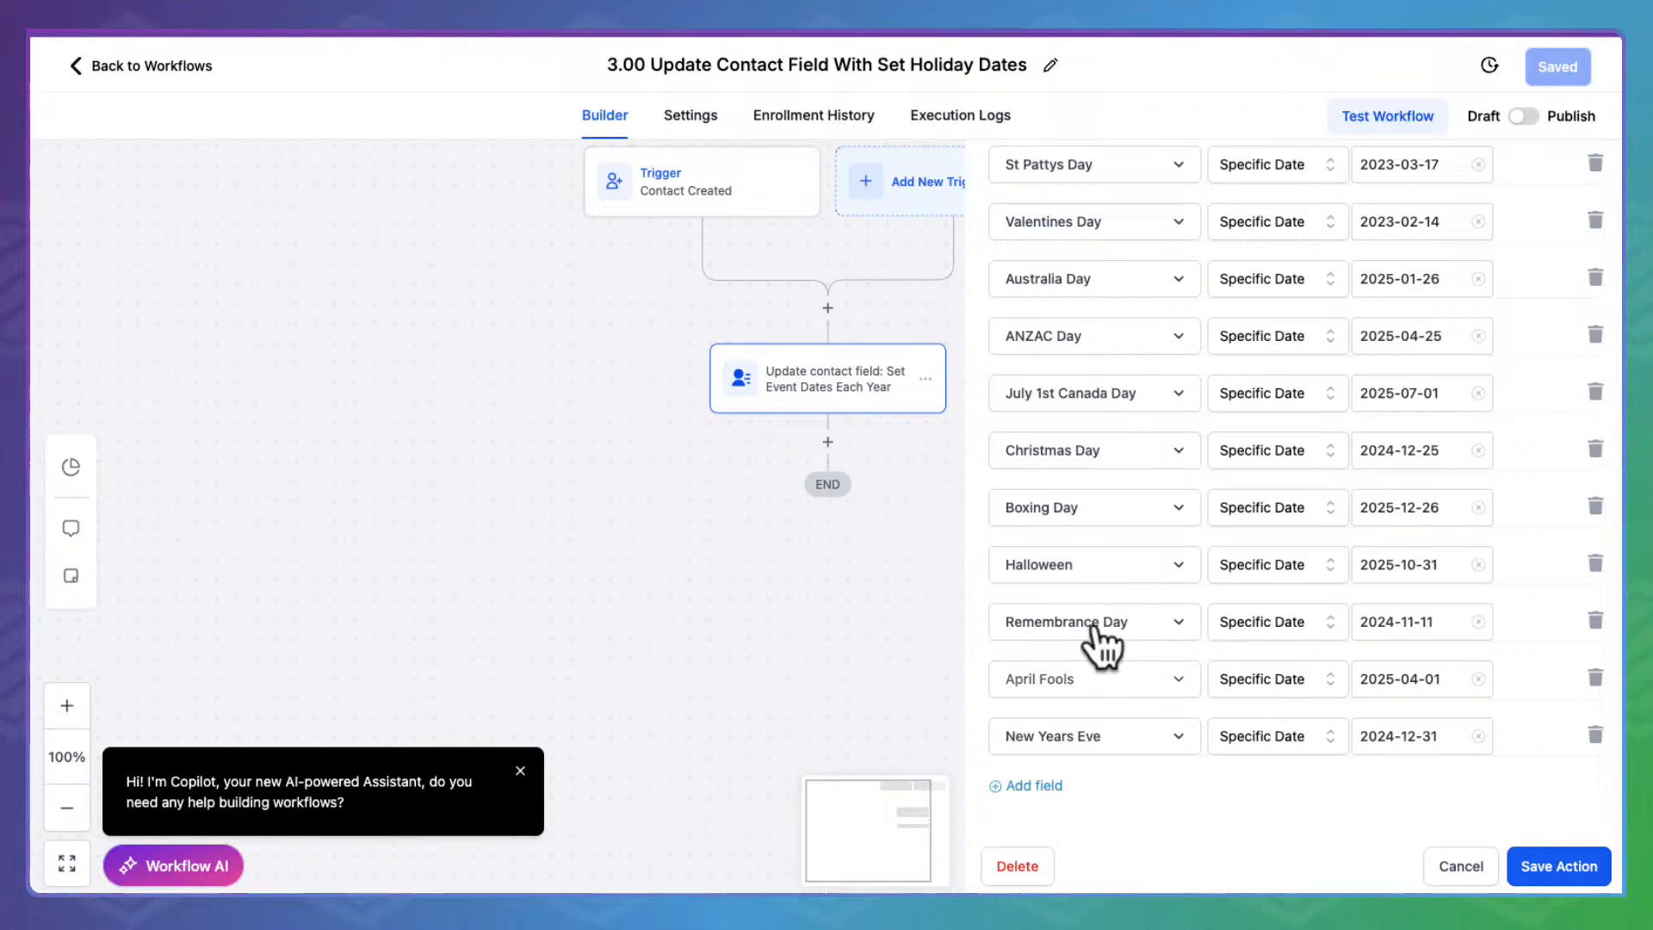
Close the open action settings panel without making changes
scroll(1102, 224, "up", 5)
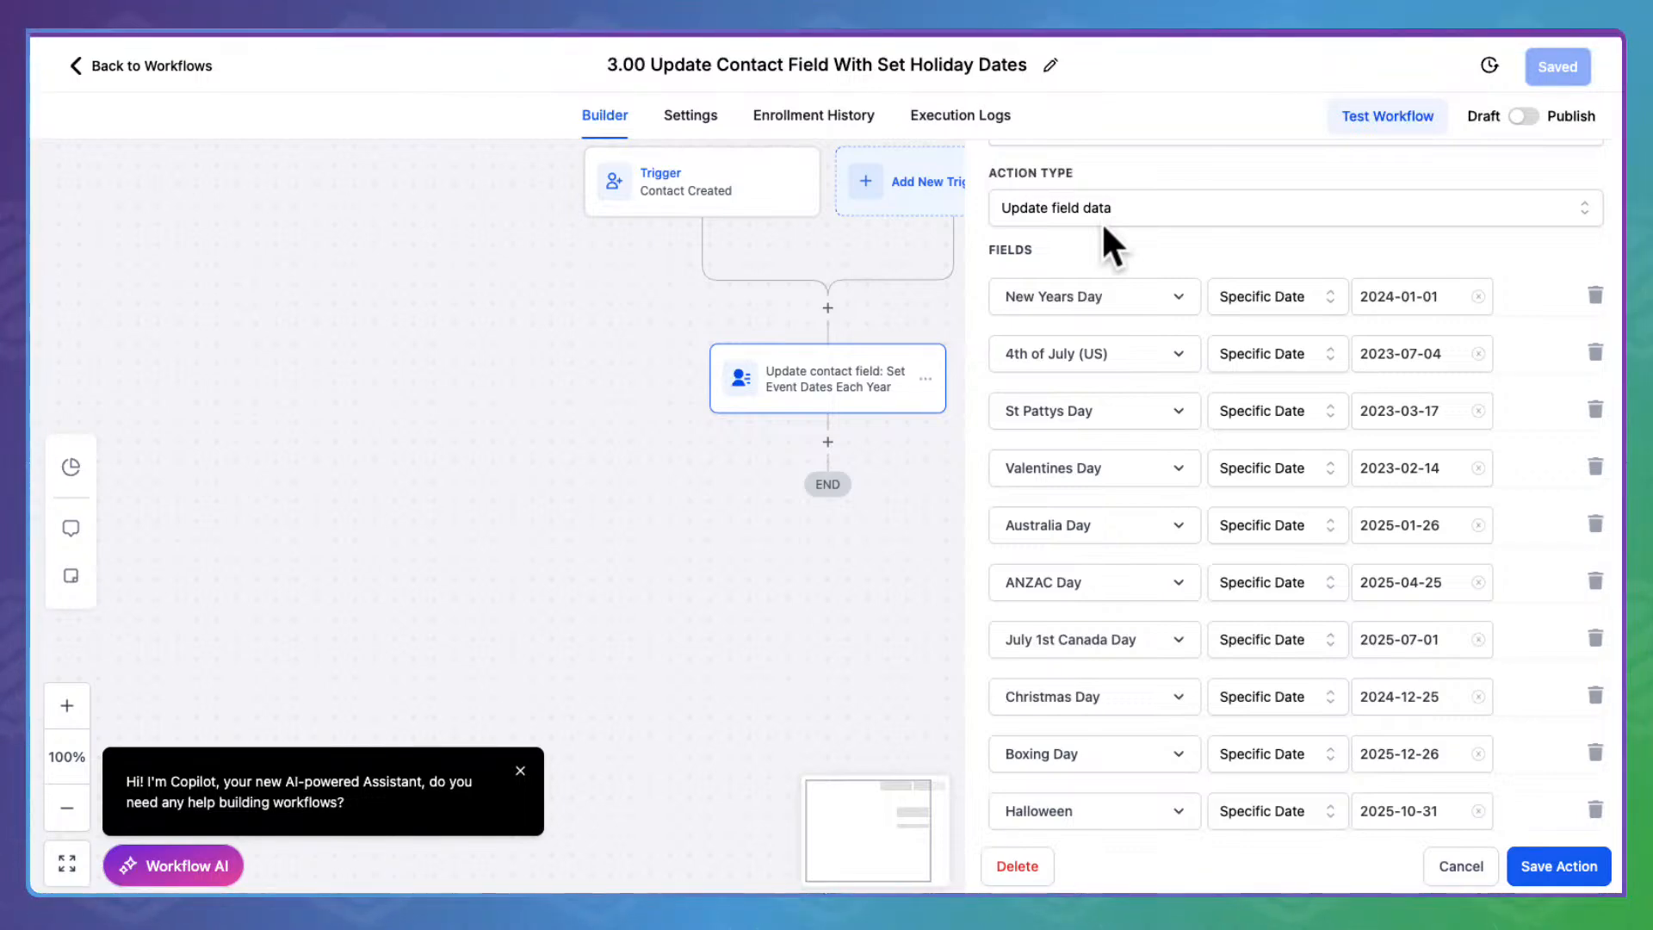
scroll(1101, 246, "up", 1)
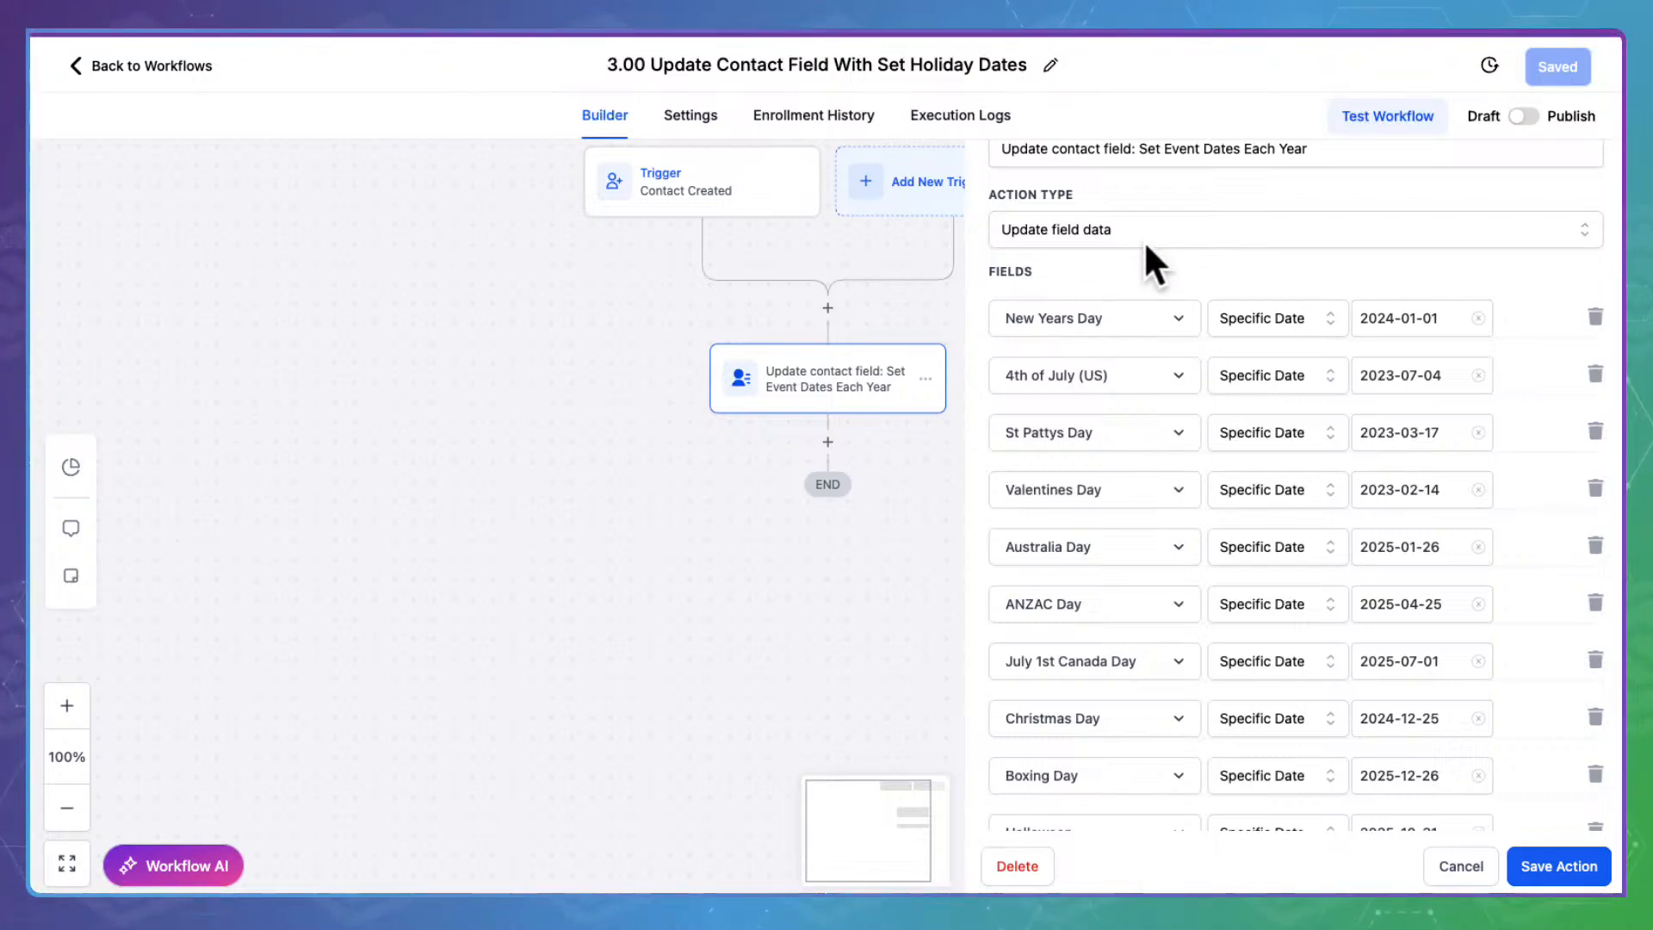
scroll(1157, 607, "down", 3)
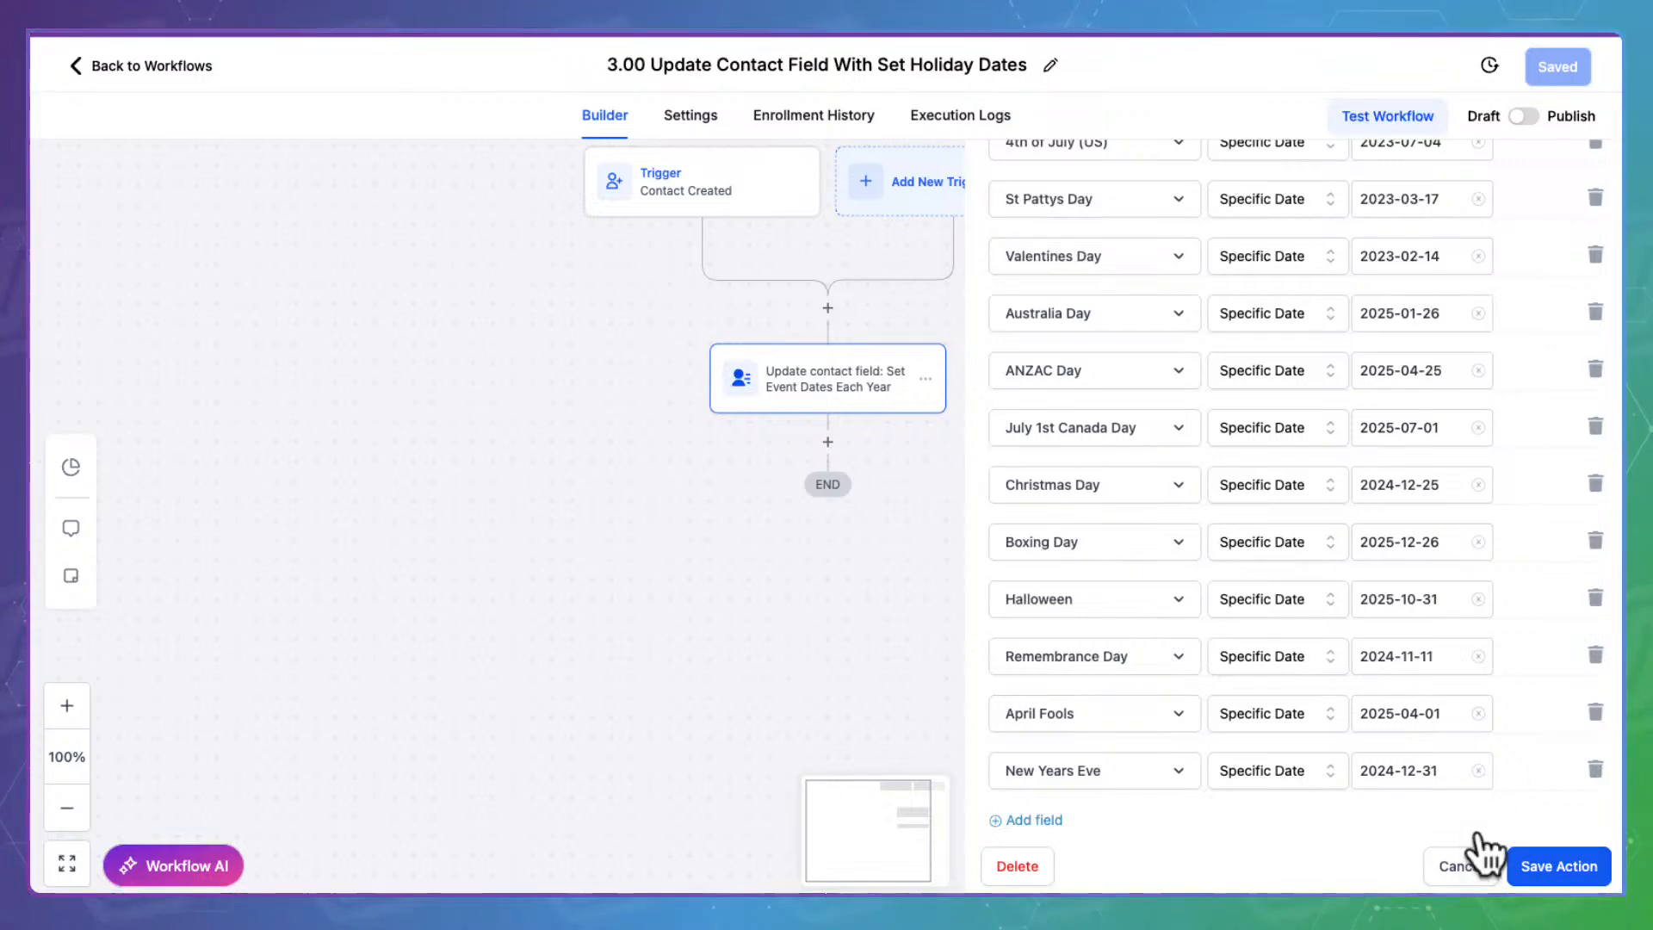
left_click(1455, 865)
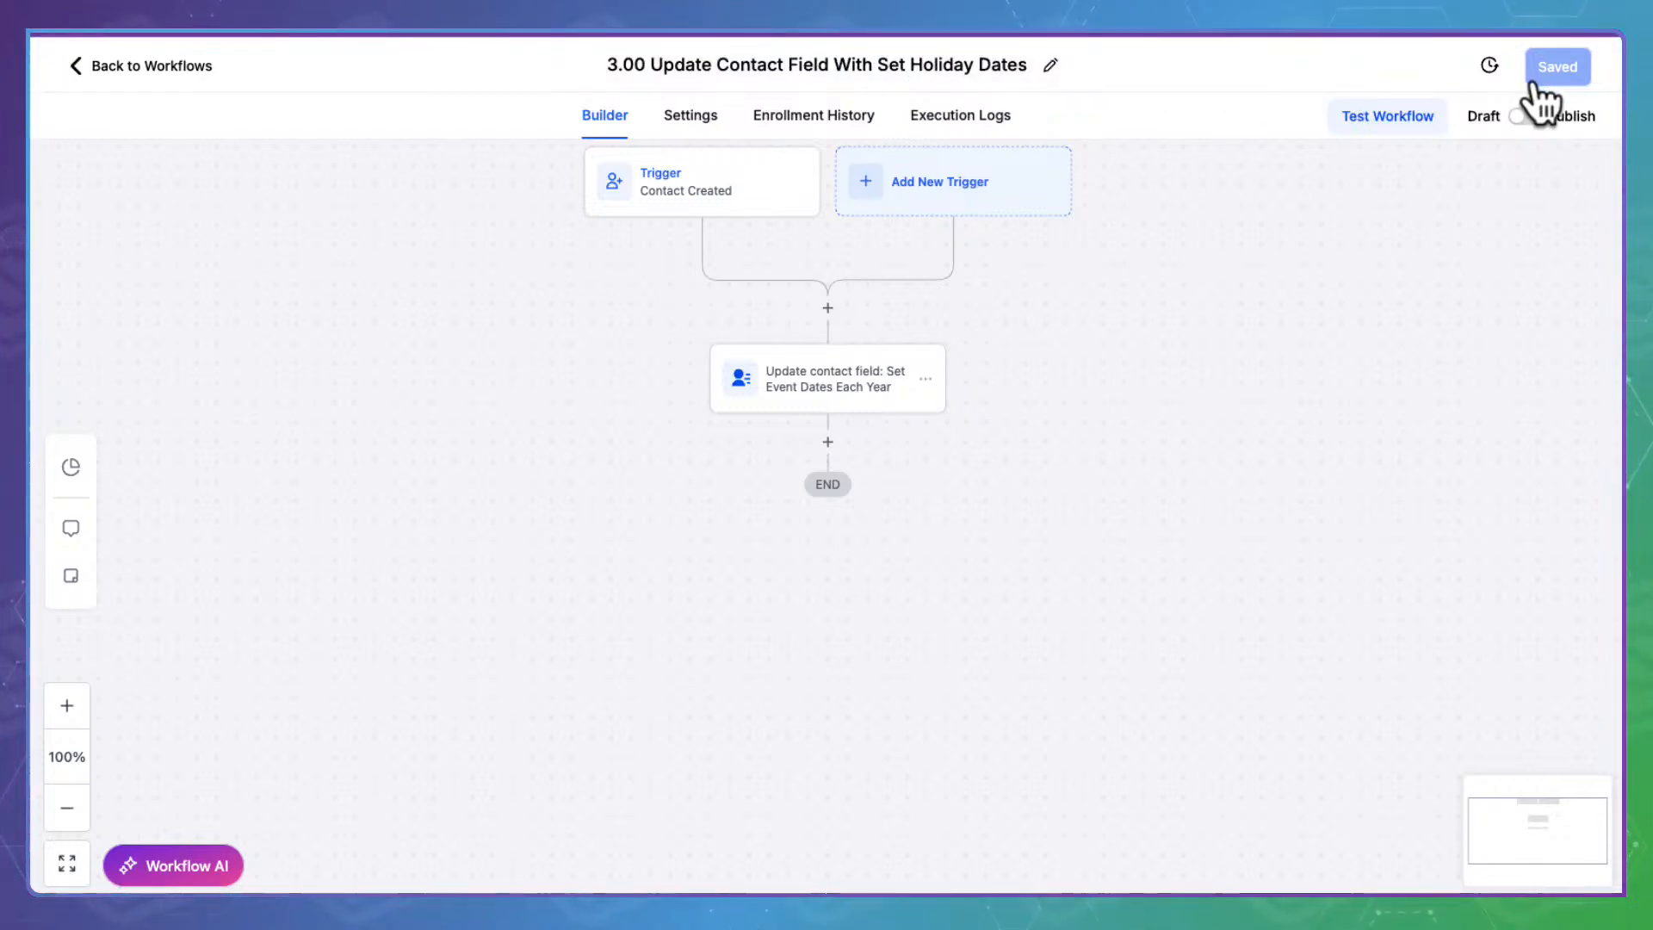
Set 3.00 Update Contact Field With Set Holiday Dates to Published, save it, and return to Workflows
left_click(1522, 115)
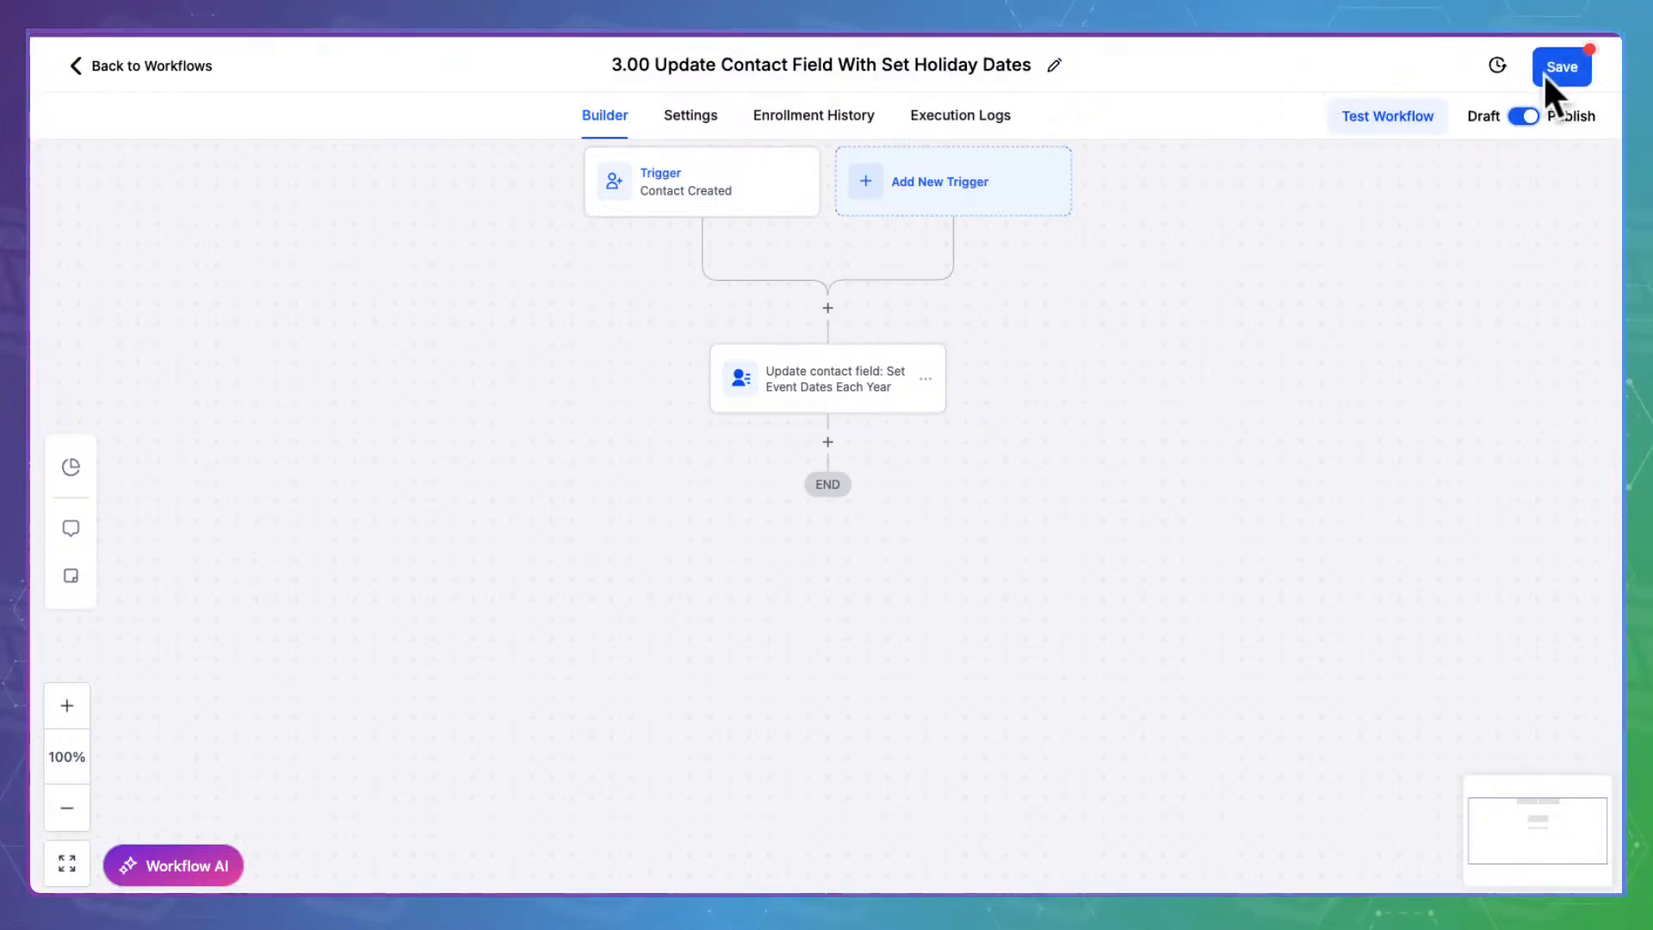
left_click(1572, 57)
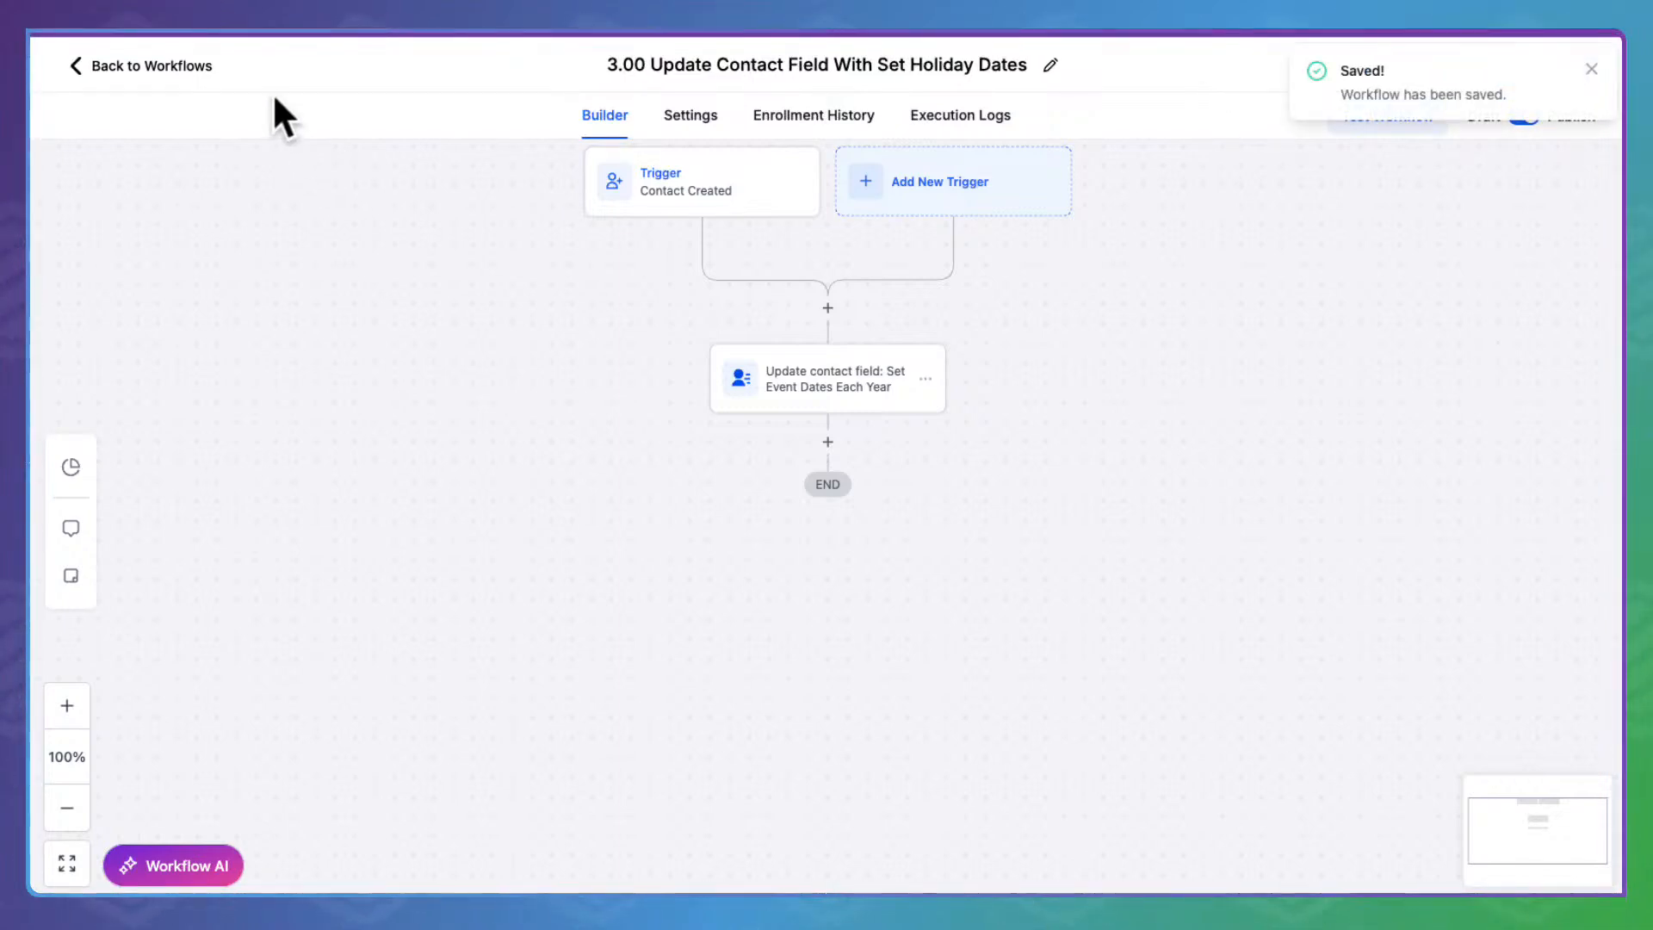
left_click(200, 62)
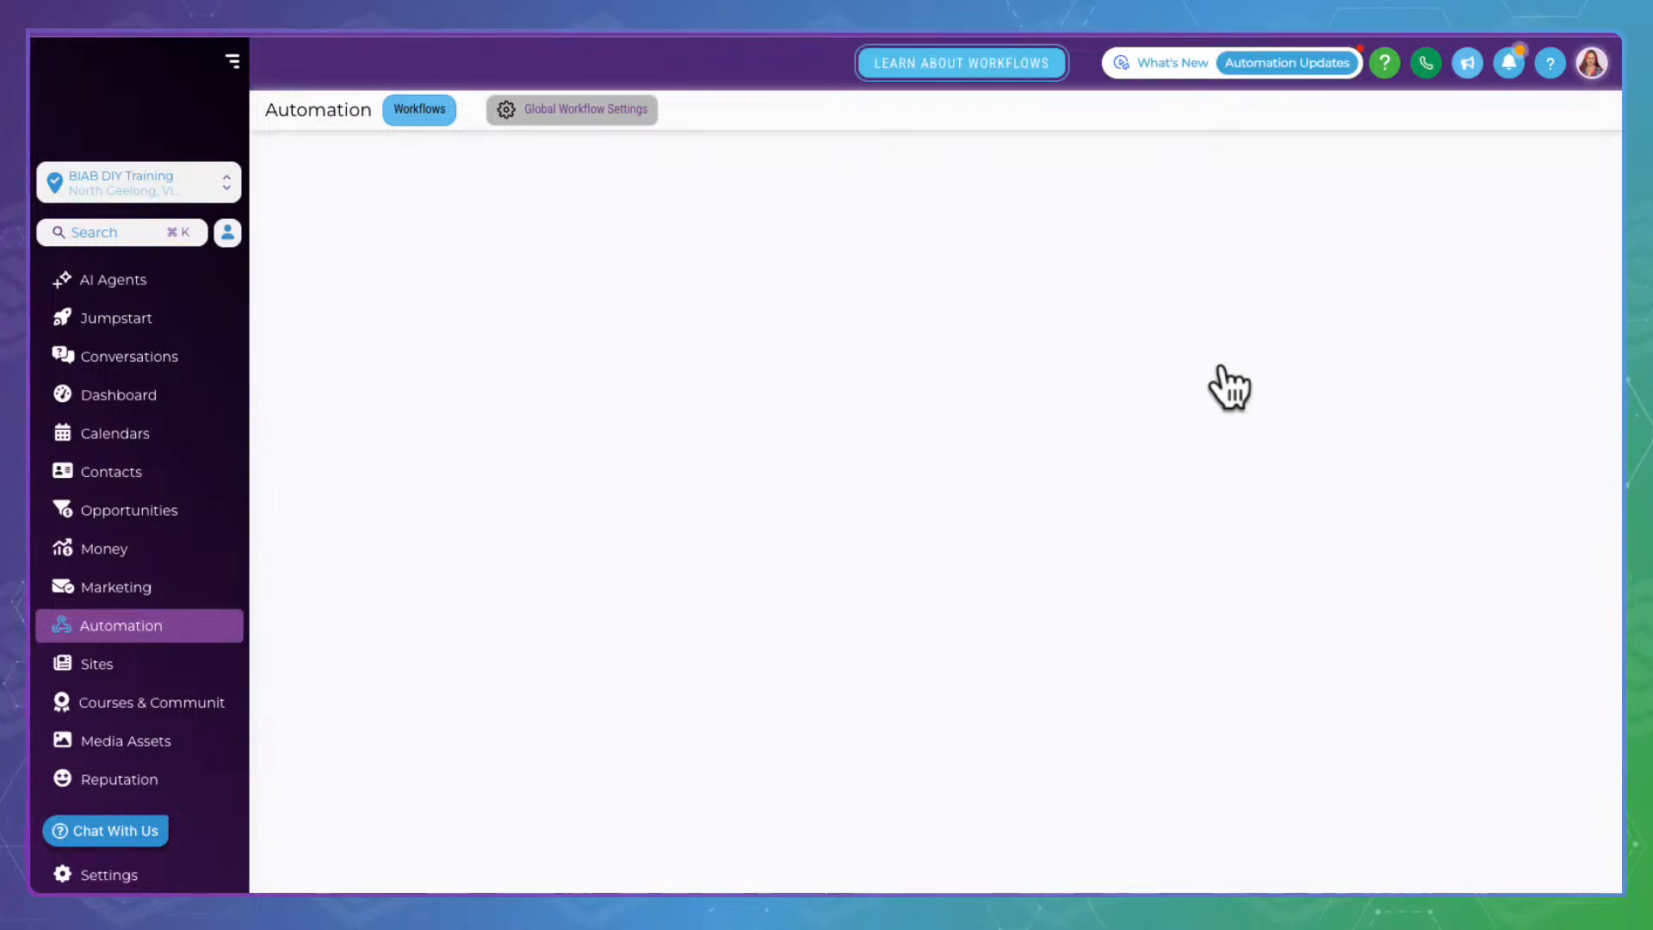
Find the 3.01 Birthday row in the Stage 3 Set Dates list and open it in the builder
scroll(756, 755, "down", 2)
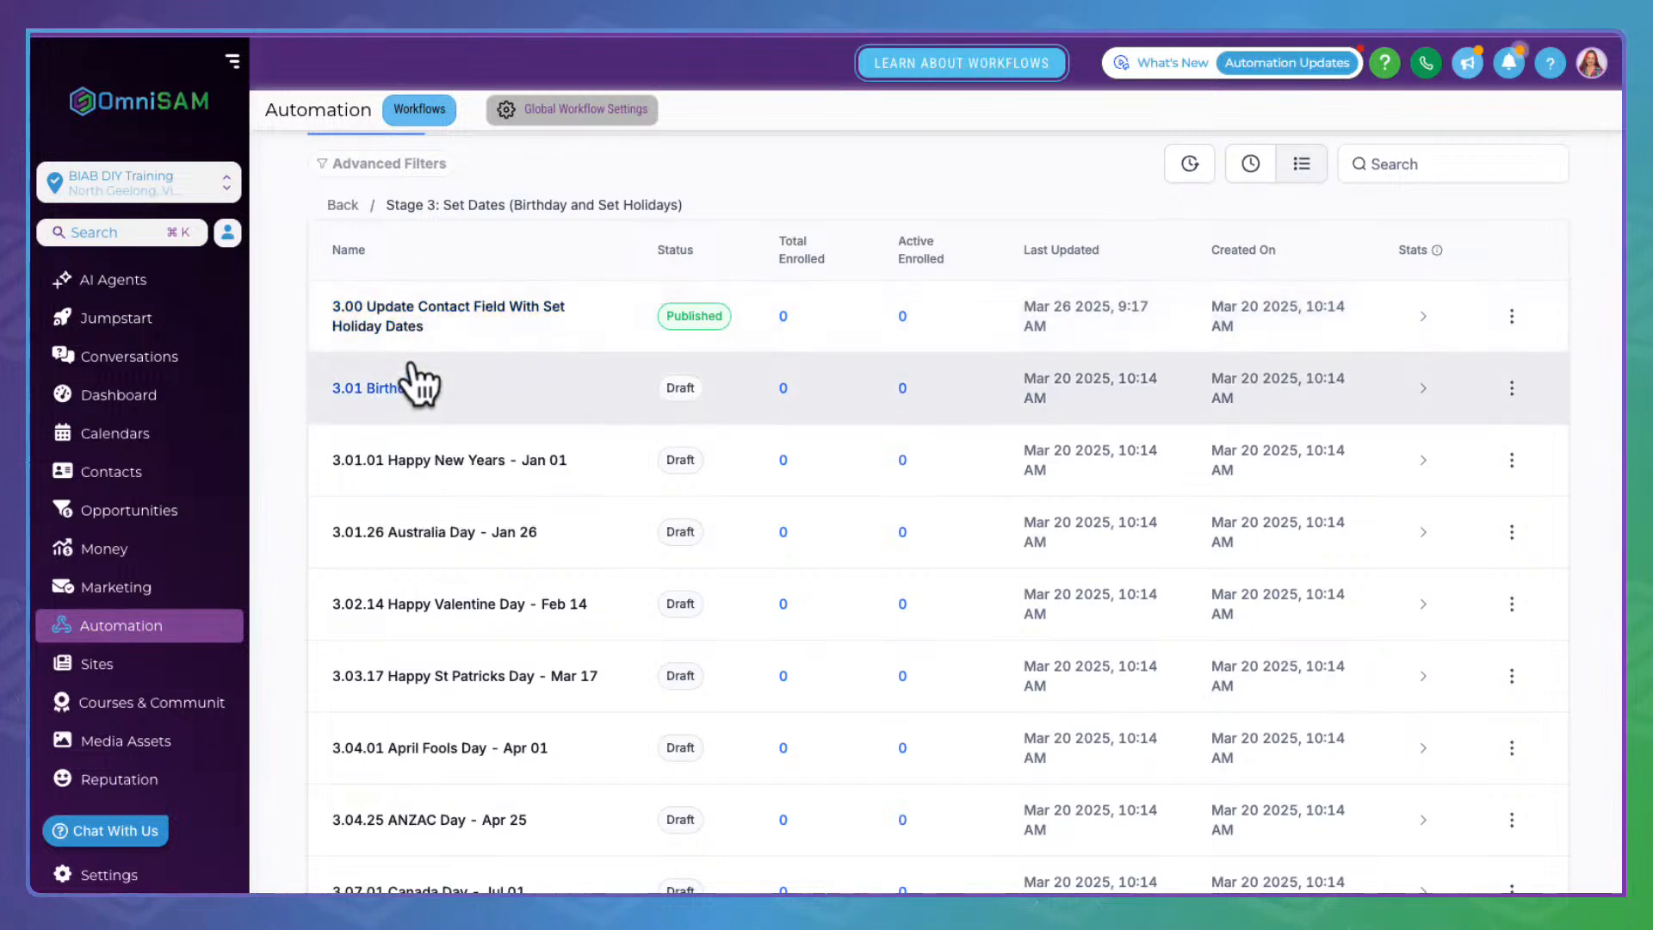
scroll(452, 671, "down", 1)
scroll(453, 671, "down", 5)
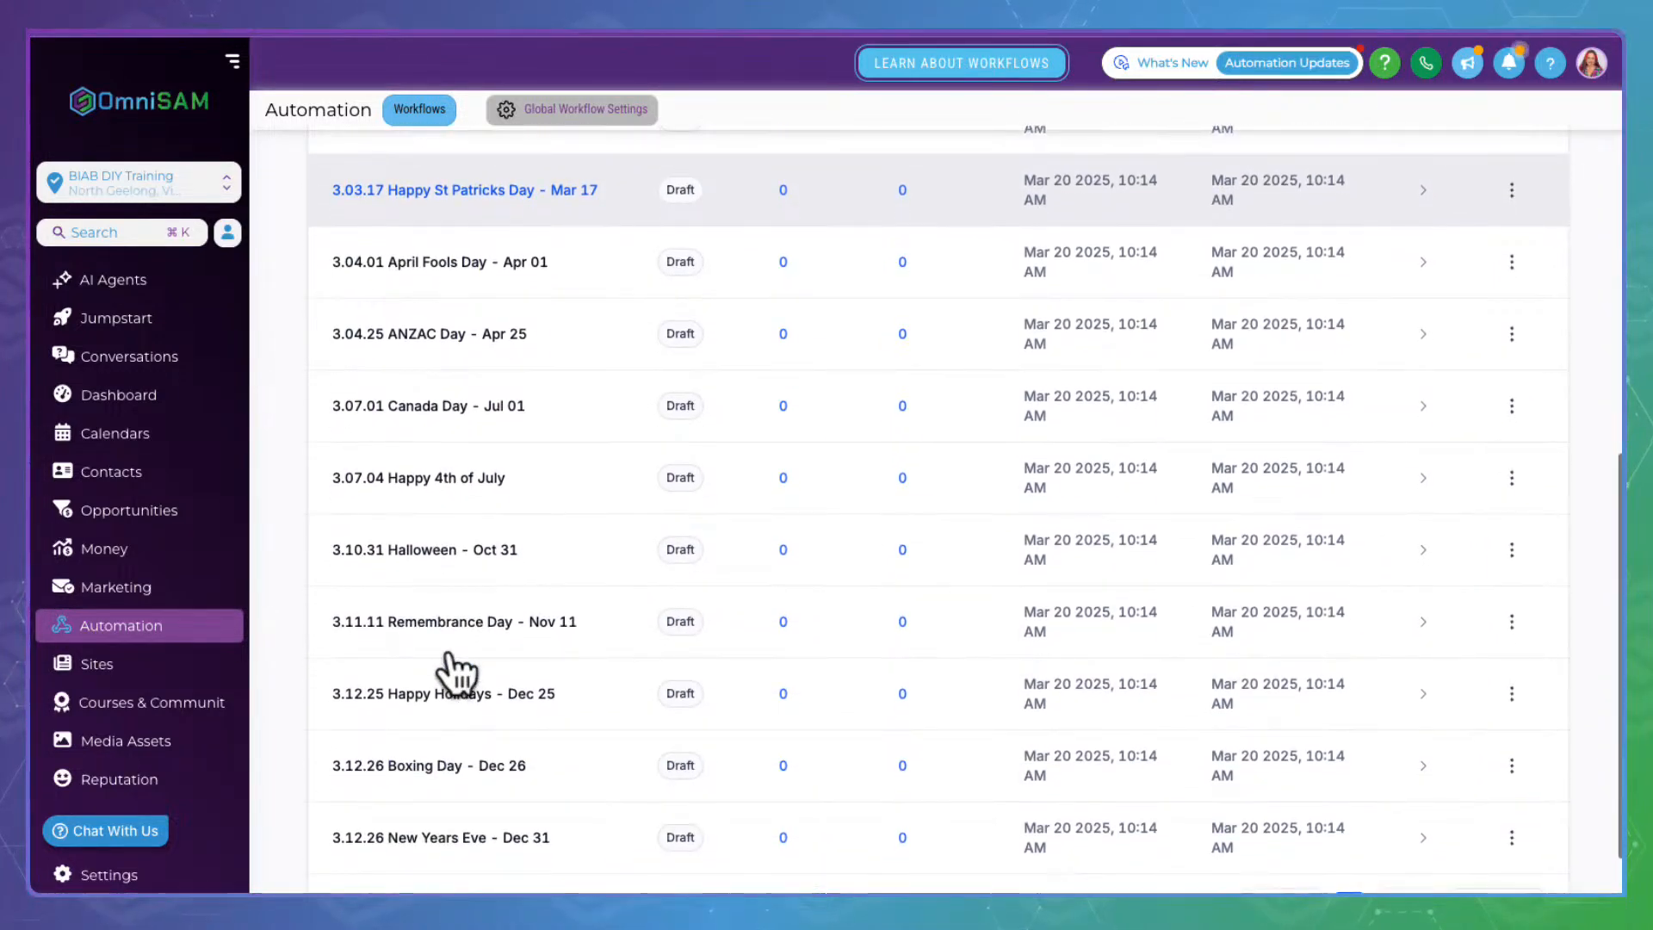
scroll(456, 672, "down", 1)
scroll(456, 671, "up", 5)
scroll(456, 671, "up", 1)
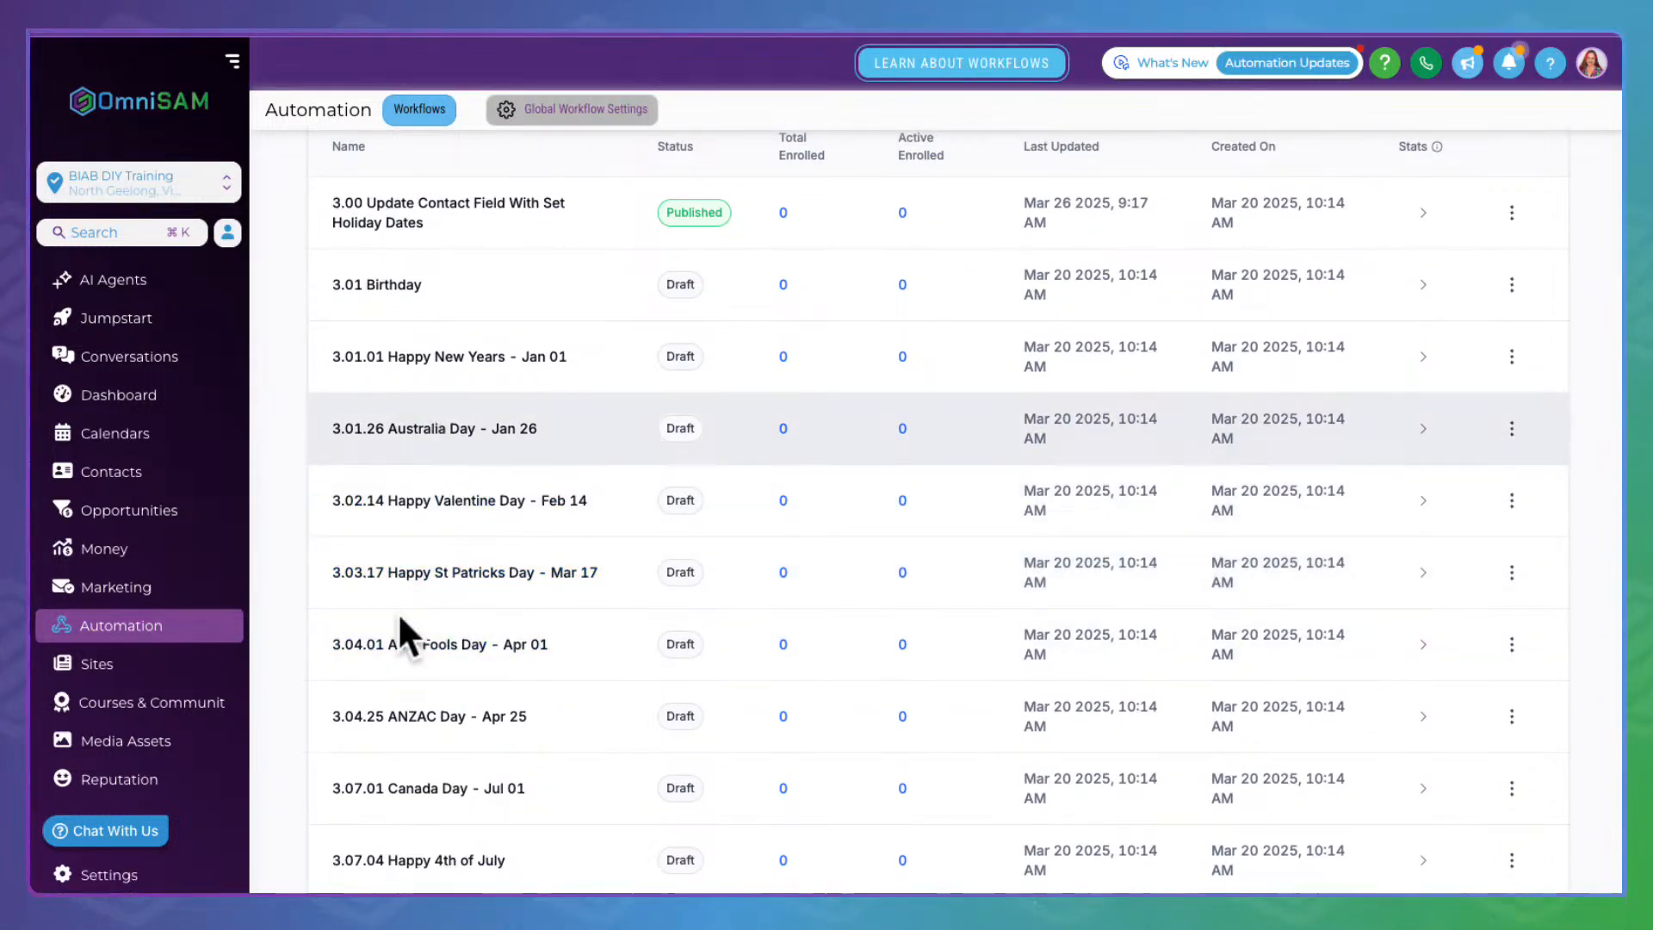
scroll(389, 706, "down", 3)
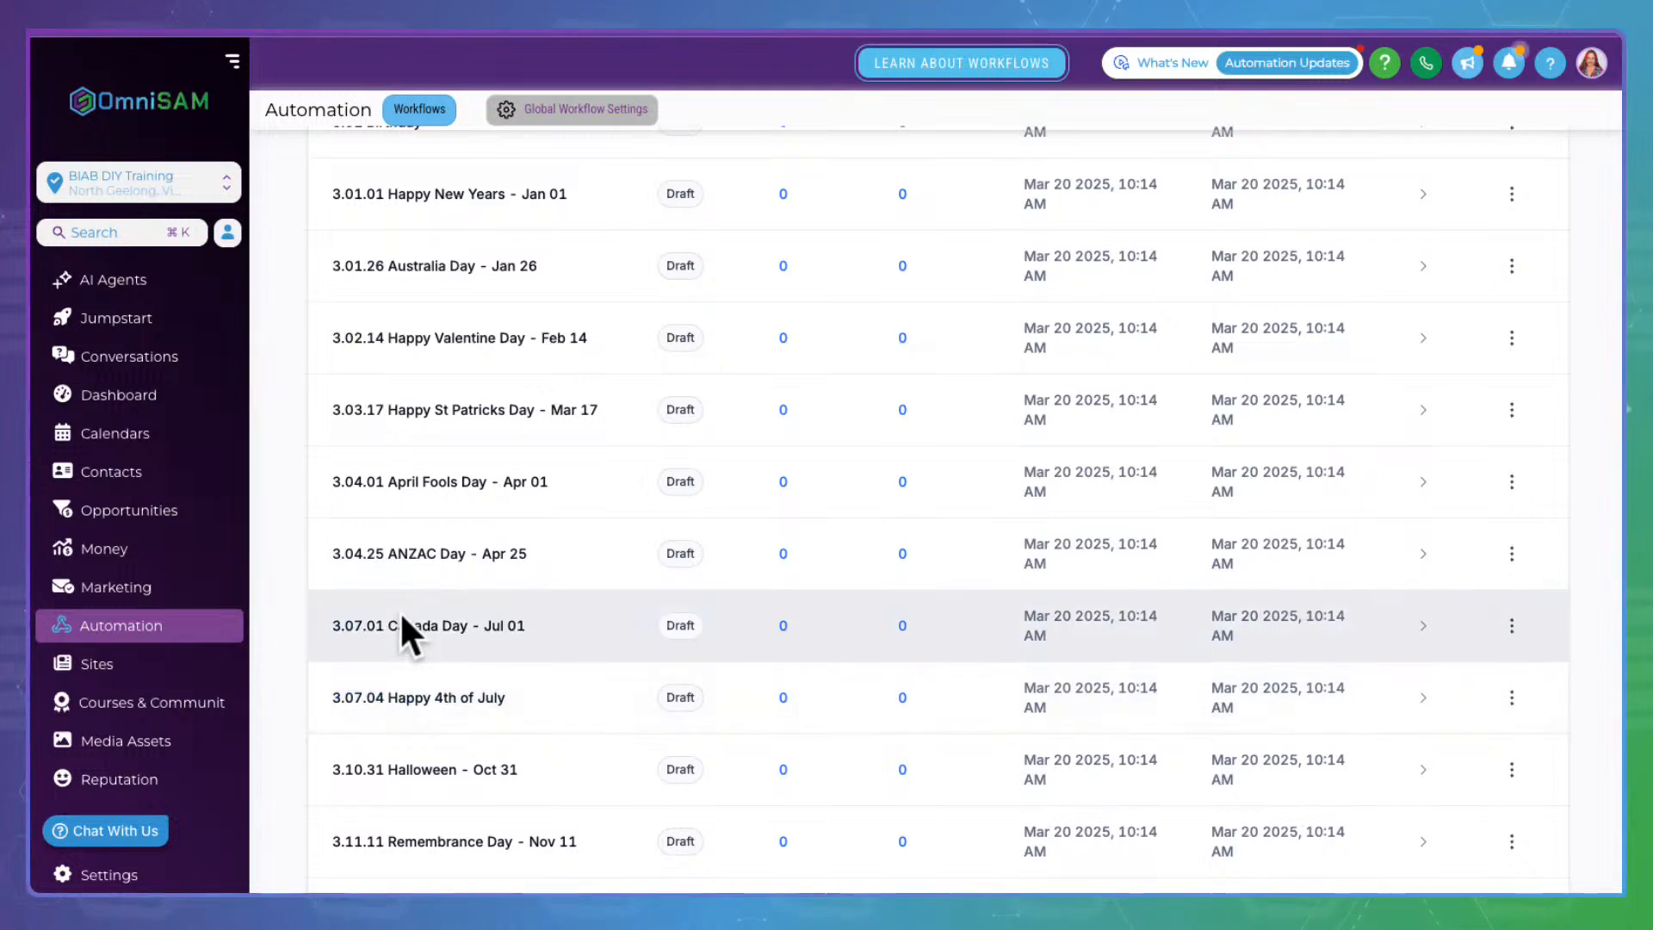
scroll(447, 661, "up", 5)
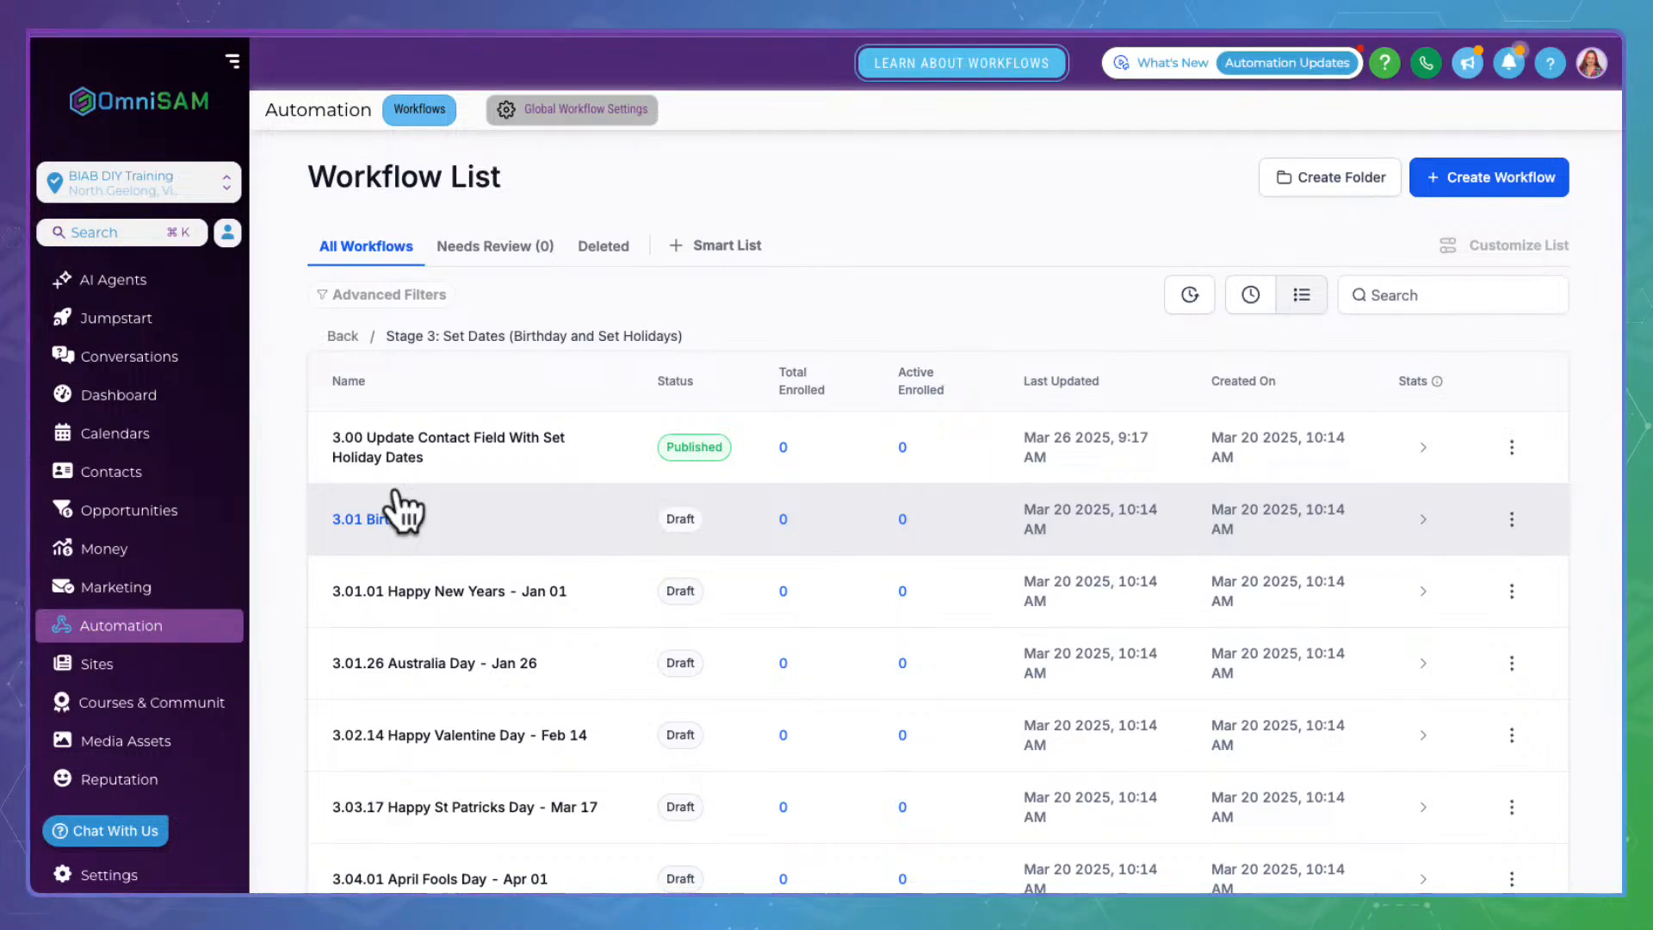
left_click(391, 500)
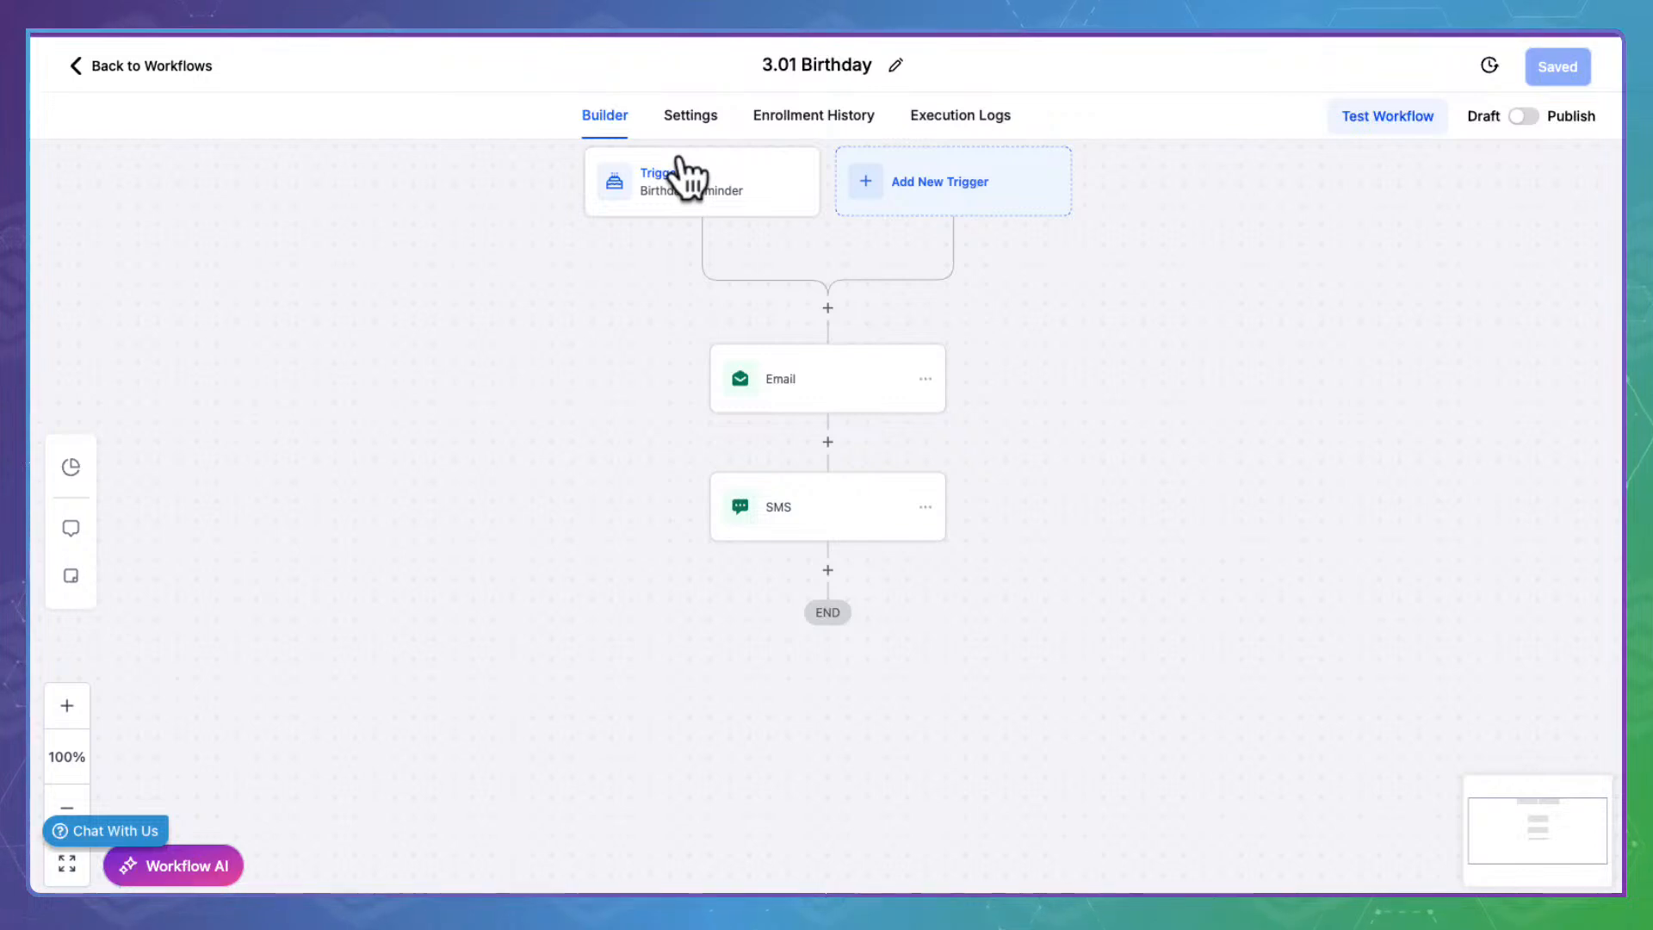
Check the Birthday Reminder trigger, then open the Email step and read through its message
left_click(684, 168)
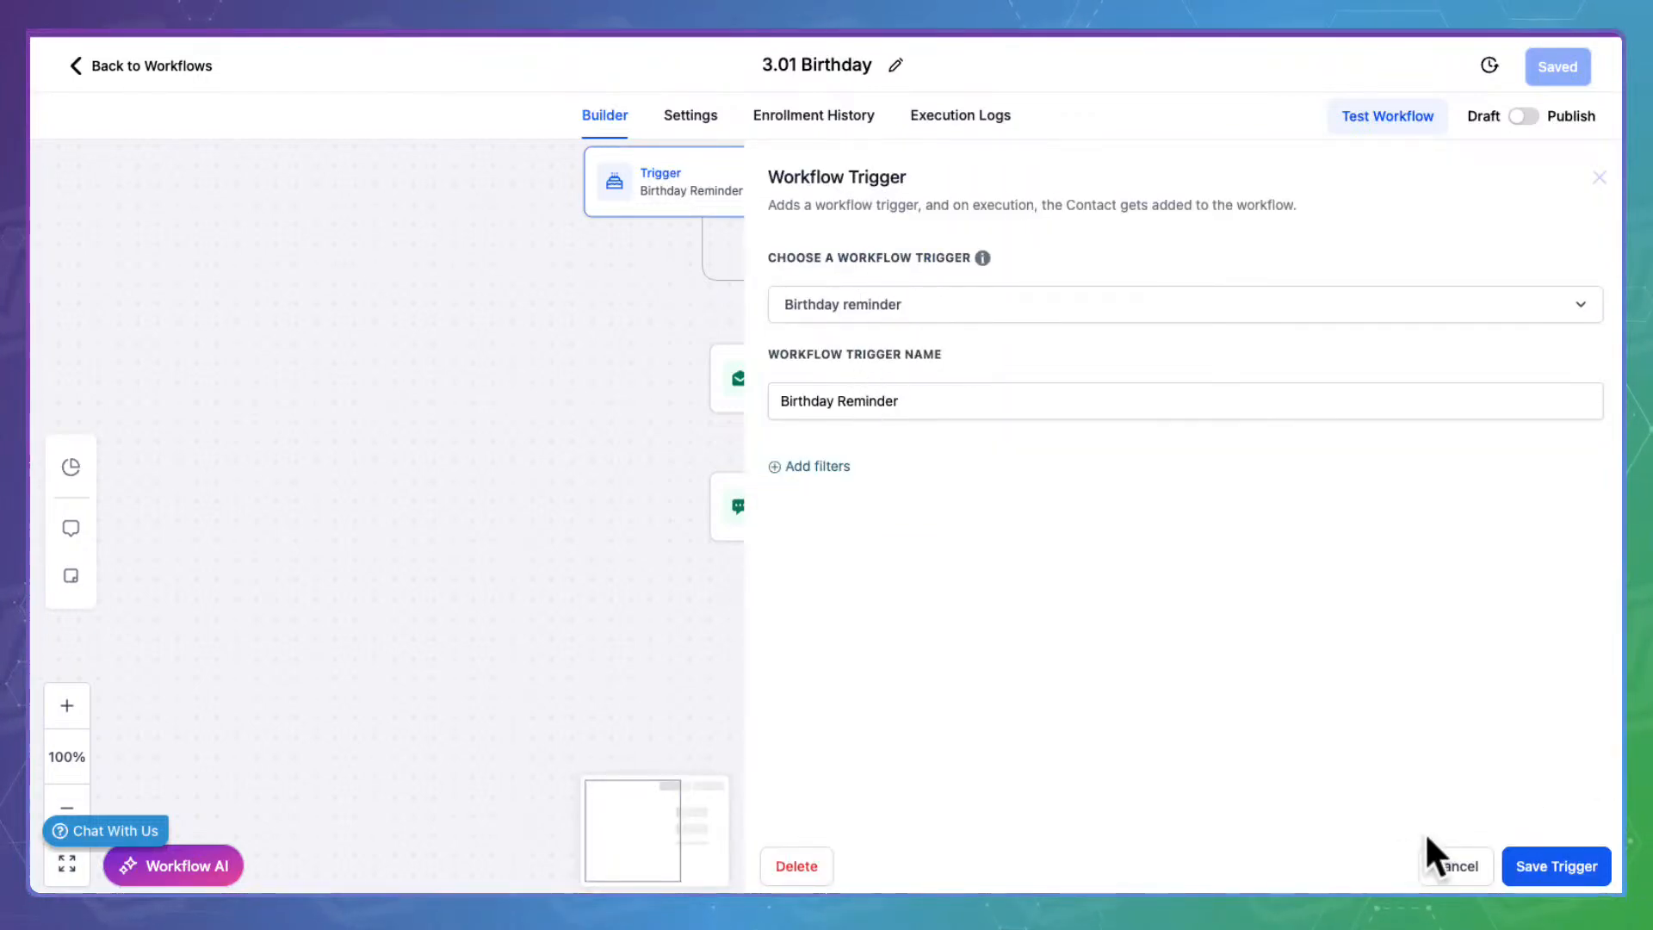
left_click(1451, 863)
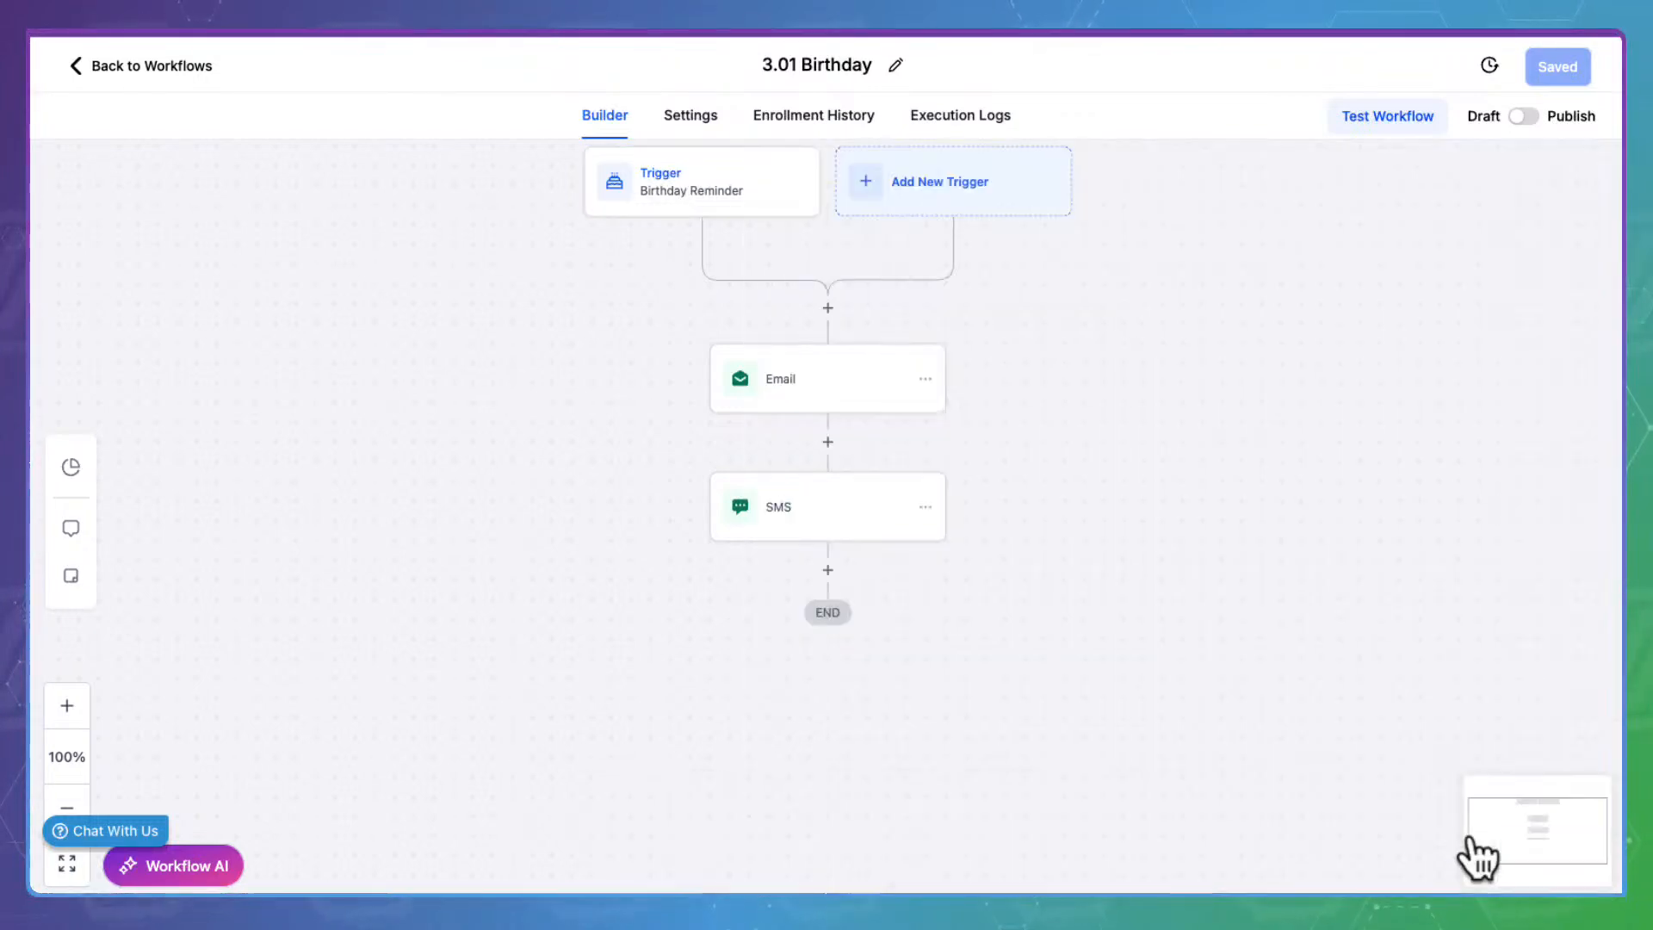
left_click(859, 376)
scroll(1258, 552, "down", 6)
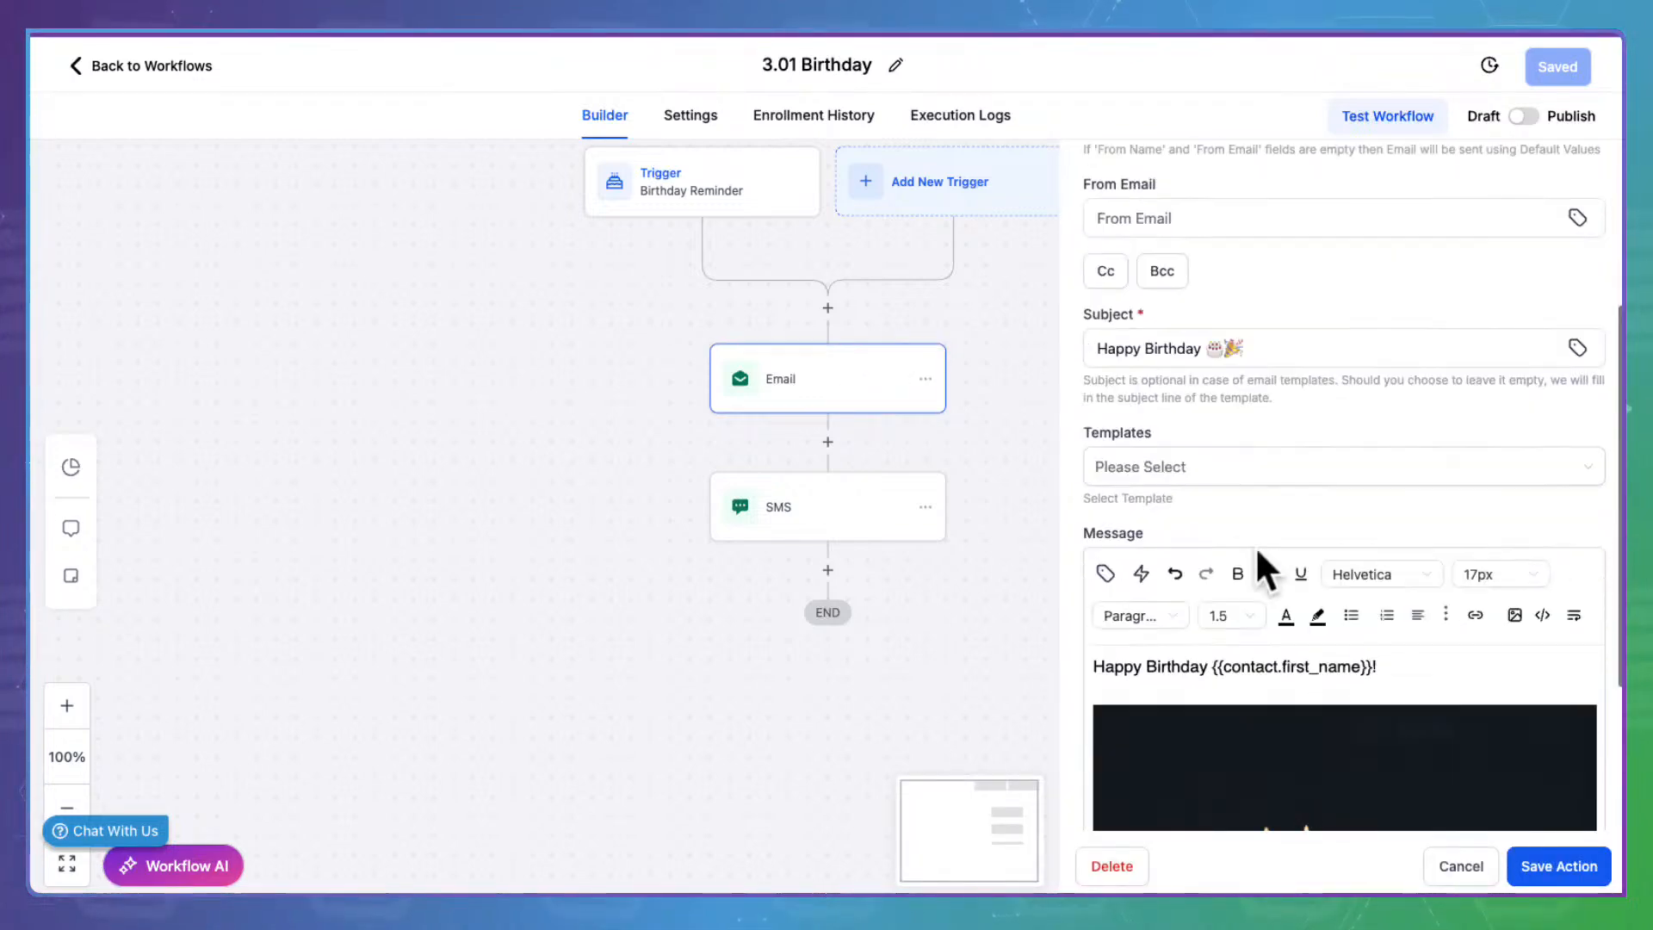
scroll(1274, 519, "down", 5)
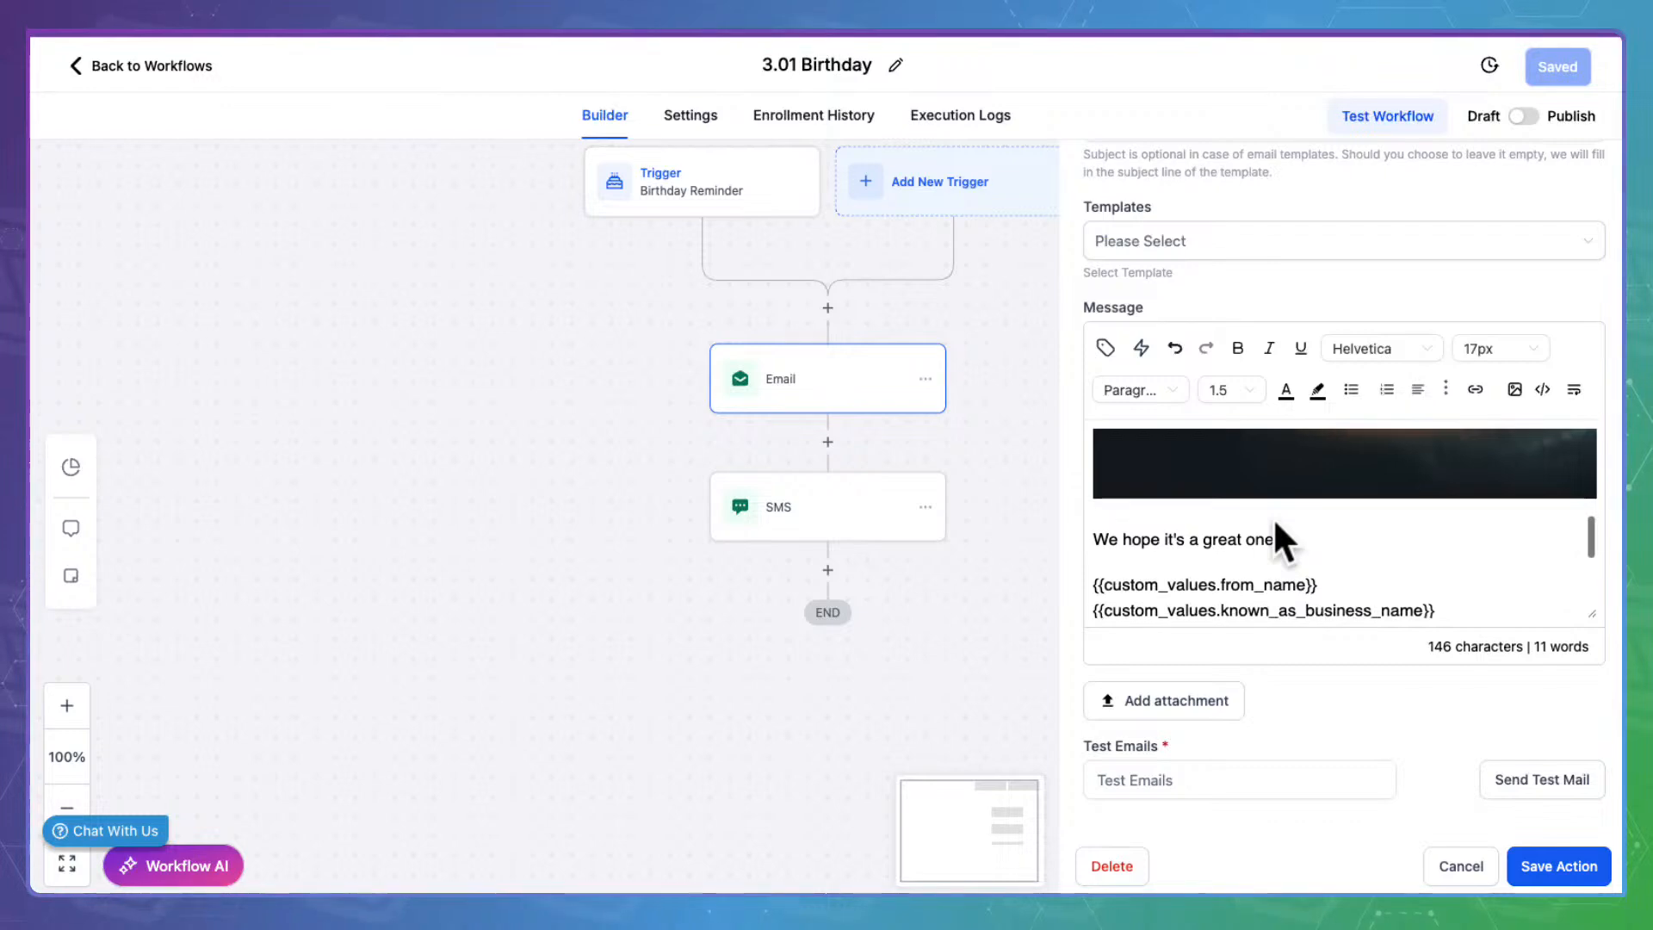
scroll(1276, 525, "down", 3)
scroll(1272, 517, "up", 8)
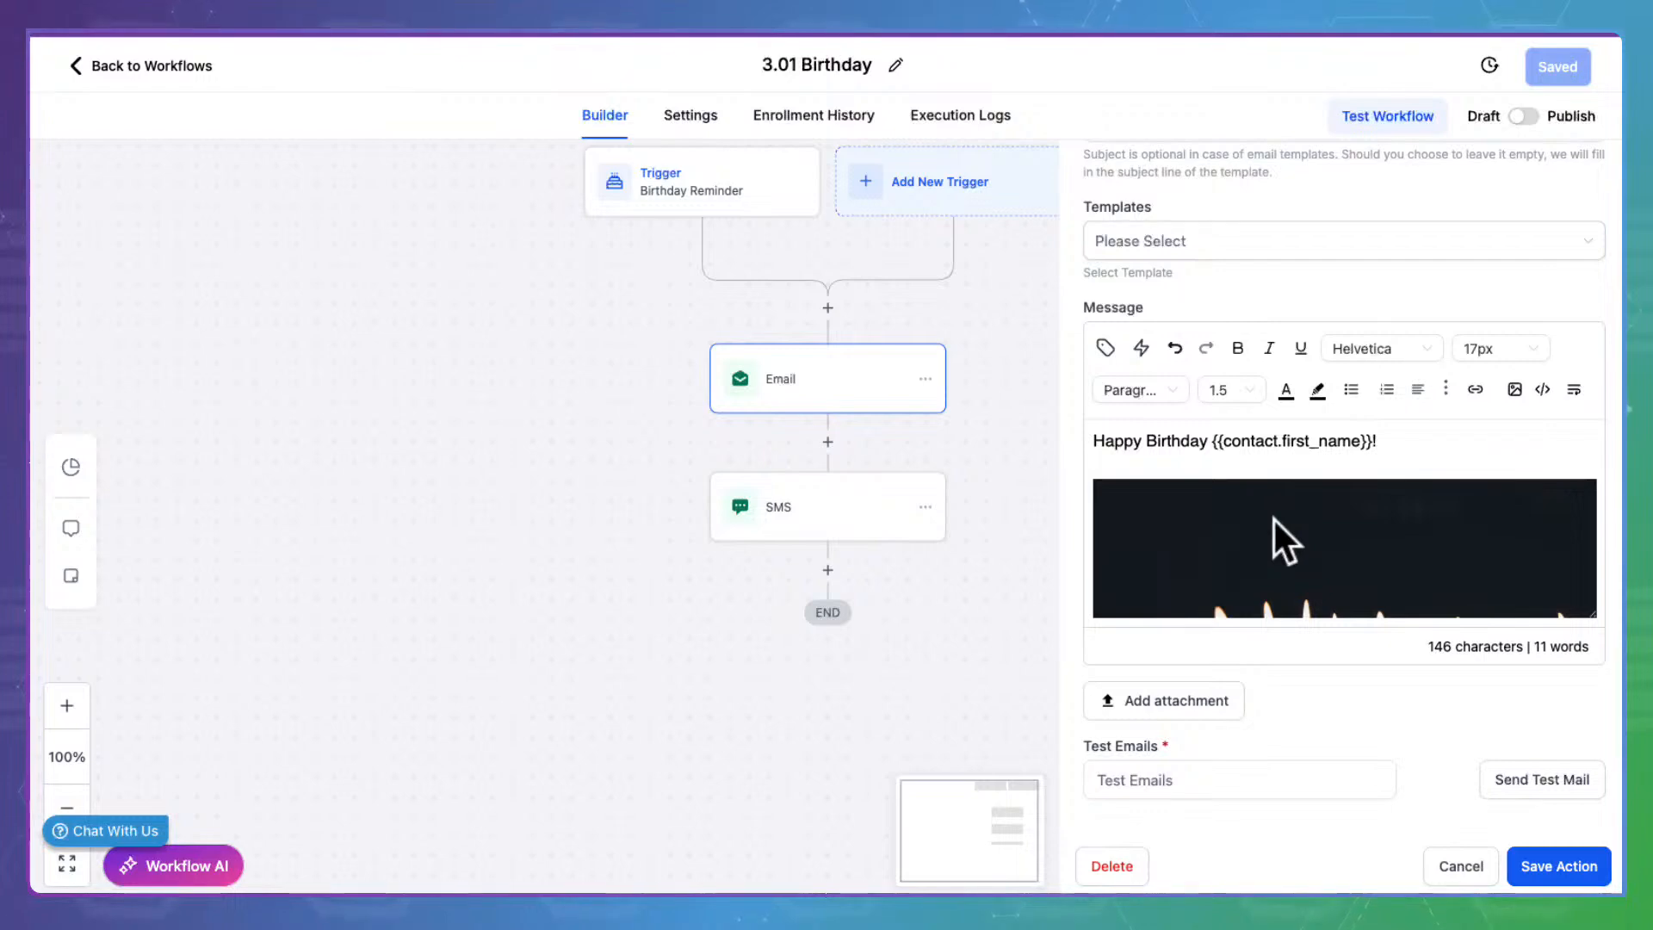
scroll(1310, 523, "down", 8)
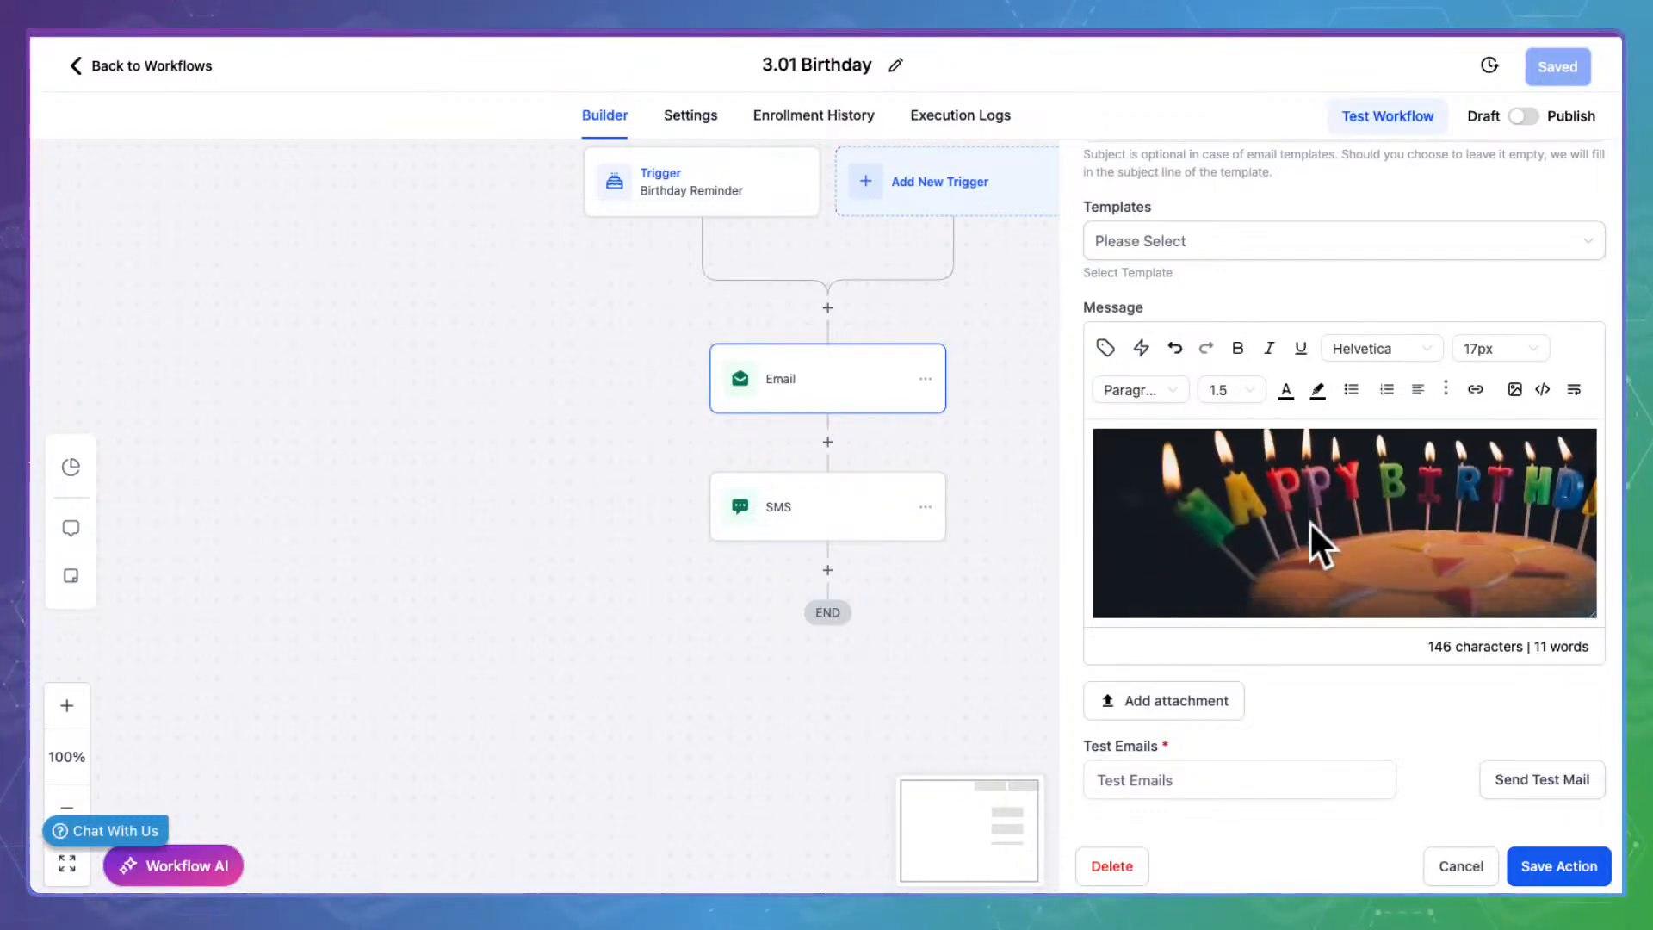
scroll(1276, 546, "up", 1)
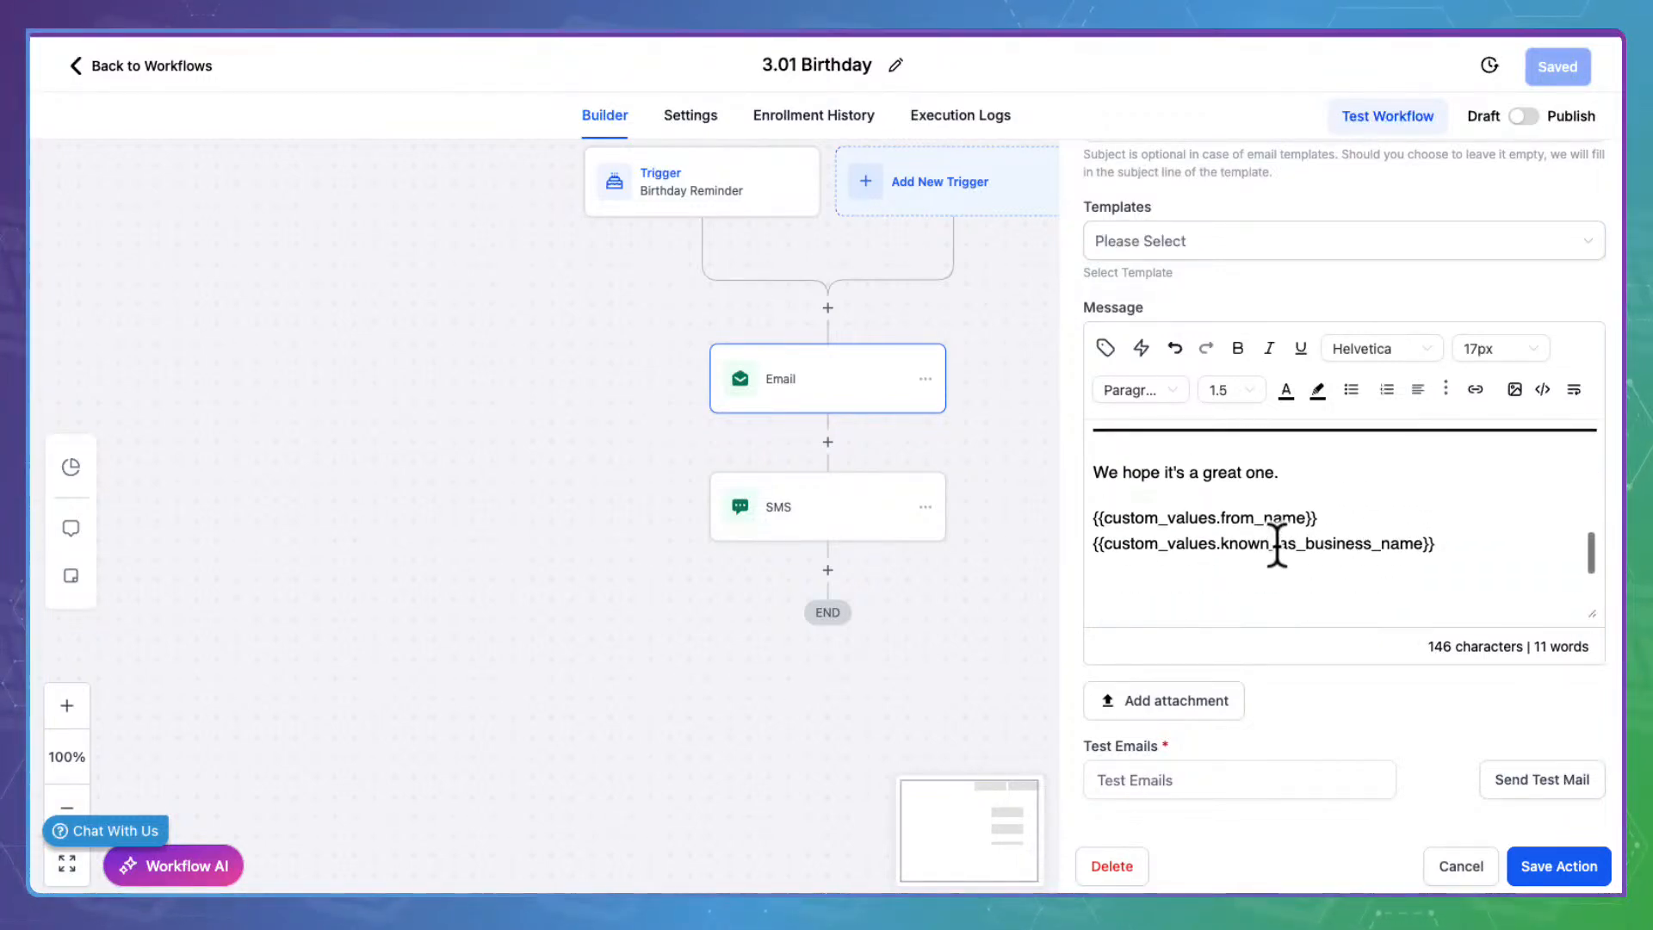
Review the from_name and known_as_business_name signature lines, then save the email action
left_click_drag(1319, 516, 1099, 513)
left_click_drag(1467, 543, 1090, 538)
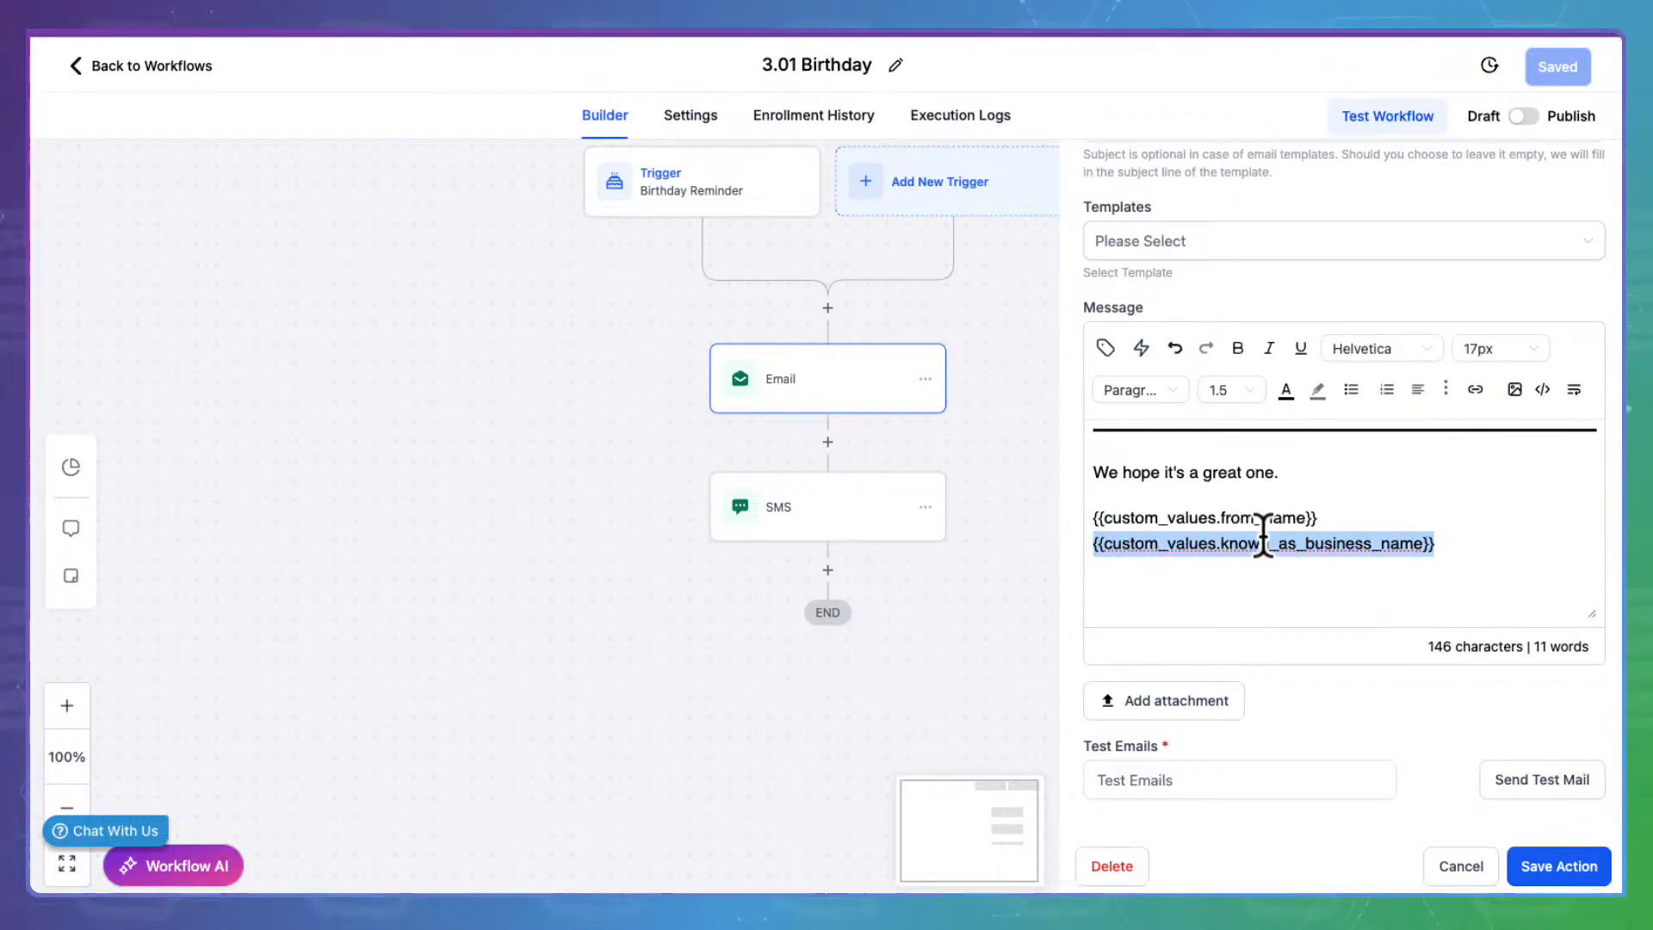
left_click(1467, 540)
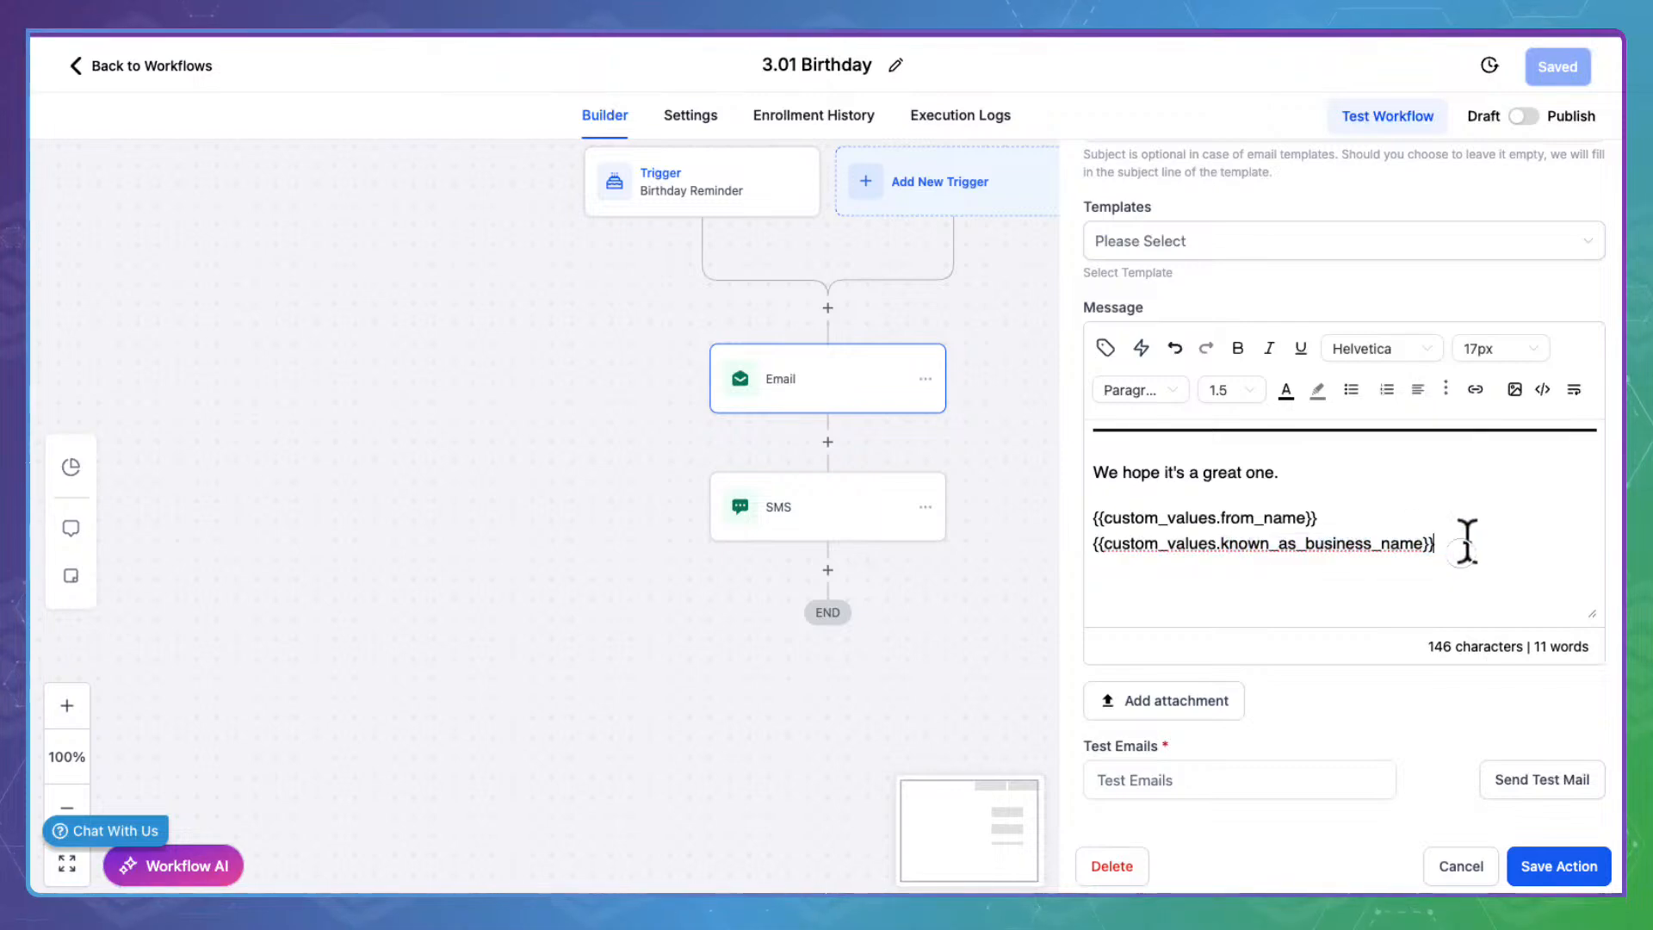
mouse_move(1470, 540)
left_mouse_down()
mouse_move(1081, 524)
mouse_move(1079, 497)
left_mouse_up()
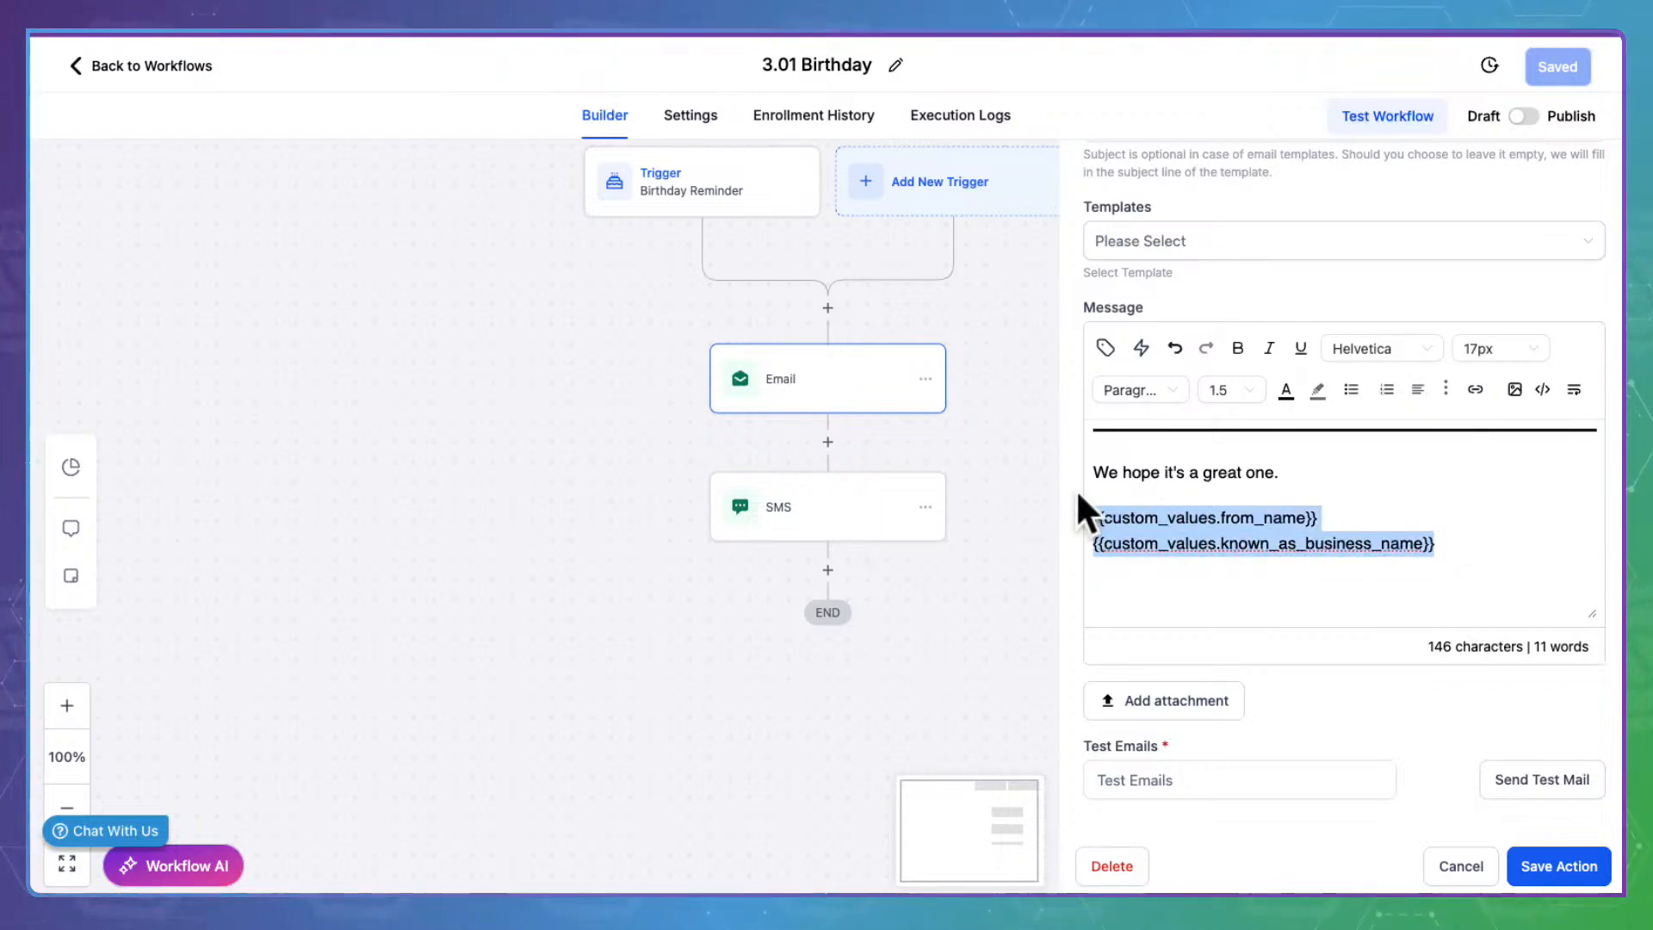
left_click(1197, 558)
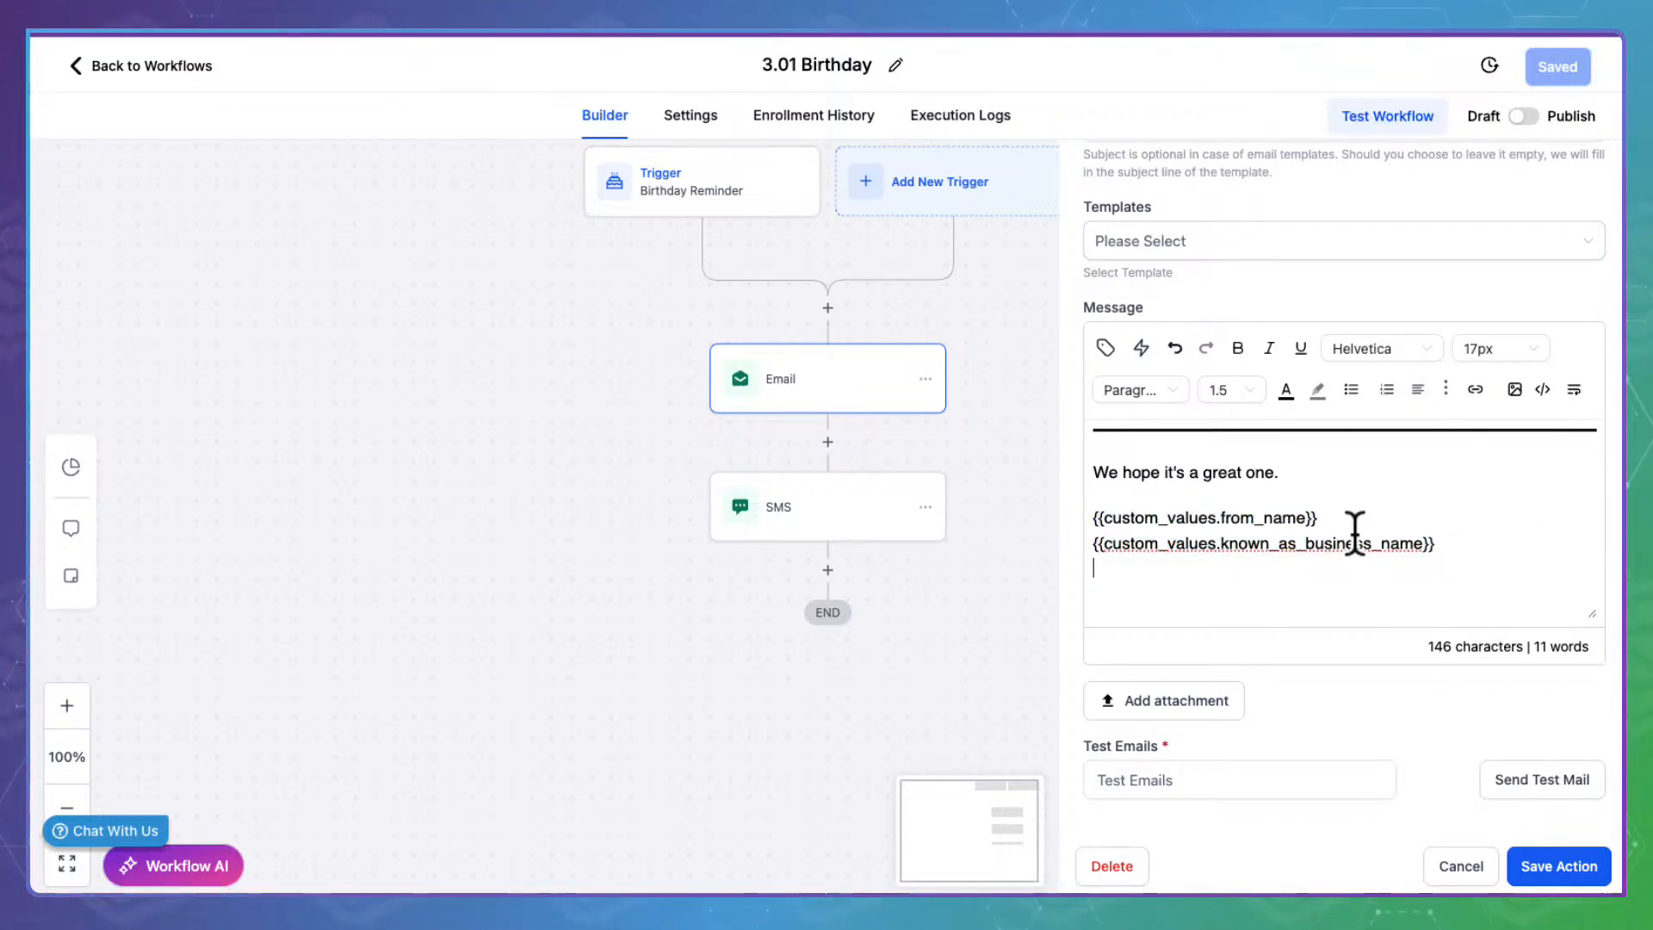
scroll(1355, 528, "up", 10)
left_click(1571, 864)
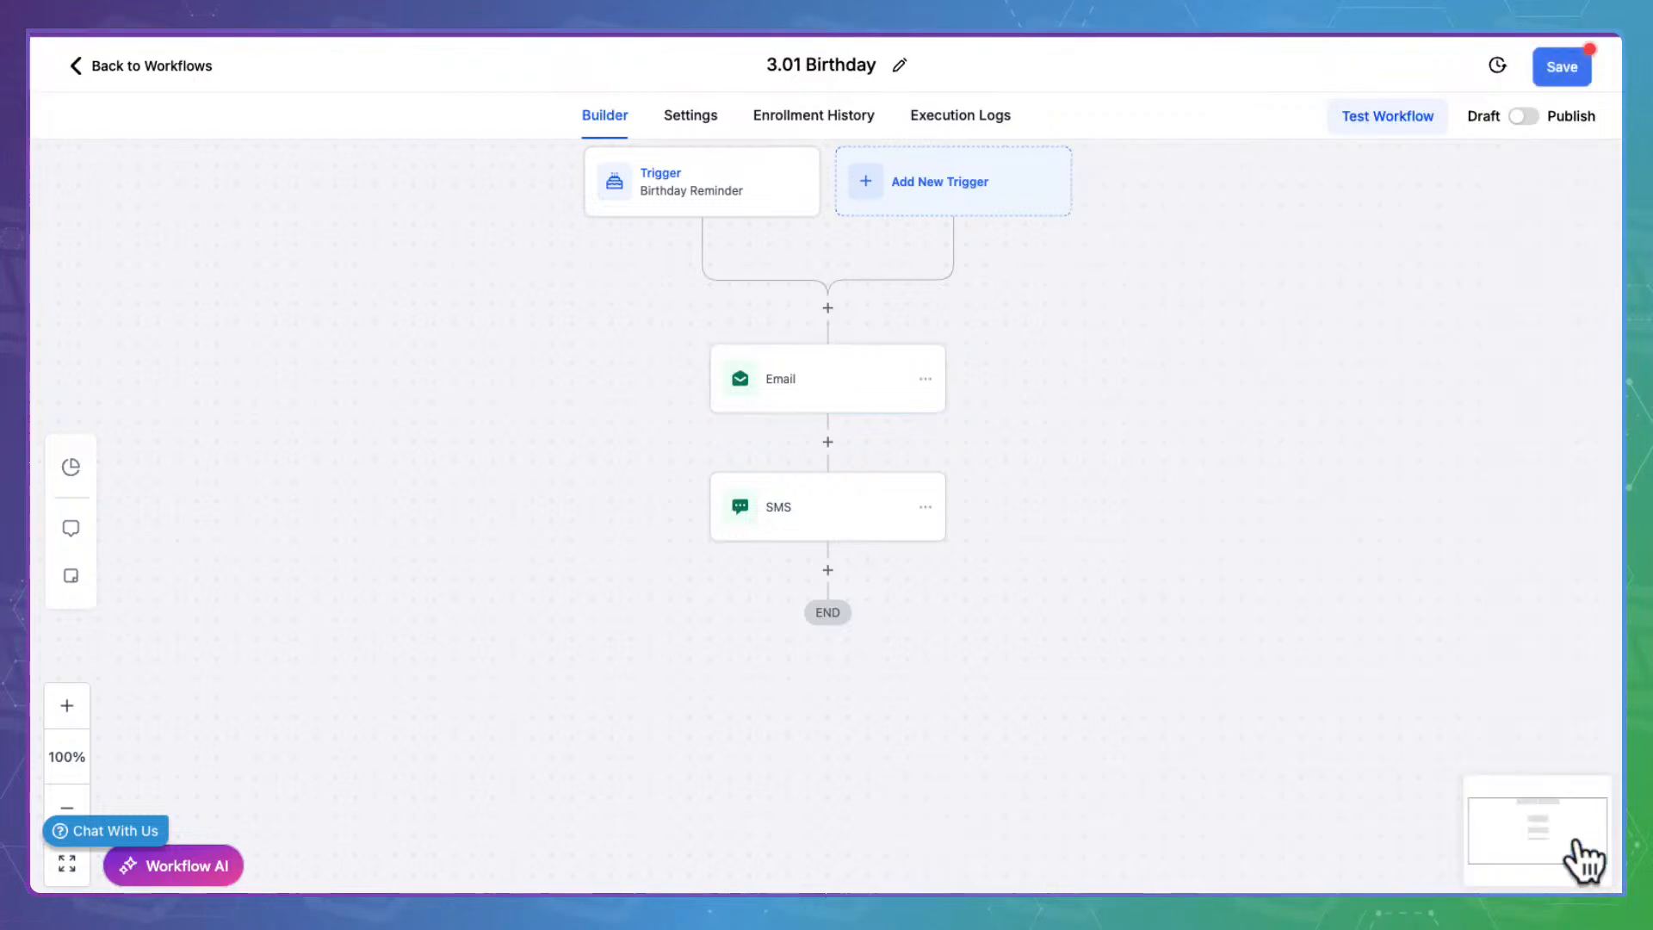
Open the SMS step, select its full message text, and save the action
left_click(857, 497)
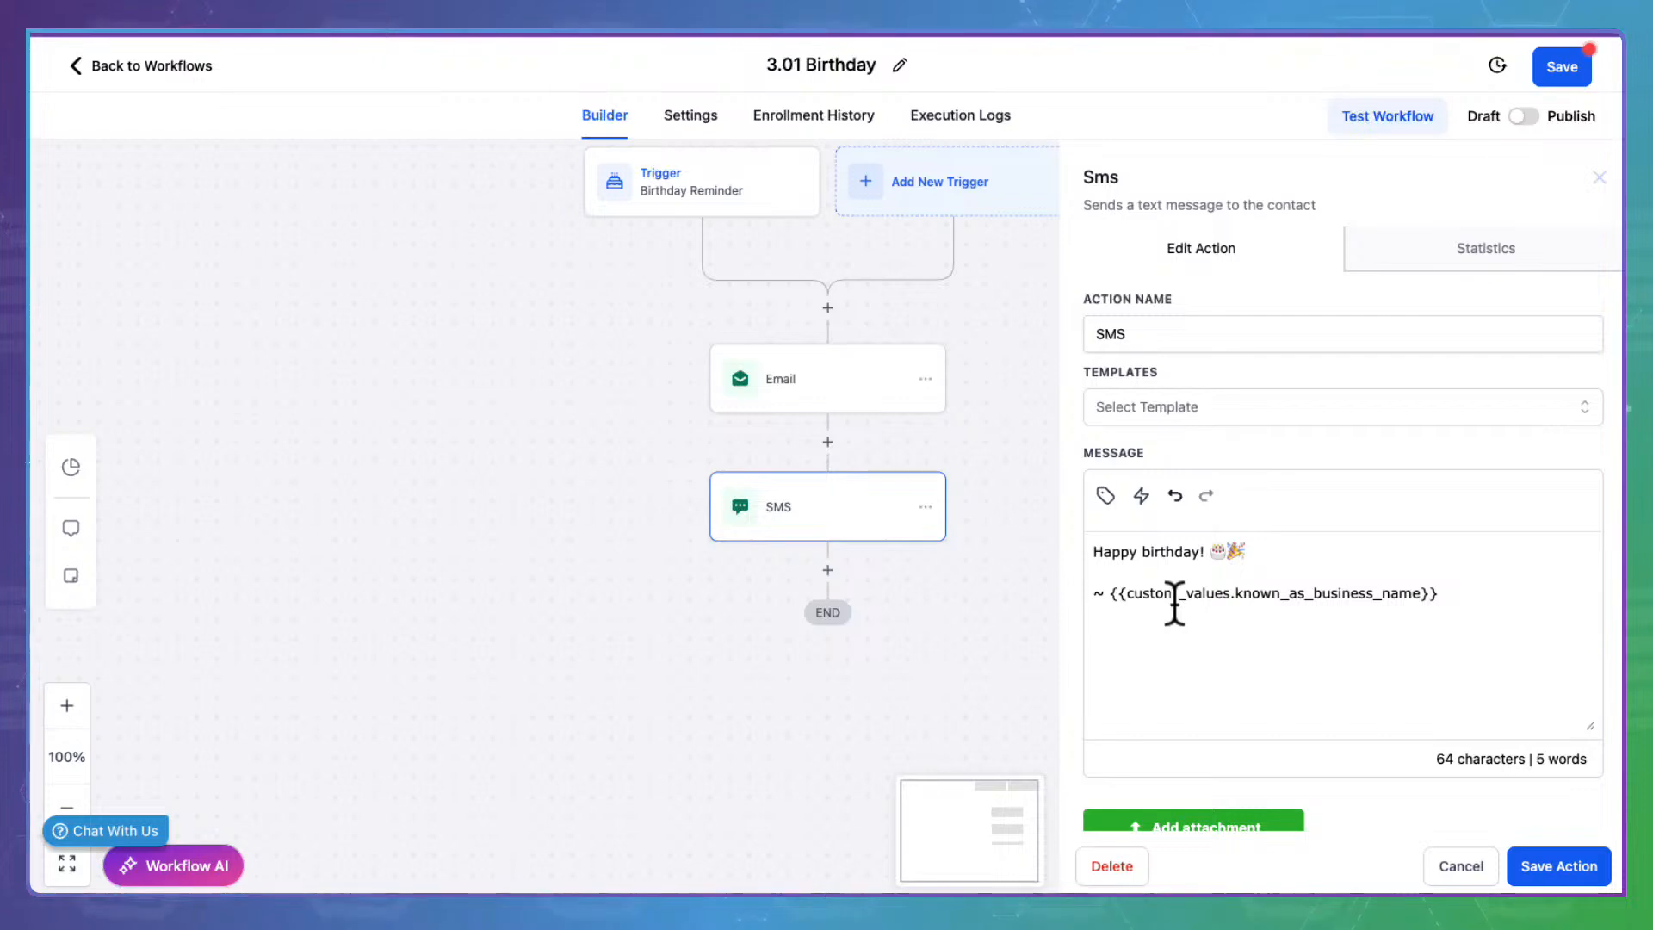
left_click(1100, 542)
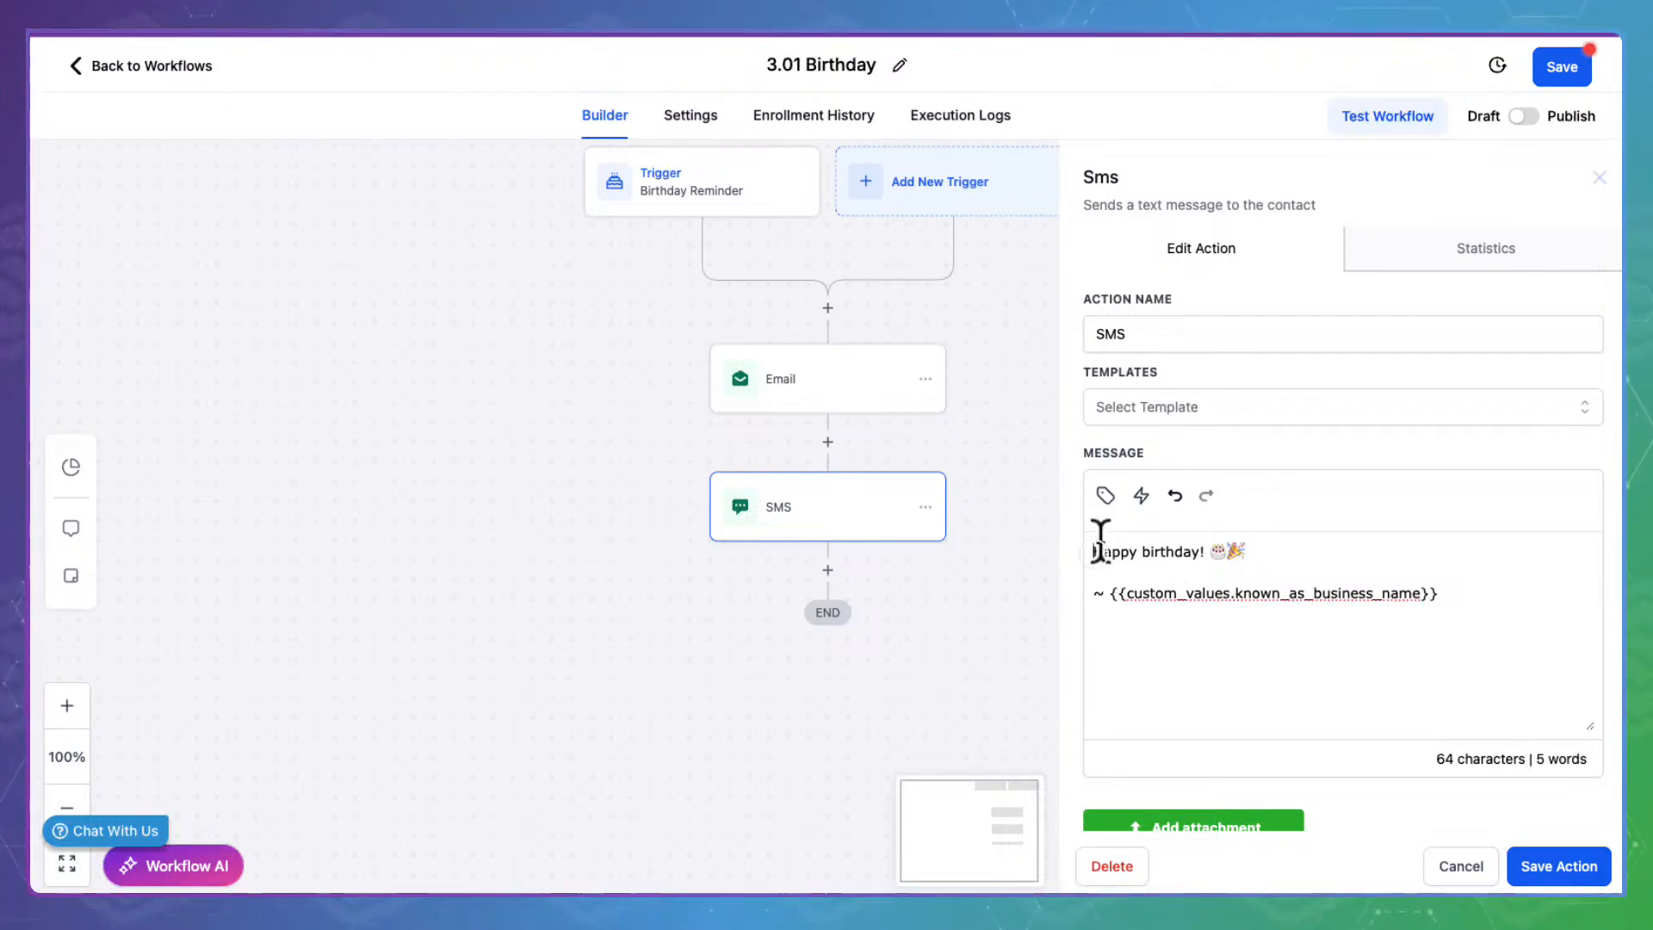
left_click_drag(1100, 541, 1487, 590)
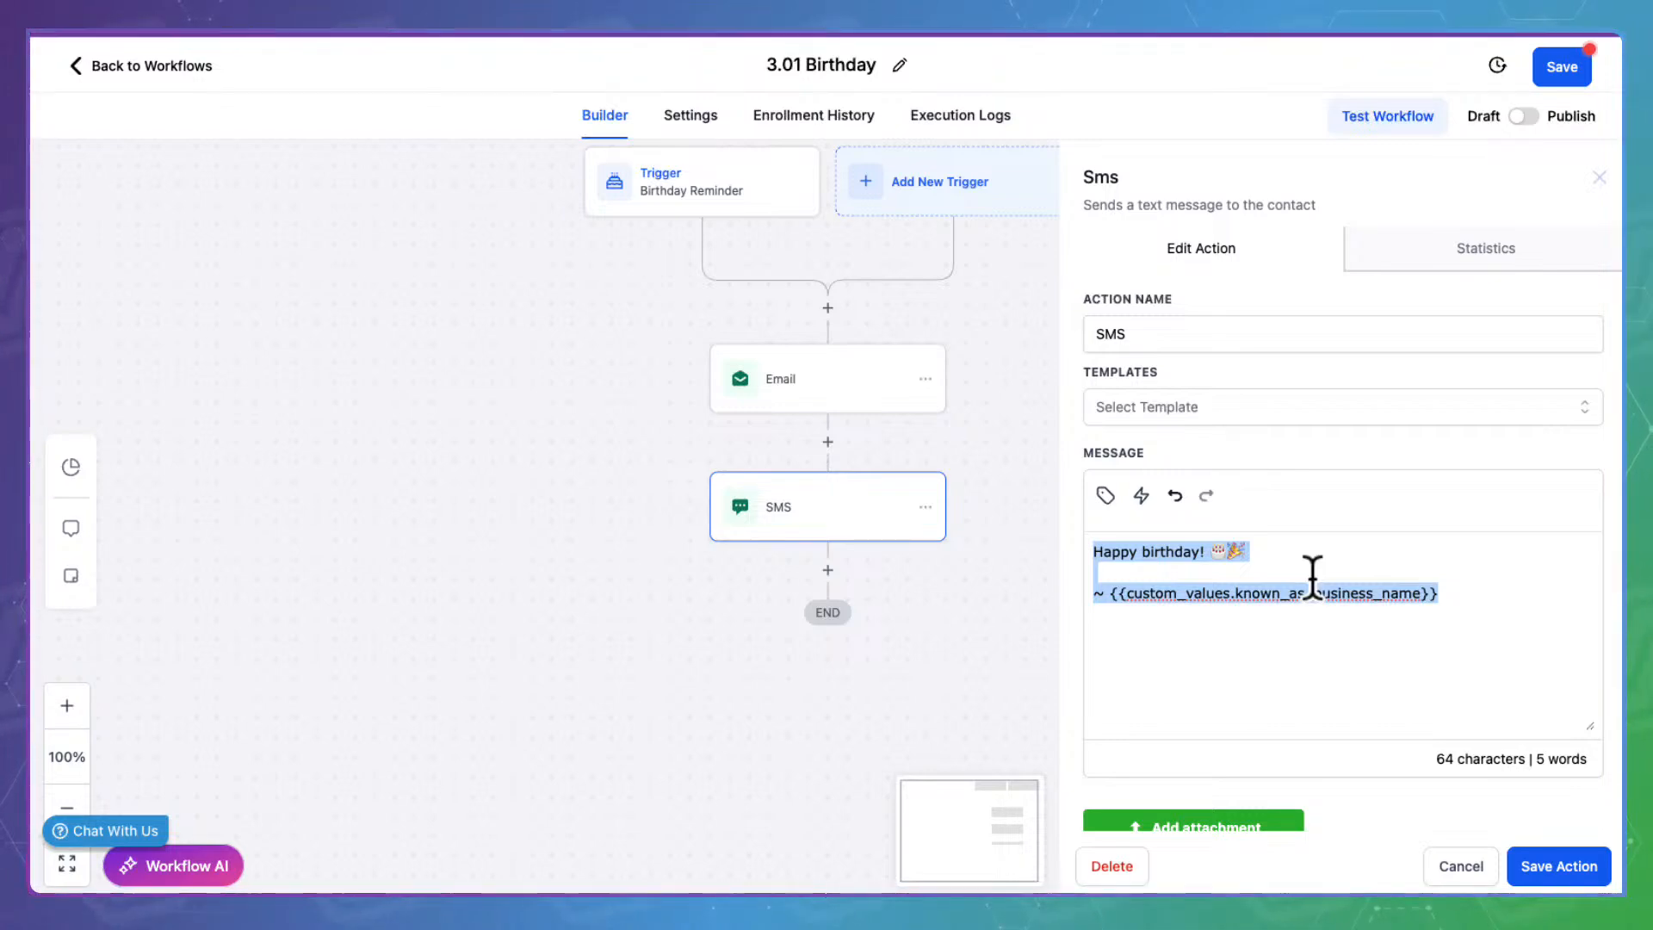
left_click(1548, 861)
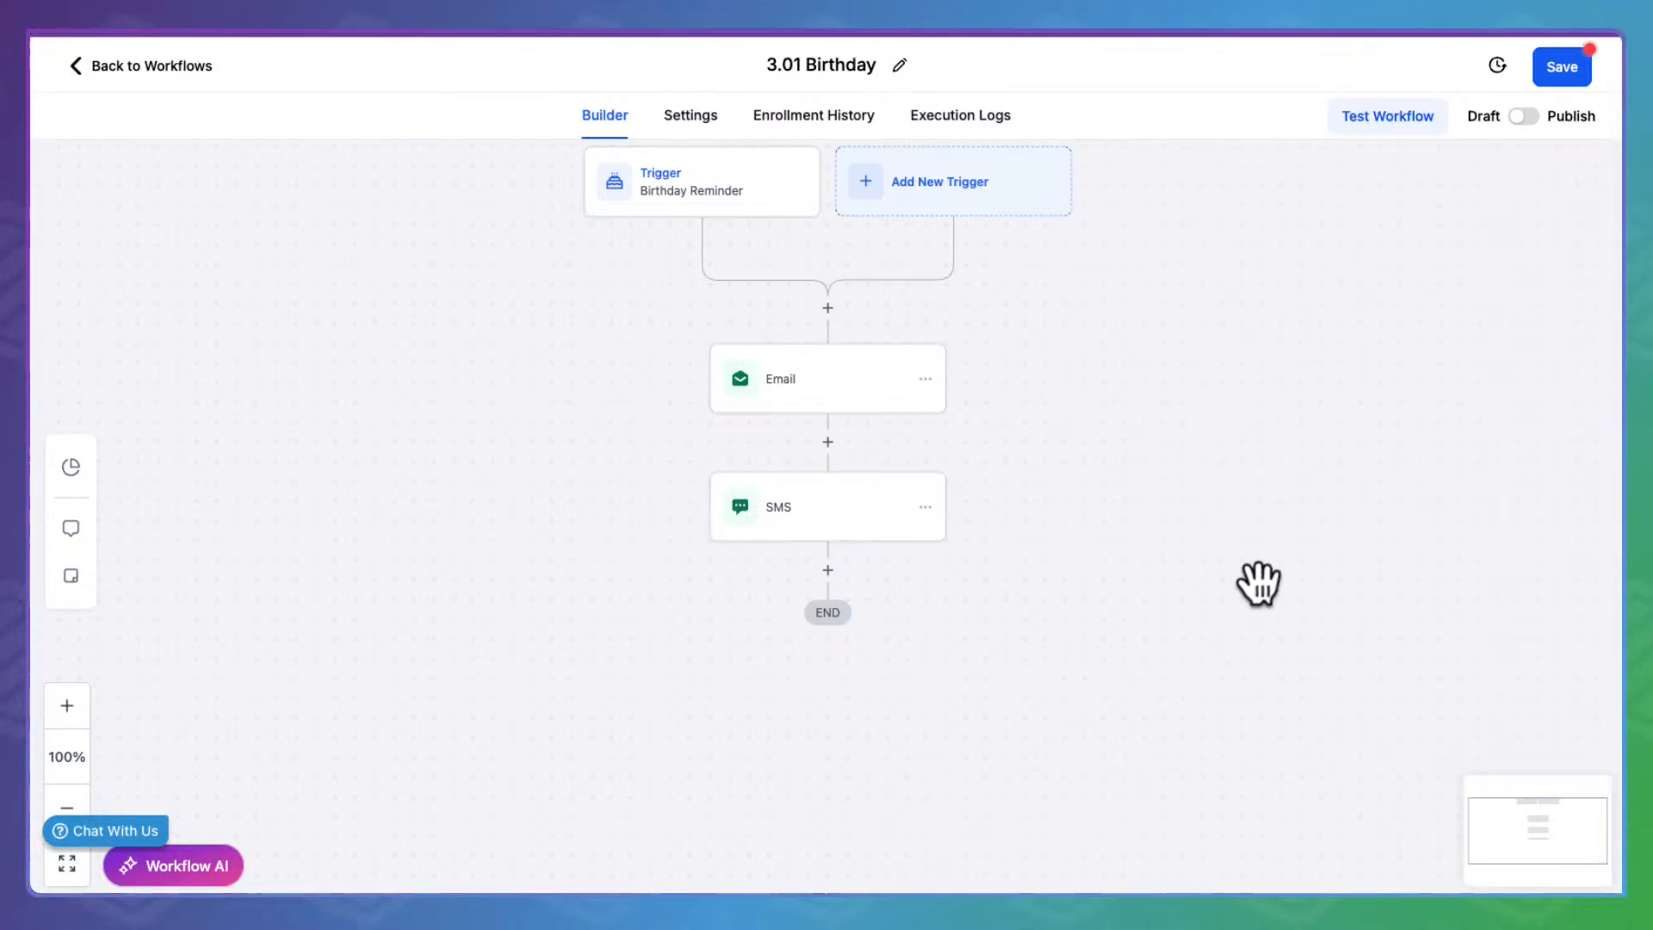
Publish and save 3.01 Birthday, then return to the workflow list
left_click(1524, 115)
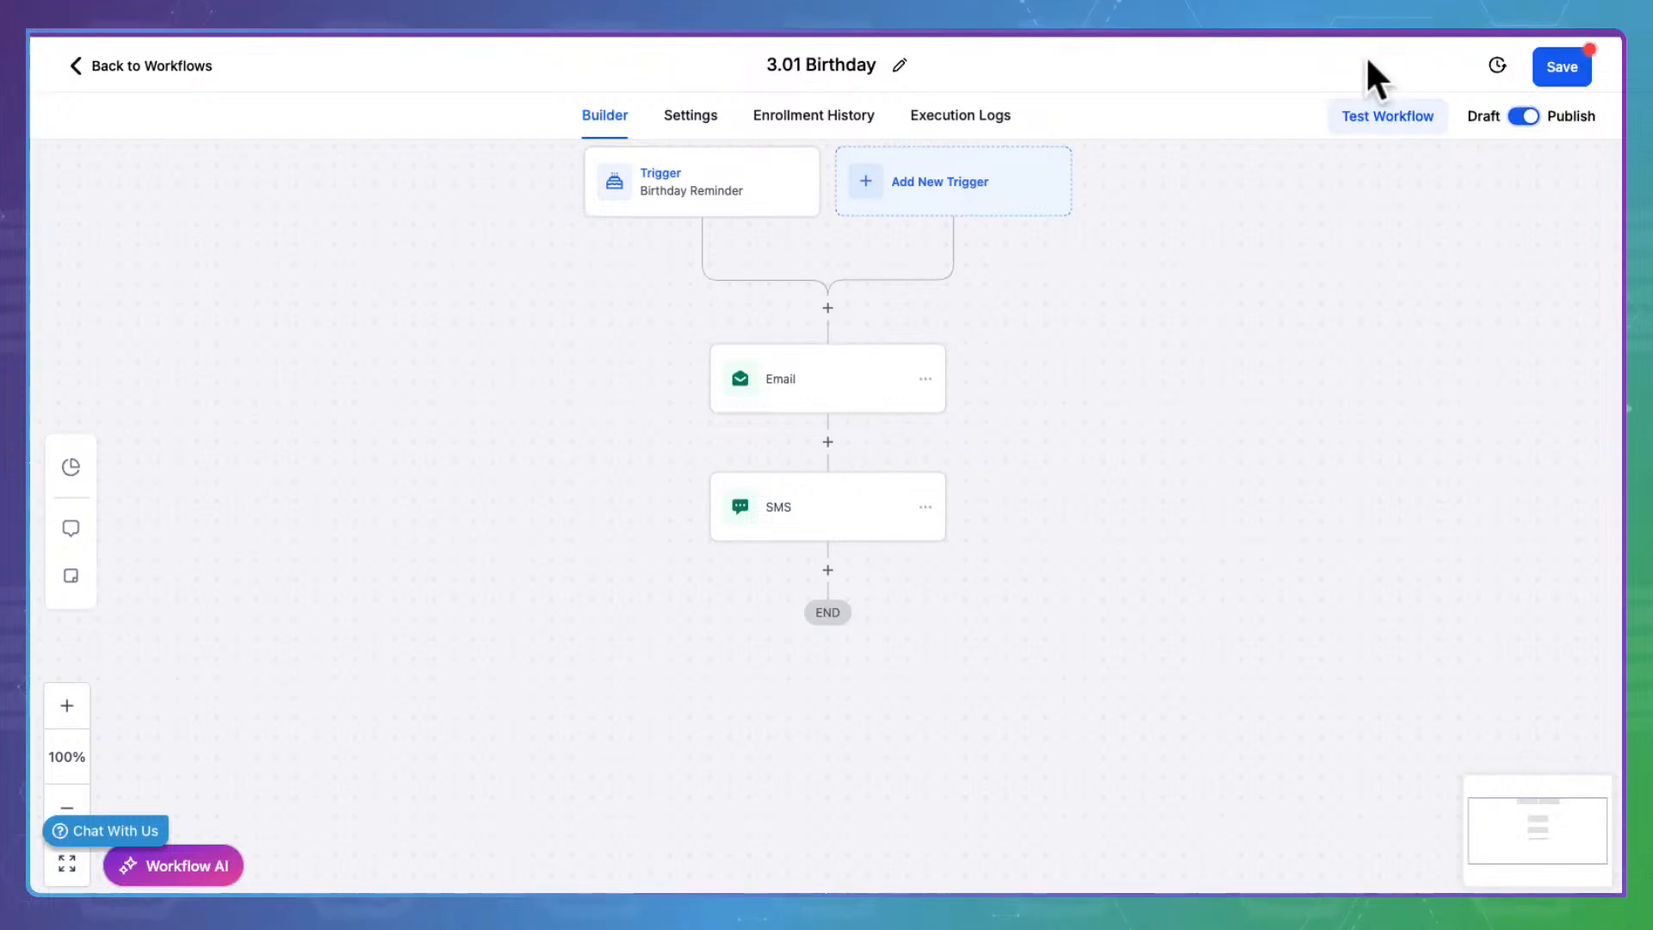
left_click(1582, 62)
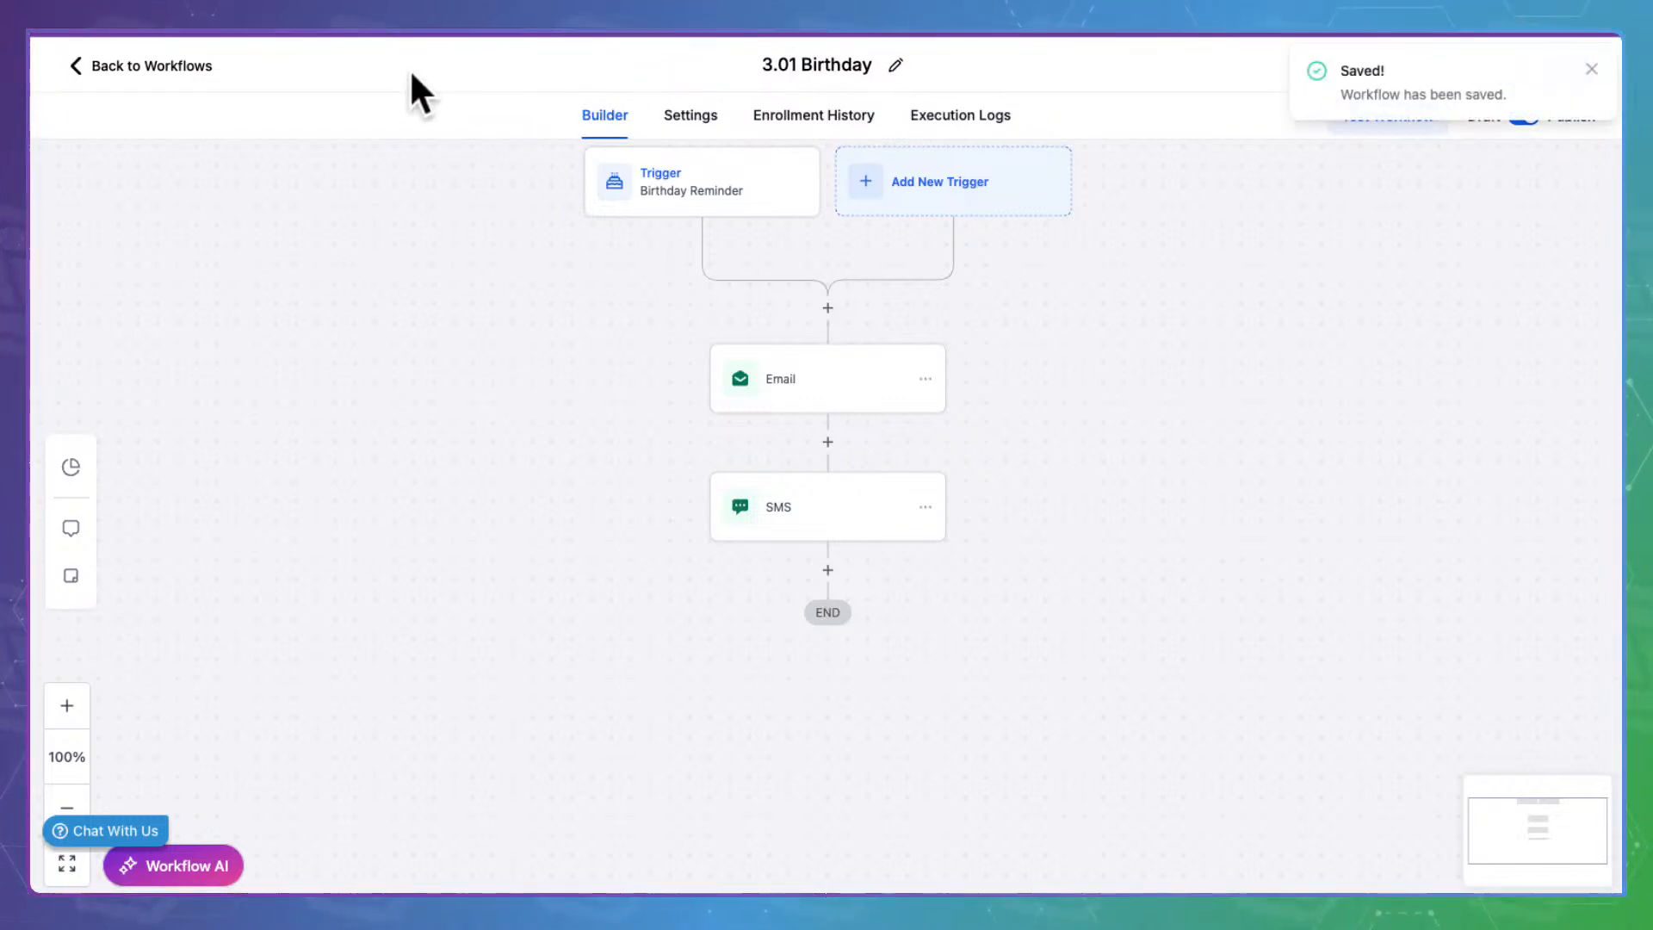
left_click(187, 47)
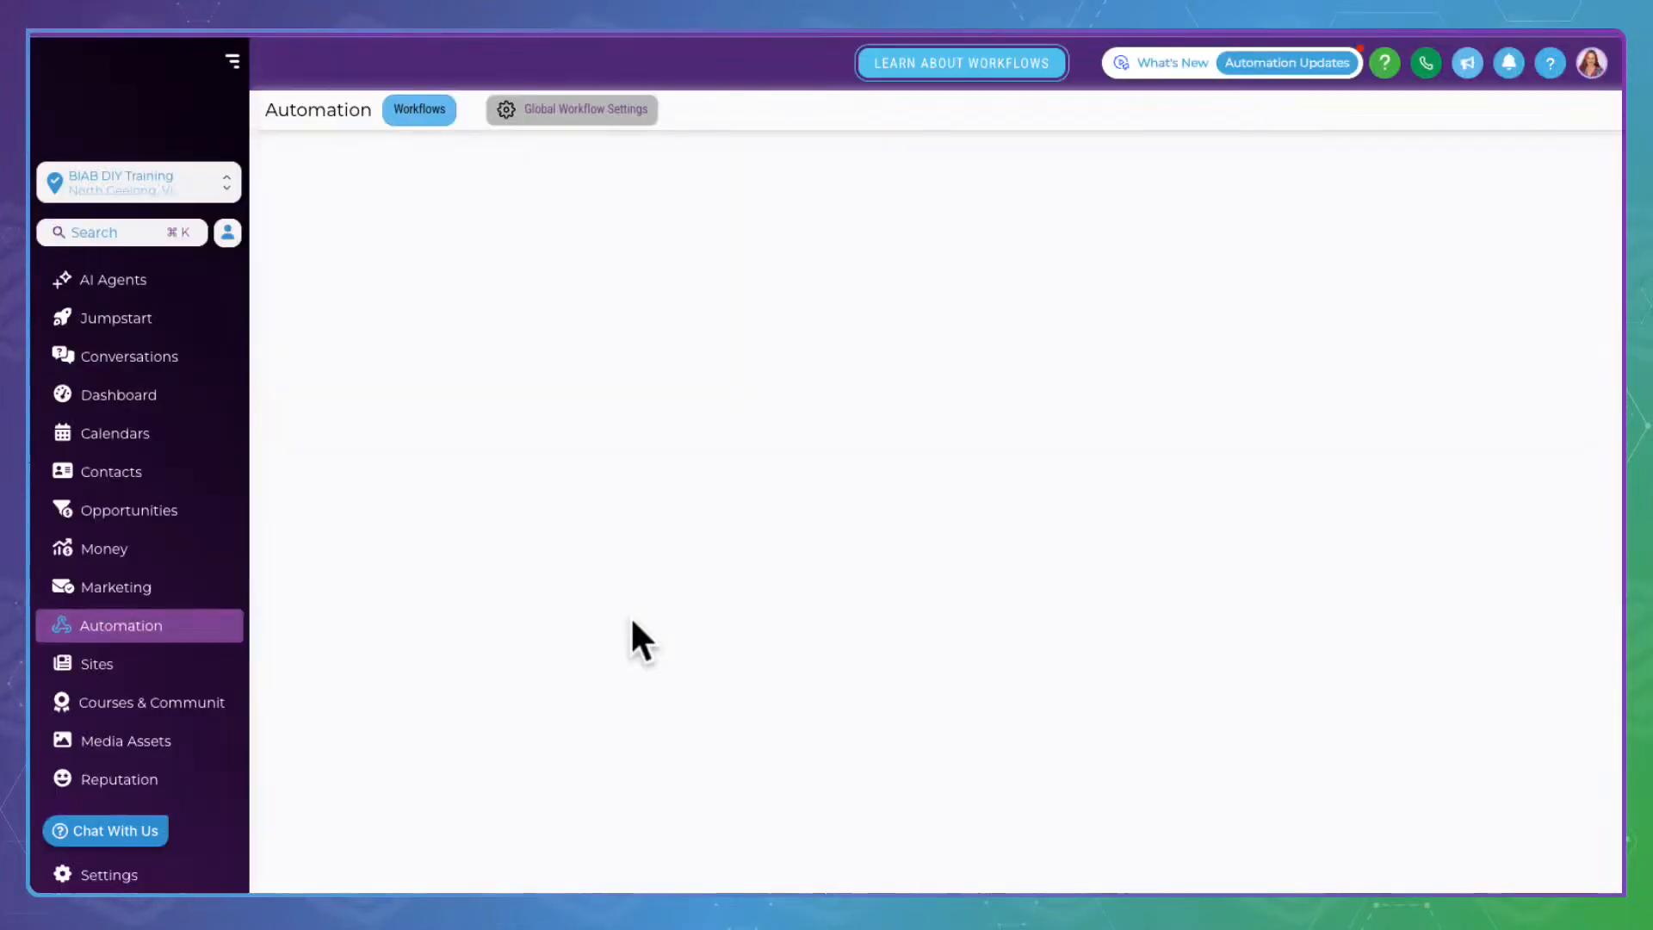
Open 3.01.01 Happy New Years - Jan 01 and review its Happy New Year email's image and greeting
scroll(635, 634, "down", 3)
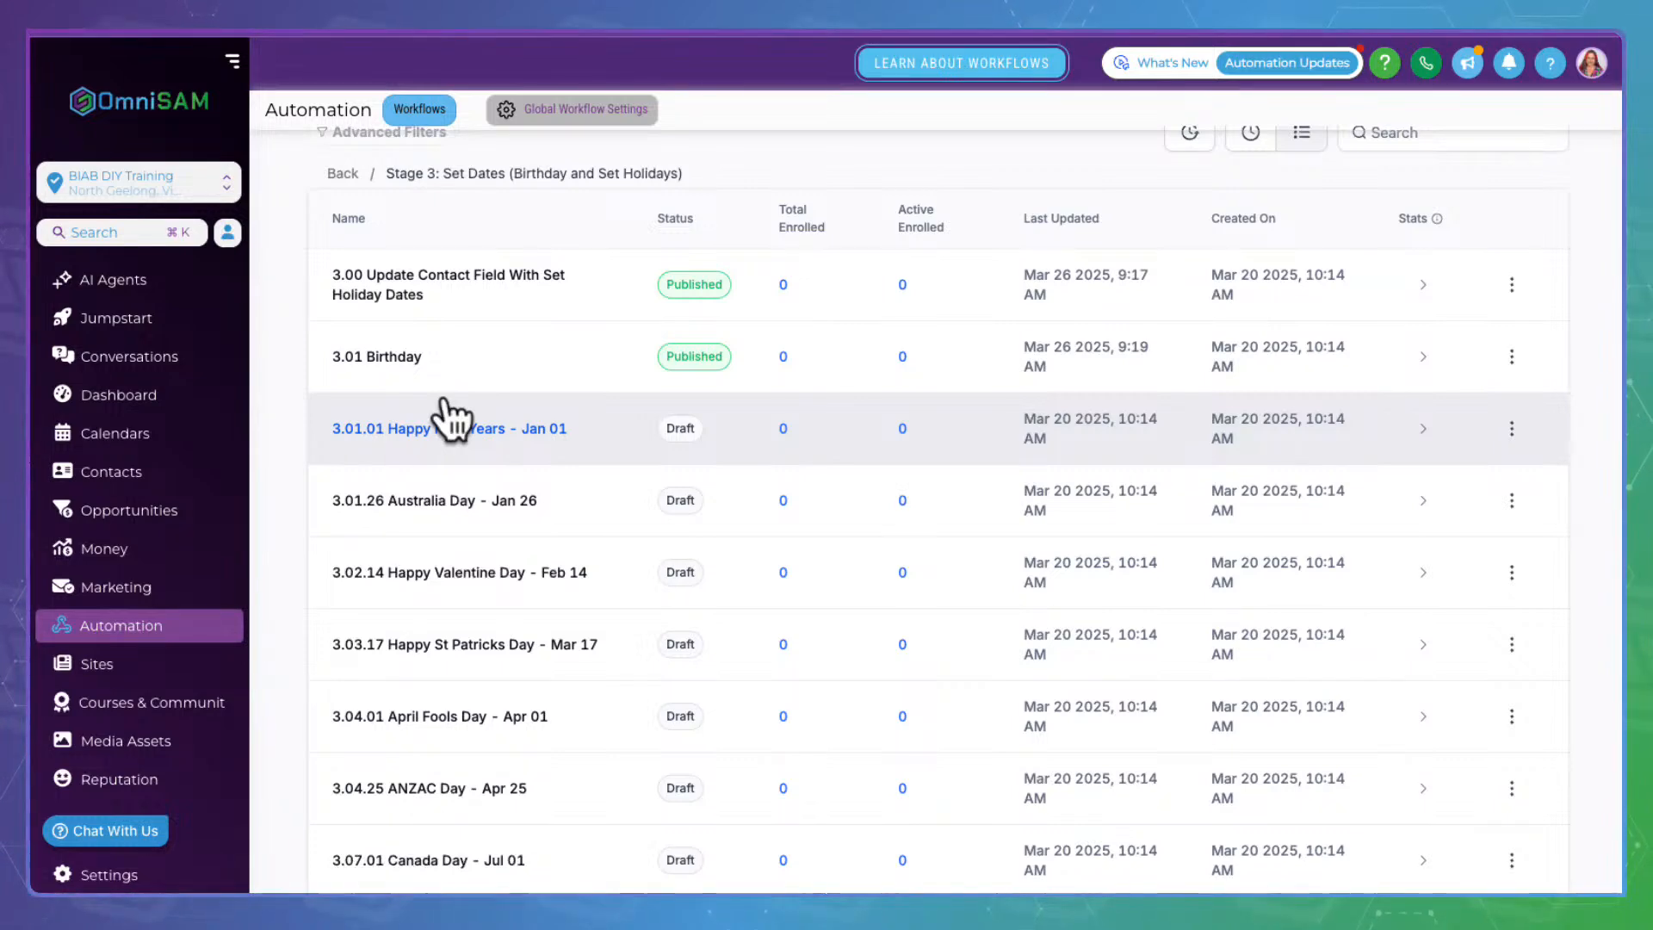
left_click(448, 421)
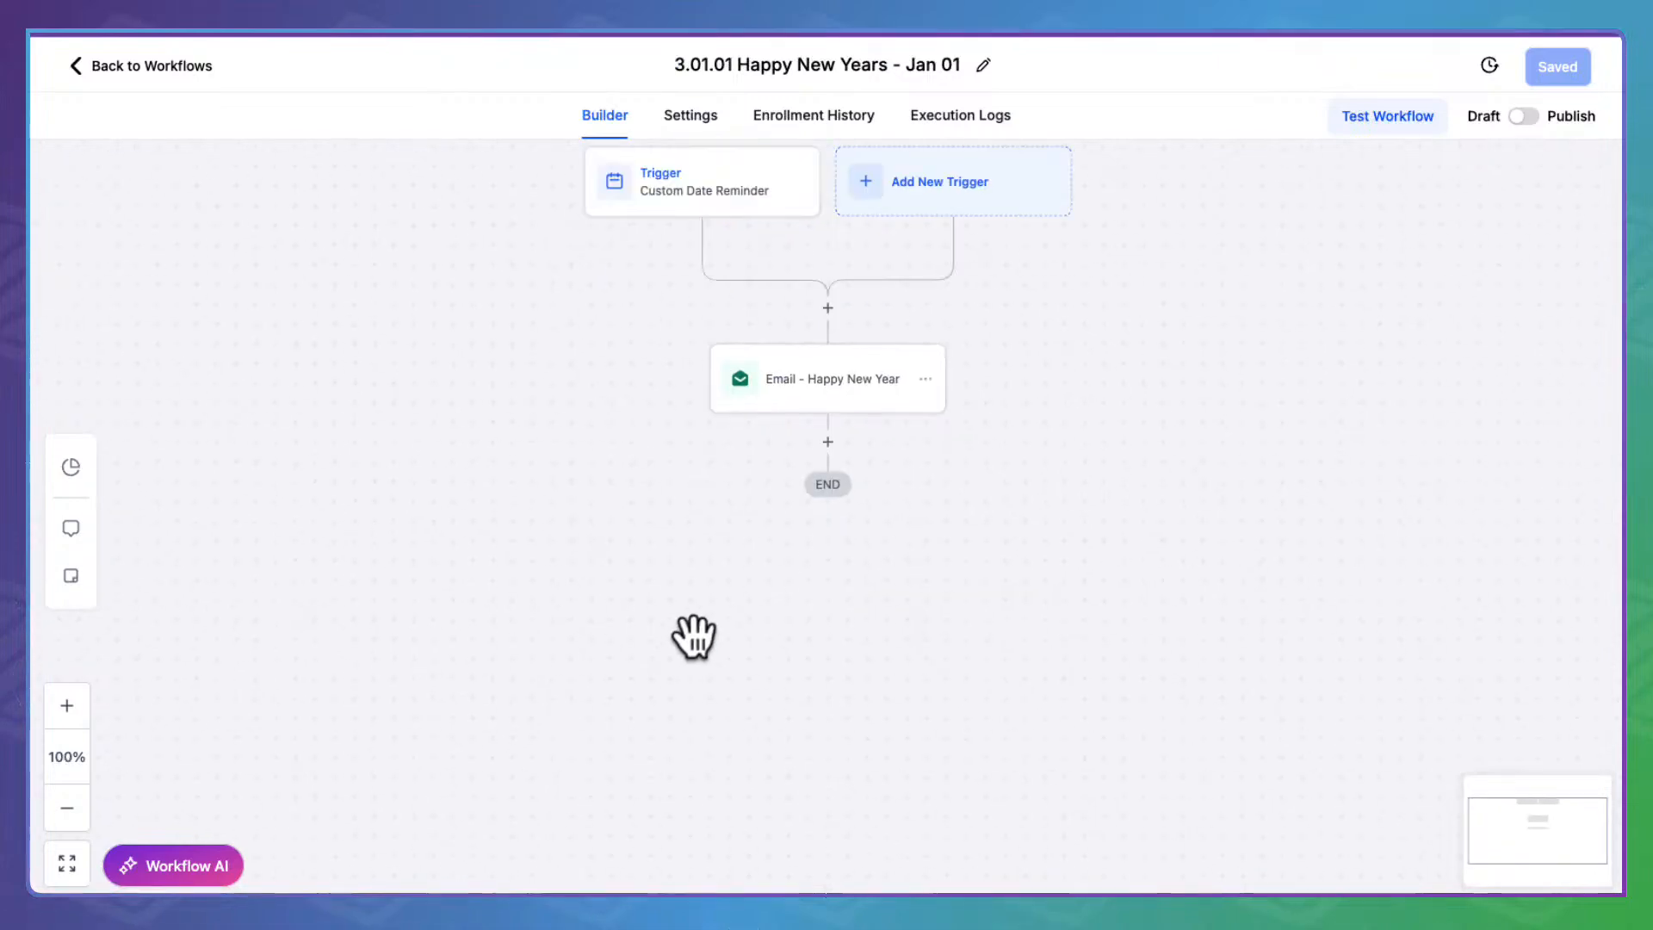
left_click(854, 376)
scroll(1274, 530, "down", 5)
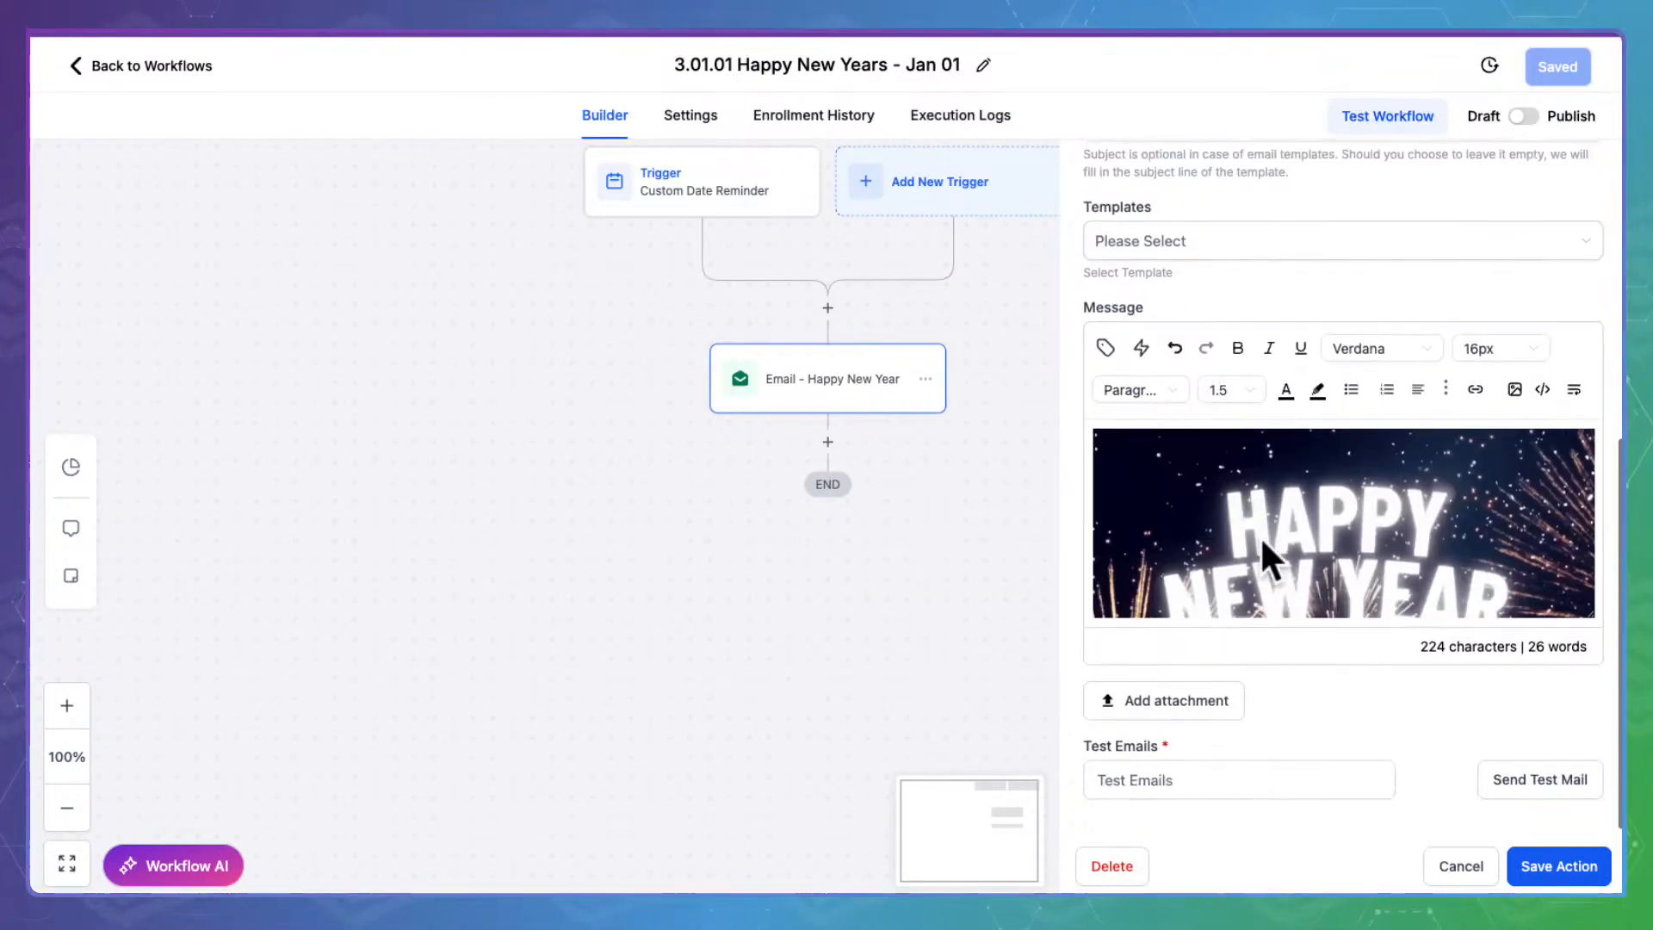
left_click(1328, 511)
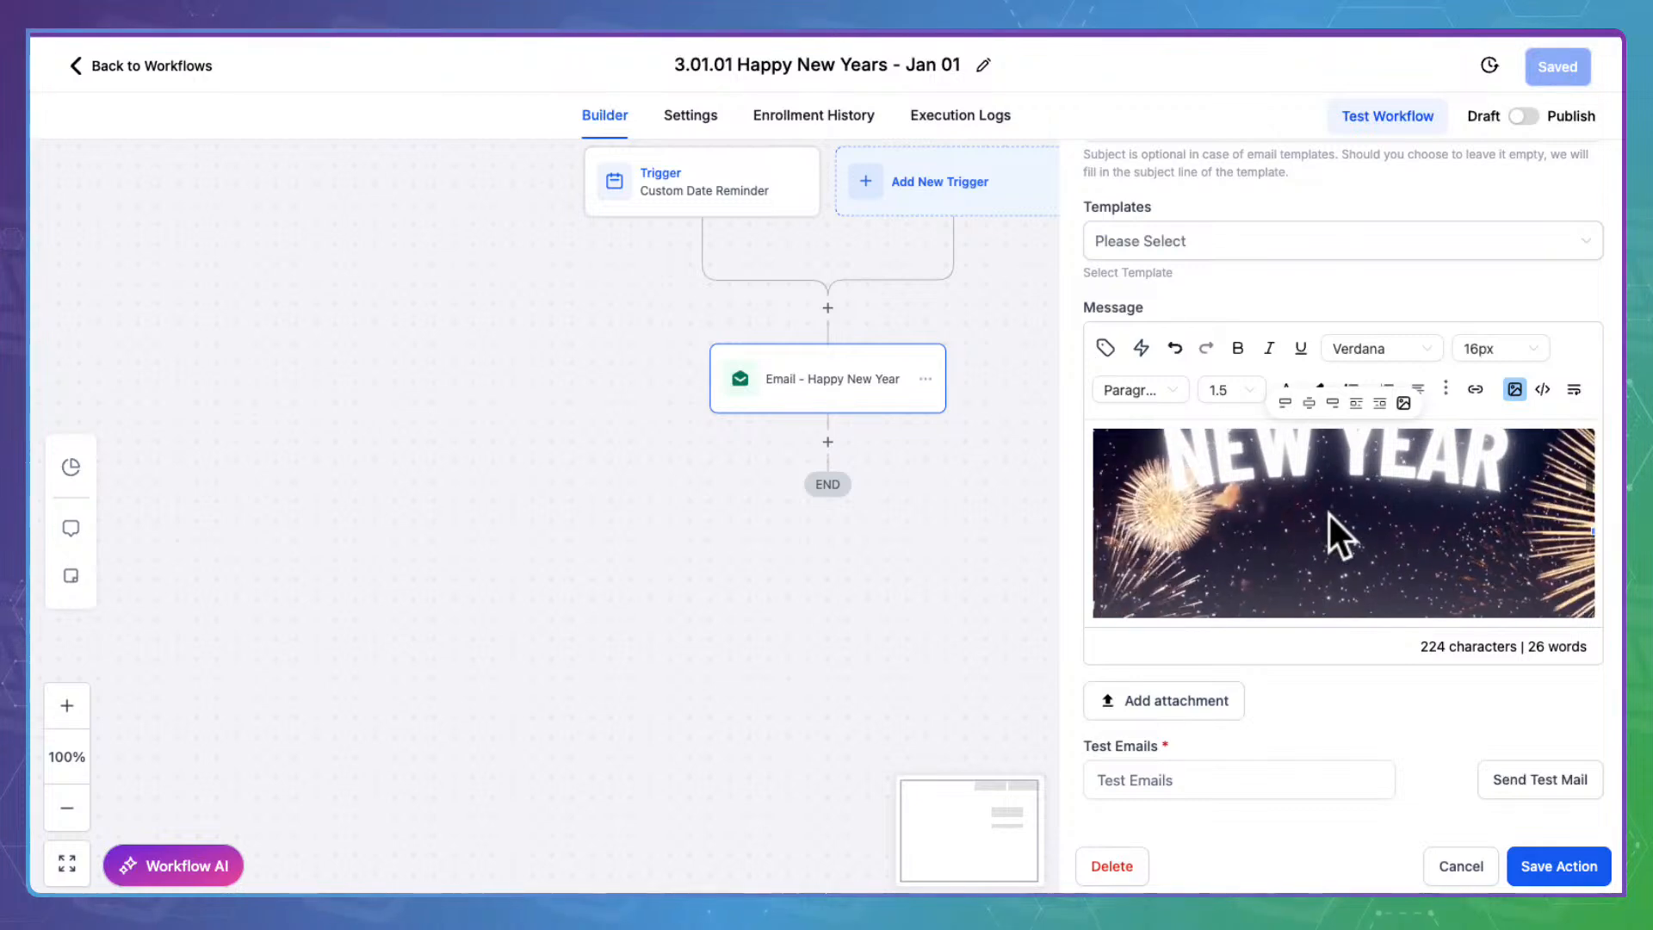
scroll(1328, 511, "down", 5)
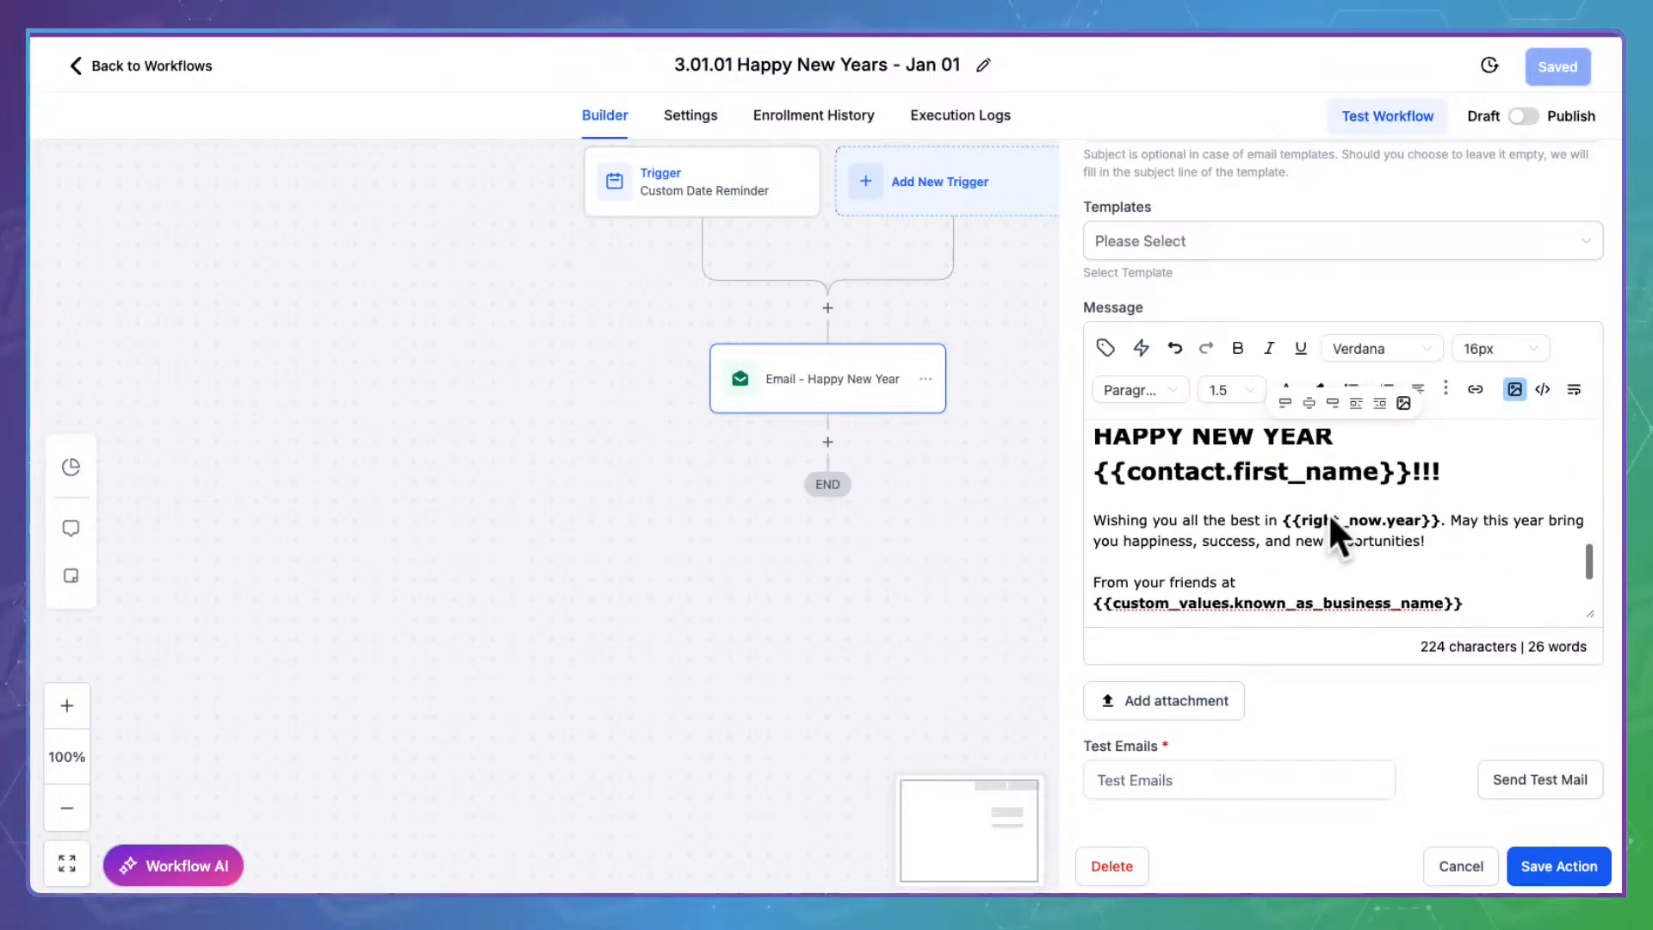
scroll(1328, 511, "down", 1)
left_click(1428, 487)
scroll(1181, 536, "down", 5)
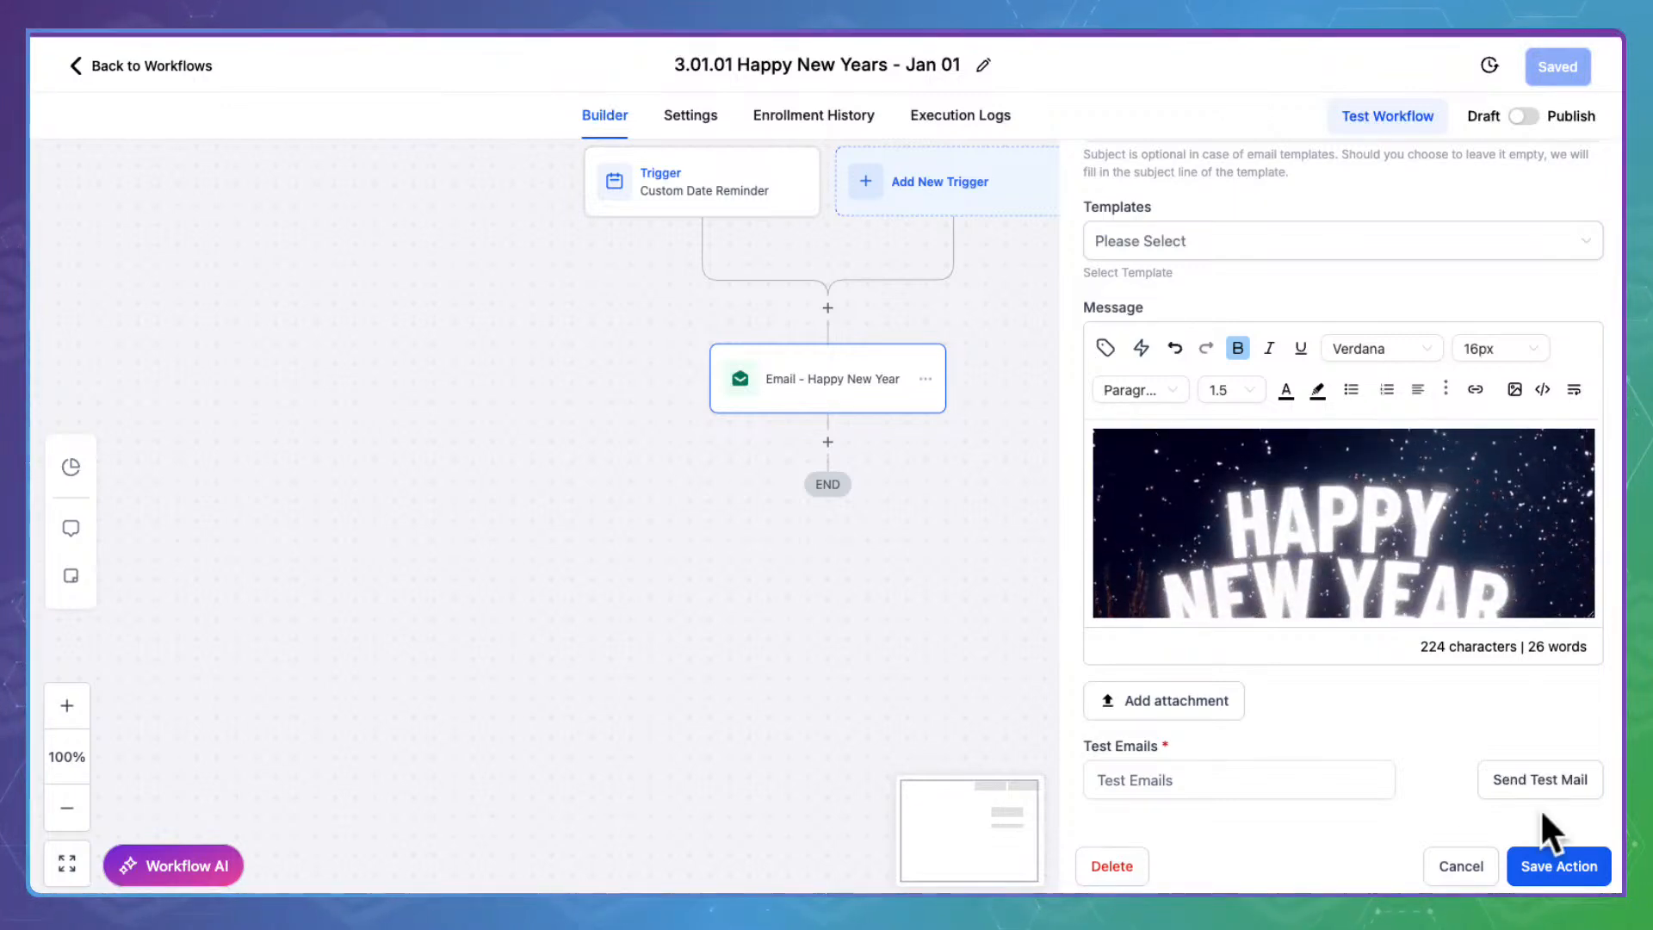
left_click(1571, 865)
Publish and save the New Year workflow, then return to the workflow list
left_click(1520, 115)
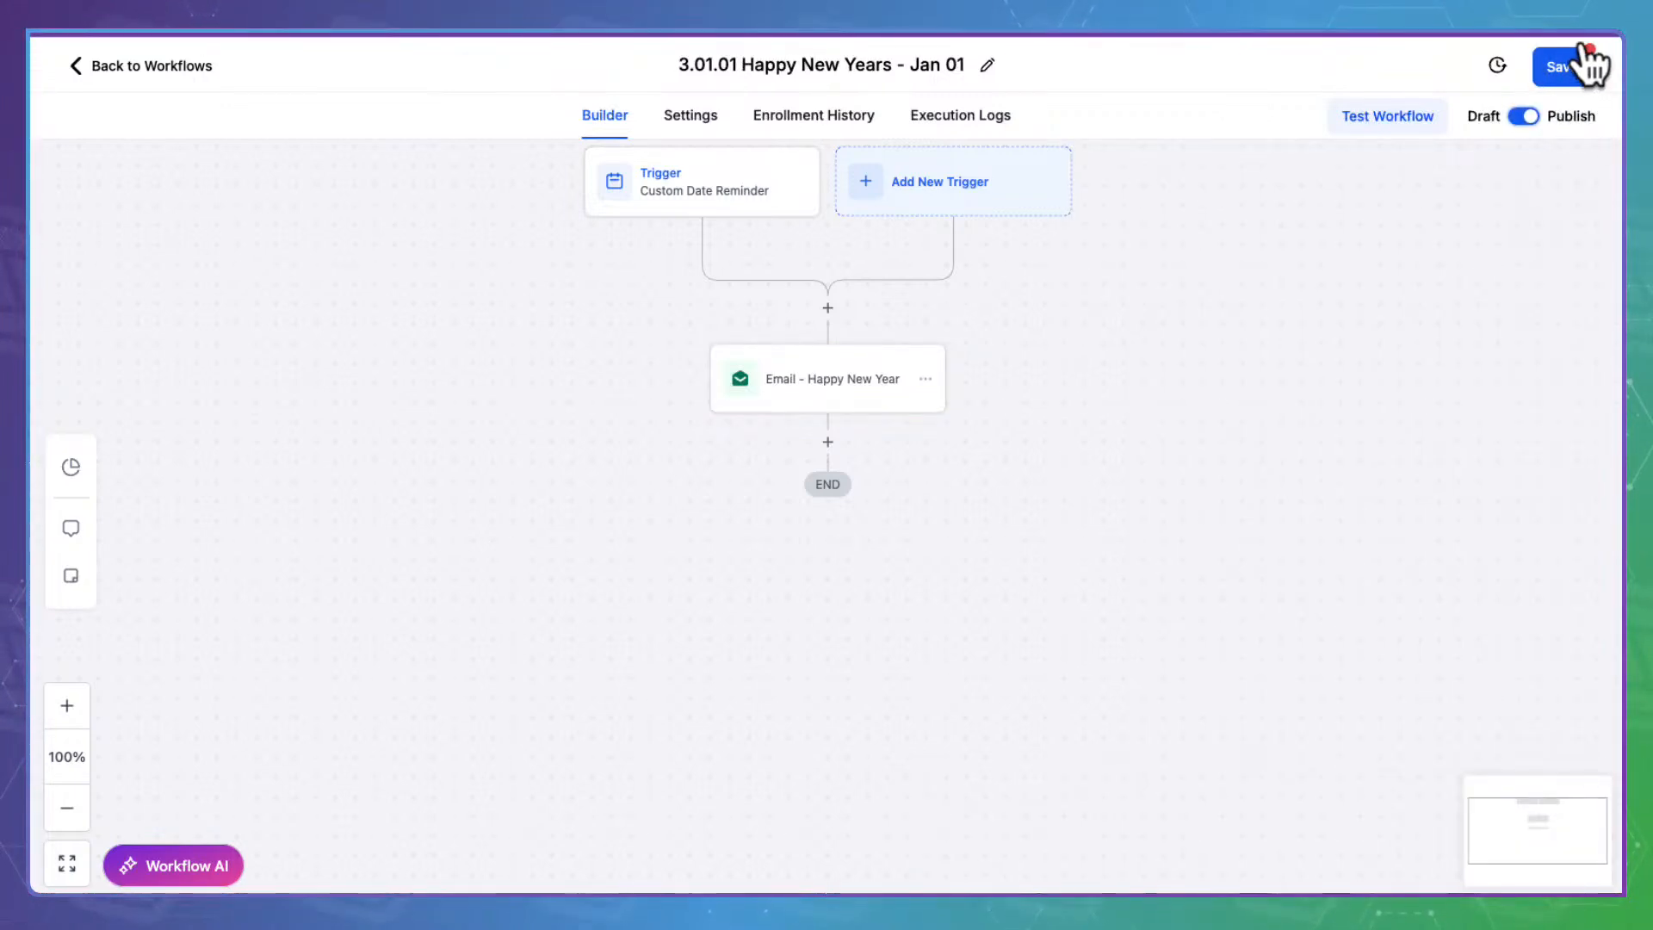
left_click(1564, 62)
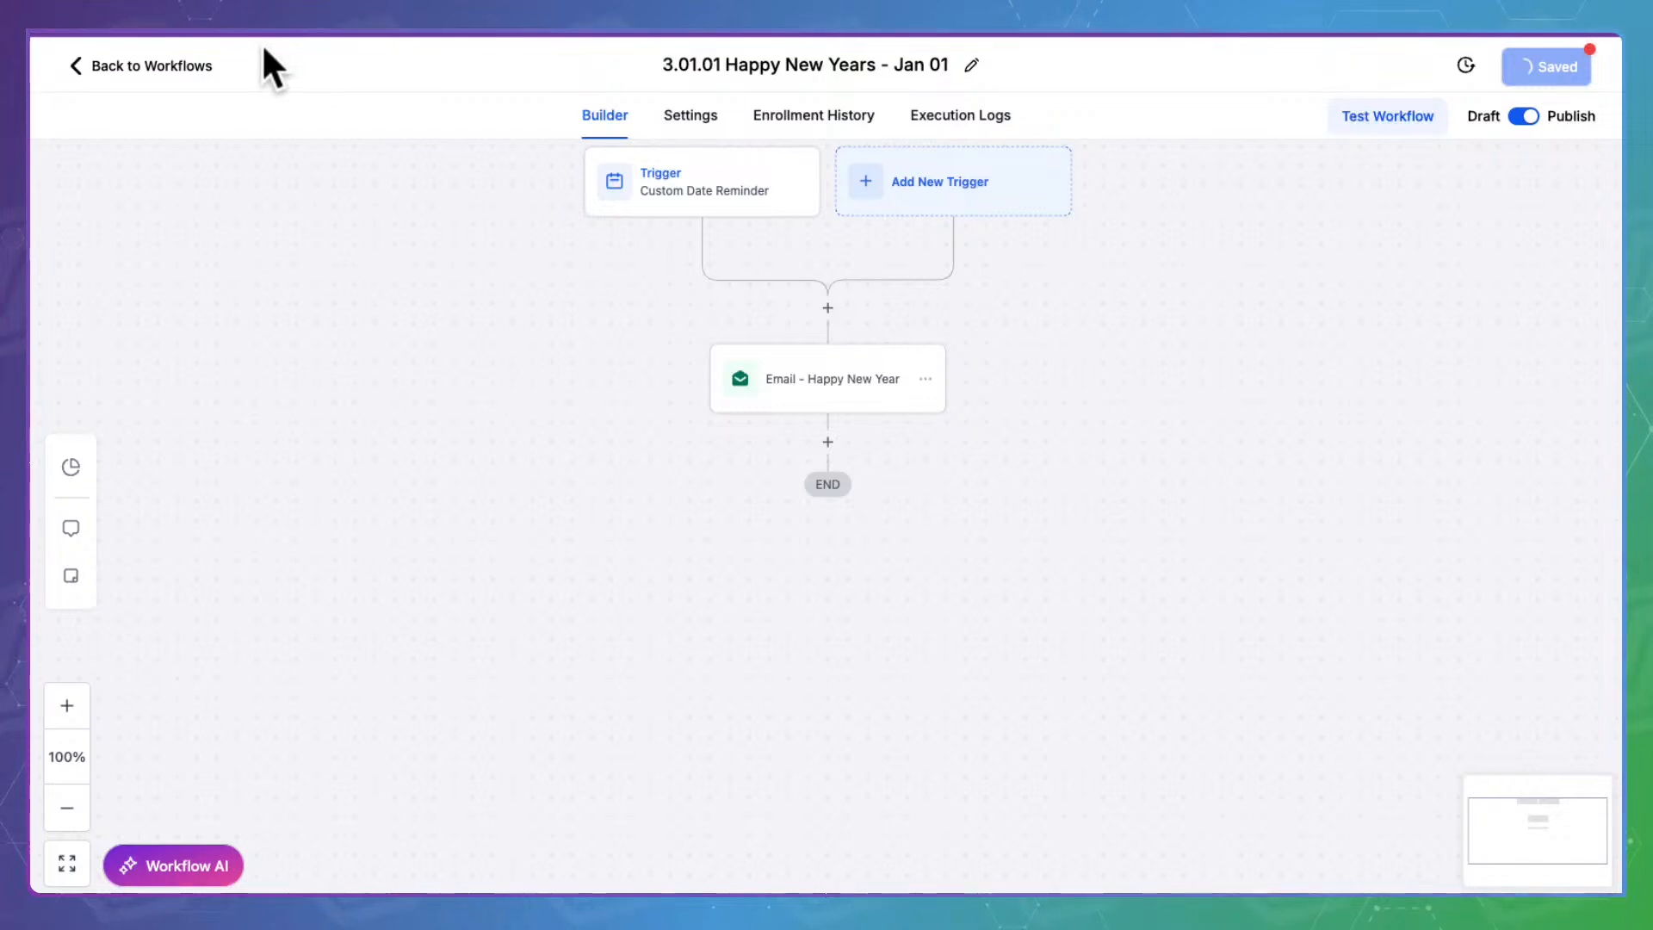
left_click(181, 53)
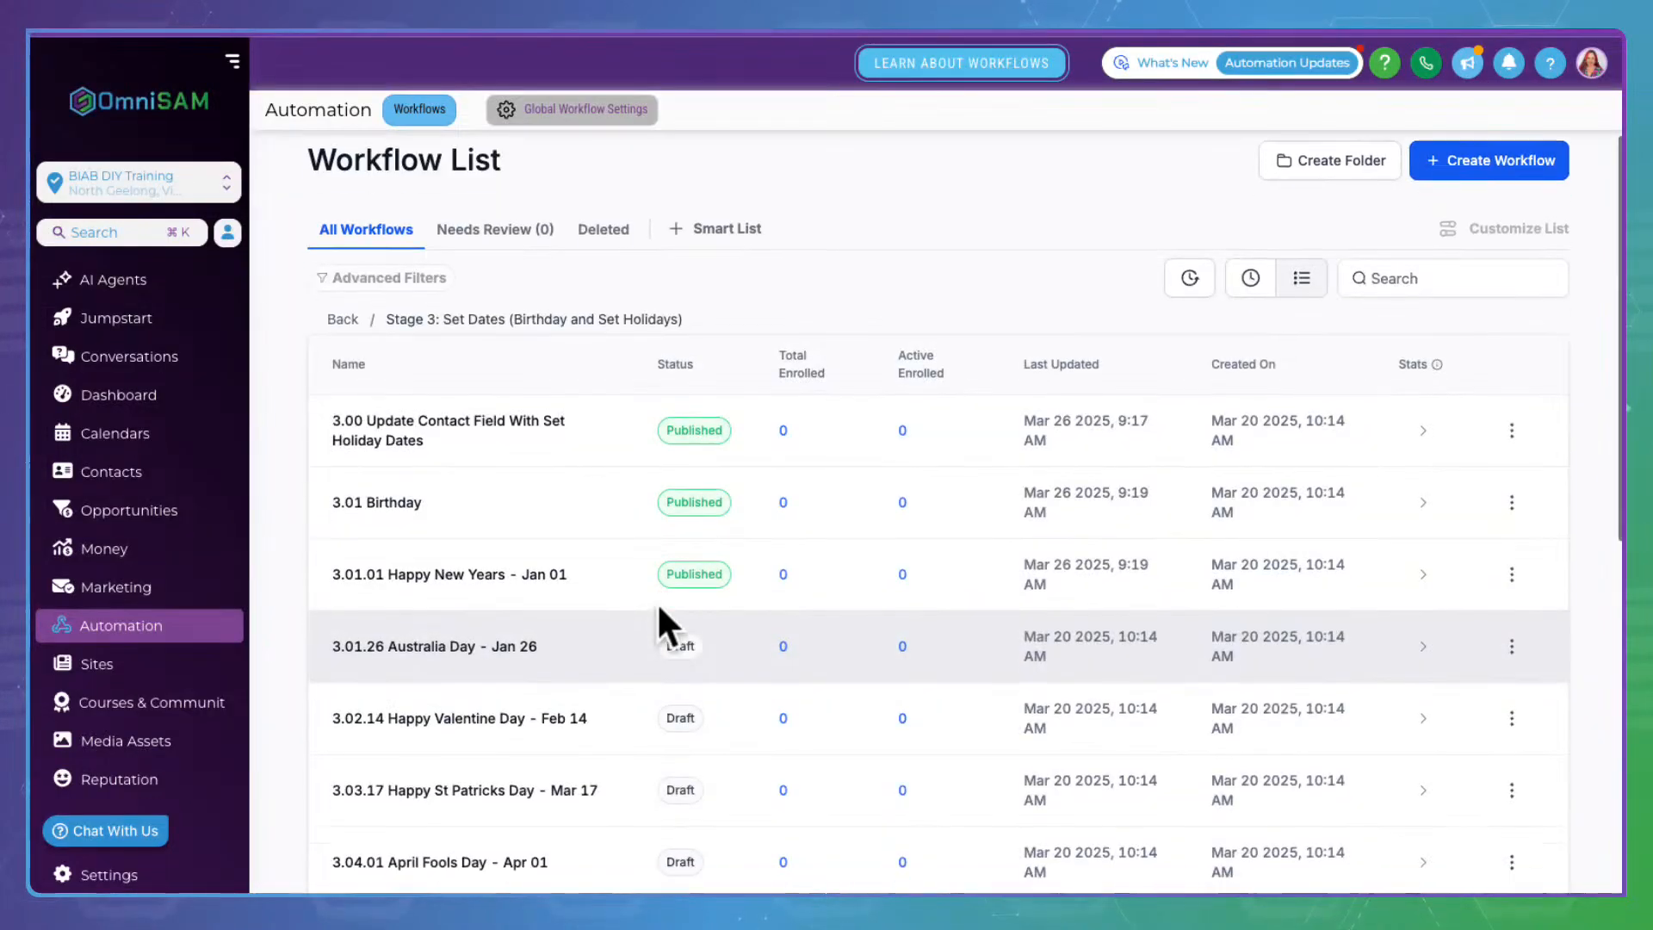
scroll(658, 606, "down", 3)
Open 3.01.26 Australia Day - Jan 26 and read through its Happy Australia Day email
left_click(430, 447)
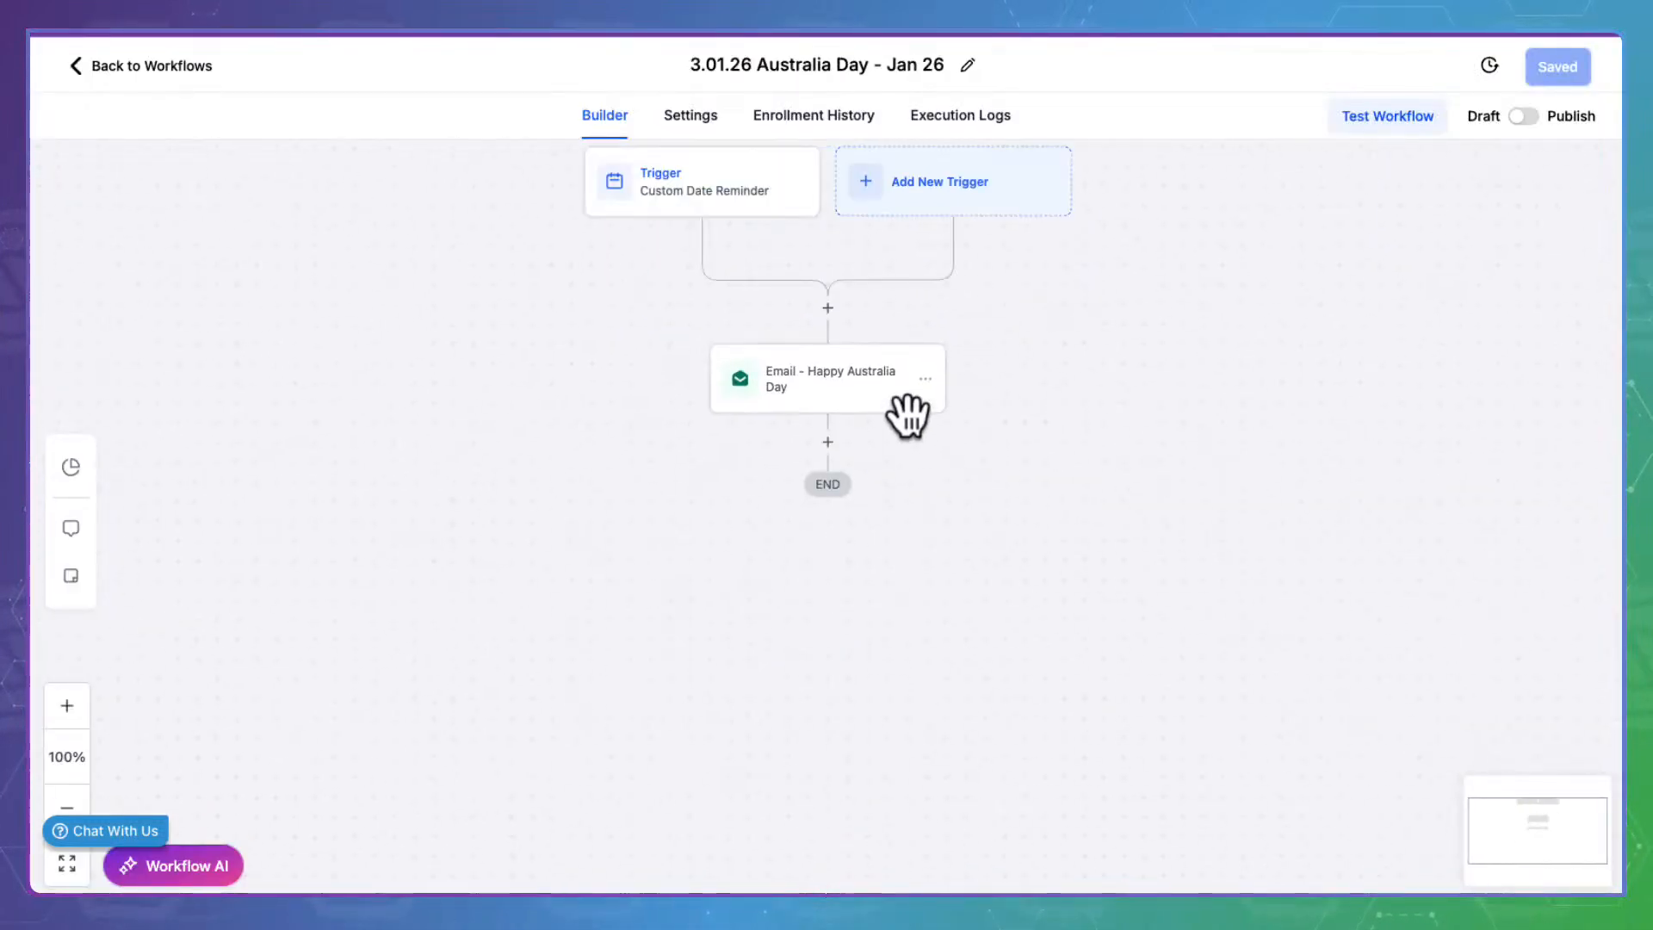
left_click(875, 358)
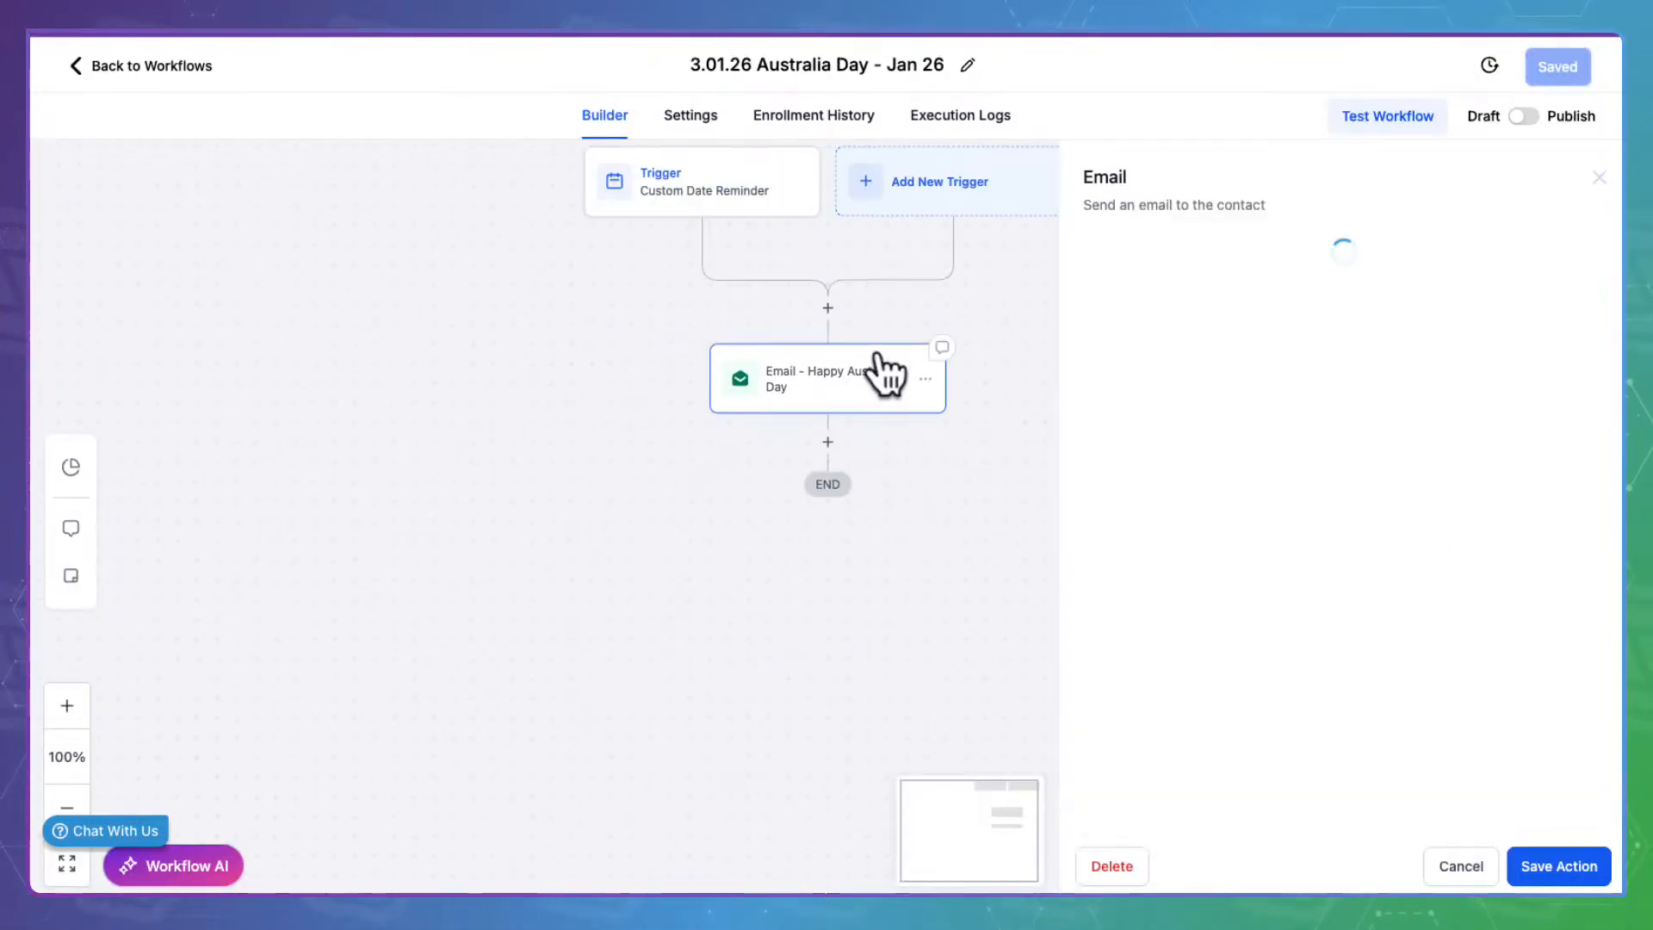
scroll(1309, 587, "down", 5)
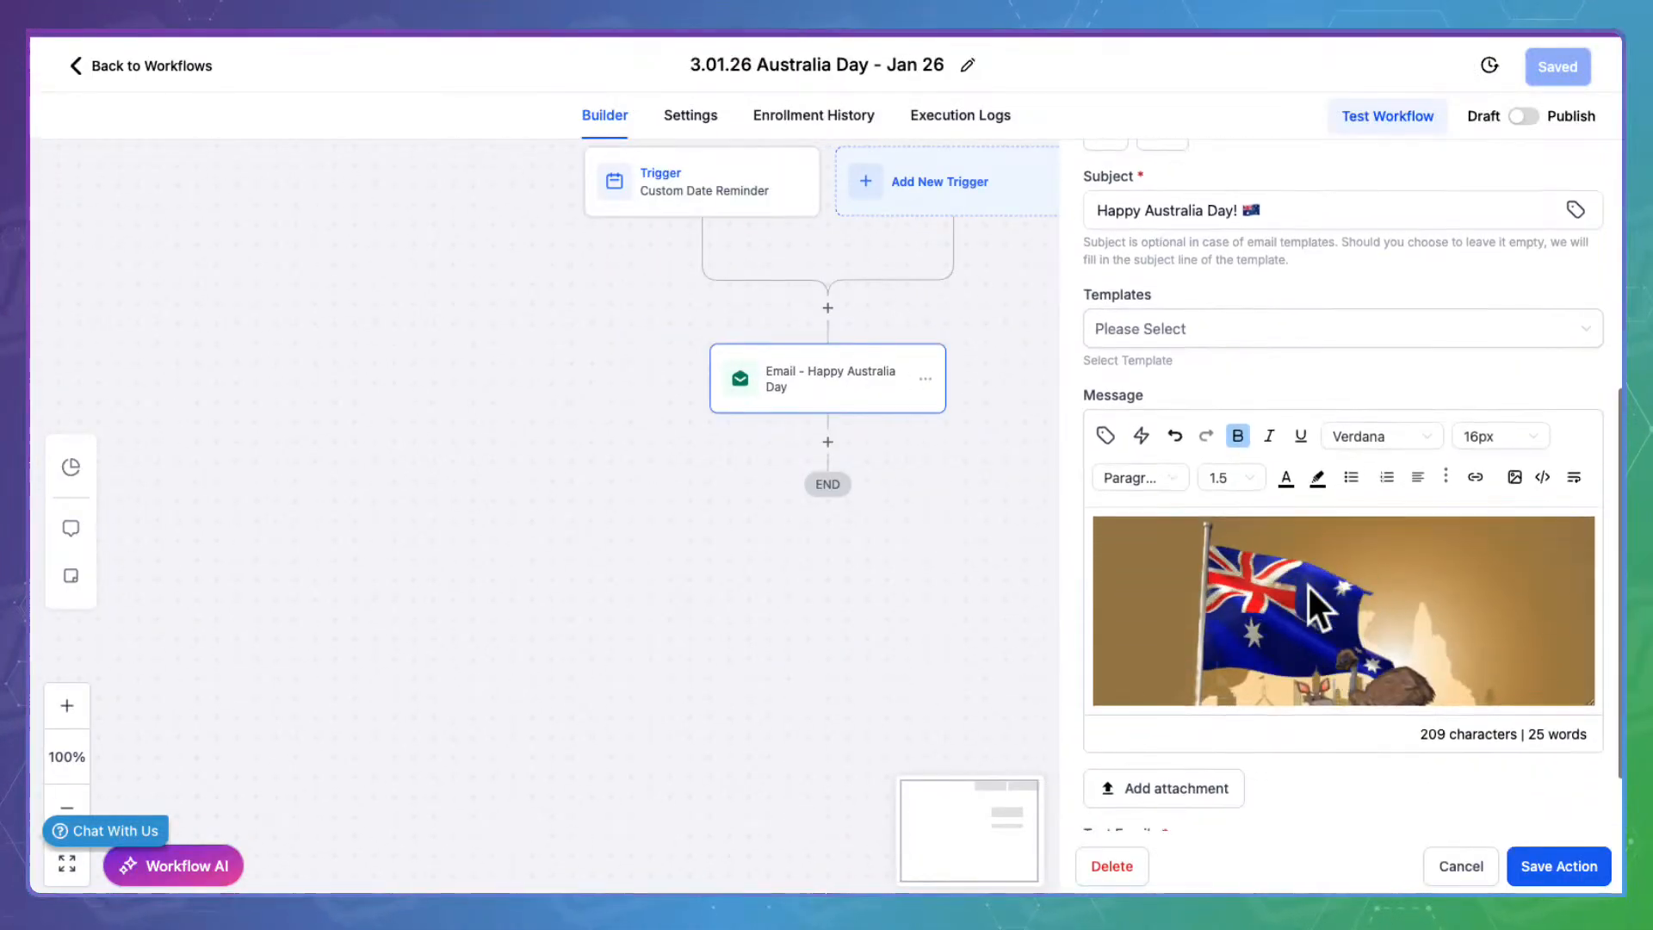
scroll(1307, 584, "down", 2)
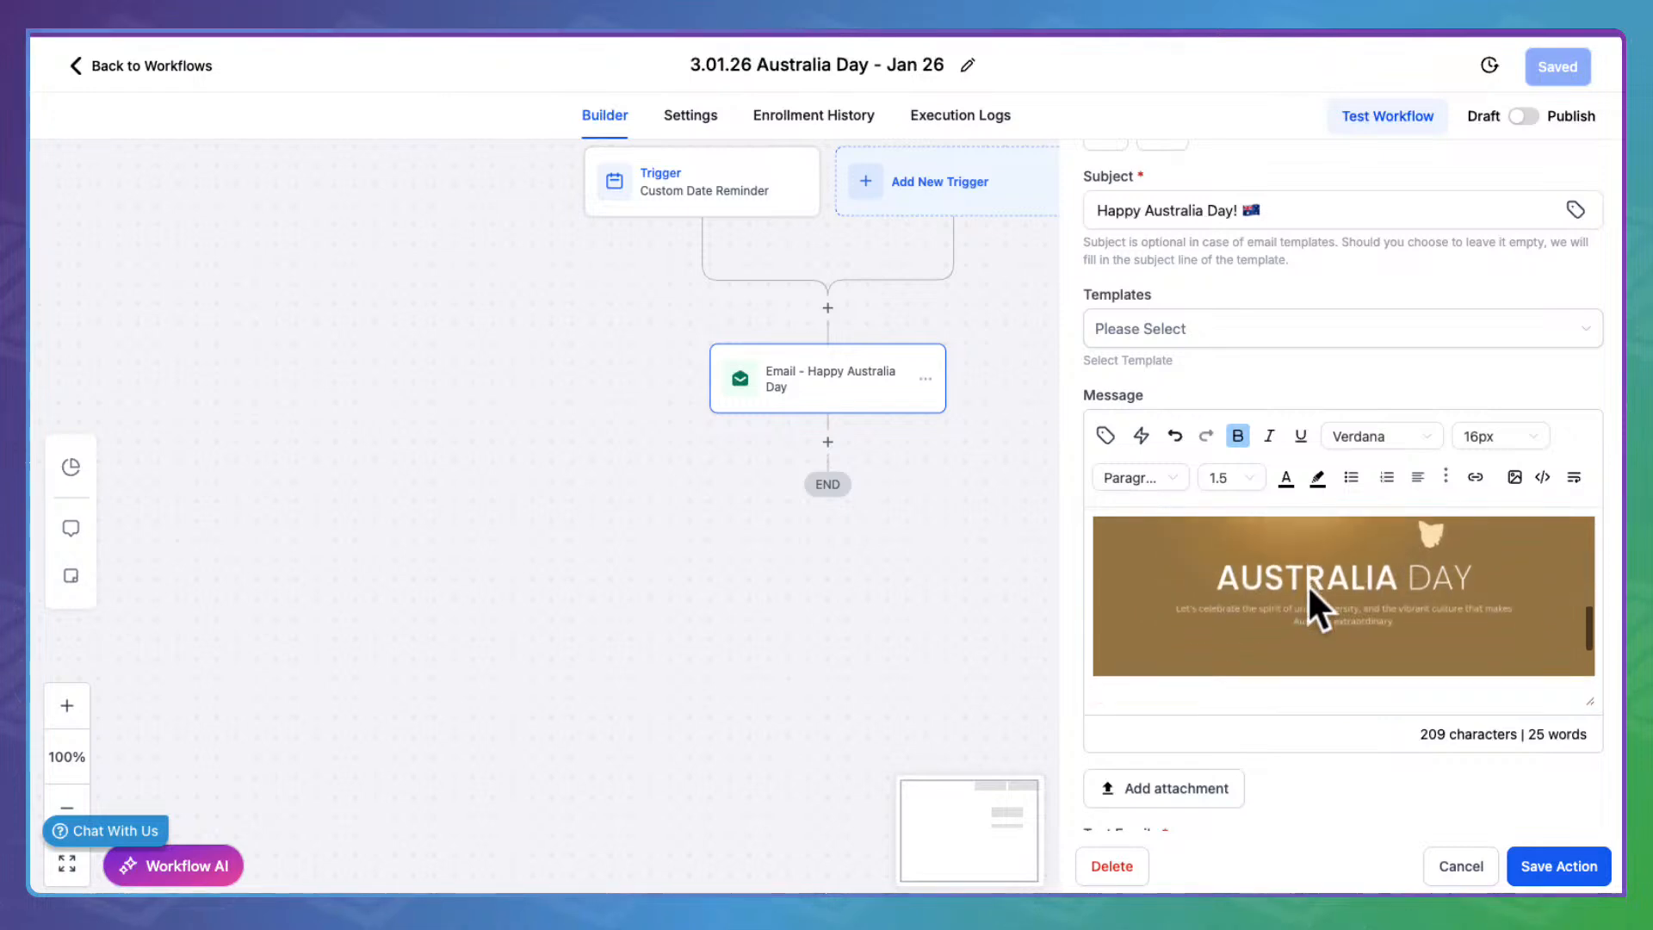
scroll(1307, 584, "down", 5)
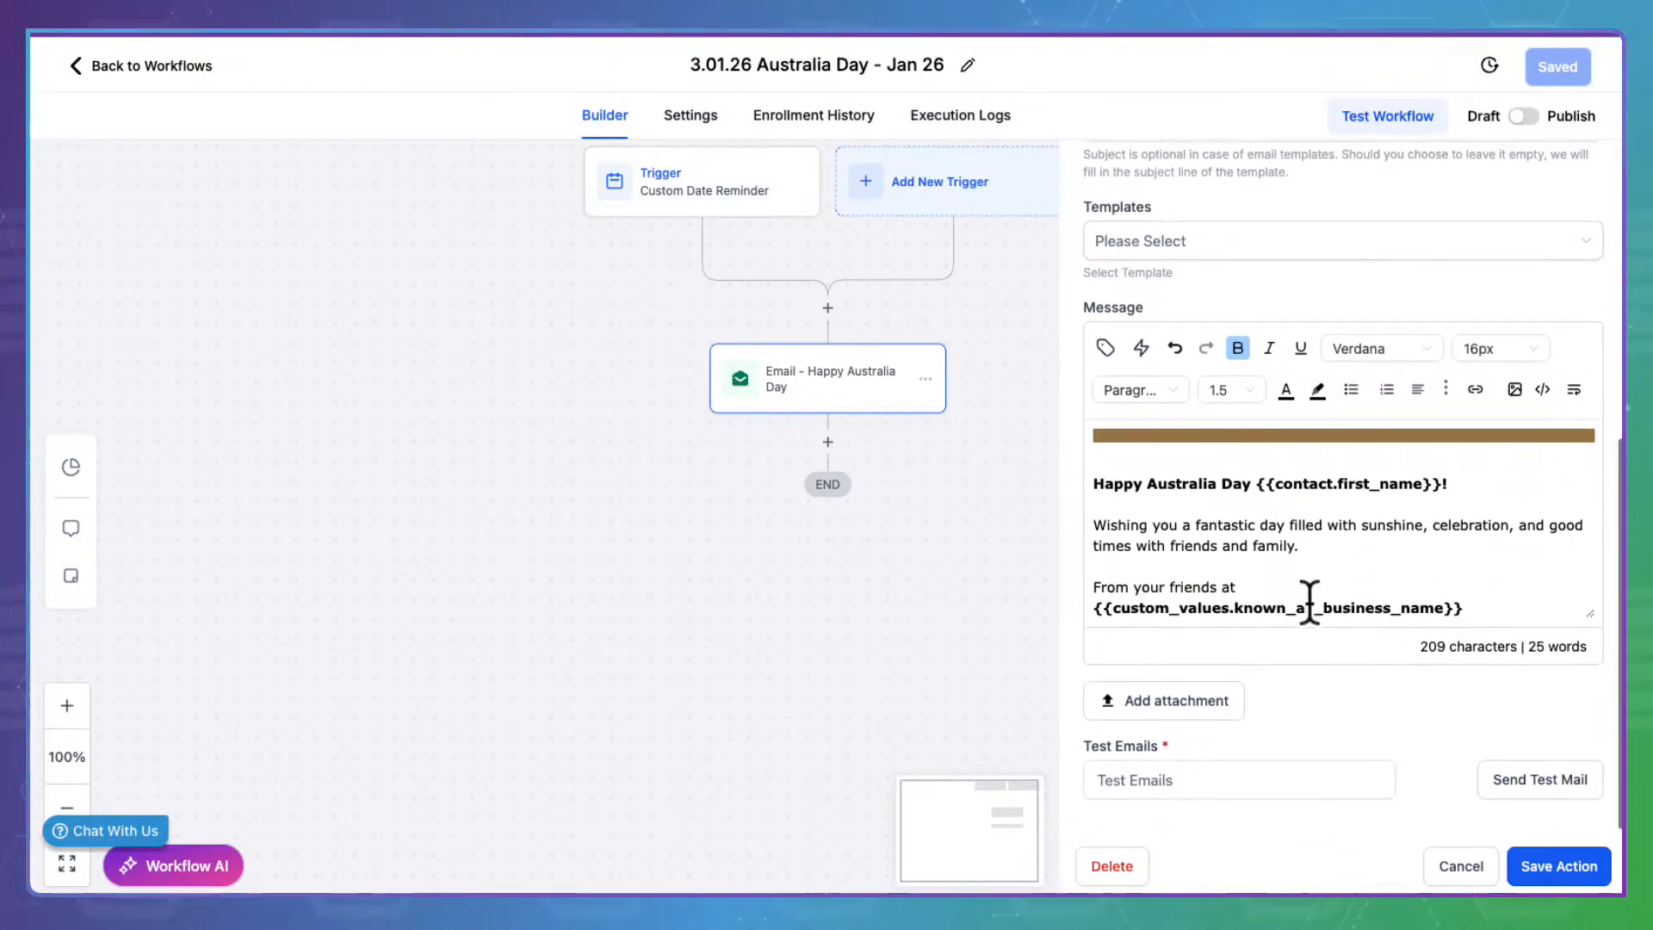
left_click(1575, 865)
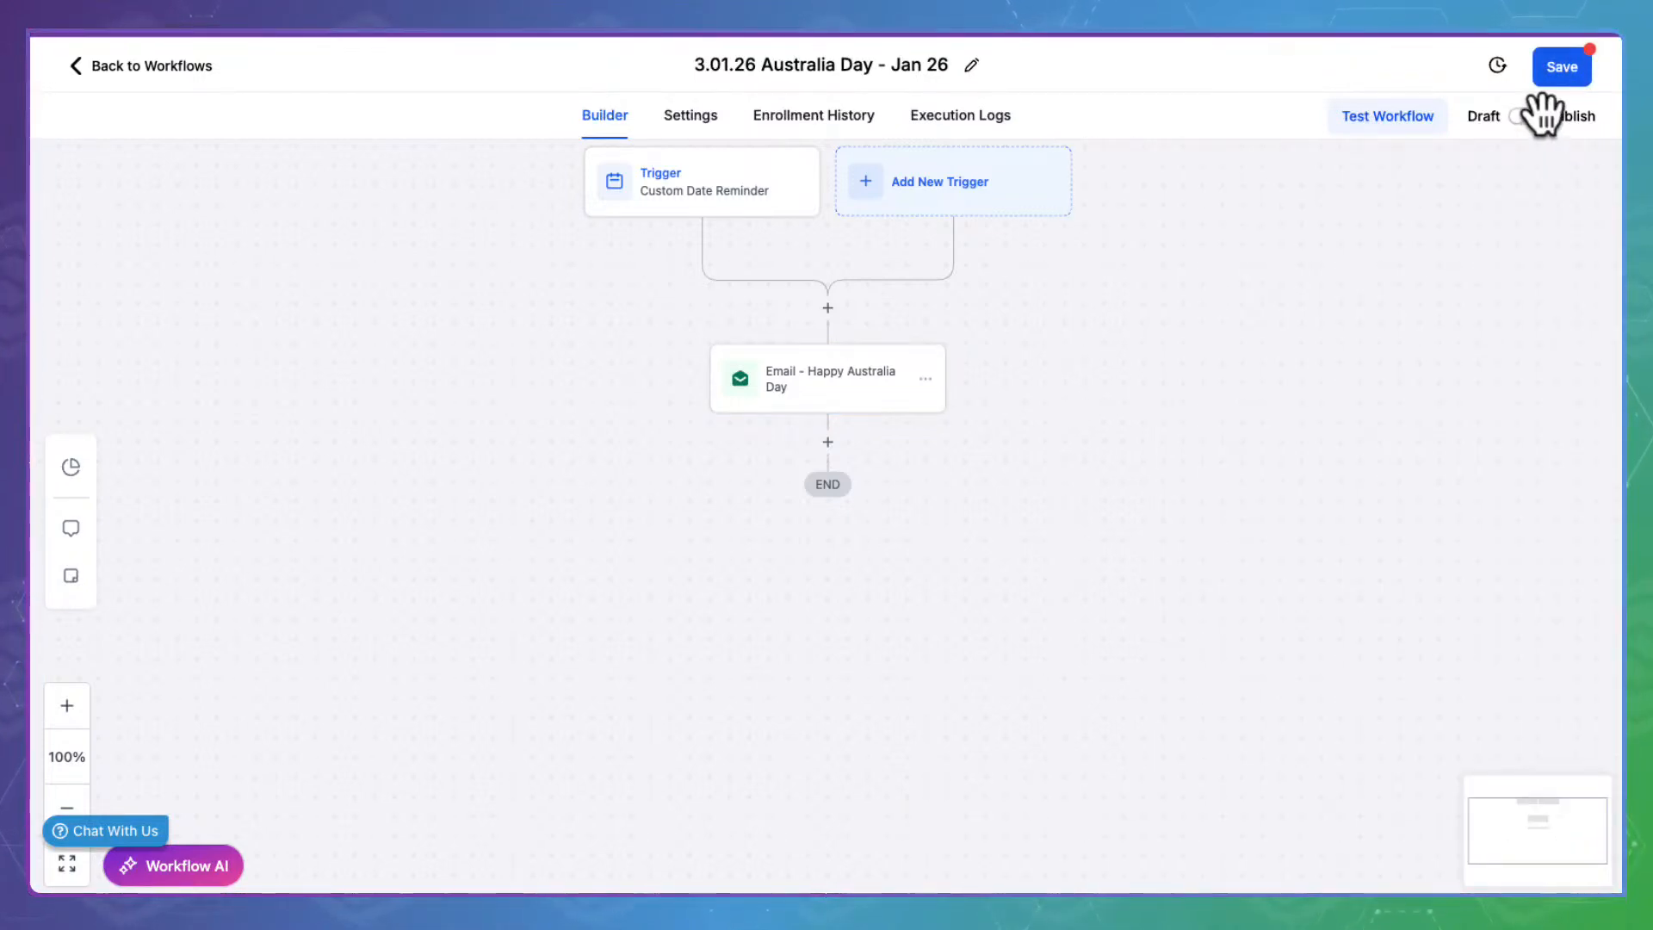
Publish and save the Australia Day workflow, then return to the list
left_click(1568, 60)
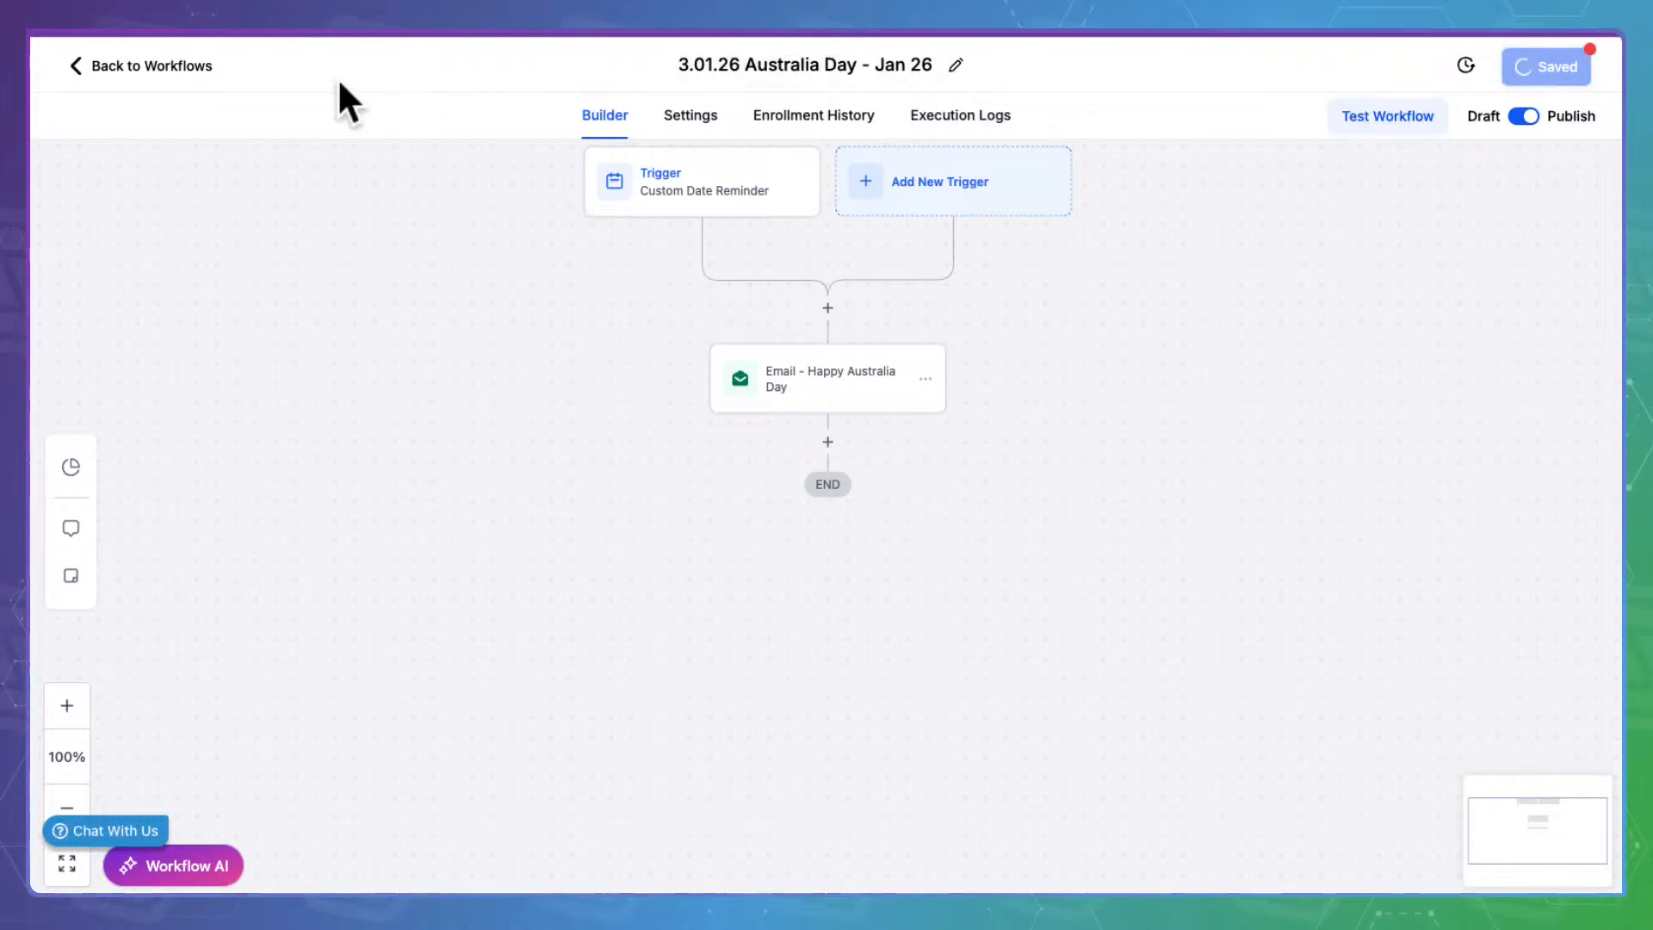
left_click(176, 60)
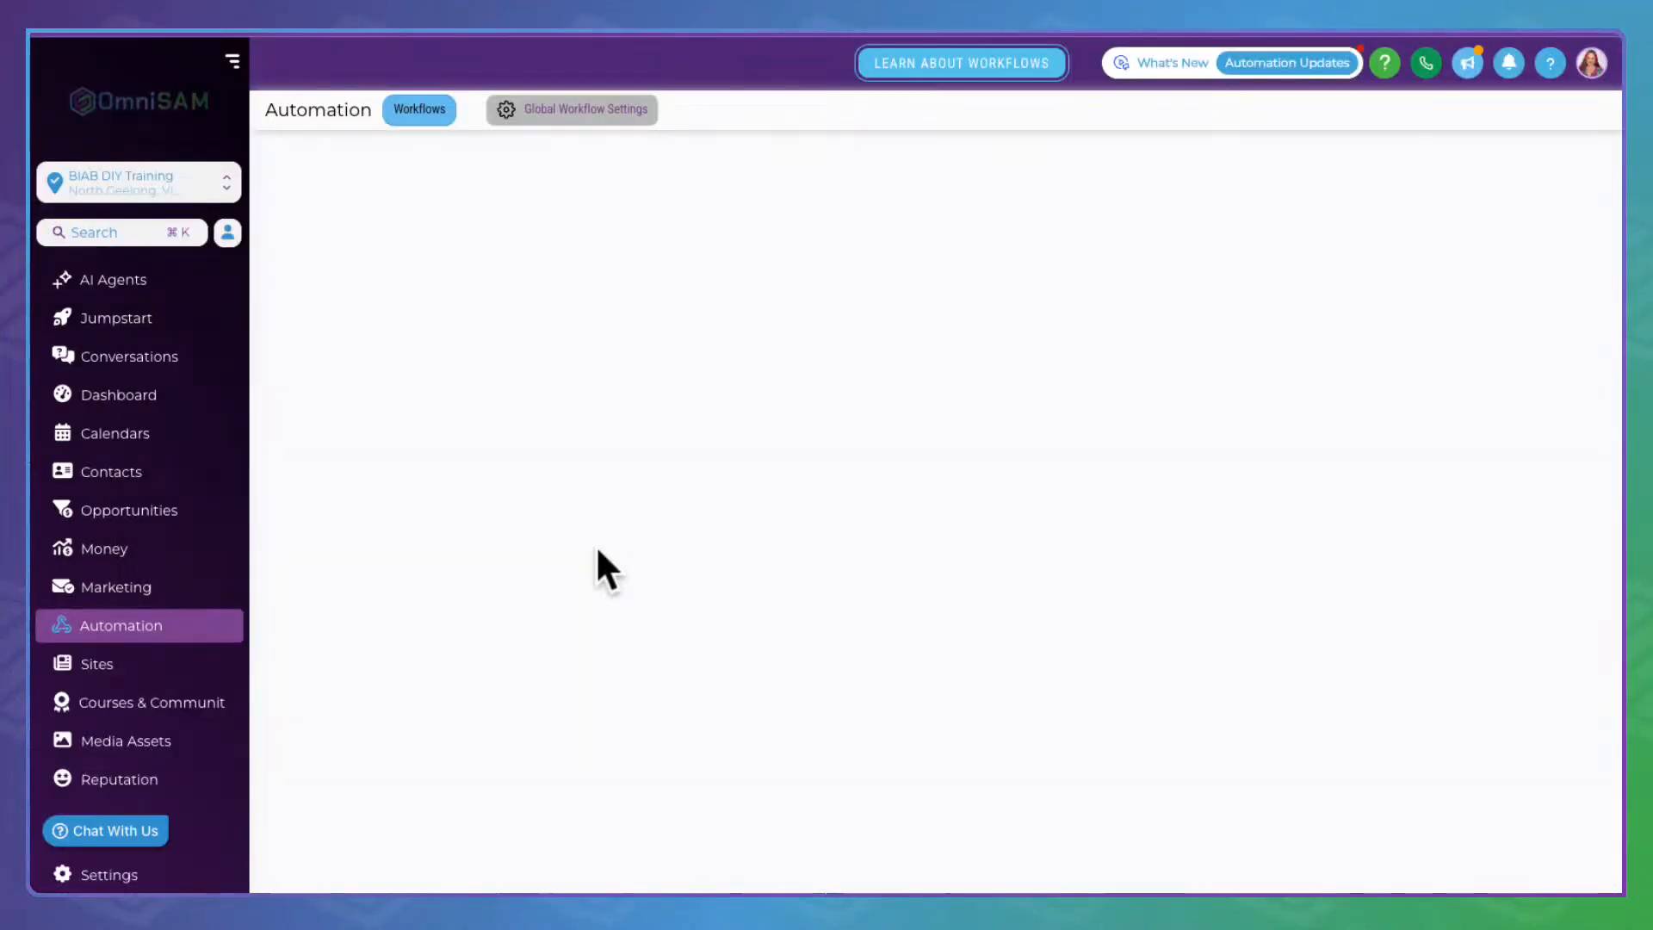
scroll(559, 594, "up", 2)
Review the Happy Valentines Day email in 3.02.14, save the workflow, and return to the list
left_click(433, 710)
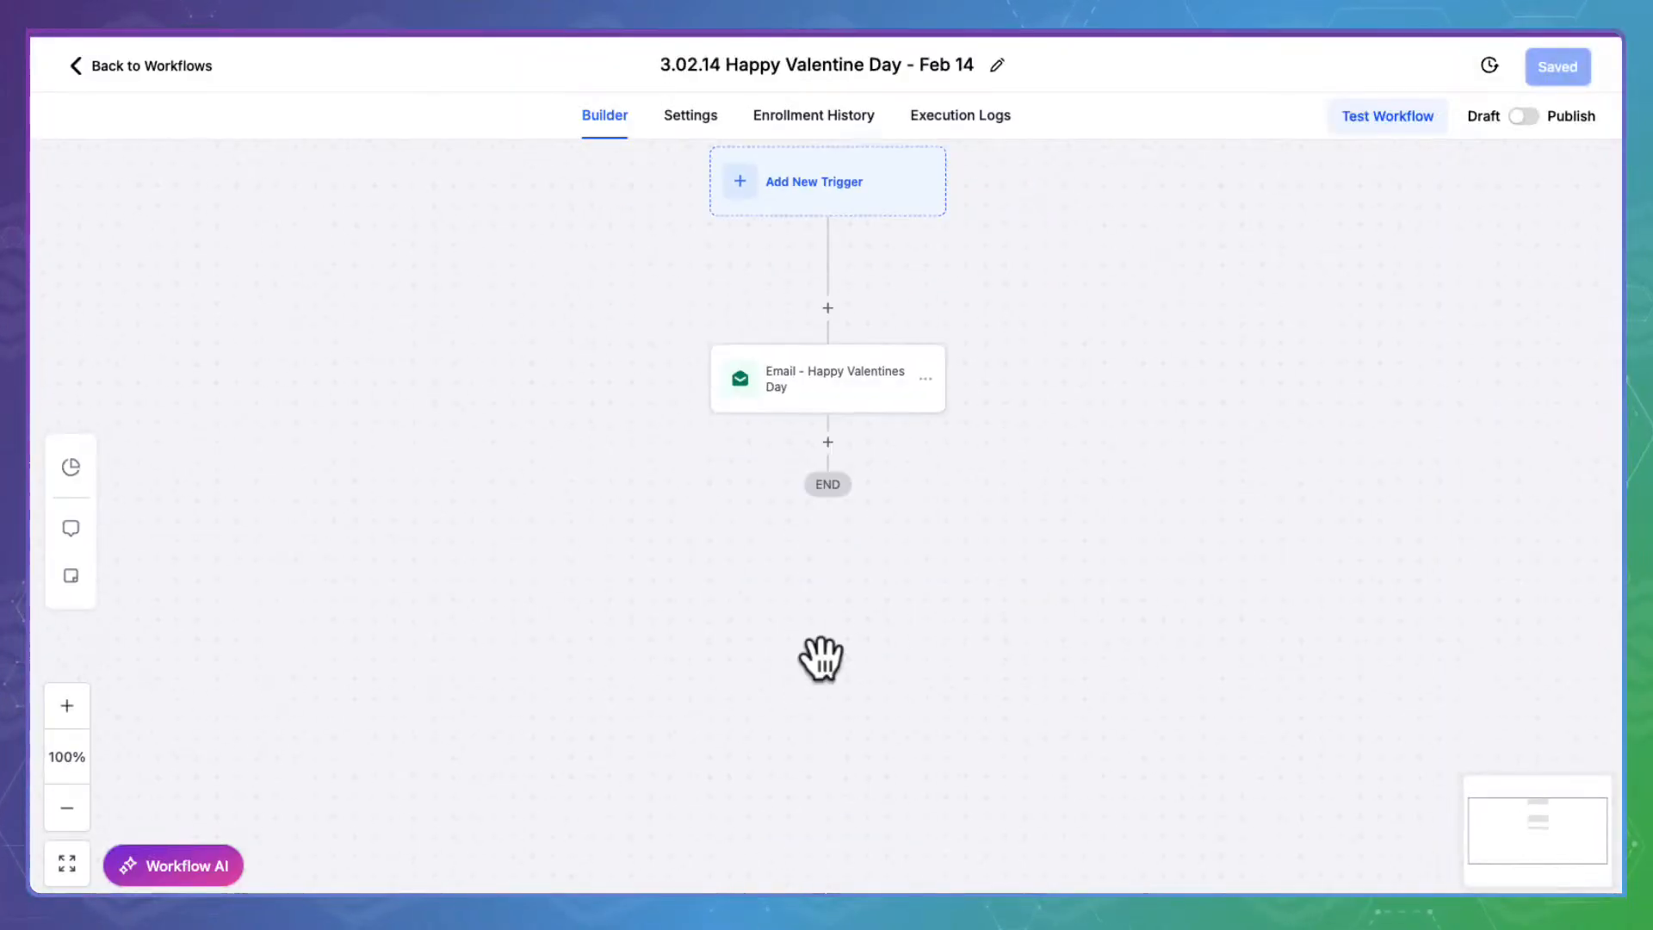
left_click(809, 376)
scroll(1211, 568, "down", 4)
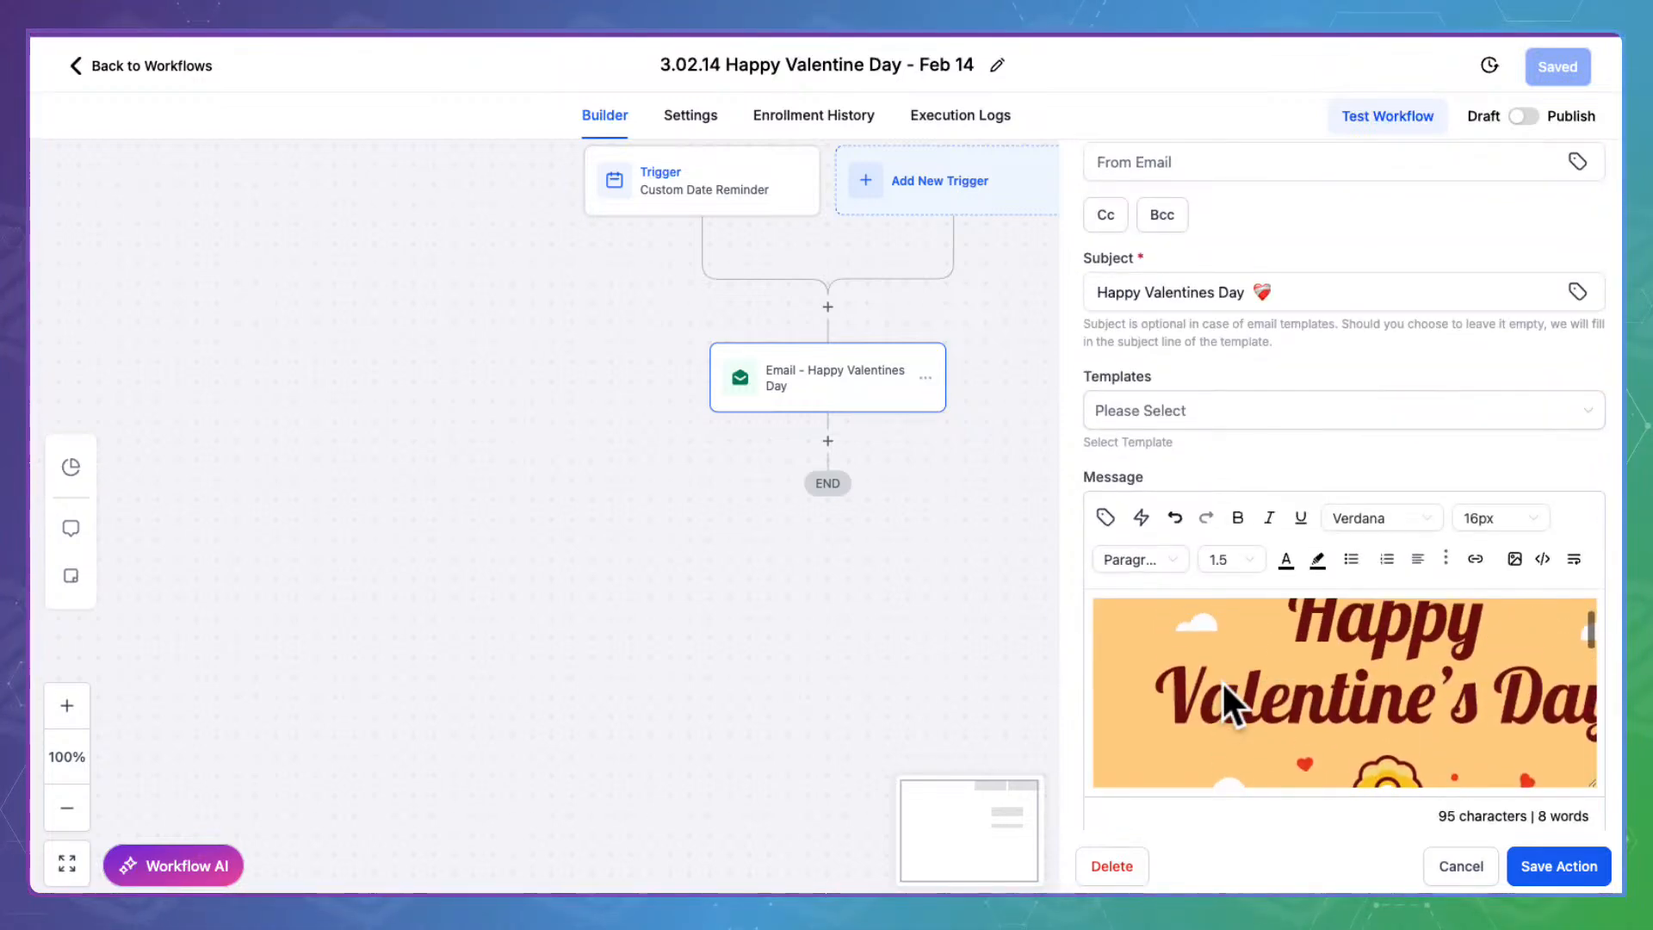
scroll(1223, 687, "down", 2)
scroll(1221, 680, "down", 2)
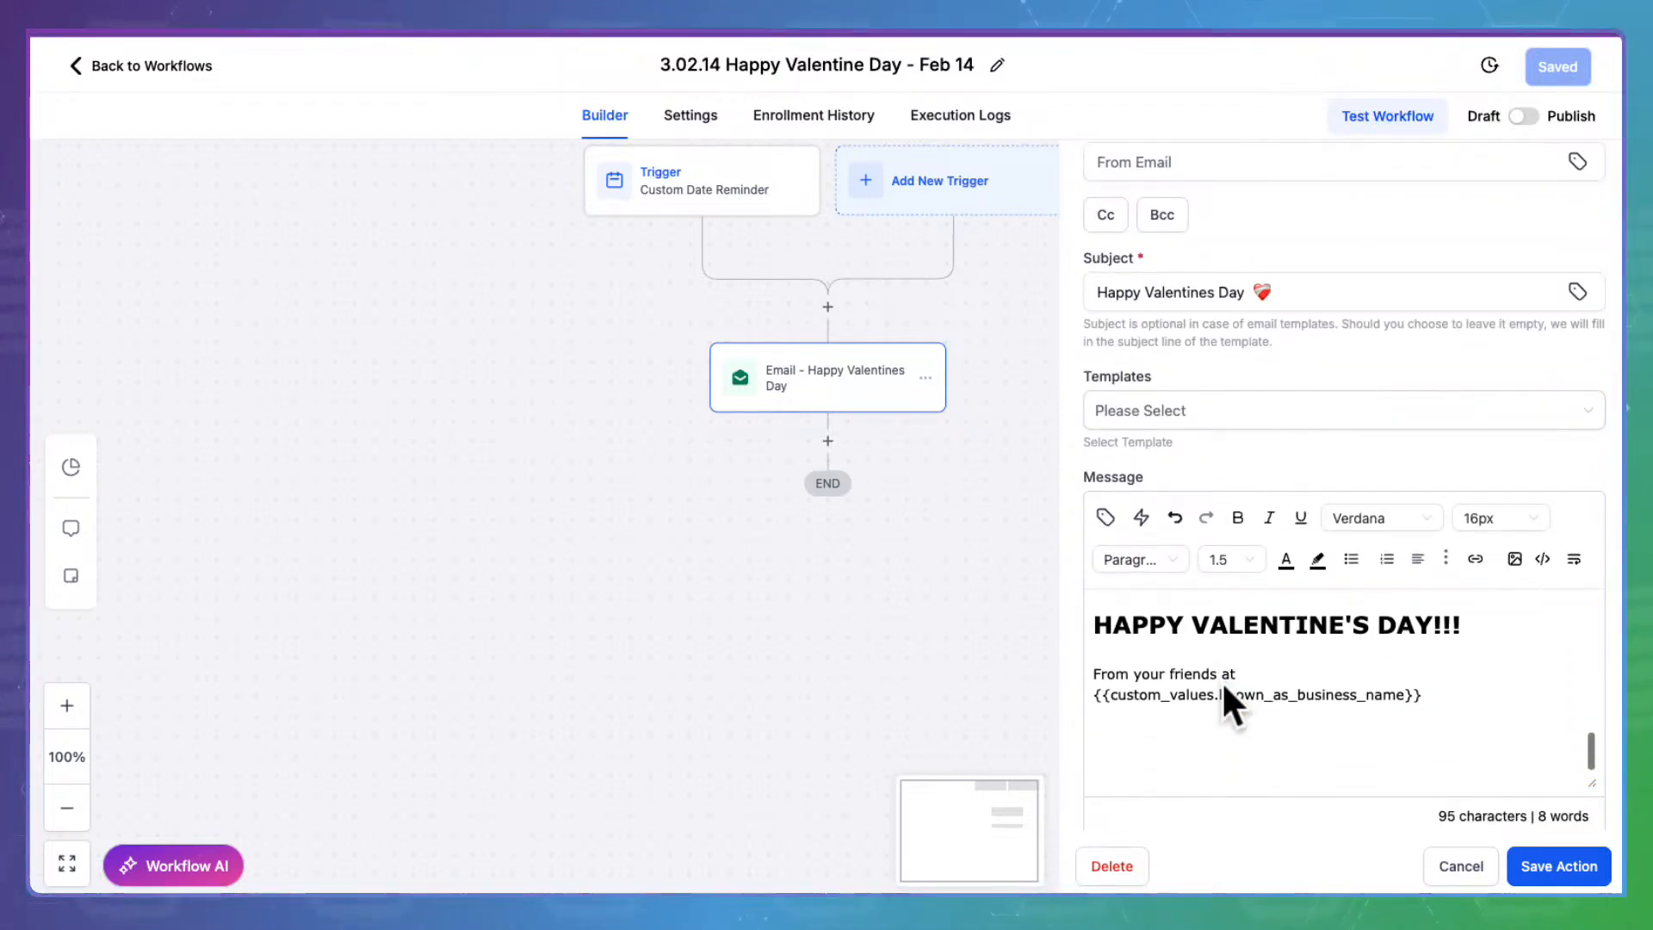
left_click(1568, 861)
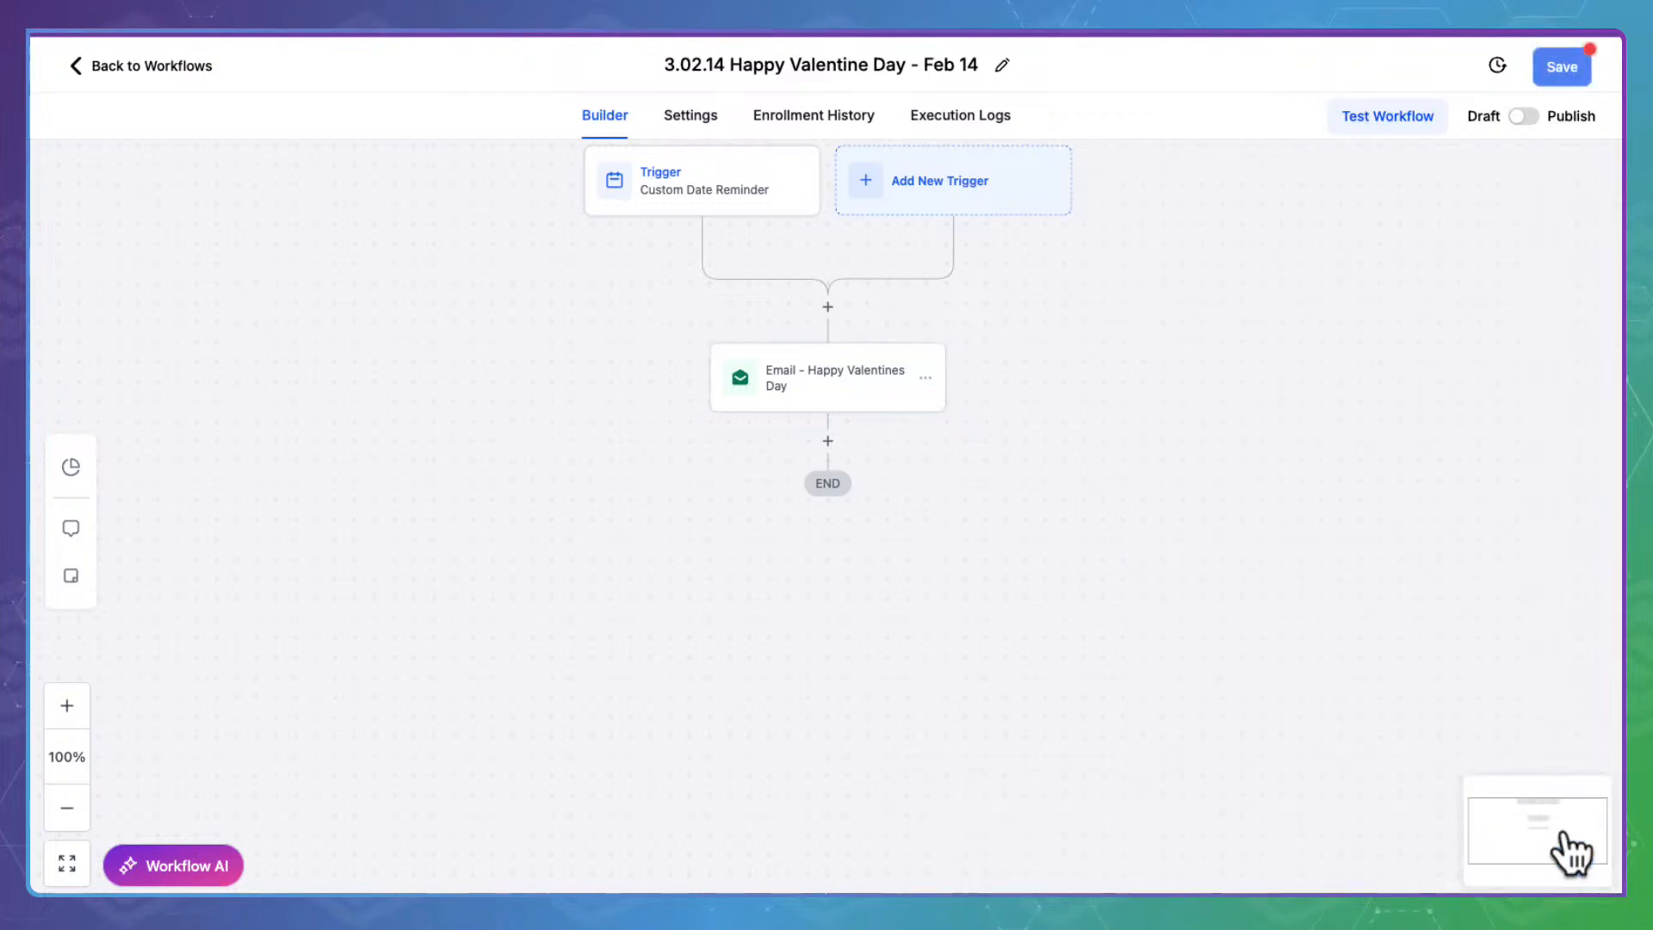
left_click(1576, 63)
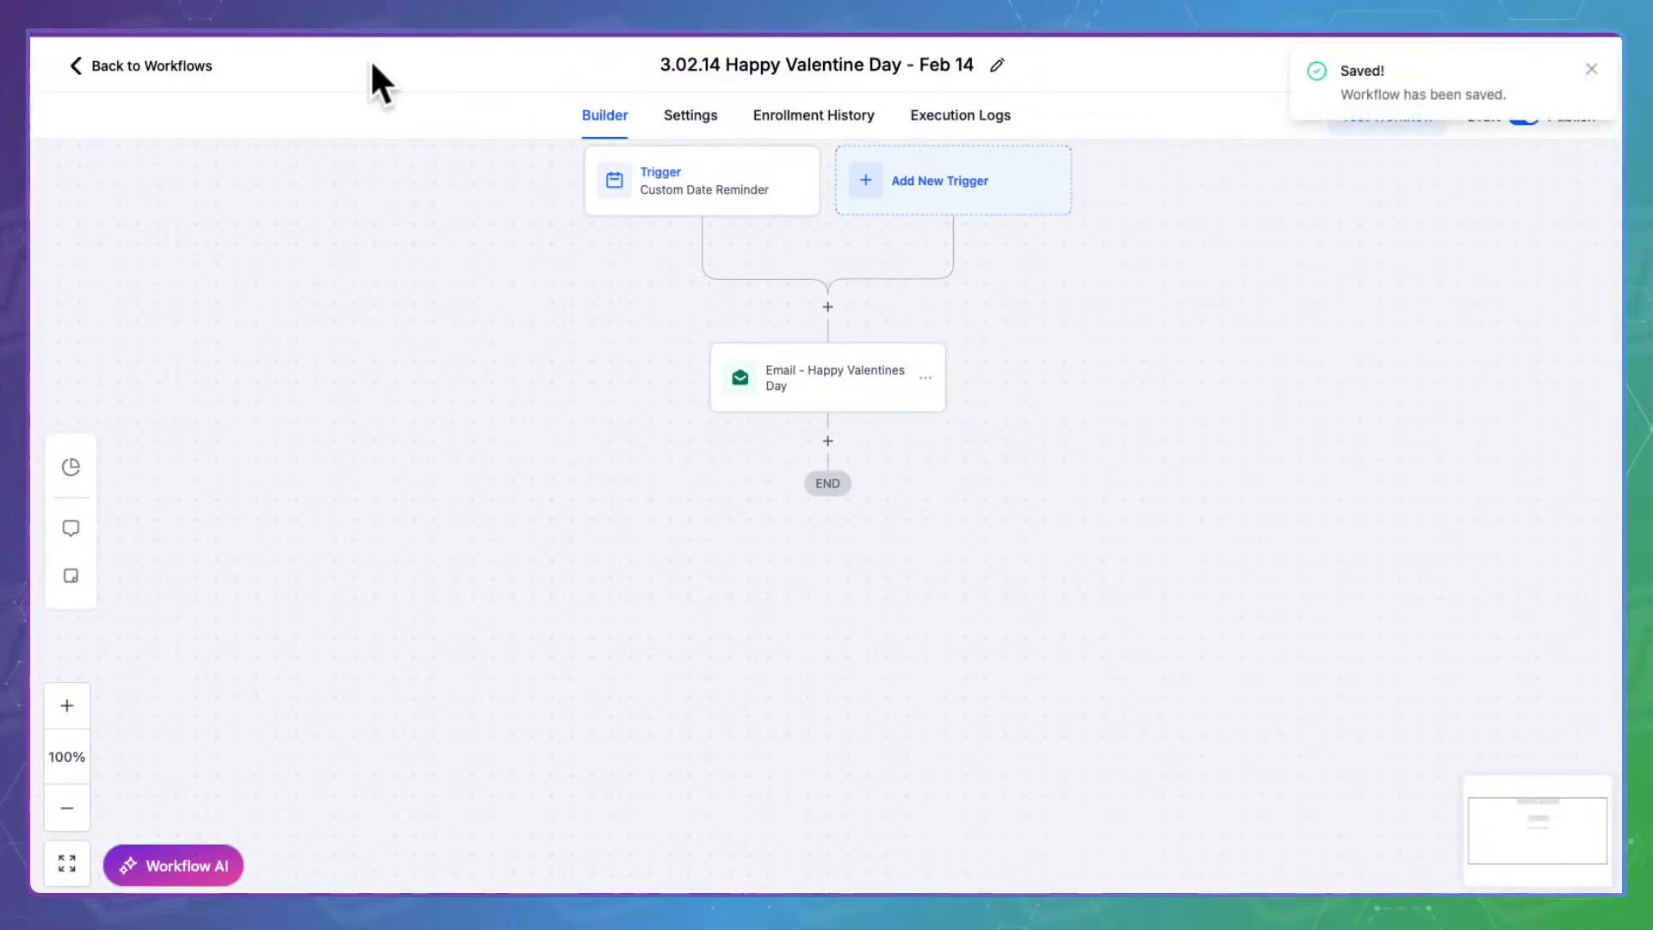
left_click(155, 53)
scroll(754, 551, "down", 3)
left_click(466, 499)
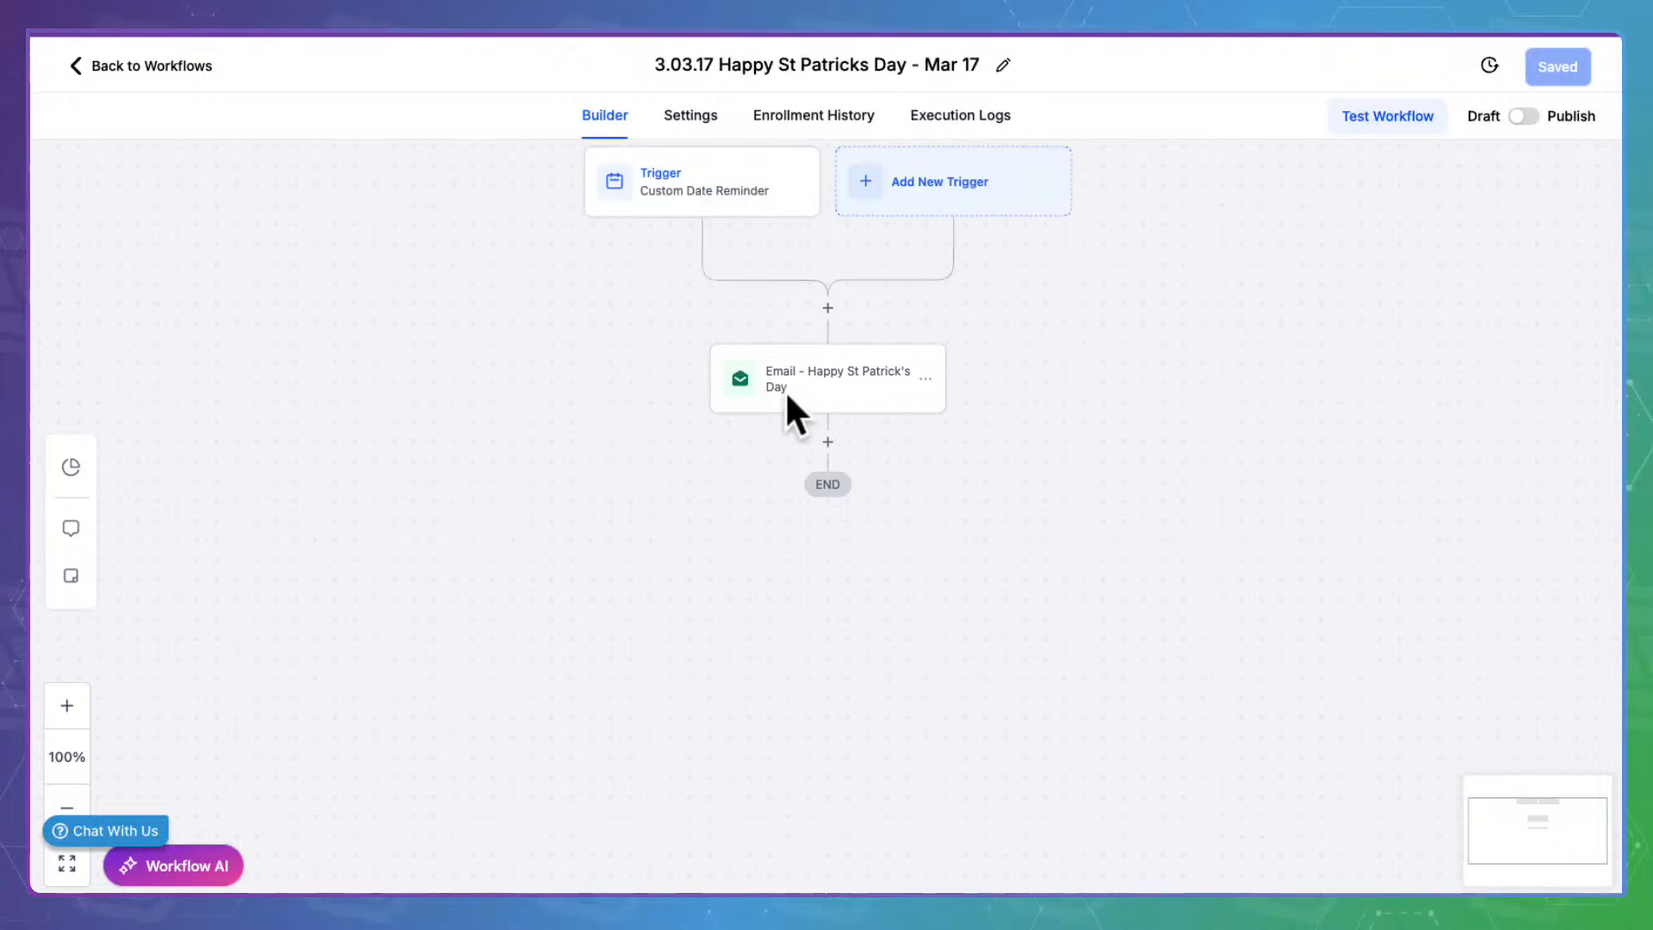
left_click(785, 390)
scroll(1177, 562, "down", 3)
scroll(1175, 556, "down", 2)
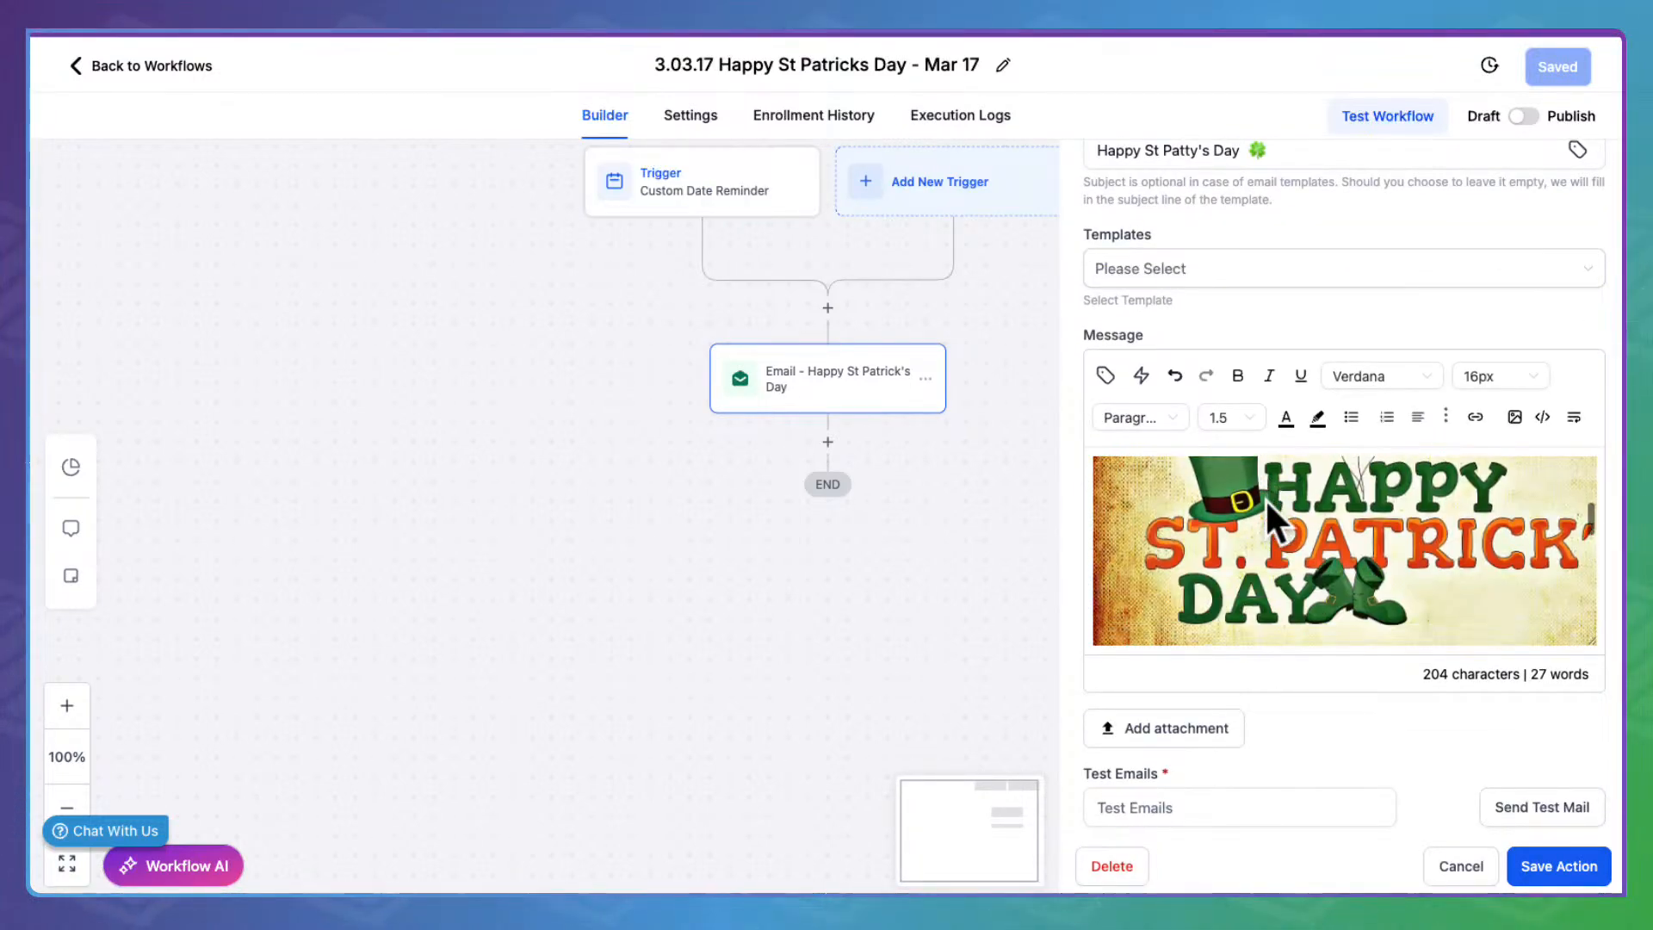
scroll(1264, 497, "down", 3)
scroll(1264, 498, "down", 3)
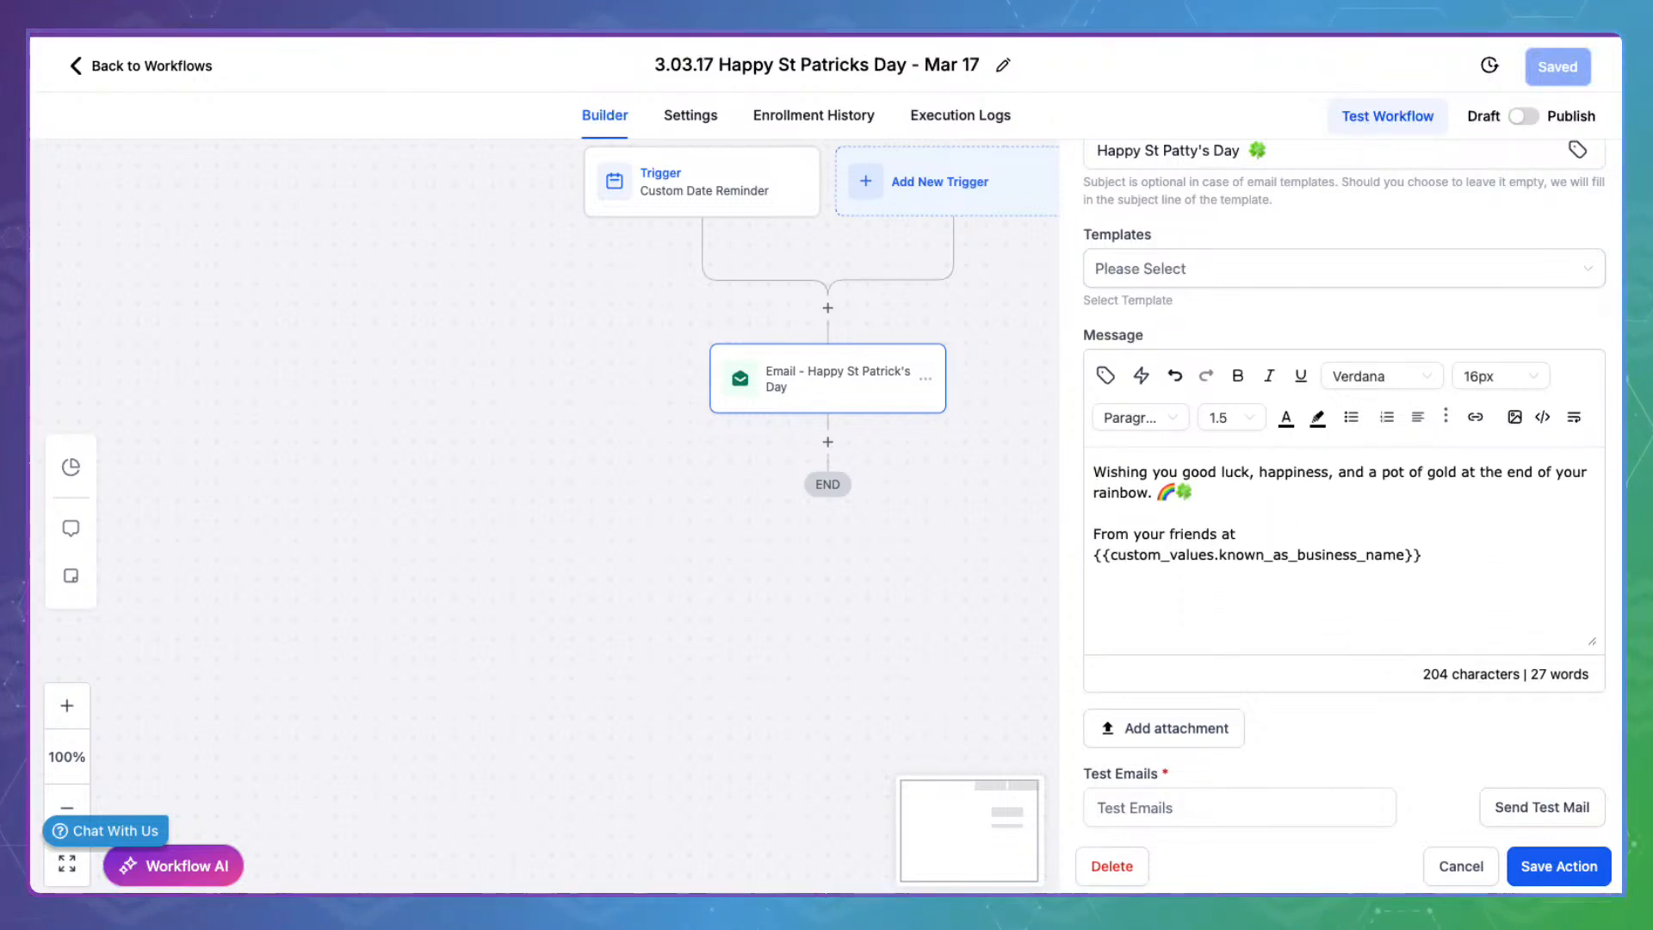
left_click(1573, 856)
Publish and save the St Patricks Day workflow, then return to the workflow list
left_click(1522, 115)
left_click(1569, 67)
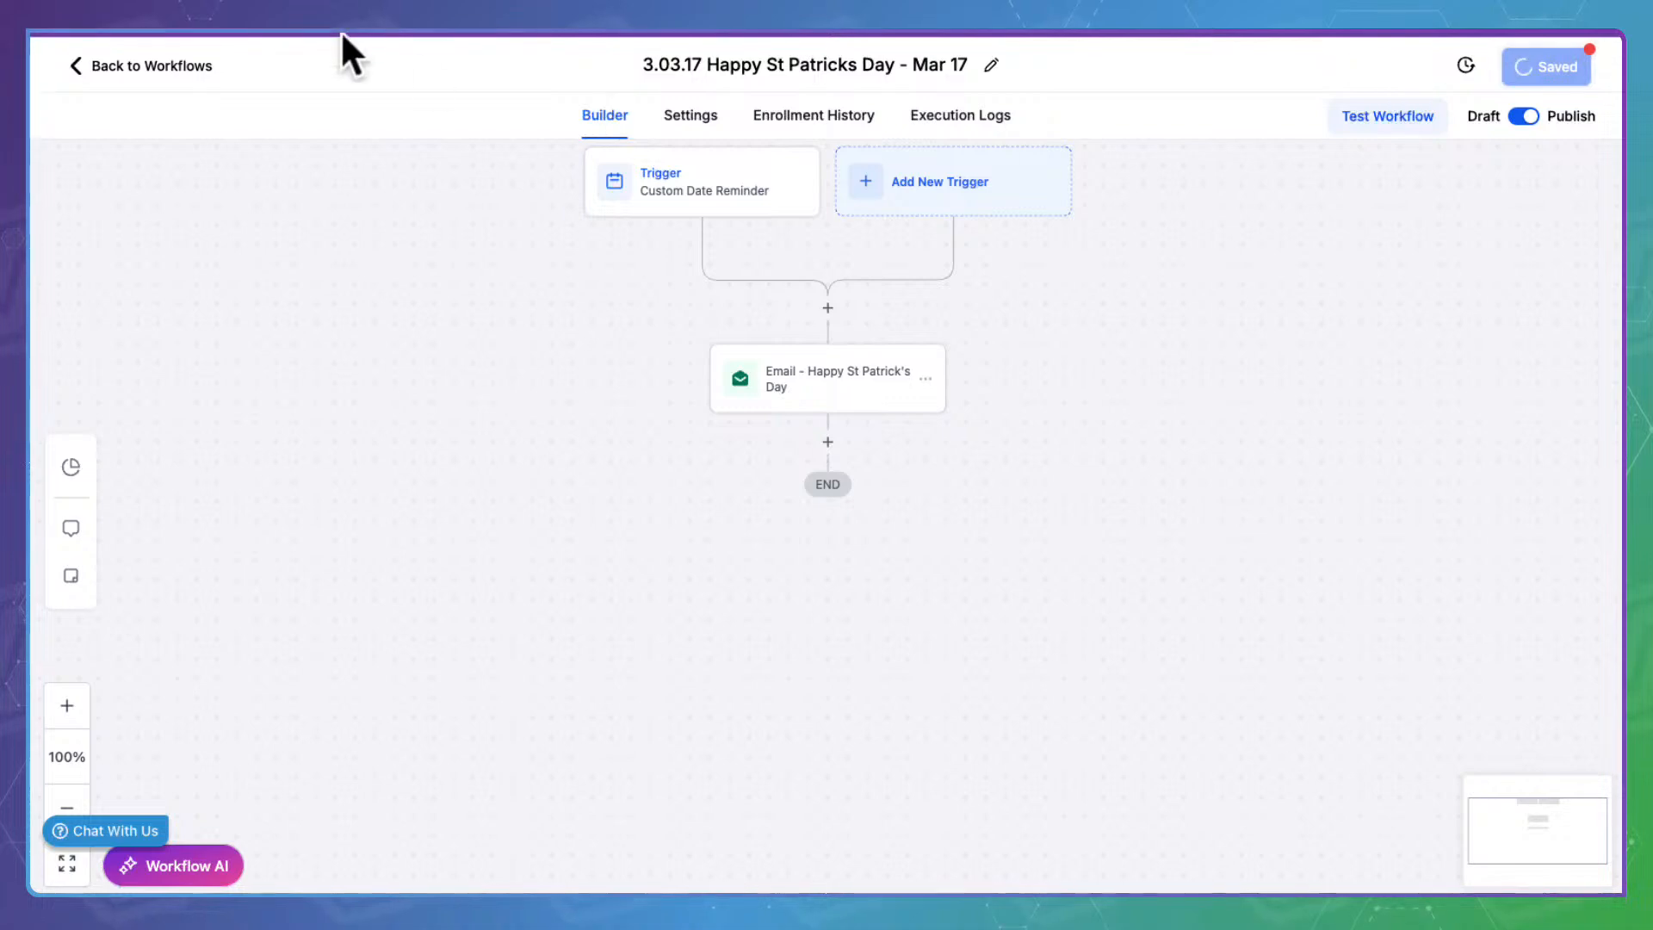
left_click(150, 59)
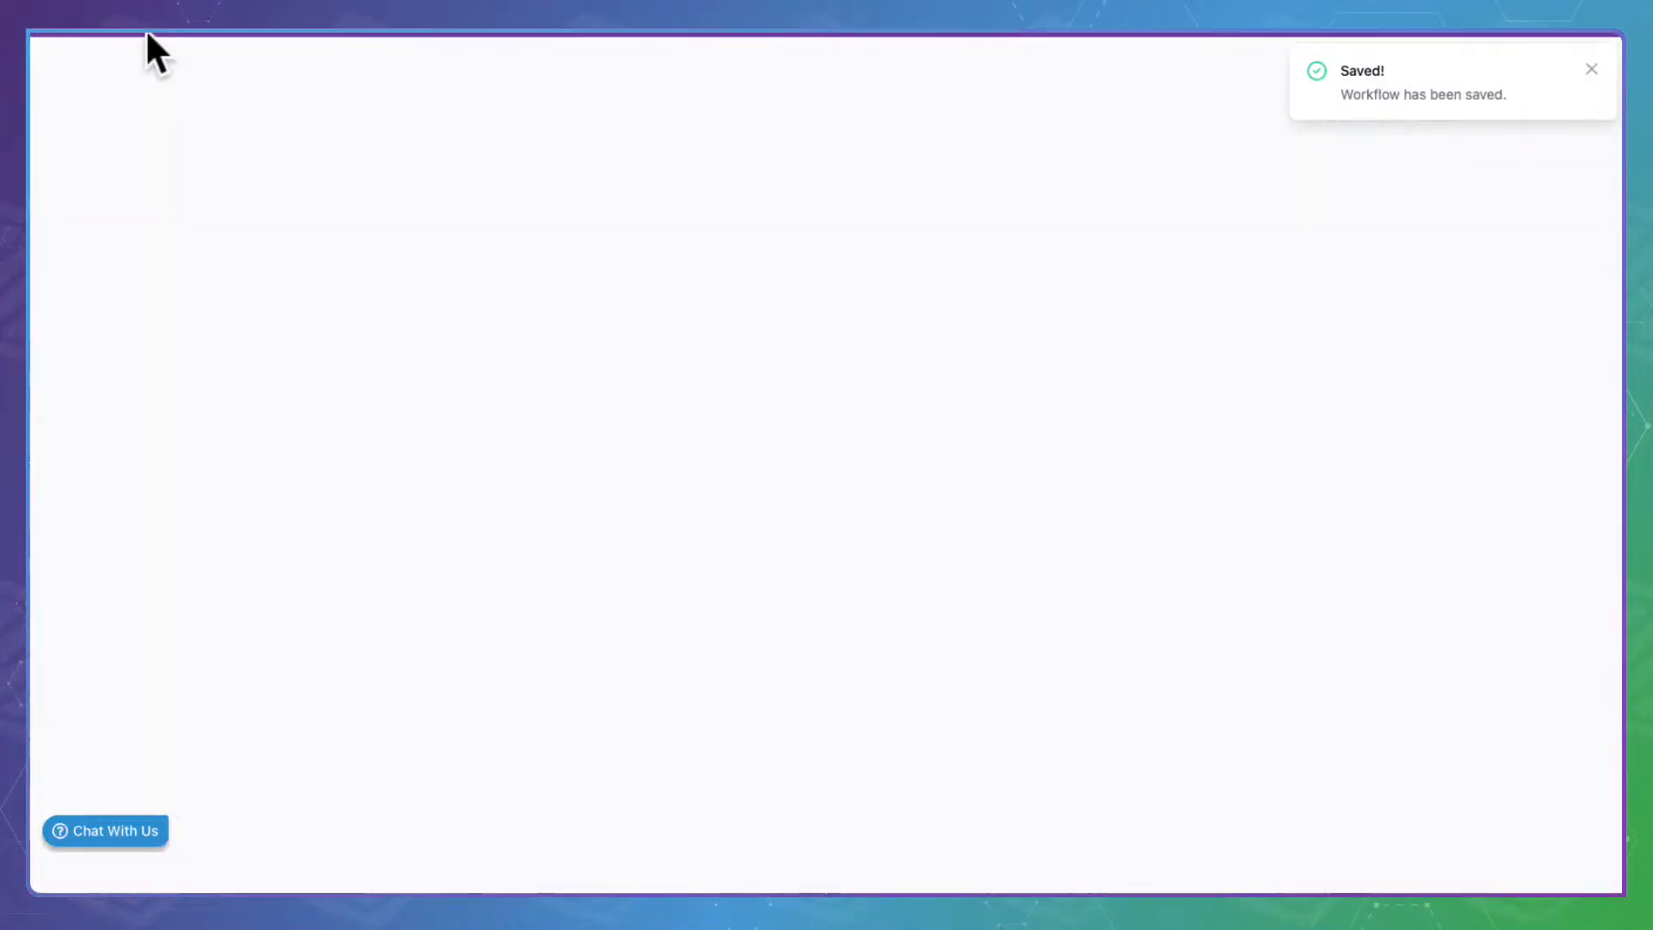
Review the April Fools Day email unchanged, save that workflow, and return to the list
scroll(718, 551, "down", 3)
left_click(444, 613)
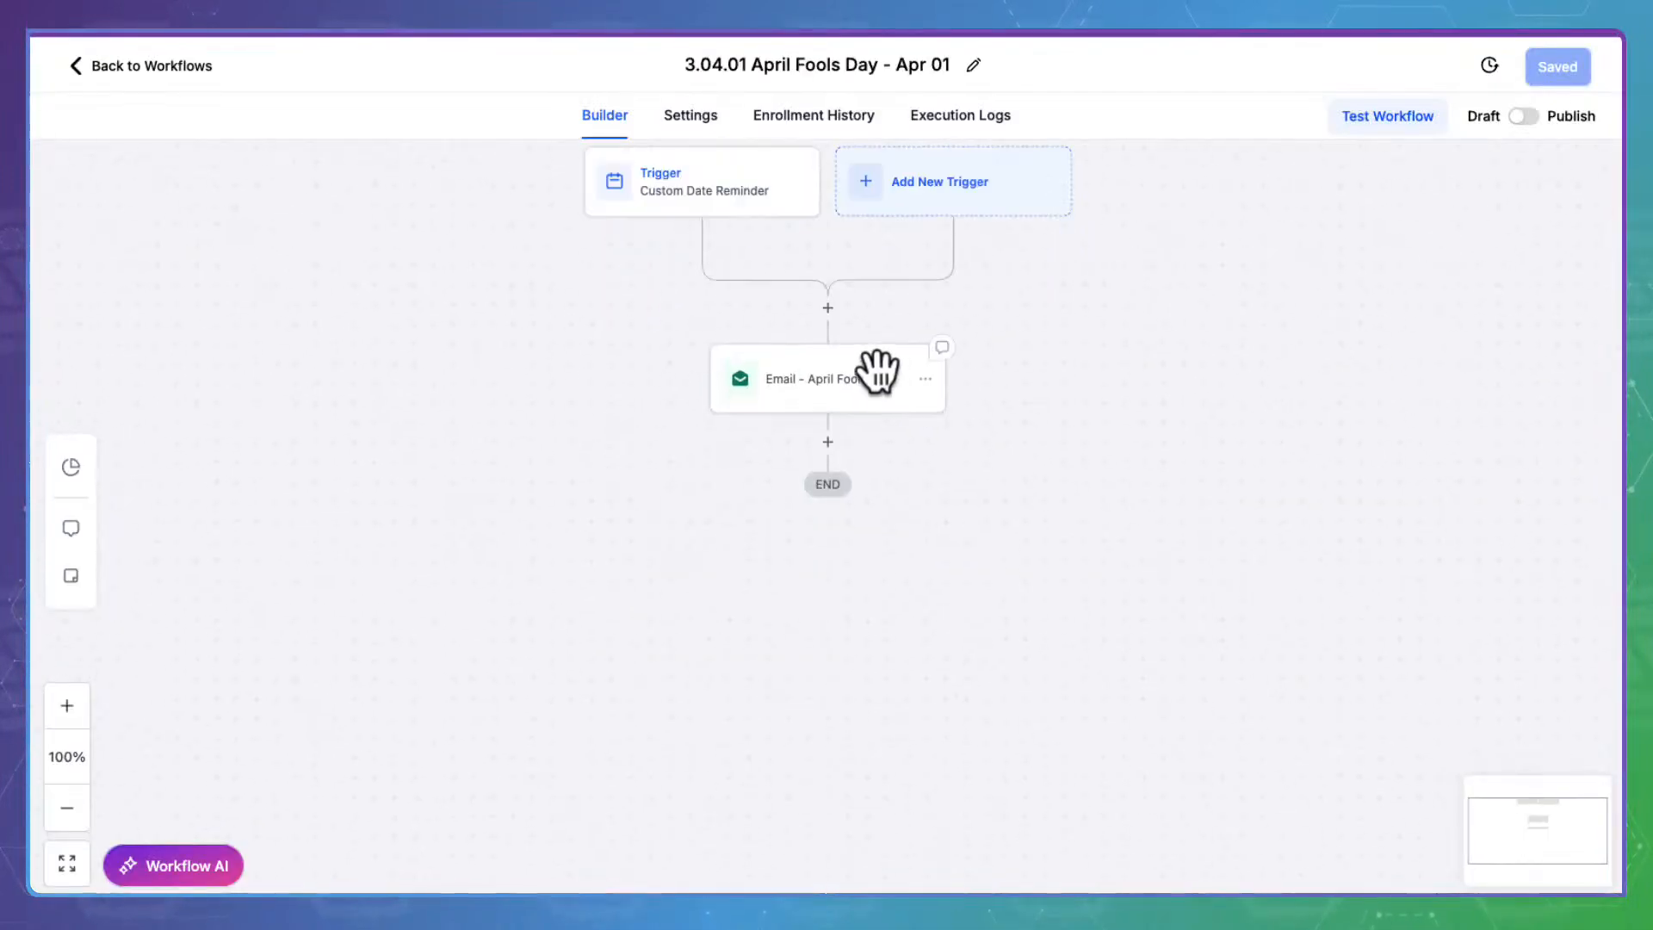
left_click(878, 372)
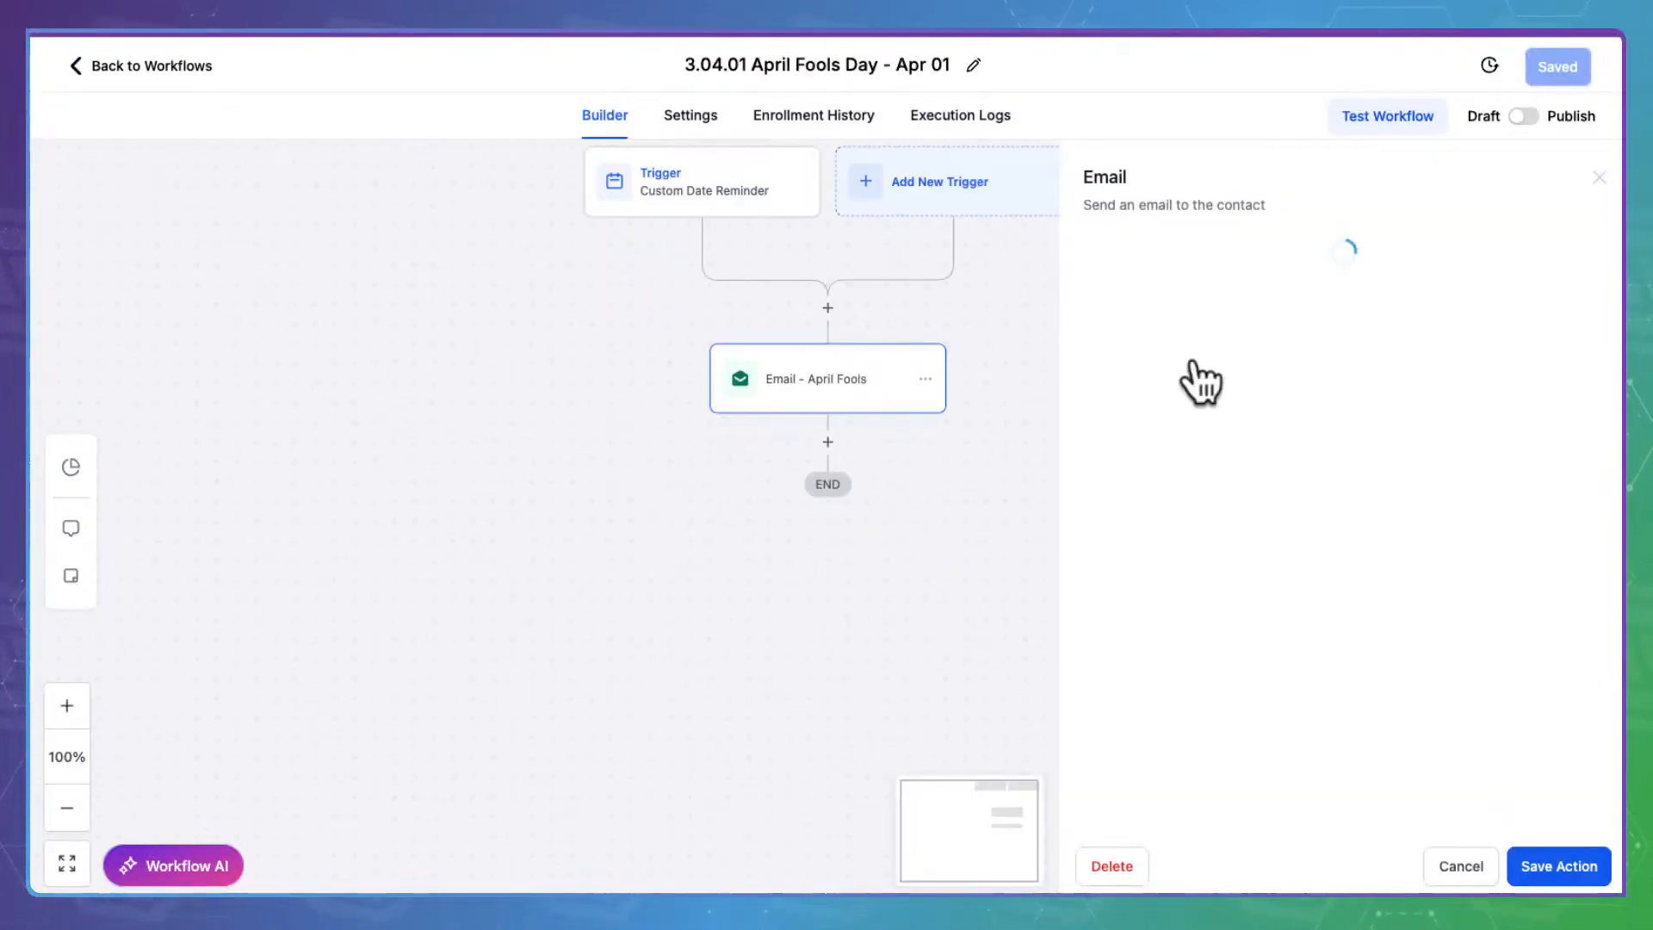
scroll(1293, 514, "down", 4)
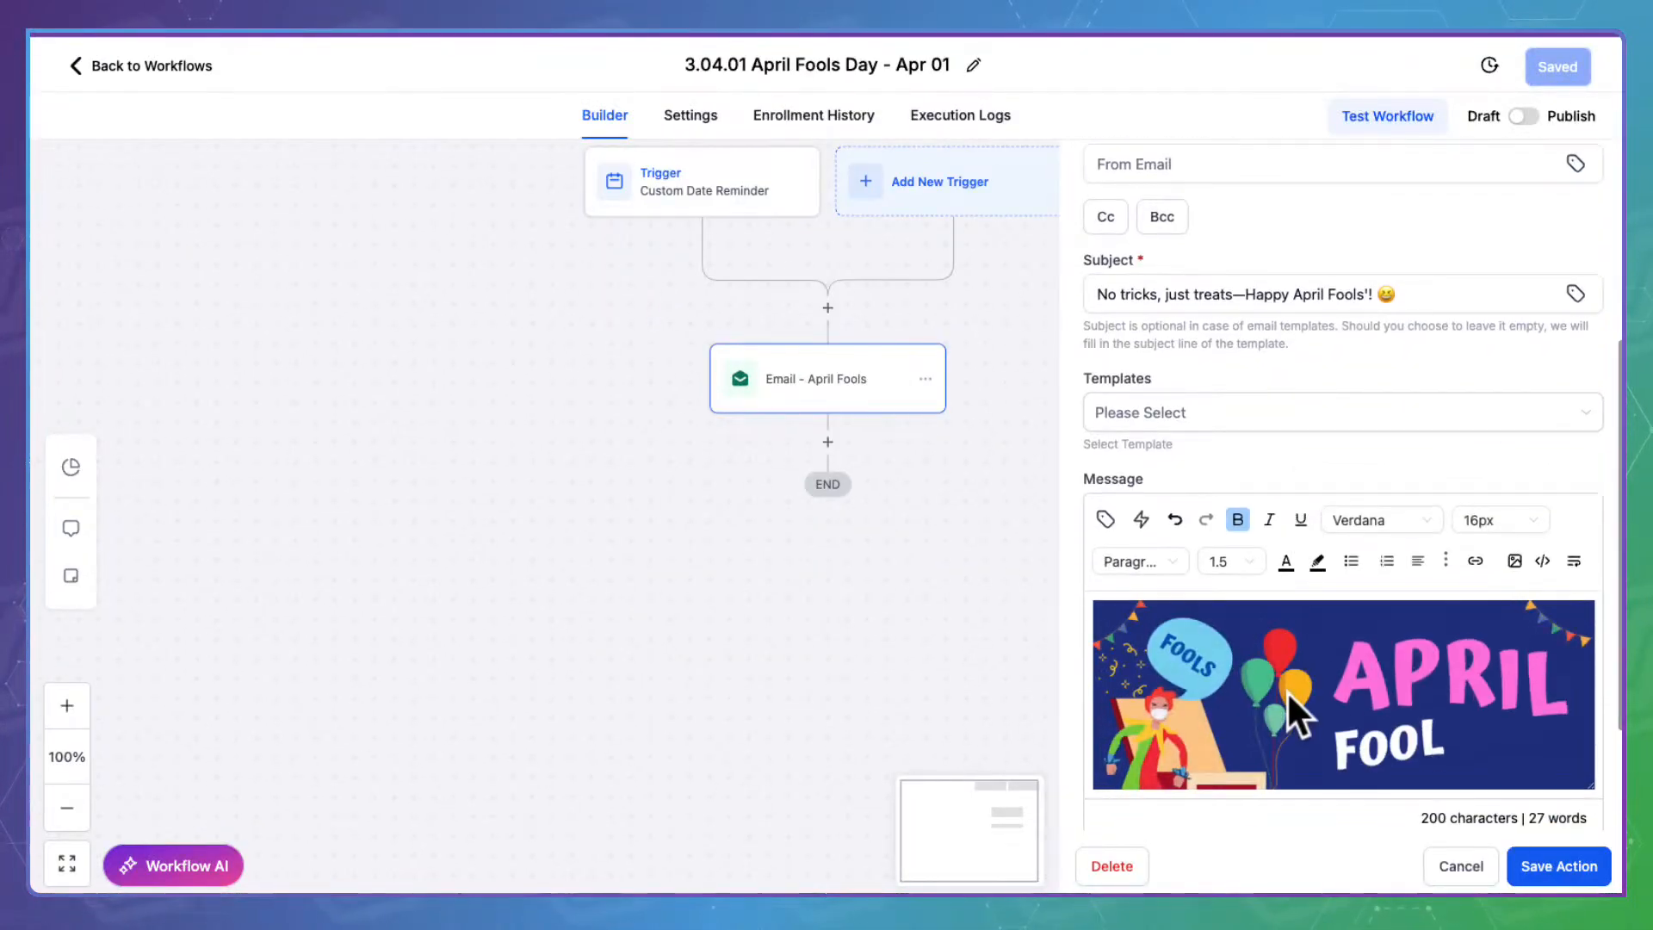
scroll(1286, 689, "down", 2)
scroll(1286, 690, "down", 3)
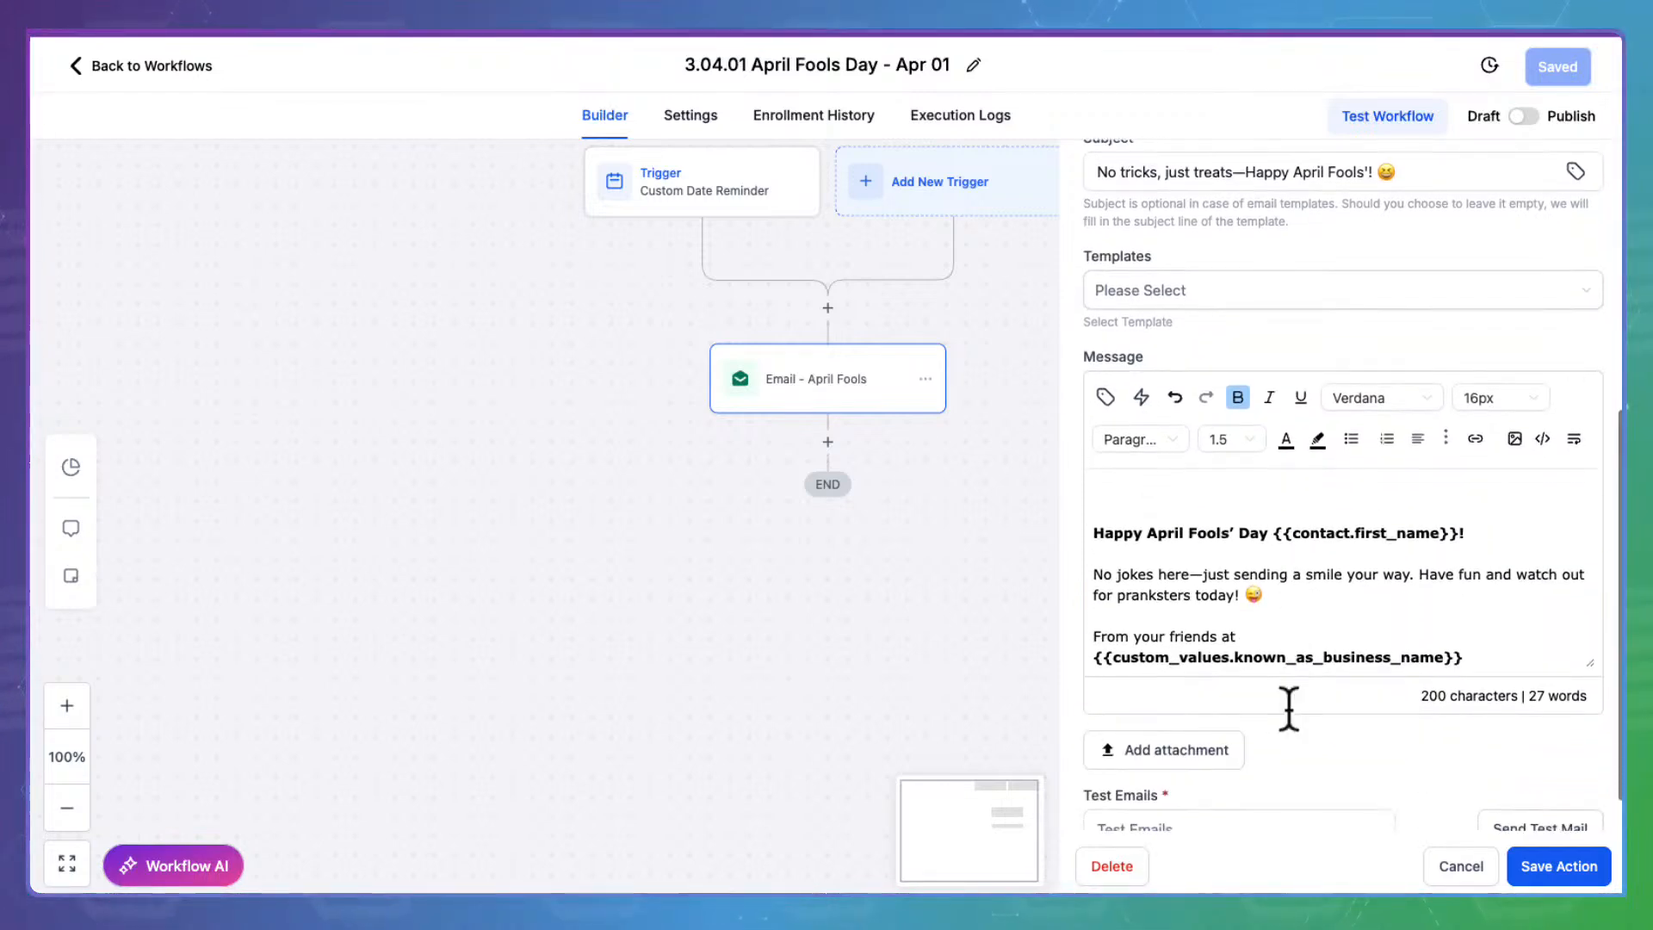
left_click(1584, 865)
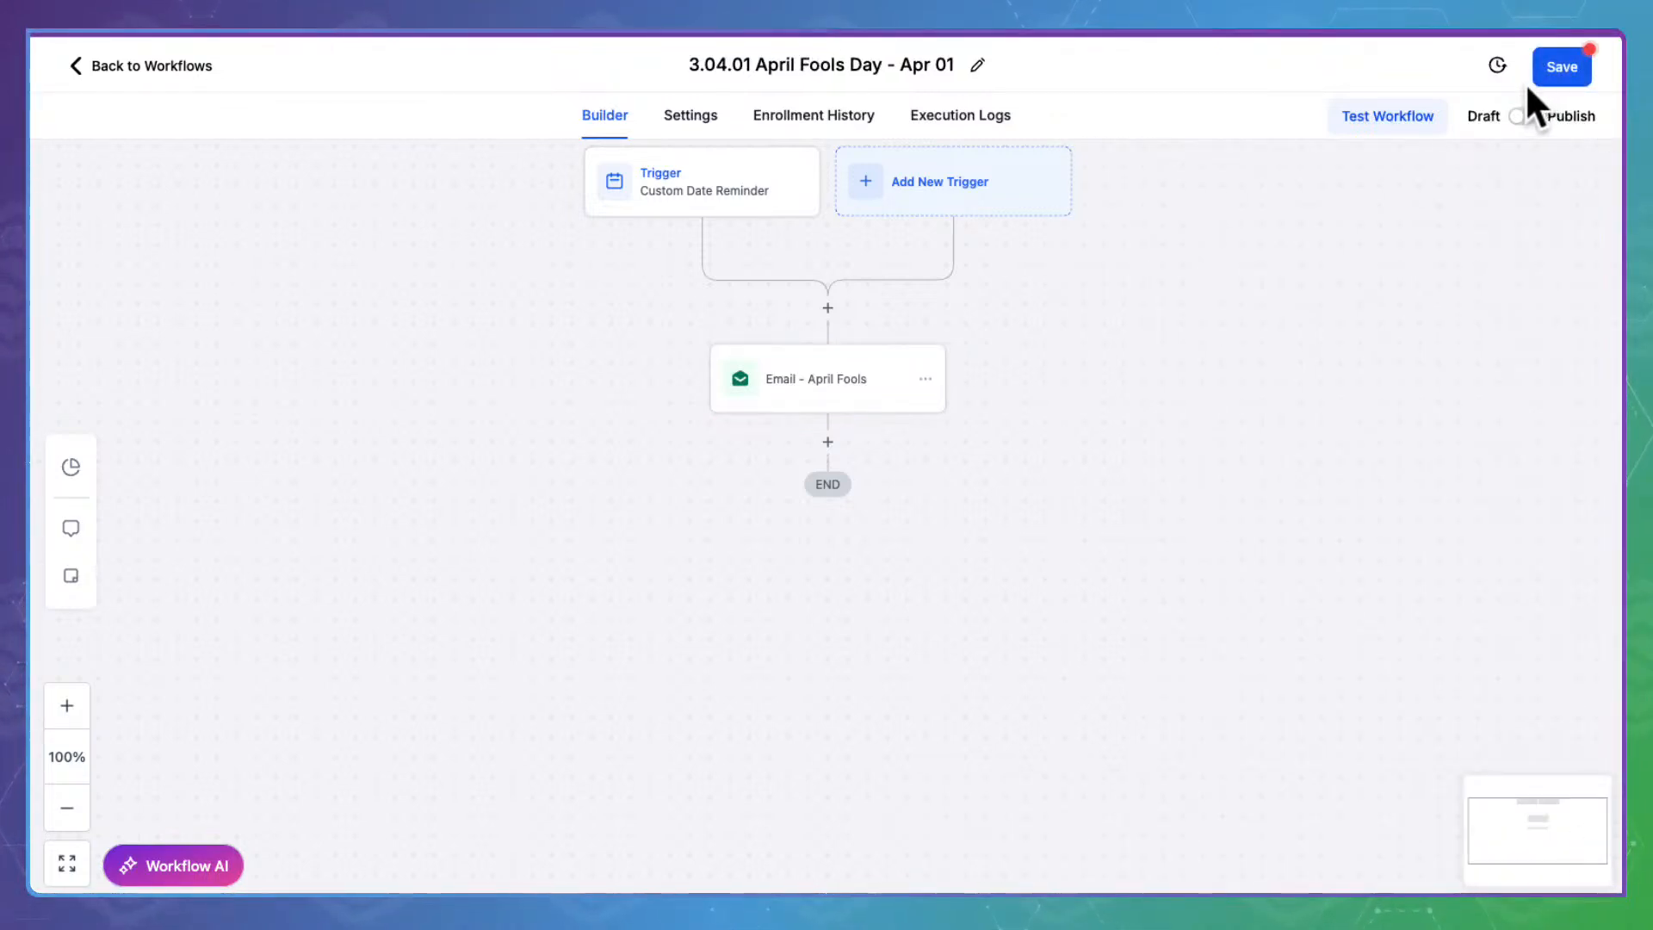
left_click(1581, 55)
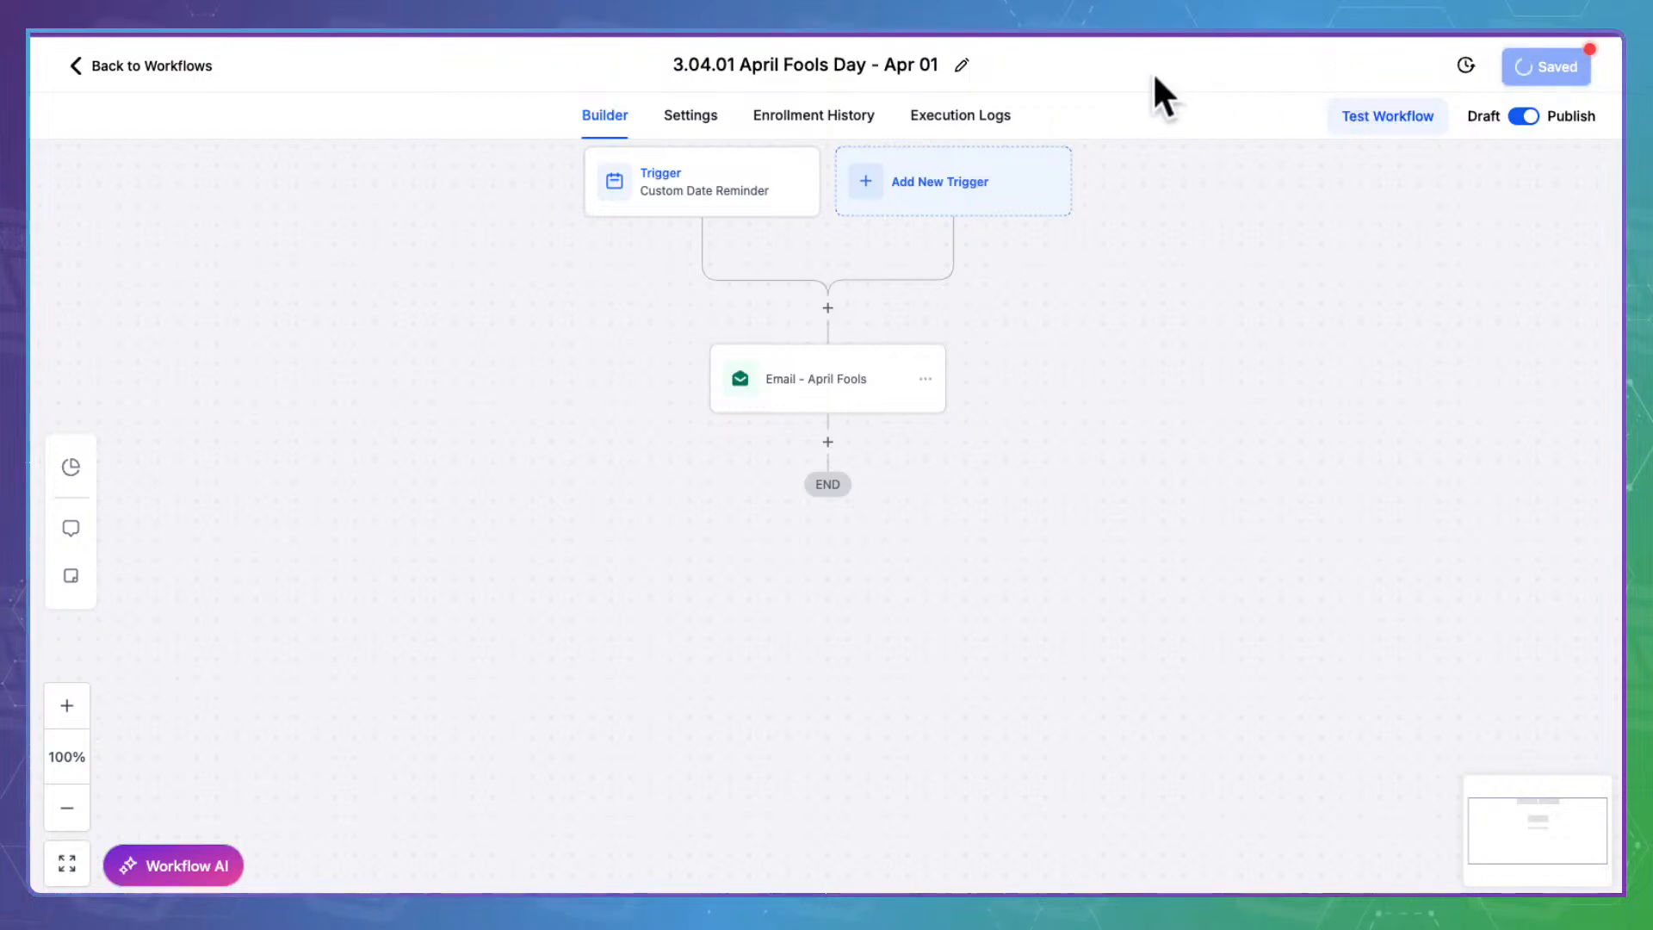
left_click(199, 53)
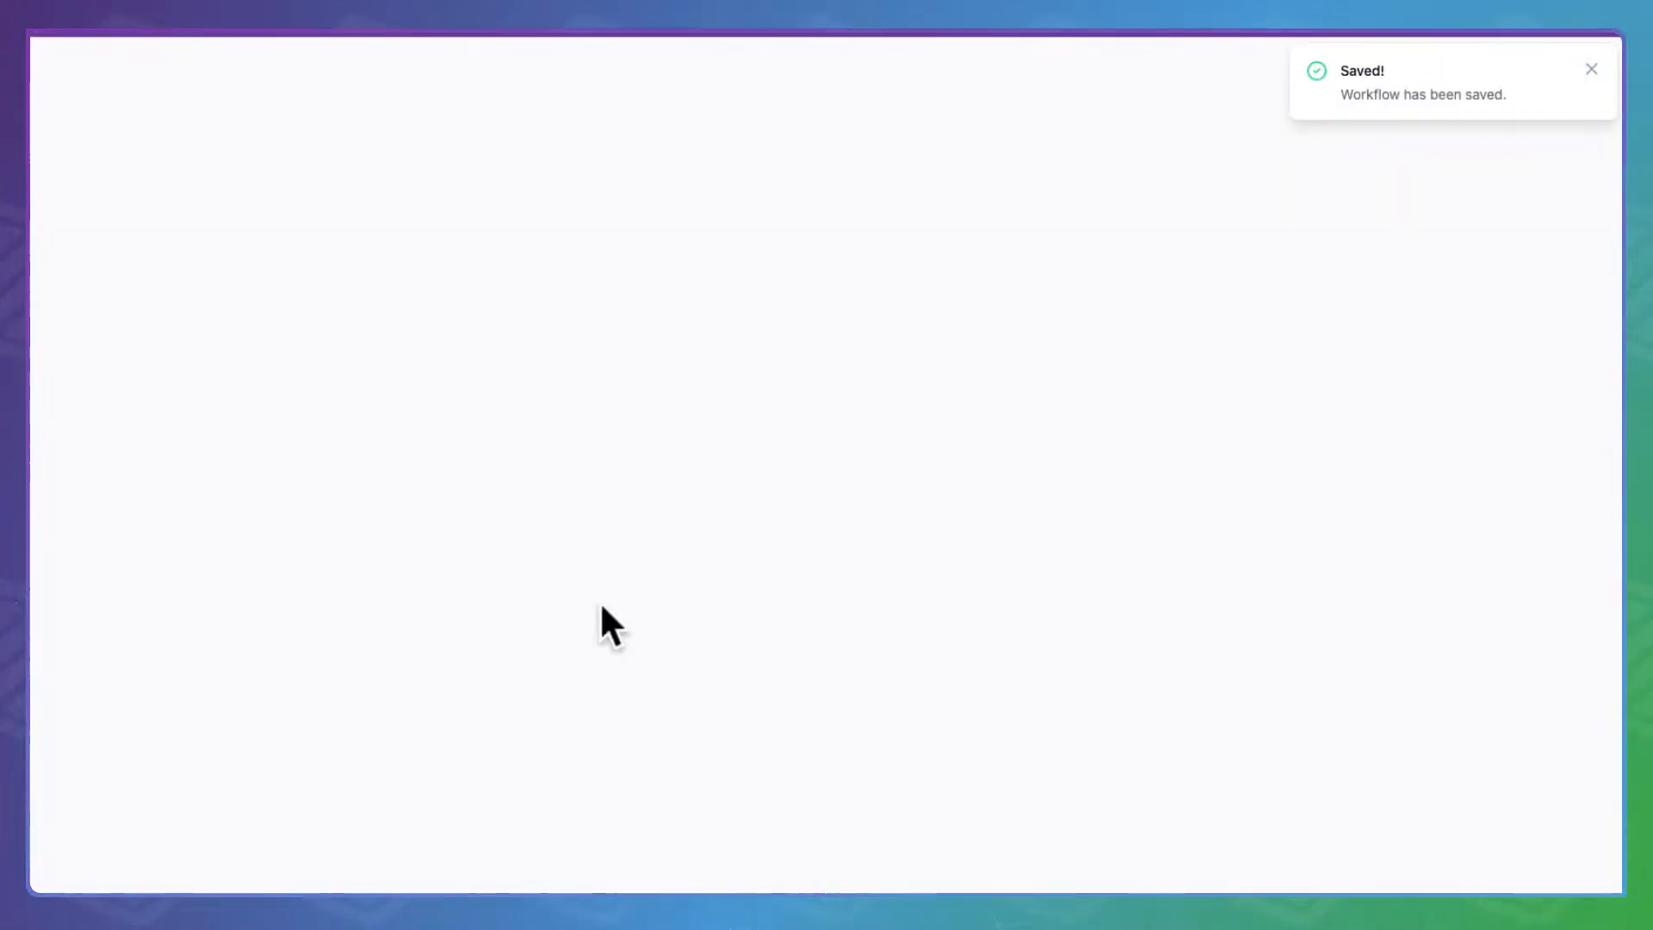
Open 3.04.25 ANZAC Day - Apr 25 and read through its email without changes
scroll(609, 673, "down", 2)
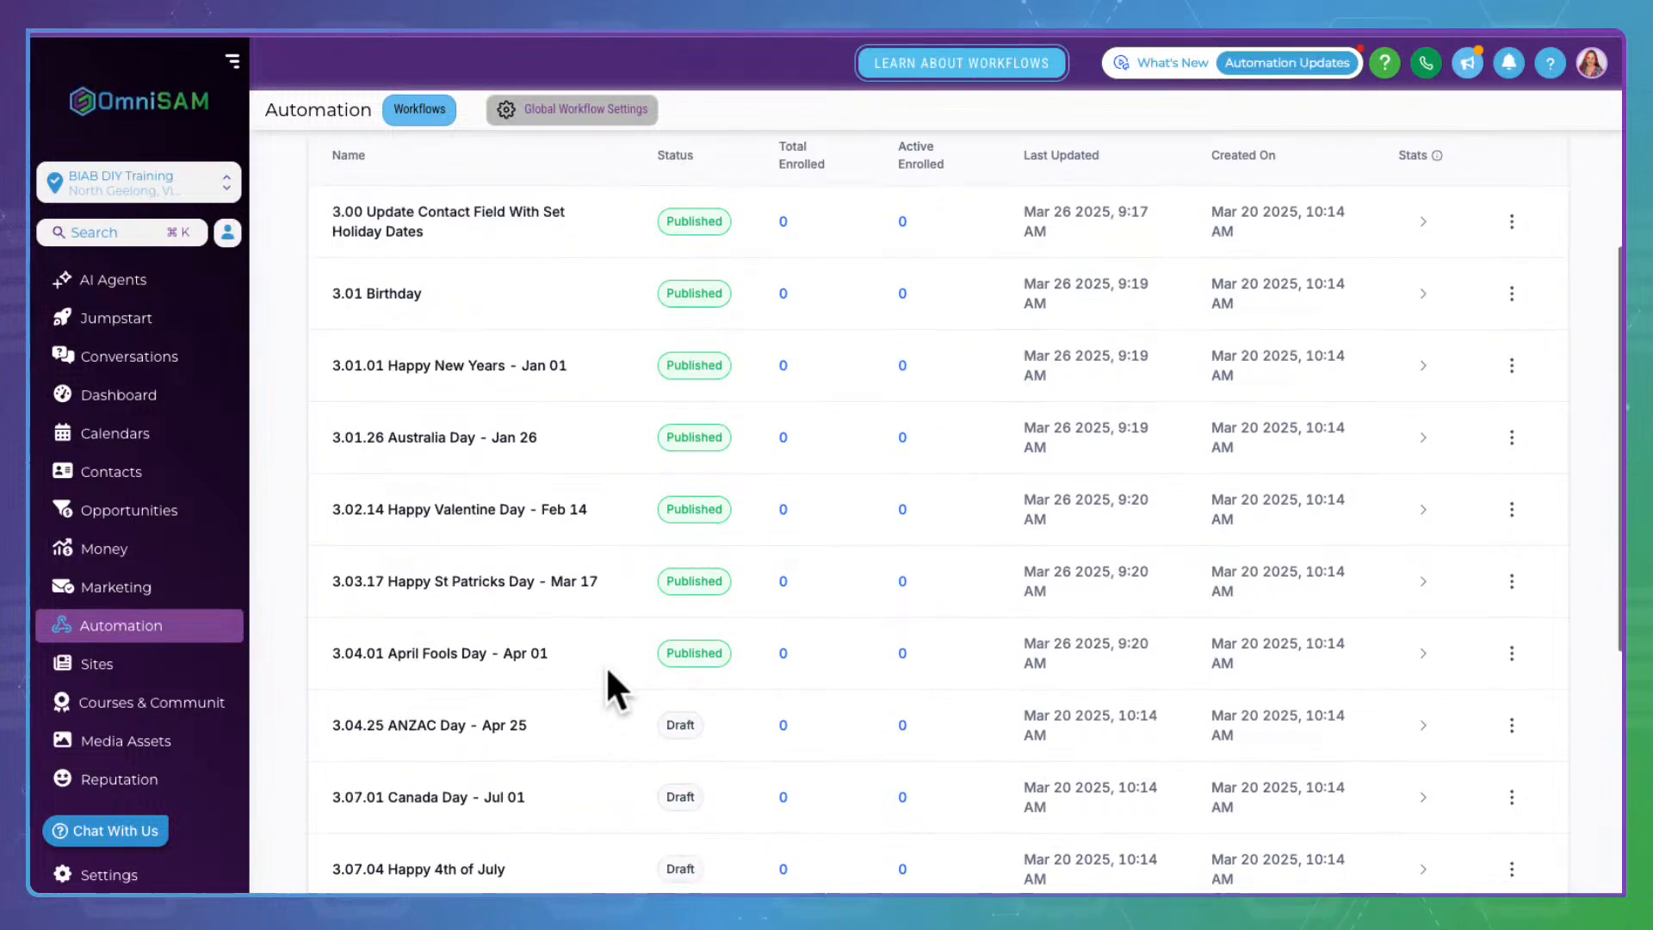
scroll(606, 665, "down", 4)
left_click(572, 382)
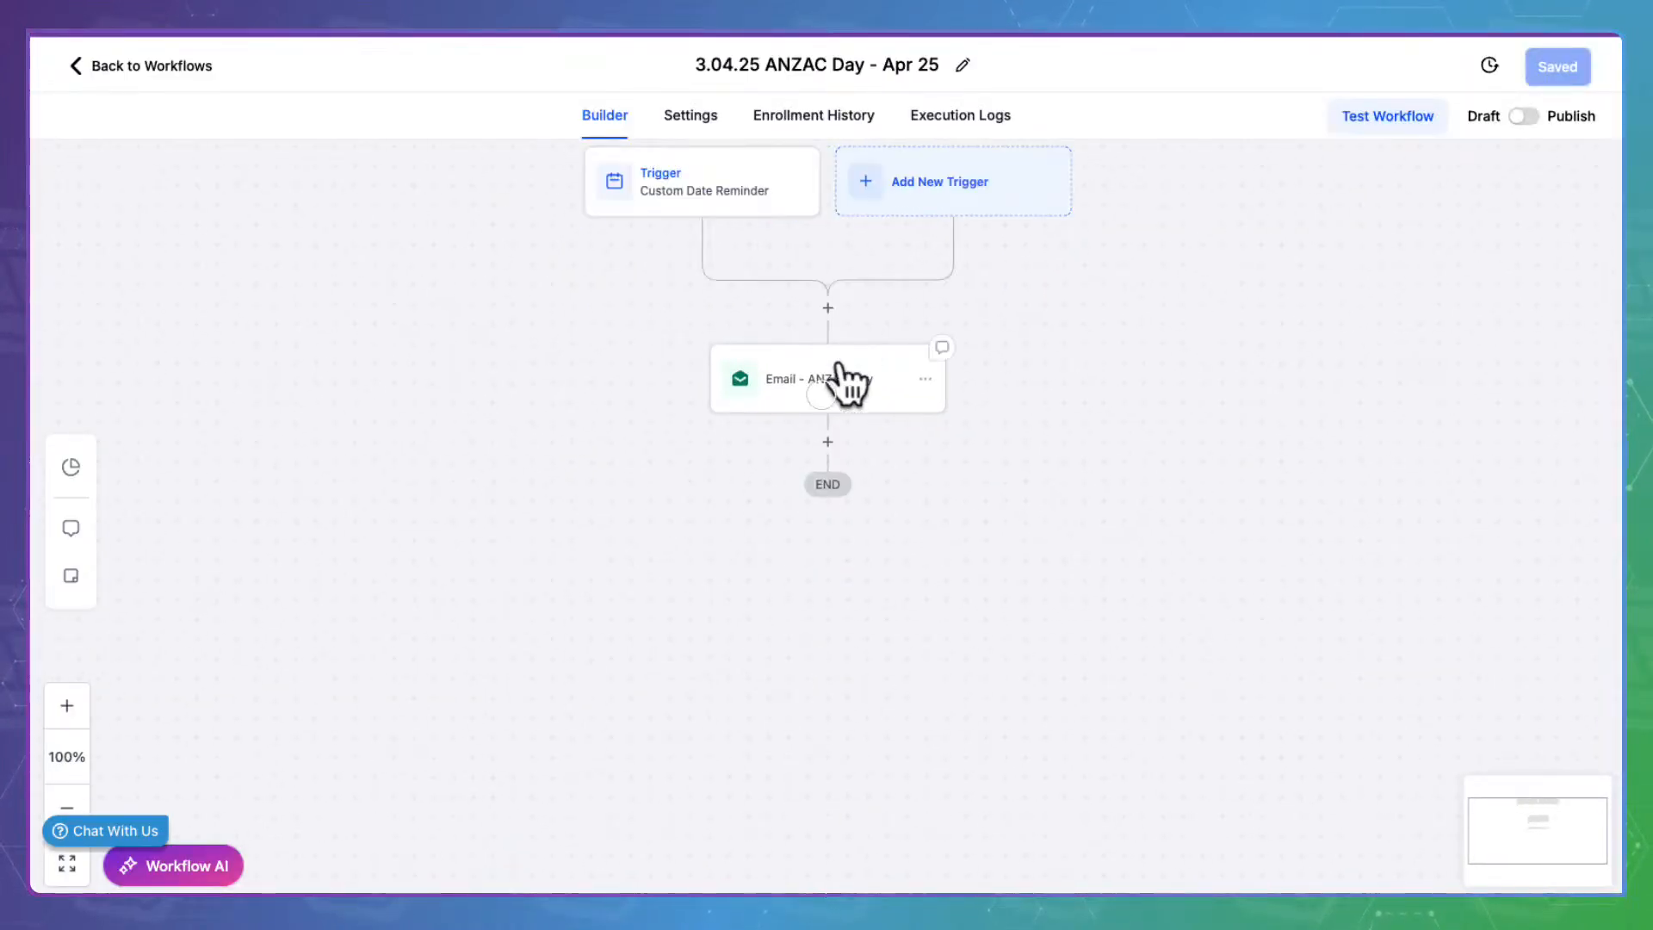
left_click(843, 381)
scroll(1258, 551, "down", 6)
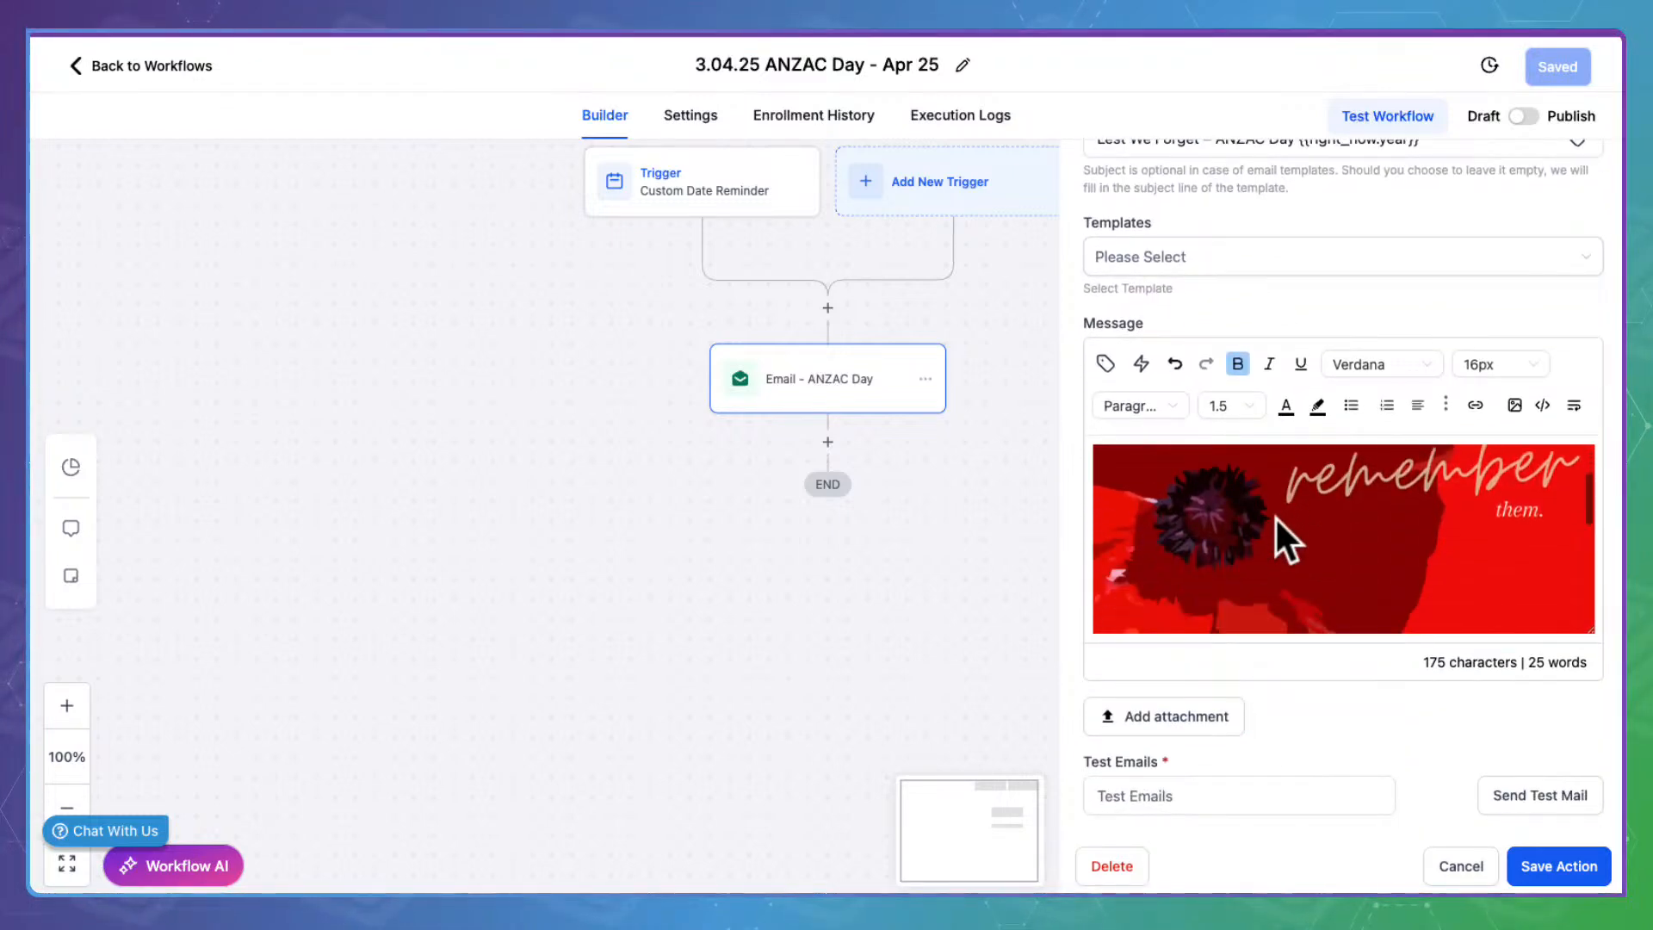
scroll(1274, 515, "down", 1)
scroll(1274, 515, "down", 1)
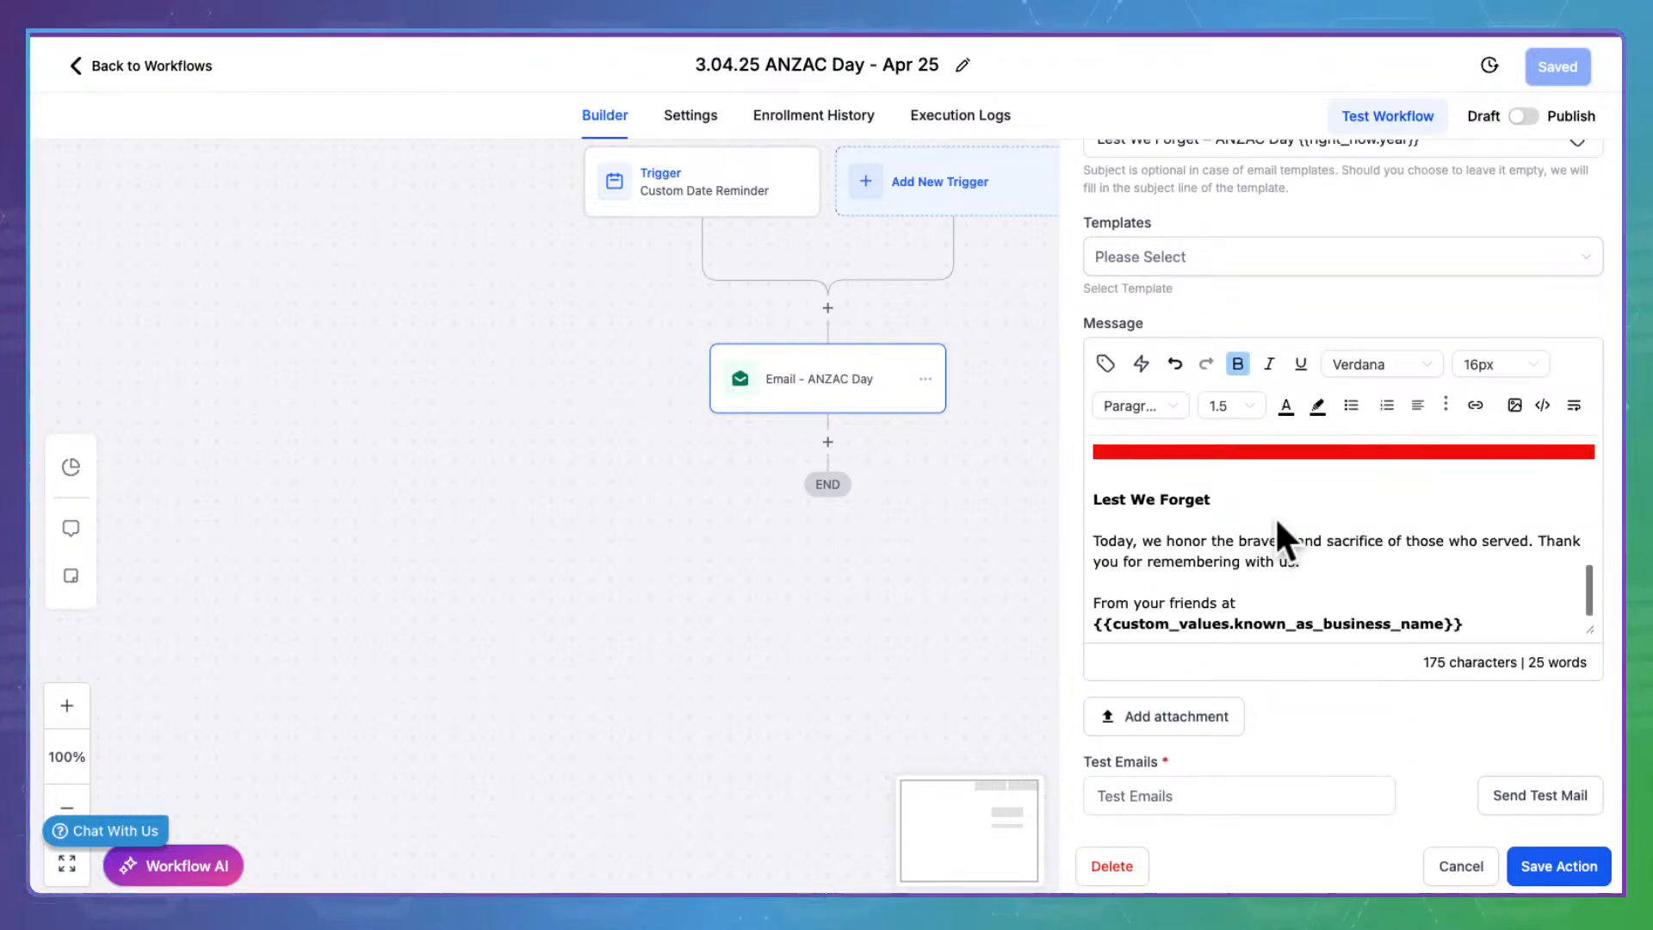
left_click(1547, 865)
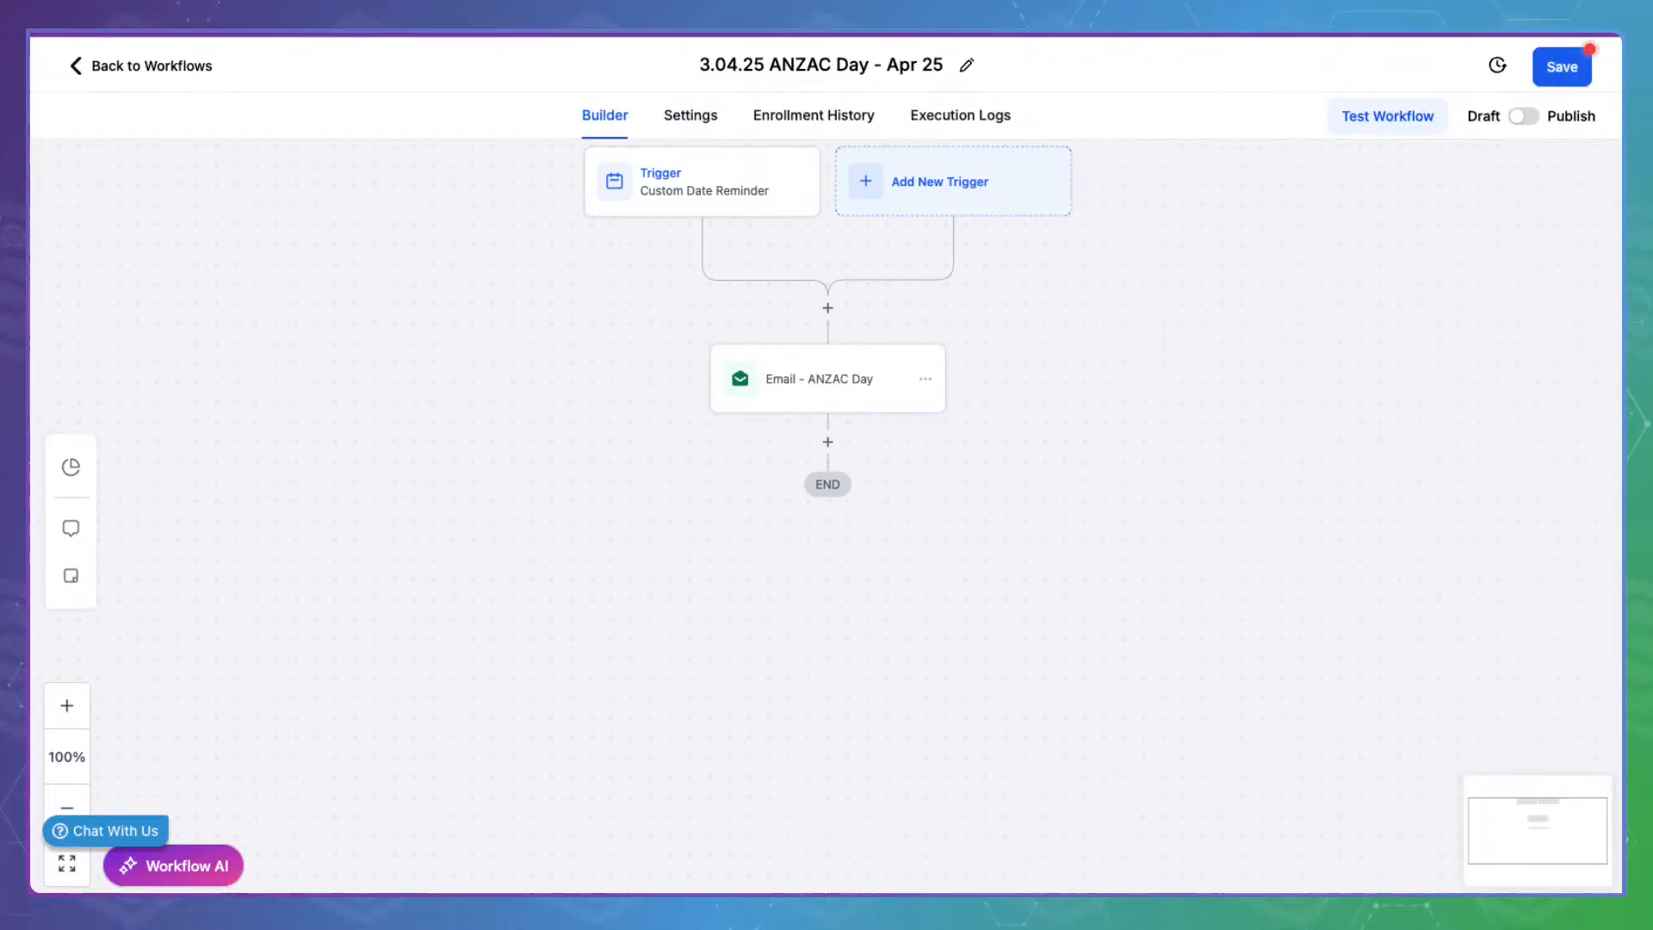
Publish and save ANZAC Day, then open the 3.07.01 Canada Day - Jul 01 workflow
left_click(1522, 113)
left_click(1580, 60)
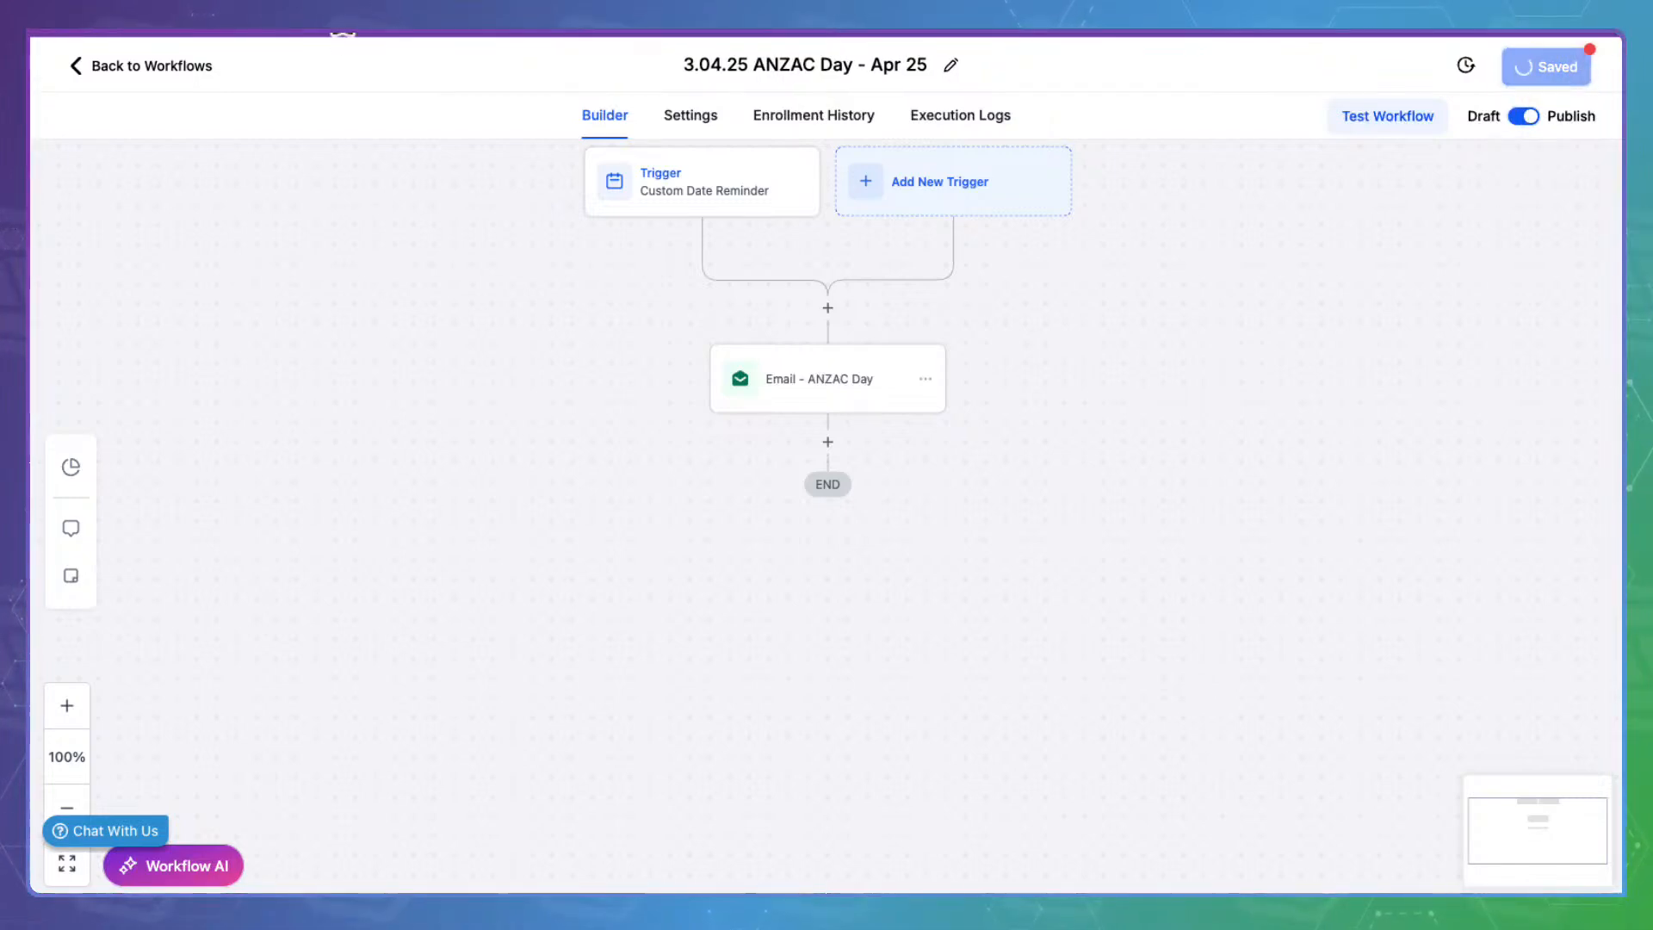
left_click(164, 62)
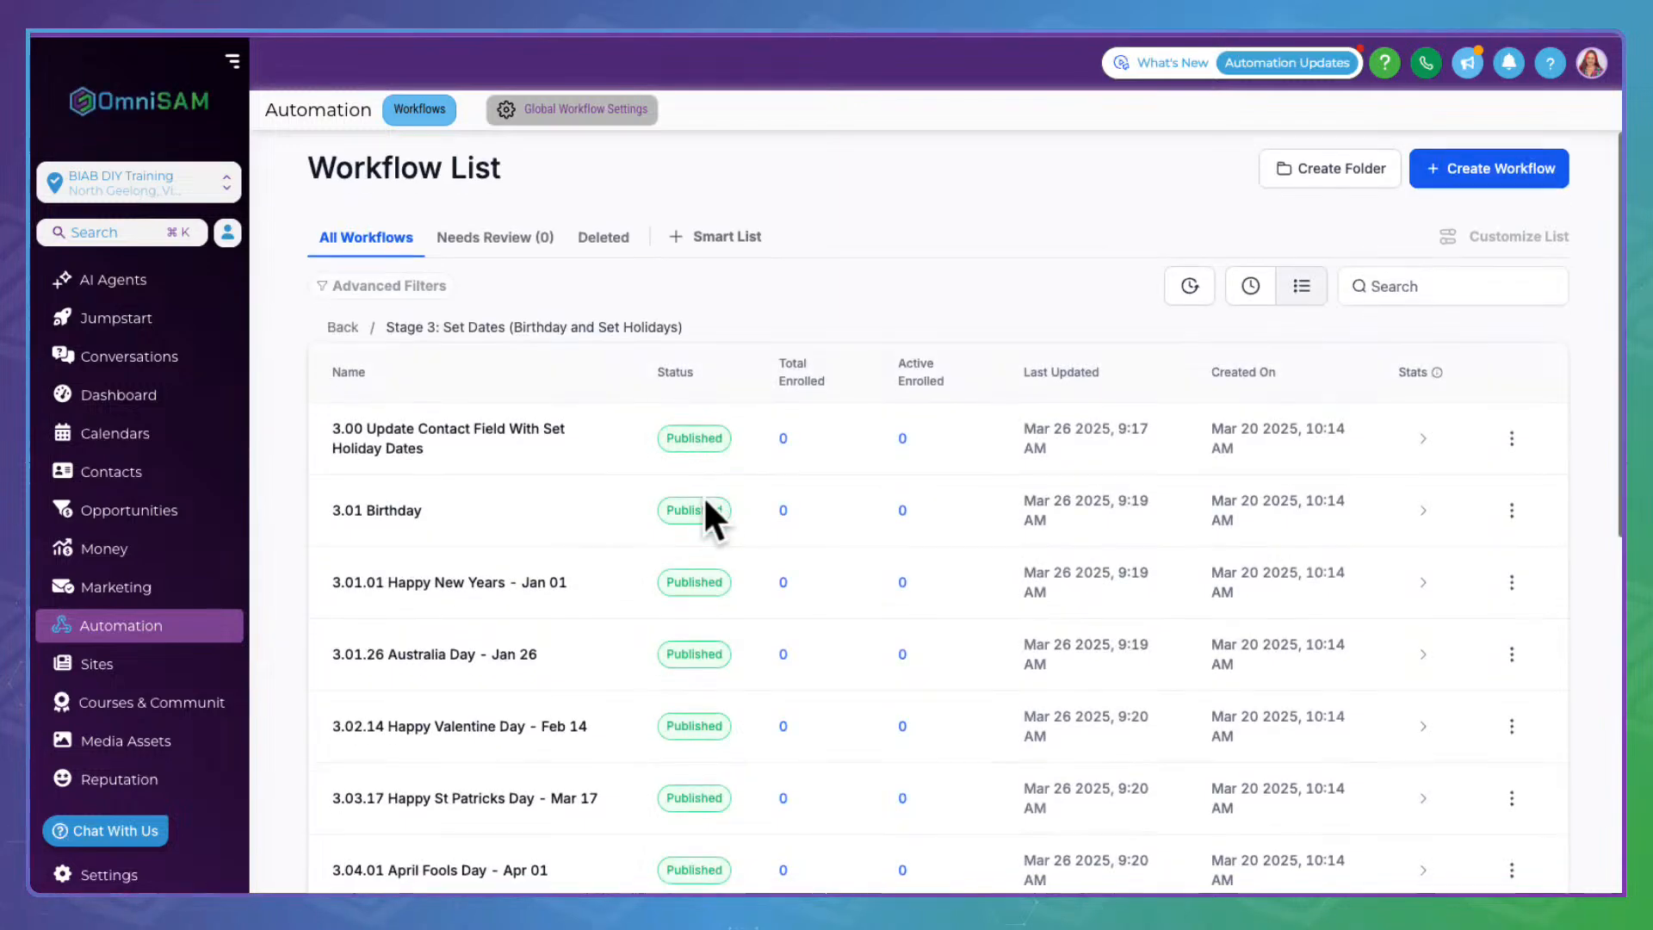
scroll(704, 519, "down", 5)
left_click(473, 542)
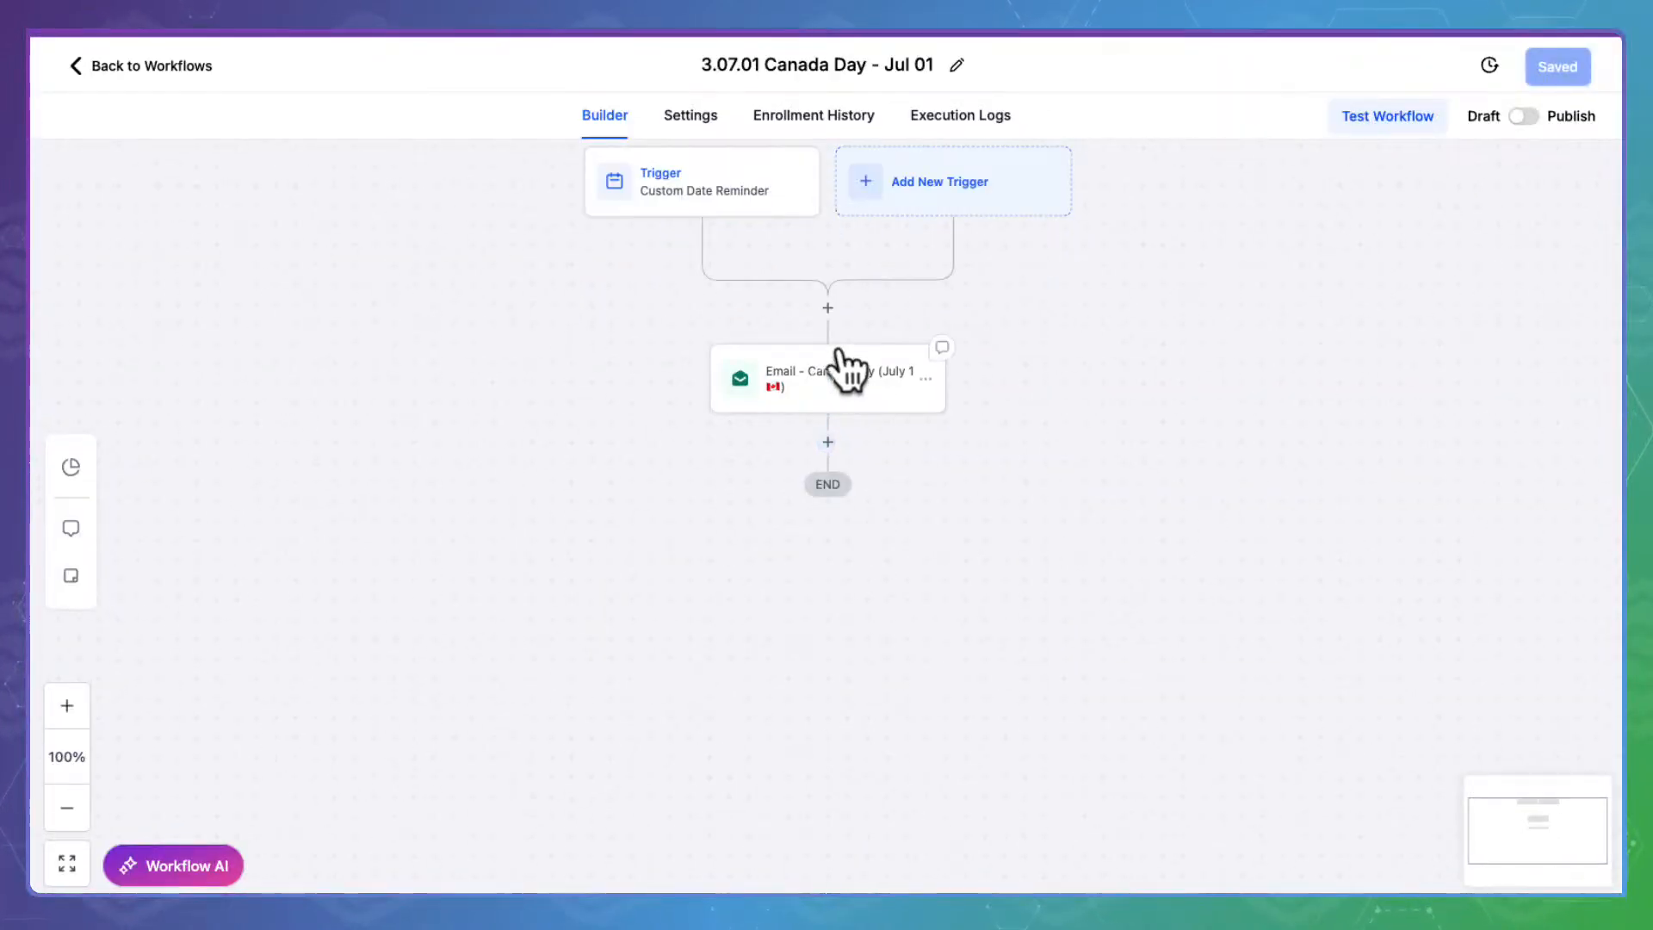
Review the Canada Day email unchanged, save the workflow, and return to the list
left_click(835, 366)
scroll(1198, 530, "down", 5)
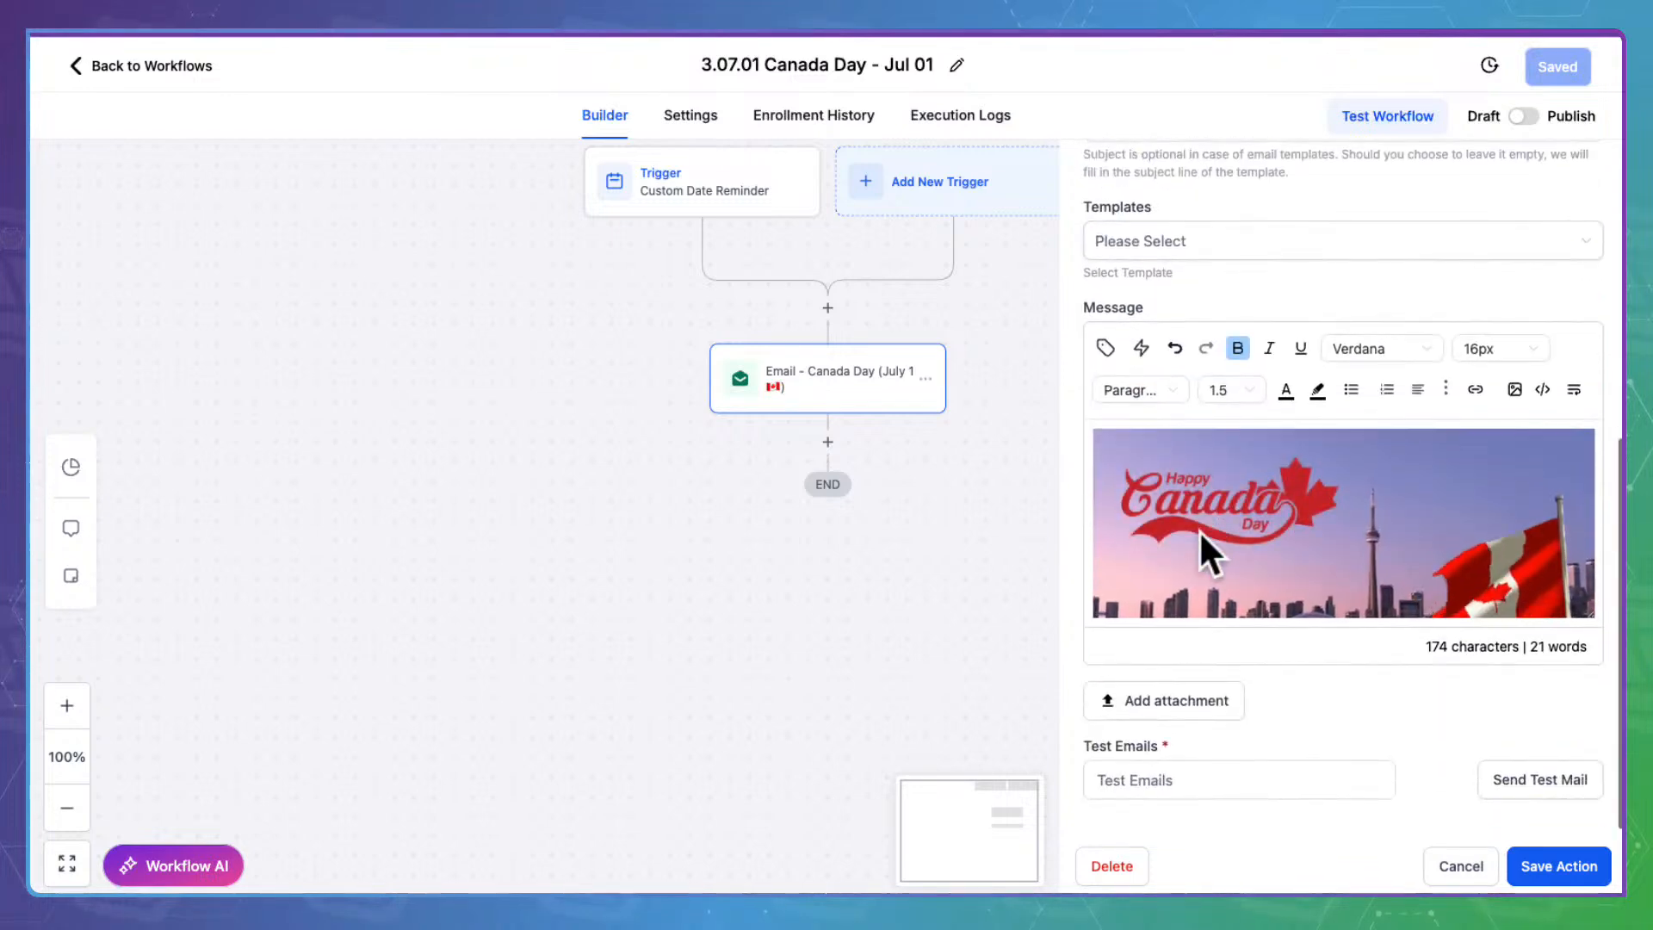
scroll(1361, 499, "down", 2)
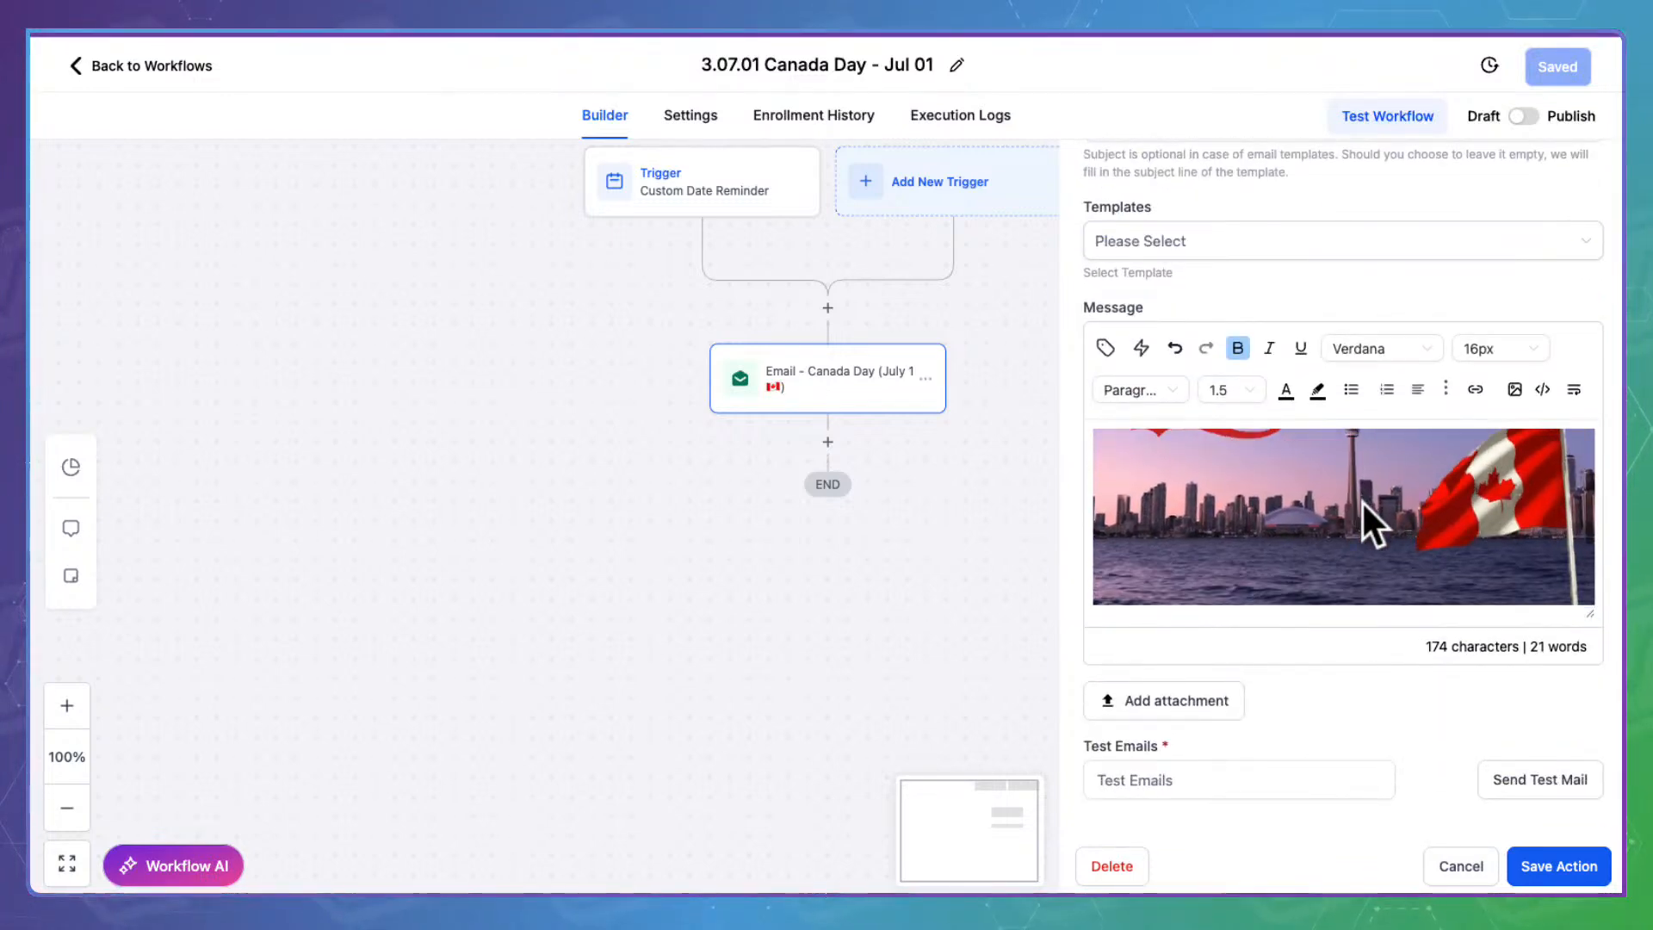
scroll(1361, 500, "down", 3)
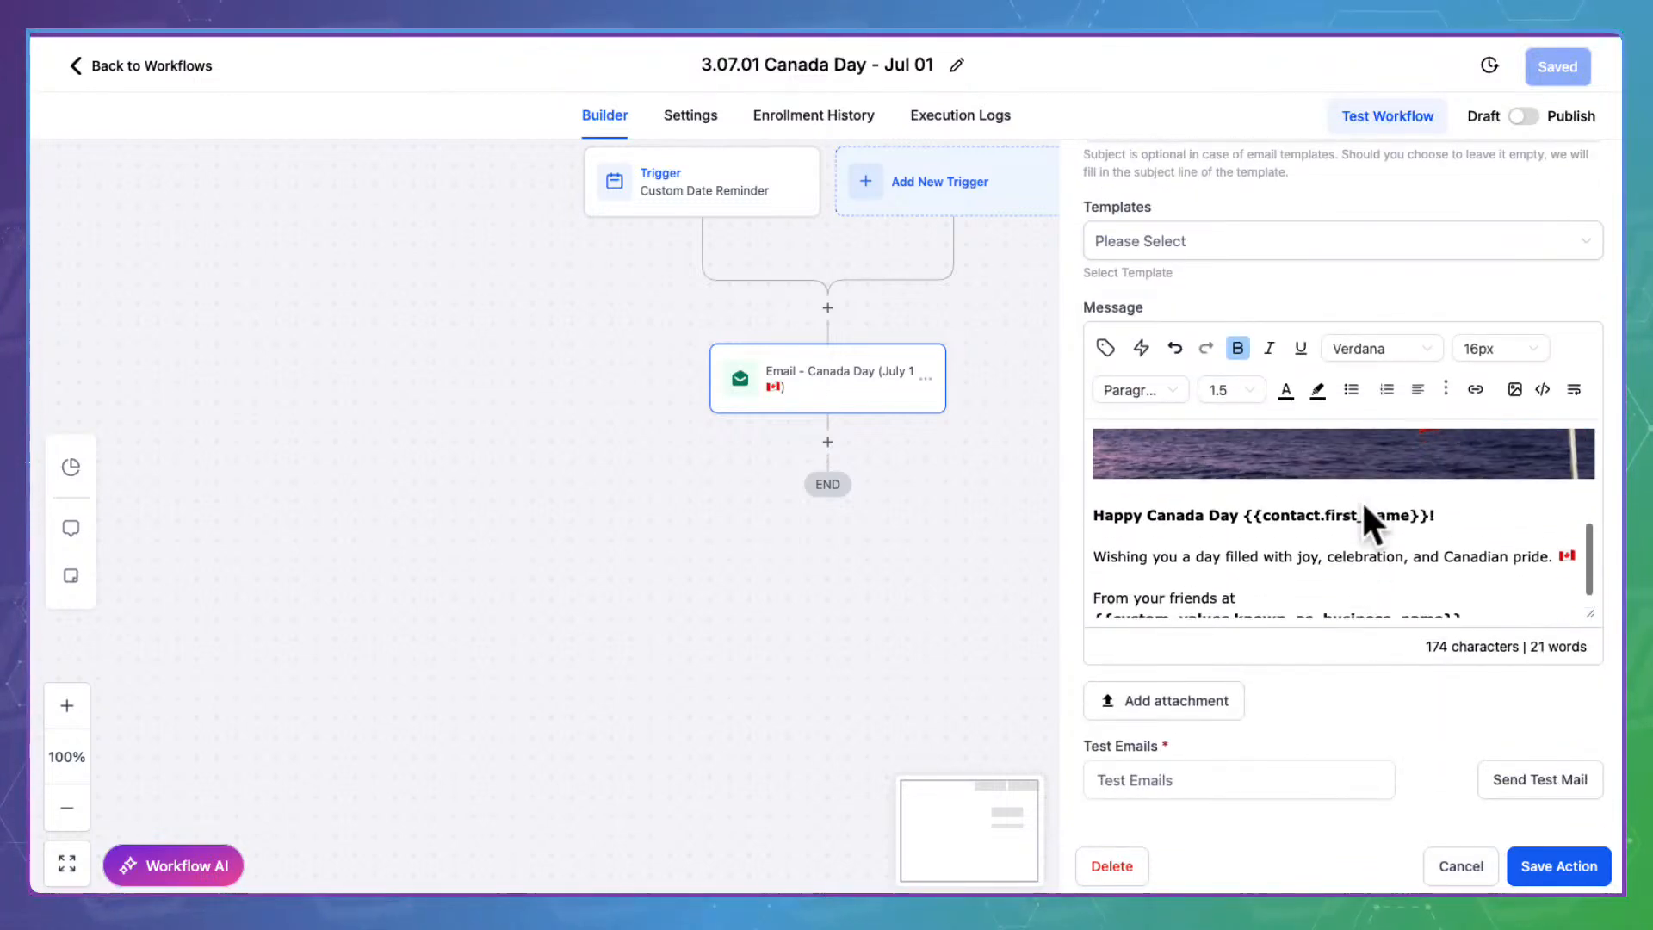
left_click(1539, 852)
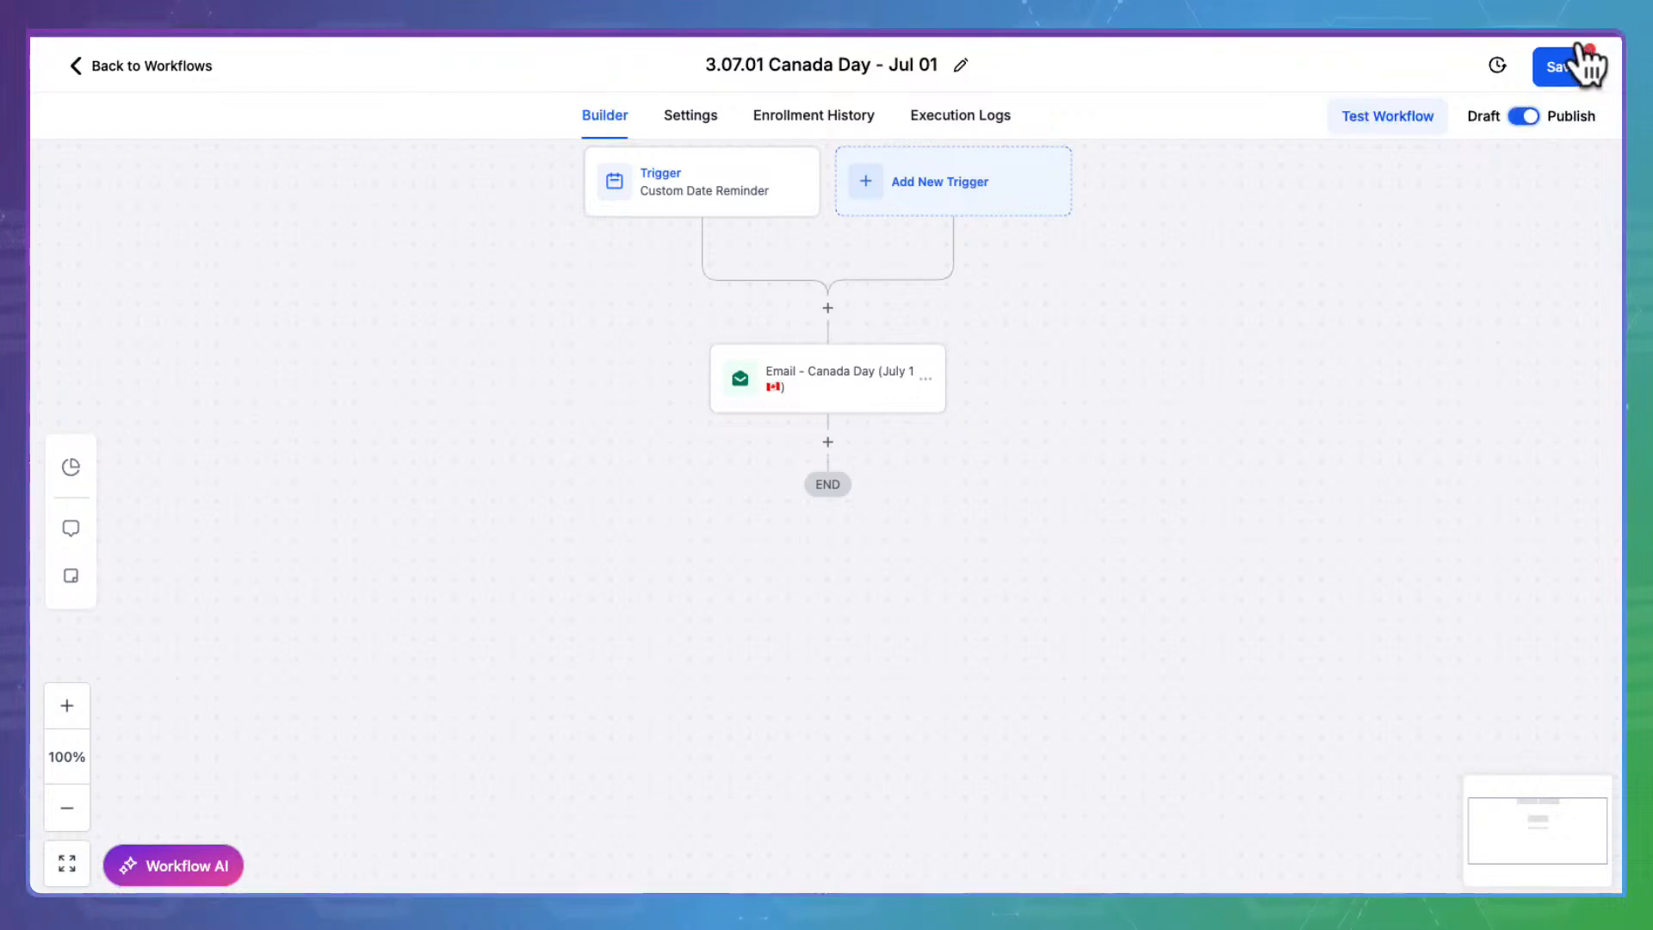
left_click(1587, 55)
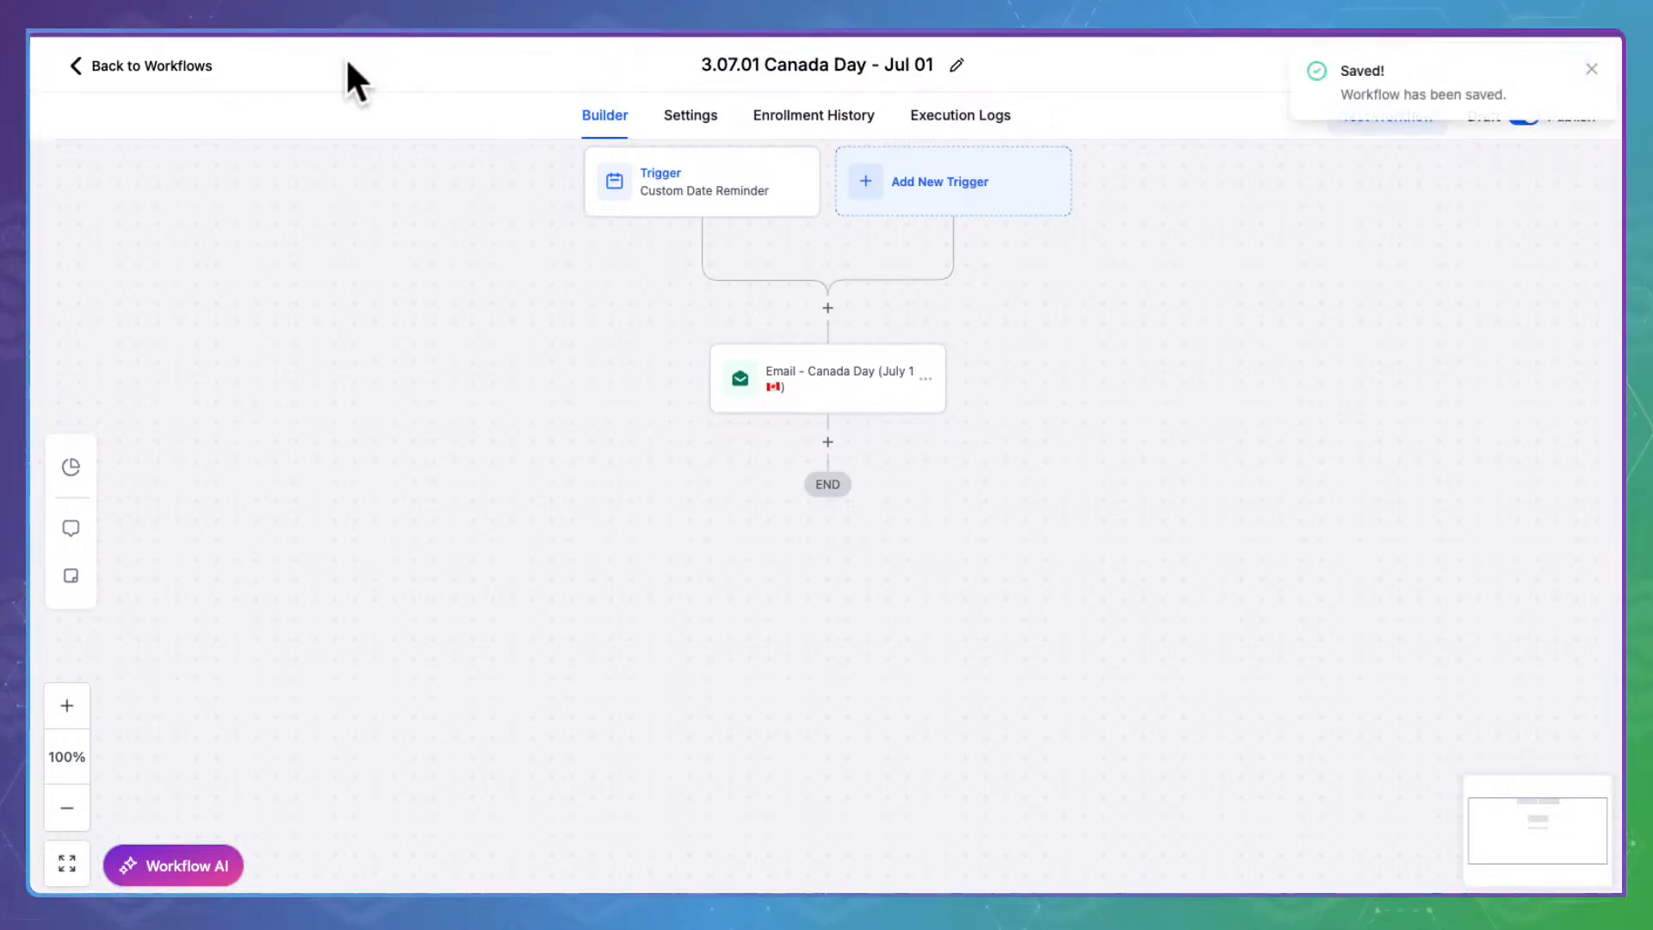
left_click(166, 64)
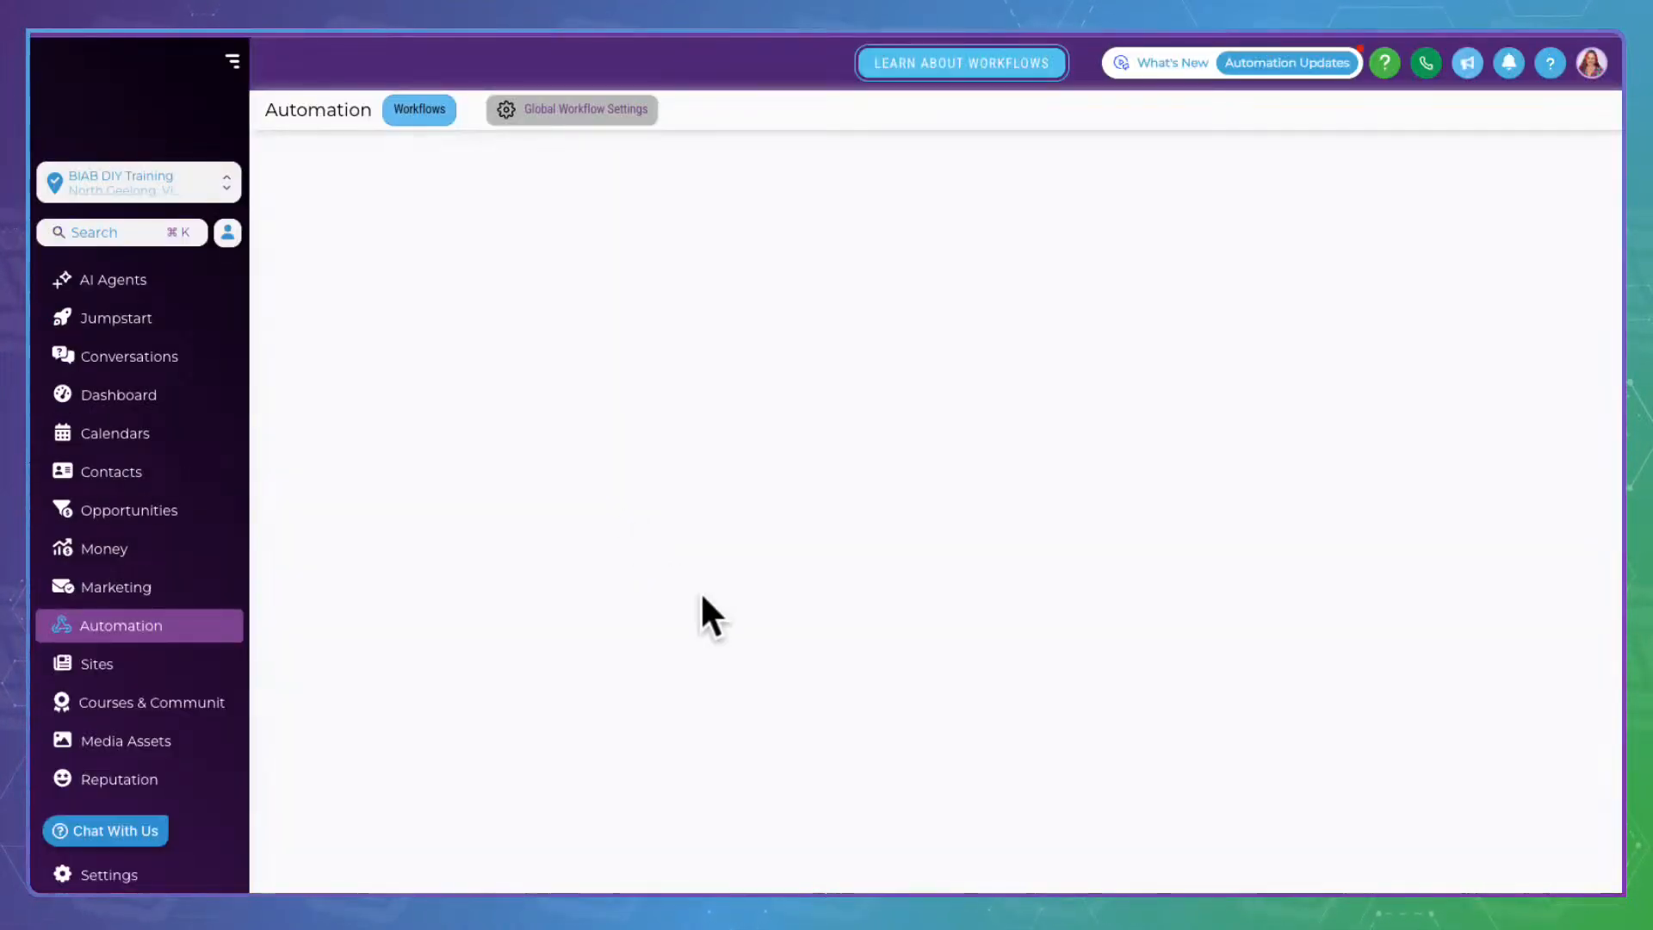
Open 3.07.04 Happy 4th of July, review its email, save the workflow, and return to the list
scroll(709, 646, "down", 8)
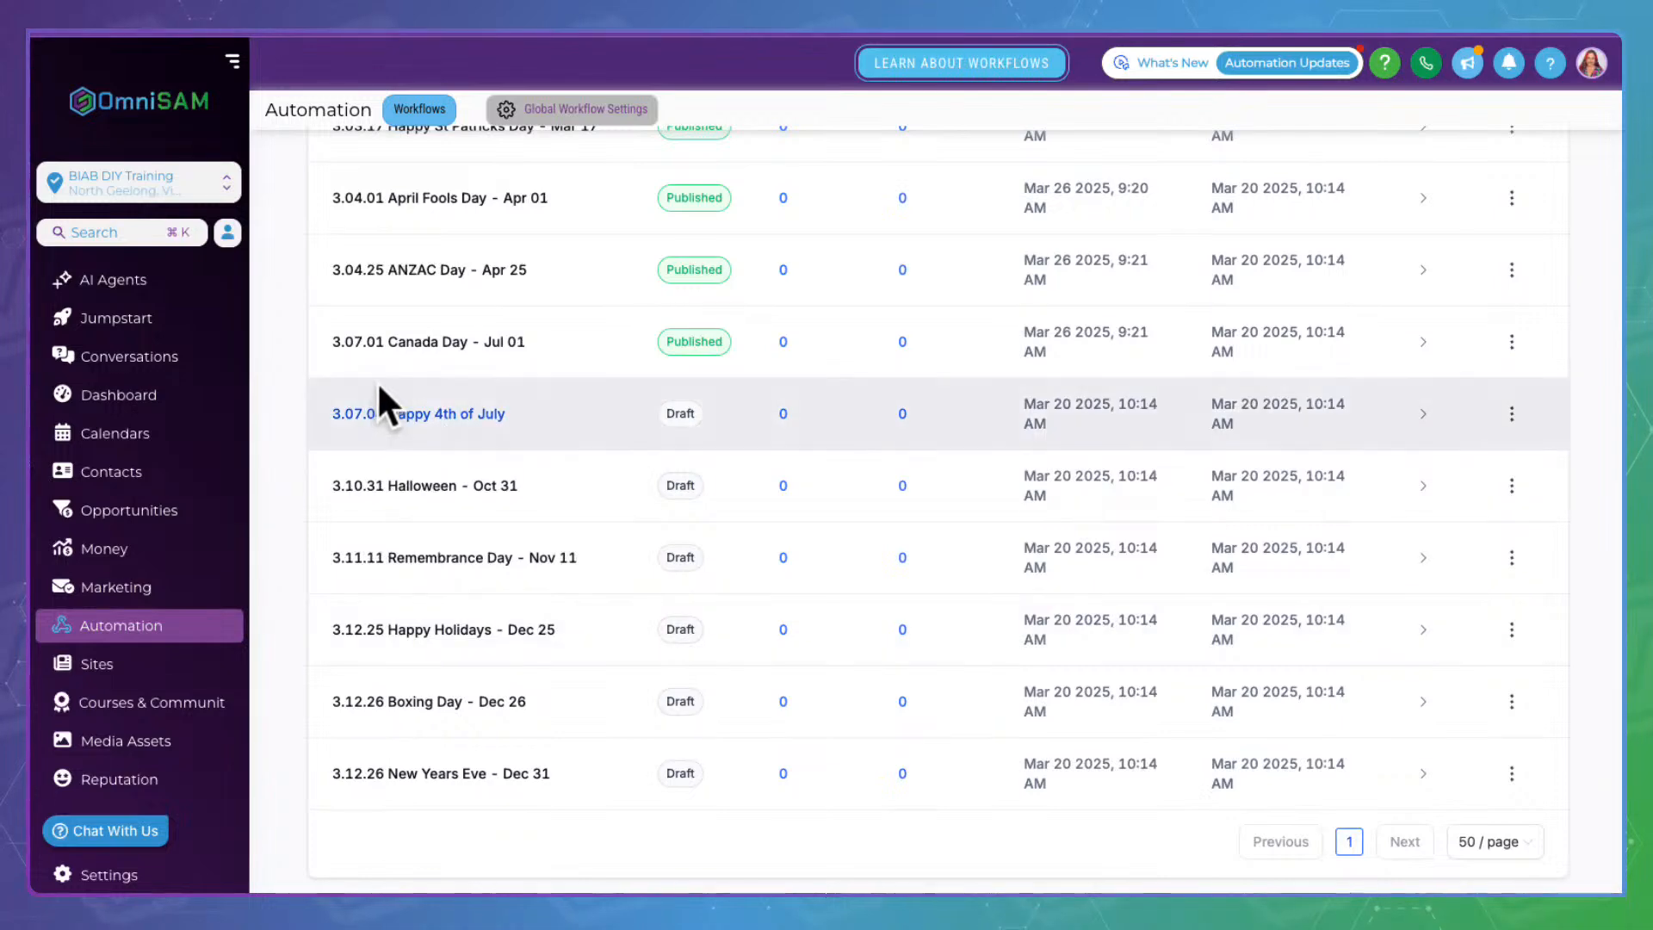
left_click(379, 405)
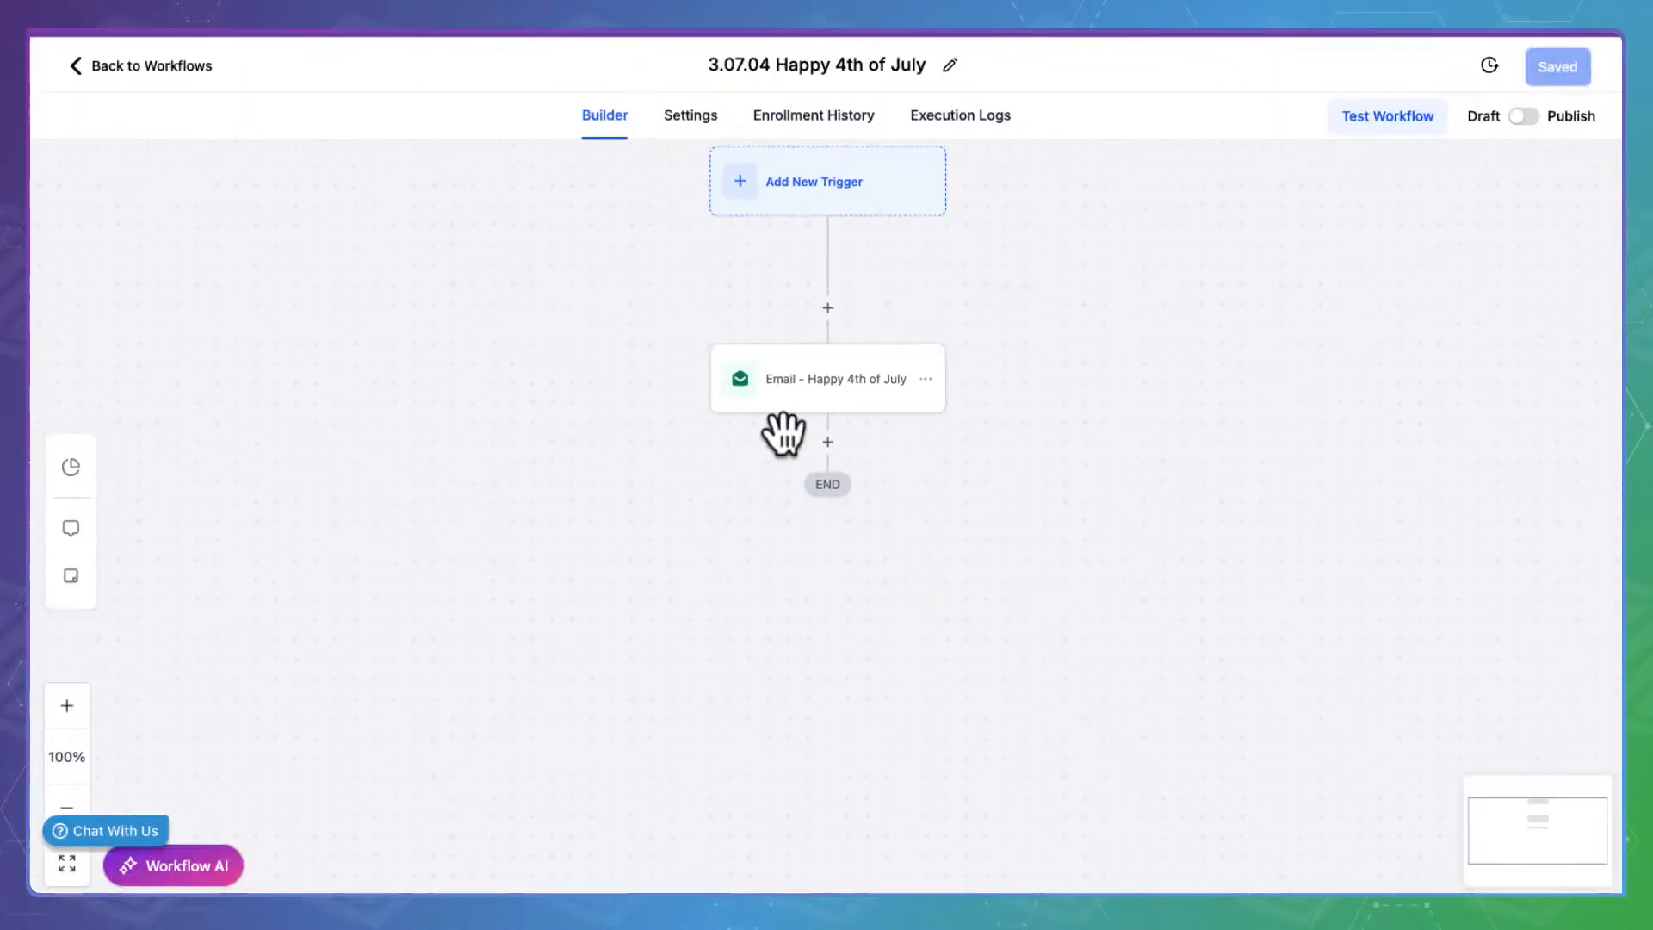
left_click(830, 365)
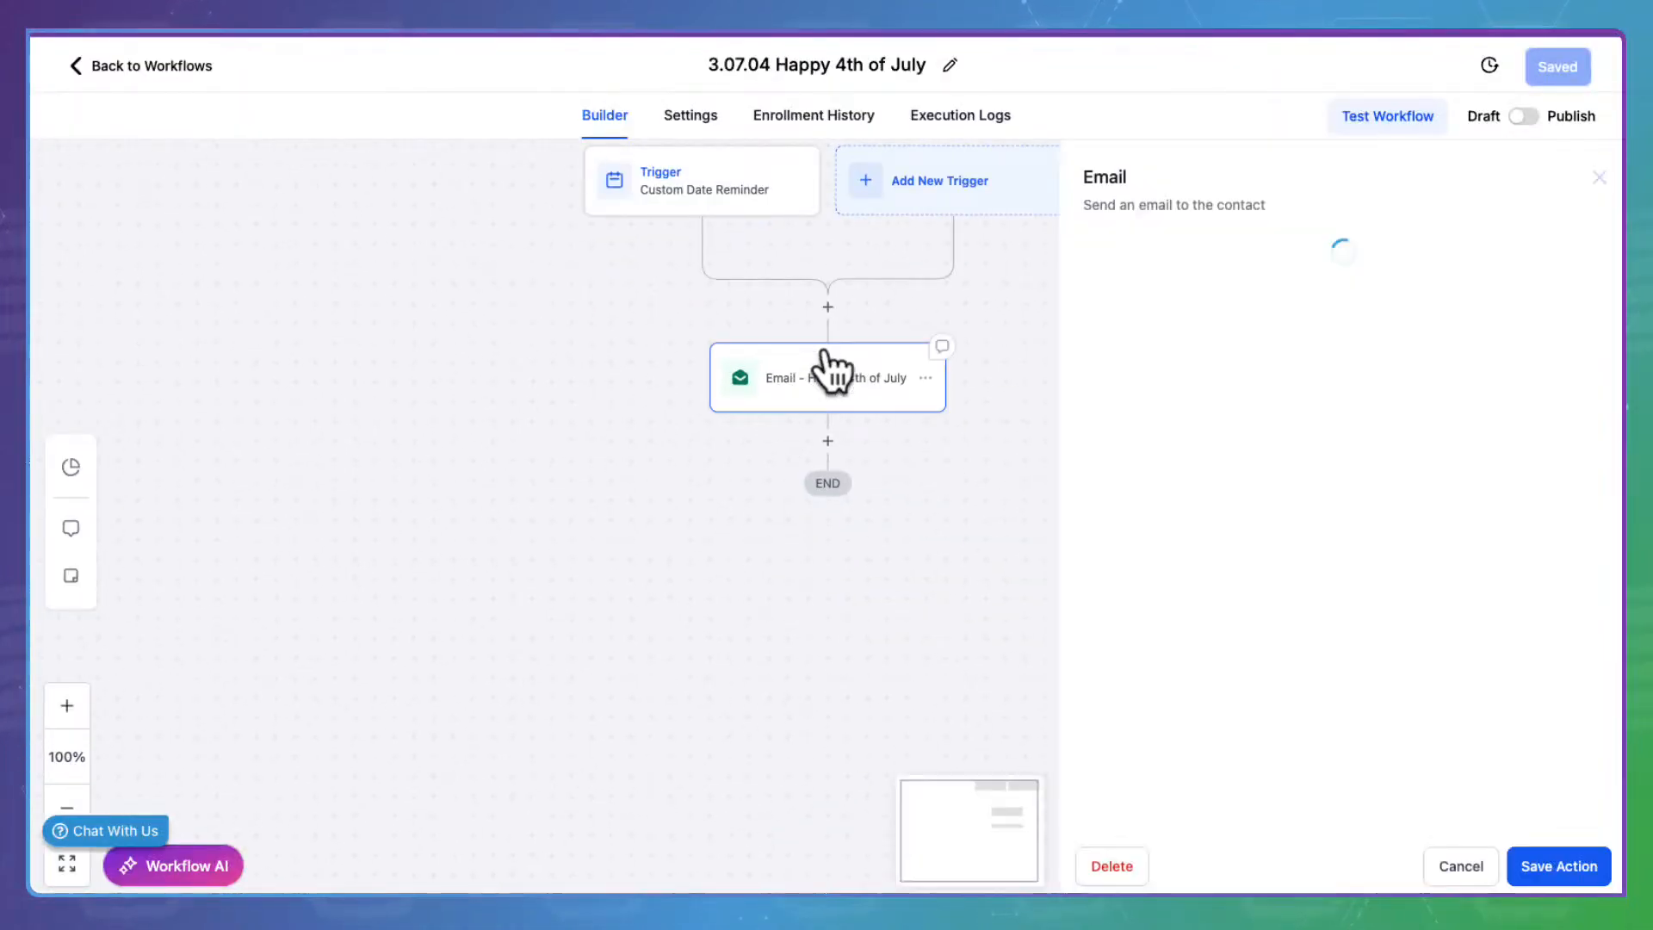
scroll(1293, 580, "down", 5)
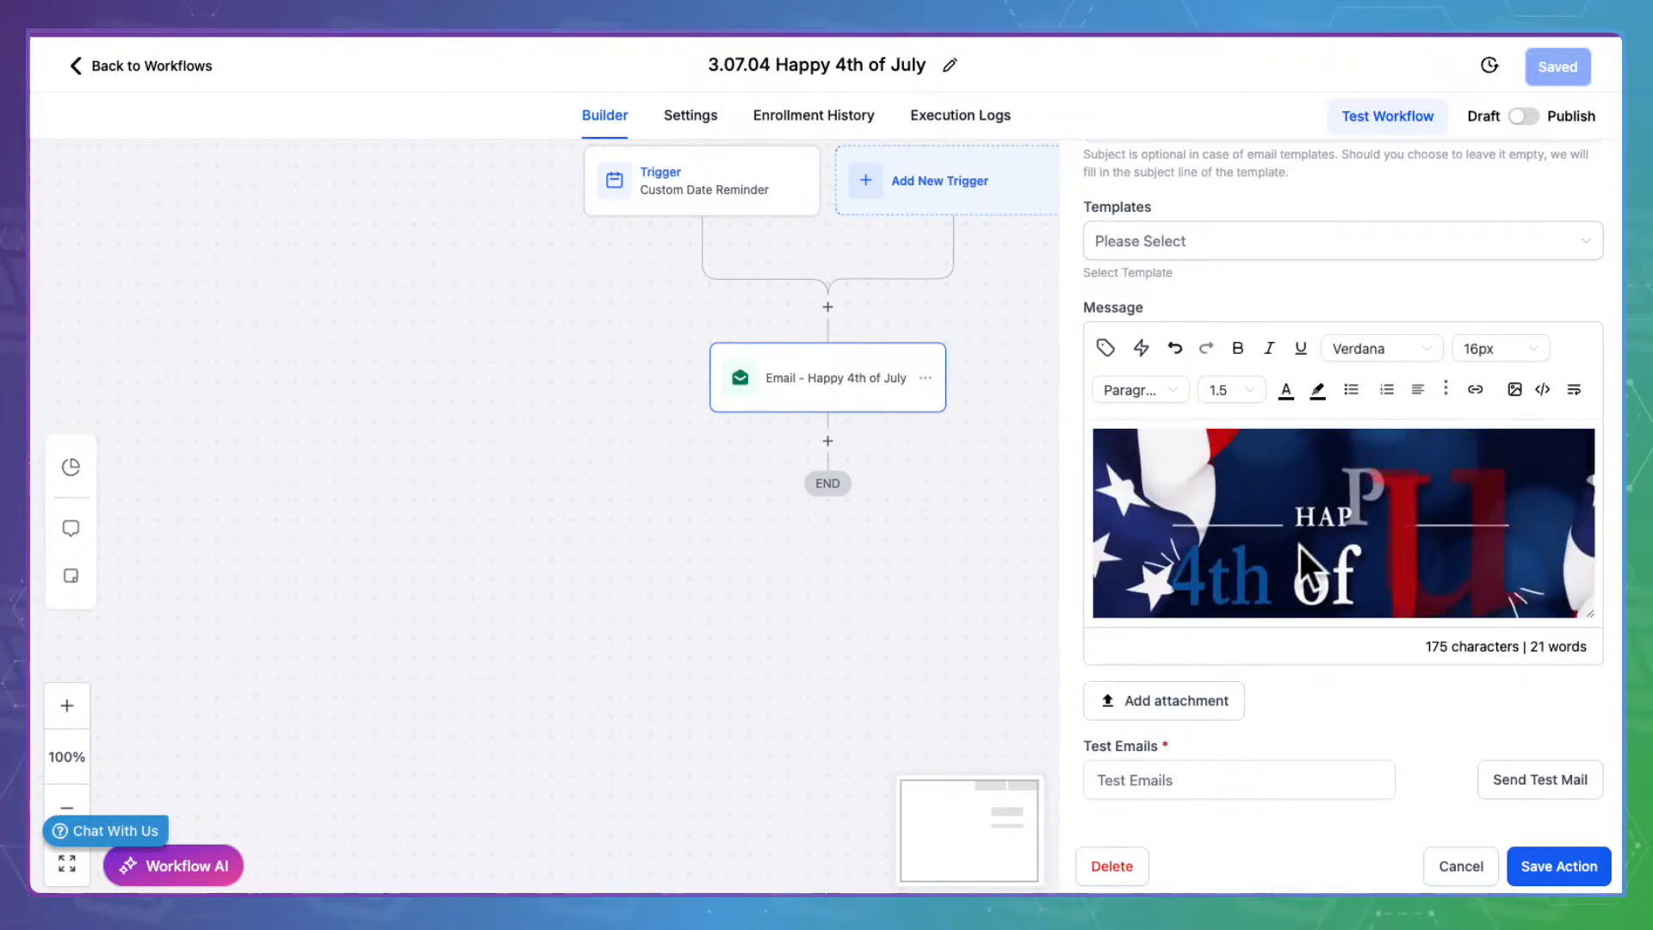
scroll(1302, 559, "down", 3)
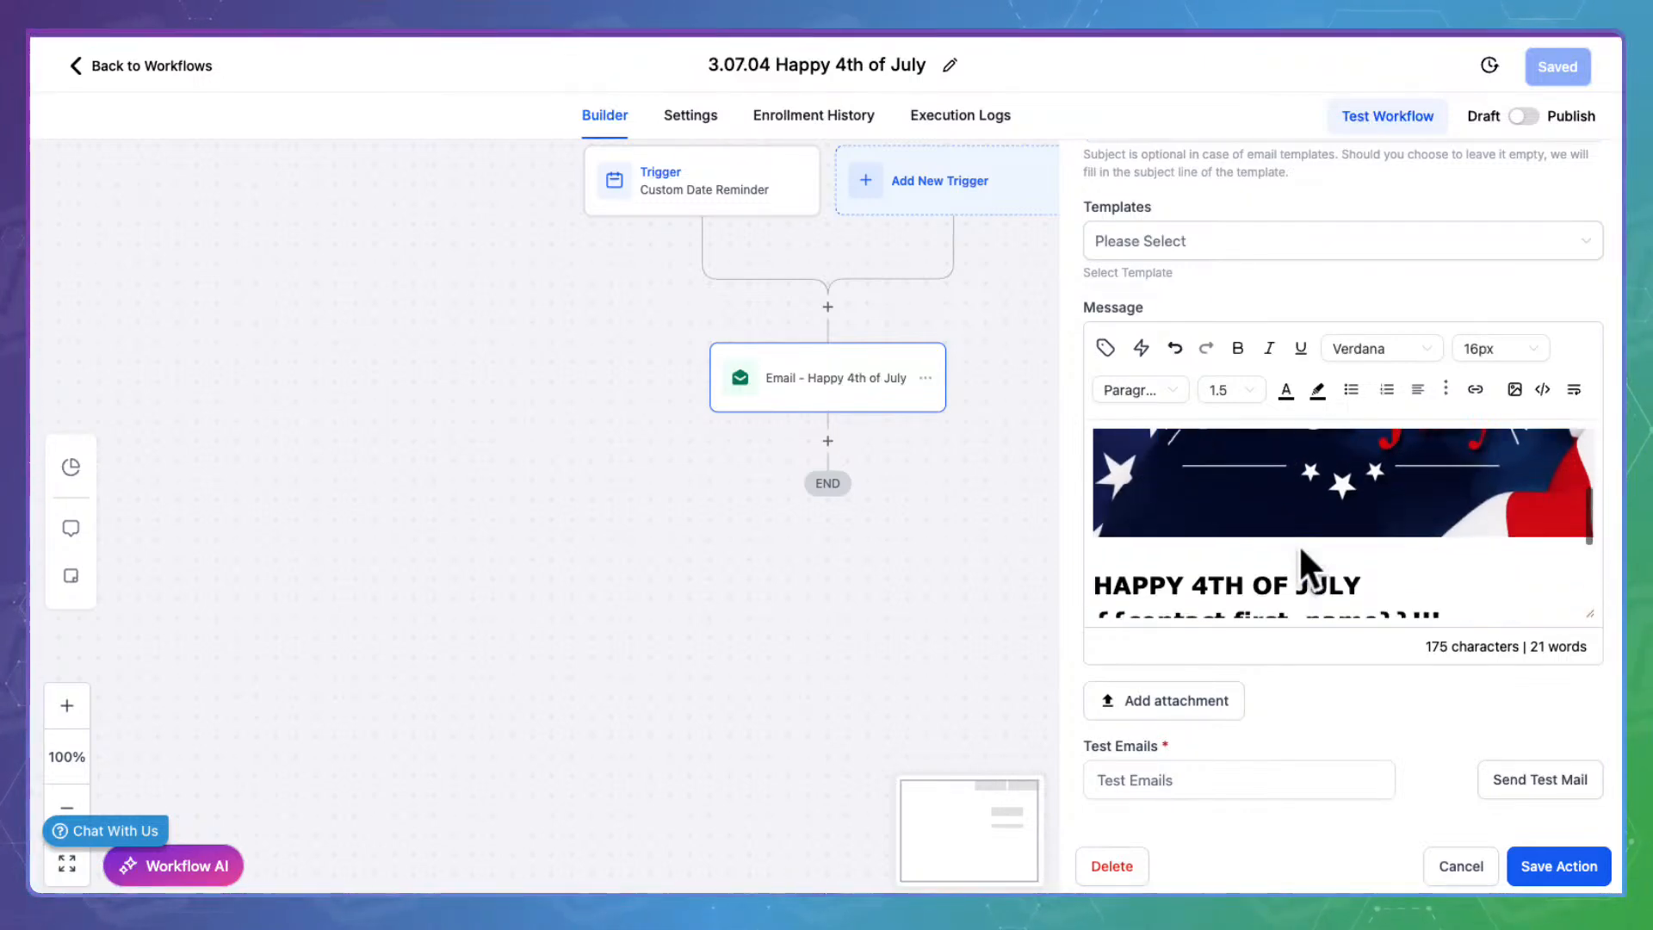
scroll(1301, 553, "down", 1)
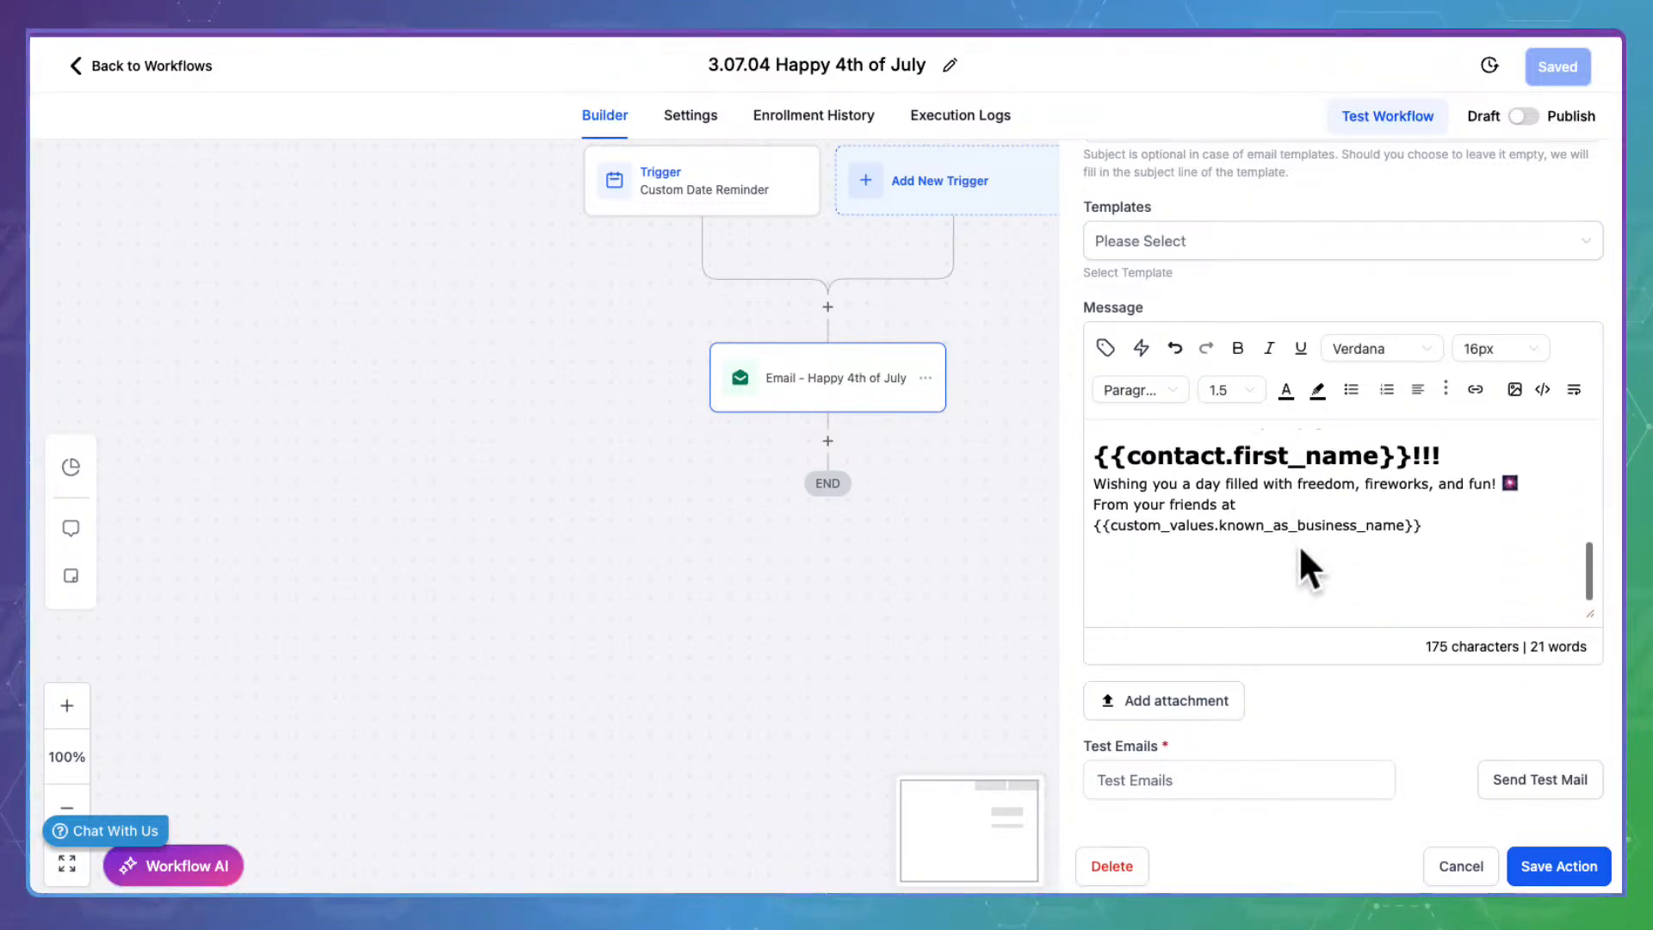
left_click(1582, 863)
left_click(1573, 73)
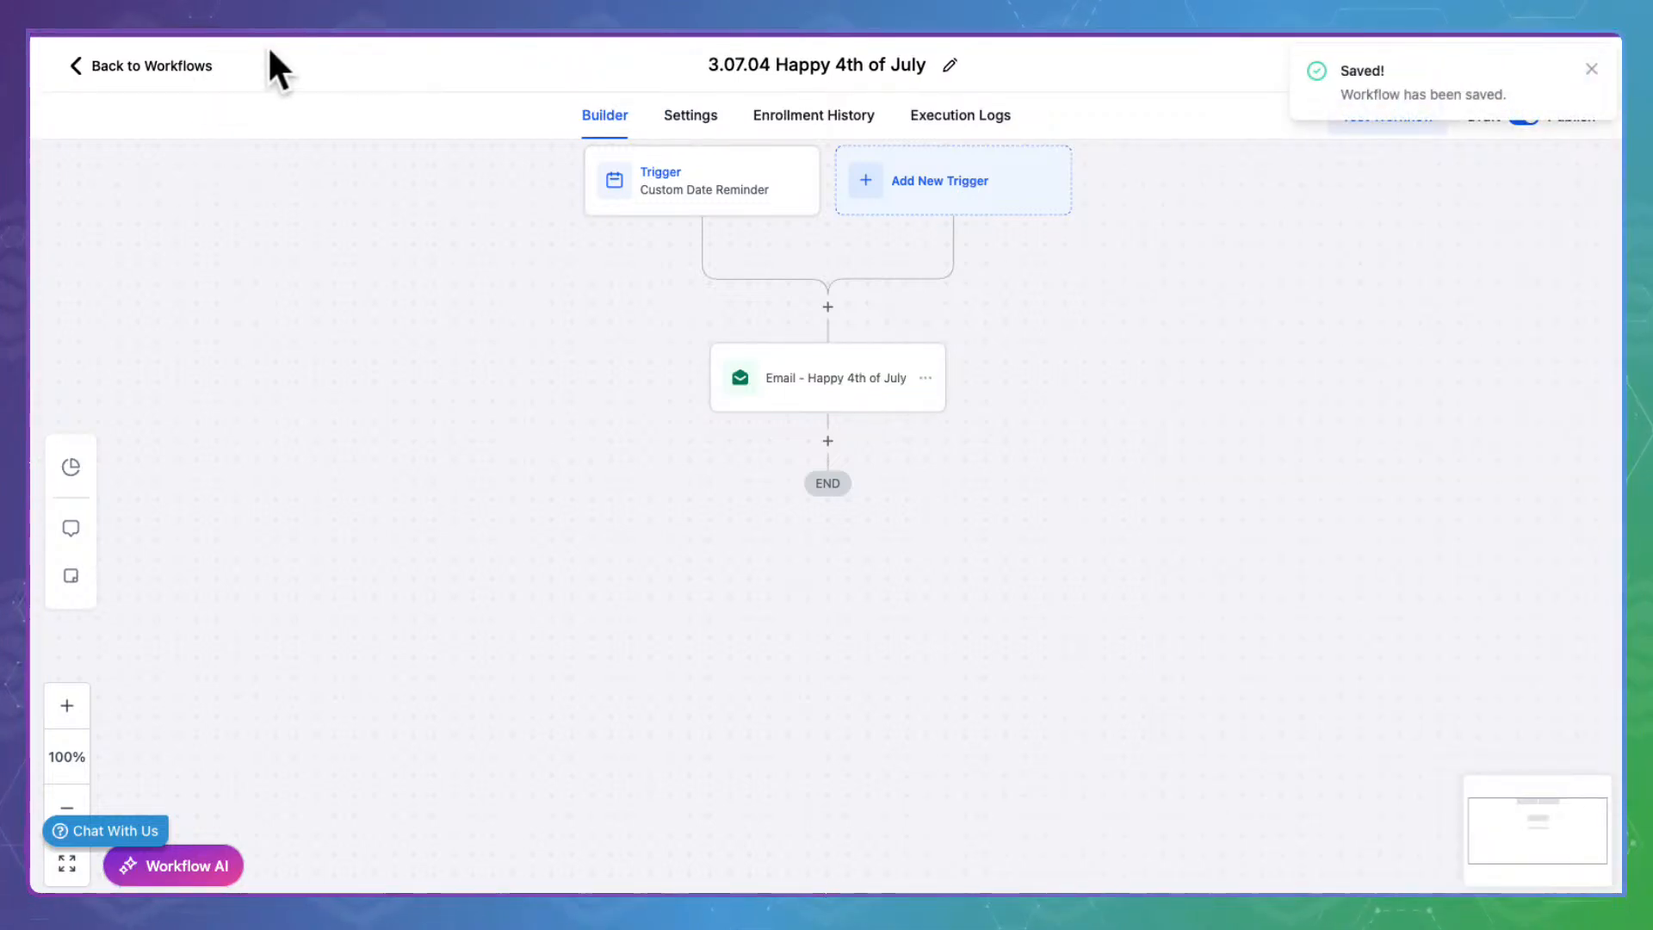
left_click(146, 65)
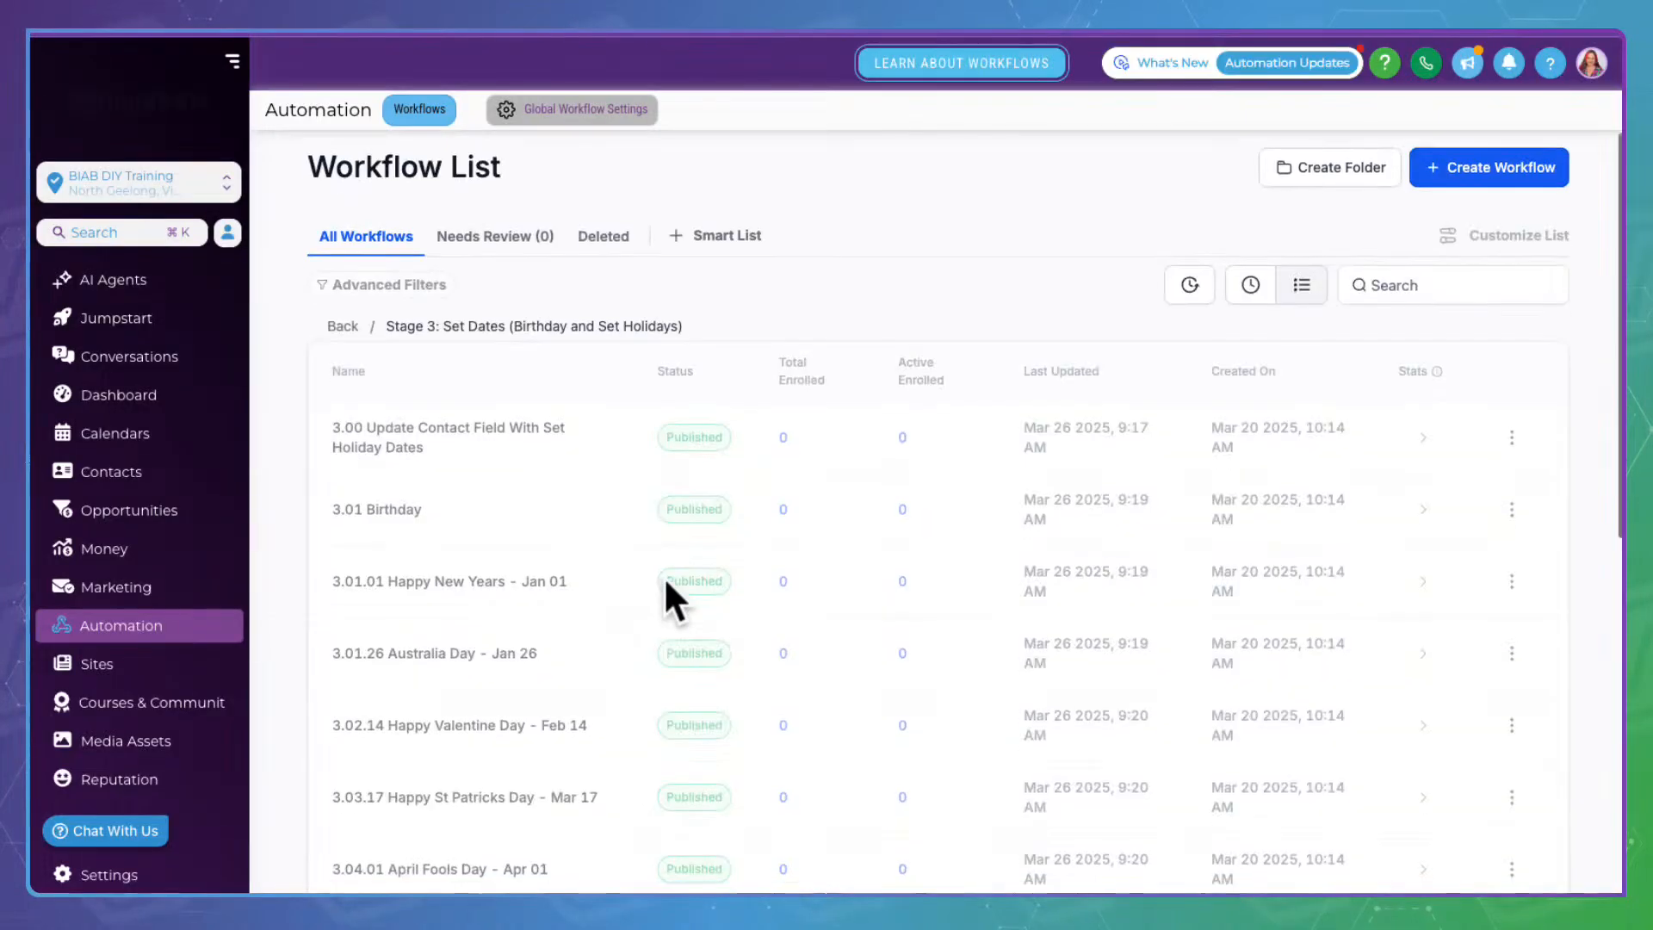
scroll(665, 584, "down", 7)
Open 3.10.31 Halloween - Oct 31, review its email, and save the email action
left_click(515, 509)
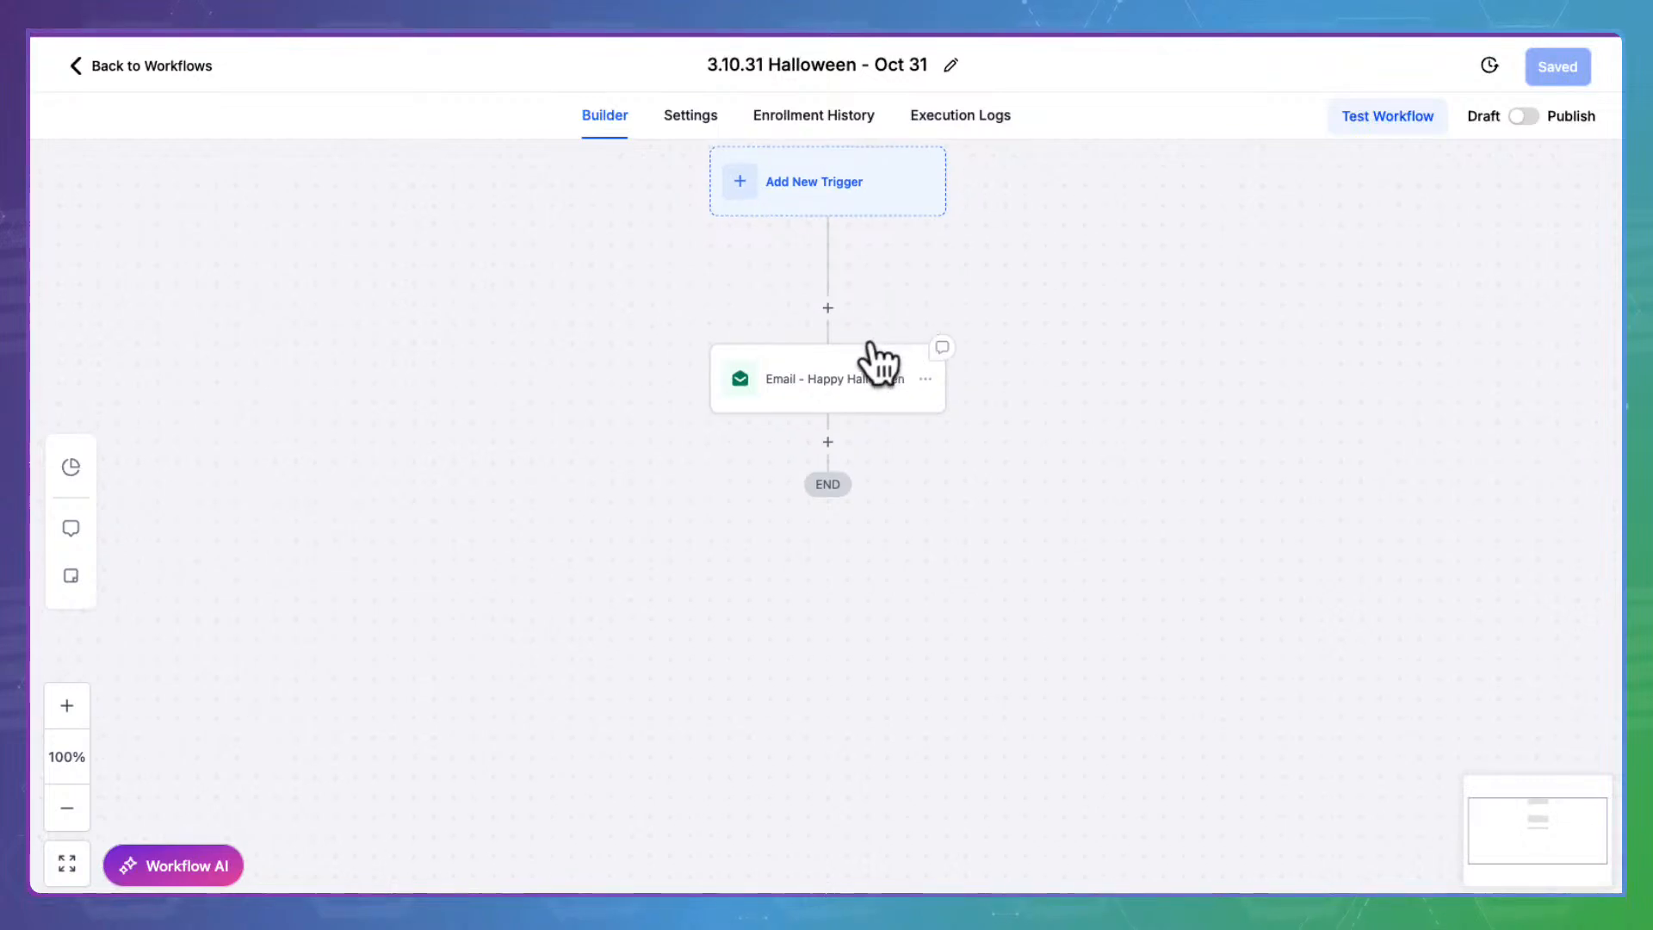
left_click(871, 359)
scroll(1309, 587, "down", 5)
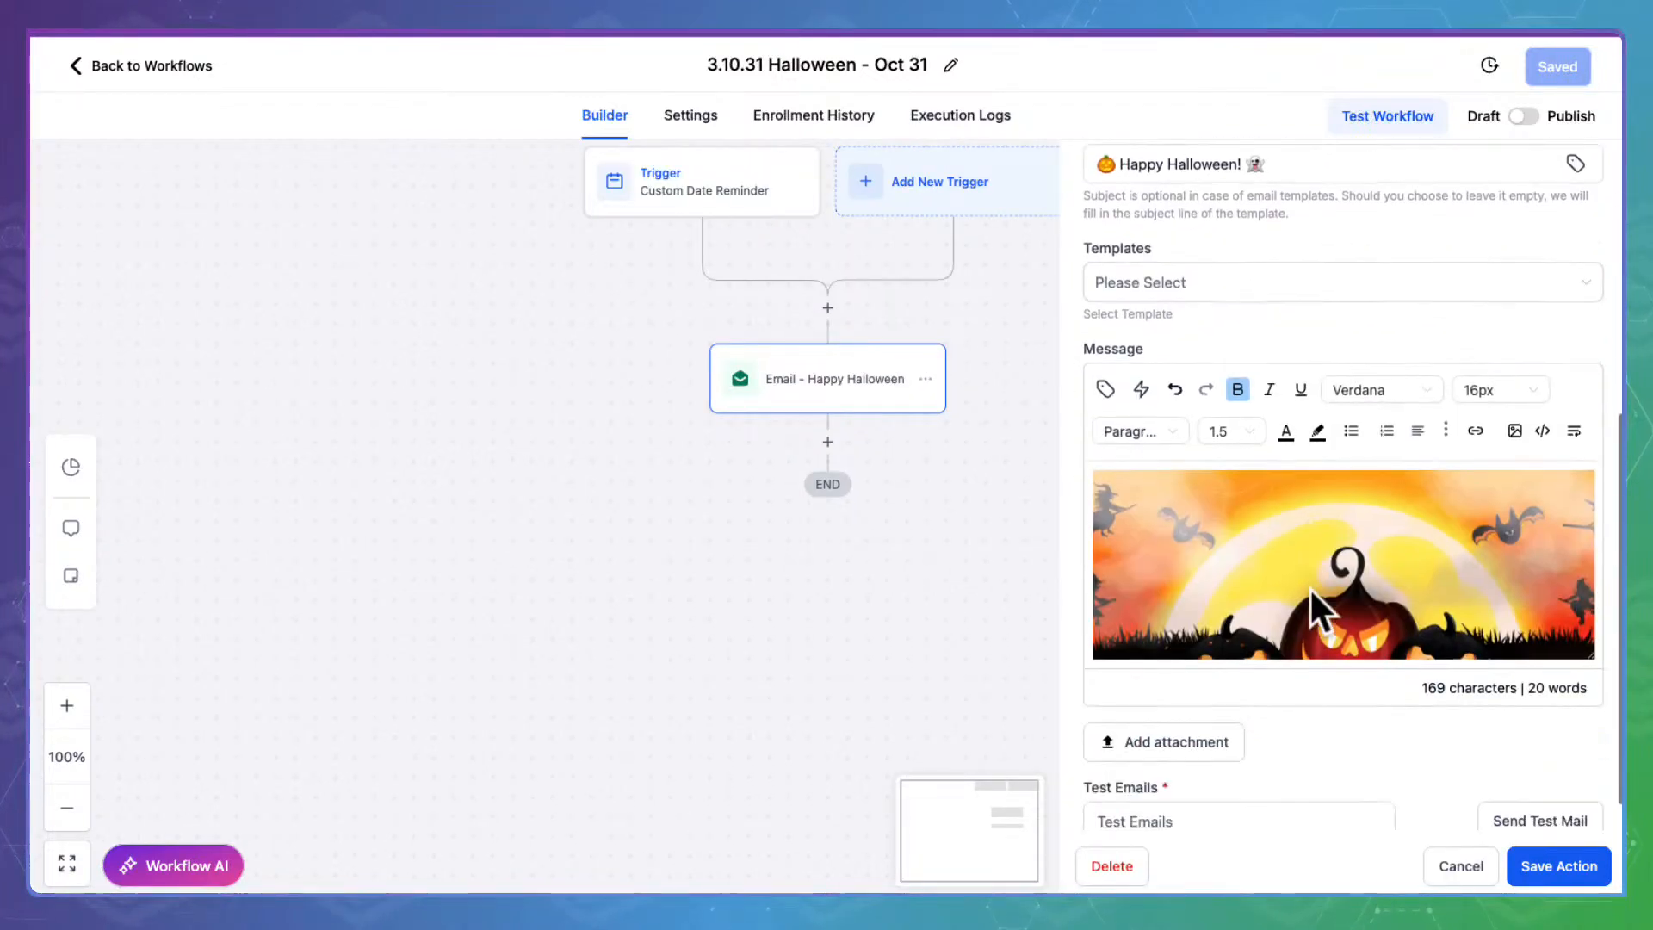
scroll(1315, 499, "down", 3)
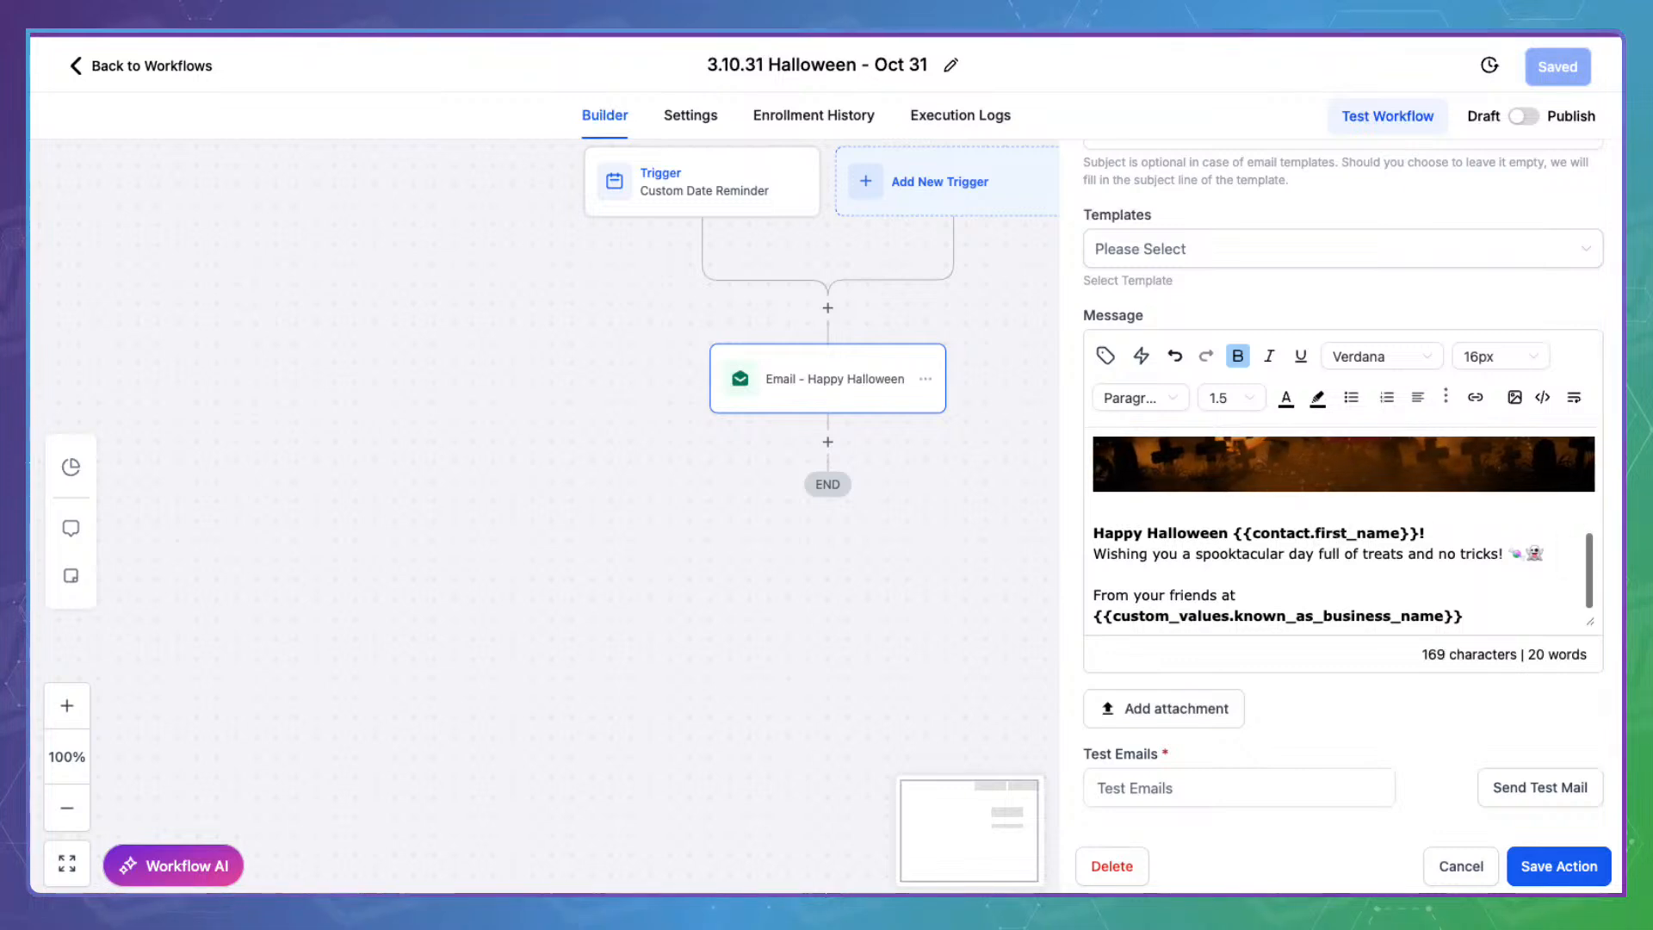
left_click(1579, 853)
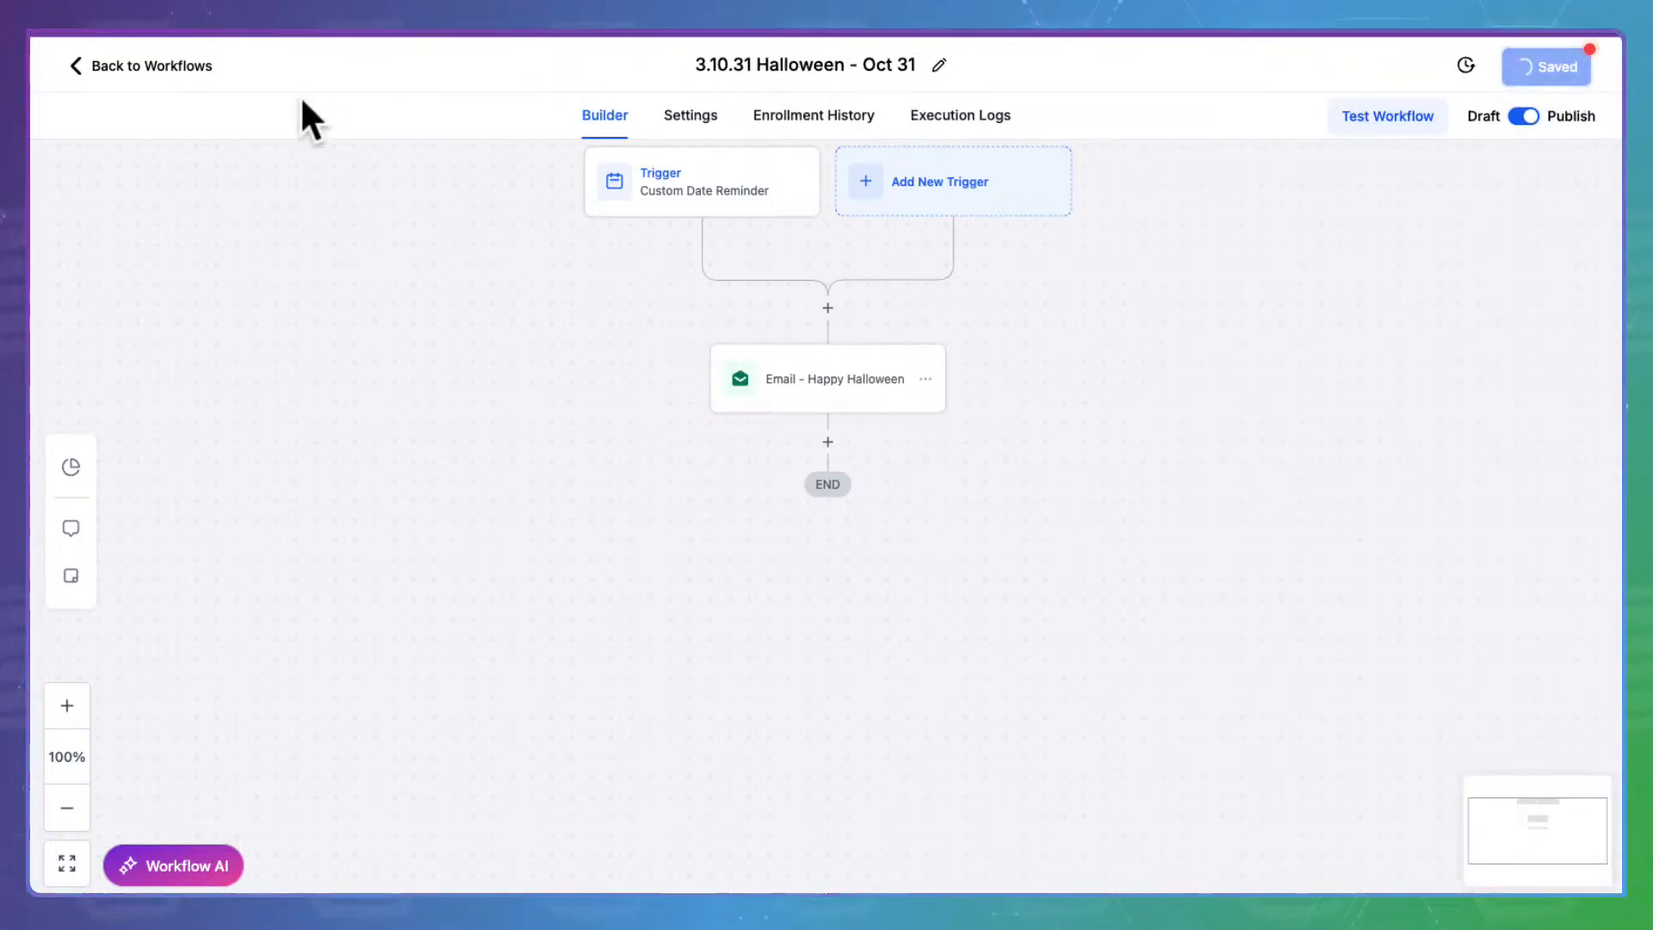
Return to the workflow list and open 3.11.11 Remembrance Day - Nov 11
left_click(191, 61)
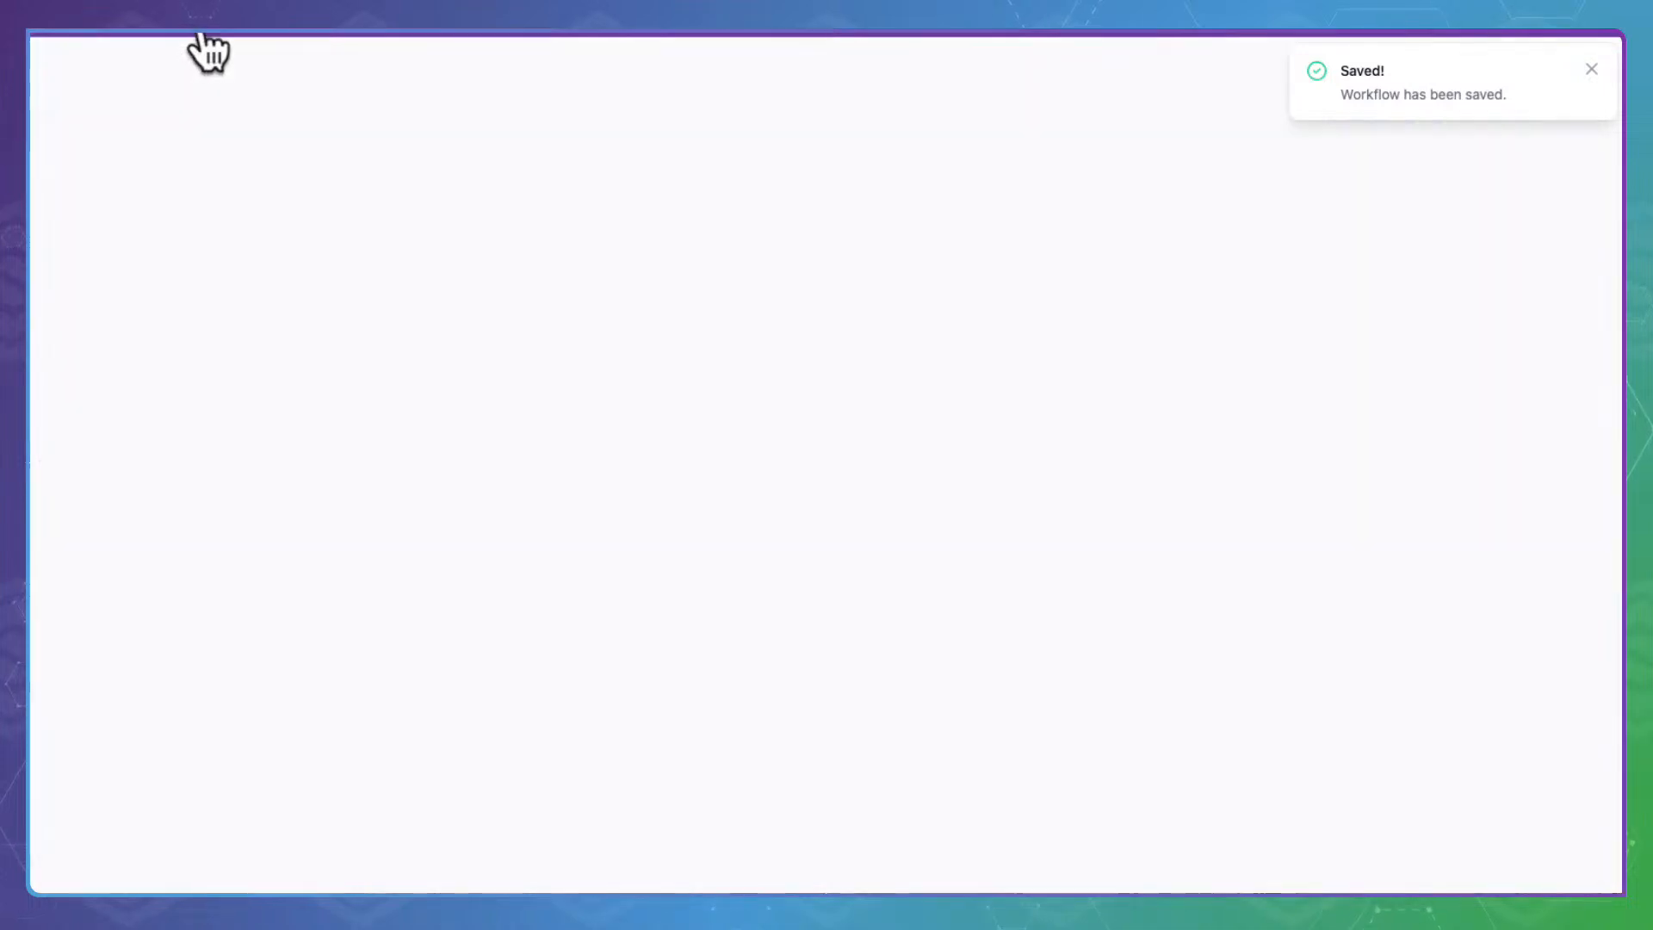
scroll(635, 554, "down", 5)
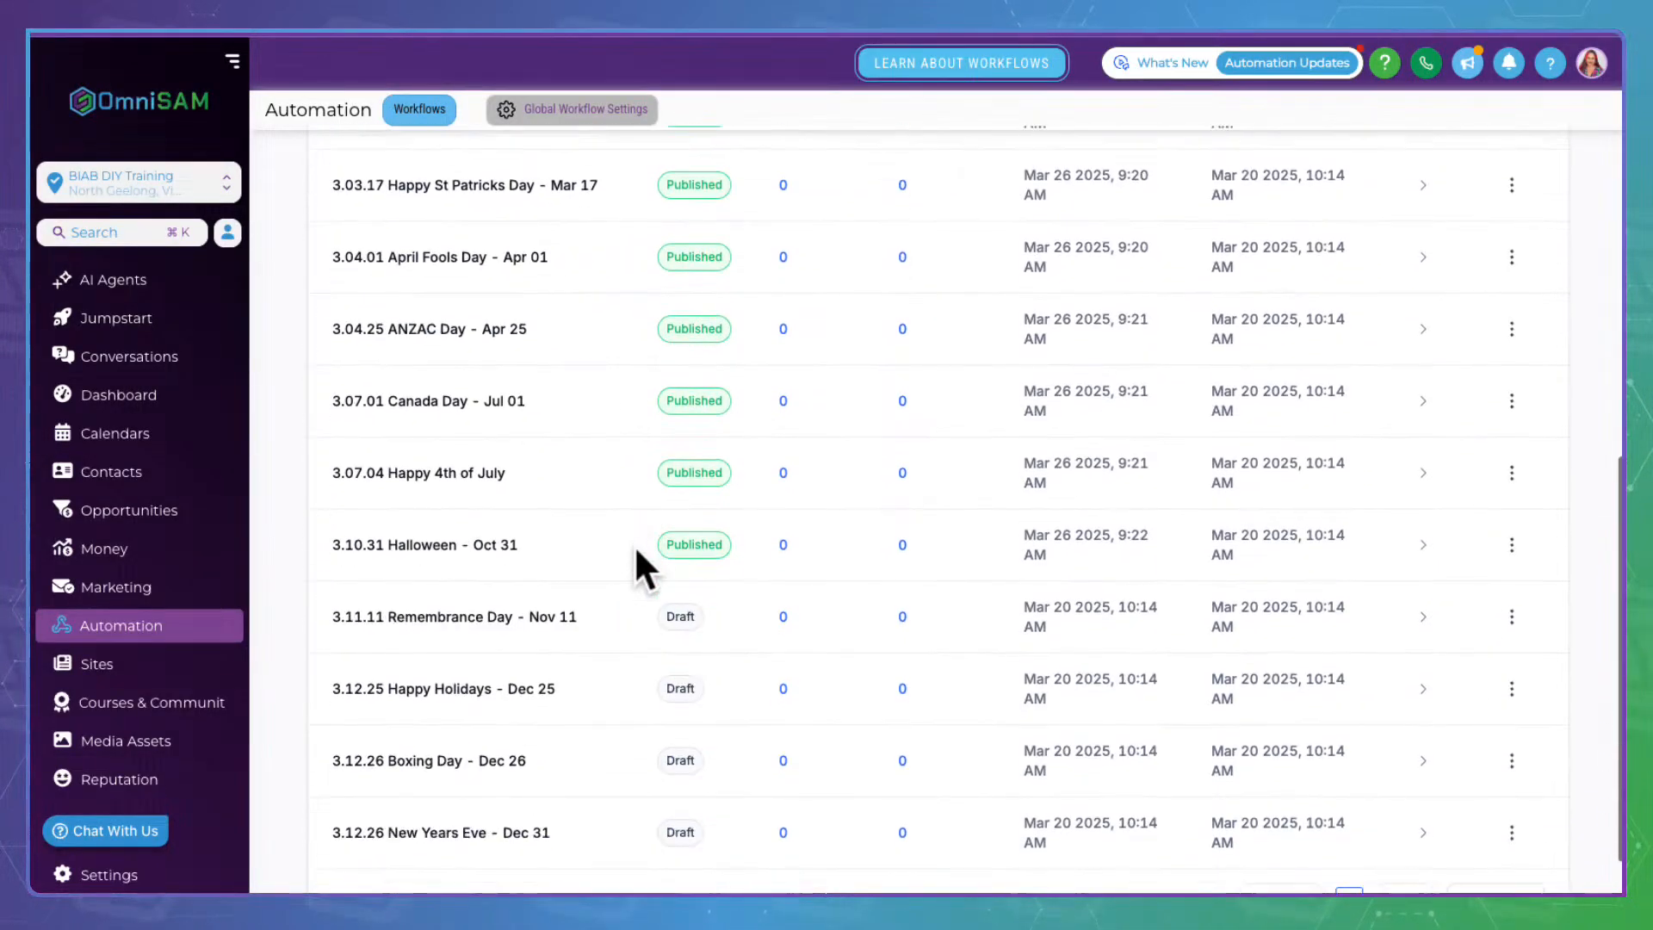
left_click(472, 618)
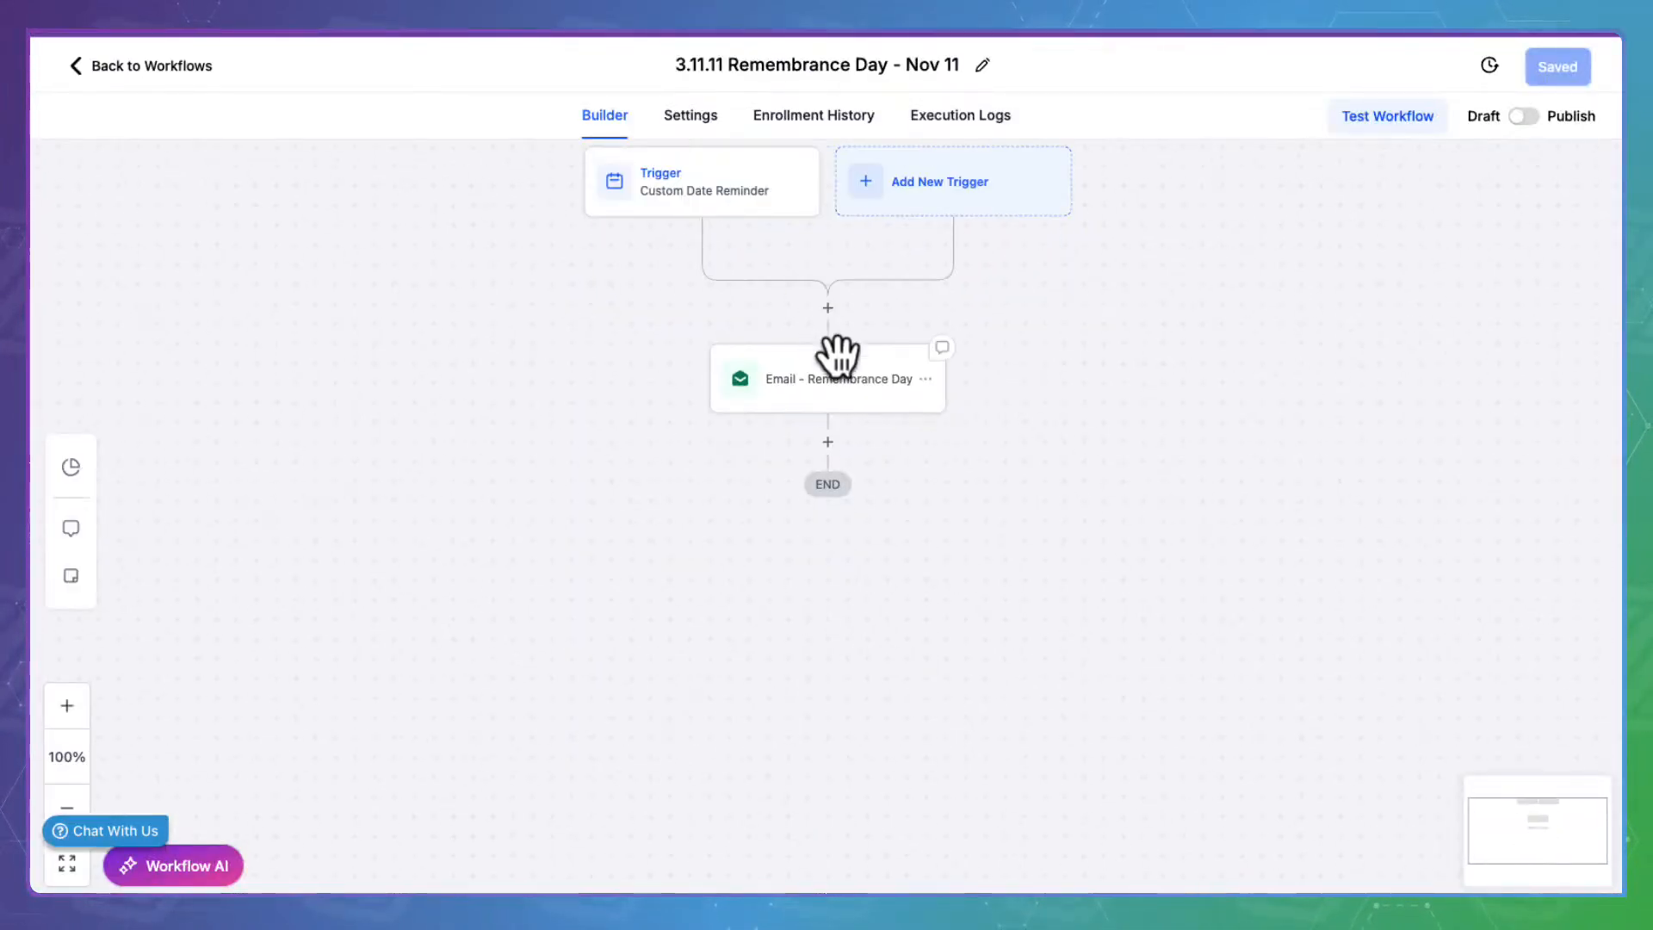
Review the Remembrance Day email, save the action, save the published workflow, and go back
left_click(839, 355)
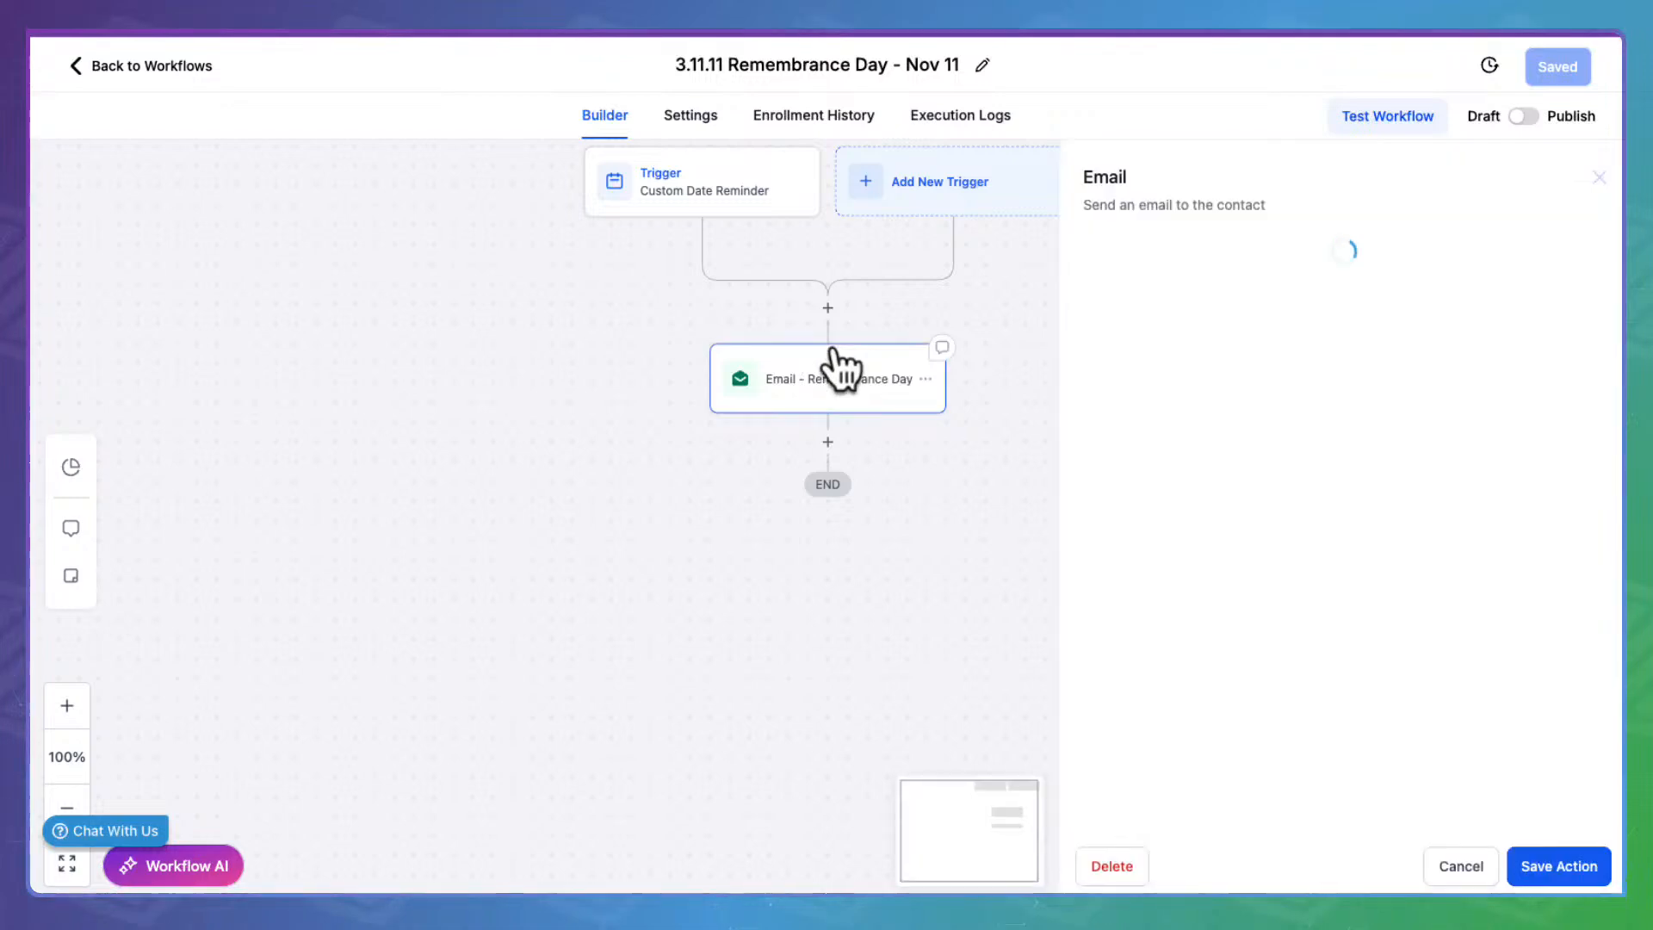
scroll(1277, 676, "down", 5)
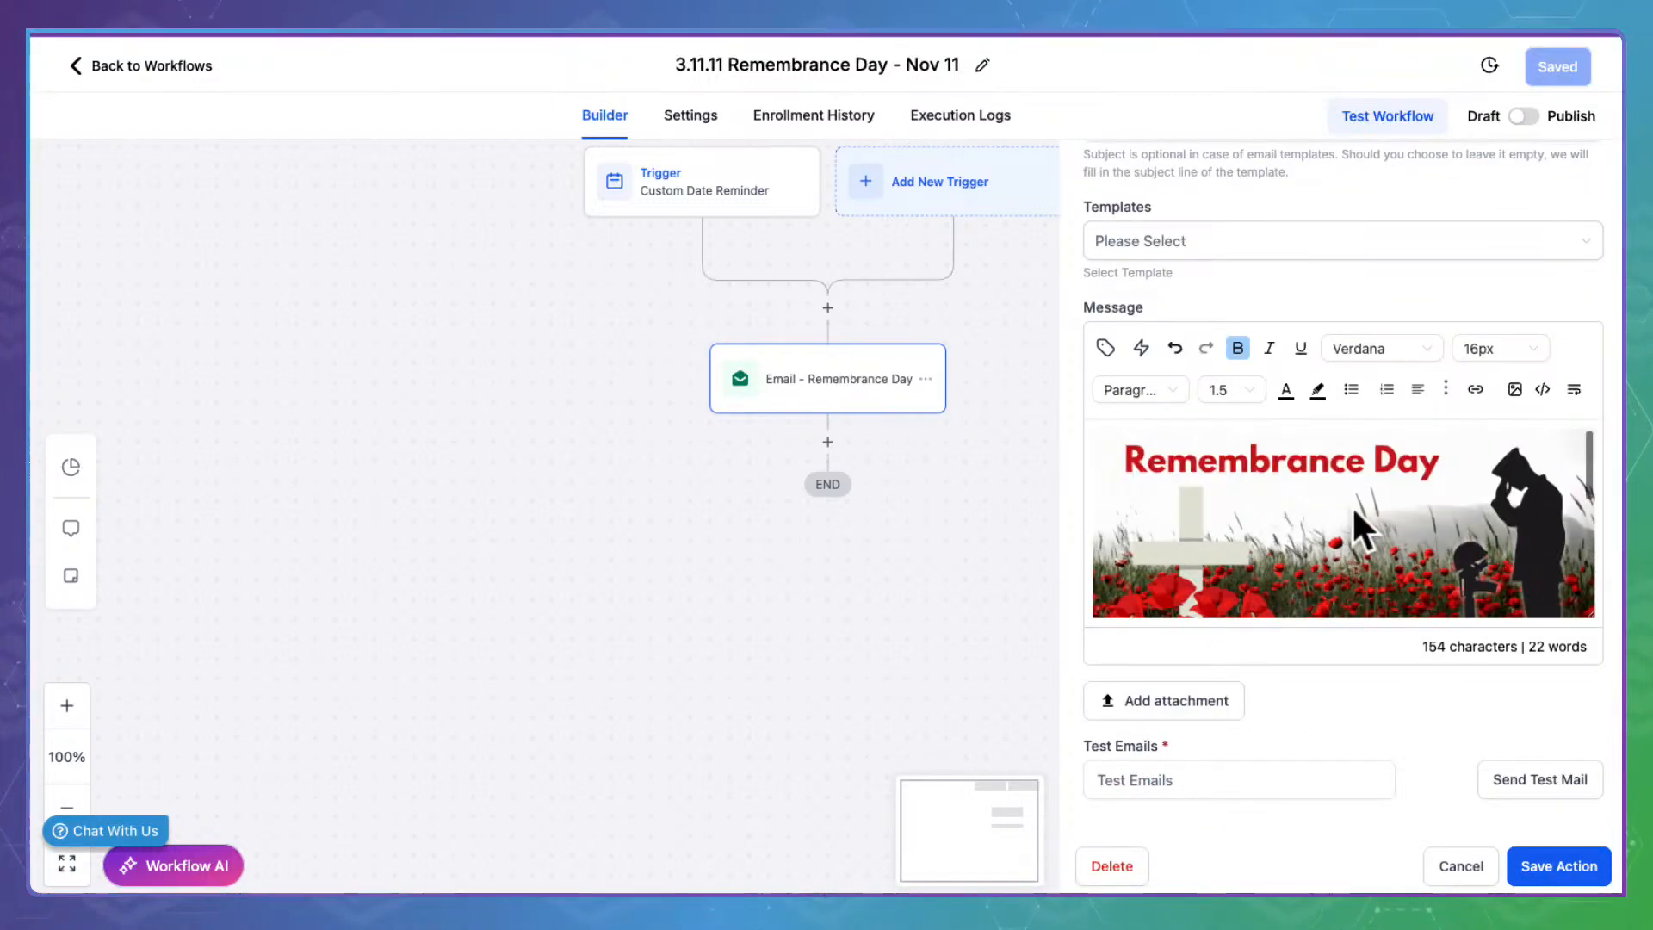
scroll(1354, 509, "down", 2)
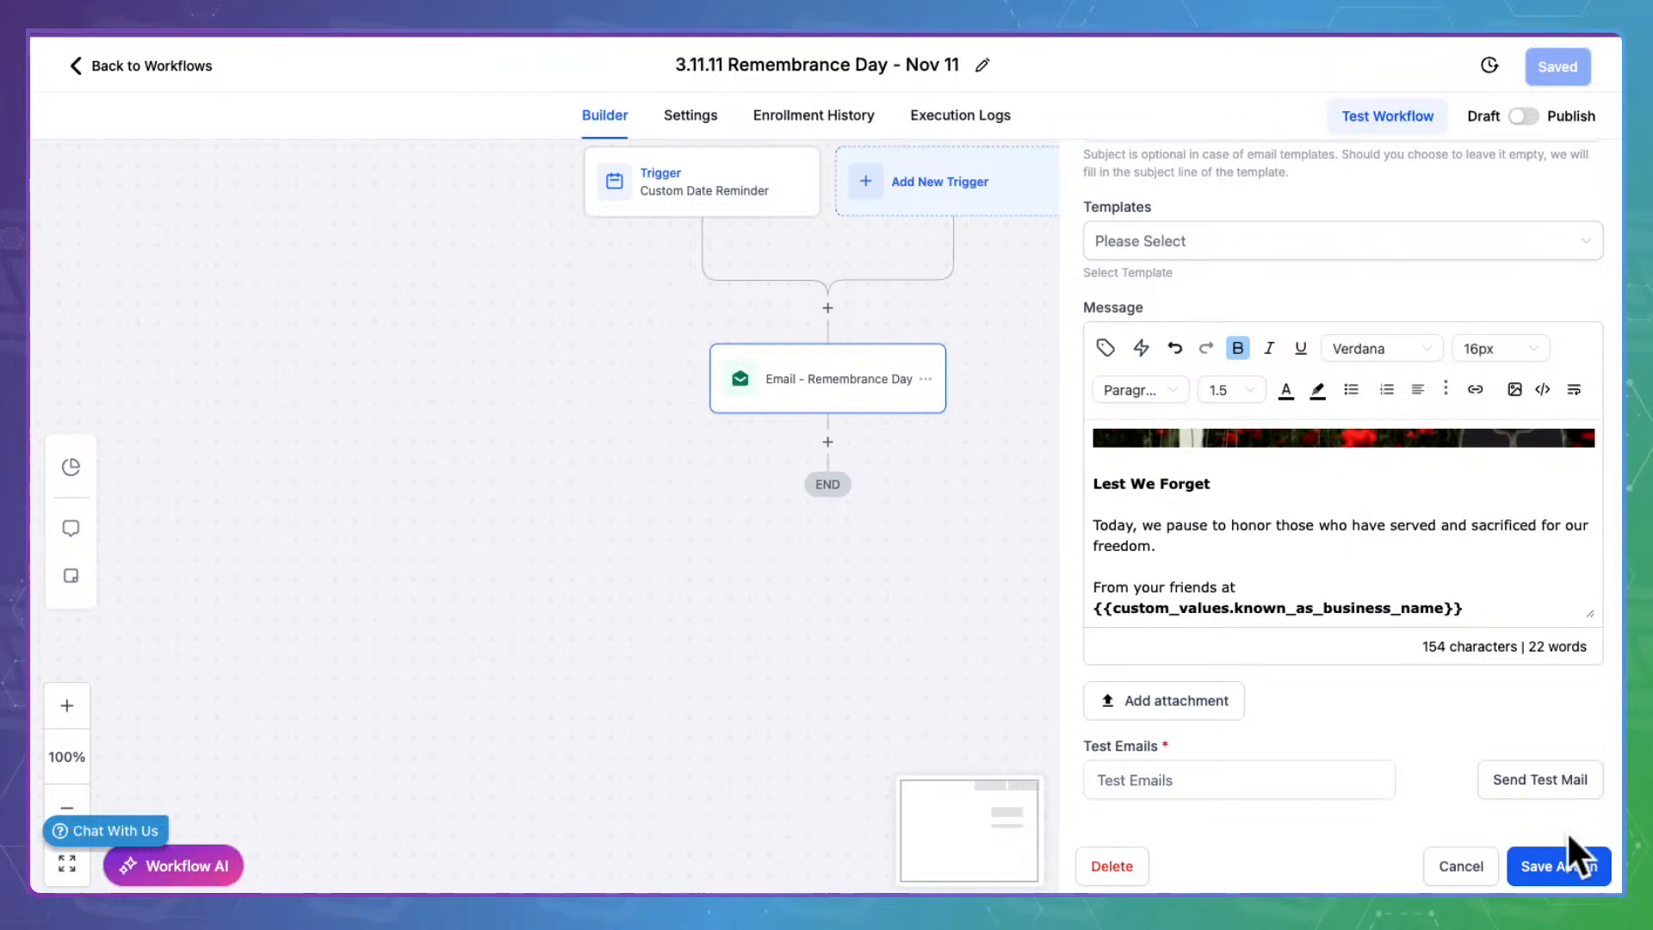
left_click(1558, 865)
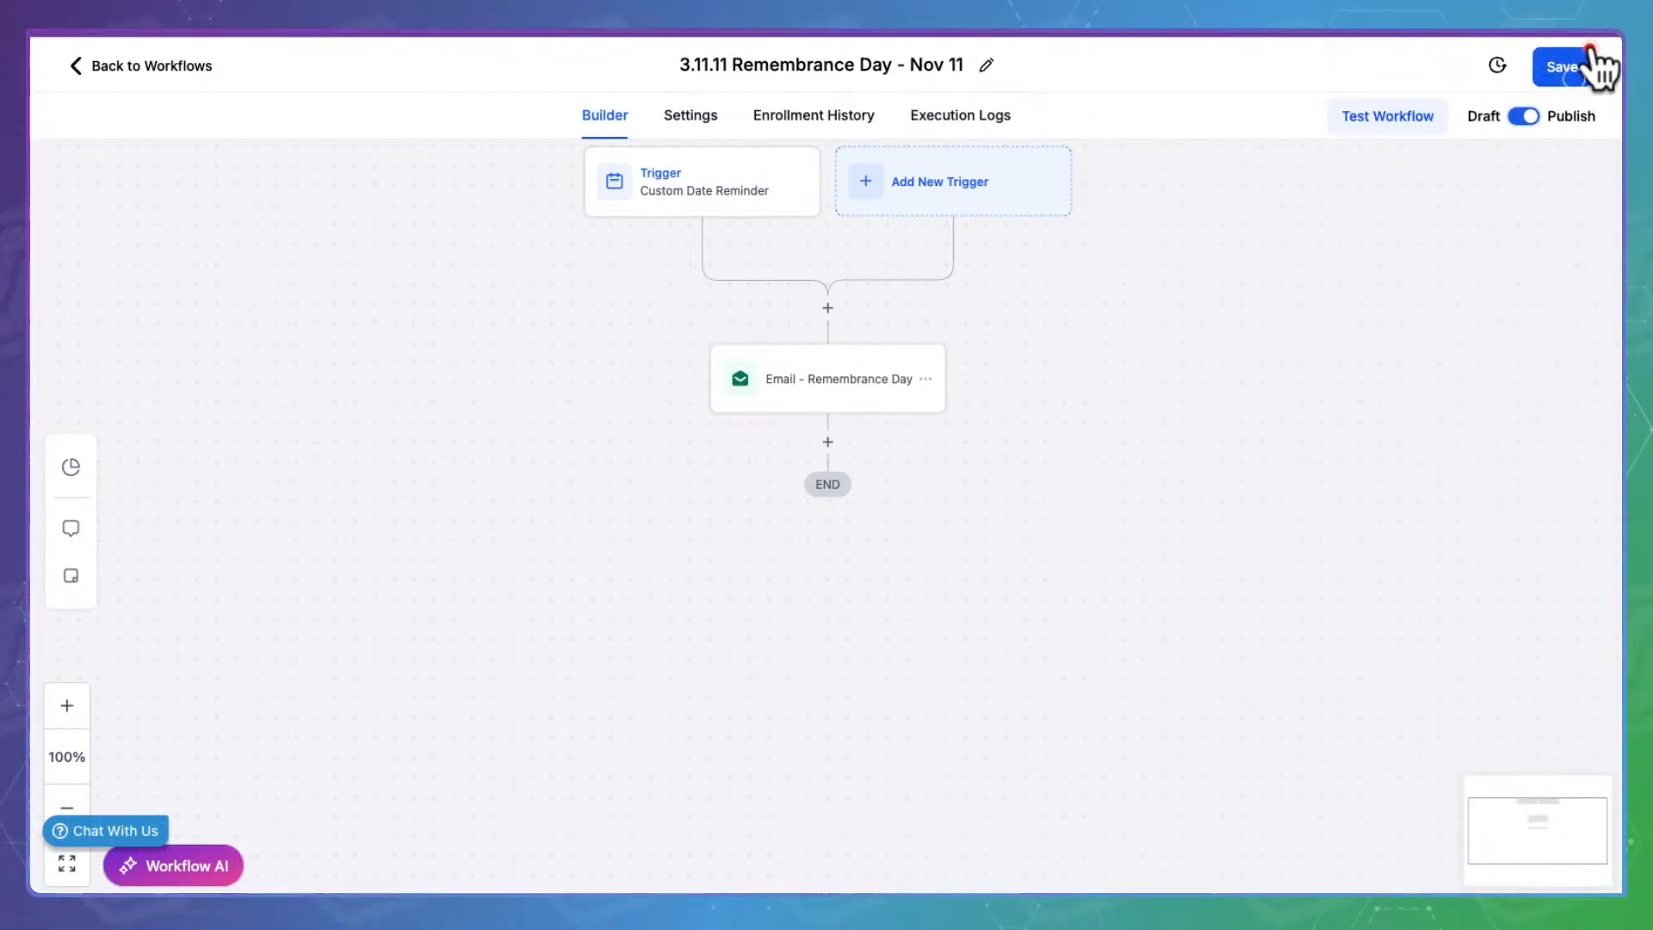
left_click(1588, 55)
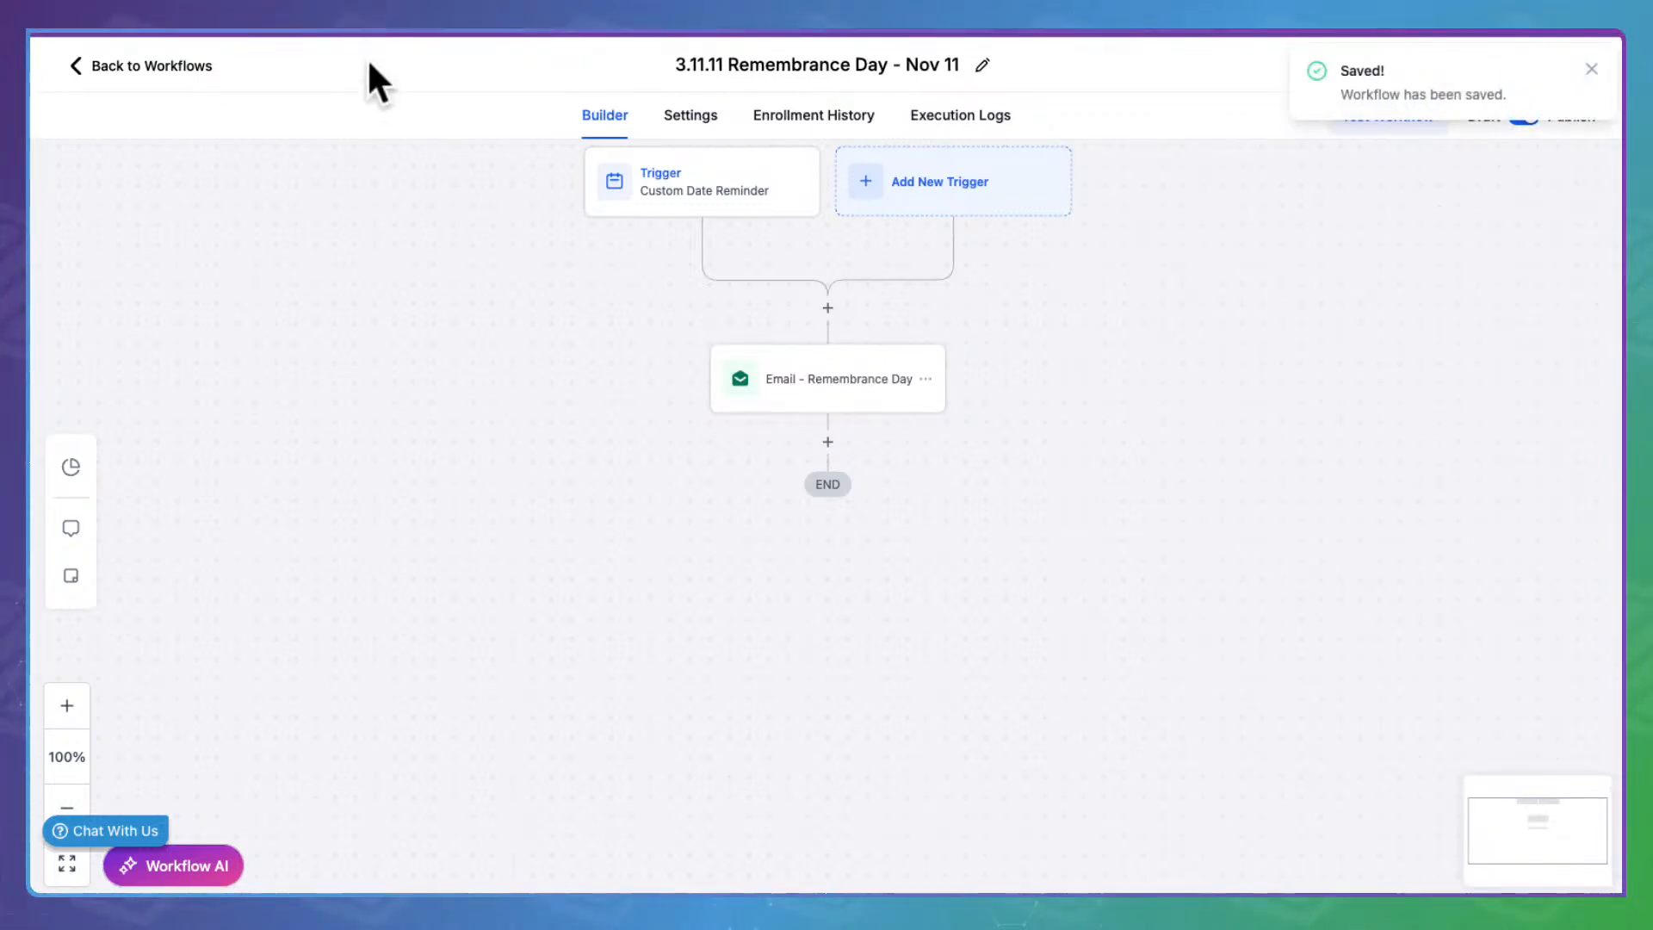
left_click(205, 54)
Open Happy Holidays, review its email, save the action, then publish and save the workflow
scroll(751, 653, "down", 8)
left_click(512, 611)
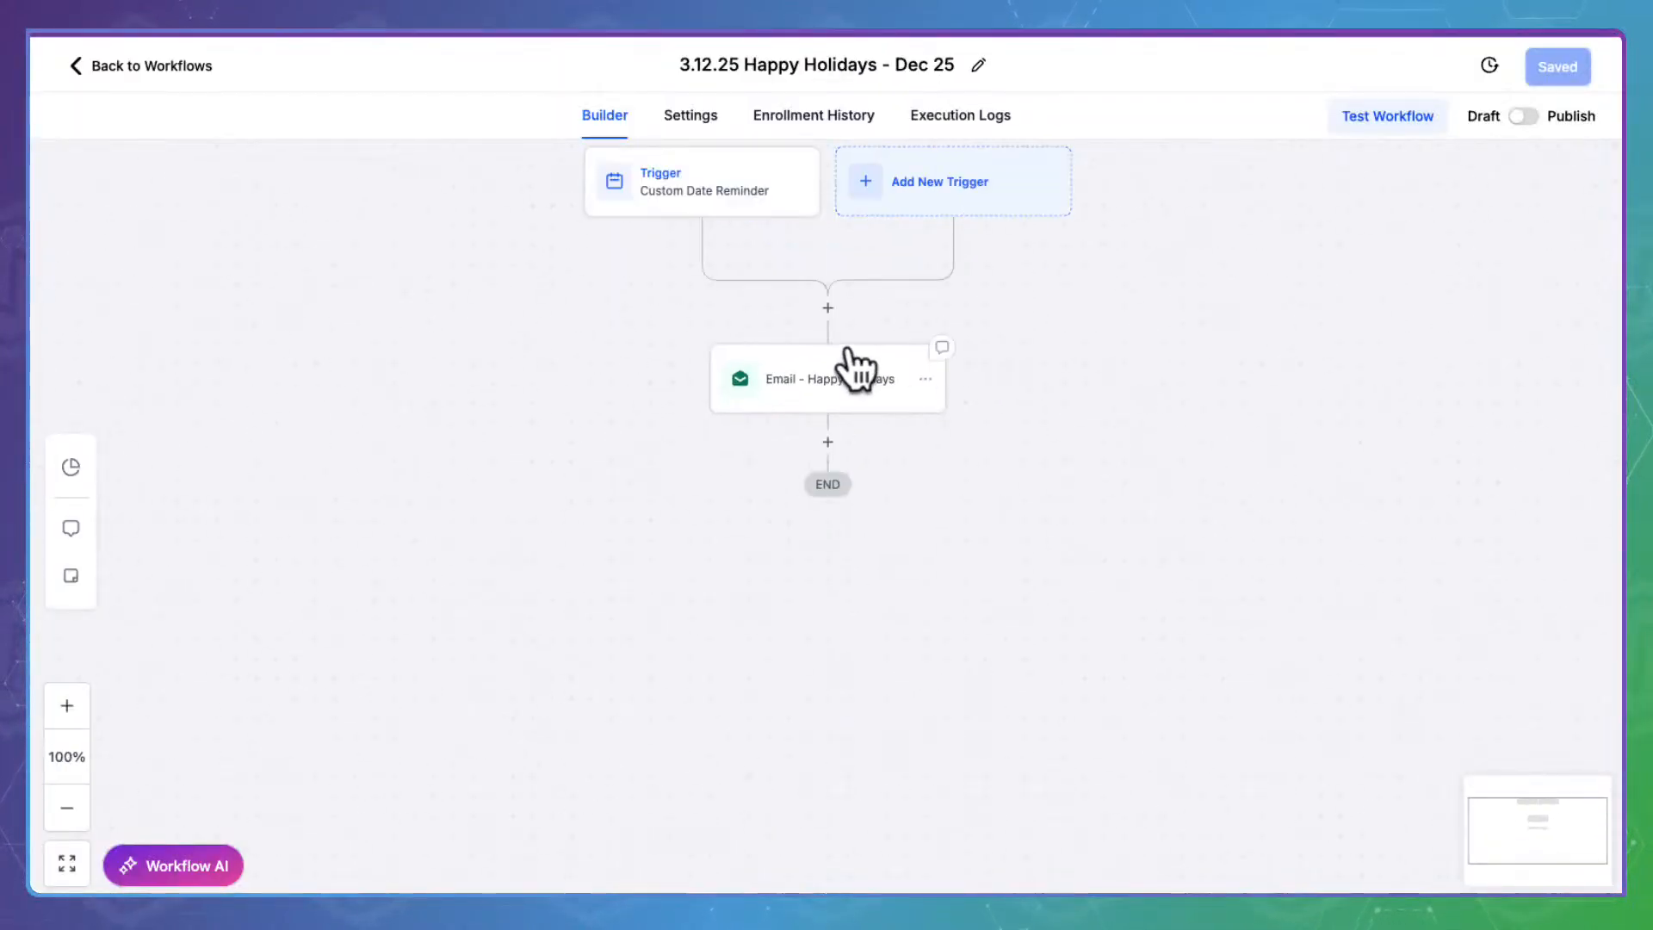
left_click(856, 372)
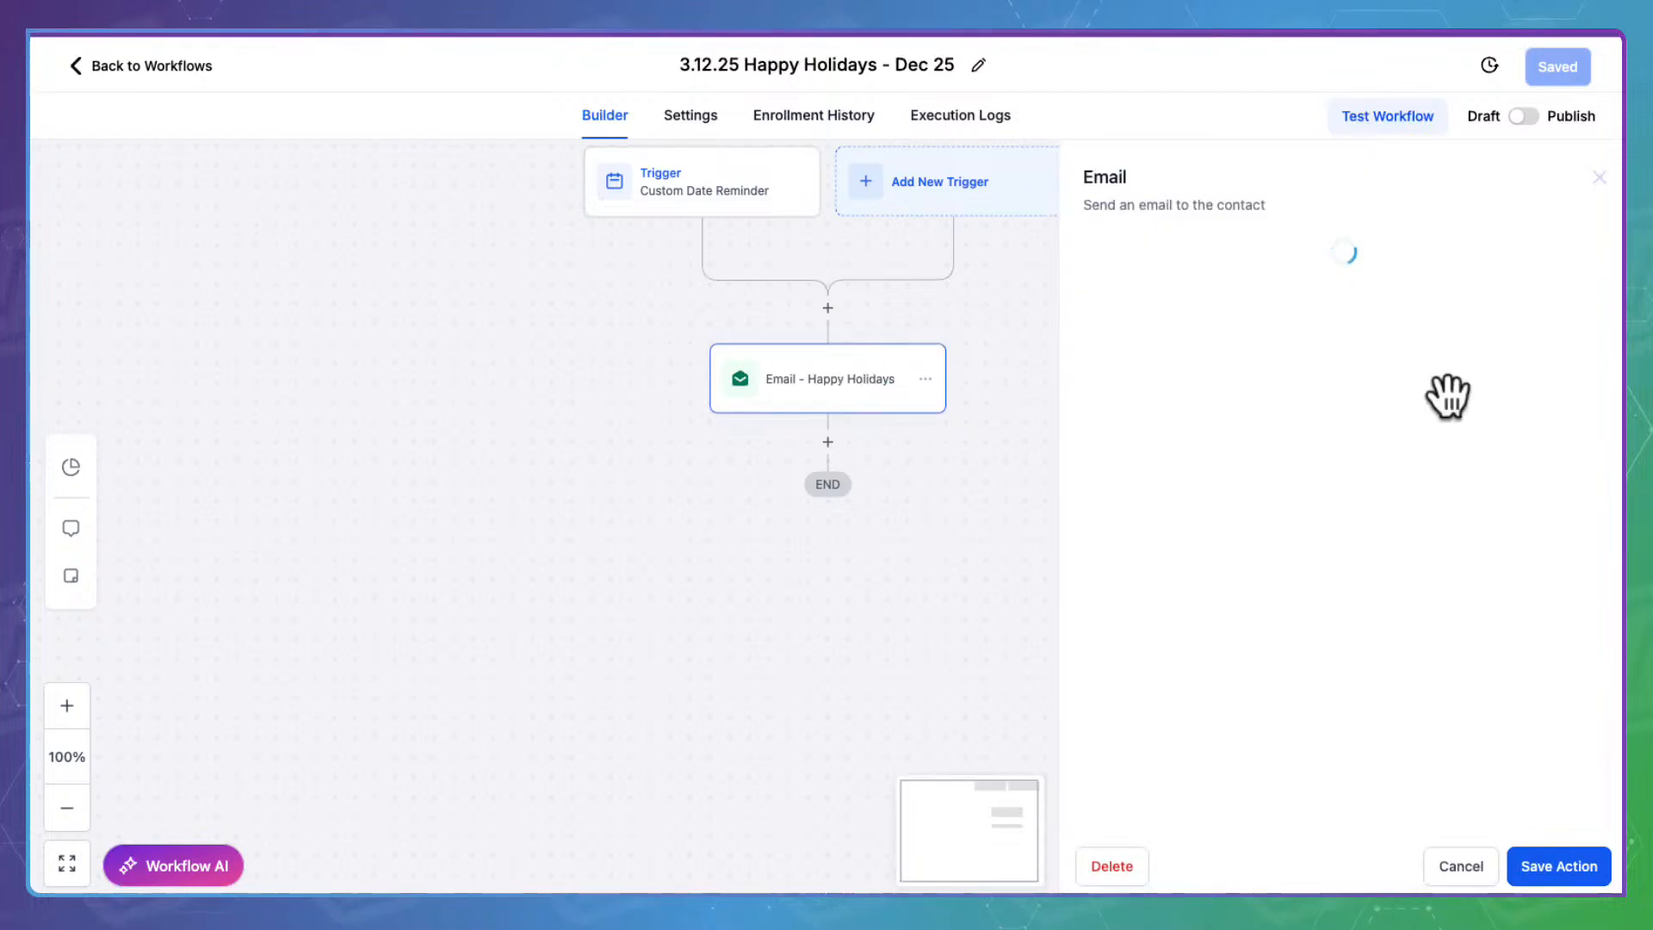
scroll(1243, 454, "down", 5)
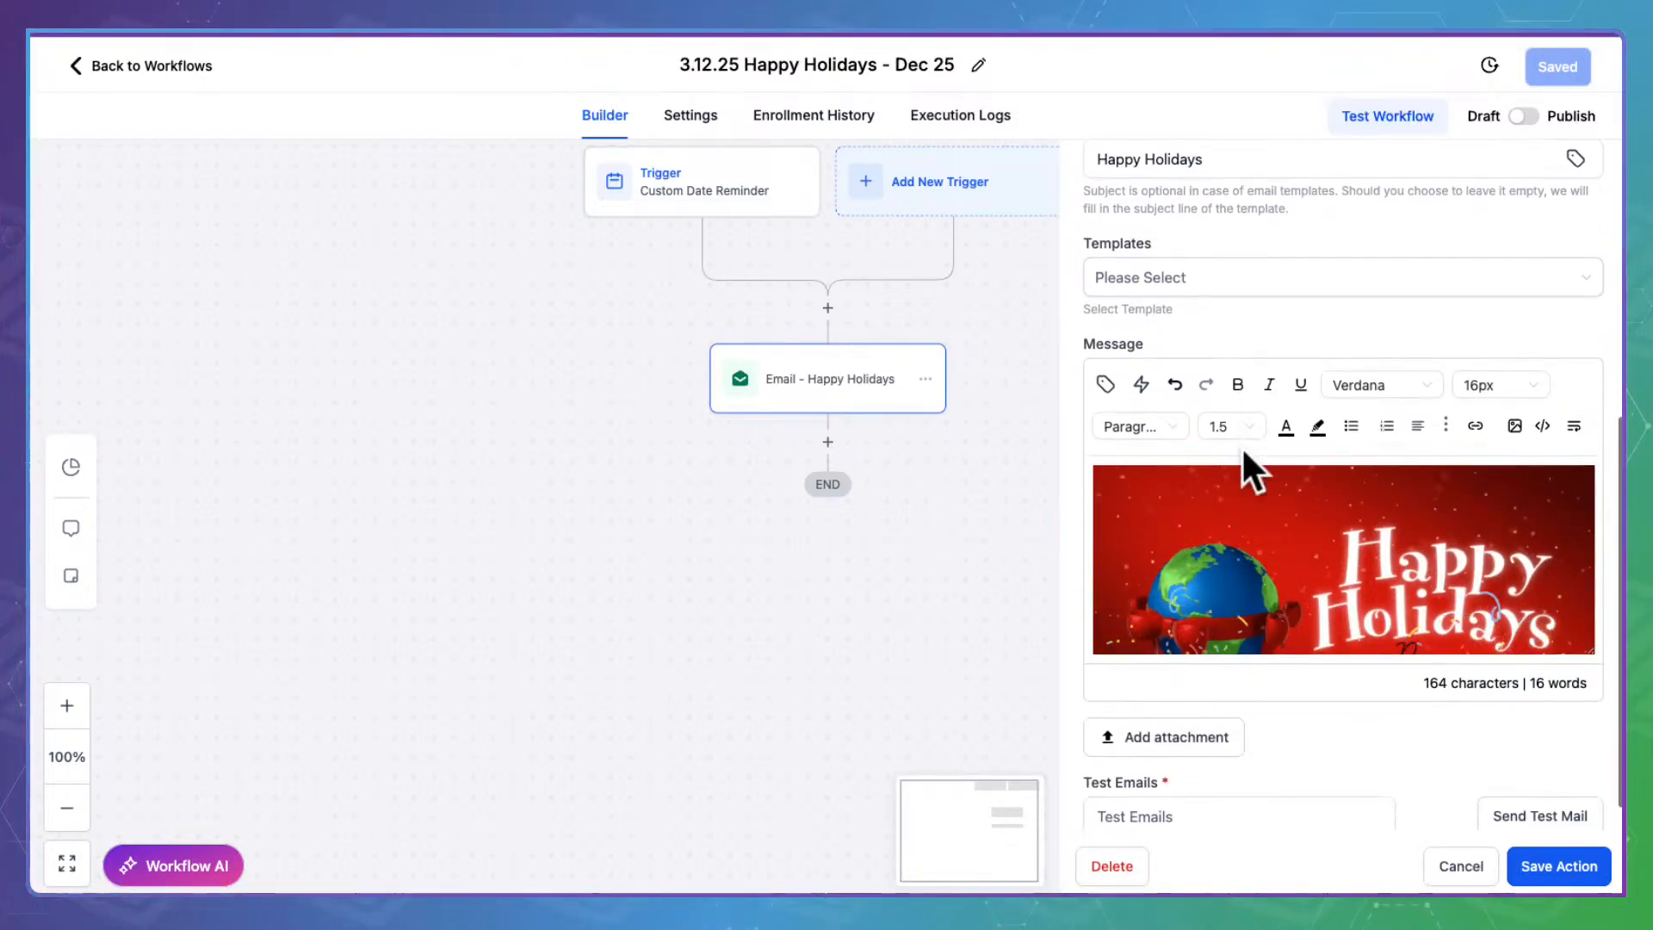
scroll(1262, 534, "down", 5)
scroll(1262, 534, "down", 3)
left_click(1563, 865)
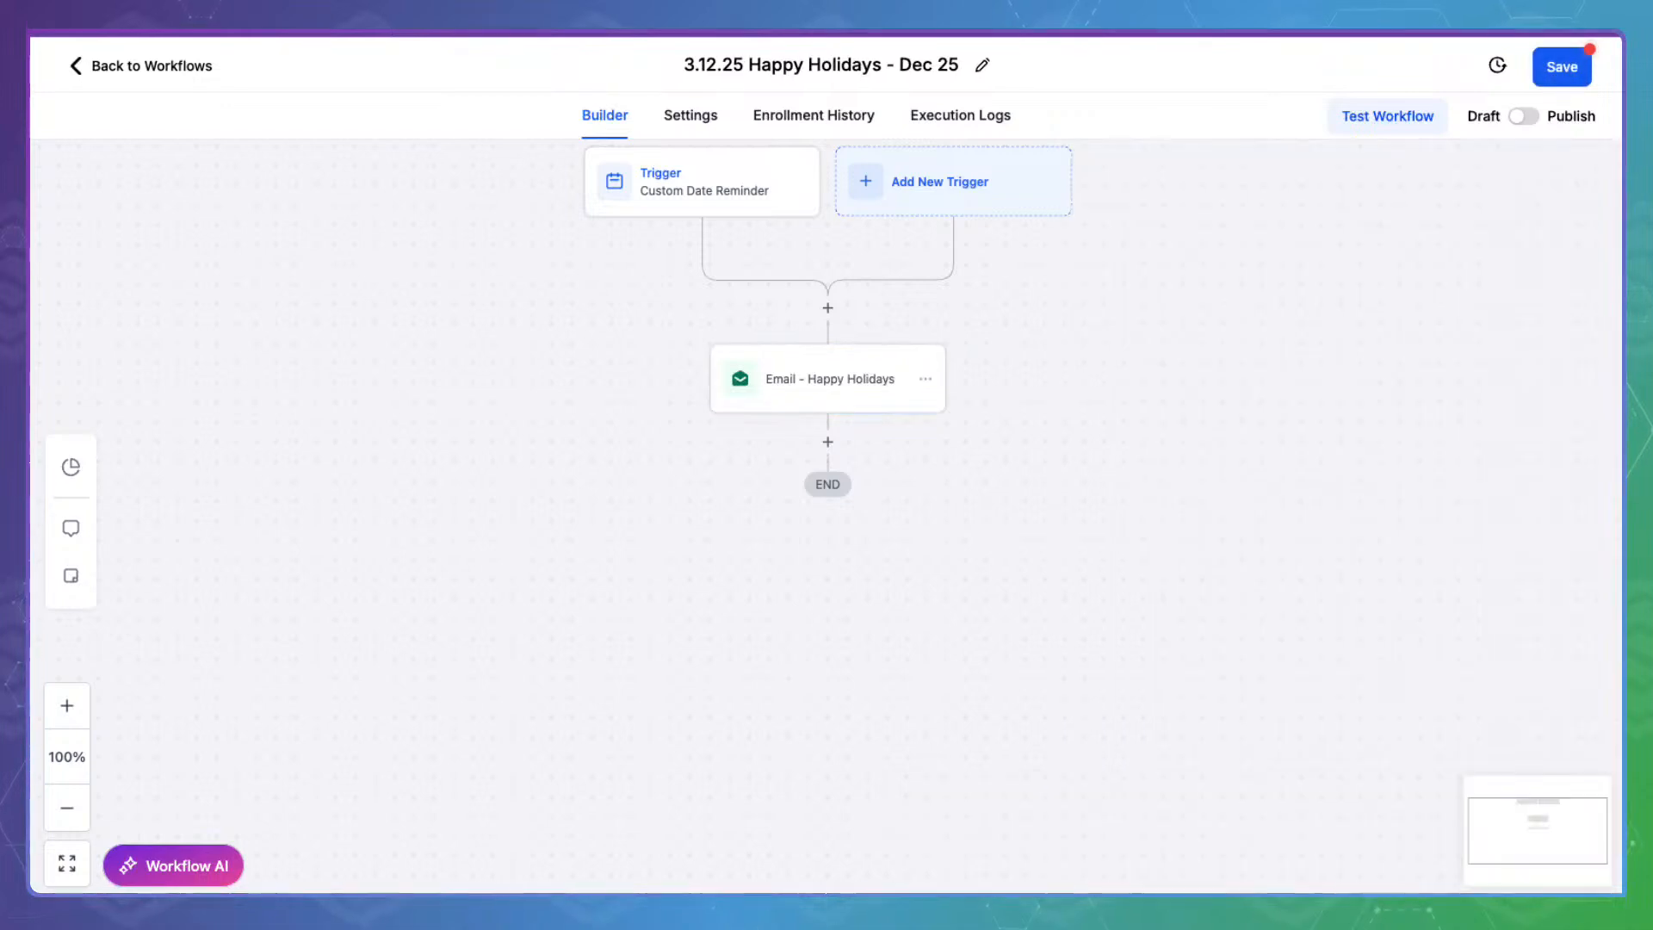
left_click(1519, 116)
left_click(1565, 62)
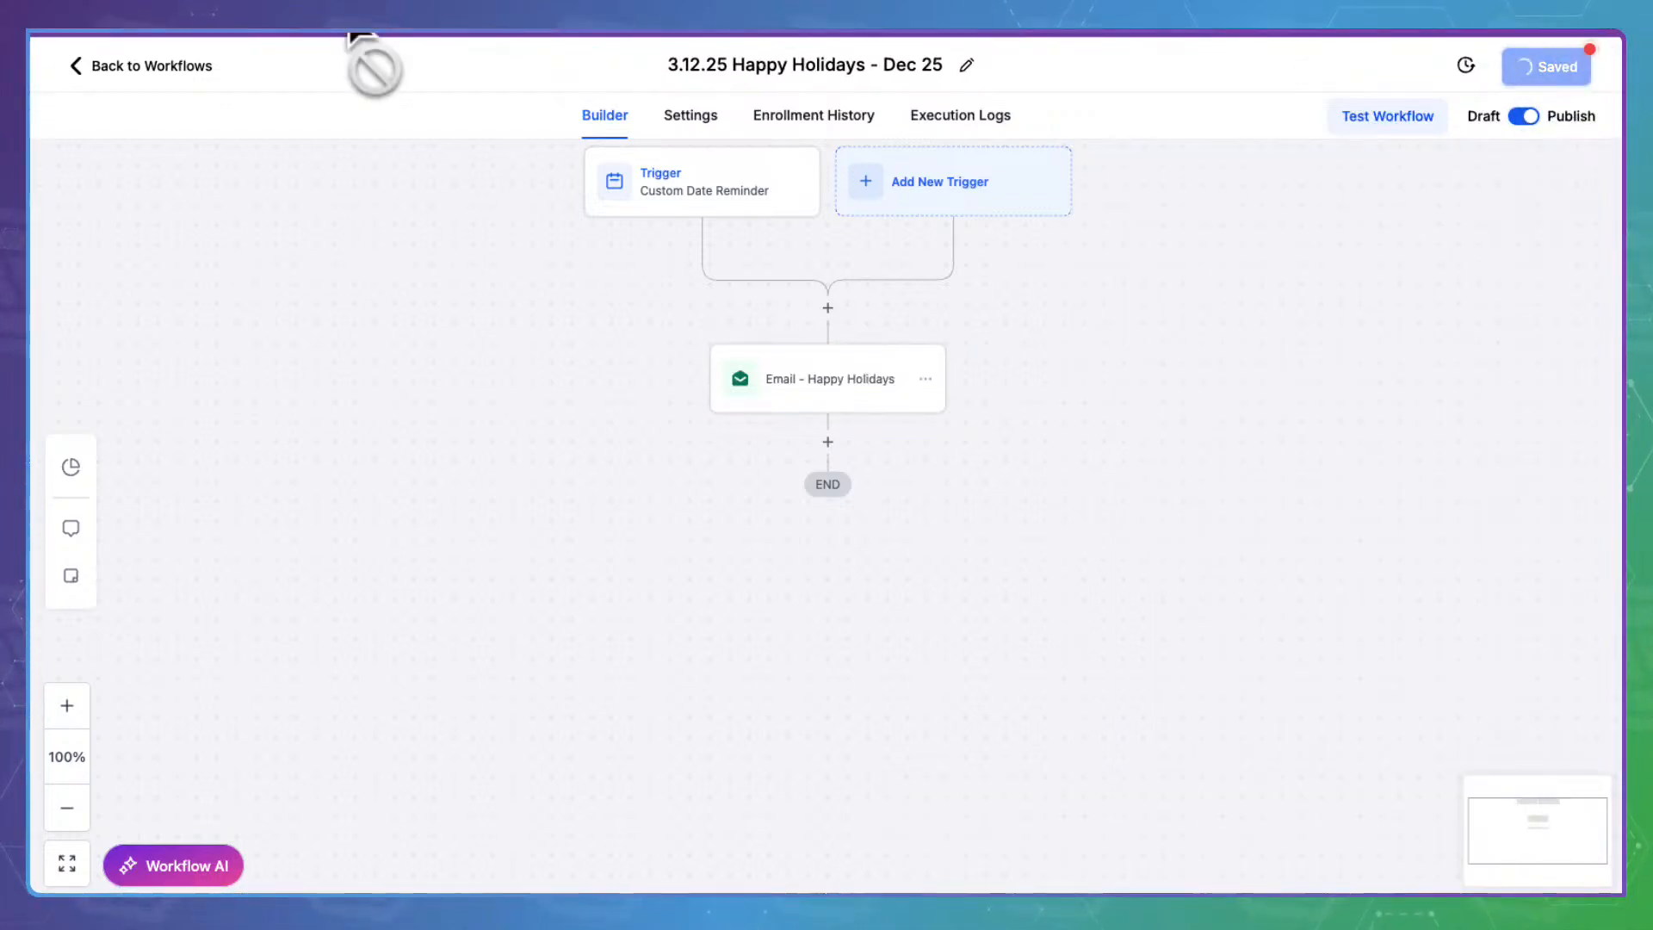
Return to the workflow list and open the 3.12.26 Boxing Day - Dec 26 workflow
left_click(152, 38)
scroll(645, 735, "down", 8)
left_click(495, 687)
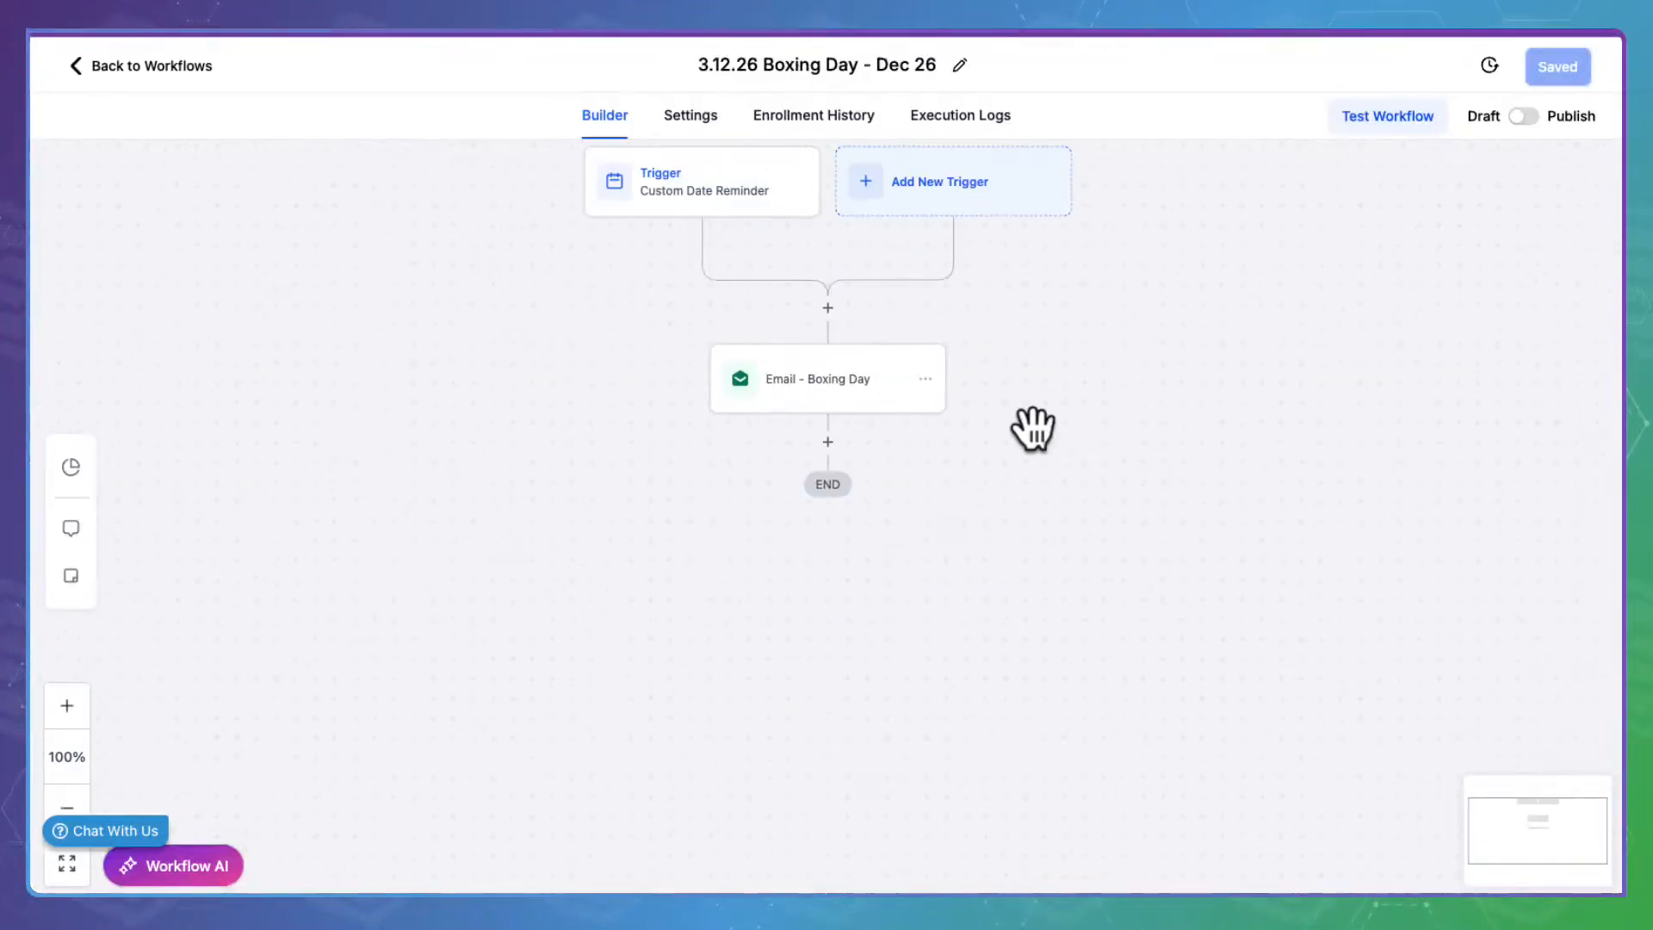
Review the Boxing Day email, save the action, publish and save the workflow, and go back
left_click(865, 379)
scroll(1248, 598, "down", 2)
scroll(1258, 589, "down", 4)
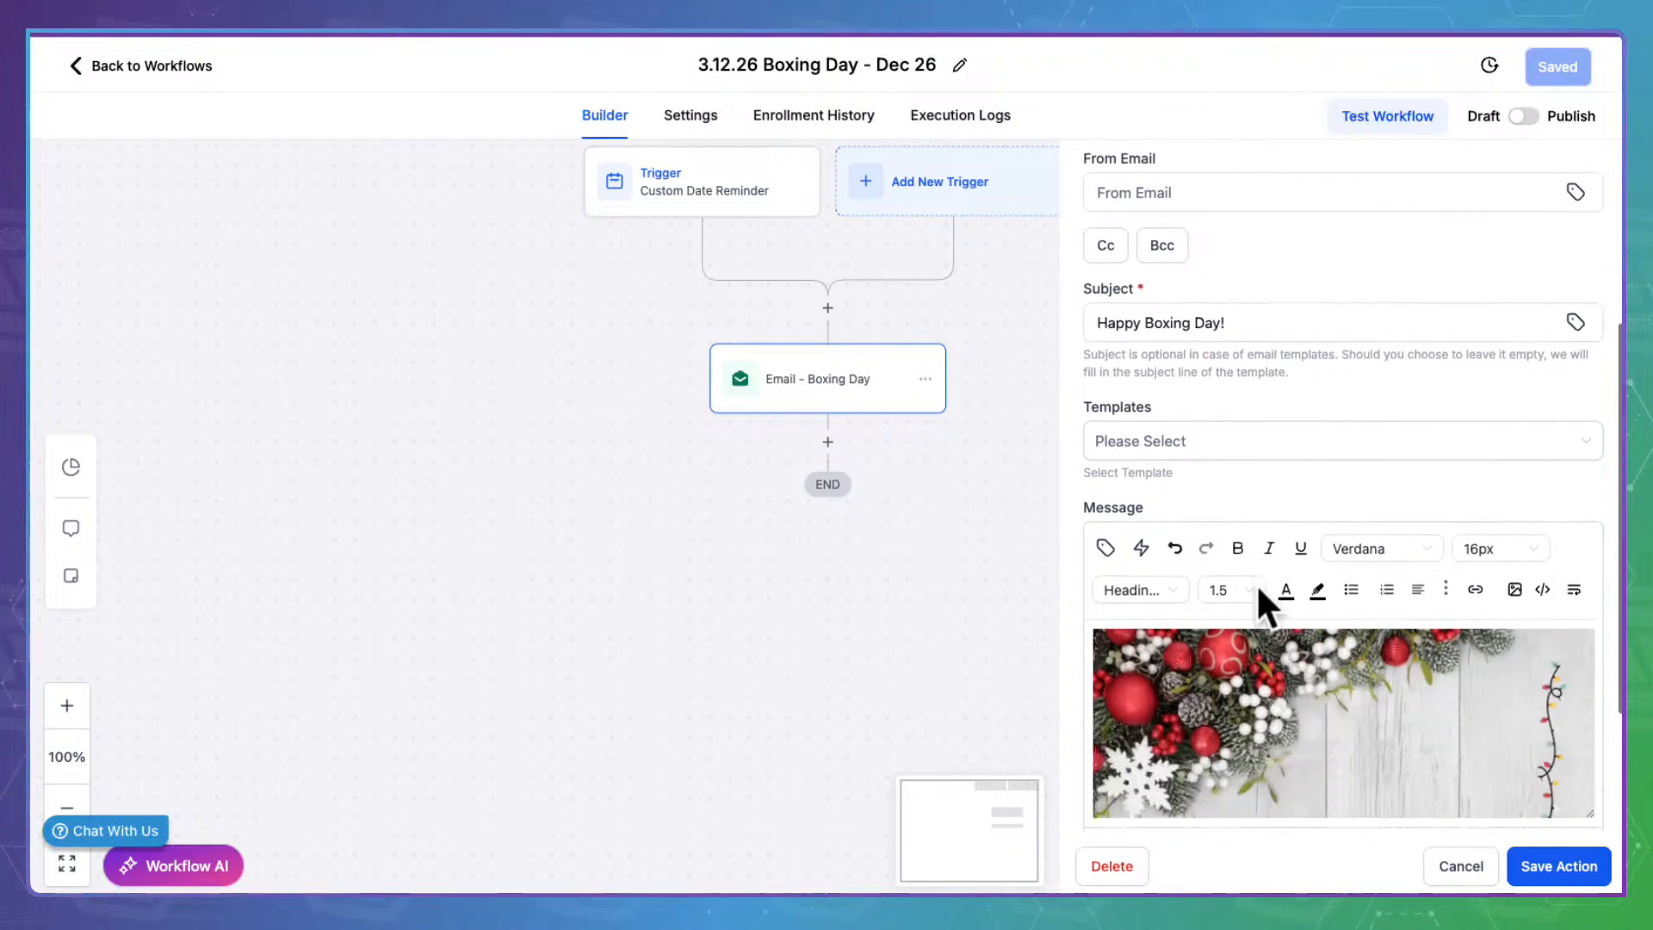
scroll(1256, 582, "down", 5)
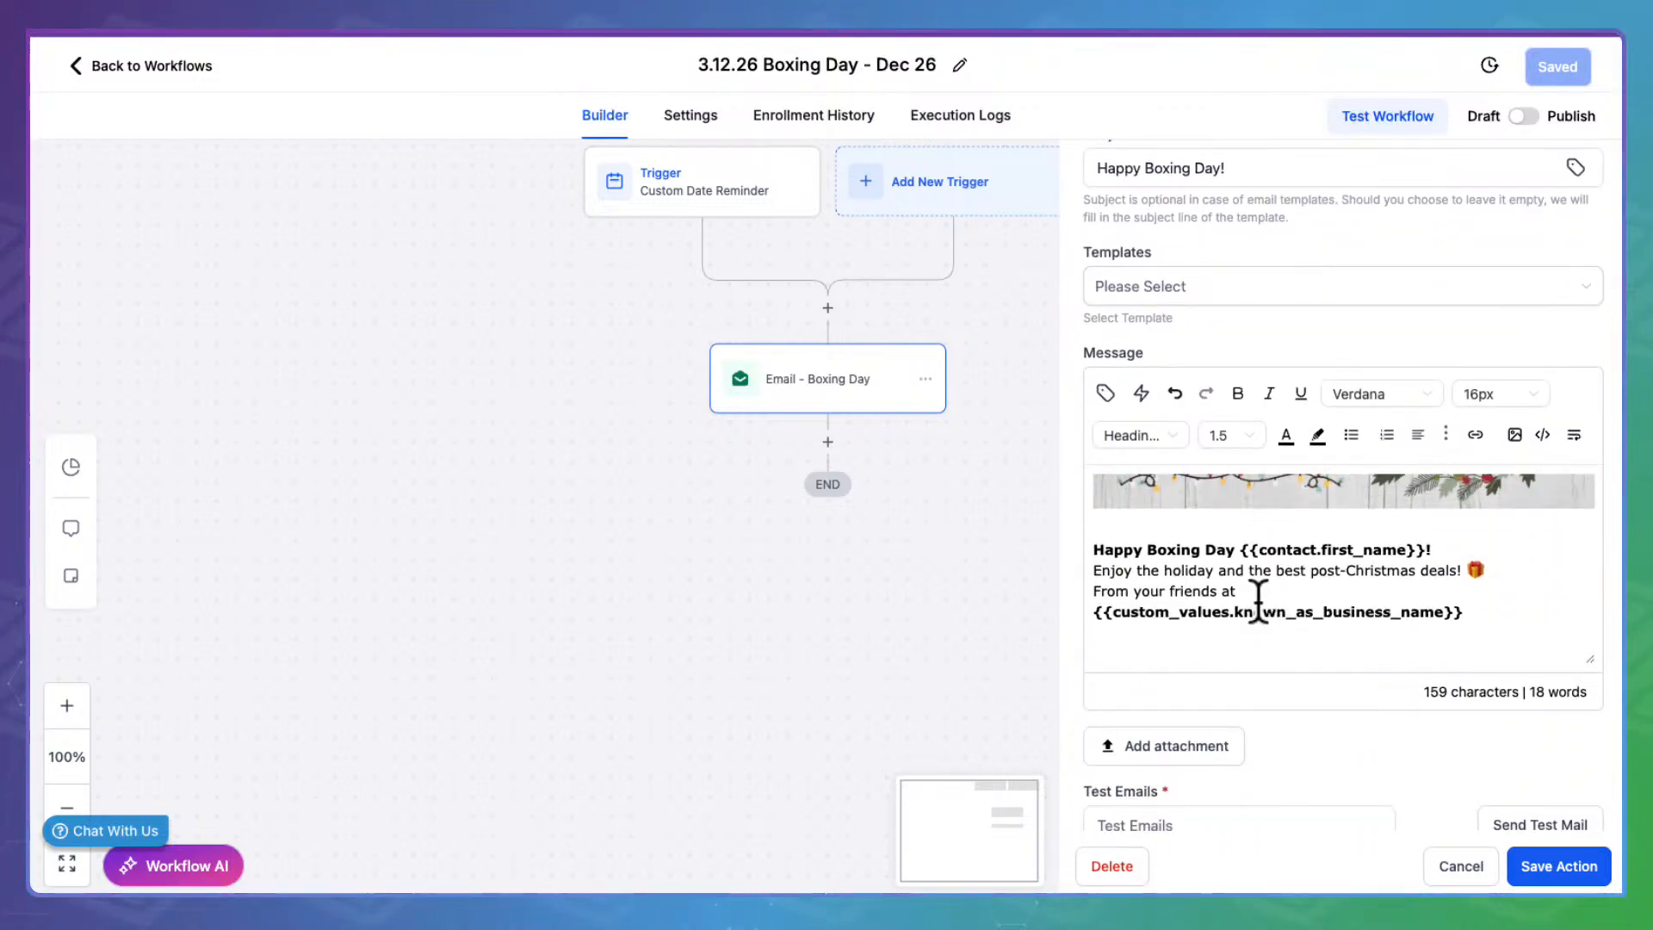
scroll(1256, 582, "down", 1)
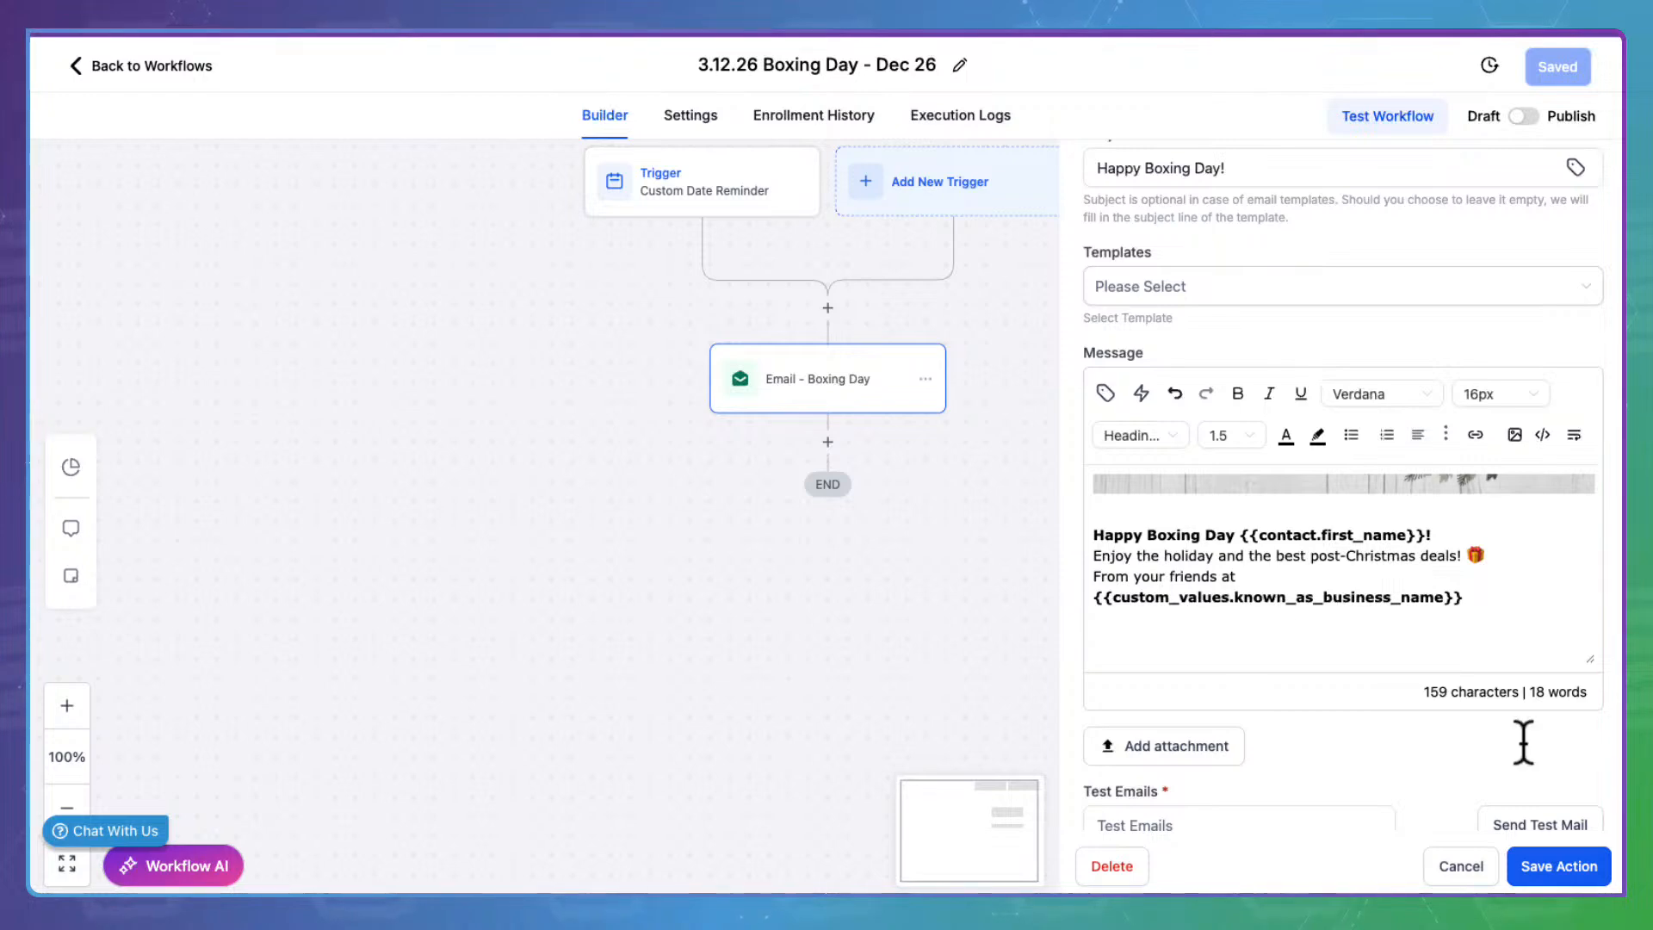
left_click(1575, 866)
left_click(1522, 115)
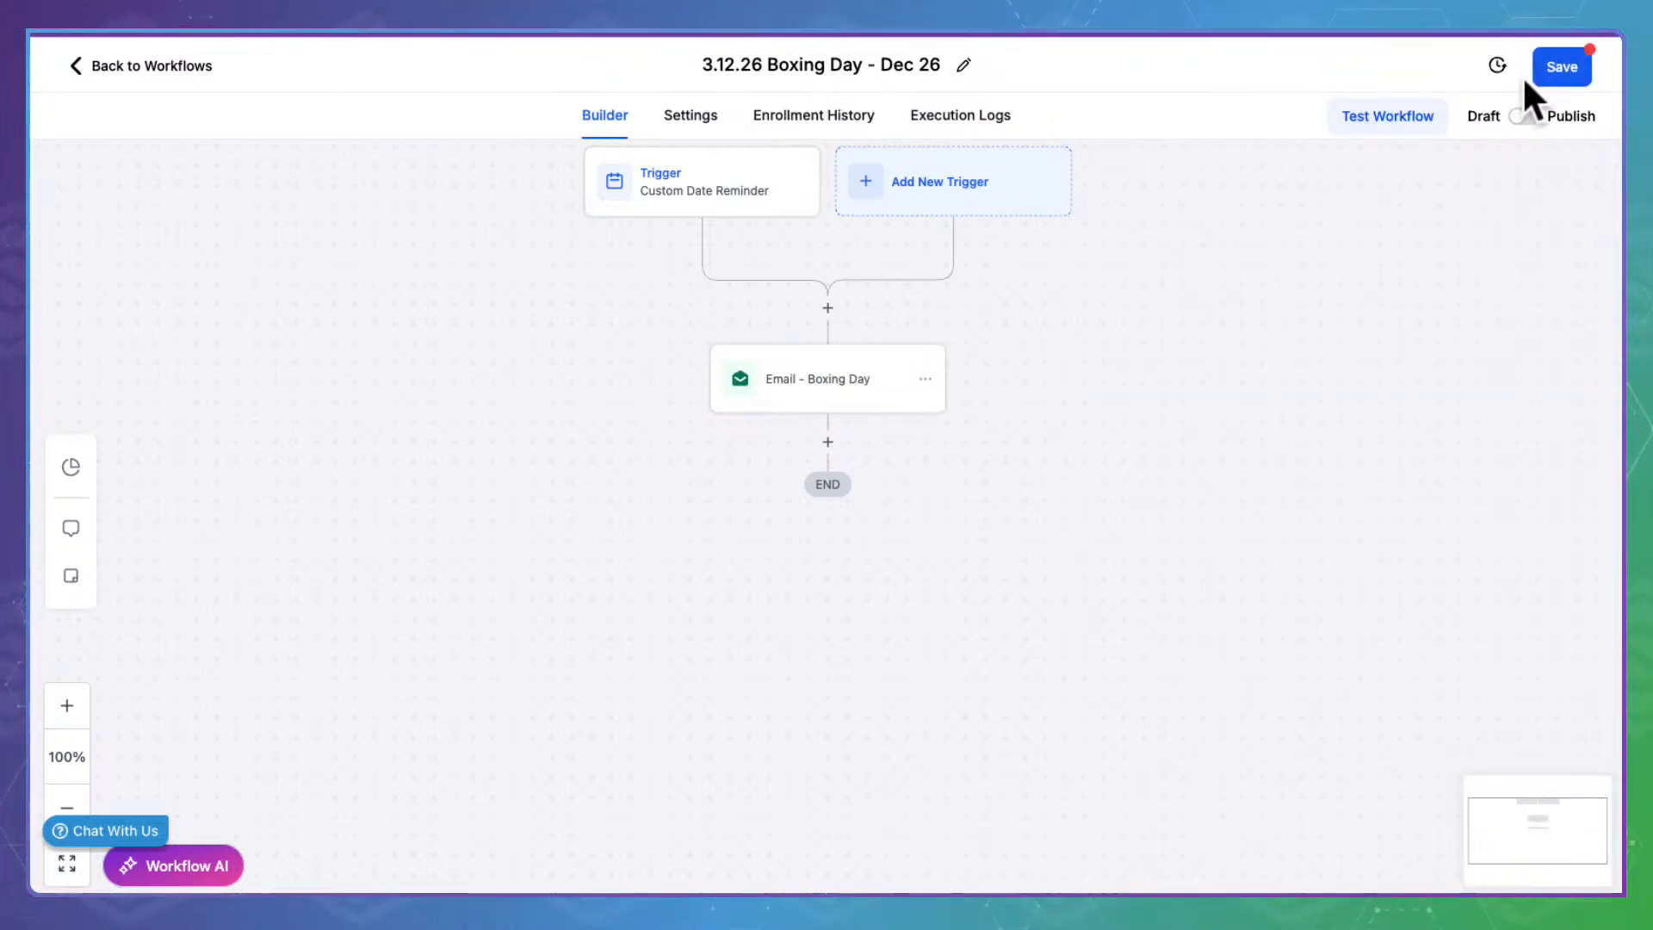
left_click(1560, 66)
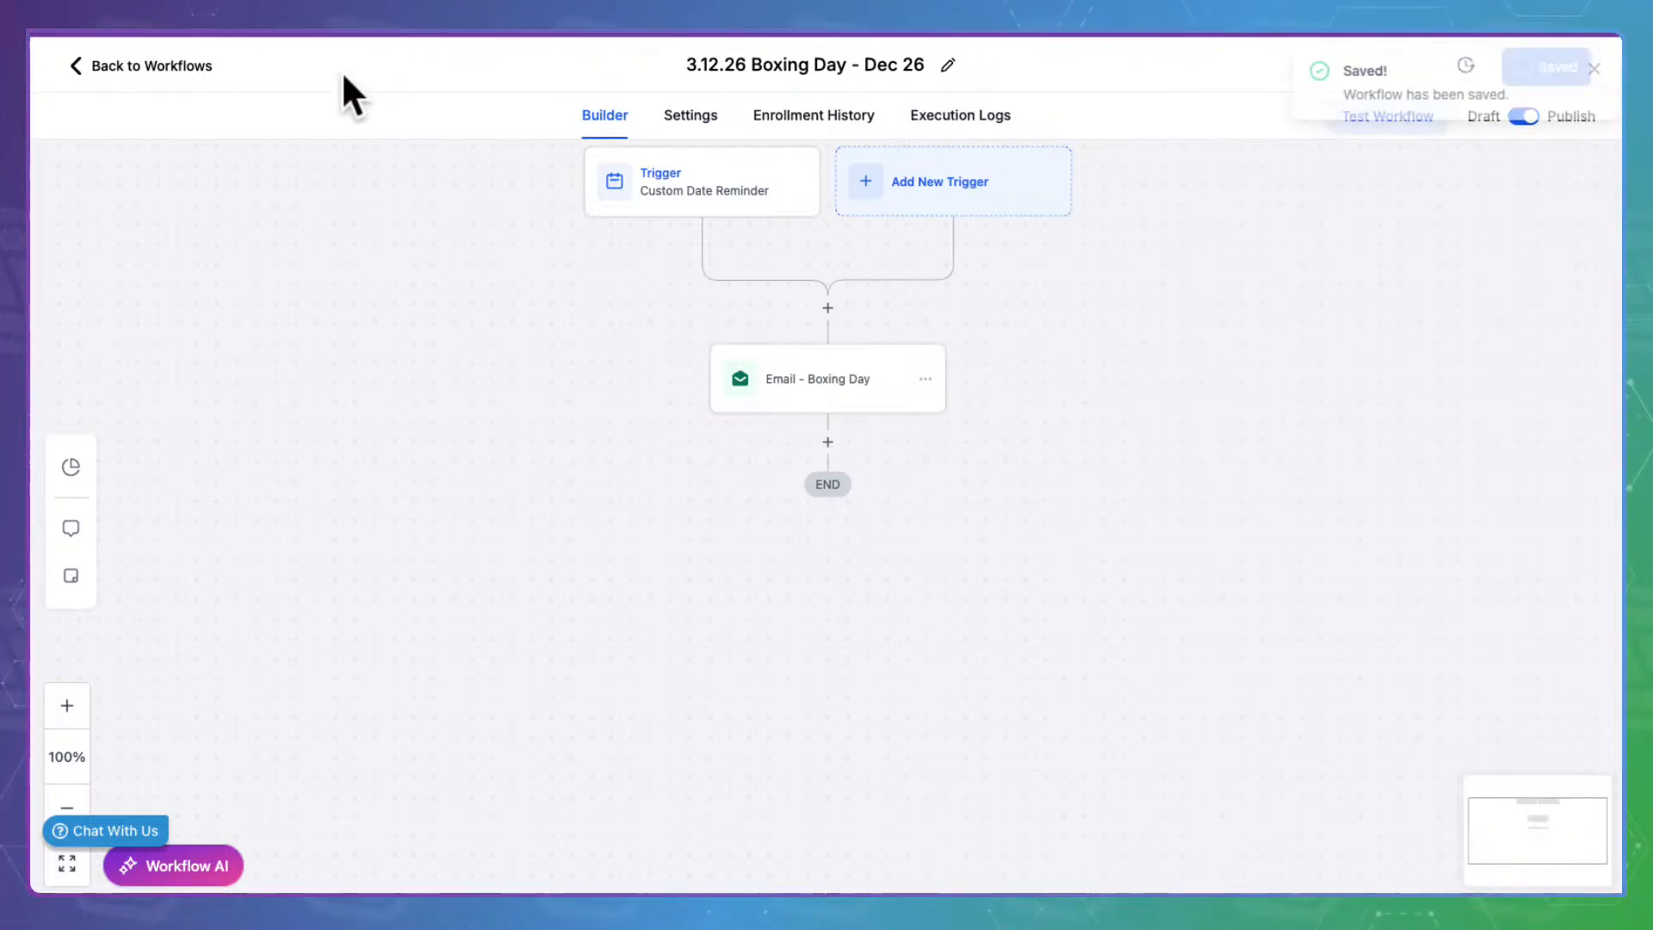
left_click(163, 62)
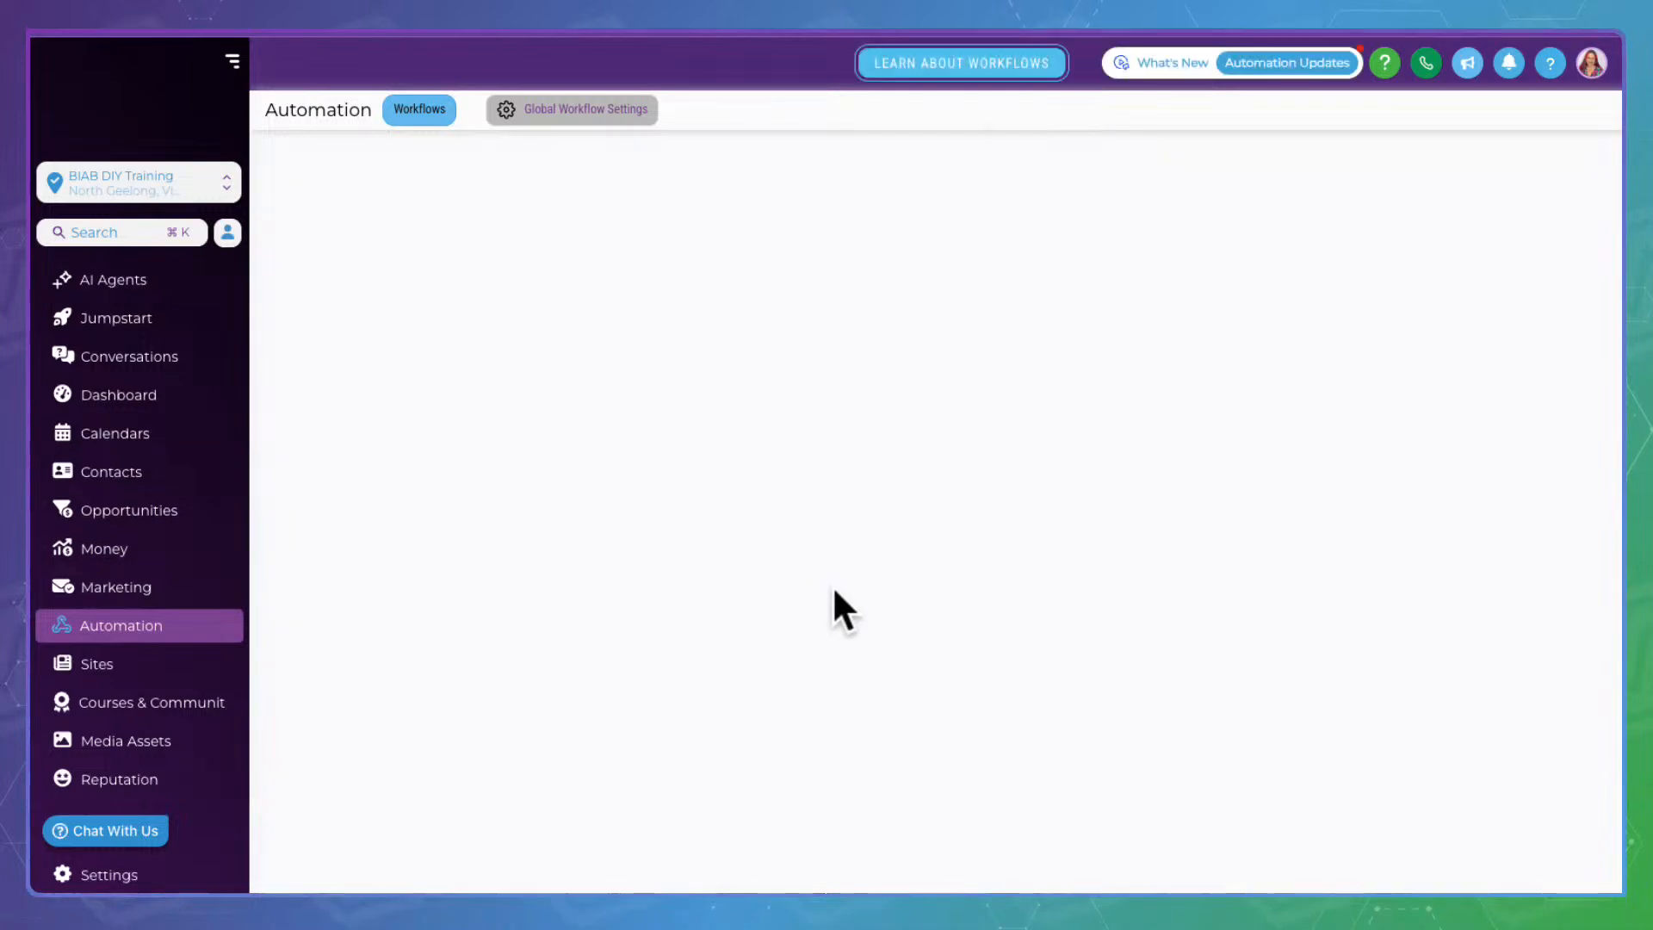
Open New Years Eve, review its email, save the action, publish and save, then go back
scroll(825, 654, "down", 7)
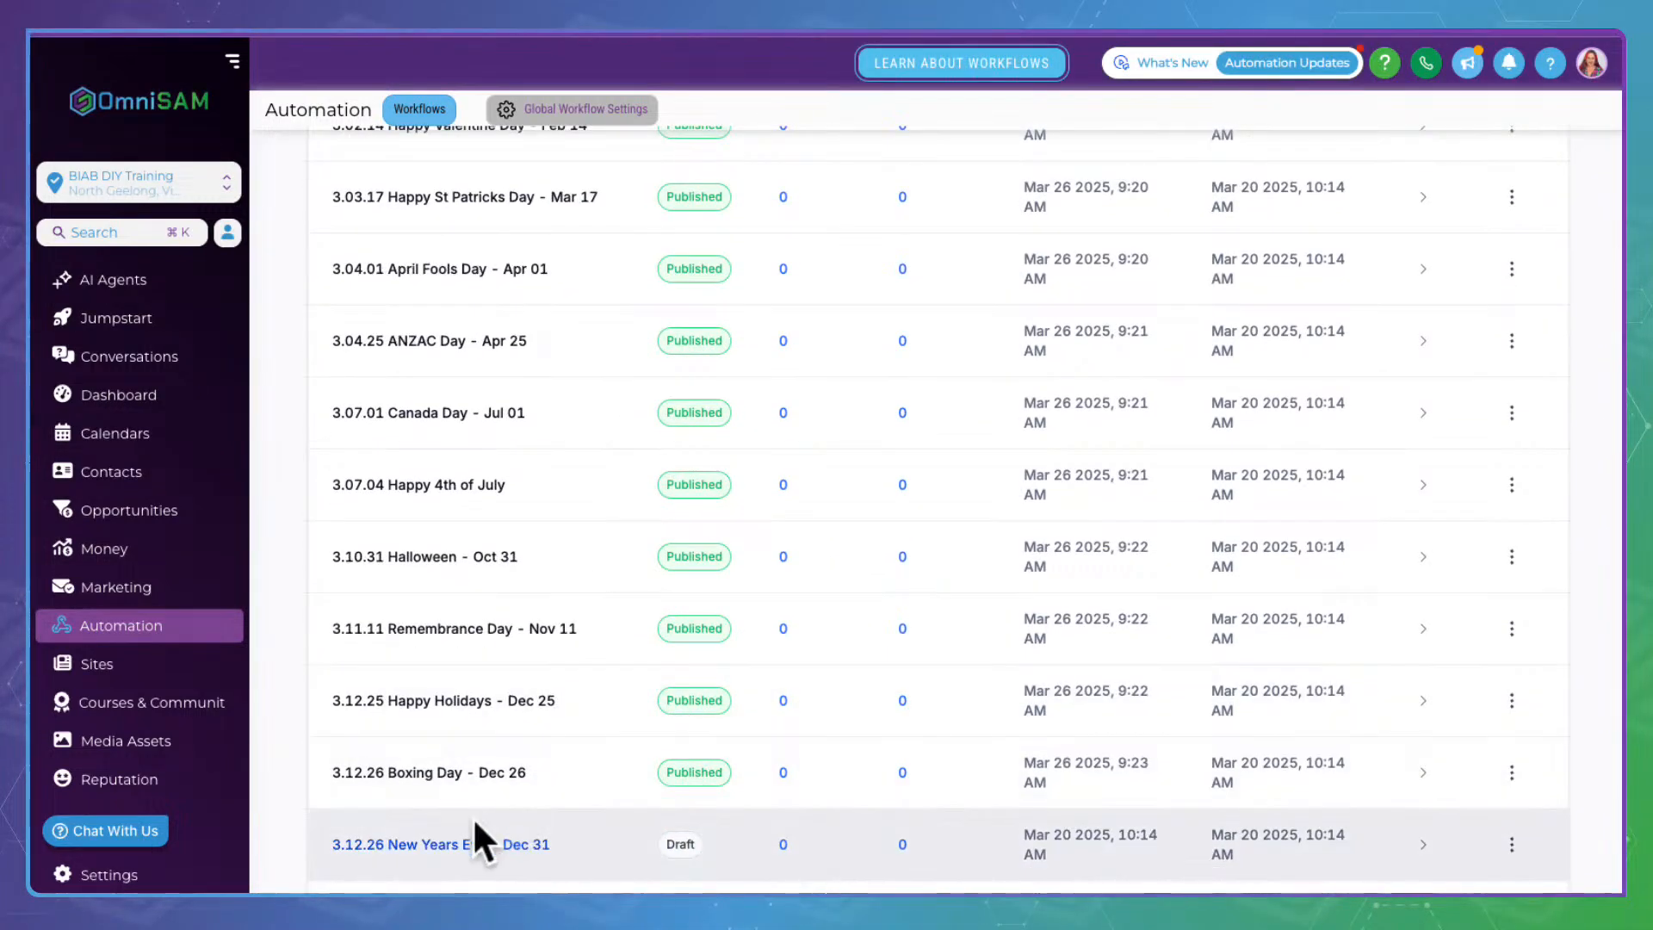
left_click(480, 841)
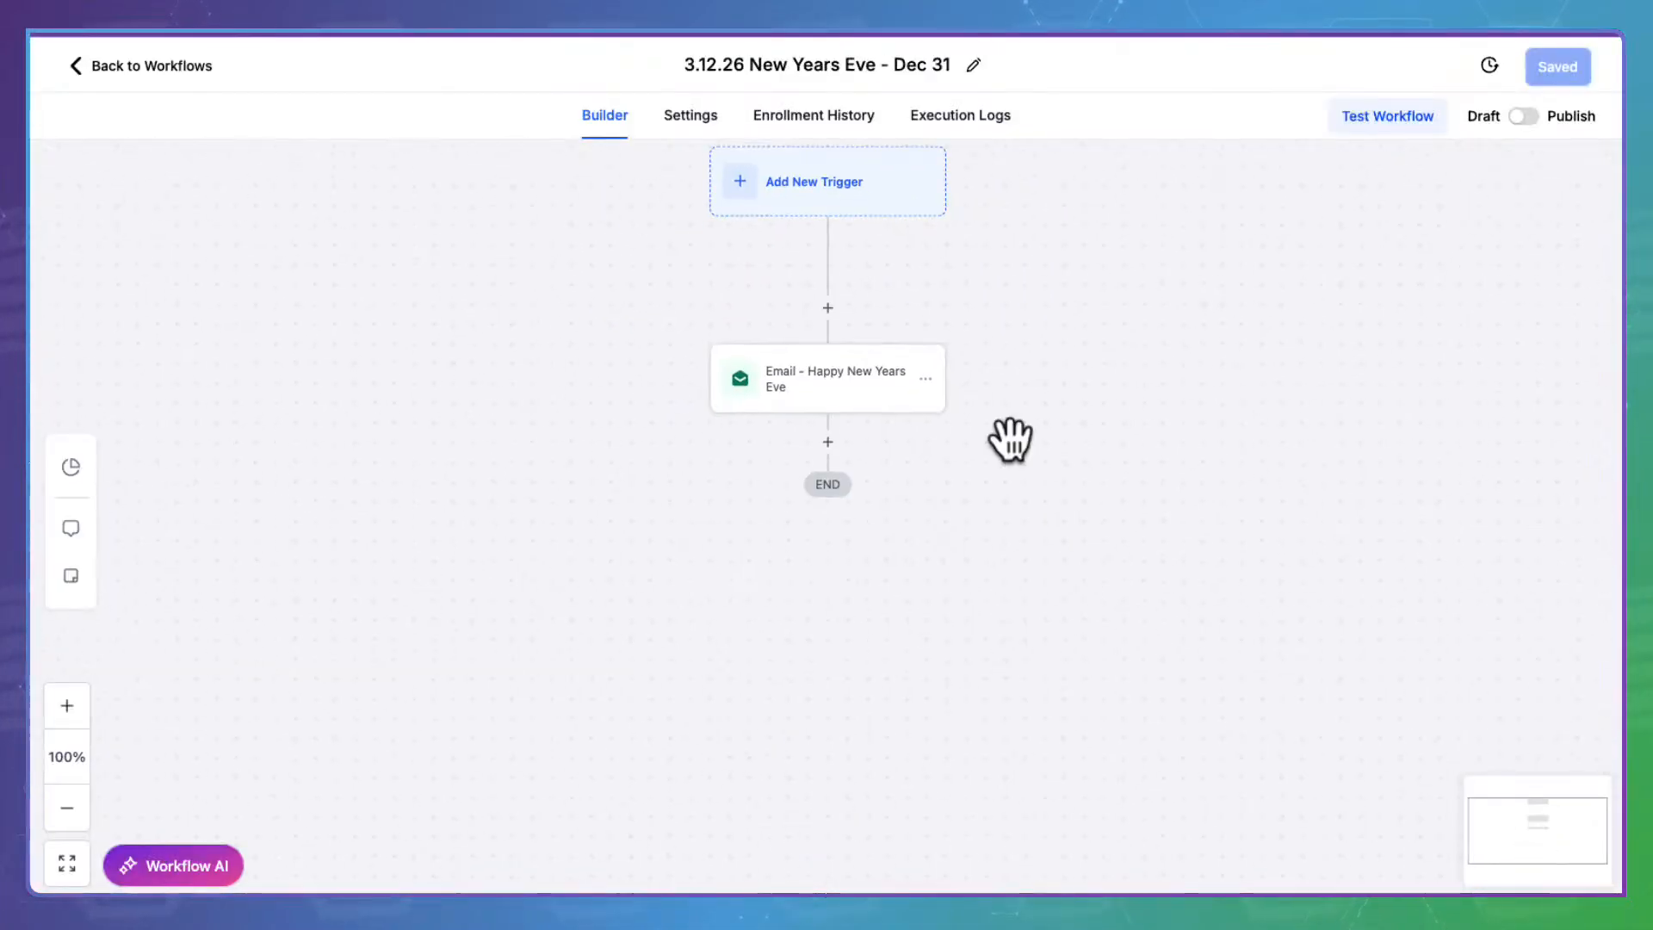
left_click(822, 366)
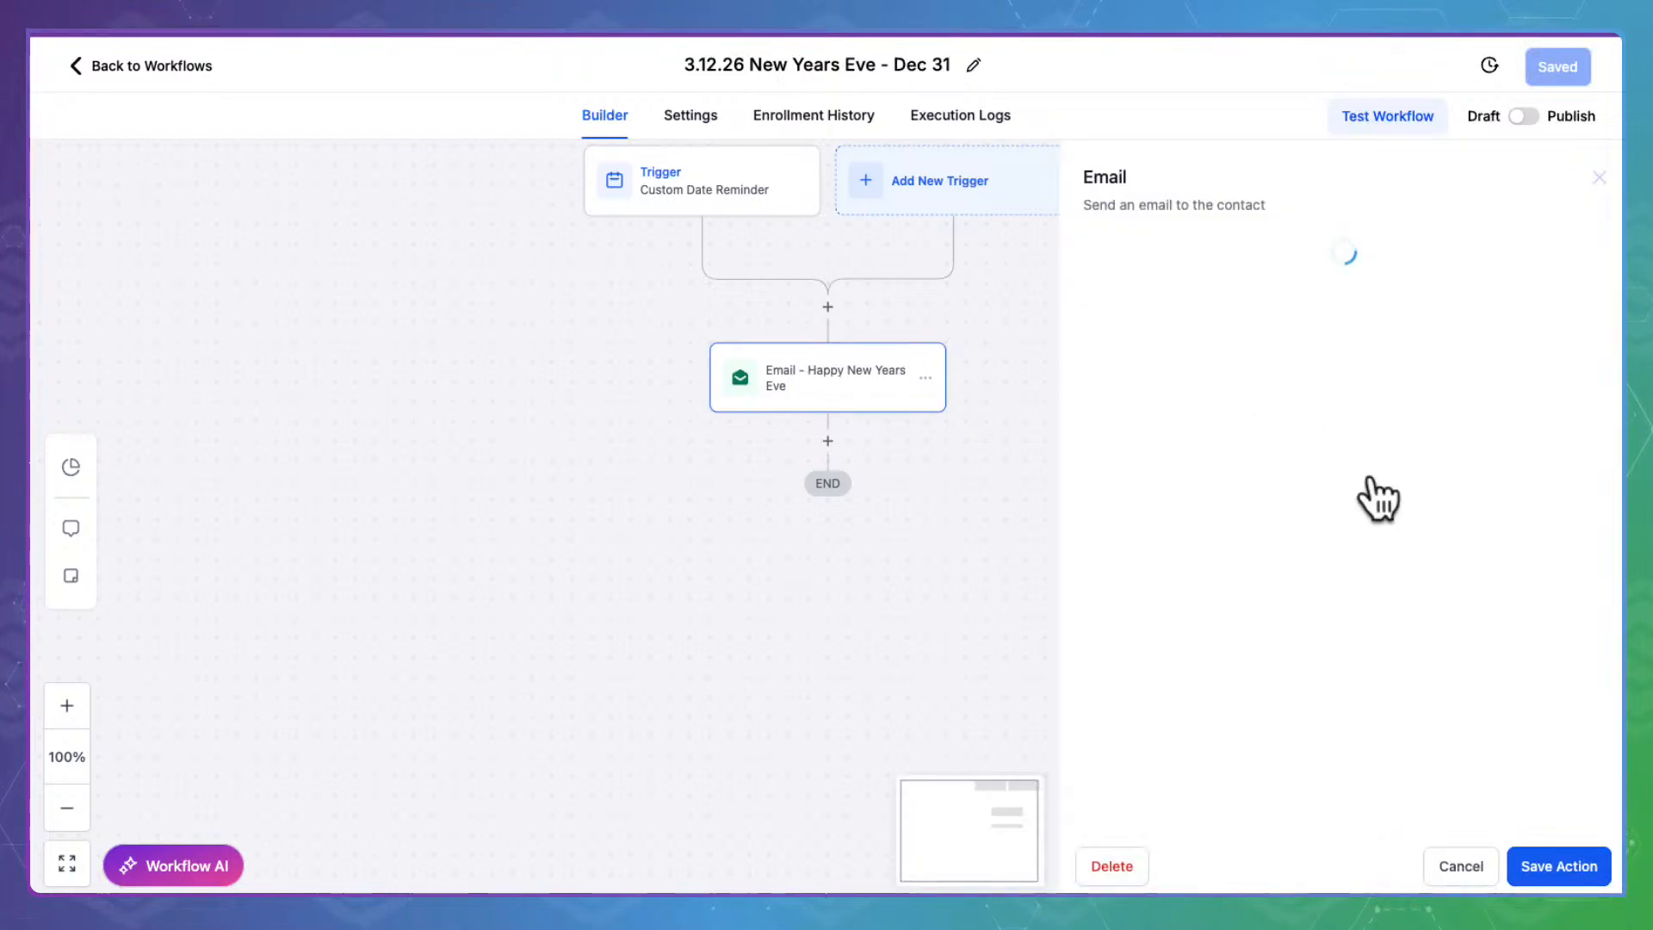
scroll(1335, 655, "down", 5)
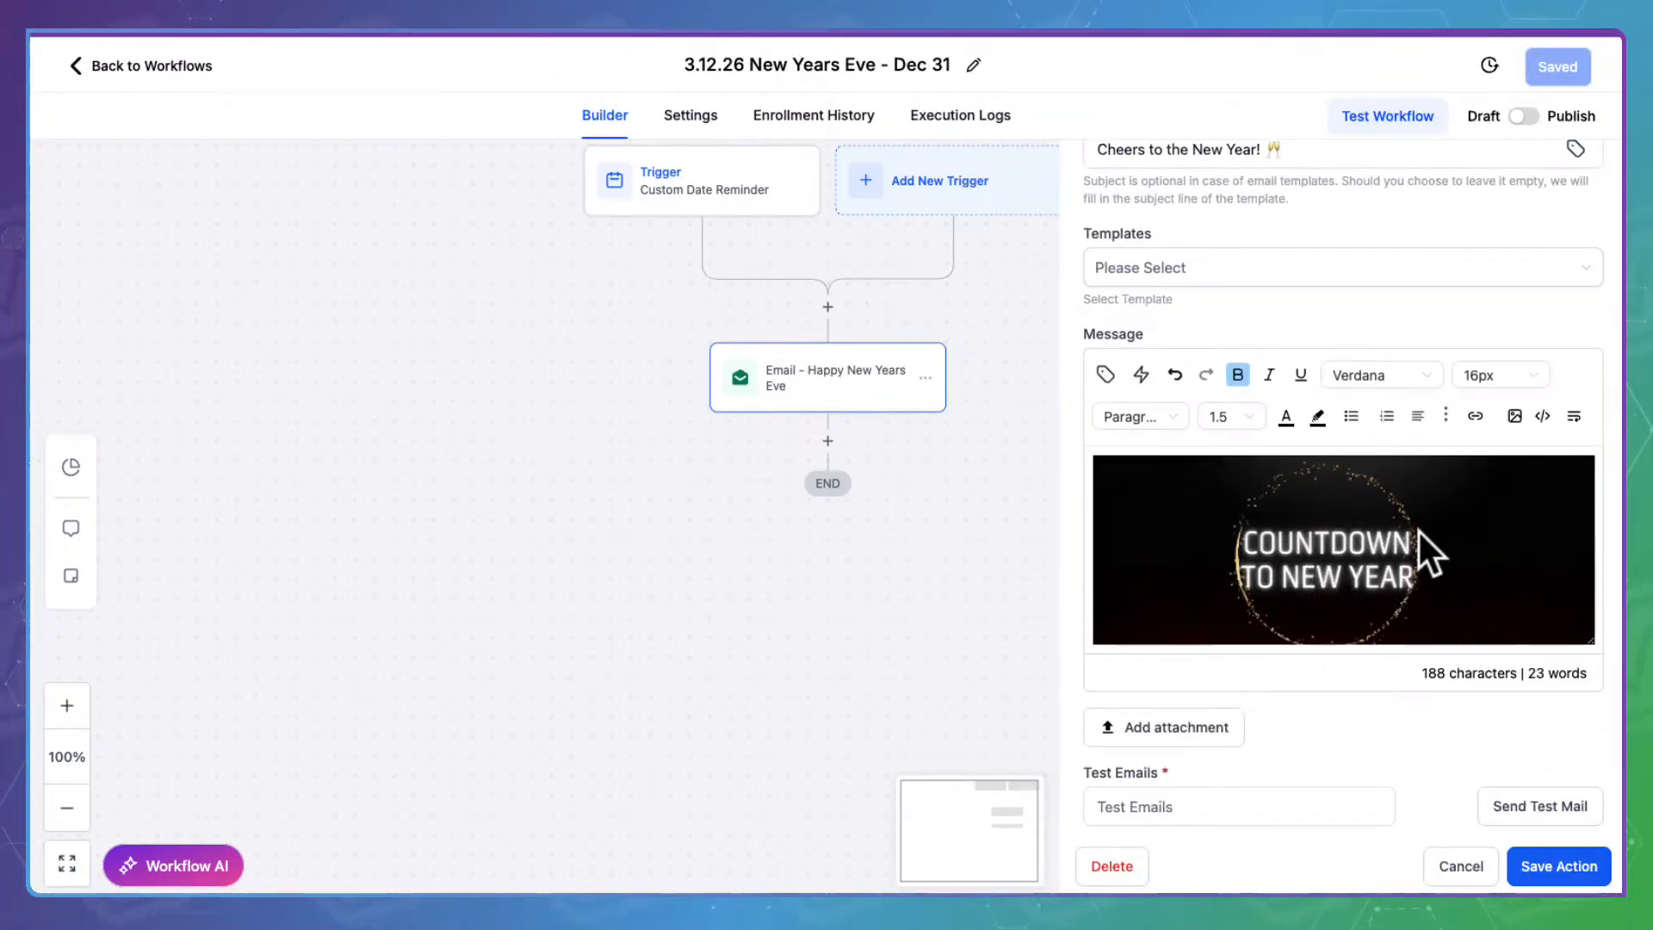
scroll(1418, 530, "down", 2)
scroll(1418, 530, "down", 3)
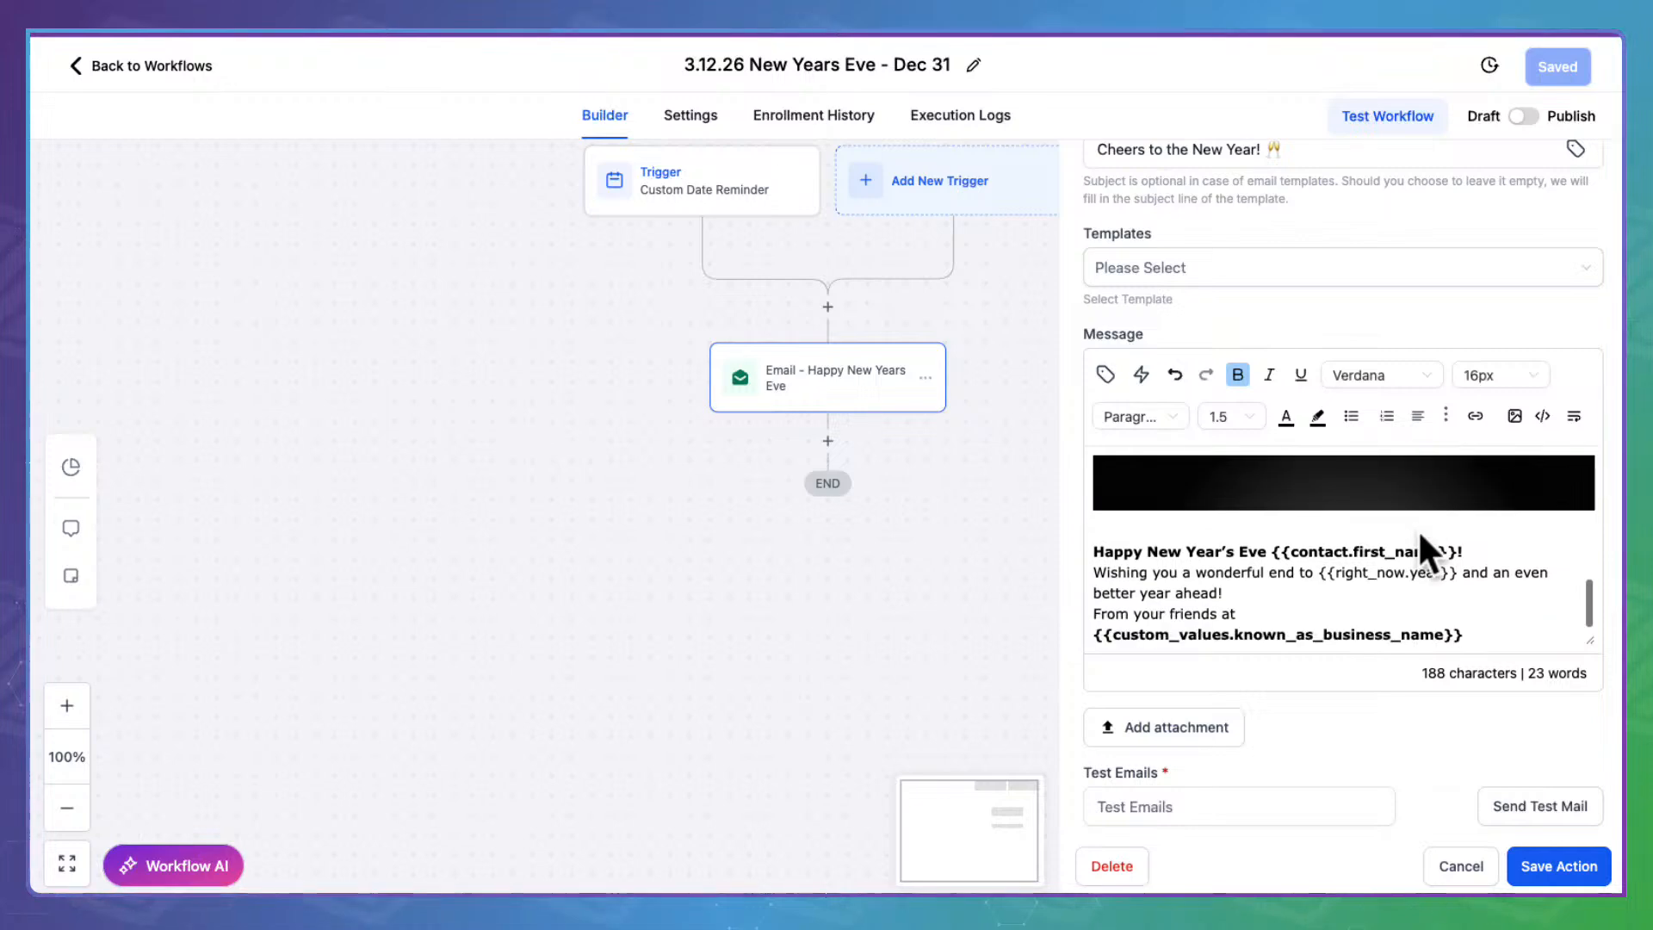
left_click(1557, 858)
left_click(1525, 117)
left_click(1573, 66)
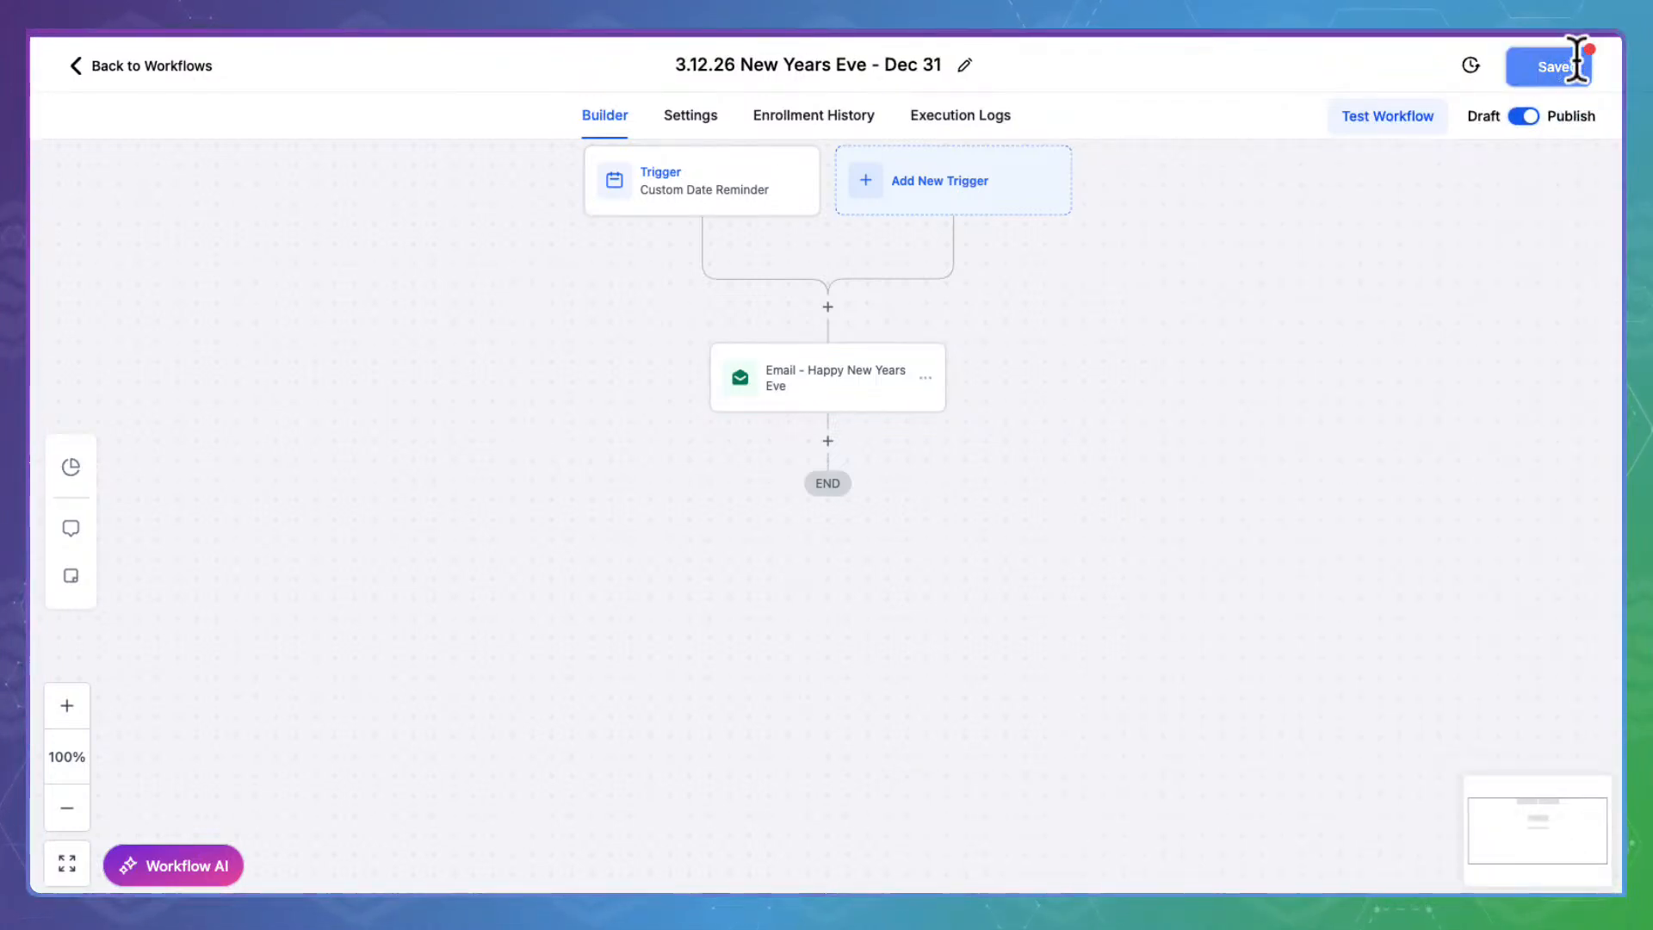
left_click(177, 60)
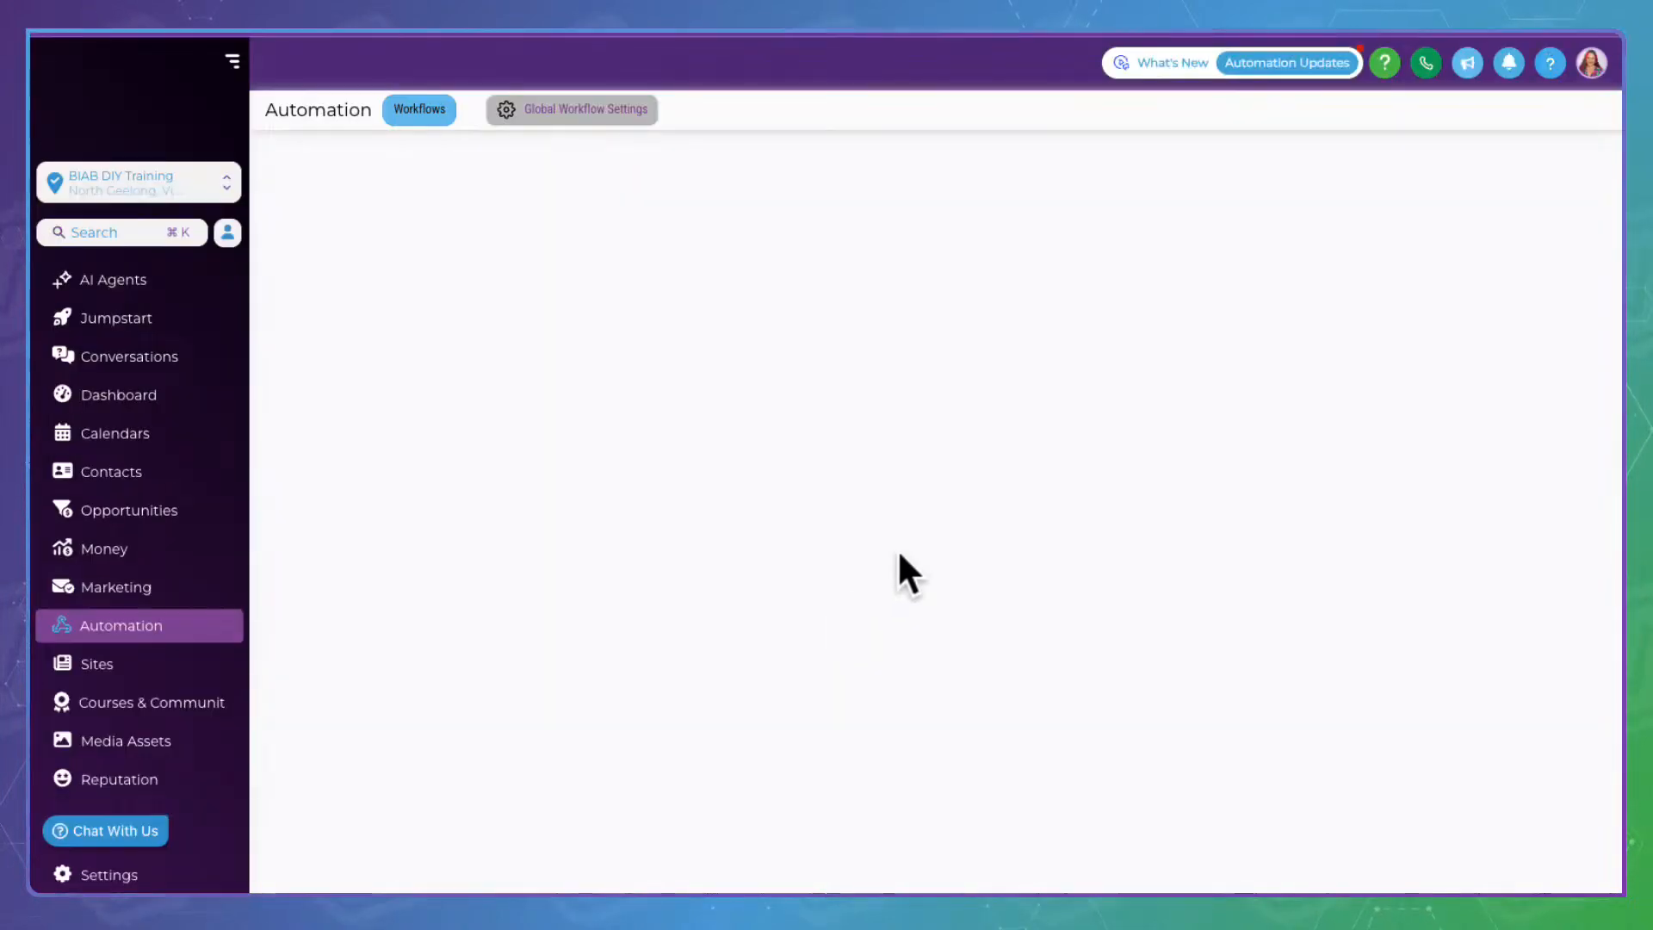
Leave the Stage 3: Set Dates list for Home and view the Stage 1–8 folders
scroll(831, 546, "down", 5)
scroll(830, 548, "down", 5)
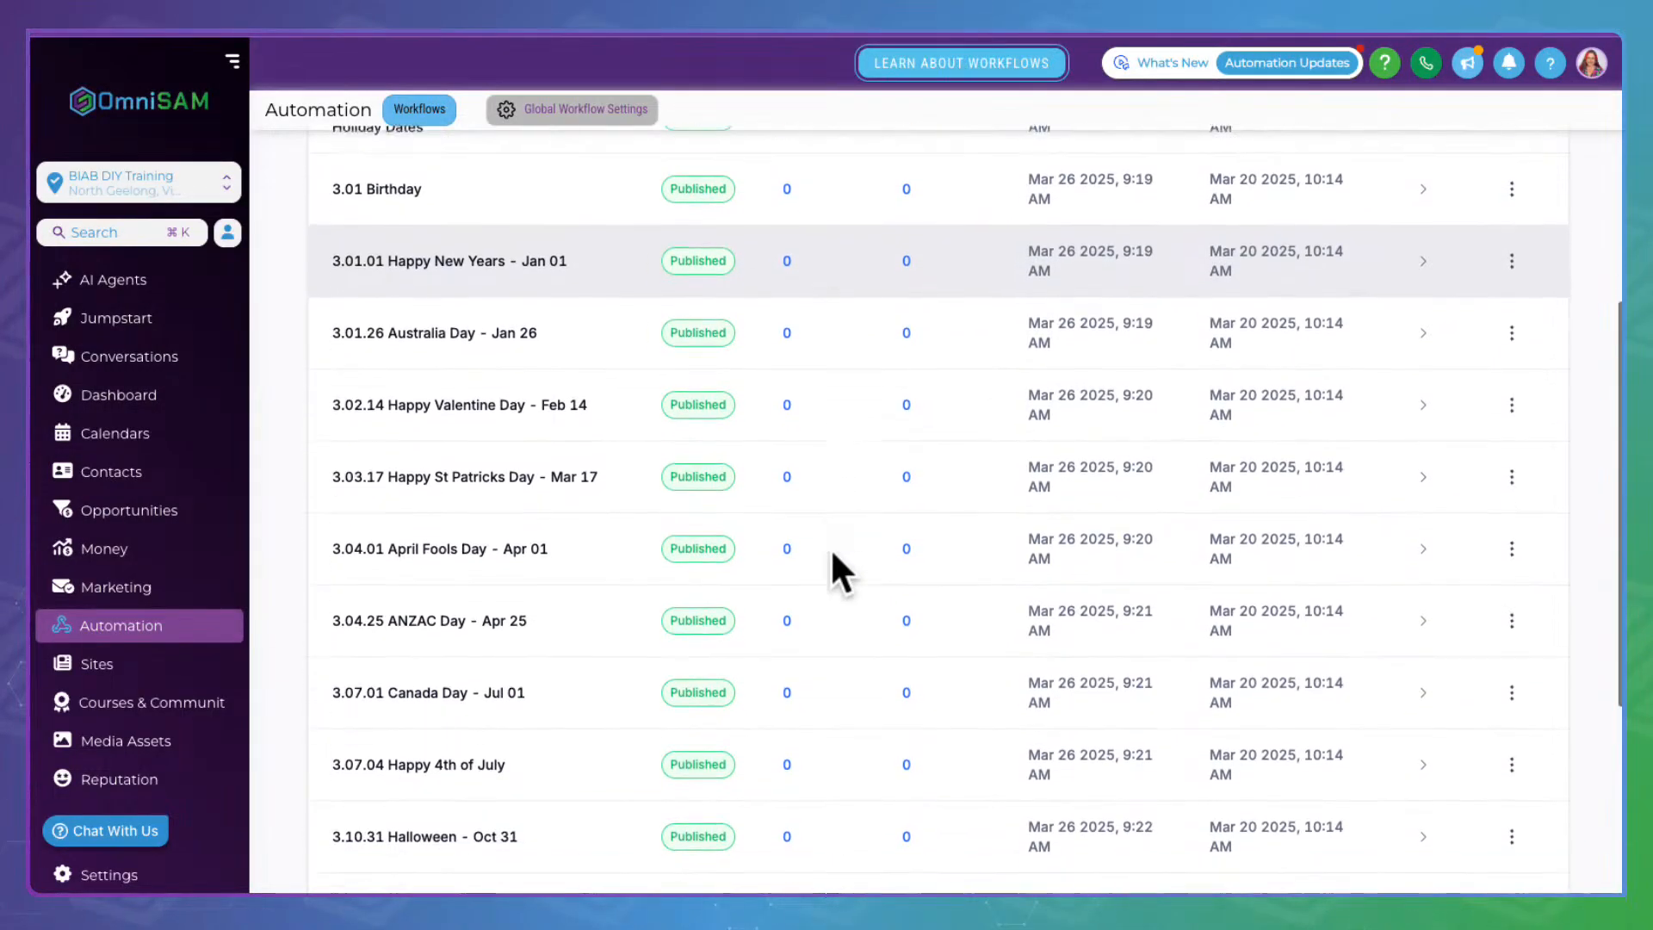
scroll(831, 553, "down", 2)
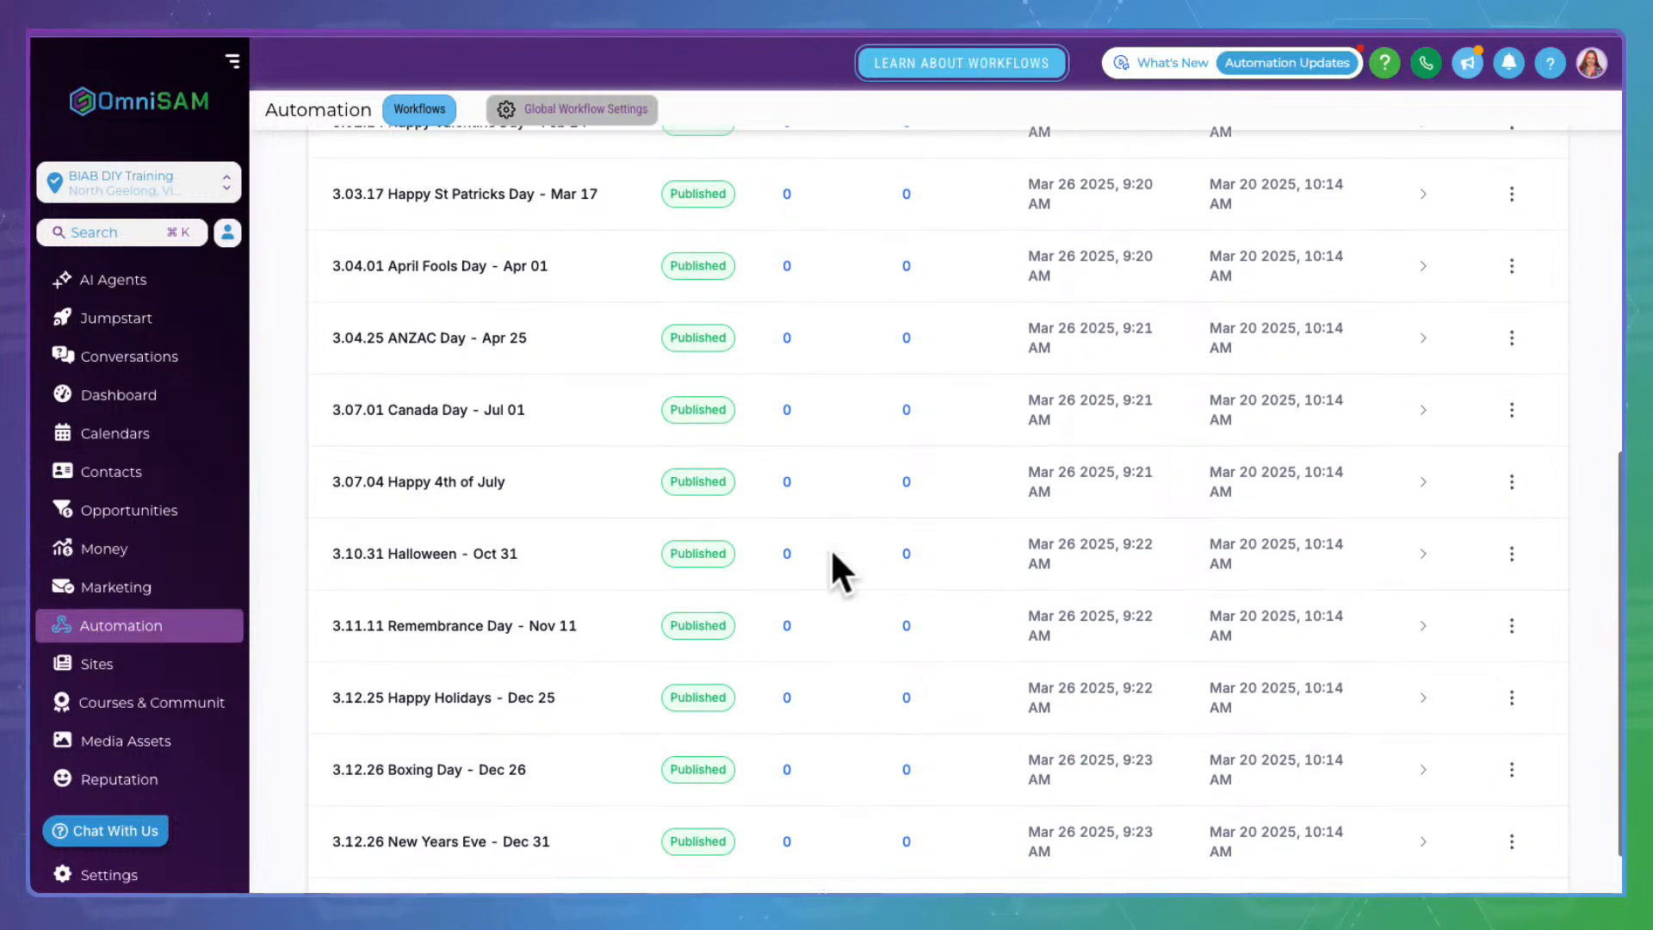
scroll(832, 553, "up", 4)
scroll(830, 546, "up", 5)
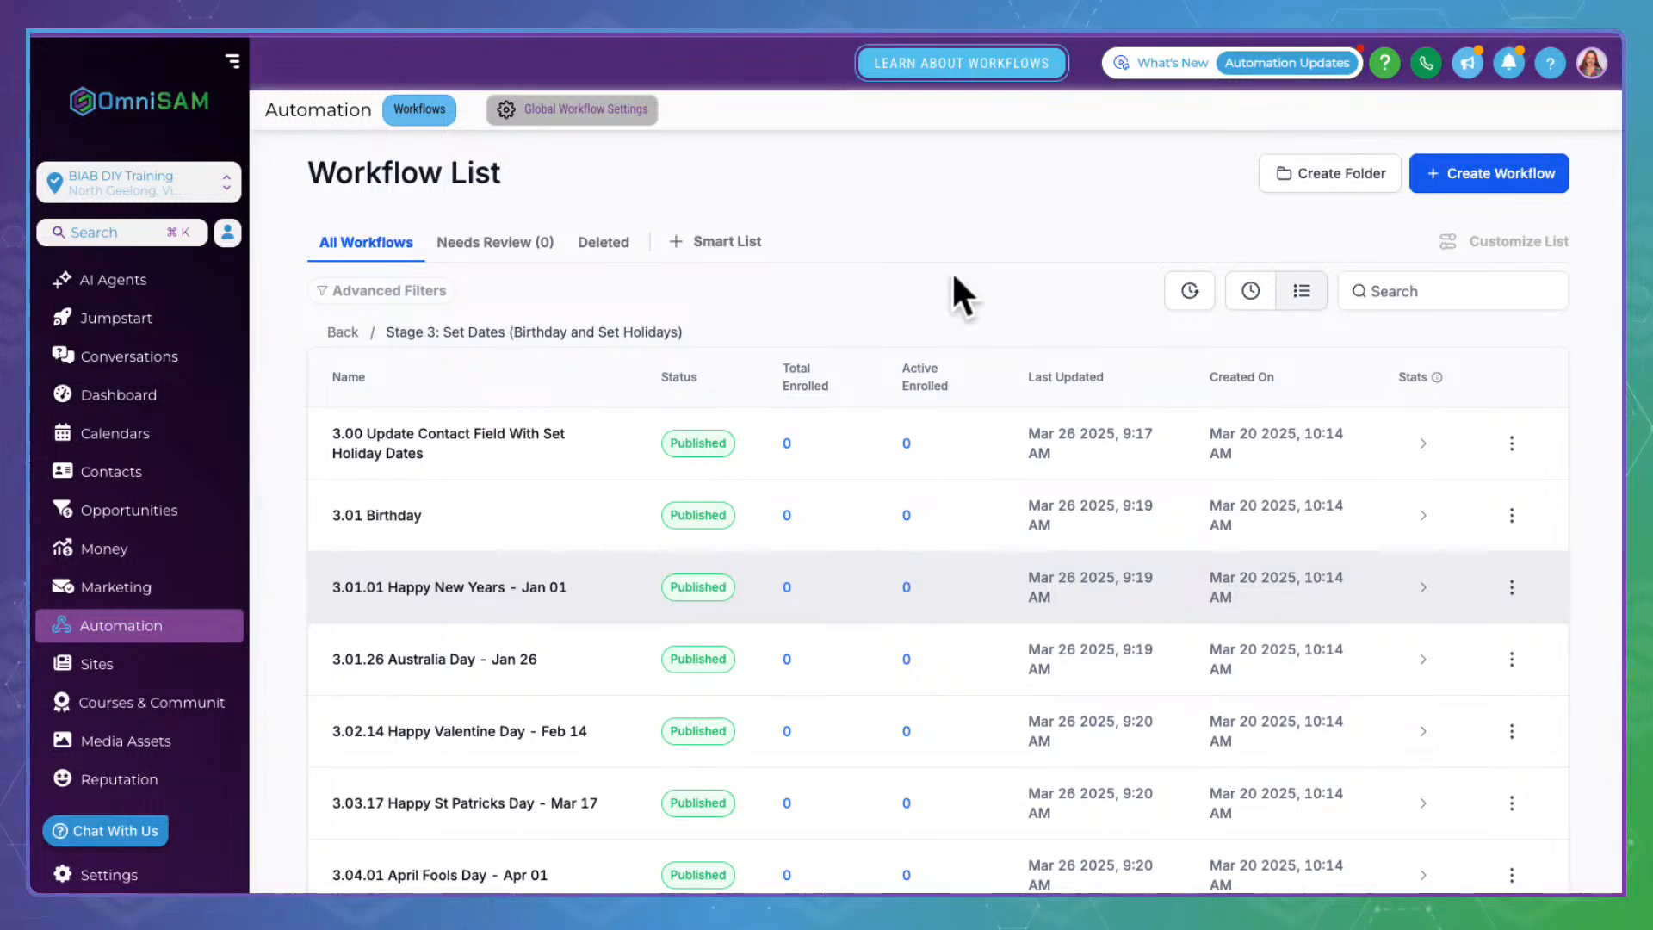
left_click(163, 621)
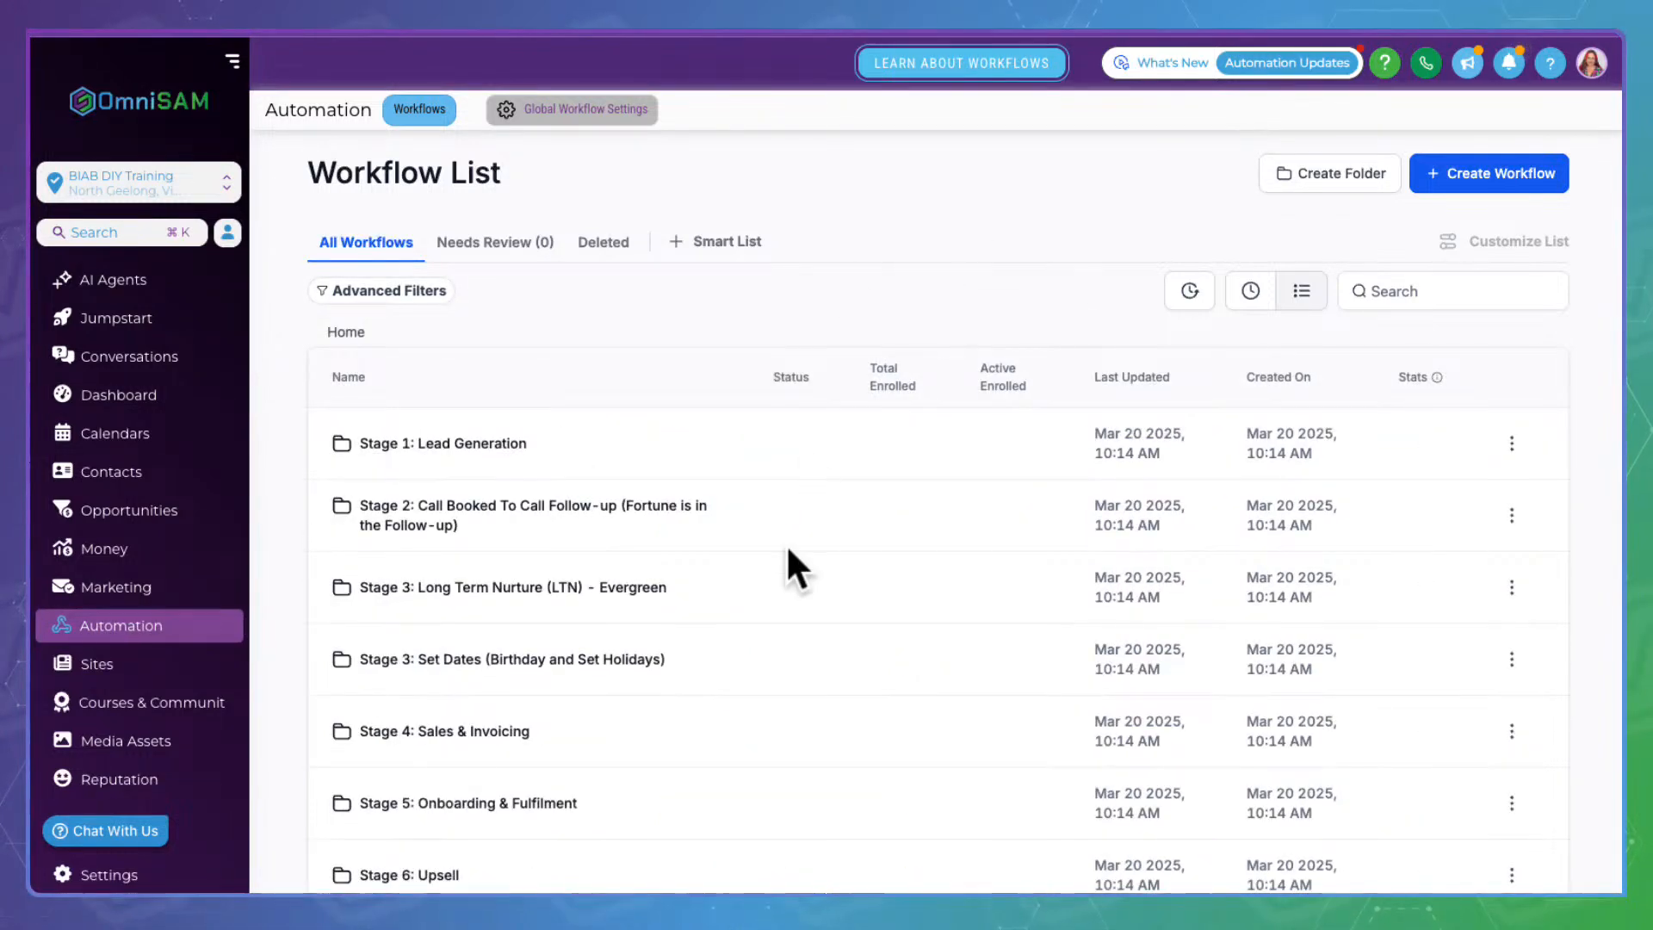
scroll(789, 560, "down", 2)
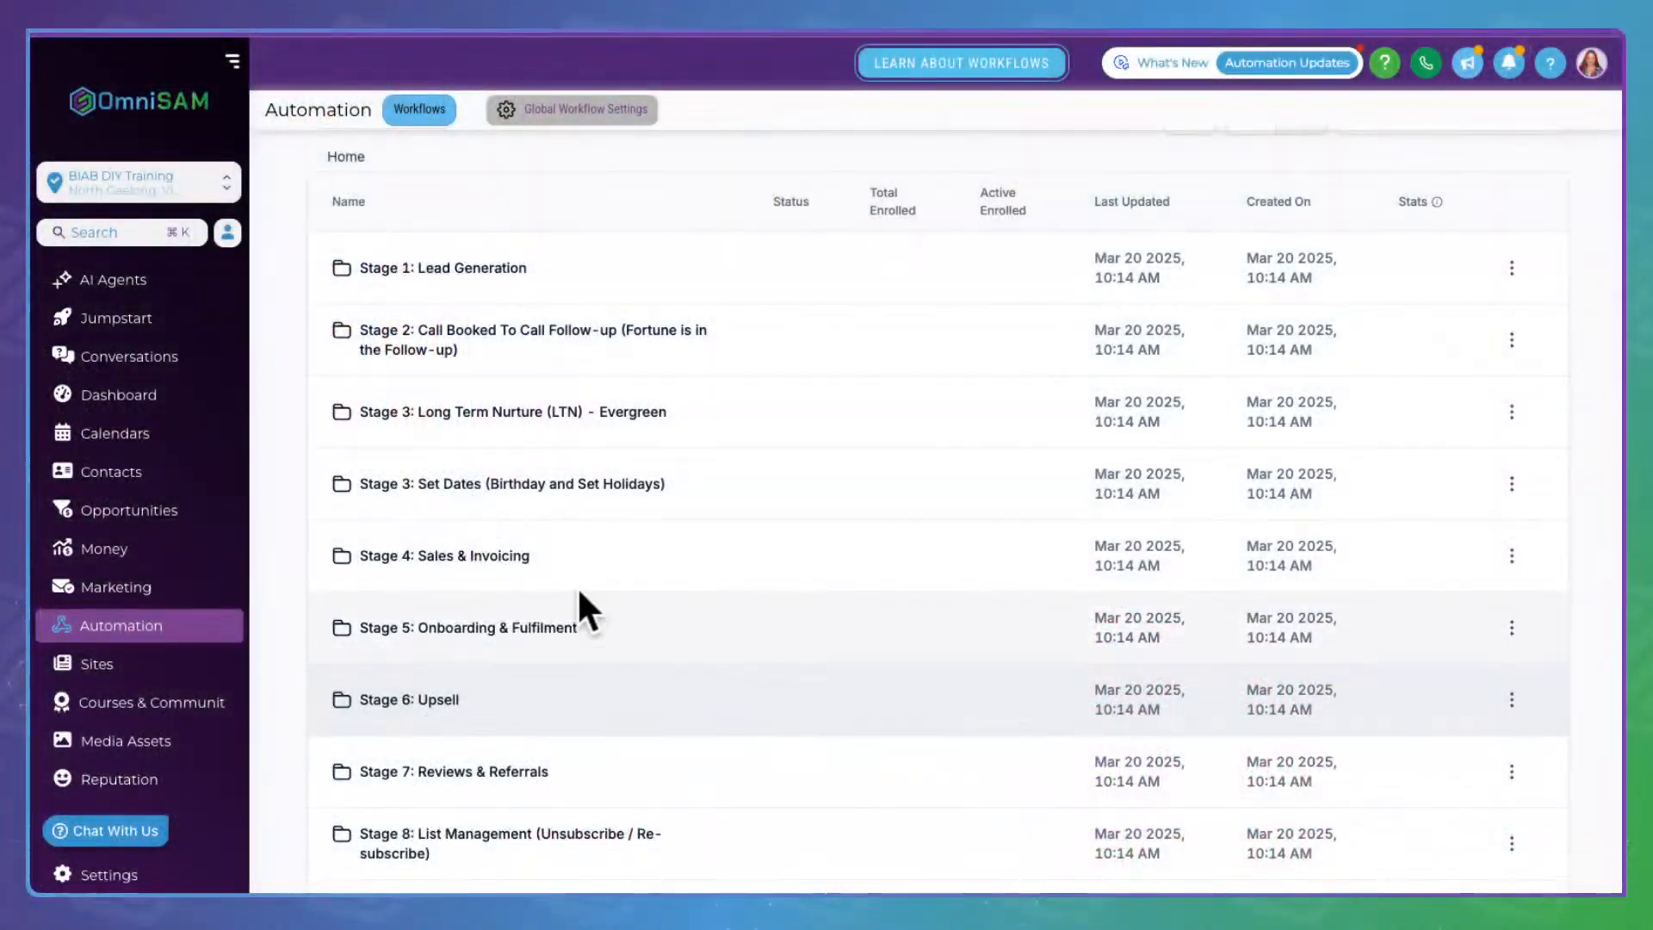
Open workflow 4.01 When An Invoice Is Sent in Stage 4 and inspect its Invoice Sent trigger
left_click(482, 547)
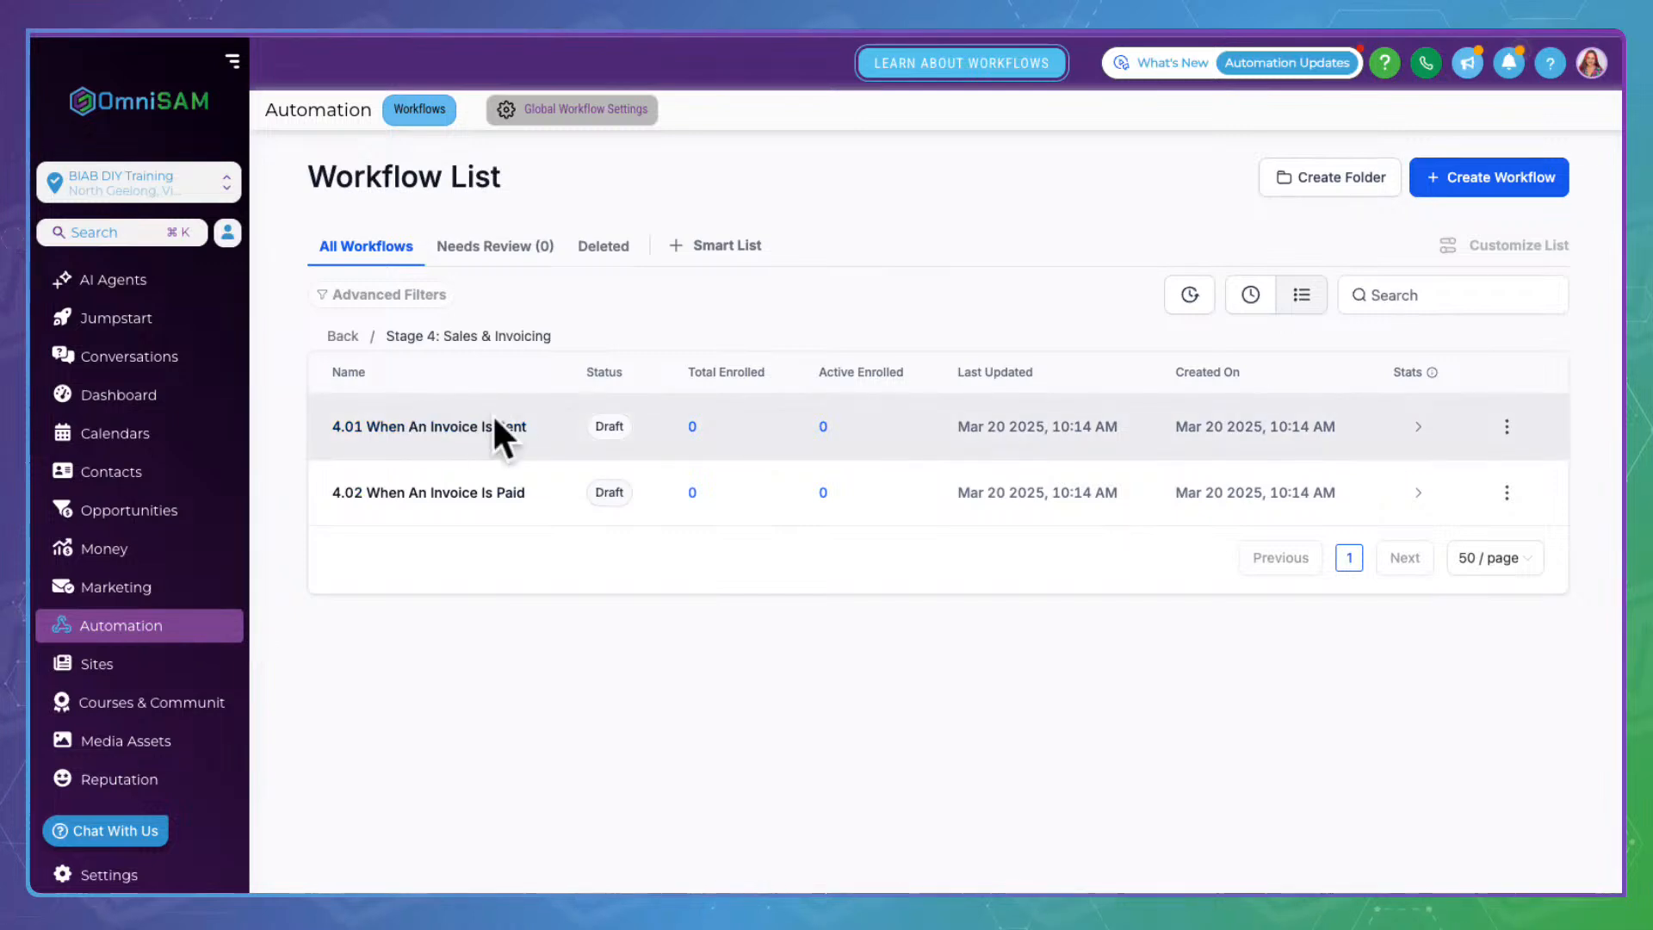
left_click(443, 424)
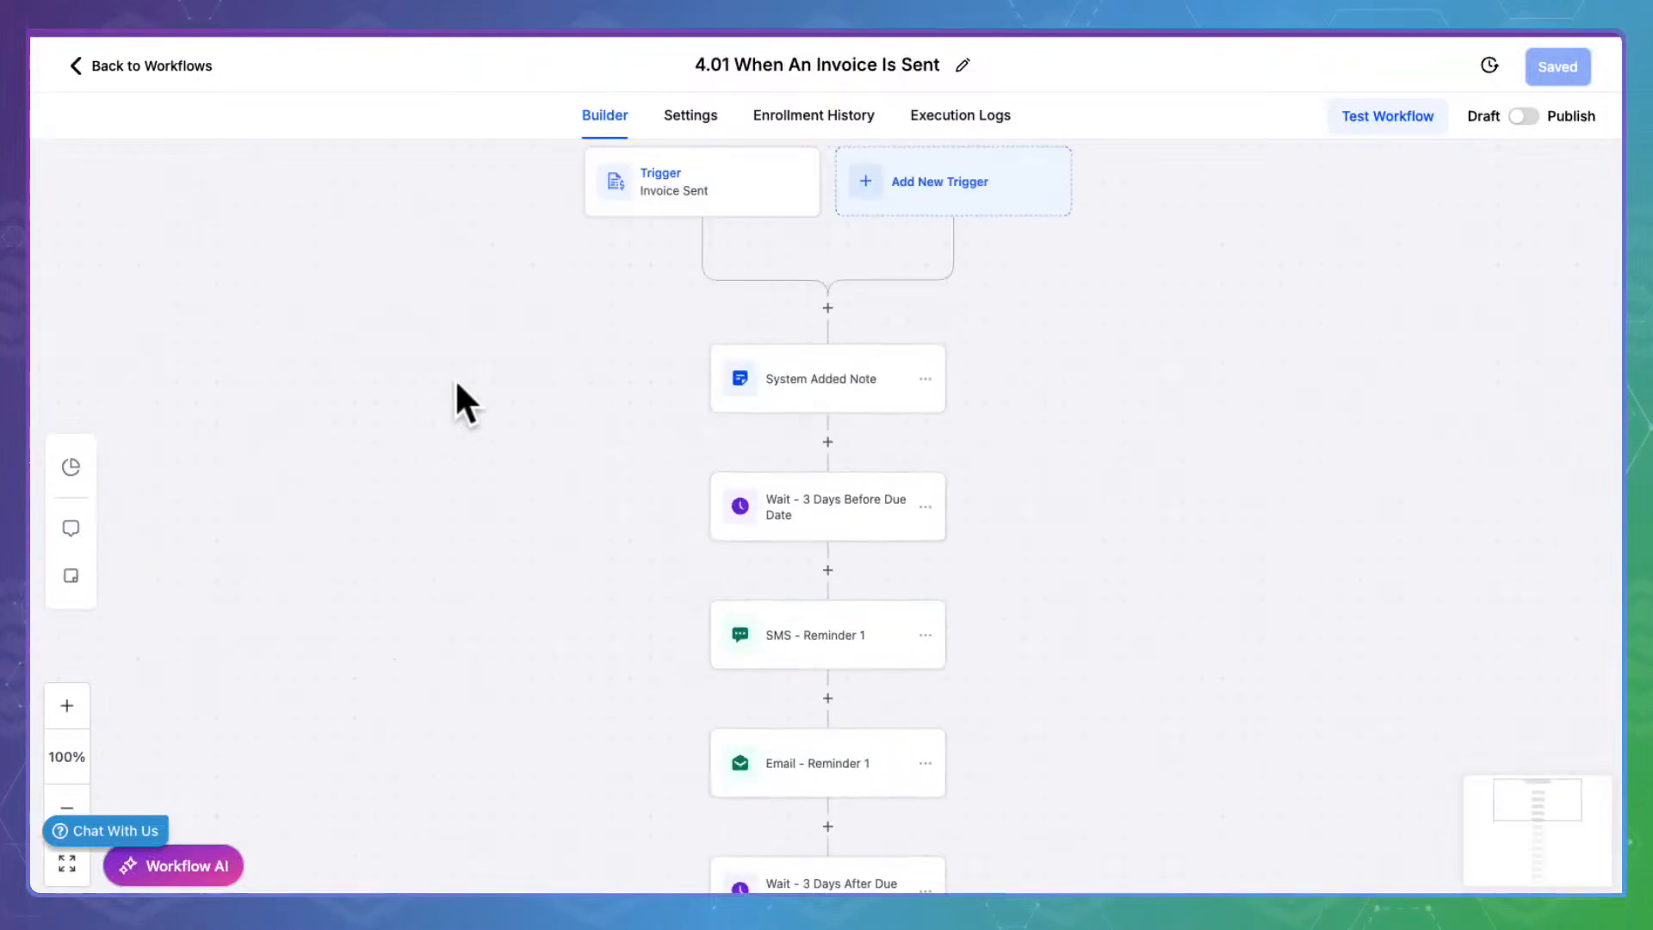
left_click(652, 178)
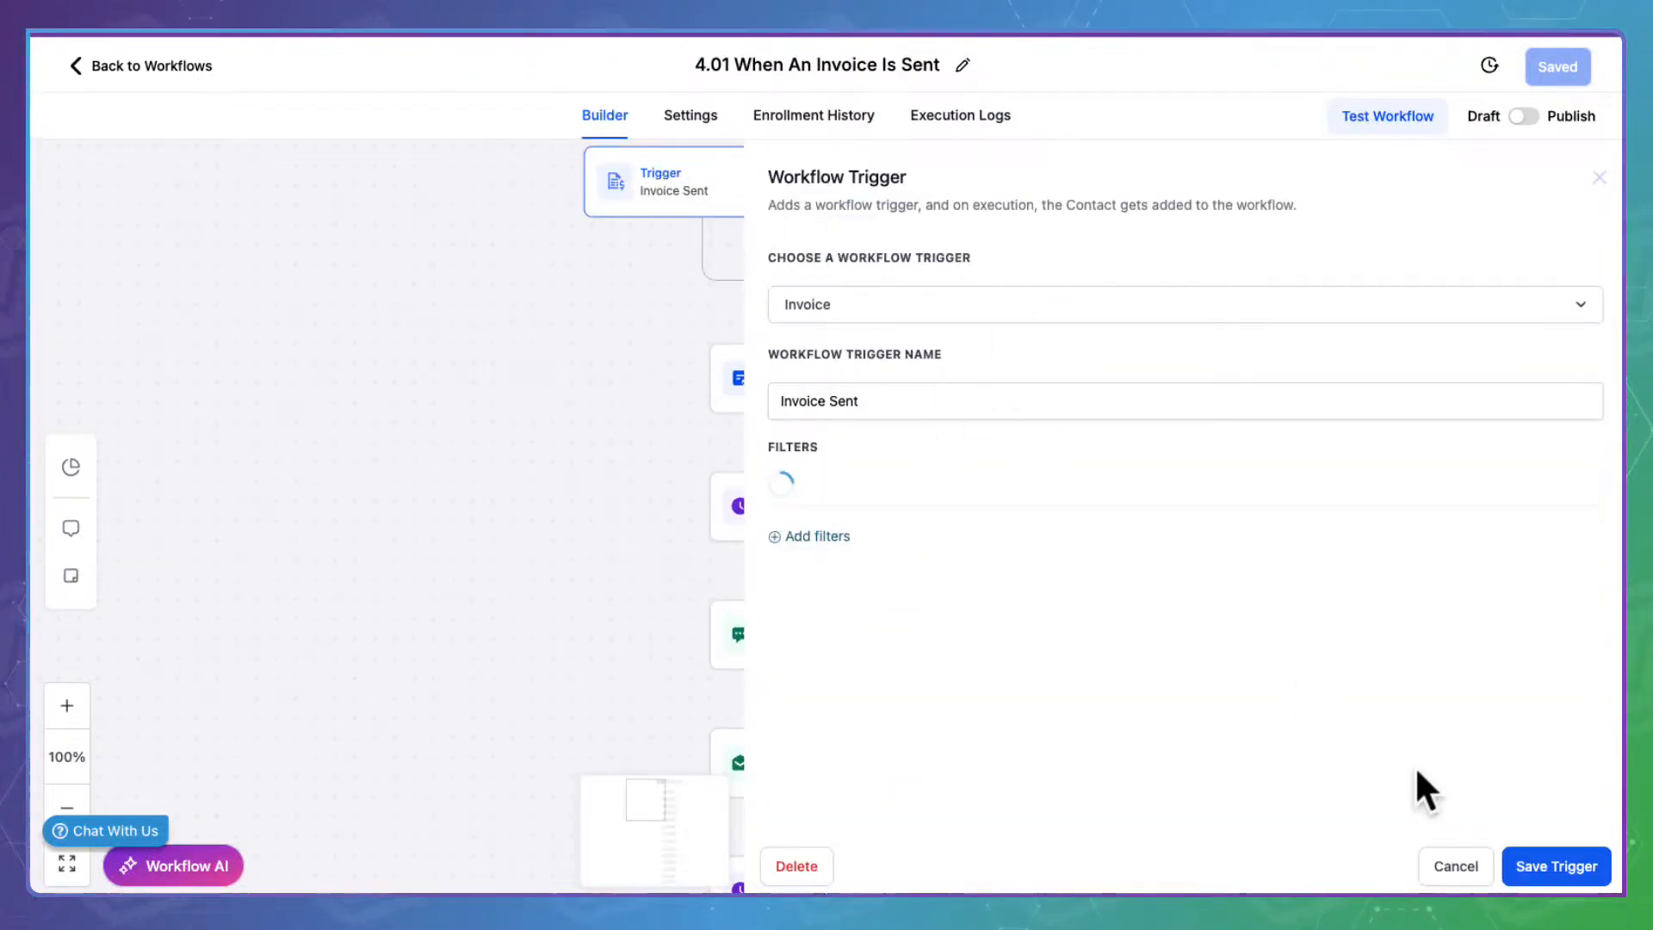
left_click(1474, 864)
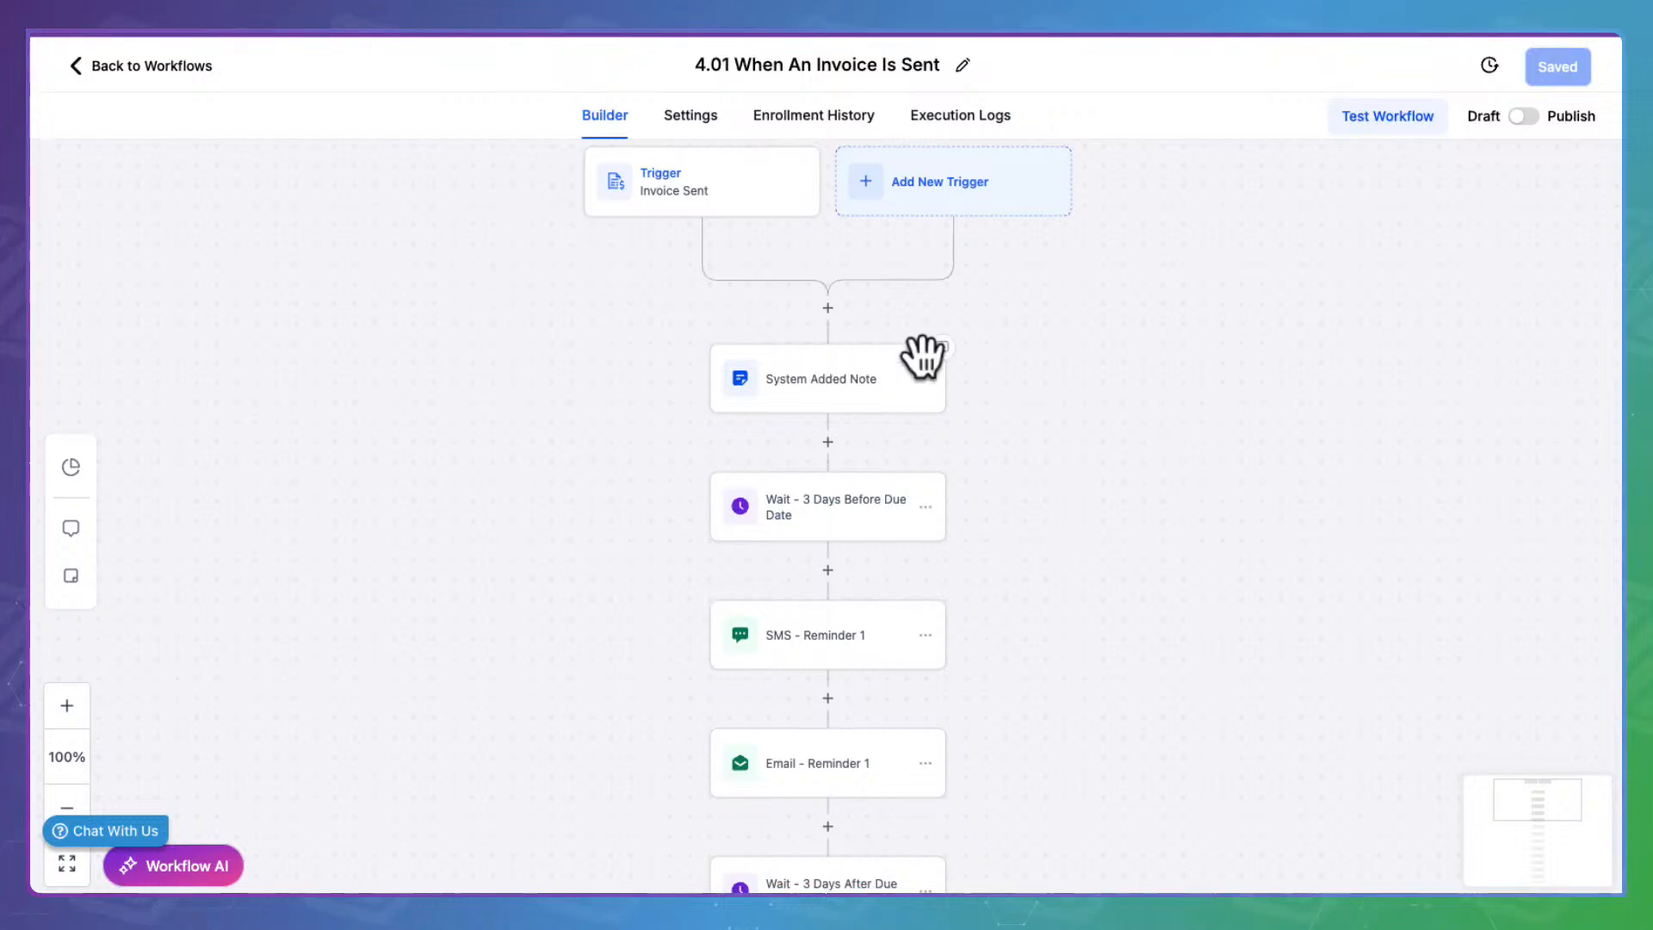
Review the System Added Note and the 3-days-before-due-date wait, then open SMS - Reminder 1
left_click(861, 376)
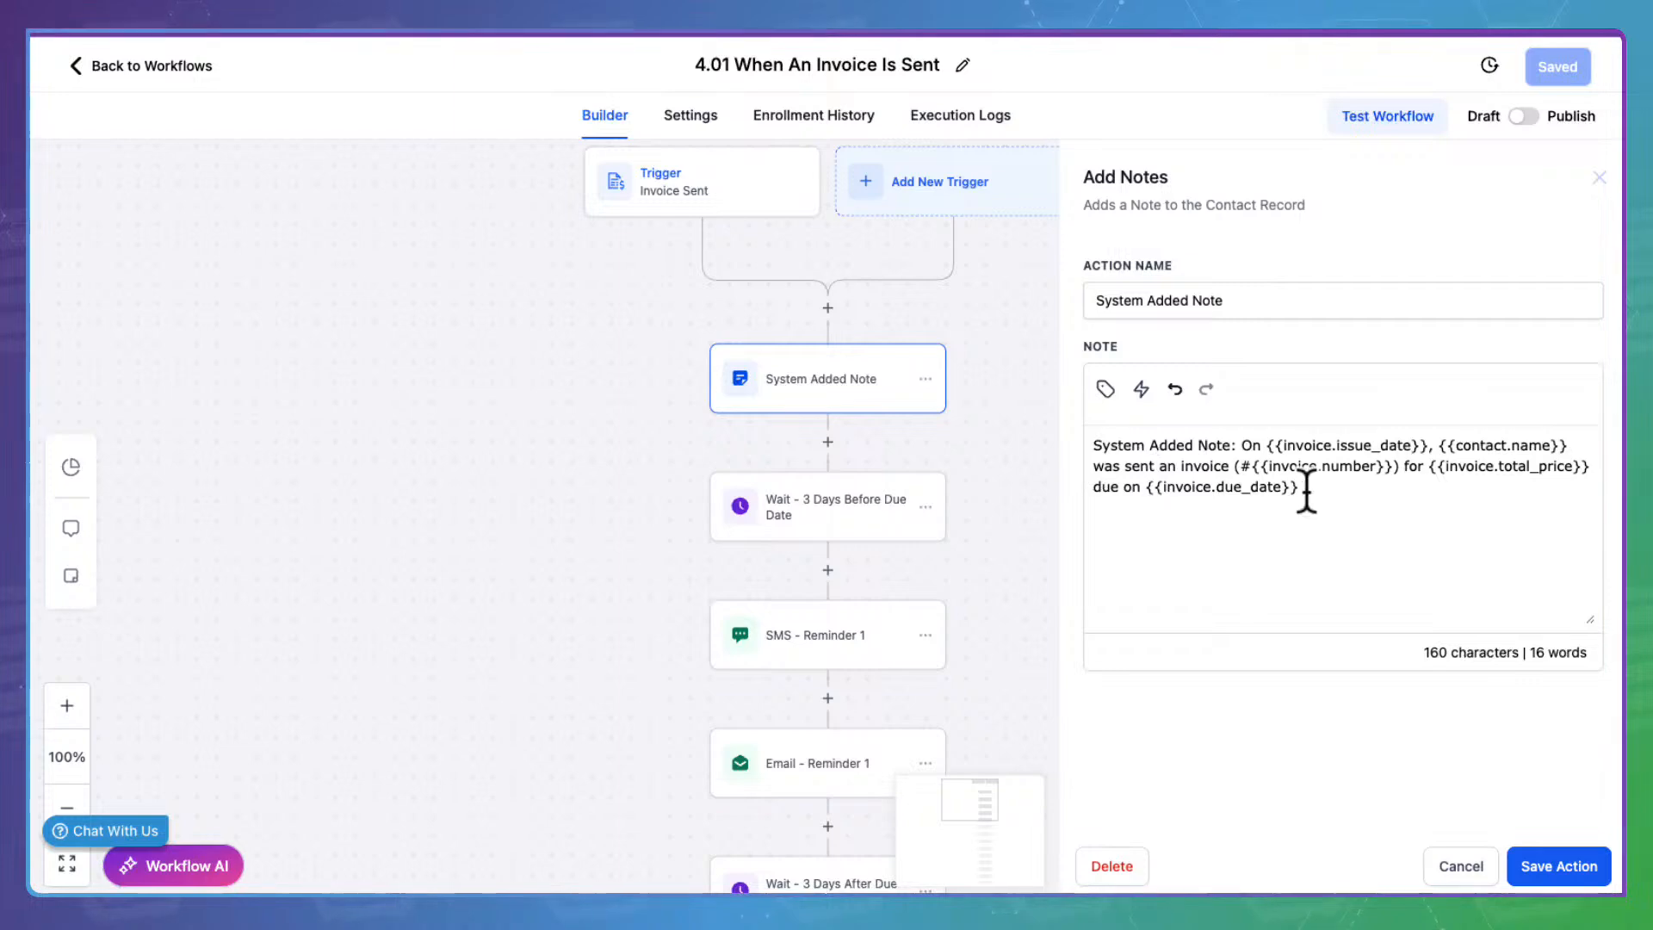
left_click(1592, 861)
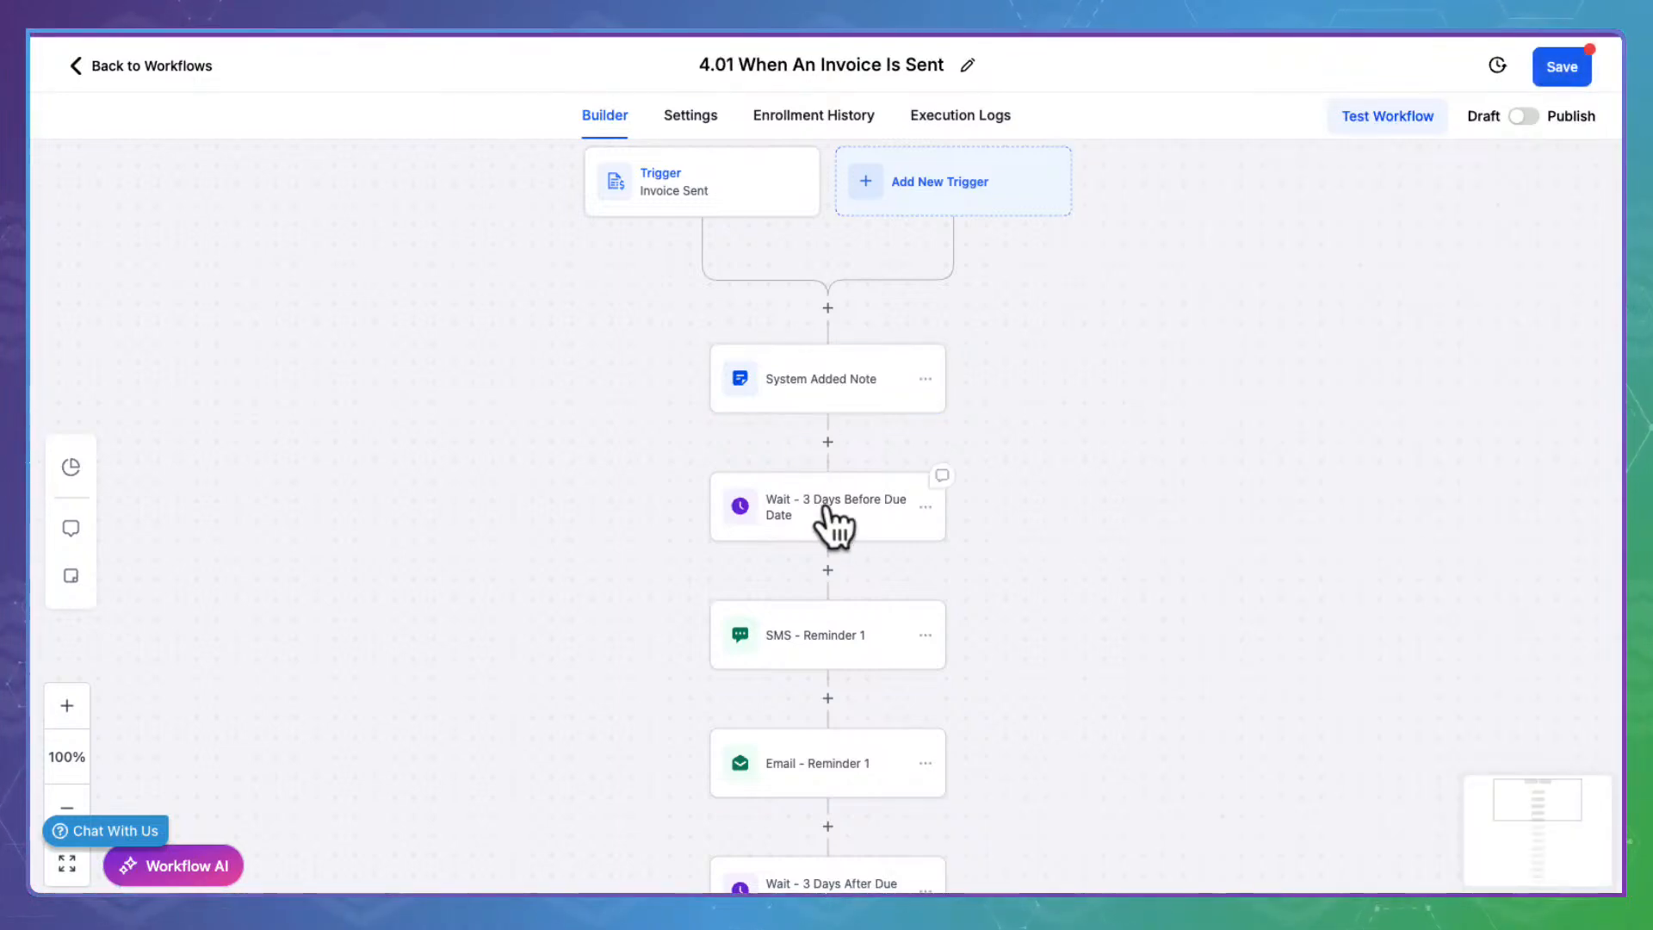
left_click(816, 506)
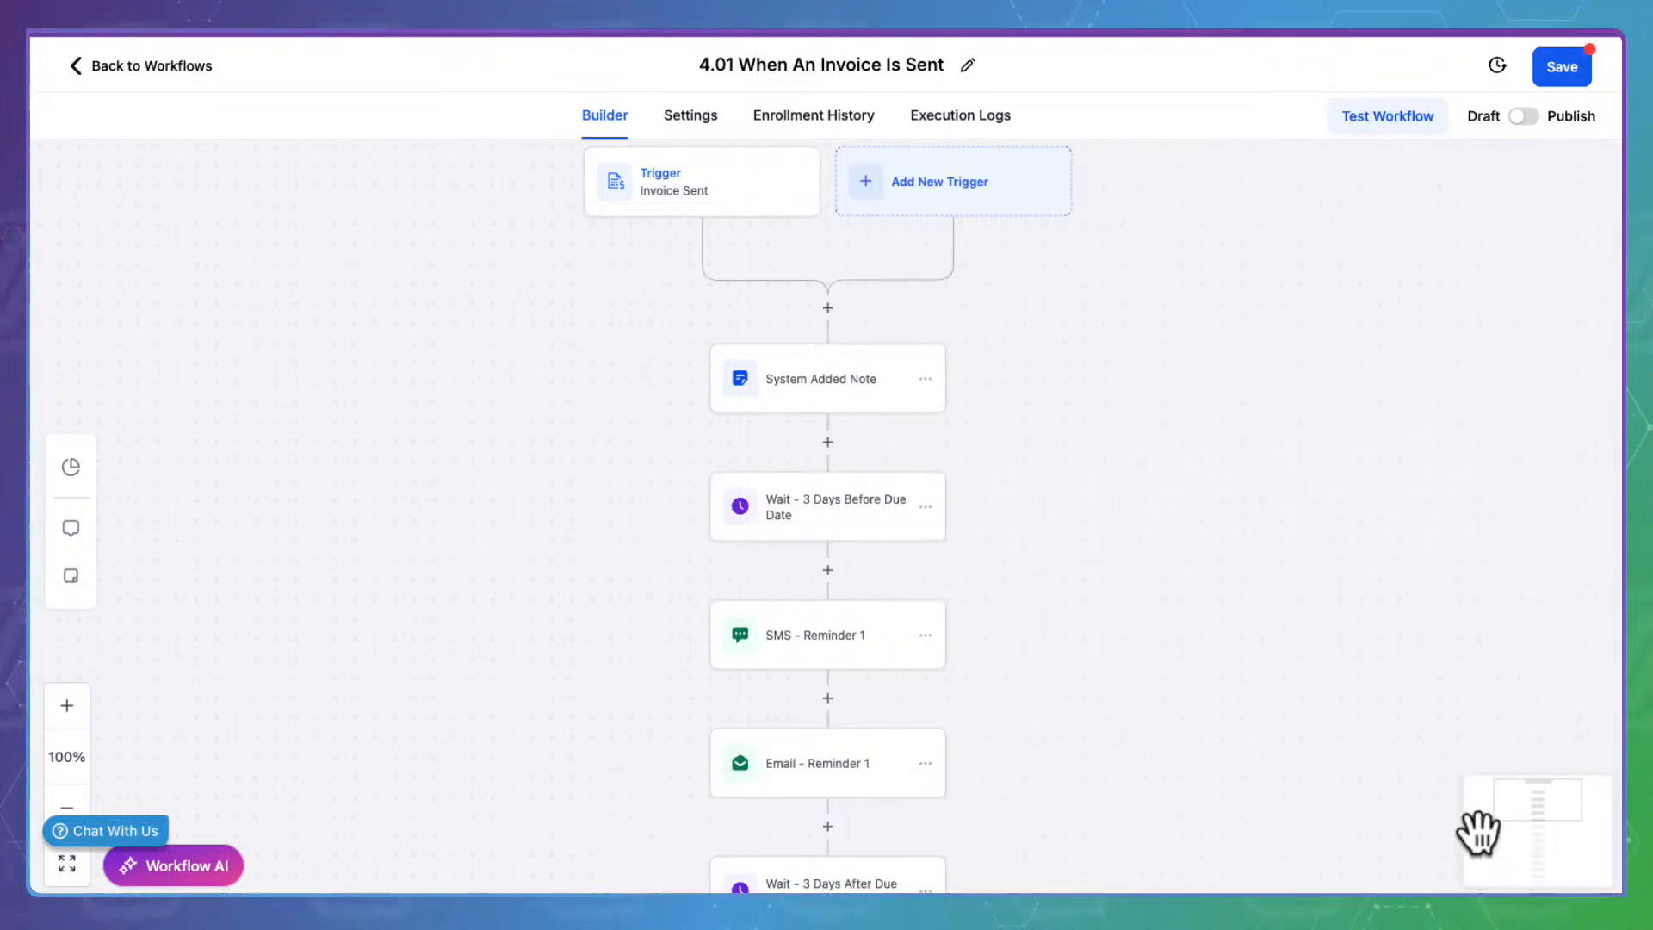
left_click(1460, 865)
left_click_drag(1200, 688, 1199, 410)
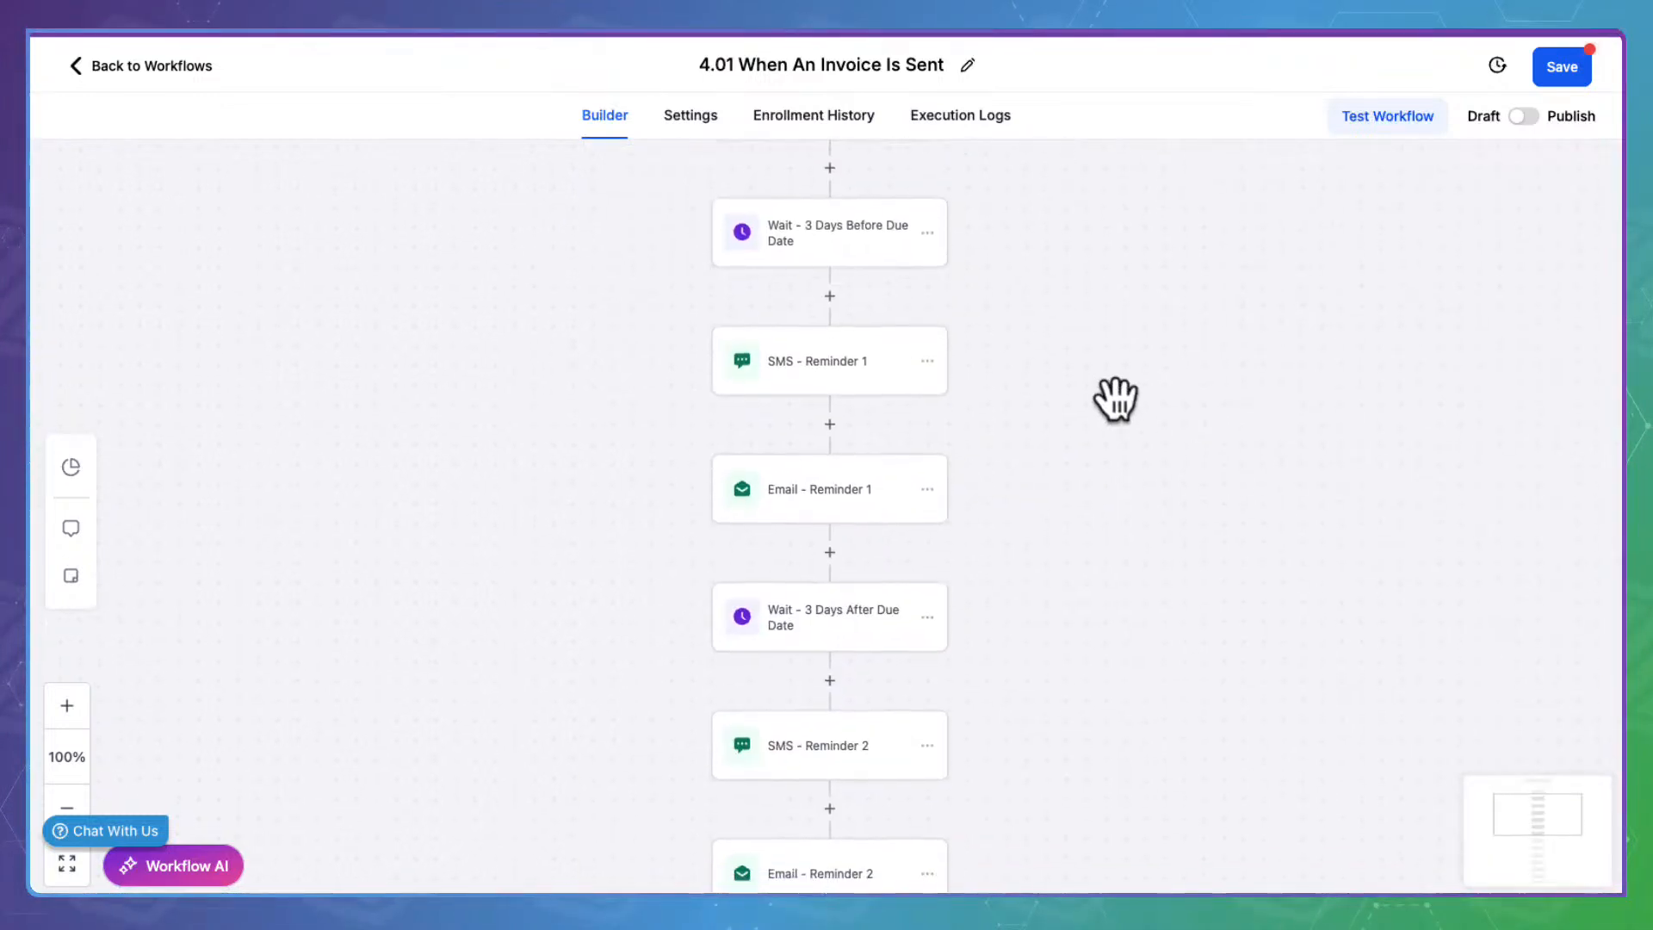
left_click(829, 349)
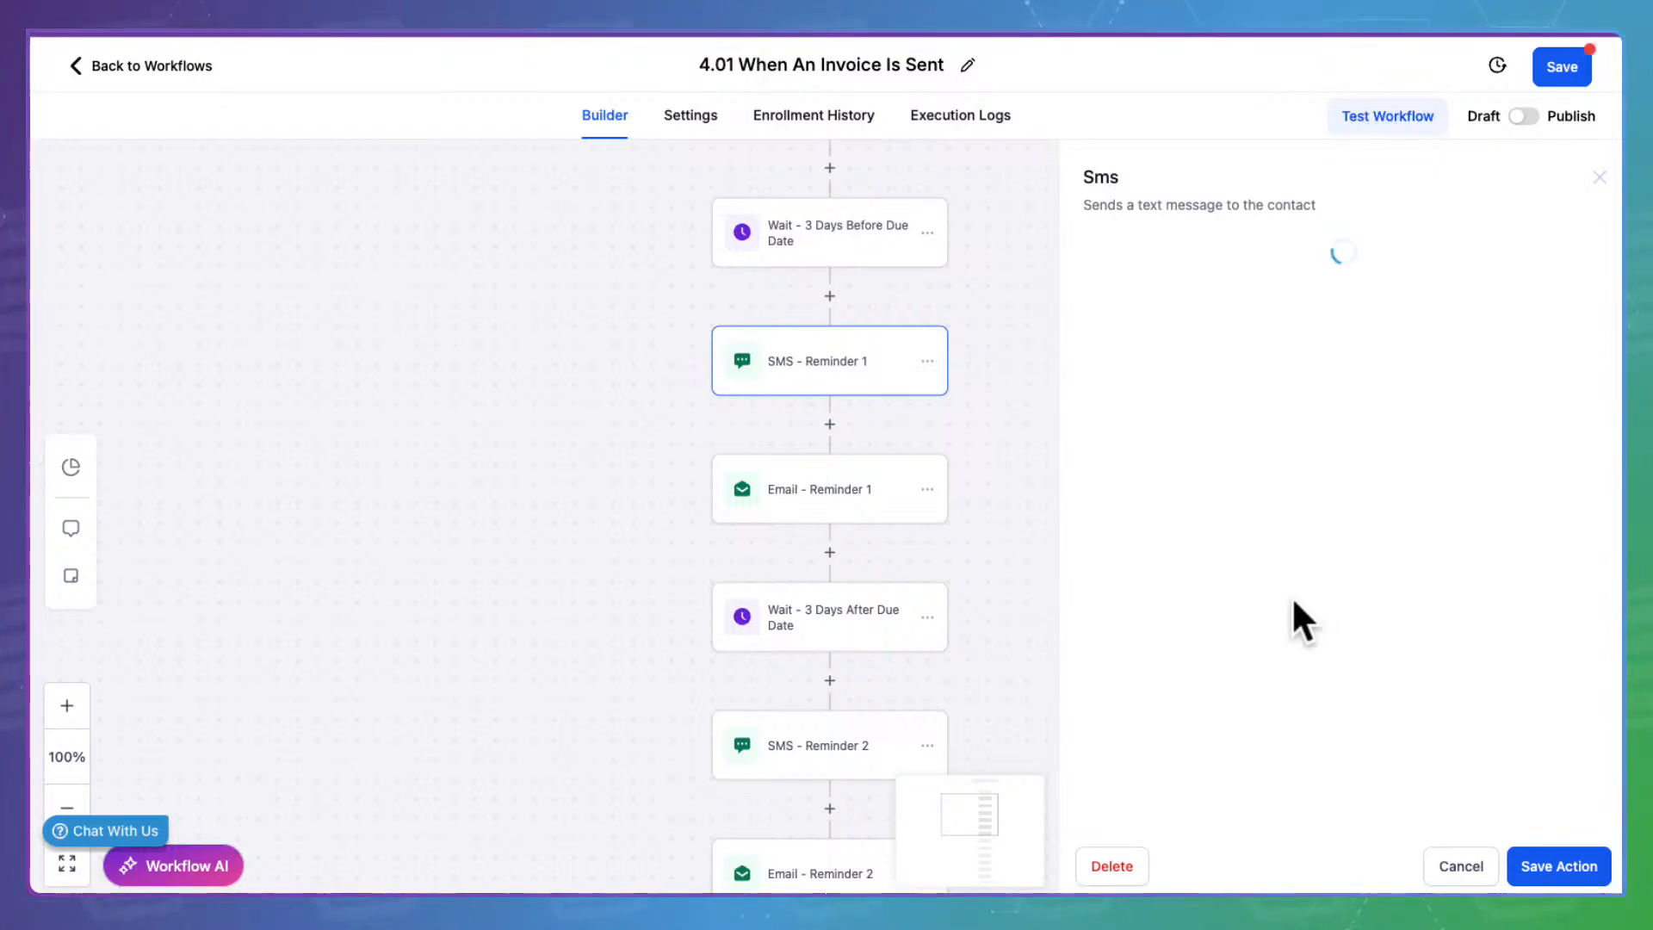
Reload the builder after the SMS panel sticks, then read the SMS - Reminder 1 message
left_click(1461, 861)
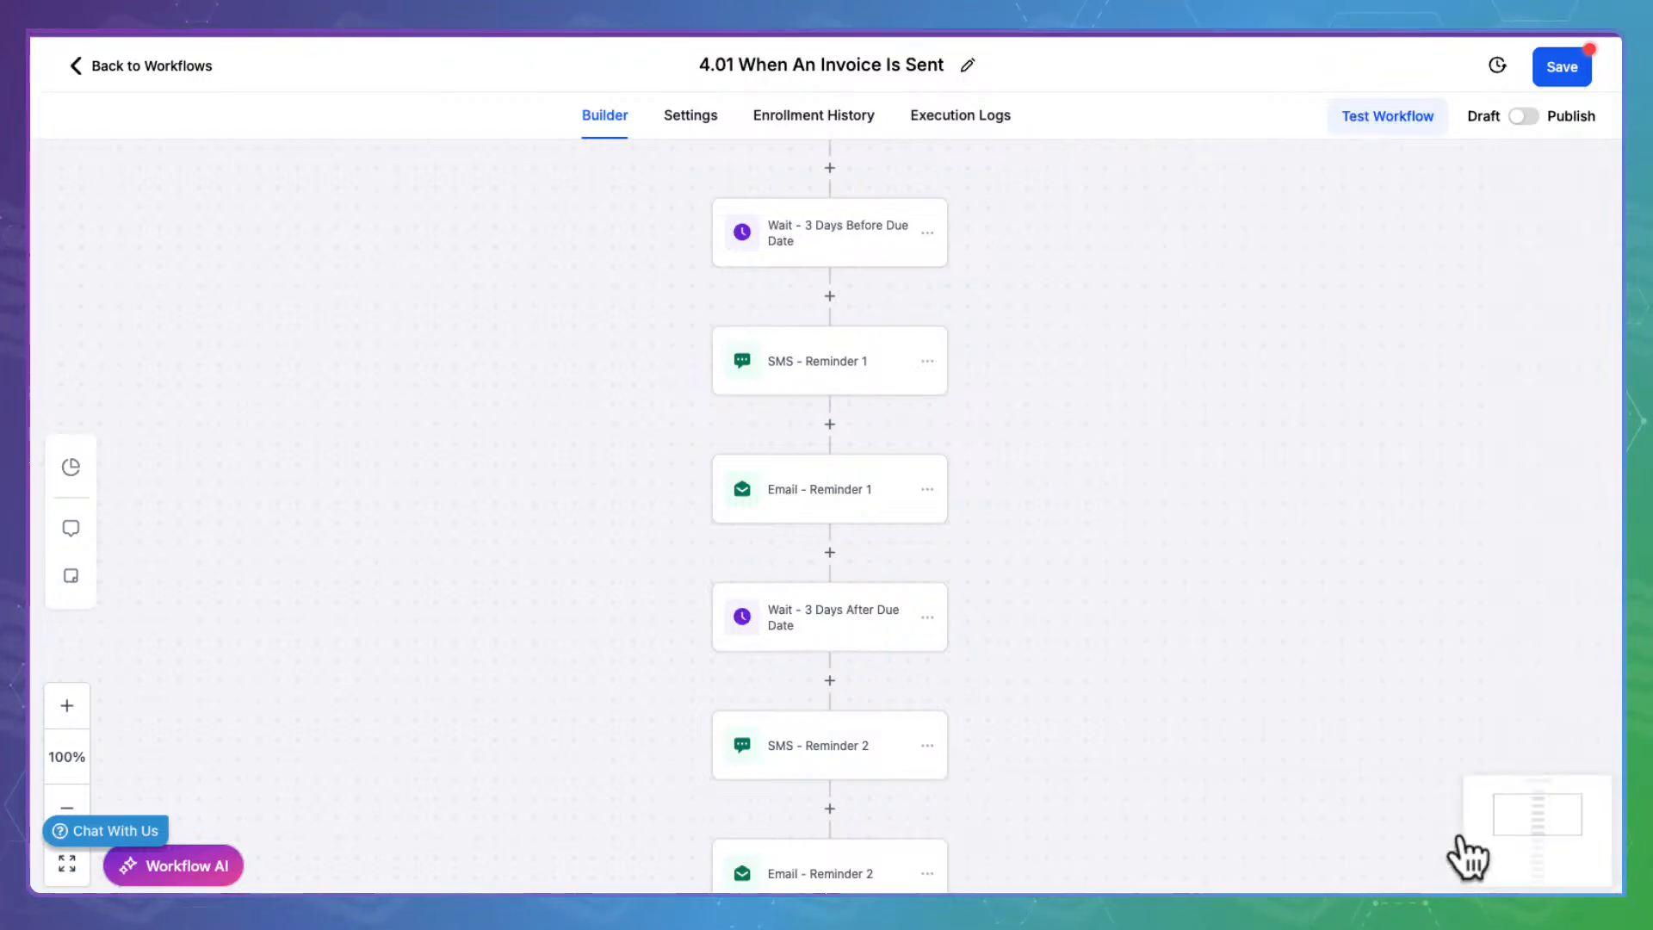
left_click(804, 355)
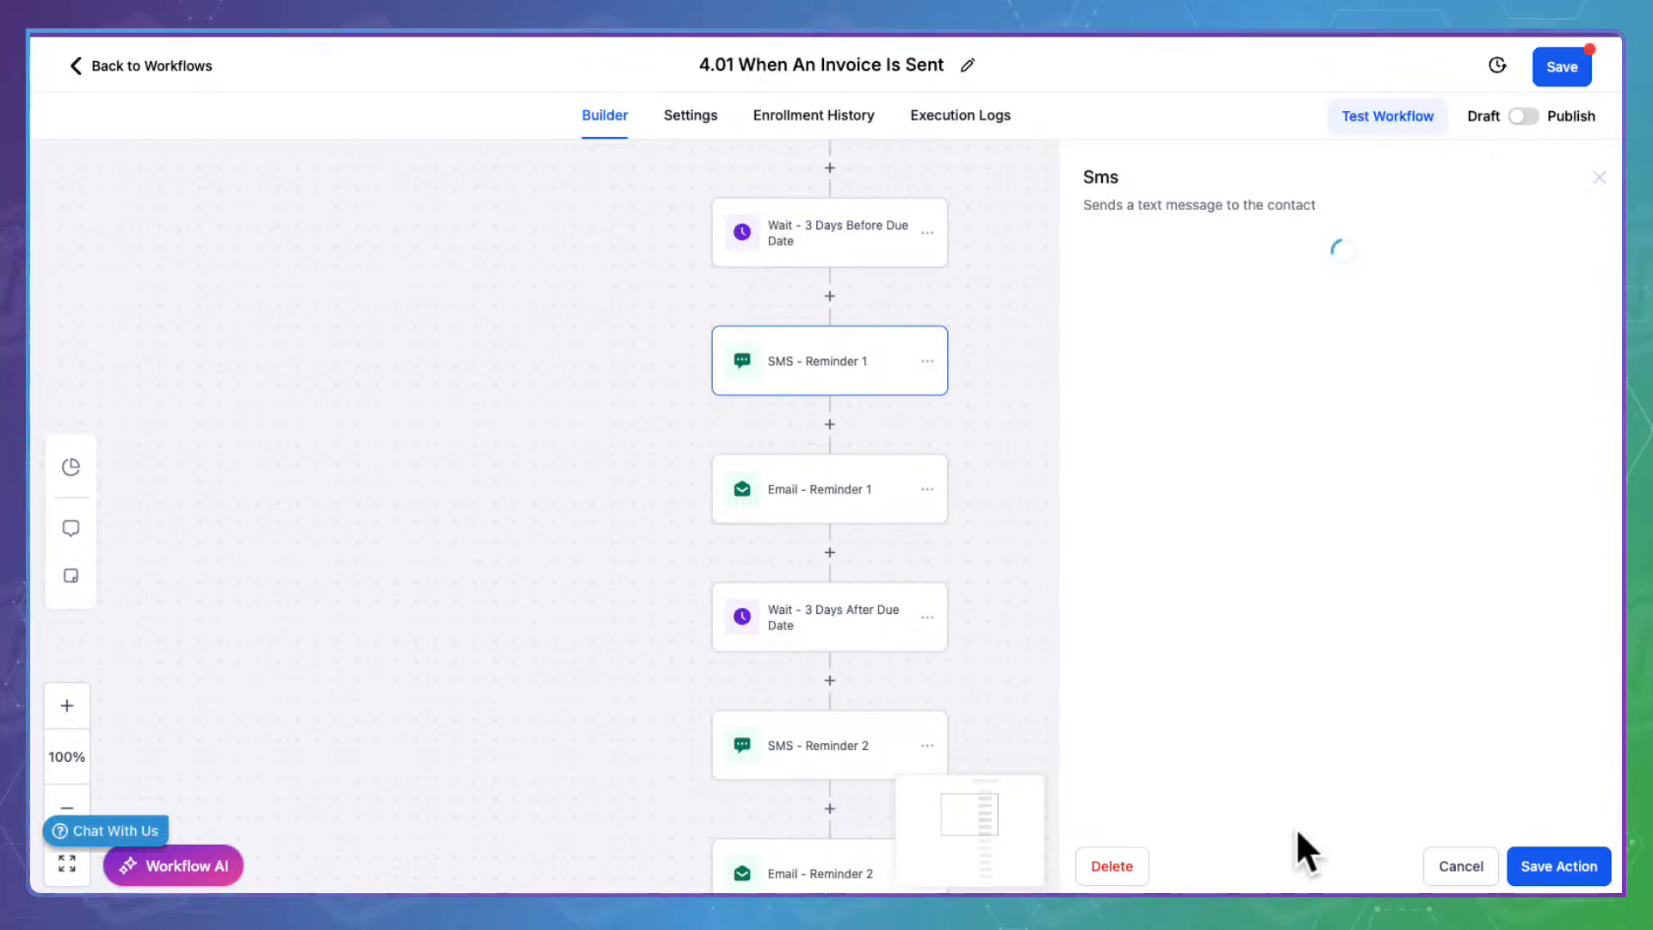
left_click(1461, 864)
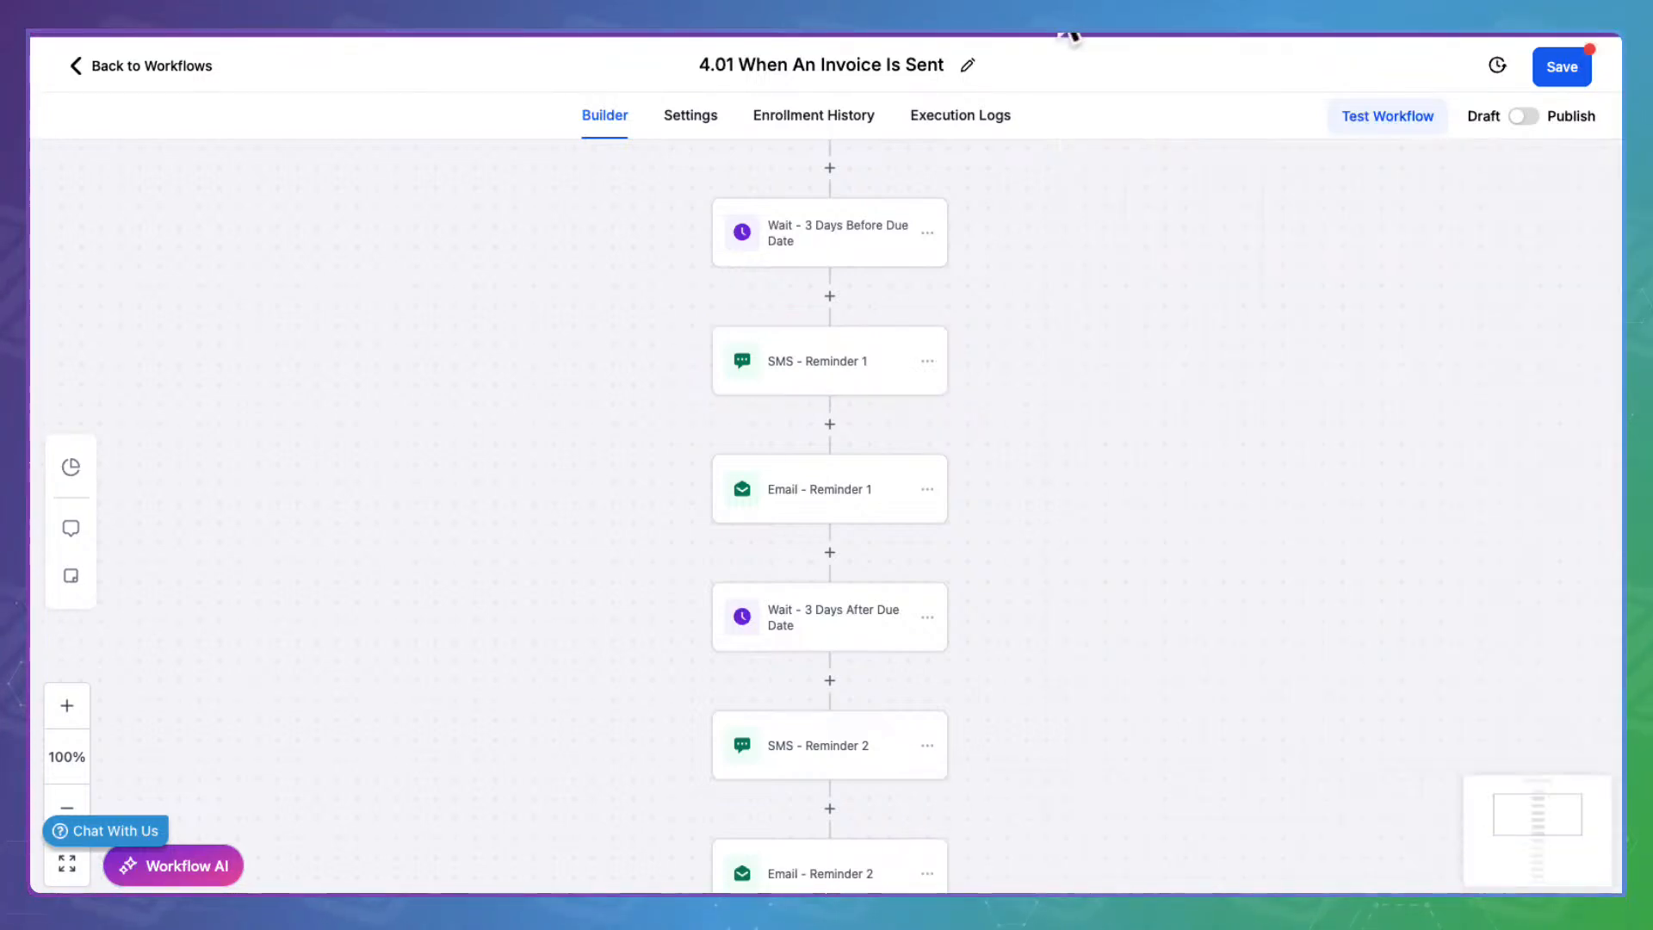
left_click(955, 128)
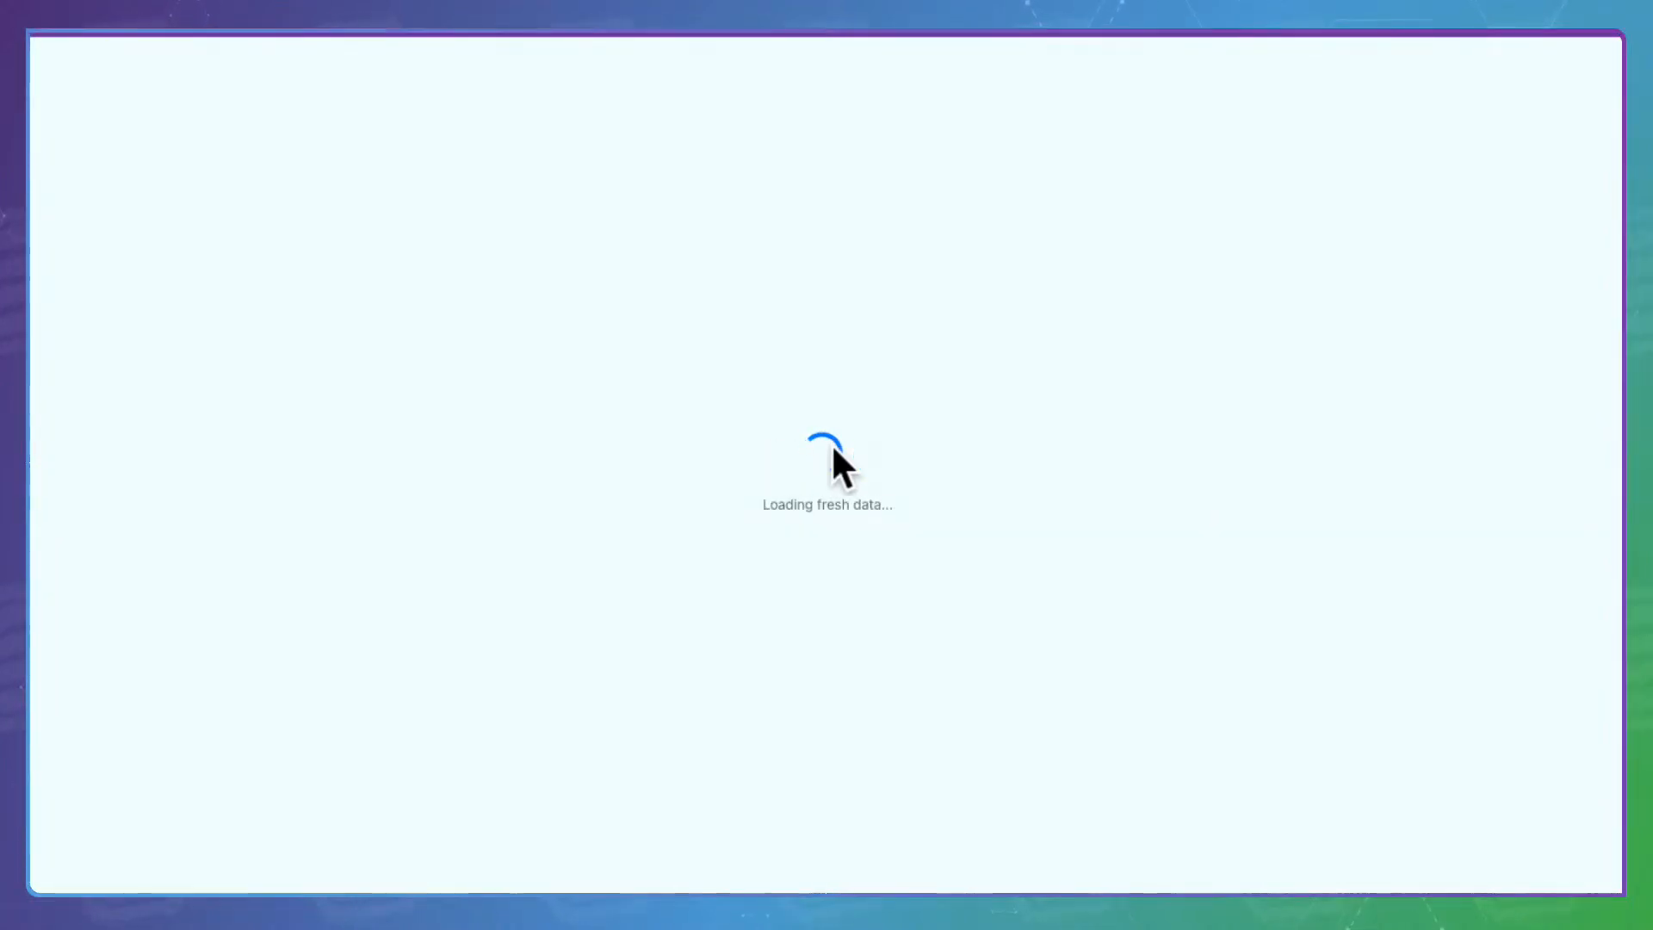
scroll(872, 349, "up", 5)
scroll(872, 349, "up", 1)
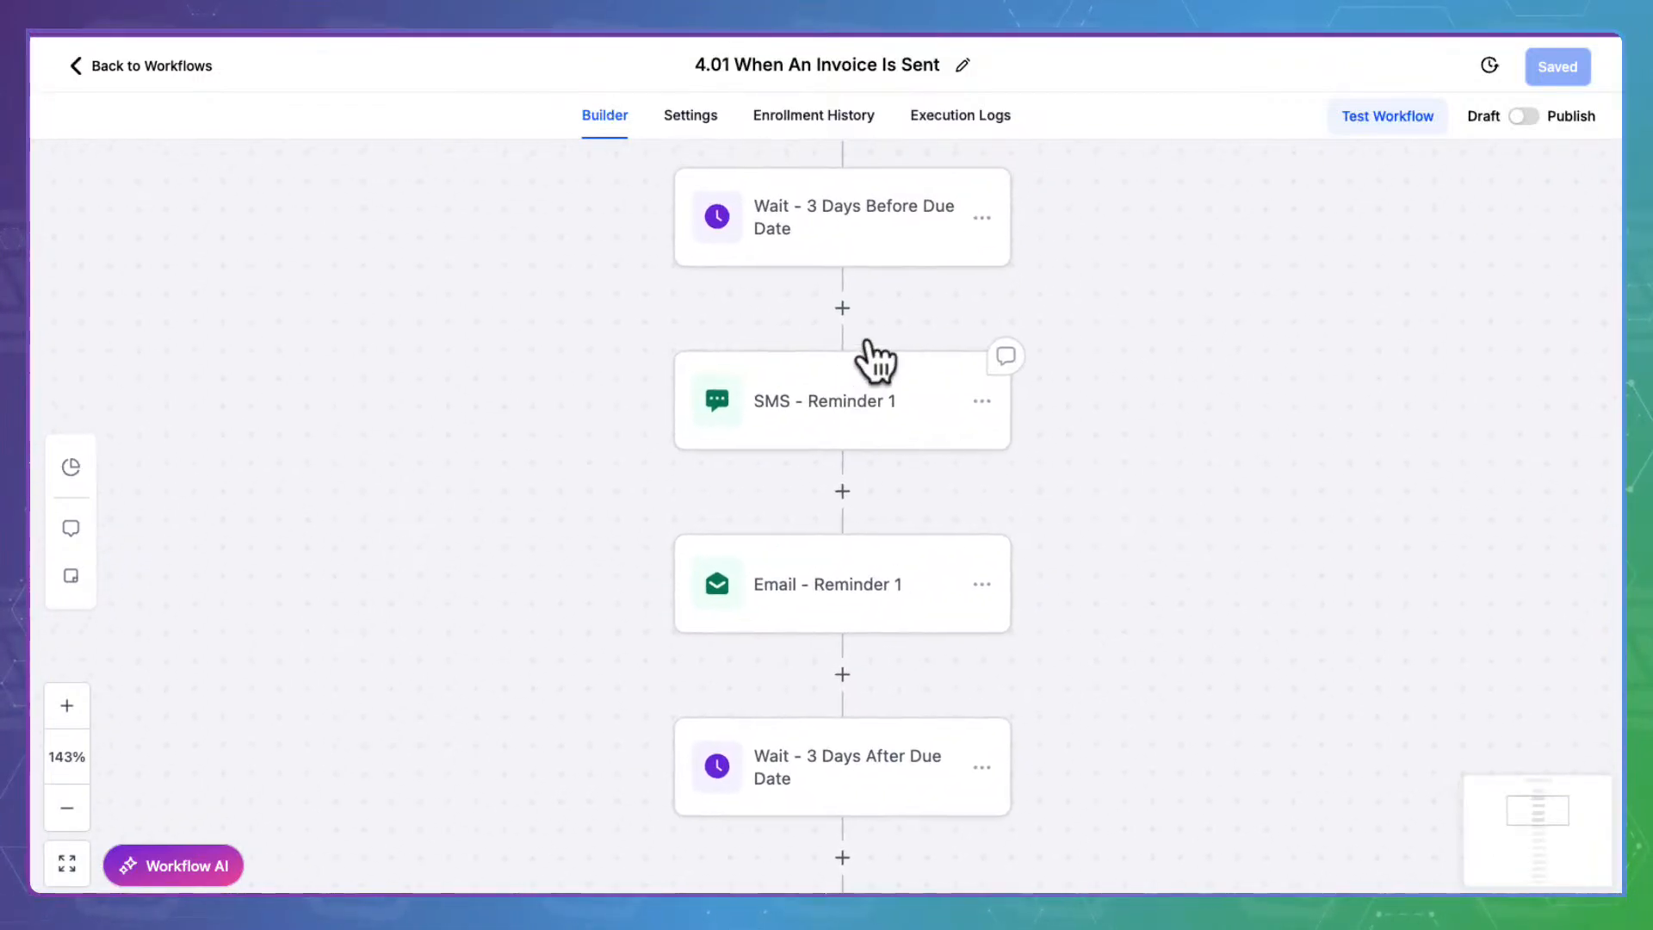
left_click(856, 395)
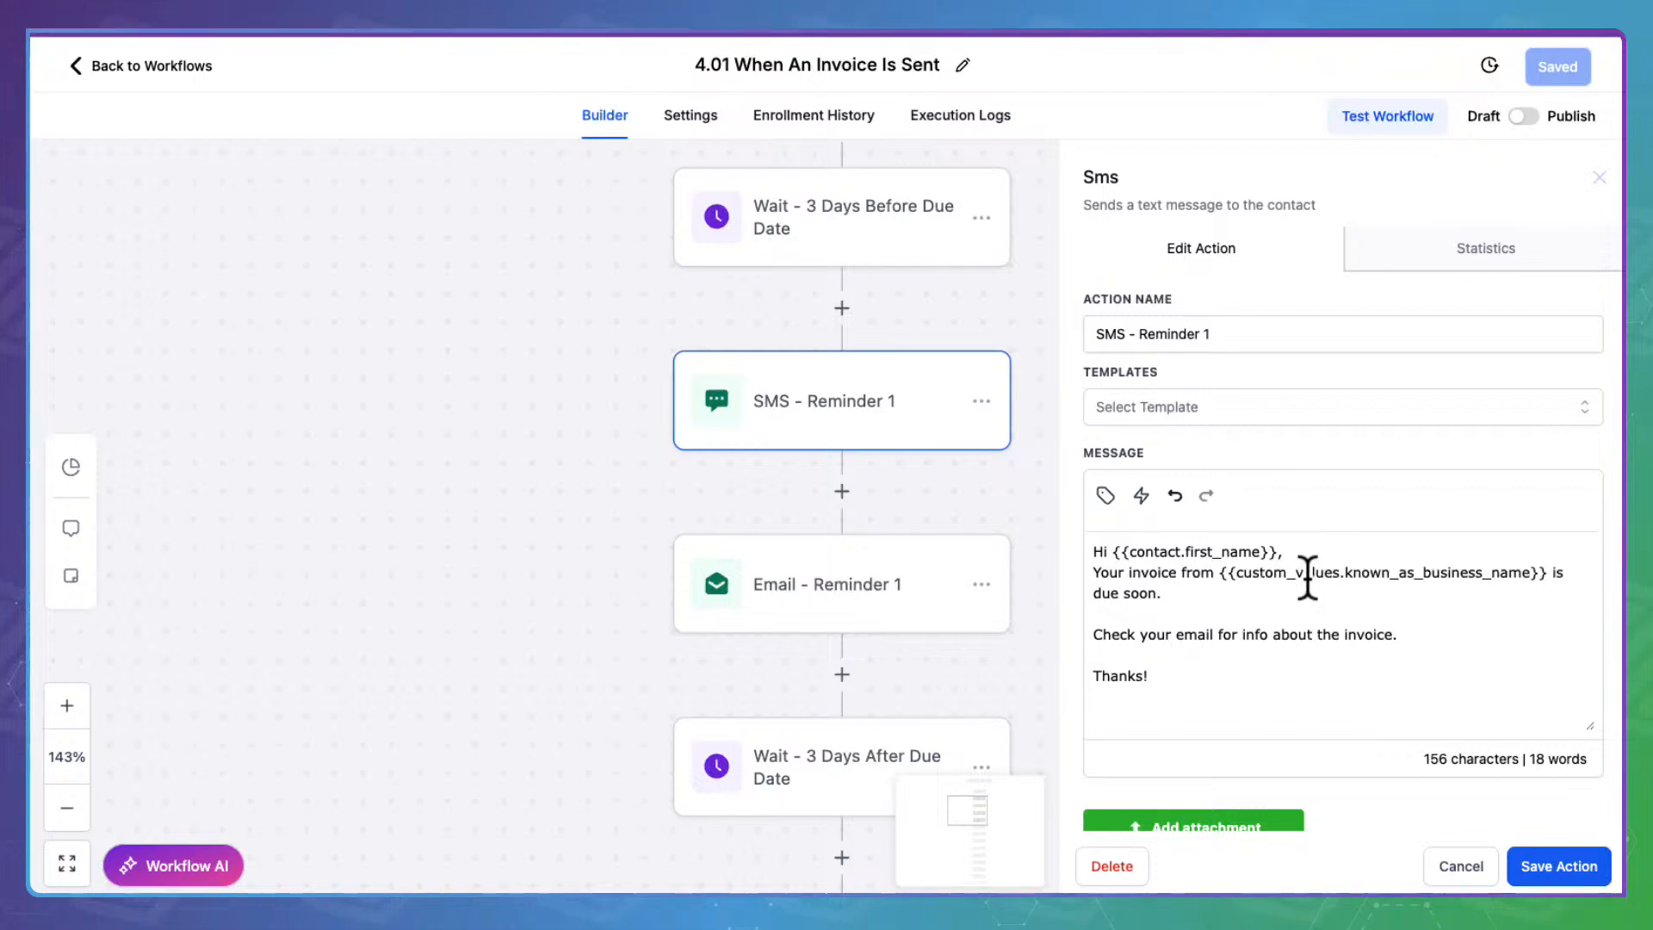
scroll(1307, 577, "down", 3)
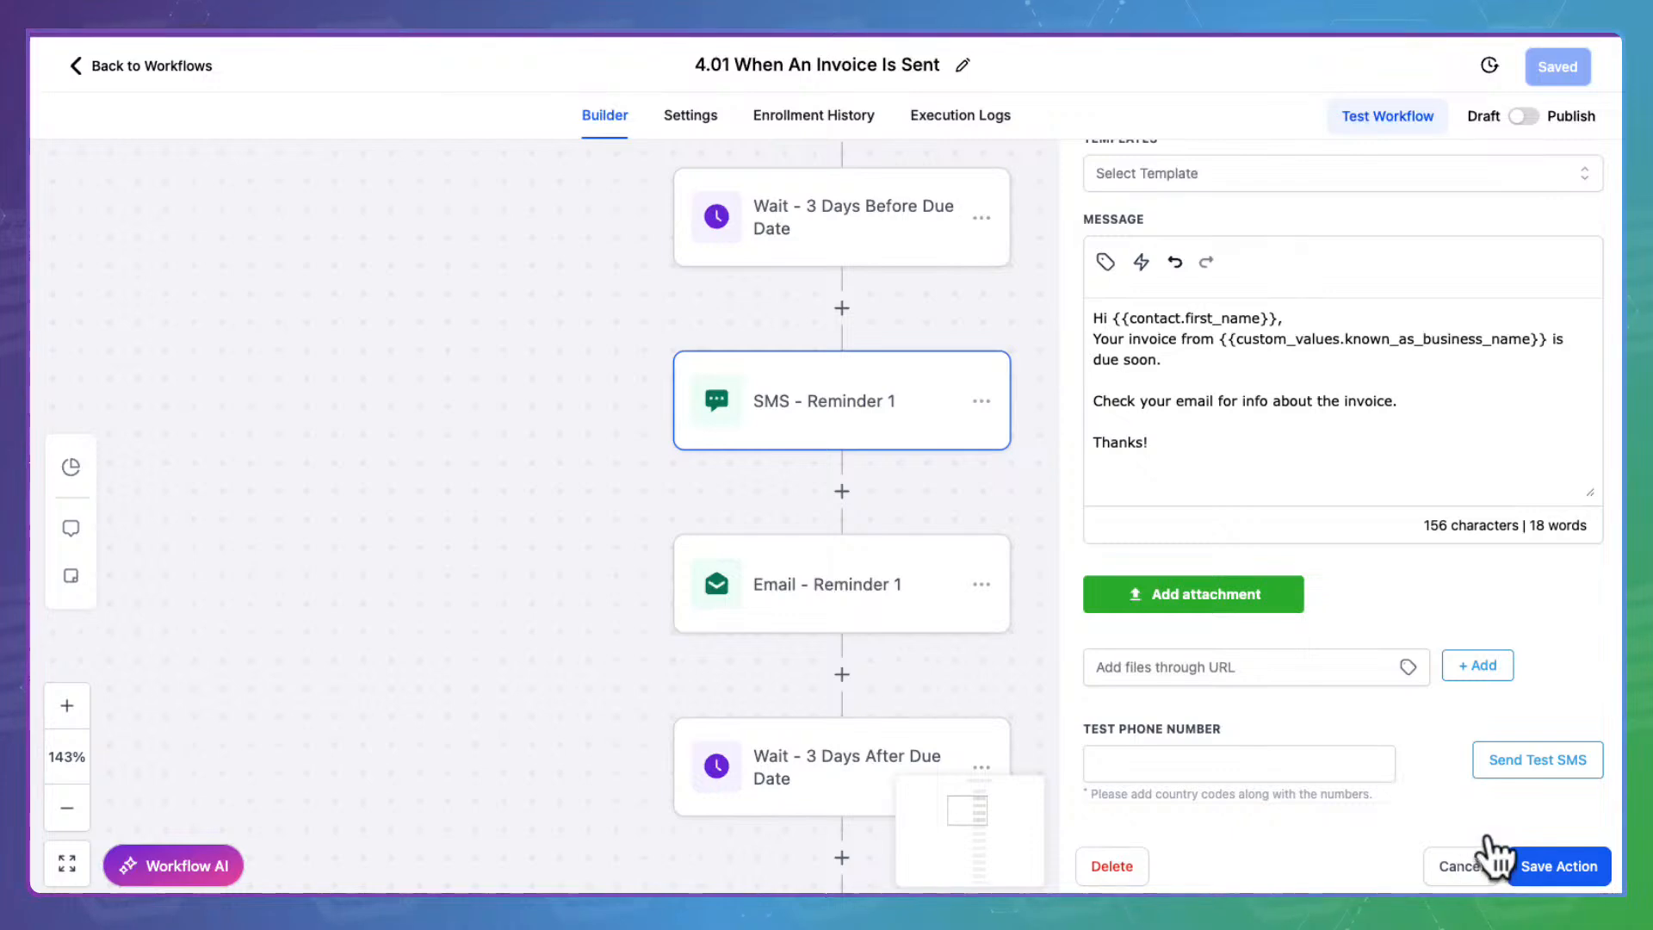
left_click(1487, 862)
Inspect Email - Reminder 1 and its {{invoice.url}} link placeholder without saving
left_click(885, 579)
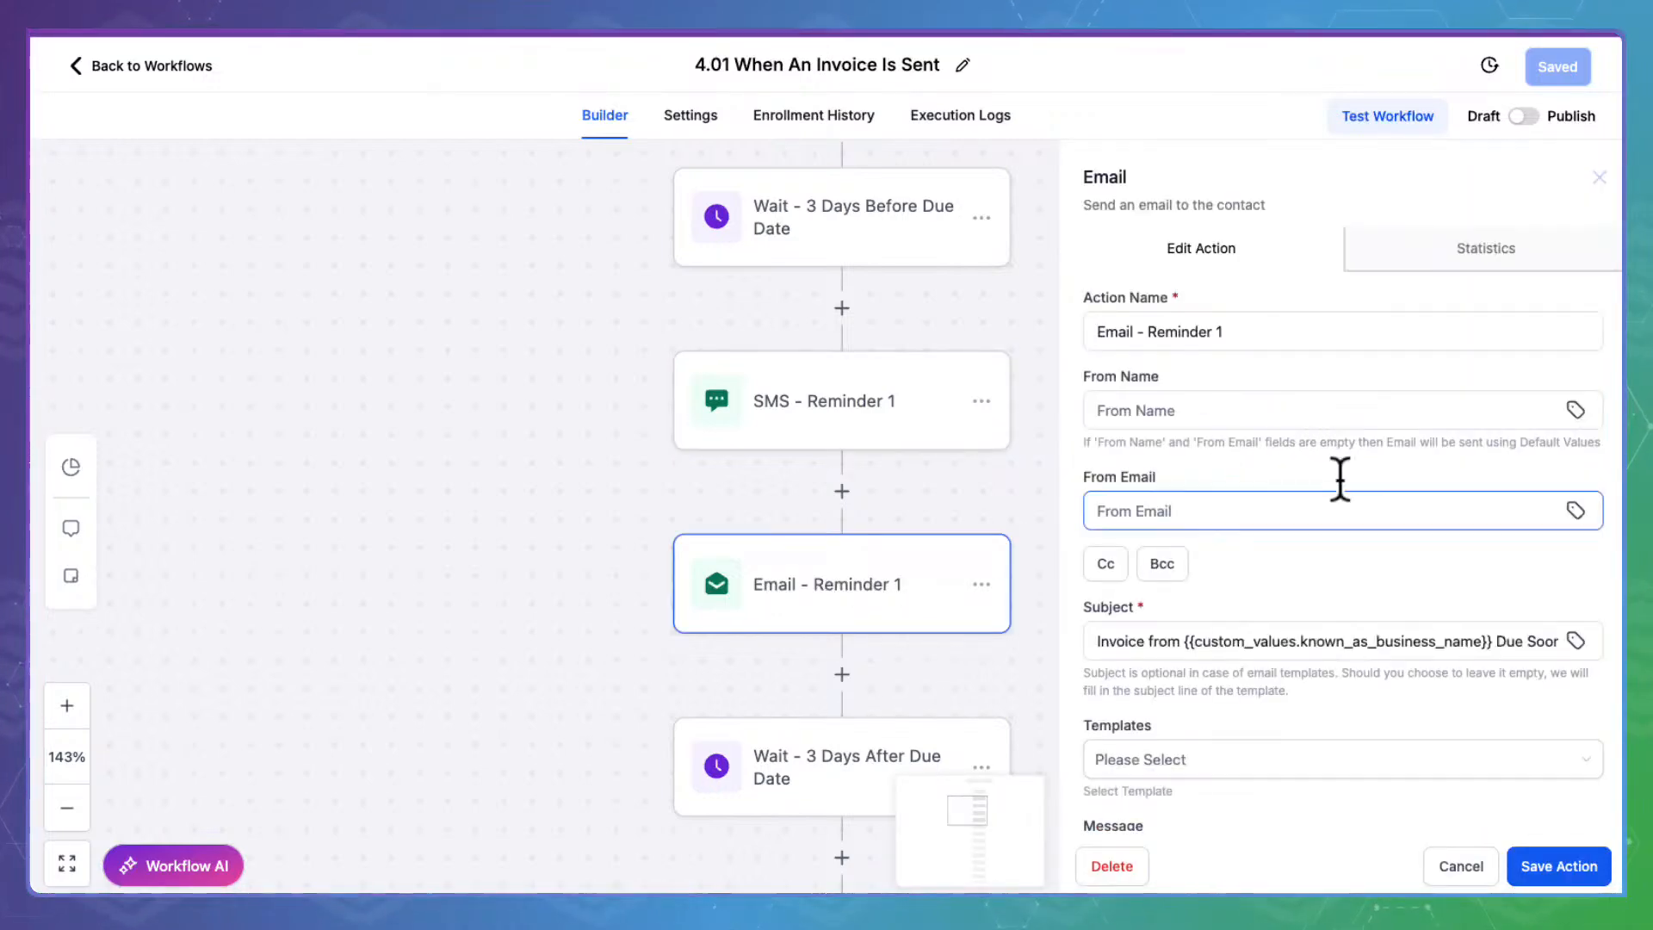
scroll(1358, 482, "down", 6)
scroll(1280, 542, "down", 3)
left_click(1324, 538)
left_click_drag(1326, 536, 1214, 536)
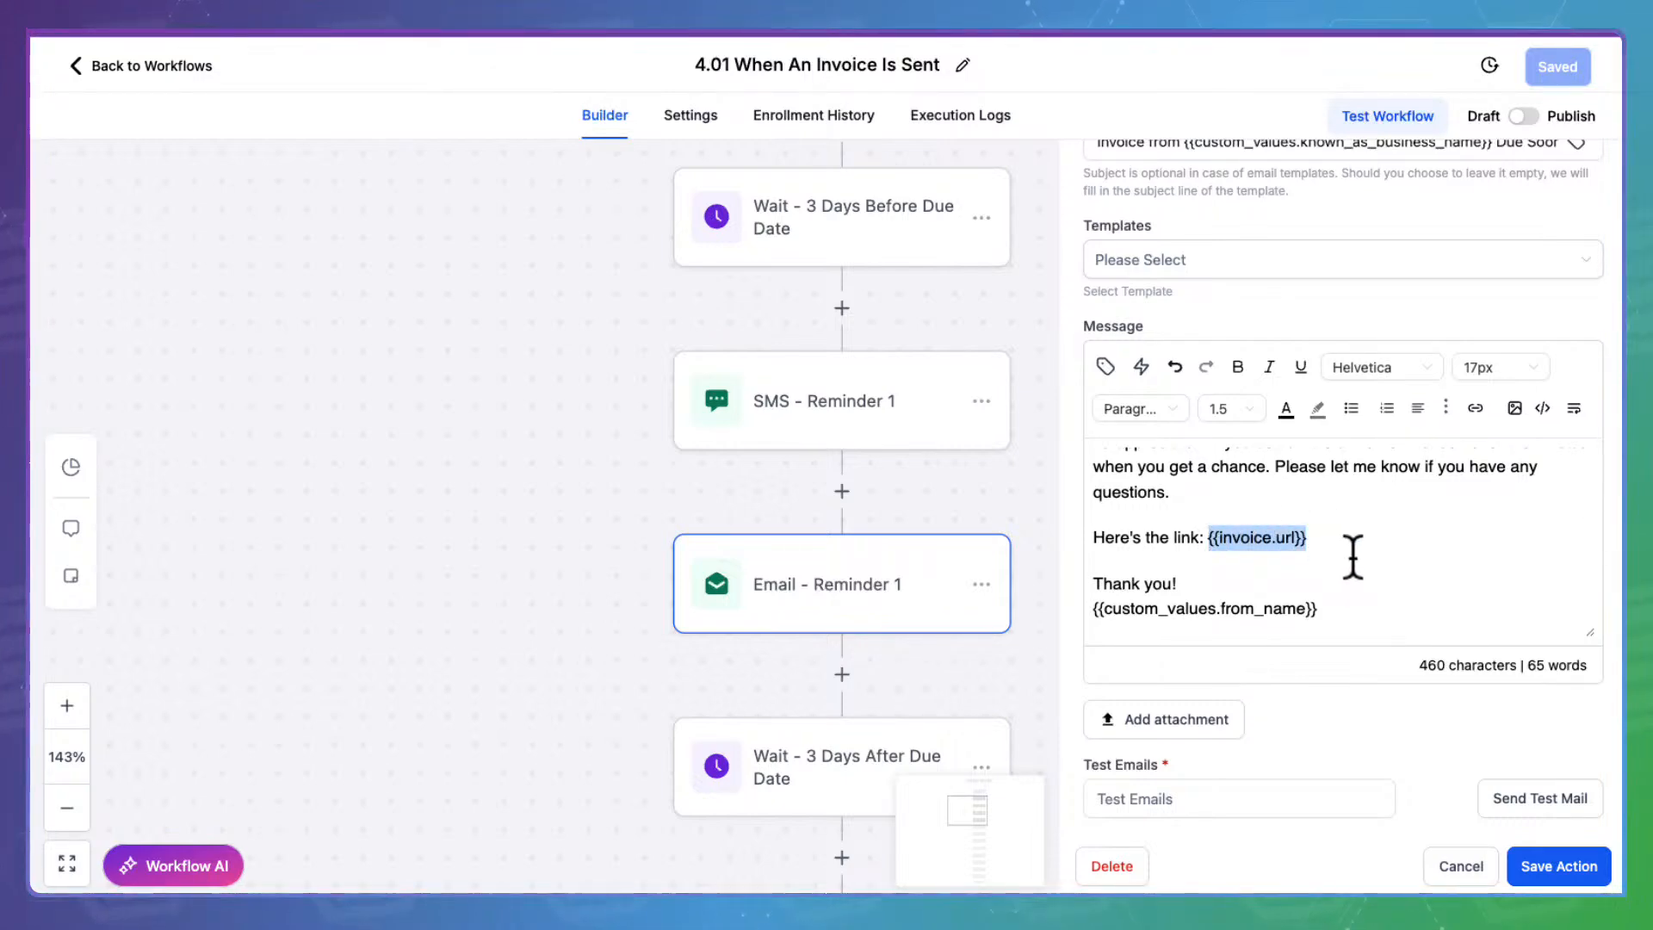
left_click(1481, 865)
Review SMS - Reminder 2 and the Email - Reminder 2 subject line
left_click_drag(1151, 734, 1056, 421)
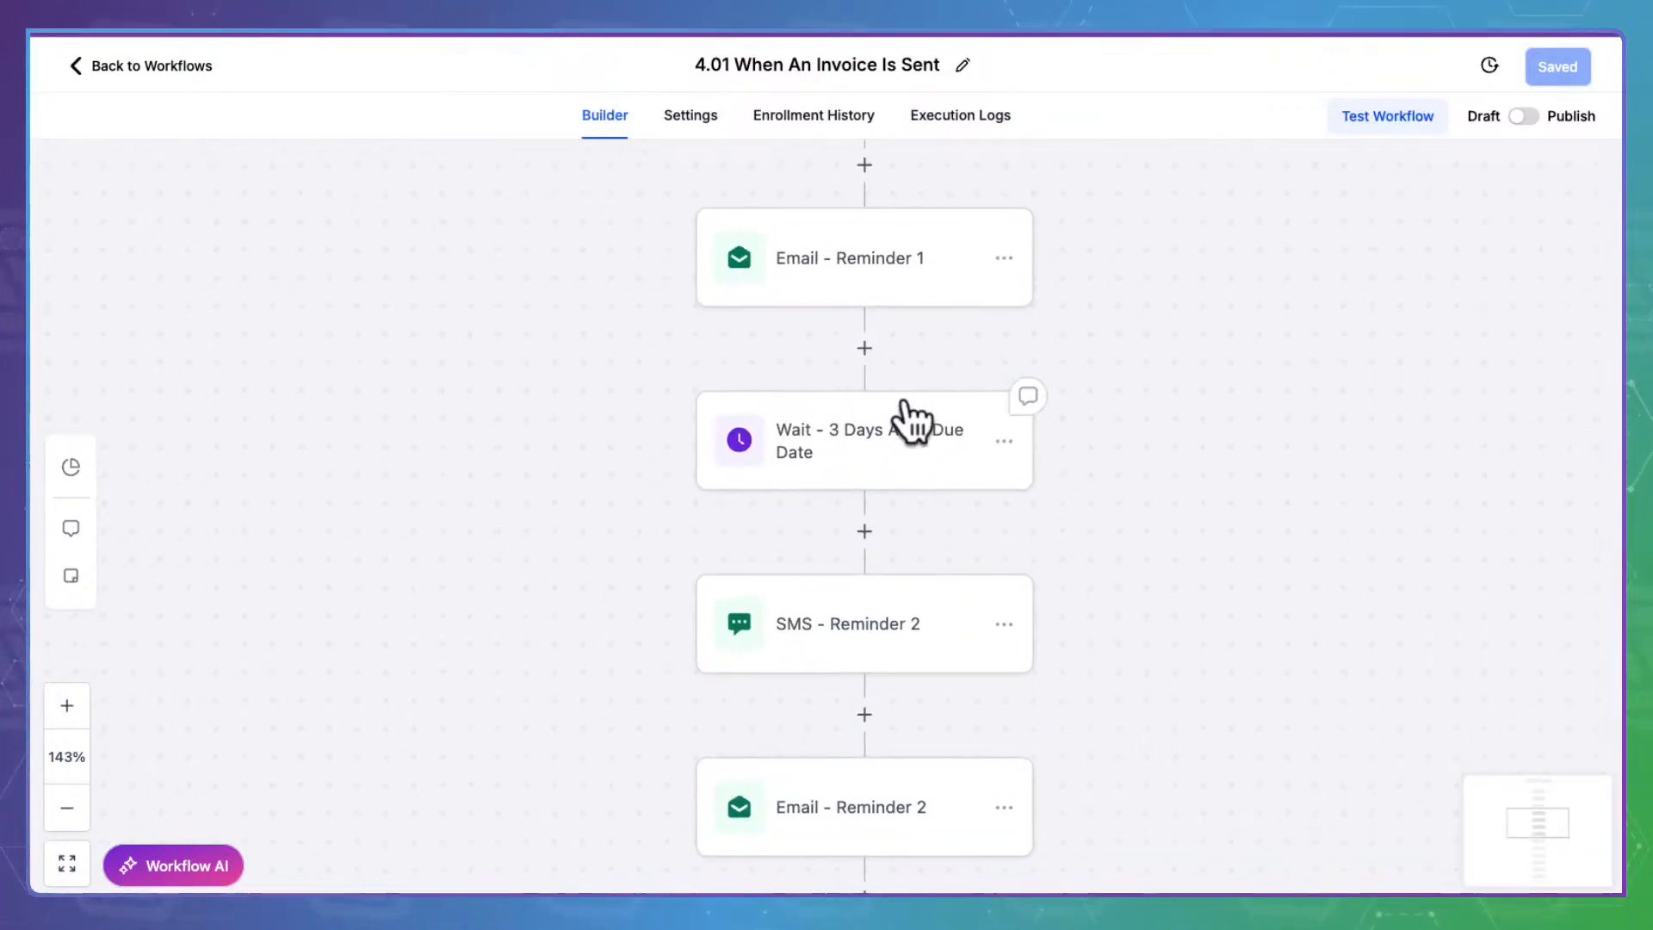
left_click_drag(1217, 646, 1283, 379)
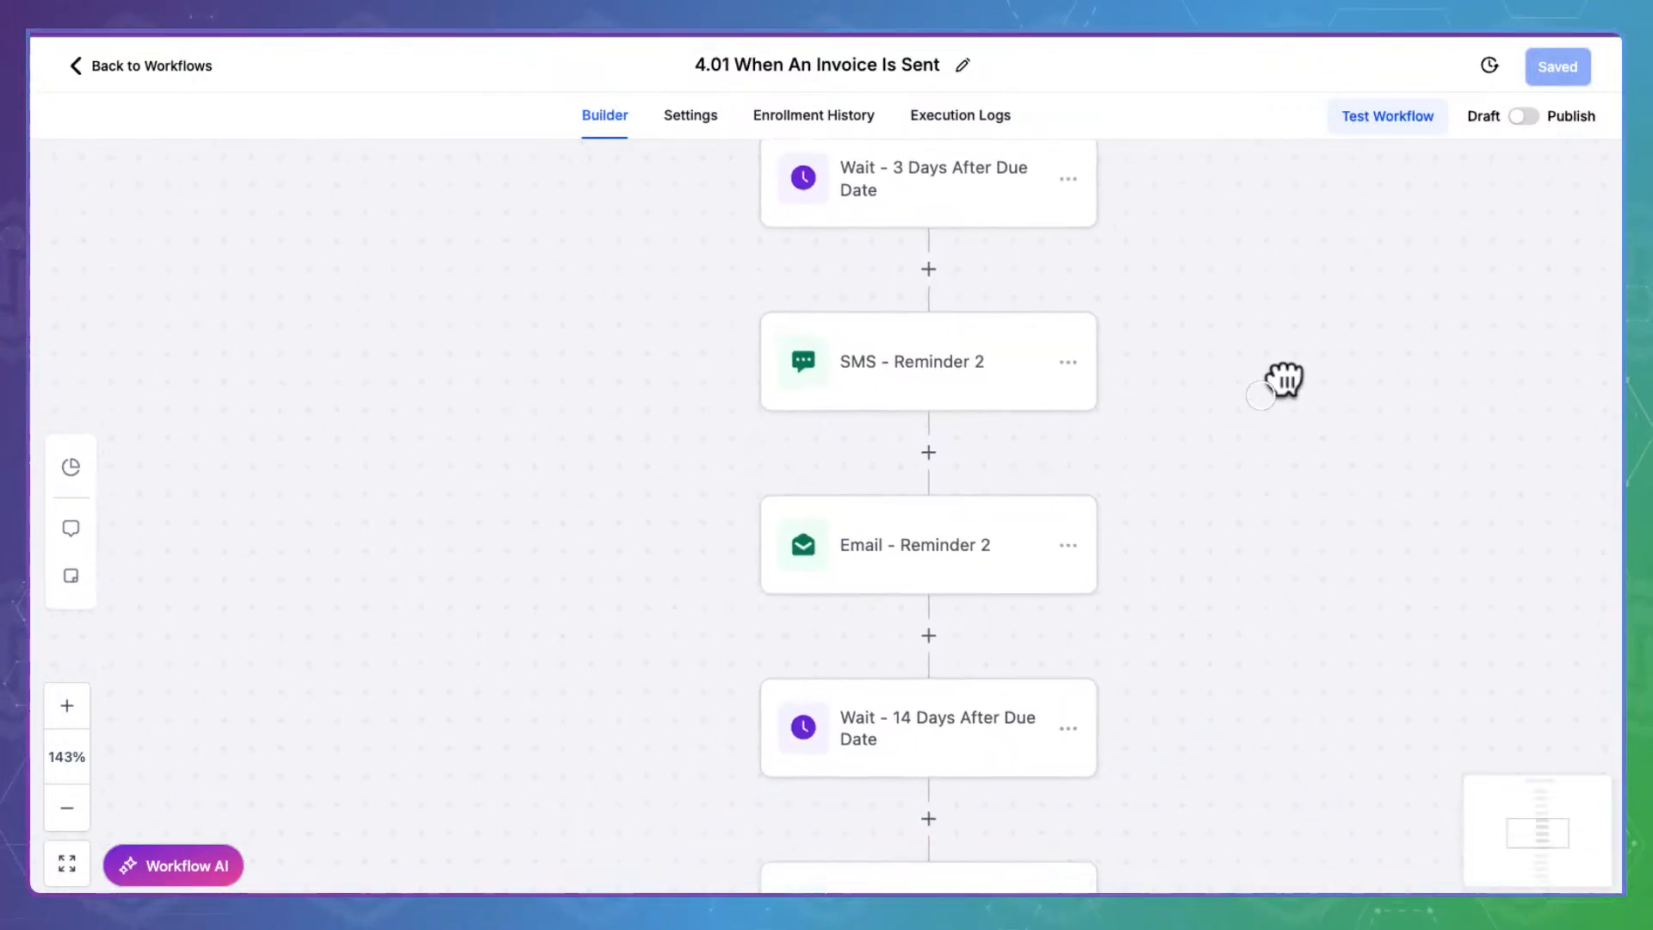
left_click(961, 344)
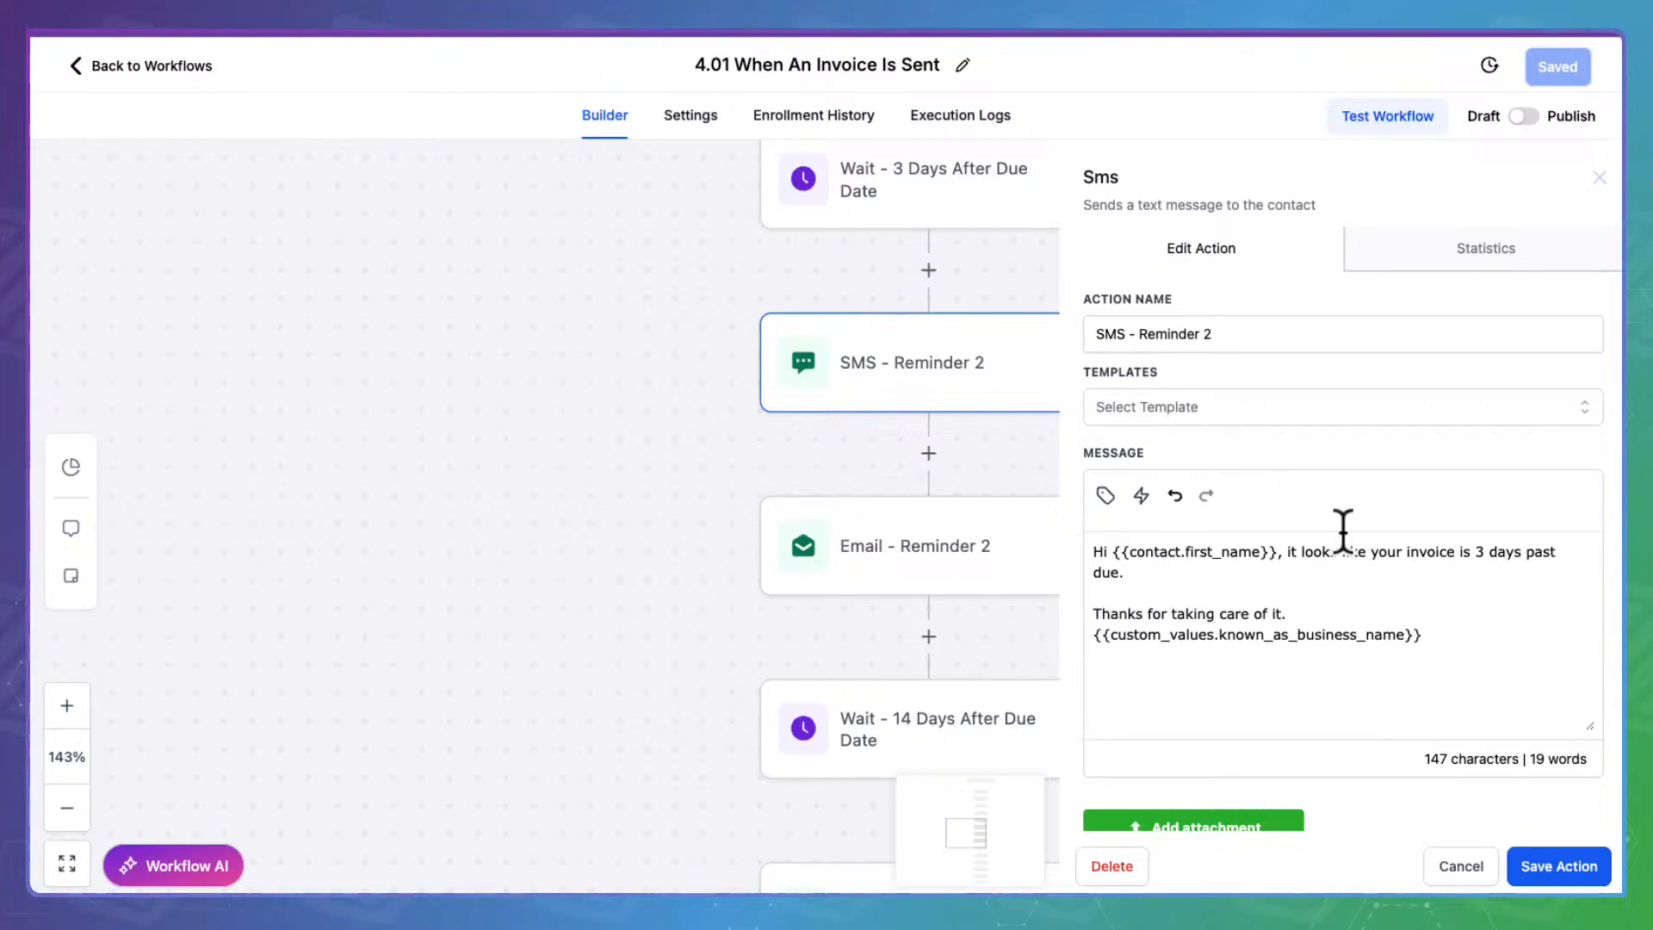
left_click(1493, 863)
left_click(971, 520)
left_click(1296, 641)
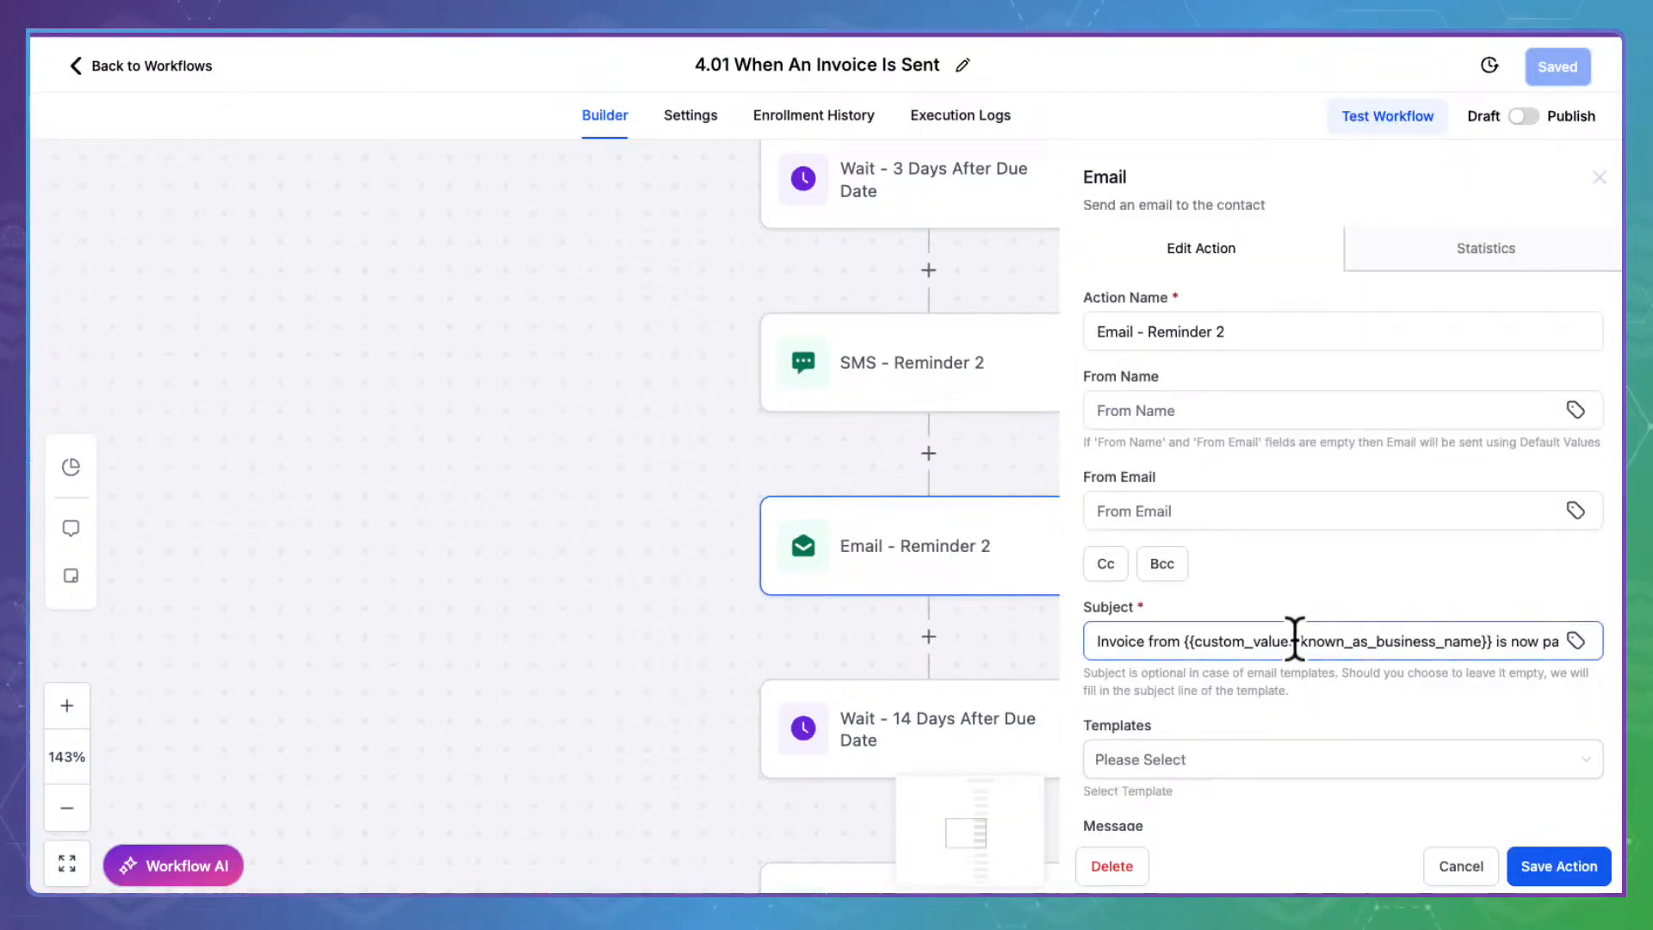
scroll(1259, 641, "down", 8)
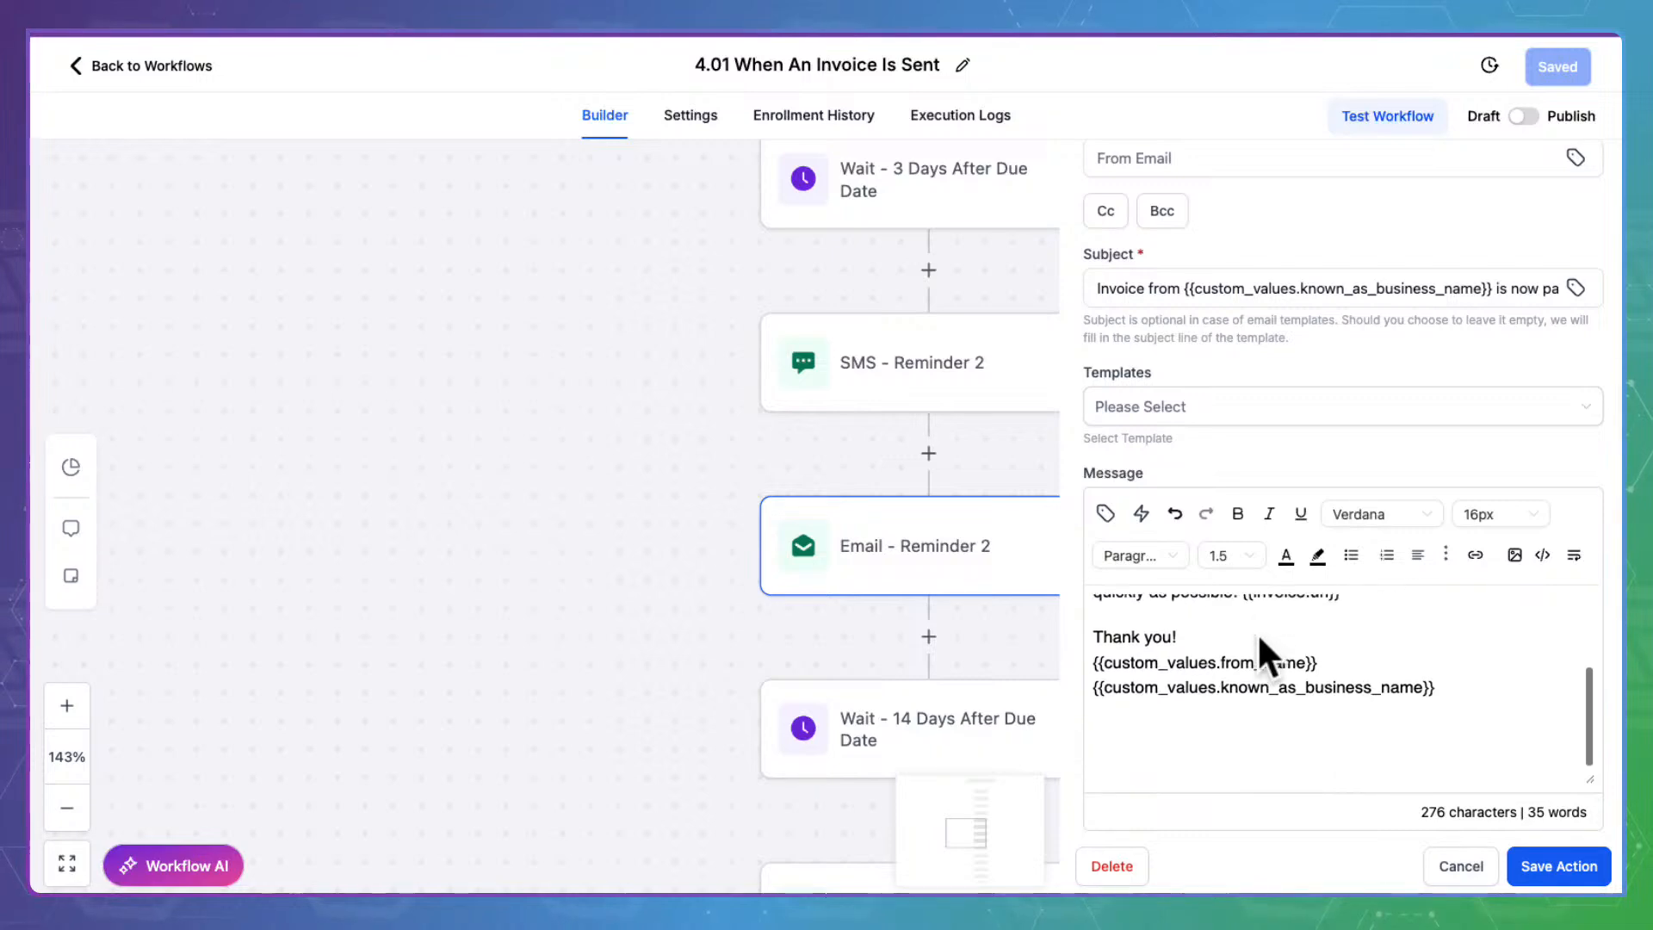
scroll(1257, 631, "up", 2)
left_click_drag(1366, 663, 1248, 667)
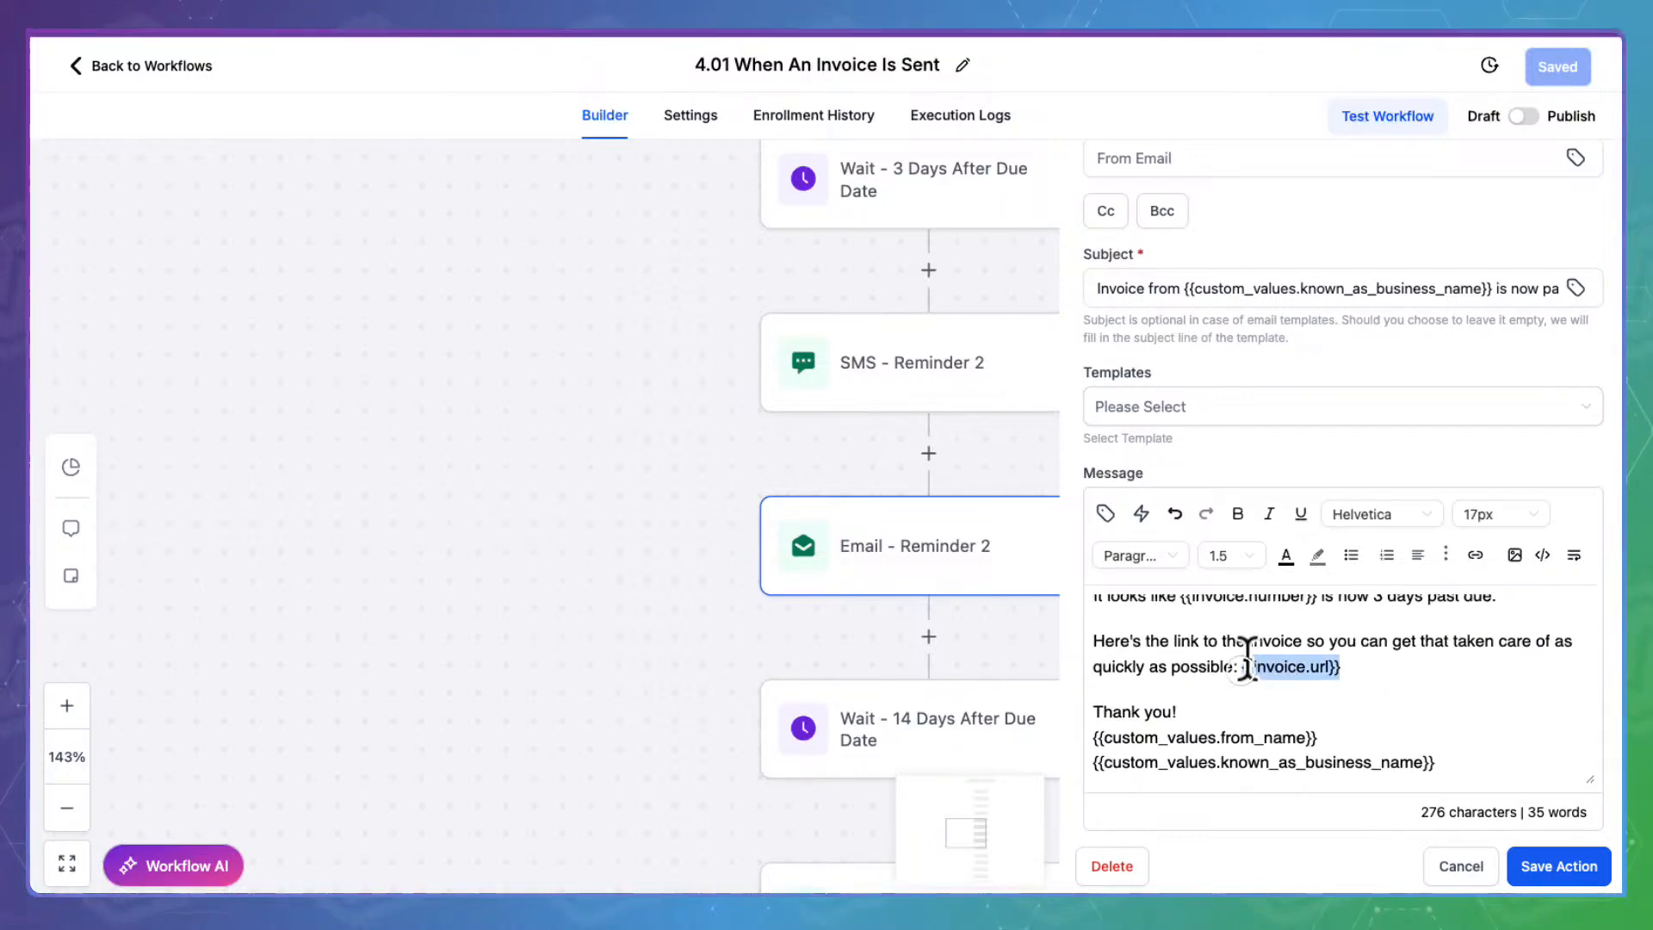
left_click(1463, 864)
Check the Wait - 14 Days After Due Date step, SMS - Reminder 3 and Email - Reminder 3
left_click_drag(1255, 738, 1212, 462)
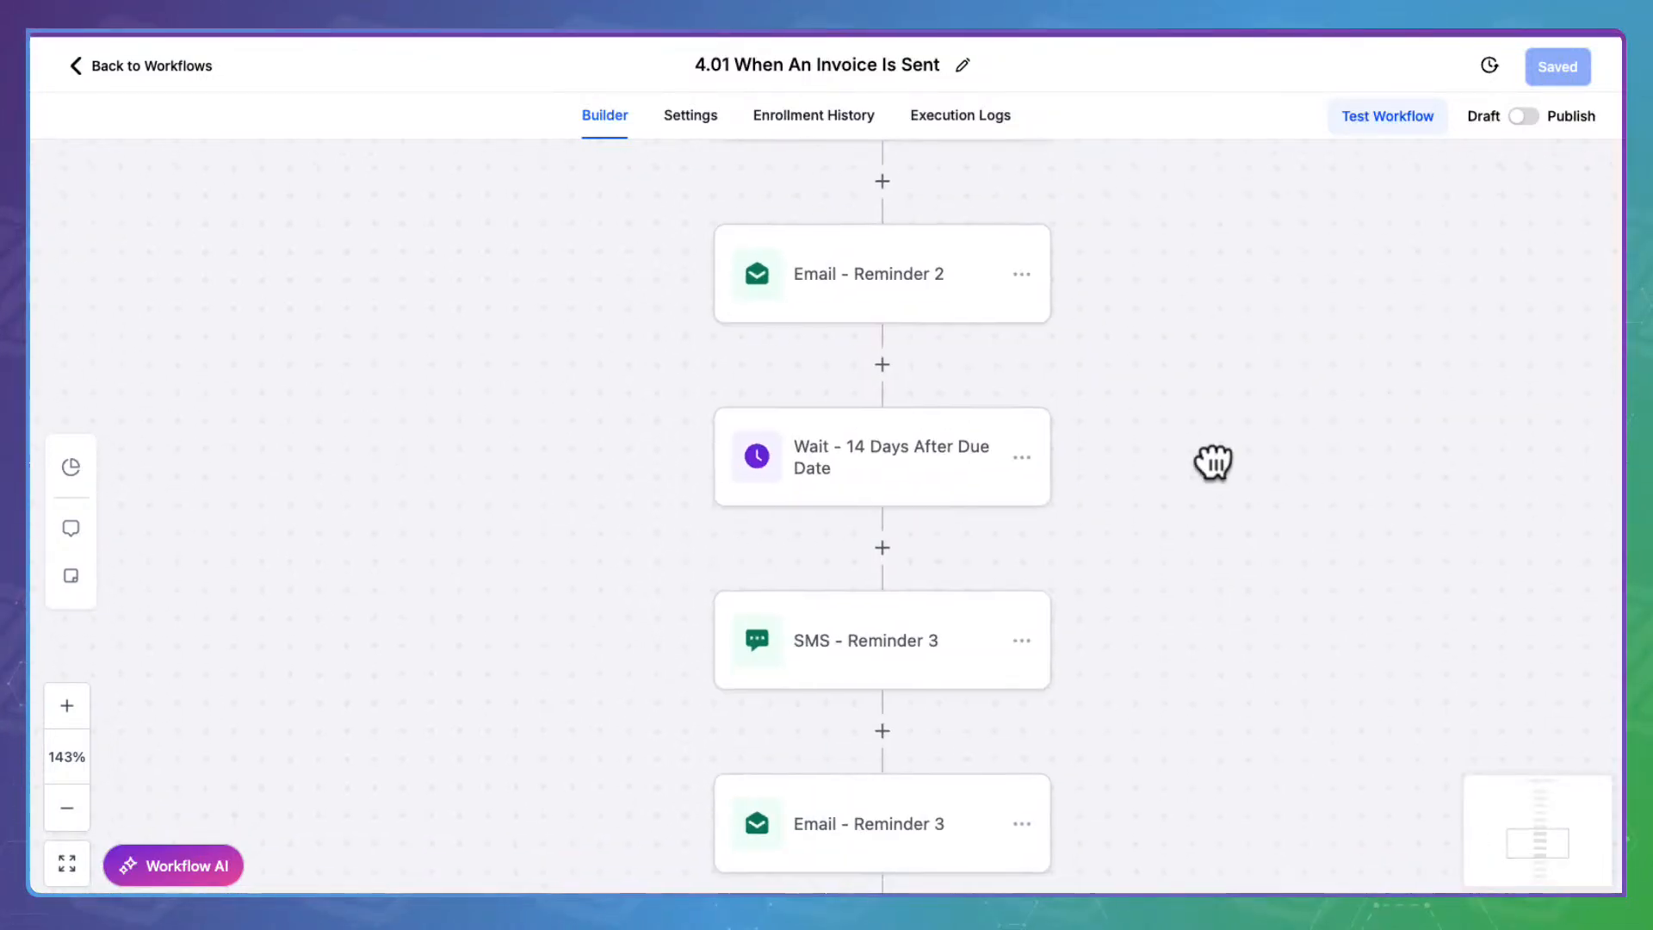
left_click(919, 436)
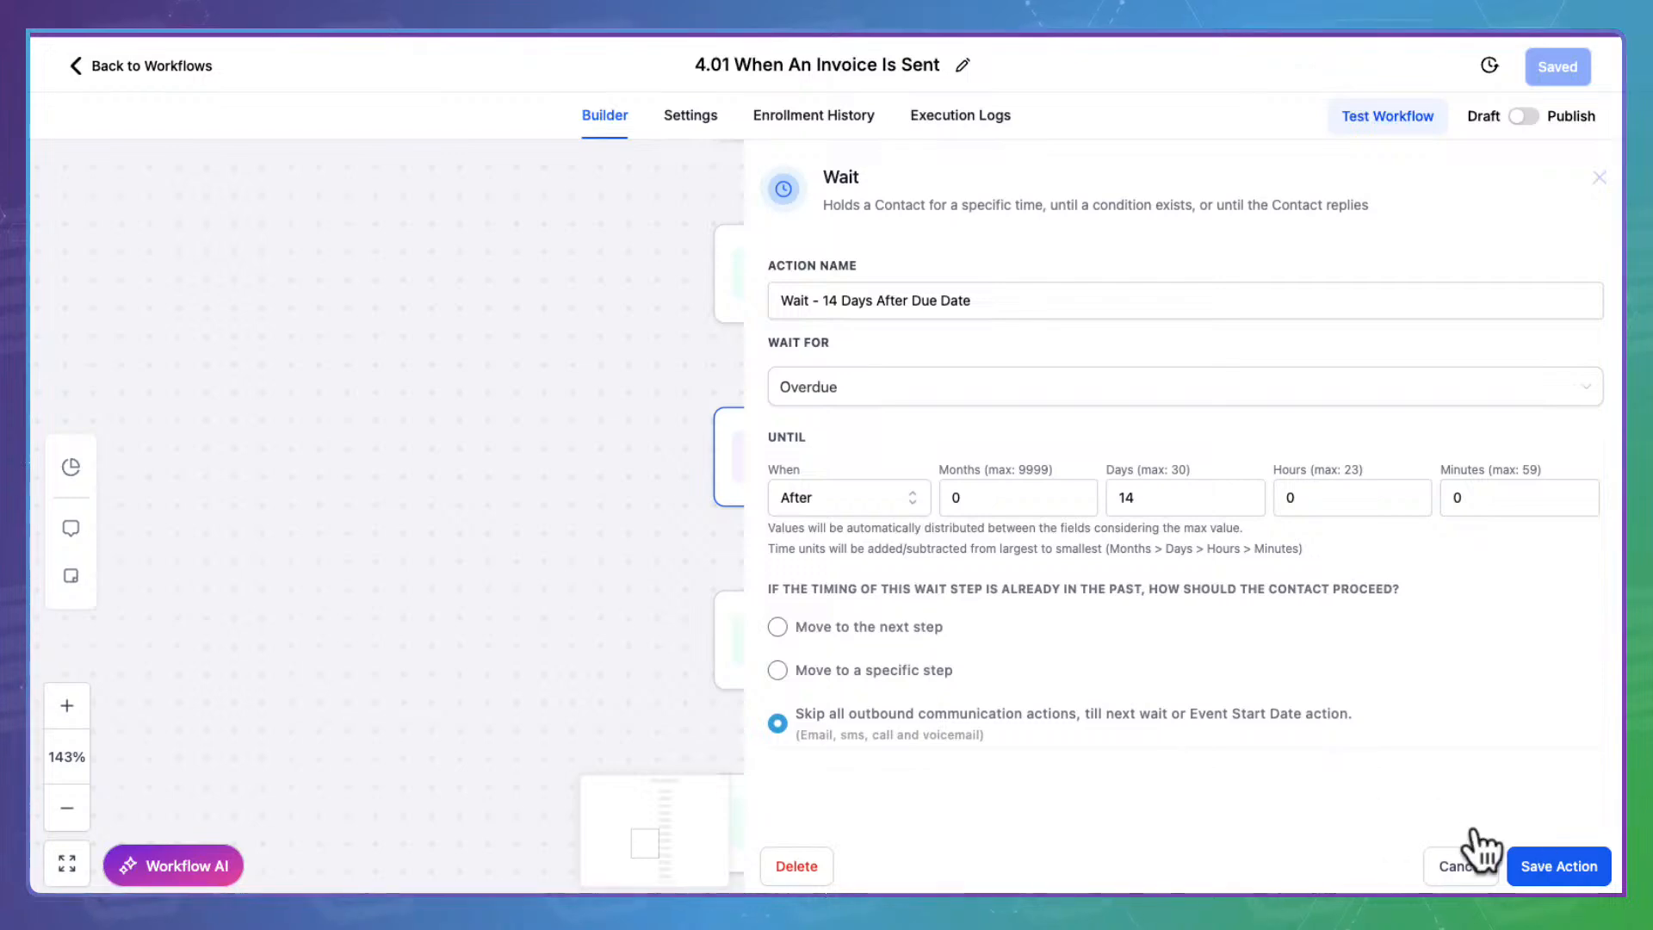
left_click(1482, 854)
scroll(1320, 443, "down", 3)
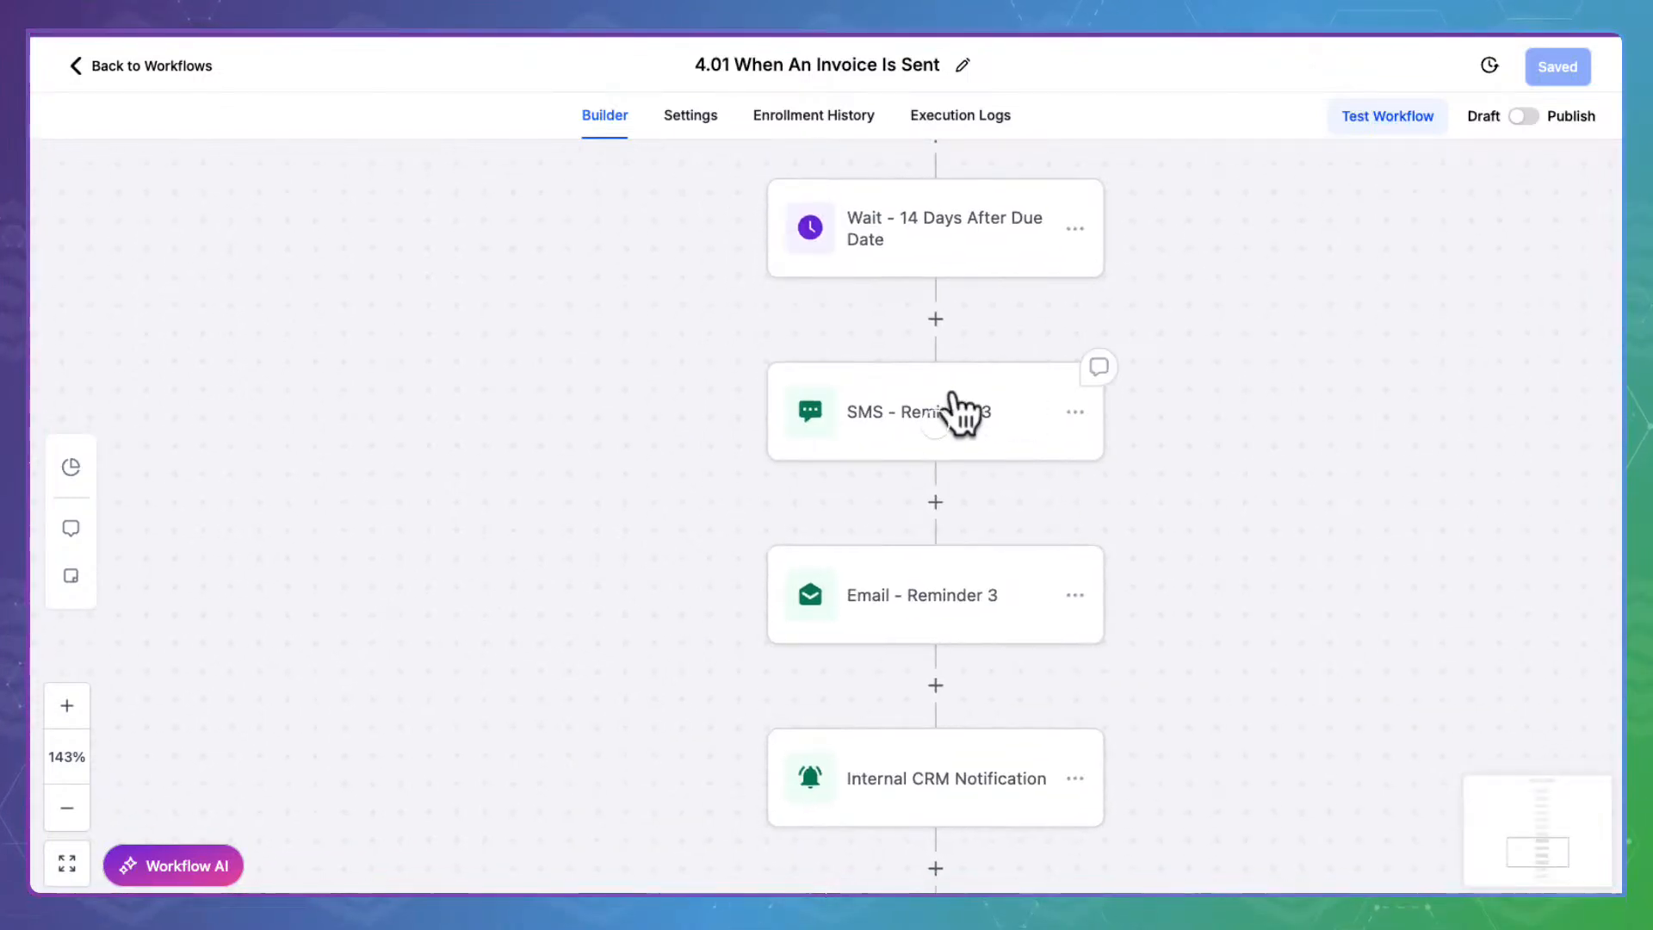
left_click(958, 413)
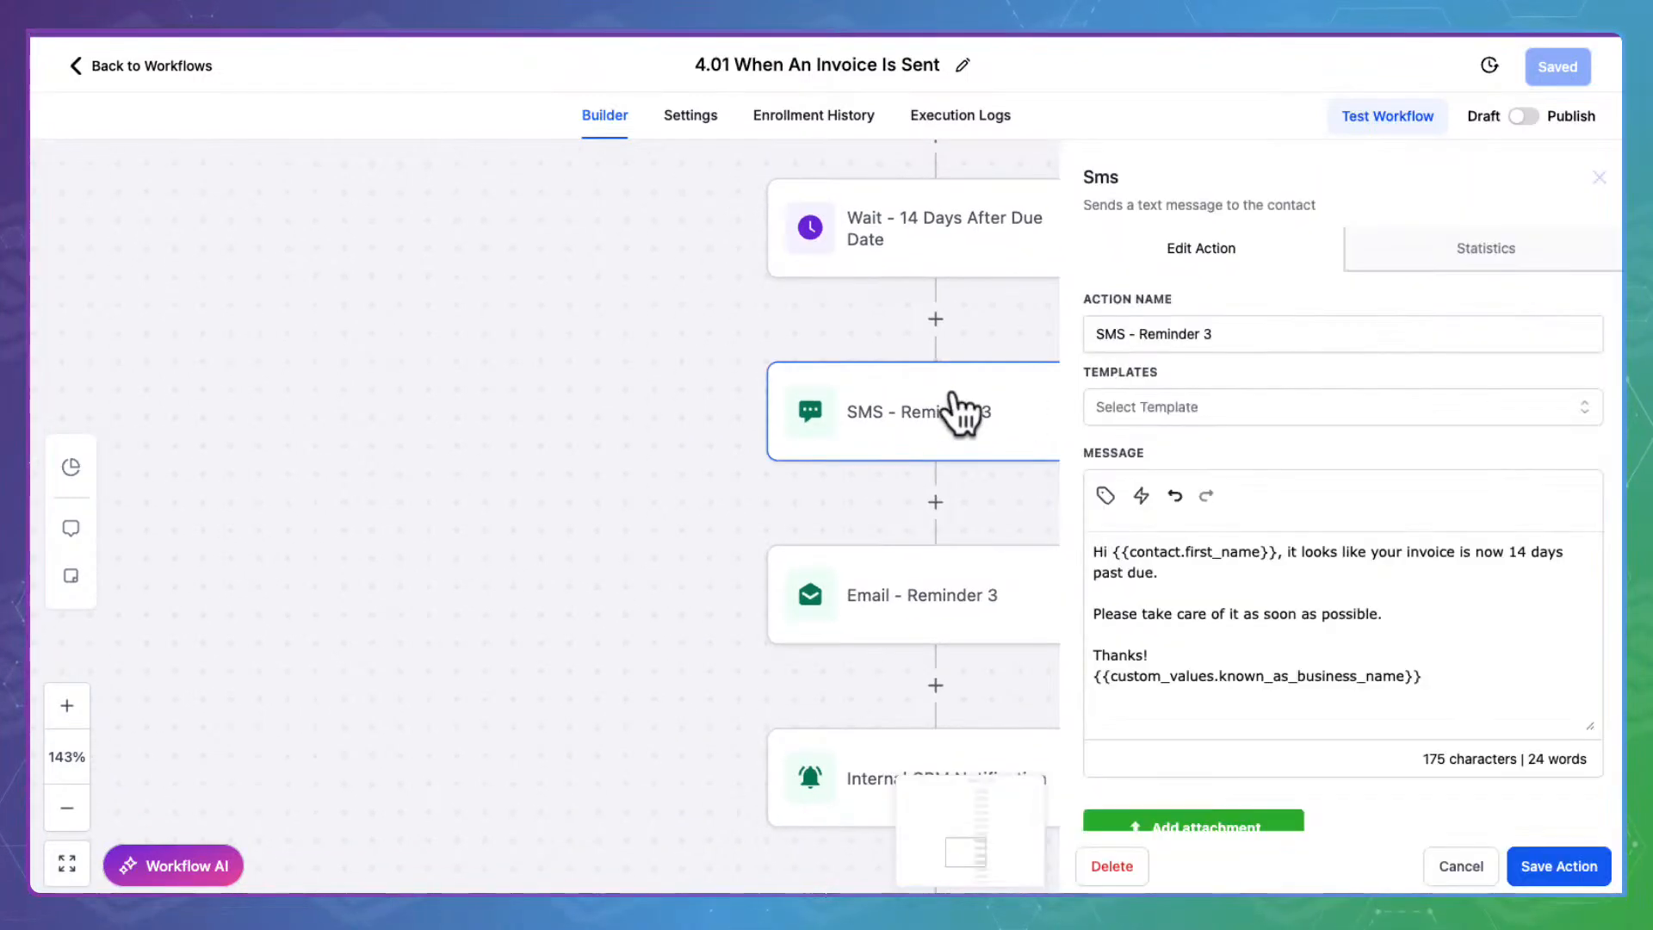
left_click(912, 586)
scroll(1217, 550, "down", 5)
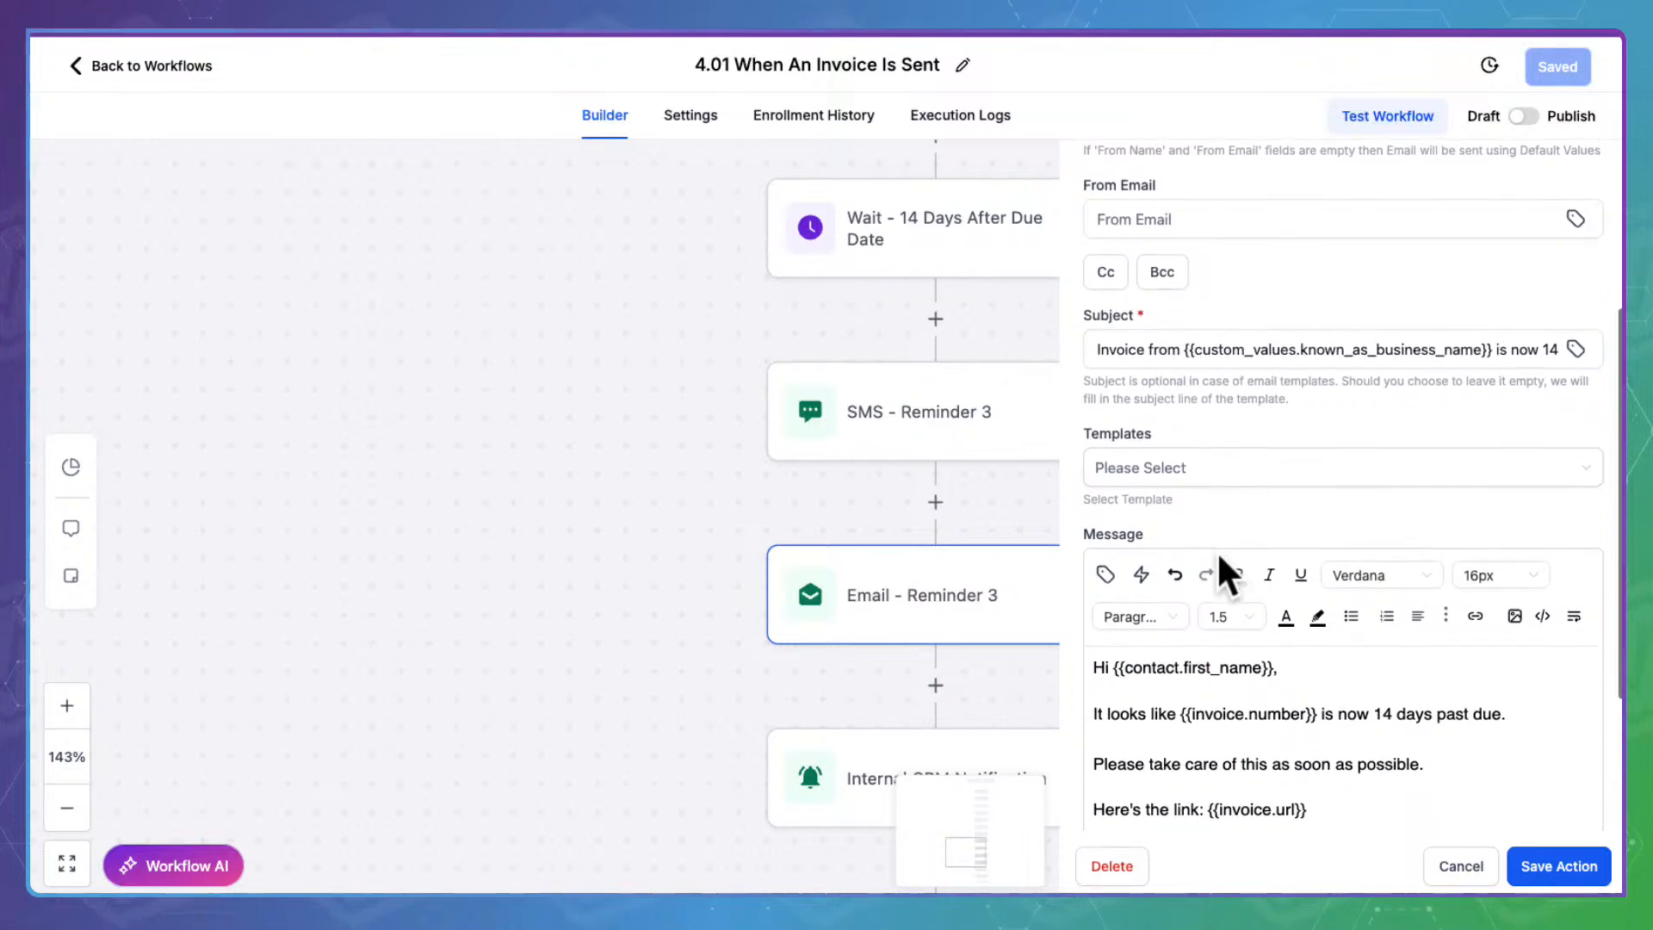
Review the Internal CRM Notification, Internal Notification: SMS and Internal Notification: Email steps
left_click(870, 784)
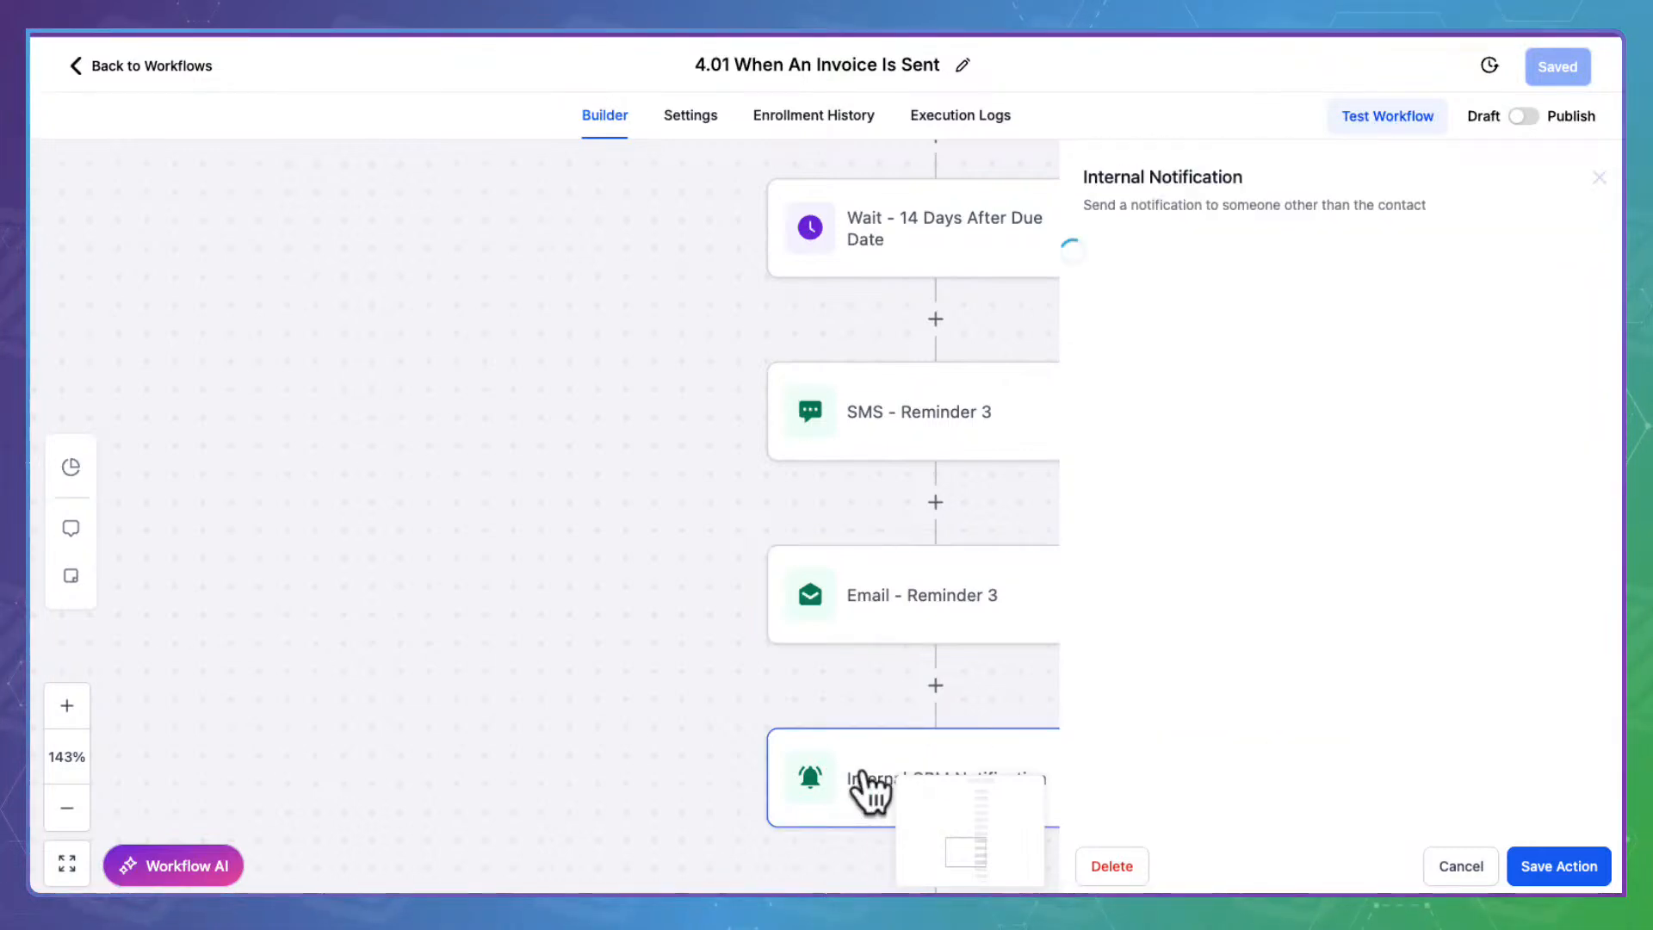
scroll(686, 581, "right", 2)
scroll(686, 582, "down", 1)
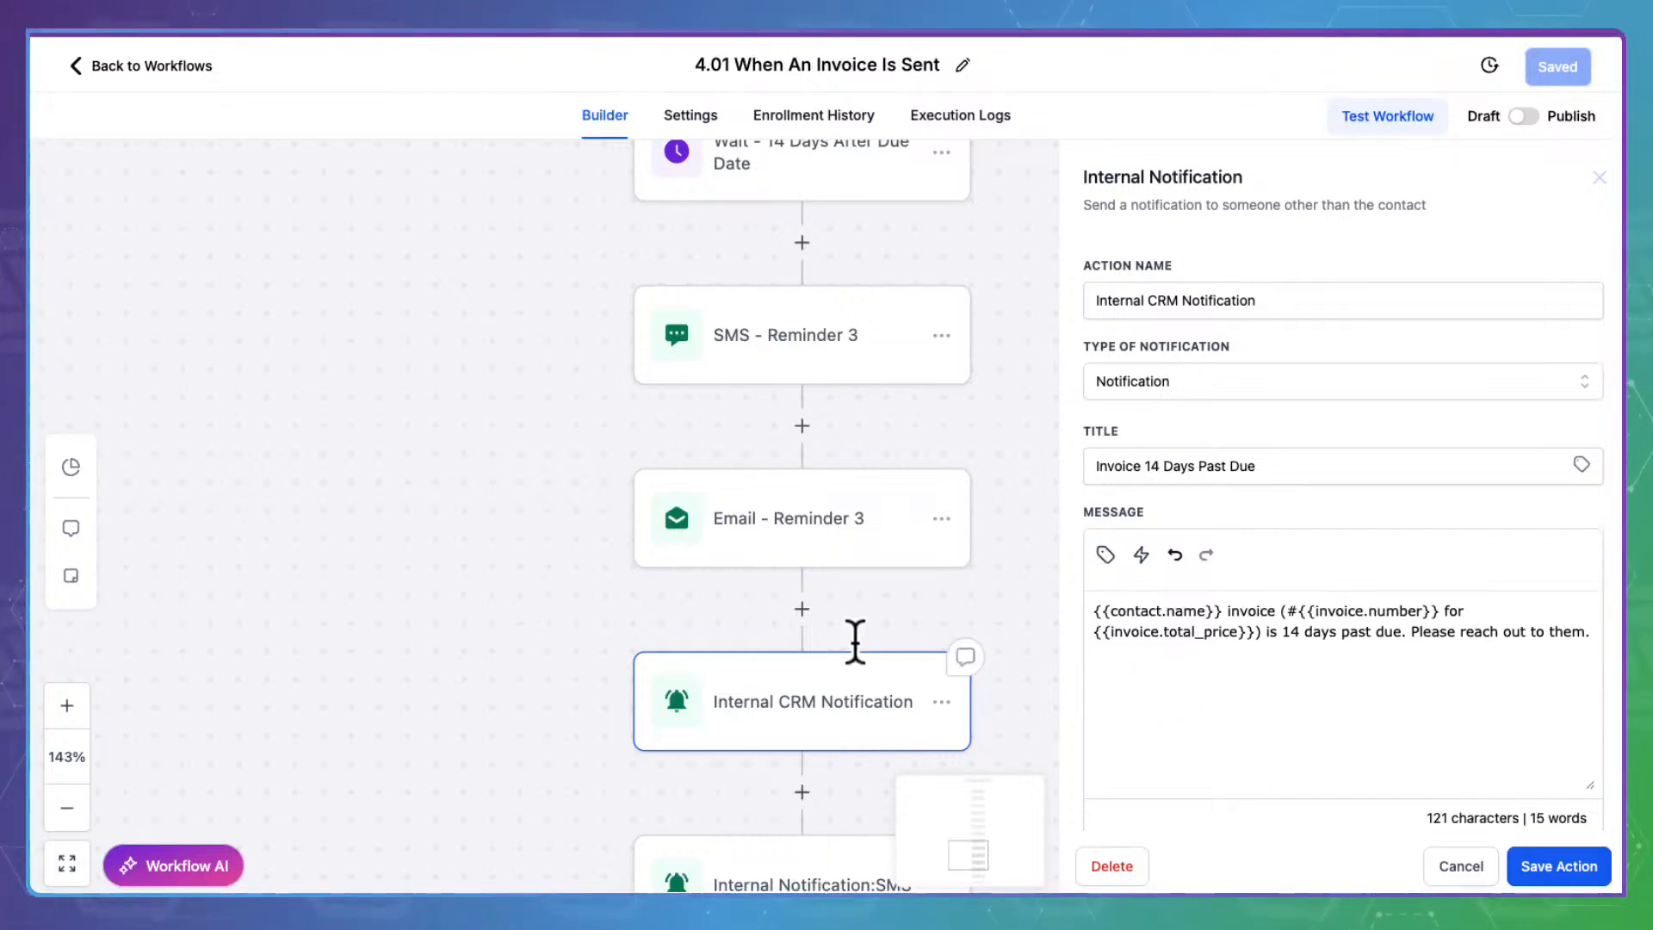
scroll(765, 667, "down", 3)
left_click(848, 680)
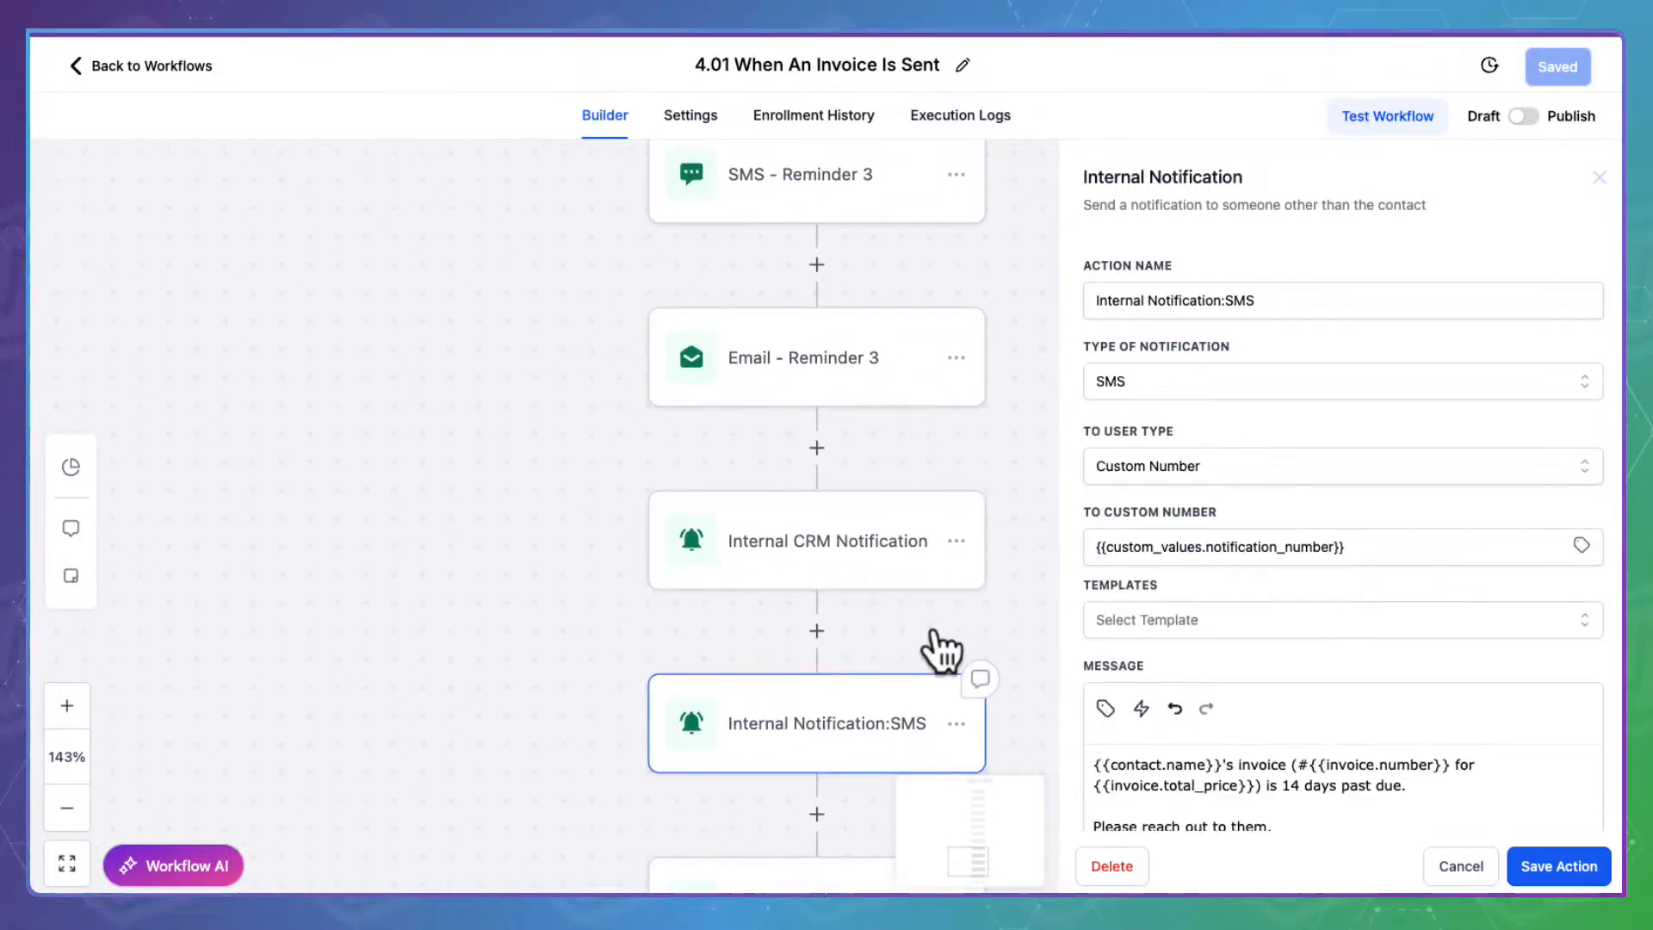
scroll(1280, 594, "down", 3)
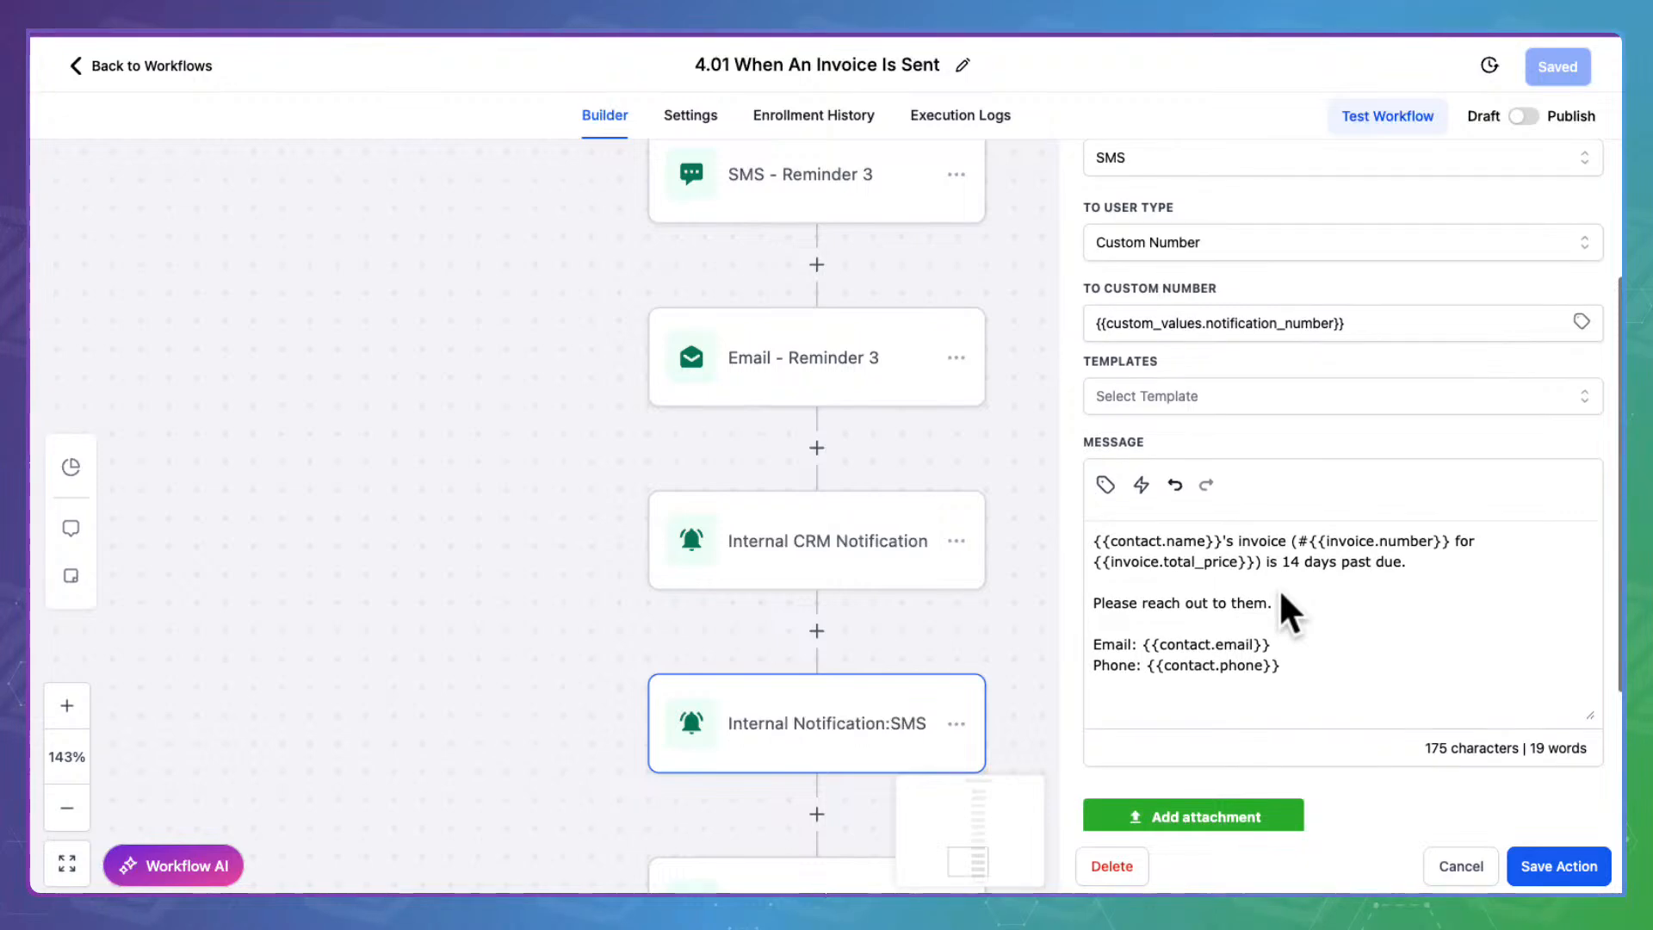
scroll(878, 609, "down", 3)
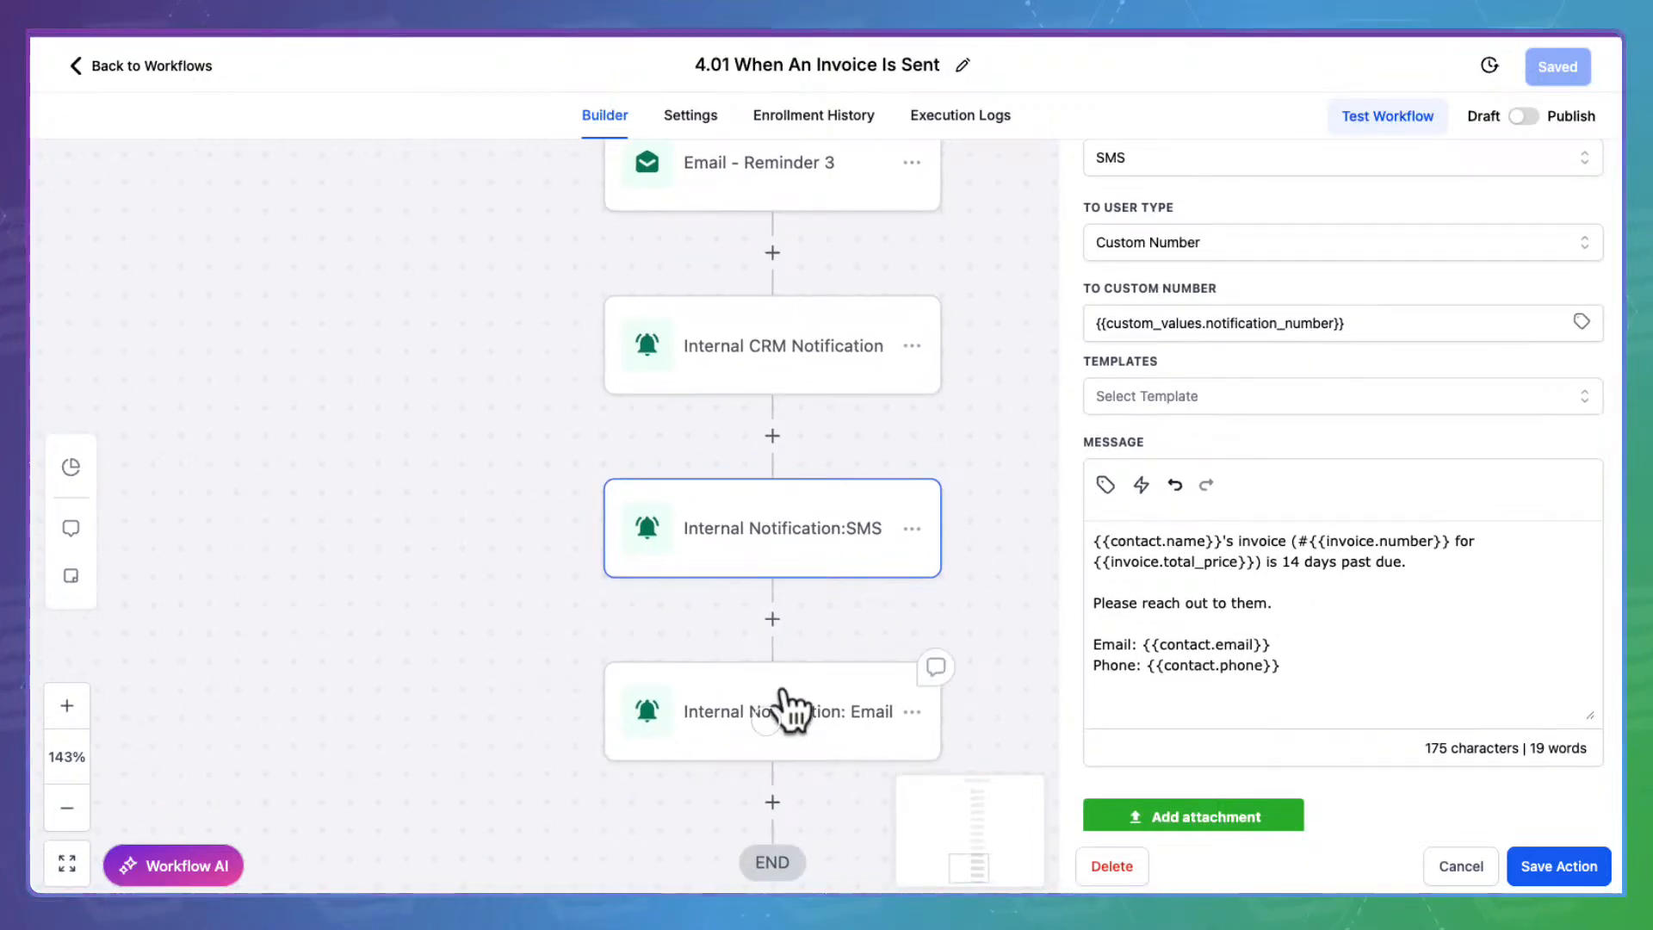
left_click(788, 710)
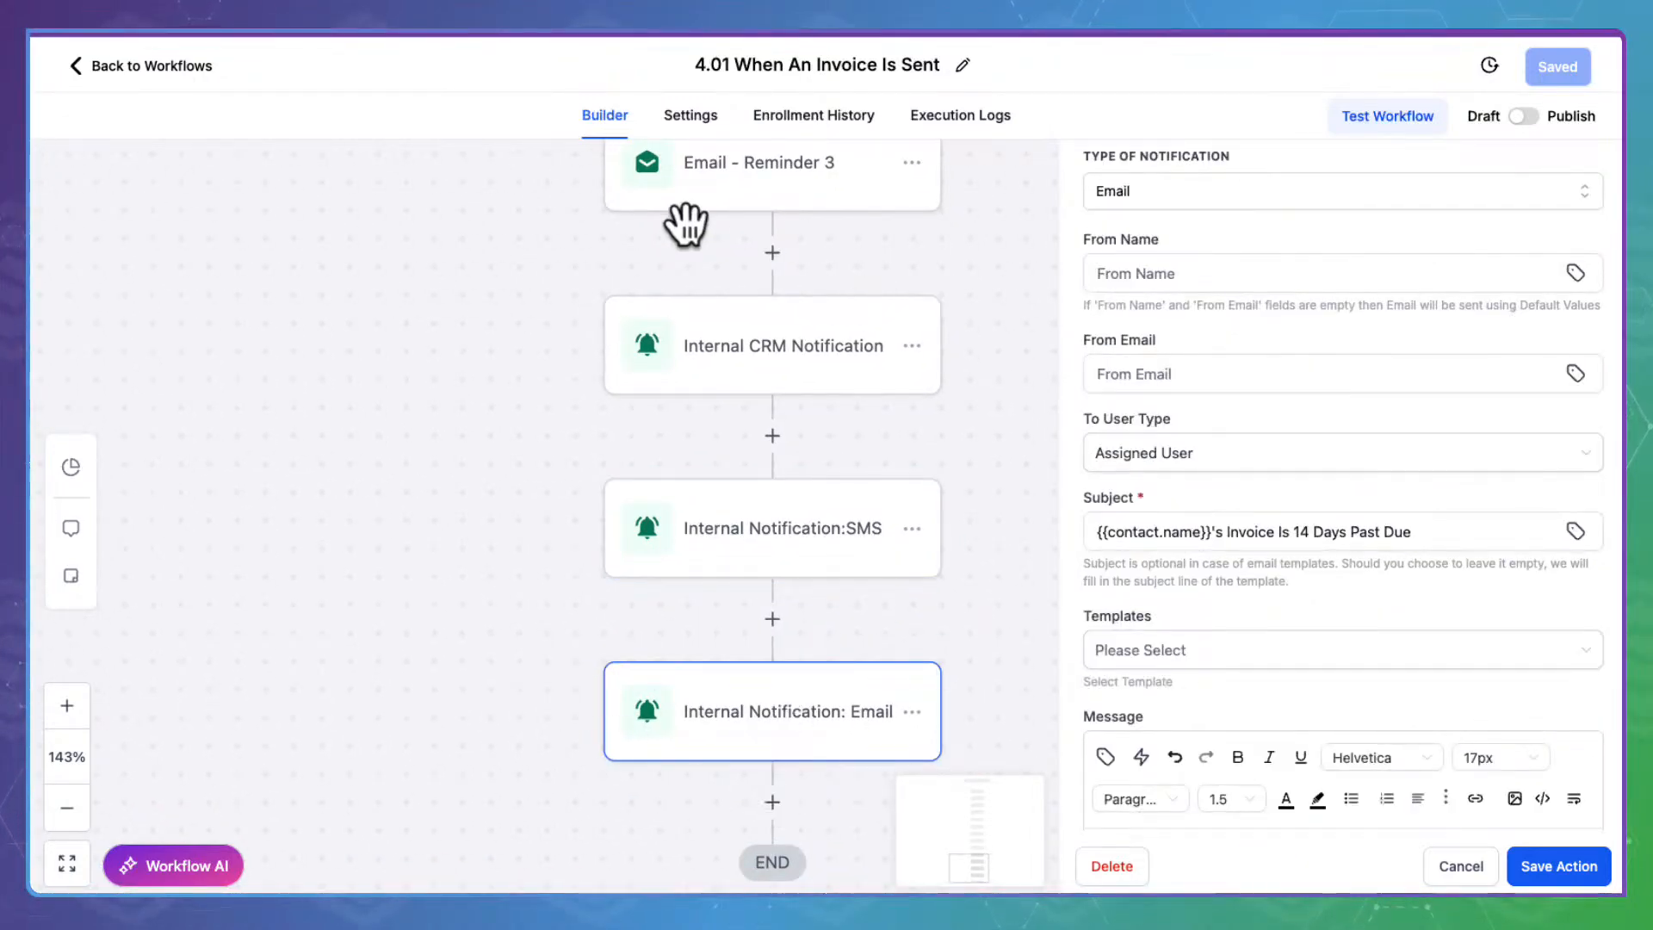
mouse_move(809, 686)
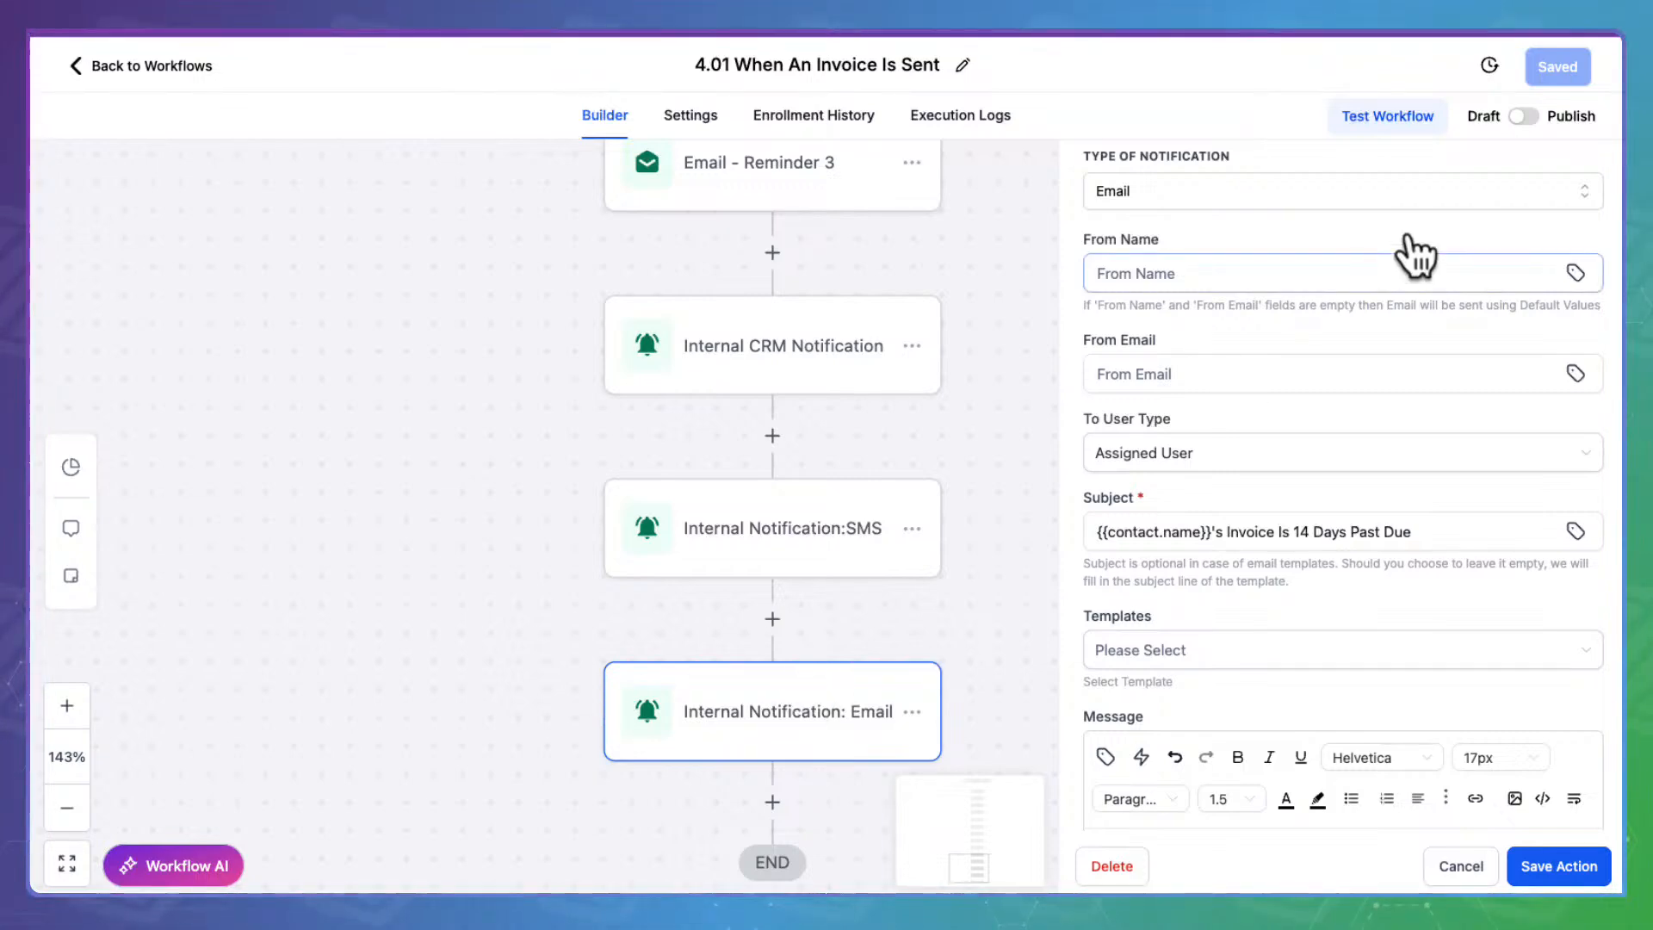
scroll(1230, 525, "down", 4)
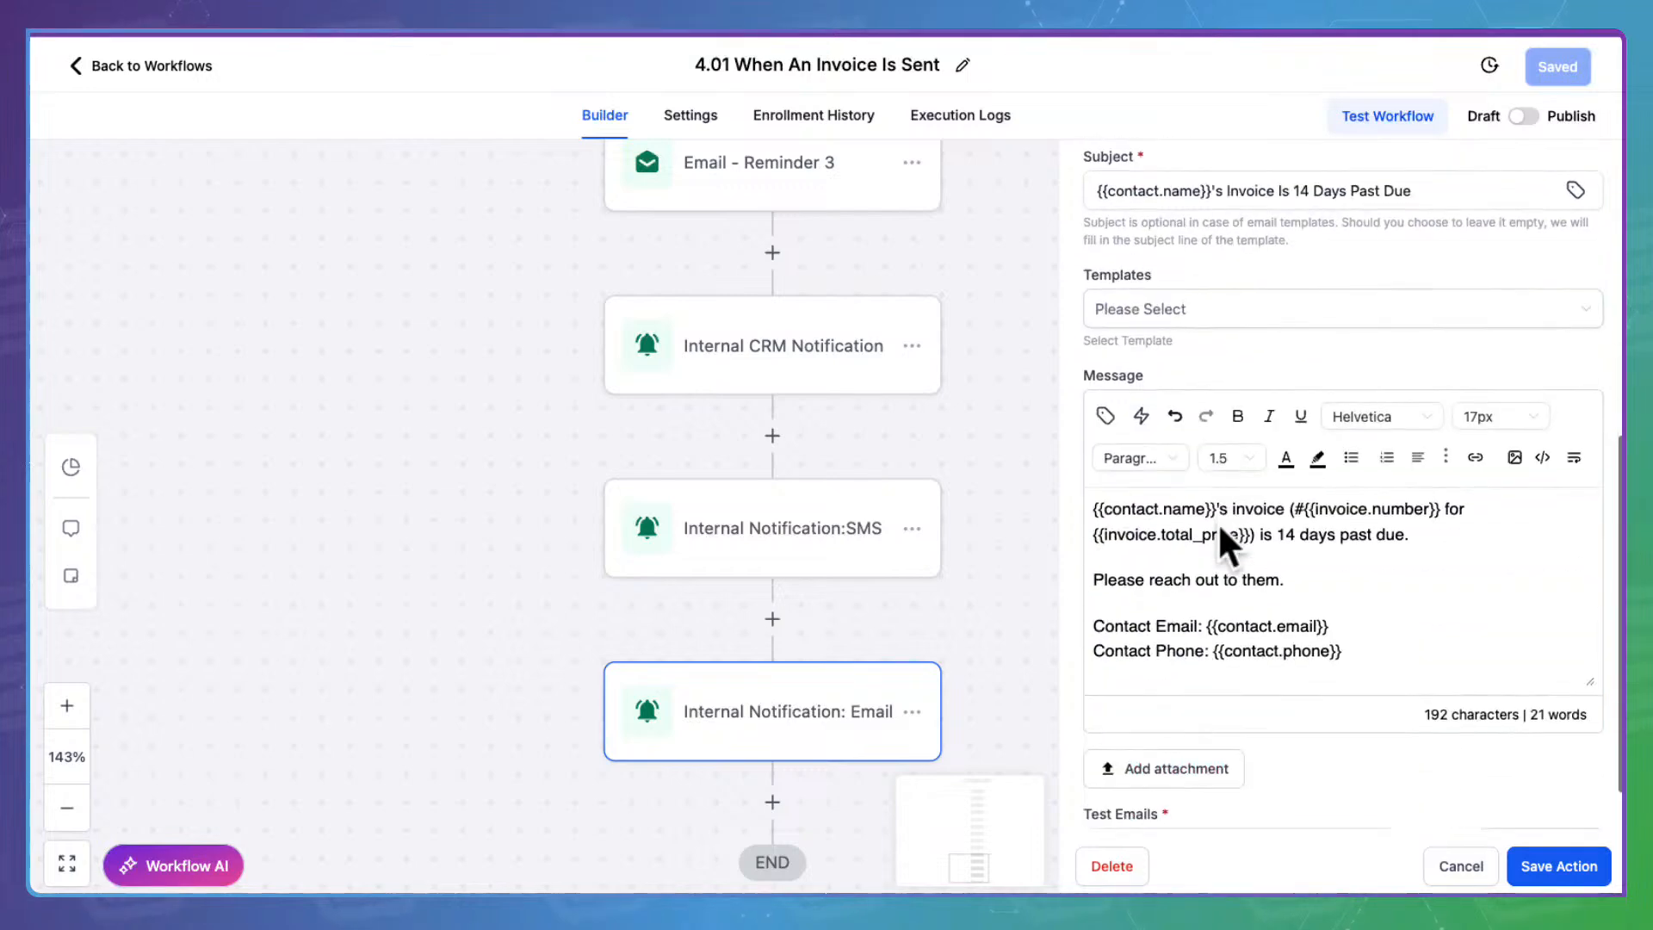
scroll(747, 564, "up", 2)
scroll(755, 578, "up", 2)
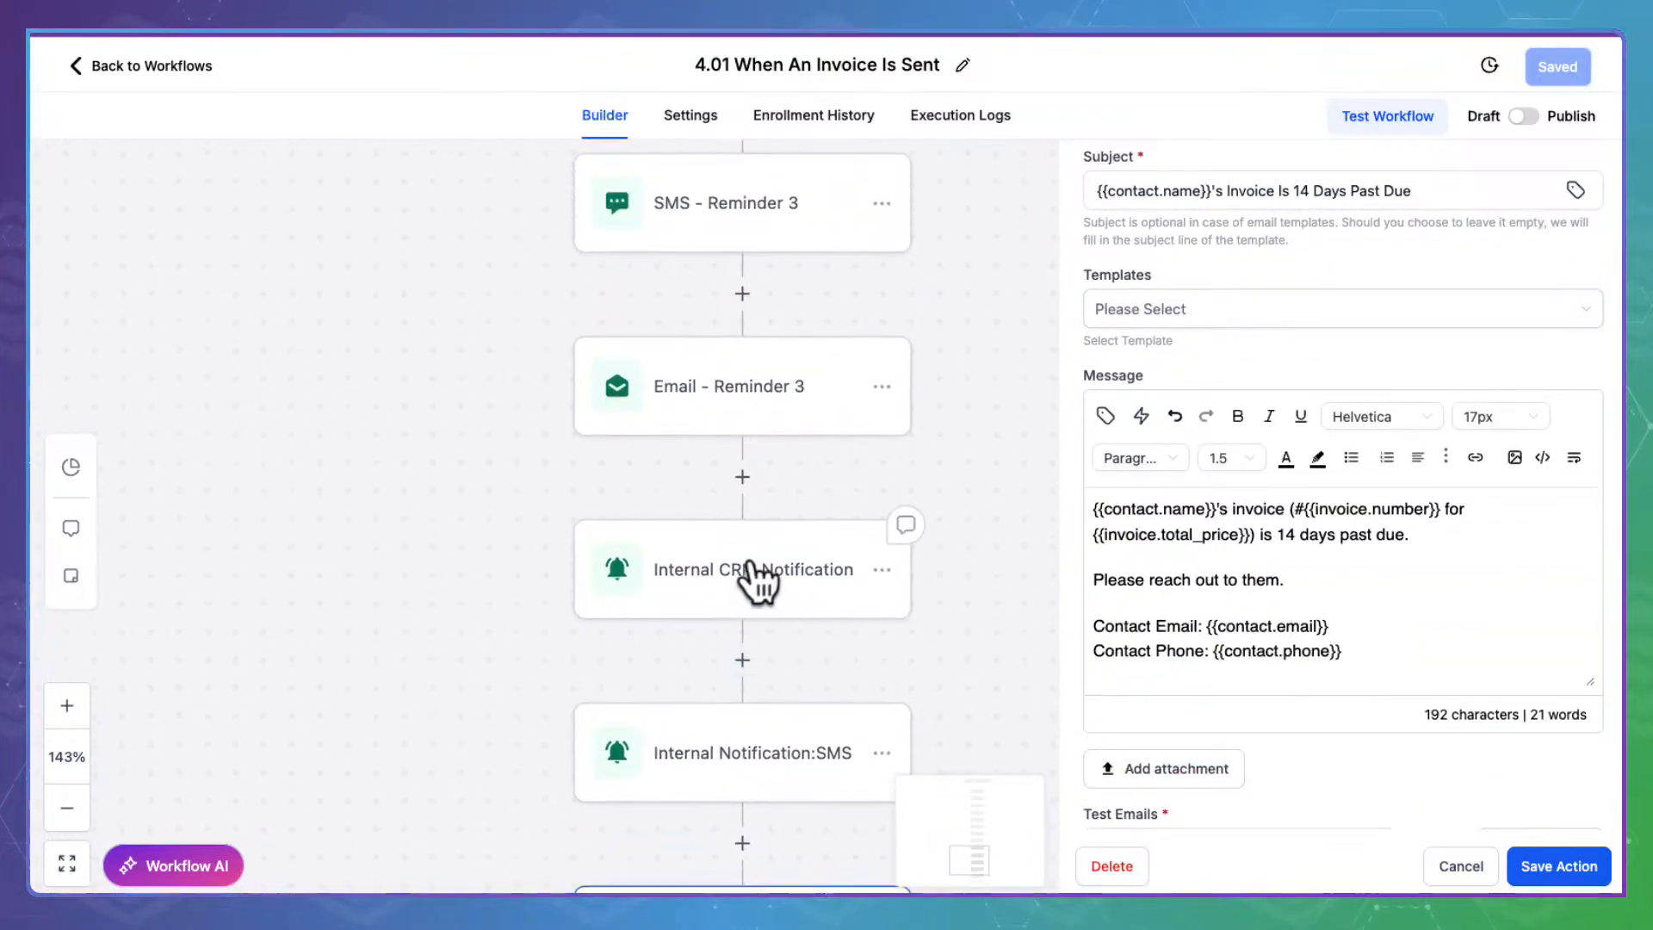
scroll(779, 435, "up", 1)
scroll(778, 433, "up", 2)
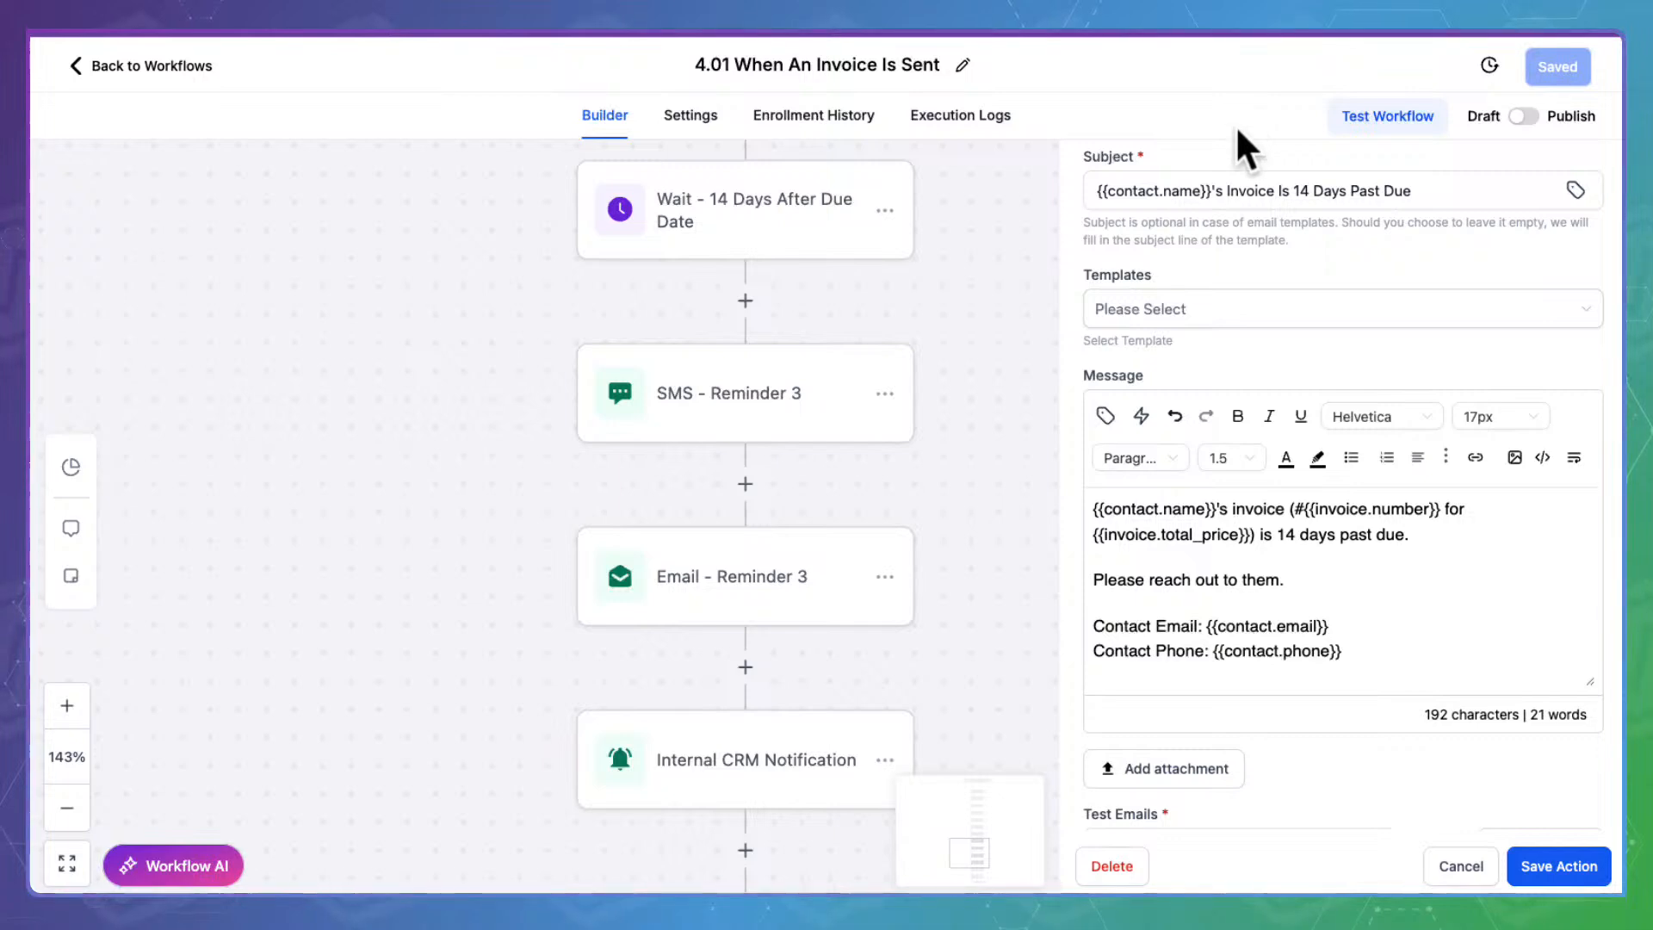
left_click(1461, 864)
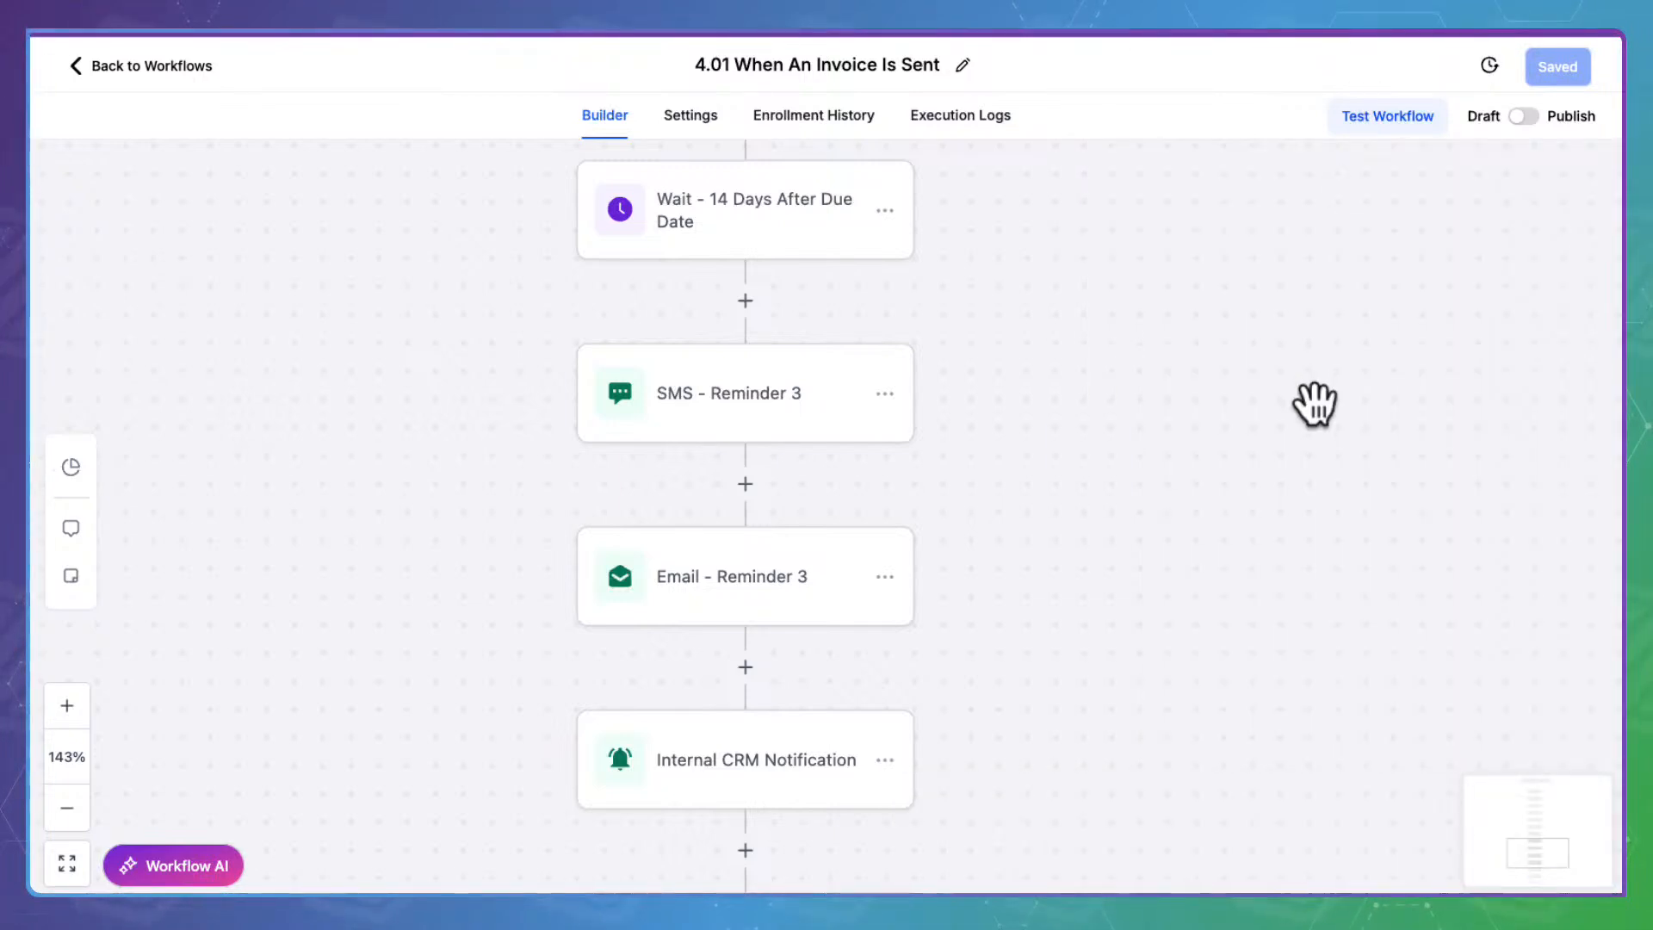
Publish and save the workflow, then go back to the workflow list
left_click(1524, 115)
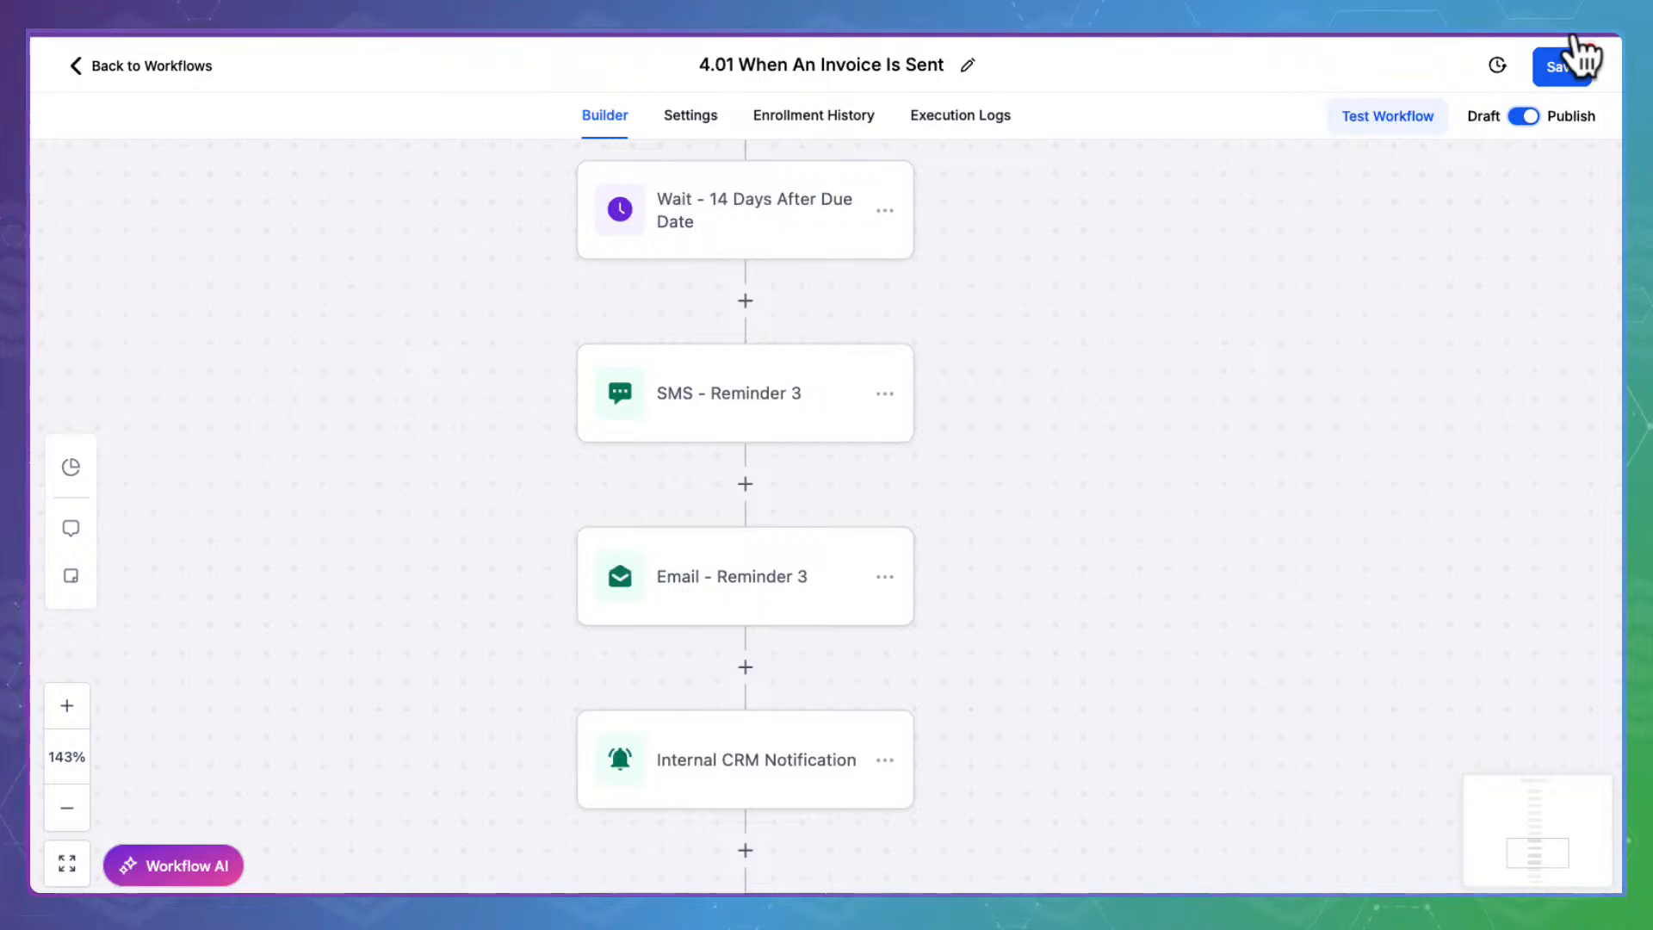
left_click(1571, 62)
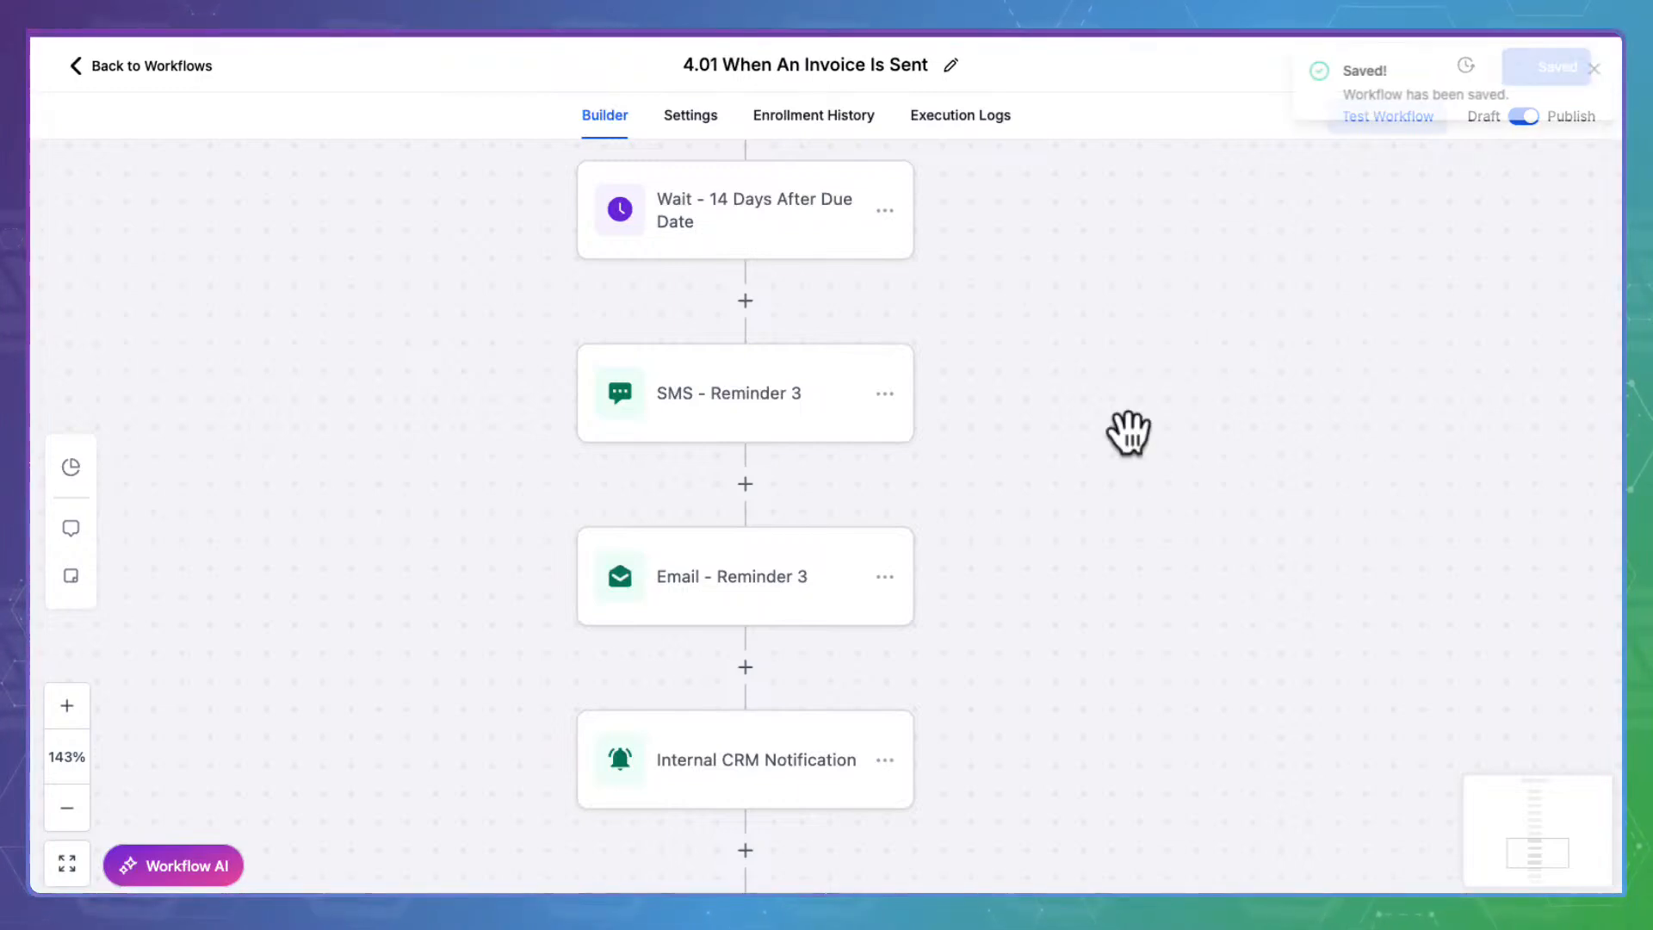
left_click(206, 66)
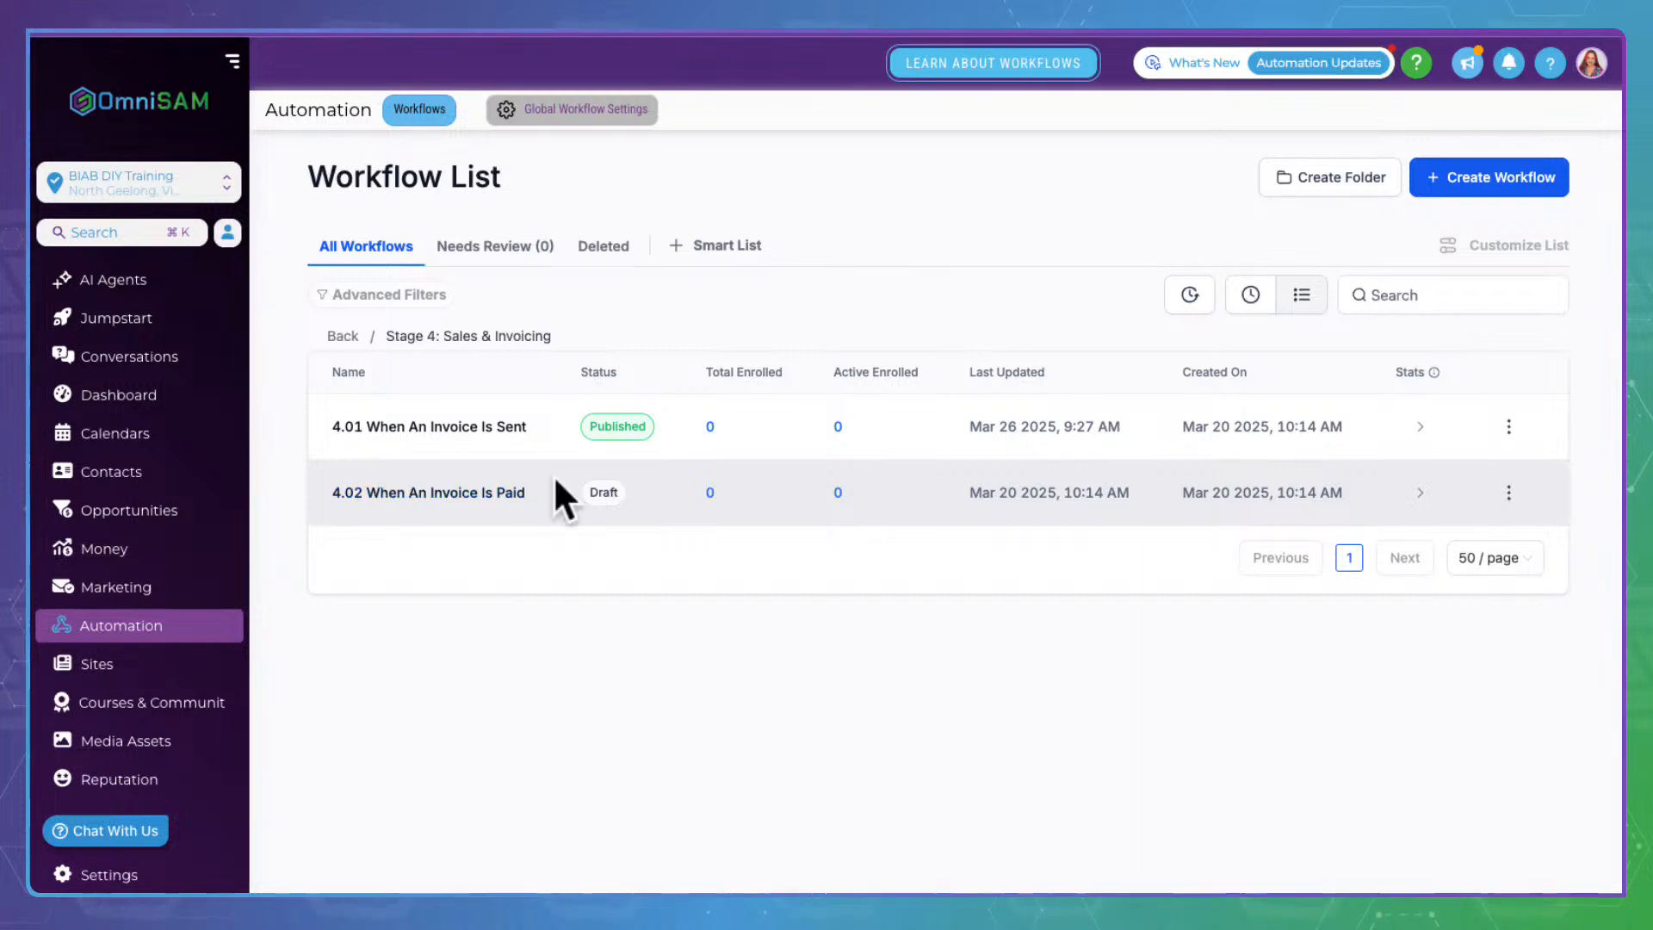
Open 4.02 and review its Remove from Workflow, Thank You For Payment Email and Internal SMS steps
left_click(472, 487)
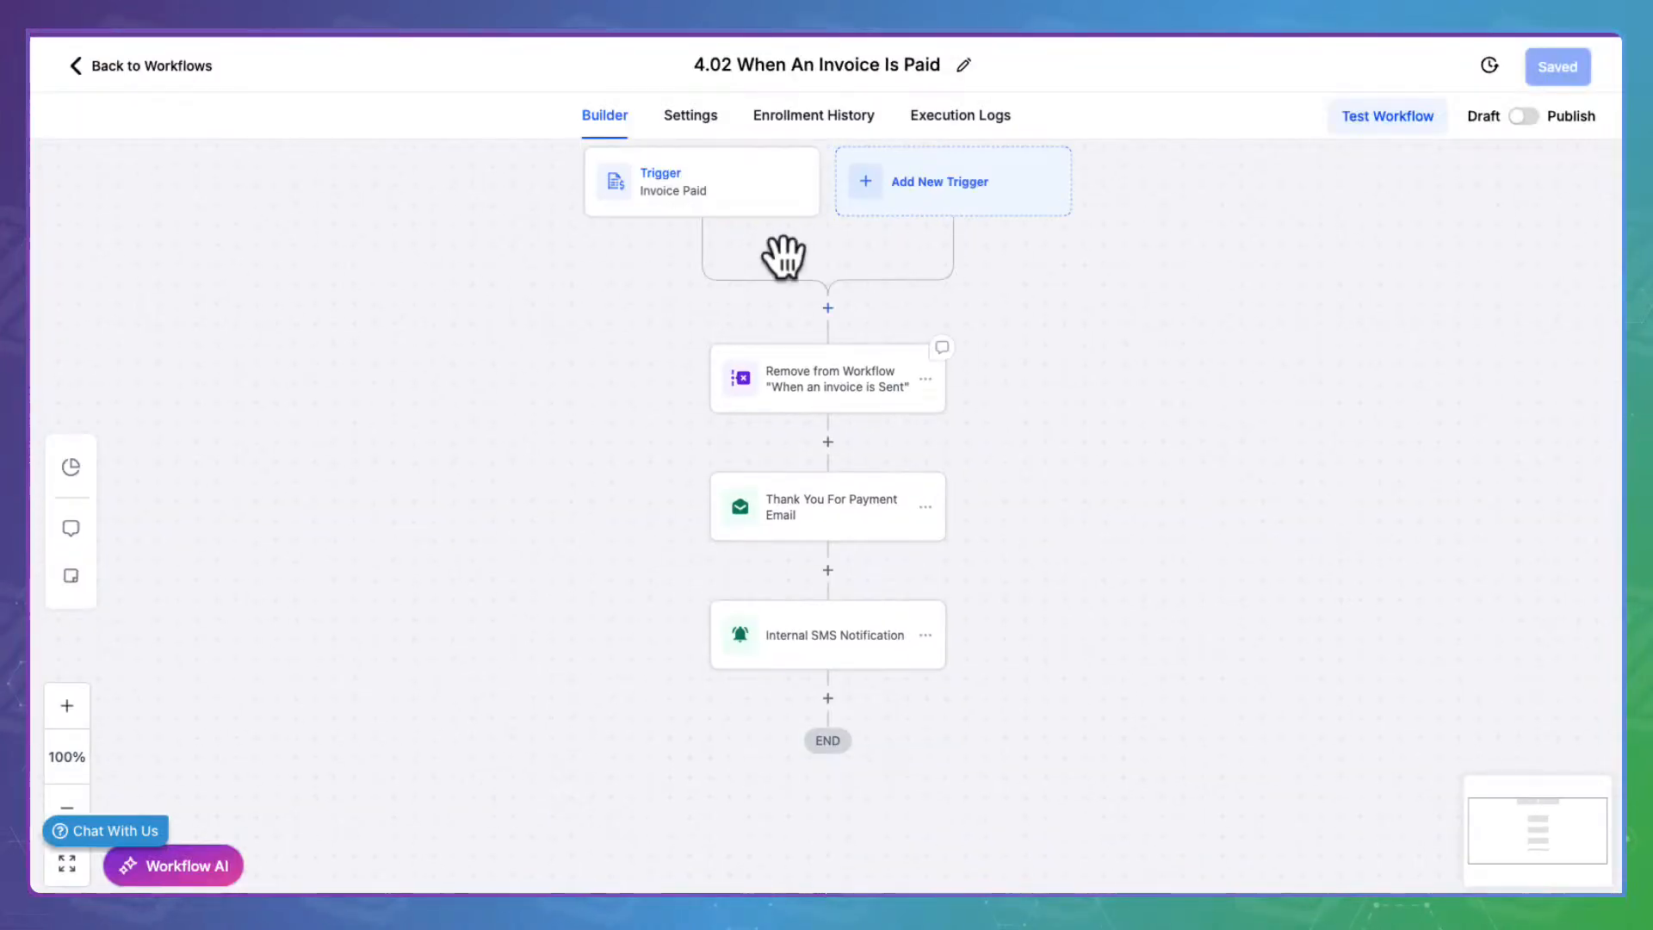
left_click(863, 357)
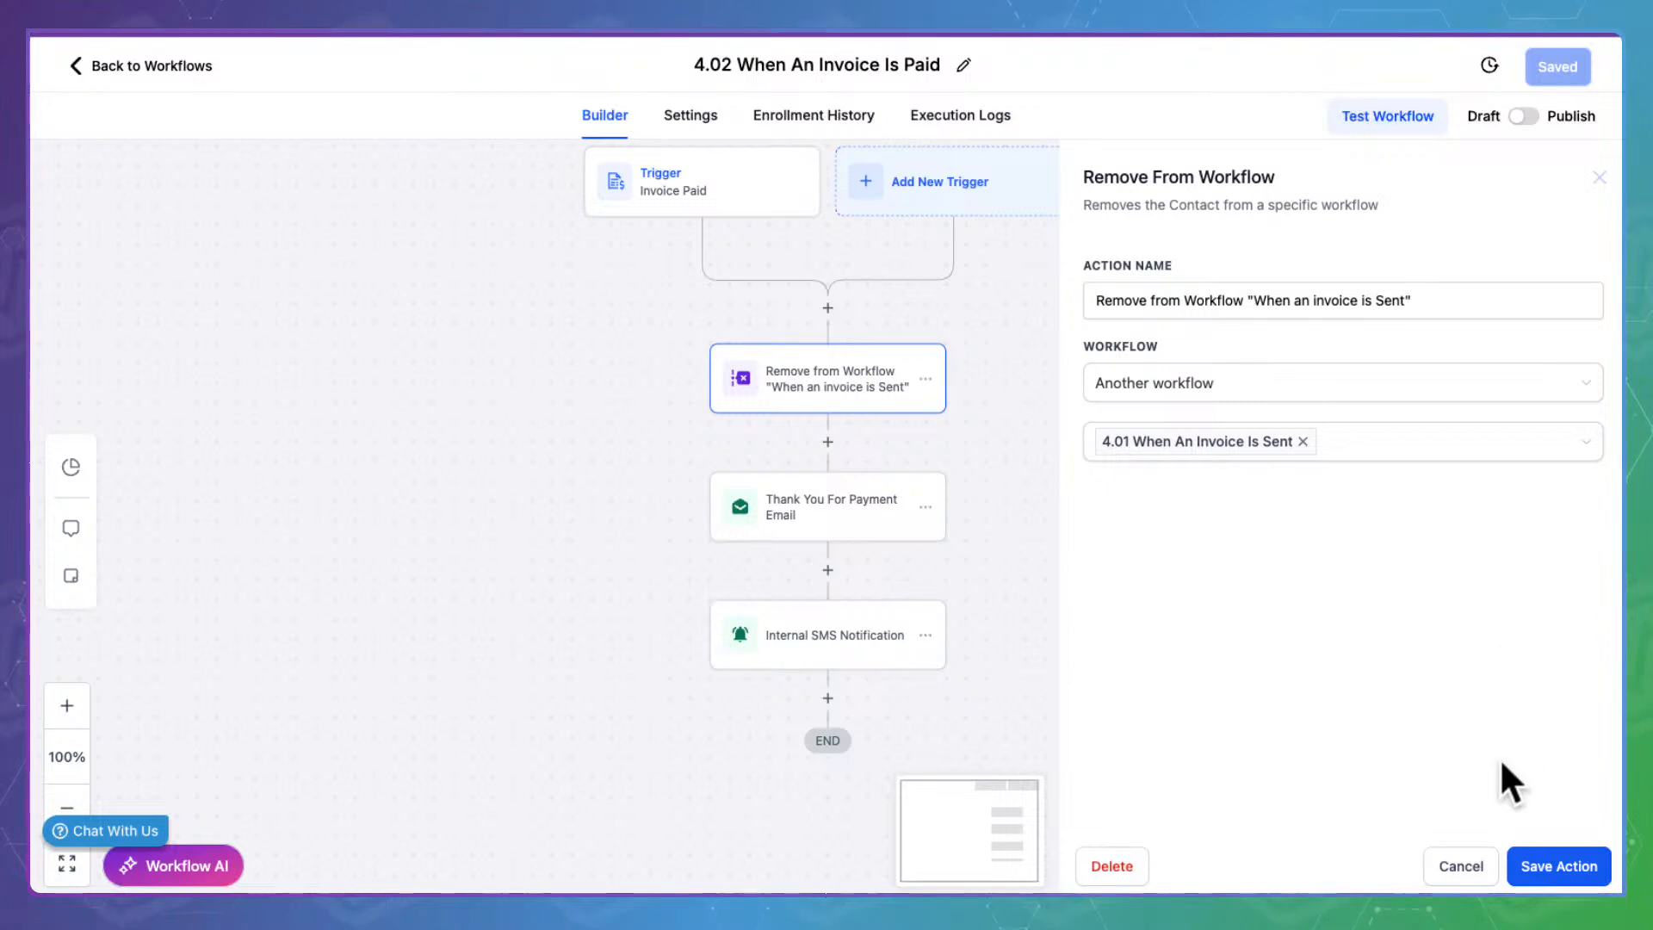
left_click(1466, 859)
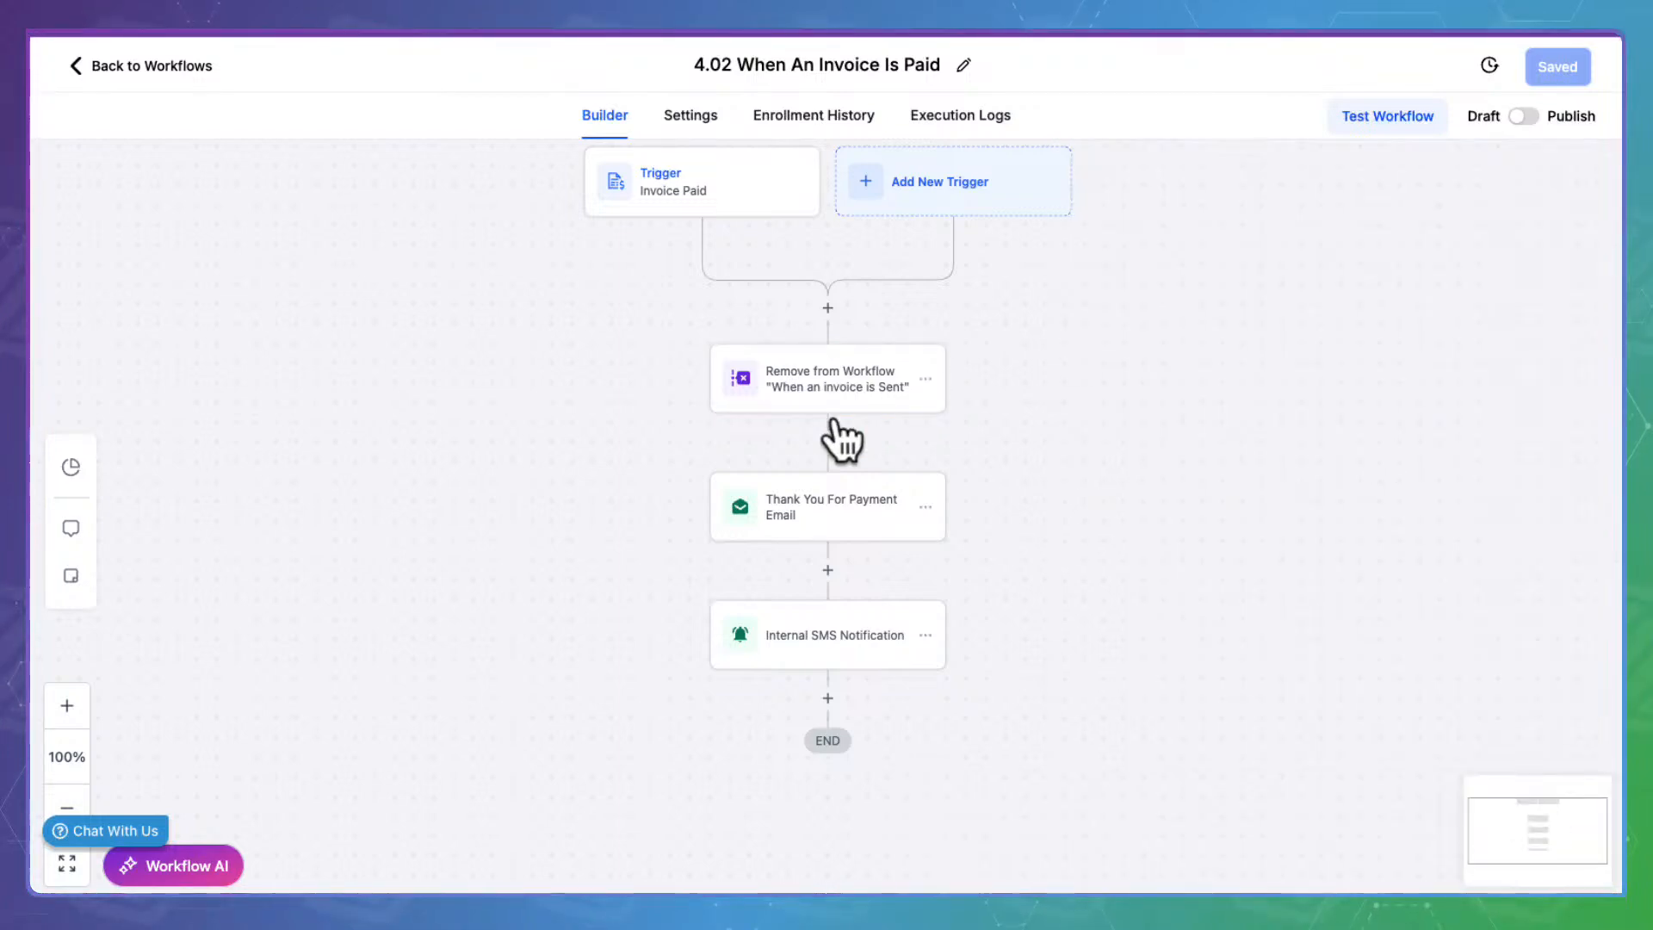
left_click(822, 507)
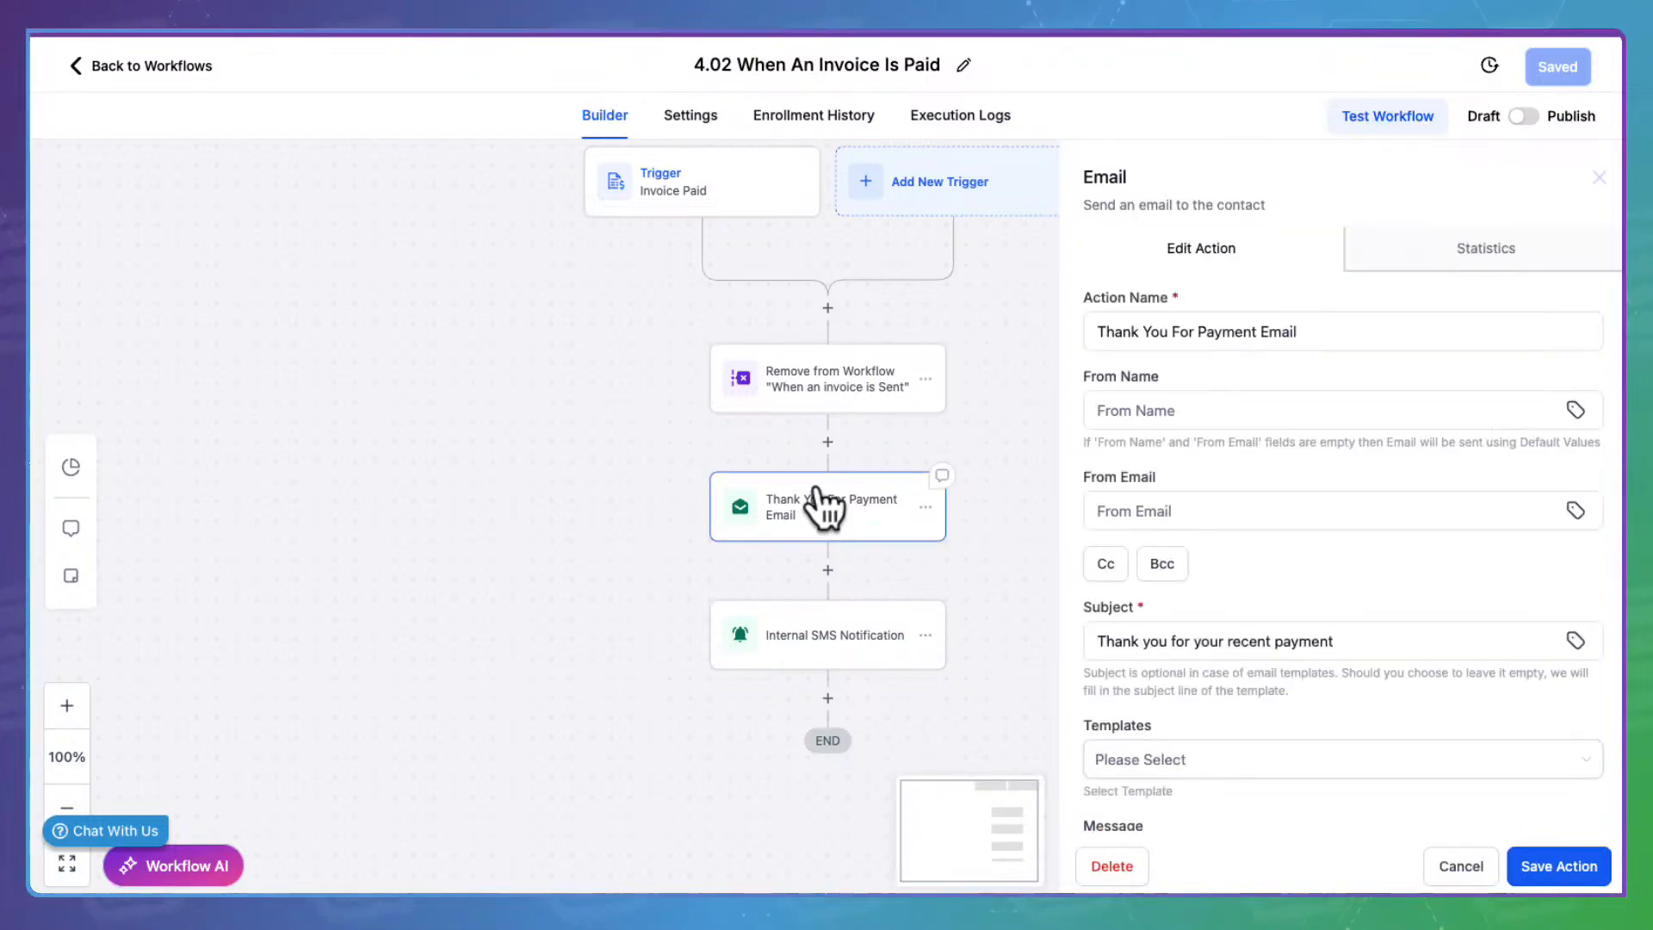
scroll(1227, 647, "down", 5)
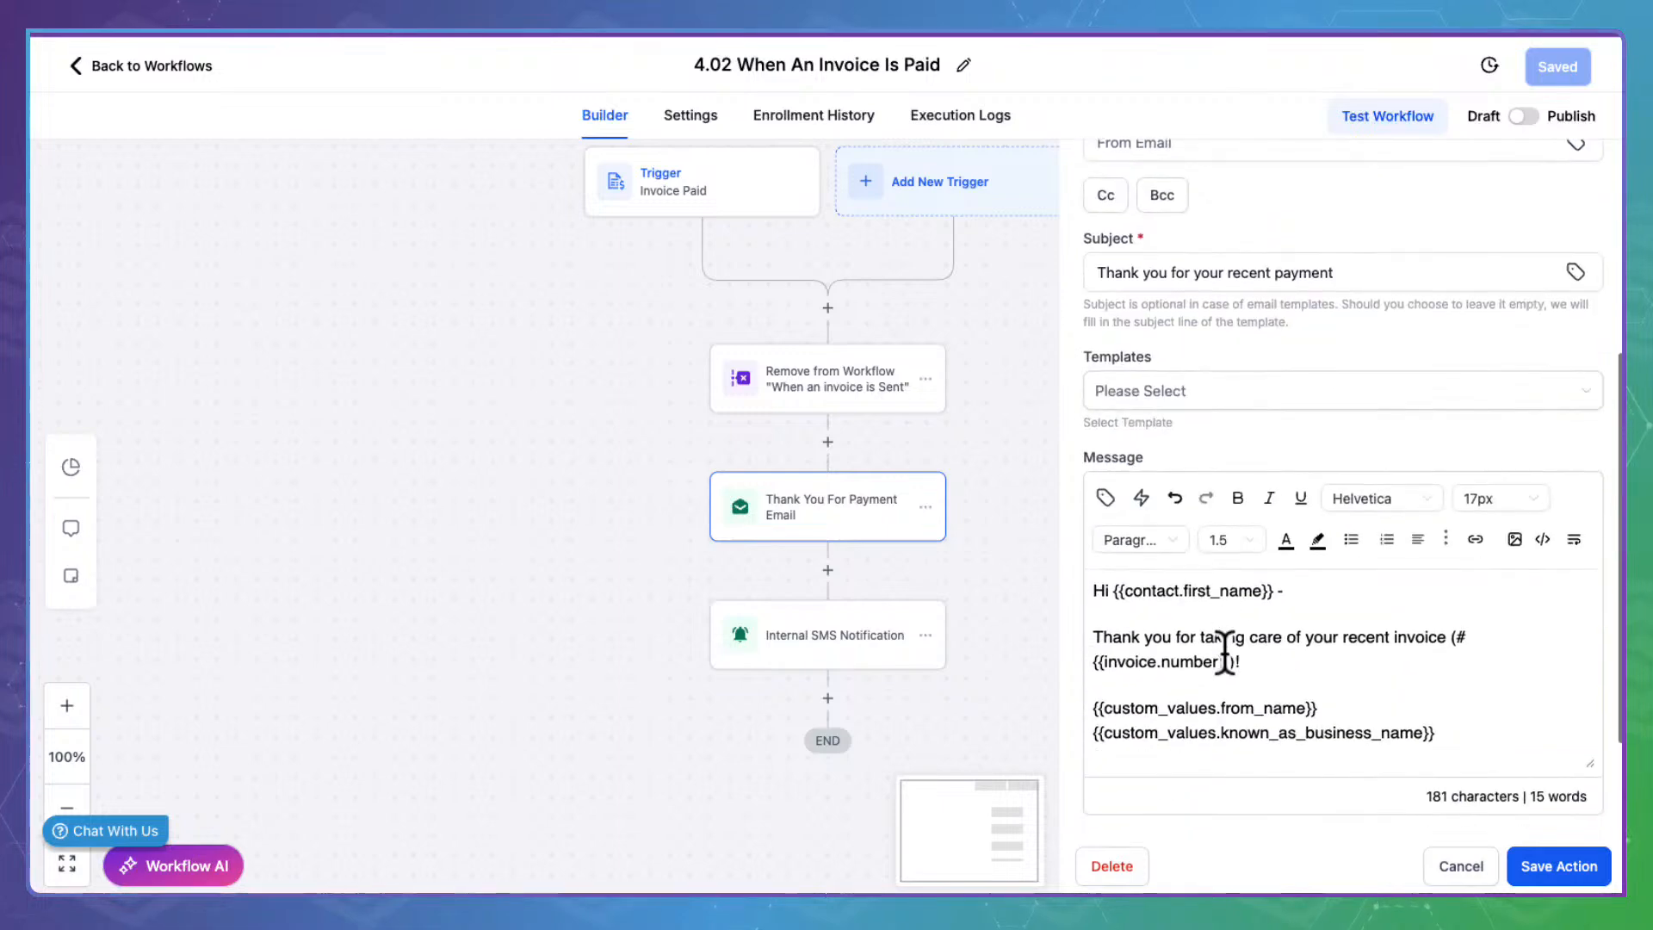
scroll(1314, 698, "down", 2)
scroll(1313, 697, "up", 2)
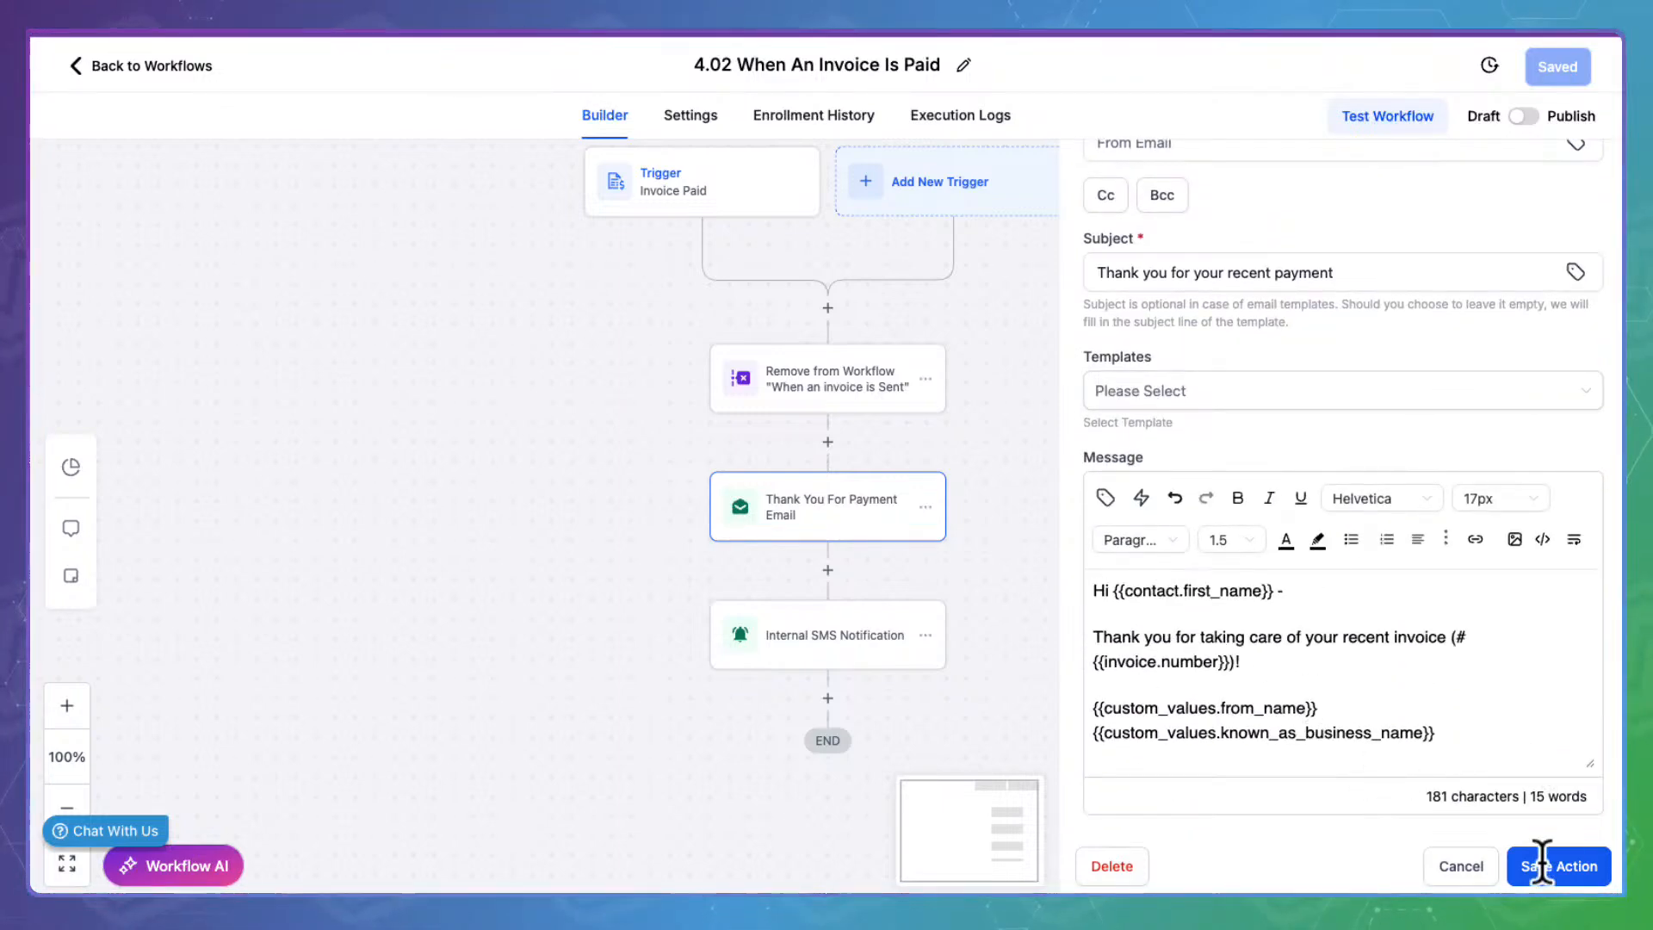
left_click(1495, 851)
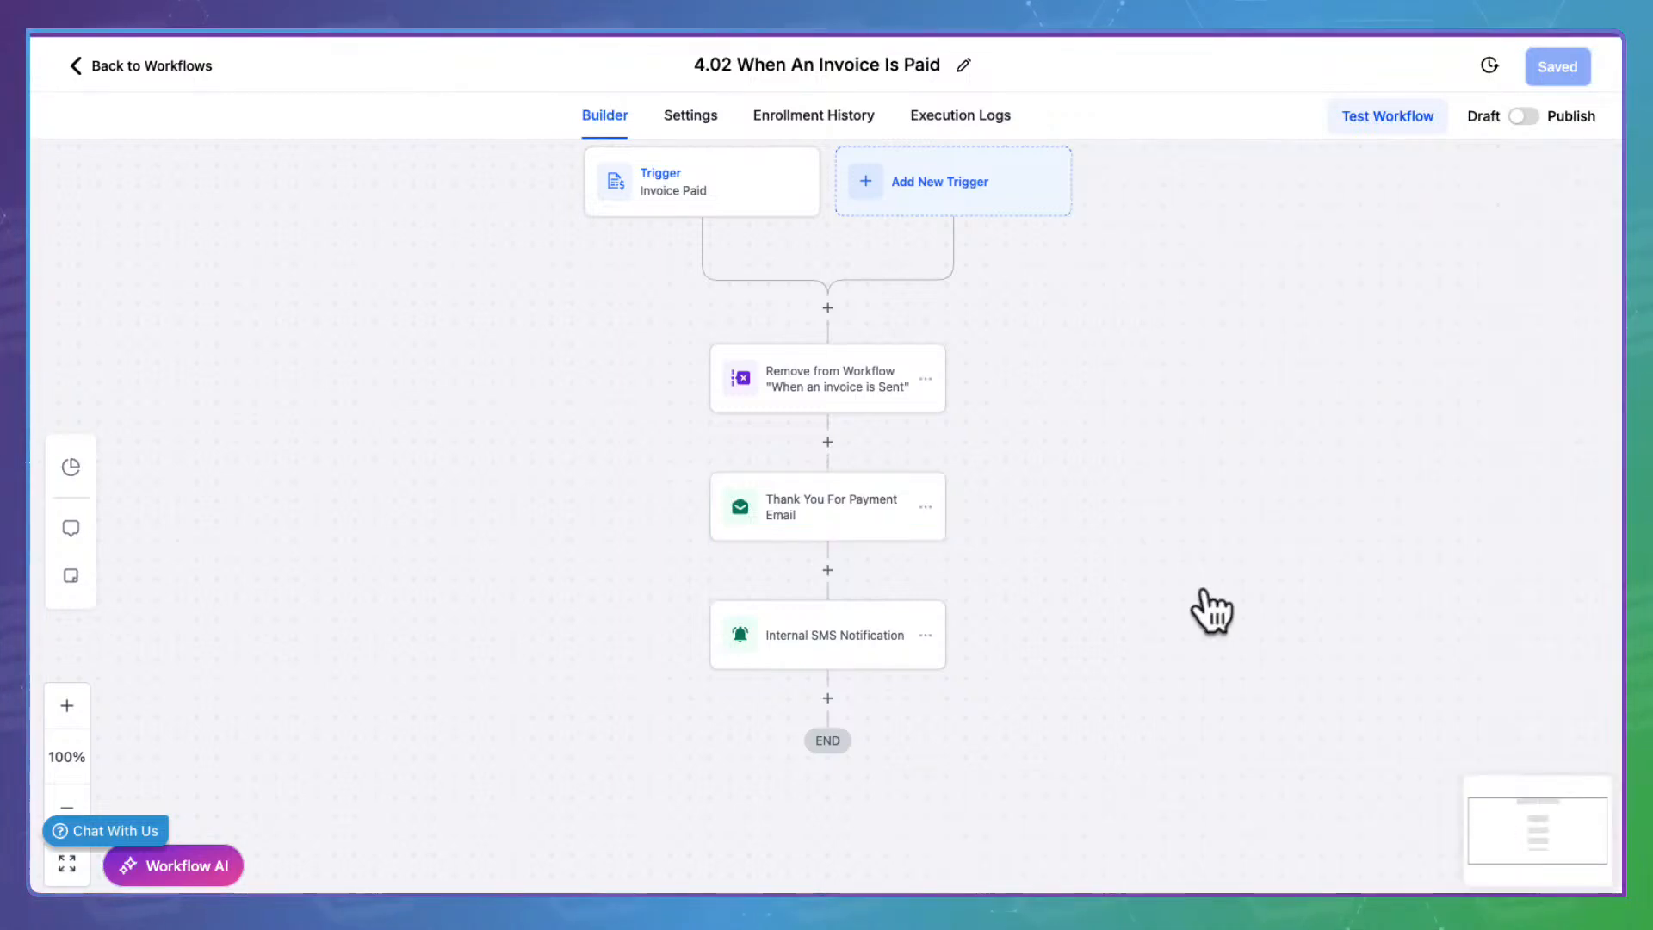
left_click(848, 613)
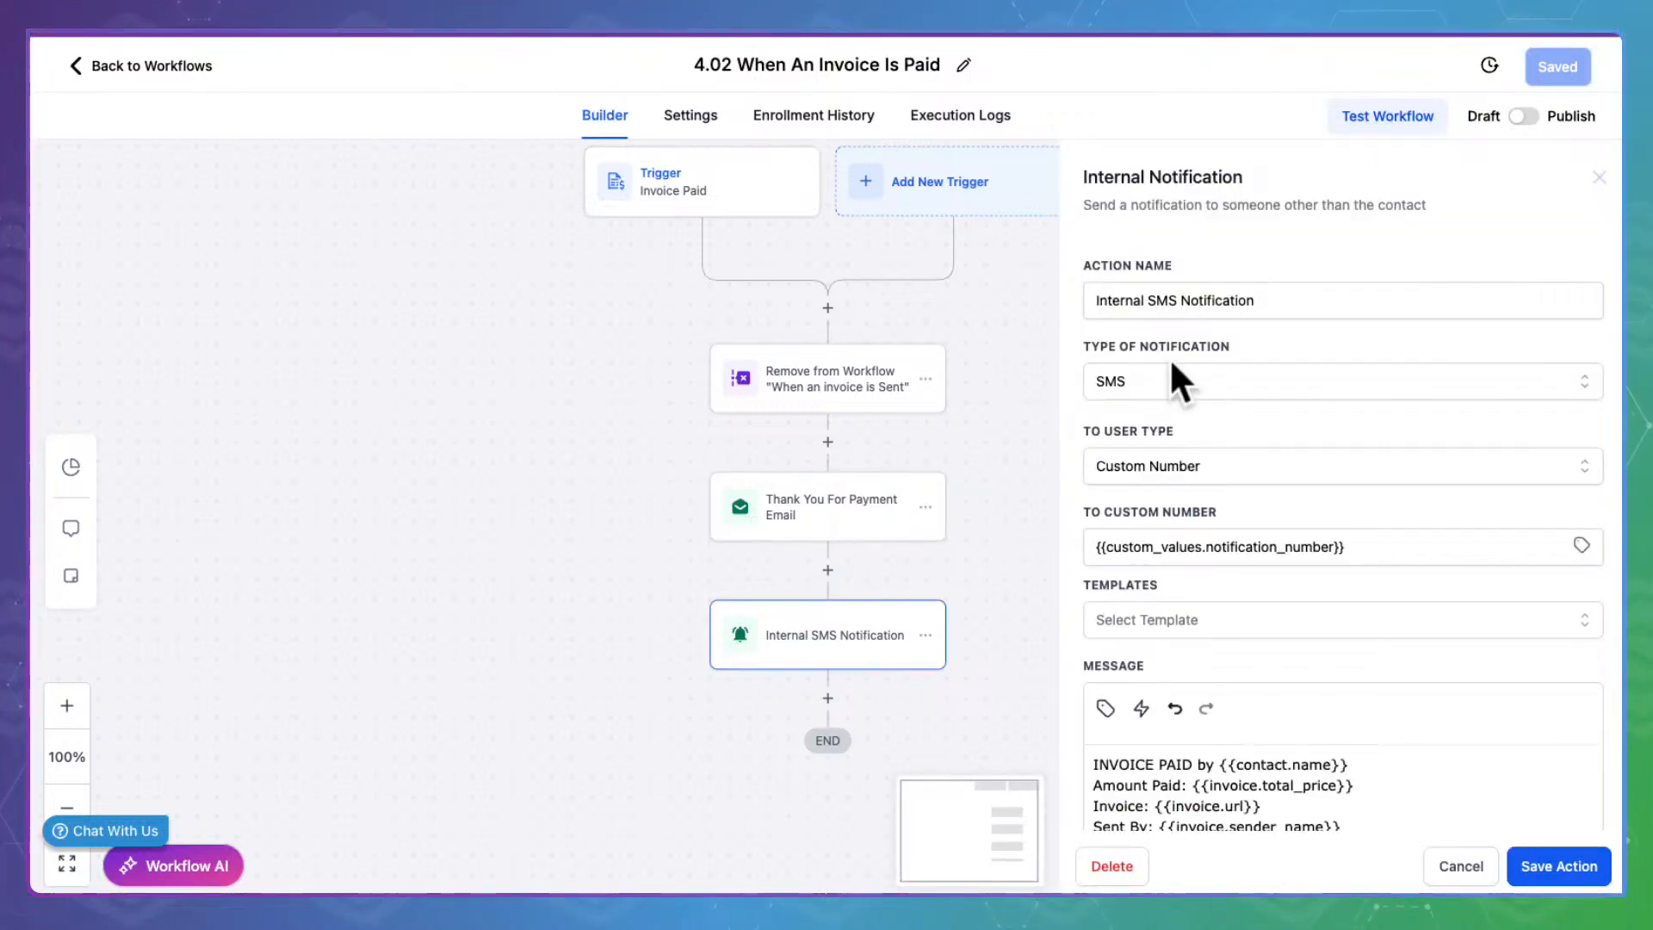
scroll(1215, 520, "down", 3)
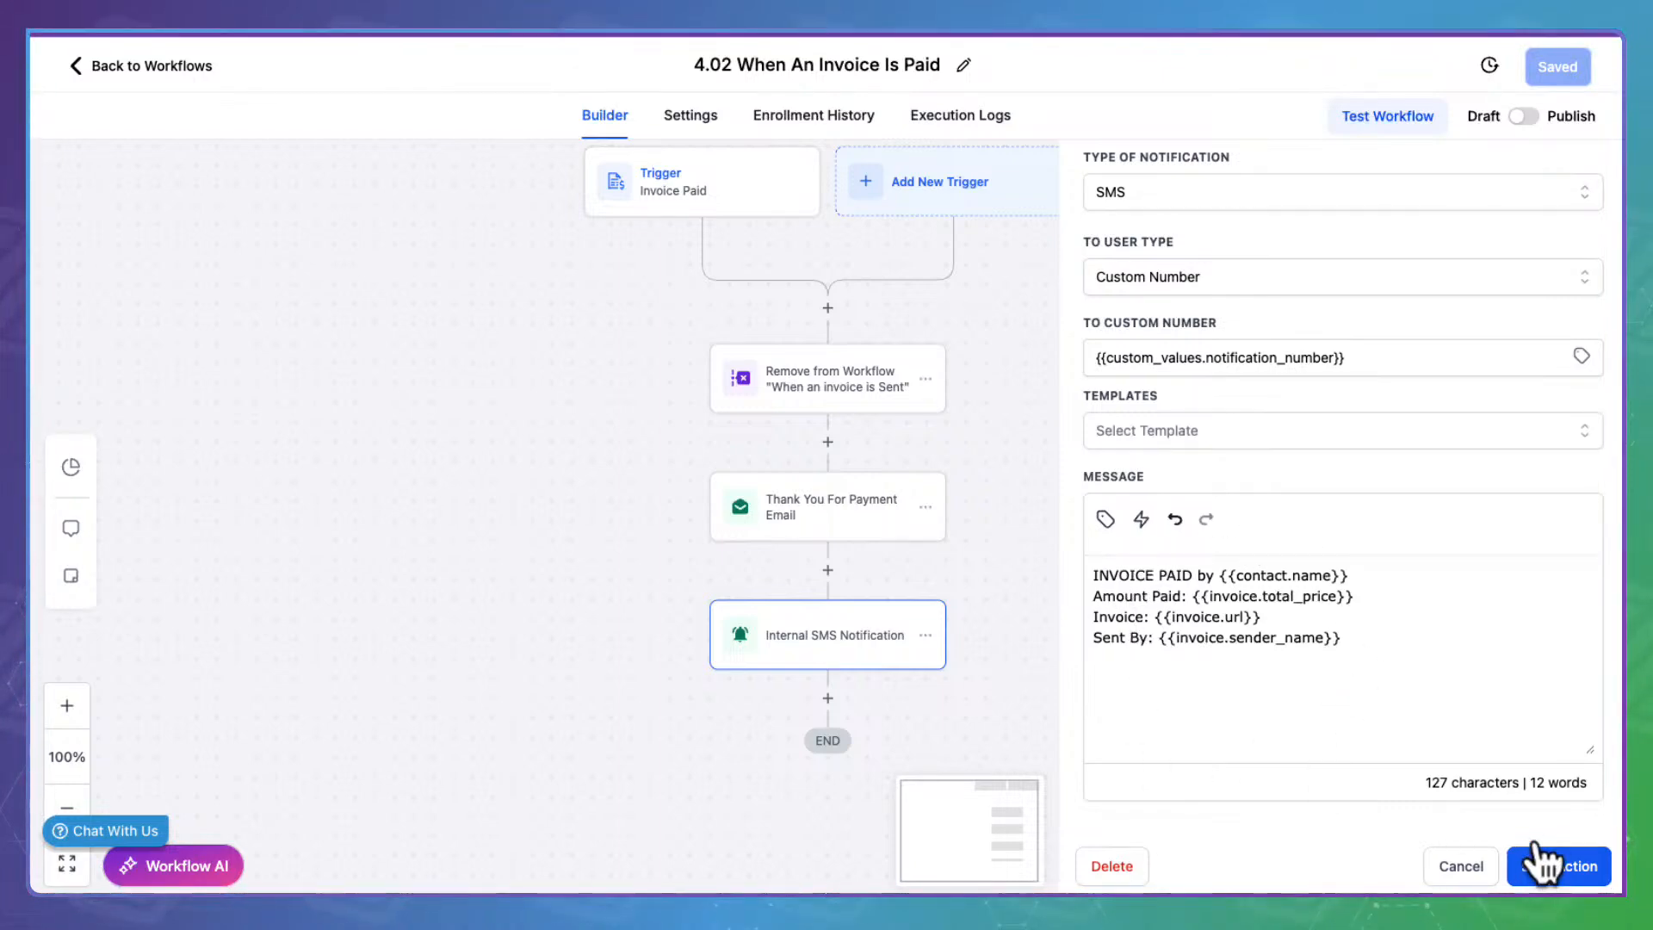
left_click(1478, 863)
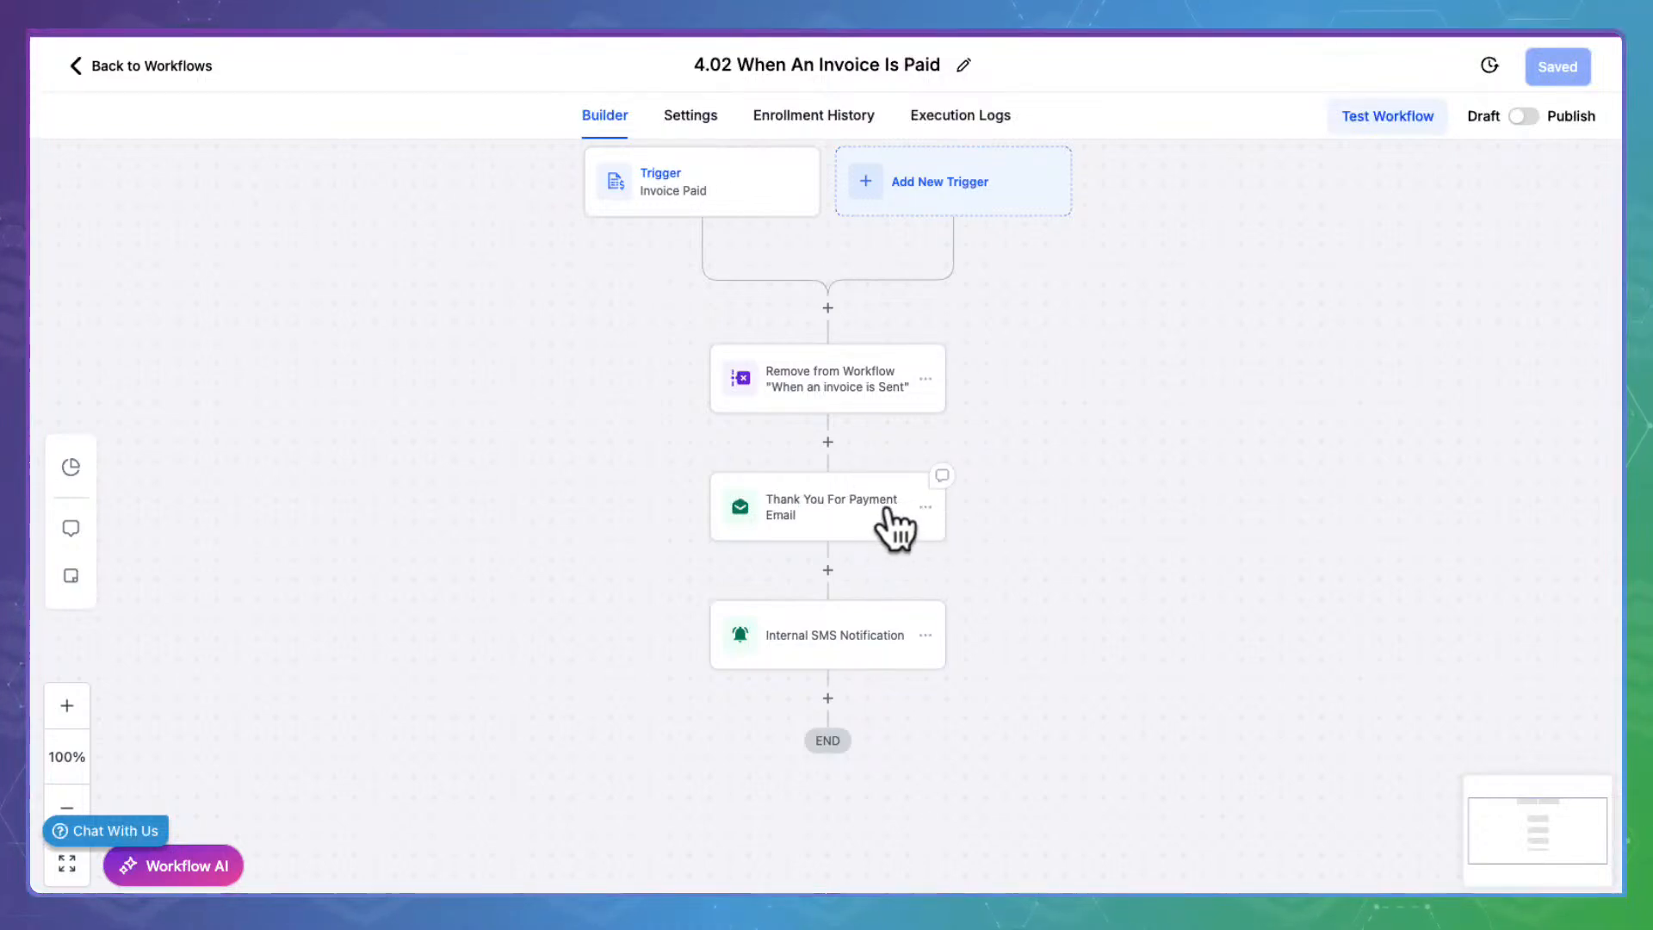
Publish and save the 4.02 workflow, then go back to the workflow list
left_click(1522, 116)
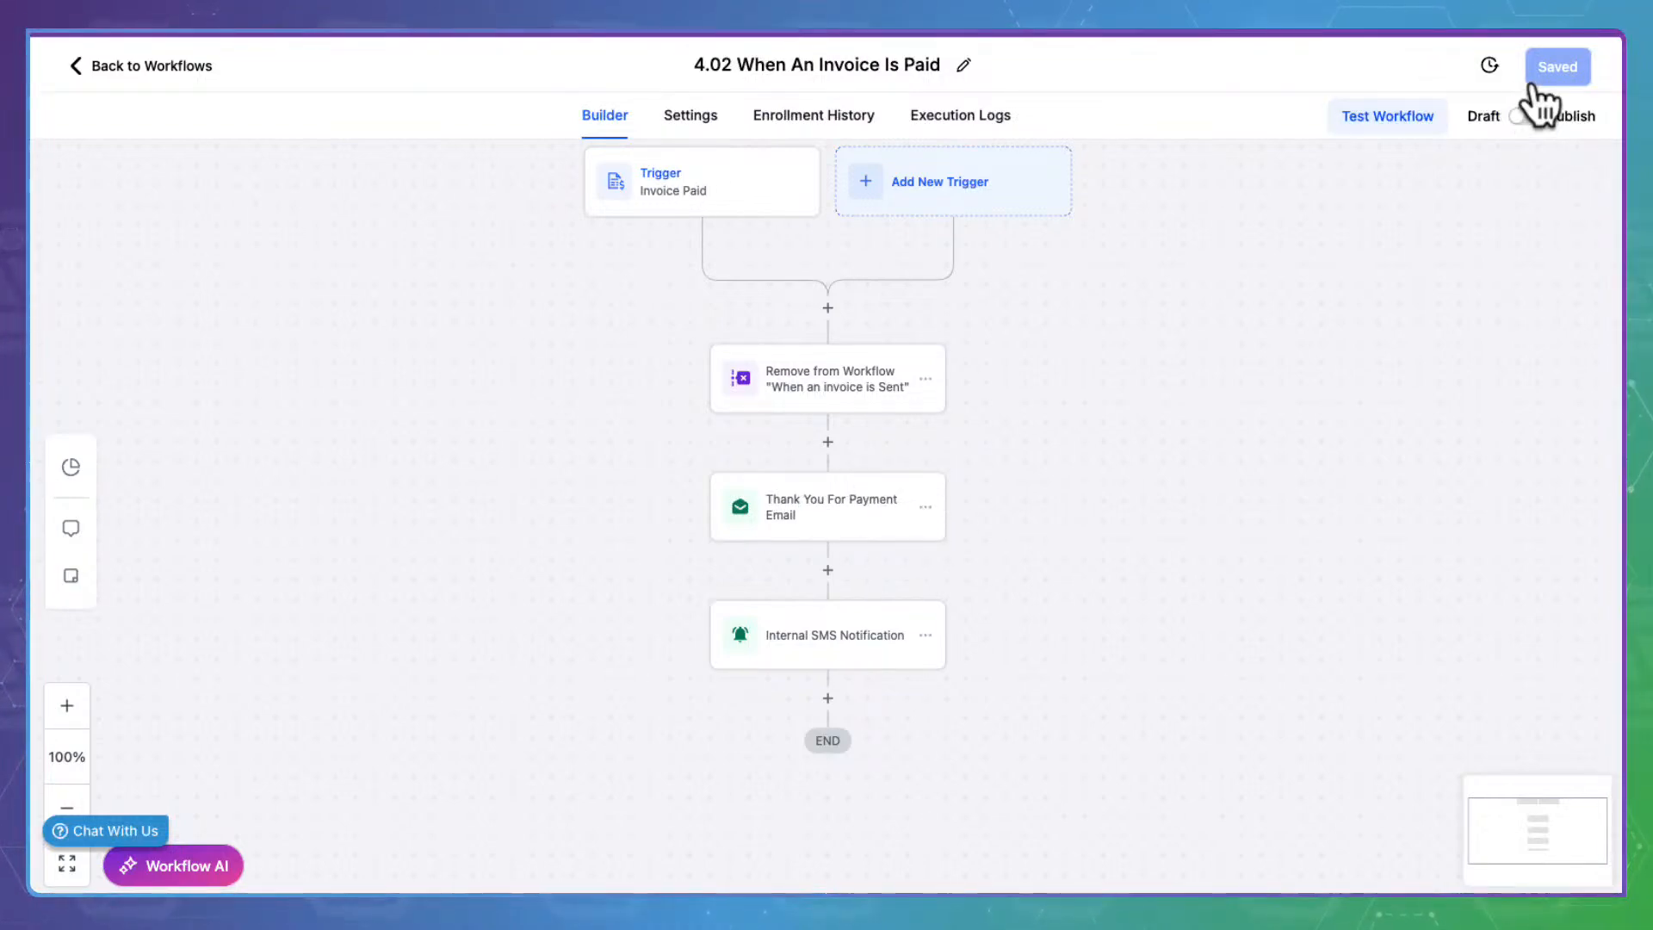
left_click(1575, 62)
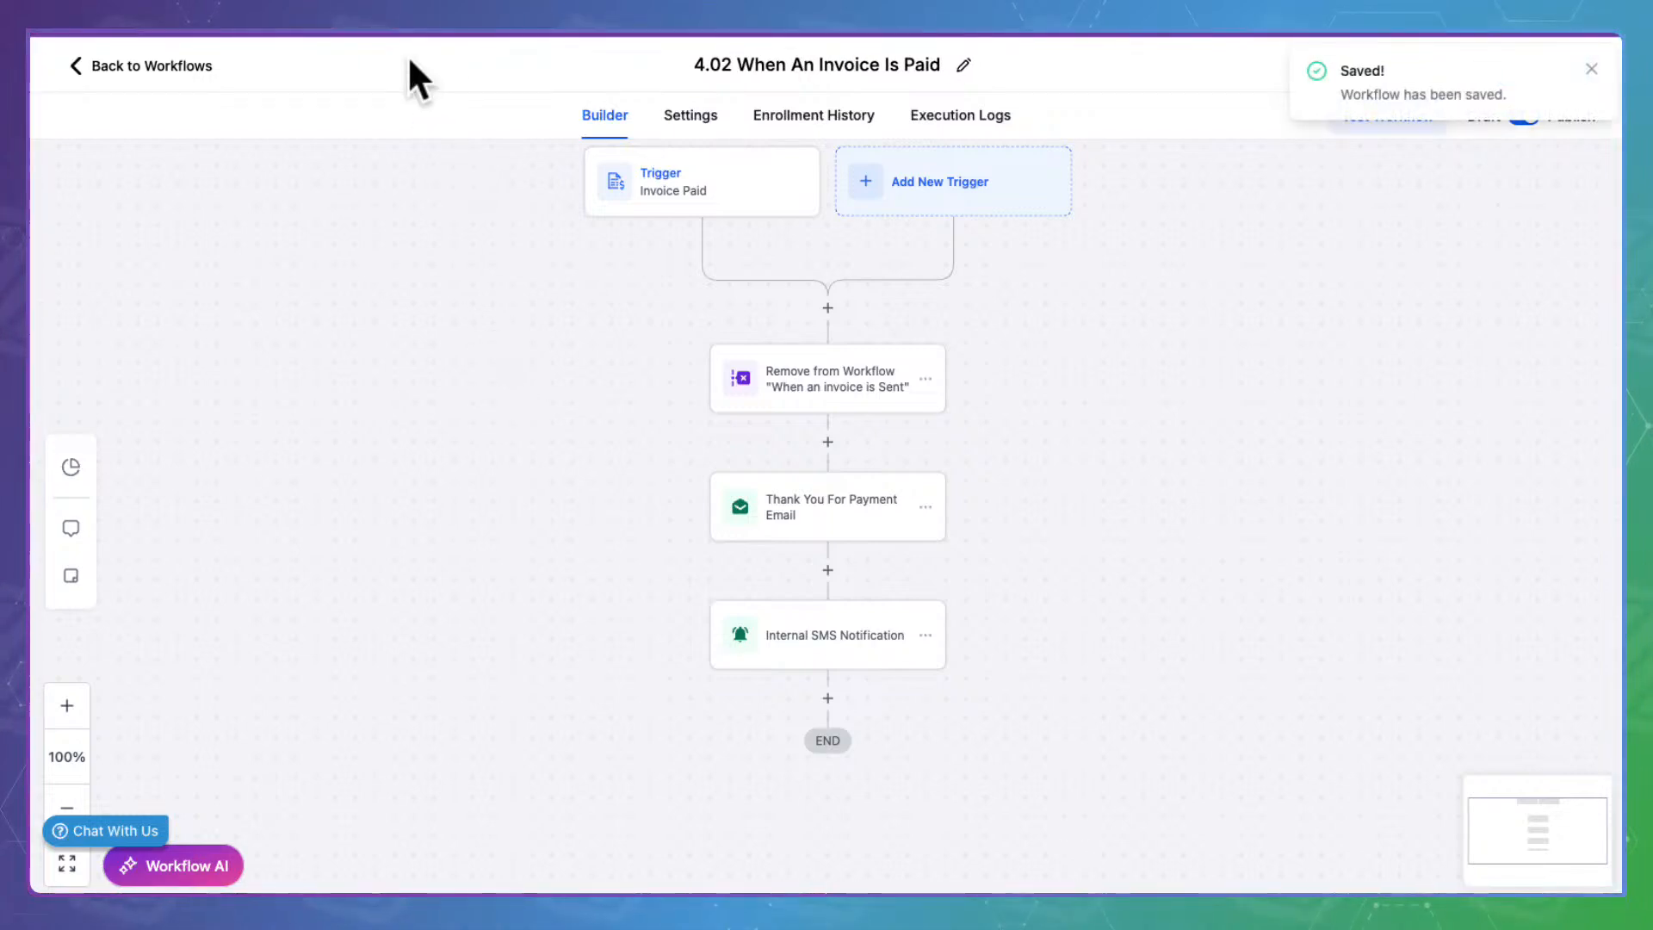
left_click(197, 40)
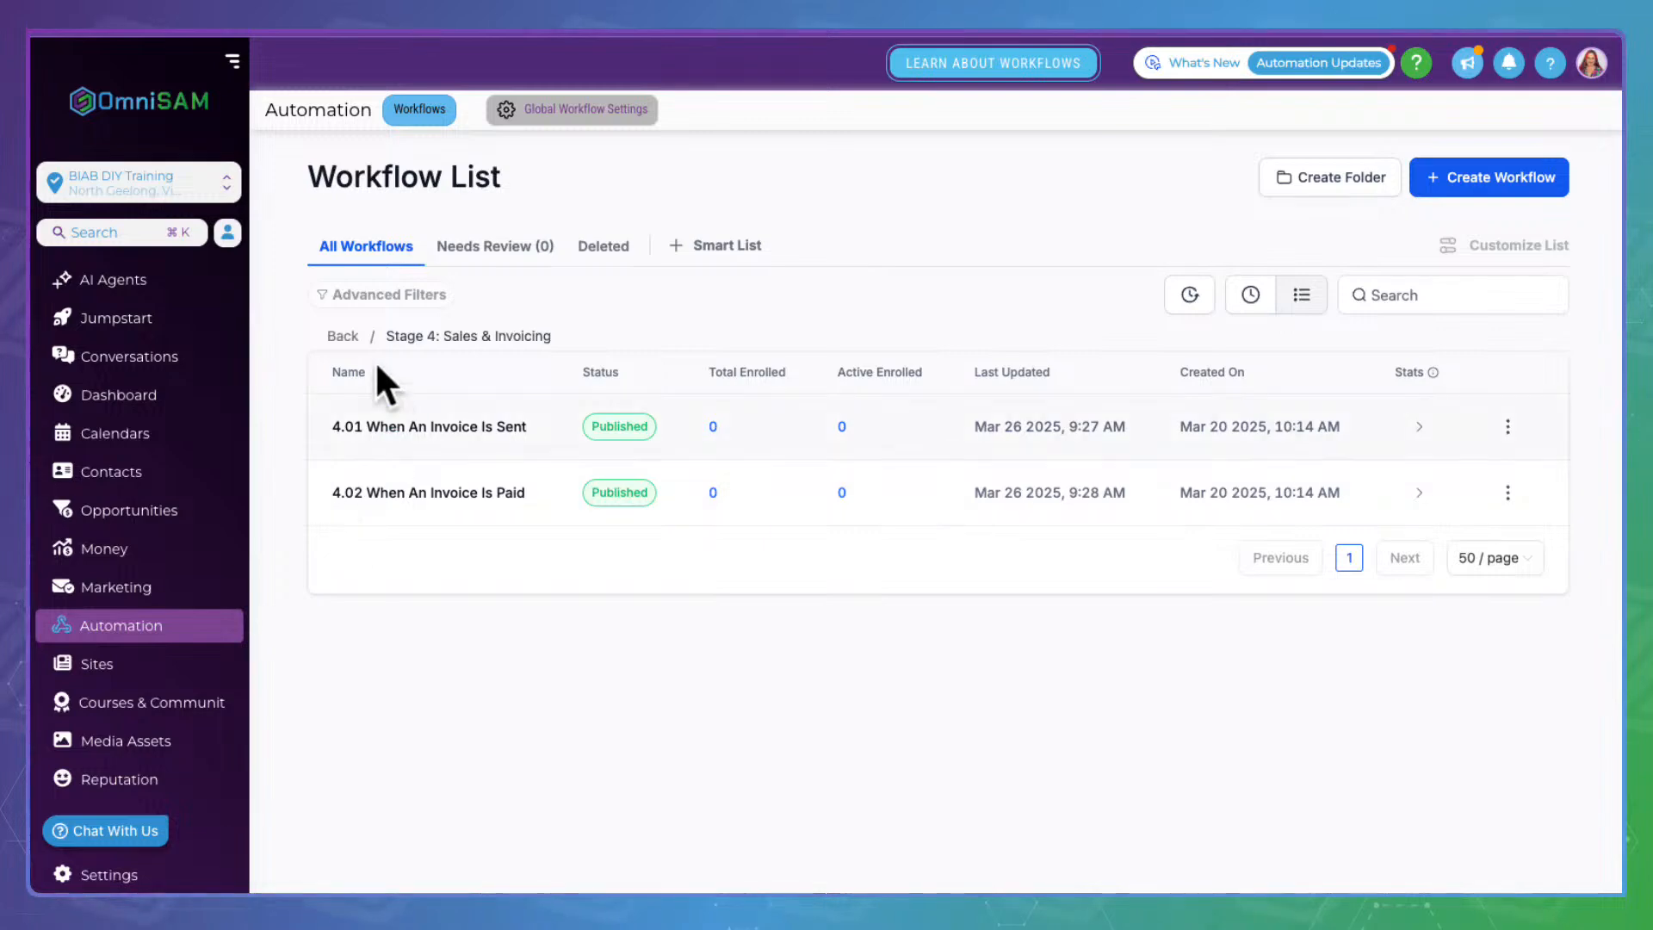
Go back from Stage 4: Sales & Invoicing to the top-level folder list and scroll through it
left_click_drag(388, 335, 547, 308)
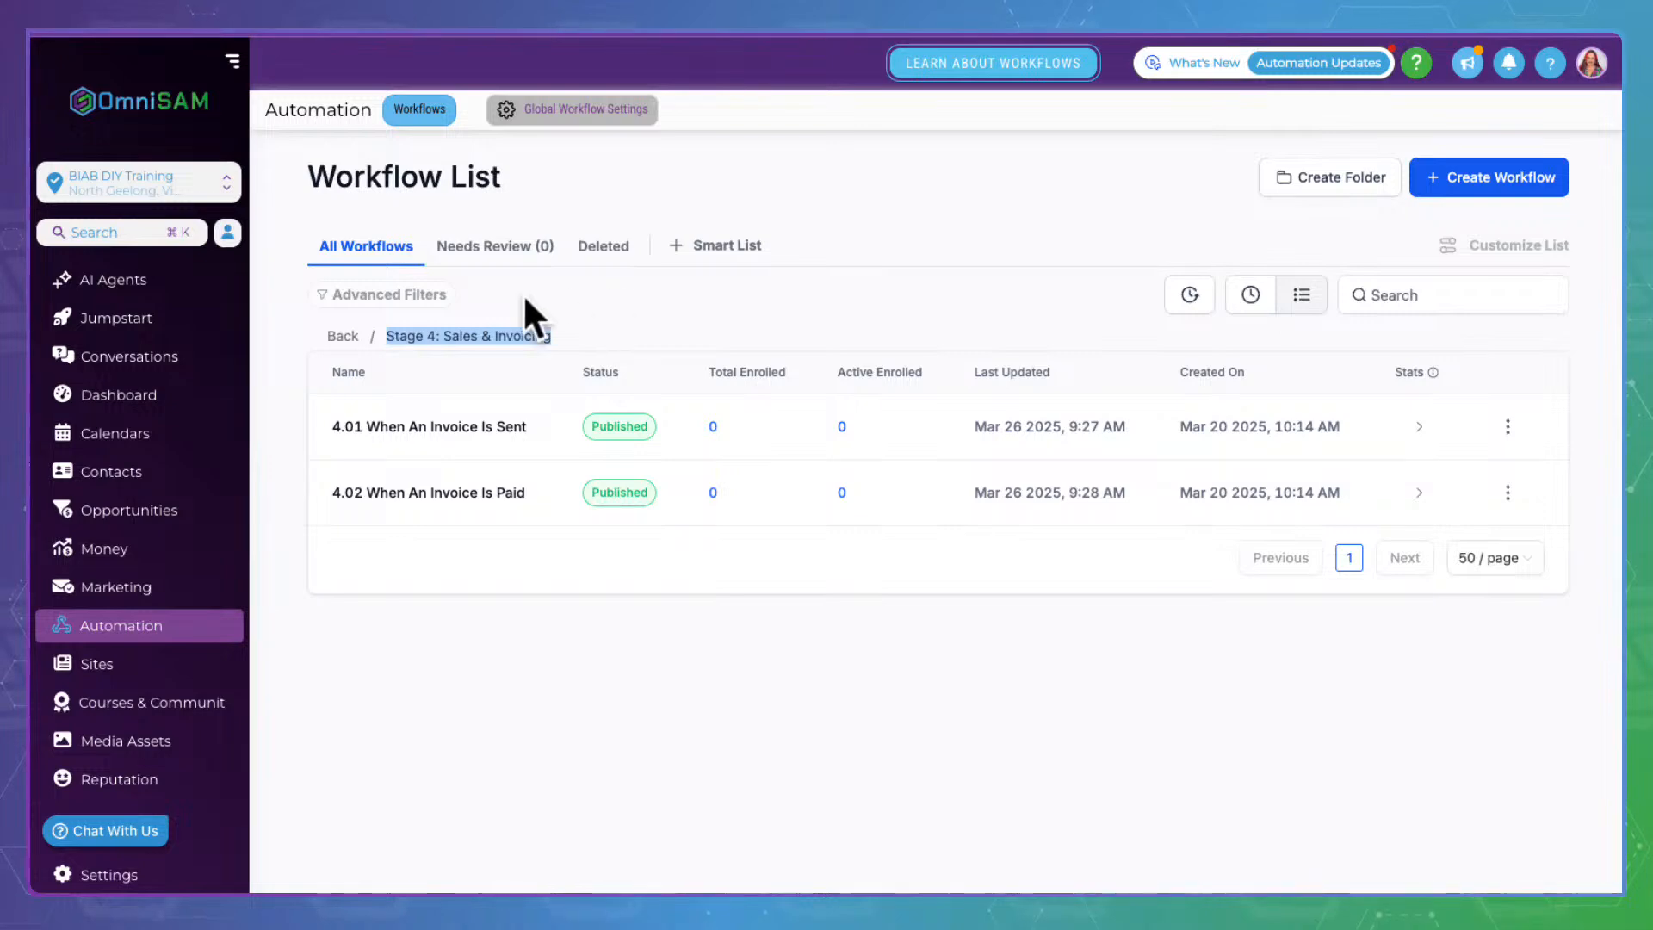
left_click(344, 335)
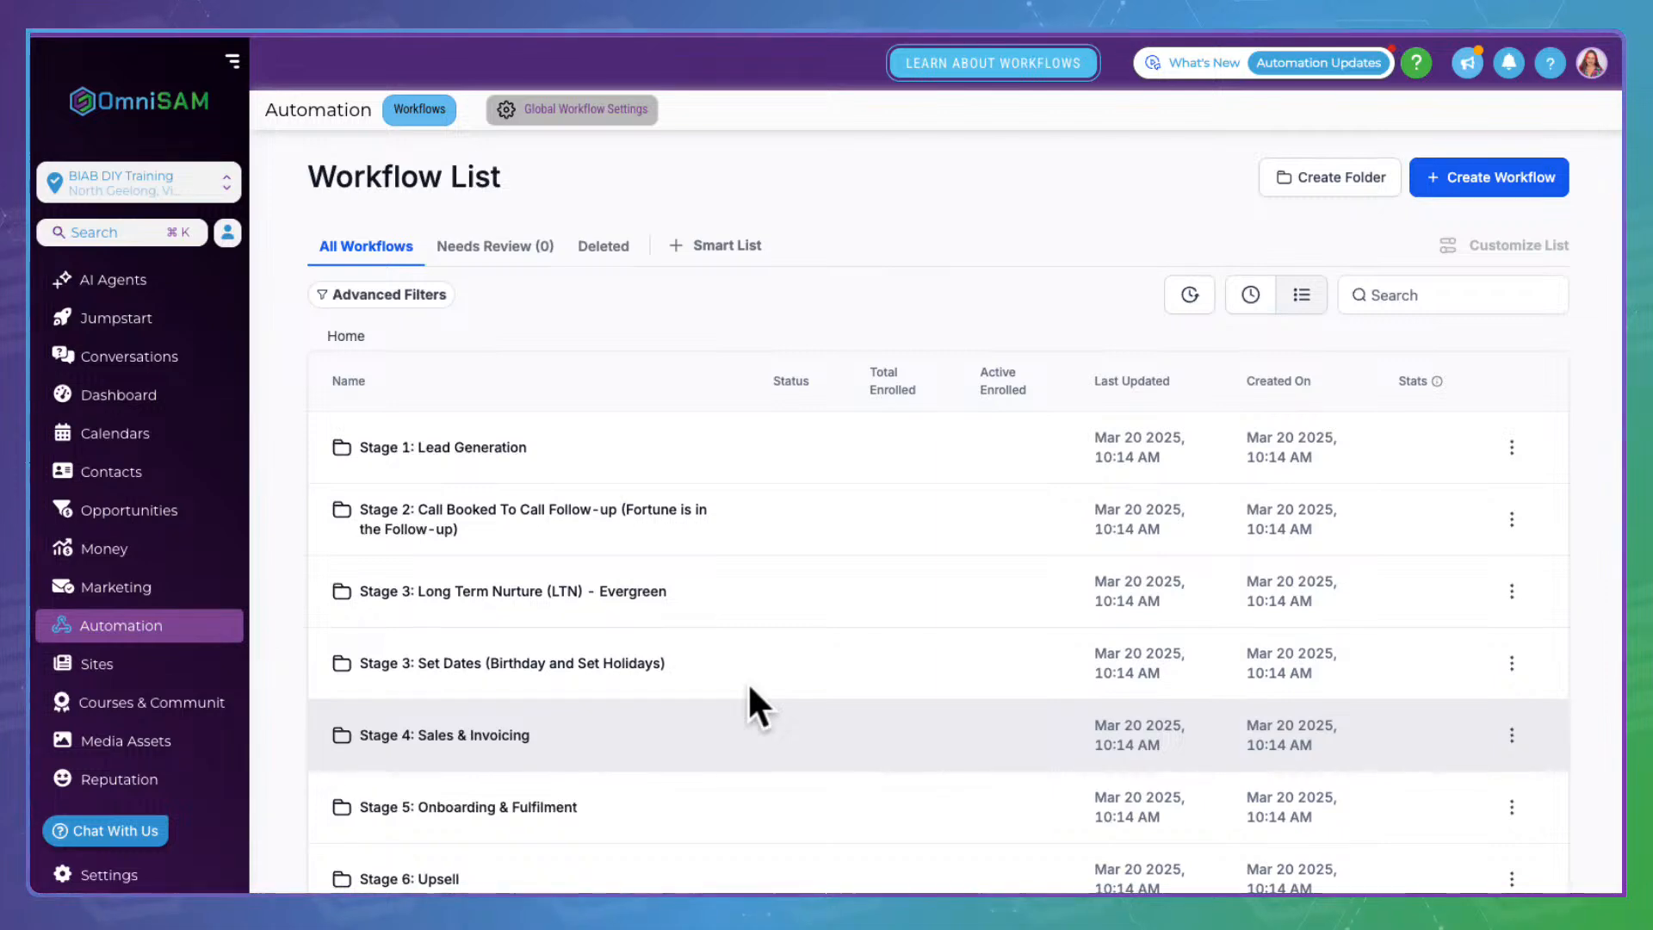
scroll(749, 687, "down", 3)
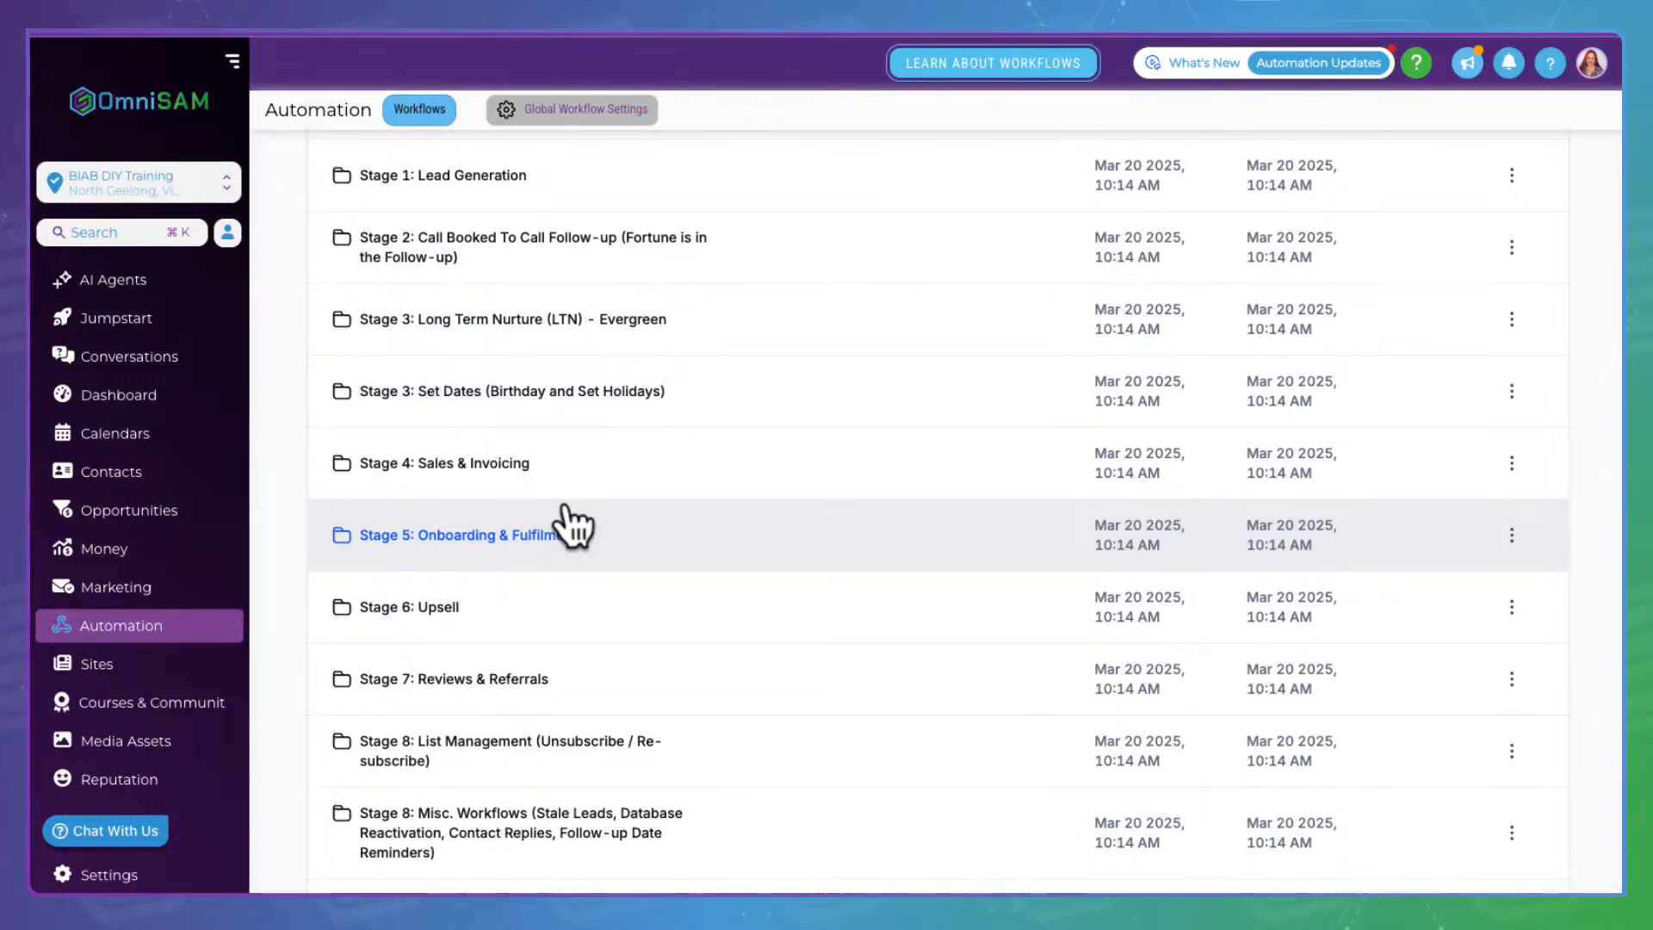
left_click(558, 527)
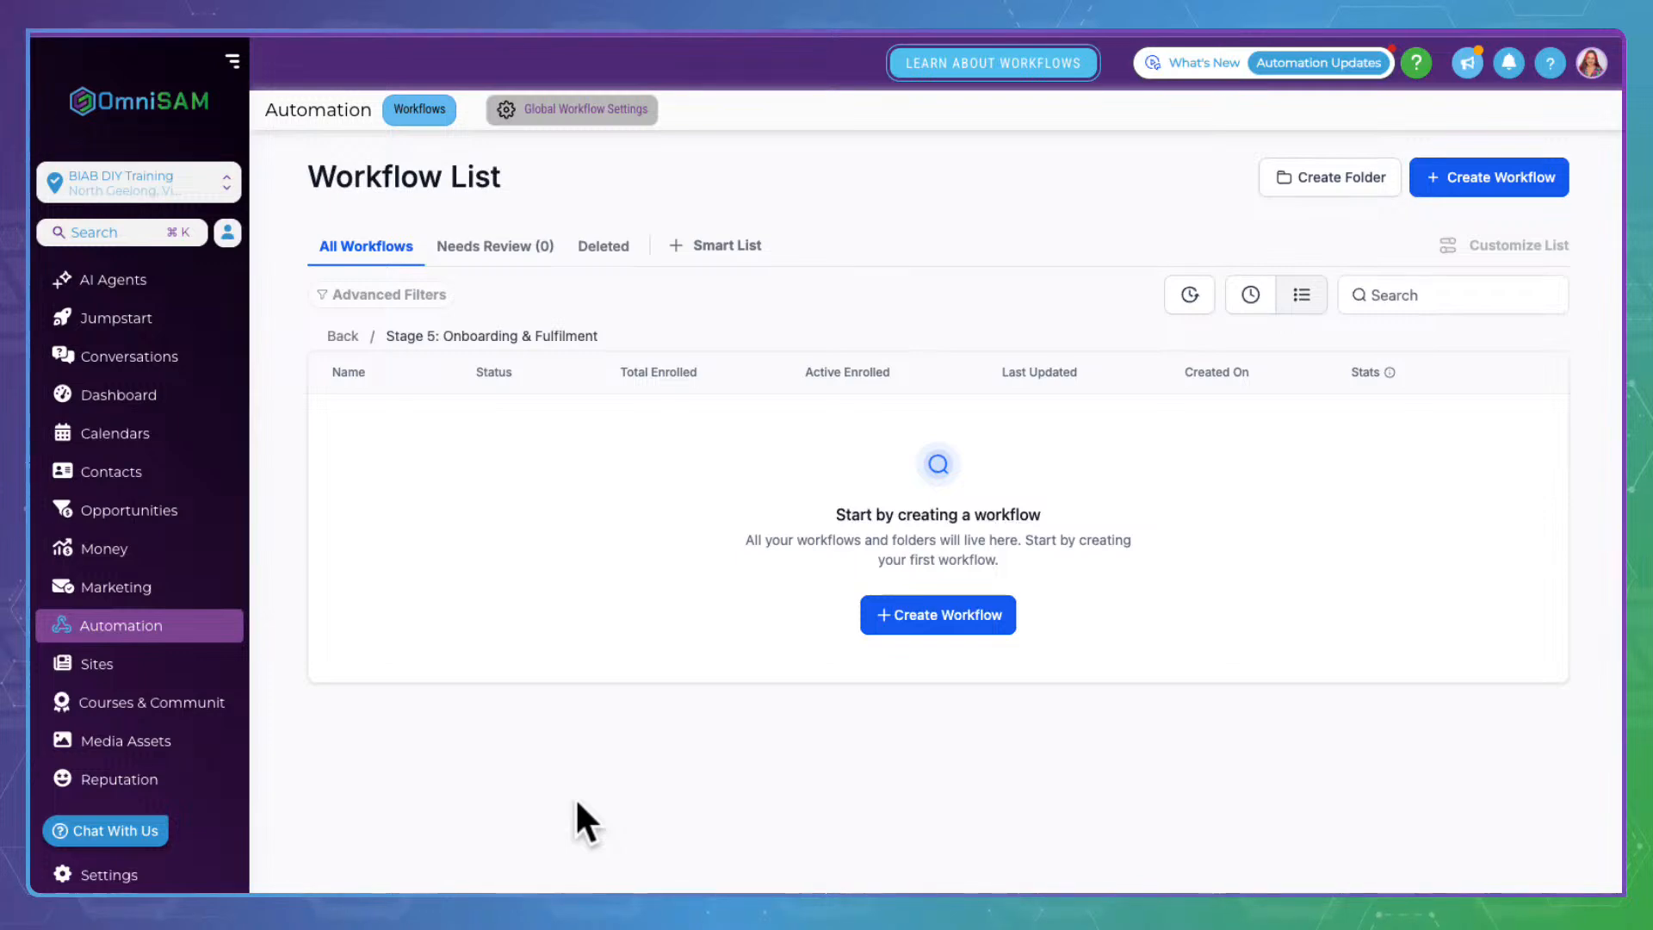
left_click_drag(582, 315, 395, 316)
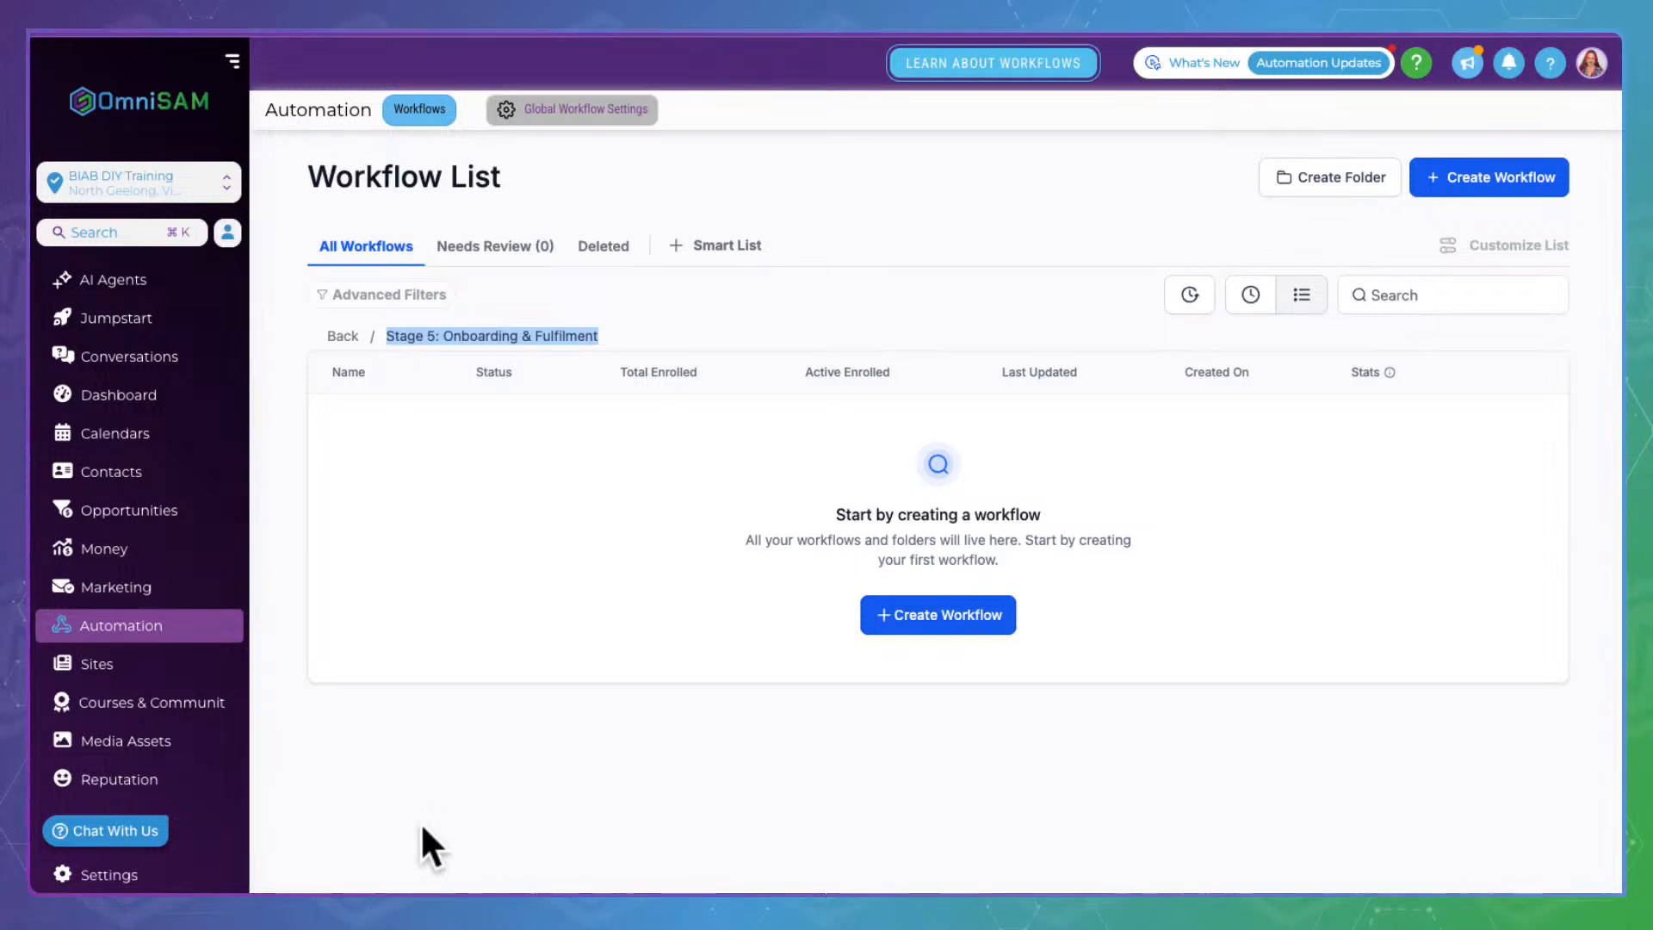
left_click_drag(445, 317, 599, 313)
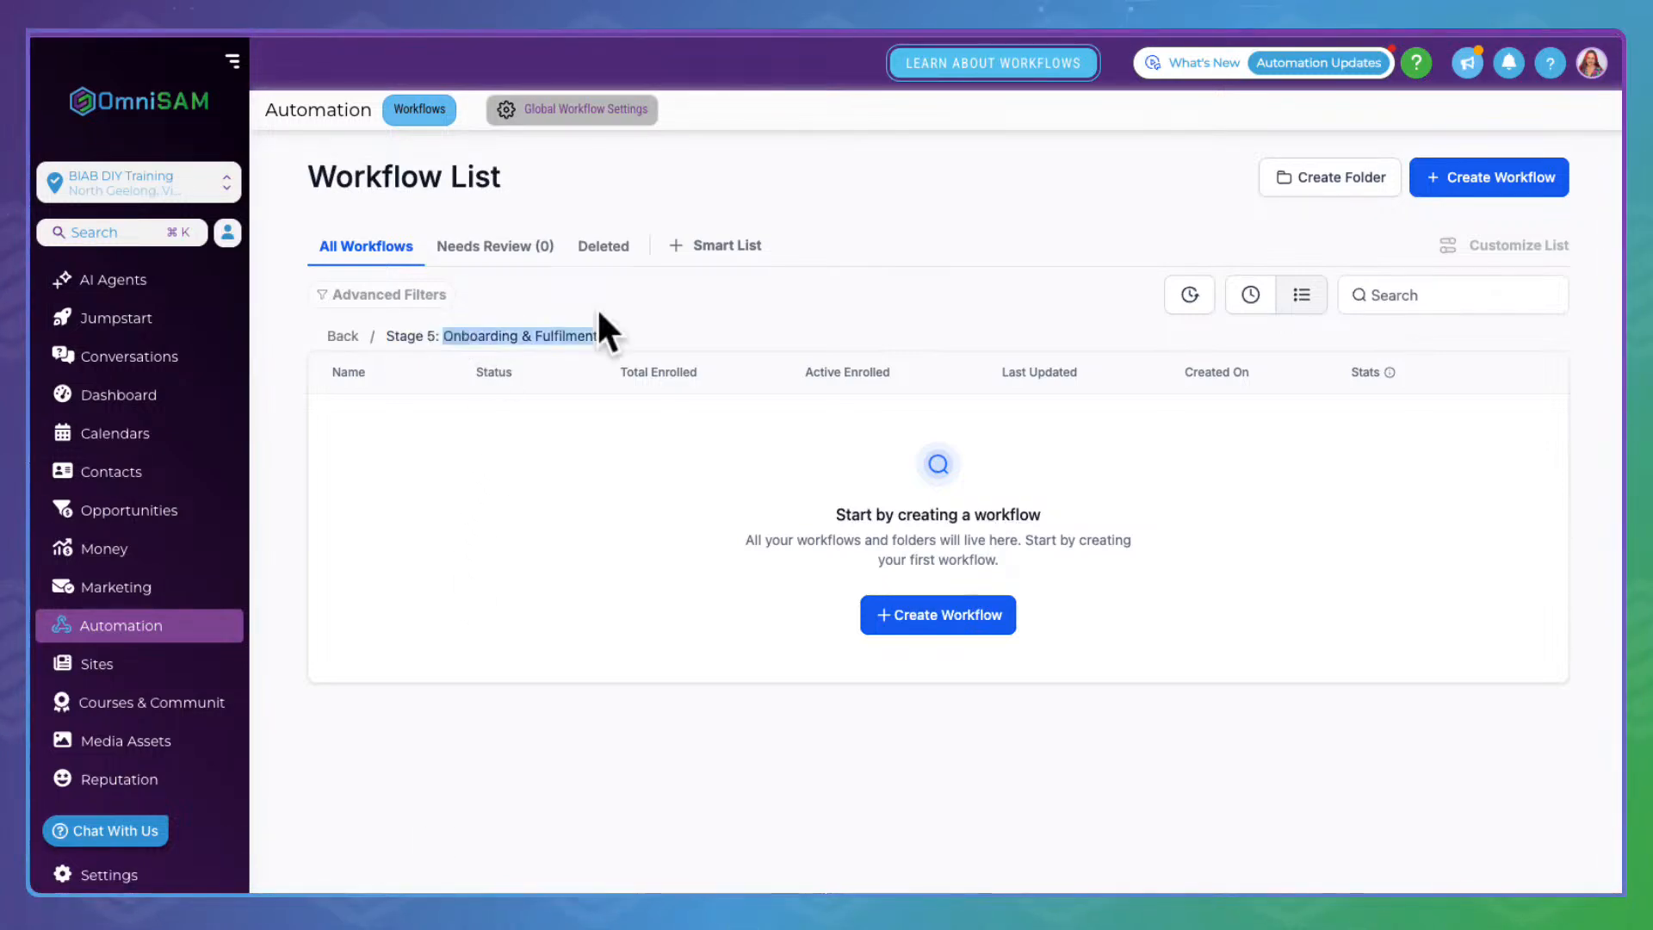
left_click(552, 728)
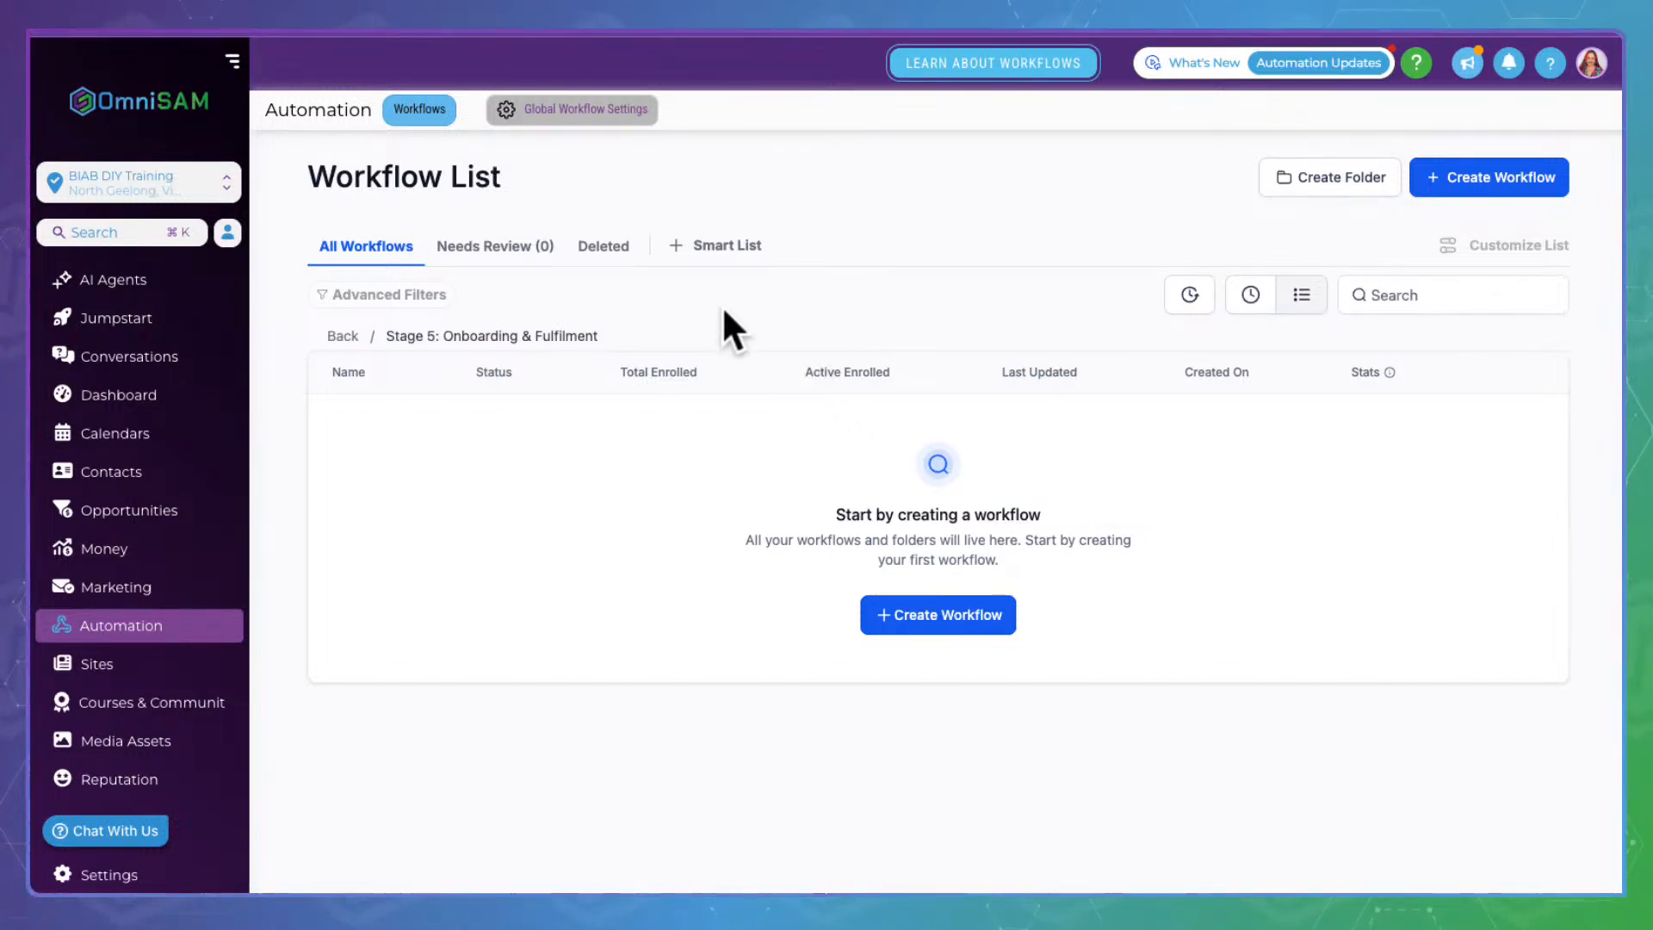
left_click_drag(386, 311, 611, 316)
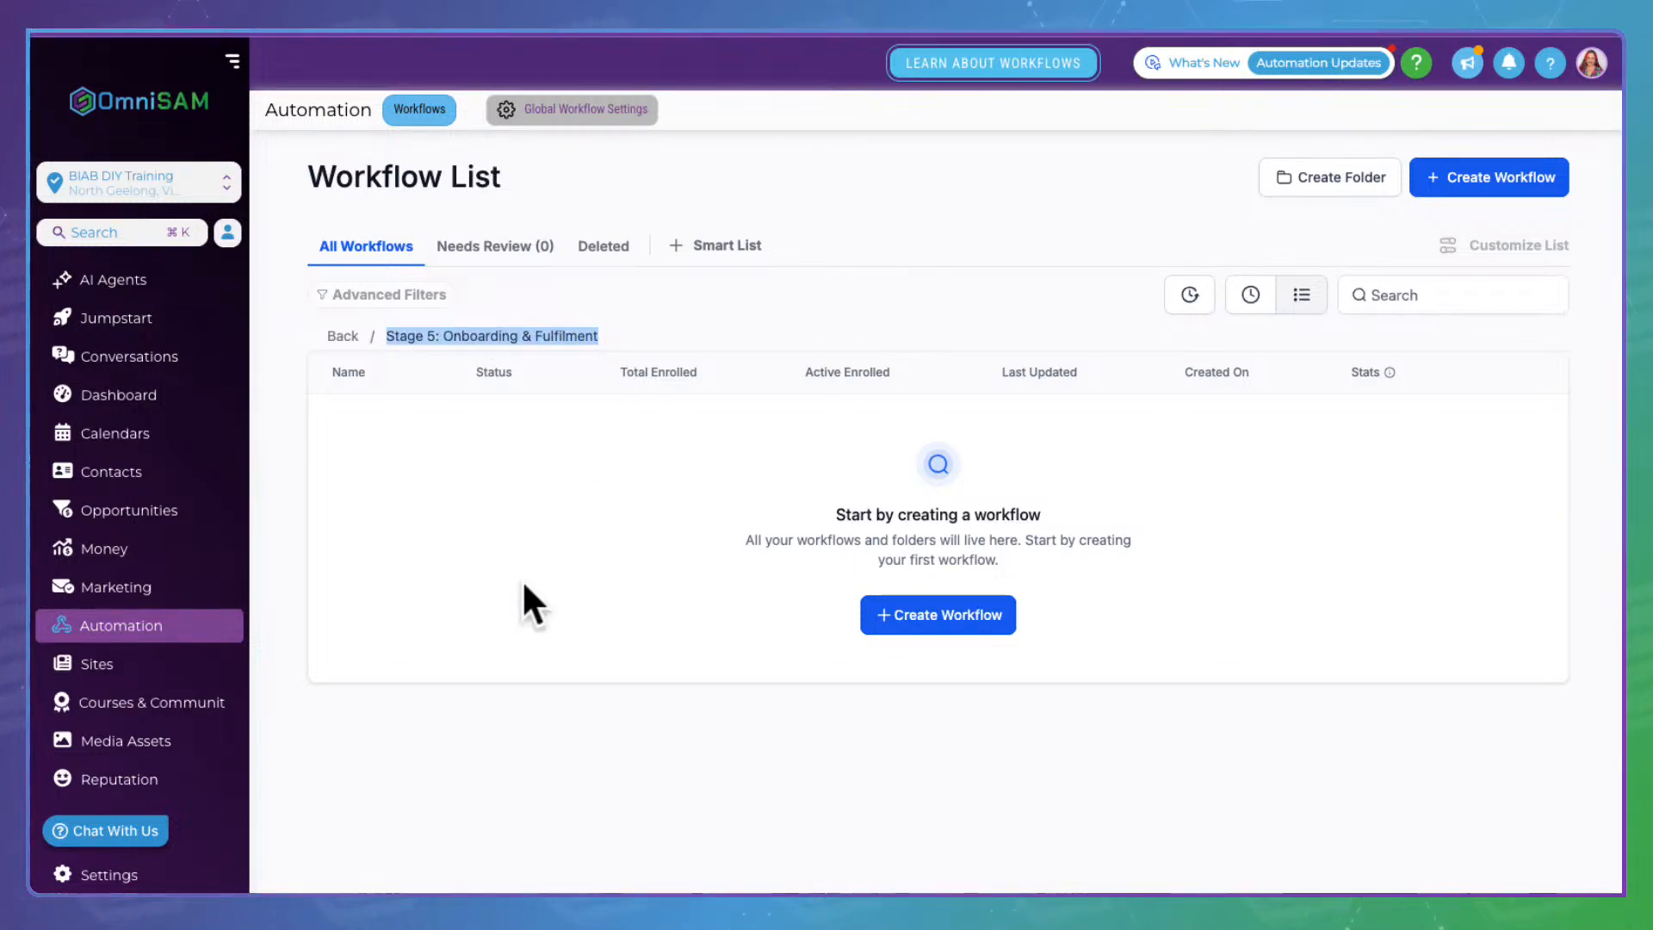
left_click(355, 332)
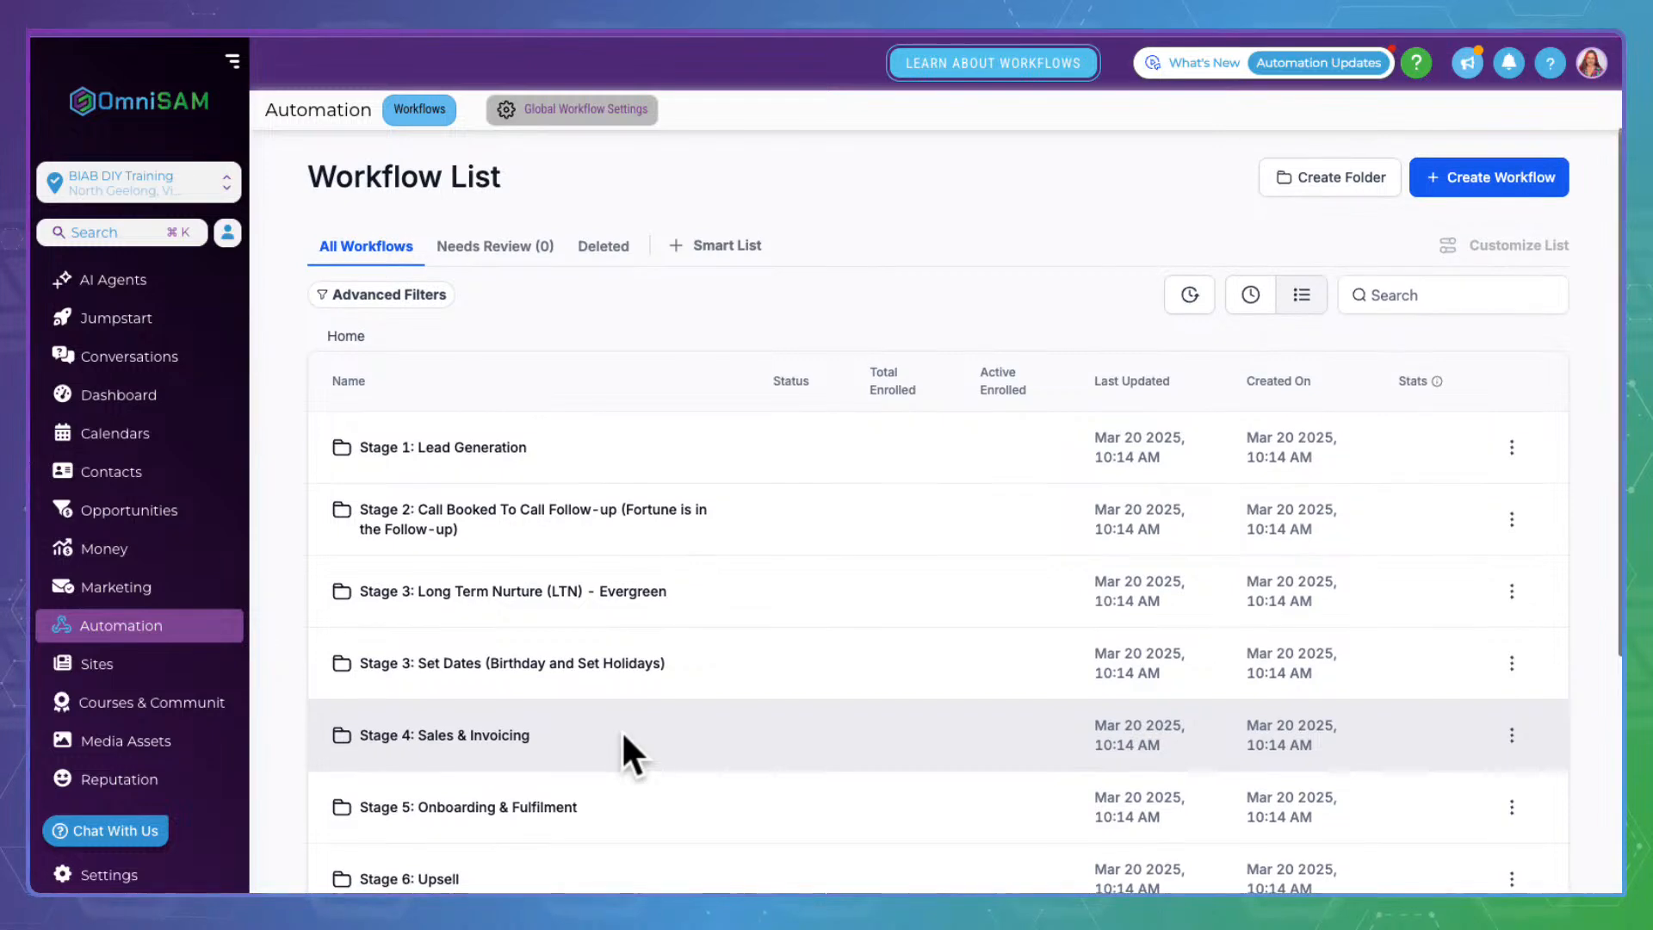
Scroll down the folder list and open the empty Stage 6: Upsell folder
scroll(621, 730, "down", 1)
scroll(623, 736, "down", 3)
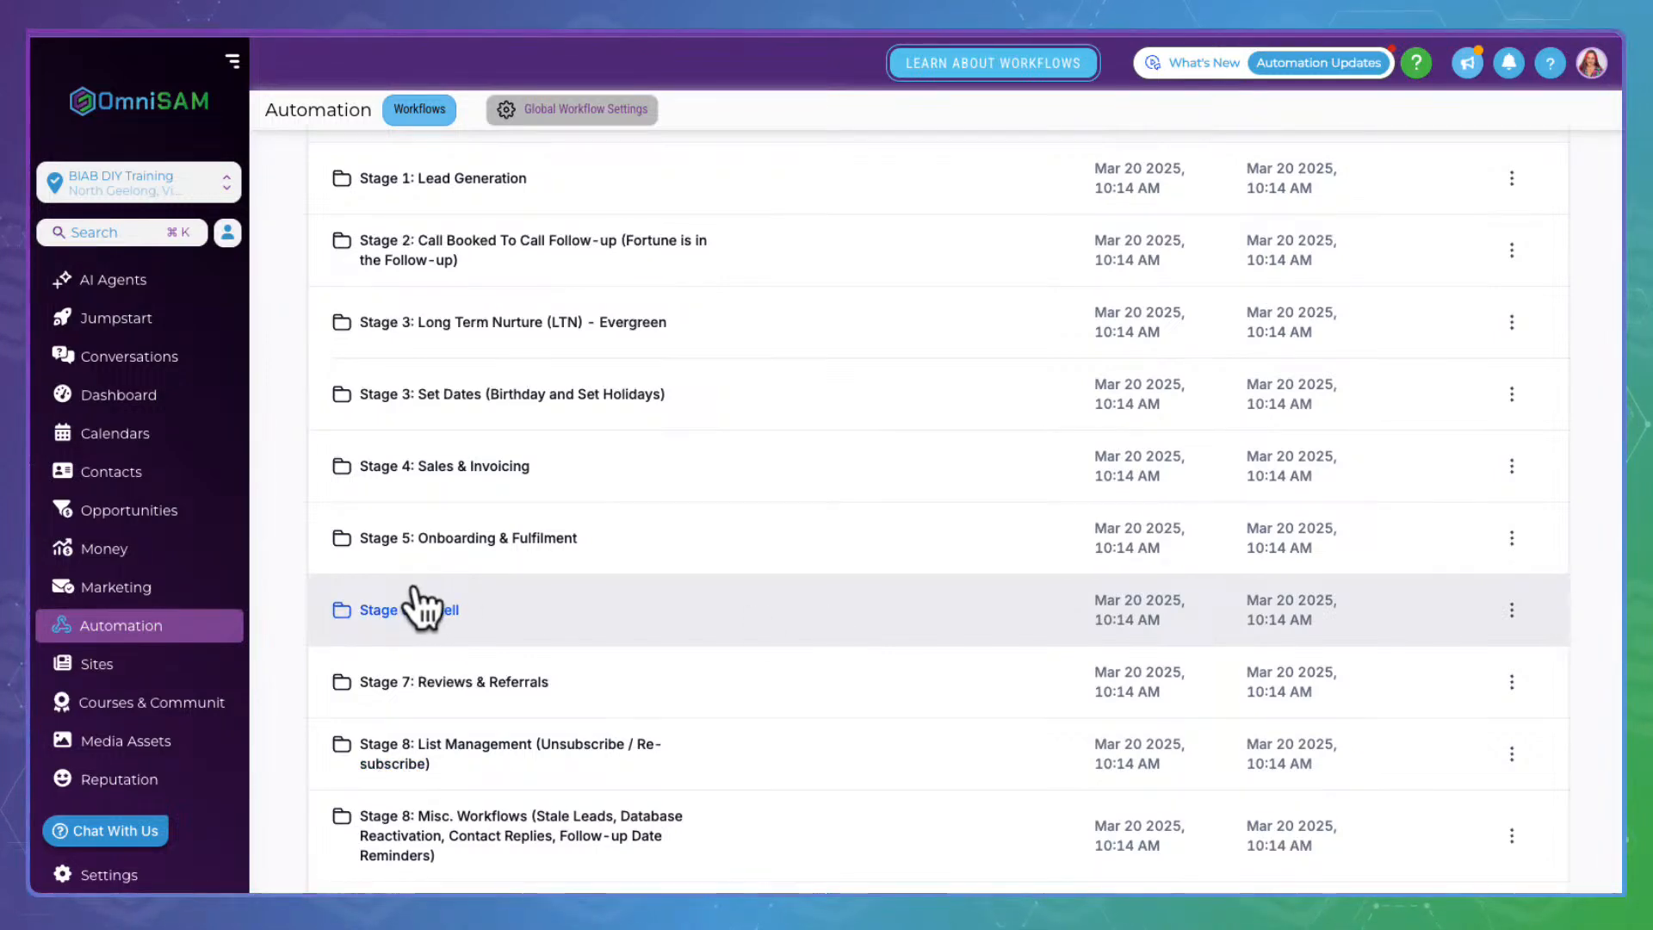
left_click(421, 609)
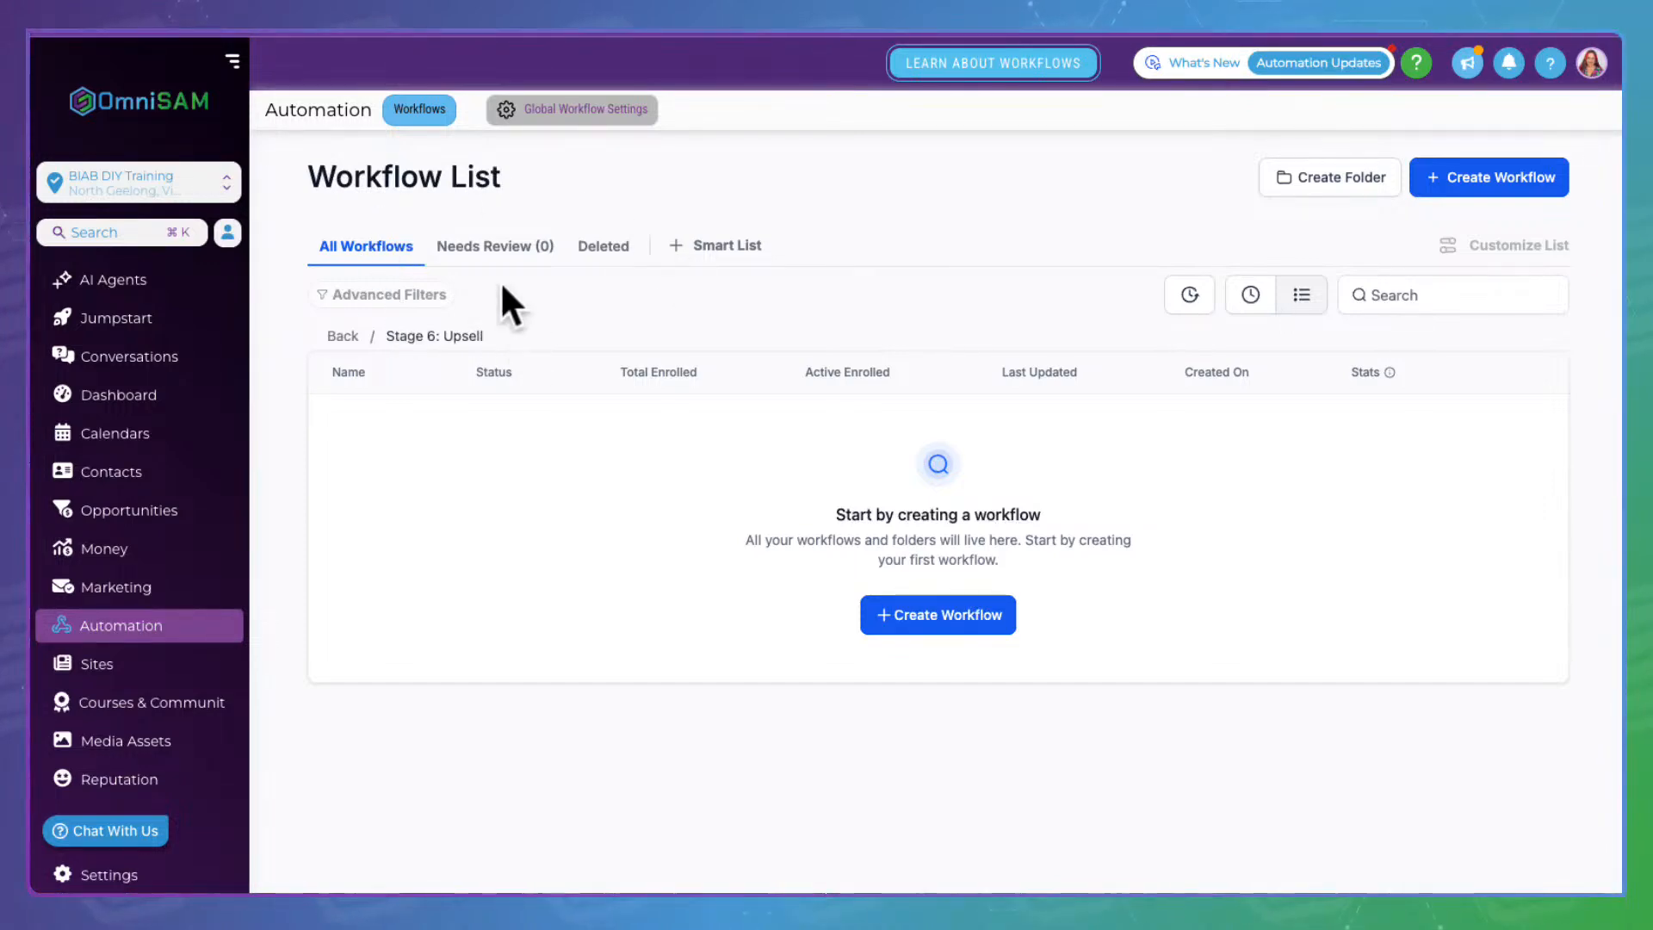
Leave Stage 6, open Stage 7: Reviews & Referrals, and open the 6.01 Review Request workflow
left_click(360, 320)
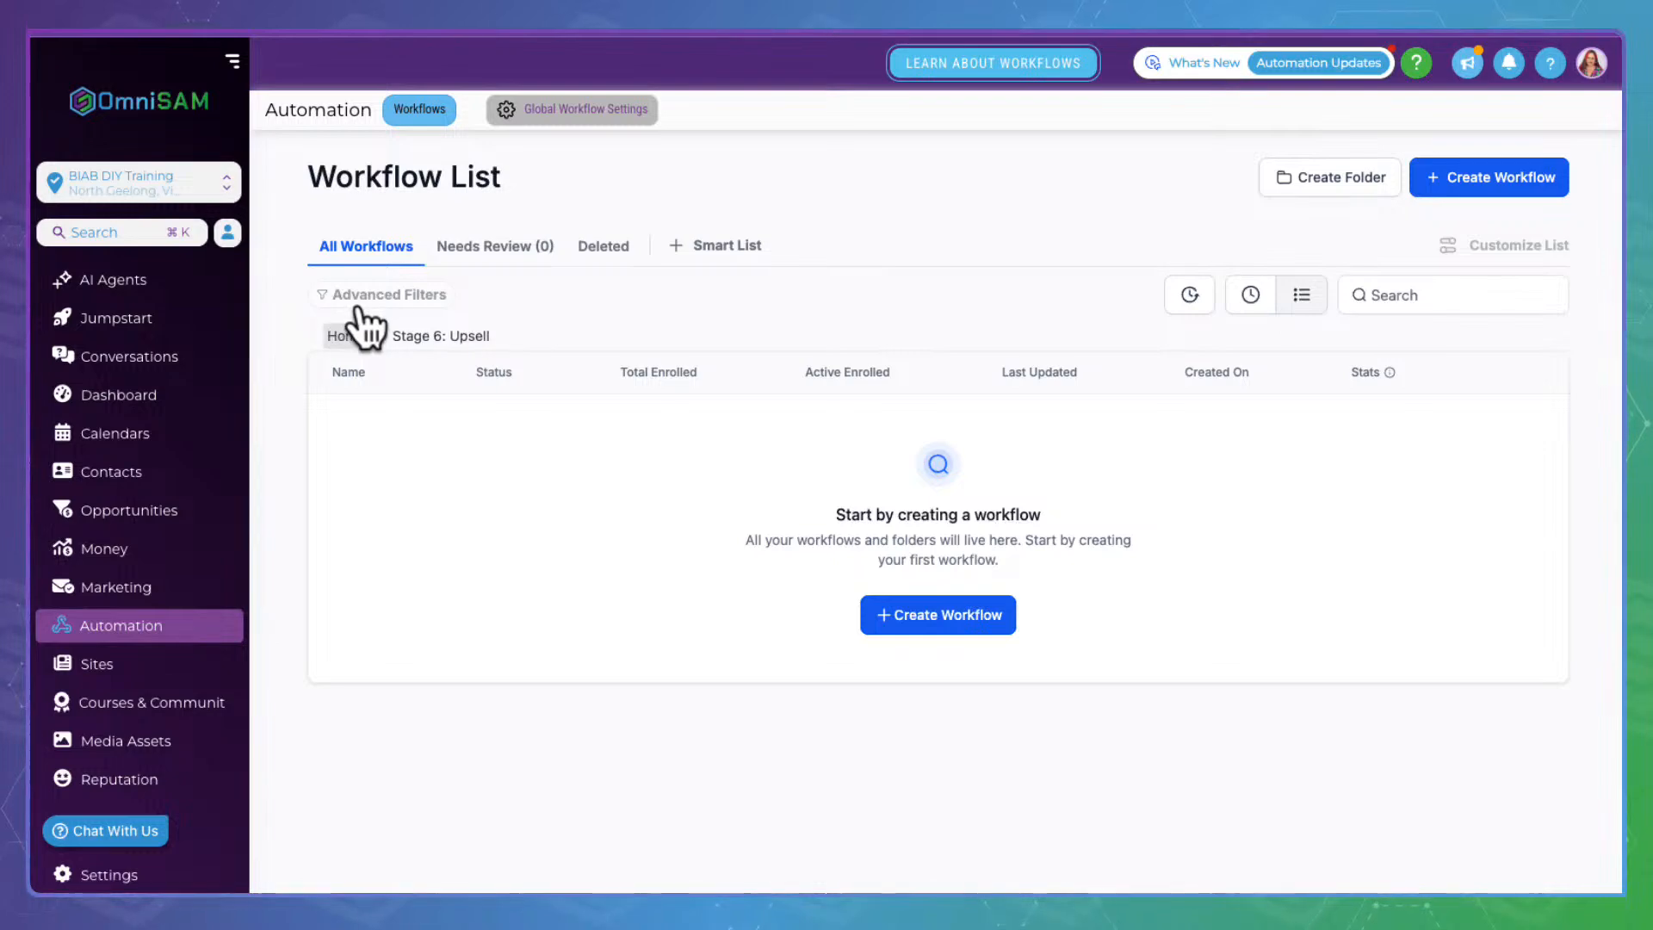
scroll(680, 594, "down", 4)
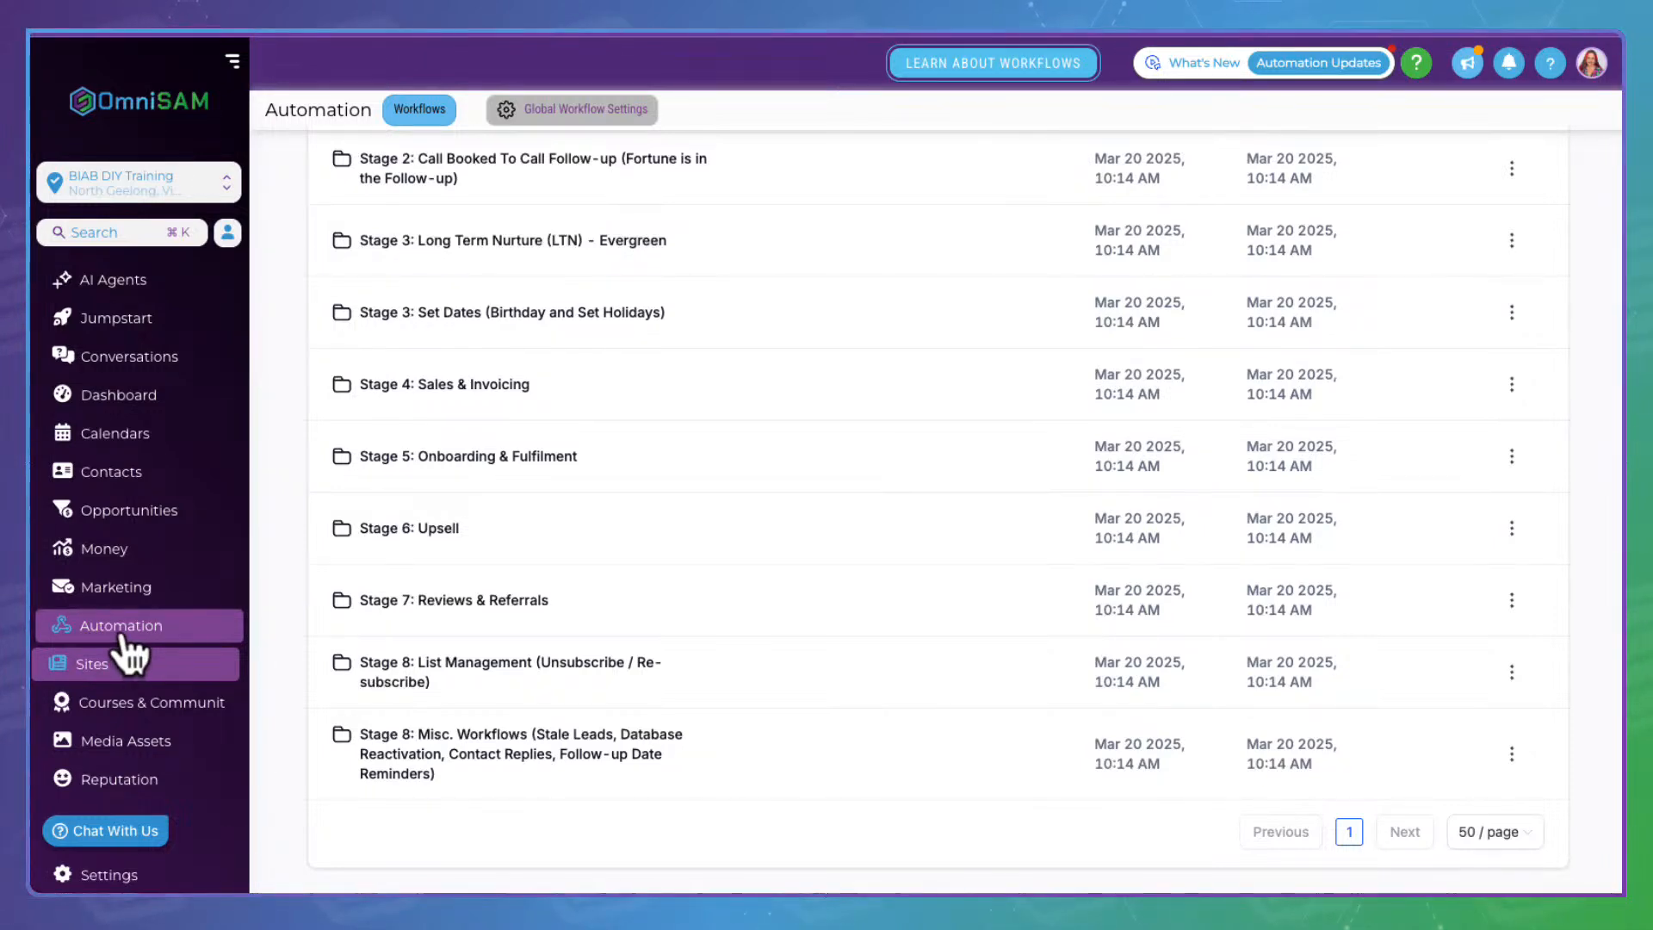
left_click(469, 576)
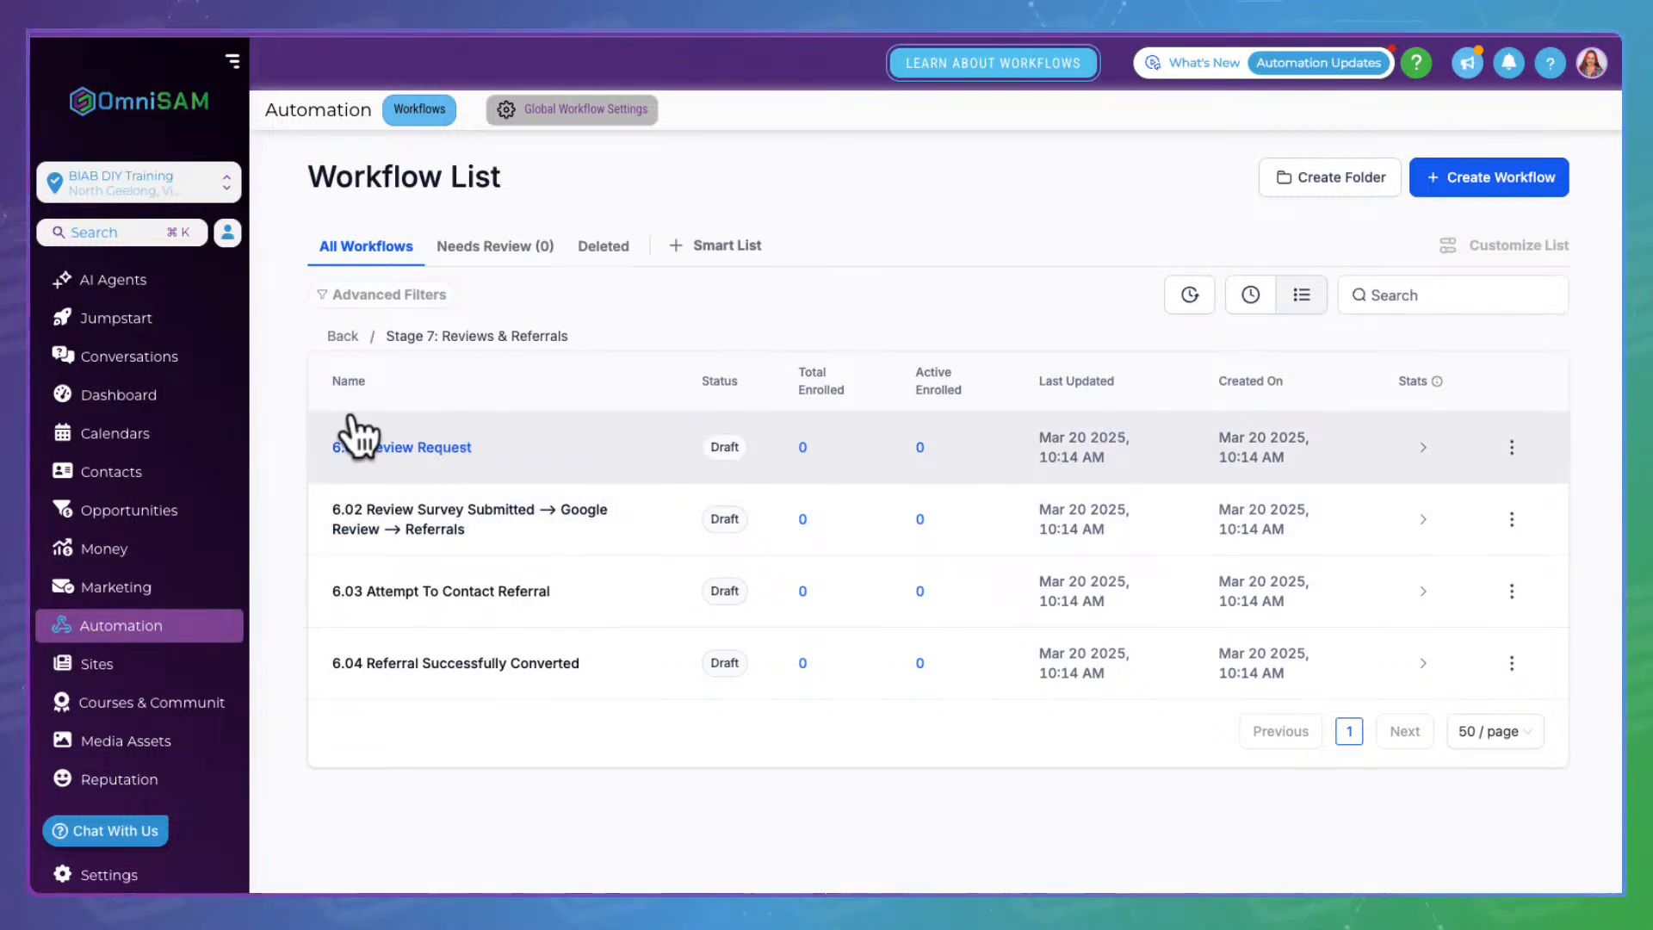
left_click(449, 428)
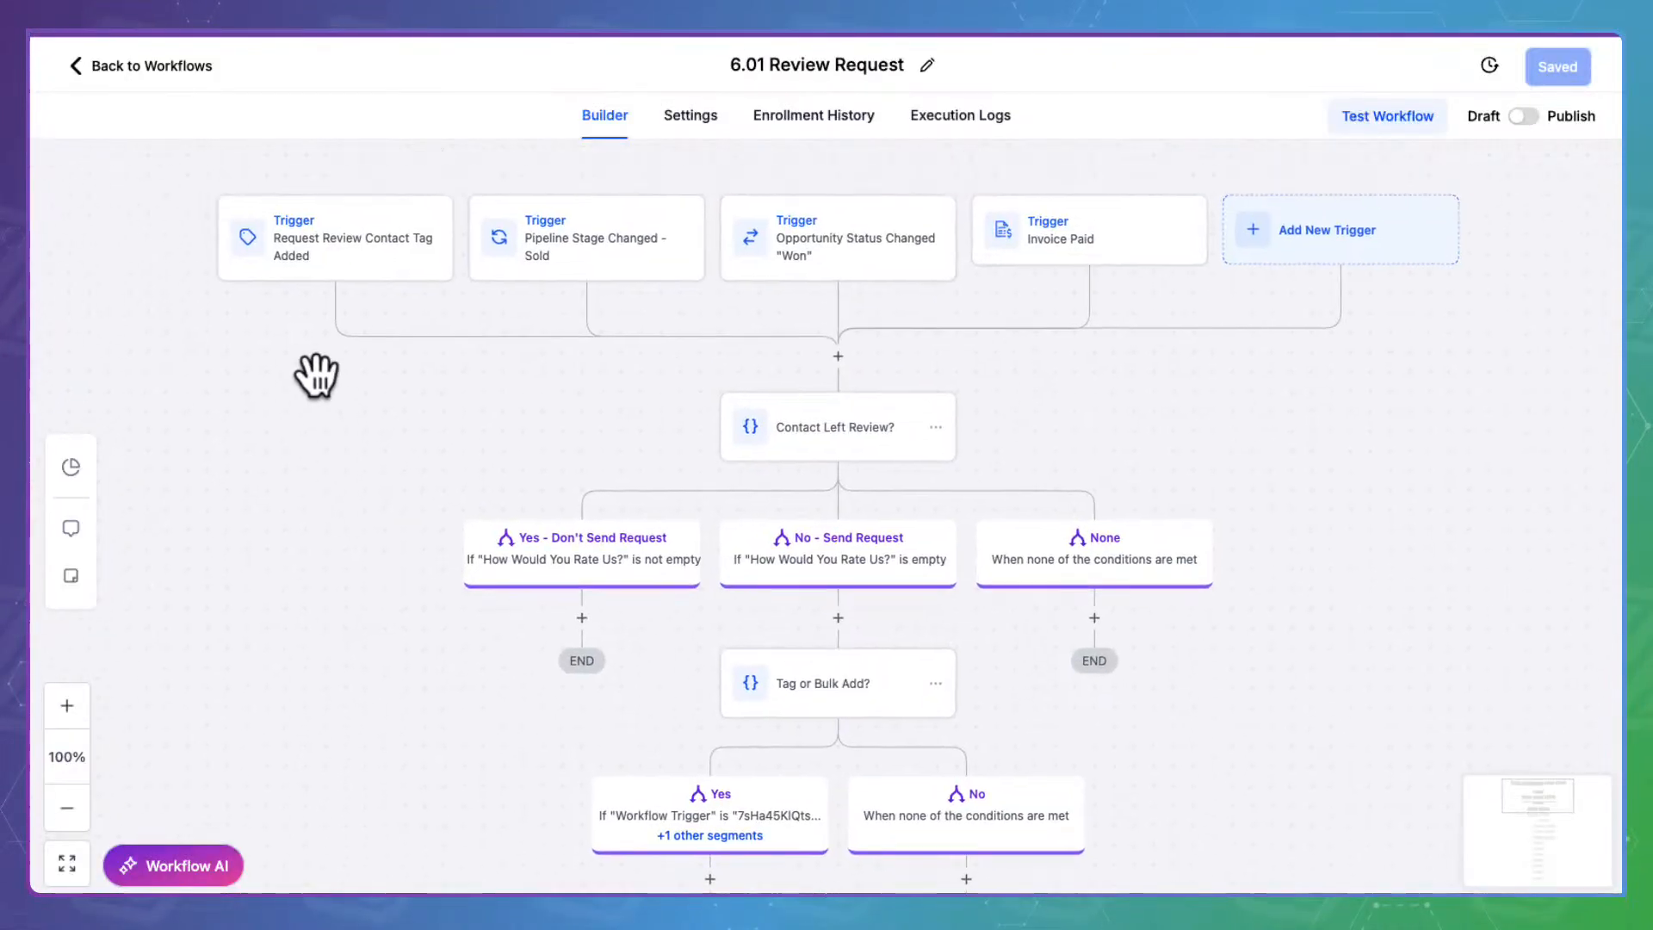
Inspect the Request Review Contact Tag Added and Pipeline Stage Changed - Sold triggers without changing them
left_click(390, 243)
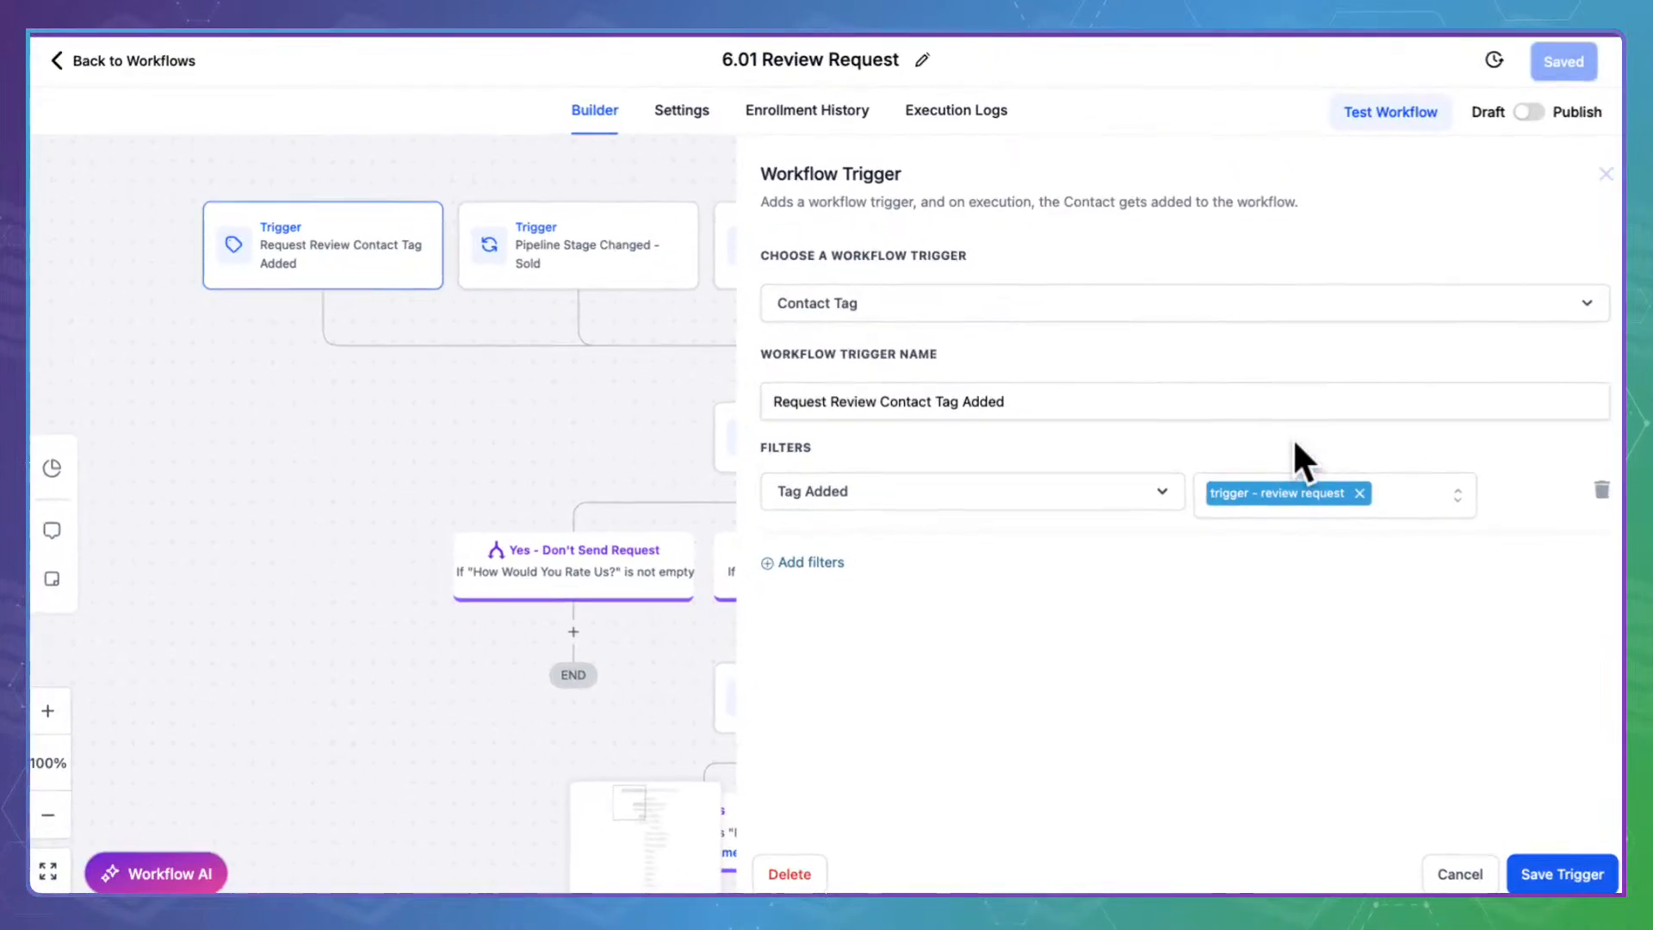
left_click(1474, 857)
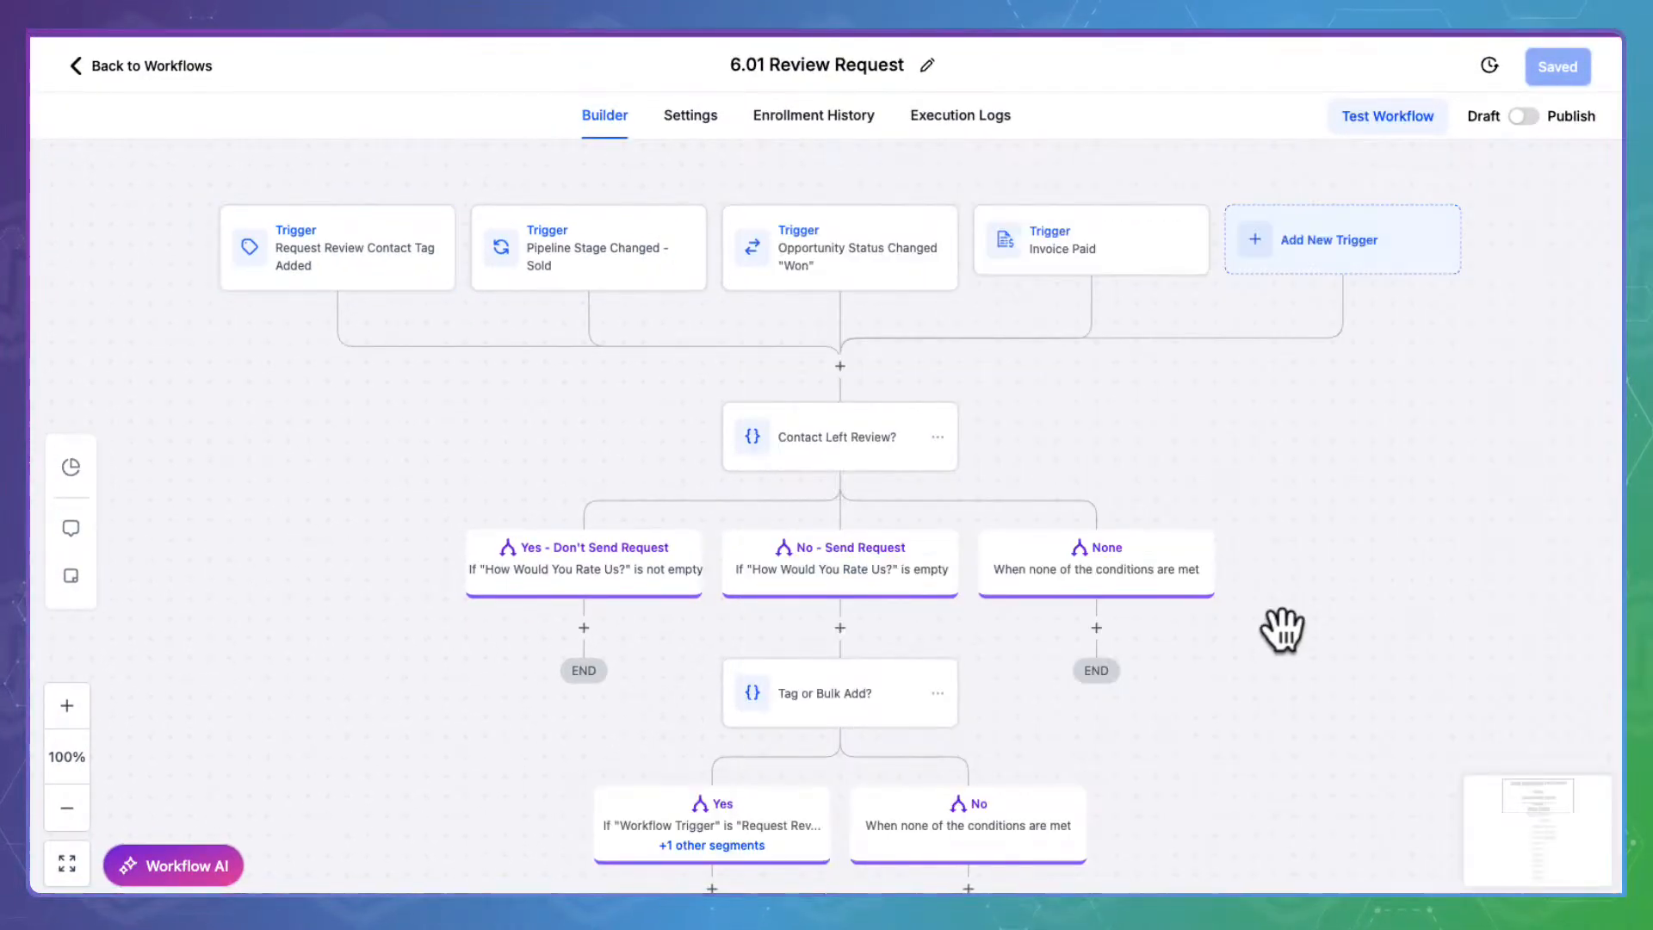
scroll(1283, 630, "down", 4)
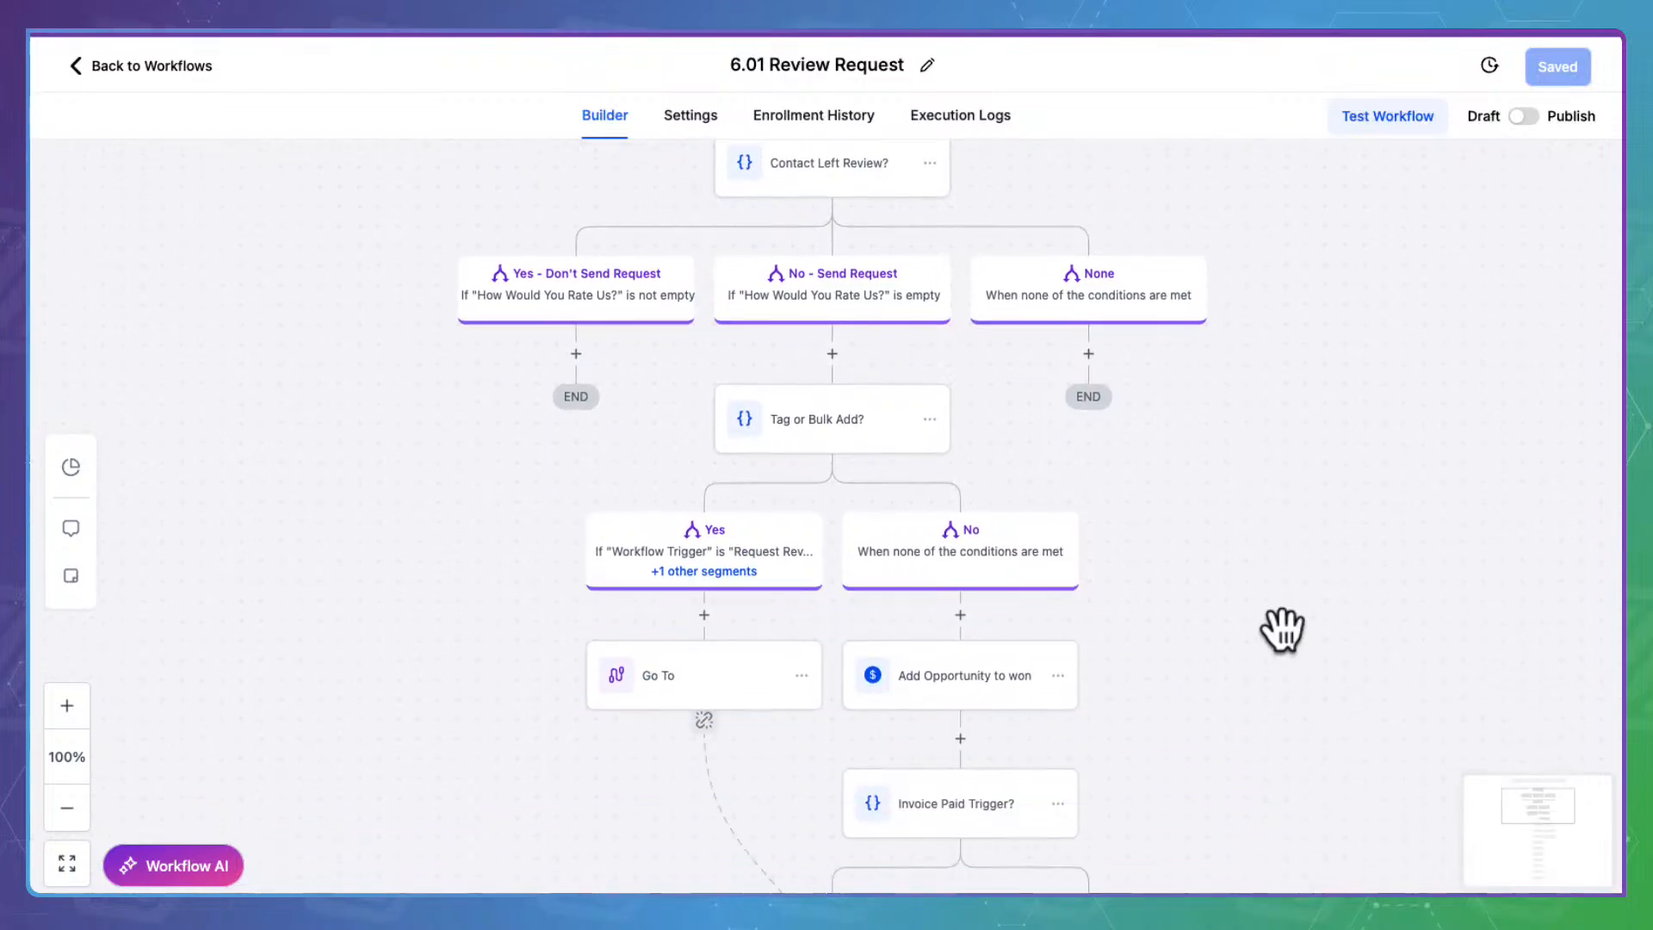
scroll(1283, 630, "up", 4)
scroll(1283, 630, "up", 1)
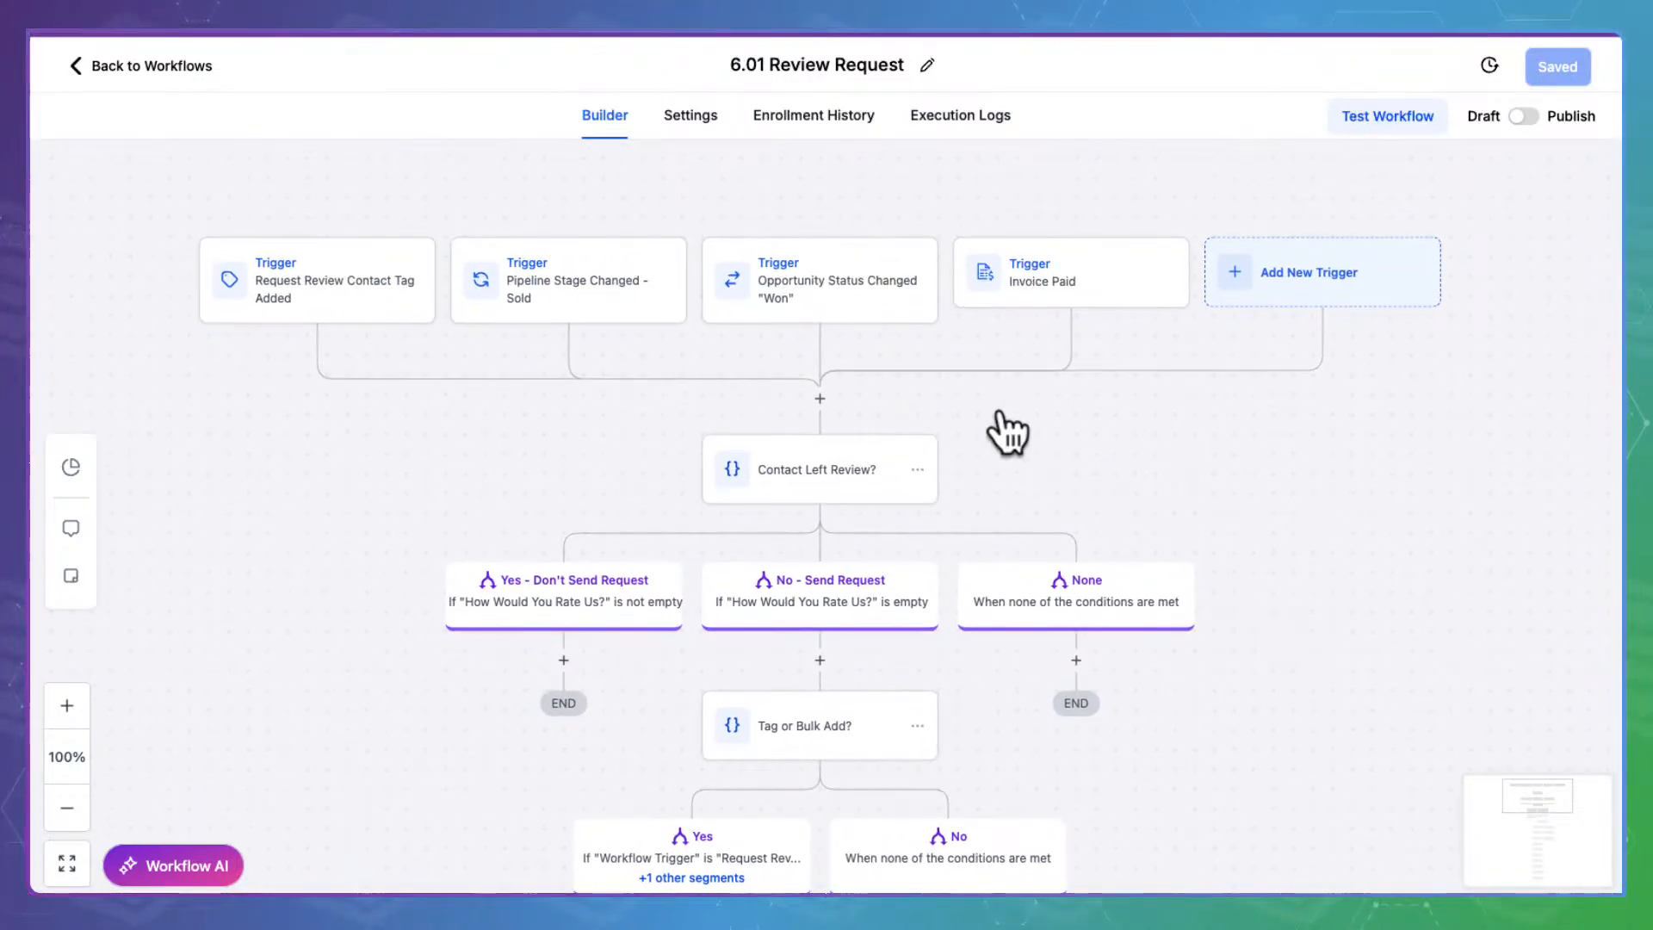
left_click(583, 284)
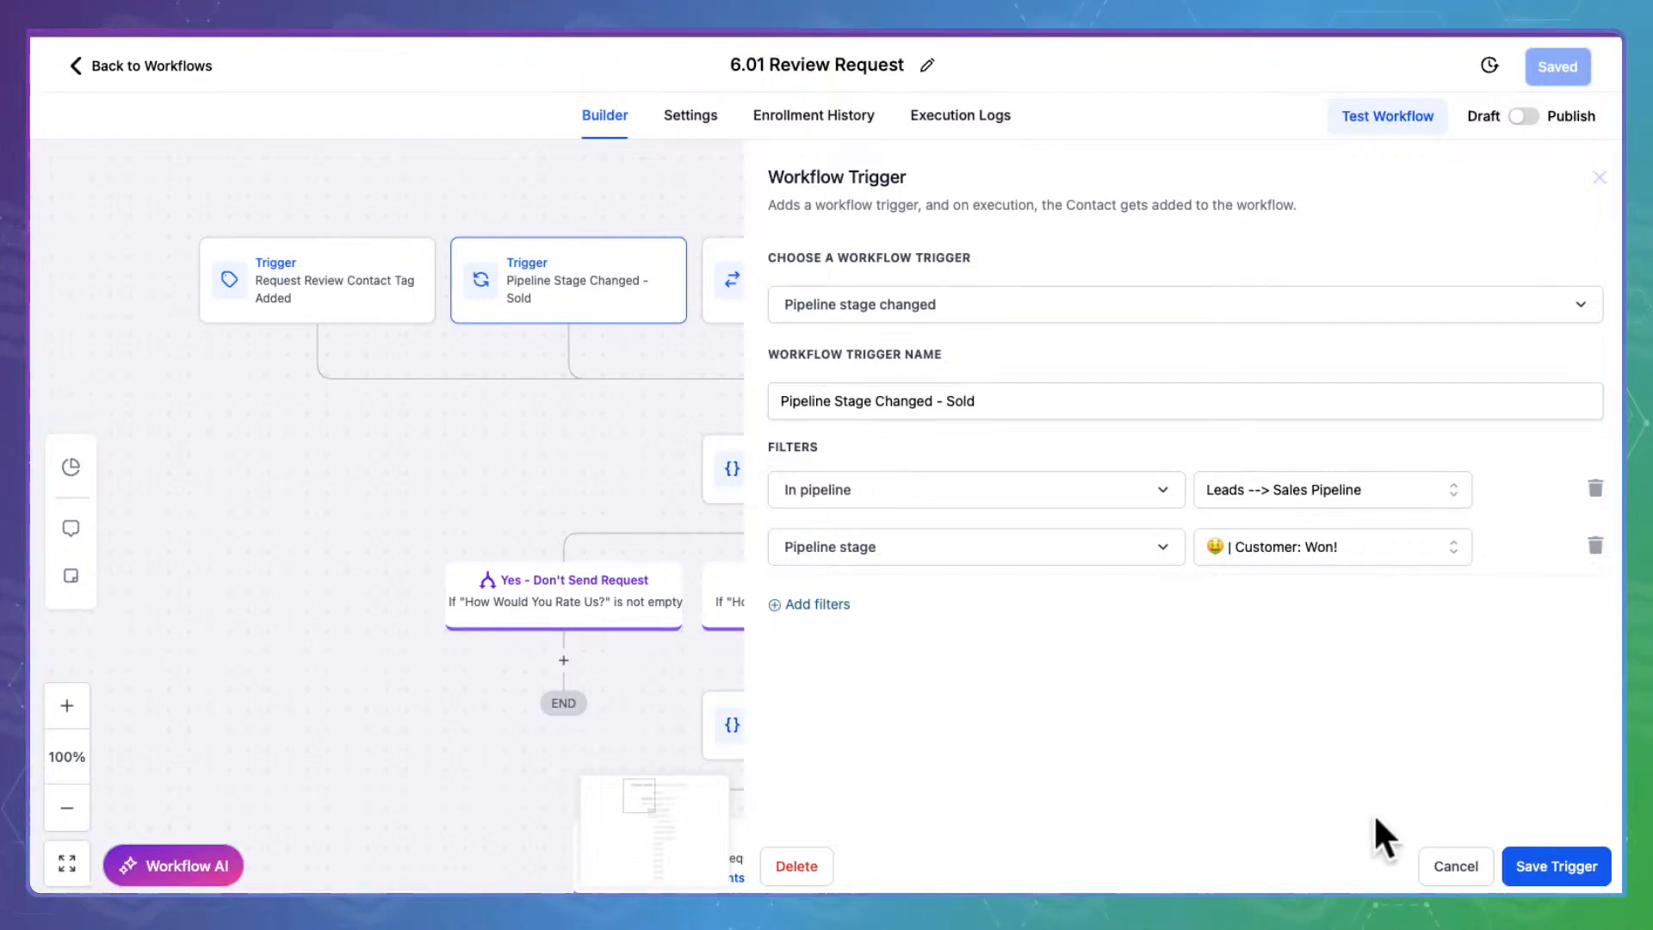
left_click(1463, 865)
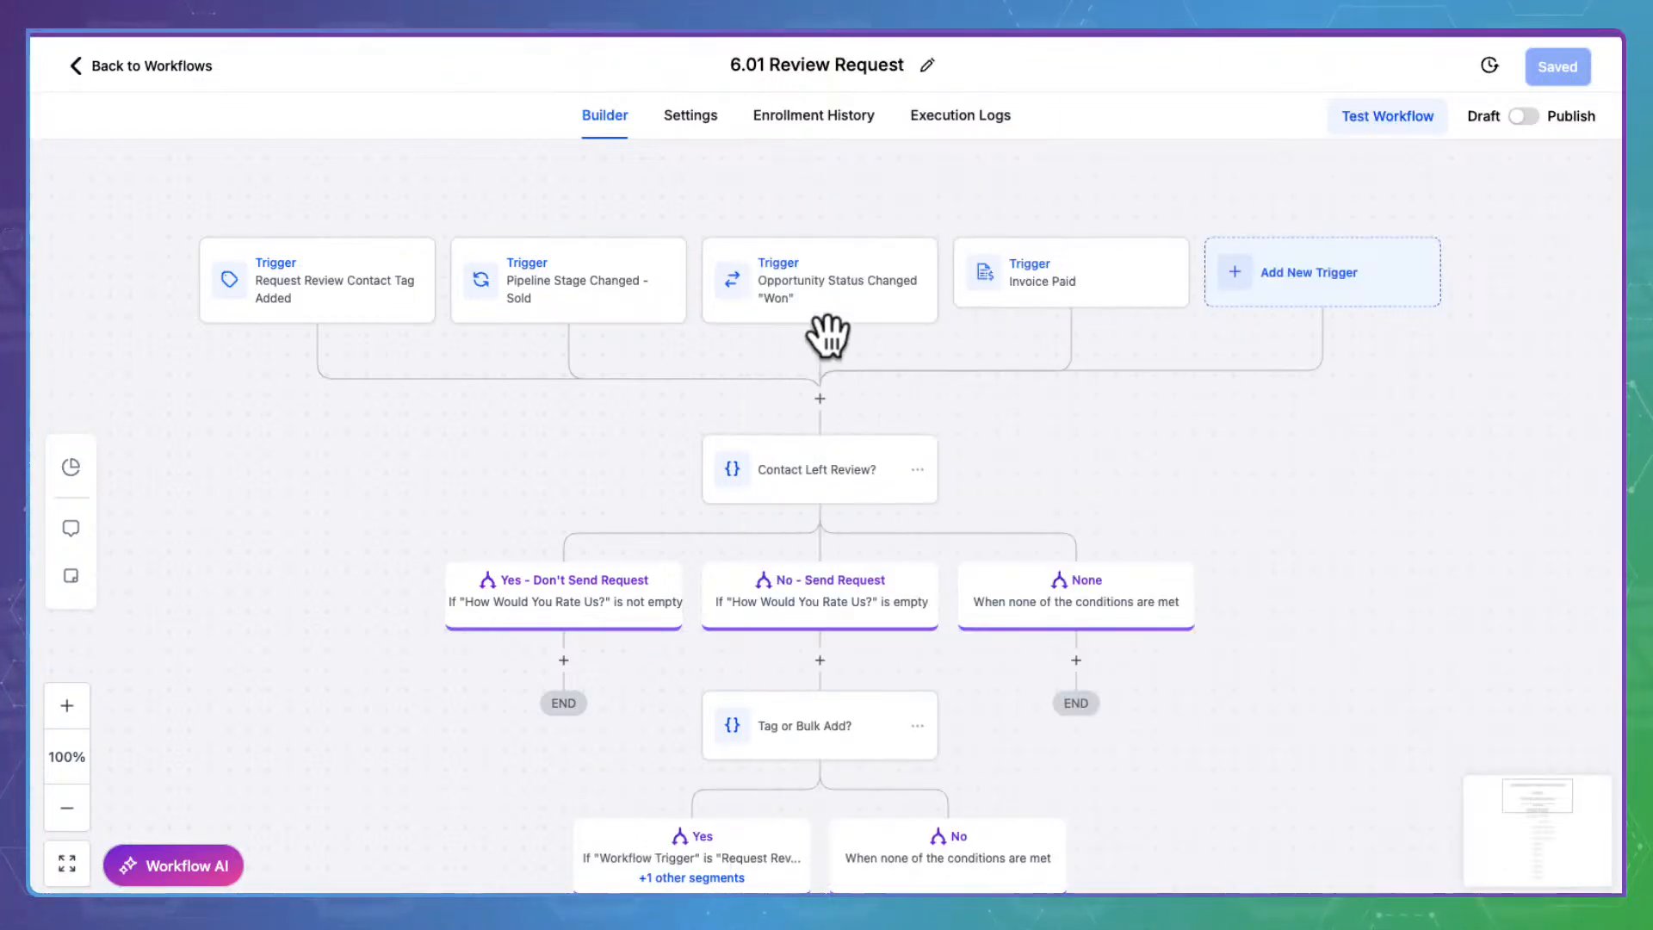
Check the opportunity status changed trigger's status options, keeping it set to won
left_click(848, 287)
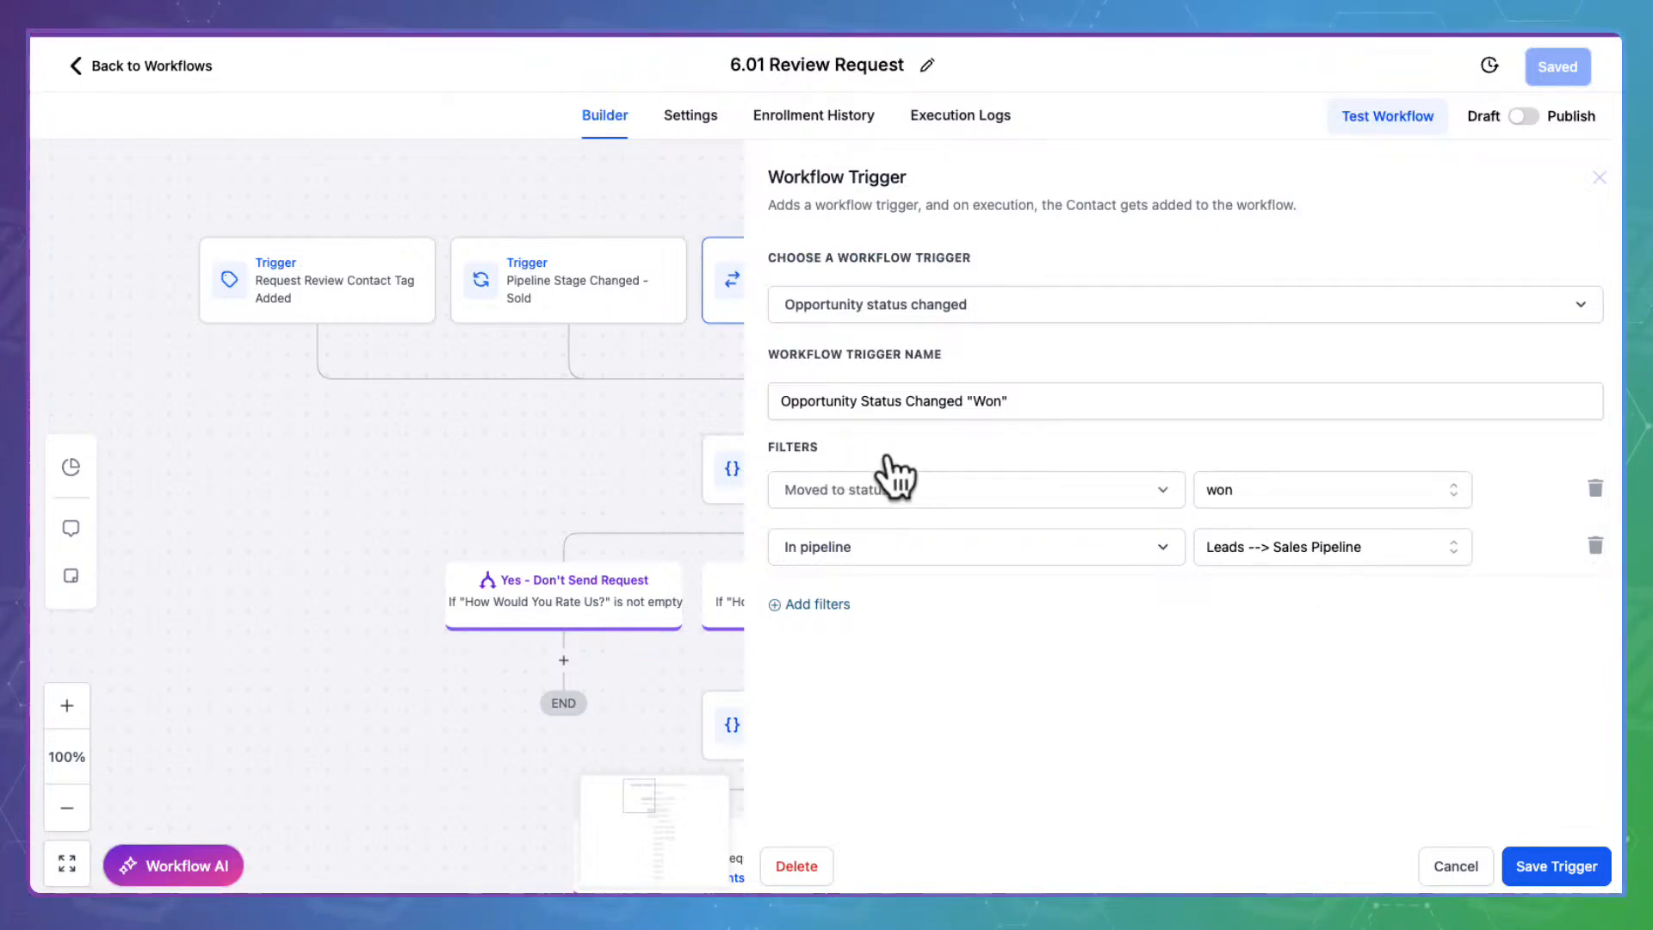
left_click(1289, 475)
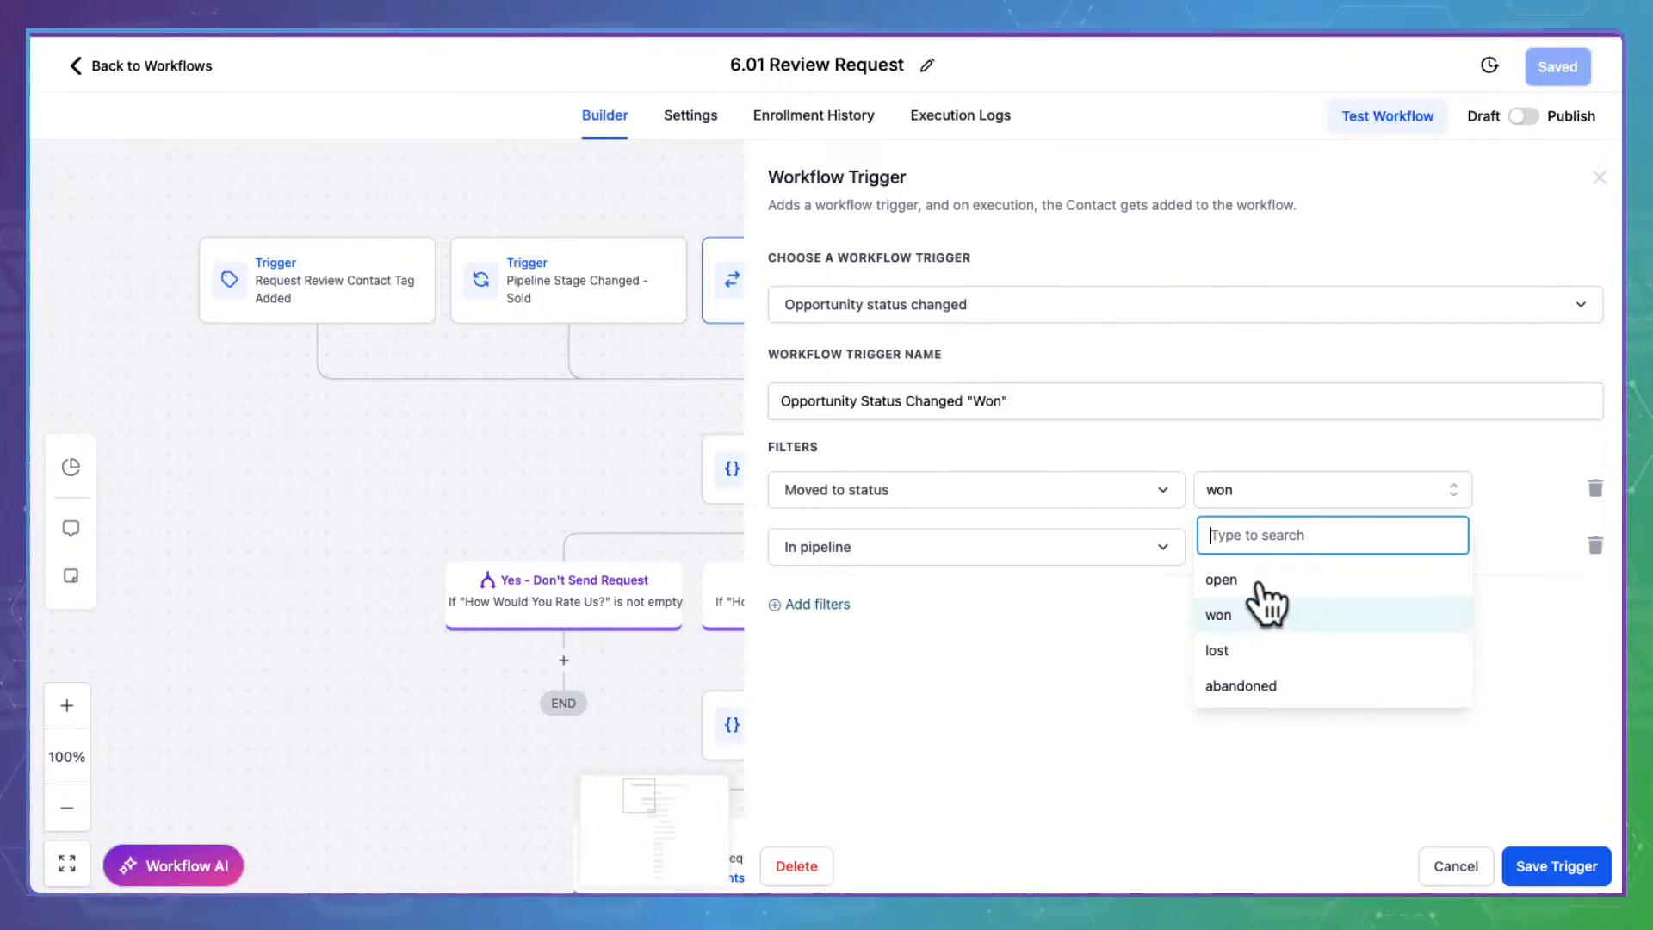
left_click(989, 638)
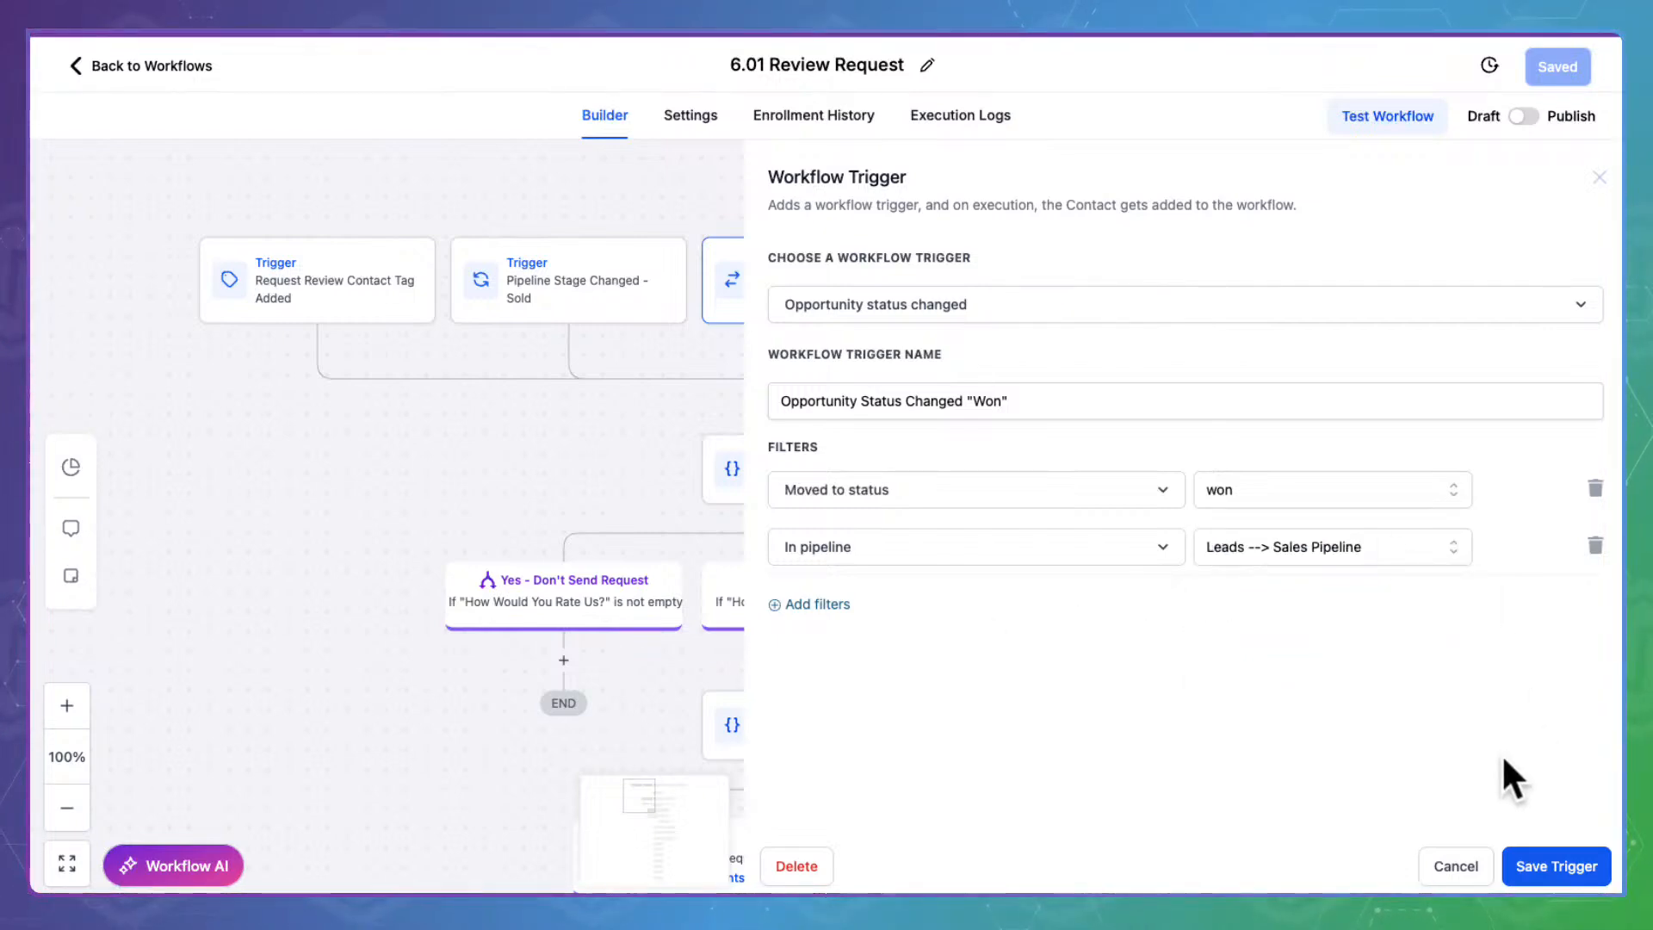
left_click(1474, 861)
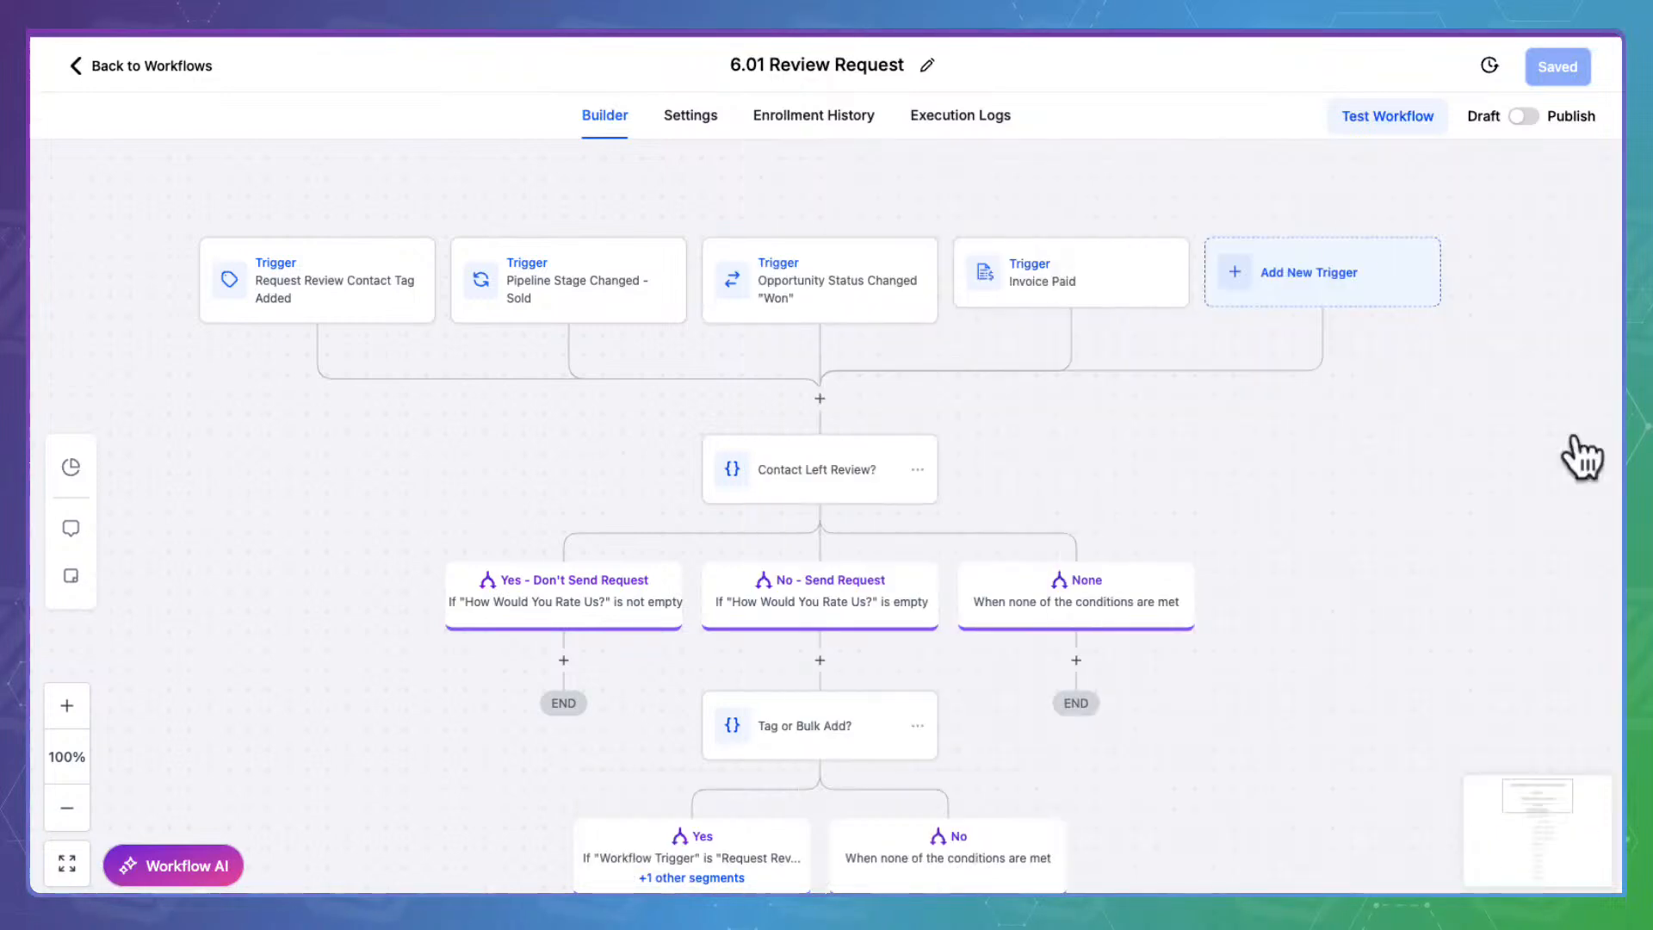
Save the Invoice Paid trigger, then bring up the Contact Left Review? condition settings
left_click(1083, 267)
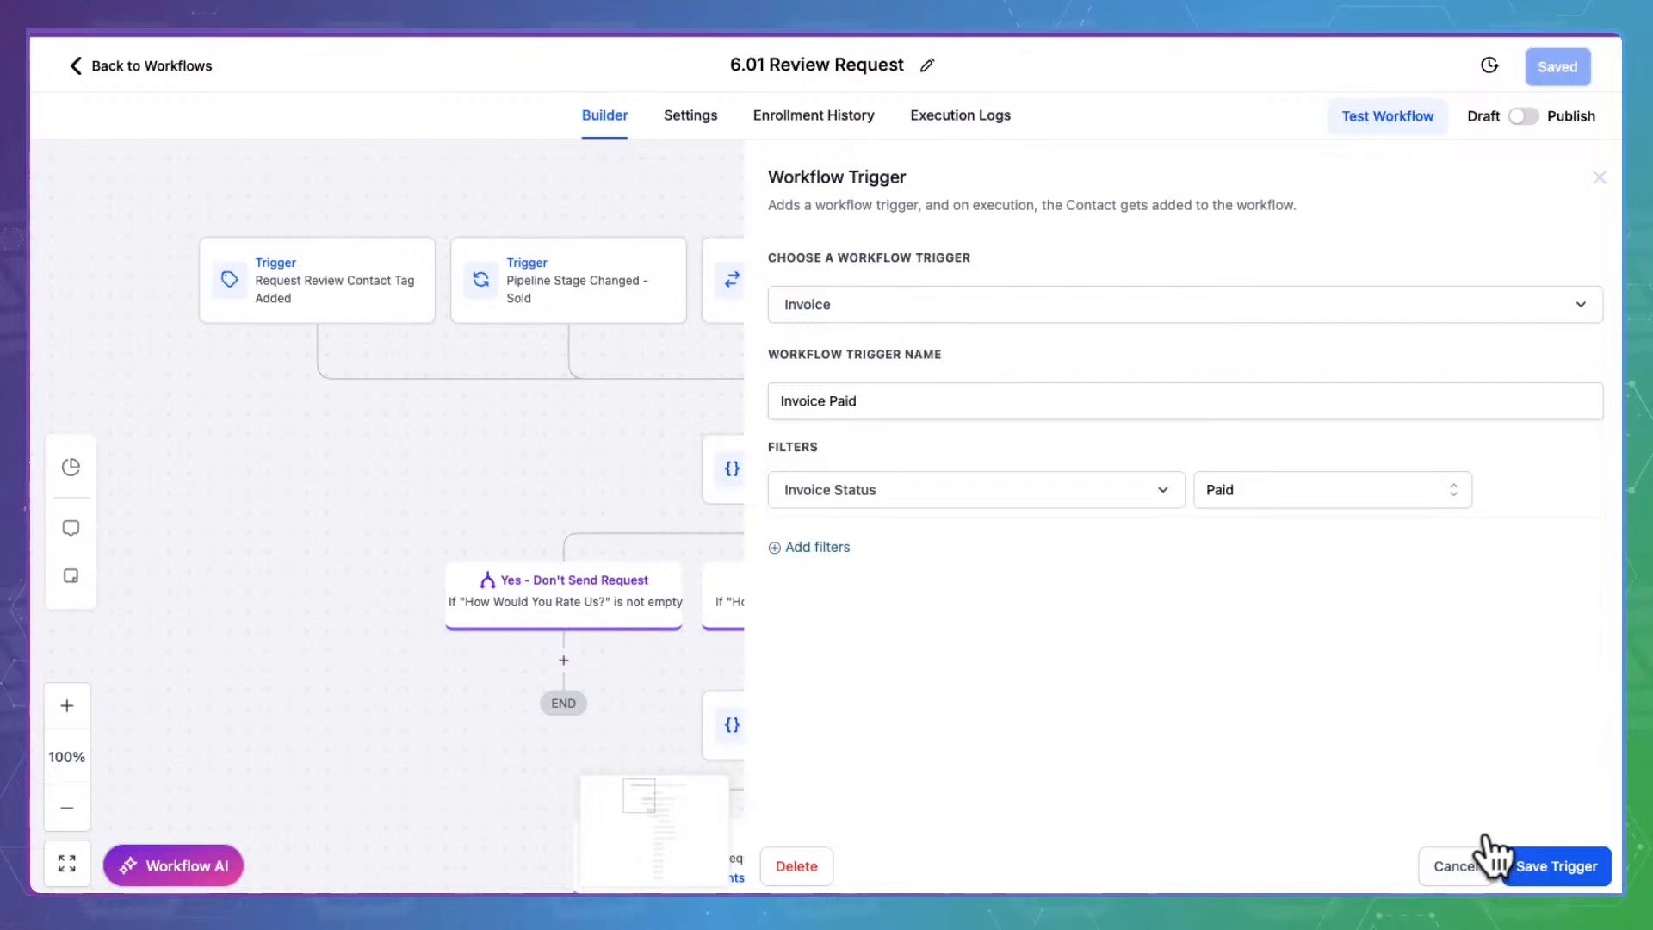
left_click(1502, 861)
scroll(1317, 409, "down", 3)
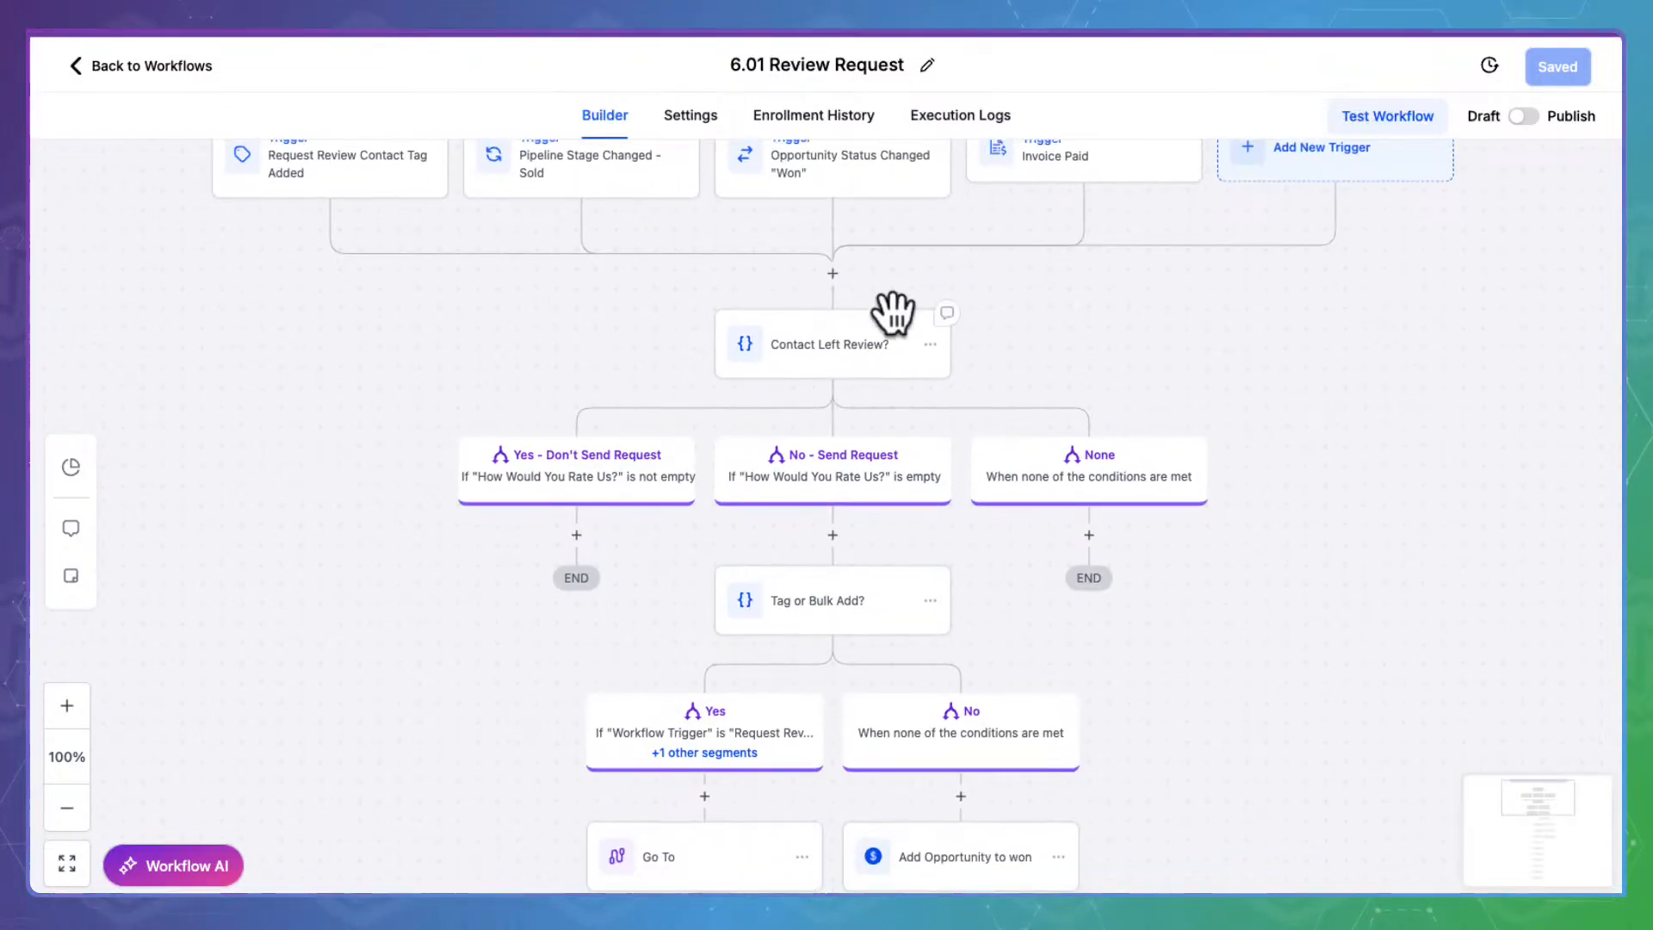
left_click(835, 343)
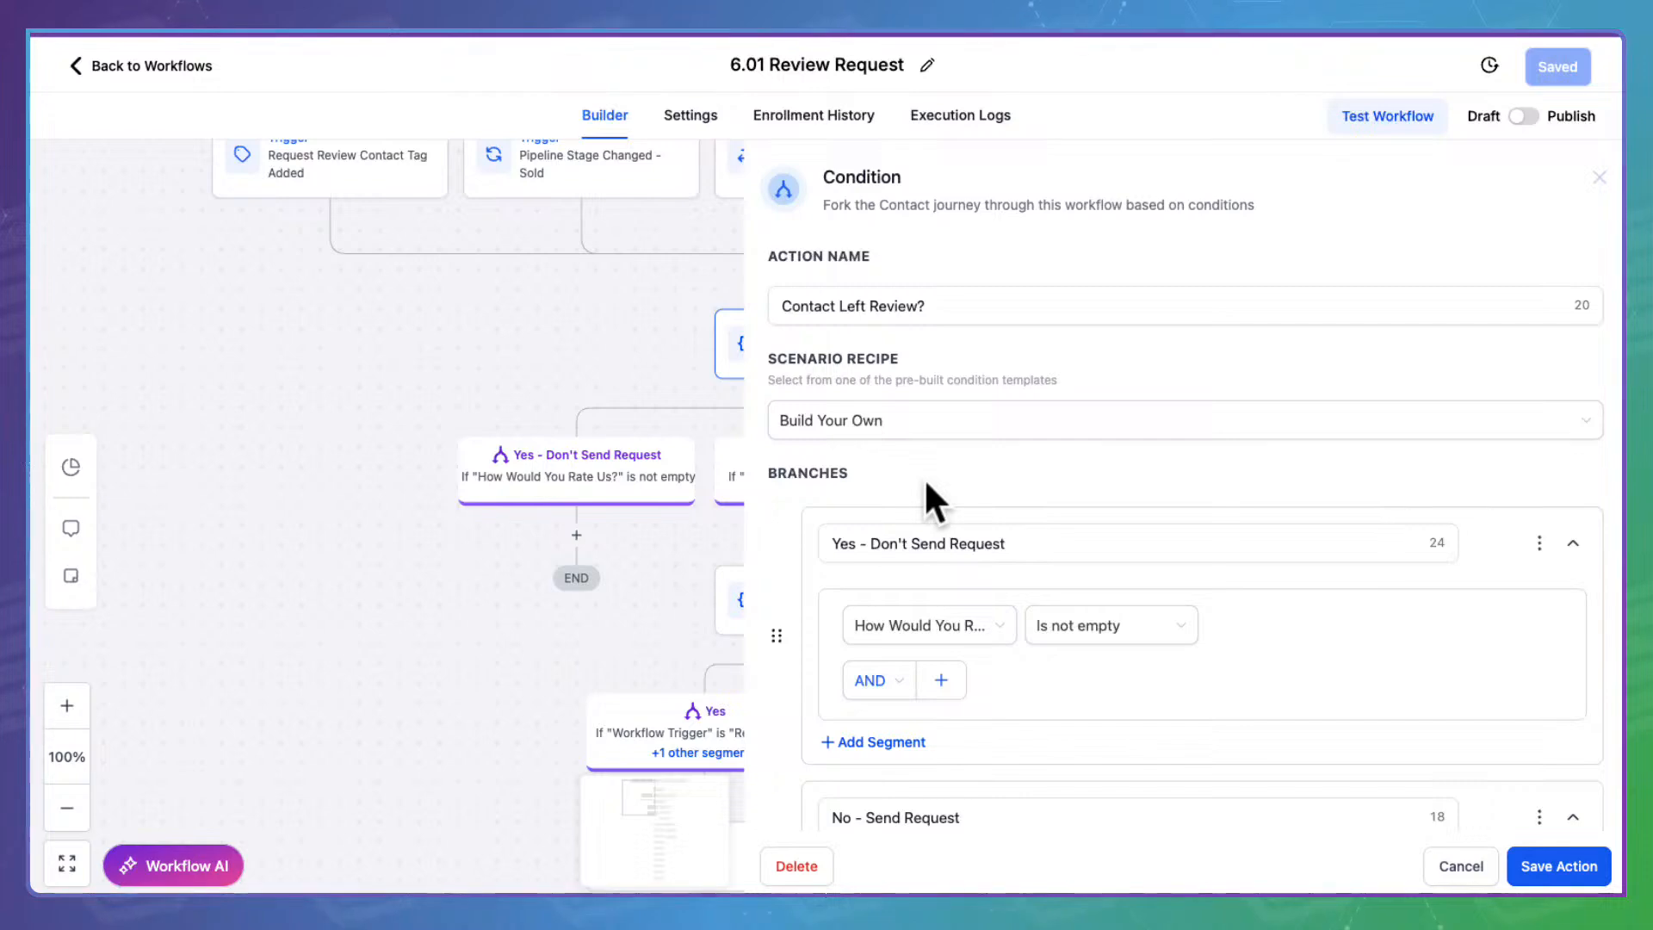
Review the Yes branch rule's field choices and the No - Send Request branch name, leaving both unchanged
scroll(923, 477, "down", 2)
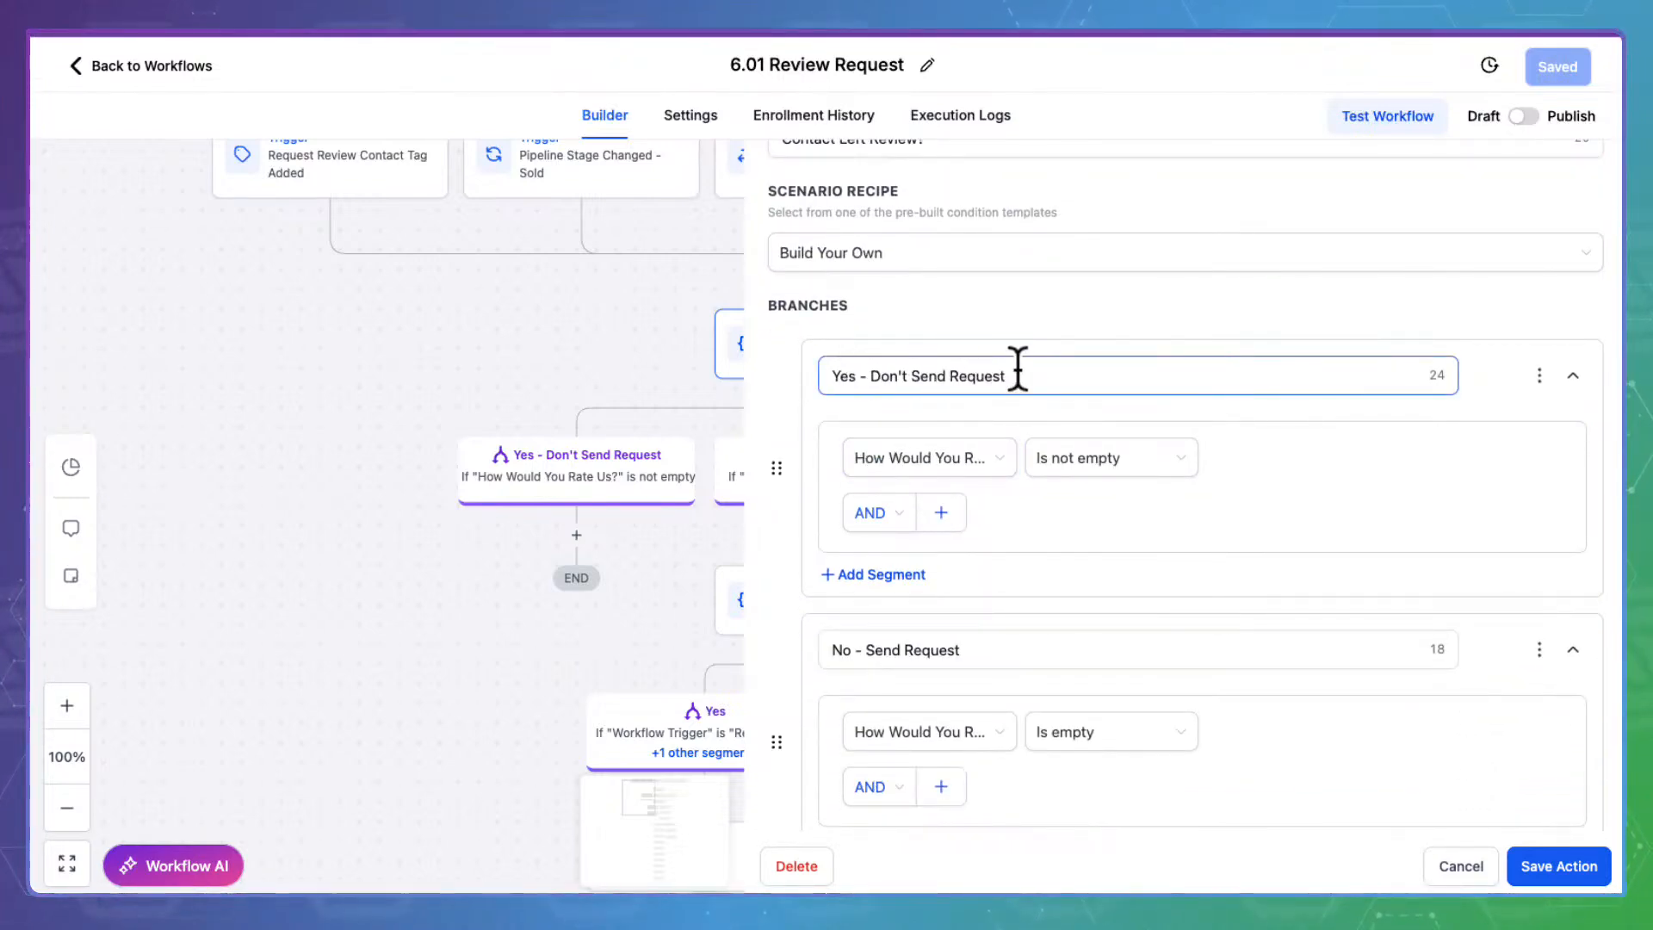
left_click(1007, 444)
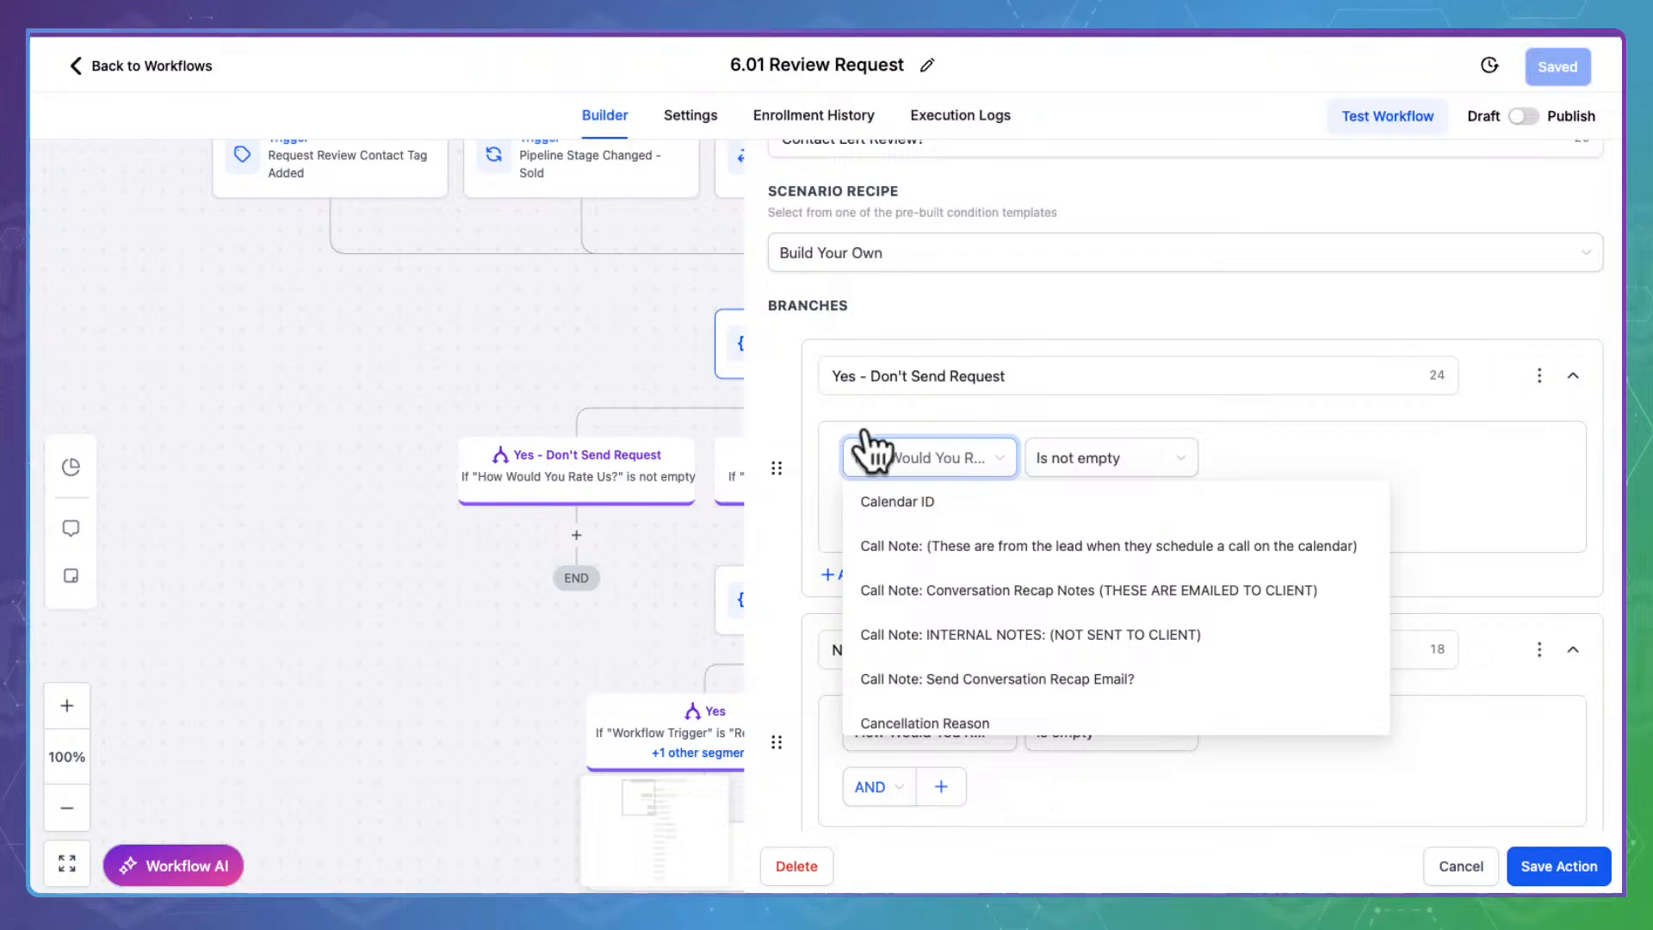
left_click(799, 453)
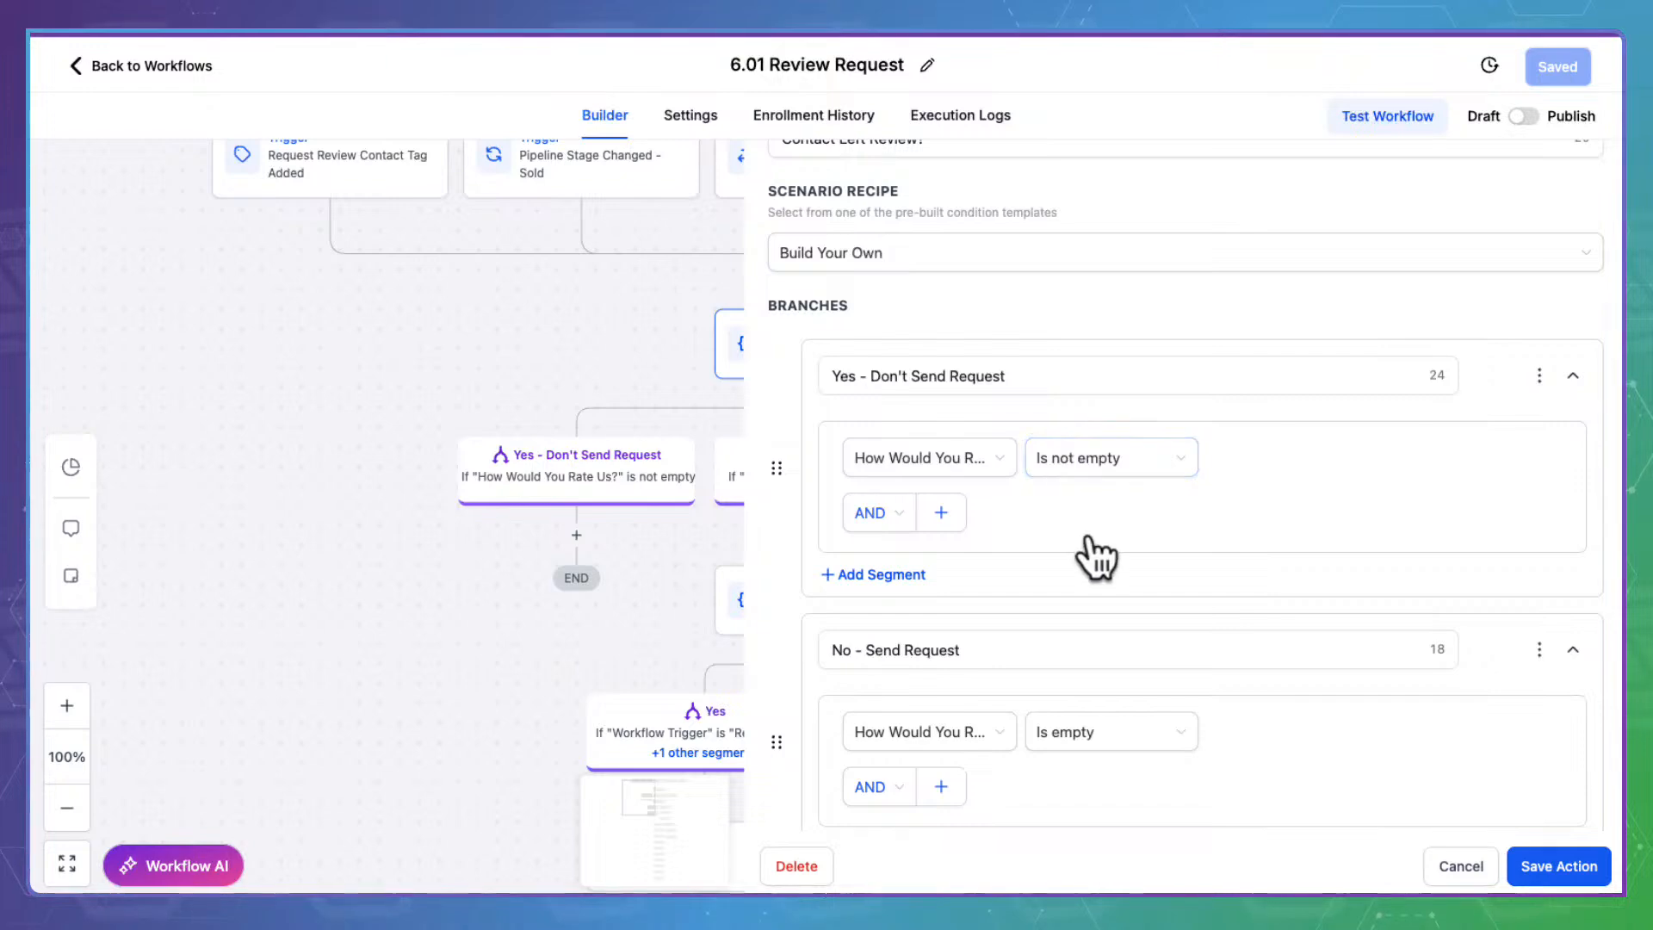
scroll(1082, 560, "down", 3)
left_click(835, 427)
left_click(1050, 428)
left_click_drag(973, 428, 815, 417)
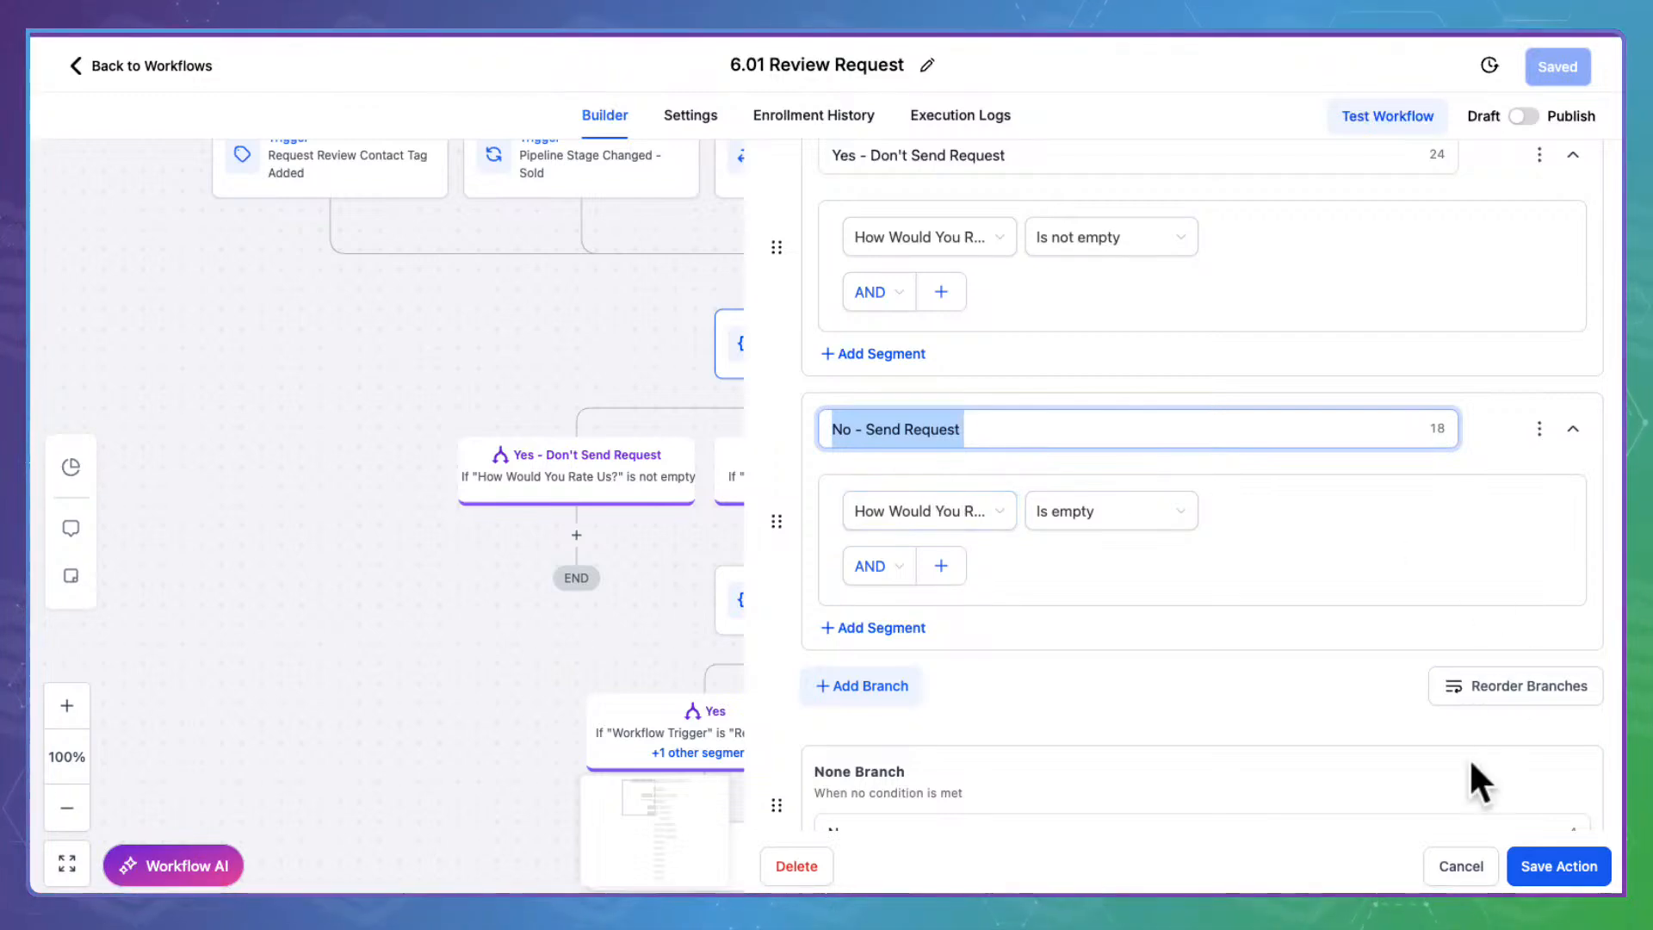
left_click(1474, 861)
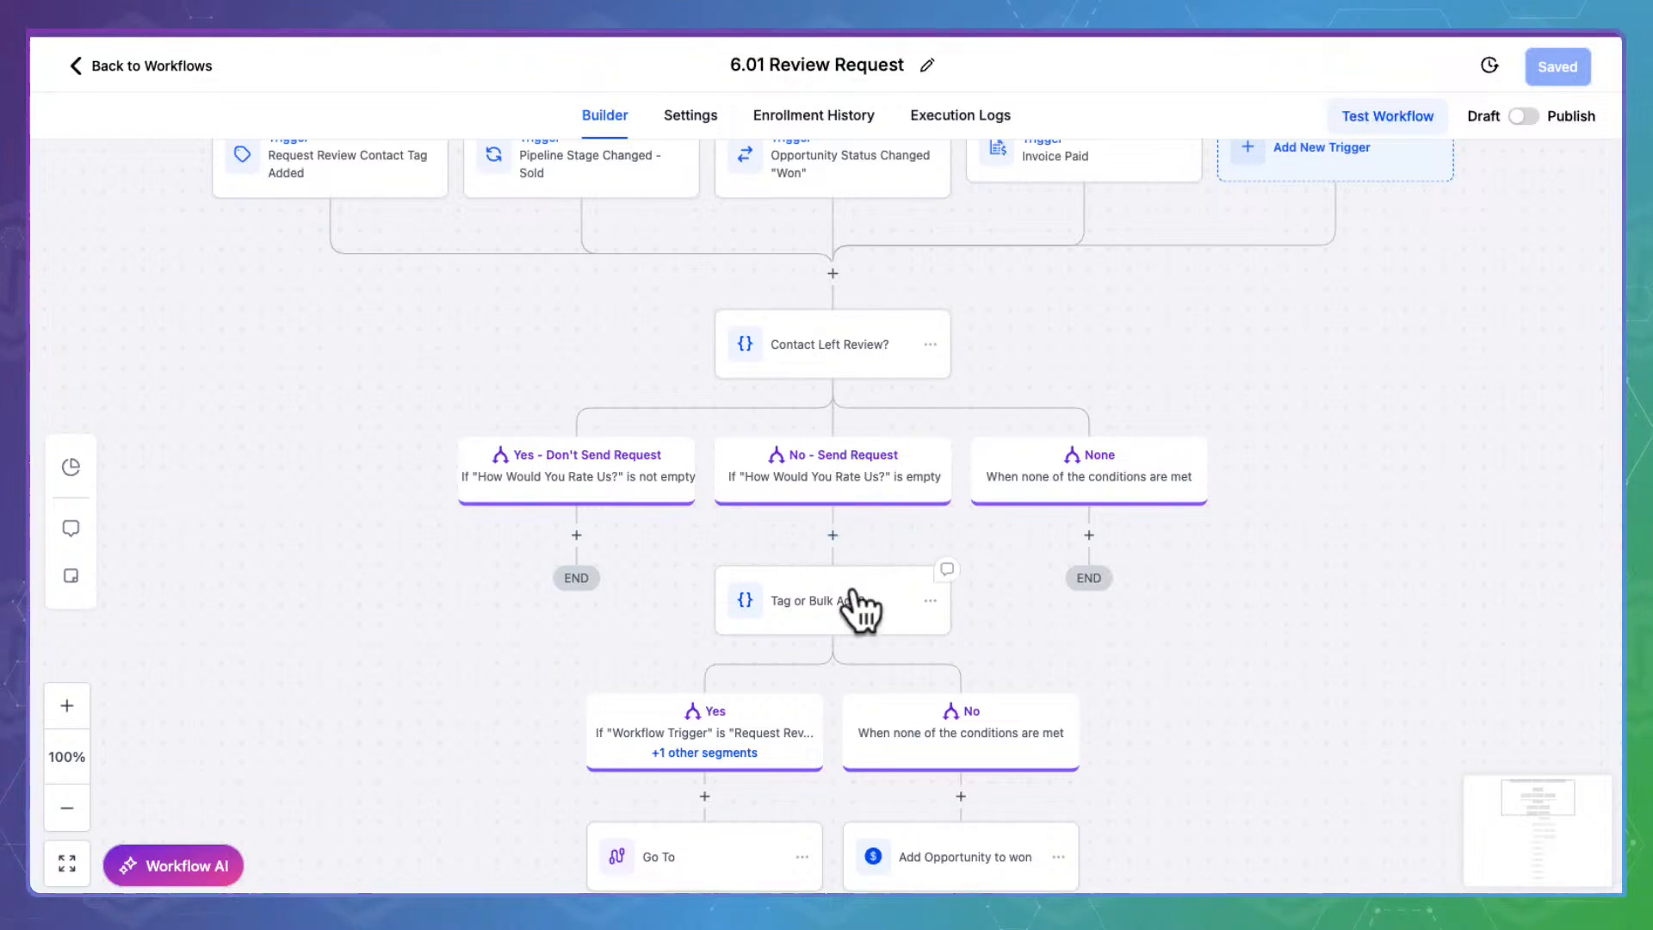
Read through the Tag or Bulk Add? condition's rules unchanged, then move to the steps below it
left_click_drag(1203, 779, 1199, 475)
left_click(856, 286)
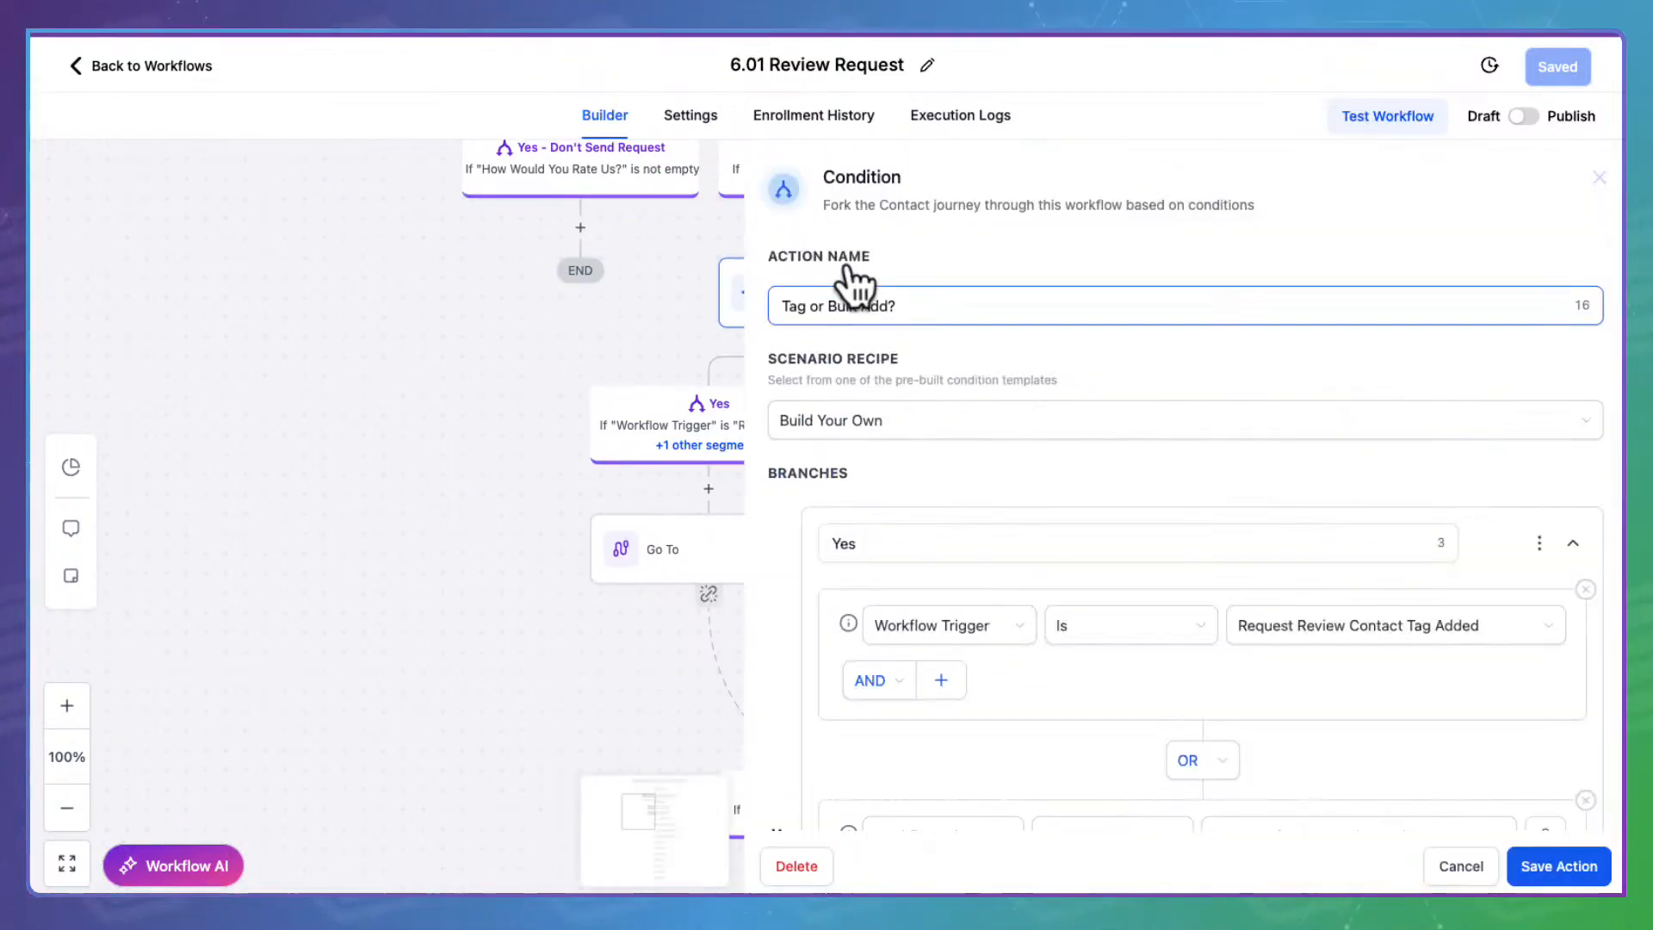
scroll(1144, 543, "down", 2)
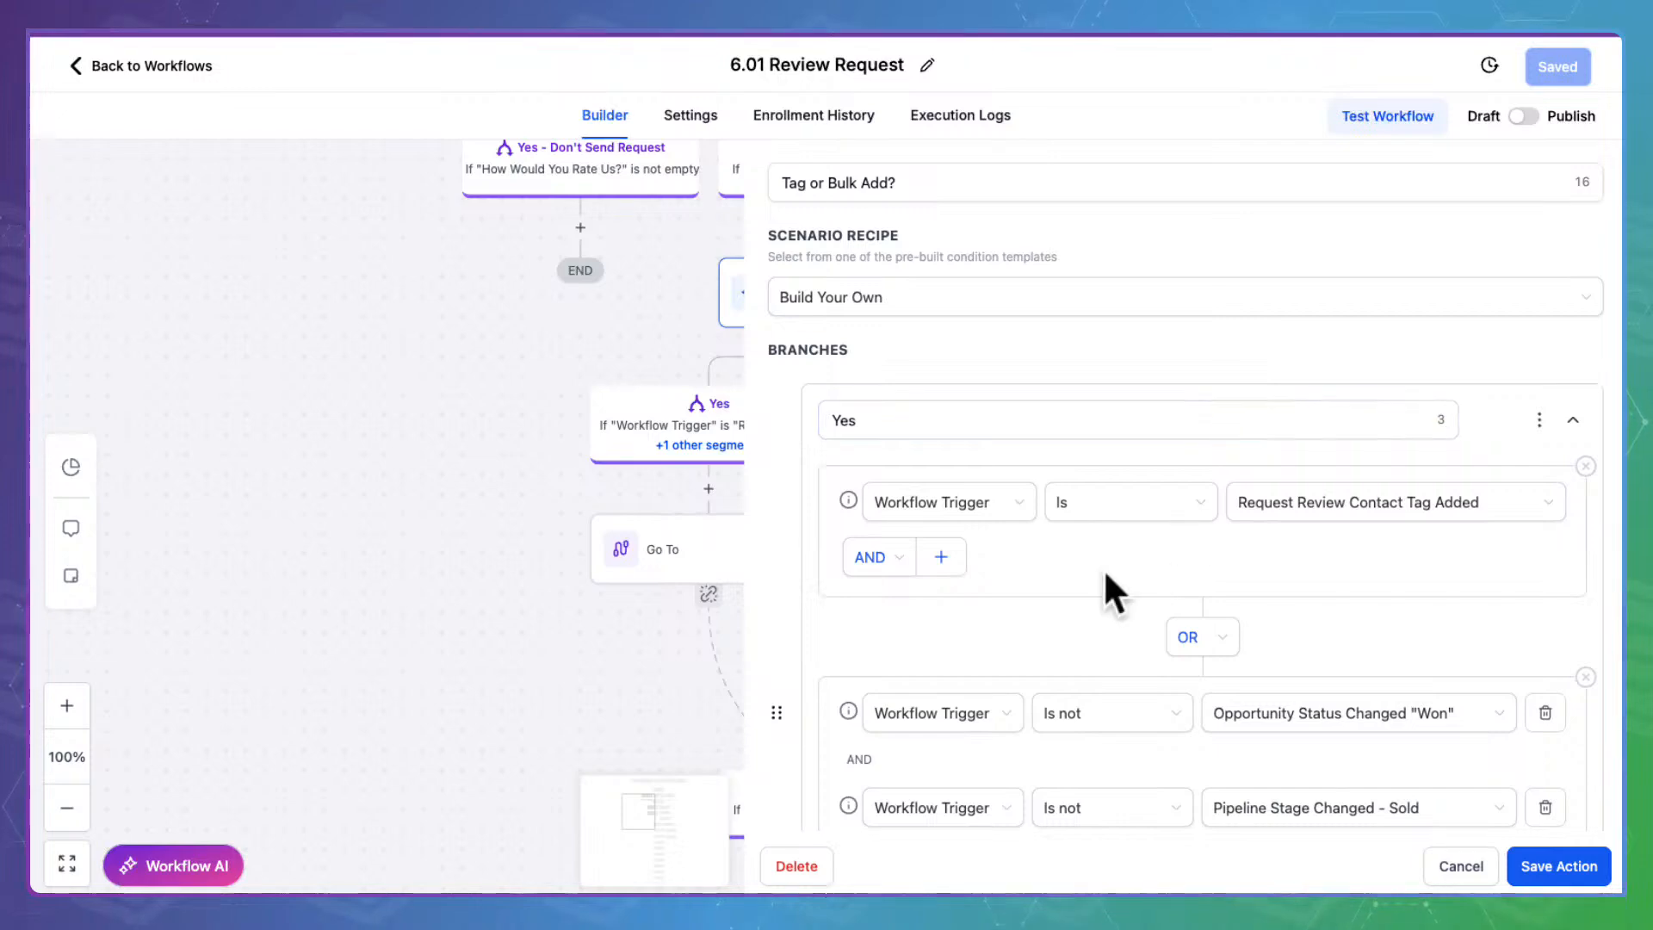
scroll(1102, 568, "down", 1)
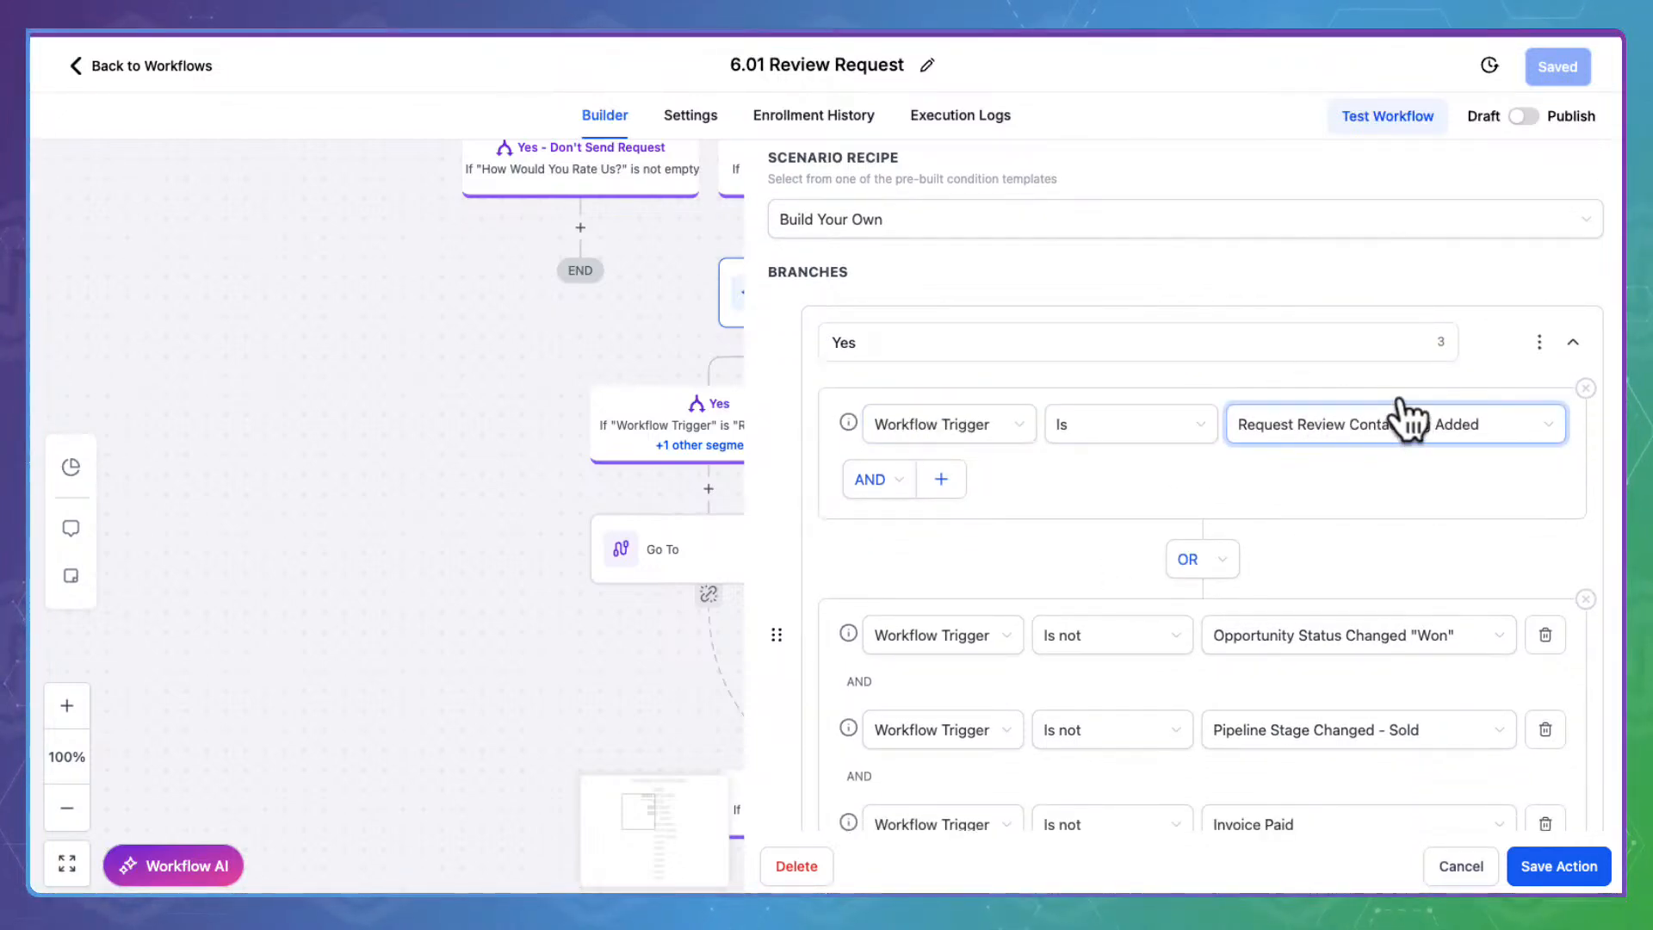
scroll(1044, 495, "down", 3)
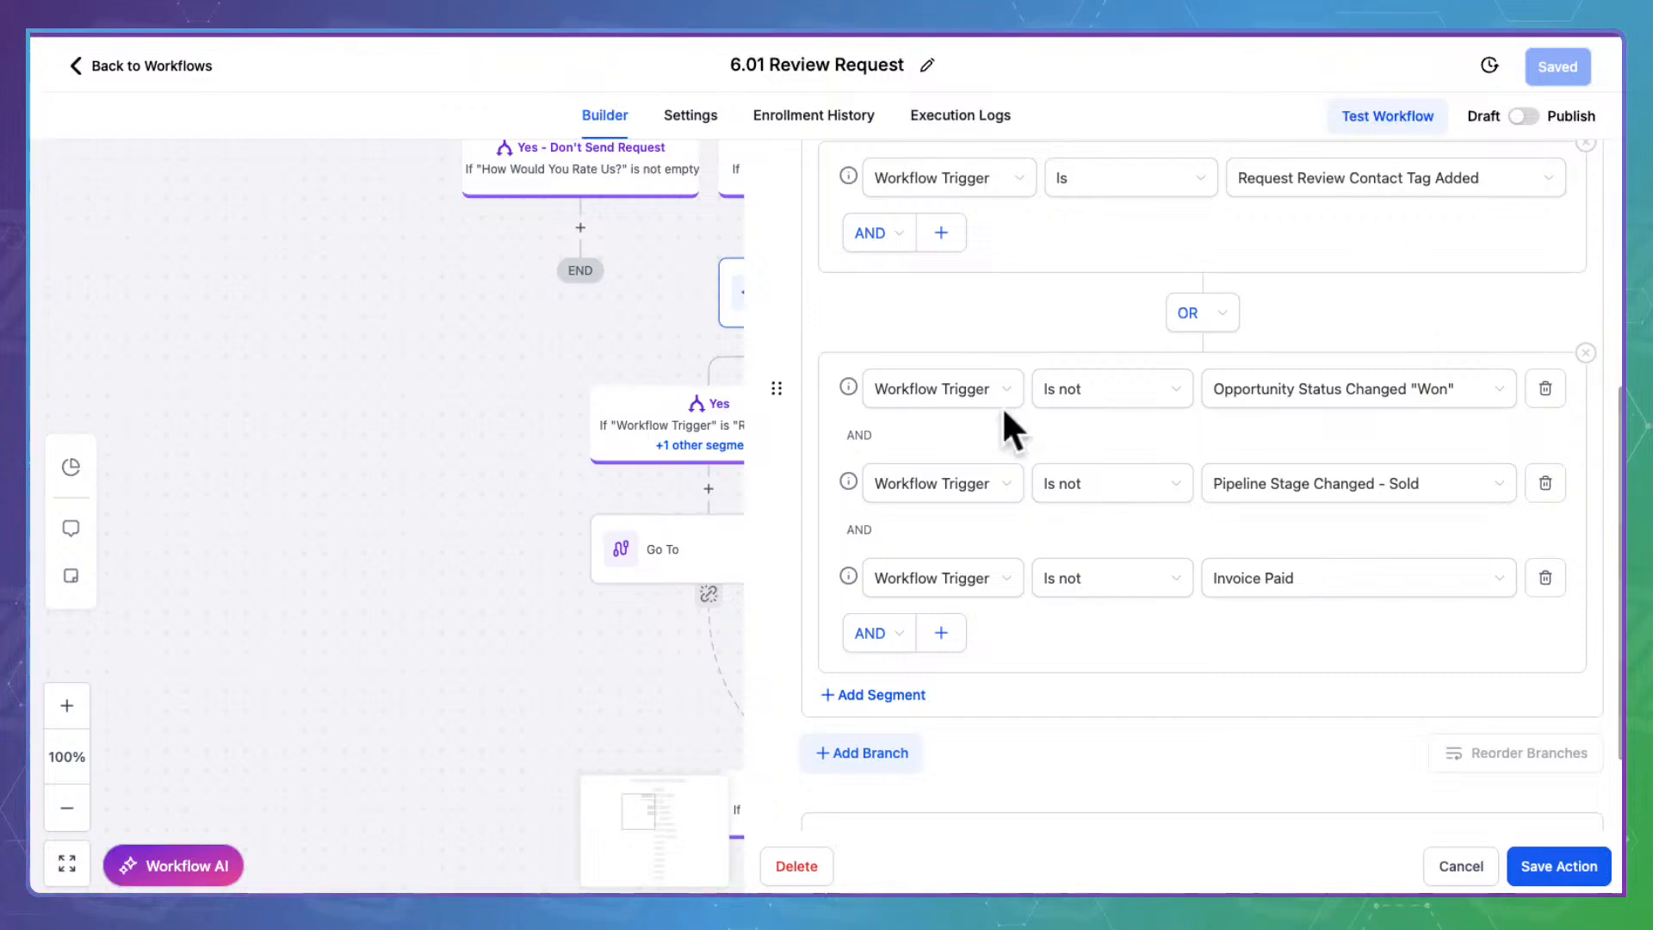
left_click(1487, 864)
left_click_drag(1196, 560, 1117, 567)
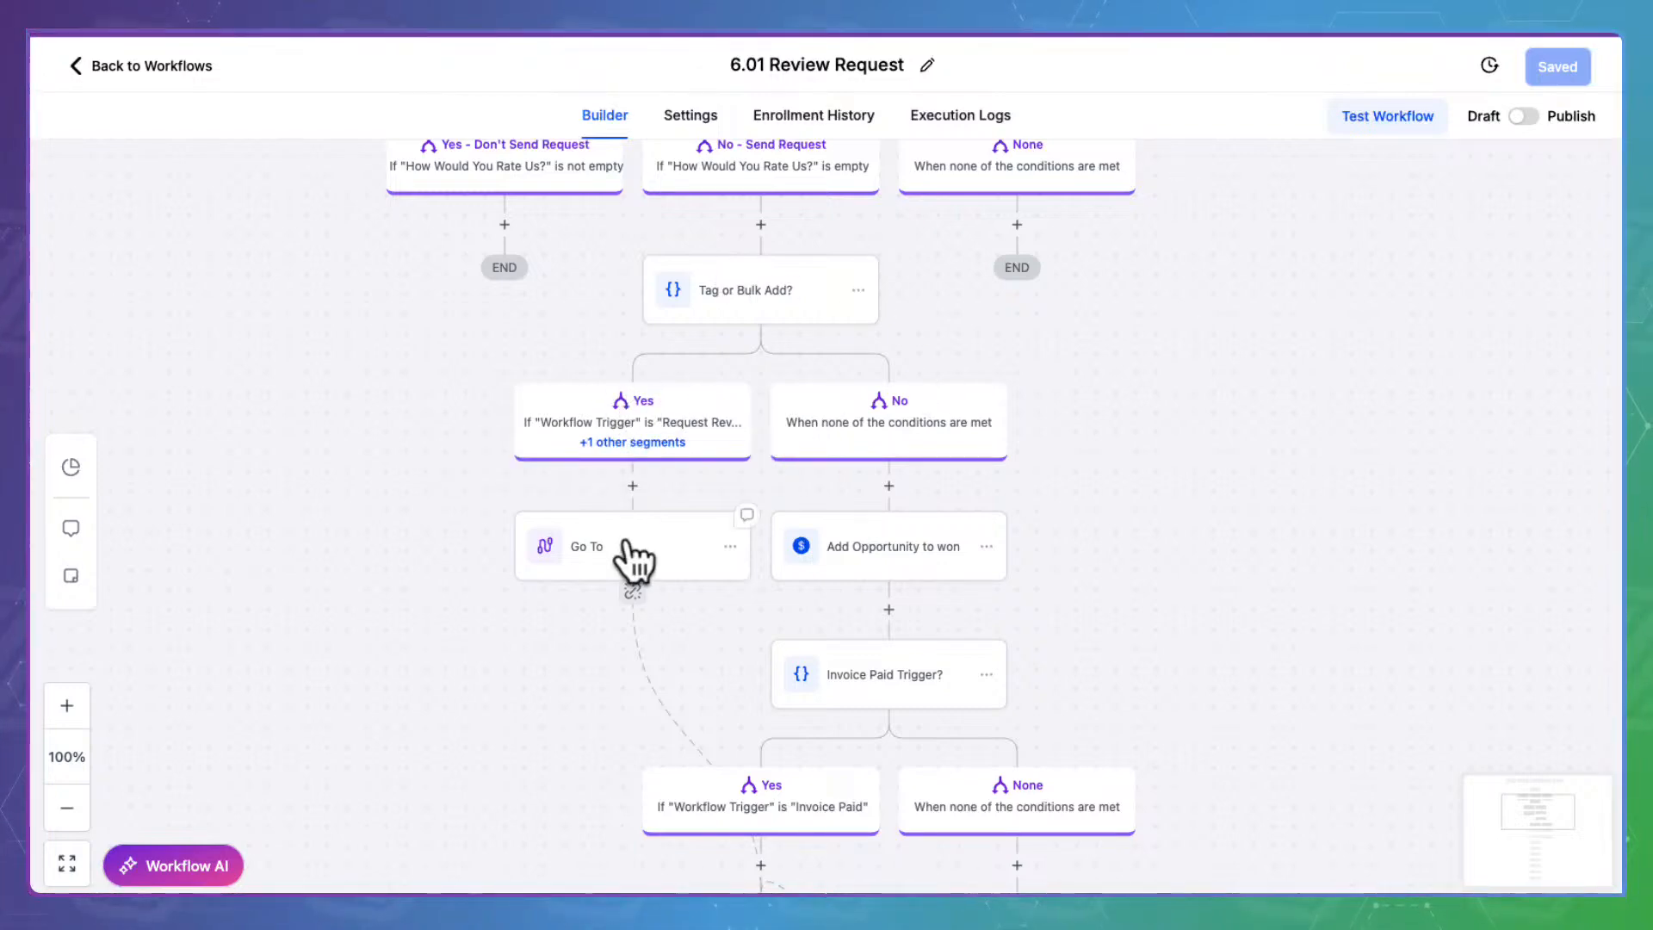
Confirm Add Opportunity to won uses stage 'Customer: Won!', status won, then view the Invoice Paid branches
scroll(942, 775, "down", 3)
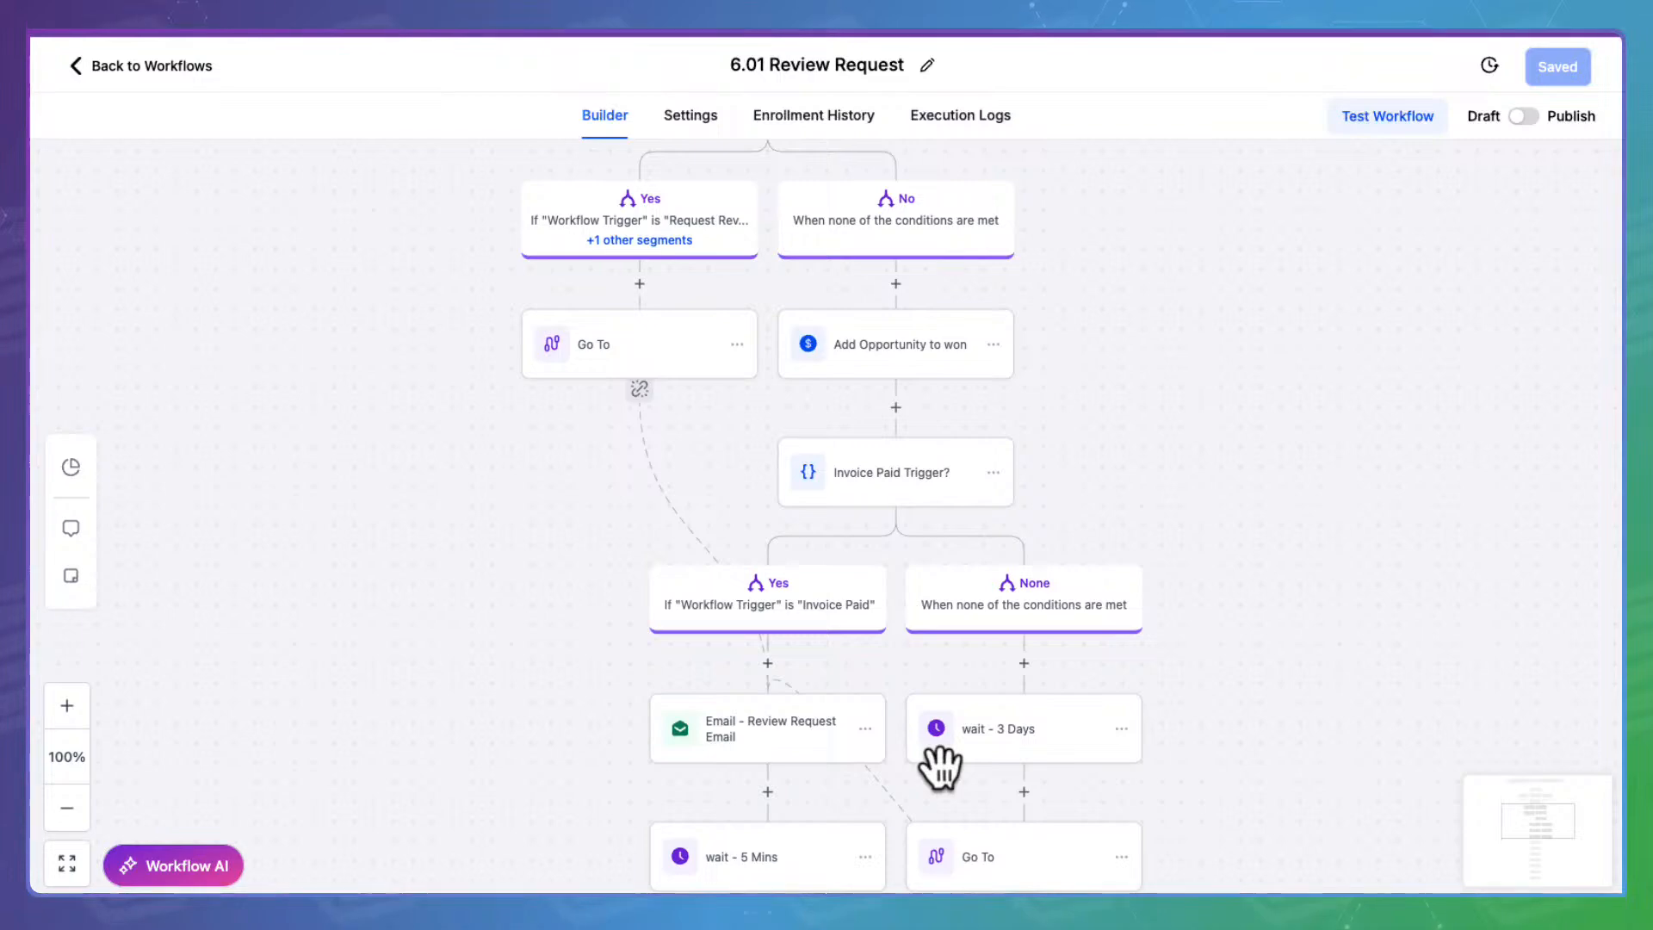
scroll(938, 766, "down", 3)
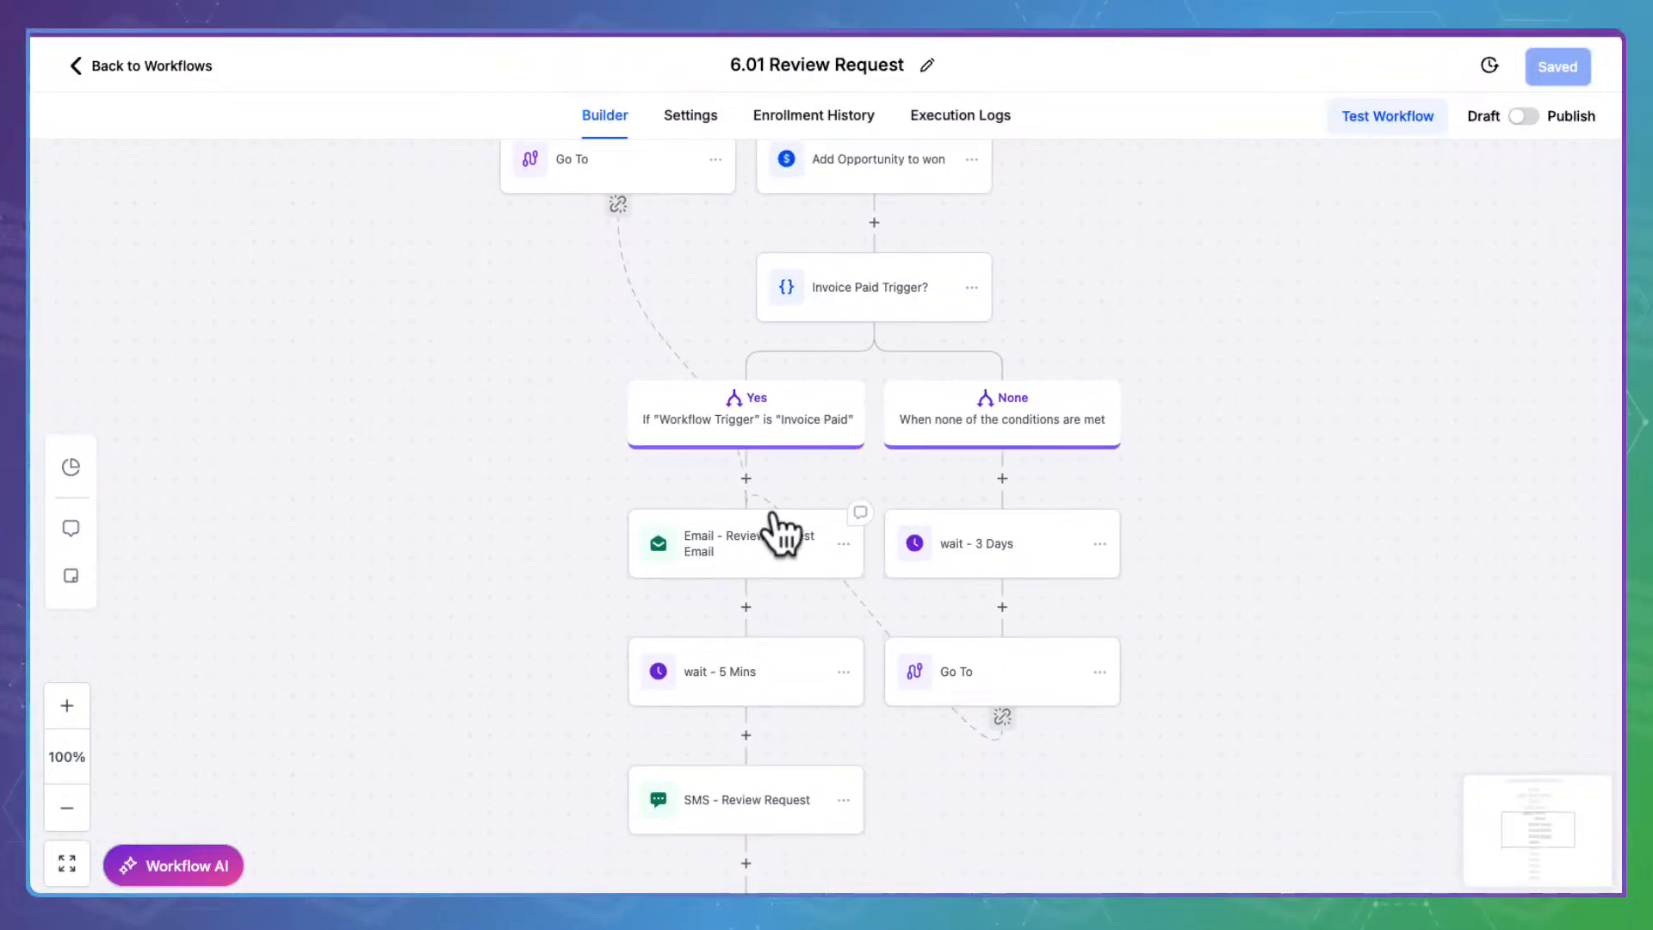
scroll(1408, 568, "up", 5)
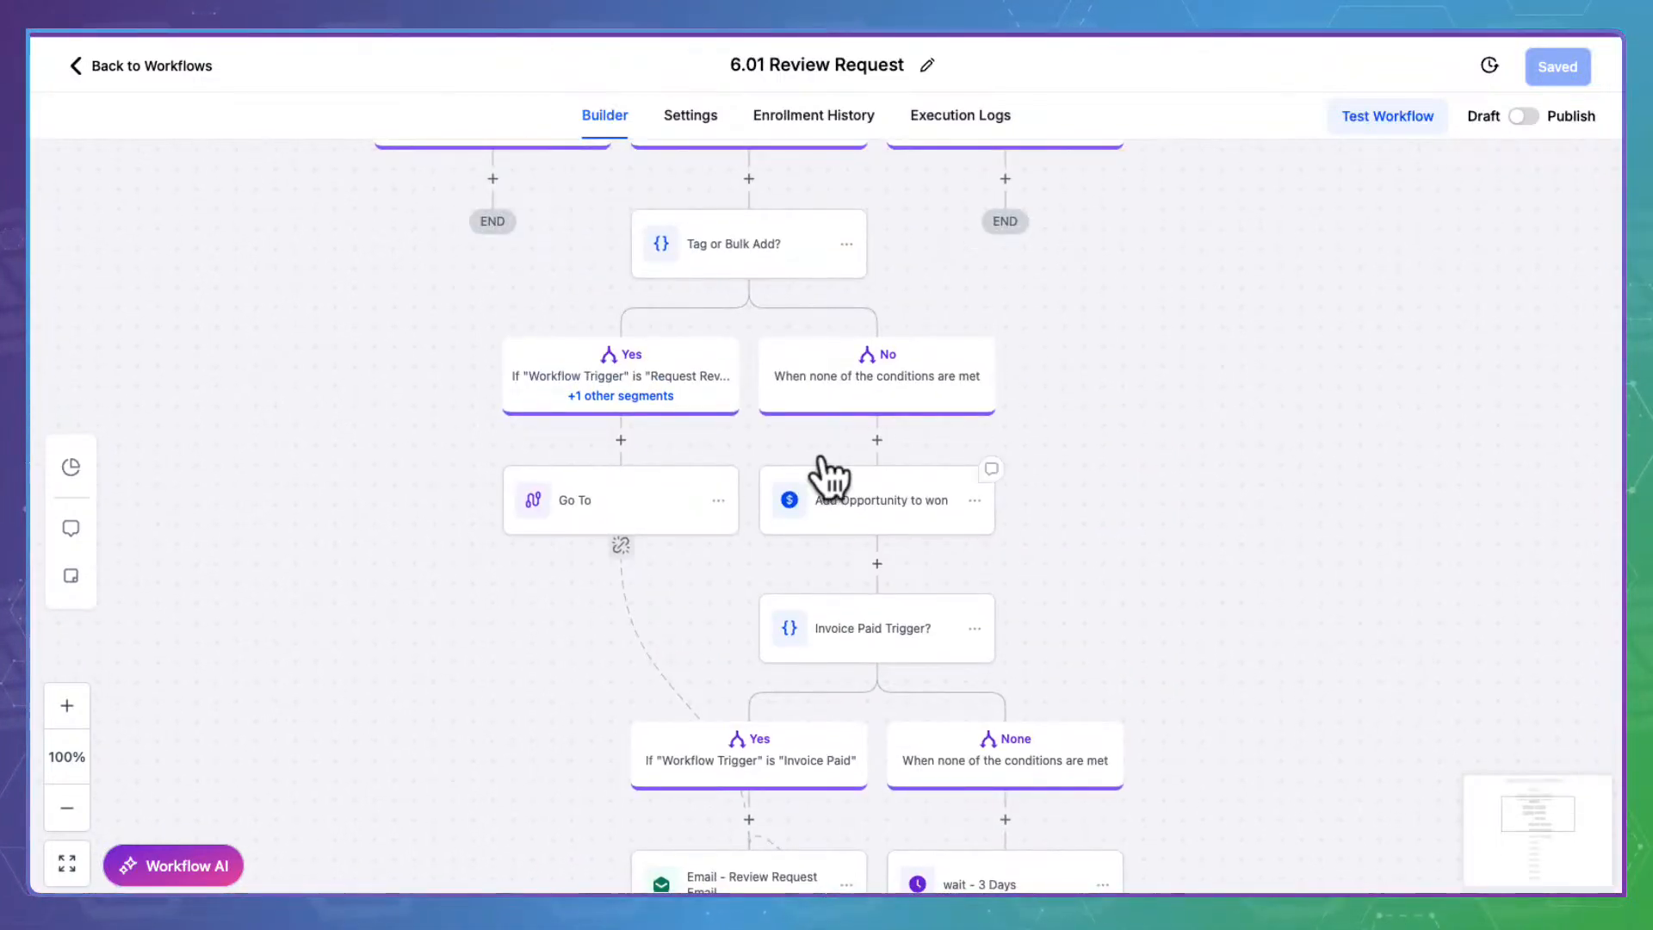
left_click(900, 493)
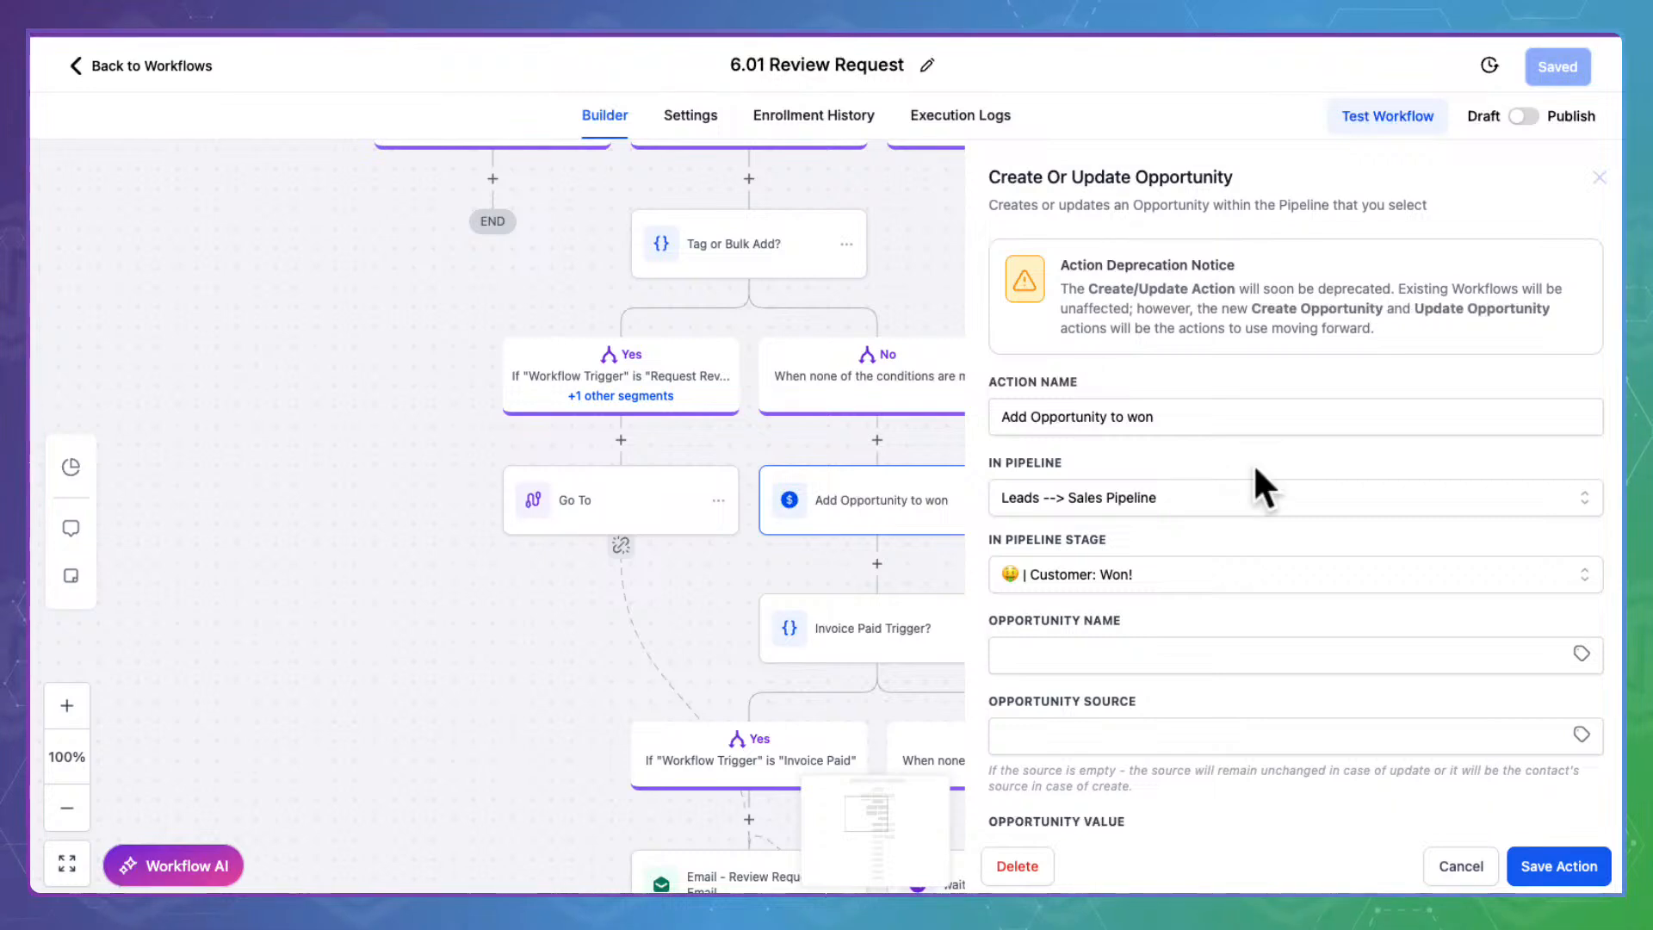
scroll(1181, 402, "down", 2)
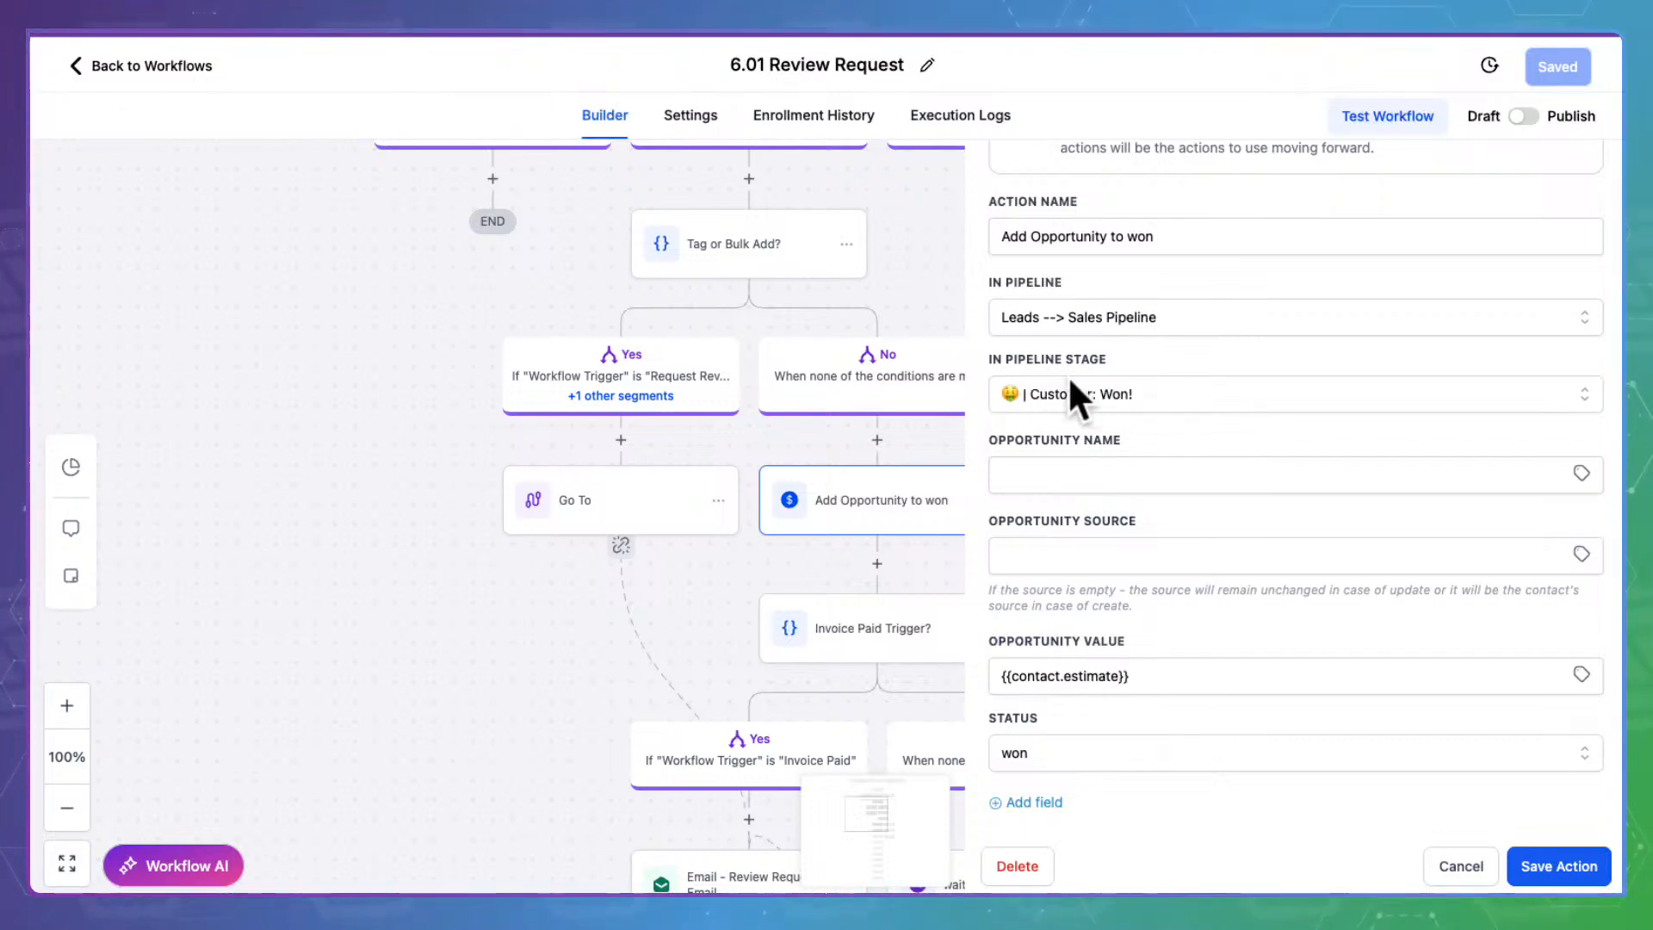
left_click(1479, 864)
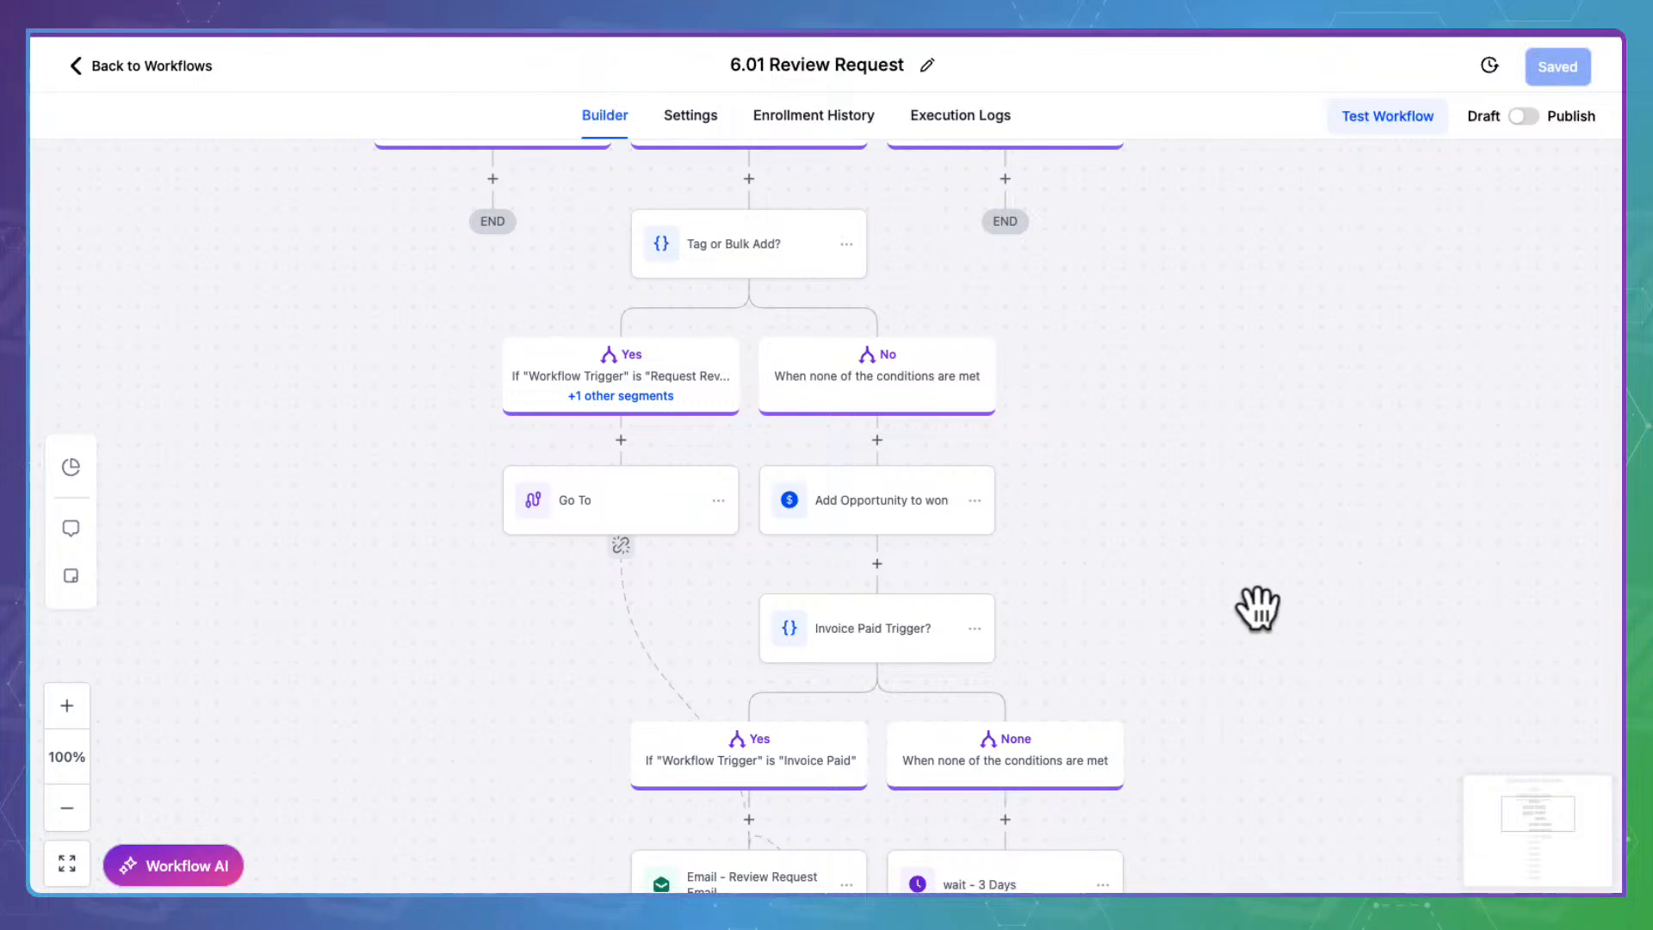
left_click_drag(1254, 580, 1251, 259)
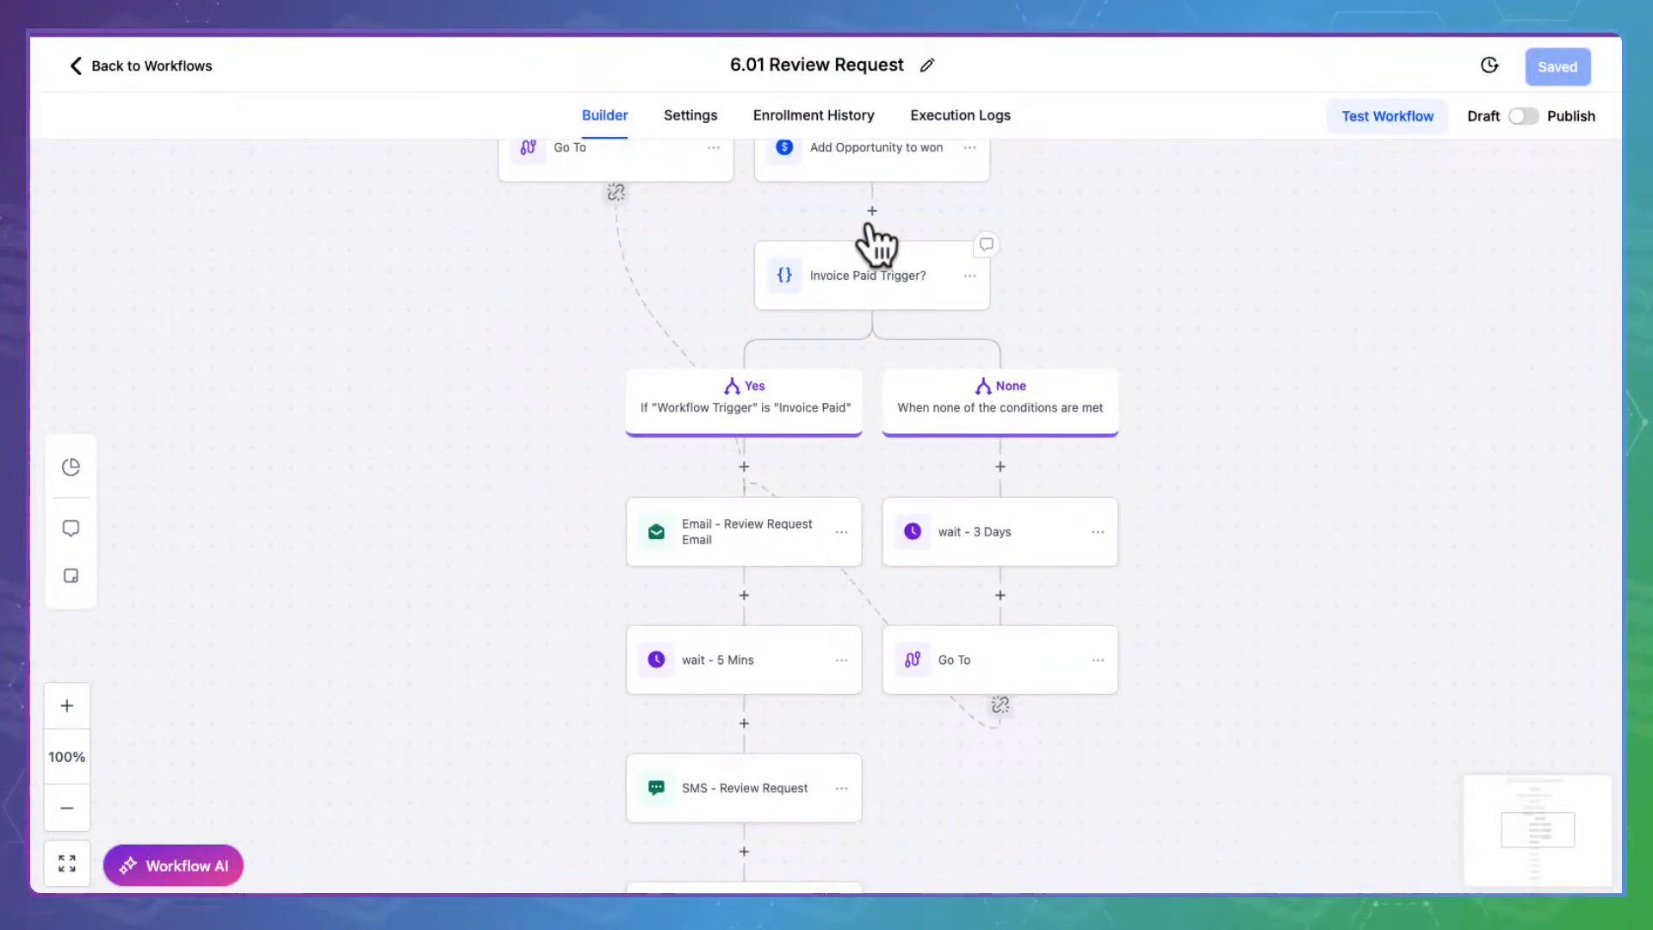
Open the Review Request email step and scroll down to its message body
left_click(777, 532)
scroll(1357, 510, "down", 6)
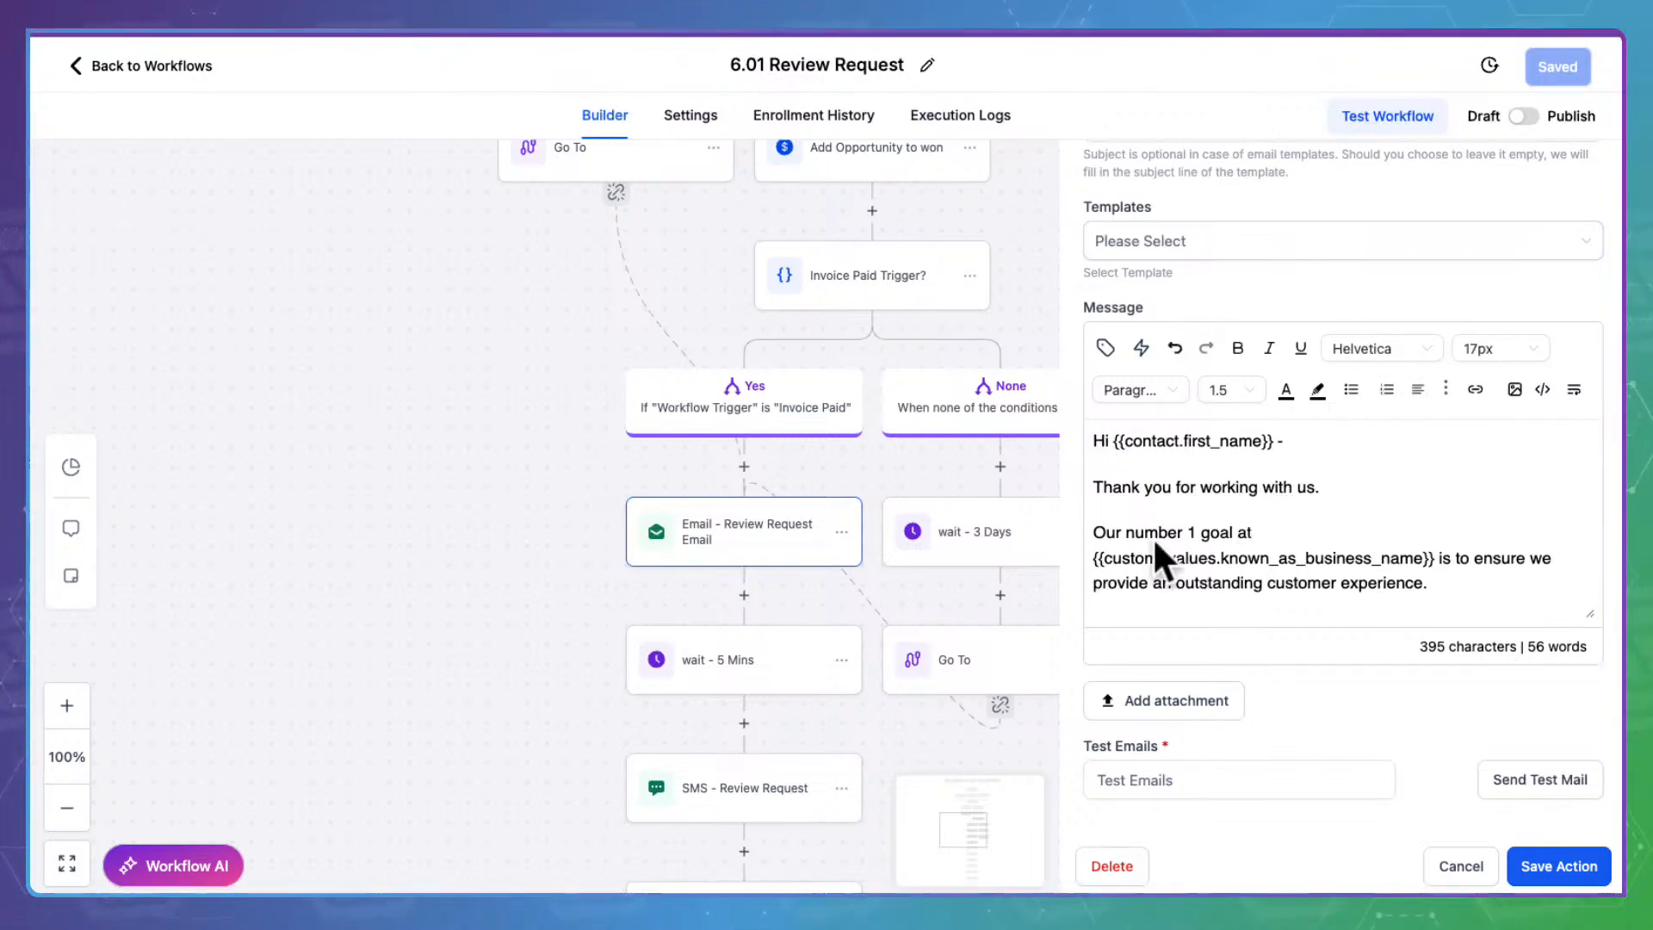
scroll(1419, 547, "down", 2)
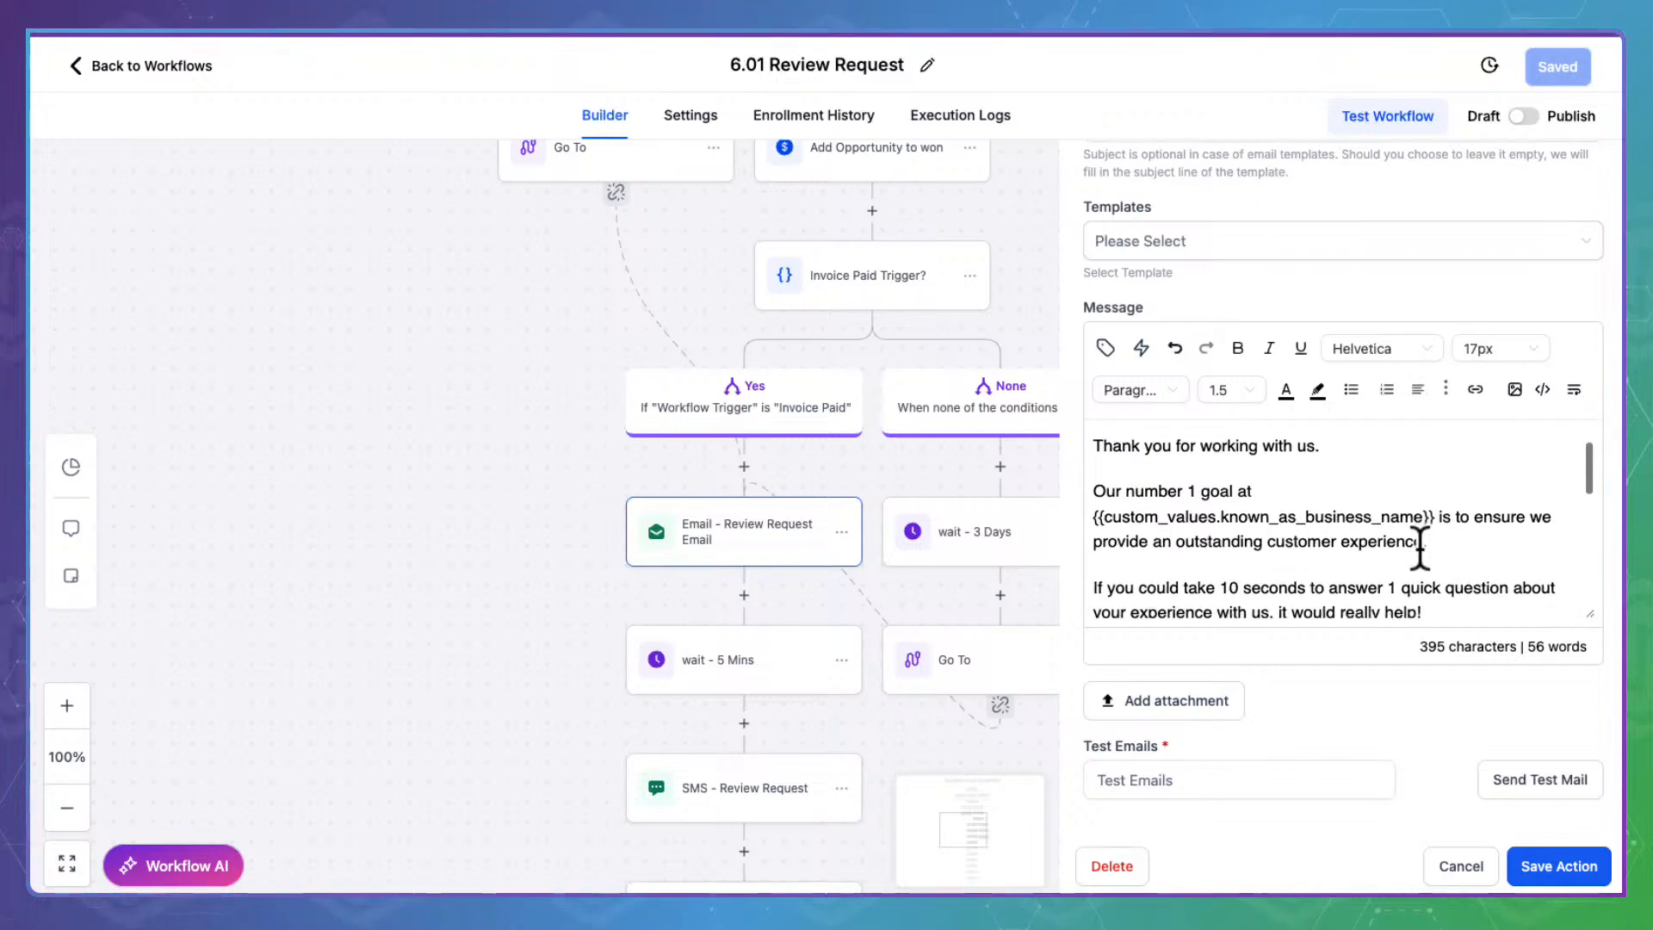
scroll(1420, 548, "down", 2)
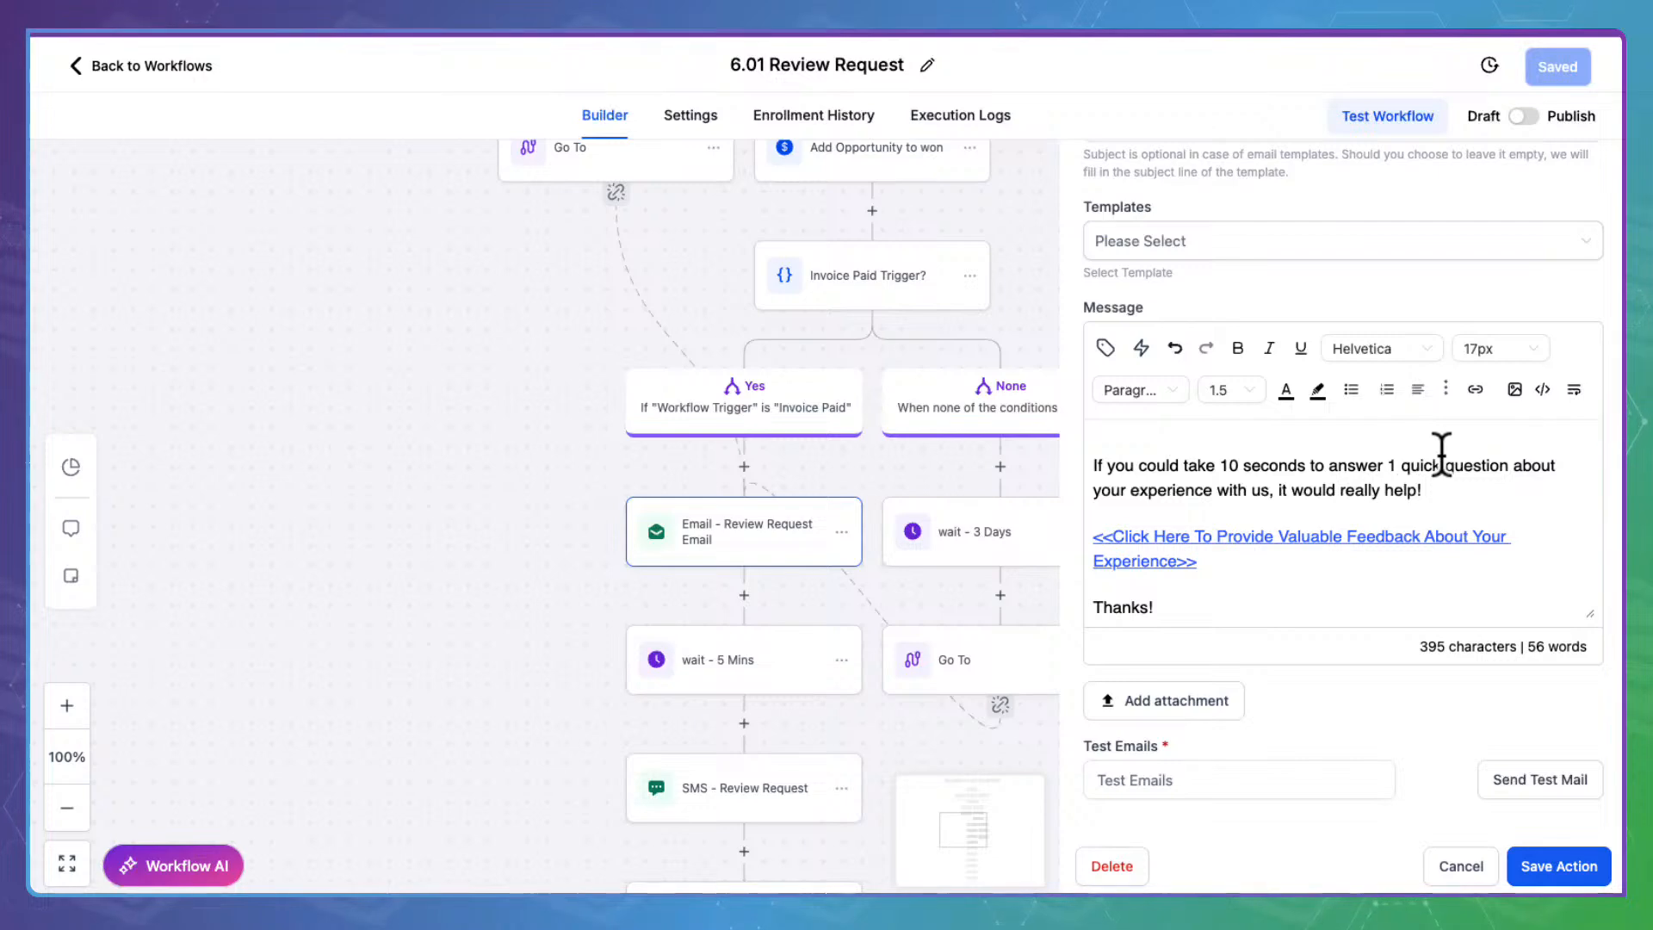
Select the feedback link's full review URL {{custom_values.domain}}/review?email={{contact.email}} and open a new tab
triple_click(1168, 525)
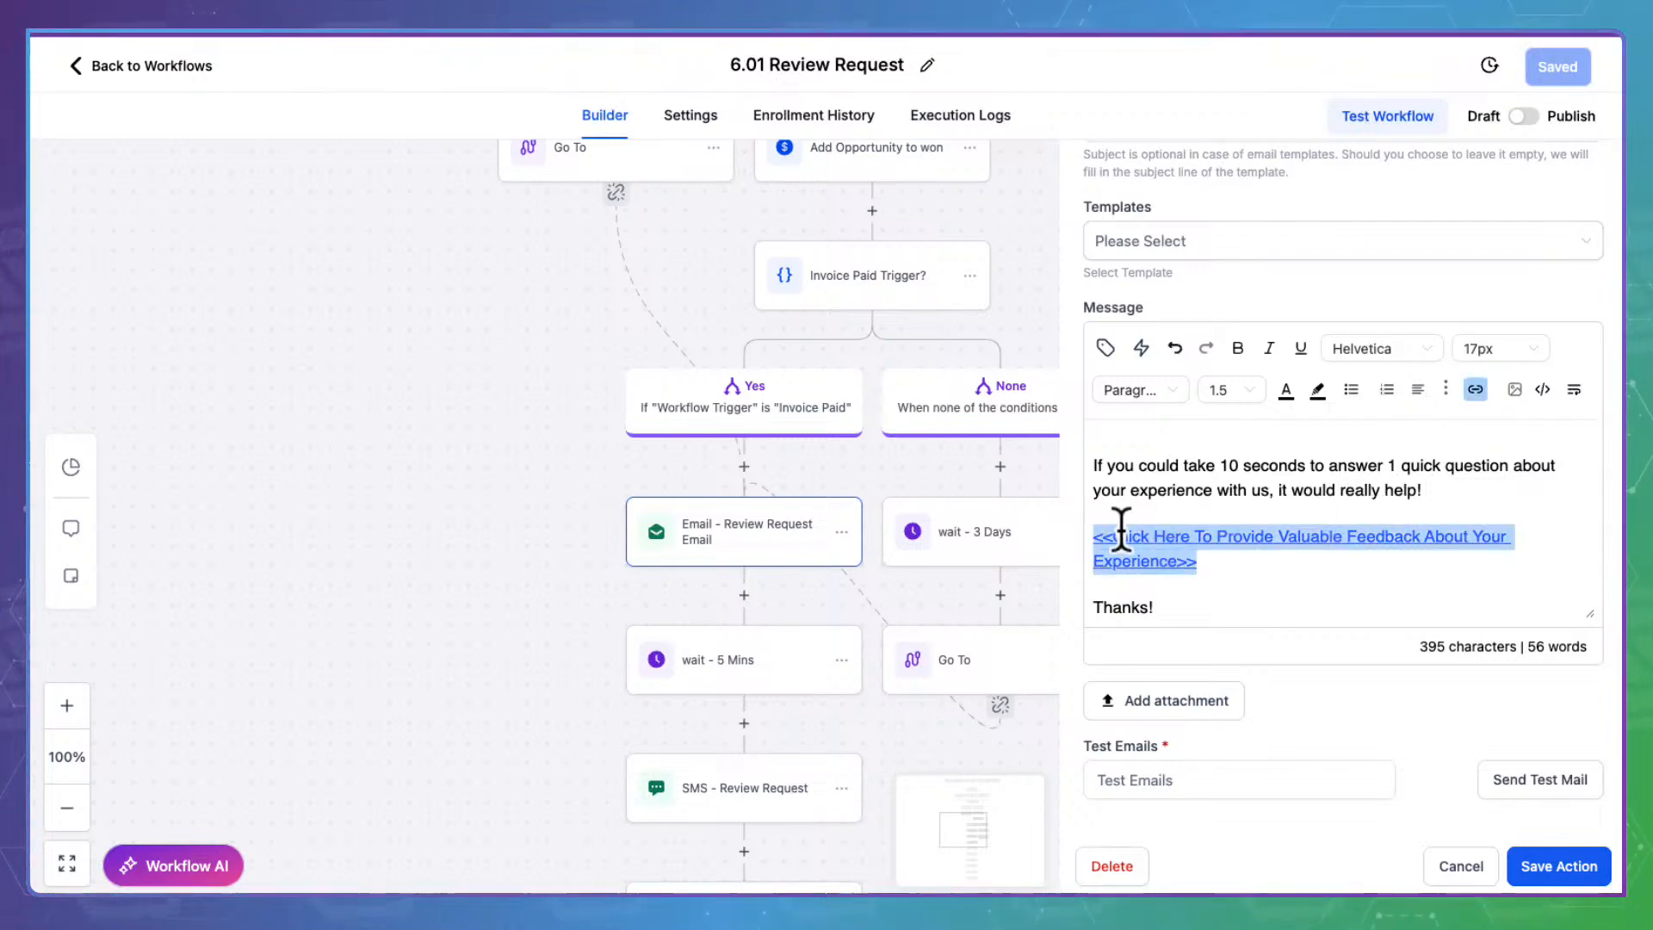
left_click(1477, 387)
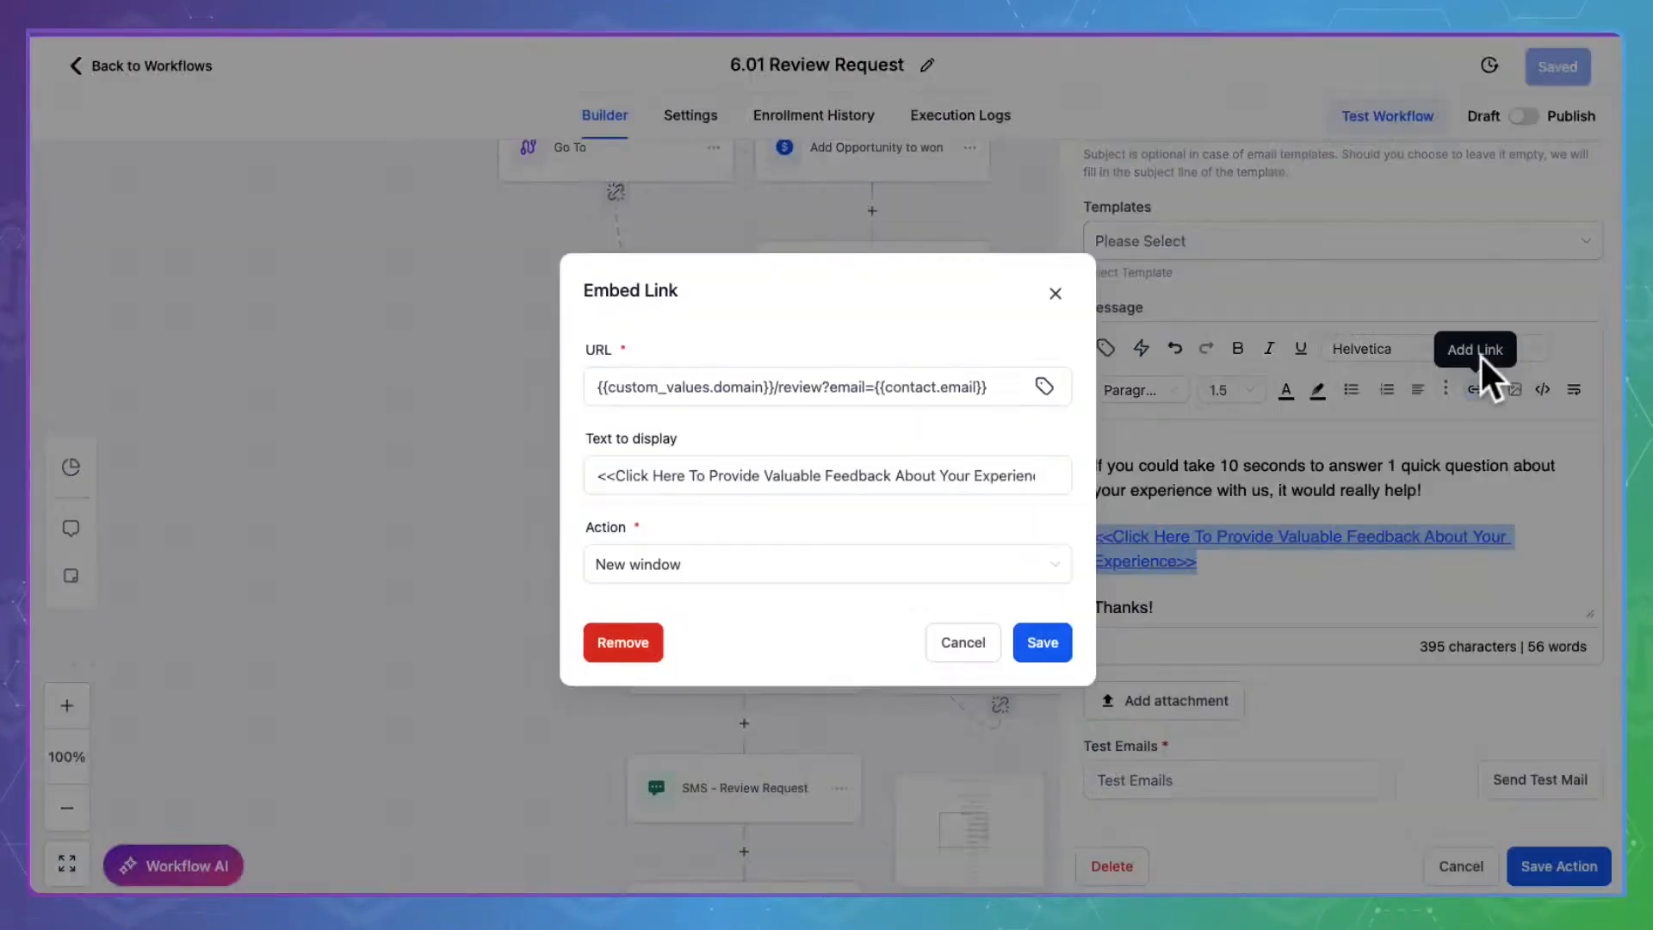
left_click(742, 385)
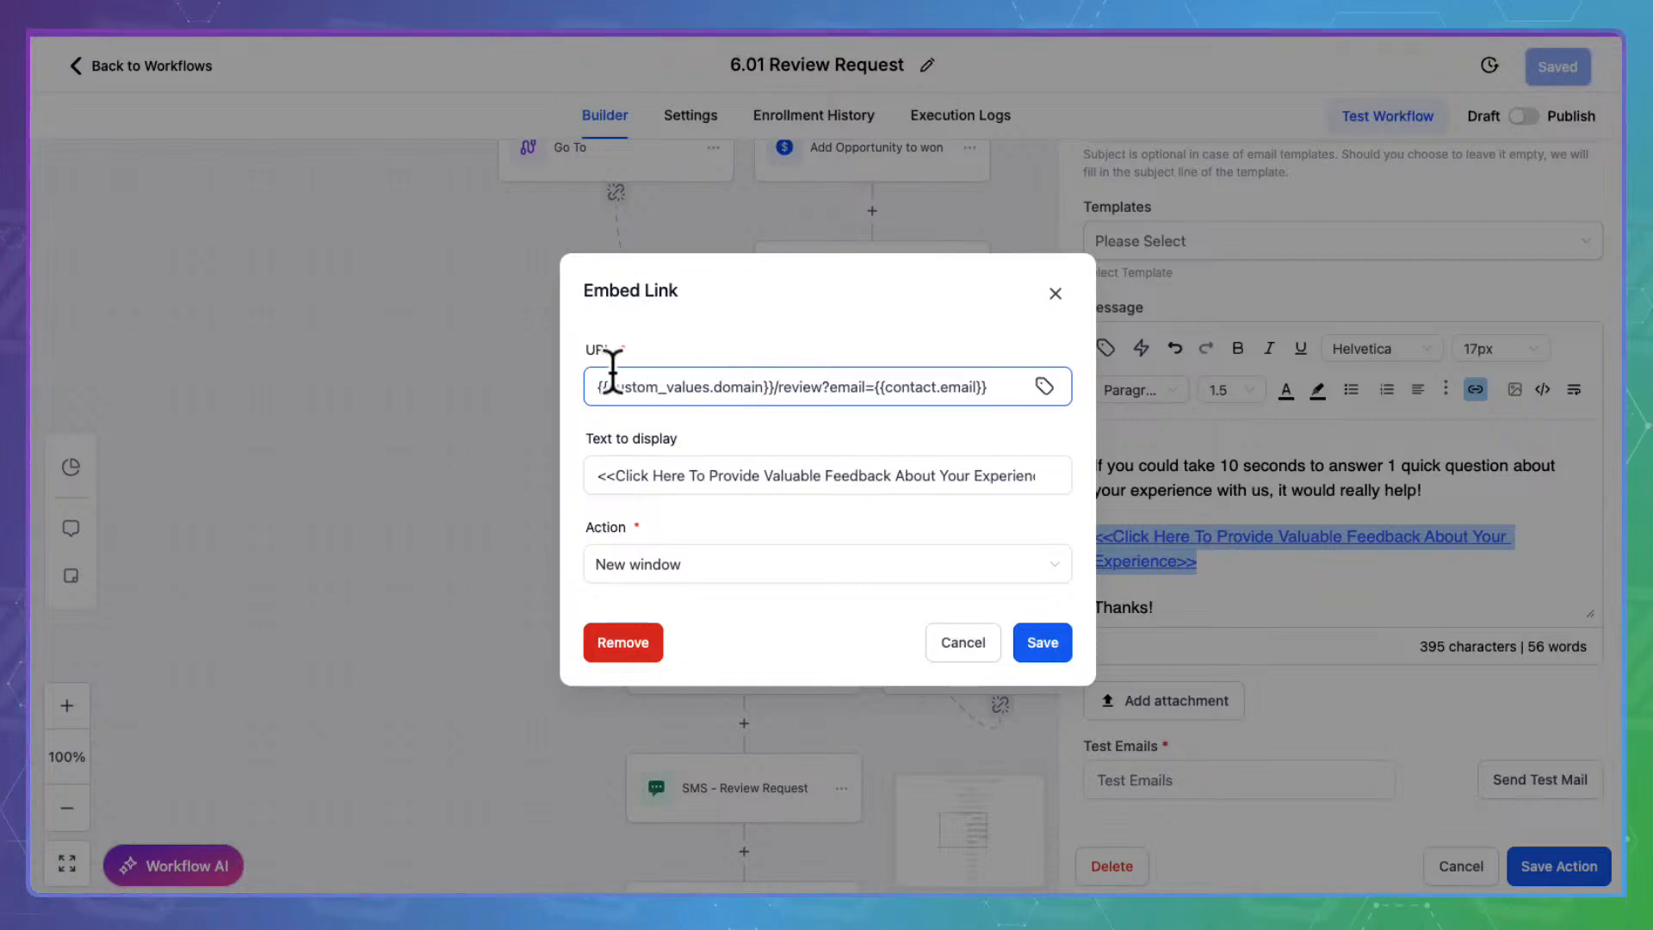
left_click_drag(601, 370, 1007, 372)
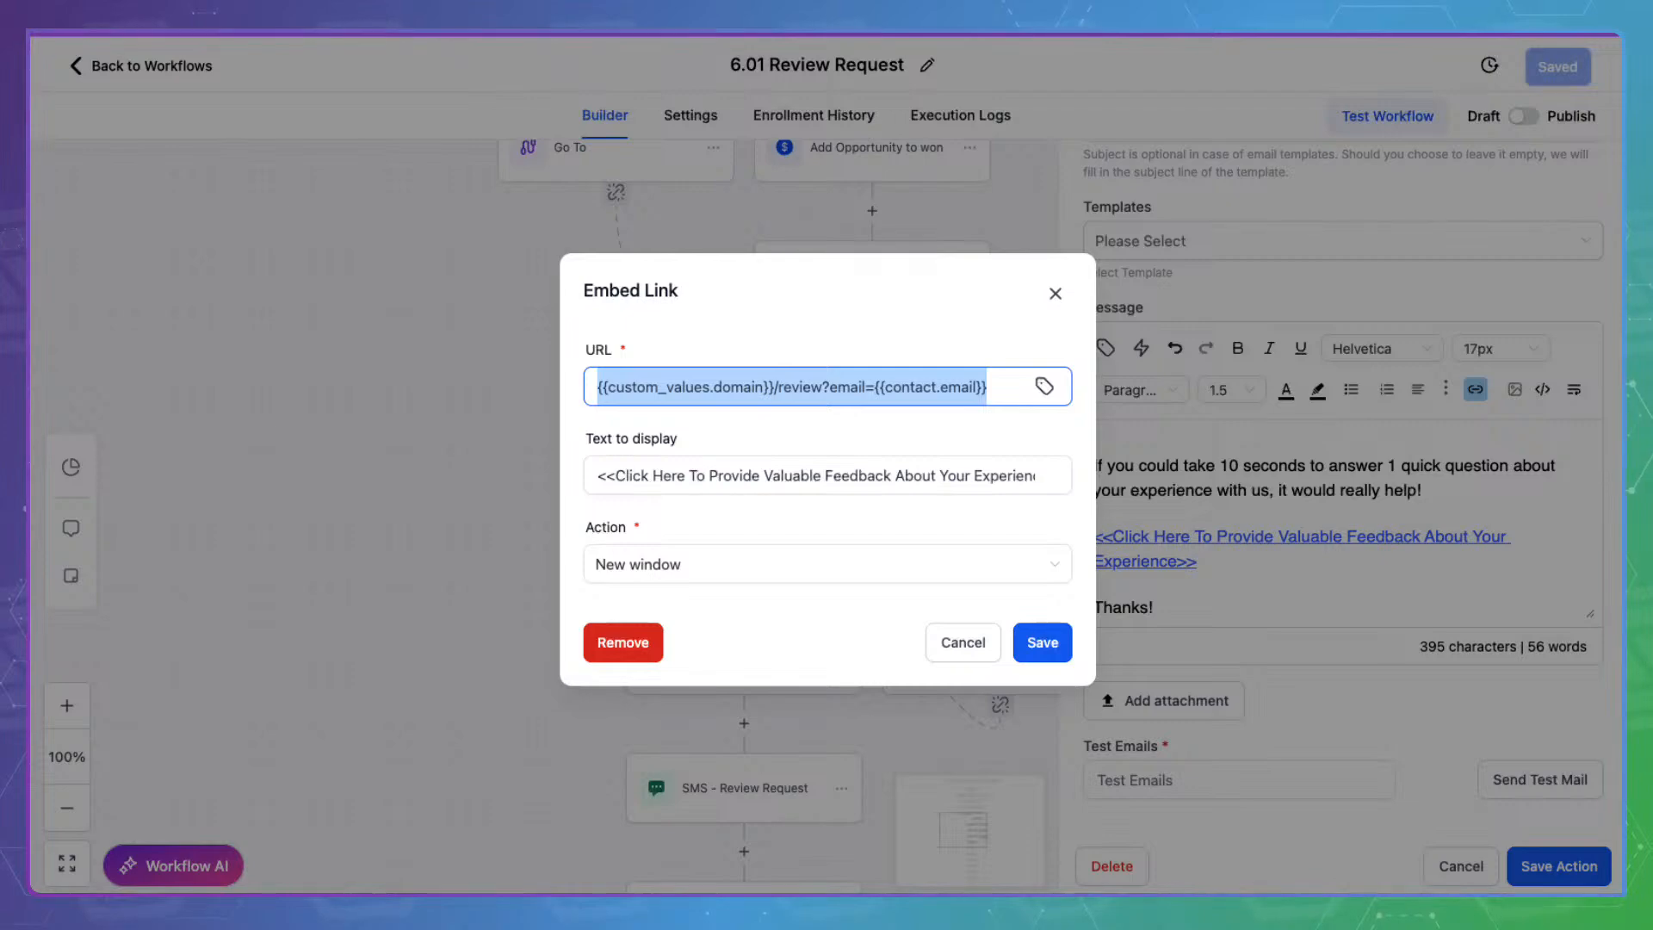
key("super+t")
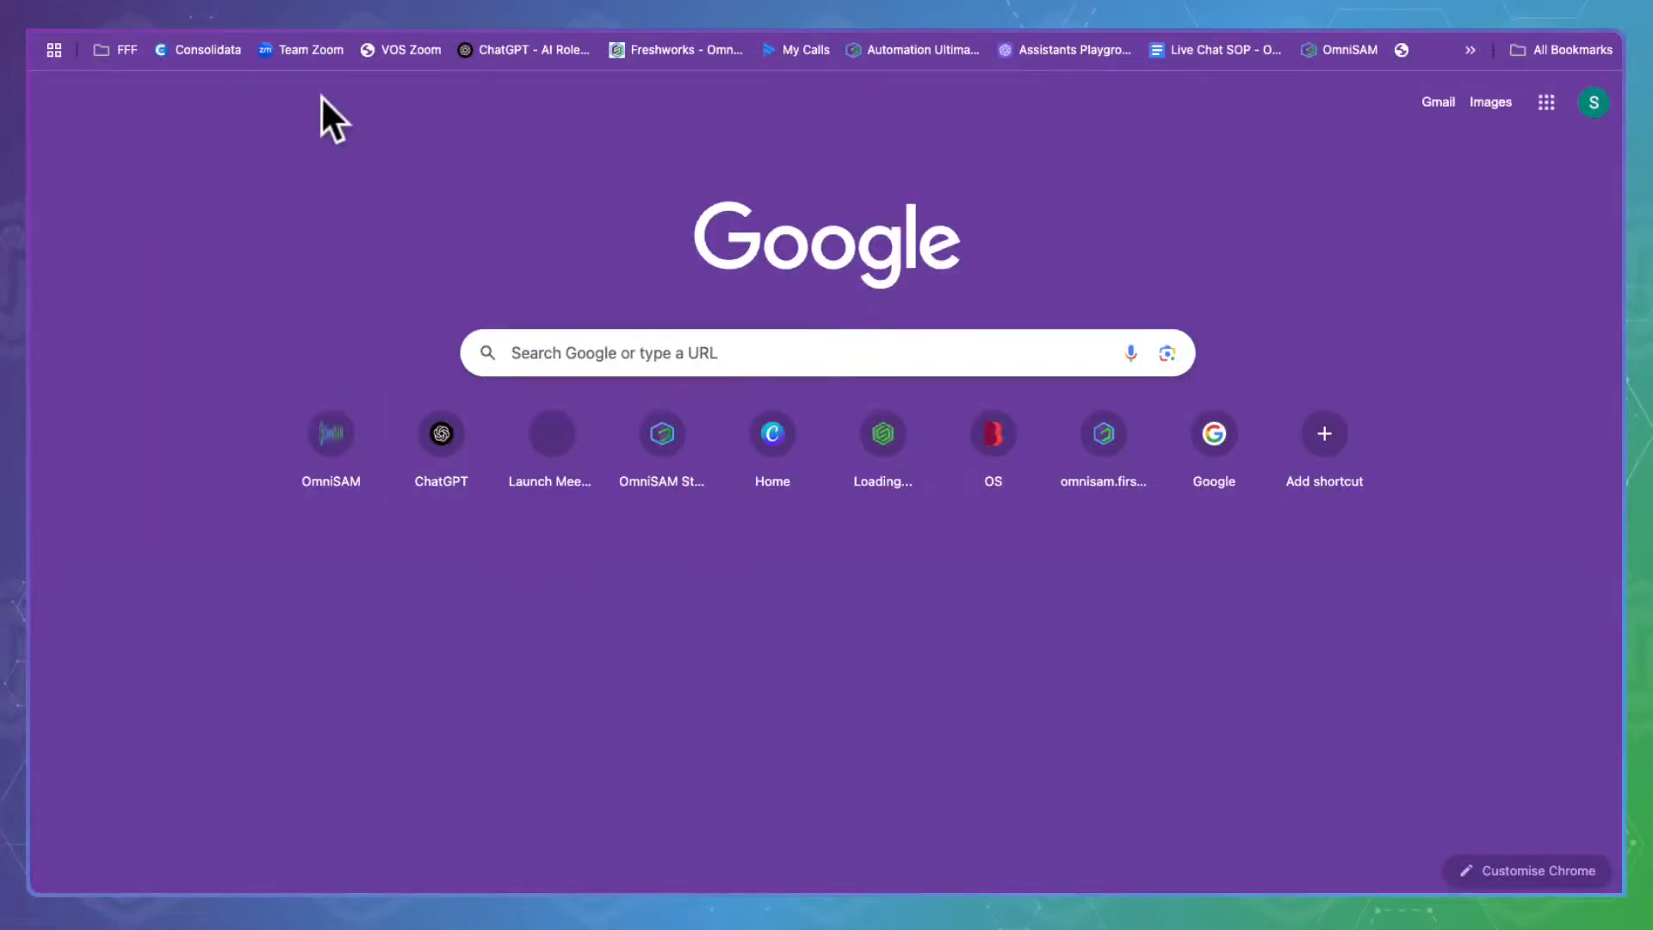
Return to the workflow tab, then launch a saved shortcut site from a fresh Chrome tab
key("super+w")
key("super+Tab")
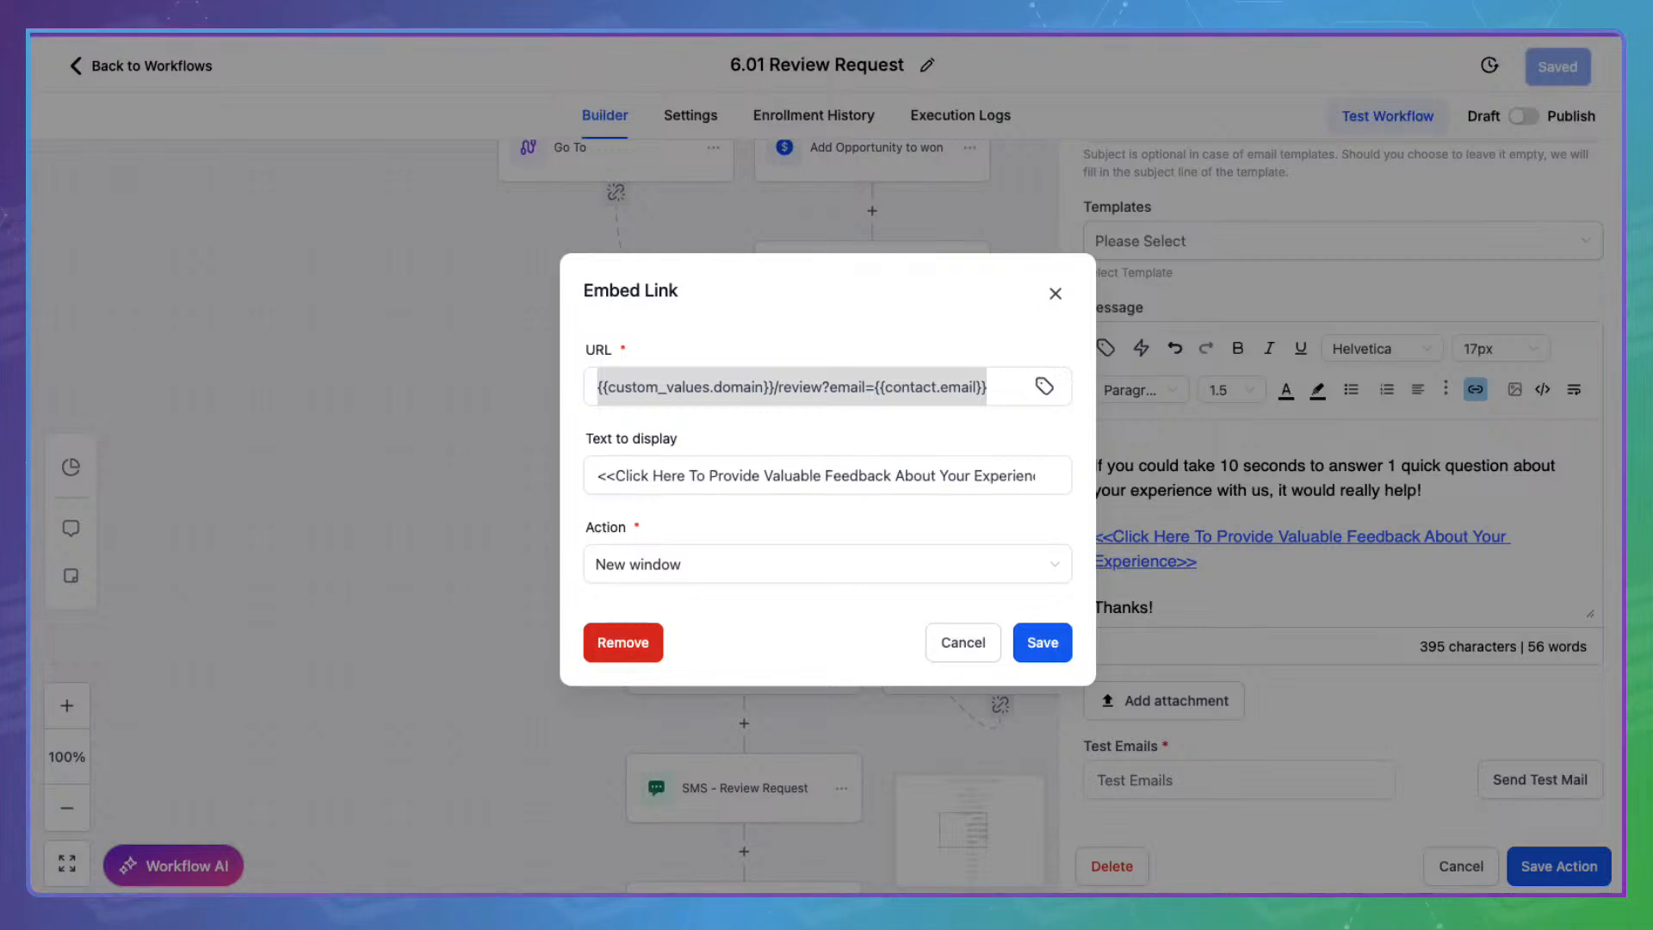
key("super+t")
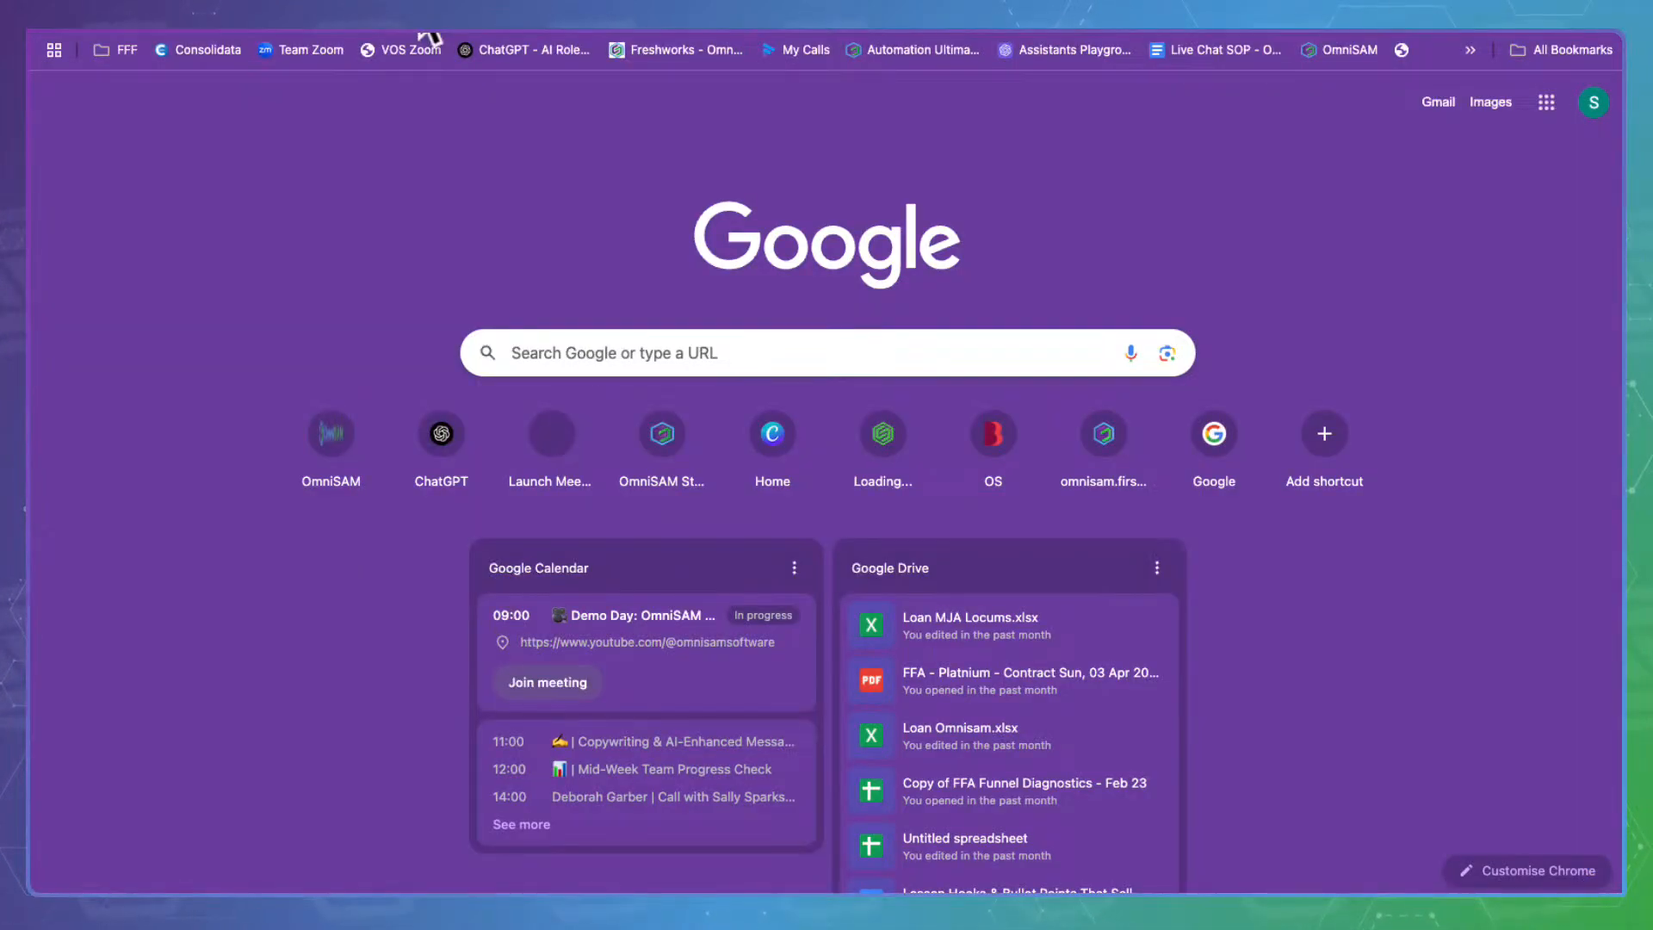
left_click(452, 443)
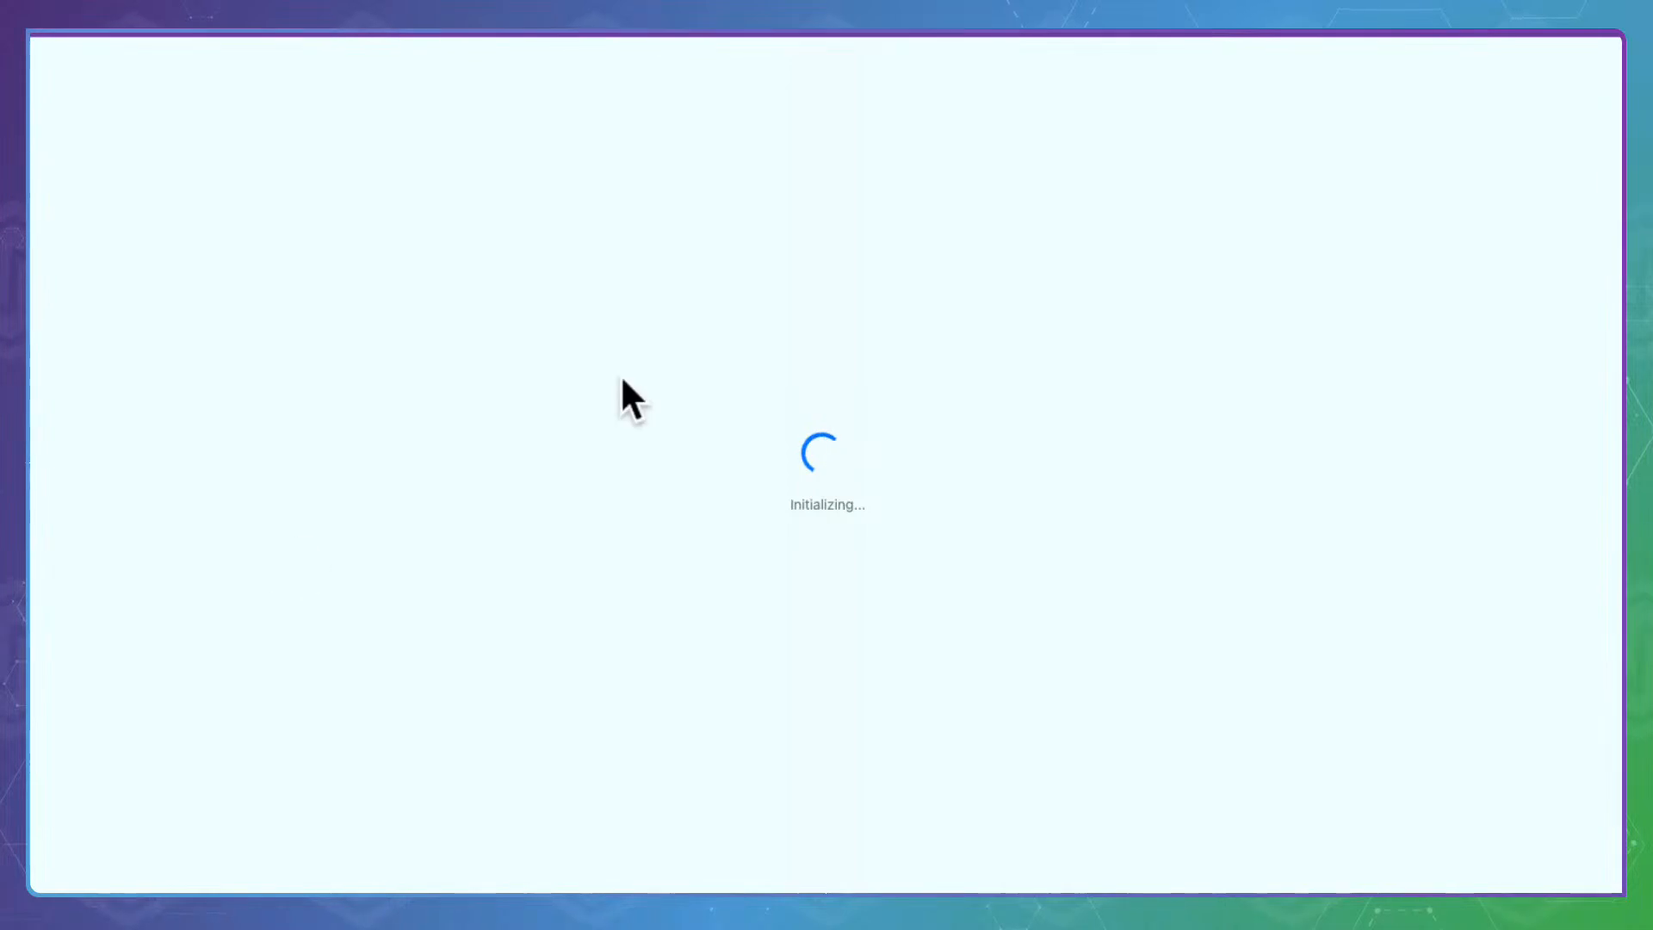
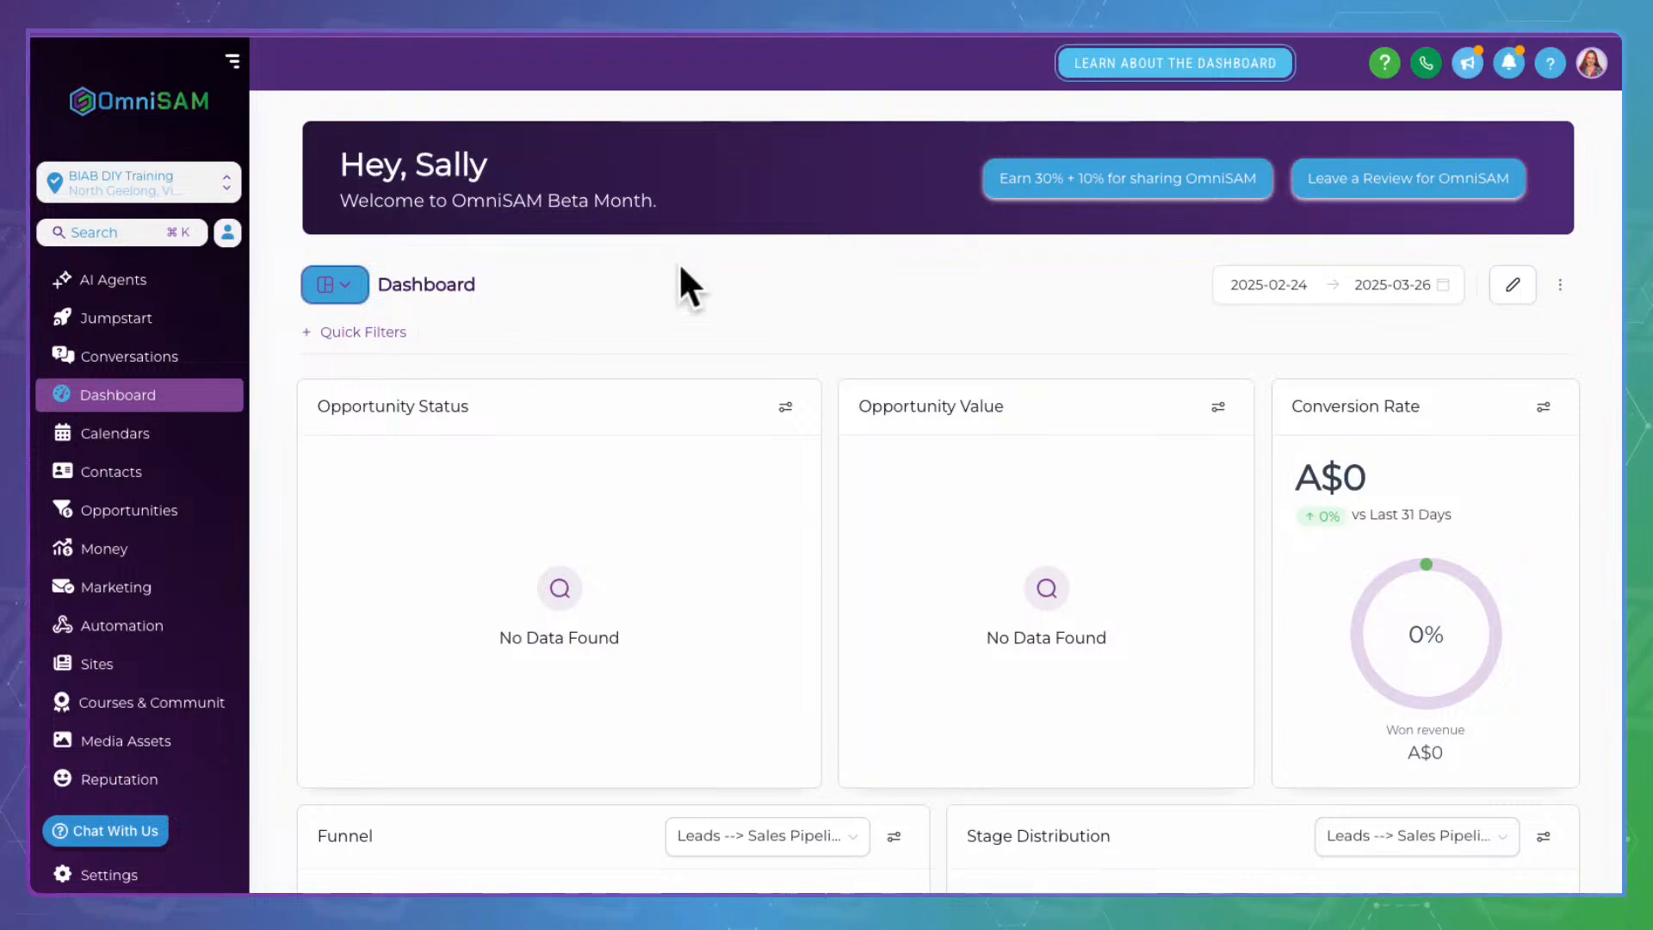
Go to Settings > Custom Values, list values by Folders, and open Stage 7: Reviews & Referrals
left_click(90, 871)
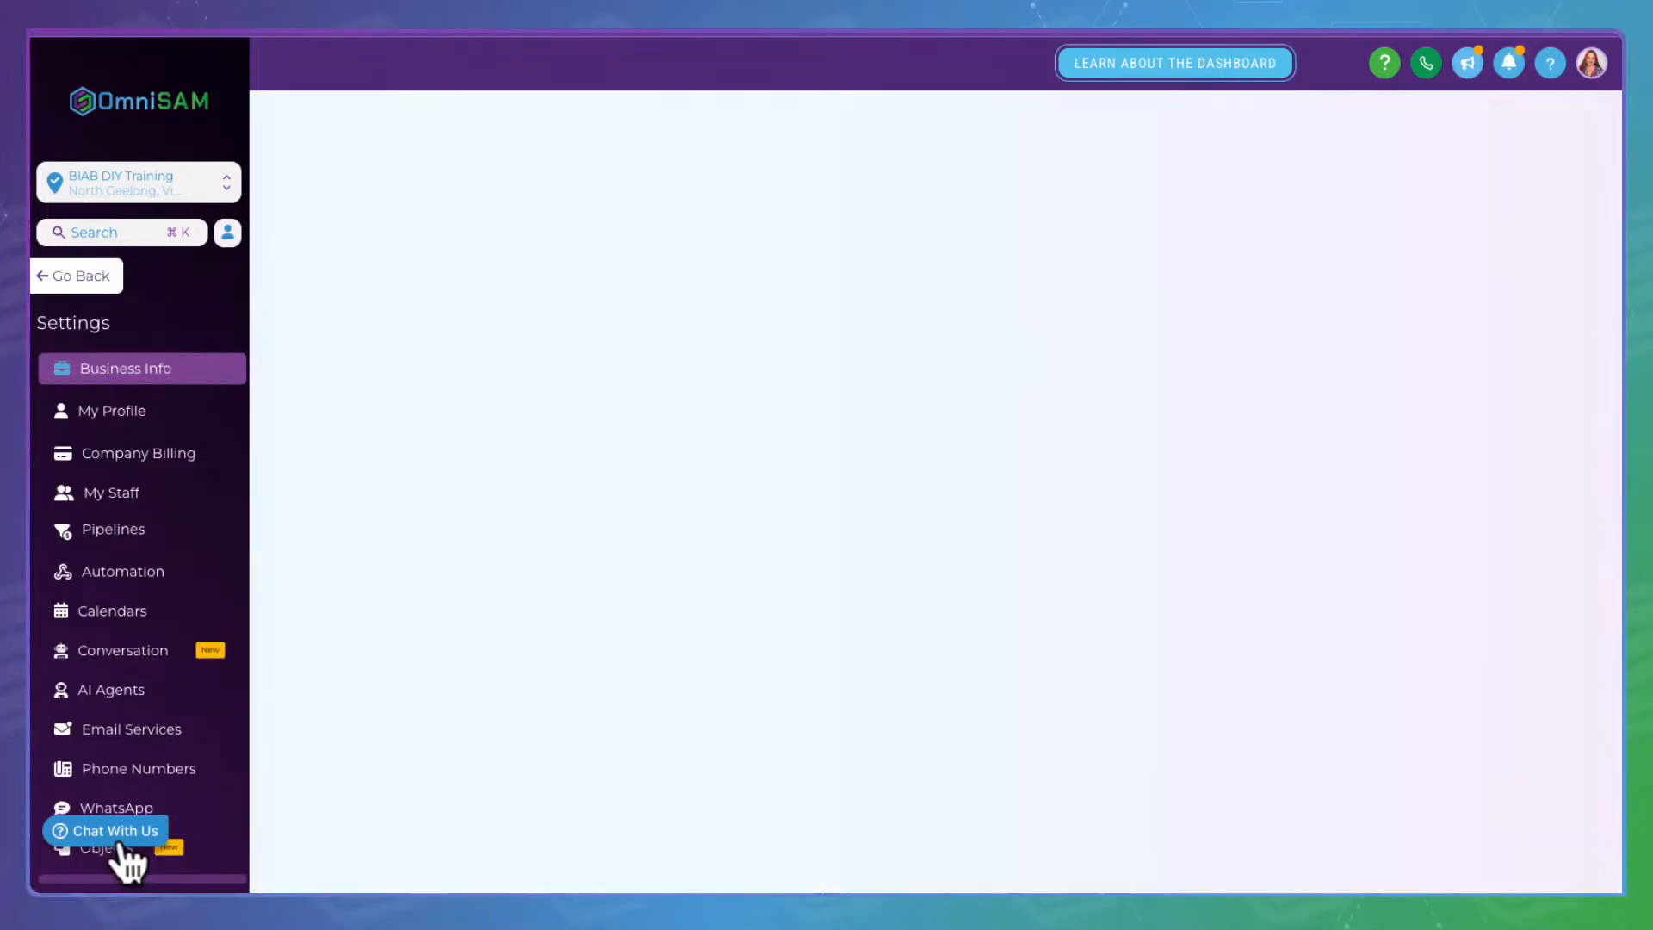
scroll(164, 680, "down", 4)
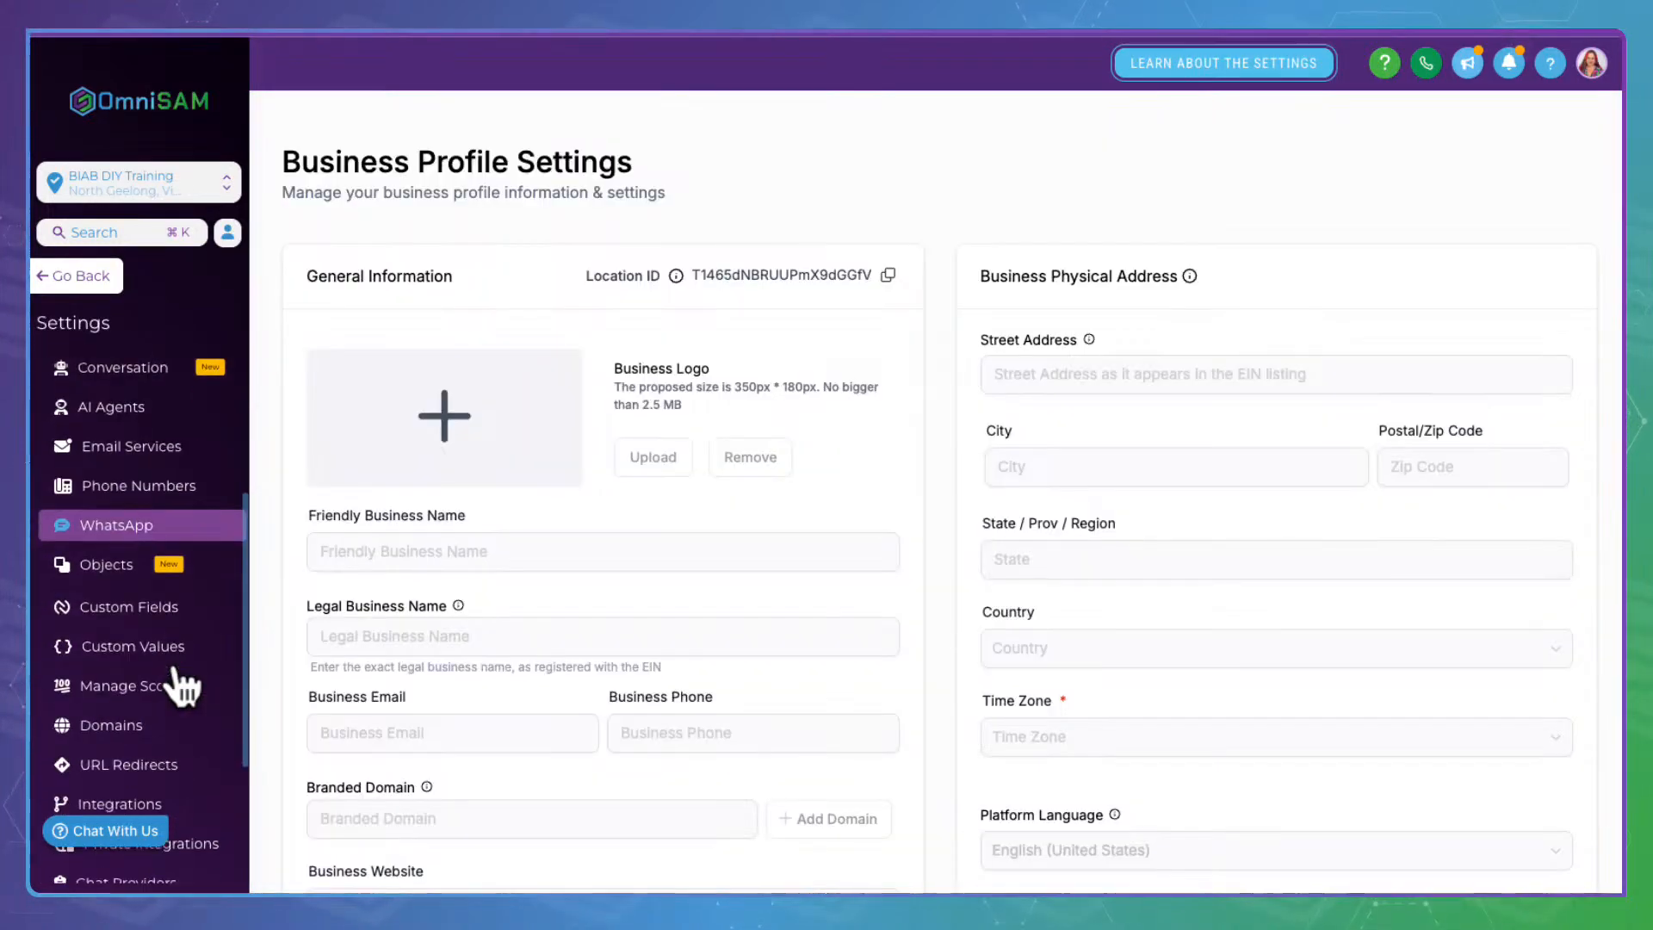
left_click(154, 639)
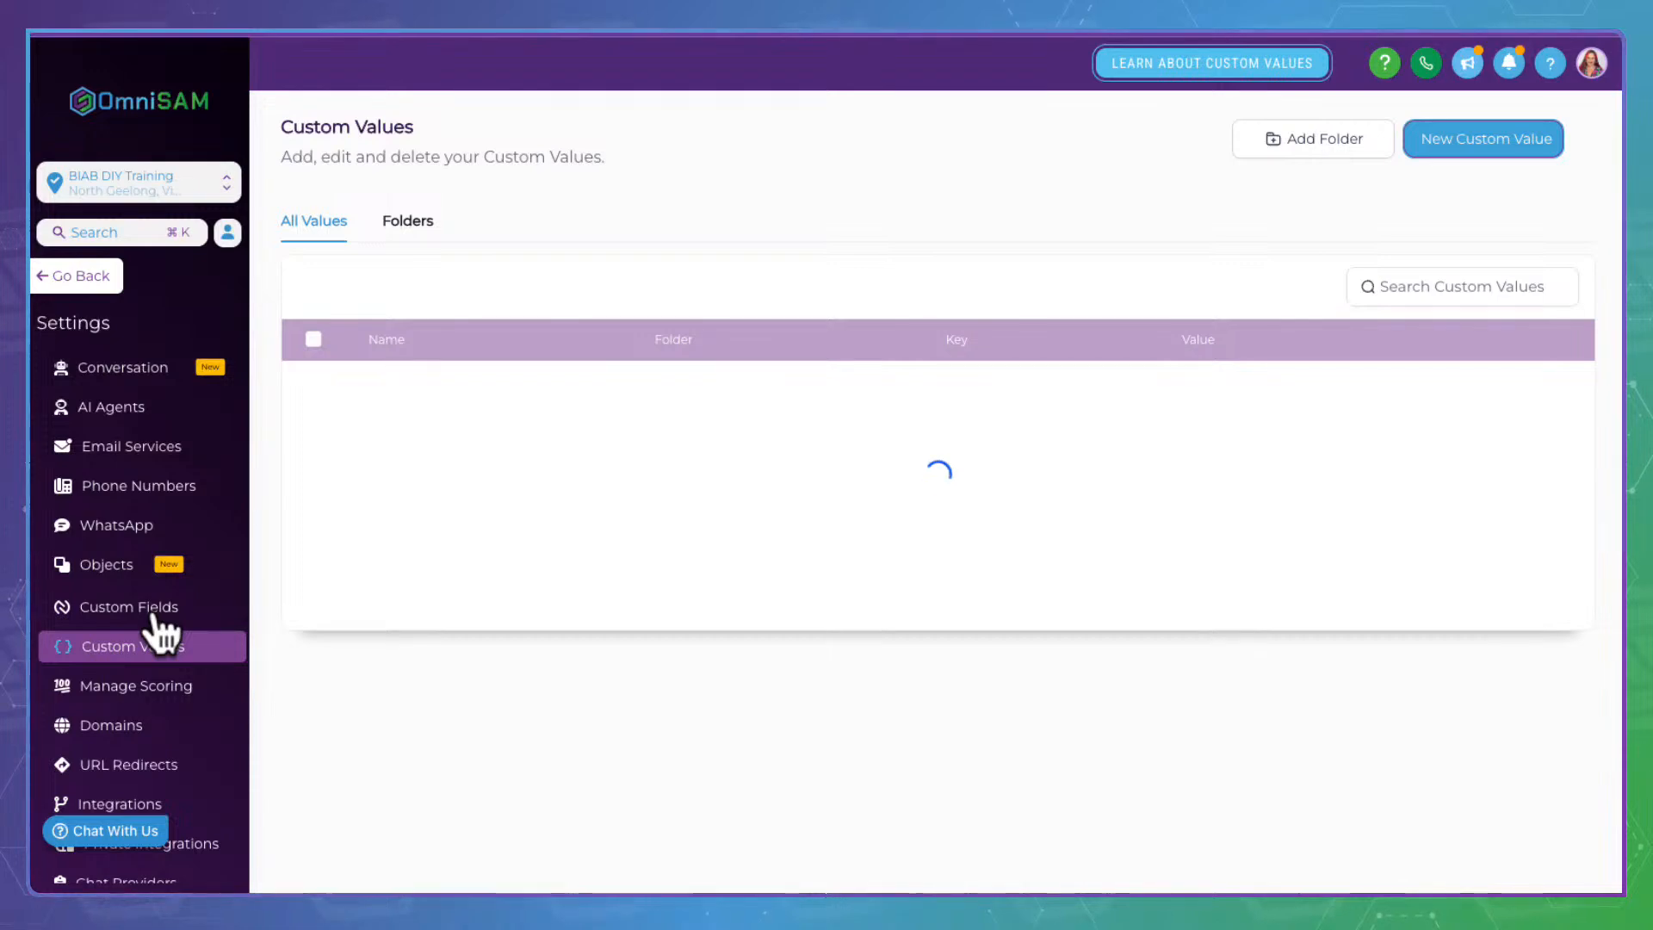
left_click(405, 221)
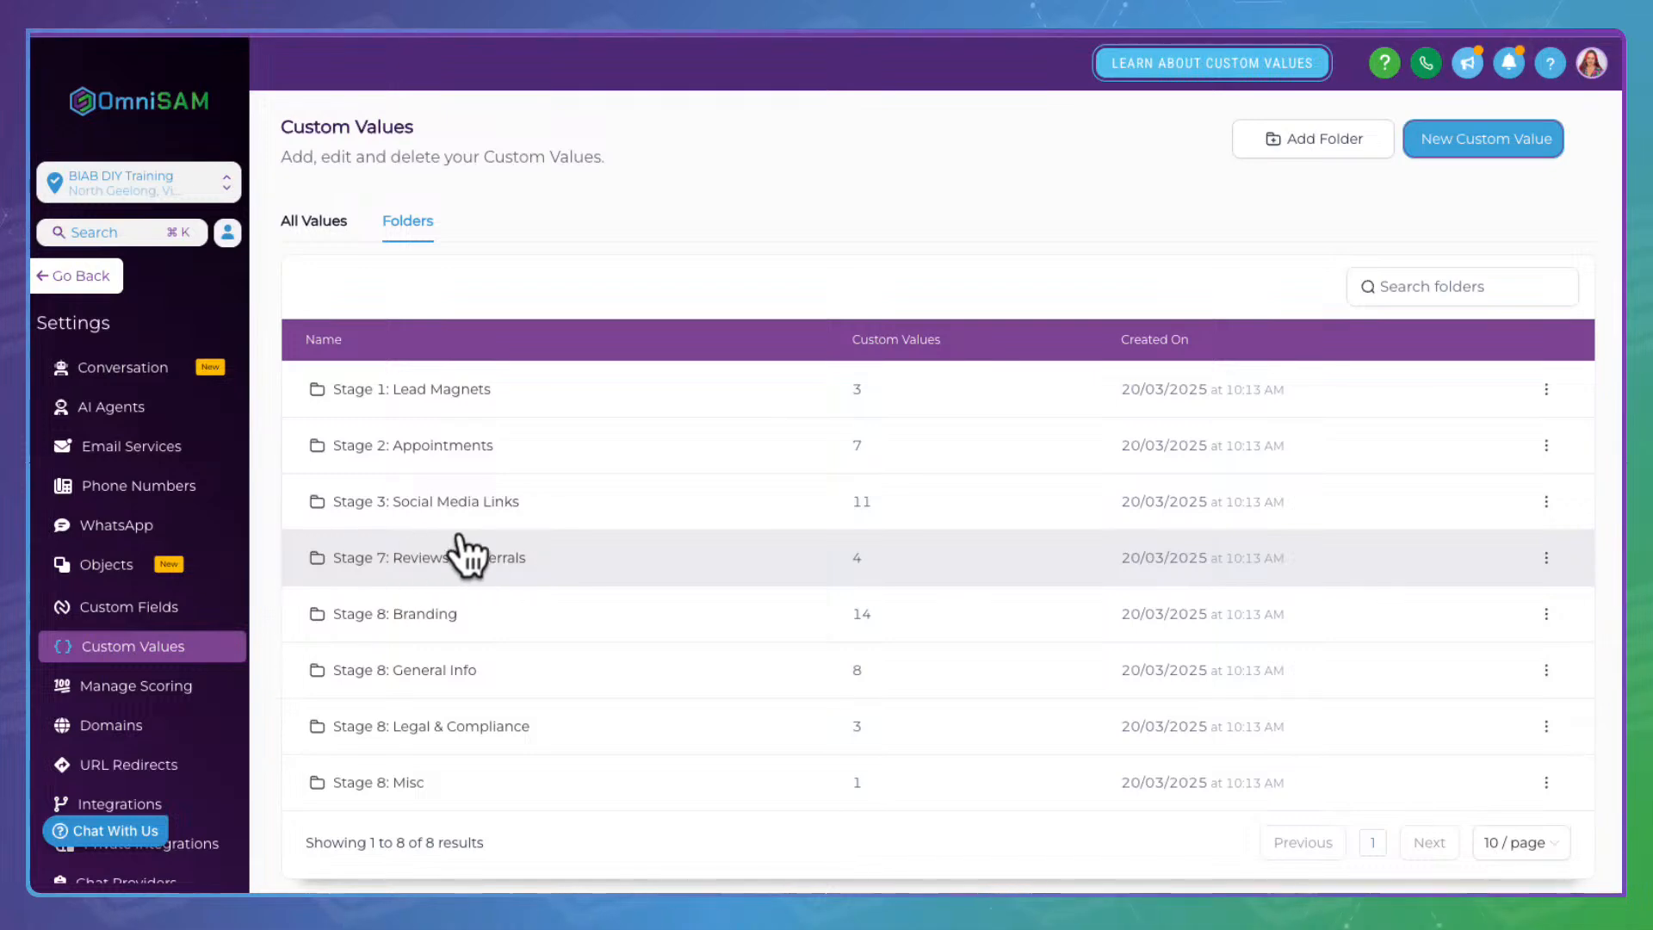
left_click(444, 549)
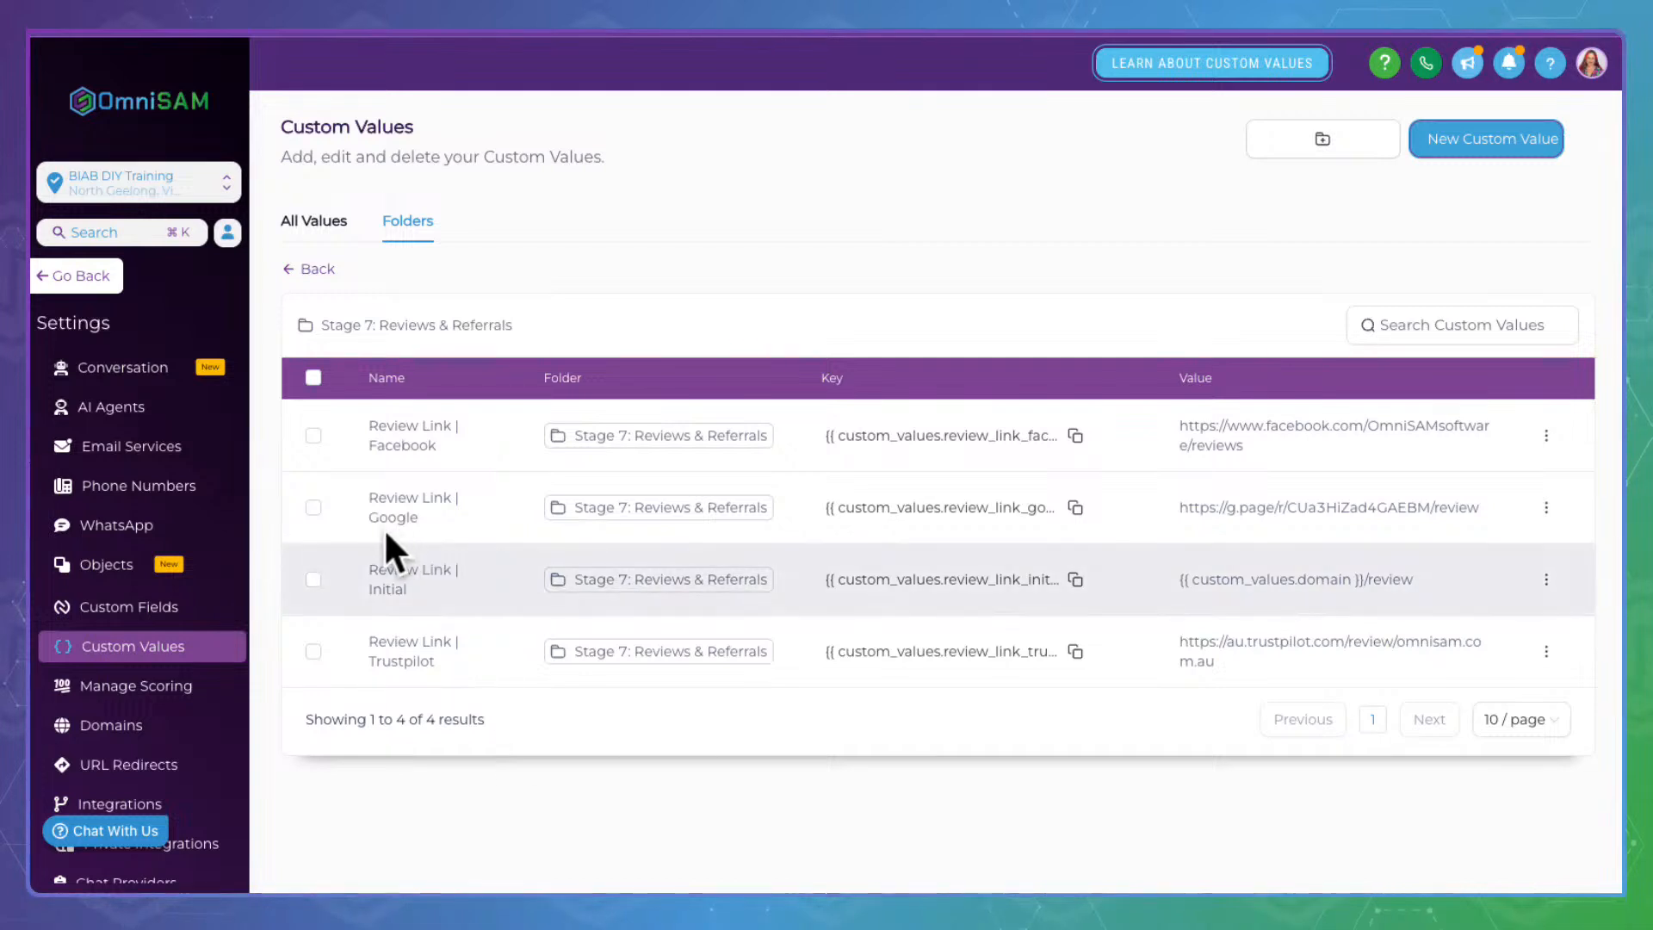
Select the ?email={{contact.email}} query at the end of the Embed Link URL
left_click_drag(372, 569, 483, 568)
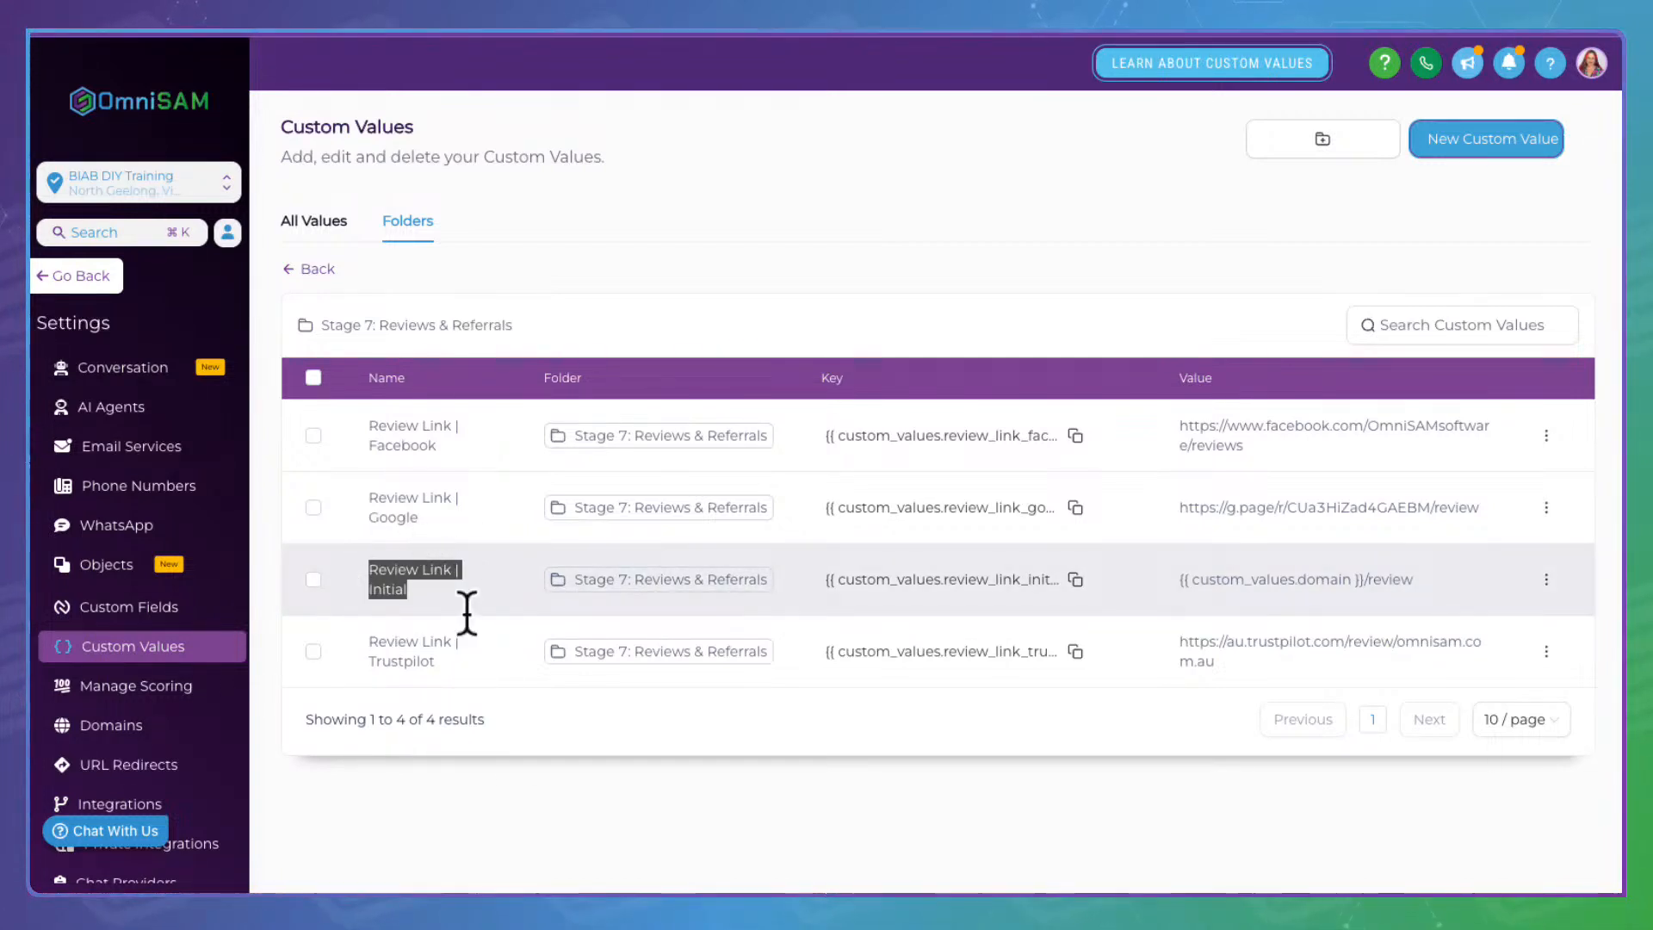
left_click(1077, 577)
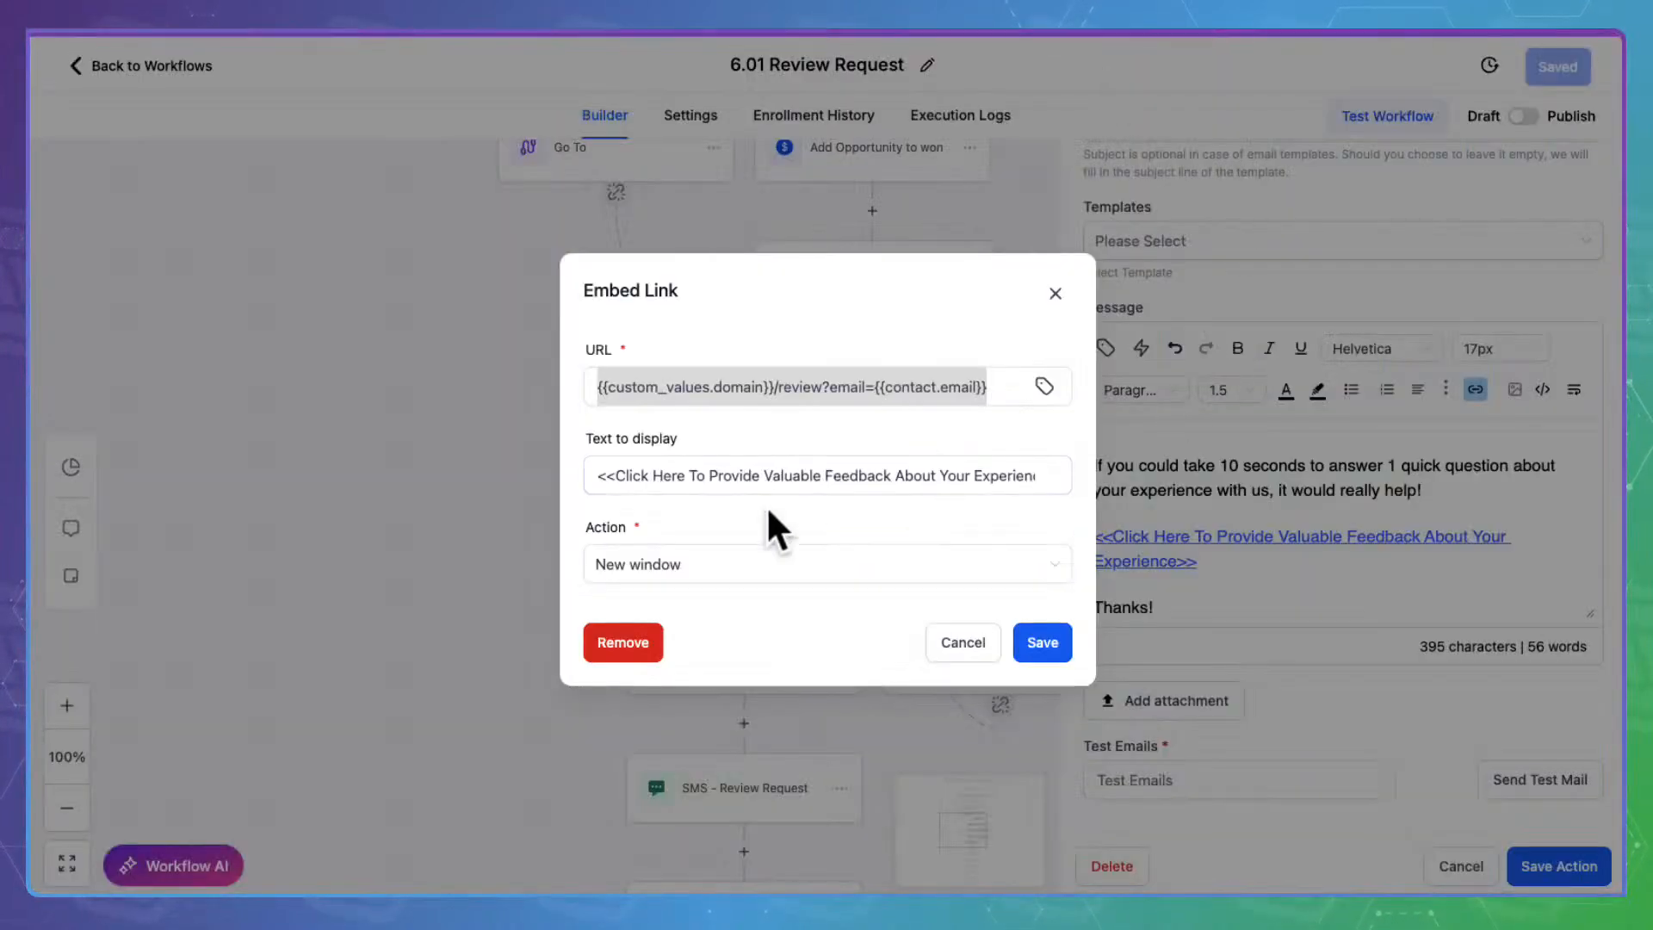
left_click(775, 376)
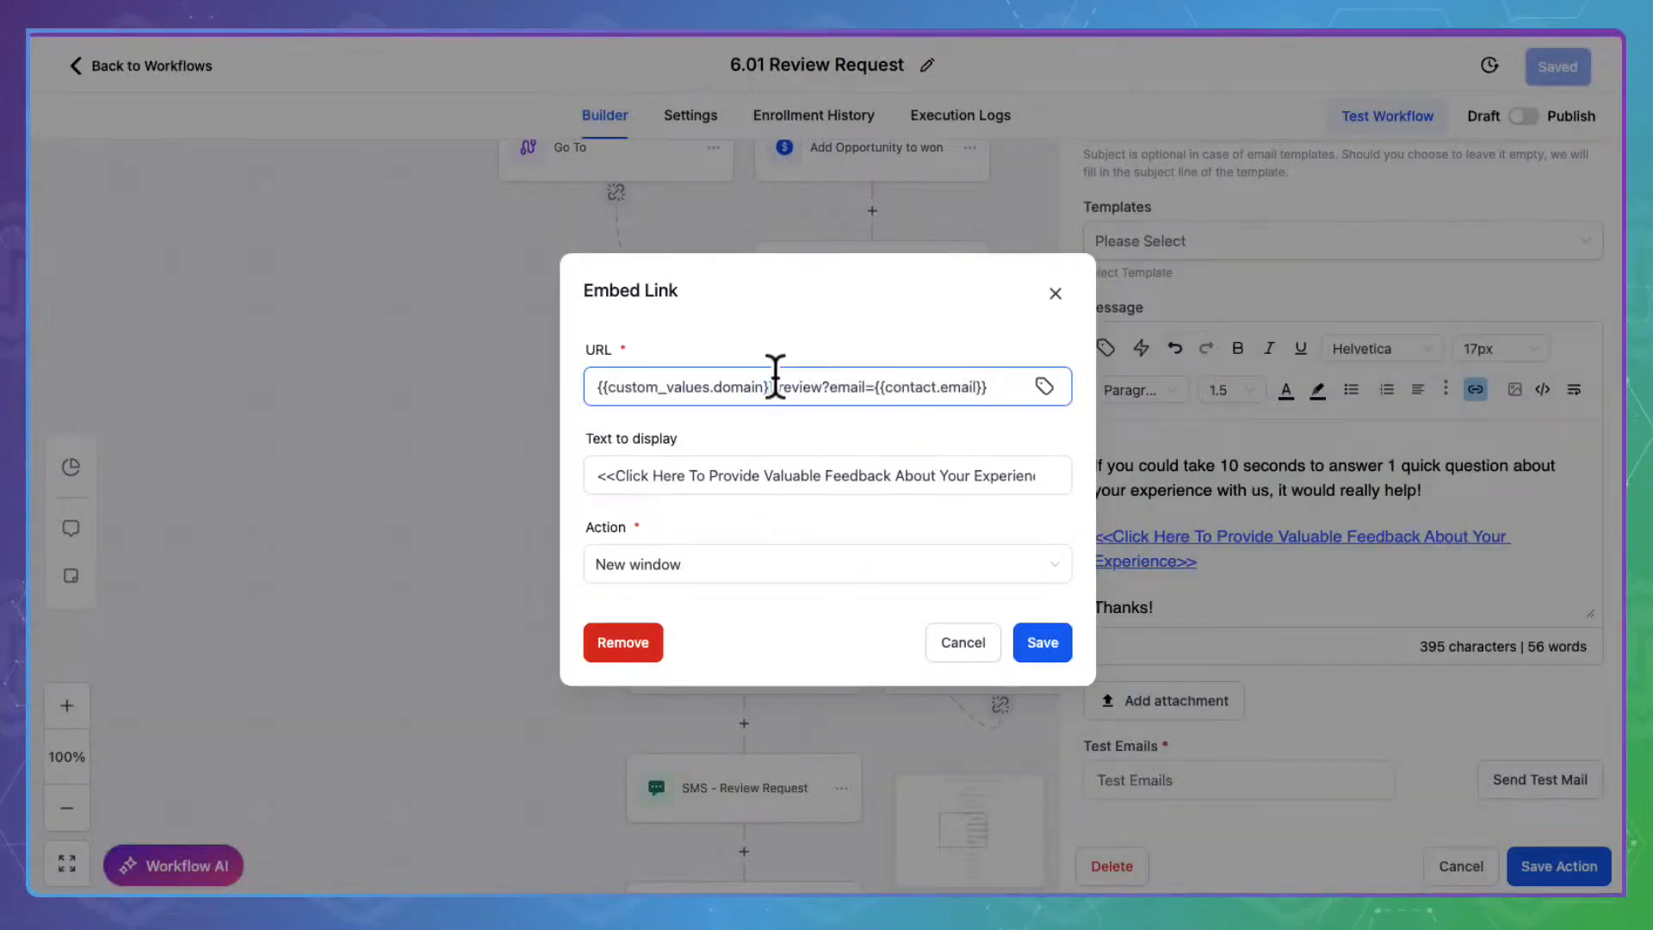
key("ctrl+a")
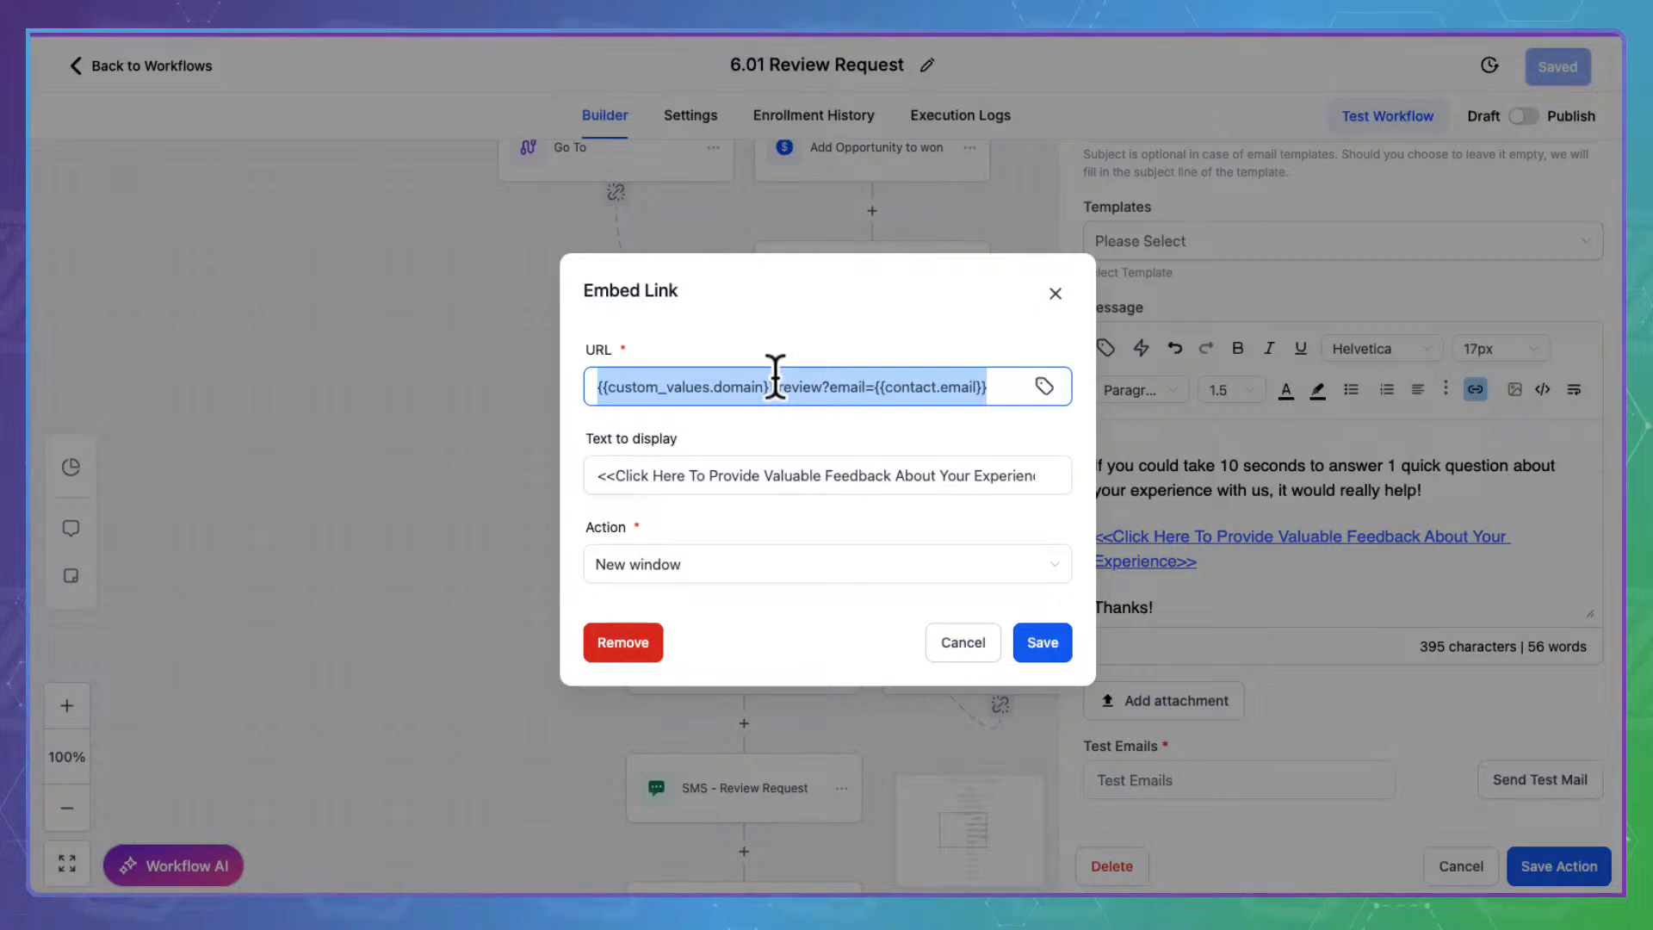
left_click(833, 379)
left_click_drag(822, 379, 1023, 379)
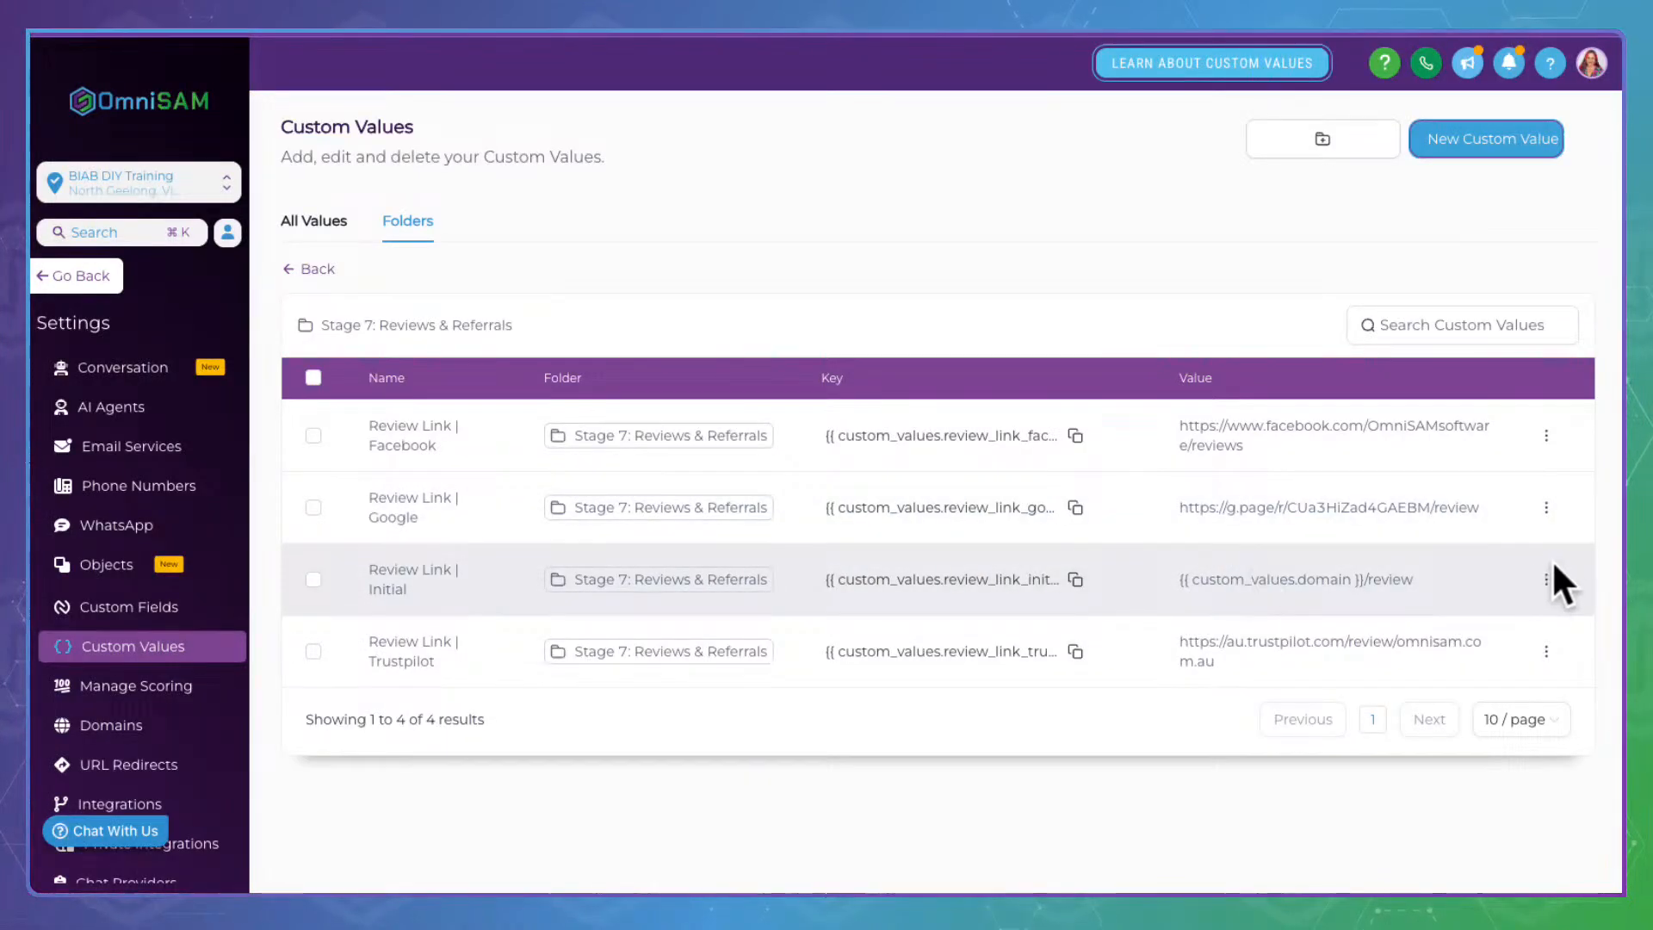
Append ?email={{contact.email}} to the Review Link | Initial value, update it, and copy its key
left_click(1546, 578)
left_click(1515, 508)
left_click(908, 484)
key("super+v")
left_click(1064, 656)
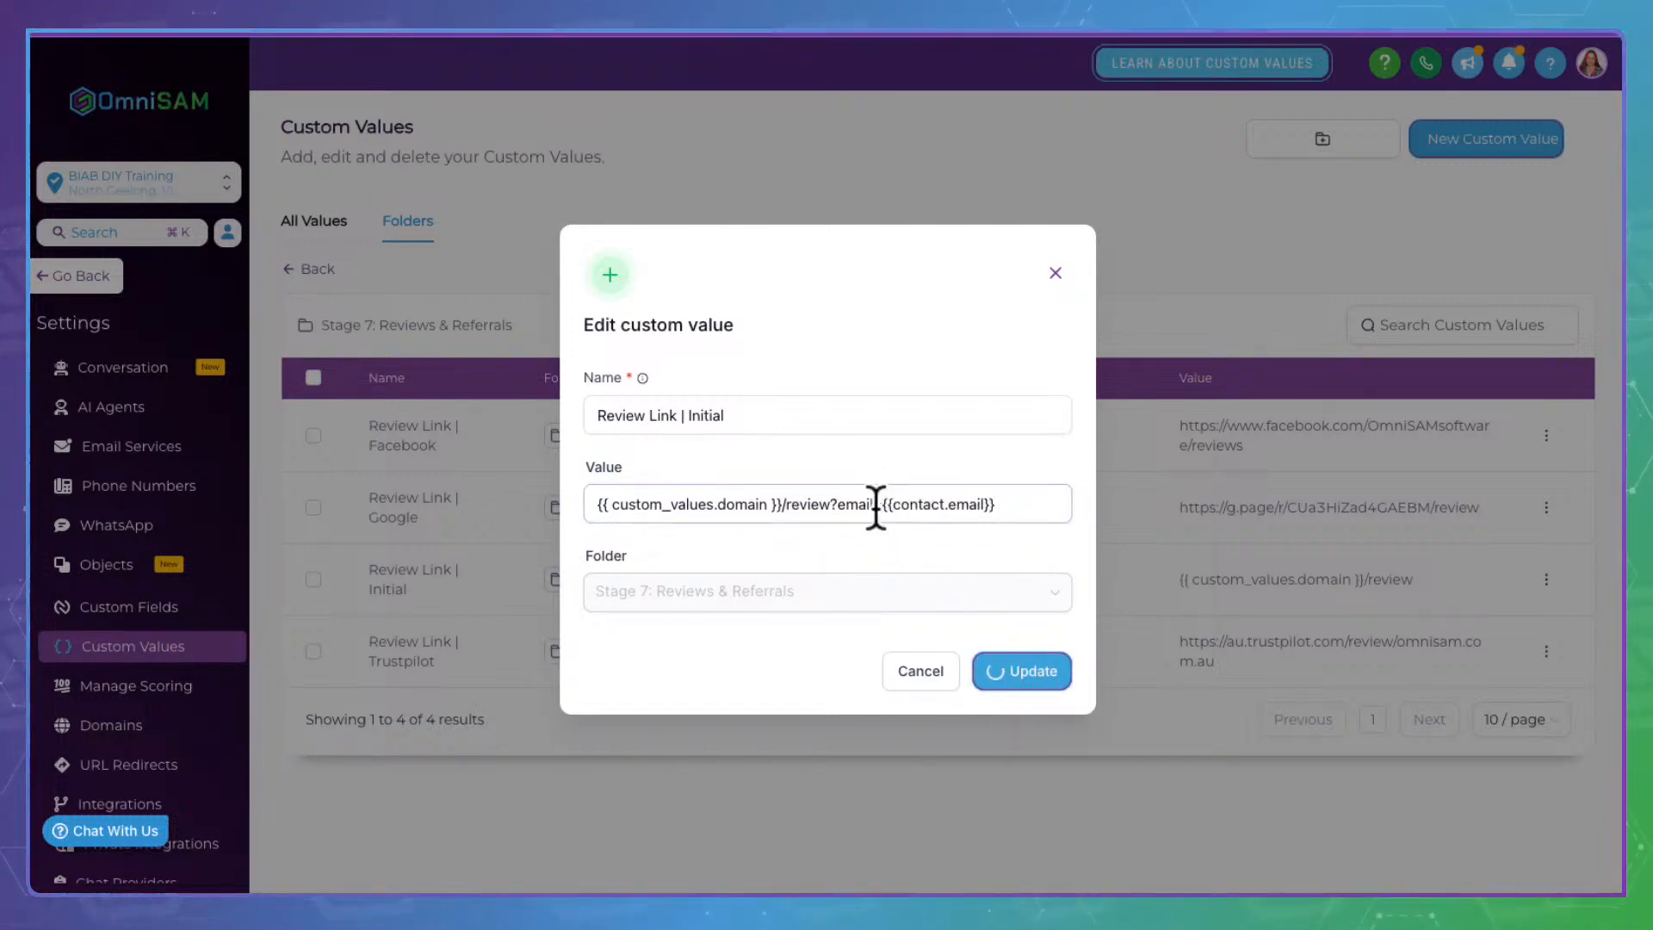
left_click_drag(829, 497, 1022, 495)
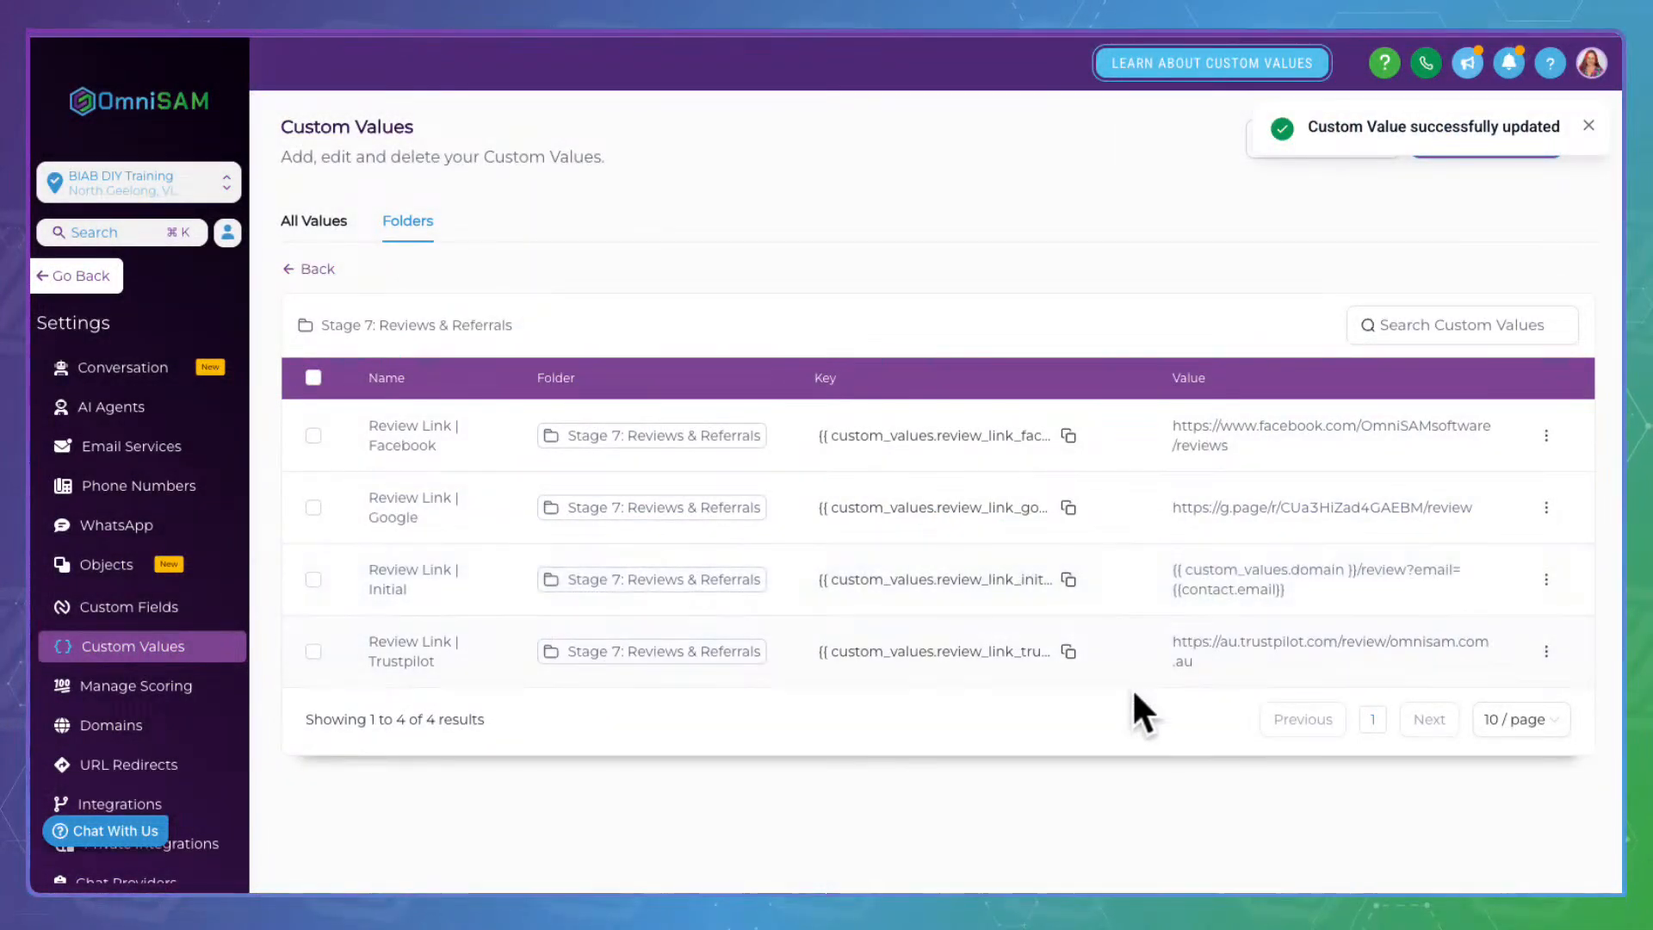
left_click(1071, 570)
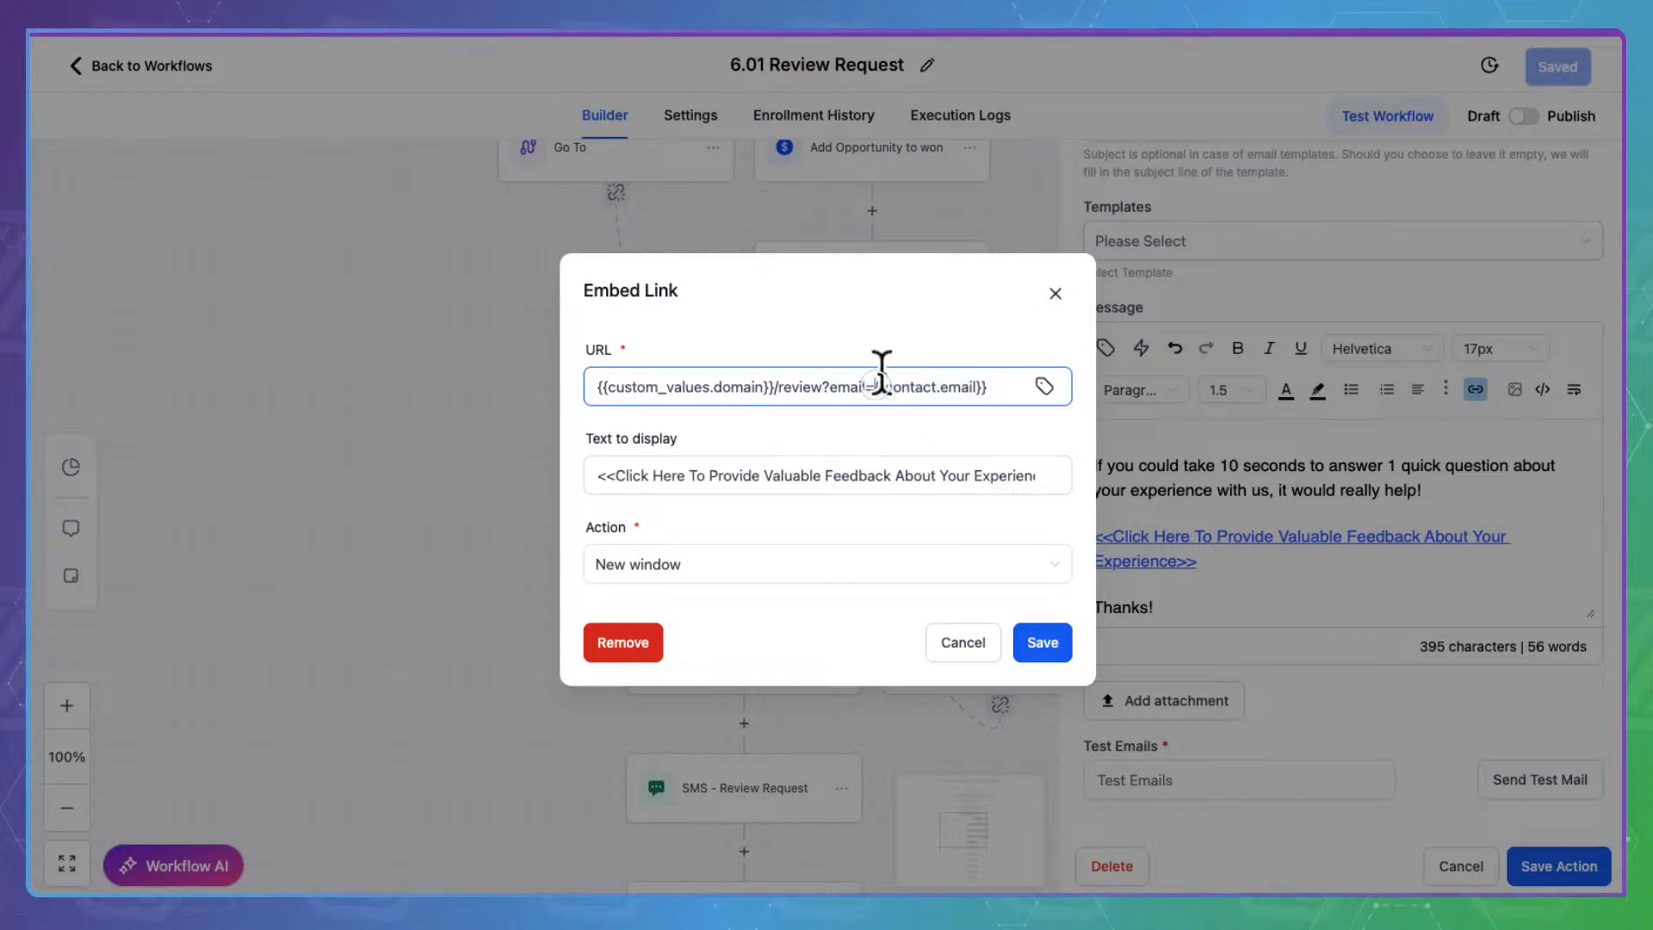
Replace the feedback link URL with {{ custom_values.review_link_initial }} and save the link
triple_click(879, 383)
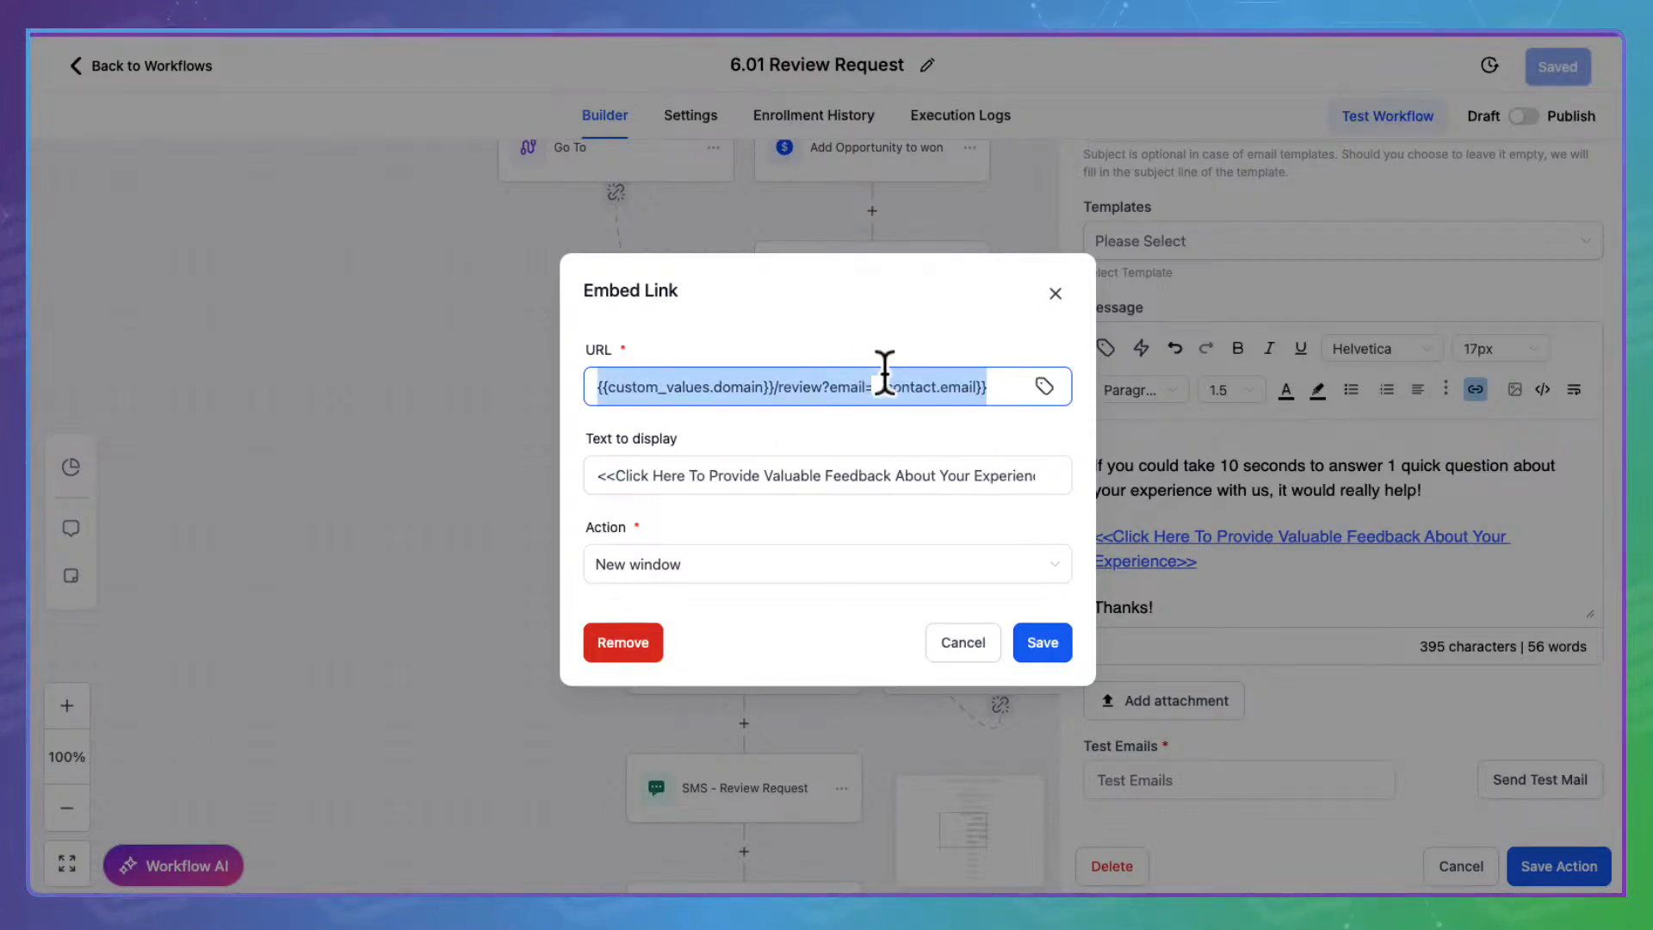
key("ctrl+v")
left_click_drag(865, 373, 570, 373)
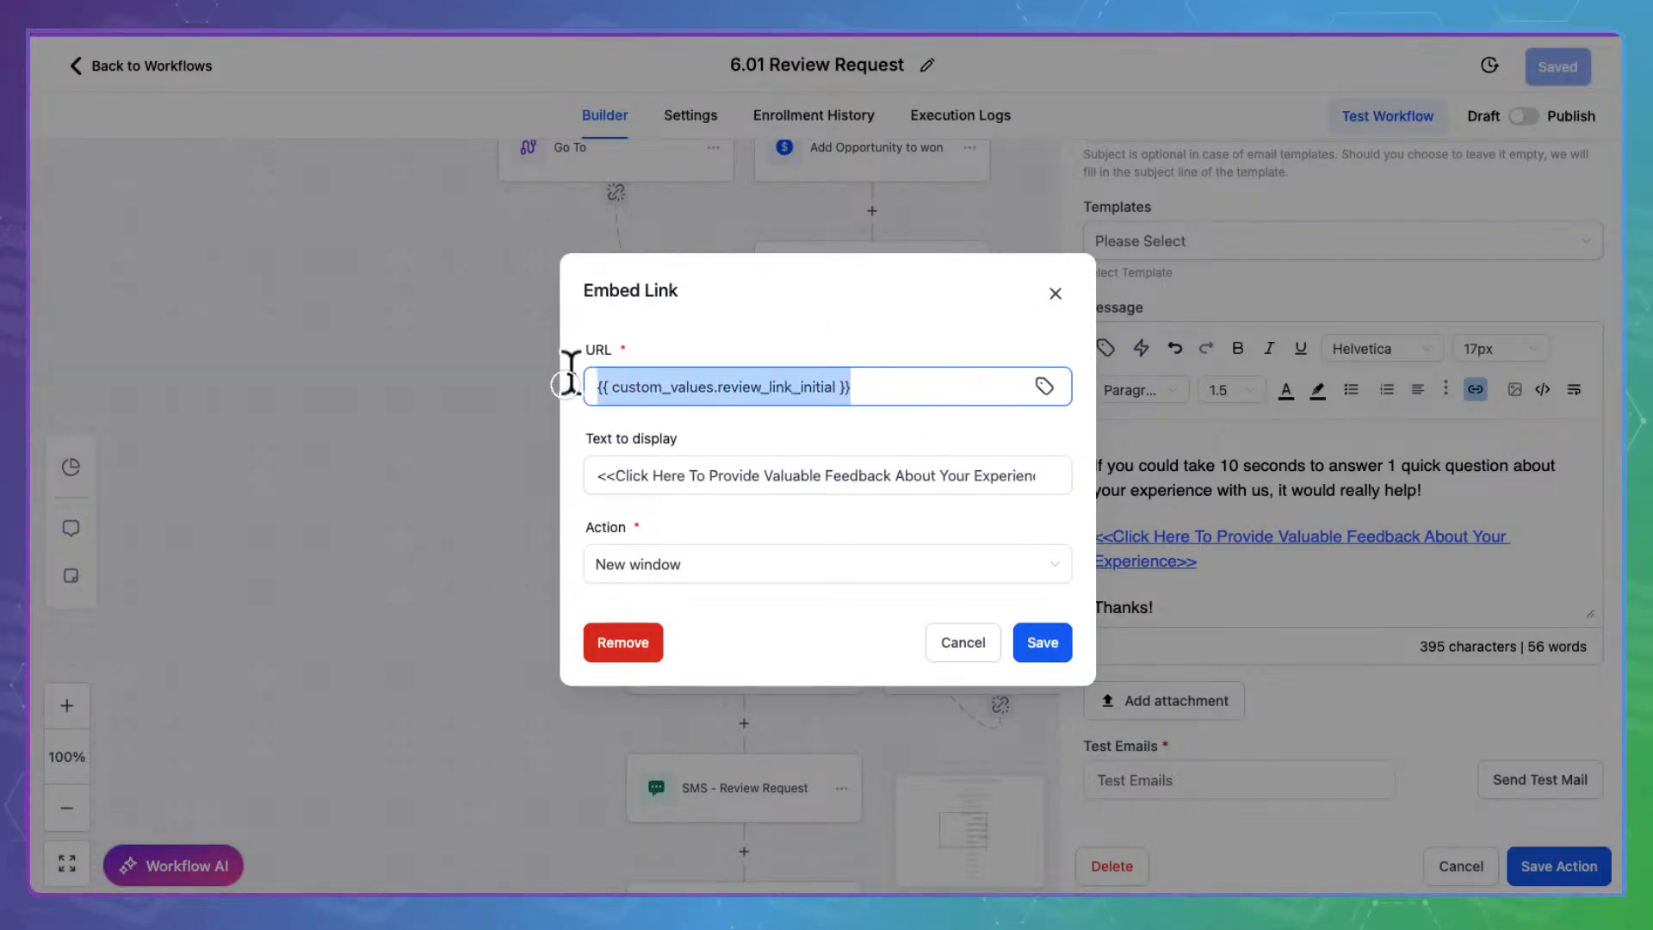
left_click(1056, 632)
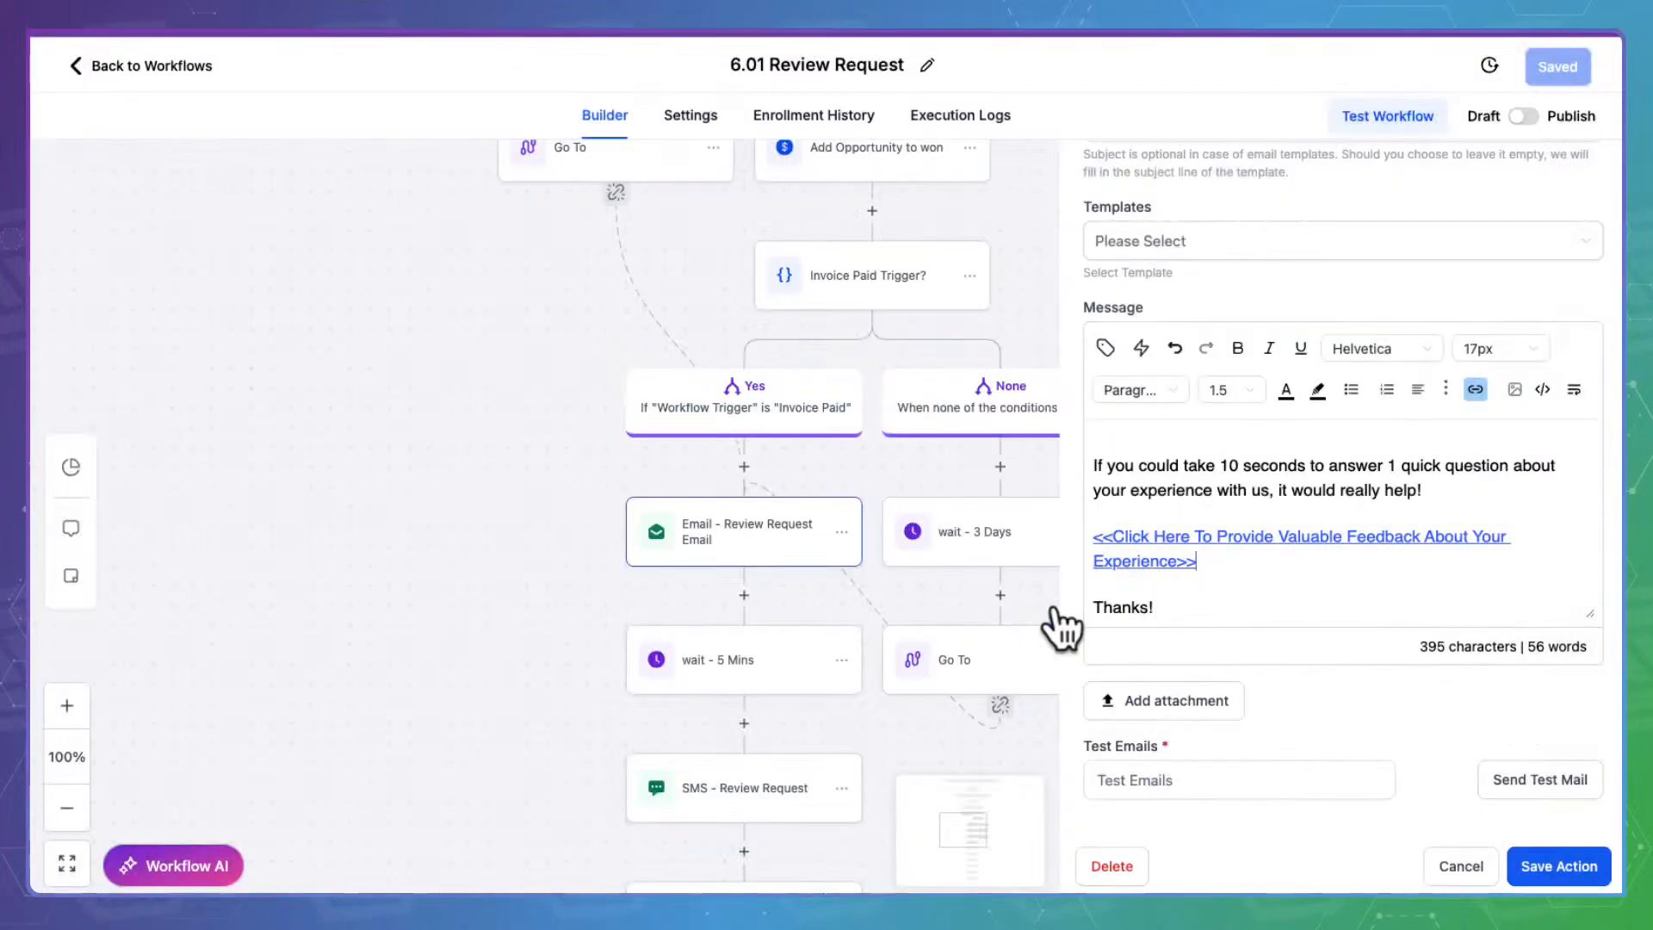
Recheck the feedback link's URL, then save the Email - Review Request action
triple_click(1165, 552)
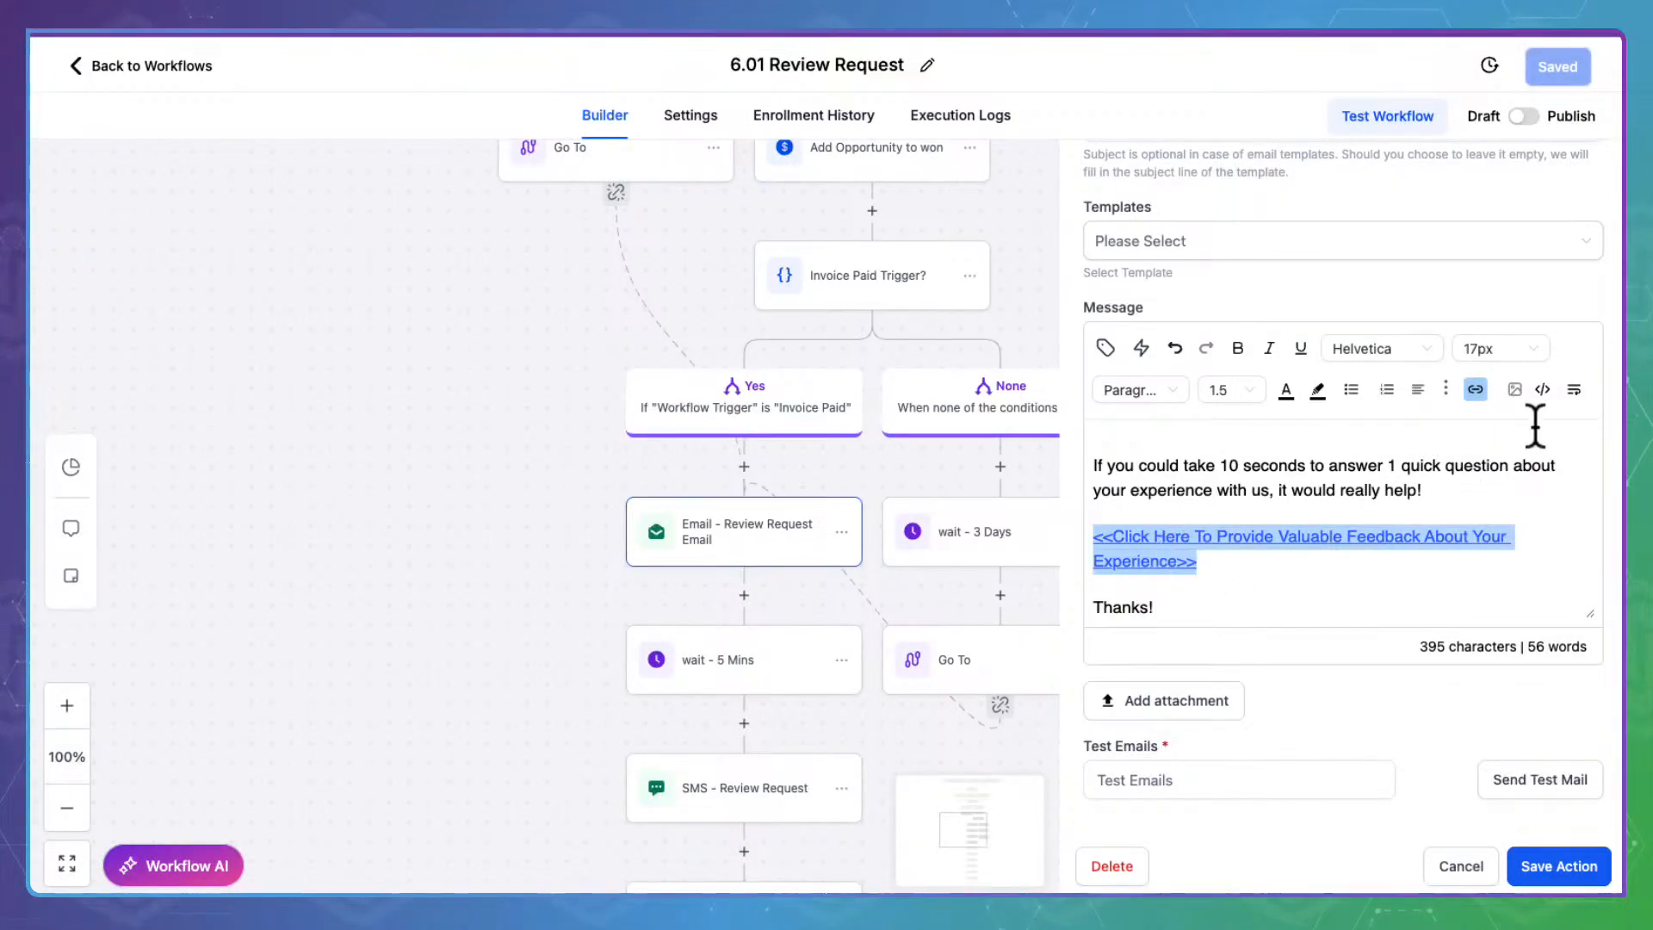
left_click(1476, 387)
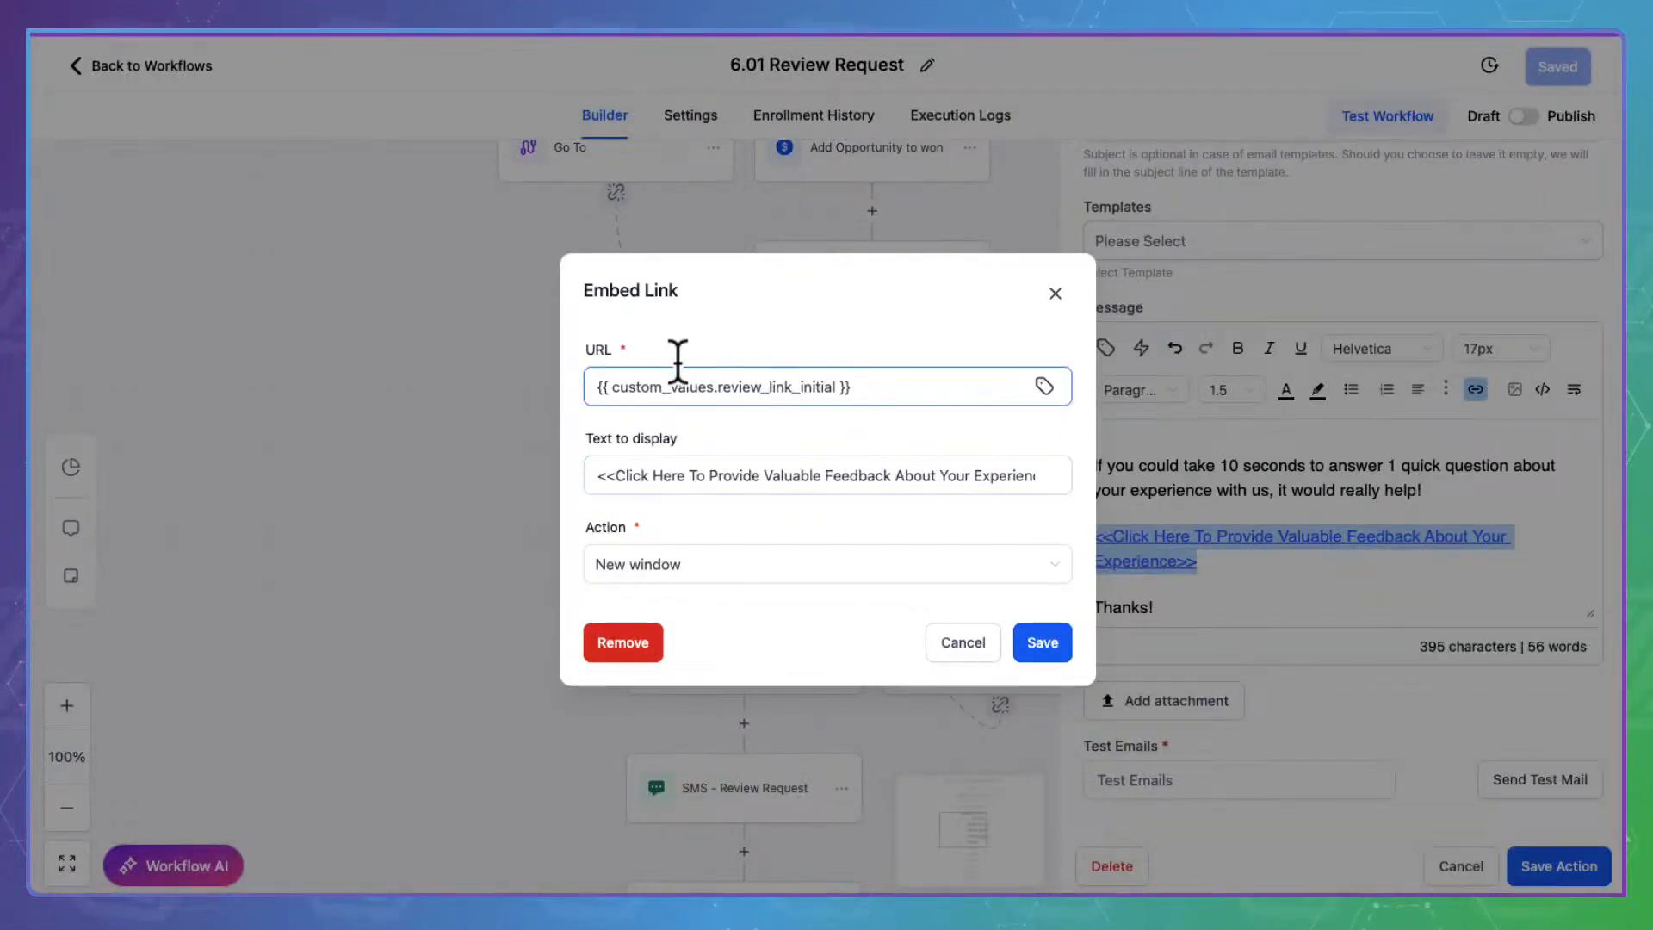
left_click(990, 638)
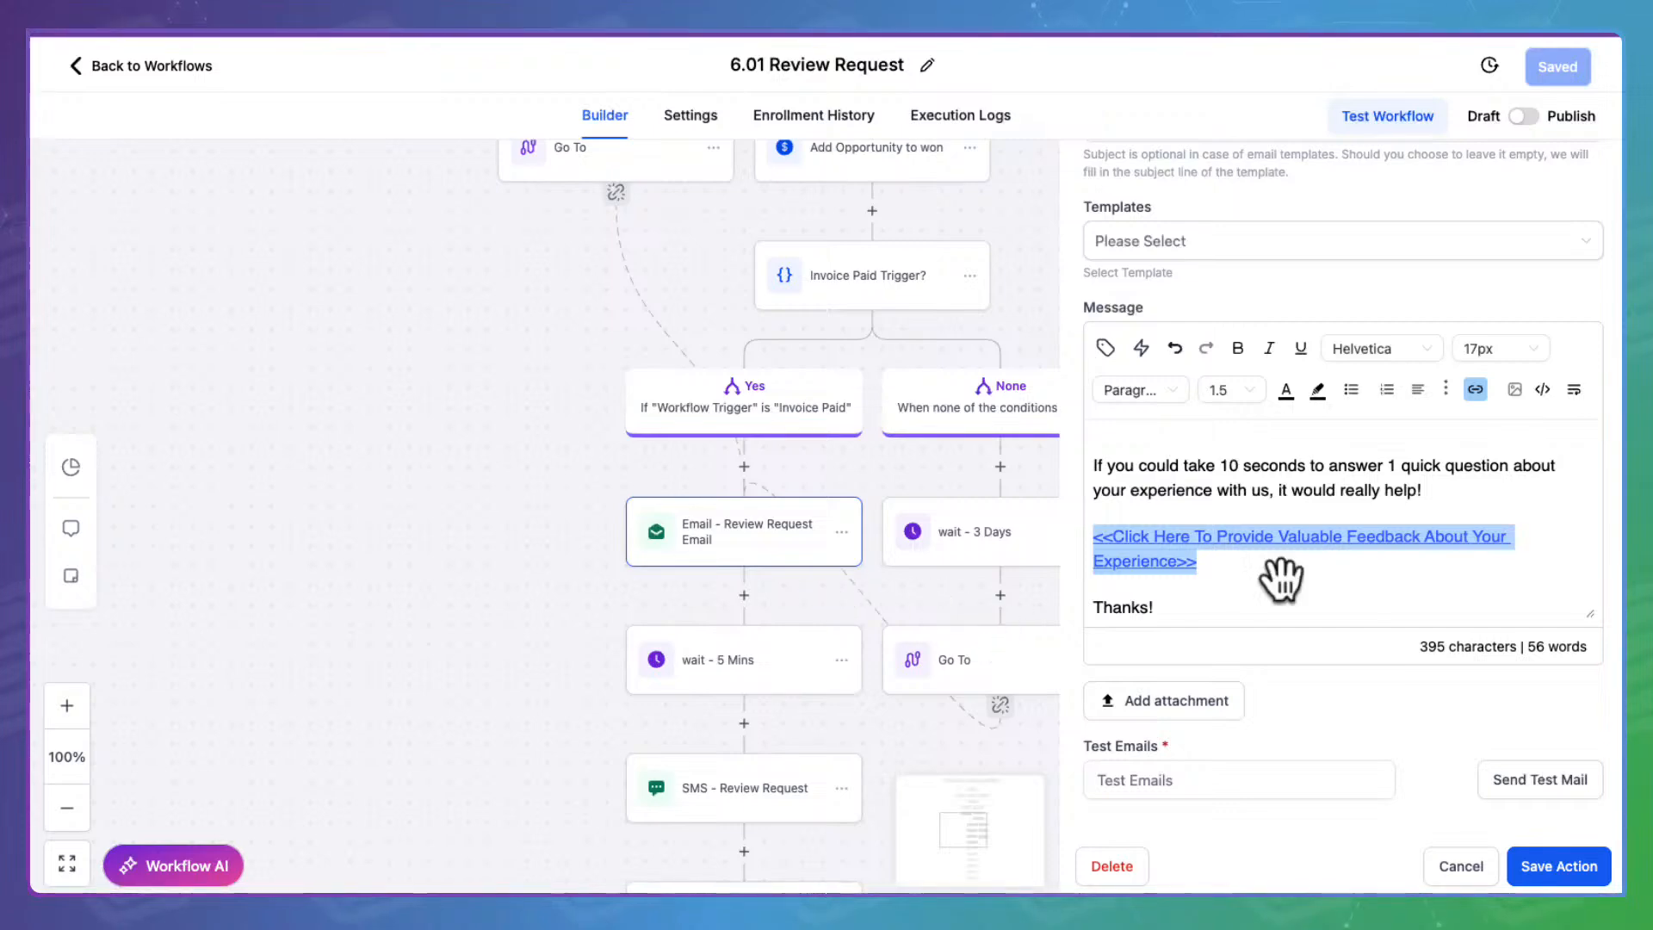
scroll(1280, 520, "down", 2)
scroll(1282, 521, "up", 2)
scroll(1283, 521, "up", 1)
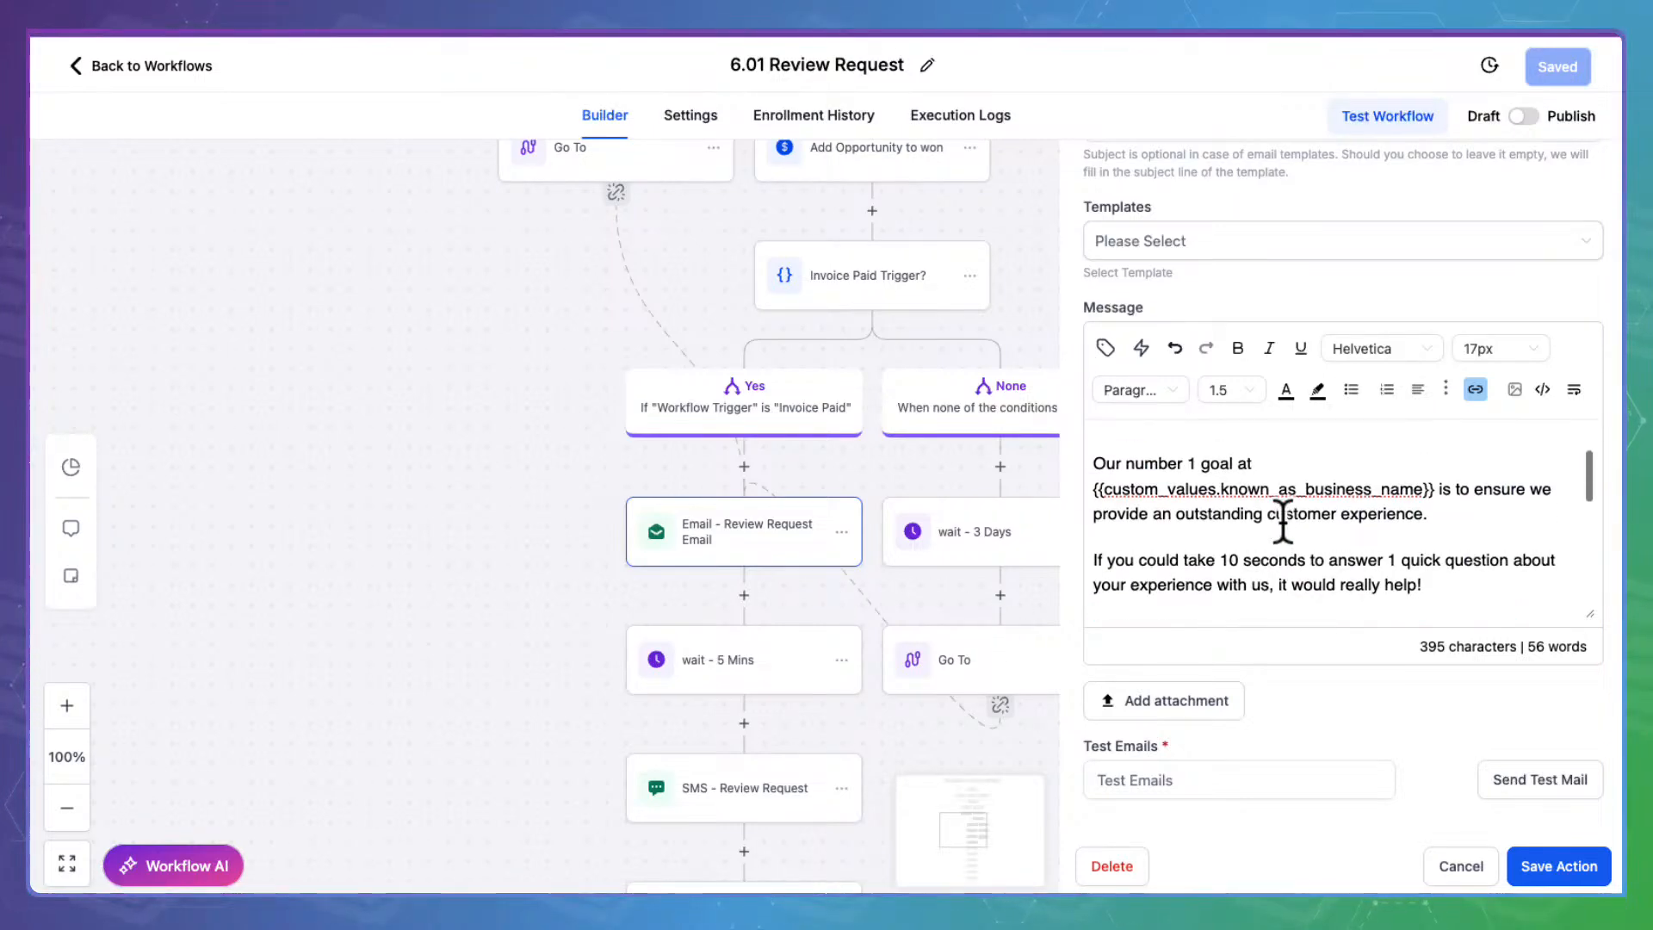
scroll(1283, 521, "down", 3)
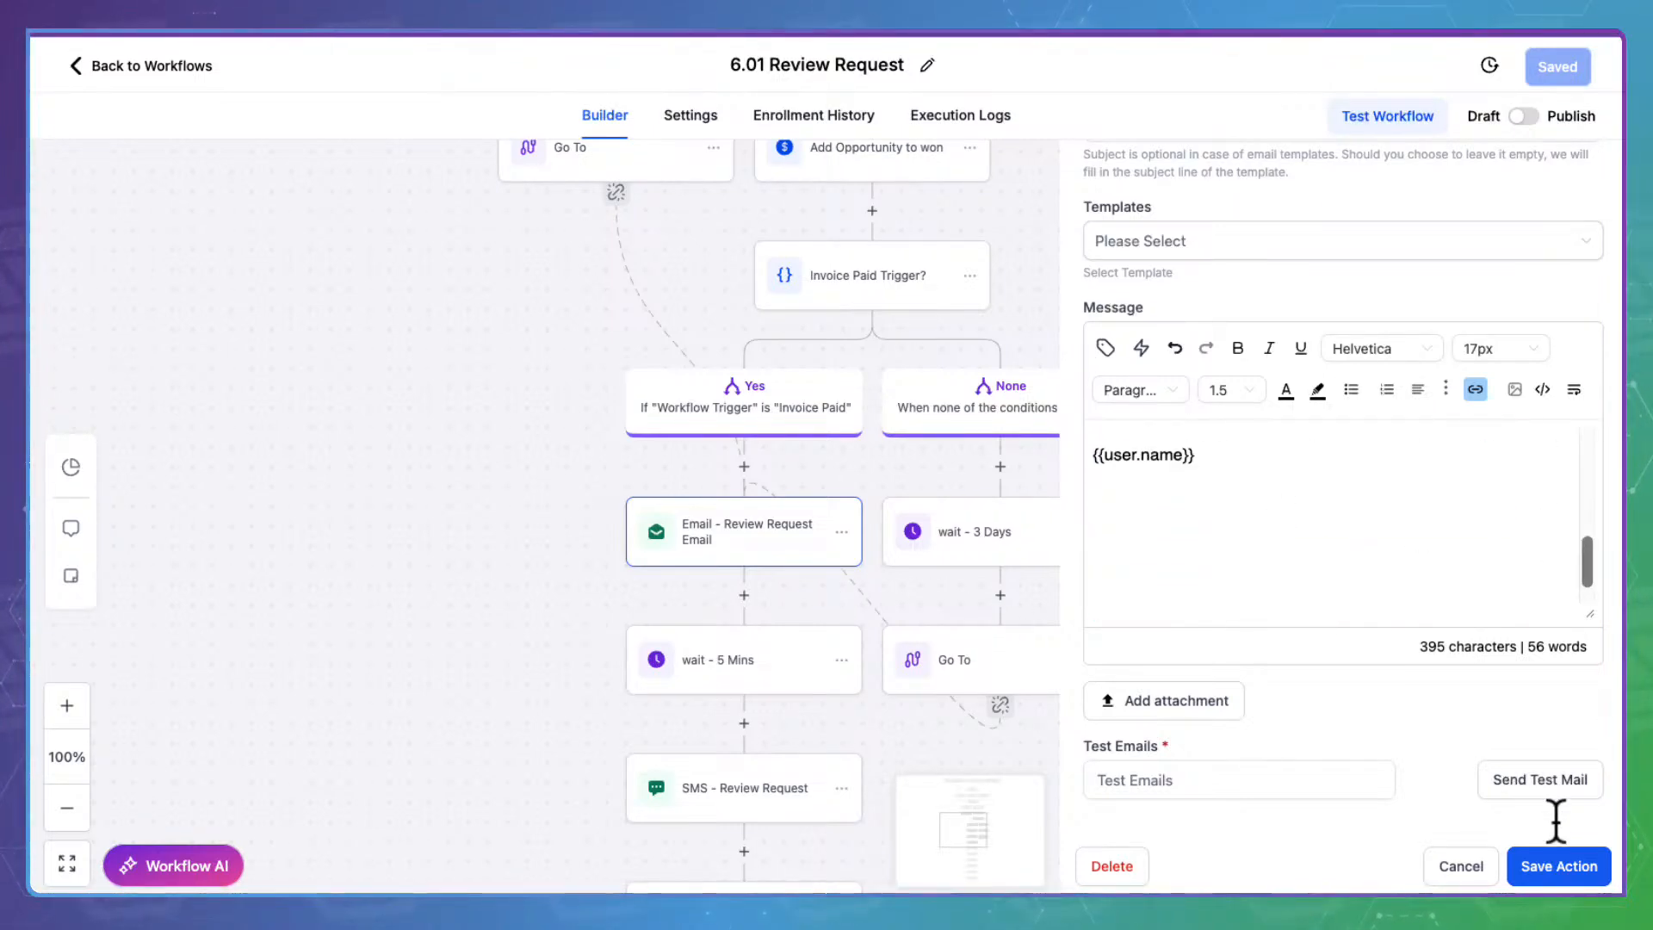
left_click(1601, 861)
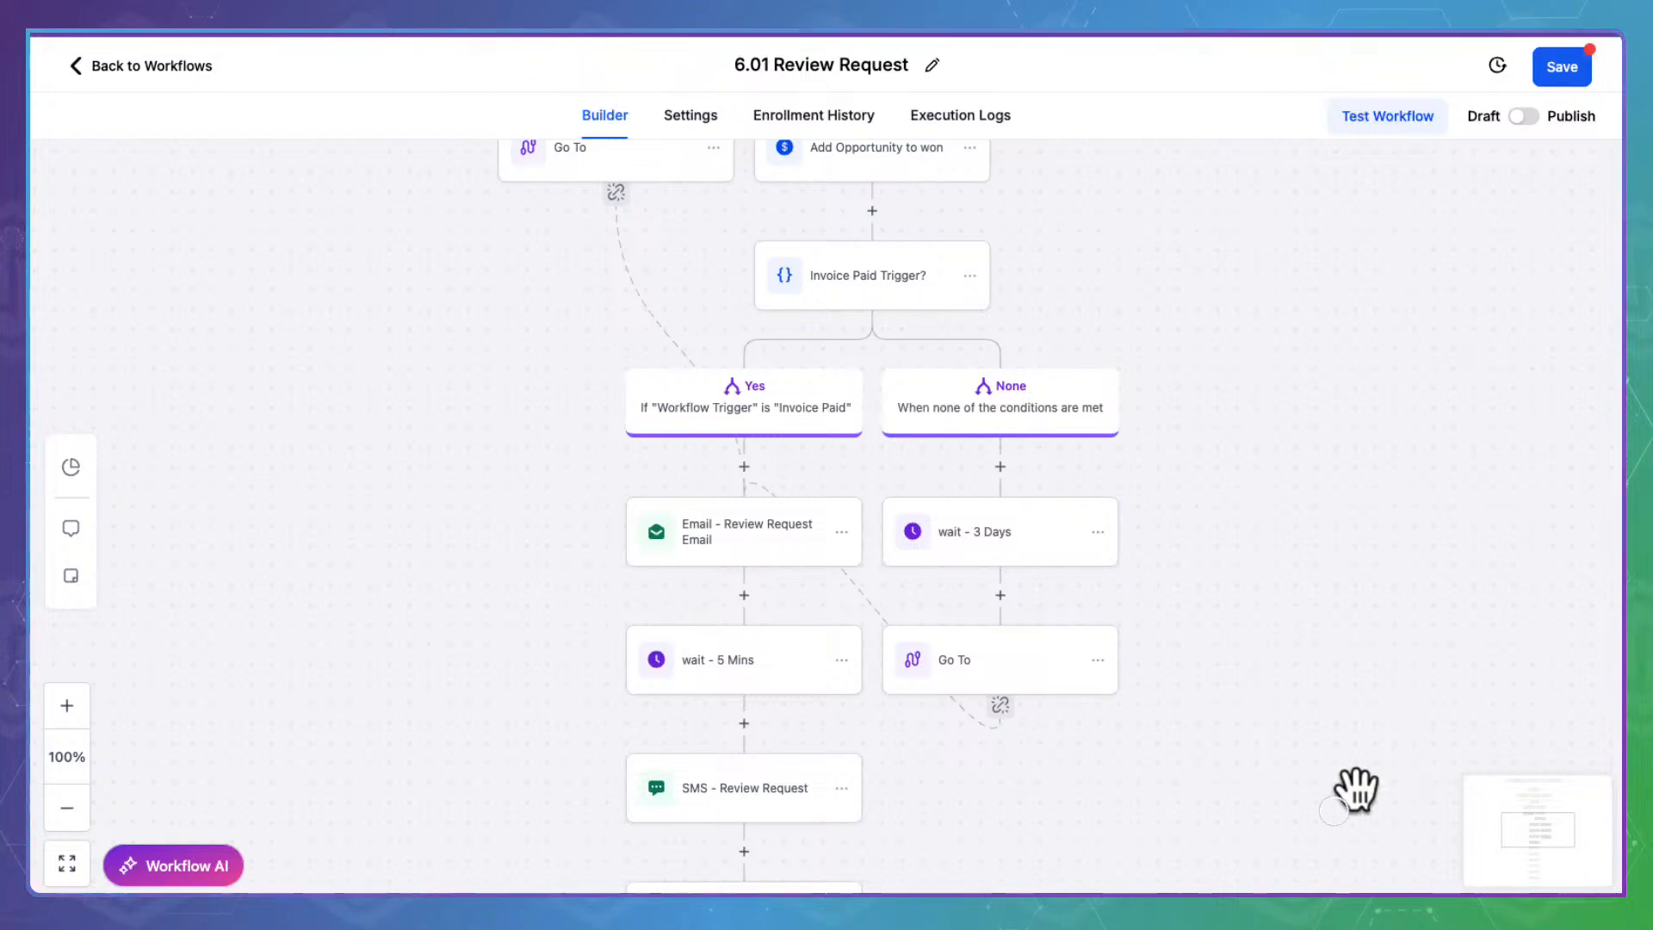
left_click_drag(1357, 786, 1420, 542)
Check the Wait 5 Mins and SMS - Review Request steps, saving the SMS step unchanged
left_click(875, 422)
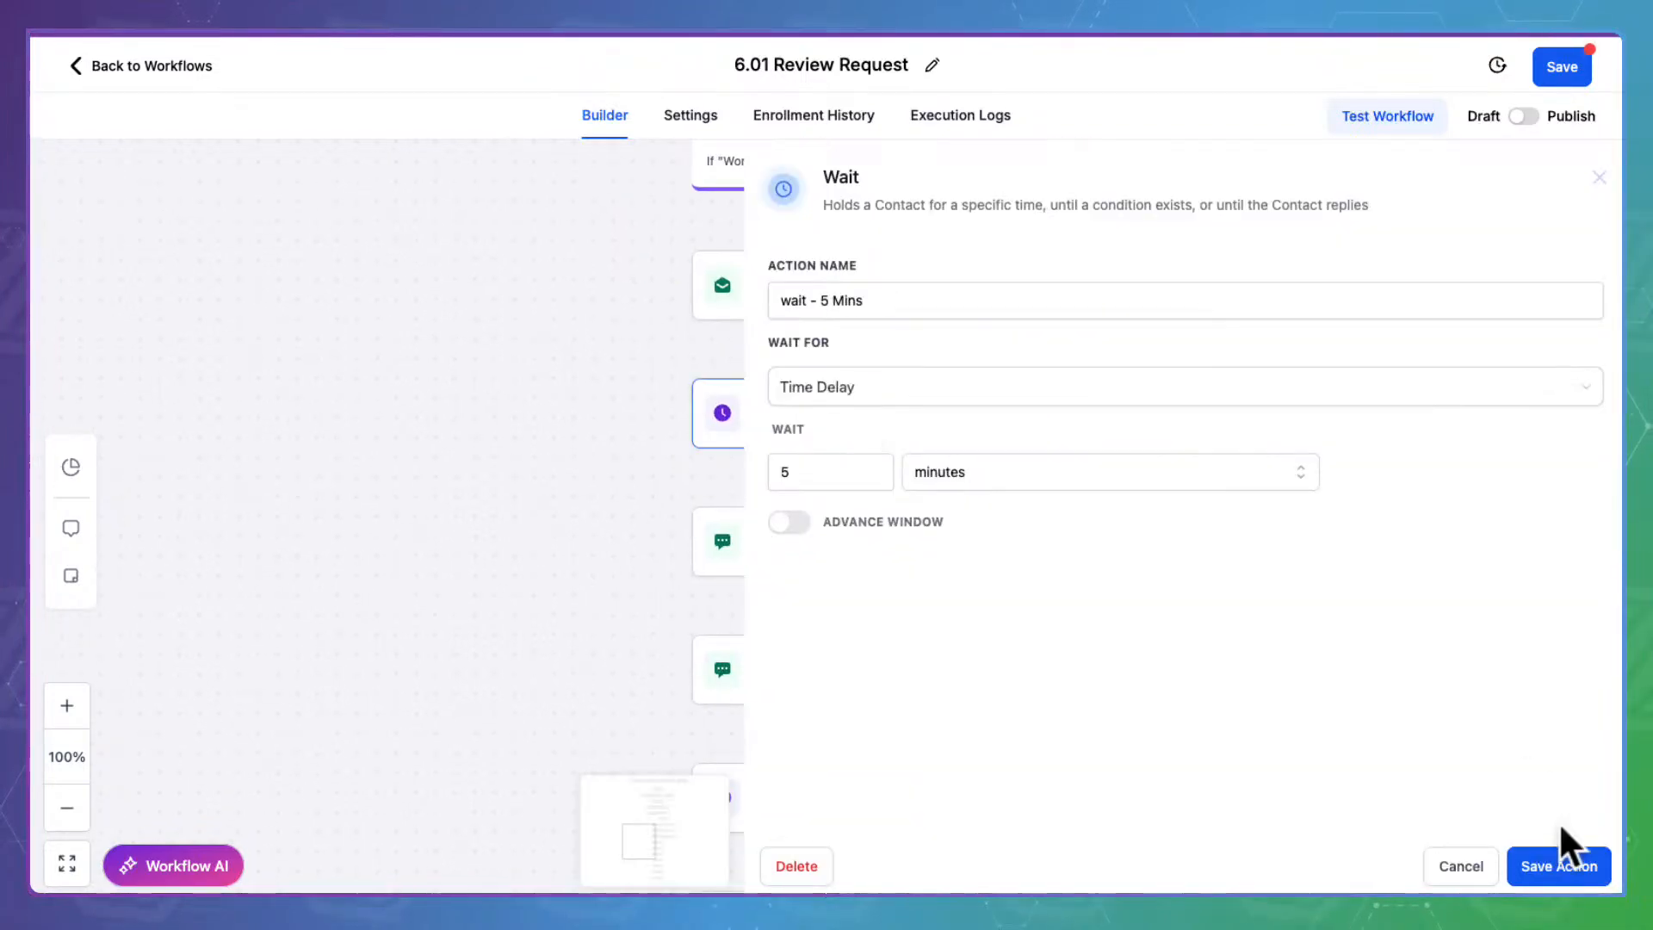
left_click(1473, 861)
left_click(736, 524)
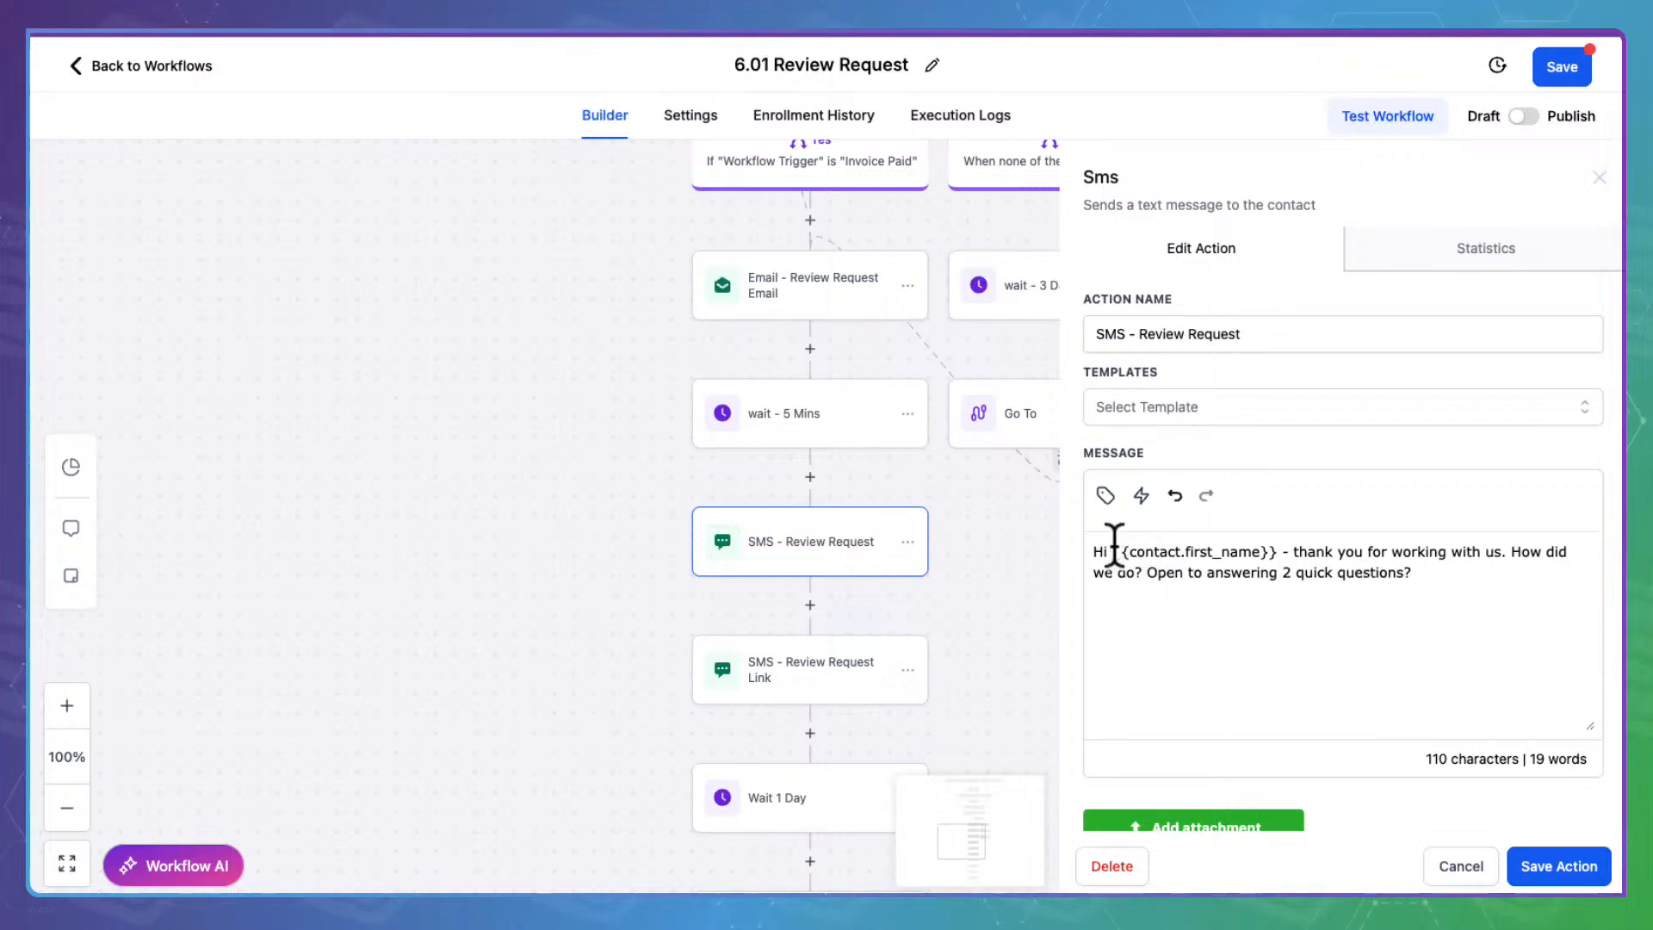
left_click_drag(1128, 540, 1466, 564)
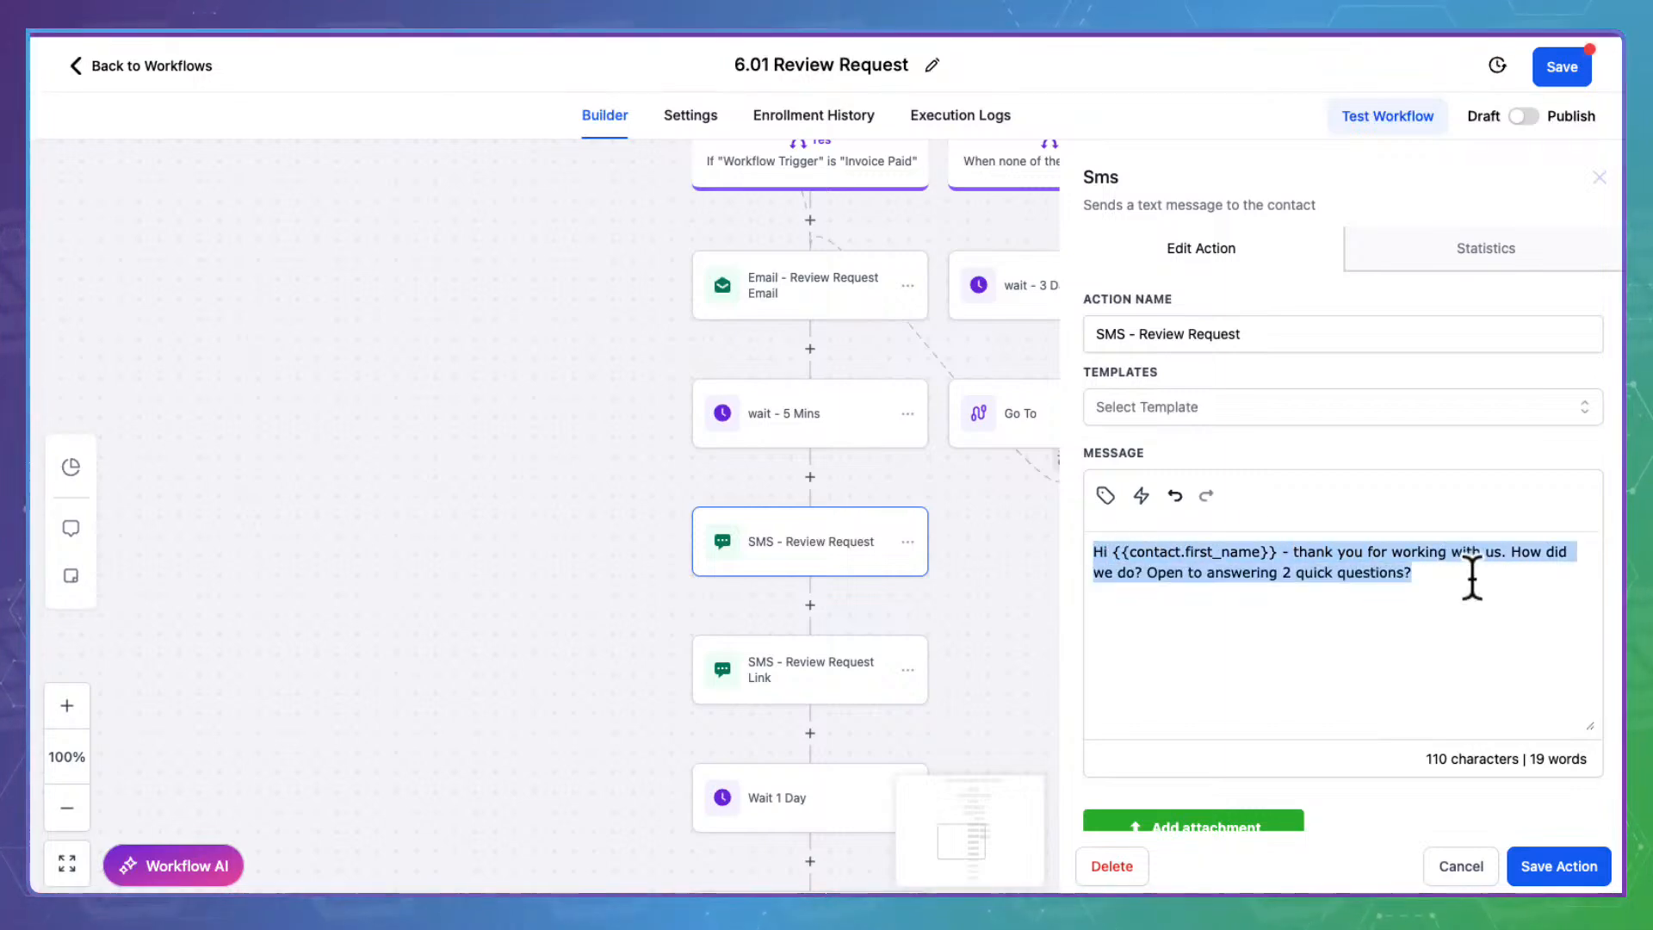
left_click(1558, 865)
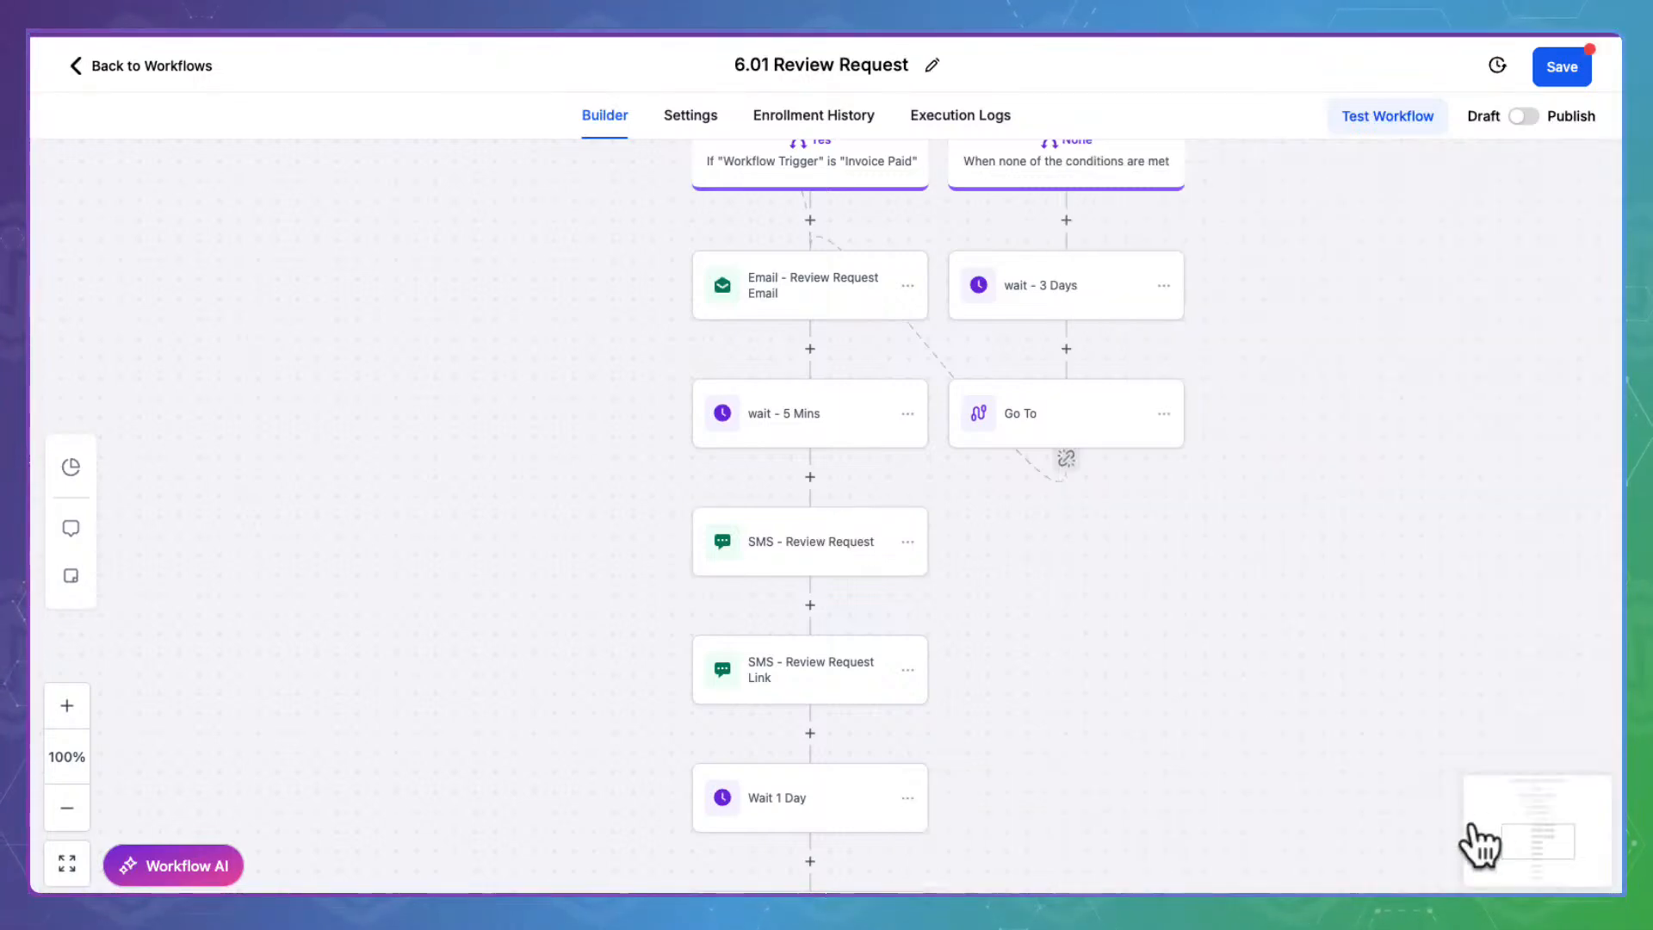
Replace the URL in SMS - Review Request Link with {{ custom_values.review_link_initial }} and save
left_click(831, 659)
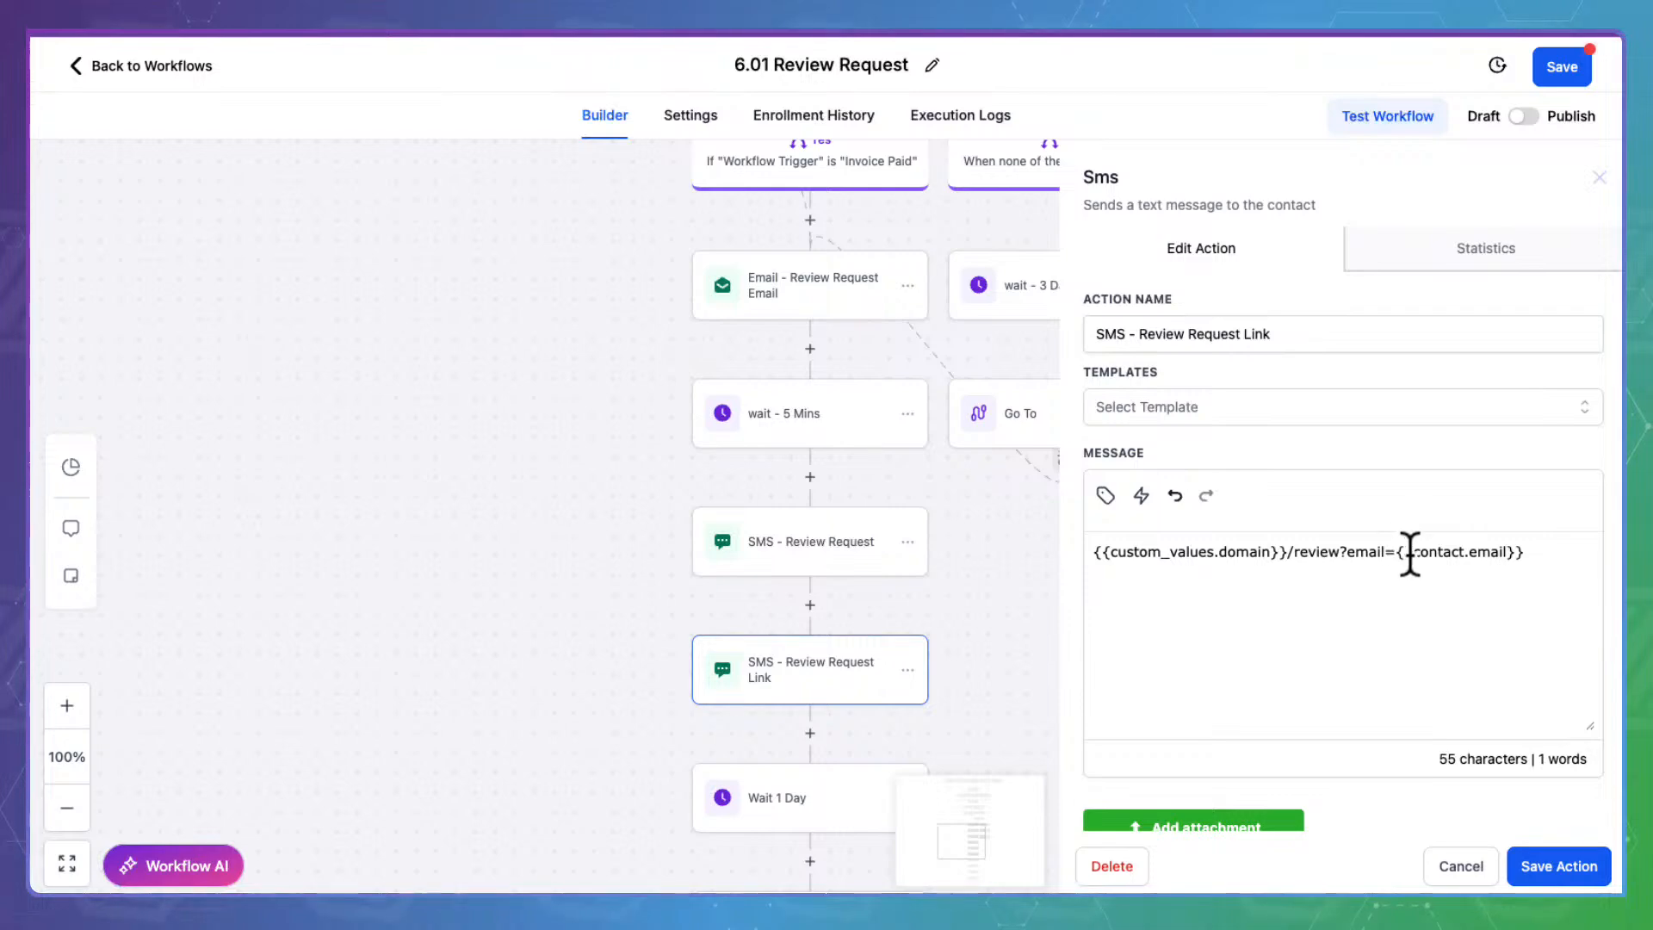
left_click_drag(1545, 547, 1113, 551)
key("ctrl+v")
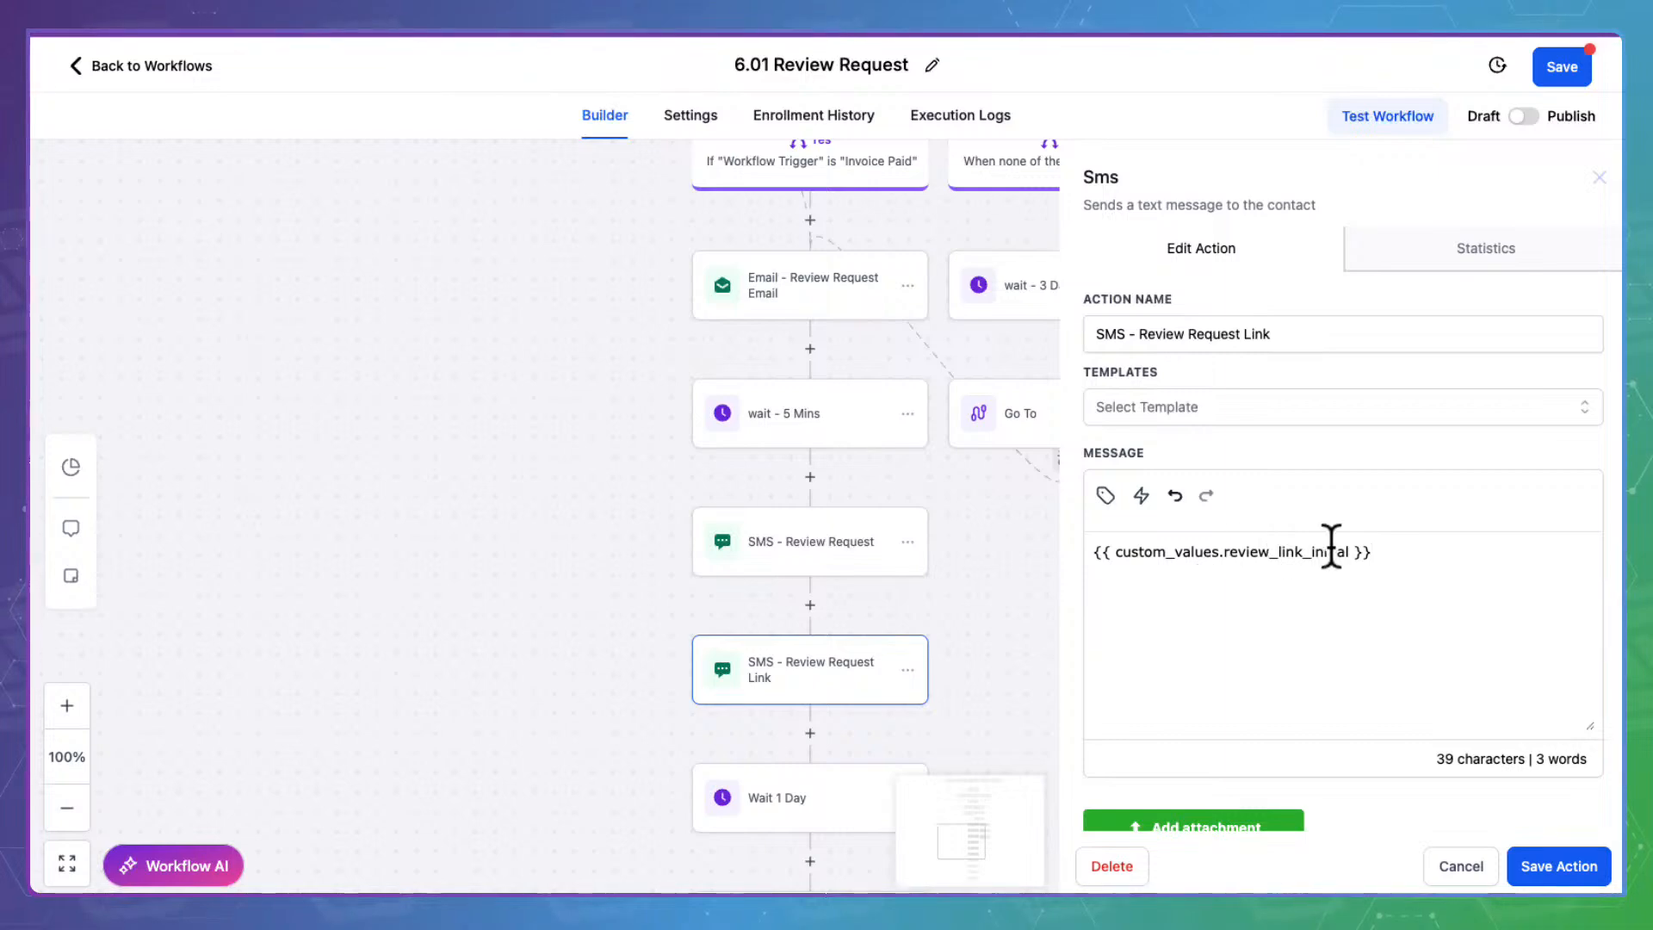
left_click_drag(1403, 547, 1074, 546)
key("ctrl+c")
left_click(1392, 629)
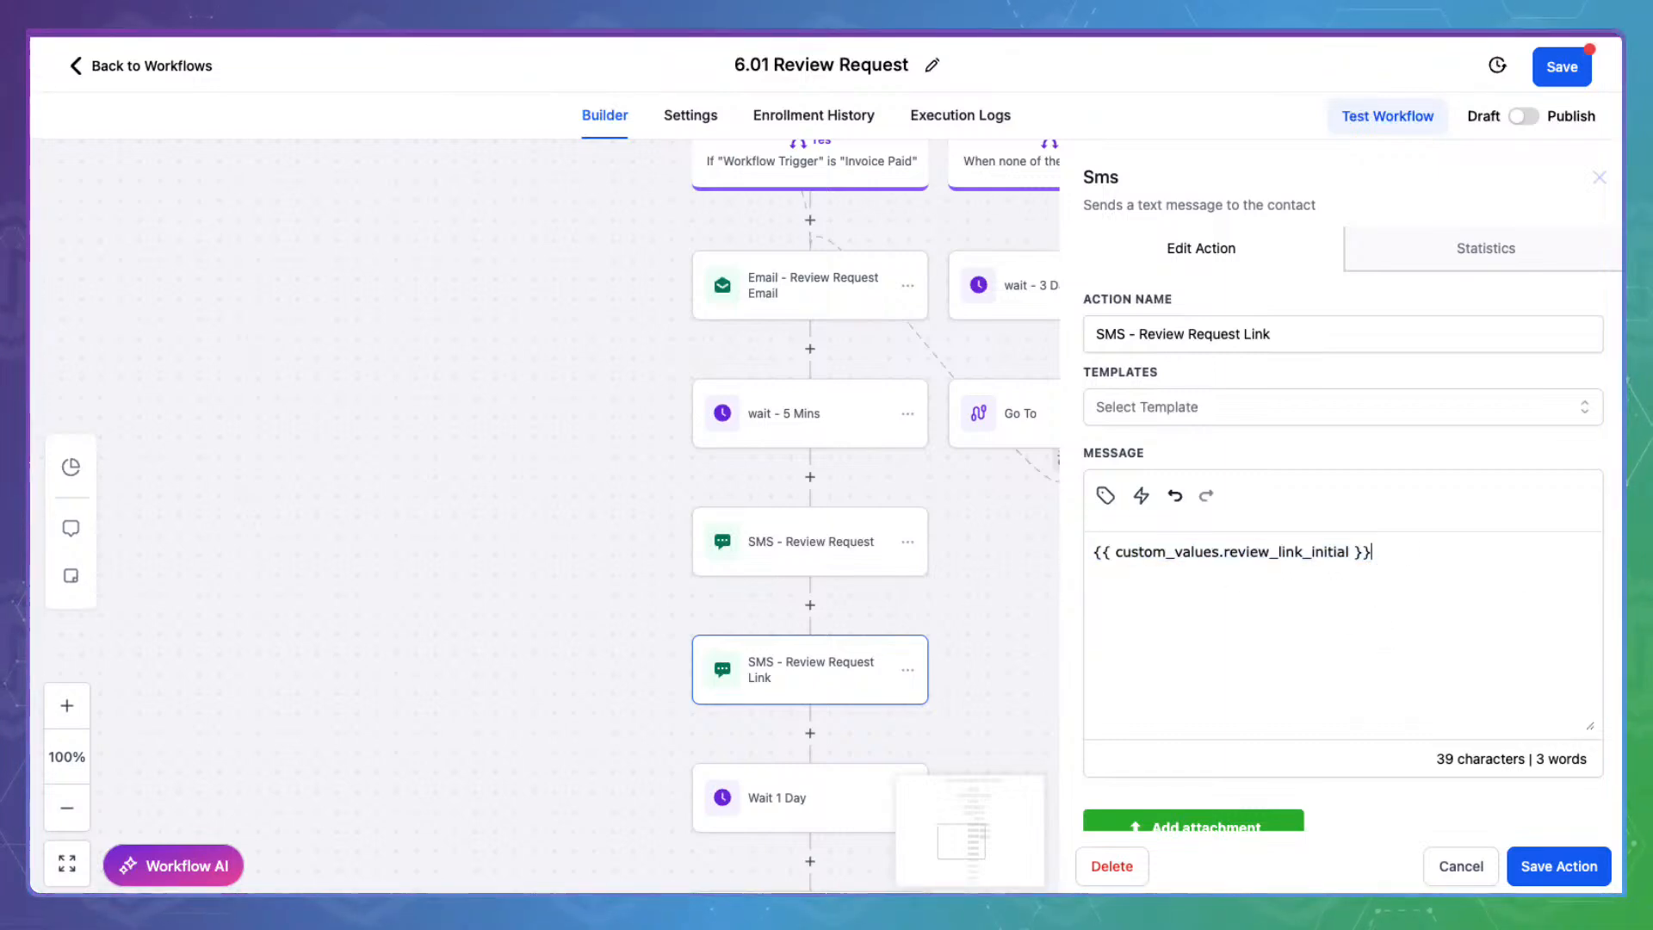
left_click(1599, 866)
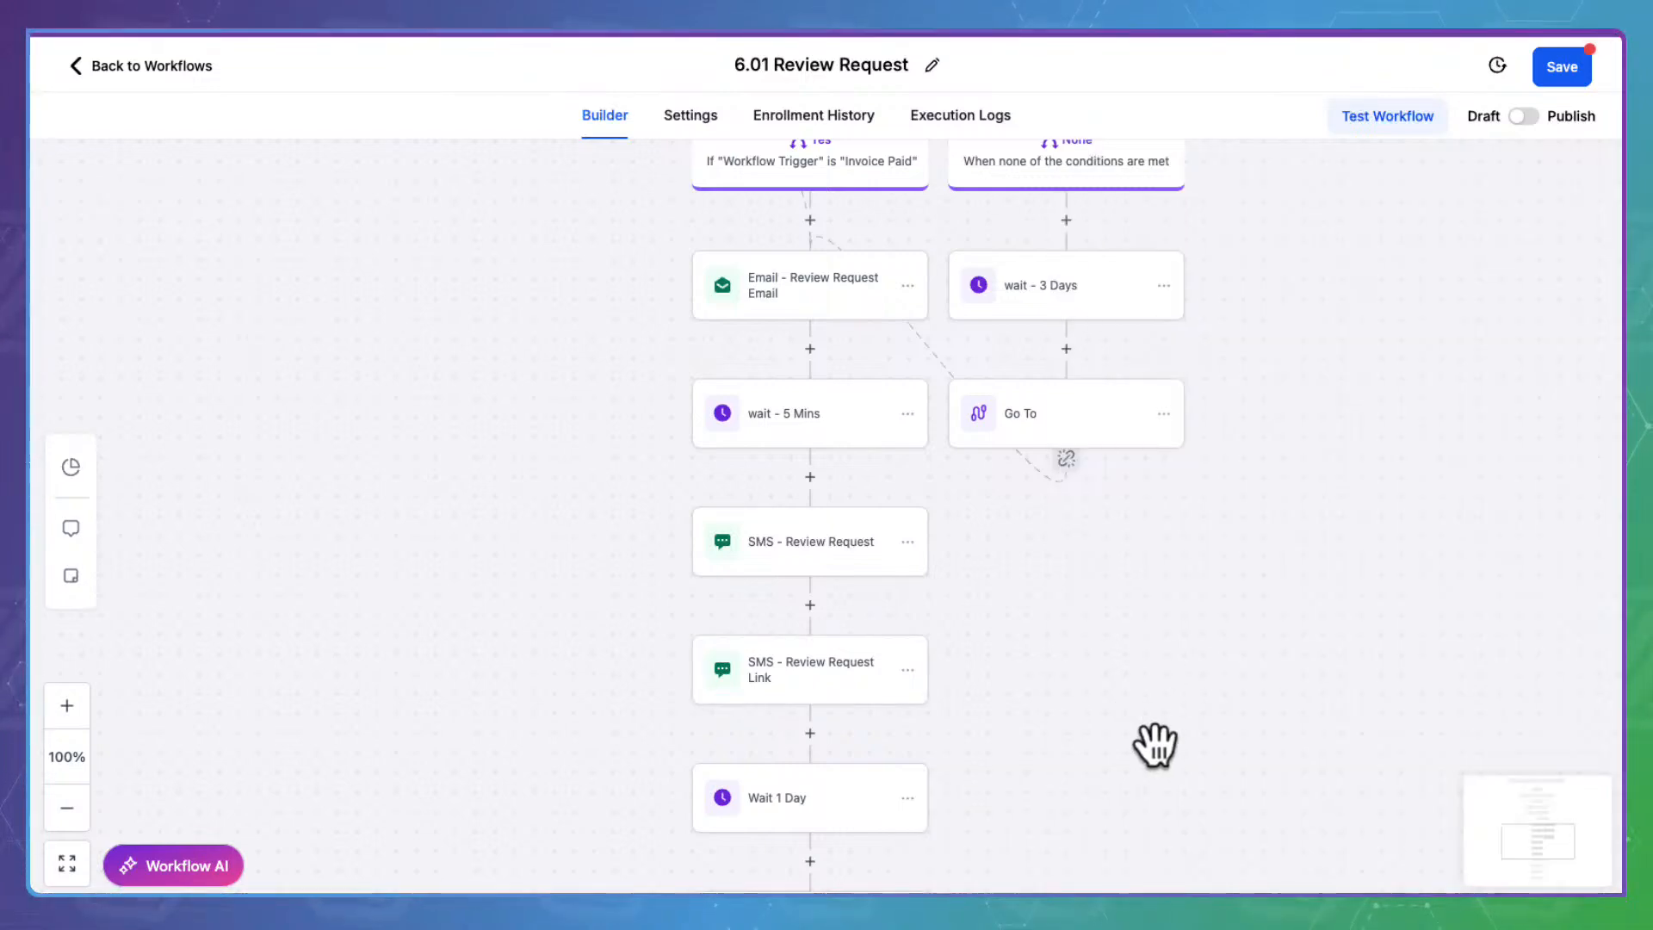
left_click_drag(1162, 756, 1188, 365)
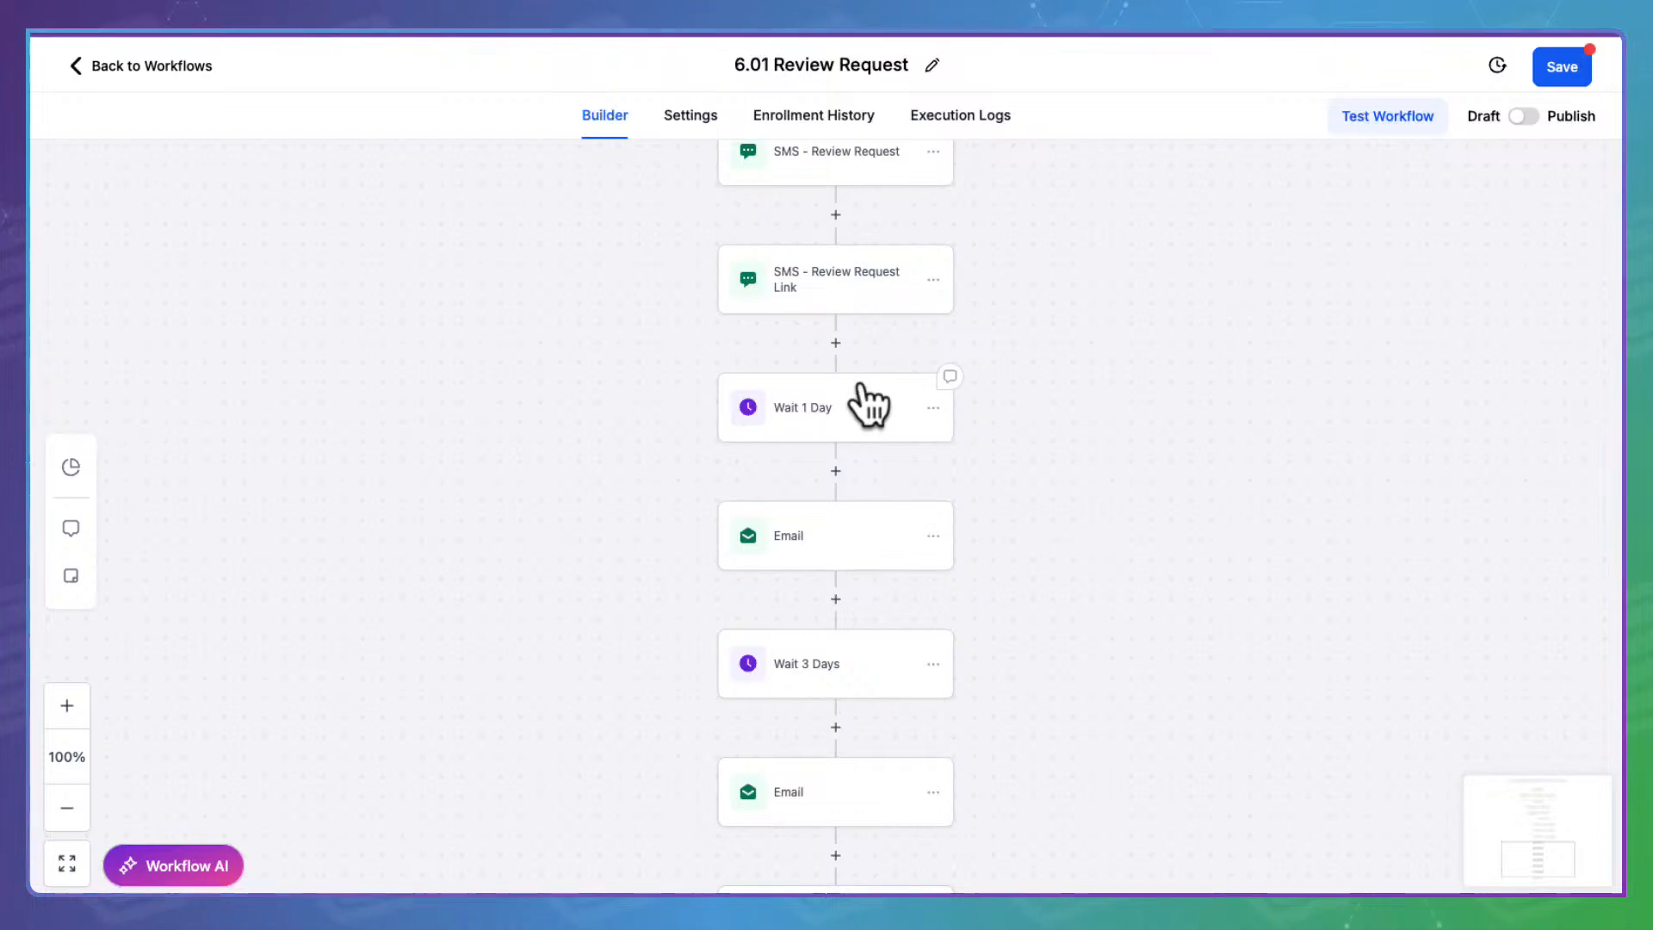
Point the first follow-up email's 'click here' link to {{ custom_values.review_link_initial }} and save the step
left_click(816, 517)
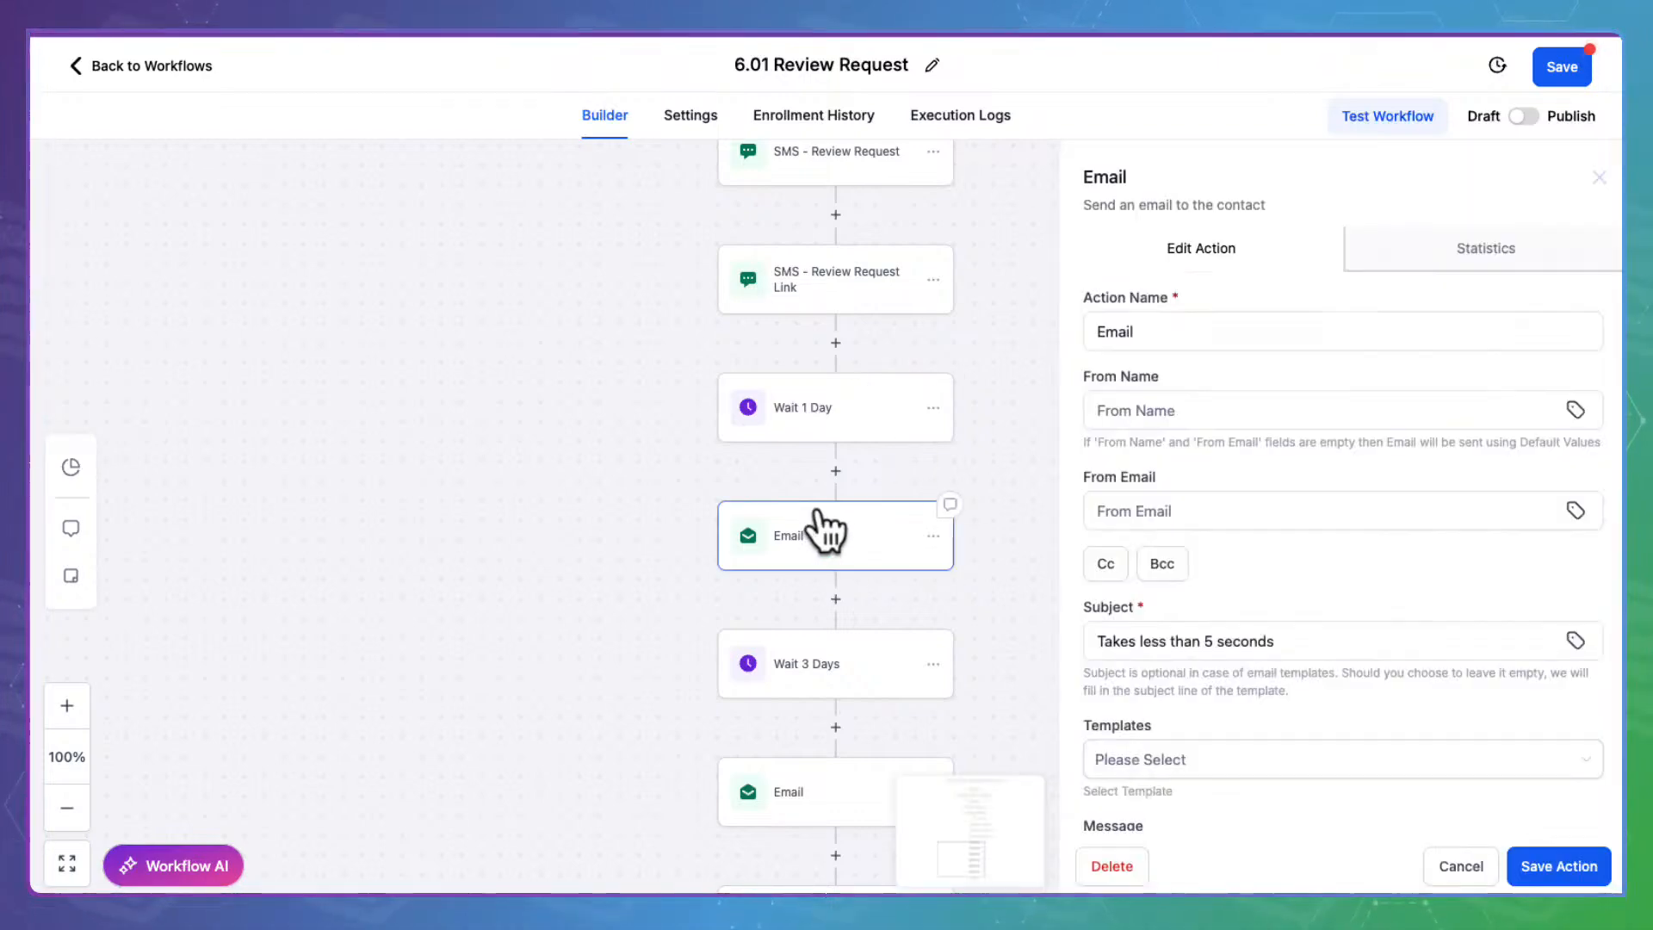
scroll(1179, 517, "down", 5)
scroll(1173, 503, "down", 1)
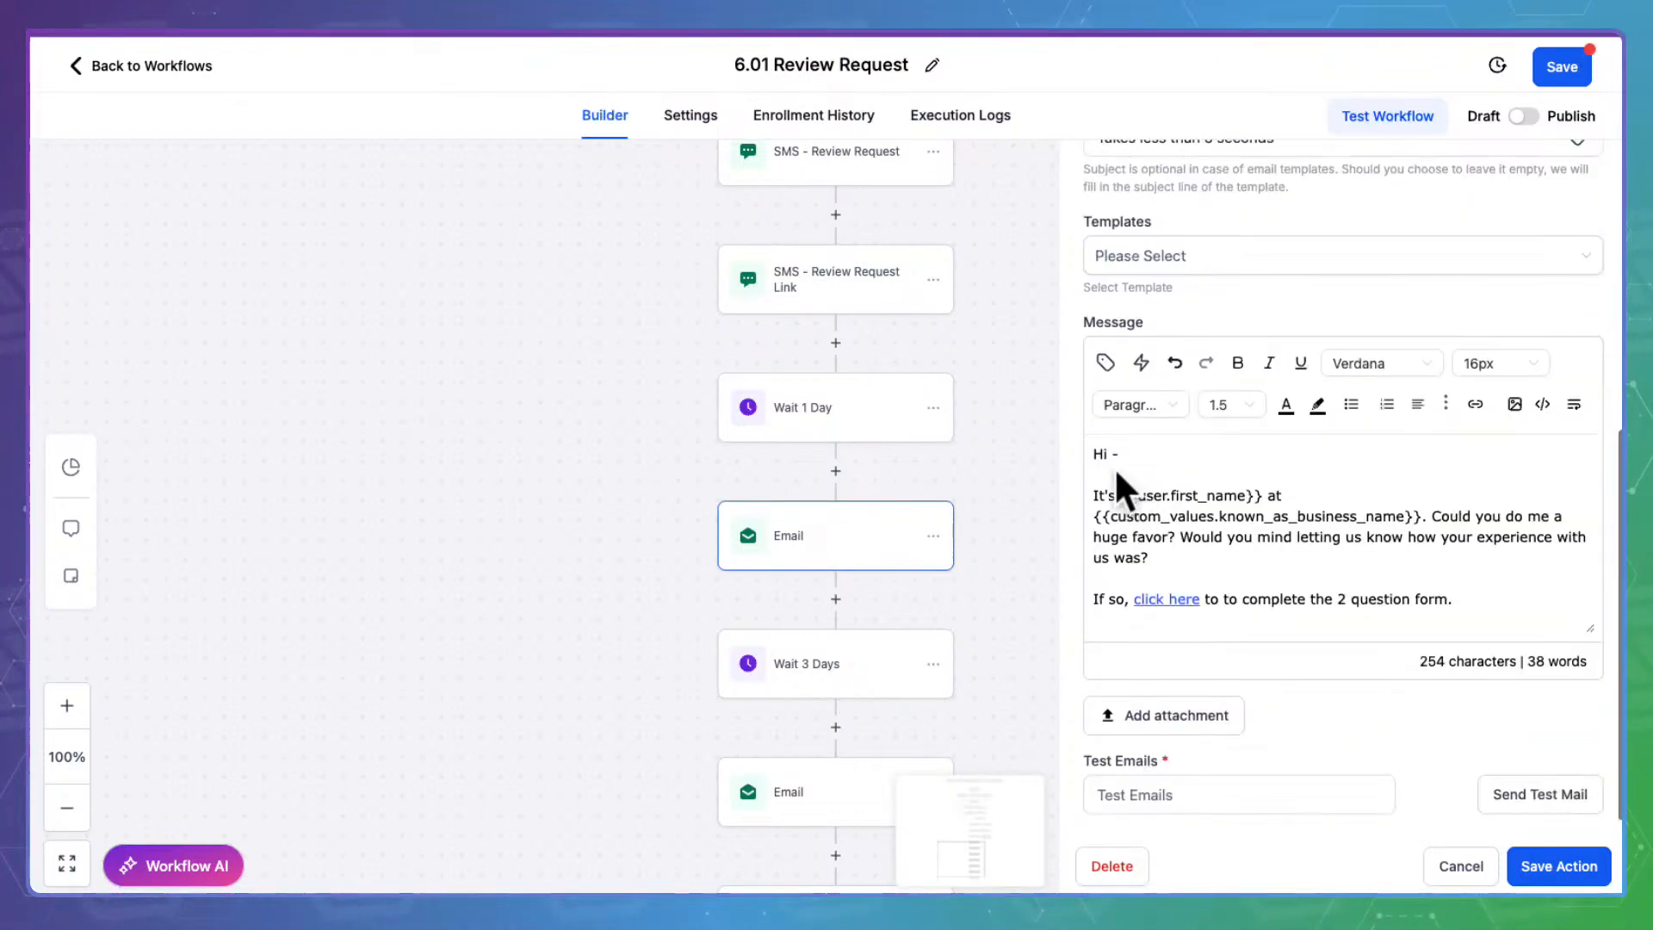
left_click(1475, 404)
triple_click(798, 370)
key("ctrl+v")
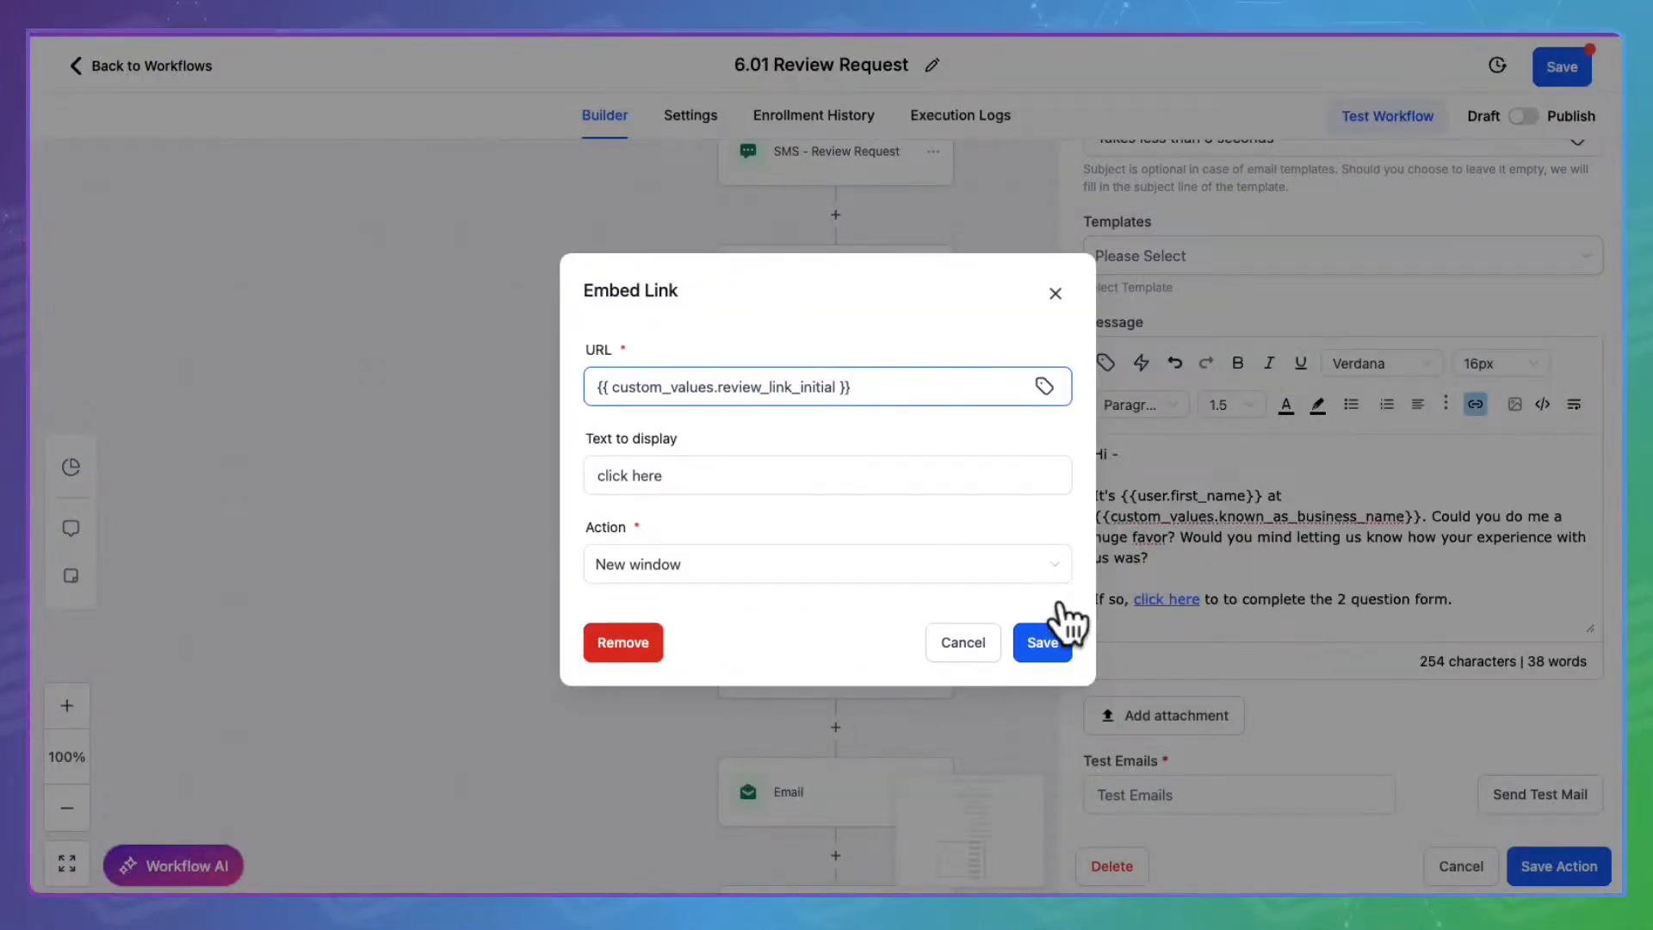
left_click(1046, 638)
scroll(1277, 560, "down", 3)
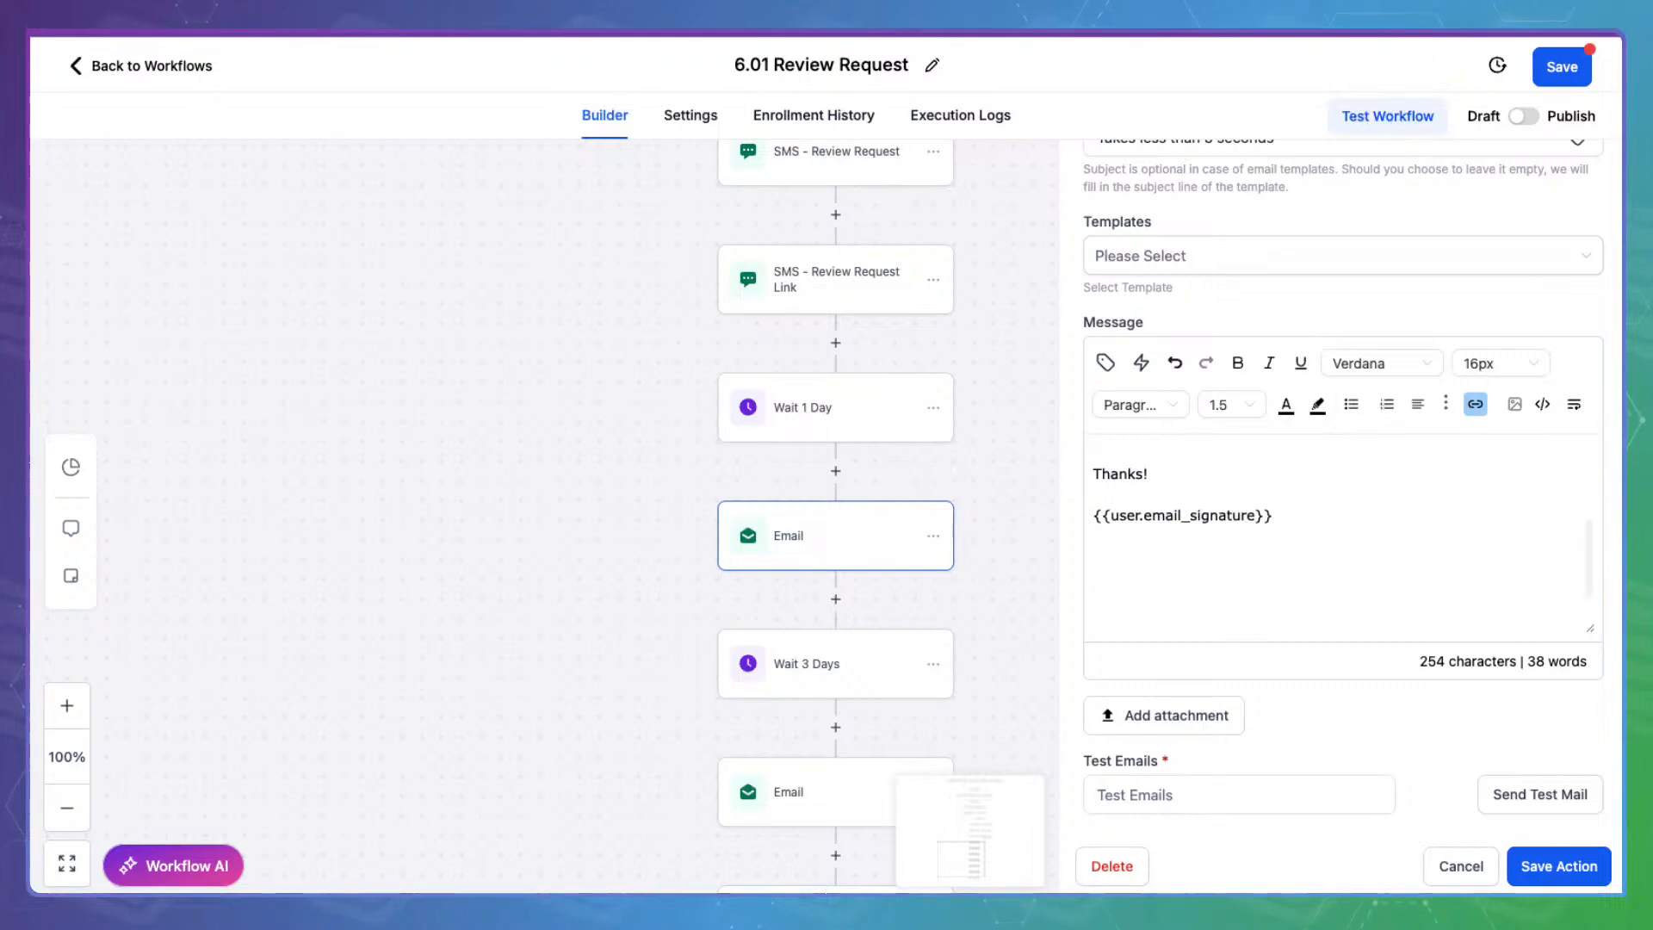
left_click(1588, 863)
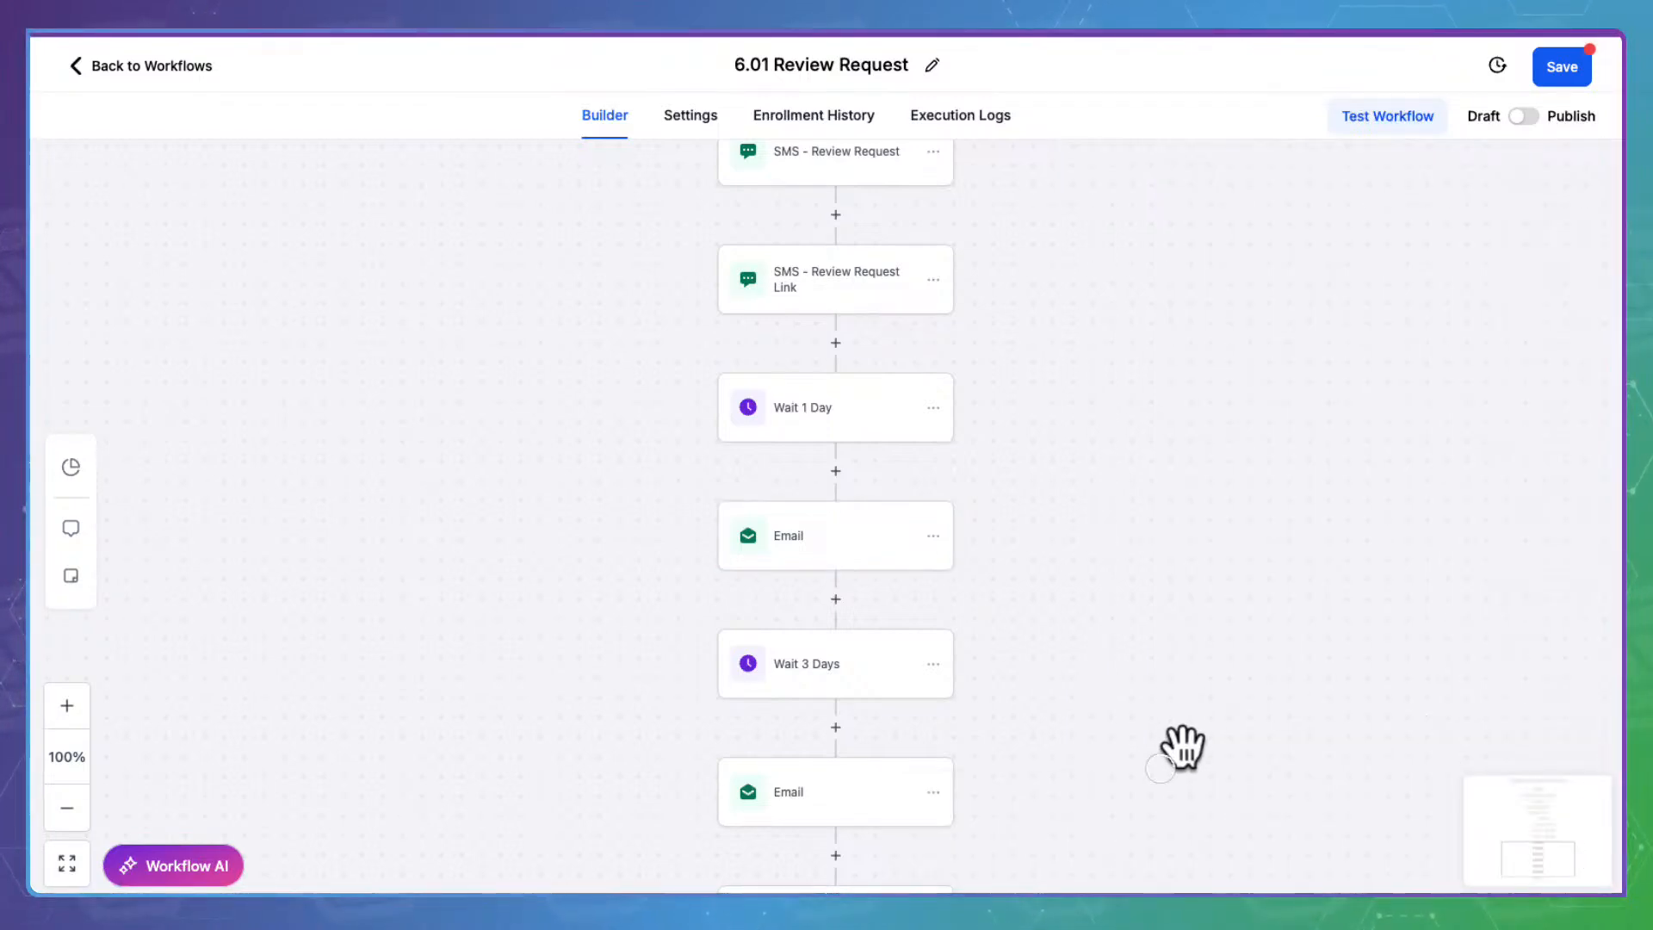
Point the last email's 'valuable feedback' link to {{ custom_values.review_link_initial }} and save the step
scroll(1182, 749, "down", 4)
left_click(818, 441)
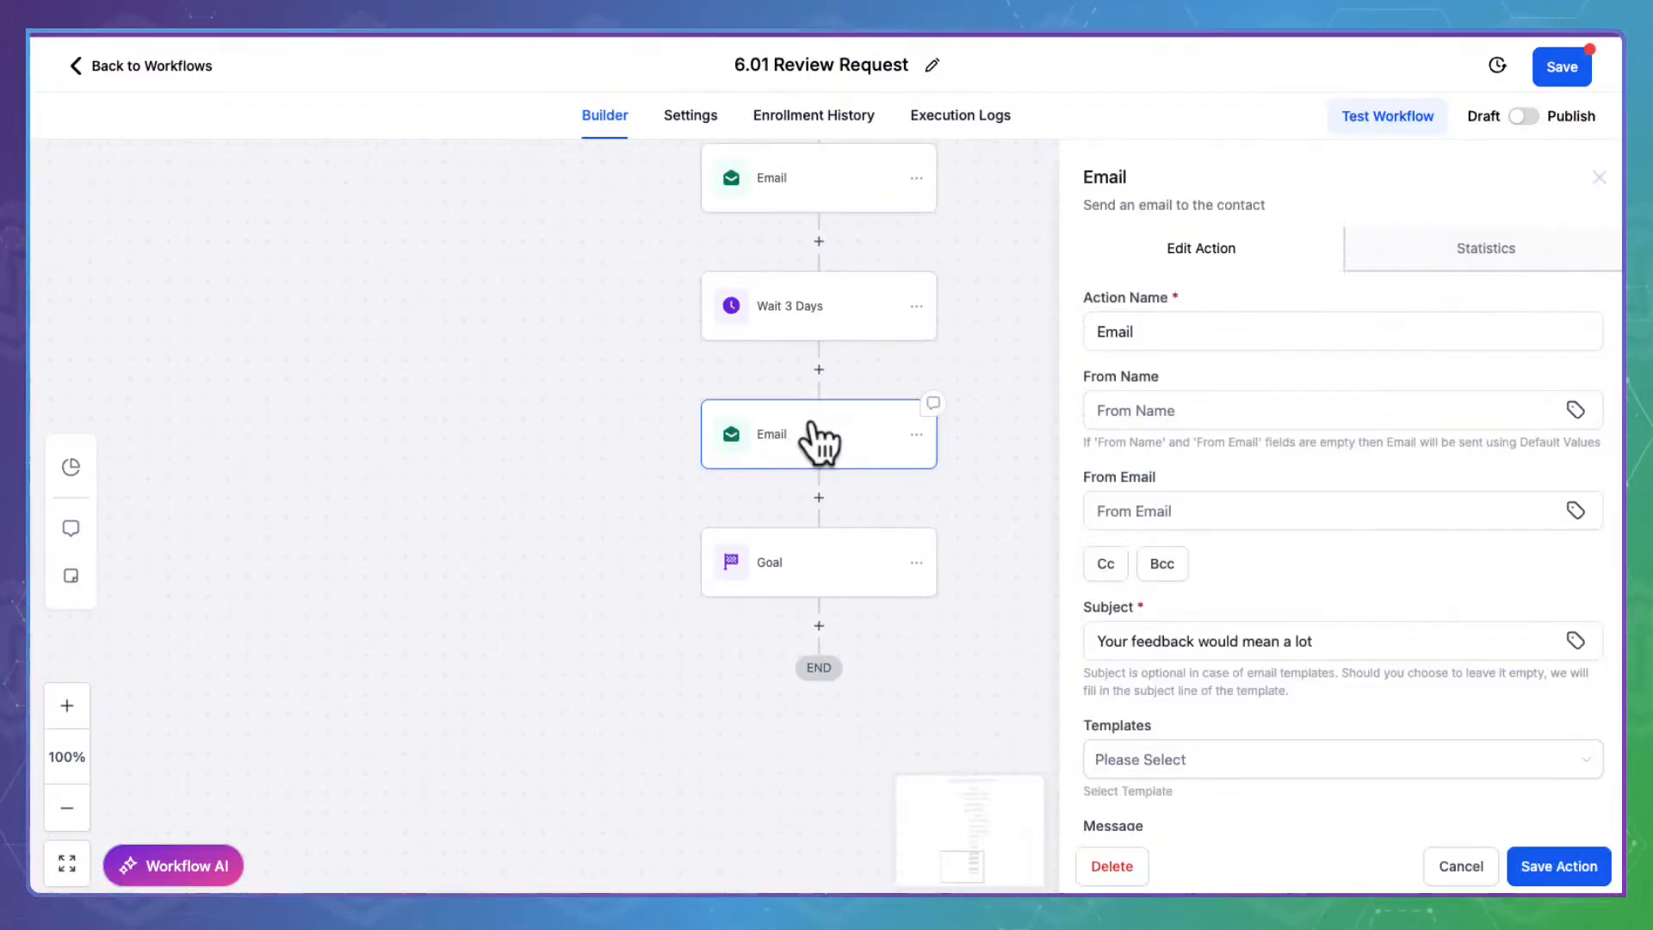
scroll(1346, 568, "down", 6)
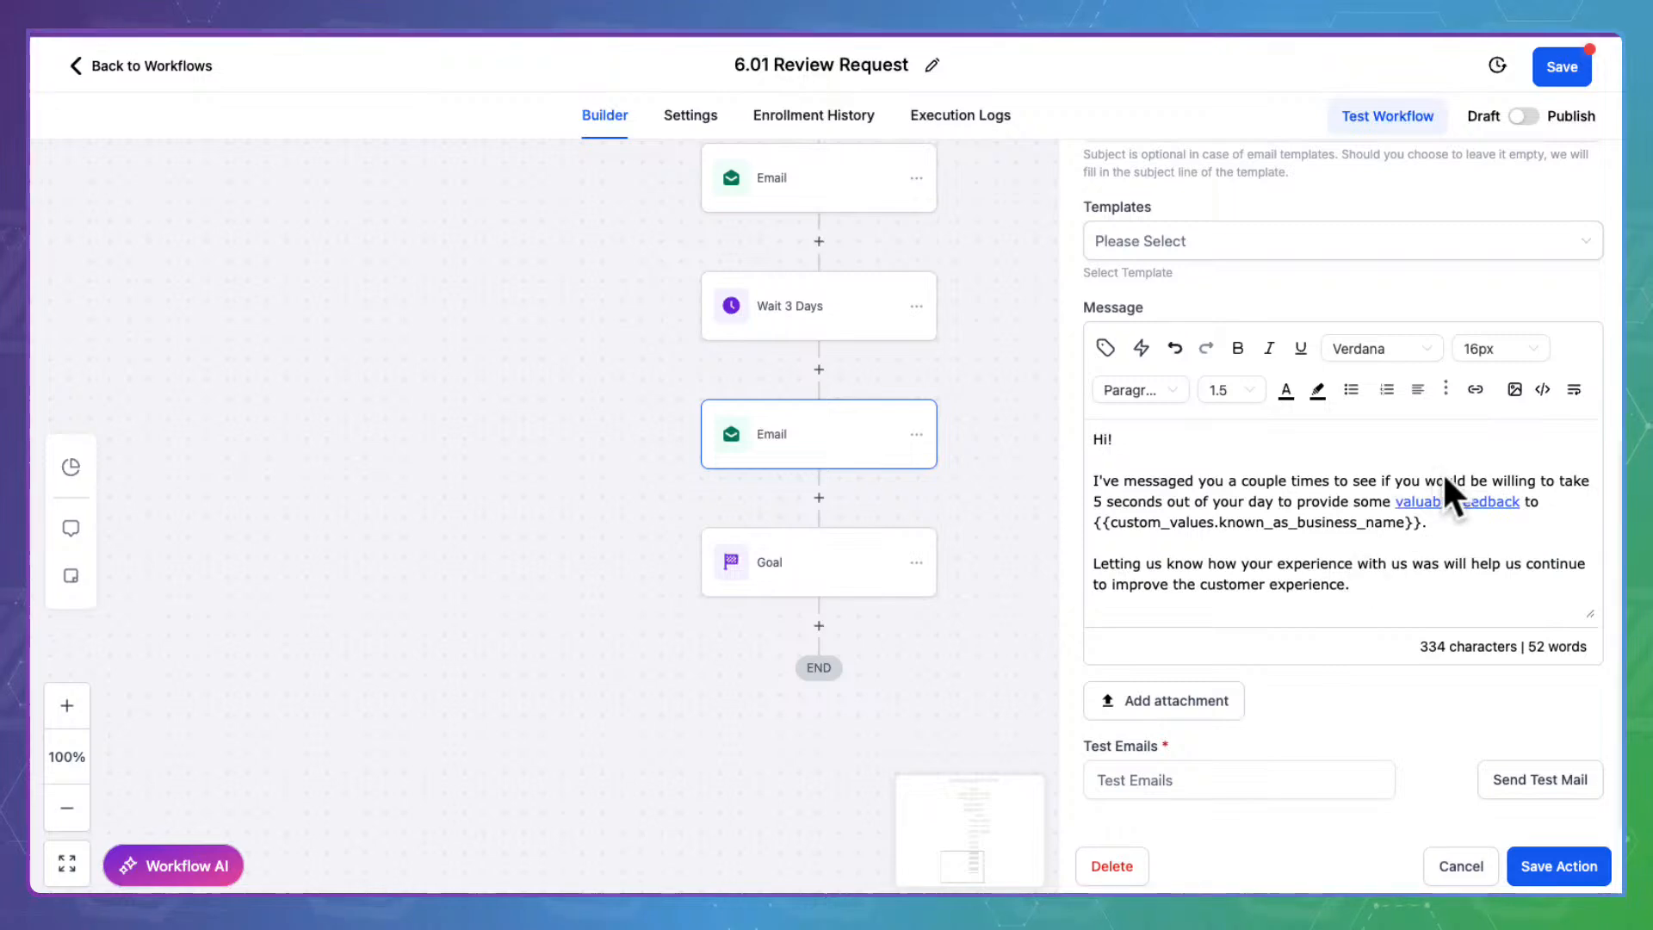
left_click(1455, 499)
left_click(1475, 389)
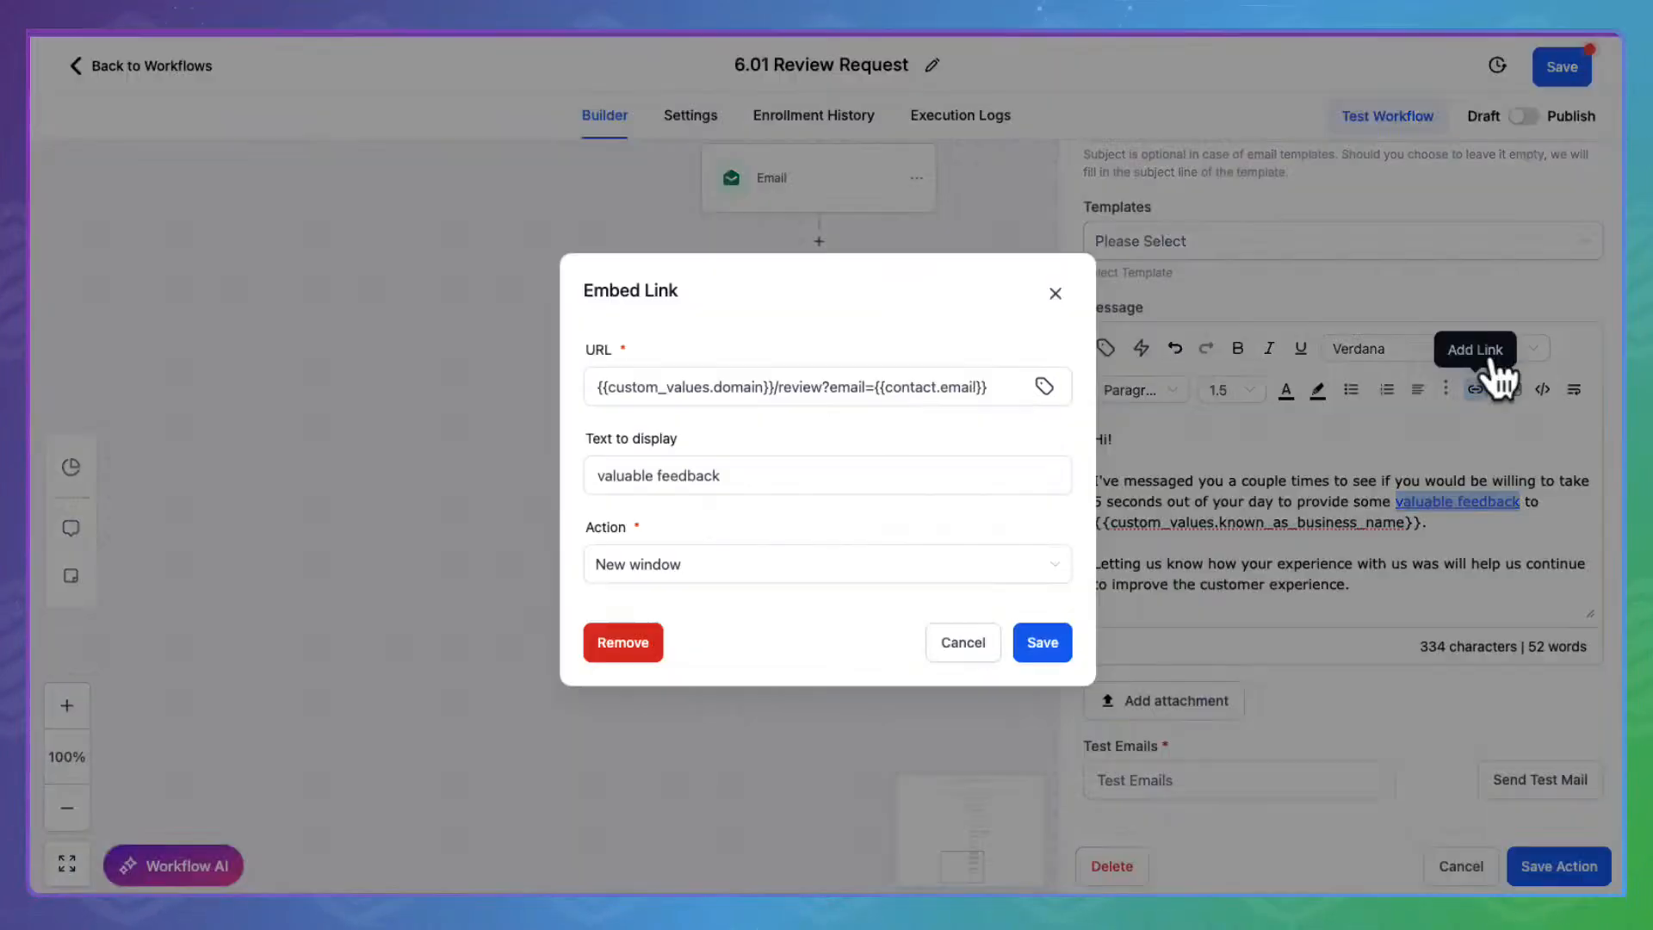
left_click(860, 384)
key("ctrl+a")
key("ctrl+v")
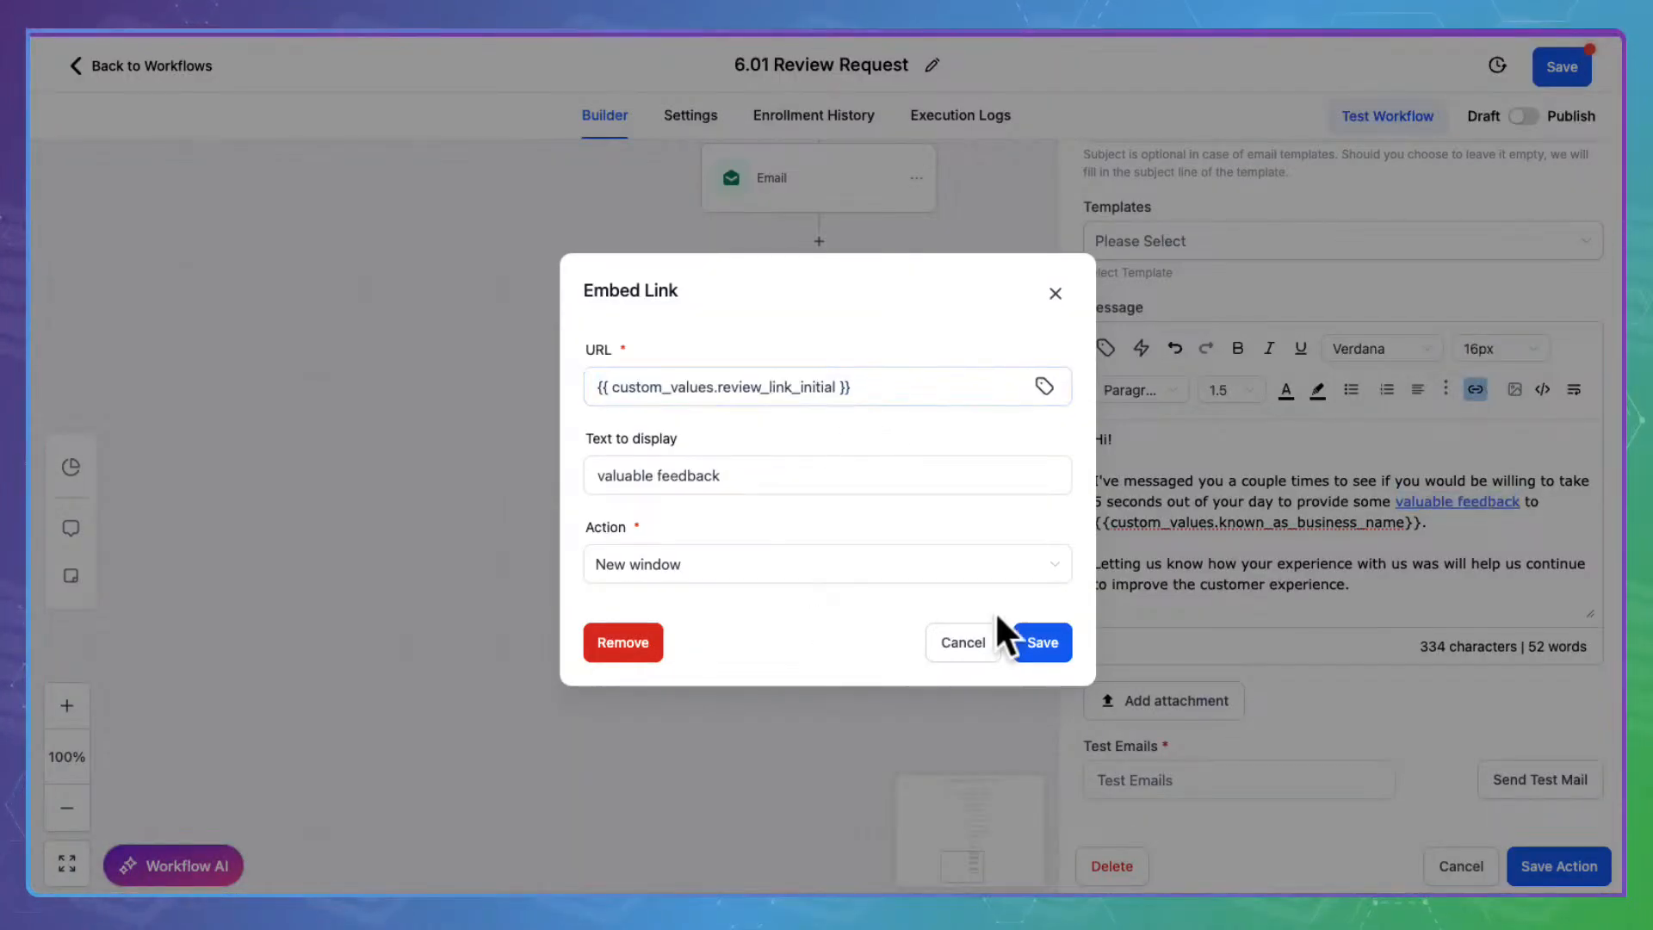
left_click(1043, 639)
scroll(1272, 534, "down", 3)
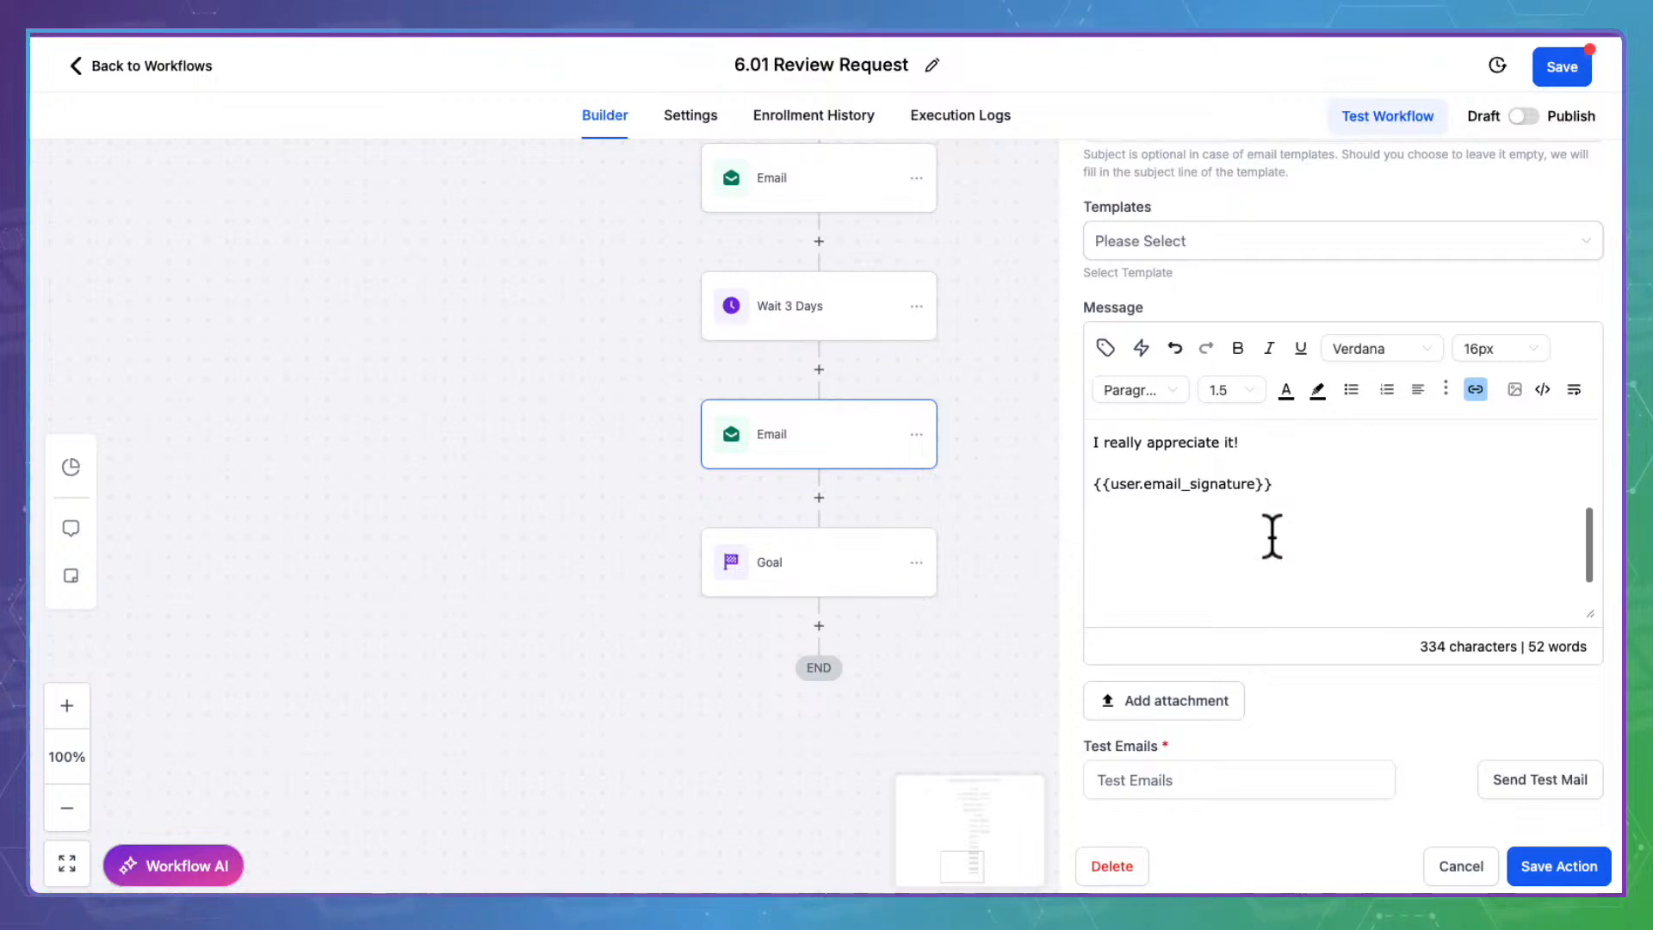
scroll(1272, 535, "up", 5)
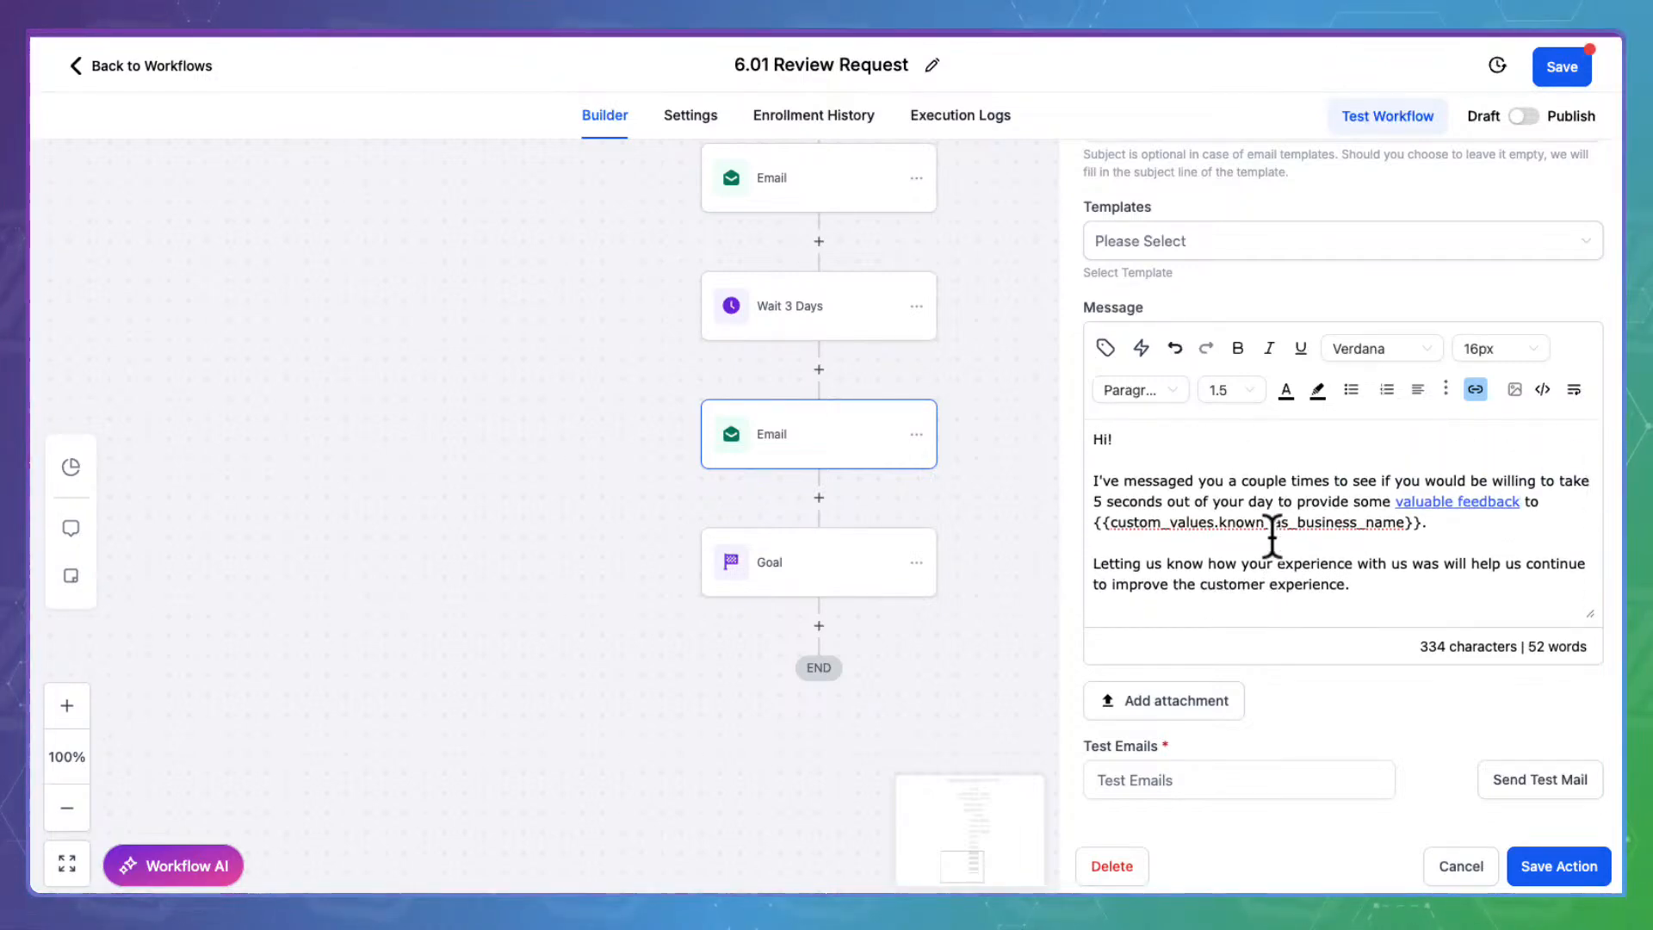
left_click(1562, 864)
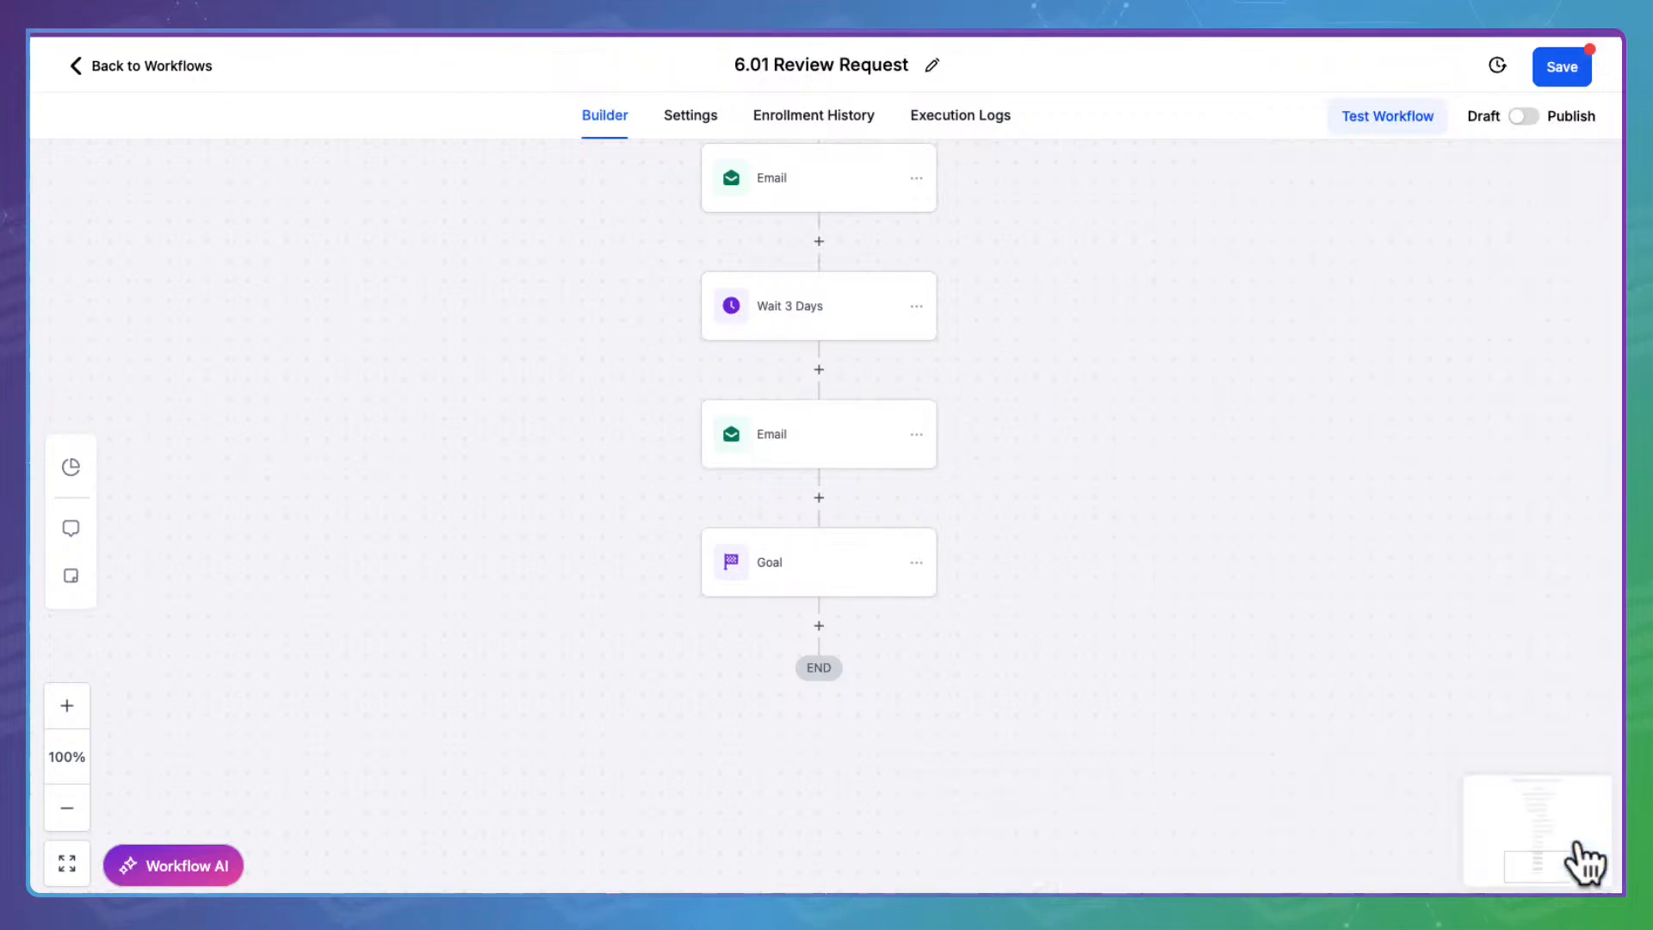
left_click(846, 560)
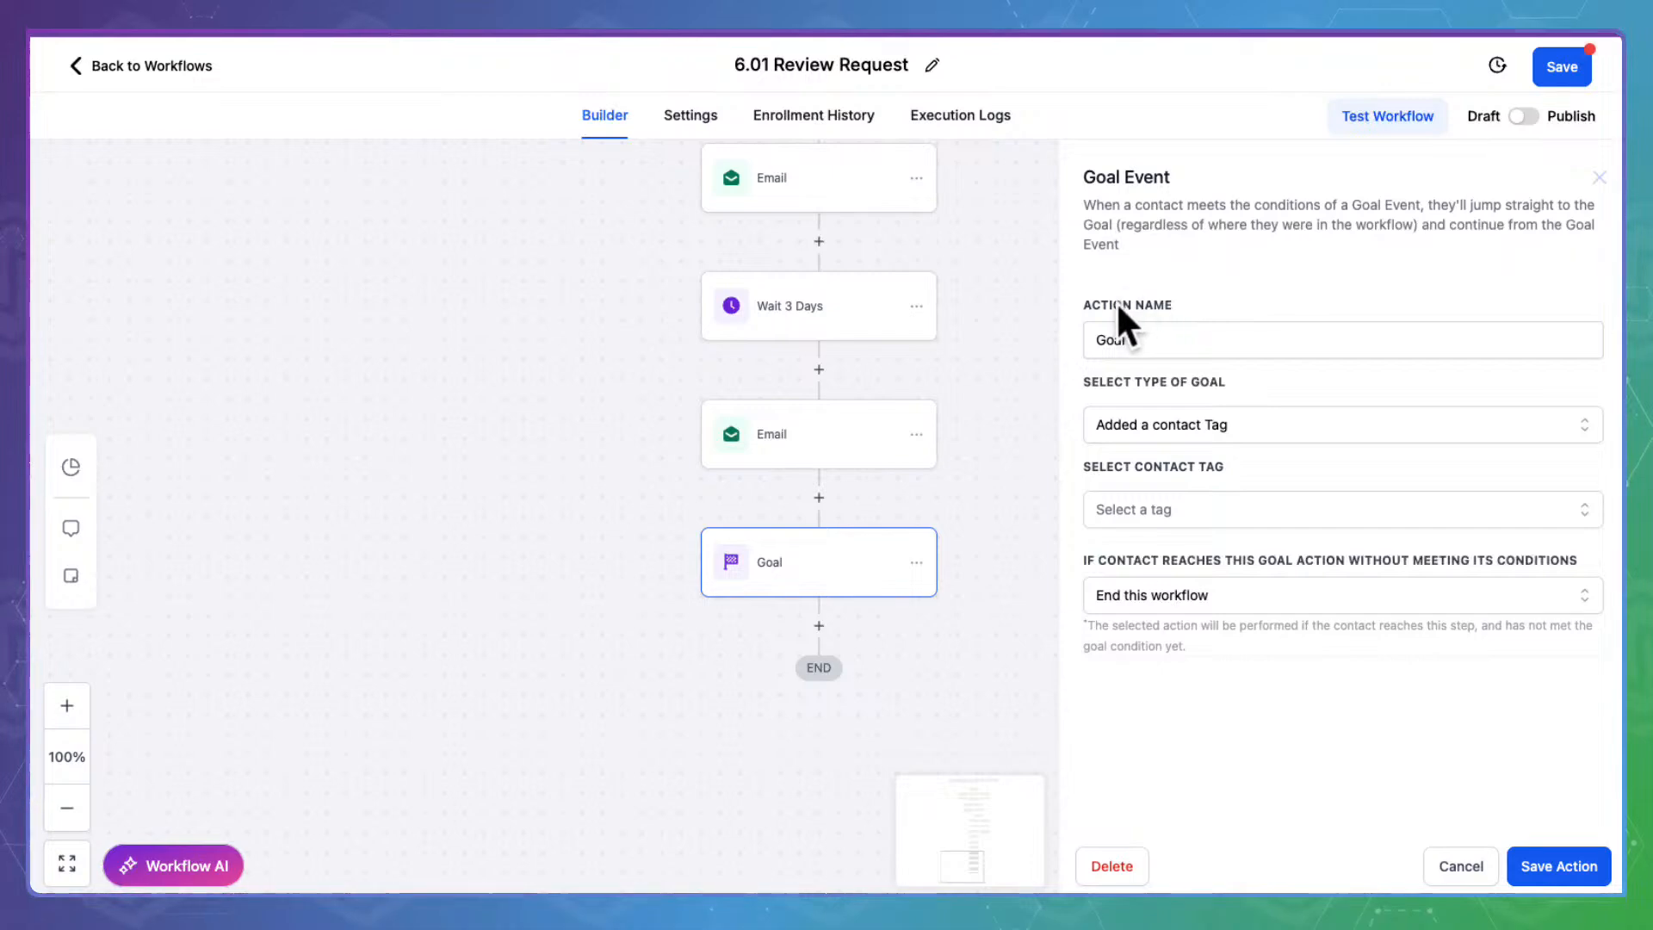
Set the Goal to trigger on the 'activity - review - received' contact tag and save it
left_click(1174, 489)
type("review")
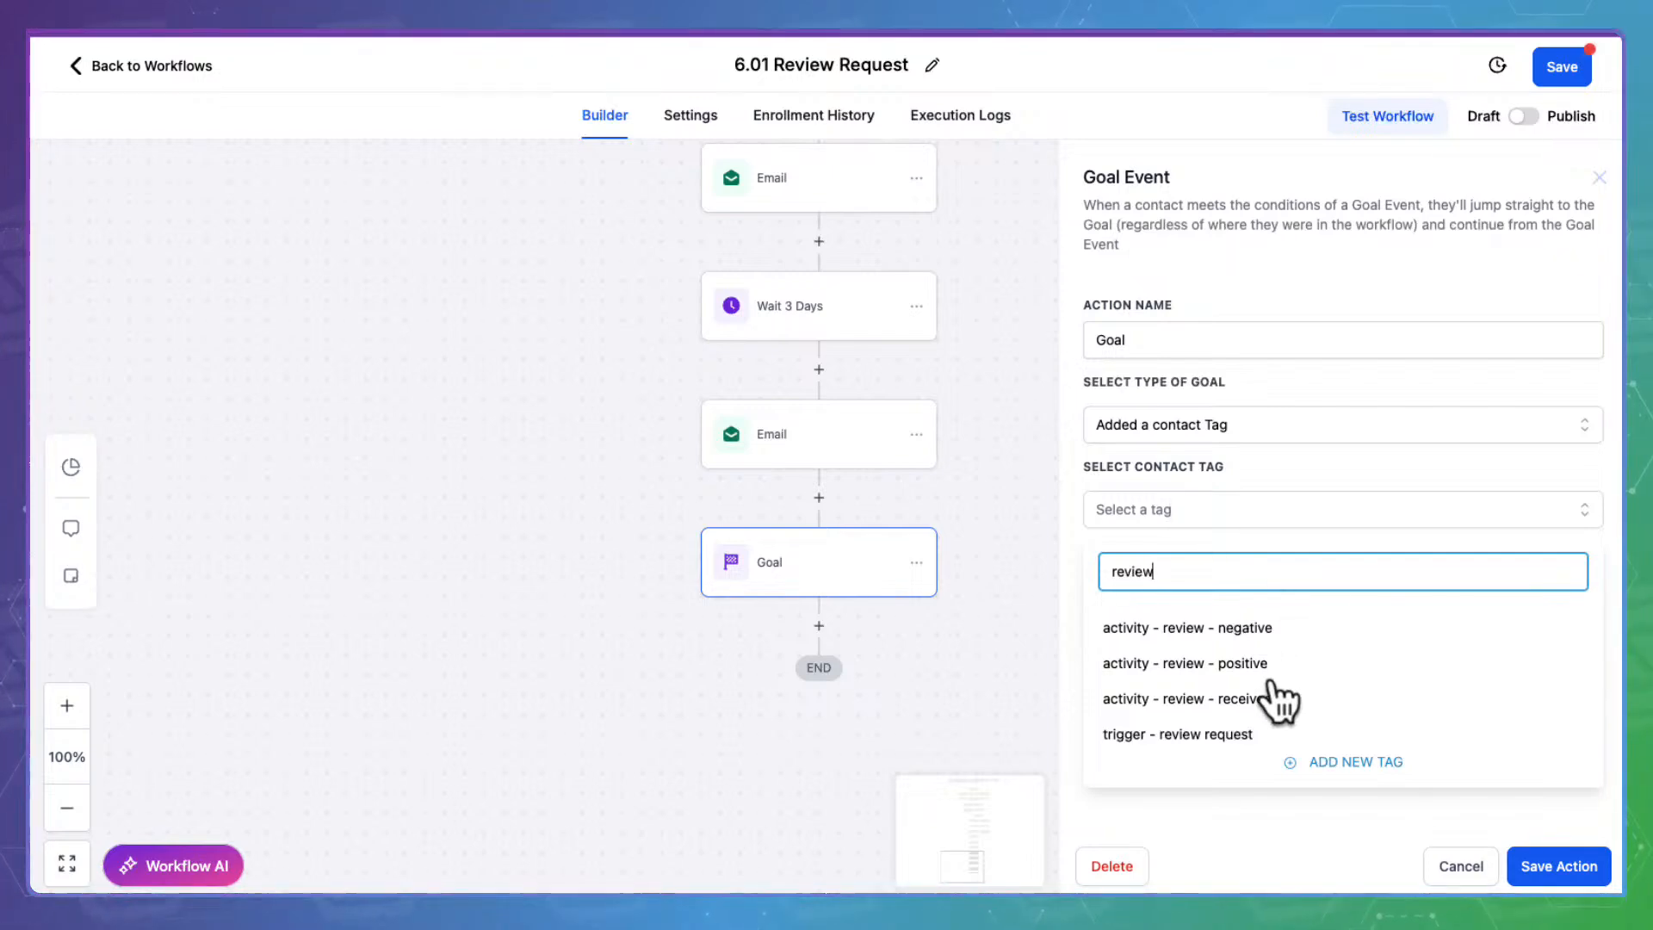
left_click(1227, 689)
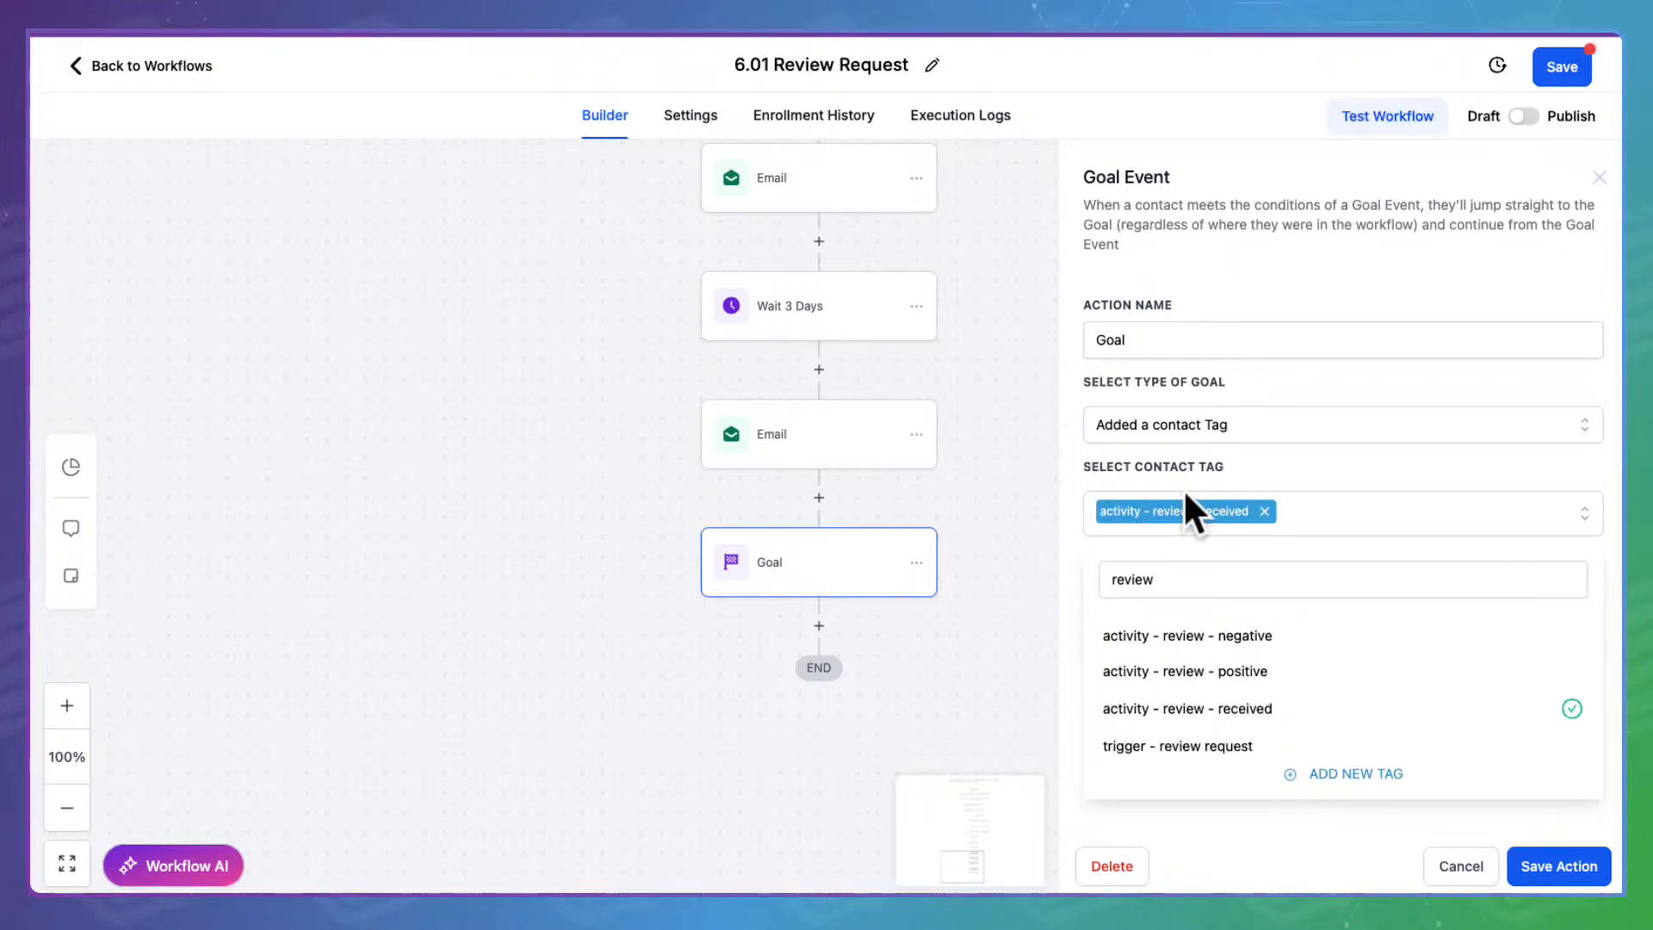
left_click(1221, 837)
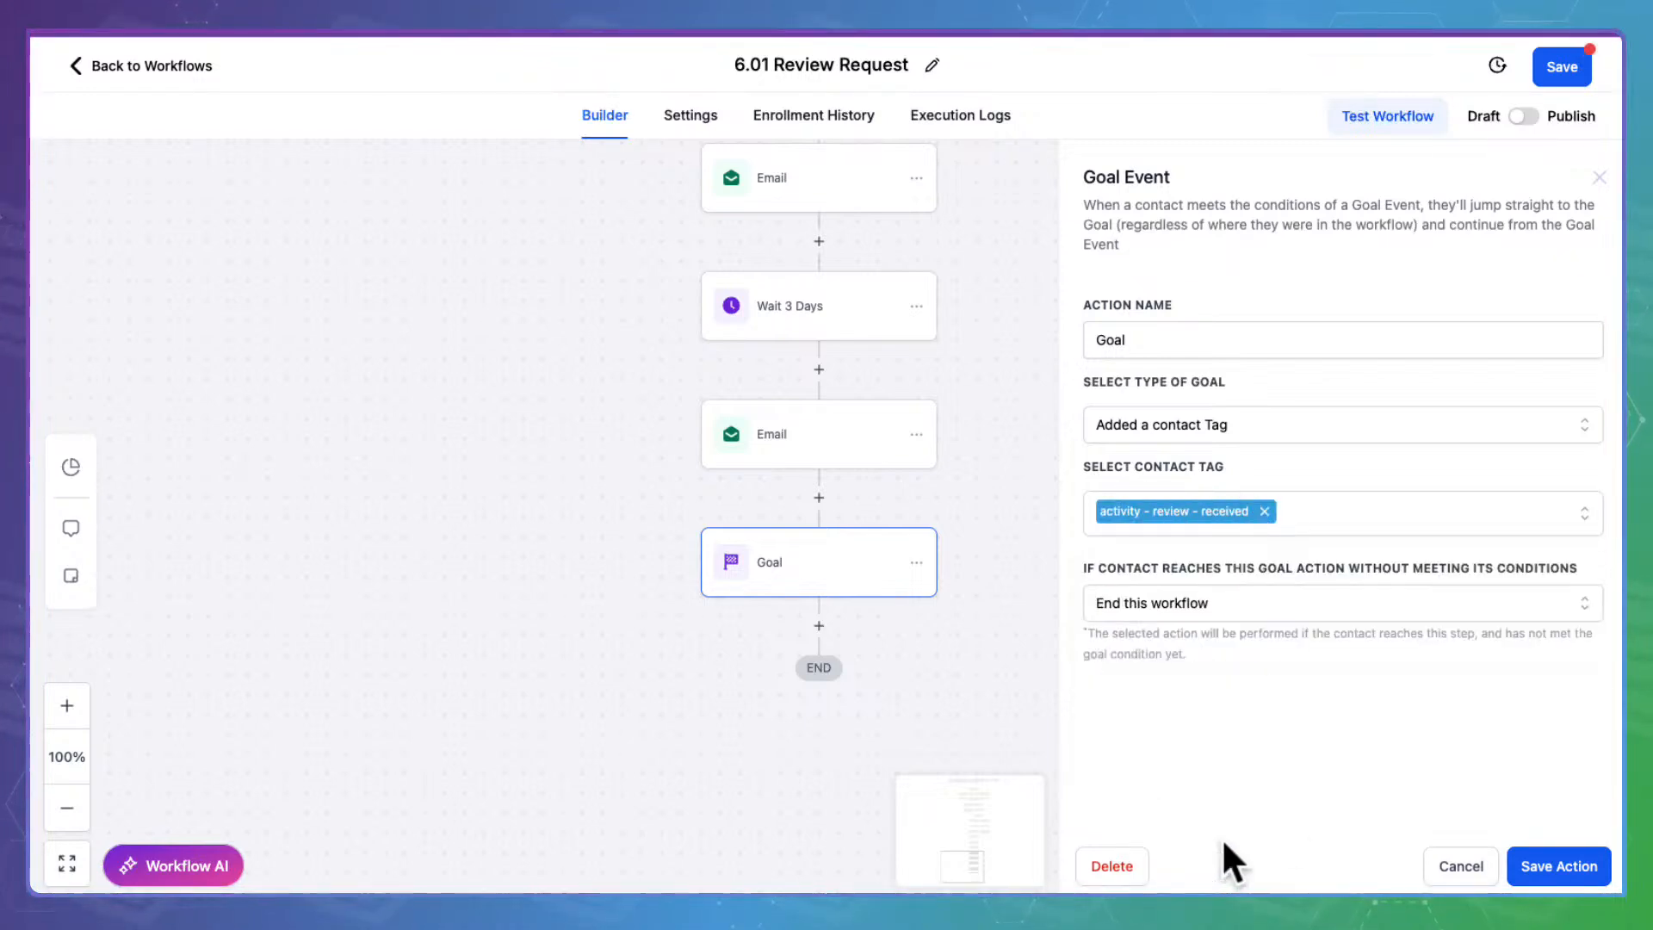
left_click(1574, 854)
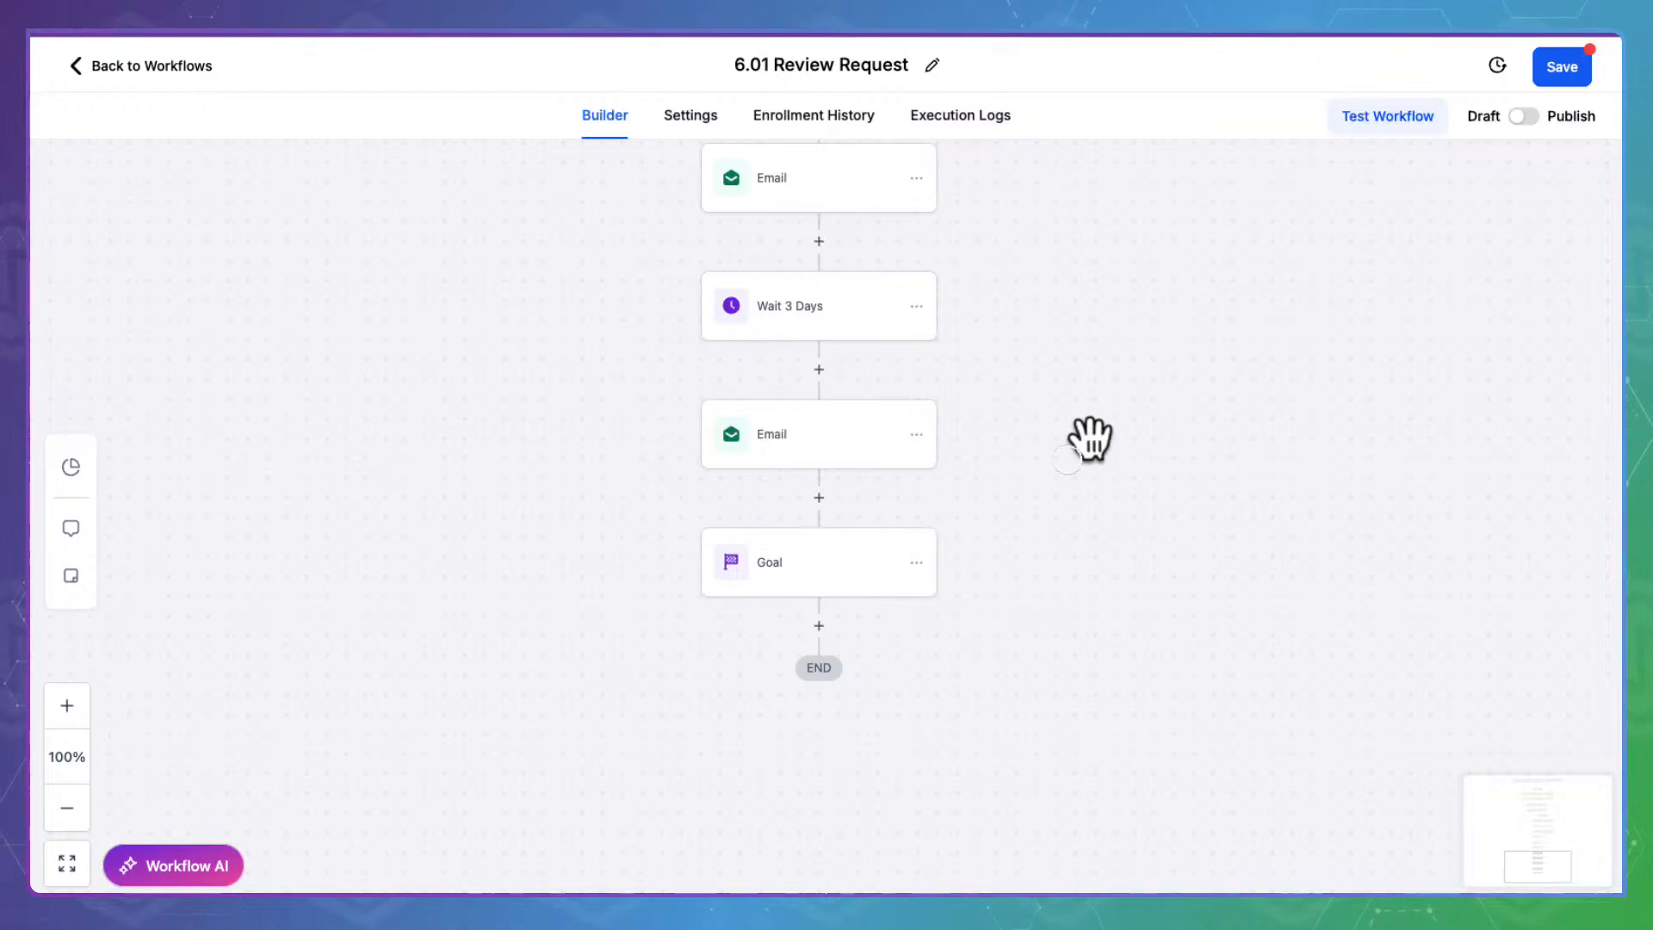
Switch 6.01 from Draft to Publish, save it, and open 6.02 from the Workflow List
scroll(1084, 435, "up", 8)
scroll(1104, 754, "up", 1)
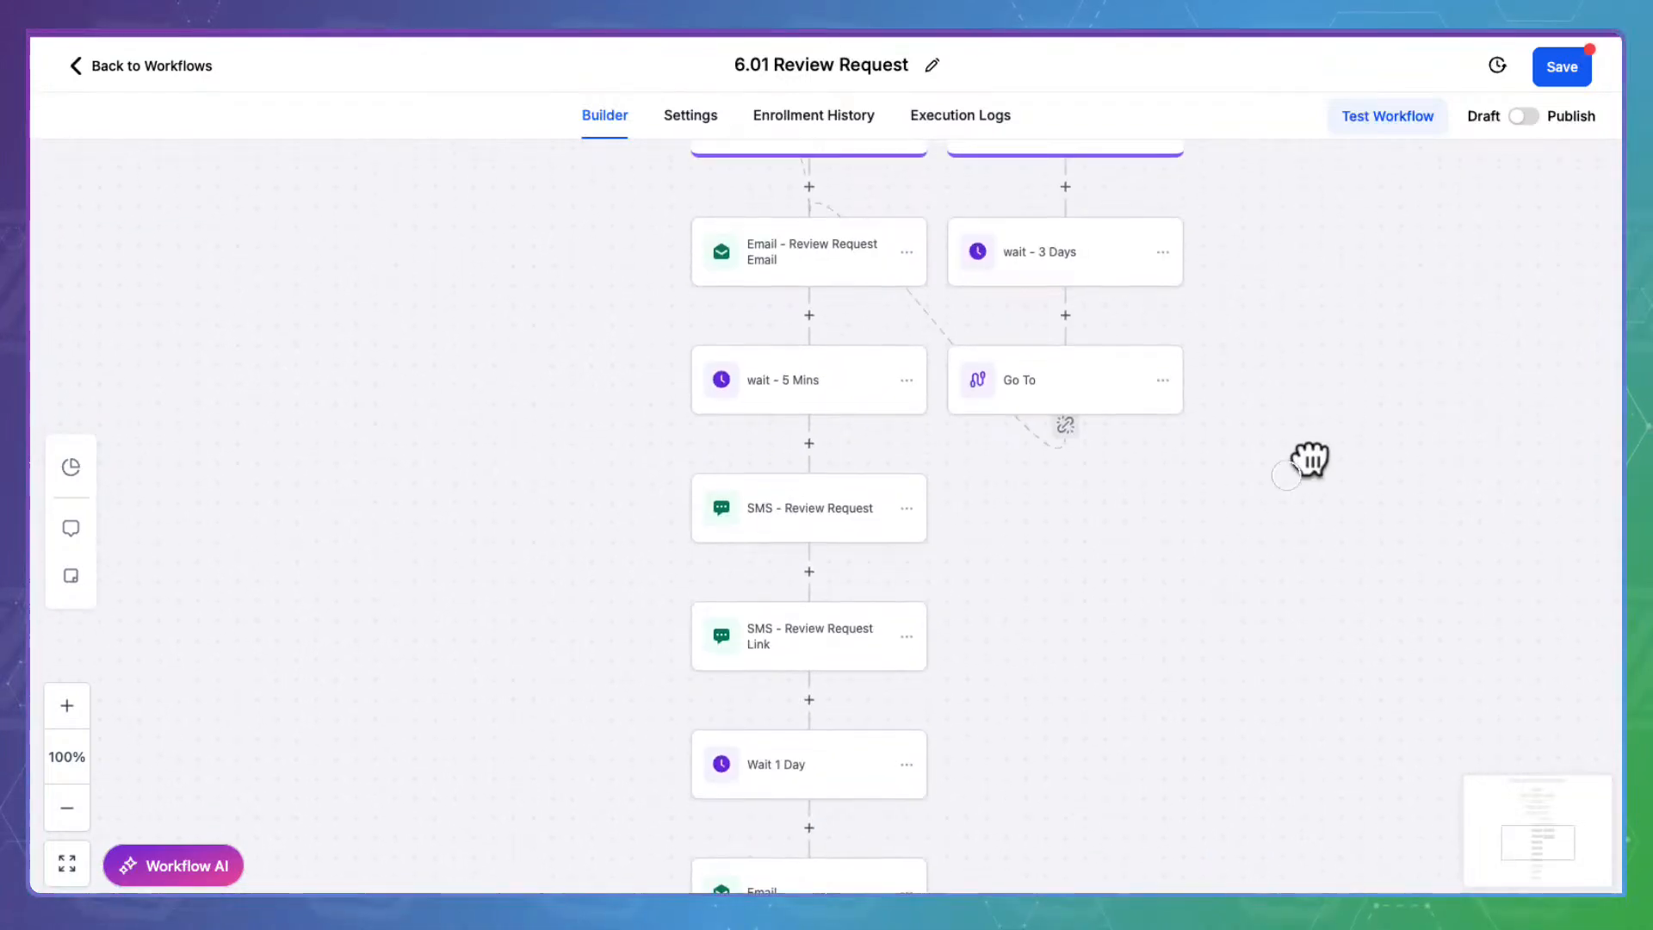
left_click(1525, 116)
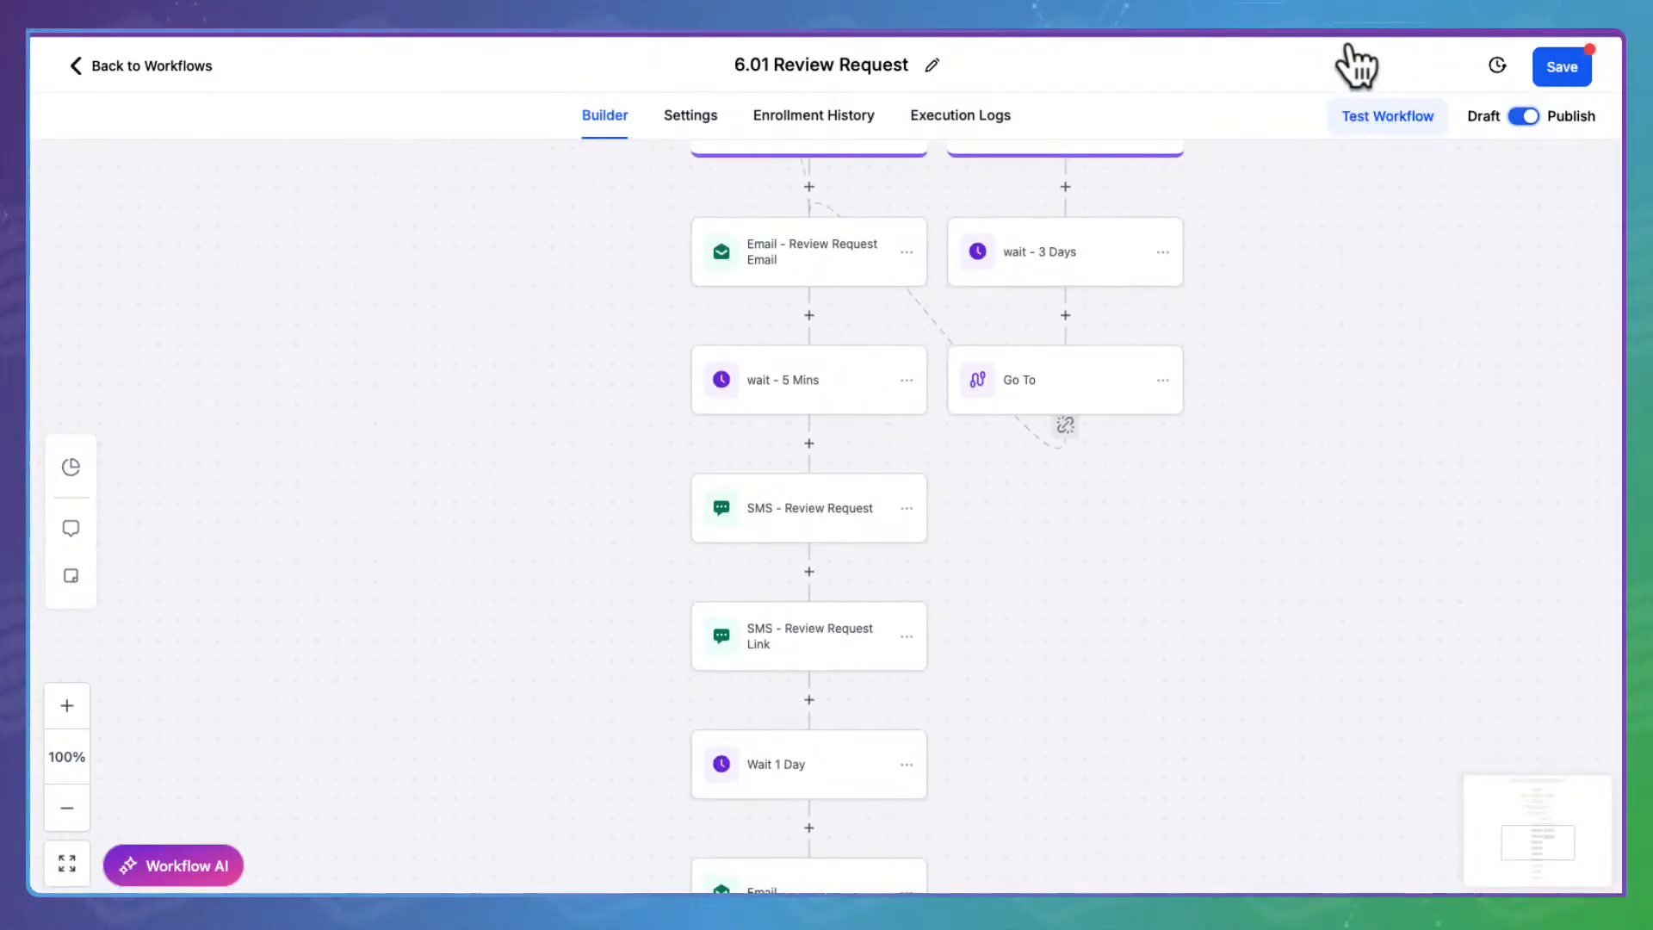
left_click(1577, 45)
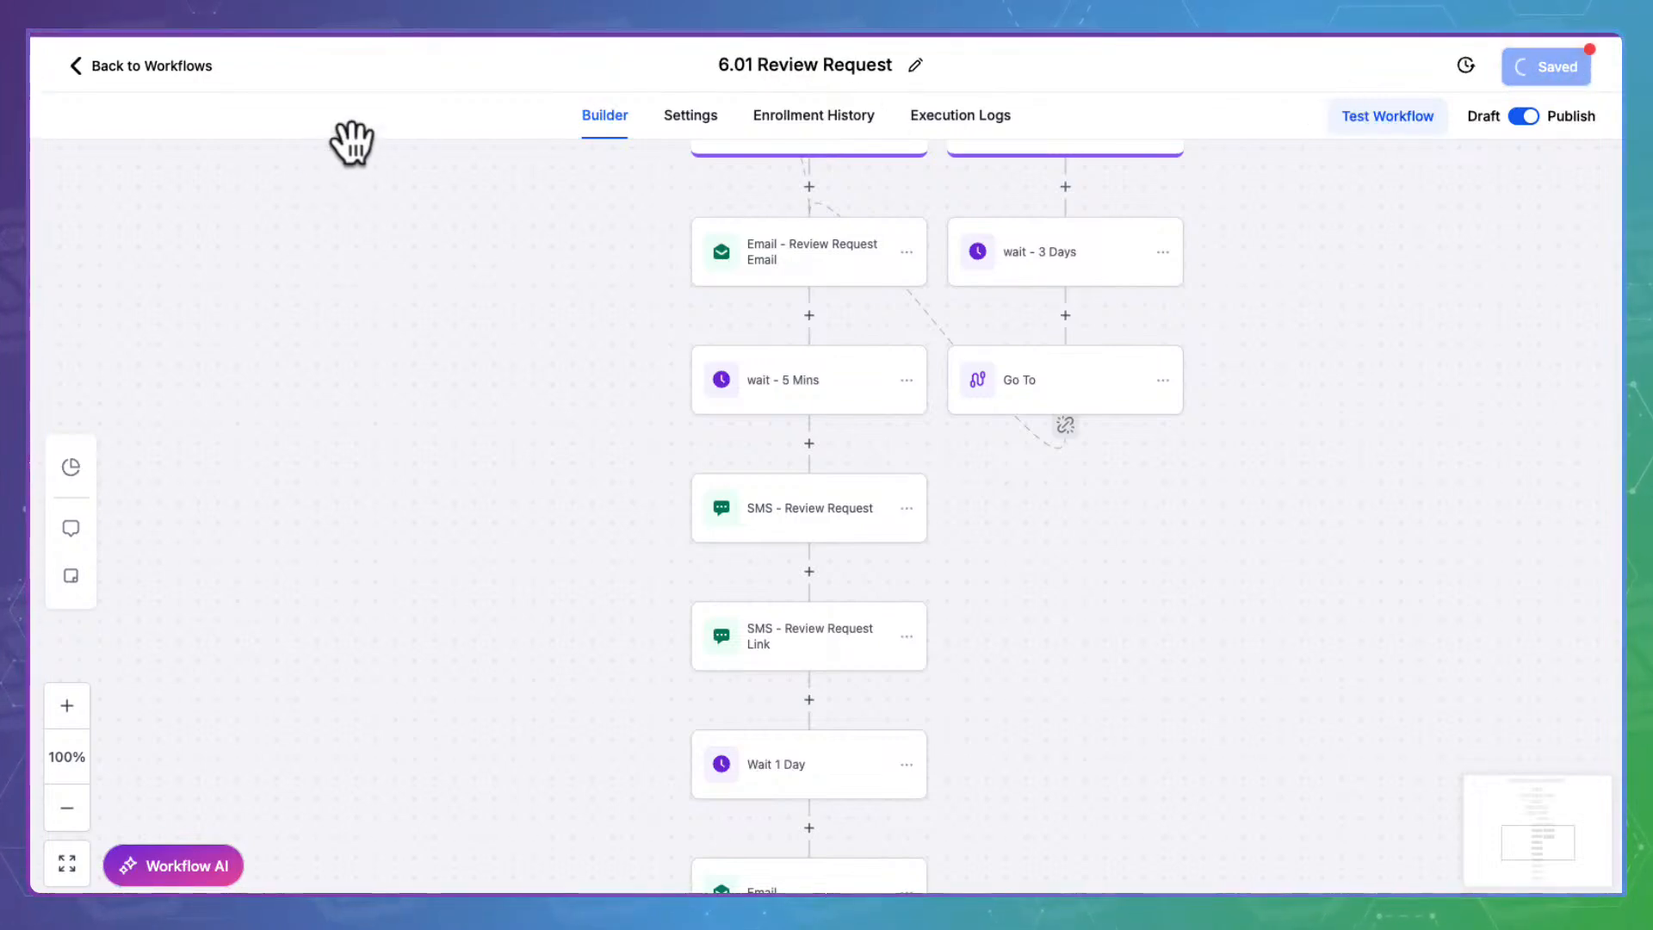
left_click(176, 43)
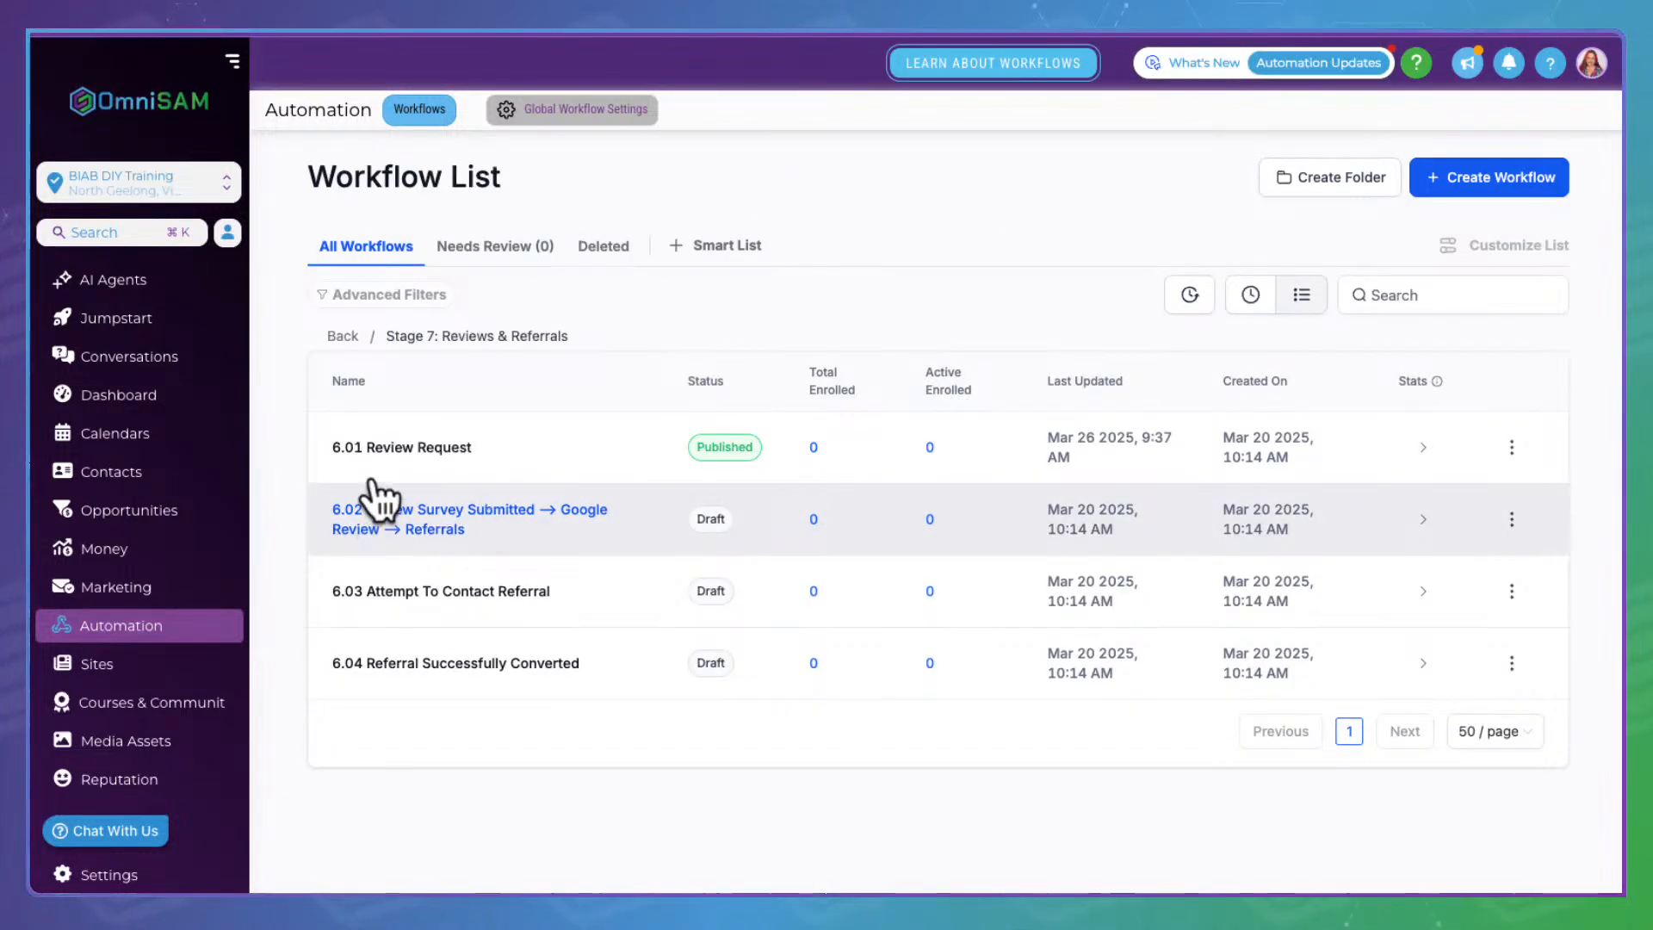
left_click(433, 508)
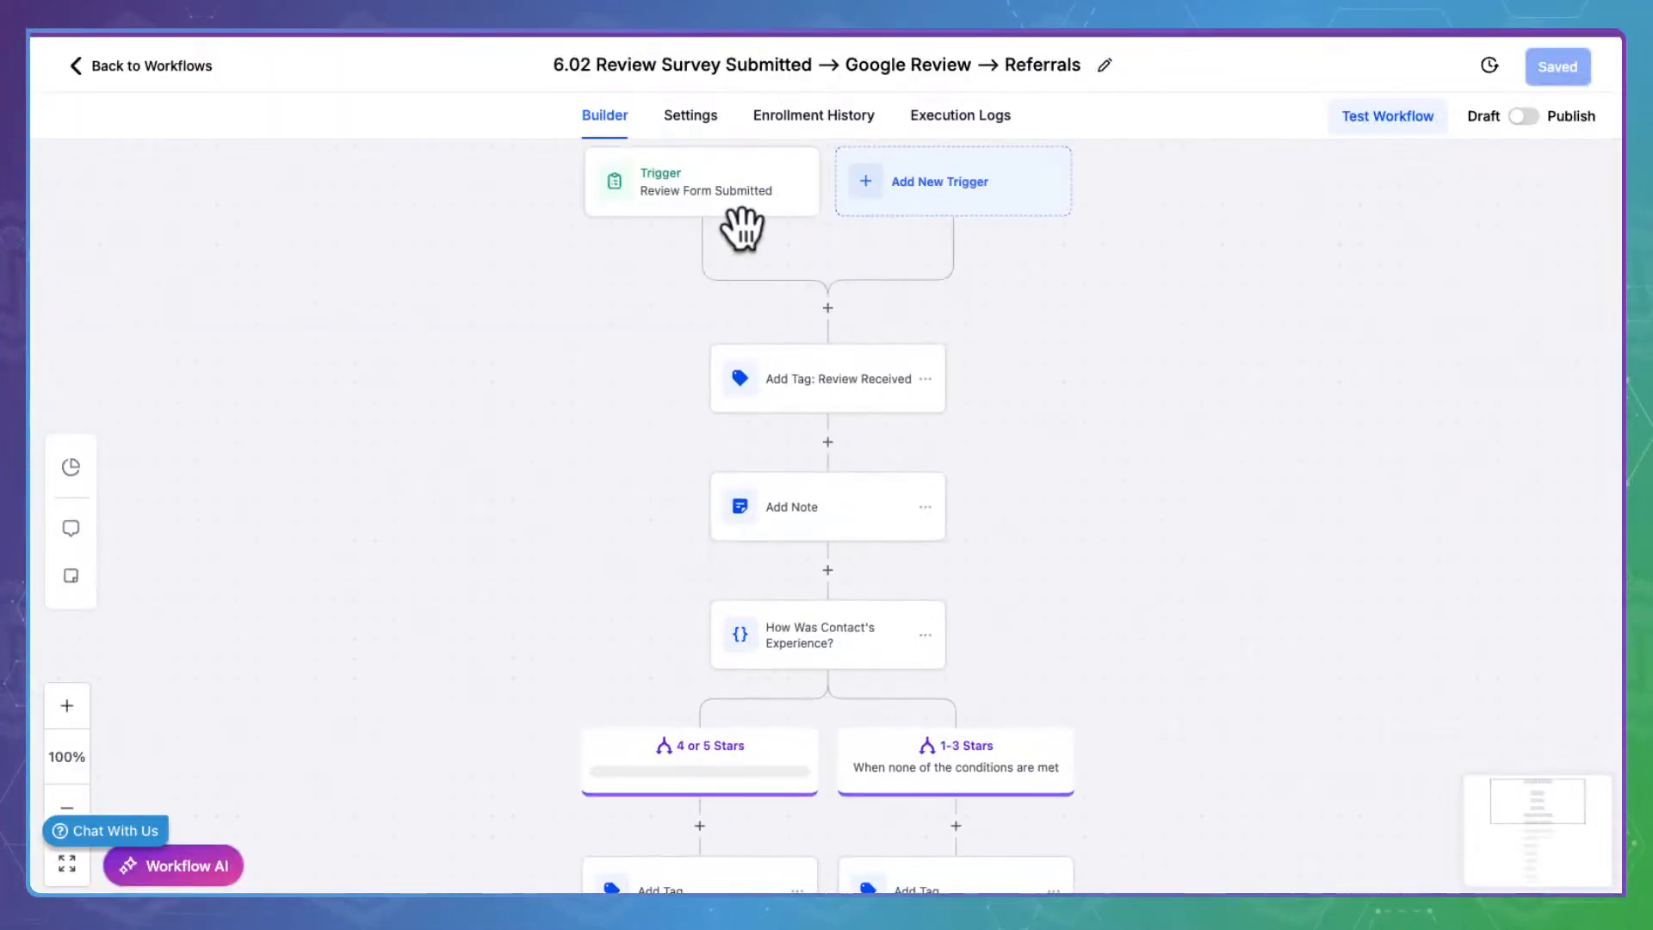
Inspect the trigger and Add Tag: Review Received steps without changing them
left_click(701, 168)
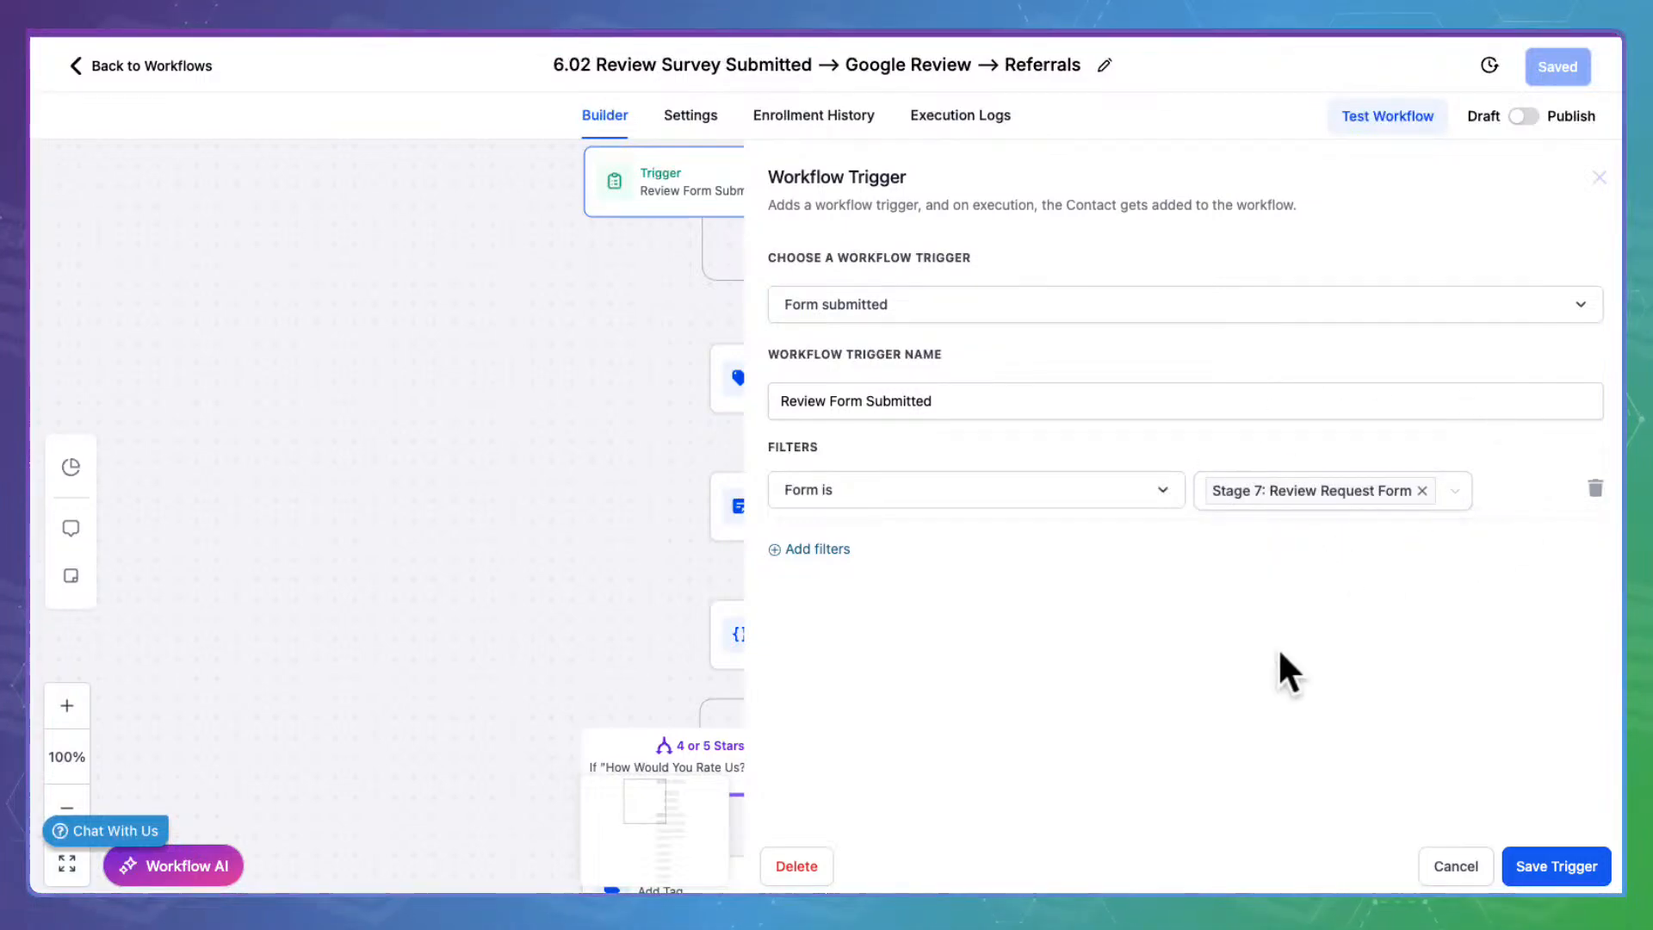
left_click(1477, 863)
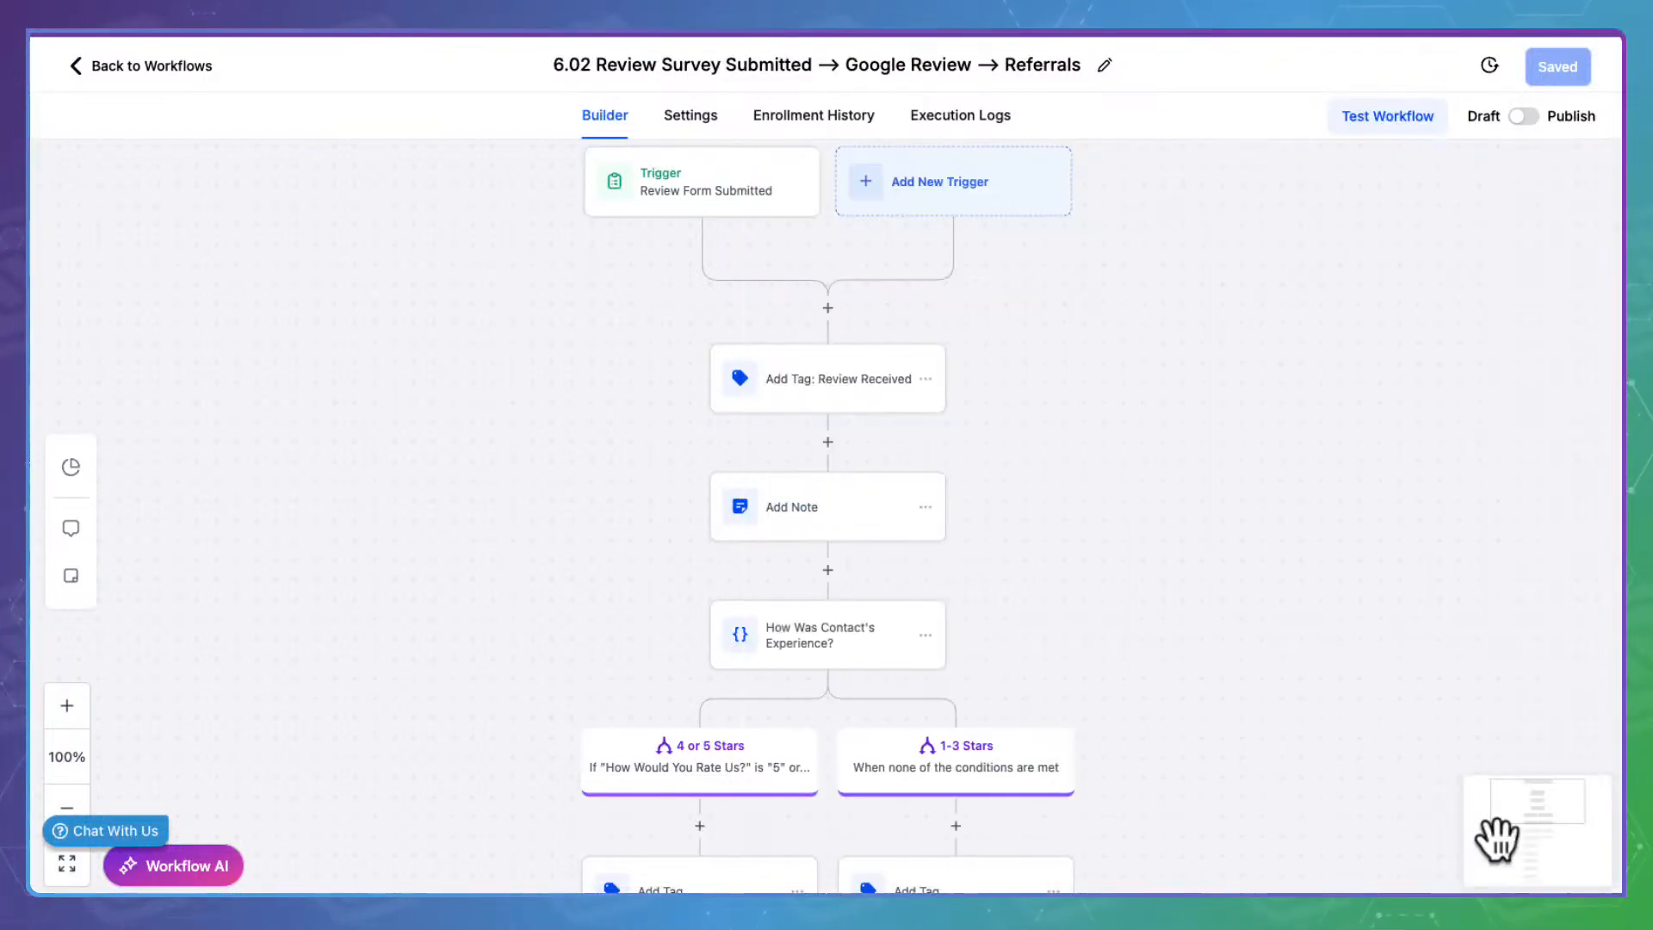
left_click(832, 380)
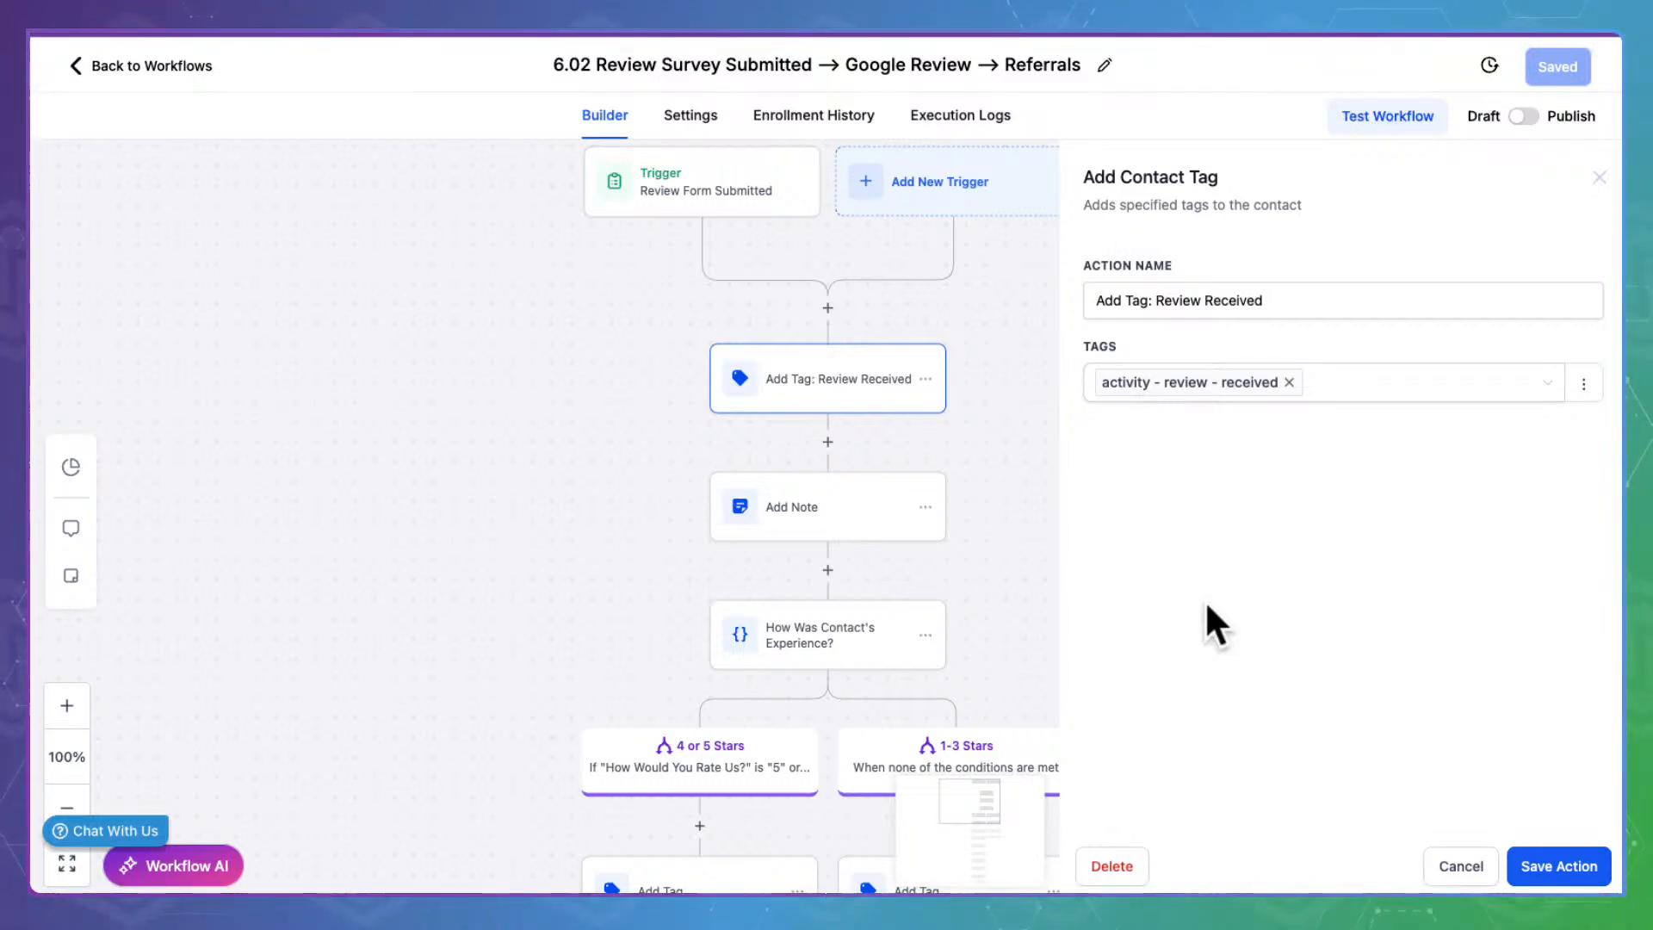
left_click(1474, 866)
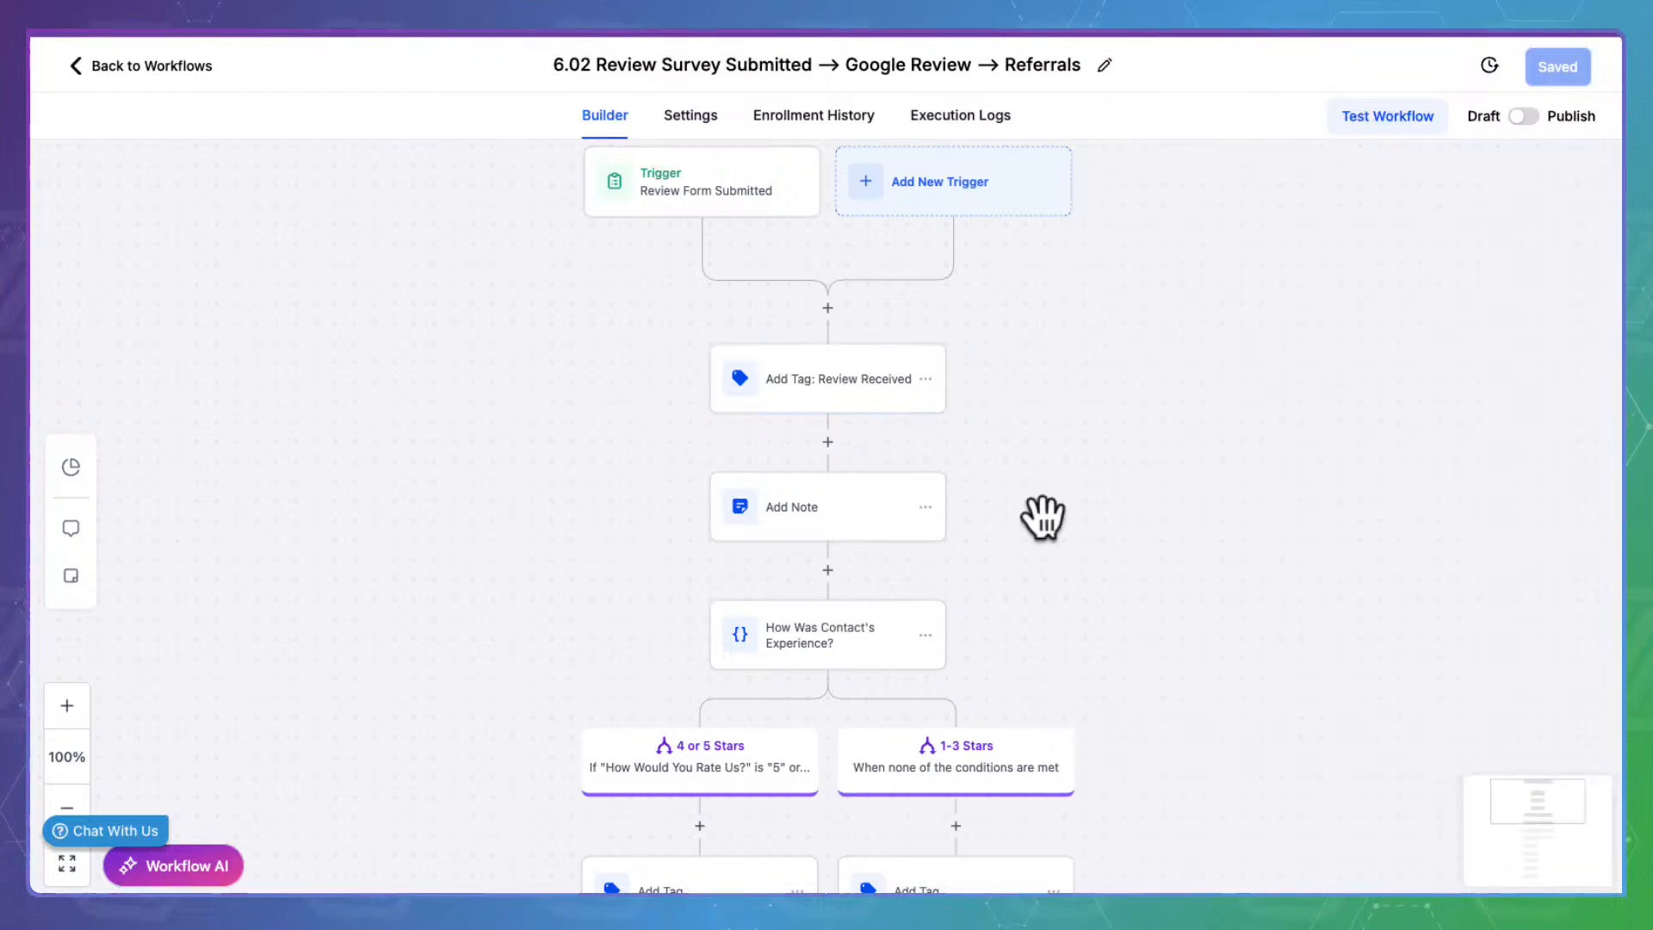
Review the Add Note message lines and close the step without saving
left_click(906, 493)
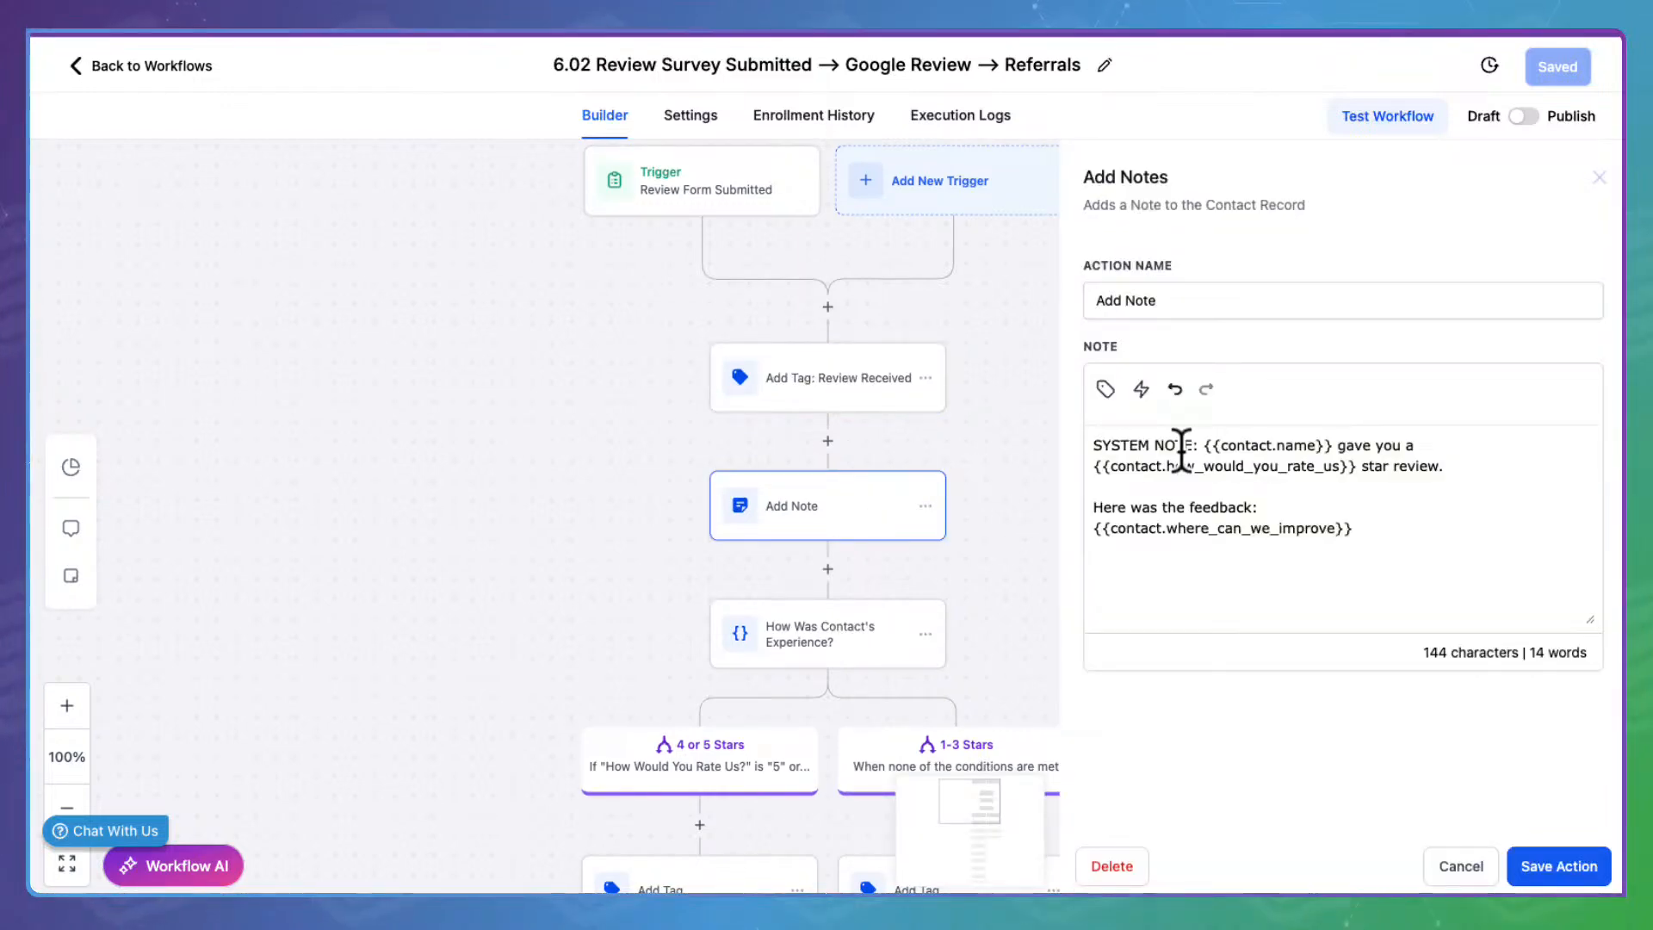
left_click_drag(1099, 431, 1421, 432)
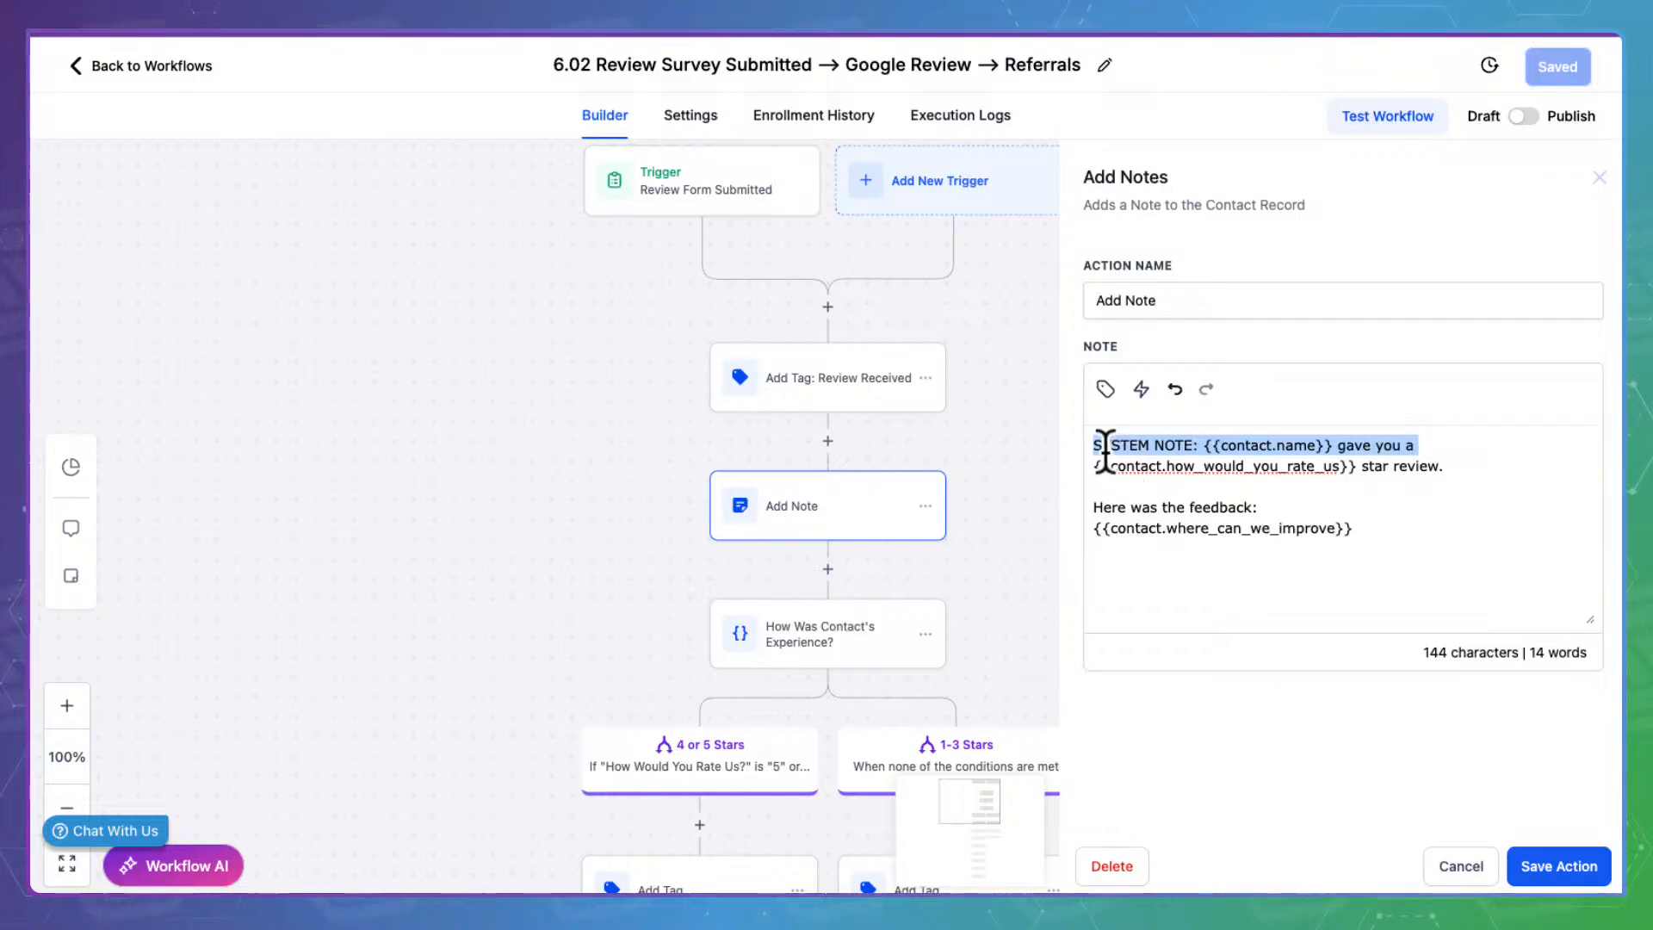
left_click_drag(1098, 466, 1431, 465)
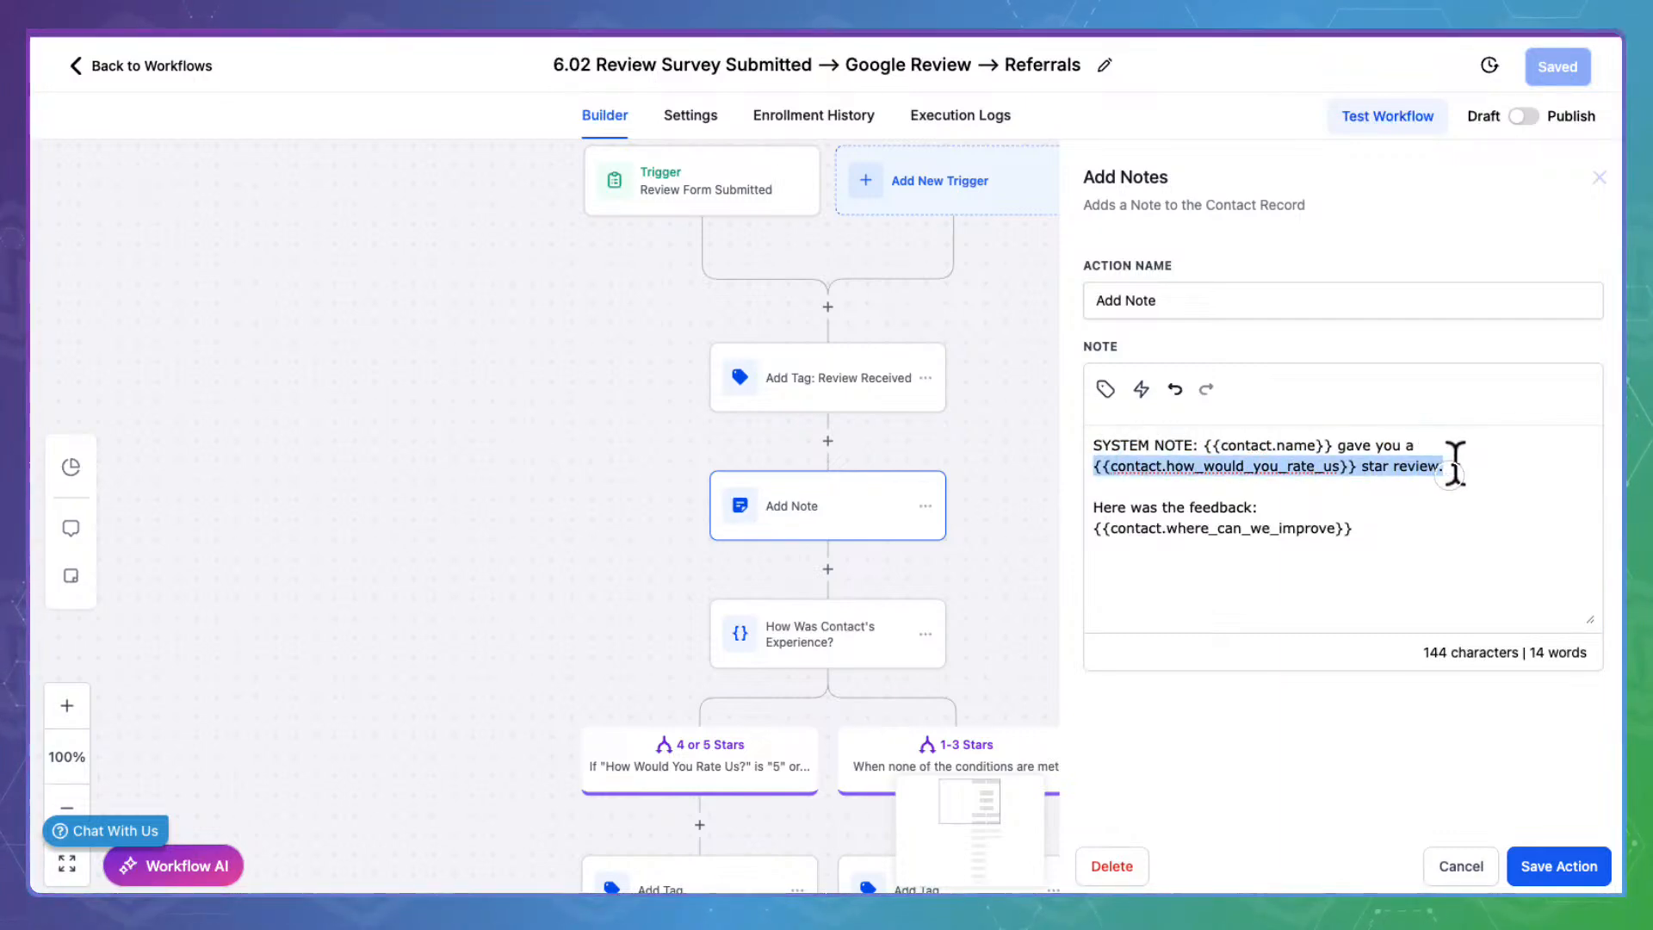
left_click_drag(1103, 507, 1410, 535)
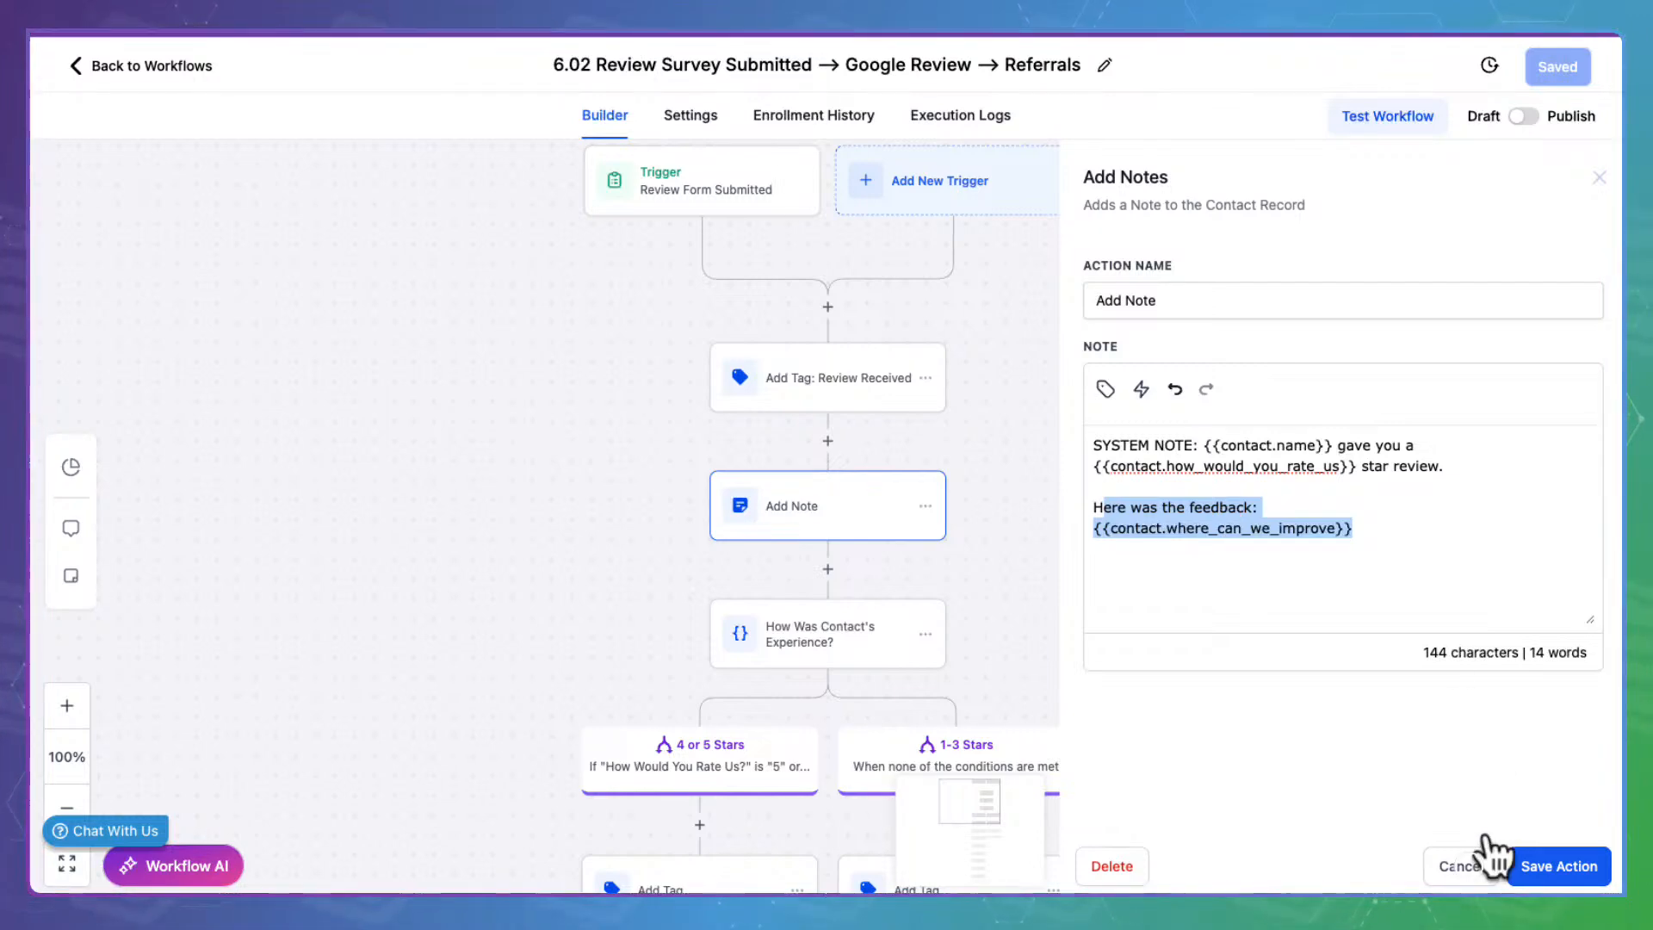
left_click(1494, 863)
scroll(1307, 603, "down", 5)
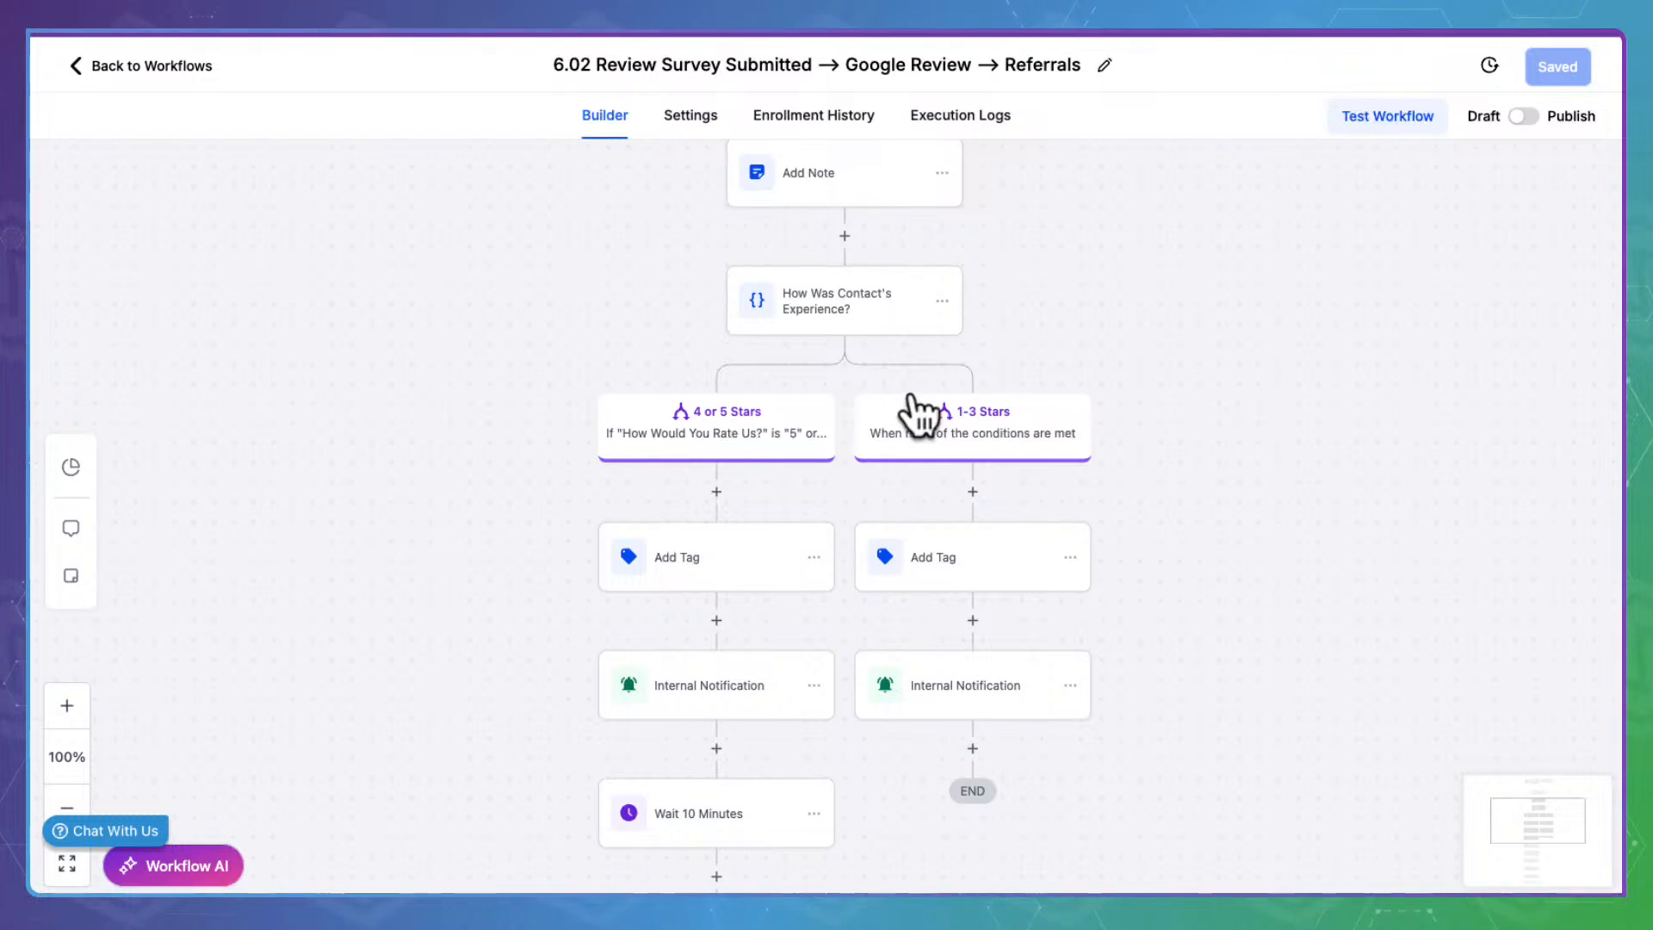
left_click(734, 538)
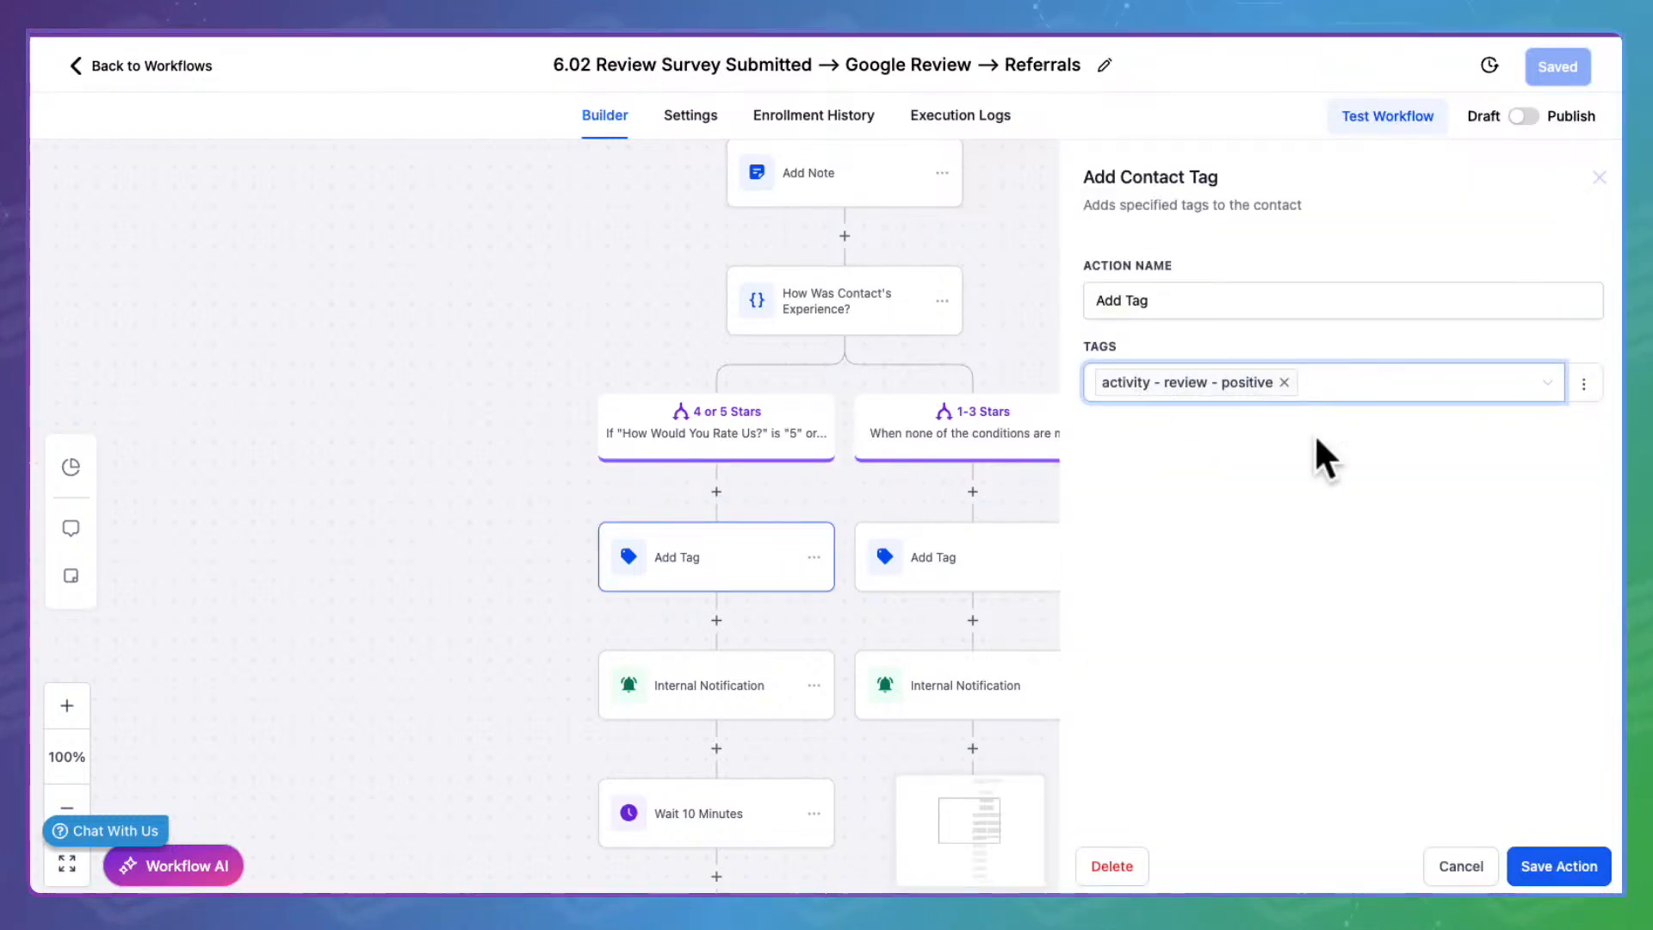
left_click(1446, 864)
left_click(995, 542)
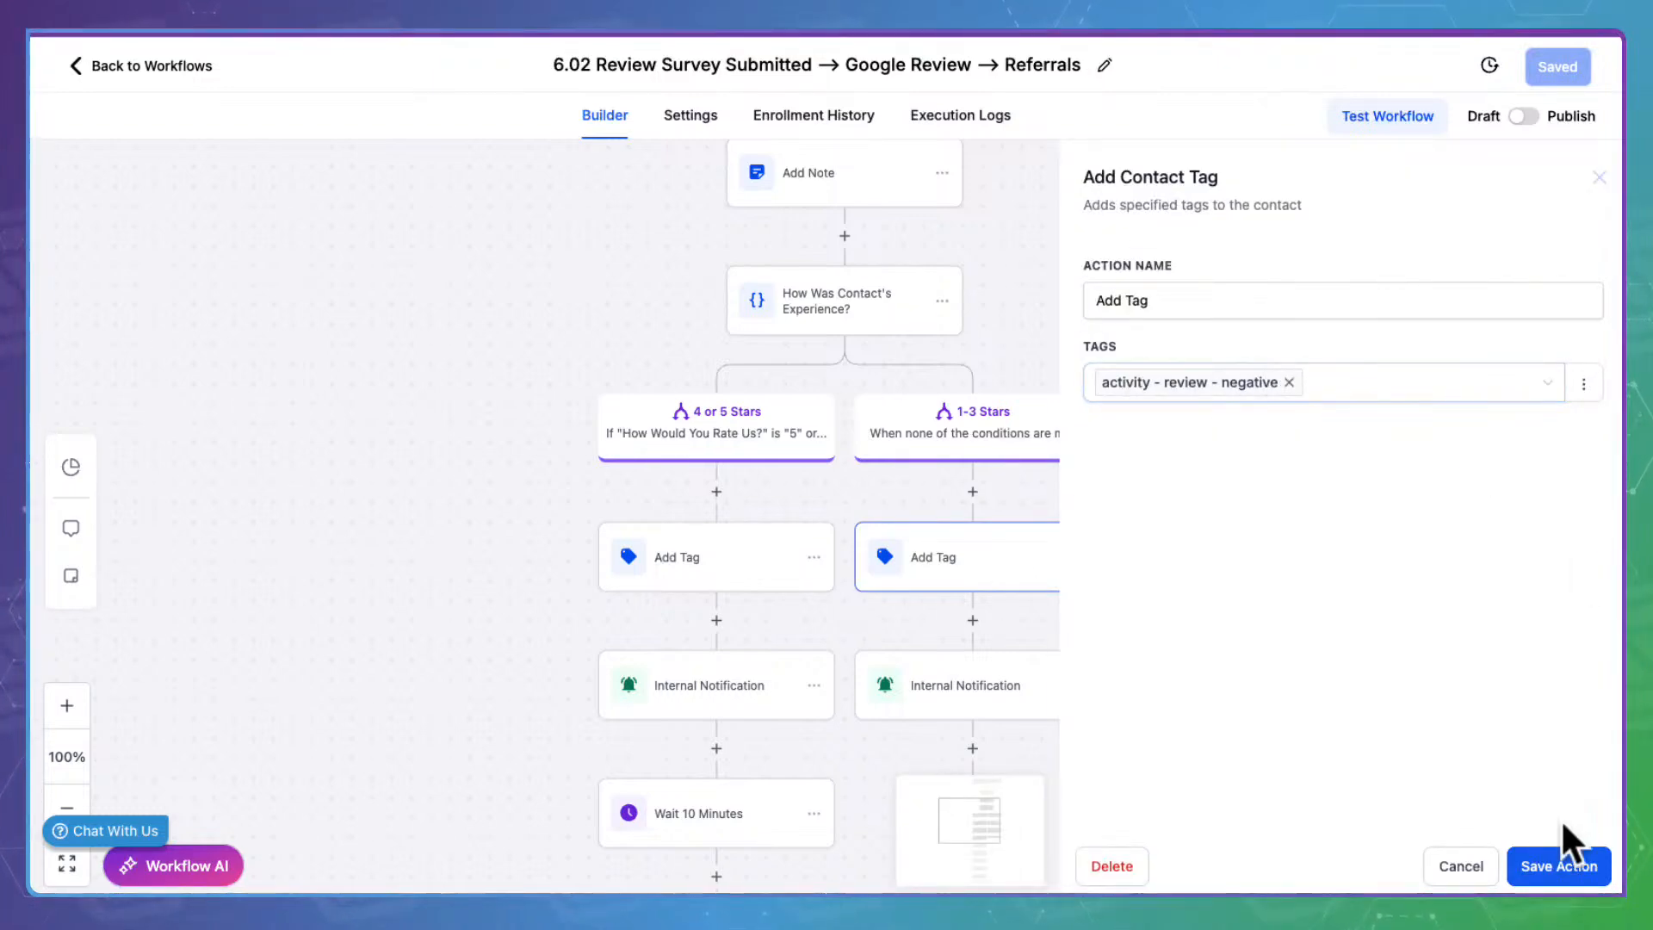
left_click(1474, 865)
left_click(719, 682)
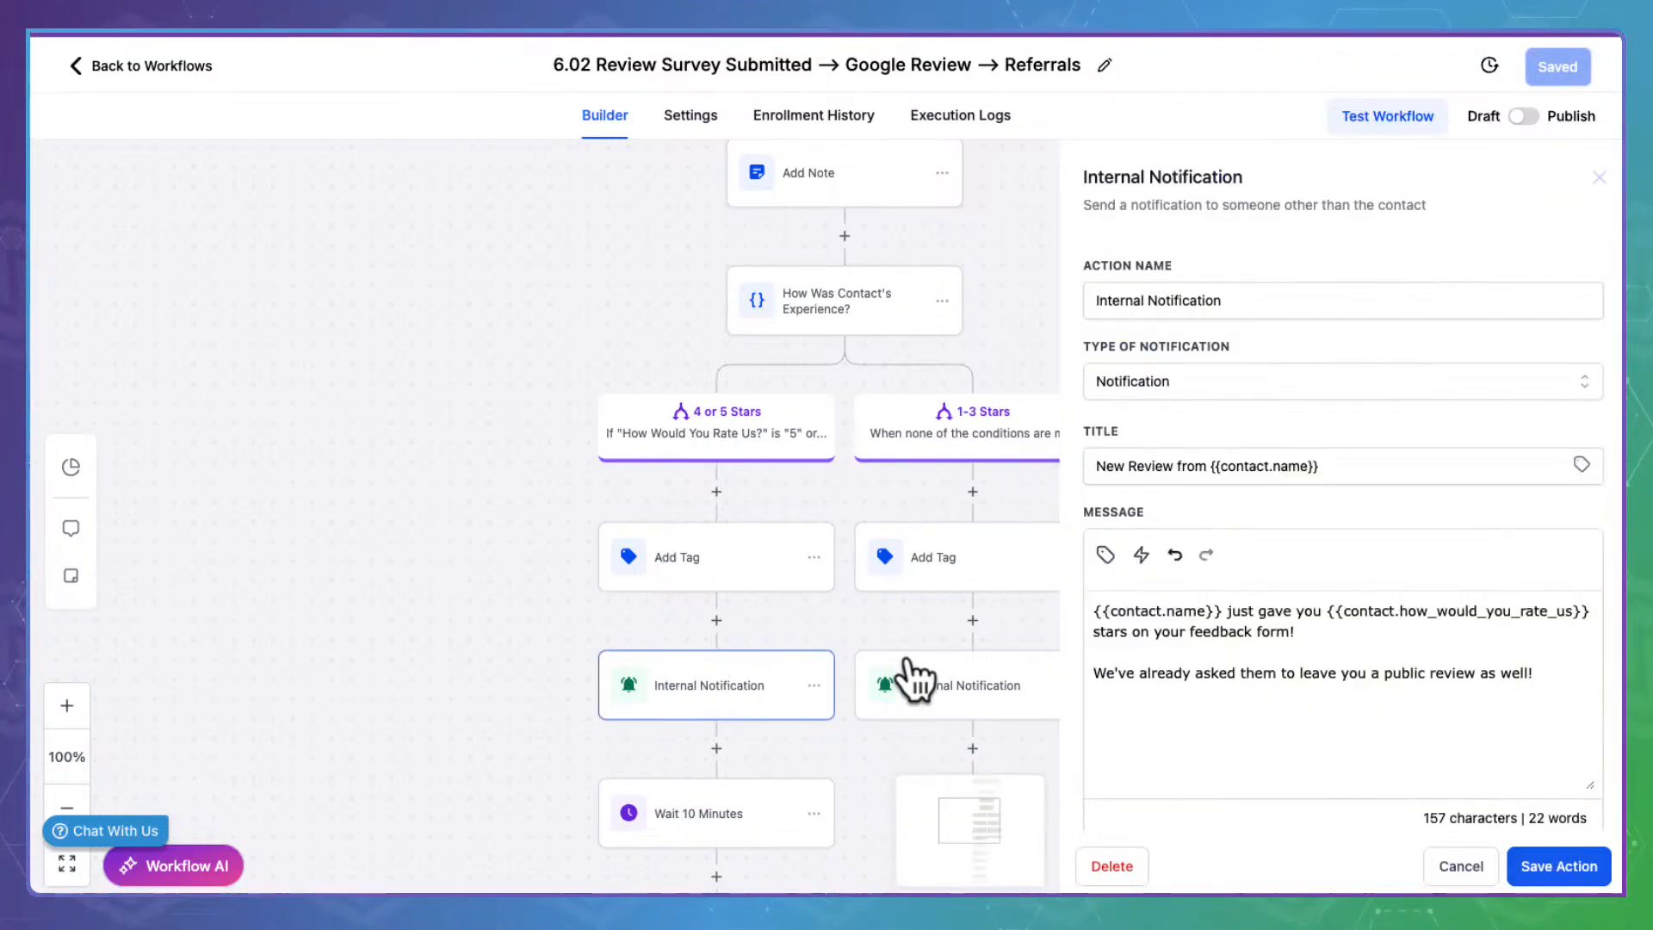
left_click(969, 669)
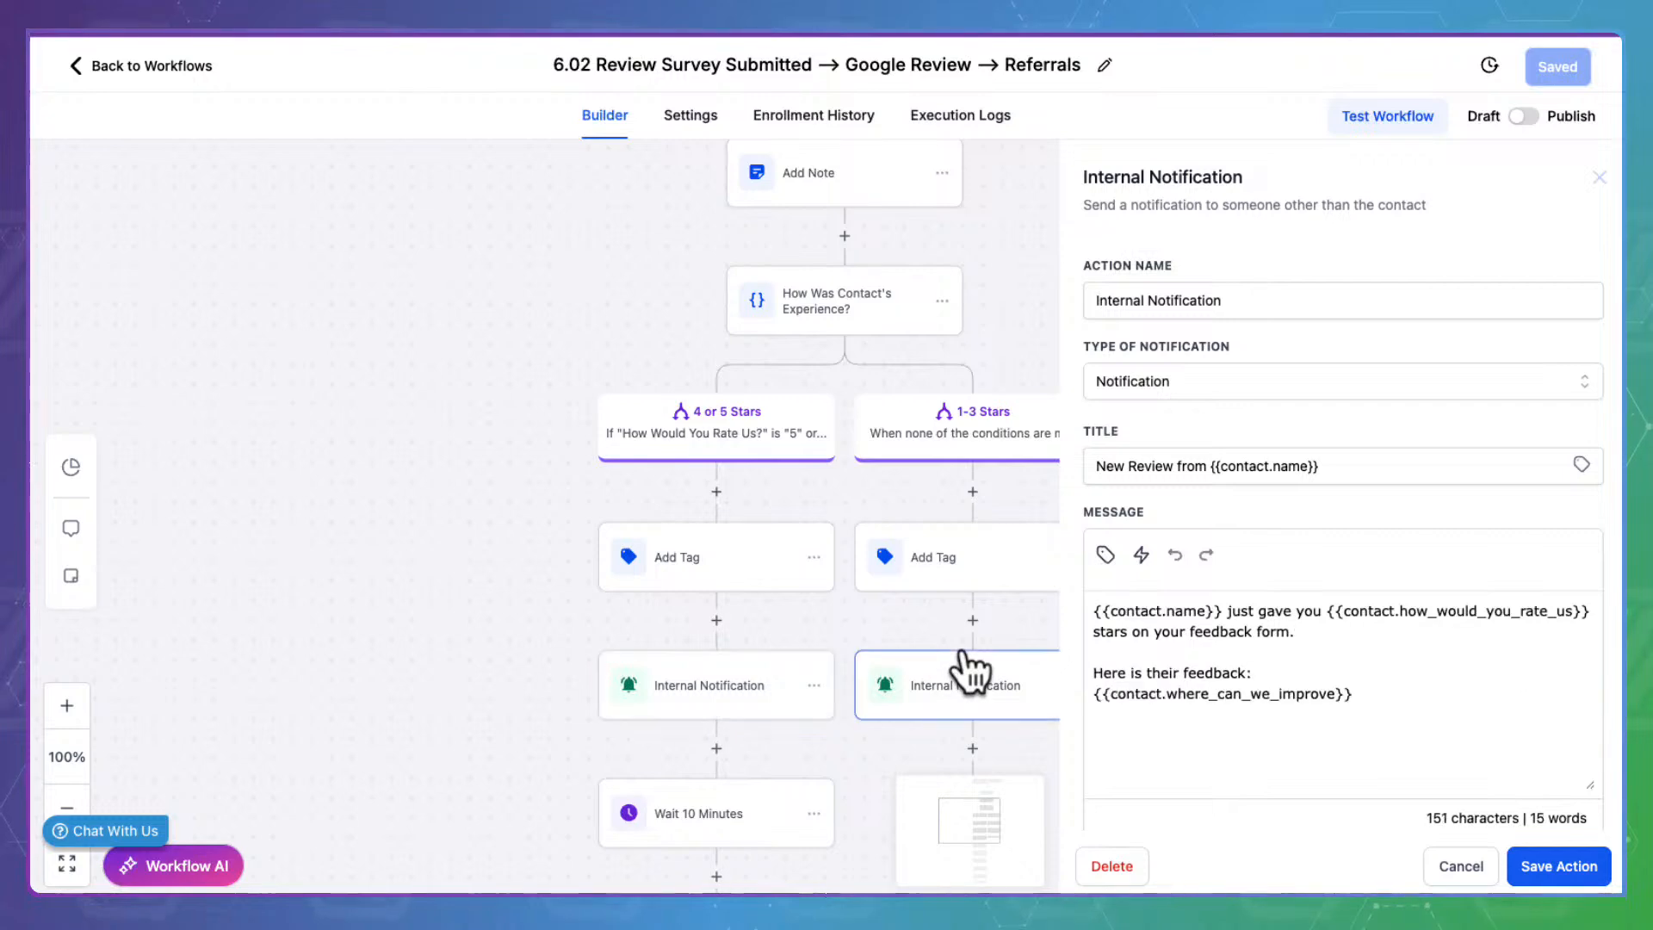
left_click(719, 680)
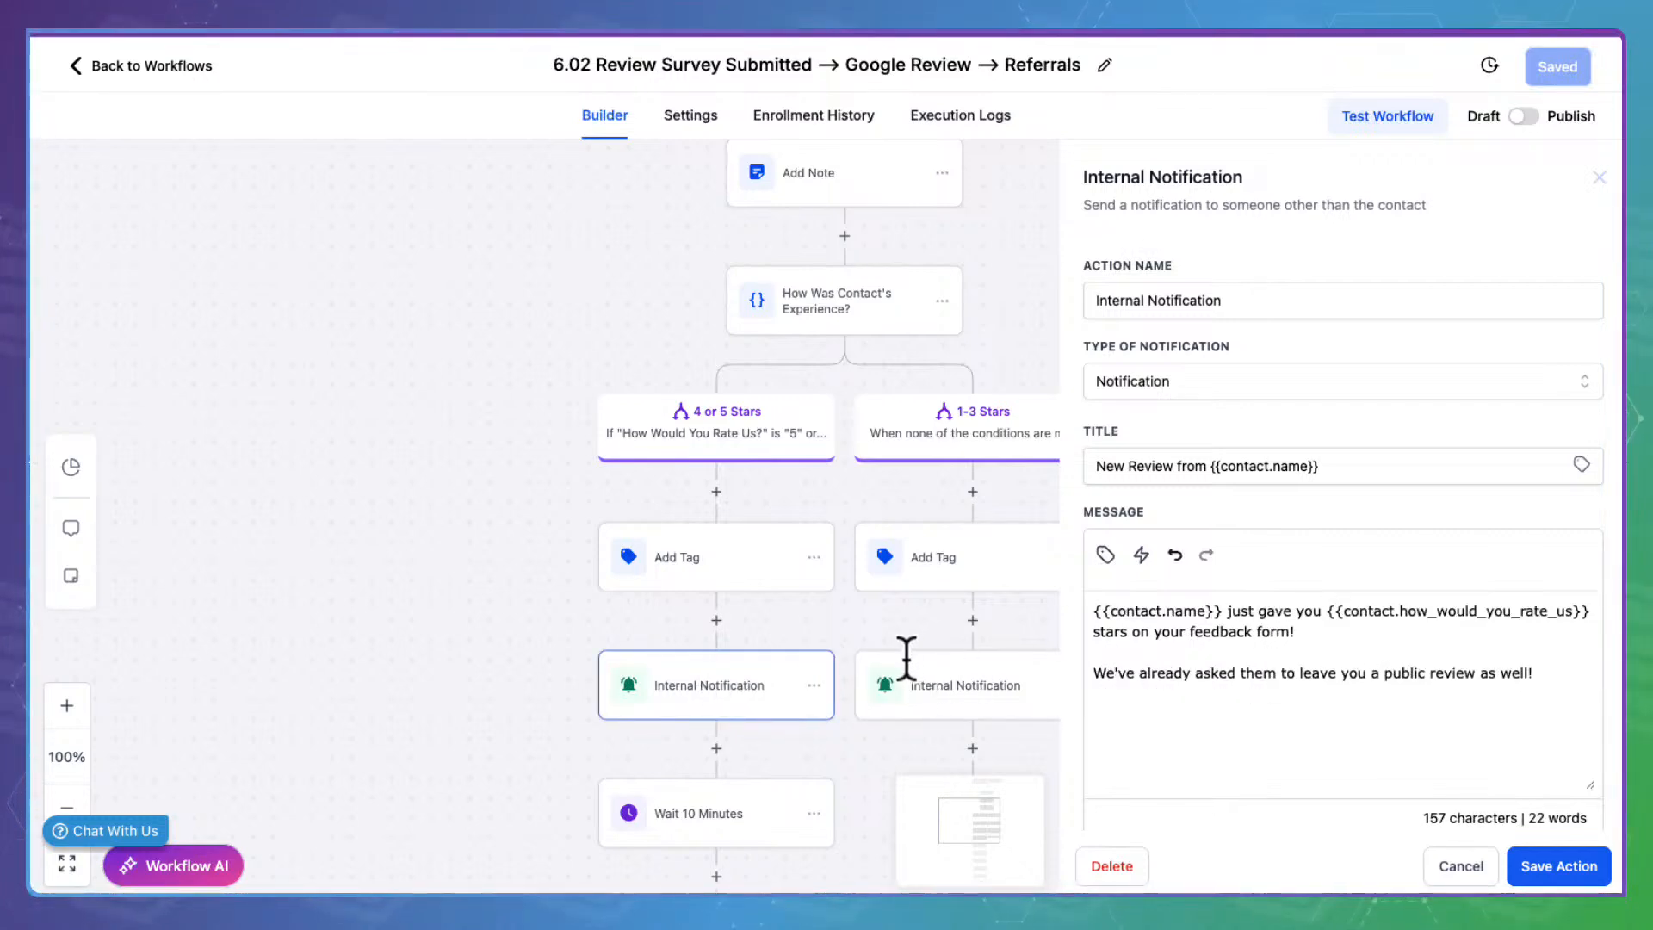
left_click(945, 678)
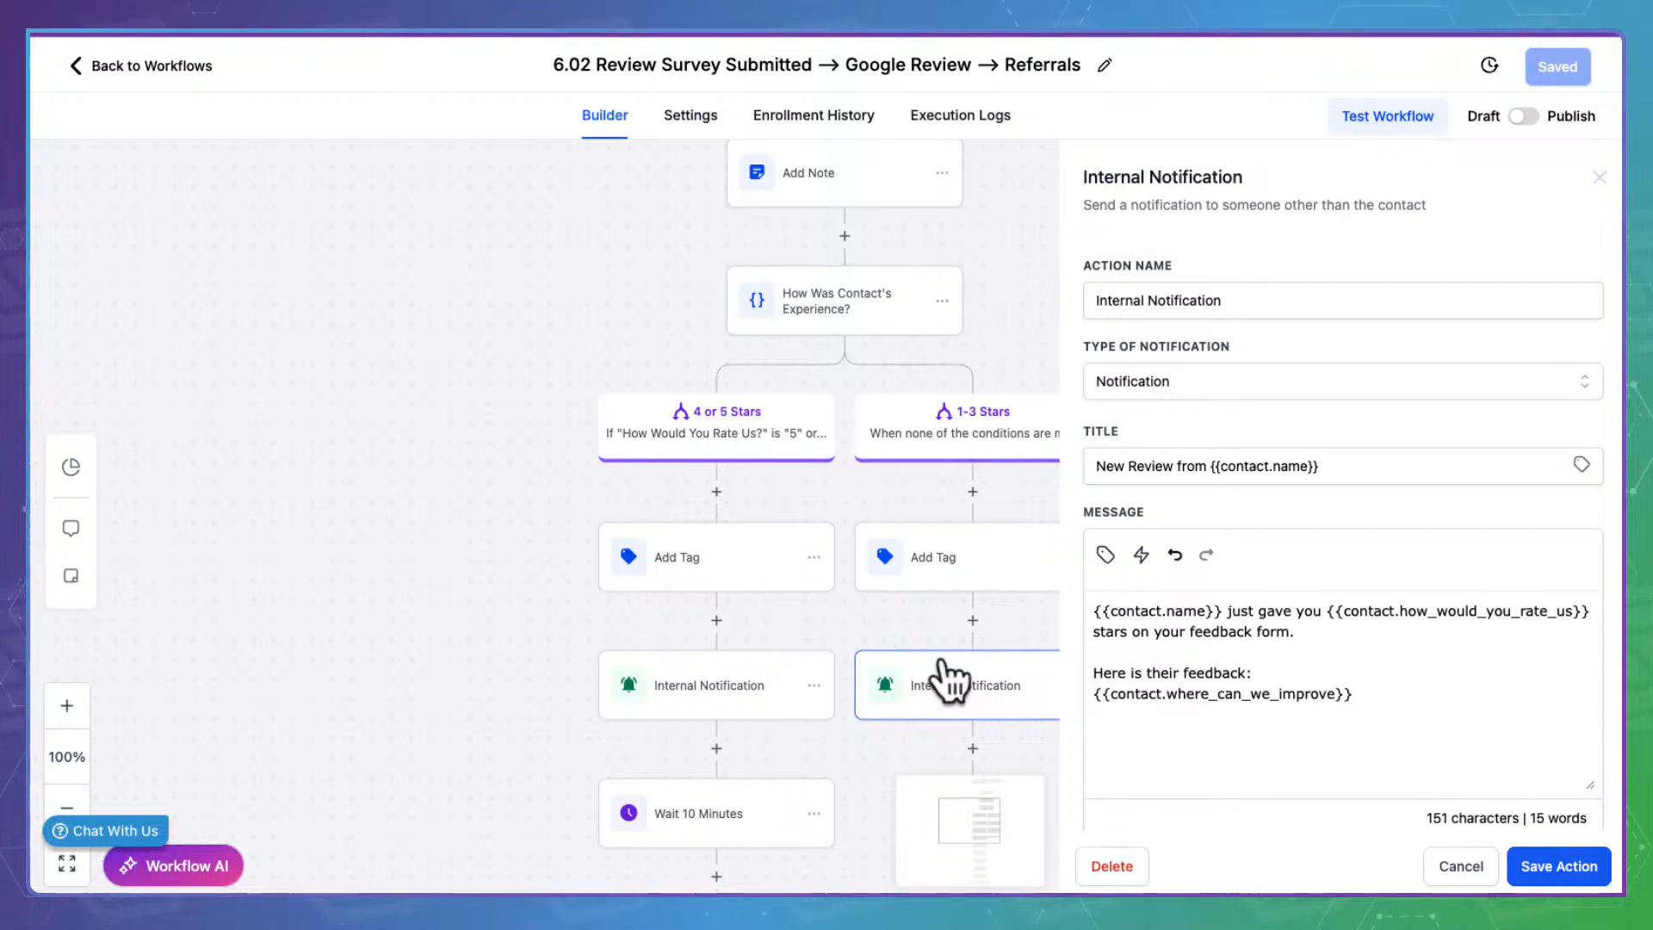
left_click_drag(1380, 686, 1056, 686)
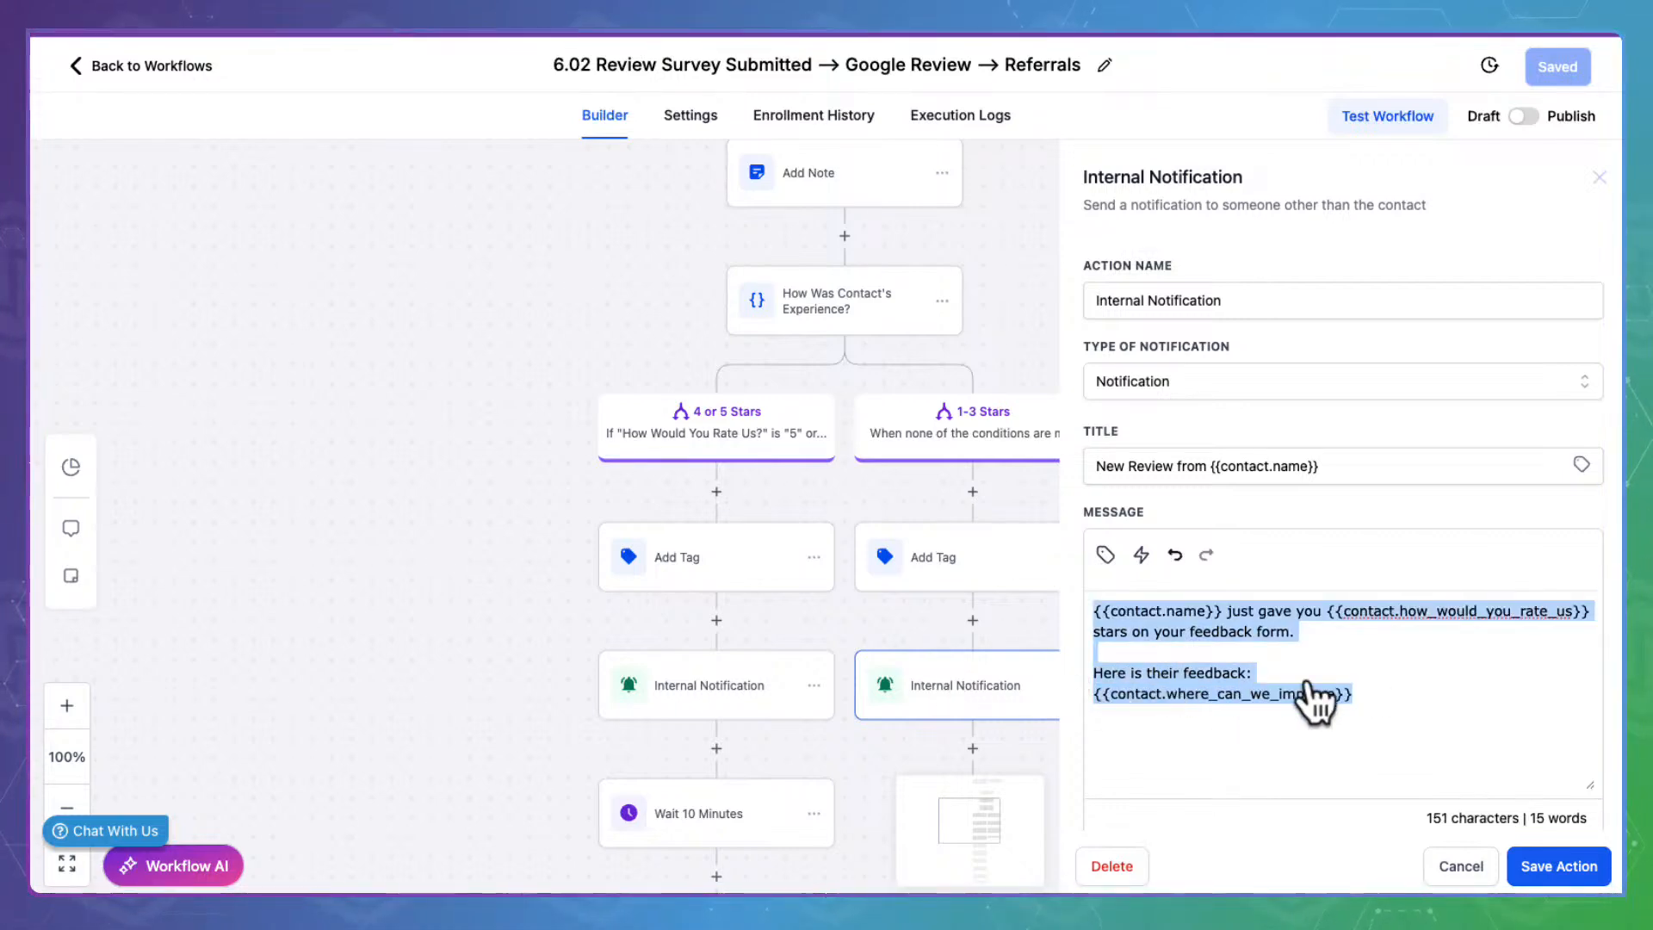
left_click(1461, 868)
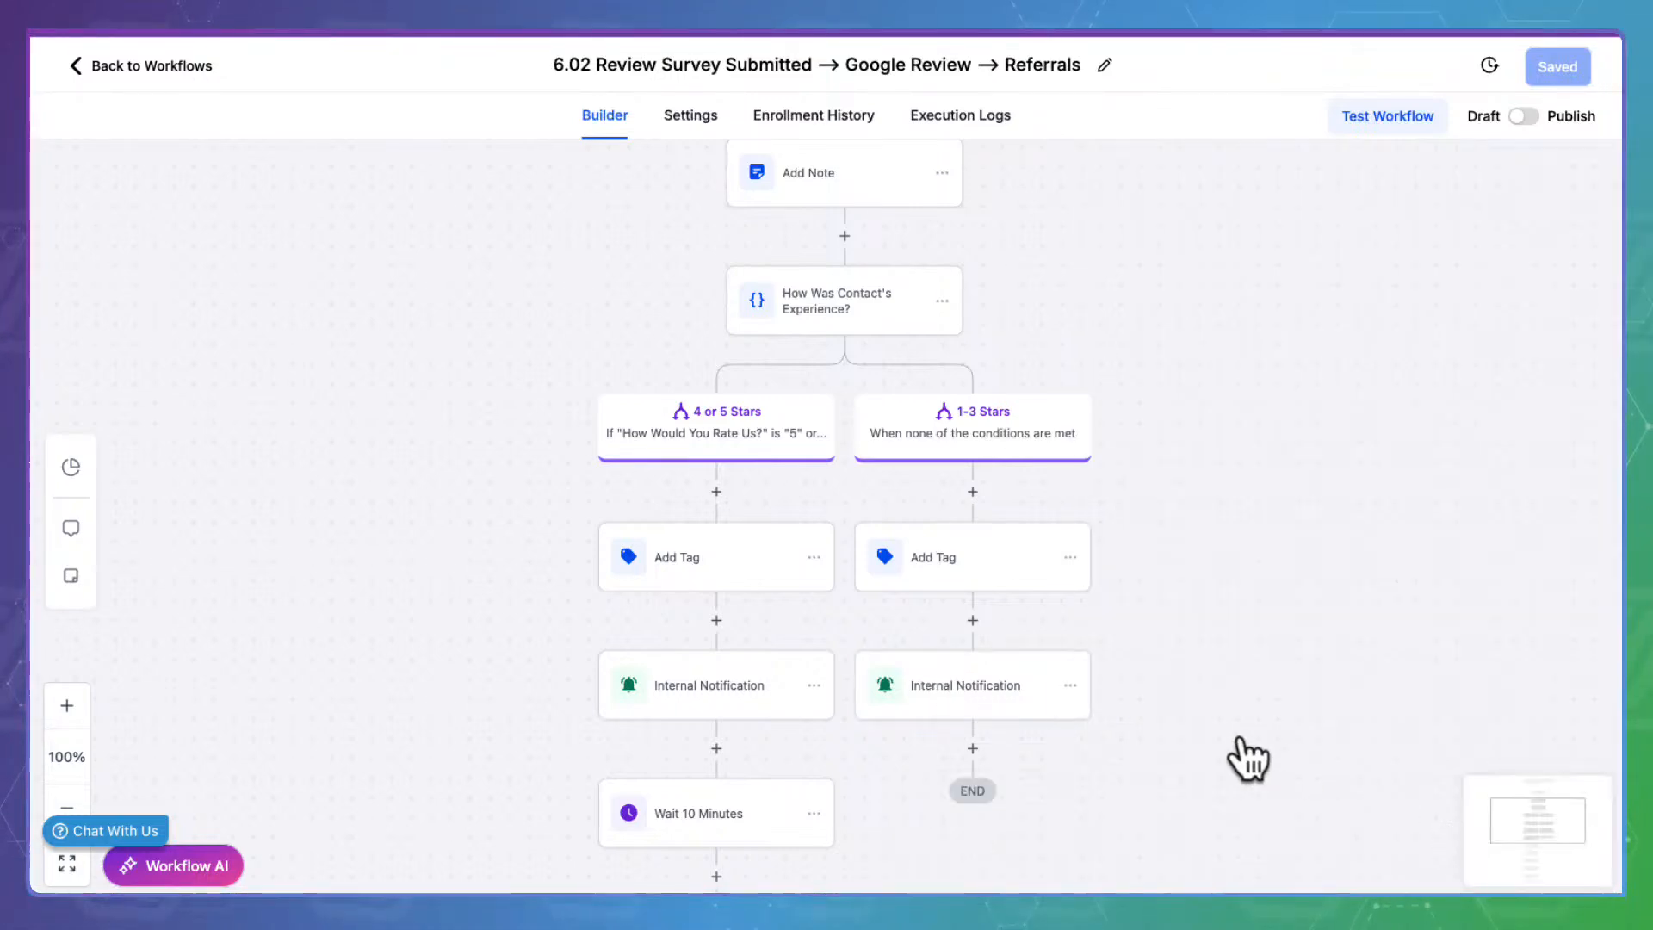
scroll(1231, 757, "down", 5)
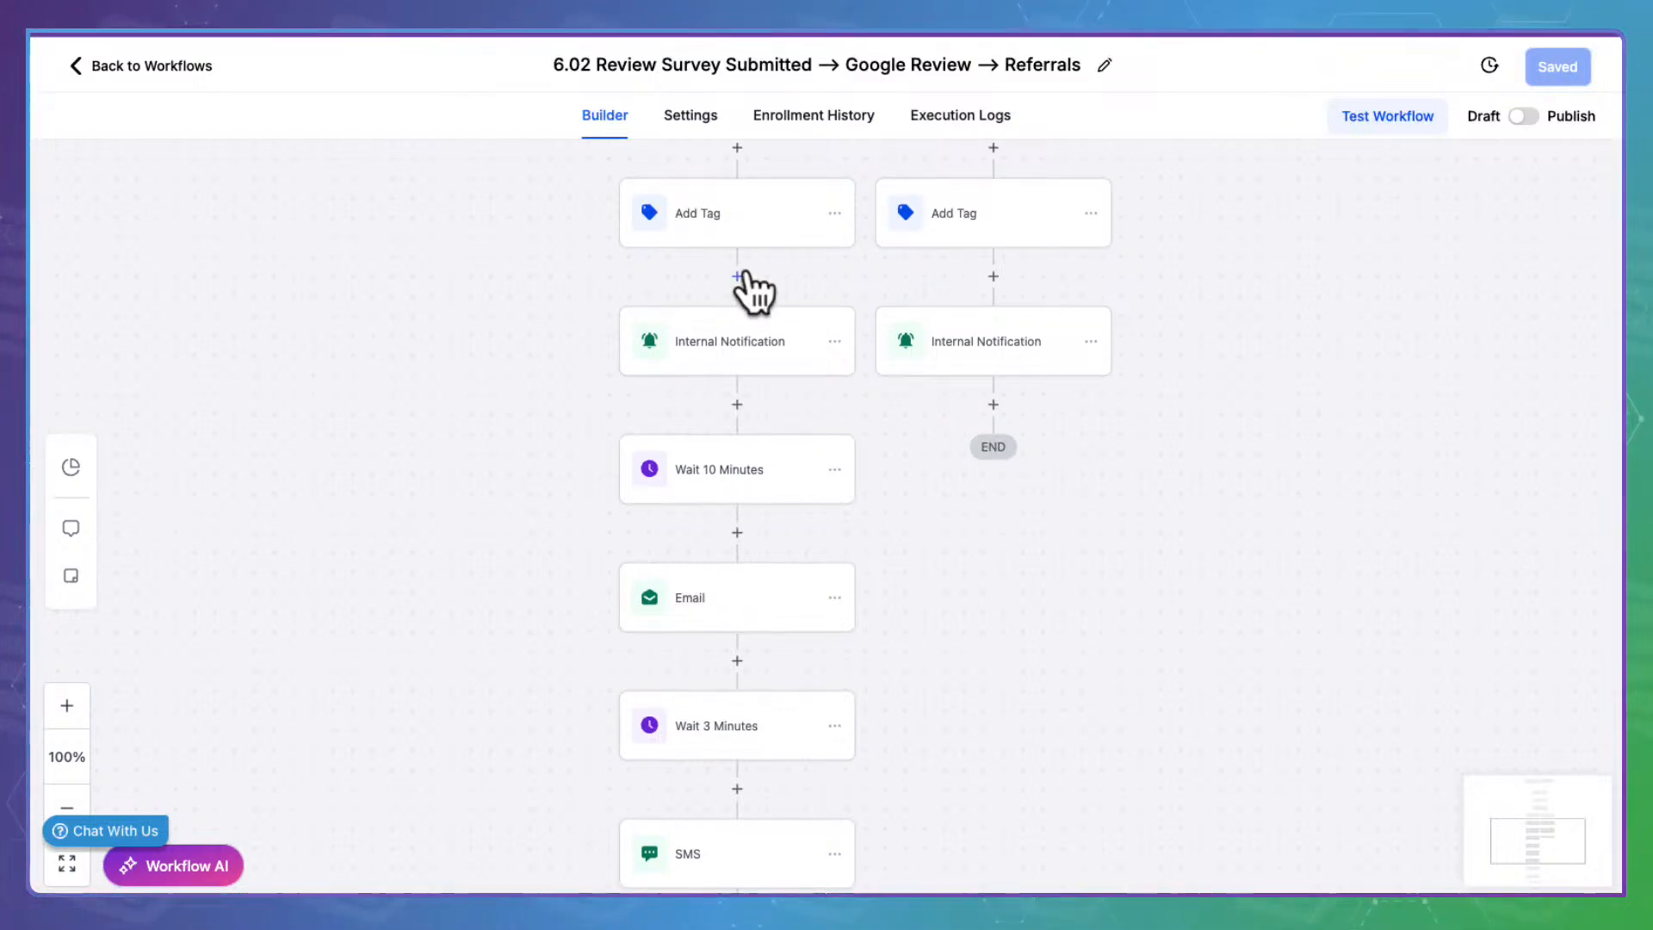
Review the positive branch's follow-up email and close it unchanged
left_click(750, 590)
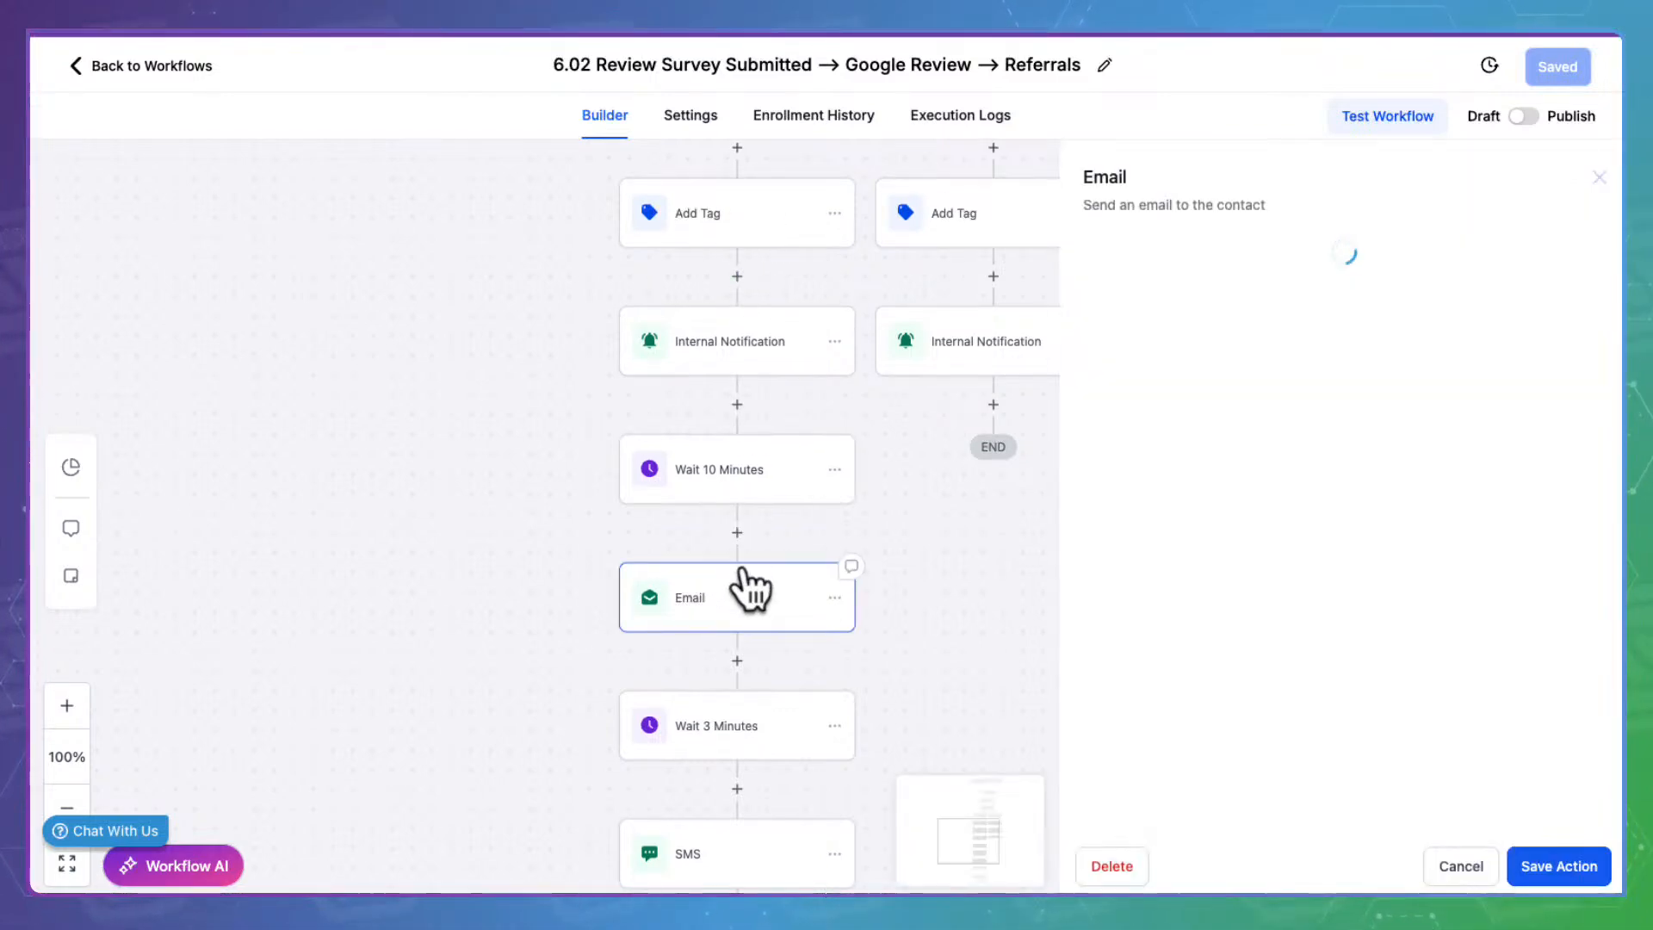
scroll(1244, 592, "down", 3)
scroll(1242, 593, "down", 3)
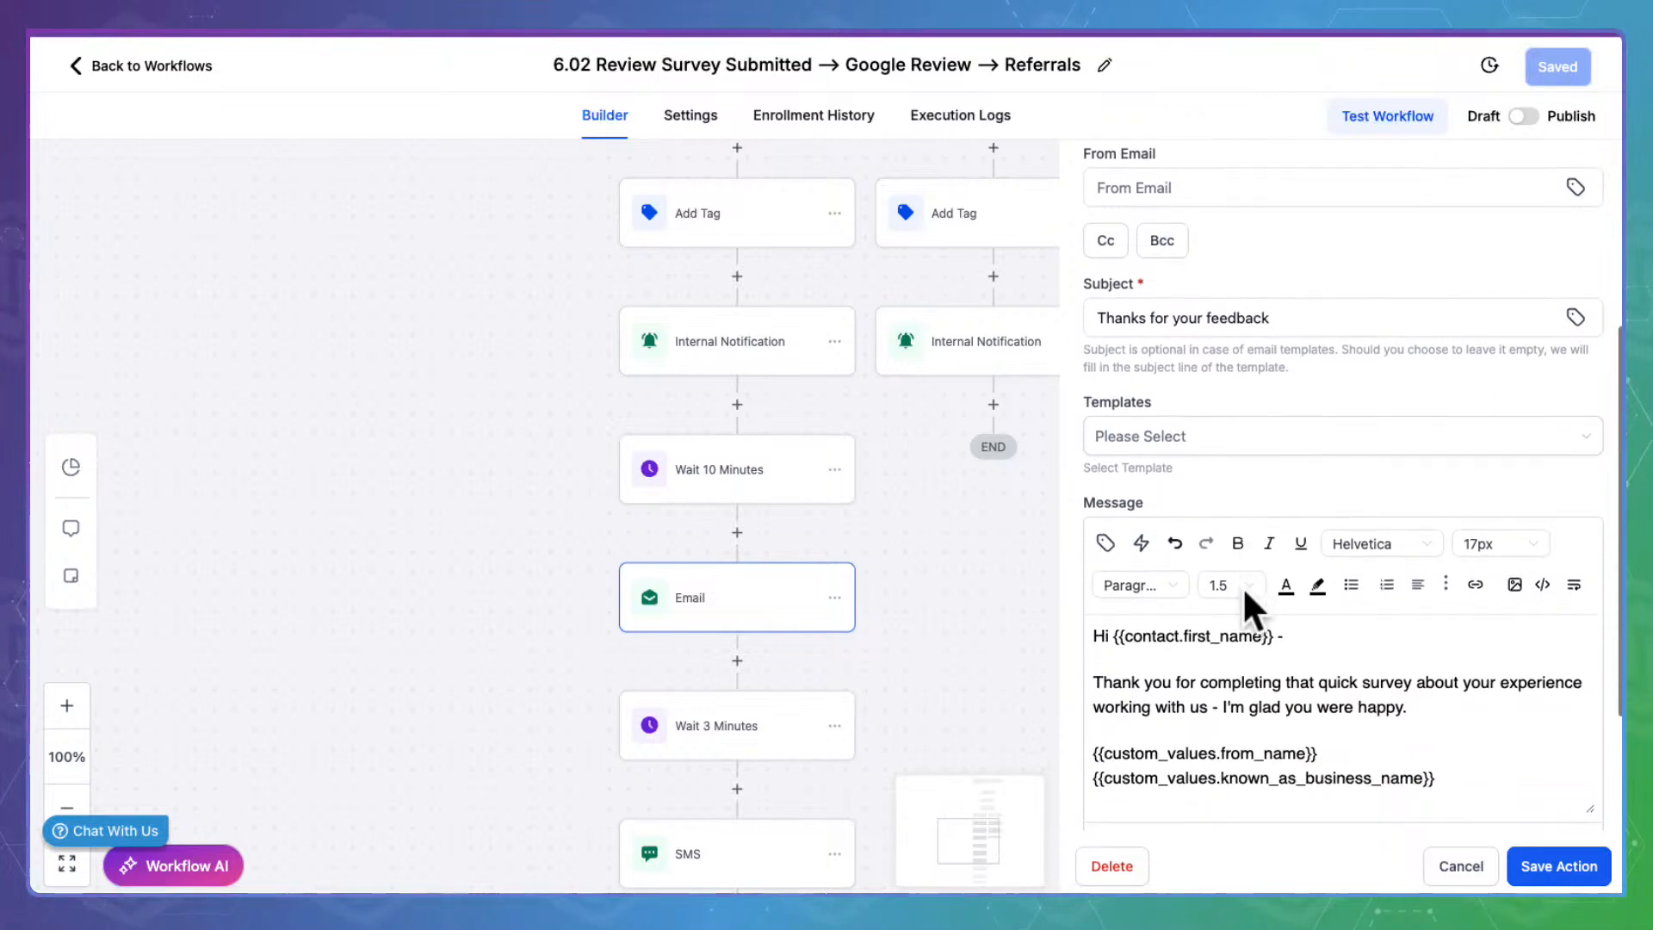
scroll(1336, 516, "down", 3)
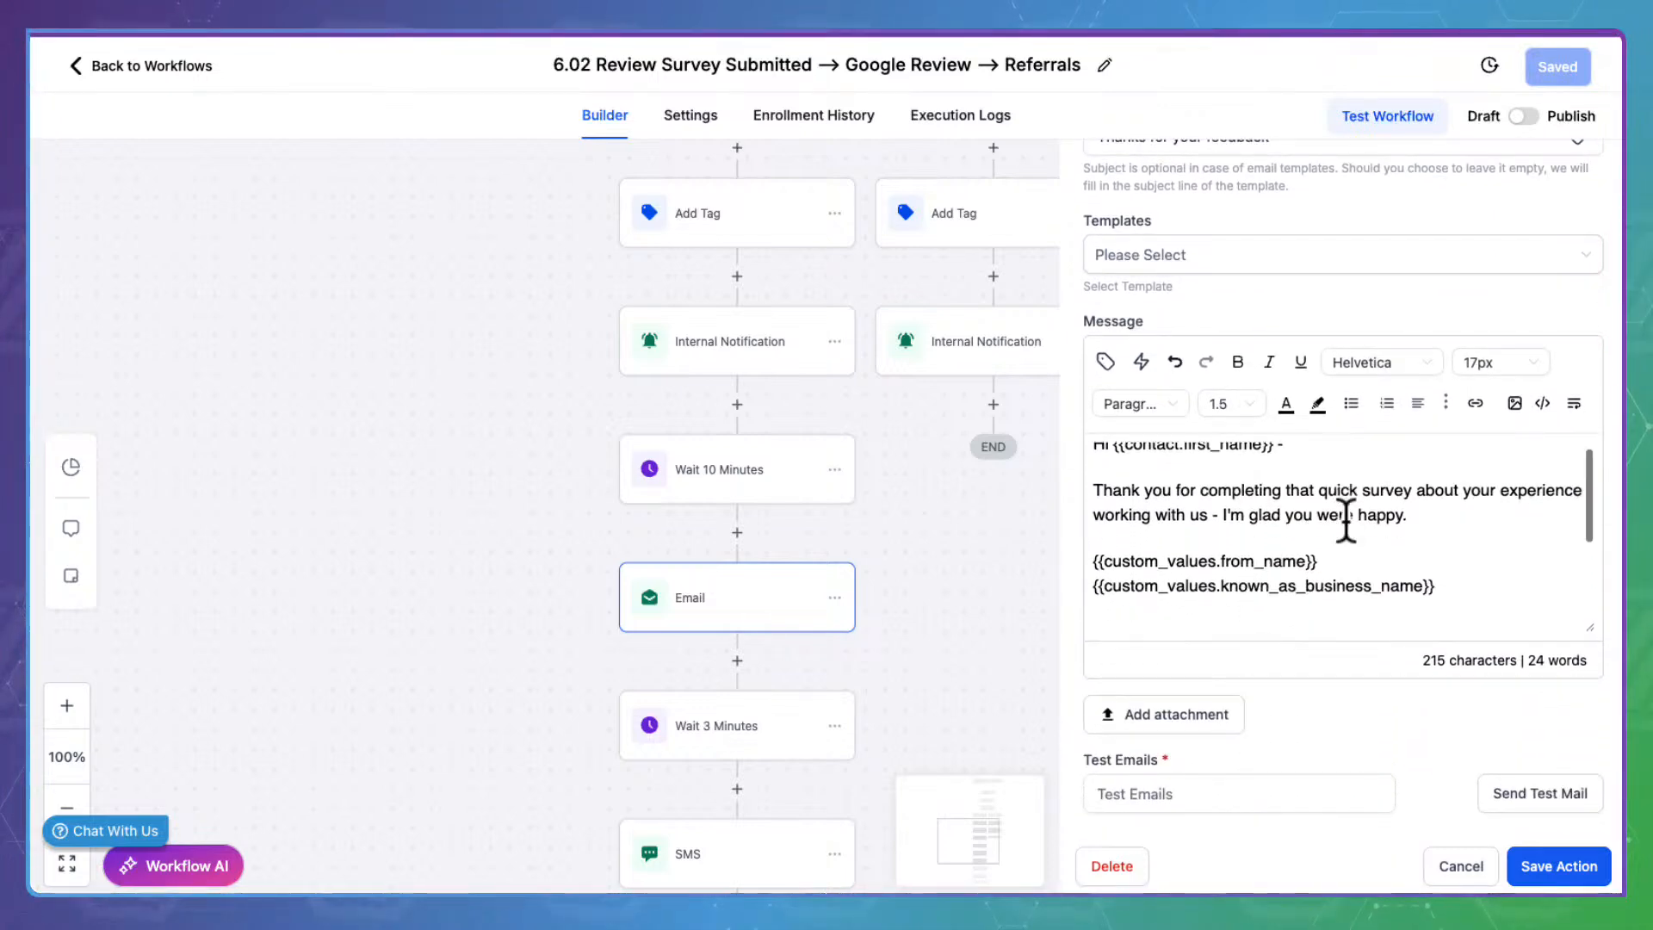
scroll(1343, 525, "up", 3)
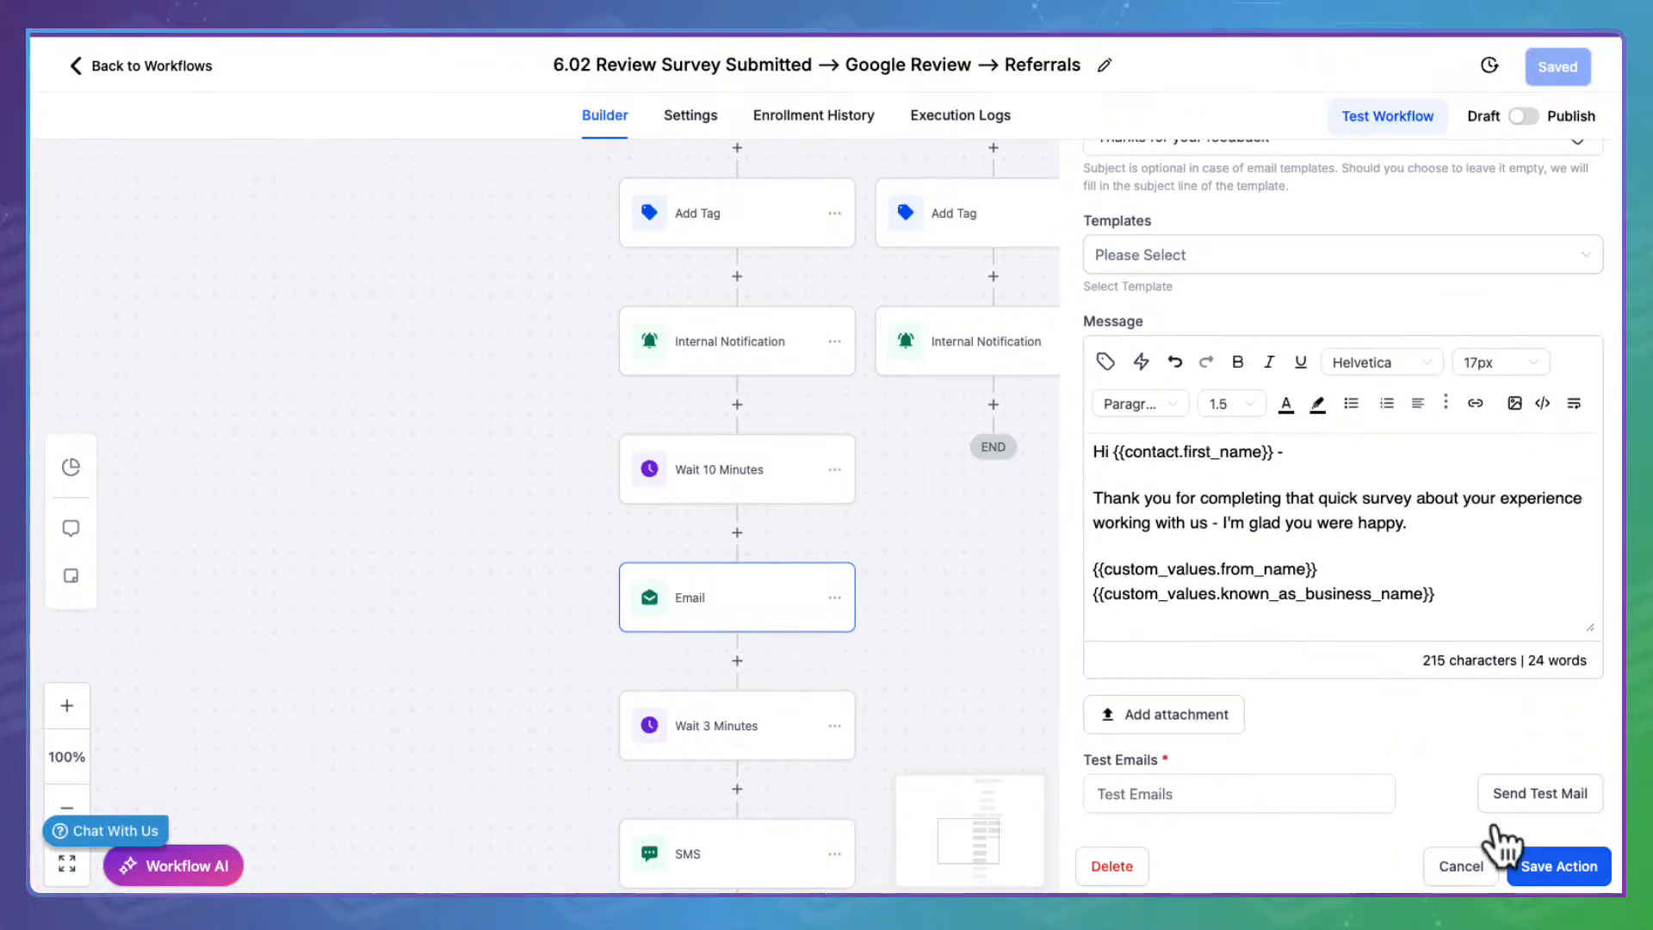
left_click(1482, 860)
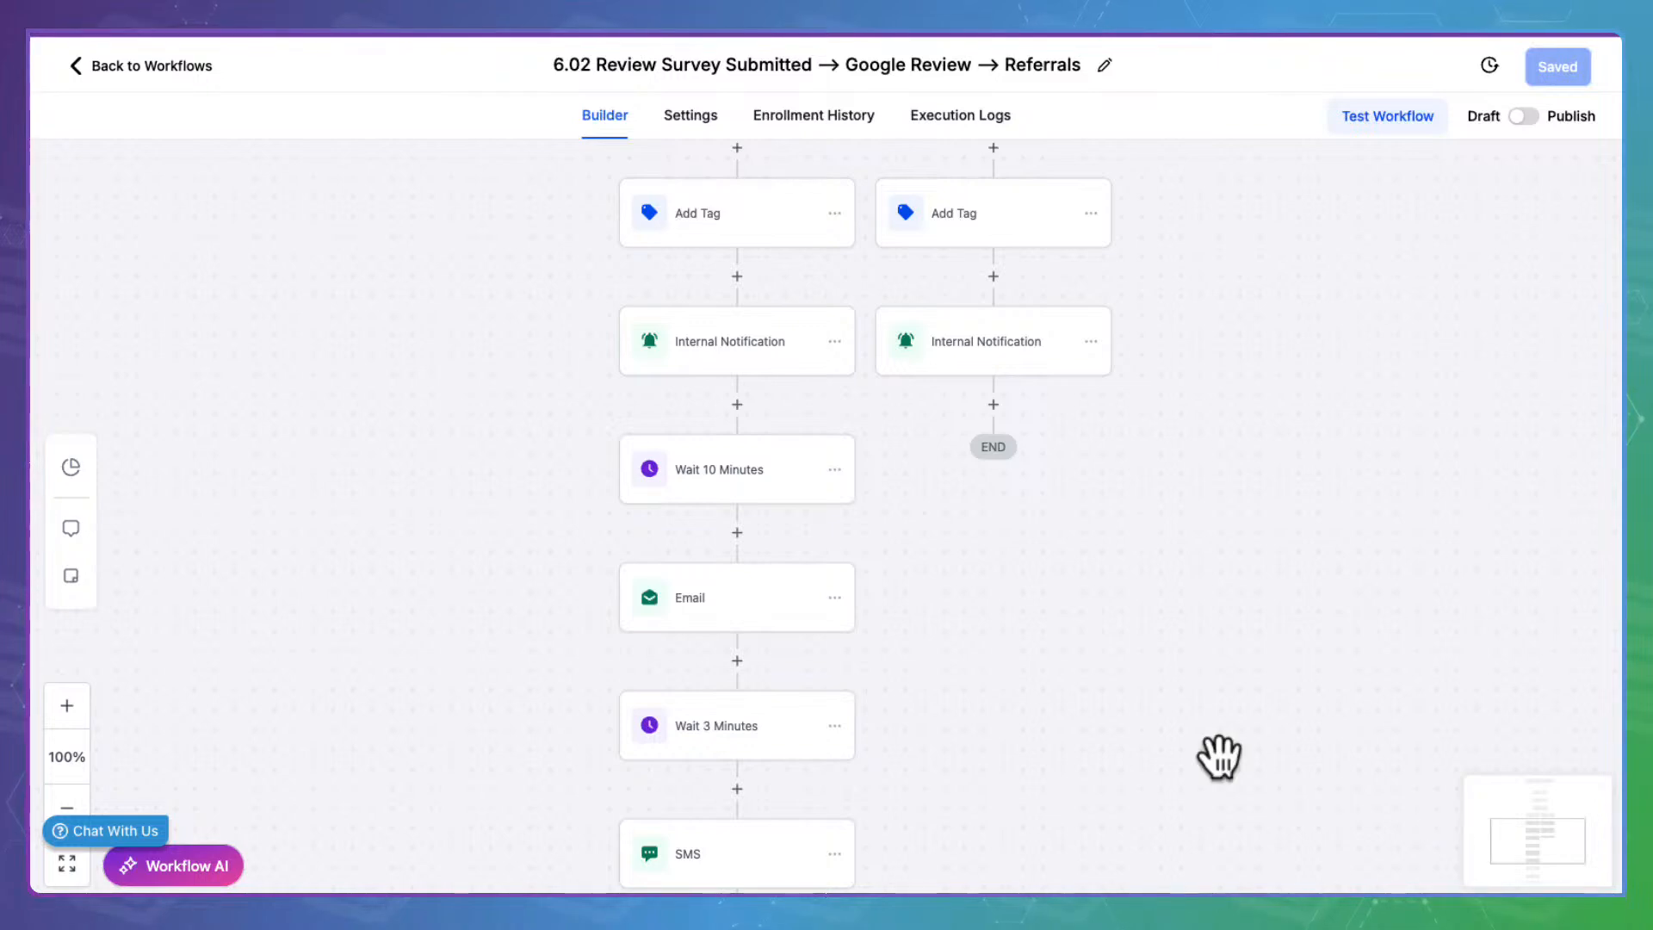
Check the Wait 3 Minutes, SMS, and Wait 1 Day steps, leaving them unchanged
scroll(947, 560, "down", 3)
left_click(785, 492)
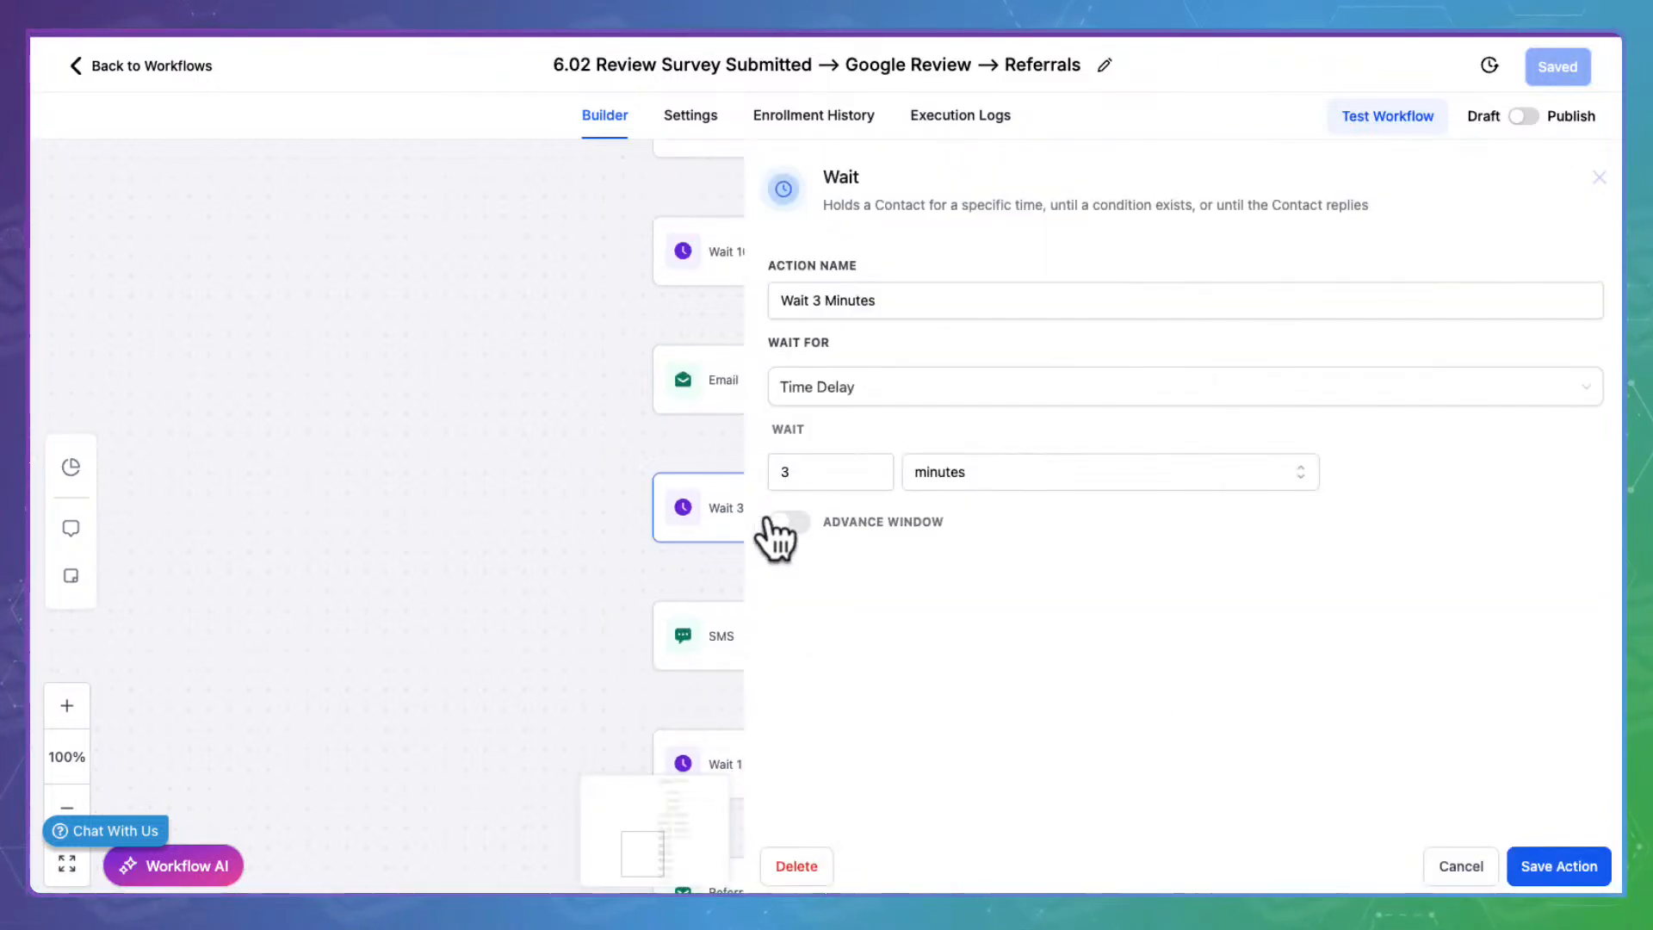
left_click(1466, 863)
left_click(757, 616)
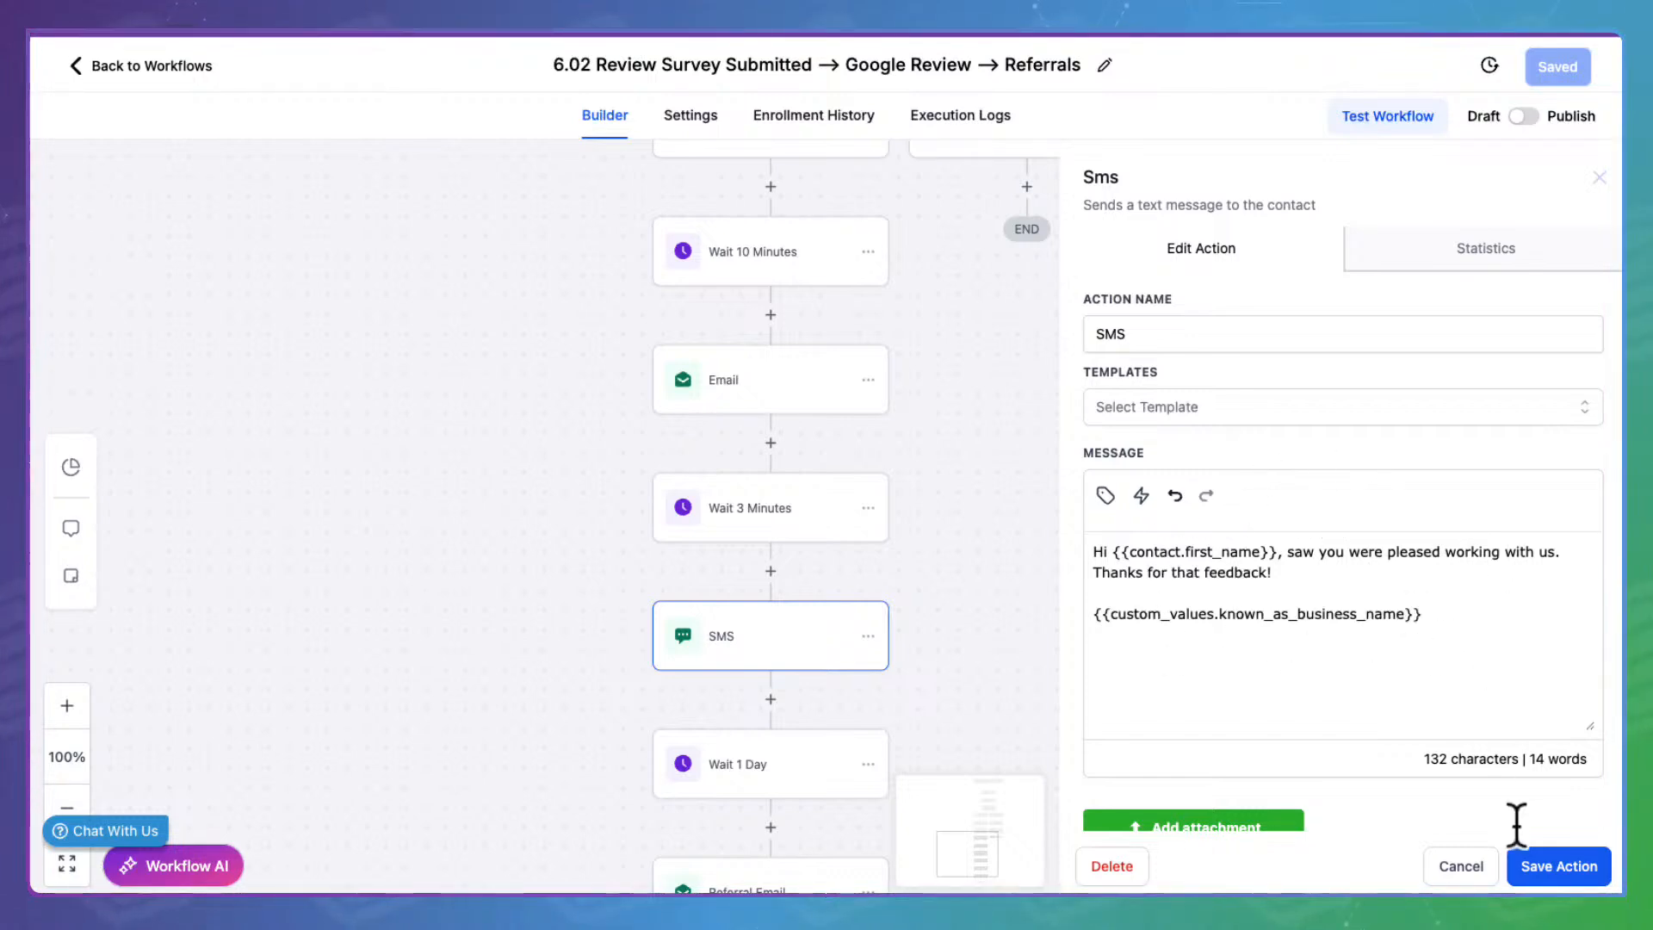
left_click(1464, 864)
scroll(1055, 697, "down", 3)
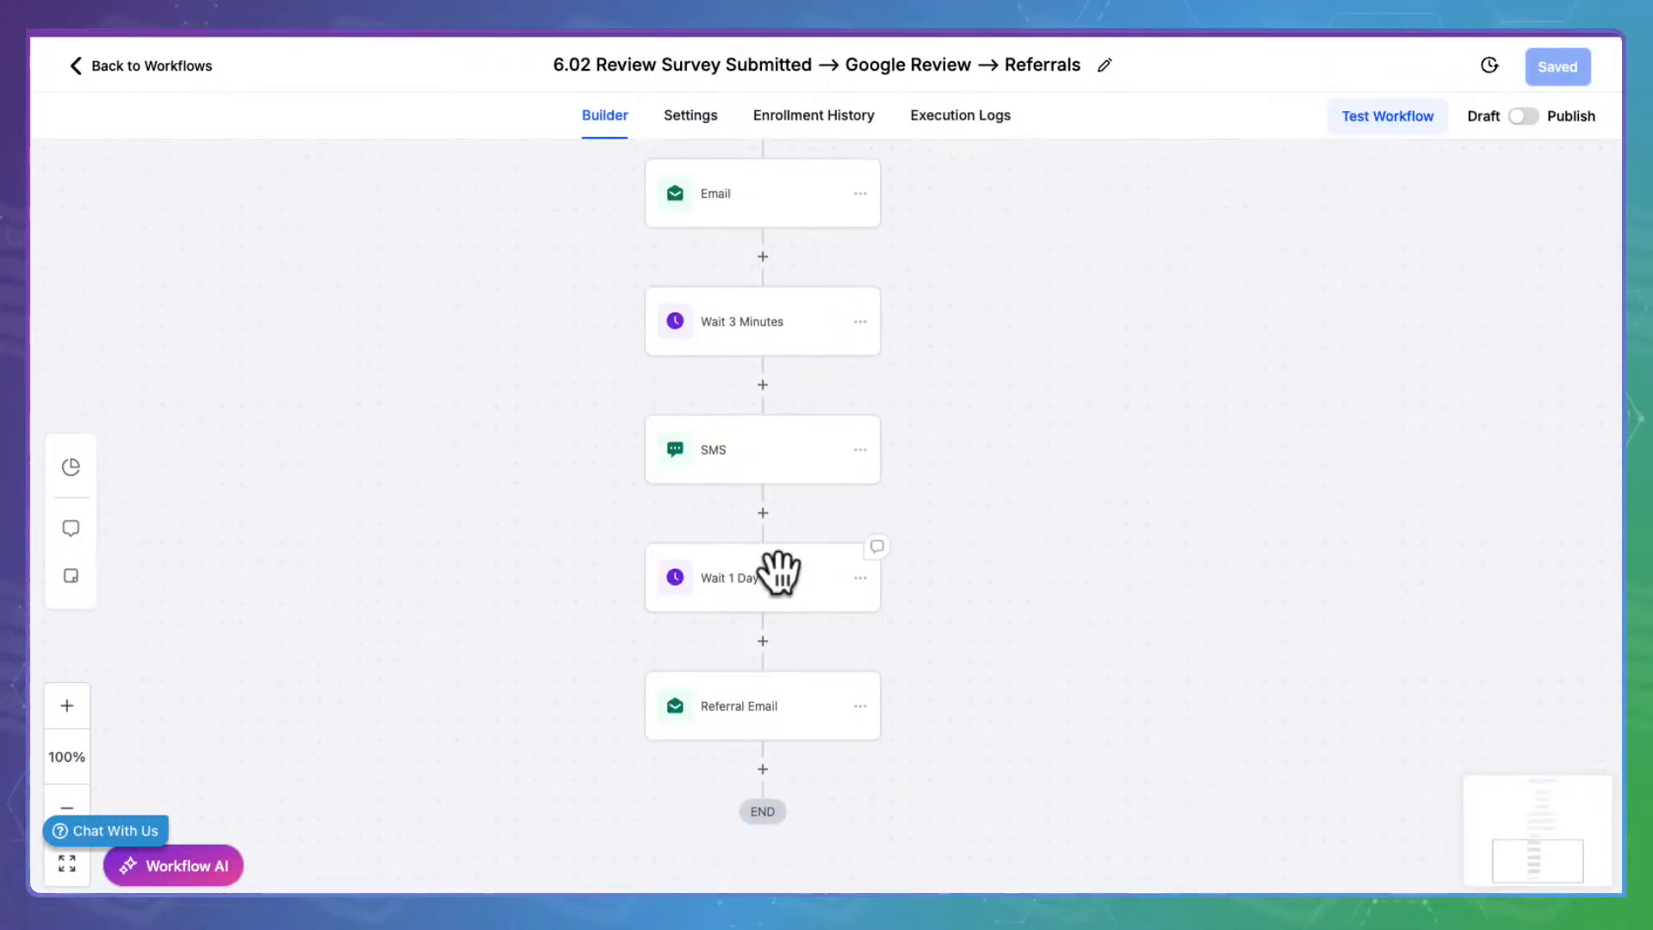
left_click(758, 570)
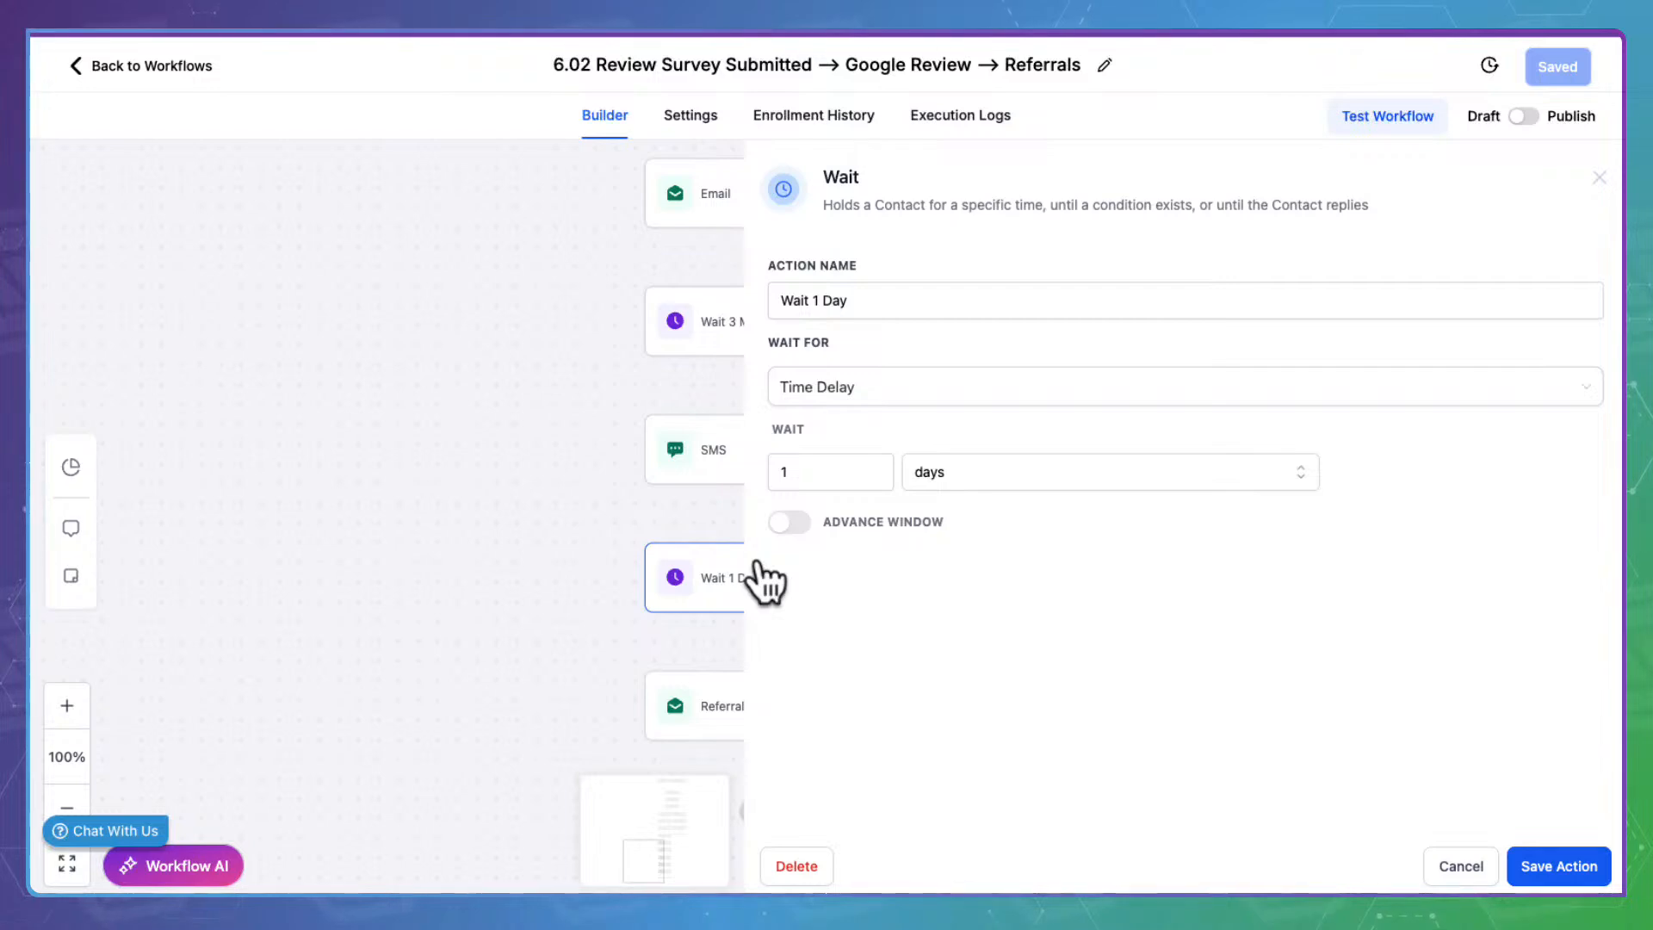
left_click(1464, 863)
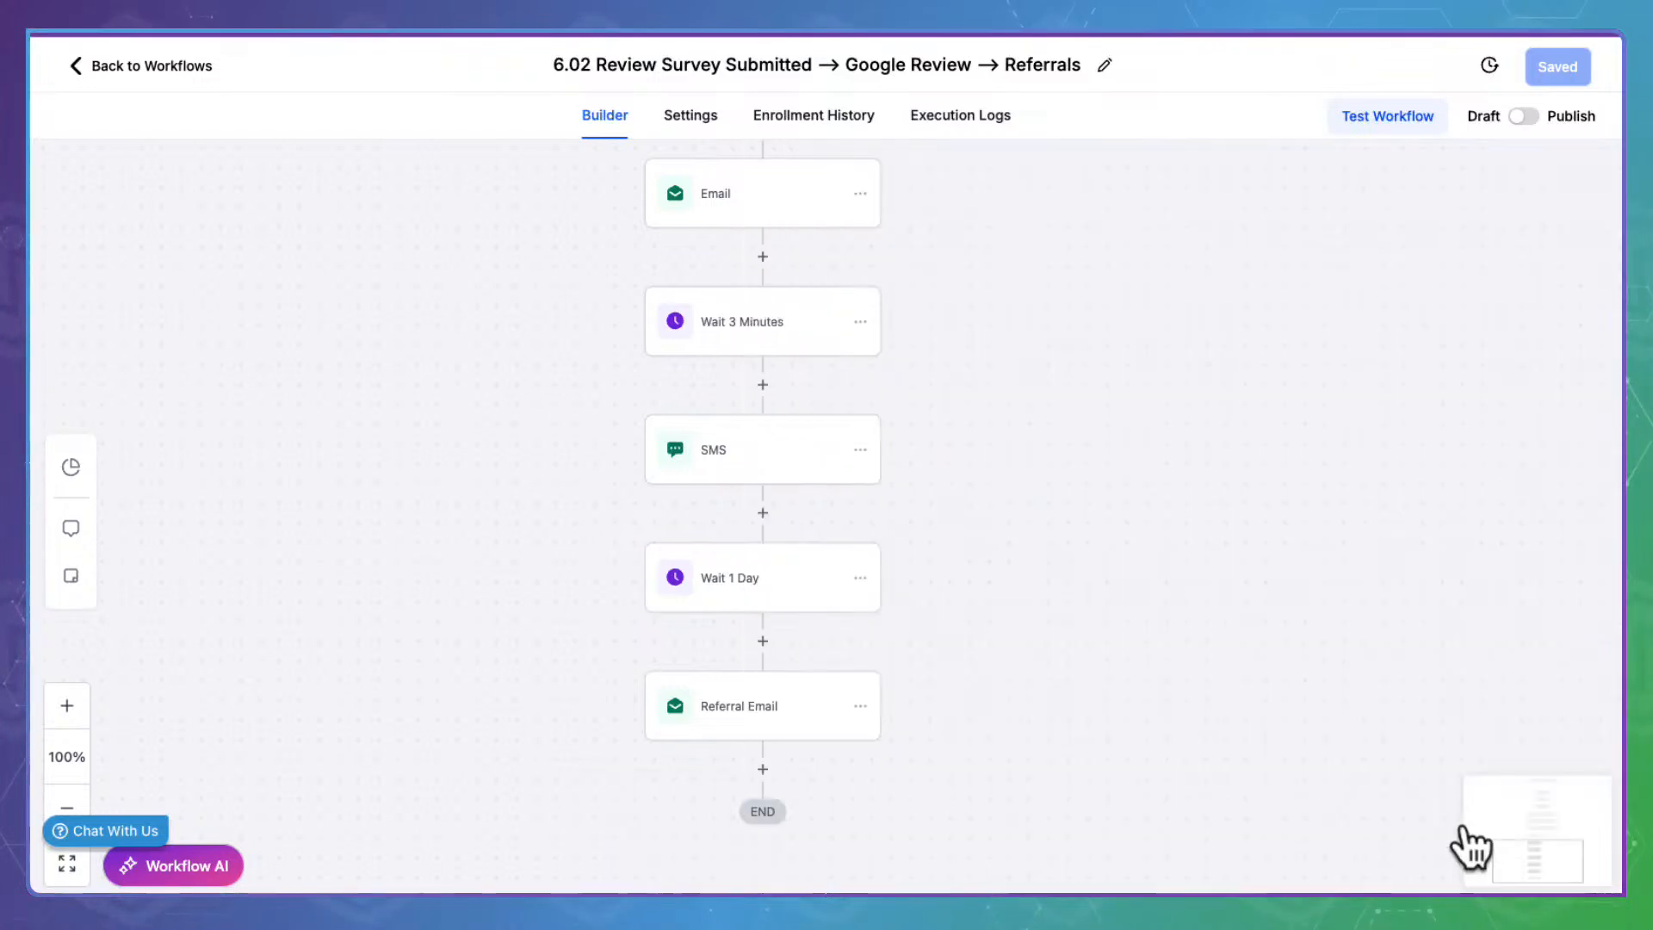
Inspect the Referral Email's 'this form here' link URL and close it unchanged
left_click(785, 702)
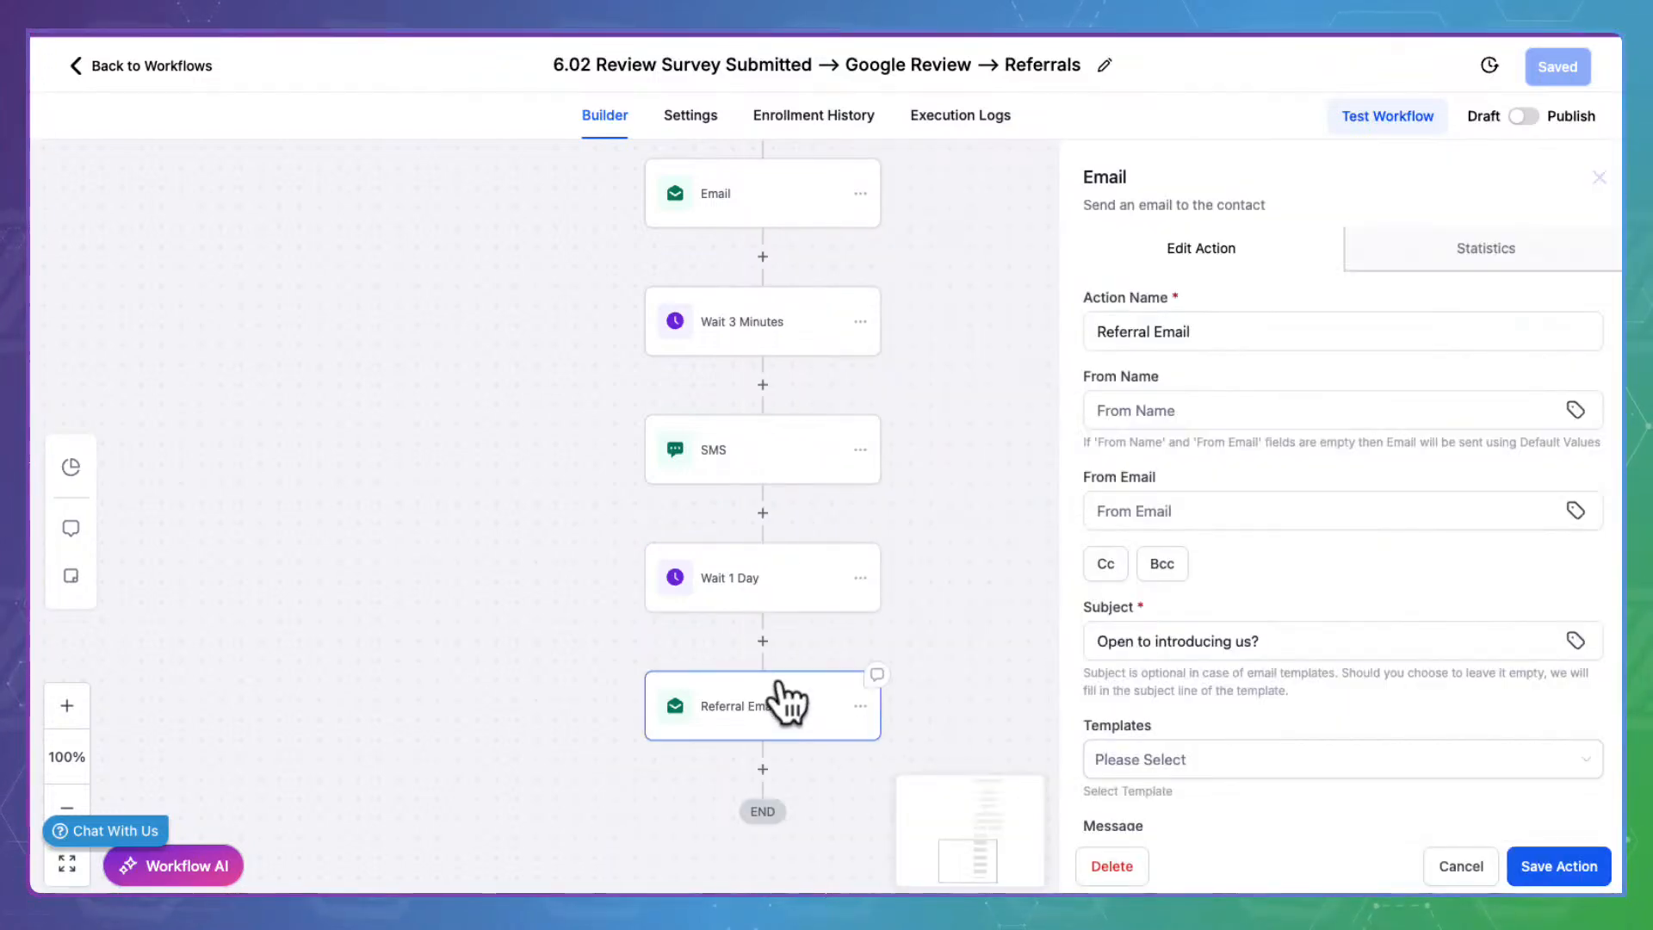
scroll(1251, 663, "down", 5)
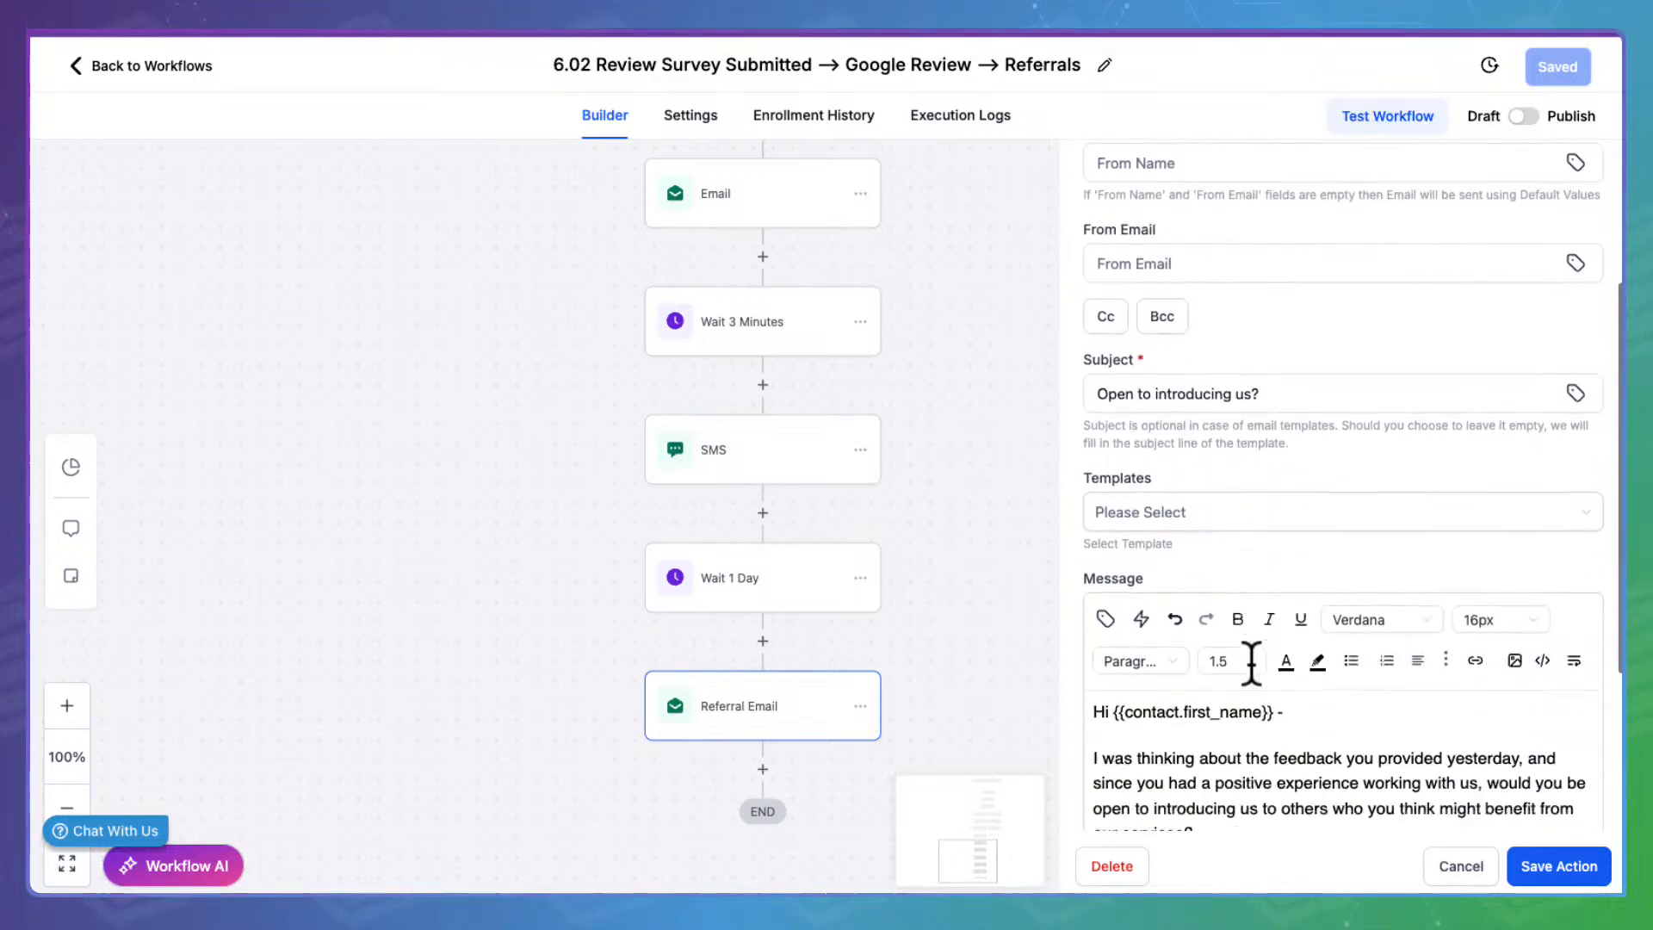
scroll(1265, 463, "down", 3)
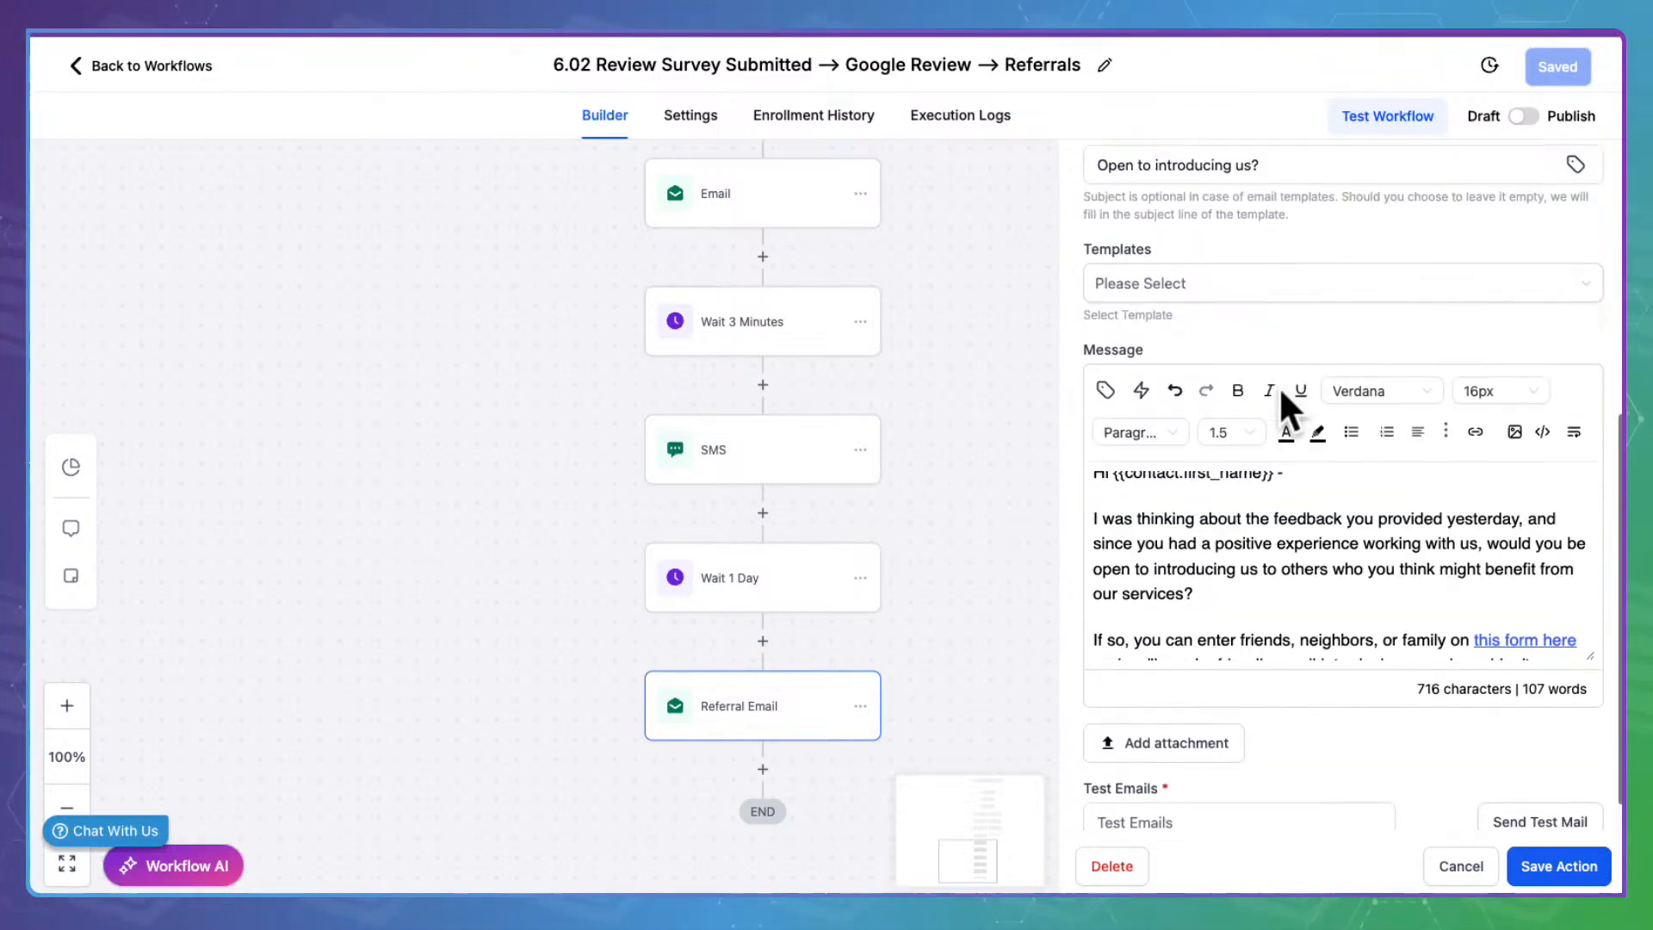
scroll(1266, 561, "up", 1)
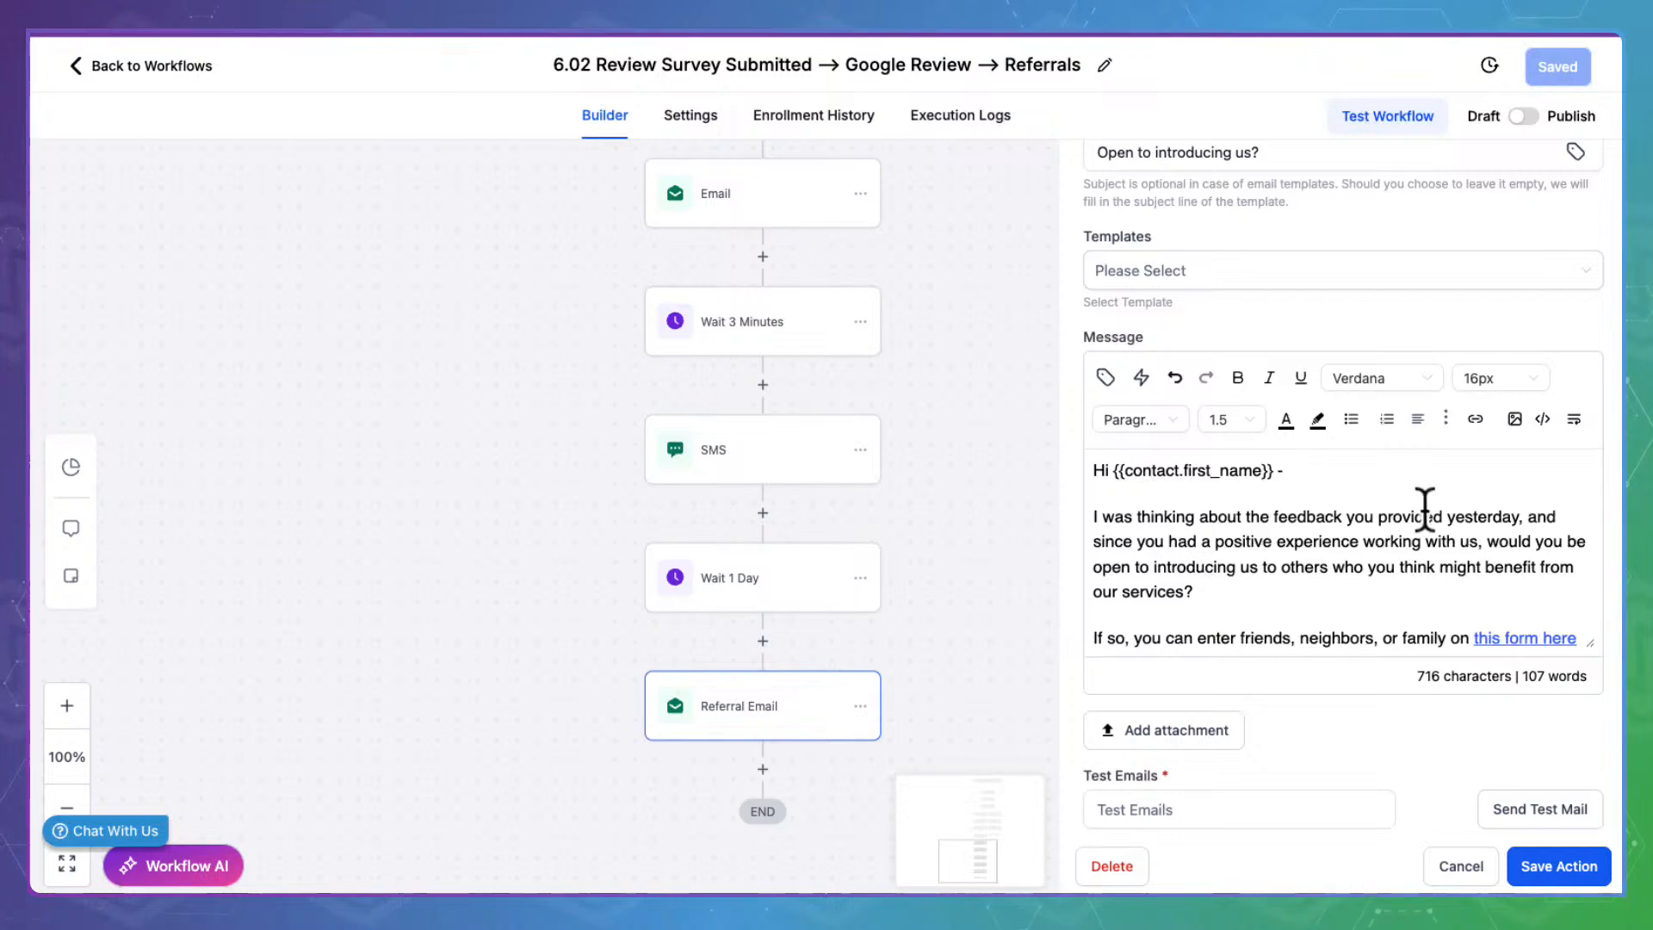
scroll(1224, 577, "down", 3)
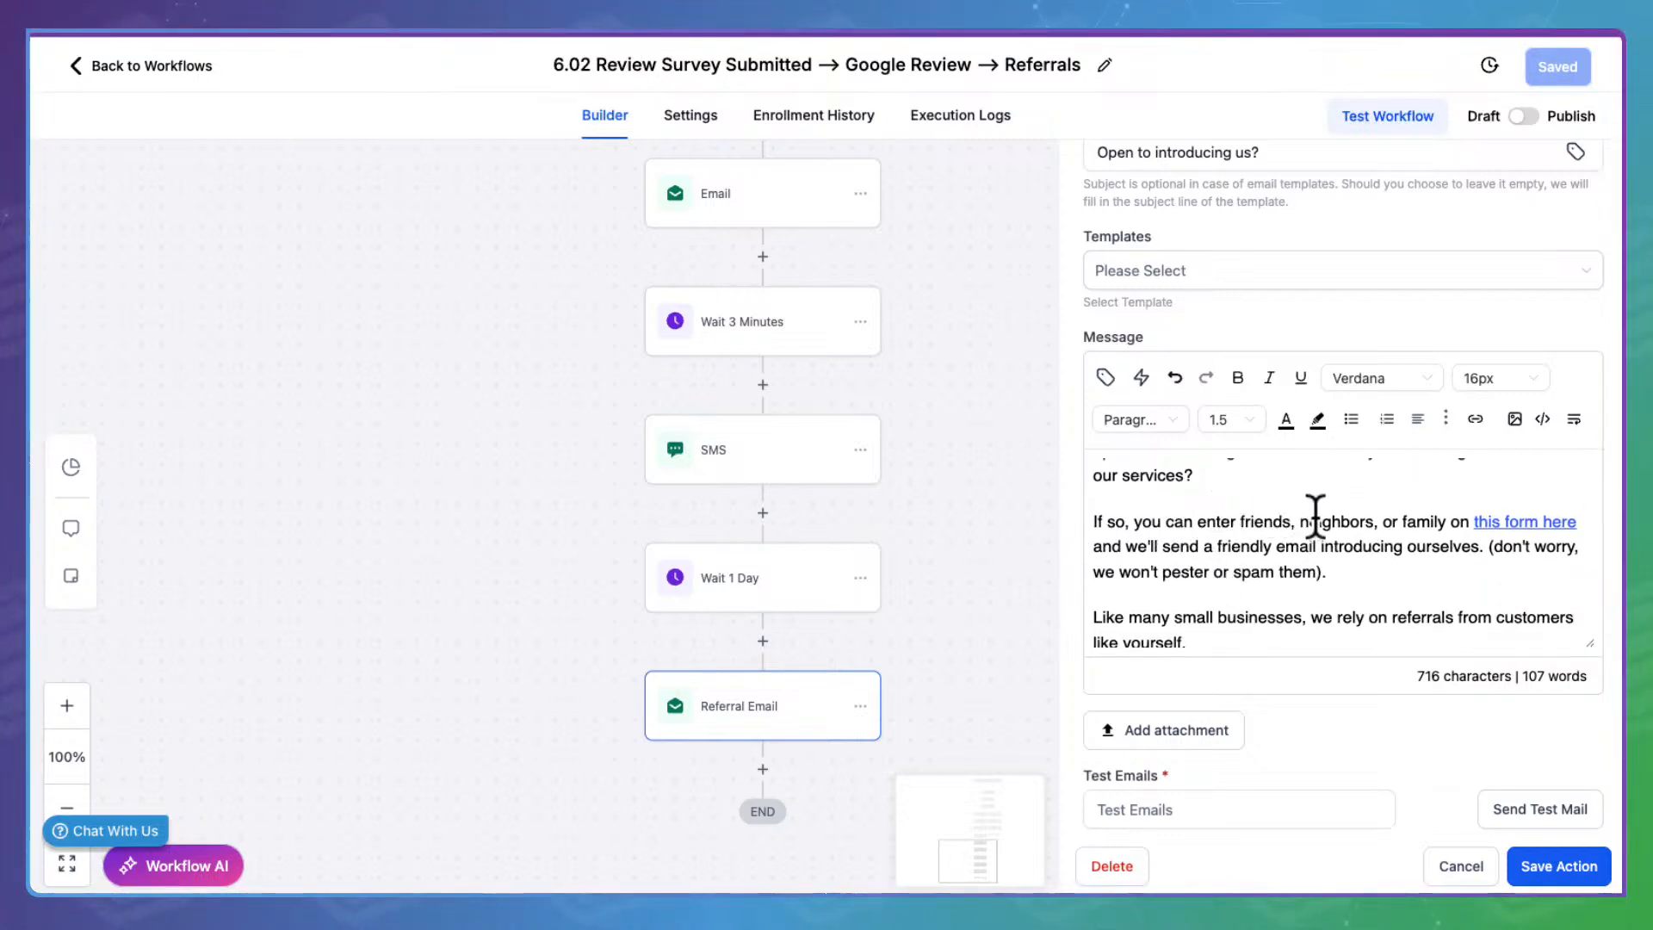
left_click(1512, 503)
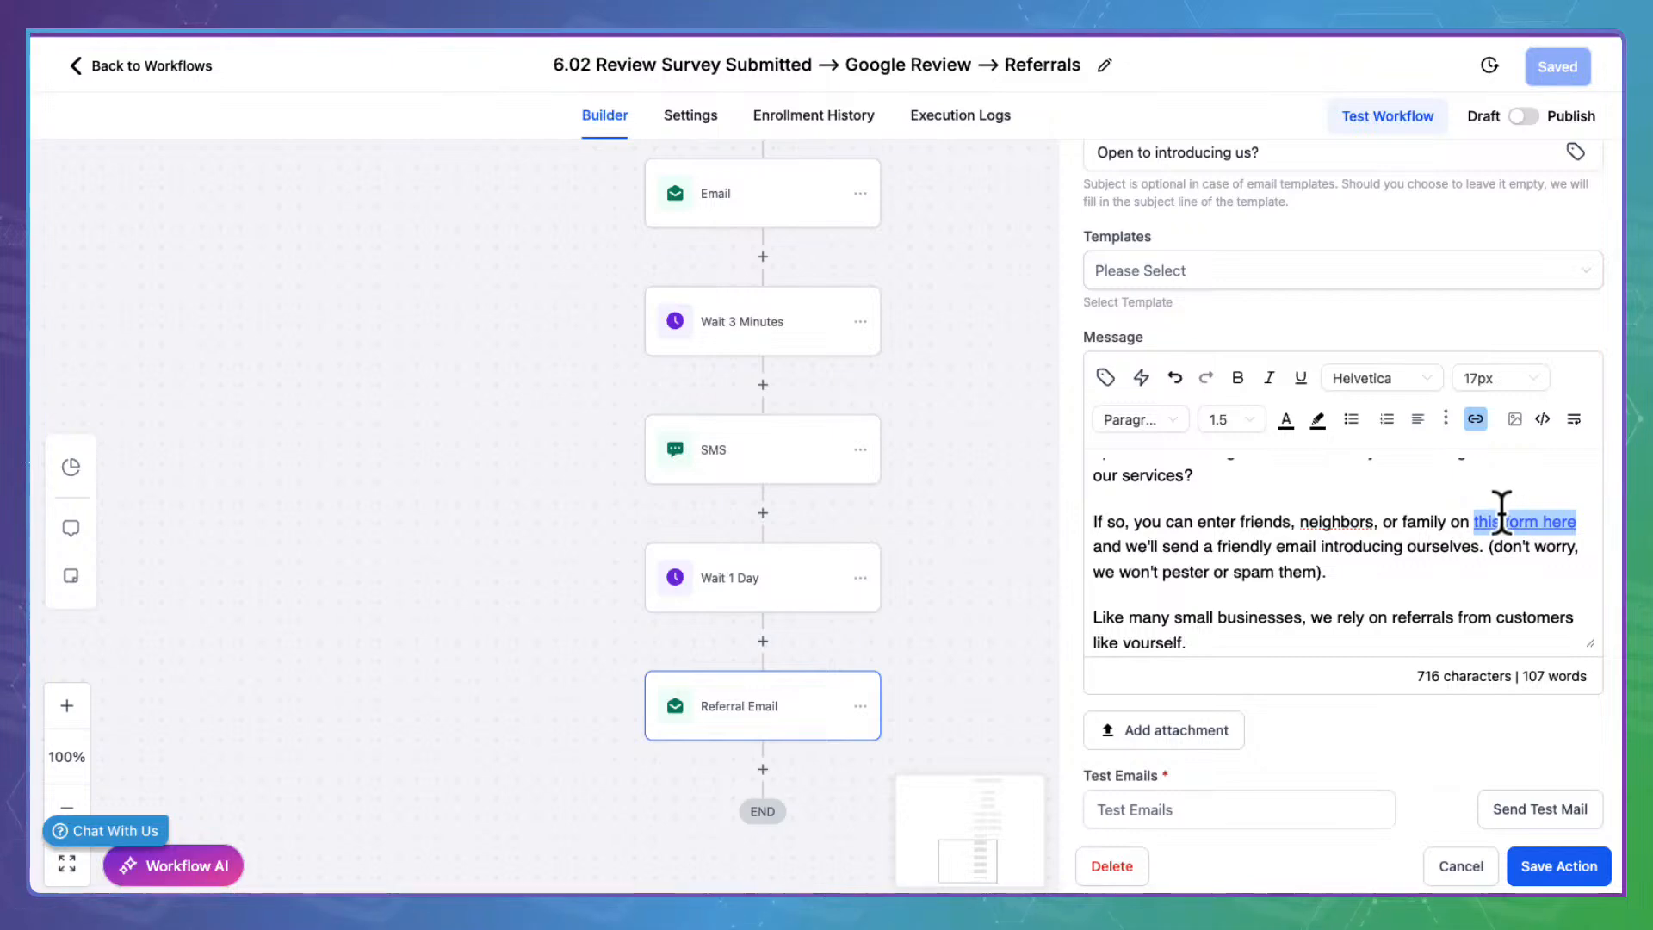
left_click(1475, 416)
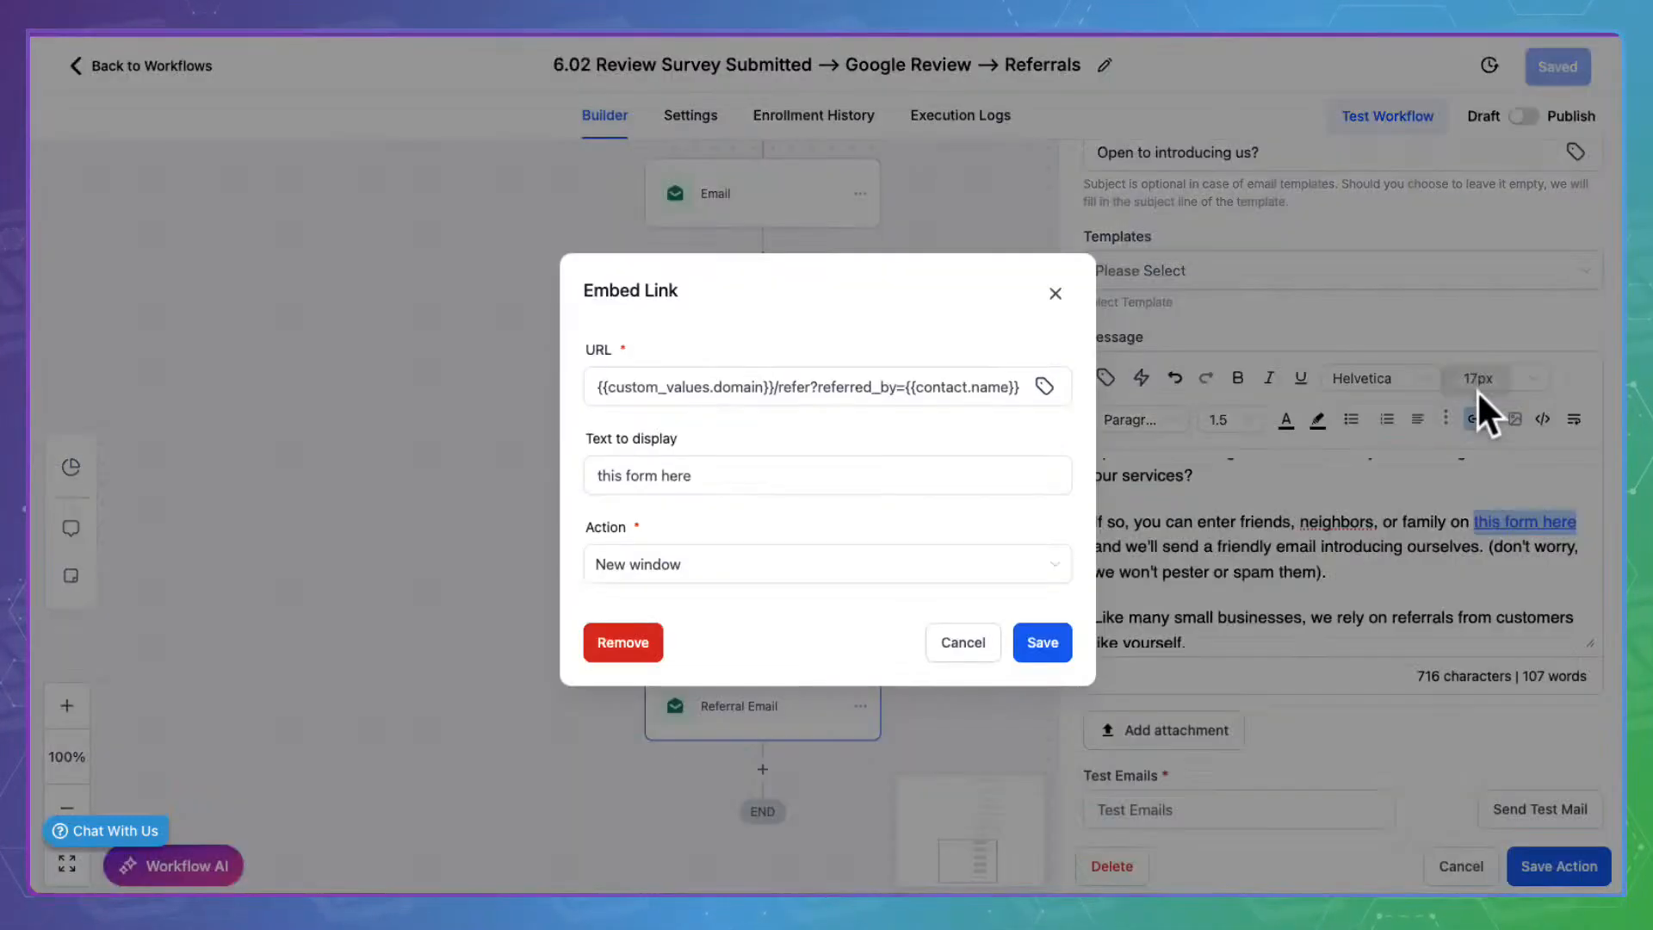
left_click(813, 373)
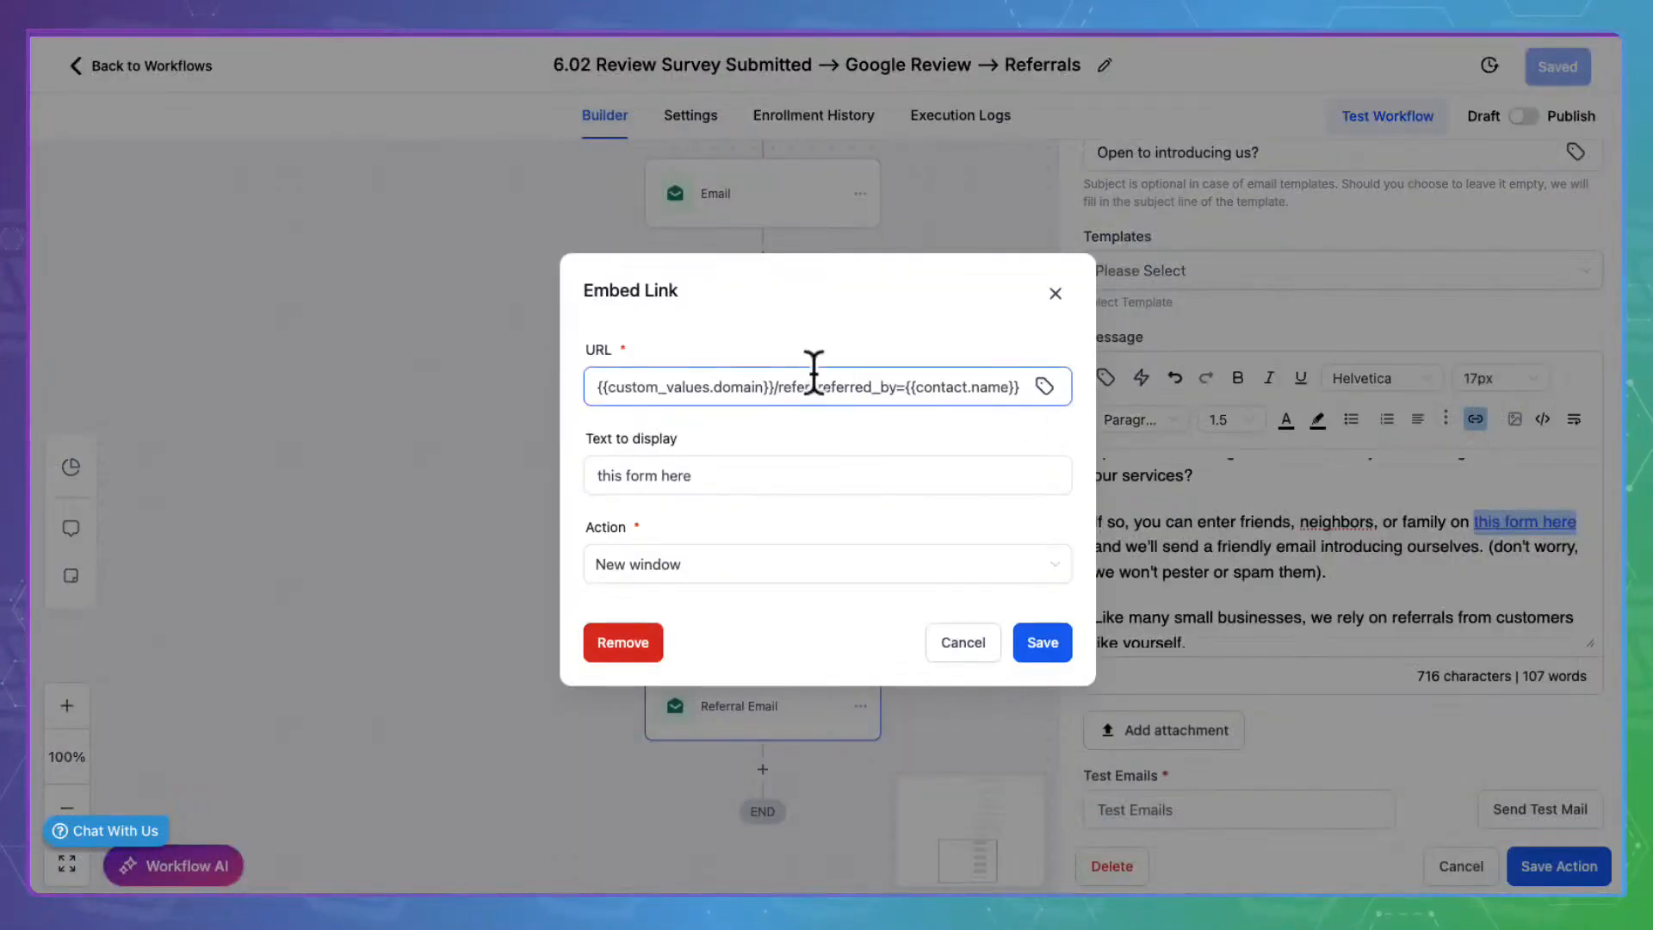
left_click(599, 381)
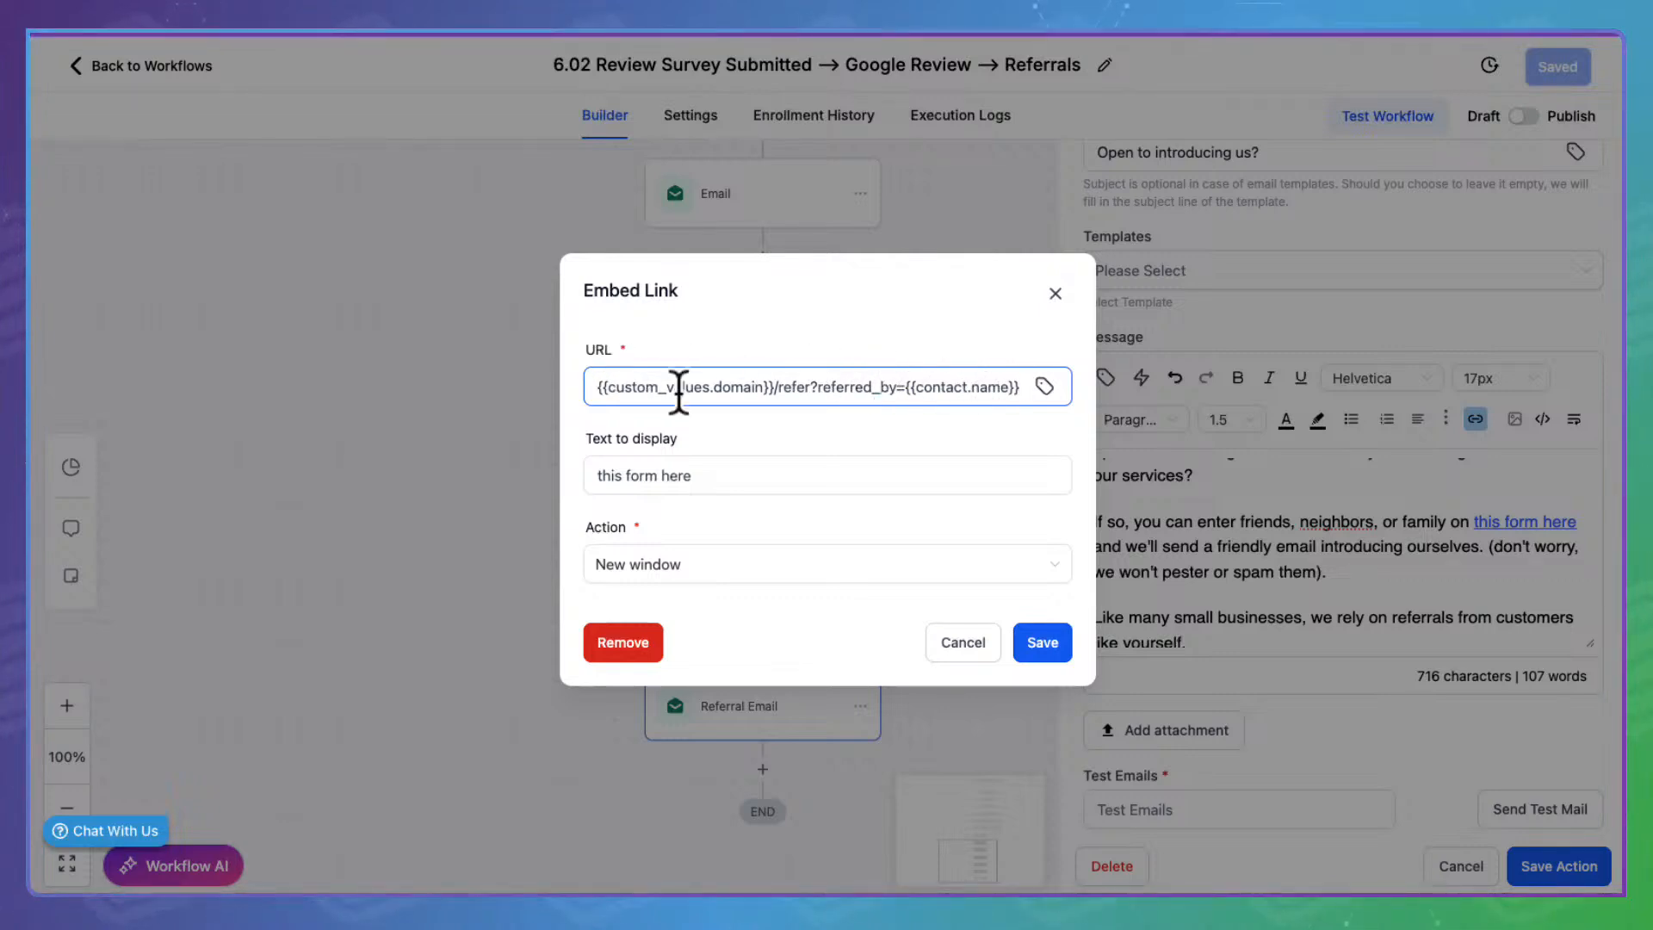
left_click(989, 618)
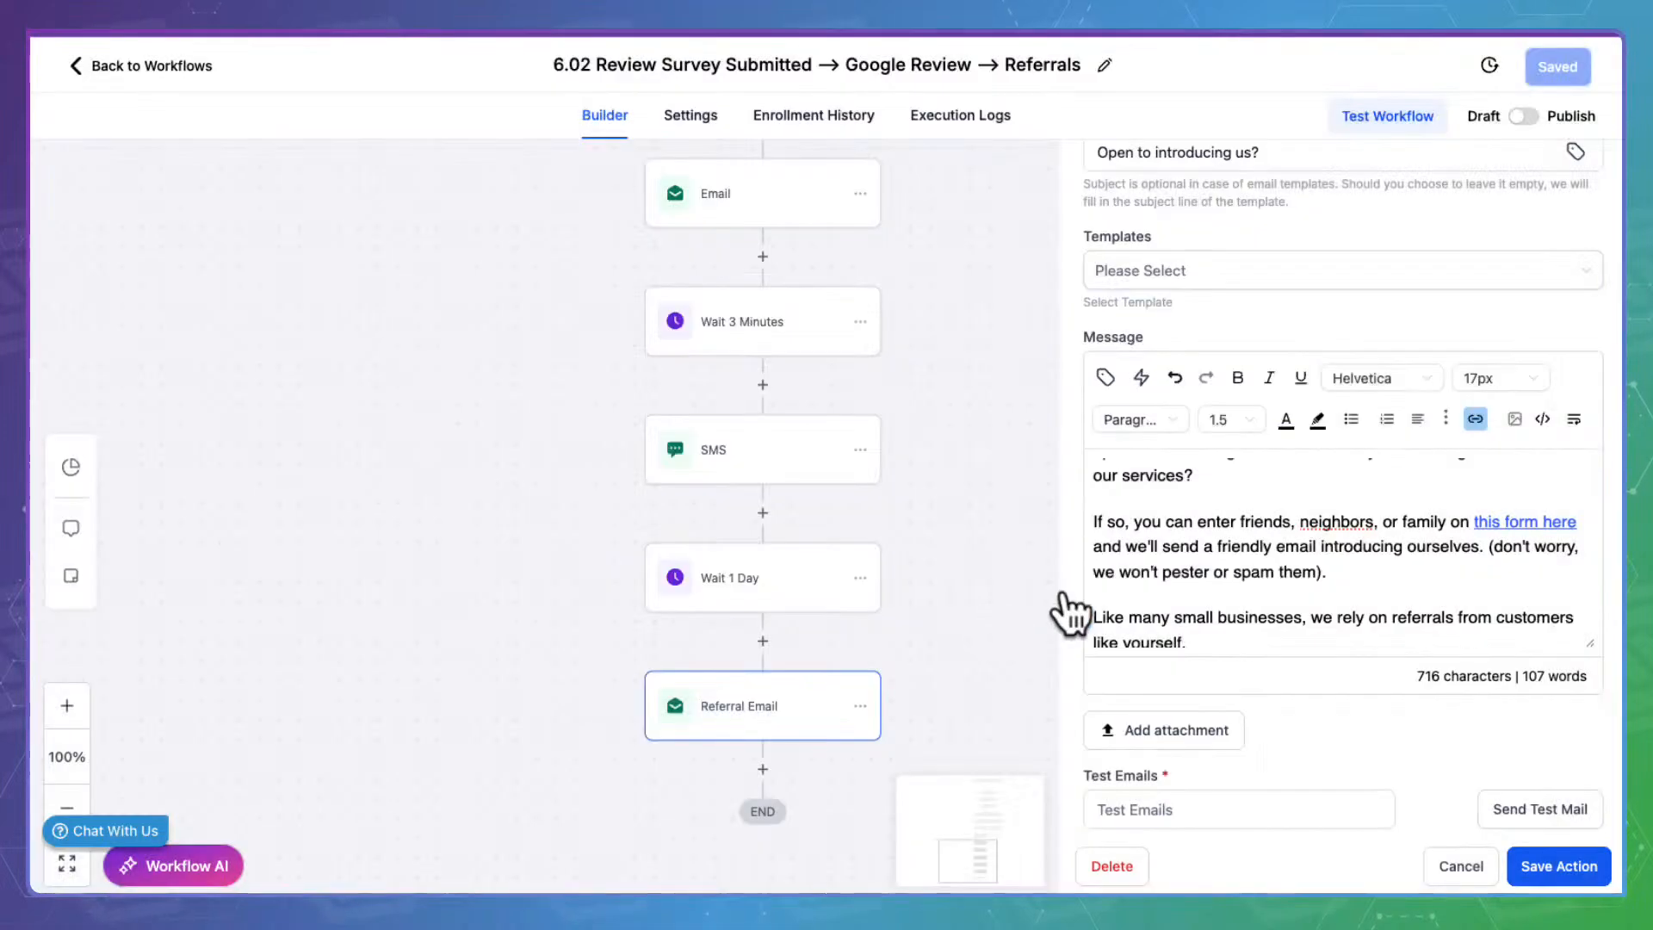
Insert the missing 'r' so the message correctly spells 'neighbors'
scroll(1320, 529, "down", 4)
scroll(1321, 536, "down", 3)
scroll(1320, 537, "up", 3)
scroll(1322, 536, "up", 8)
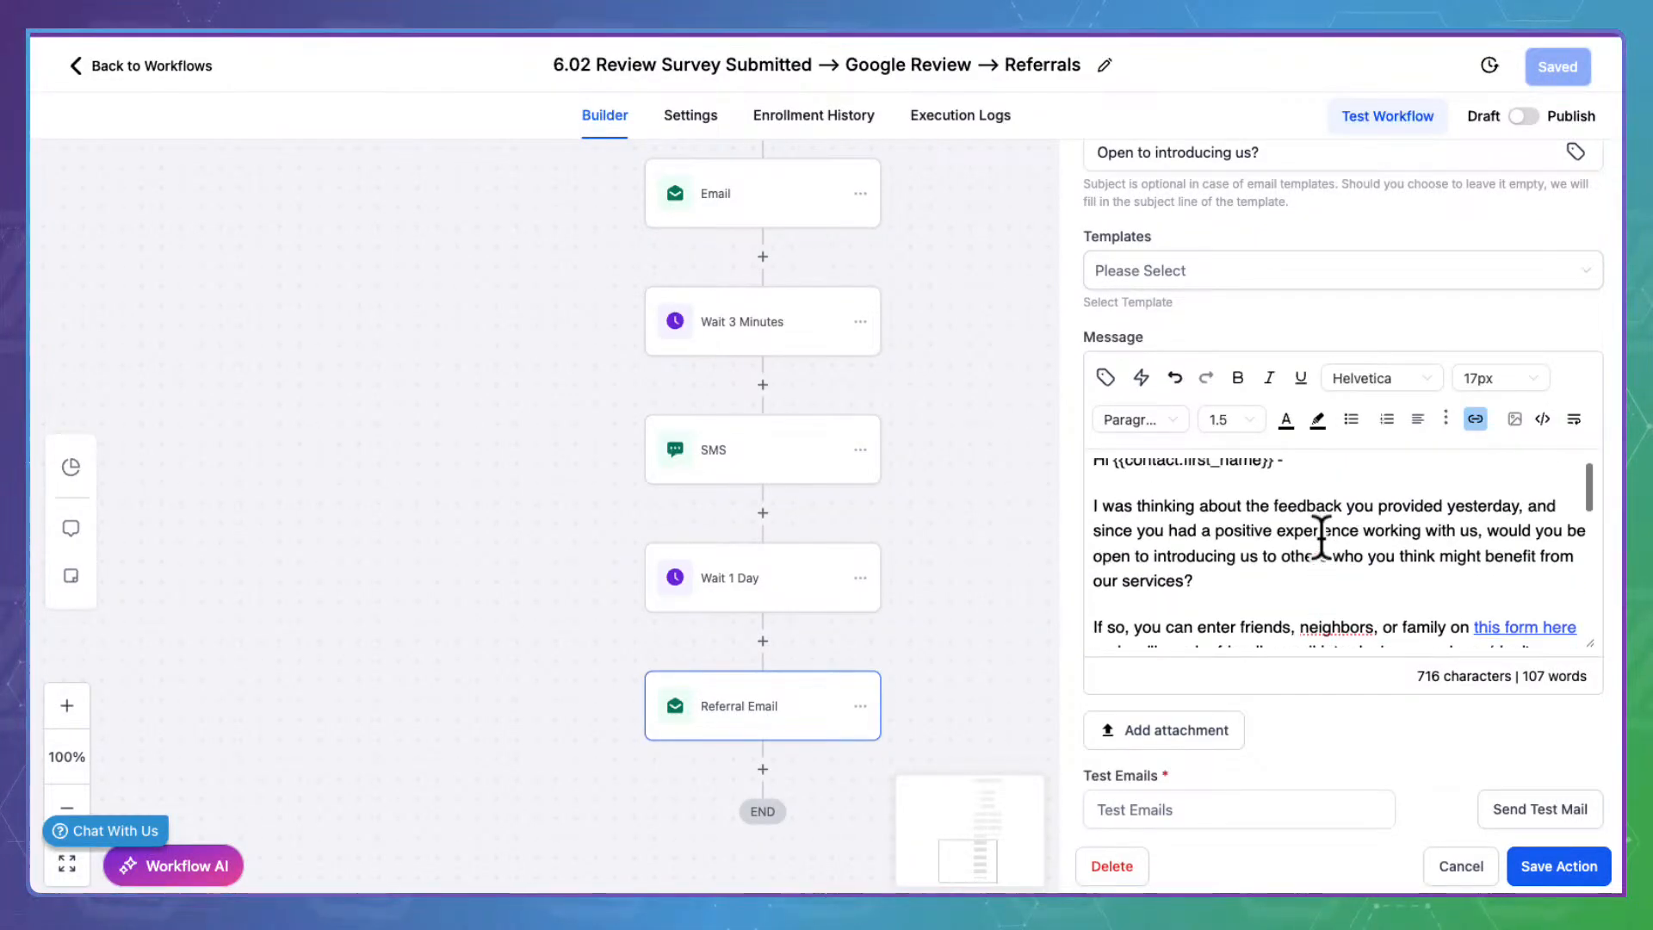
scroll(1321, 536, "down", 3)
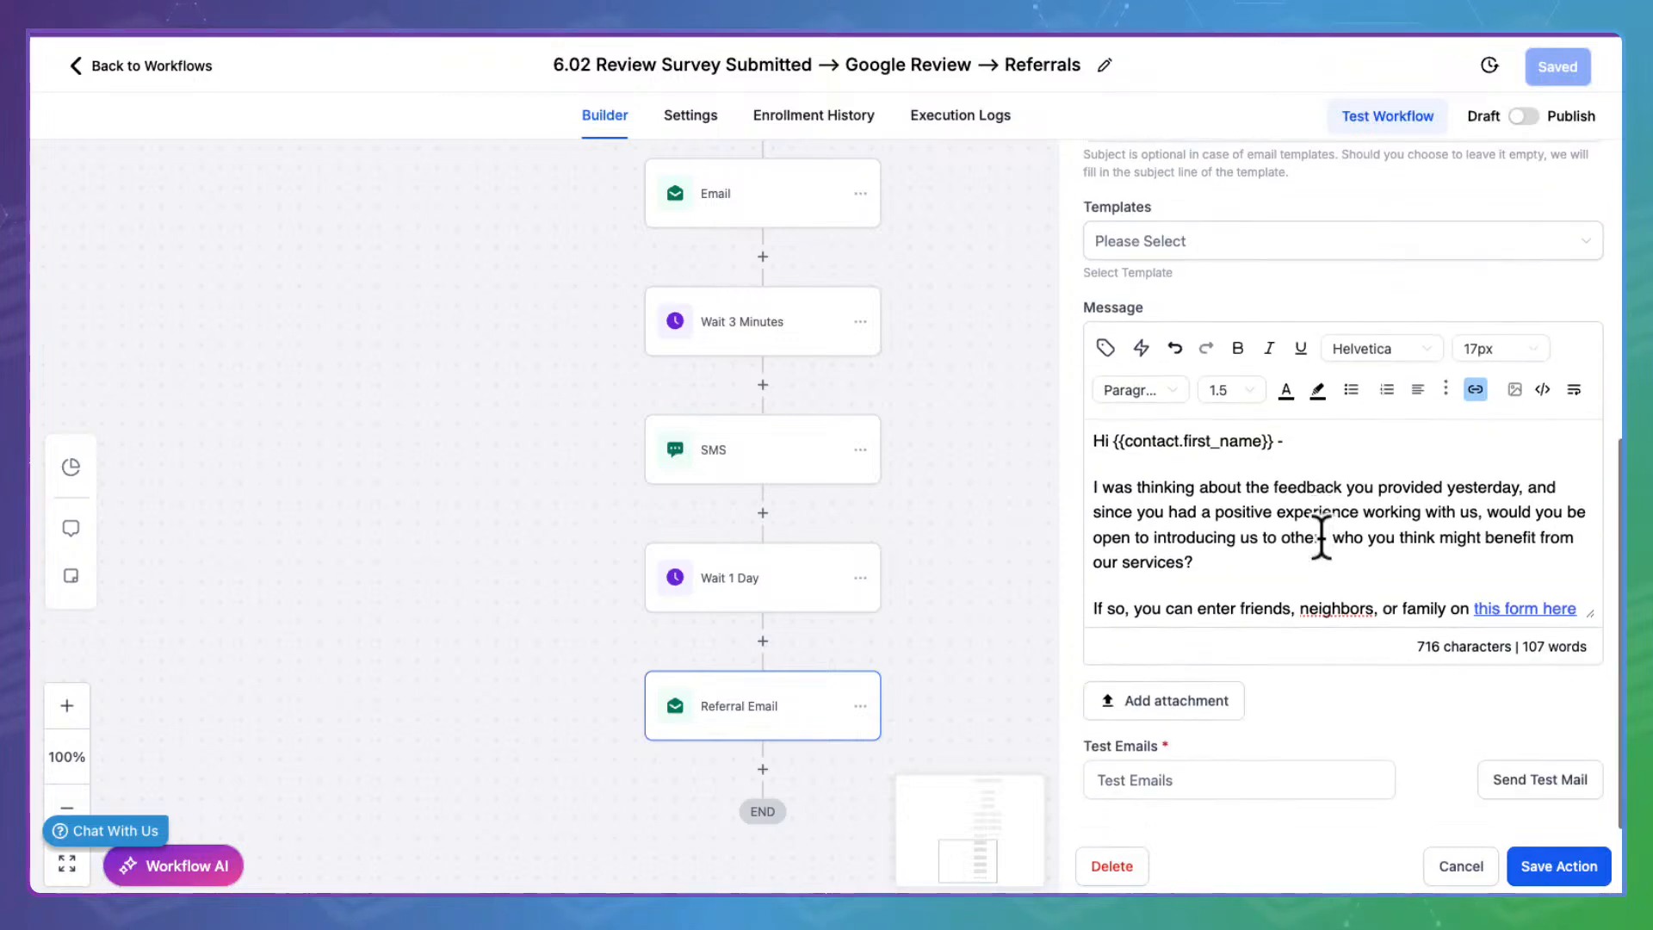
scroll(1321, 536, "down", 1)
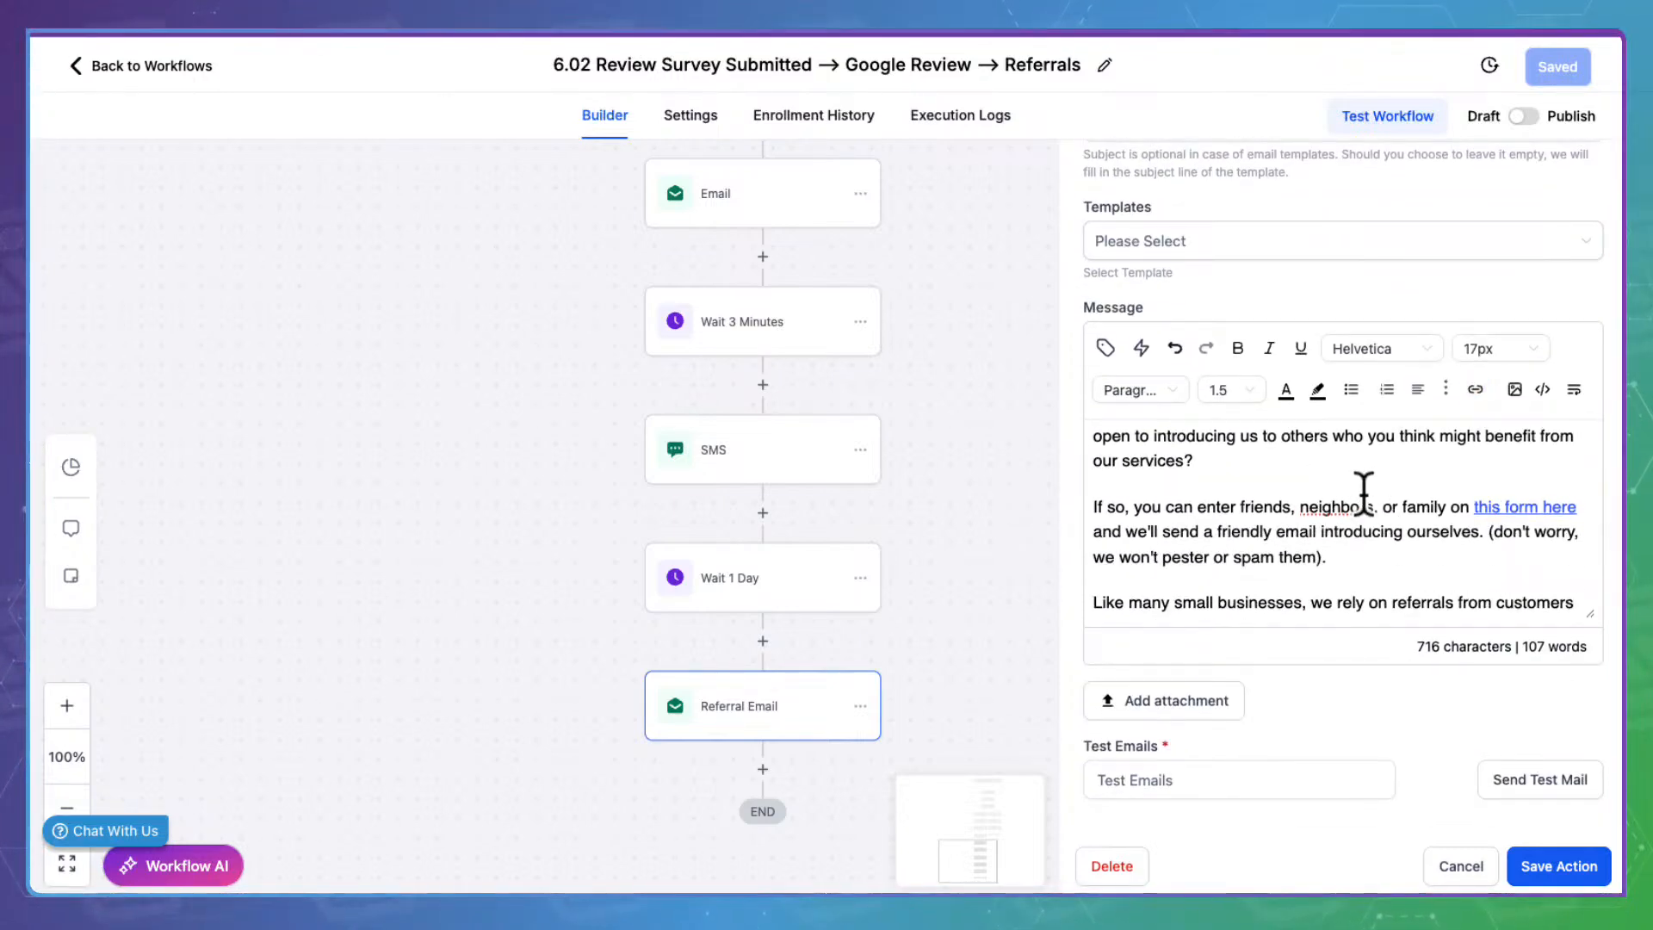
type("r")
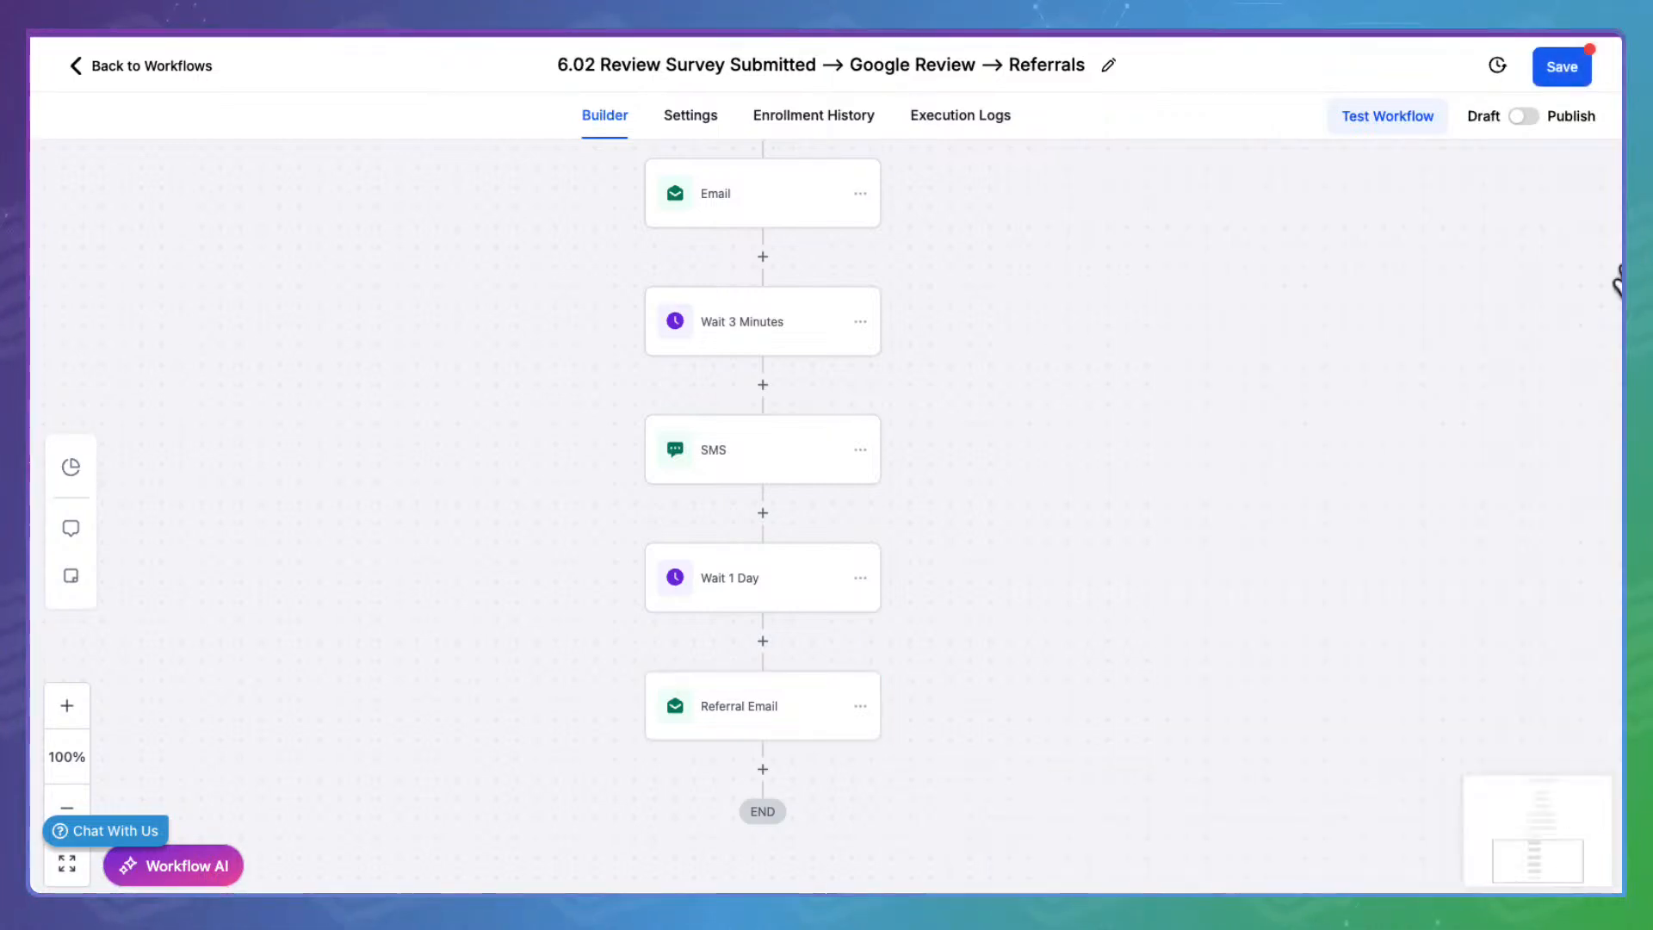
Publish and save 6.02 Review Survey Submitted, then return to the Stage 7 workflow list
left_click(1531, 115)
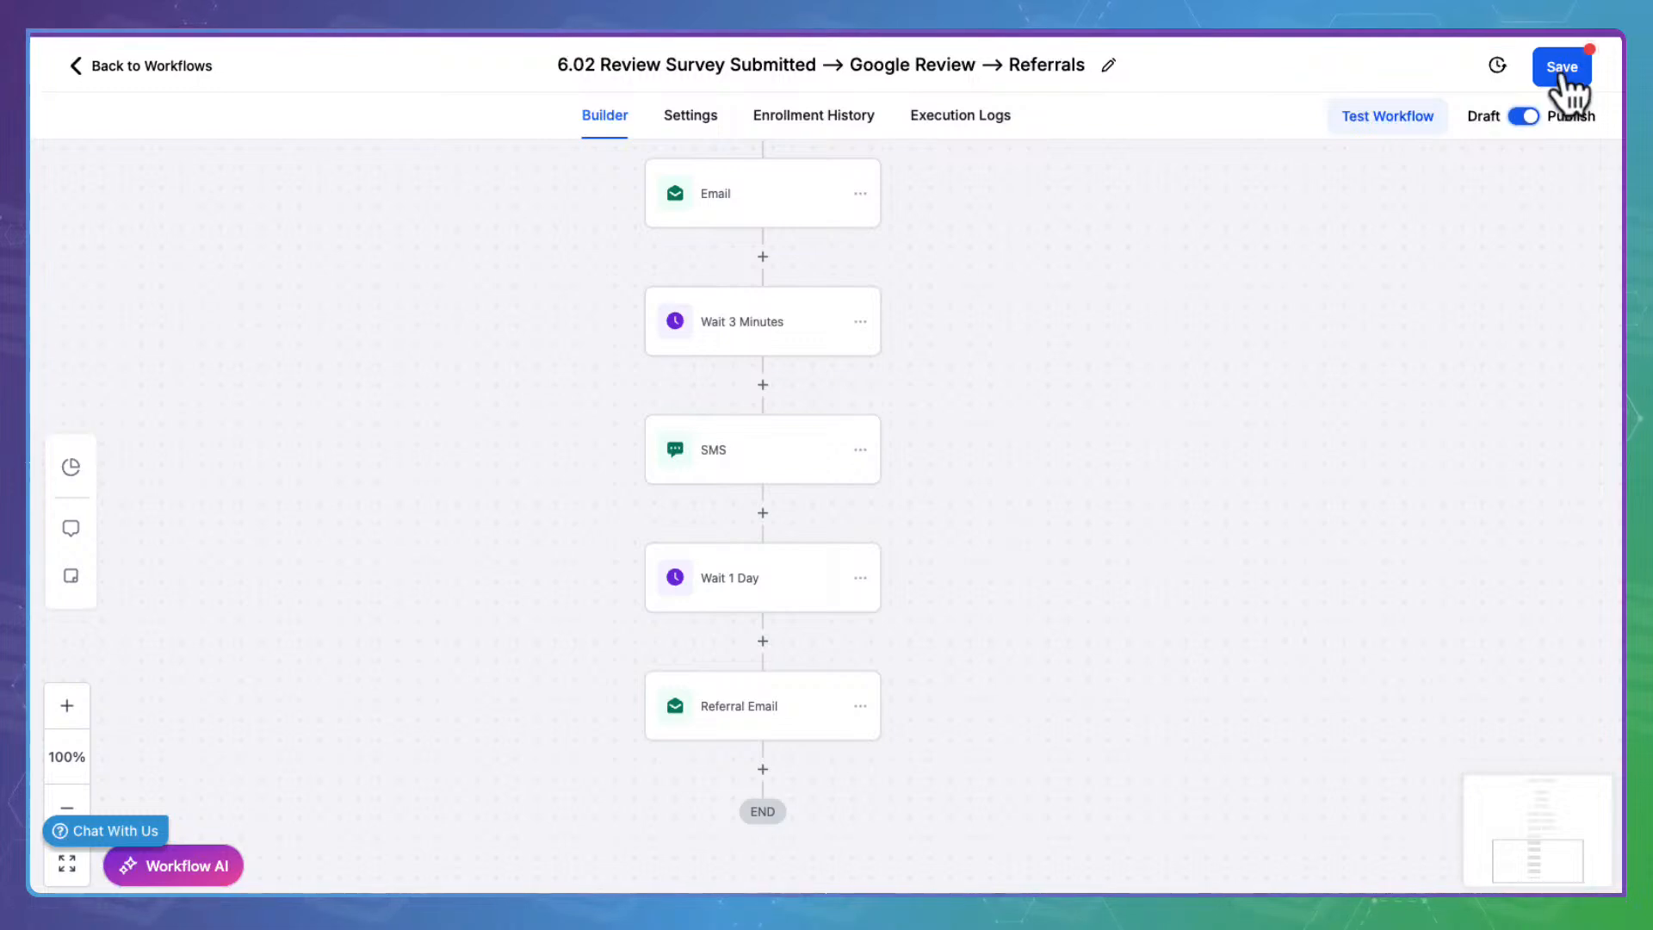
left_click(1586, 53)
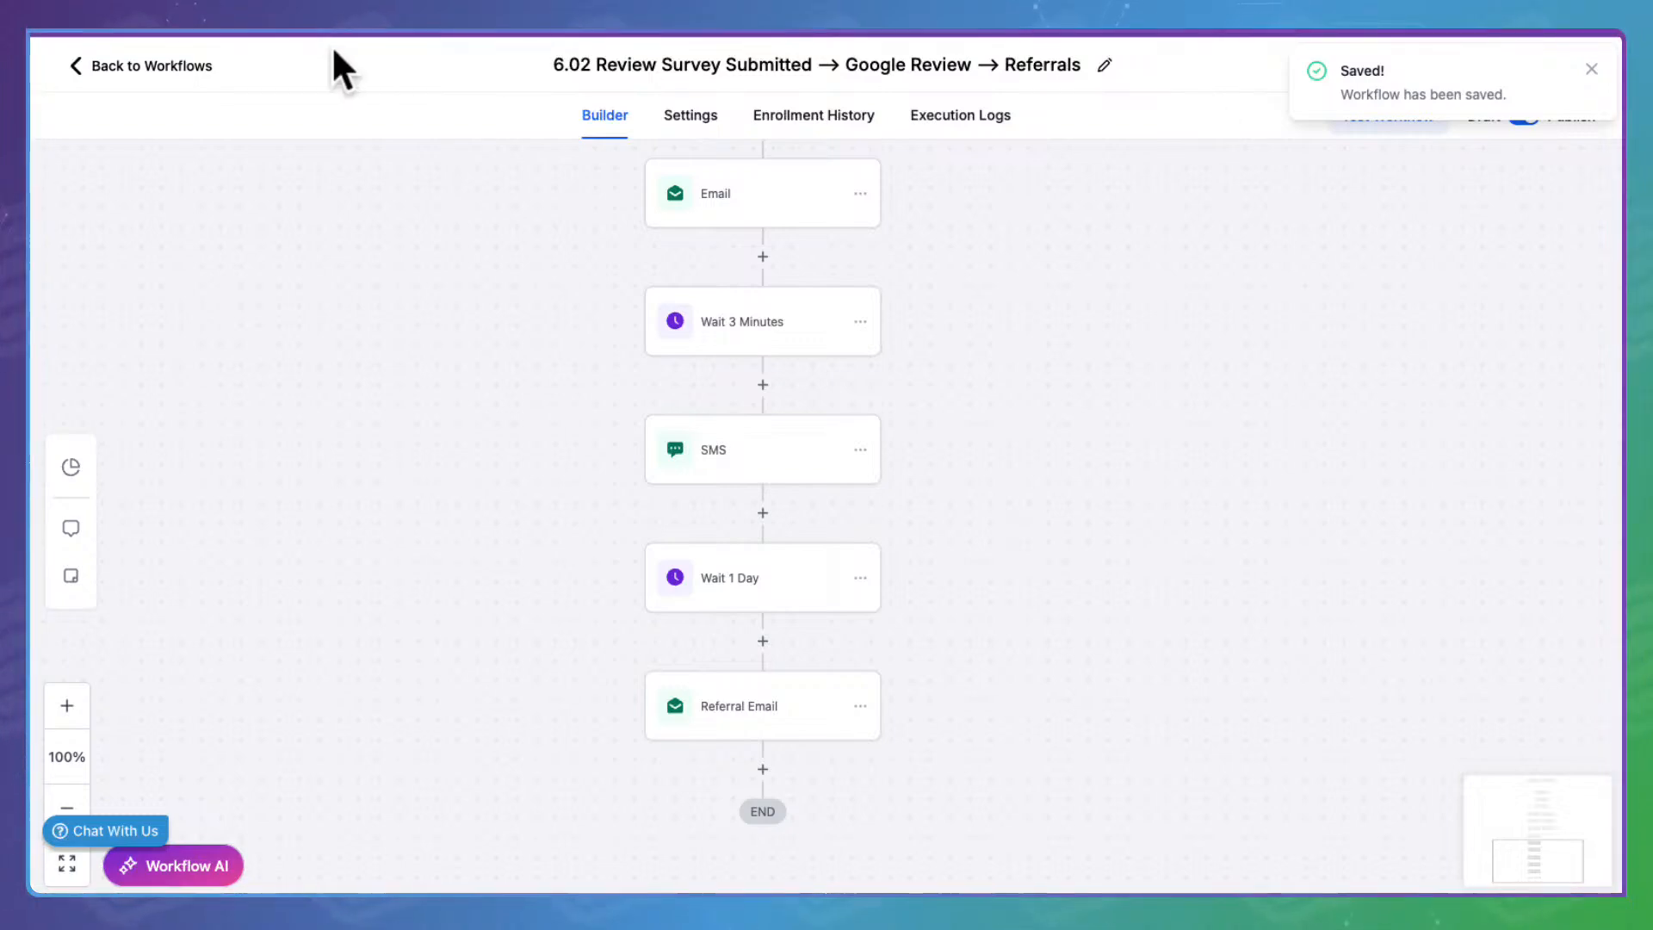
left_click(177, 64)
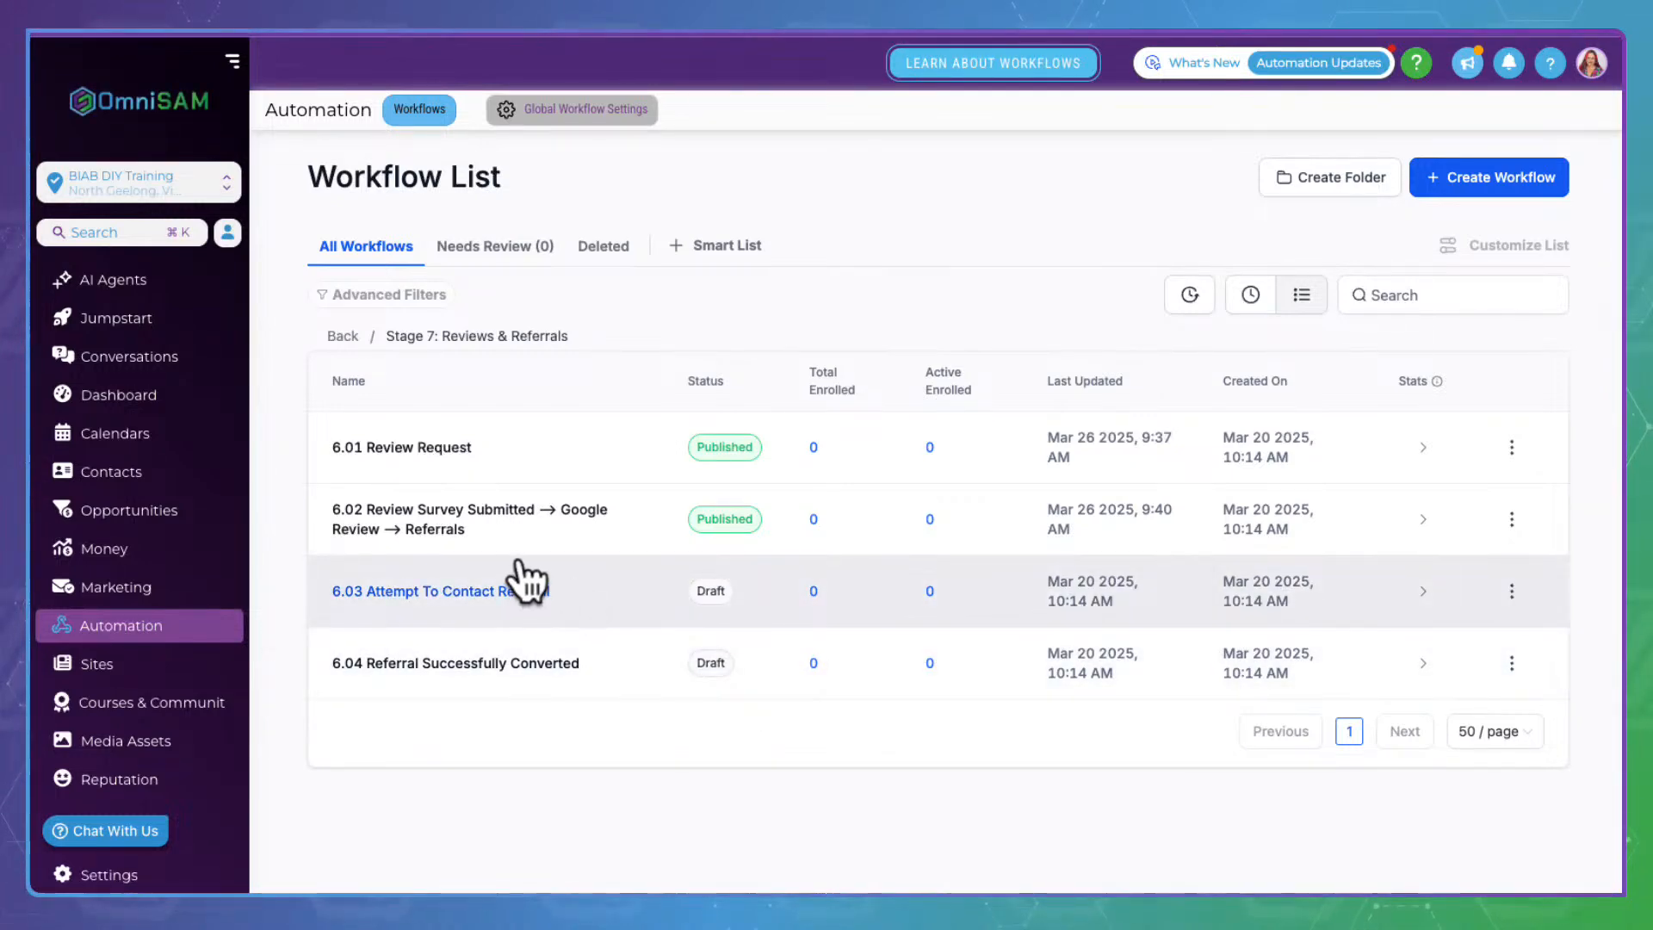
Open 6.03 Attempt To Contact Referral and confirm its trigger is the Stage 7: Referral Form submission
left_click(522, 579)
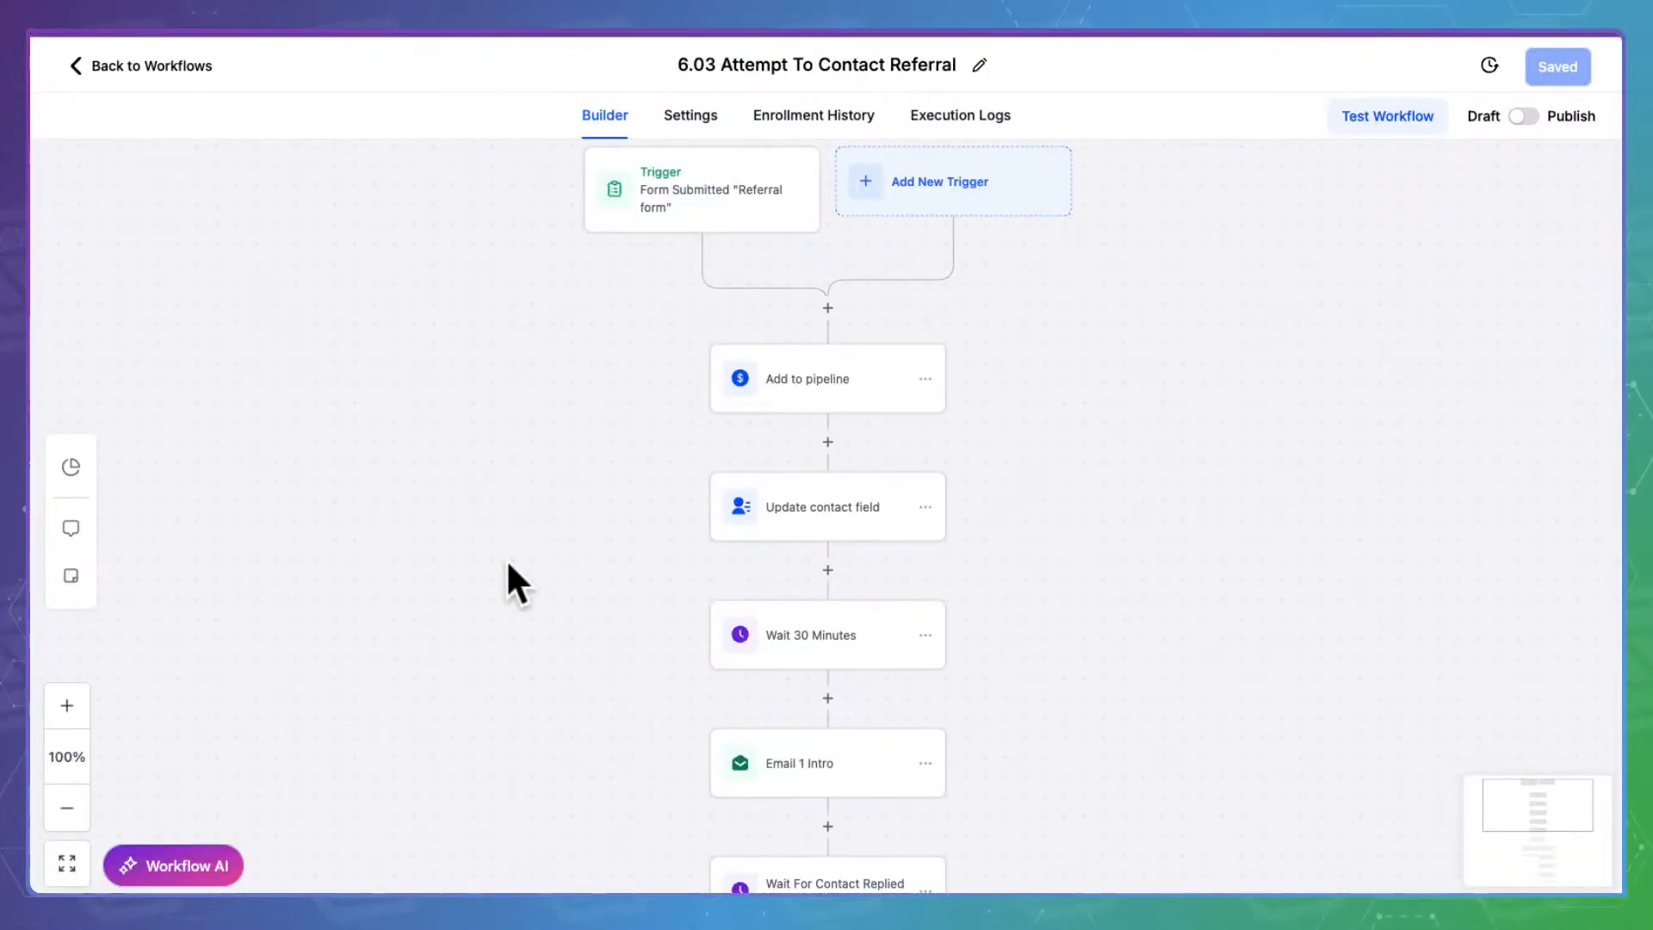
left_click(730, 191)
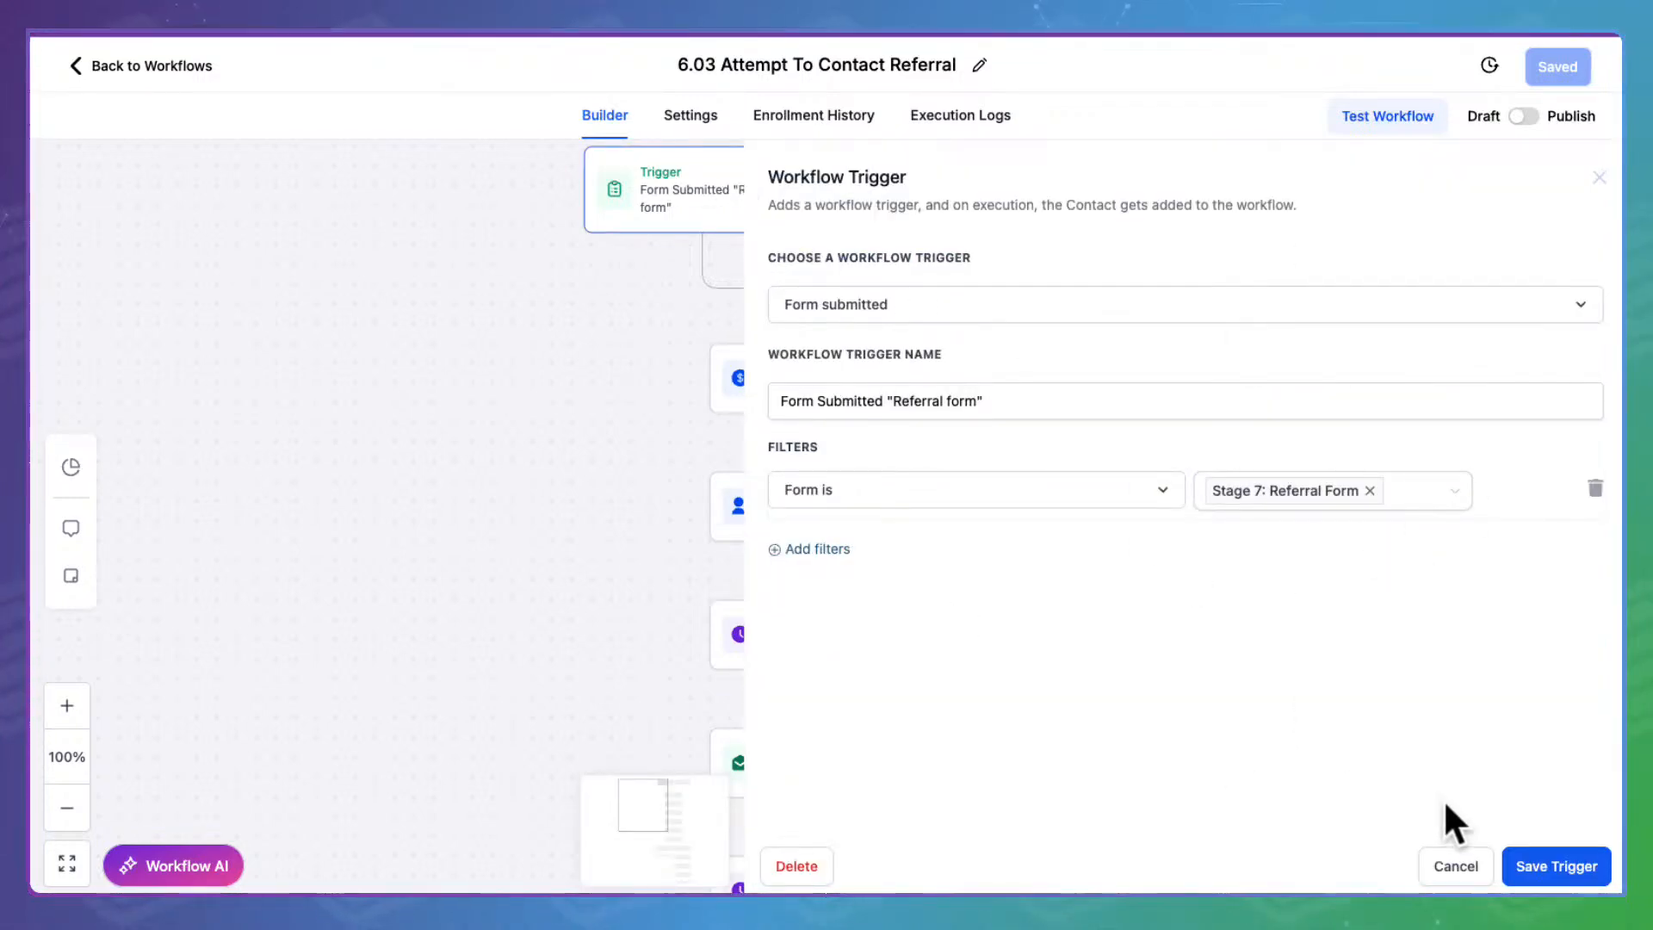
left_click(1479, 848)
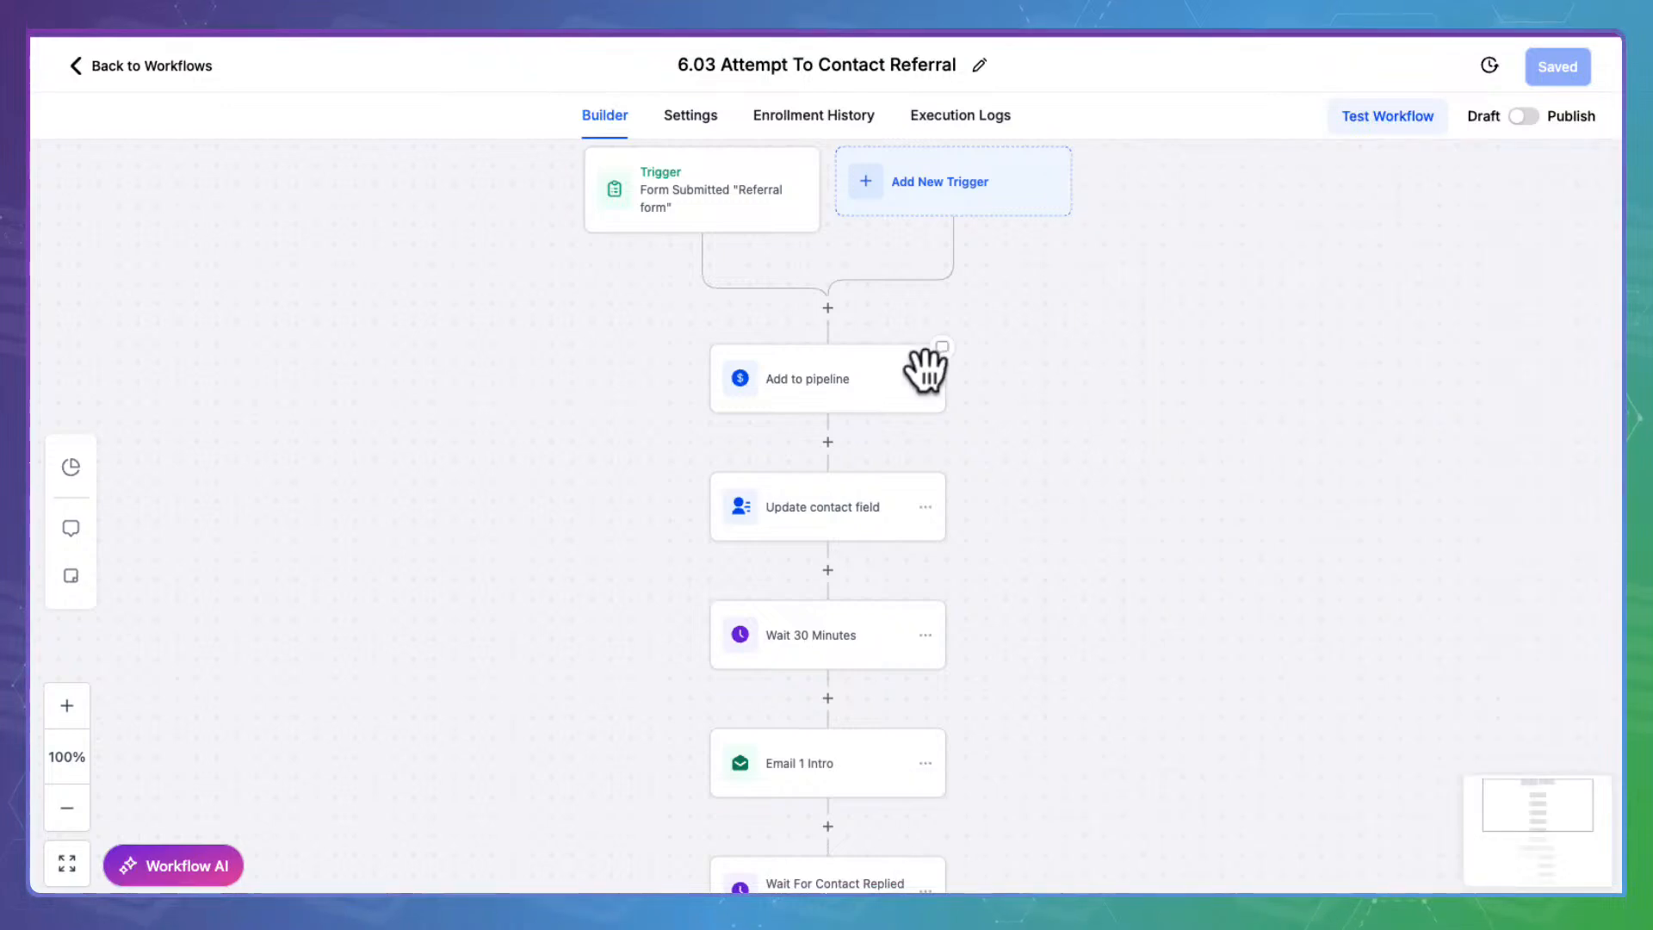
left_click(860, 357)
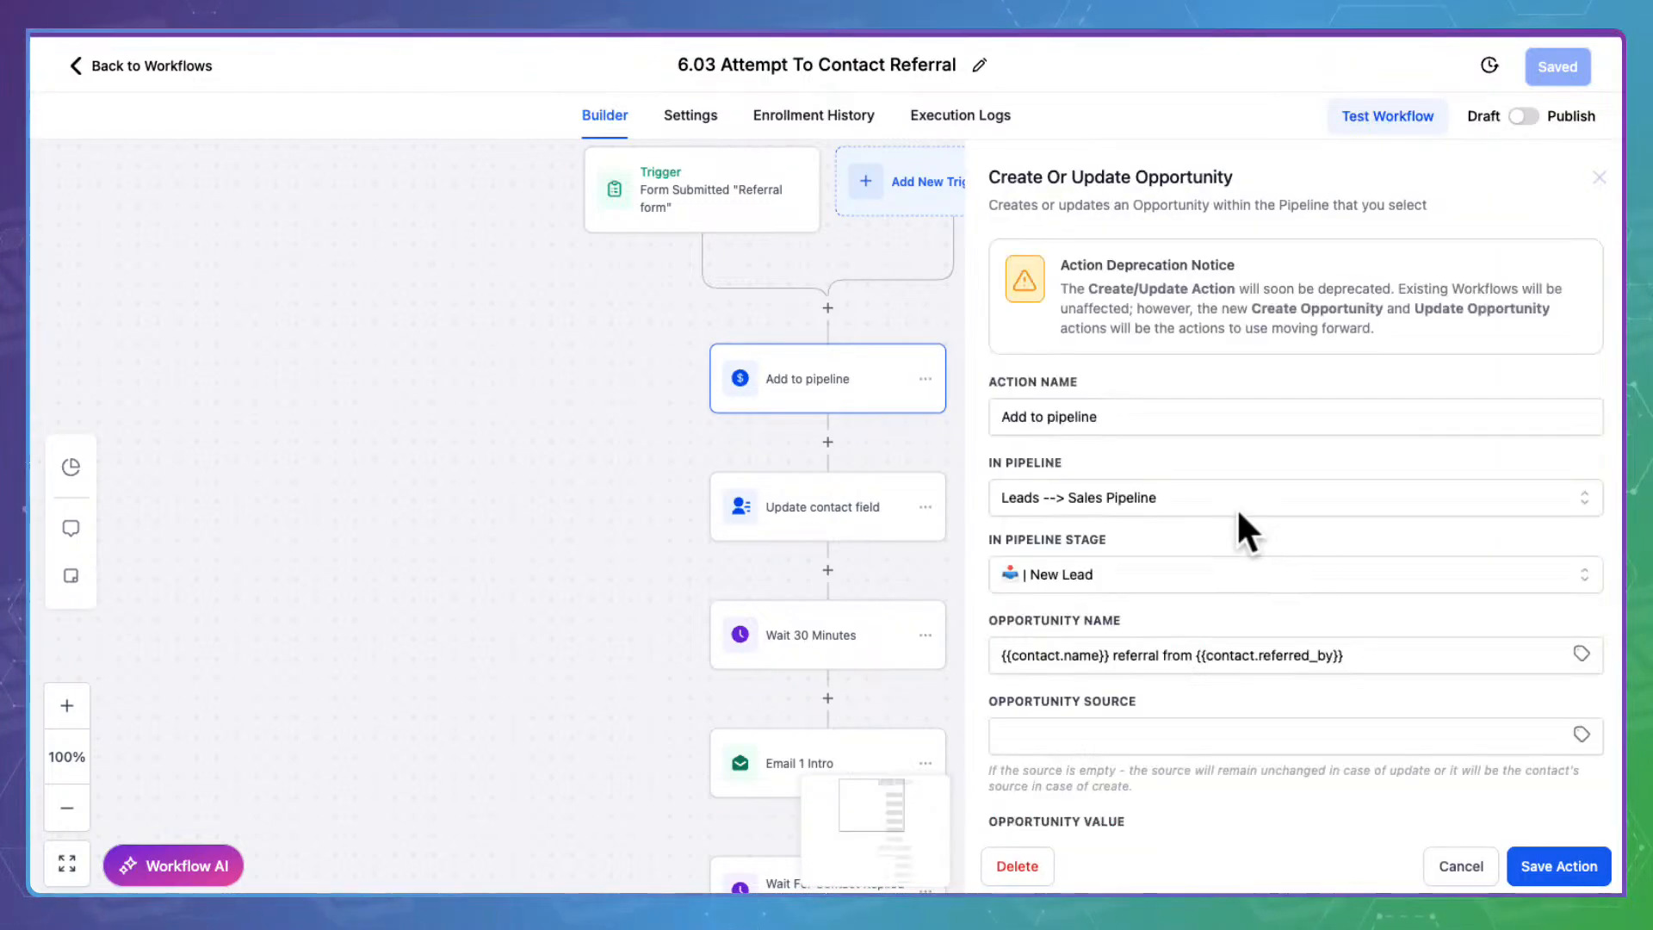
scroll(1089, 561, "down", 3)
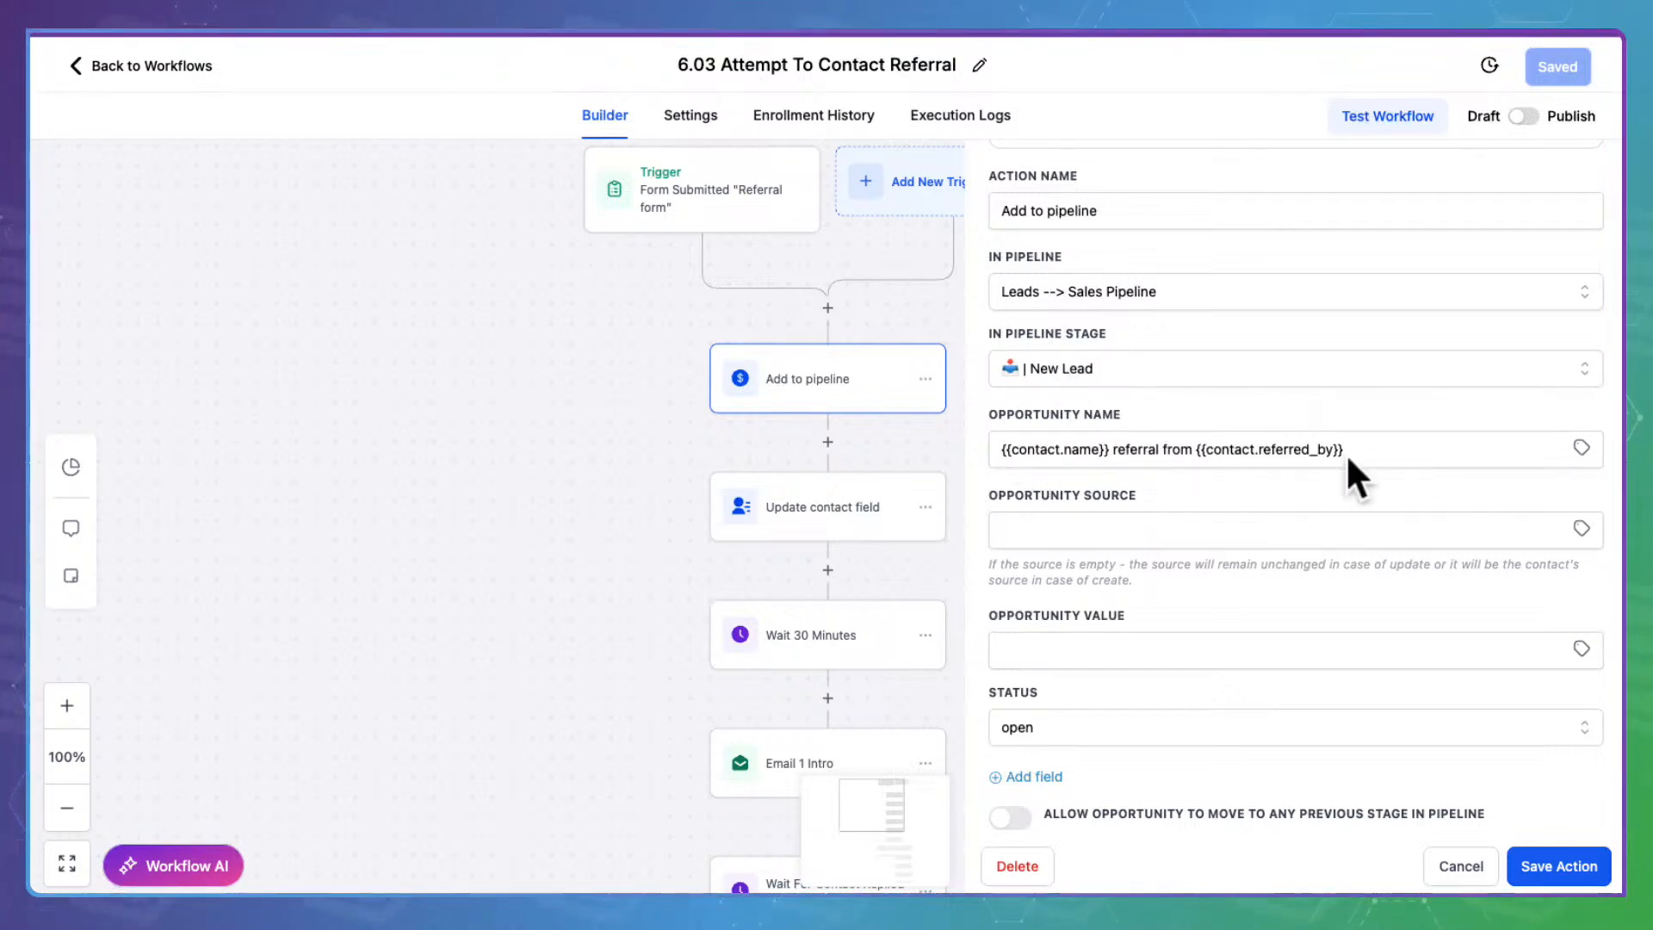
scroll(1345, 453, "down", 1)
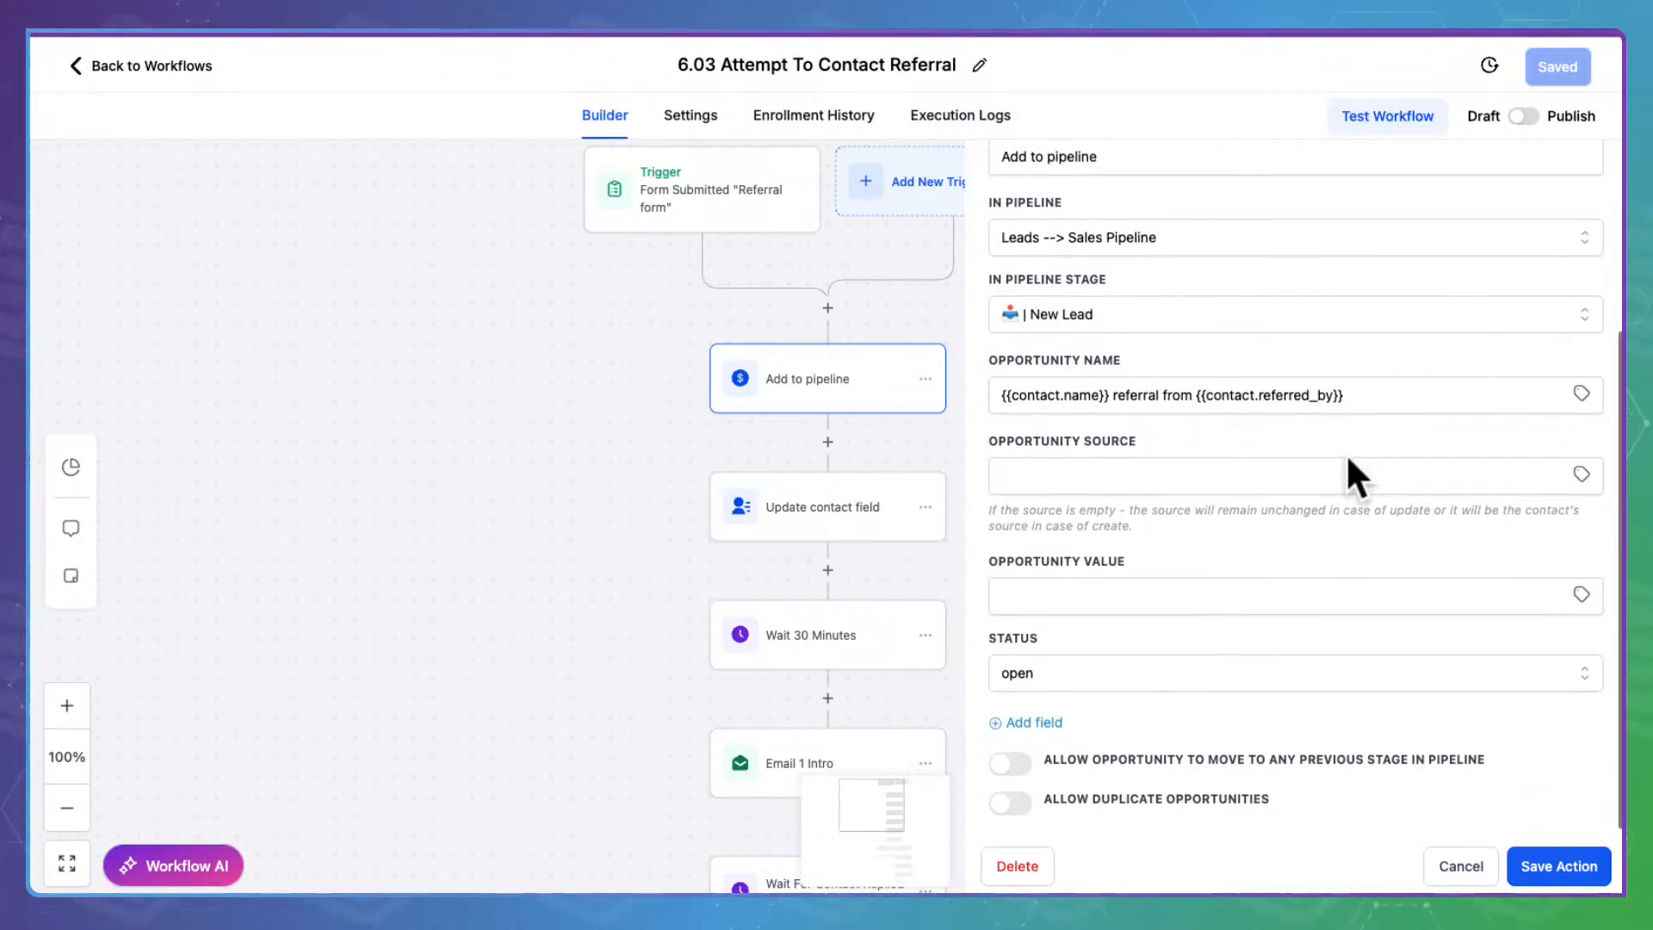
left_click(1567, 858)
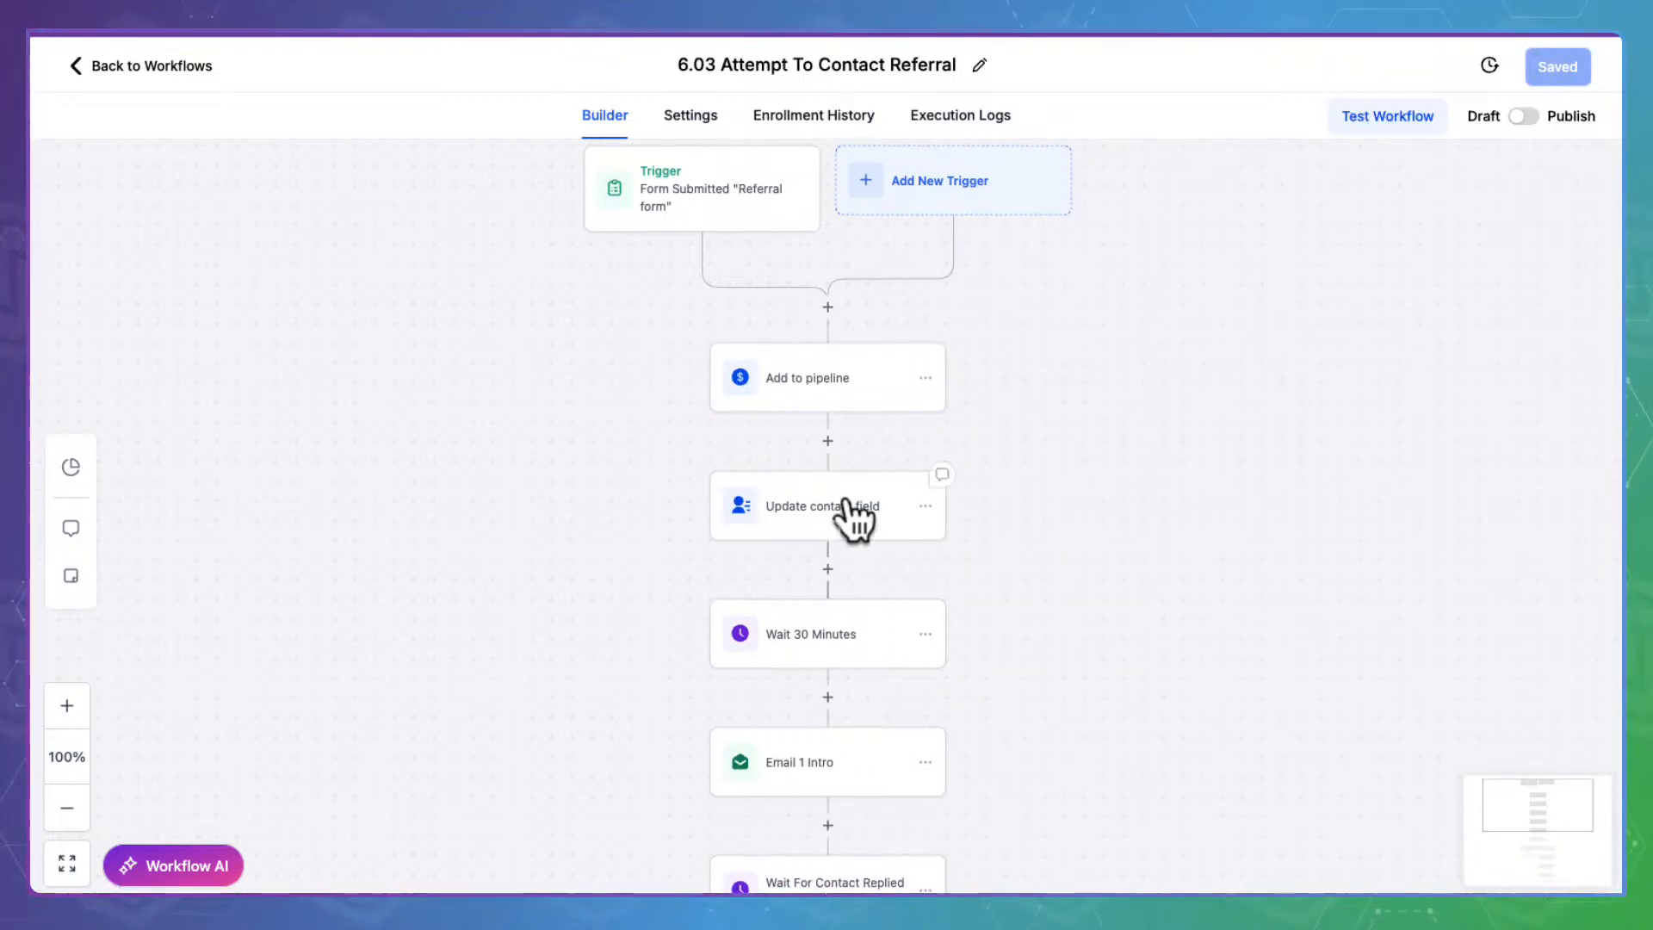
left_click(846, 503)
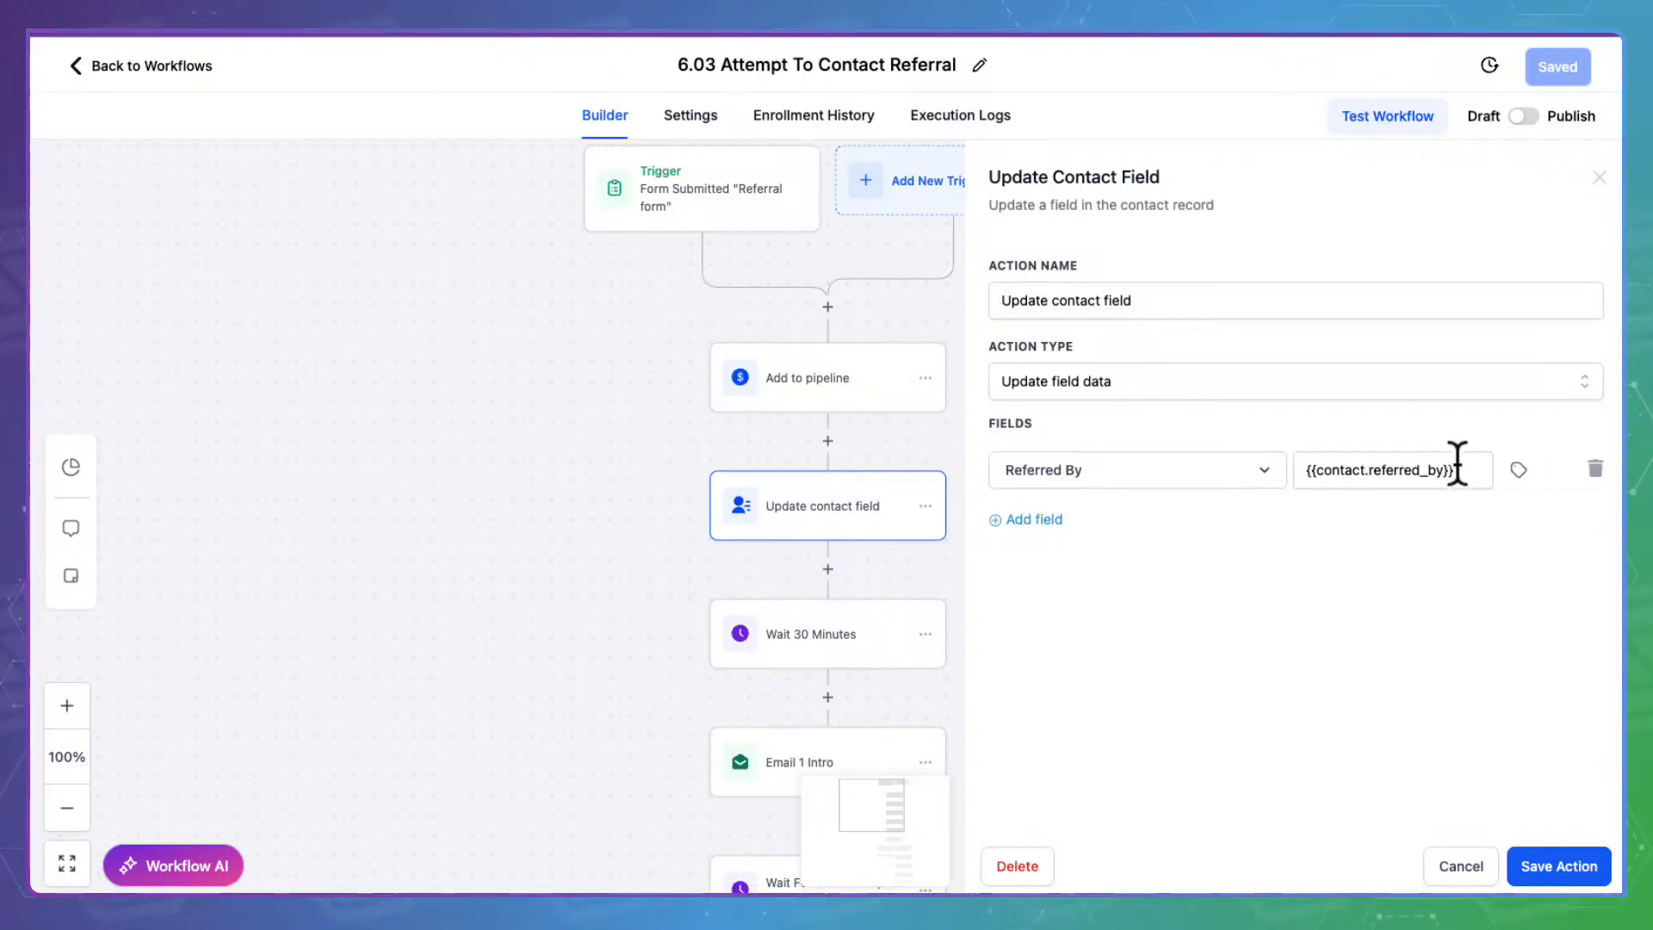
left_click(1494, 861)
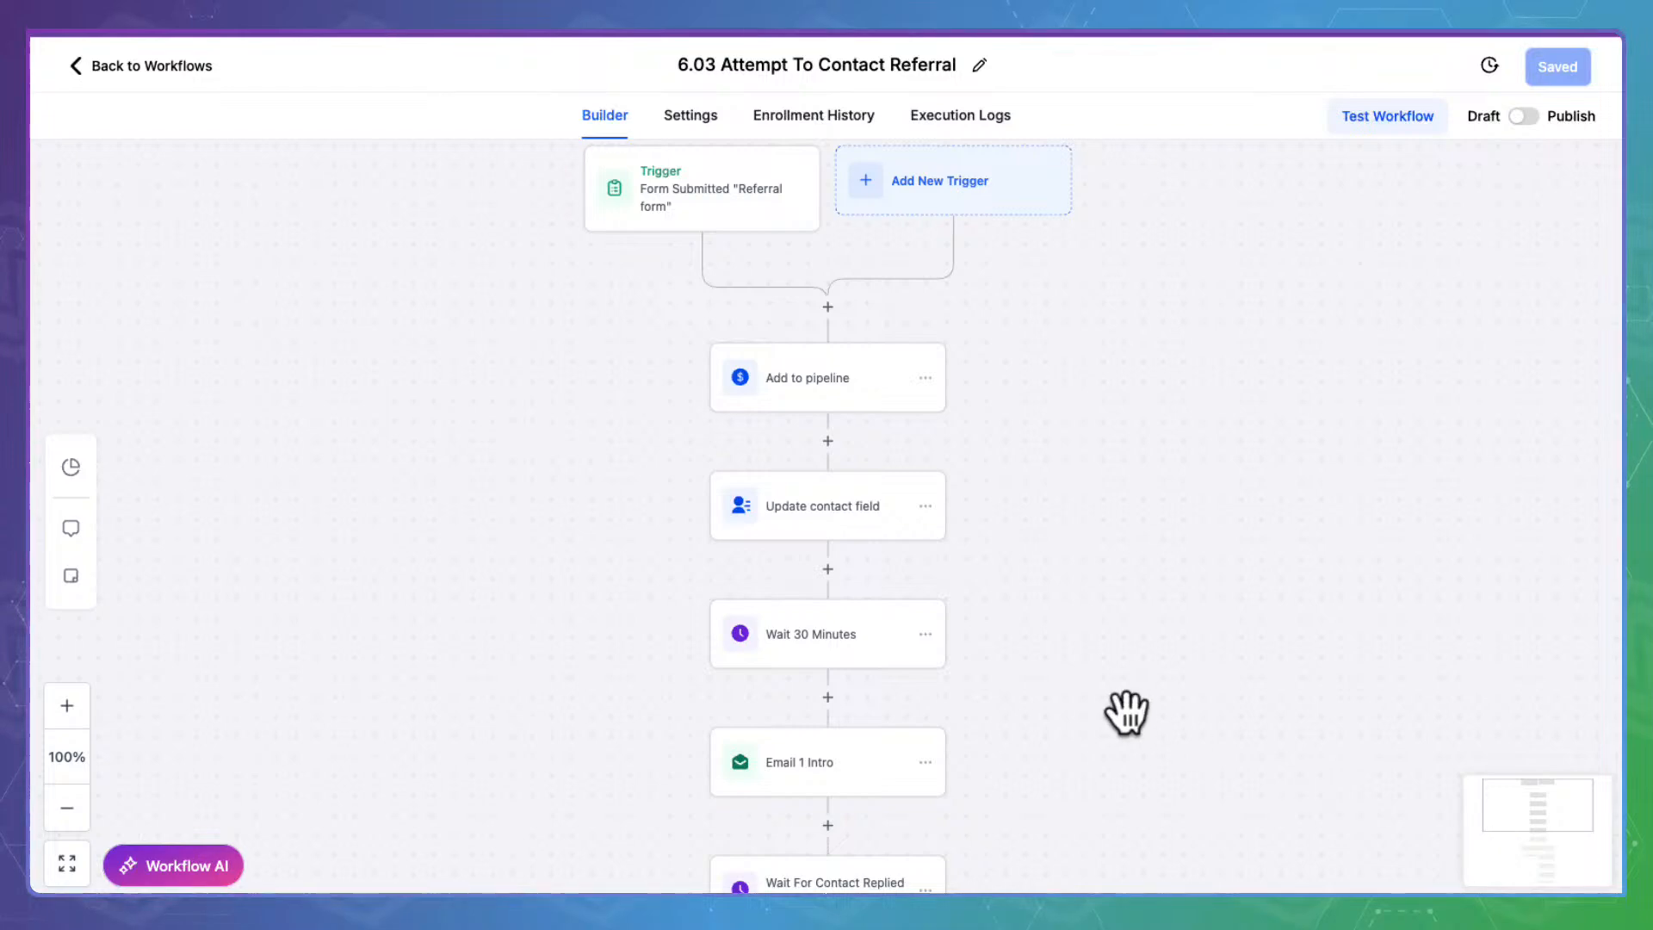
left_click(887, 637)
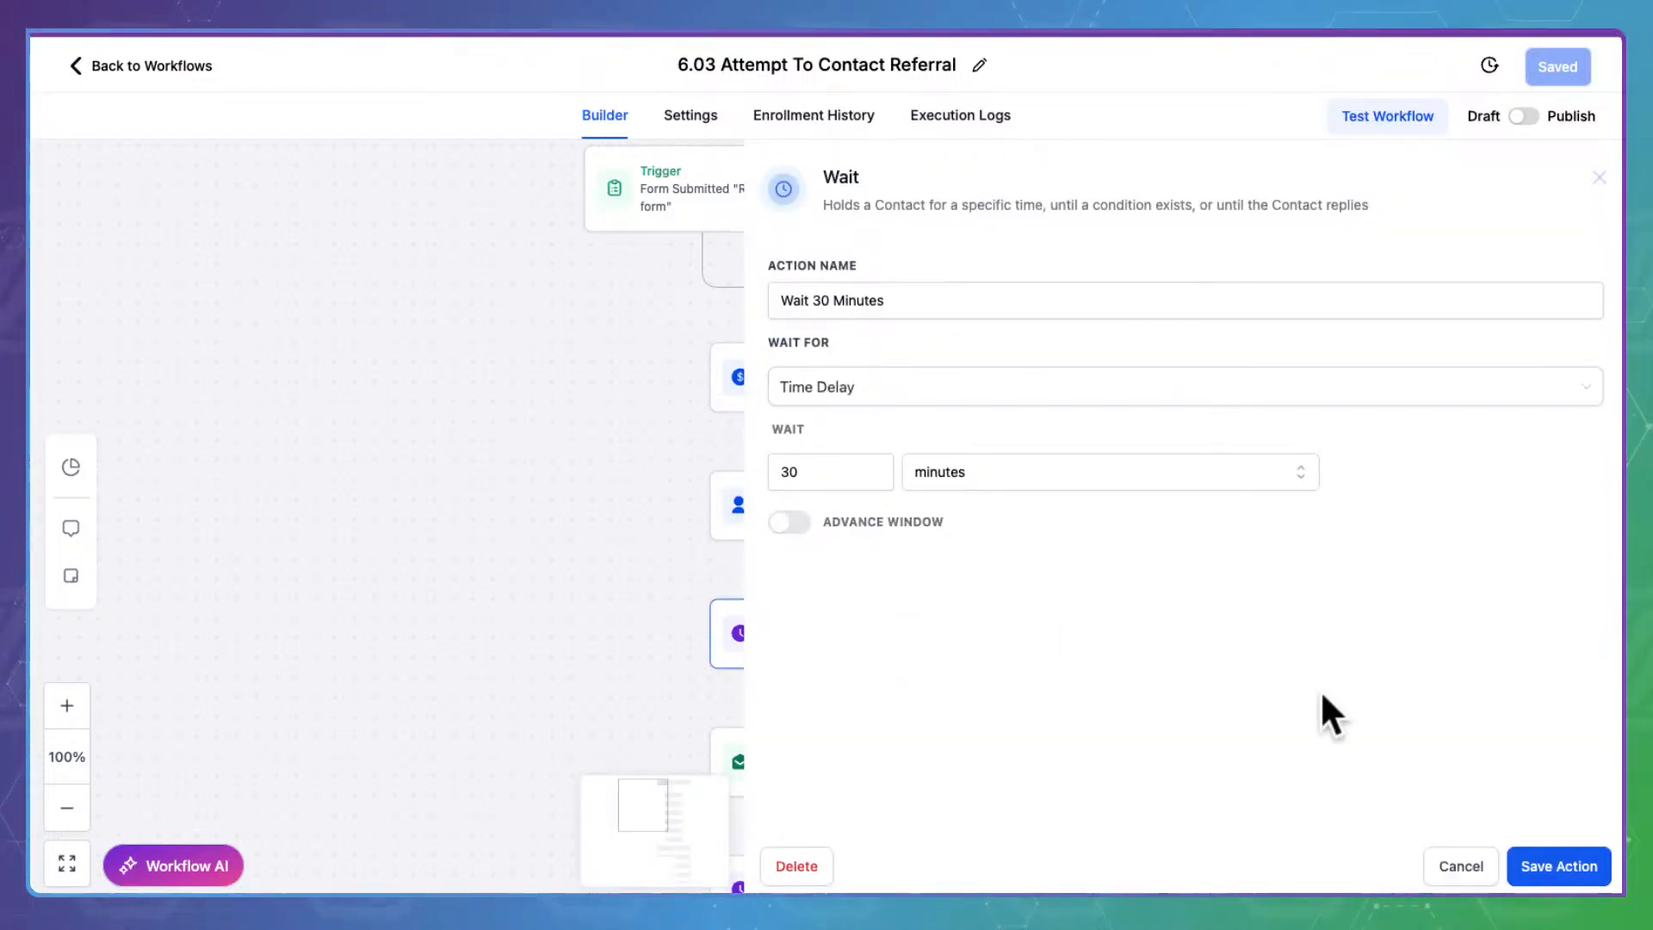
left_click(1455, 856)
left_click_drag(1228, 705, 1222, 458)
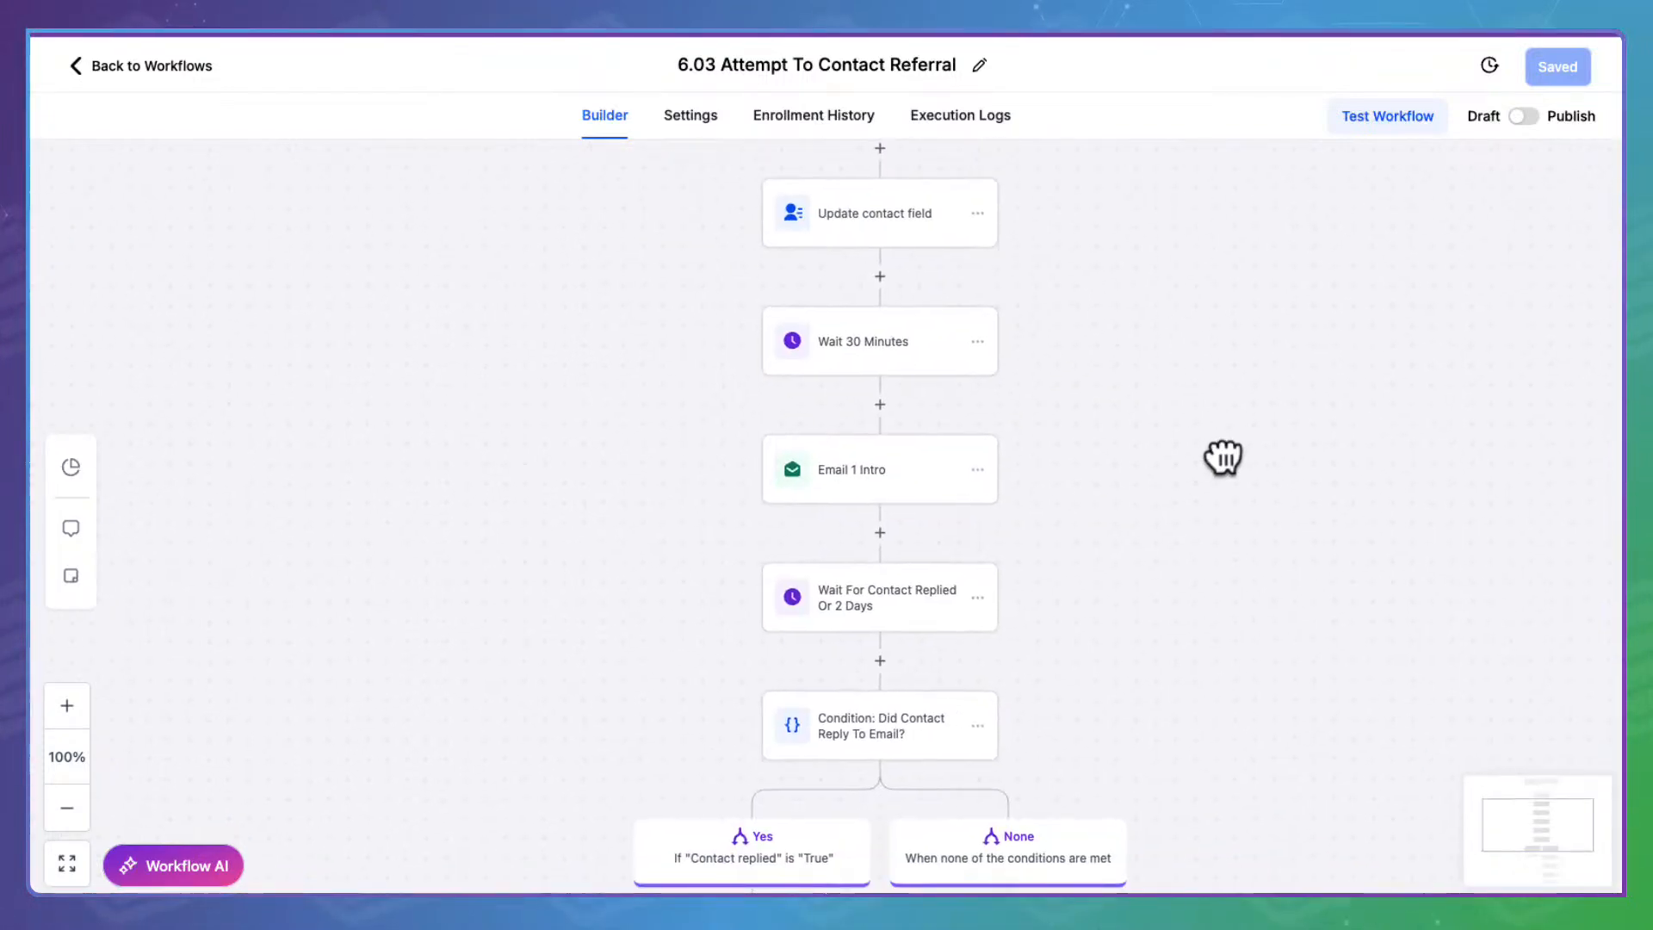
Open the Email 1 Intro step and scroll down through its message body
left_click(926, 480)
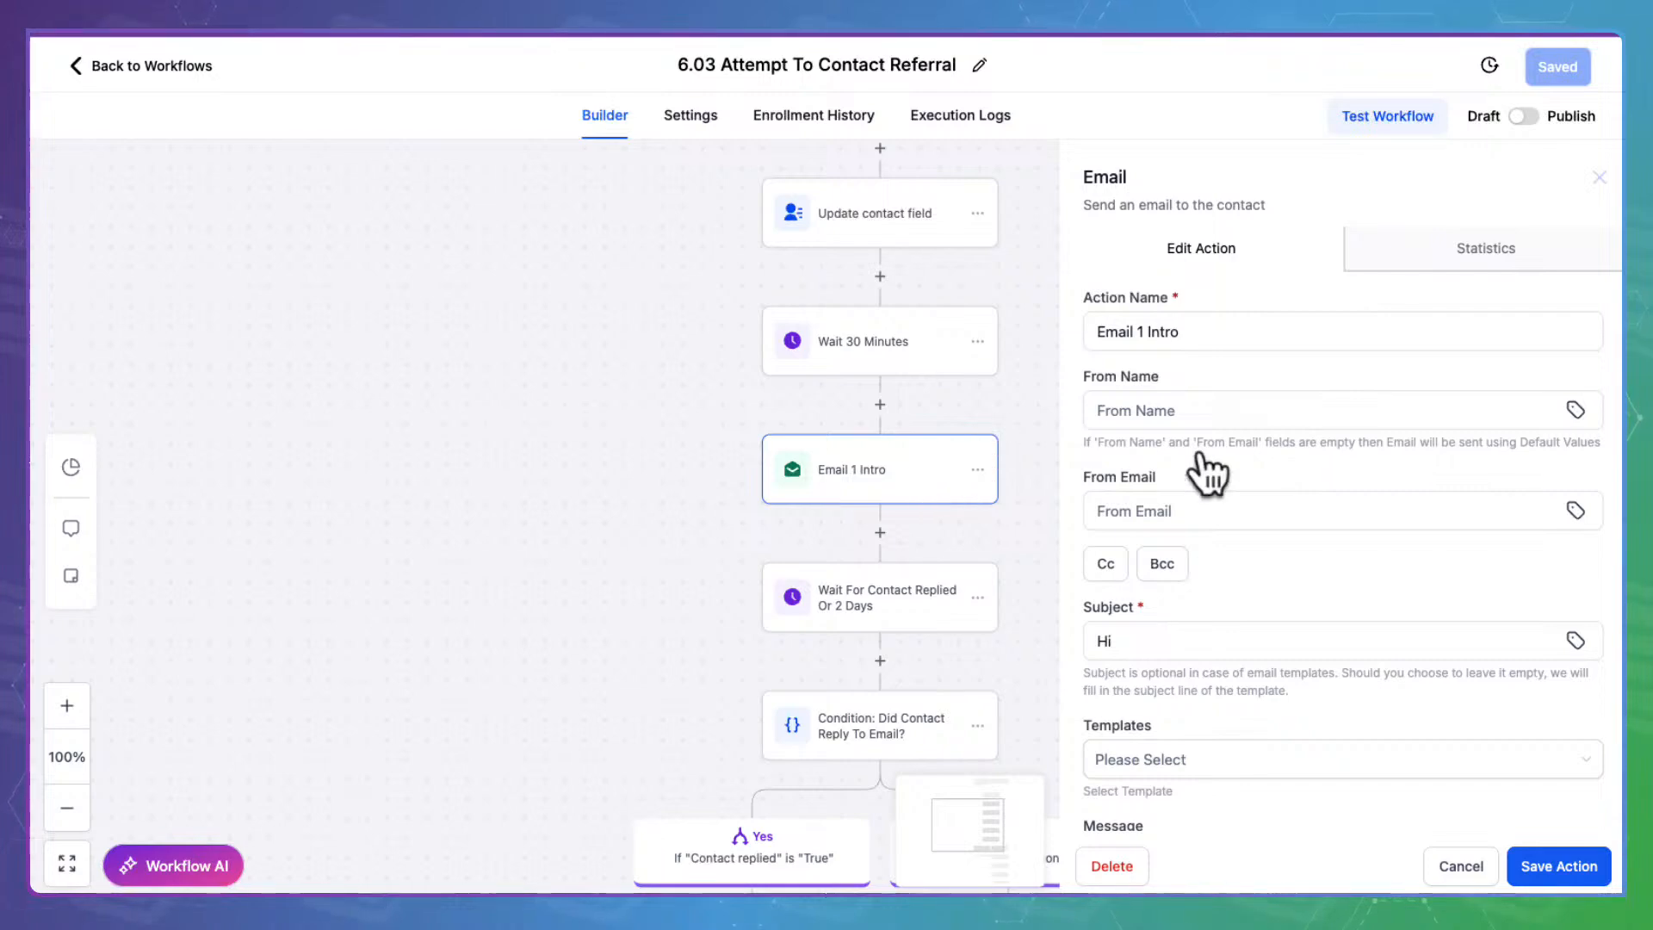
scroll(1291, 553, "down", 6)
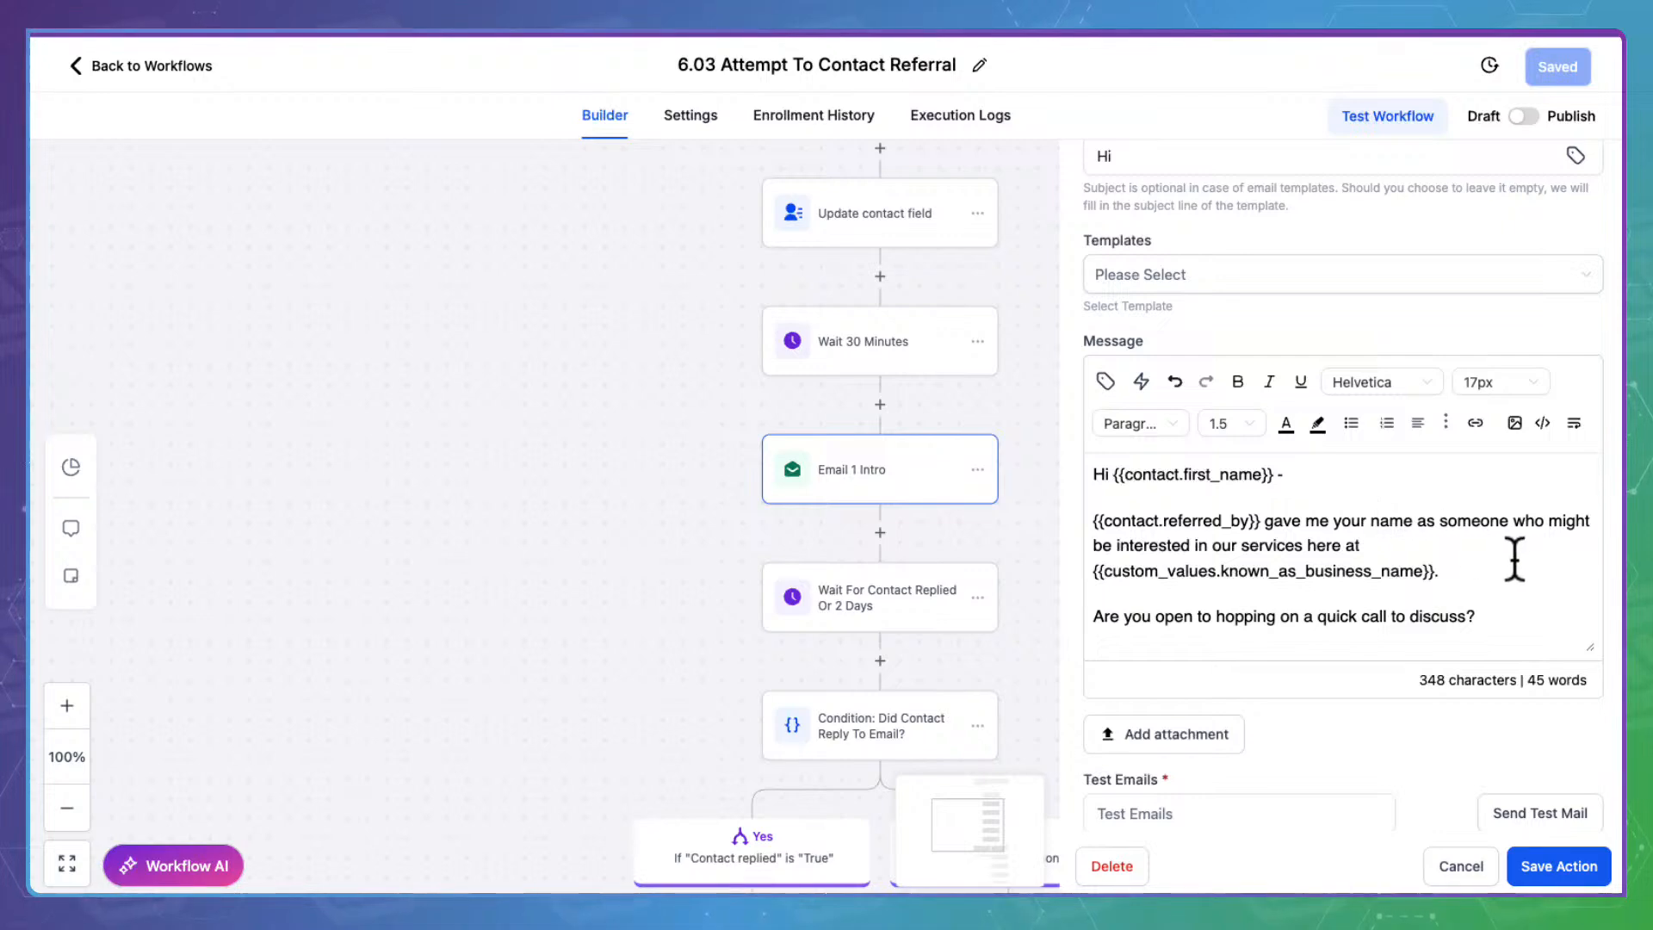
left_click_drag(1443, 568, 1092, 570)
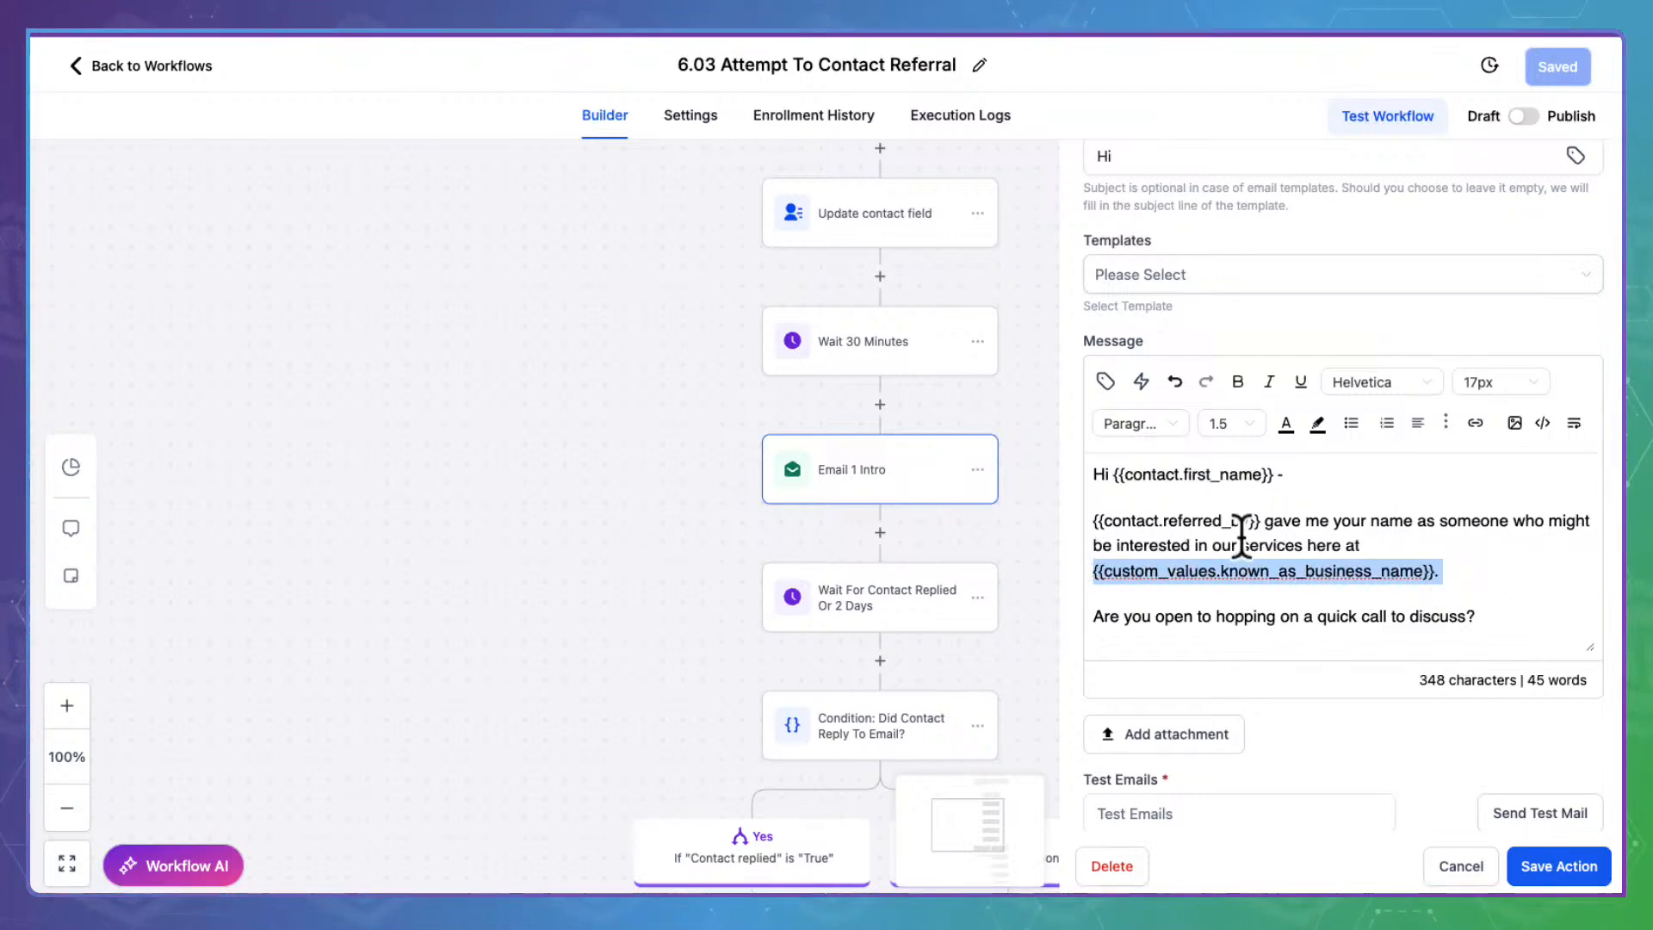
scroll(1240, 538, "down", 2)
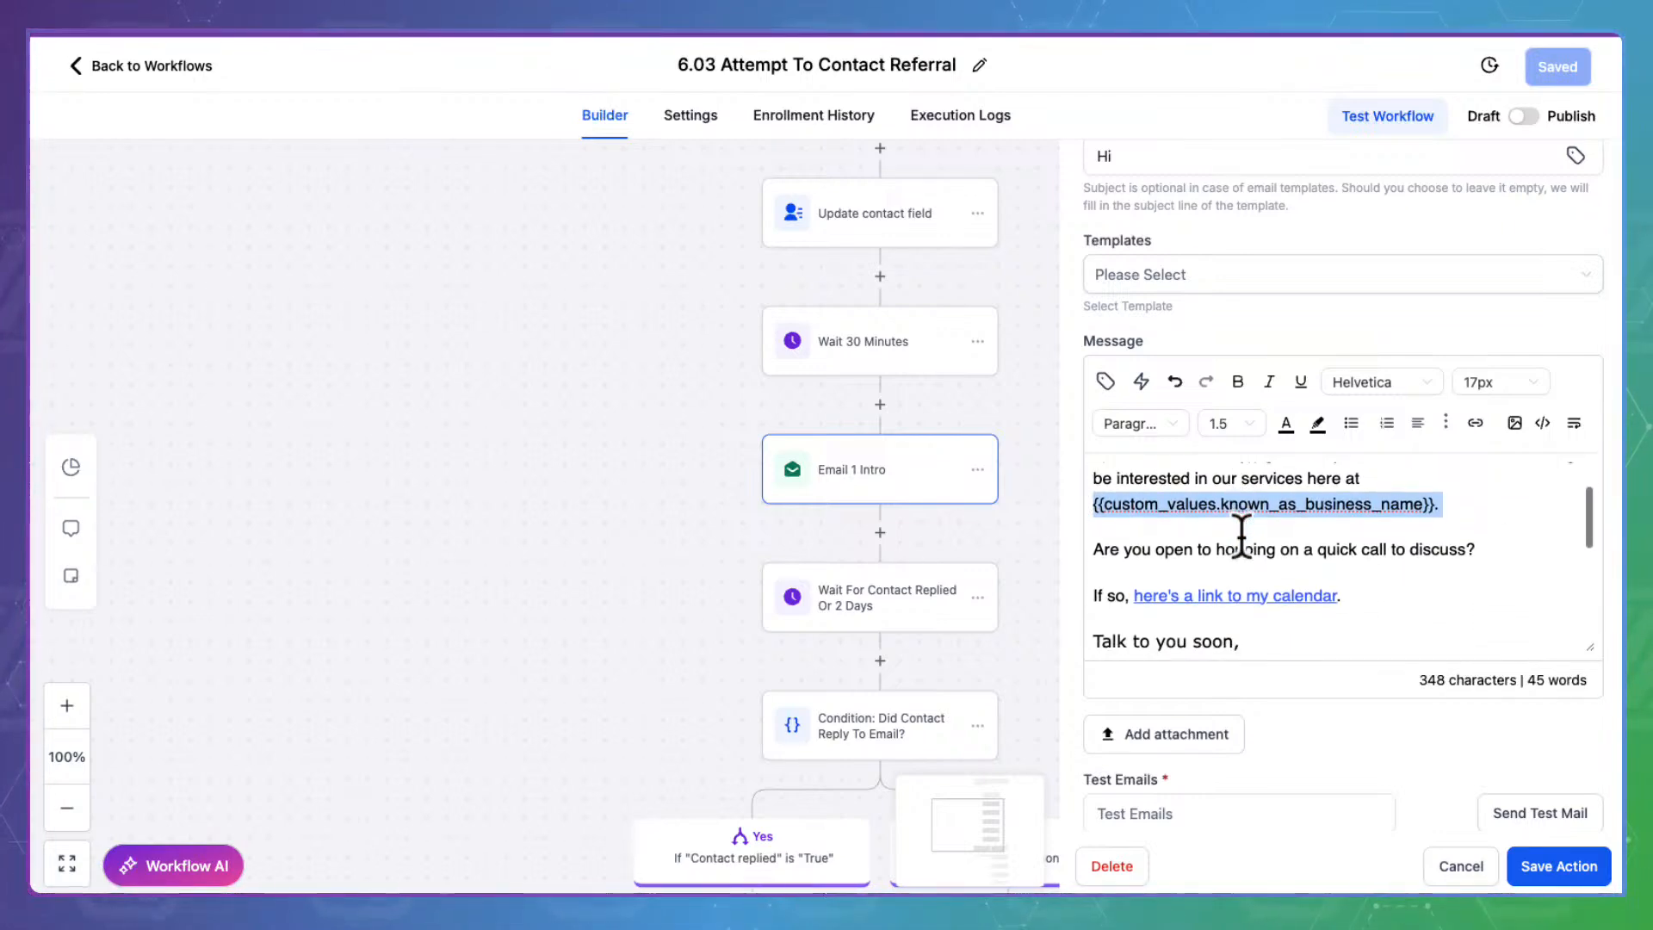
scroll(1241, 538, "down", 1)
Open the calendar link's Embed Link settings and select its {{custom_values.domain}}/call URL
left_click(1236, 541)
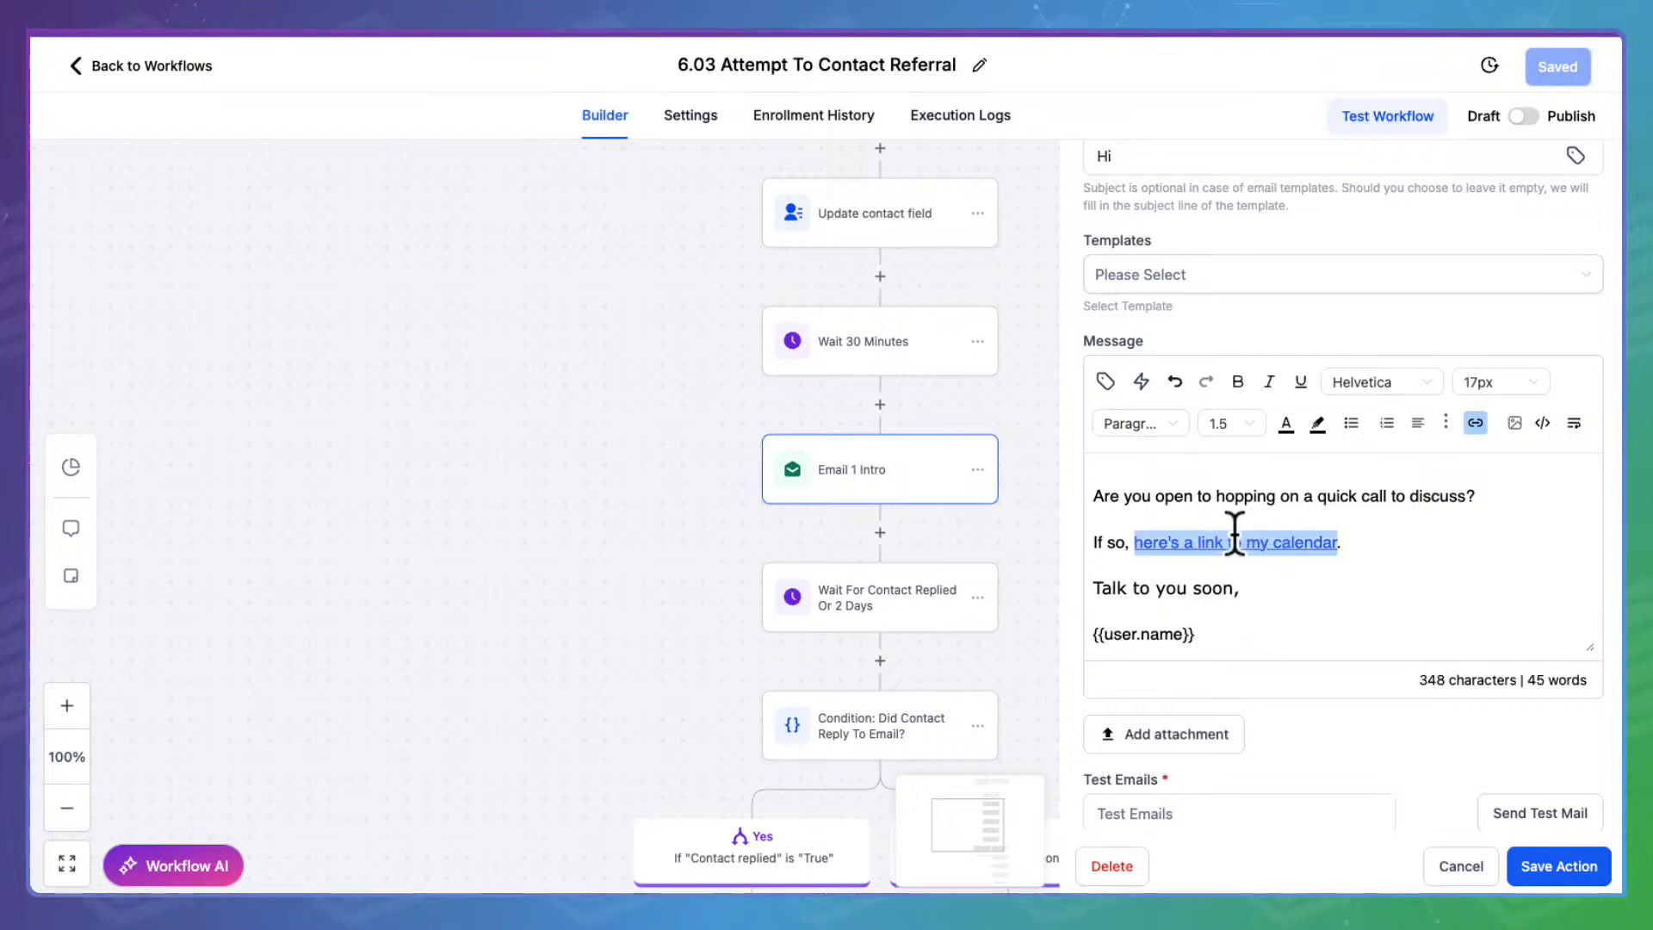
left_click(1498, 400)
left_click(686, 386)
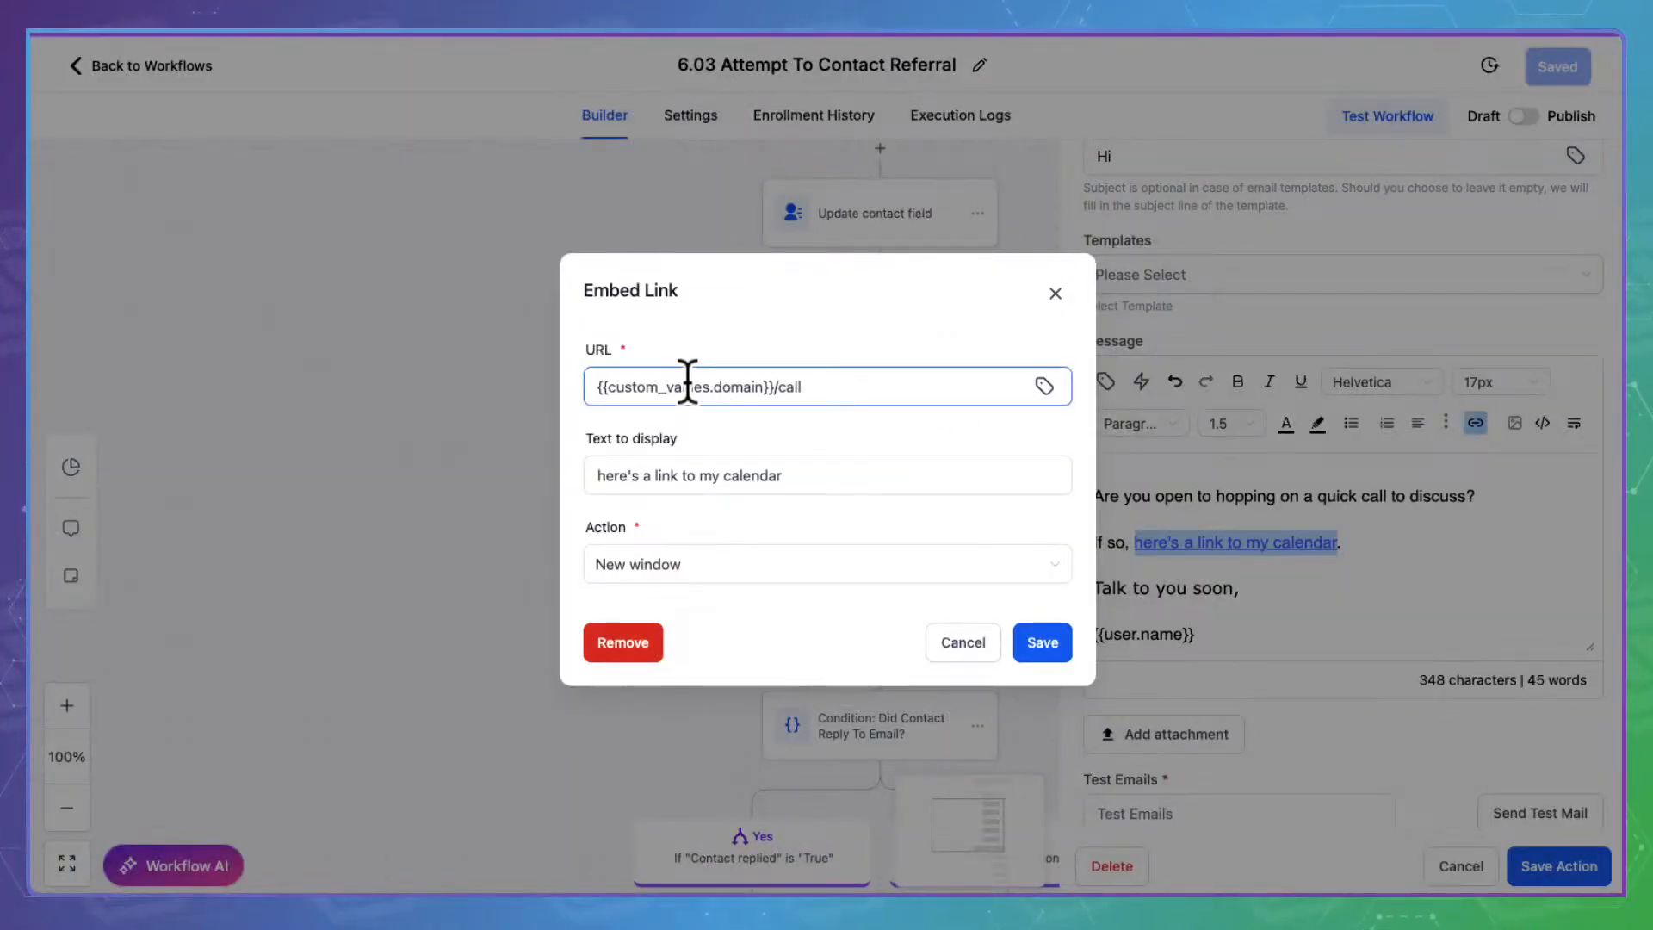
left_click(840, 386)
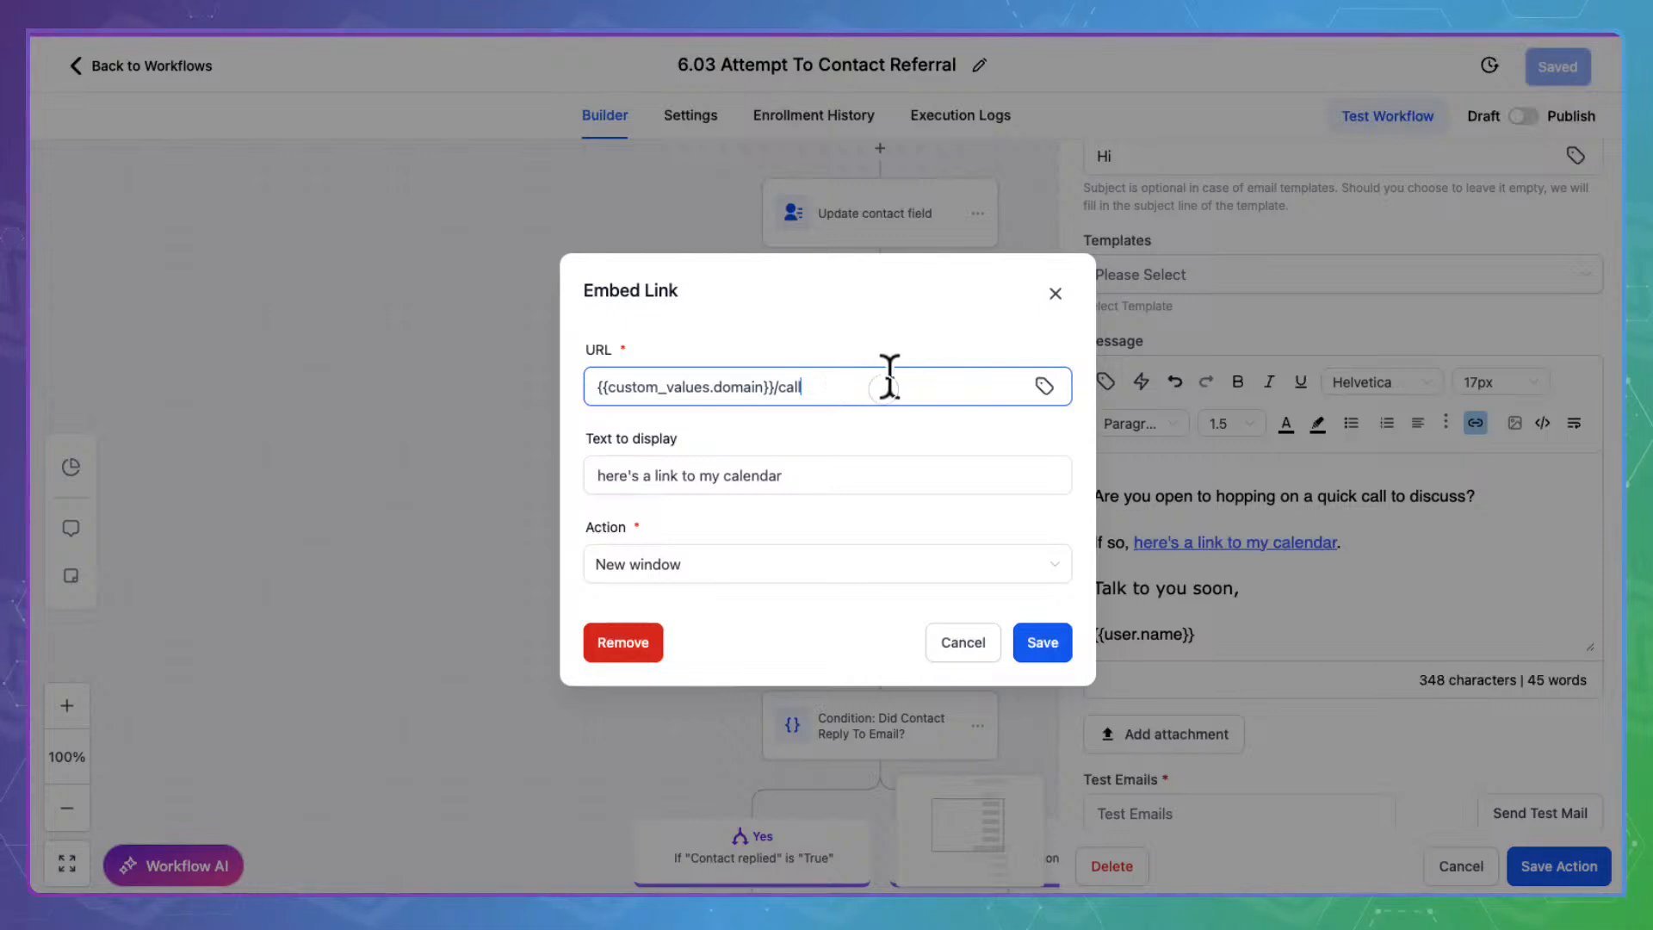
left_click_drag(887, 383, 582, 381)
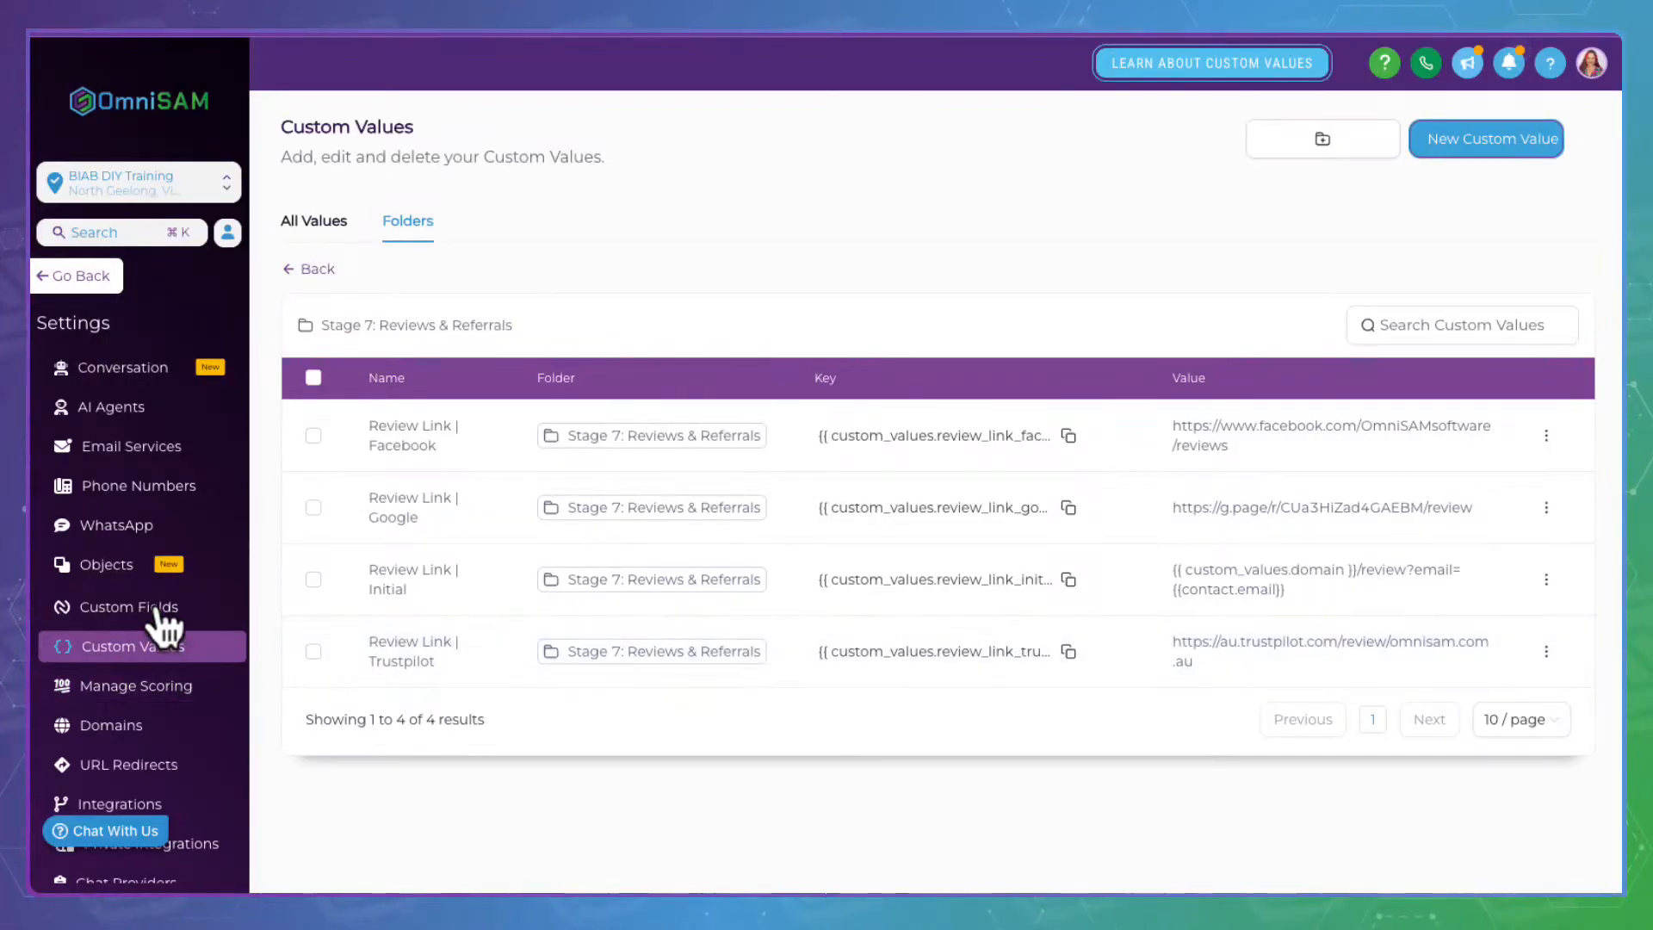
Copy the Intro Call key from the Stage 2: Appointments custom values folder
left_click(345, 197)
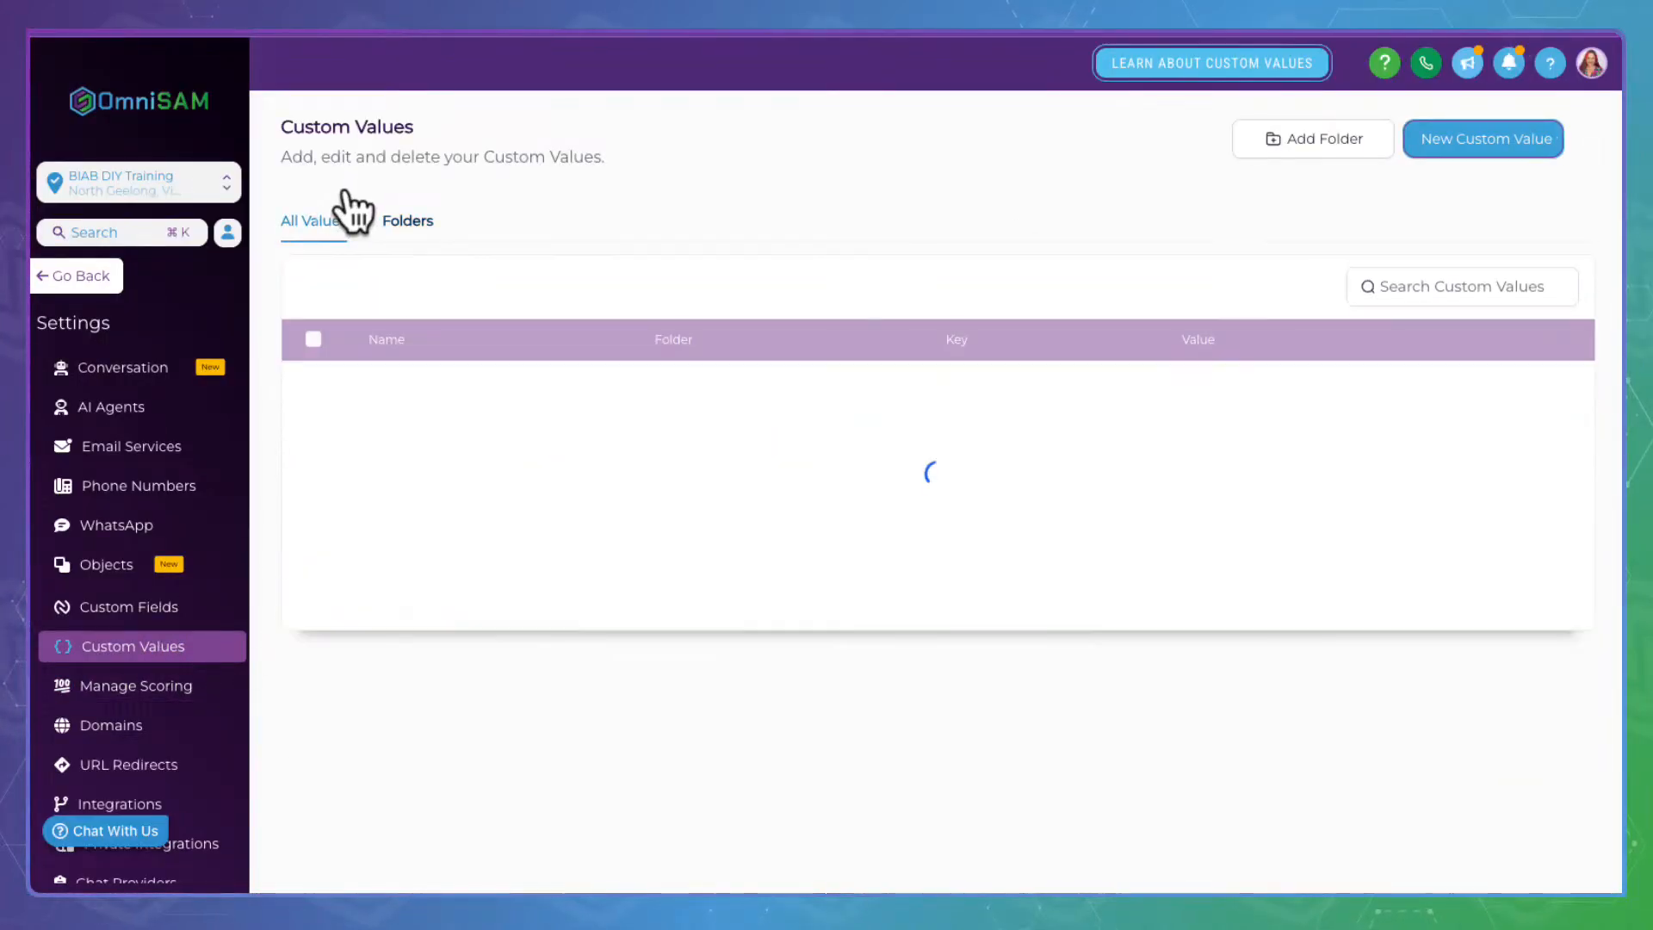
left_click(434, 189)
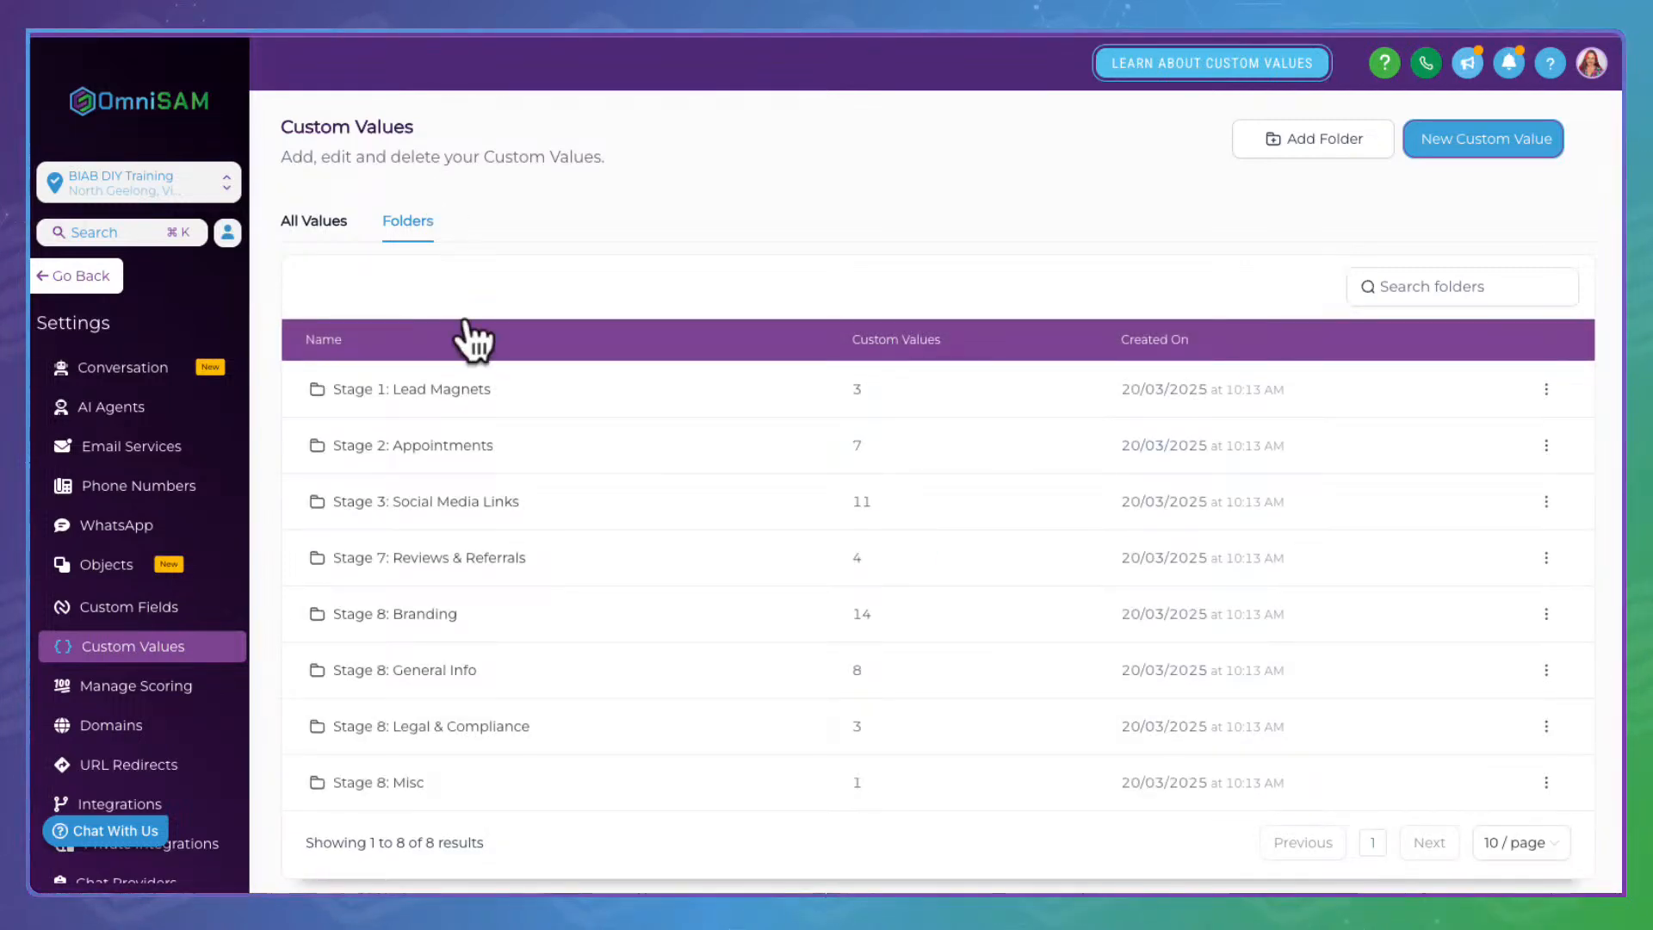
left_click(454, 441)
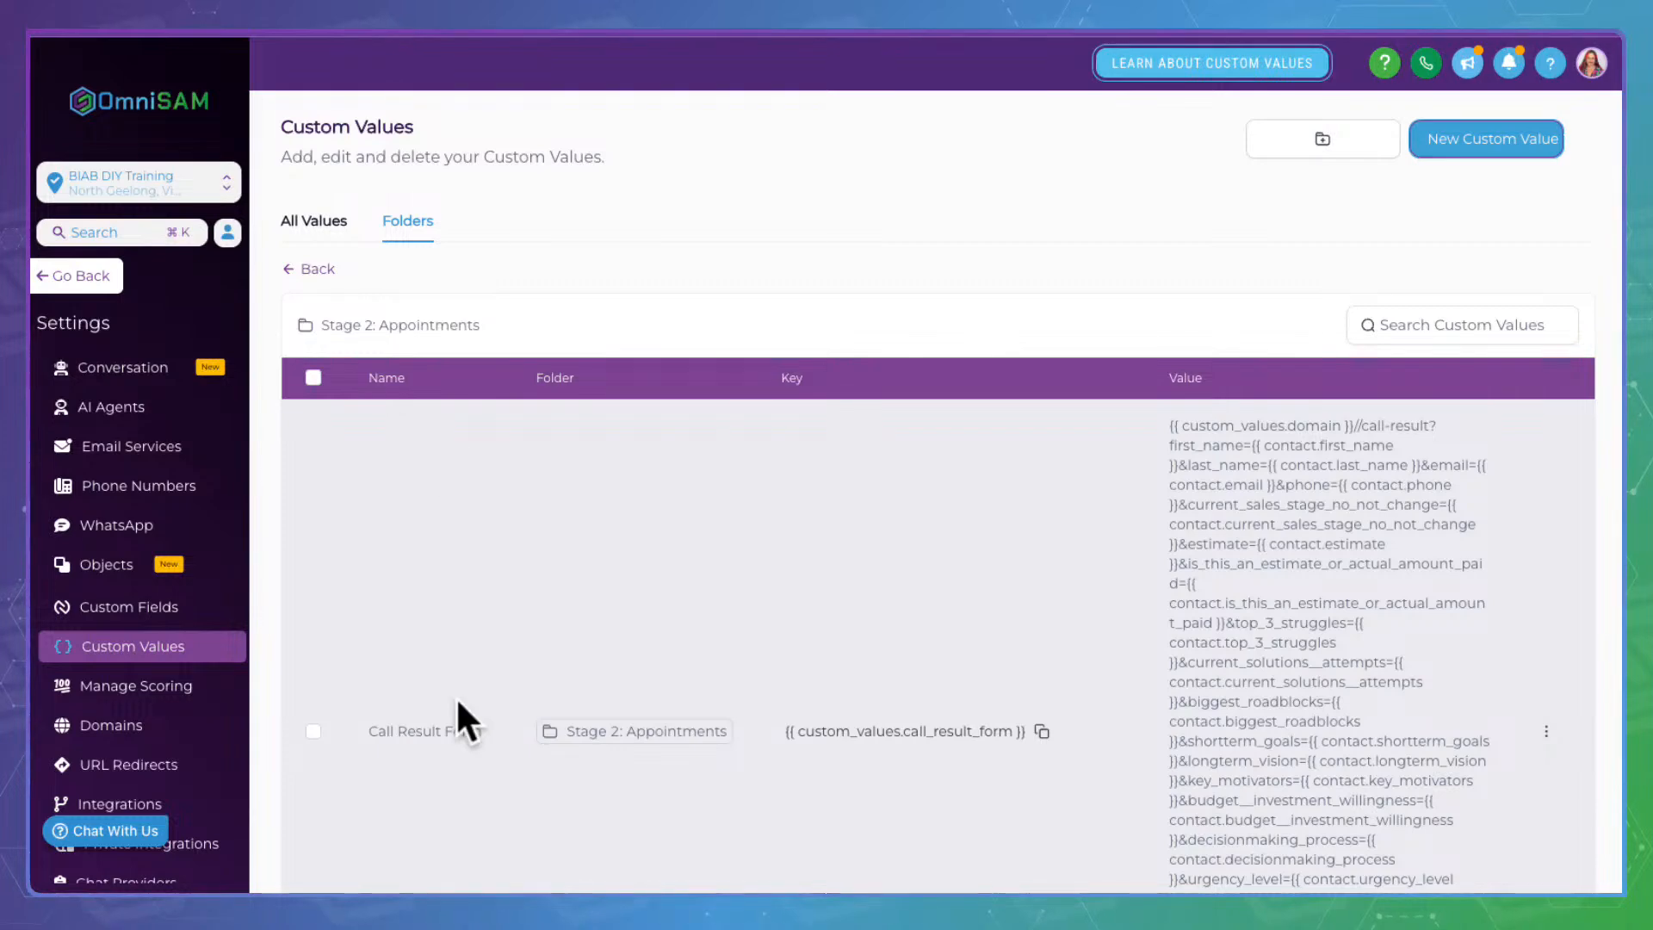
scroll(456, 714, "down", 8)
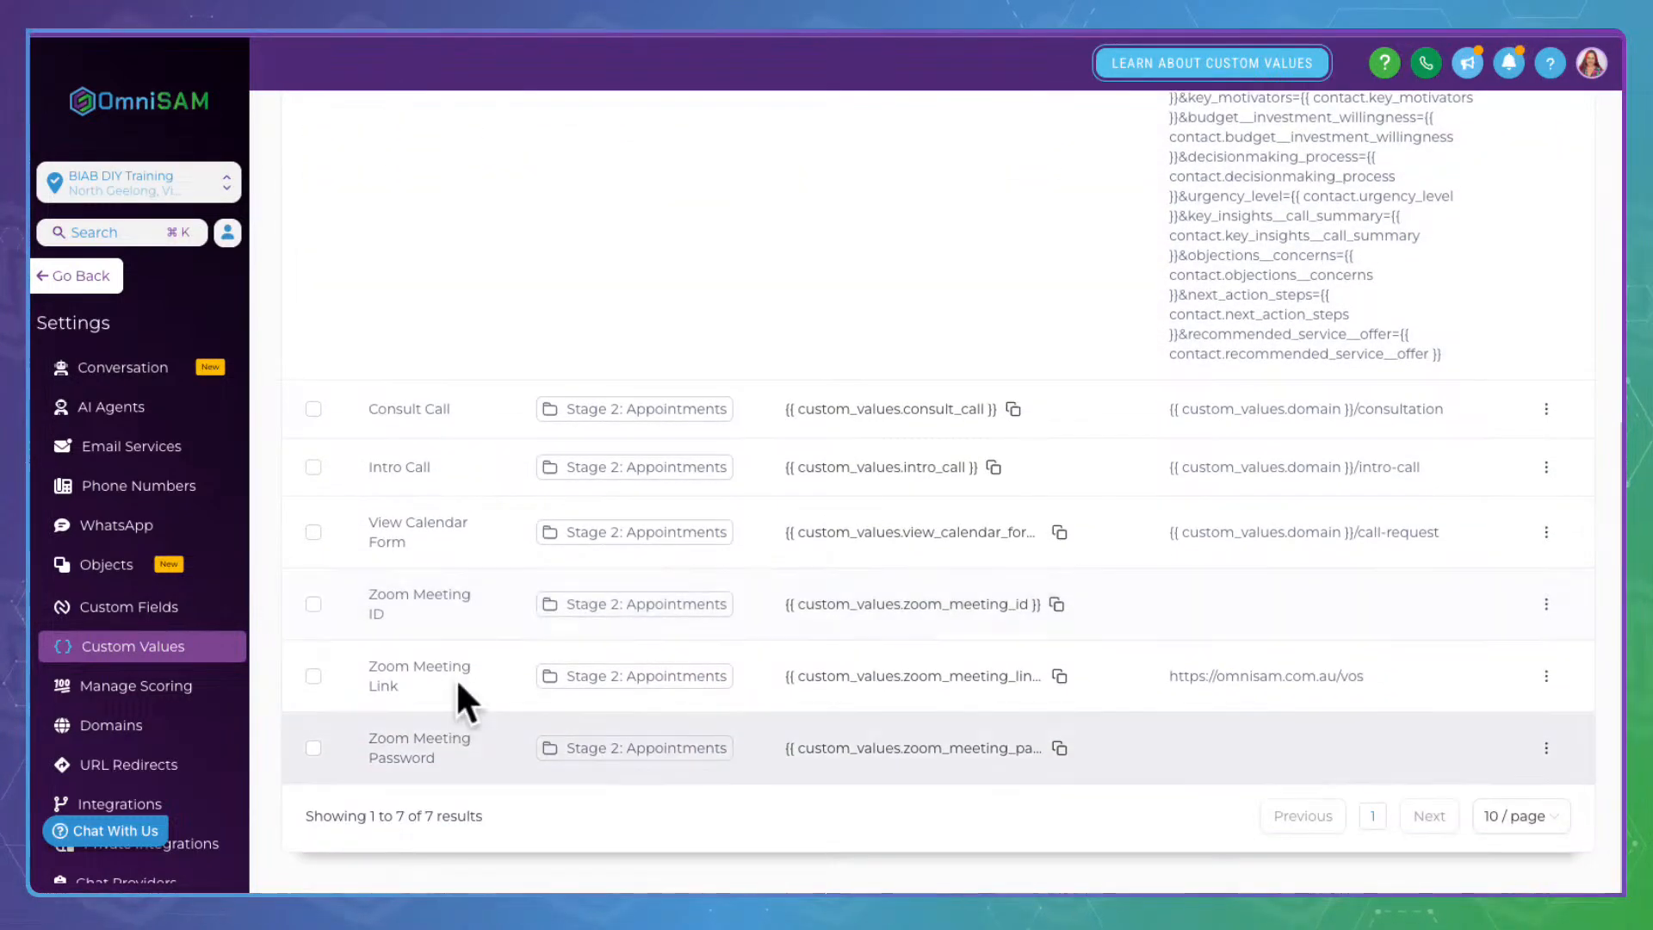
left_click_drag(368, 466, 473, 457)
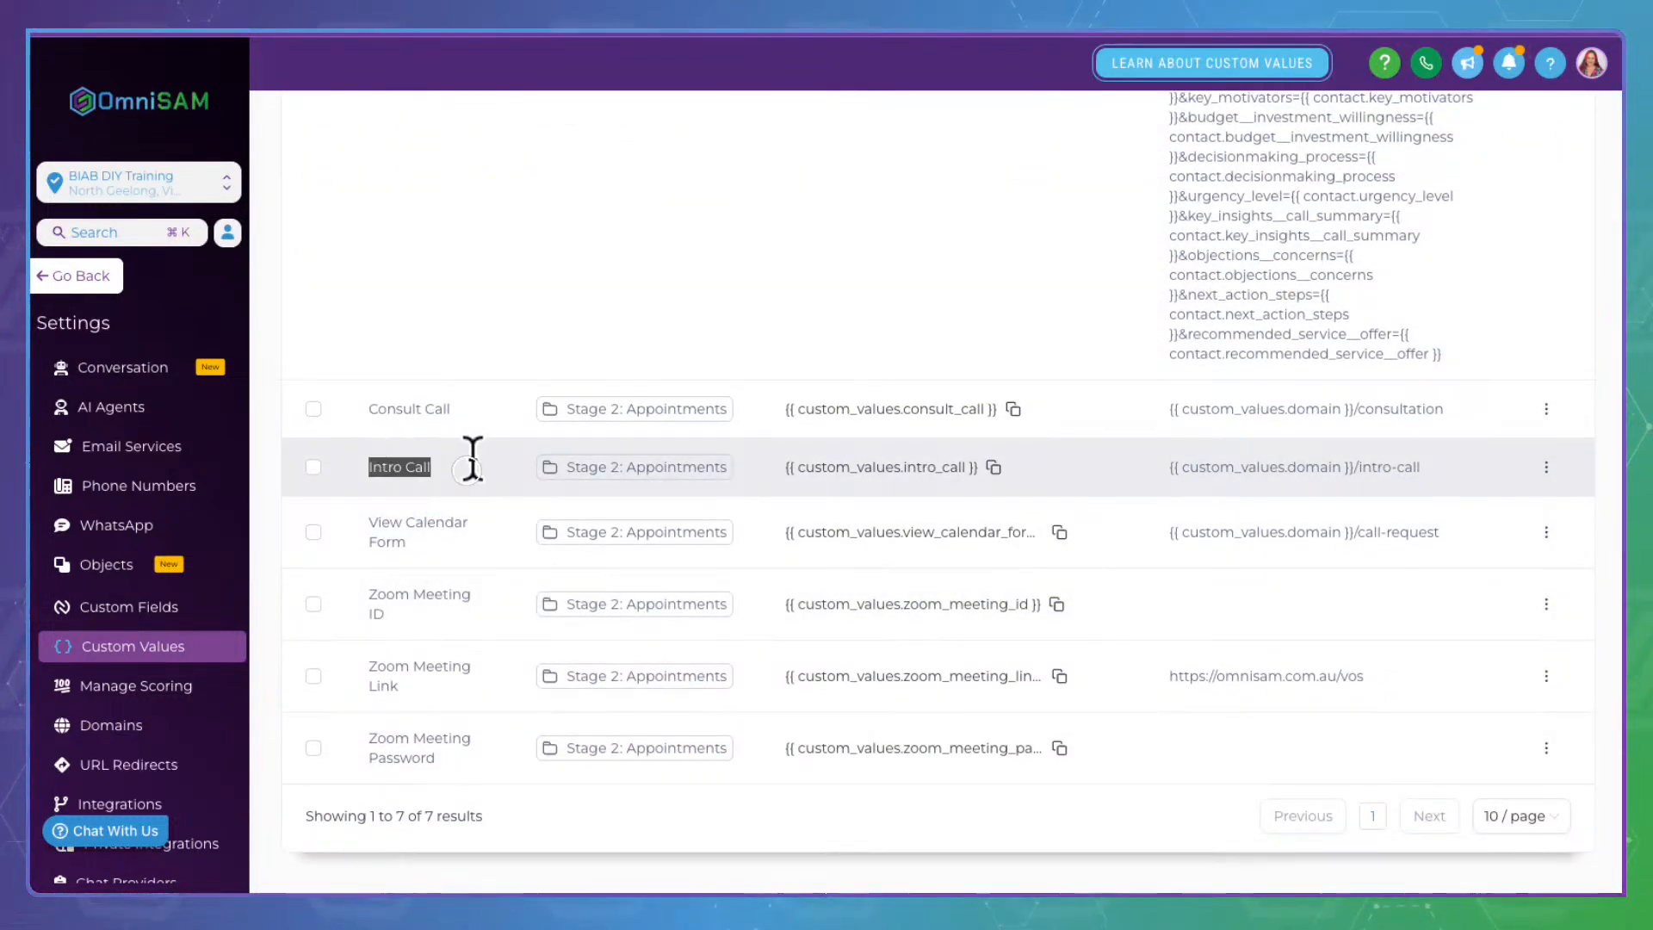
left_click(1014, 413)
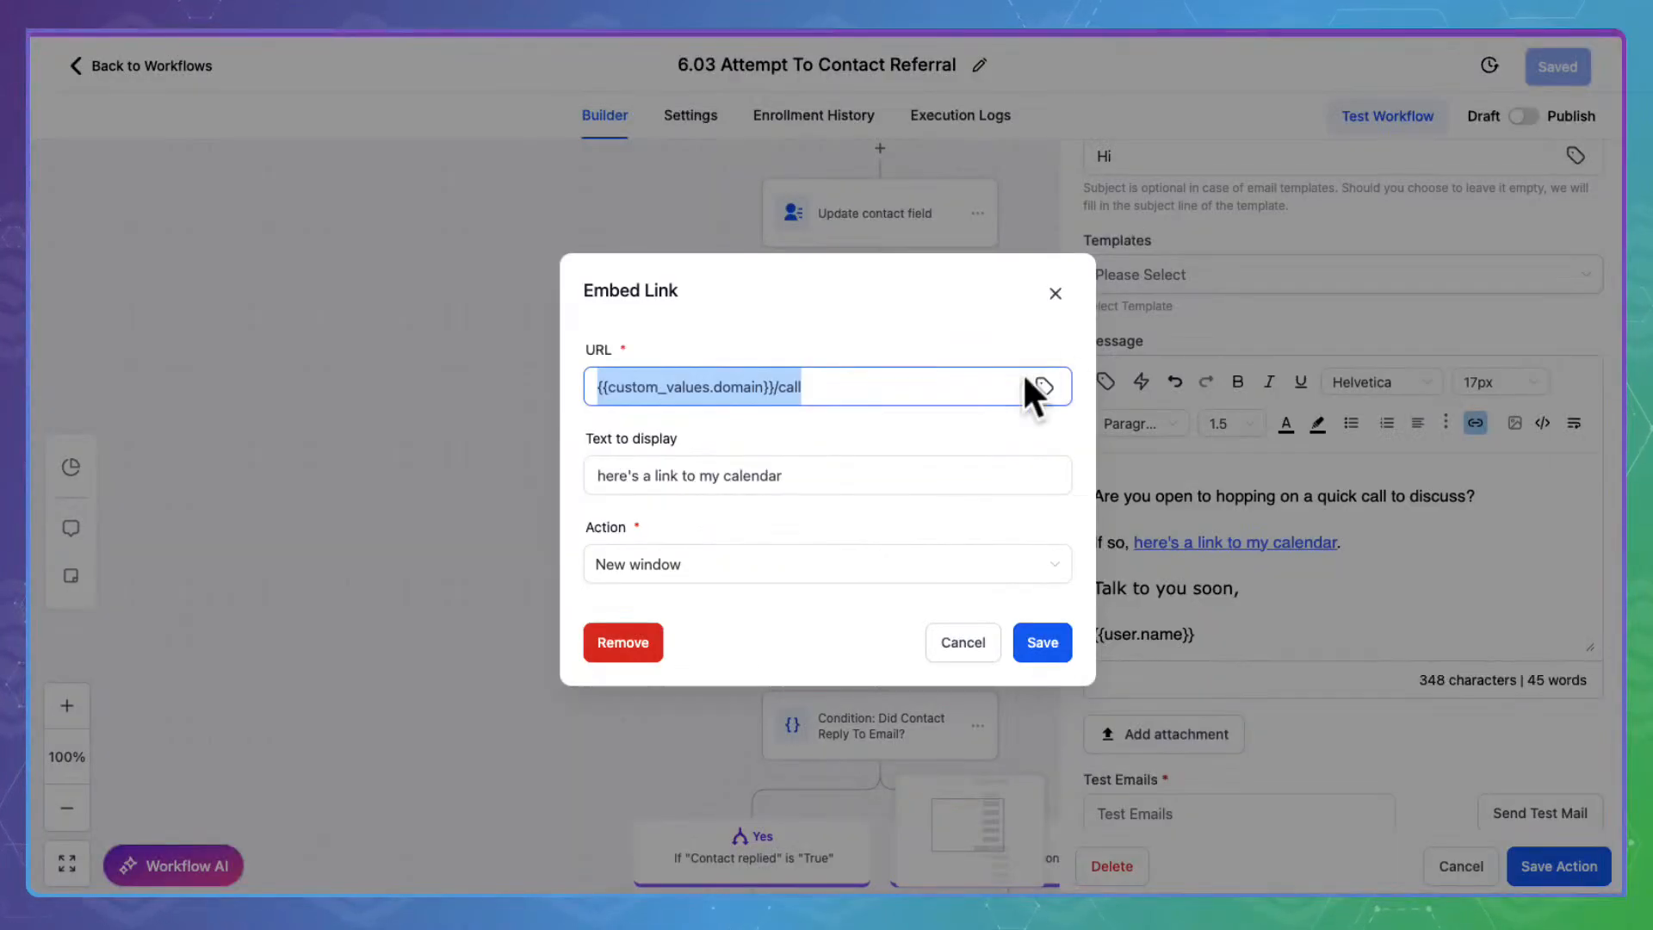
Replace the link URL with the pasted {{ custom_values.intro_call }} key
left_click(870, 379)
triple_click(867, 378)
key("ctrl+v")
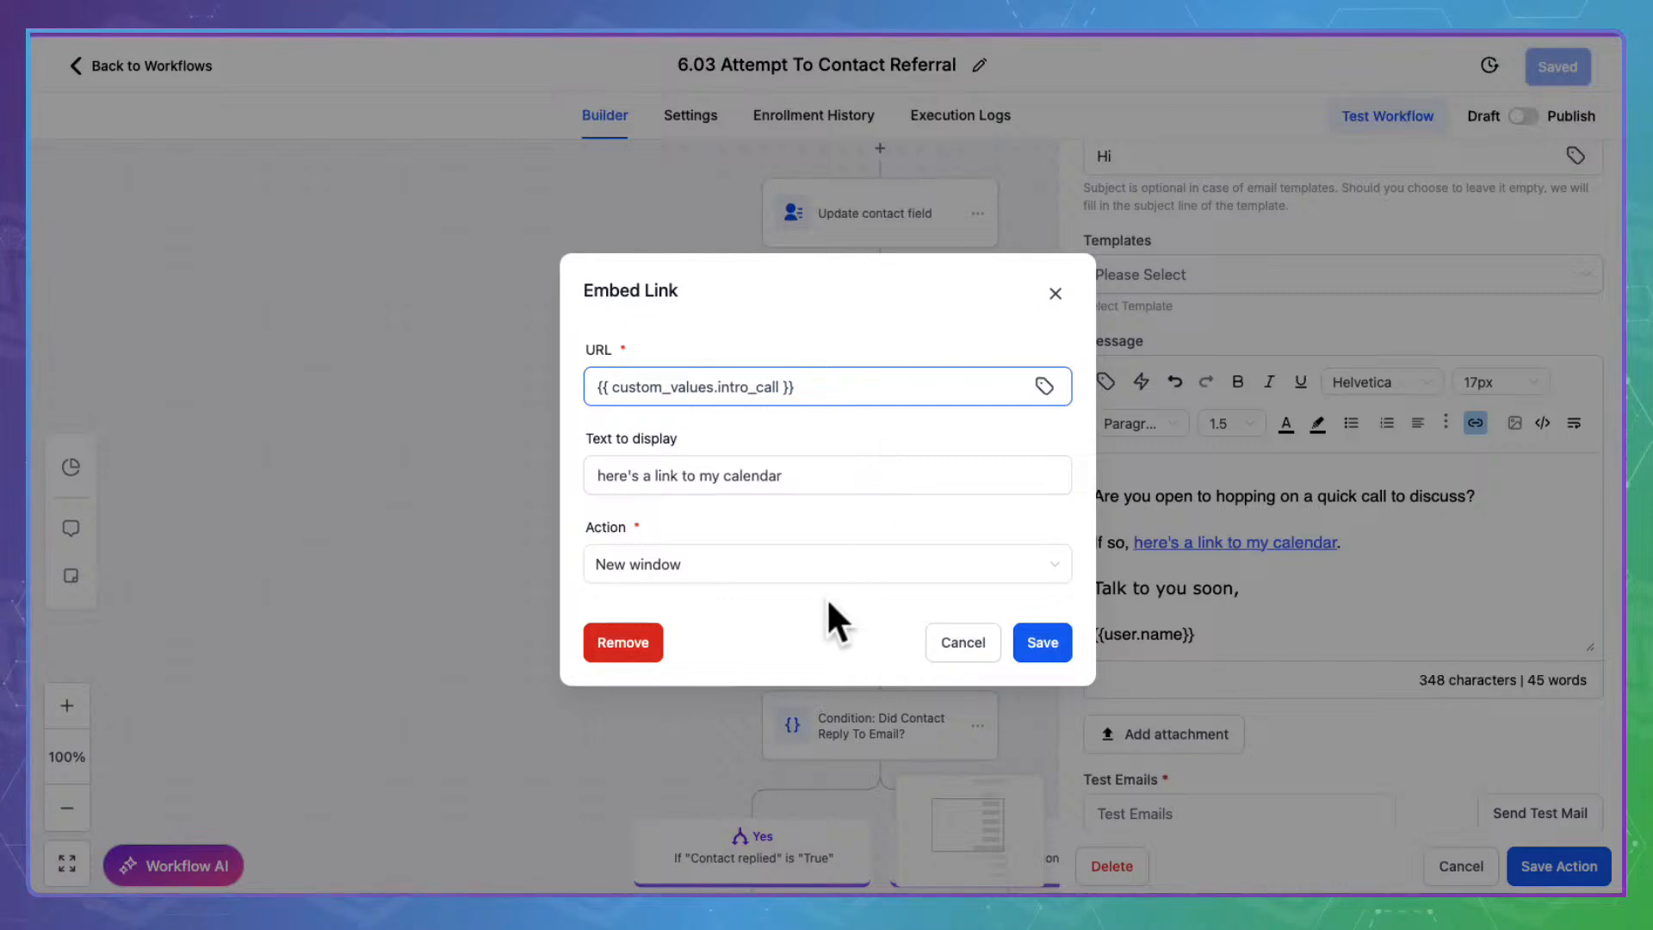
Confirm the new calendar link and save the Email 1 Intro action
left_click(1057, 639)
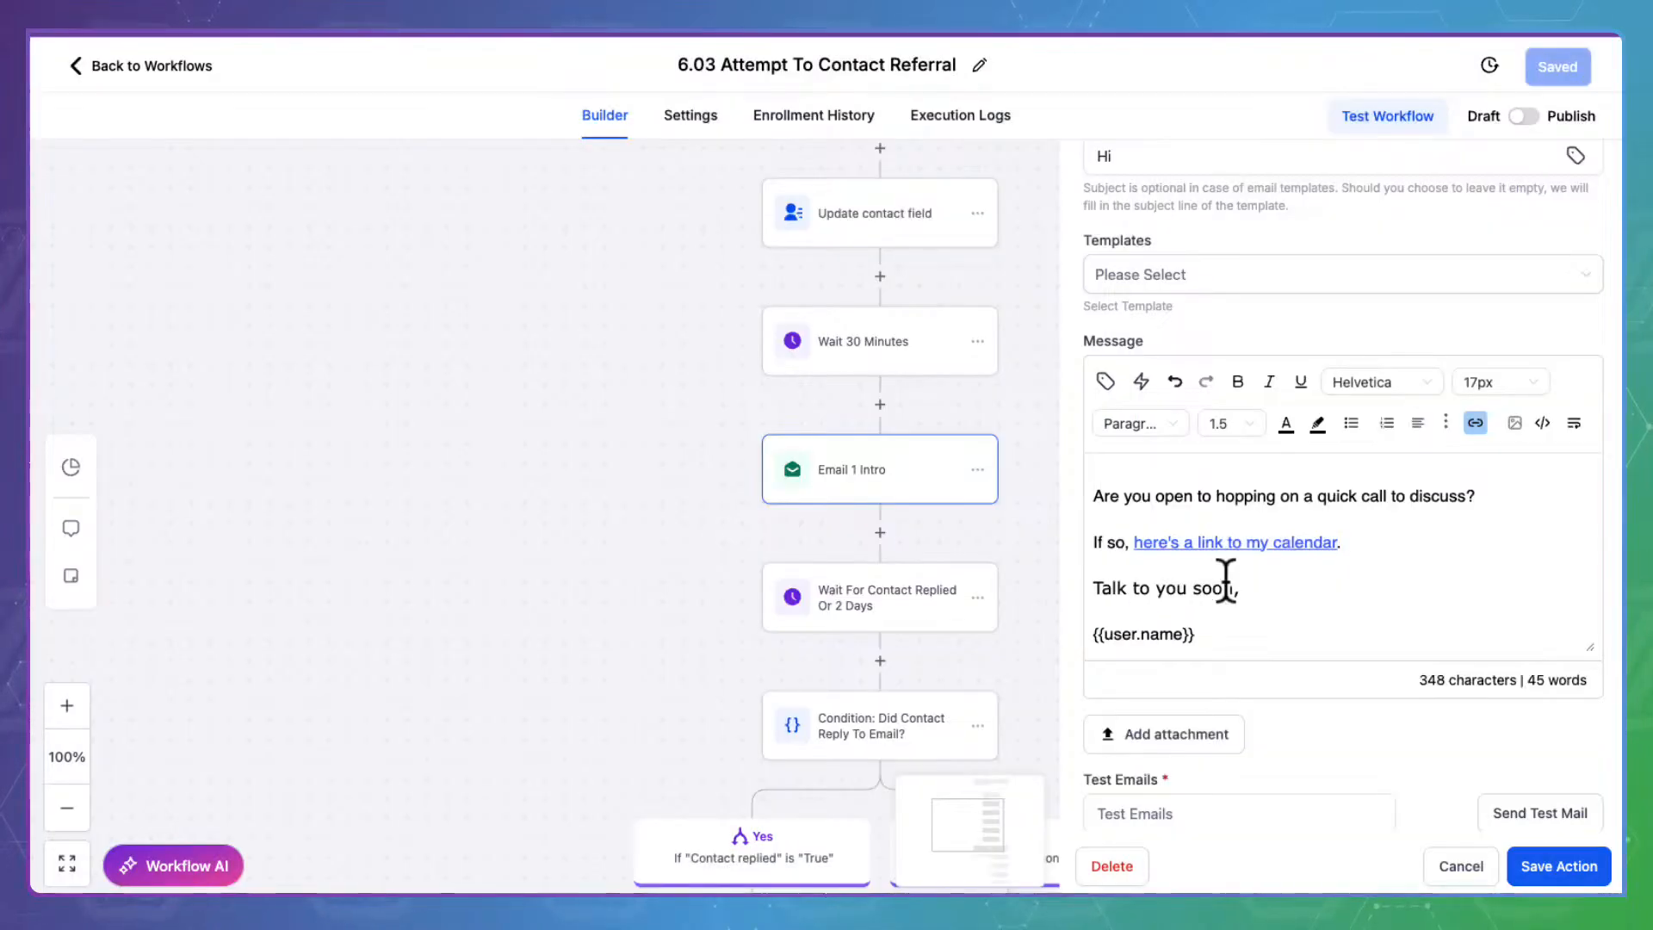
scroll(923, 611, "down", 2)
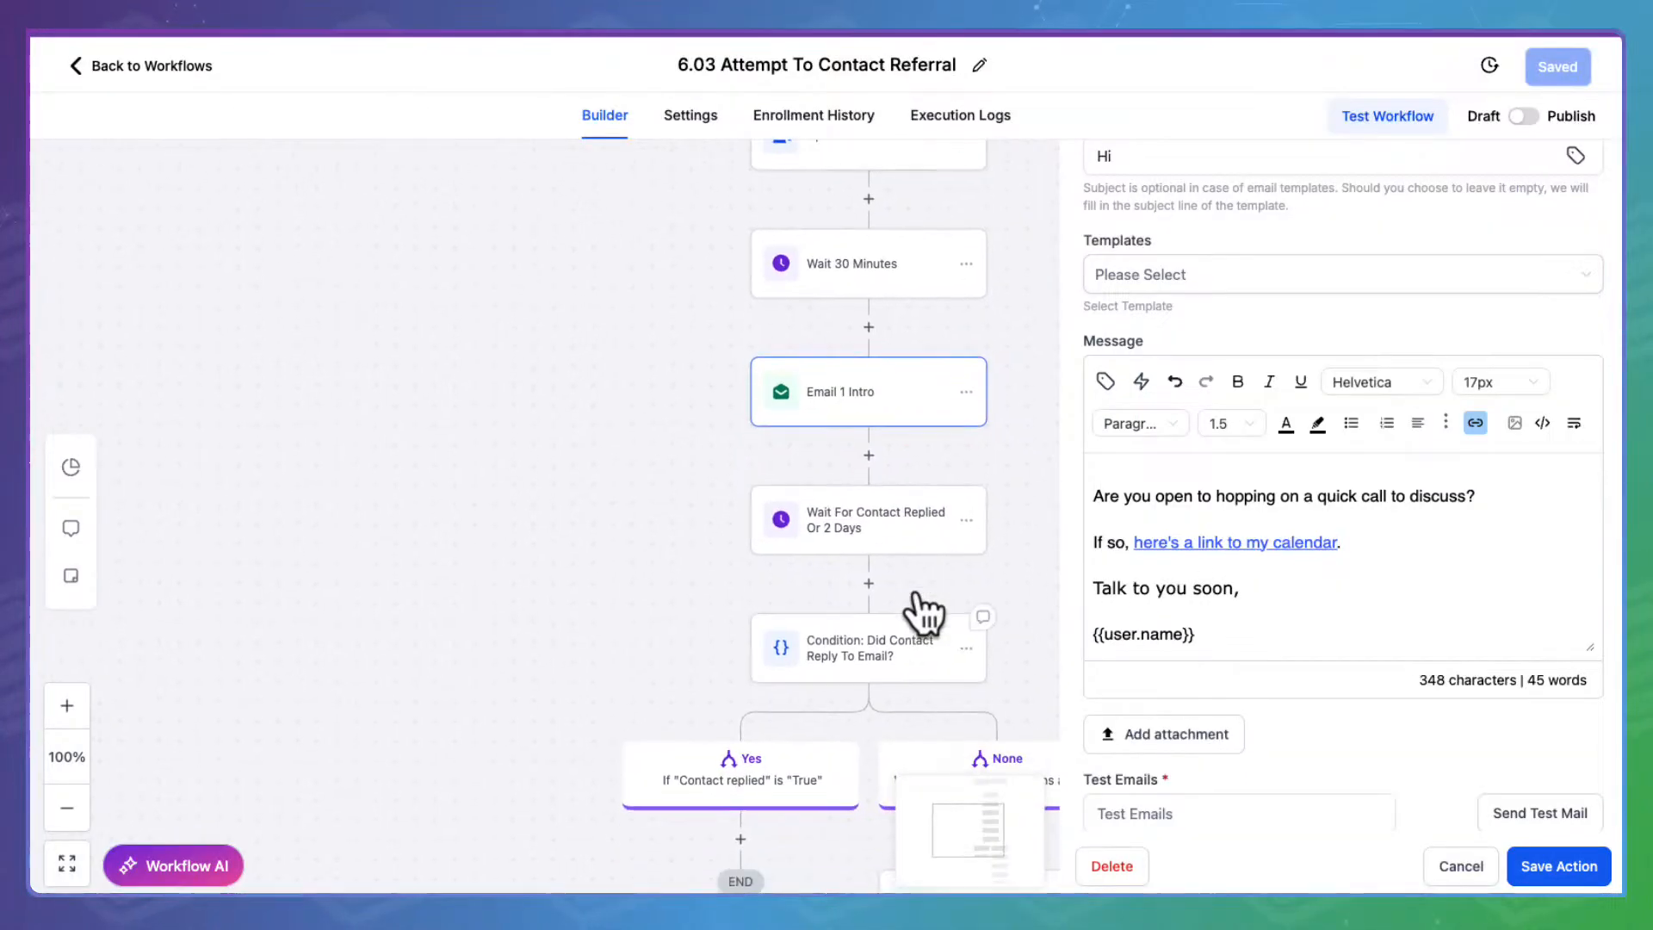
left_click(1581, 857)
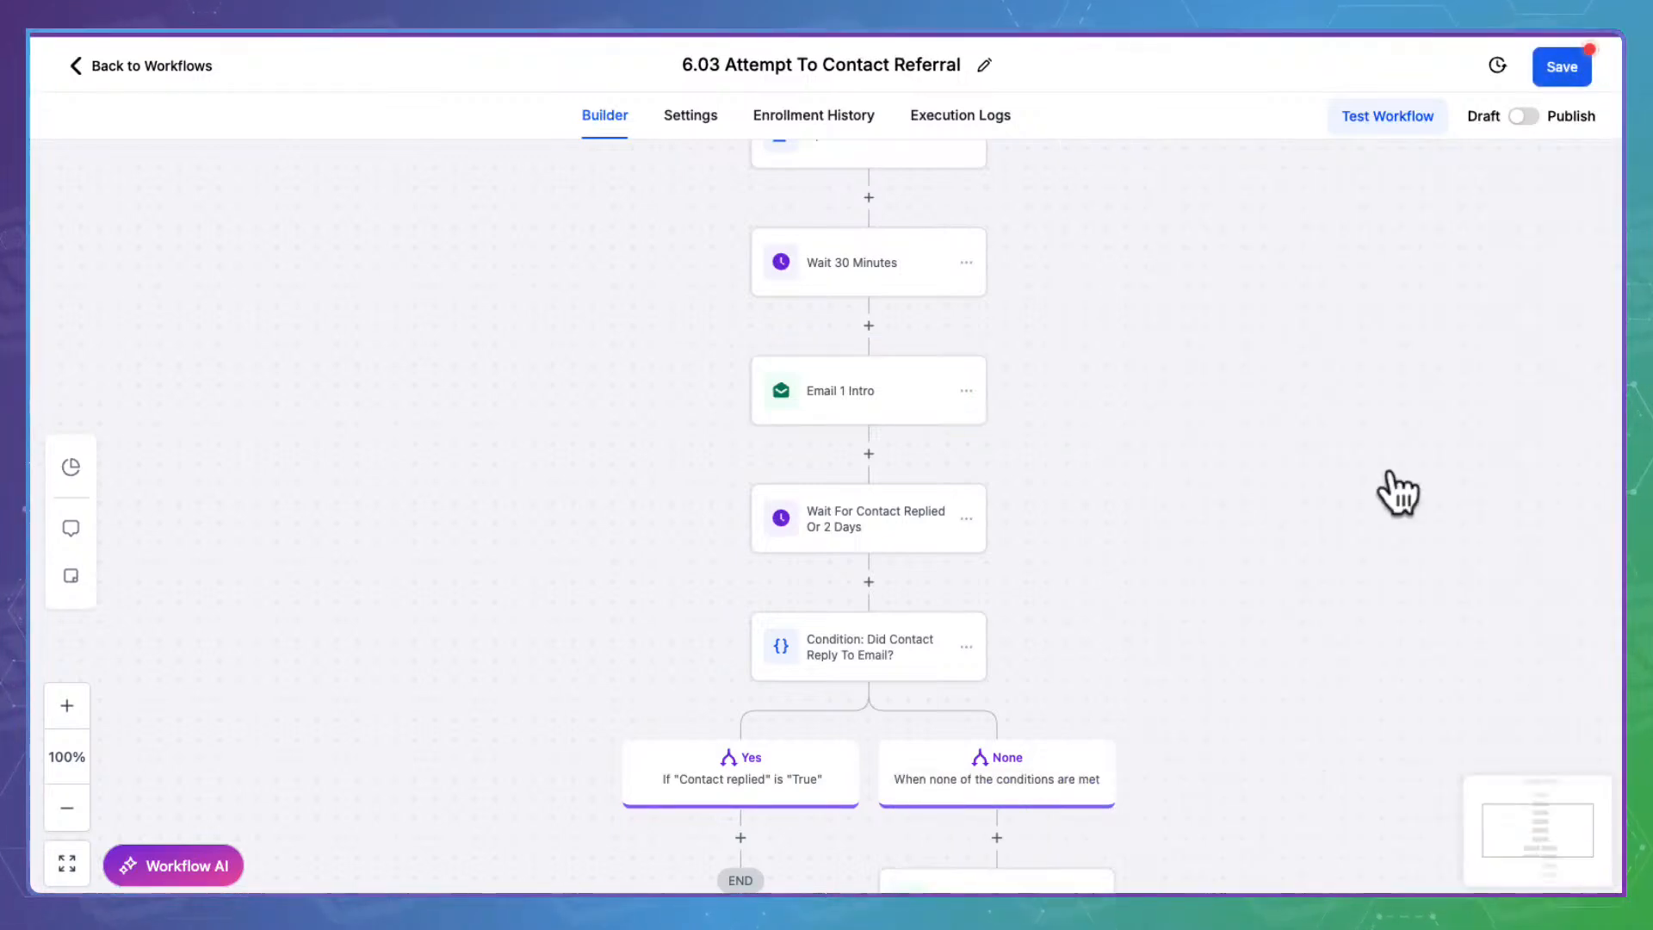
left_click(899, 503)
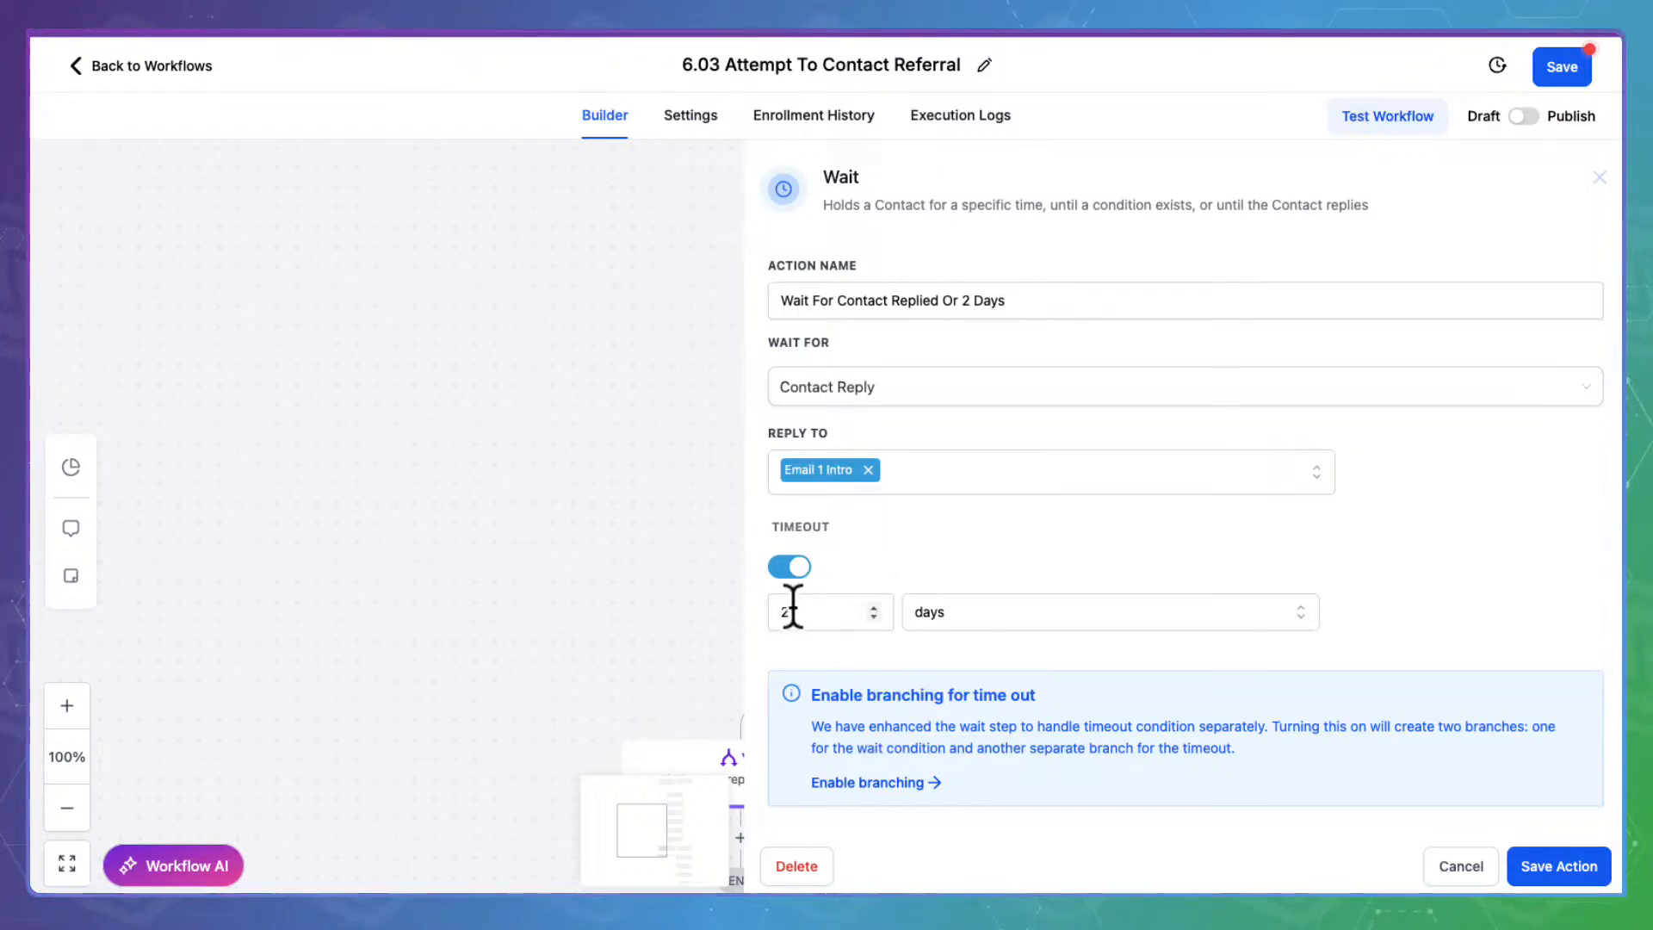
left_click(1475, 855)
scroll(1087, 607, "down", 3)
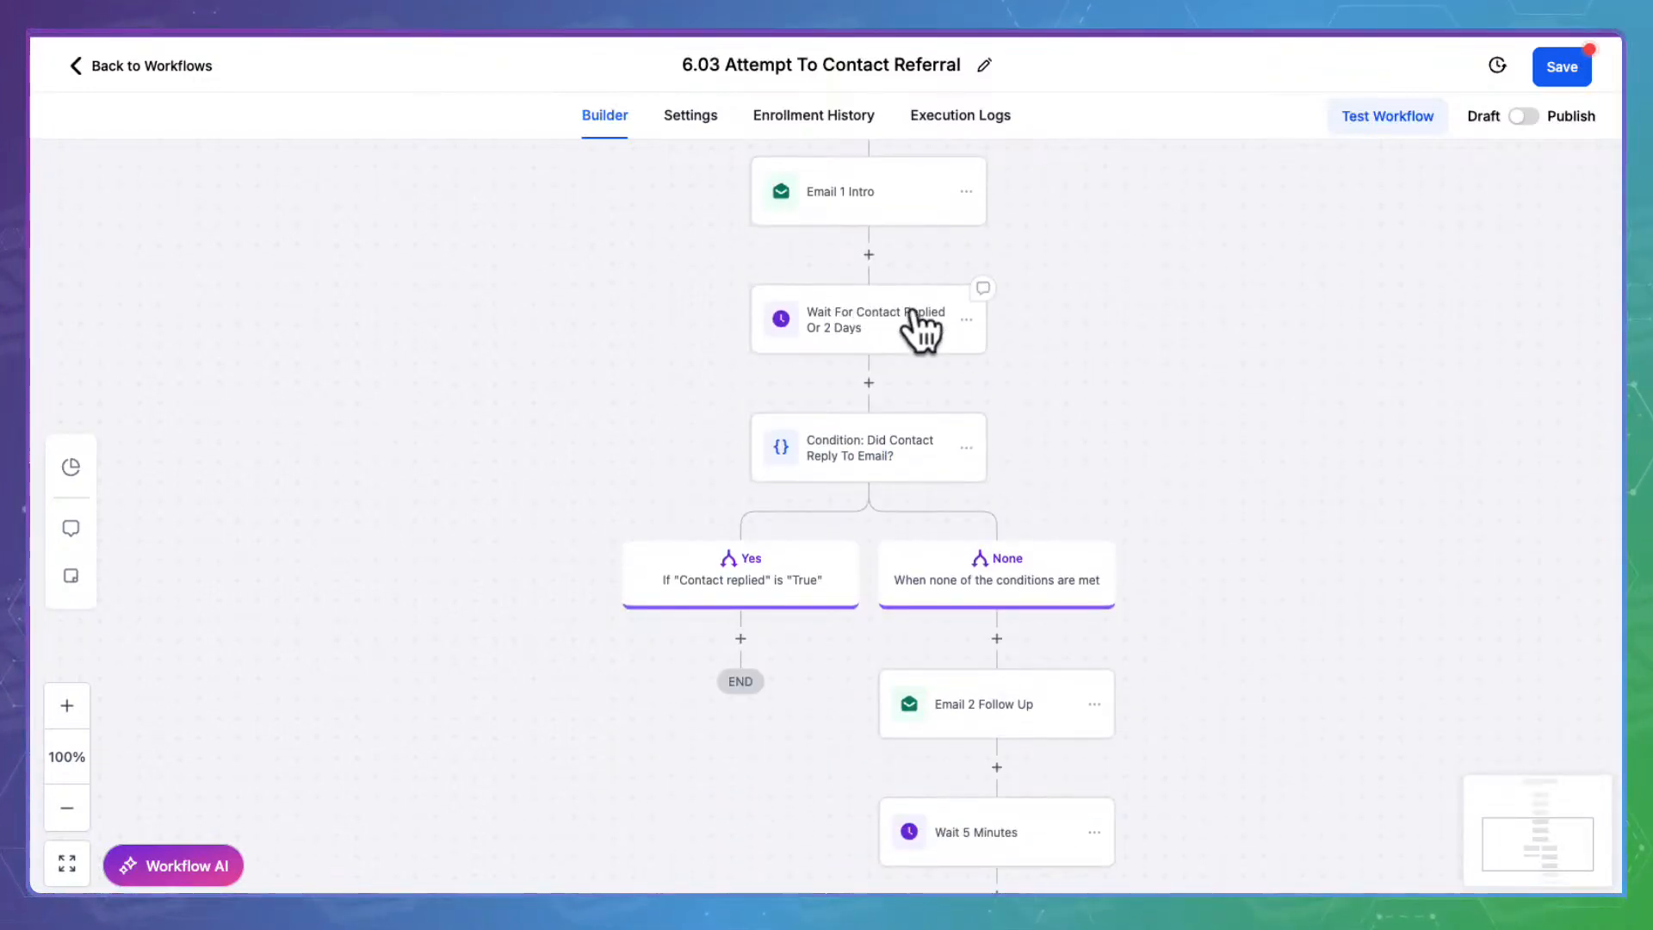
left_click(915, 439)
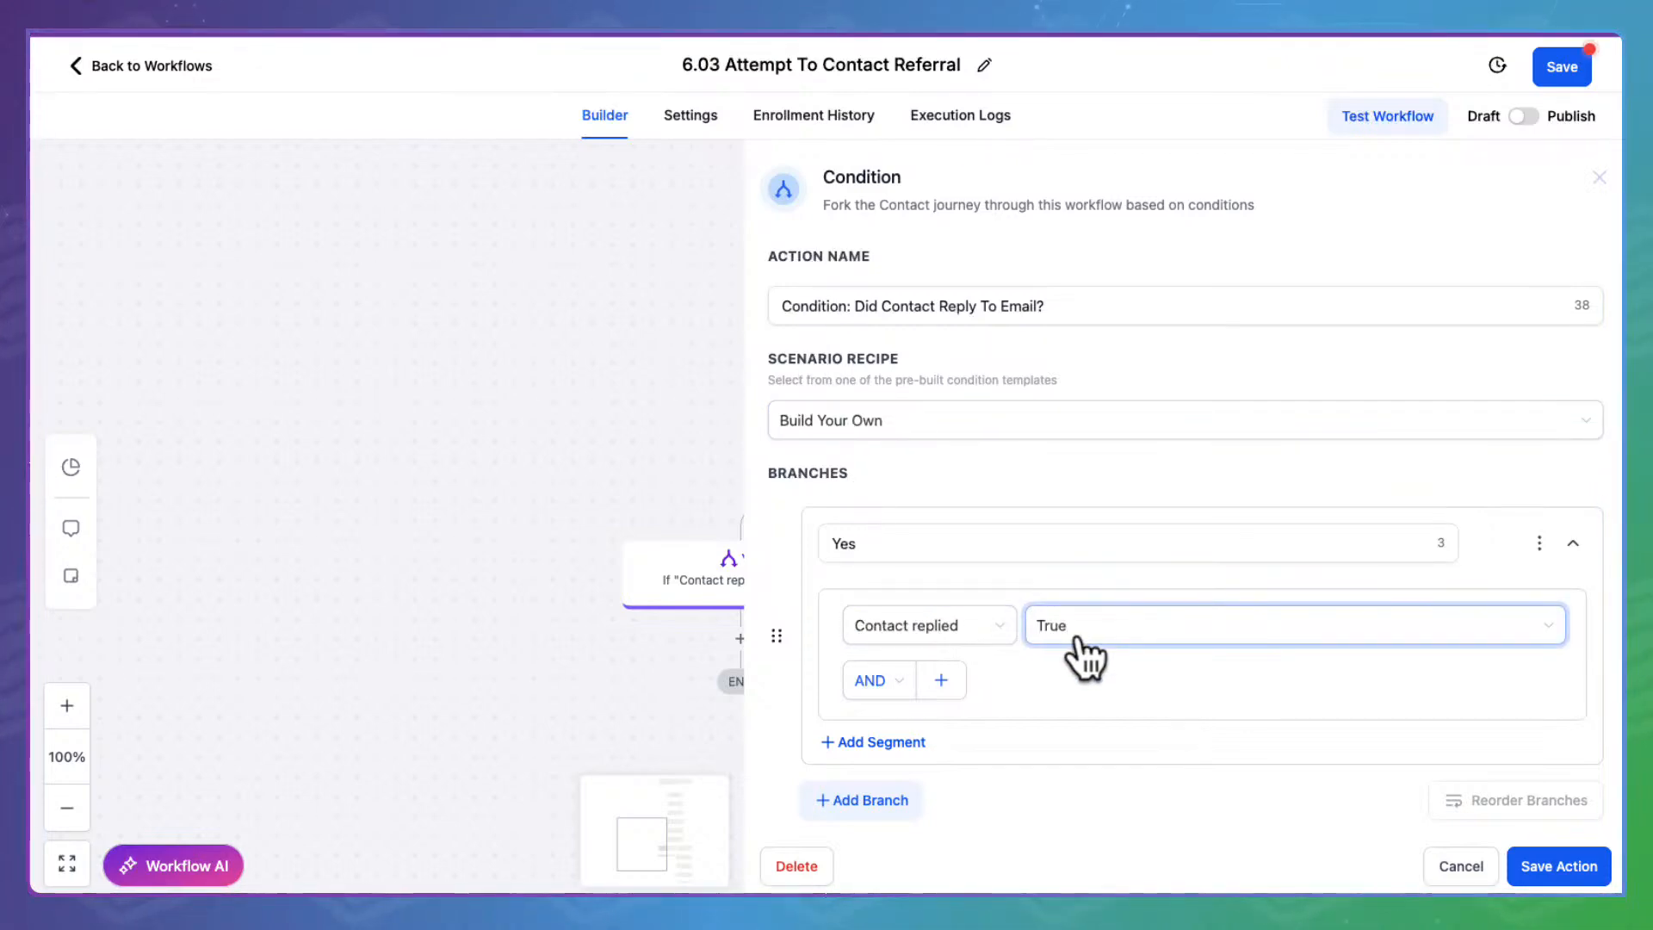
scroll(1063, 669, "down", 1)
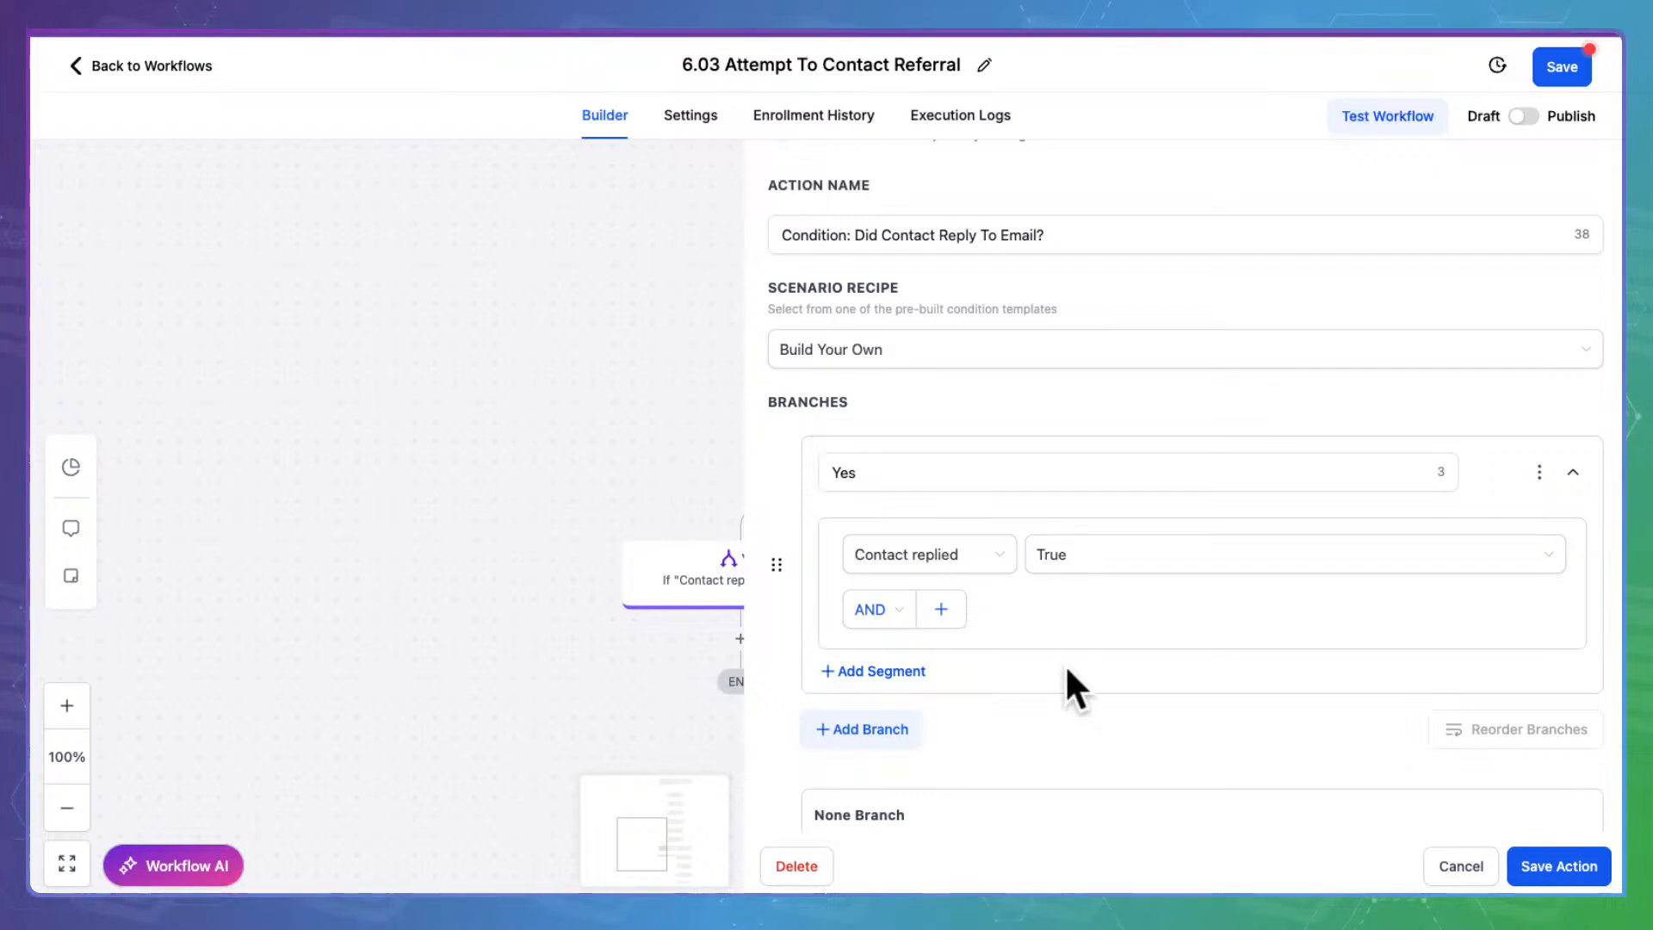
left_click(1473, 863)
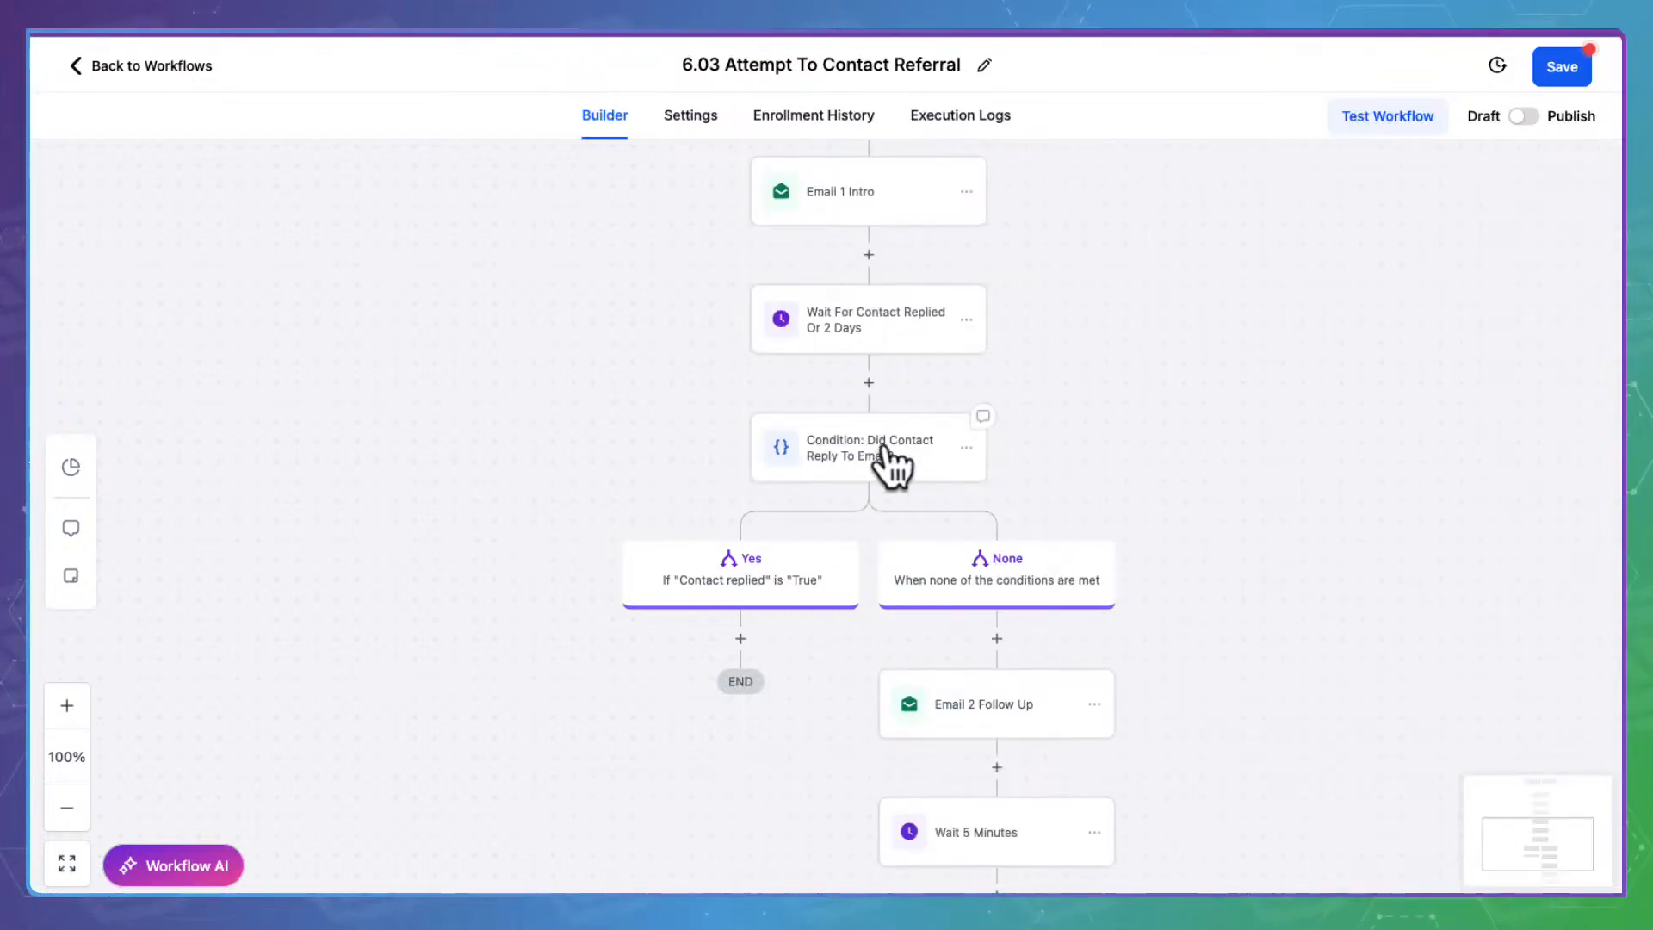
left_click(733, 559)
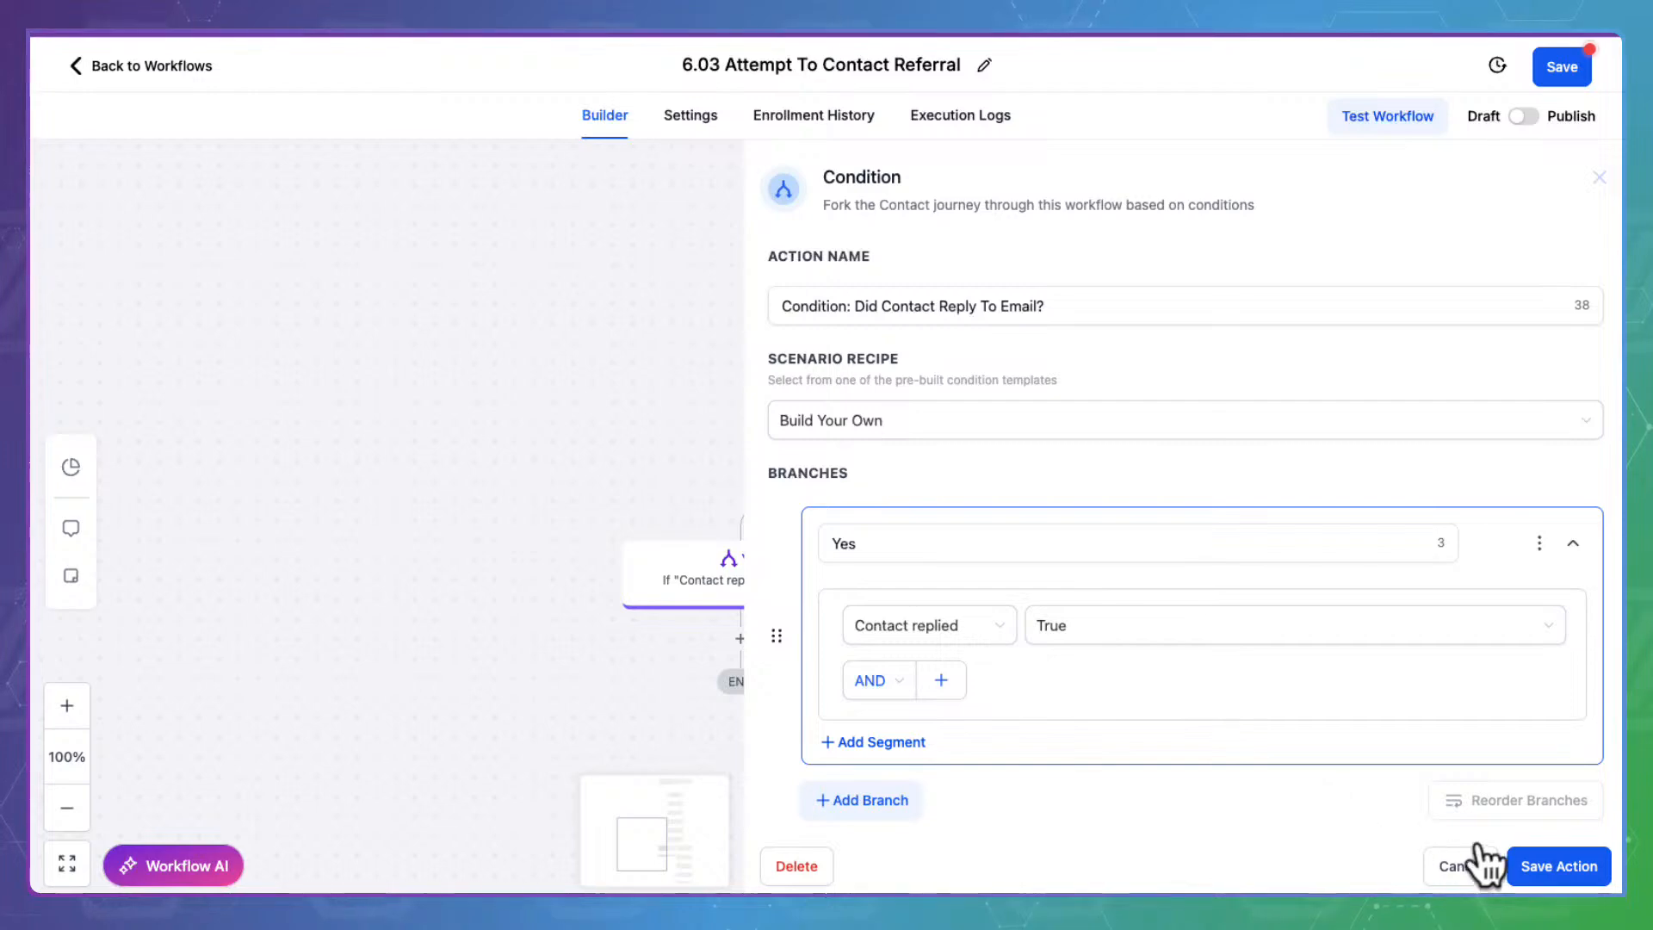
left_click(1461, 861)
left_click(1021, 551)
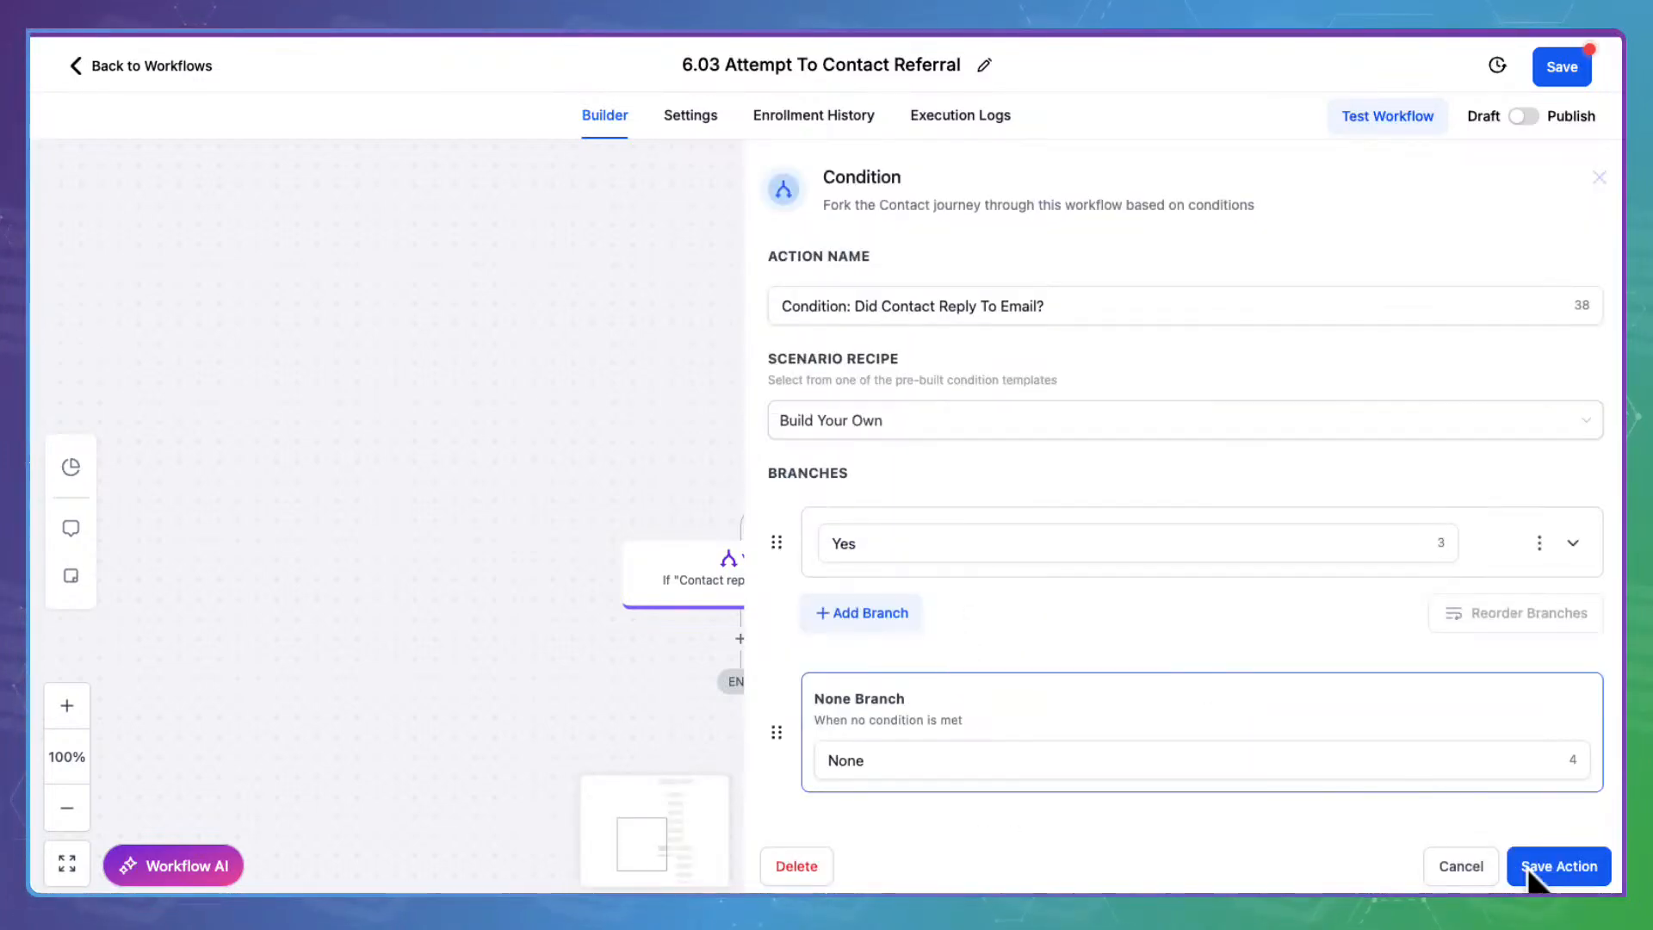
left_click(1464, 865)
scroll(1262, 760, "down", 4)
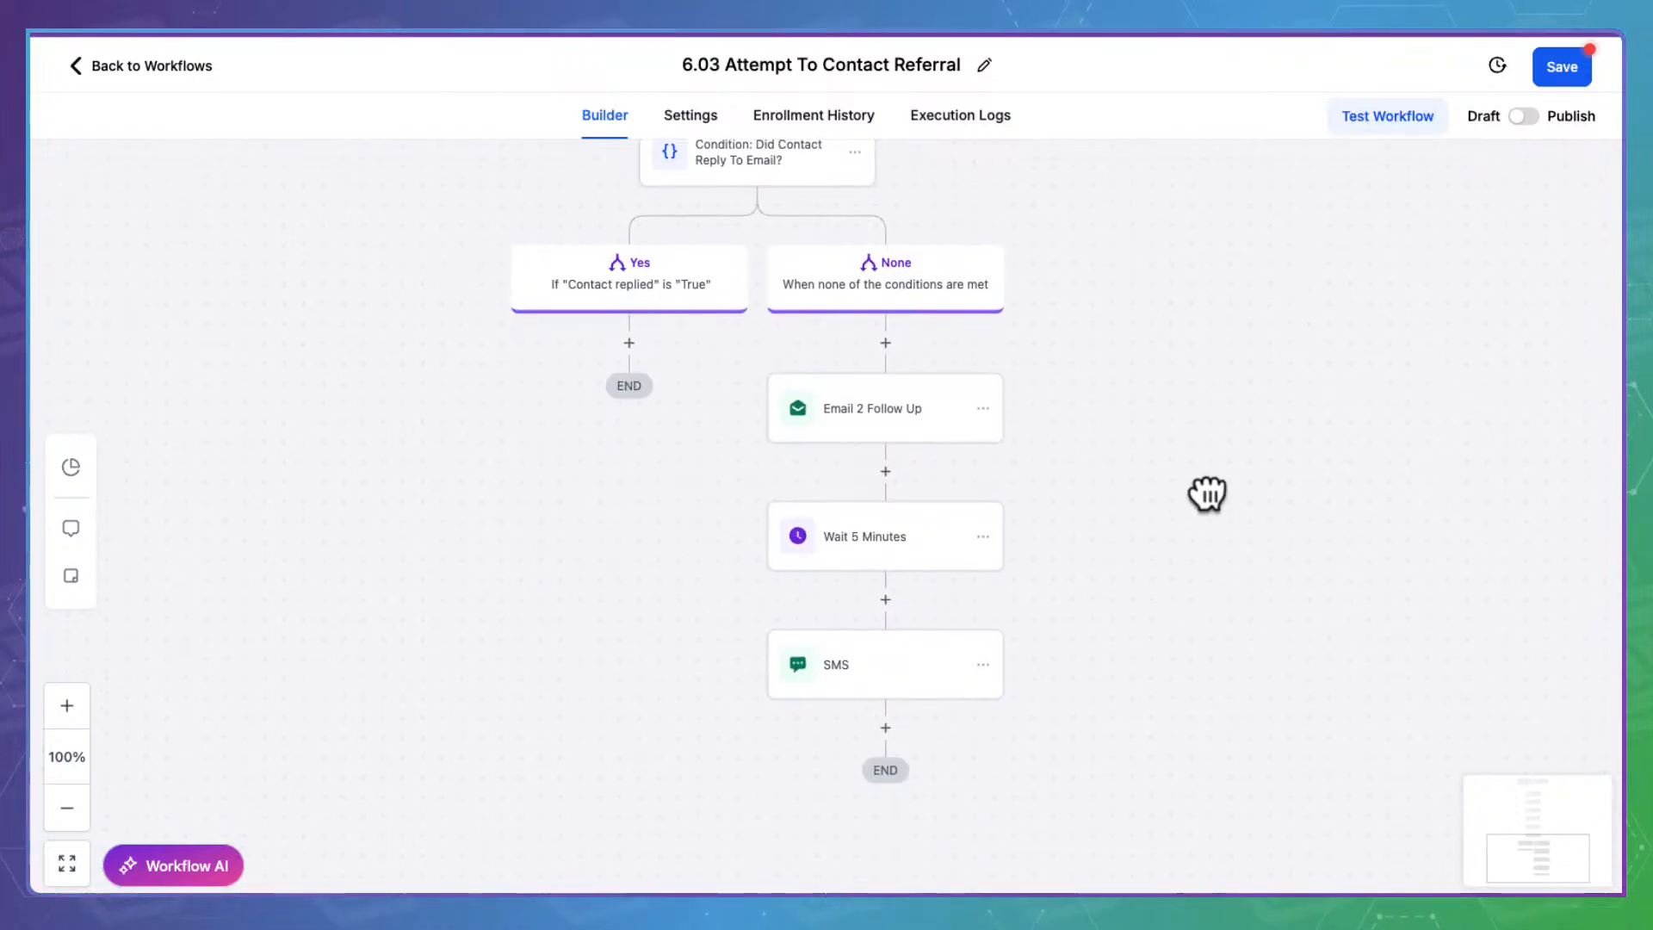
Open Email 2 Follow Up and bring up its calendar link's settings
left_click(896, 399)
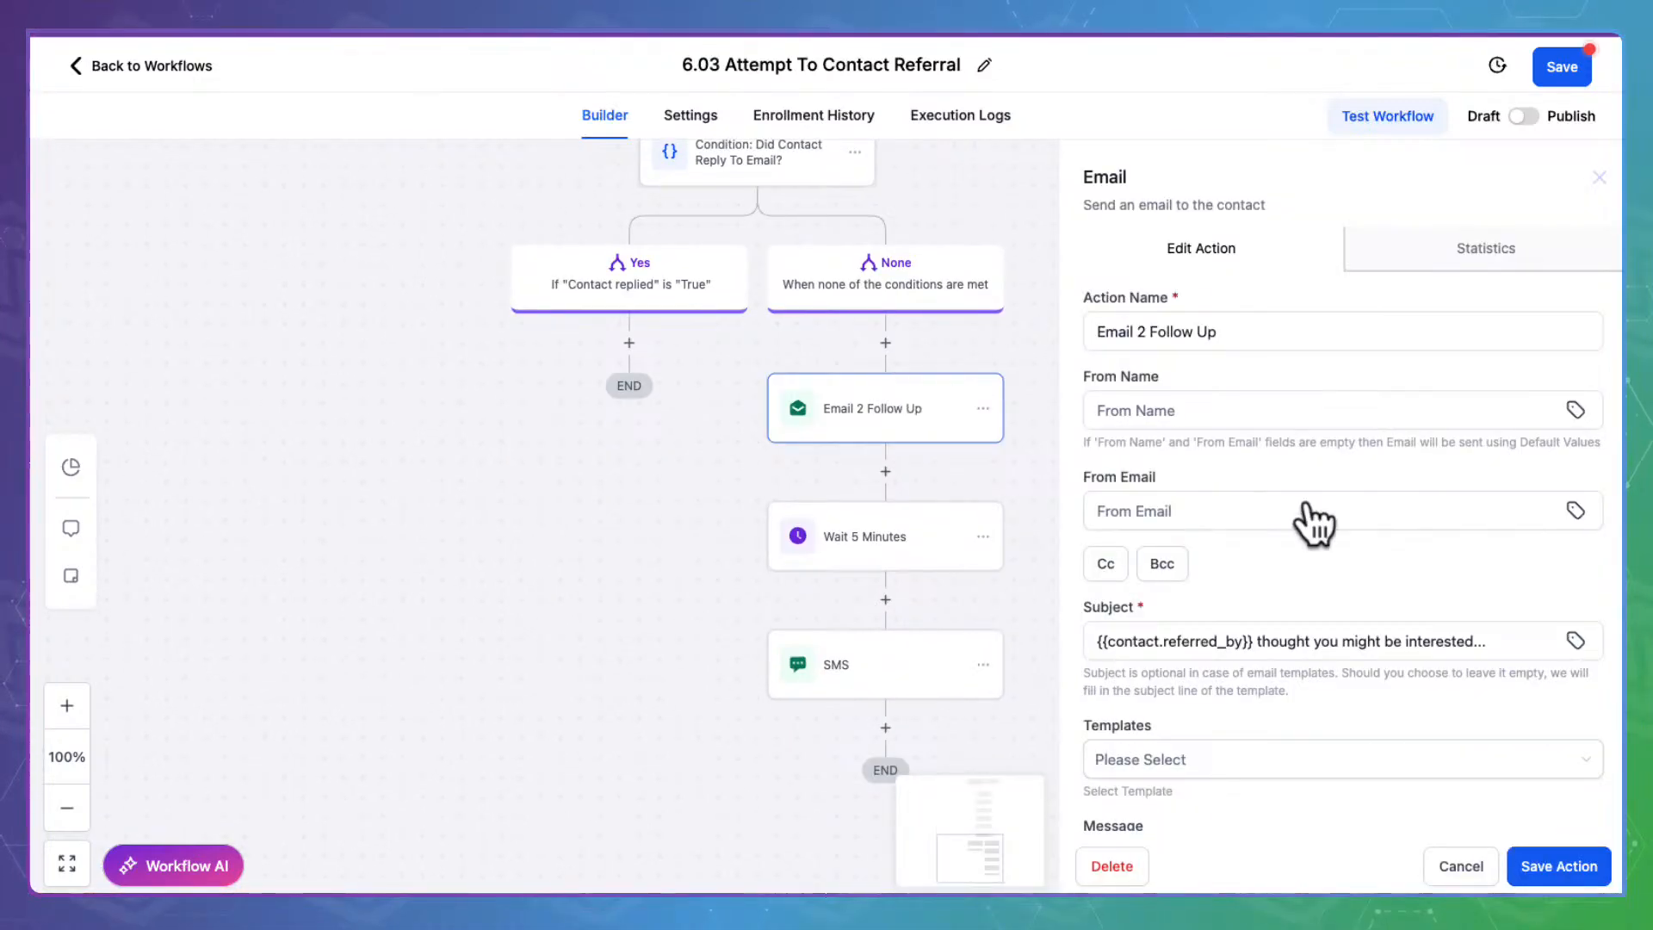
scroll(1293, 502, "down", 5)
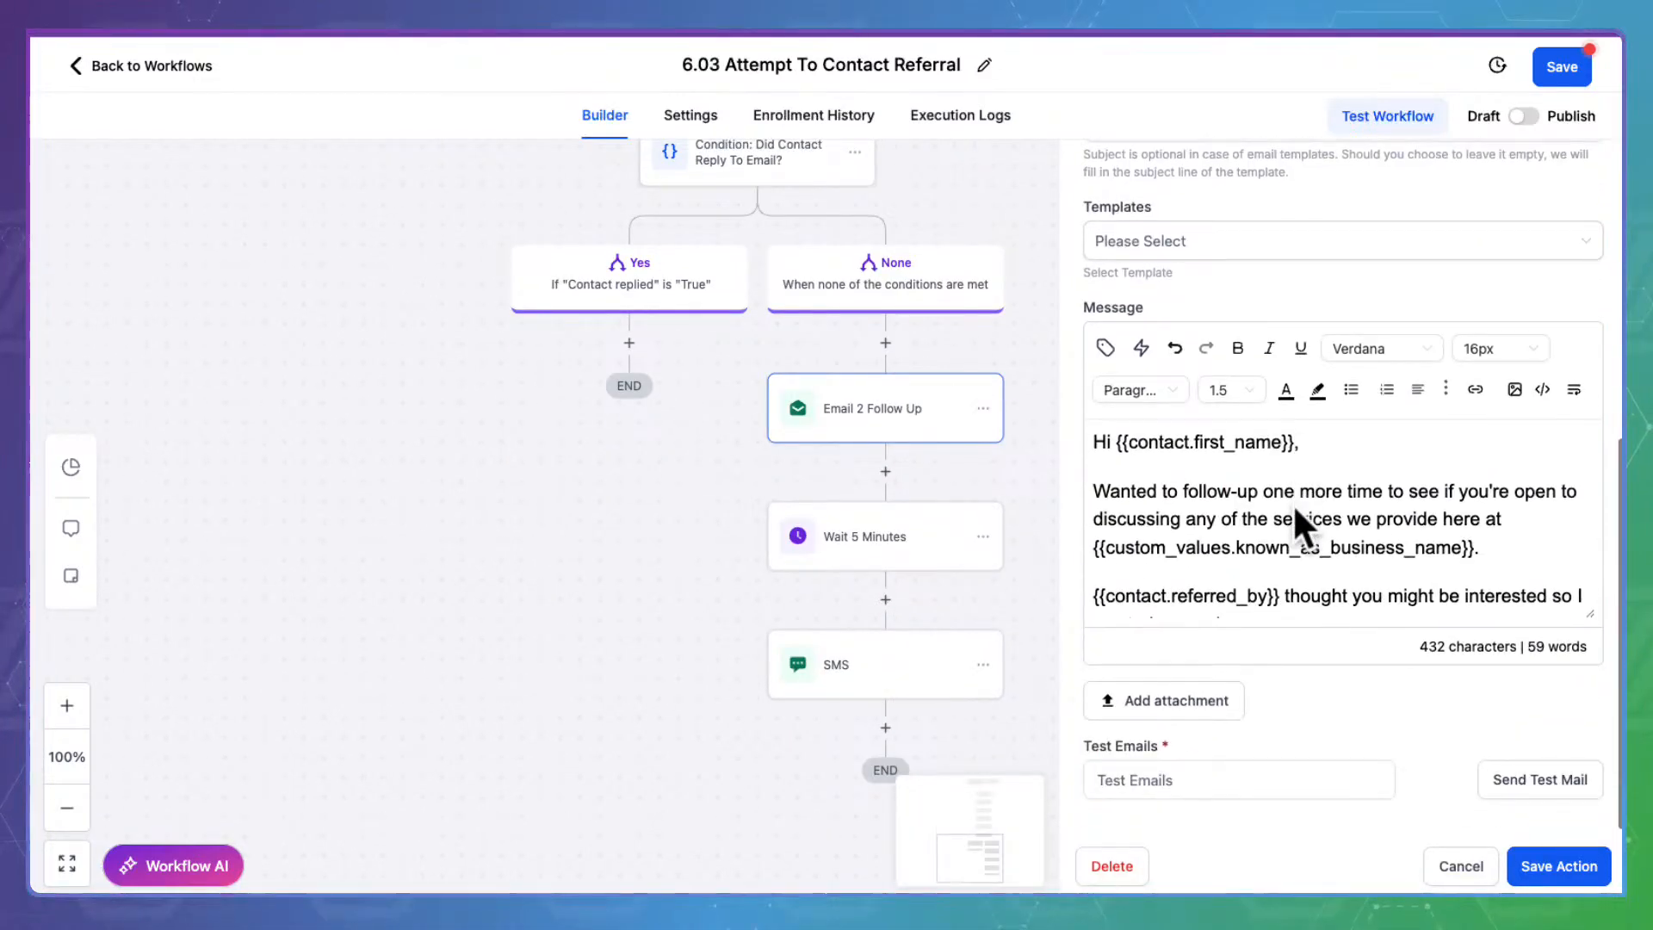
scroll(1293, 503, "down", 2)
left_click(1274, 568)
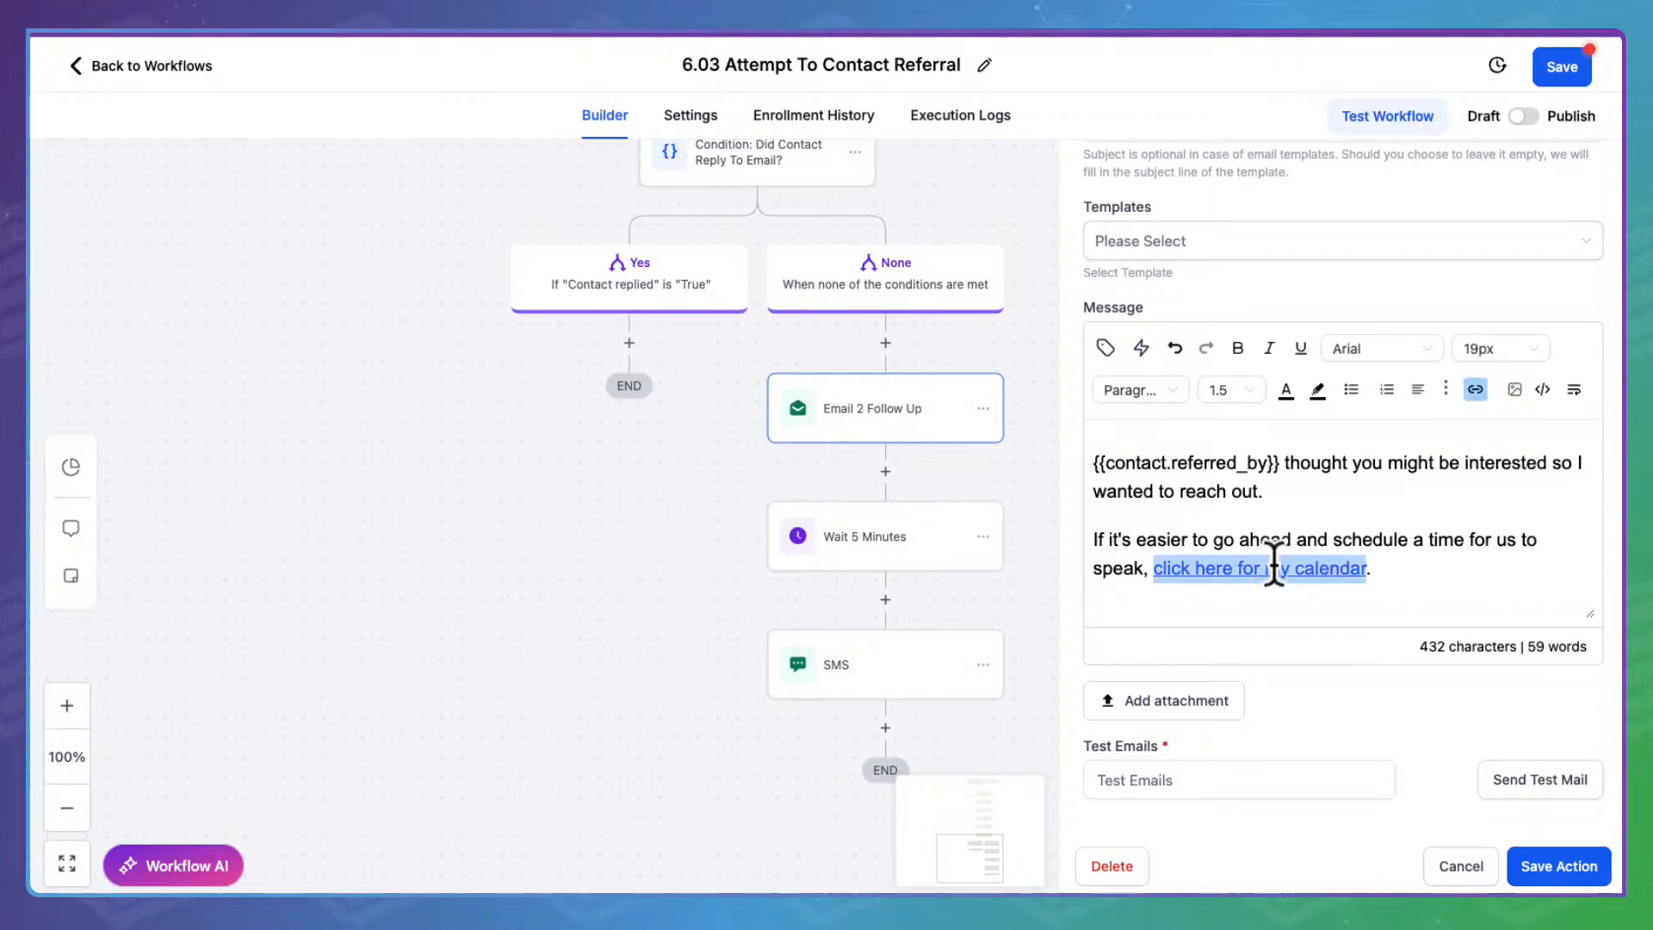
left_click(1486, 389)
Replace the trigger link URL with {{ custom_values.intro_call }} and save the step
left_click(744, 382)
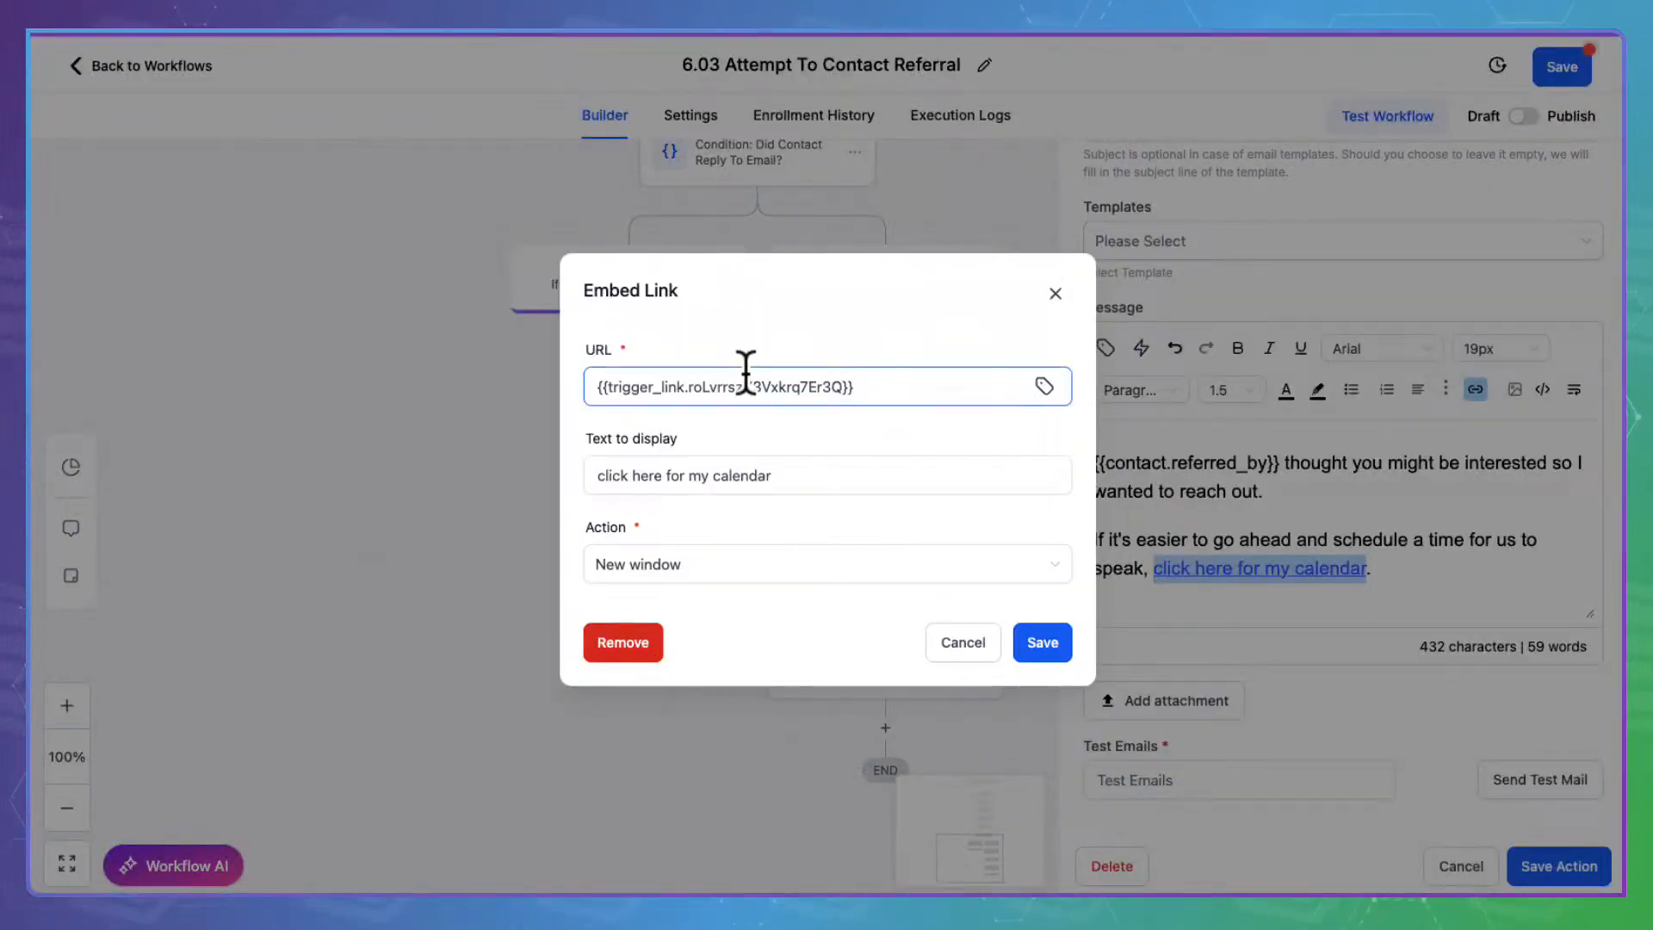
left_click_drag(598, 379, 706, 378)
left_click_drag(891, 379, 585, 351)
key("ctrl+v")
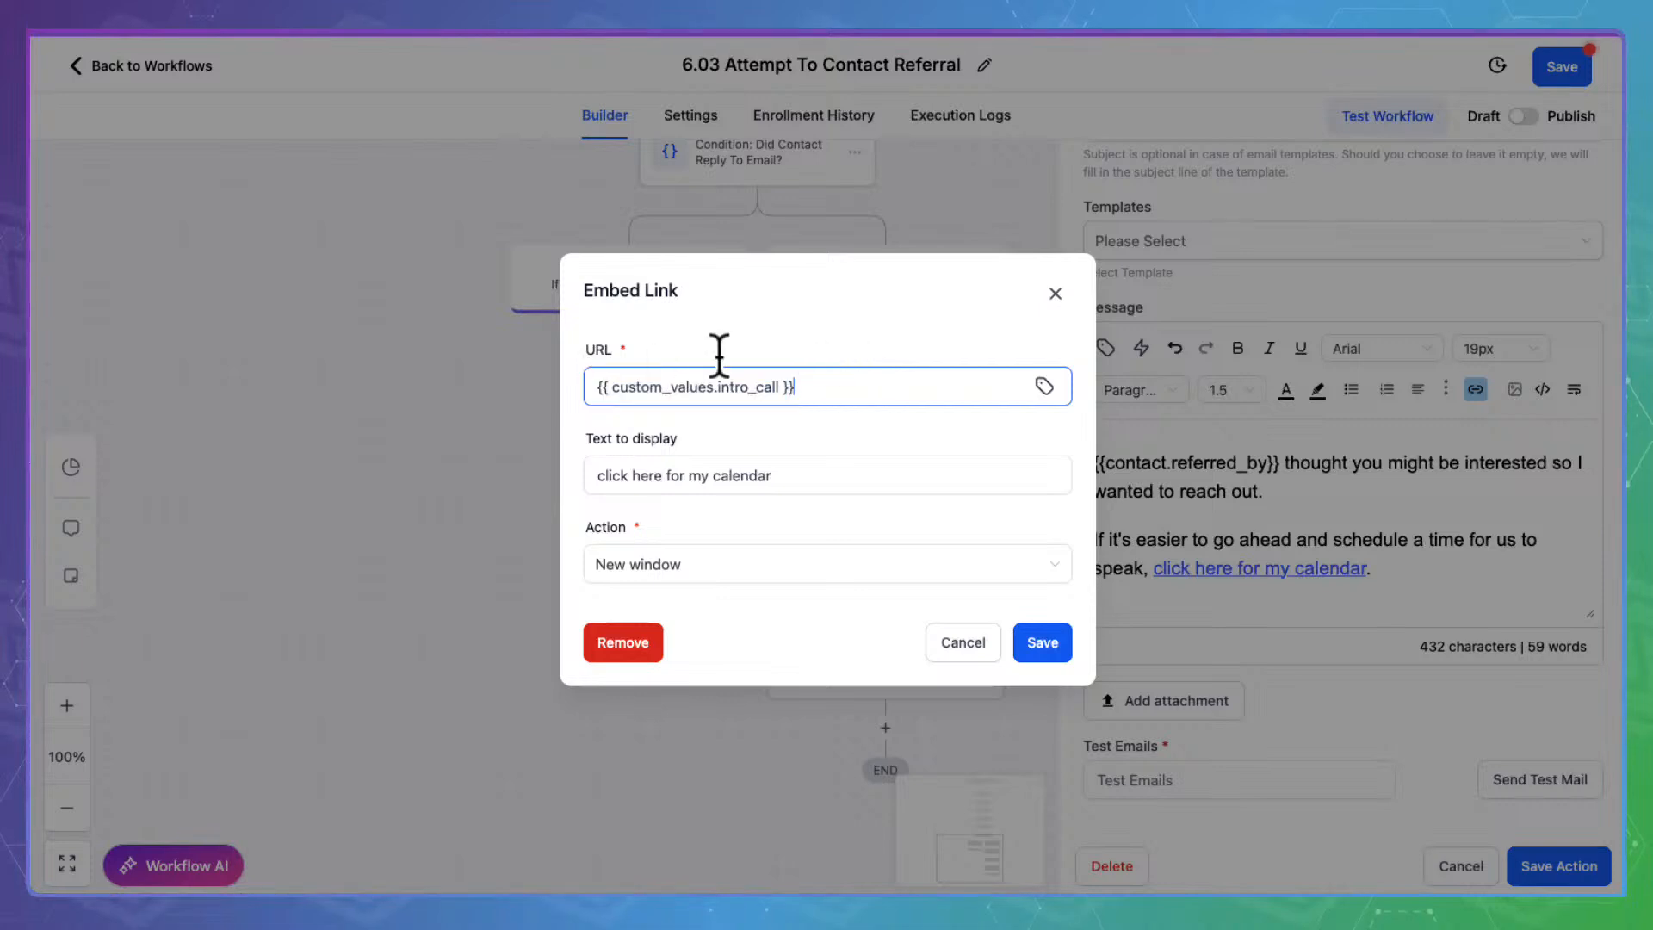
left_click(857, 626)
left_click(1048, 628)
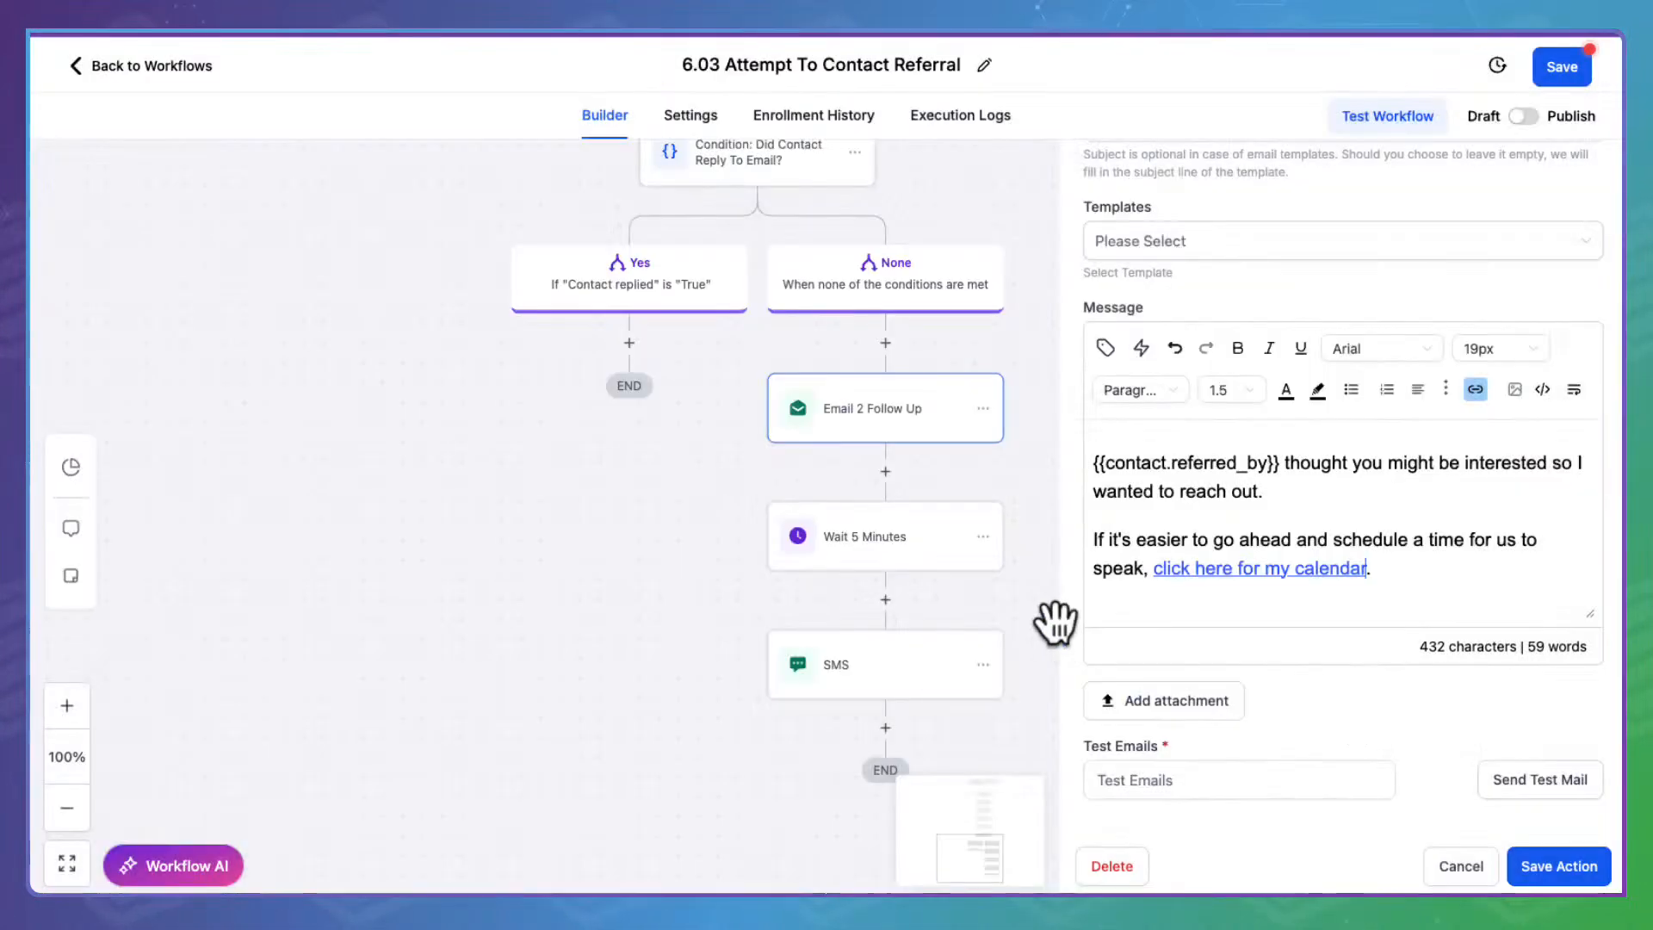
left_click(1603, 848)
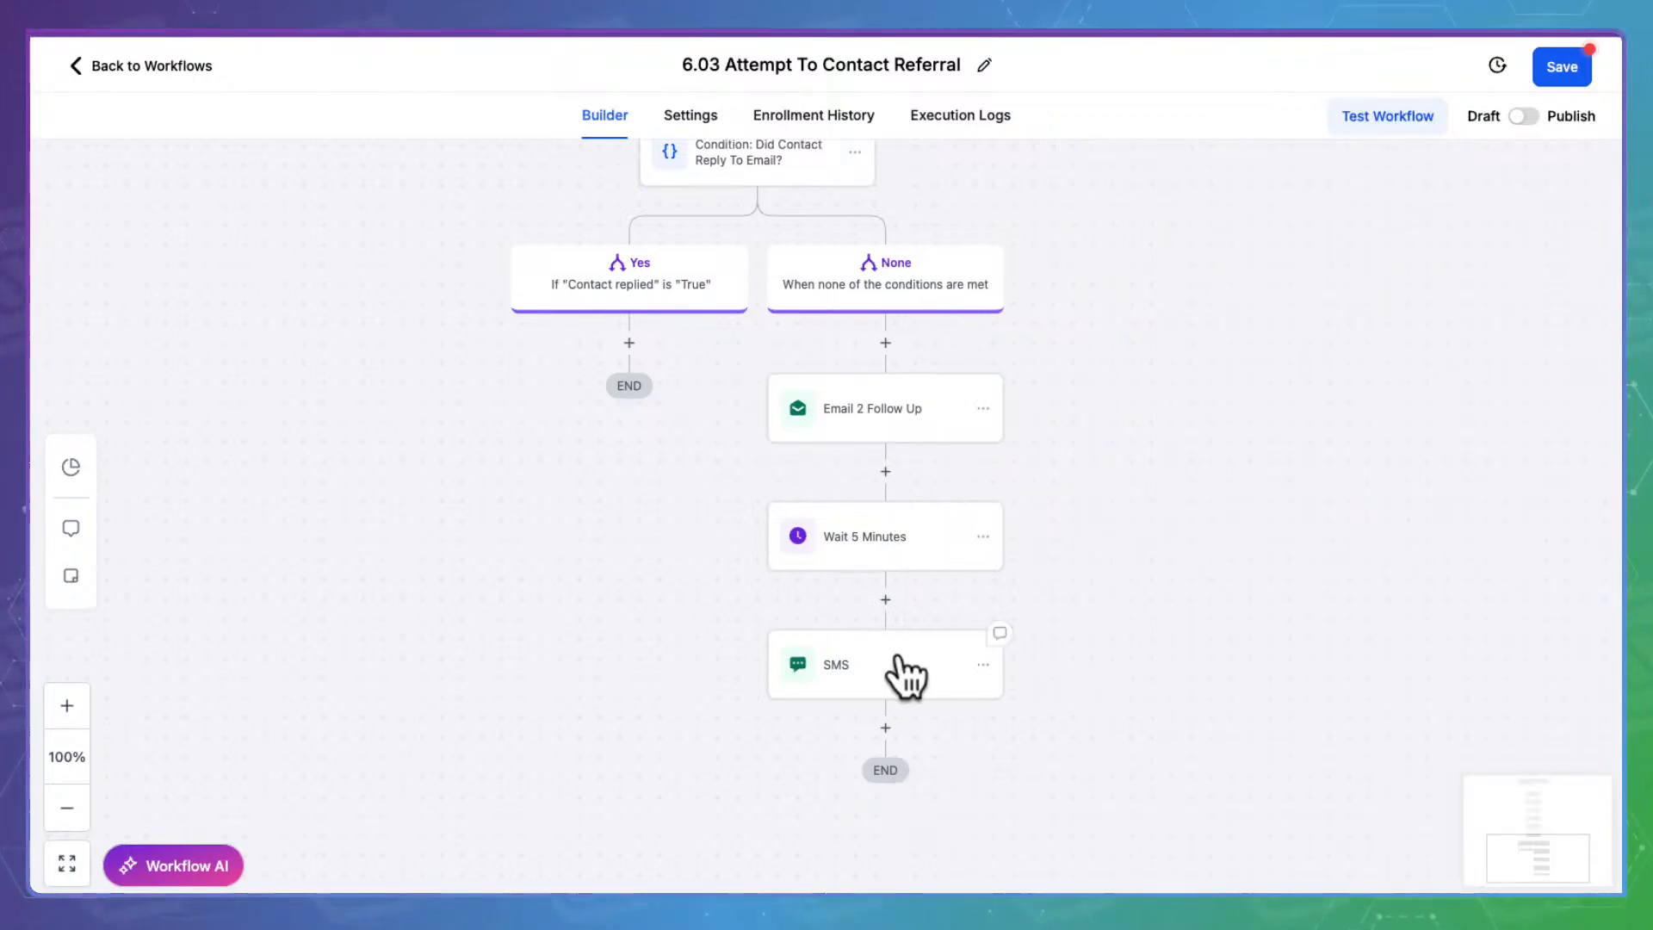
Review the SMS step's message and close it without changes
left_click(904, 676)
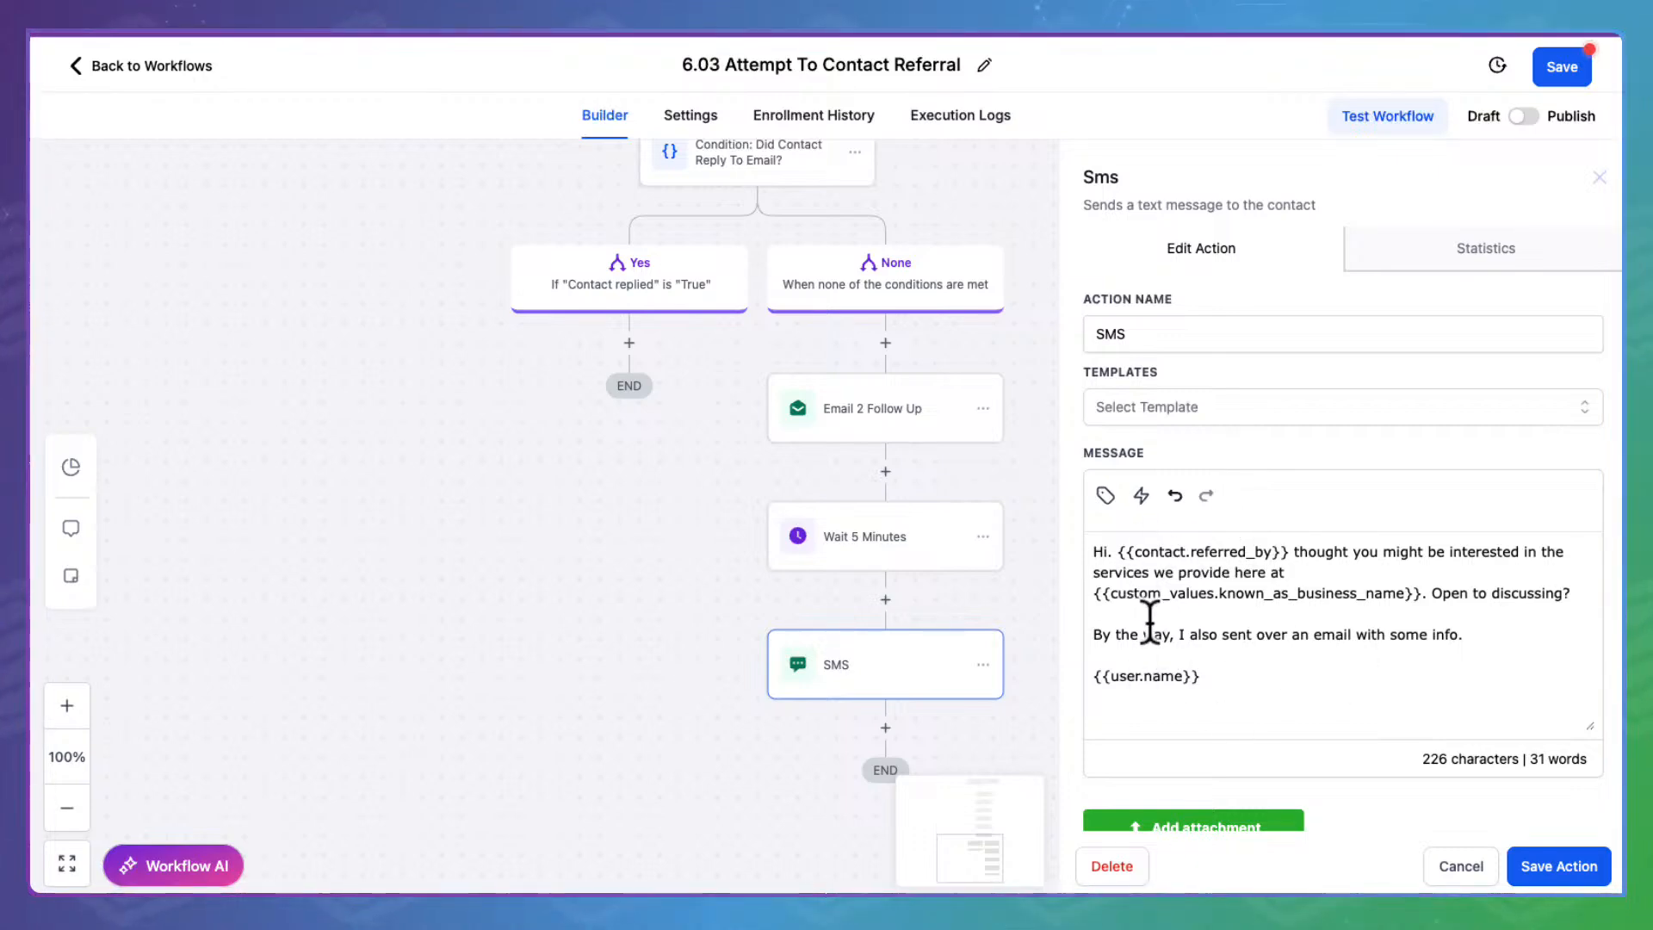
scroll(1299, 654, "down", 1)
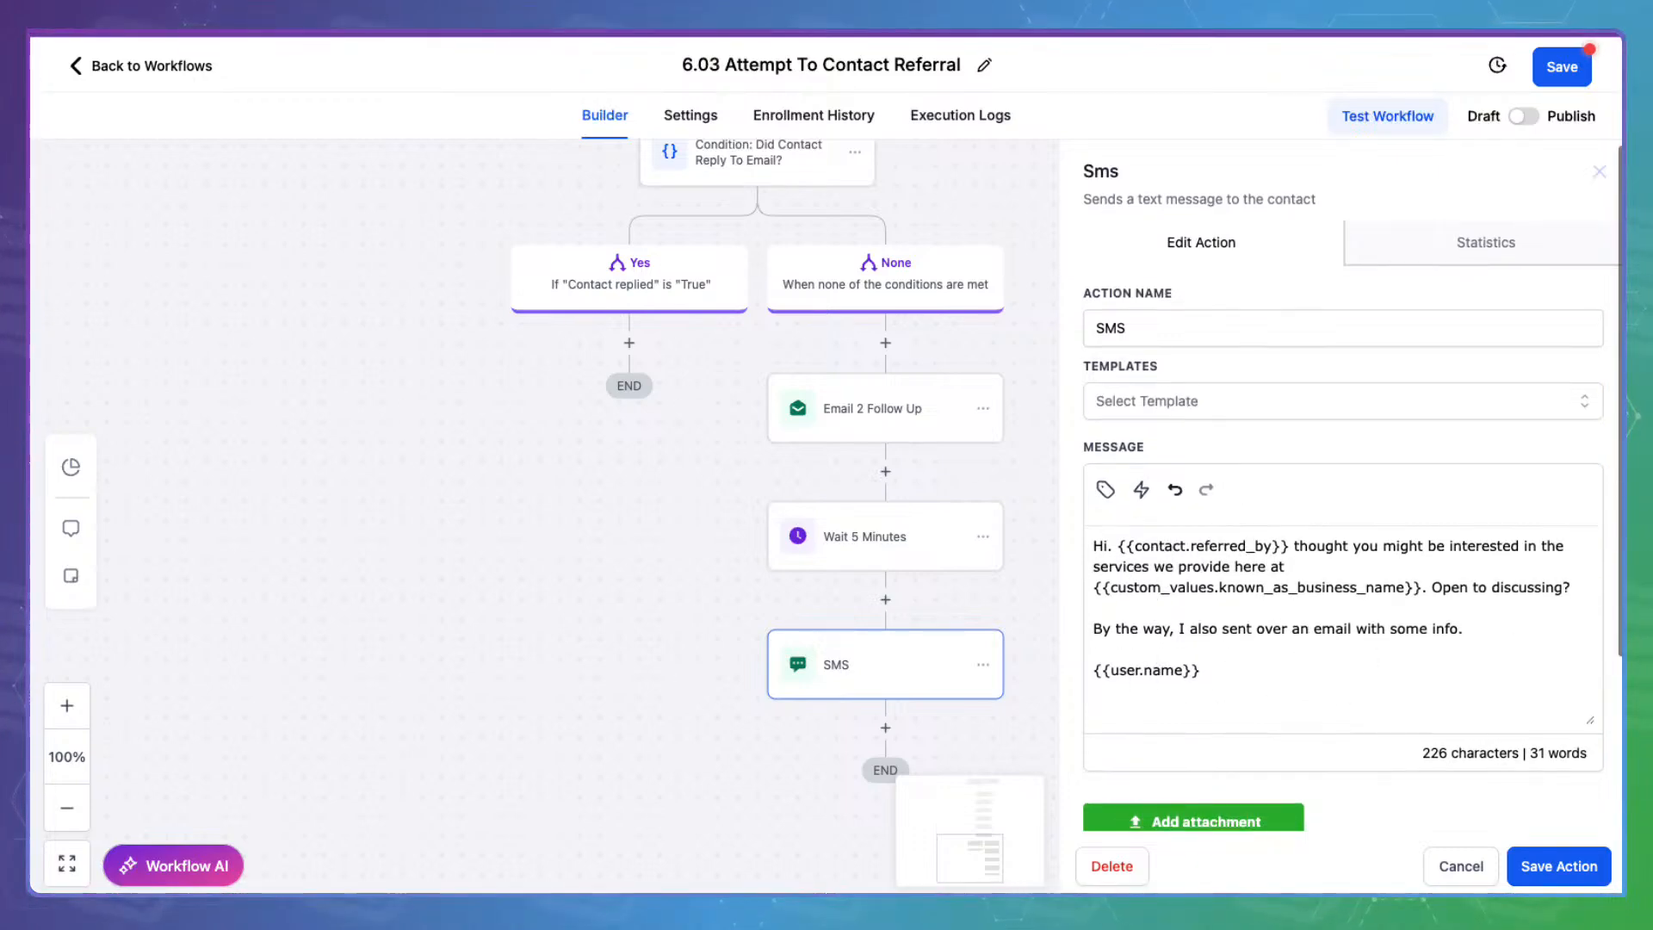
left_click(1484, 853)
Scan the whole 6.03 workflow canvas, then switch it to Publish and save
left_click_drag(1184, 395, 1185, 616)
left_click_drag(1151, 232, 1145, 500)
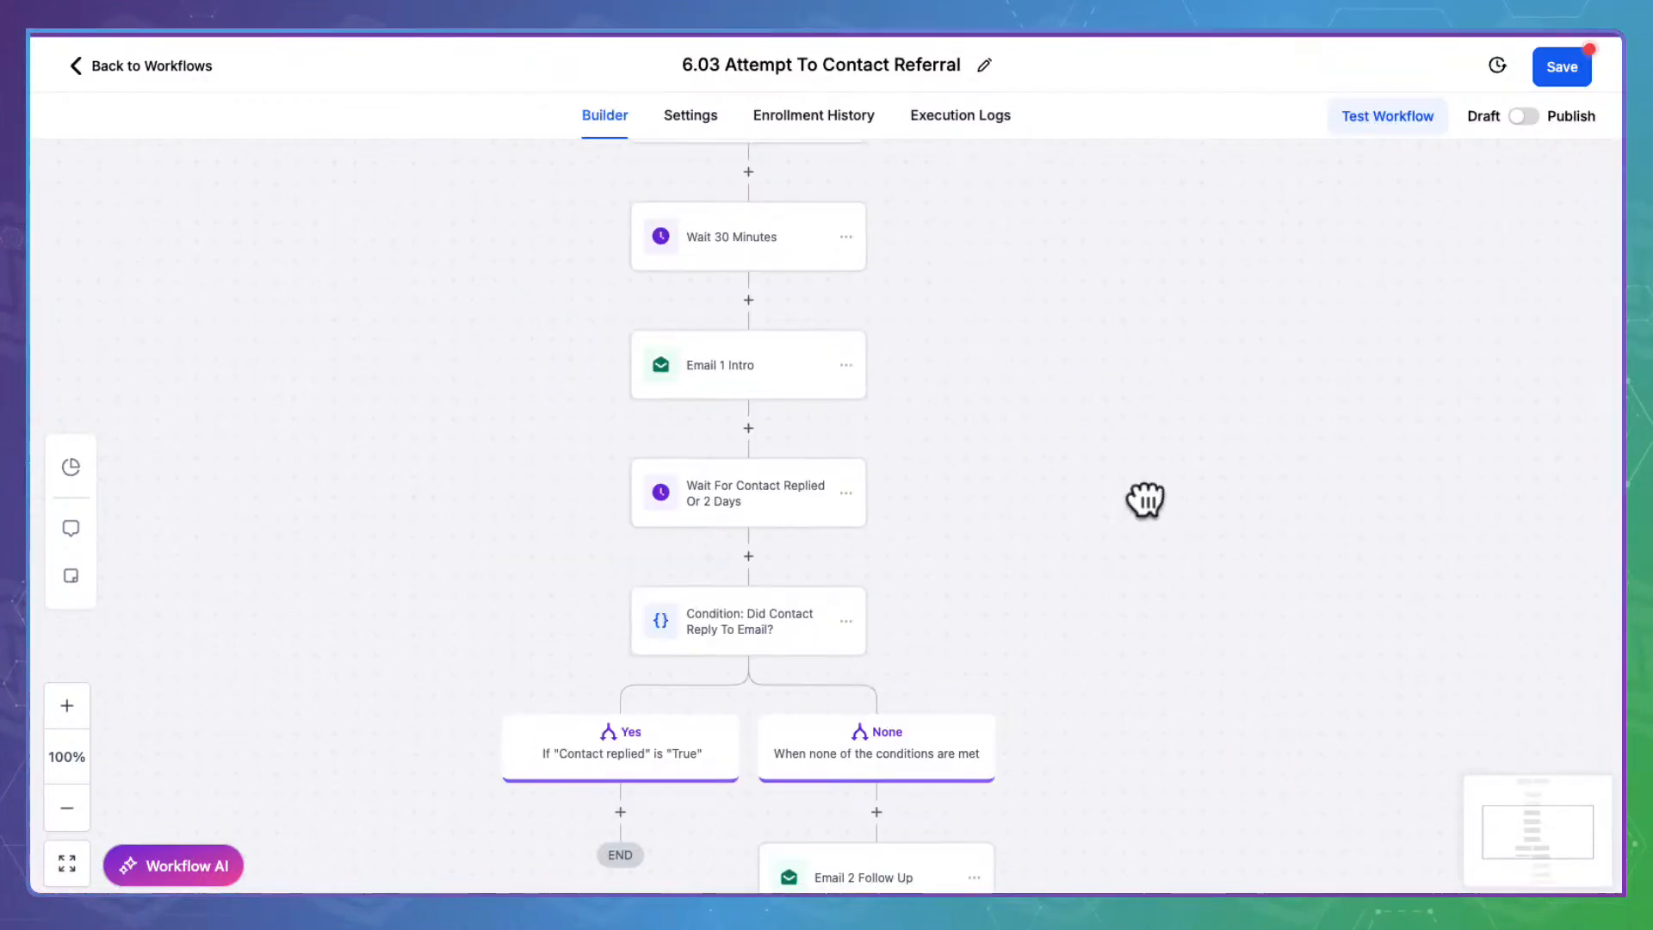
left_click_drag(1100, 302, 1081, 571)
left_click_drag(1018, 361, 1029, 561)
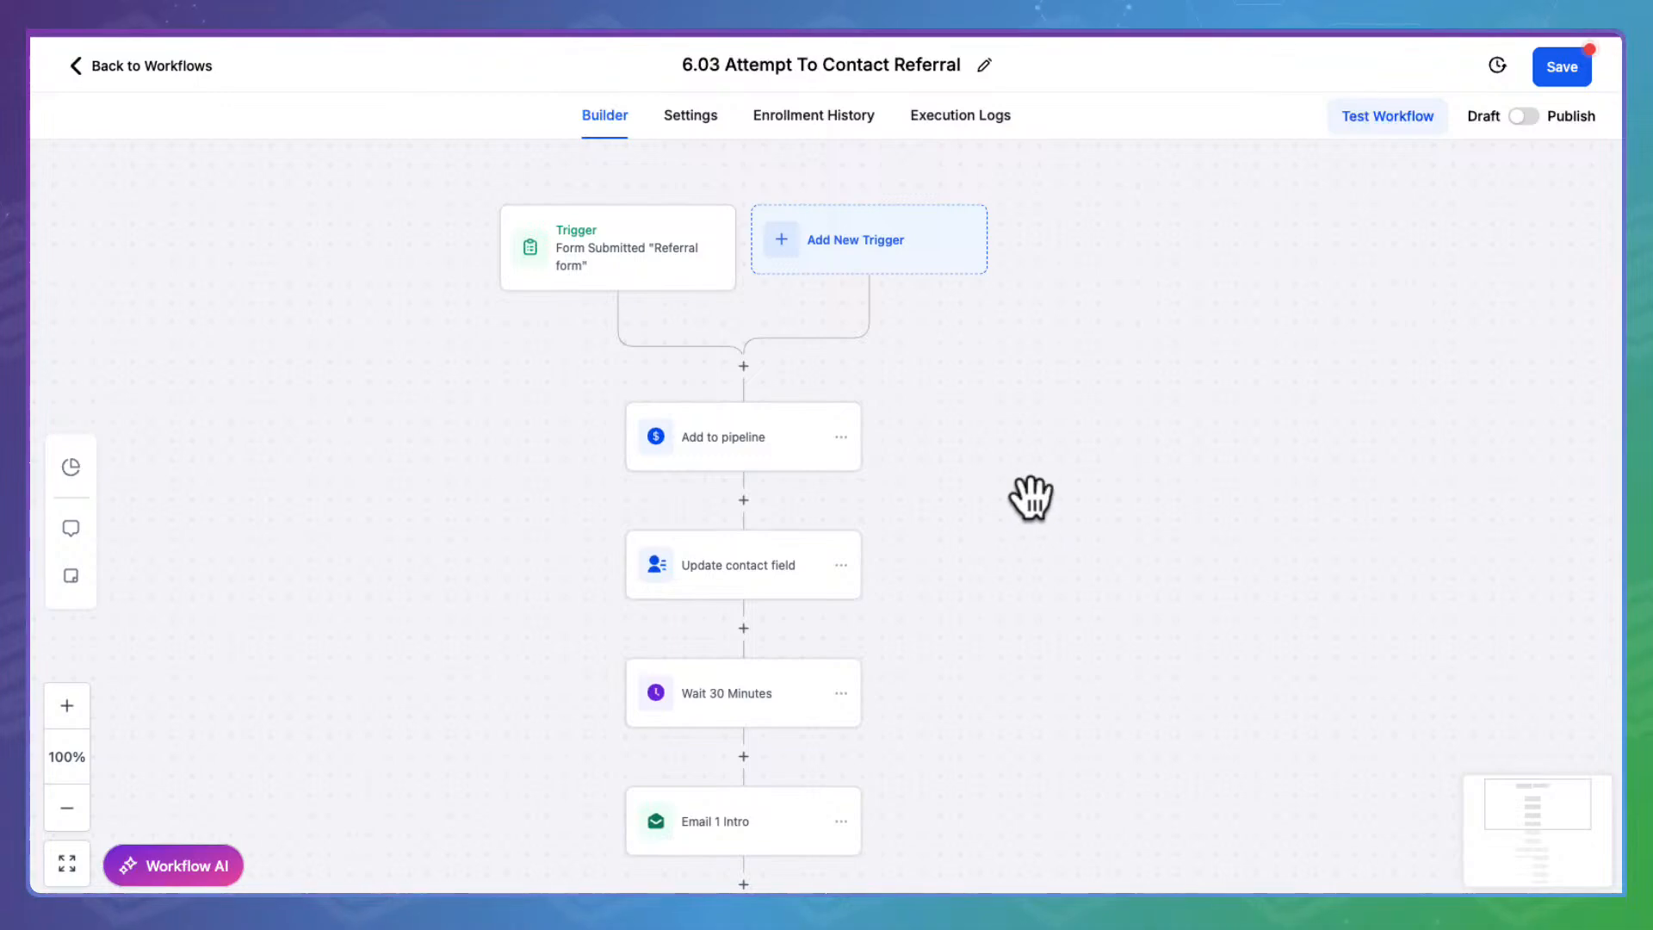
left_click_drag(1031, 497, 1051, 224)
left_click_drag(1128, 597, 1133, 287)
left_click_drag(1170, 538, 1128, 350)
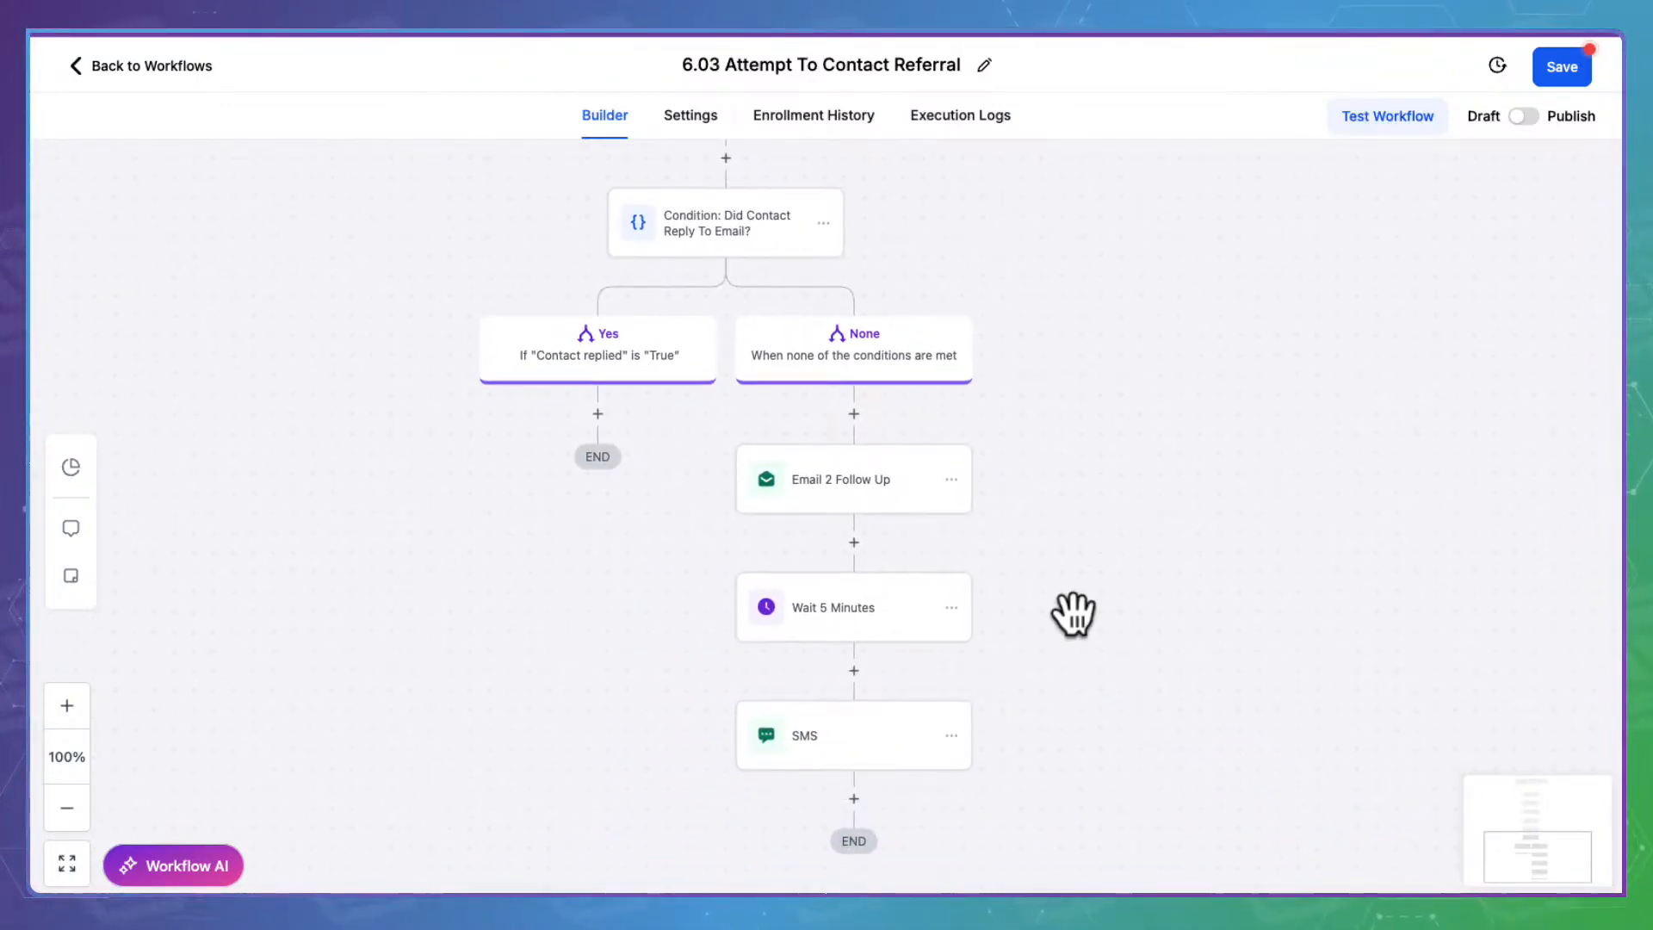
left_click_drag(1145, 349, 1168, 569)
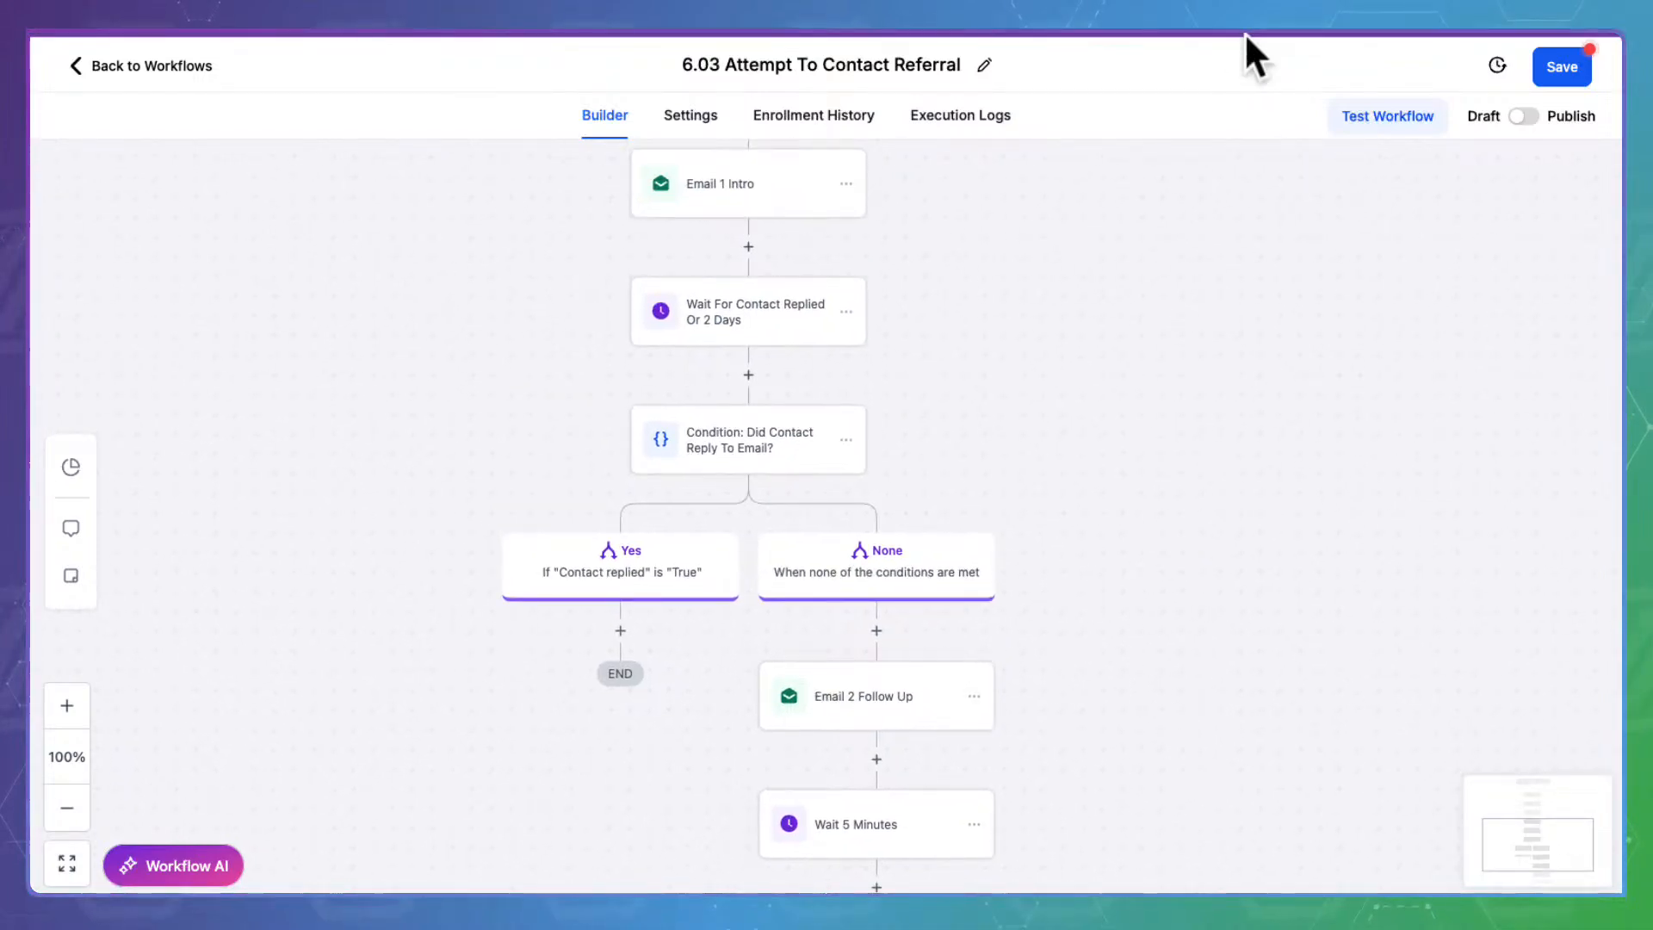
left_click(1524, 115)
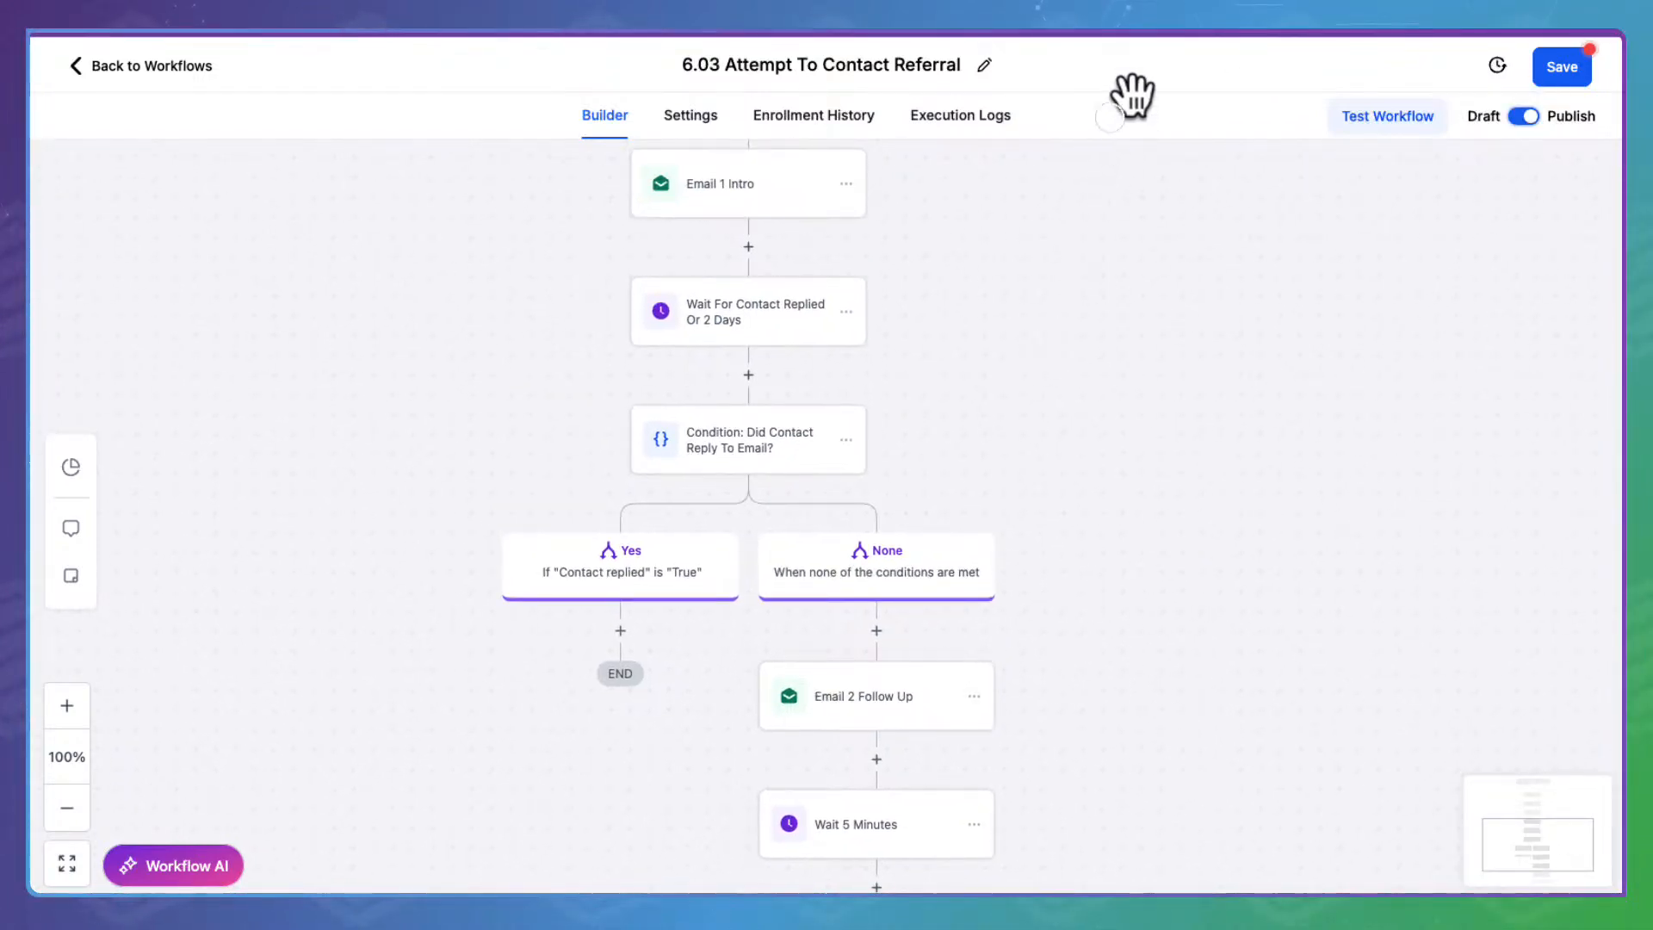
left_click(1565, 66)
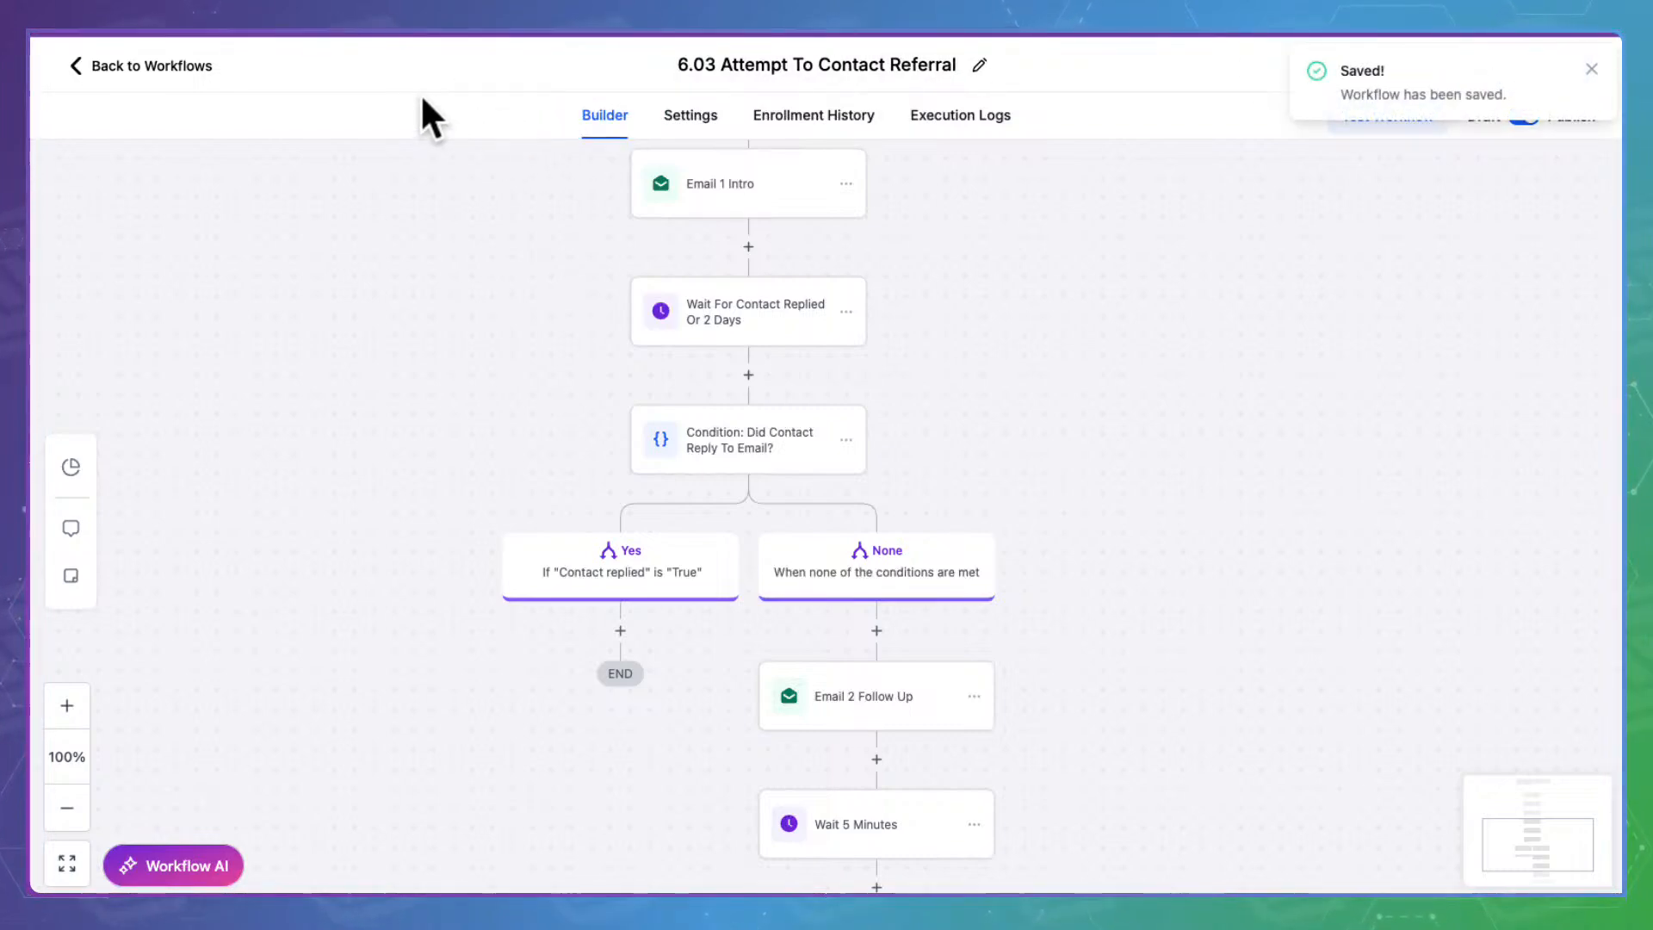
Open 6.04 and inspect its Opportunity Status Changed Won and Pipeline Stage Changed triggers
left_click(191, 58)
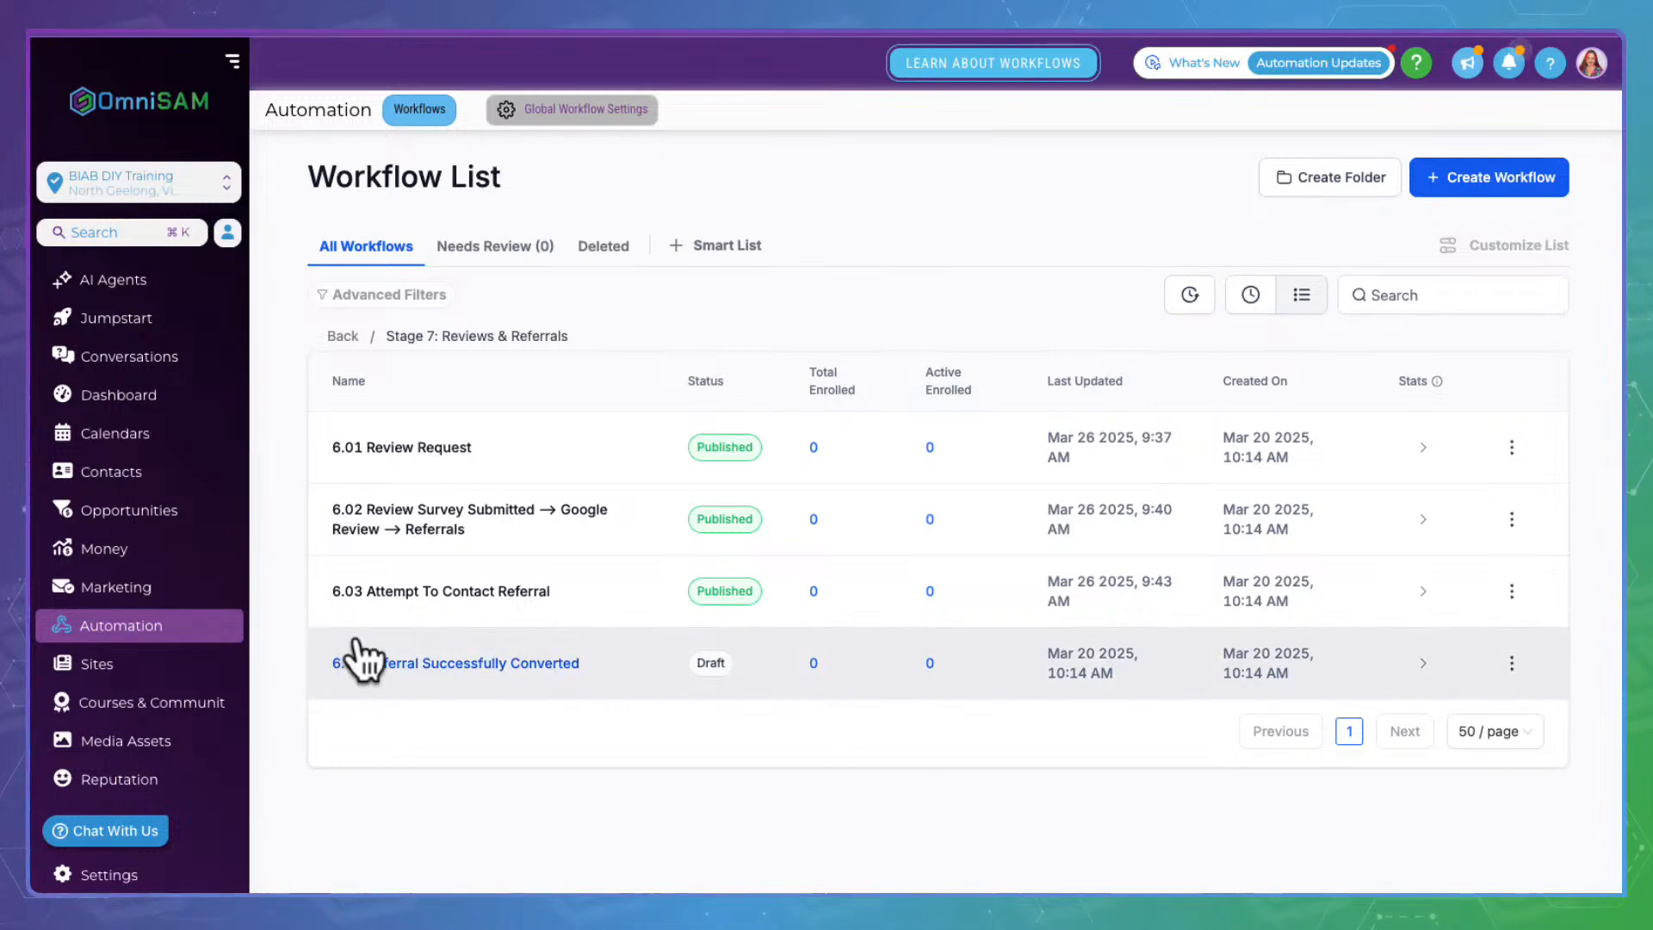
left_click(457, 654)
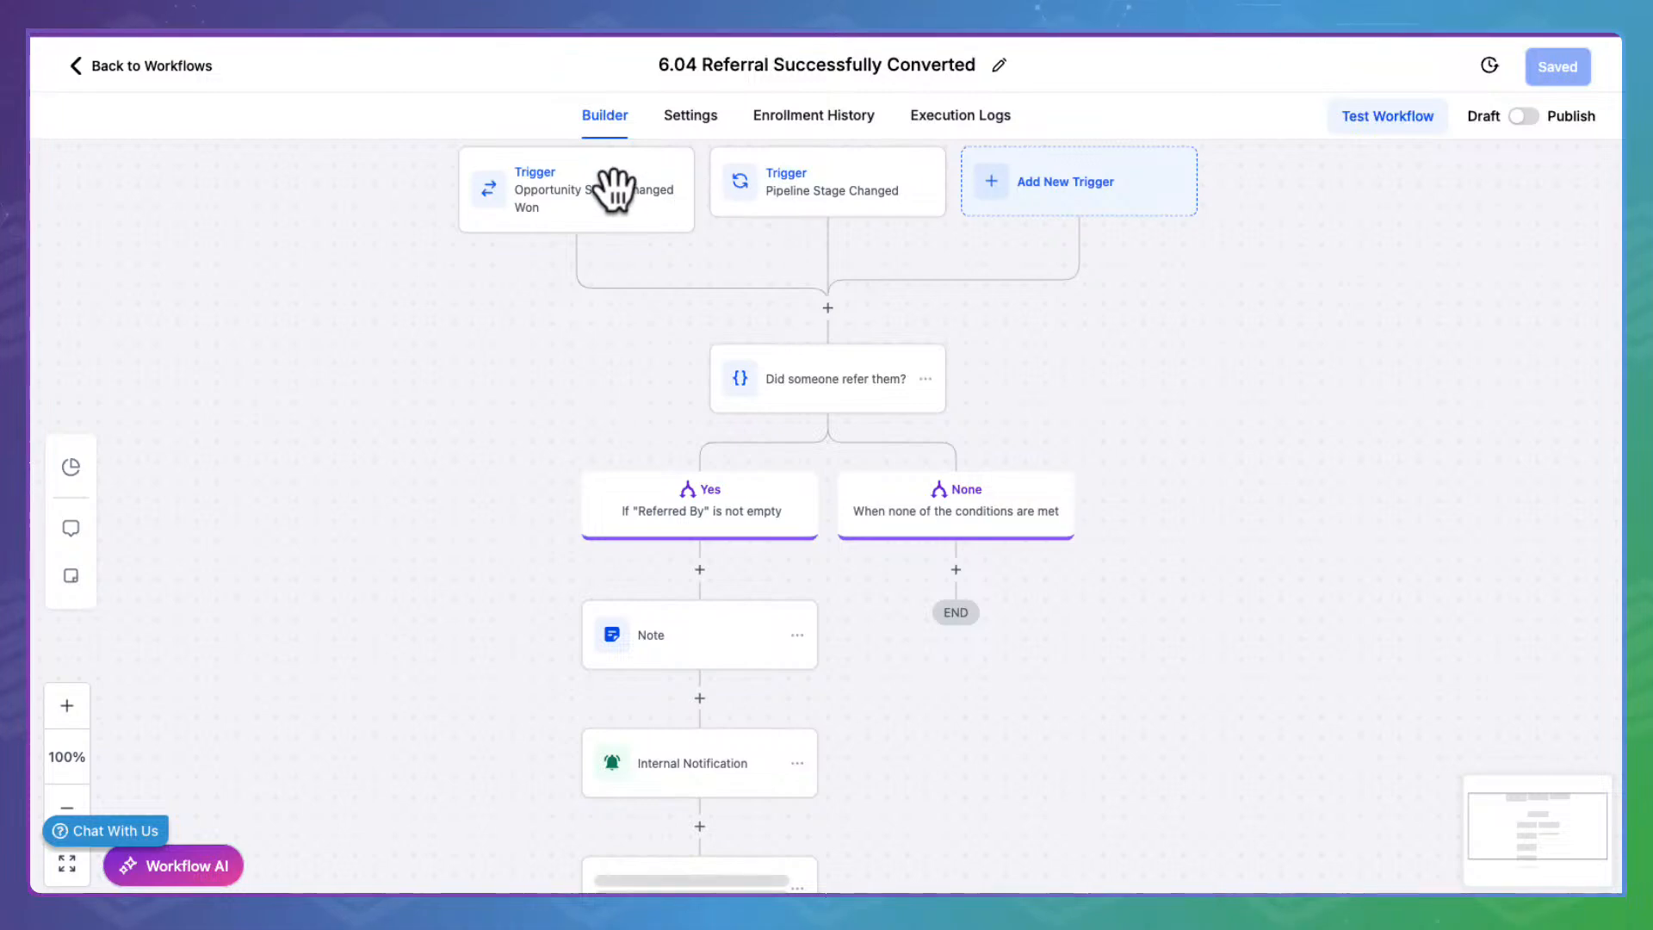
left_click(590, 176)
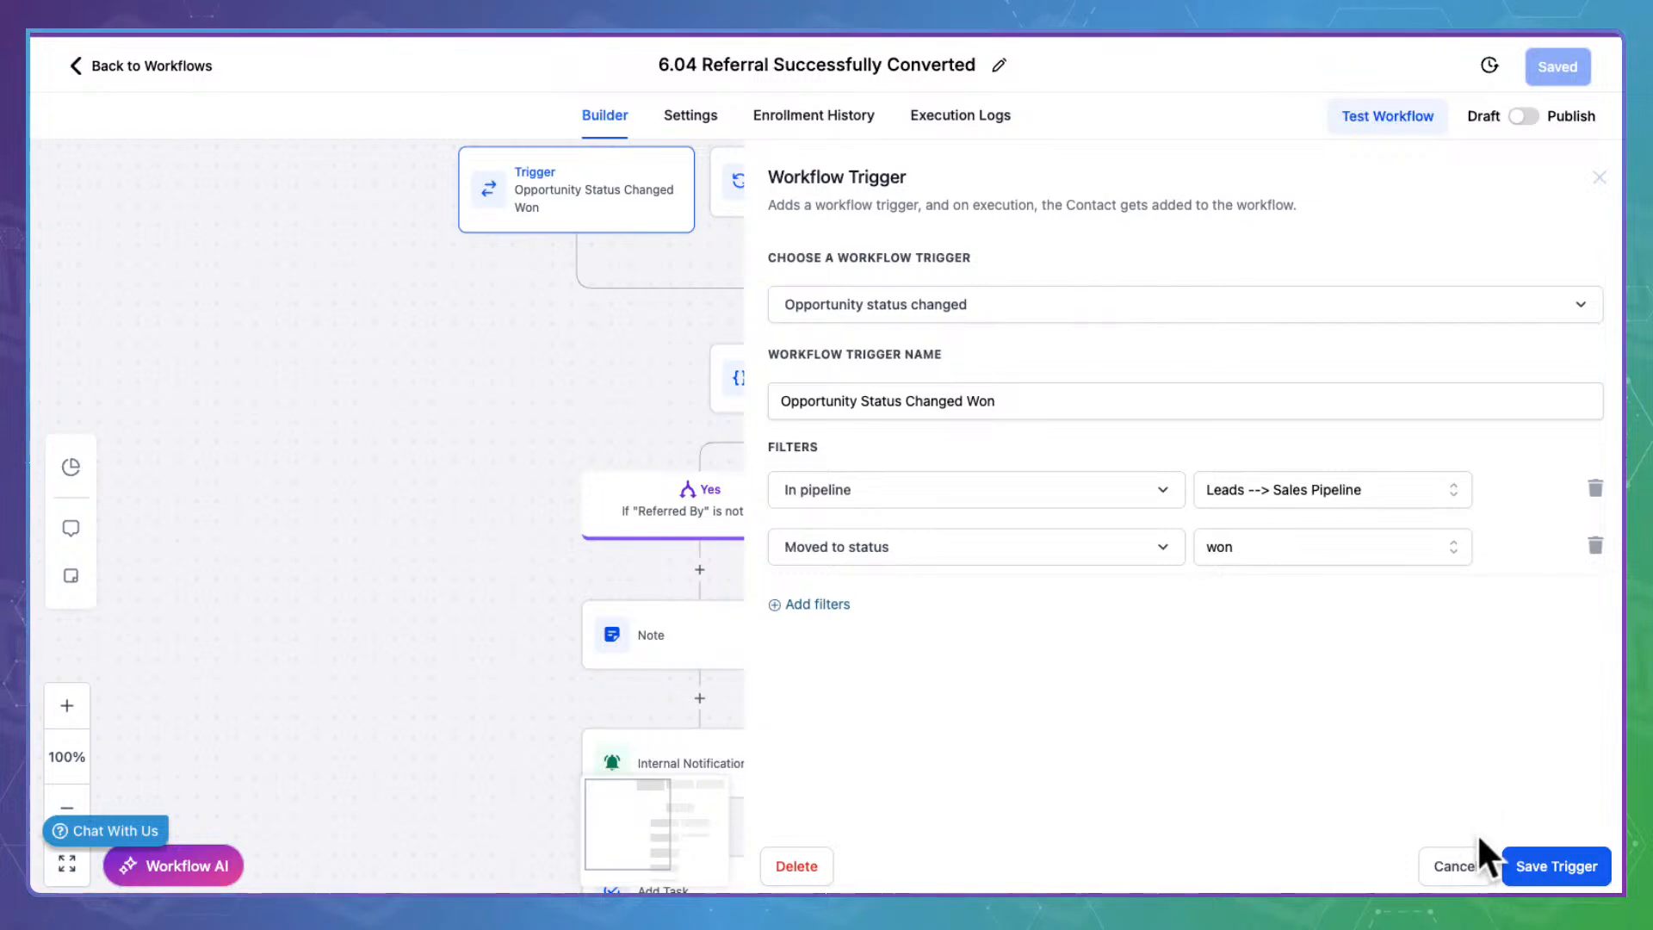
left_click(1459, 863)
left_click(878, 167)
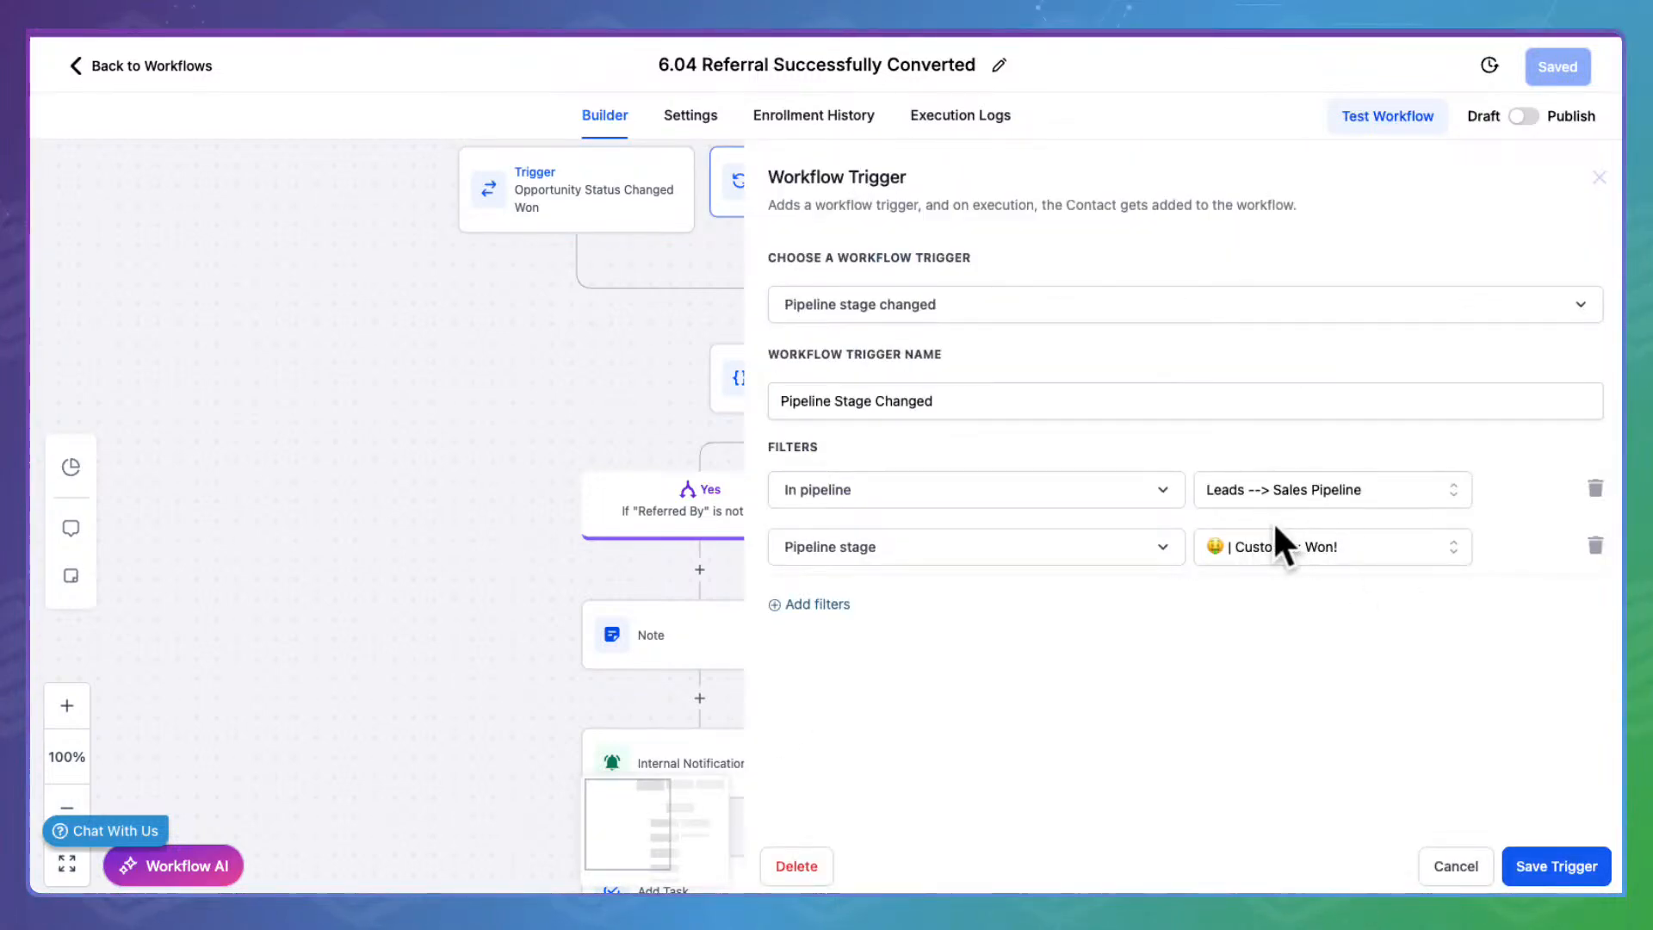
left_click(1463, 861)
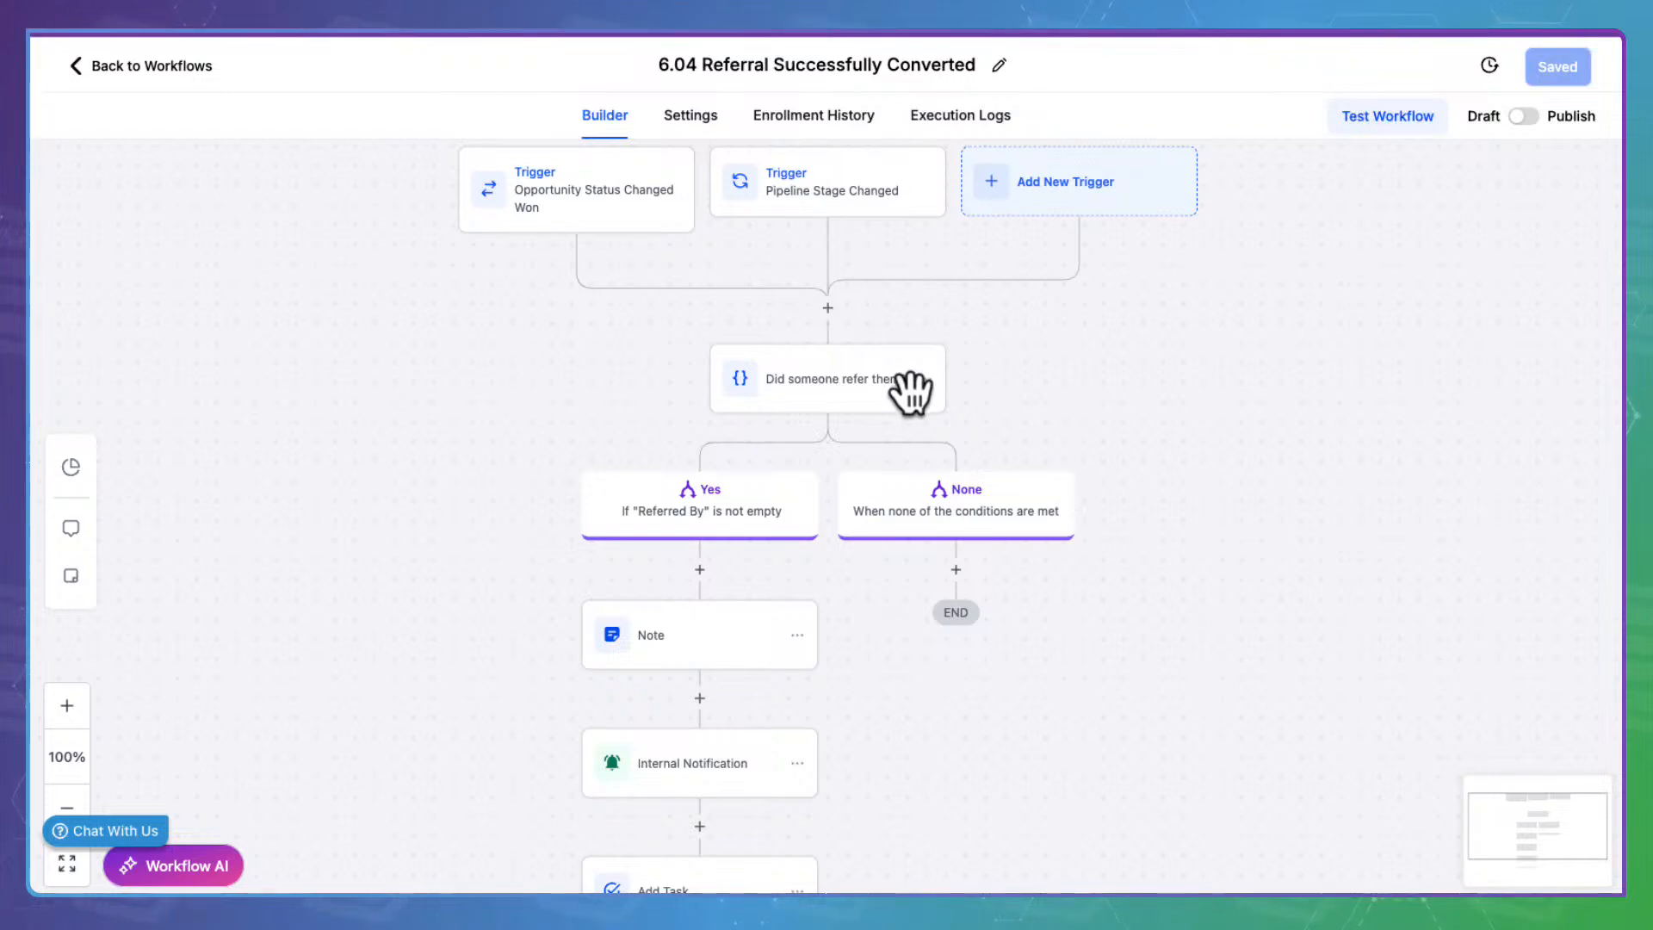
left_click(854, 379)
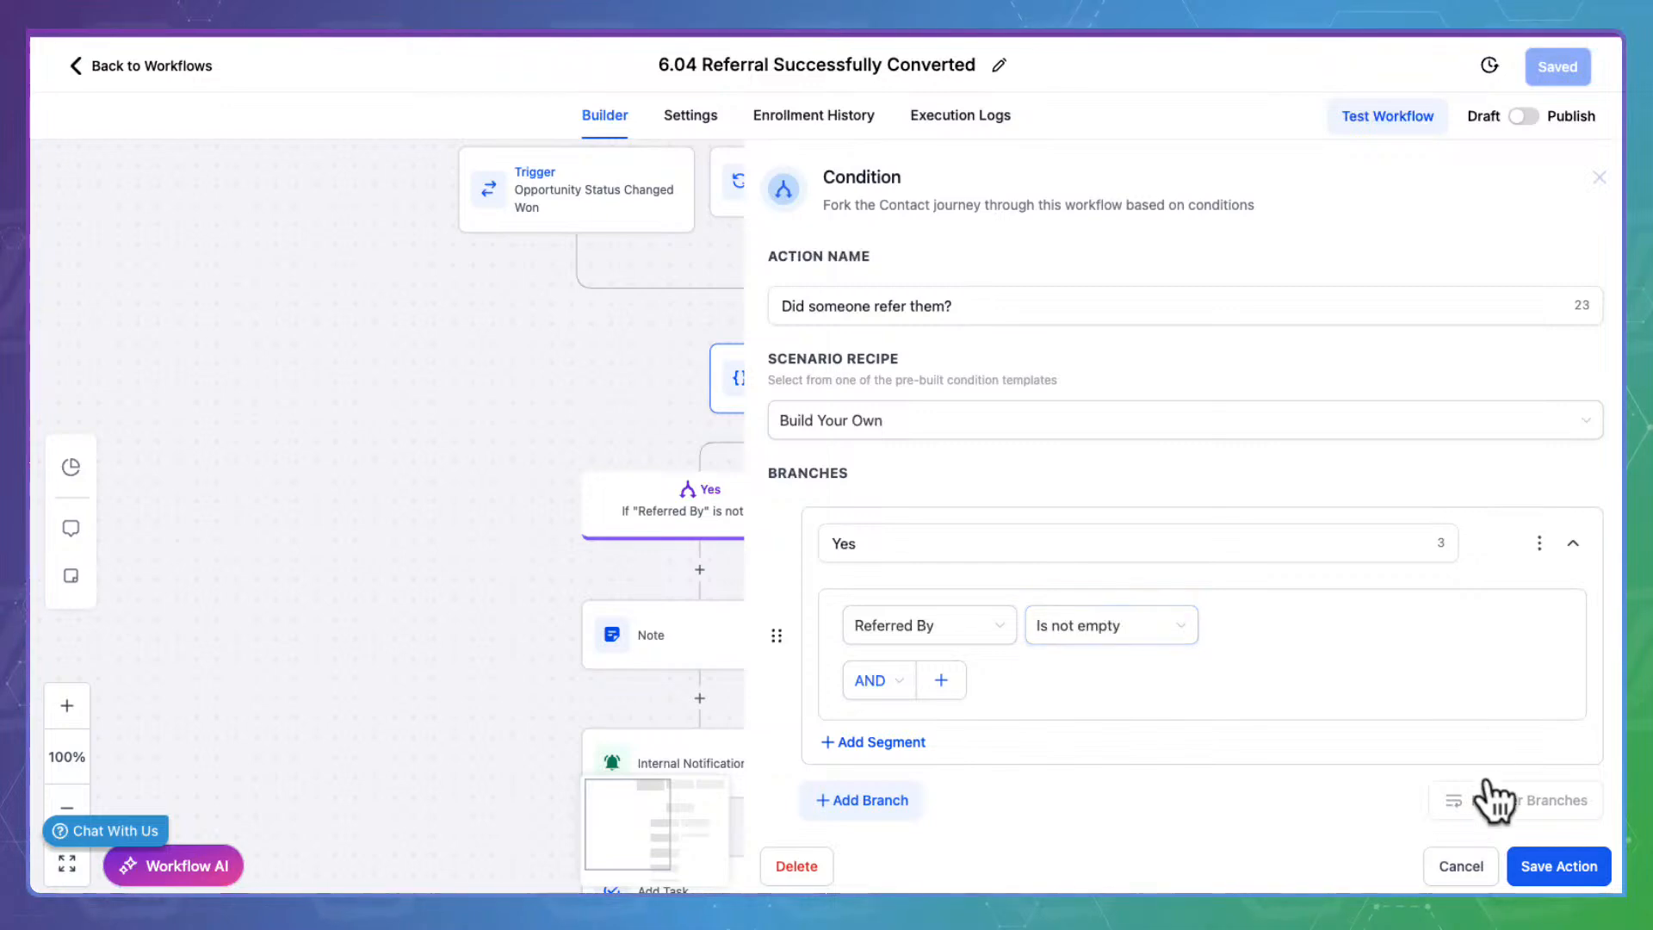
left_click(1467, 854)
left_click_drag(1269, 690, 1379, 542)
left_click(819, 478)
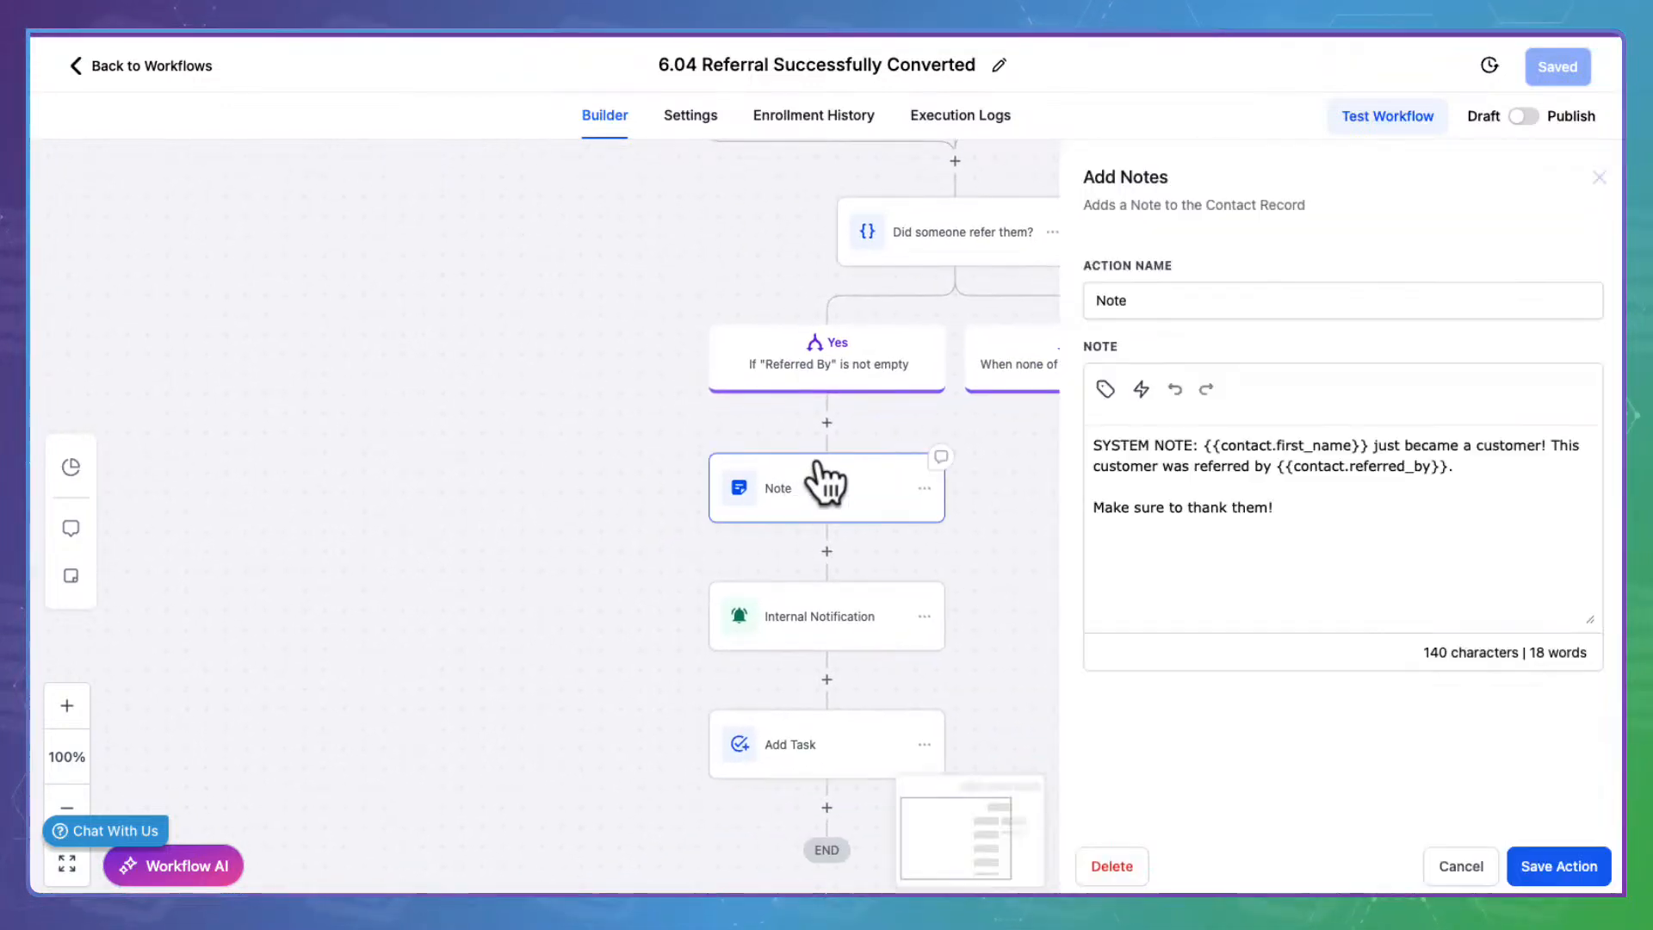
left_click_drag(1321, 504, 1093, 413)
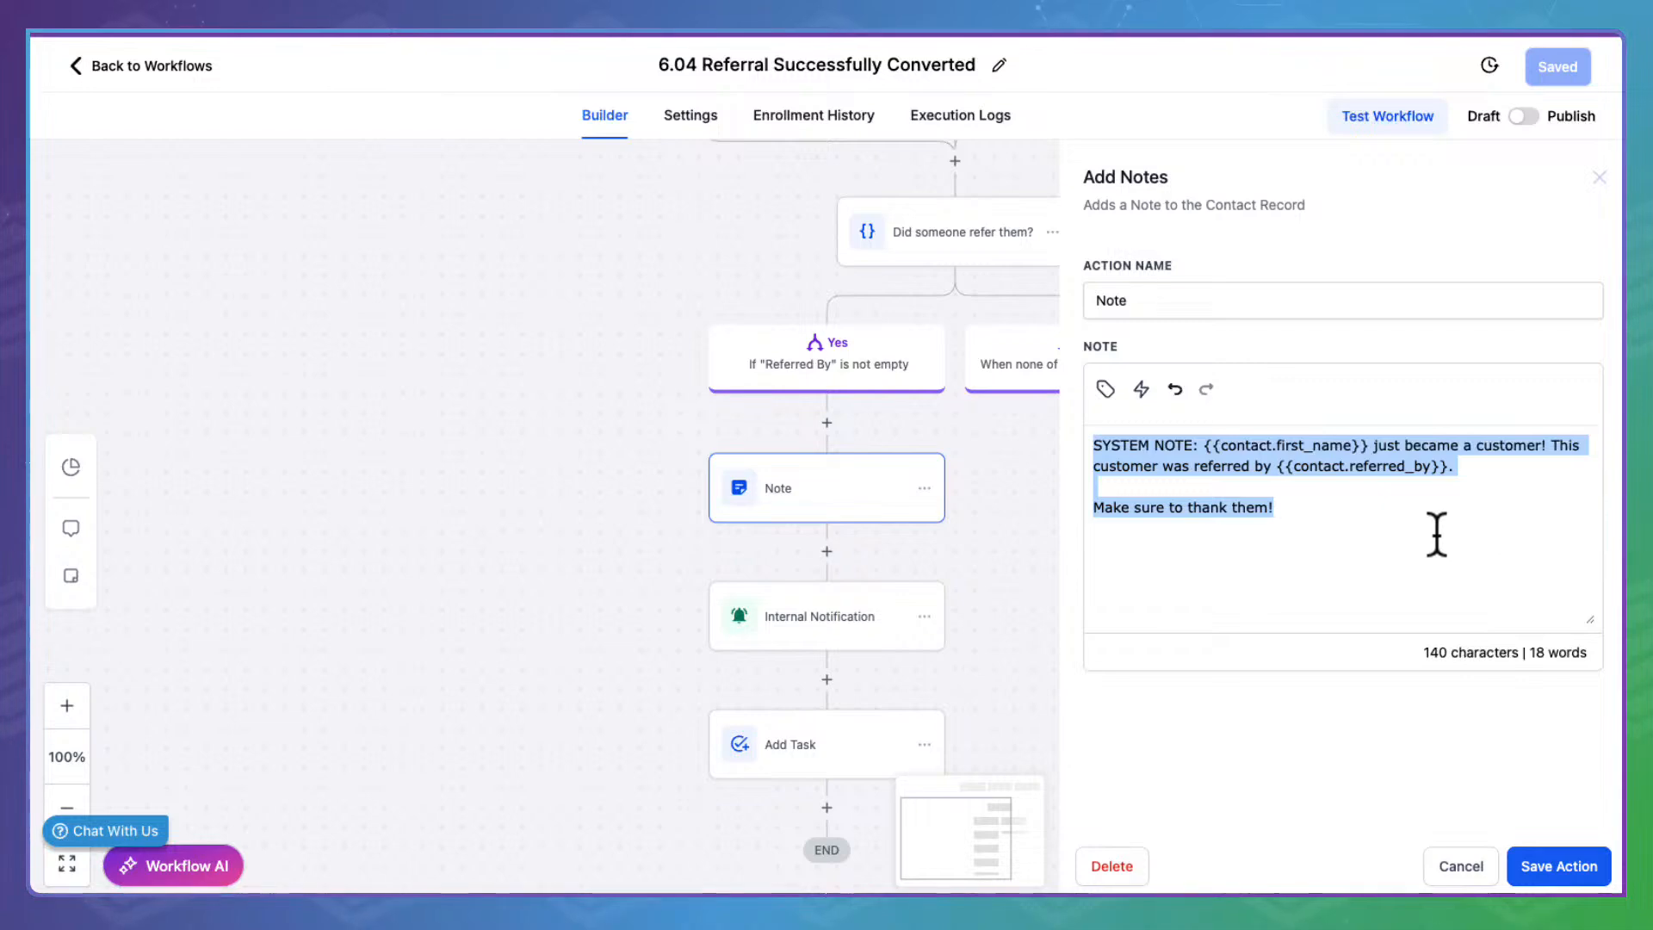
left_click(1479, 861)
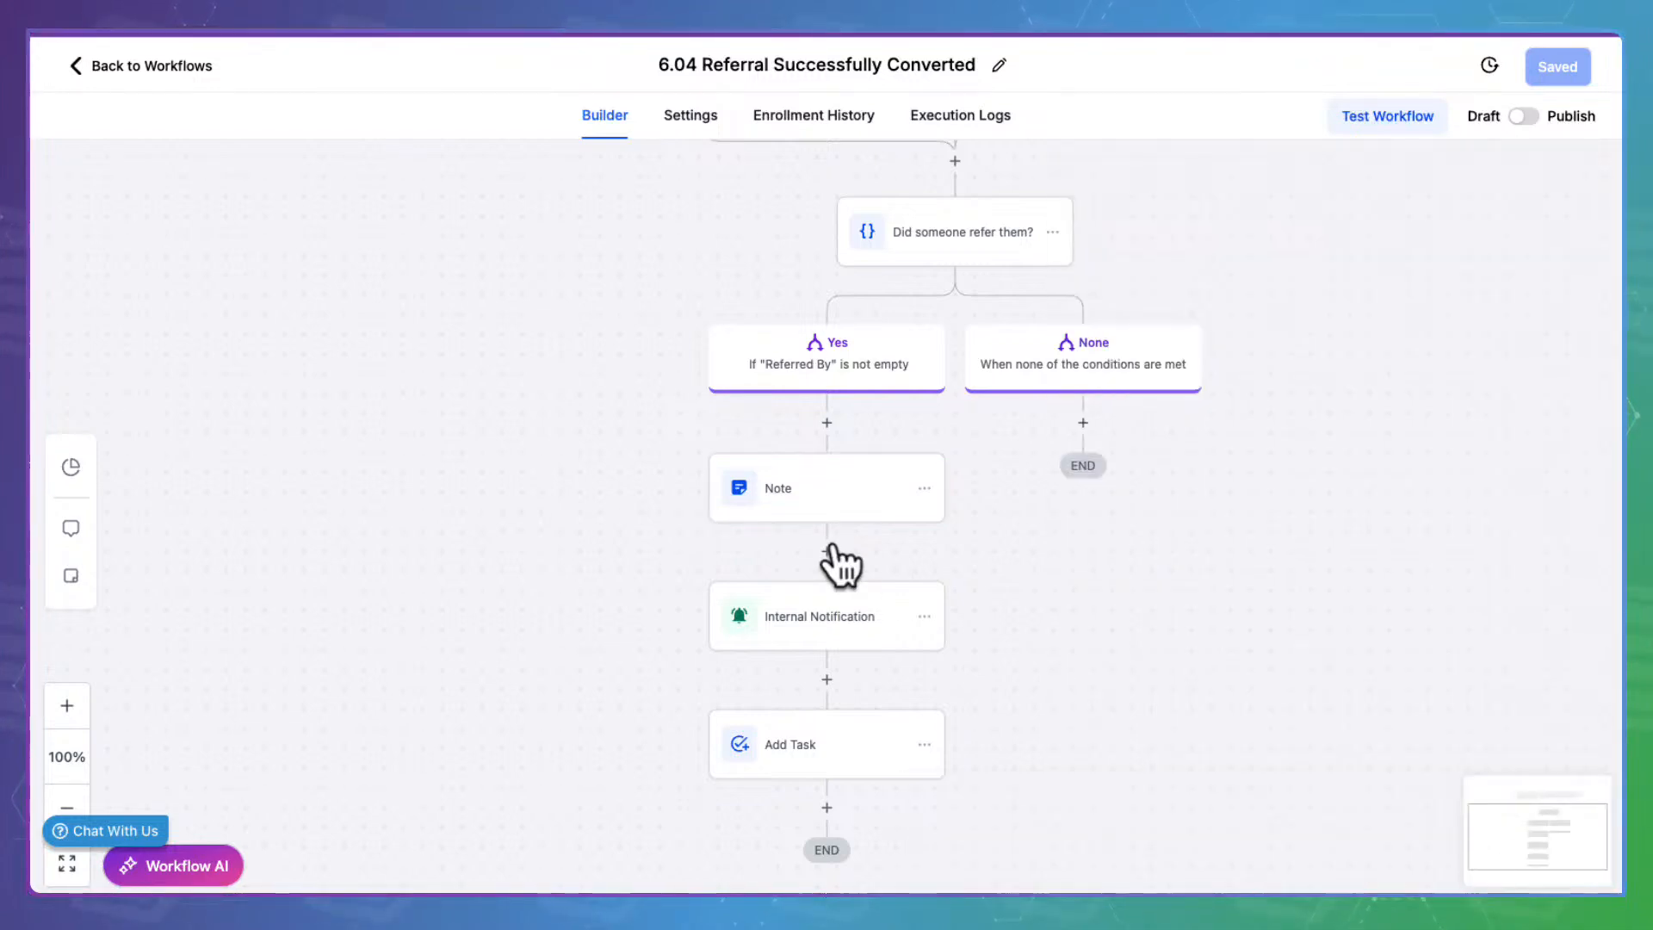
left_click(849, 602)
left_click(1210, 587)
scroll(1212, 585, "down", 4)
scroll(1211, 582, "down", 2)
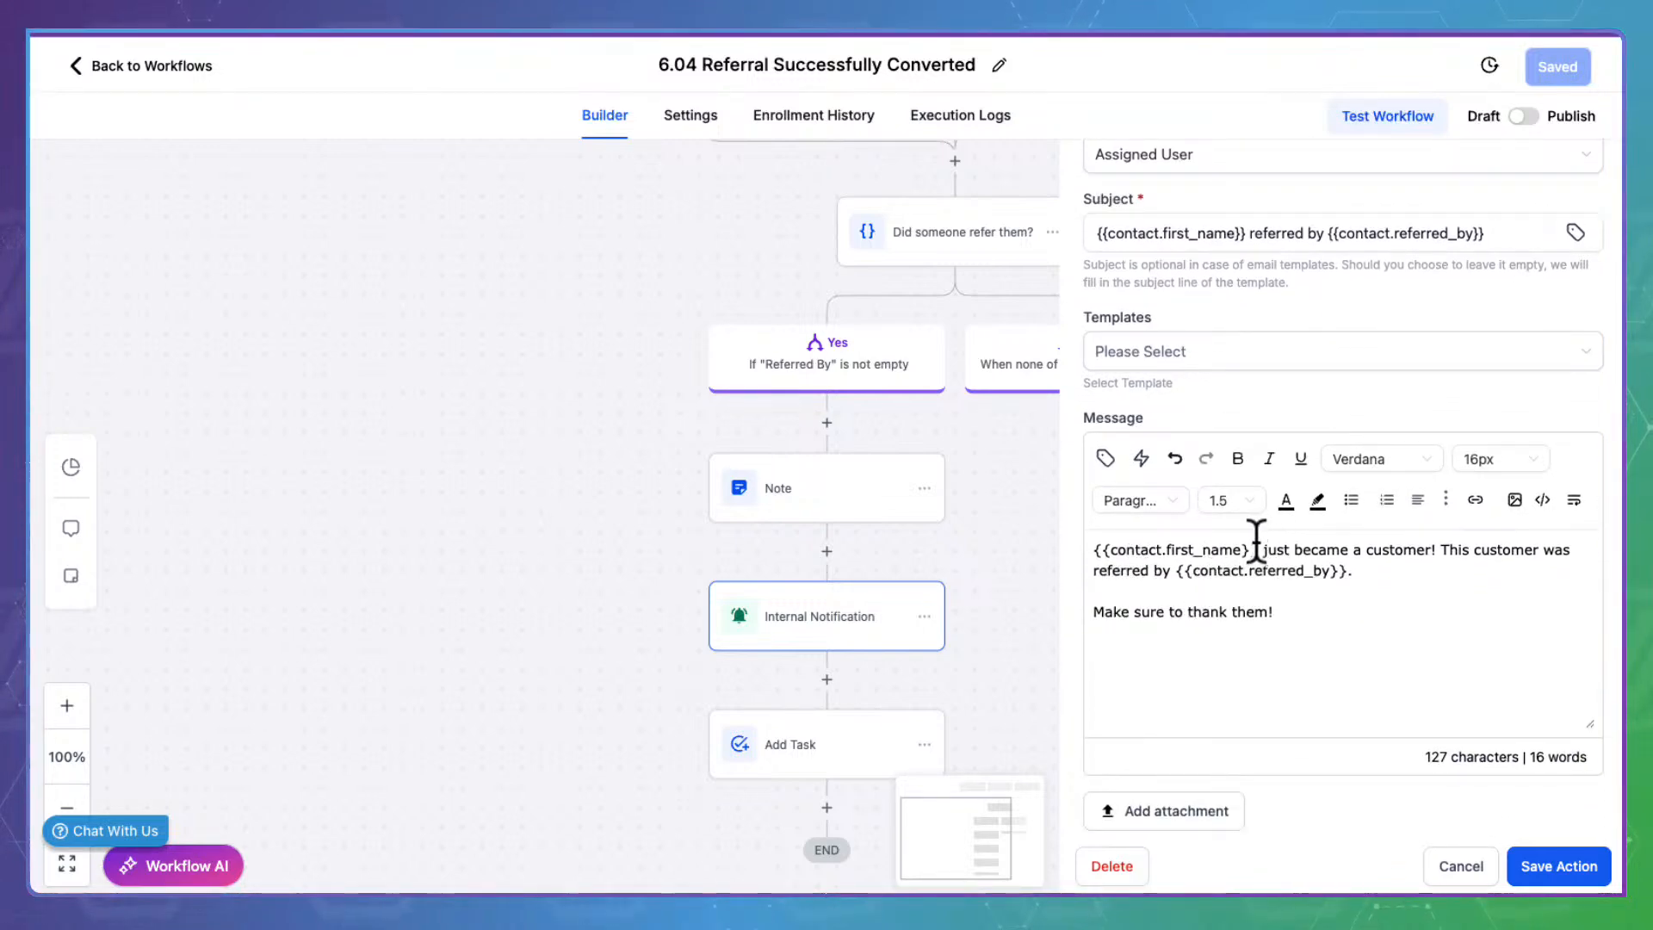
left_click_drag(1257, 540, 1092, 545)
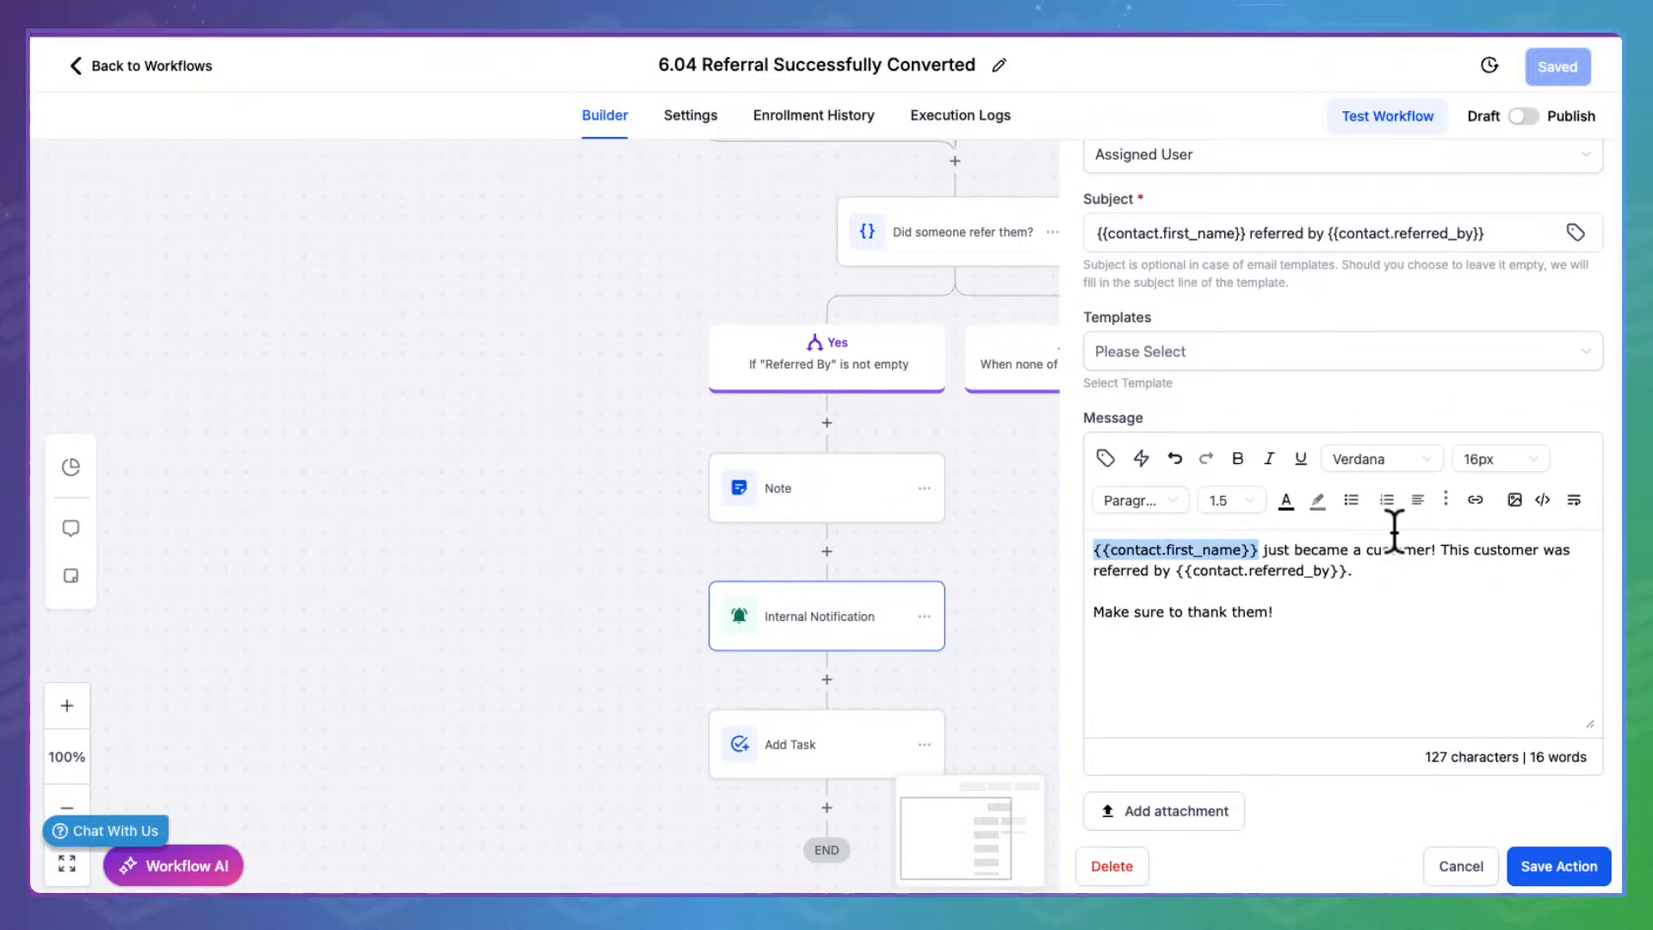
left_click_drag(1357, 571, 1178, 570)
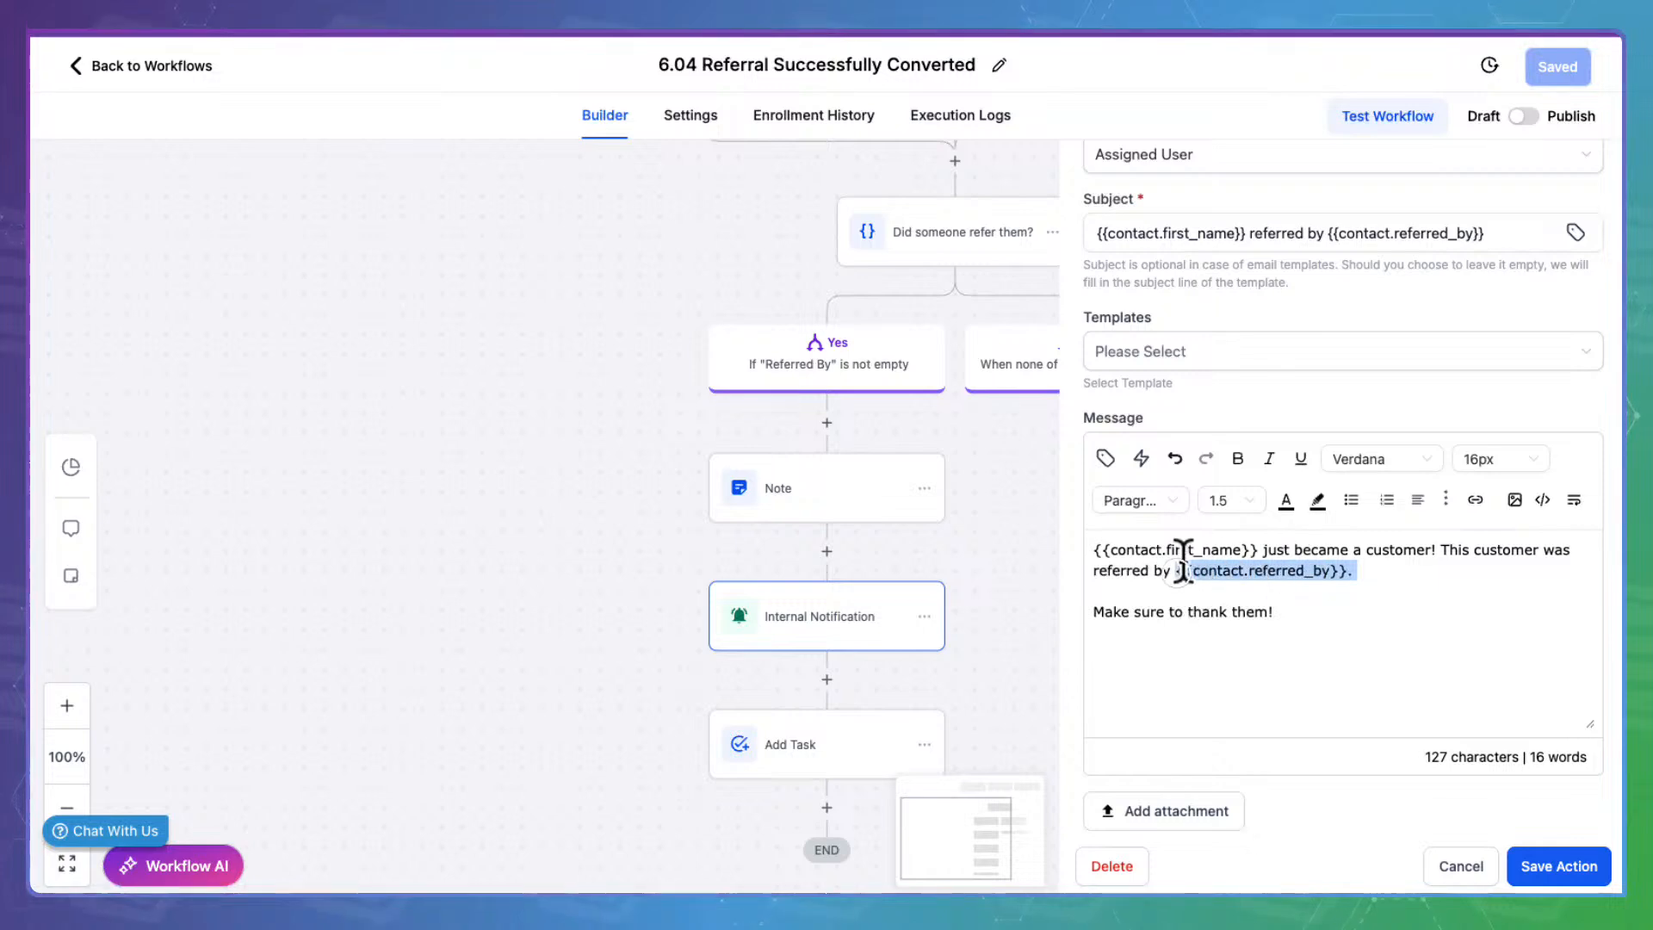
left_click_drag(1297, 607, 1084, 608)
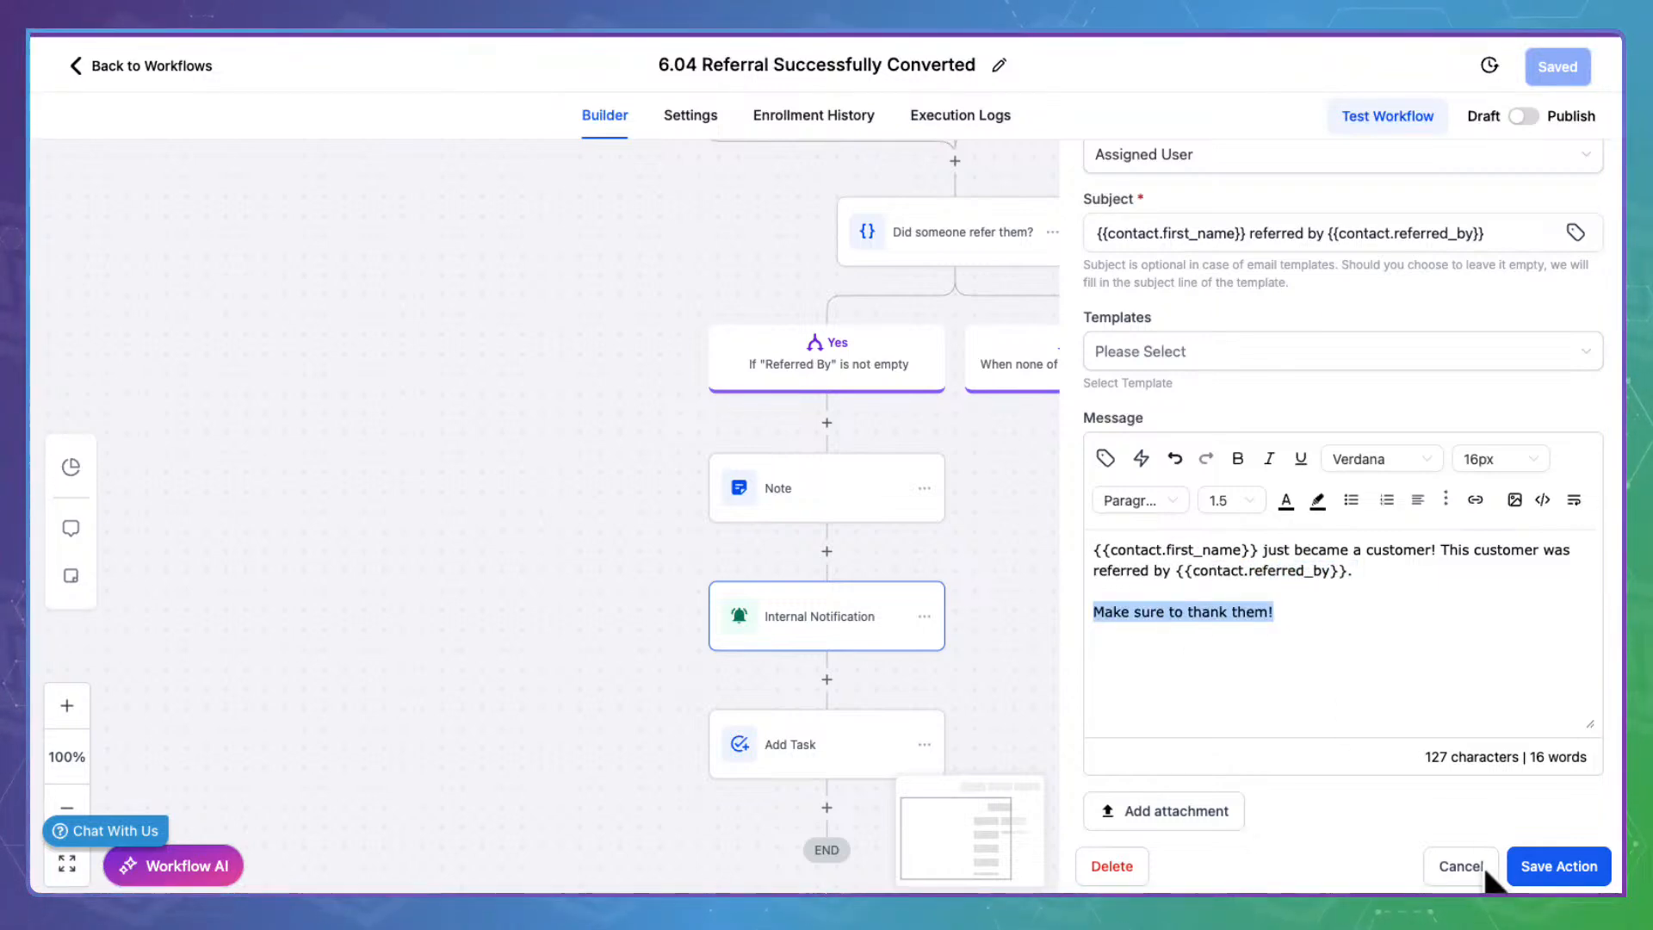
left_click(1520, 865)
left_click(779, 739)
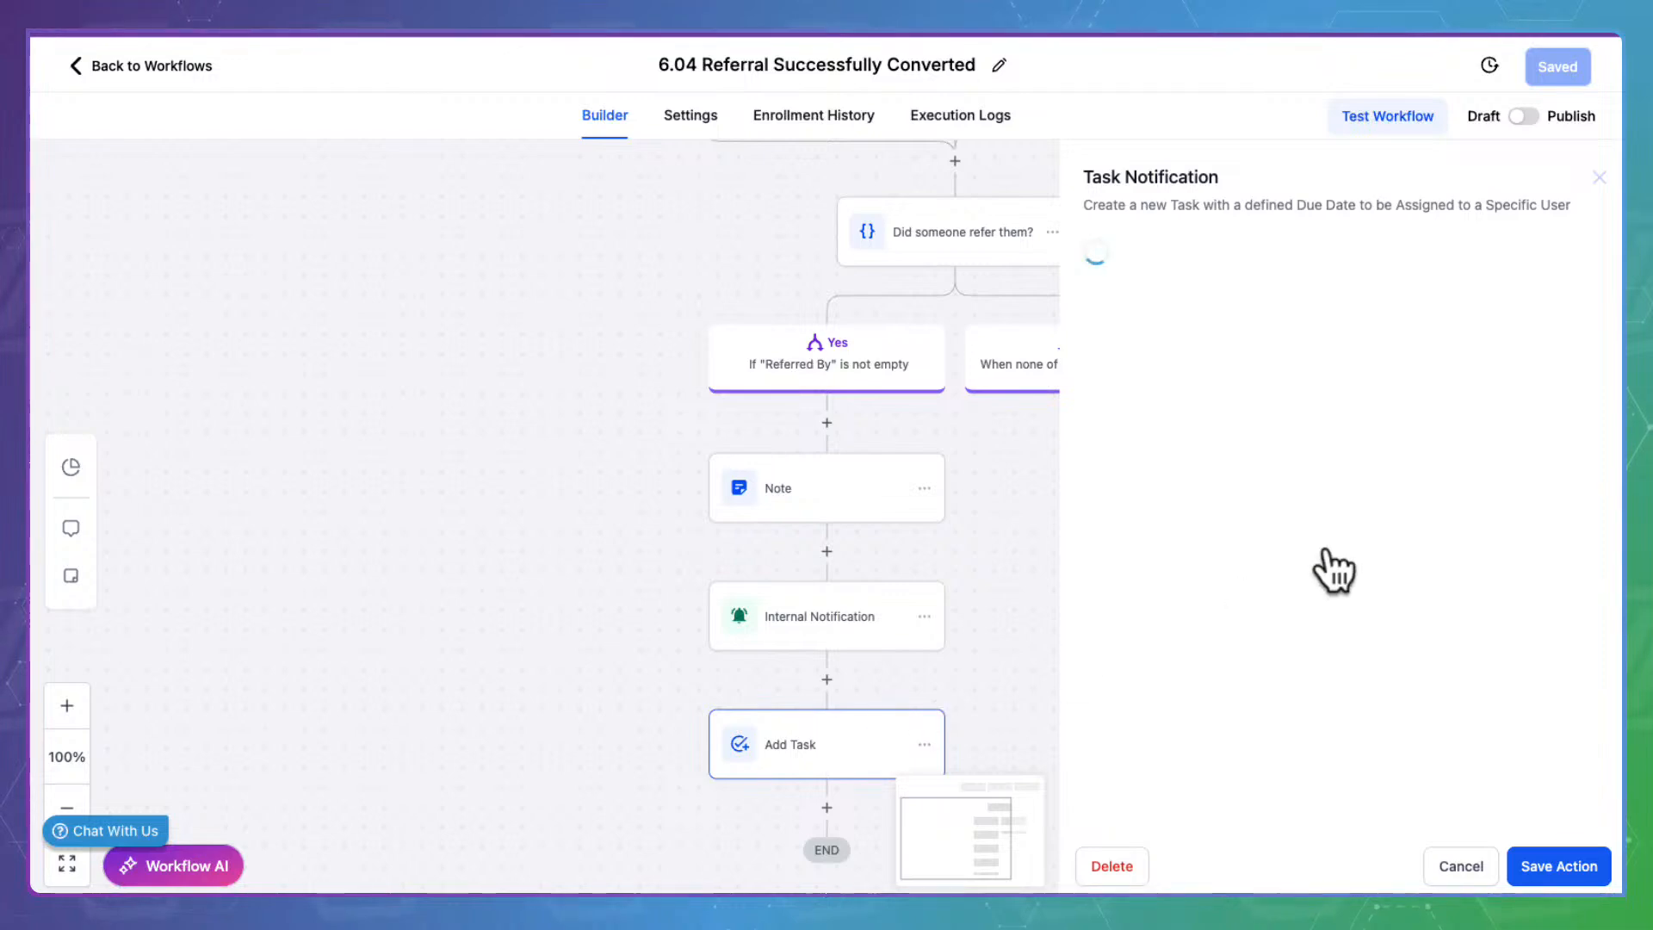
left_click_drag(1615, 523, 1594, 712)
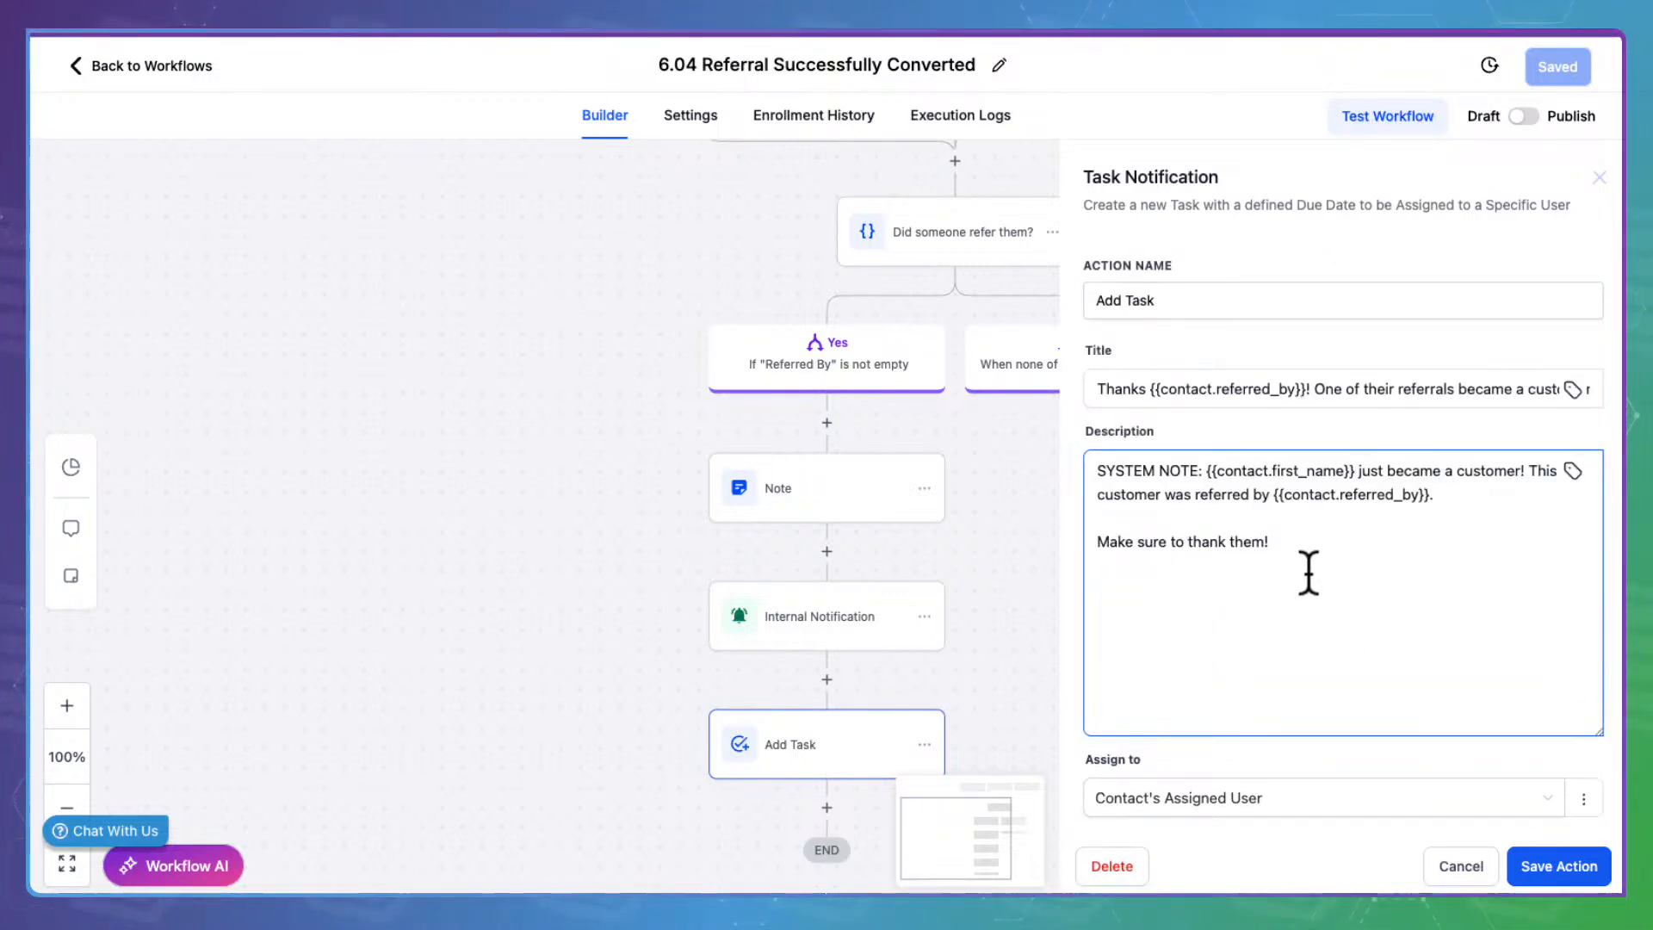
scroll(1308, 573, "down", 2)
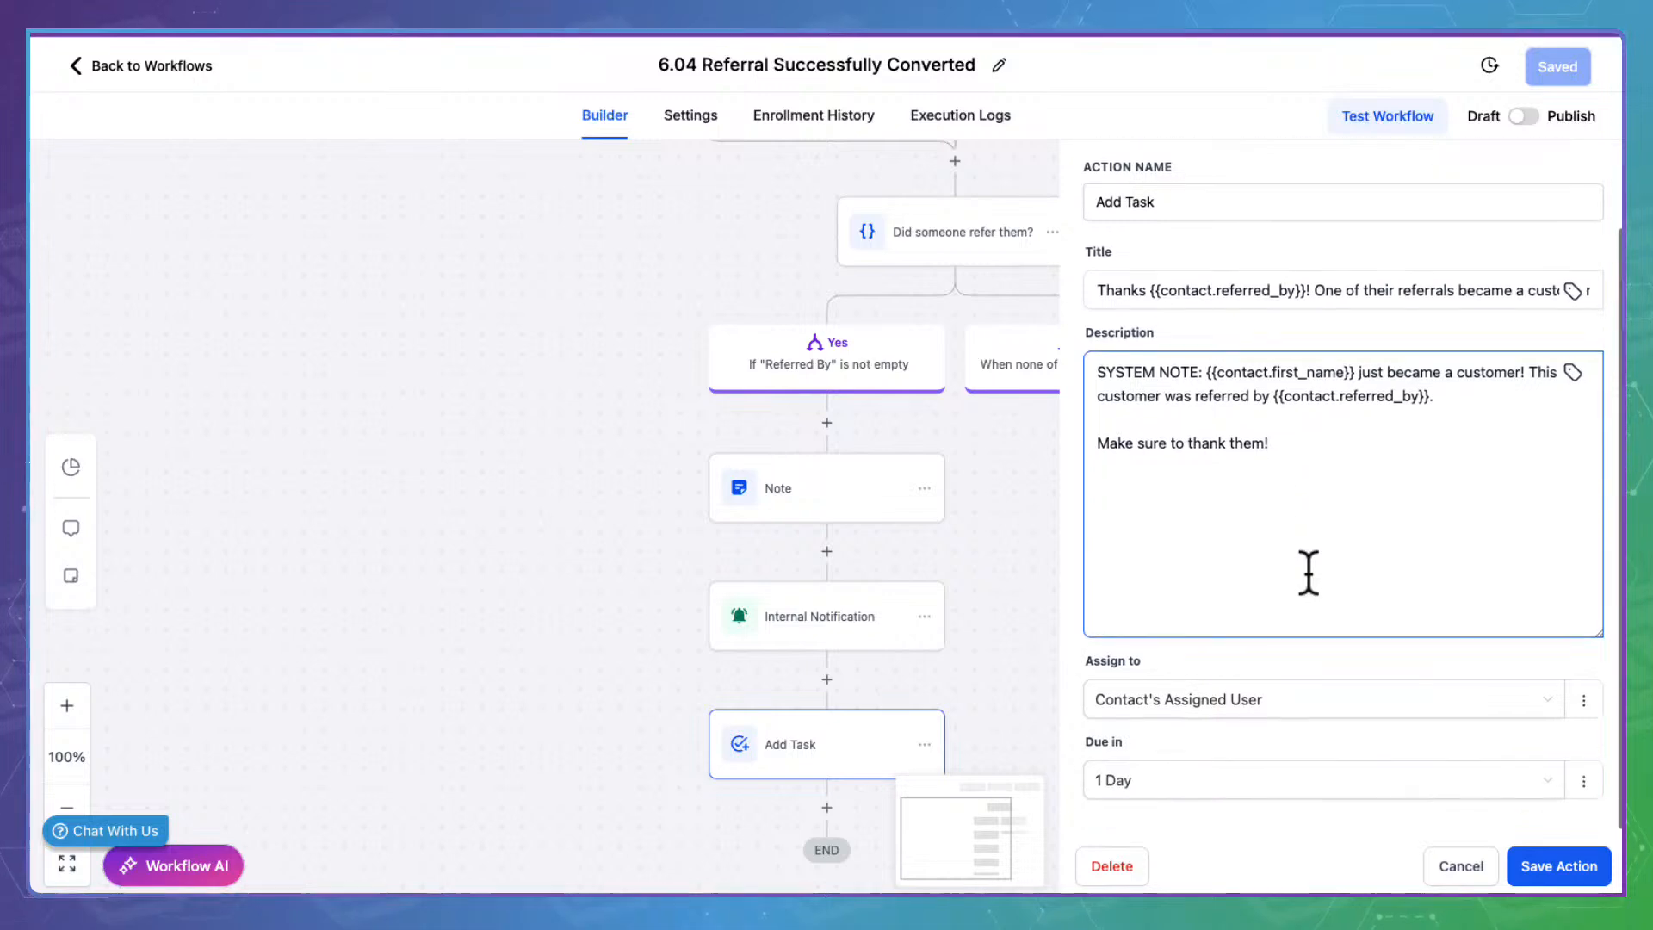
left_click(1469, 857)
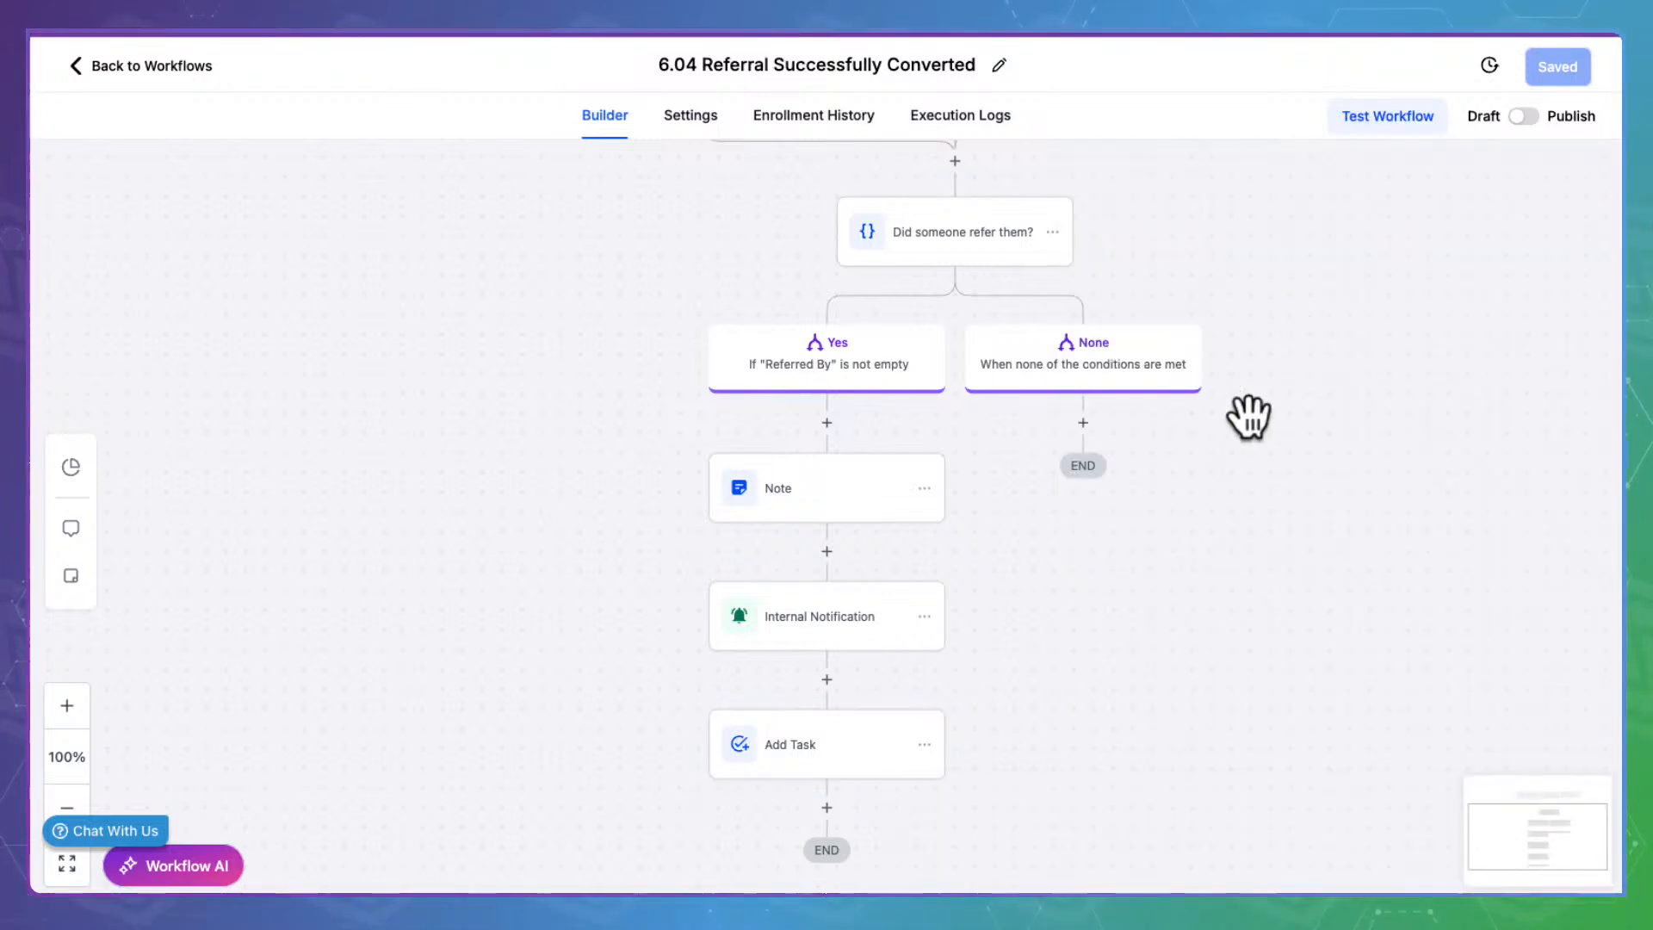
scroll(1291, 424, "up", 3)
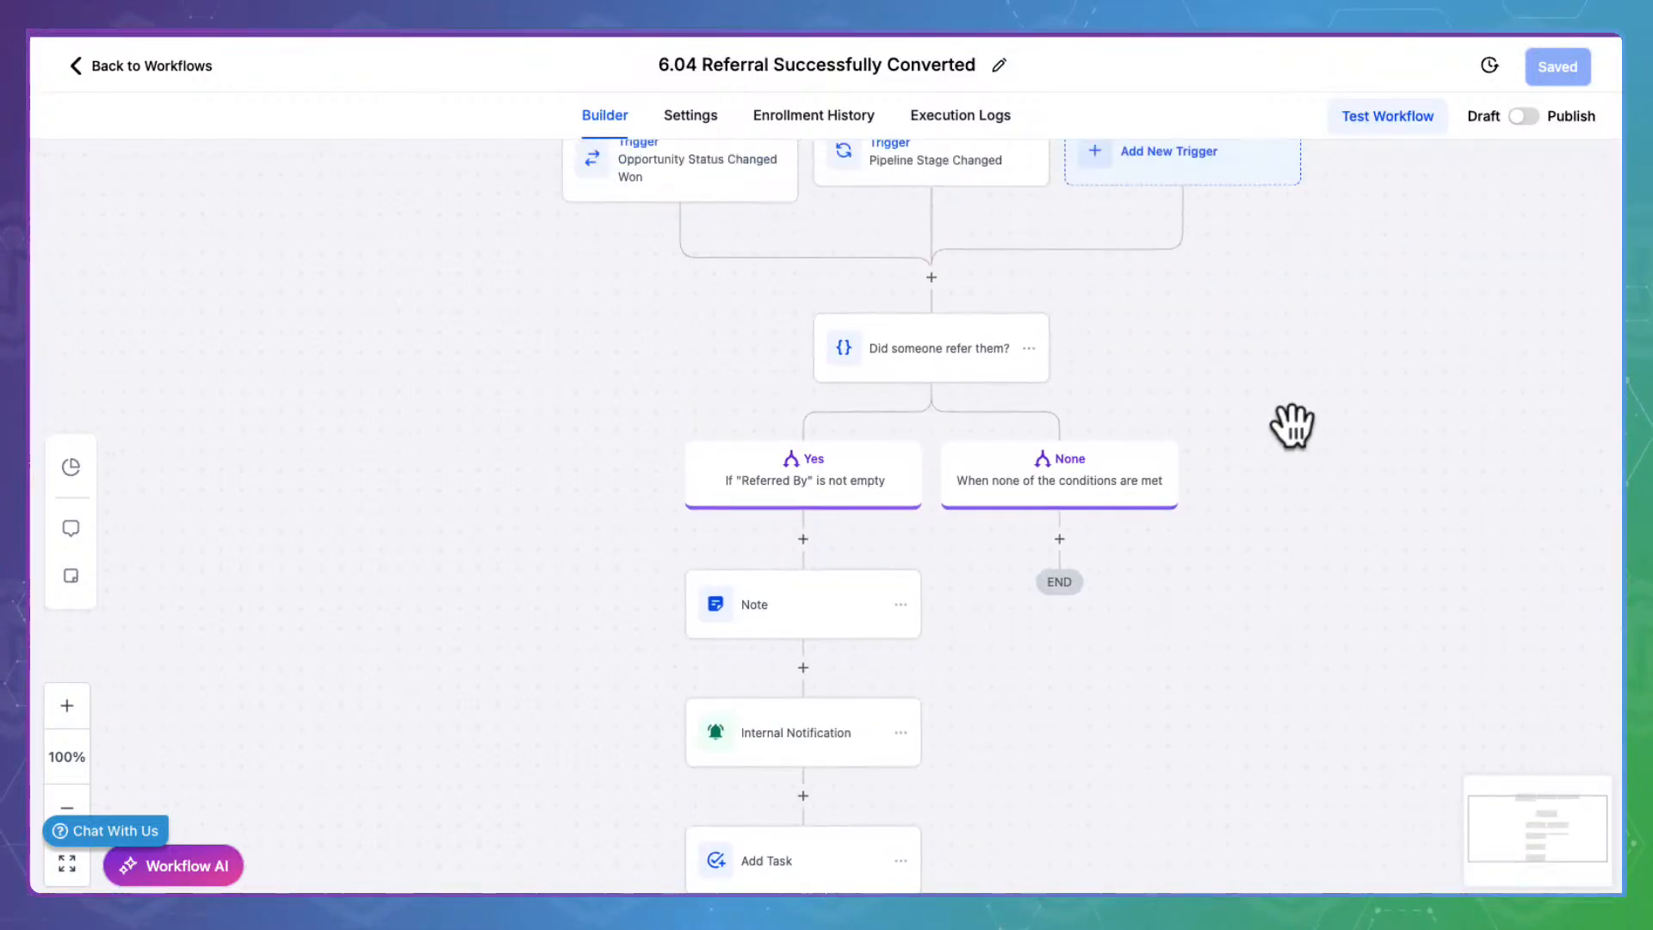
Publish and save 6.04 Referral Successfully Converted, then return to the Stage 7 list
left_click(1524, 115)
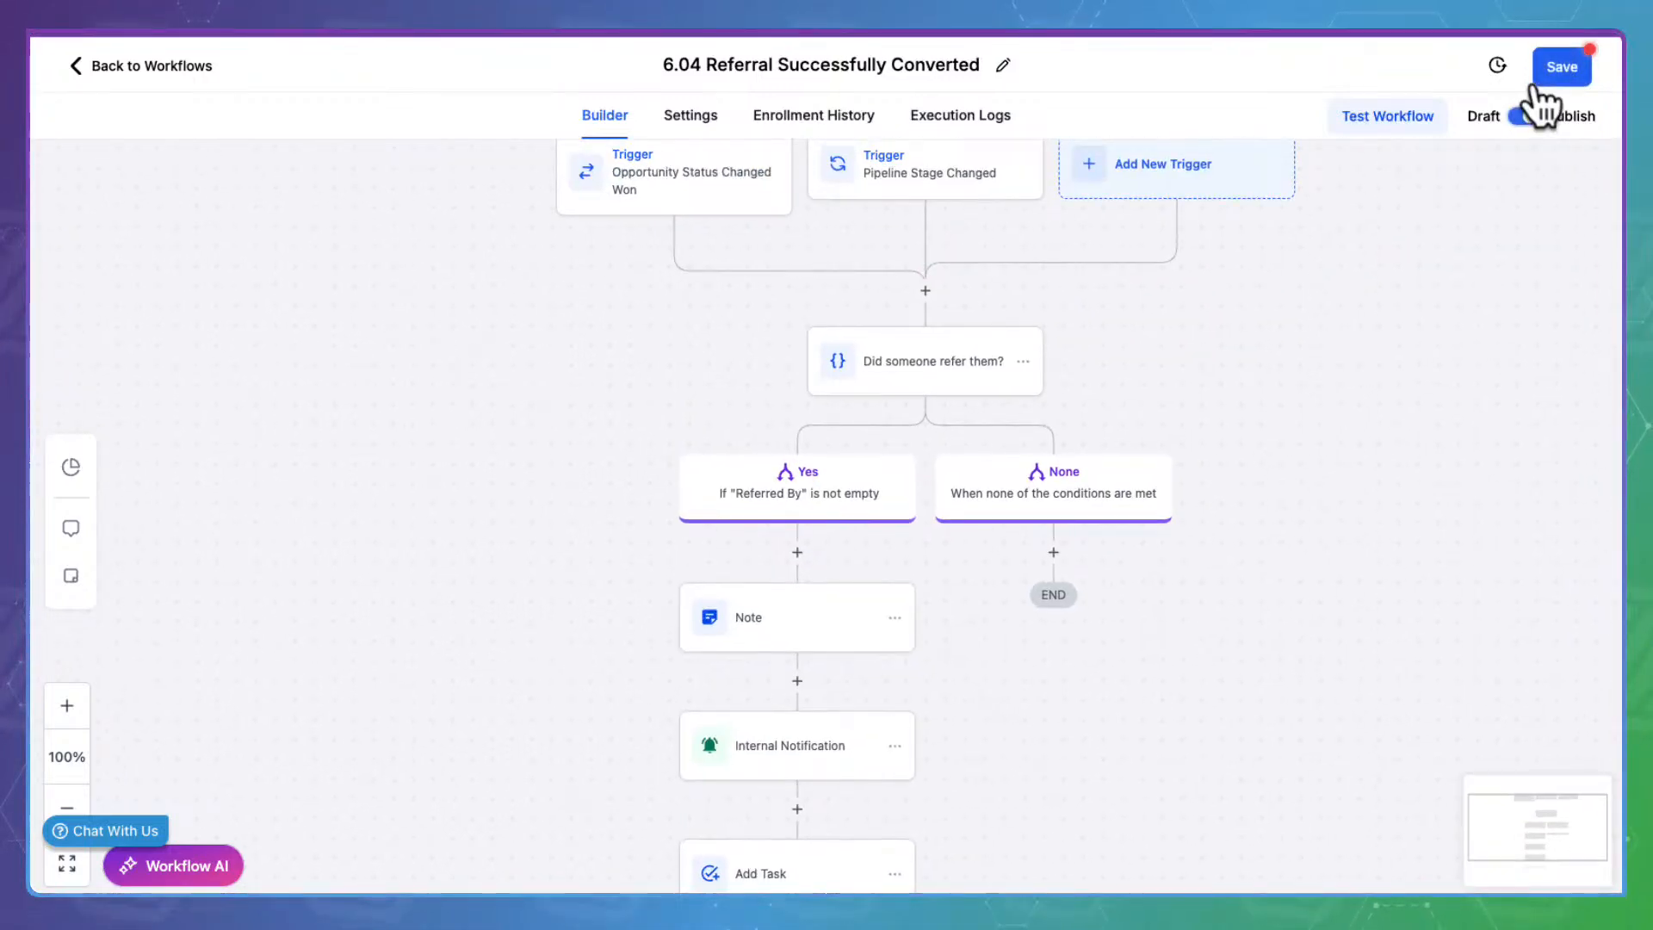
left_click(1575, 62)
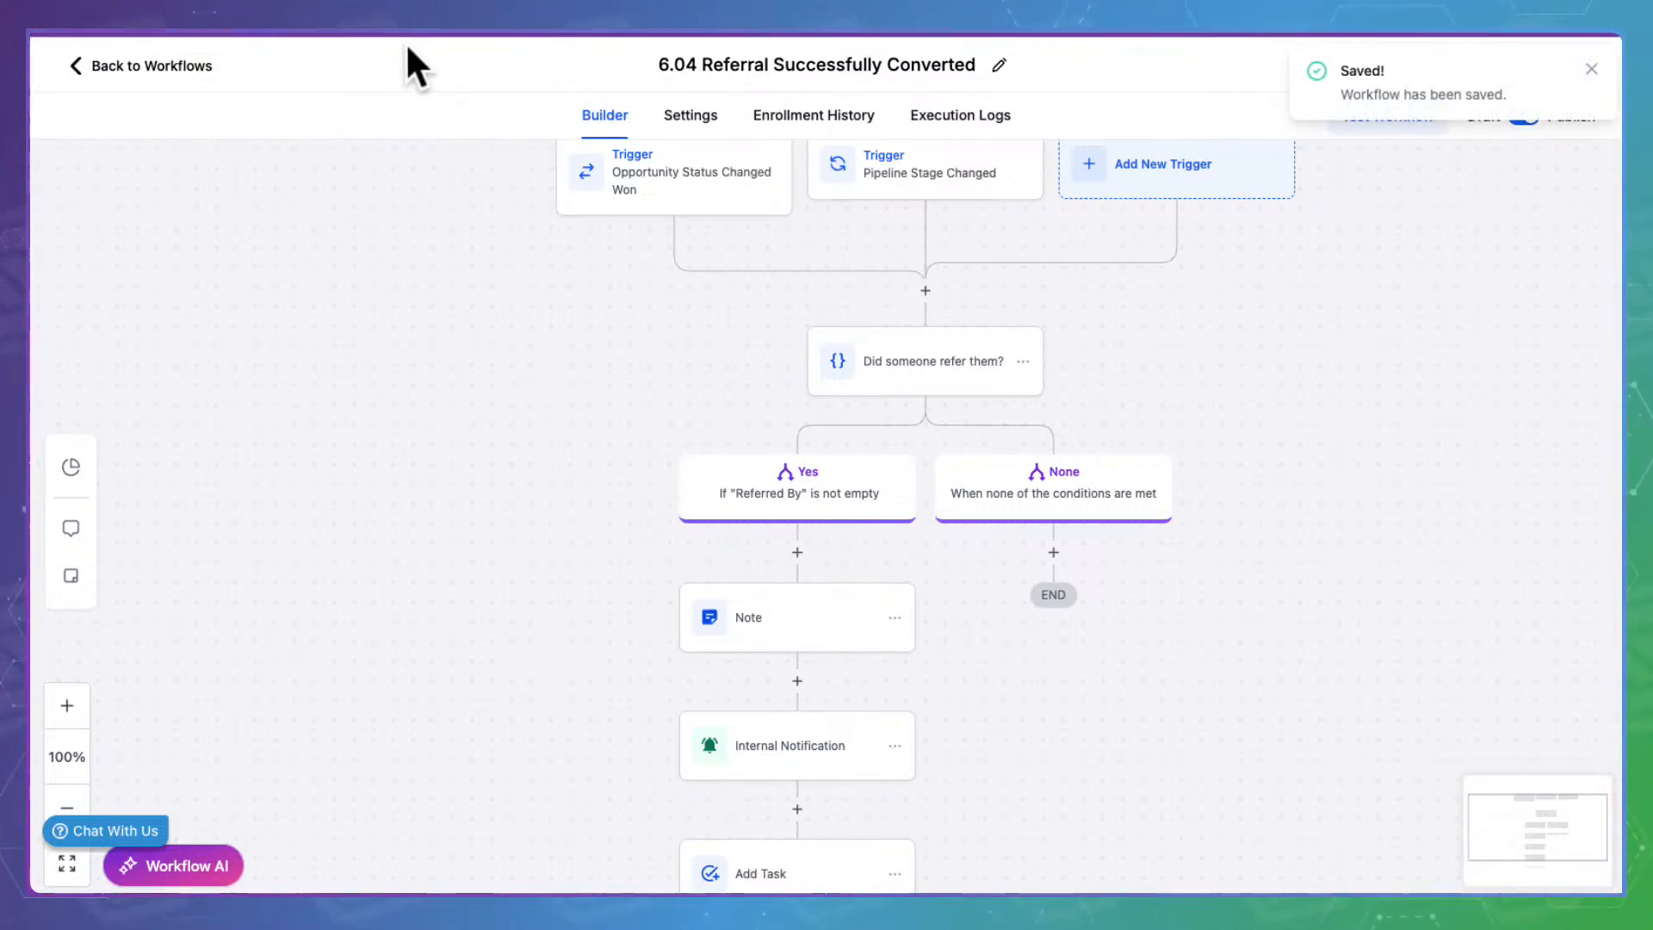
left_click(180, 41)
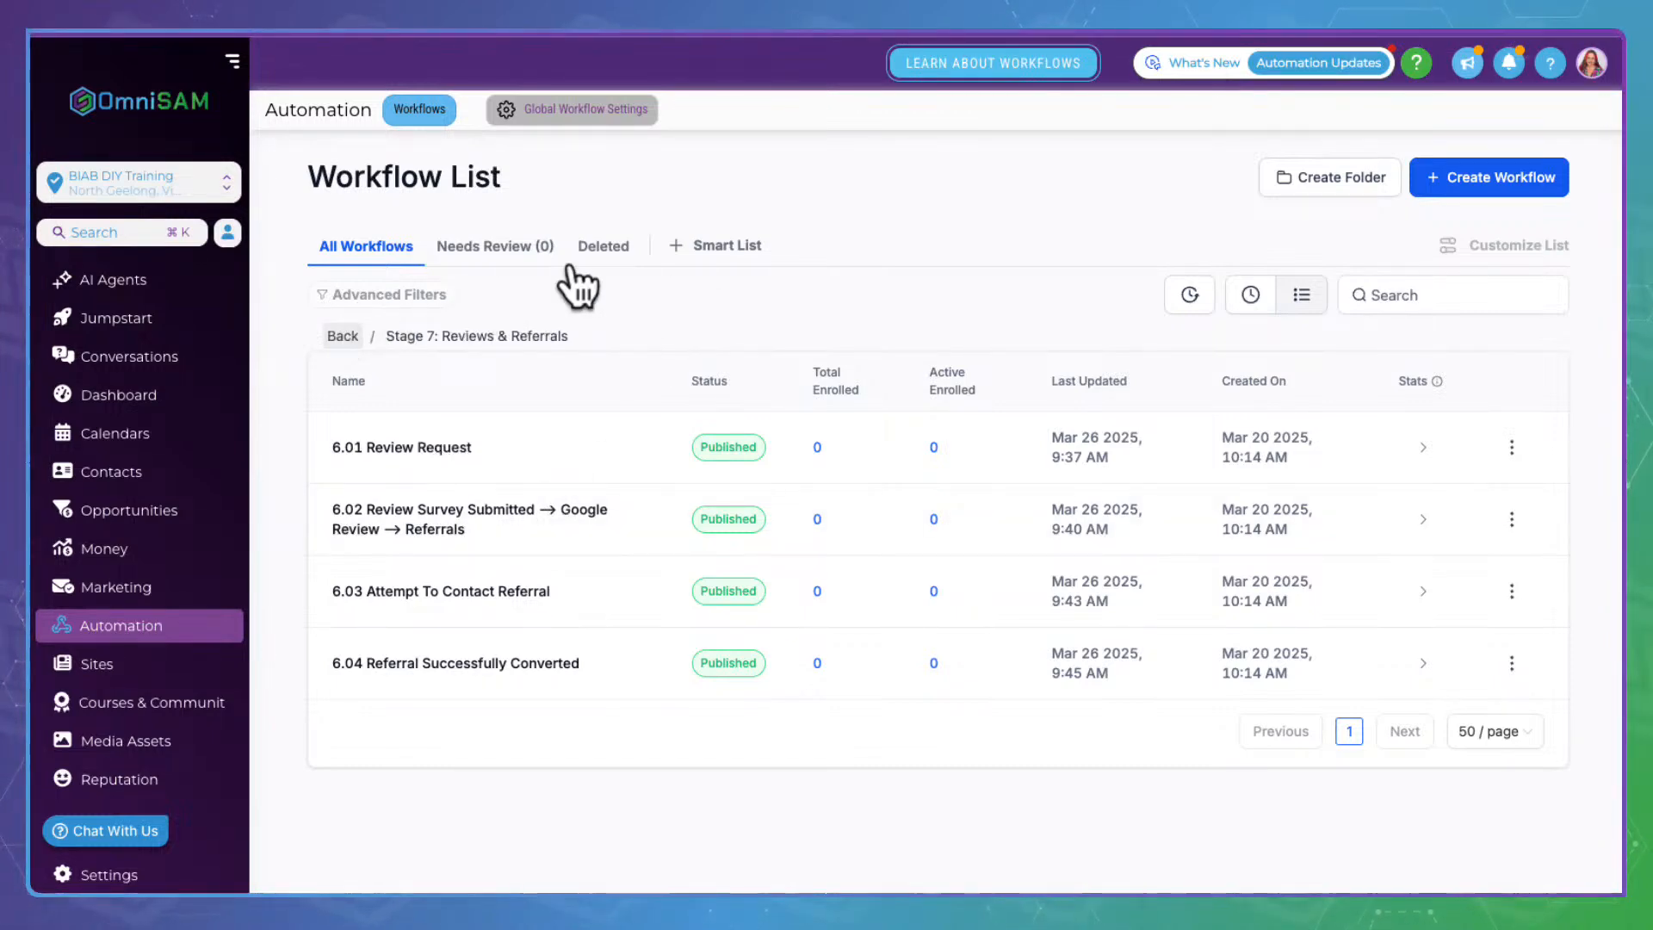
Go to the Stage 8 List Management folder and open the 8.01 List Clean Up workflow
left_click(348, 320)
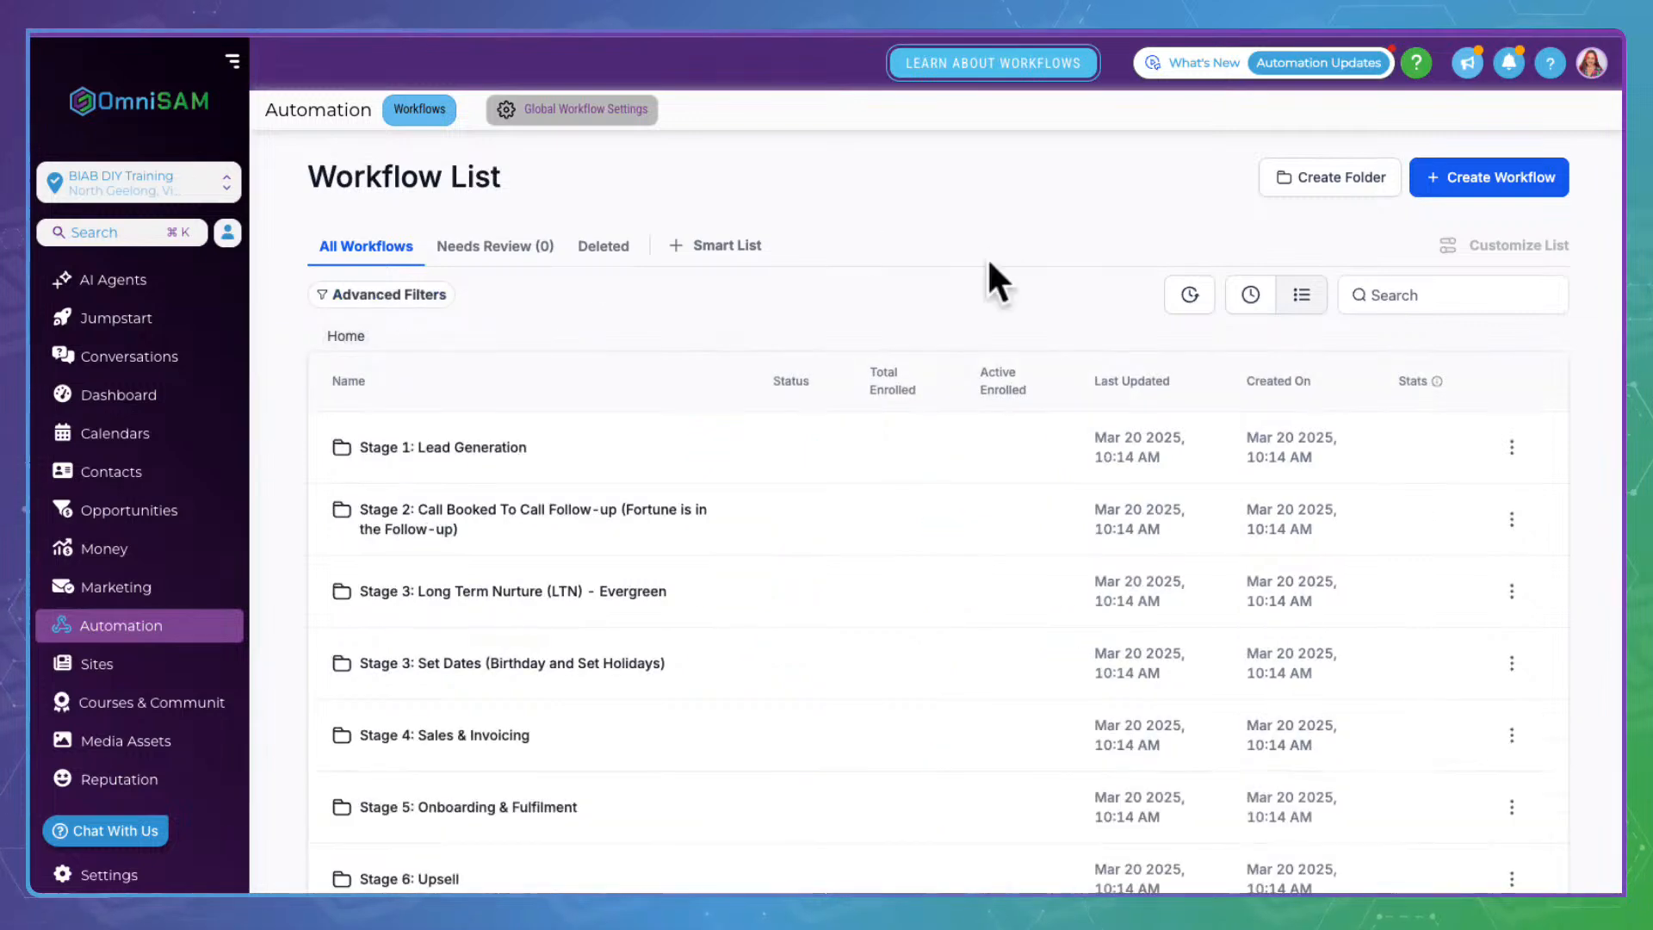
scroll(731, 553, "down", 4)
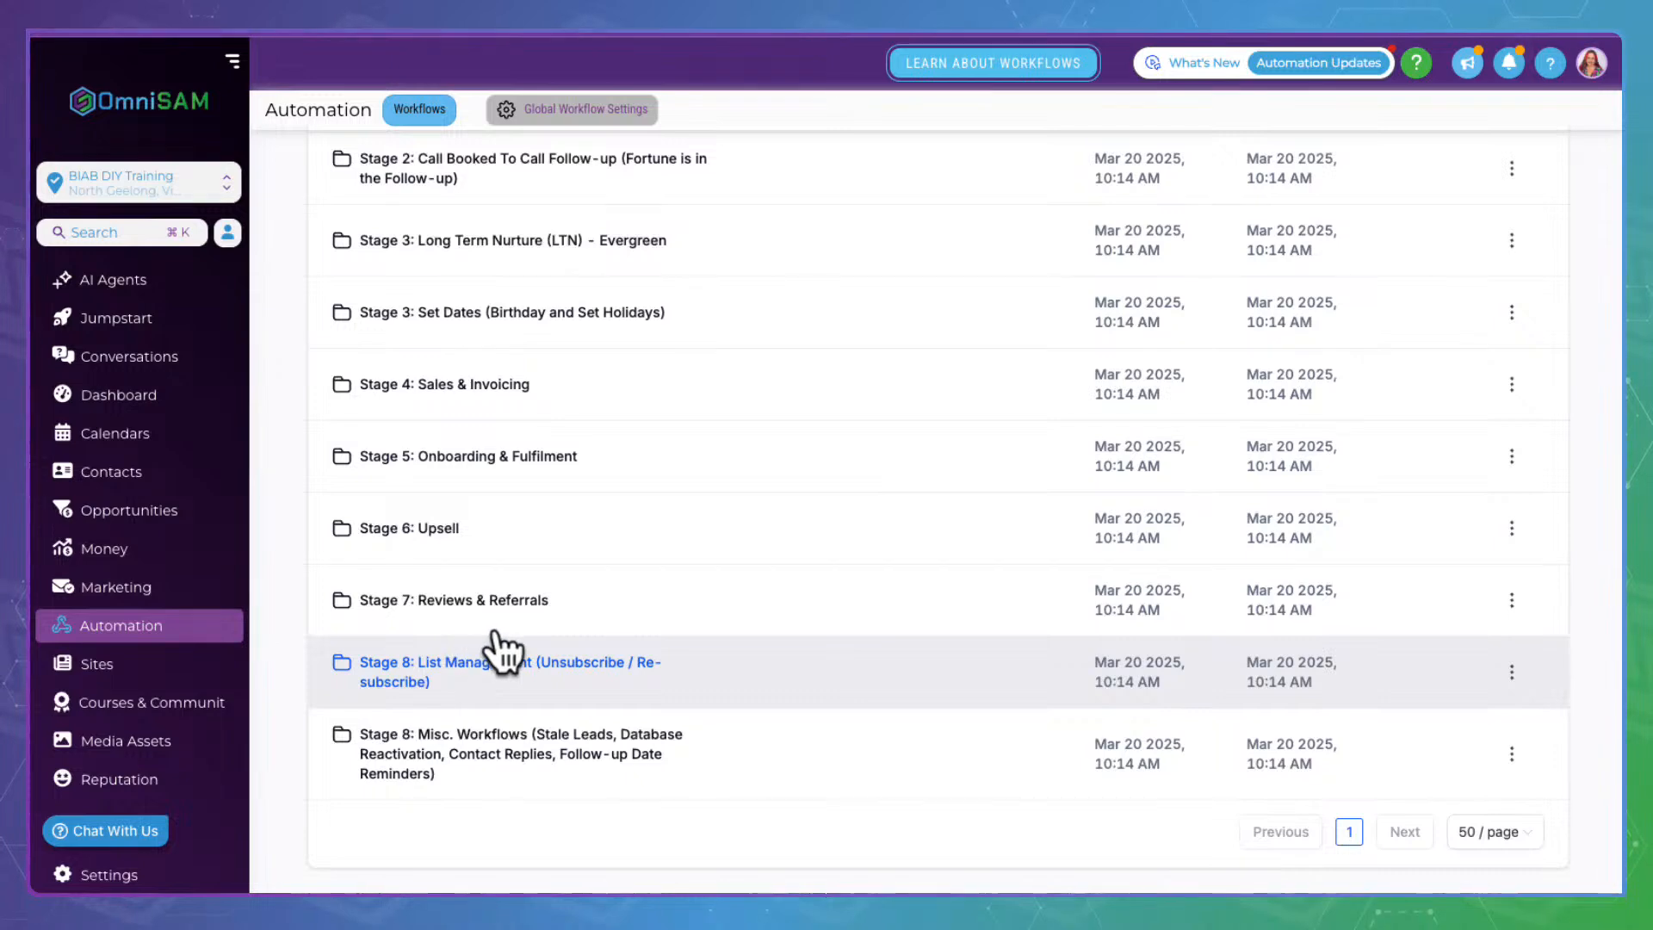
left_click(603, 637)
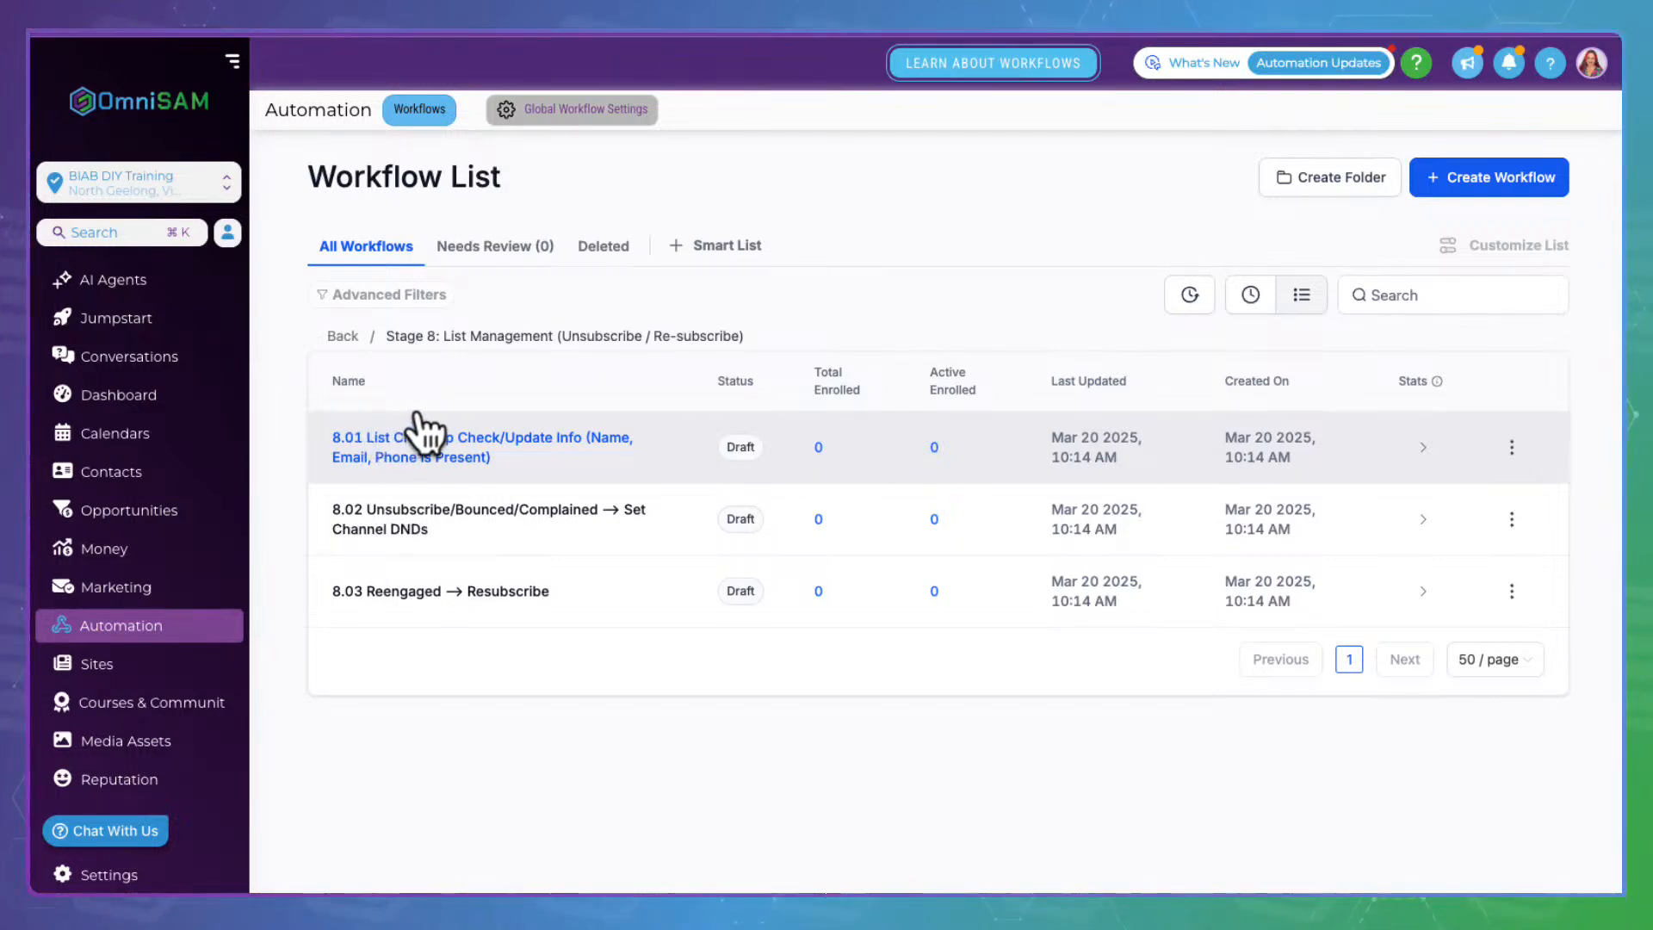
left_click(523, 418)
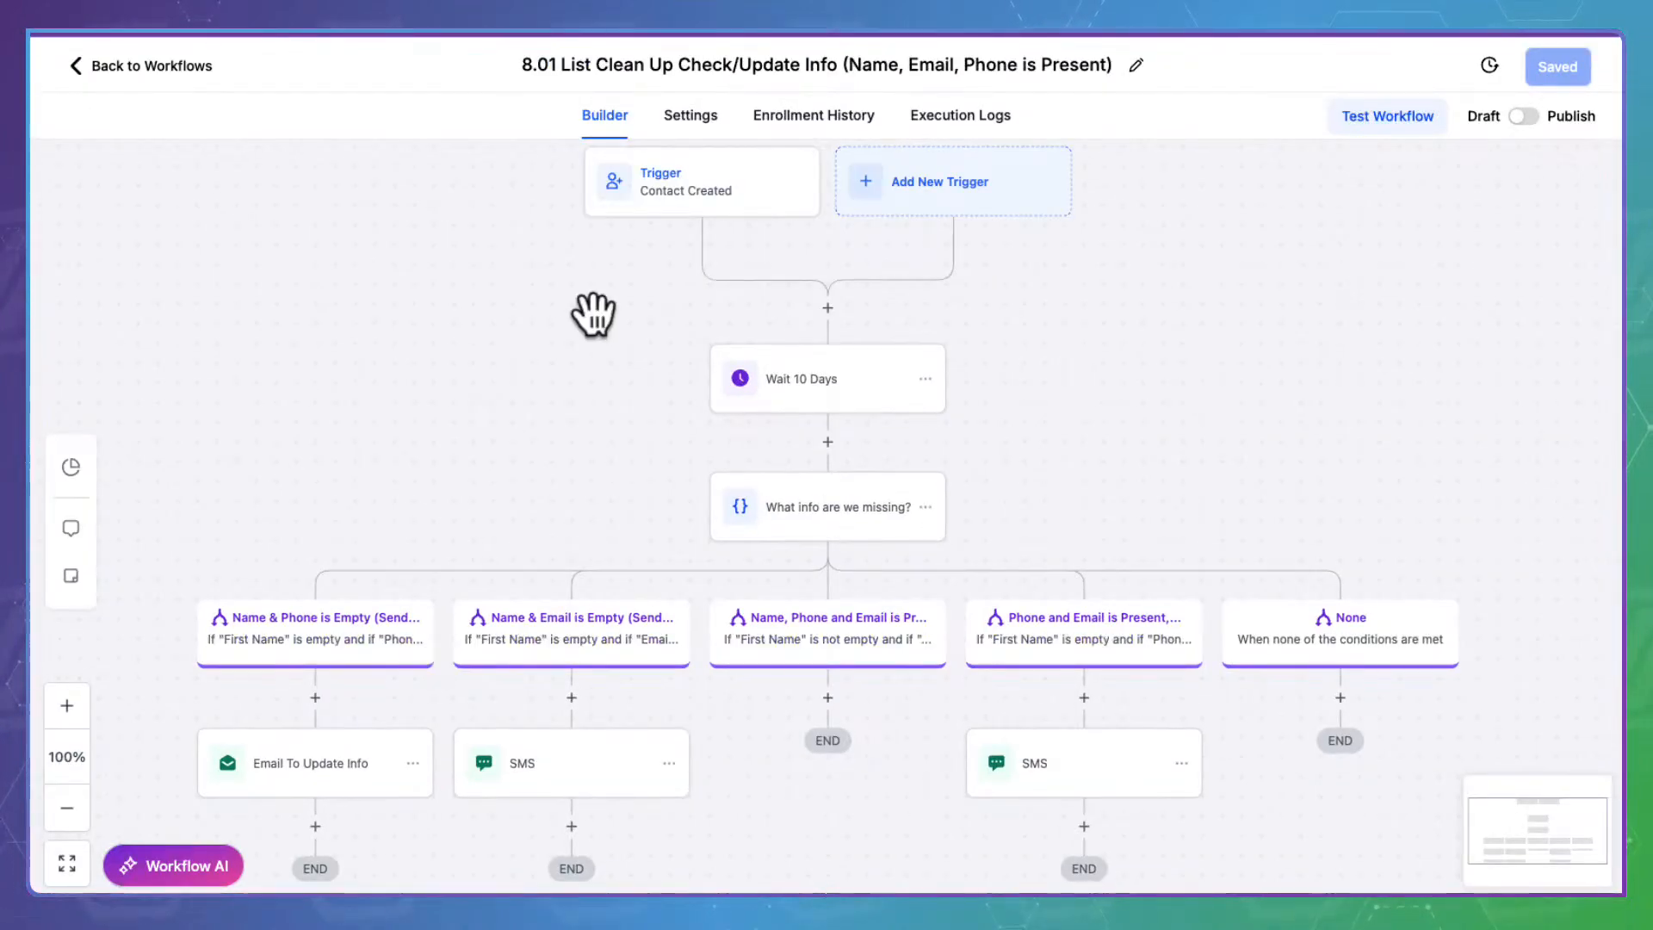
Inspect the Contact Created trigger and Wait 10 Days step, then view the condition branches
left_click(755, 172)
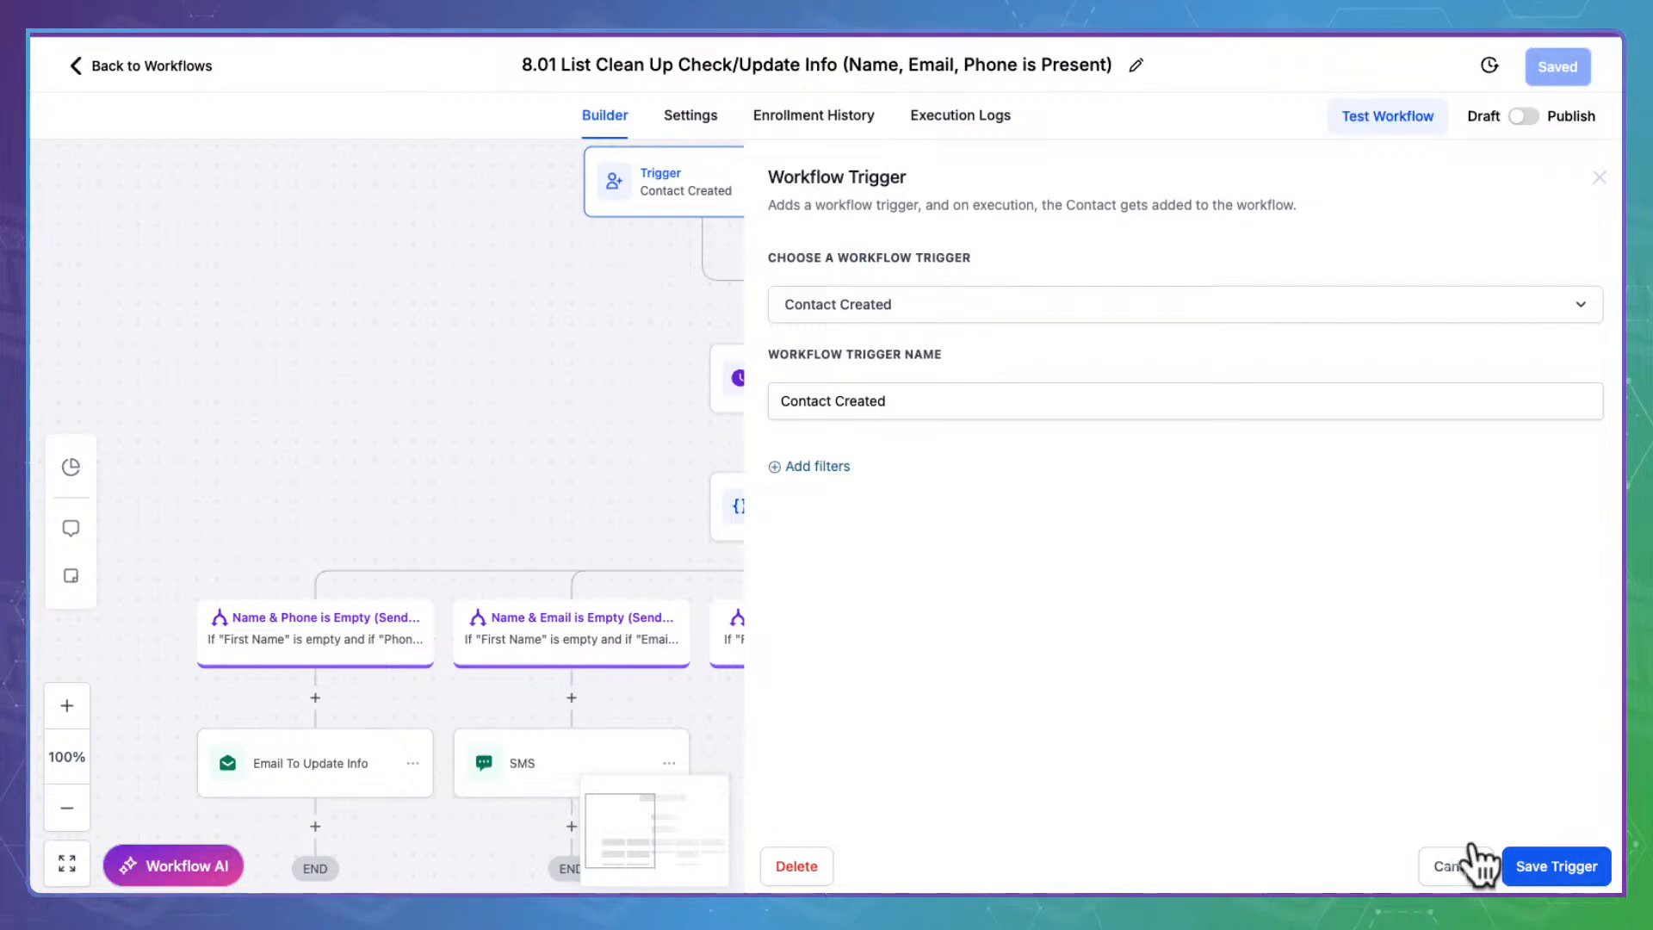
left_click(1473, 852)
left_click(856, 379)
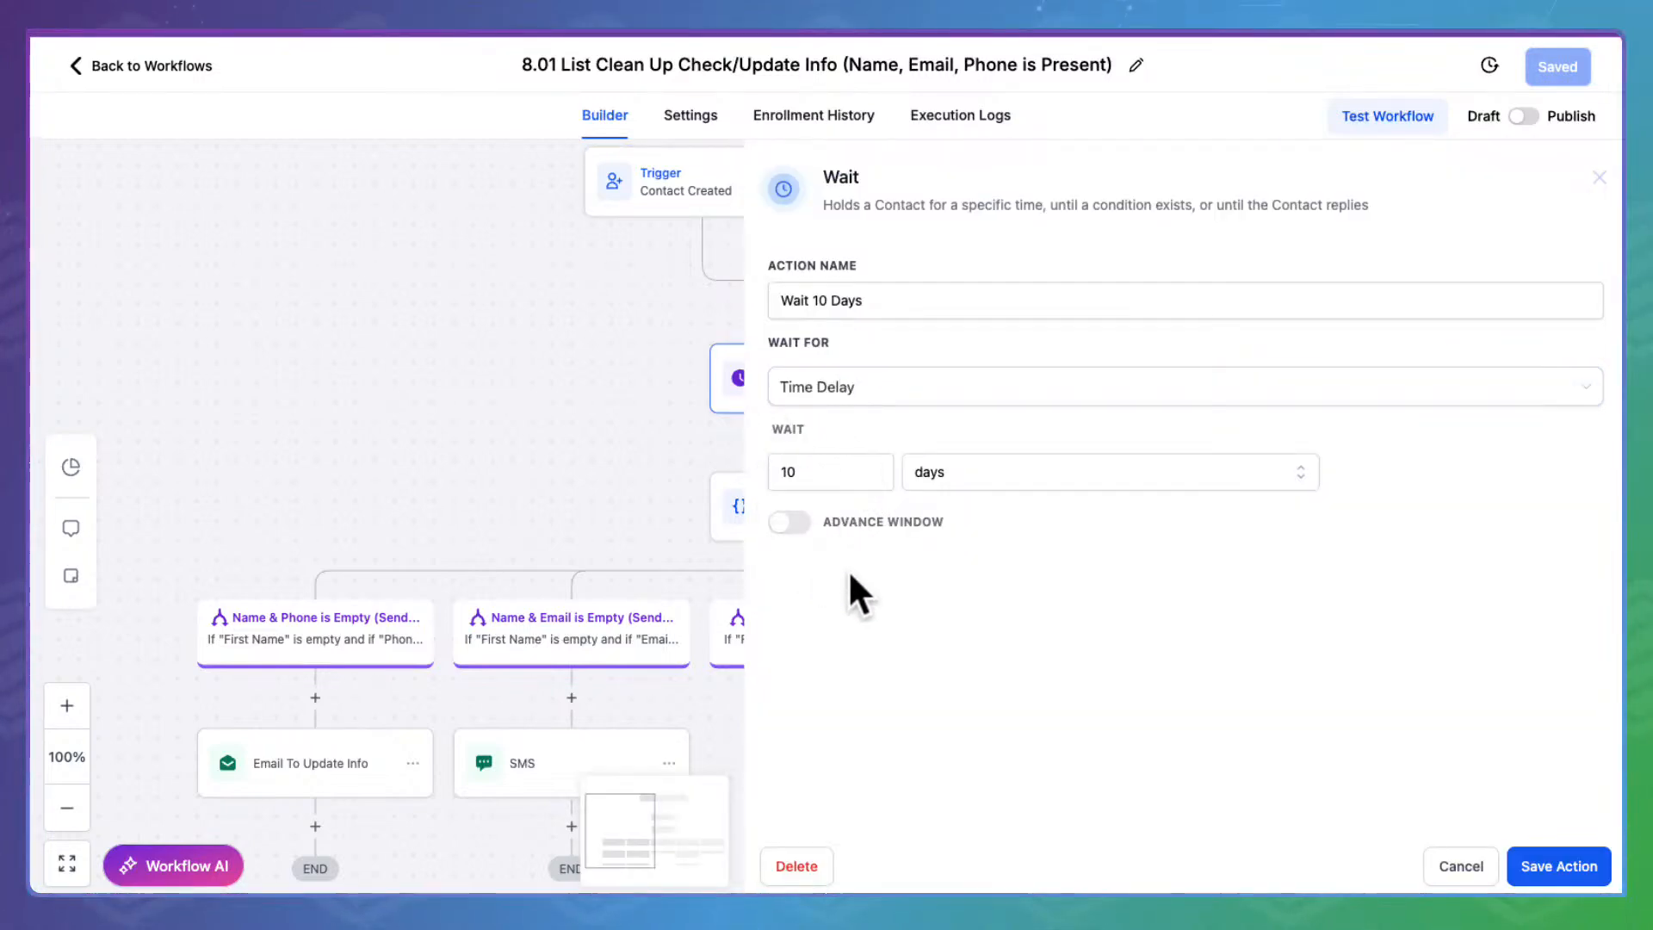
left_click(1482, 876)
left_click_drag(1147, 457, 1325, 280)
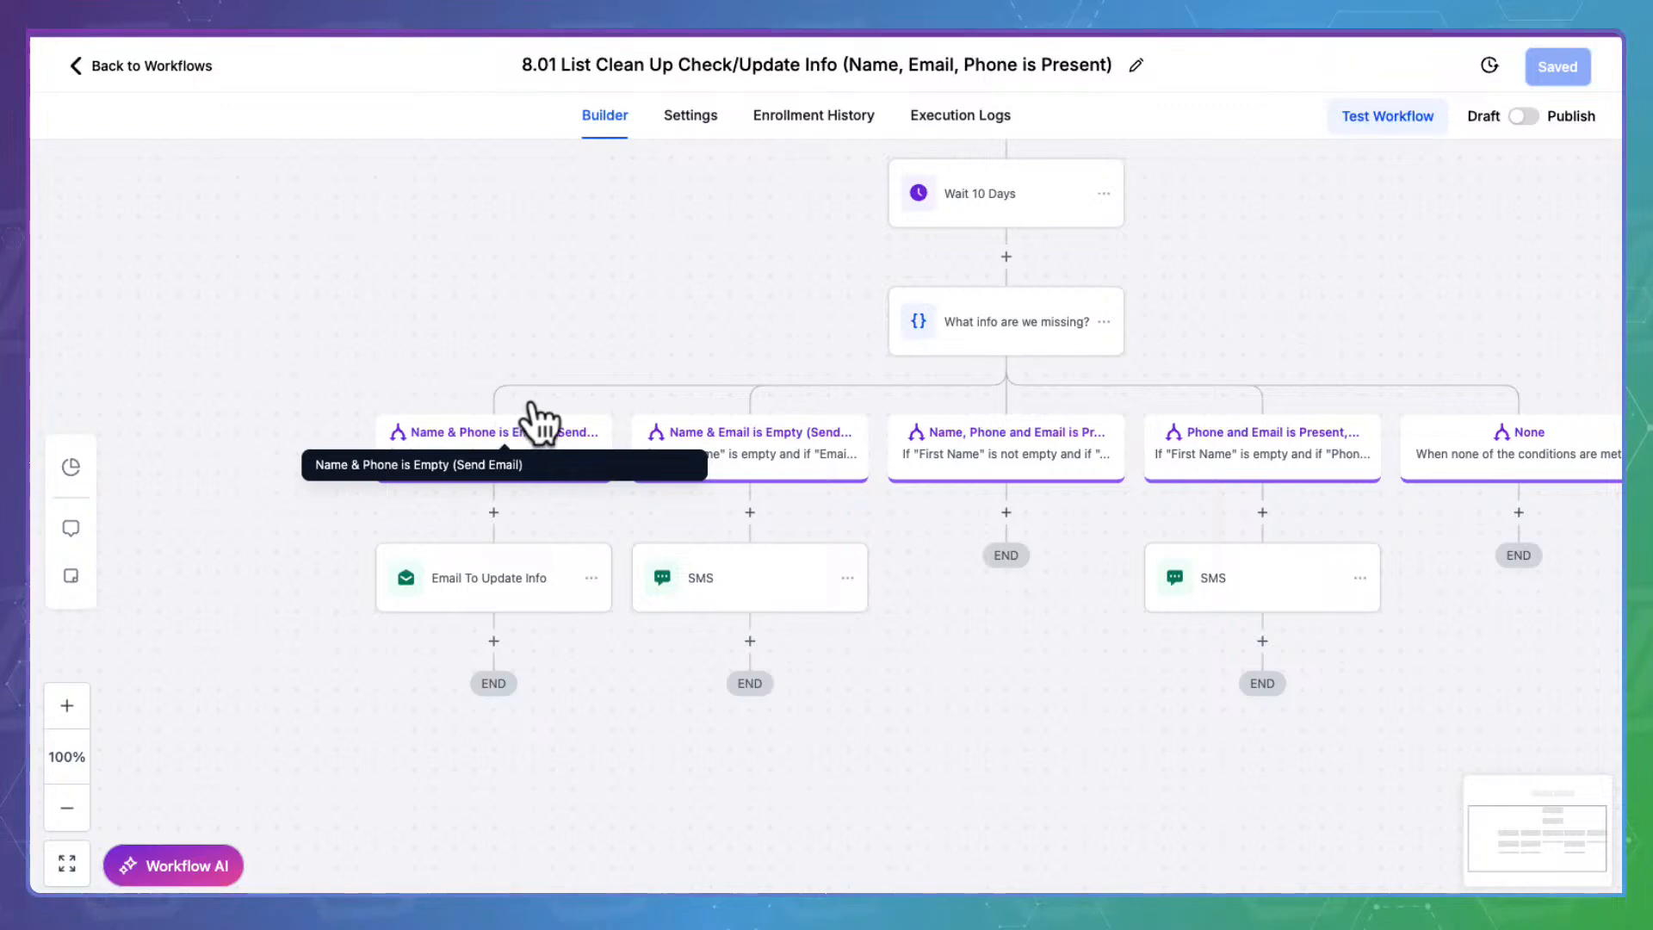
Review the Email To Update Info step and 'What info are we missing?' branches, closing unchanged
left_click(492, 582)
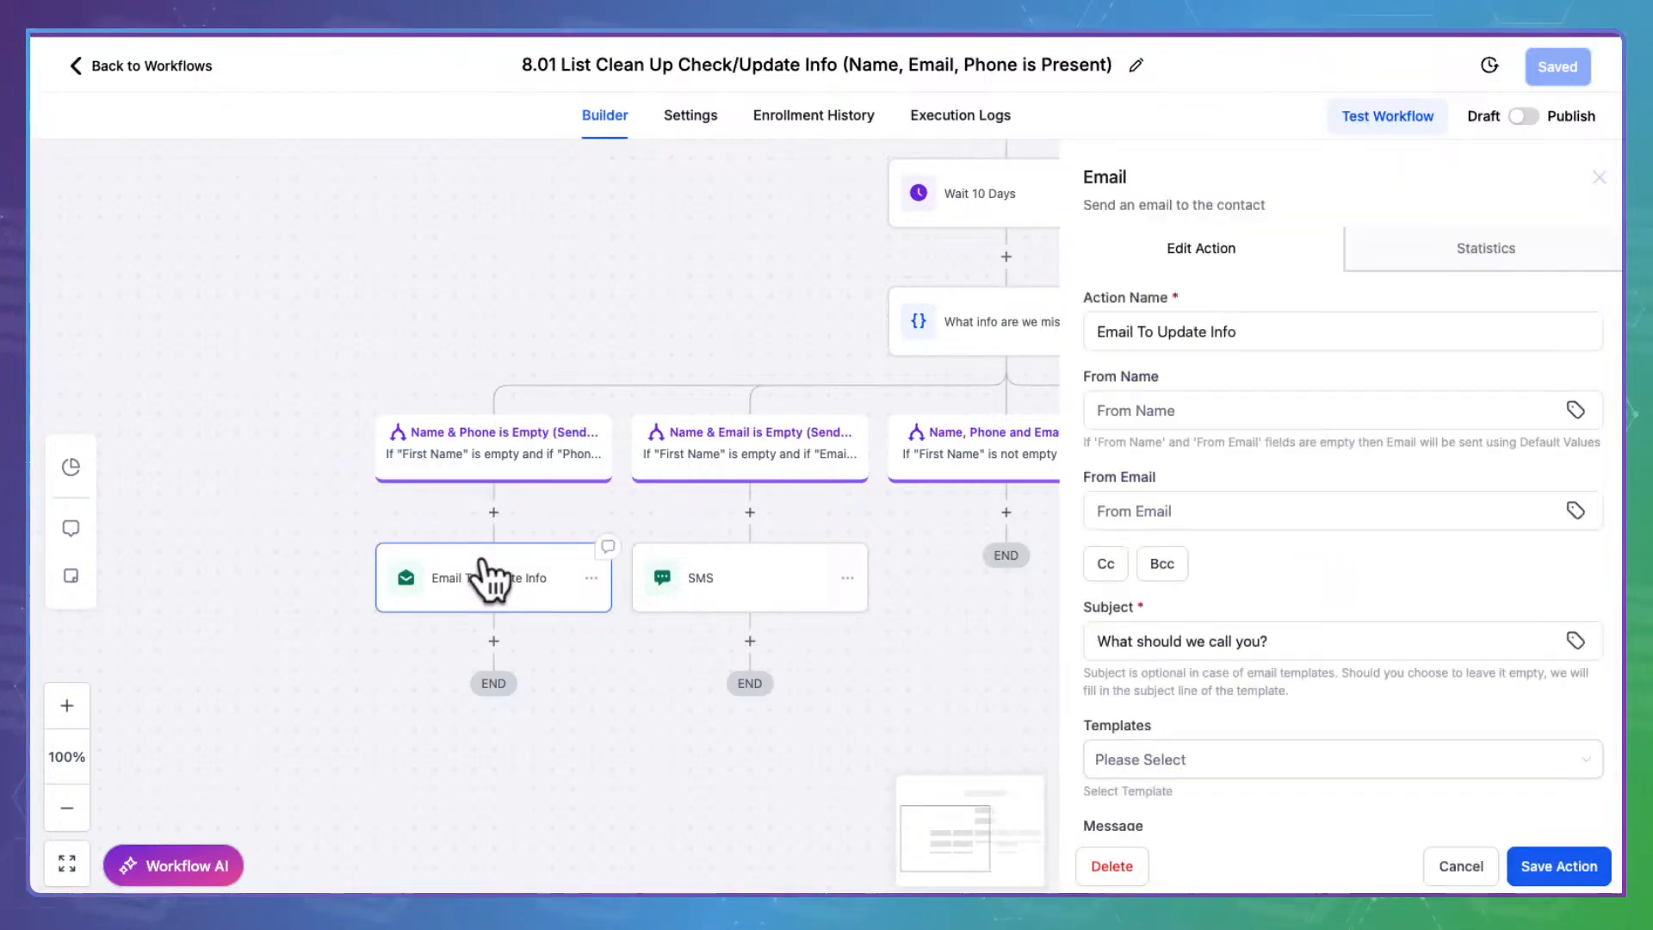
scroll(1344, 547, "down", 5)
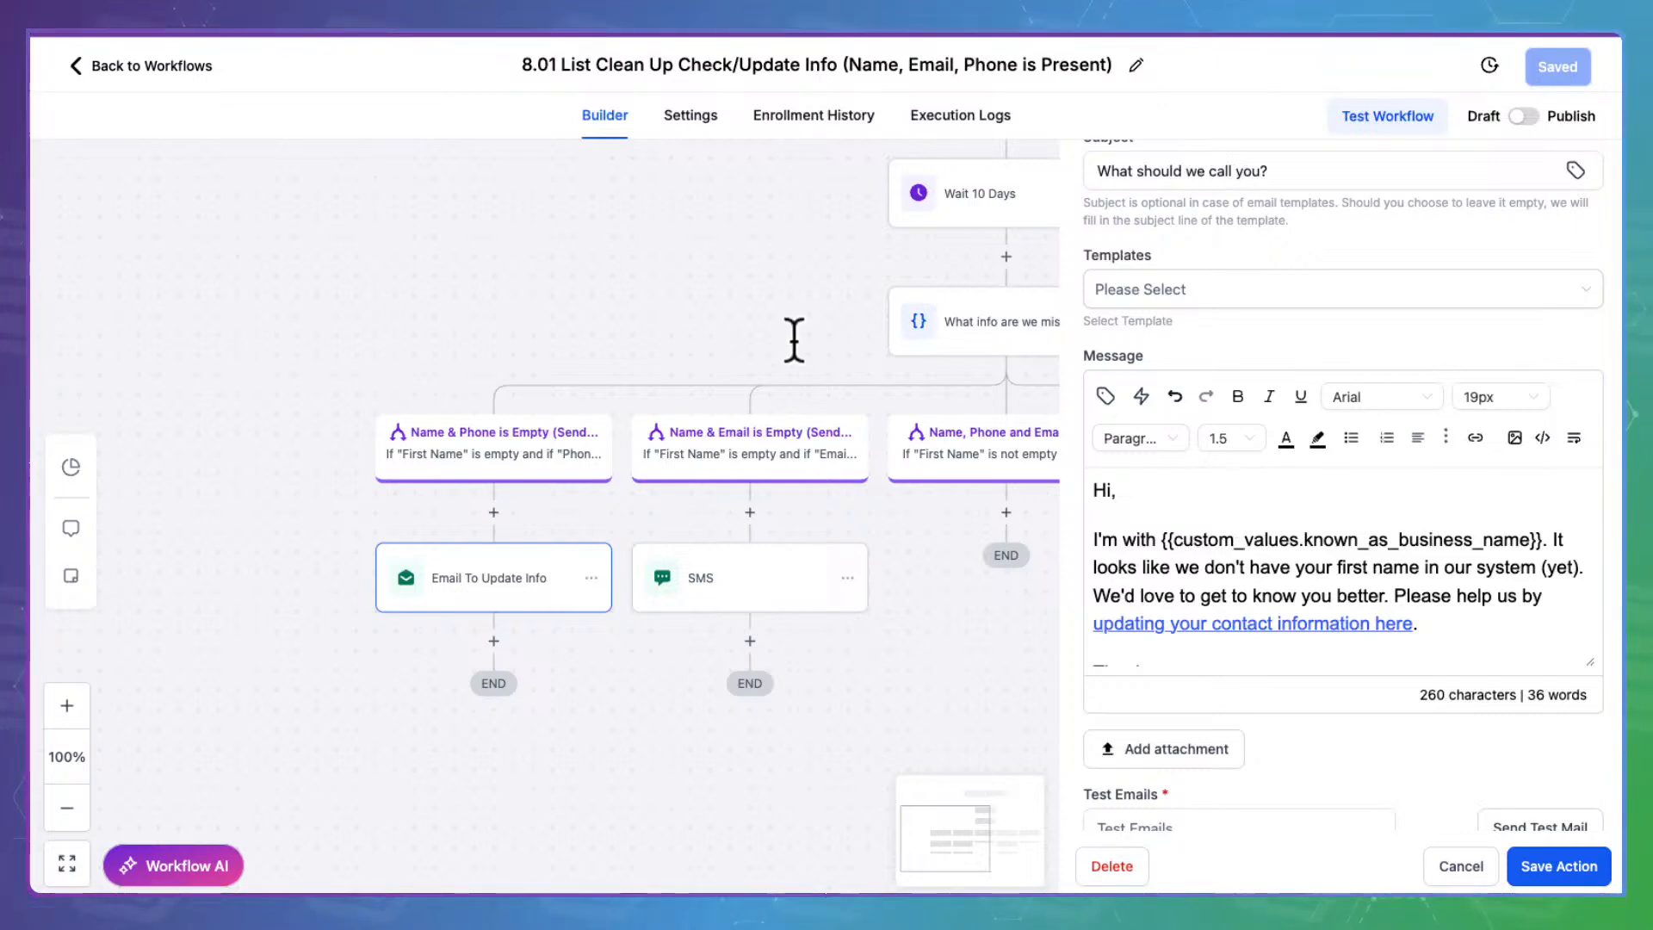
left_click(982, 302)
scroll(990, 364, "up", 2)
scroll(990, 364, "up", 4)
scroll(990, 364, "down", 3)
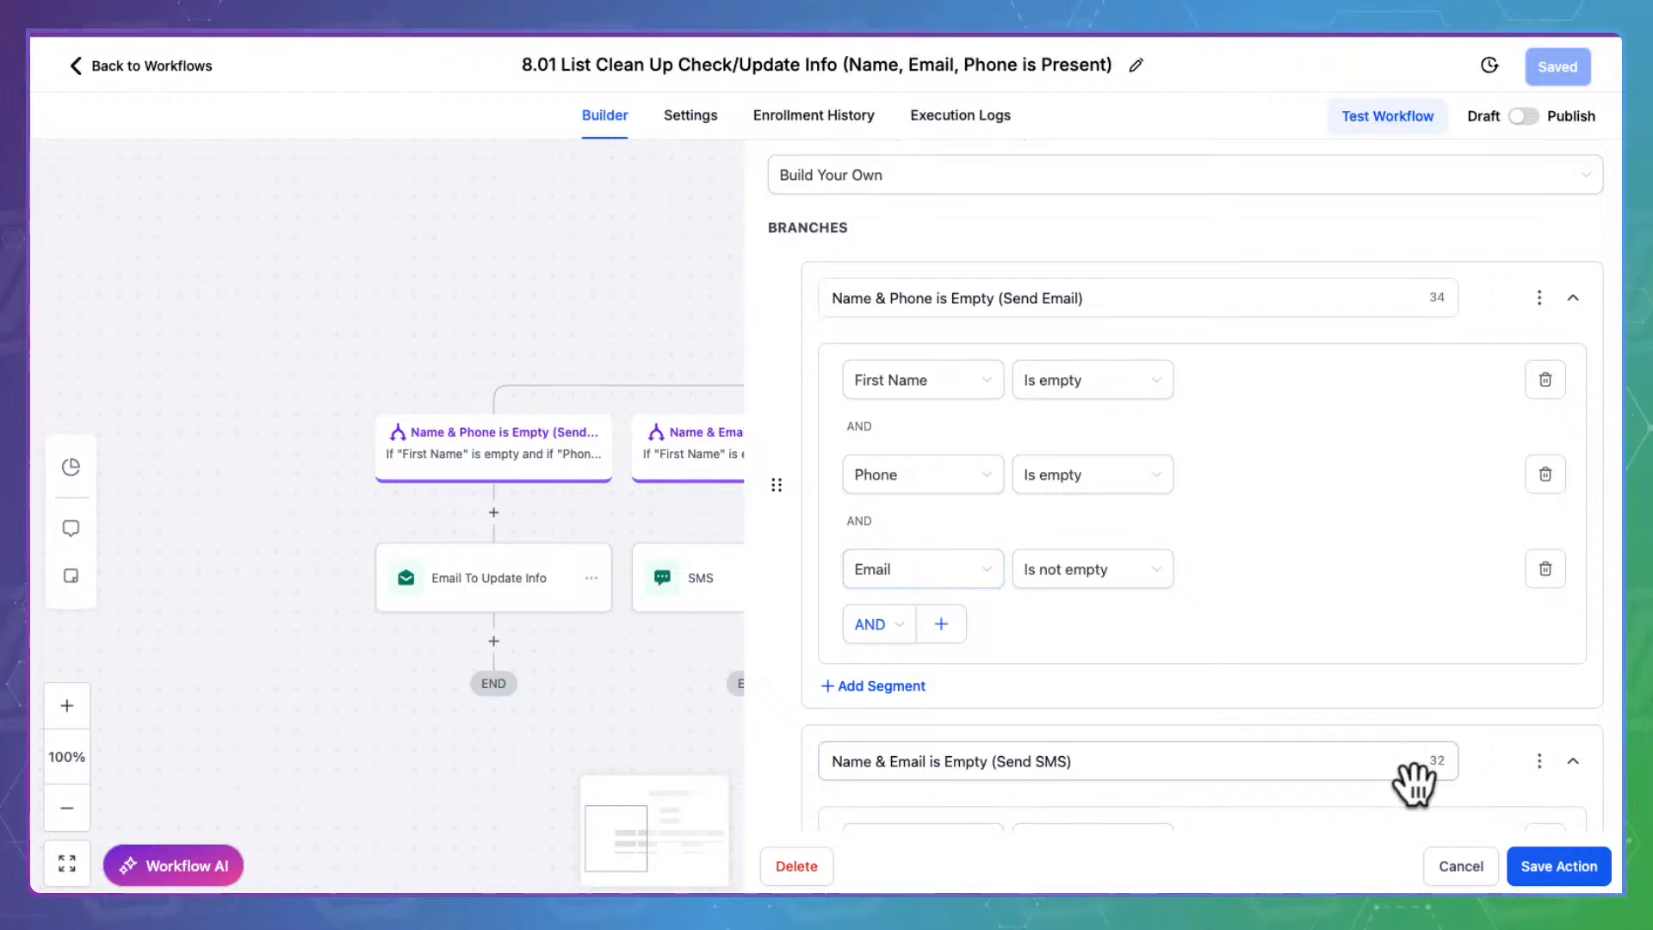
left_click(1463, 865)
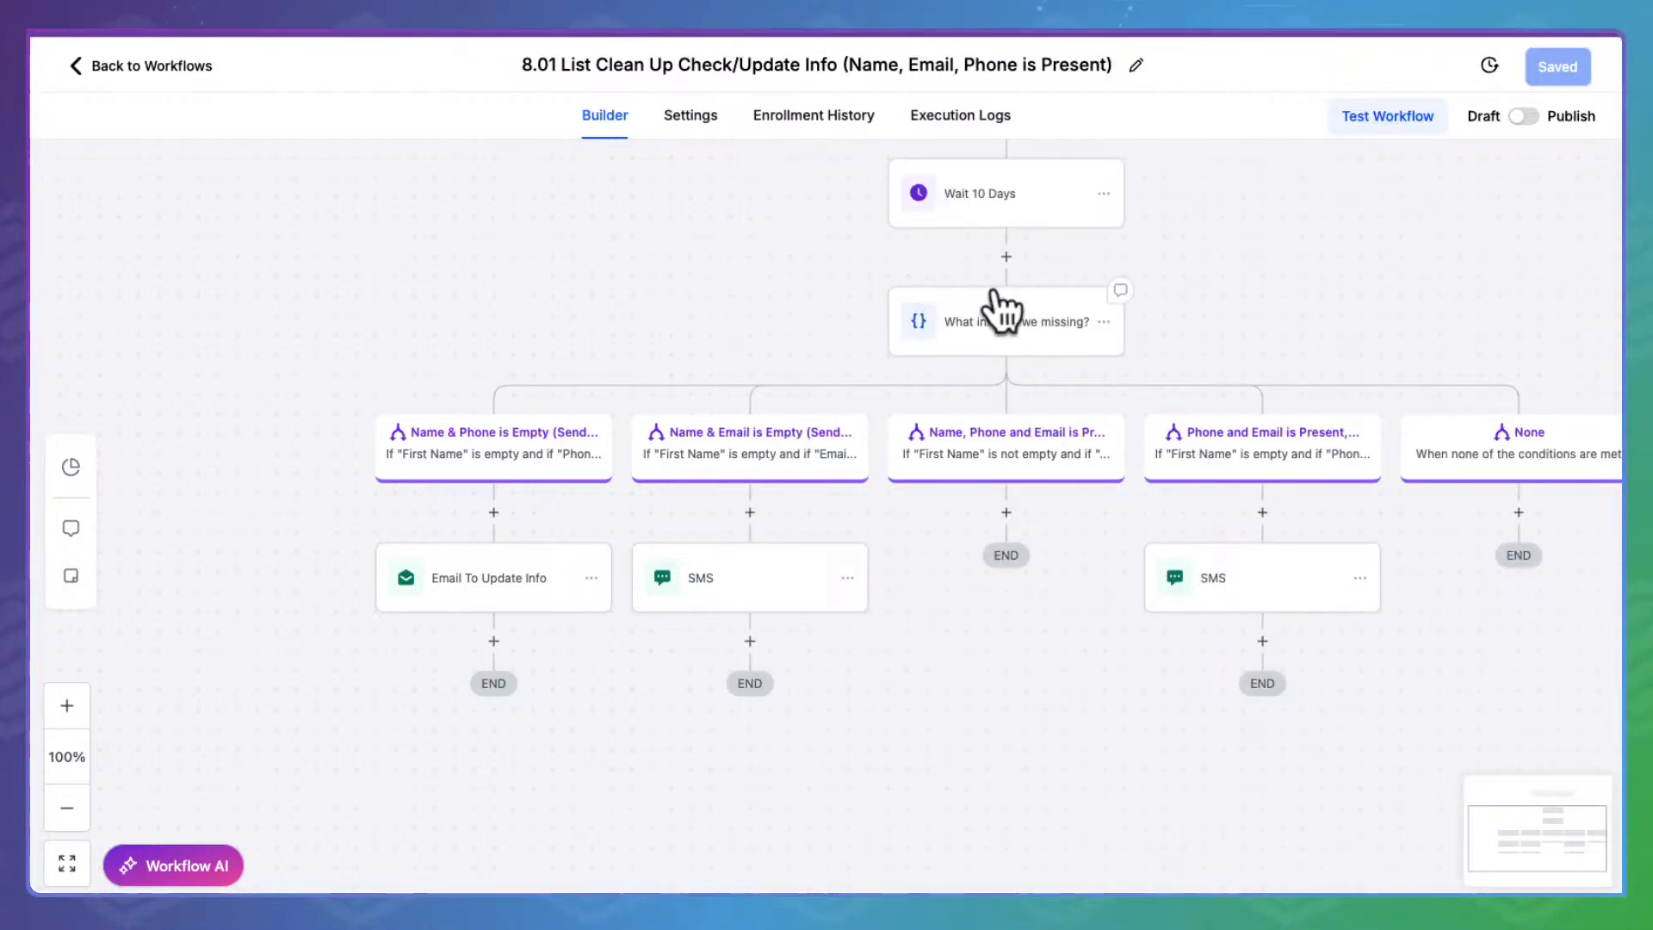
left_click(1050, 320)
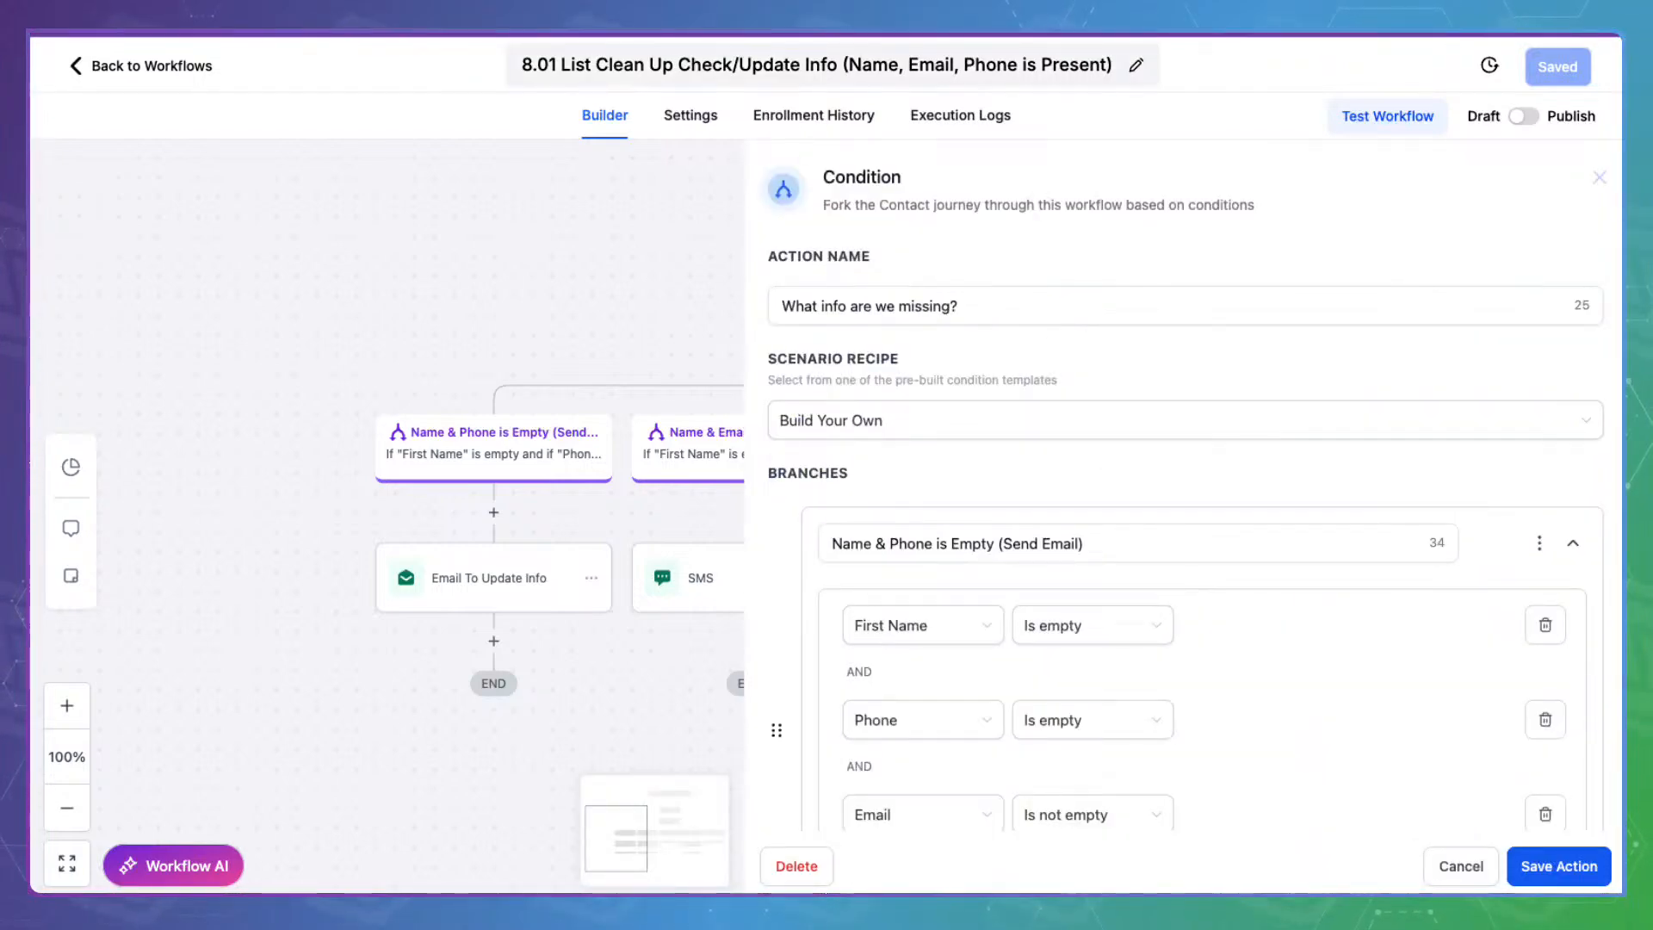
scroll(775, 602, "down", 3)
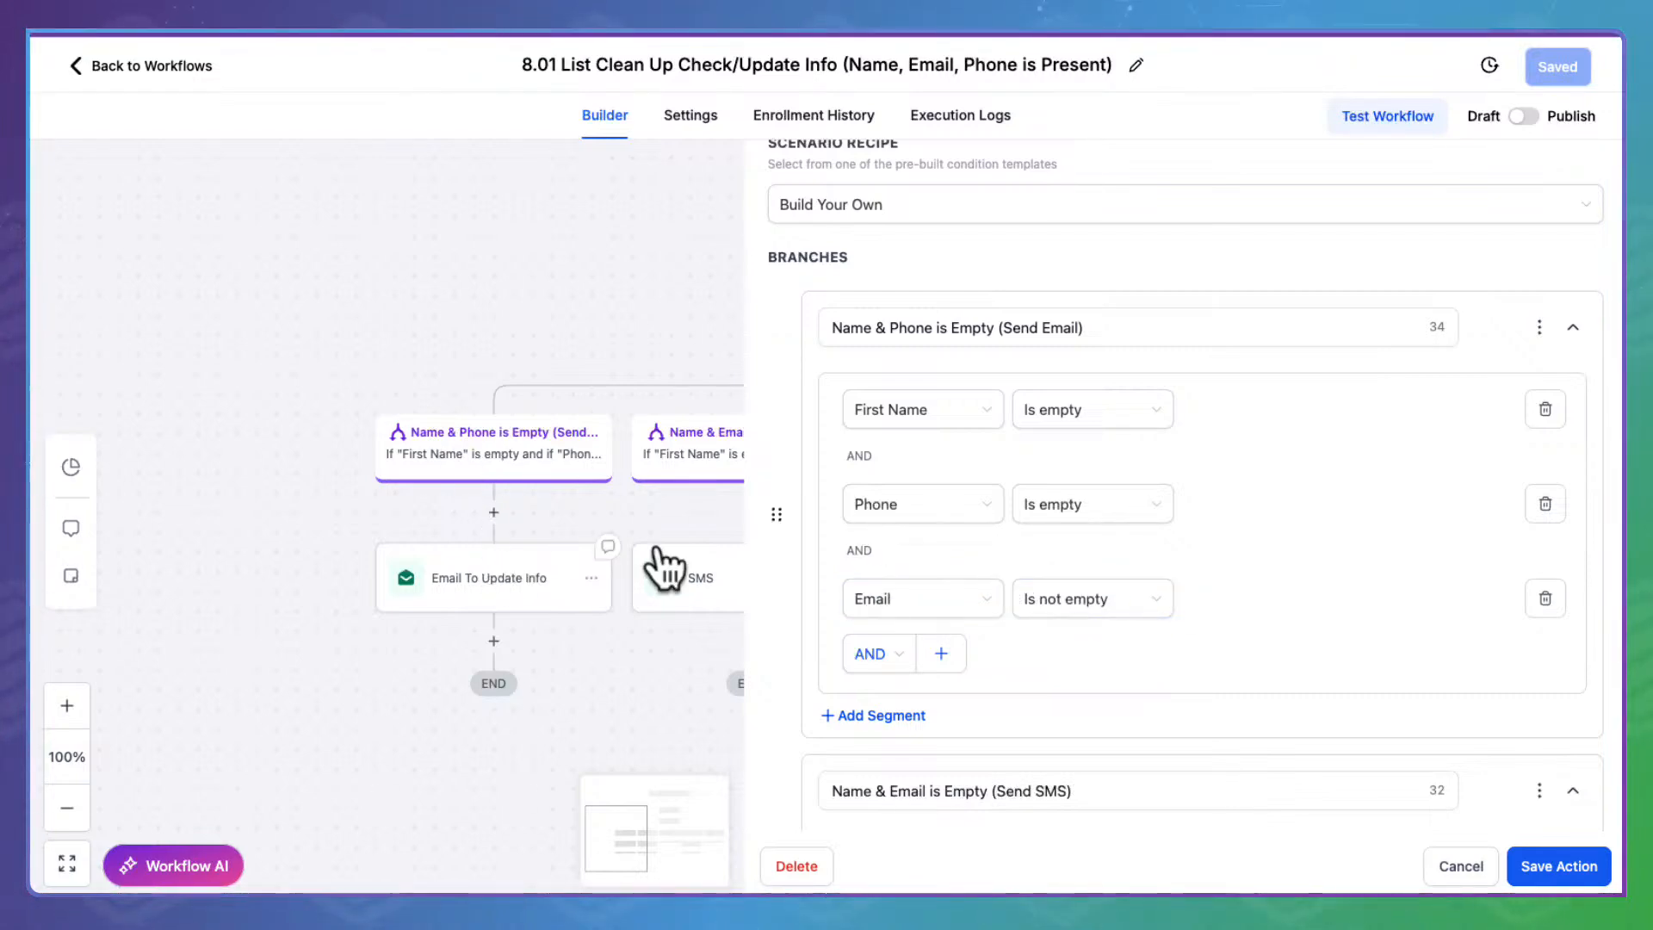
scroll(1204, 486, "down", 3)
scroll(543, 490, "right", 5)
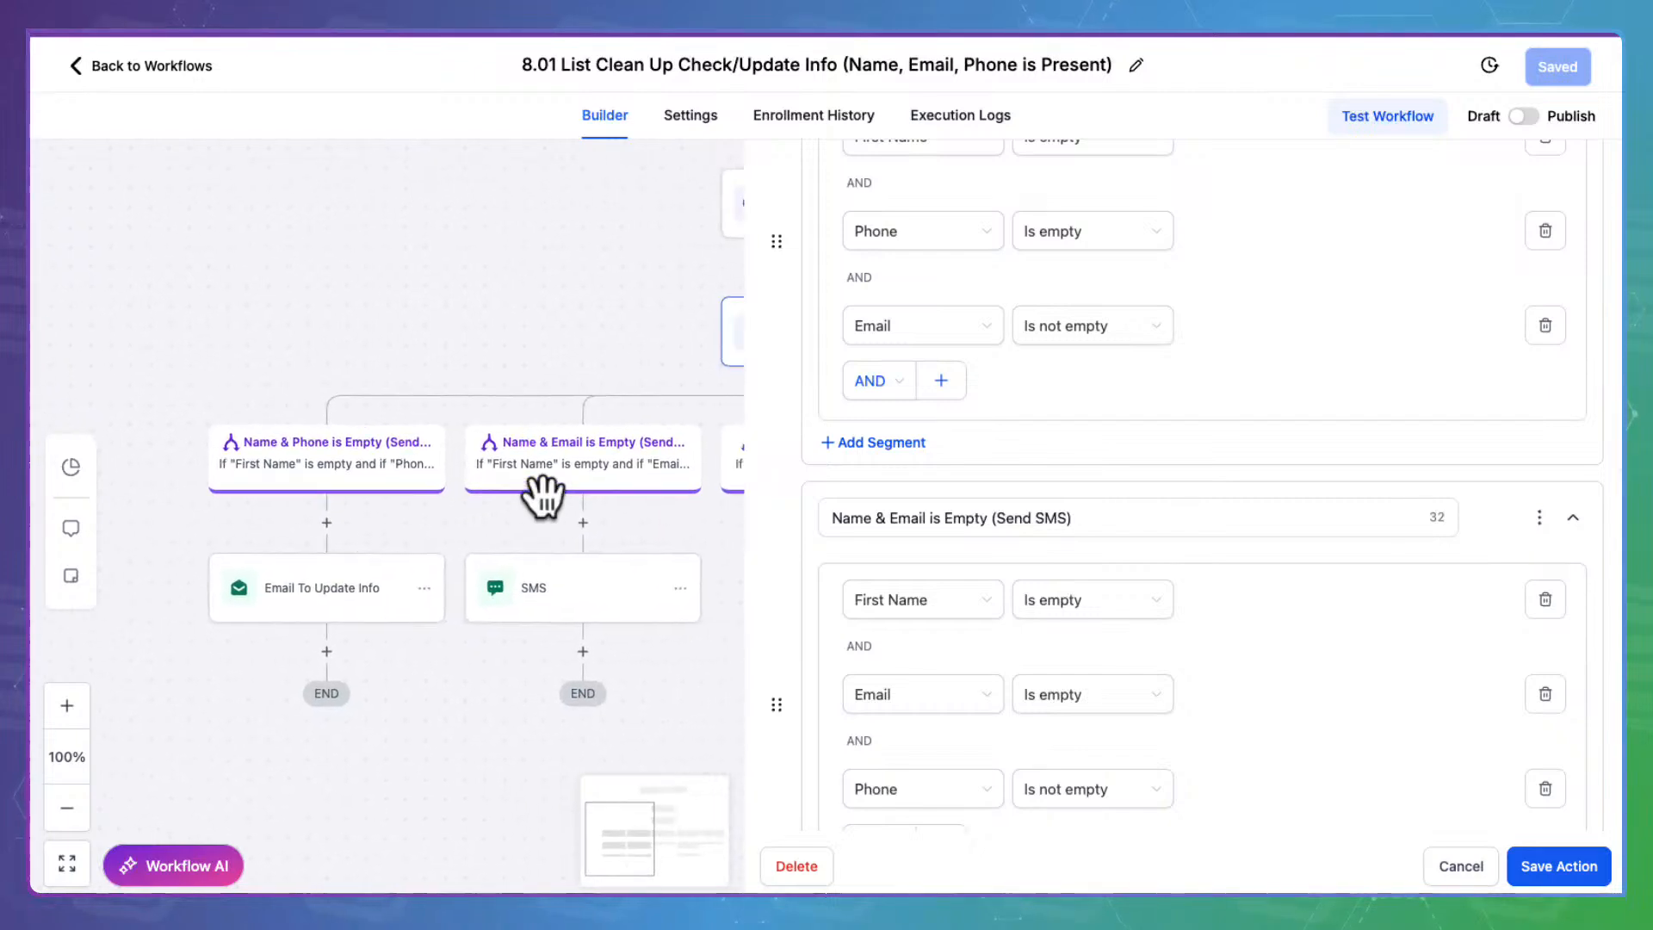
scroll(877, 518, "down", 1)
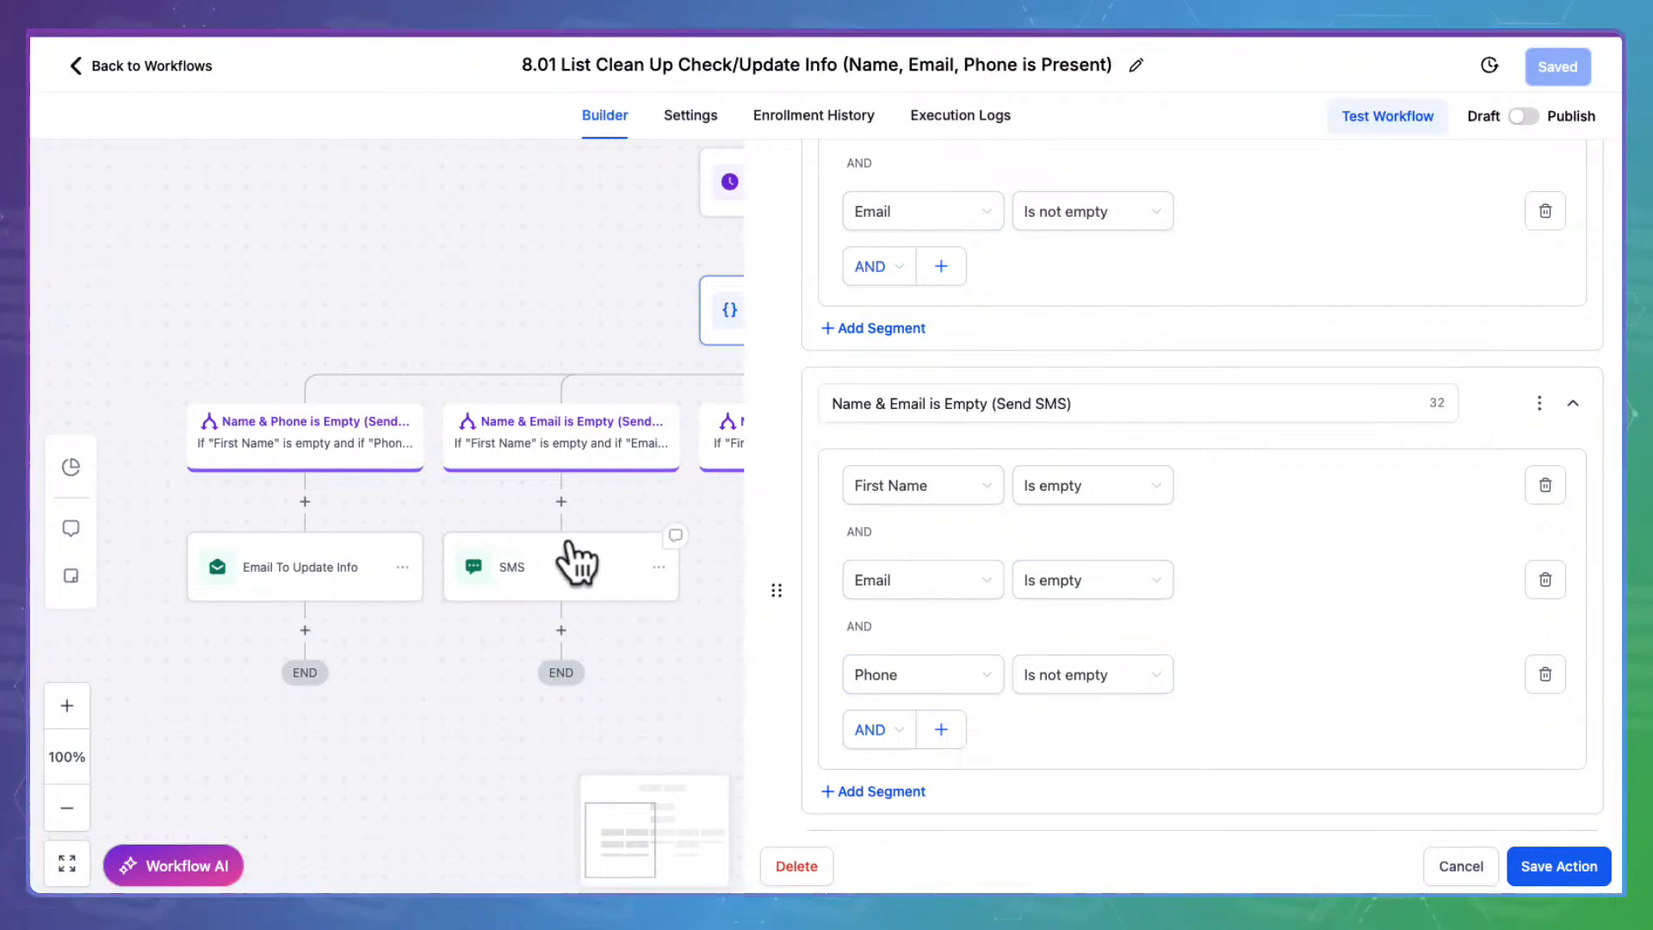
scroll(1128, 585, "down", 5)
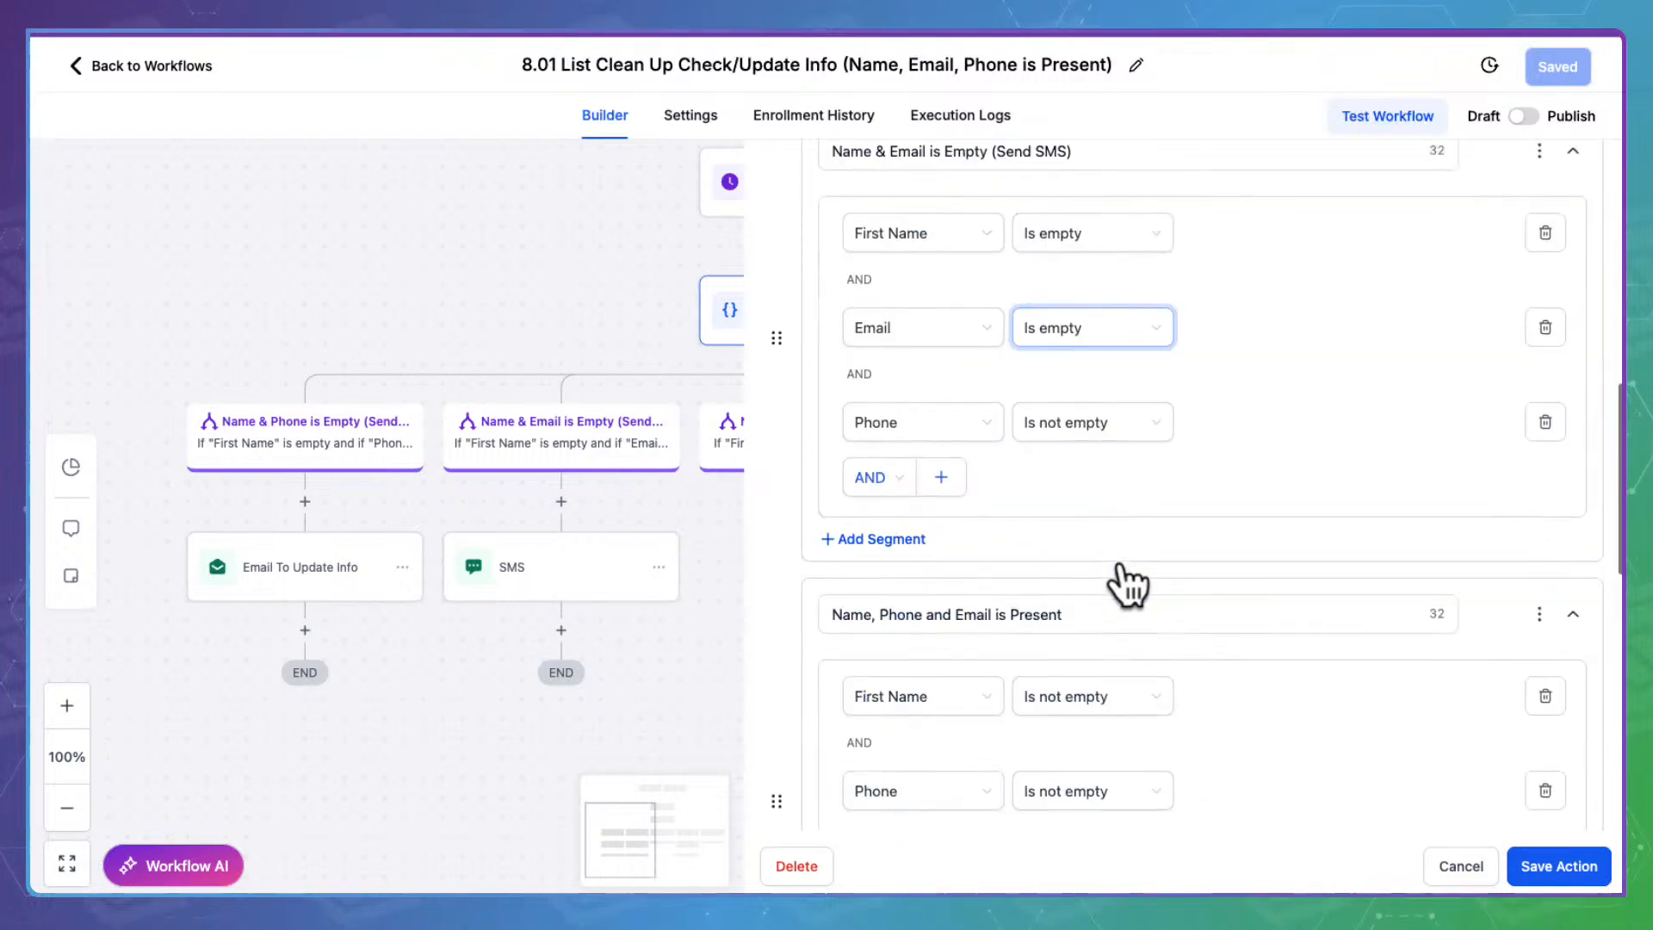
scroll(561, 471, "right", 3)
scroll(566, 480, "right", 1)
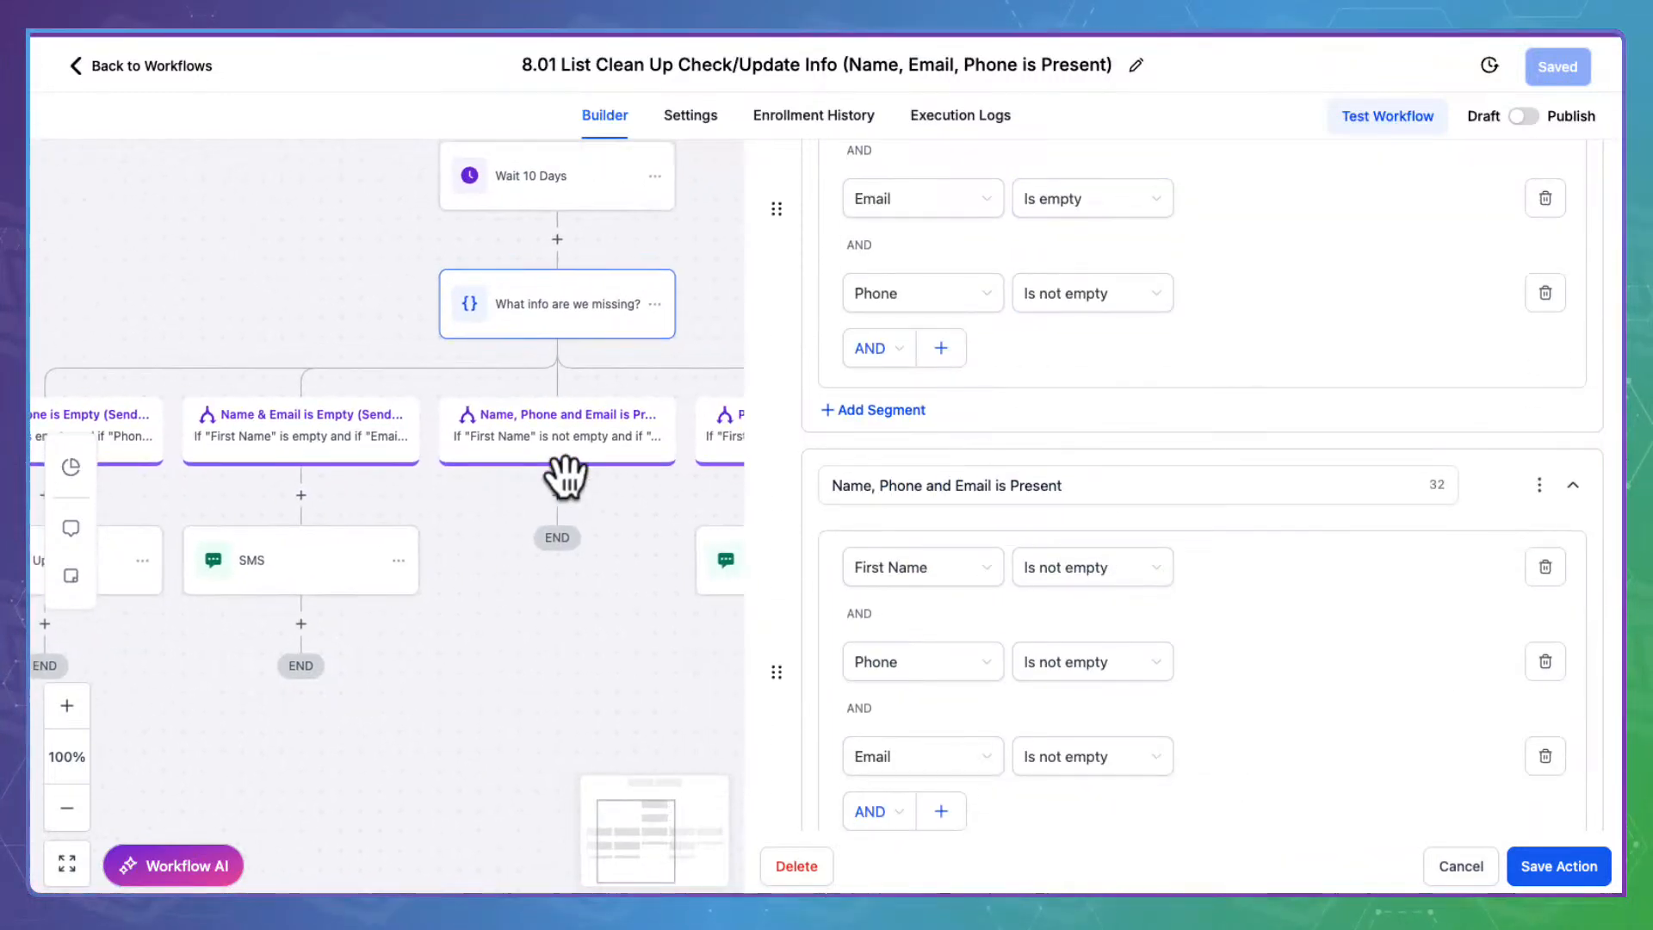
scroll(1066, 478, "down", 1)
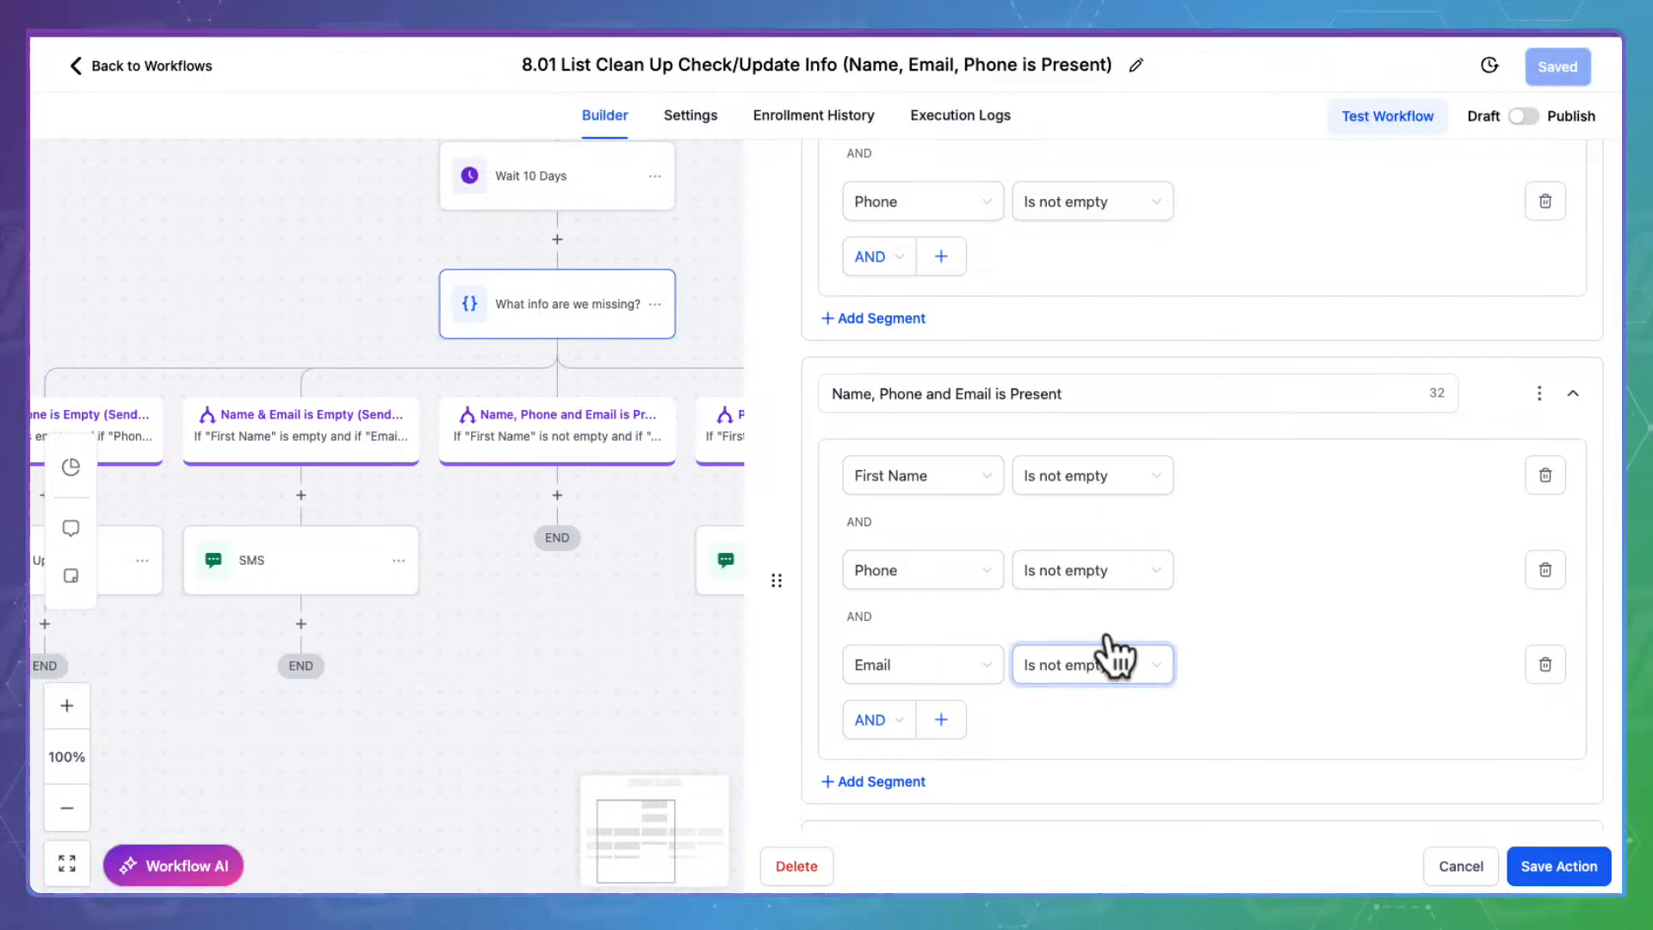
scroll(1100, 657, "down", 5)
scroll(682, 534, "right", 5)
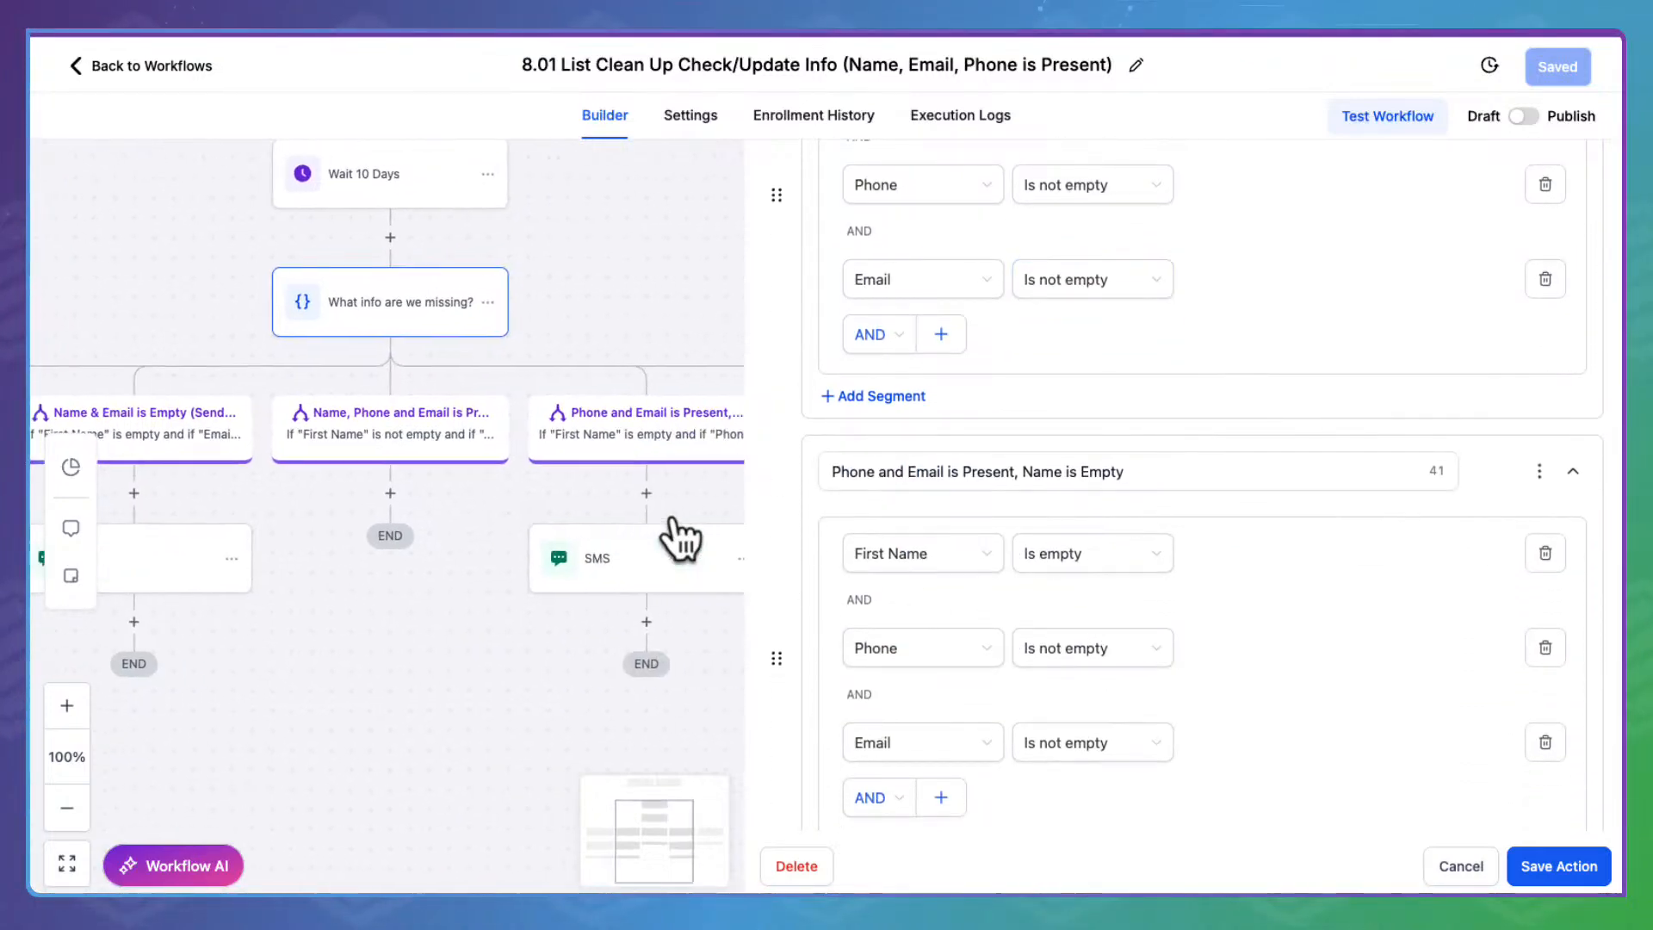
scroll(1092, 546, "down", 1)
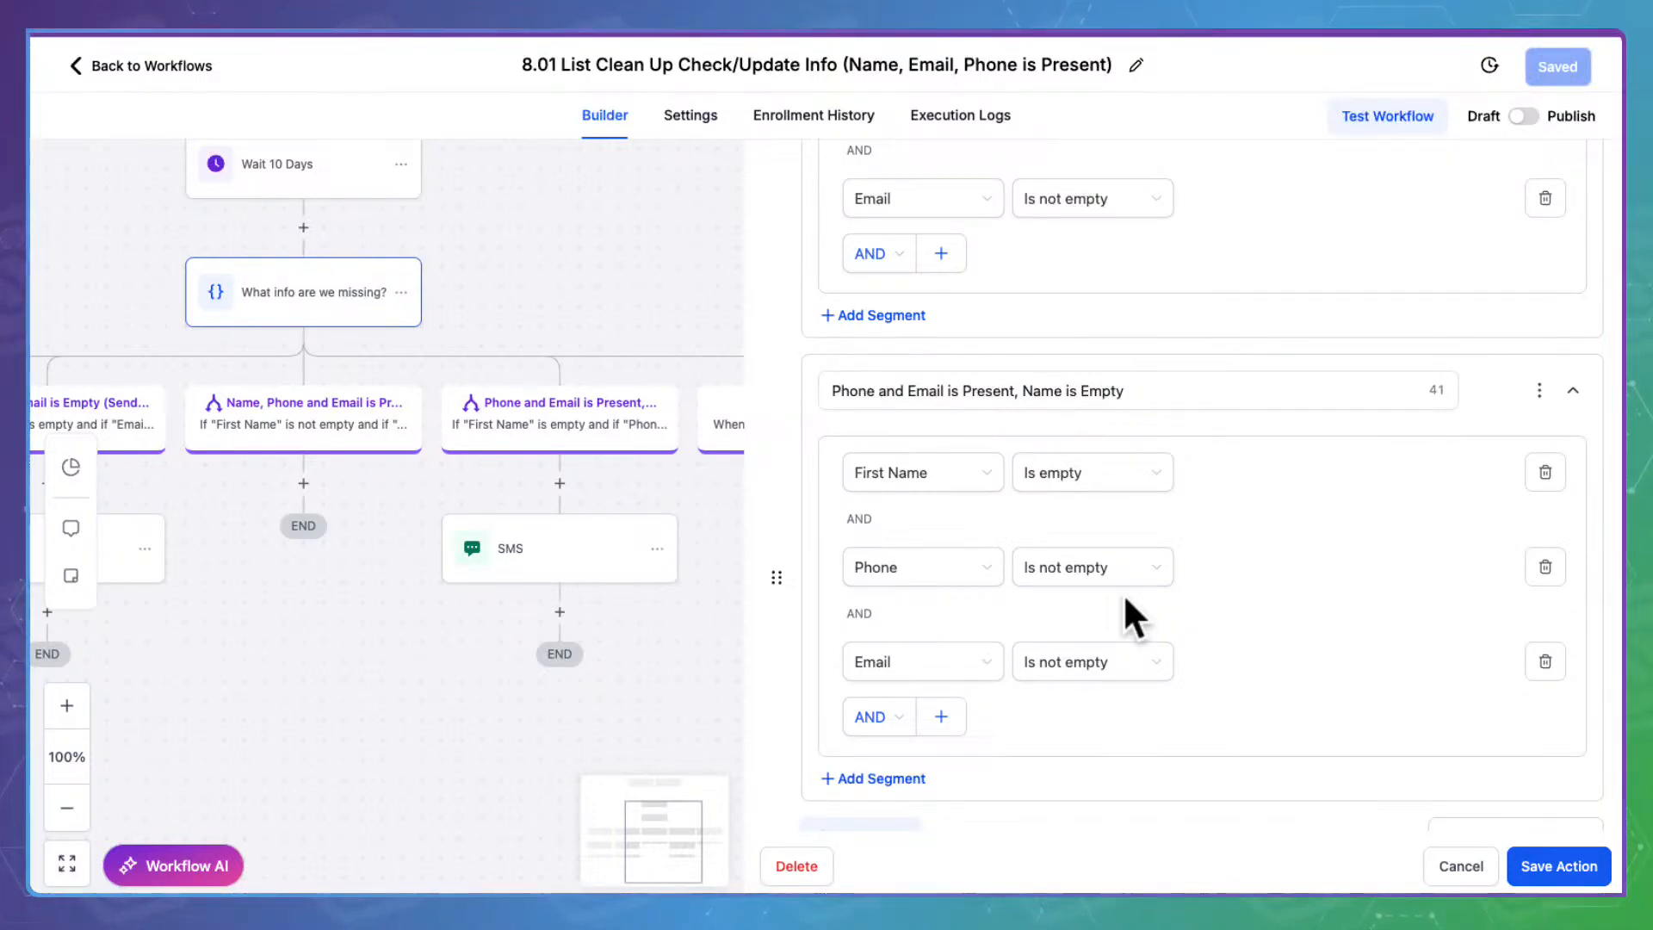
scroll(1123, 593, "down", 2)
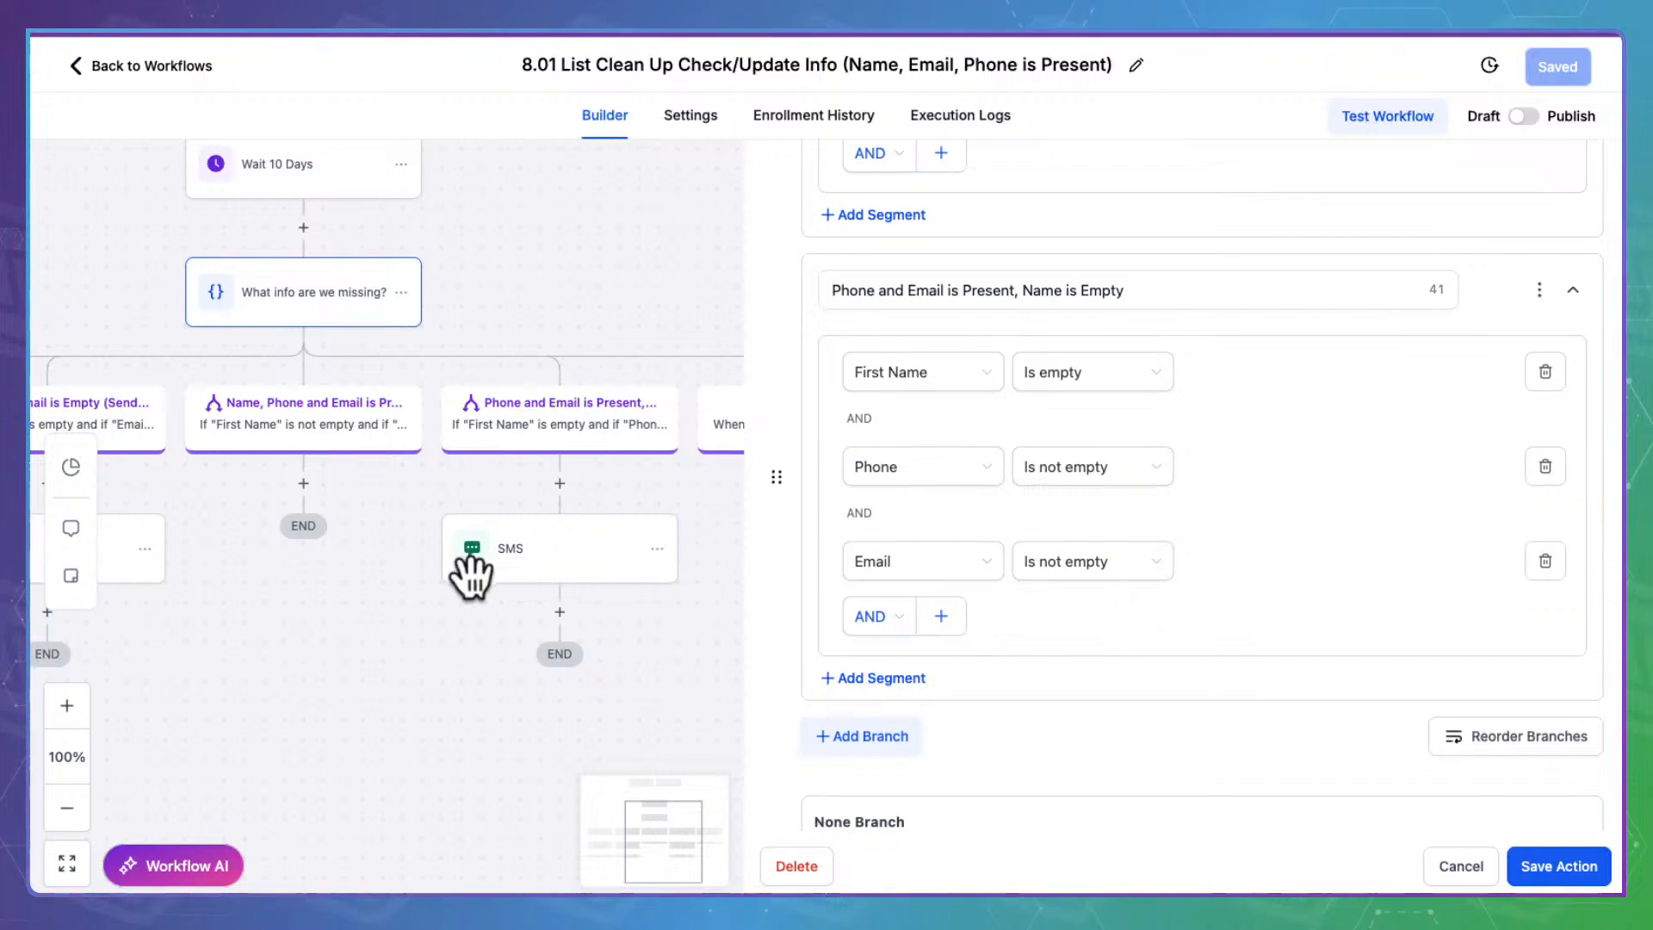
scroll(472, 575, "right", 3)
scroll(471, 575, "right", 2)
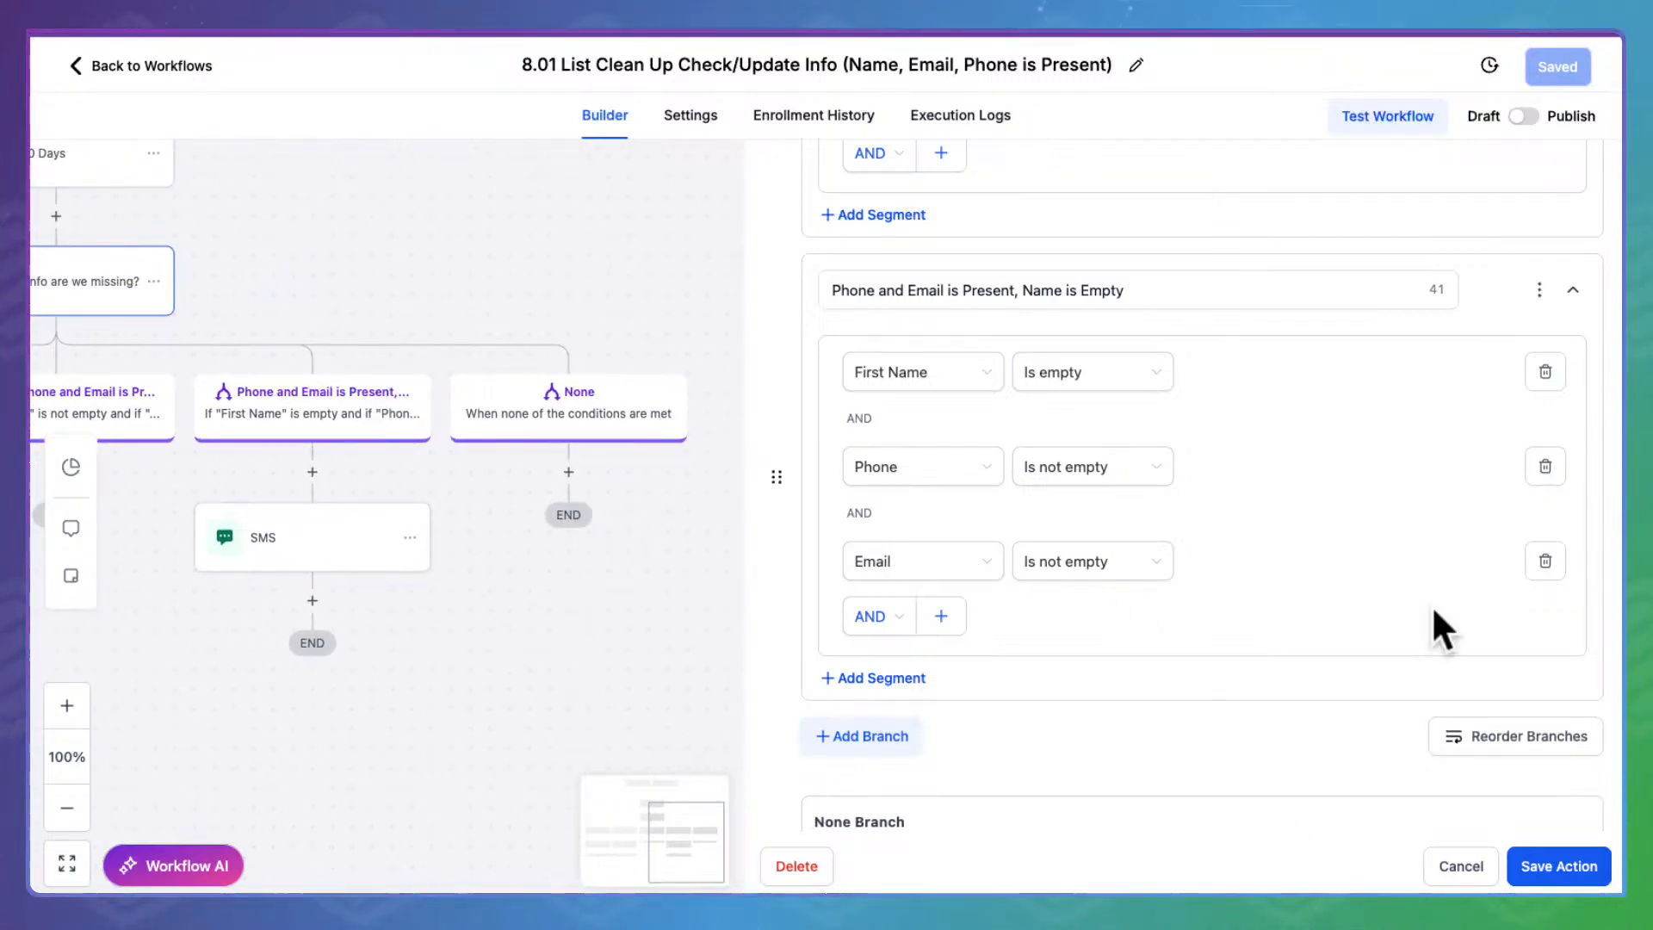
left_click(1496, 848)
scroll(601, 645, "left", 10)
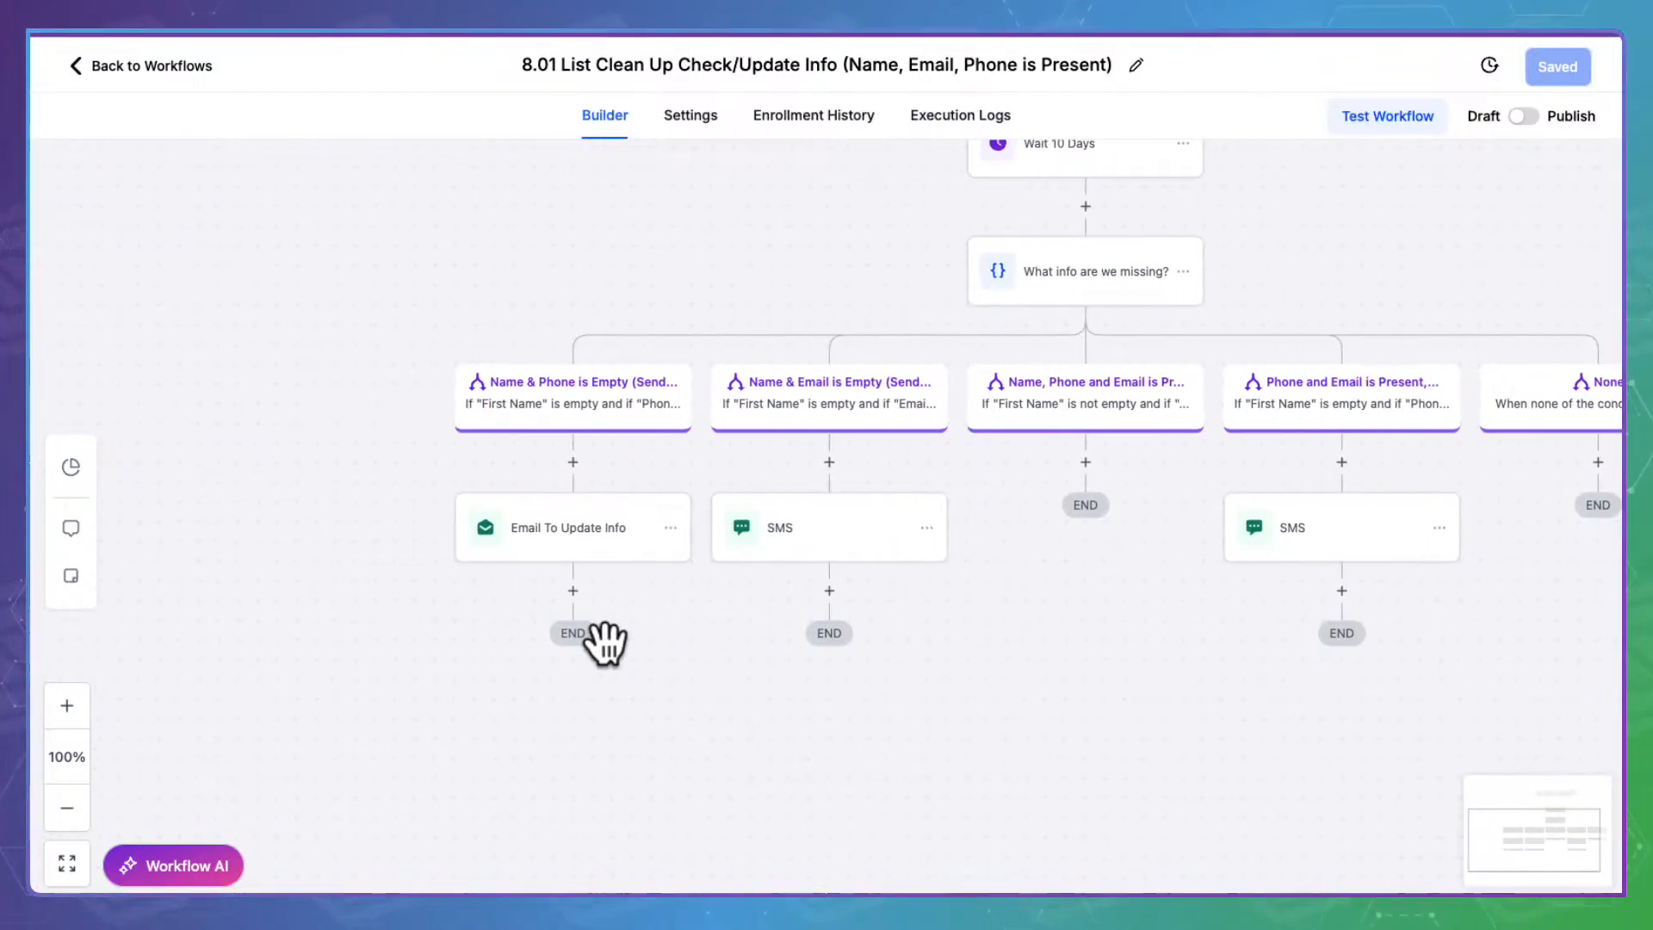
left_click(568, 520)
scroll(1359, 611, "down", 5)
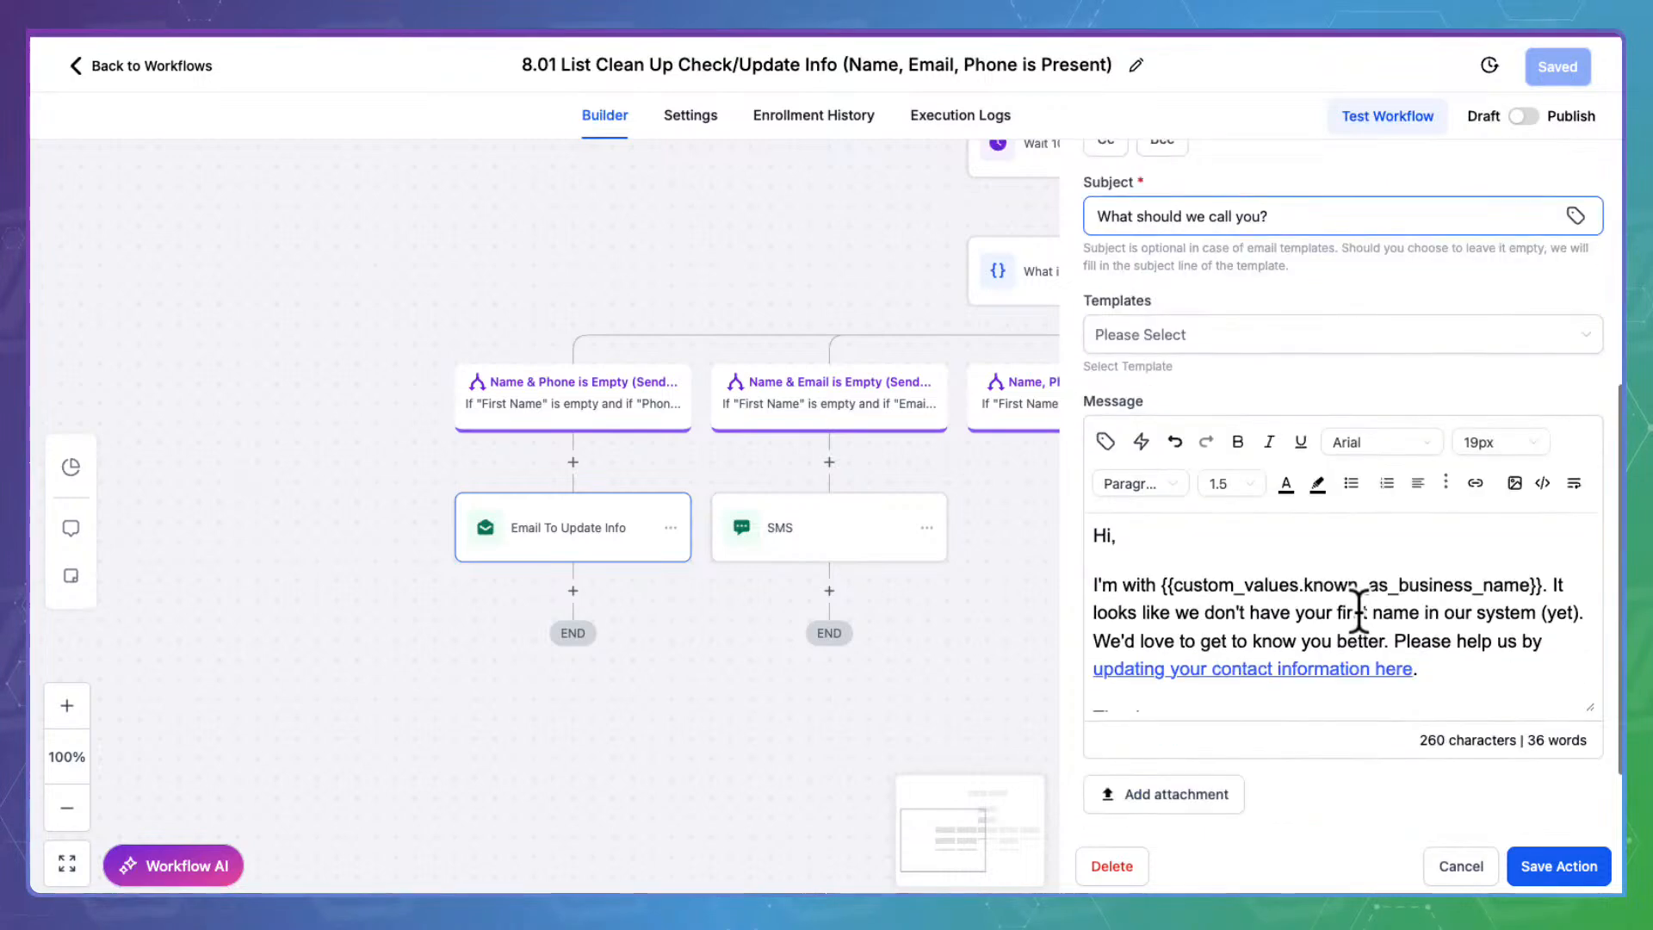
scroll(1358, 613, "down", 1)
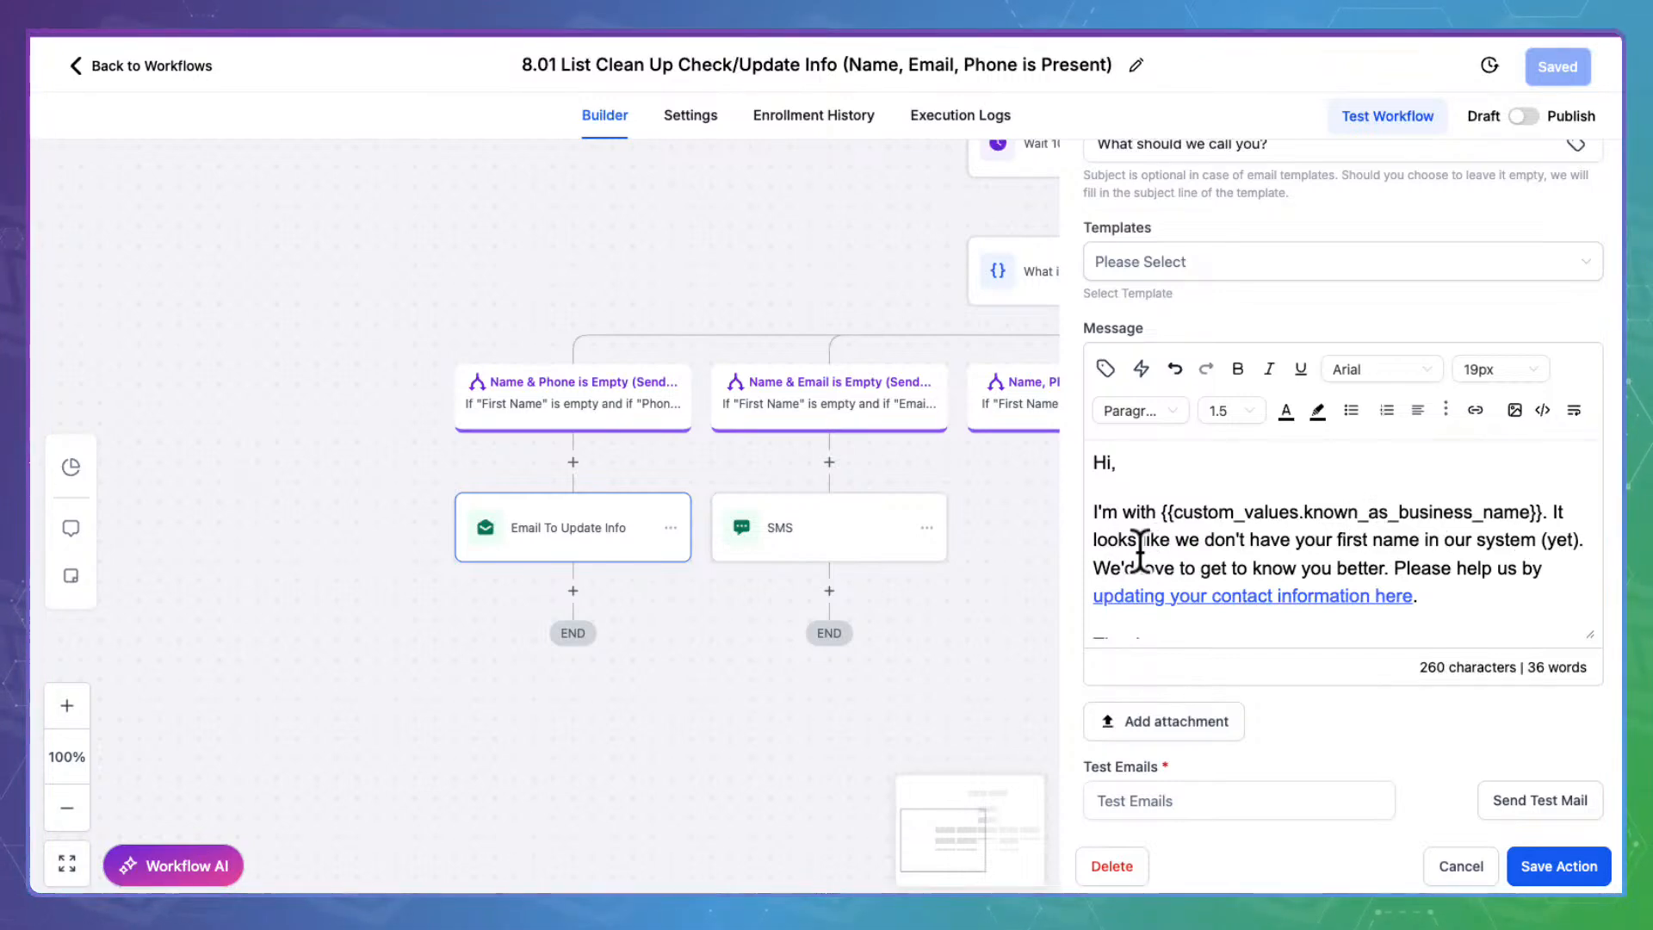
scroll(1519, 544, "down", 1)
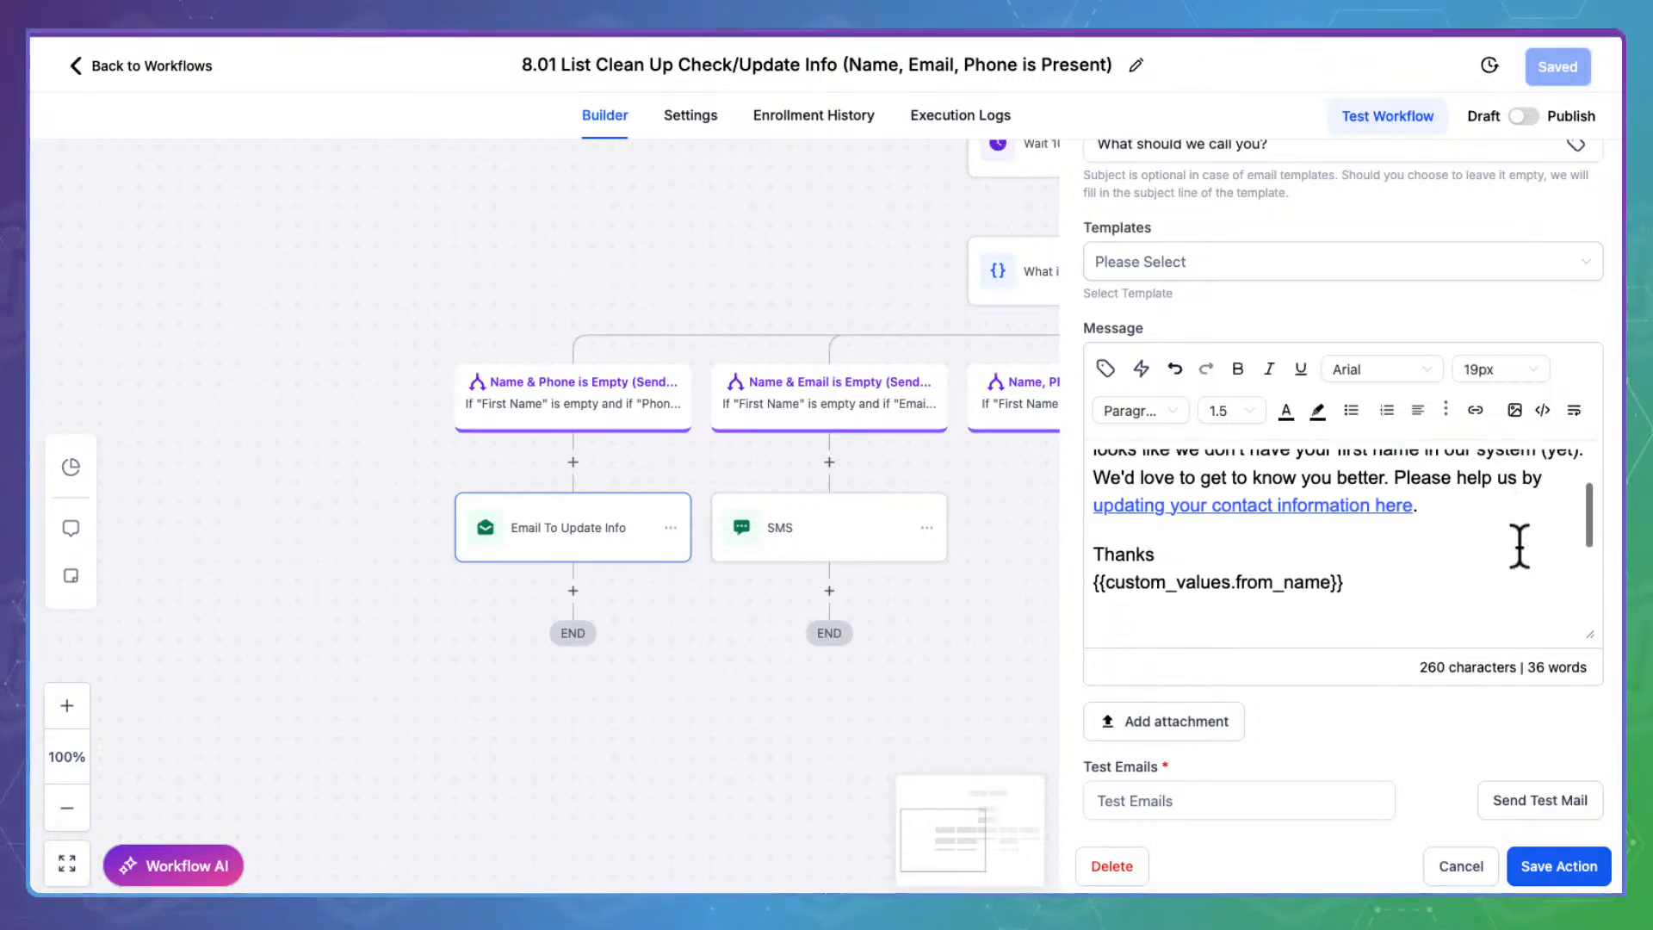
left_click(1206, 489)
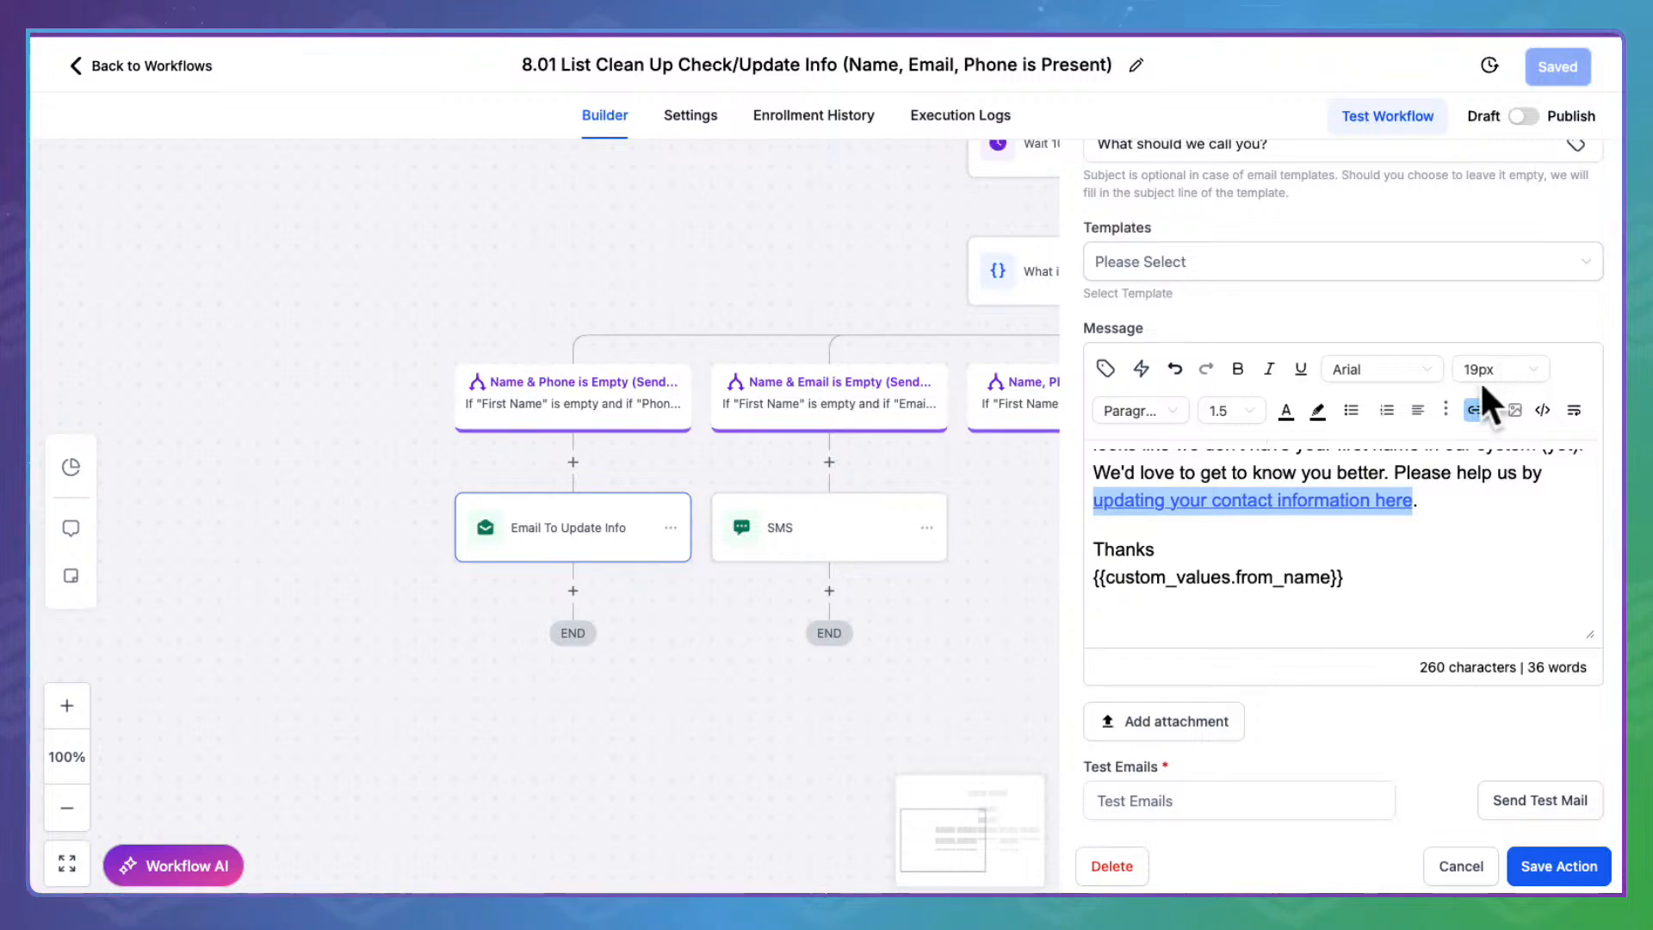
left_click(1478, 405)
left_click(761, 388)
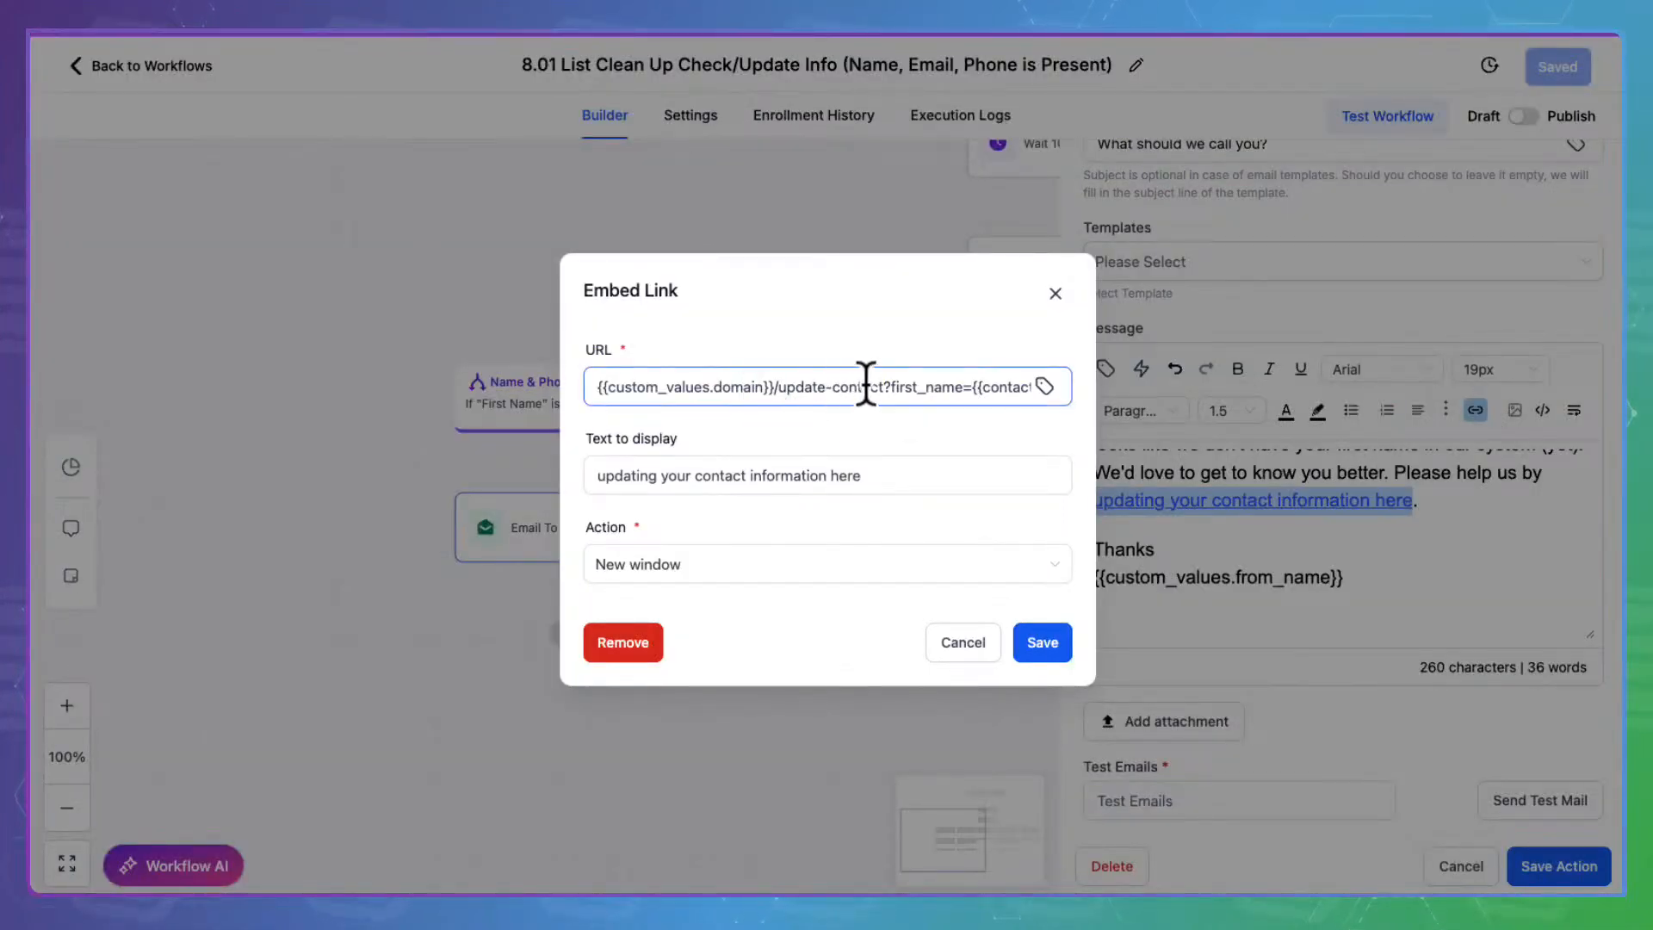
left_click_drag(882, 371, 579, 370)
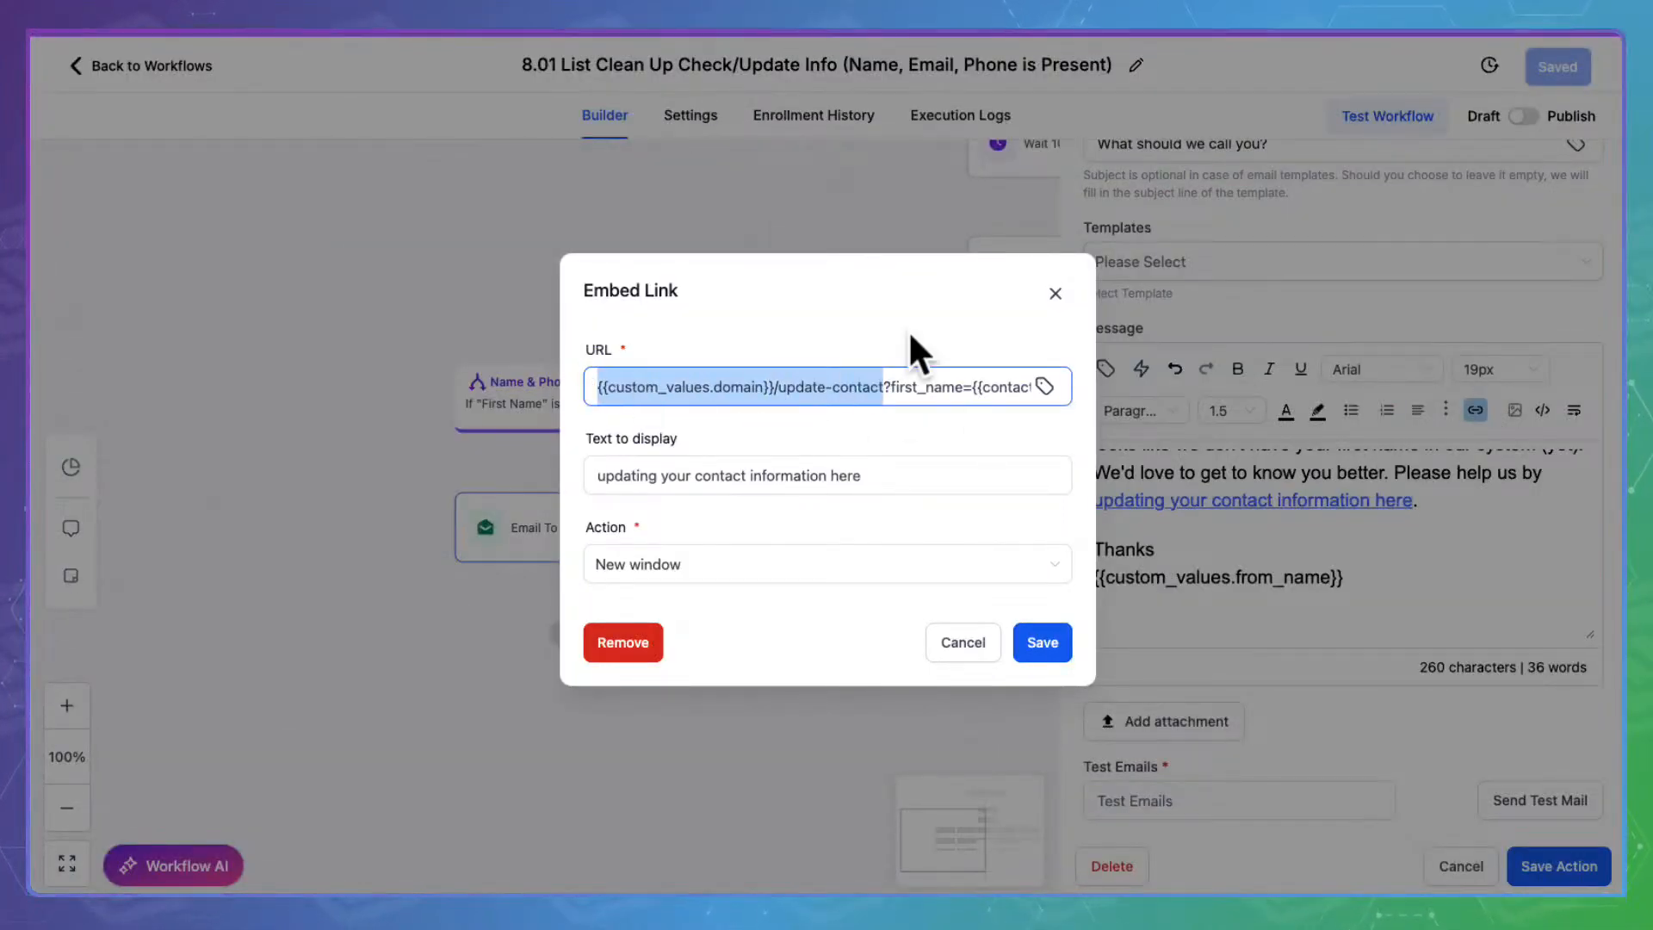
left_click_drag(891, 372, 1095, 369)
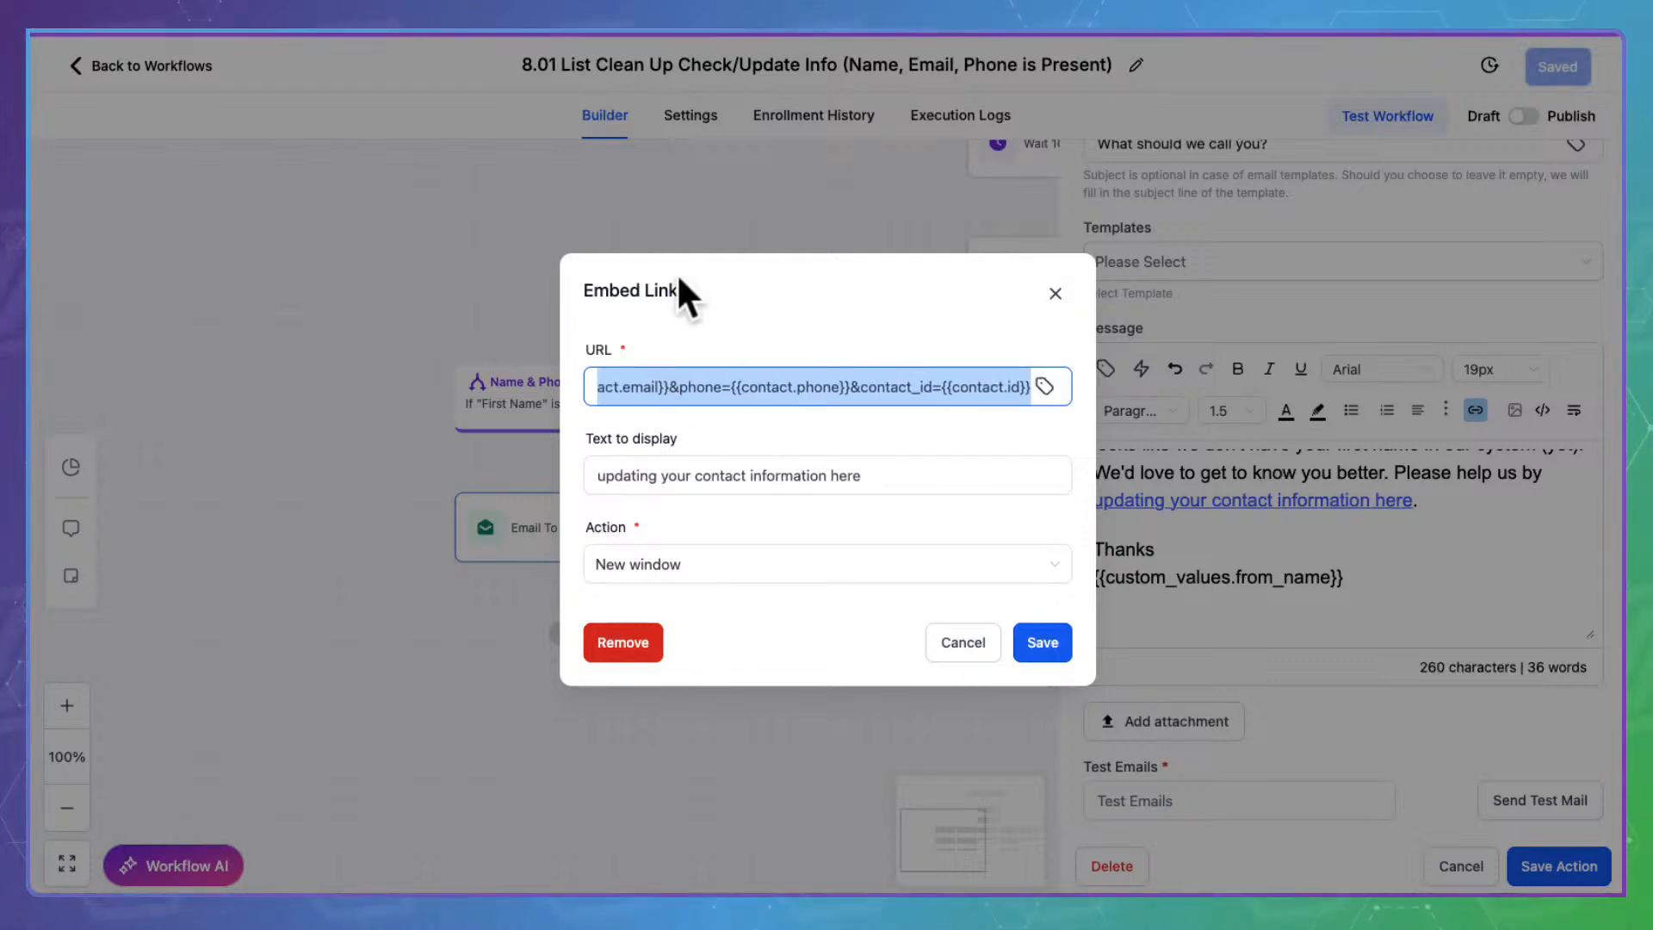
left_click(829, 377)
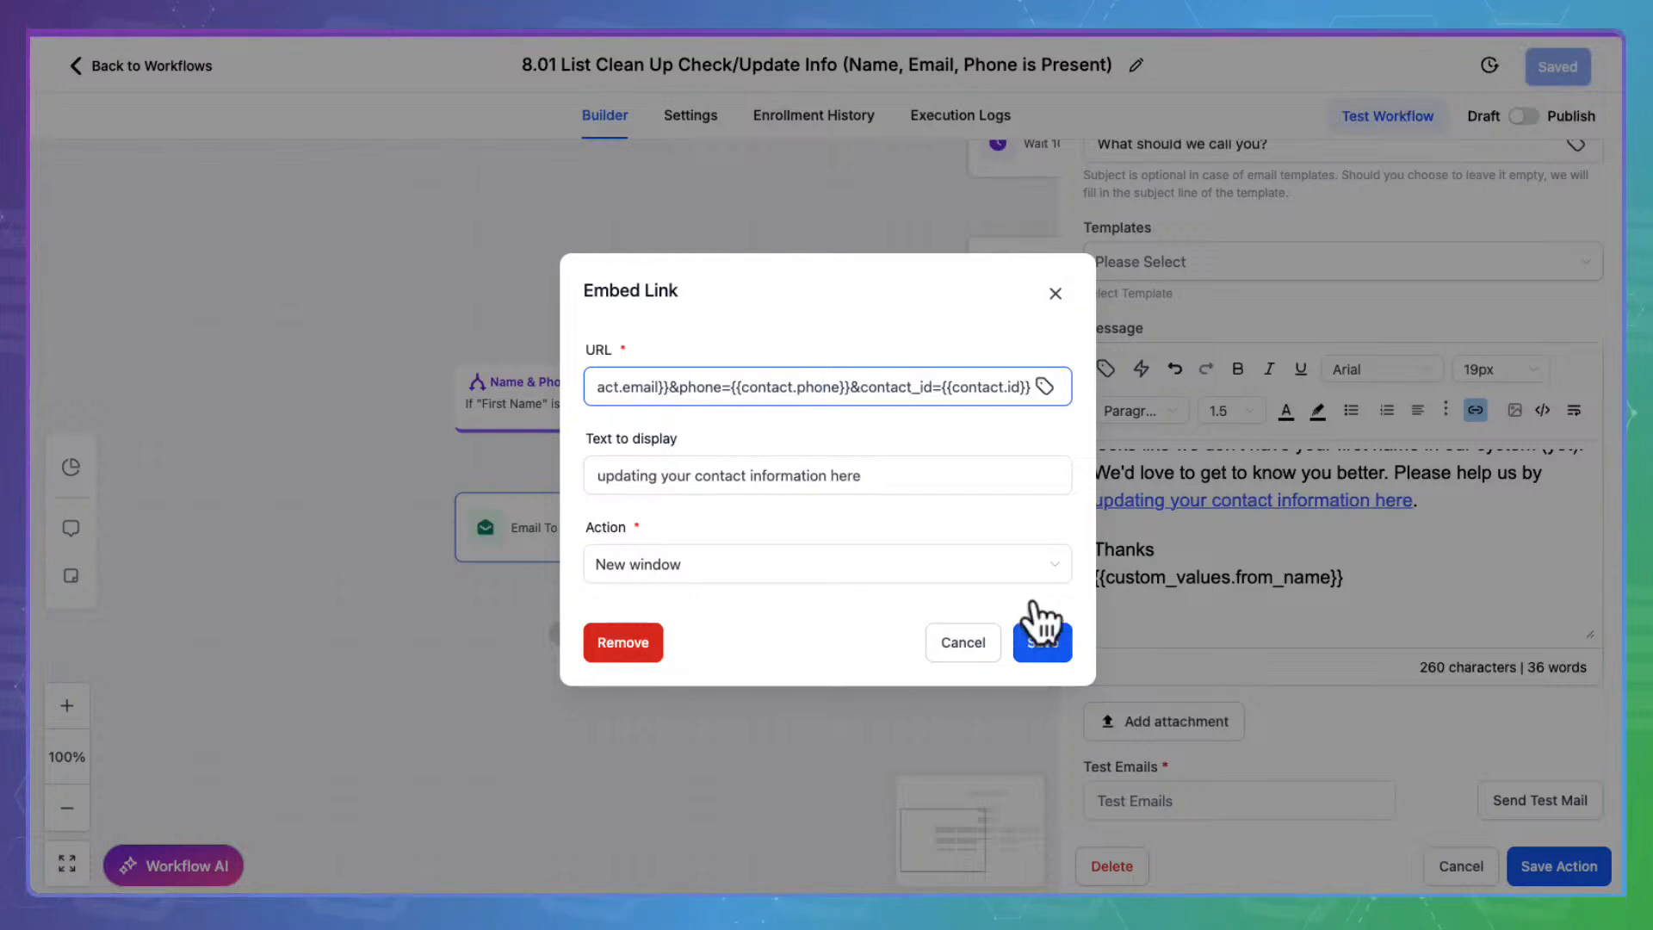
left_click(981, 628)
scroll(1392, 525, "up", 2)
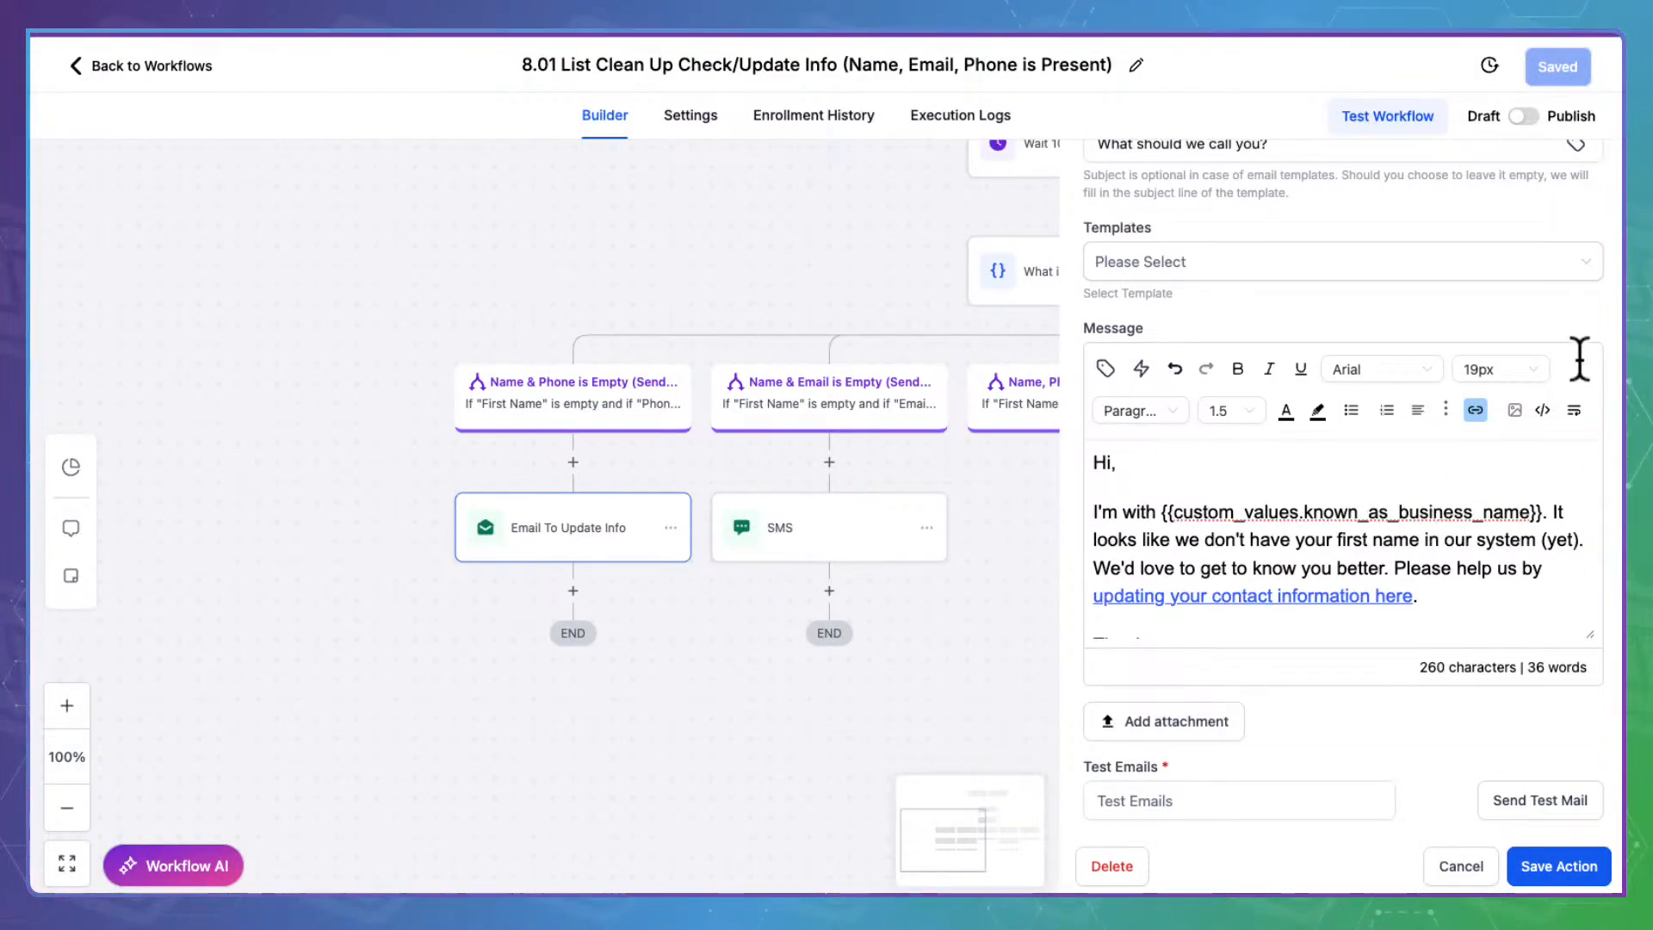
Save the email step and review the Name & Email branch's SMS message and link
left_click(1565, 867)
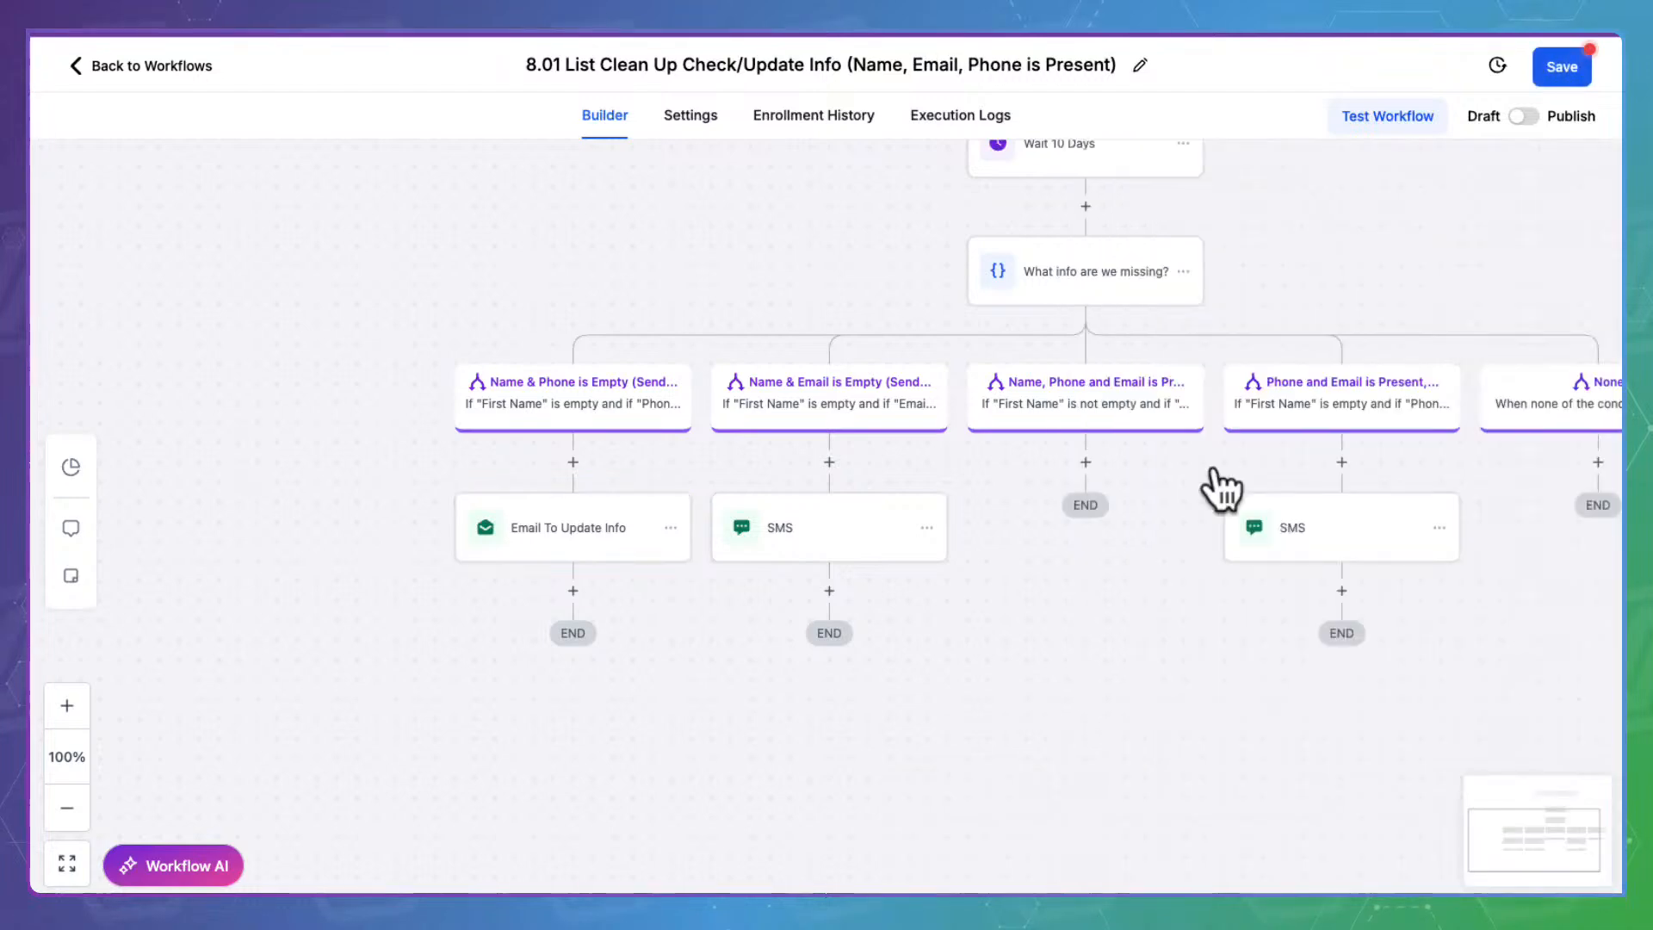
left_click(780, 528)
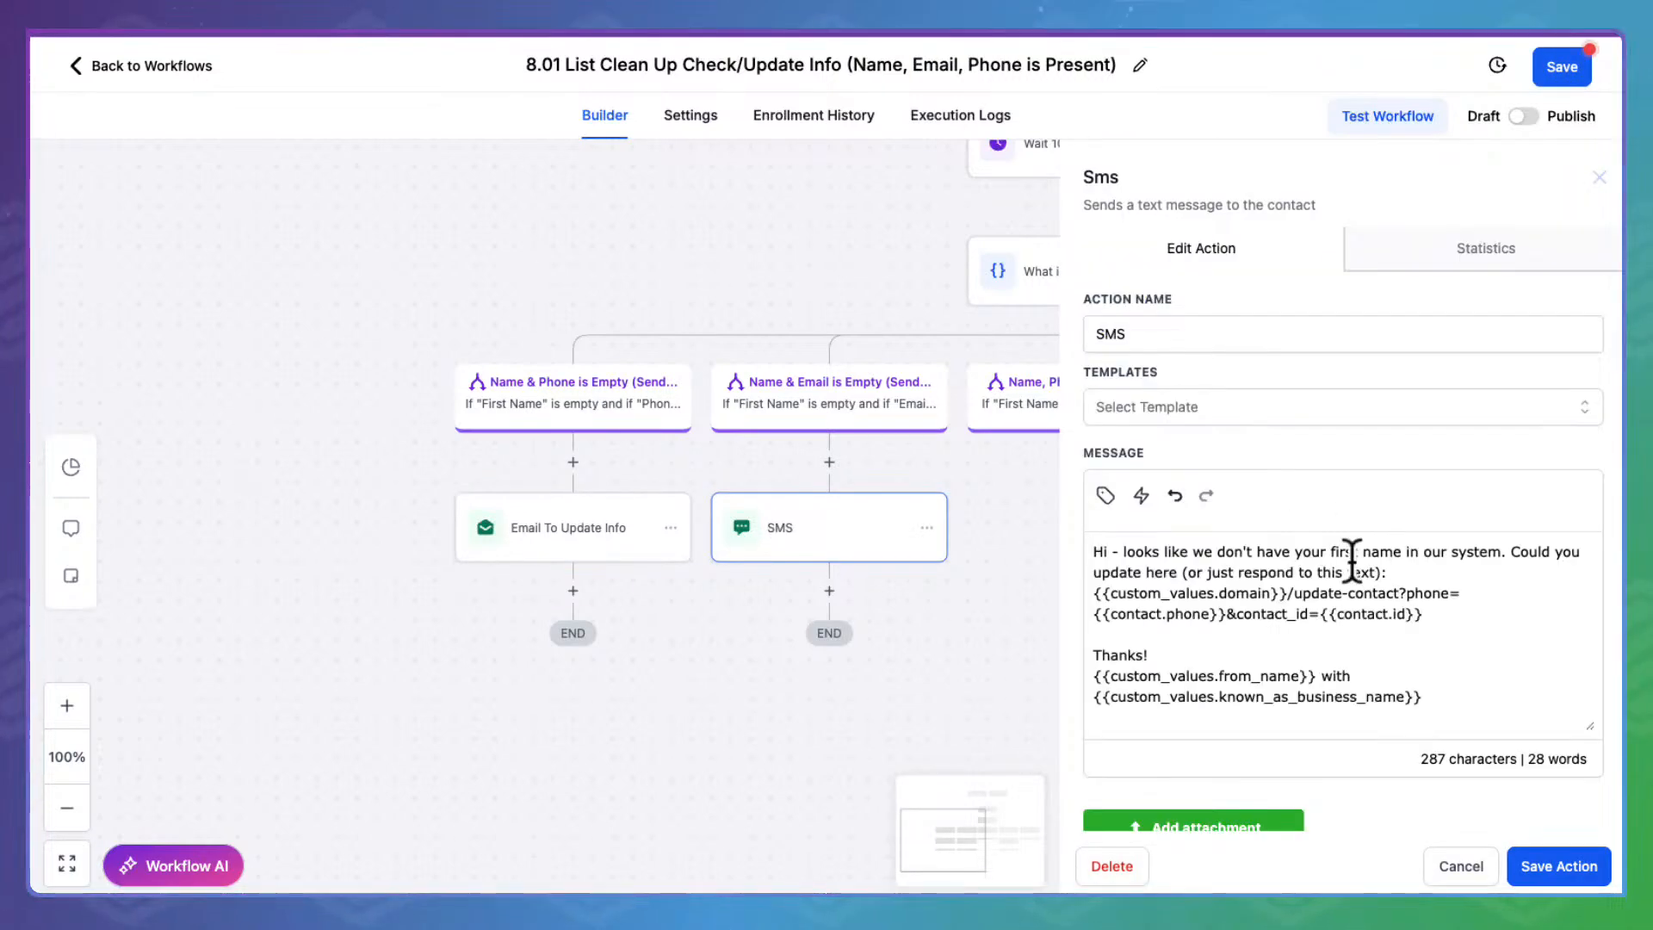
scroll(1351, 560, "down", 1)
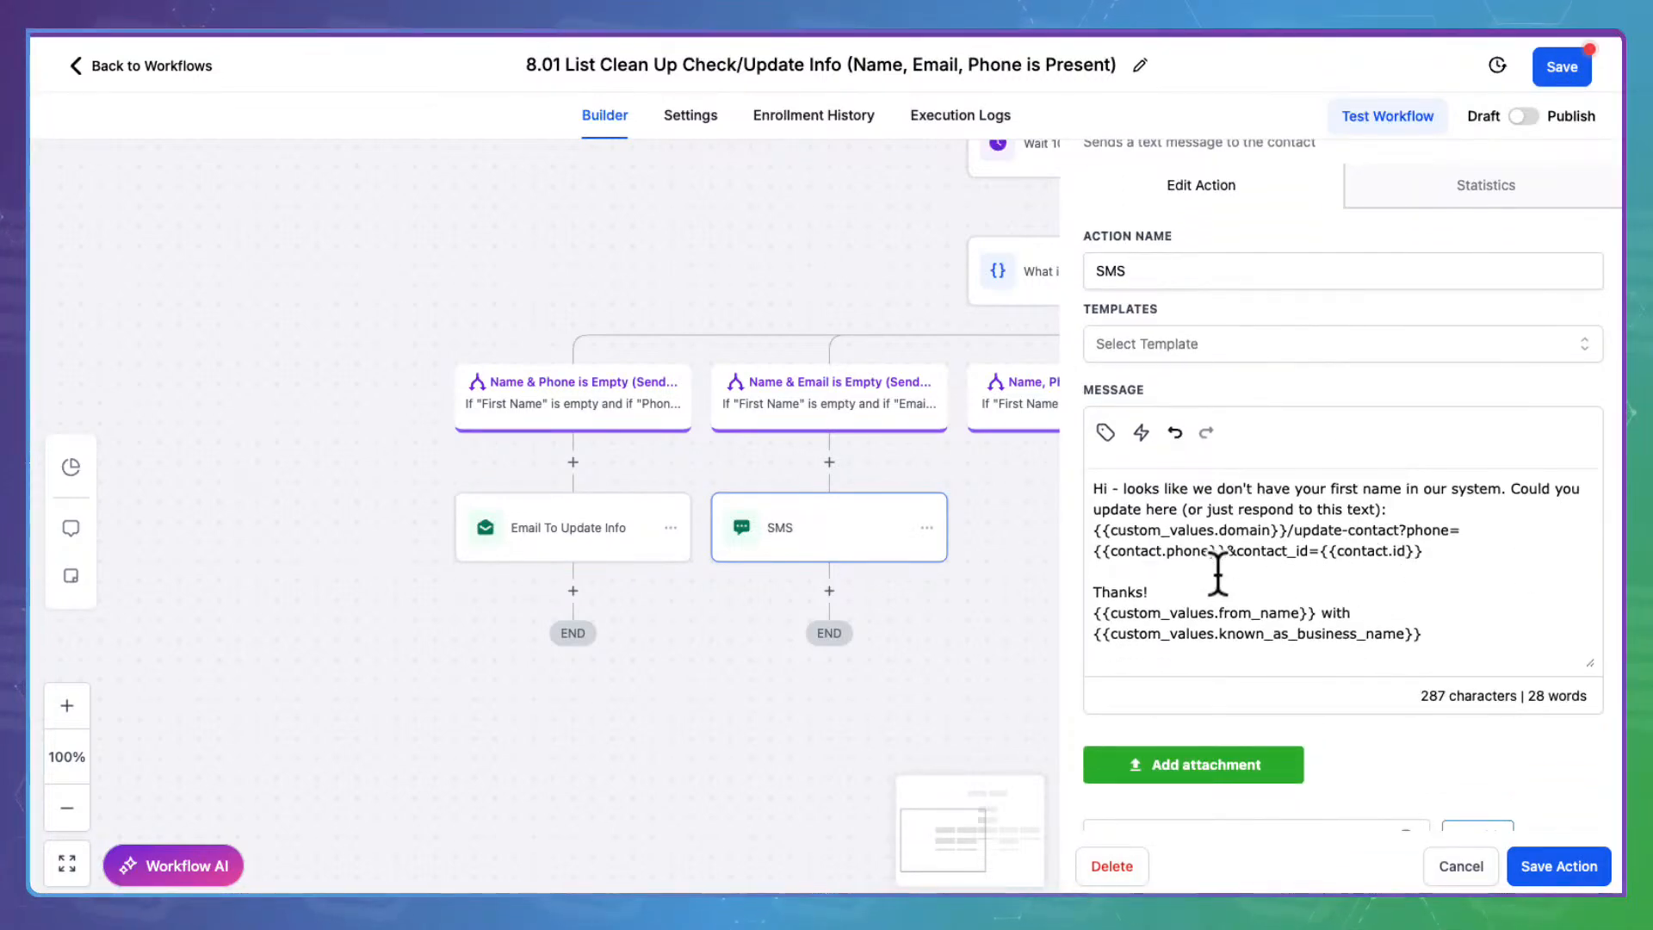
left_click_drag(1099, 479, 1508, 475)
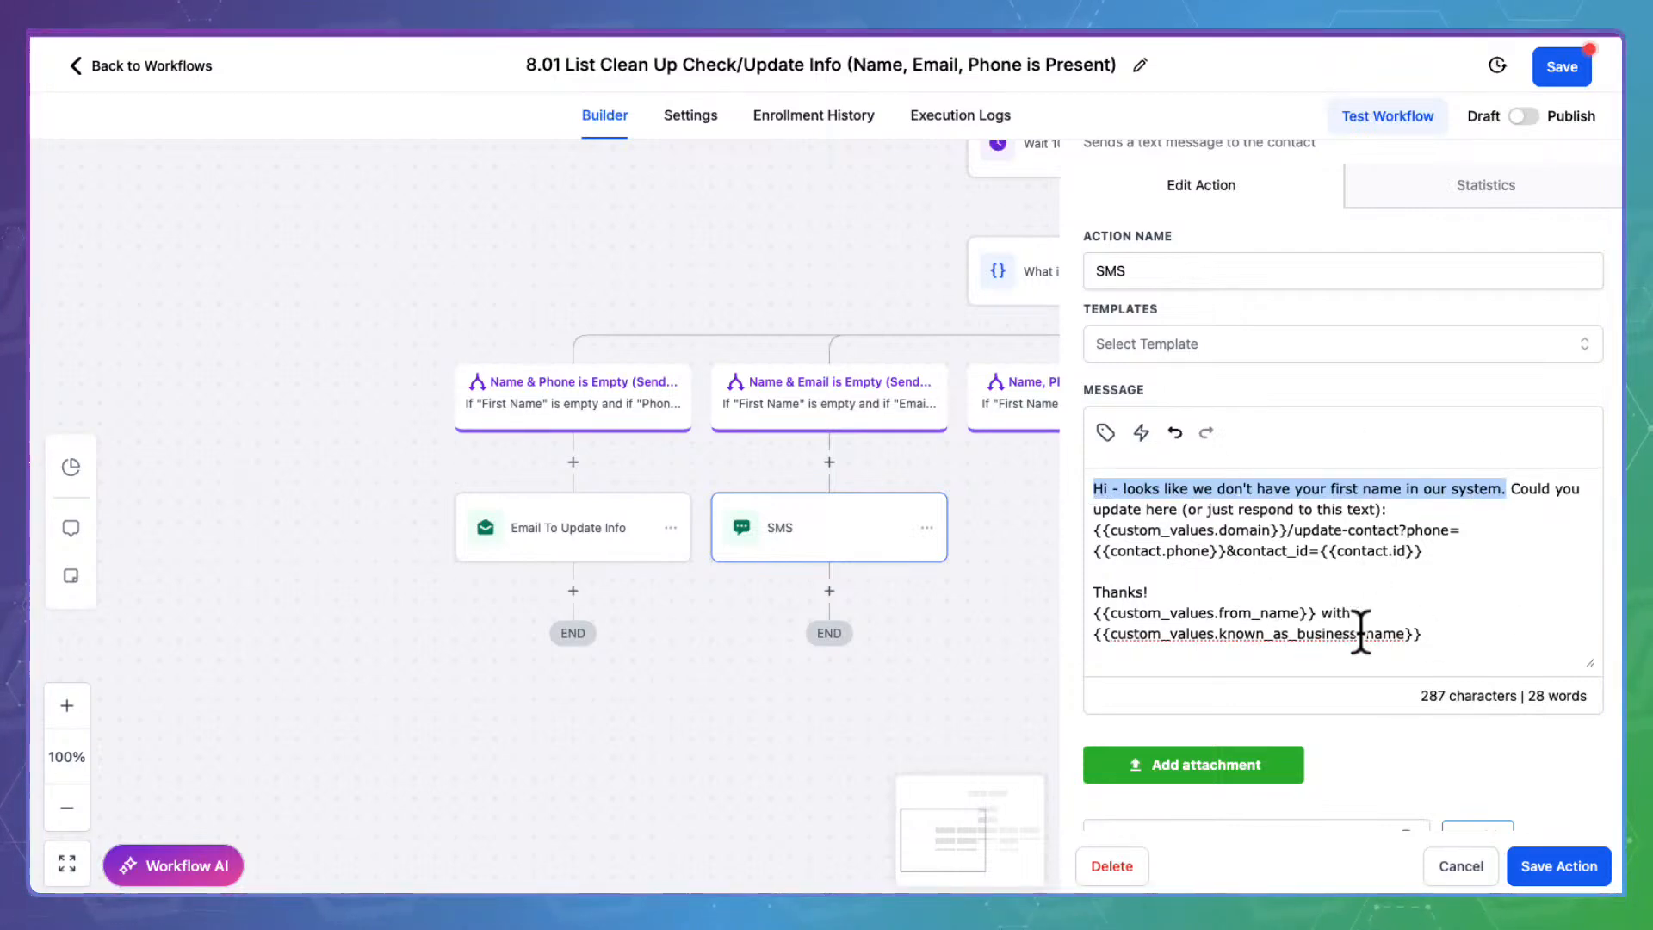
left_click_drag(1450, 544, 1101, 515)
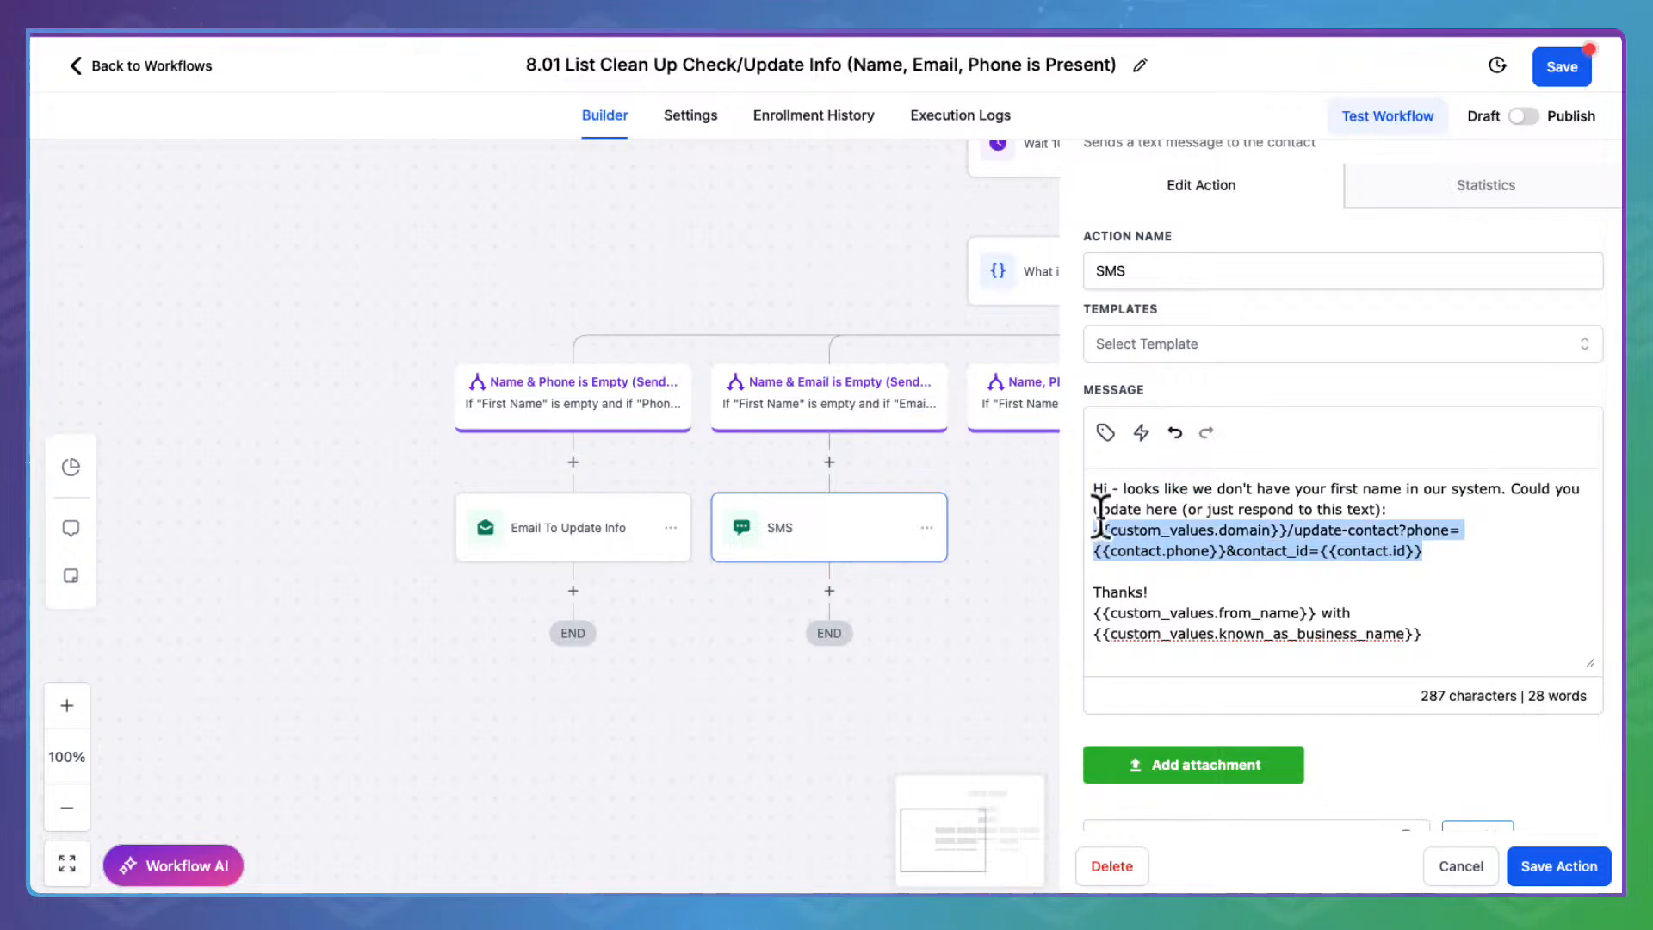
left_click(1459, 865)
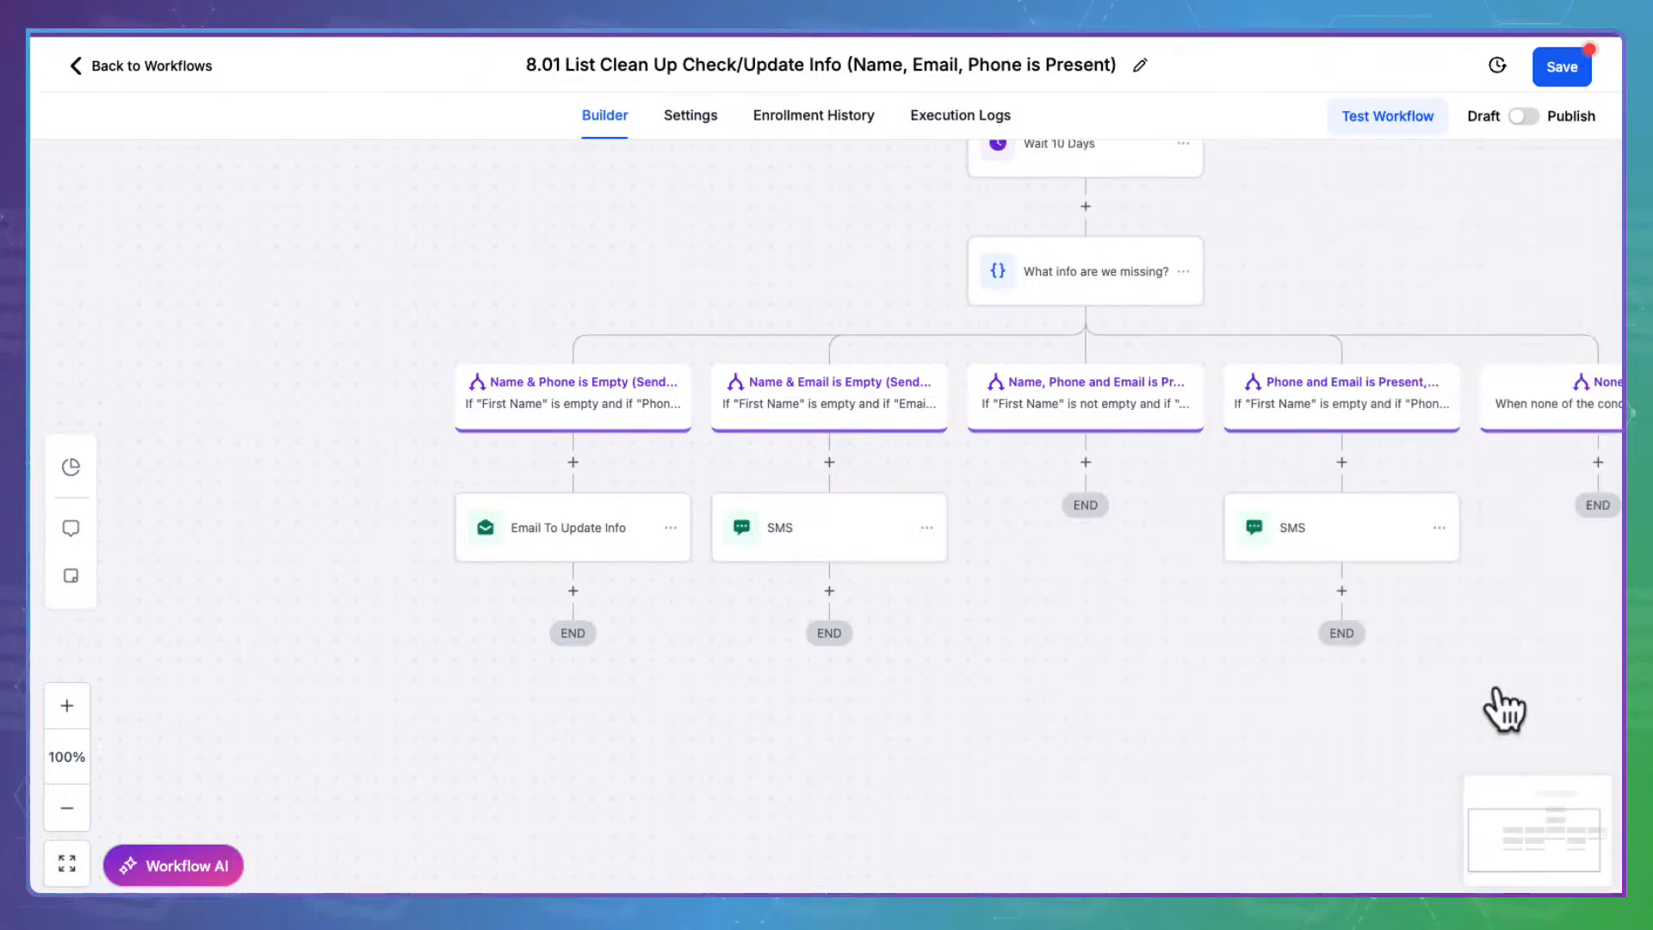
Check the other SMS step's email, phone and id link, then publish and save 8.01
left_click_drag(1364, 708, 885, 608)
left_click(835, 516)
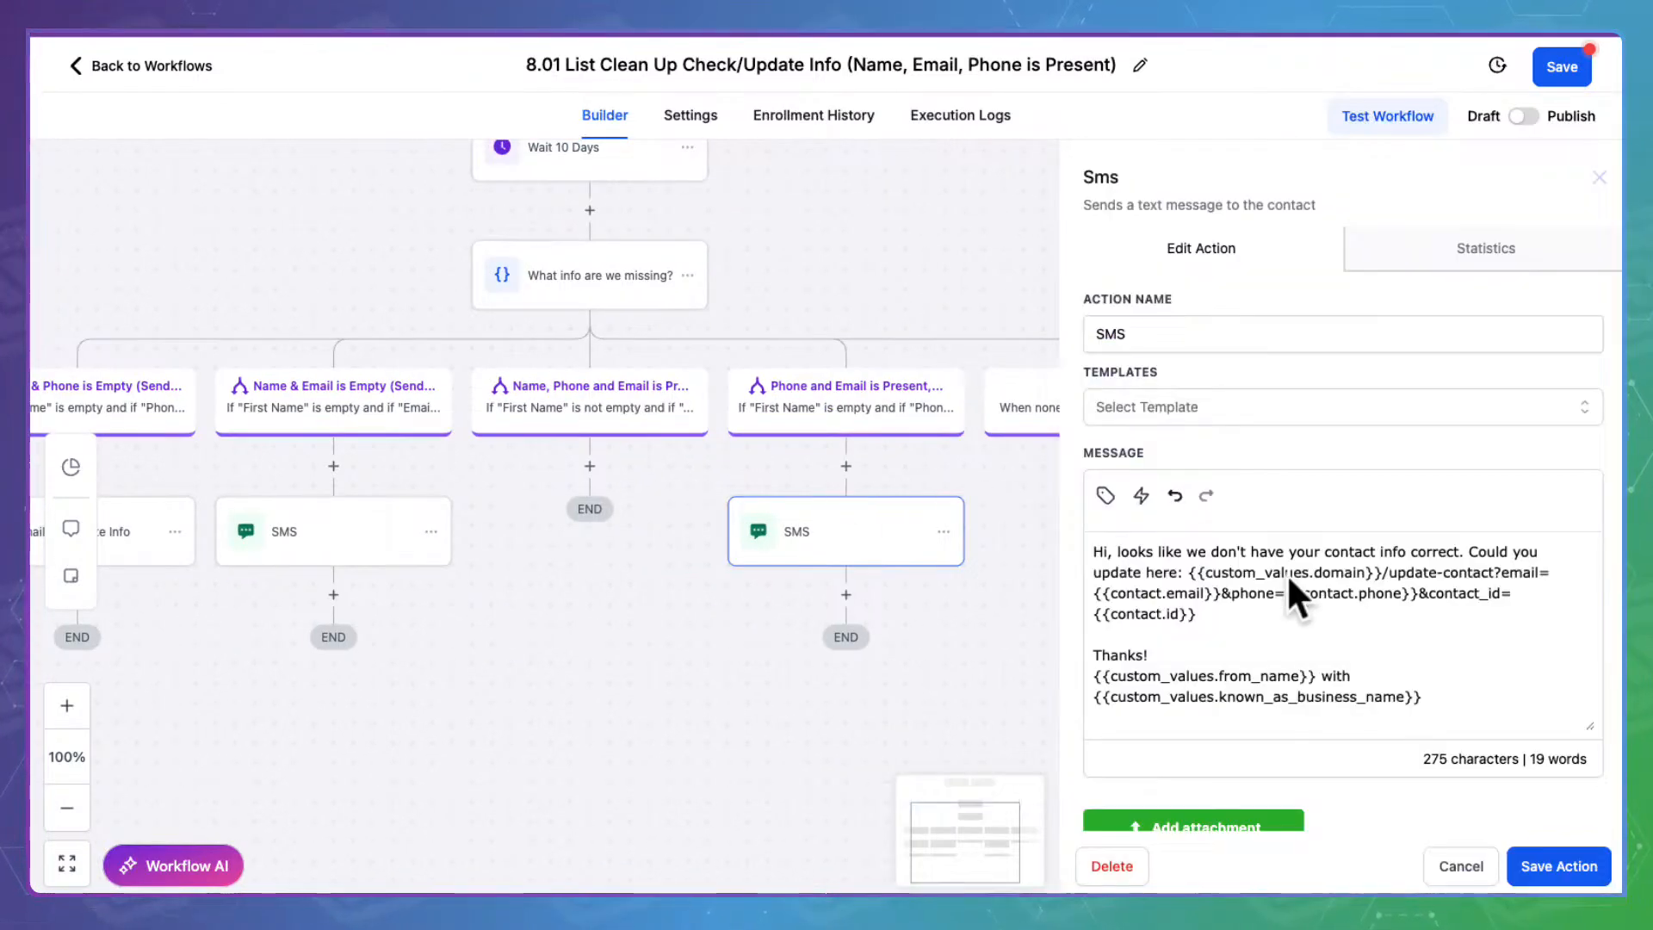
left_click_drag(1199, 613, 1106, 592)
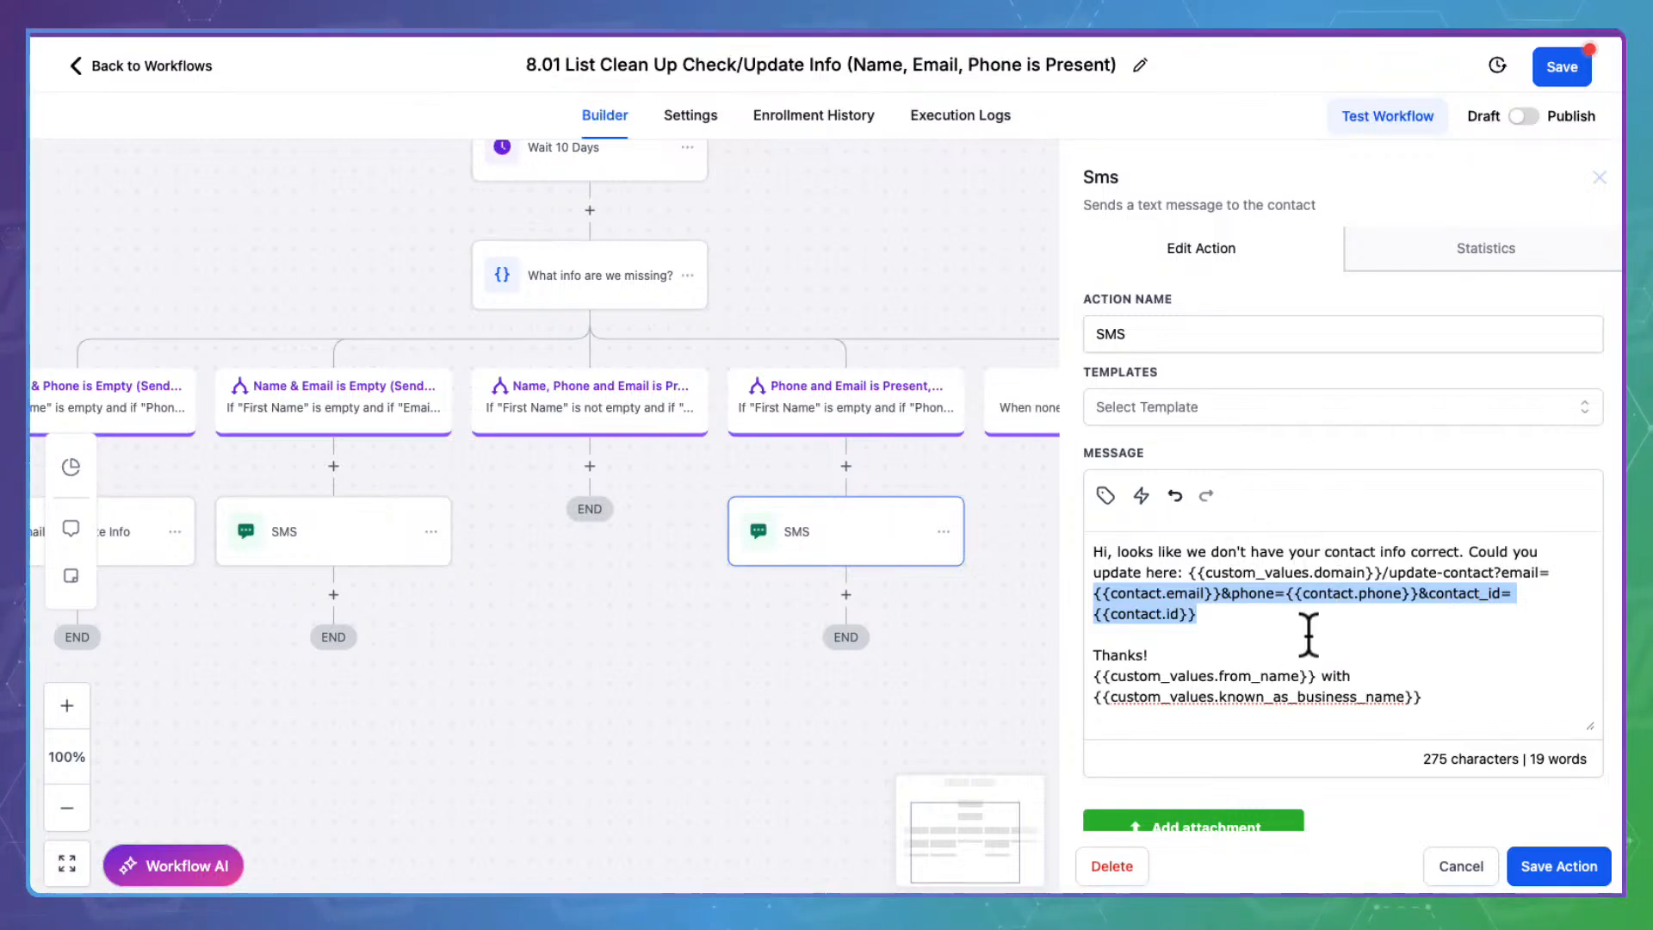
scroll(1309, 635, "down", 2)
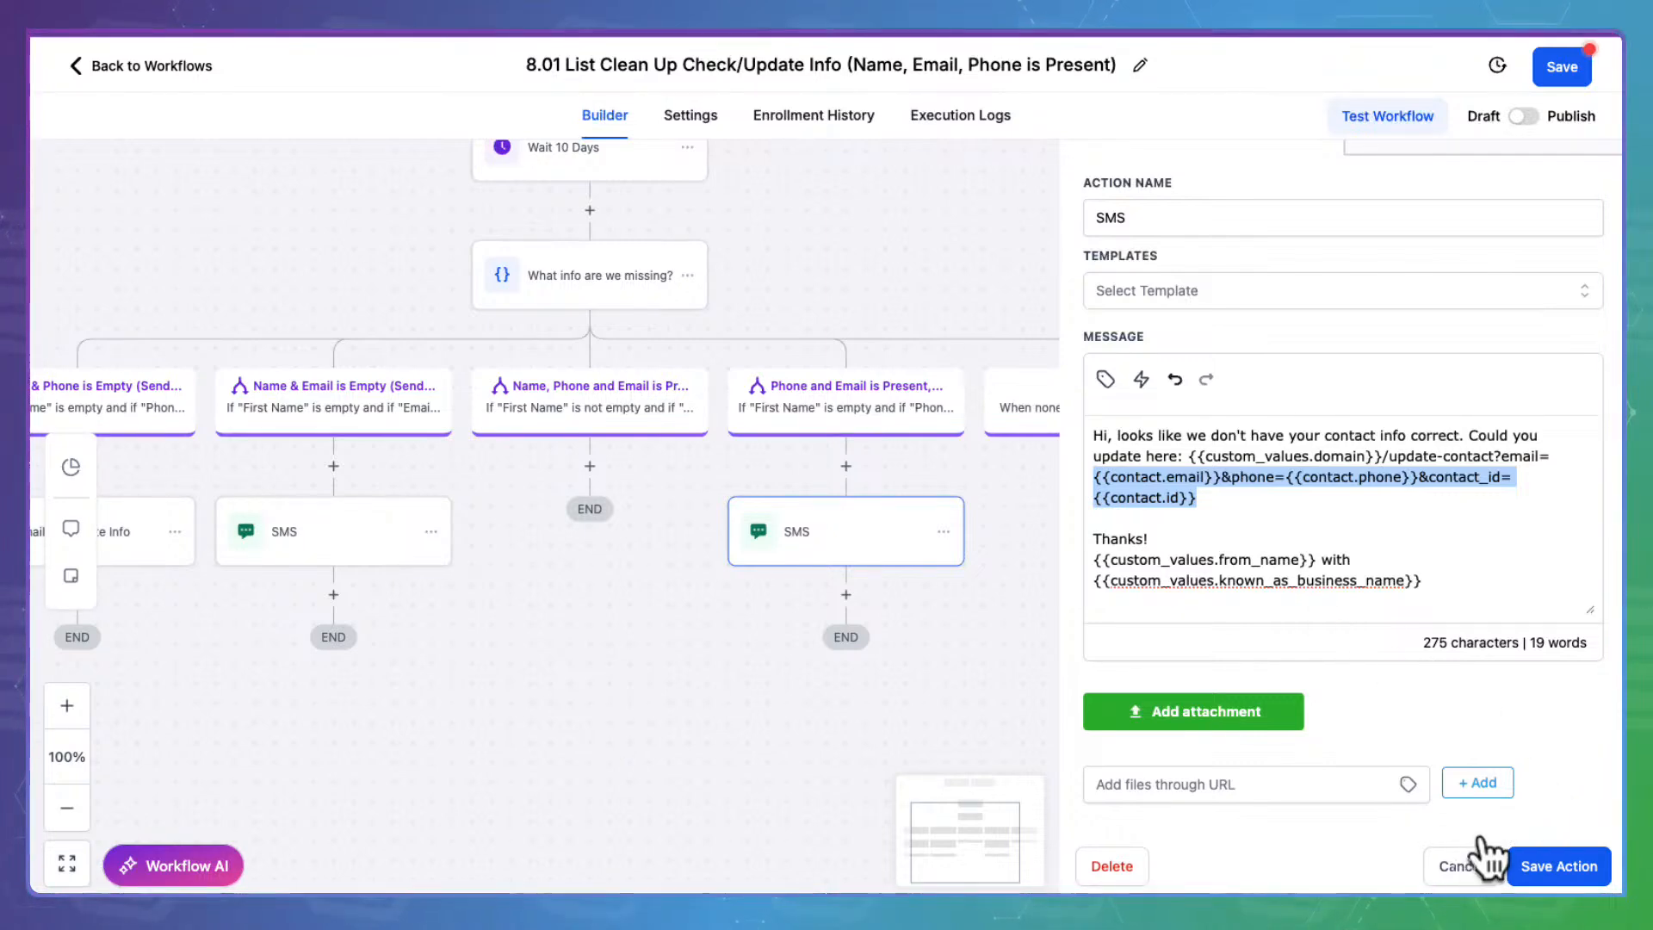
left_click(1468, 865)
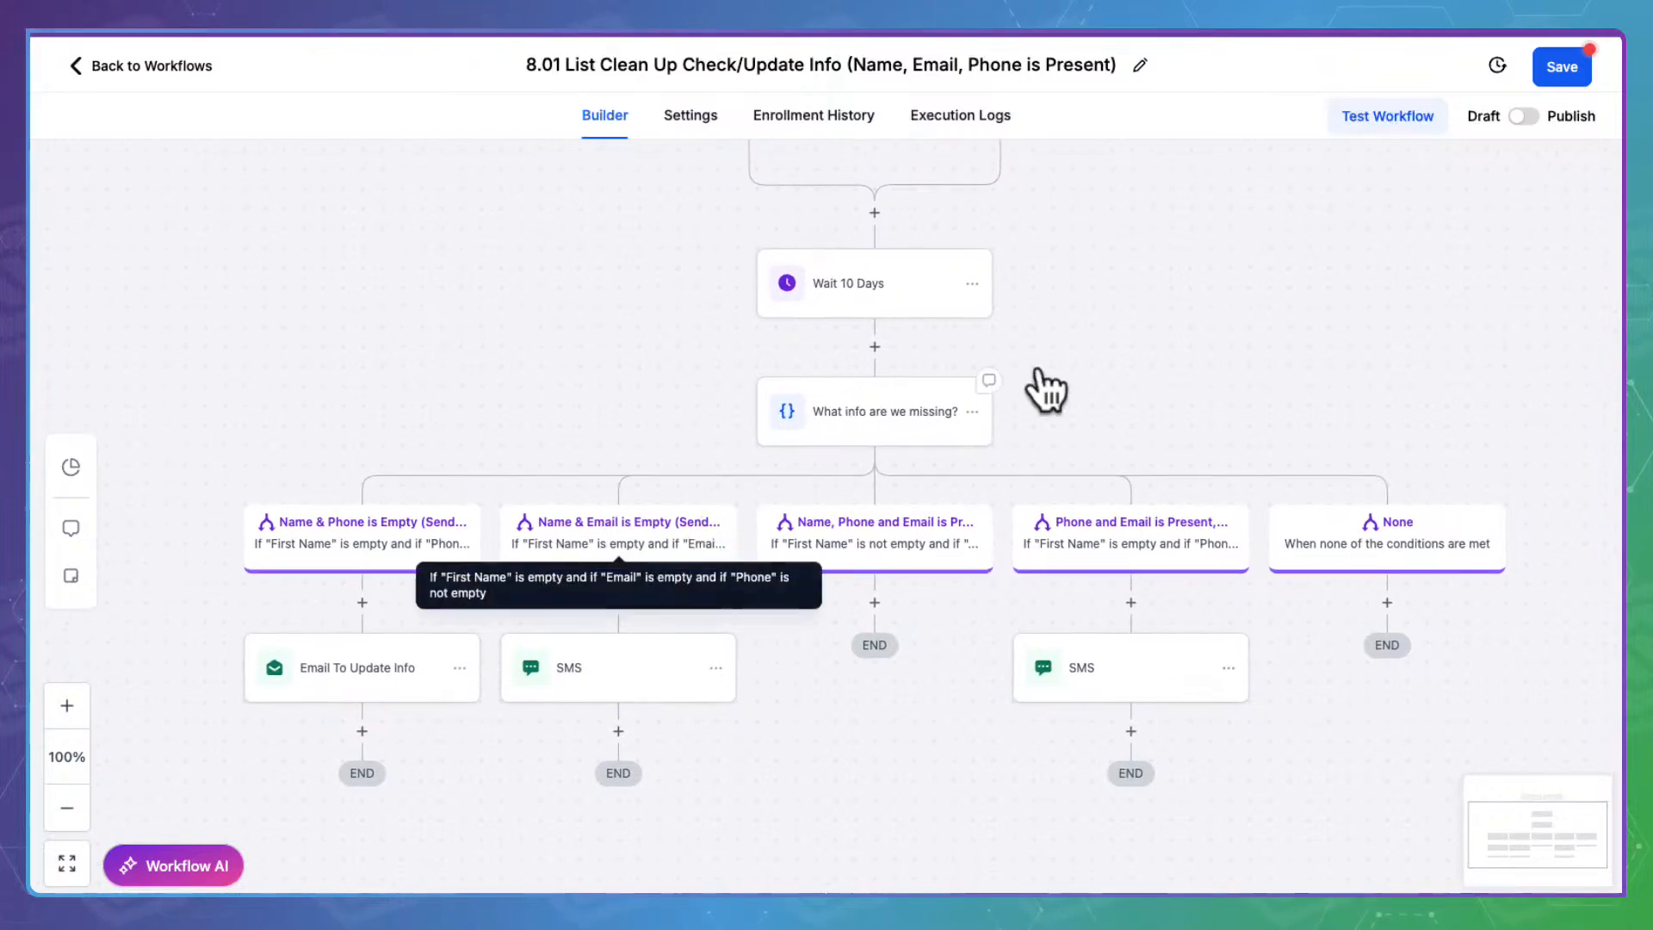
left_click(1527, 114)
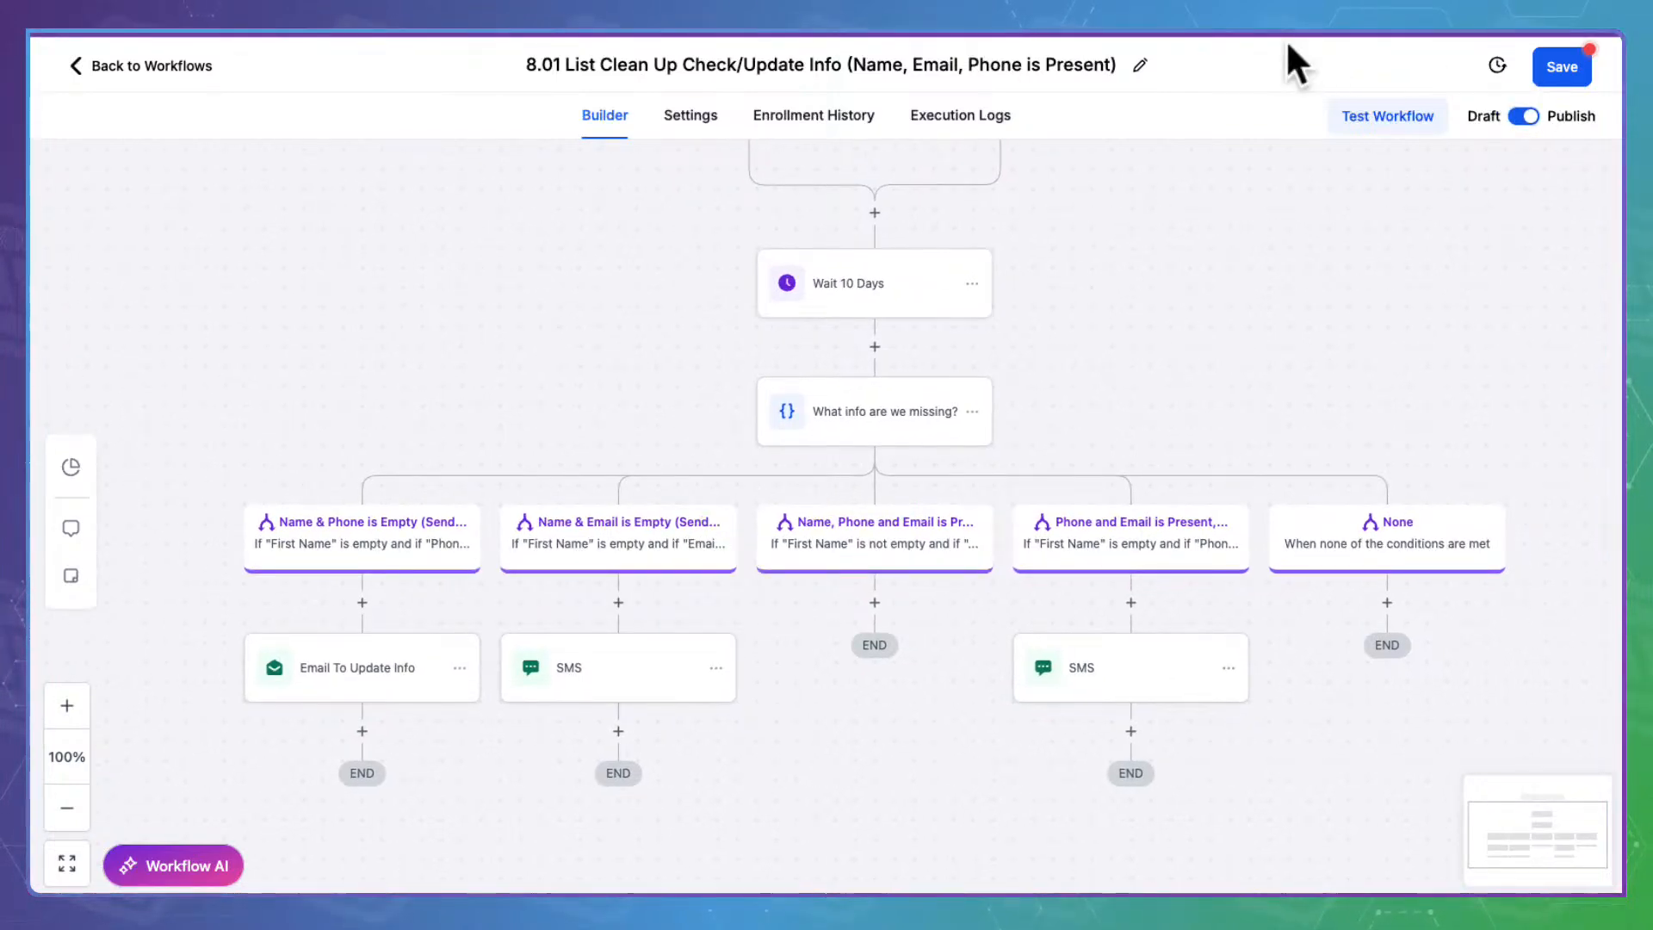
left_click(1576, 57)
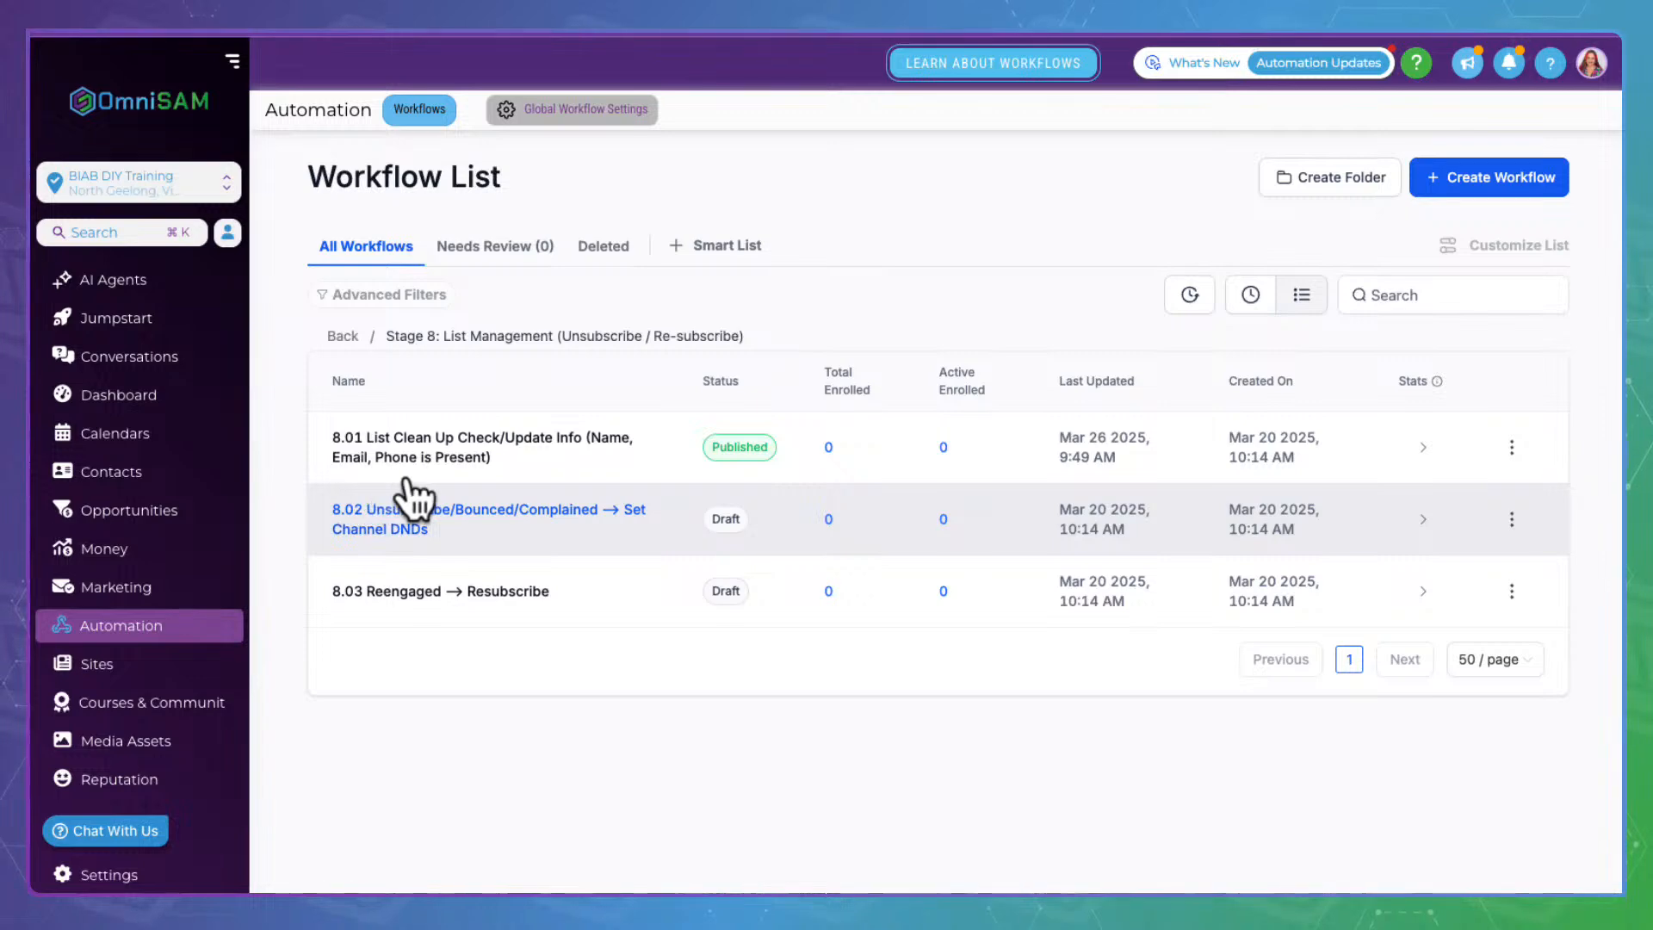
Open 8.02 Set Channel DNDs and inspect its triggers, Email Bounced path and phone check
left_click(469, 508)
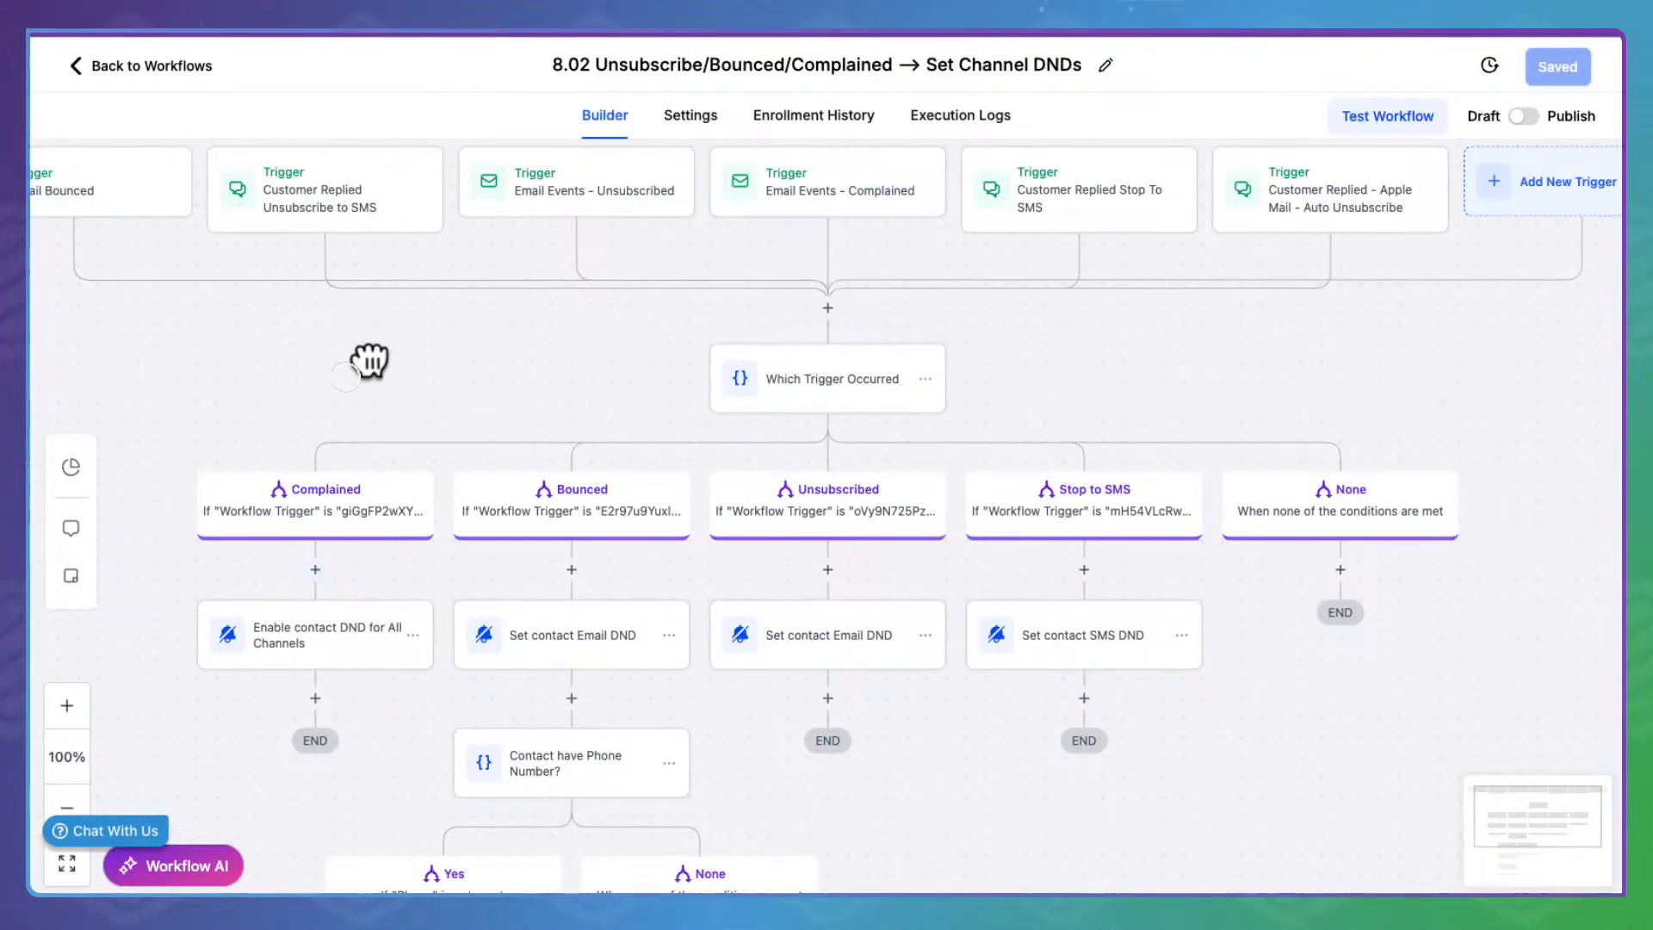
left_click_drag(371, 361, 778, 503)
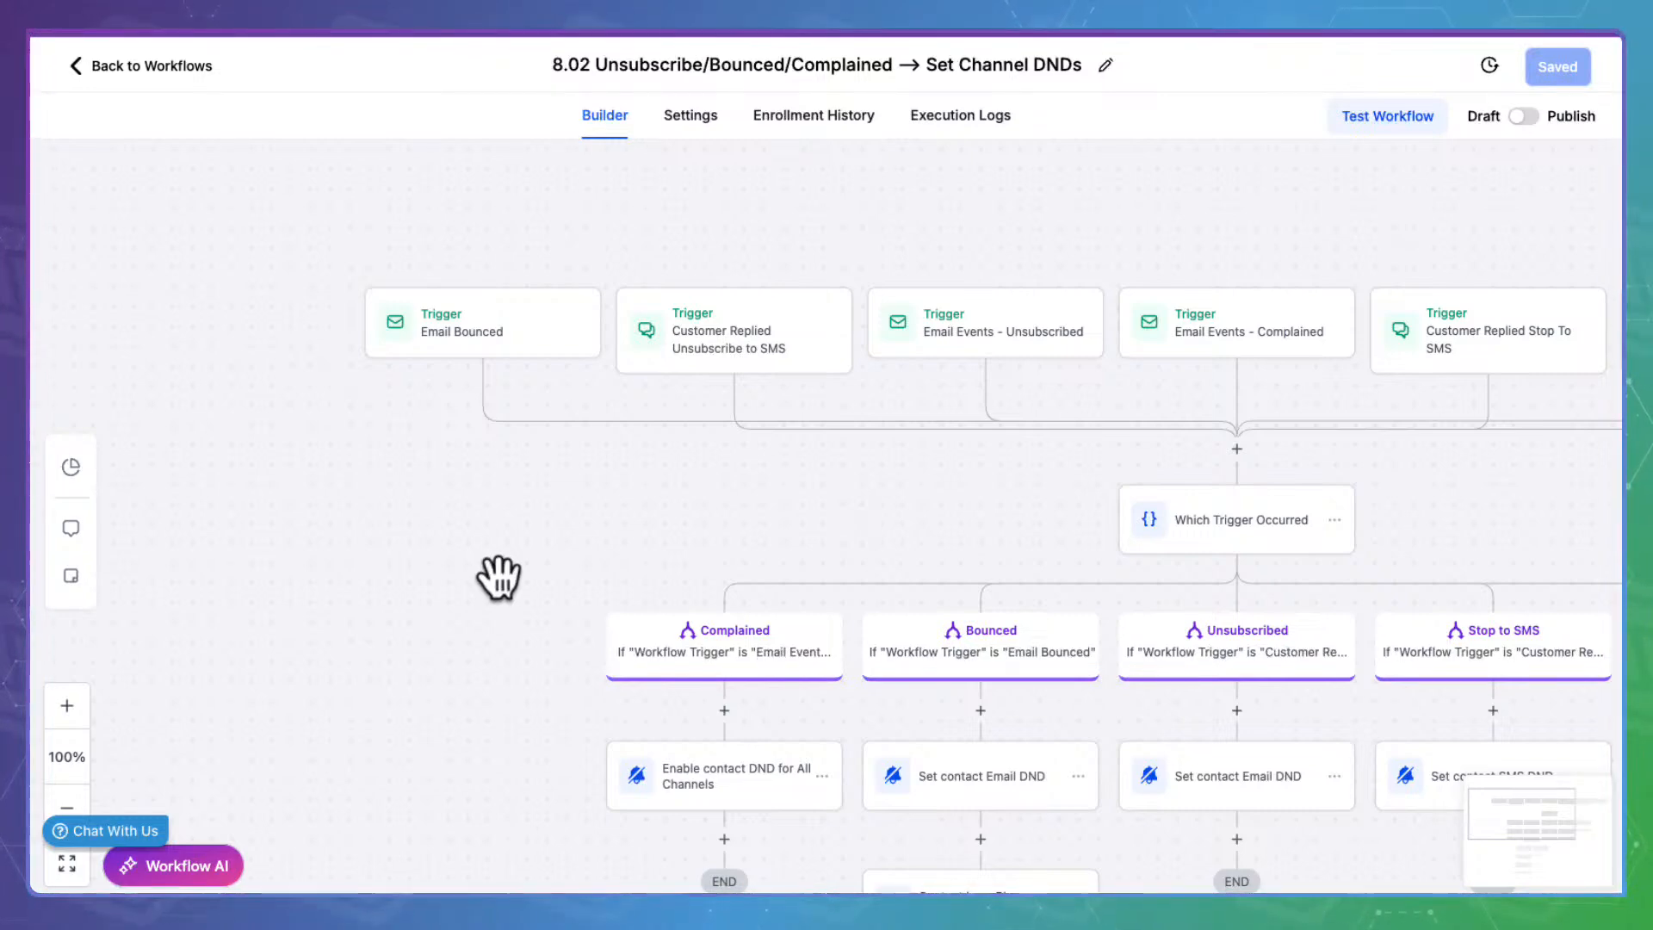
left_click_drag(497, 575, 443, 605)
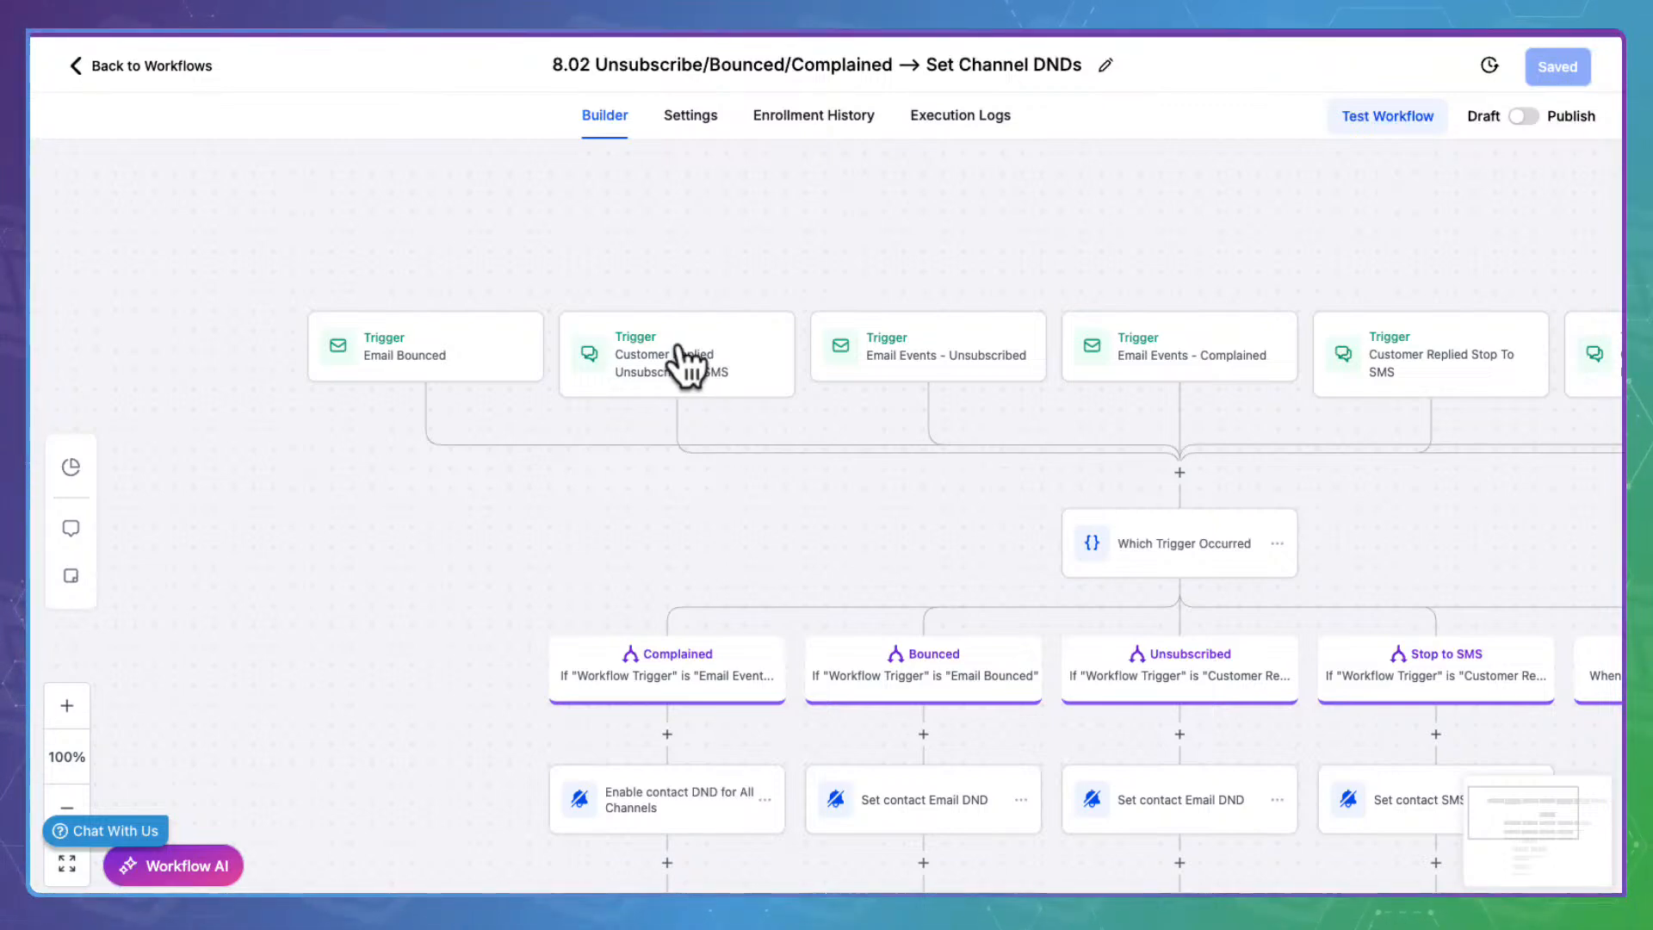
scroll(686, 362, "right", 5)
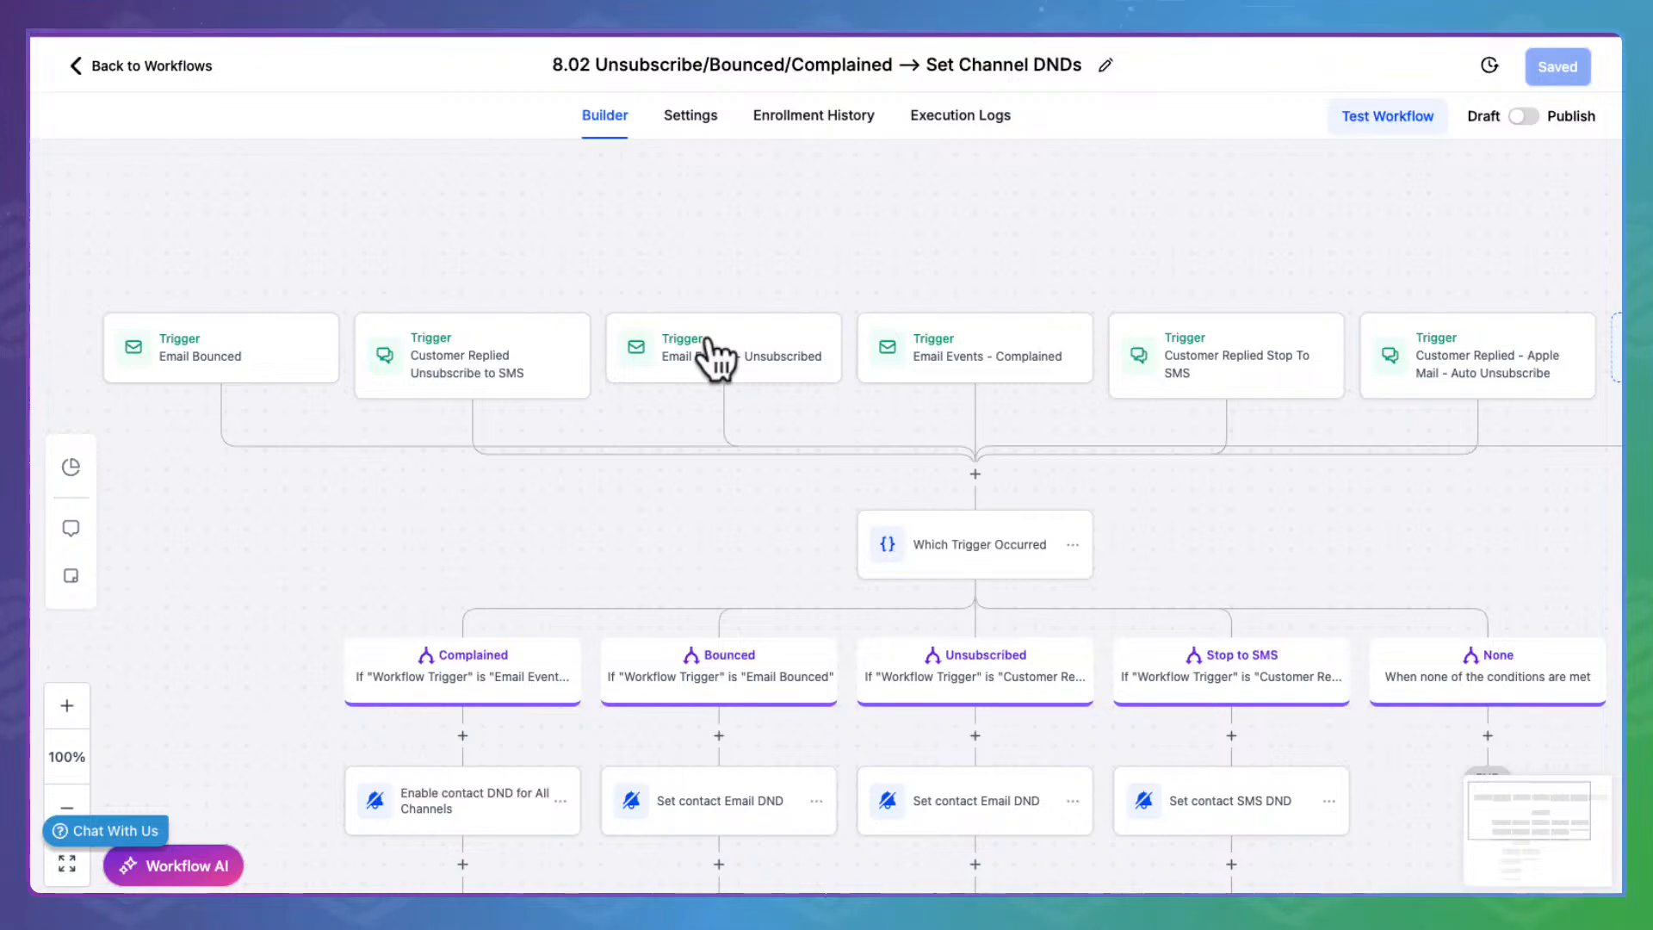
scroll(714, 357, "right", 4)
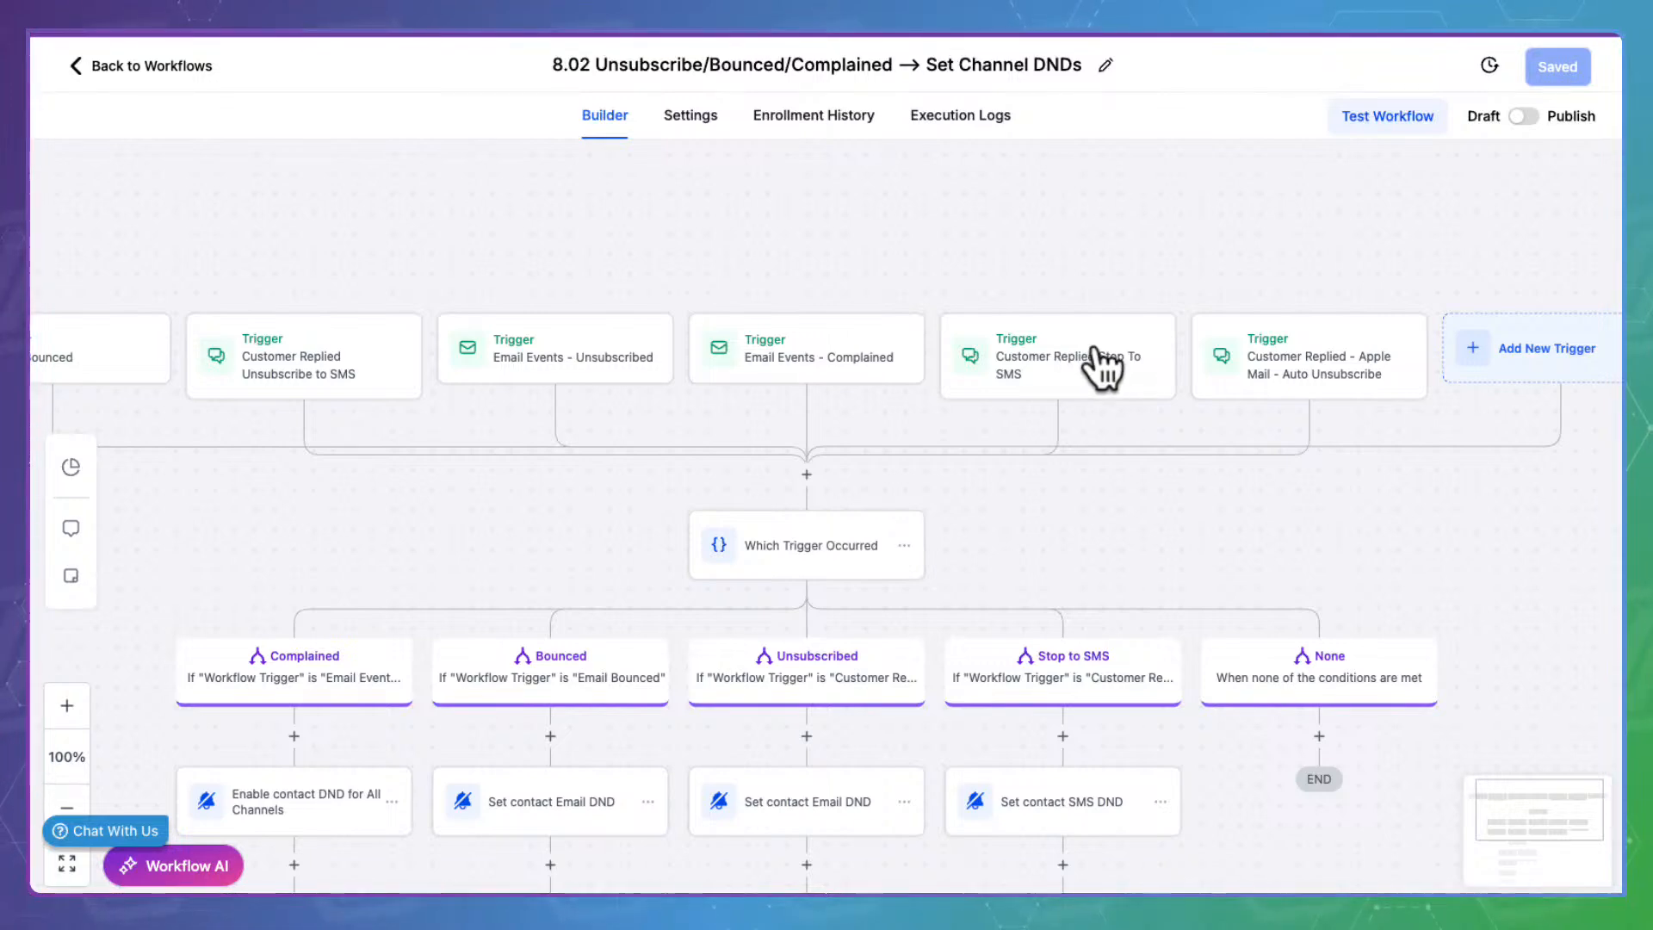
scroll(1102, 365, "right", 2)
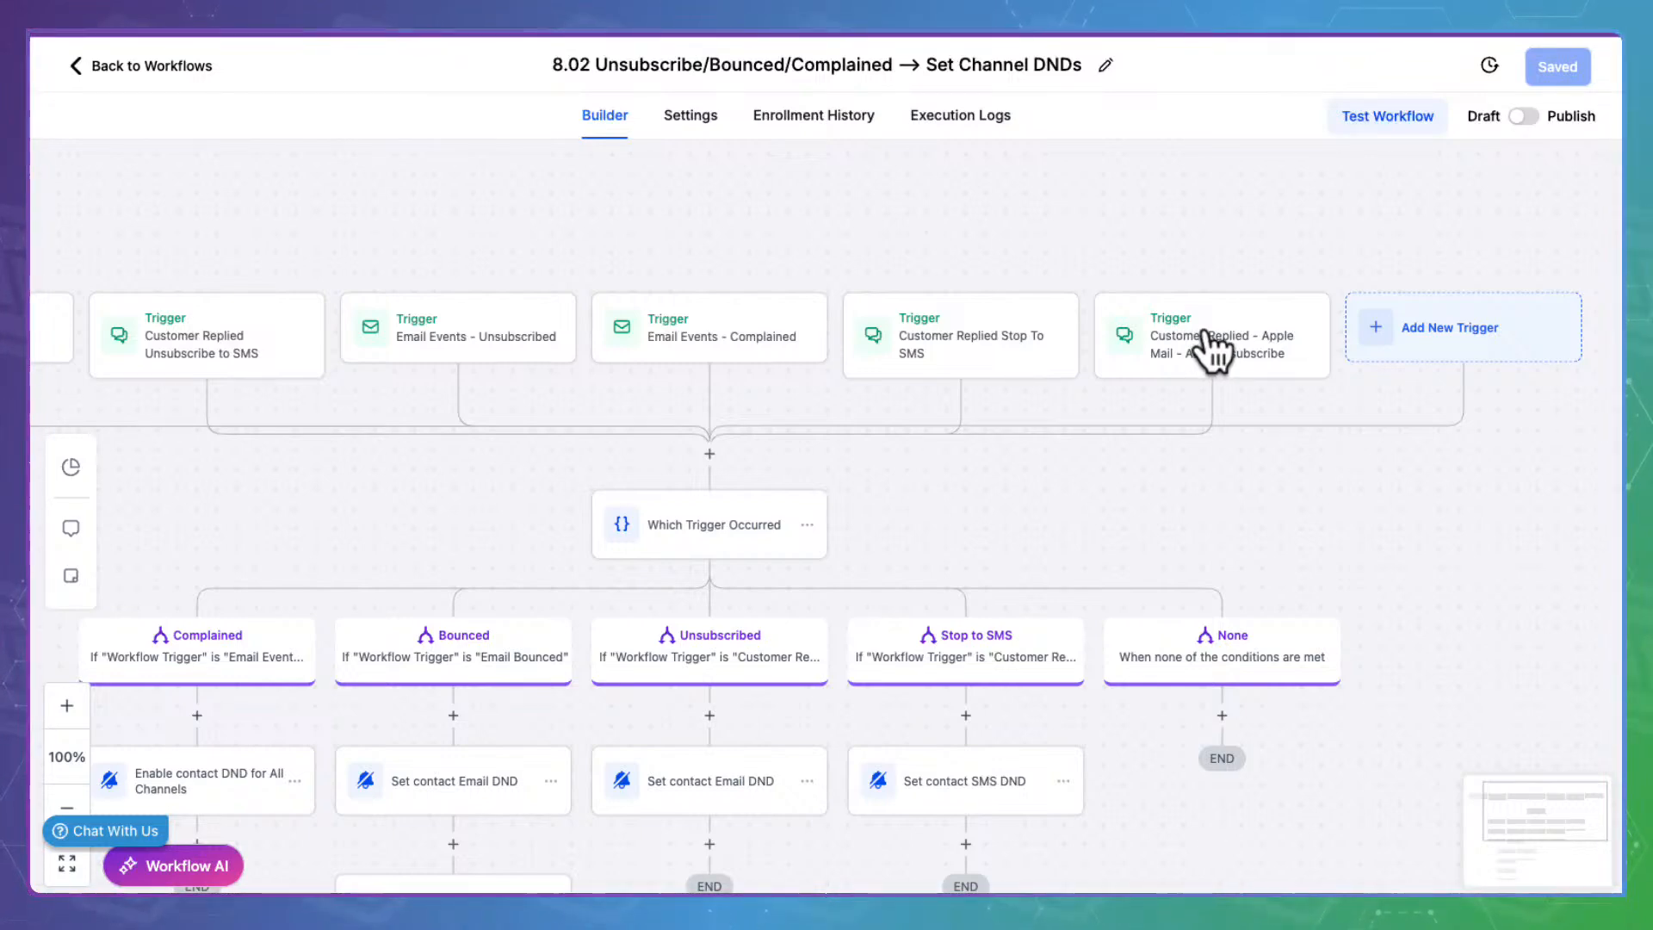
left_click_drag(952, 498, 1339, 394)
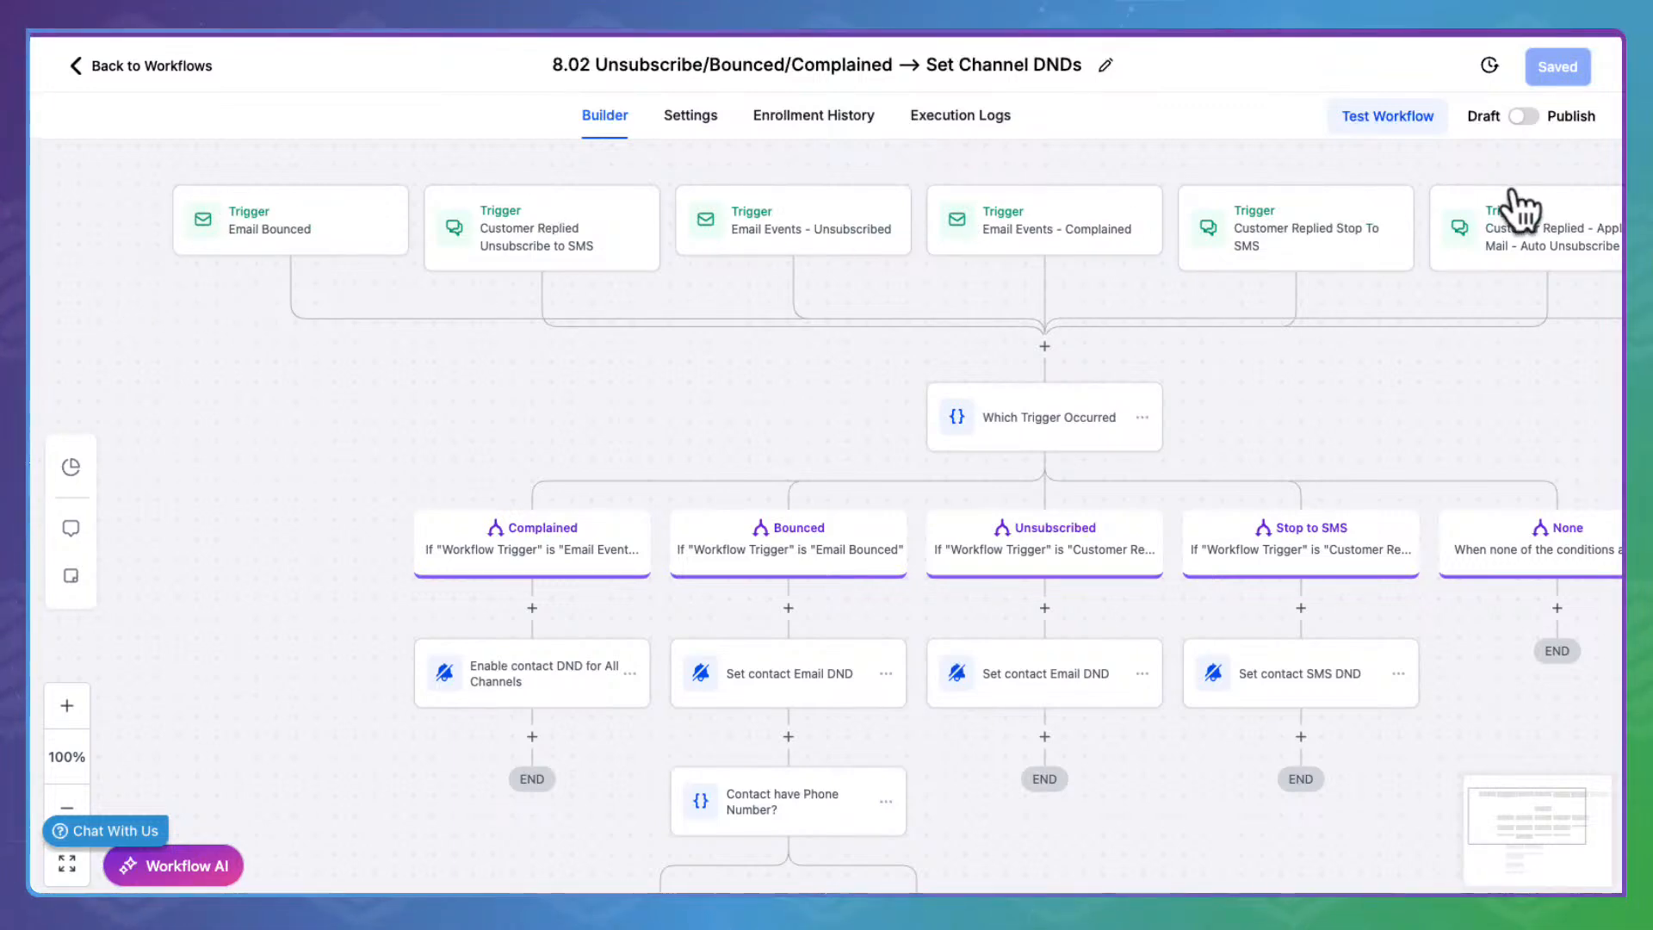
left_click_drag(283, 668, 221, 516)
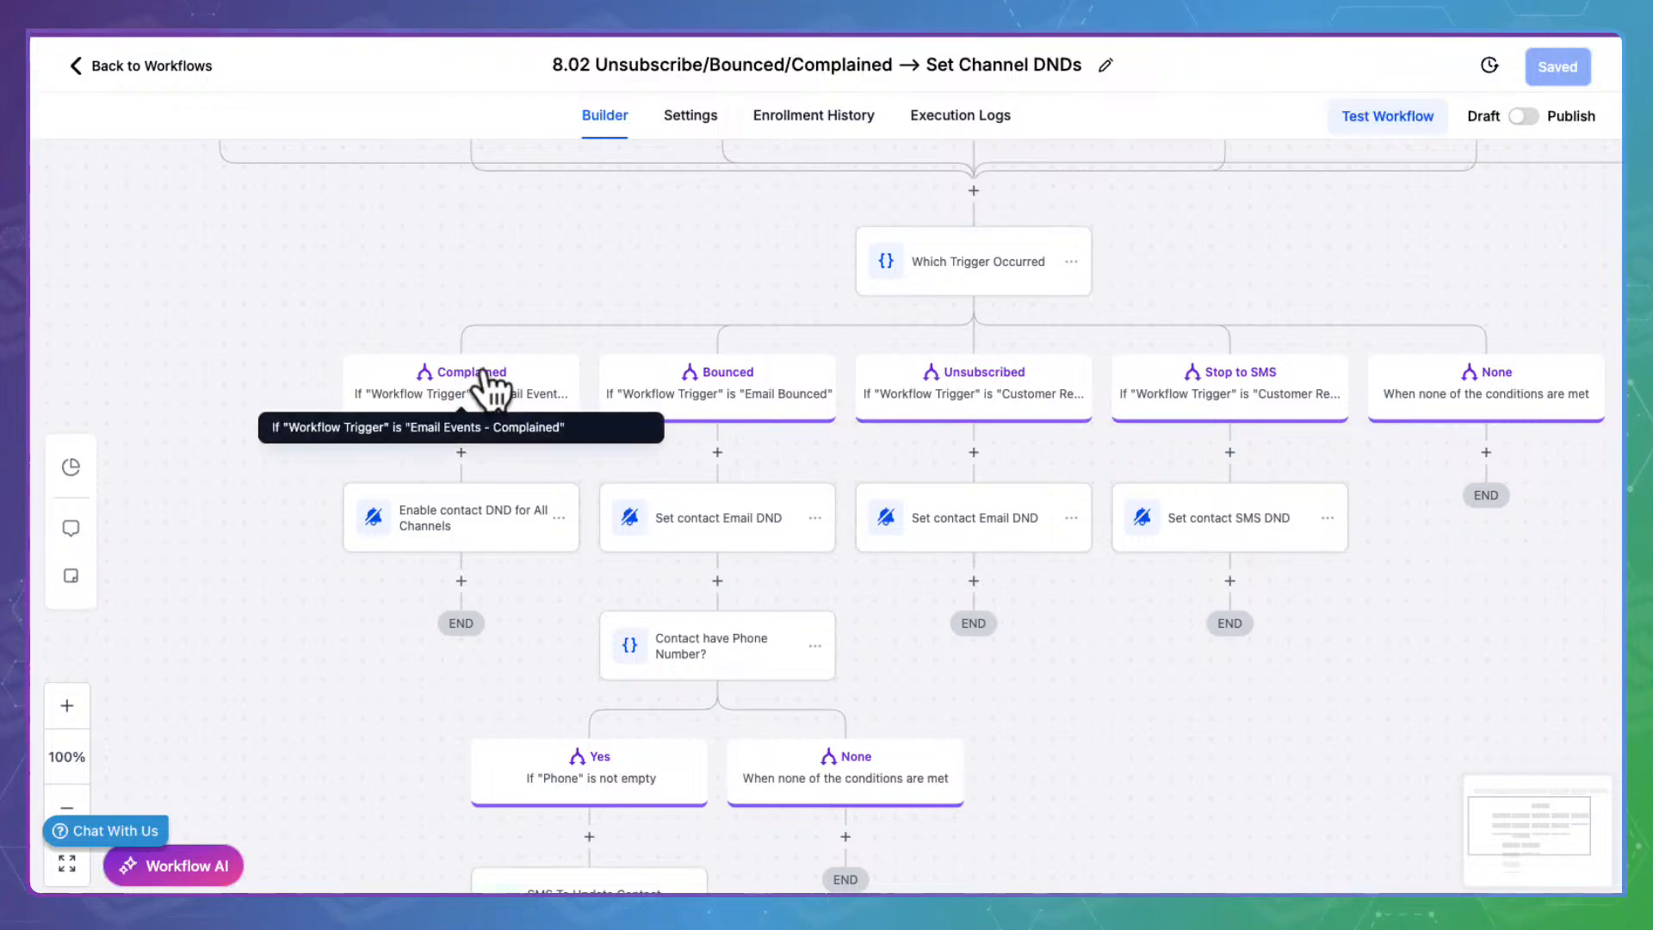
left_click(504, 519)
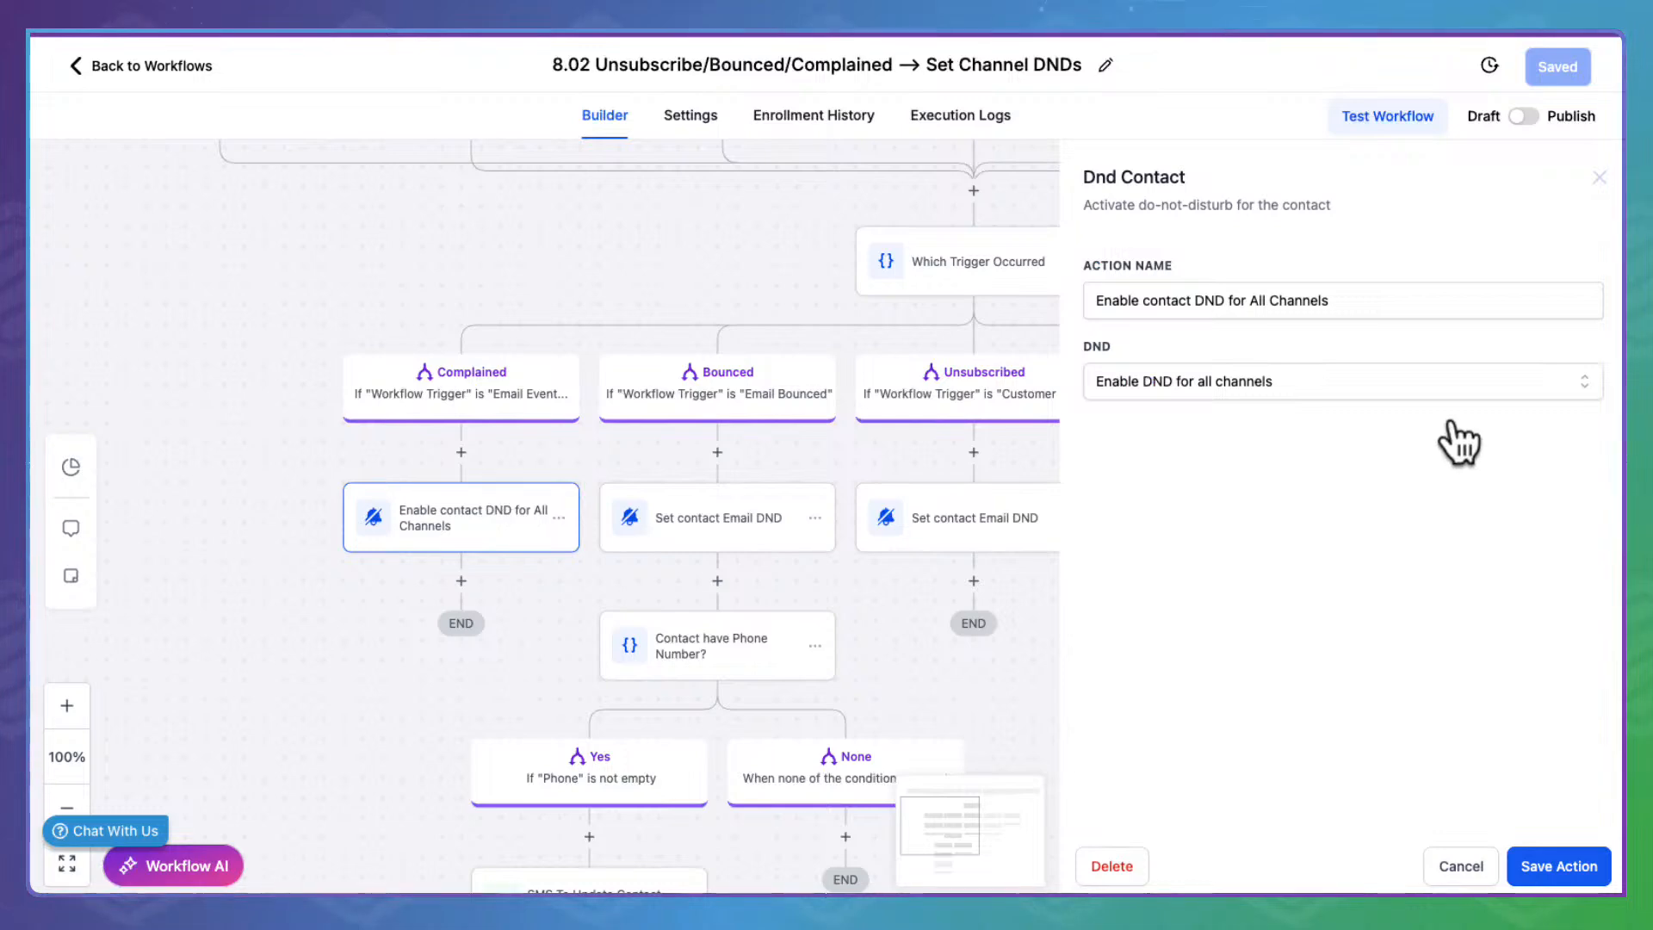
left_click(1480, 859)
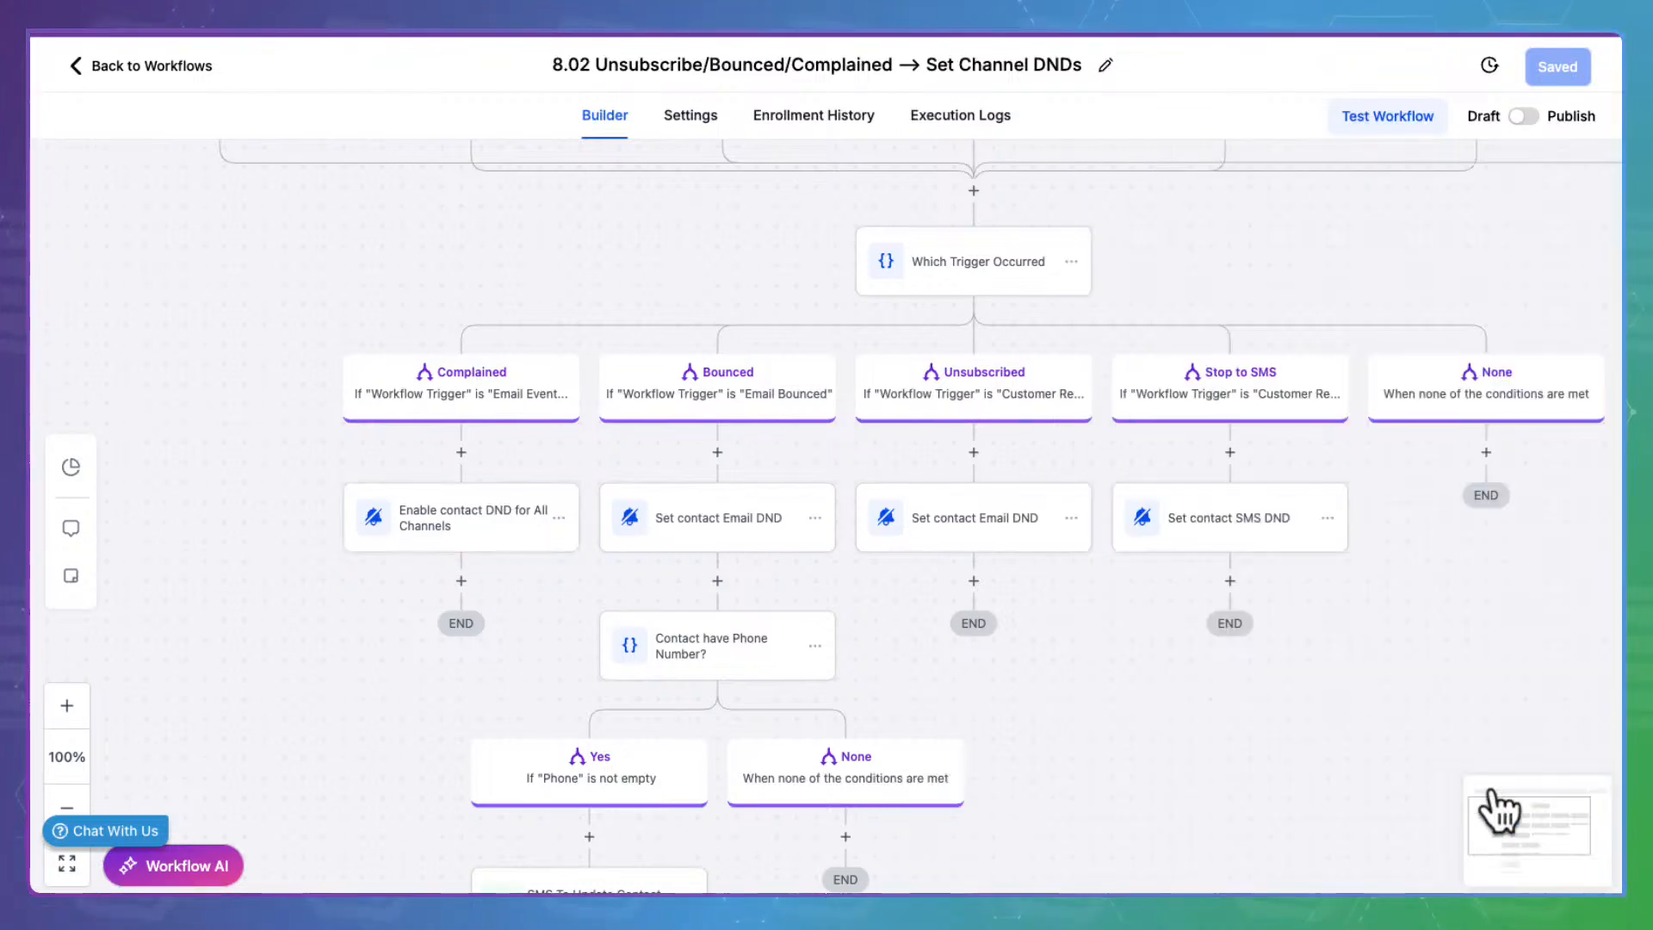
left_click(742, 515)
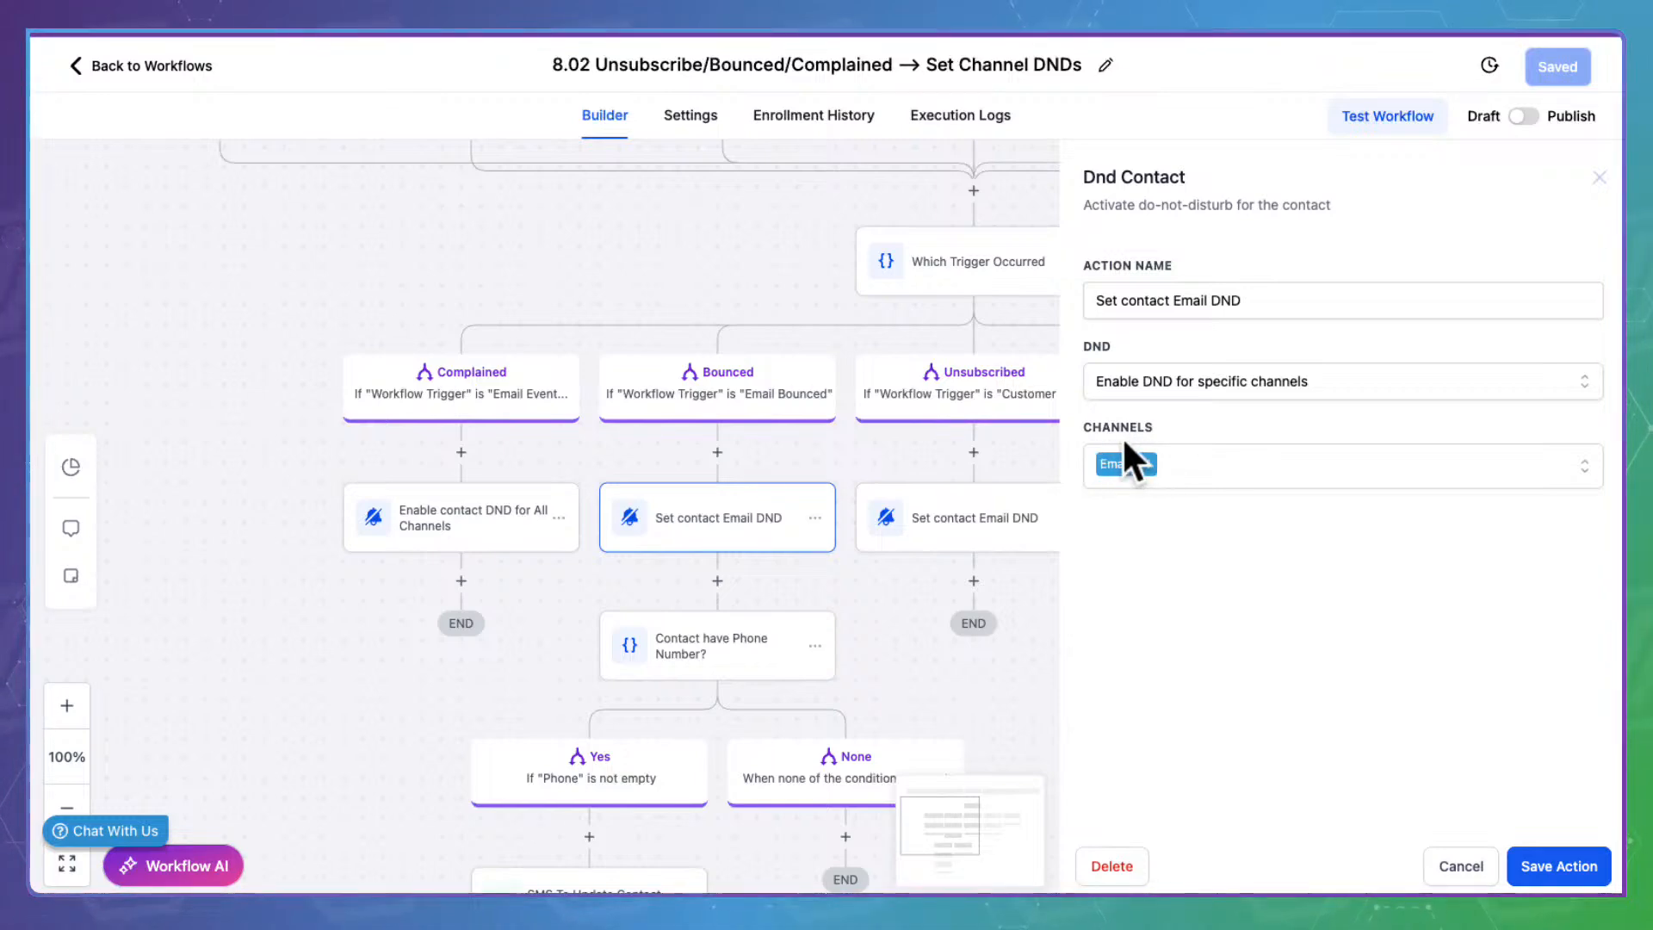
left_click(1463, 859)
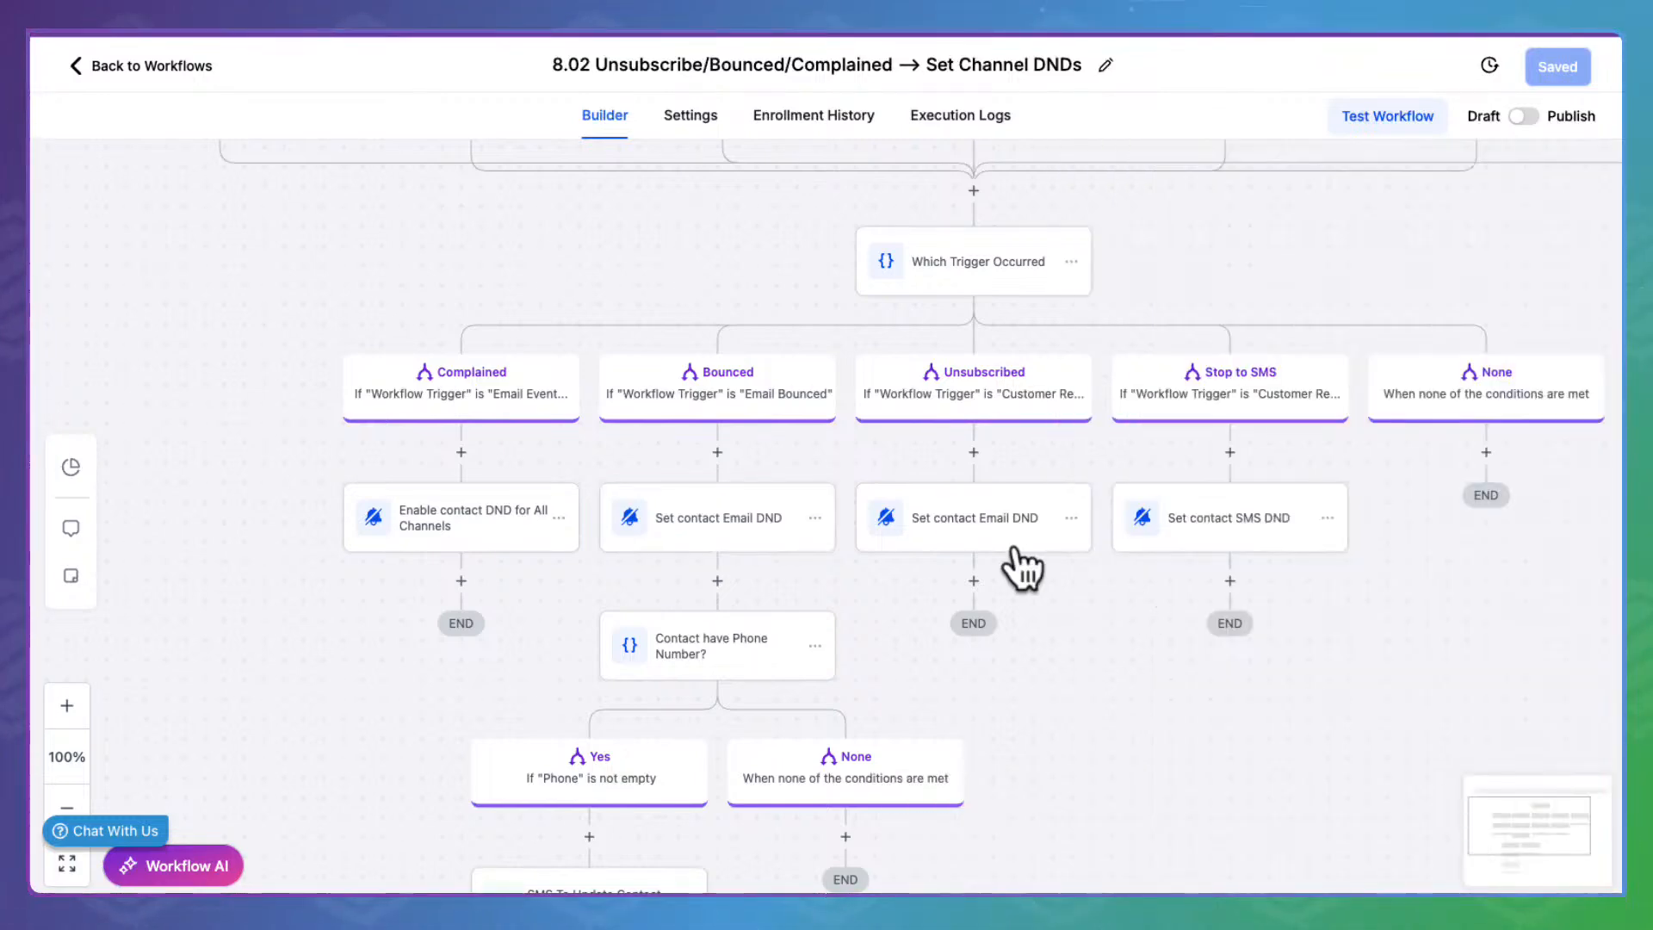
left_click(996, 530)
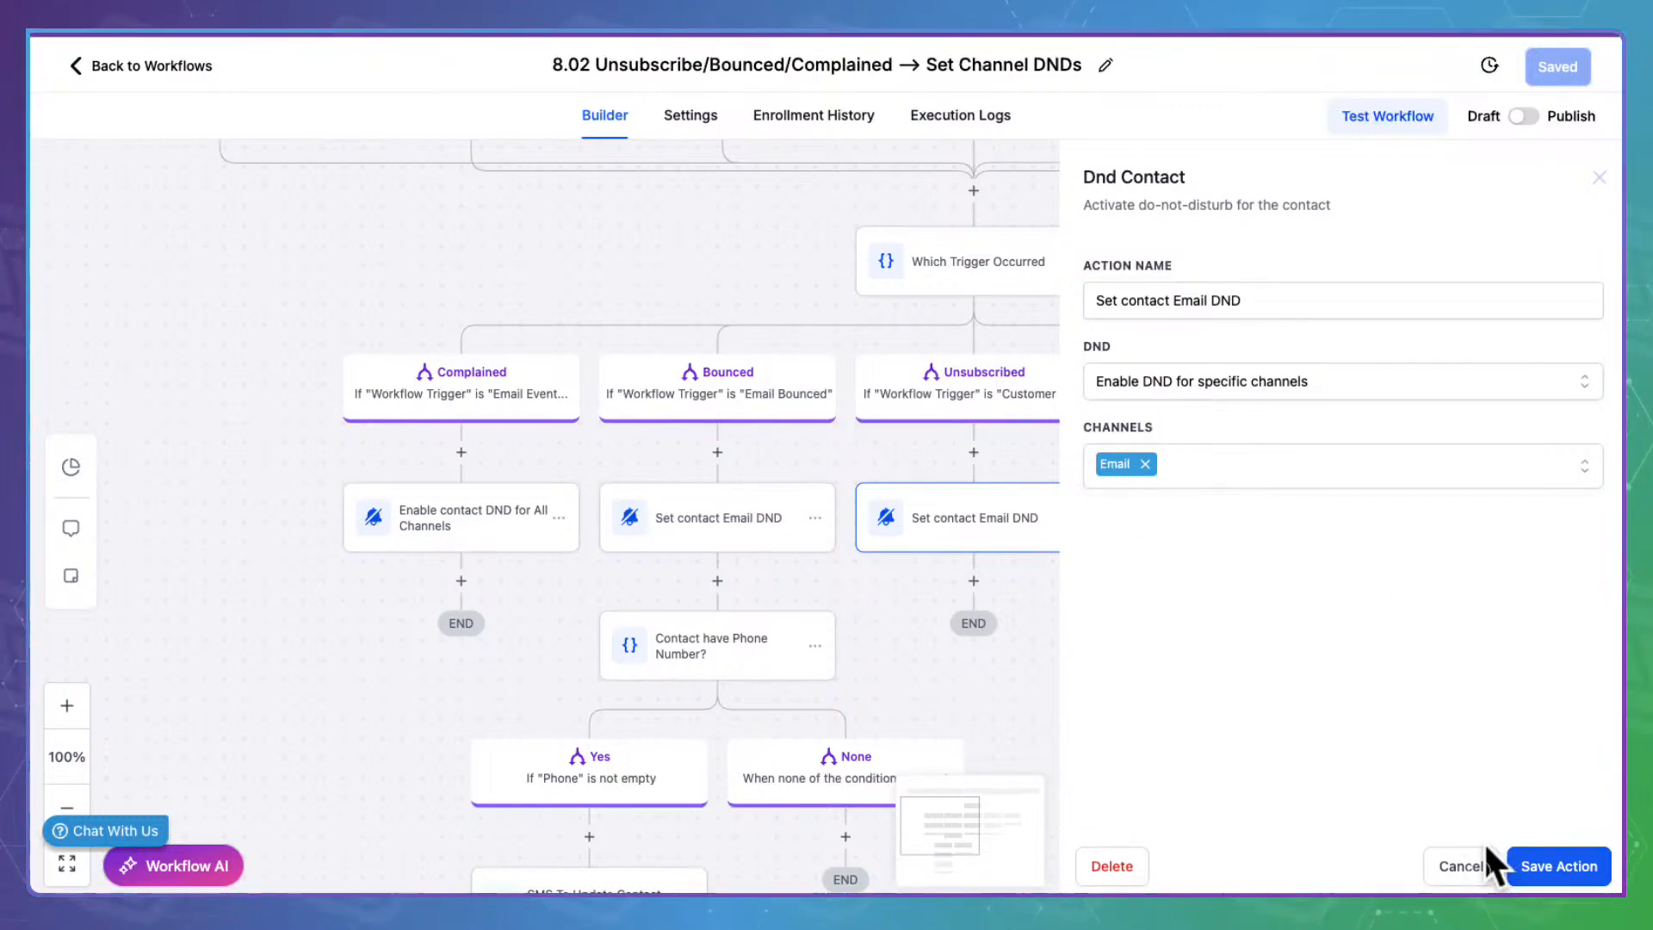
left_click(1515, 864)
left_click(1262, 509)
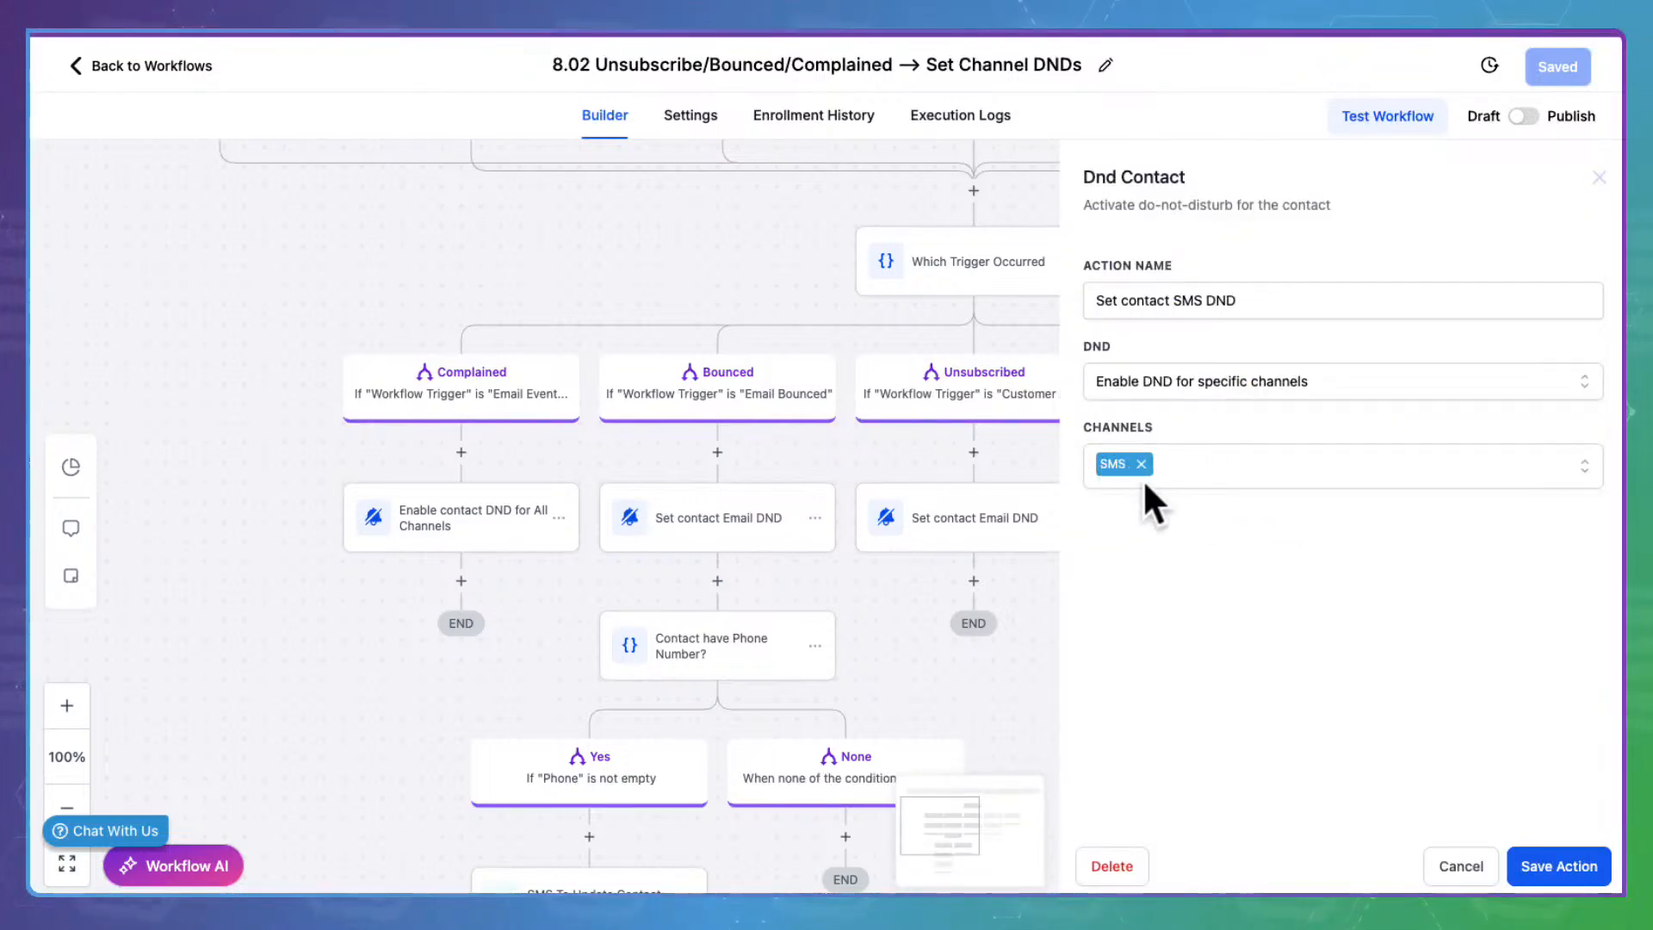
left_click(1502, 865)
left_click_drag(1178, 749, 1175, 437)
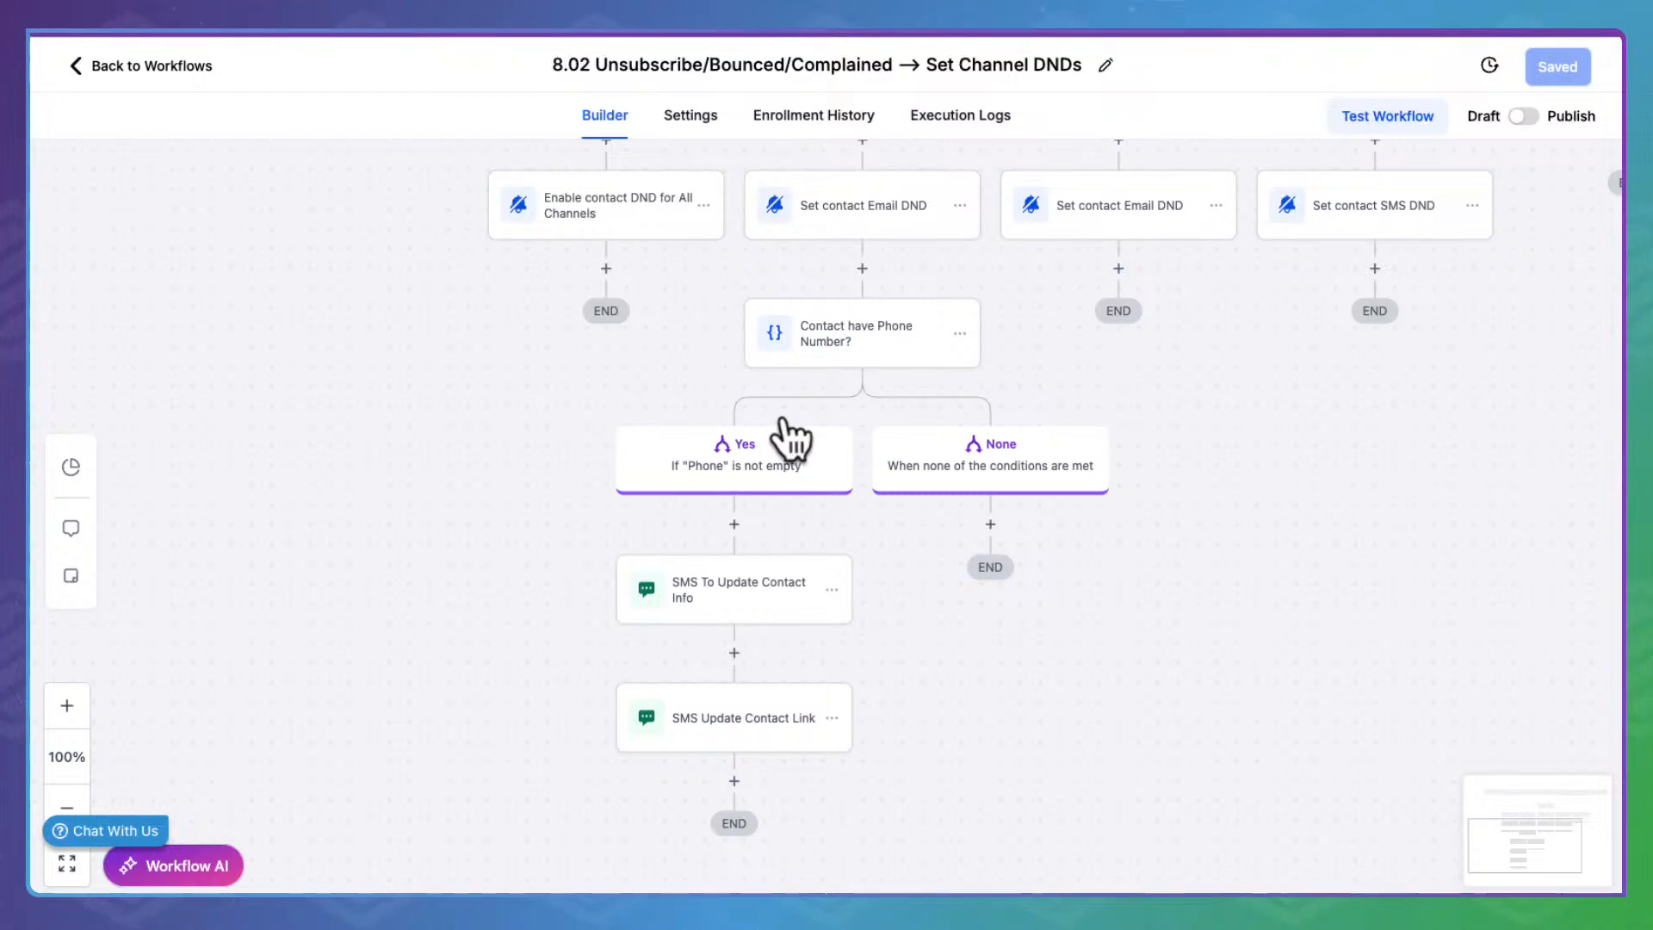
left_click(760, 579)
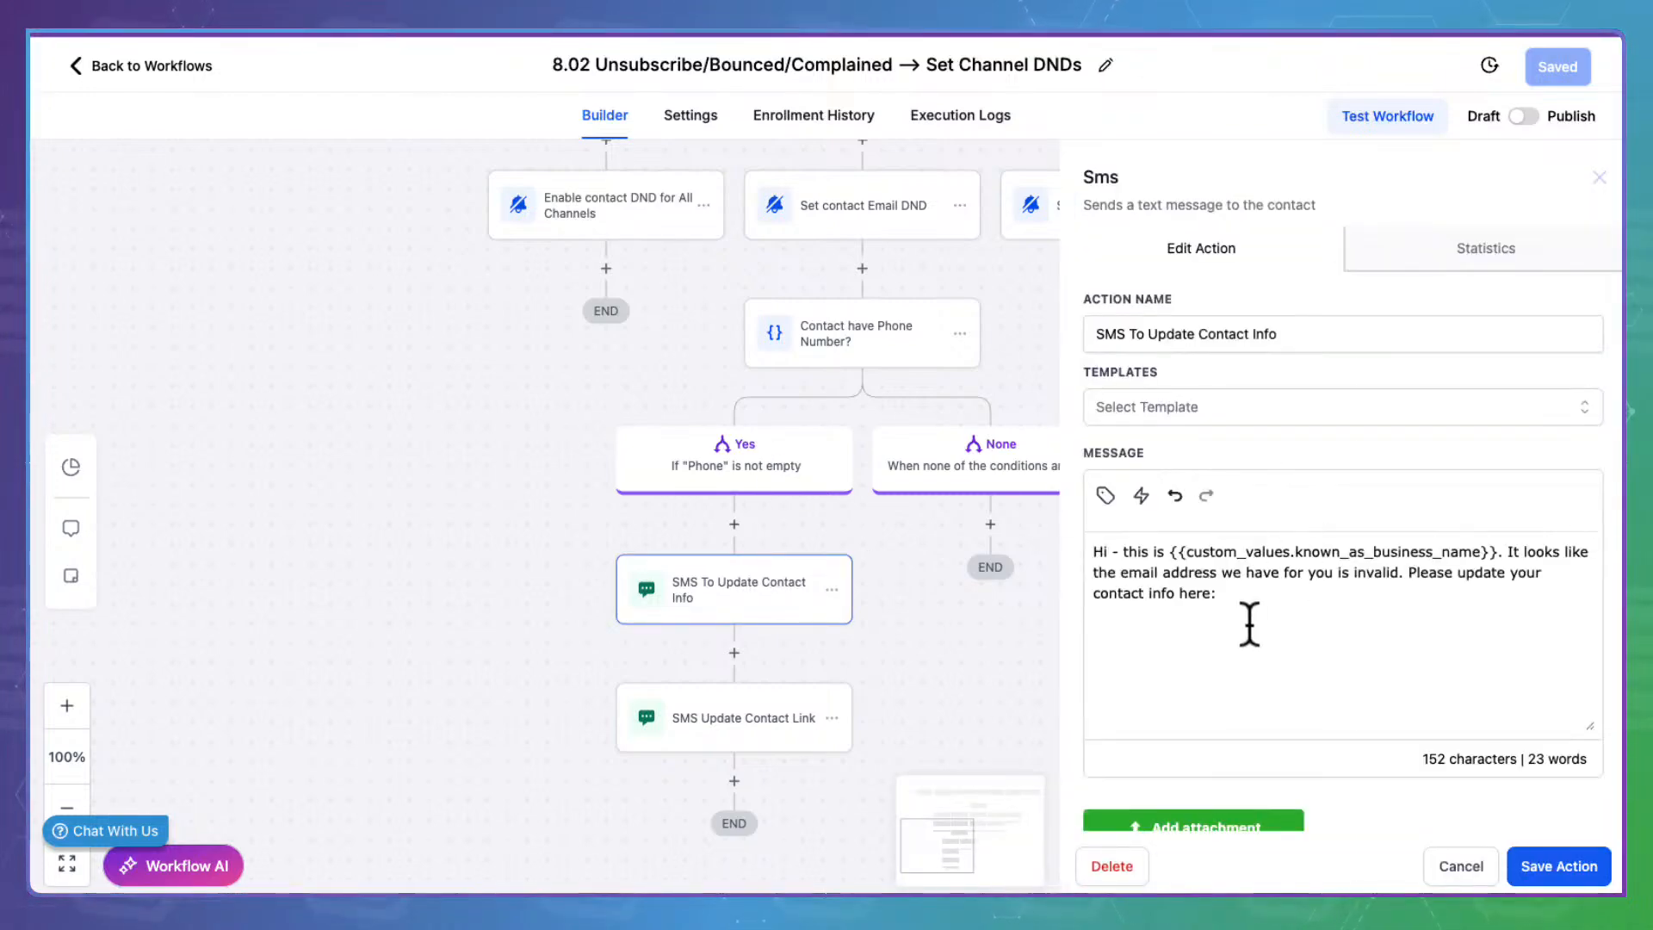
left_click_drag(1253, 594, 1081, 534)
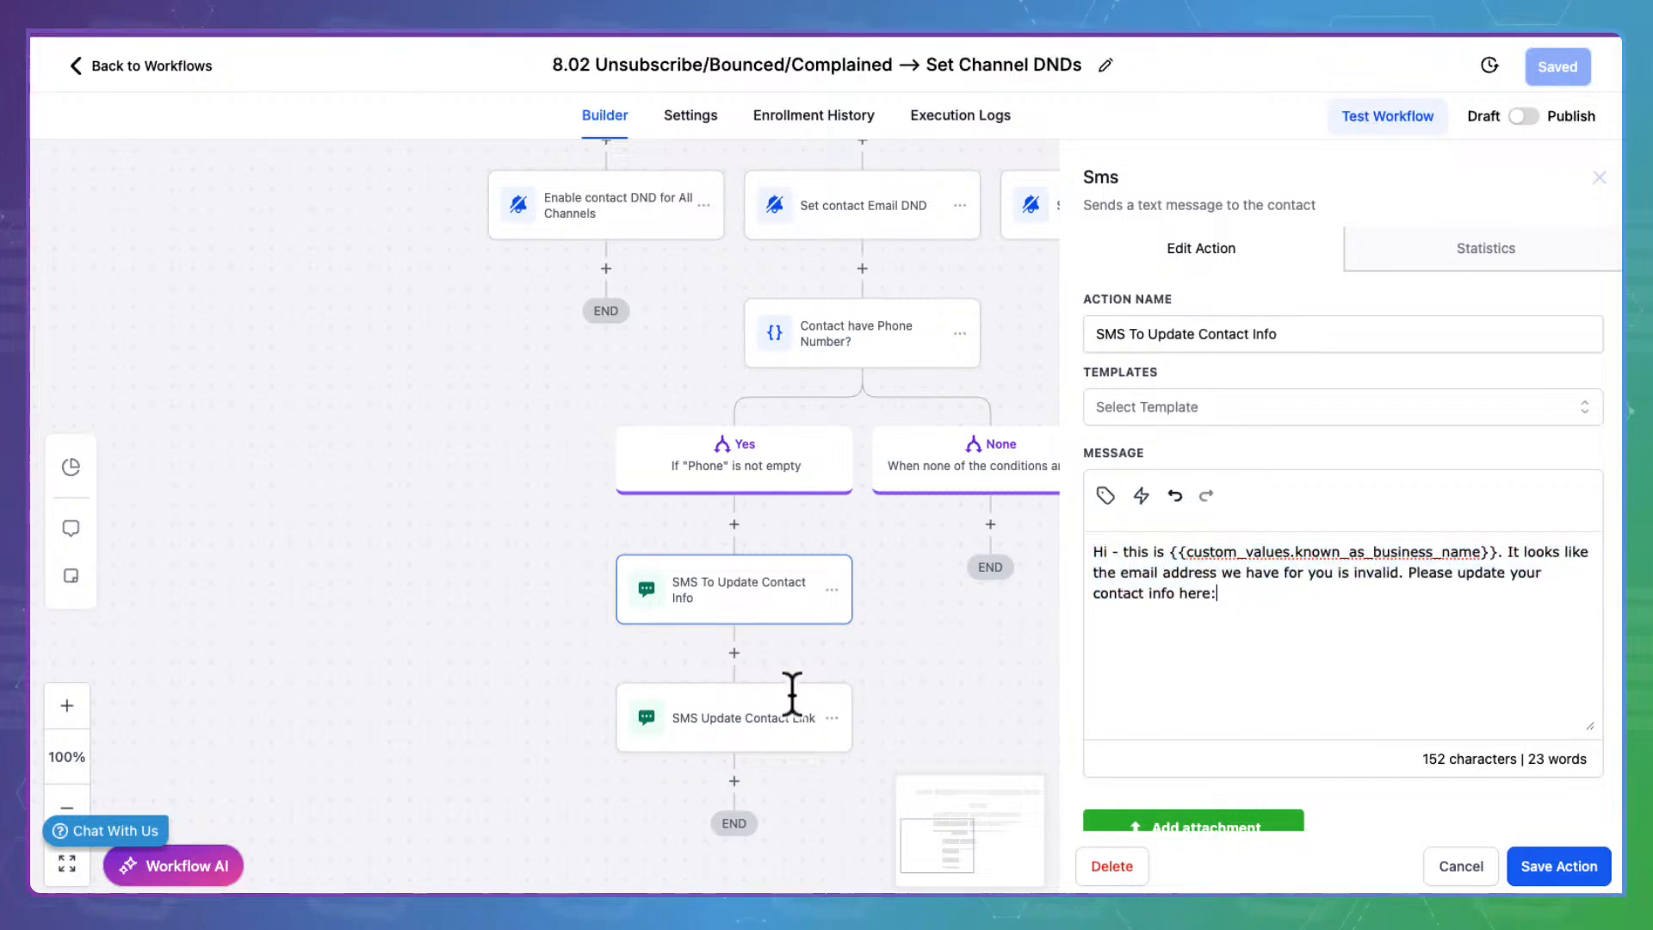
left_click(720, 713)
left_click_drag(1455, 573, 1092, 521)
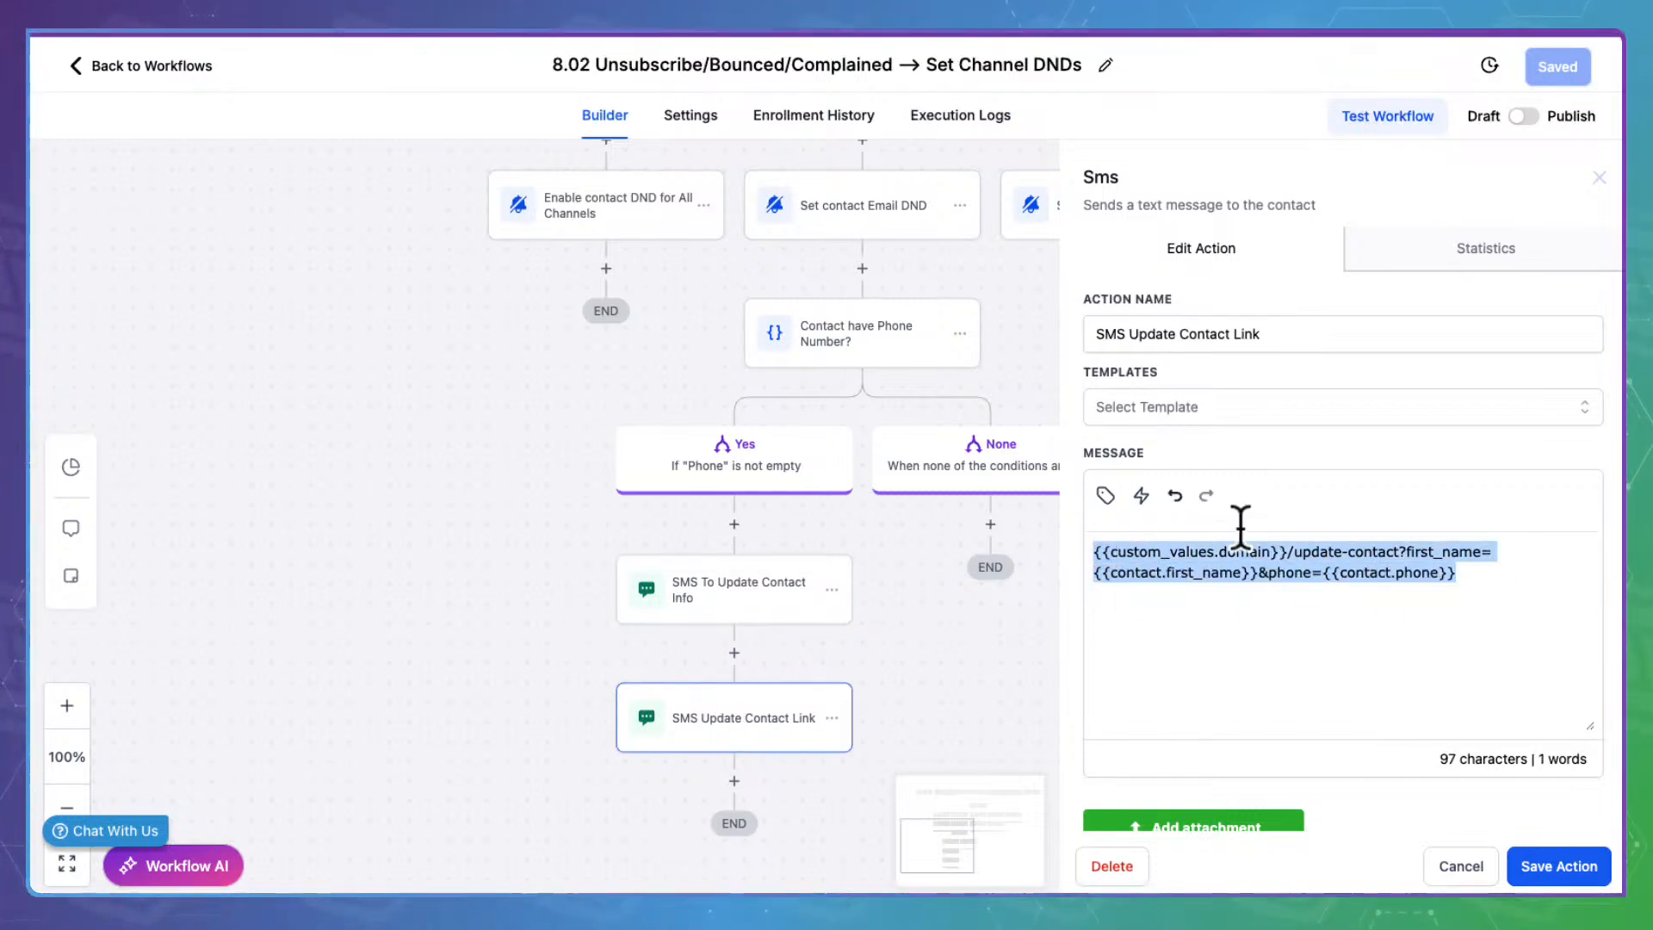
left_click(1515, 857)
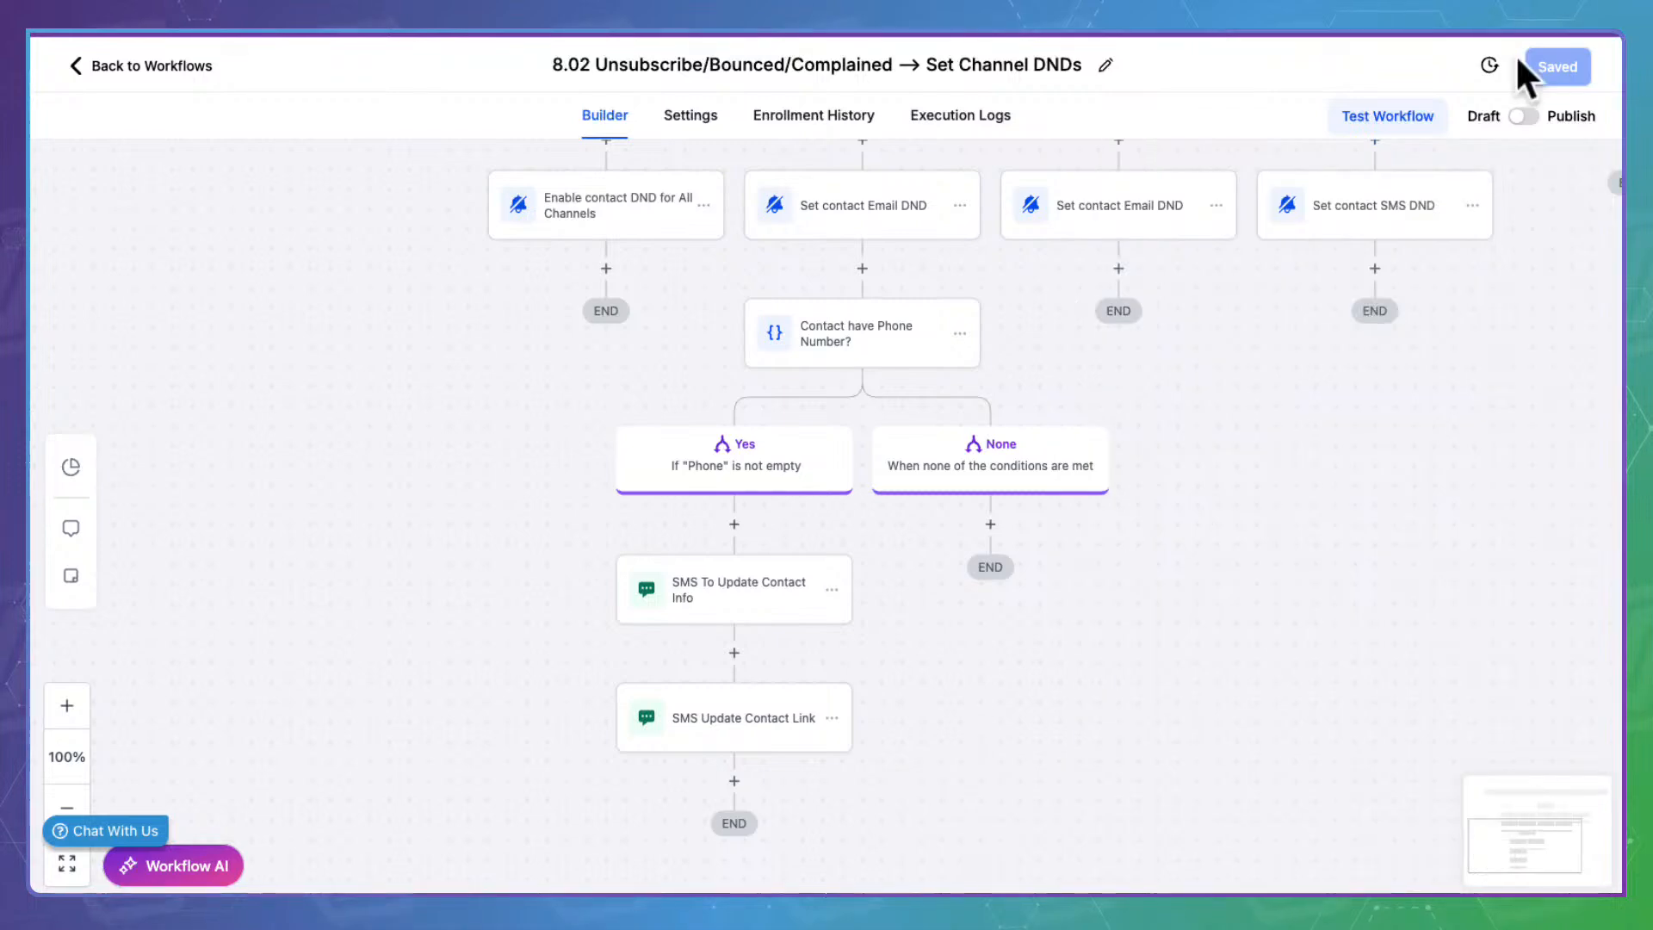
scroll(978, 380, "up", 3)
scroll(972, 371, "up", 5)
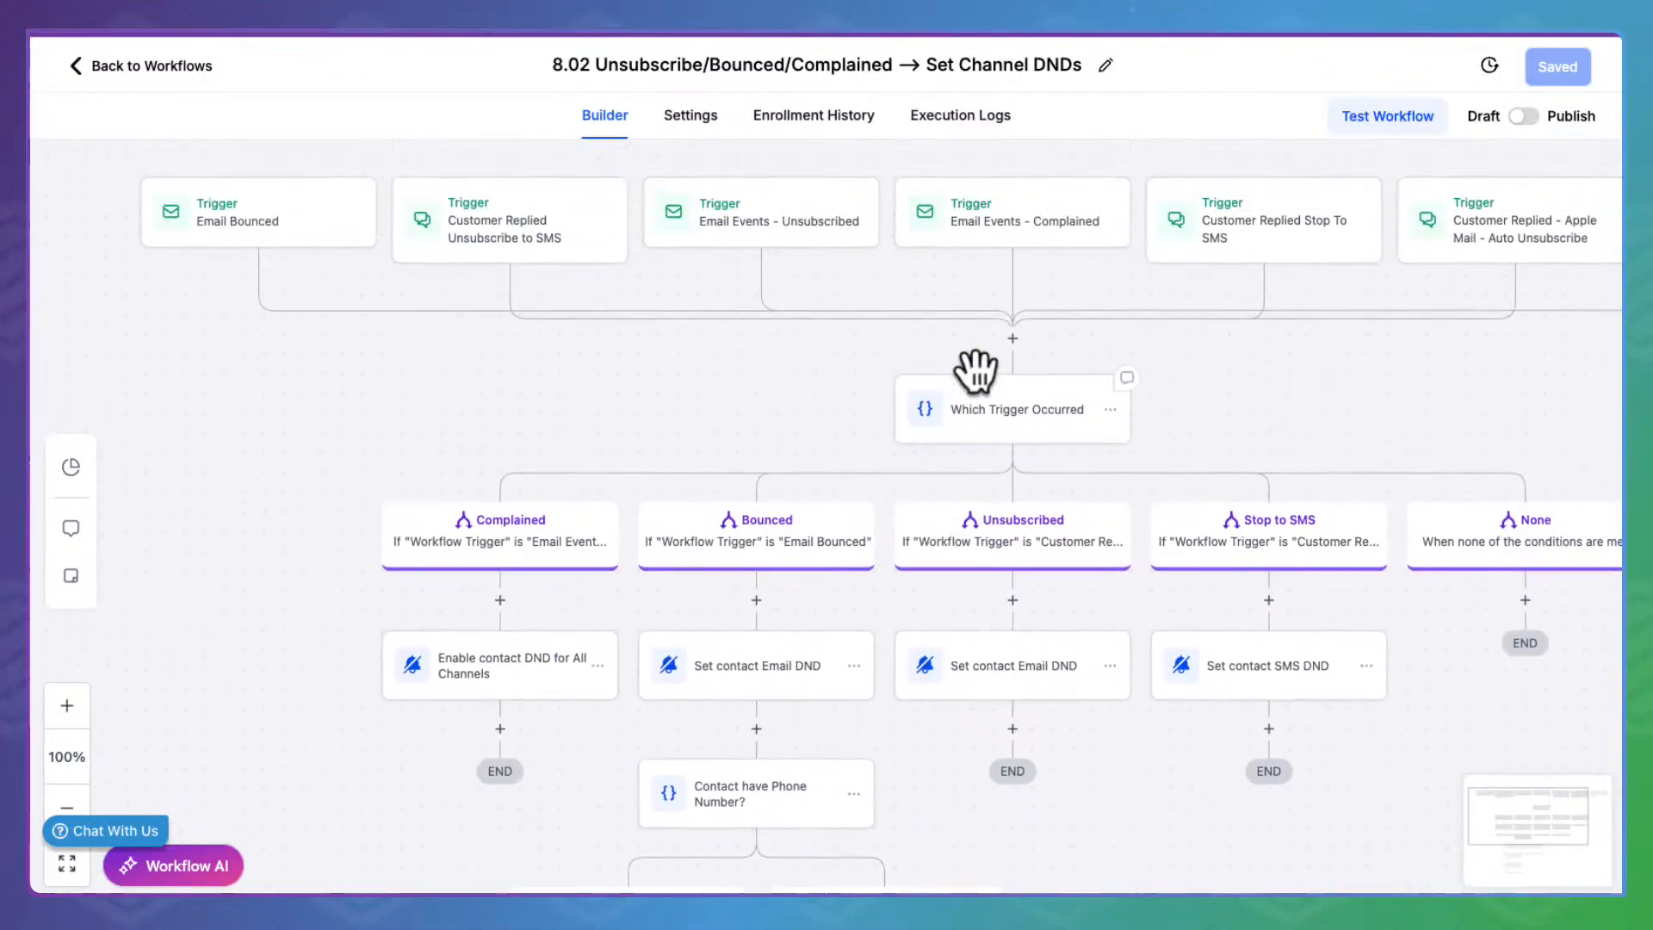
Publish and save the 8.02 workflow, then return to the Stage 8 list
left_click(1546, 110)
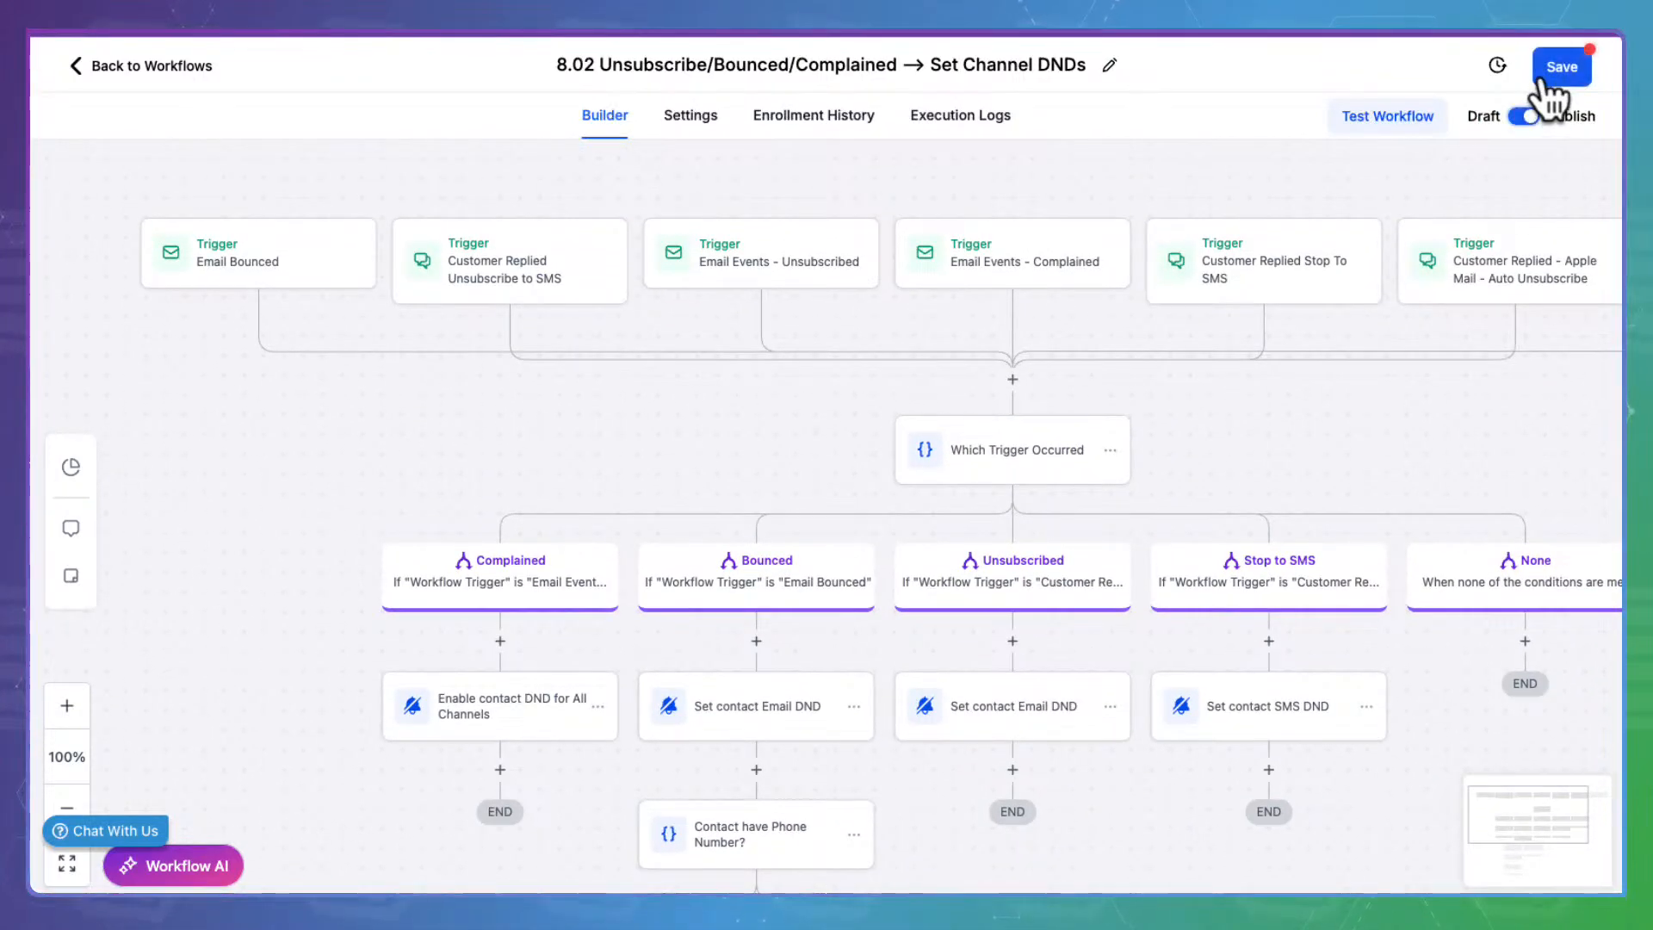
left_click(1586, 67)
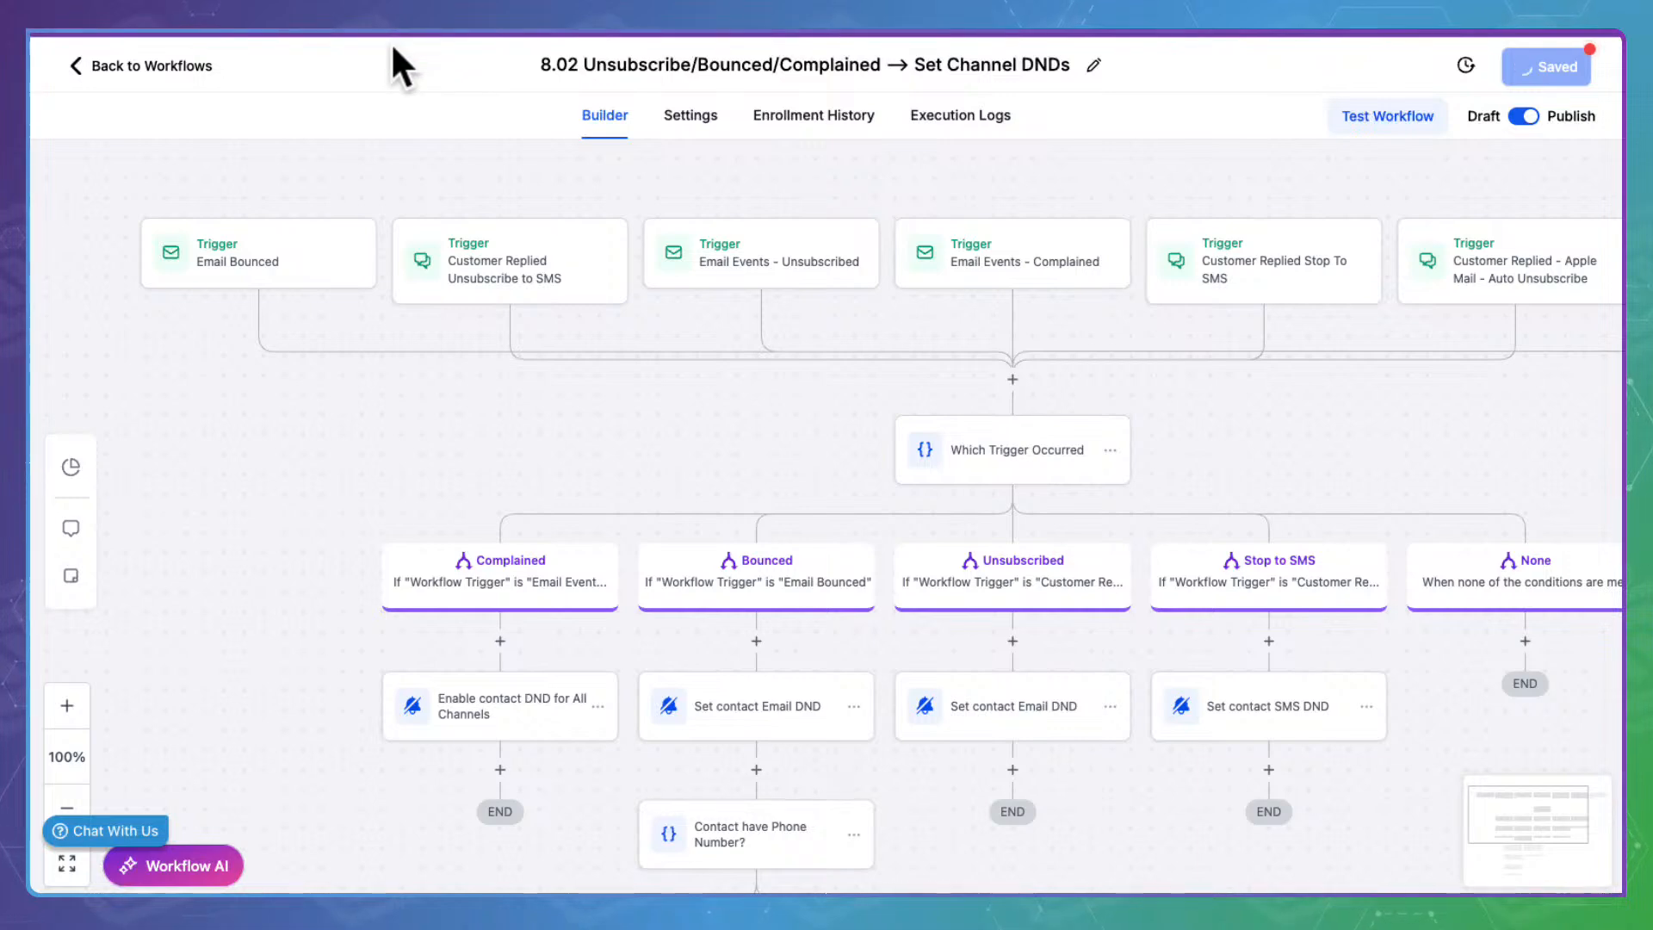
left_click(155, 43)
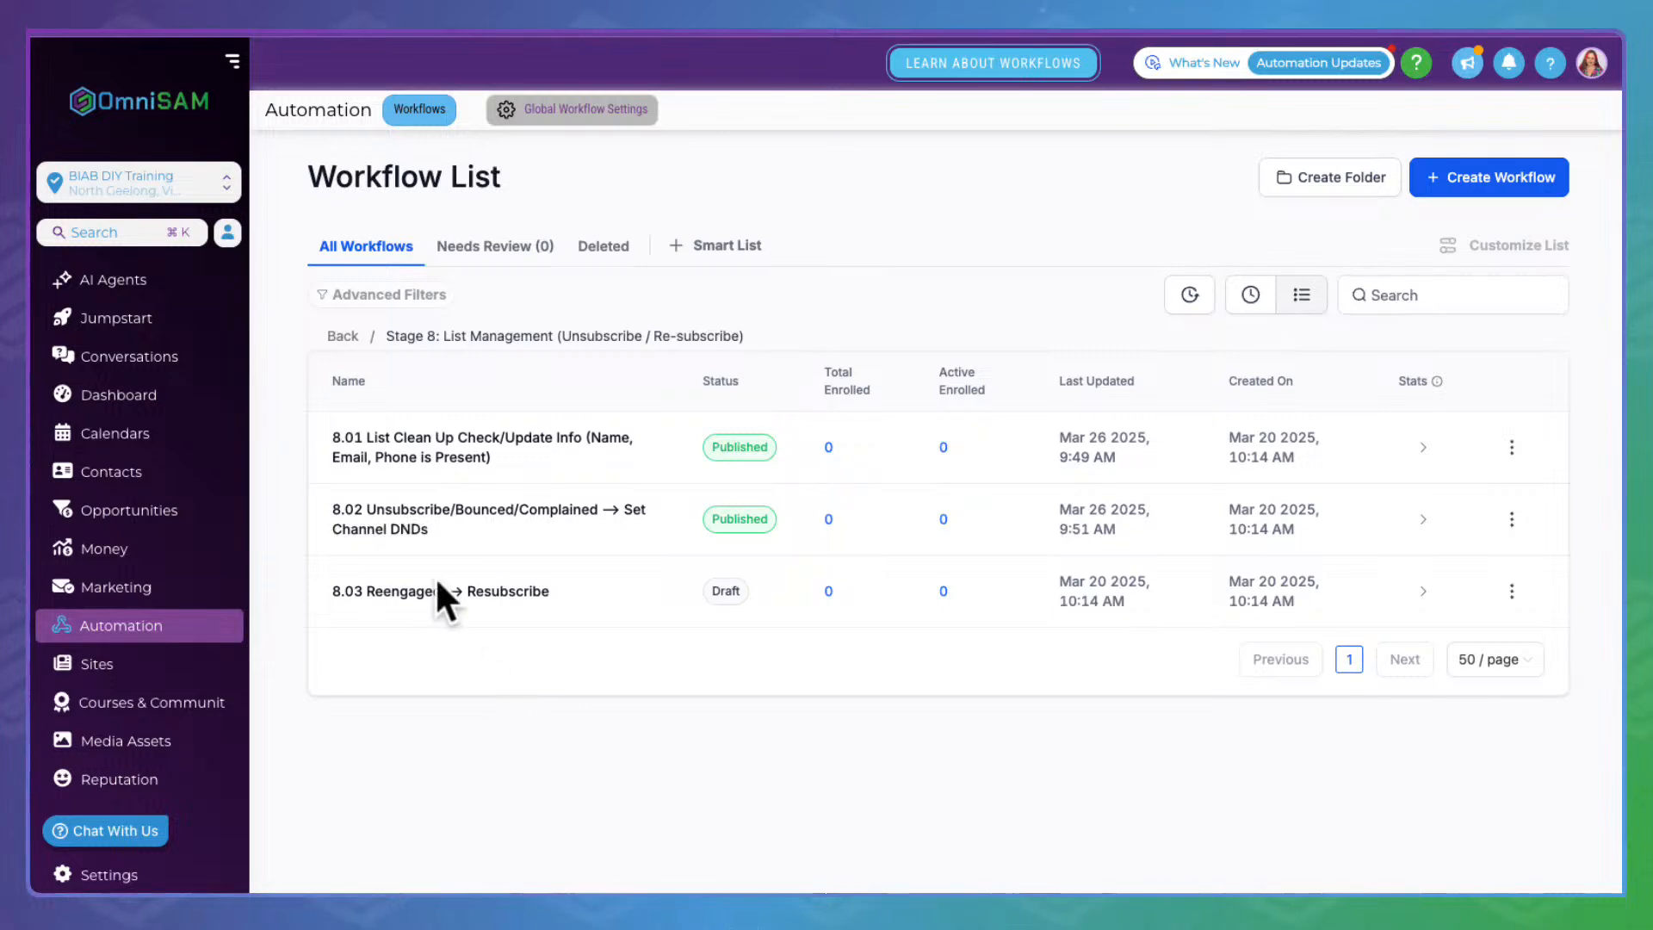
Open the 8.03 Reengaged → Resubscribe workflow and scan across all its trigger cards and conditions
left_click(369, 581)
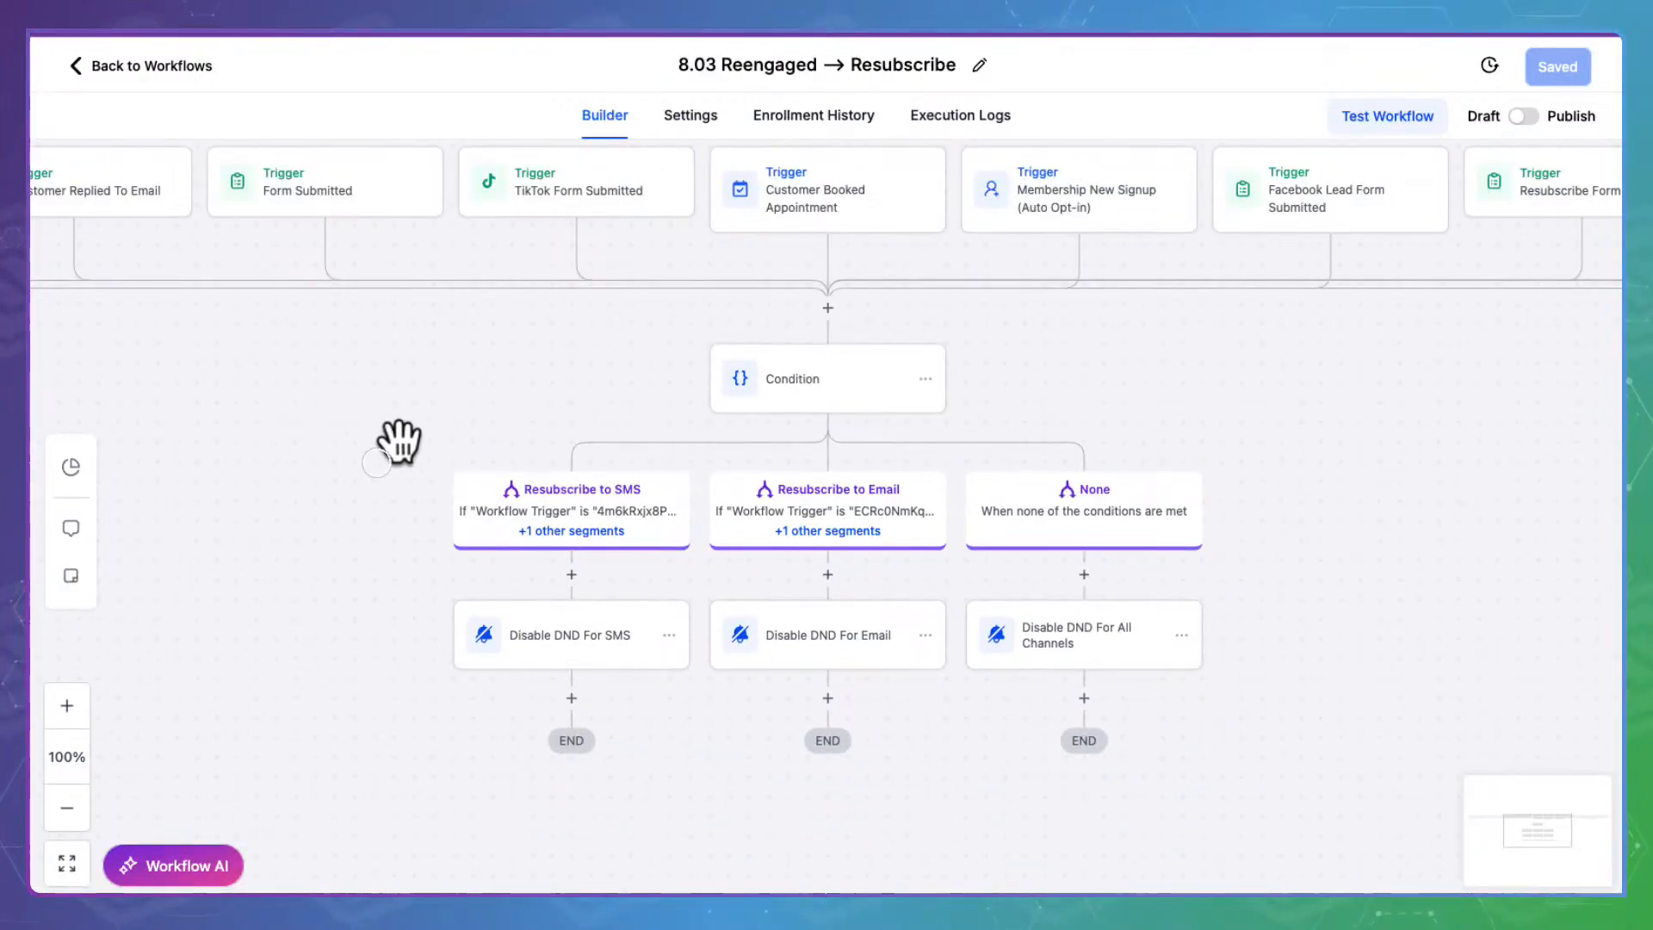
left_click_drag(325, 399, 949, 643)
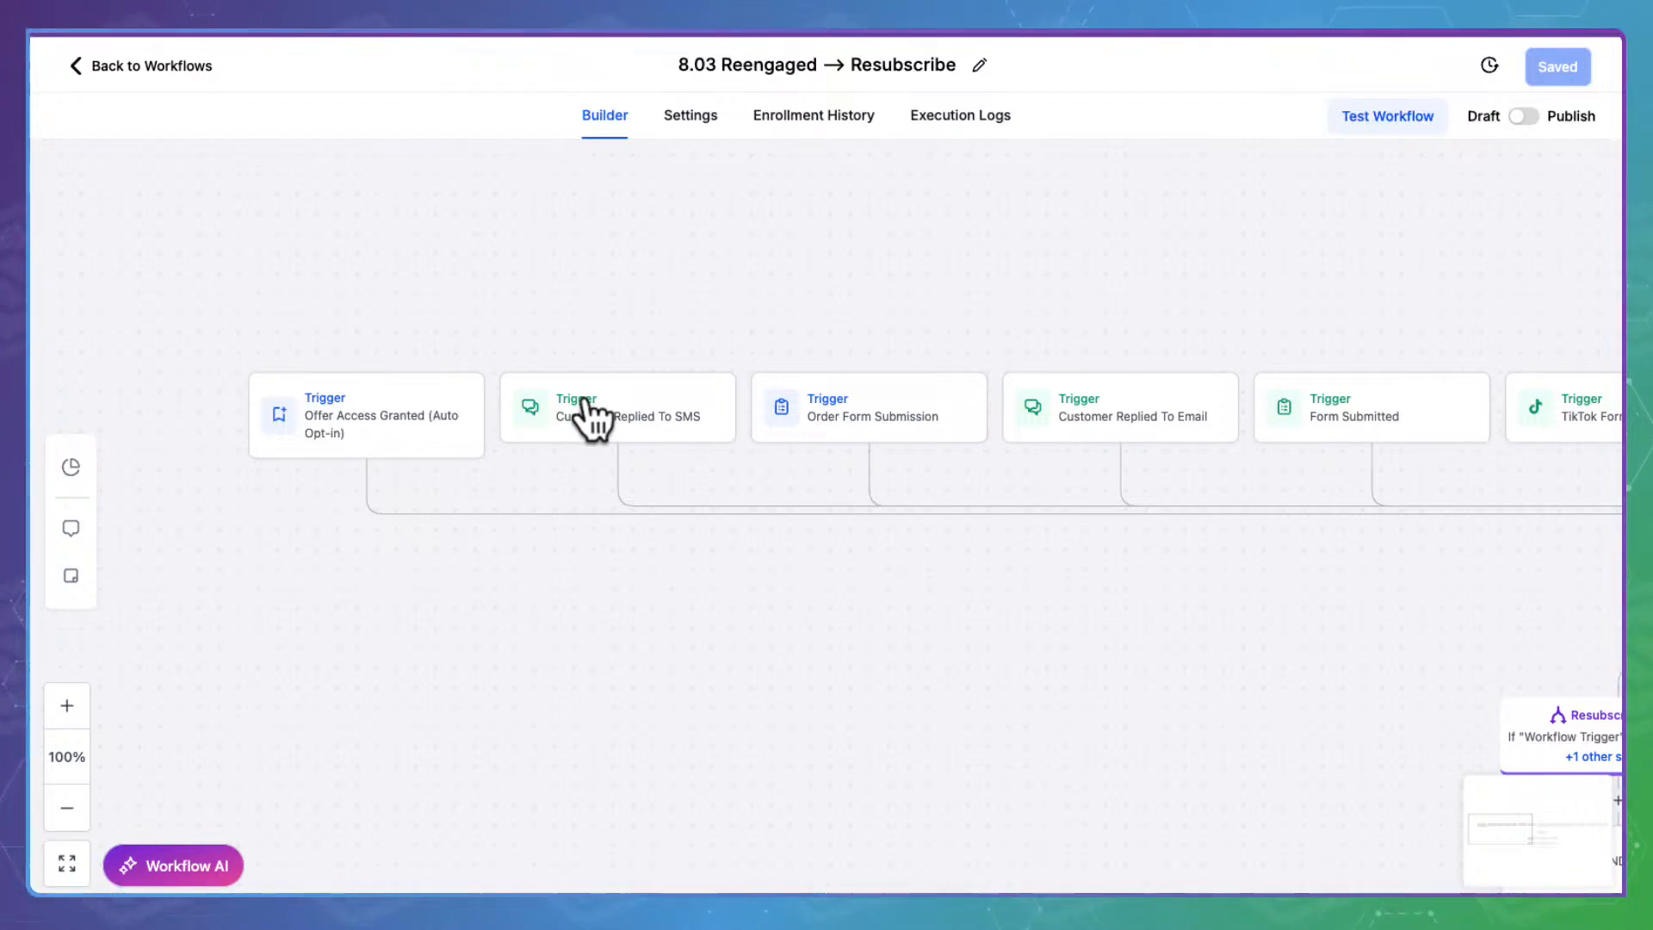
scroll(585, 416, "right", 5)
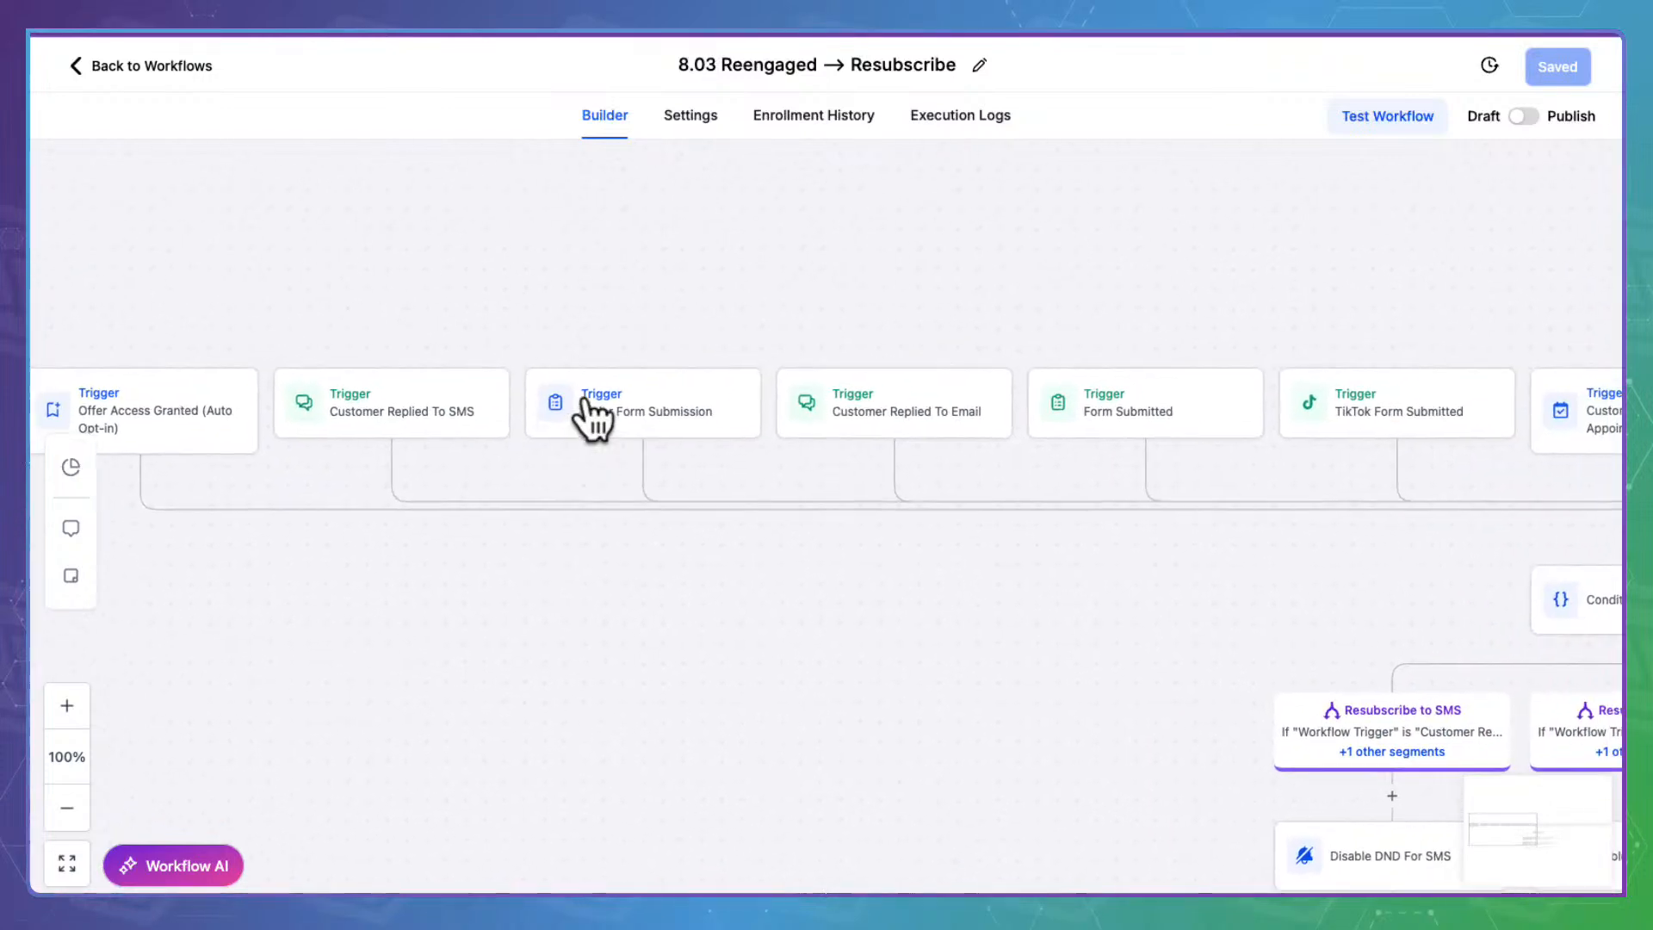
scroll(689, 403, "right", 5)
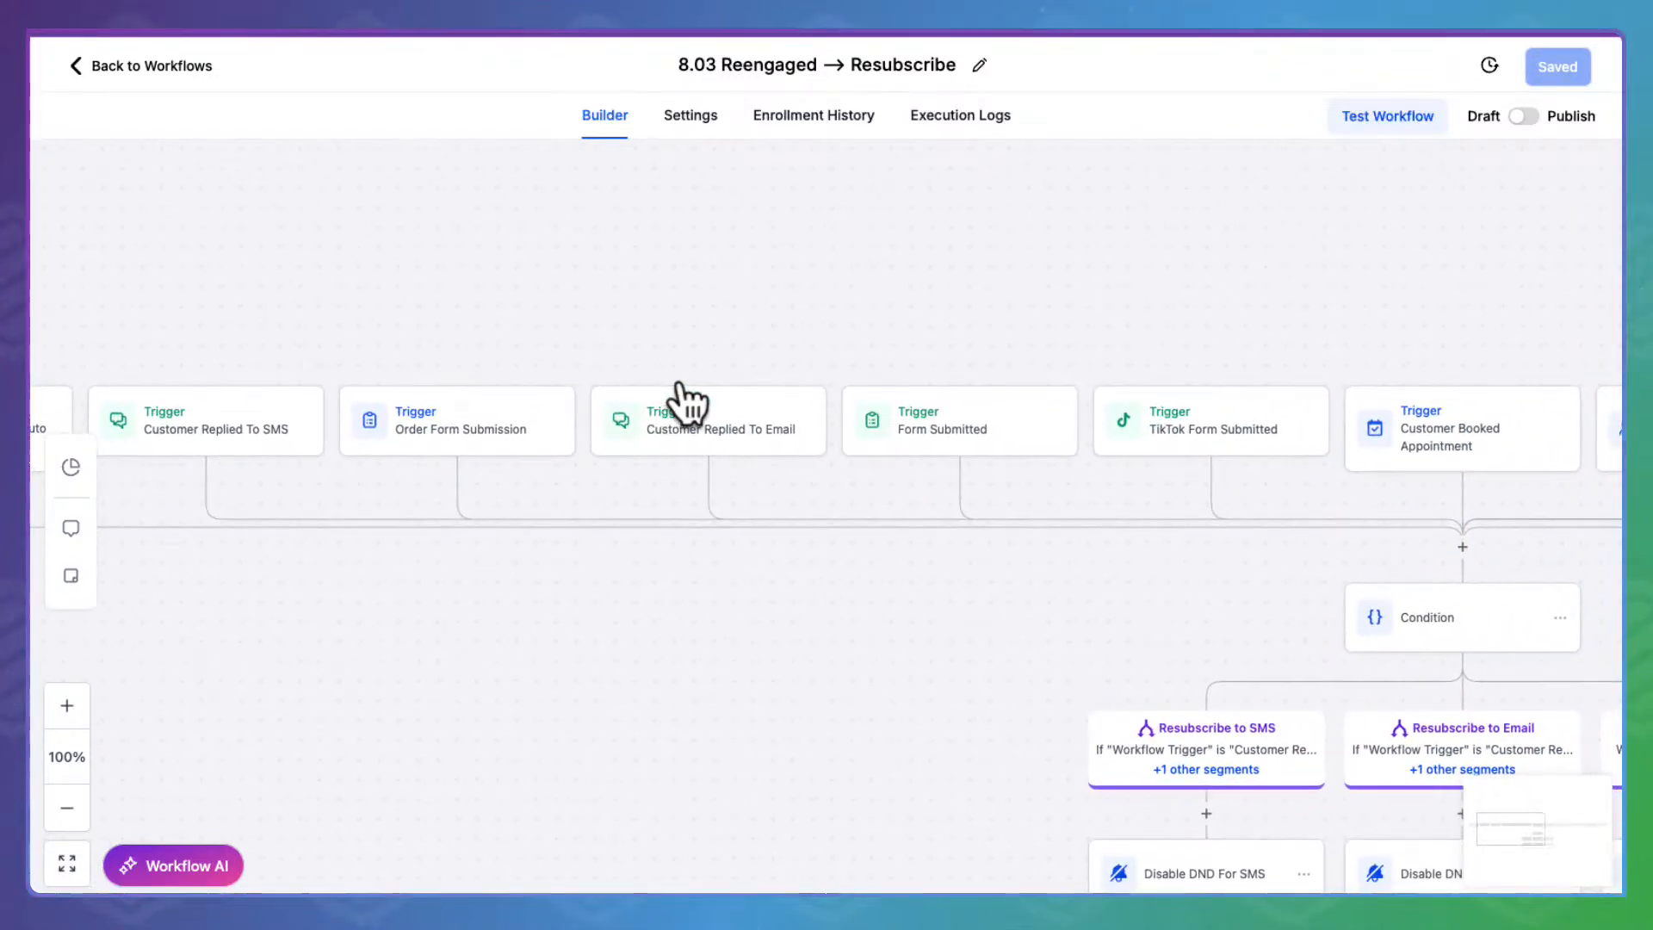
scroll(689, 401, "right", 6)
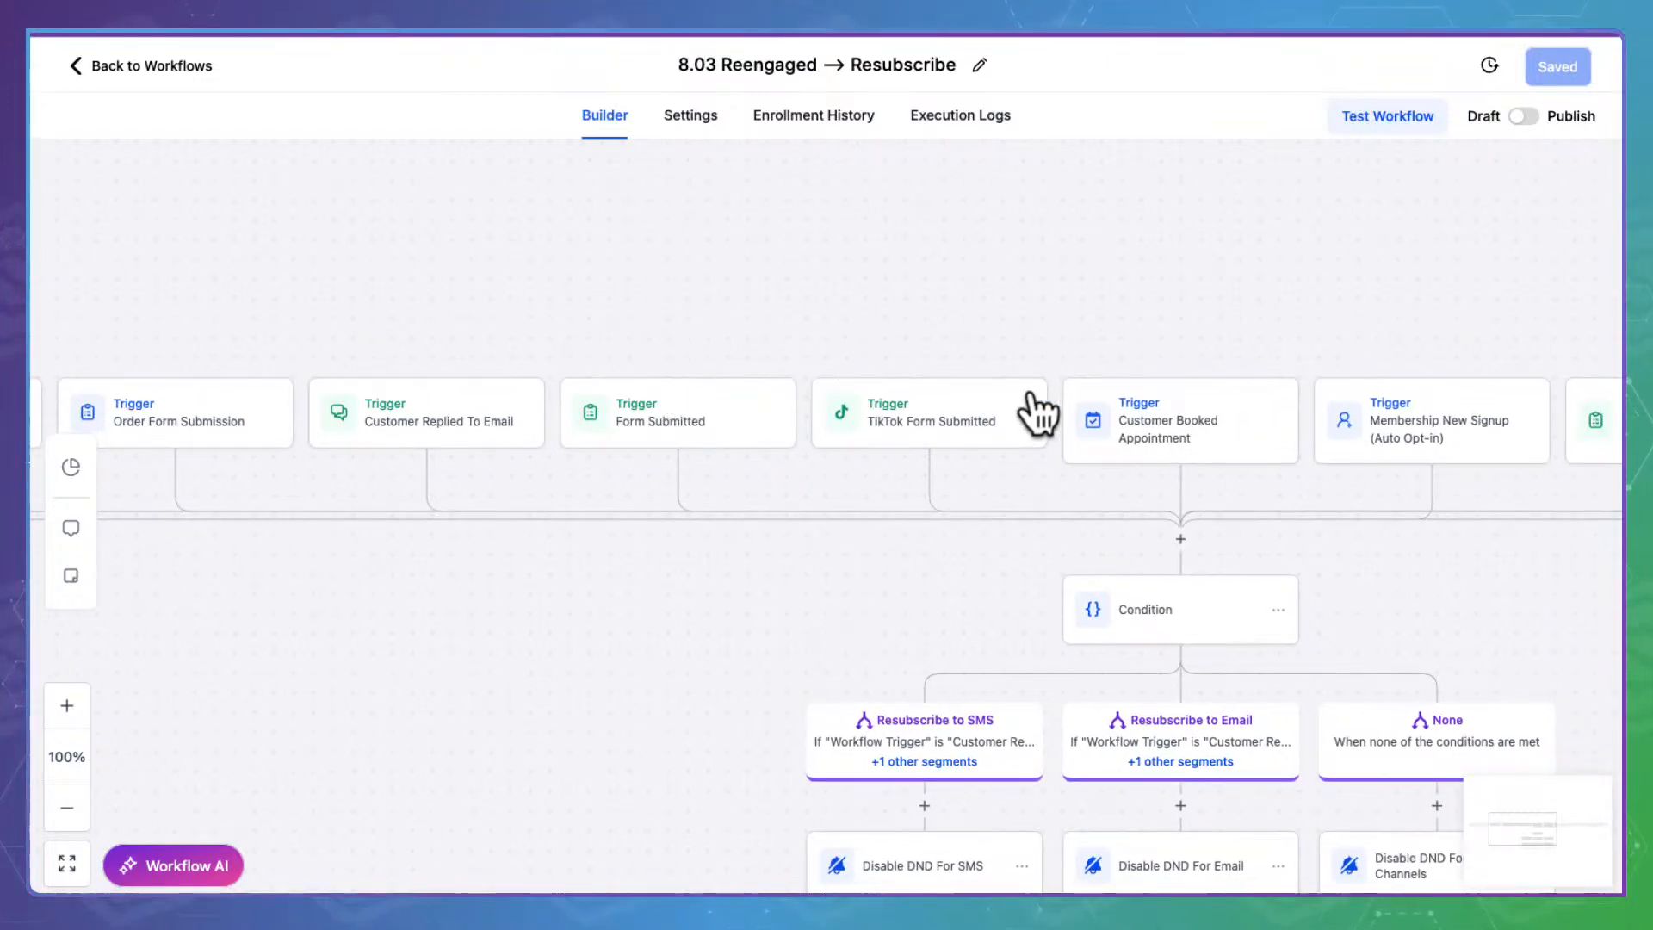
scroll(1038, 408, "right", 2)
scroll(1040, 410, "right", 5)
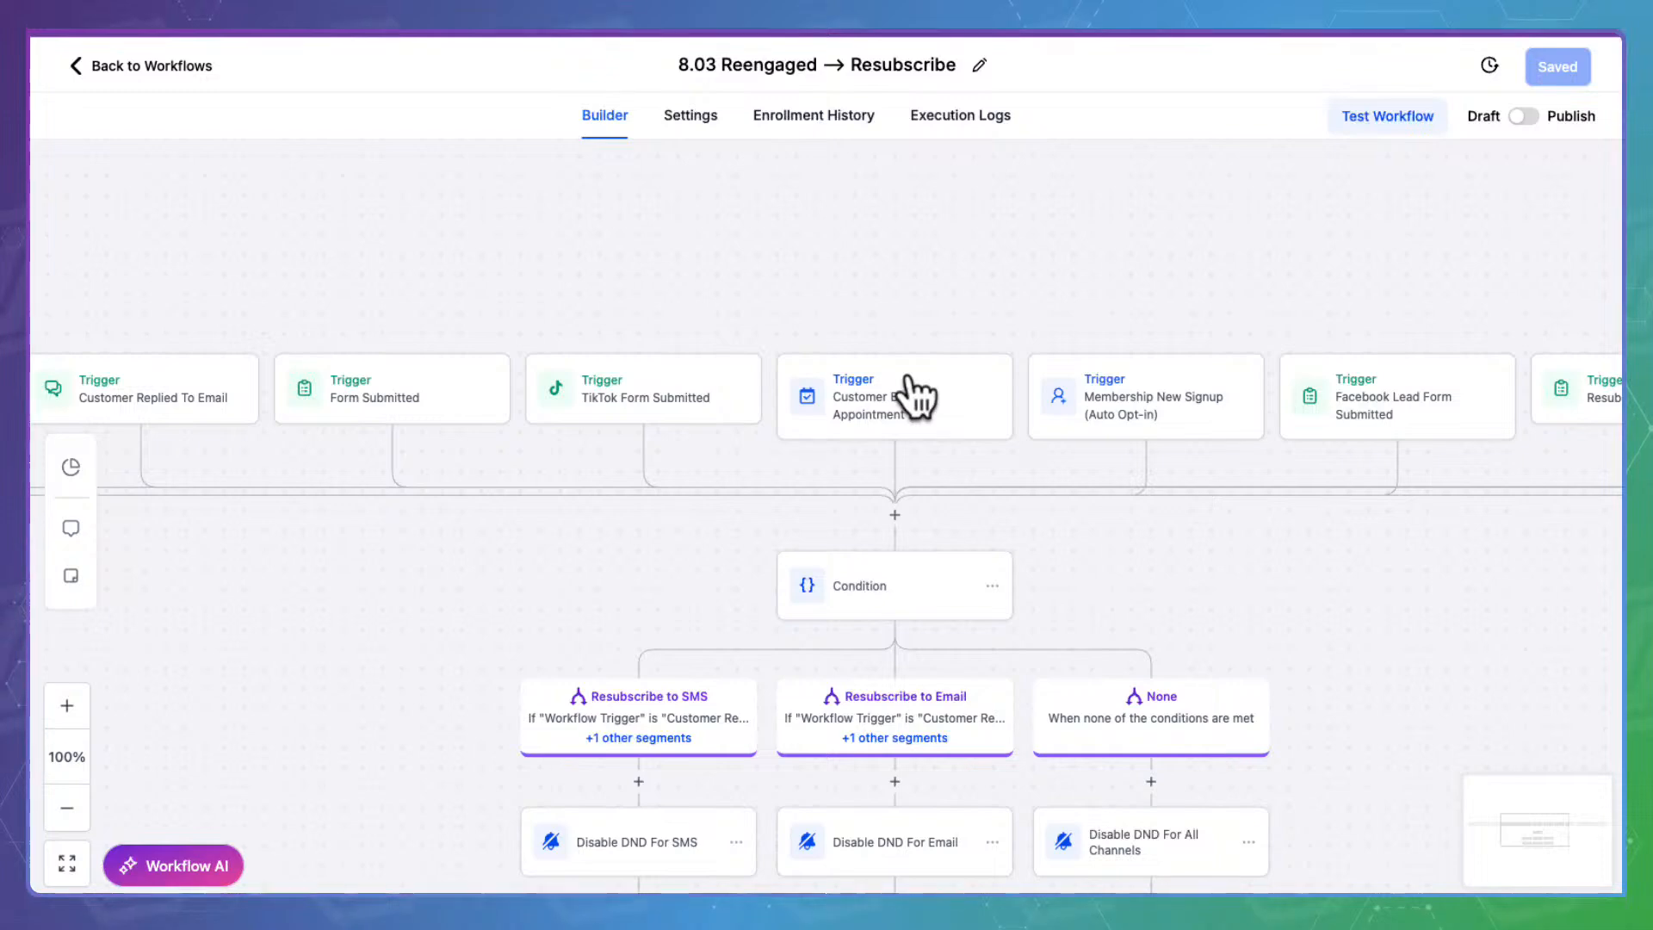
scroll(914, 390, "right", 5)
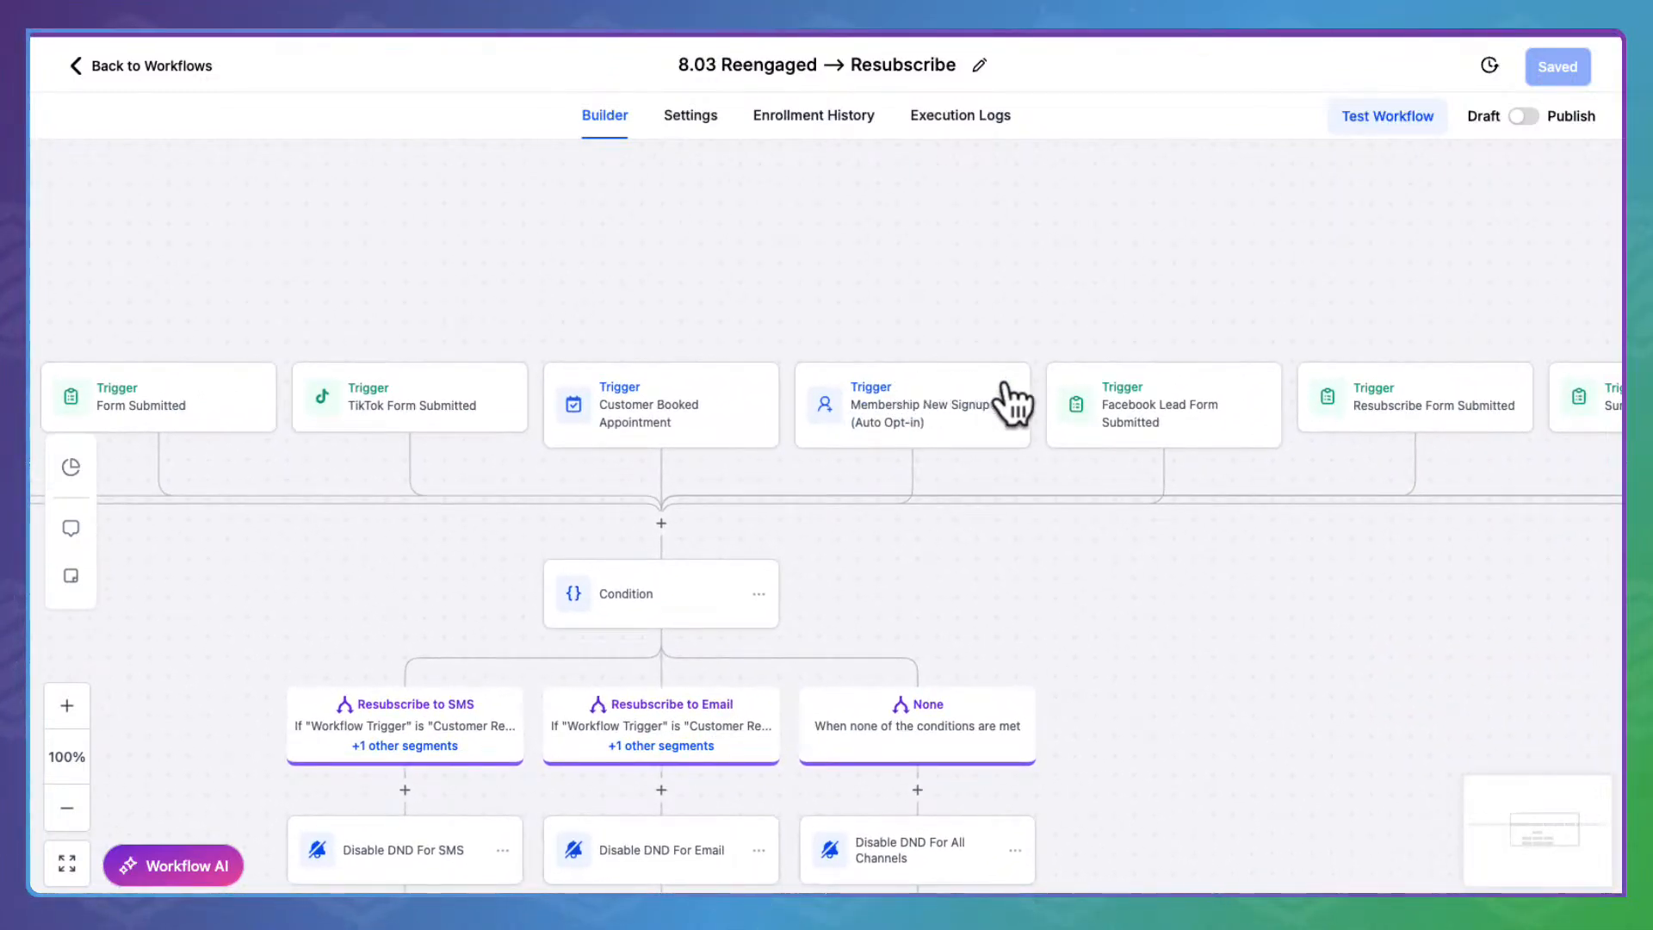
scroll(1011, 403, "right", 5)
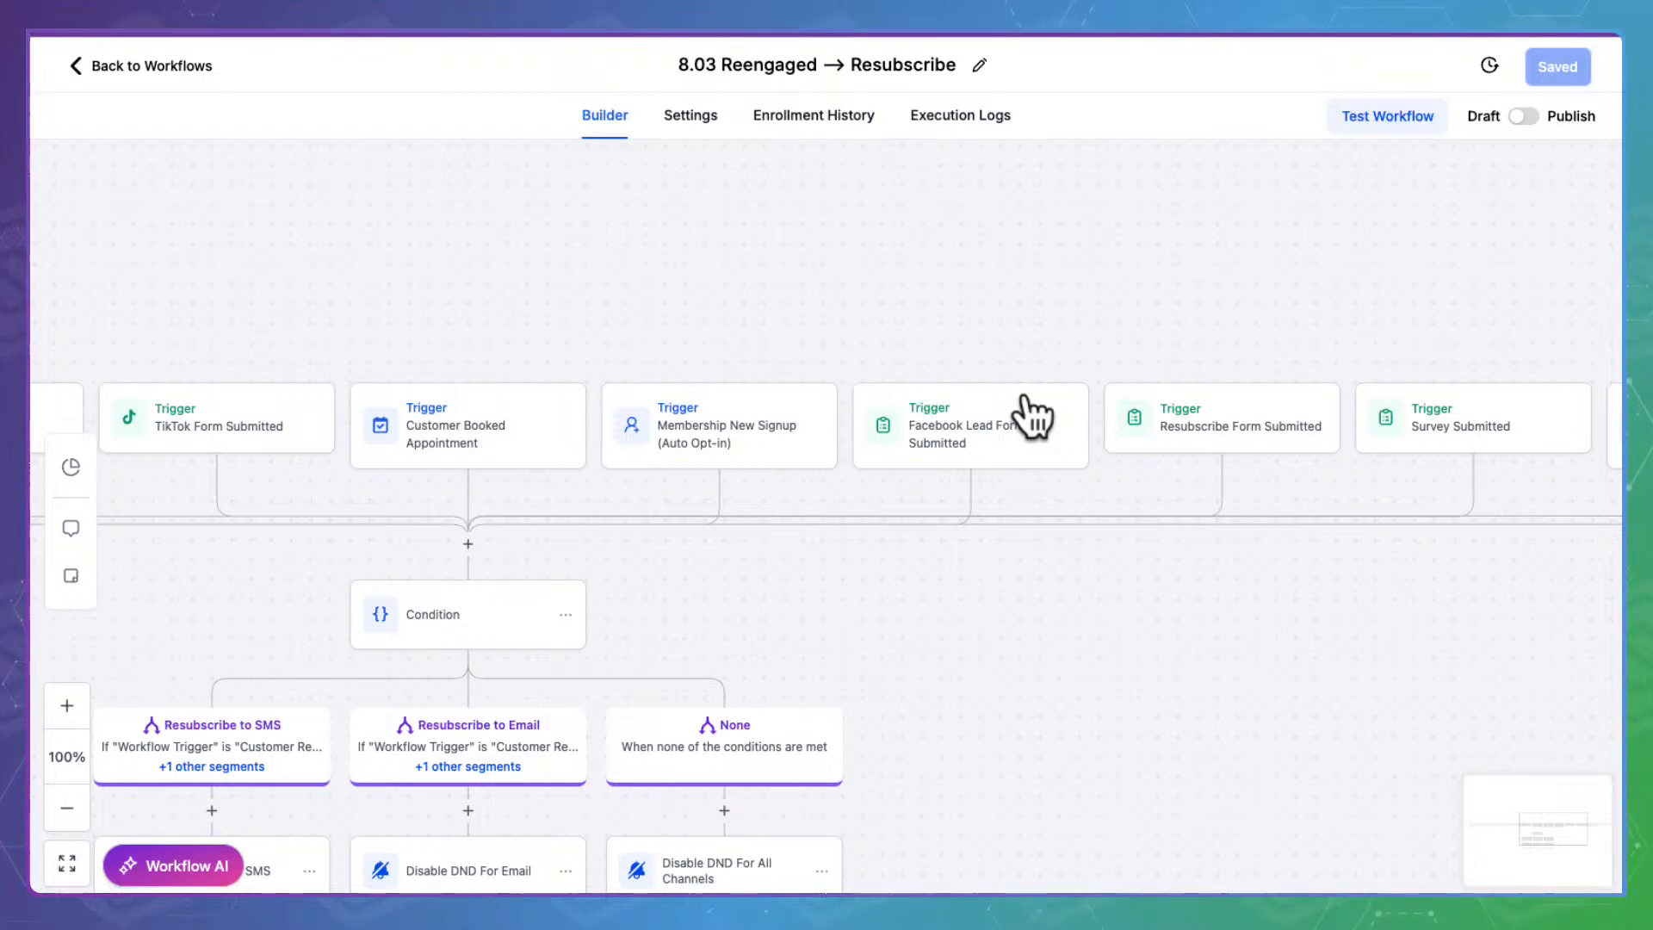
scroll(1033, 418, "right", 5)
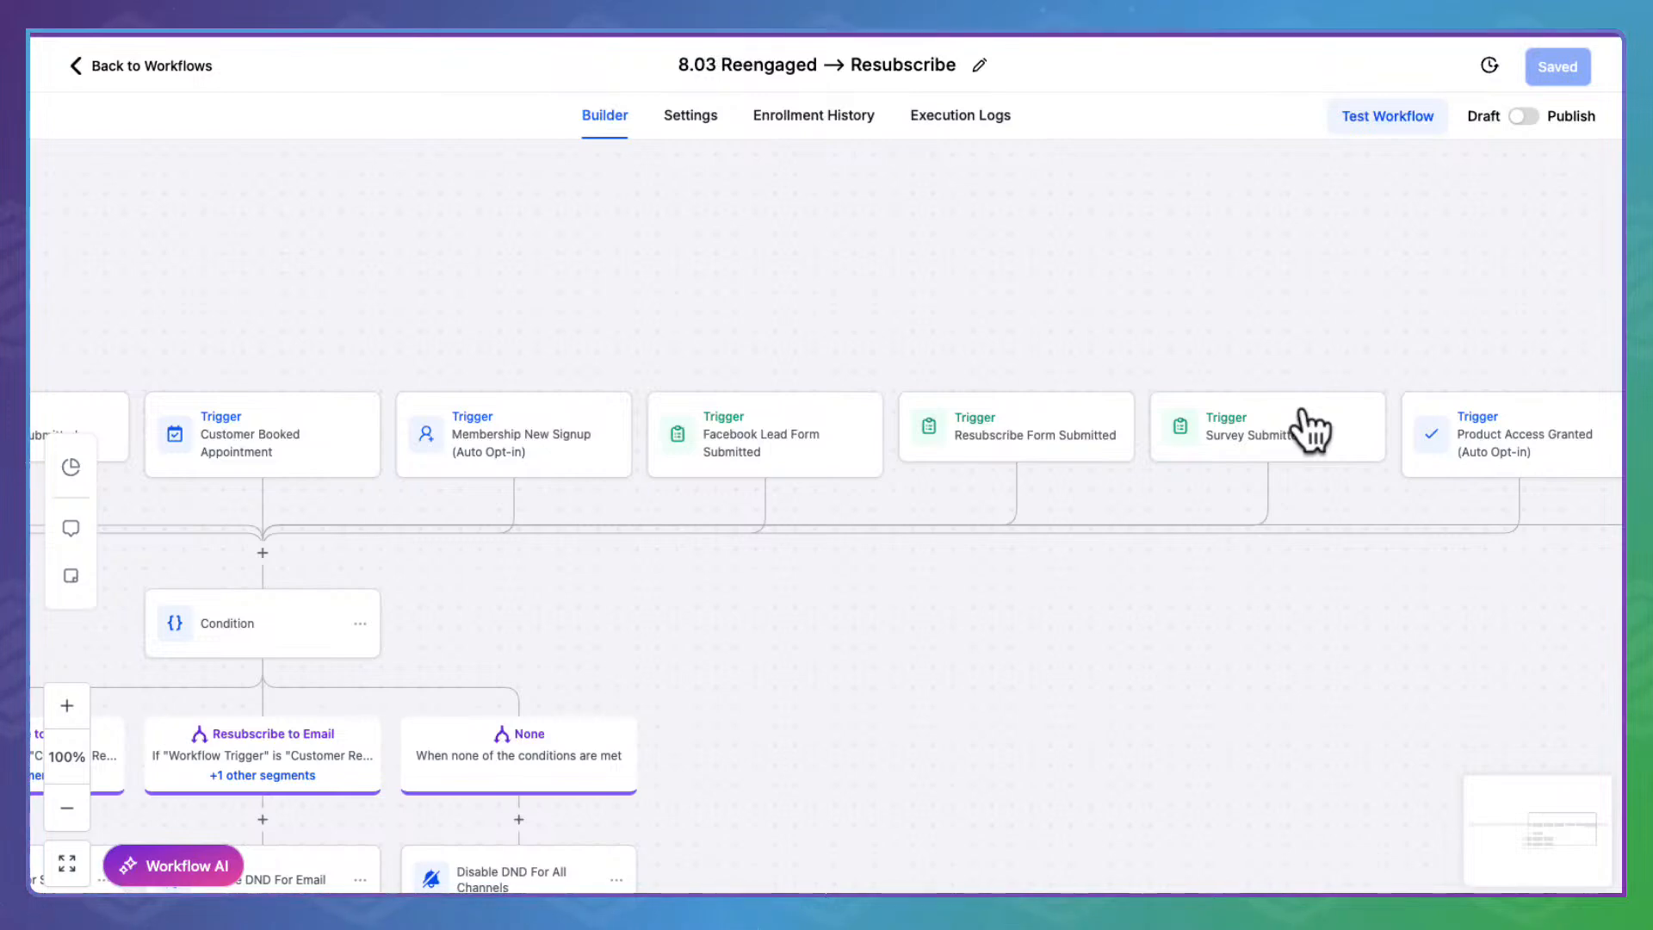
scroll(1309, 428, "right", 5)
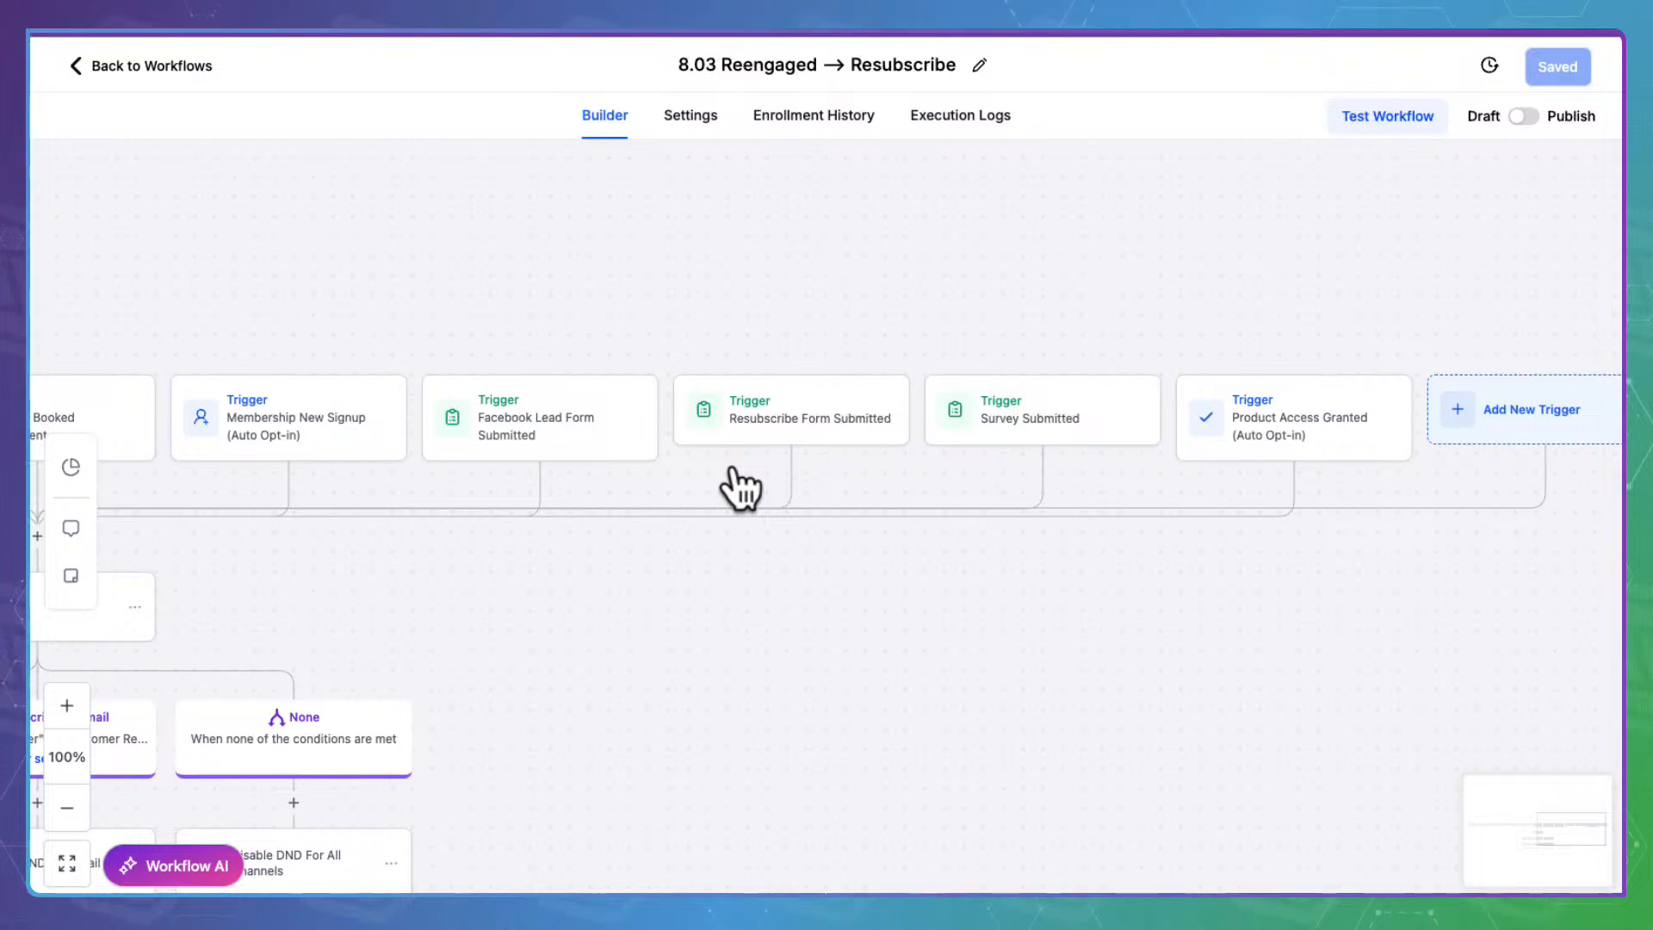
scroll(739, 489, "left", 10)
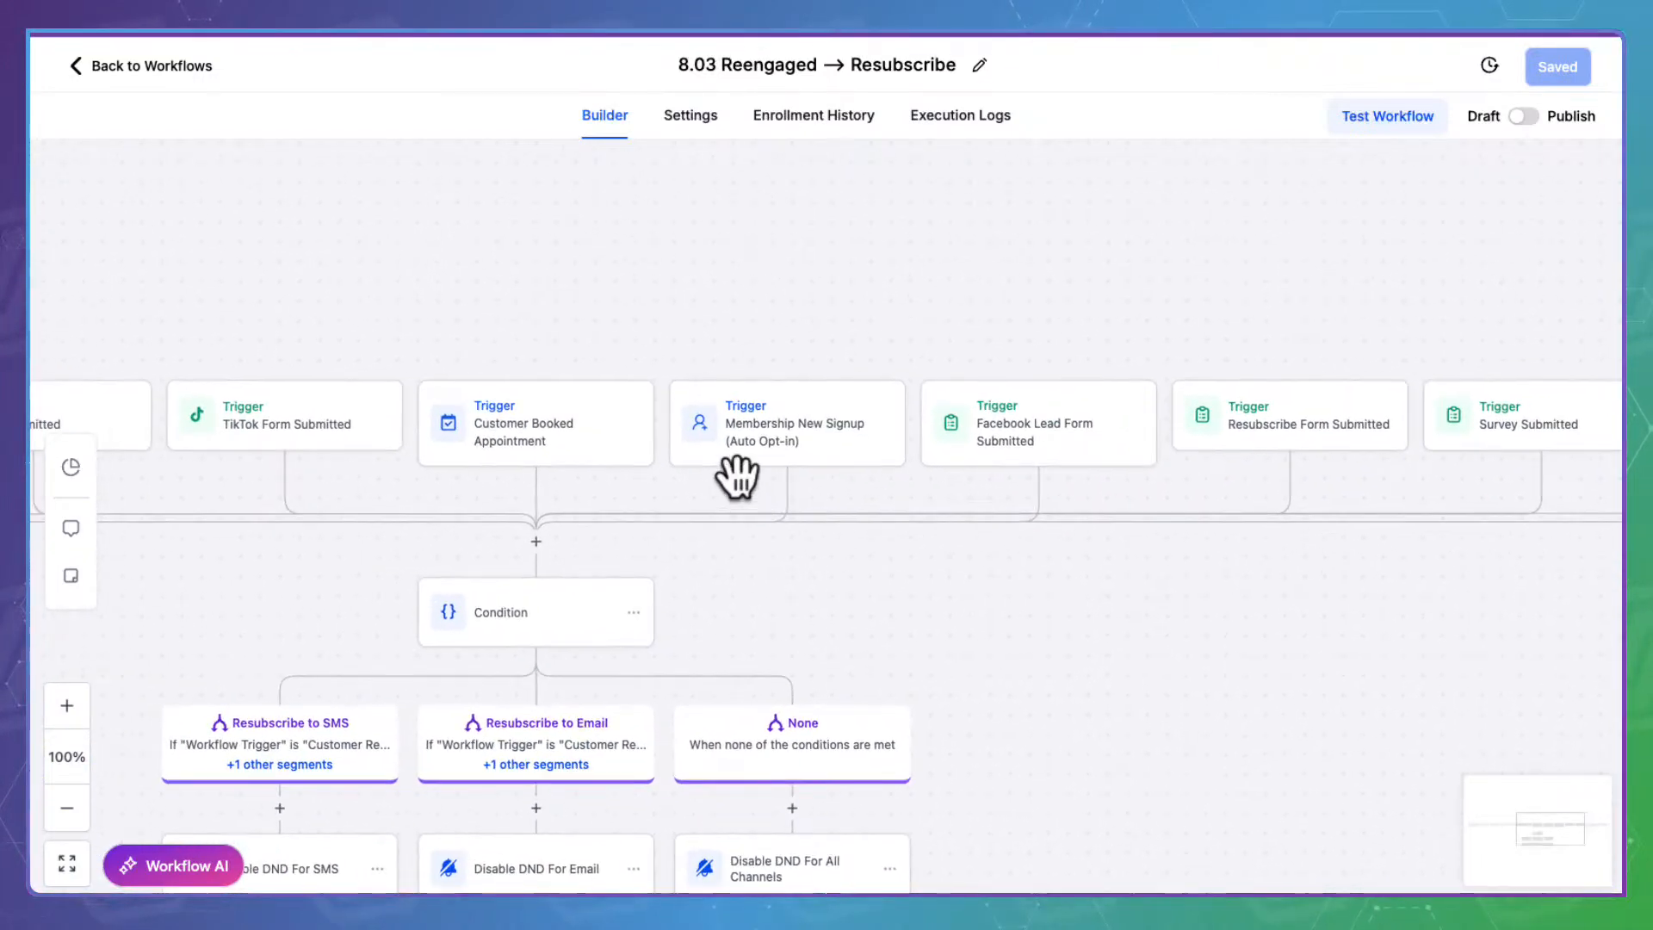
scroll(737, 476, "left", 2)
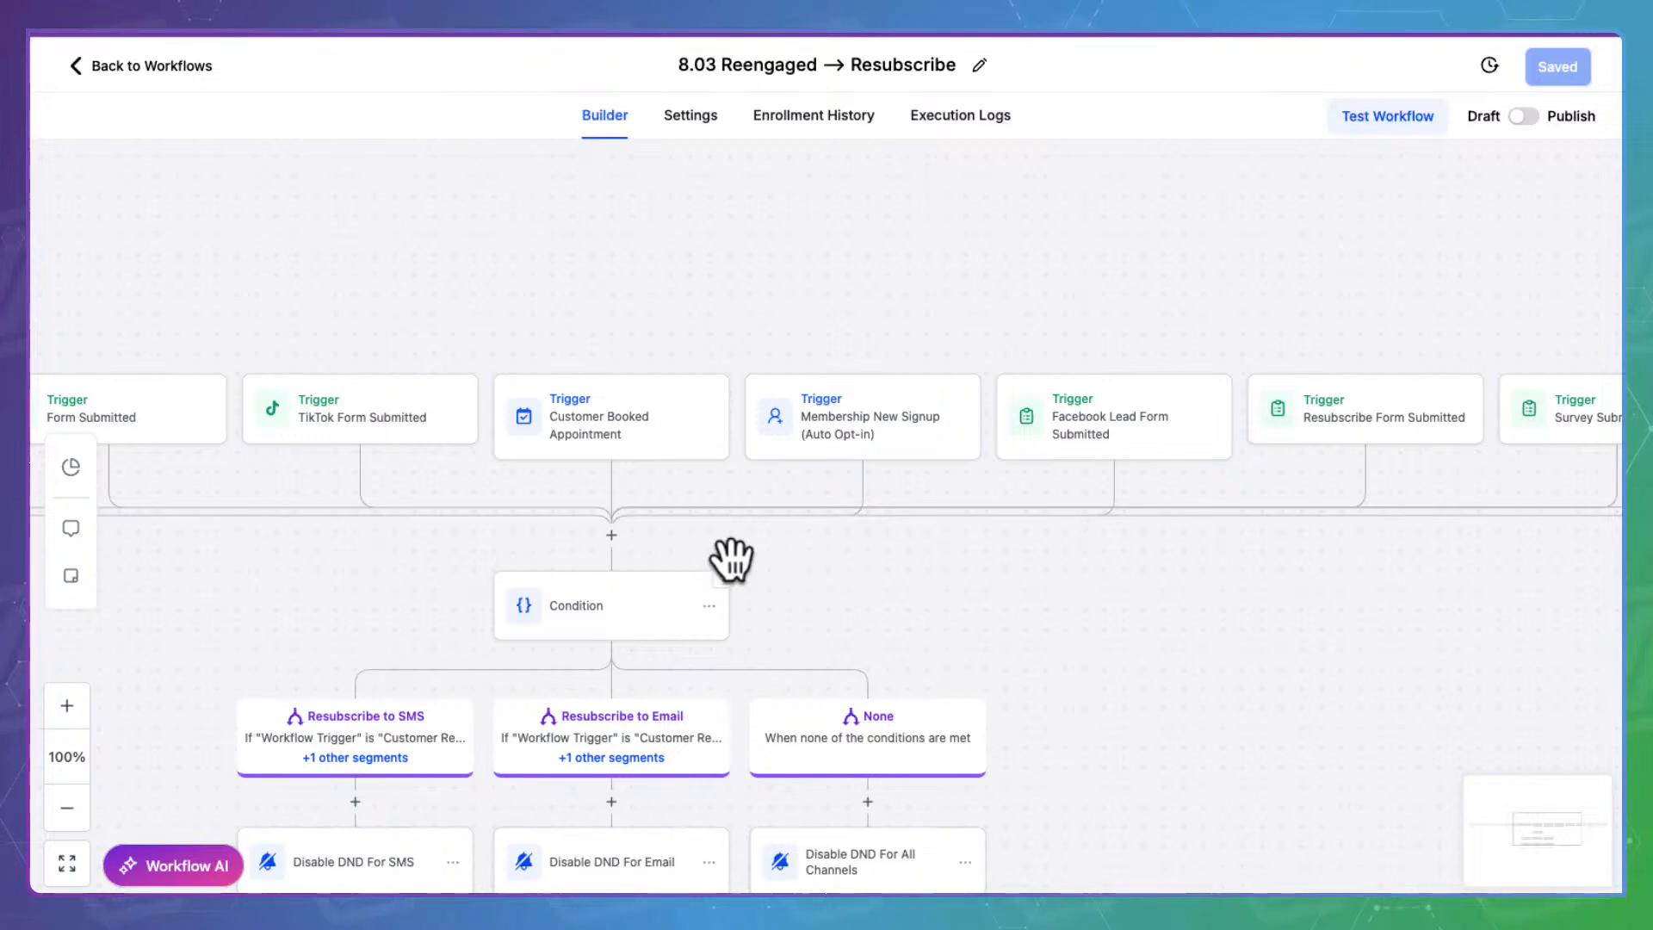
scroll(1068, 588, "left", 3)
scroll(1069, 588, "down", 3)
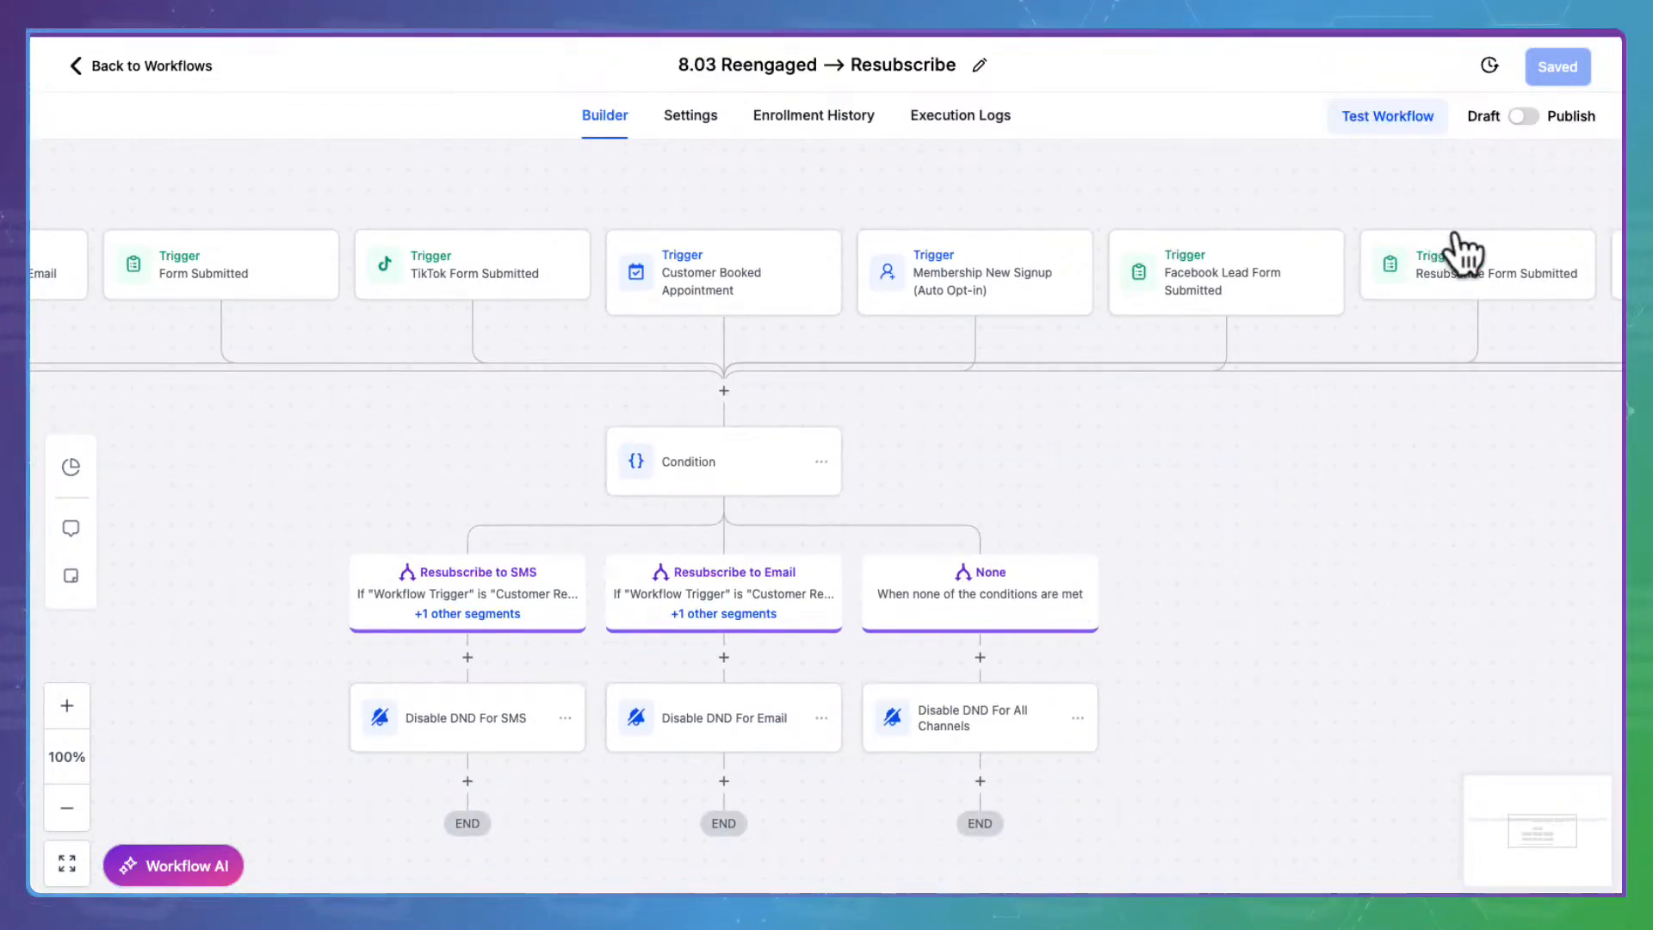
left_click(697, 457)
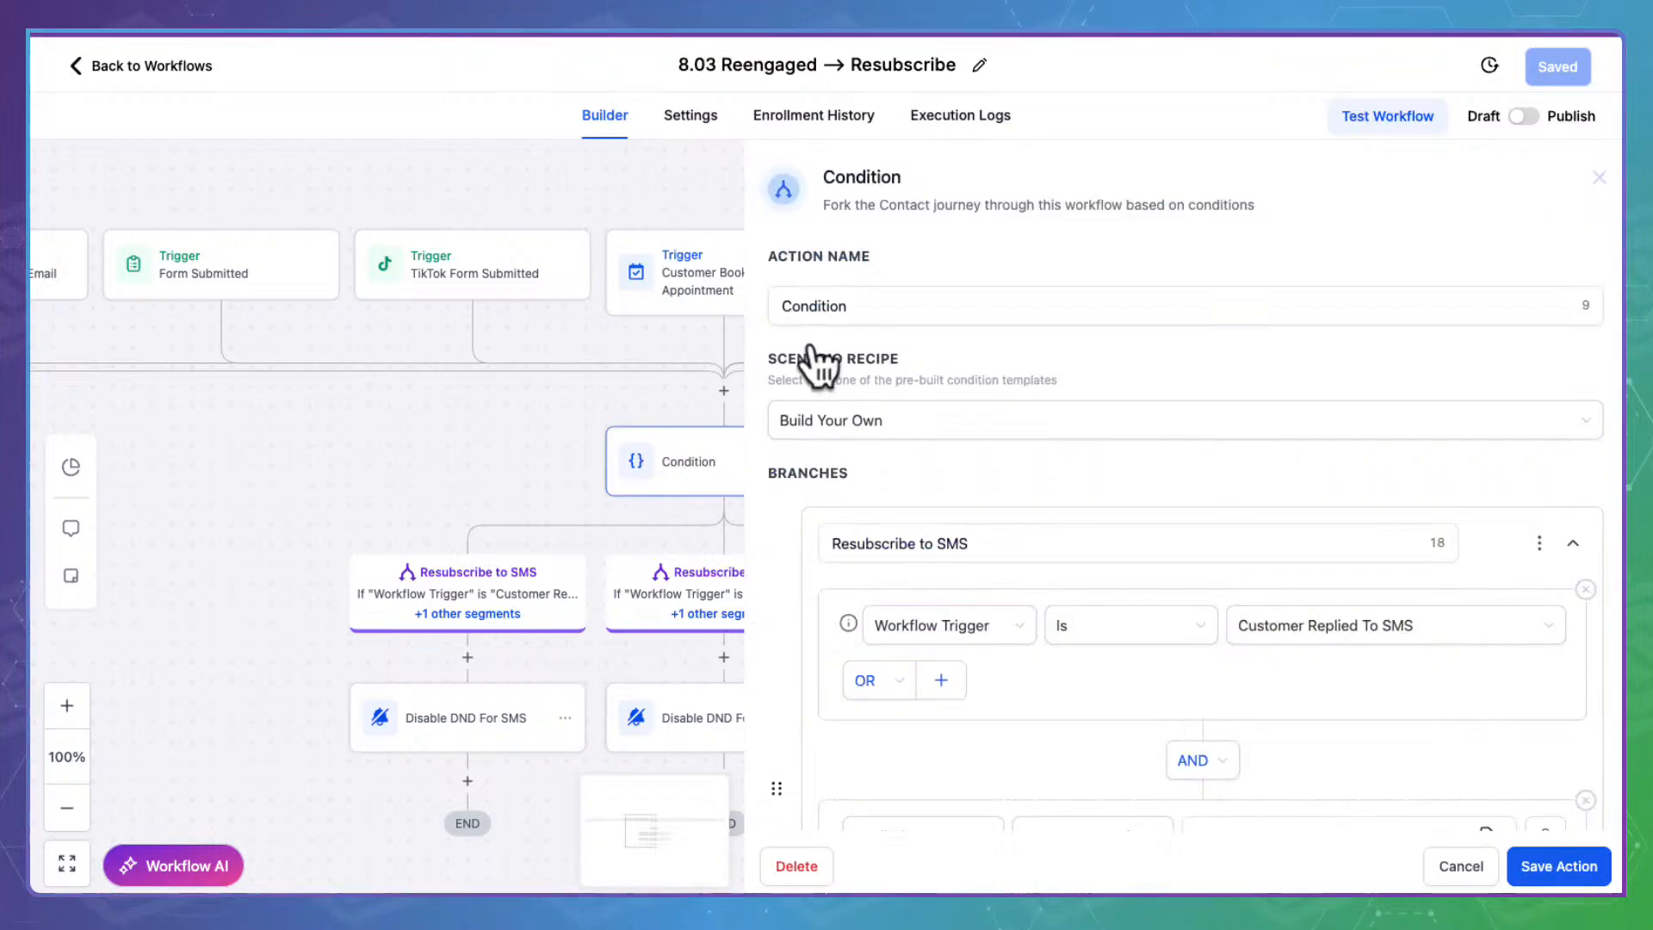
scroll(1155, 667, "down", 4)
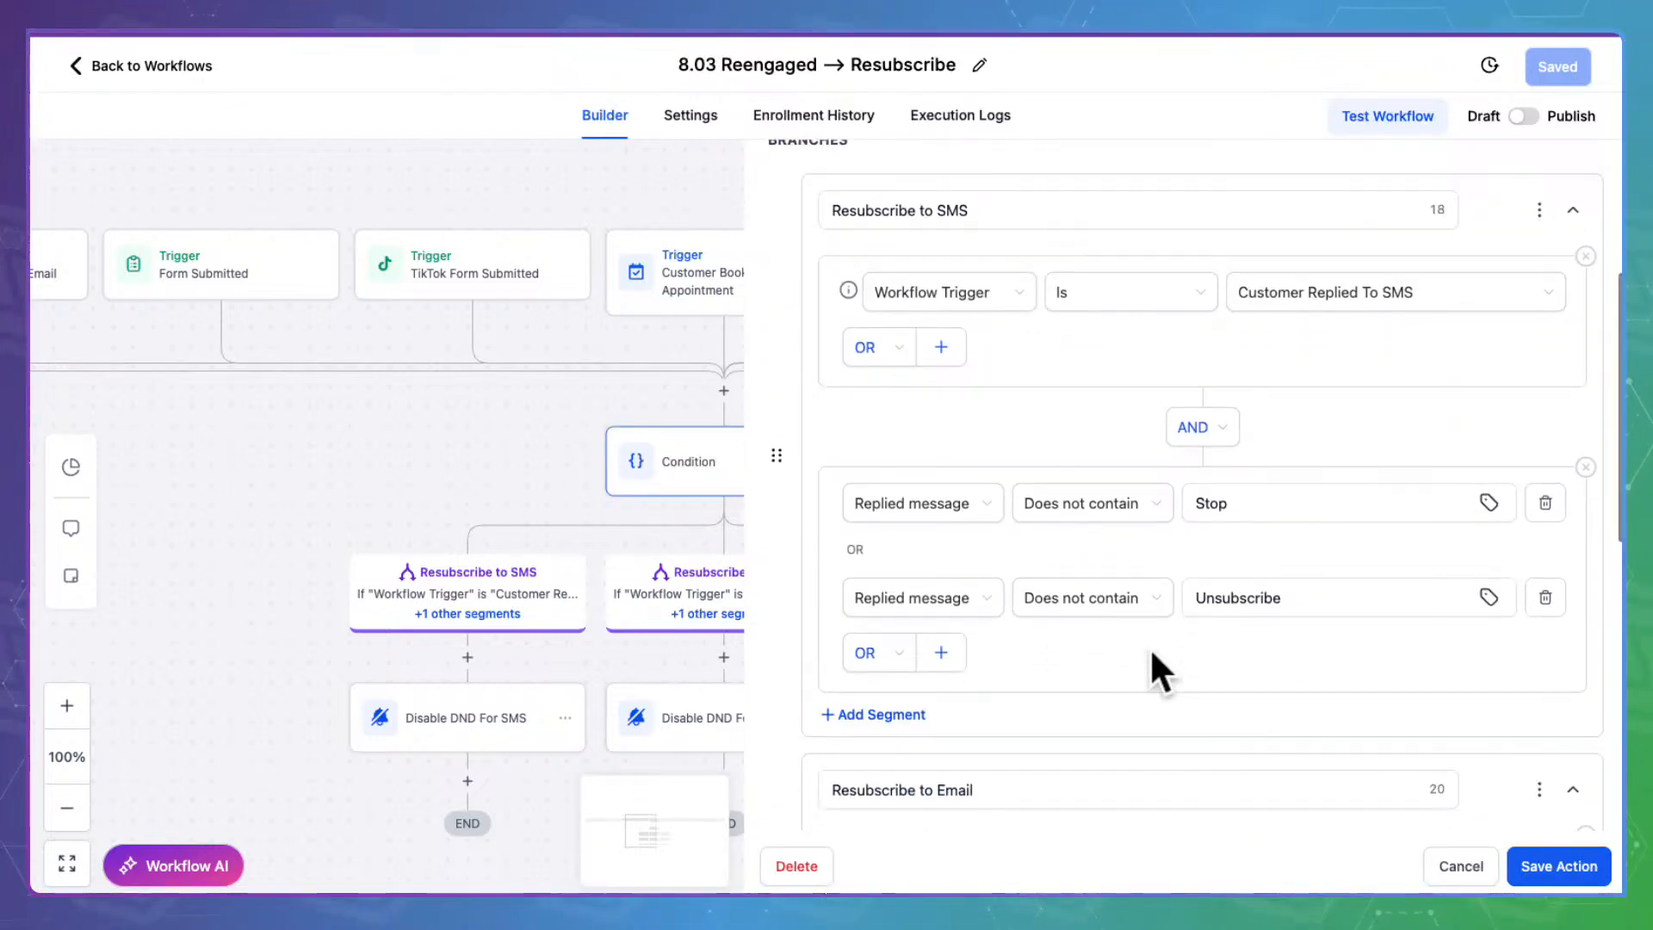
scroll(1151, 652, "down", 5)
scroll(1152, 654, "down", 2)
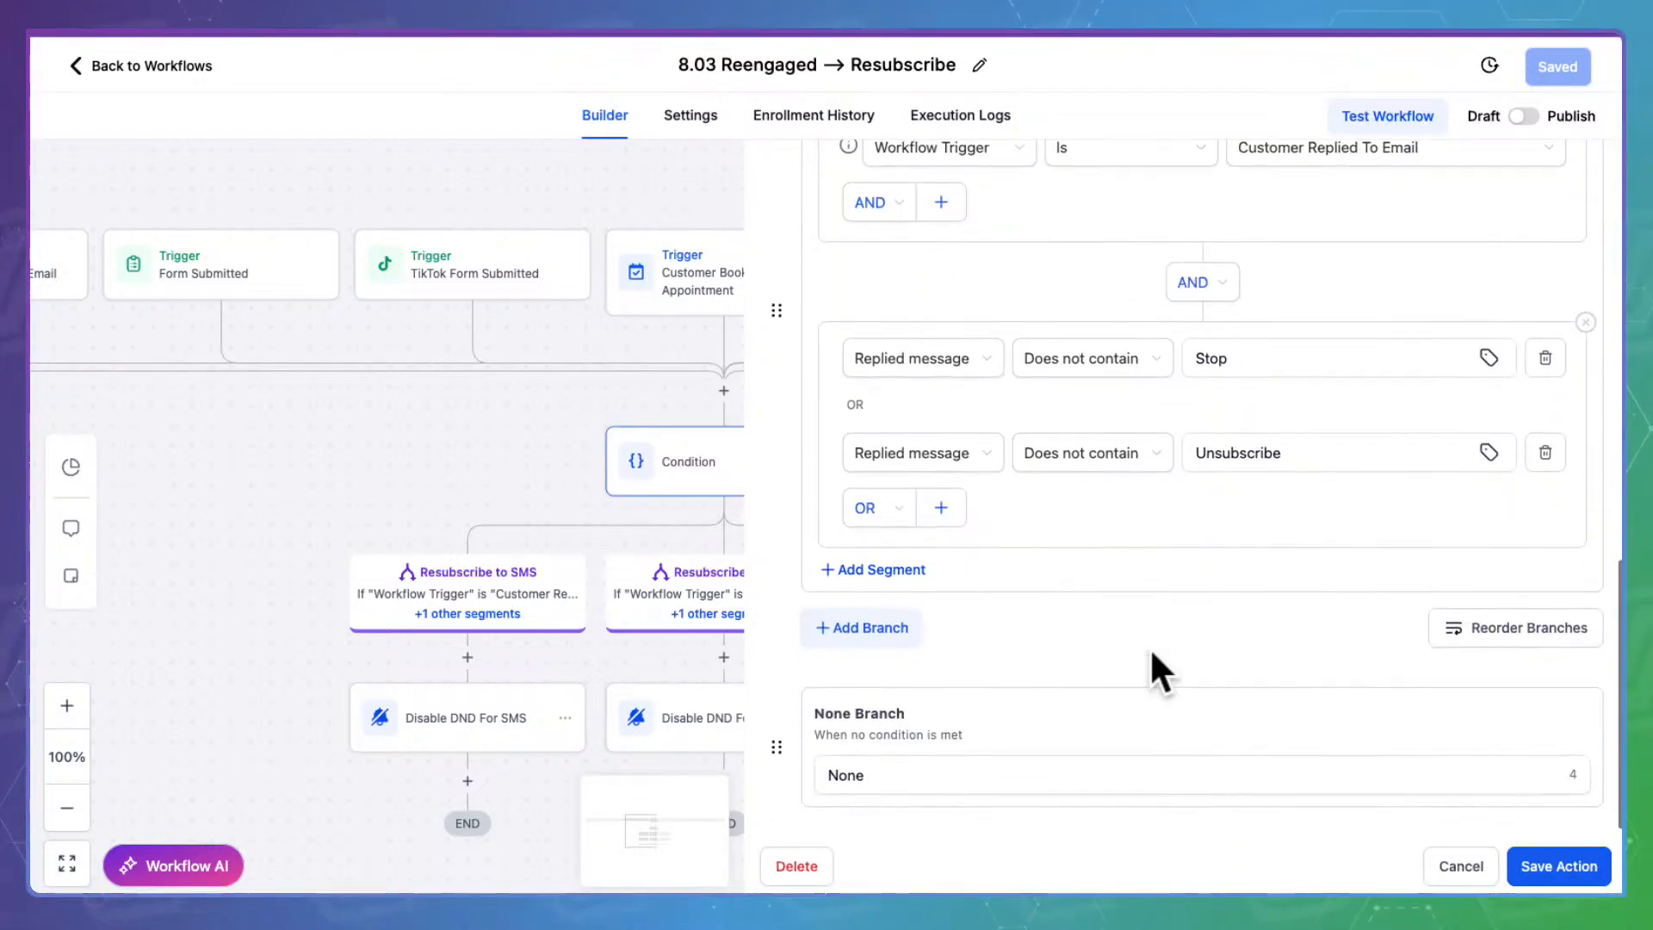
left_click(1485, 864)
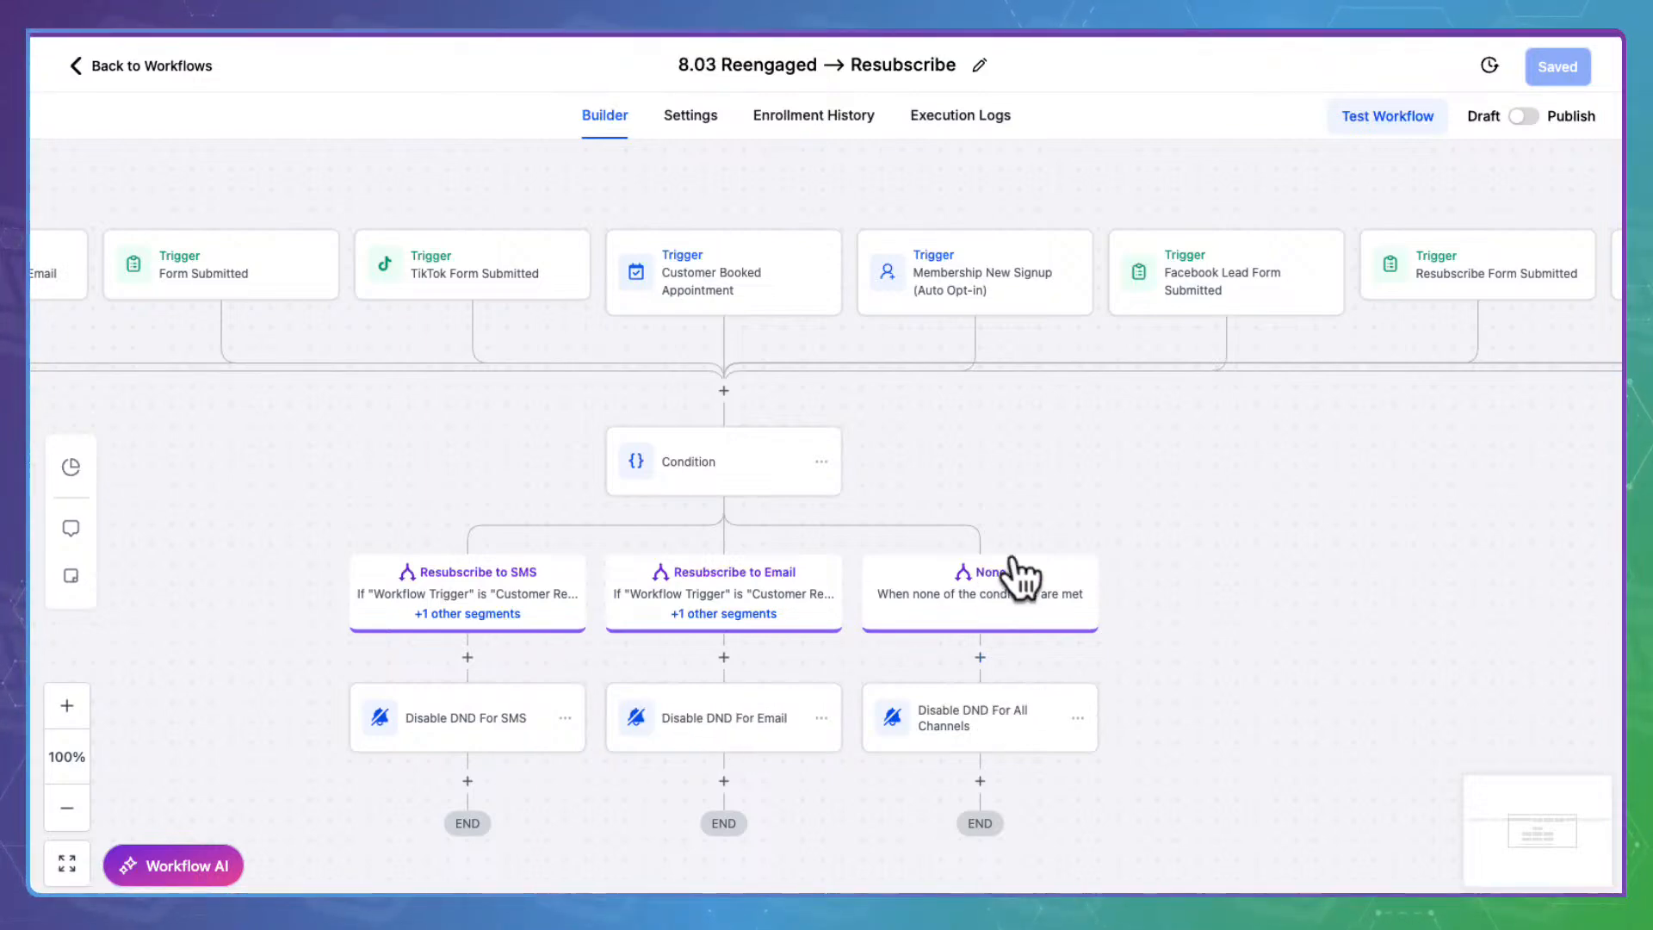
Inspect the Disable DND For All Channels and Disable DND For Email steps without changes
left_click(1021, 723)
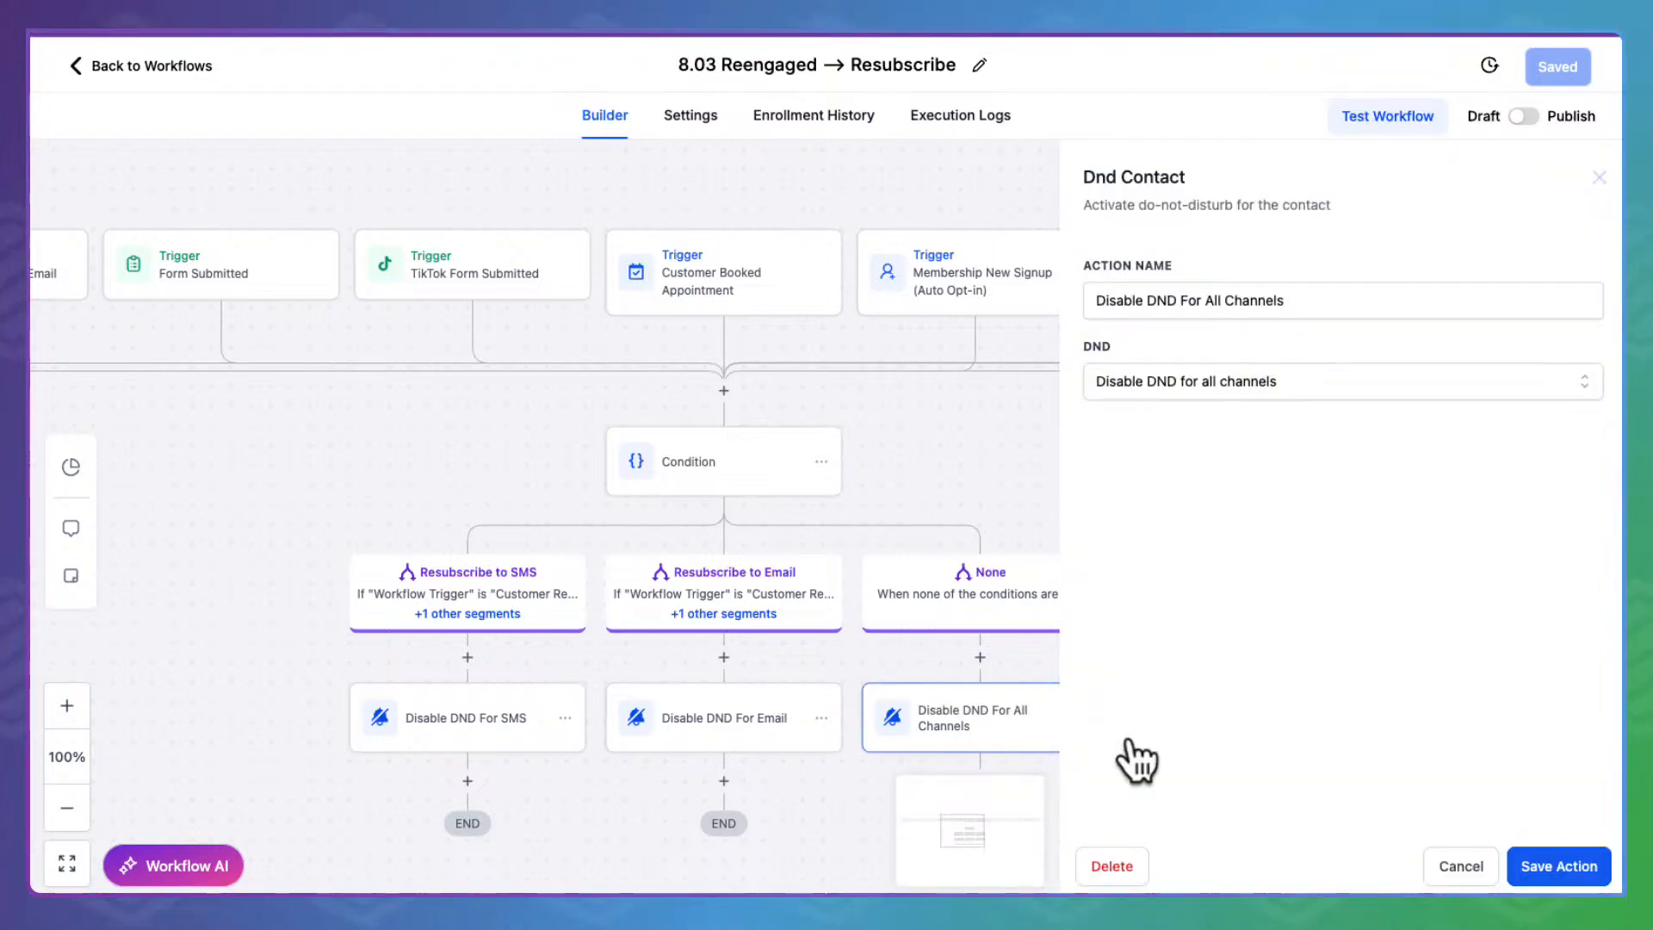
left_click(1473, 861)
left_click(738, 689)
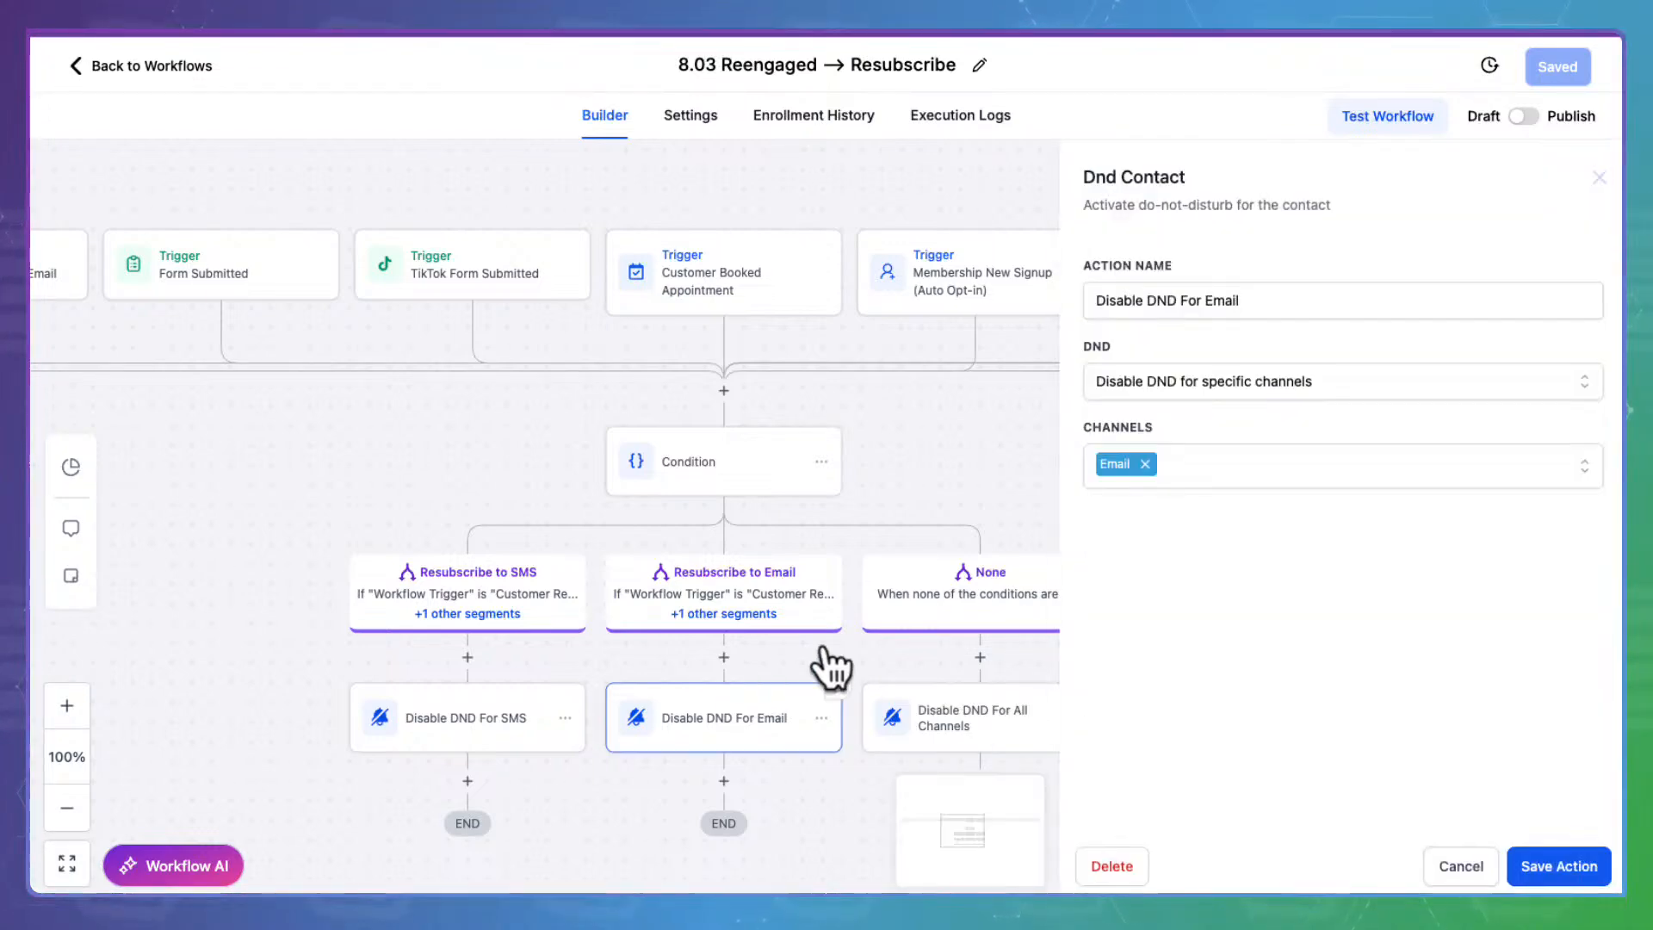
left_click(1467, 863)
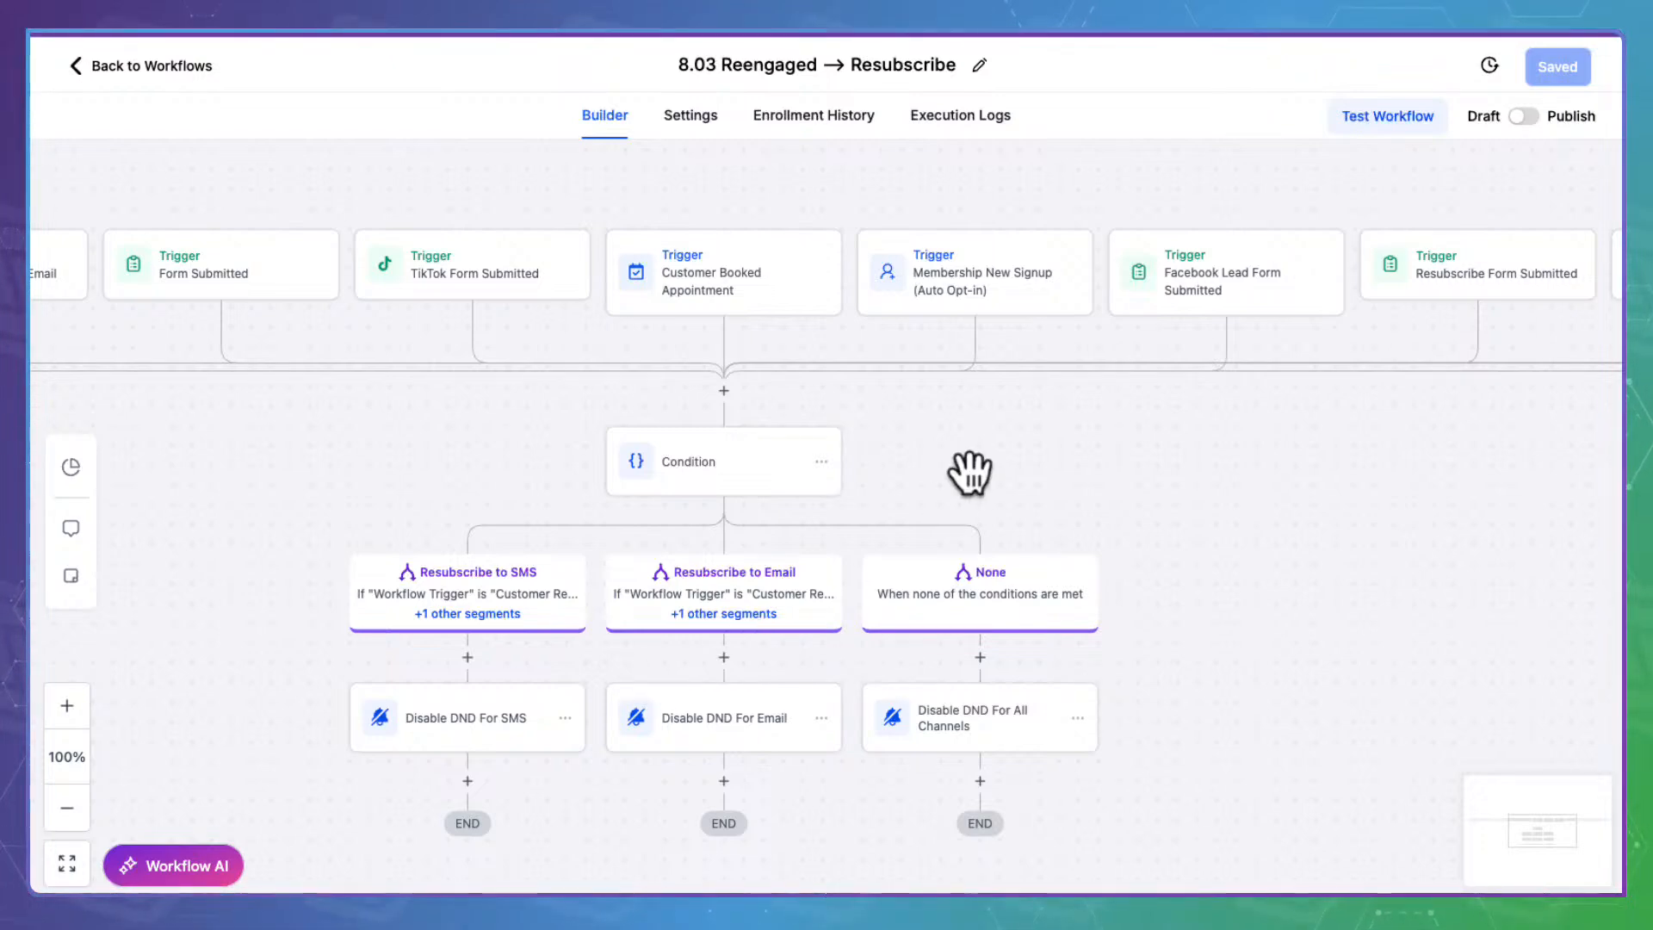
scroll(964, 472, "down", 2)
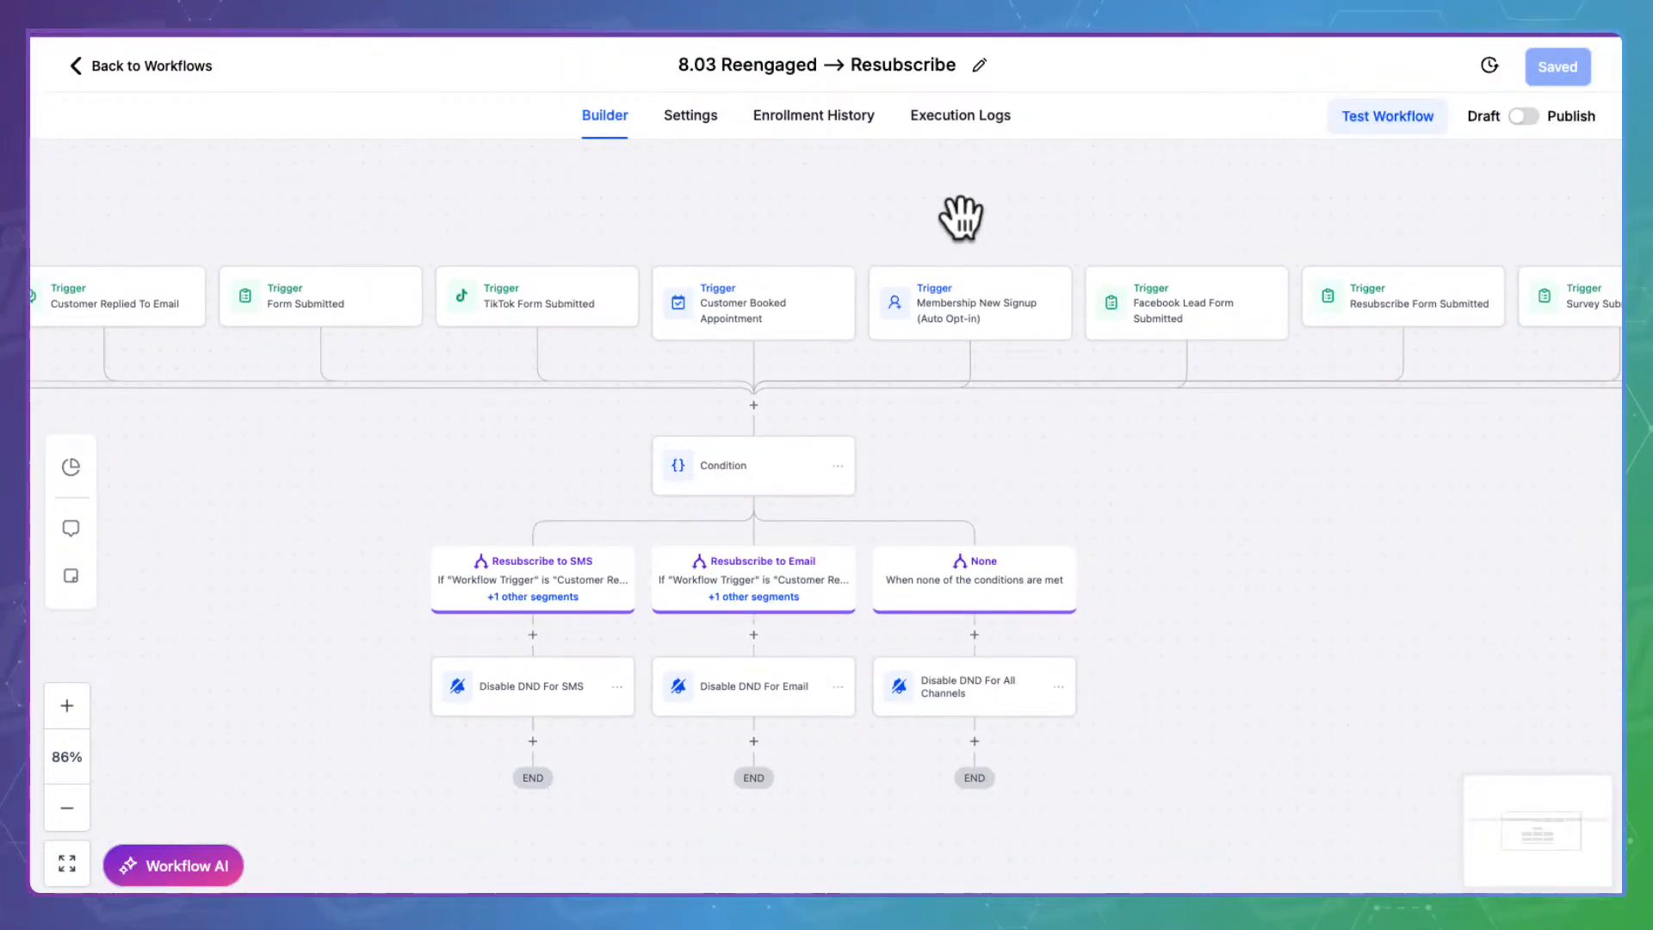
Publish and save the 8.03 workflow, then return to the workflow list
left_click(1537, 112)
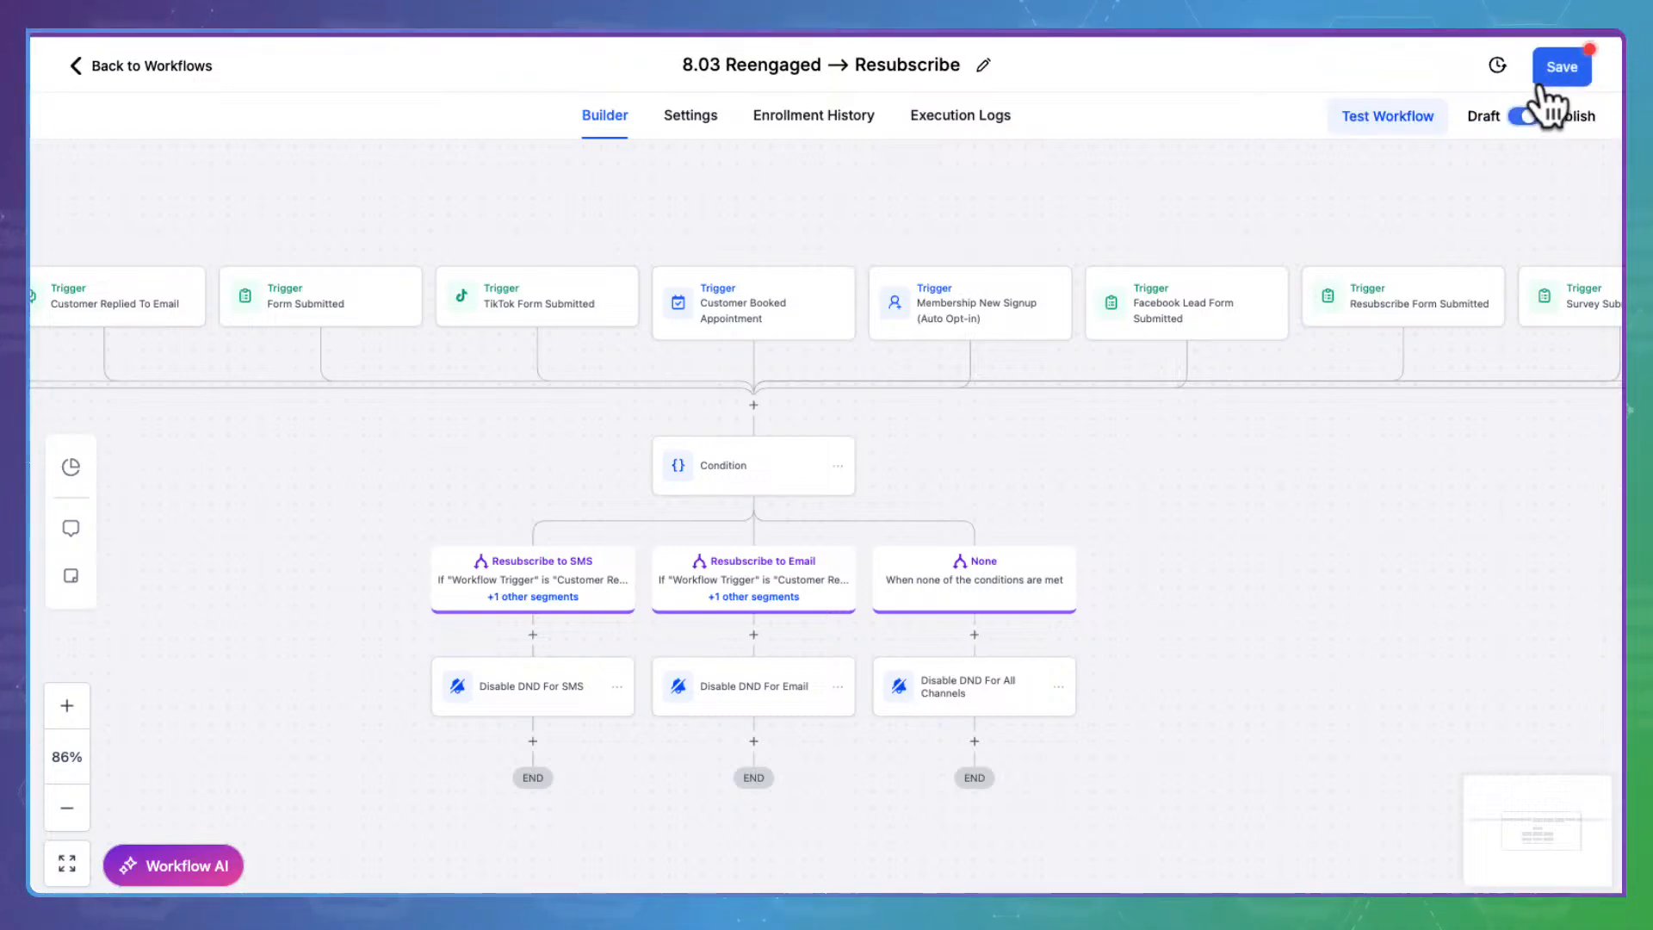
left_click(1579, 60)
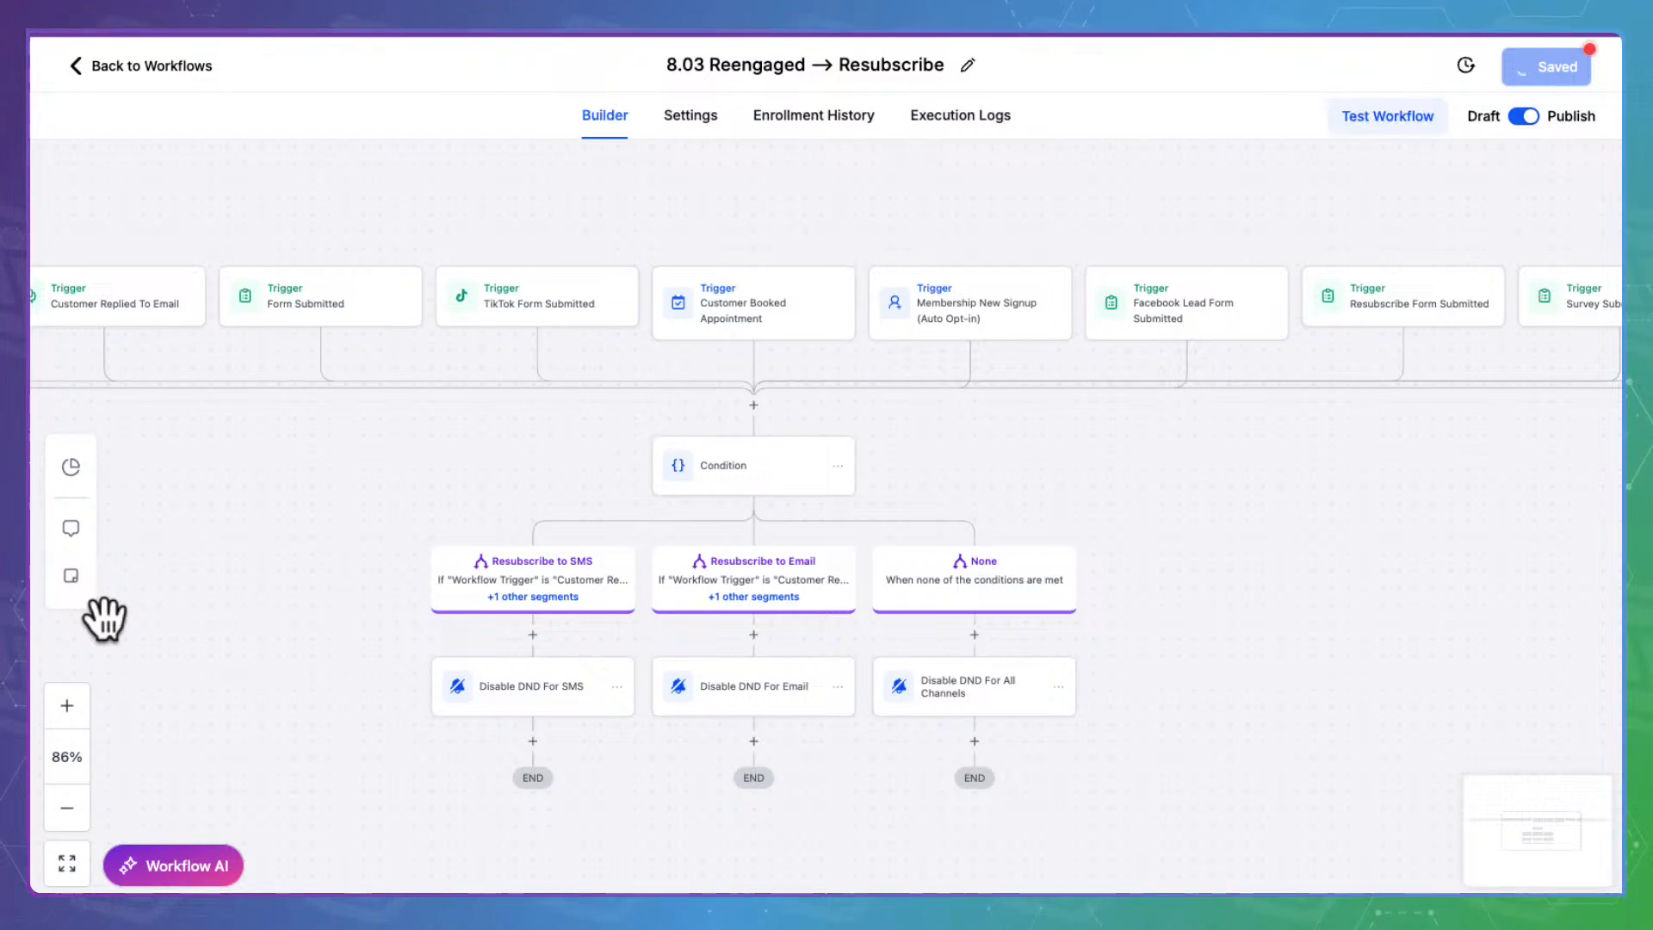
left_click(156, 54)
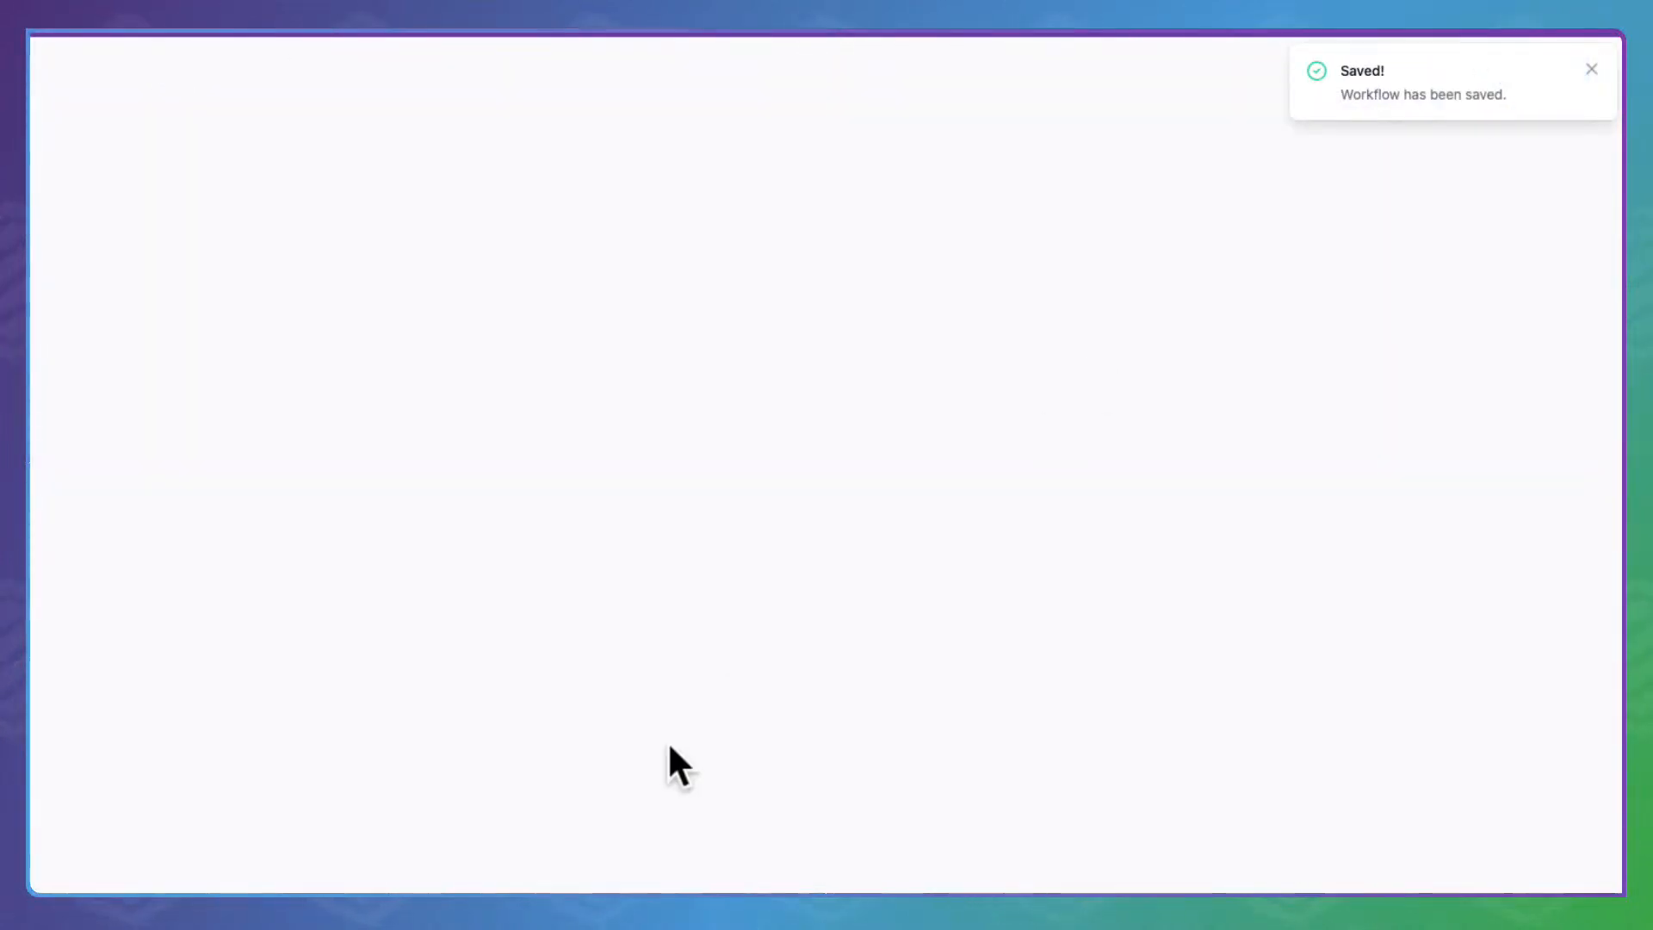
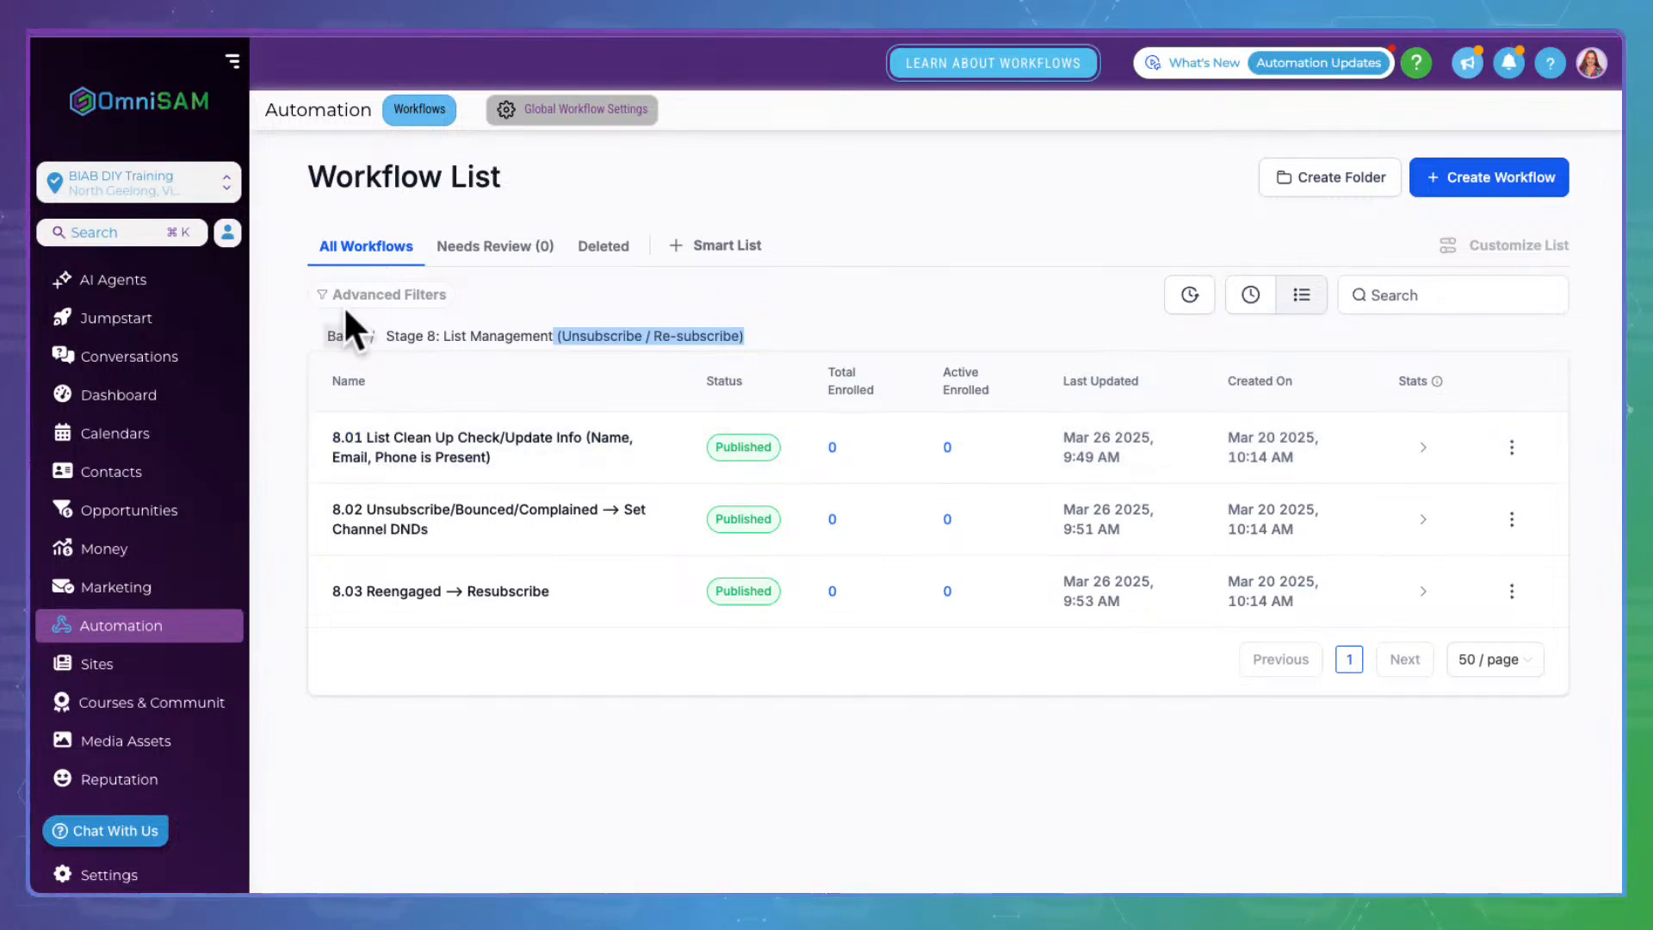
Go back to the top-level folders and open Stage 8: Misc. Workflows, showing drafts 8.01–8.07
left_click(343, 334)
scroll(478, 747, "down", 4)
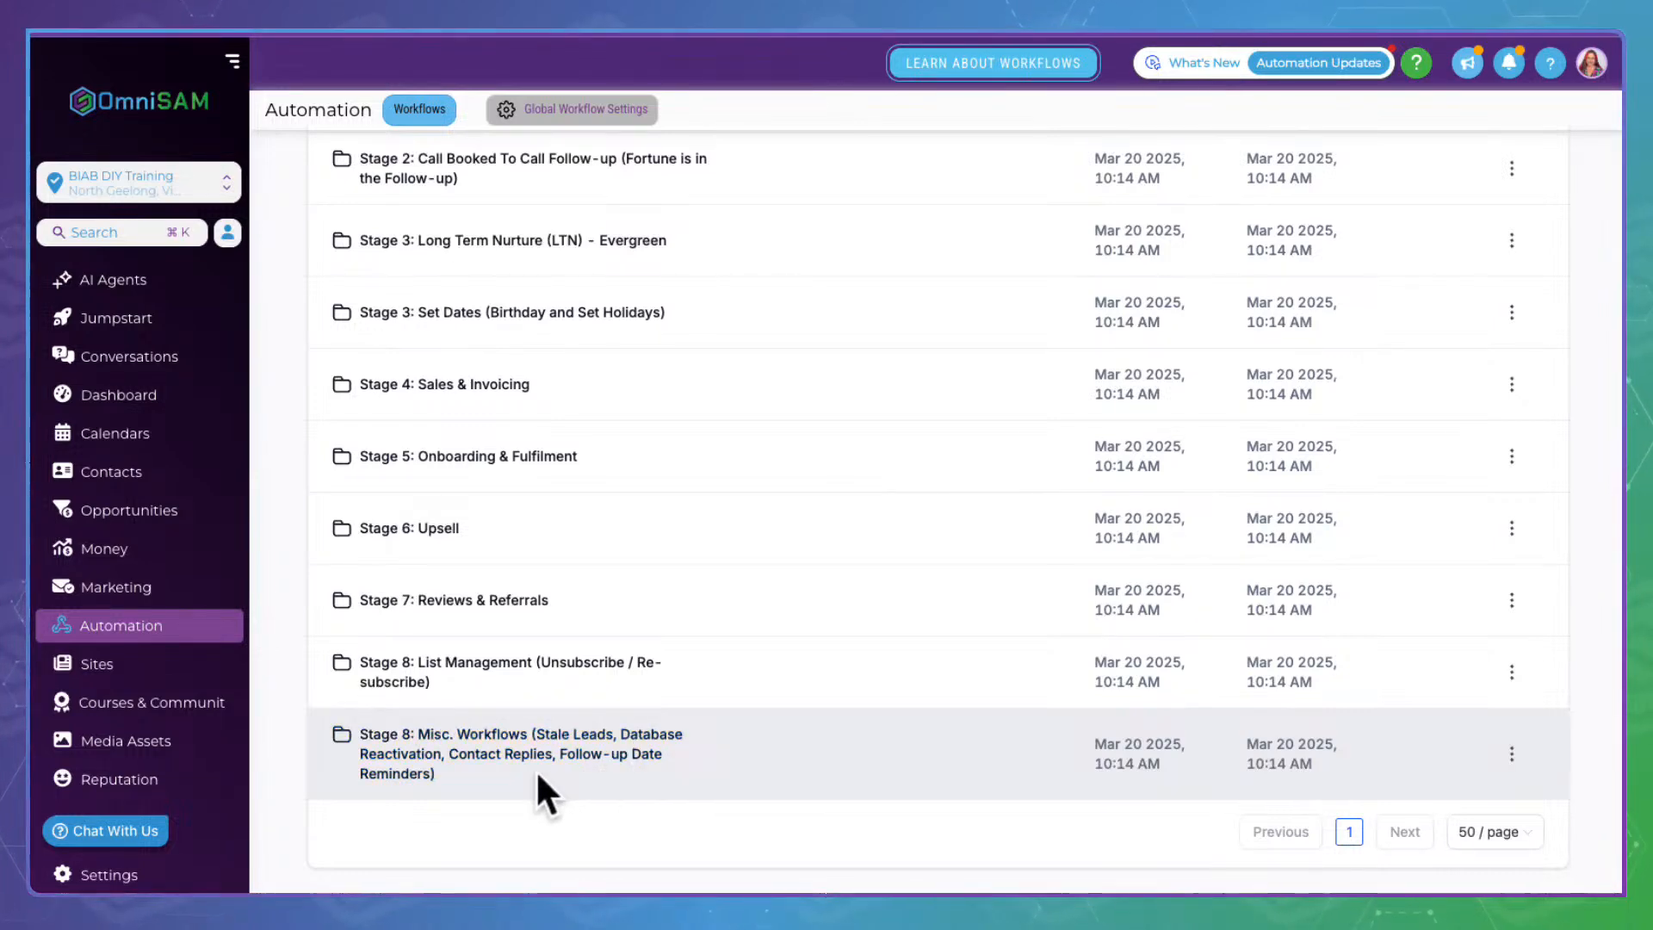
left_click(491, 733)
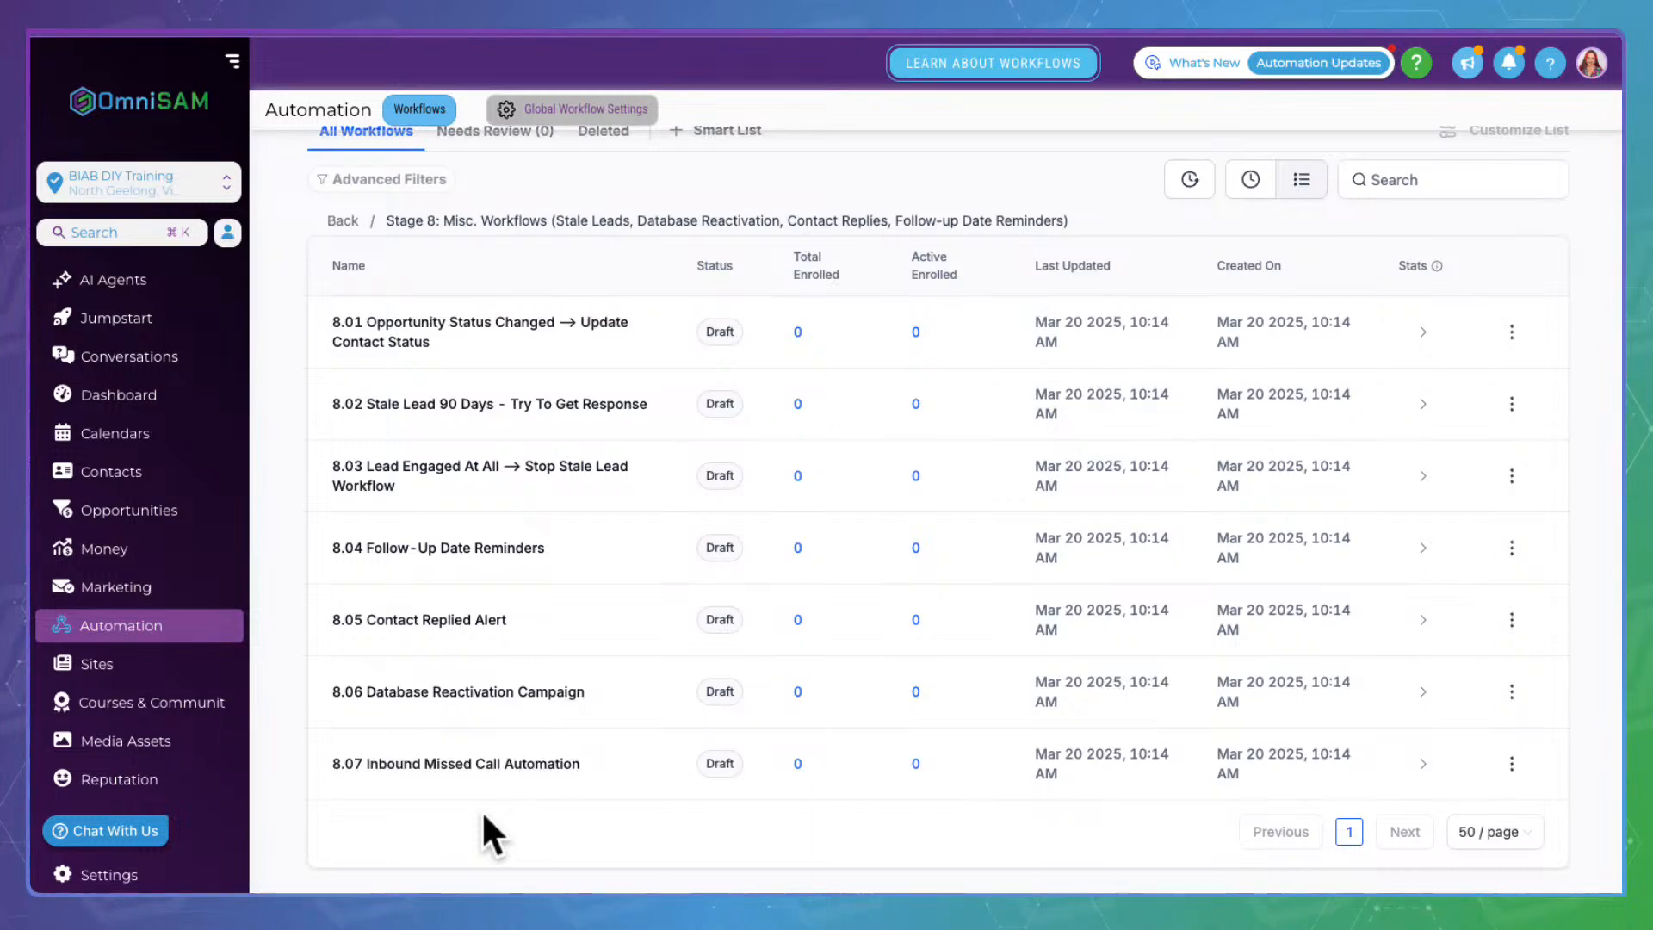
scroll(484, 814, "up", 1)
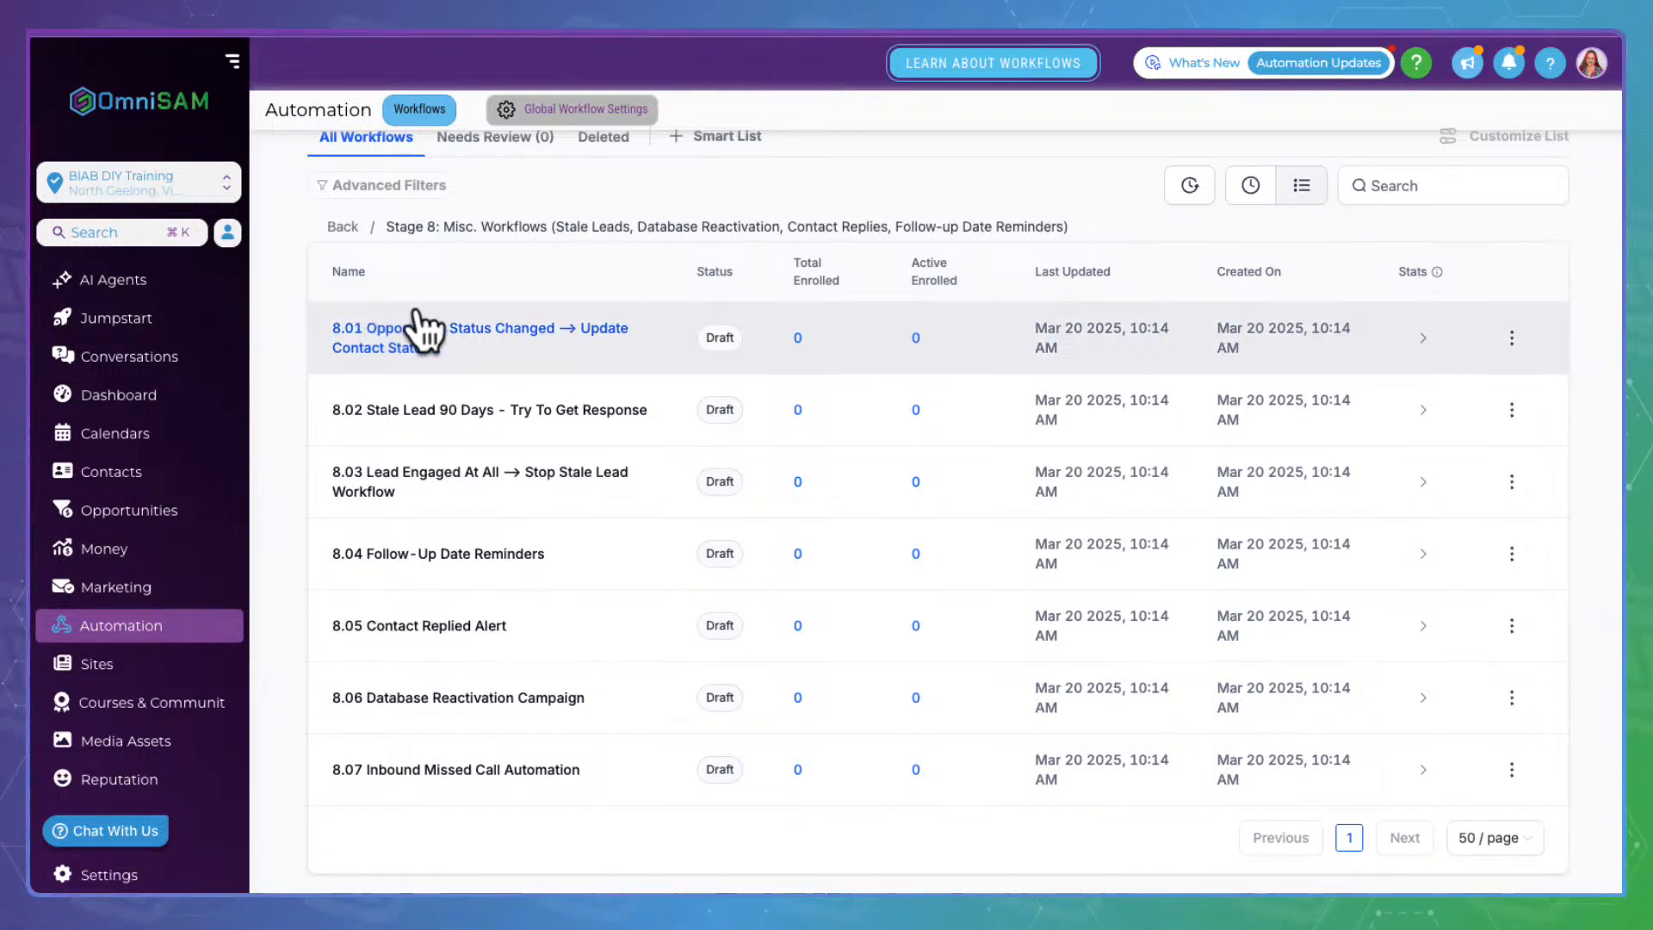
Open workflow 8.01, review its branch condition, then open the Update contact field To Current Client action
left_click(564, 327)
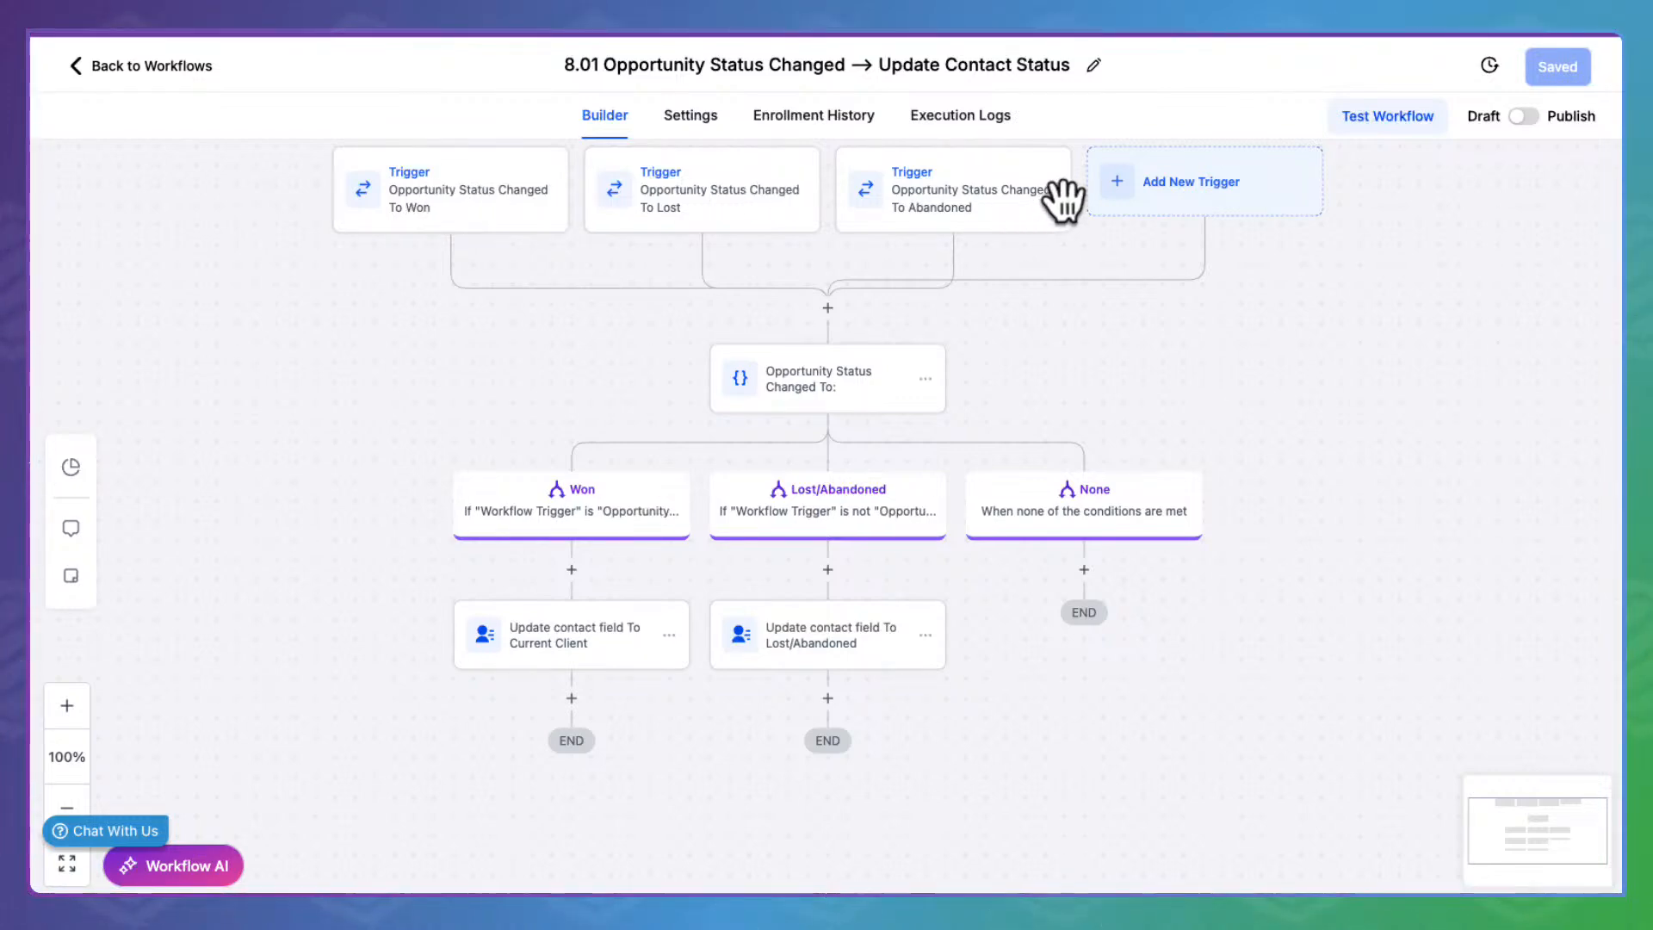
left_click(805, 344)
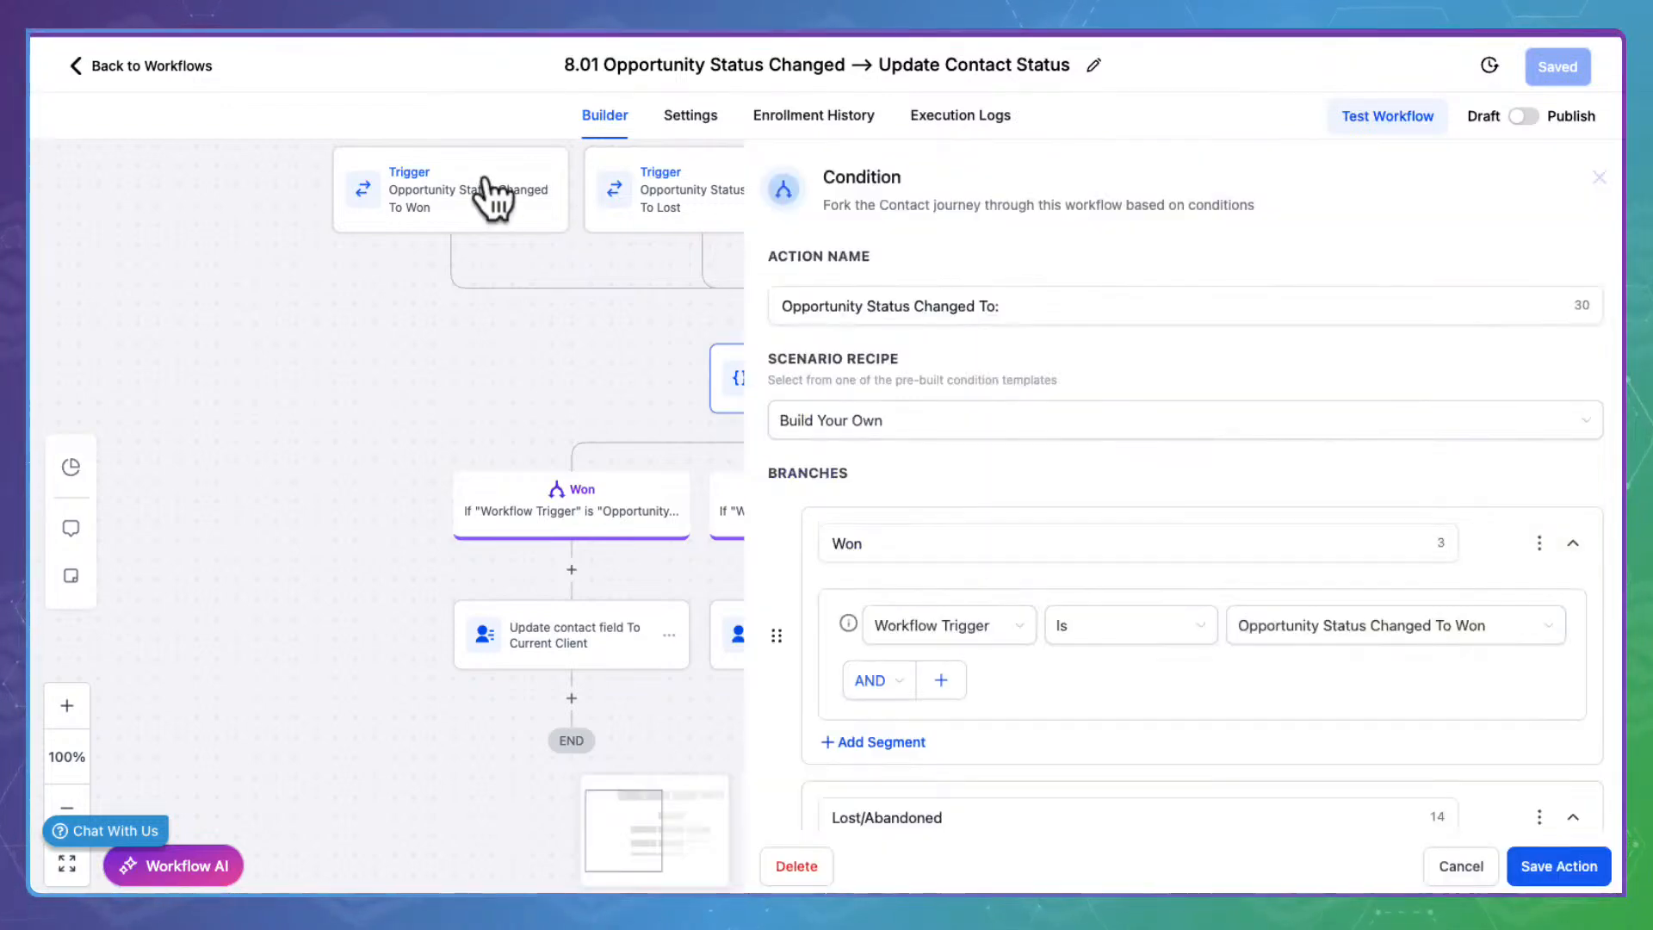
scroll(1095, 542, "down", 3)
scroll(1095, 543, "down", 2)
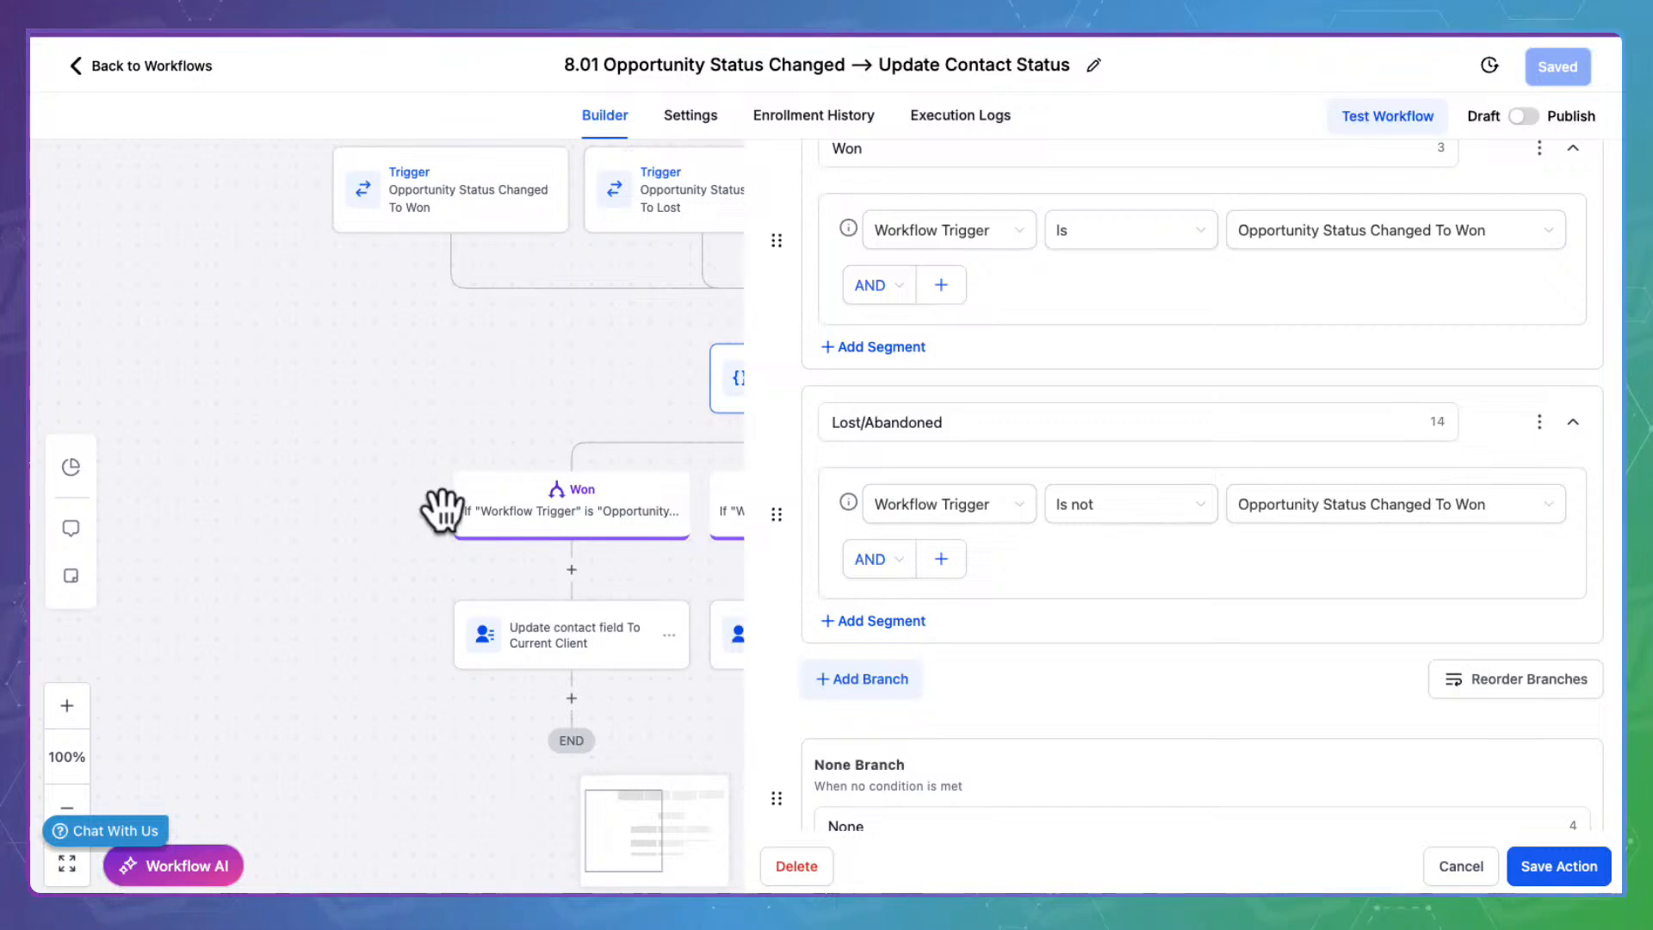
left_click(1559, 870)
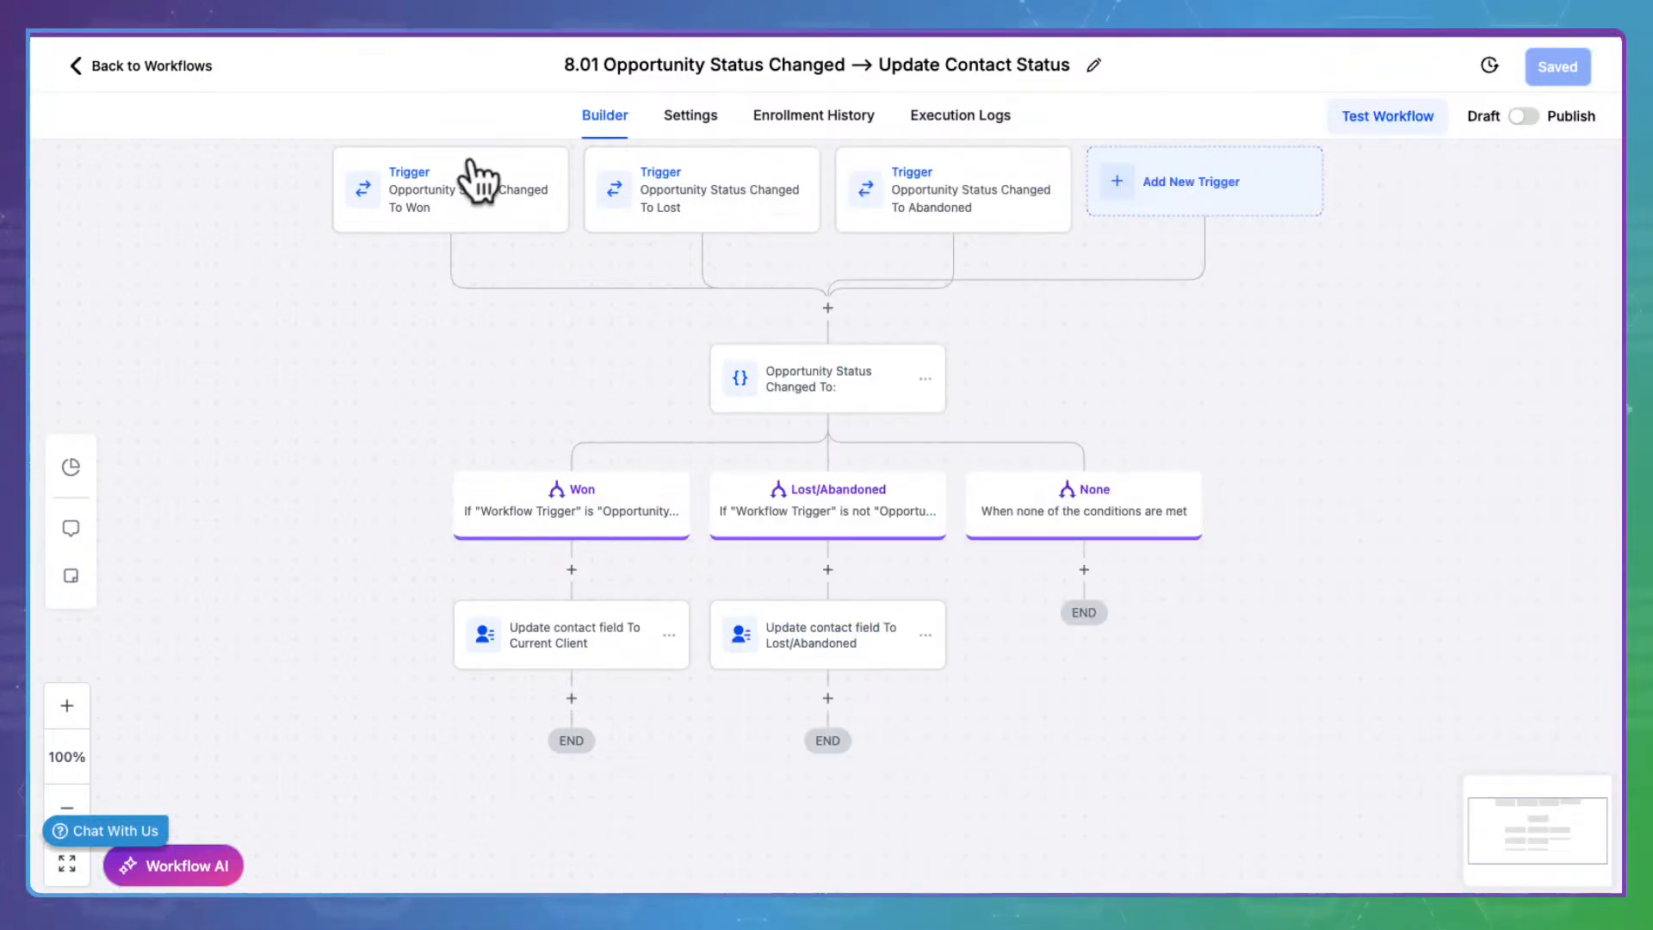
left_click(607, 626)
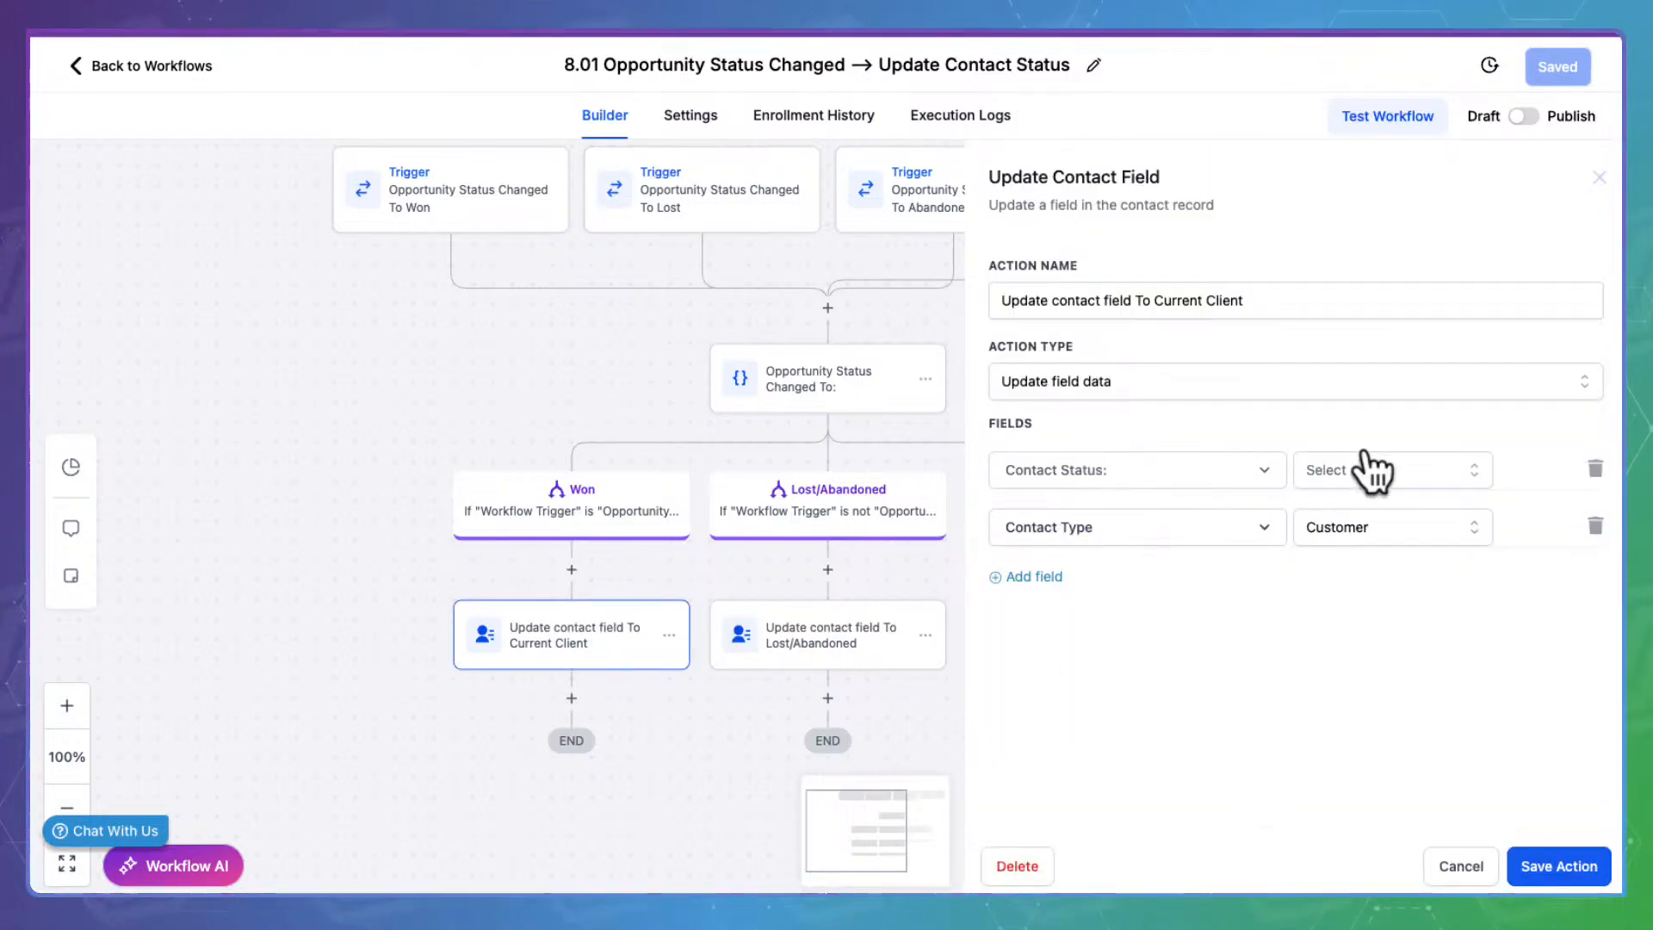
left_click(1396, 465)
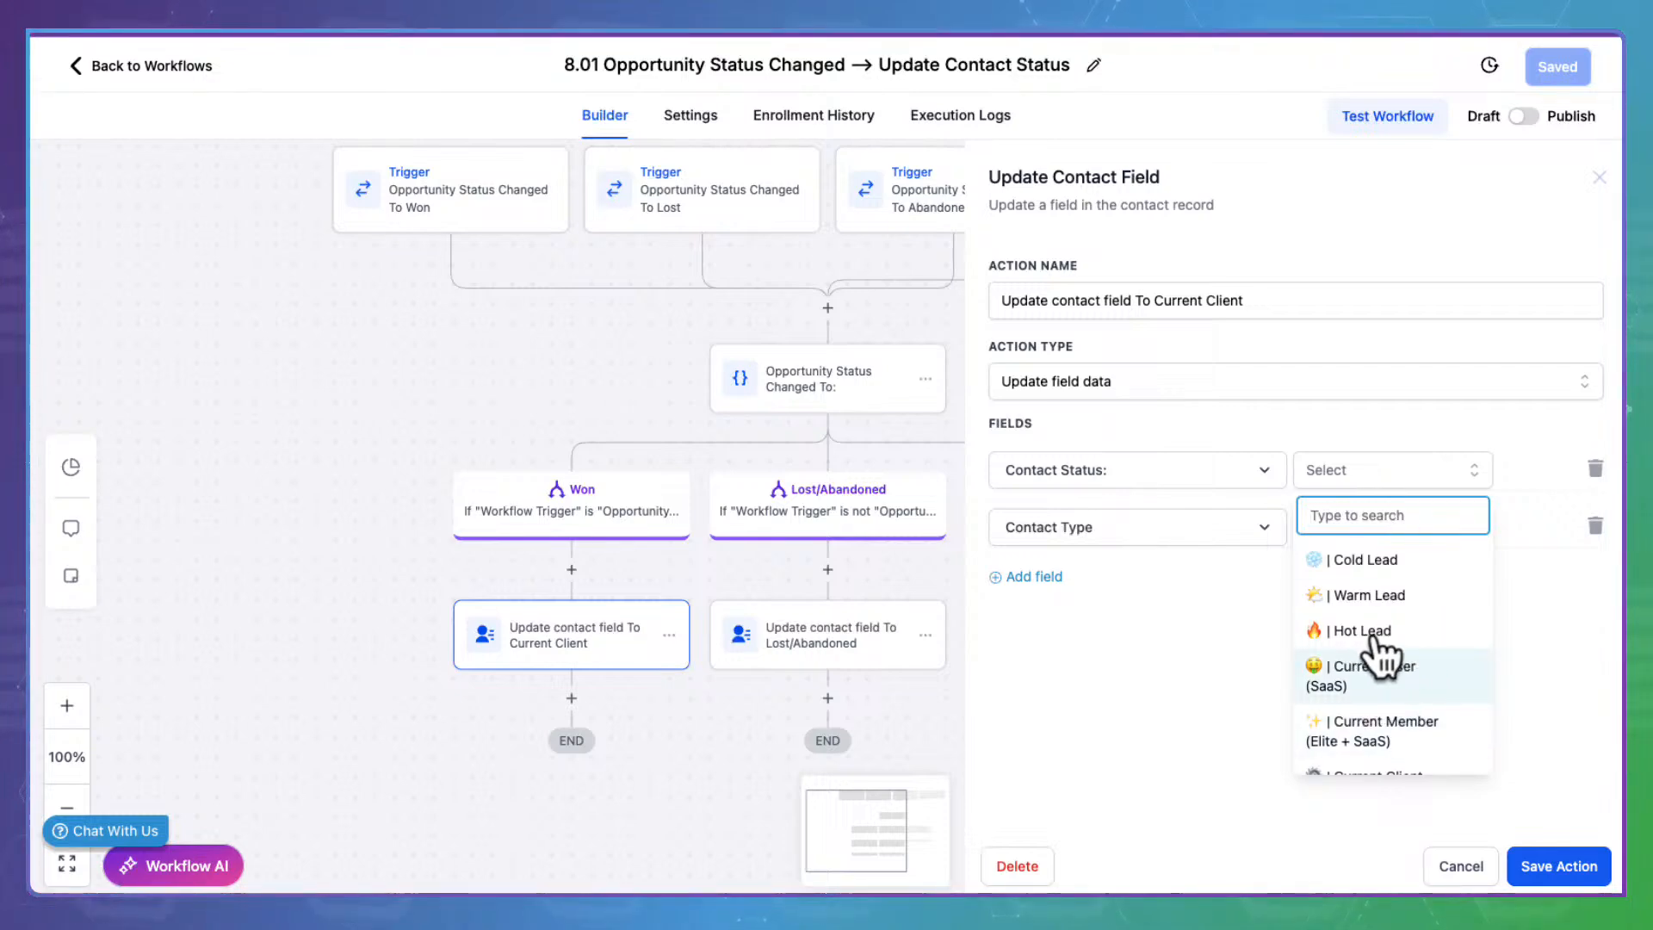
scroll(1435, 663, "down", 2)
scroll(1442, 667, "down", 1)
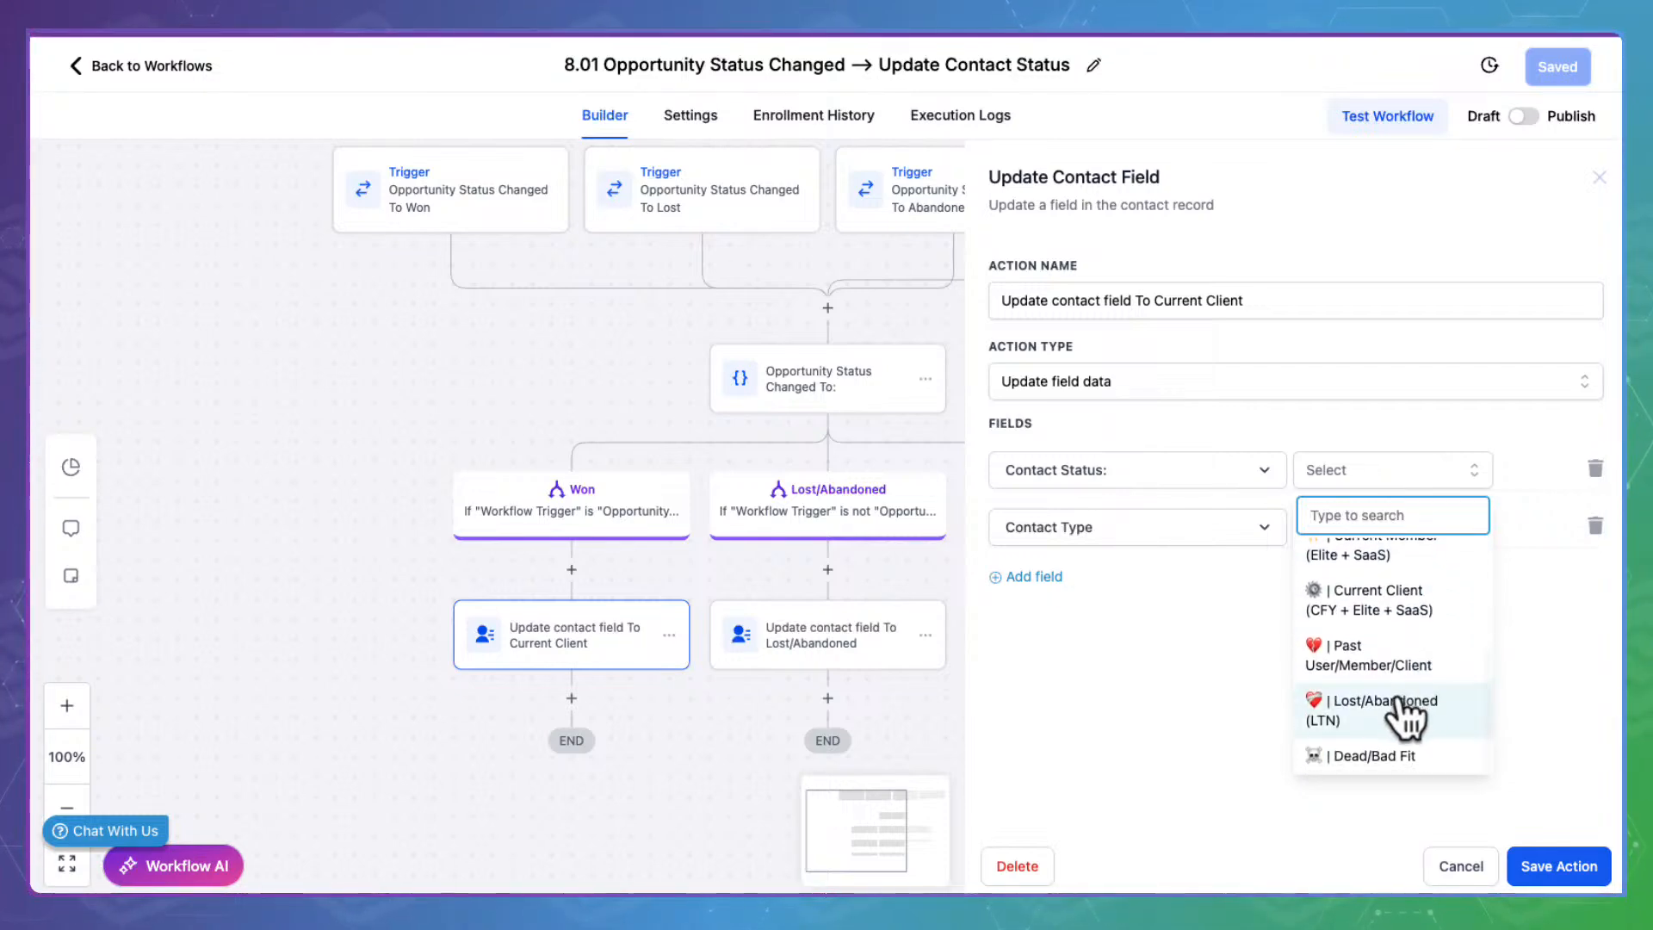
scroll(1405, 644, "up", 3)
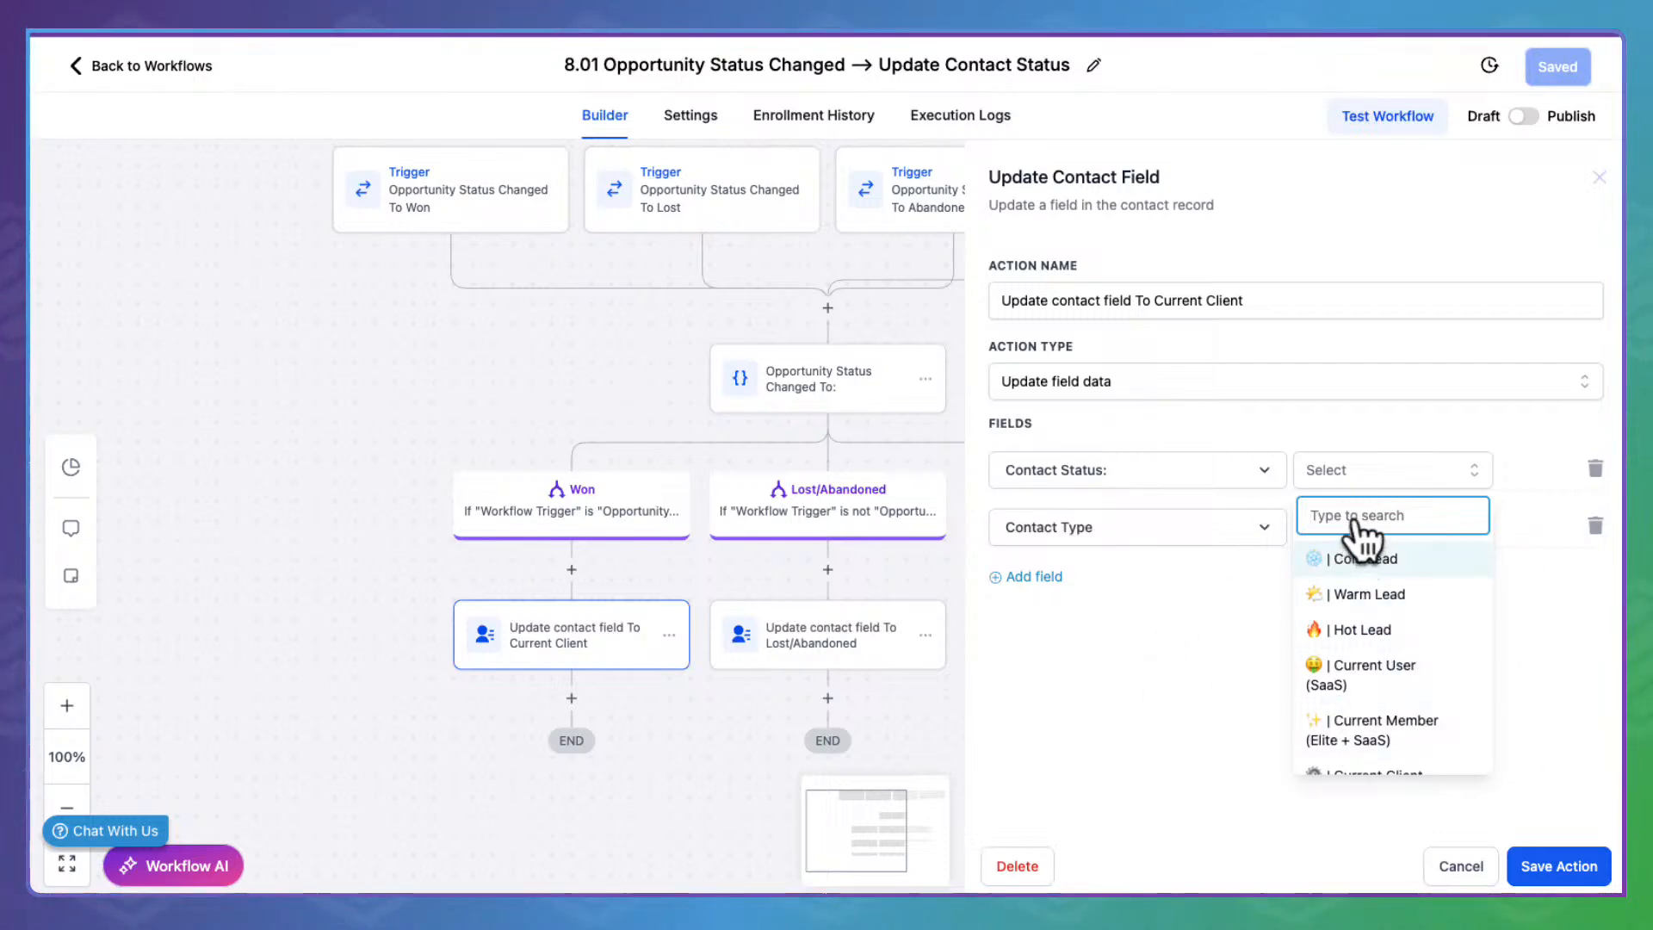
scroll(1365, 683, "down", 4)
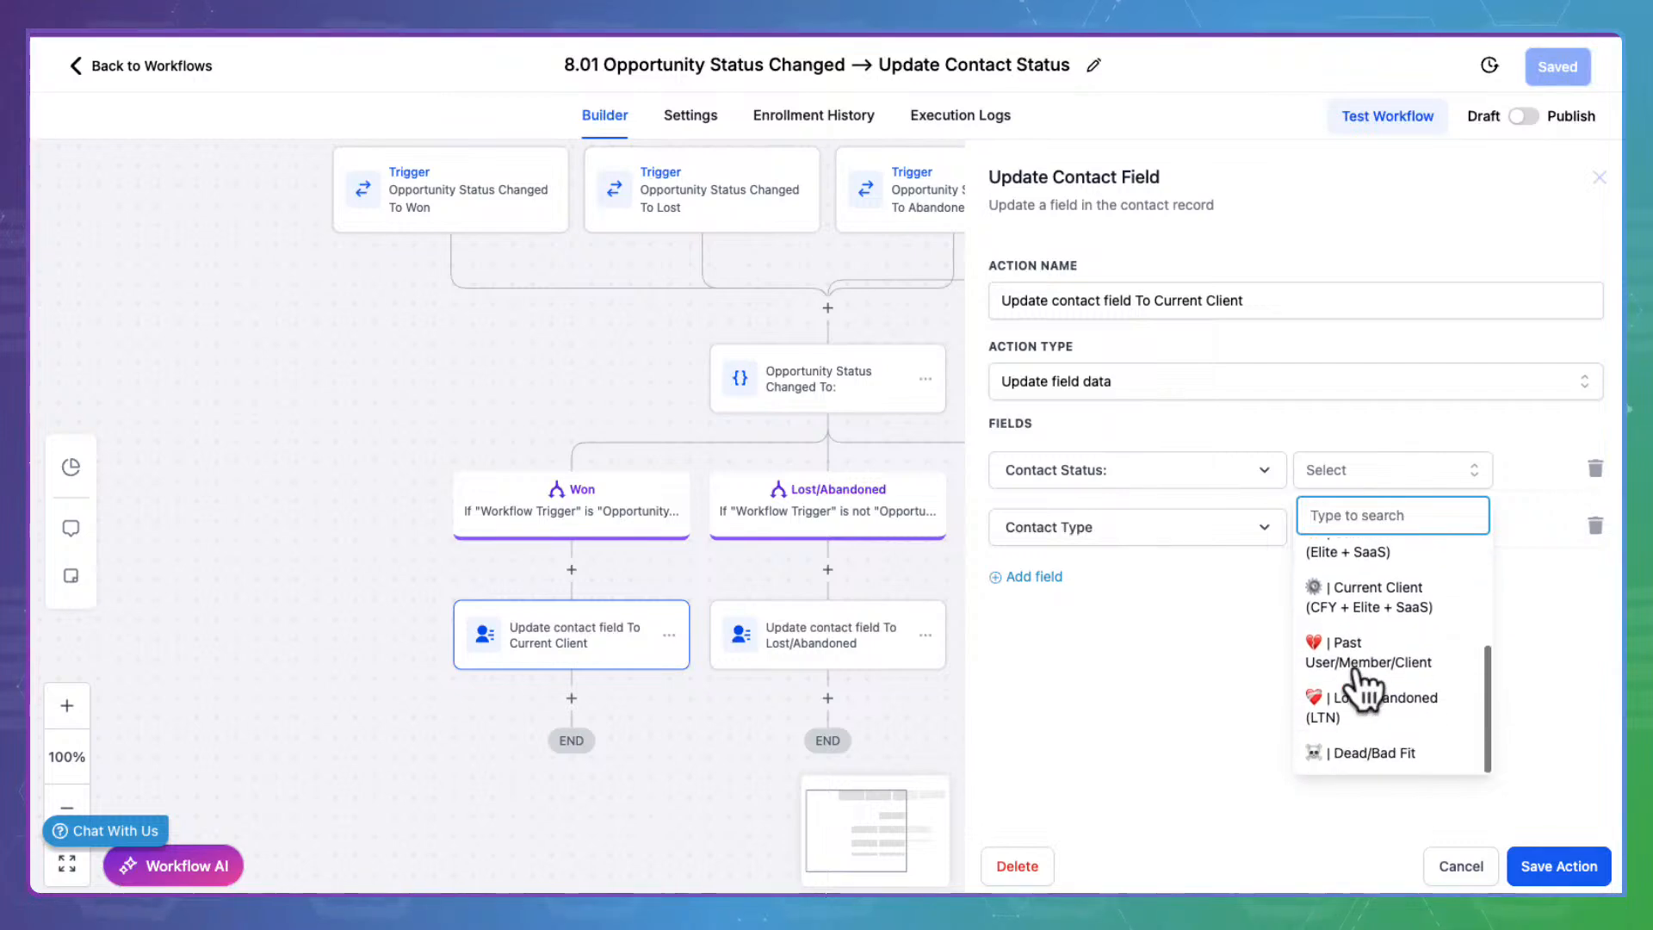
scroll(1365, 683, "up", 4)
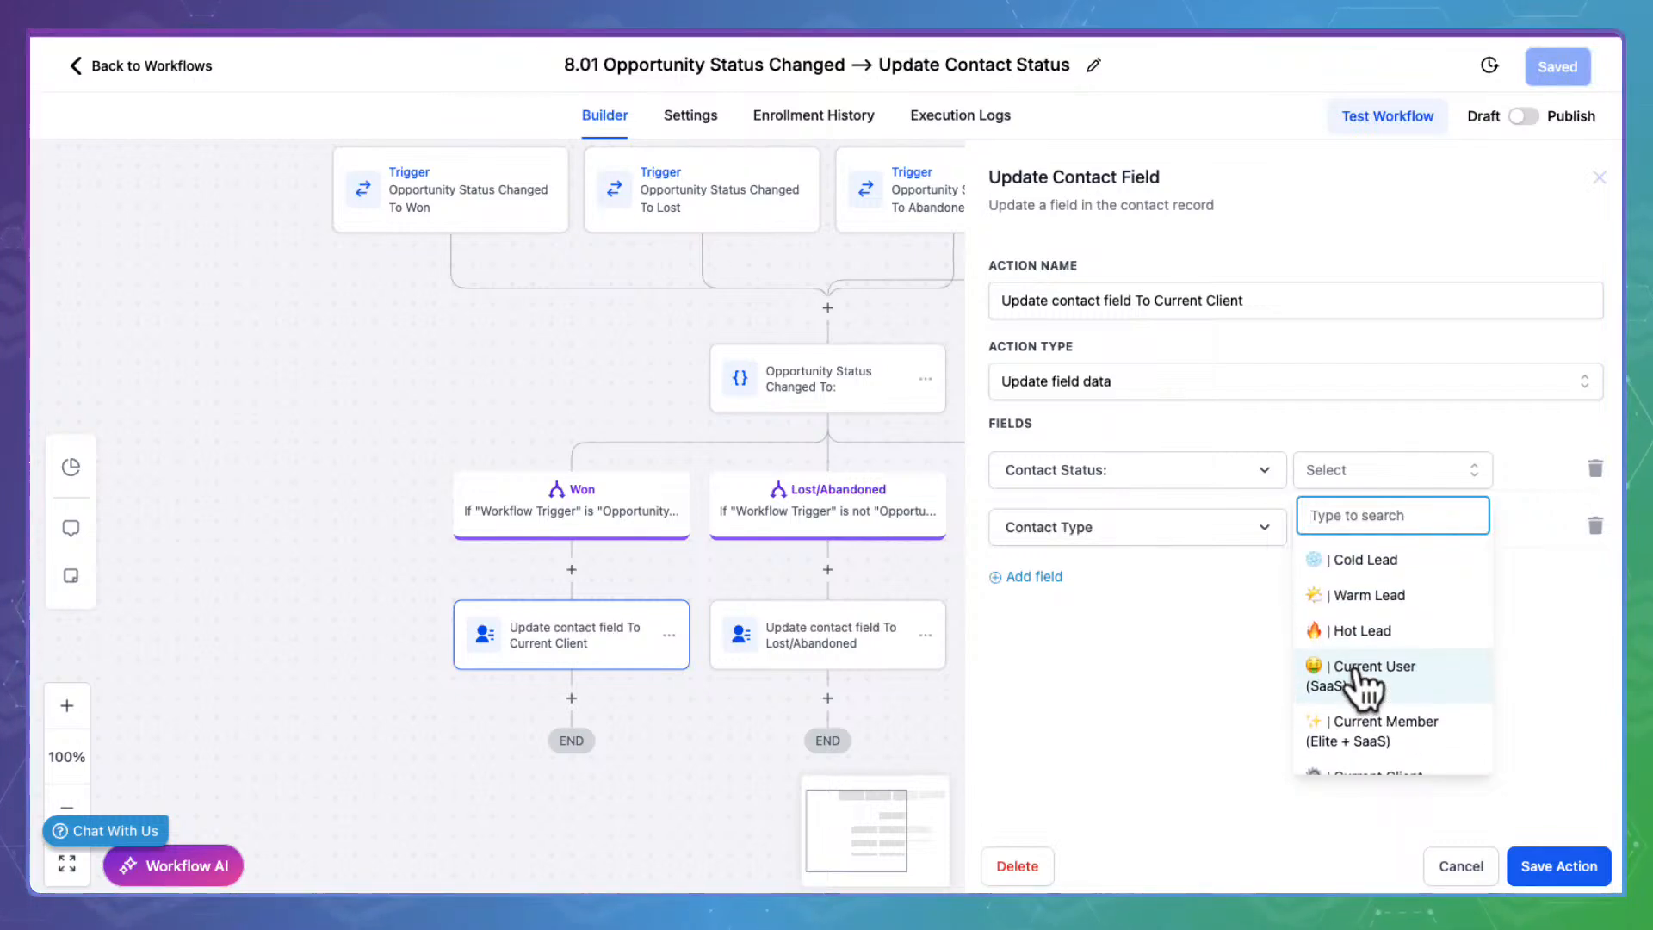
scroll(1429, 710, "down", 3)
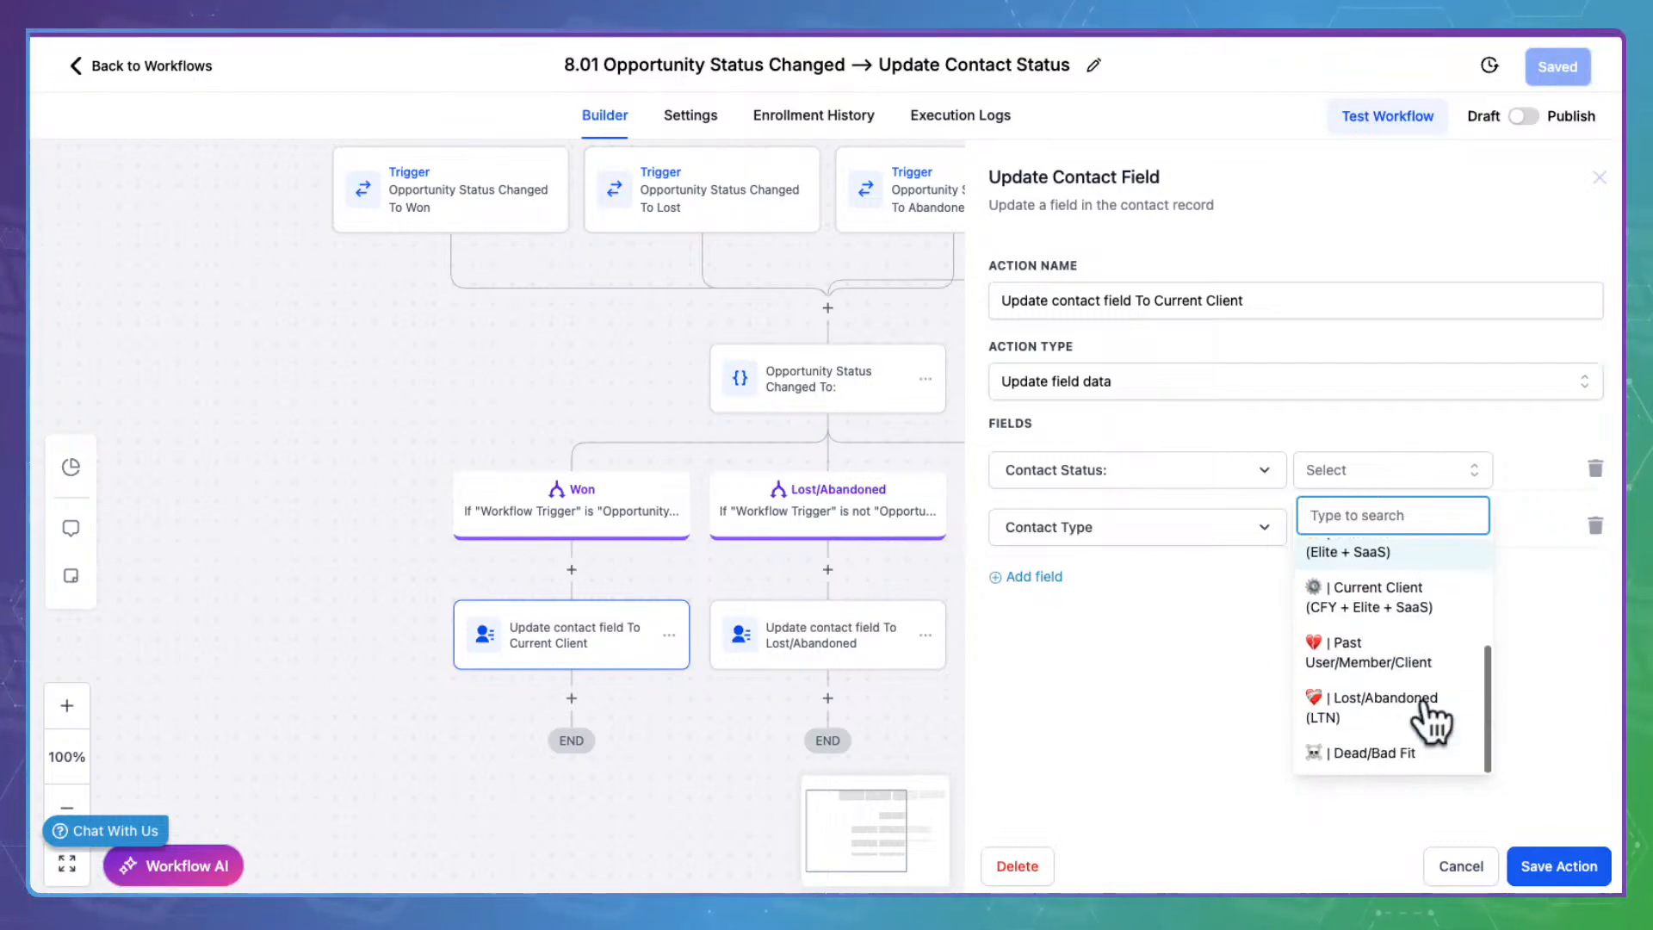
scroll(1429, 711, "up", 4)
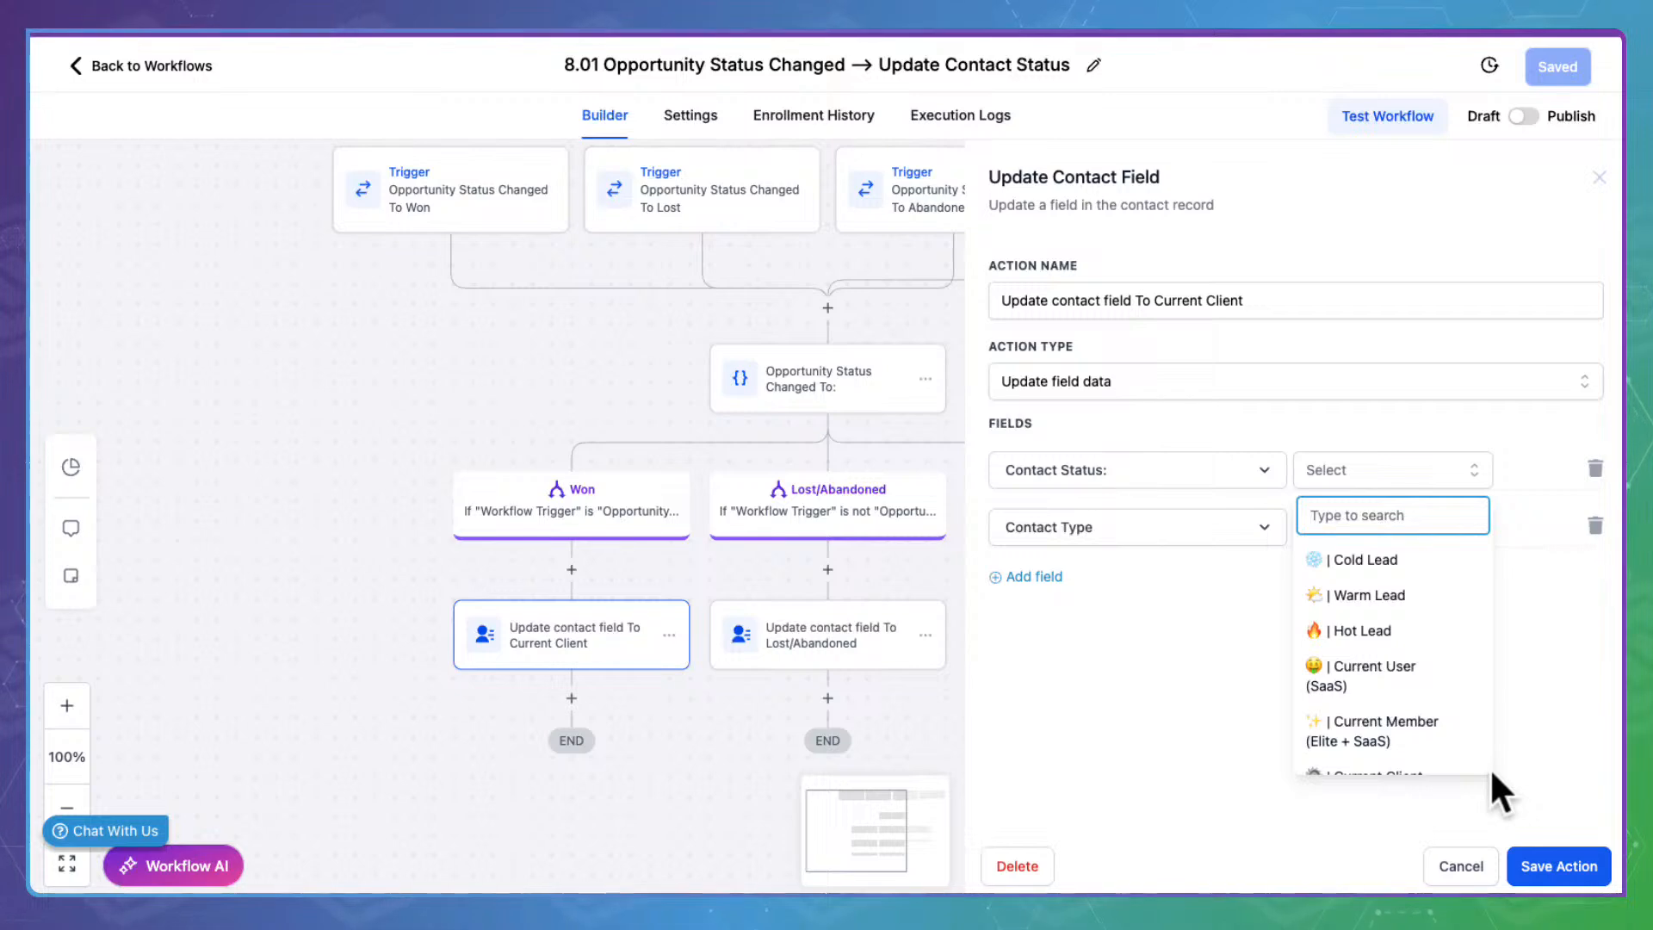
left_click(1467, 742)
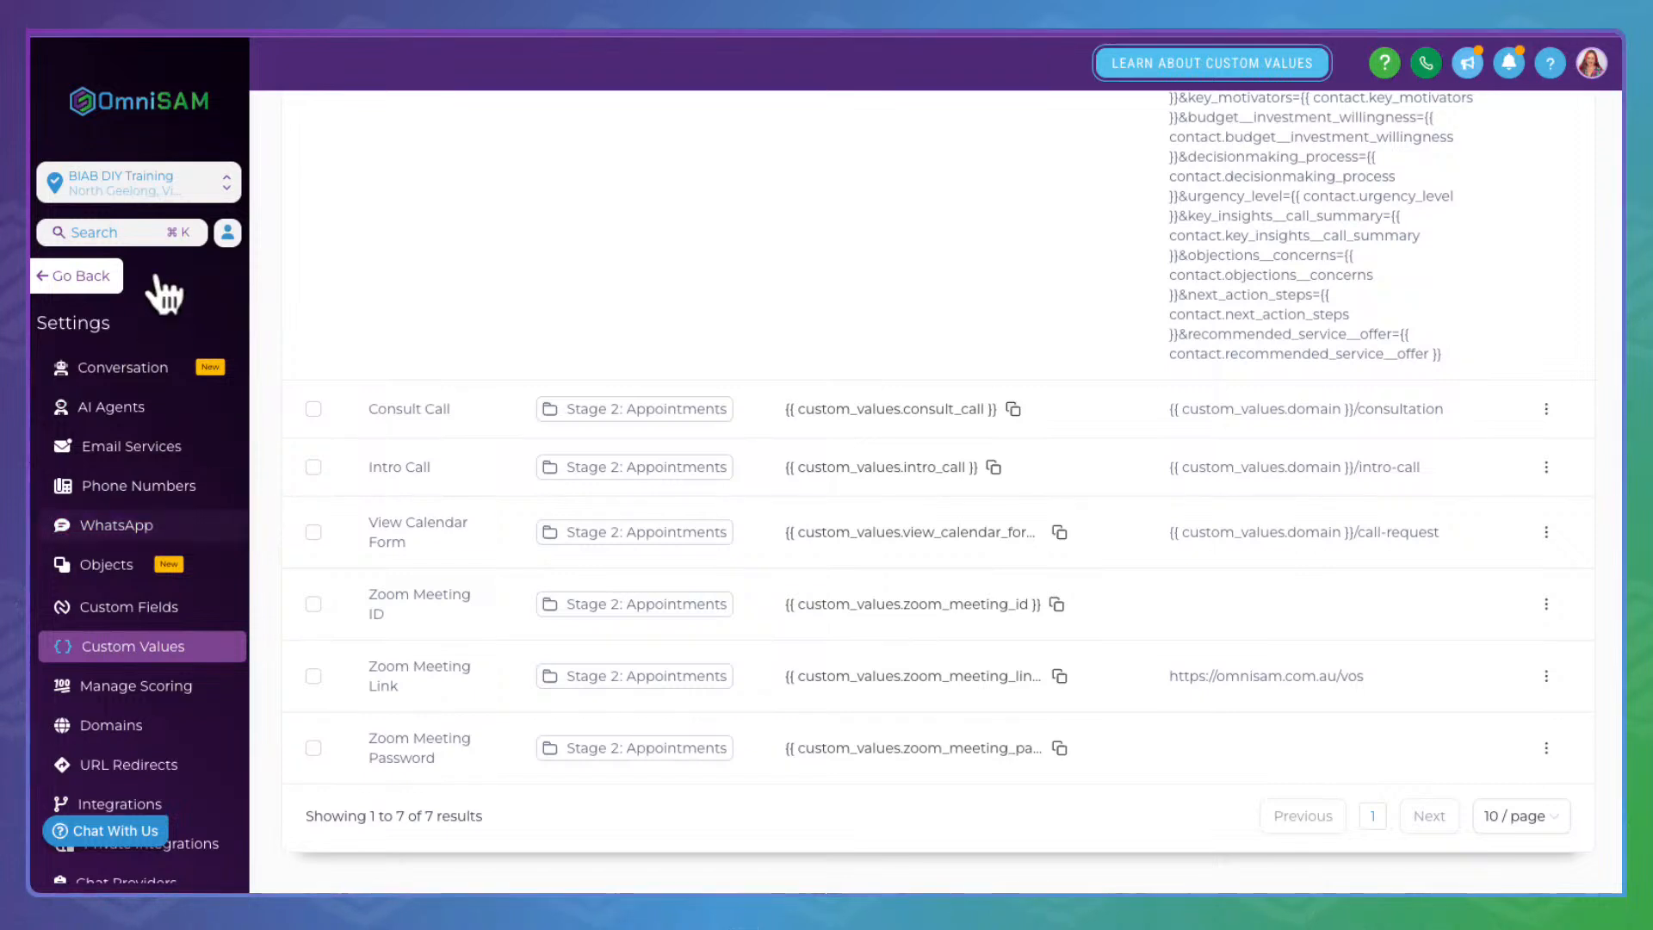
Leave settings and recheck the Contact Status values in 8.01's Update Contact Field action, choosing none
left_click(94, 276)
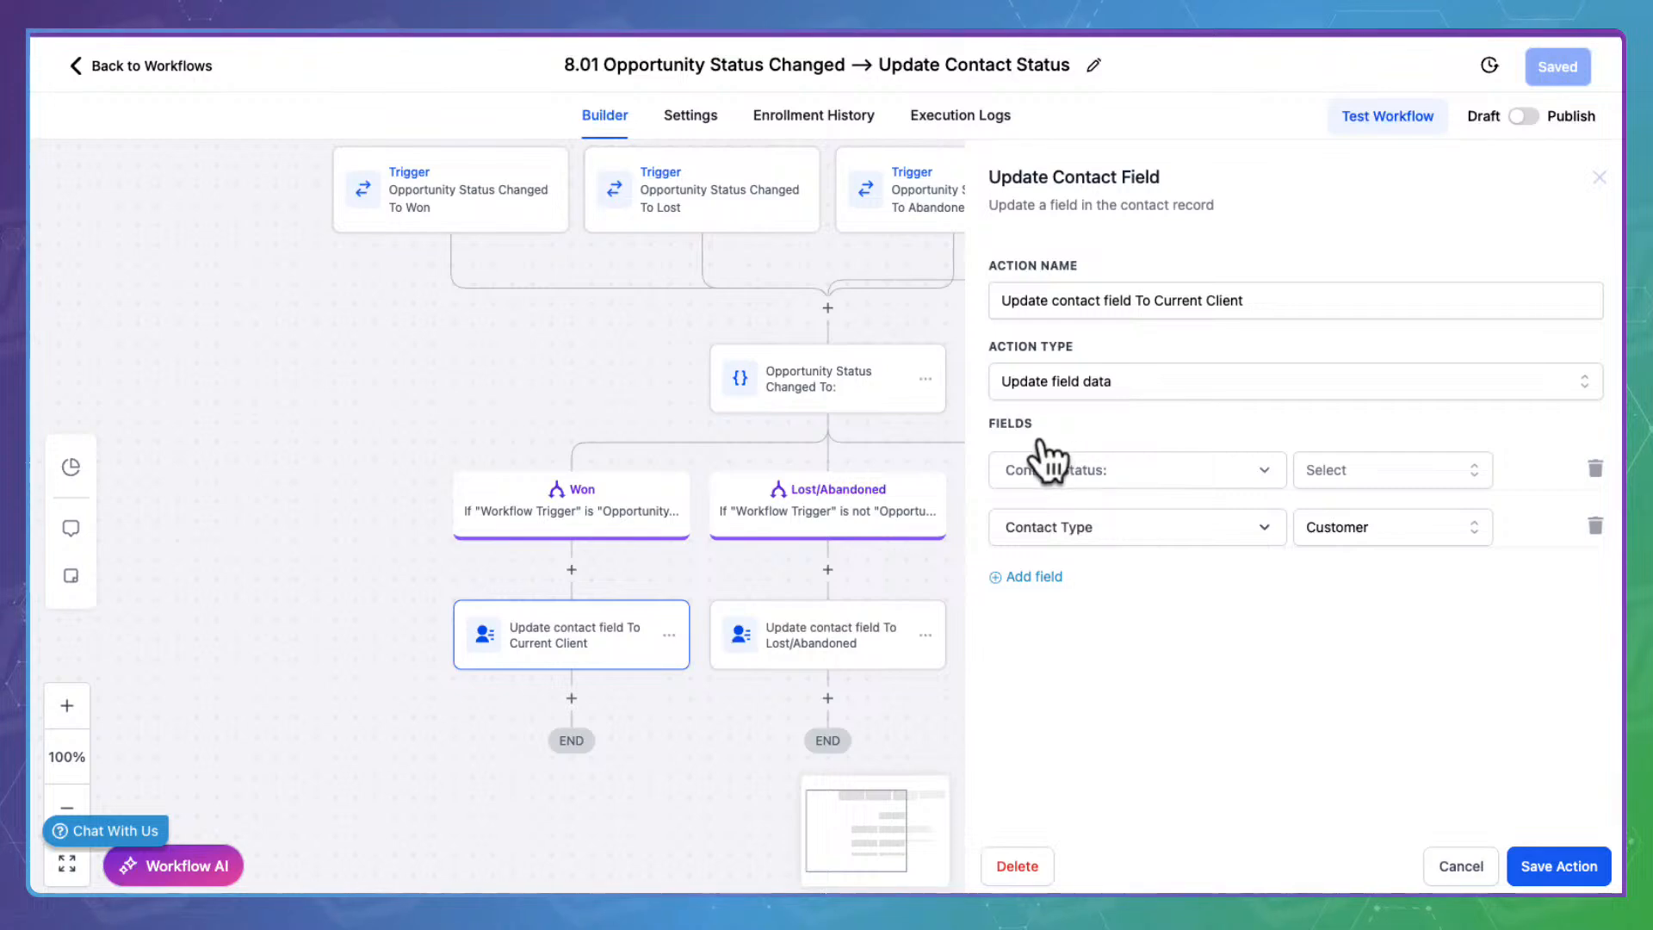
left_click(1433, 457)
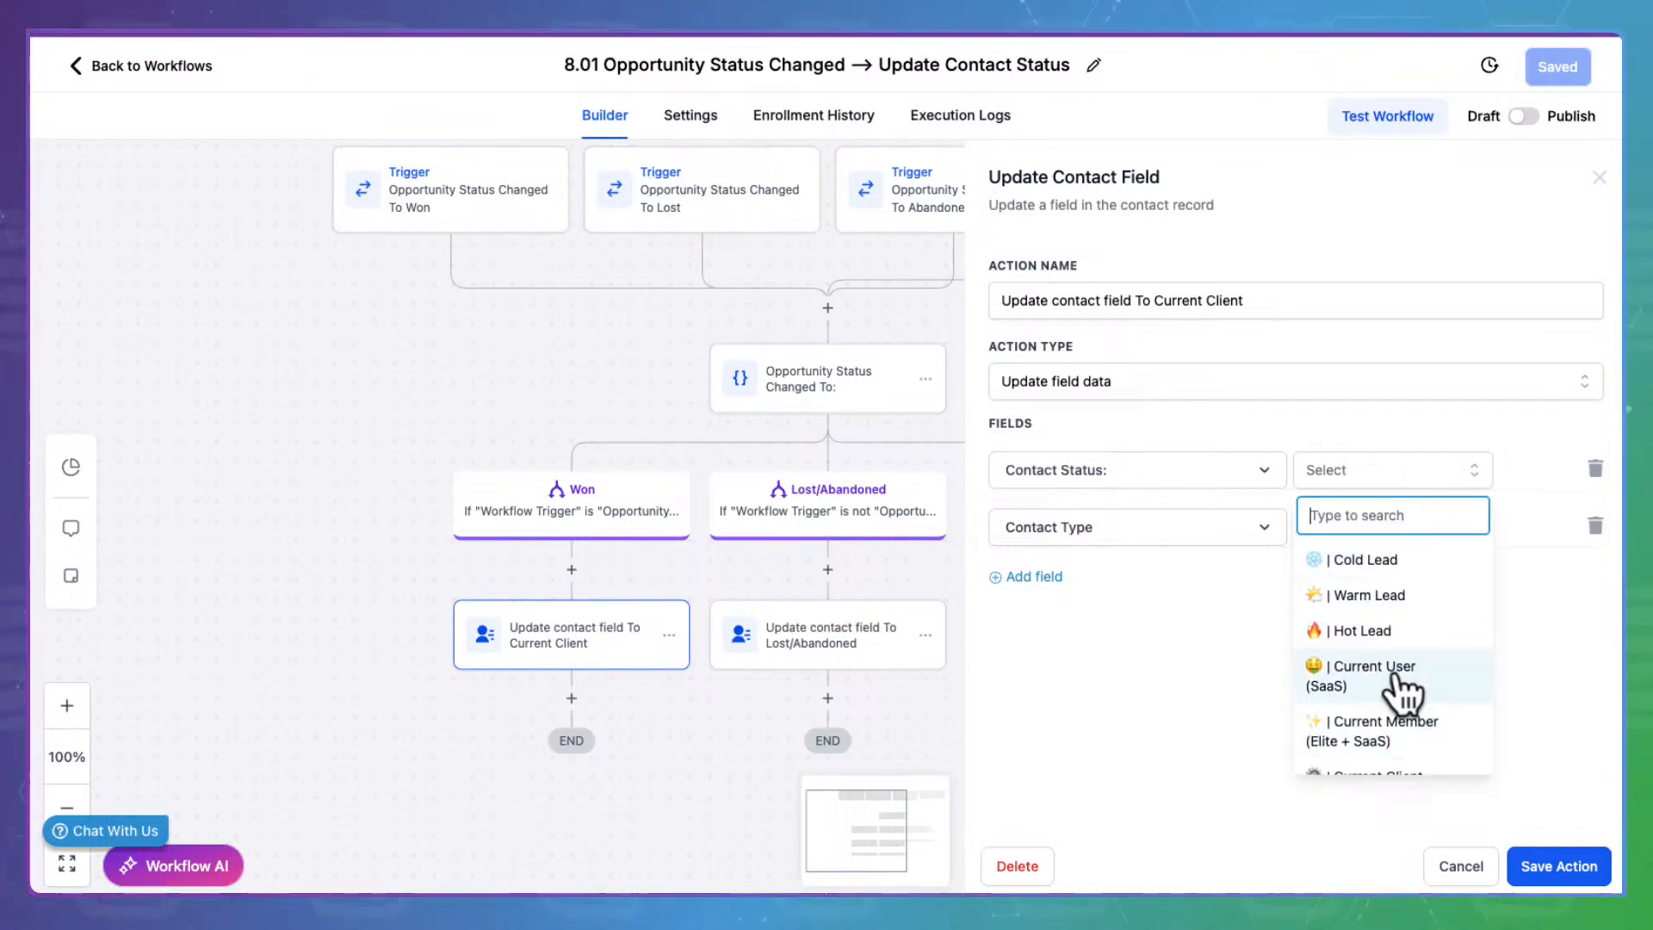
scroll(1390, 727, "down", 2)
scroll(1388, 717, "down", 2)
scroll(1390, 721, "up", 5)
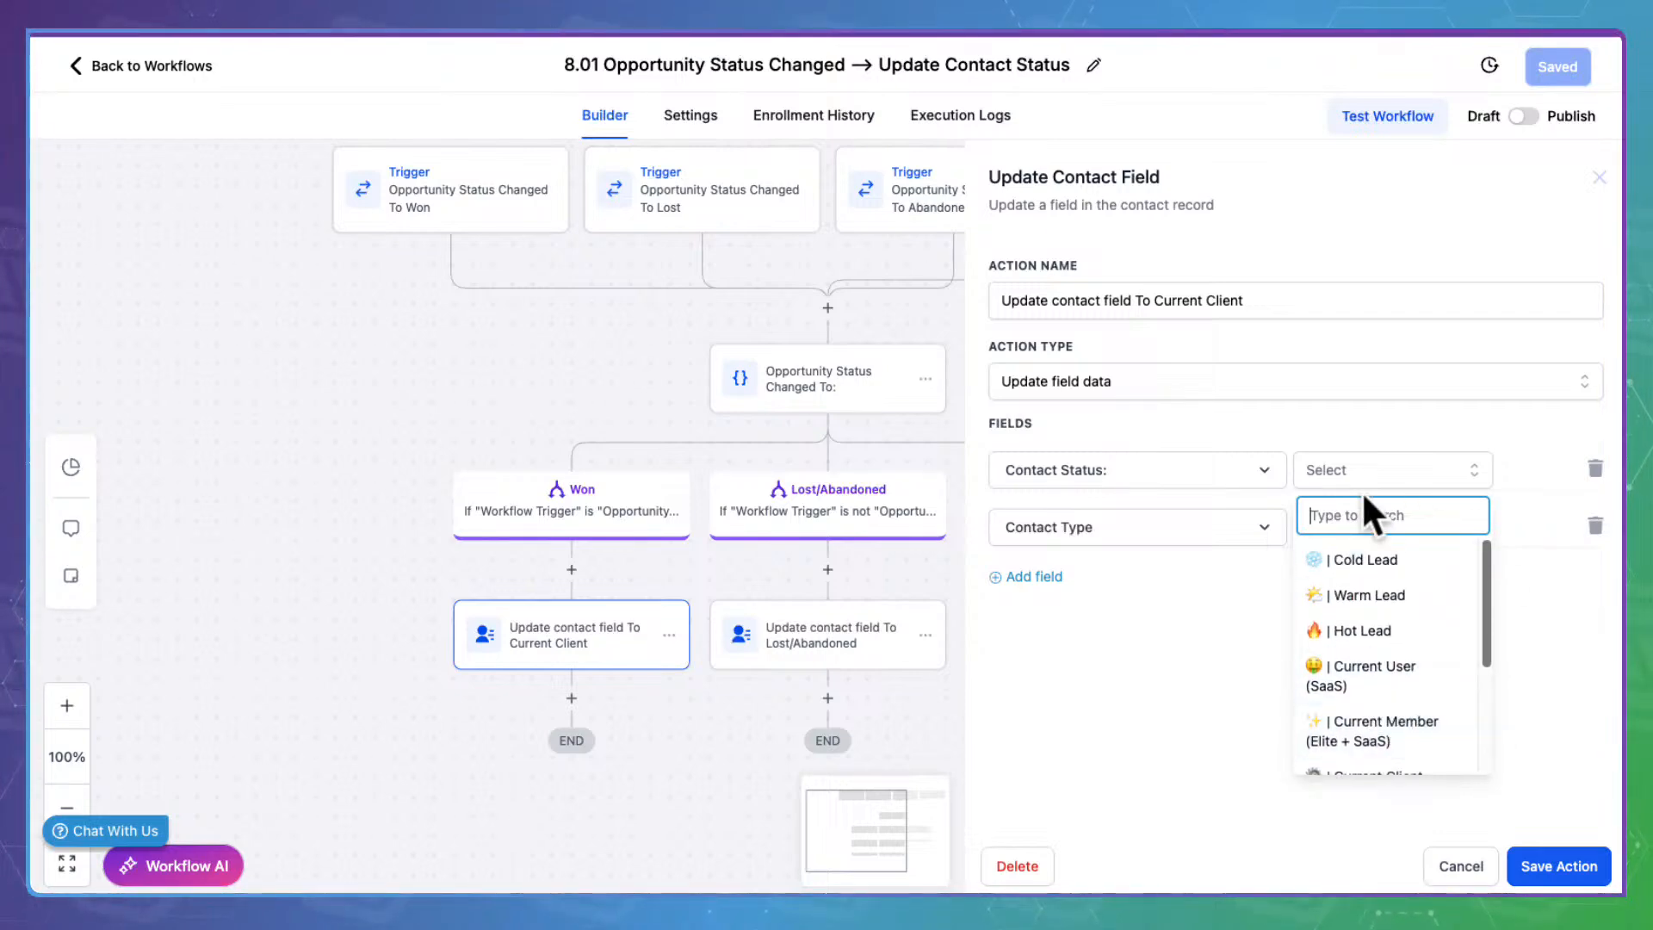
left_click(1105, 755)
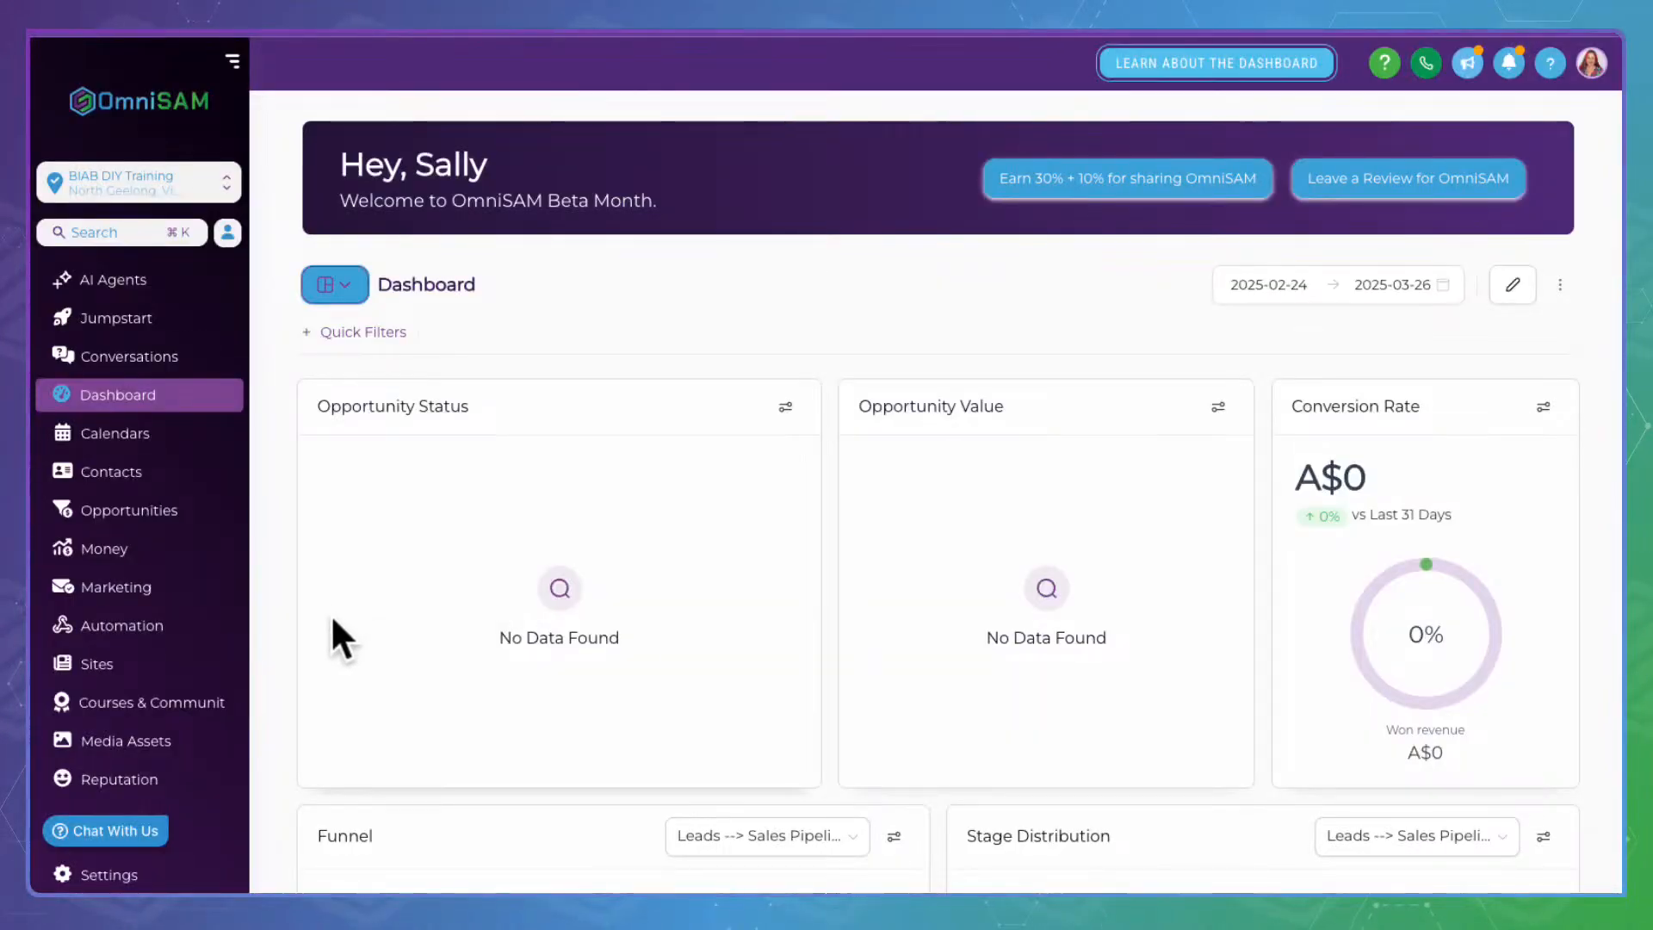
Open Settings > Custom Fields and view the custom fields grouped by folder
left_click(147, 871)
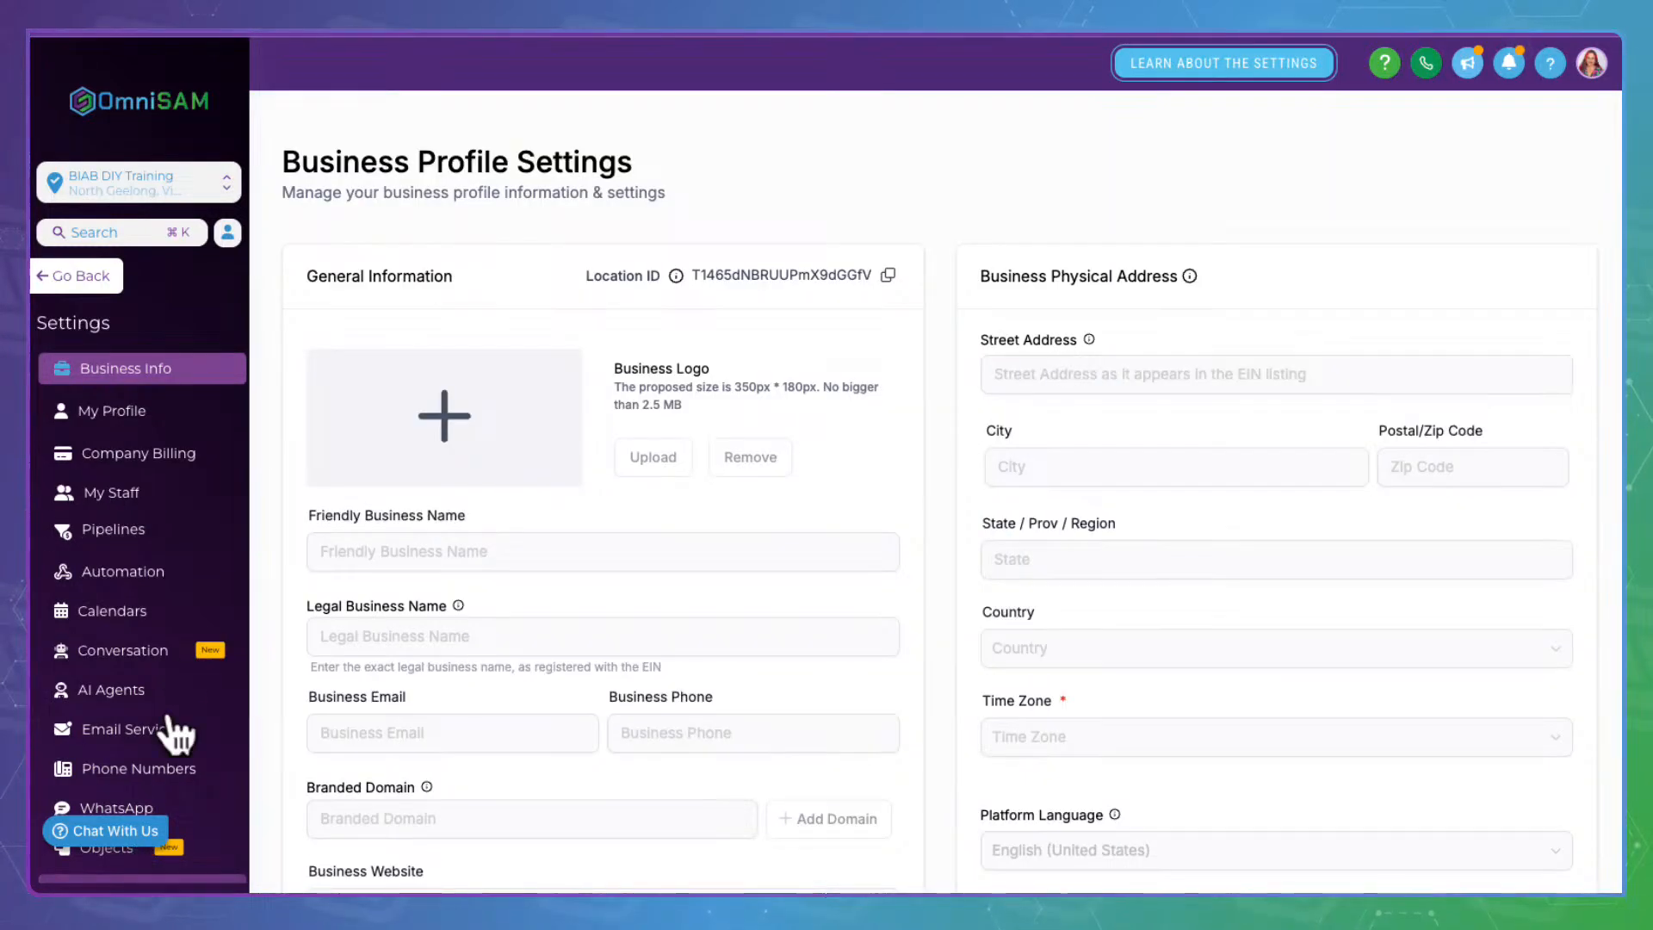
scroll(177, 603, "down", 3)
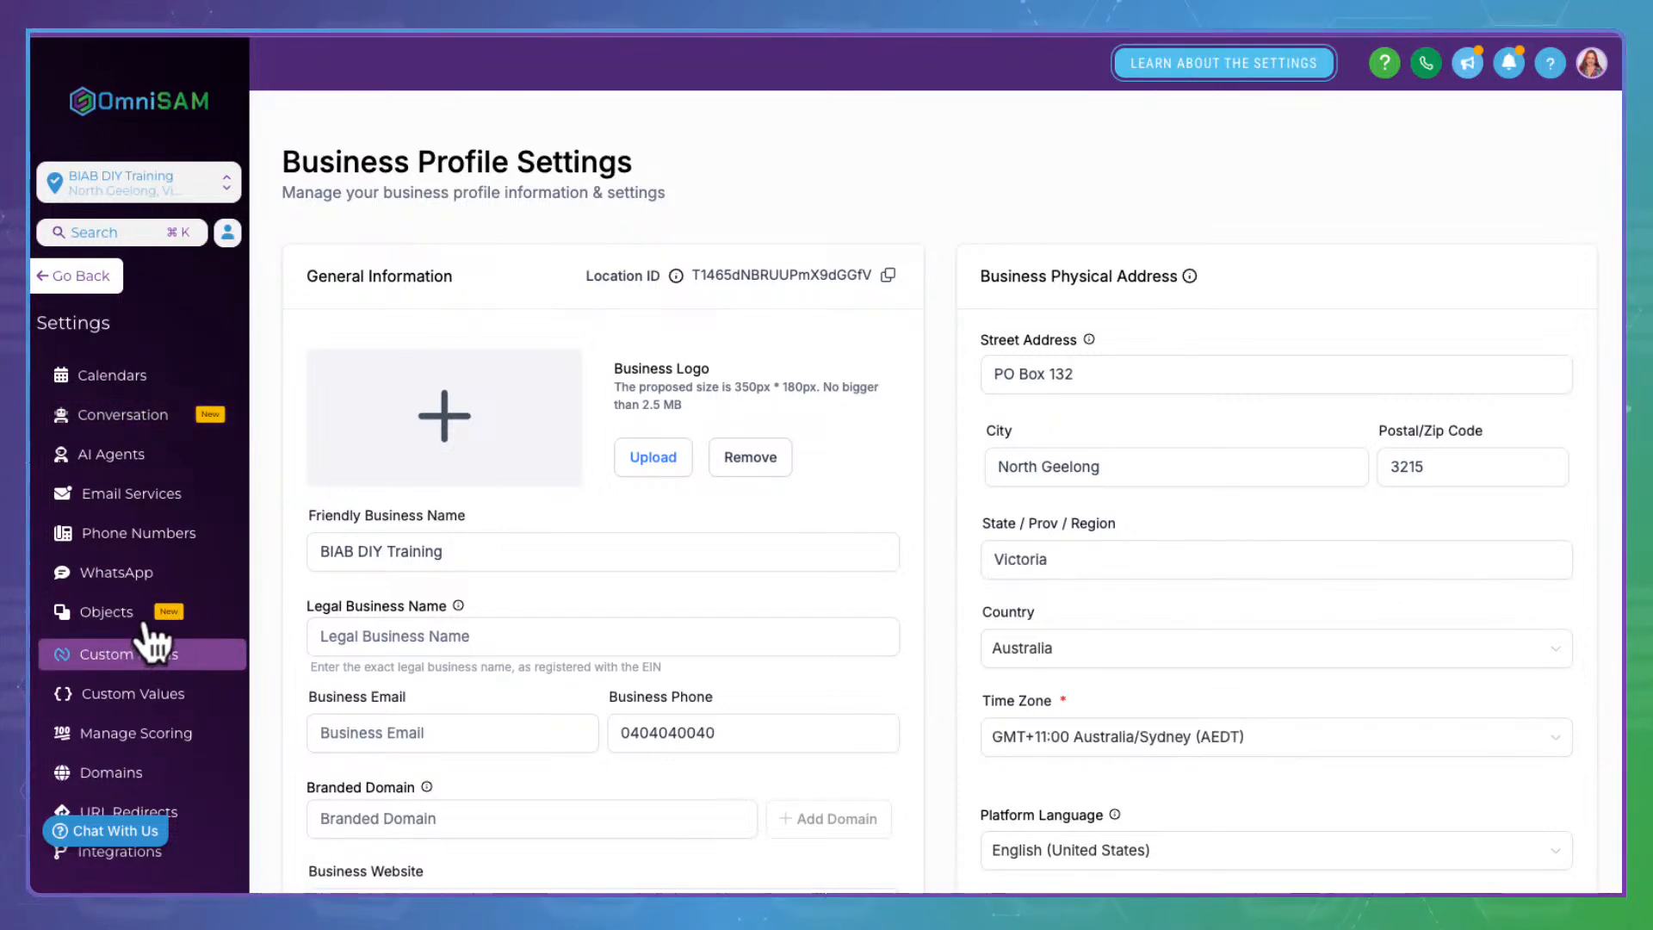
left_click(148, 628)
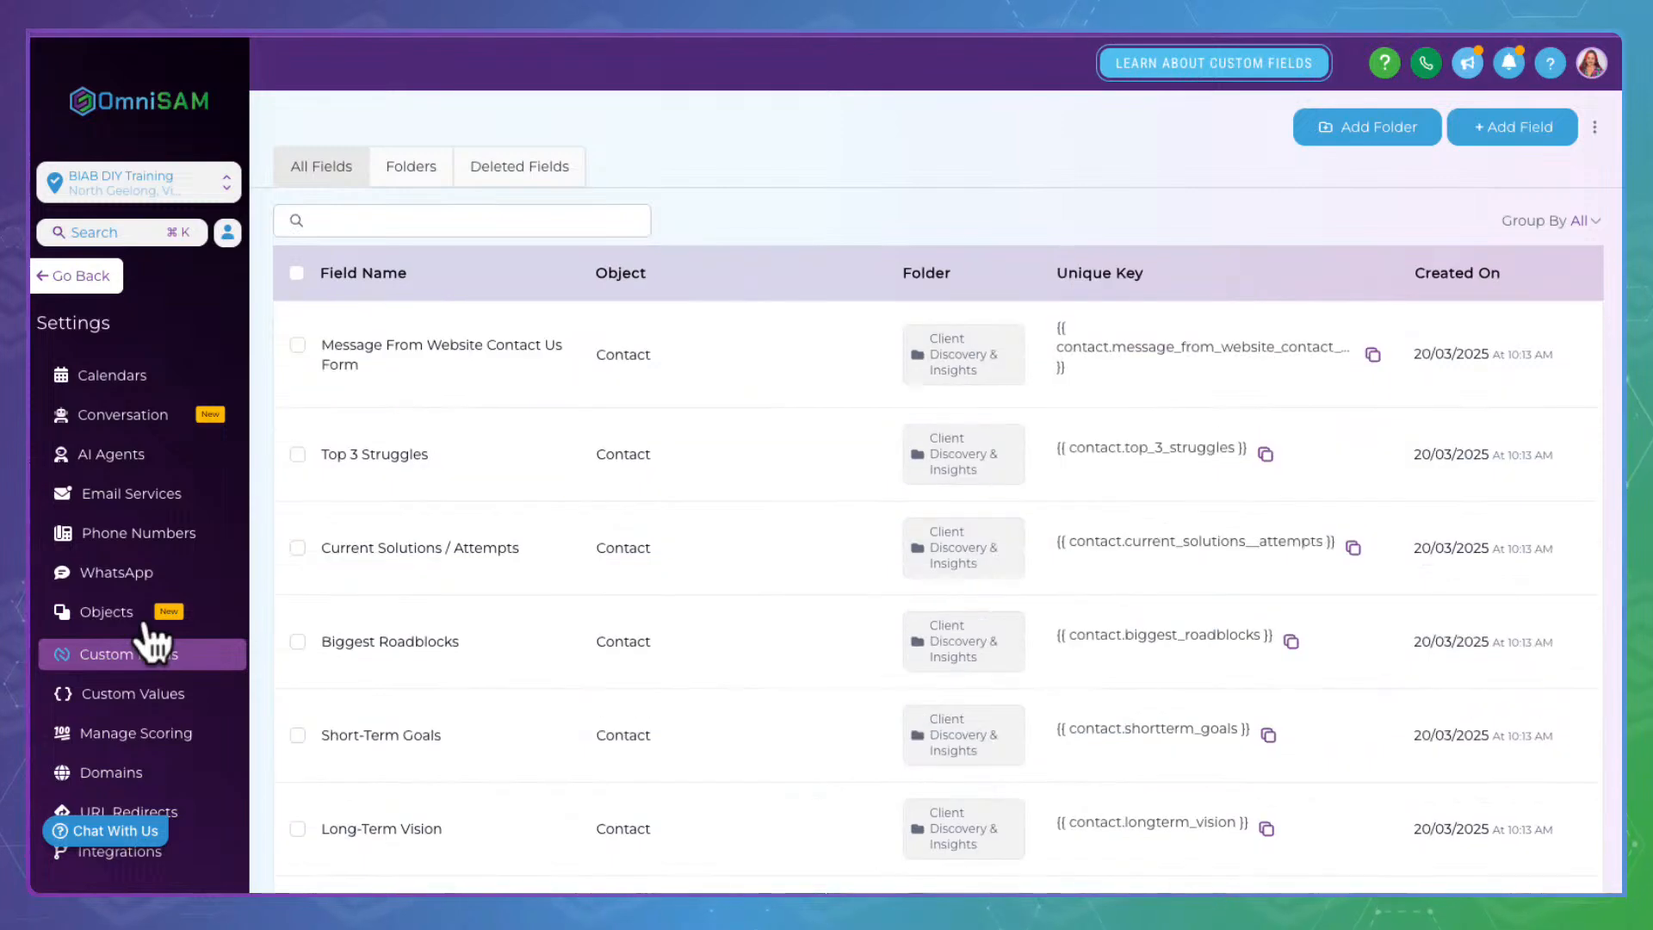
left_click(414, 164)
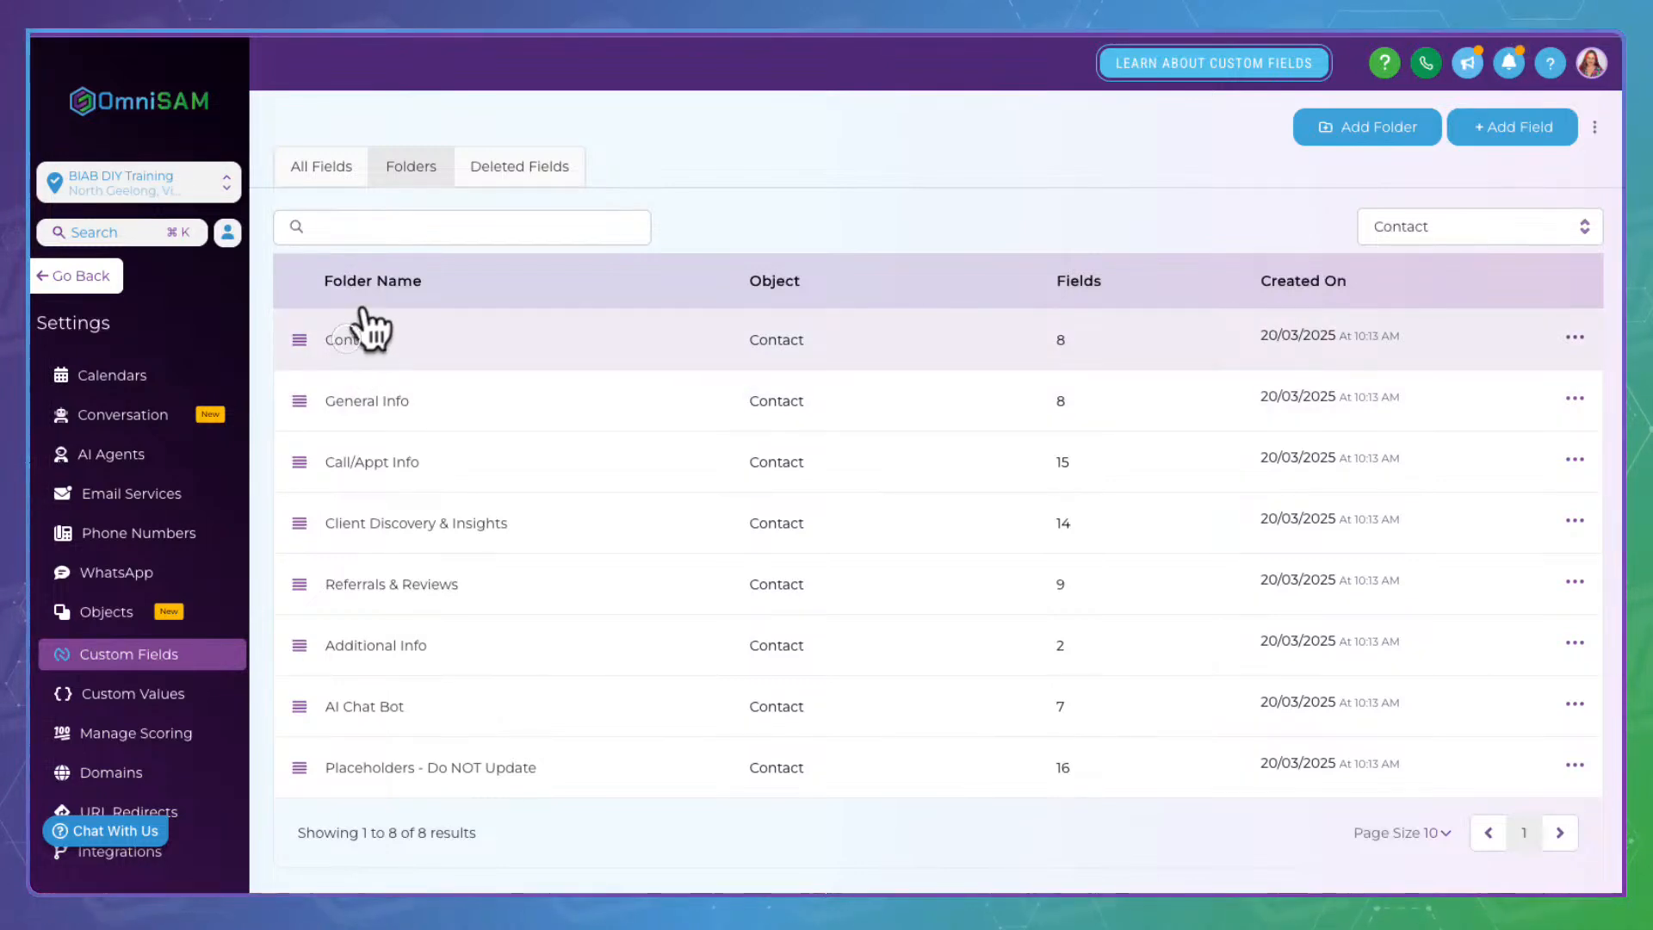
Open the Contact folder and bring up the actions menu for the RADIO-type Contact Status field
left_click(355, 324)
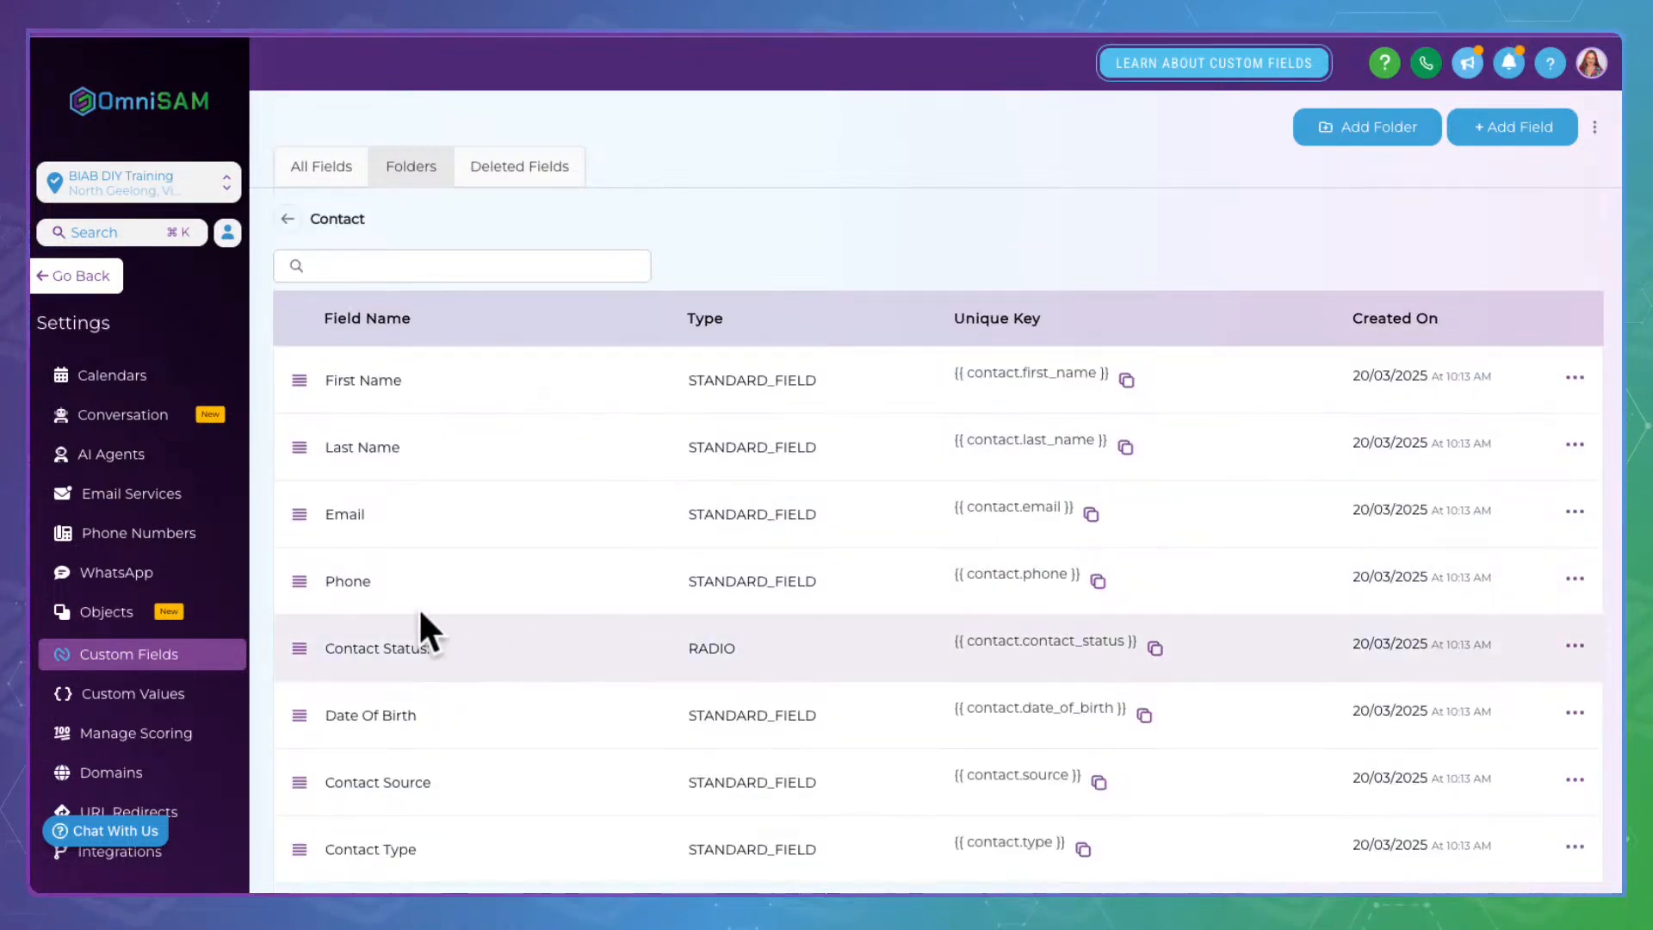
scroll(354, 627, "down", 1)
left_click_drag(330, 570, 473, 576)
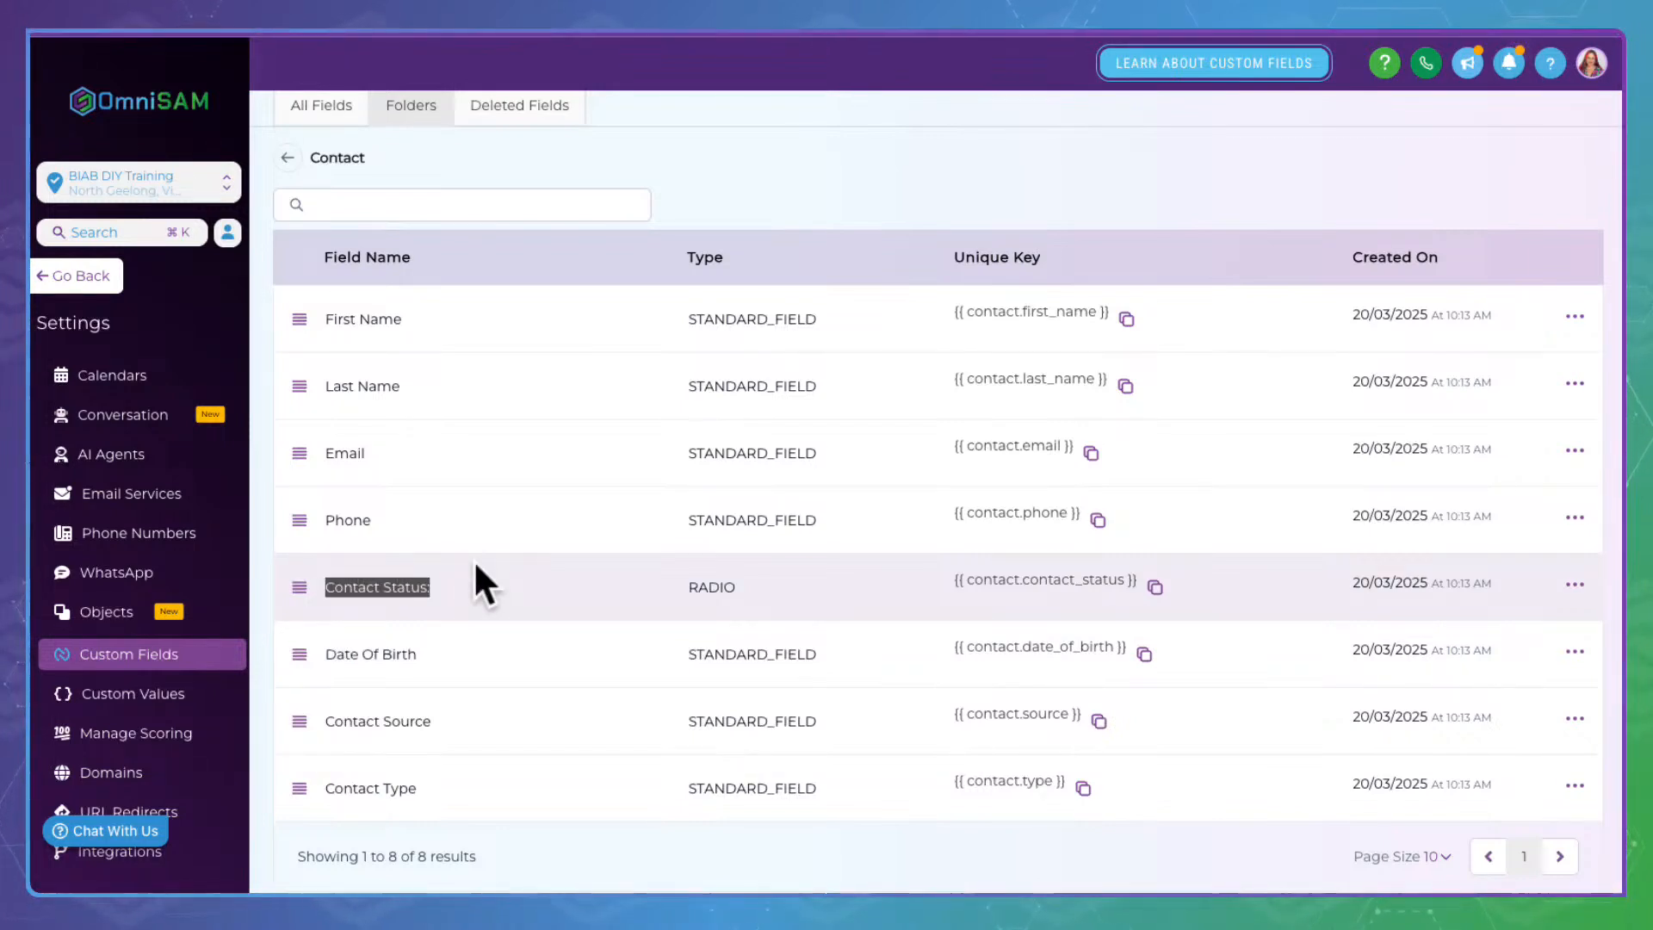
left_click_drag(673, 581, 773, 581)
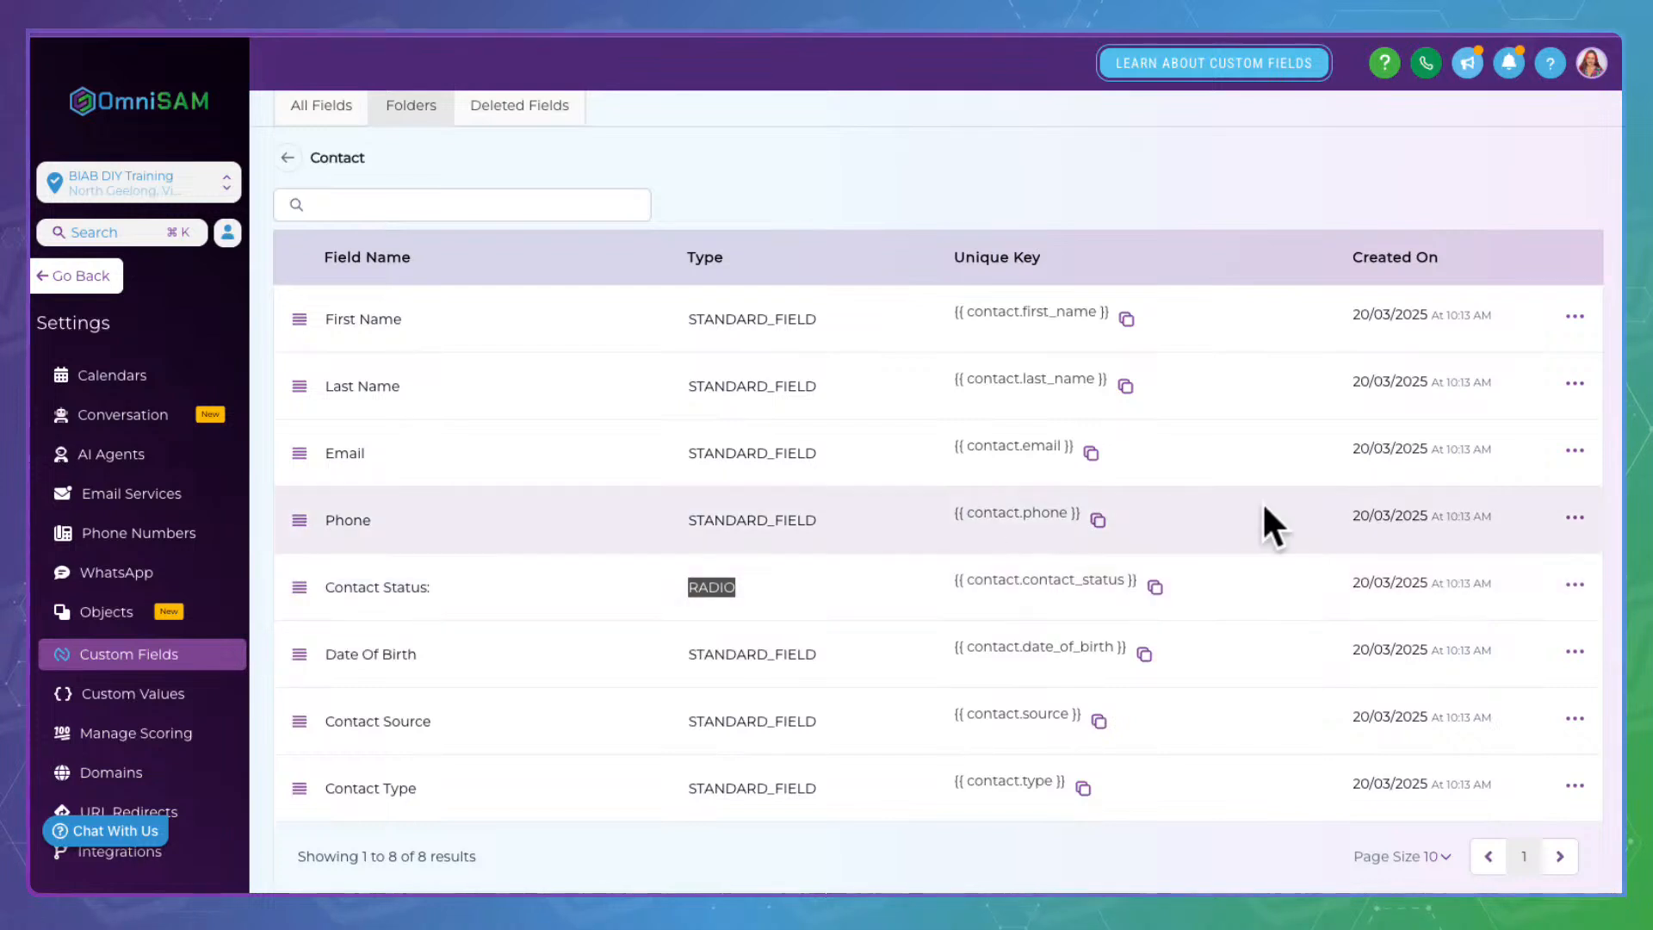
left_click(1592, 568)
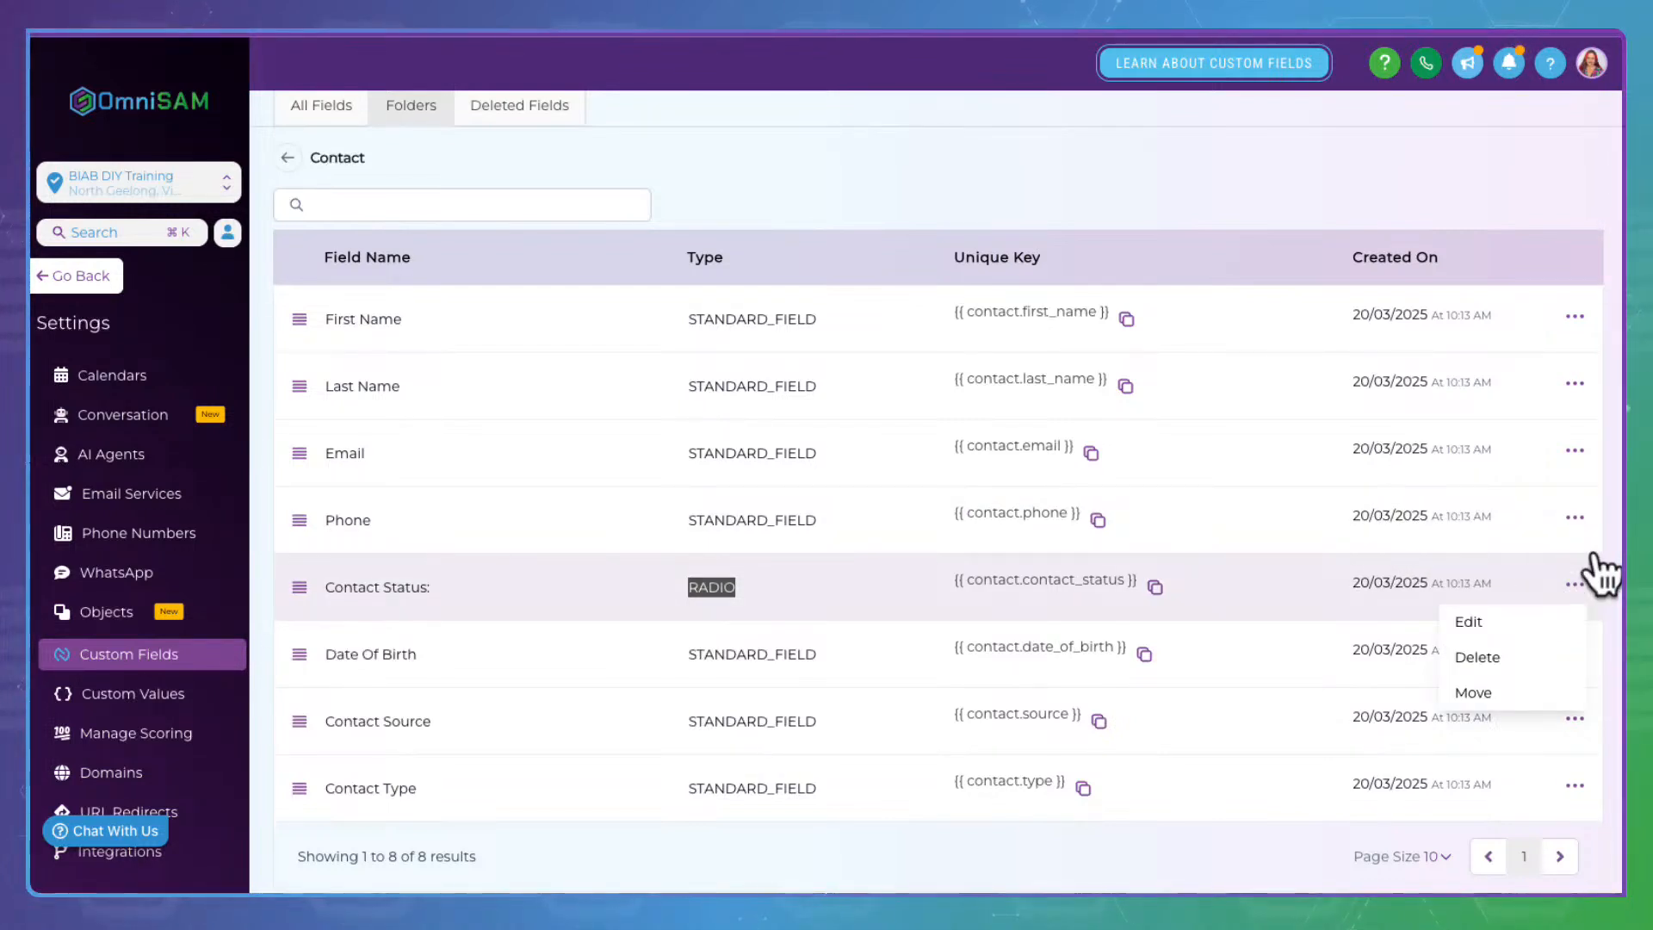
left_click(1502, 616)
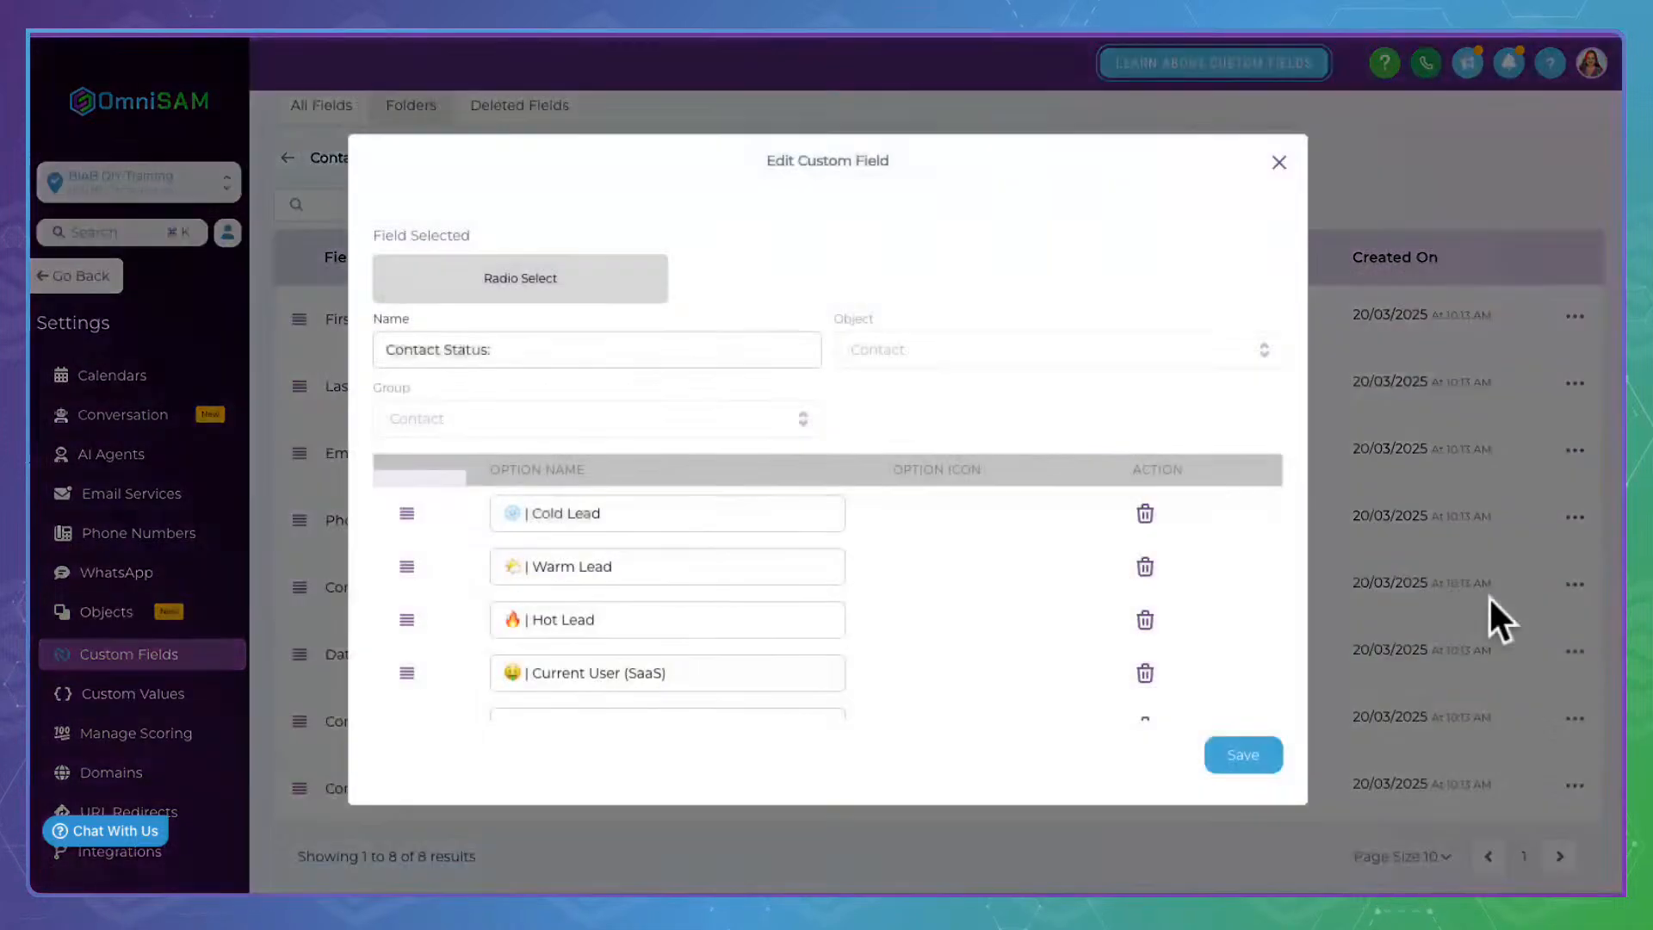
scroll(999, 541, "down", 3)
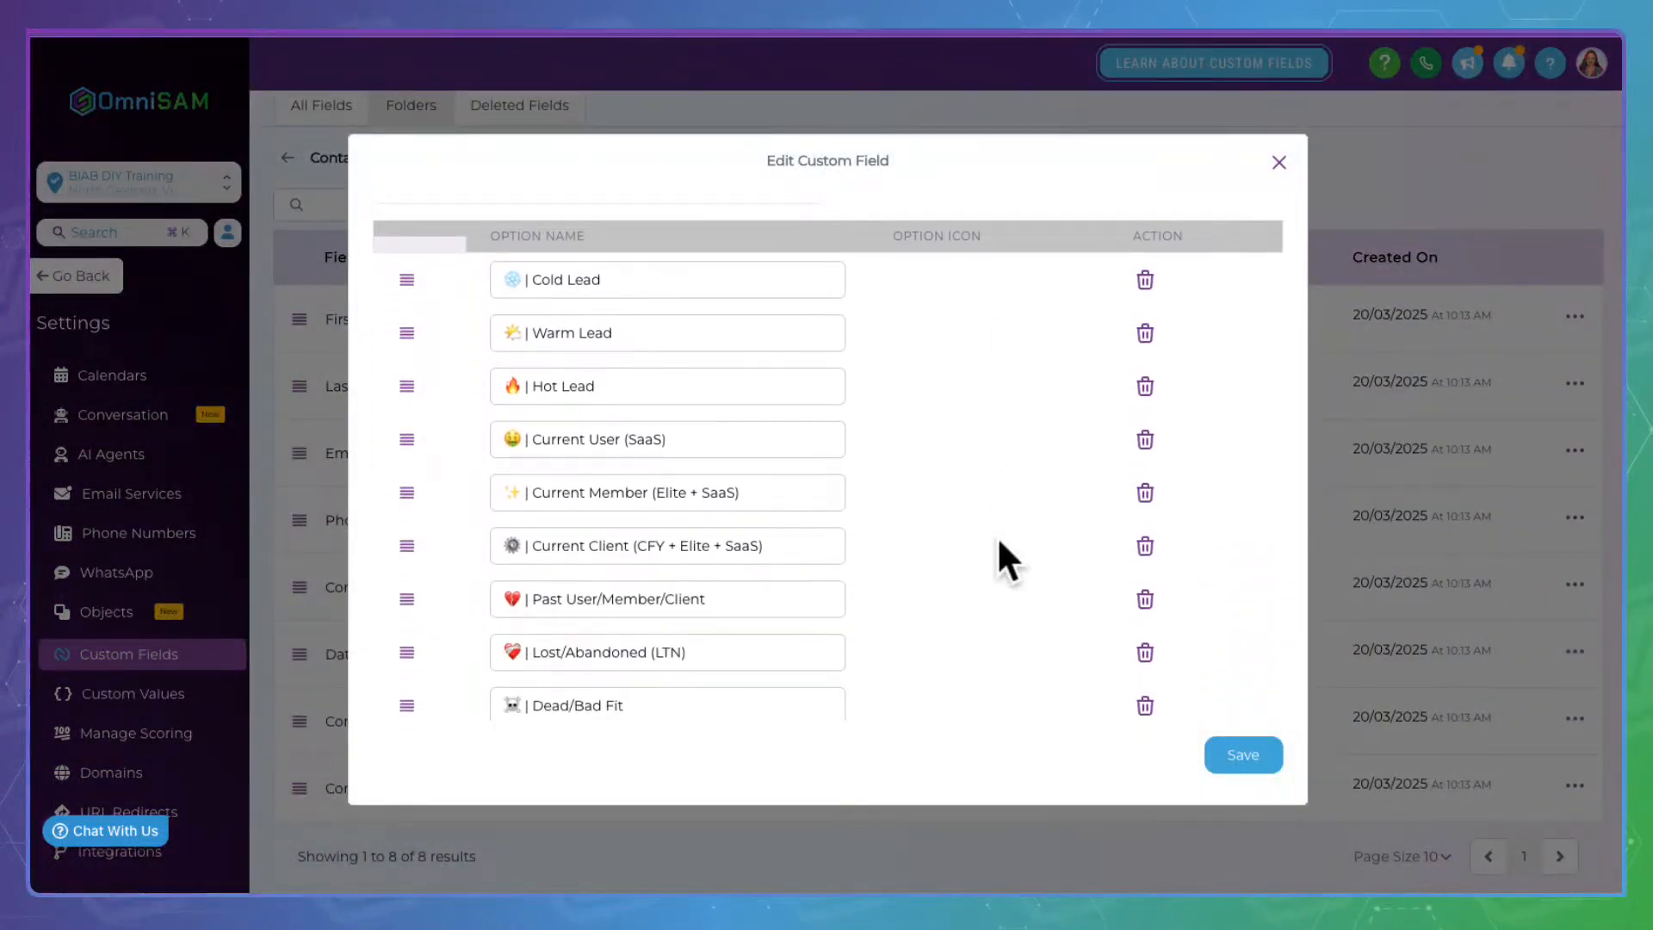
left_click_drag(620, 274, 493, 250)
left_click(863, 323)
left_click(587, 332)
left_click_drag(586, 332, 479, 333)
left_click(861, 341)
left_click_drag(689, 370, 458, 370)
left_click(1002, 343)
double_click(607, 436)
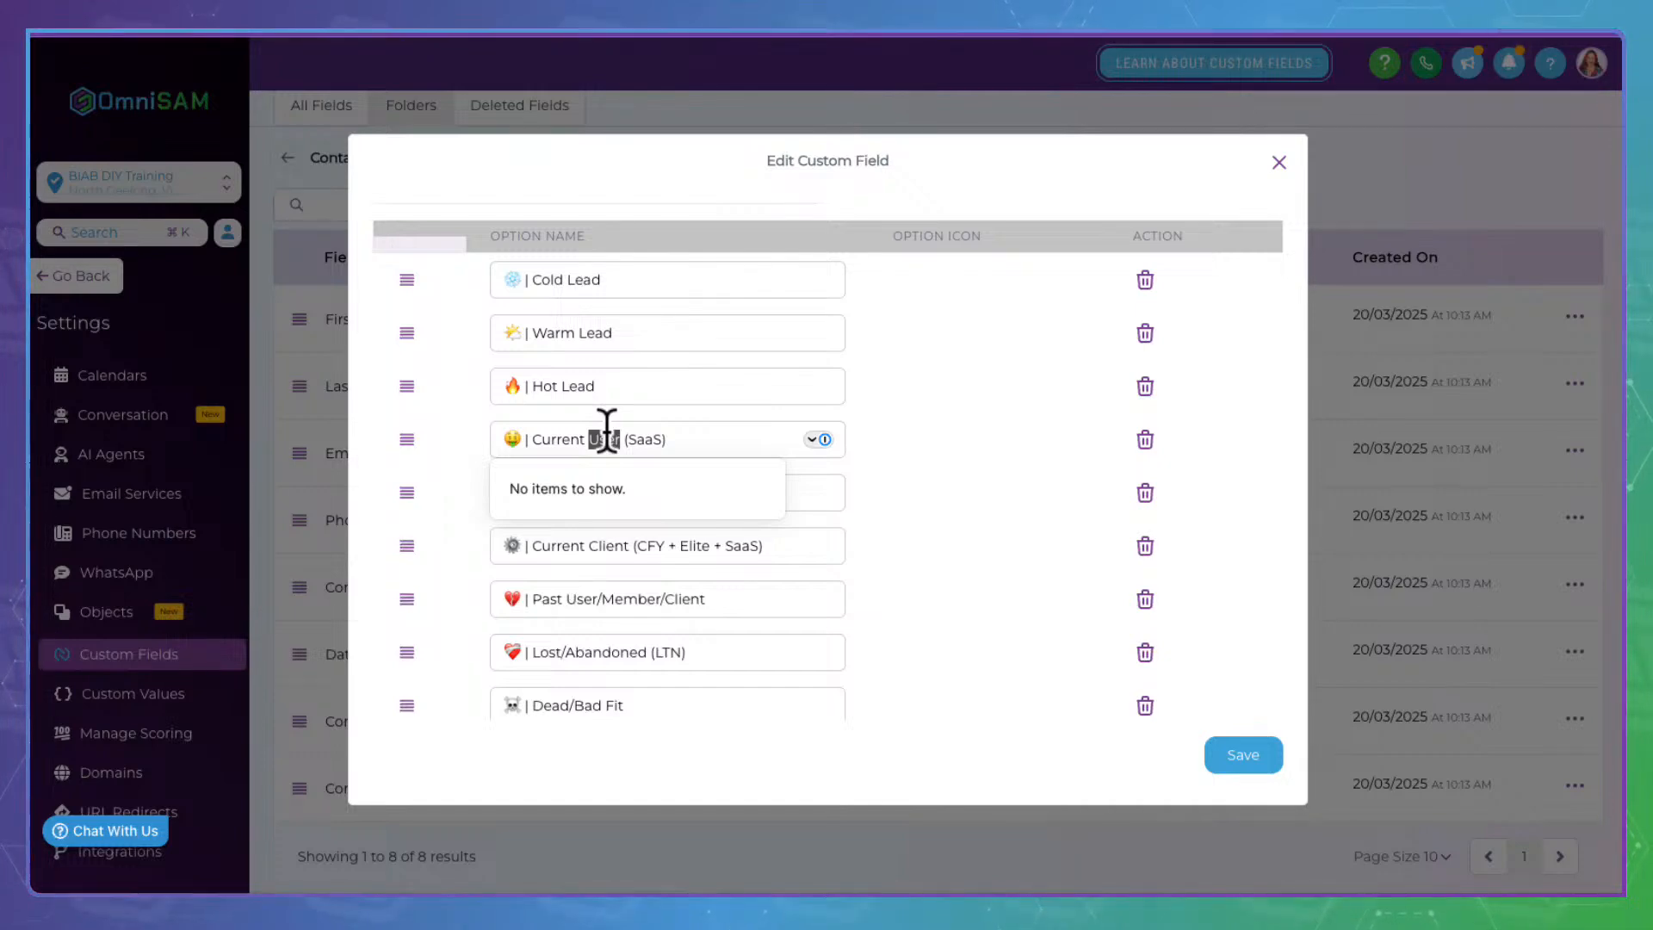
left_click(1057, 435)
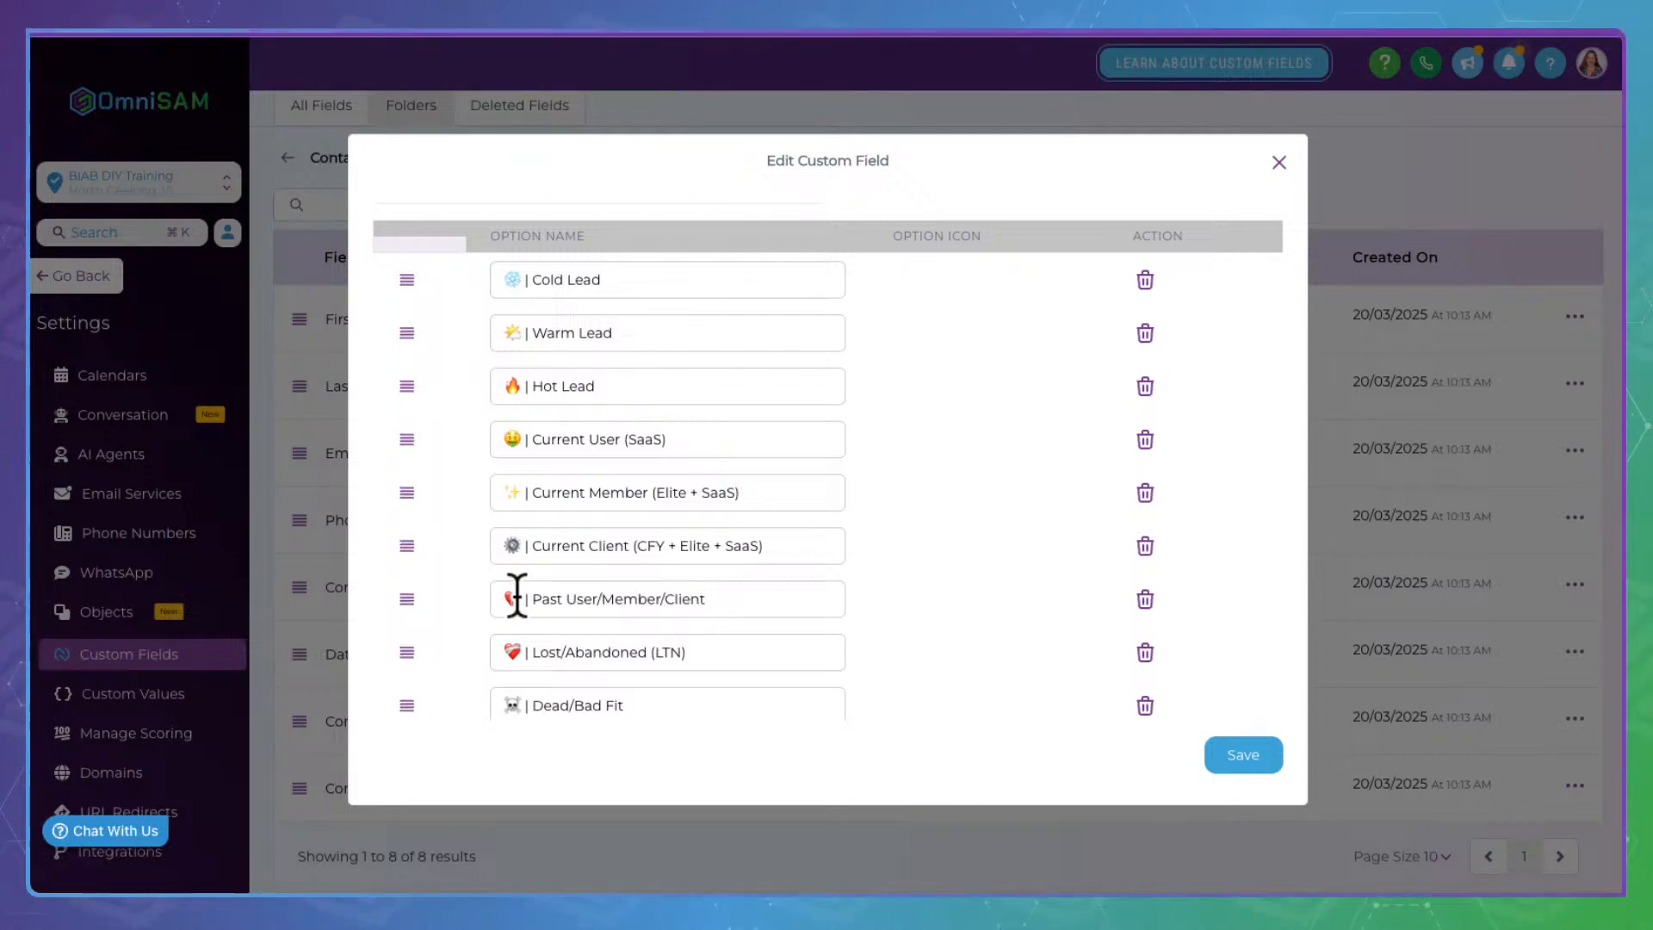
double_click(618, 492)
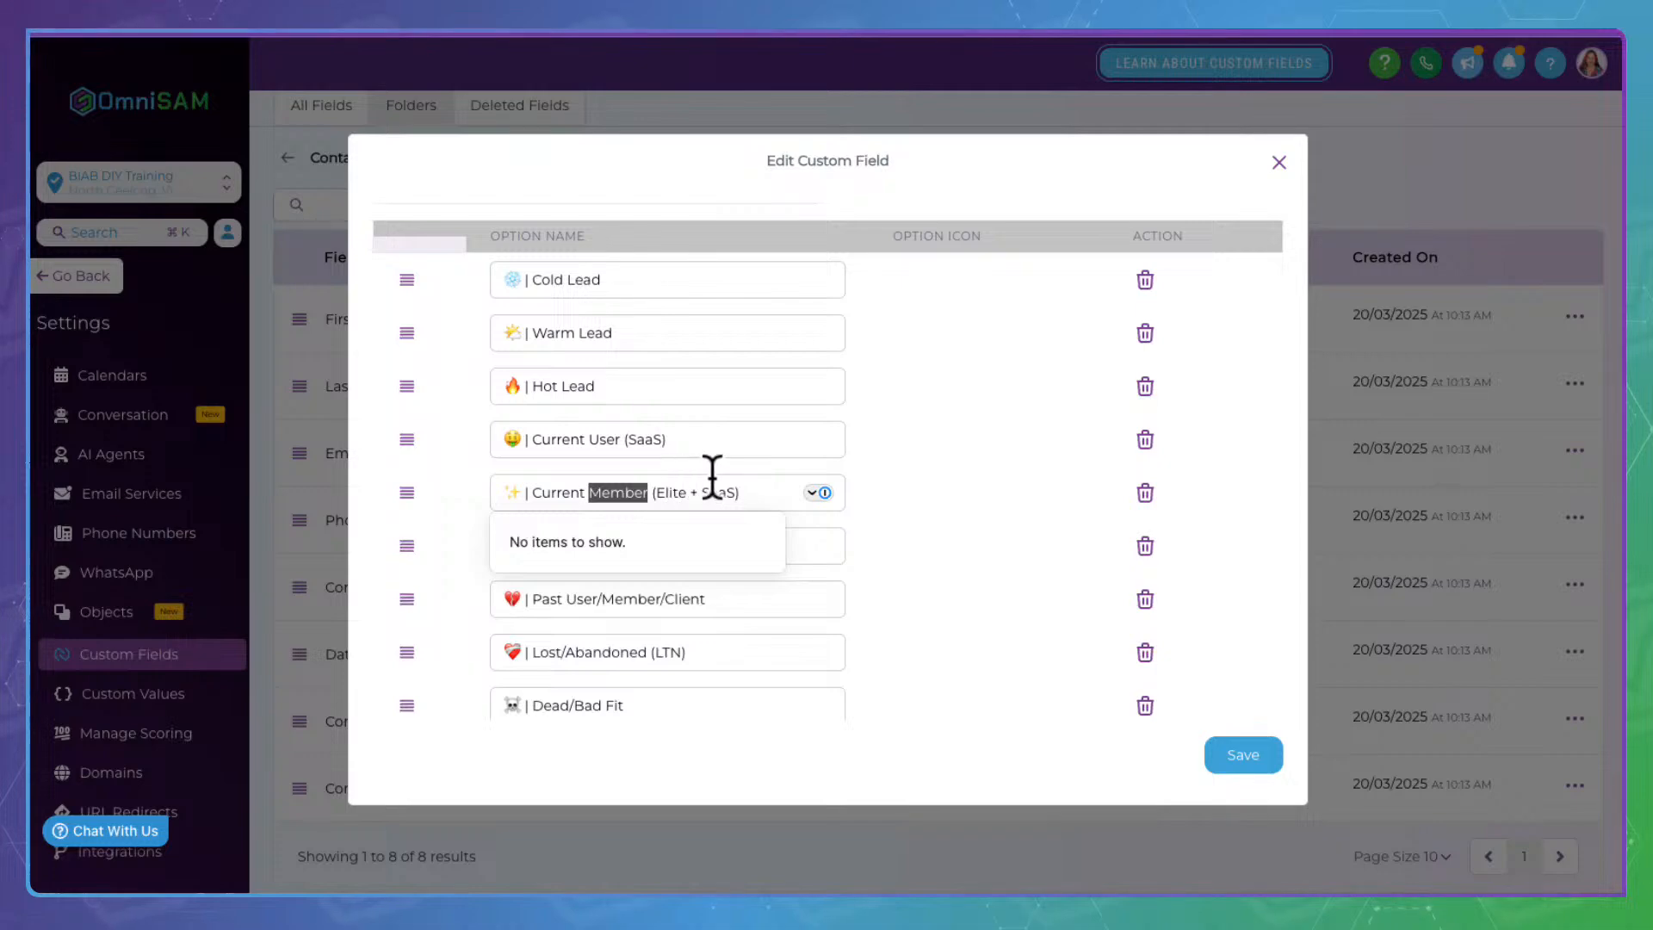
left_click(957, 516)
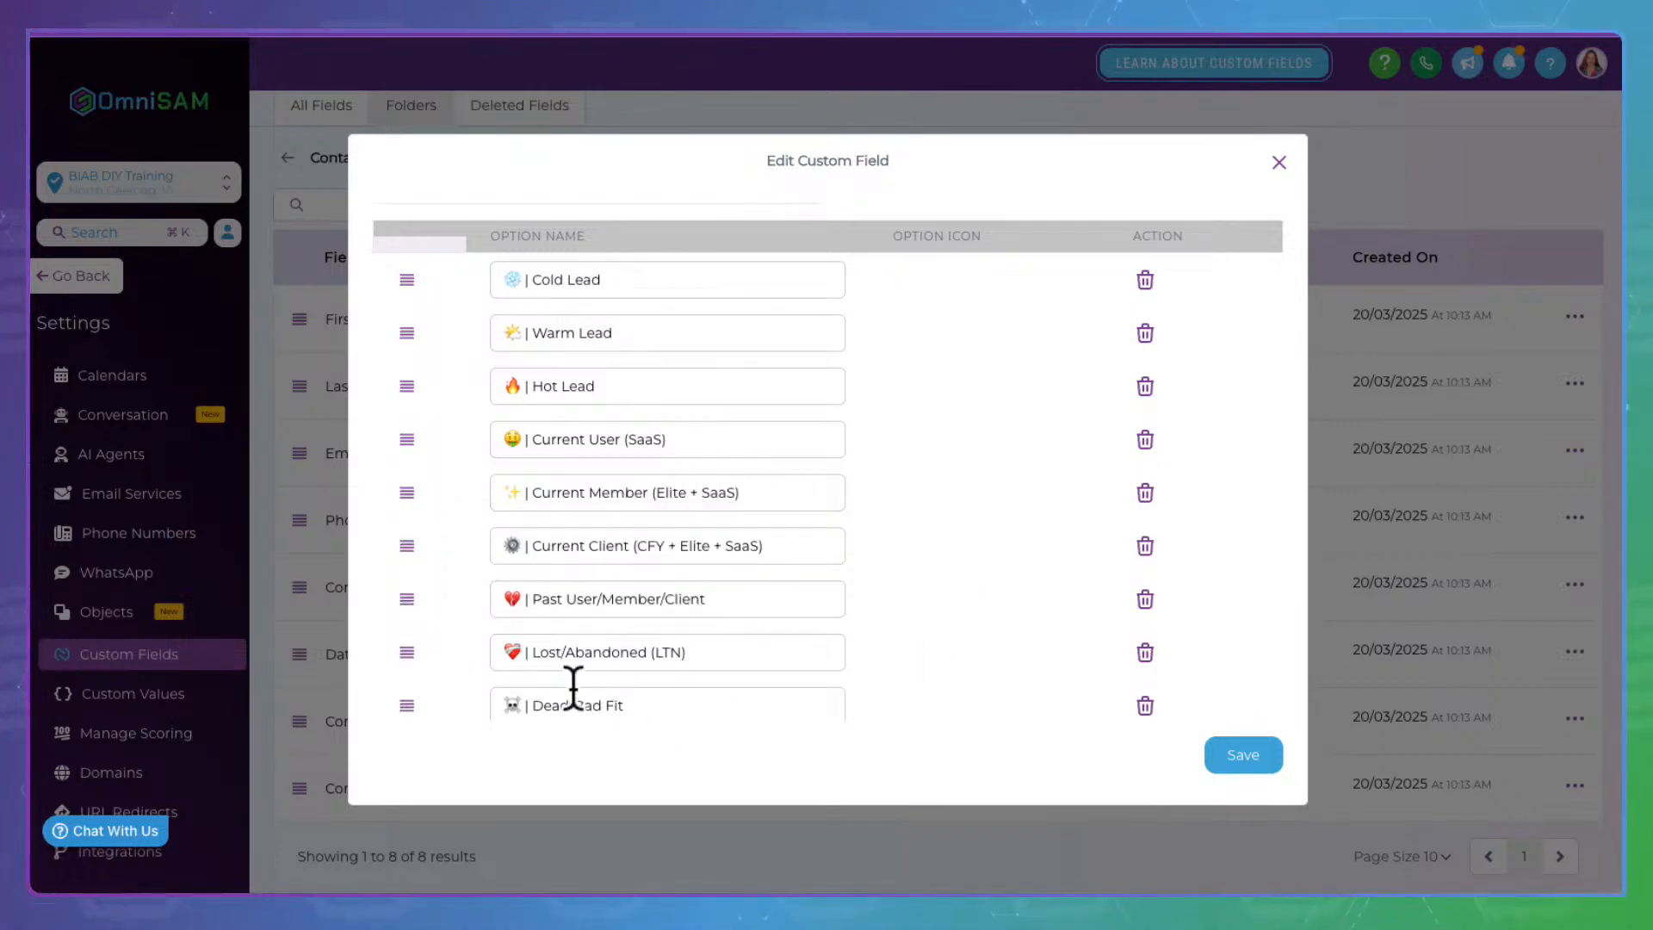
Briefly edit the Current Client option's name, then leave the option
left_click(656, 536)
key("BackSpace")
type("D")
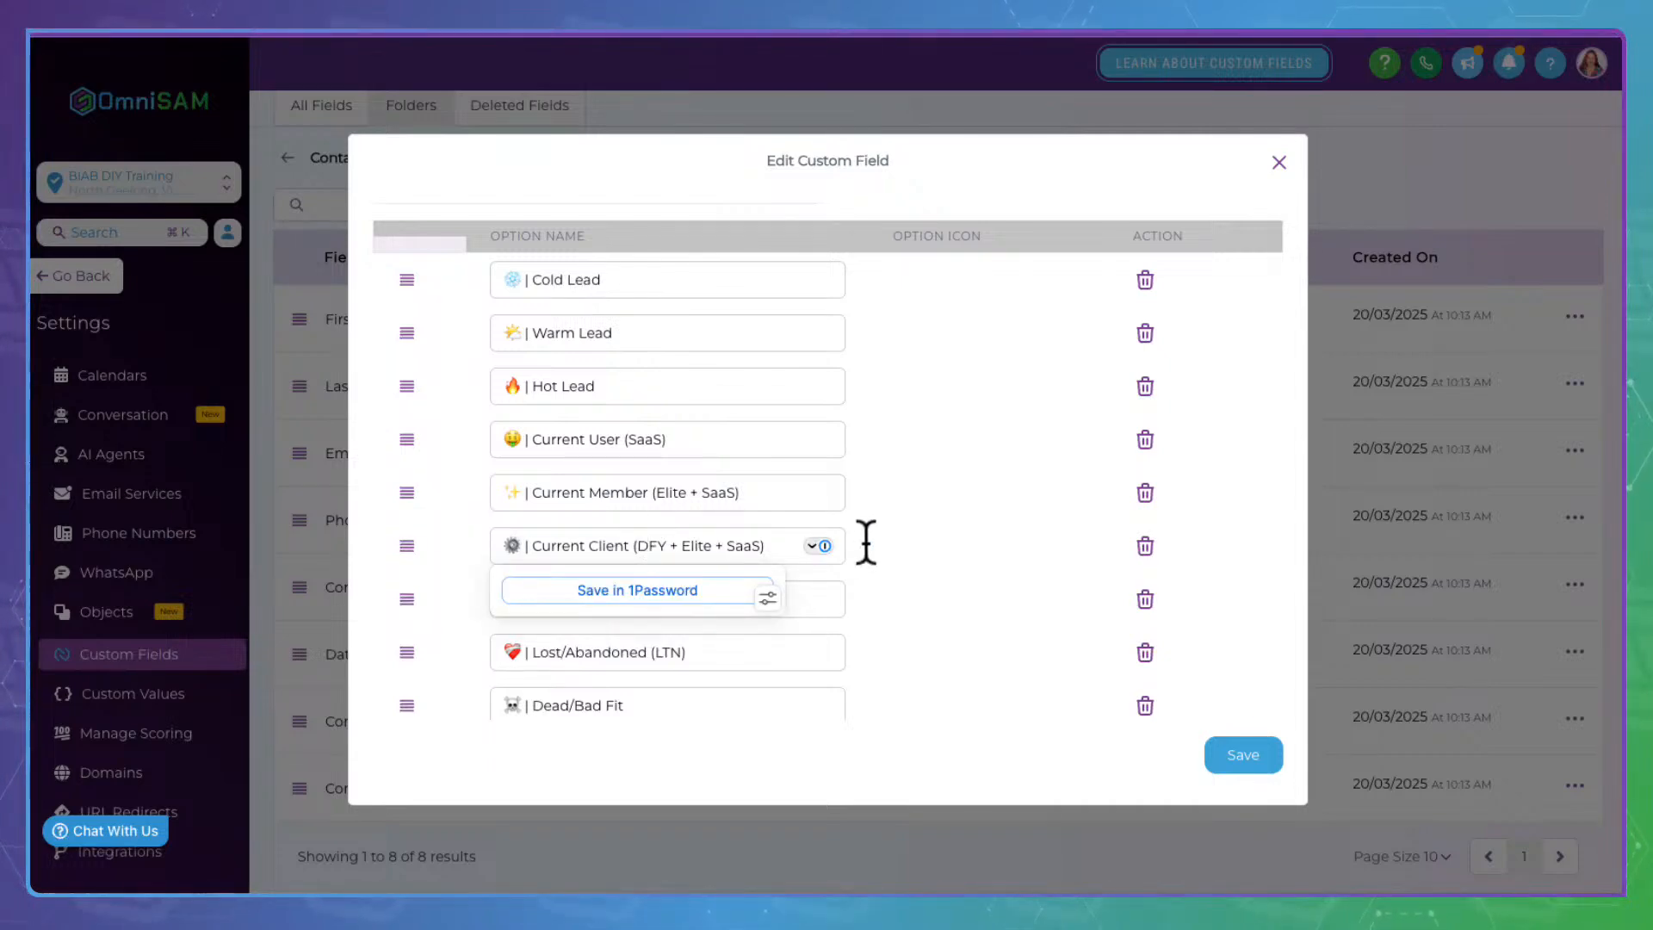
left_click(964, 525)
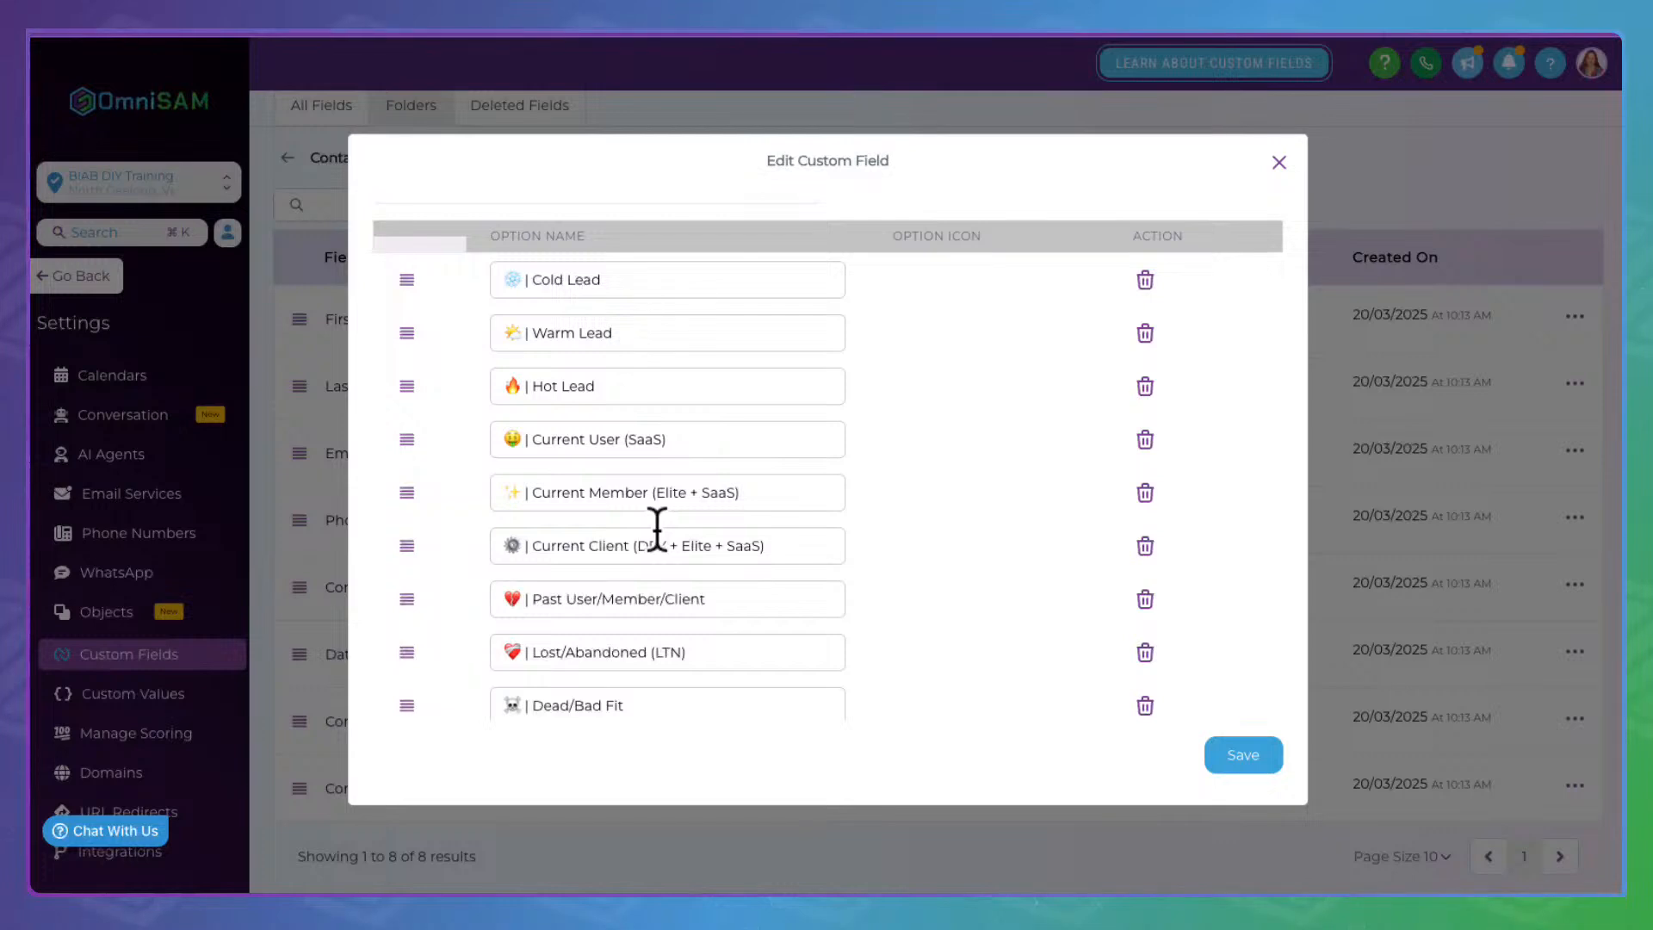
double_click(609, 544)
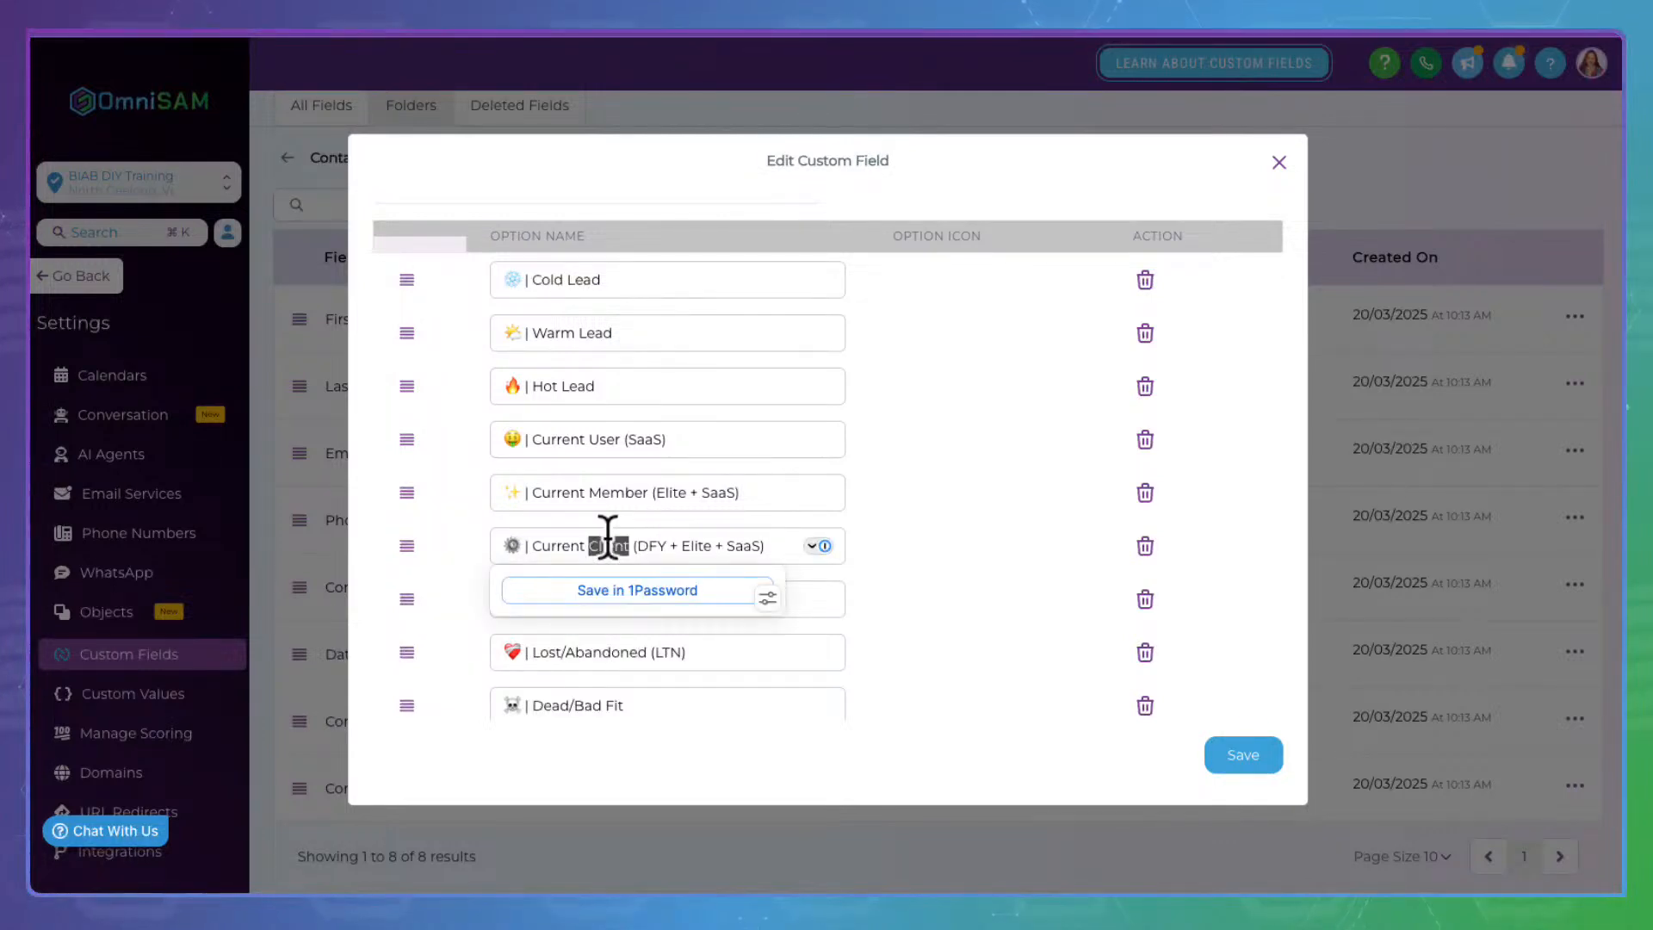
left_click(611, 749)
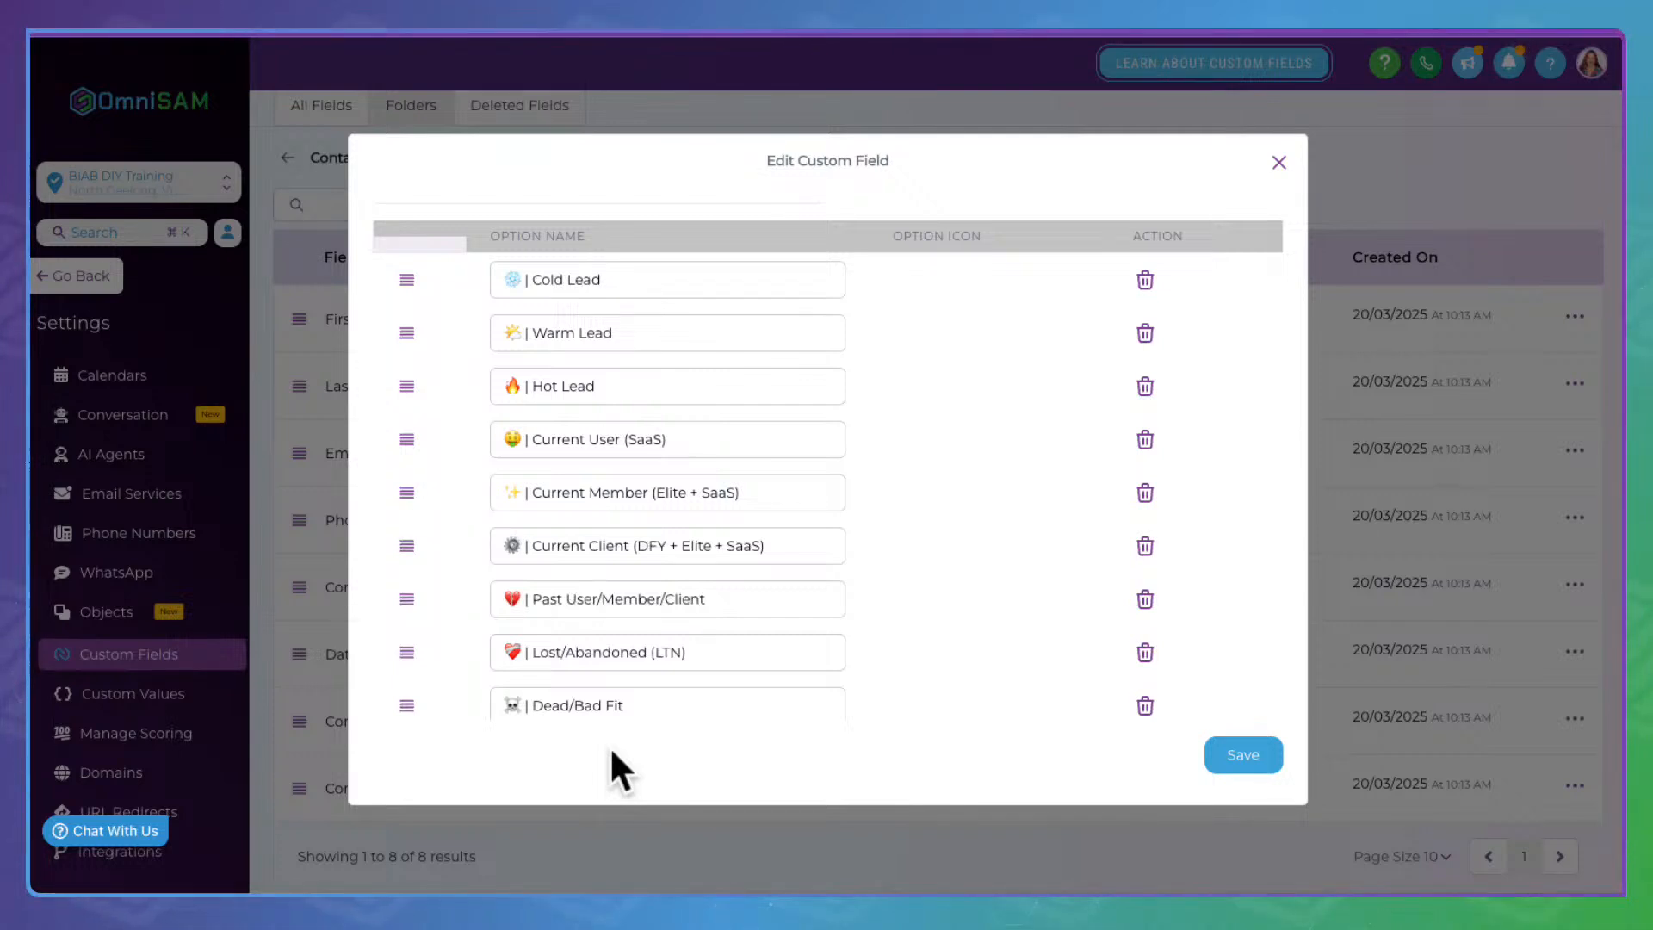
Rename the Current User (SaaS) status option to Current Customer
left_click(614, 428)
double_click(614, 433)
left_click(990, 482)
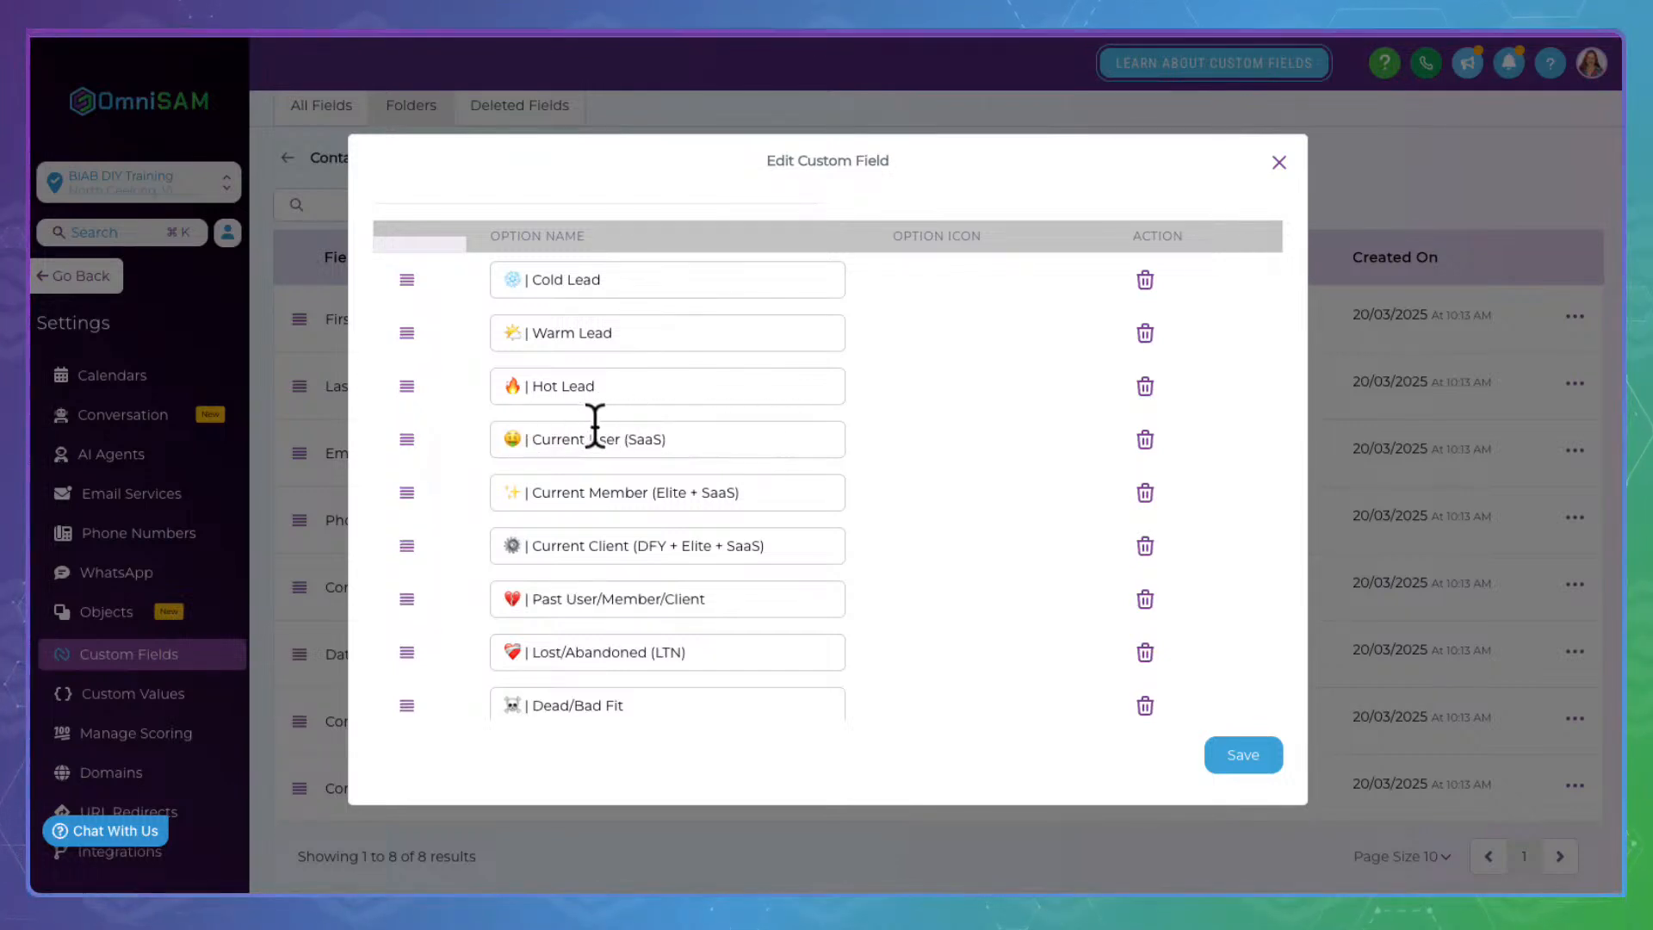
left_click_drag(594, 424, 765, 433)
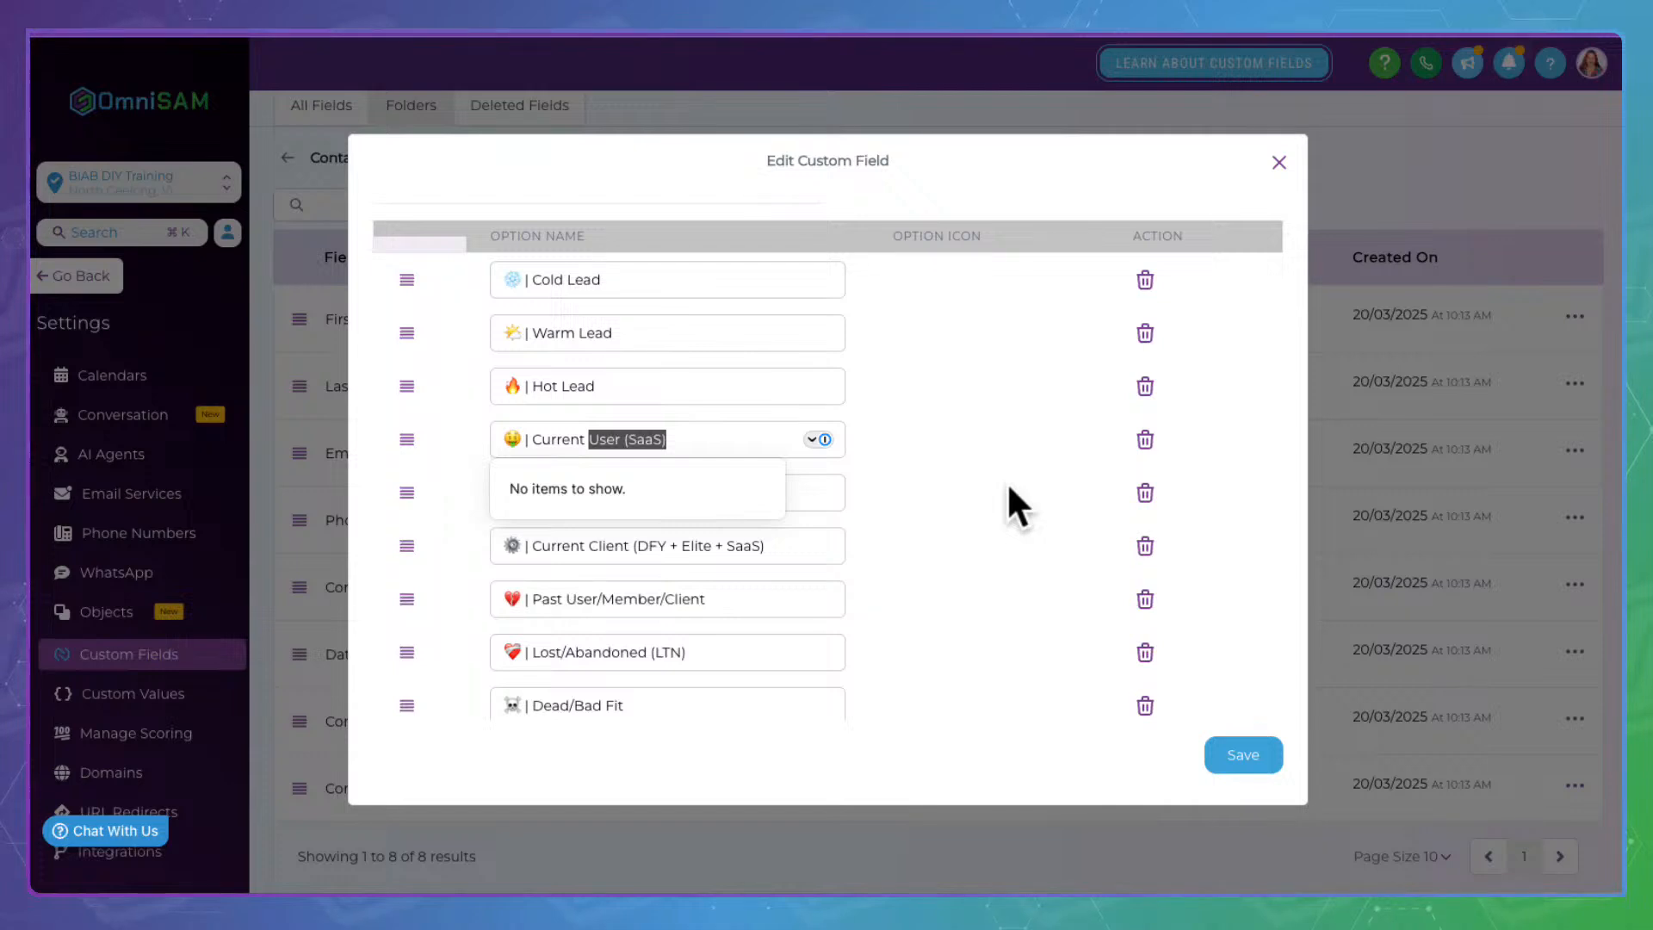
left_click(557, 432)
left_click_drag(507, 437, 536, 439)
left_click(590, 434)
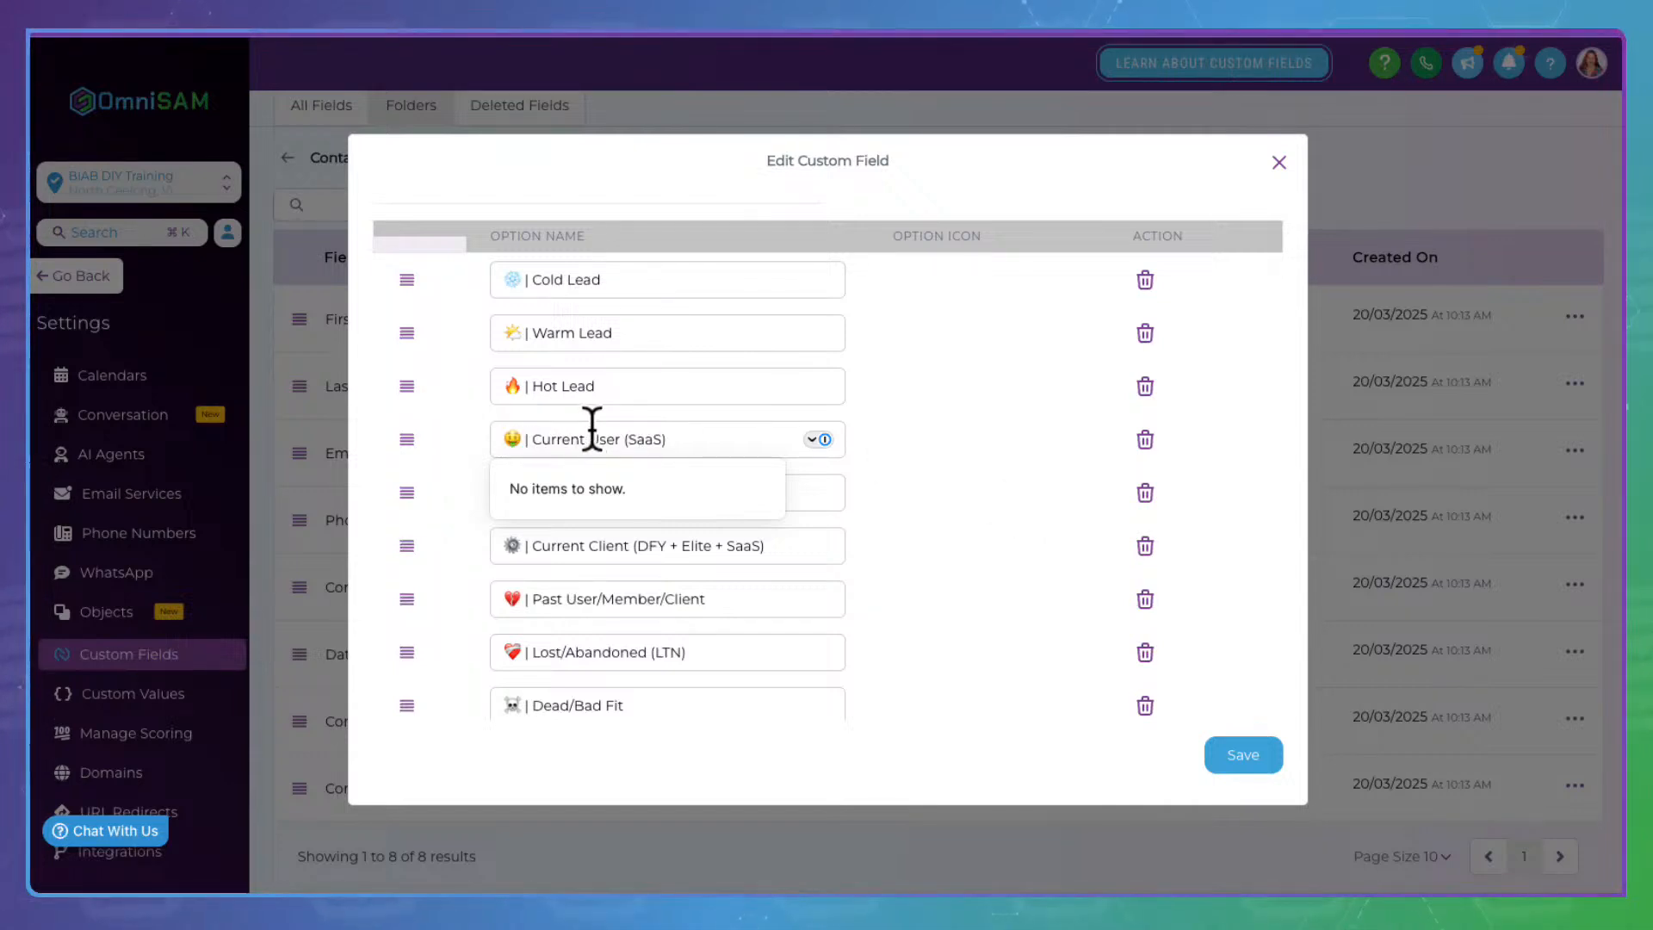
left_click_drag(597, 434, 758, 435)
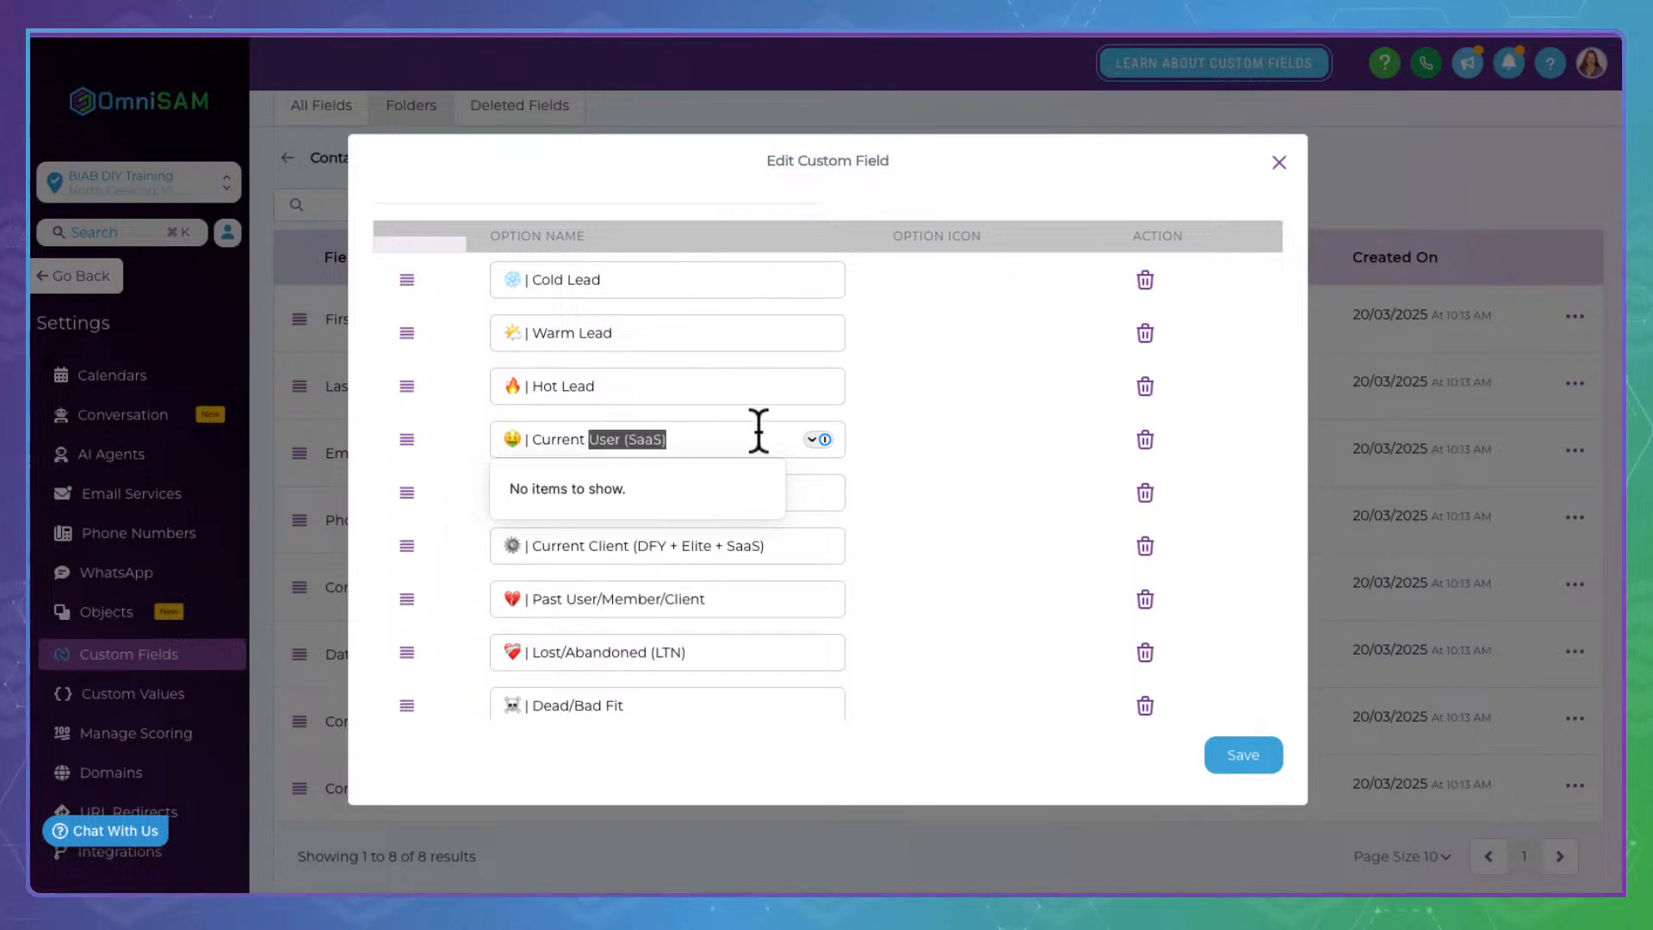
type("Custom")
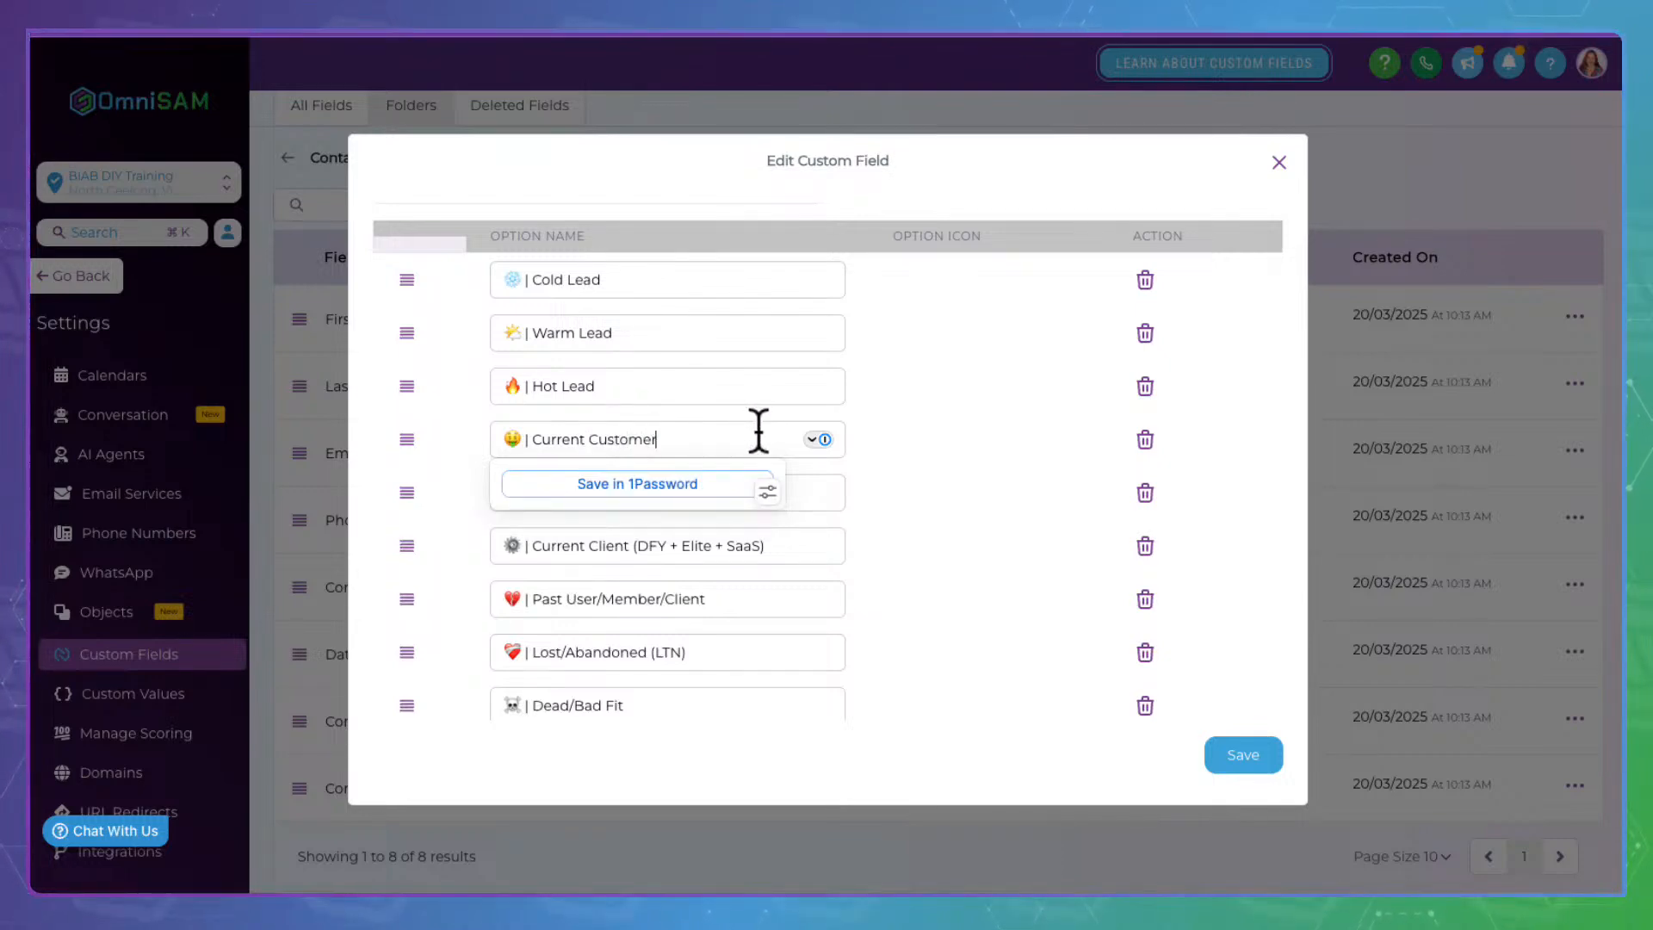
left_click(979, 431)
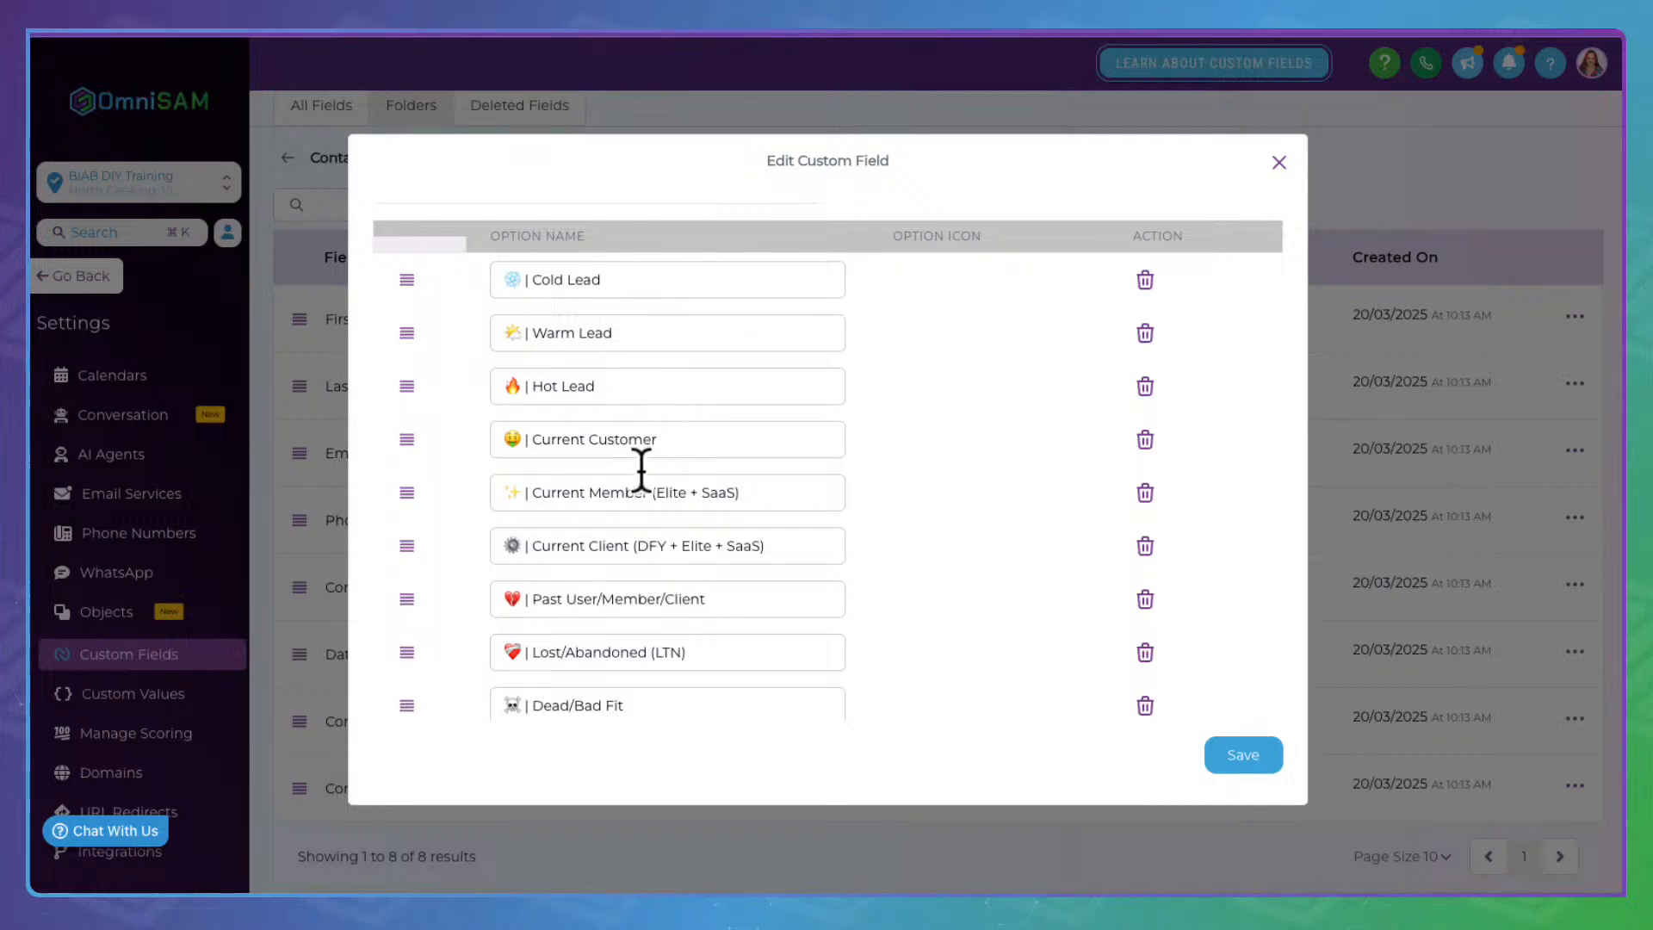
Delete the Current Member and Current Client options and save the Contact Status field
left_click(513, 487)
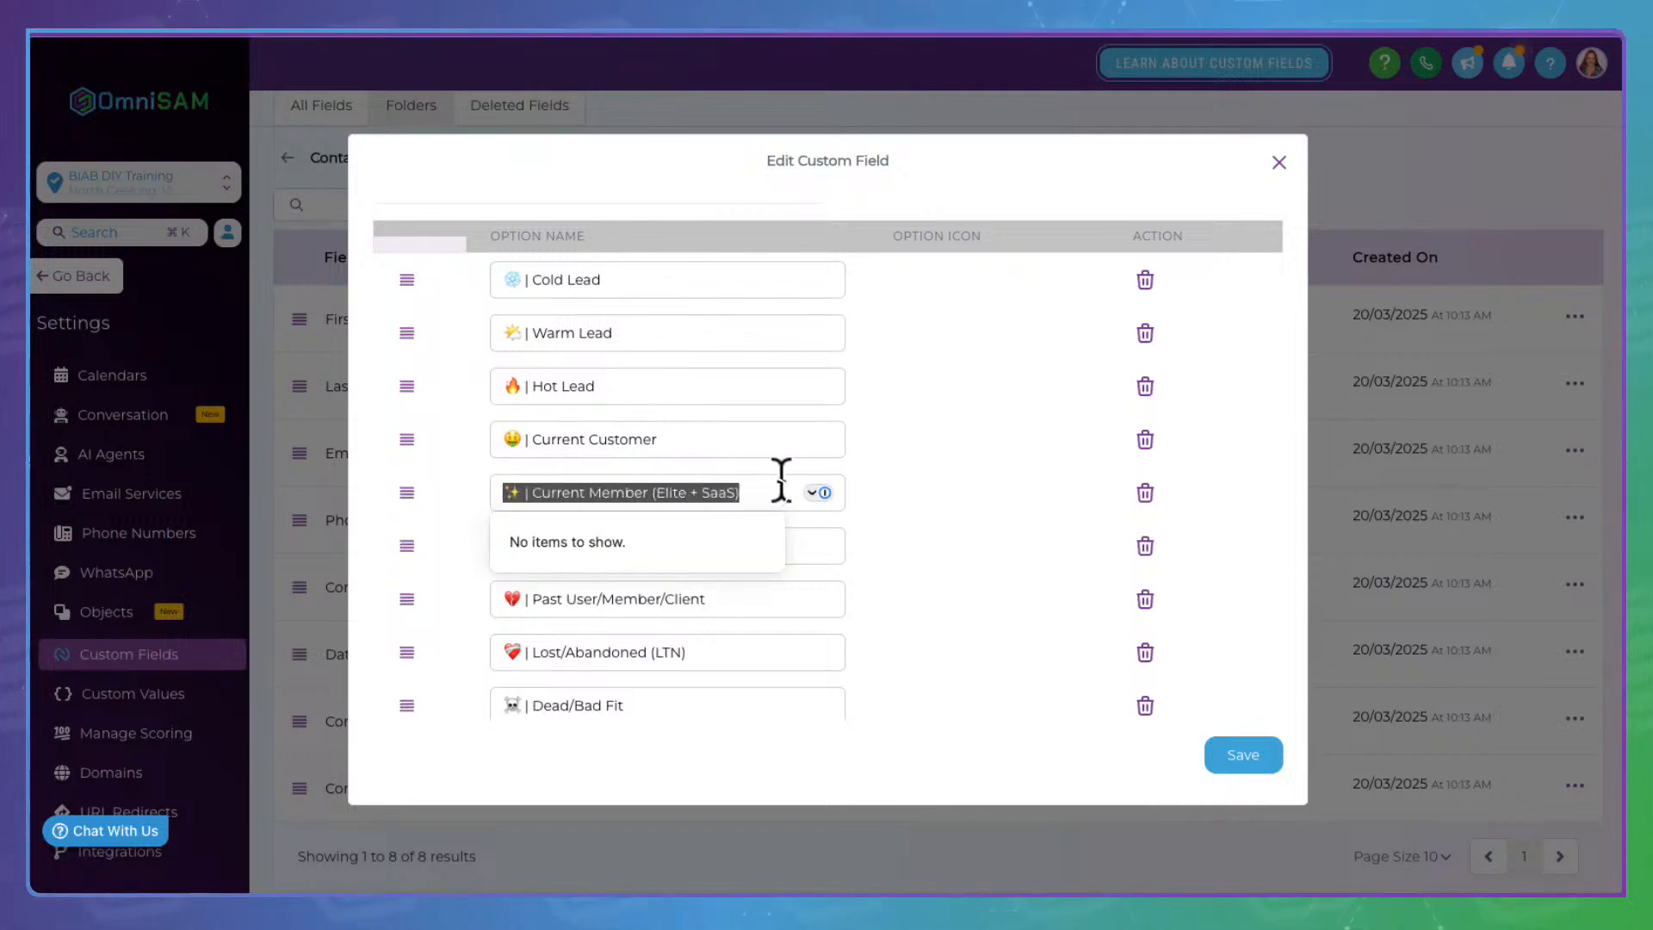
left_click(1147, 492)
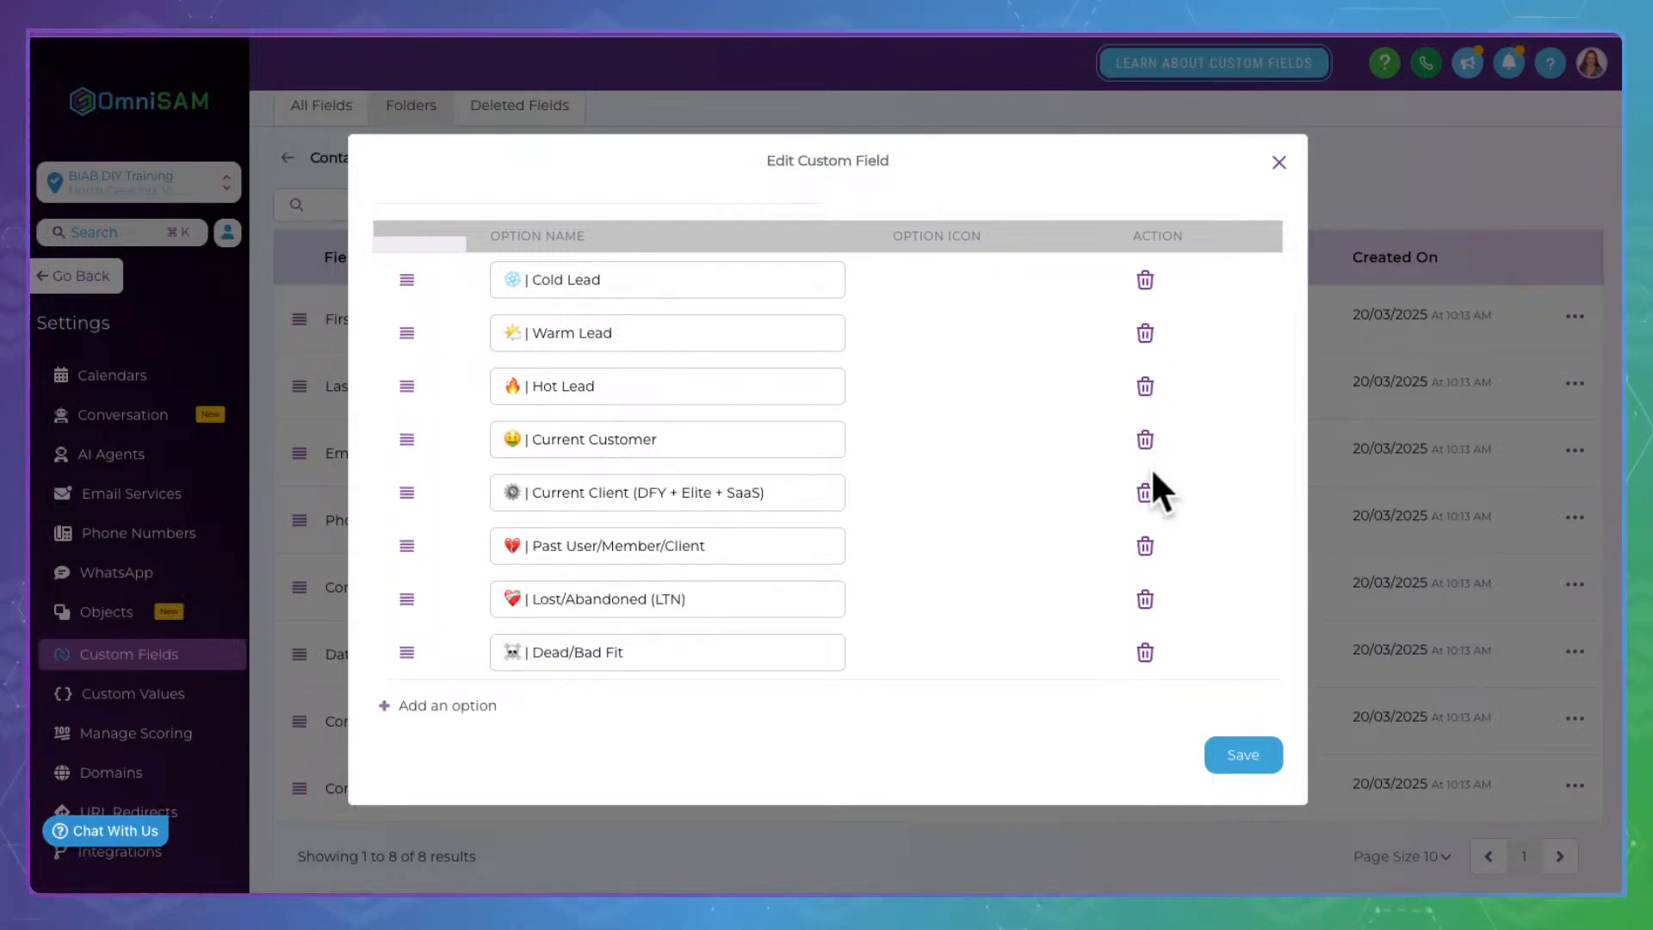
left_click(1147, 482)
left_click(707, 430)
left_click_drag(707, 430, 480, 428)
left_click(586, 736)
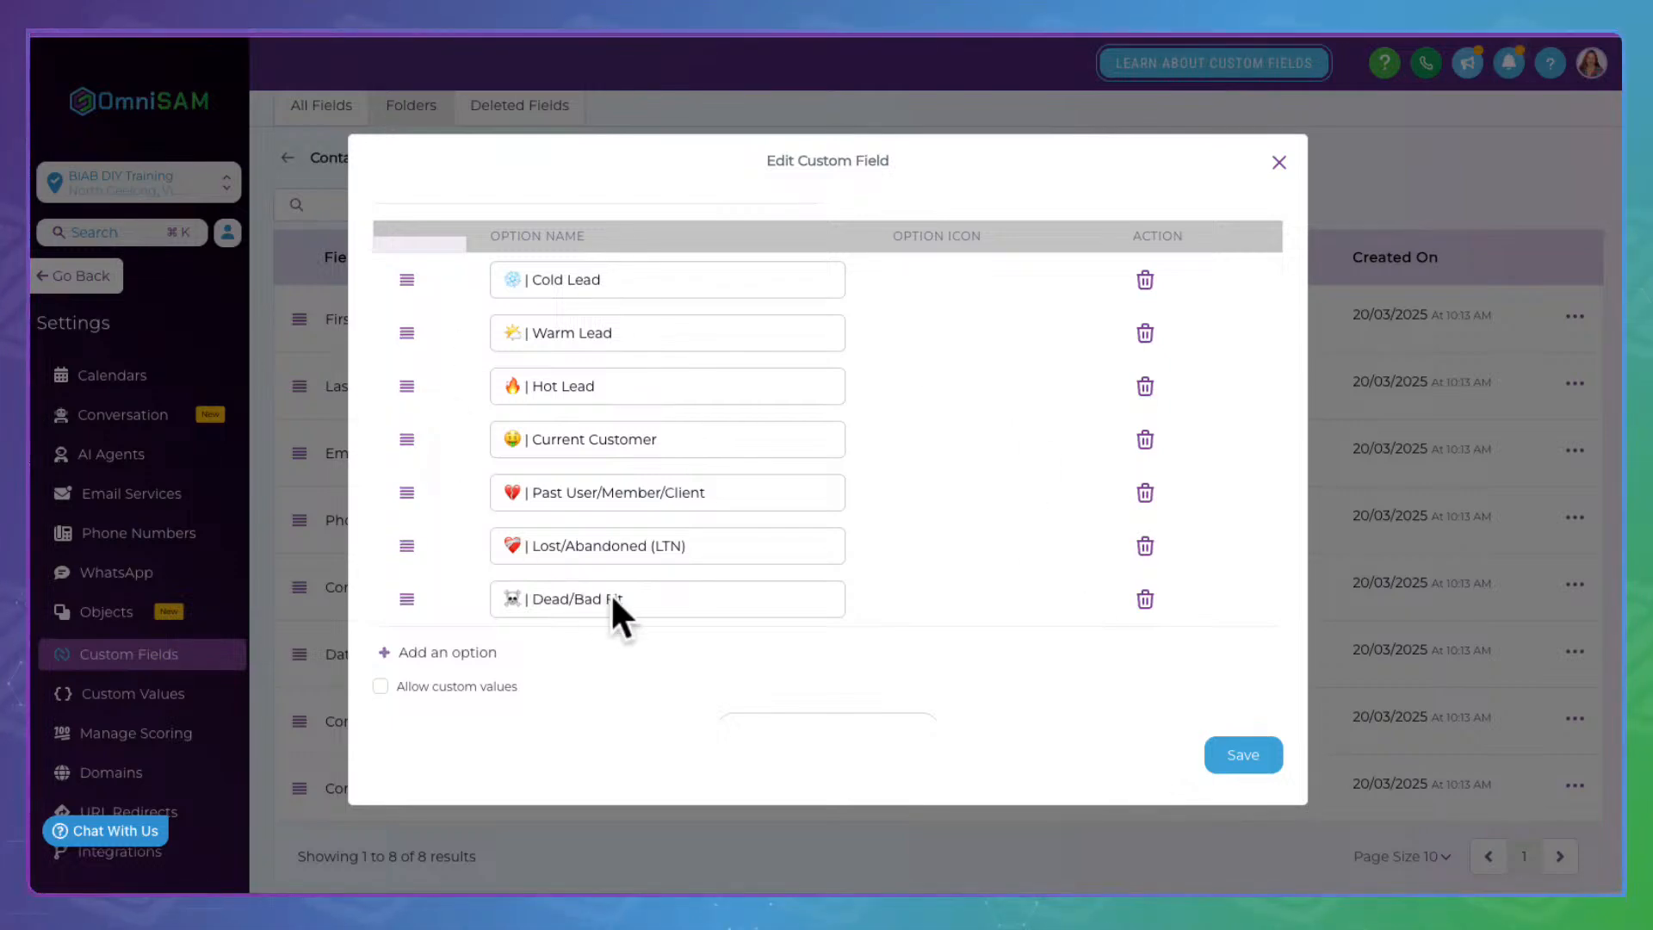
left_click(1260, 746)
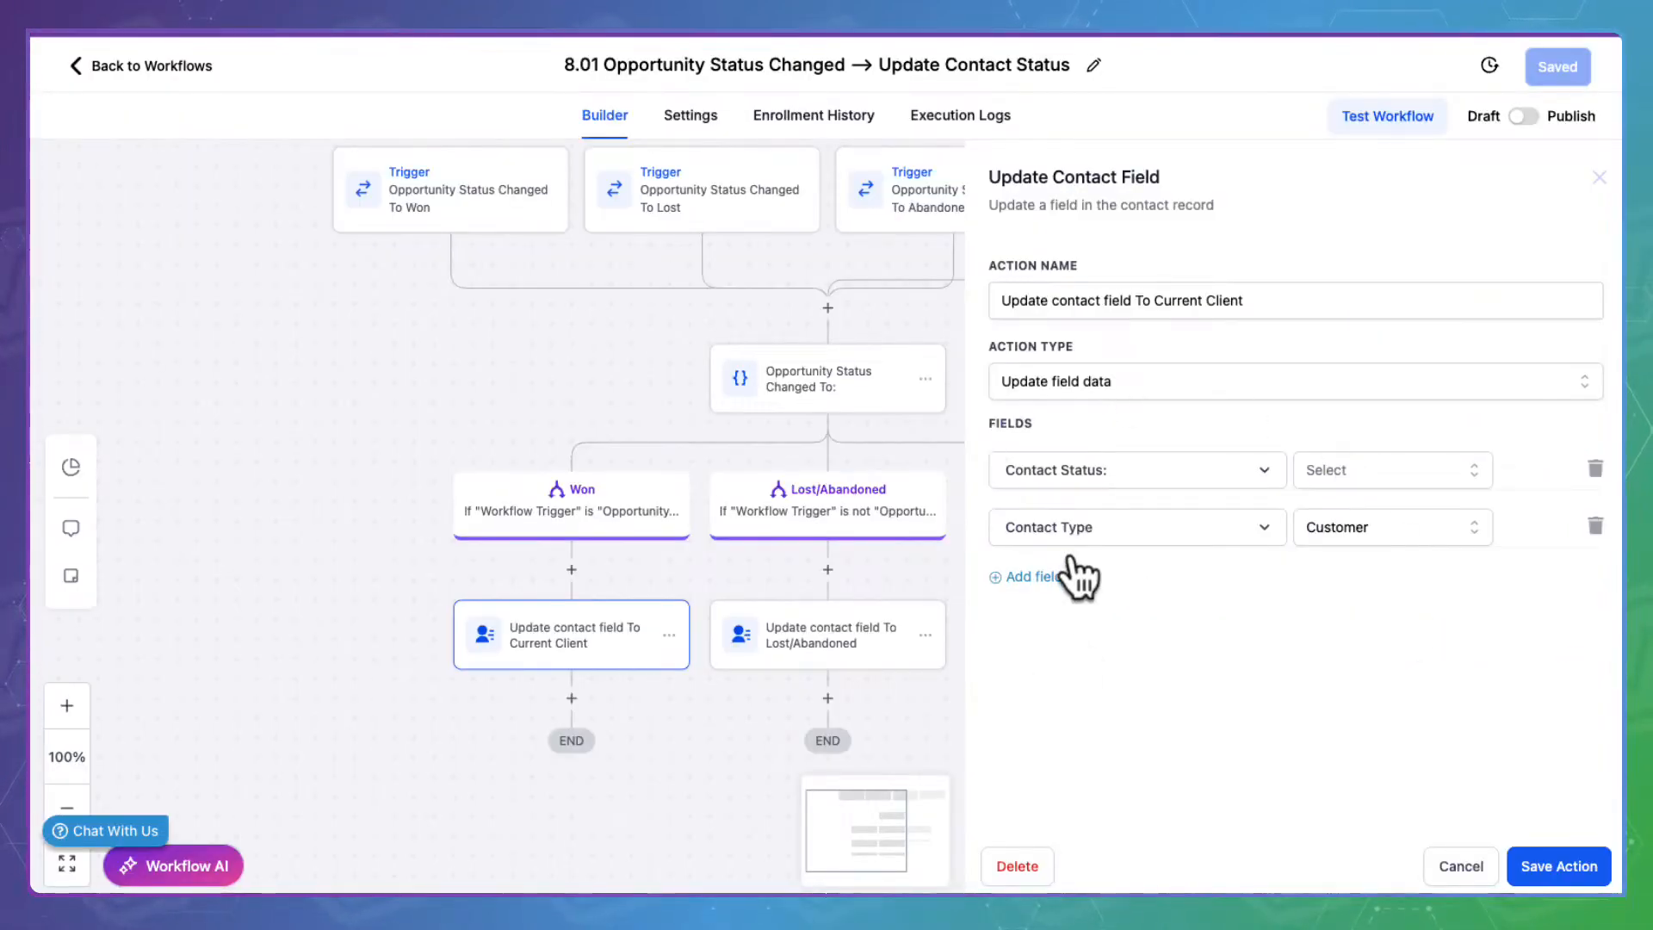
Set the Won-branch Update Contact Field action's Contact Status to Current Customer and save it
left_click(1461, 864)
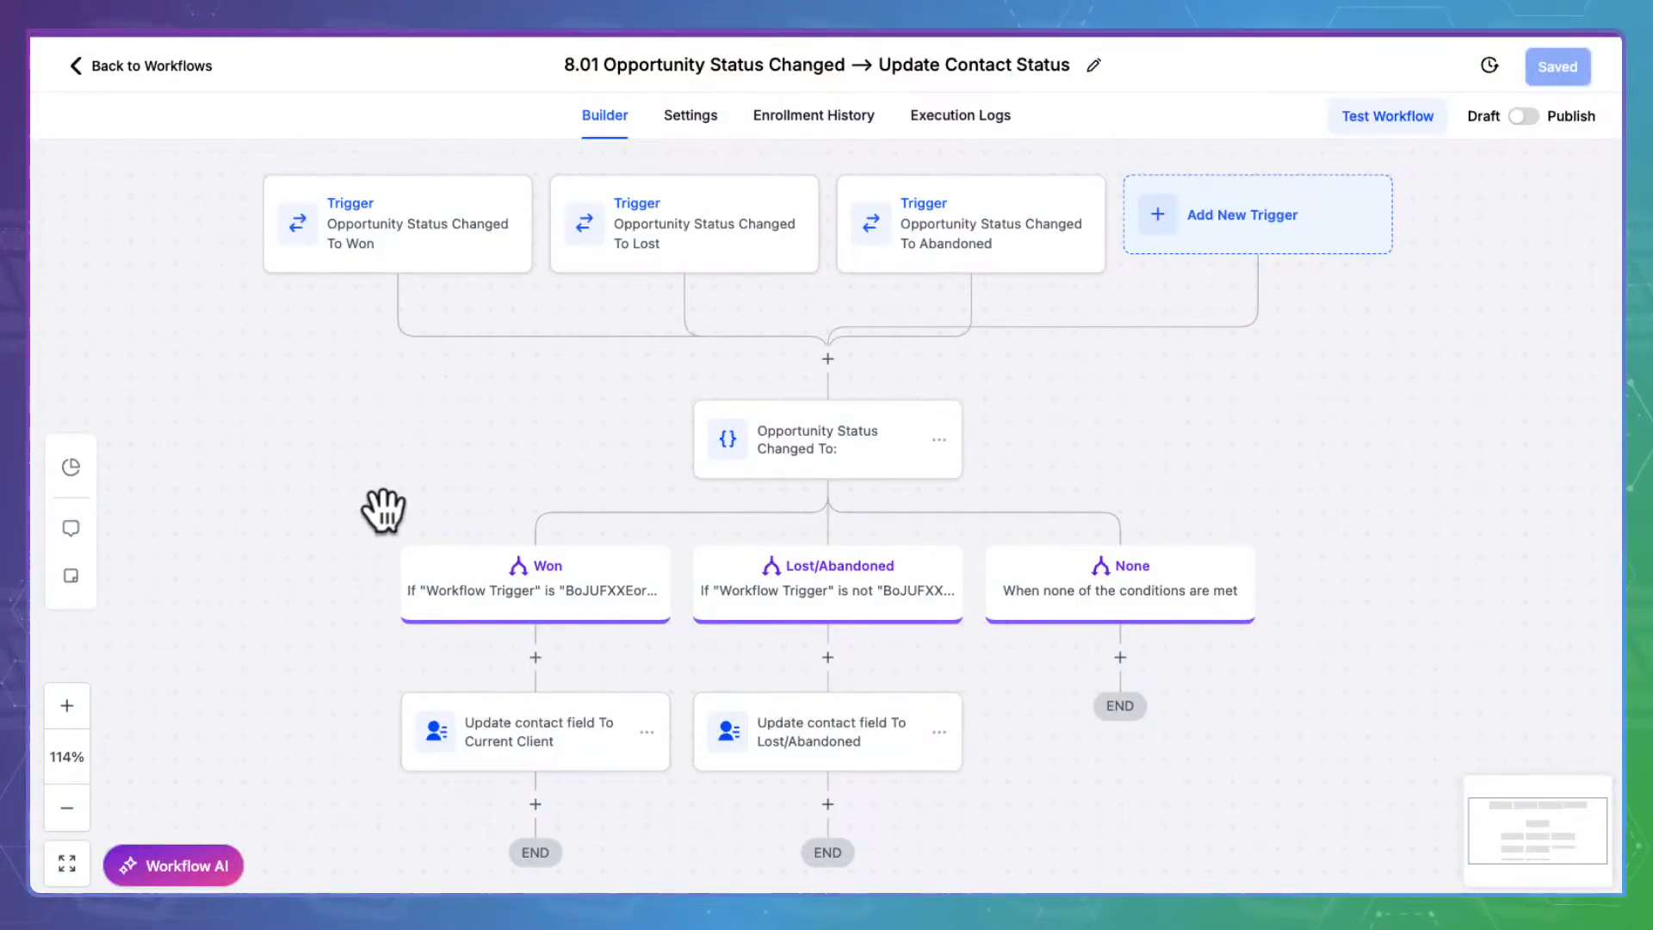
scroll(336, 616, "down", 2)
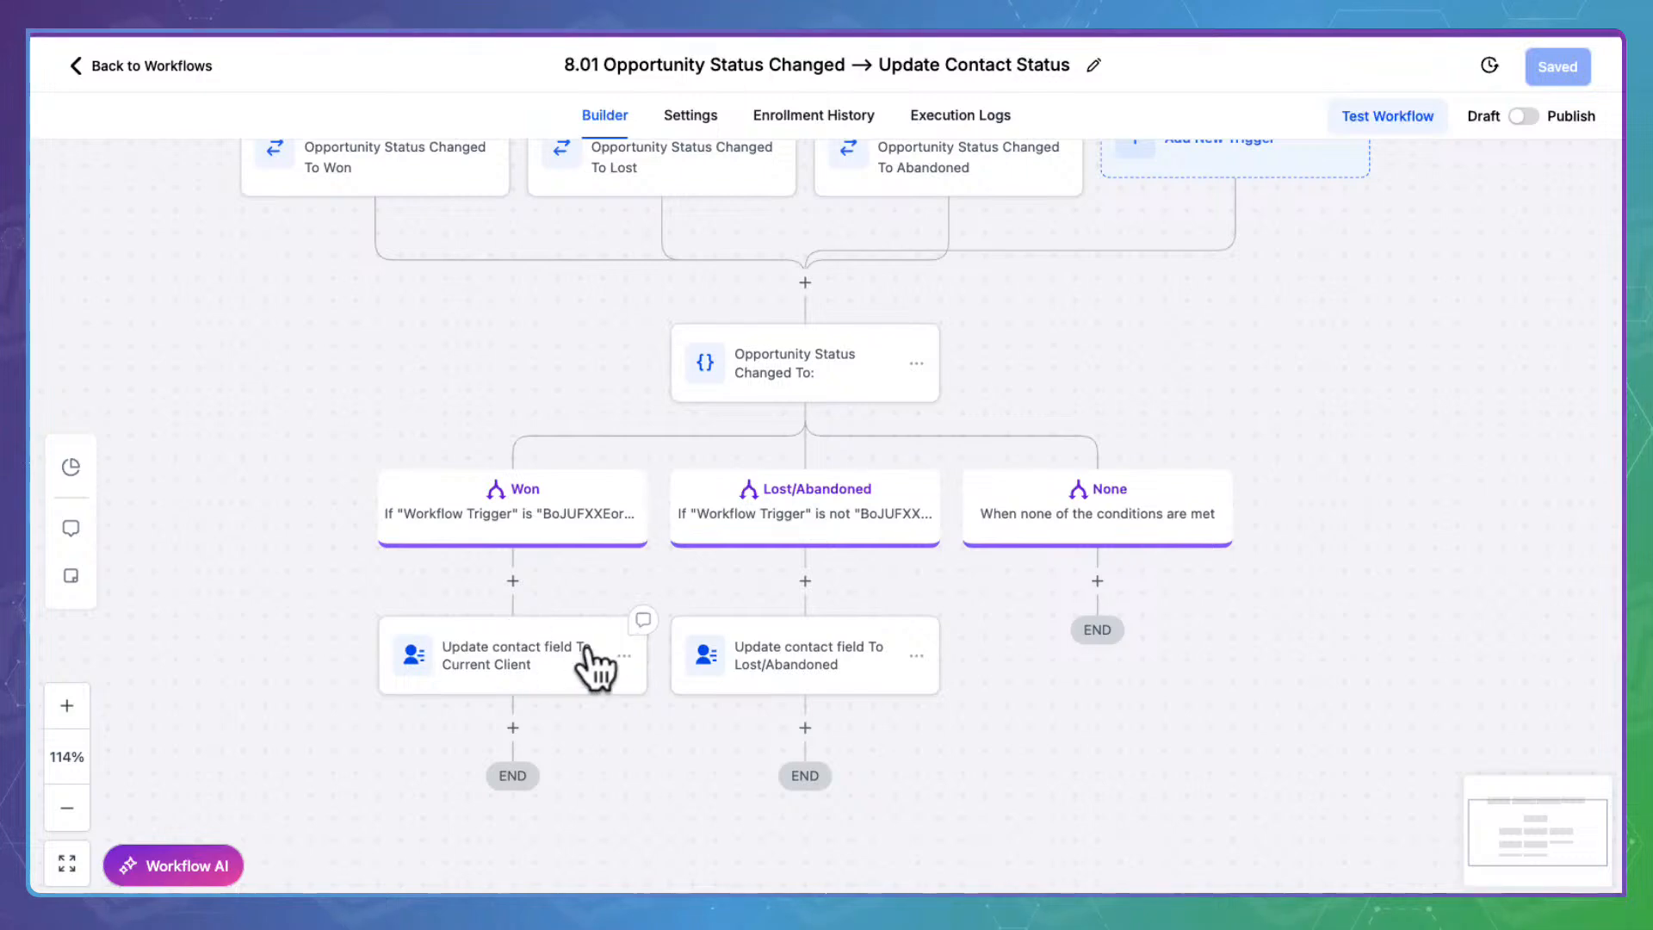
left_click(520, 641)
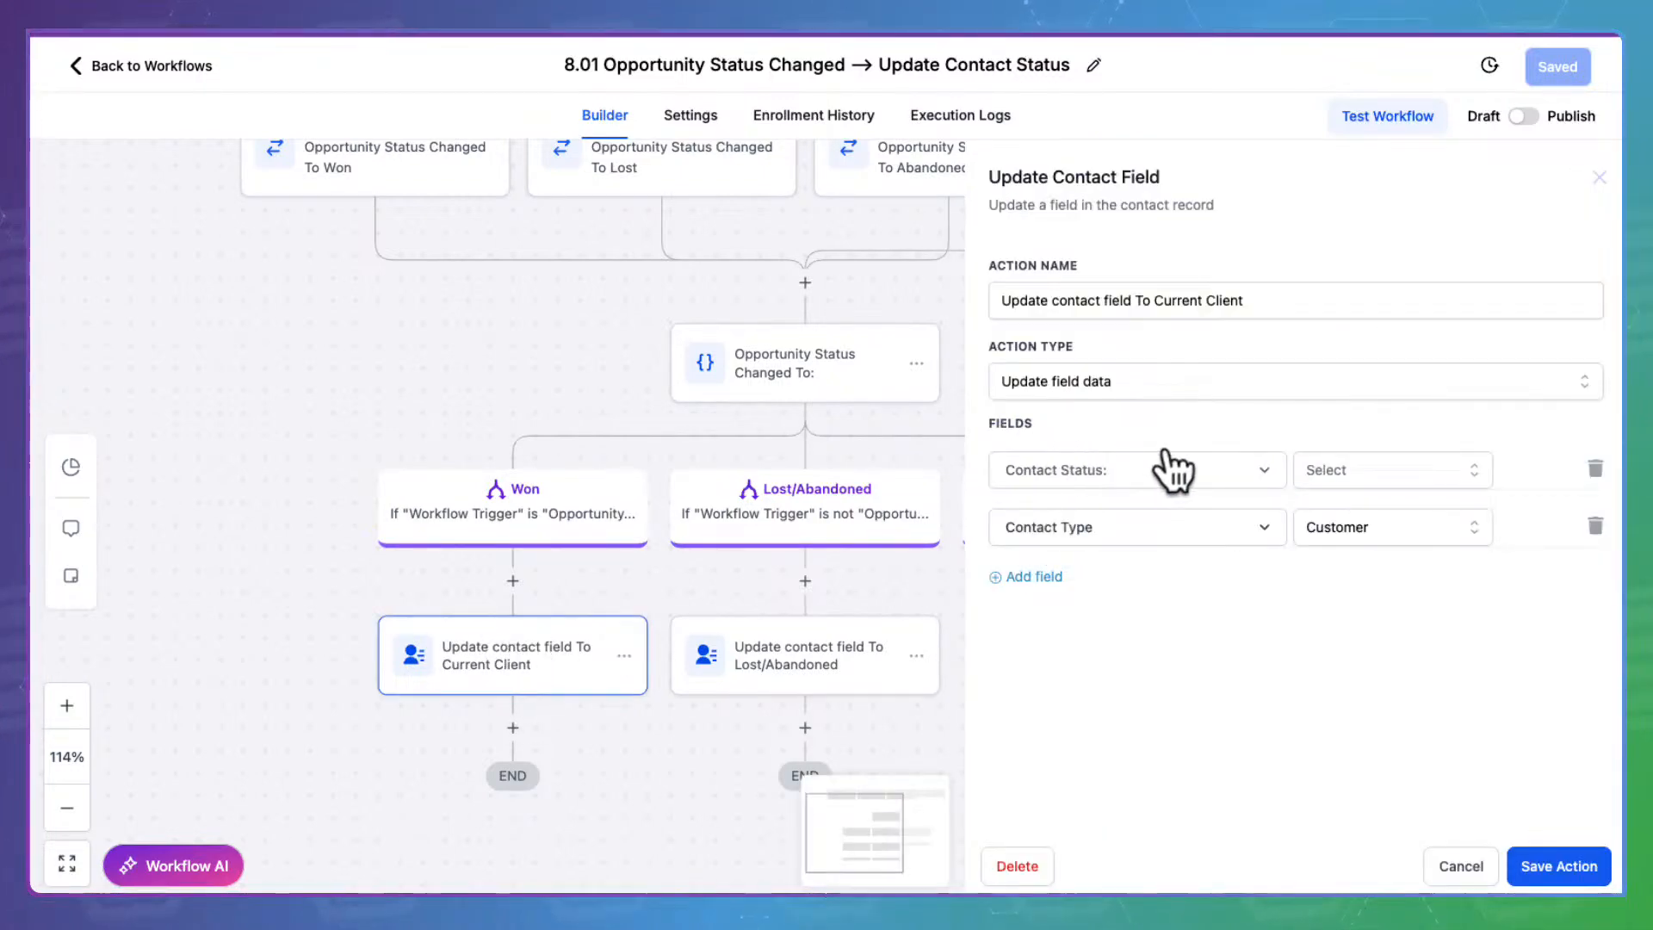
left_click(1418, 464)
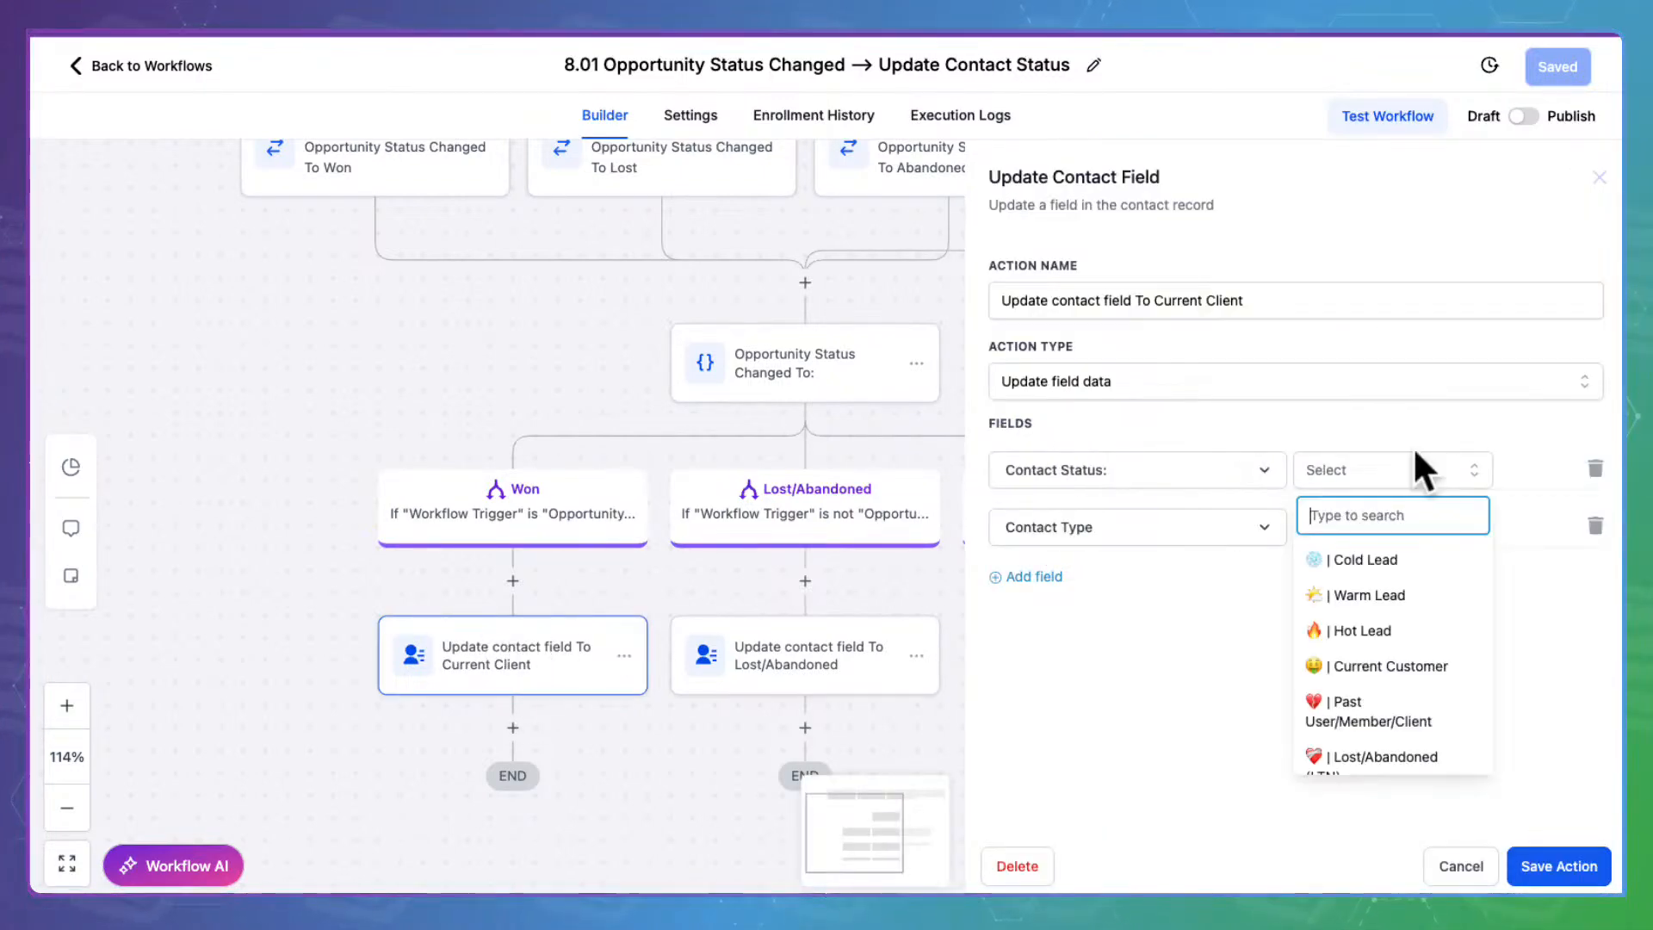
left_click(1436, 655)
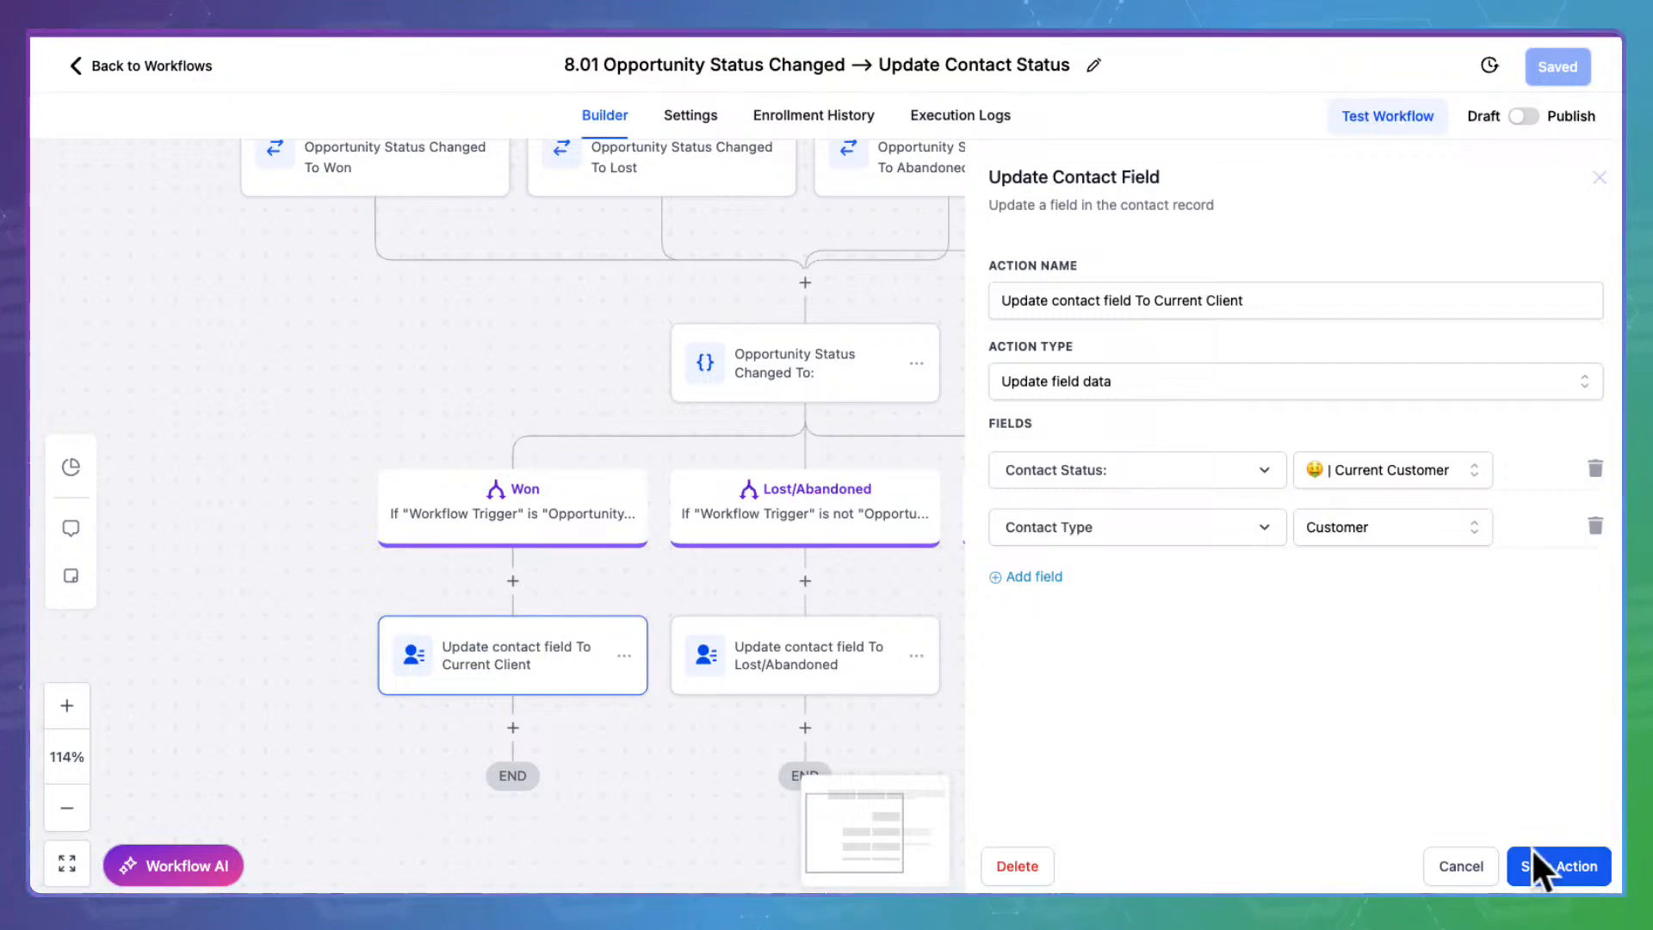
left_click(1575, 861)
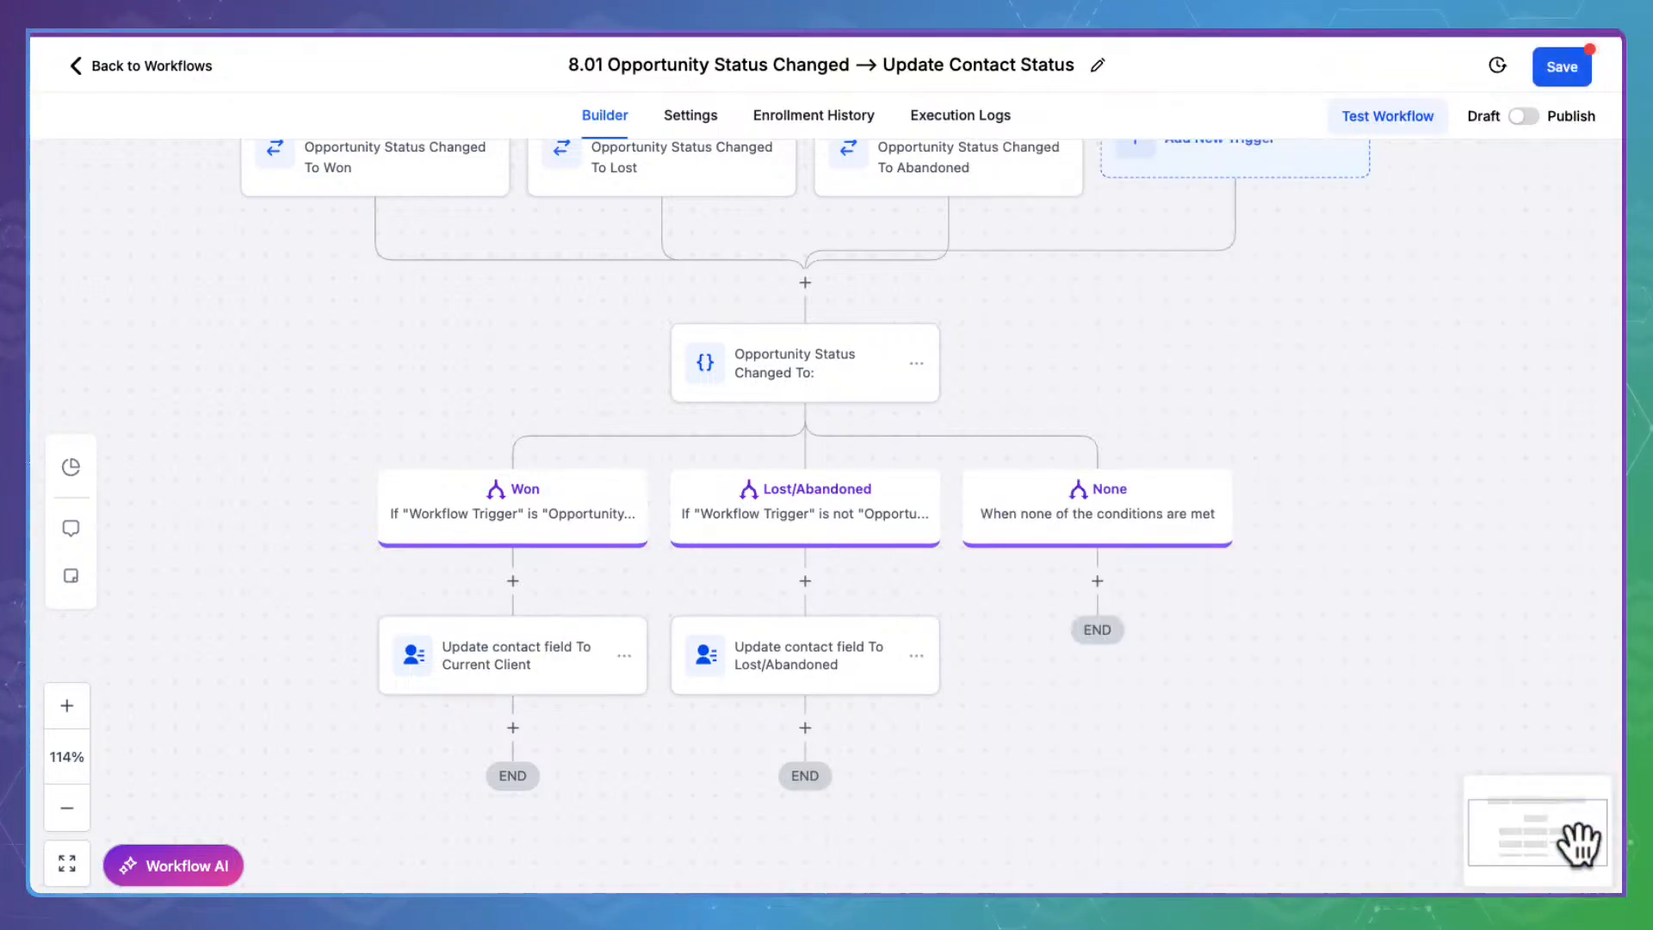
left_click(817, 349)
Rename the Lost/Abandoned branch to Lost, matching Workflow Trigger Is Changed To Lost
double_click(837, 529)
scroll(837, 527, "down", 5)
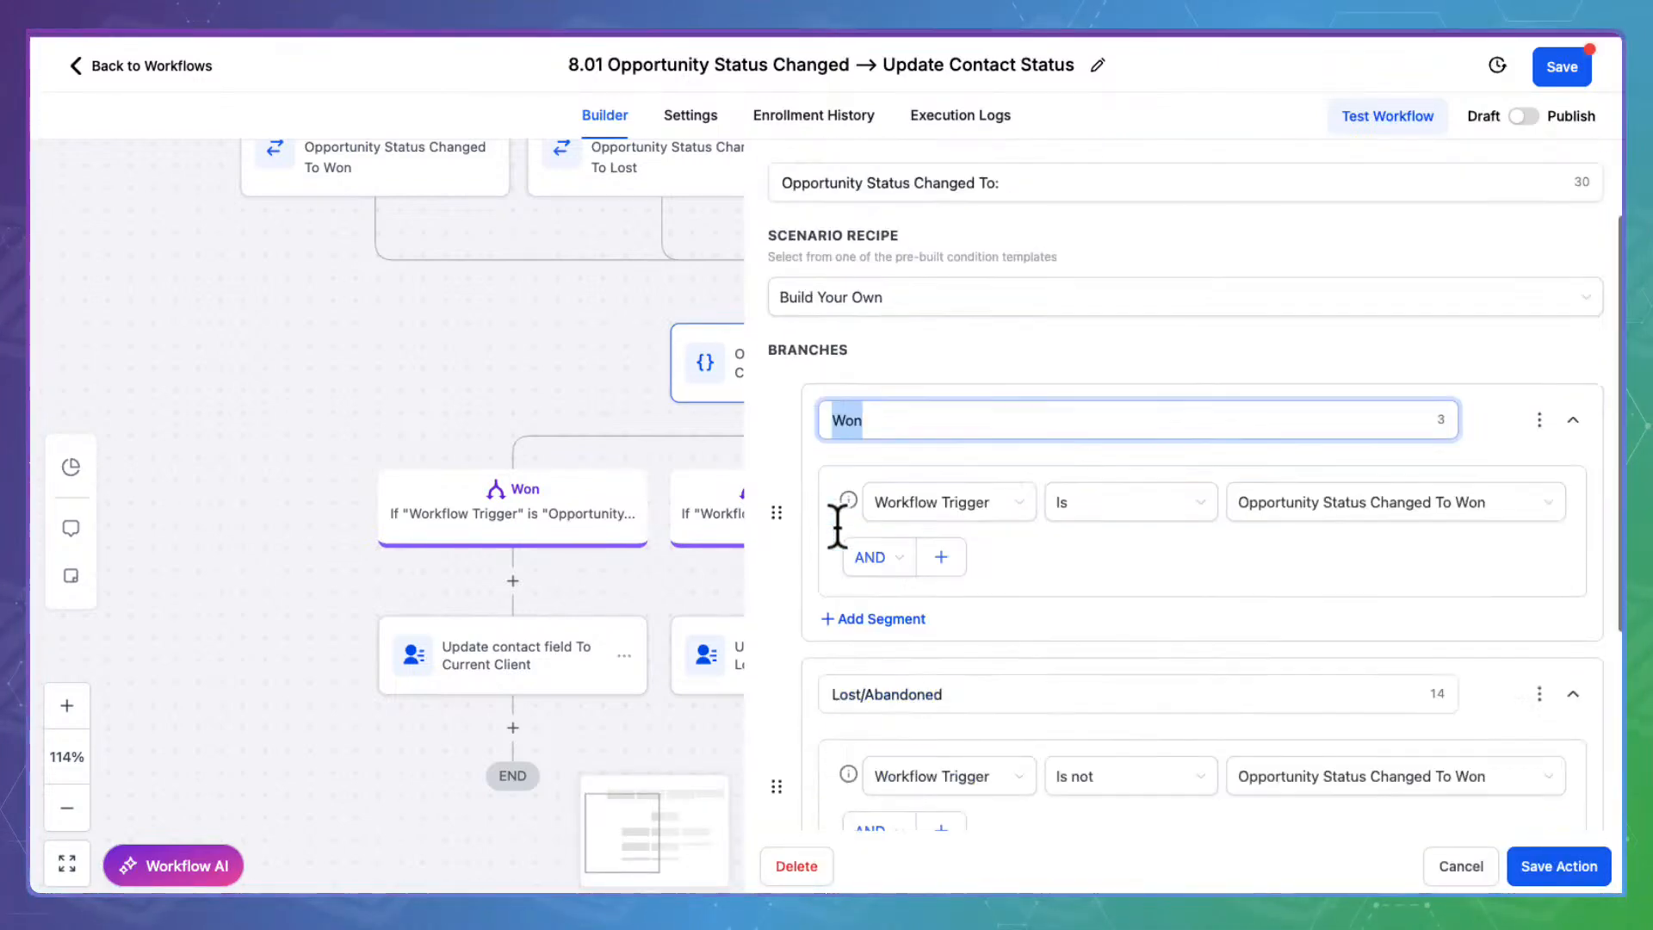
left_click(1024, 381)
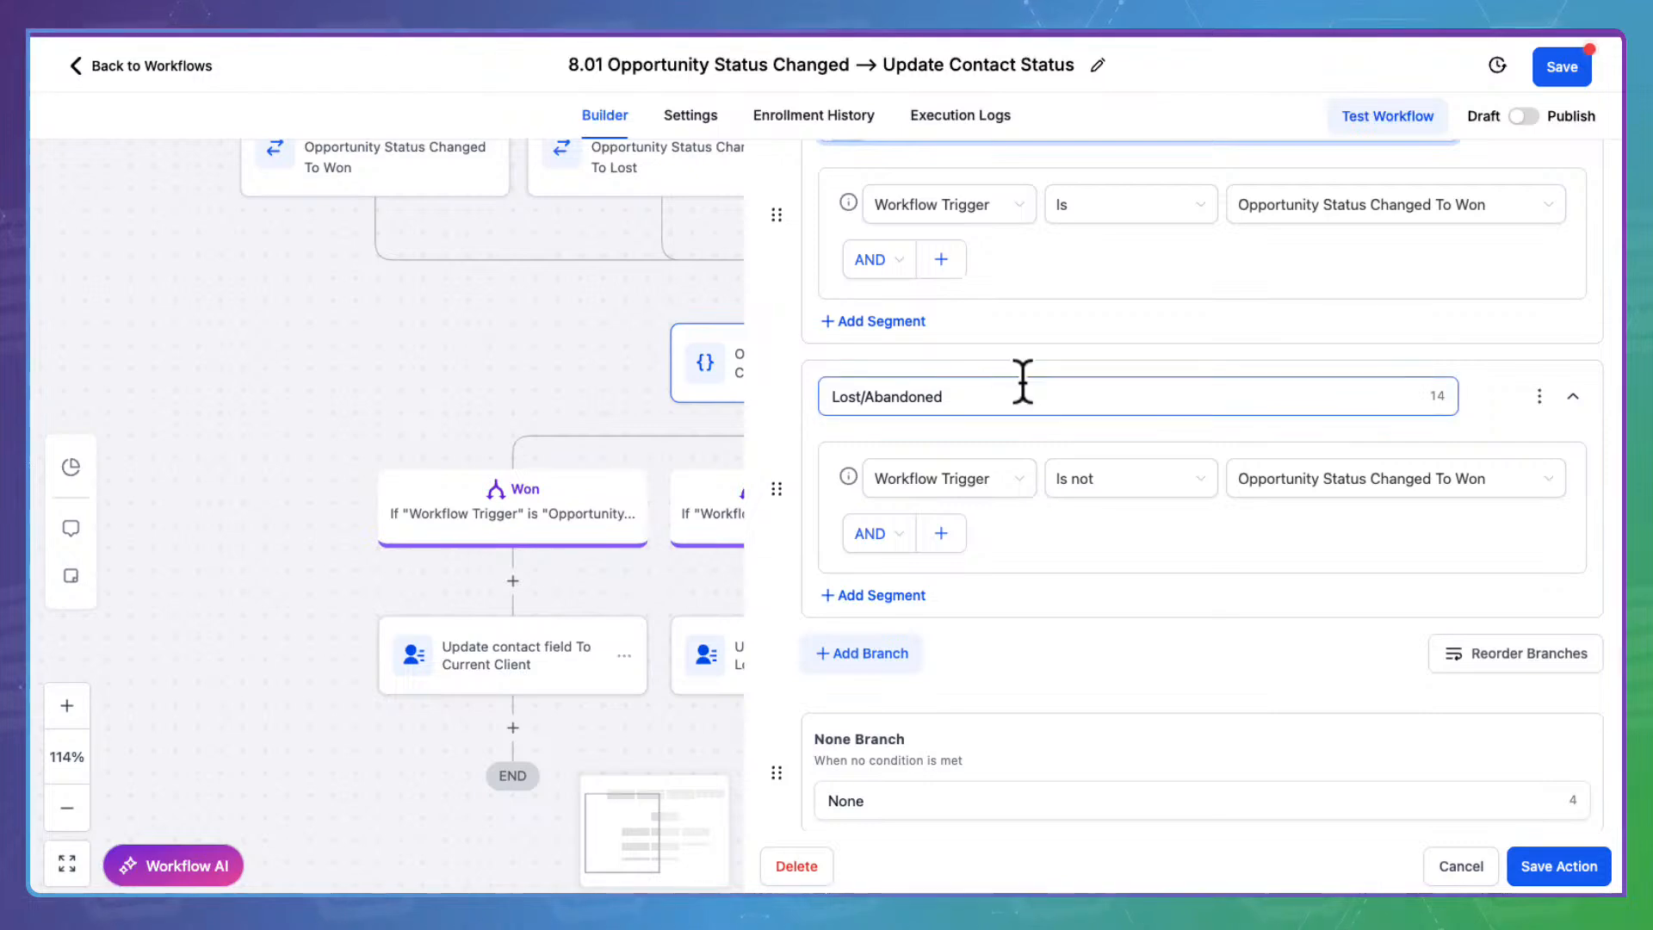
left_click_drag(1021, 381, 809, 370)
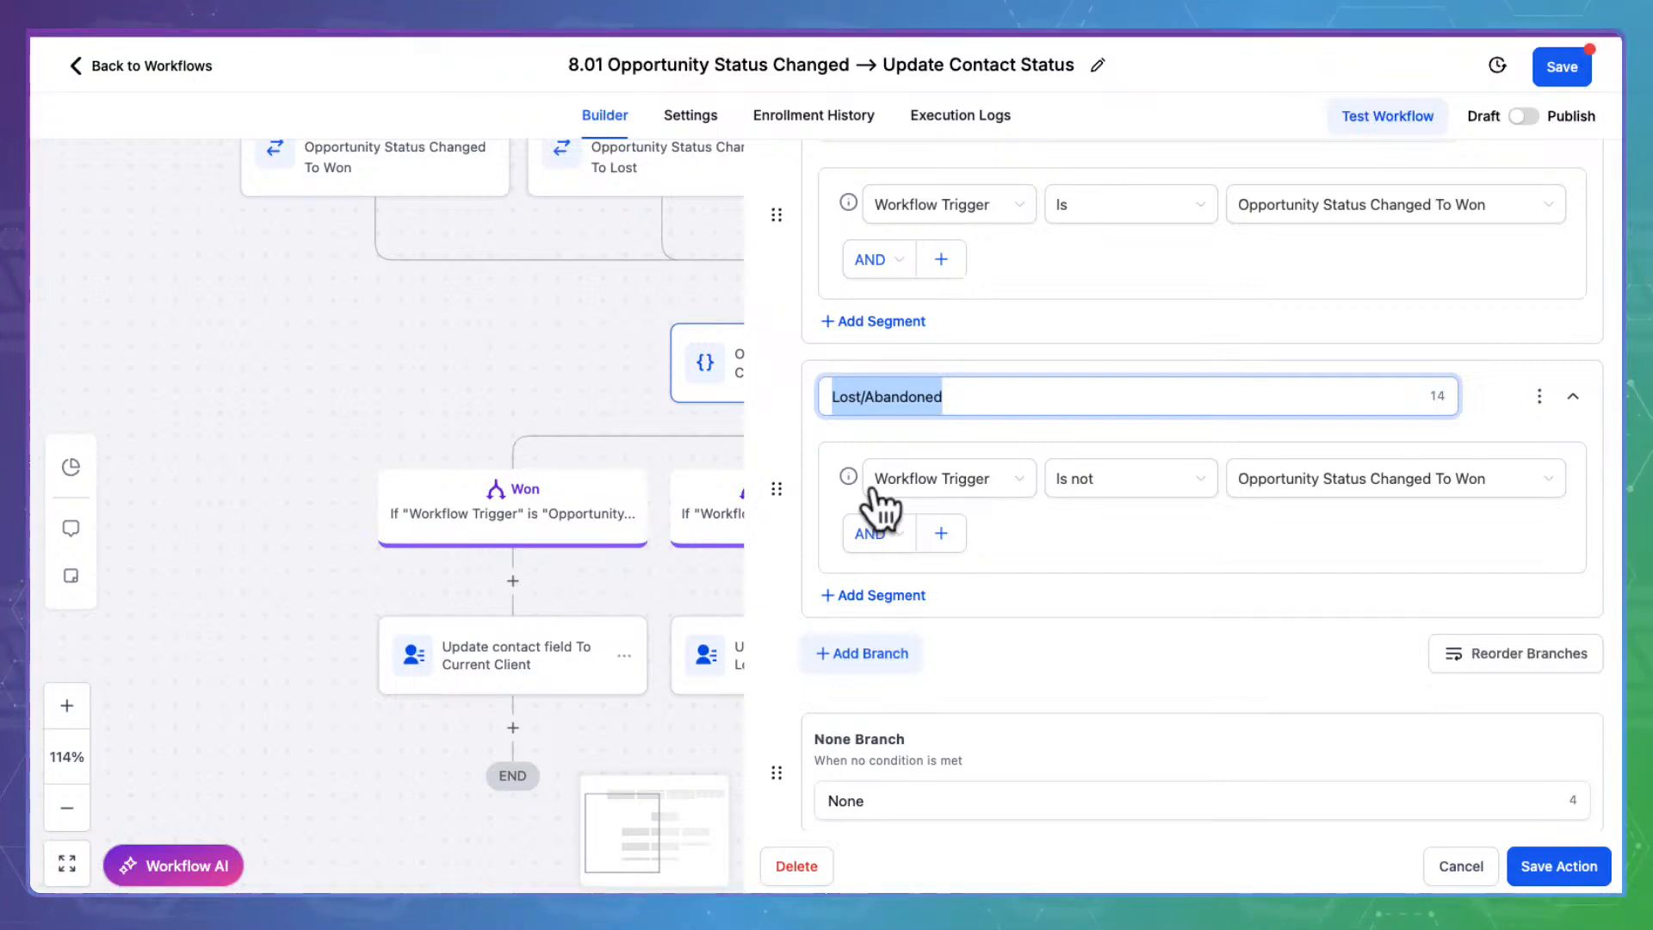
scroll(620, 288, "right", 5)
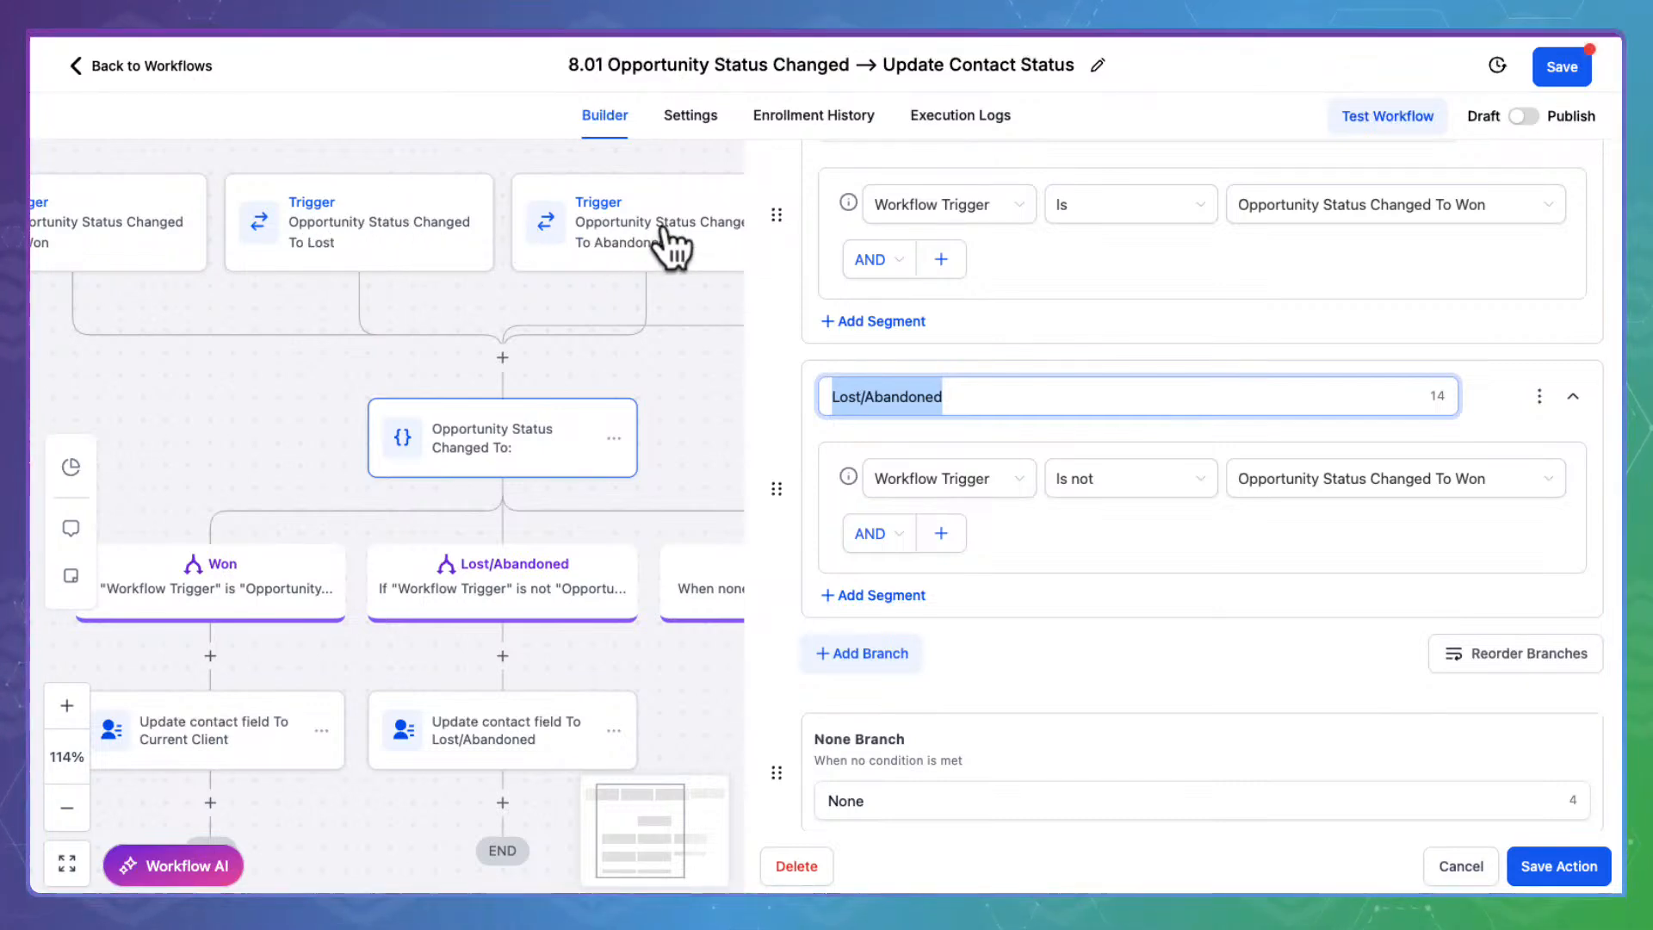
left_click_drag(990, 378, 659, 379)
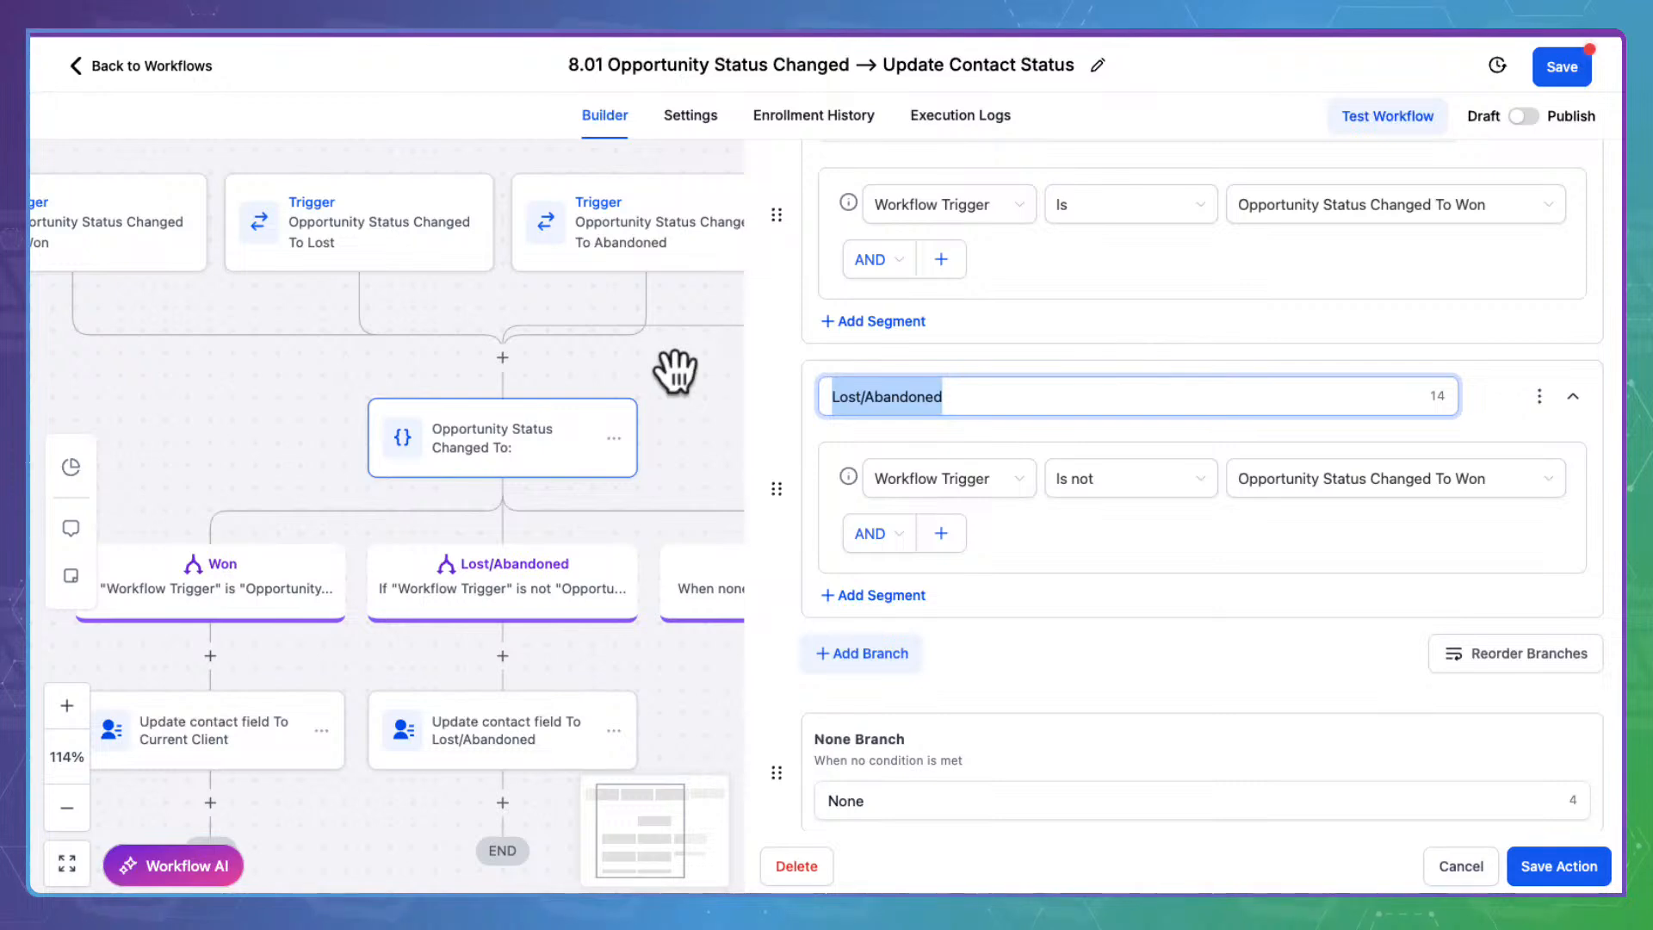
type("Lost")
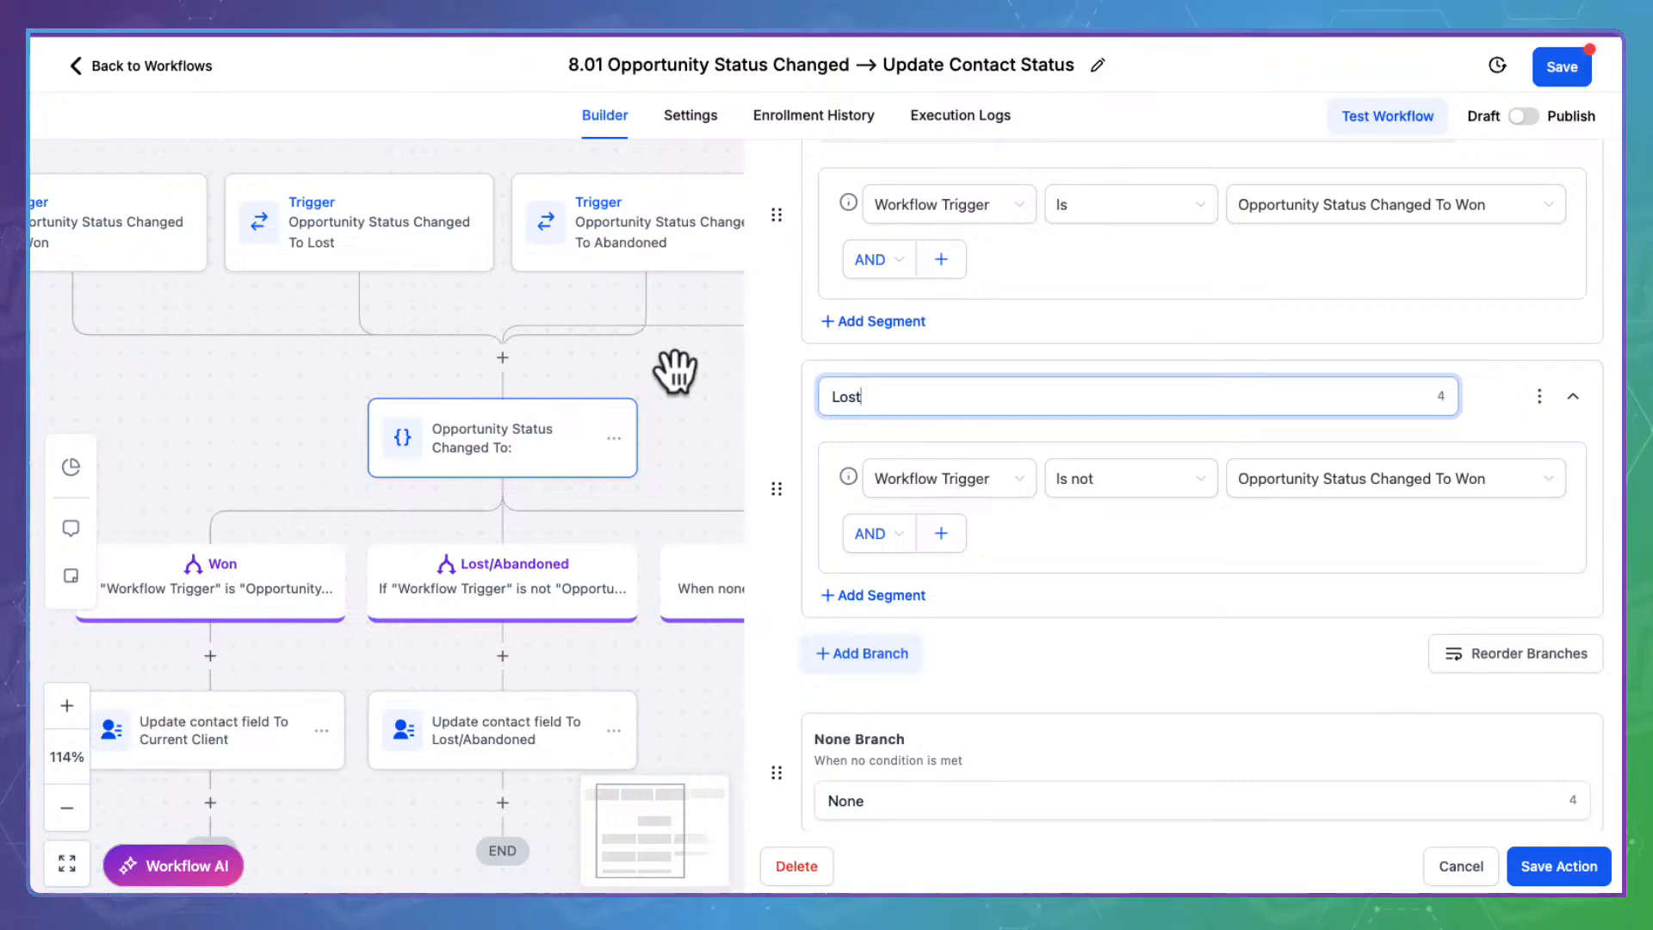
left_click(939, 472)
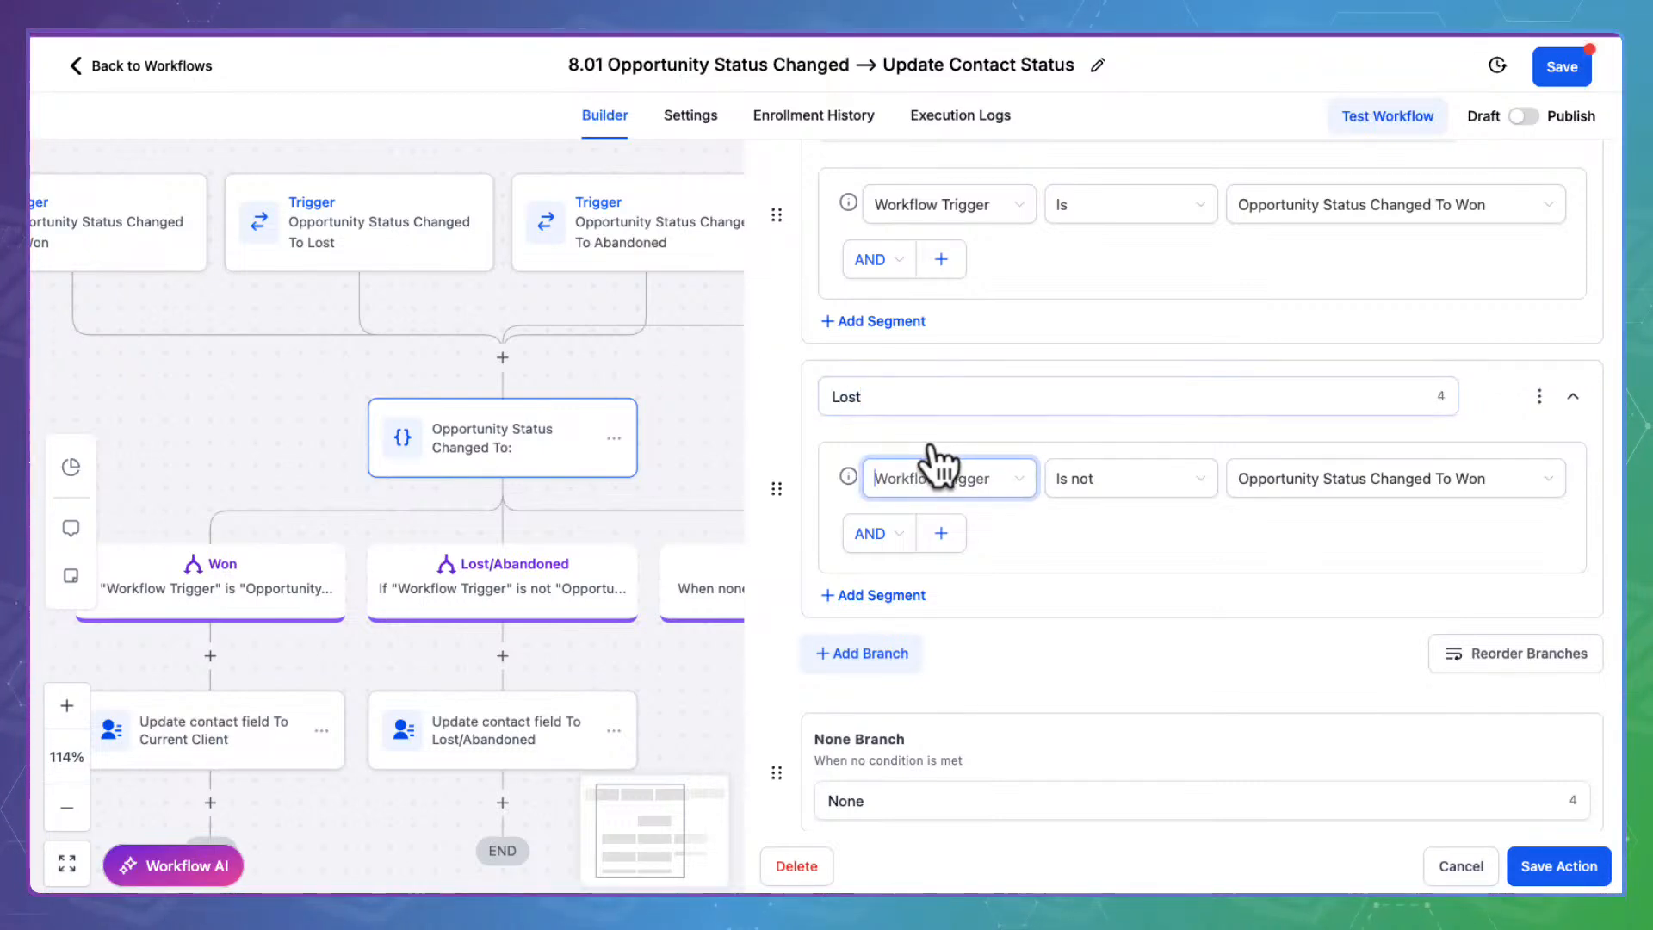
left_click(948, 668)
left_click(1136, 478)
left_click(1097, 520)
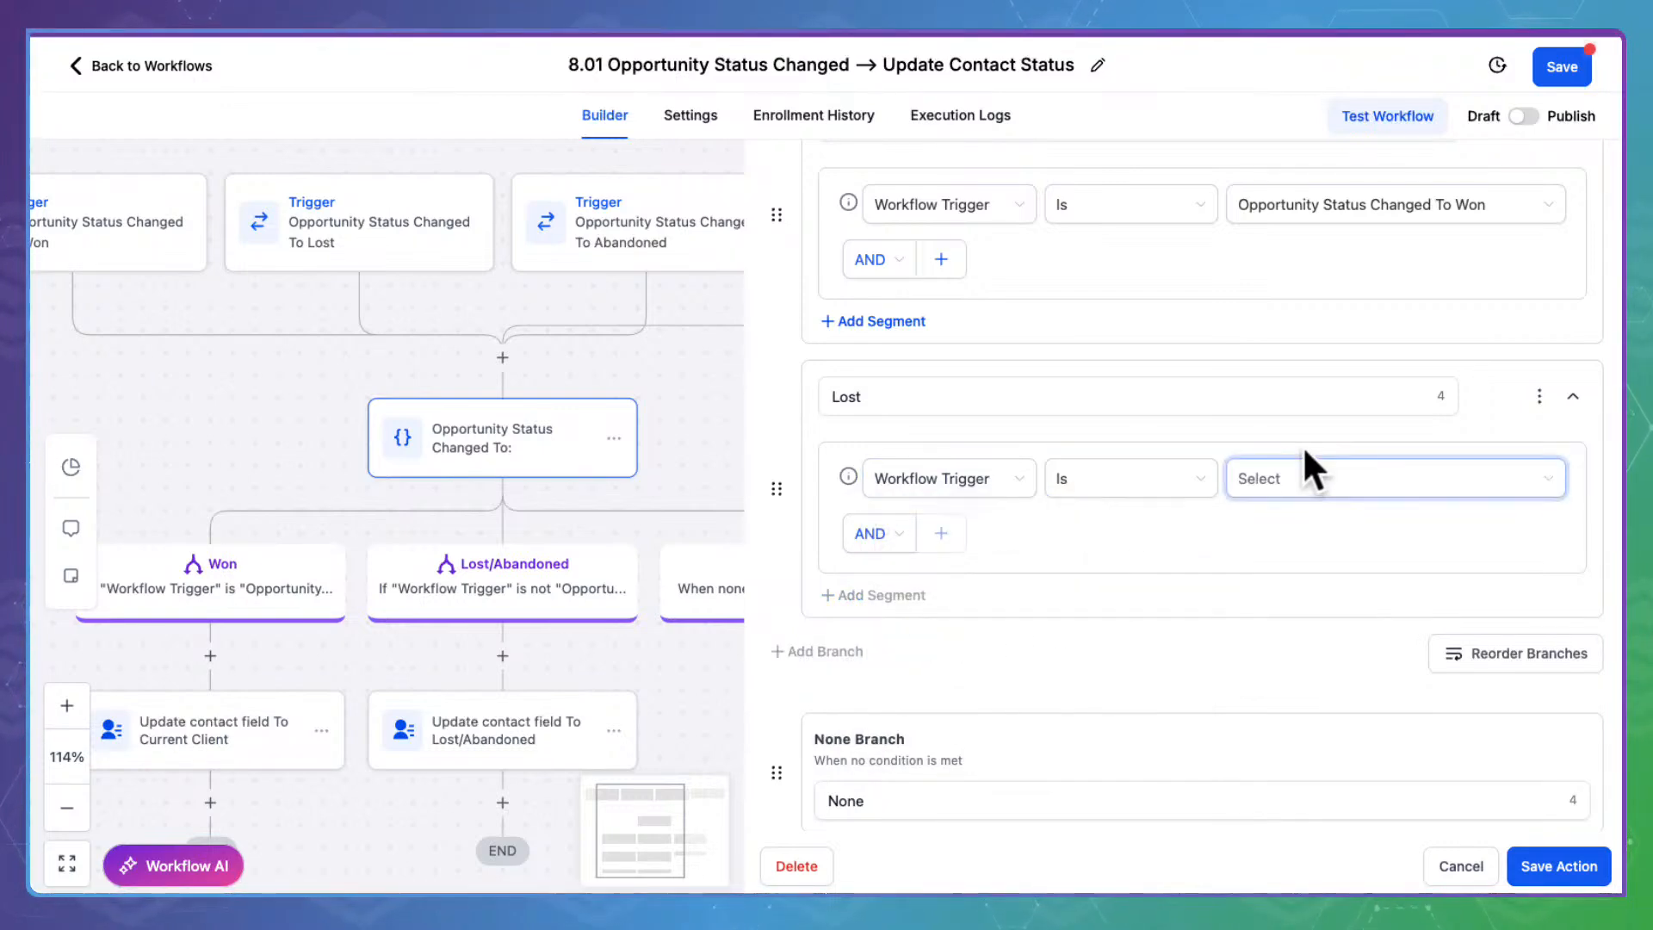
left_click(1313, 471)
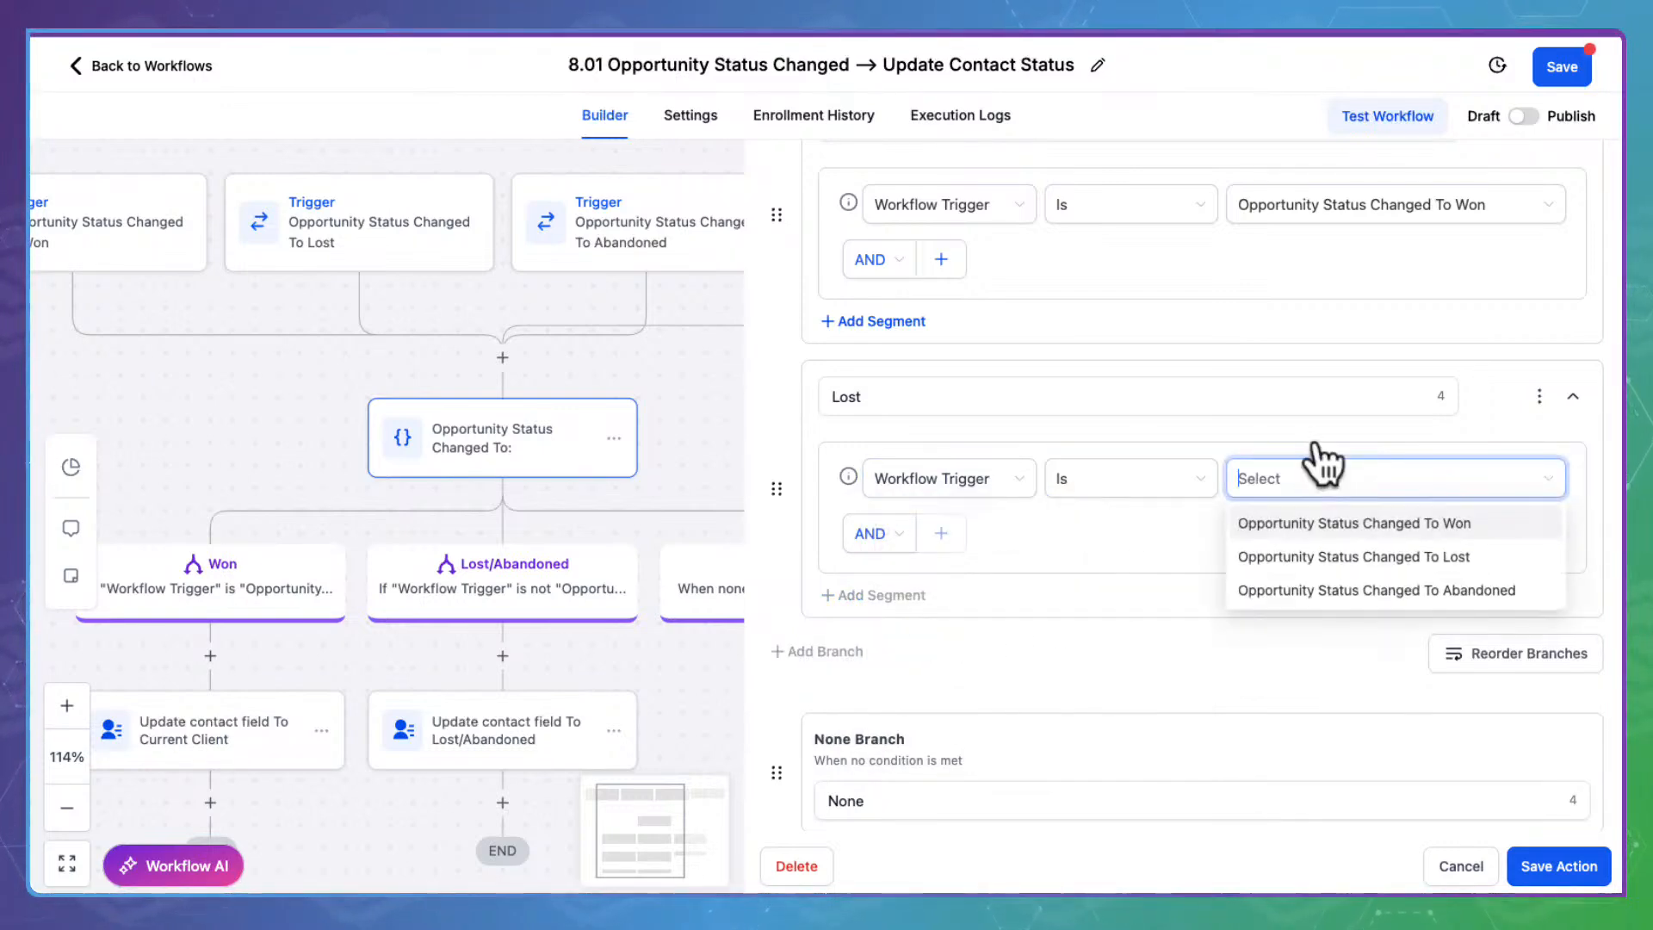
left_click(1373, 551)
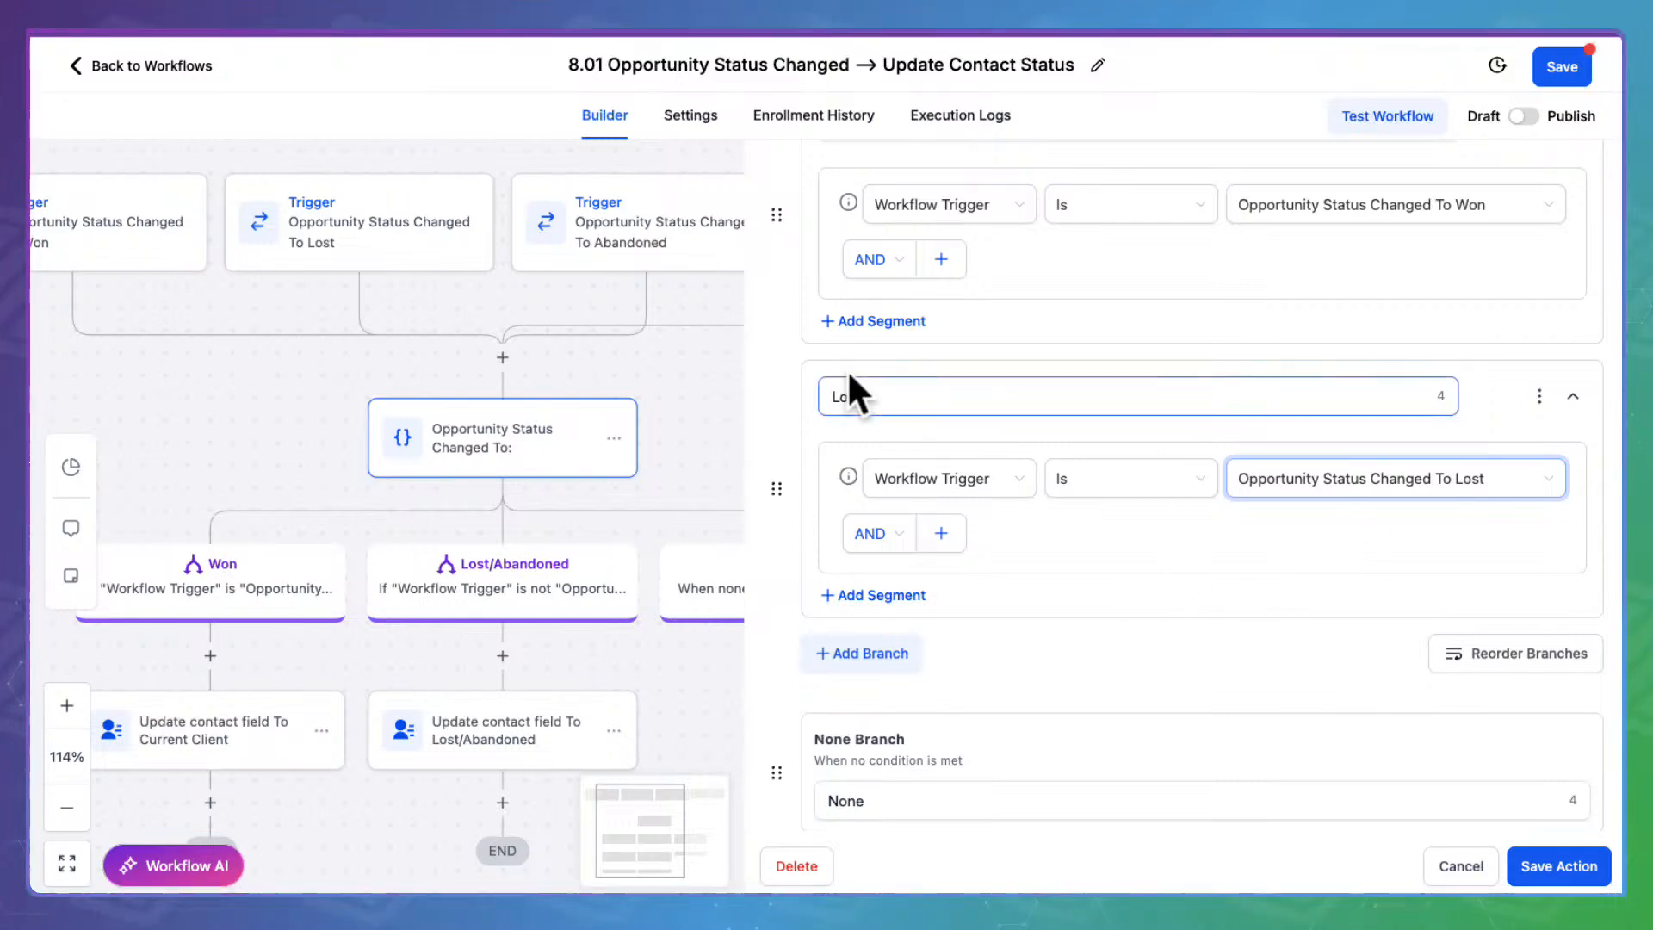
Duplicate the Lost branch as Abandoned, matching status changed to Abandoned
left_click(865, 652)
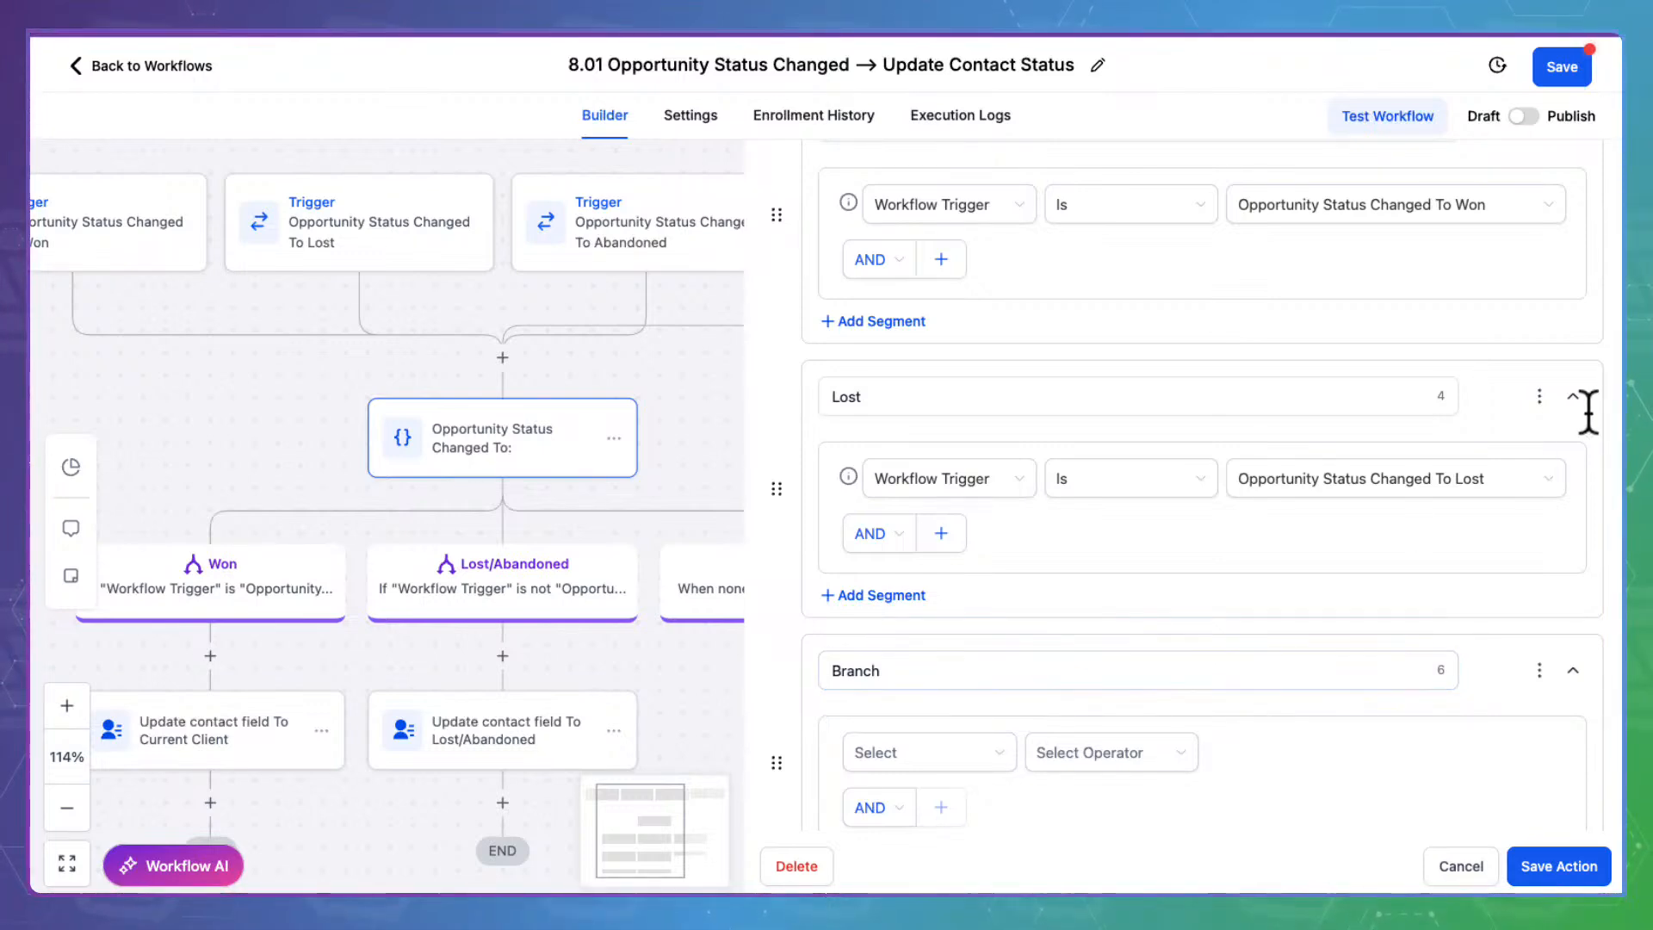
left_click(1540, 395)
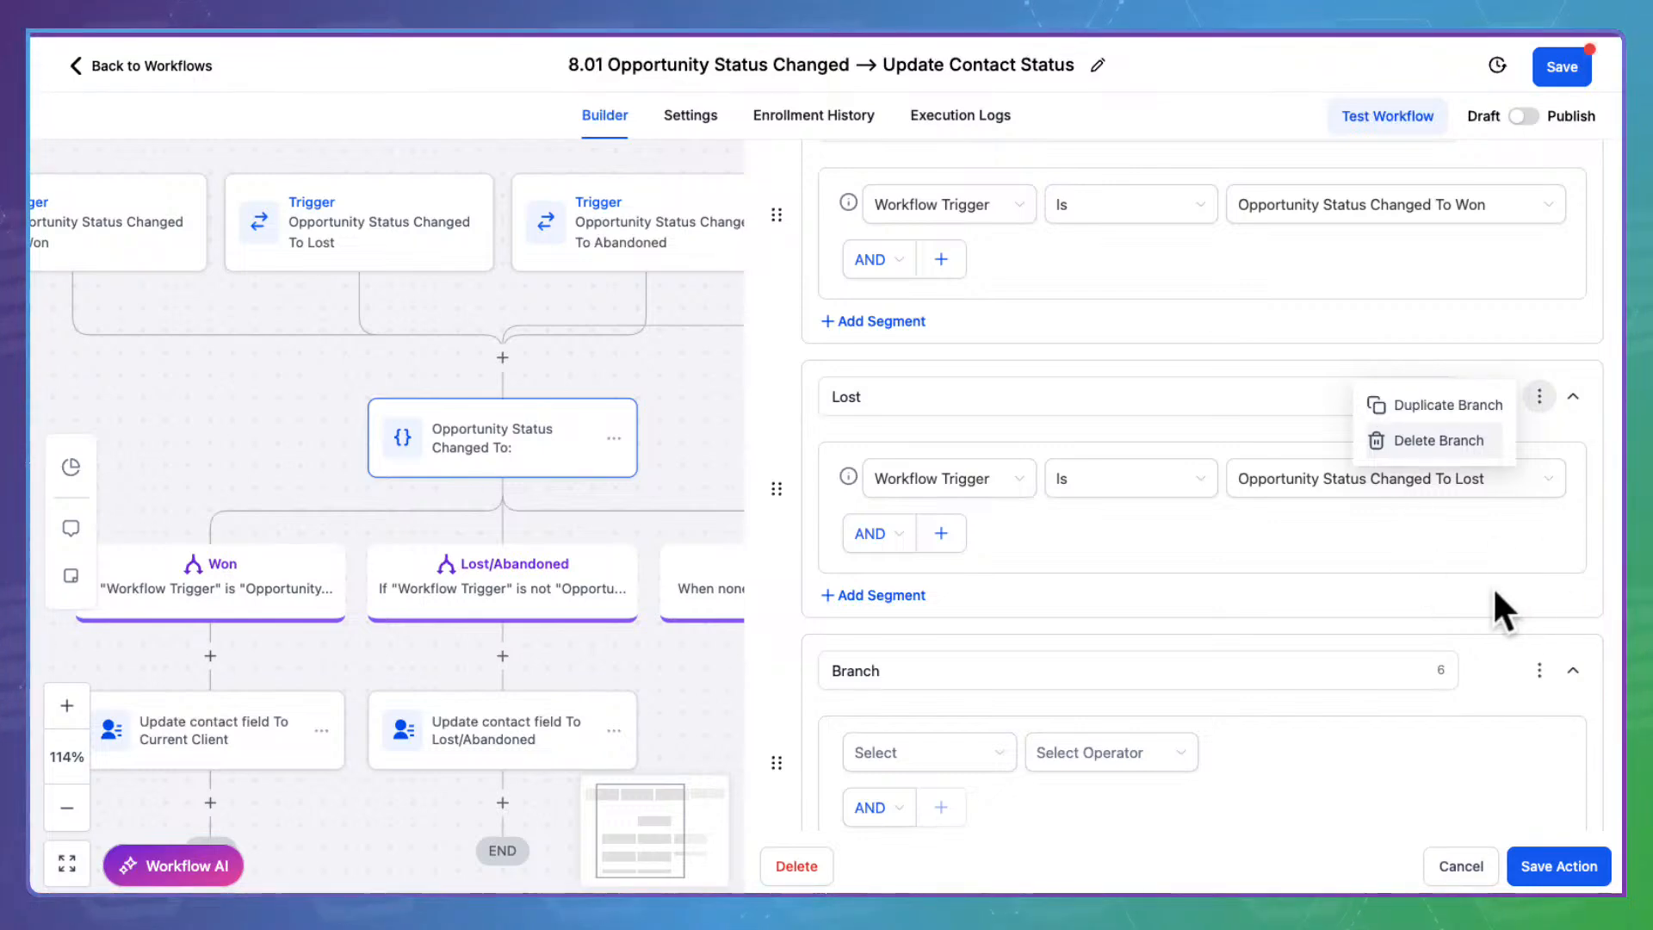
left_click(1513, 397)
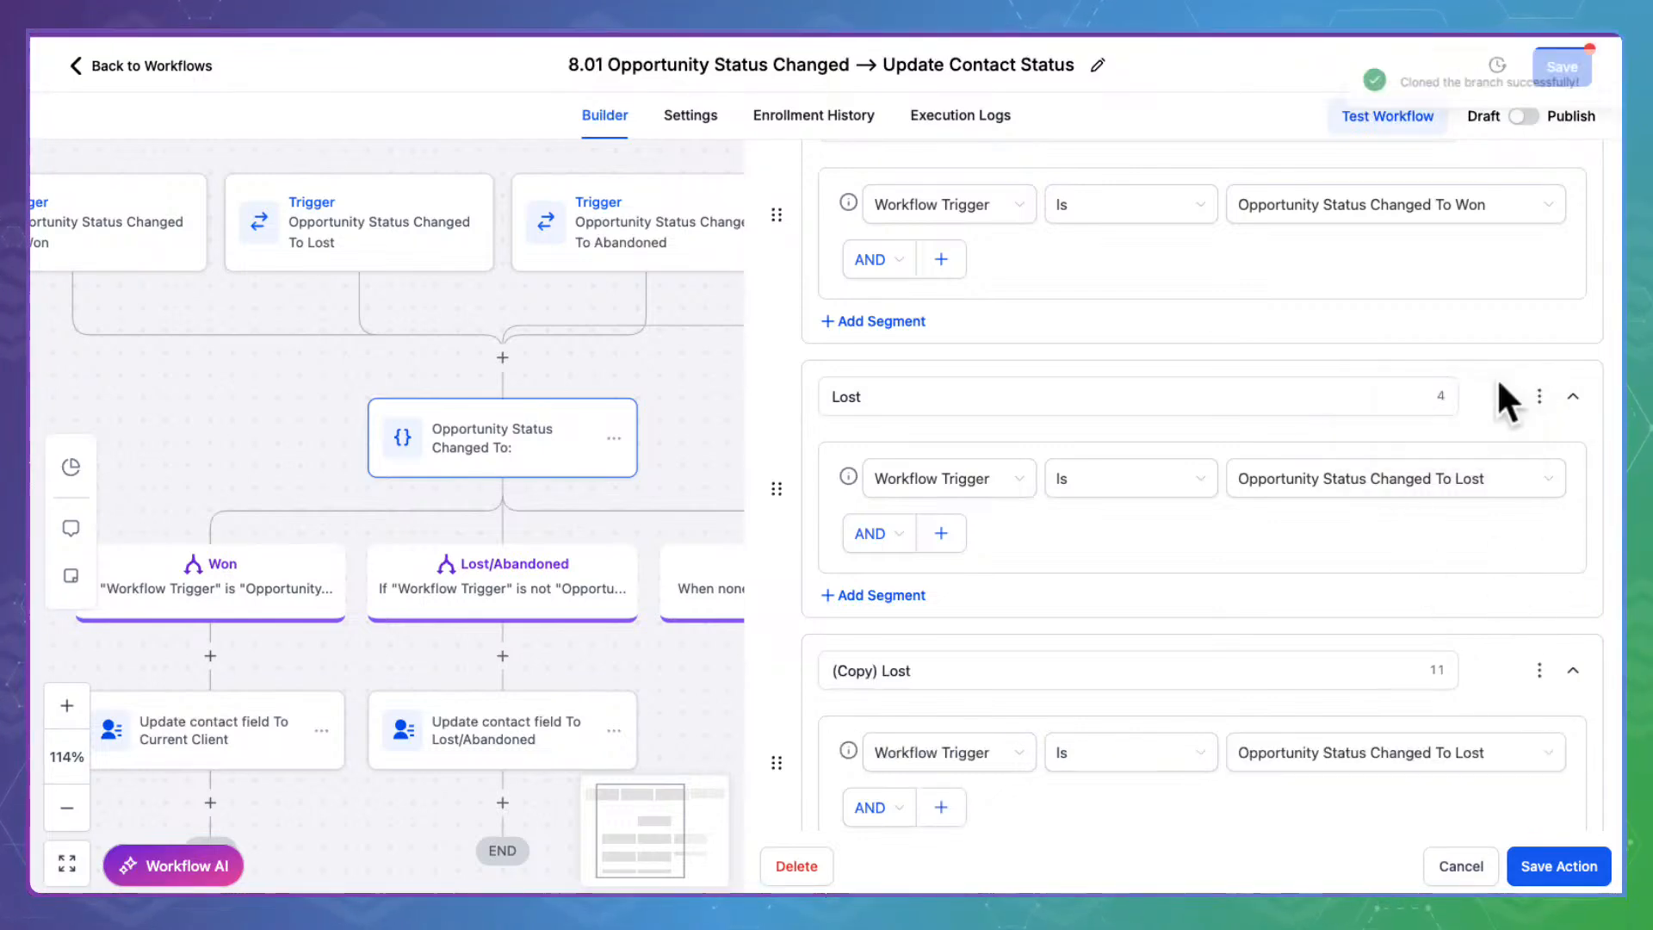
scroll(1102, 694, "down", 3)
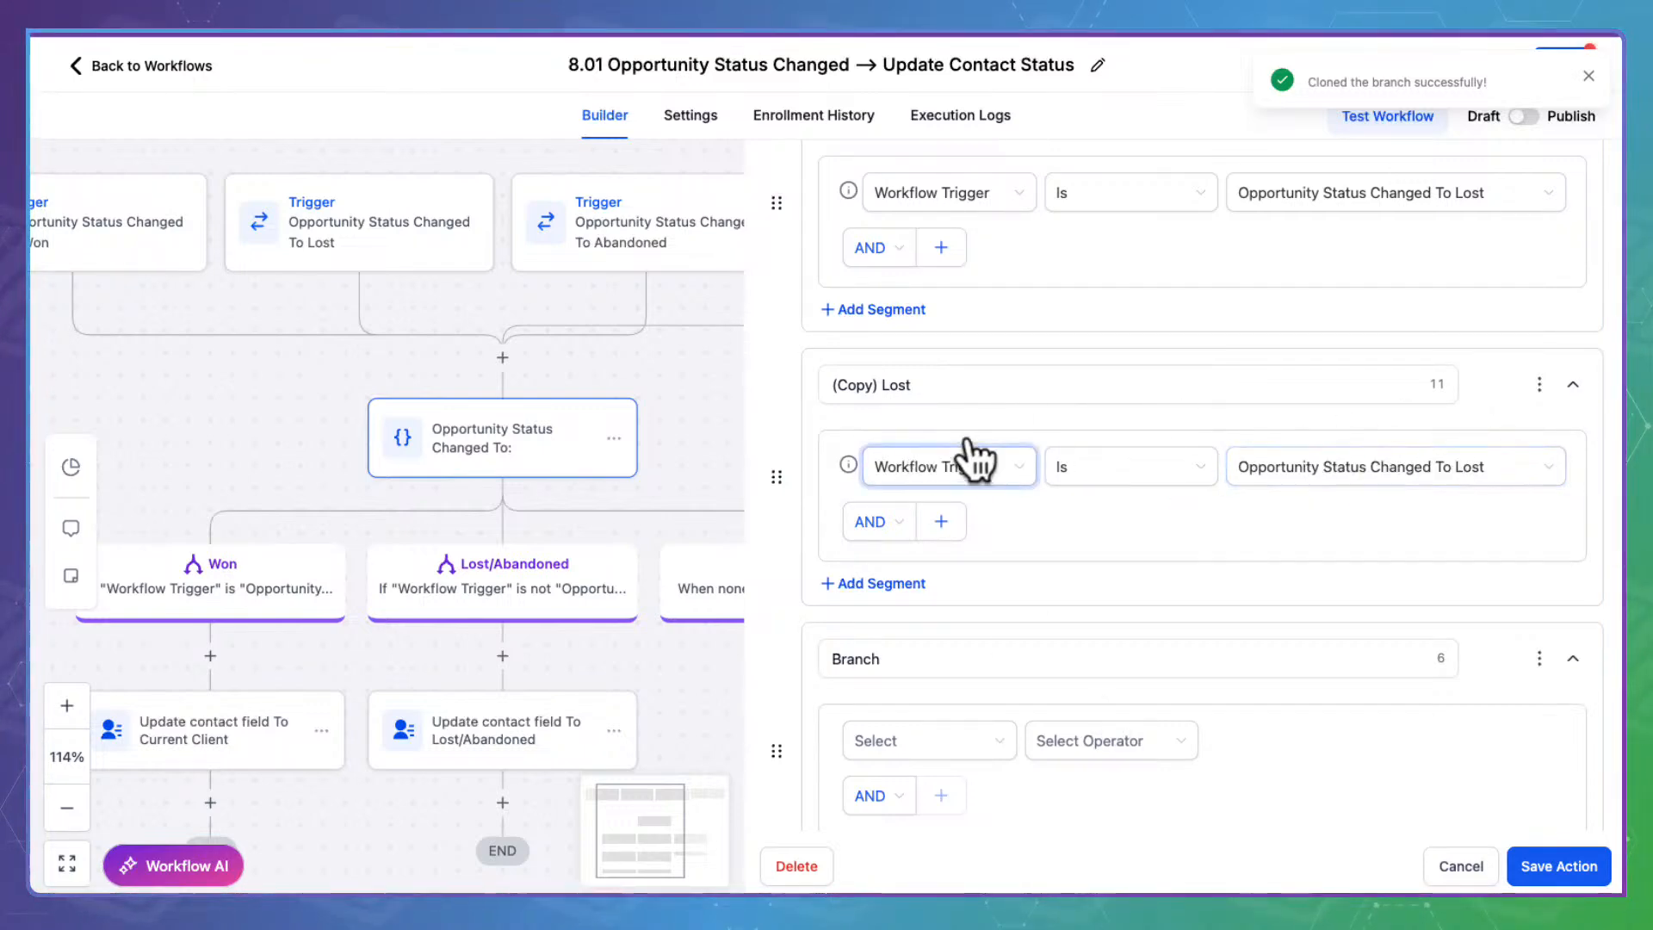
left_click_drag(950, 378, 706, 372)
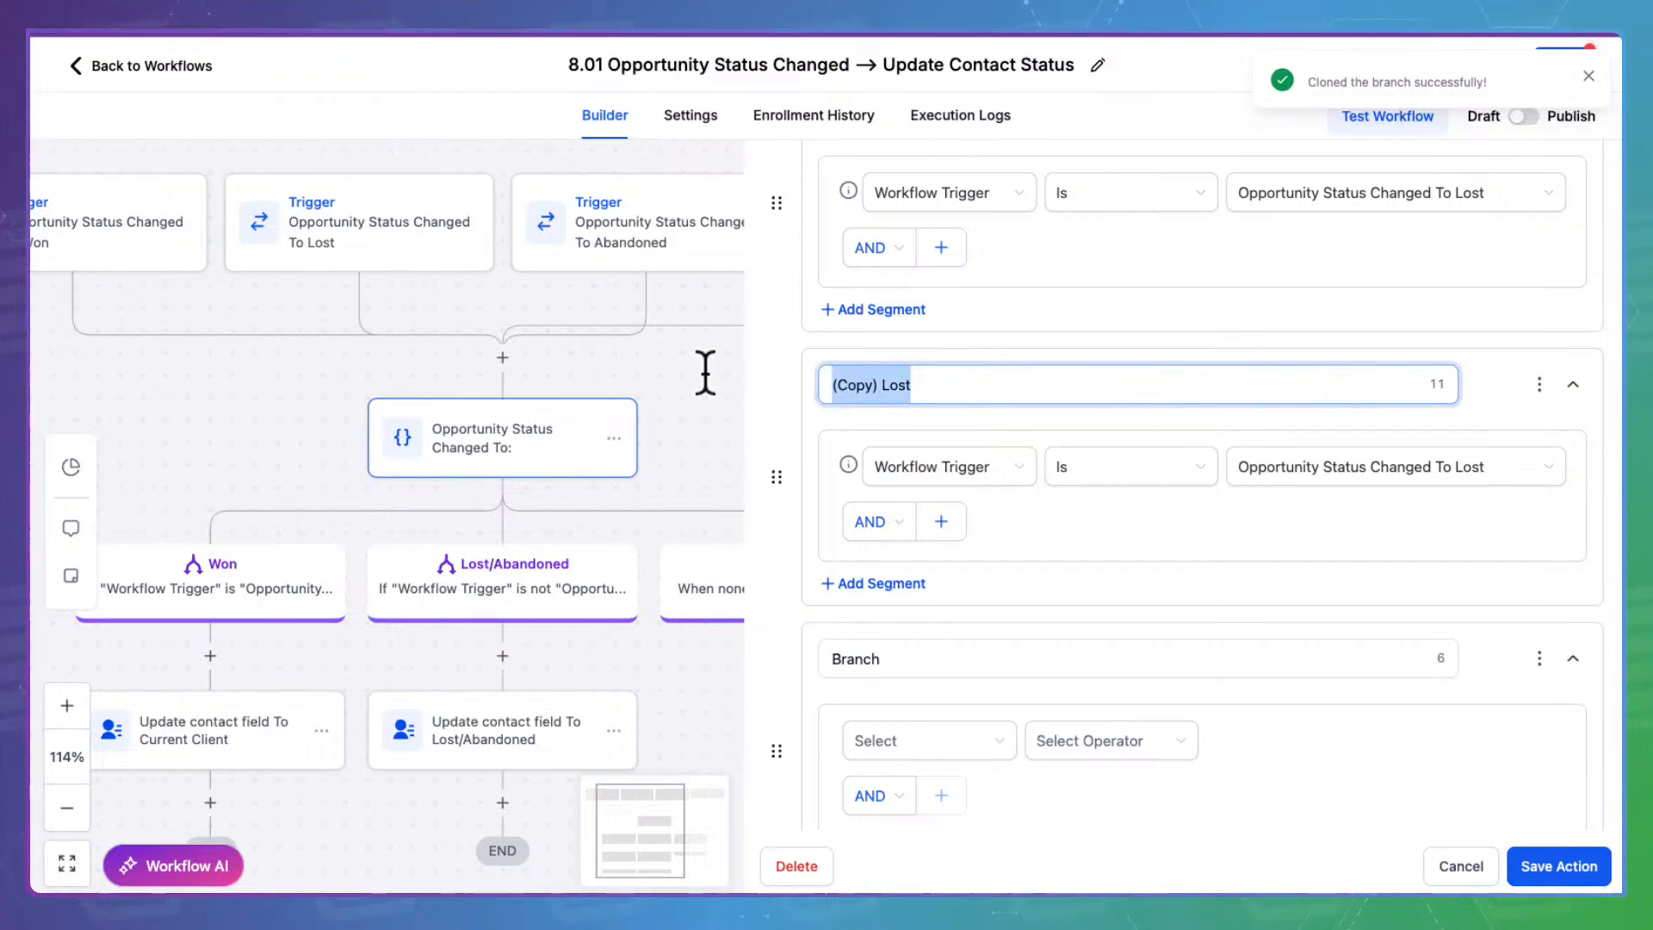
type("Abandoned")
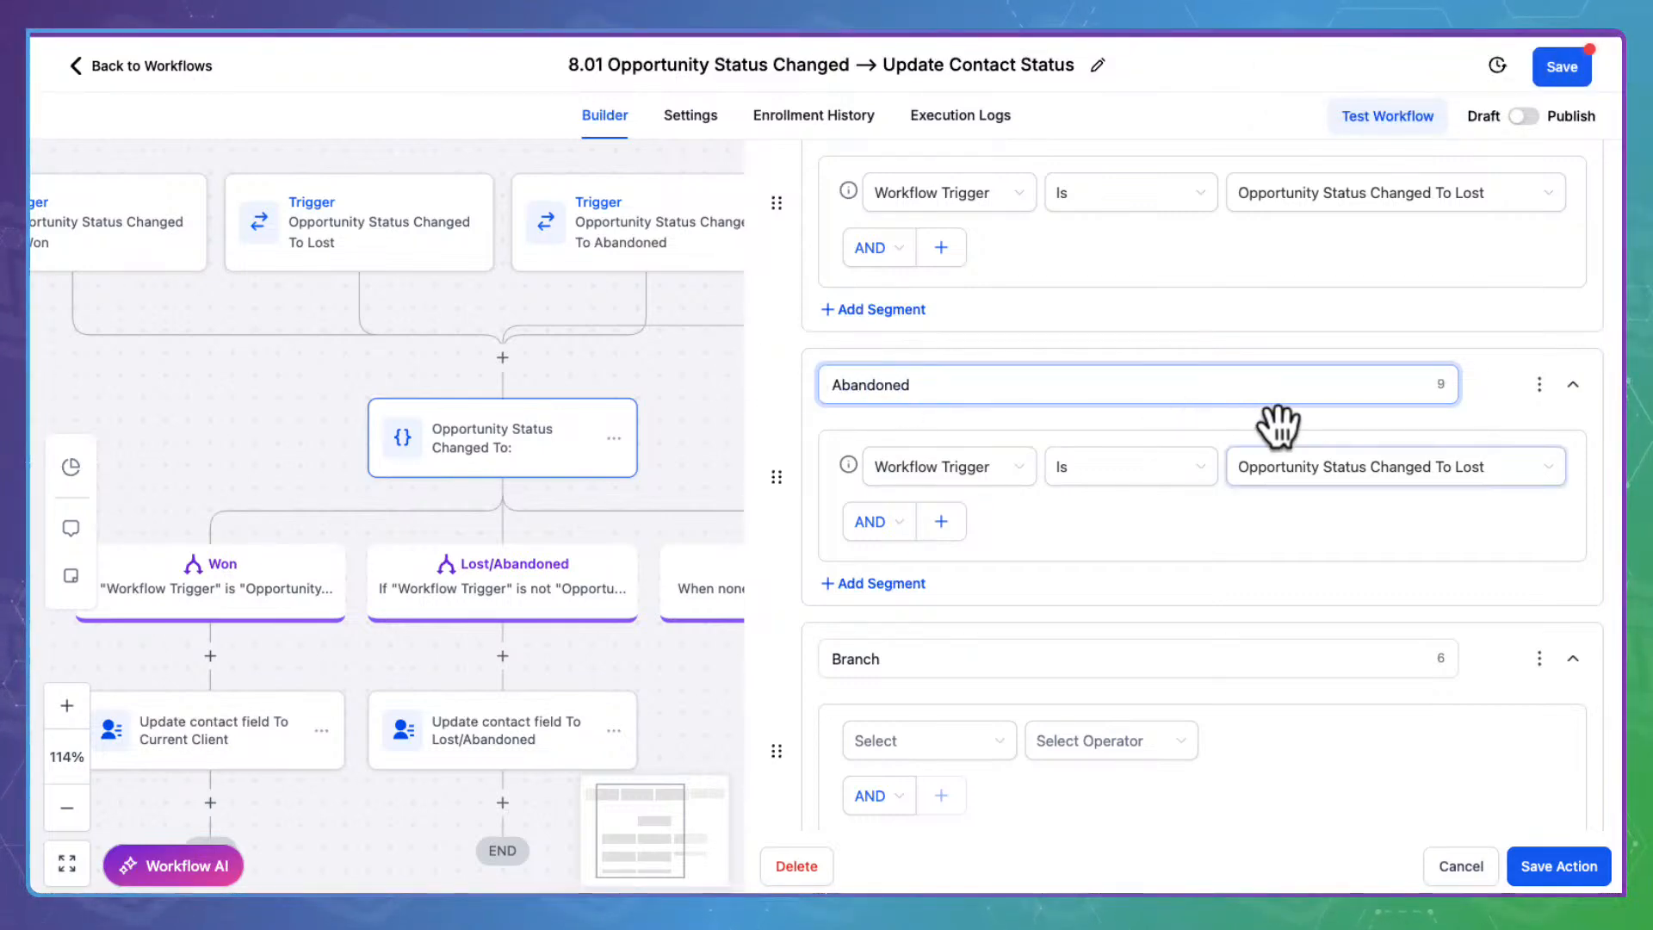
left_click(1322, 463)
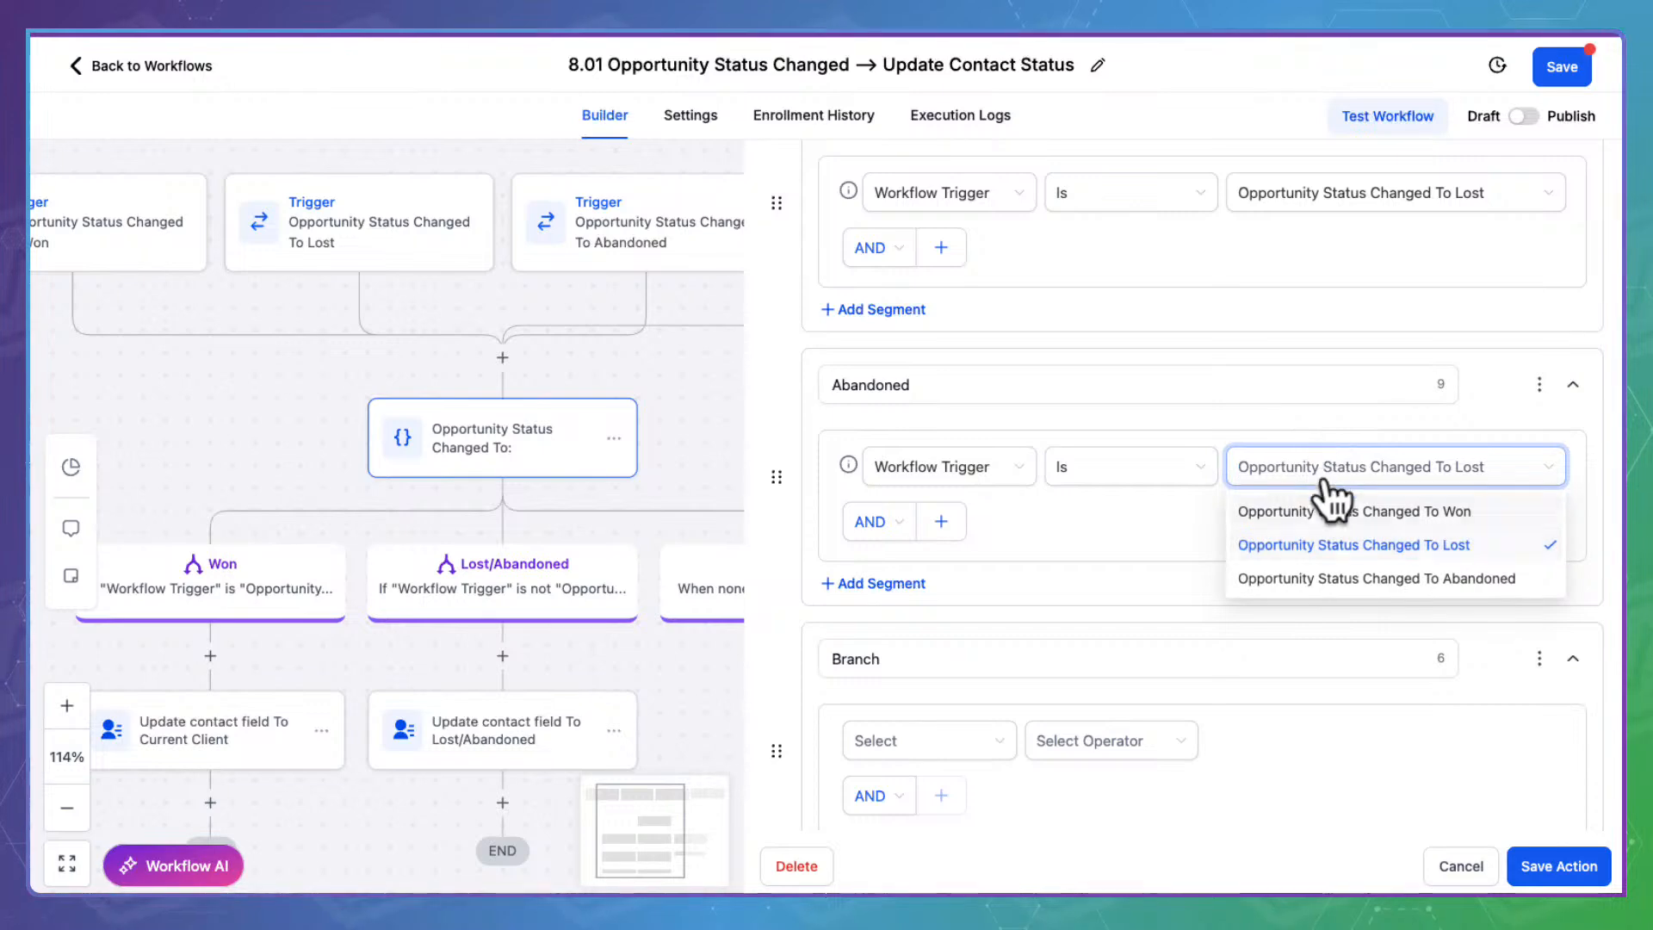
left_click(1330, 580)
Delete the extra empty branch and save the condition with Won, Lost, Abandoned and None
scroll(1119, 560, "down", 3)
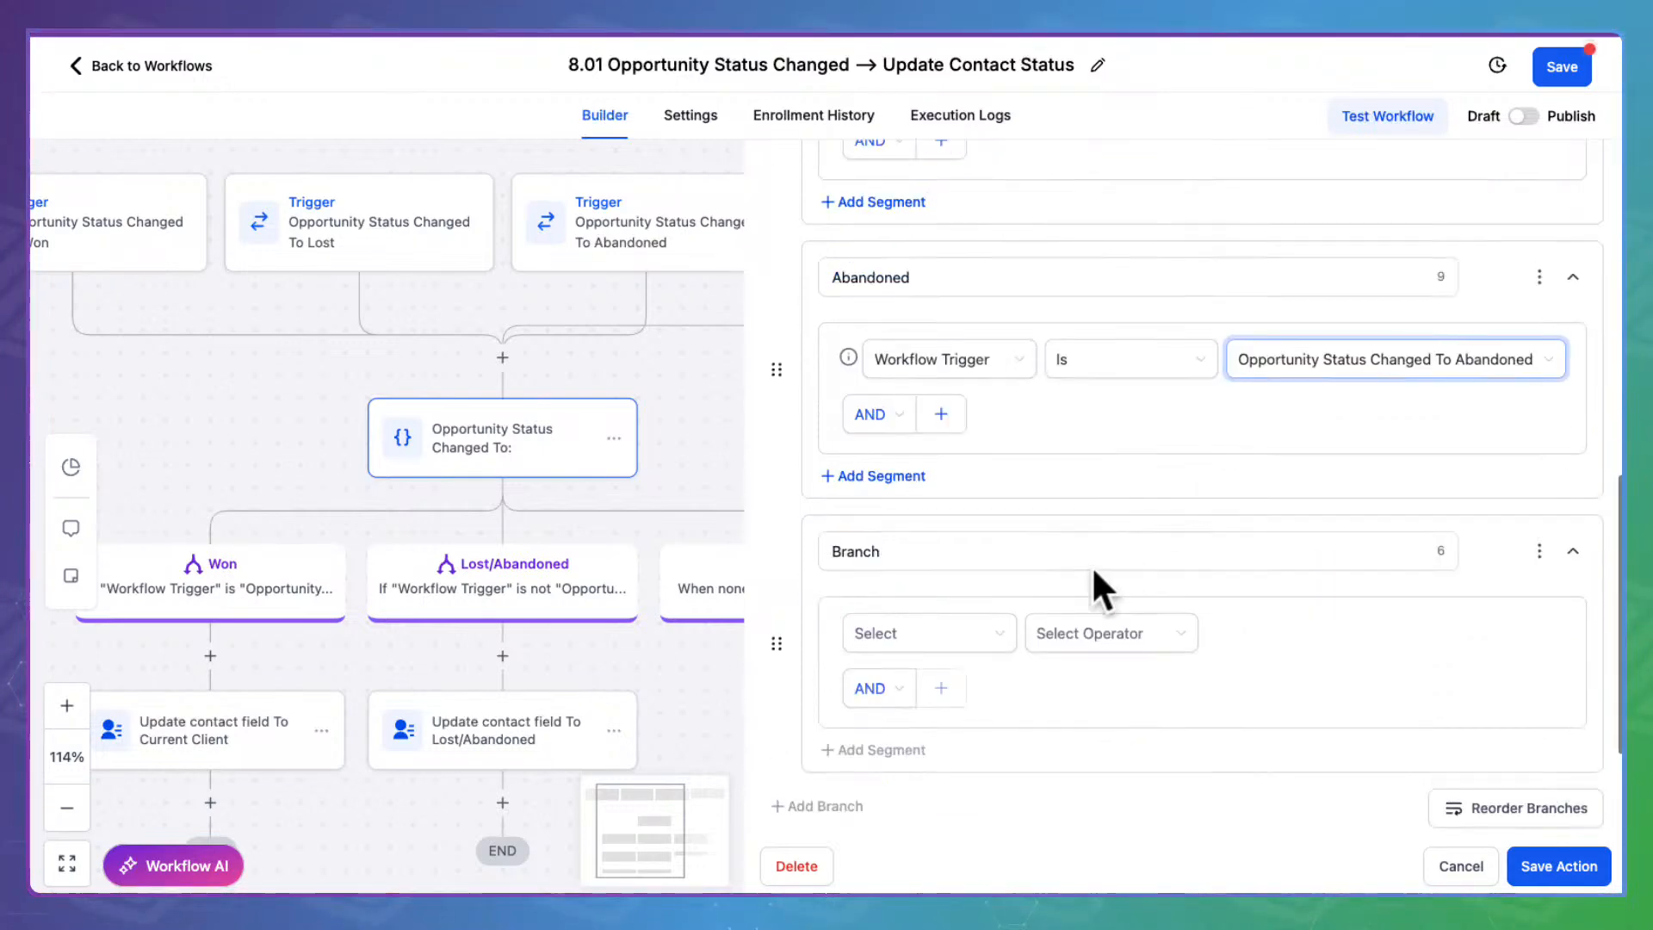
left_click(906, 389)
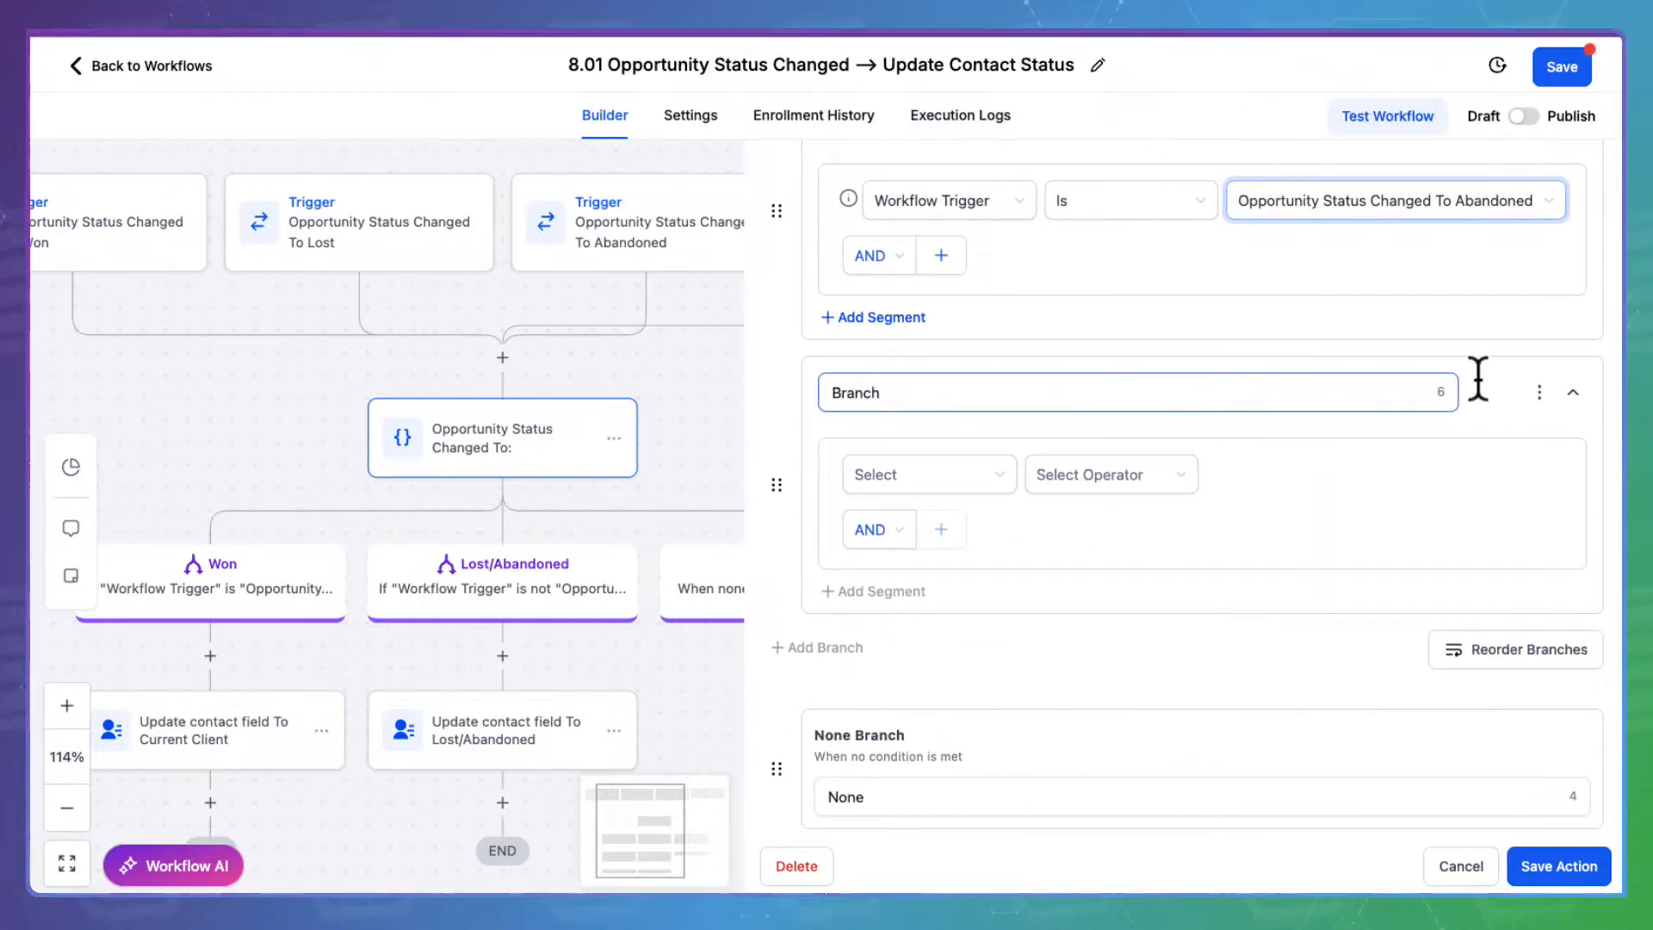
left_click(1540, 392)
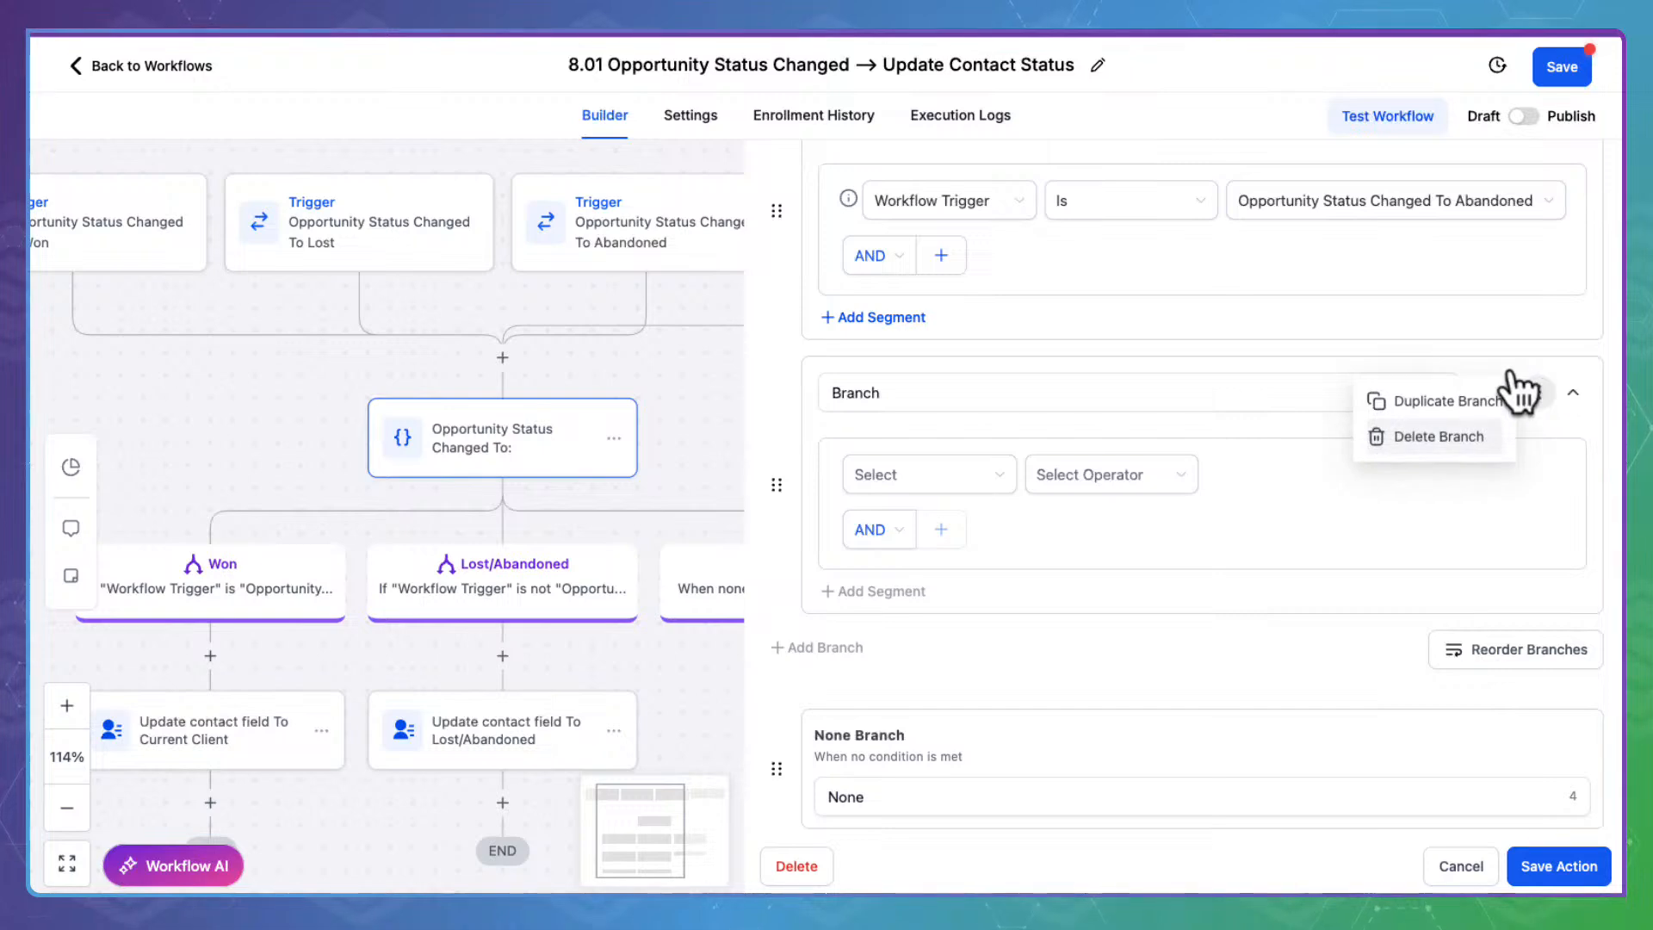
left_click(1447, 432)
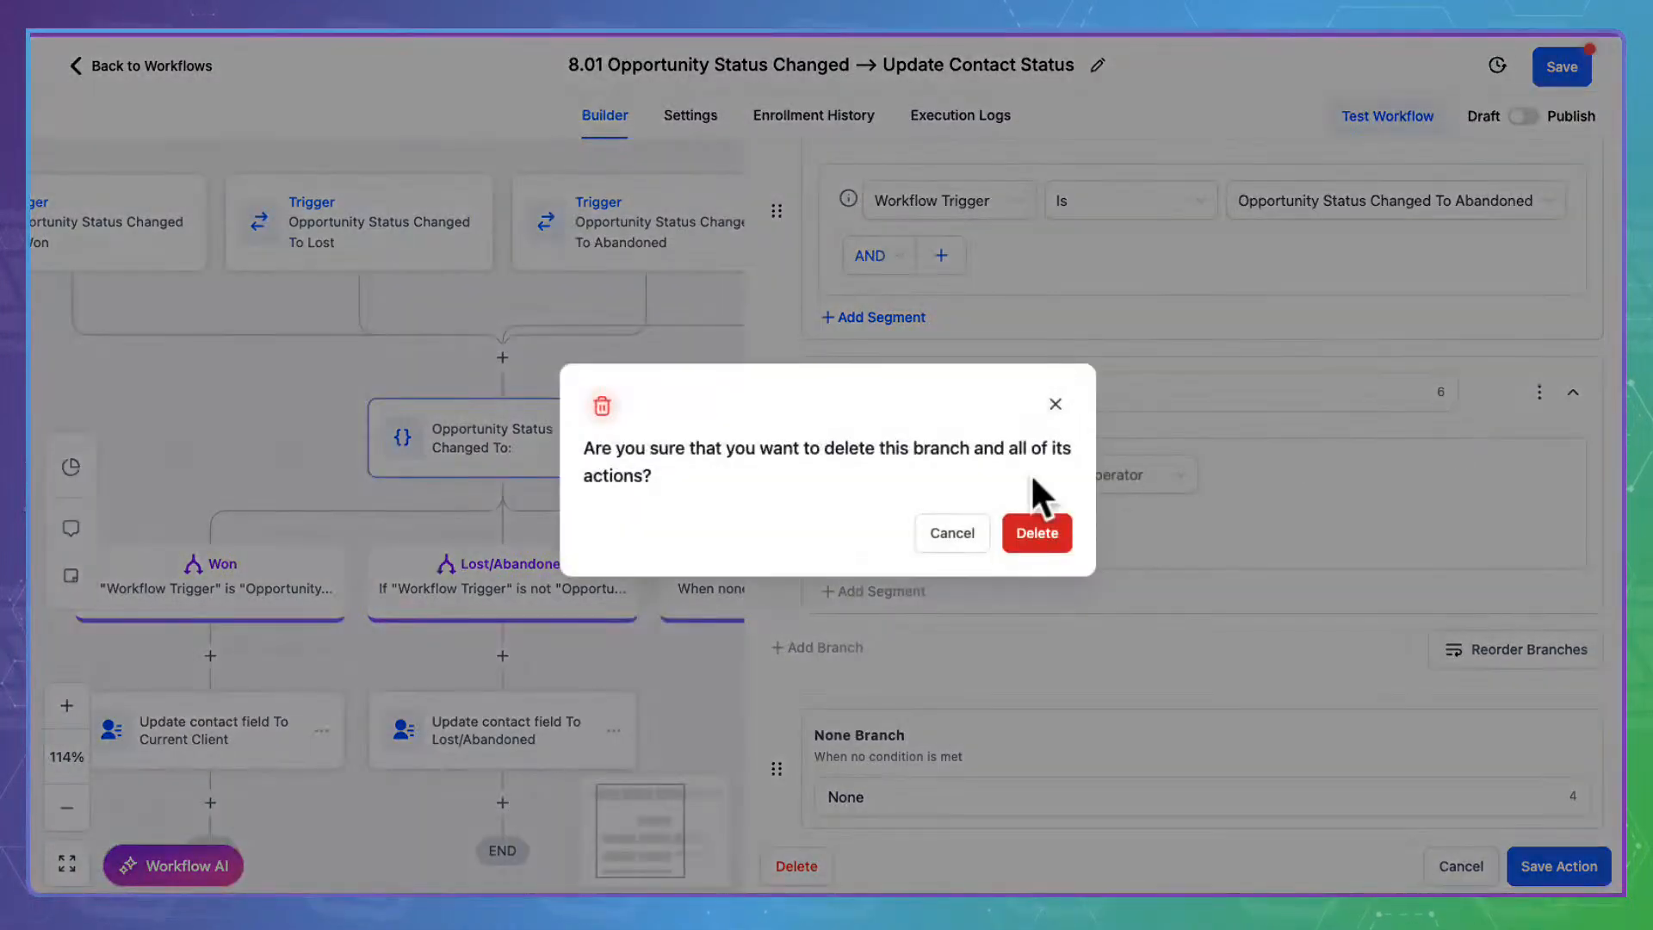
left_click(1064, 526)
scroll(1137, 373, "up", 8)
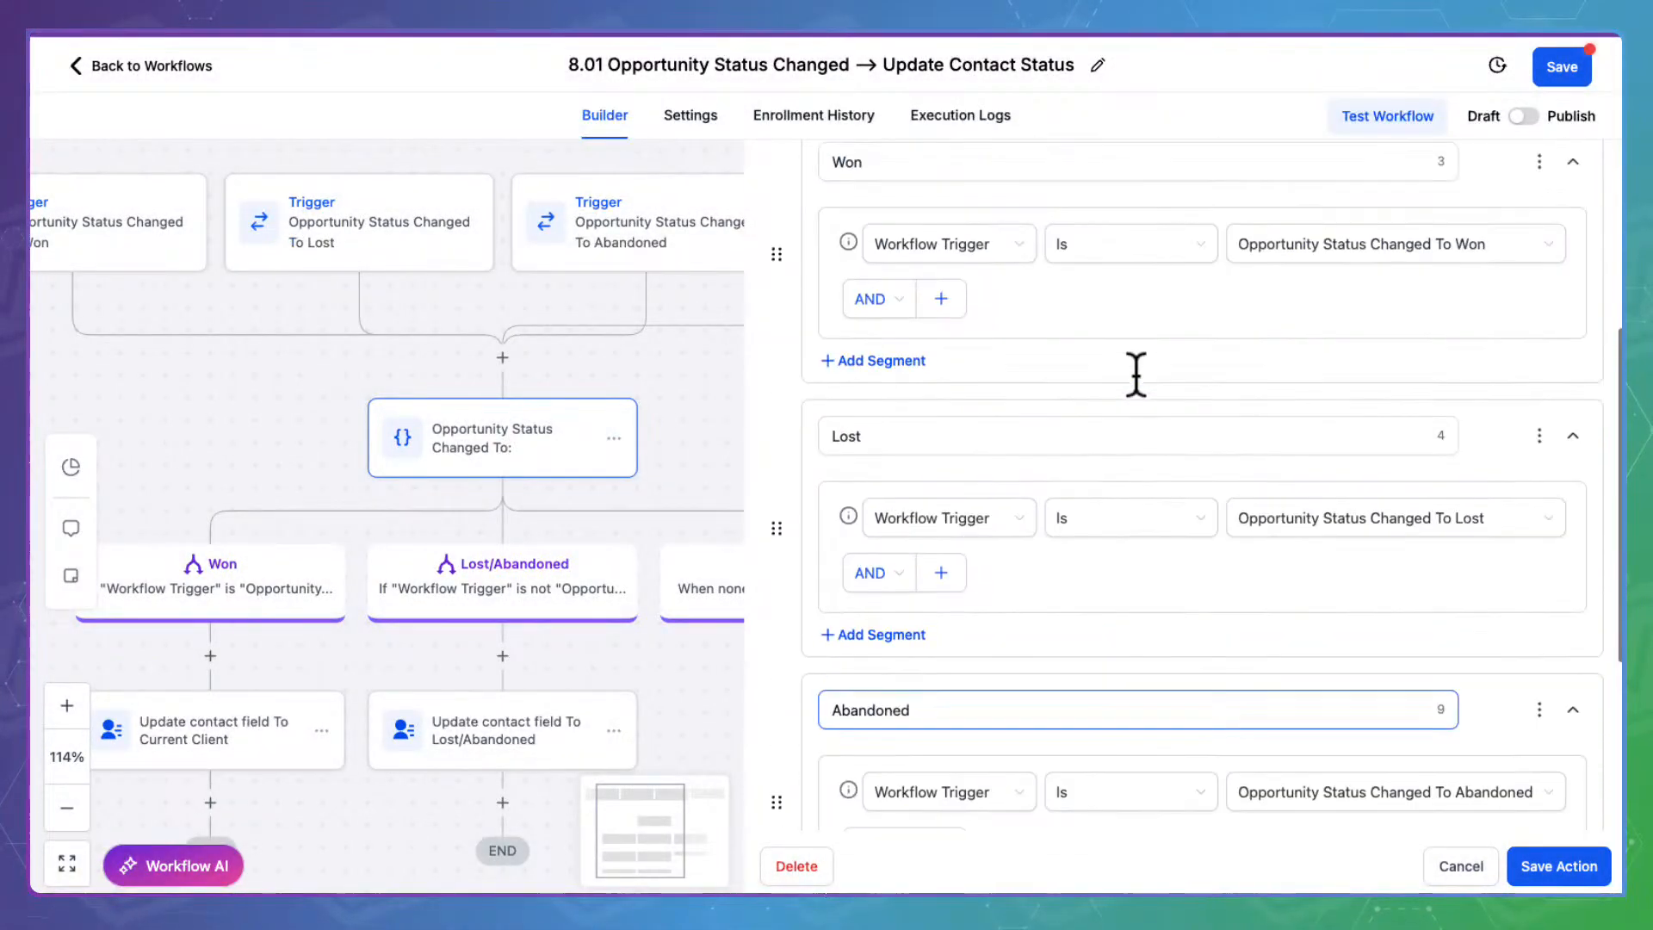
scroll(1136, 372, "down", 8)
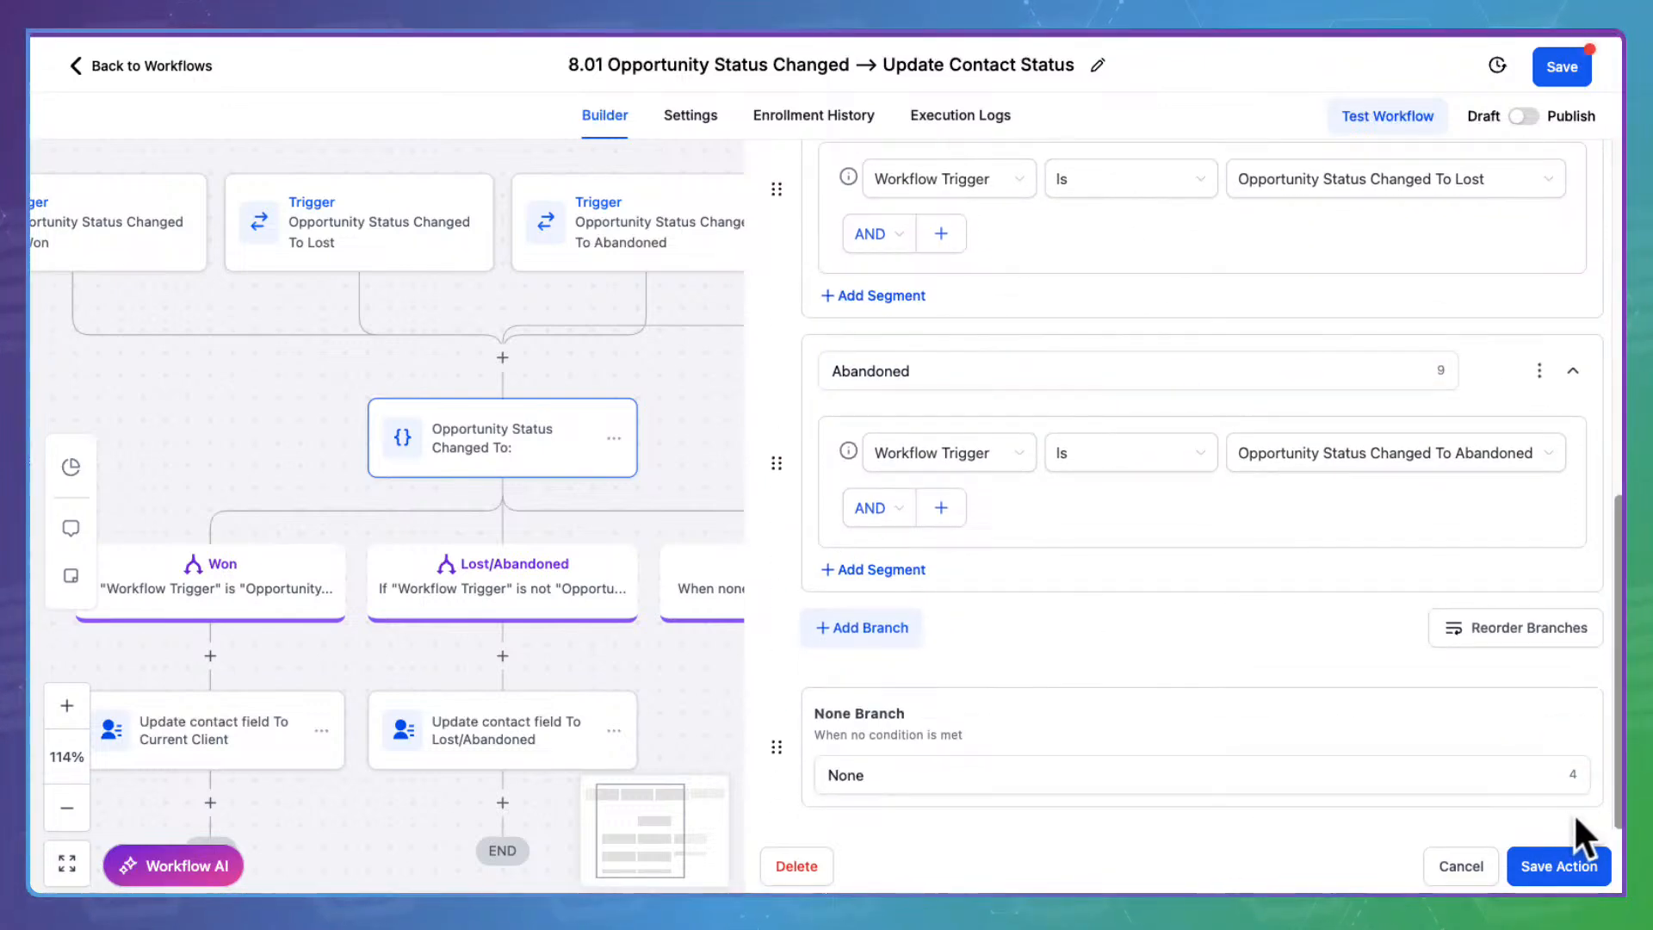
left_click(1578, 856)
left_click_drag(775, 789, 1198, 592)
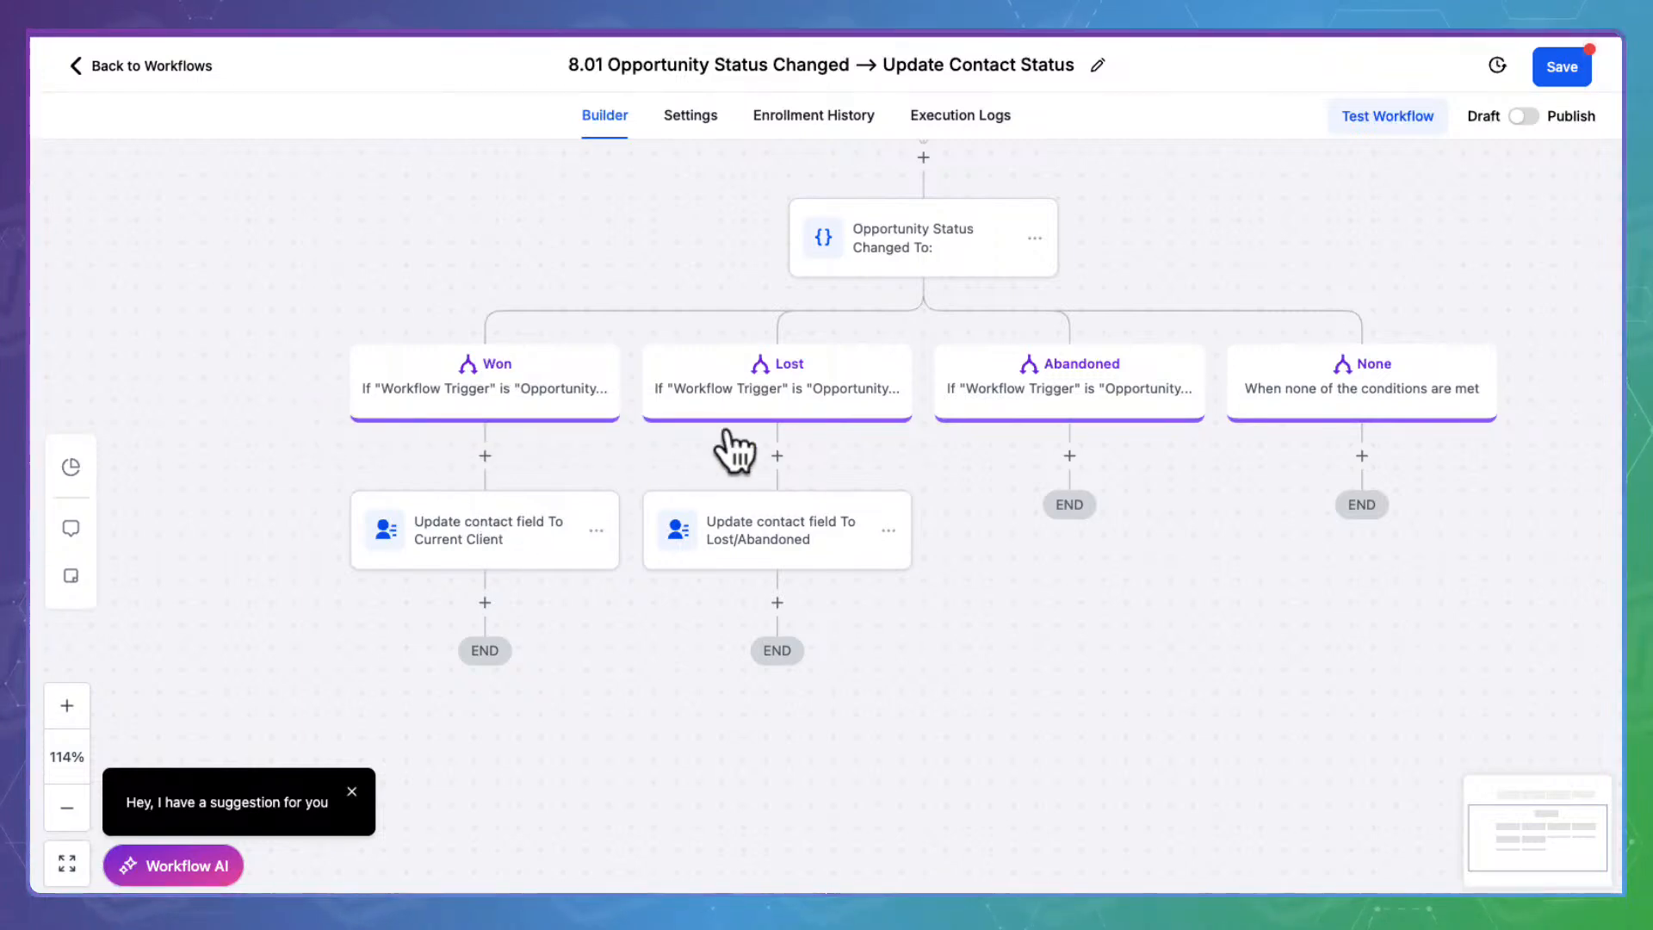
Choose Lost/Abandoned (LTN) as the Contact Status value in the Lost branch's update action and save
left_click(783, 521)
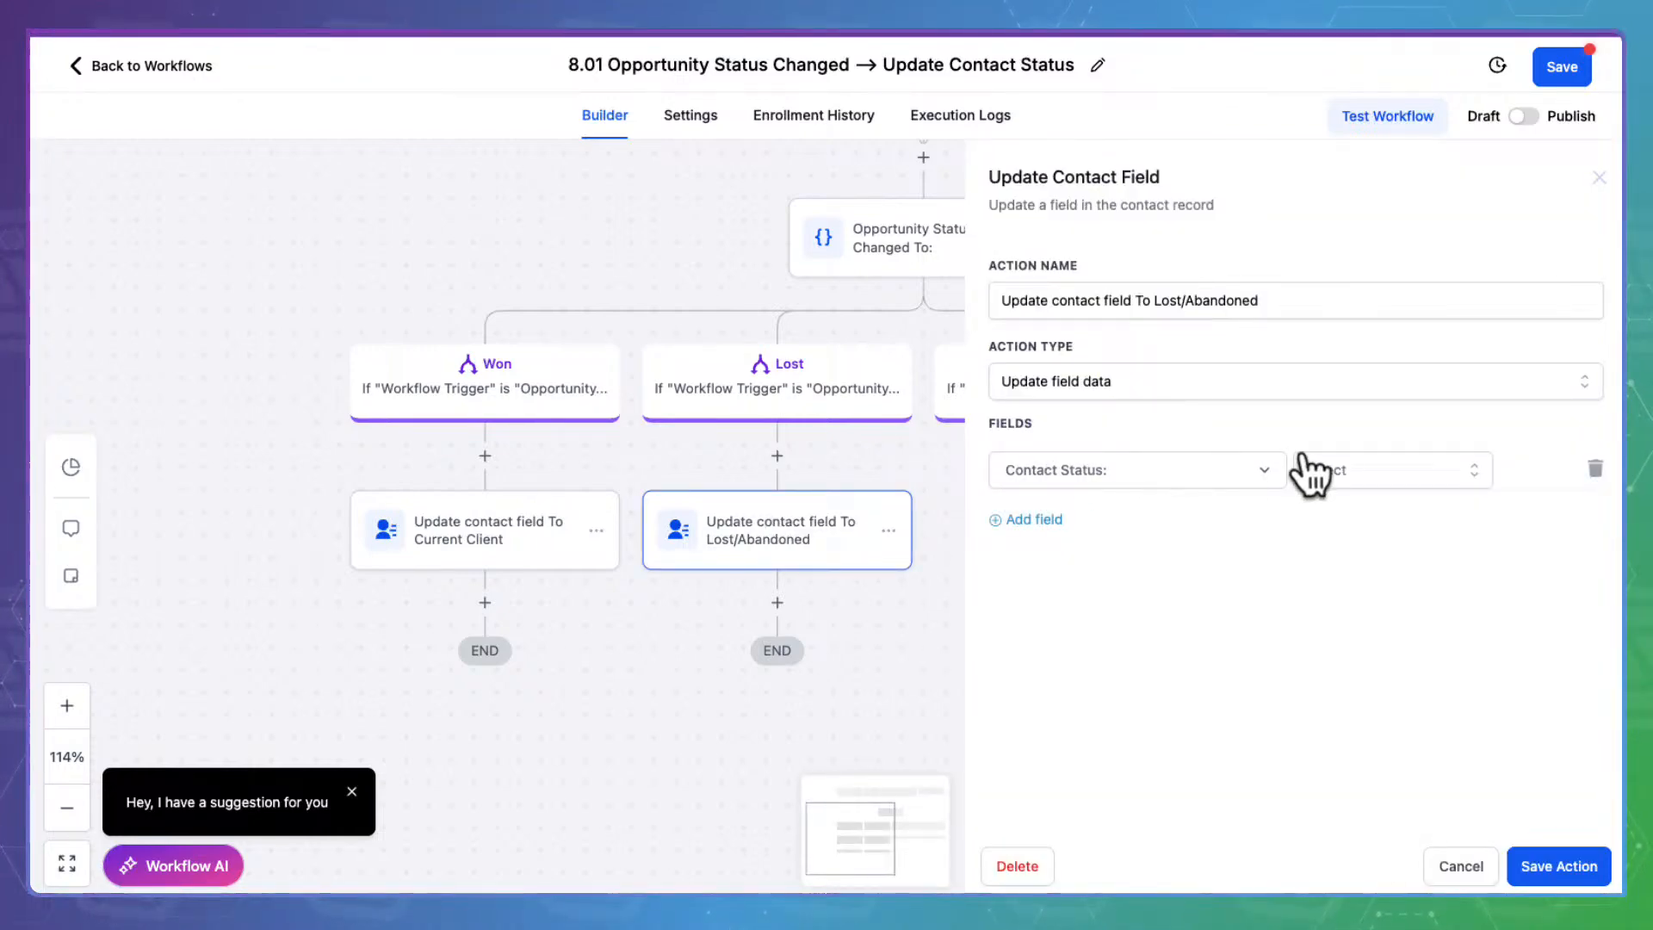
left_click(1349, 456)
scroll(1377, 667, "down", 1)
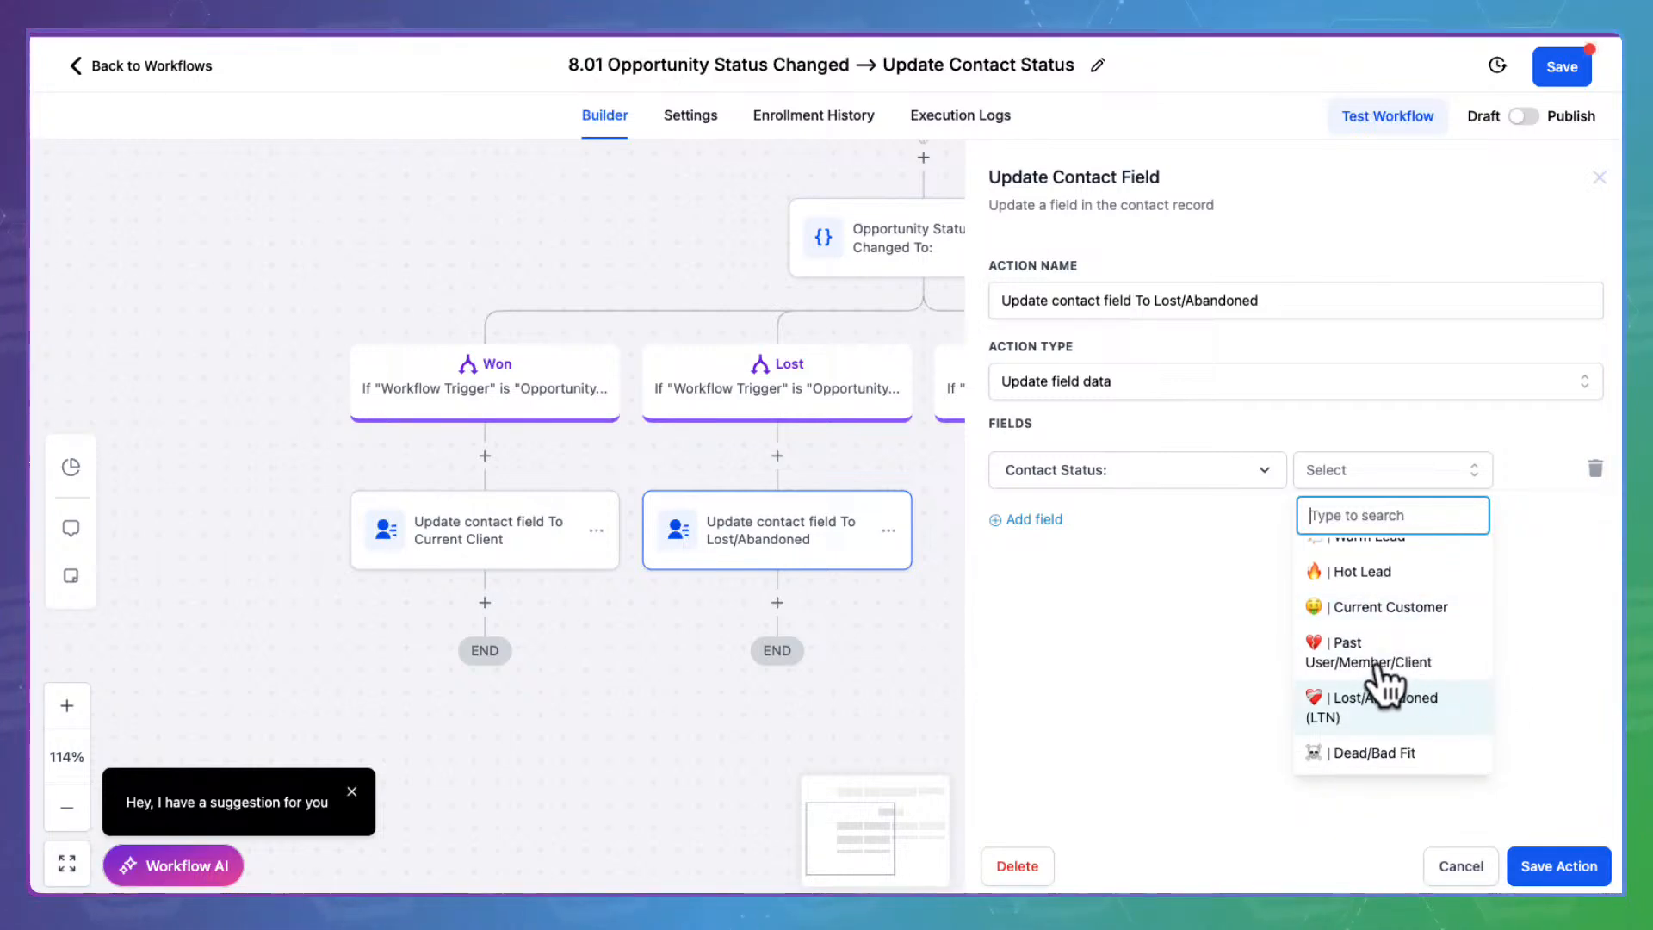
left_click(1380, 680)
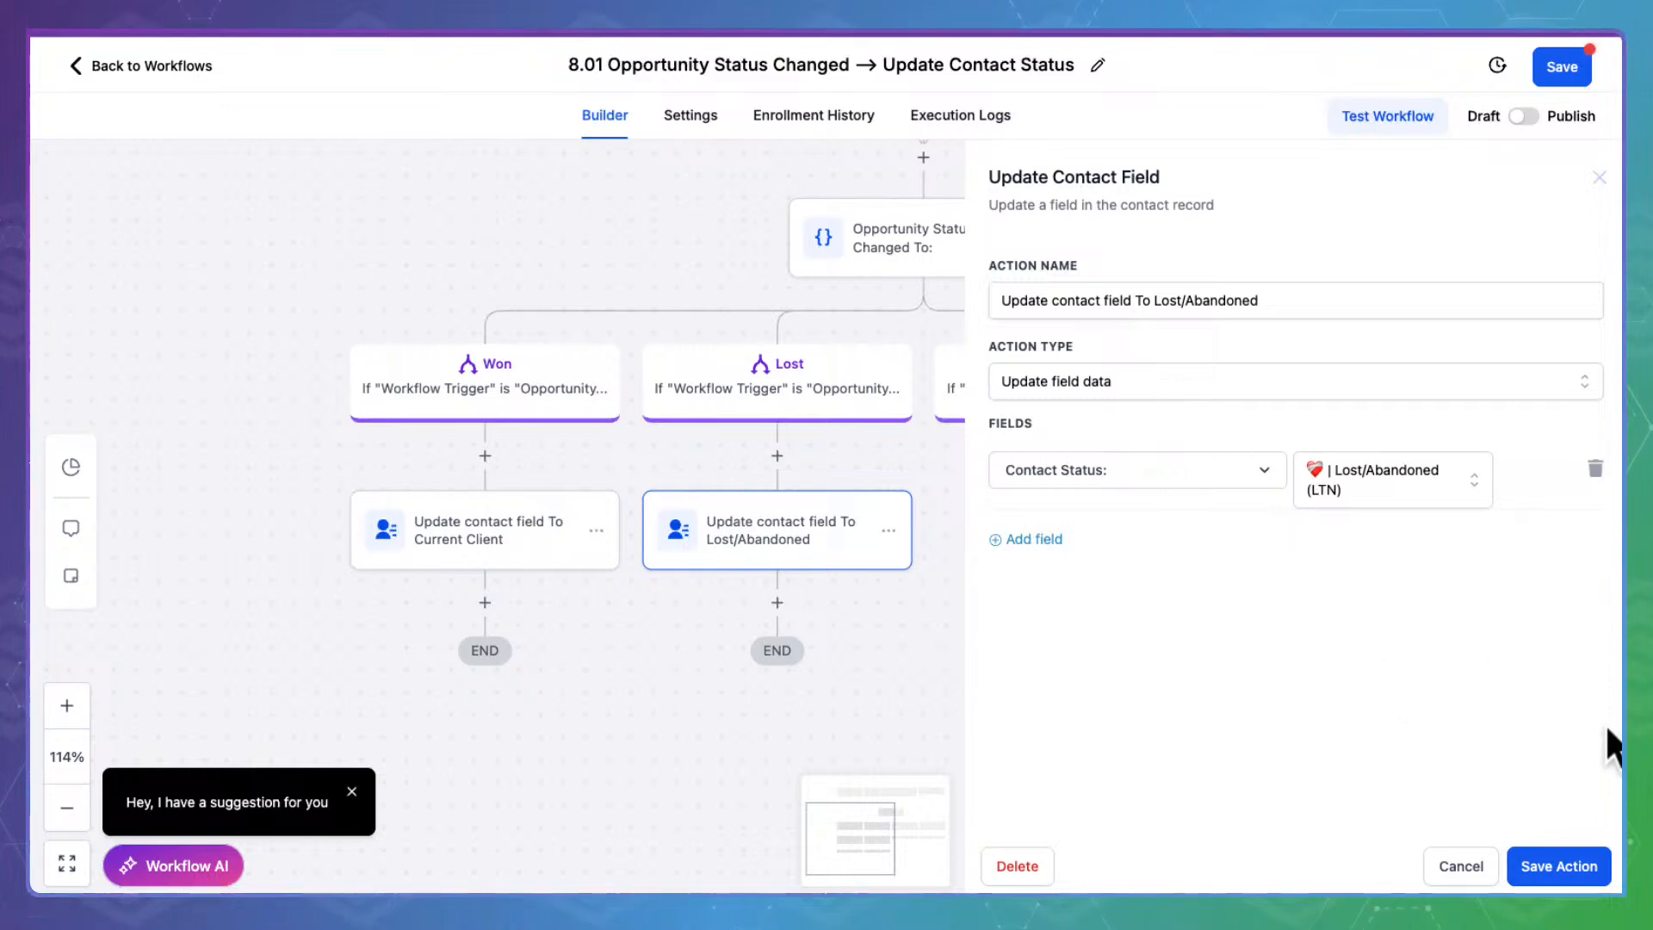
left_click(1367, 473)
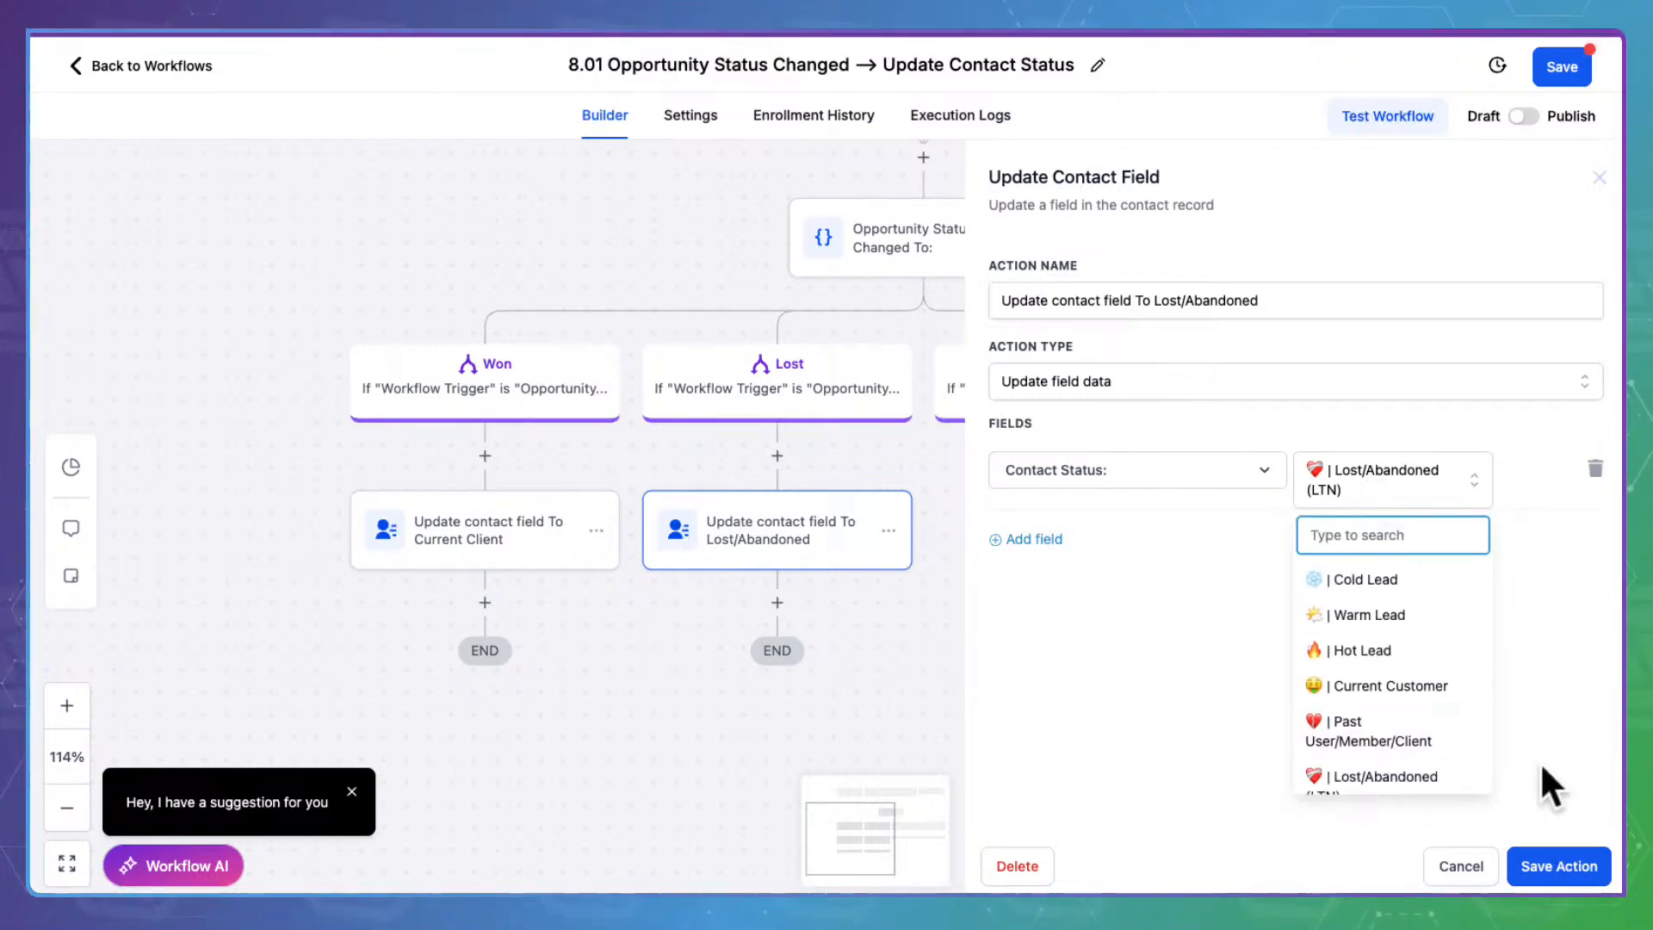
scroll(1377, 697, "down", 1)
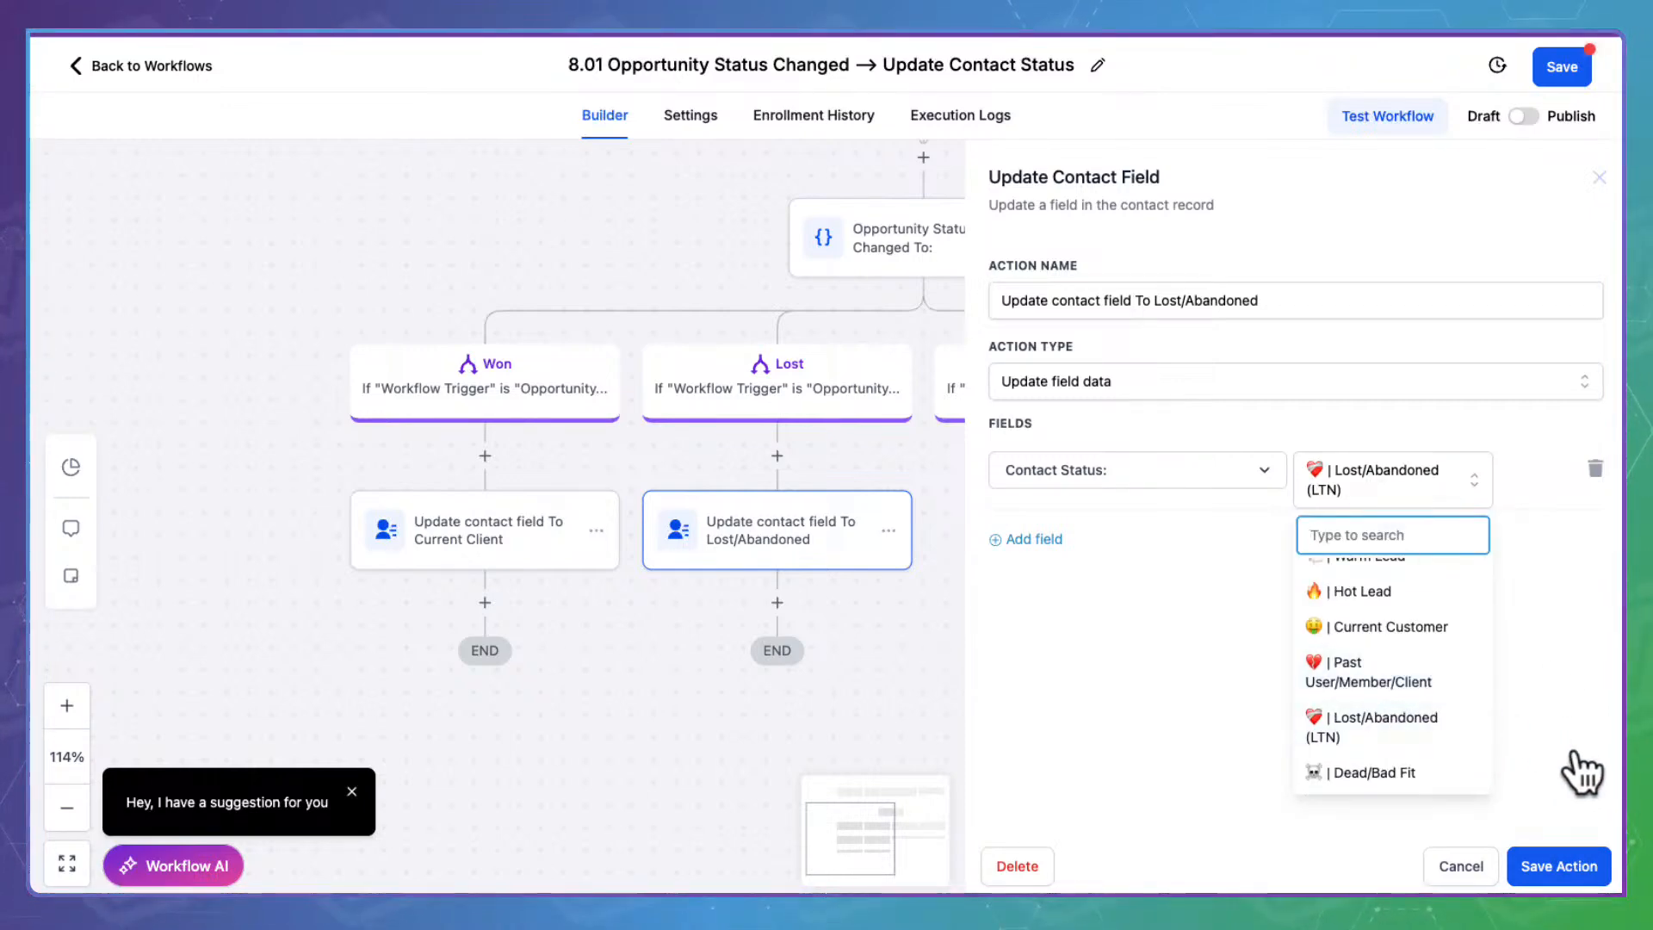
left_click(1583, 809)
left_click(1592, 865)
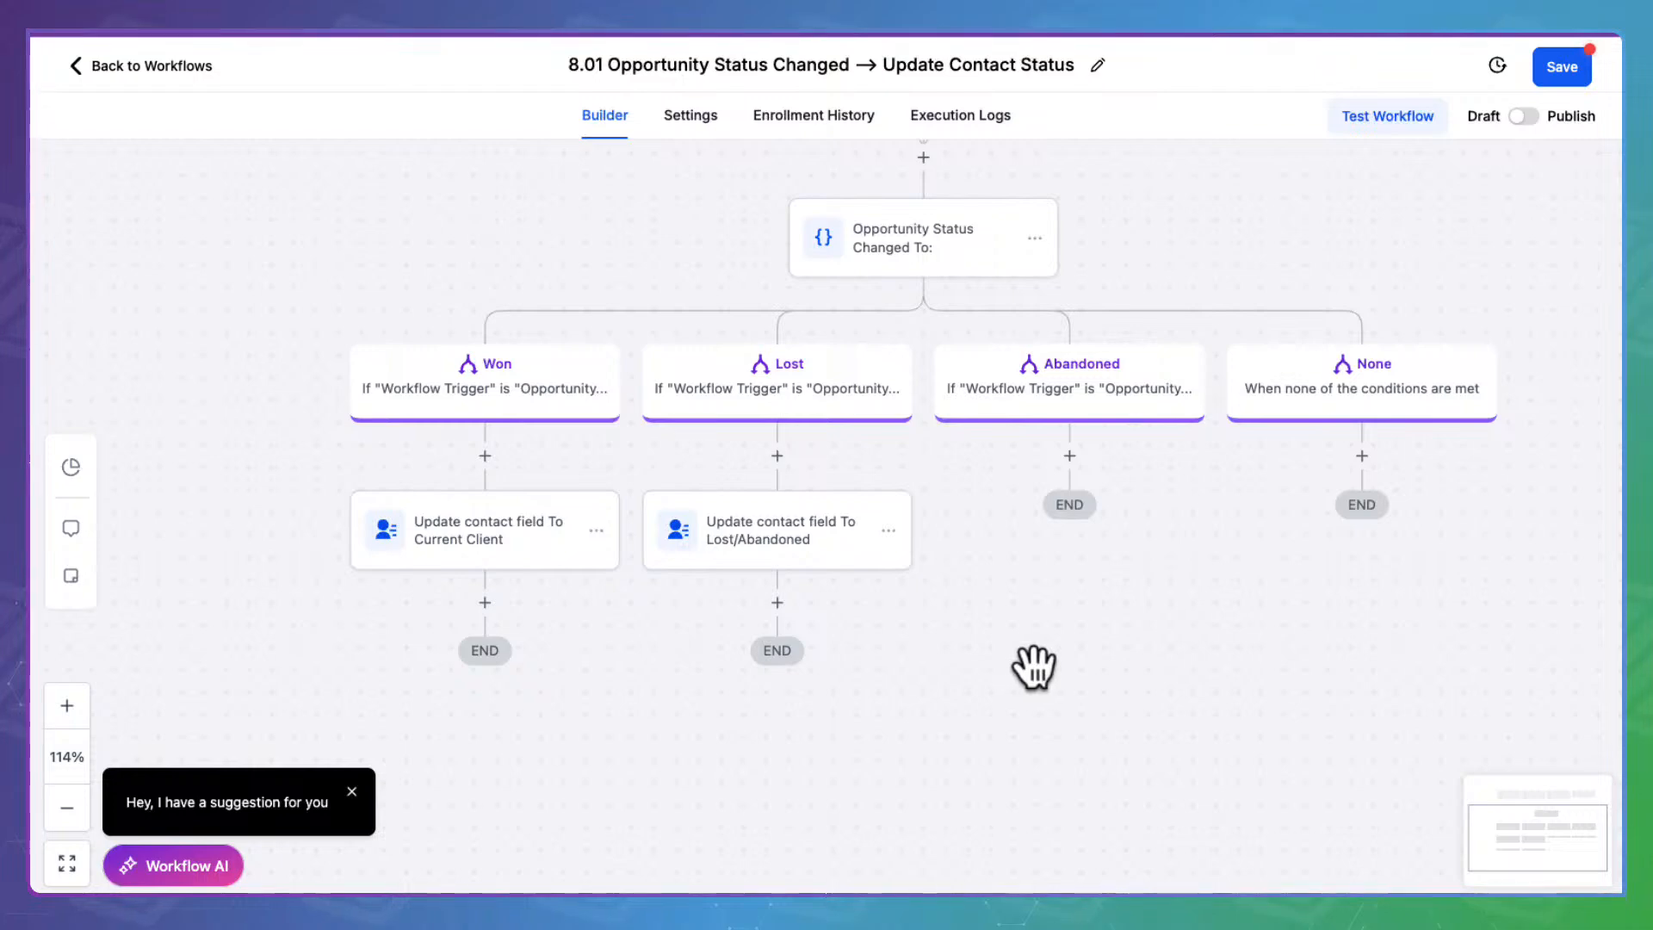
scroll(816, 526, "right", 2)
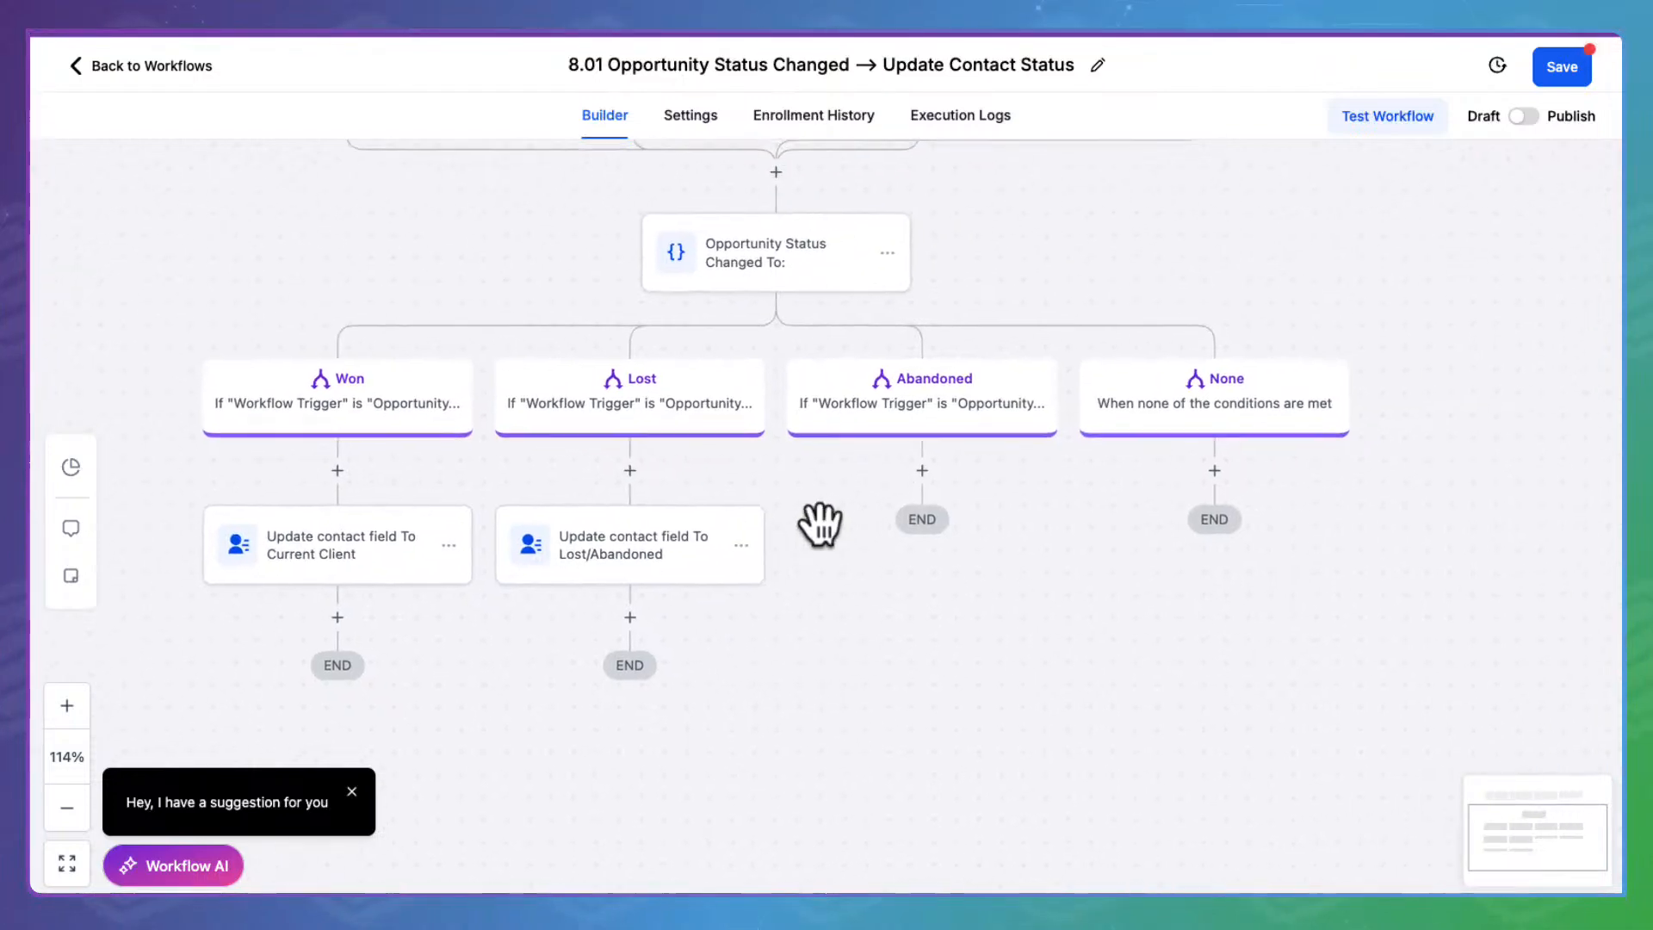
Delete the Abandoned branch along with its actions
left_click(888, 396)
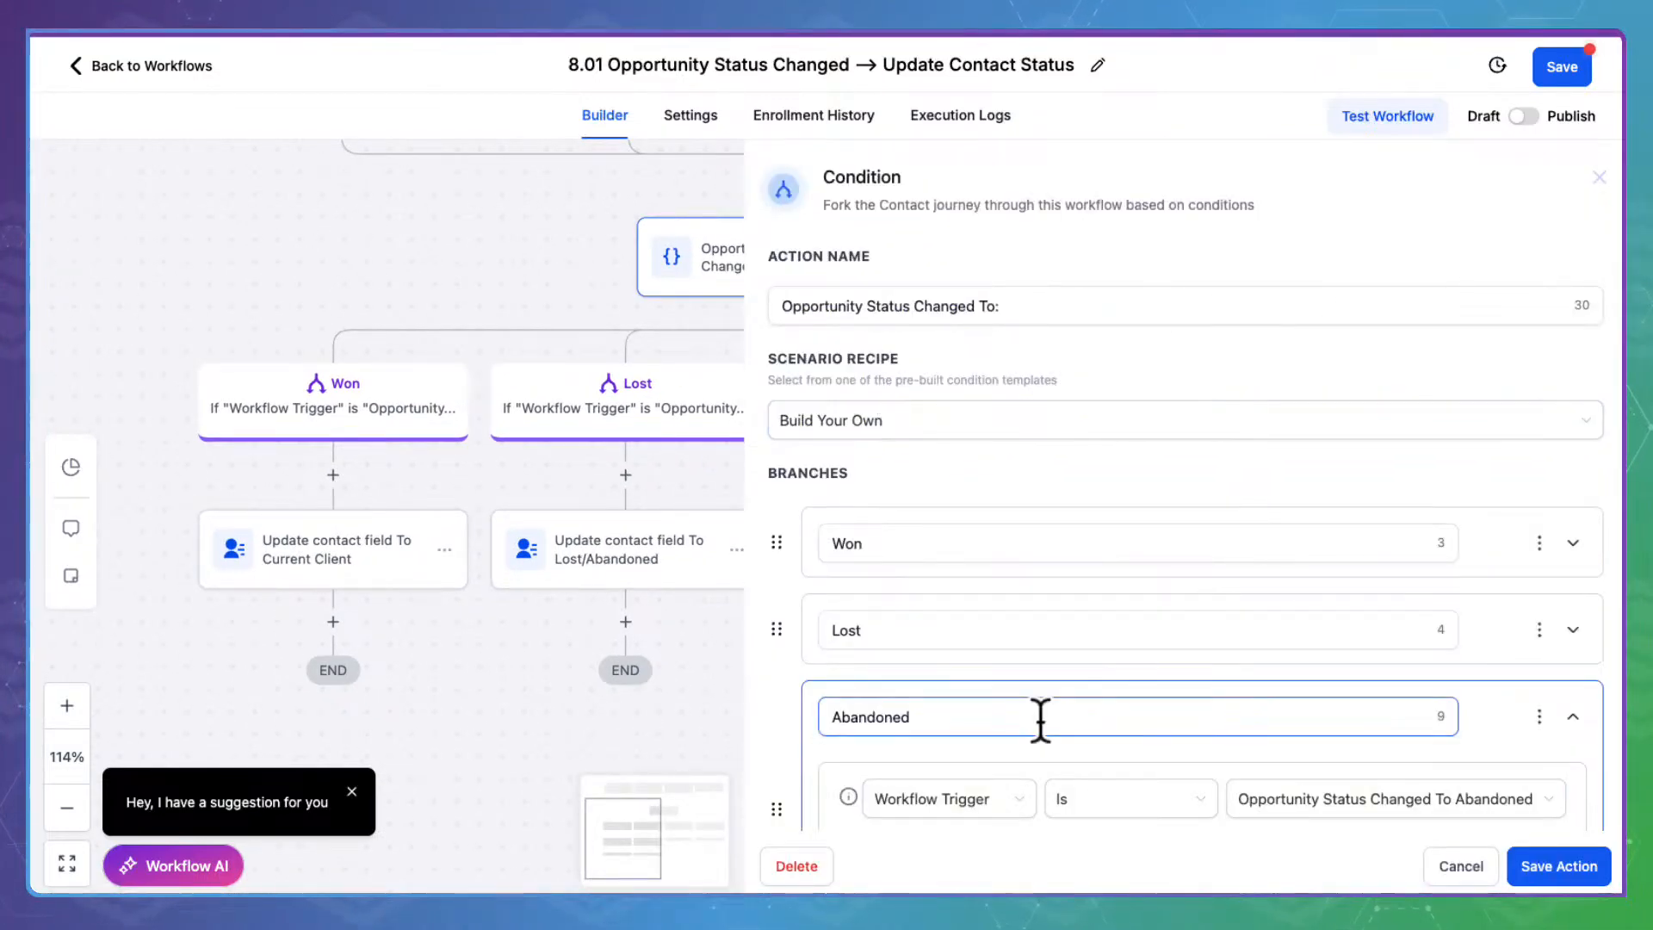
scroll(1019, 540, "down", 4)
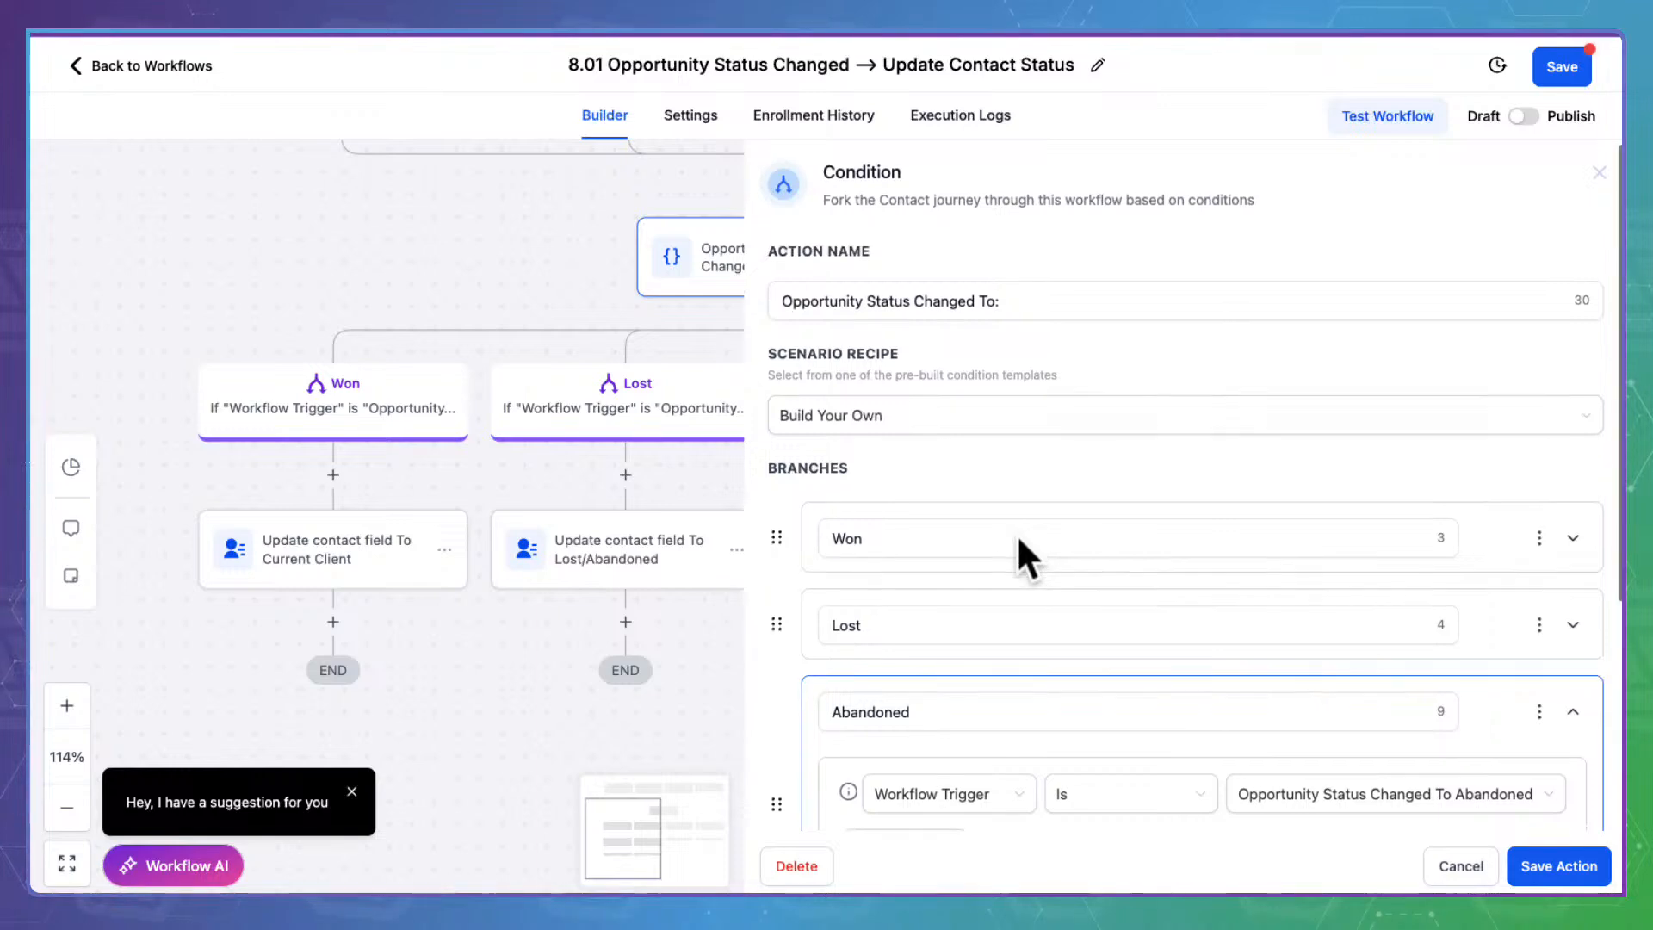
scroll(1392, 657, "up", 2)
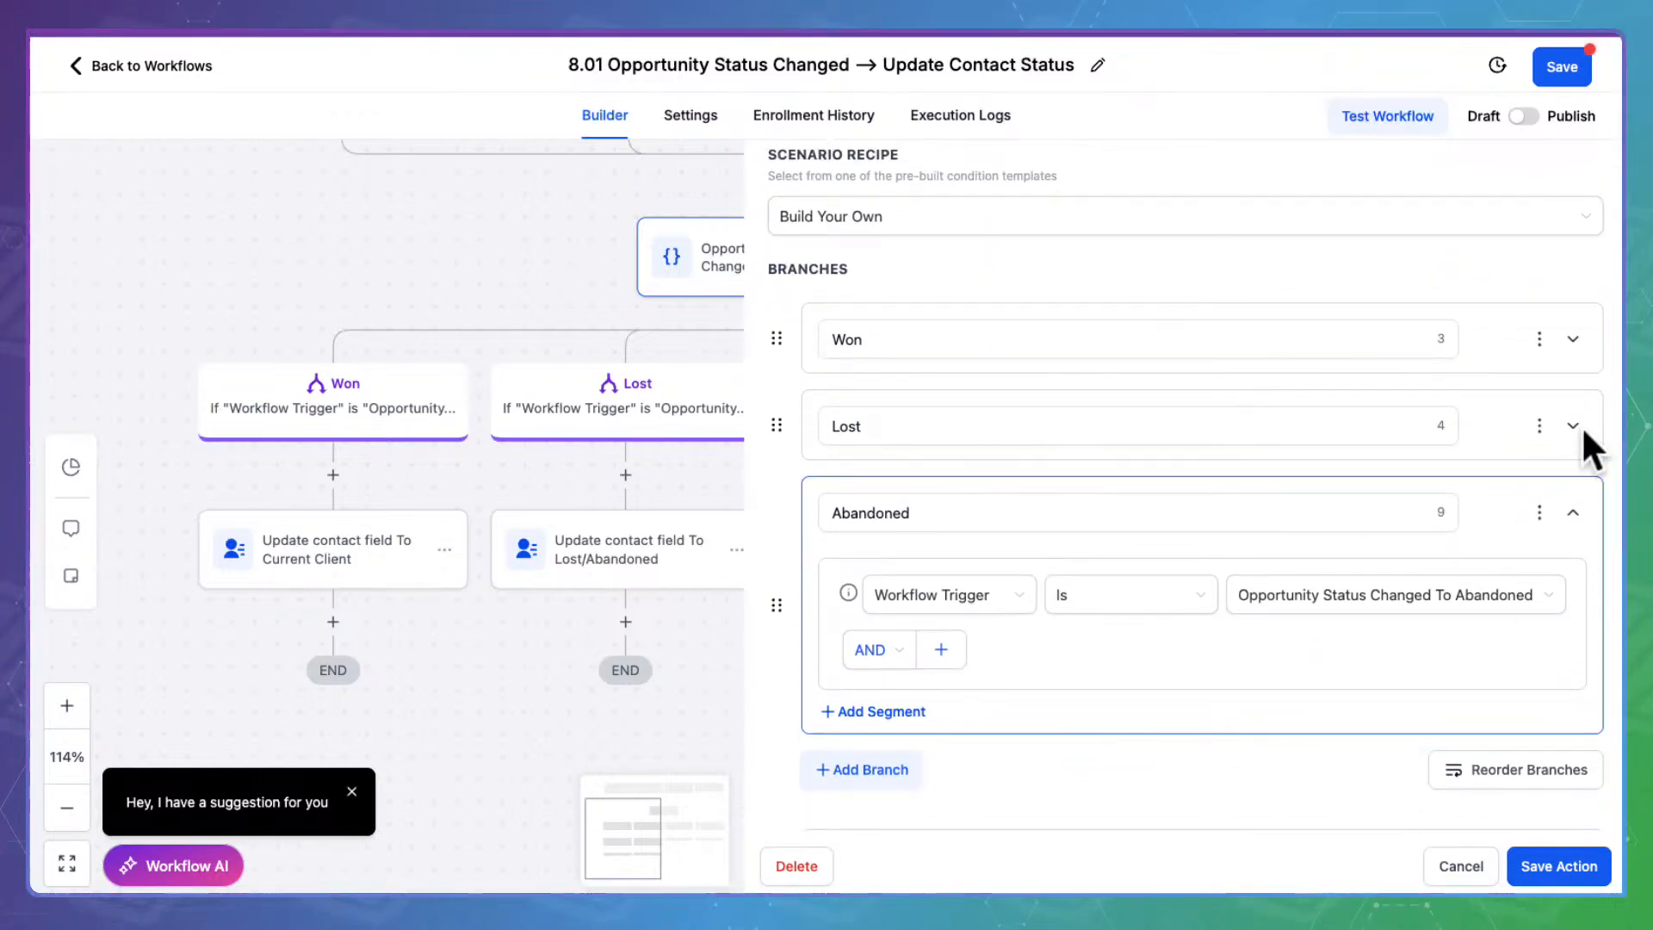
left_click(1540, 513)
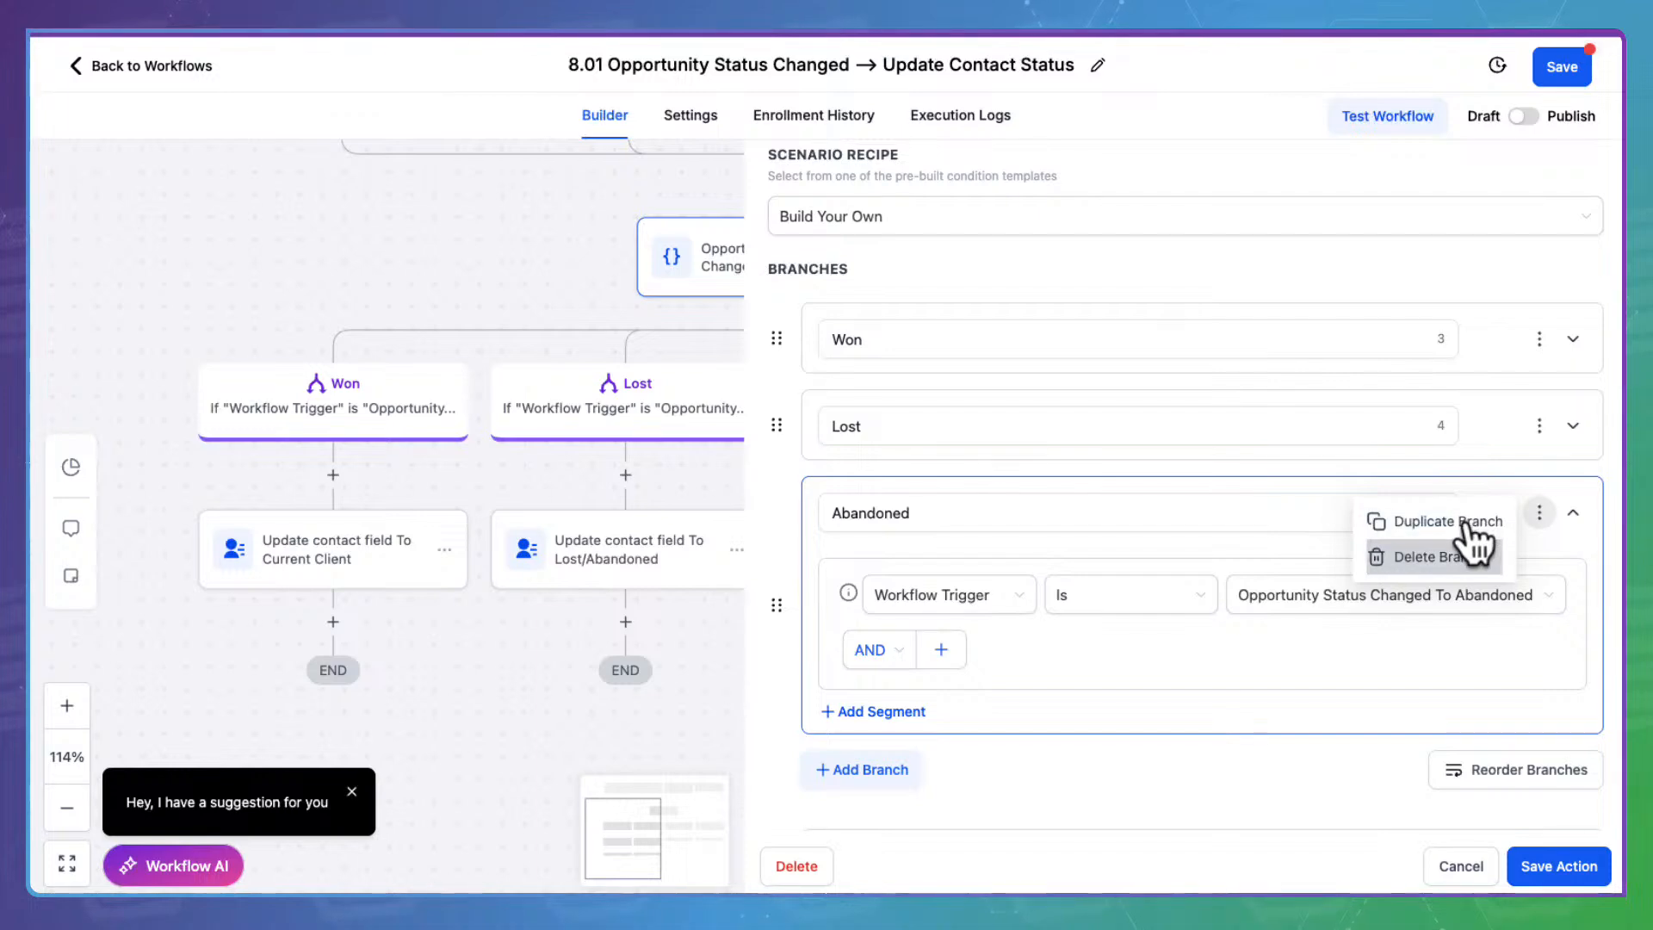
scroll(1298, 630, "down", 2)
left_click(1539, 370)
left_click(1455, 413)
left_click(1049, 518)
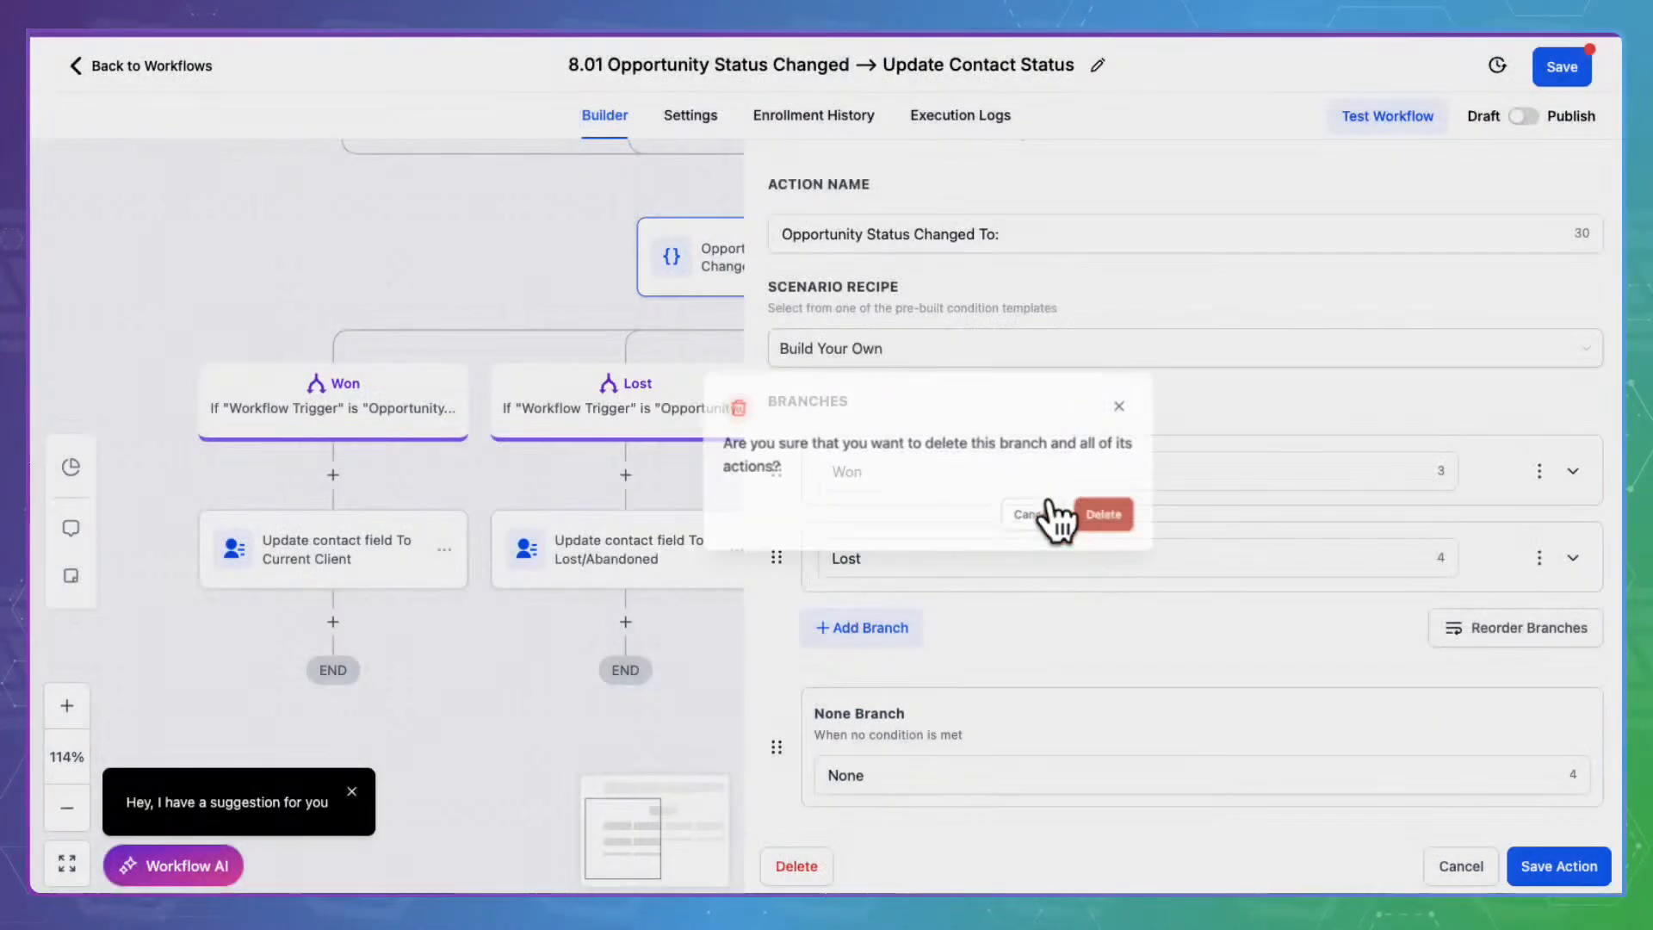
scroll(1032, 708, "down", 1)
scroll(1032, 707, "up", 1)
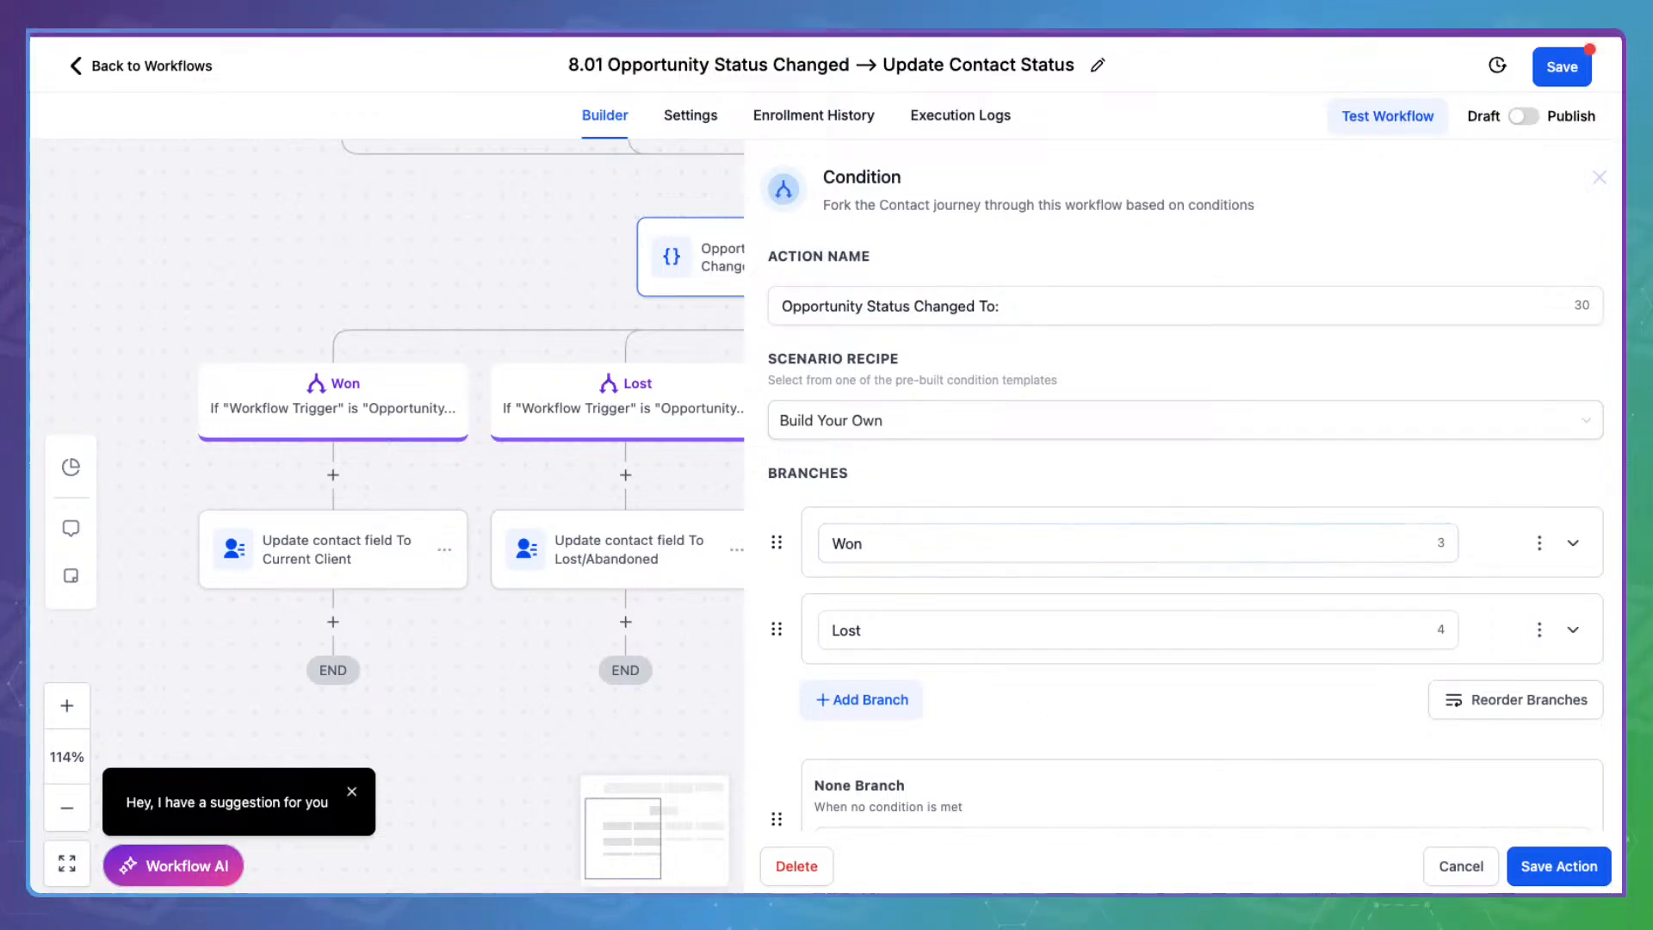
Rename Lost to Lost/Abandoned, matching trigger Is not Opportunity Status Changed To Won, and save
left_click(1573, 538)
scroll(1117, 565, "down", 3)
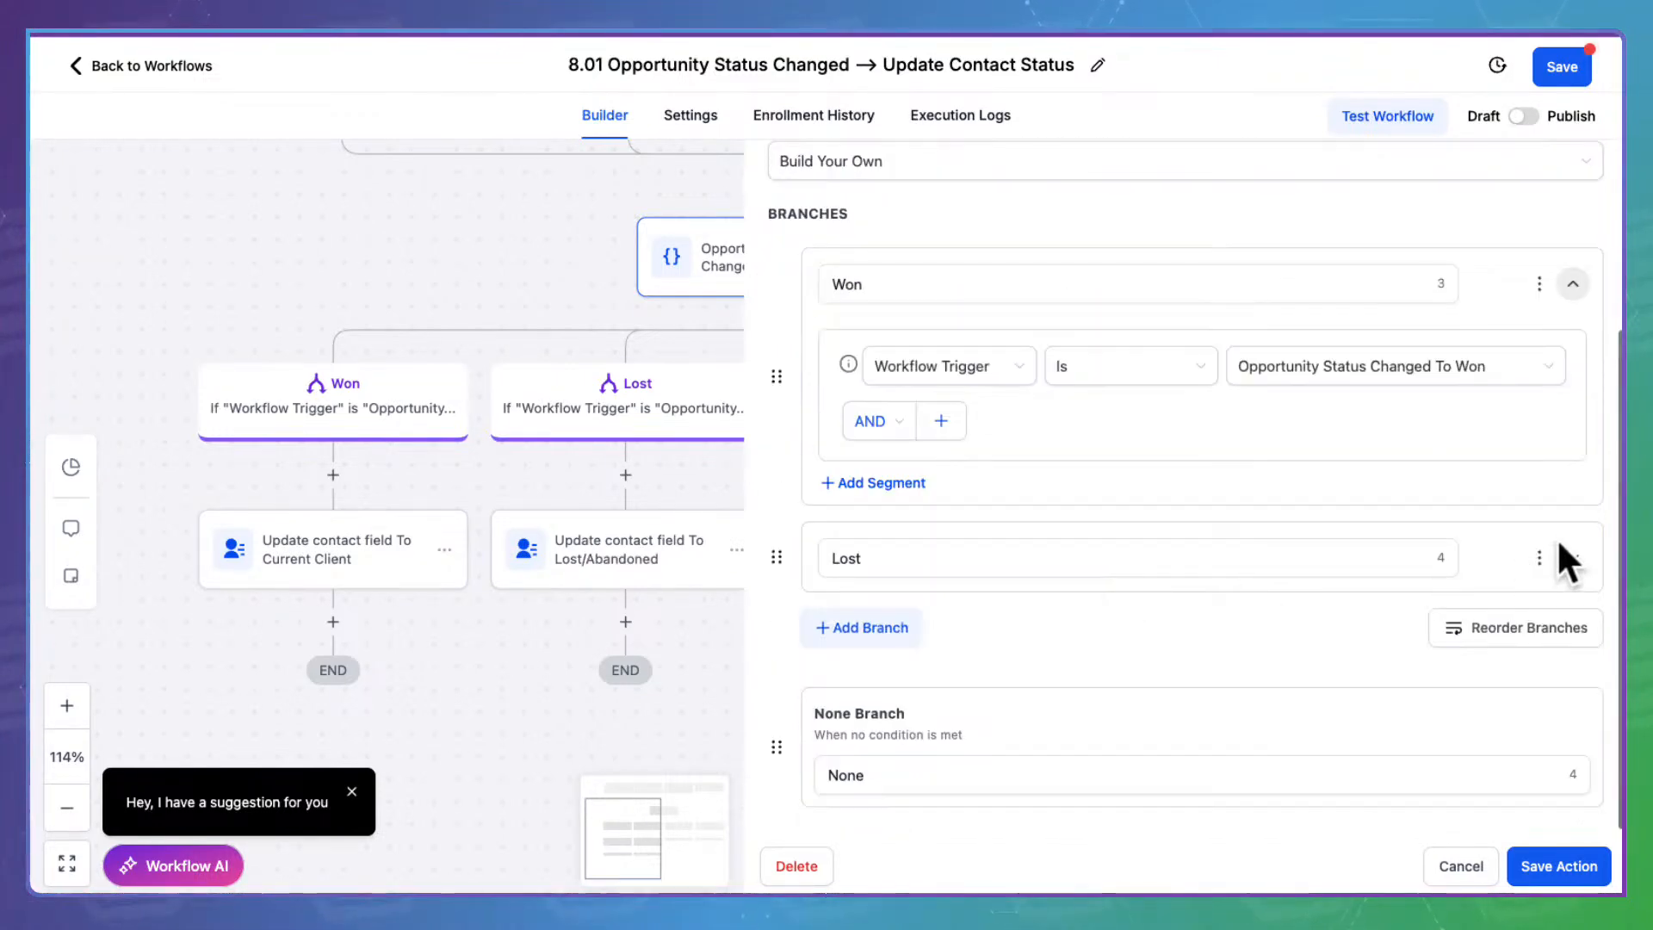
left_click(1573, 557)
left_click(1007, 557)
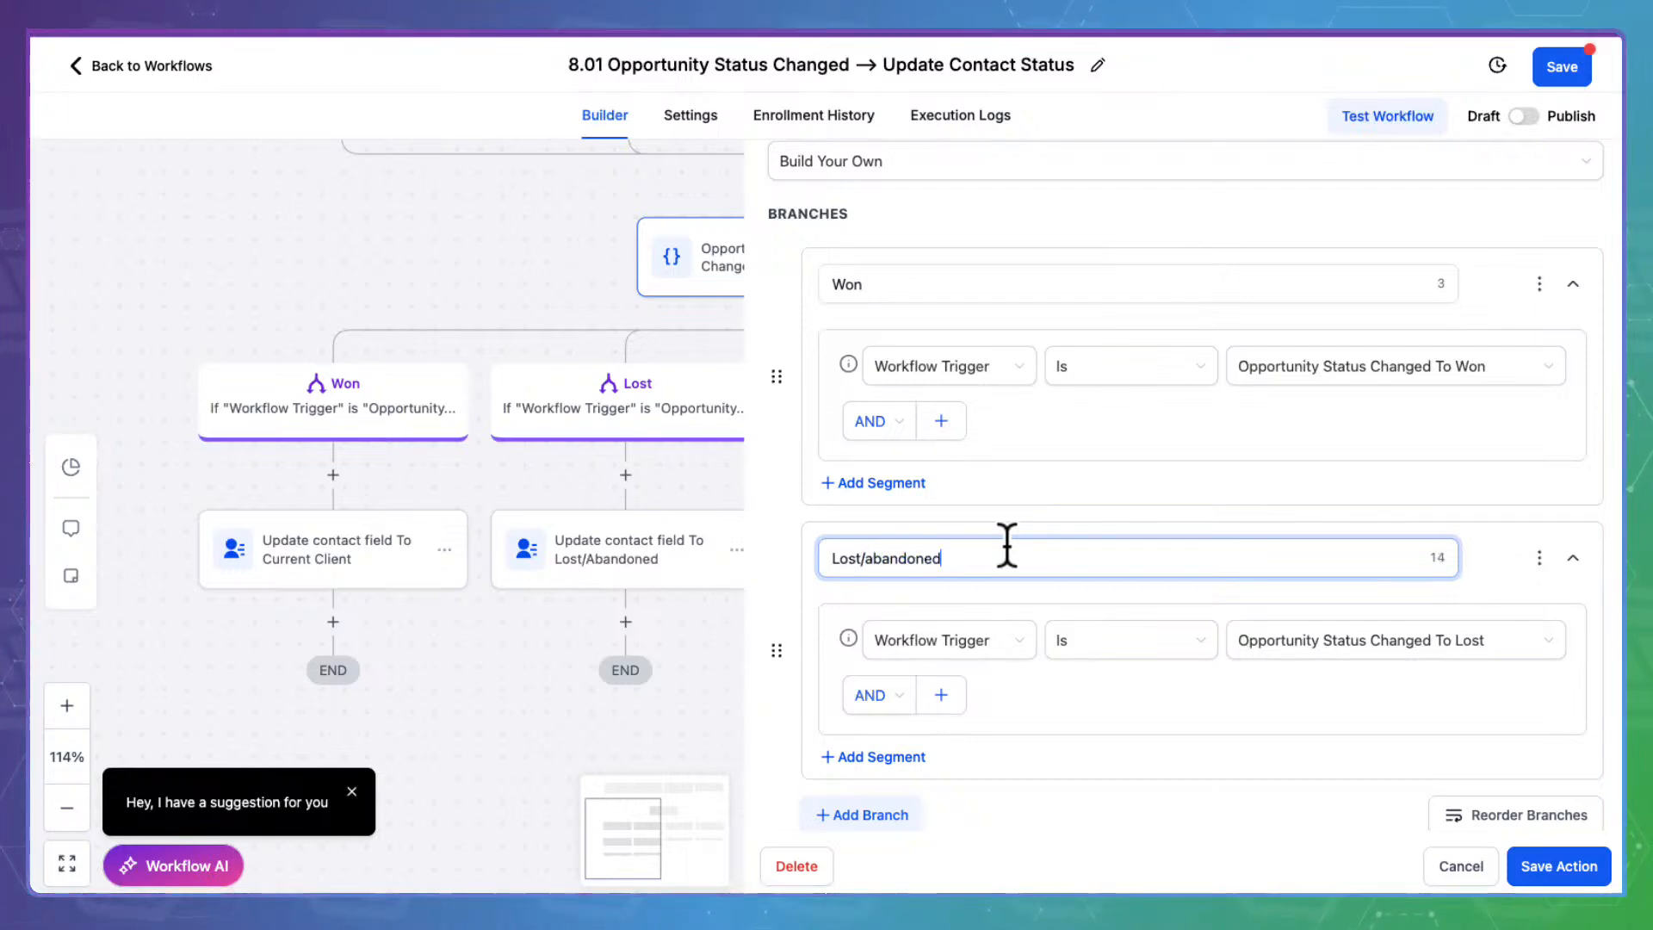
left_click(1100, 816)
left_click(878, 558)
key("BackSpace")
type("A")
left_click(1148, 637)
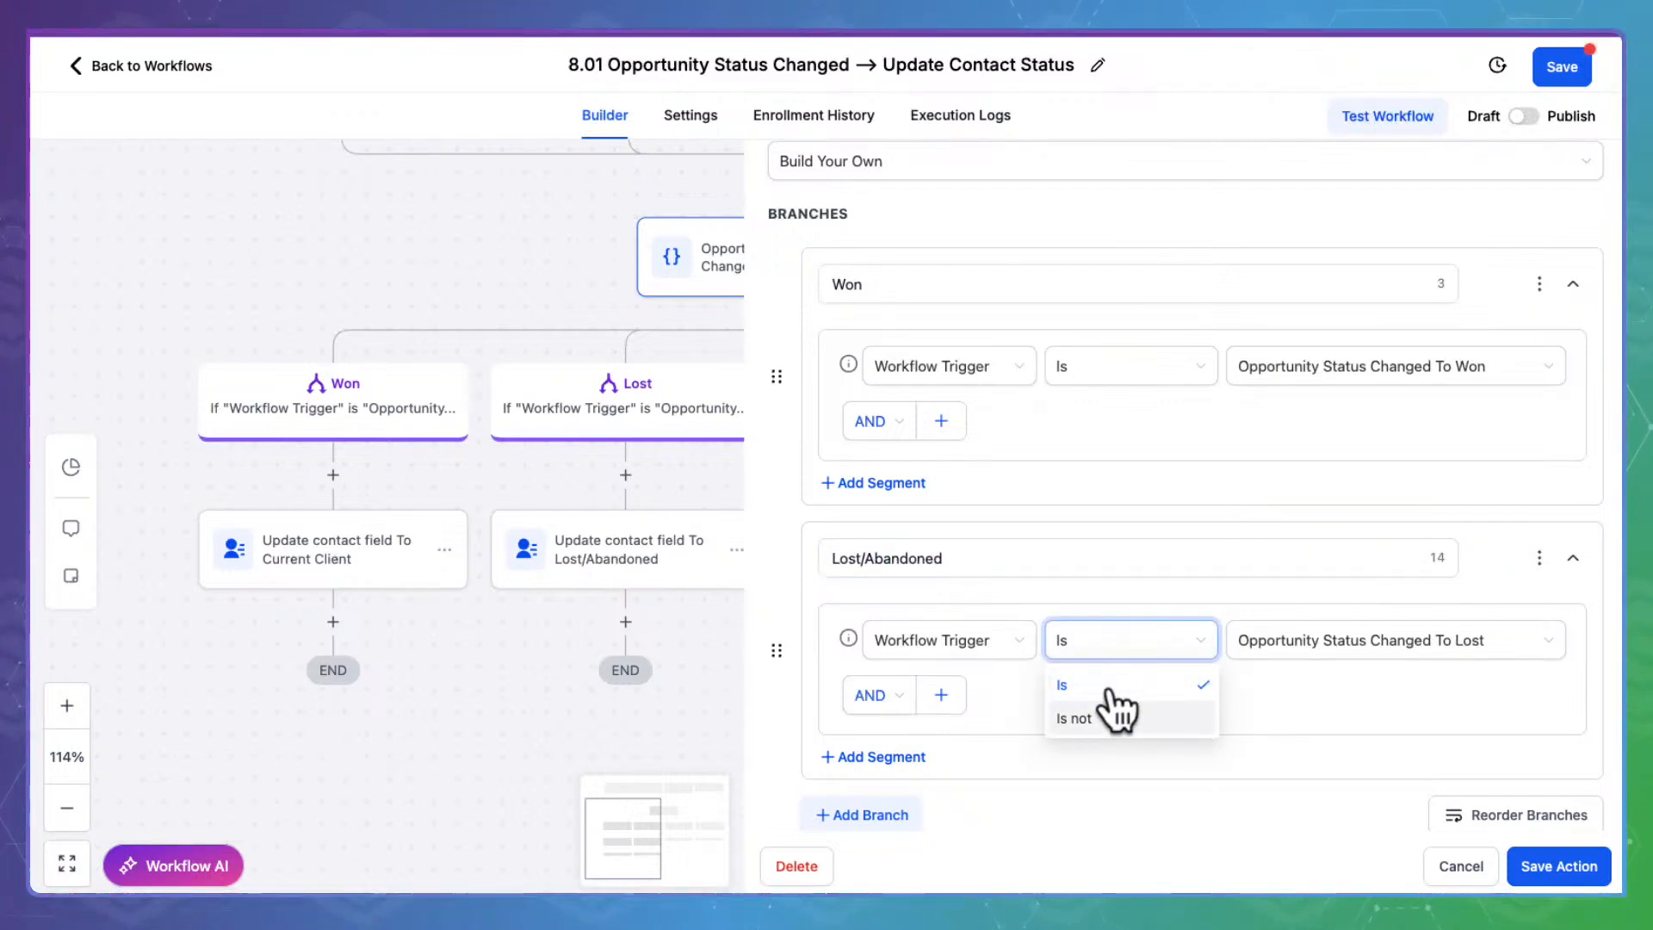
left_click(1117, 717)
left_click(1293, 627)
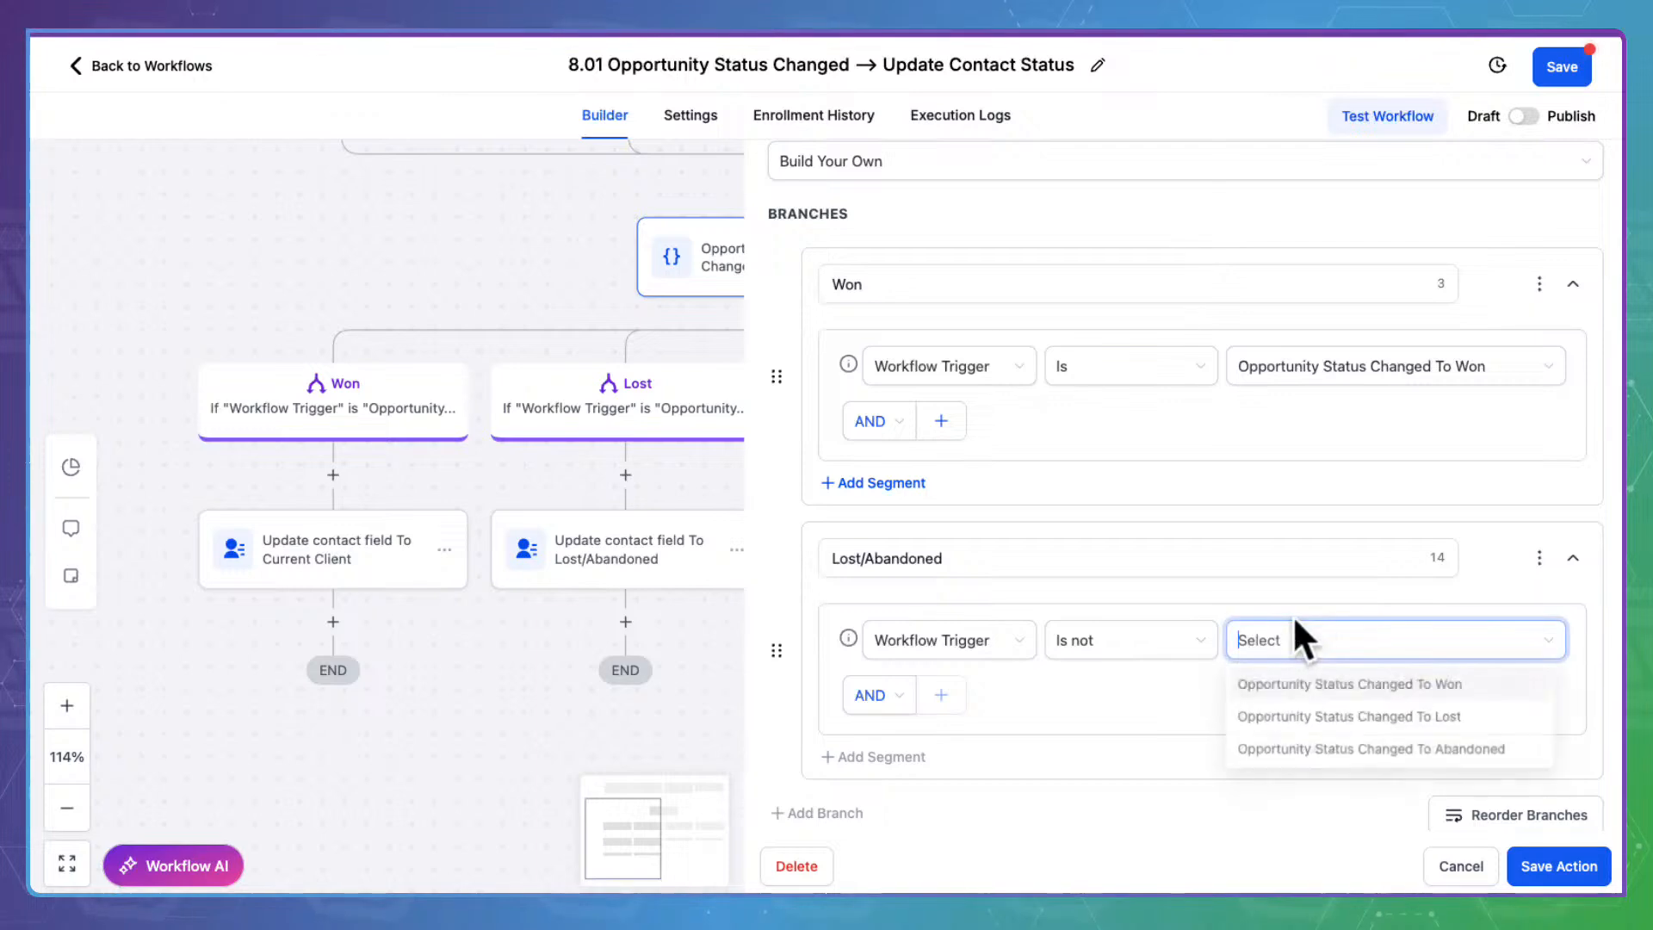
left_click(1304, 682)
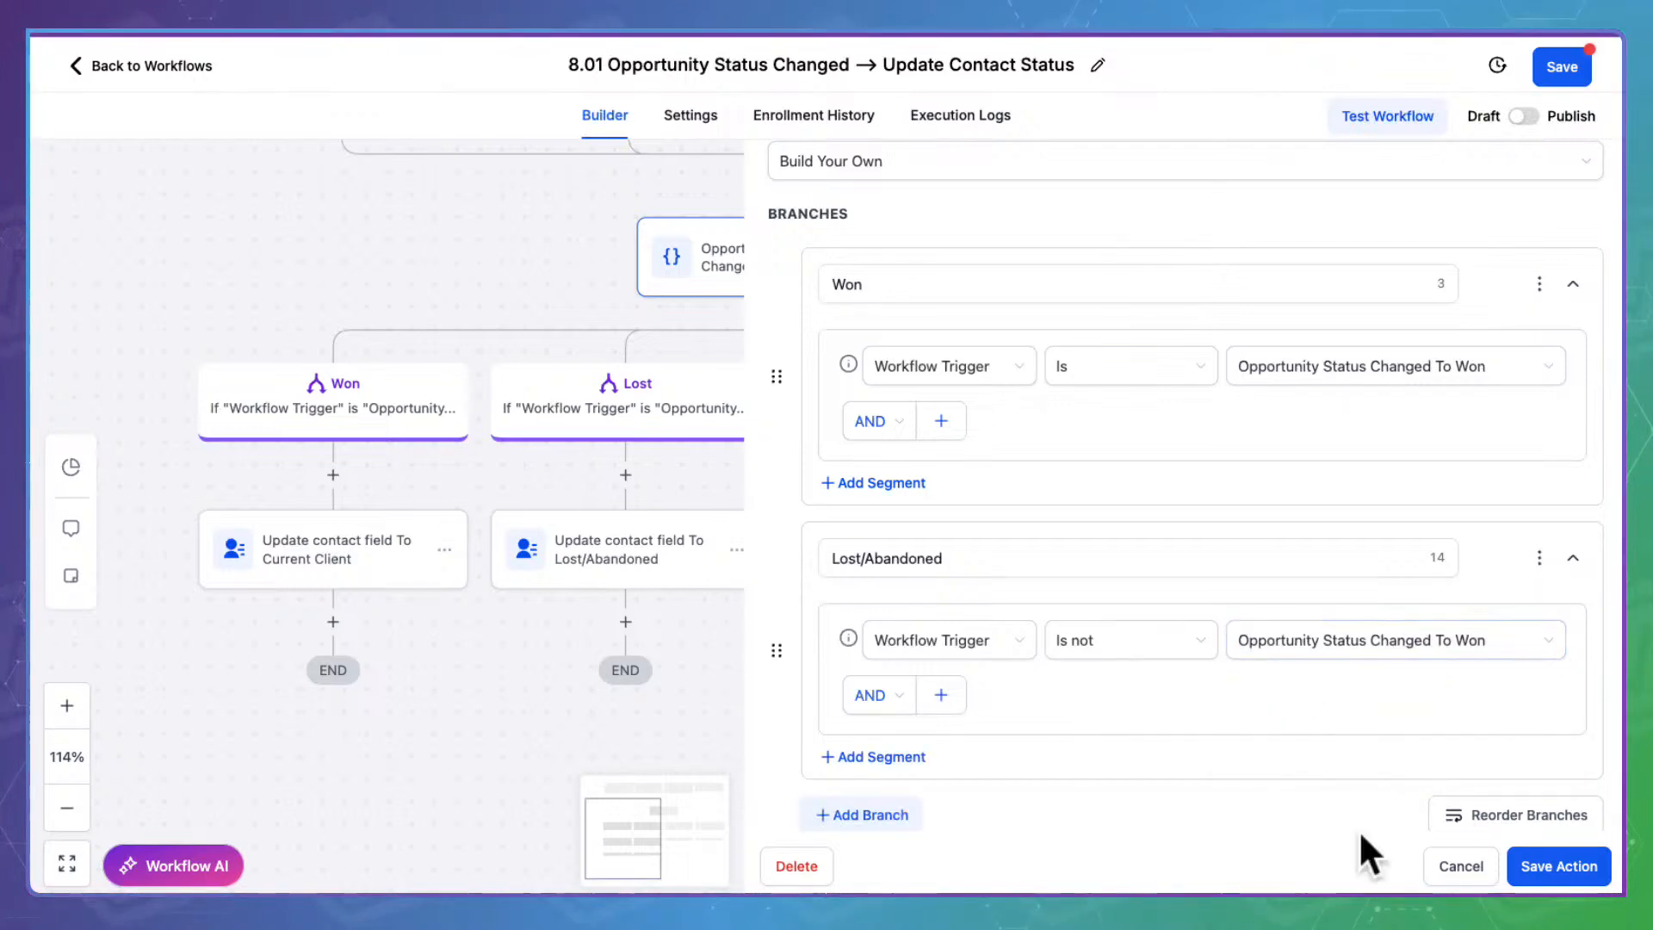
left_click(1559, 865)
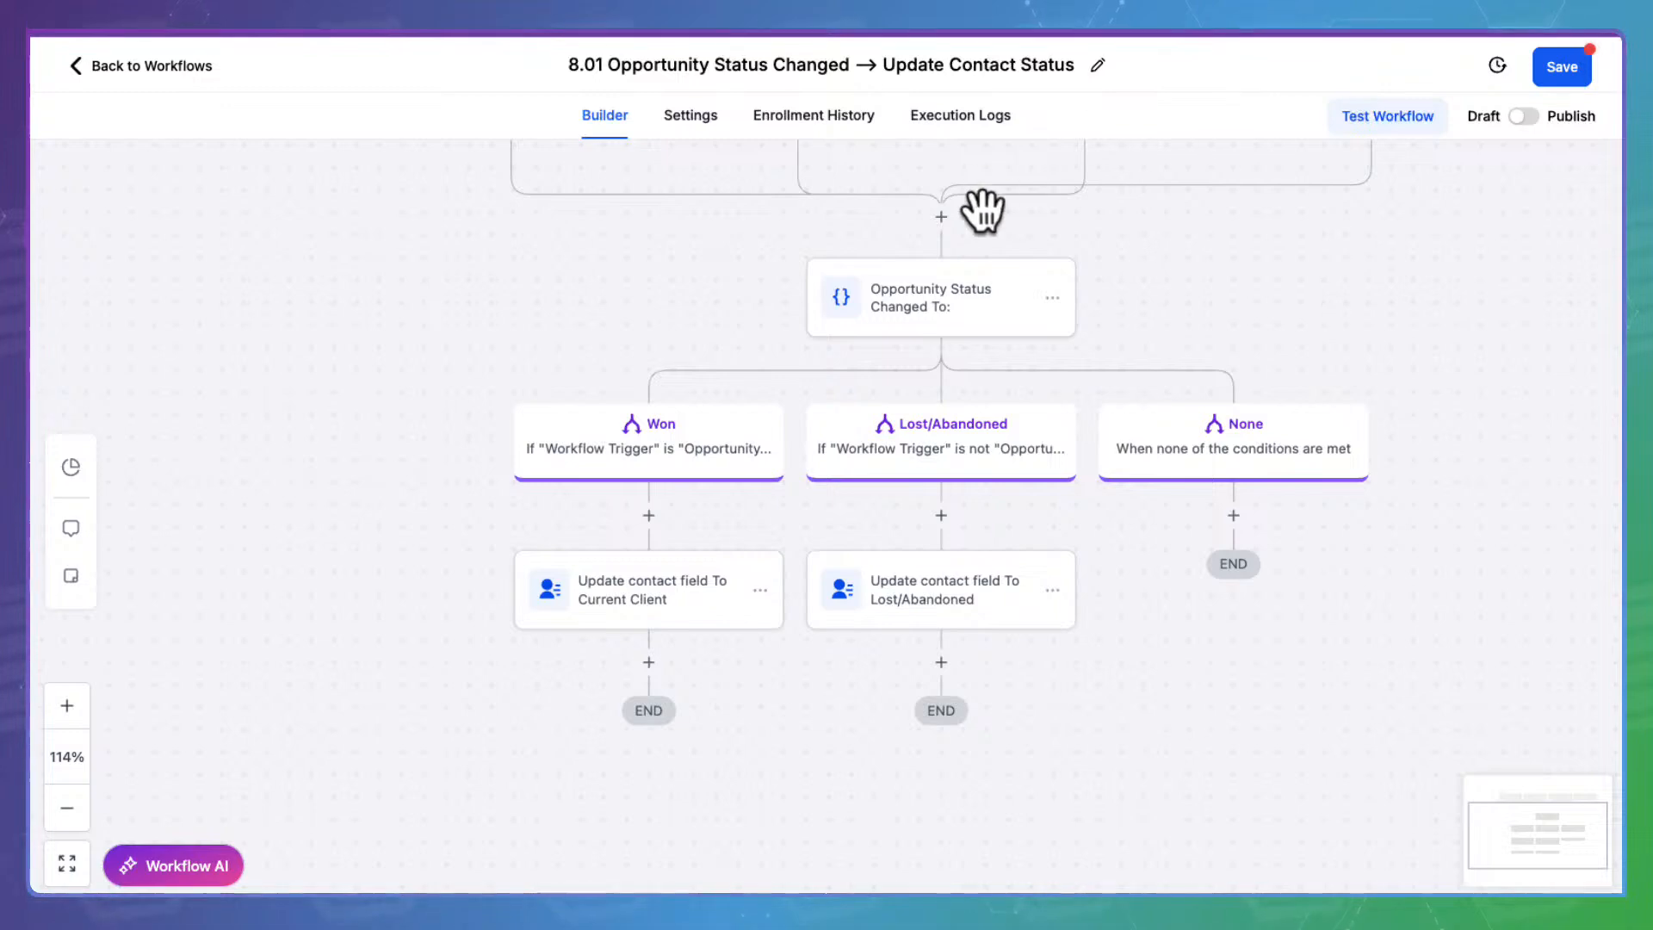
left_click_drag(664, 243, 572, 341)
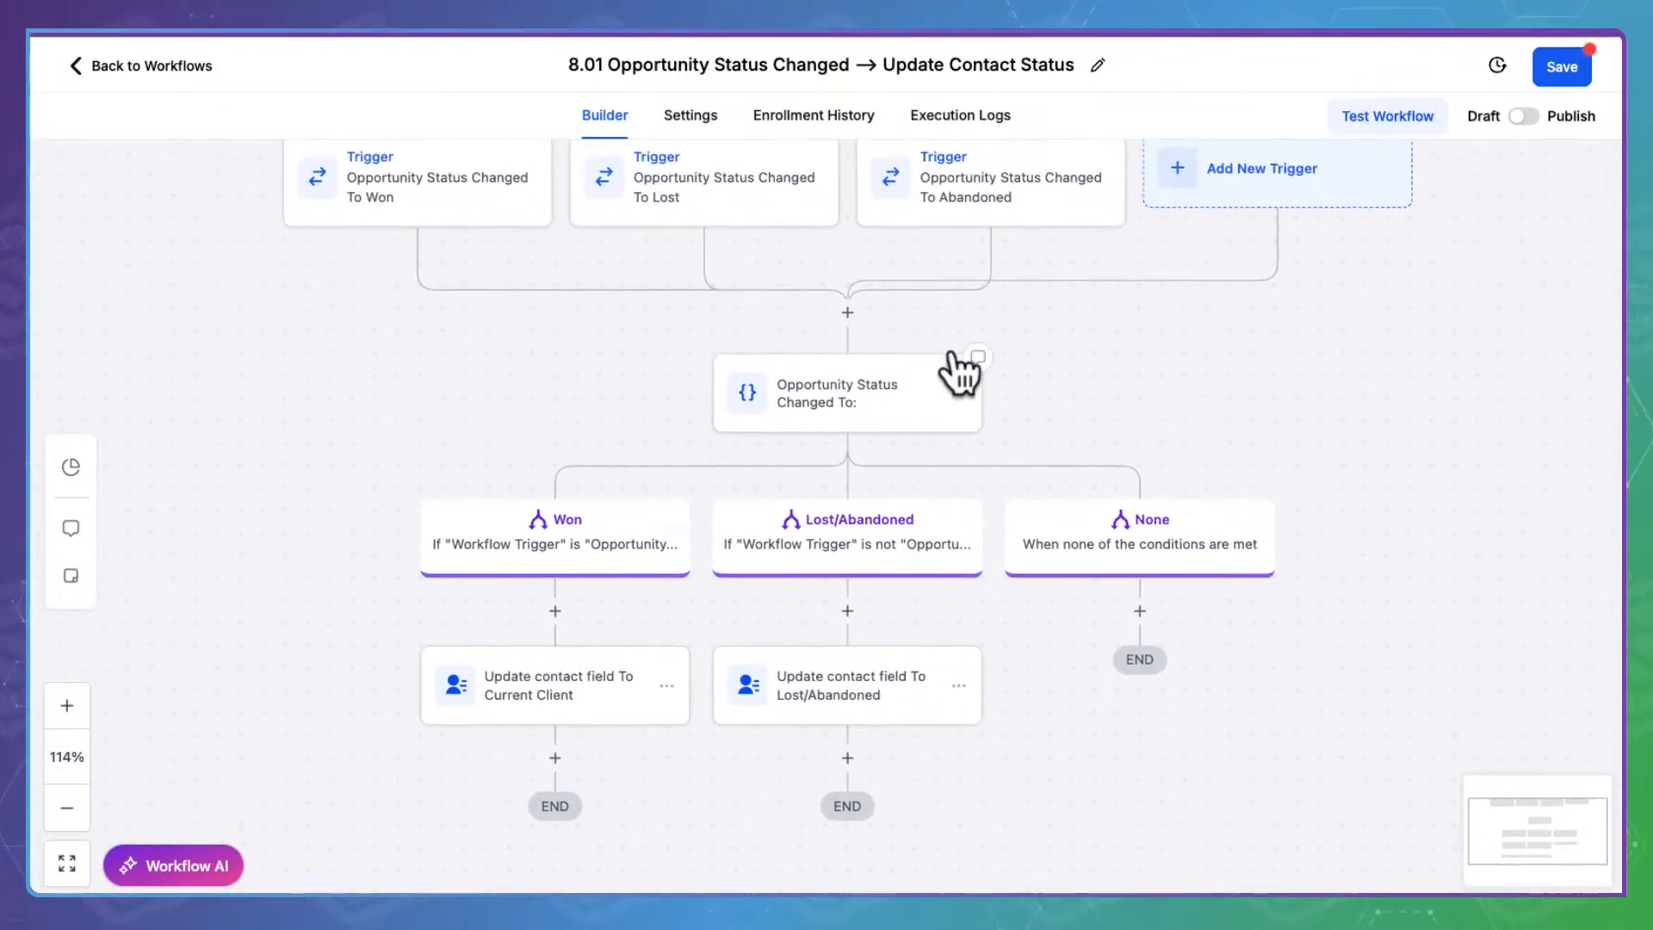
left_click(863, 376)
left_click(1136, 527)
scroll(1136, 514, "down", 4)
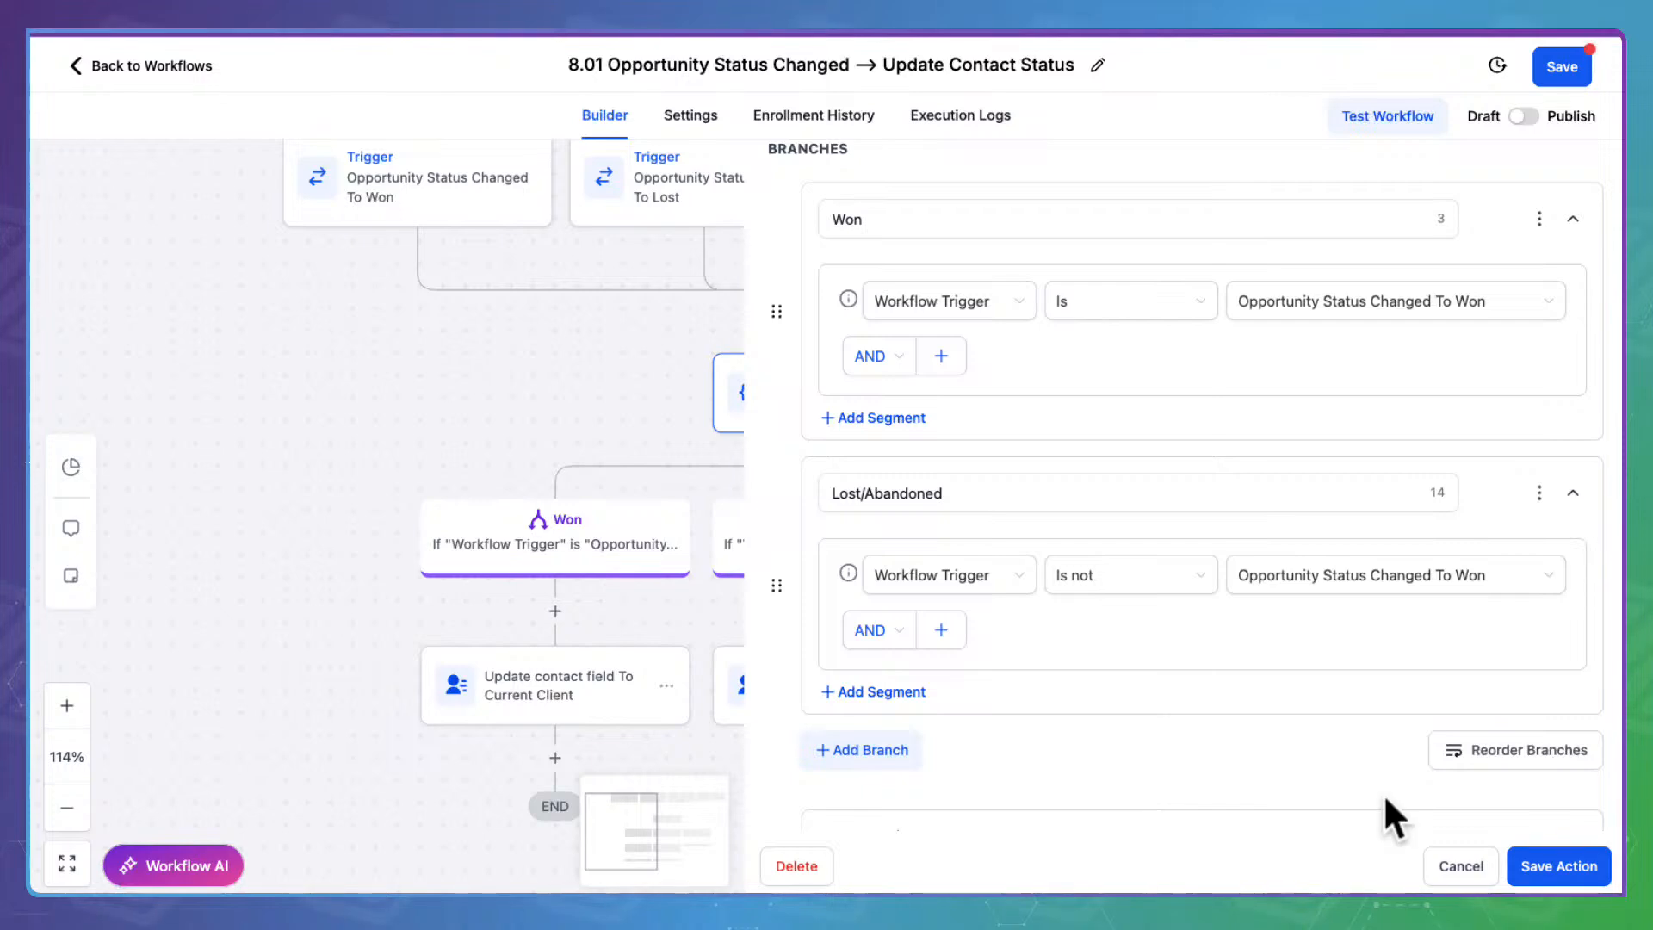
left_click(1464, 861)
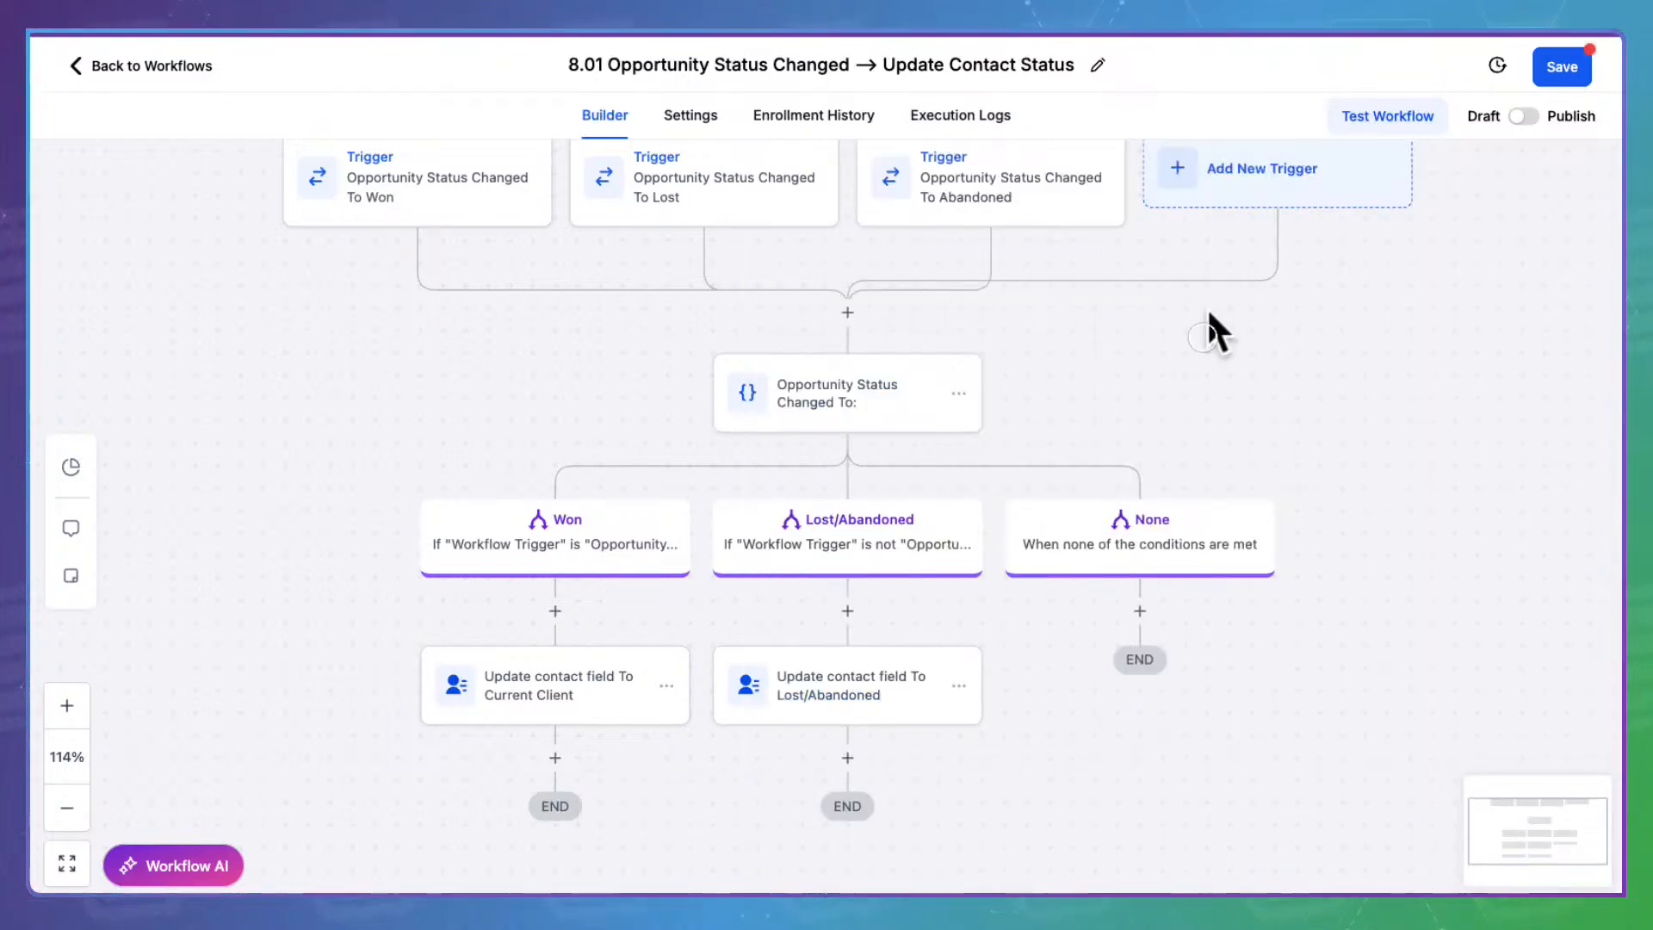
left_click_drag(1206, 310, 1081, 476)
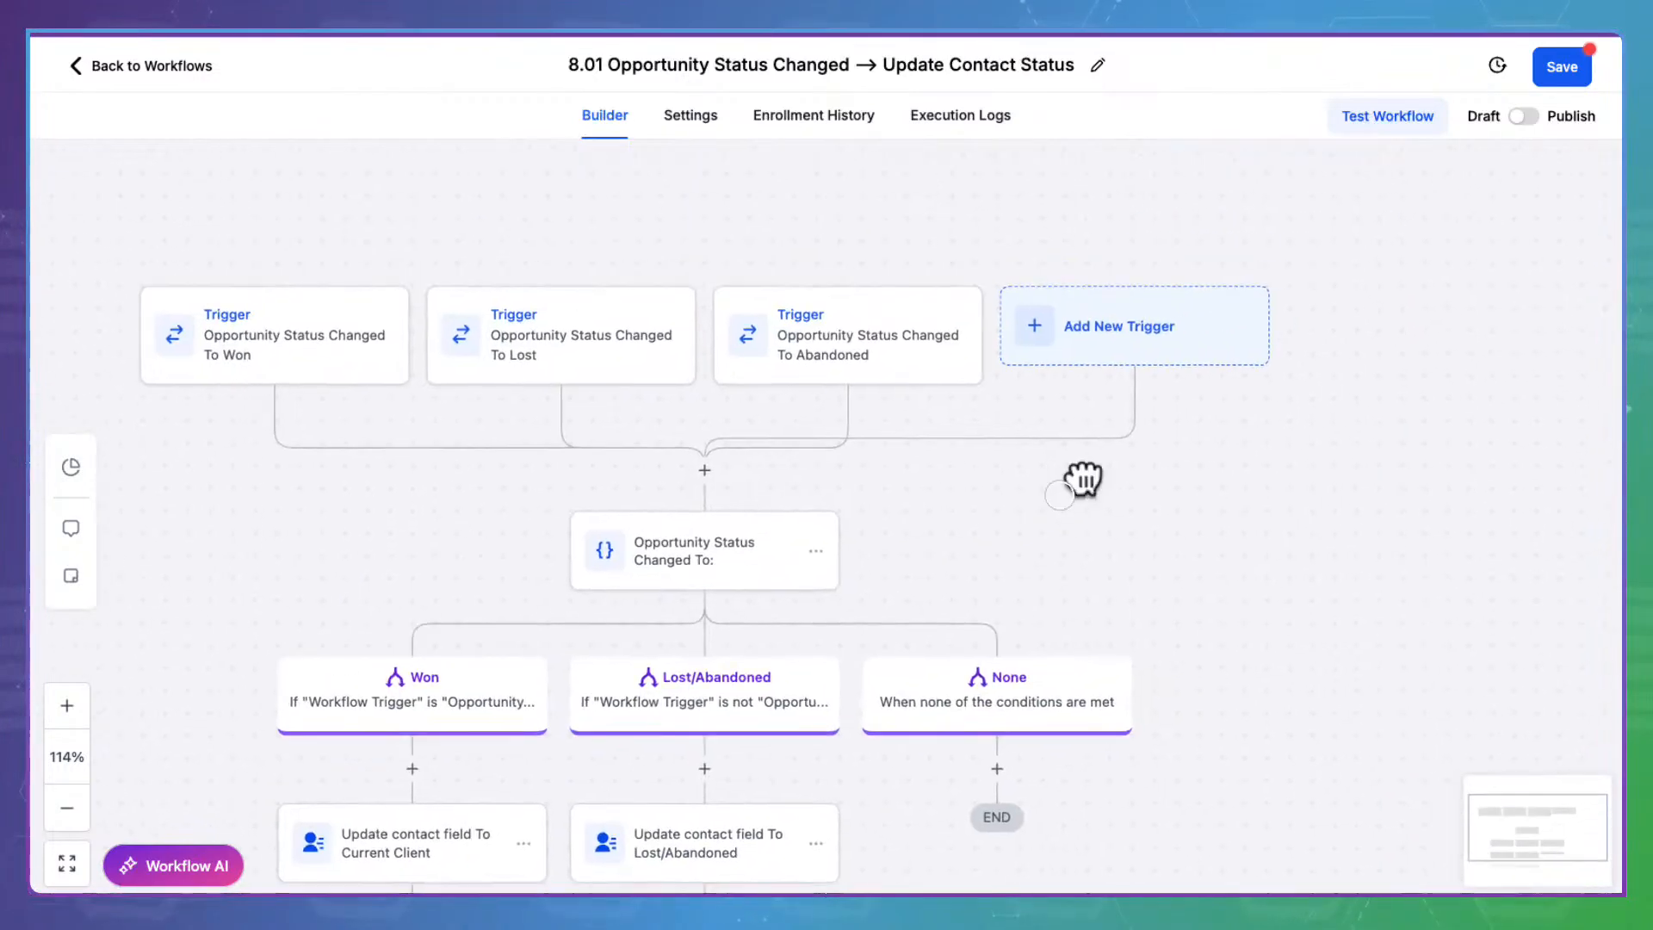
Start a new Opportunity Status Changed trigger filtered to the Leads --> Sales Pipeline
left_click(1123, 301)
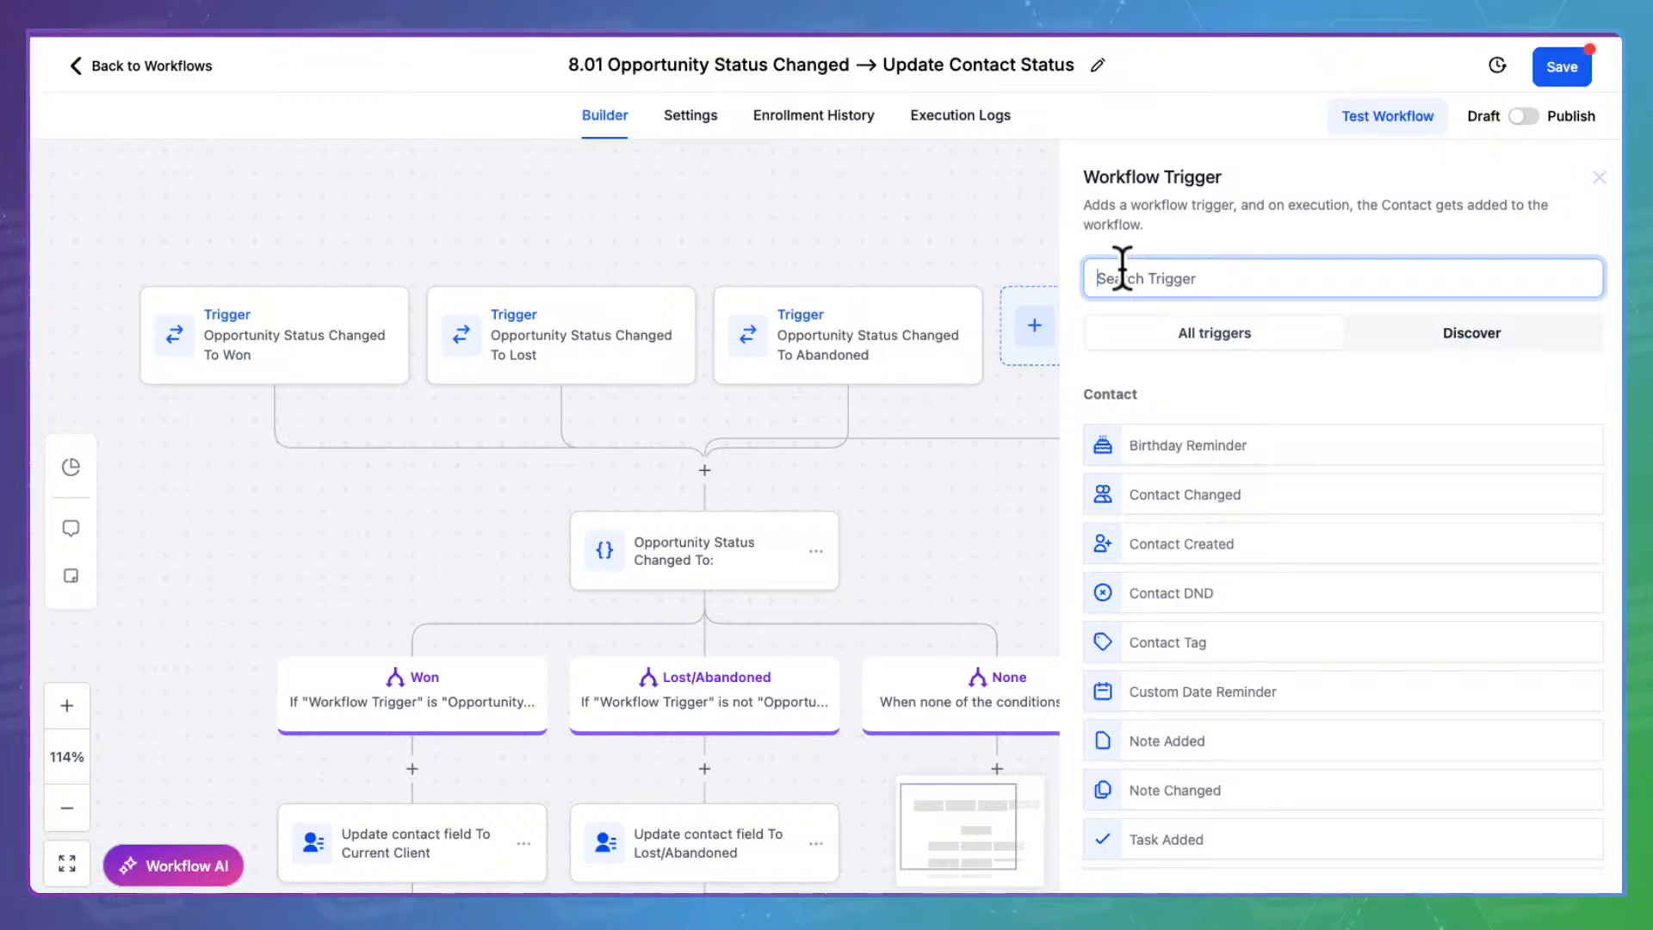
type("stat")
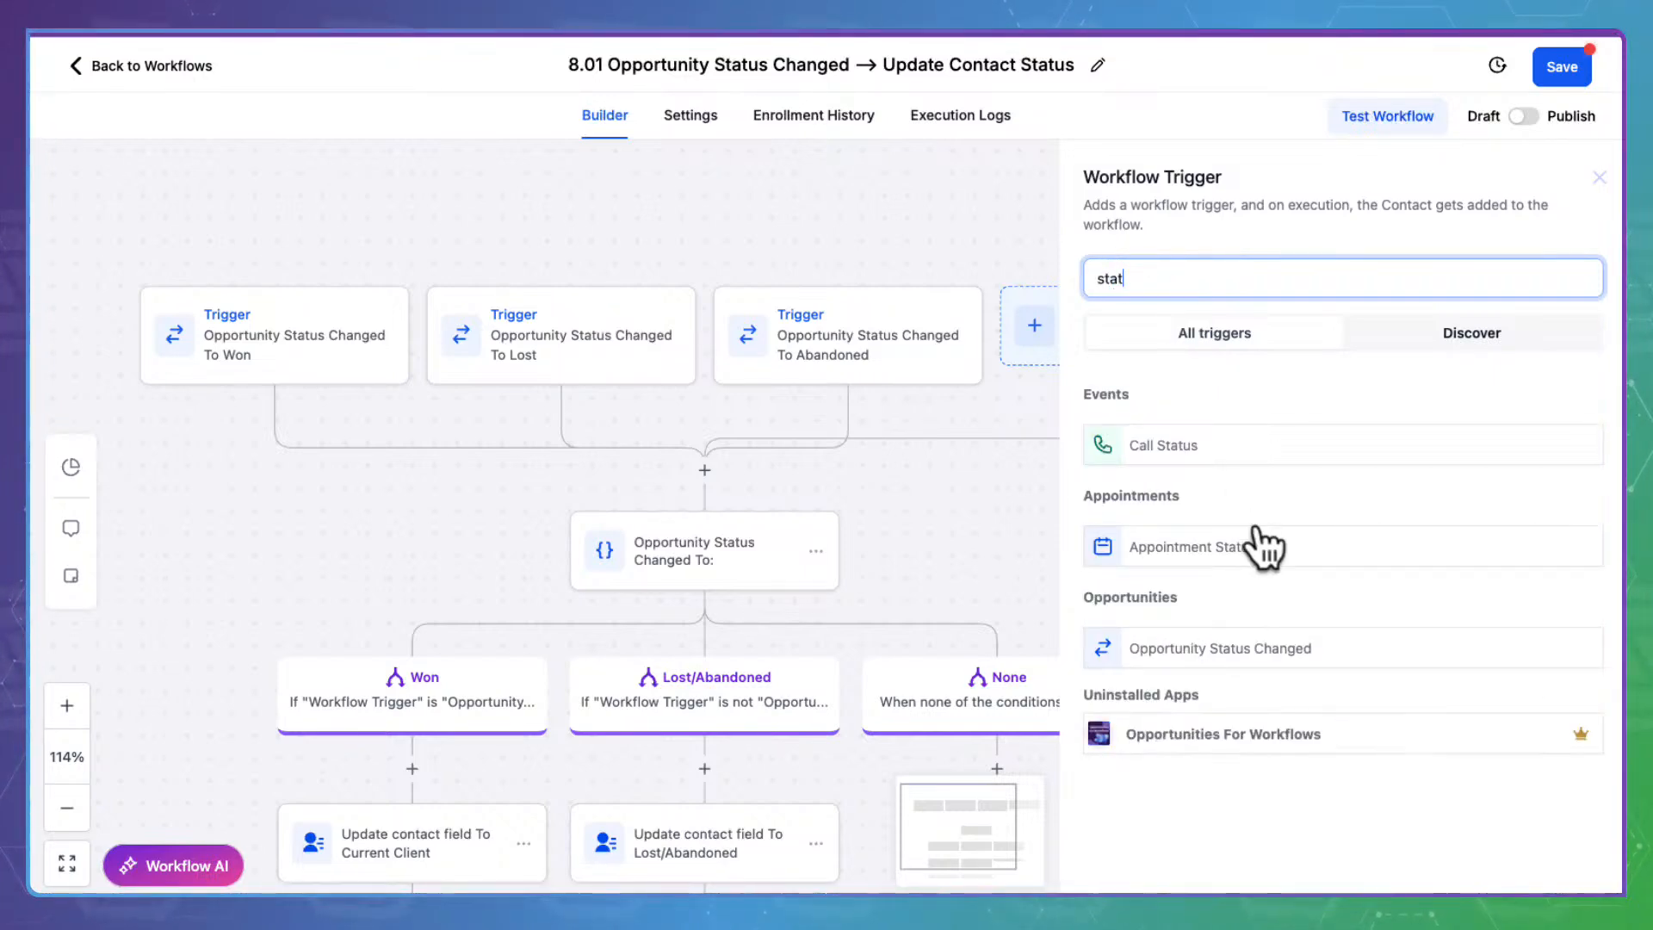
left_click(1200, 641)
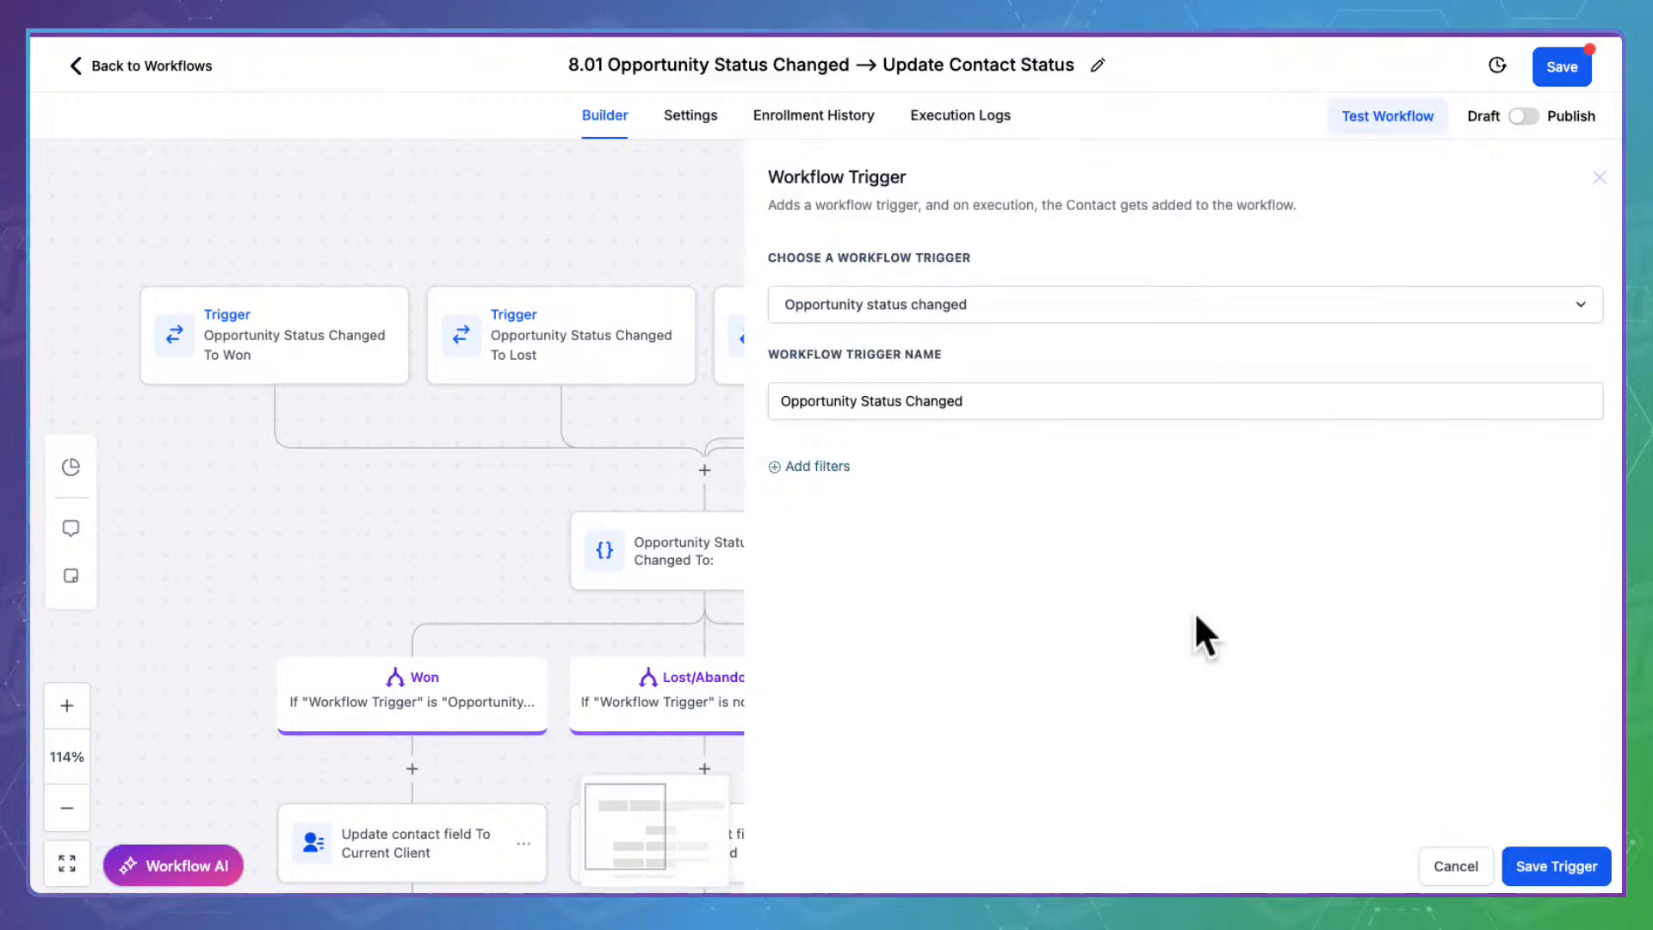
left_click(814, 466)
left_click(893, 484)
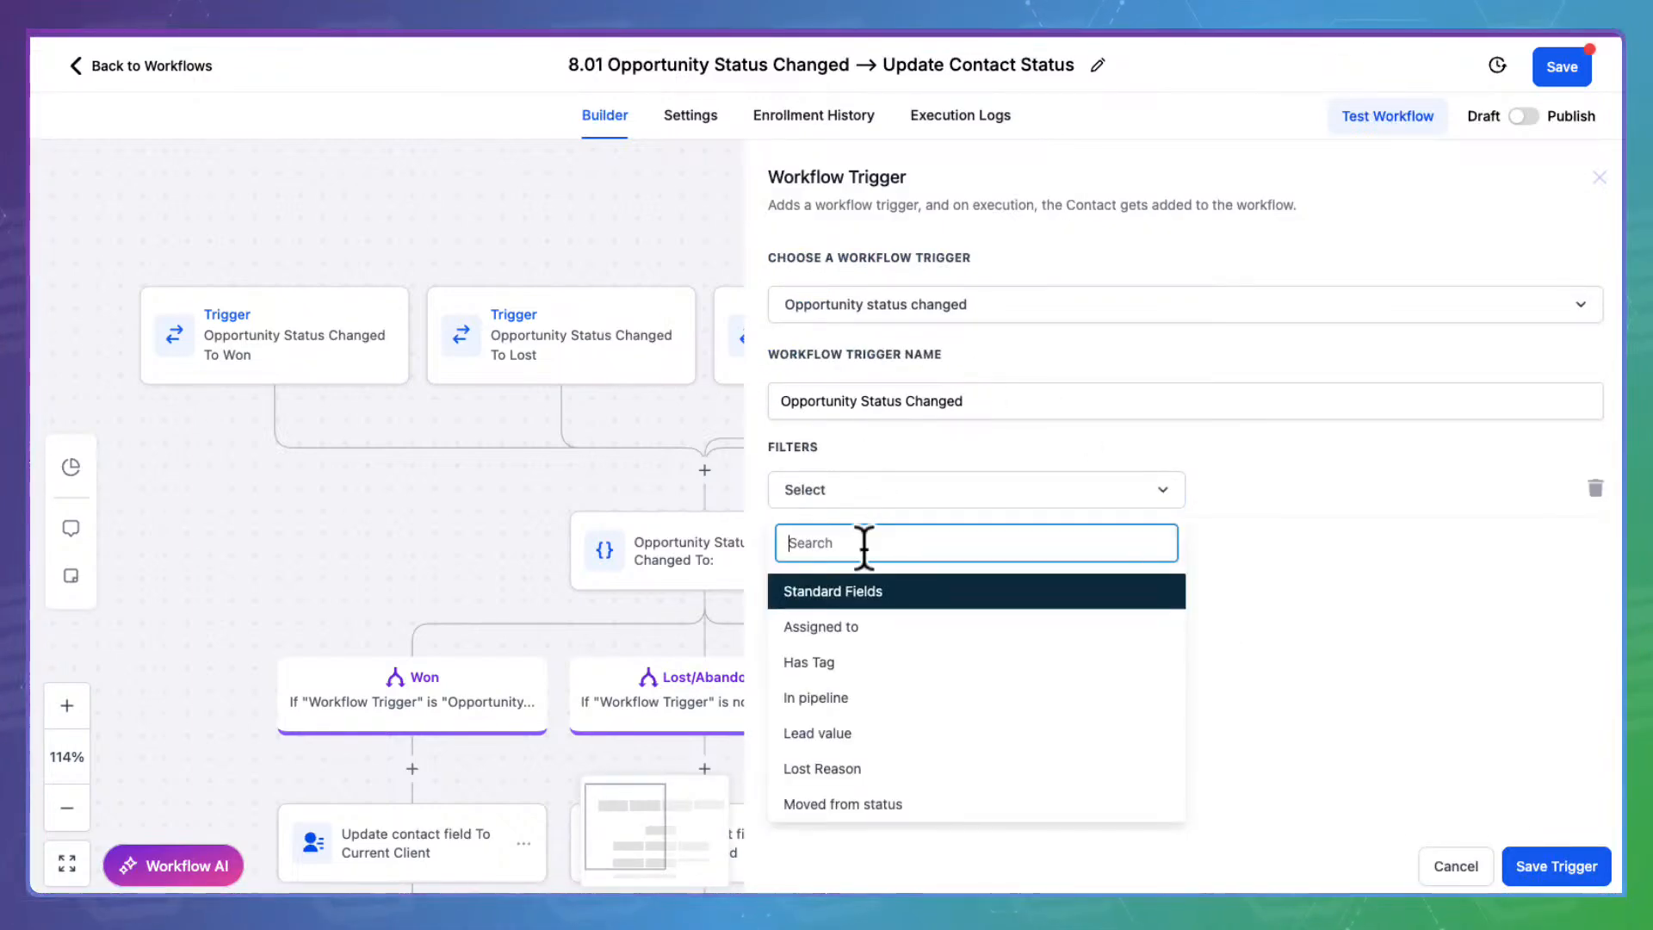
left_click(856, 693)
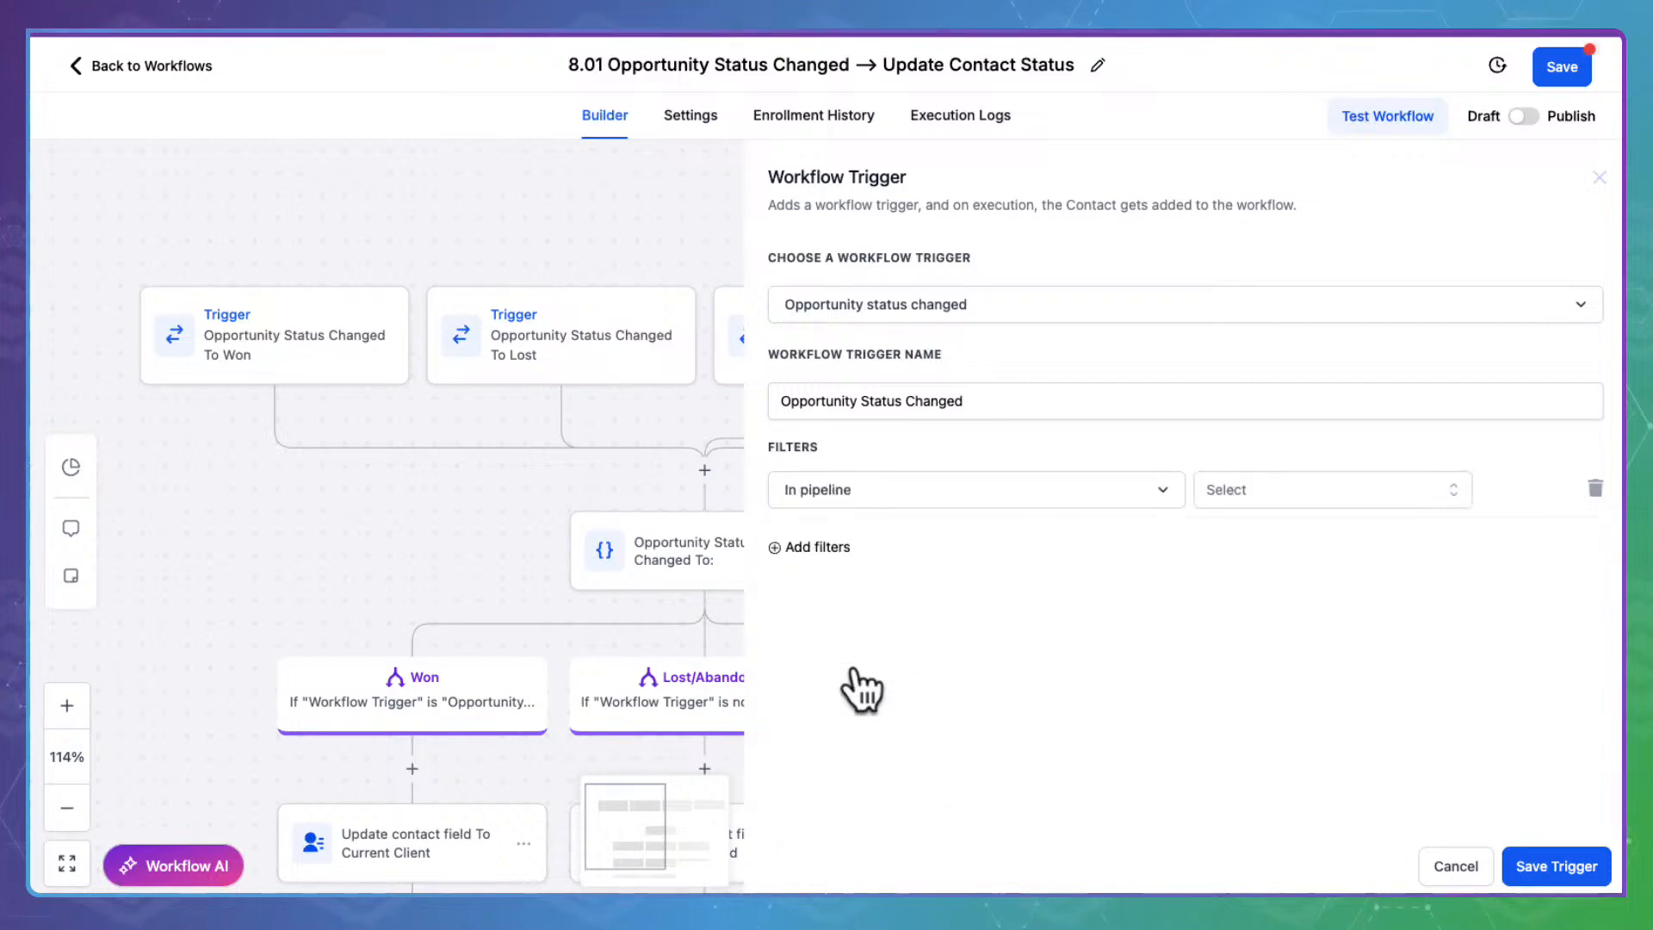
left_click(1296, 482)
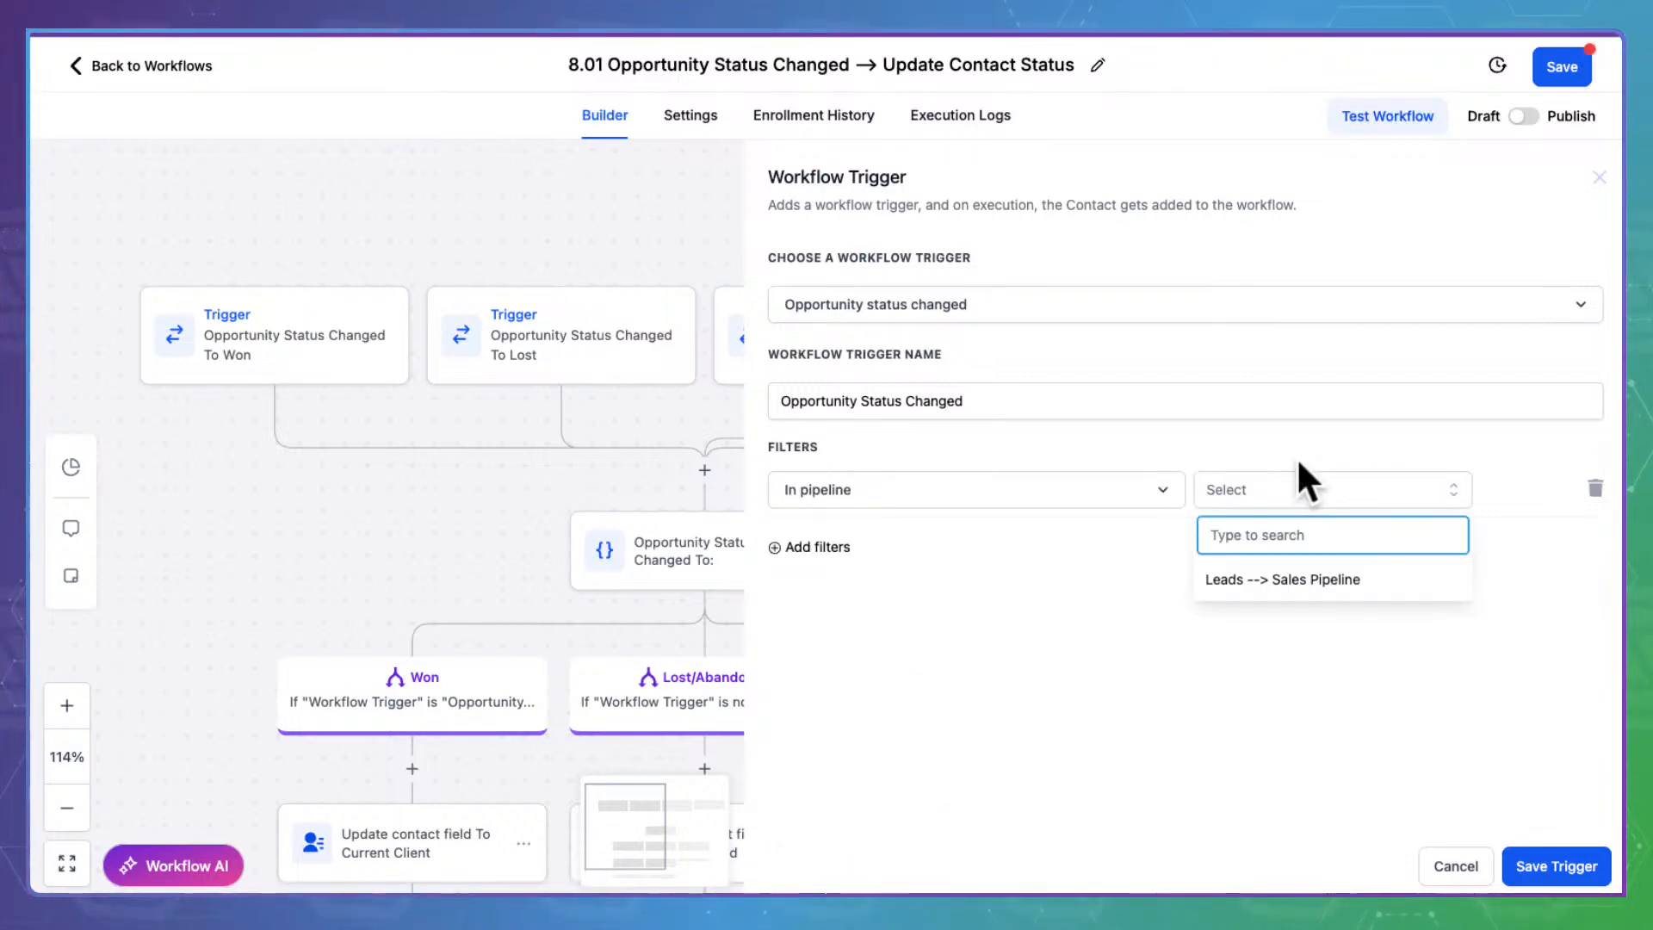
left_click(1304, 579)
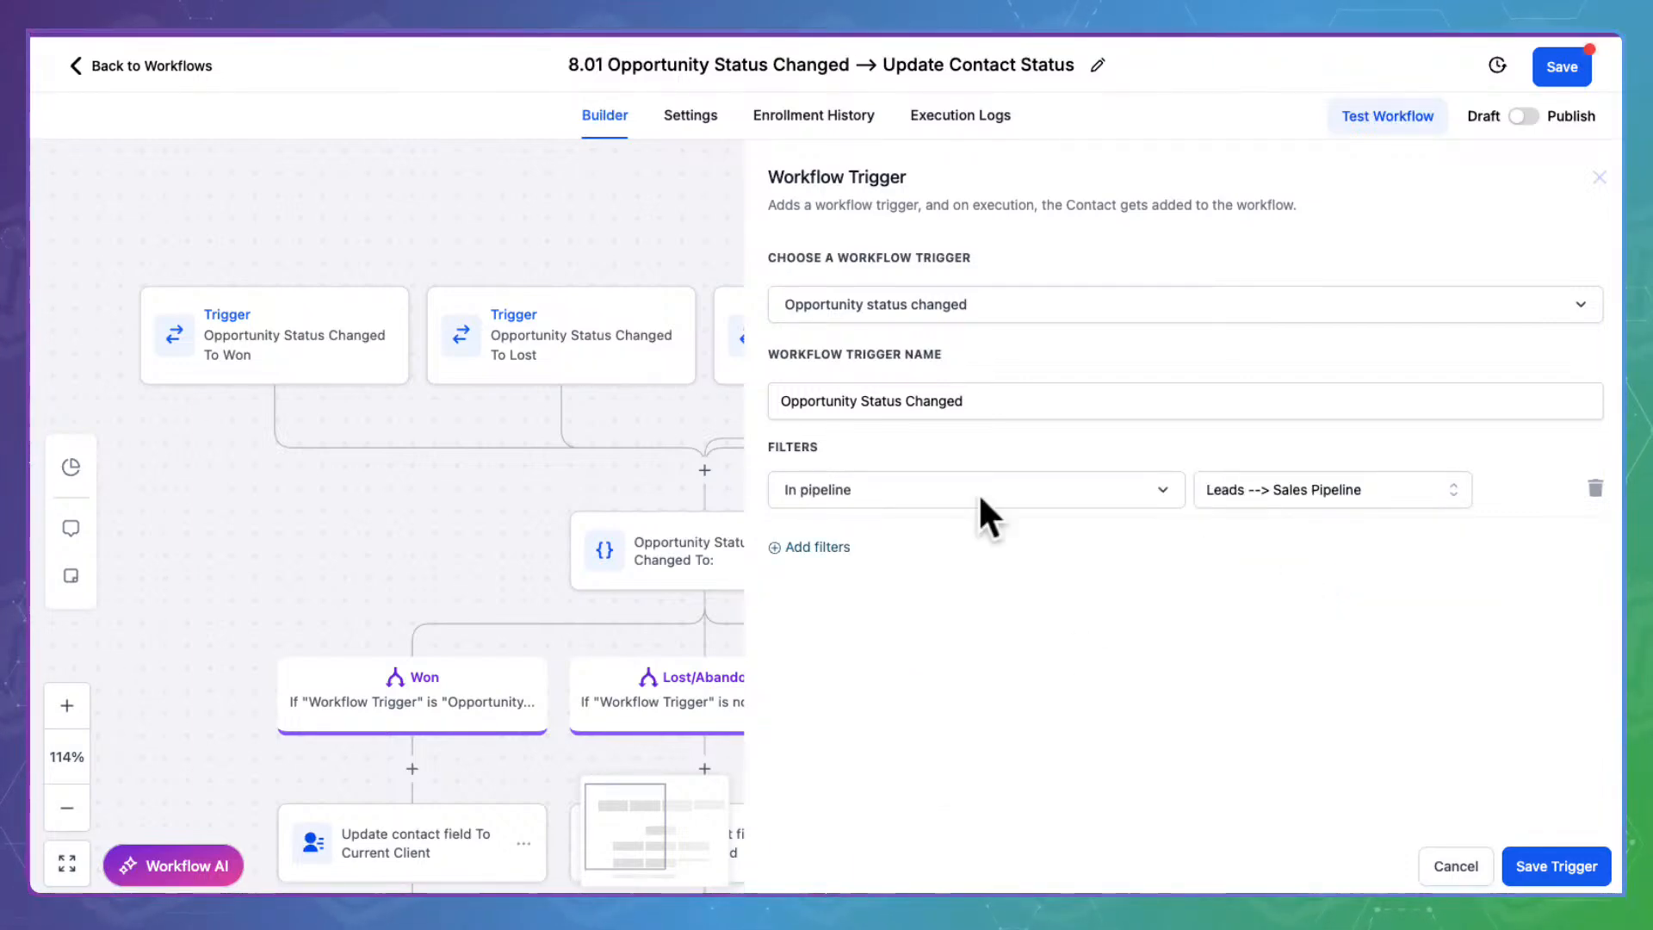
Add a Bad Fit pipeline stage filter, append ':' to the trigger name, and try saving
left_click(823, 546)
left_click(882, 544)
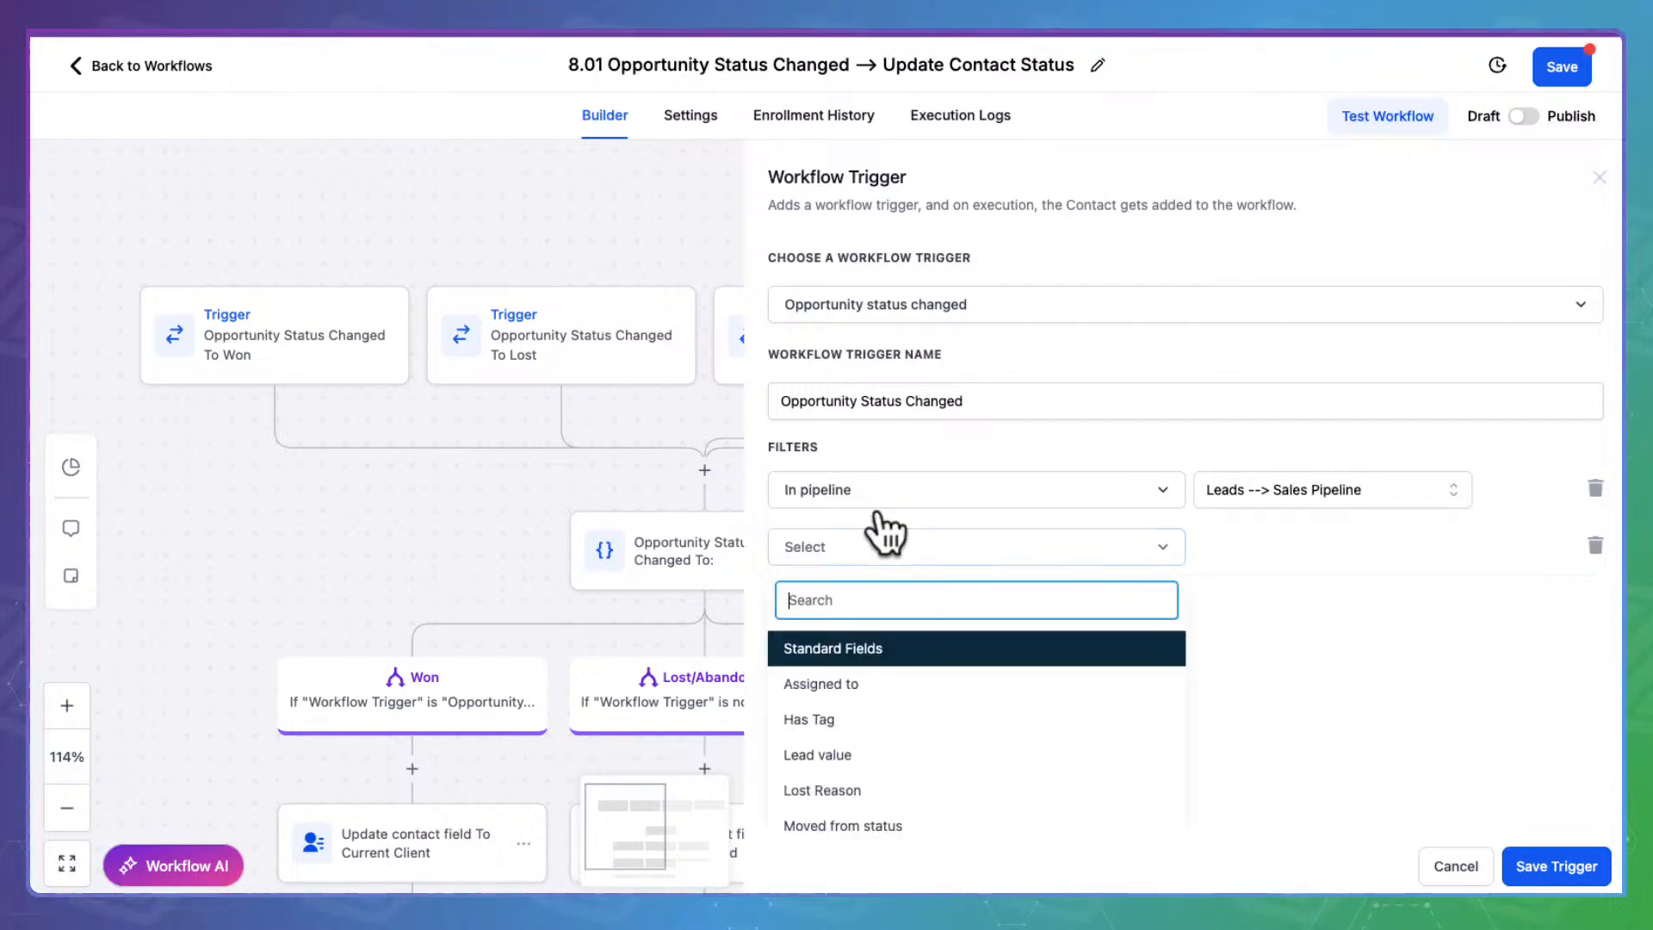
scroll(884, 699, "down", 2)
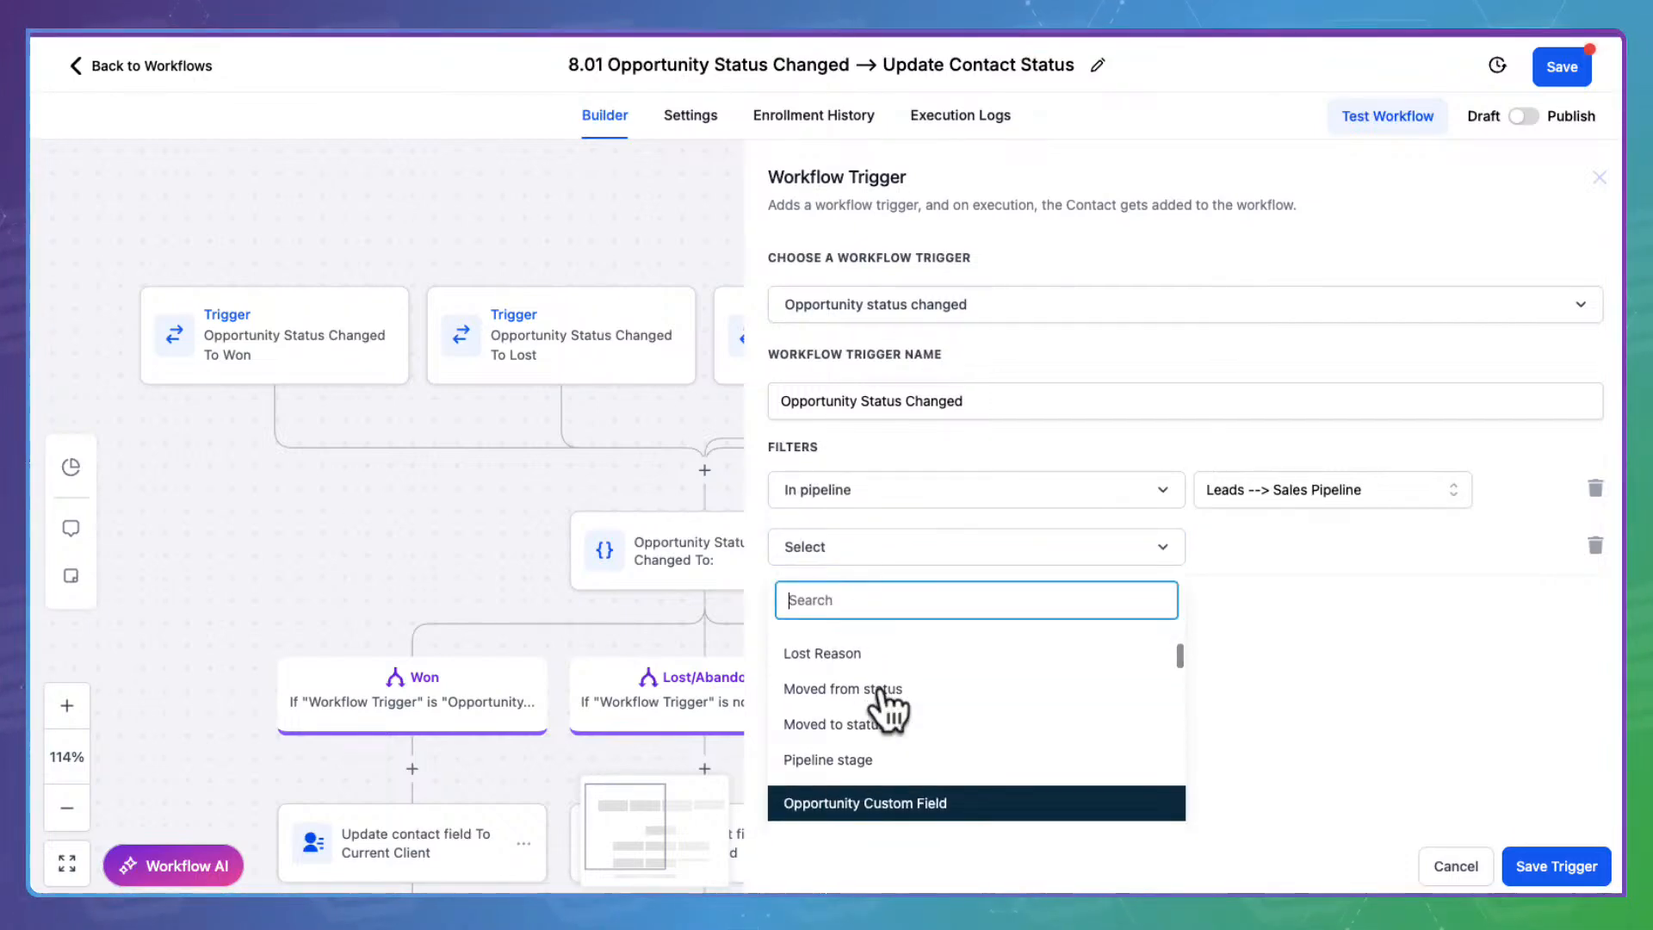
scroll(861, 752, "down", 1)
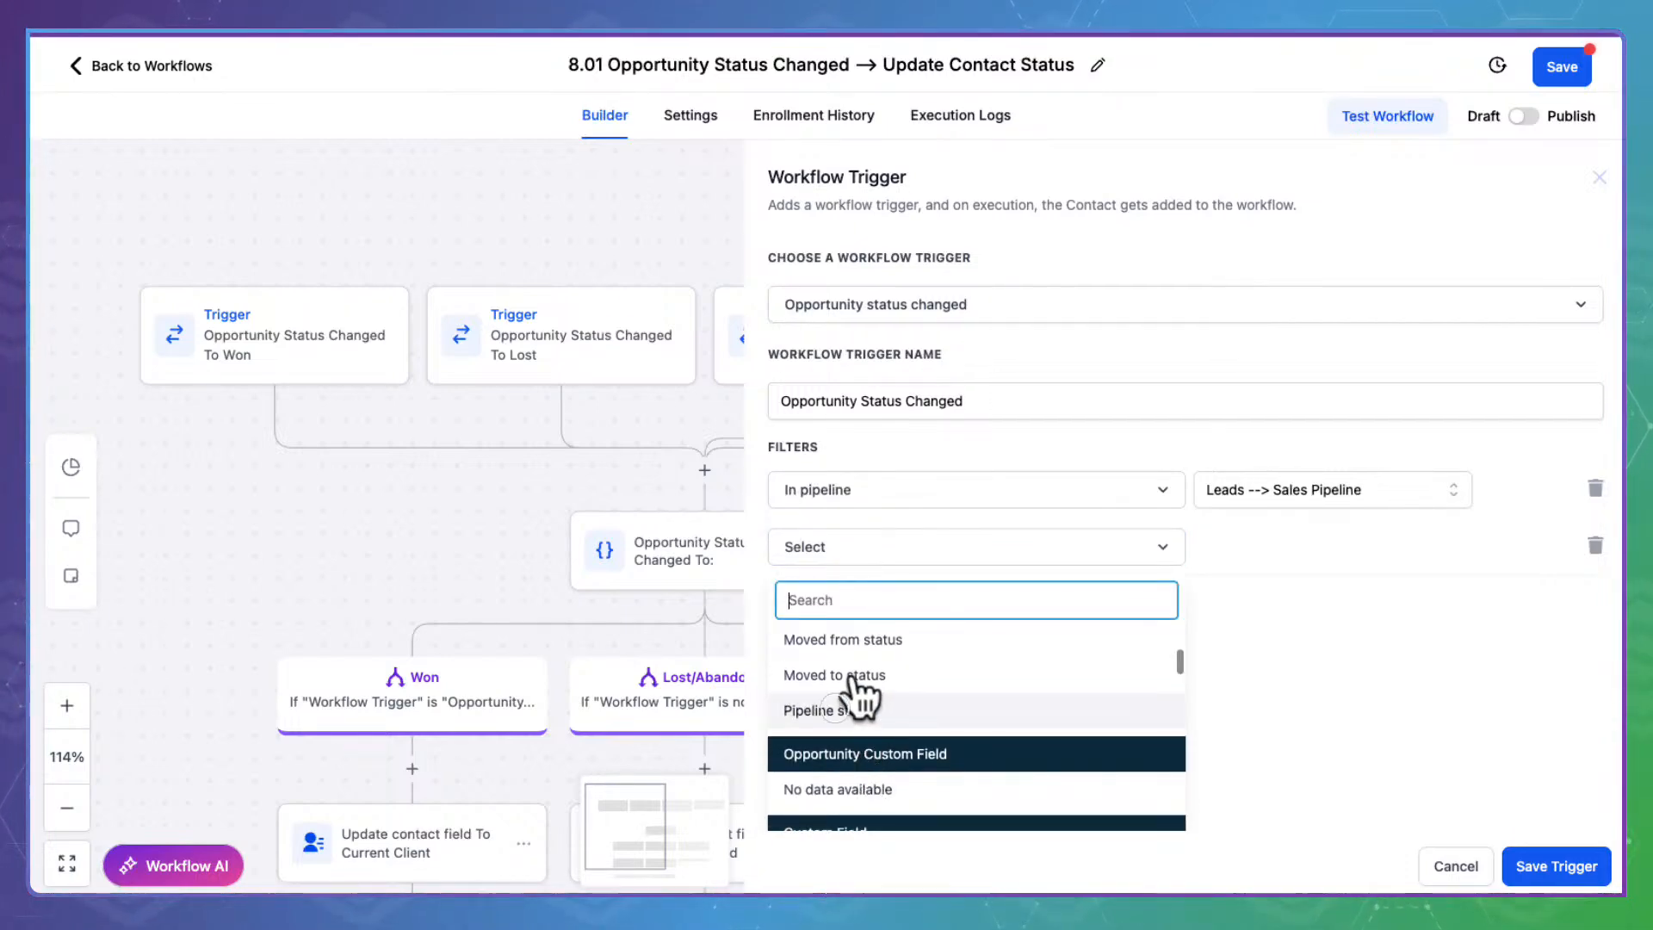
left_click(844, 708)
left_click(1298, 541)
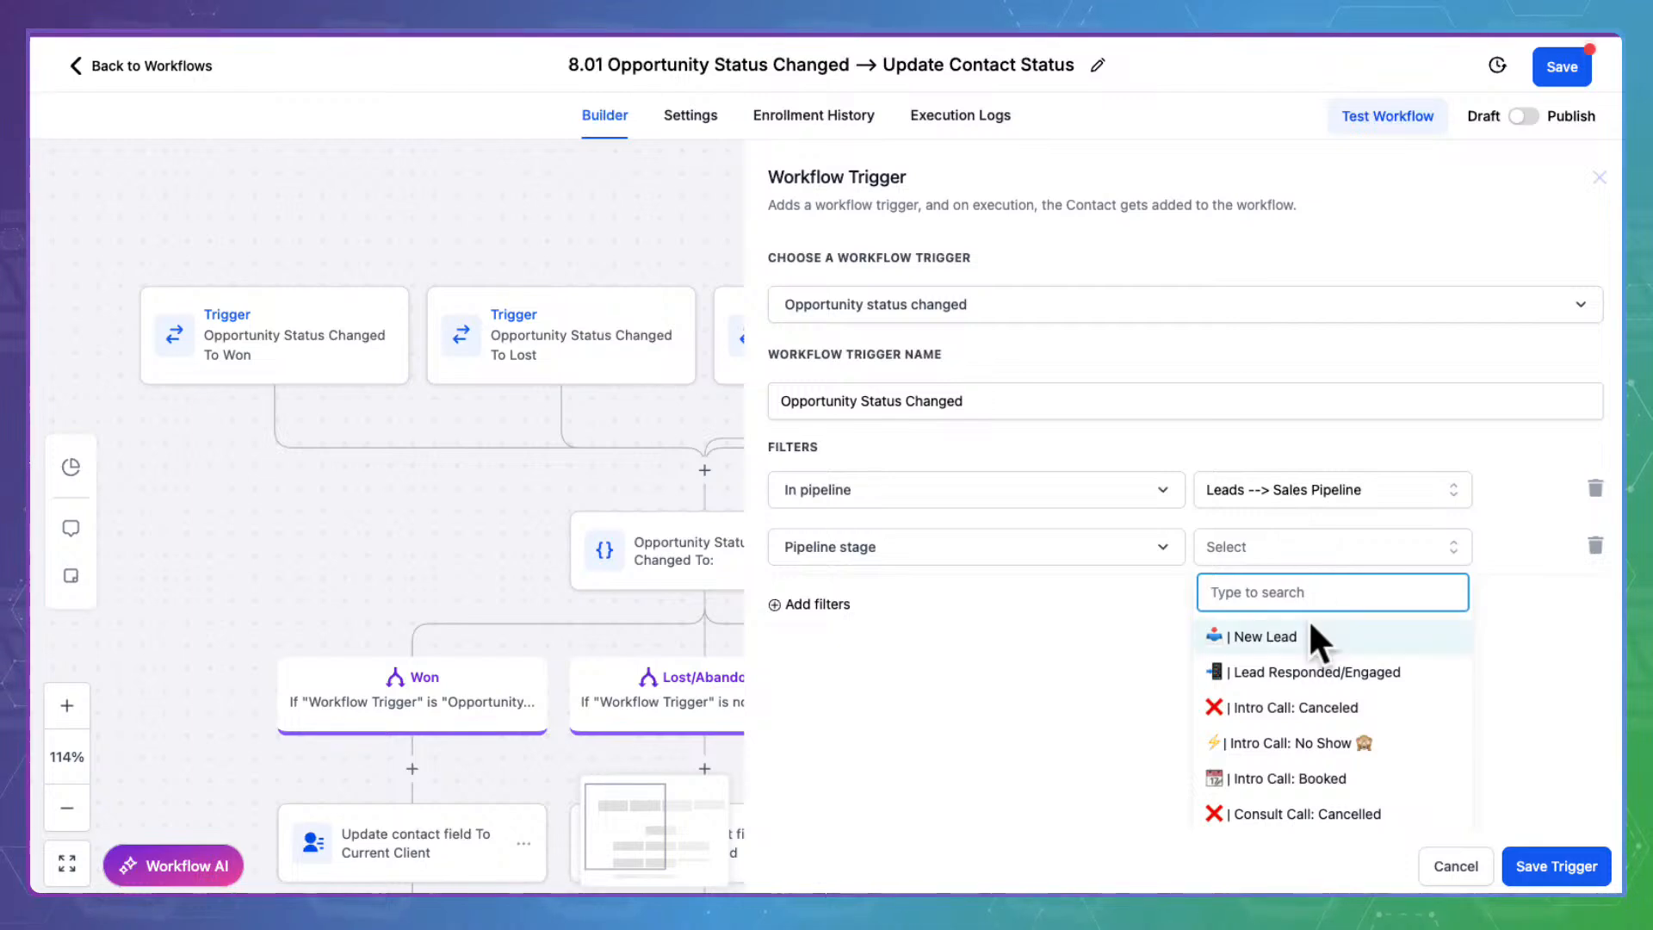
scroll(1317, 664, "down", 10)
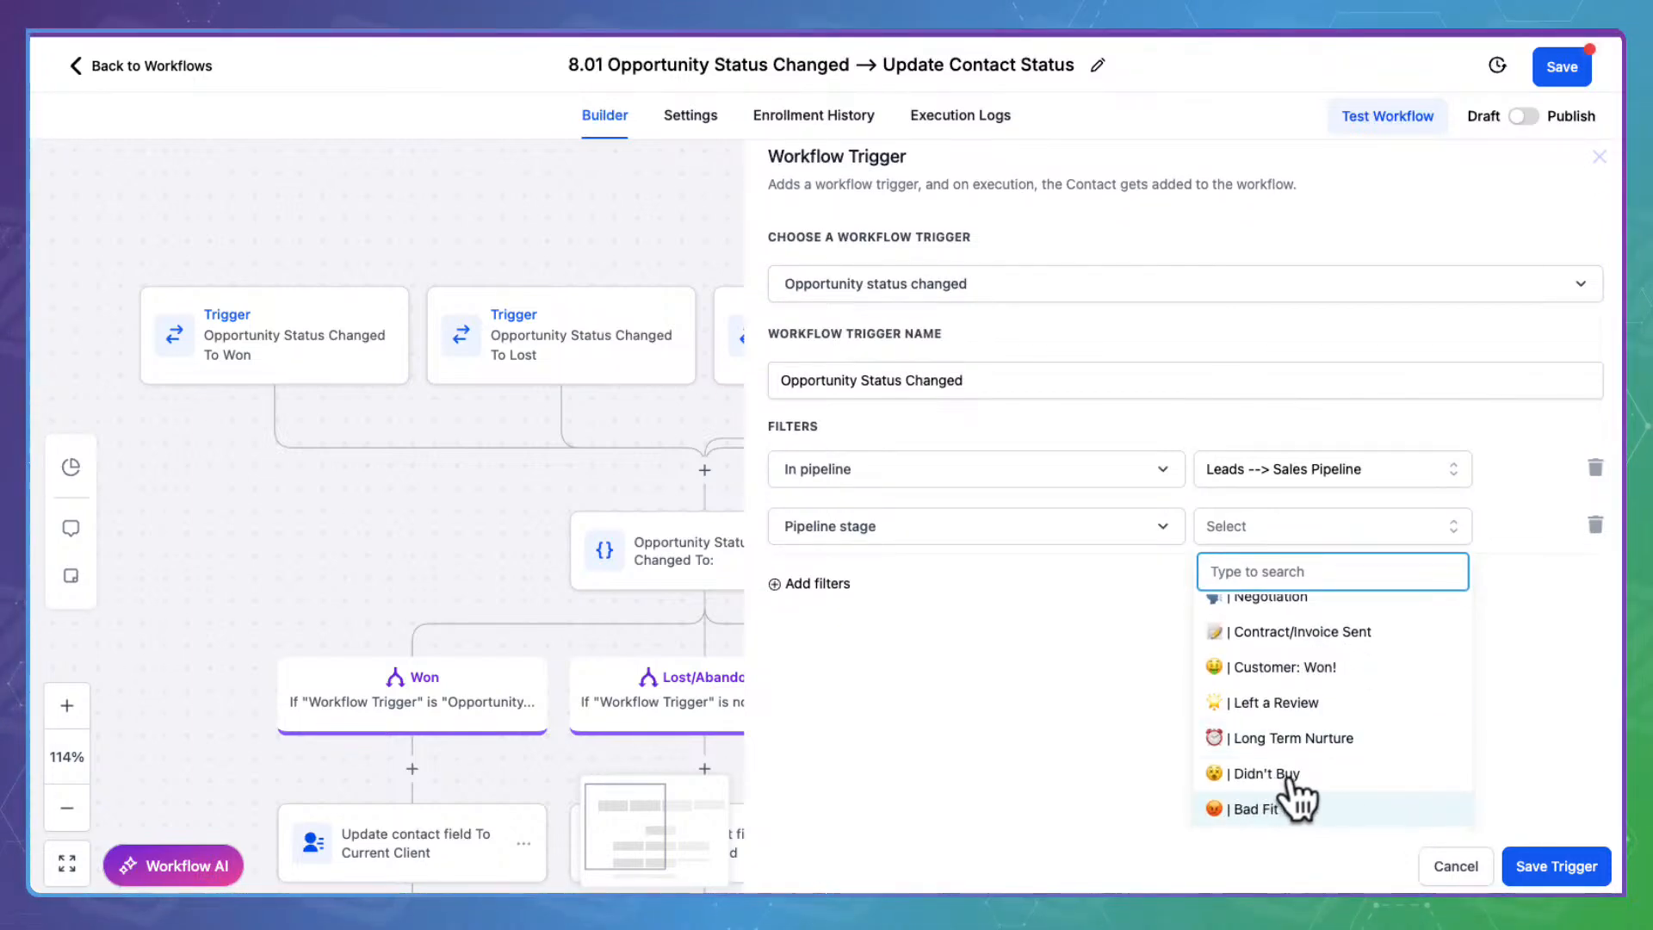
left_click(1265, 807)
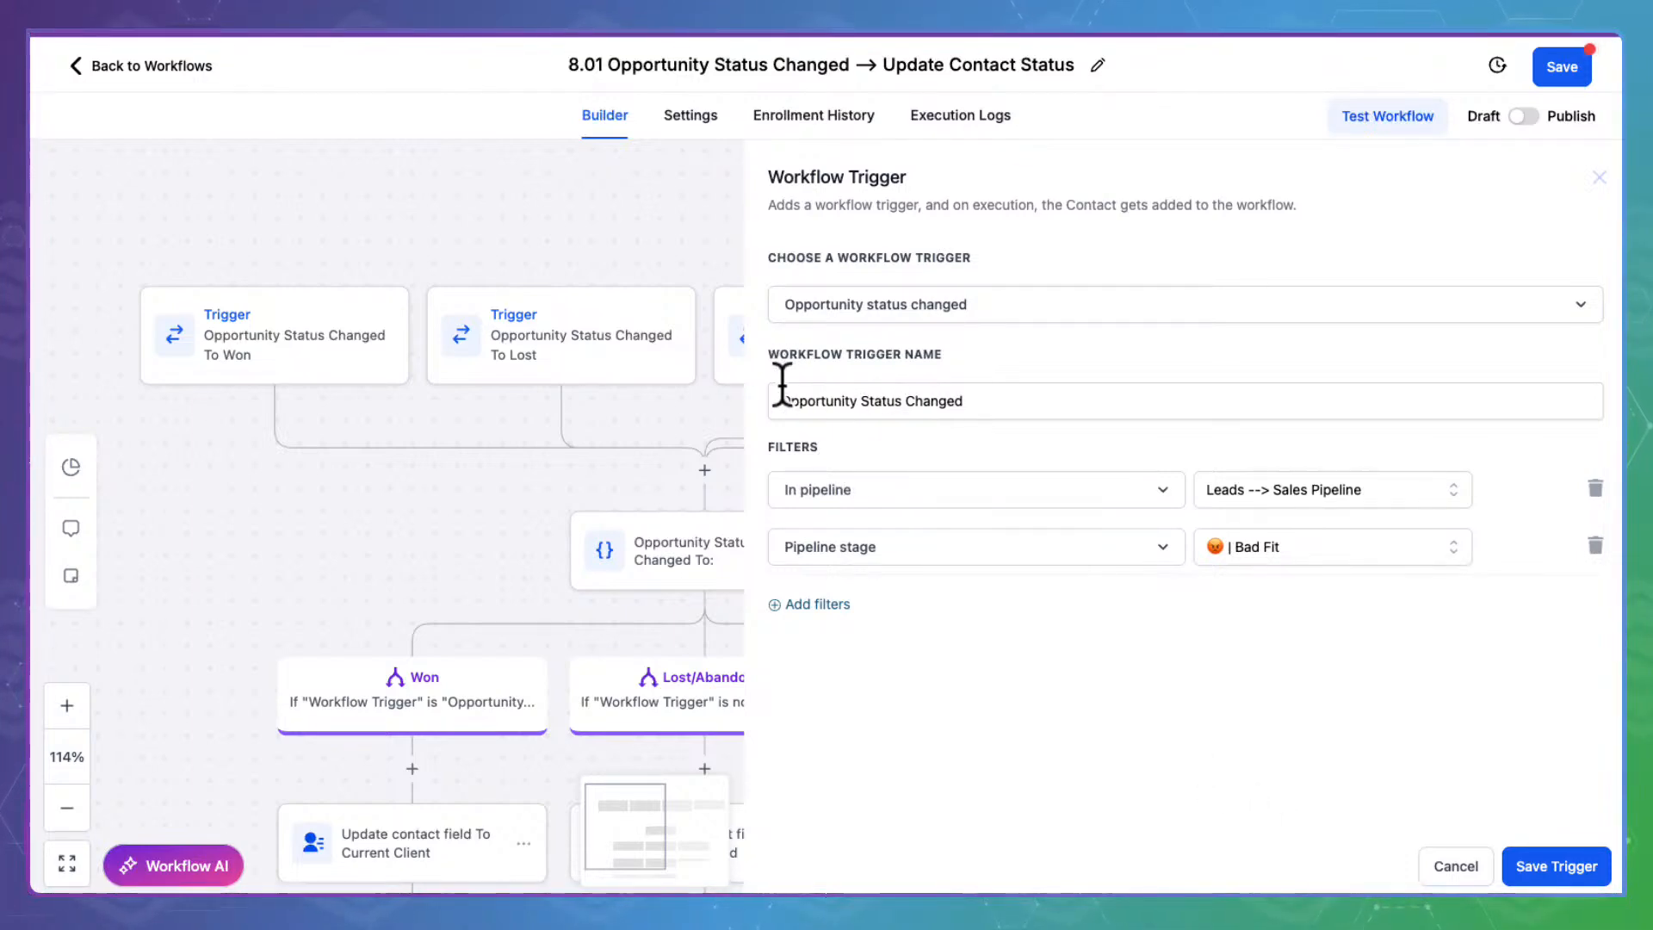
left_click(986, 392)
type(": Bad Fit")
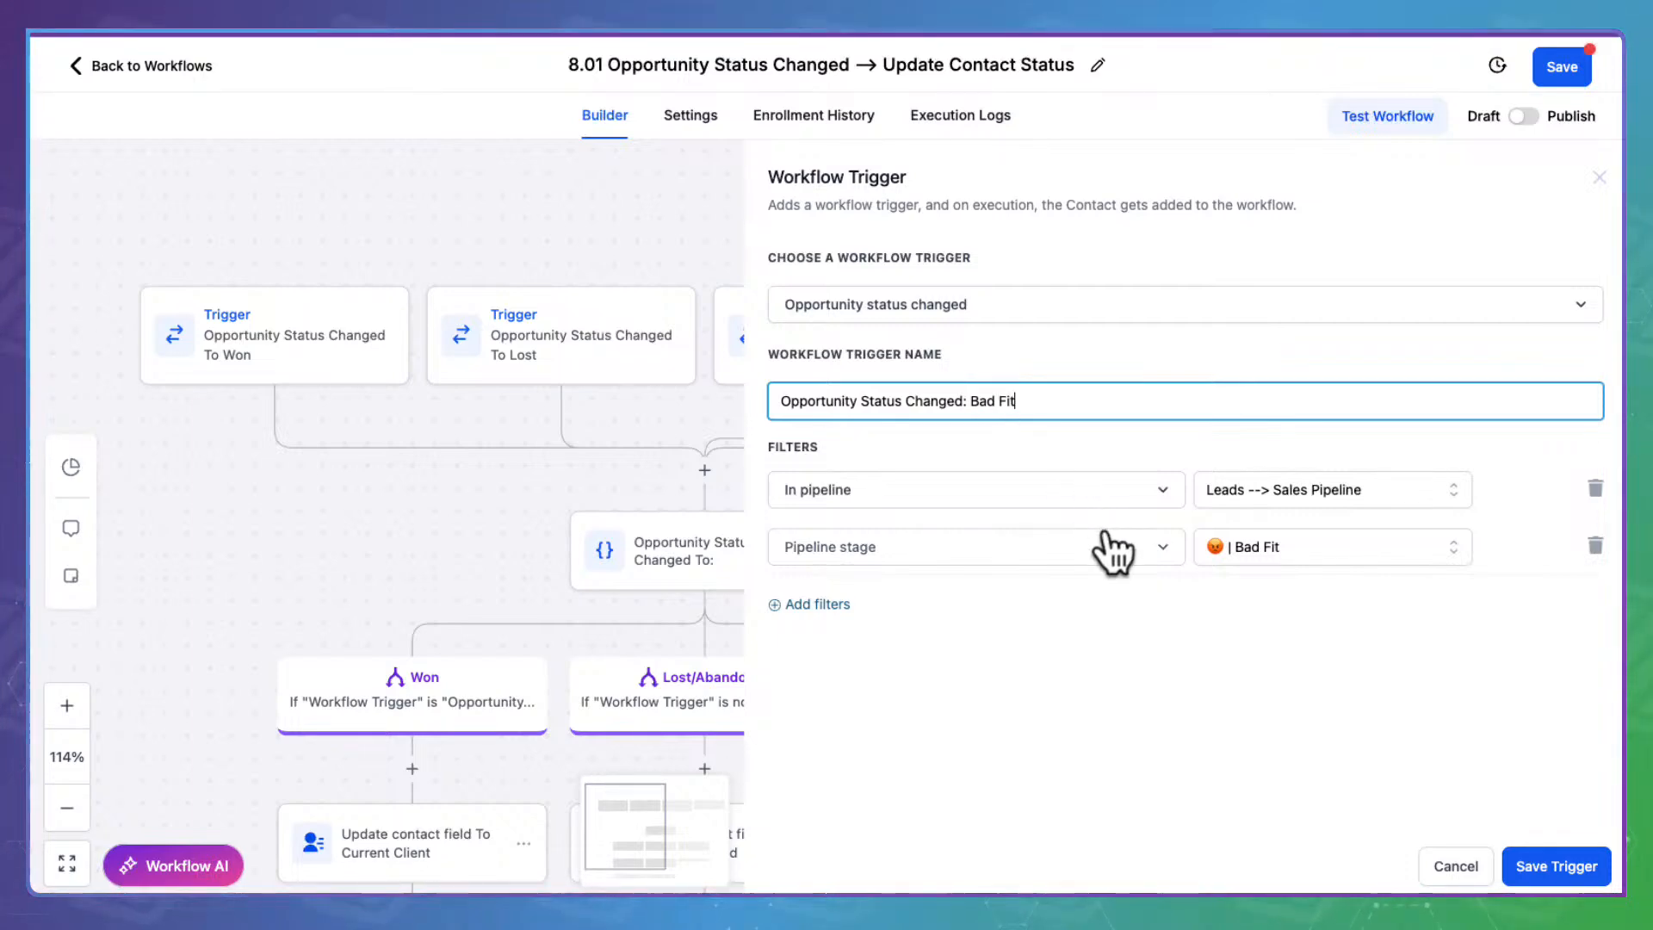
left_click(1083, 577)
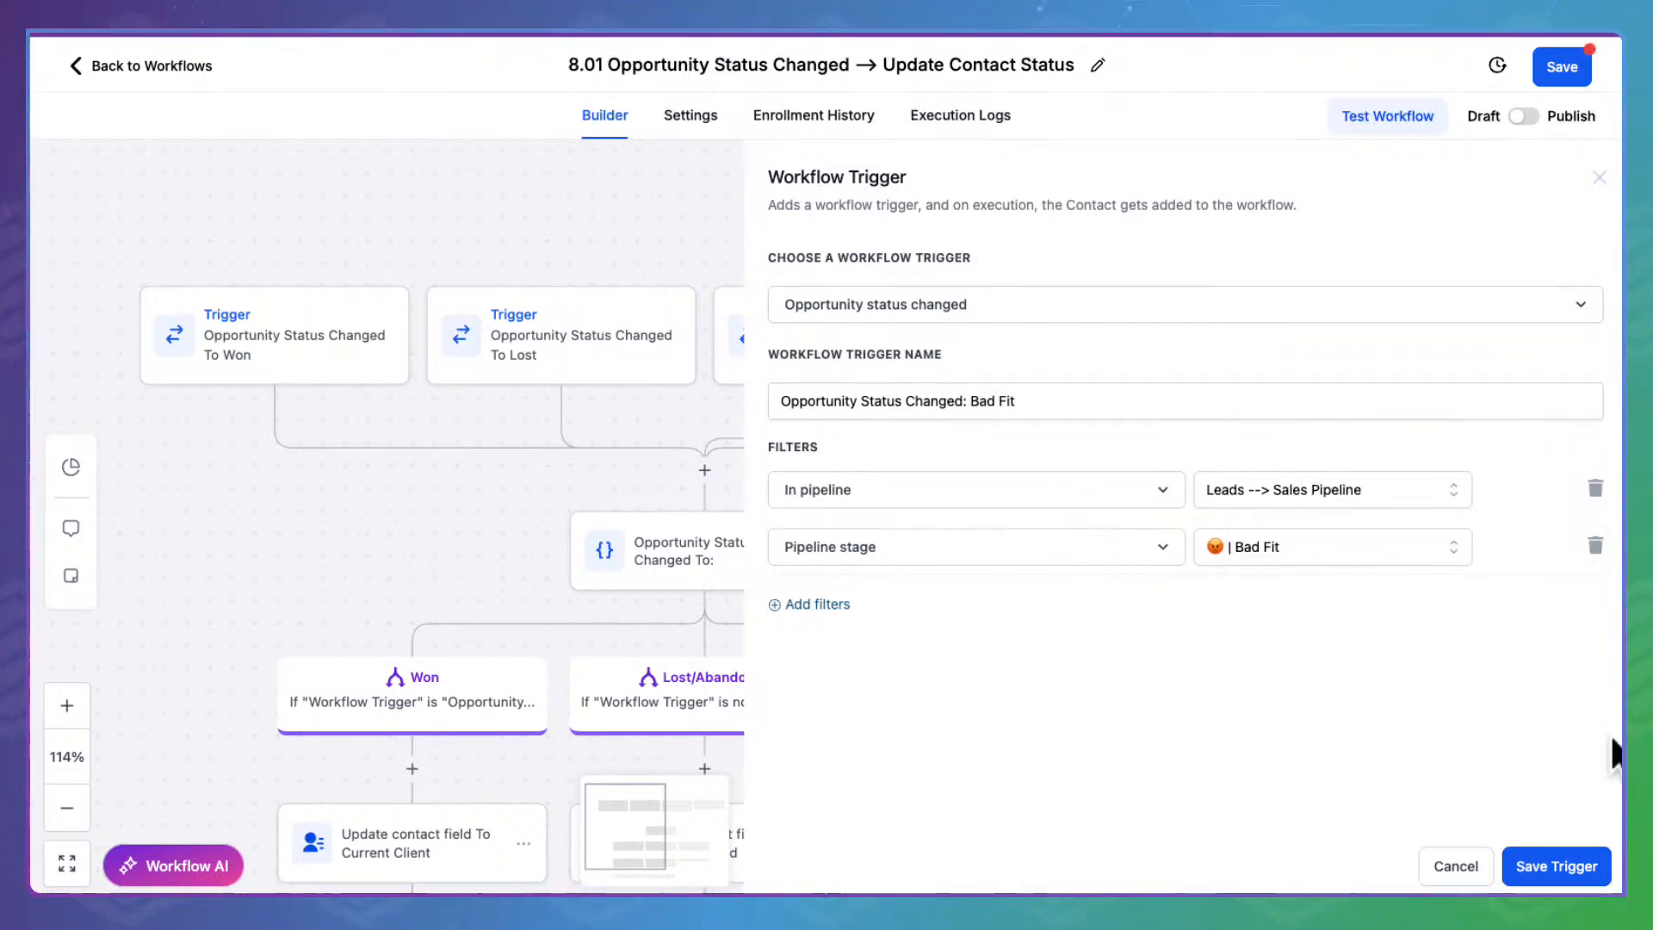
left_click(1547, 853)
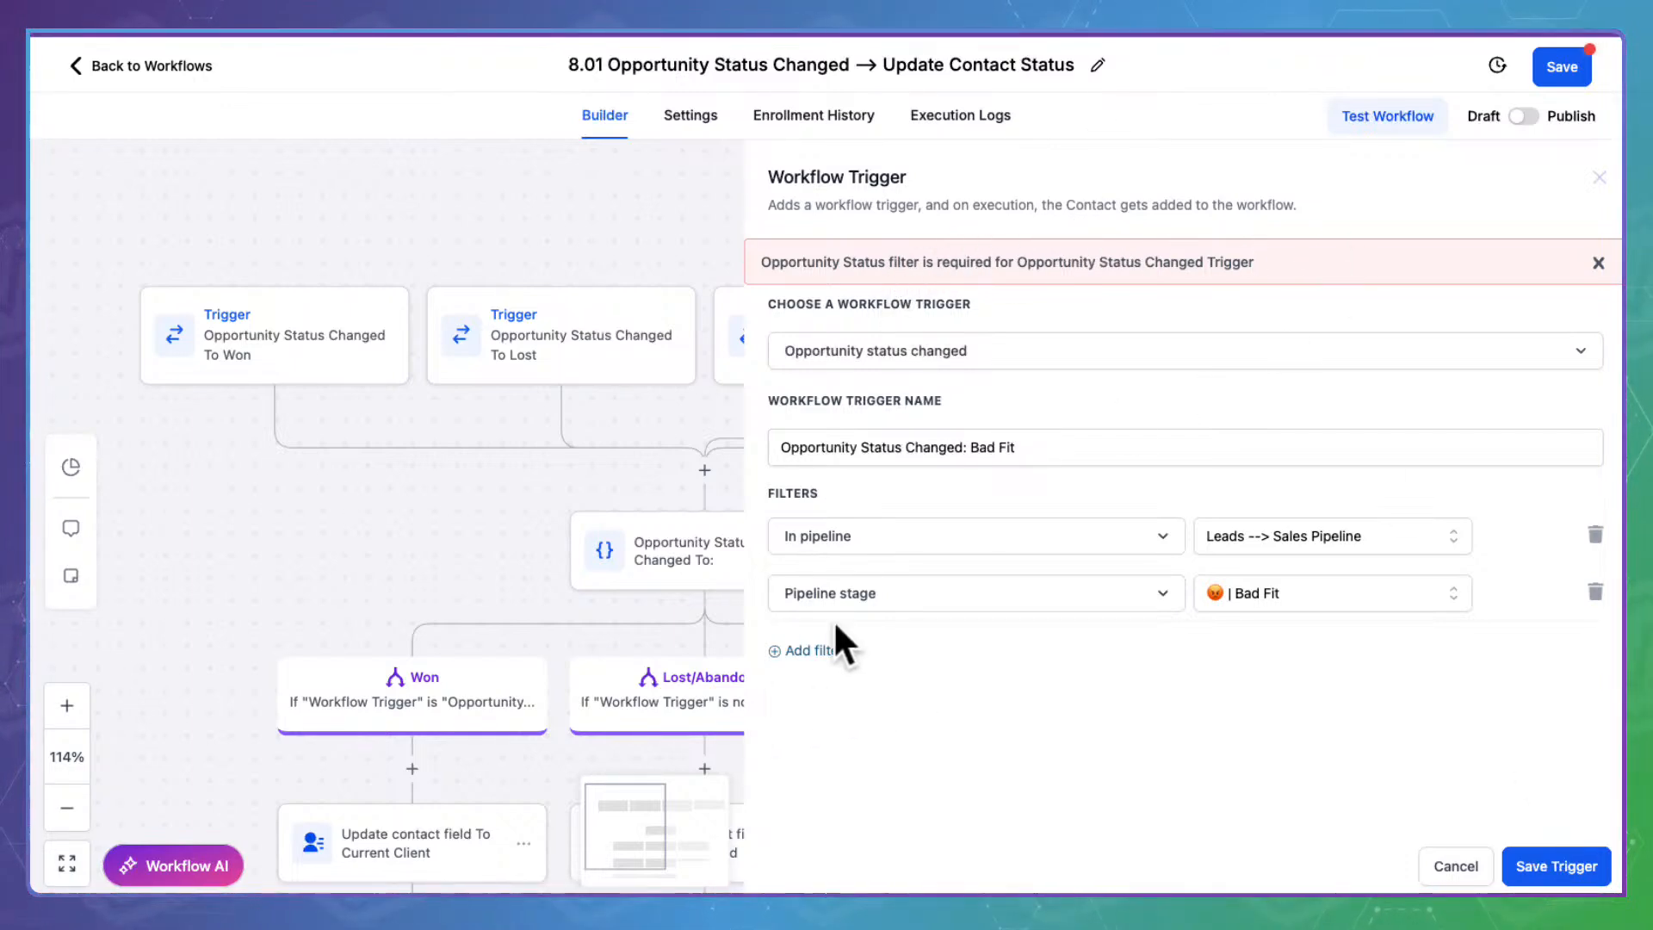
Abandon the incomplete trigger and review the Abandoned trigger's filters without changes
left_click(831, 647)
left_click(926, 650)
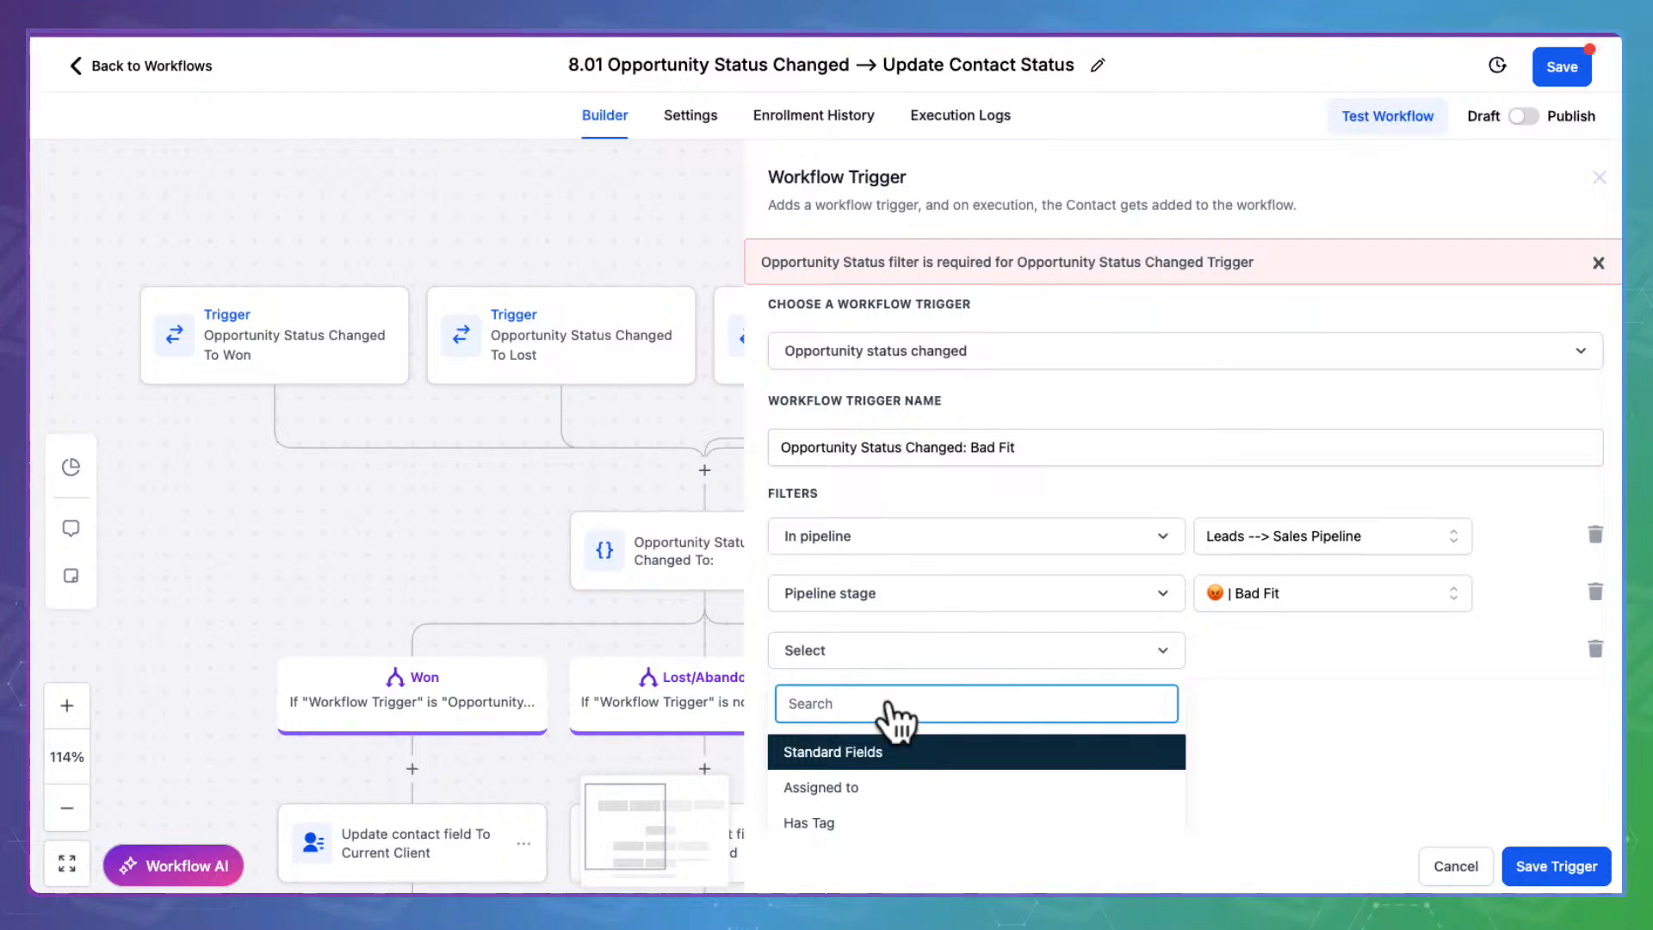
scroll(1356, 749, "down", 2)
scroll(1011, 650, "up", 1)
scroll(1011, 650, "down", 1)
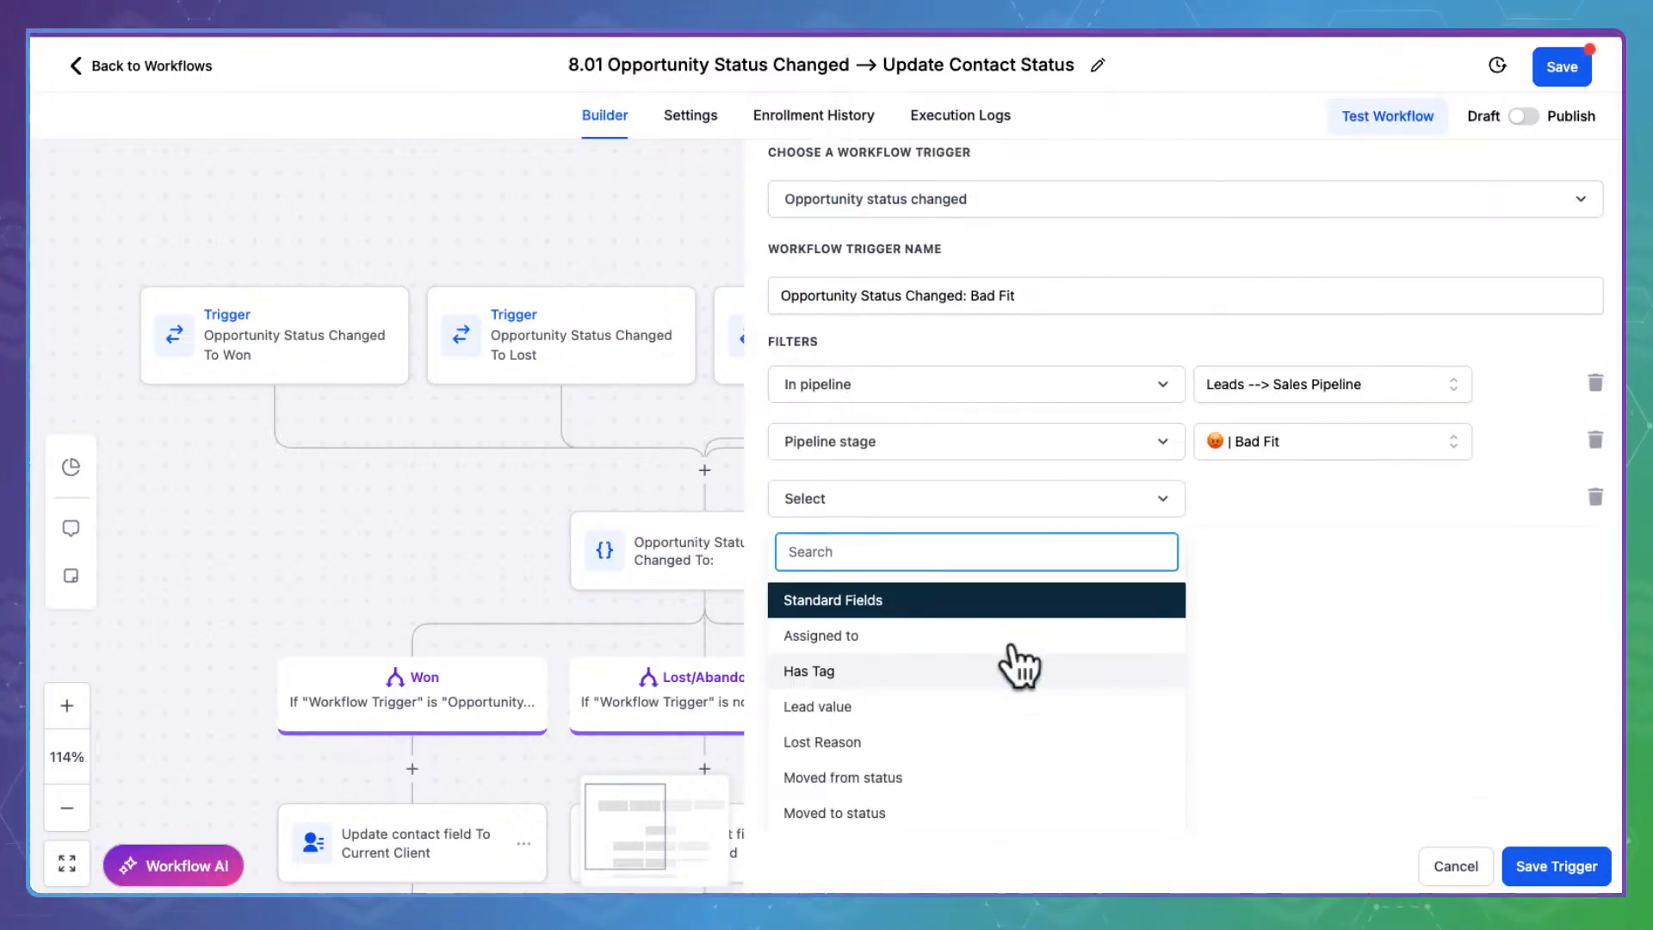
scroll(904, 719, "down", 1)
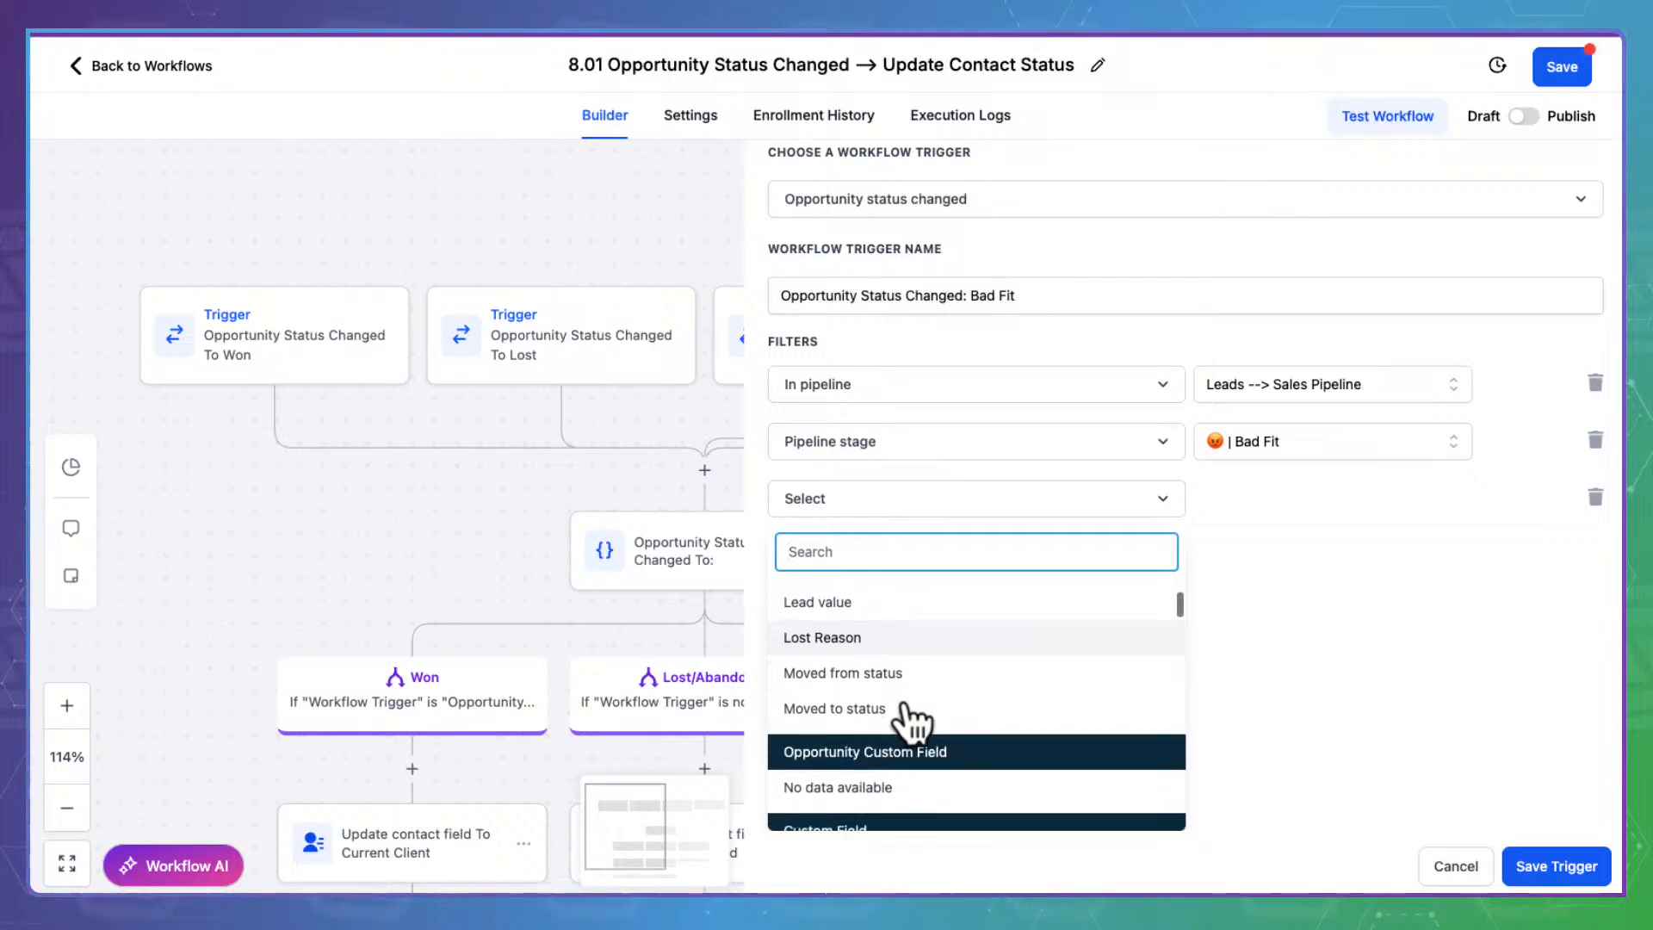
scroll(908, 721, "down", 1)
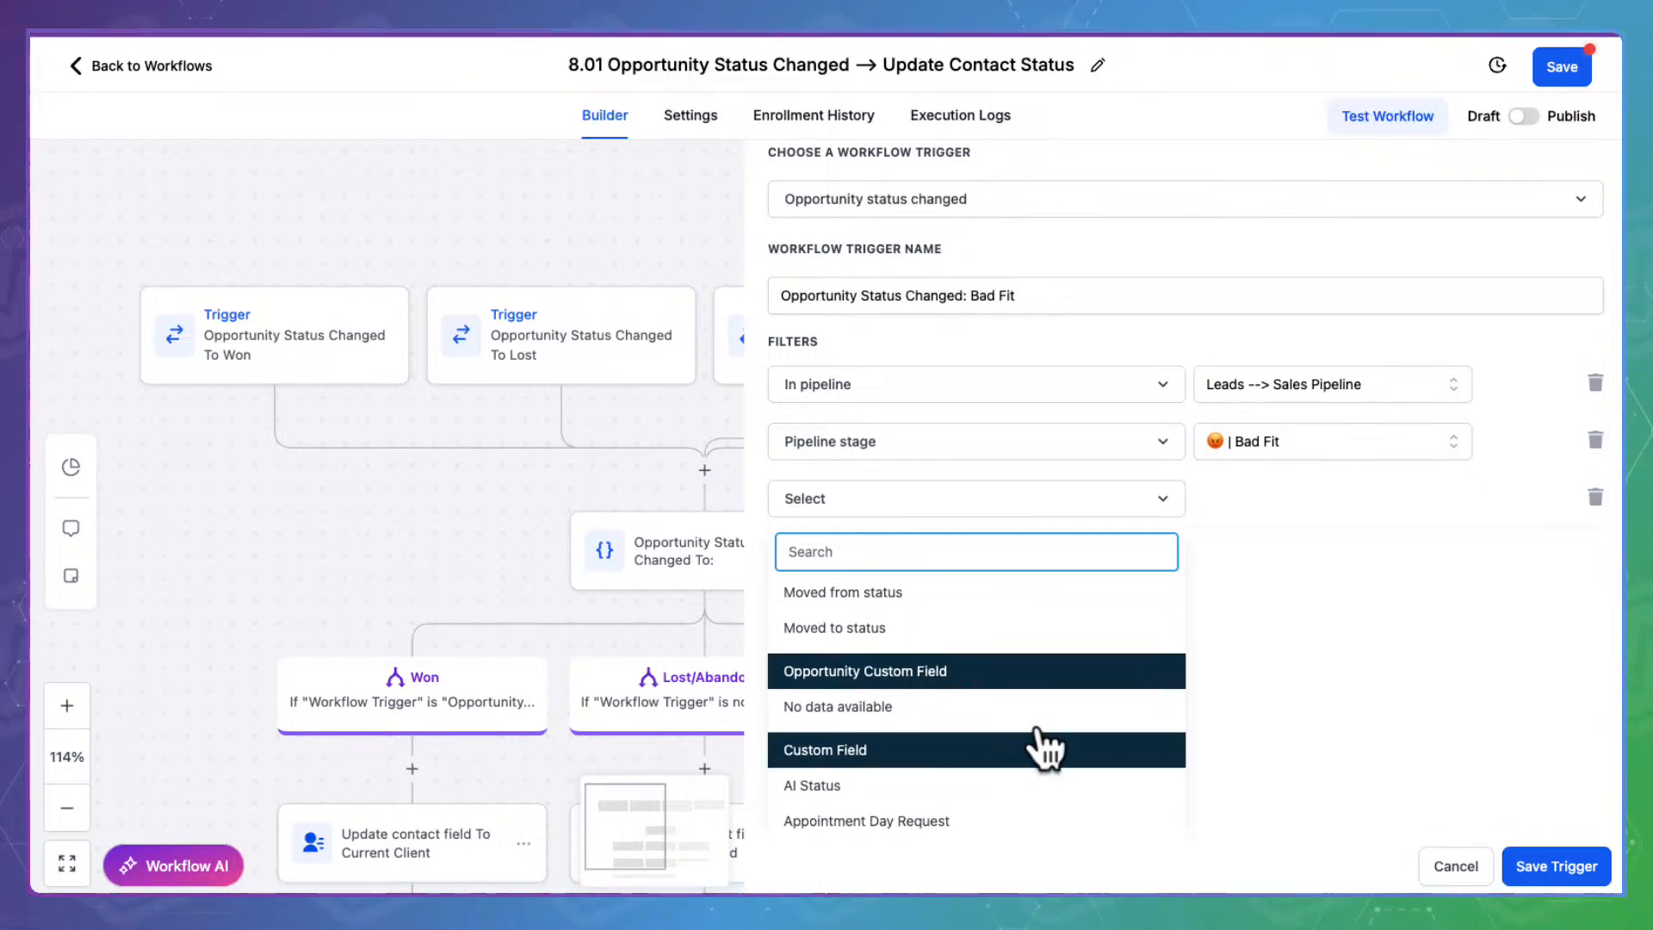
scroll(952, 746, "up", 1)
scroll(959, 754, "up", 3)
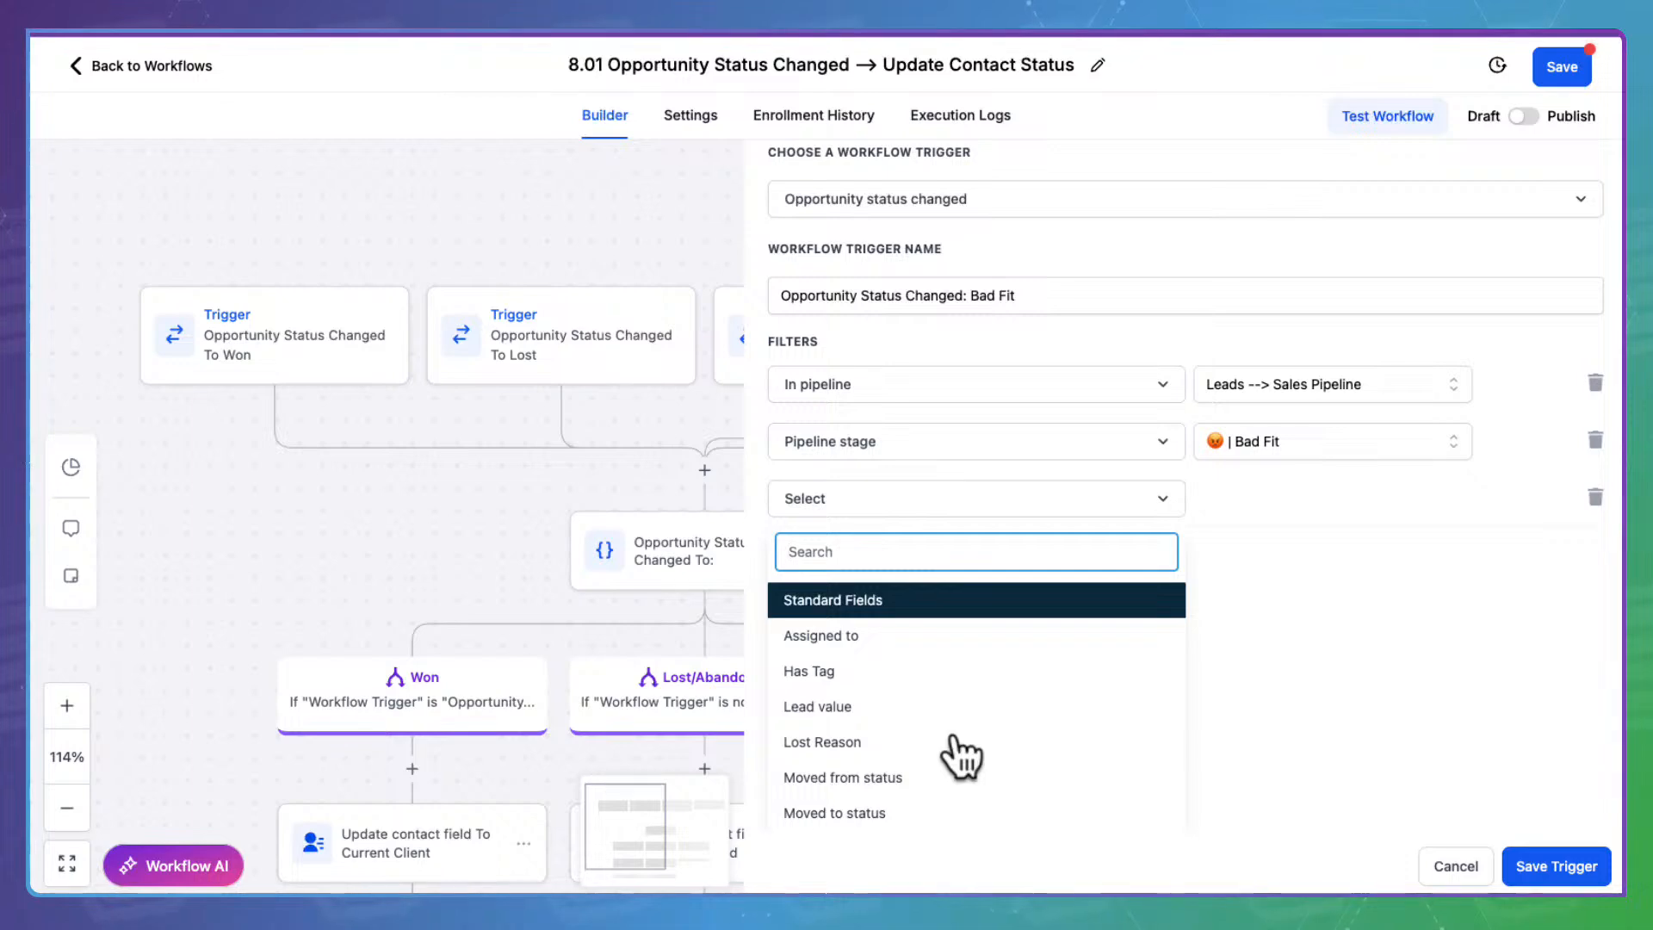
left_click(1298, 632)
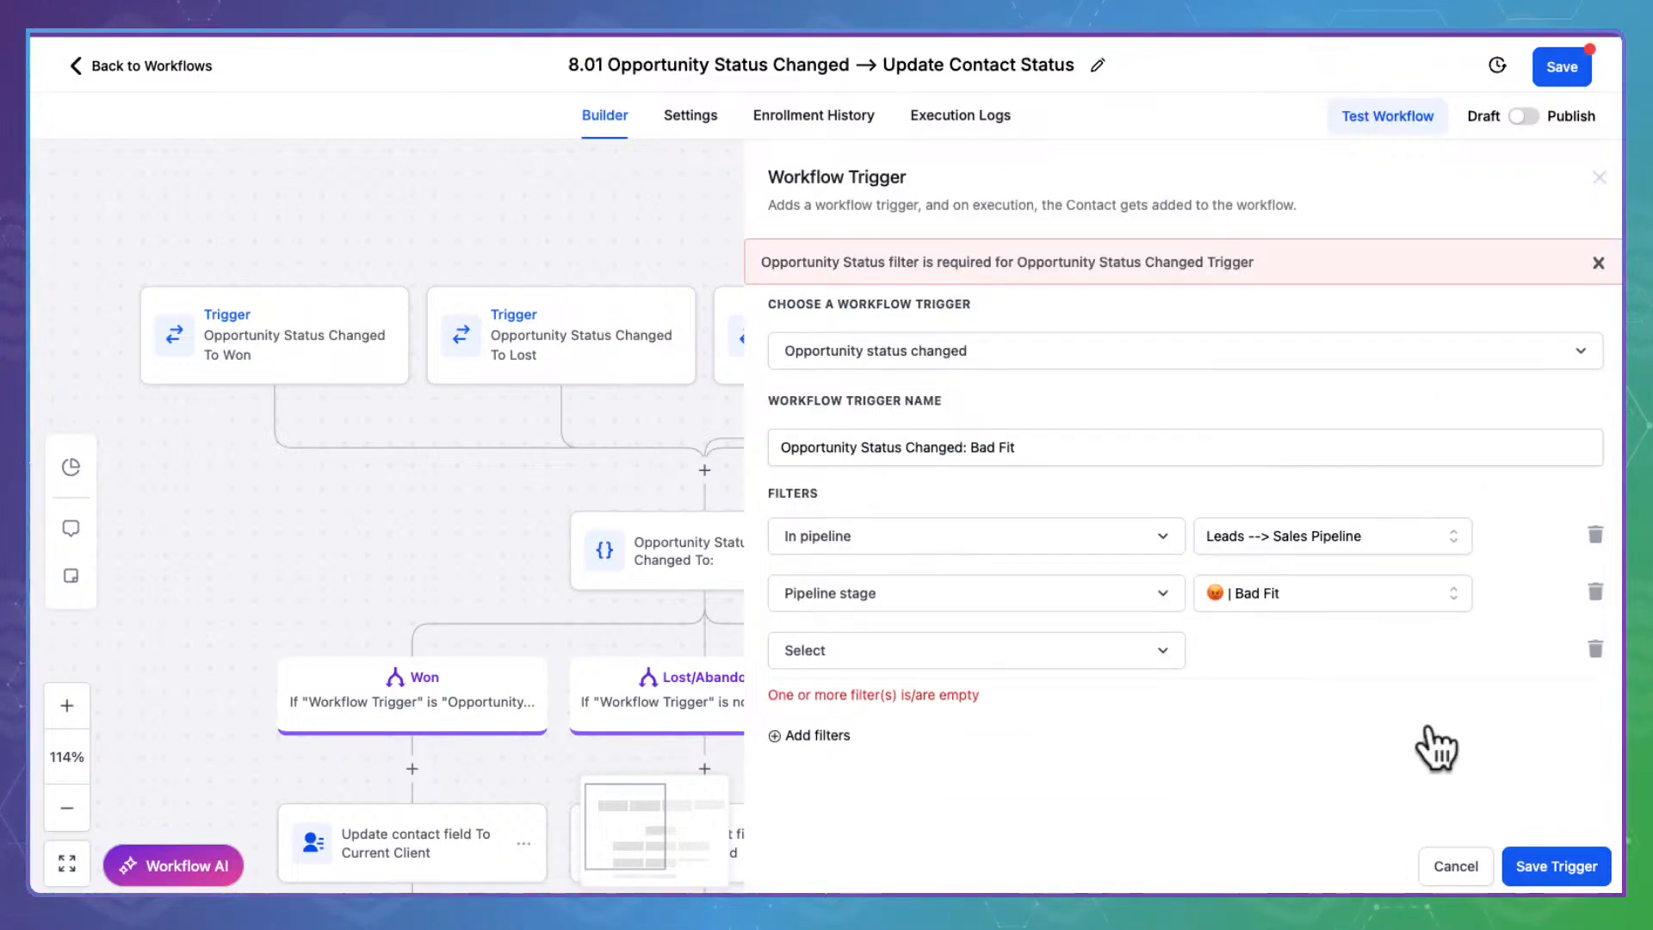
left_click(1456, 866)
left_click(902, 337)
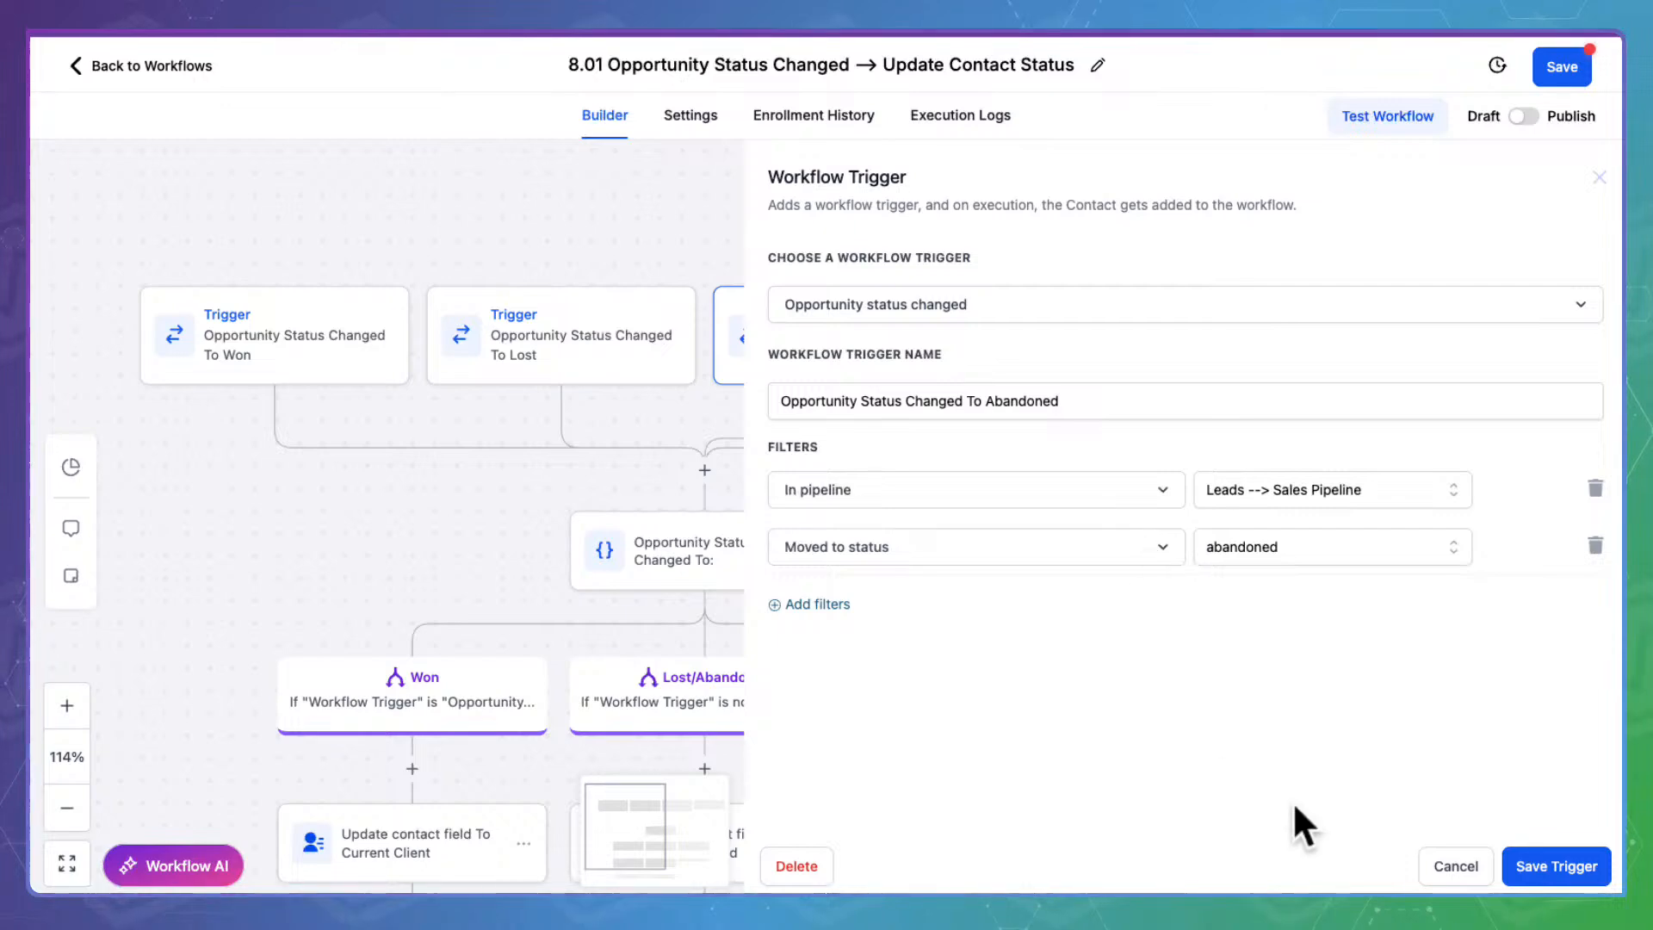
left_click(1472, 866)
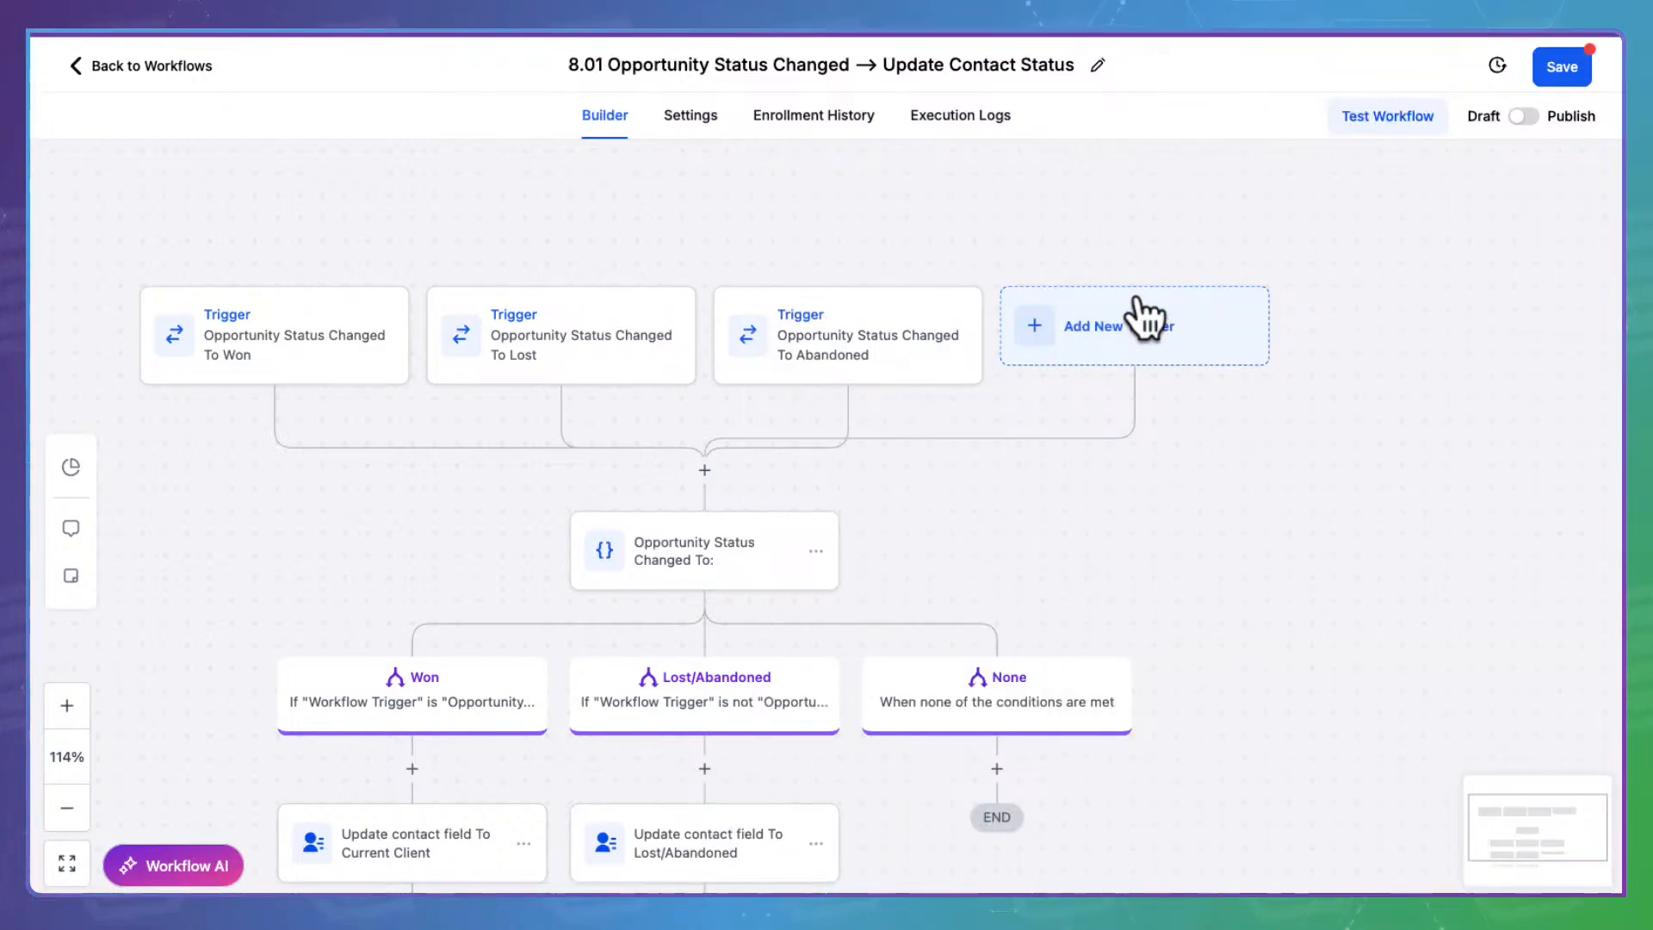
Add an Opportunity Status Changed trigger filtered to the Leads --> Sales Pipeline
left_click(1145, 318)
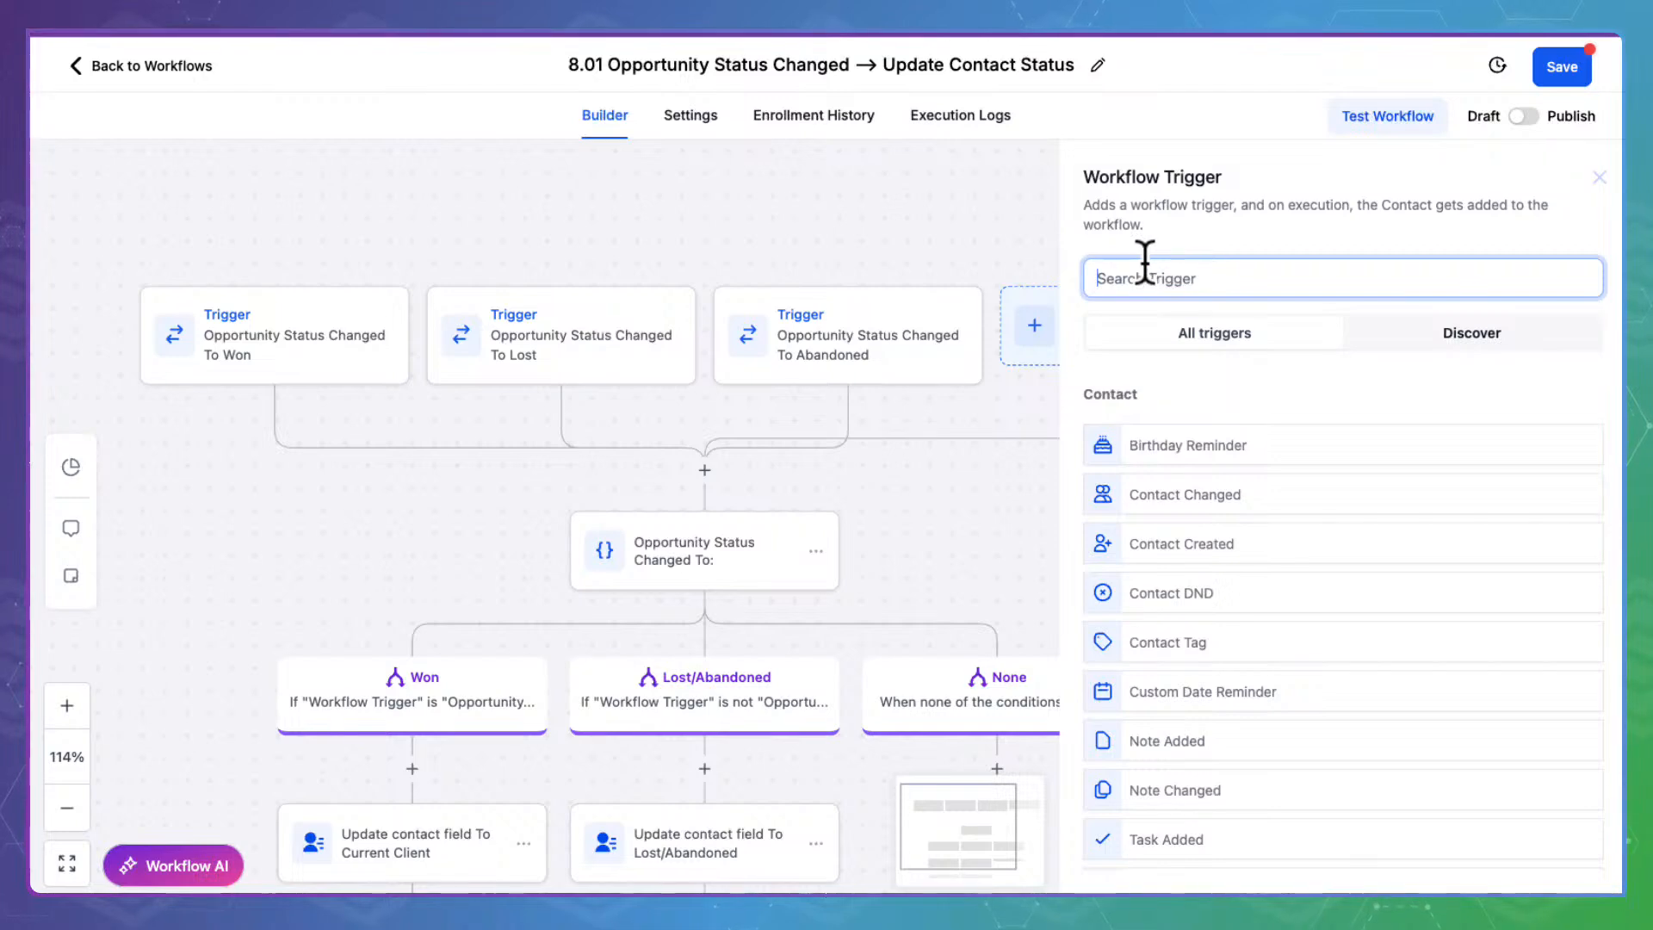
type("sts")
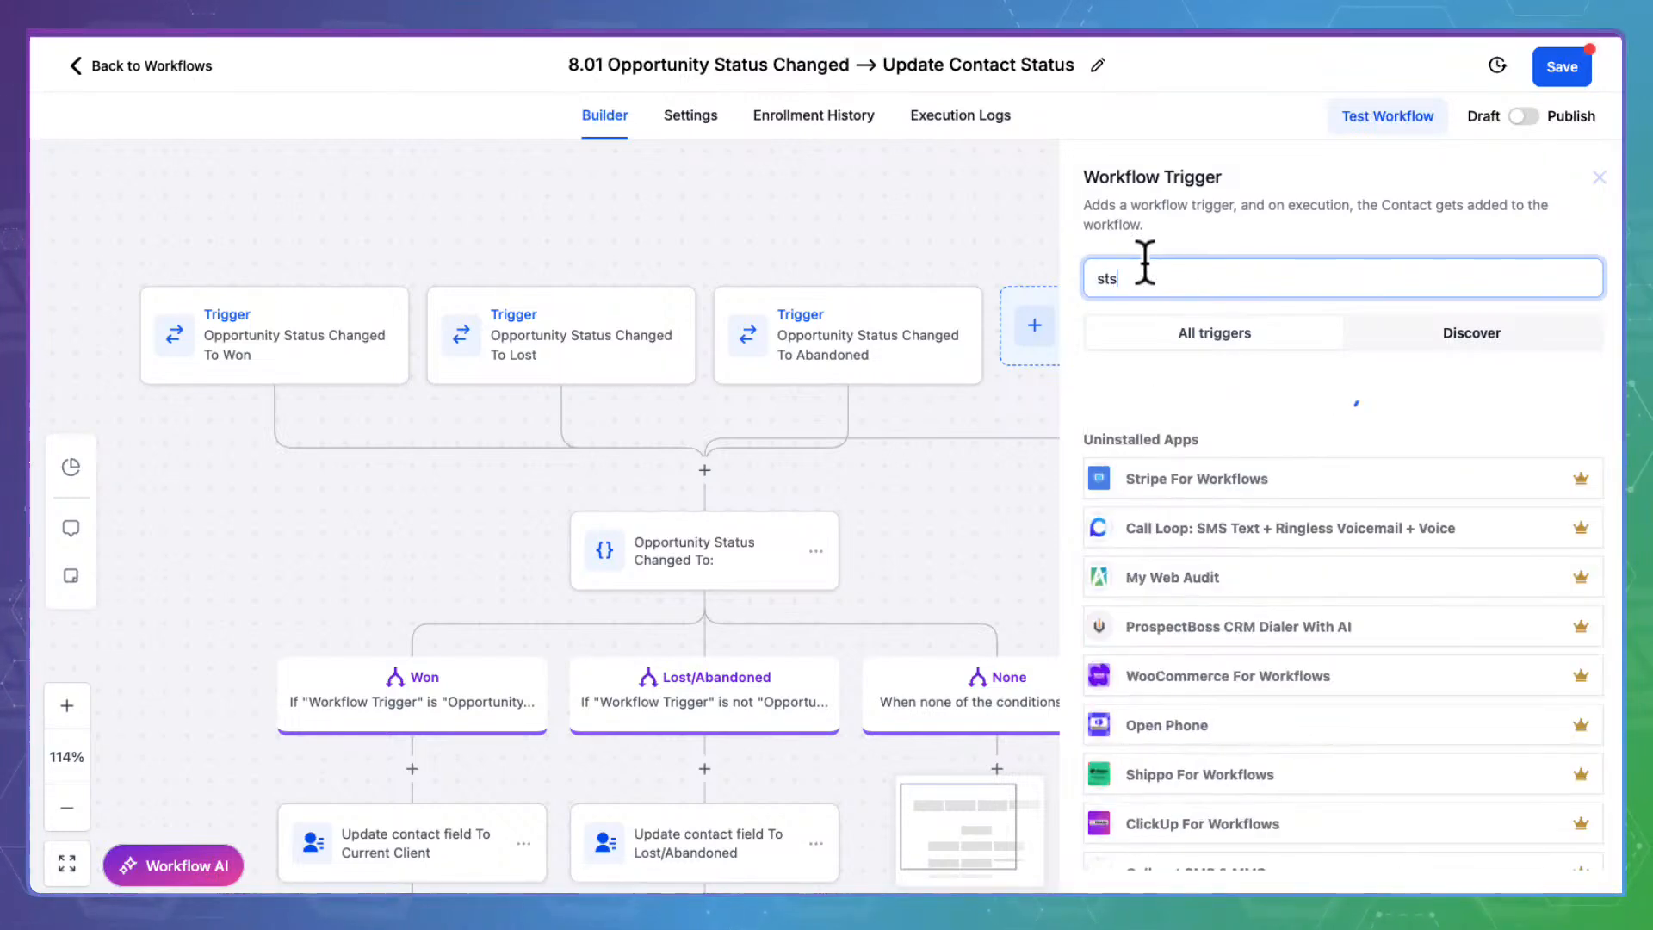
key("BackSpace")
type("ata")
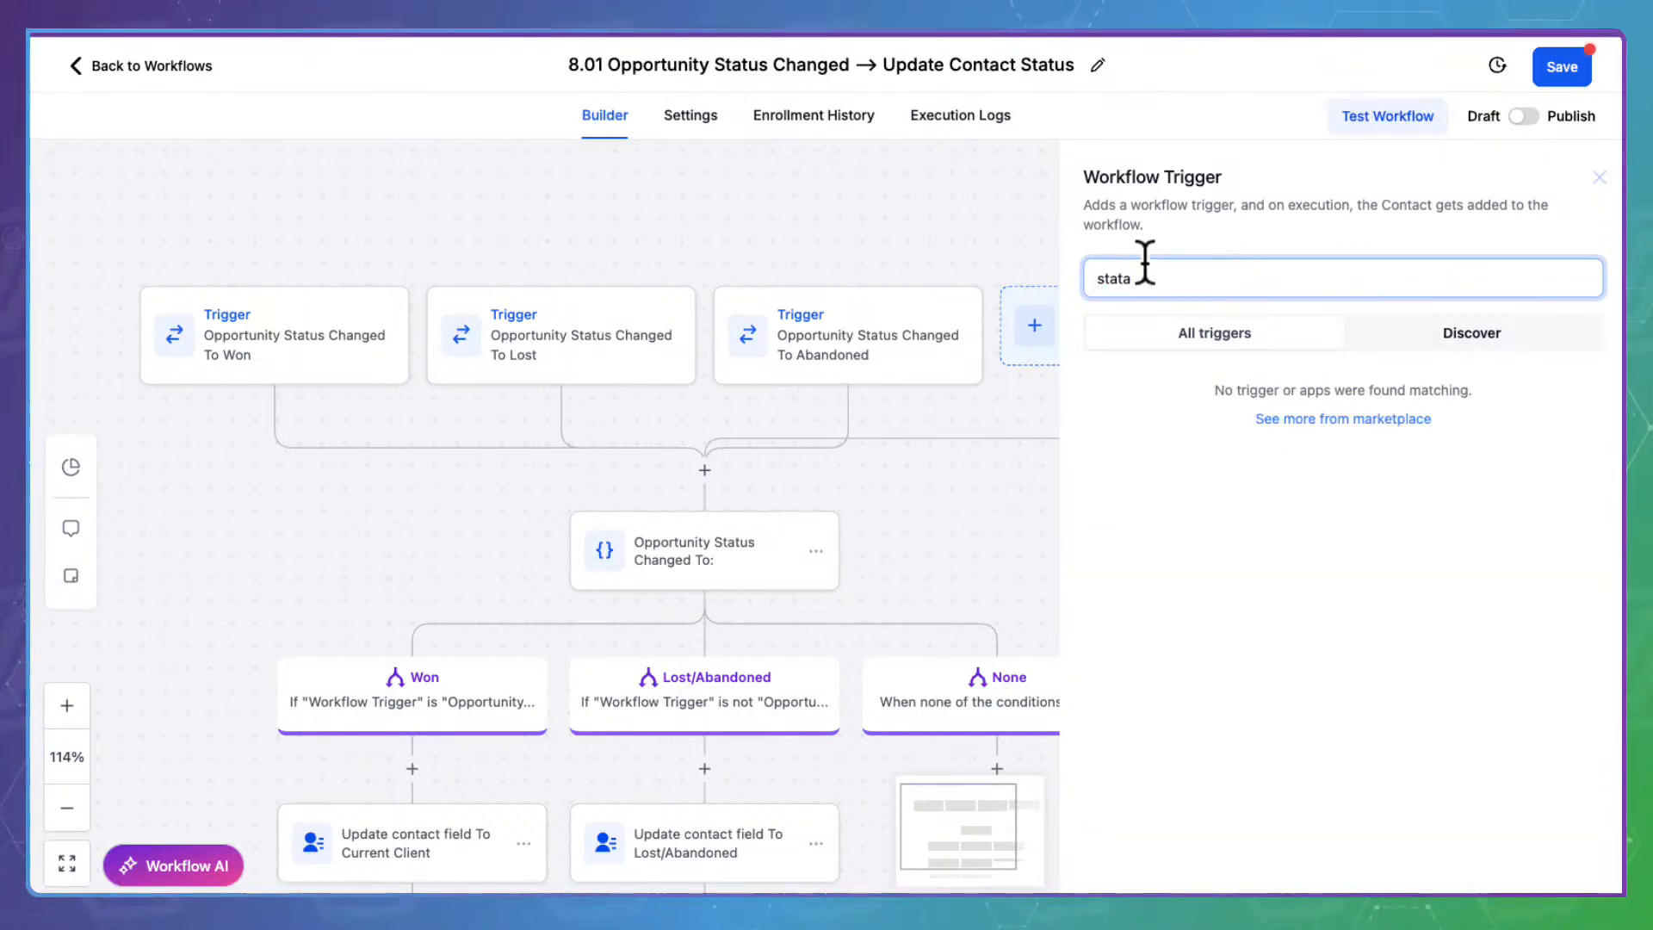
key("BackSpace")
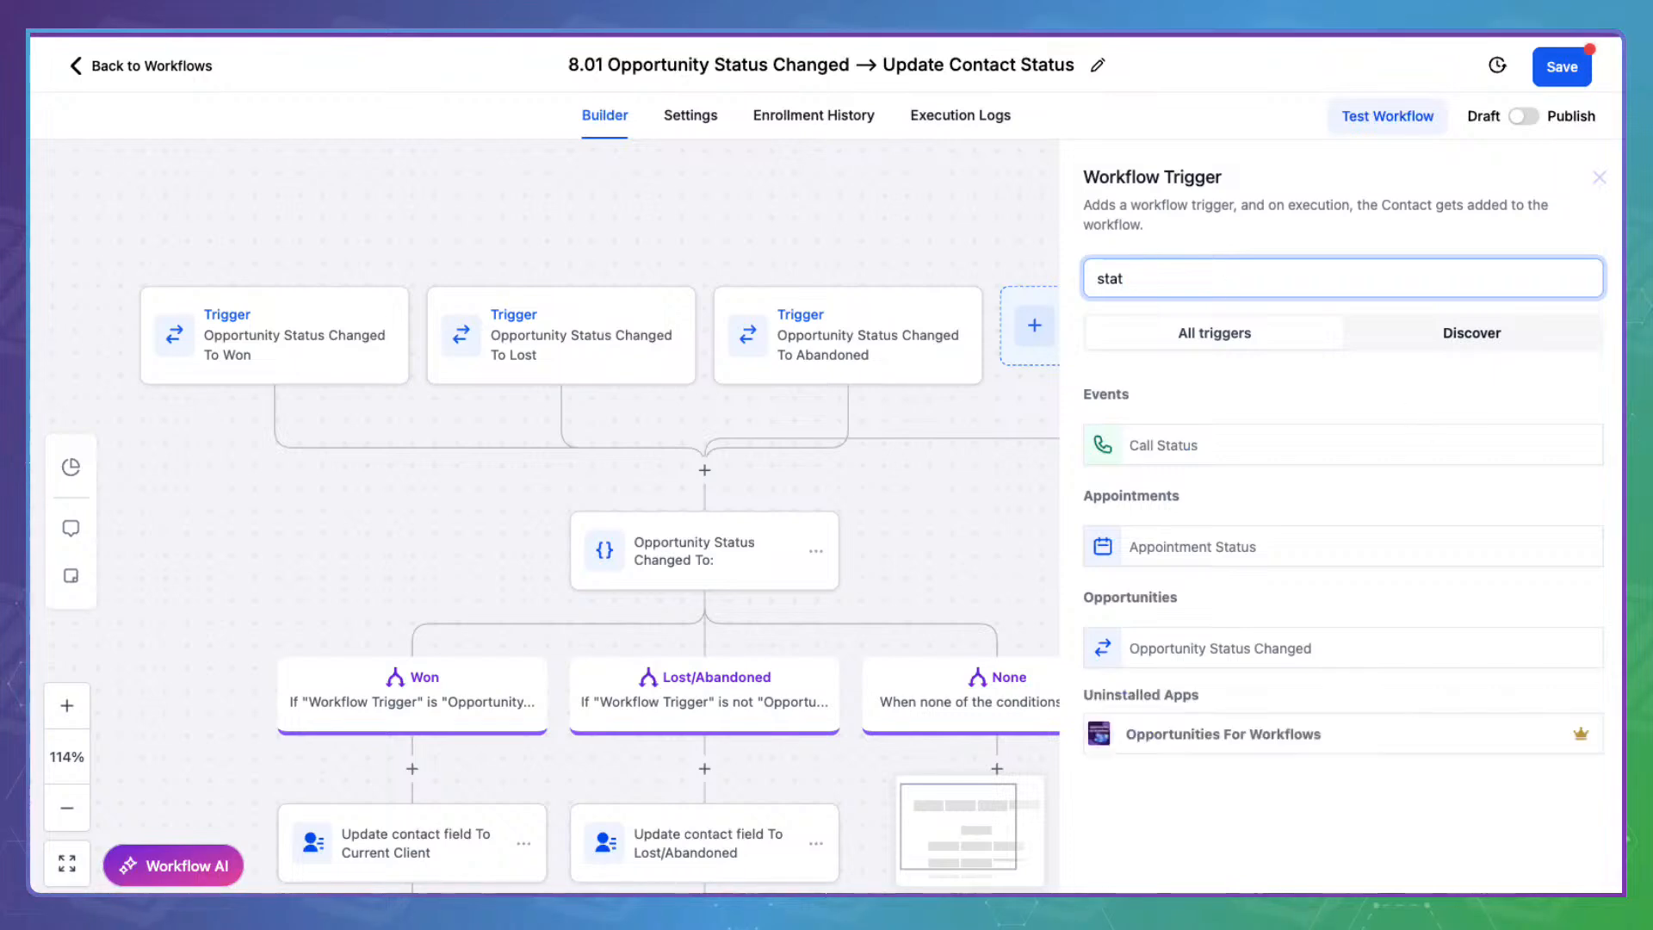
left_click(1260, 641)
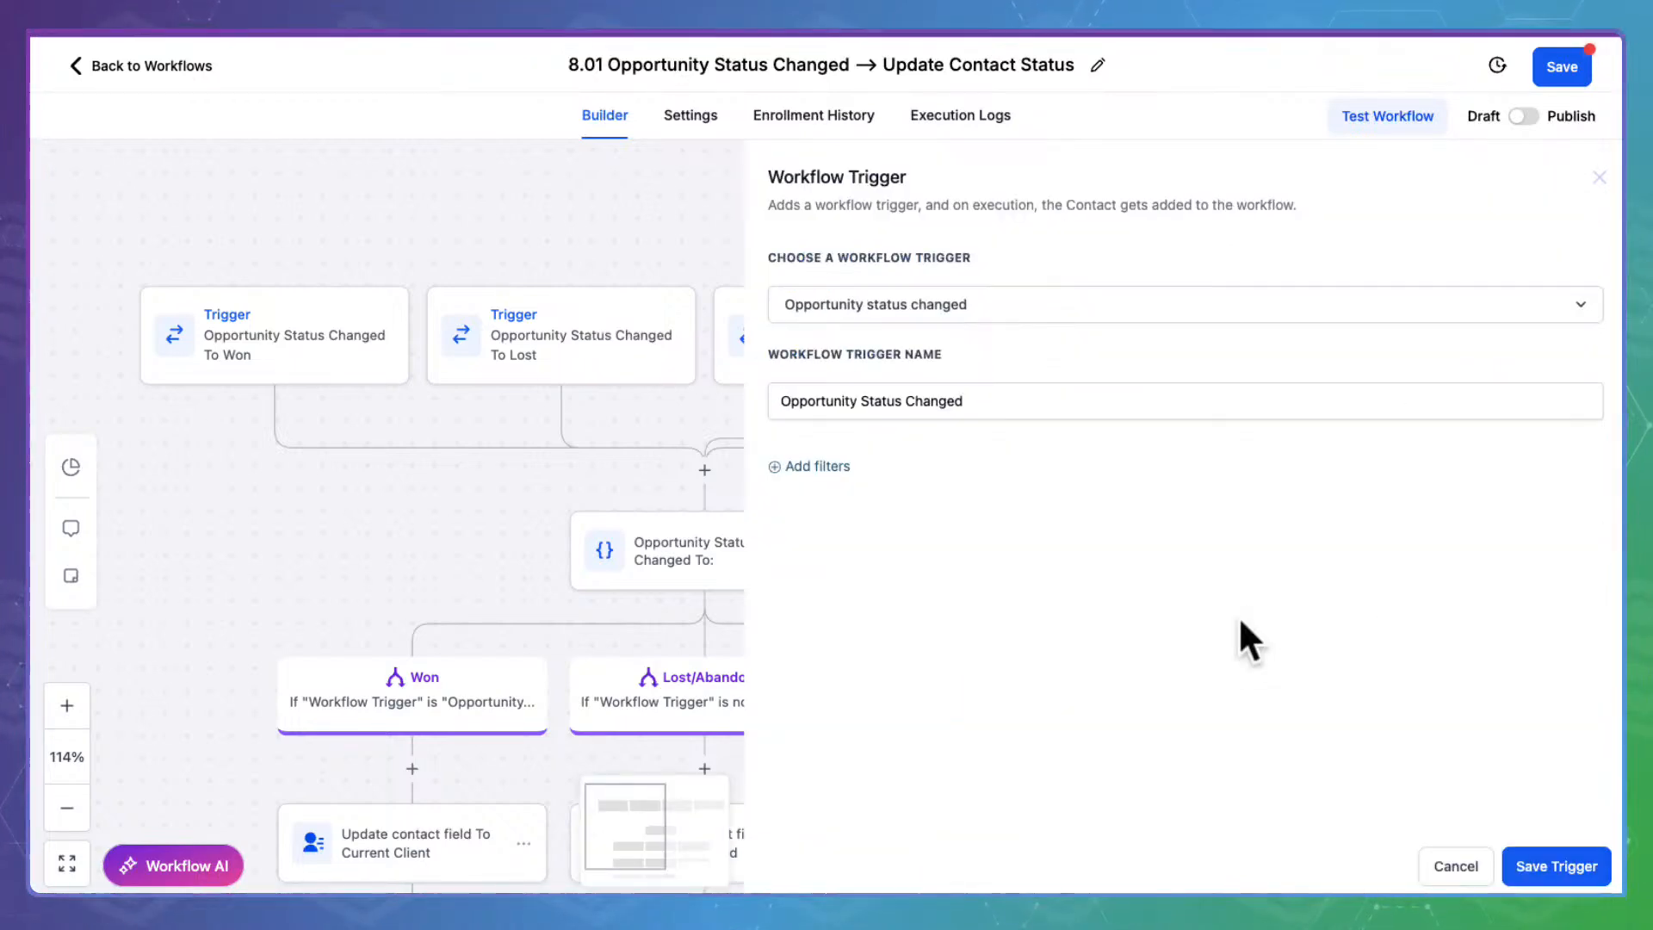
left_click(818, 465)
left_click(909, 482)
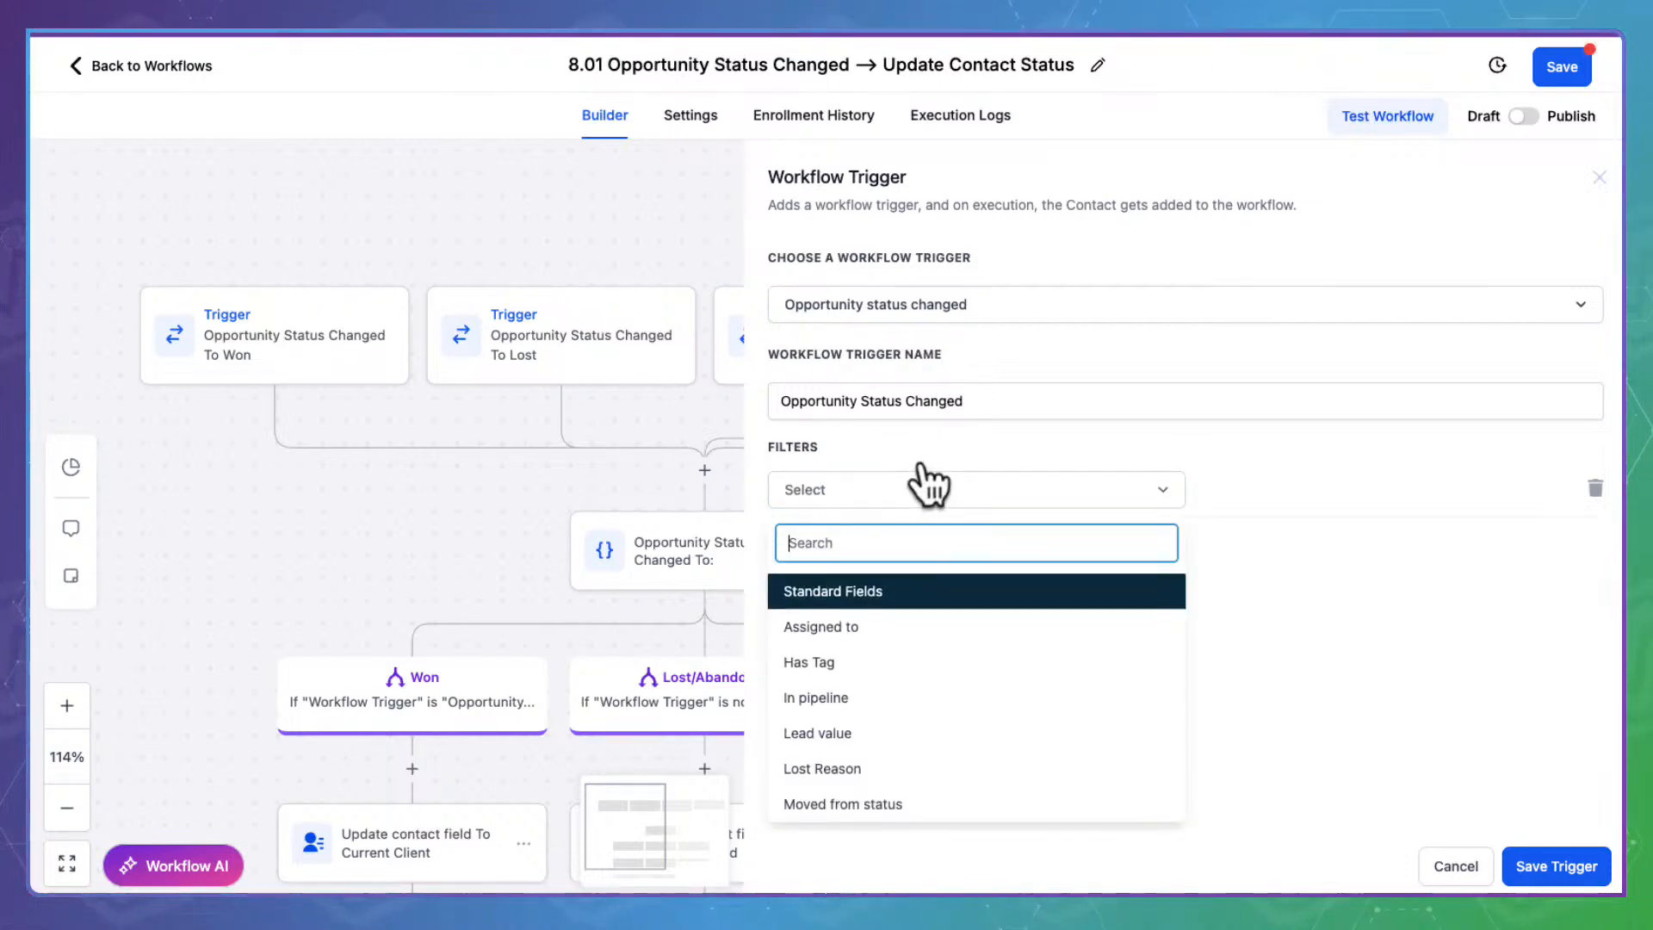
left_click(847, 689)
left_click(1248, 474)
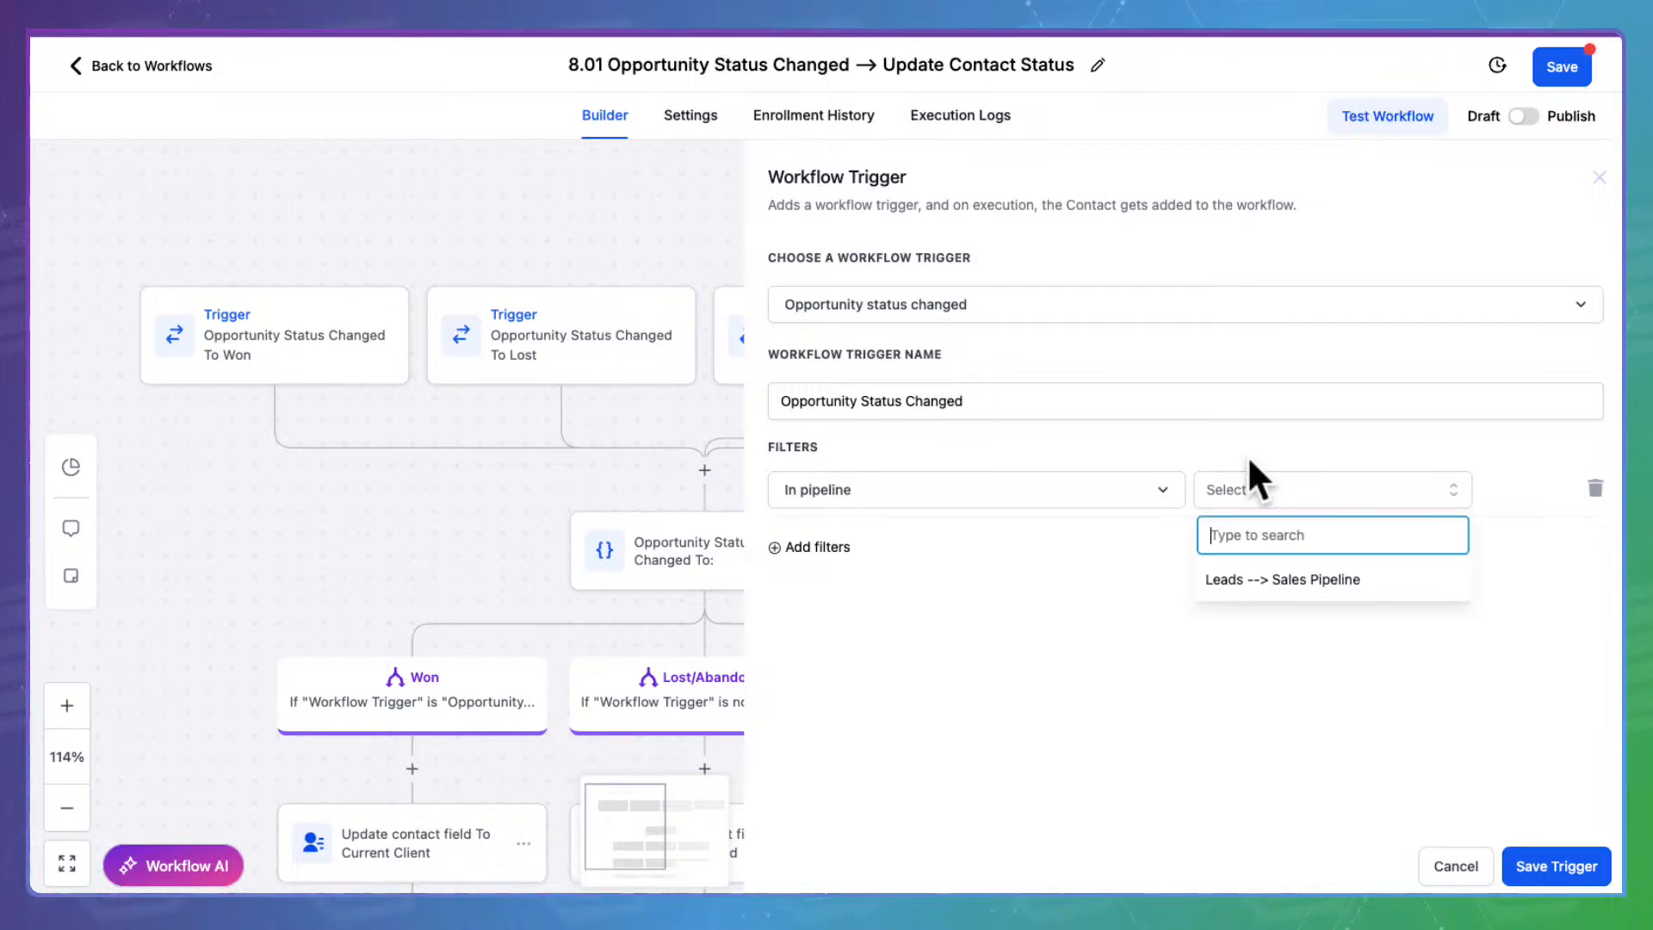
left_click(1289, 573)
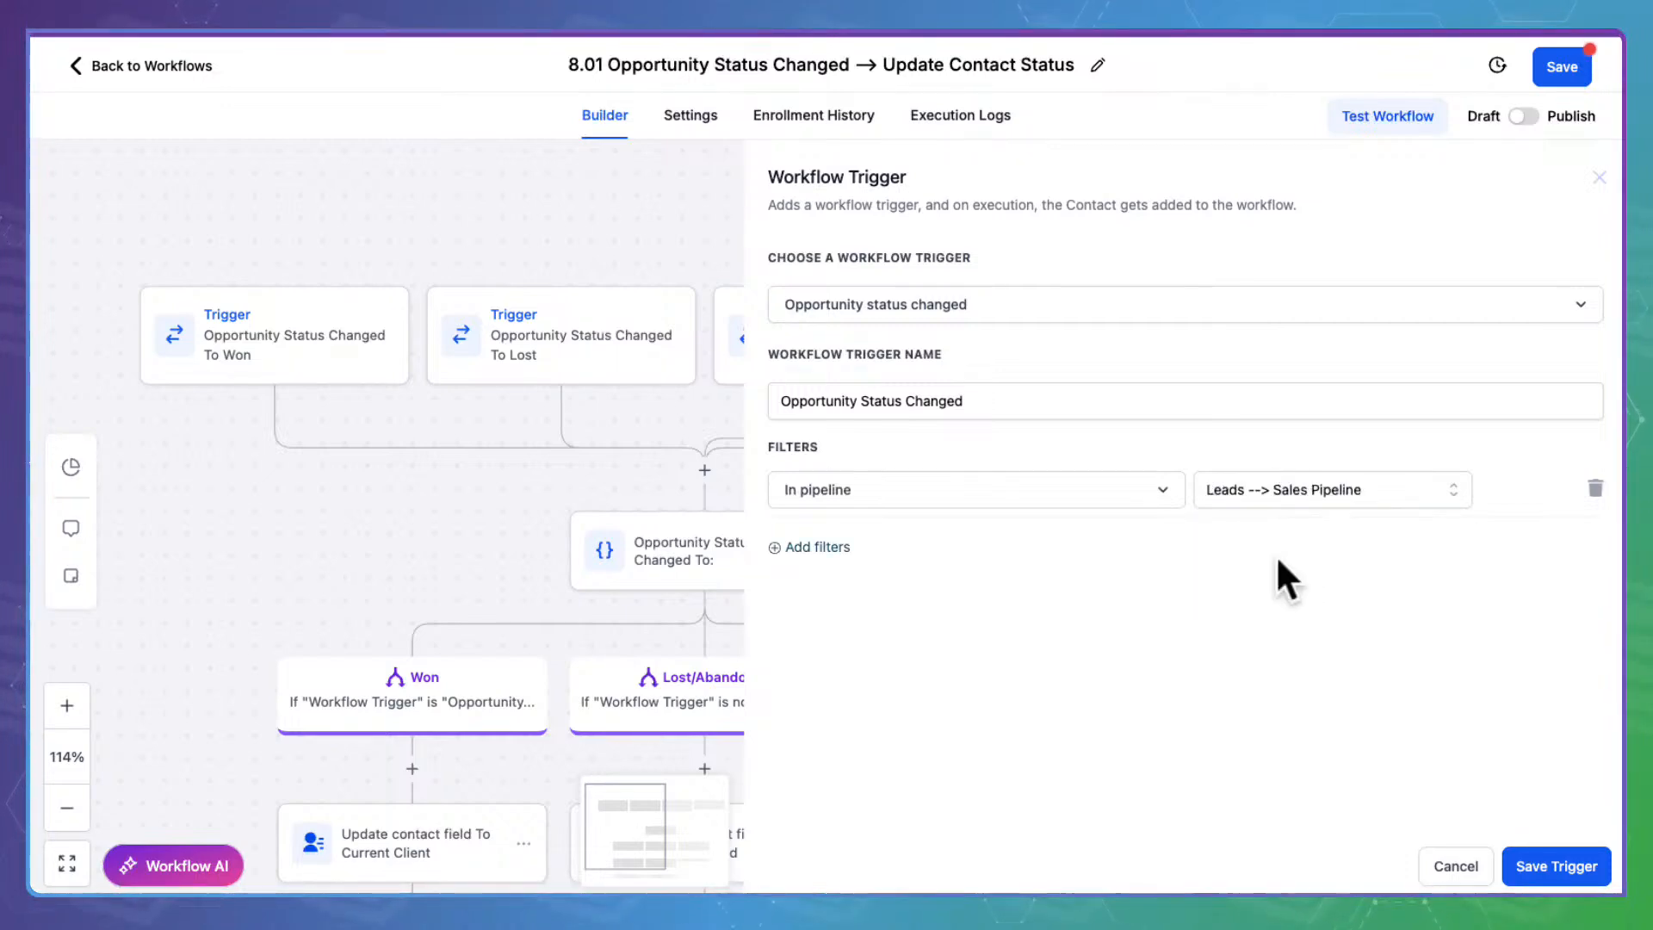
Add a second filter restricting the pipeline stage to Bad Fit
left_click(814, 548)
left_click(828, 544)
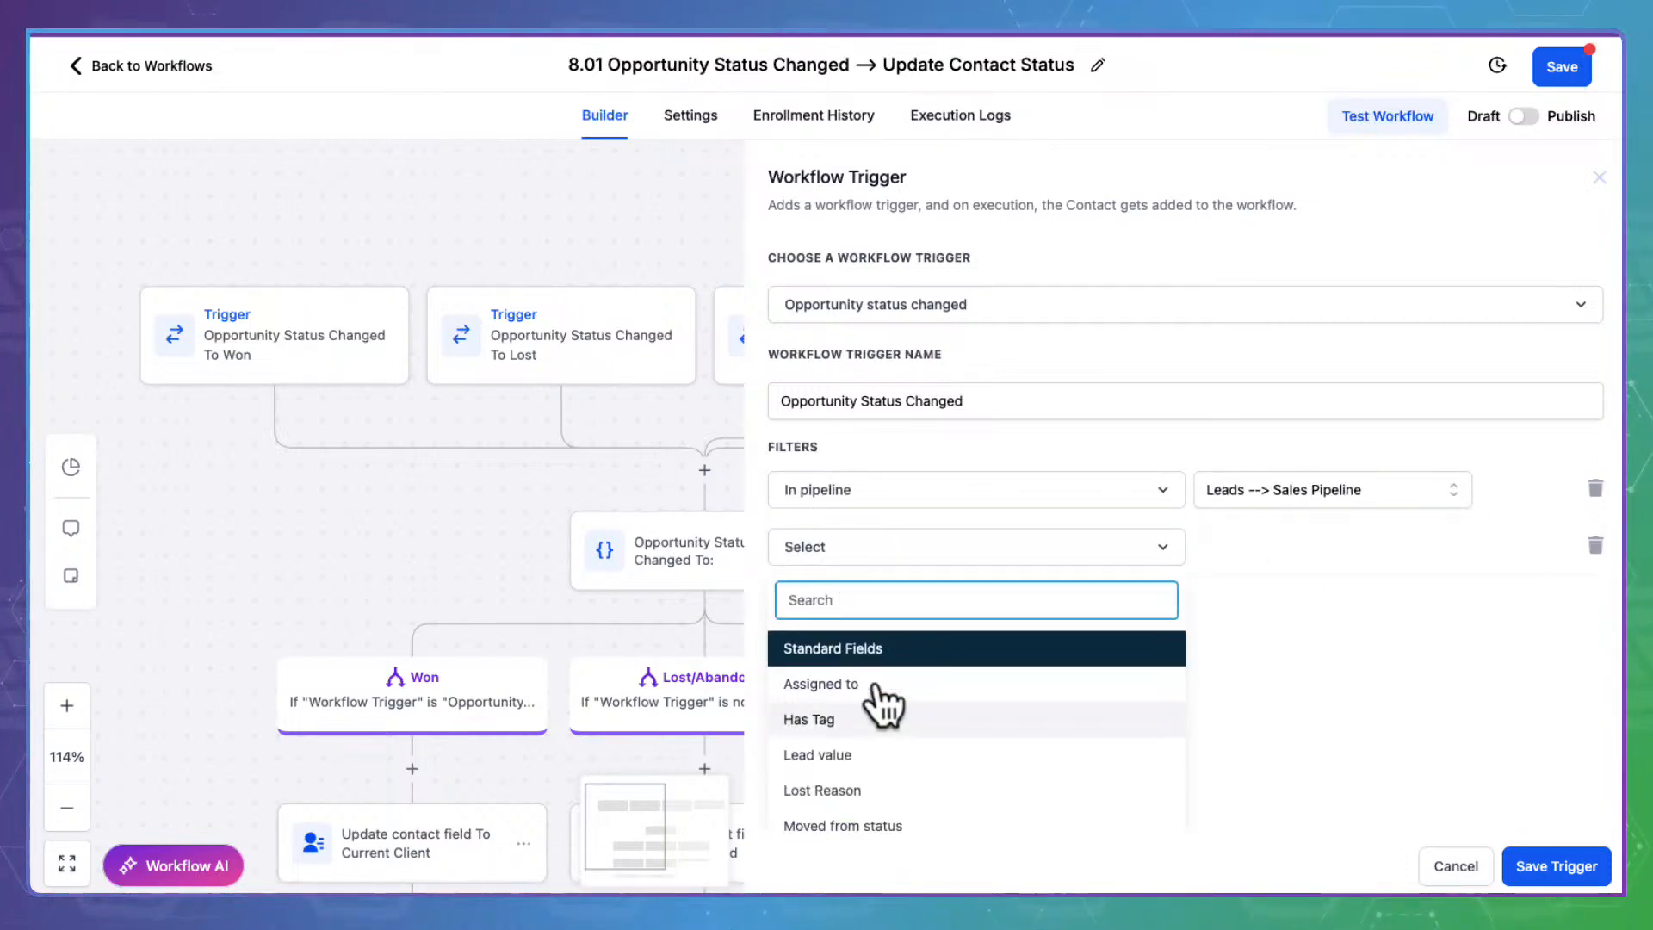
scroll(880, 704, "down", 4)
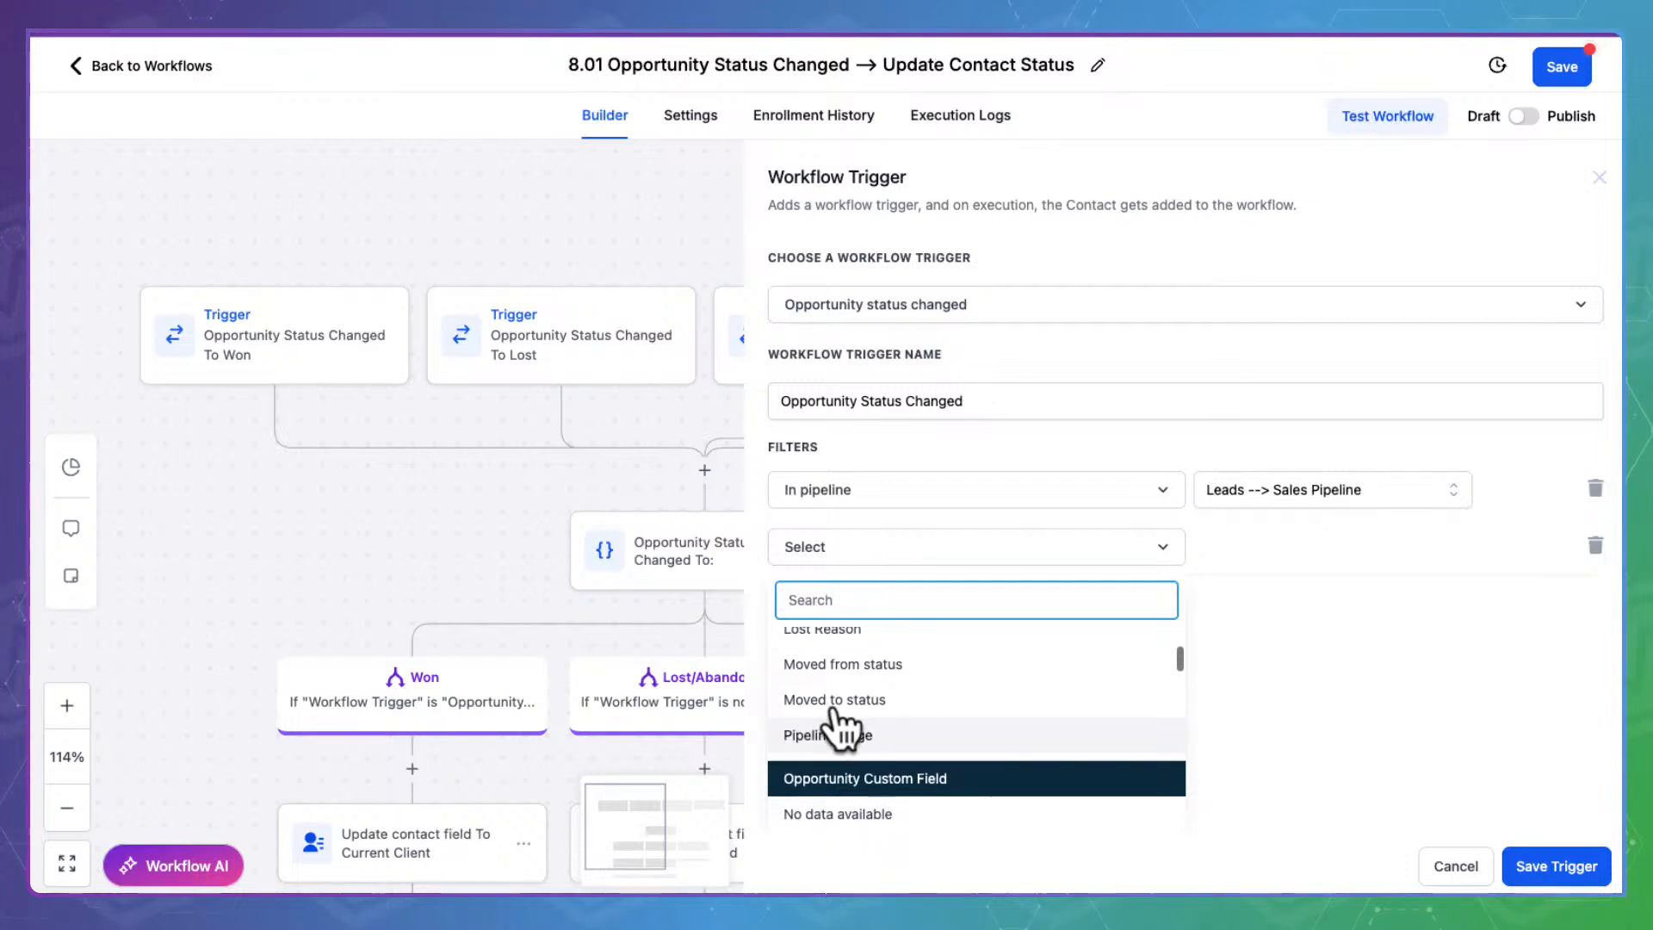
left_click(874, 734)
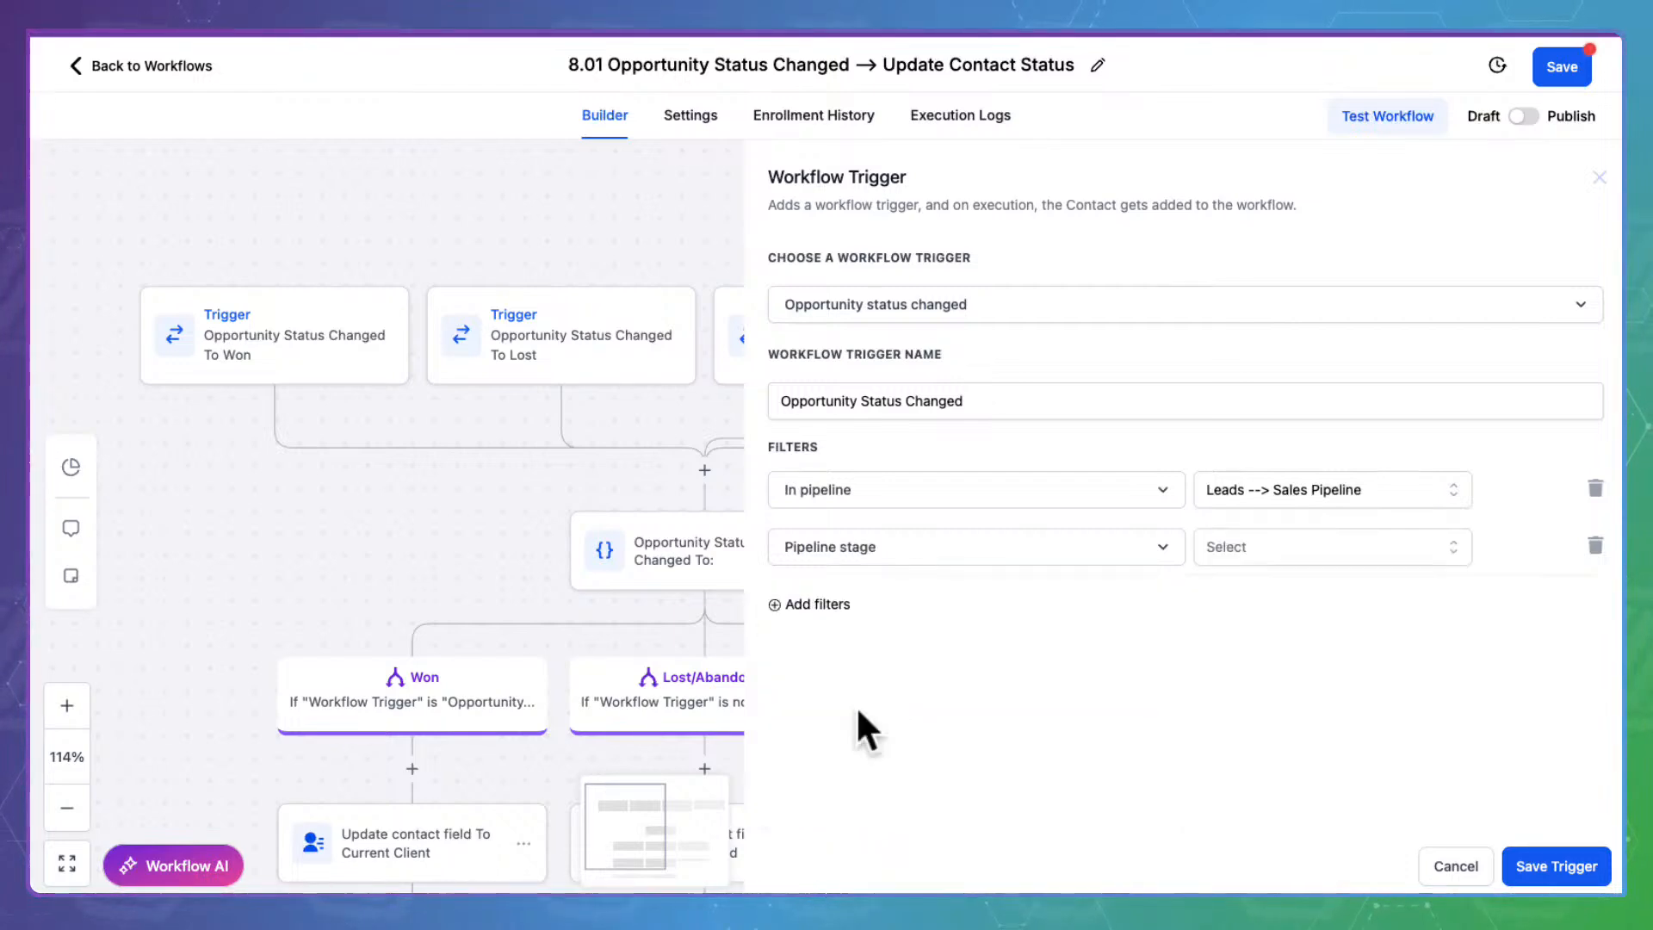
left_click(1267, 531)
scroll(1296, 680, "down", 5)
scroll(1317, 702, "down", 3)
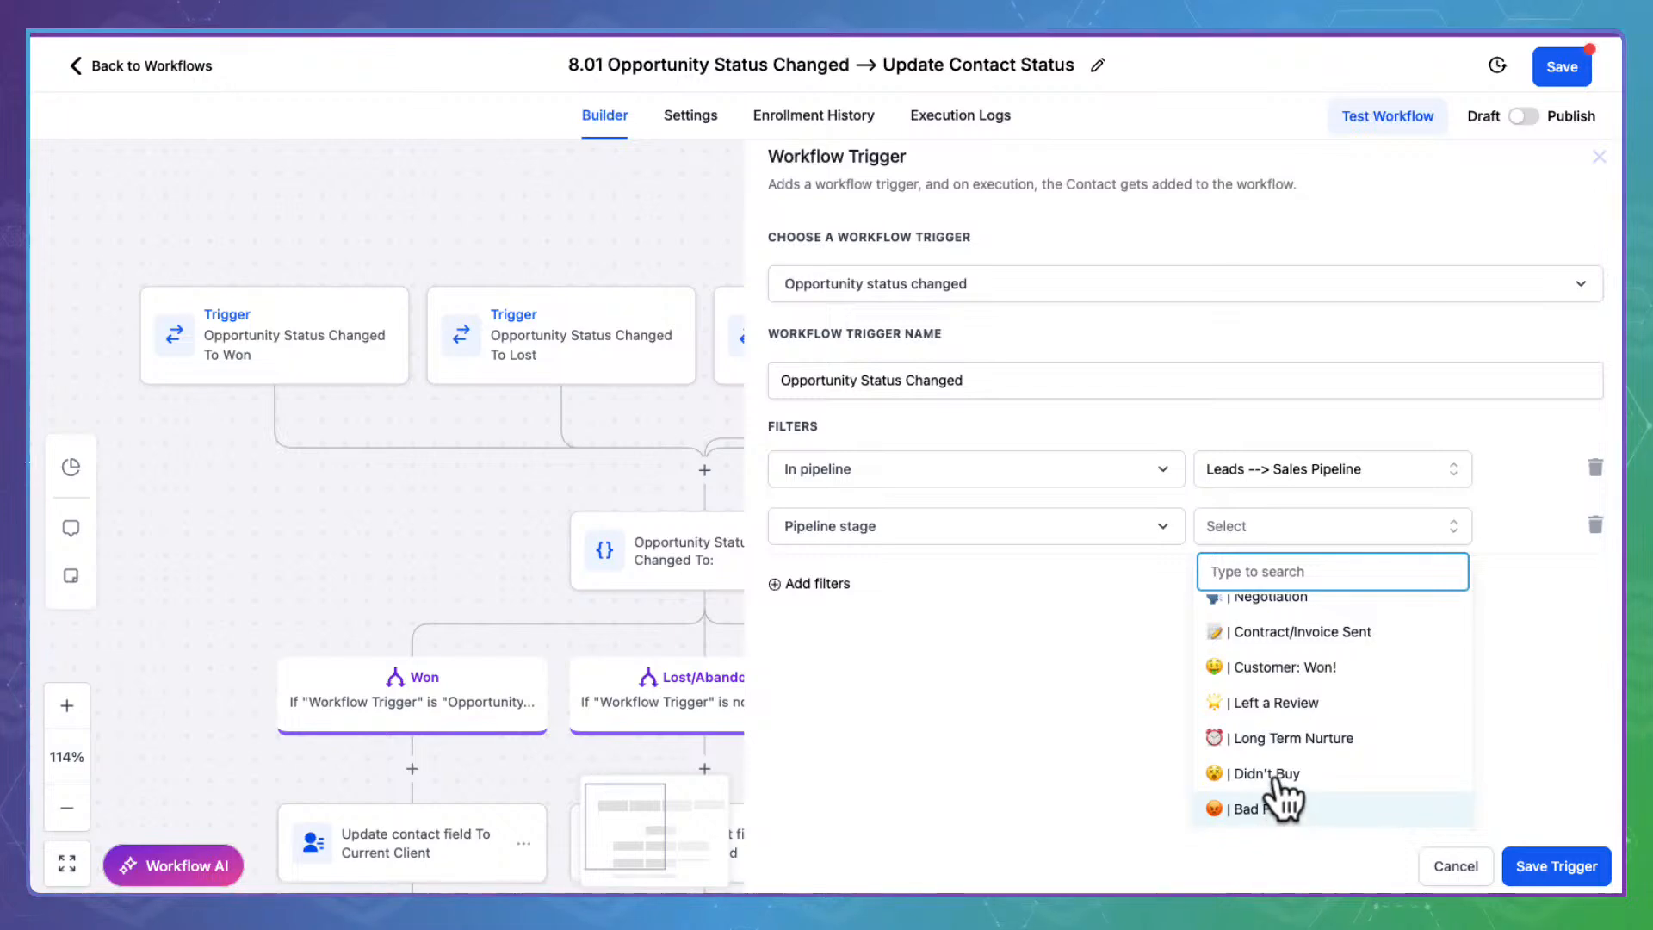
left_click(1277, 805)
Add a third filter for moved-to status abandoned and save the trigger
left_click(822, 598)
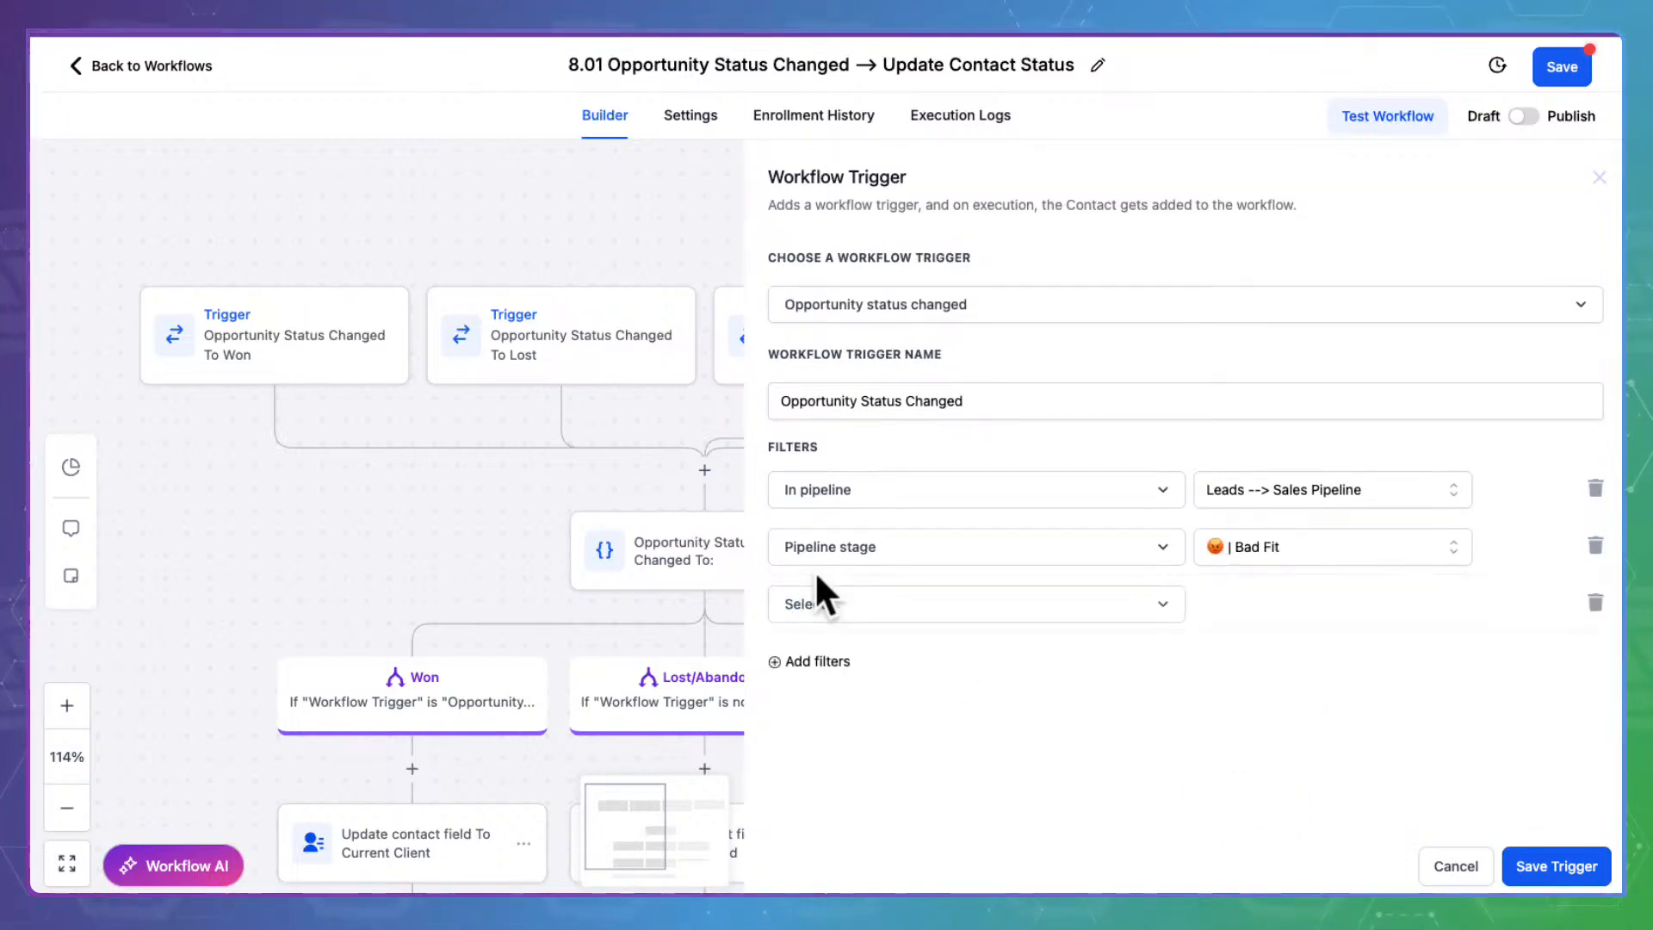
left_click(854, 595)
scroll(908, 745, "down", 5)
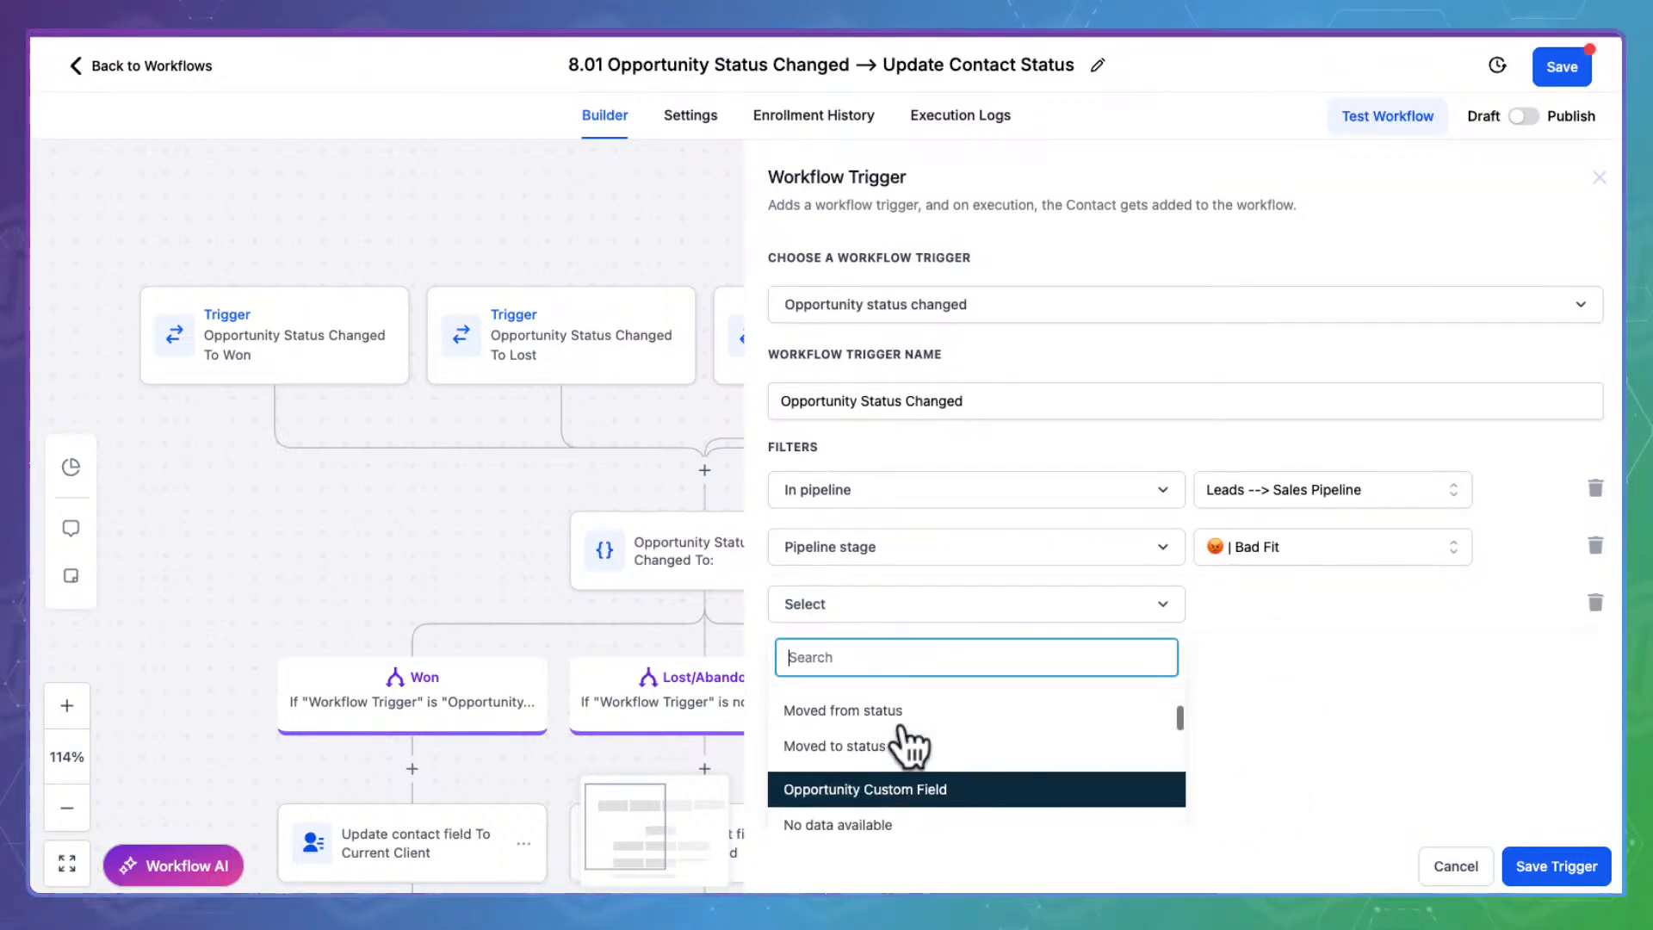
left_click(879, 742)
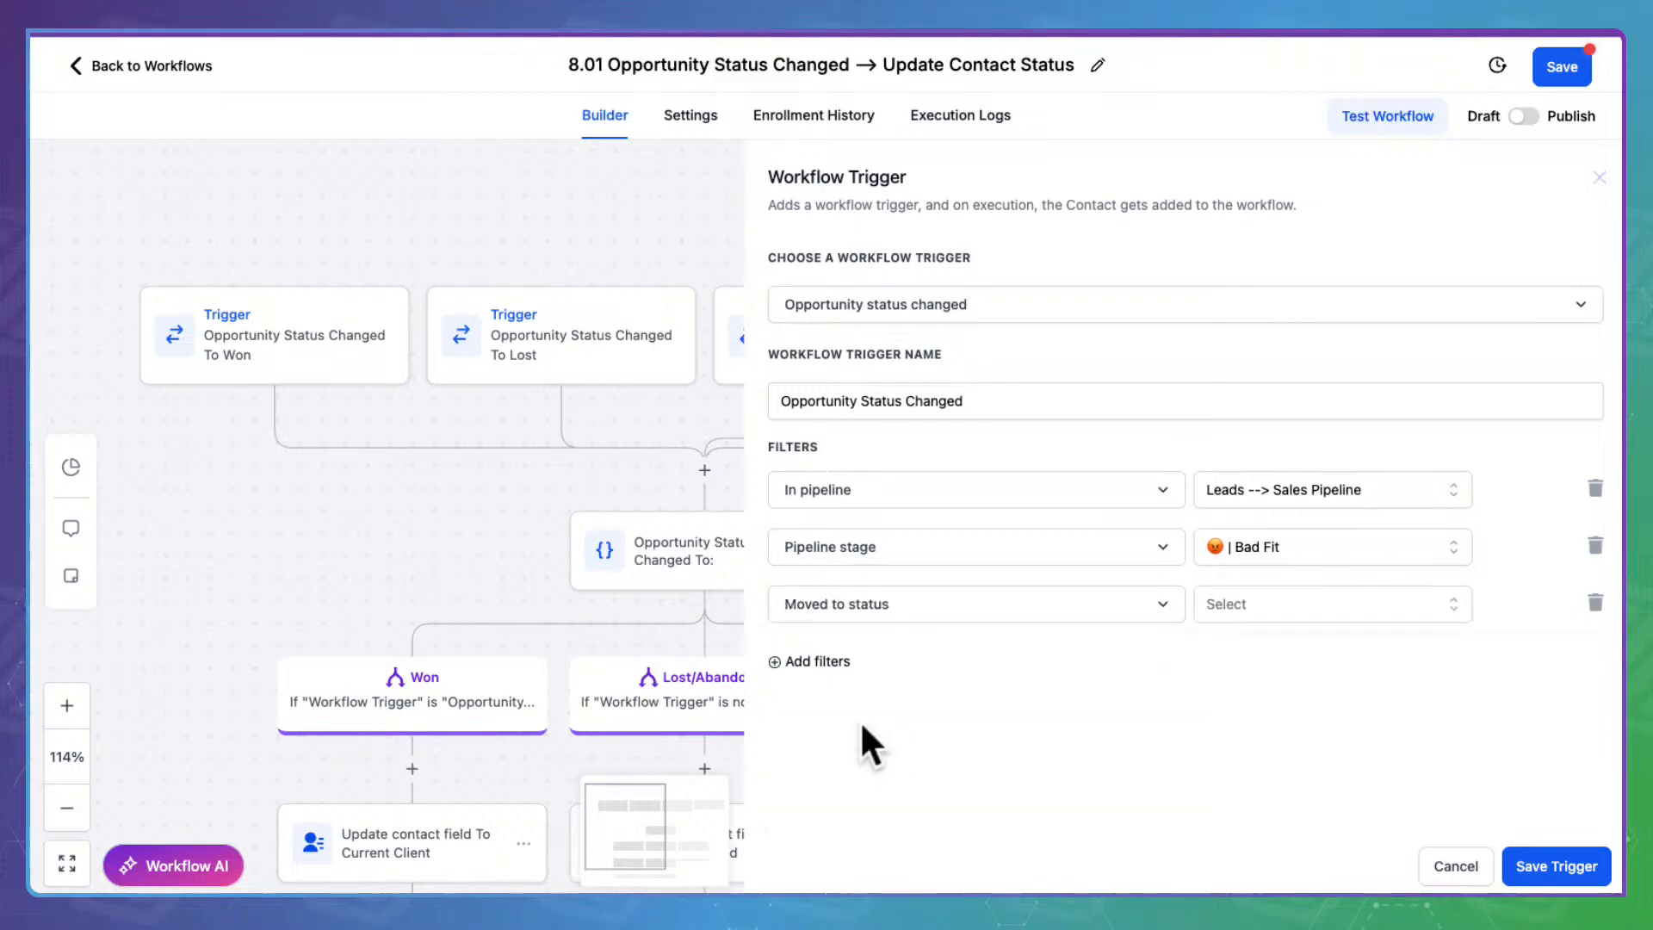
left_click(1328, 600)
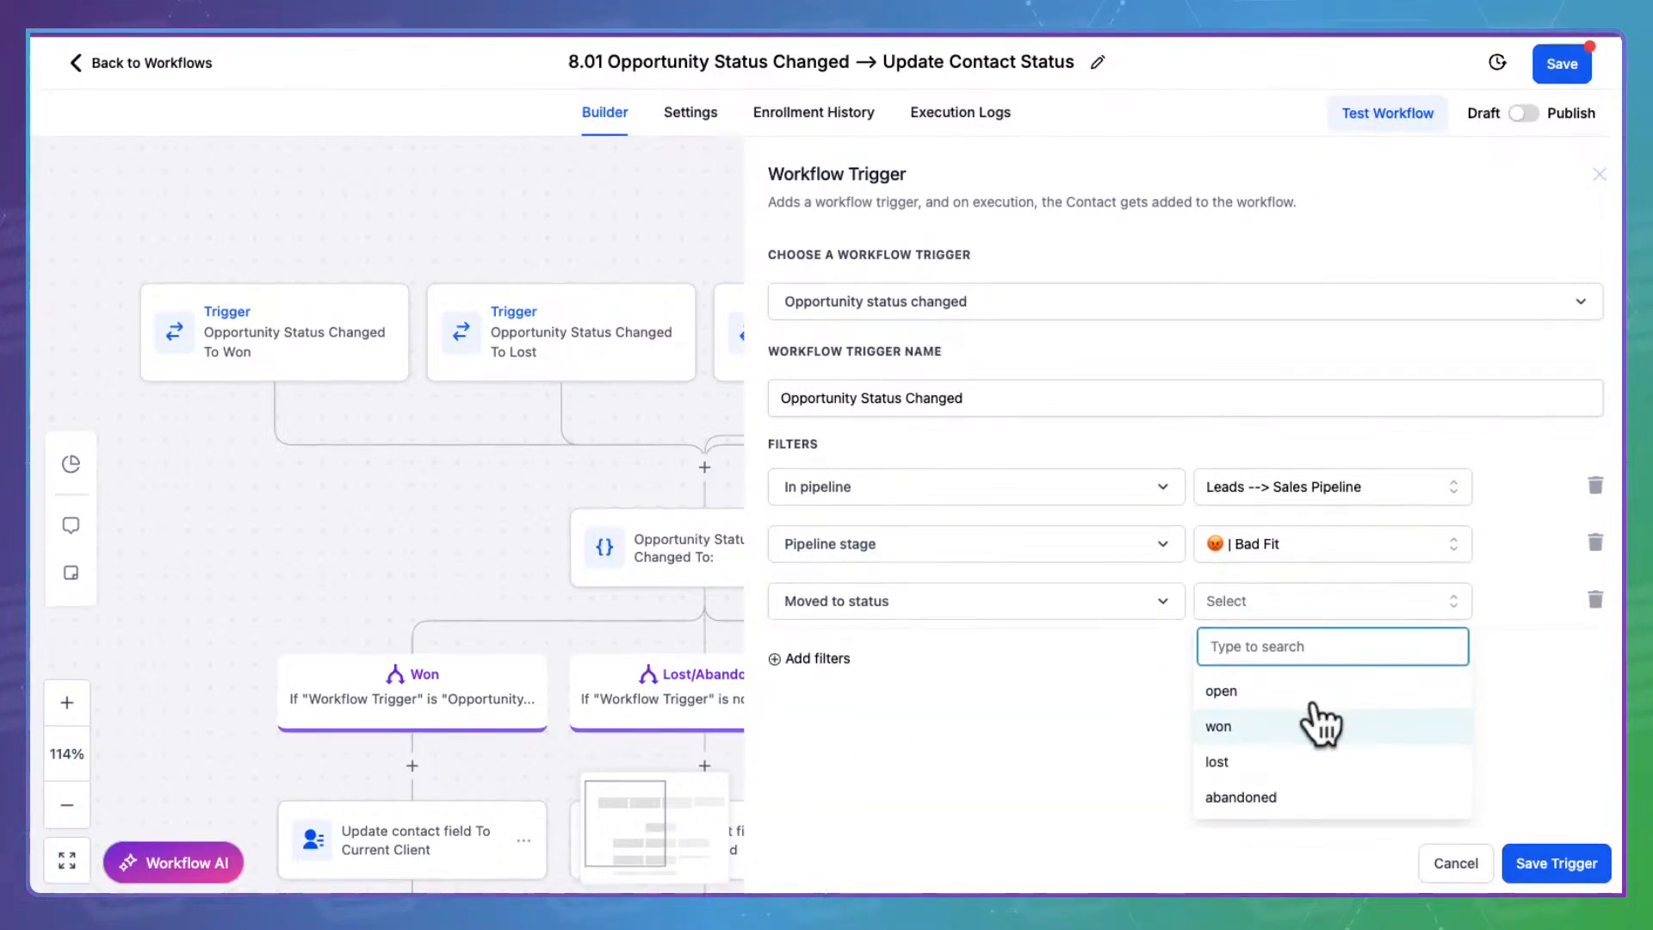
left_click(1272, 790)
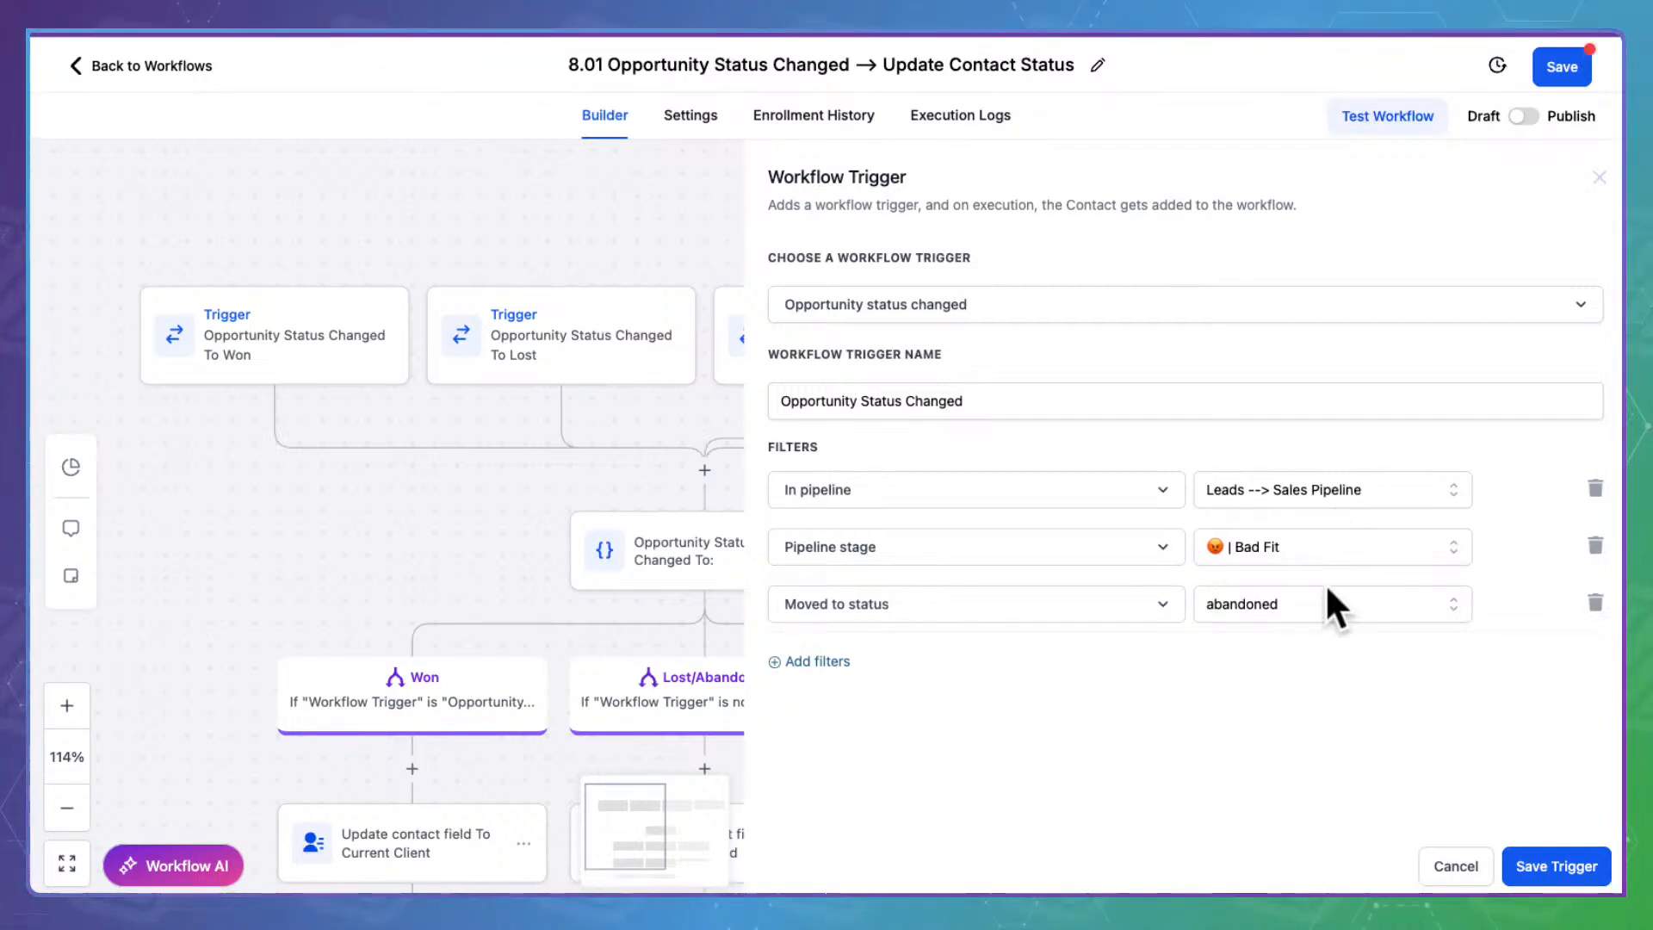
left_click(1582, 861)
Review the Lost/Abandoned branch name in the condition settings and save them
left_click_drag(1357, 726, 1376, 491)
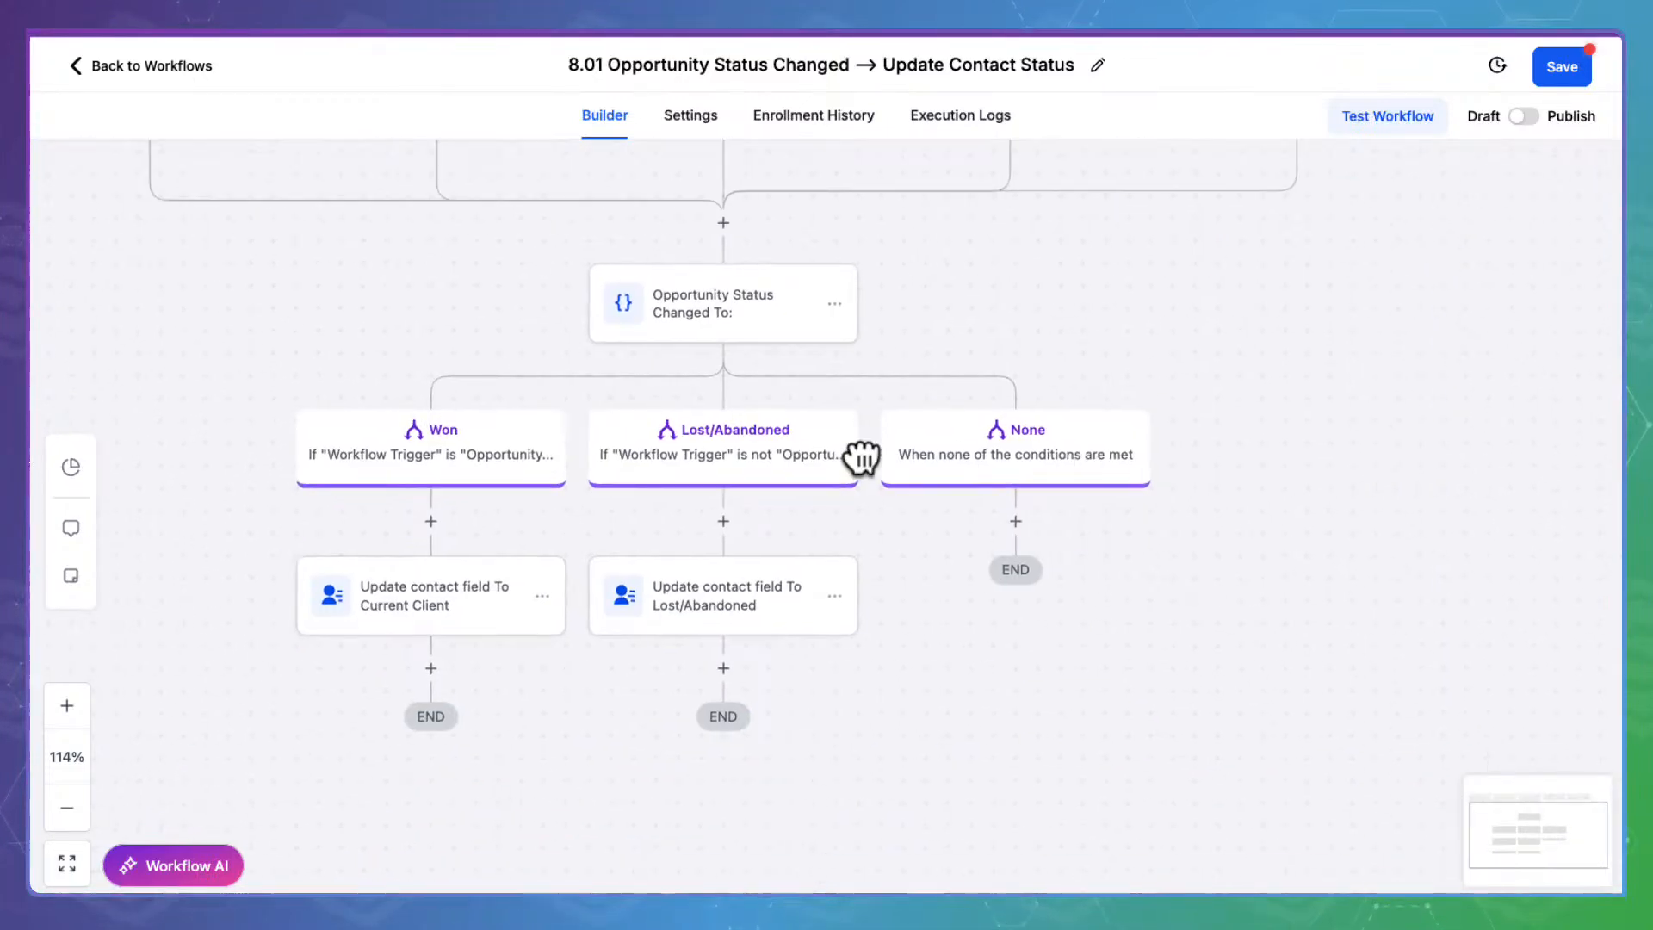
left_click(728, 284)
scroll(994, 454, "down", 5)
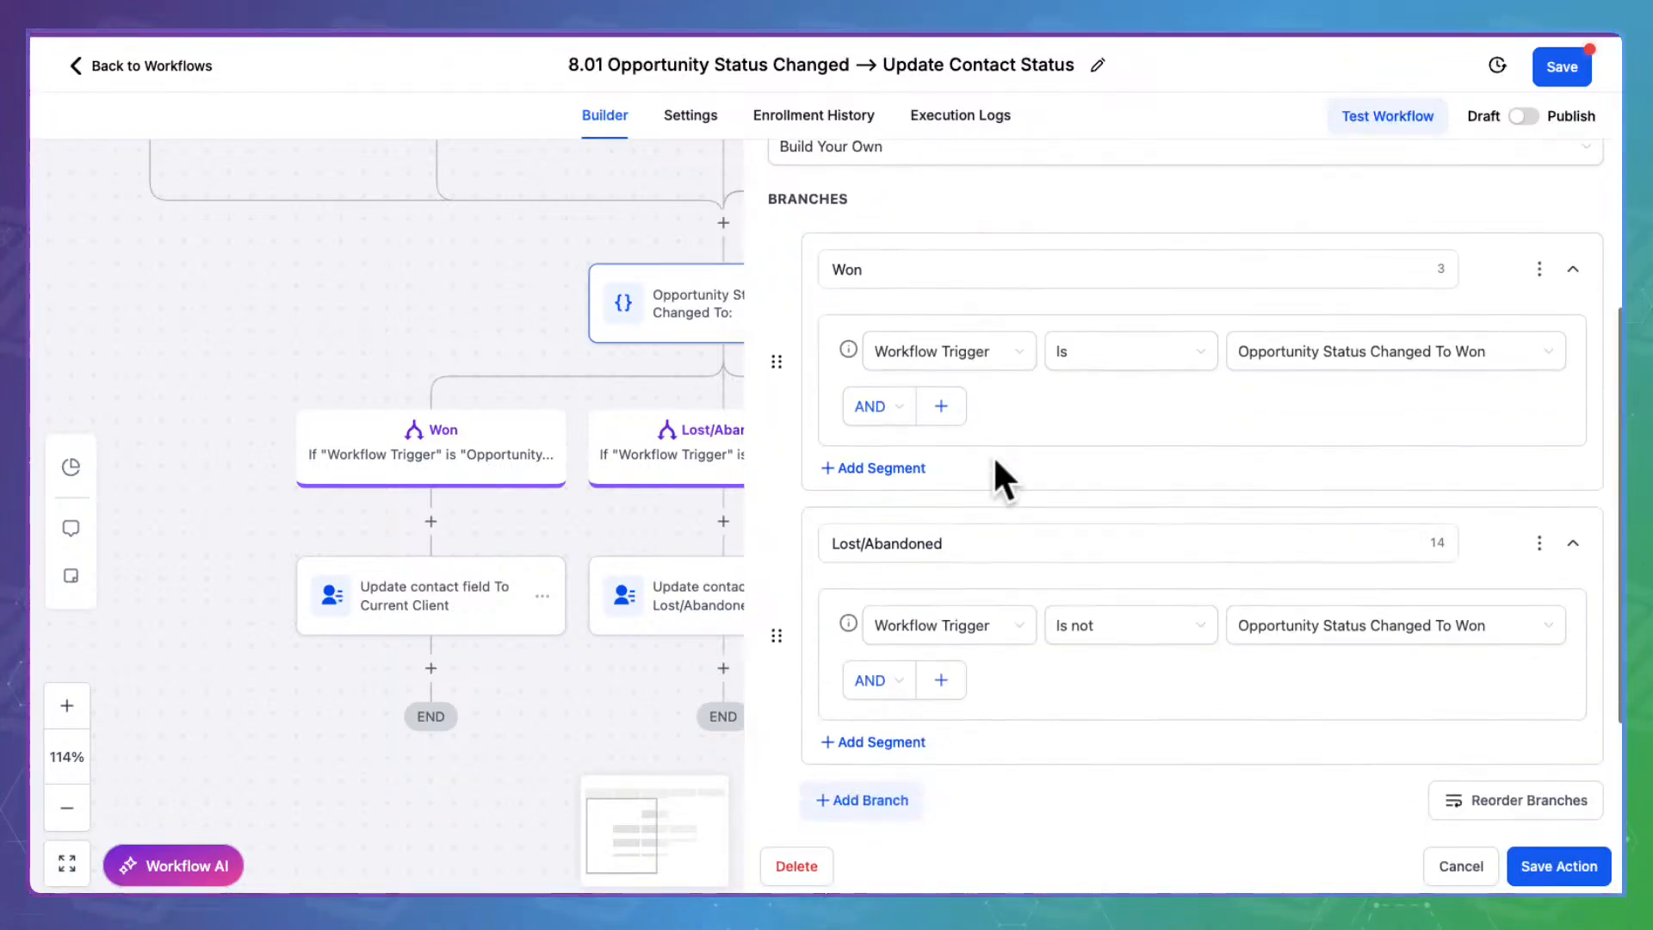
left_click(850, 398)
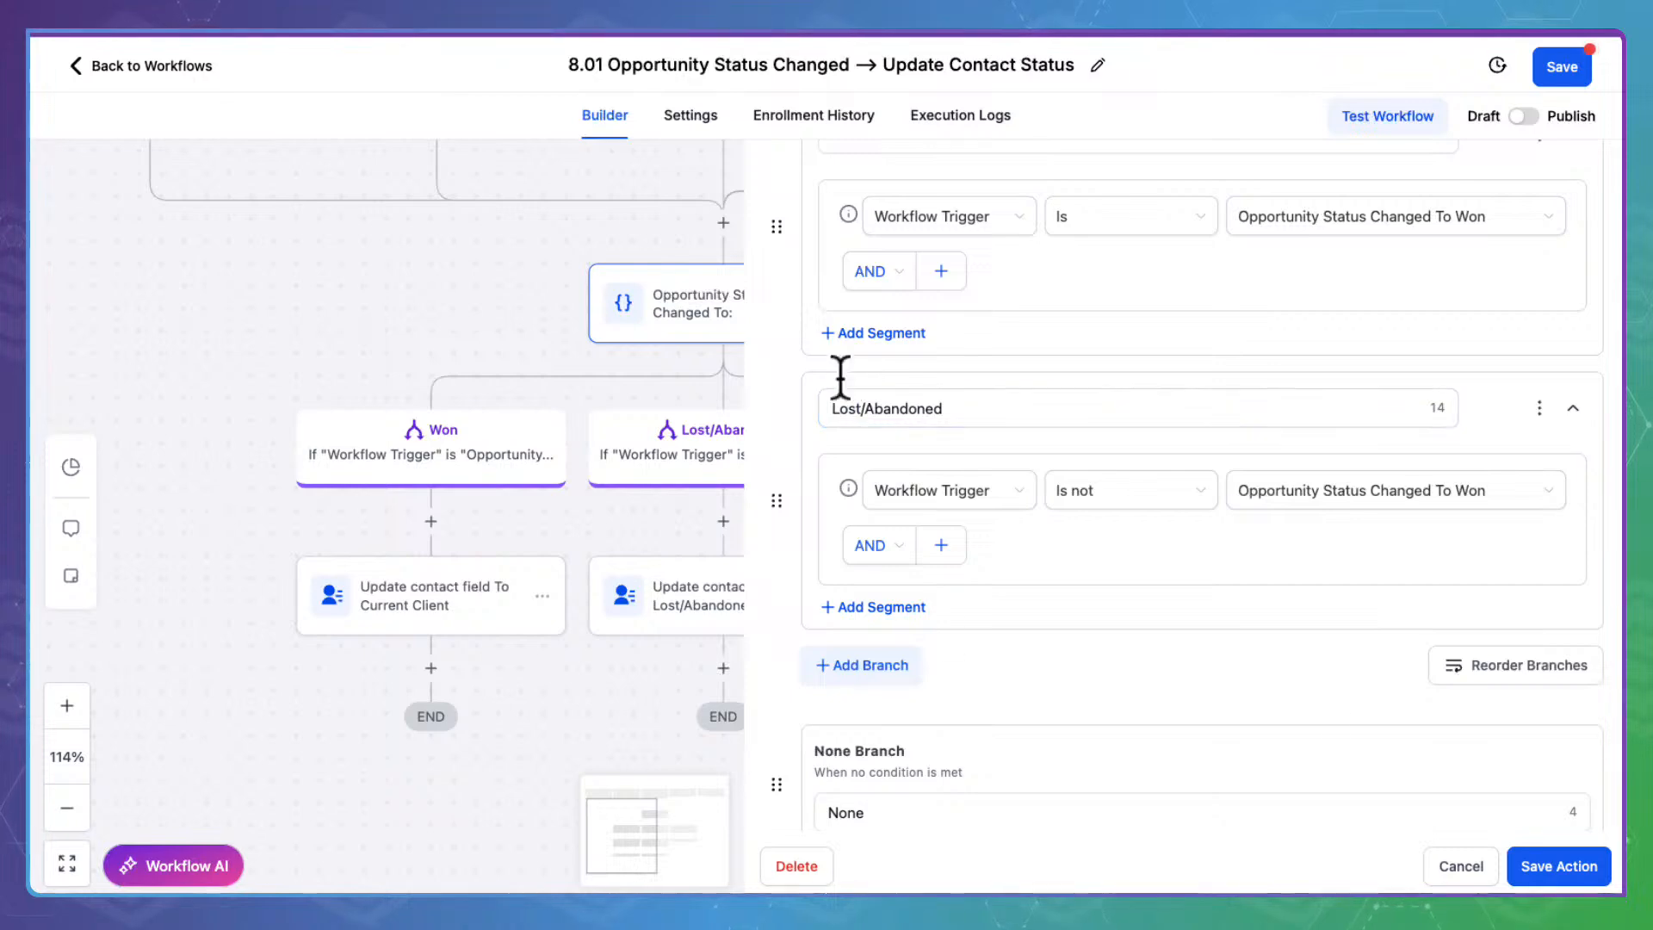
left_click(1514, 862)
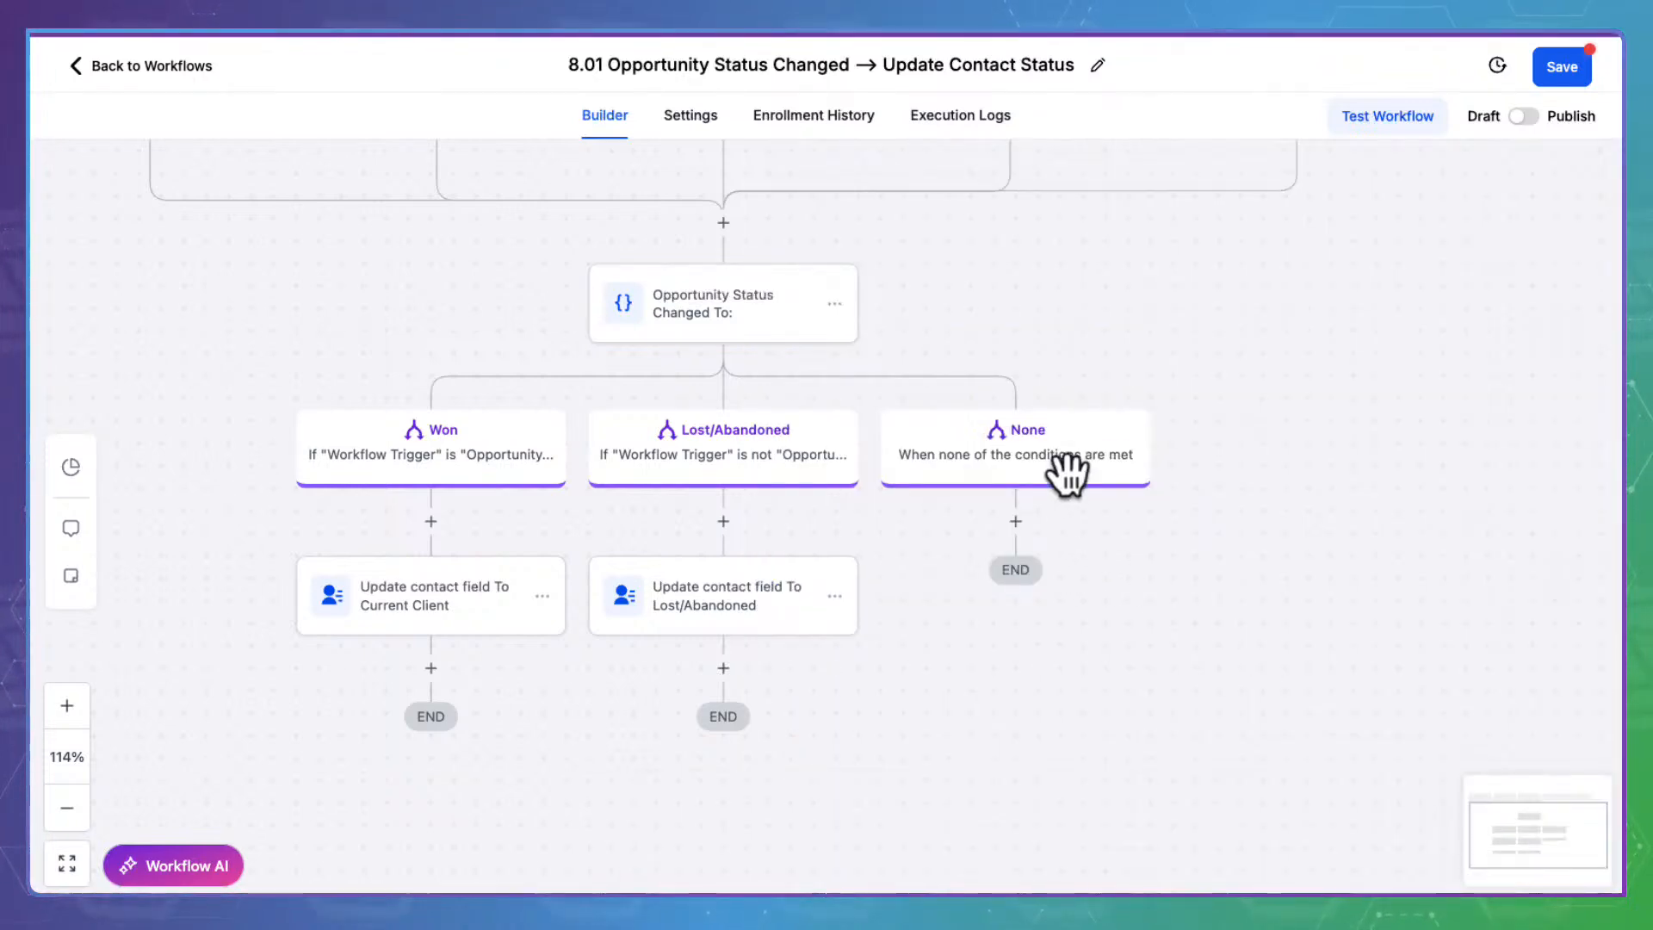
scroll(1067, 469, "up", 4)
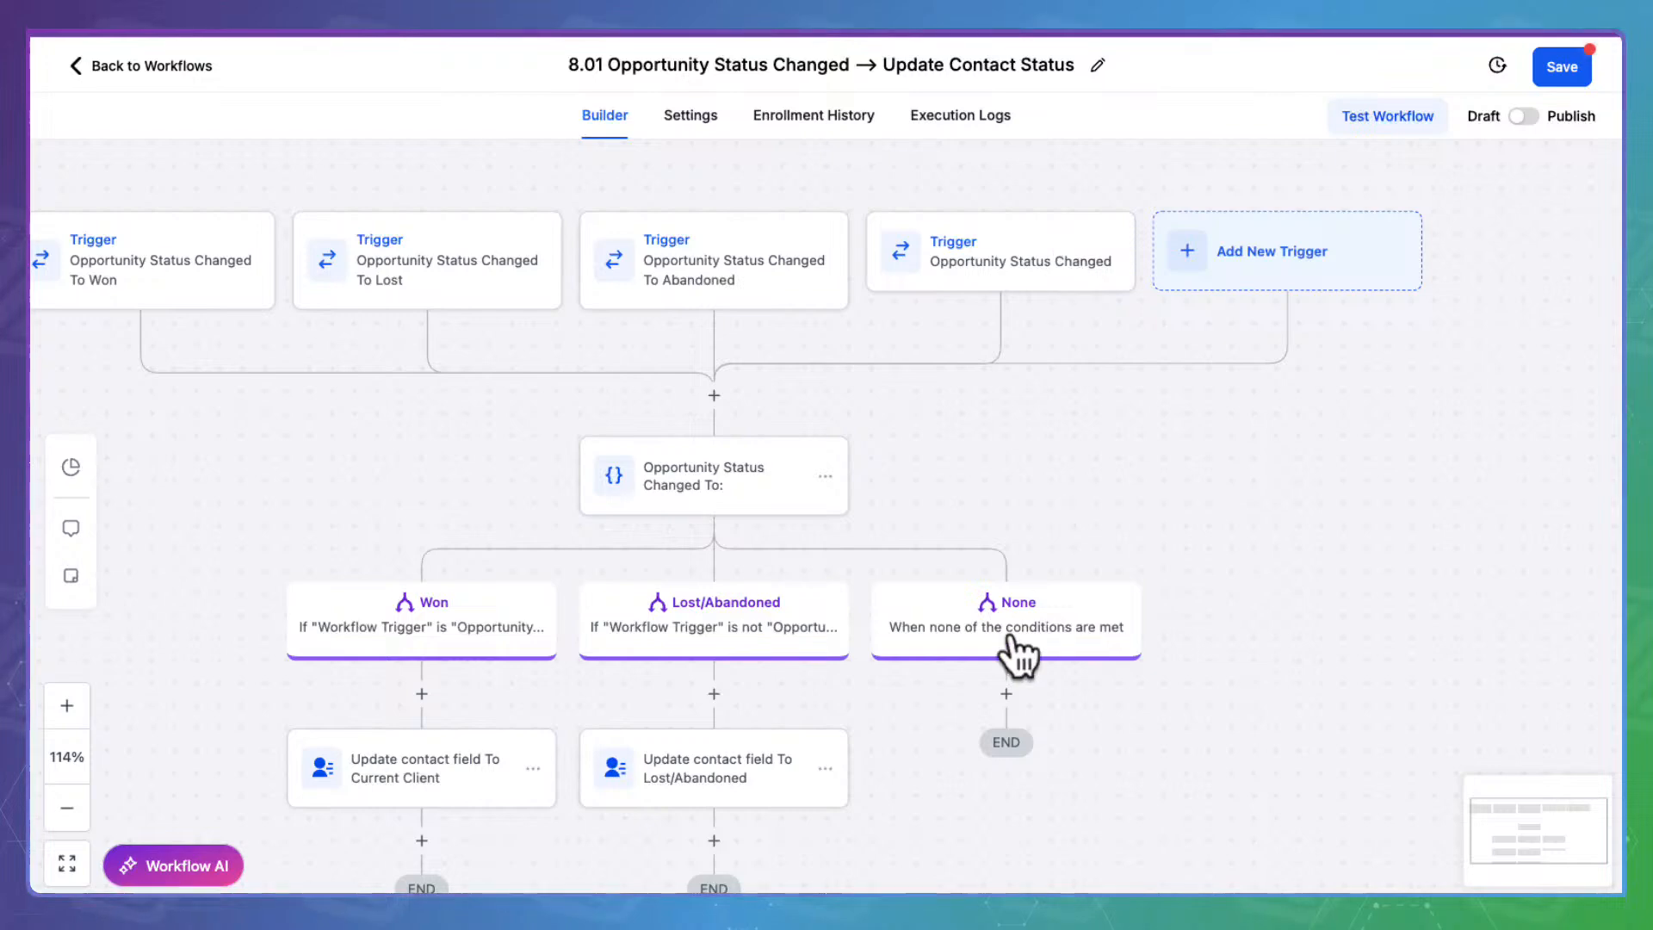
scroll(1265, 654, "down", 2)
scroll(1266, 654, "down", 3)
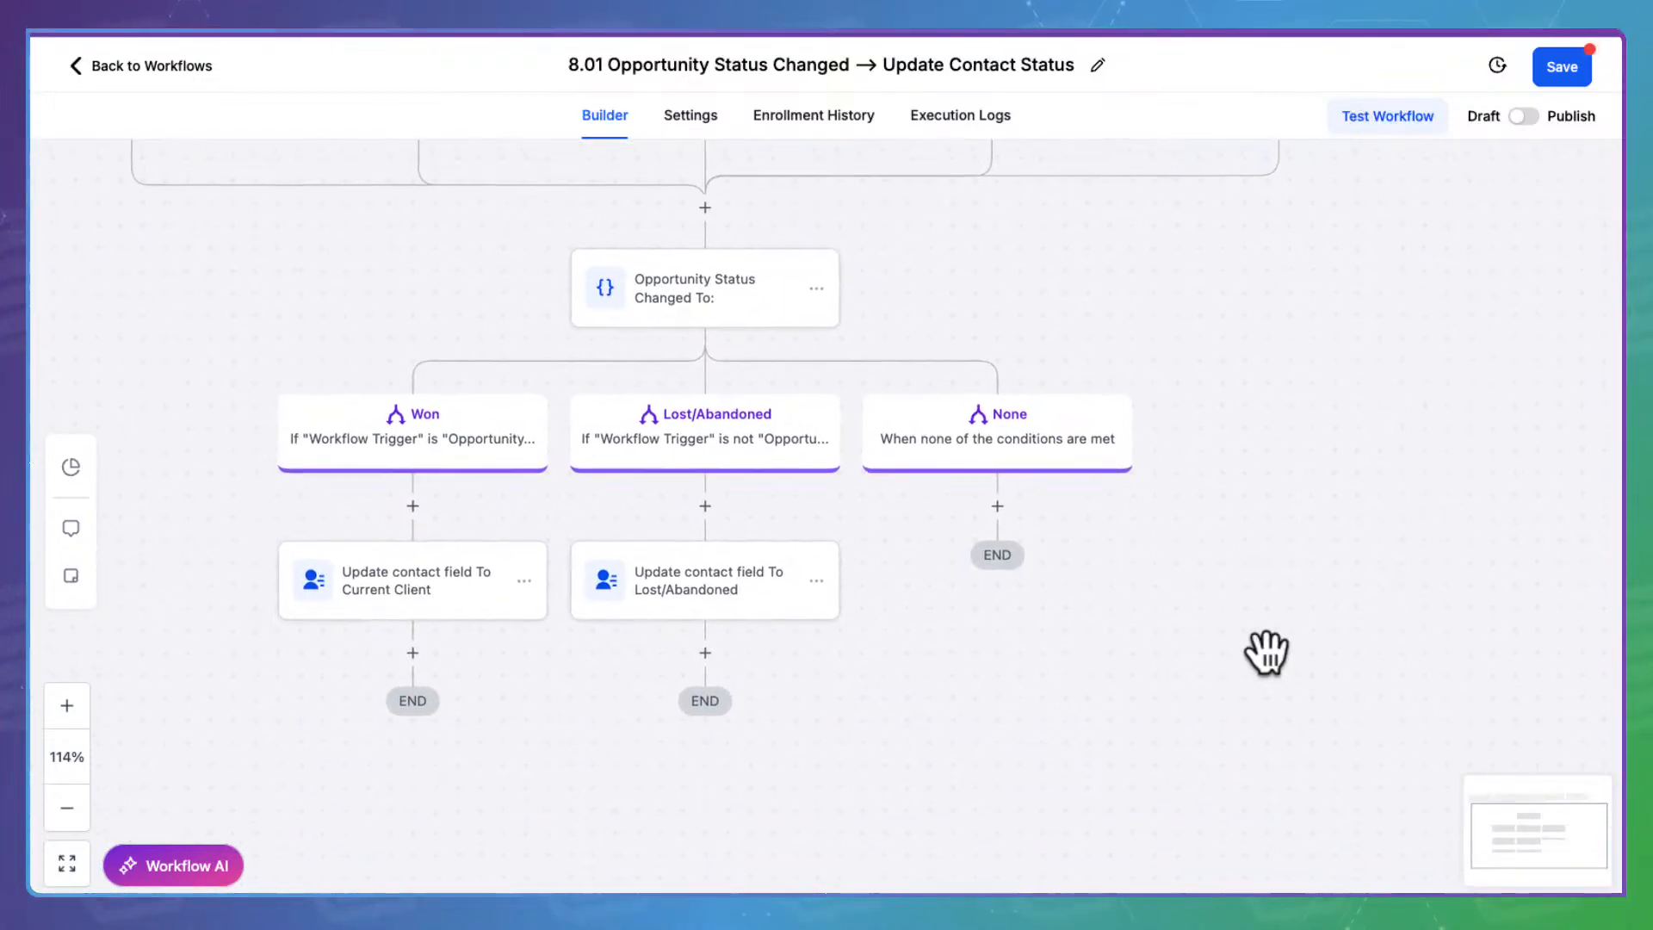
Discard a half-built Workflow Trigger Is branch, then save the workflow
left_click(725, 273)
scroll(1119, 551, "down", 5)
left_click(895, 624)
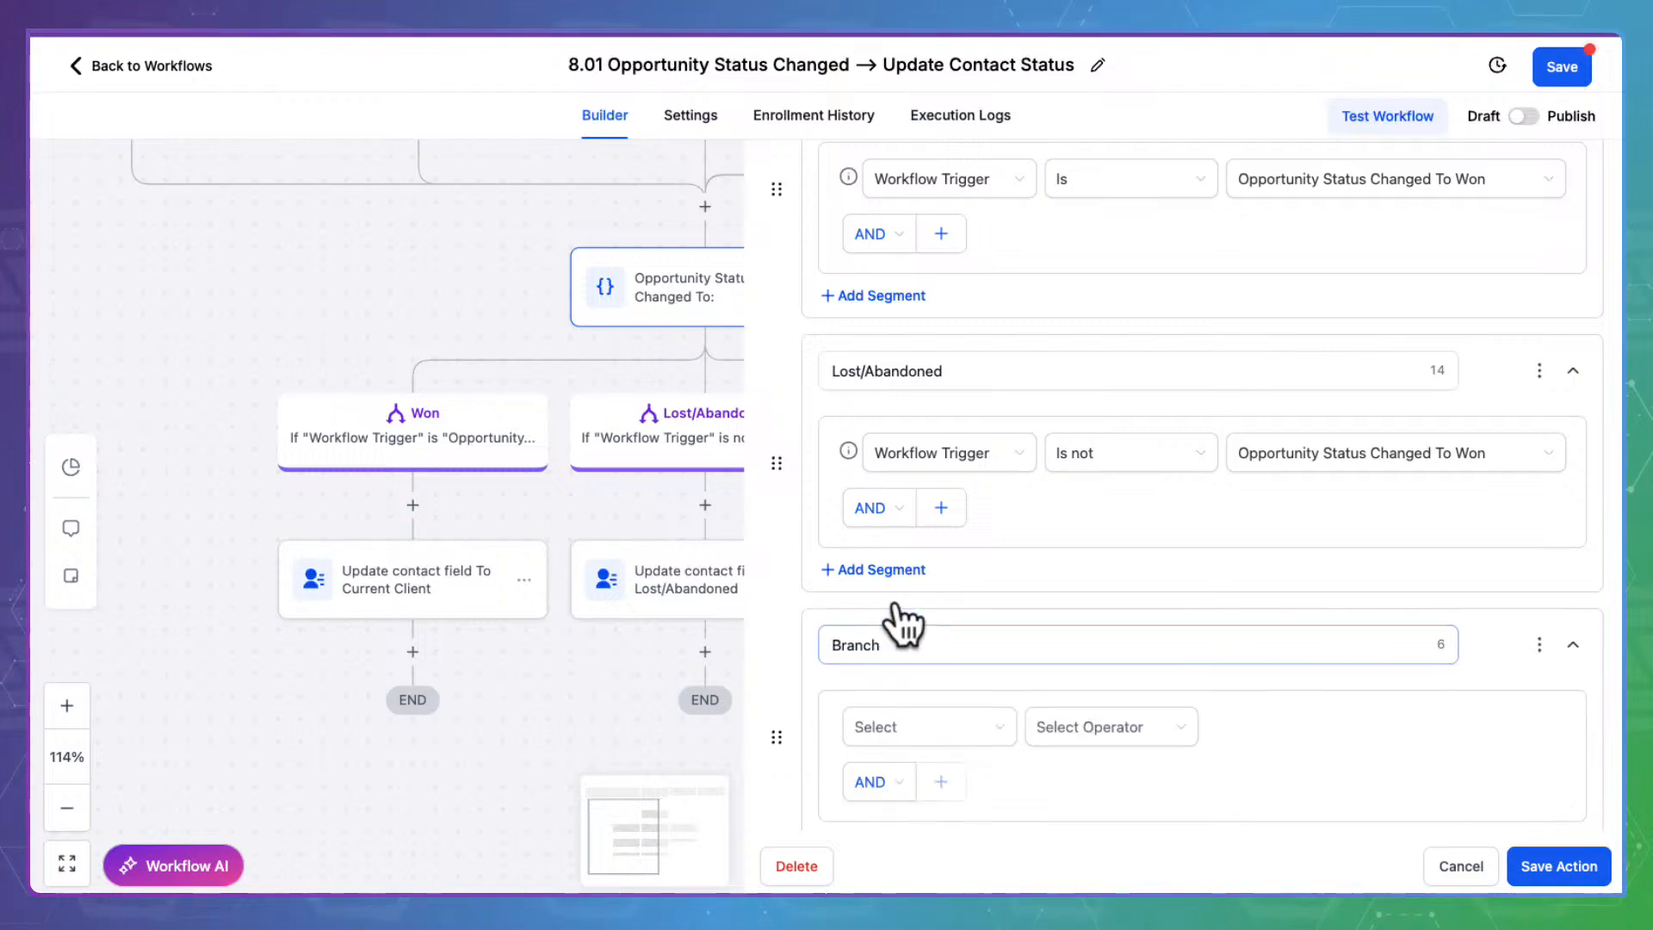
scroll(941, 430, "down", 3)
left_click(943, 469)
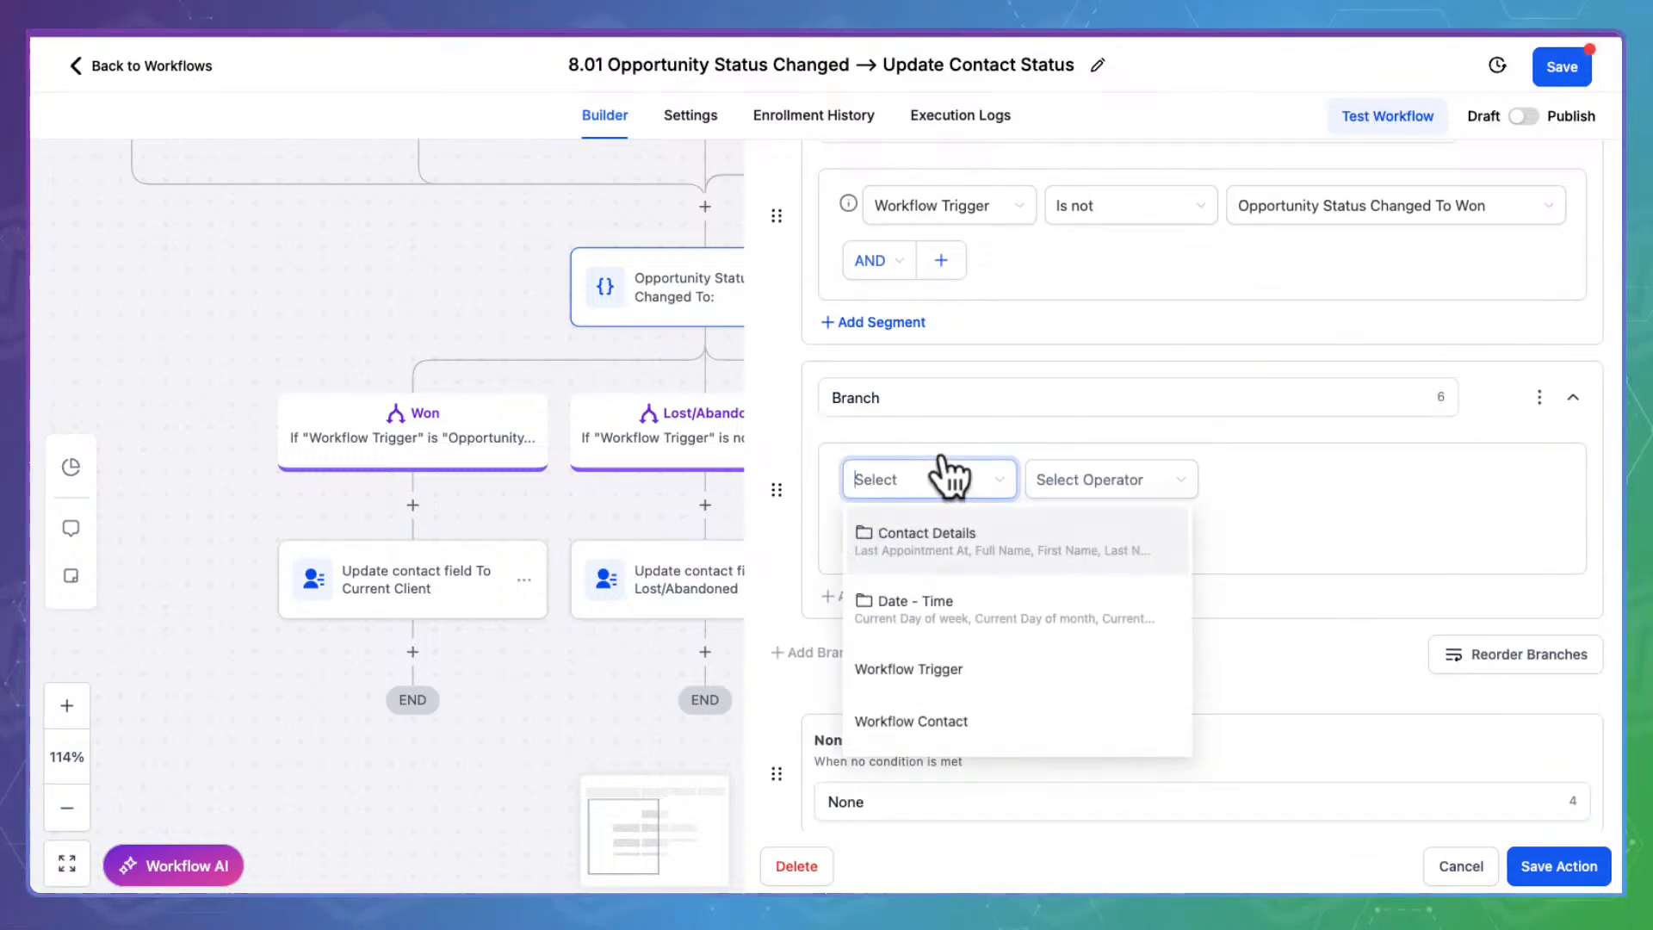
left_click(946, 668)
left_click(1138, 465)
left_click(1144, 519)
left_click(1287, 475)
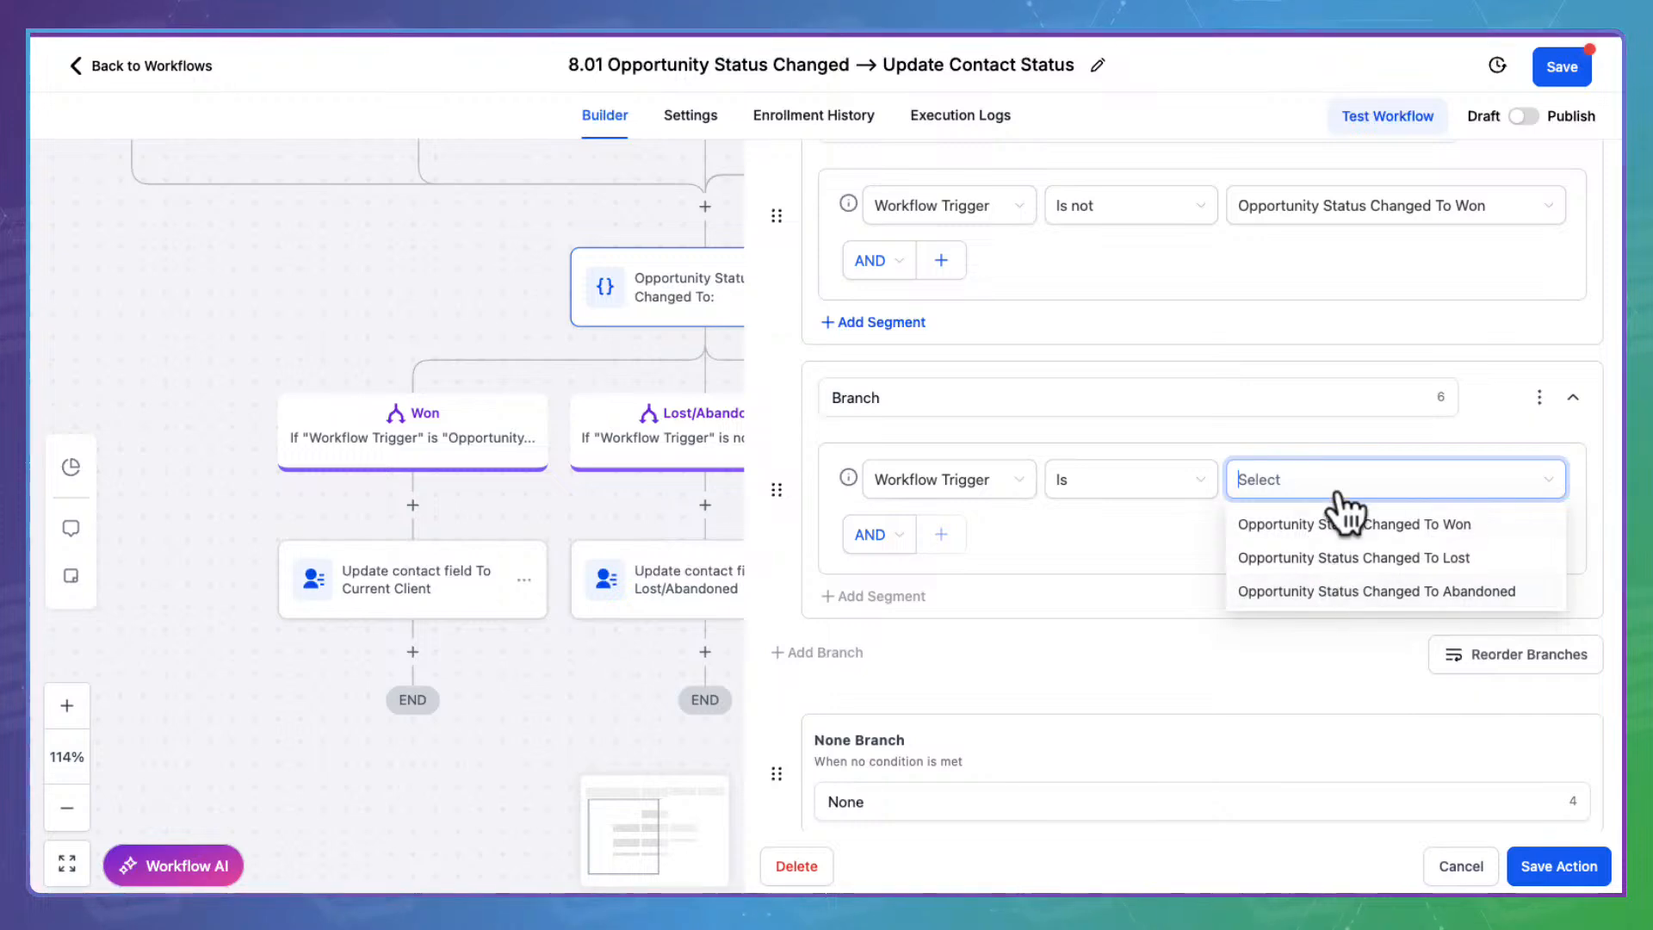
left_click(1474, 861)
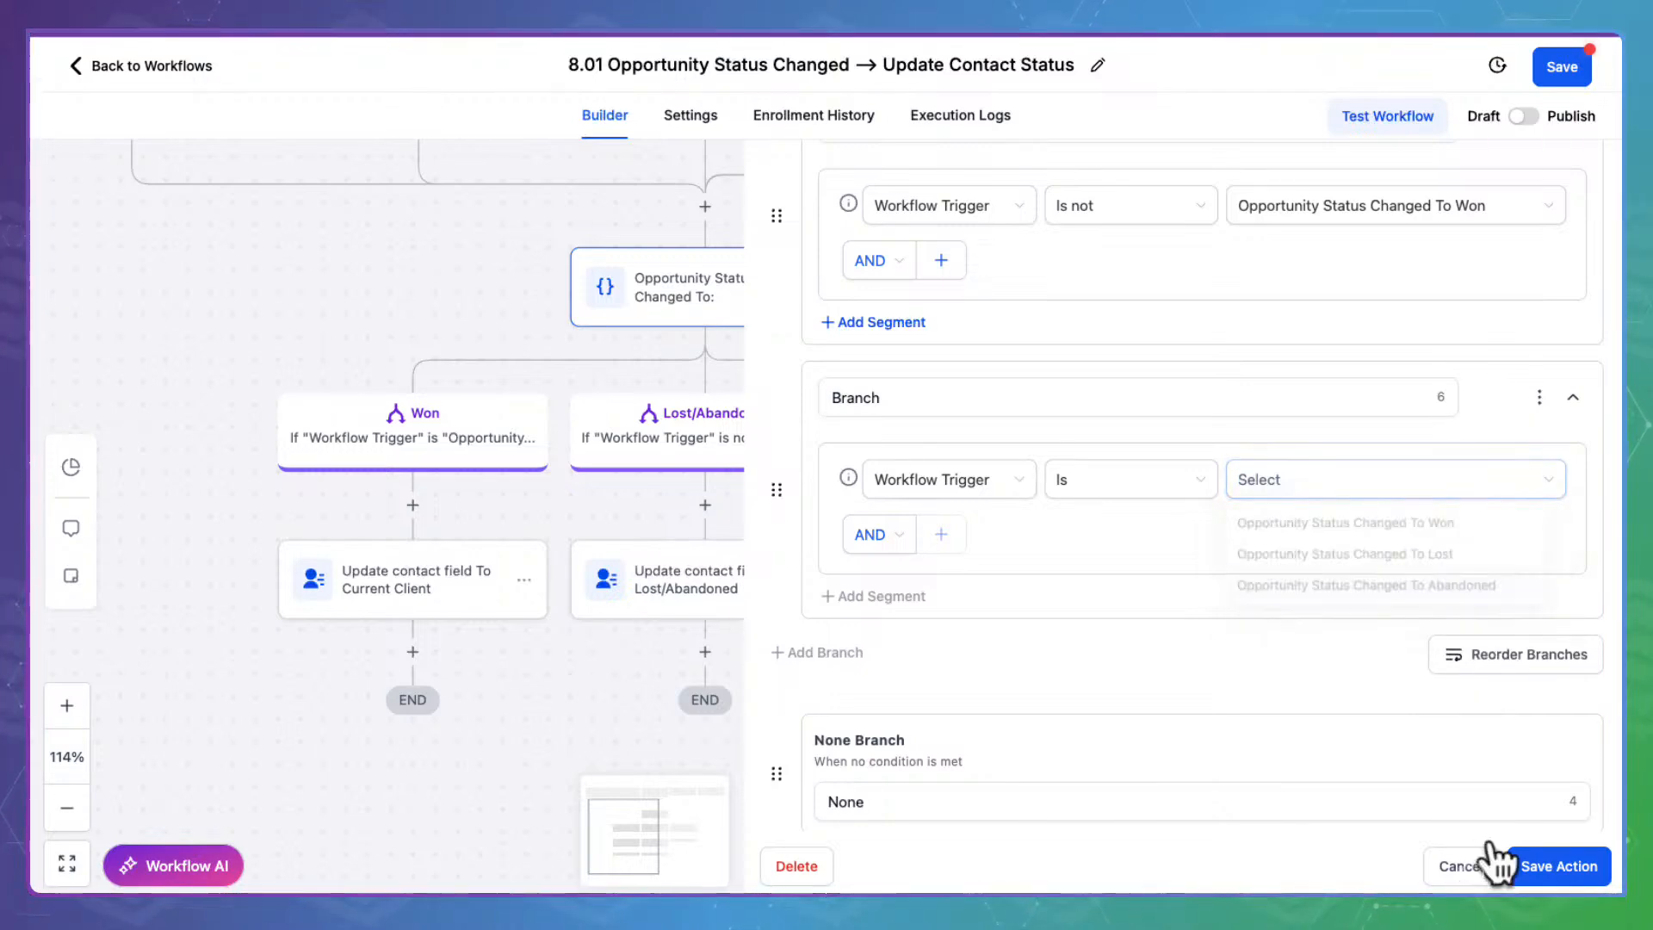
scroll(1247, 342, "up", 5)
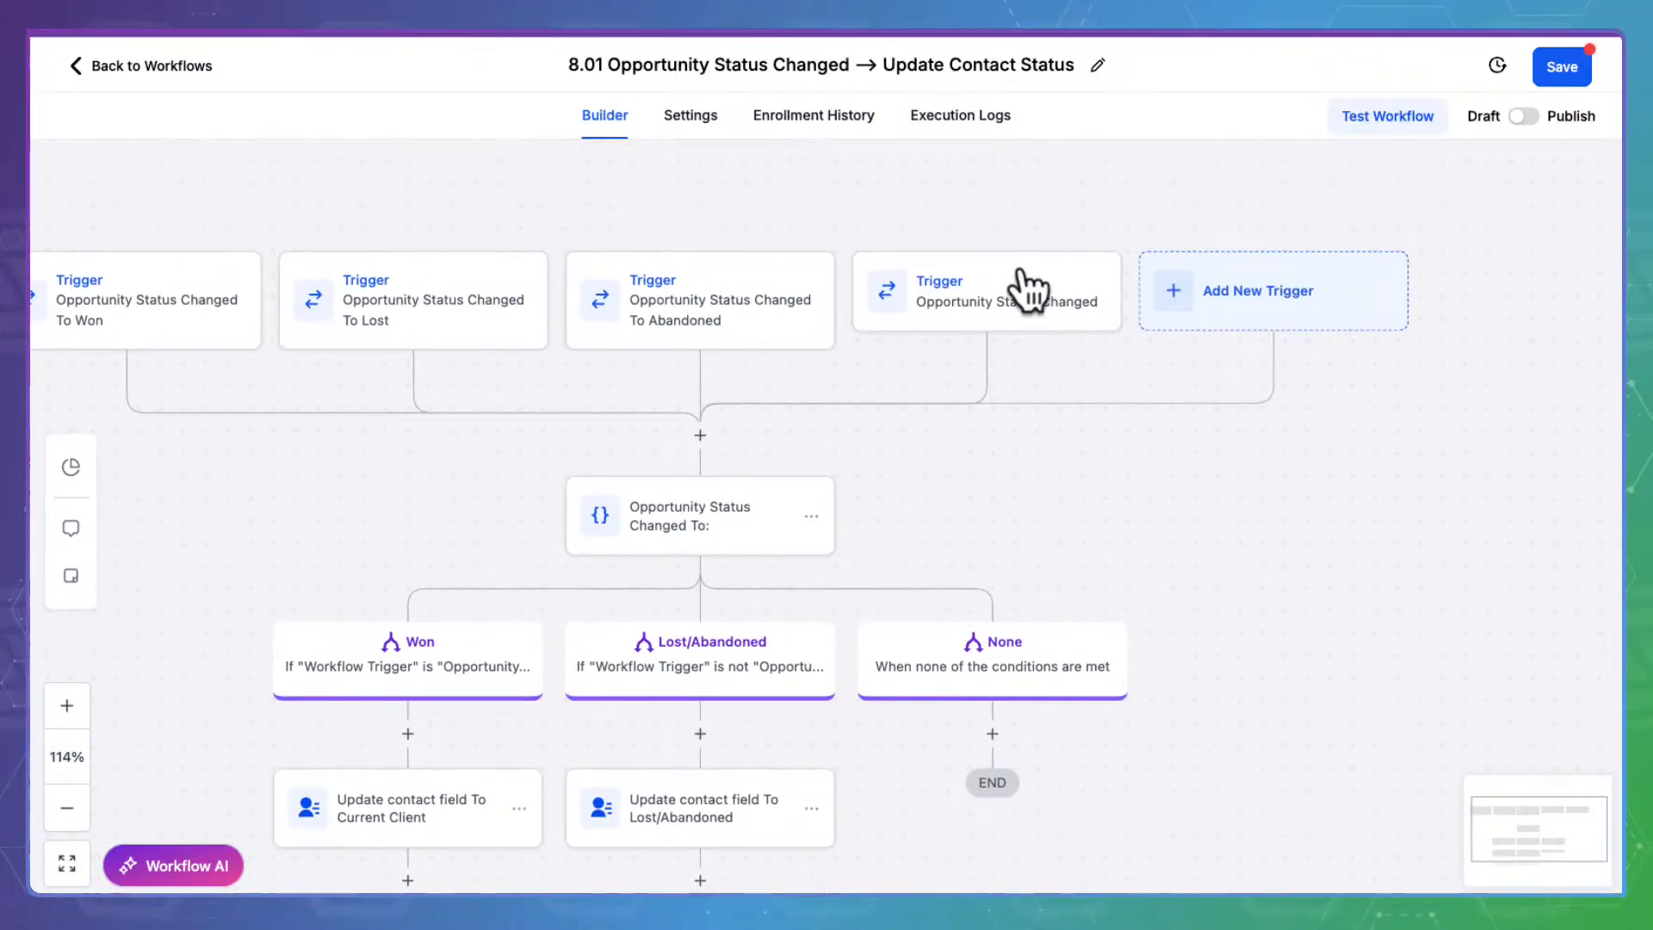
left_click(1581, 62)
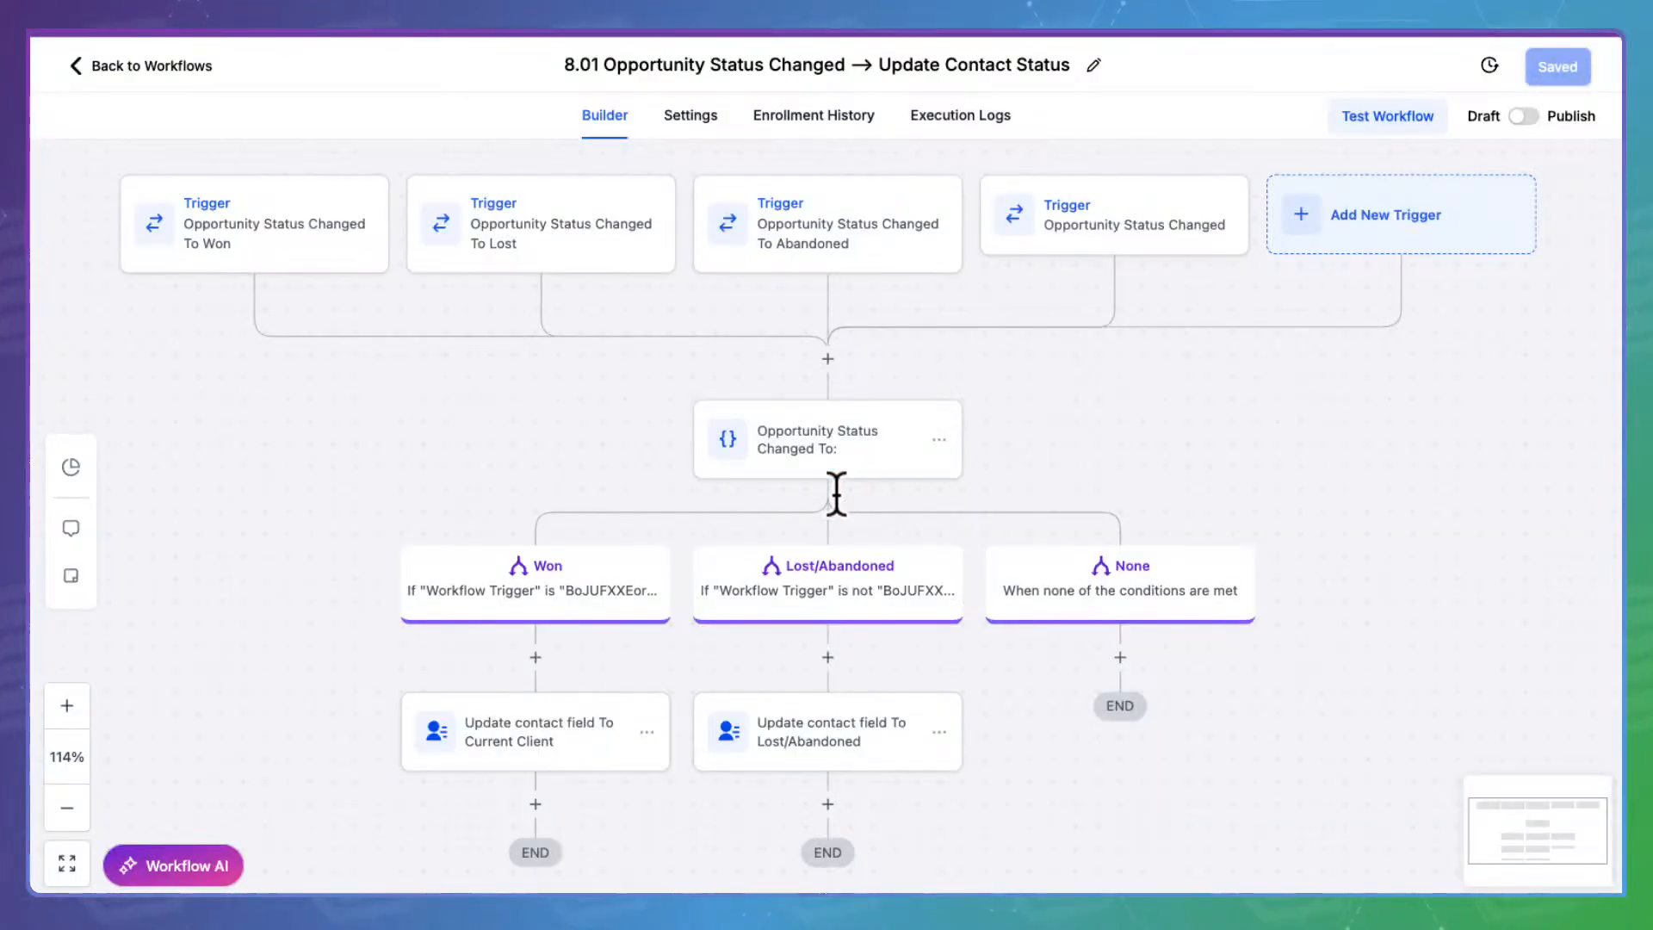
left_click(865, 432)
scroll(1330, 613, "down", 5)
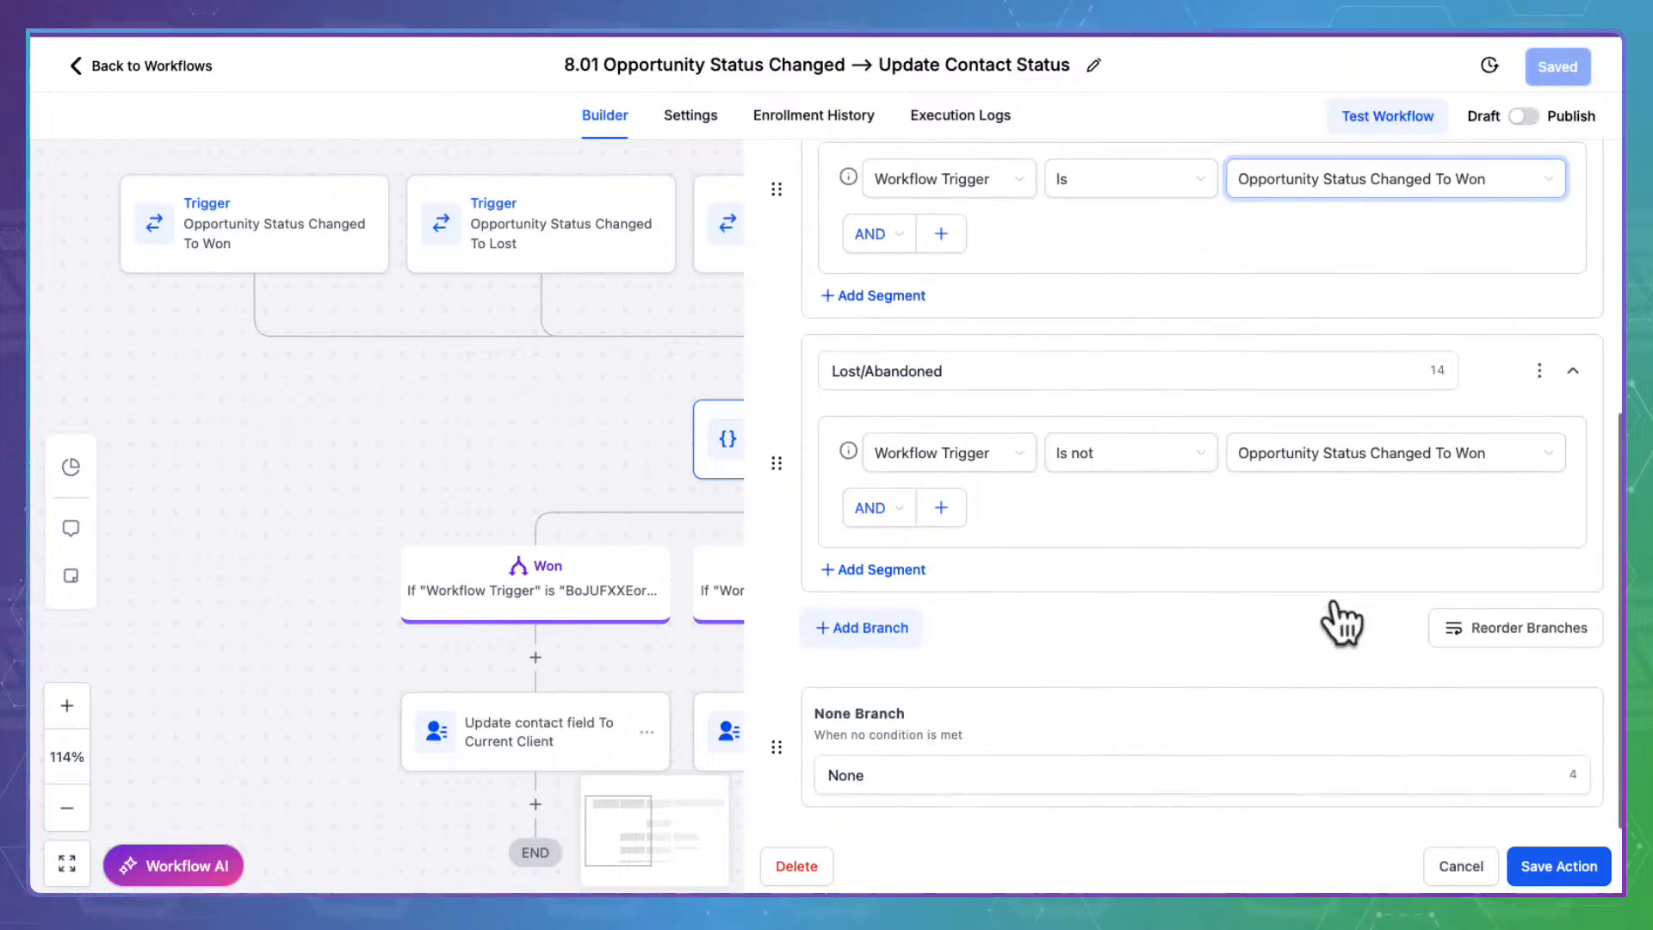
left_click(864, 625)
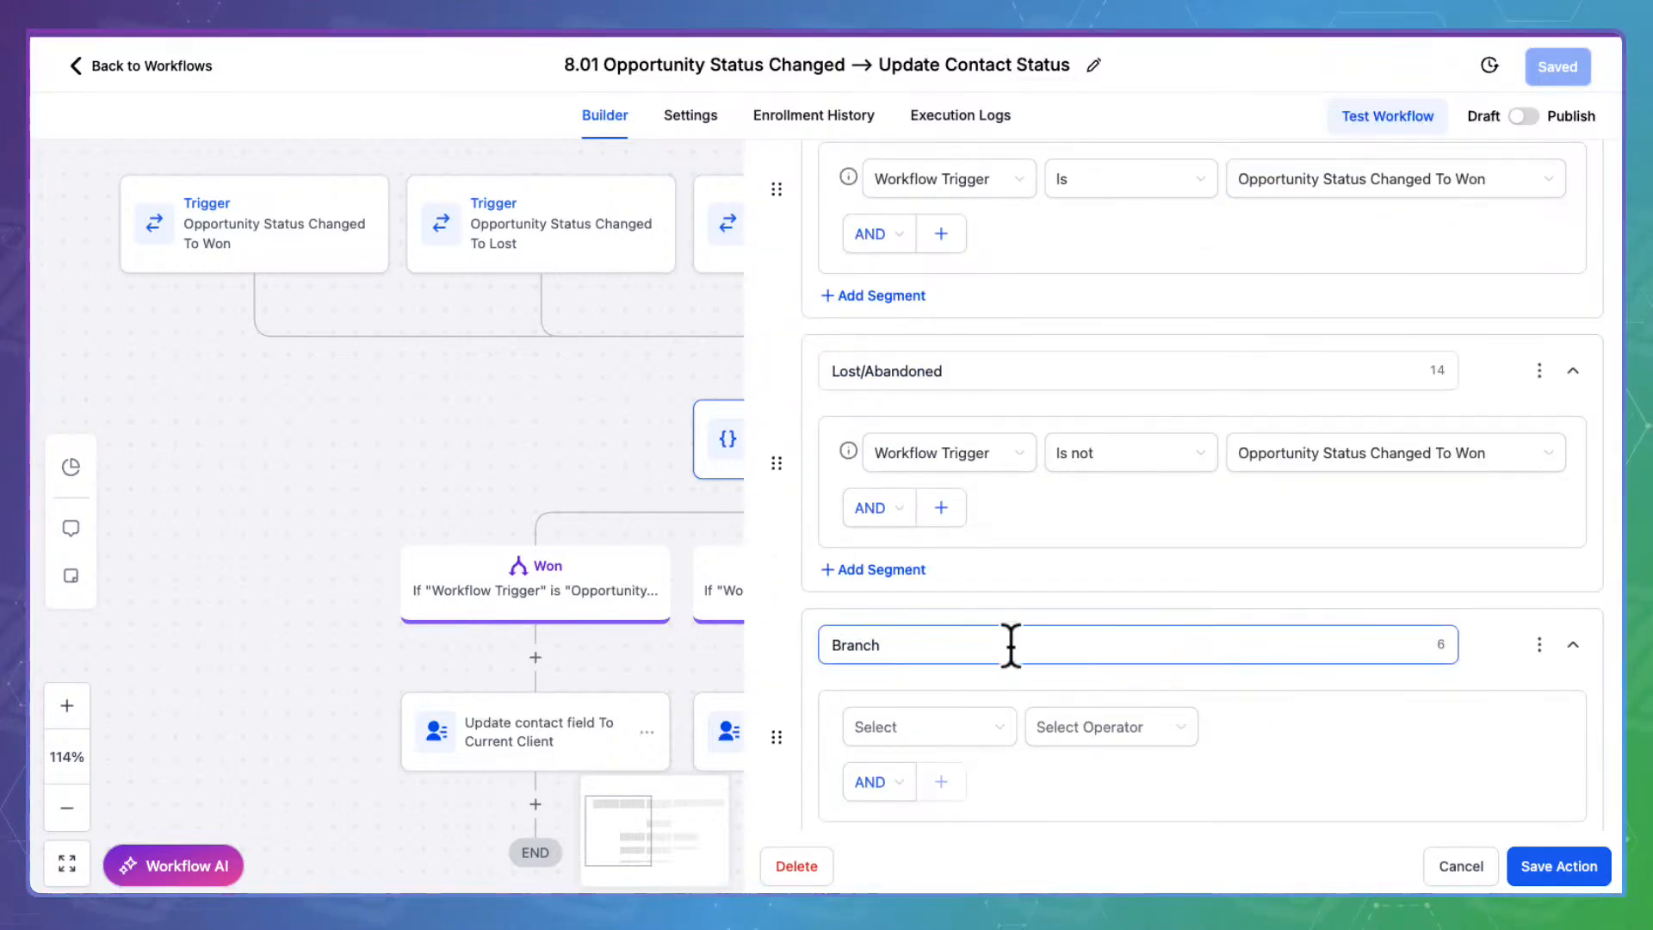
scroll(1010, 646, "down", 2)
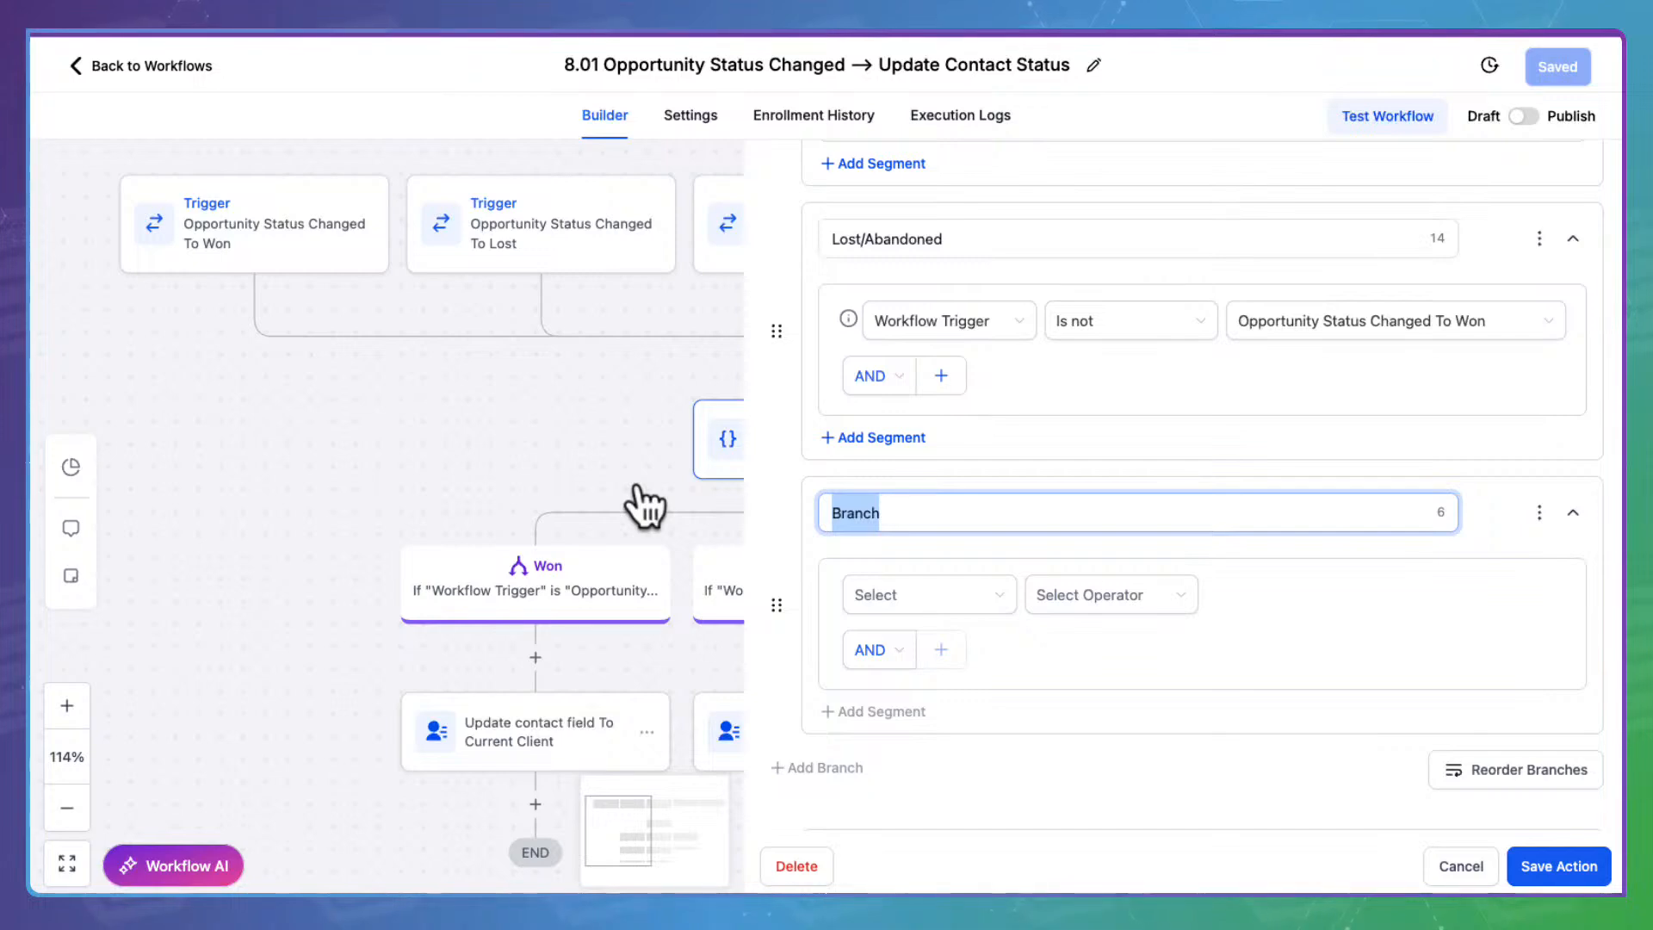
type("Bad Fit")
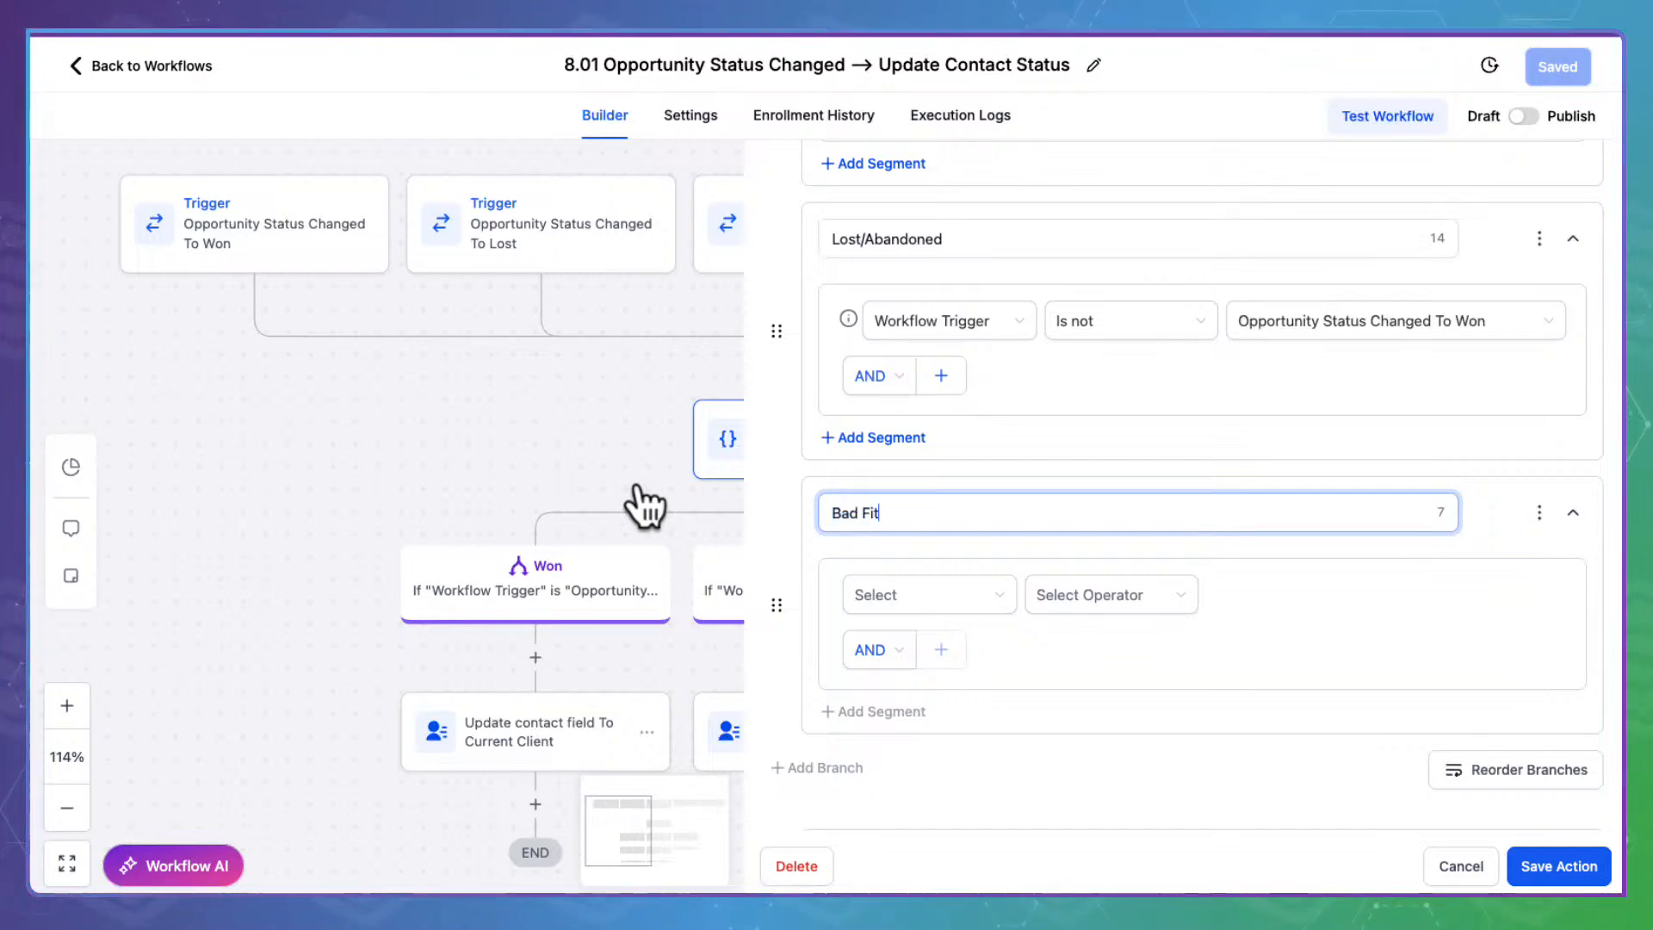
left_click(917, 577)
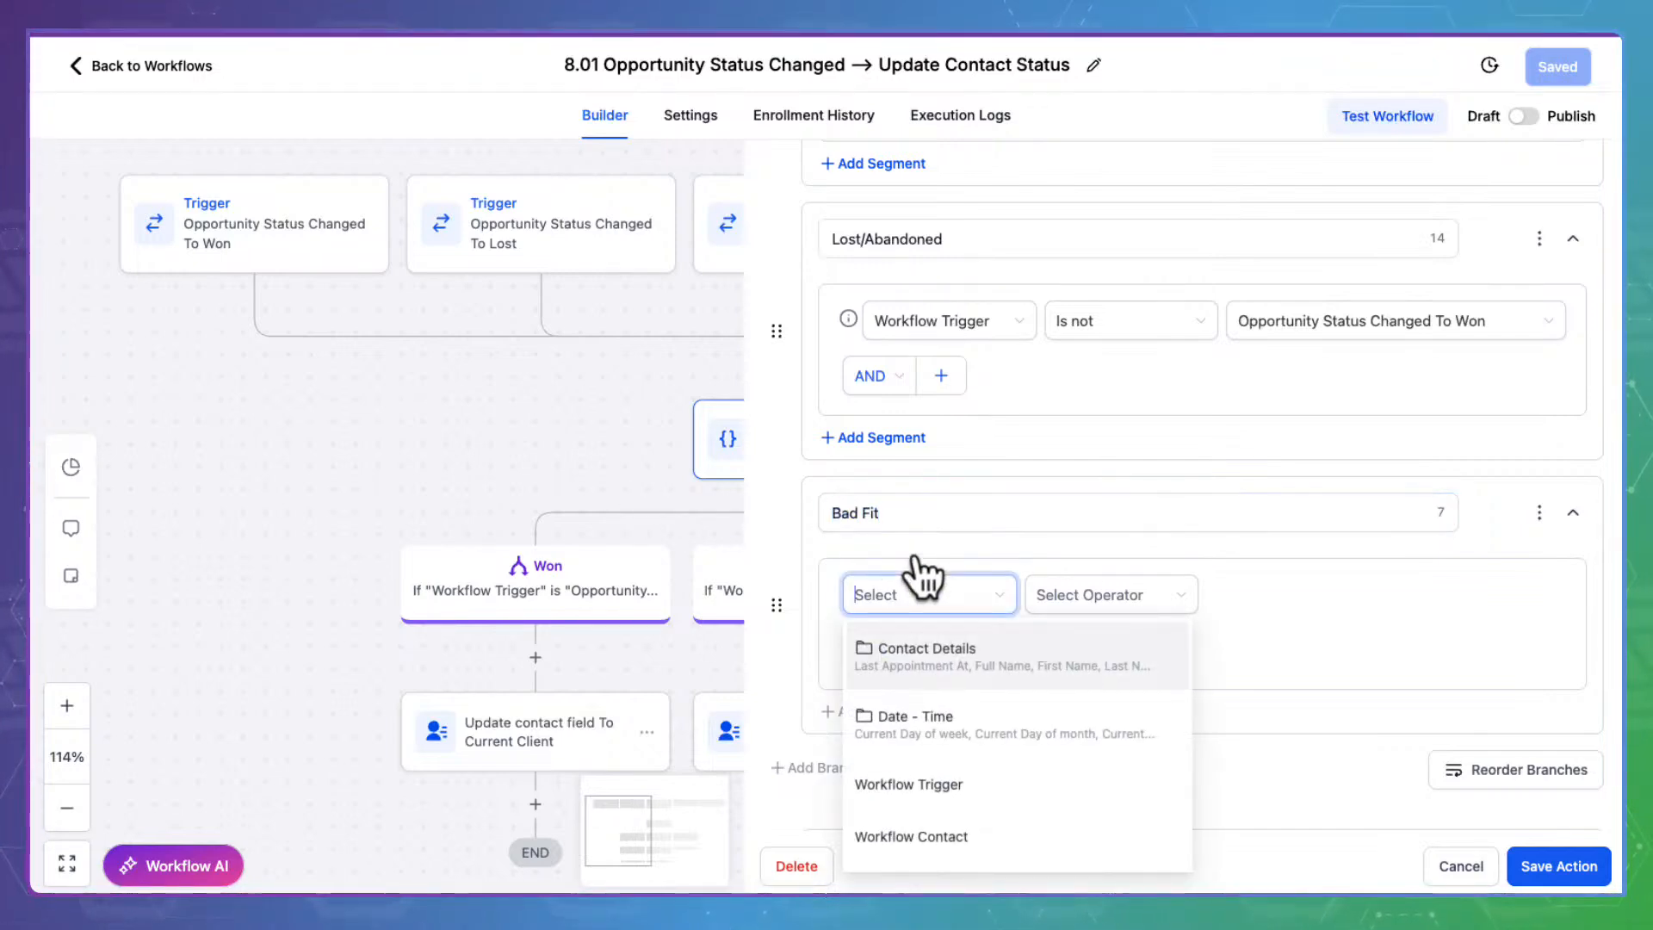
left_click(930, 779)
left_click(1141, 592)
left_click(1109, 635)
left_click(1309, 594)
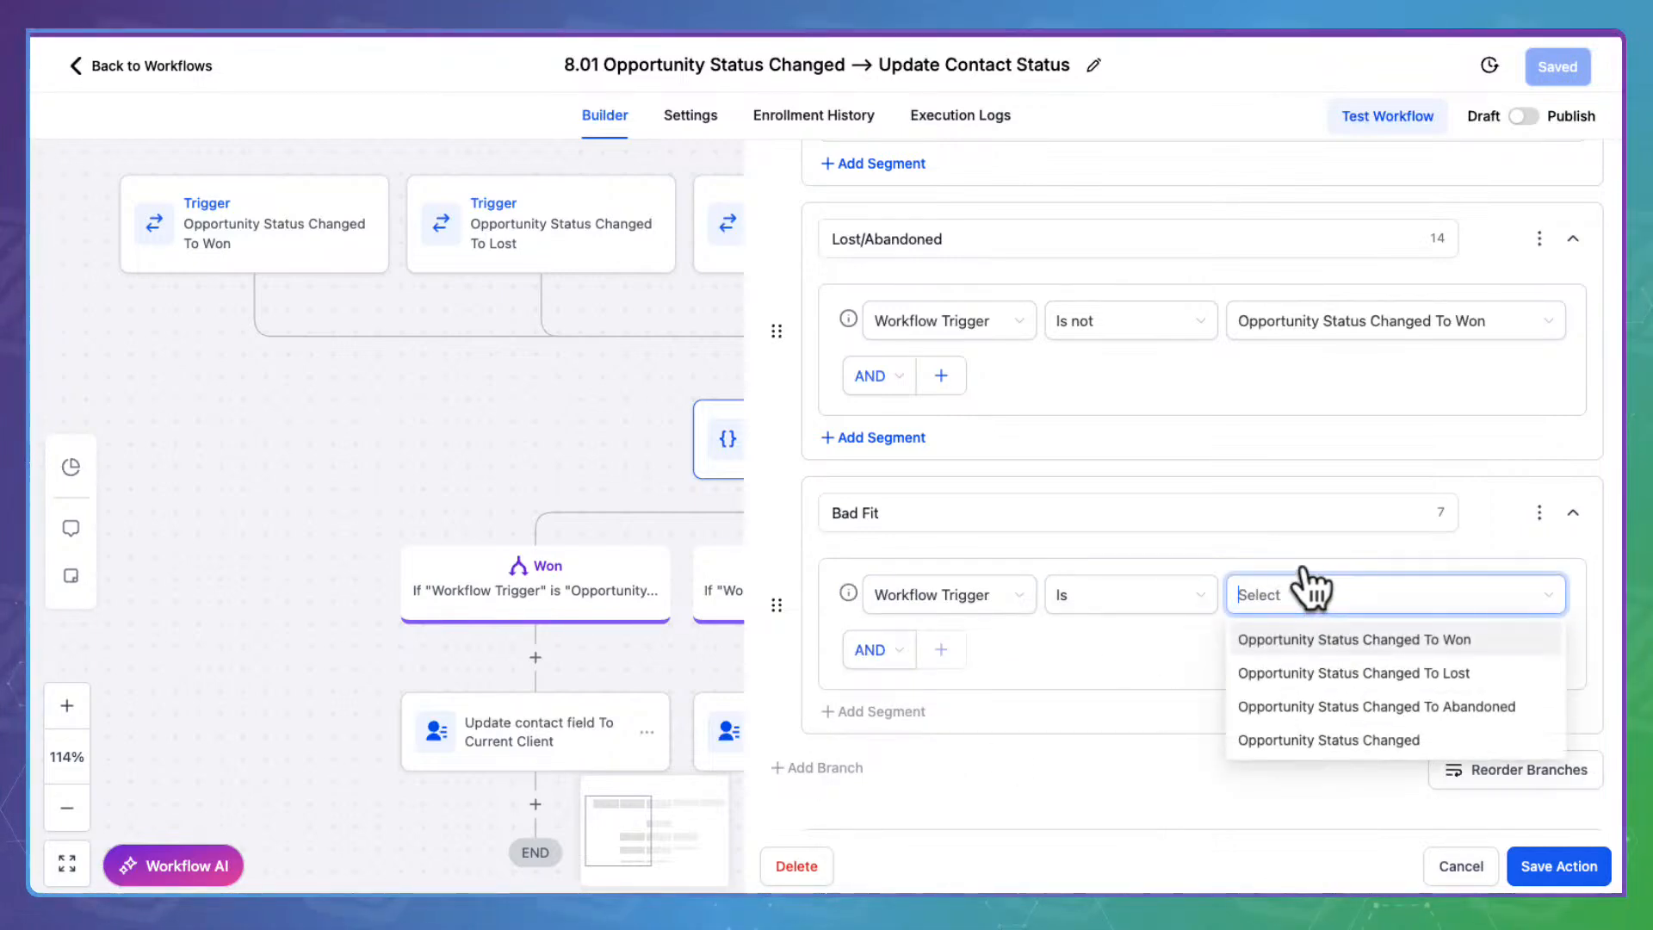
left_click(1335, 730)
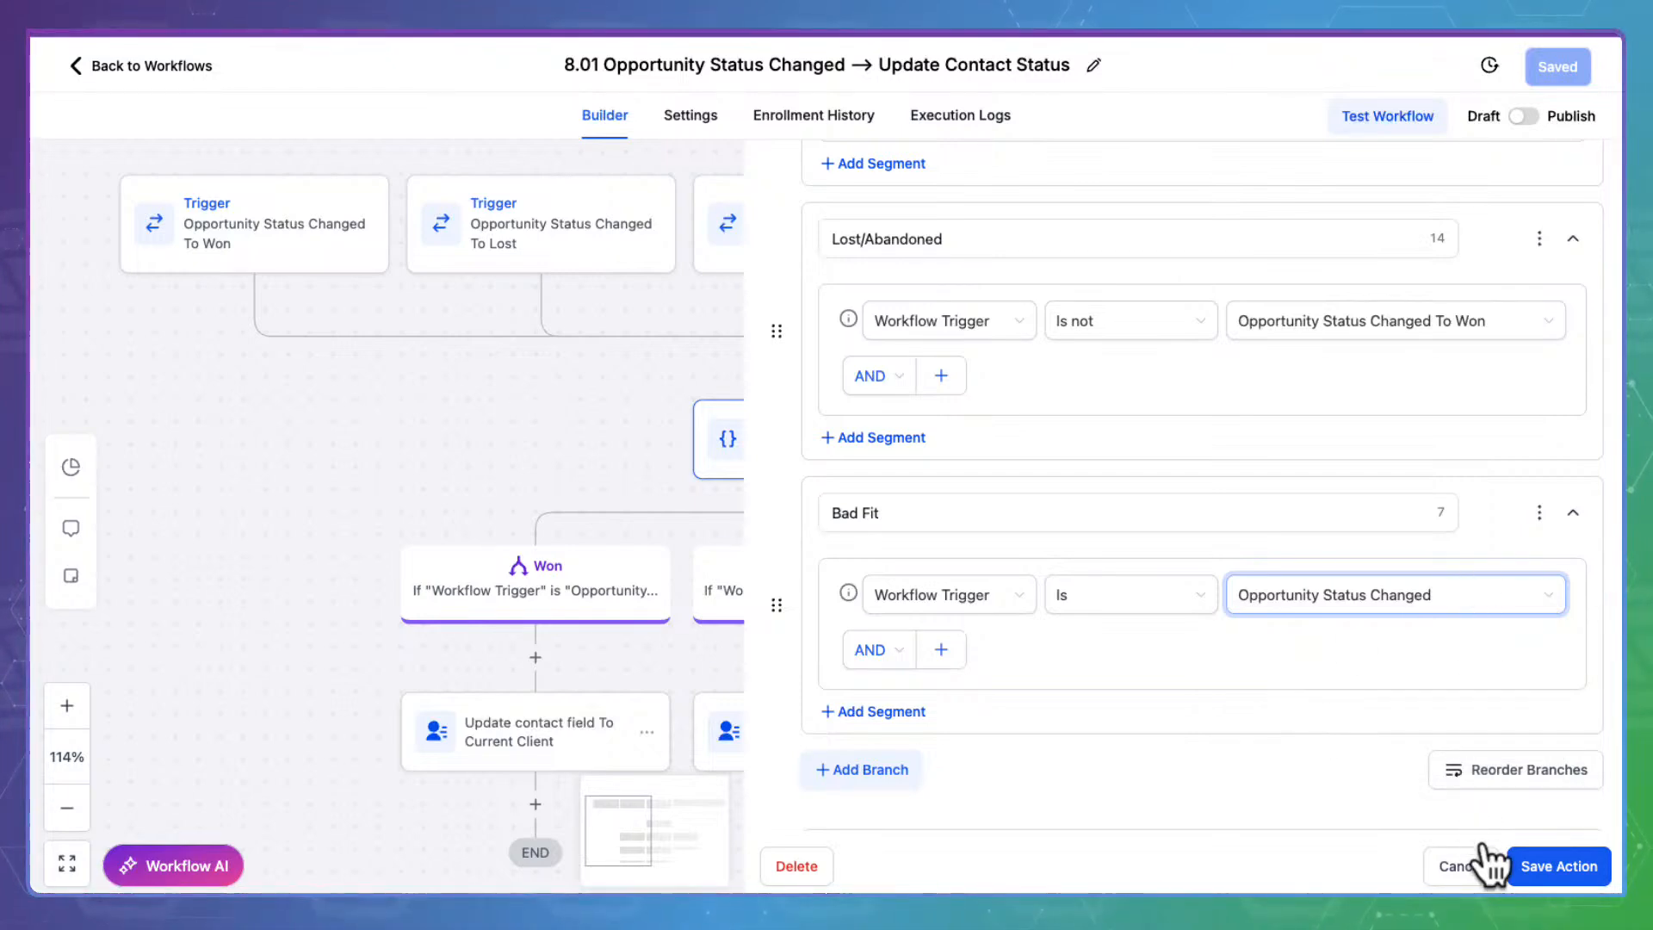
left_click(1515, 865)
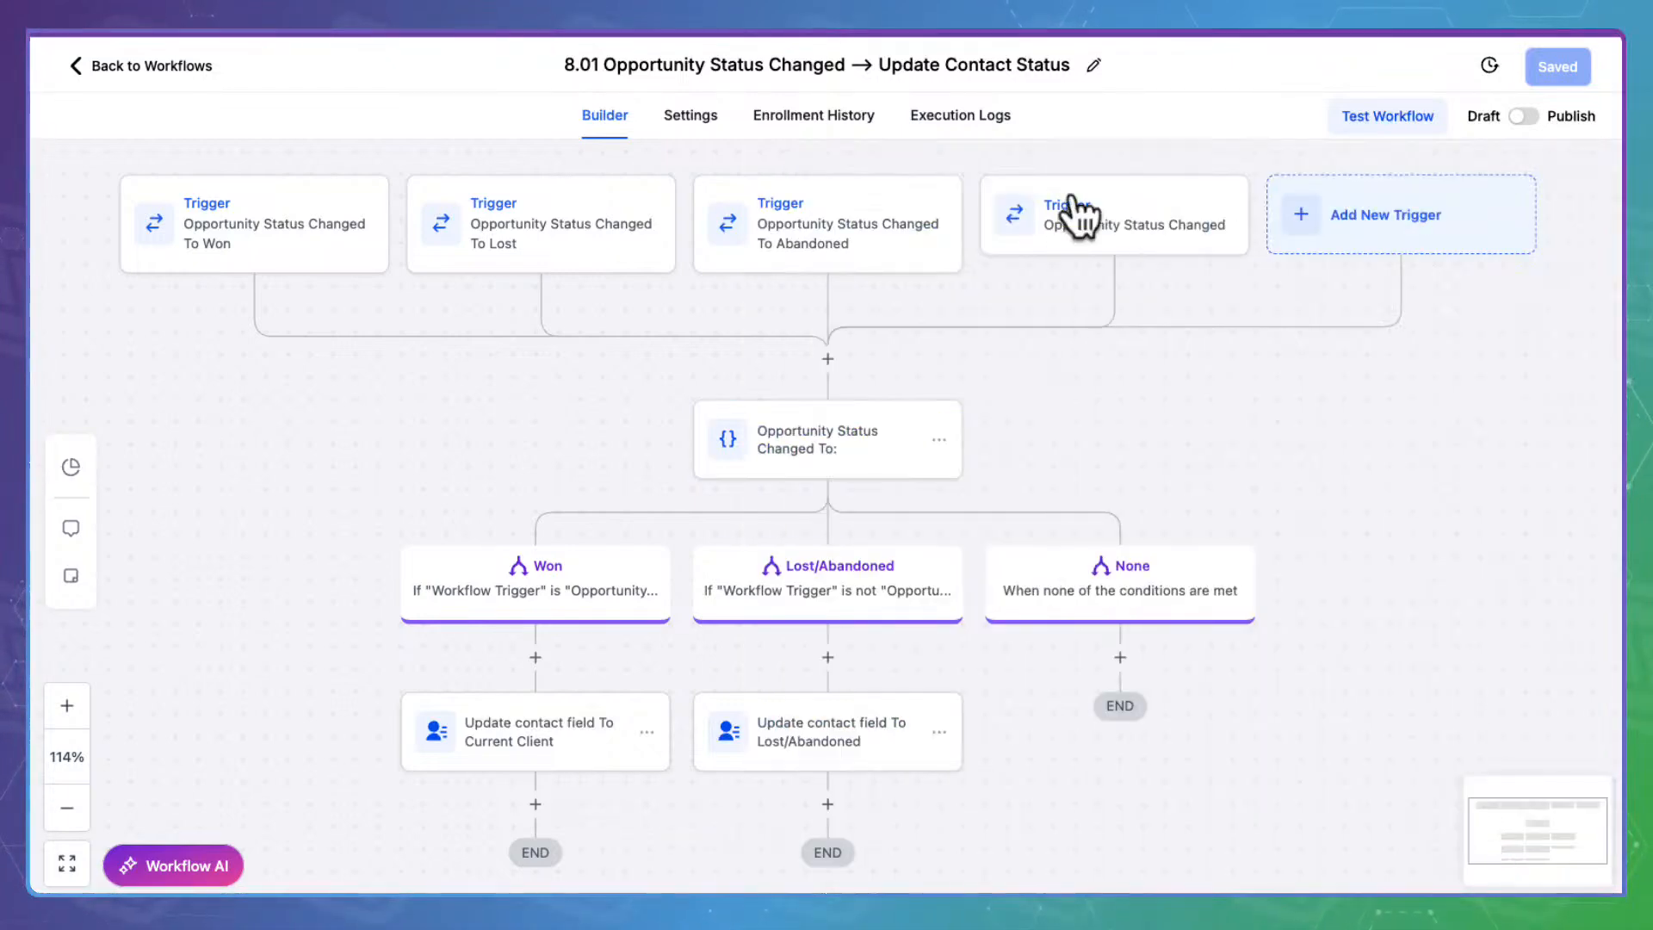
Rename the fourth trigger to 'Opportunity Status Changed: Bad Fit' and save it
left_click(1123, 222)
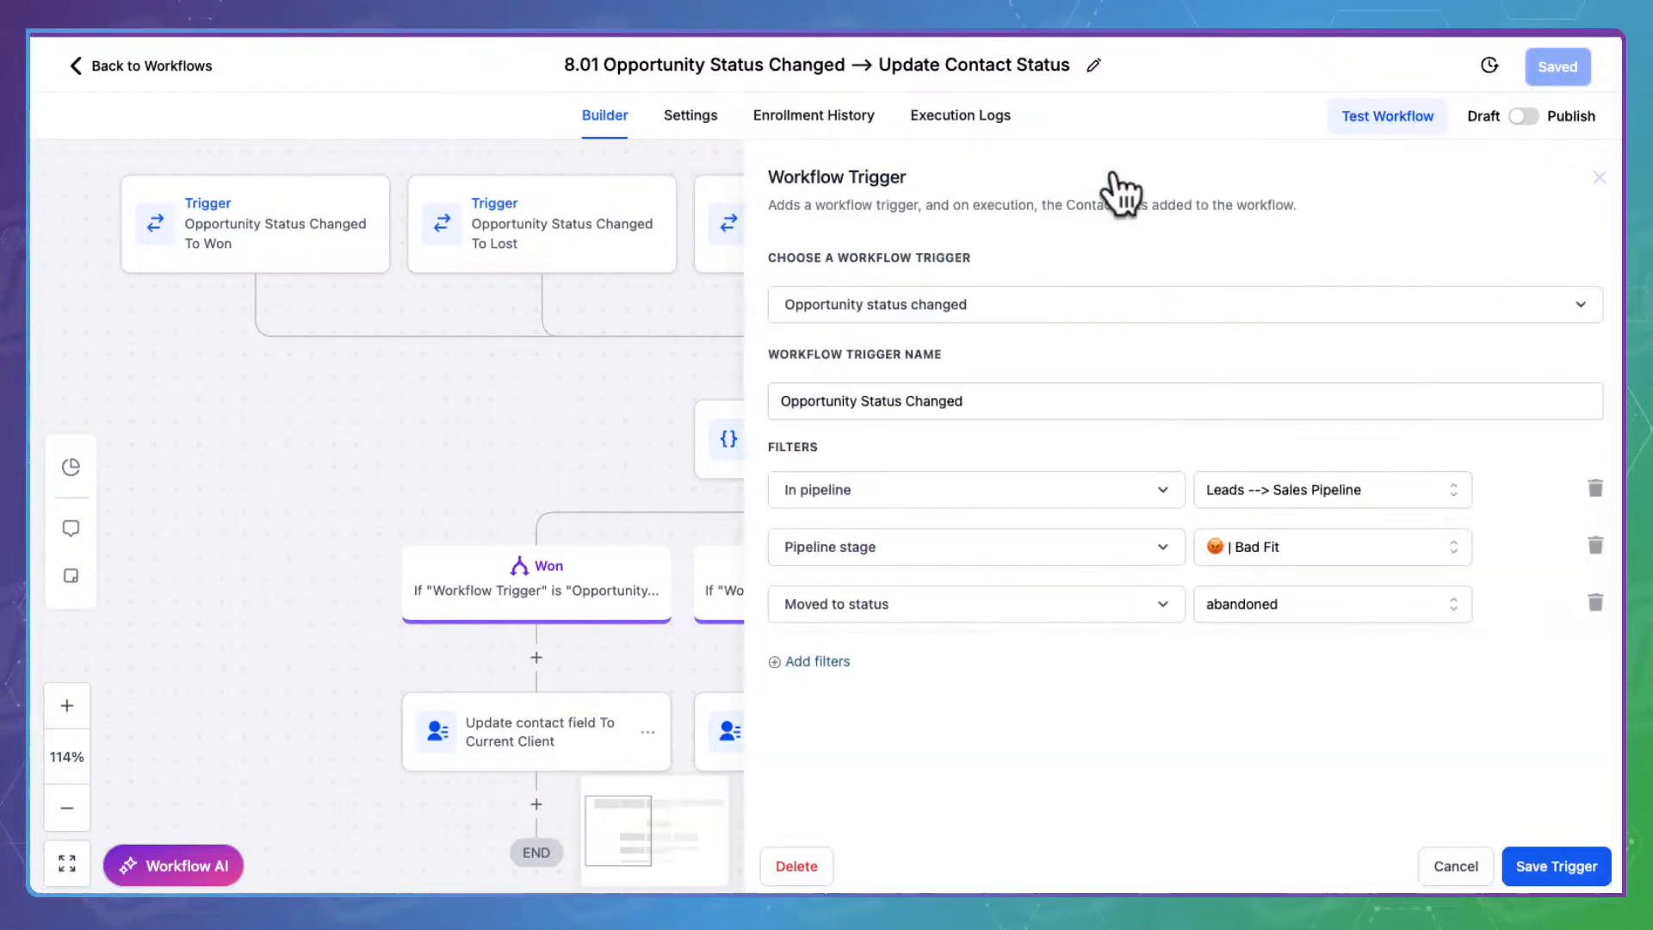
left_click(990, 388)
type(": Bad Fit")
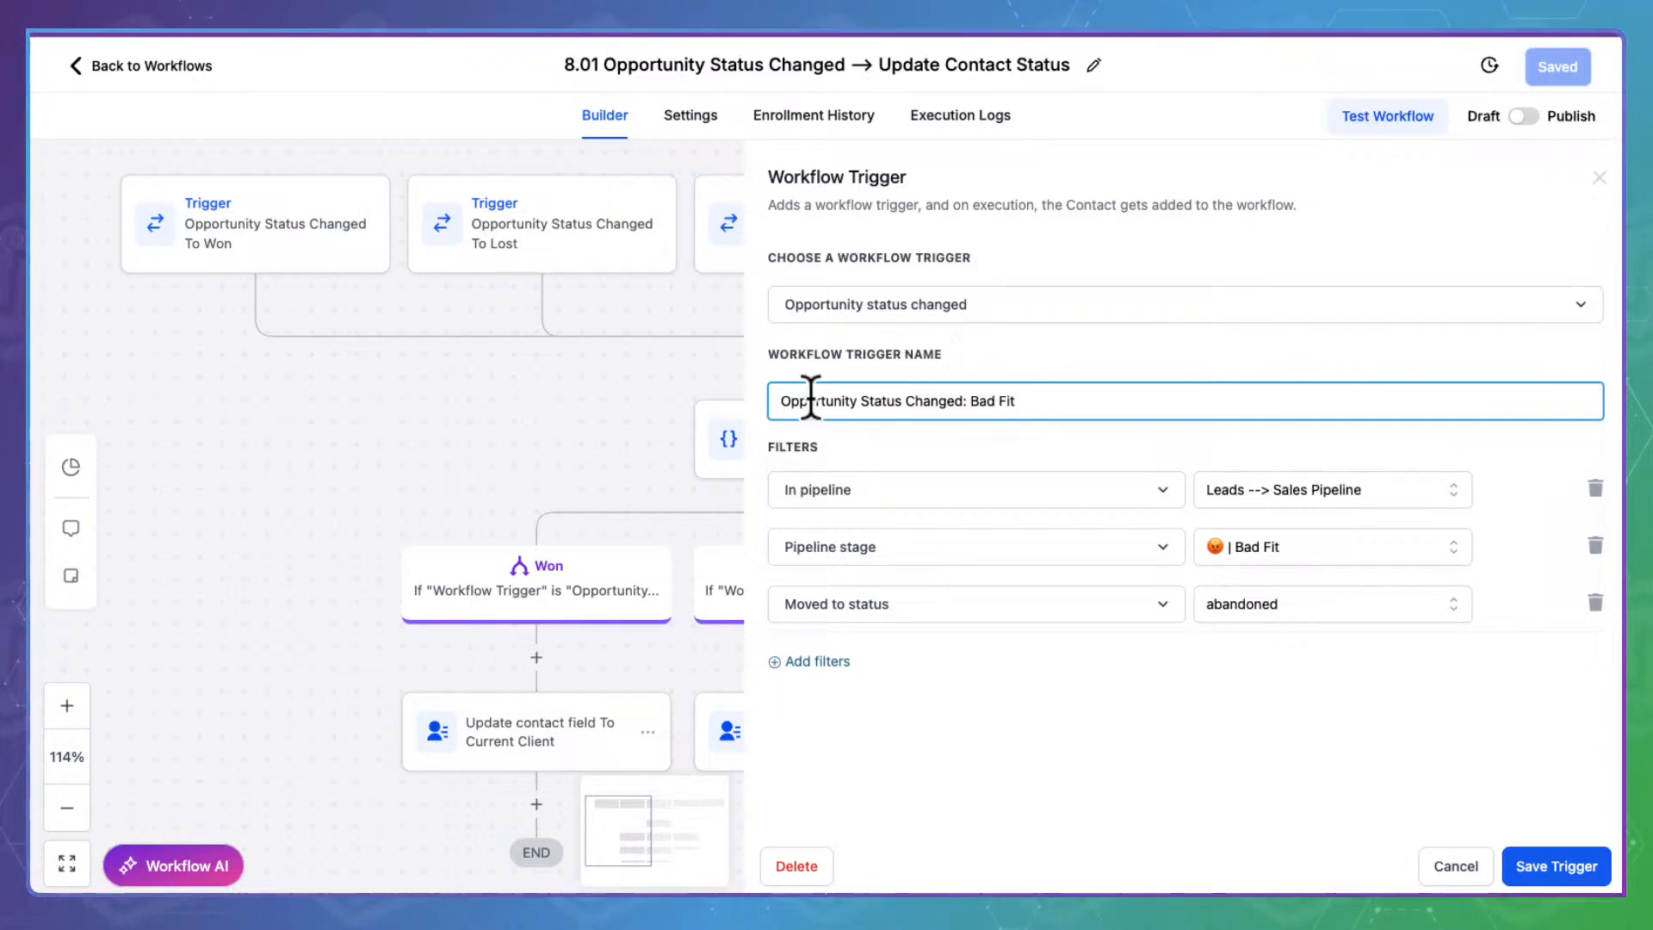
left_click(1575, 852)
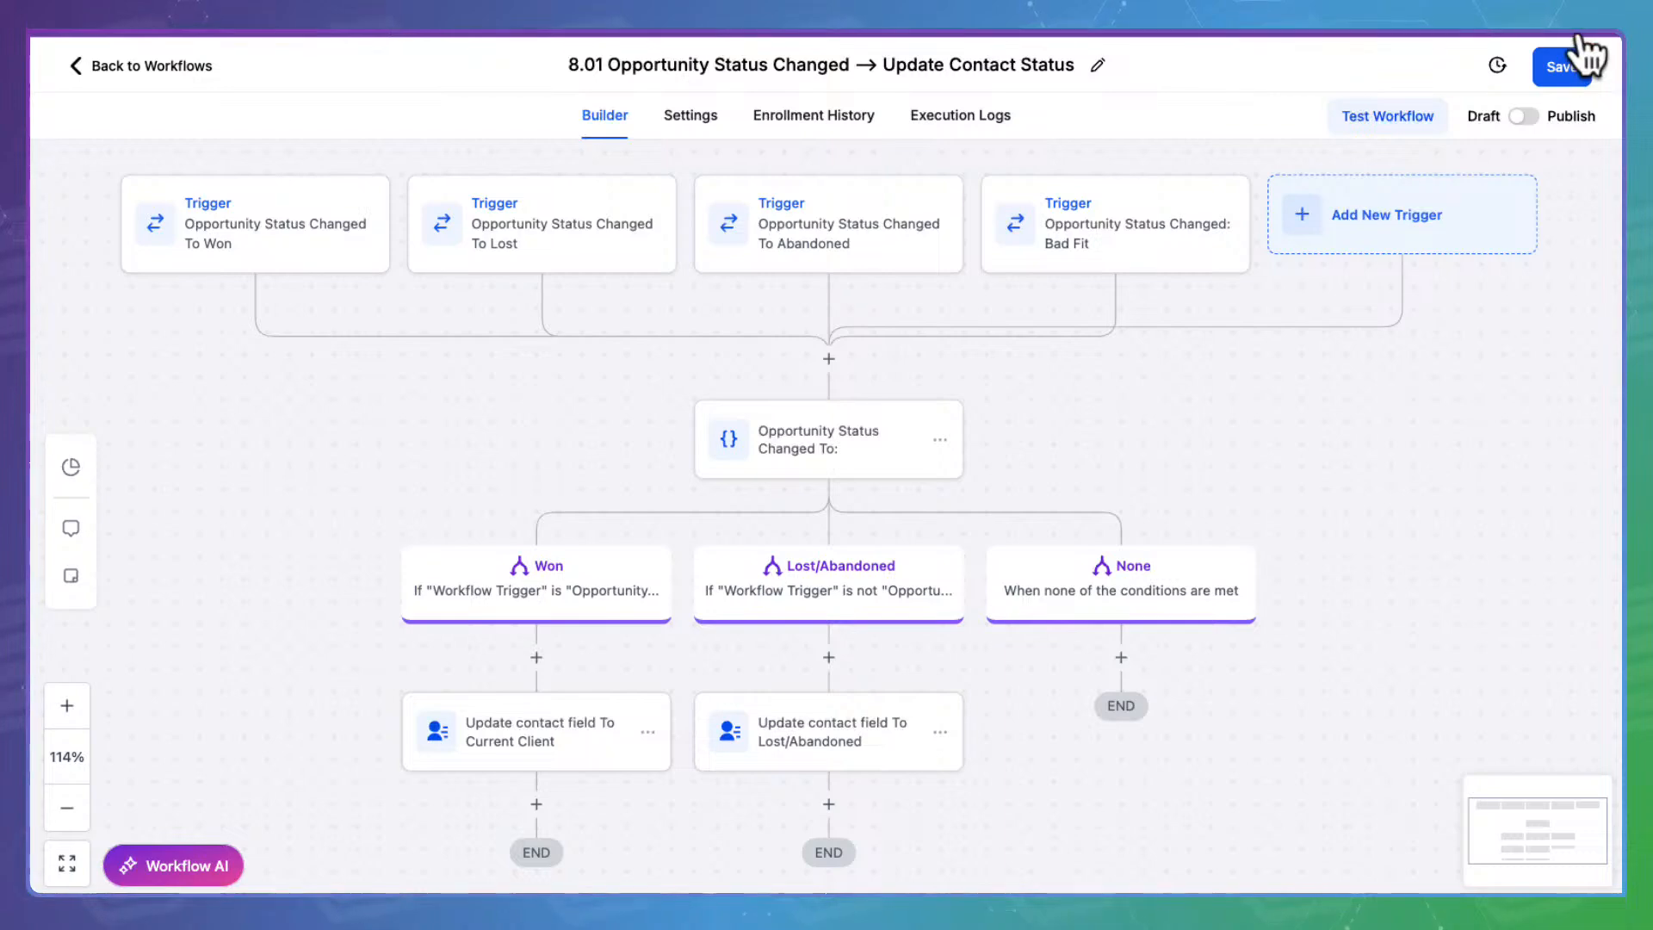
Save workflow 8.01, check the Won branch's trigger values, then reload the builder page
left_click(1583, 62)
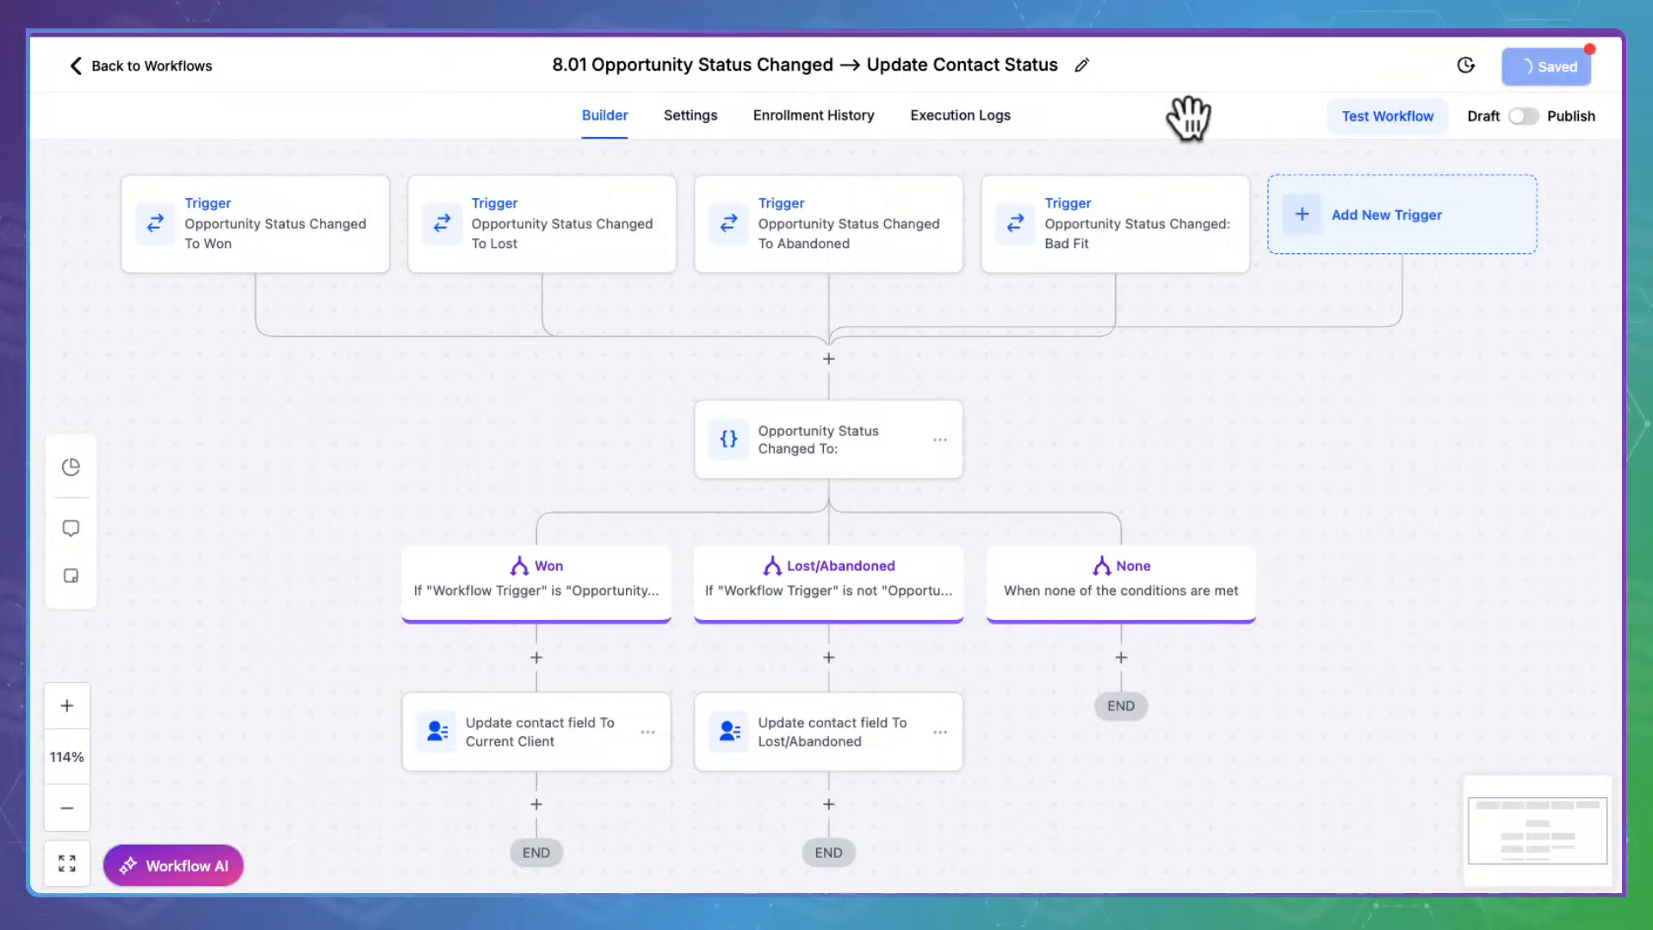
left_click(827, 437)
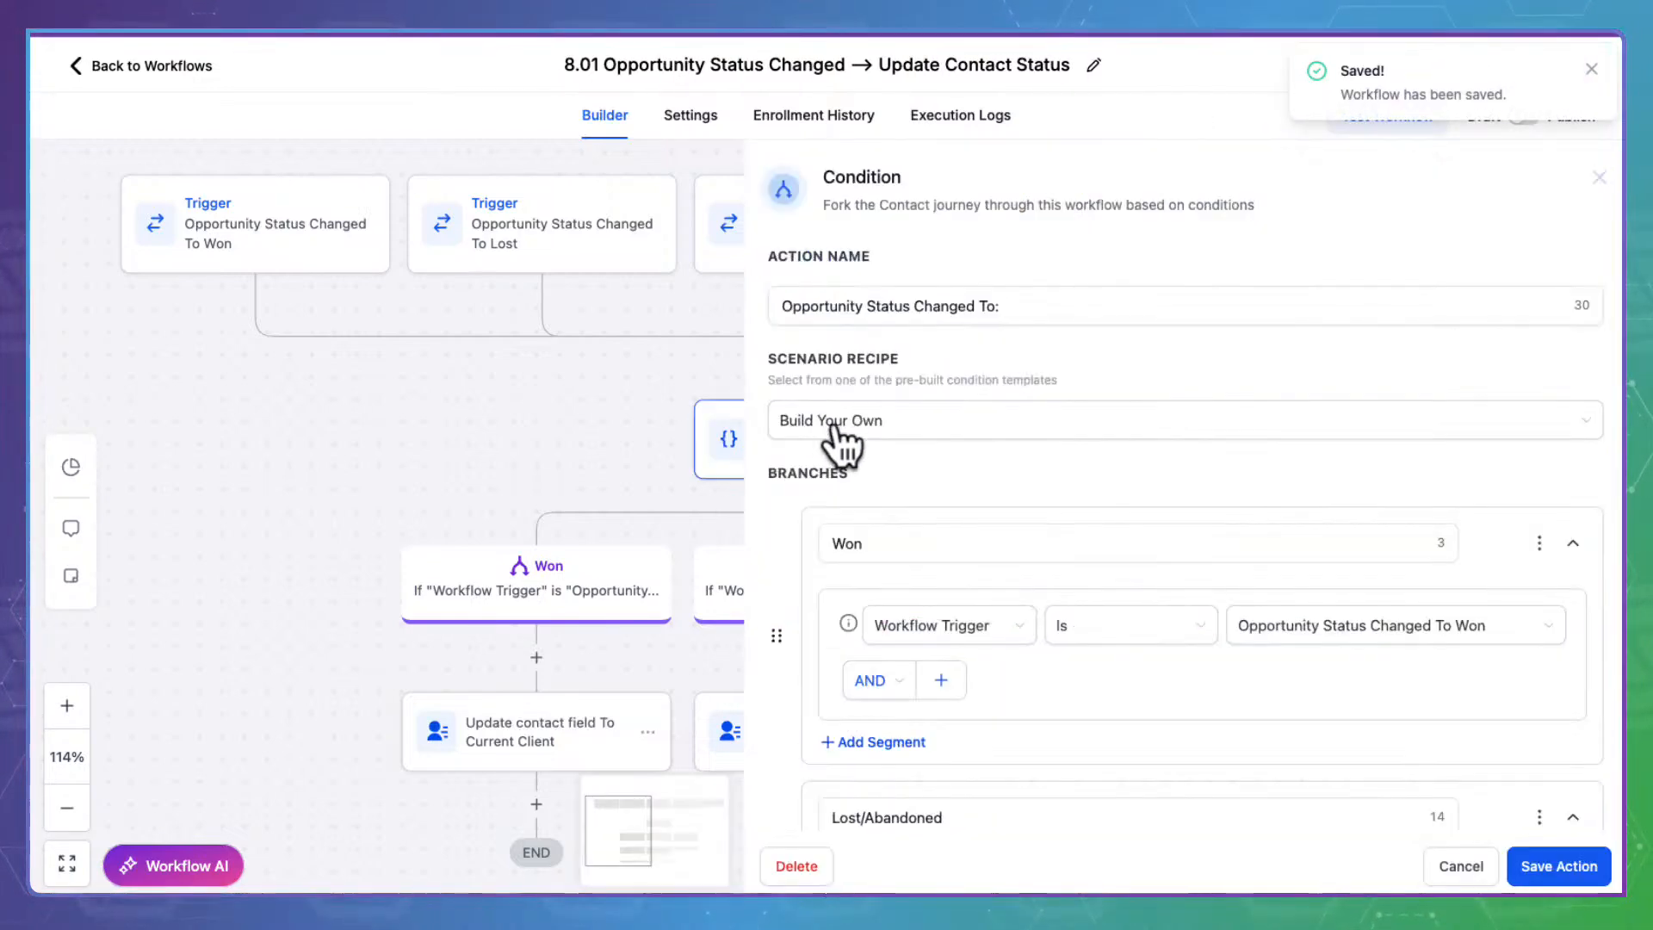
left_click(1312, 626)
left_click(1062, 716)
left_click(1463, 866)
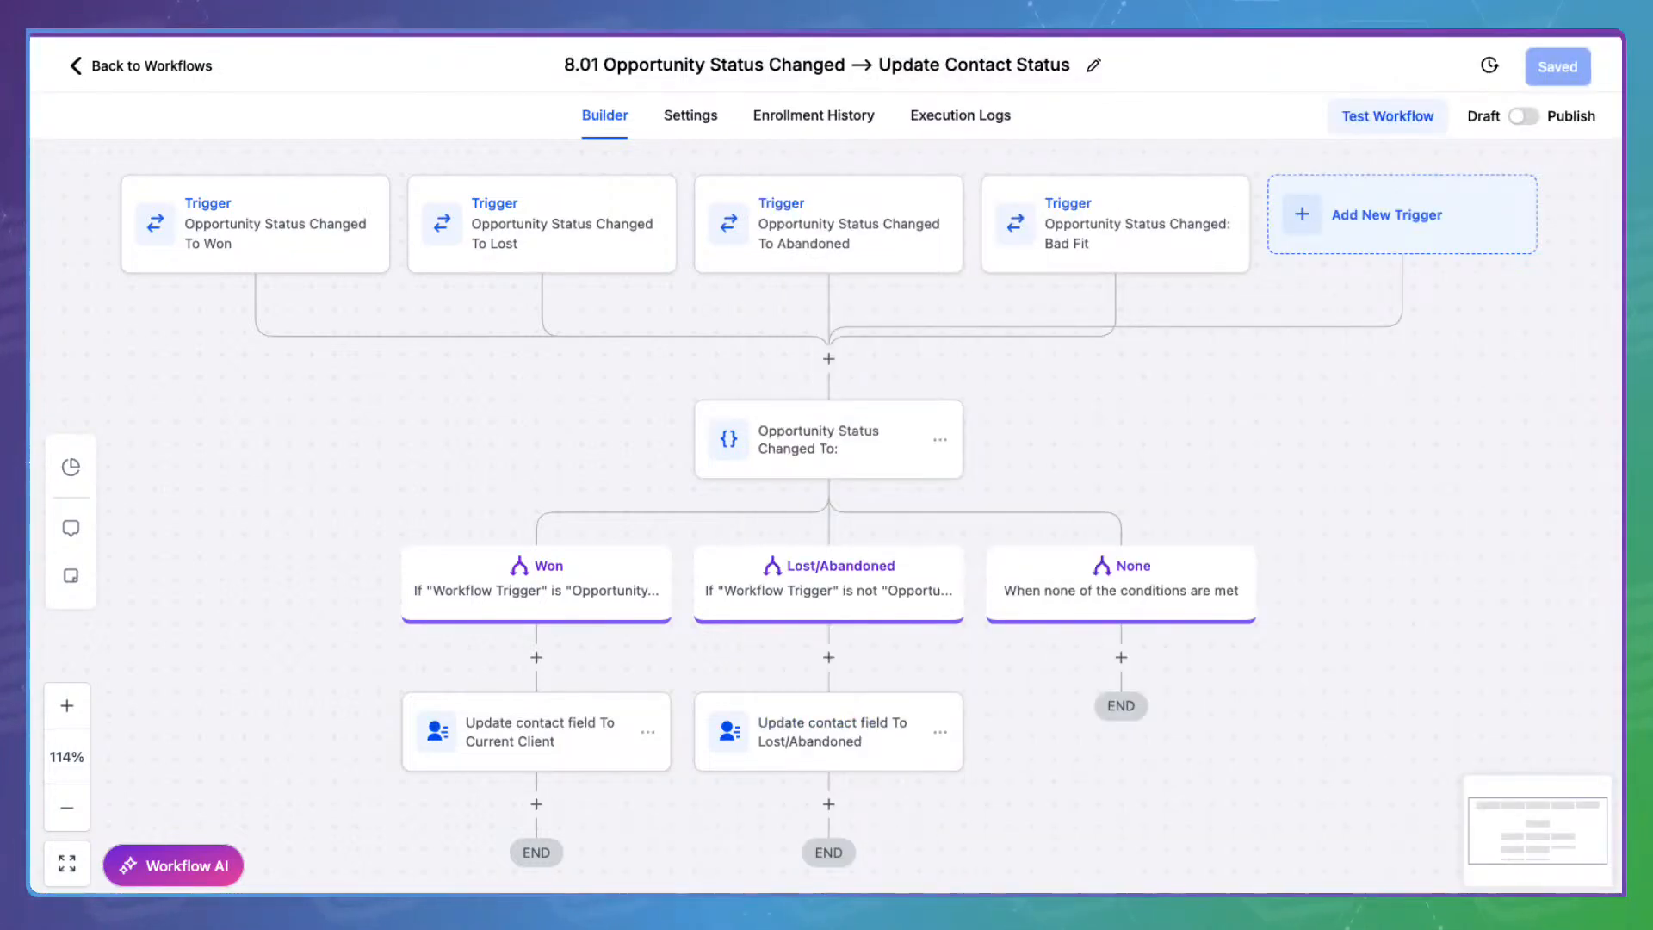
key("ctrl+Tab")
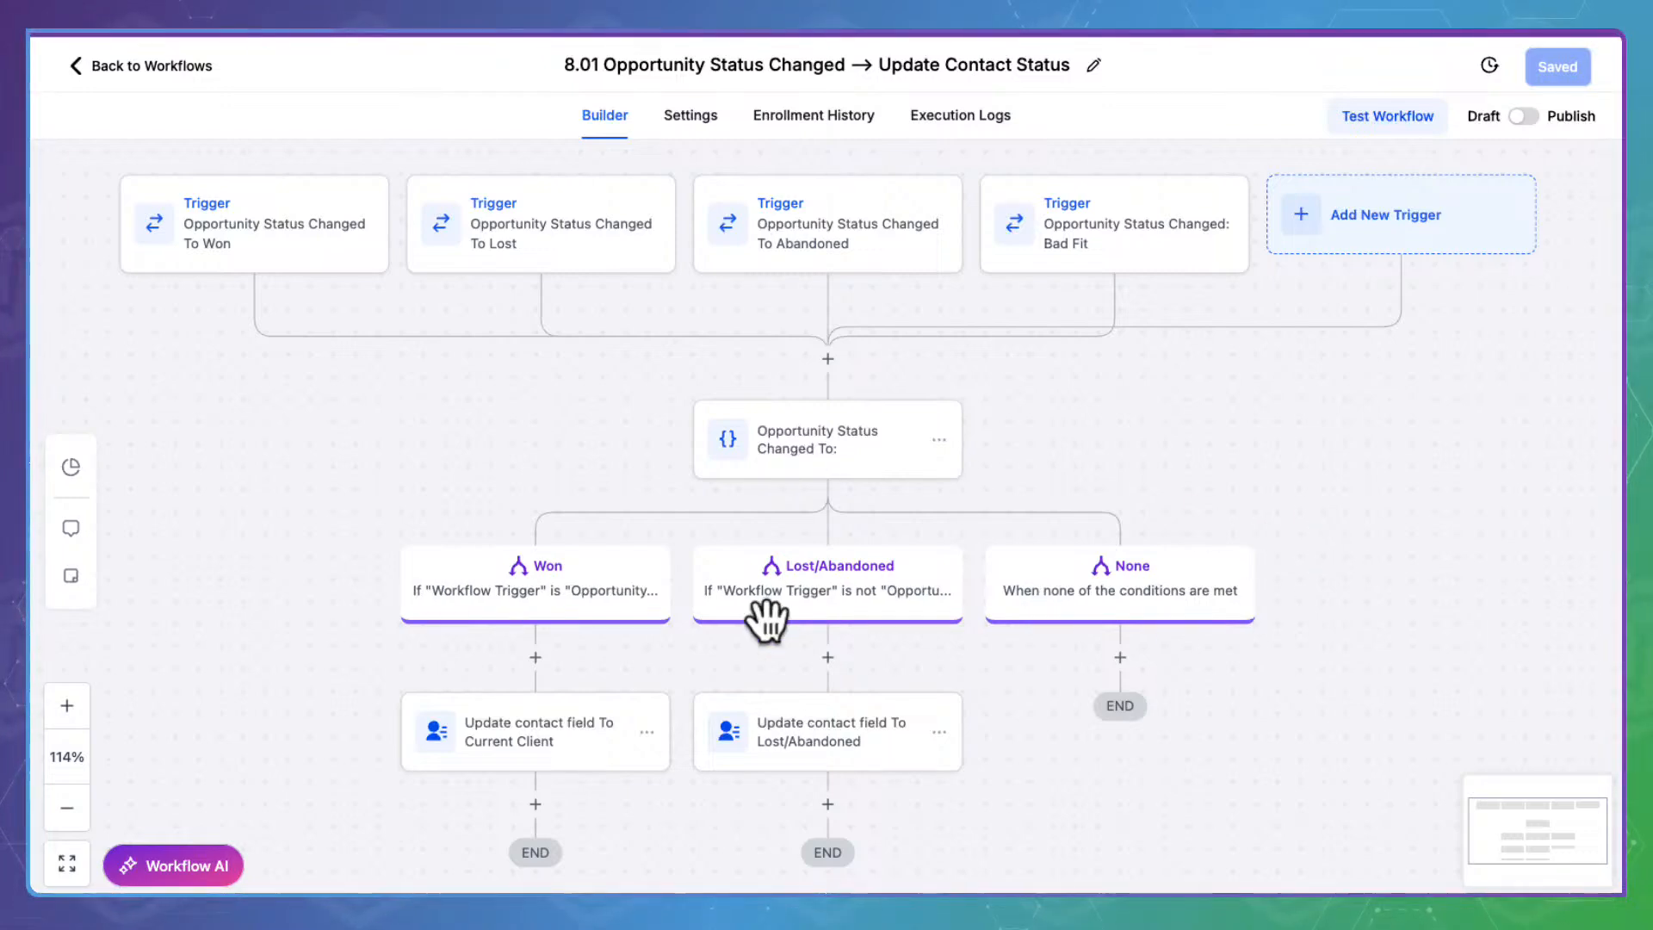
Add a new branch to the status condition named 'Bad Fit'
left_click(829, 412)
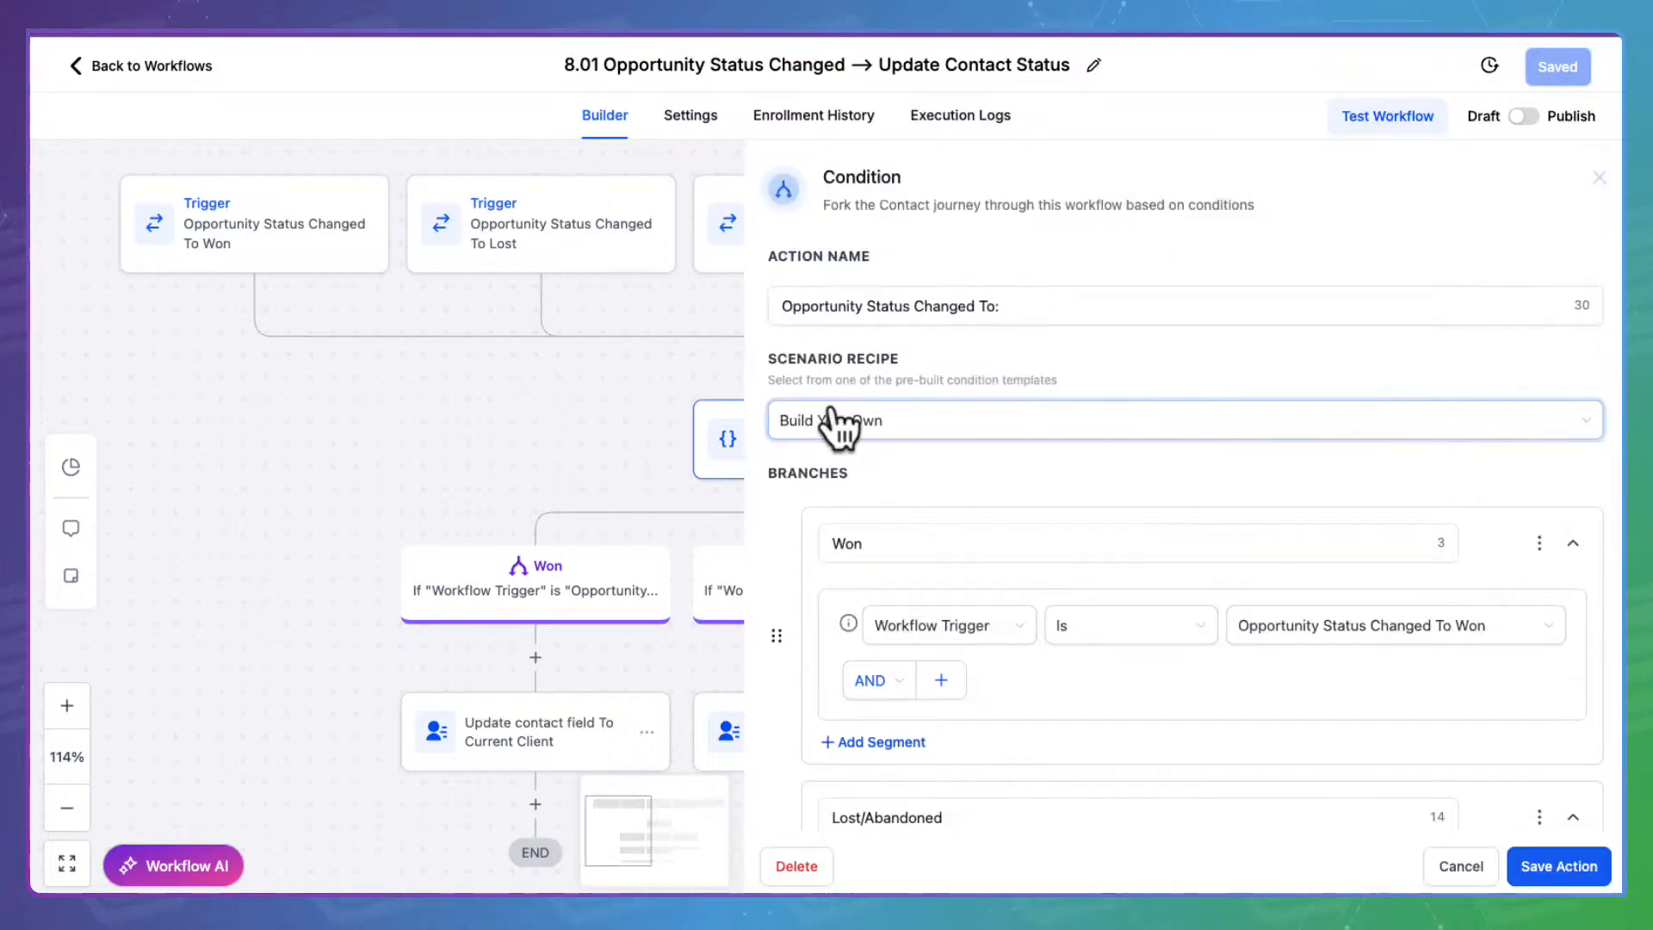
scroll(1093, 462, "down", 4)
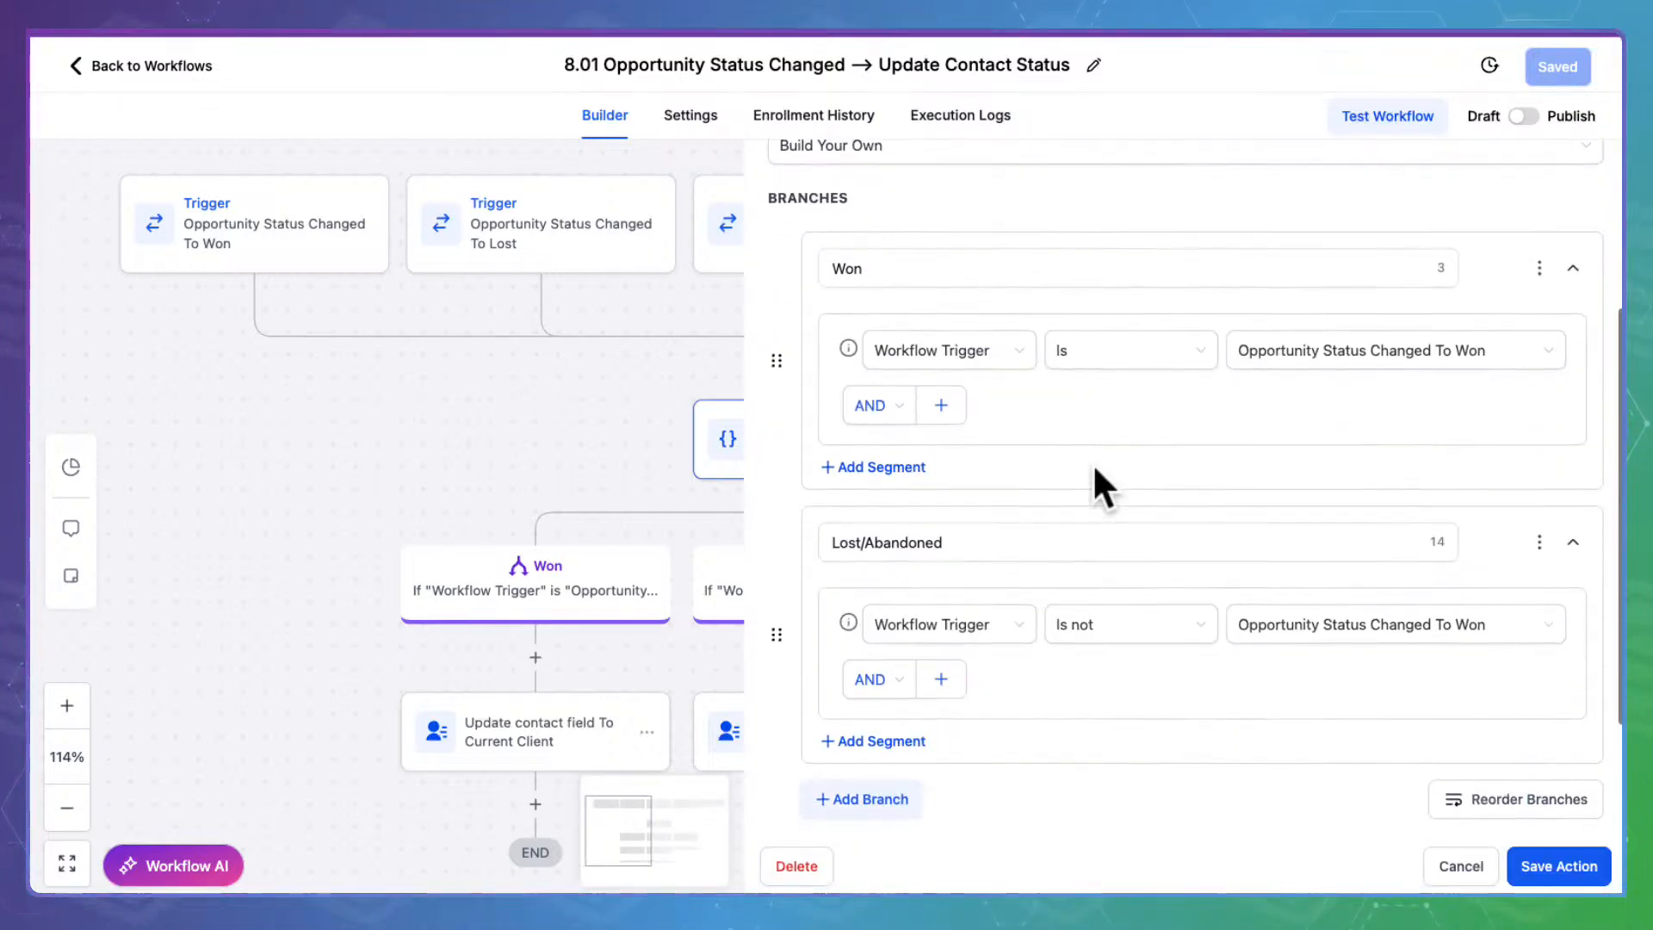
left_click(866, 513)
scroll(866, 512, "down", 1)
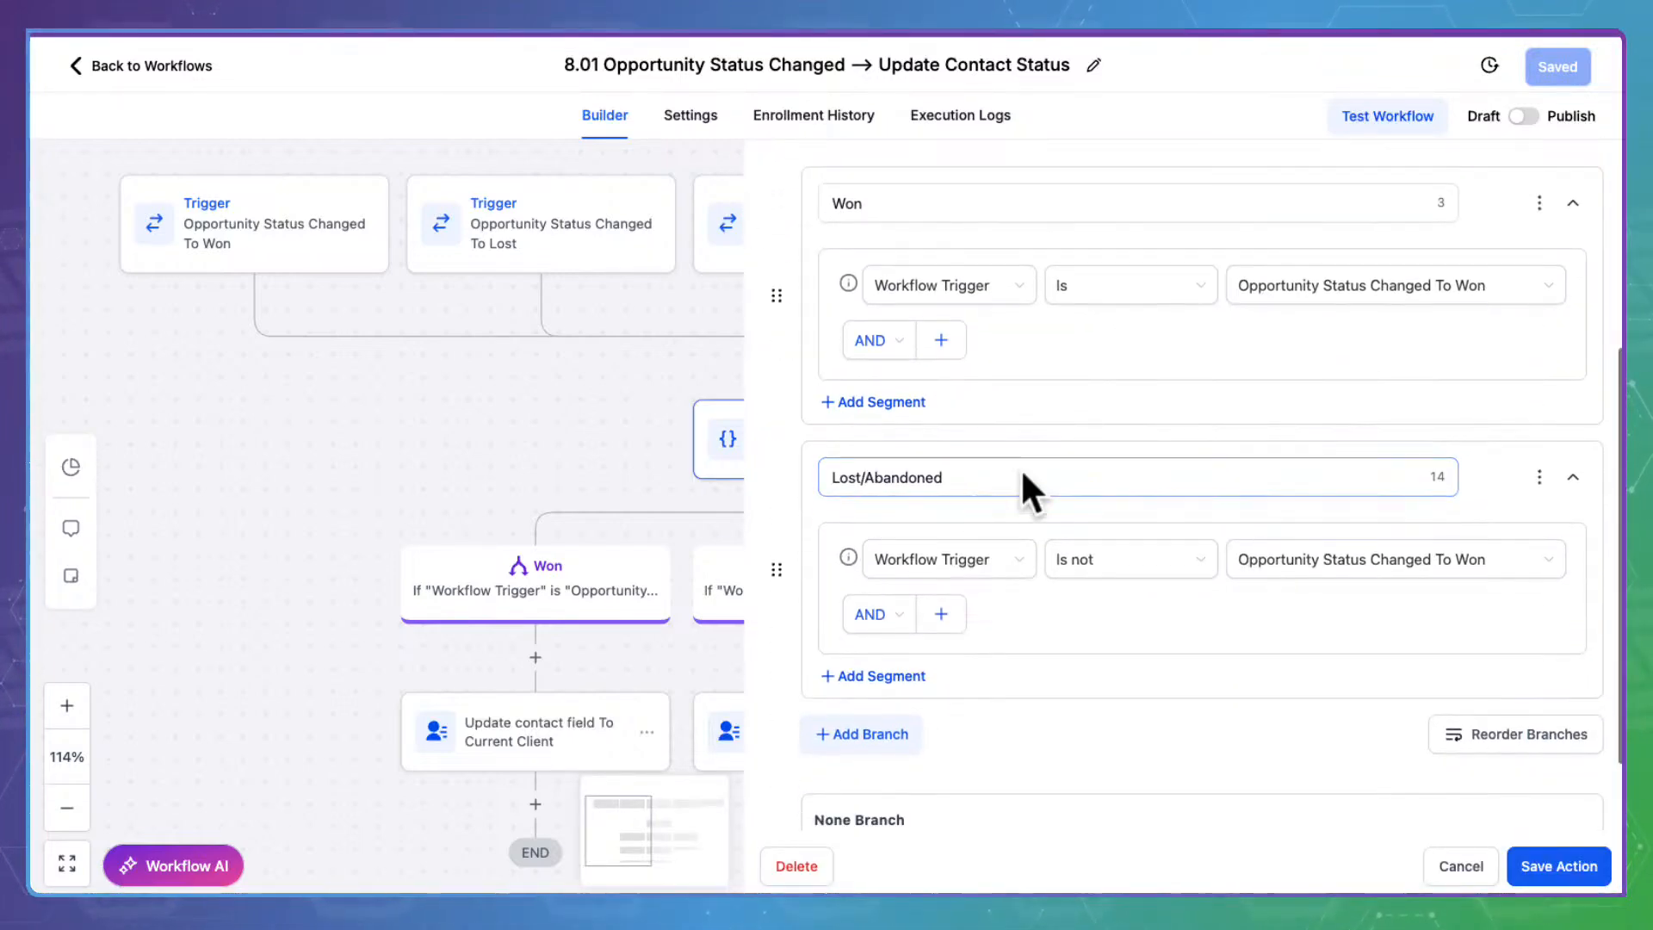
scroll(957, 477, "down", 2)
left_click(1283, 553)
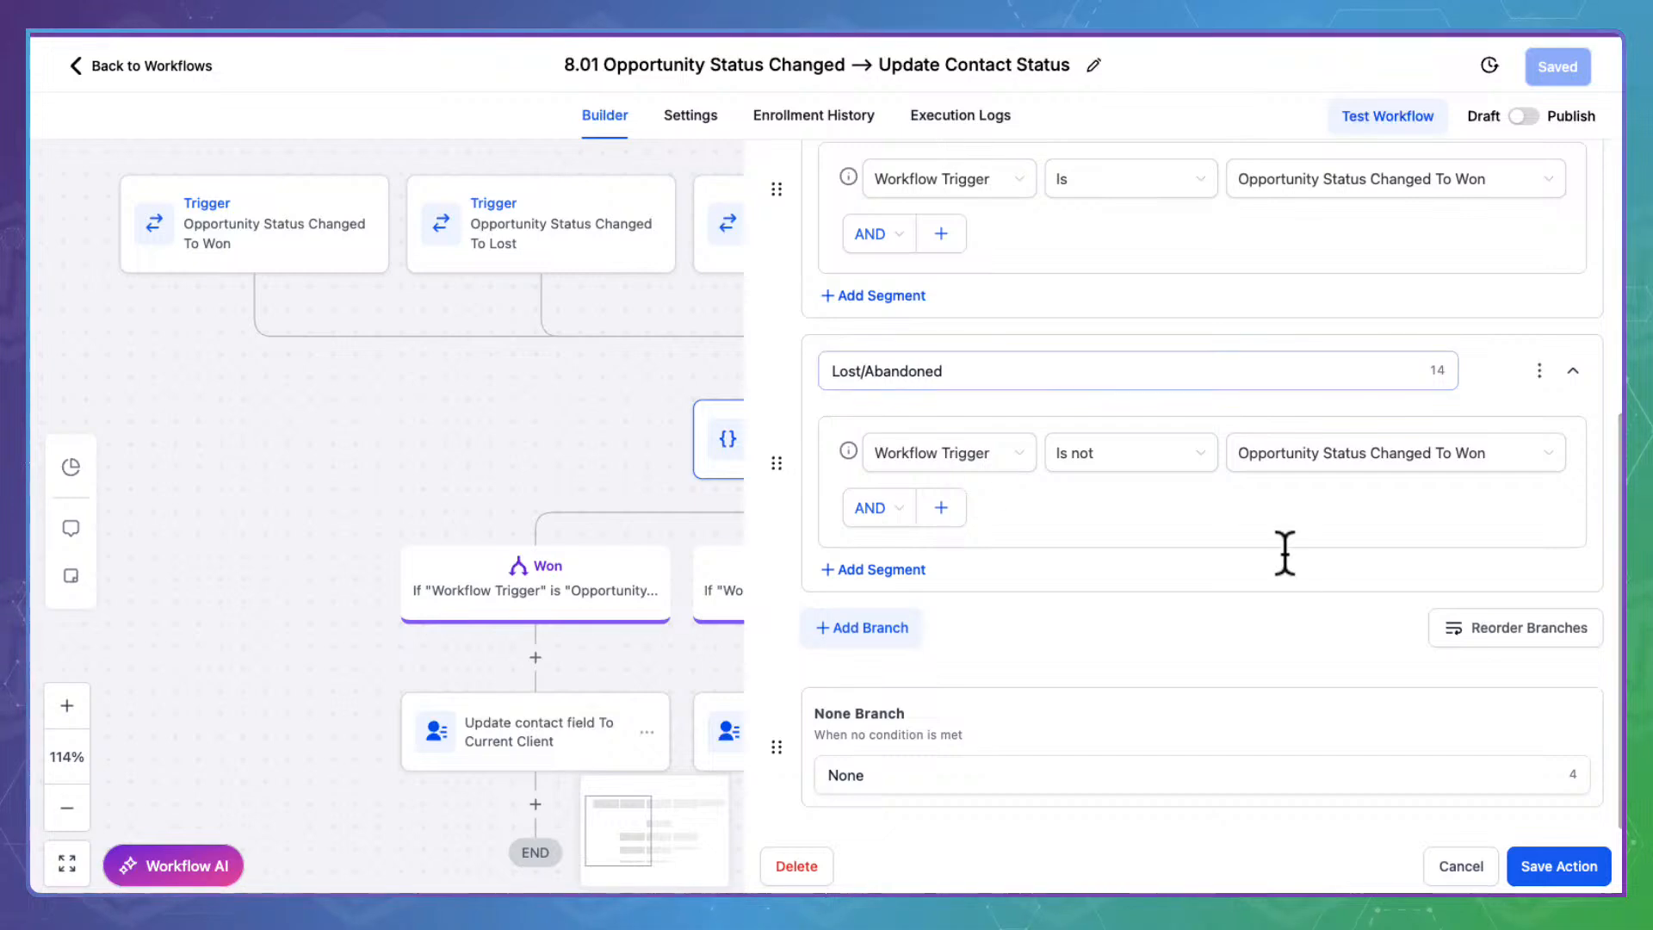
left_click(902, 623)
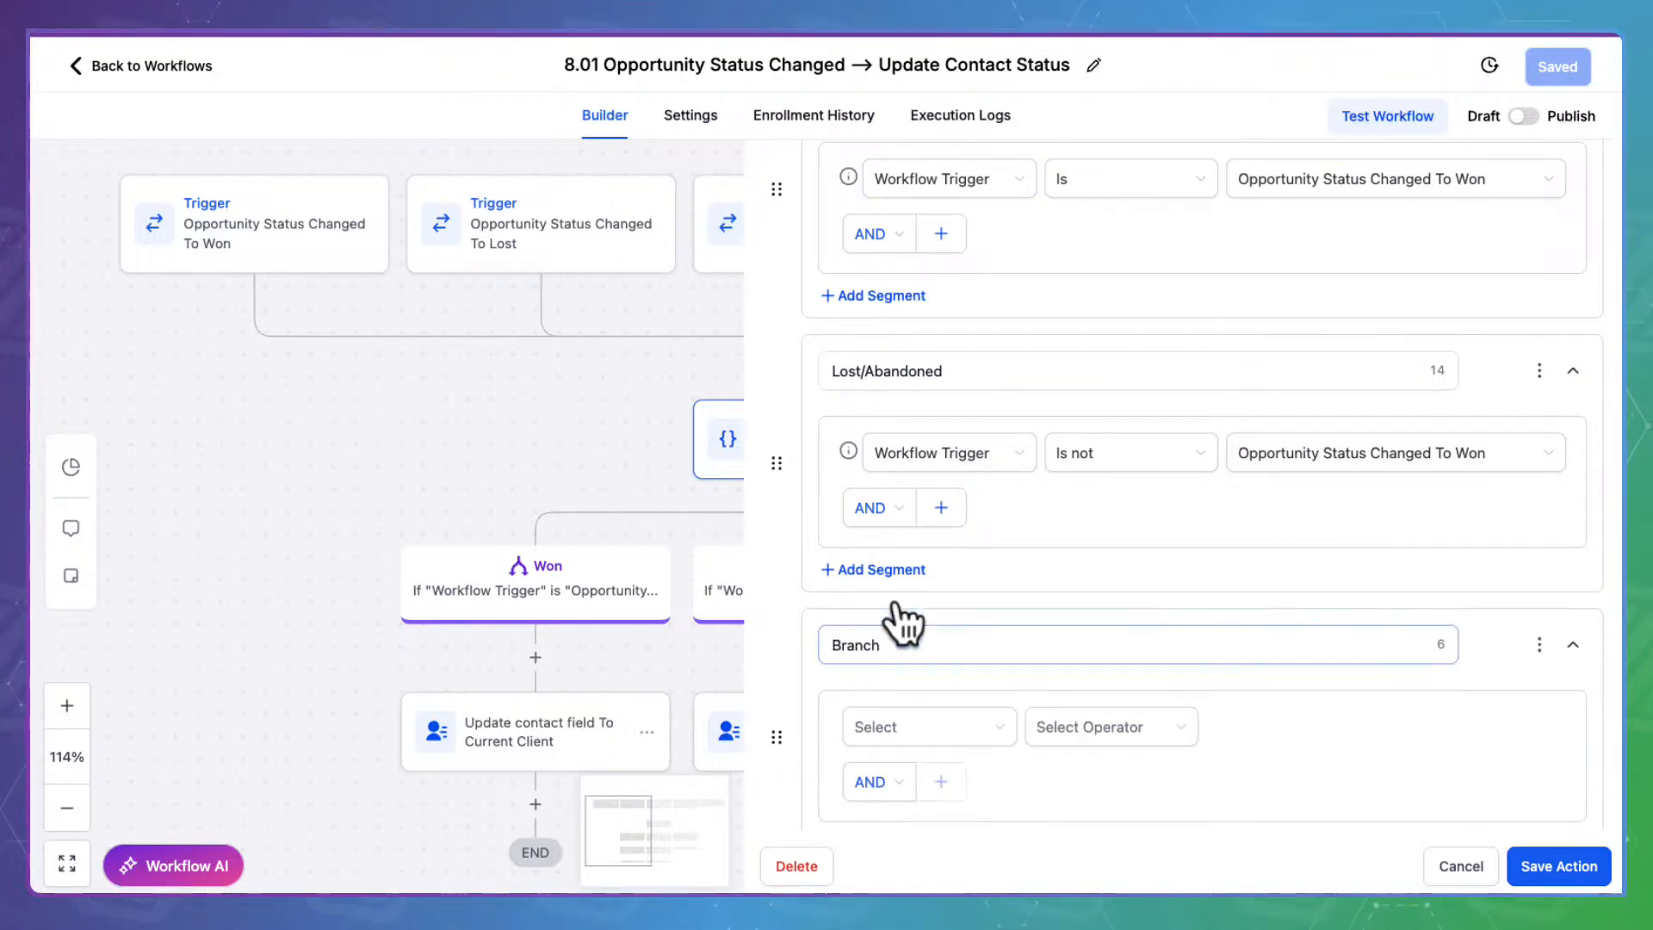
left_click(887, 635)
double_click(886, 636)
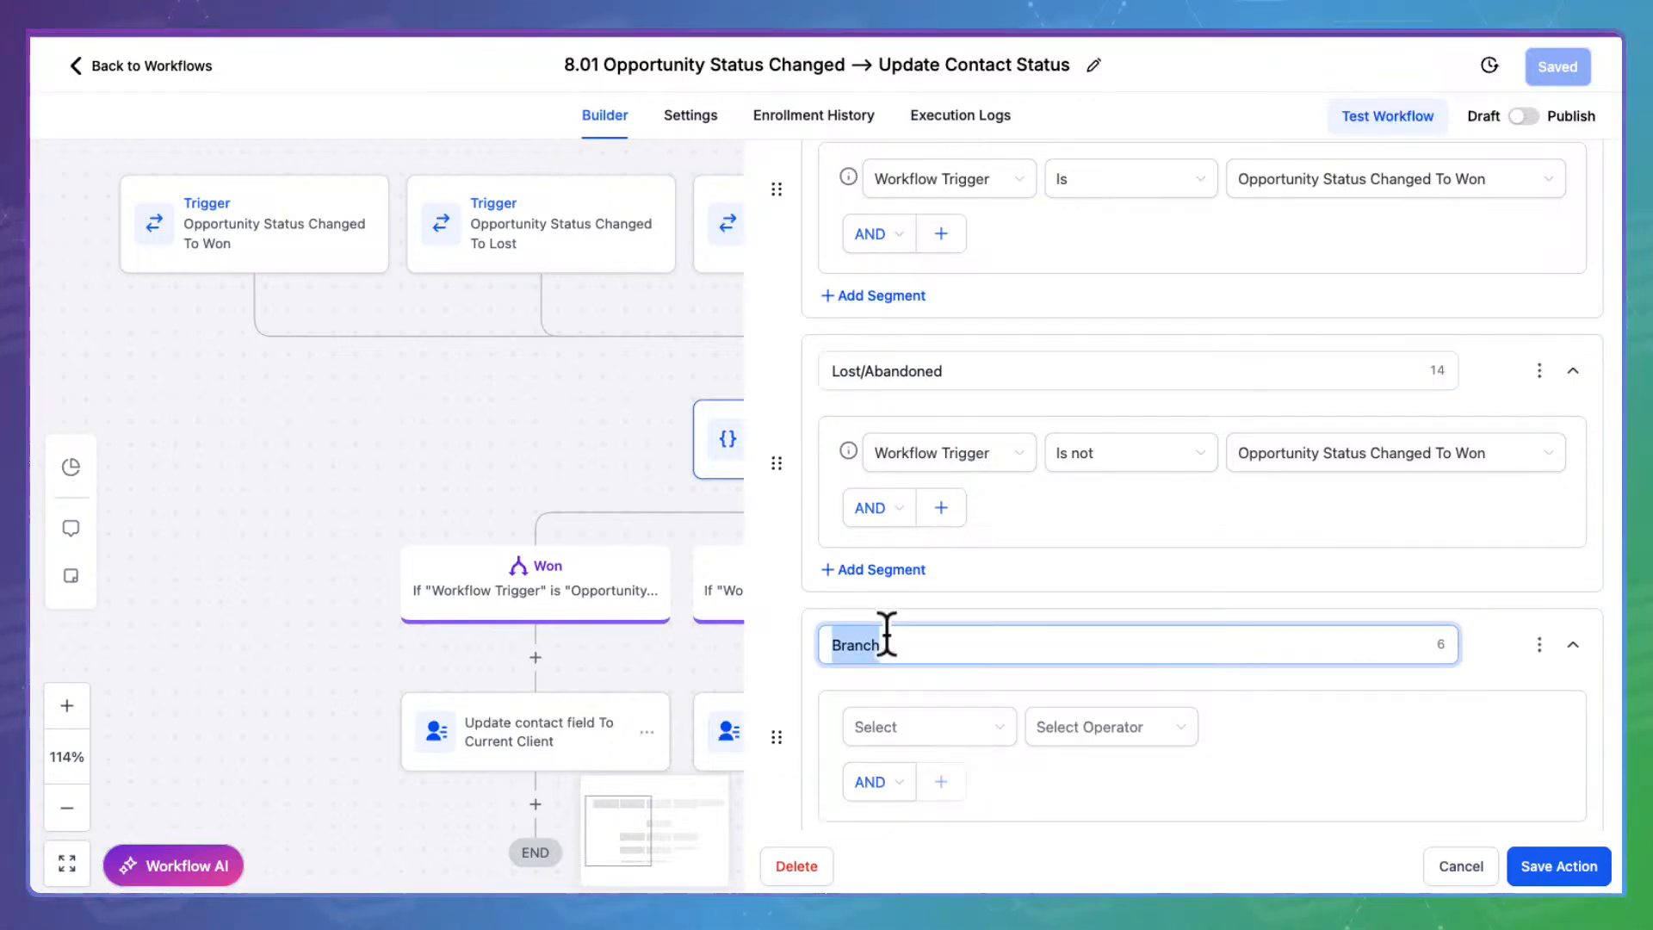
type("Bad Fit")
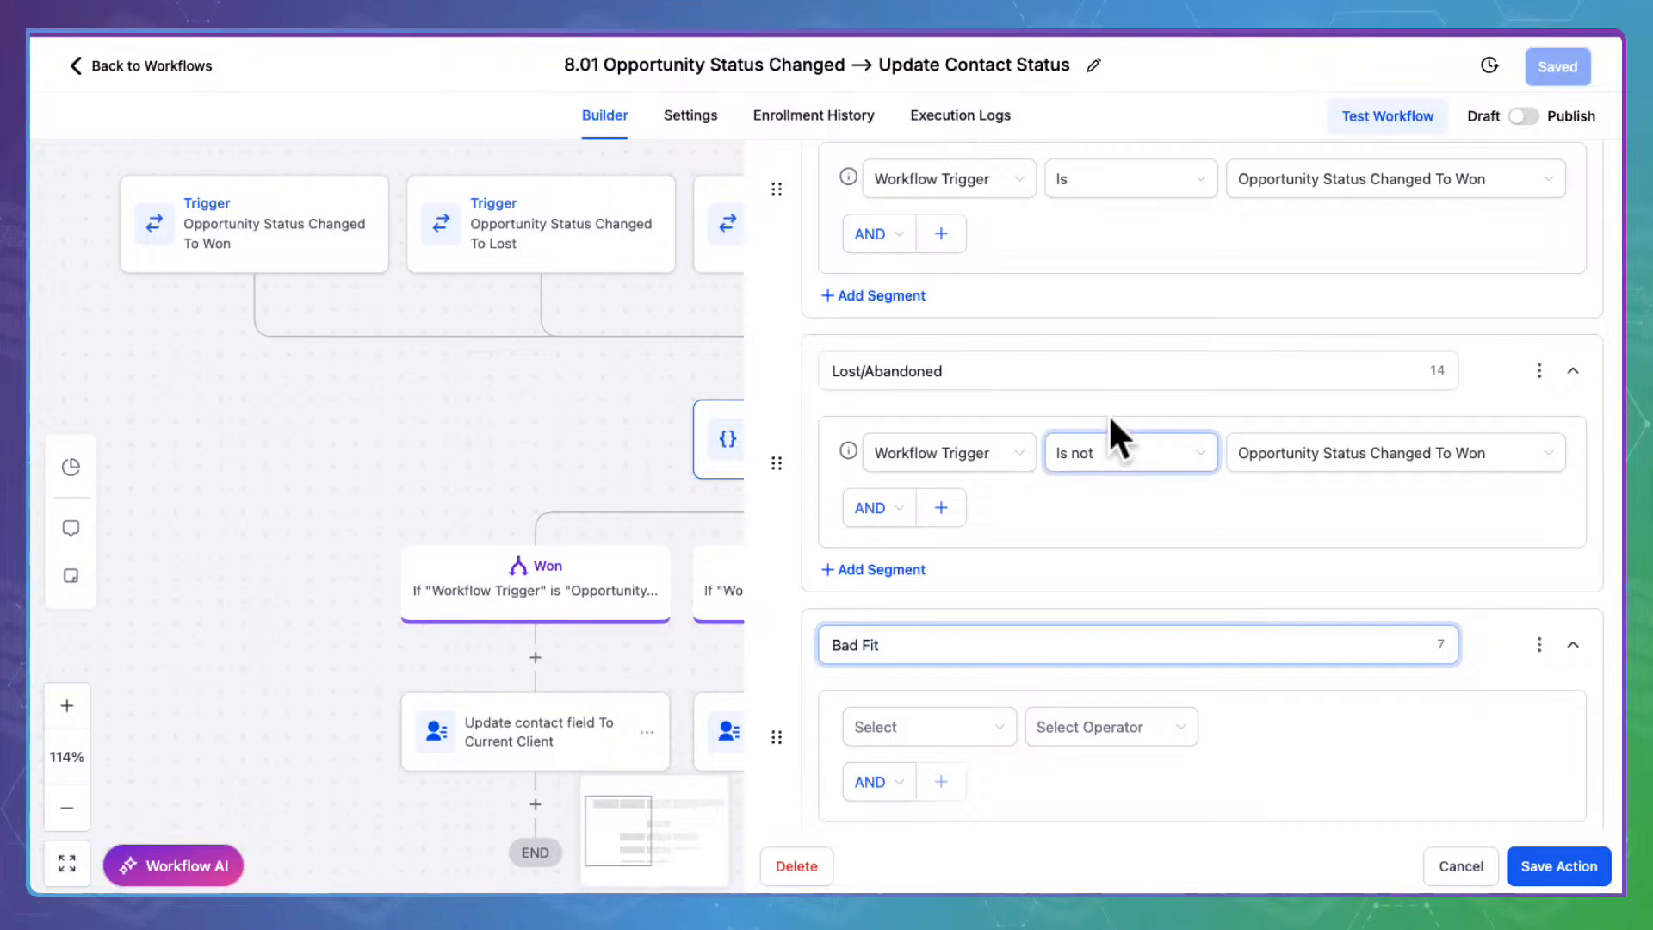
Set the Bad Fit branch to Workflow Trigger Is 'Opportunity Status Changed: Bad Fit' and save
scroll(1081, 551, "down", 3)
left_click(964, 480)
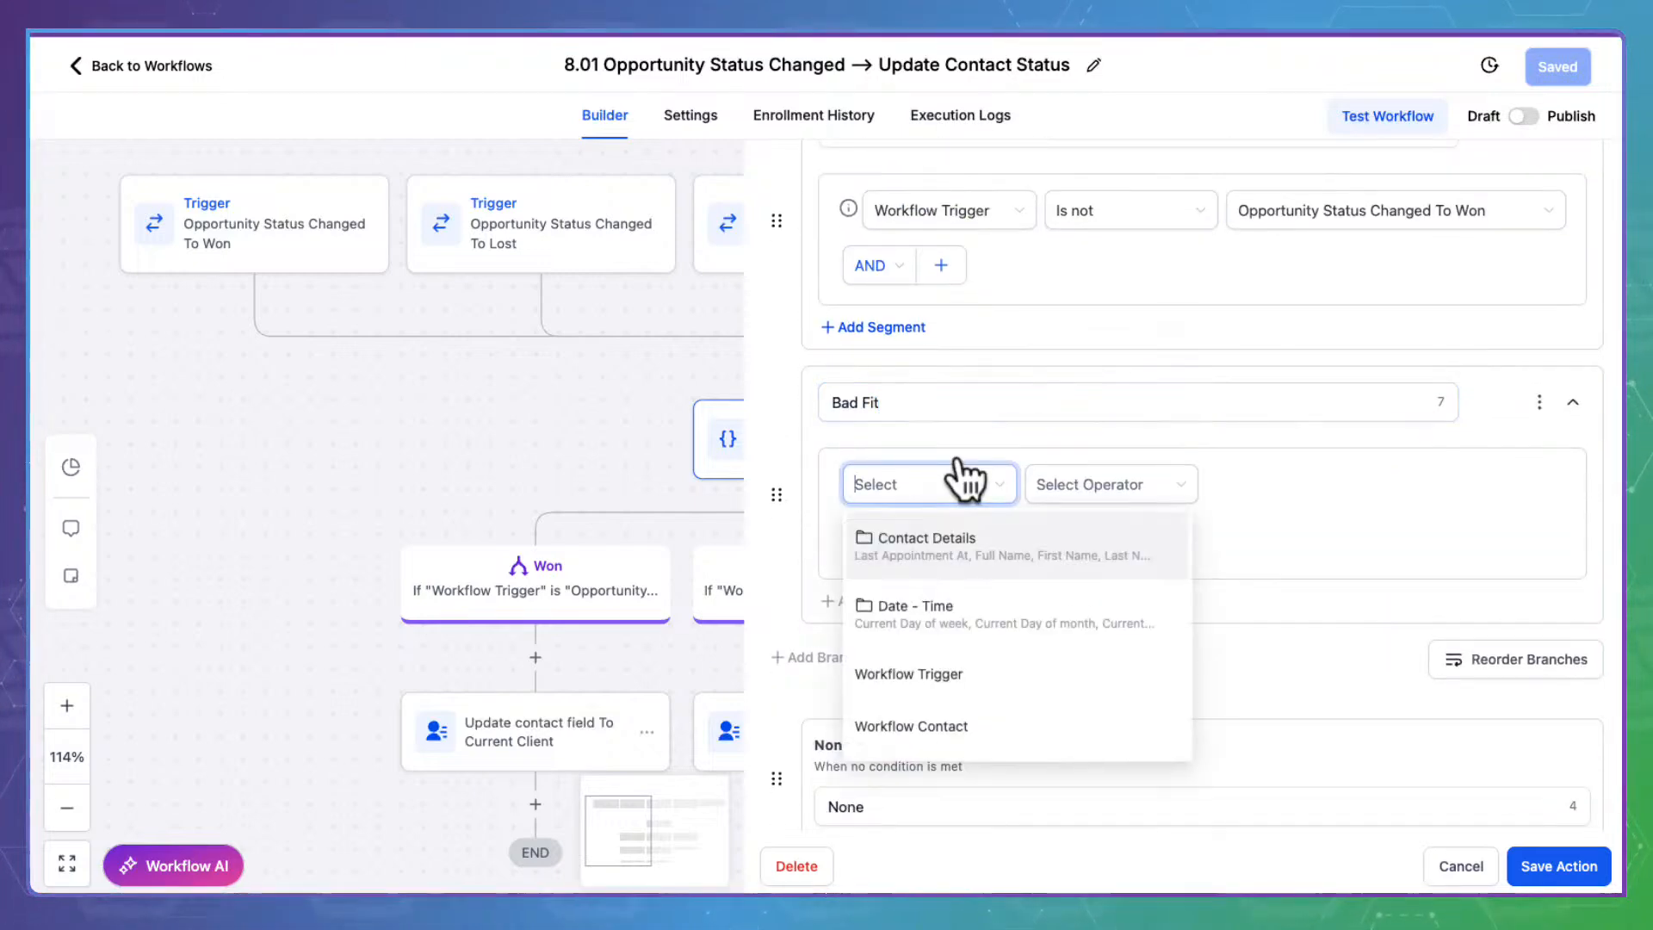
left_click(947, 671)
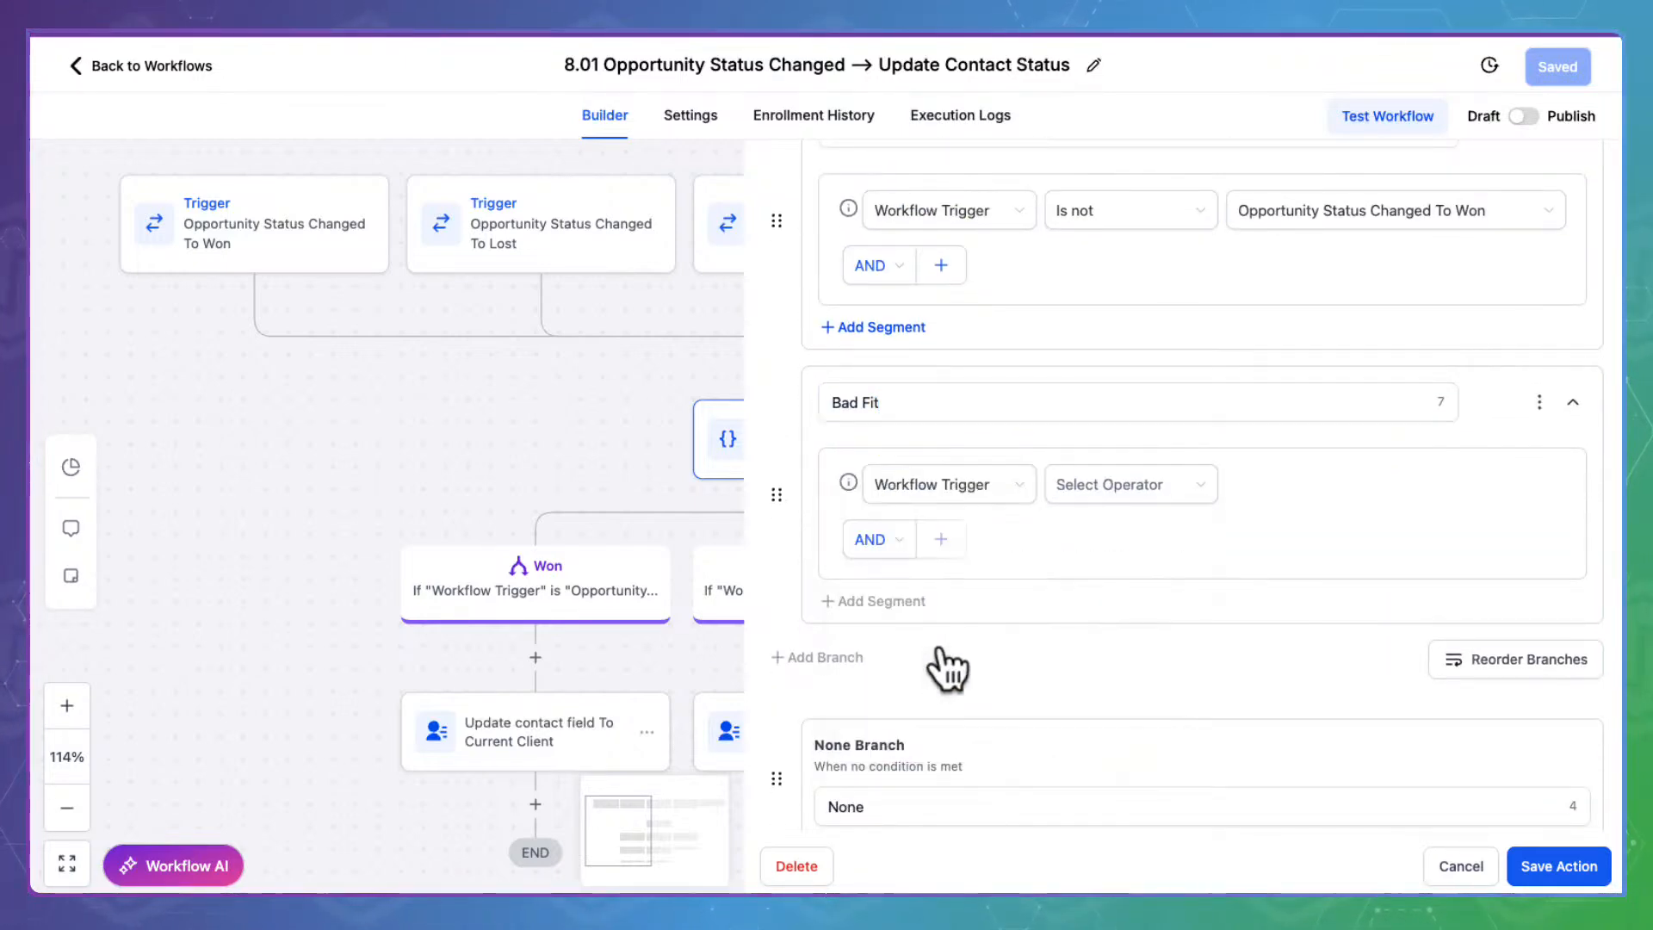
left_click(1149, 482)
left_click(1123, 527)
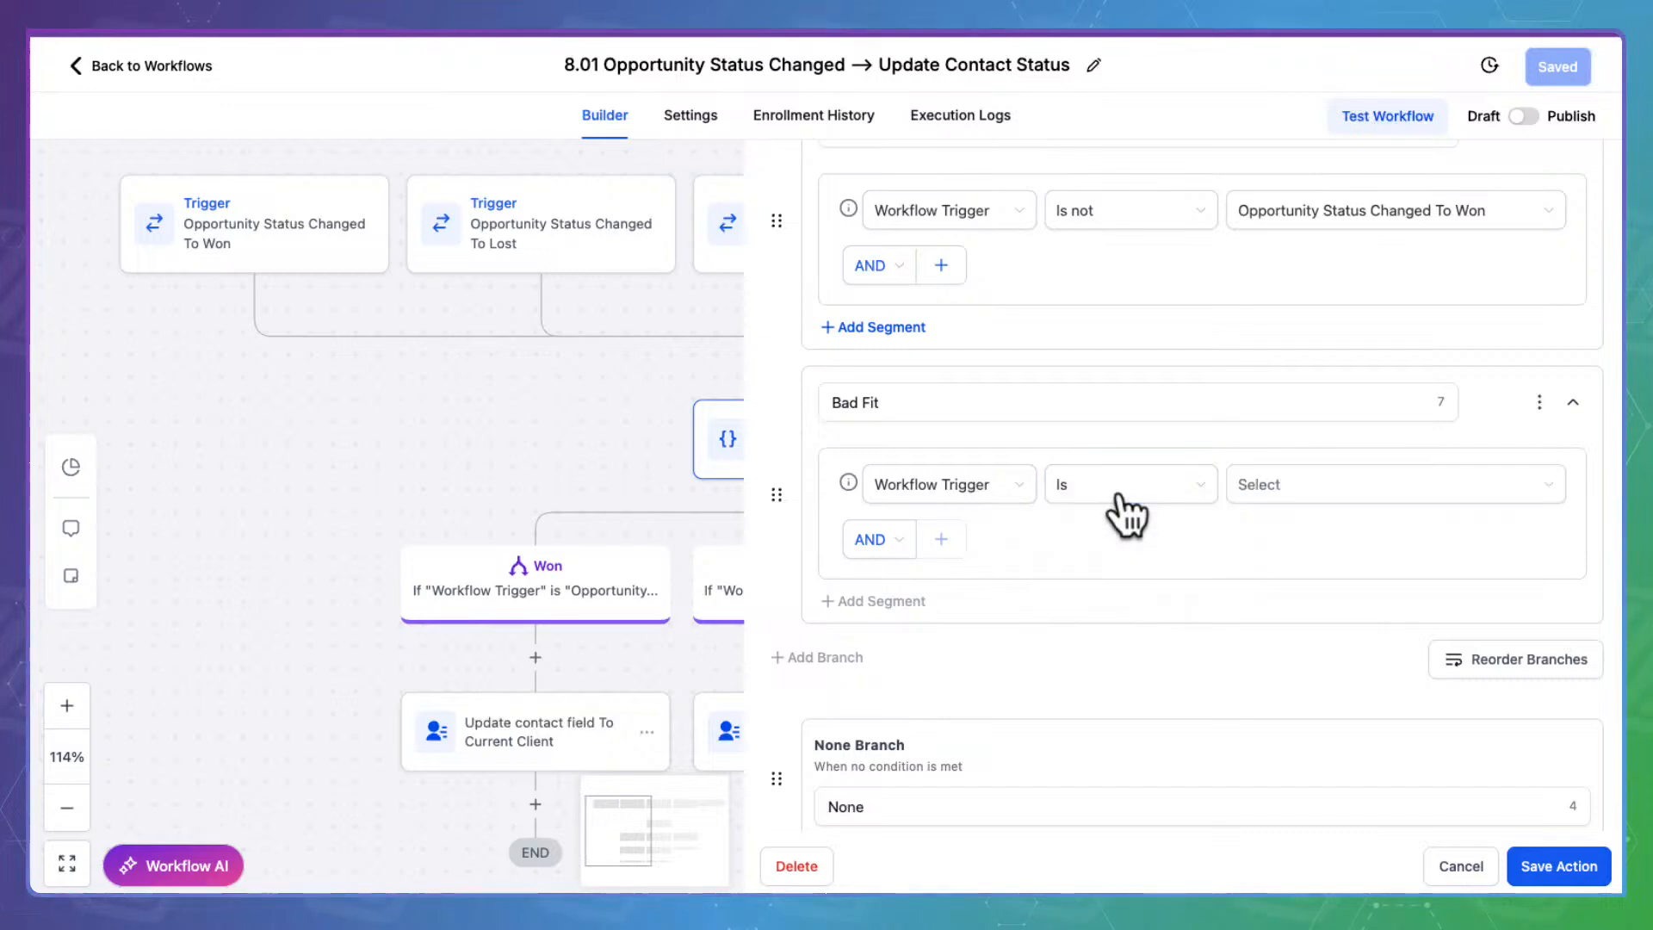
left_click(1287, 482)
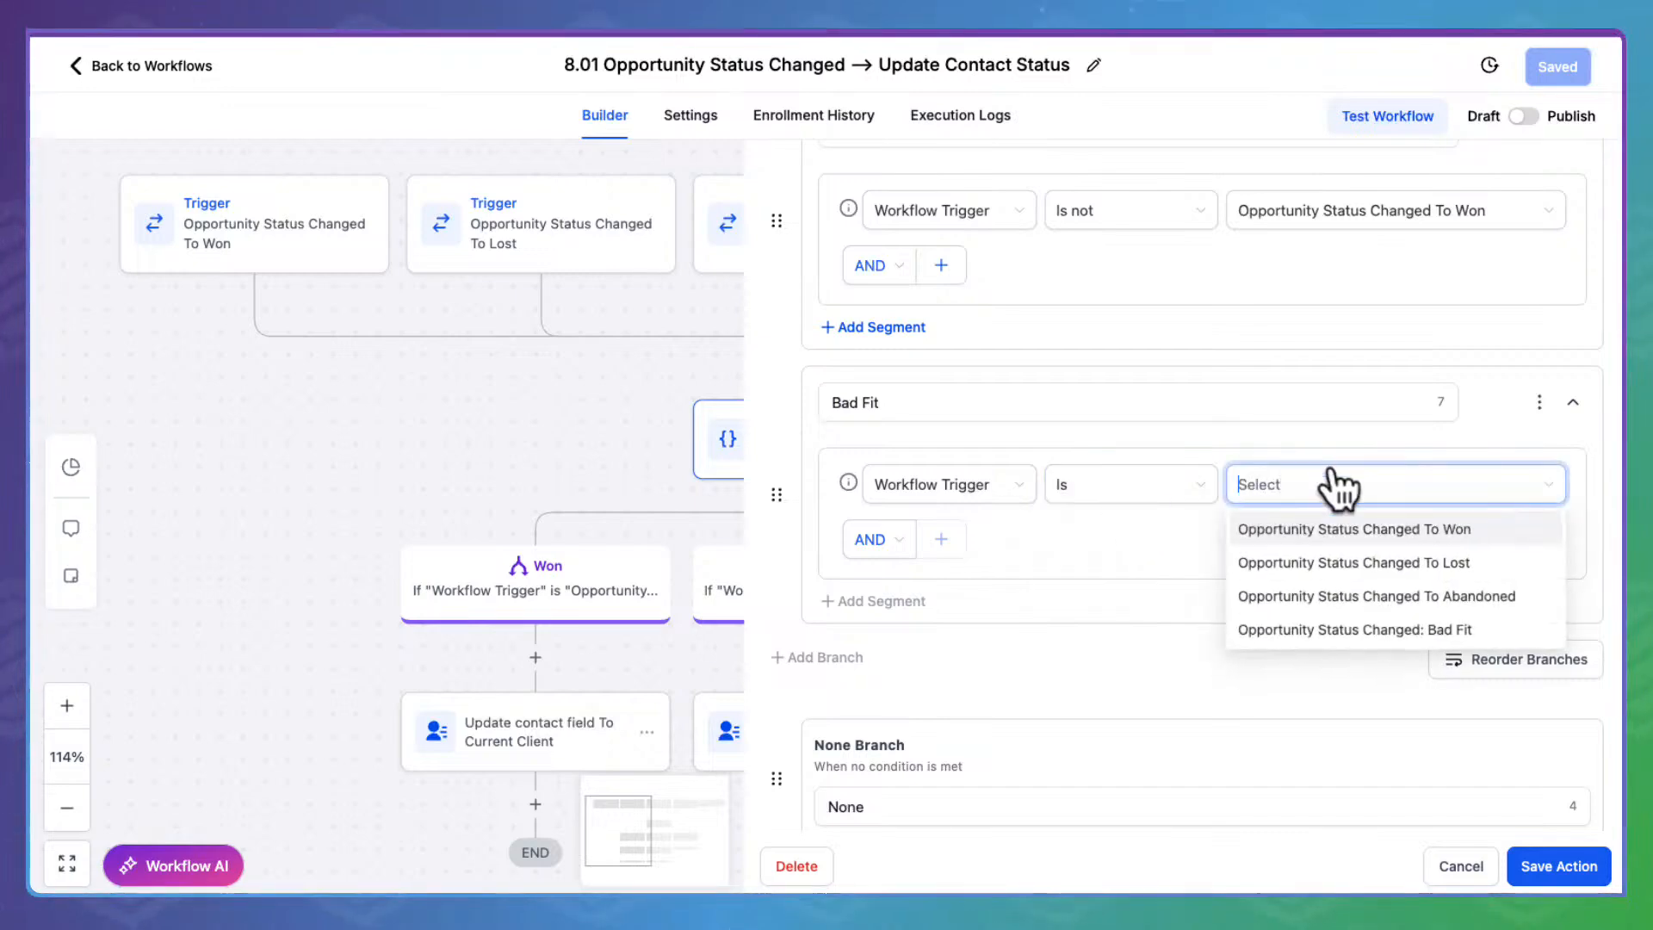
left_click(1377, 615)
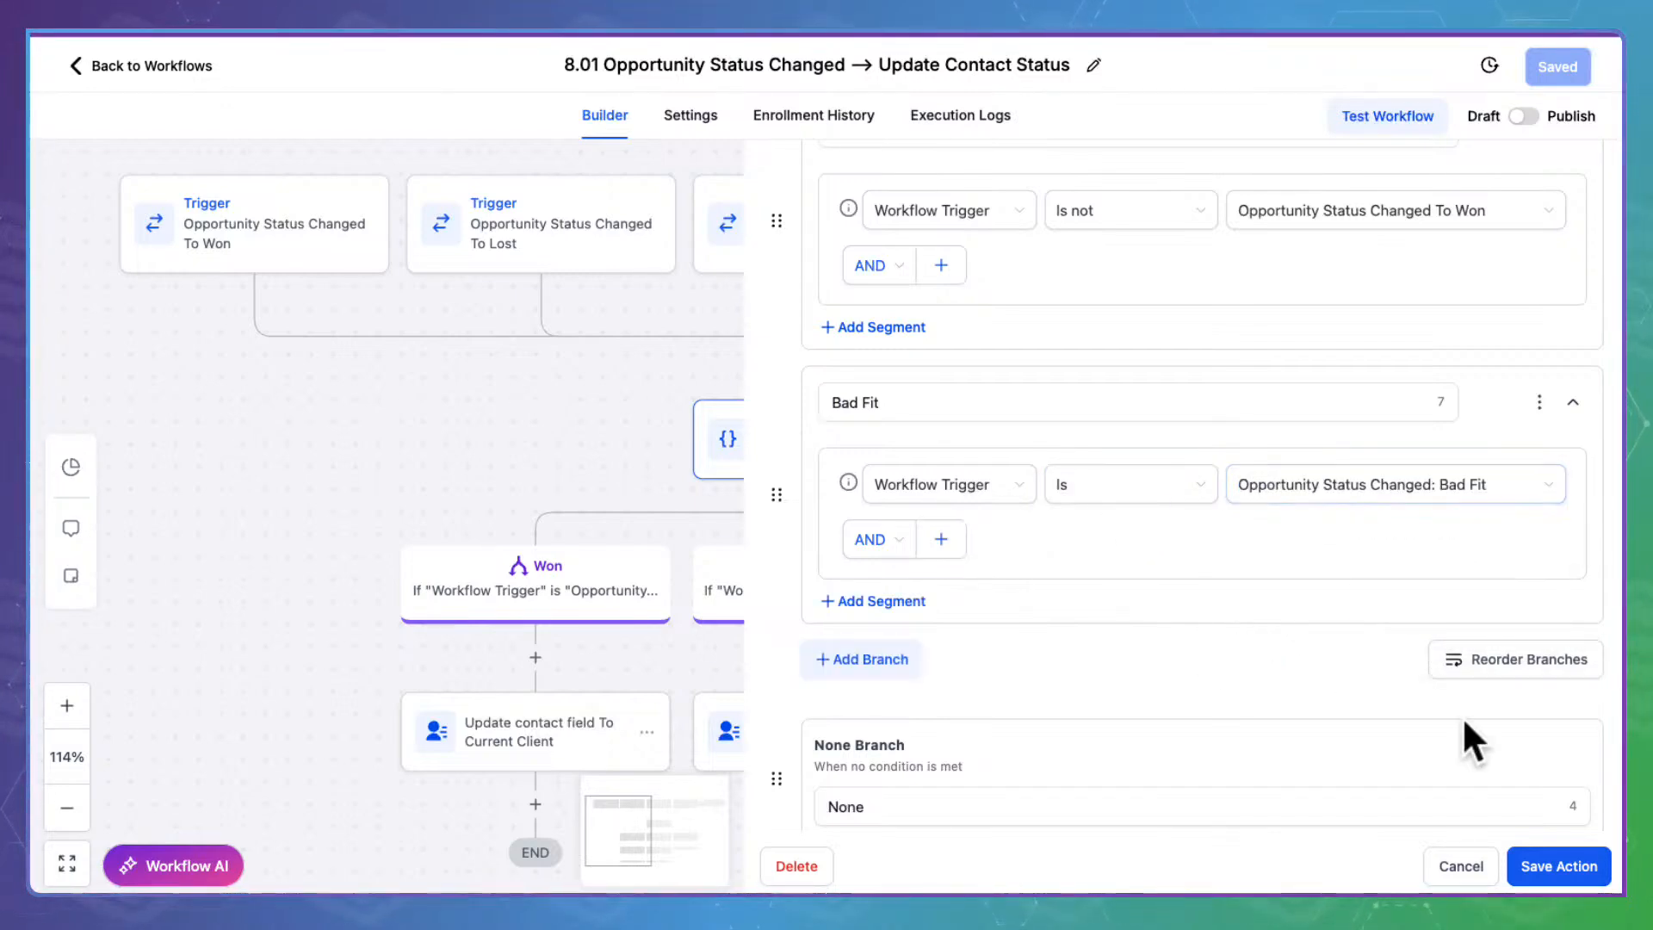
left_click(1574, 866)
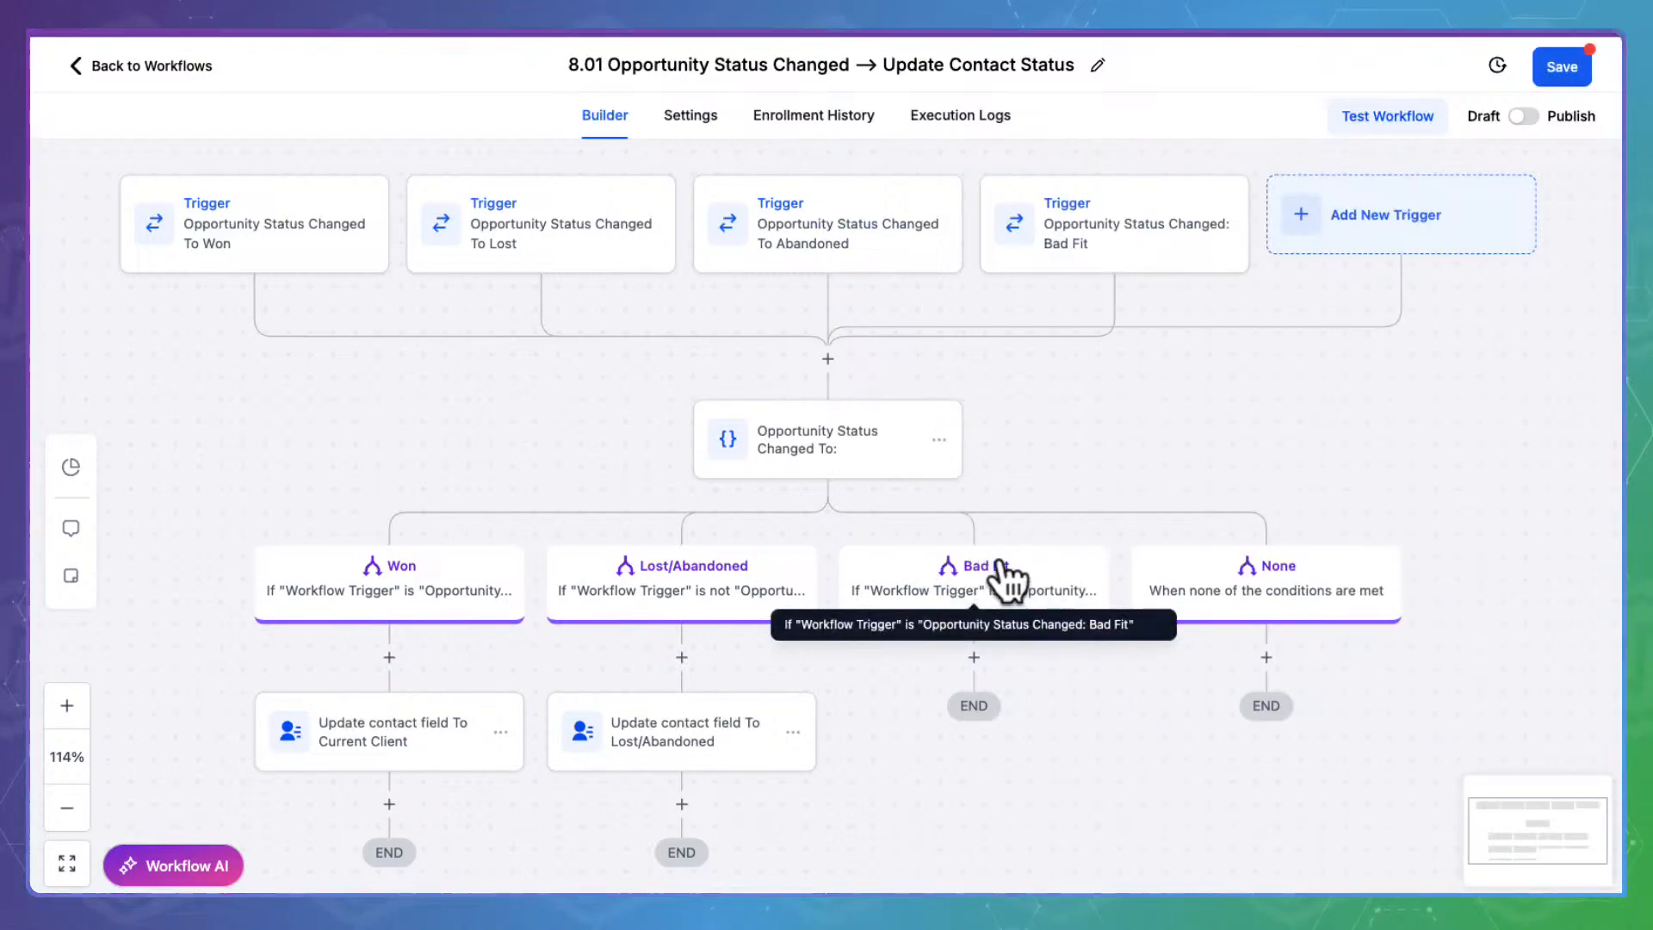
left_click_drag(967, 771, 996, 627)
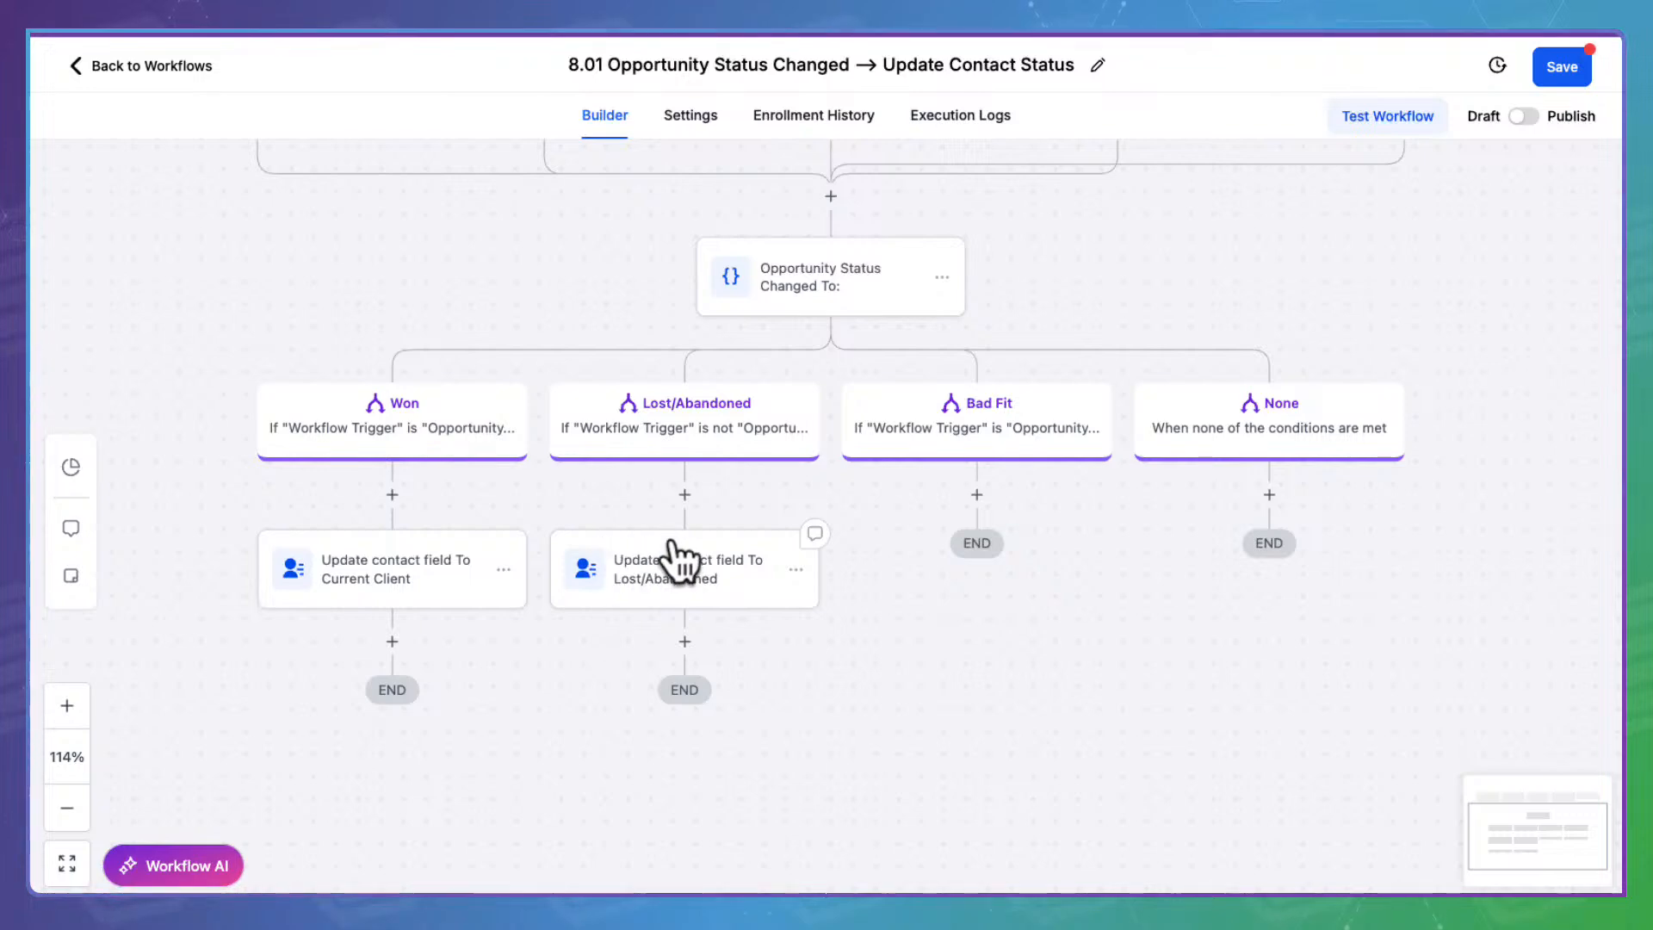
Copy the Lost/Abandoned contact-update action into the Bad Fit branch and open the copy
left_click(815, 537)
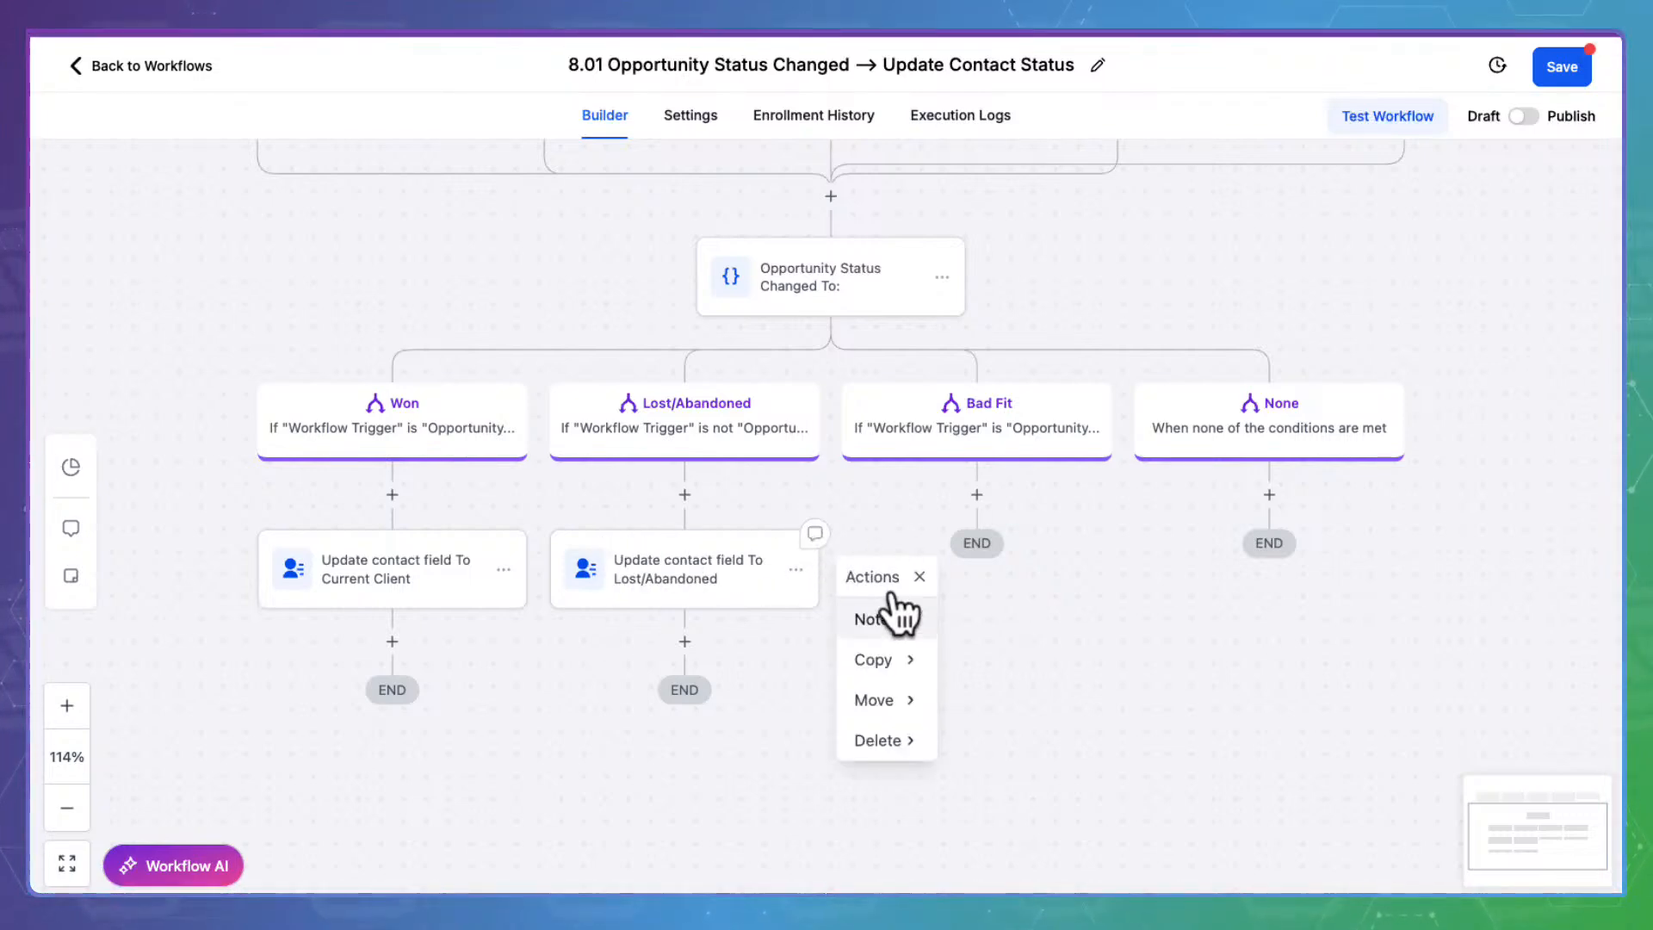
mouse_move(902, 653)
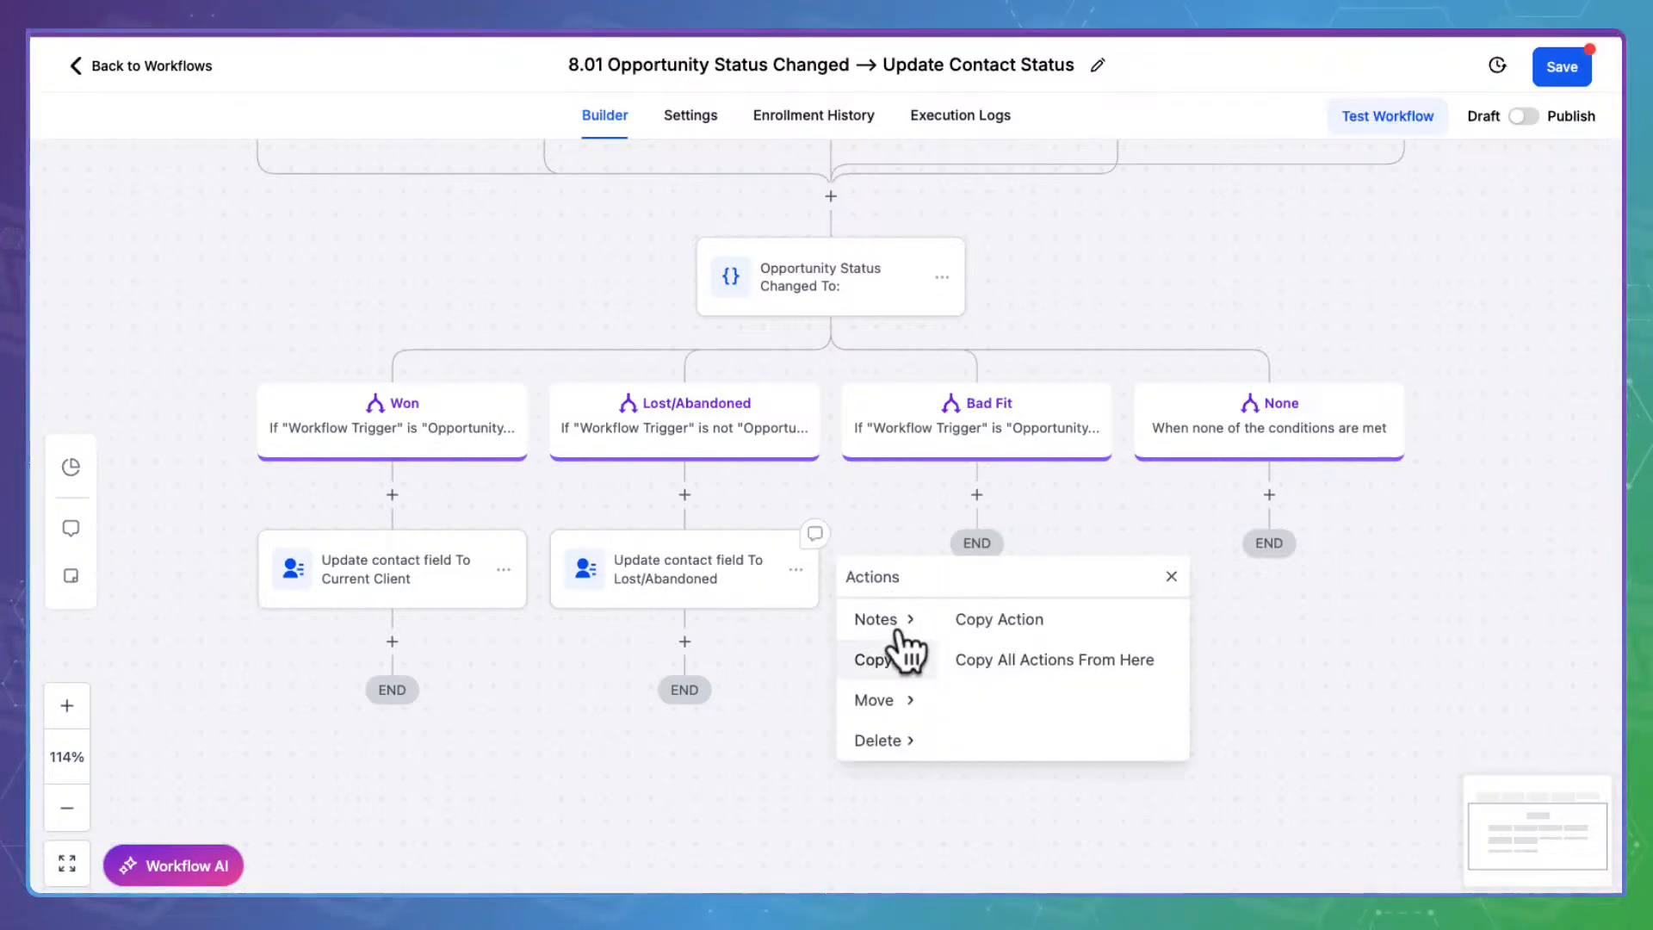
left_click(1018, 619)
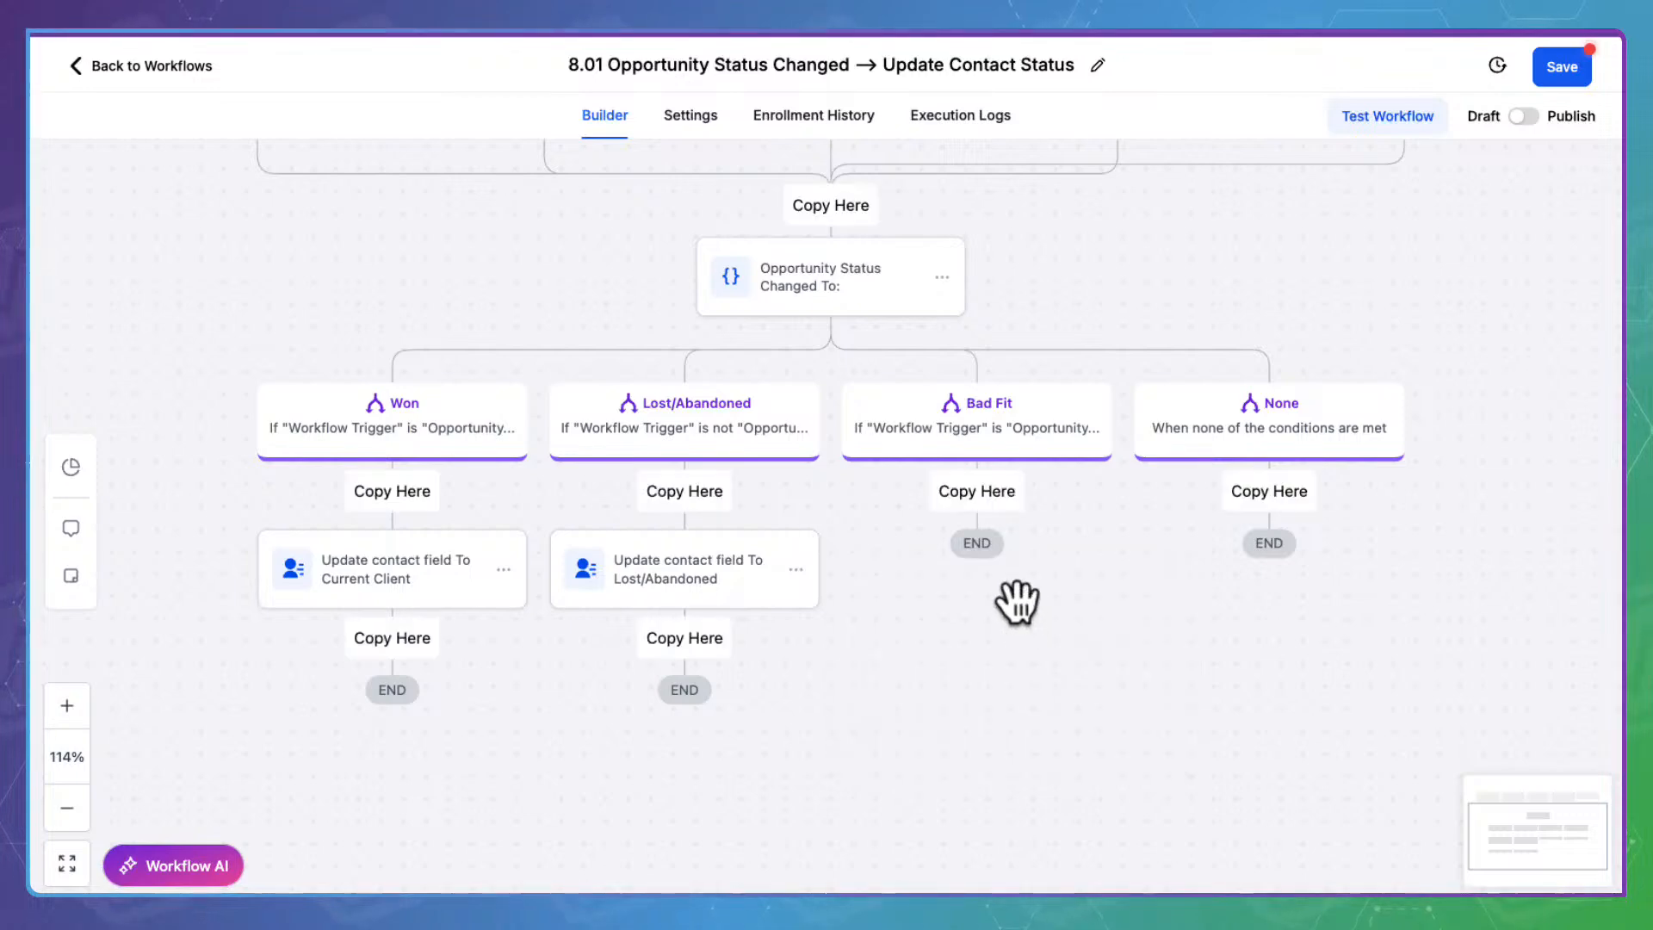
left_click(992, 482)
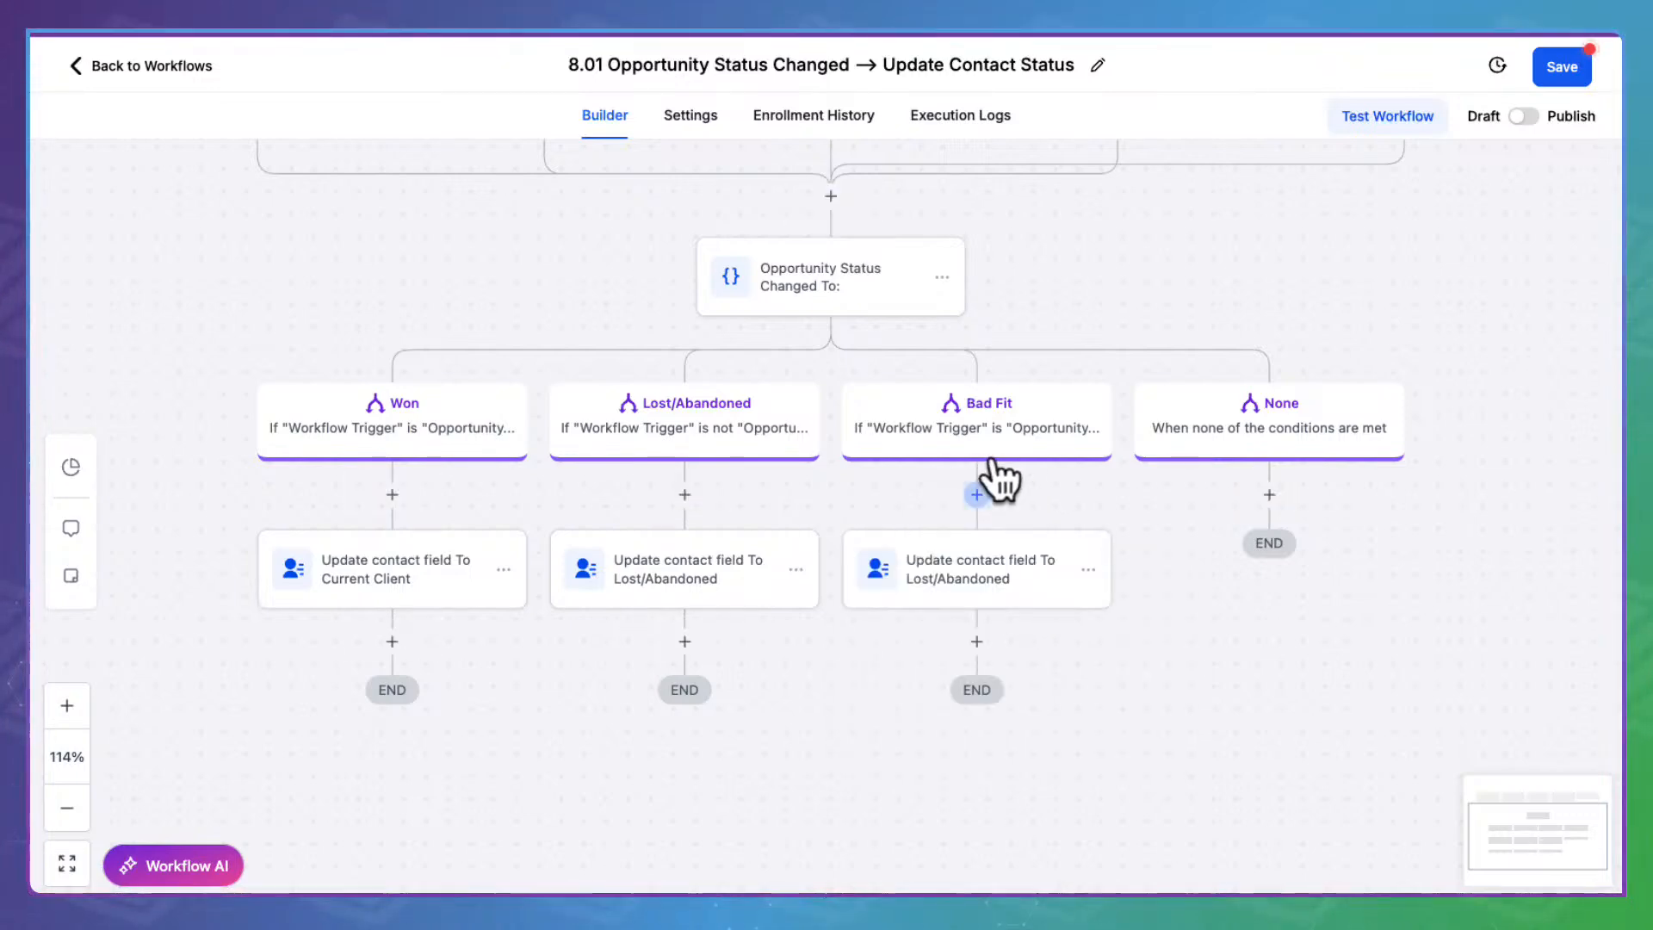
left_click(970, 568)
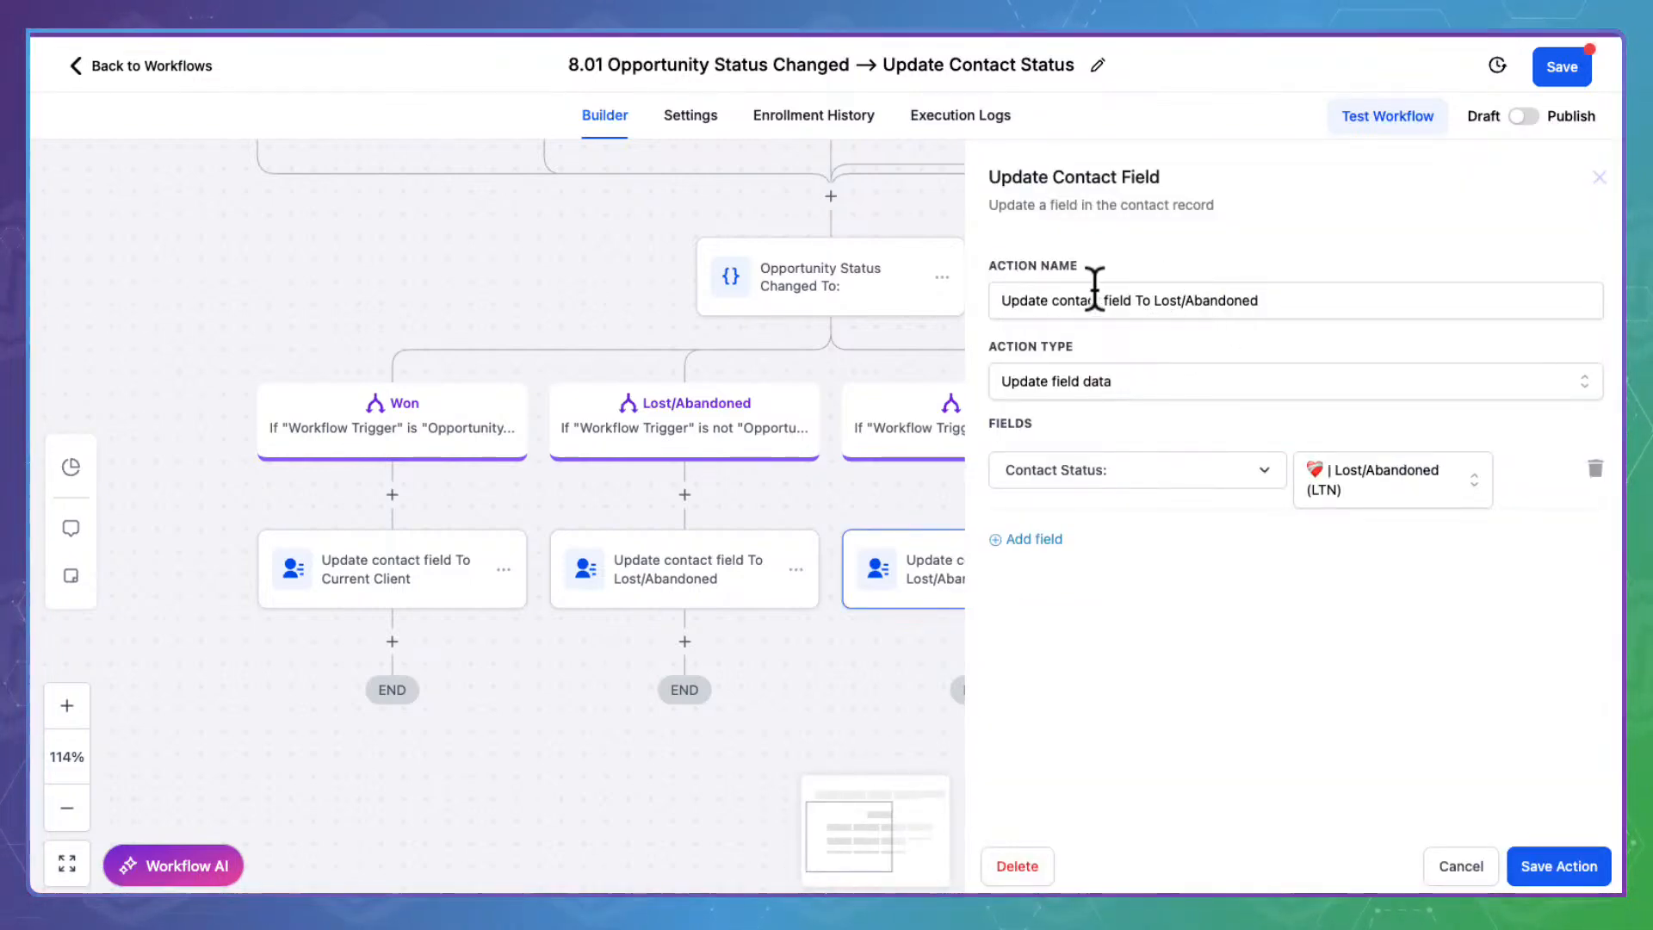
Rename the copied action 'Update contact field To Bad Fit' with Contact Status Dead/Bad Fit, and save
left_click(1170, 292)
left_click_drag(1171, 297, 1377, 286)
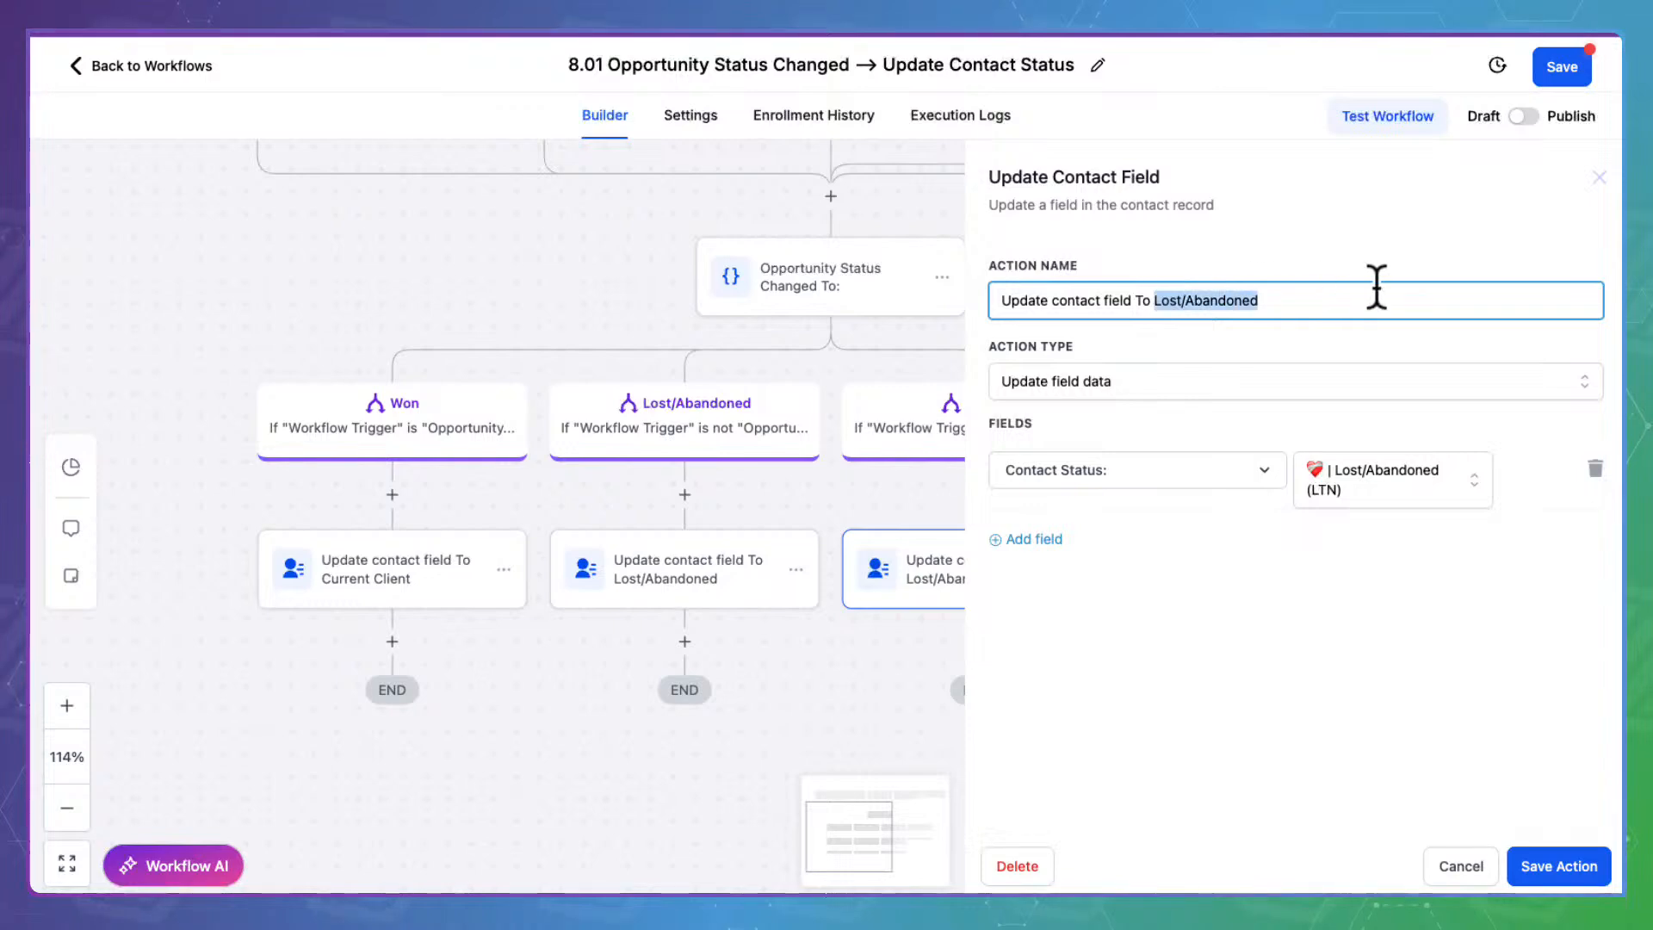
type("Bad Fit")
left_click(1403, 573)
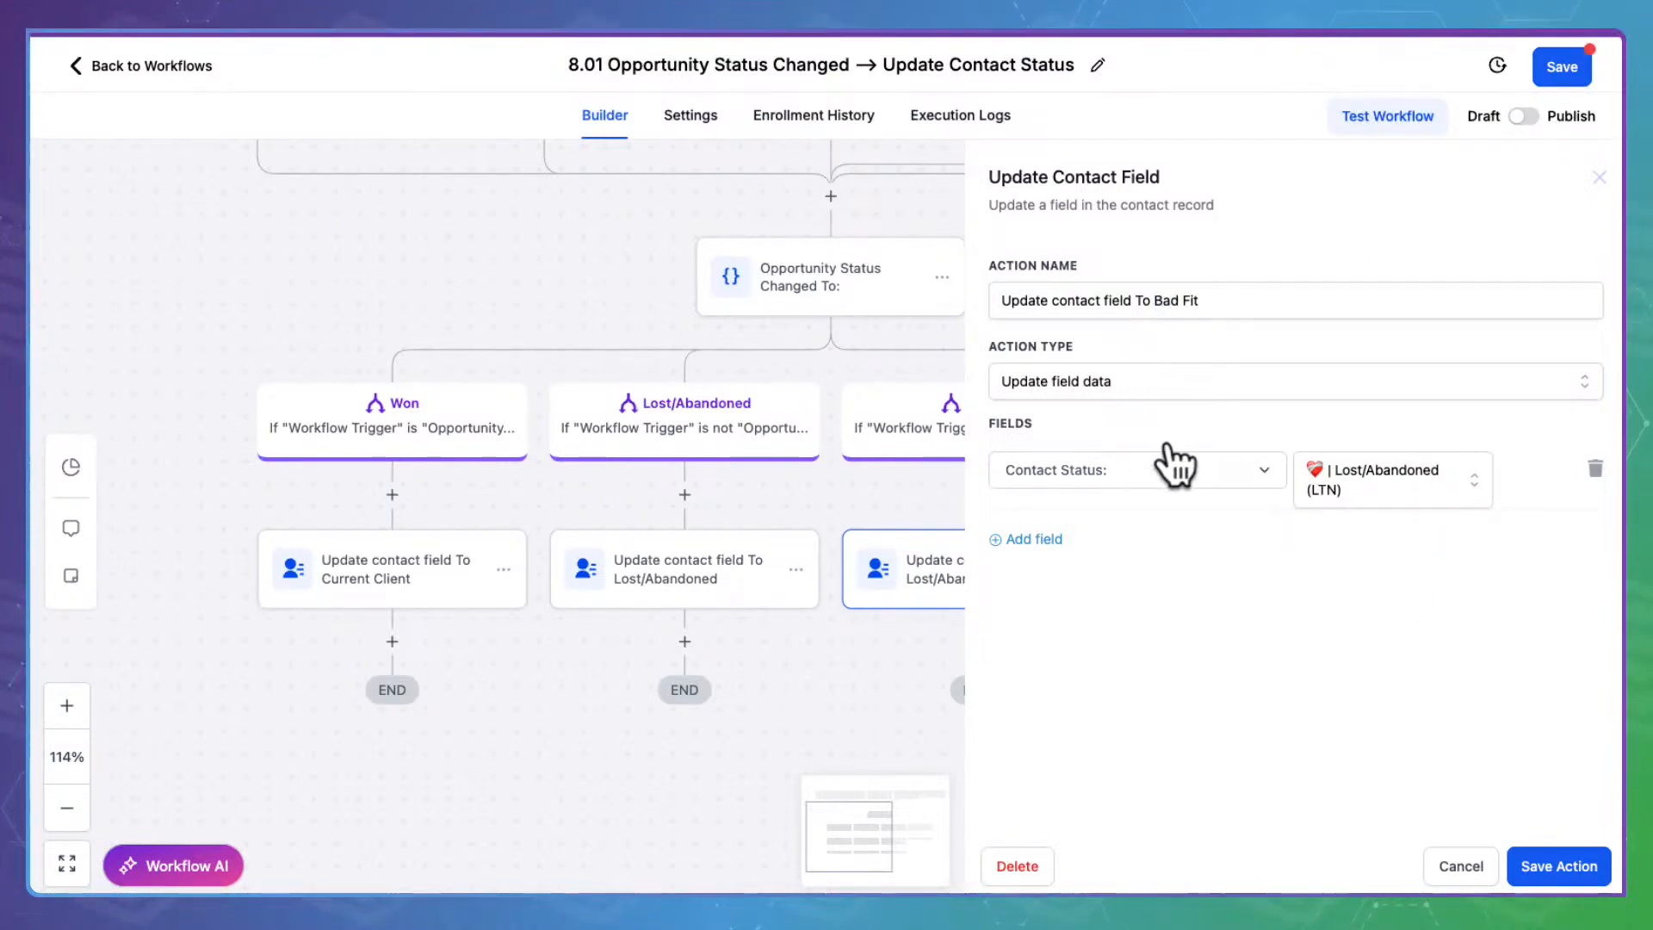
left_click(1420, 469)
scroll(1386, 731, "down", 2)
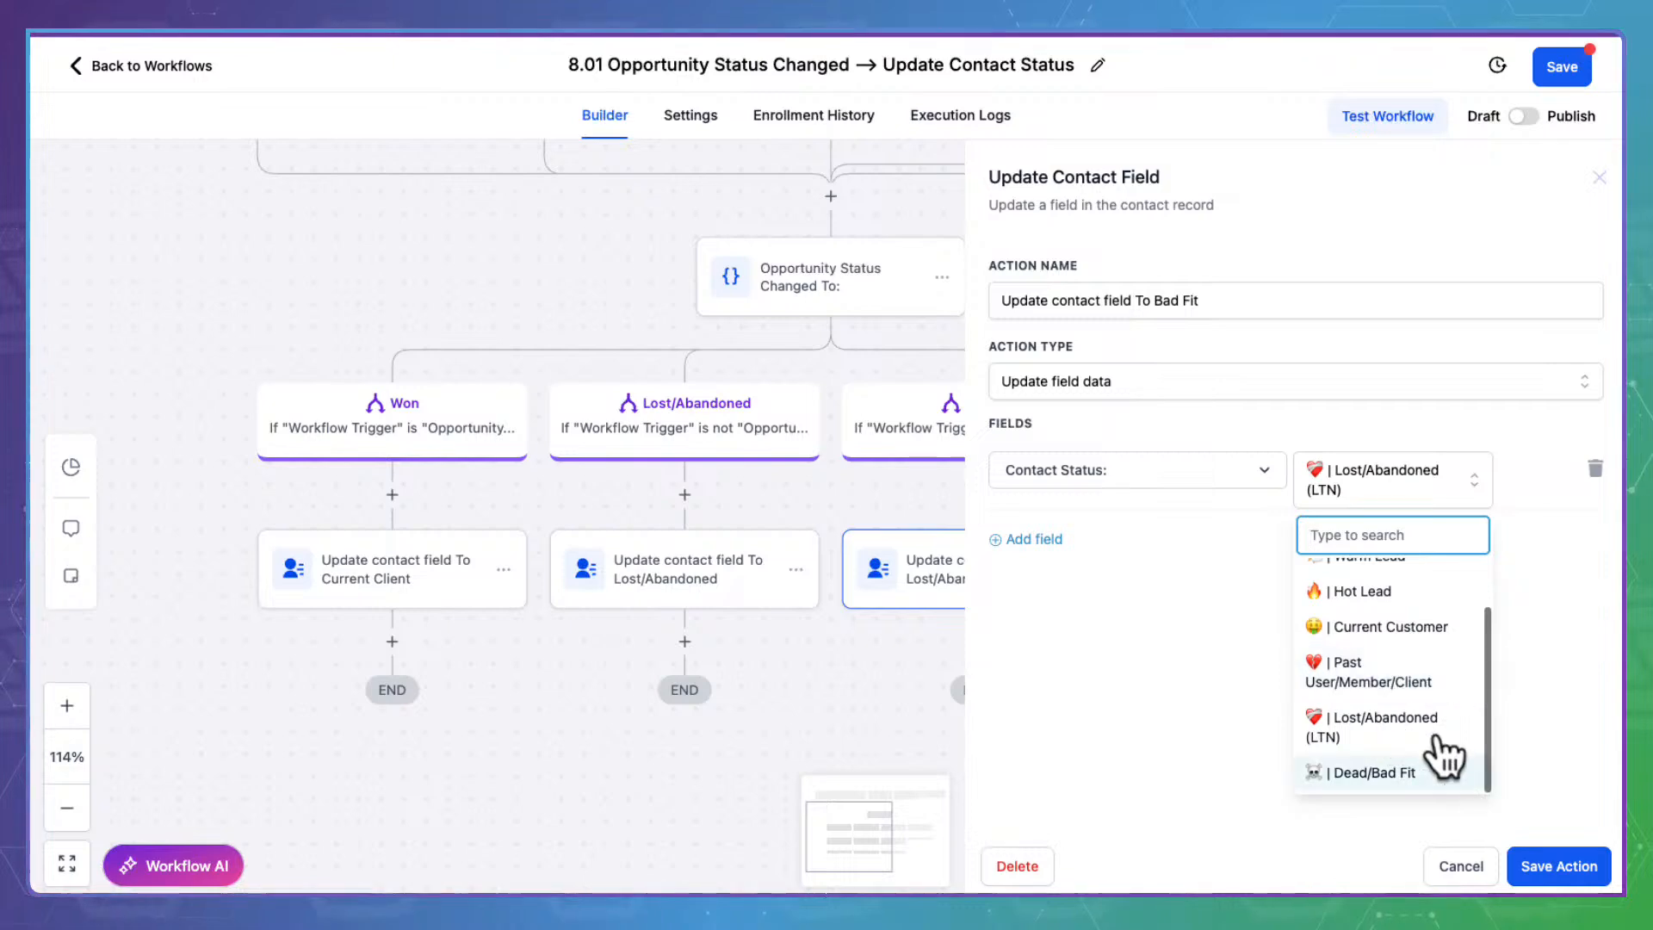
left_click(1378, 769)
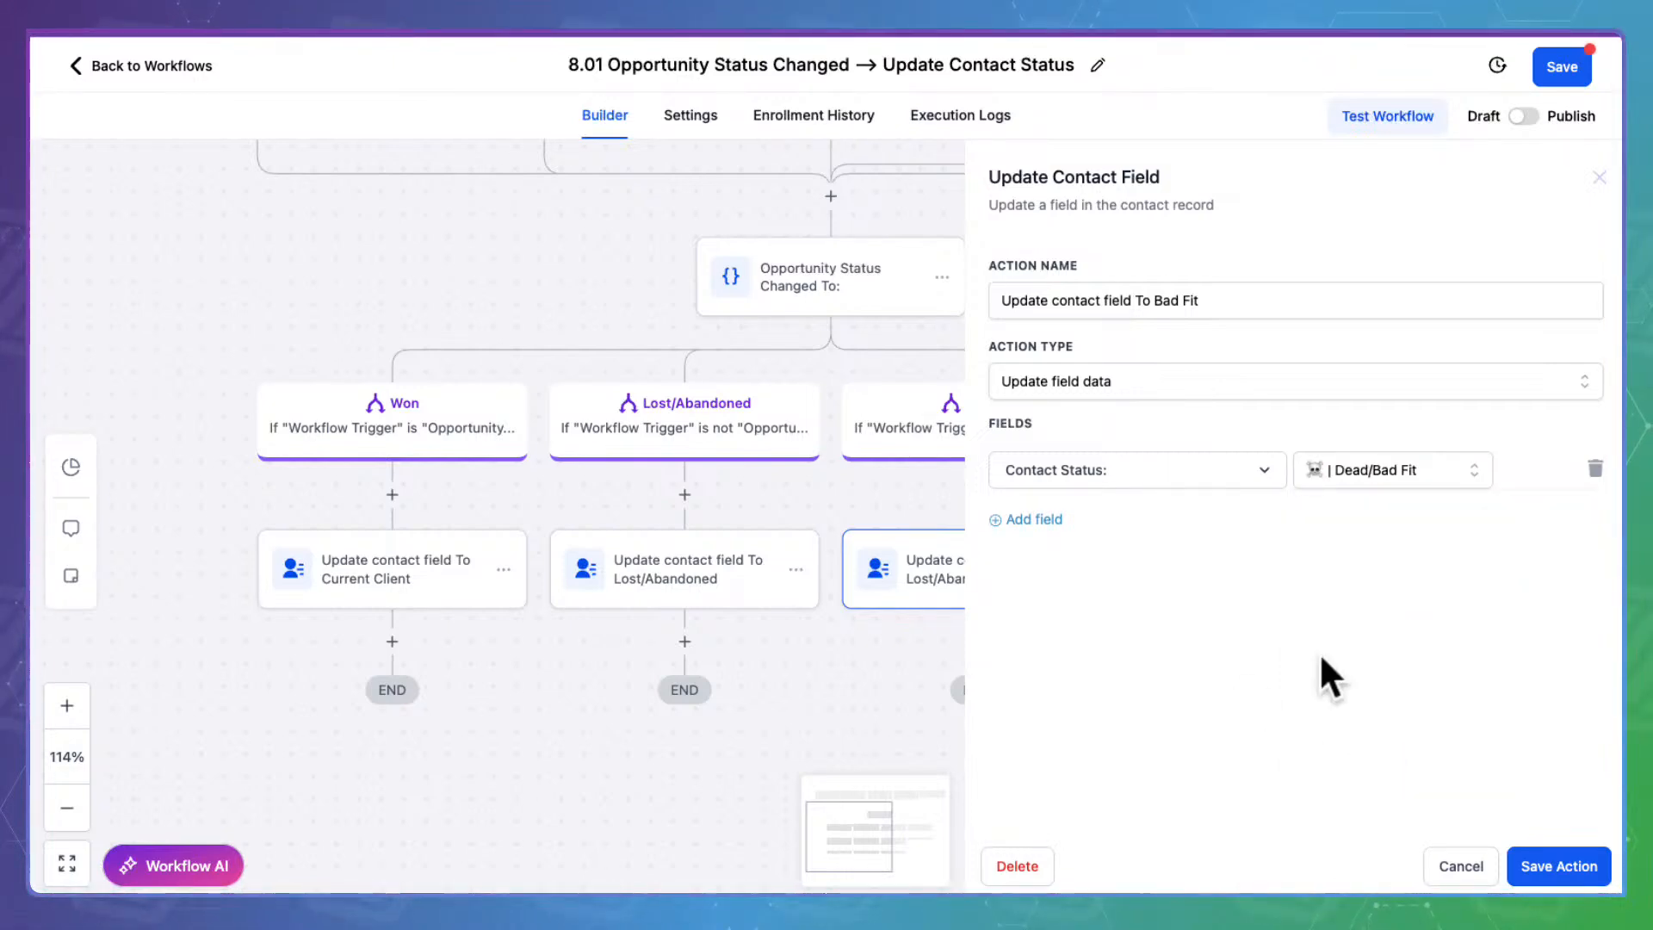
left_click(1562, 861)
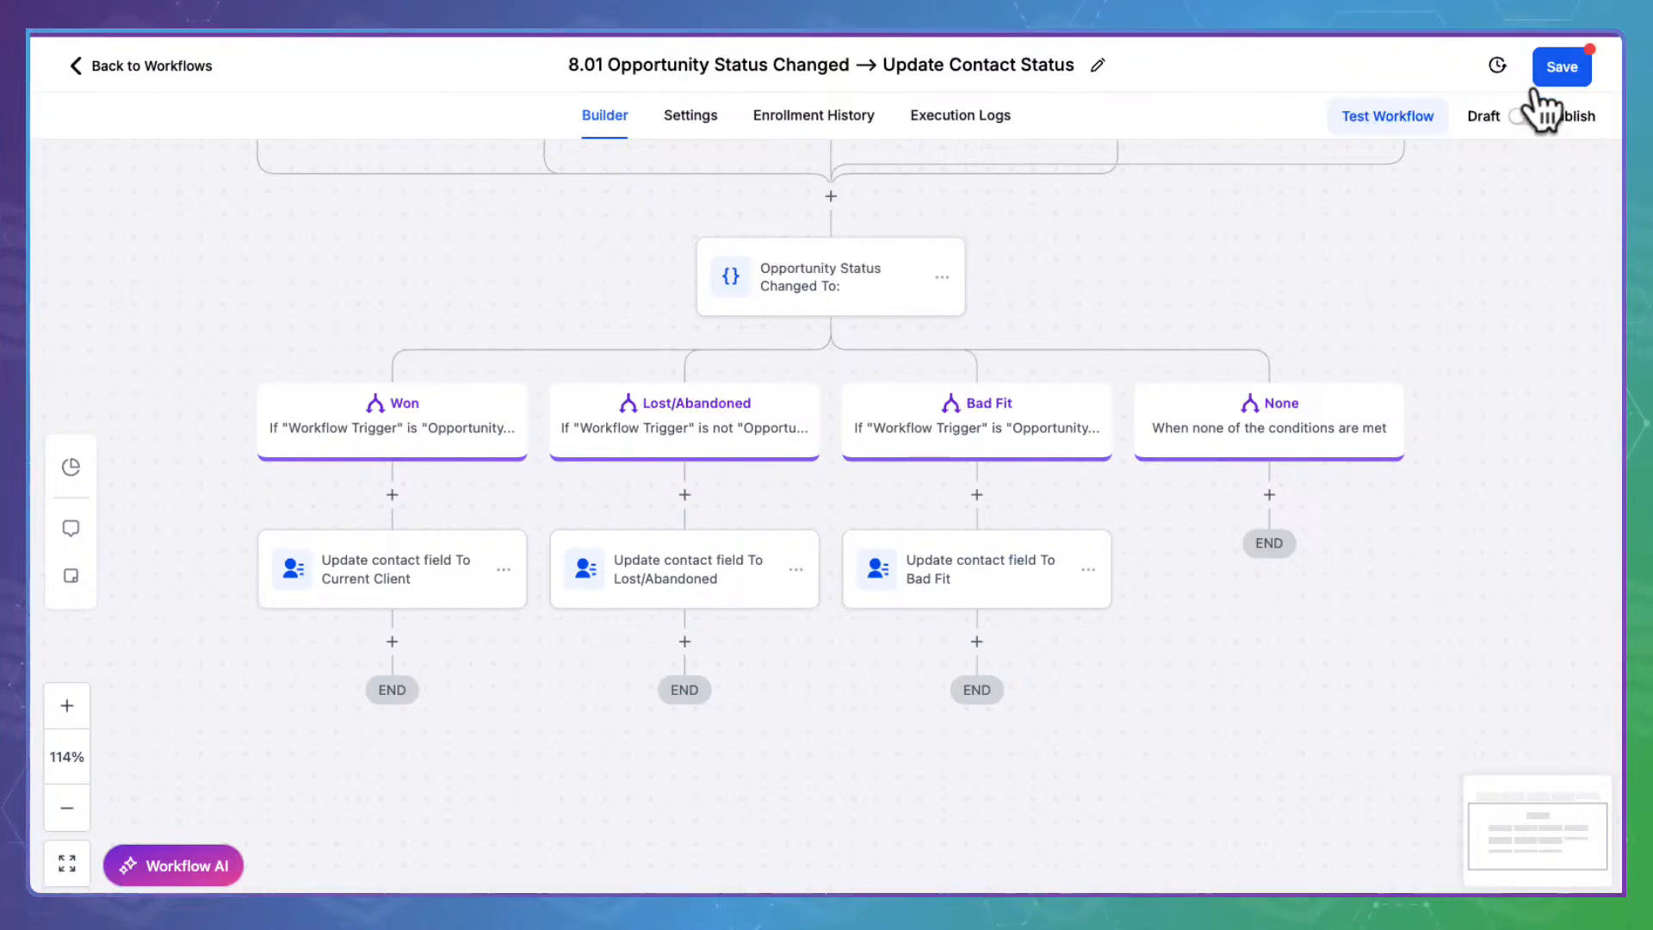
Switch workflow 8.01 from Draft to Published and return to the workflow list
left_click_drag(1386, 215, 1427, 348)
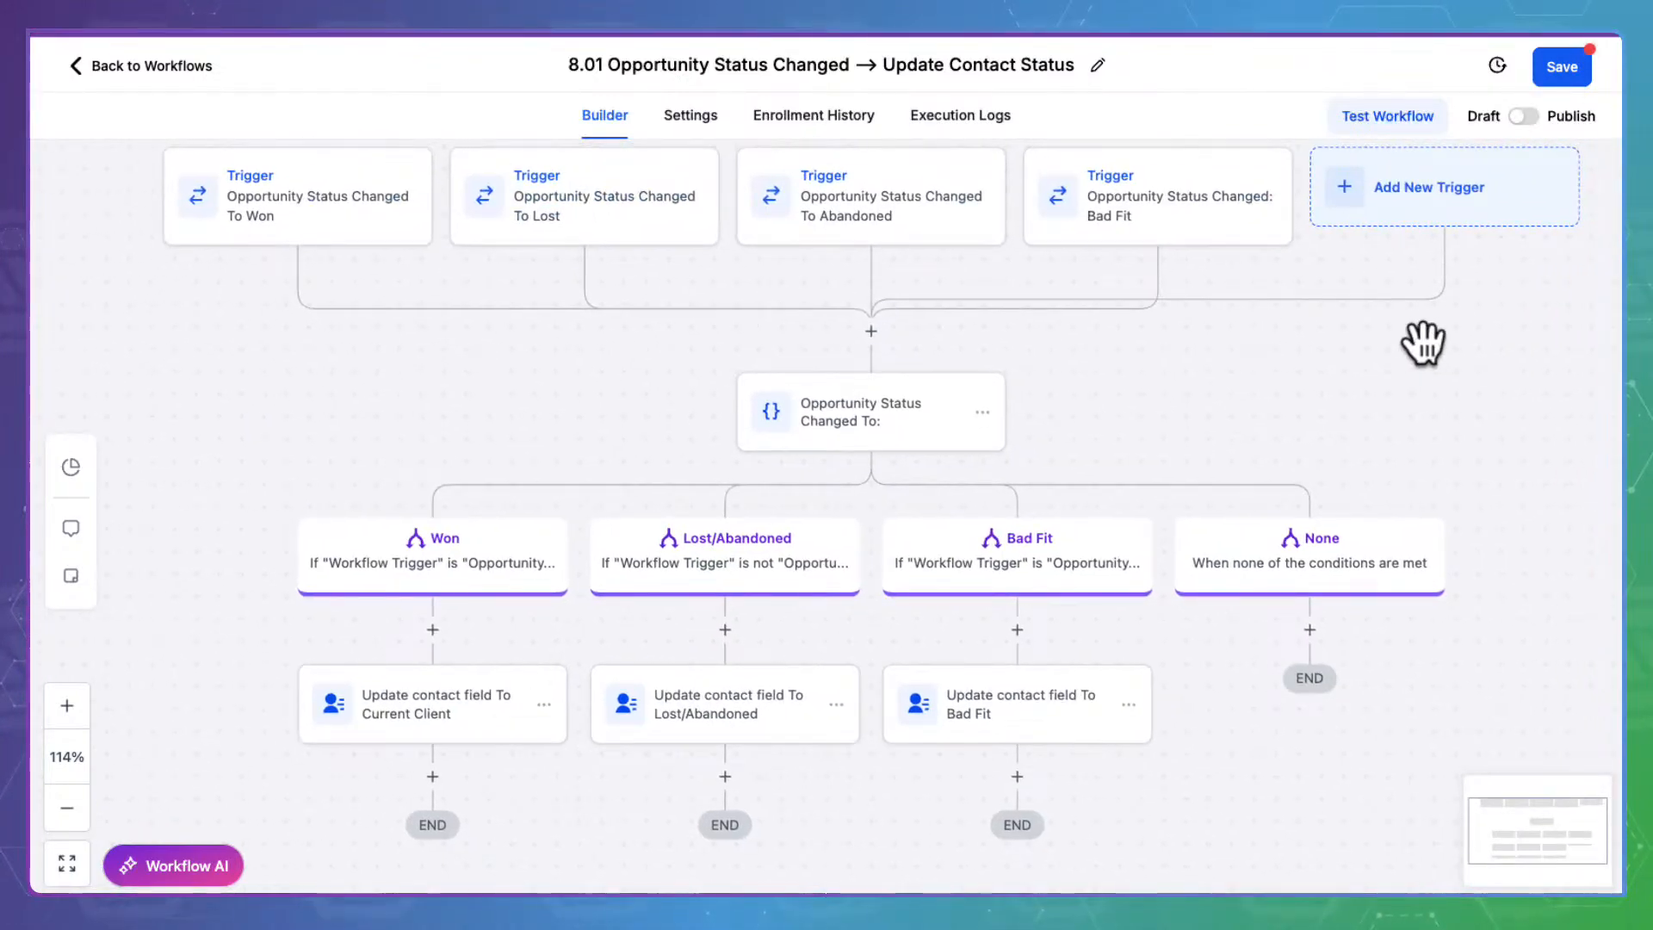
left_click(1532, 112)
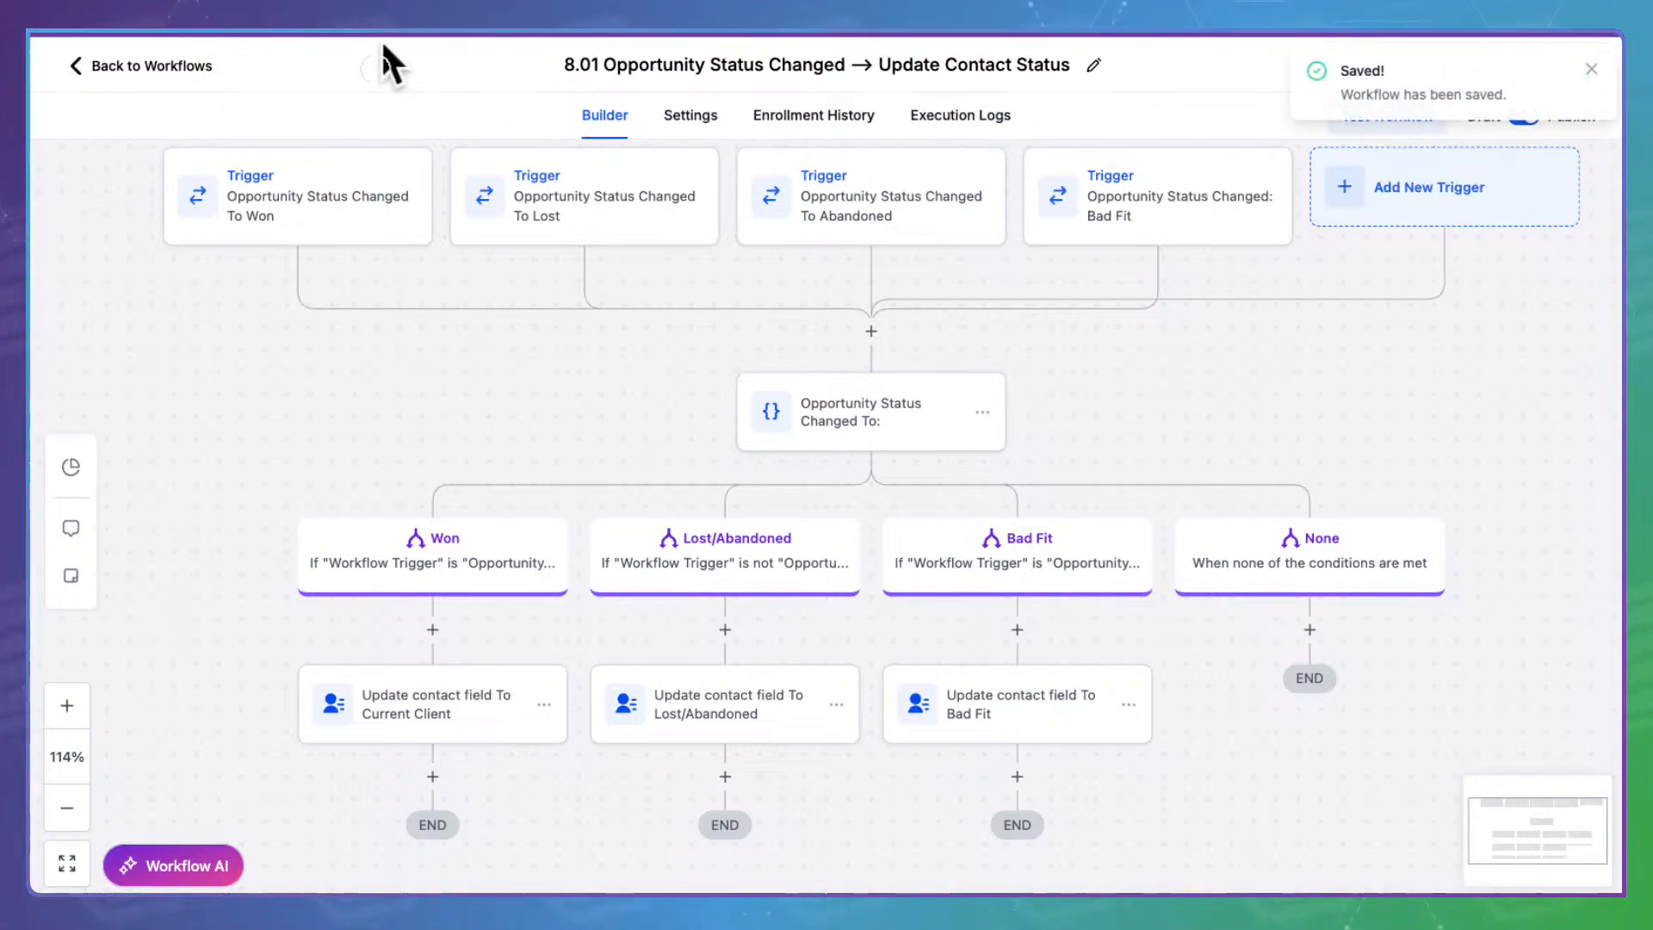
left_click(171, 47)
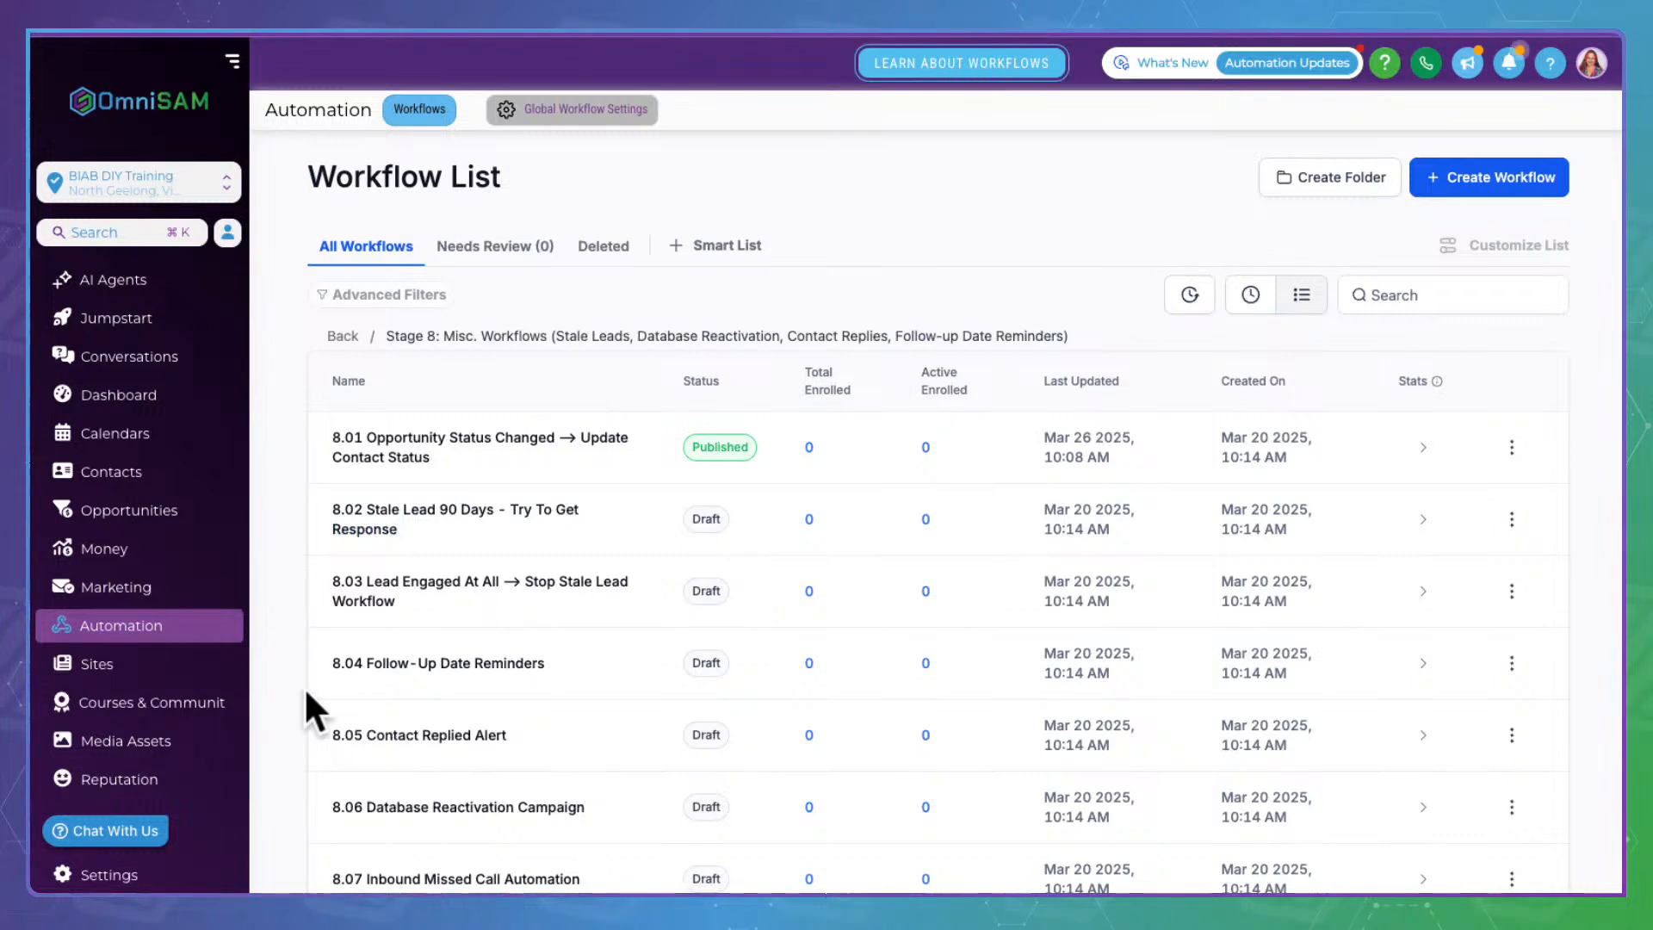
Open 8.02 Stale Lead 90 Days, confirm its New Lead stage trigger filter, and view the SMS step
scroll(305, 694, "down", 1)
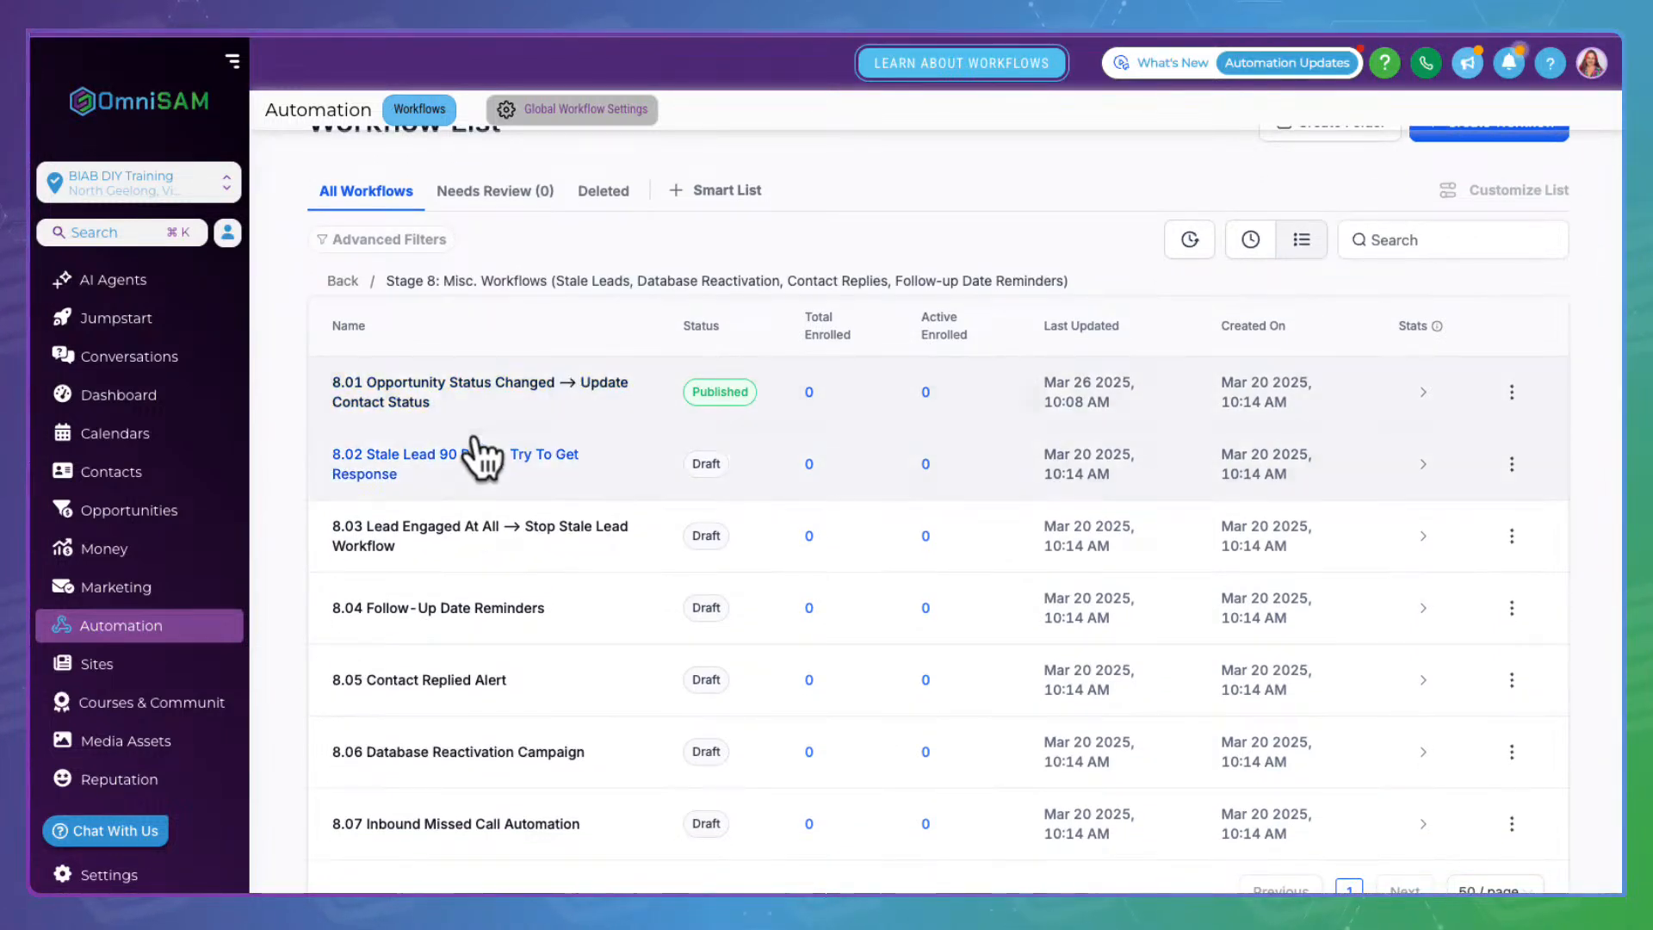
left_click(403, 433)
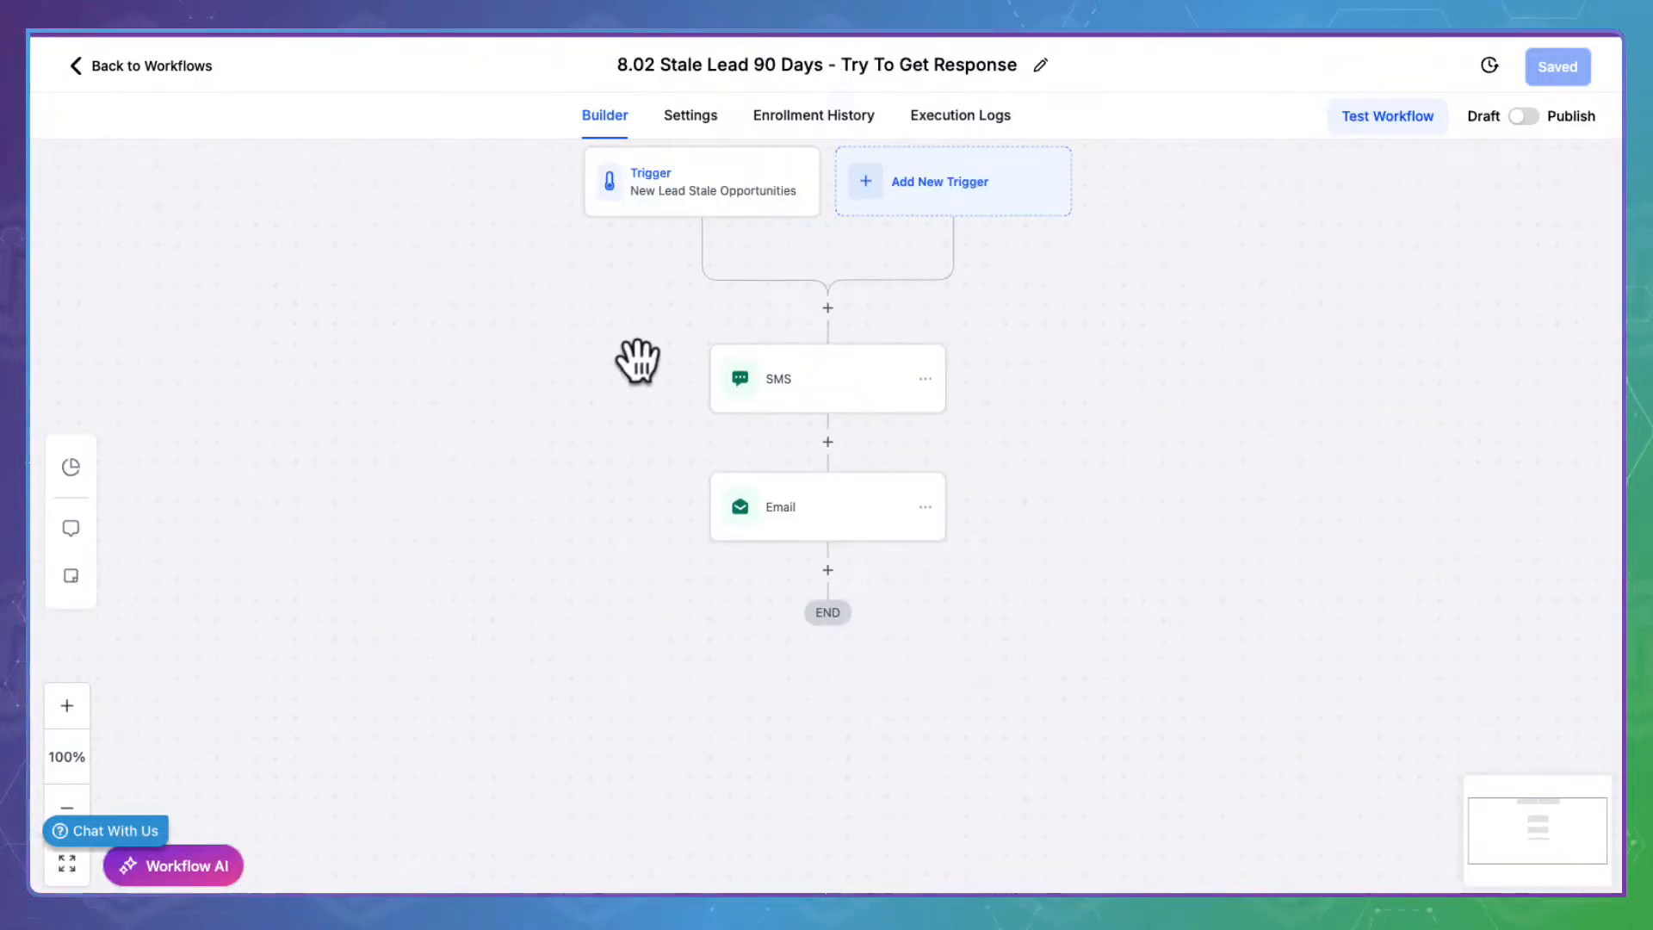
left_click(725, 185)
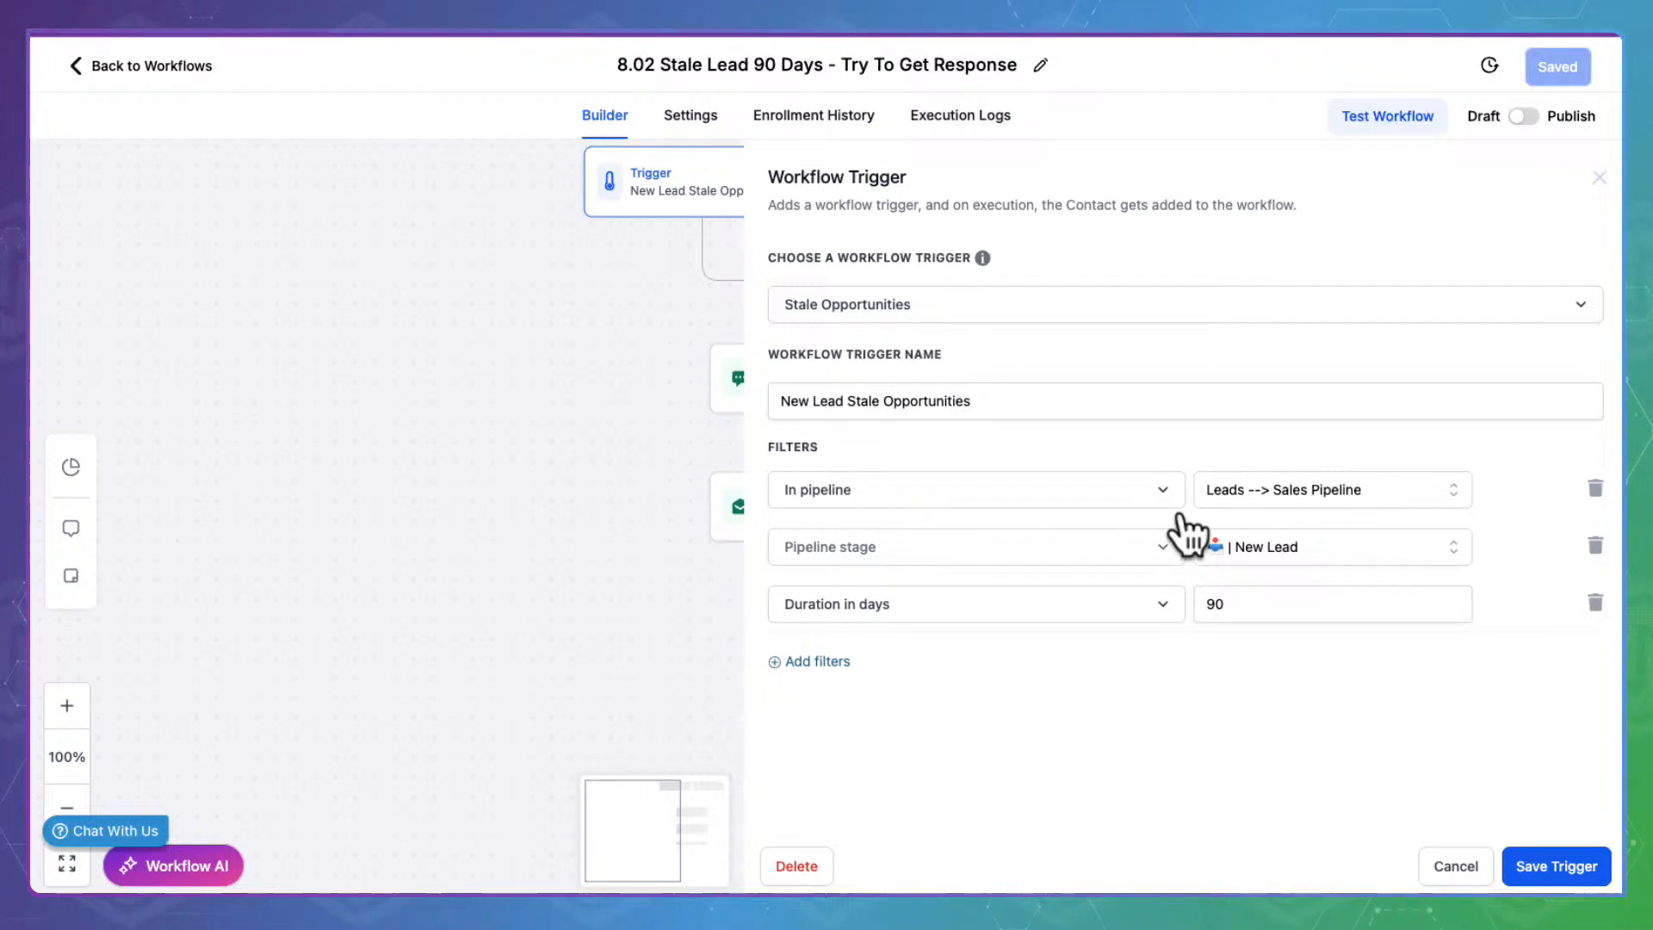
left_click(1282, 536)
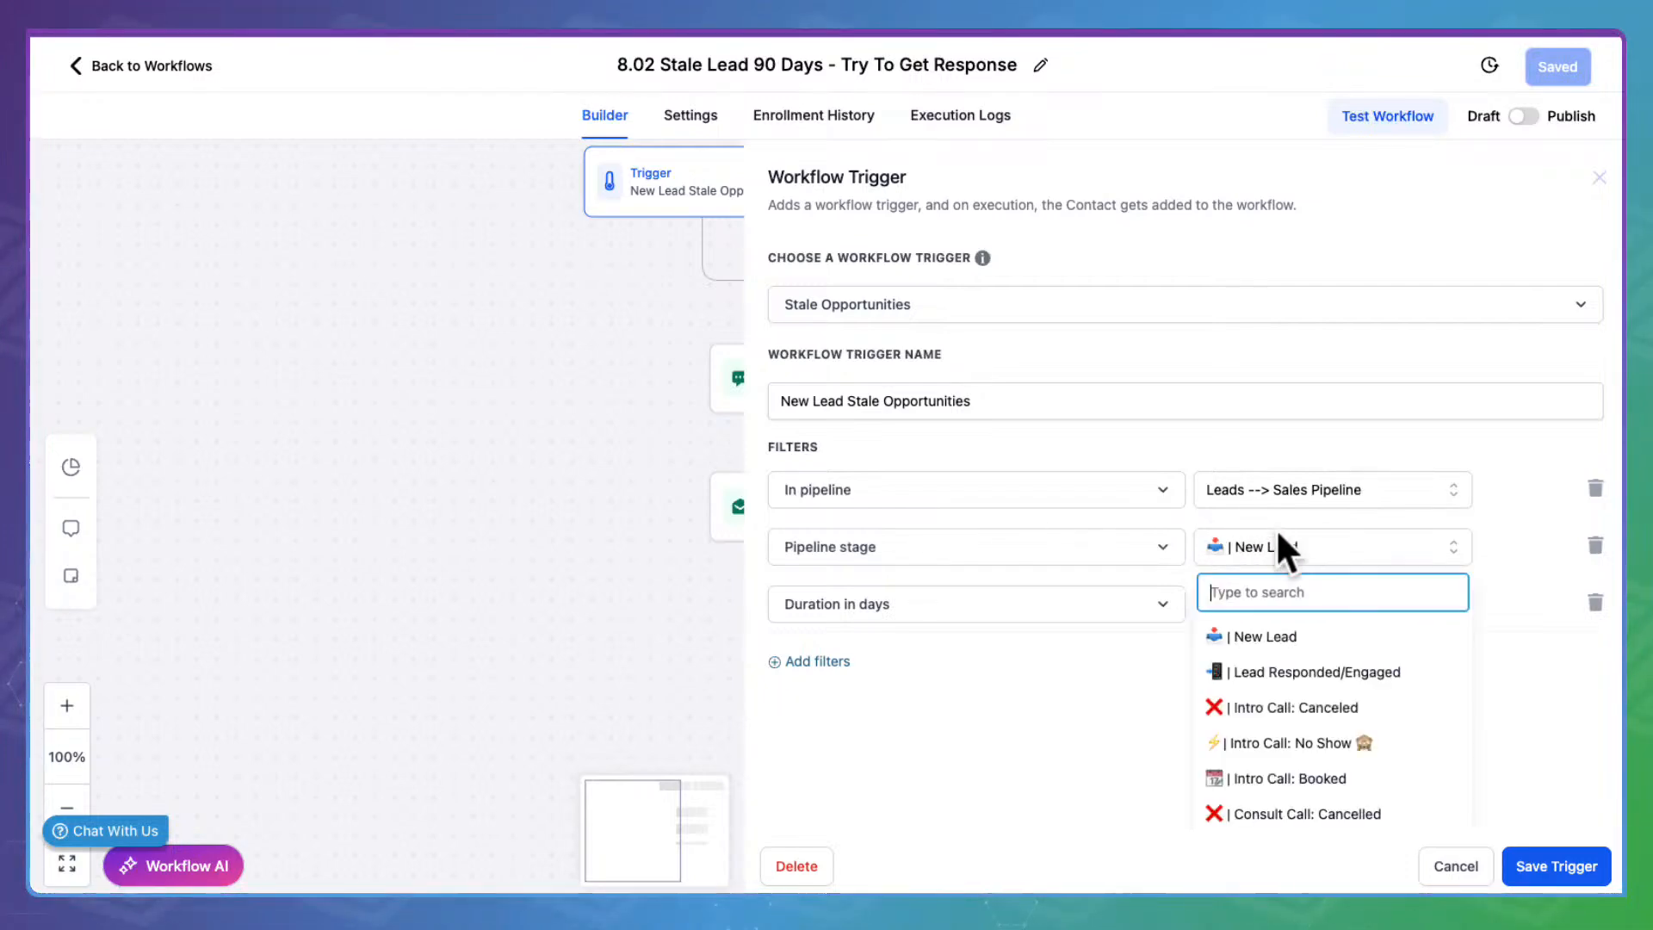
left_click(1282, 635)
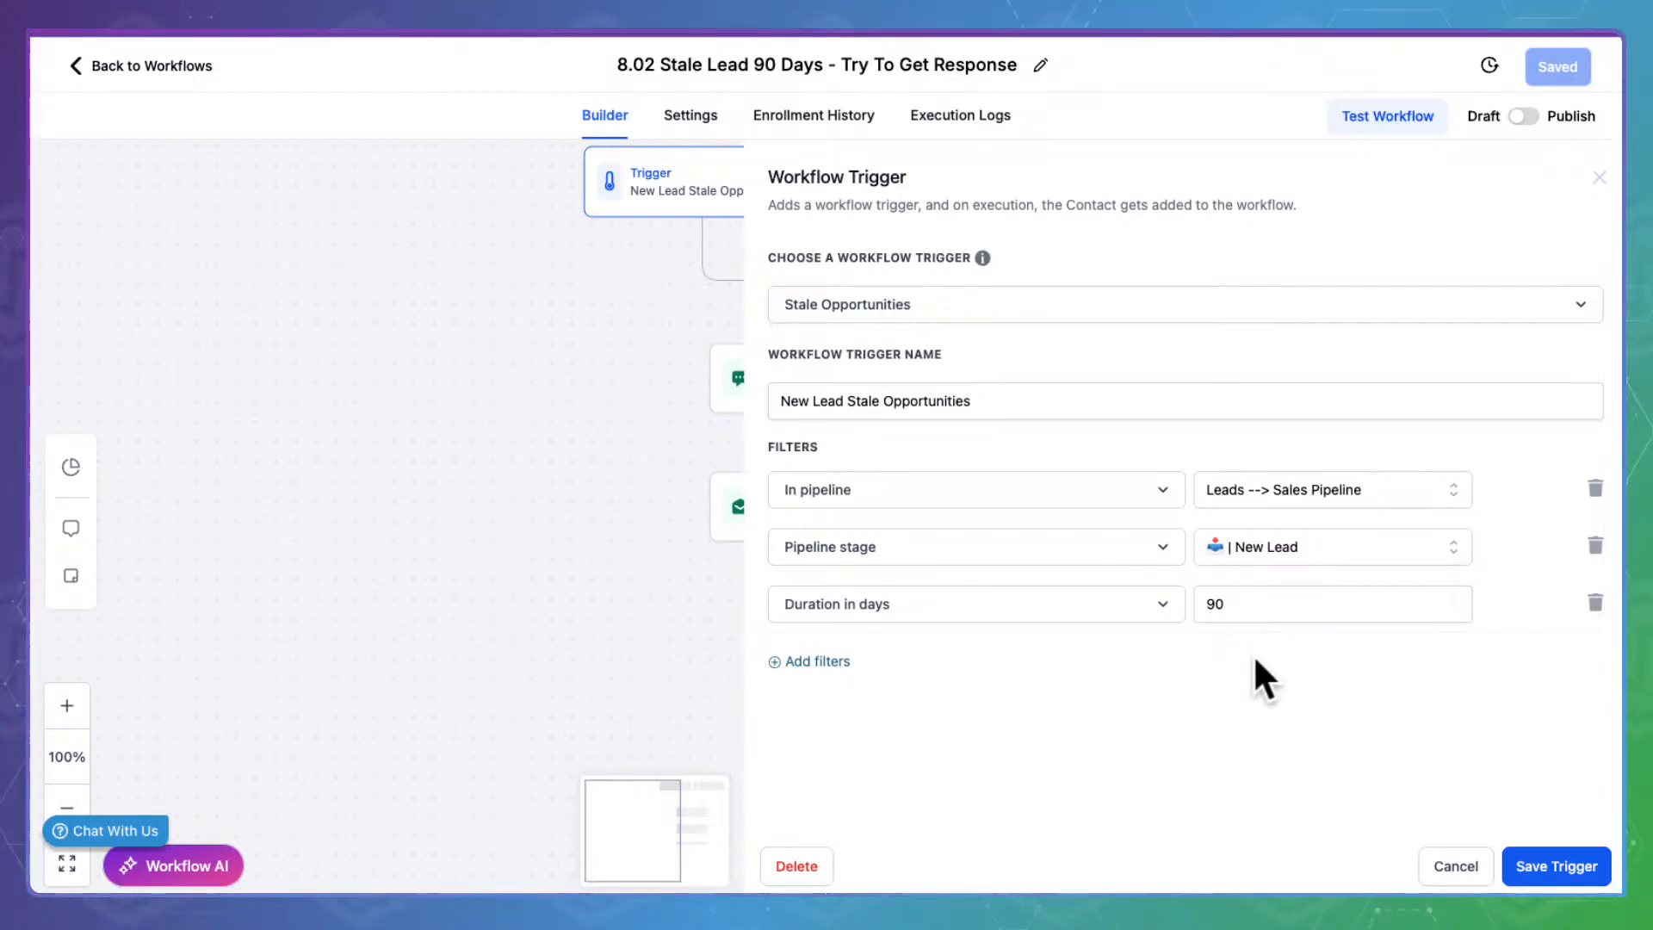
left_click(1593, 860)
left_click(818, 370)
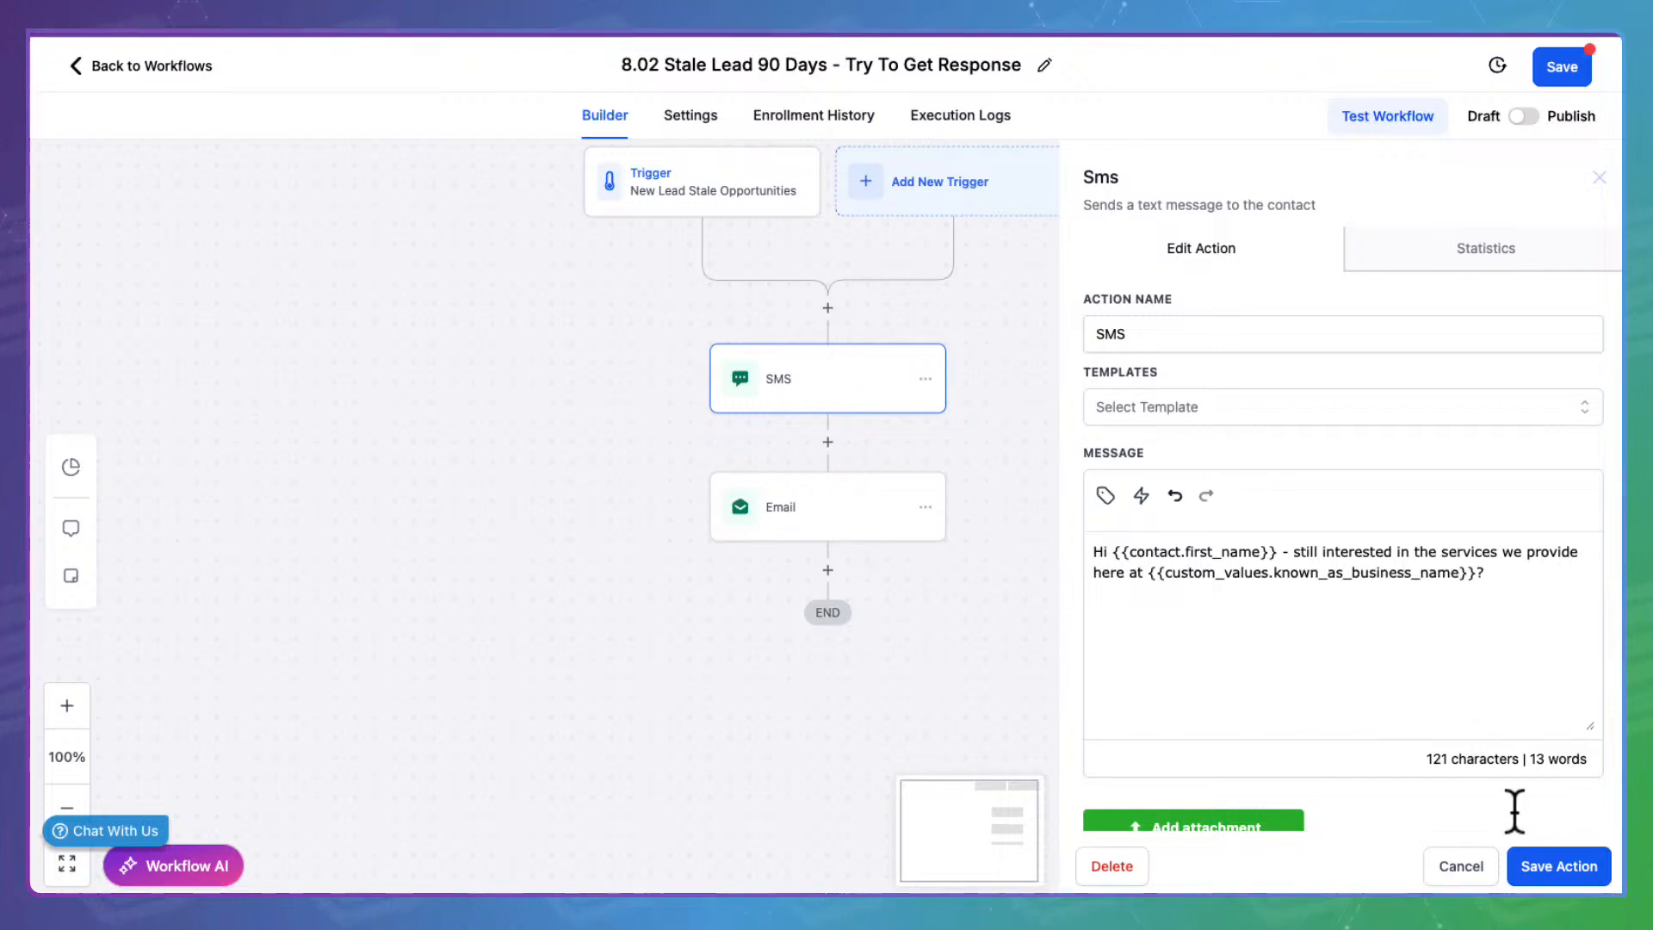
Close the SMS step settings and review the Email step of workflow 8.02
left_click(1502, 848)
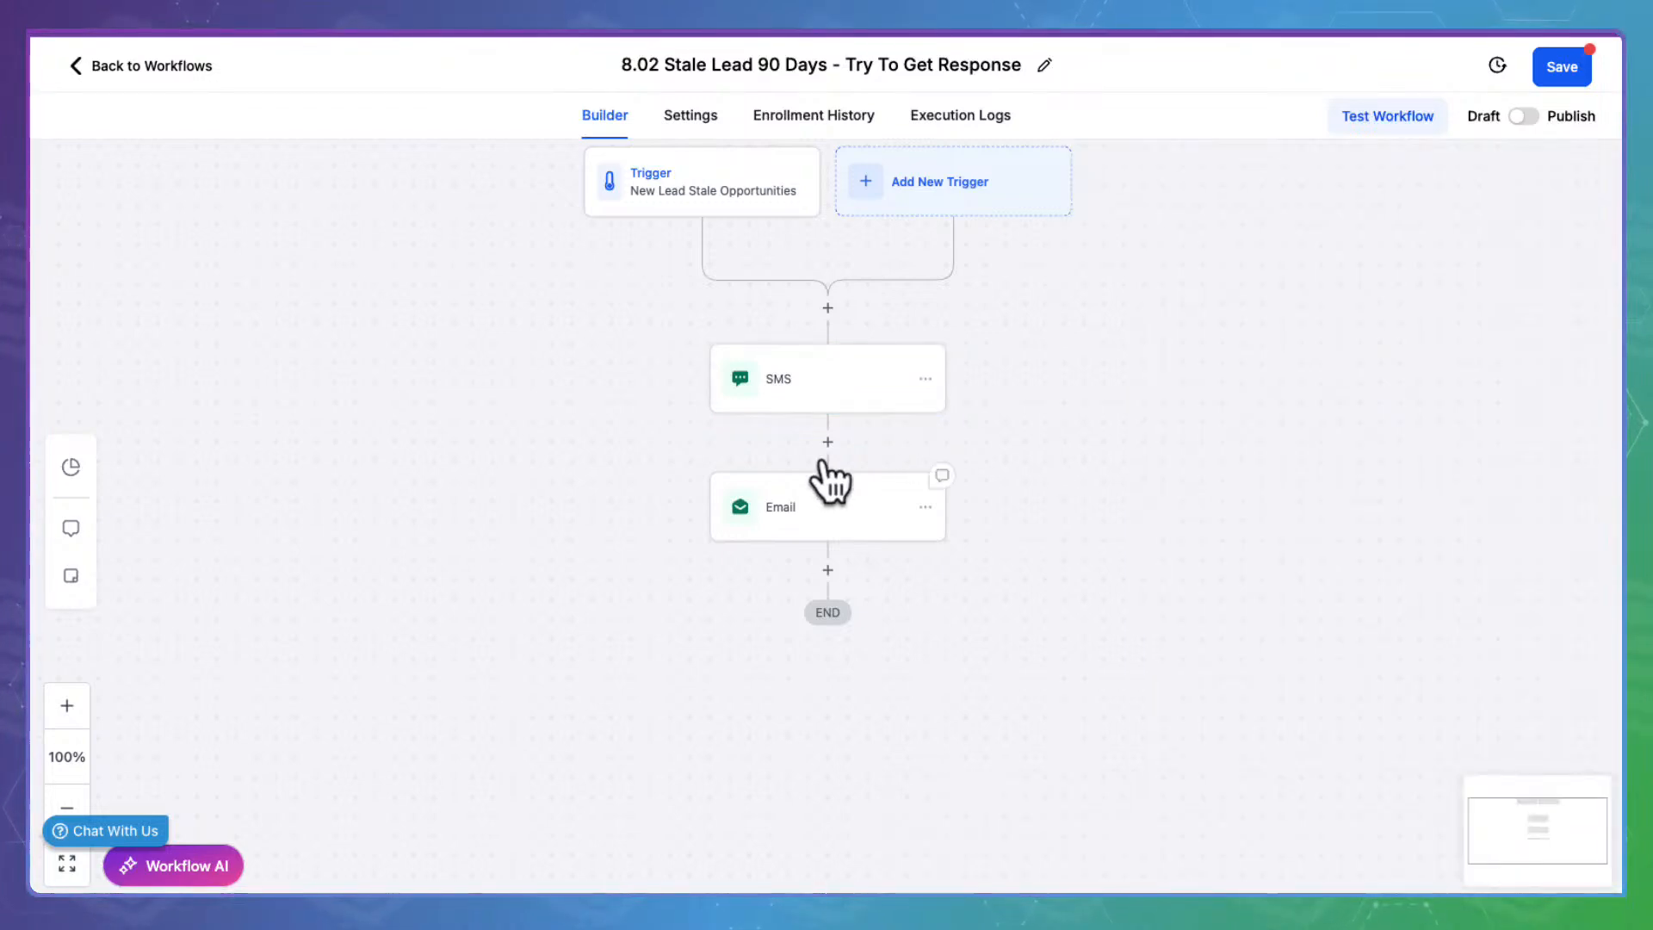
left_click(830, 482)
scroll(1266, 637, "down", 5)
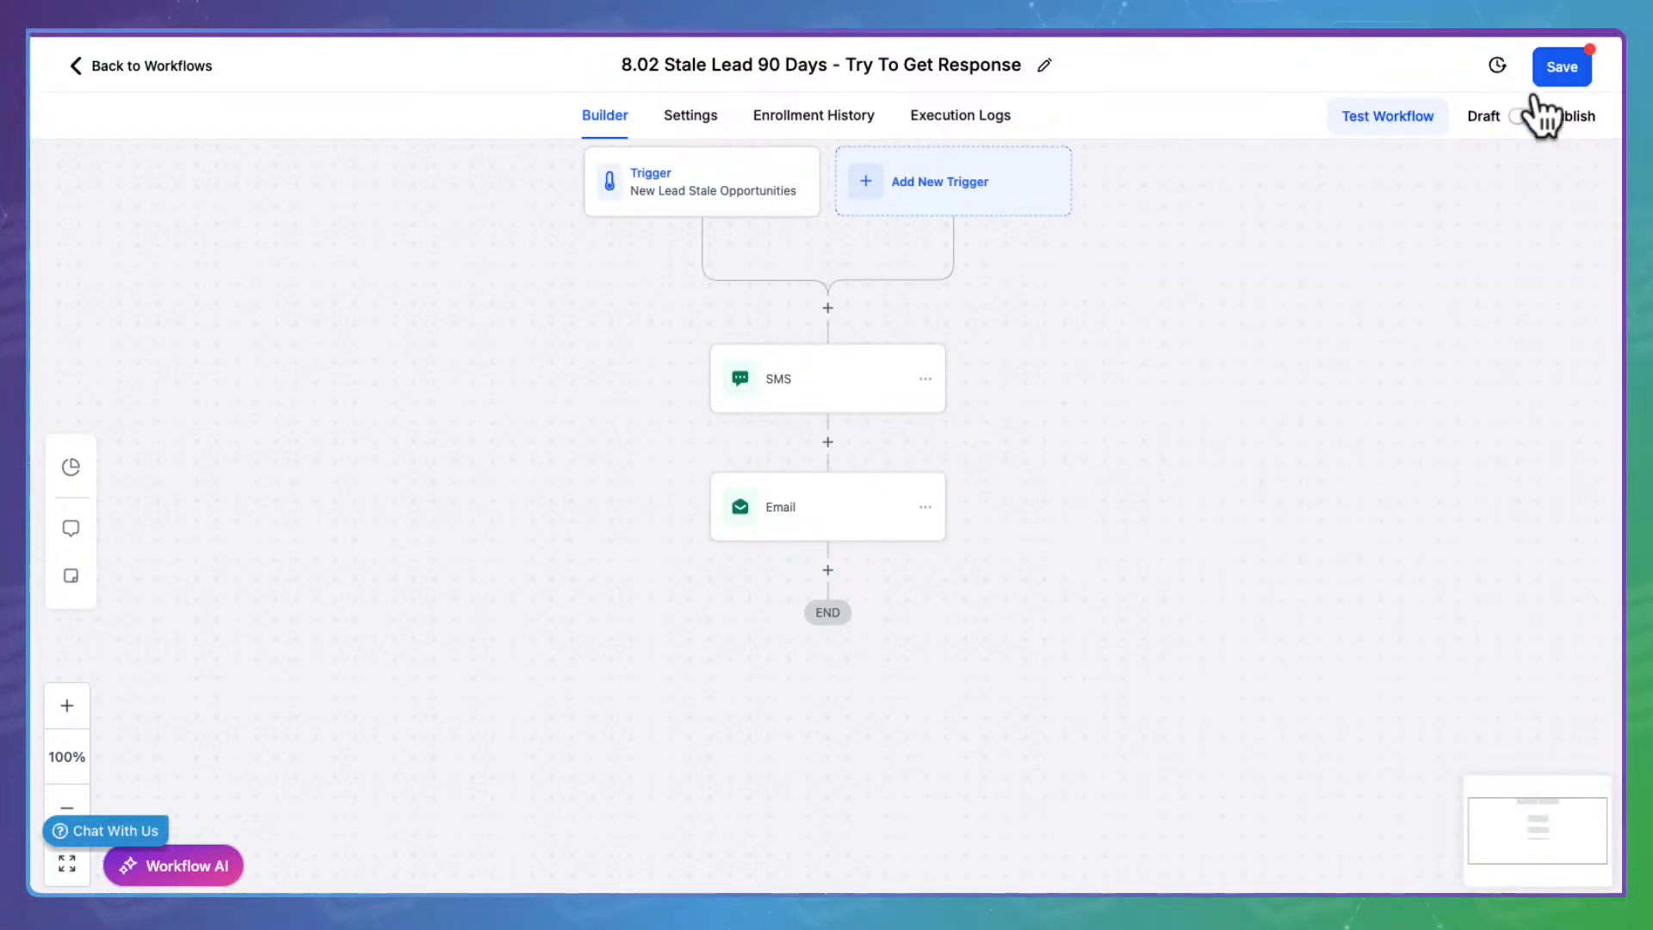
Switch 8.02 to Published, save it, and return to the workflows list
left_click(1522, 115)
left_click(1573, 50)
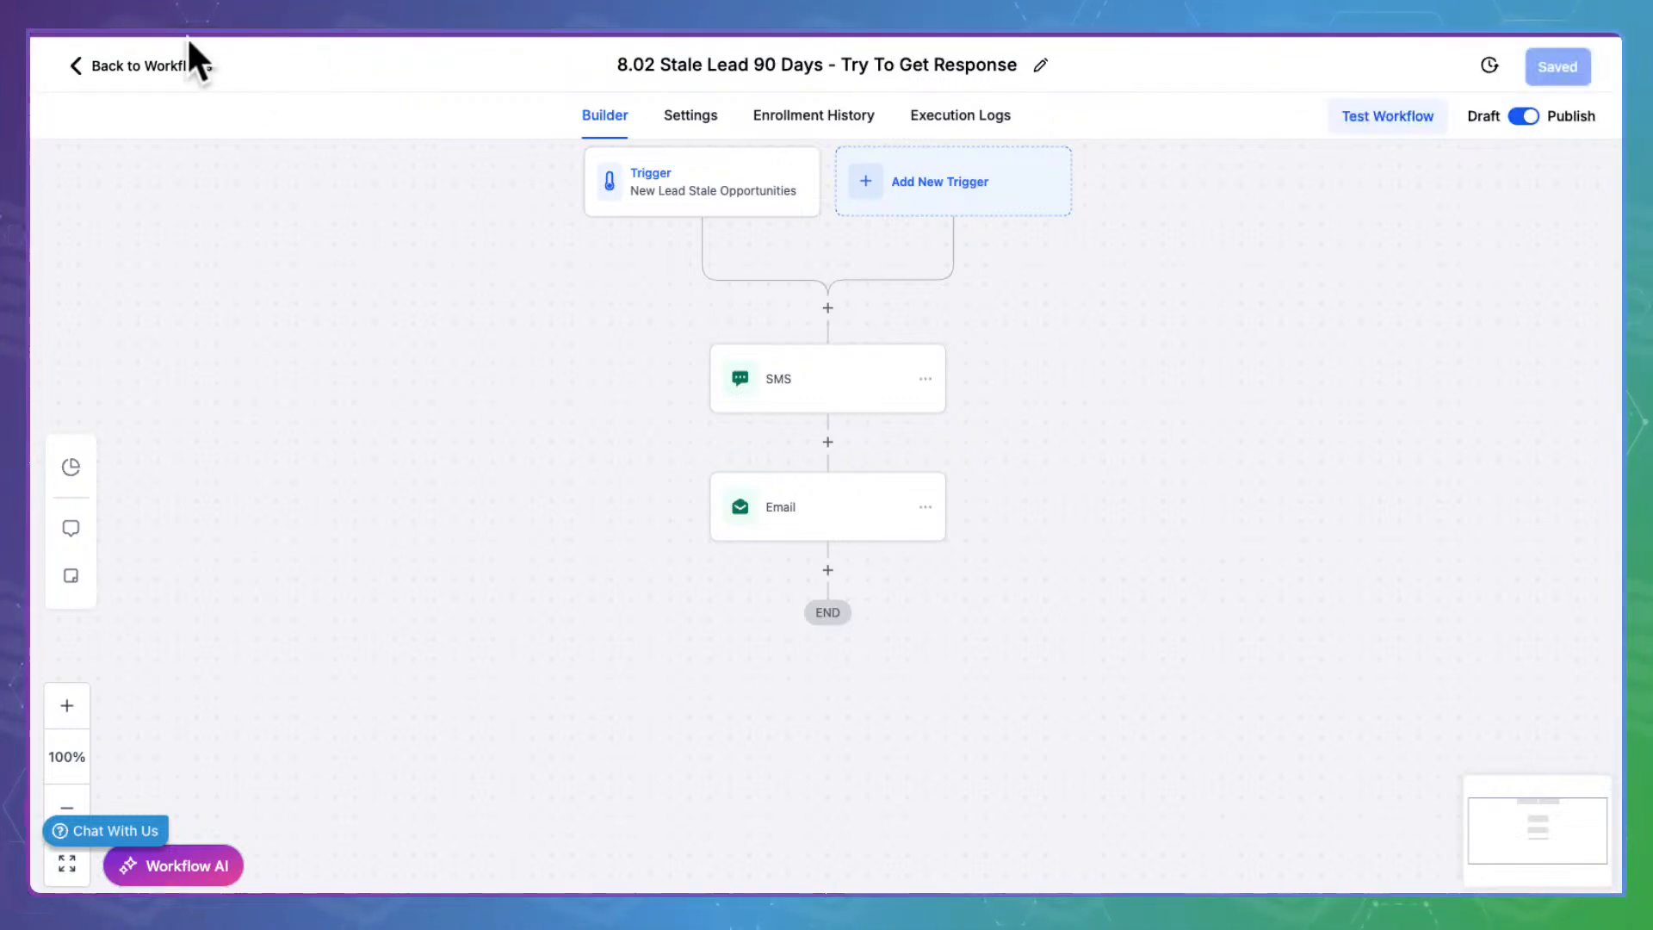
left_click(173, 65)
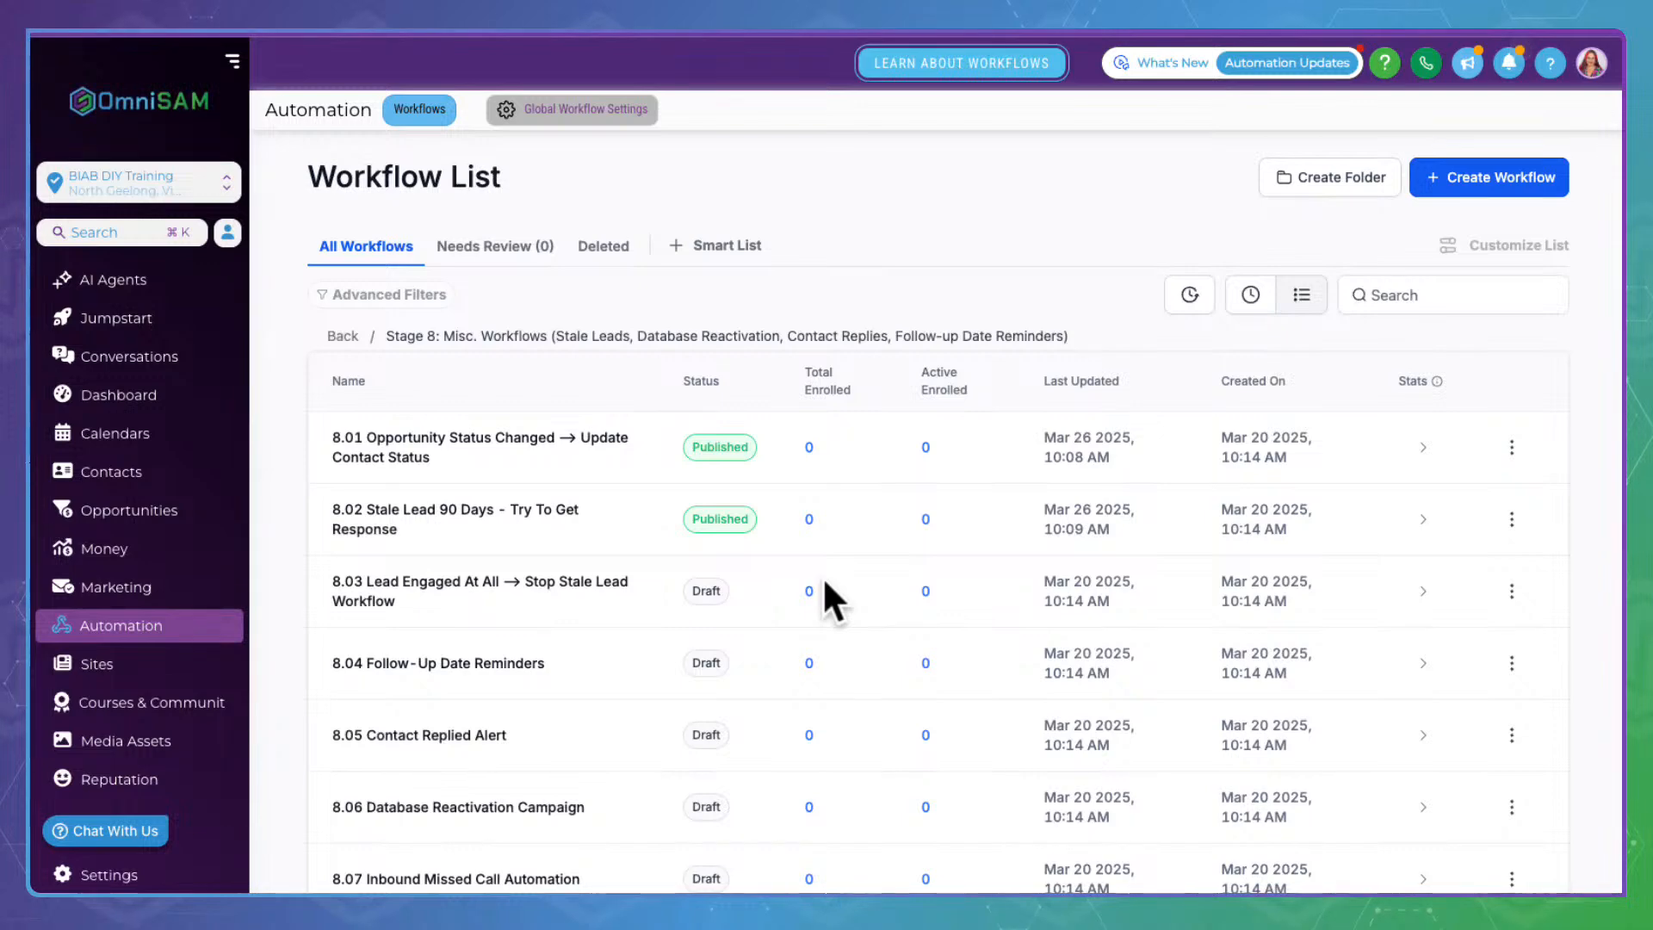
Open workflow 8.03 Lead Engaged At All and review its Opportunity Status Changed trigger unchanged
scroll(580, 727, "down", 2)
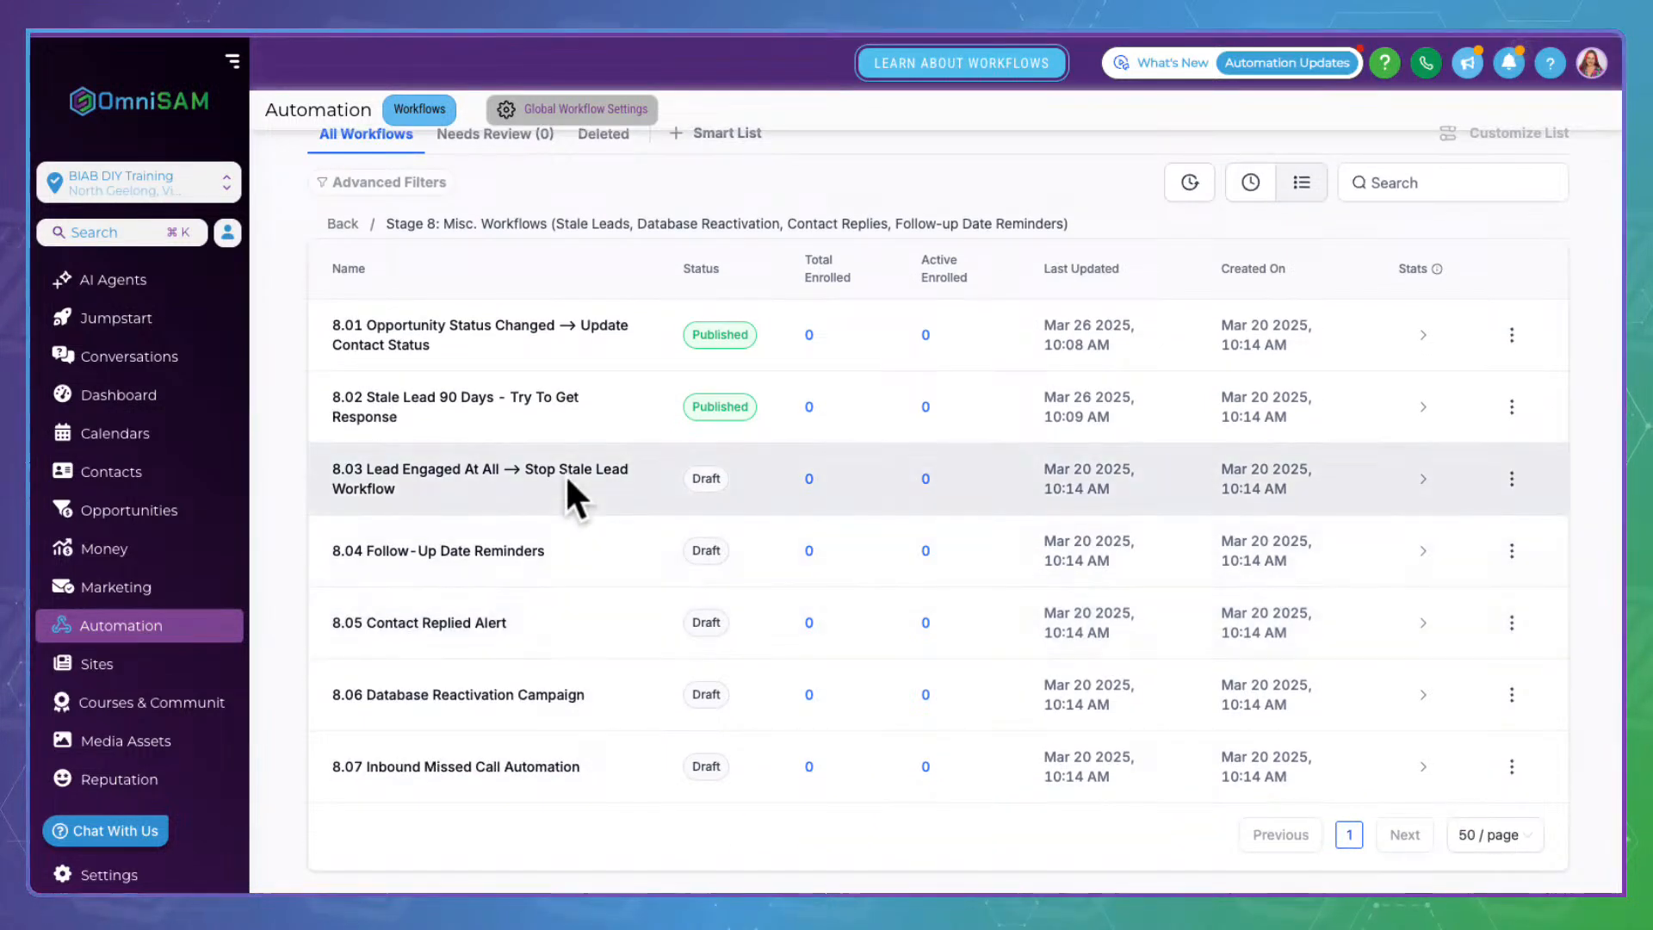
left_click(377, 461)
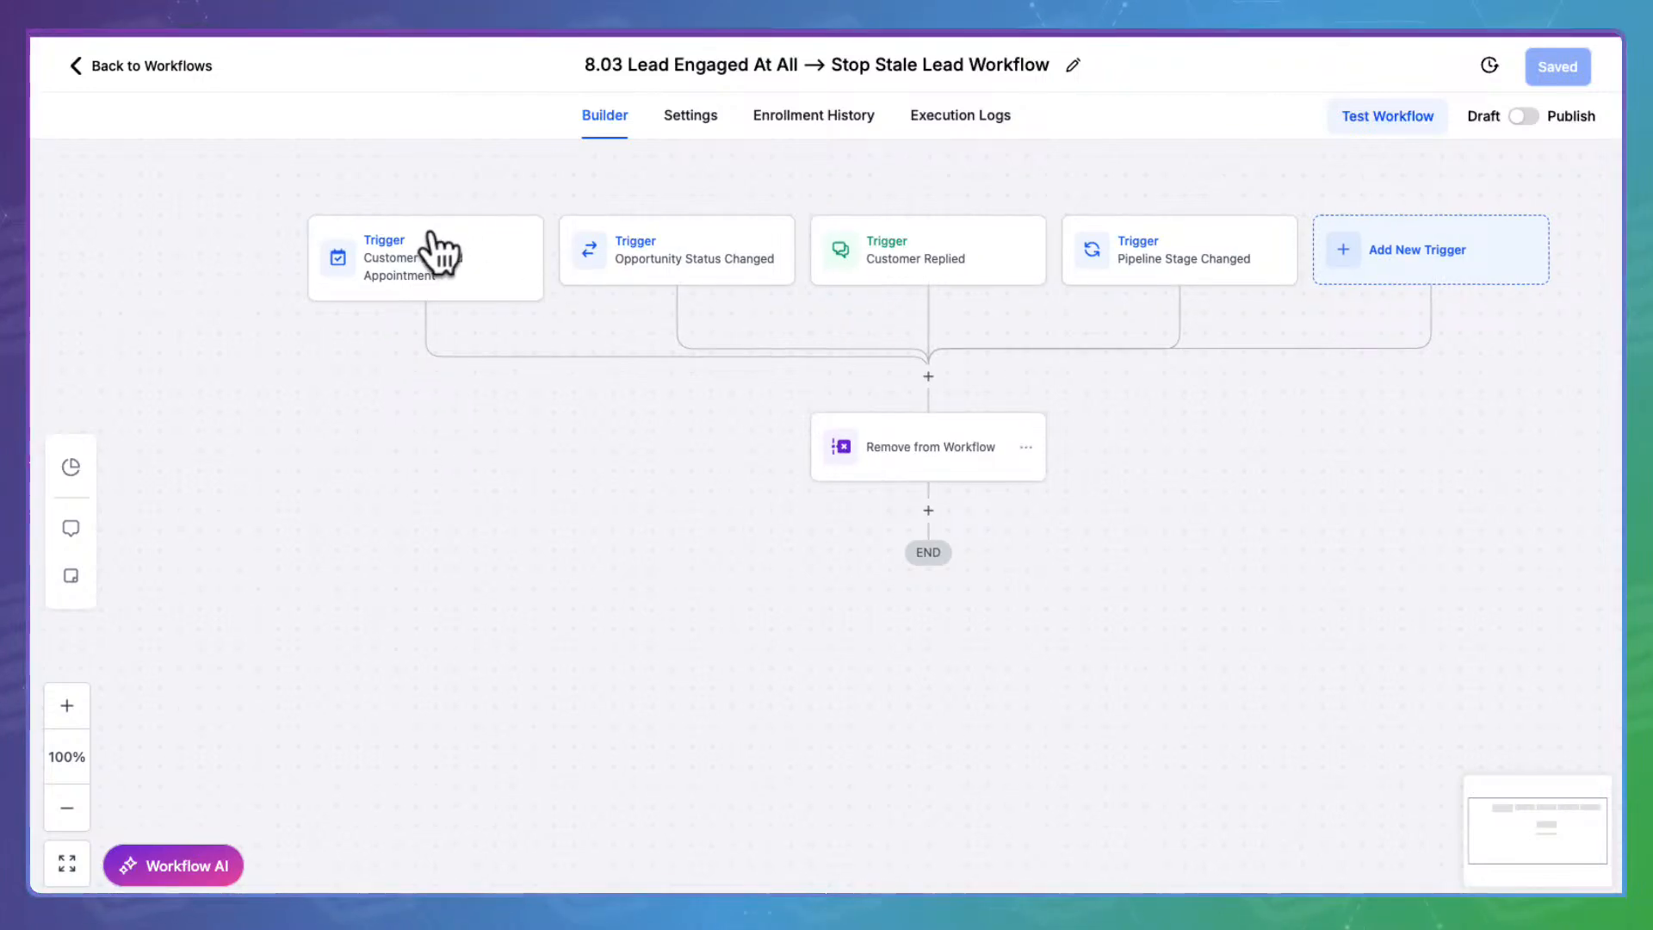
left_click(788, 234)
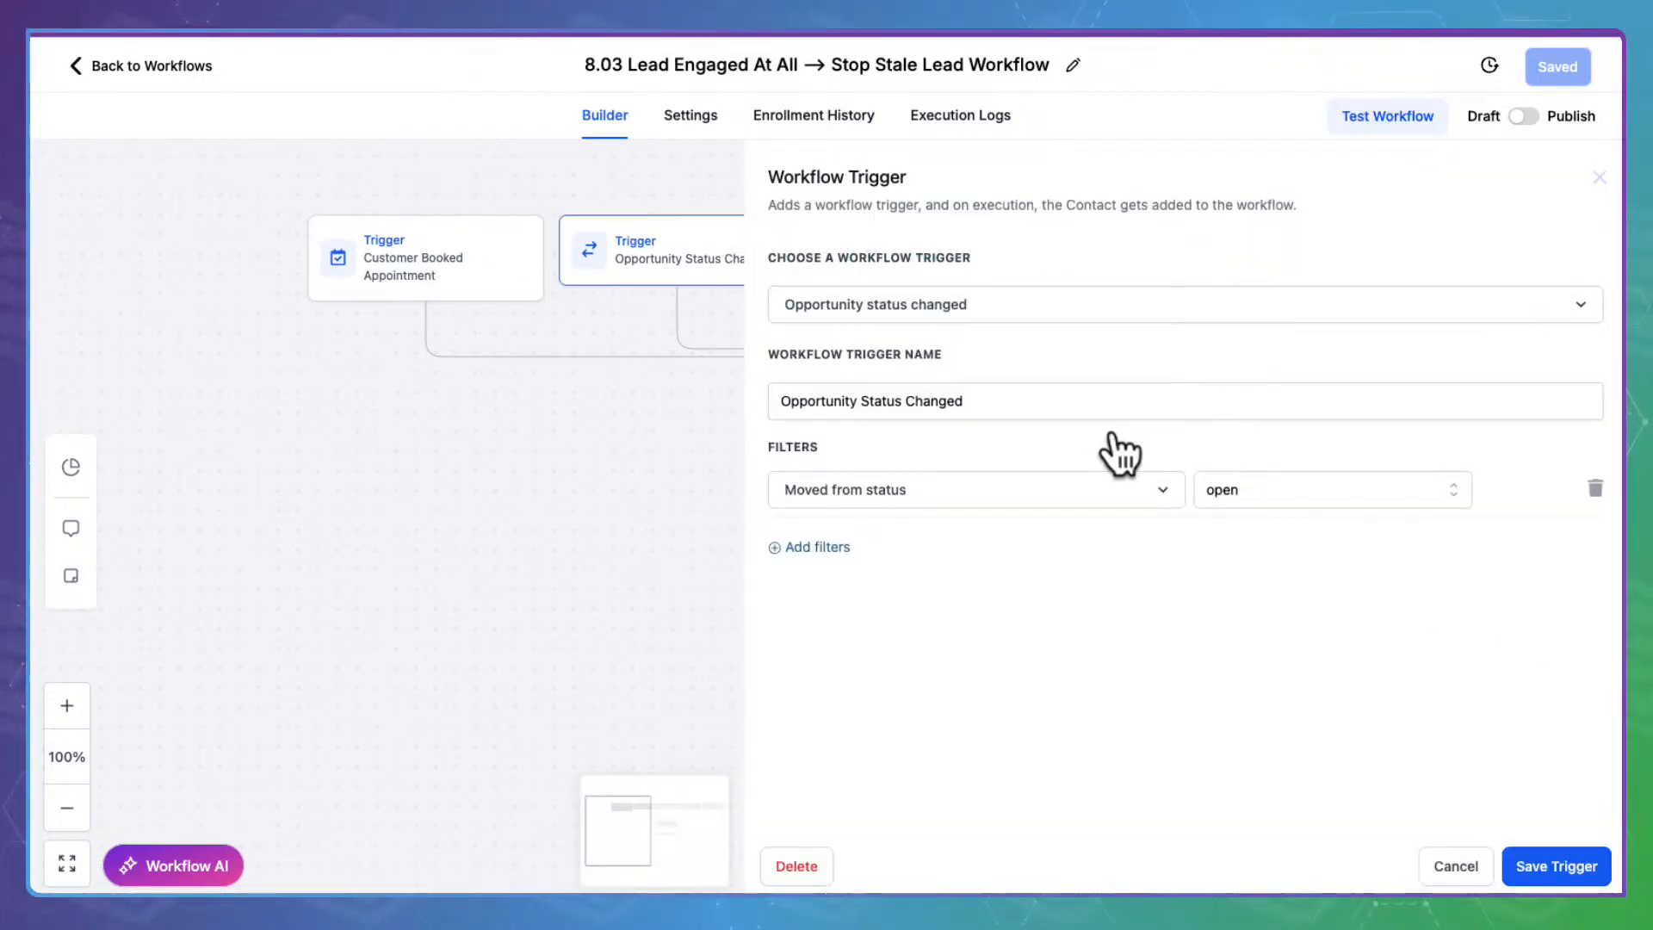
left_click(1463, 859)
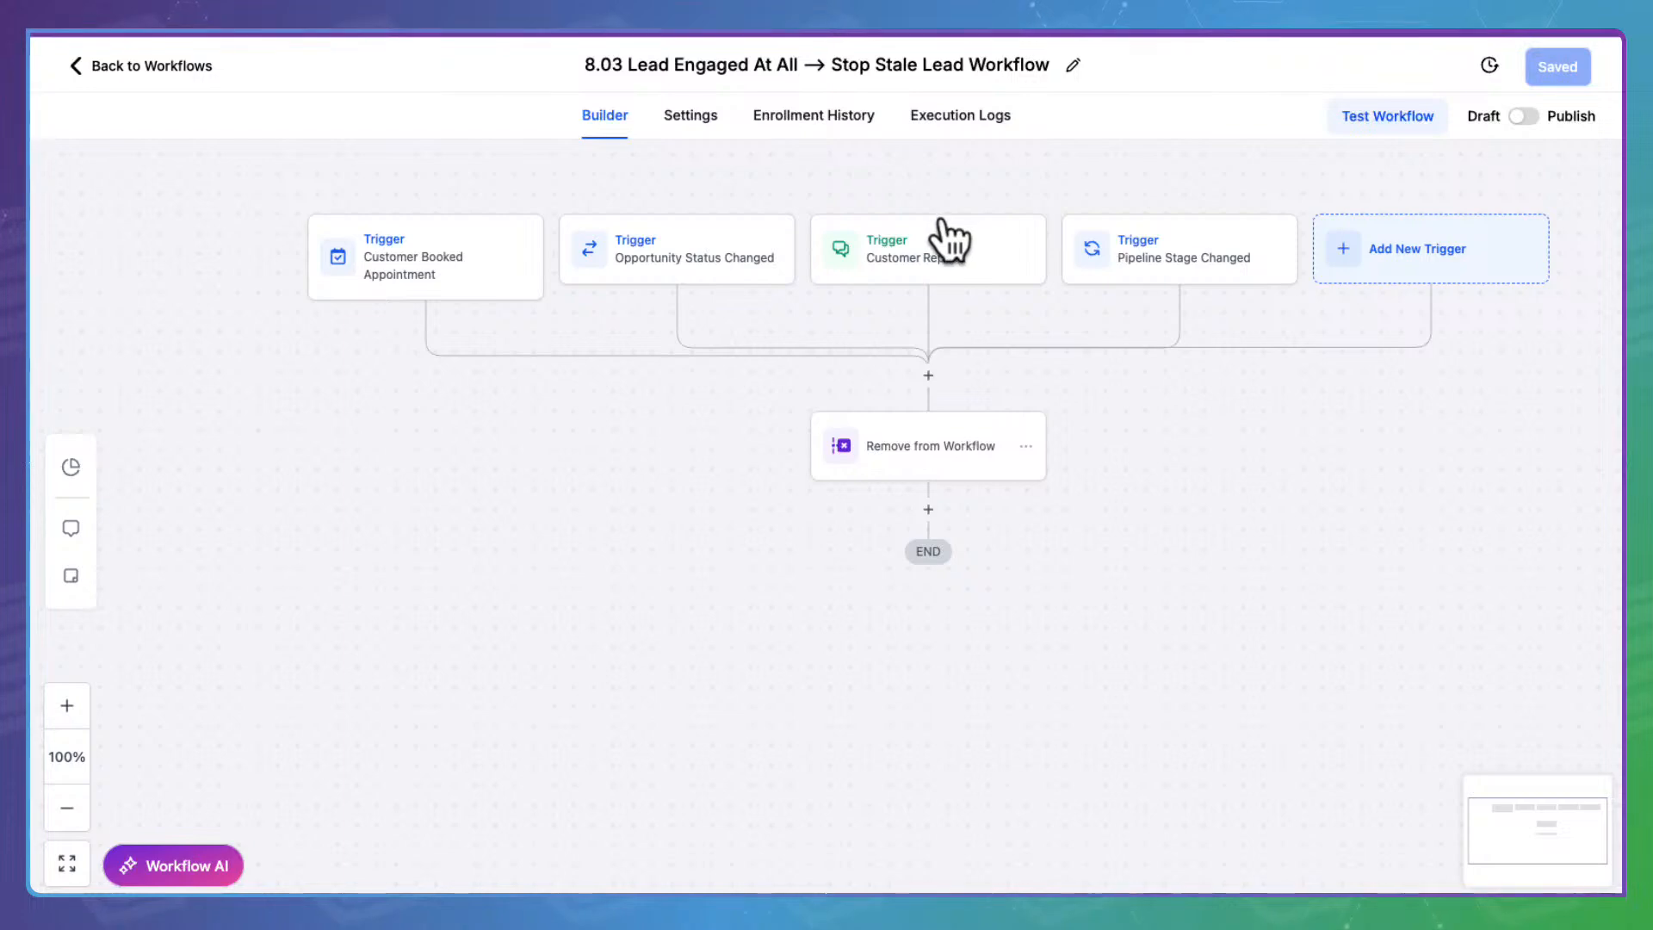
Confirm the Pipeline Stage Changed trigger filters on Leads --> Sales Pipeline, then inspect the Remove from Workflow step
left_click(1206, 248)
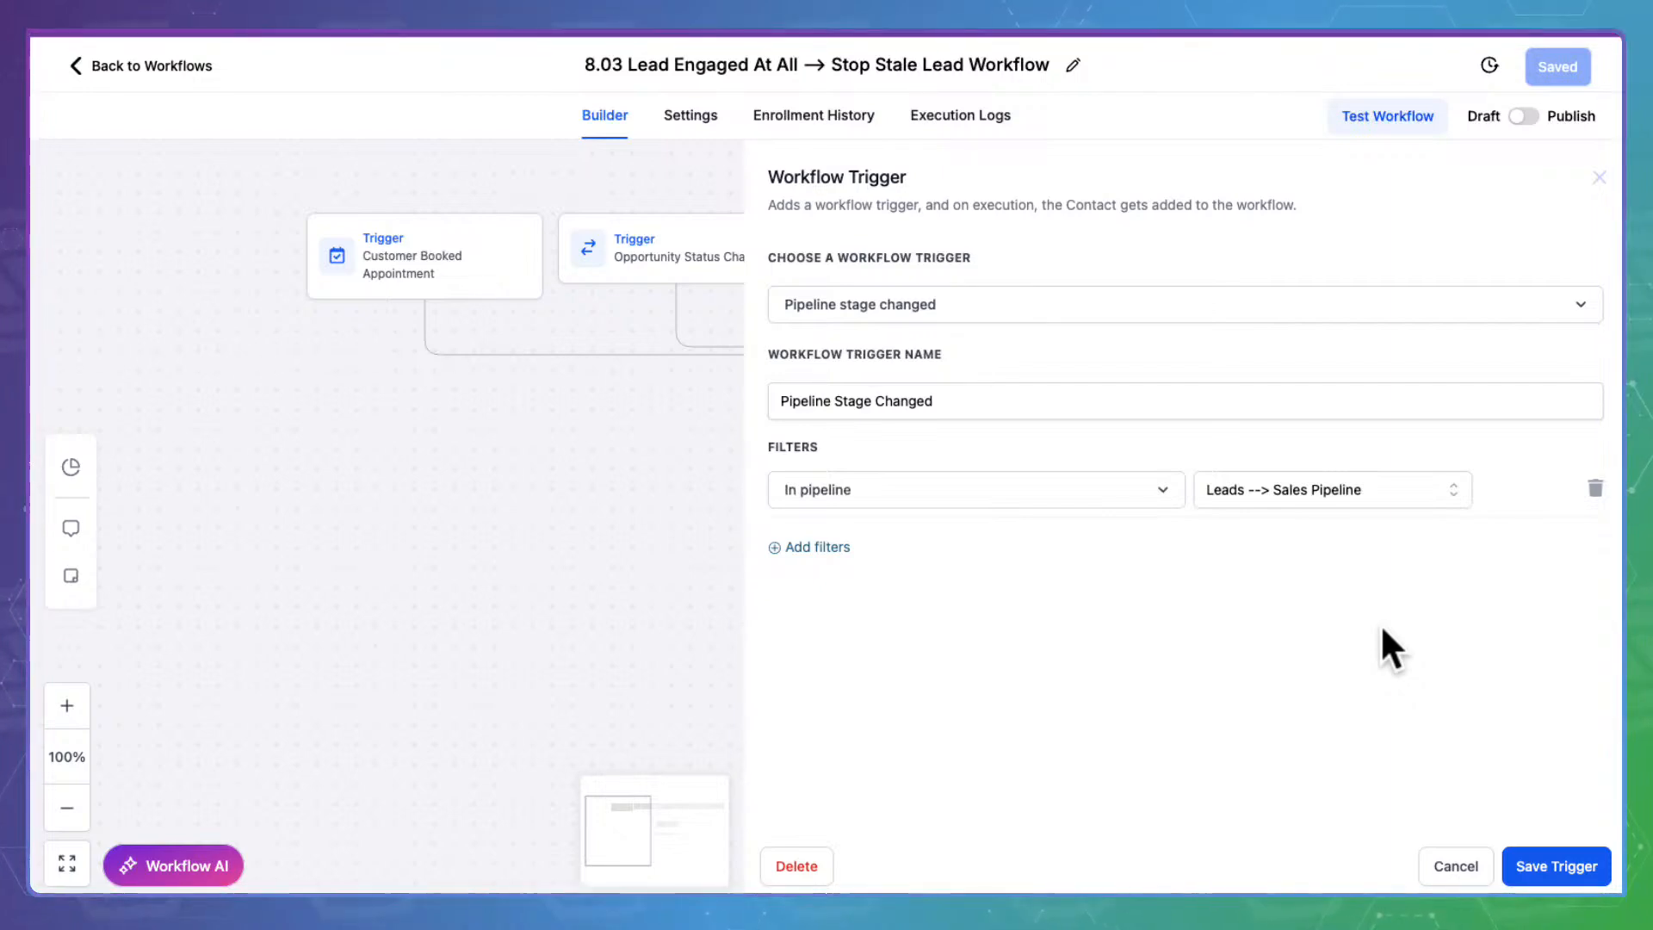
left_click(1508, 865)
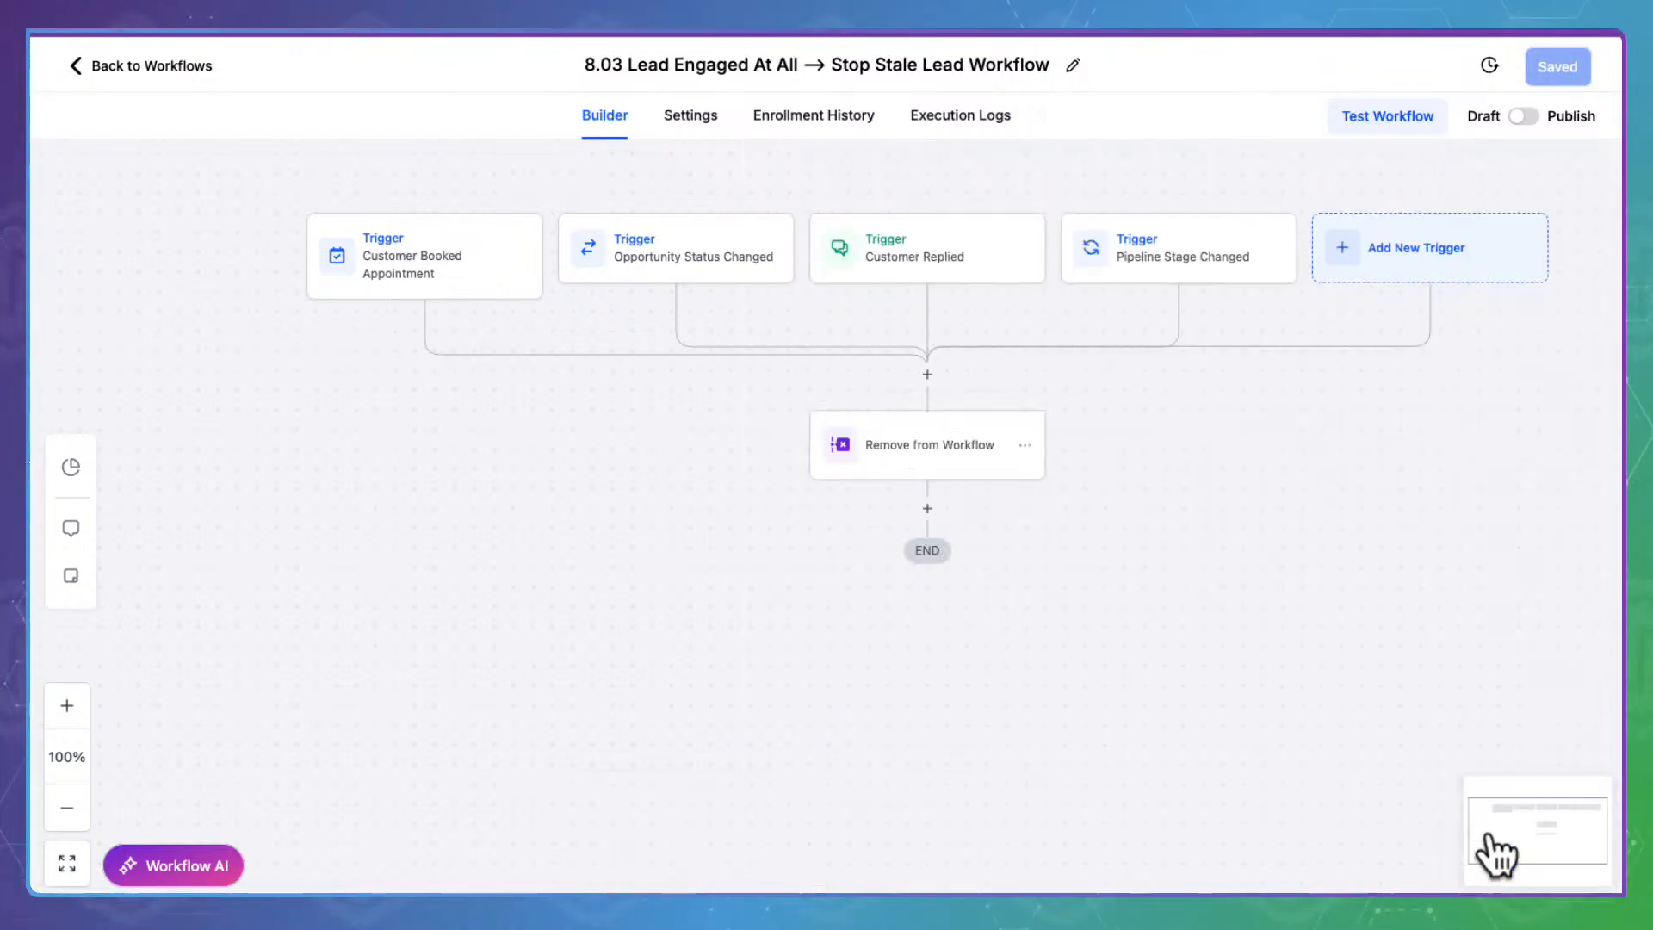
left_click(896, 427)
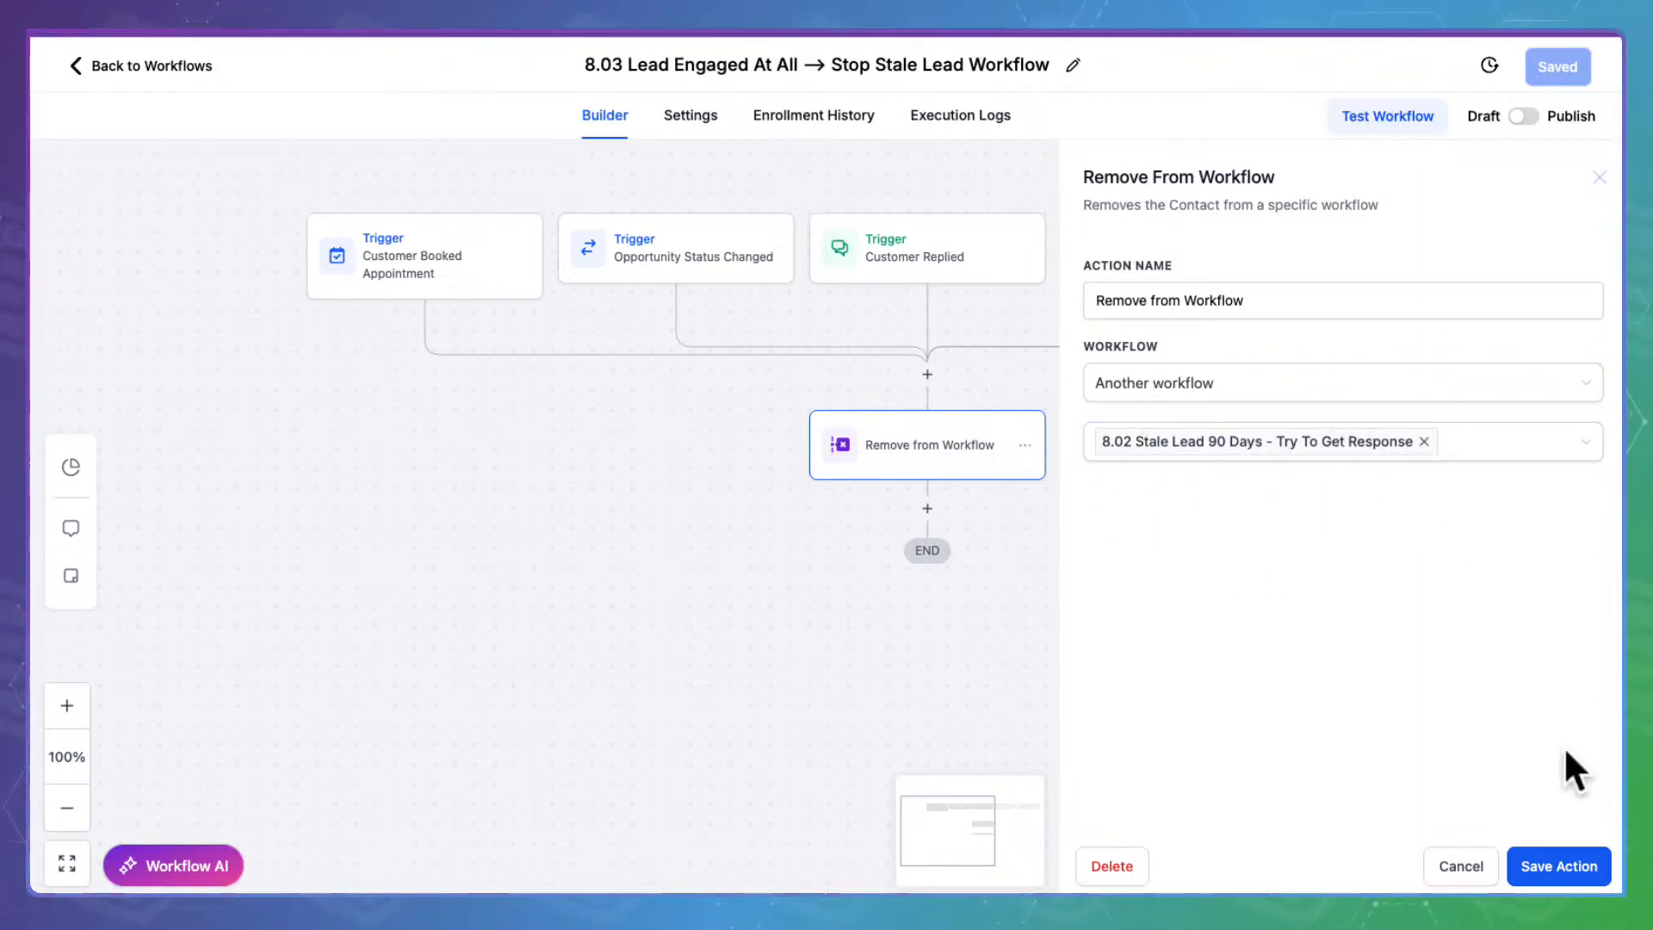
Close the Remove from Workflow settings, publish and save 8.03, and go back to Automation workflows
left_click(1482, 854)
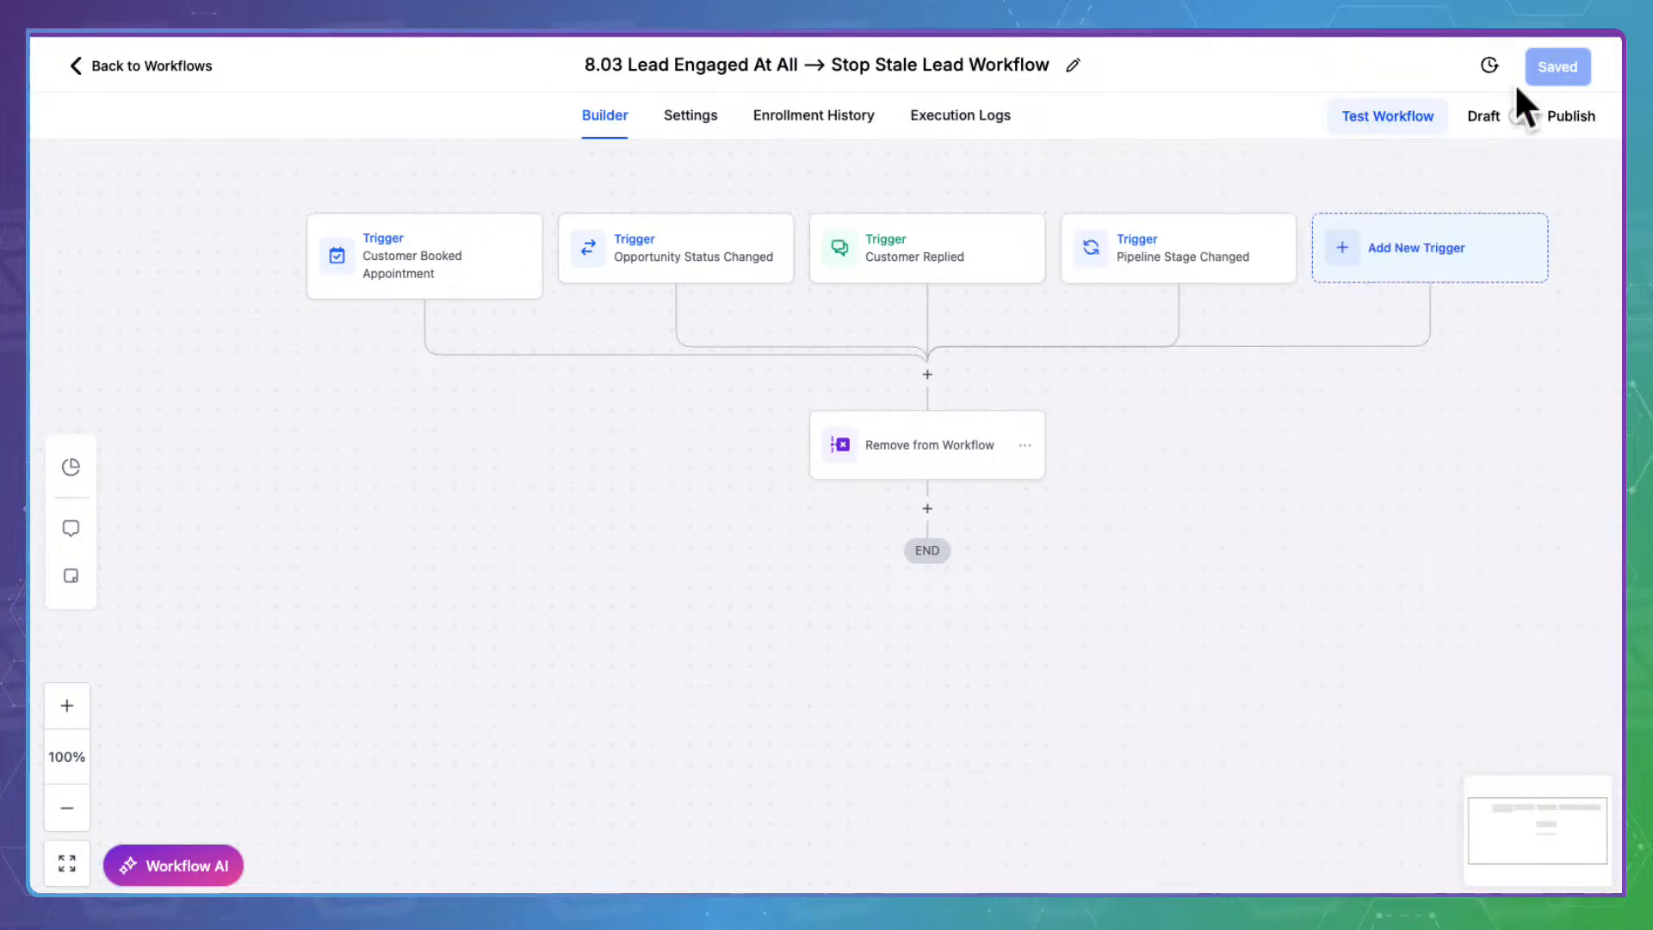
left_click(1547, 110)
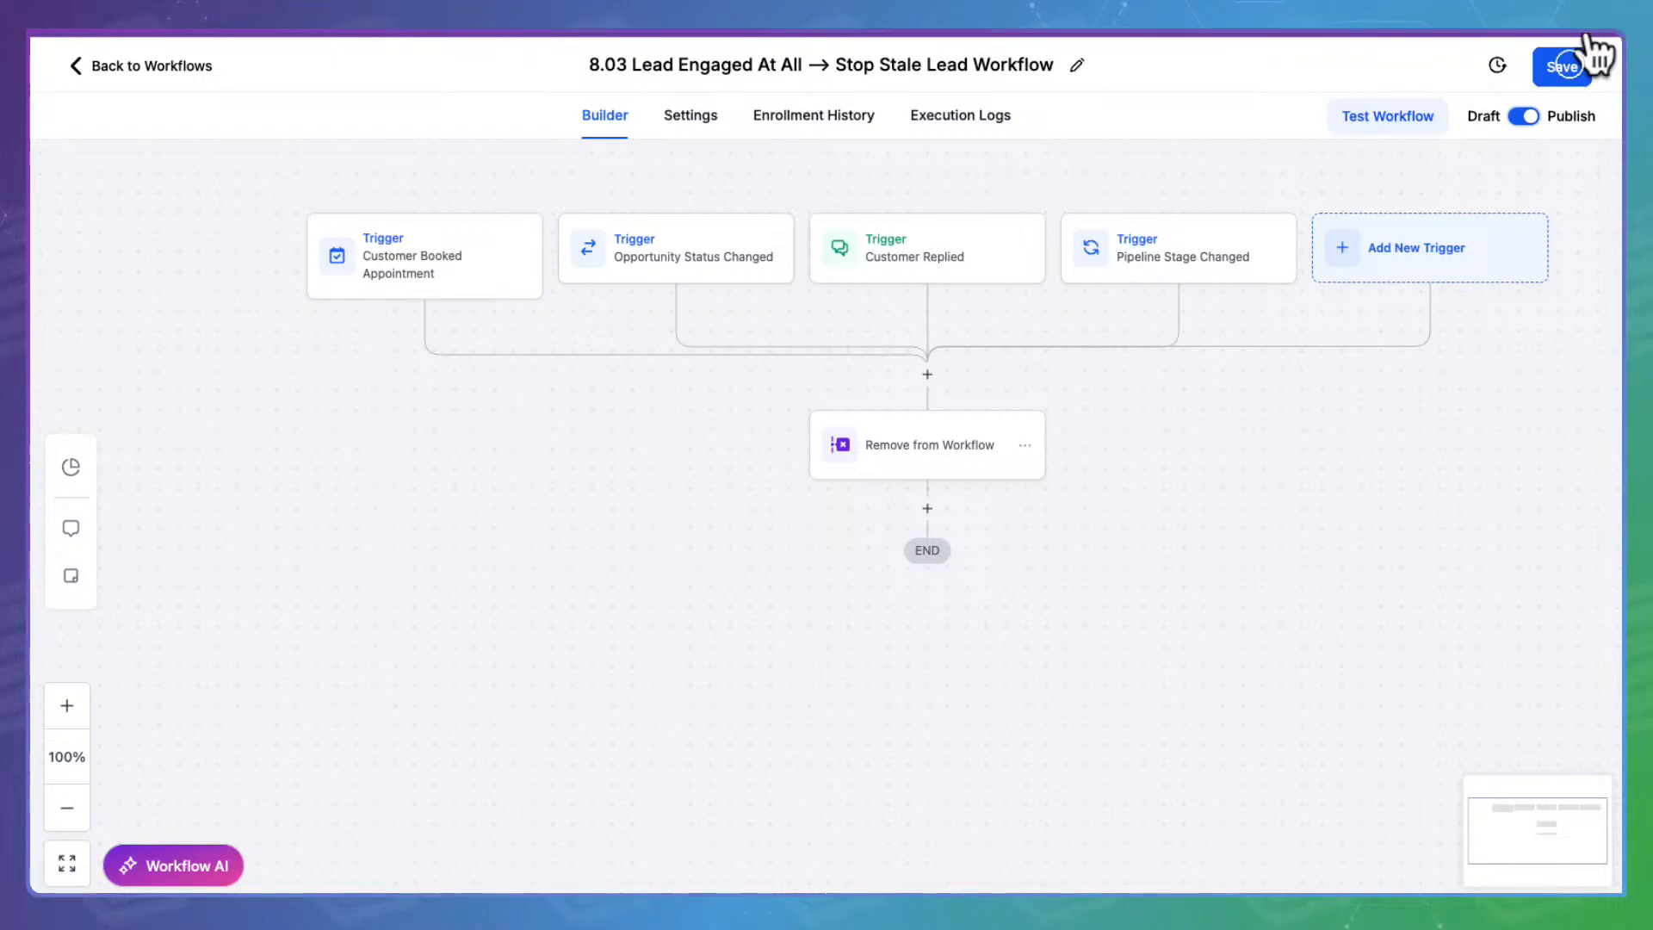
left_click(1568, 66)
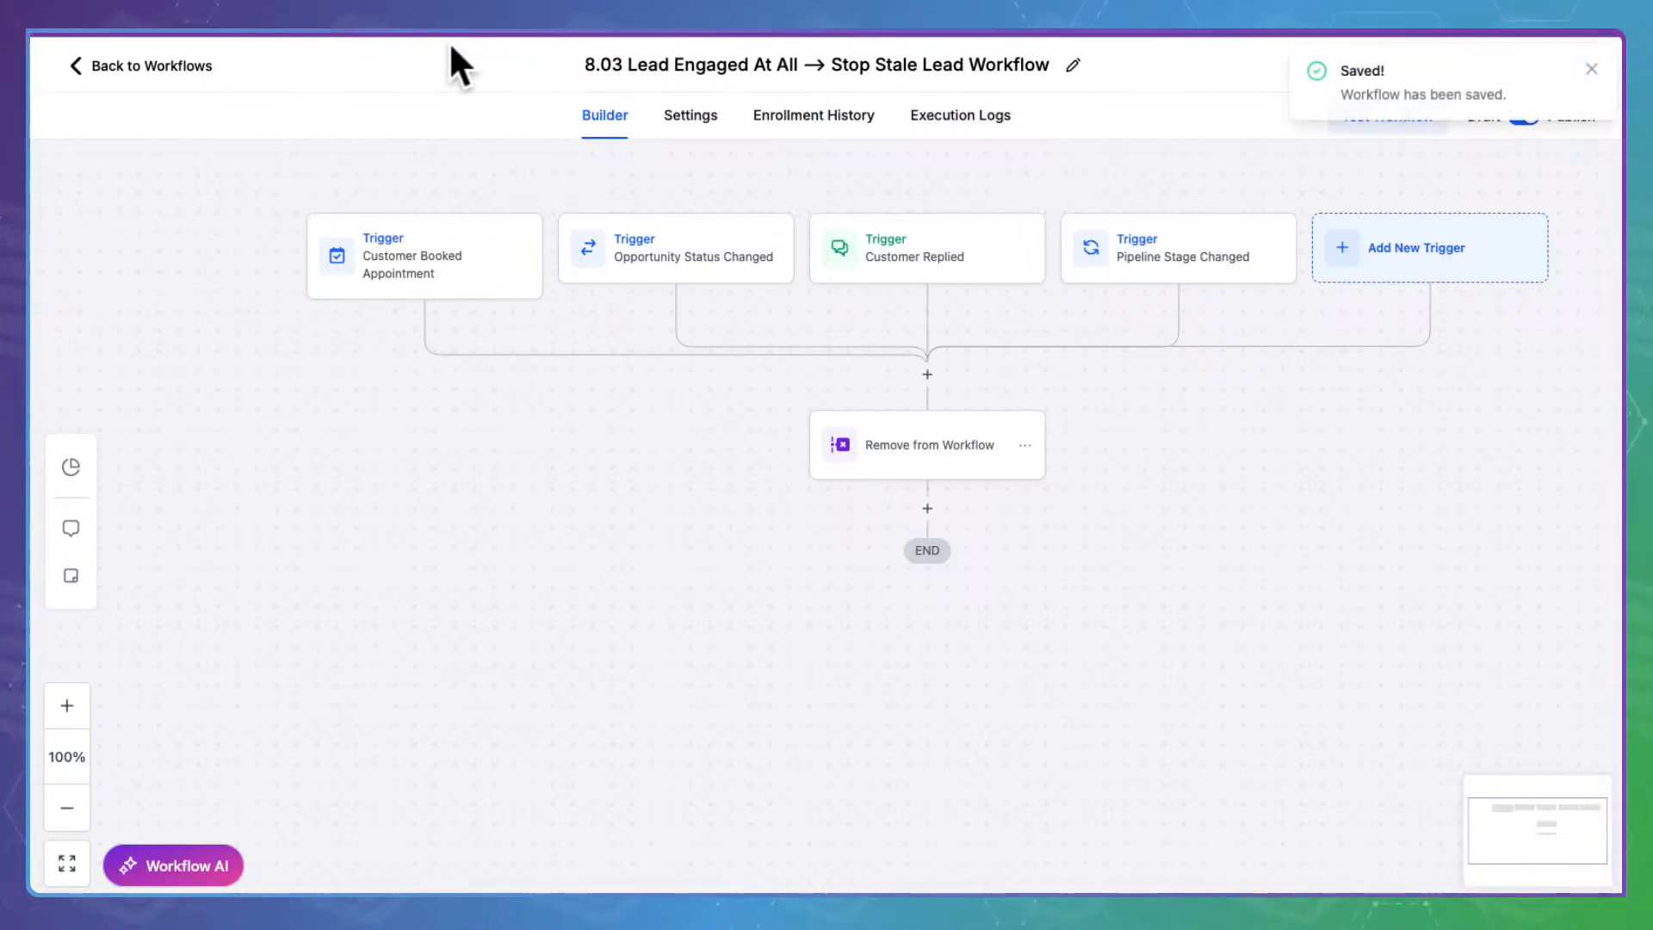
left_click(203, 41)
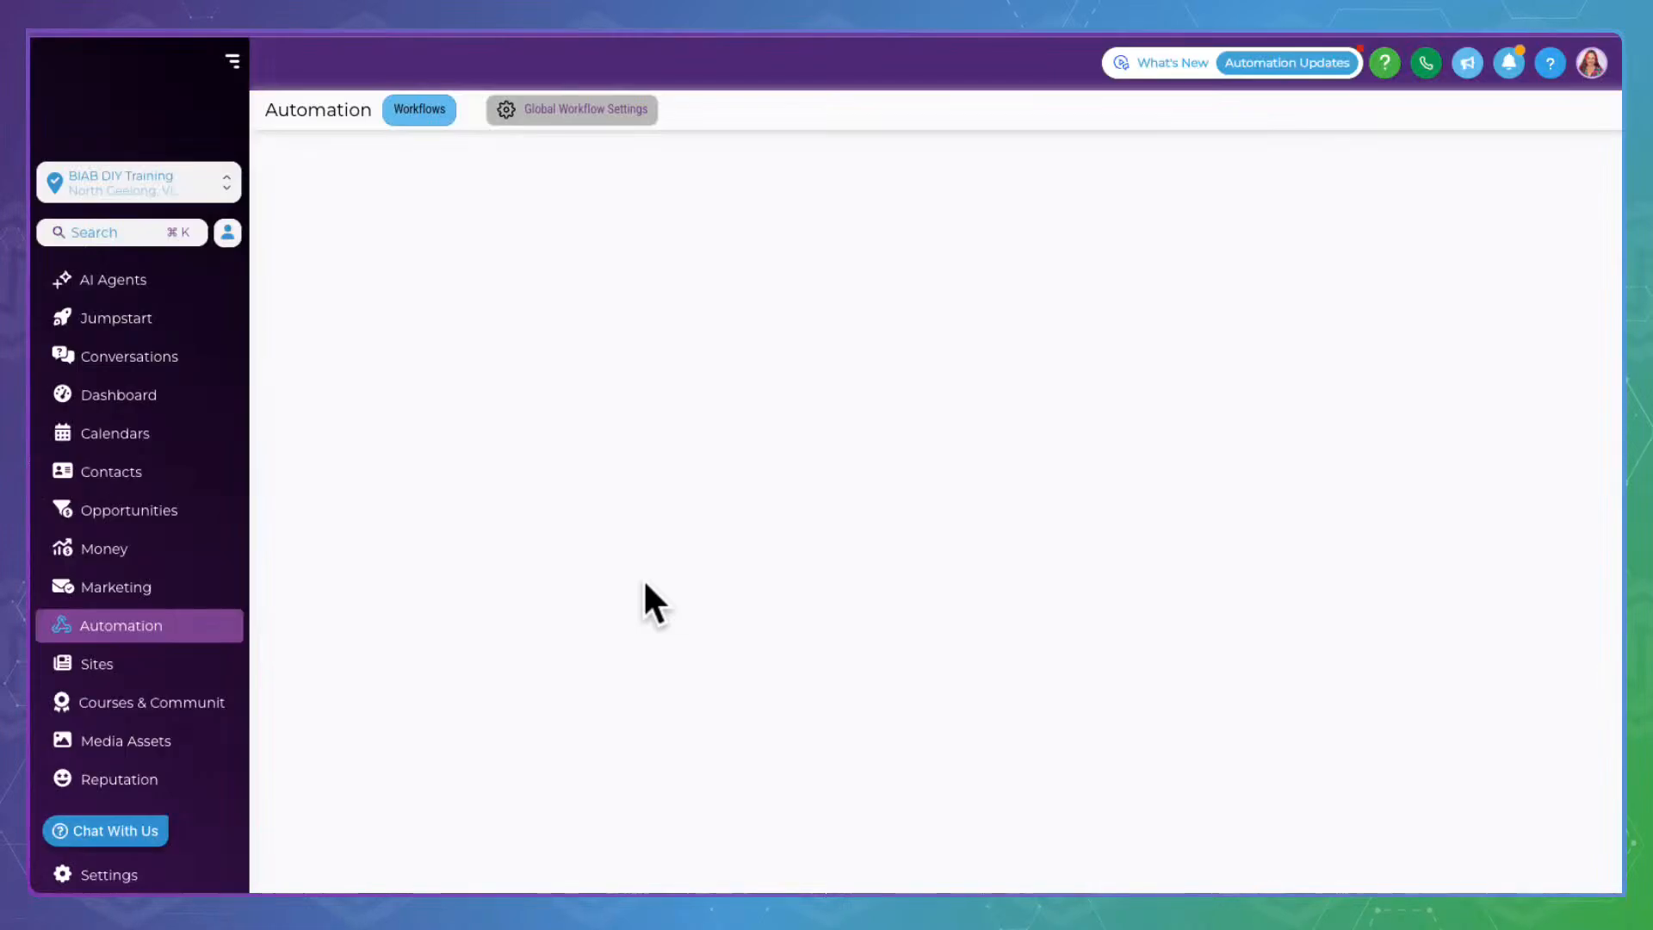
Open 8.04 Follow-Up Date Reminders and inspect its Custom Date Reminder trigger settings
scroll(644, 584, "down", 2)
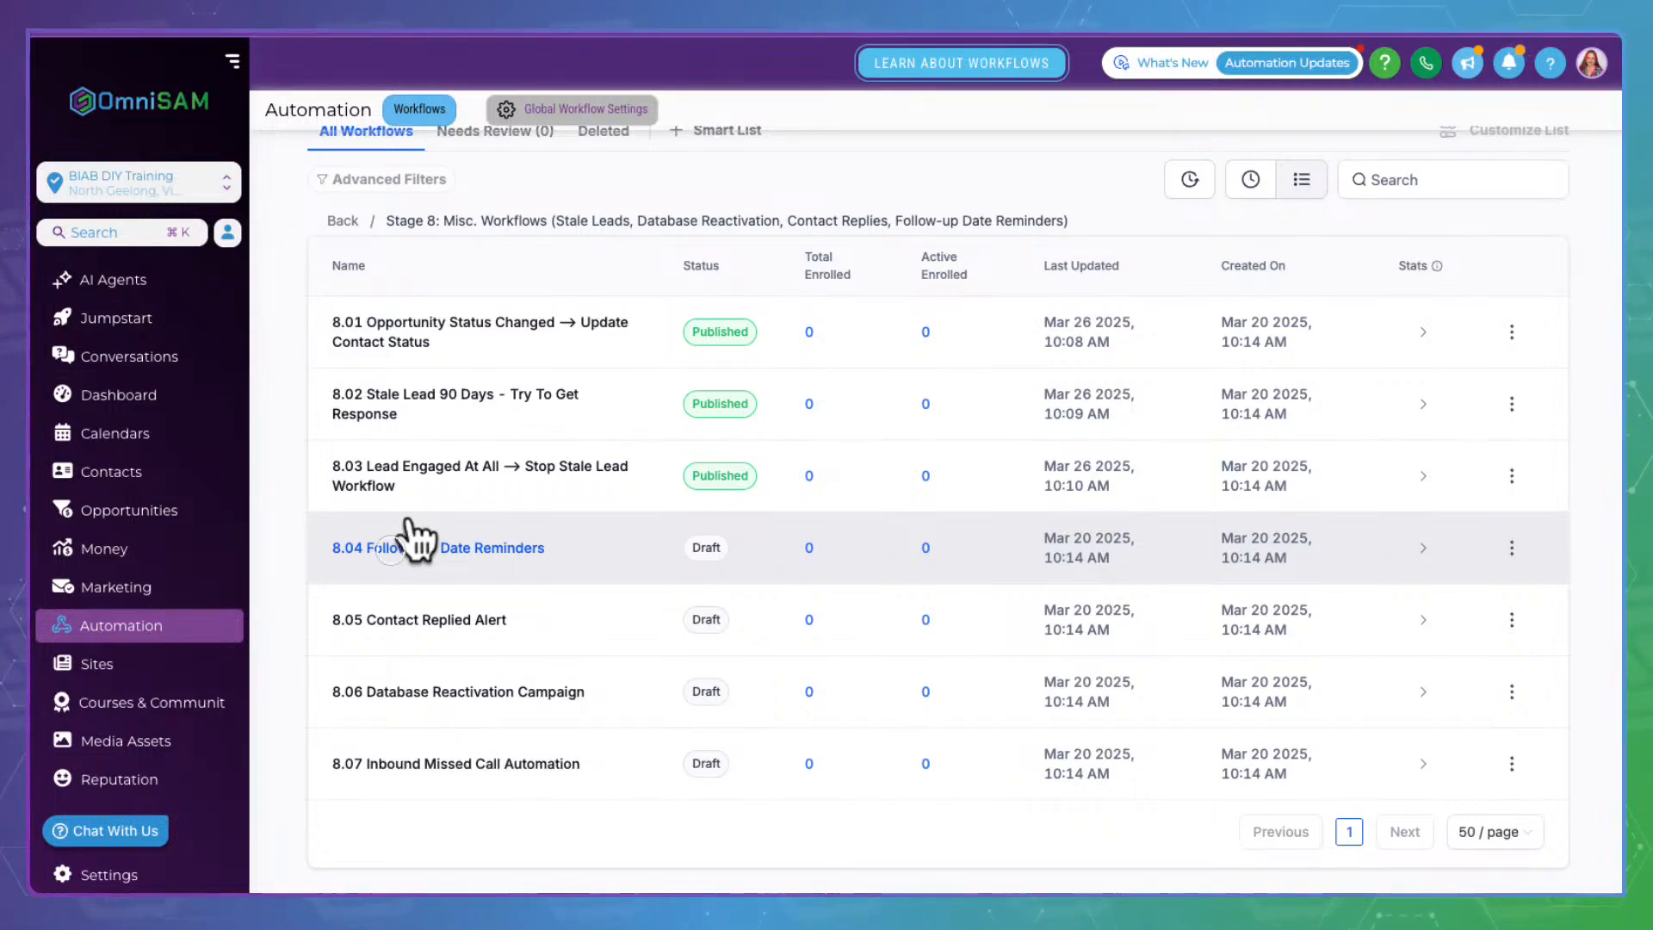
left_click(413, 546)
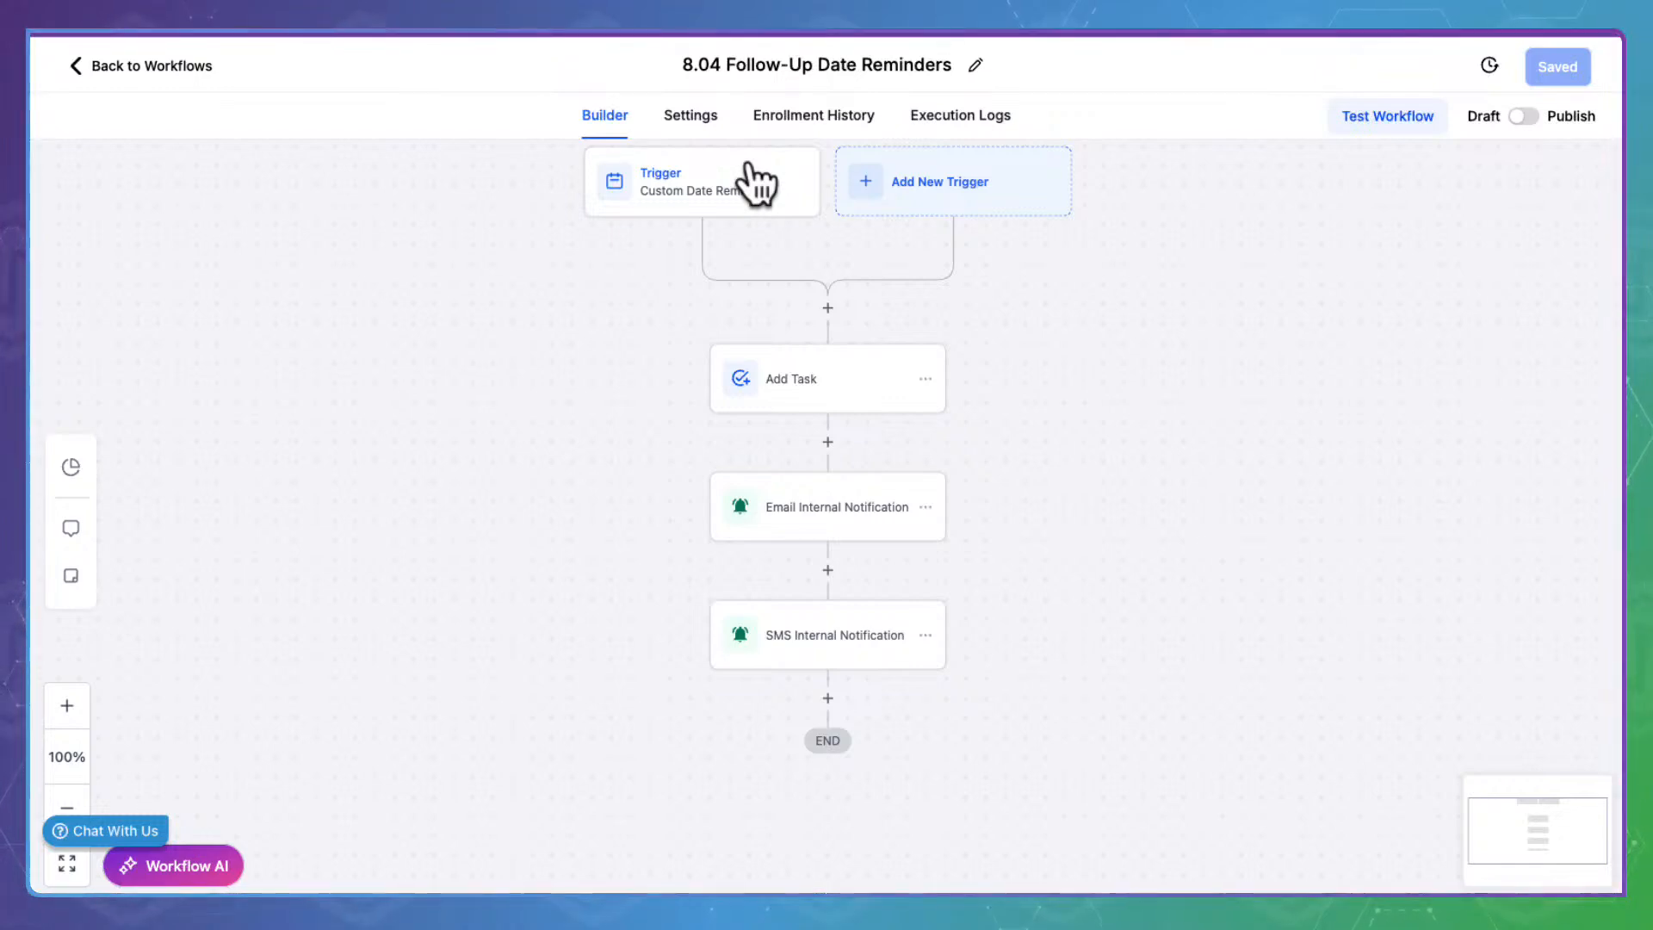
left_click(756, 183)
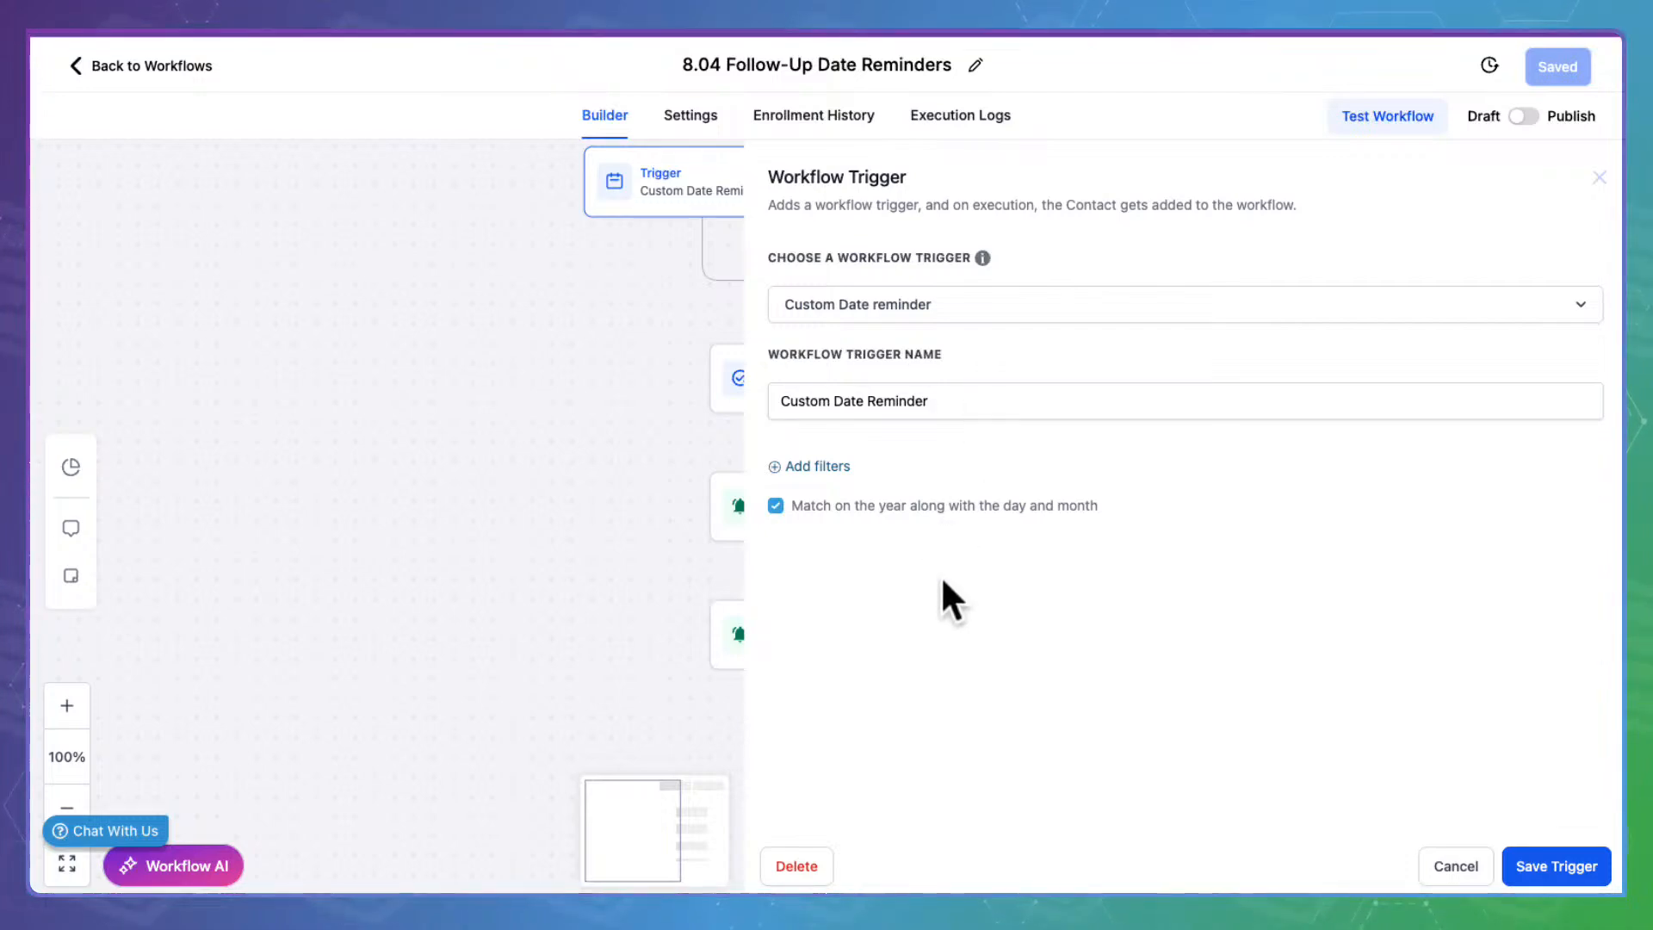
left_click(1459, 863)
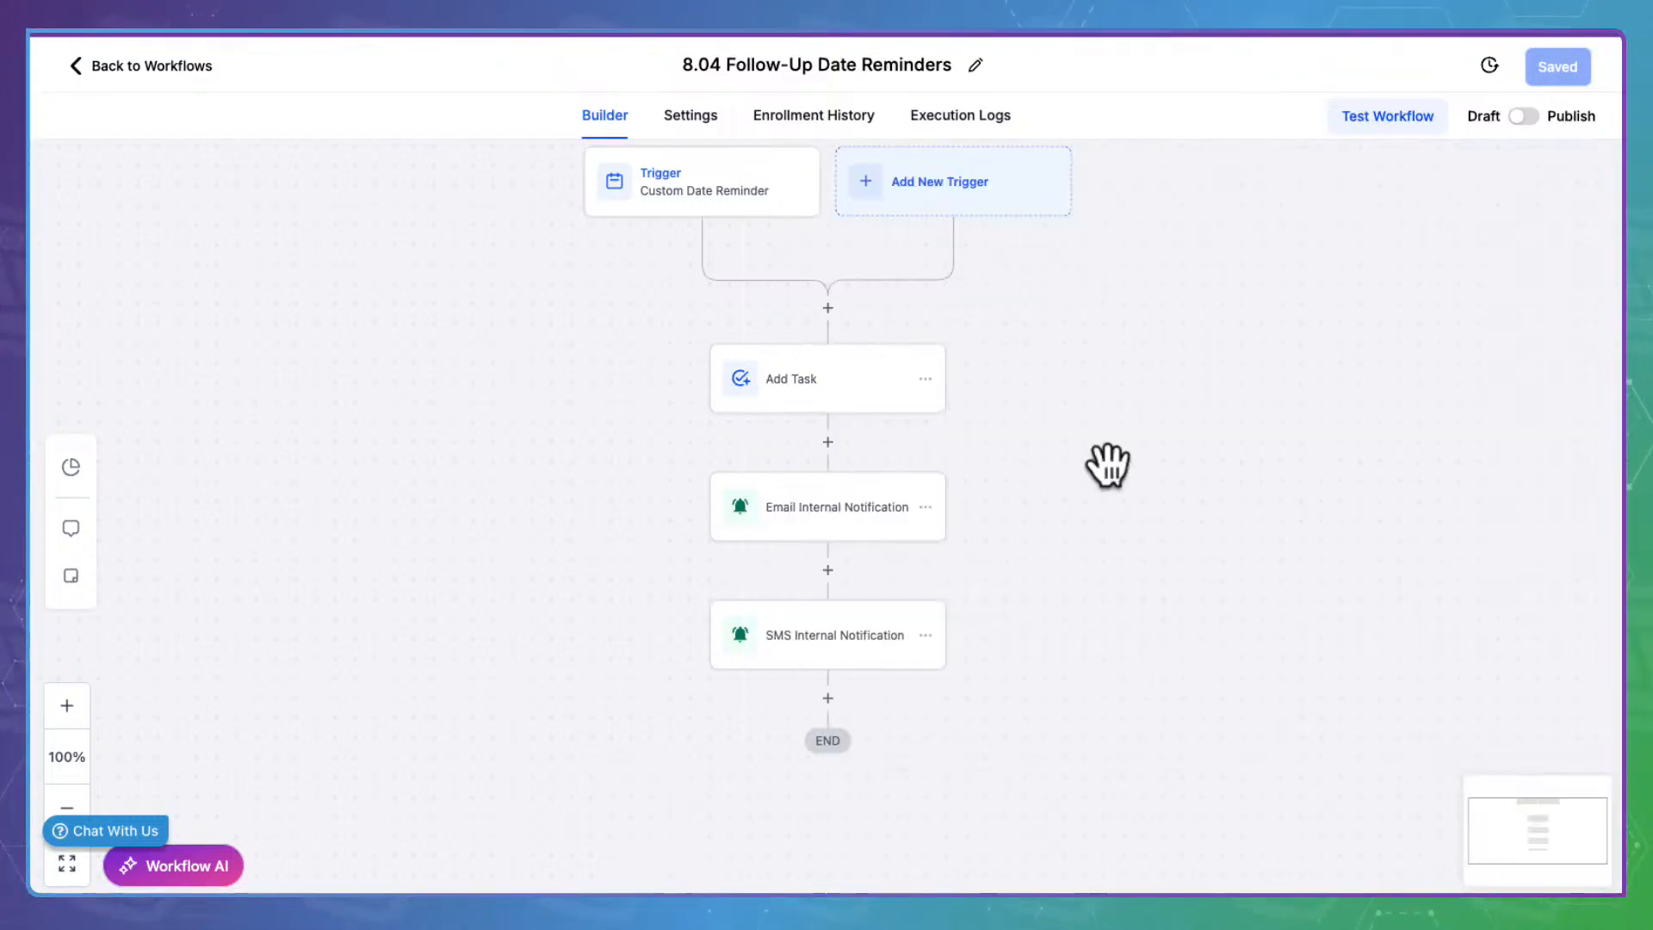
left_click(867, 366)
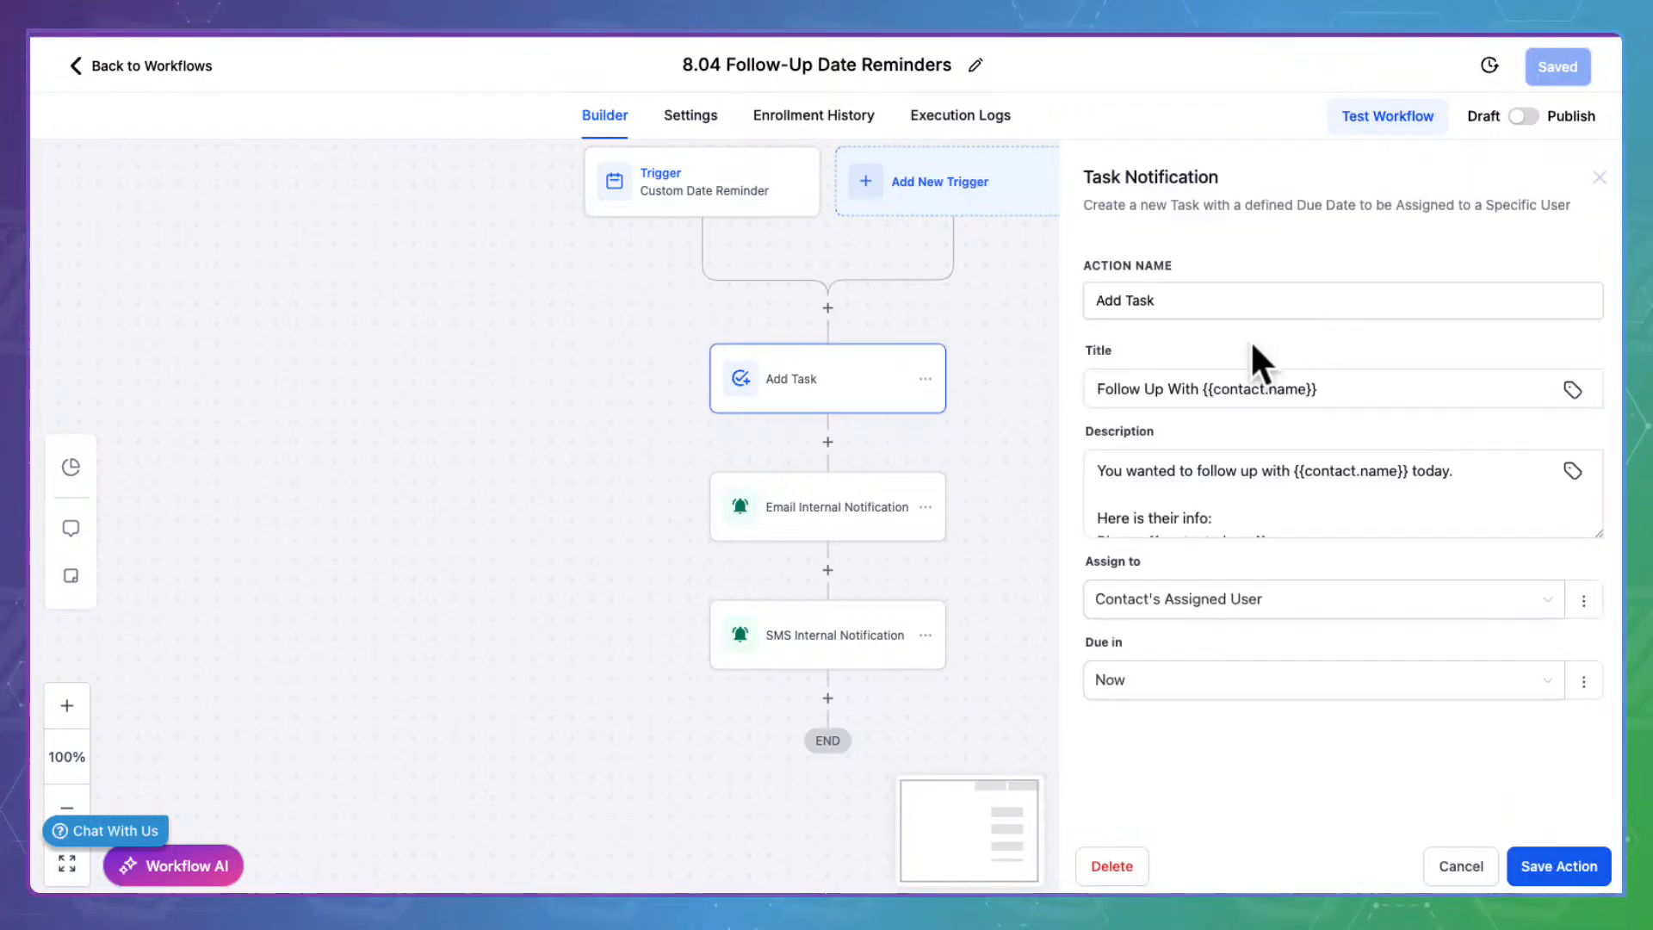
left_click(1235, 484)
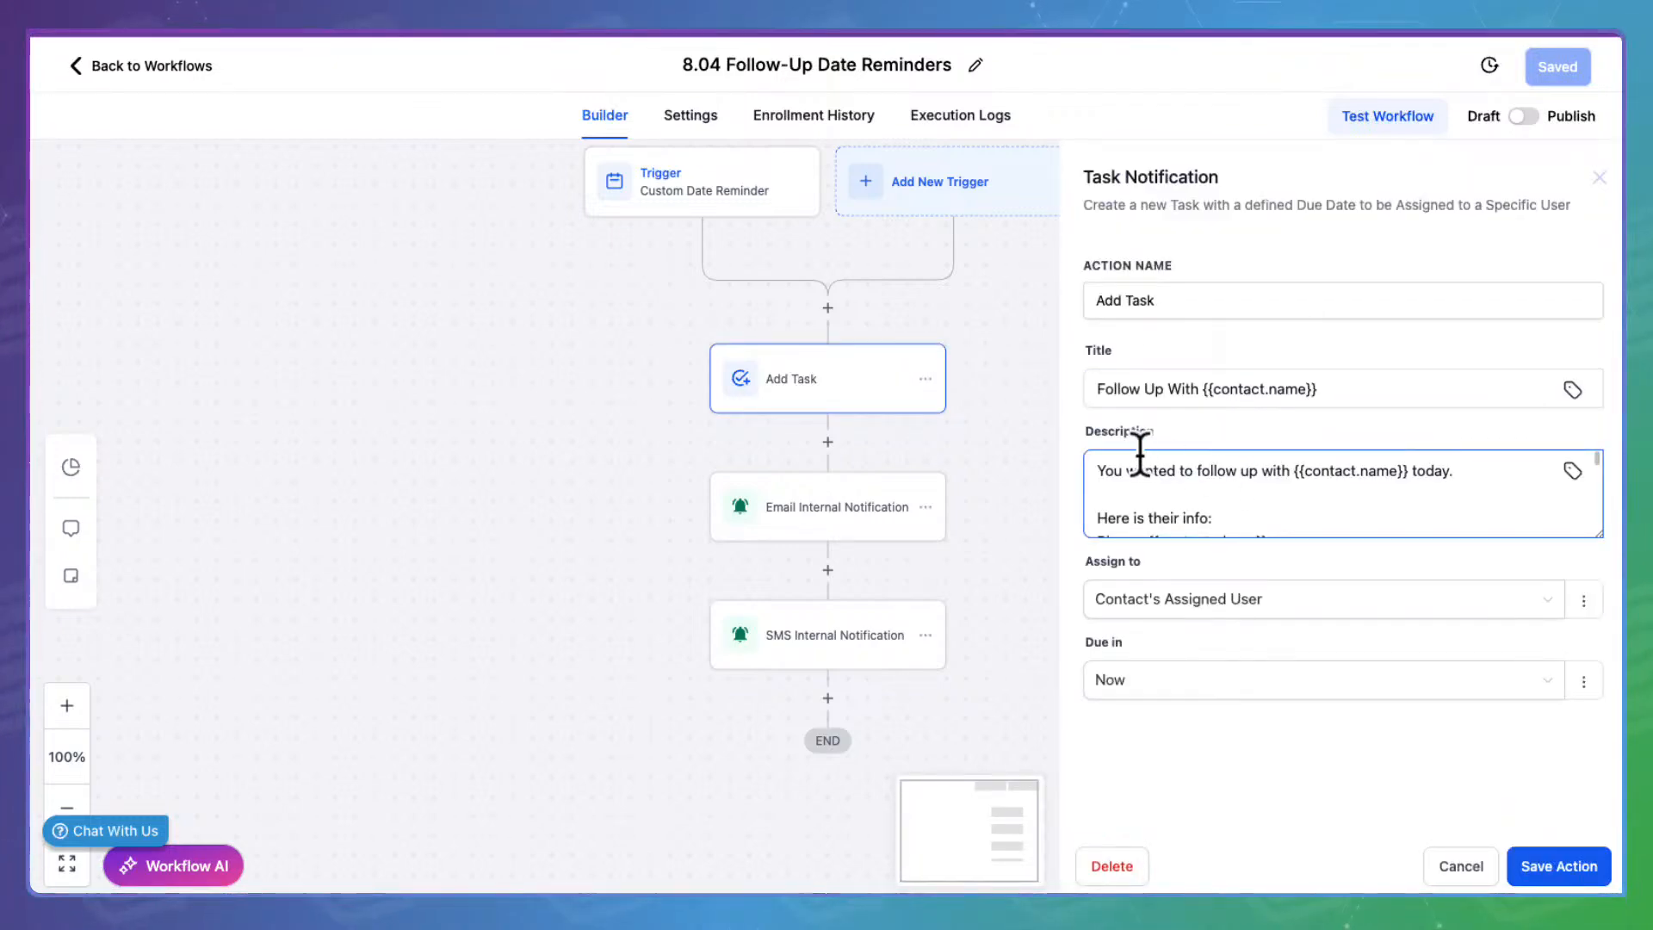
left_click_drag(1099, 470, 1496, 457)
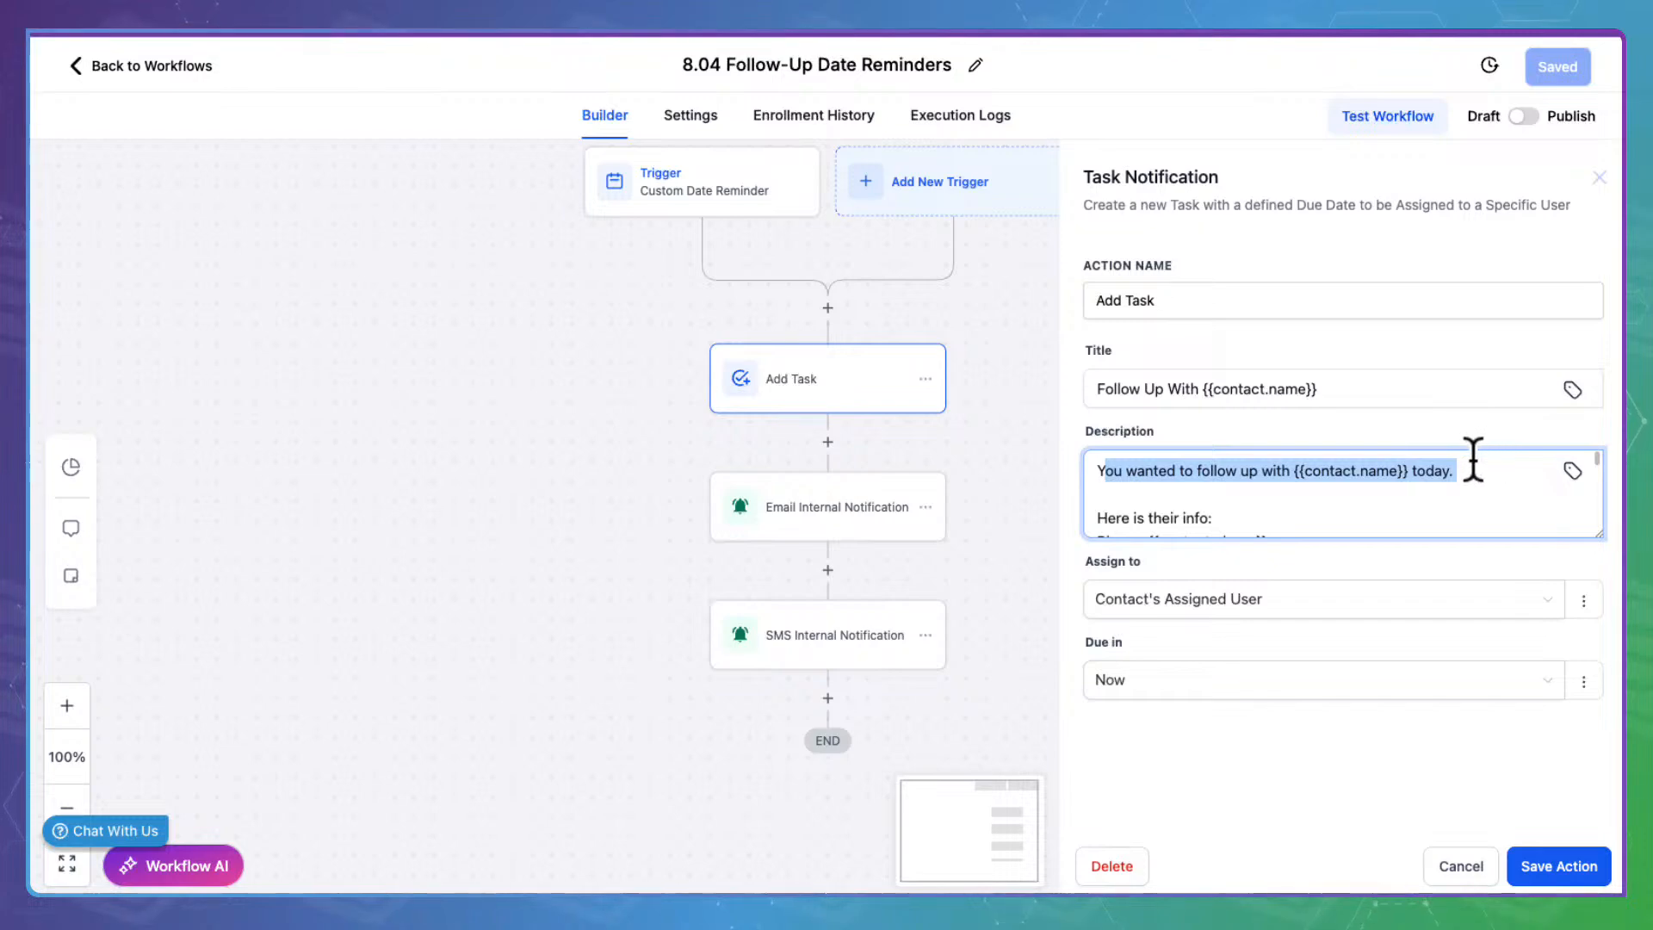
key("BackSpace")
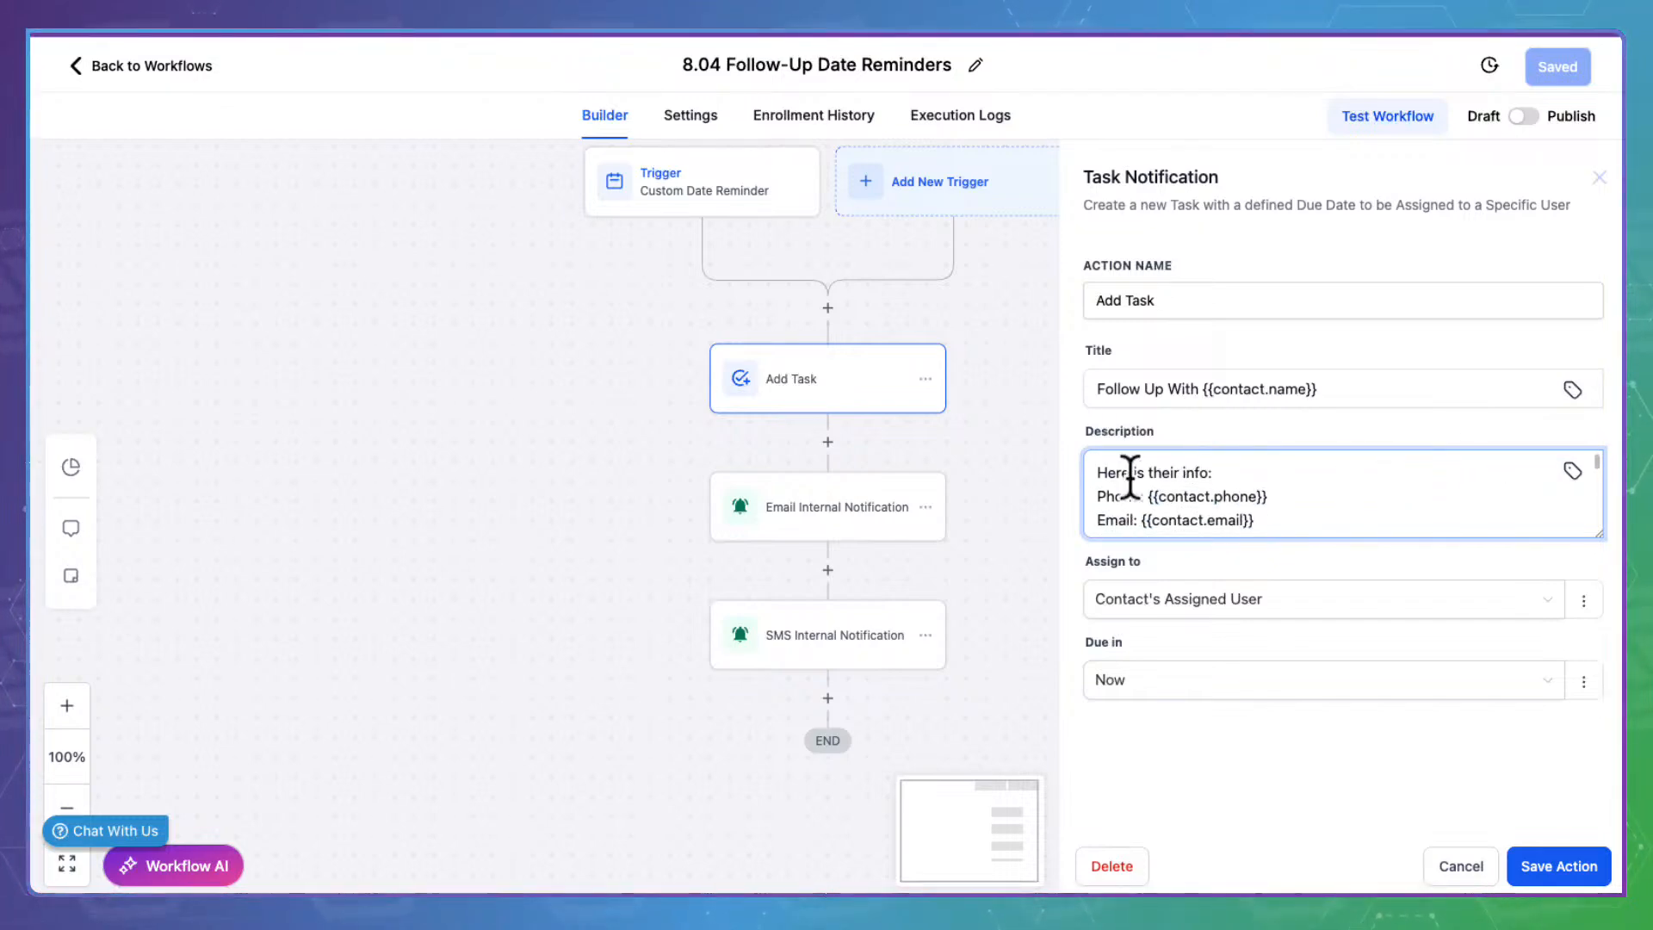
left_click_drag(1101, 469, 1344, 511)
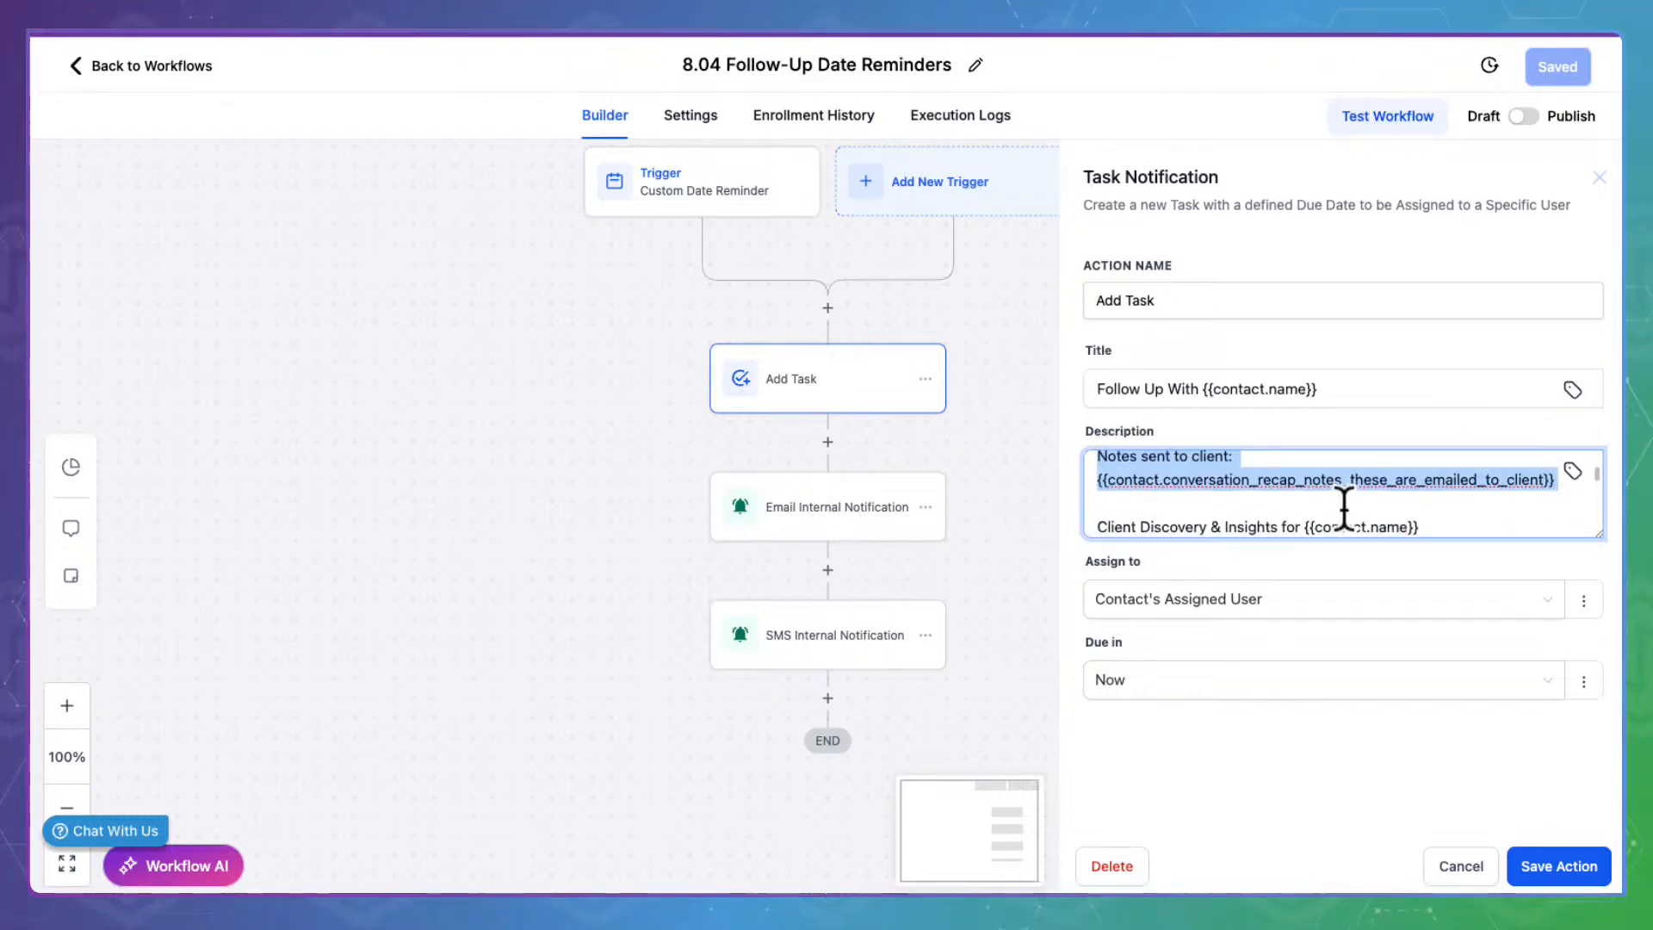
scroll(1344, 511, "down", 10)
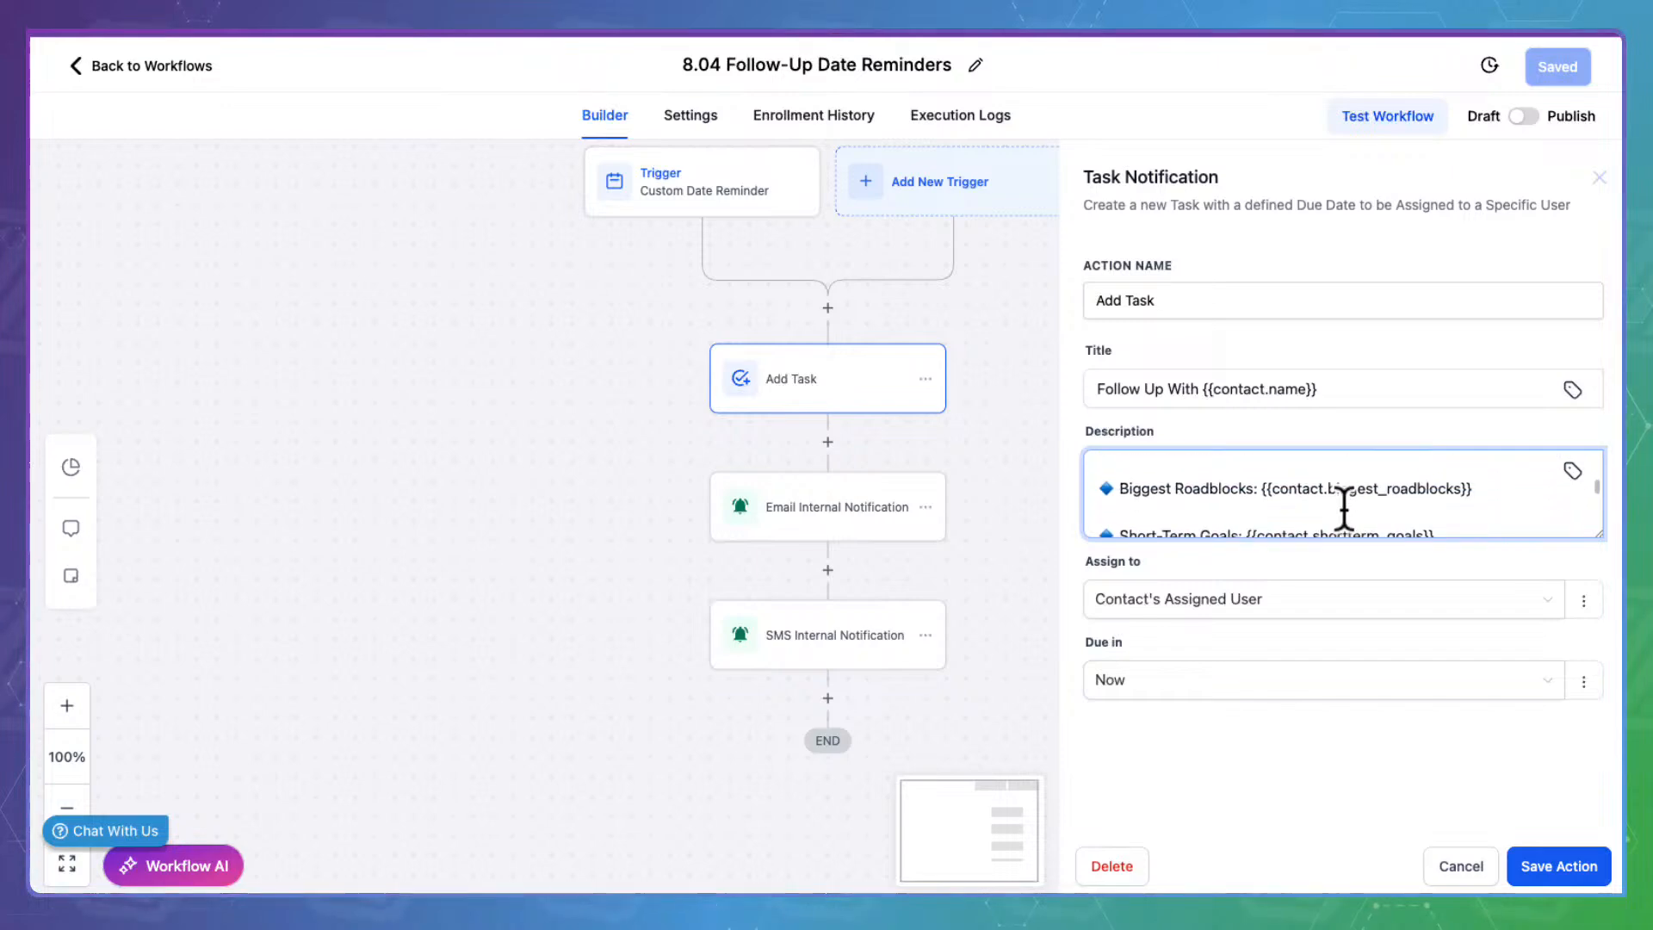
scroll(1343, 511, "down", 8)
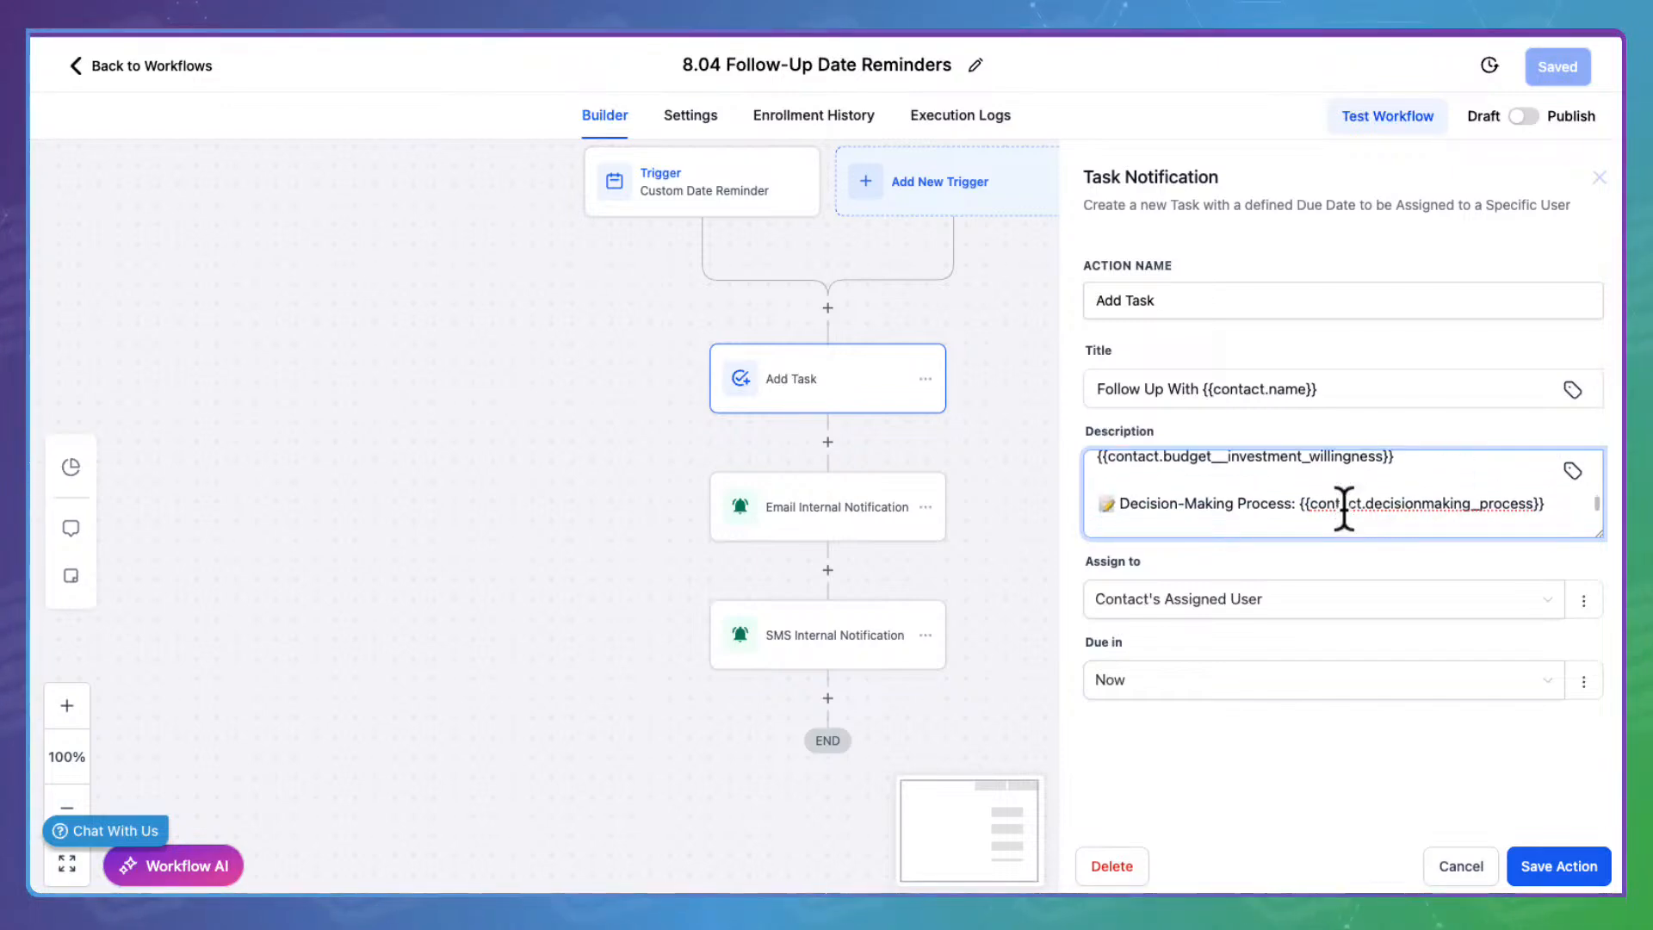
scroll(1344, 511, "down", 8)
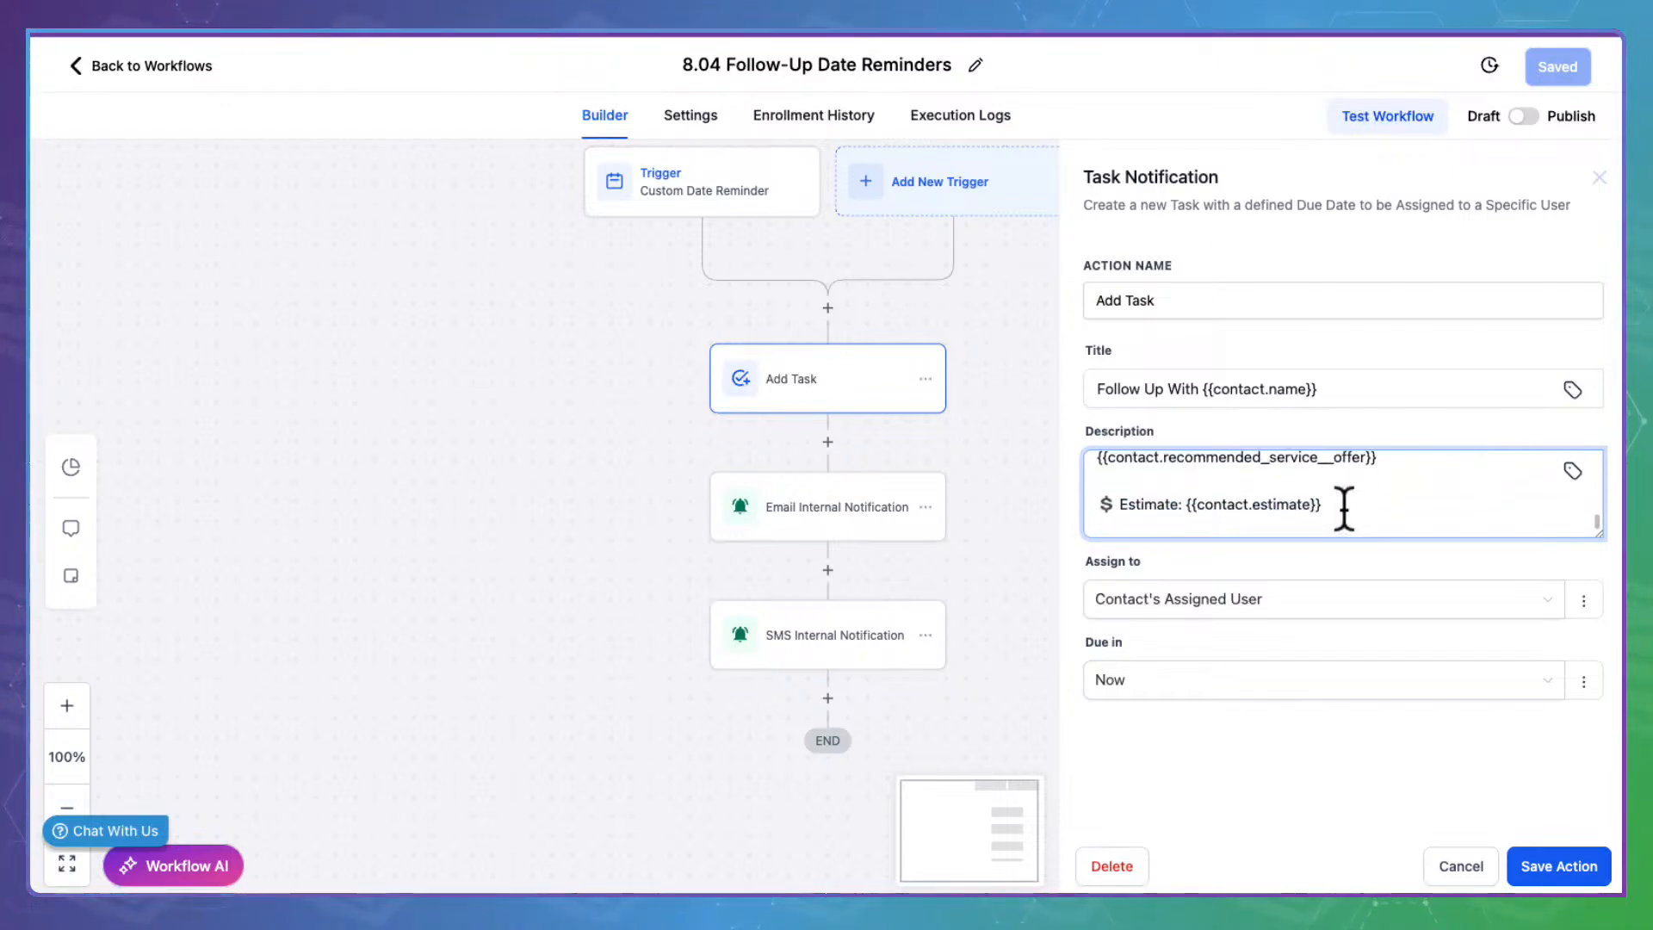
scroll(1344, 511, "down", 1)
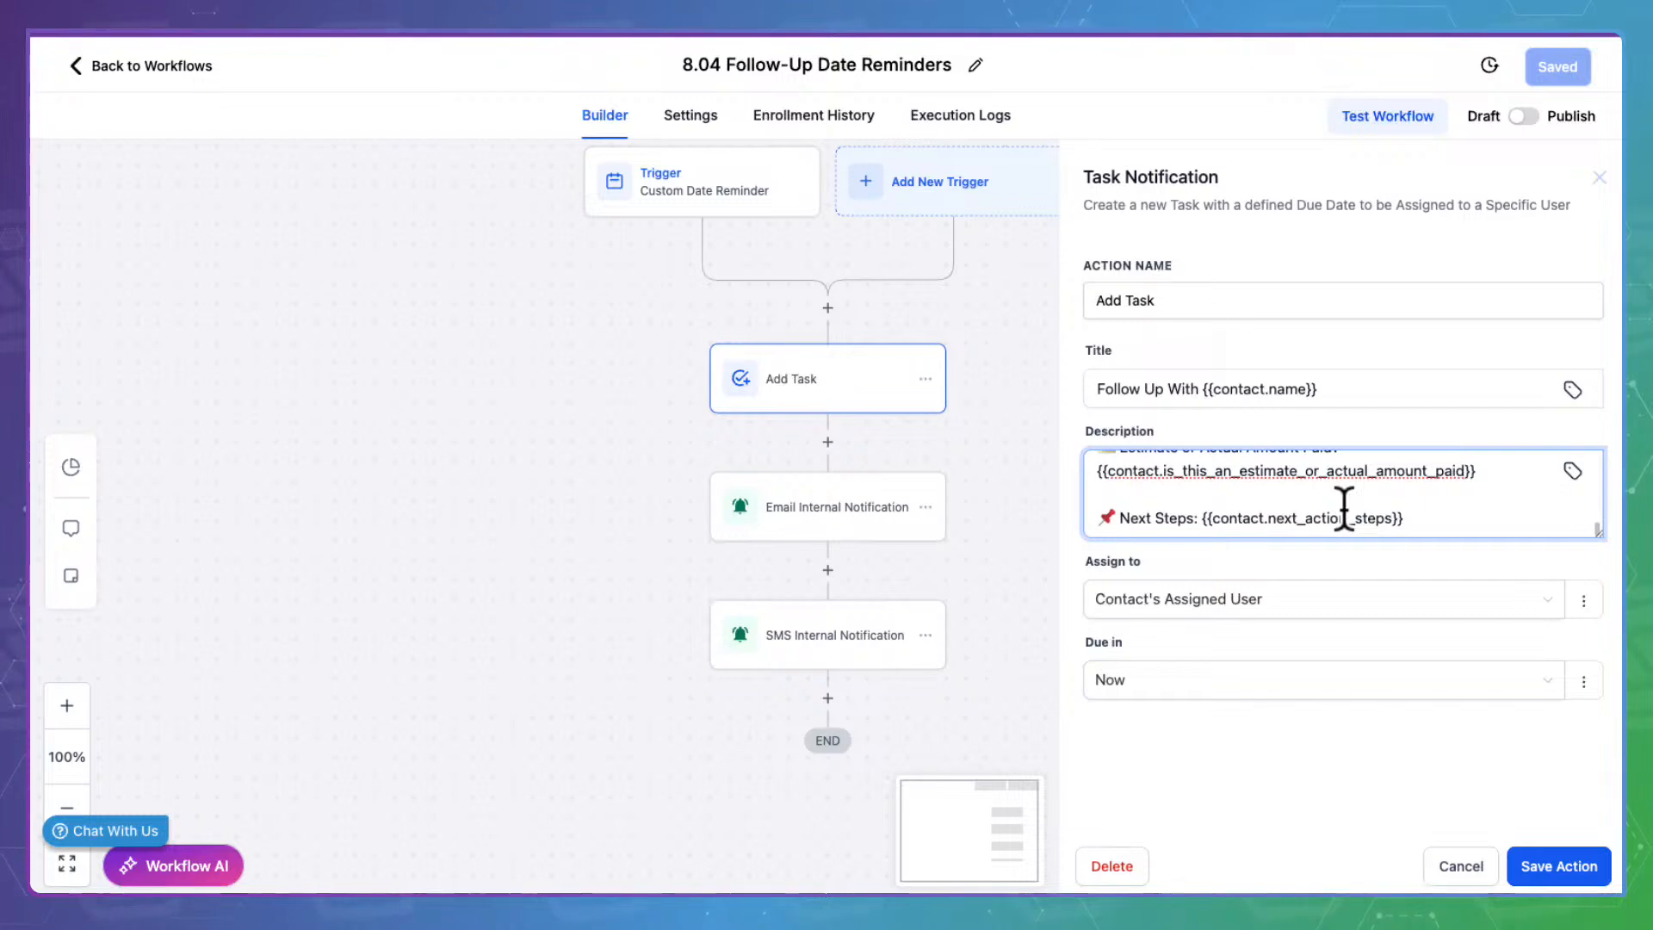
scroll(1344, 511, "up", 10)
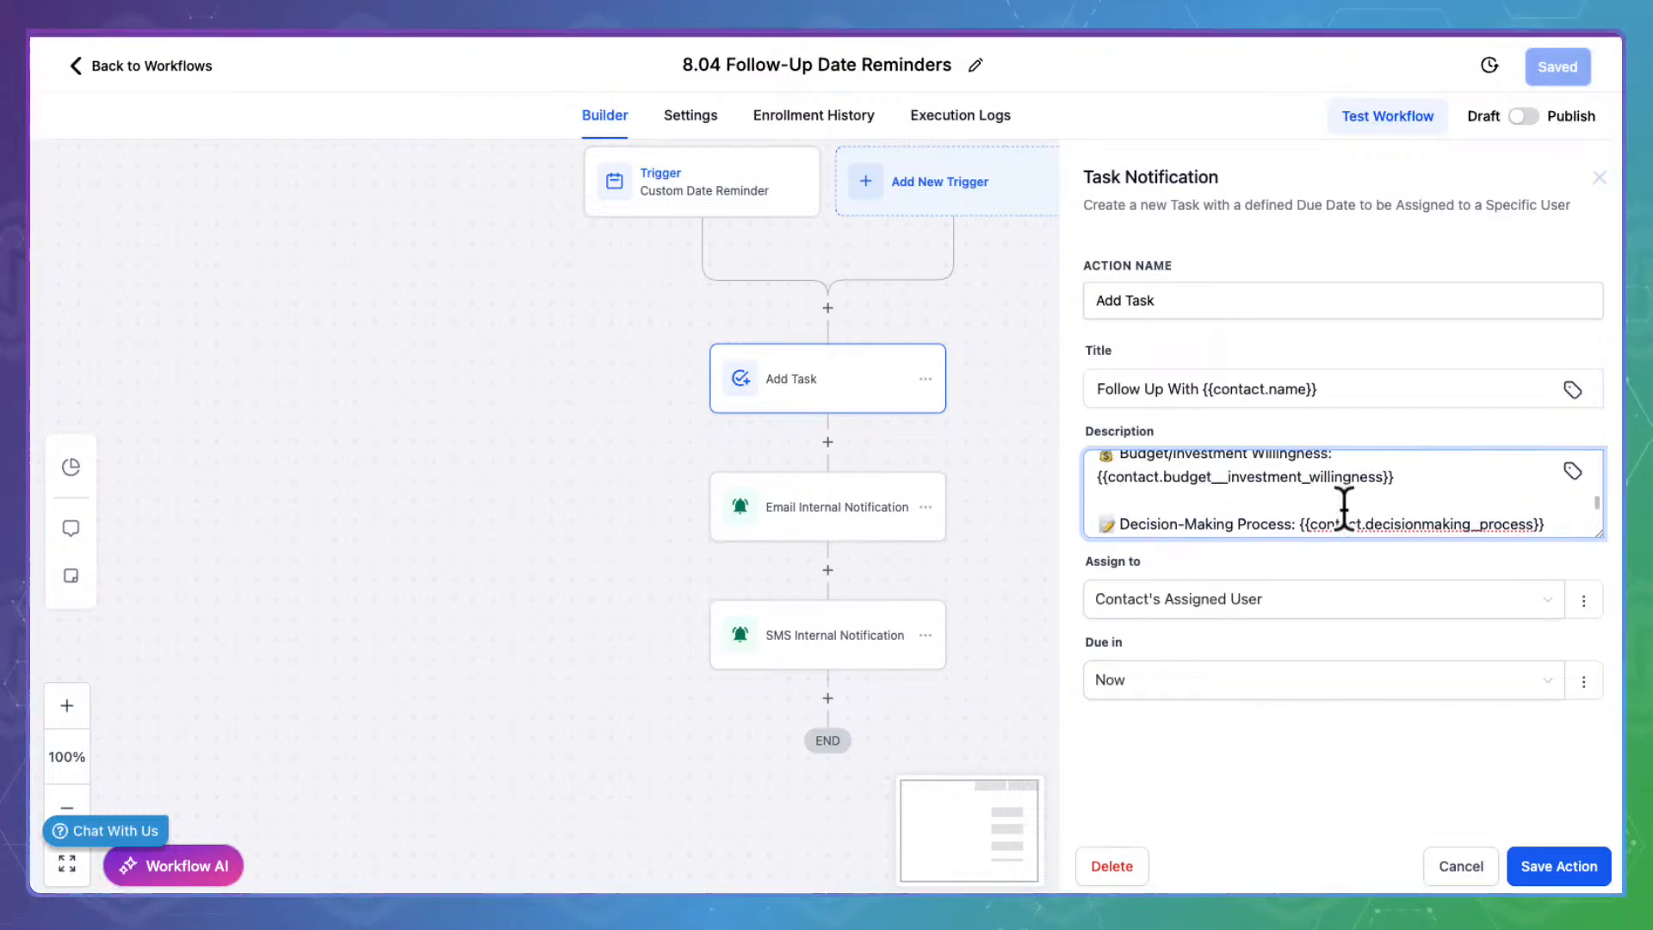
scroll(1344, 511, "up", 8)
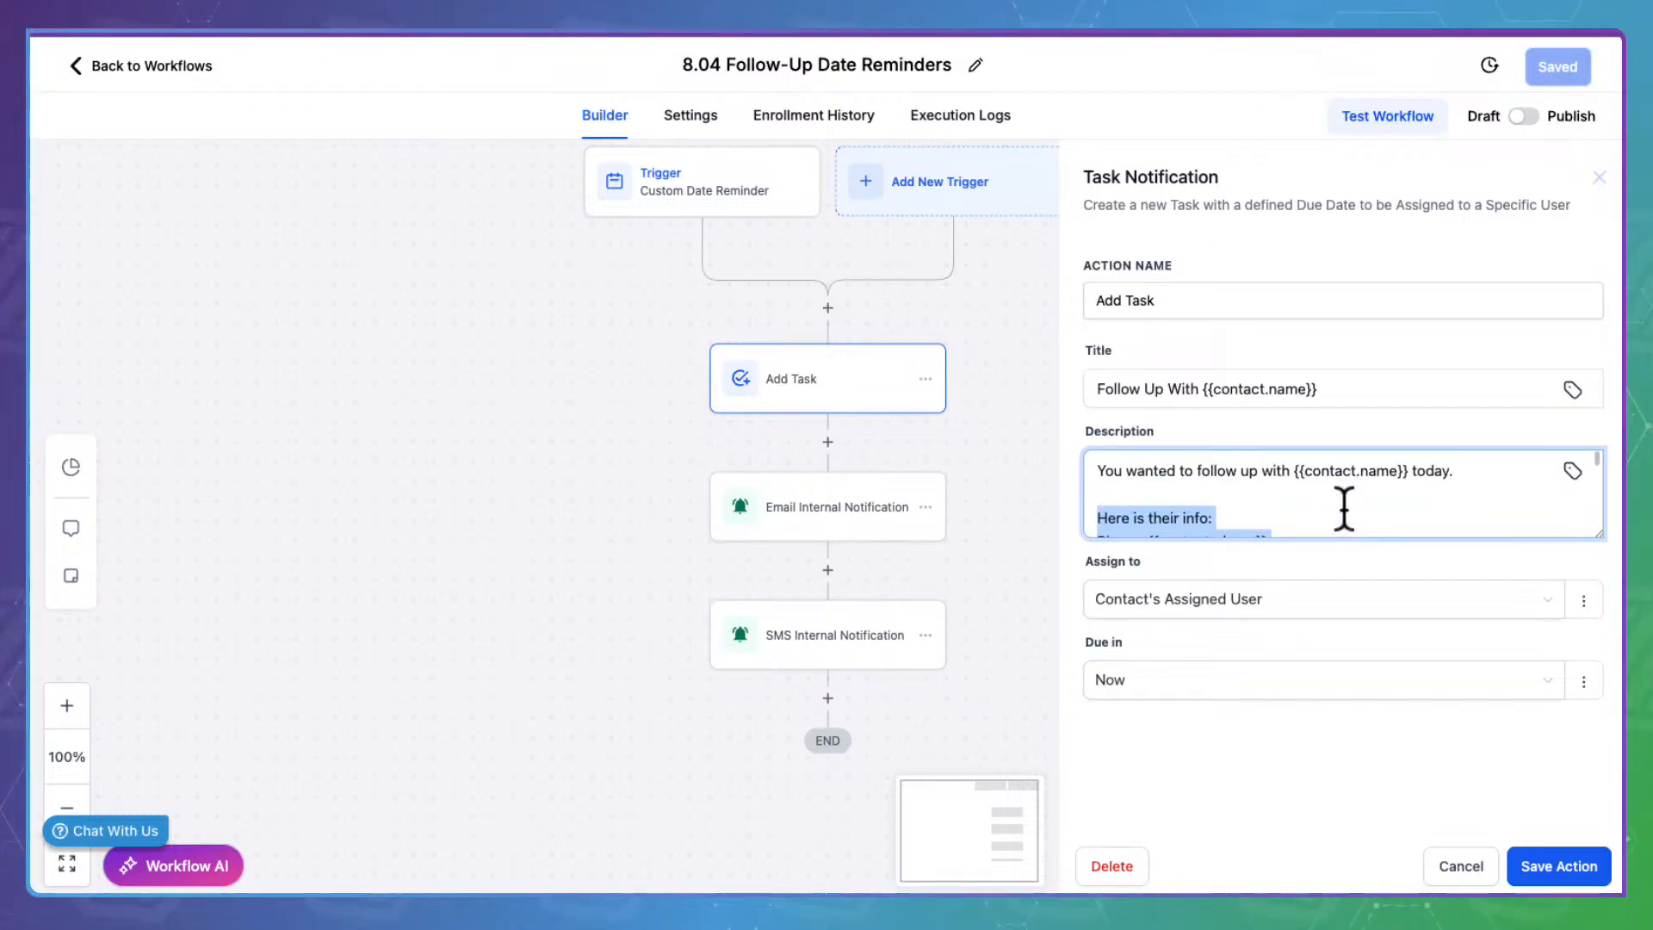
left_click_drag(1599, 534, 1594, 820)
scroll(1339, 676, "down", 15)
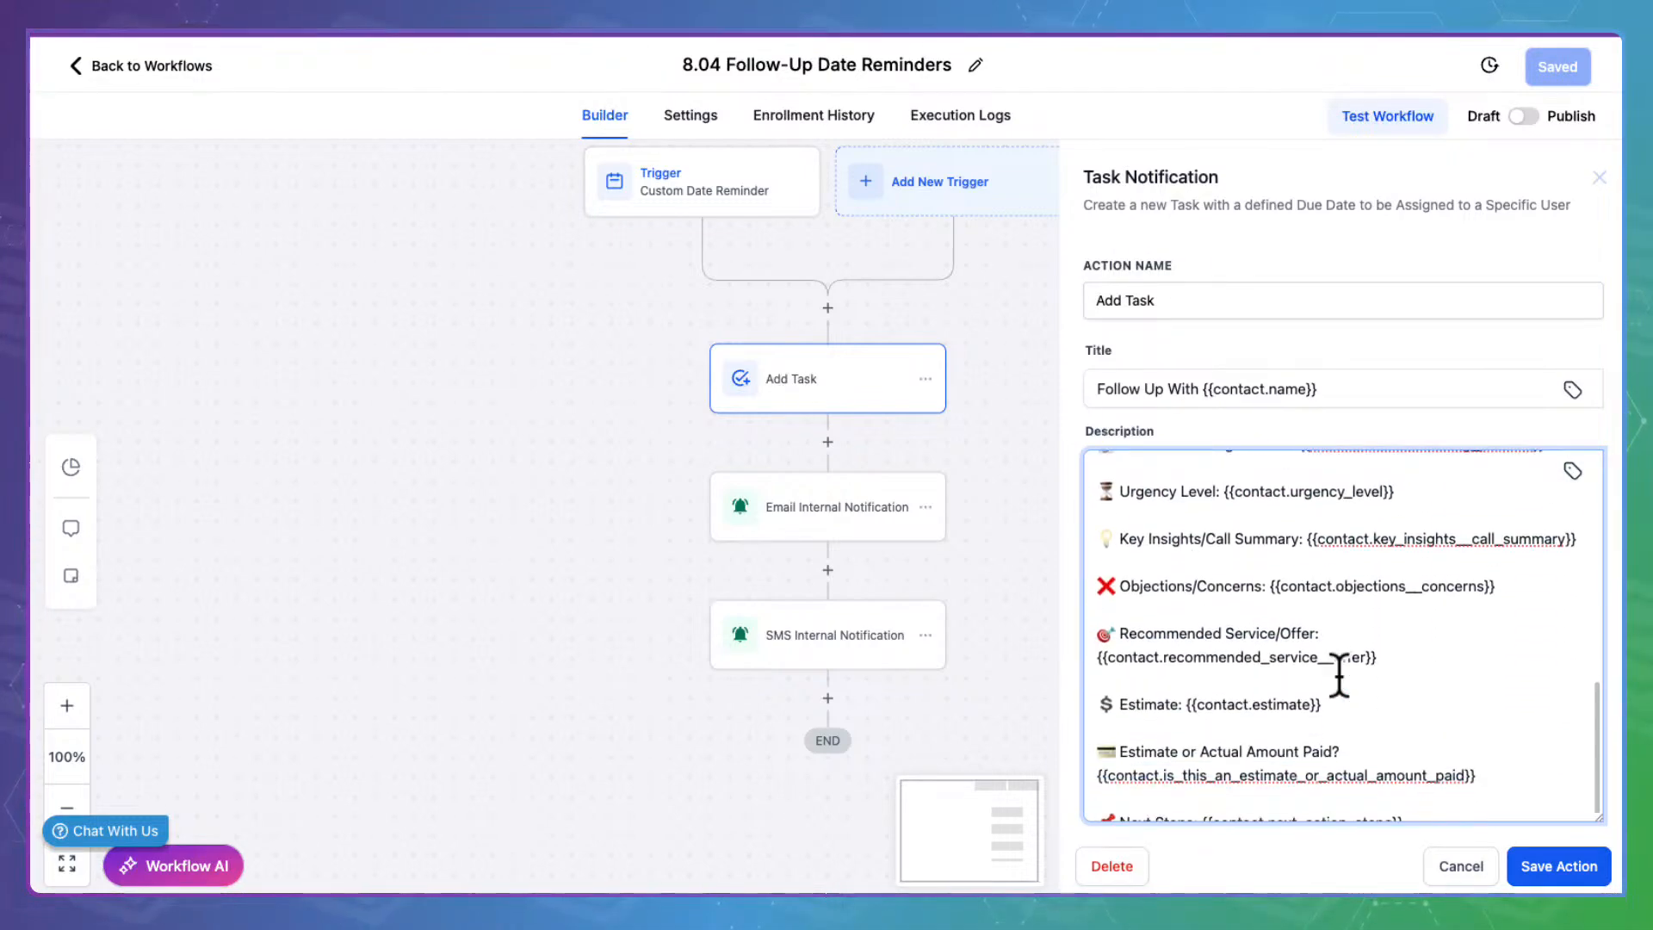
scroll(1338, 680, "down", 3)
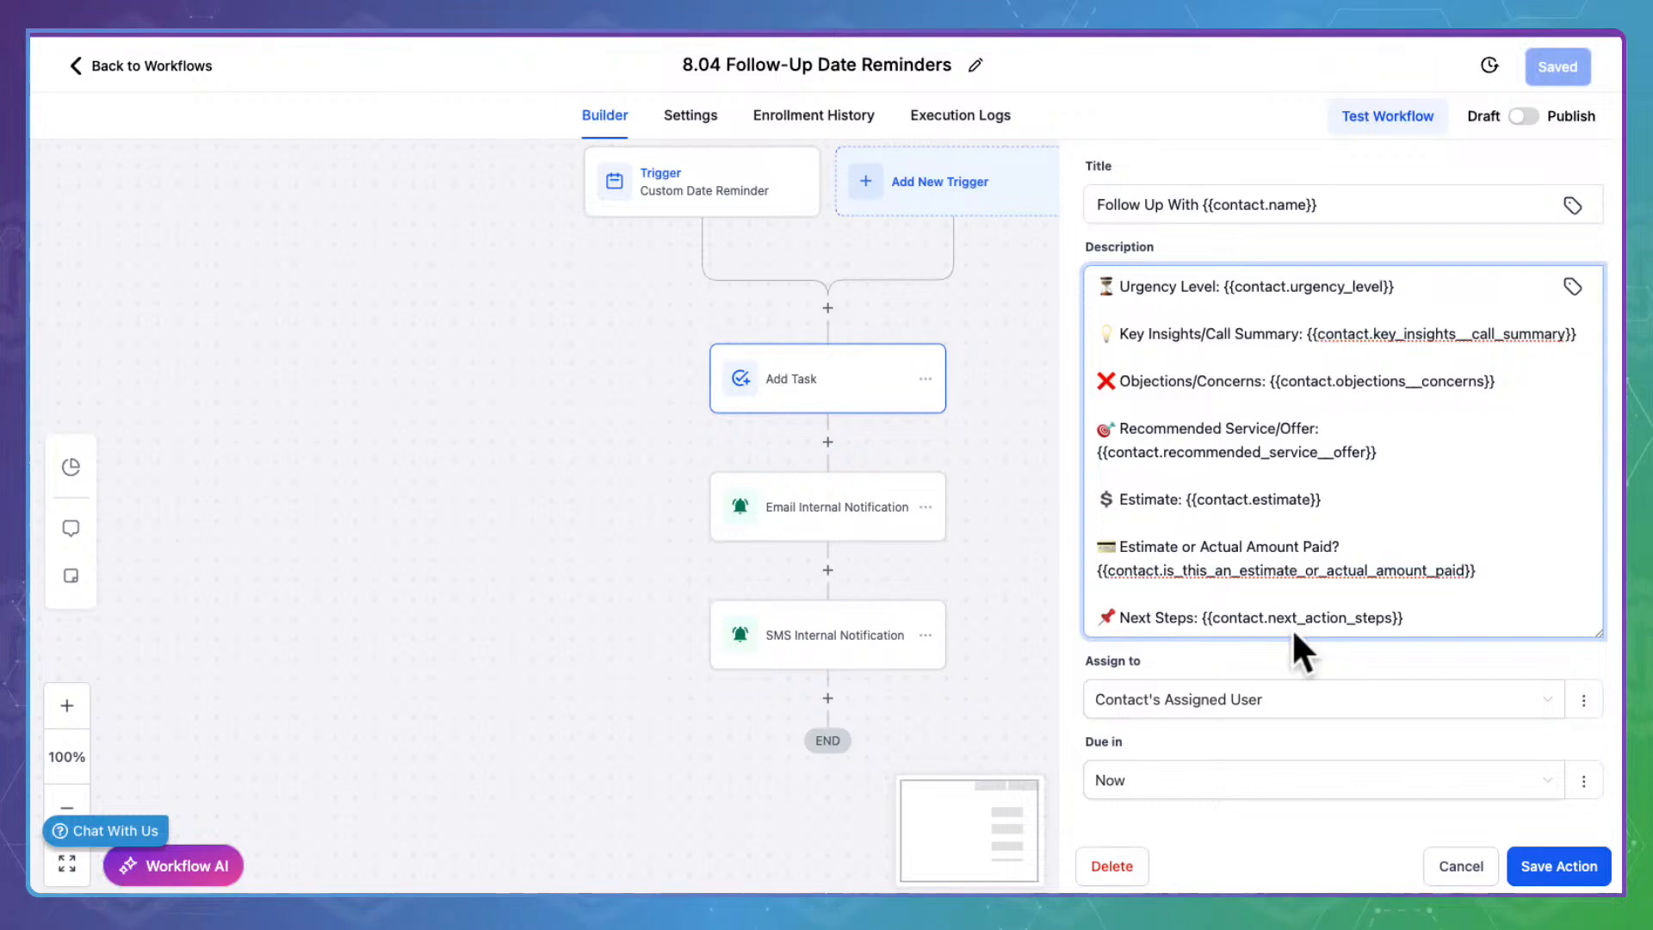
left_click(1477, 863)
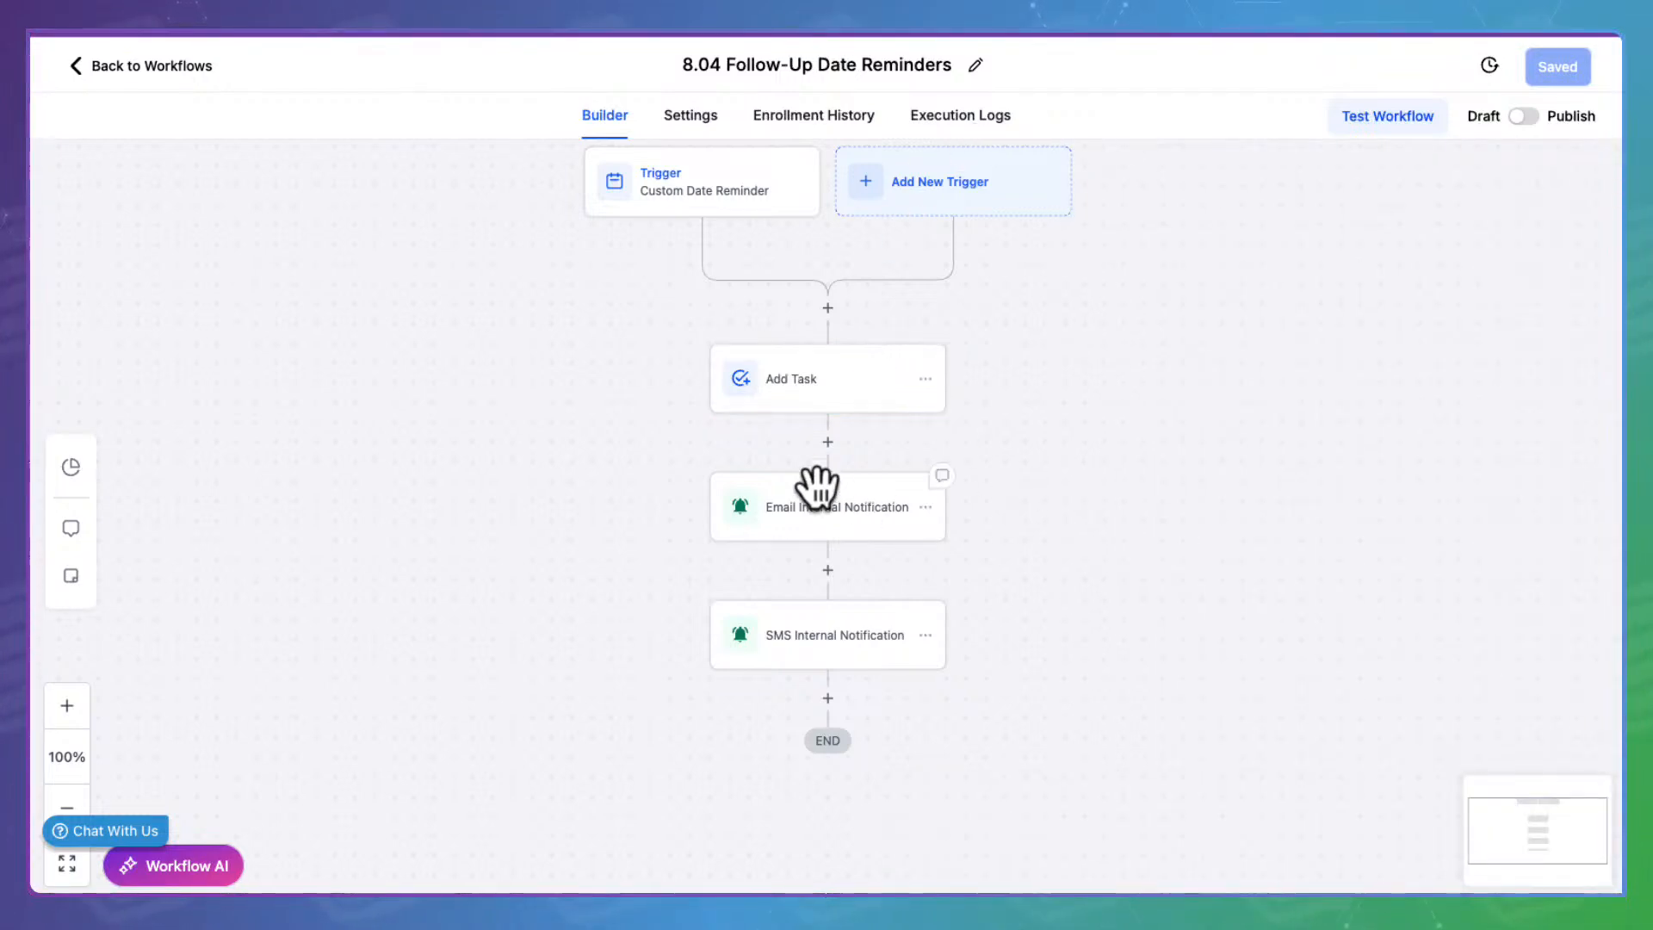
Read through the Email Internal Notification's subject and message body, then cancel without changes
left_click(818, 504)
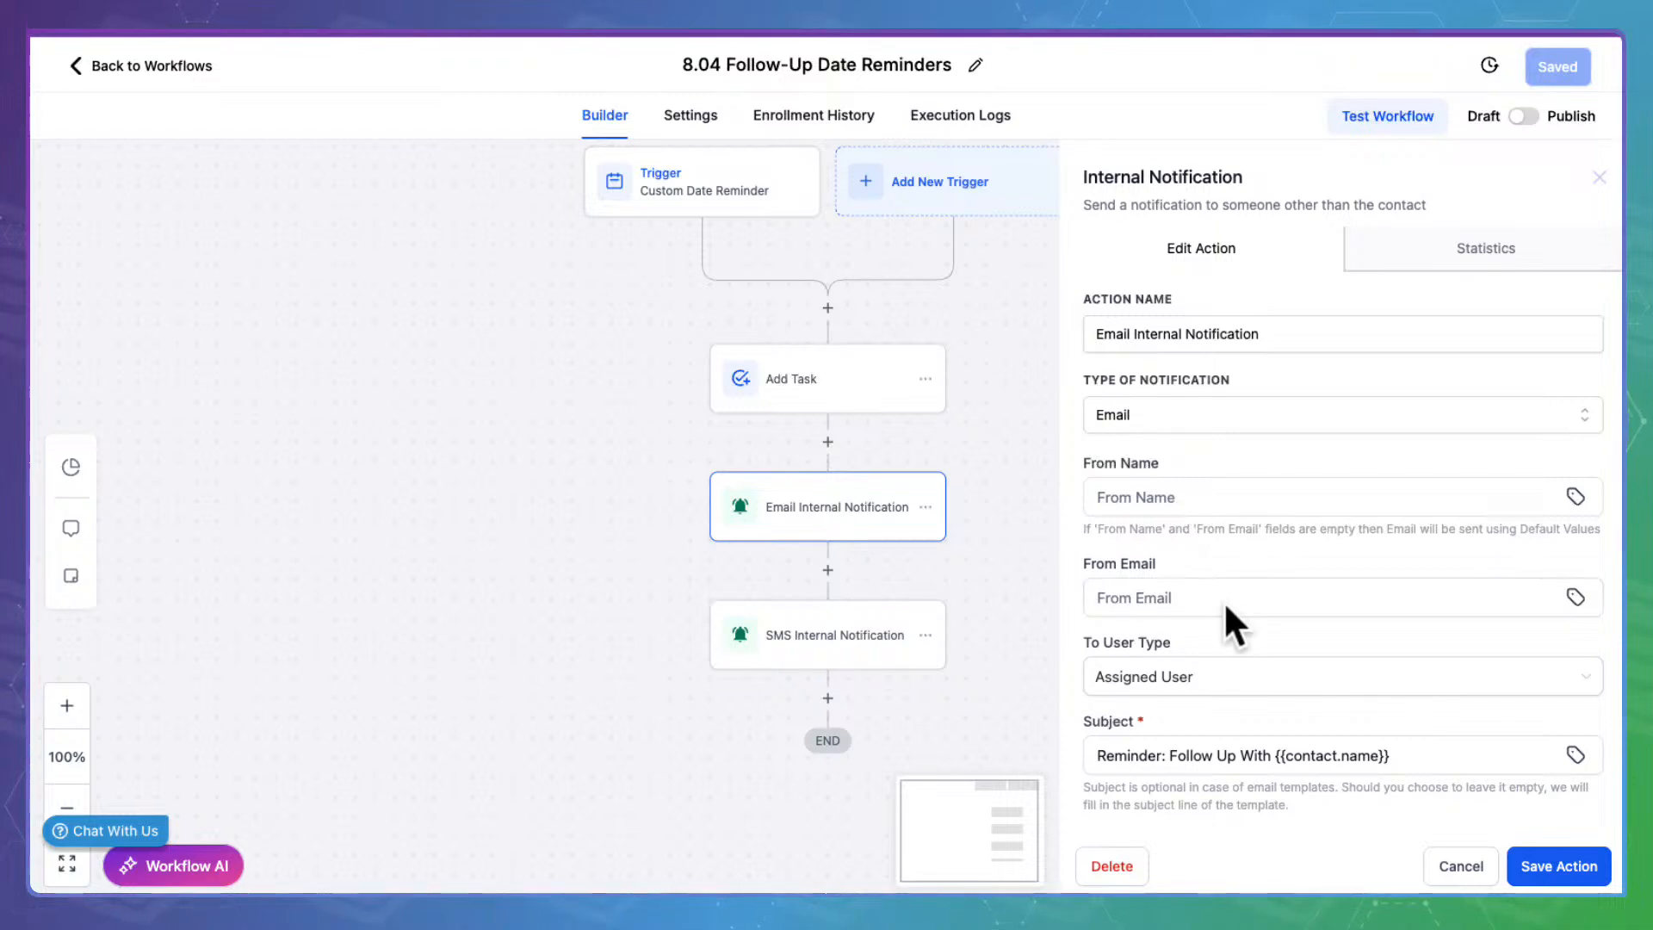
scroll(1222, 600, "down", 4)
left_click(1145, 428)
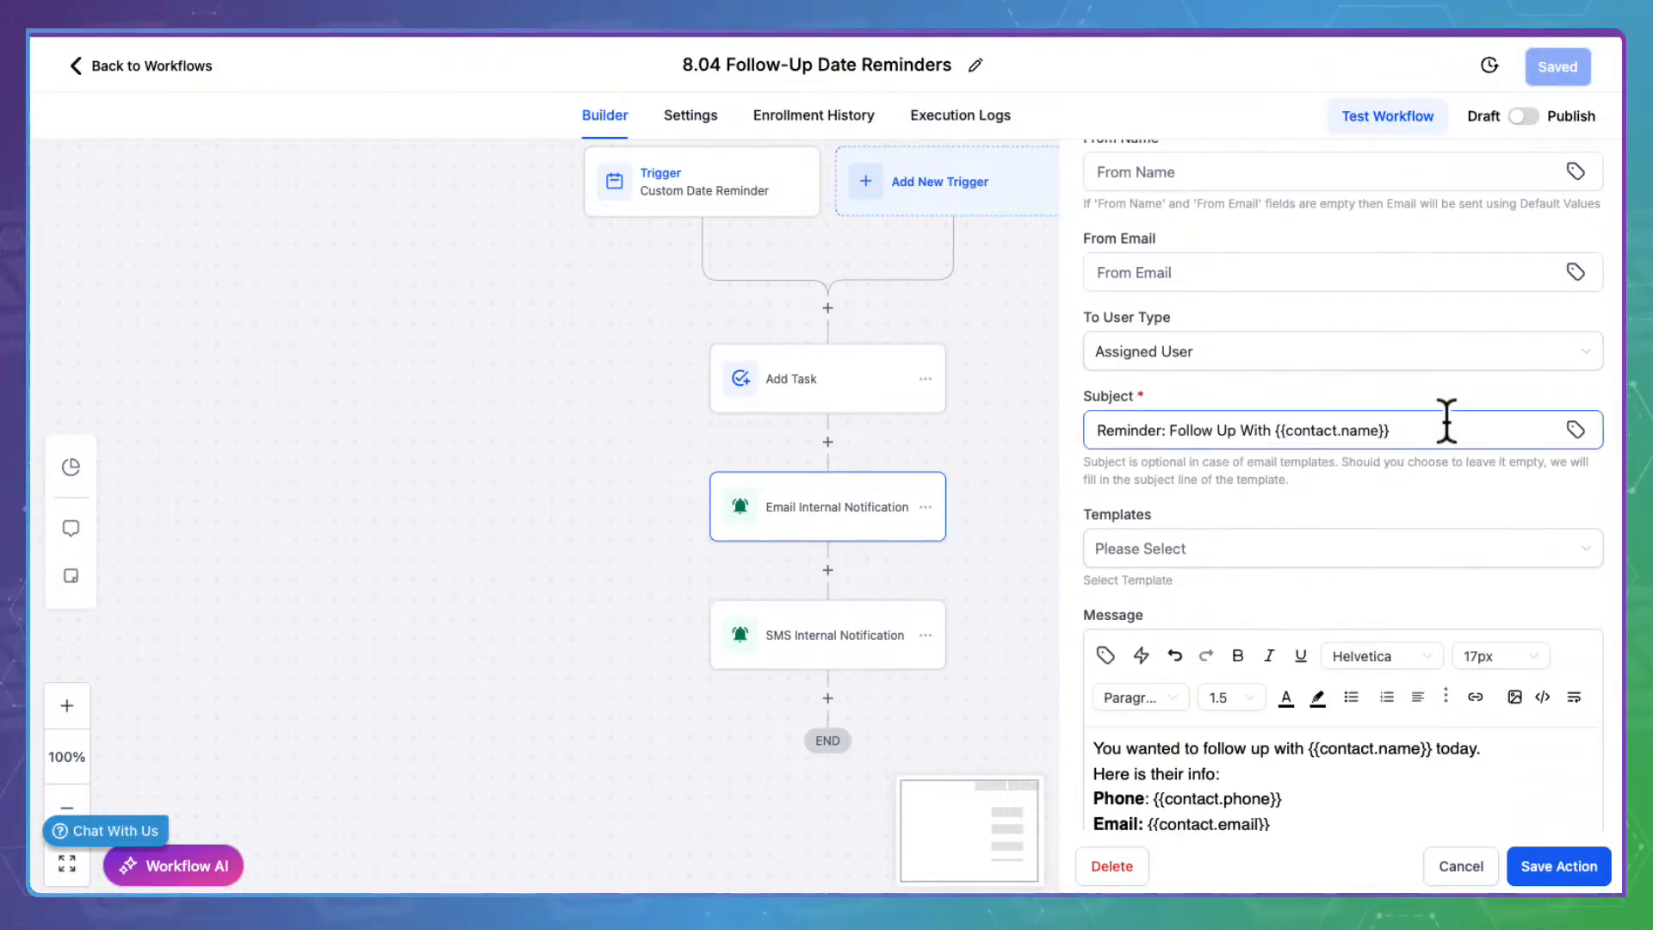
scroll(1365, 477, "down", 5)
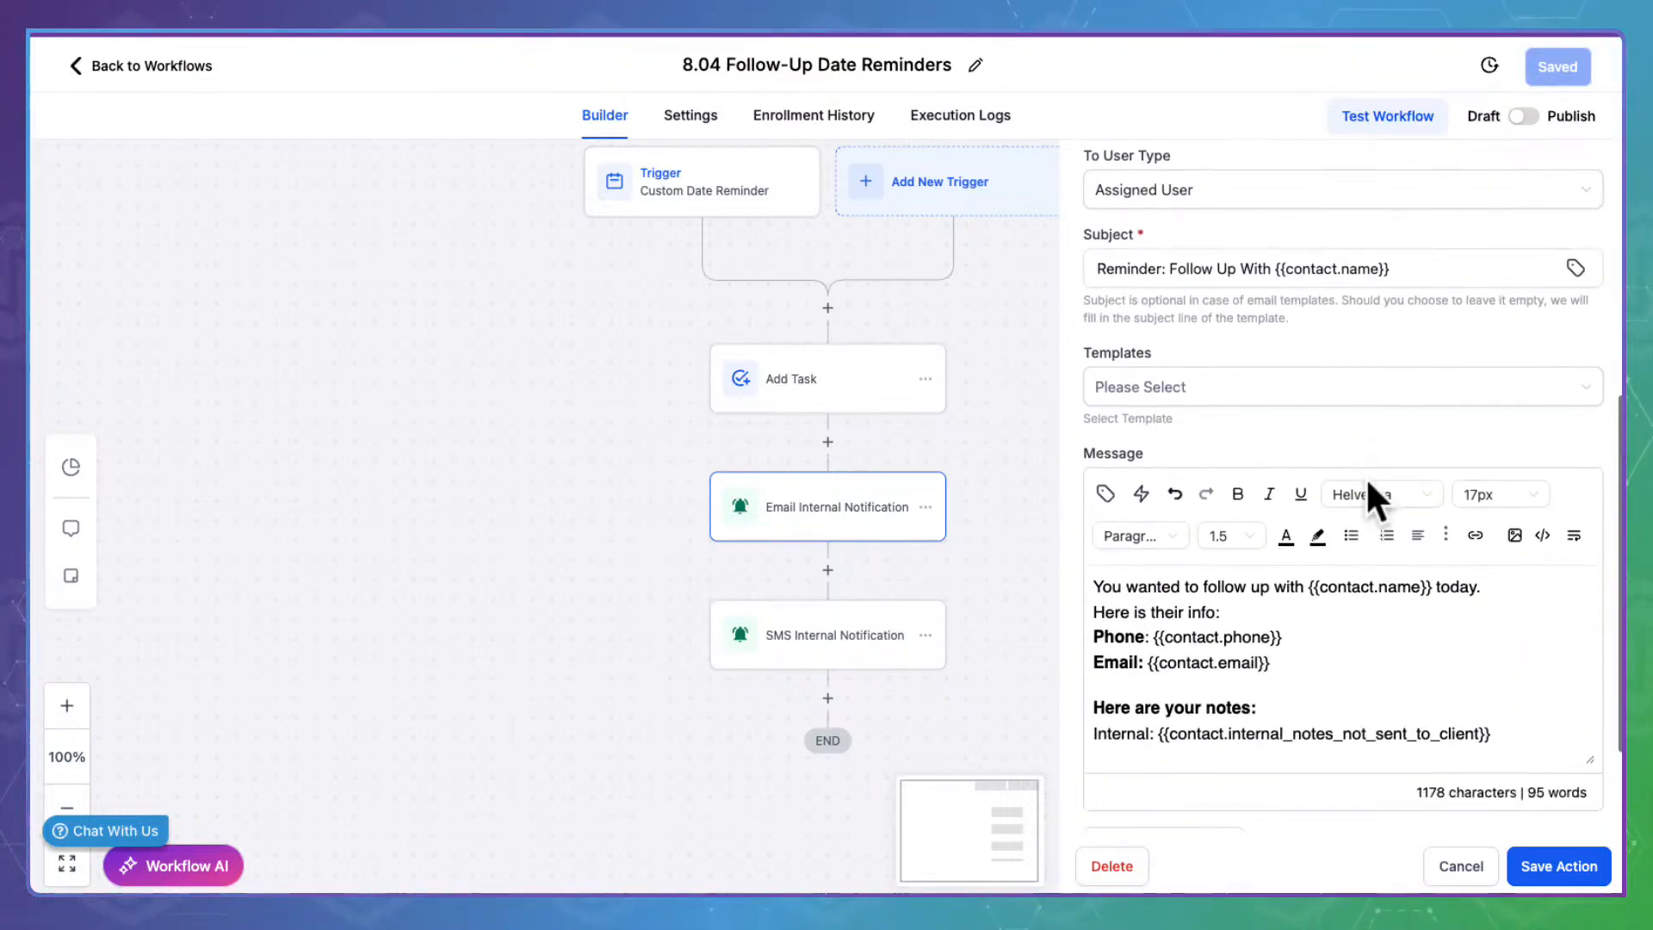
scroll(1320, 611, "down", 8)
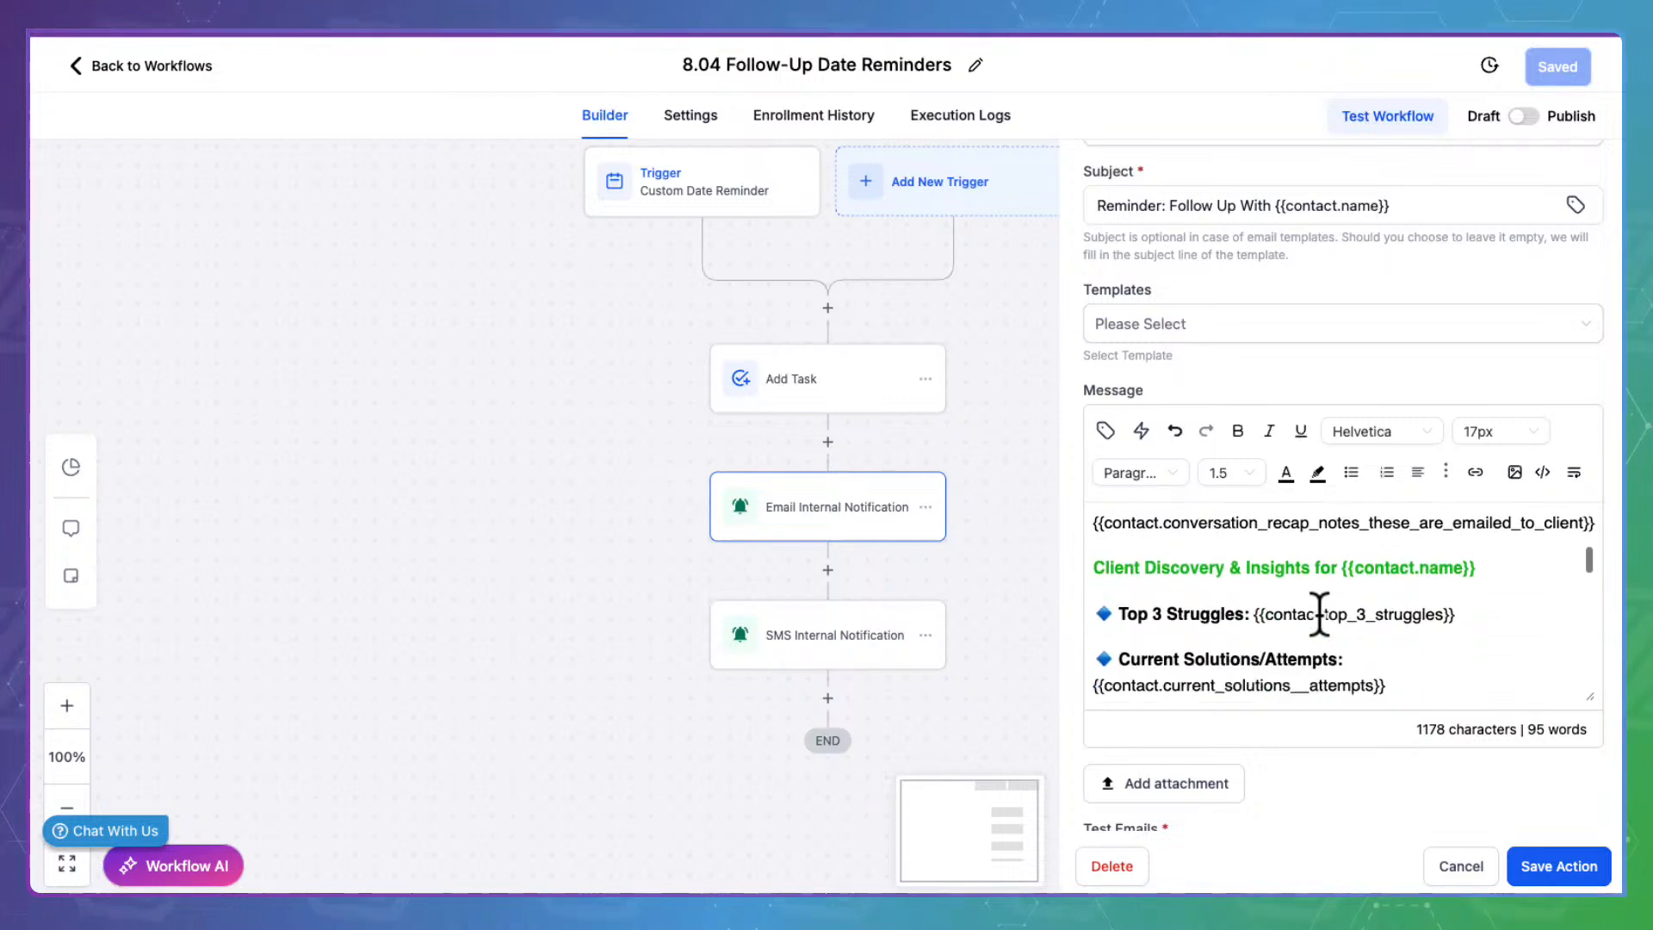
scroll(1319, 609, "down", 8)
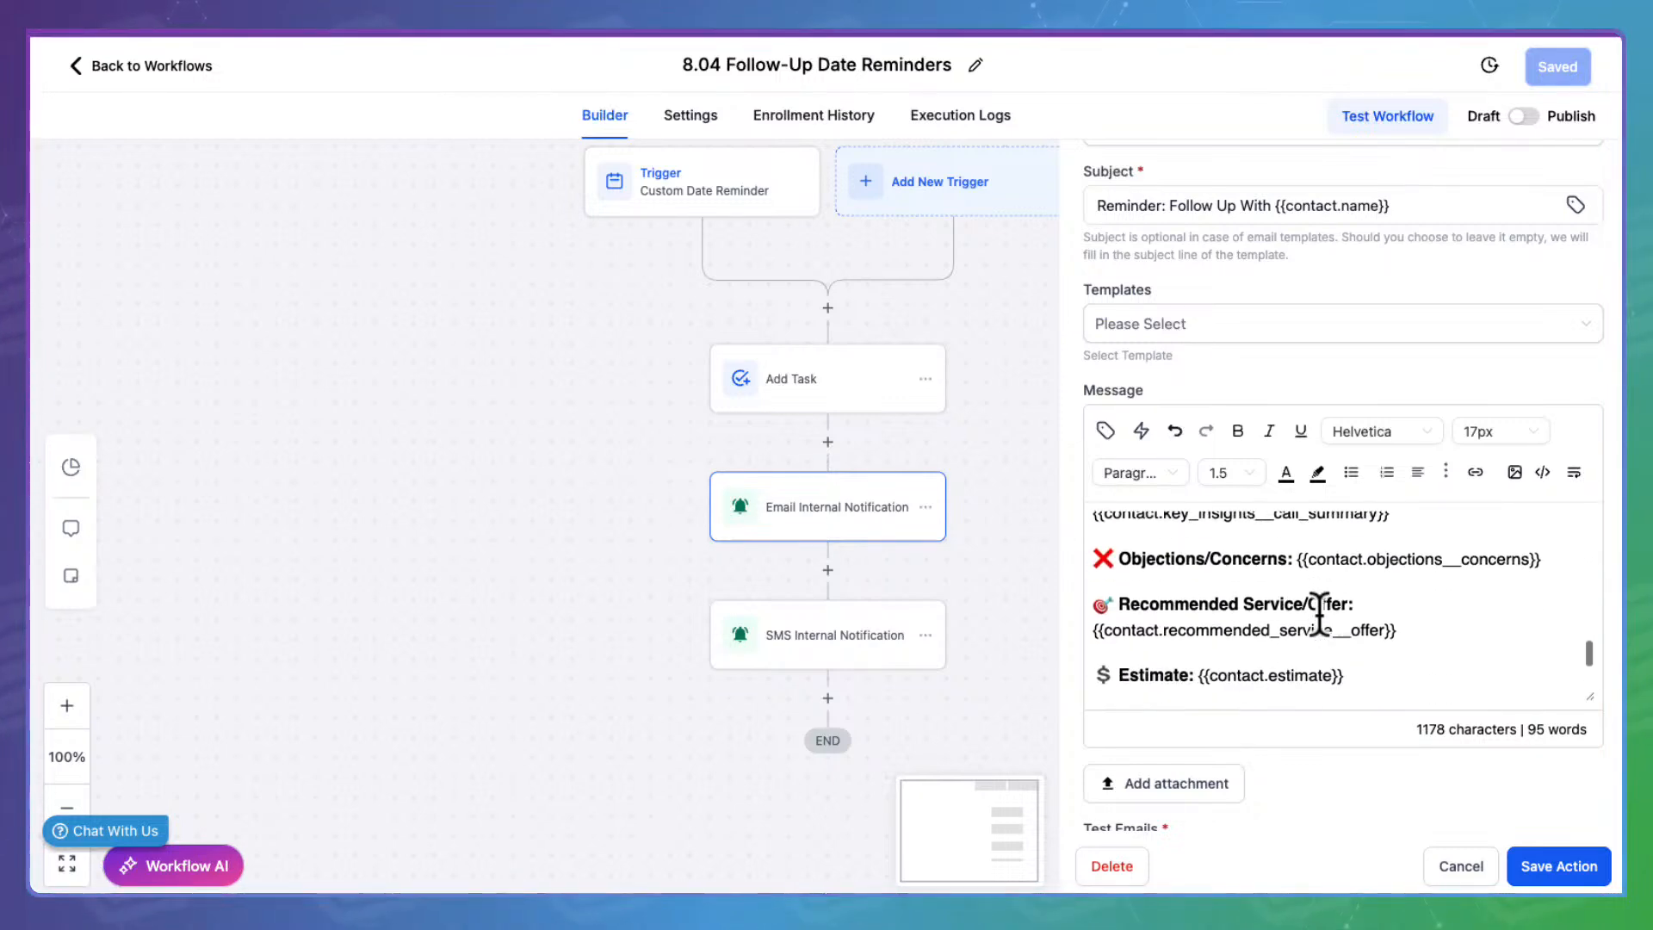
left_click(1463, 865)
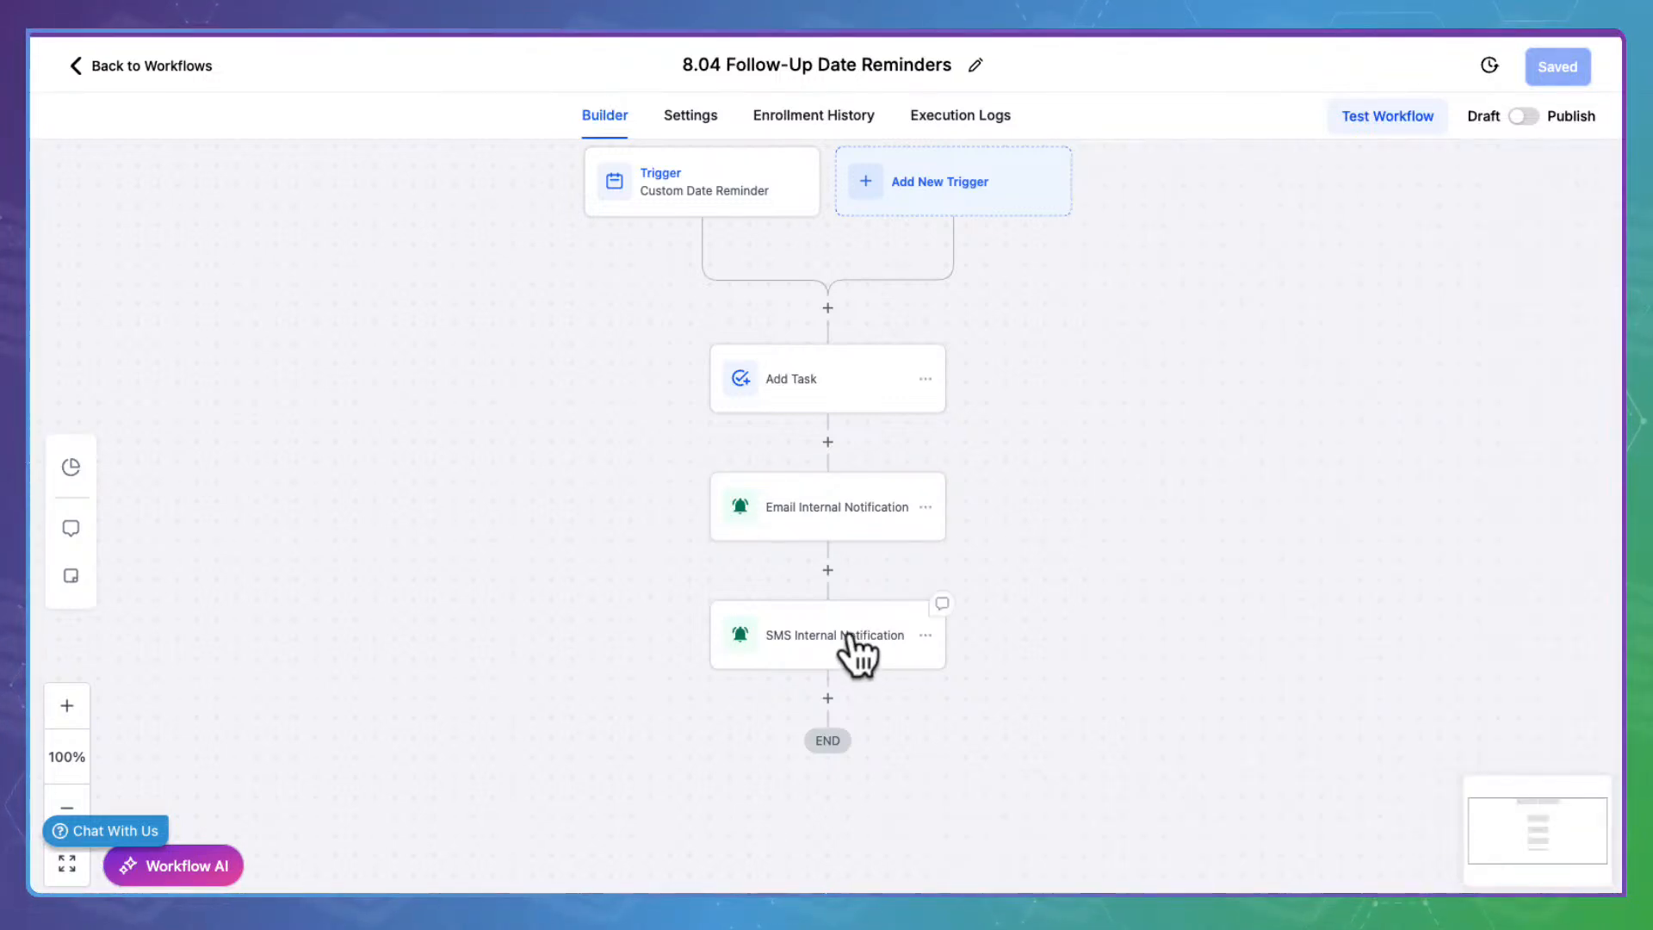
left_click(849, 634)
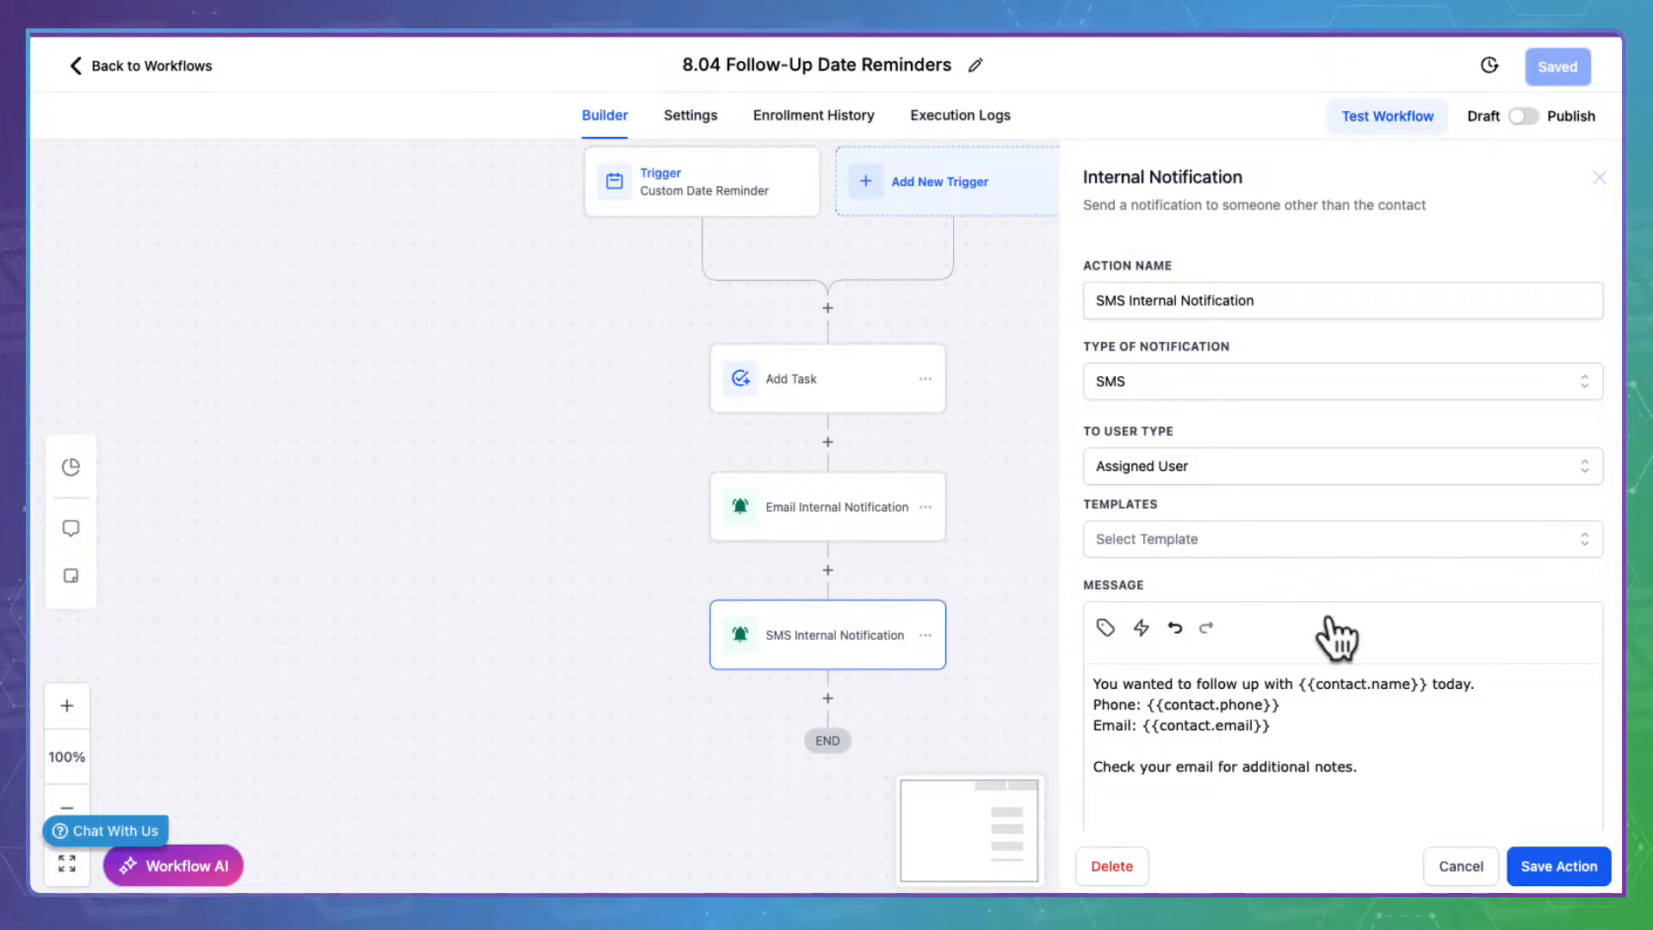
scroll(1322, 603, "down", 4)
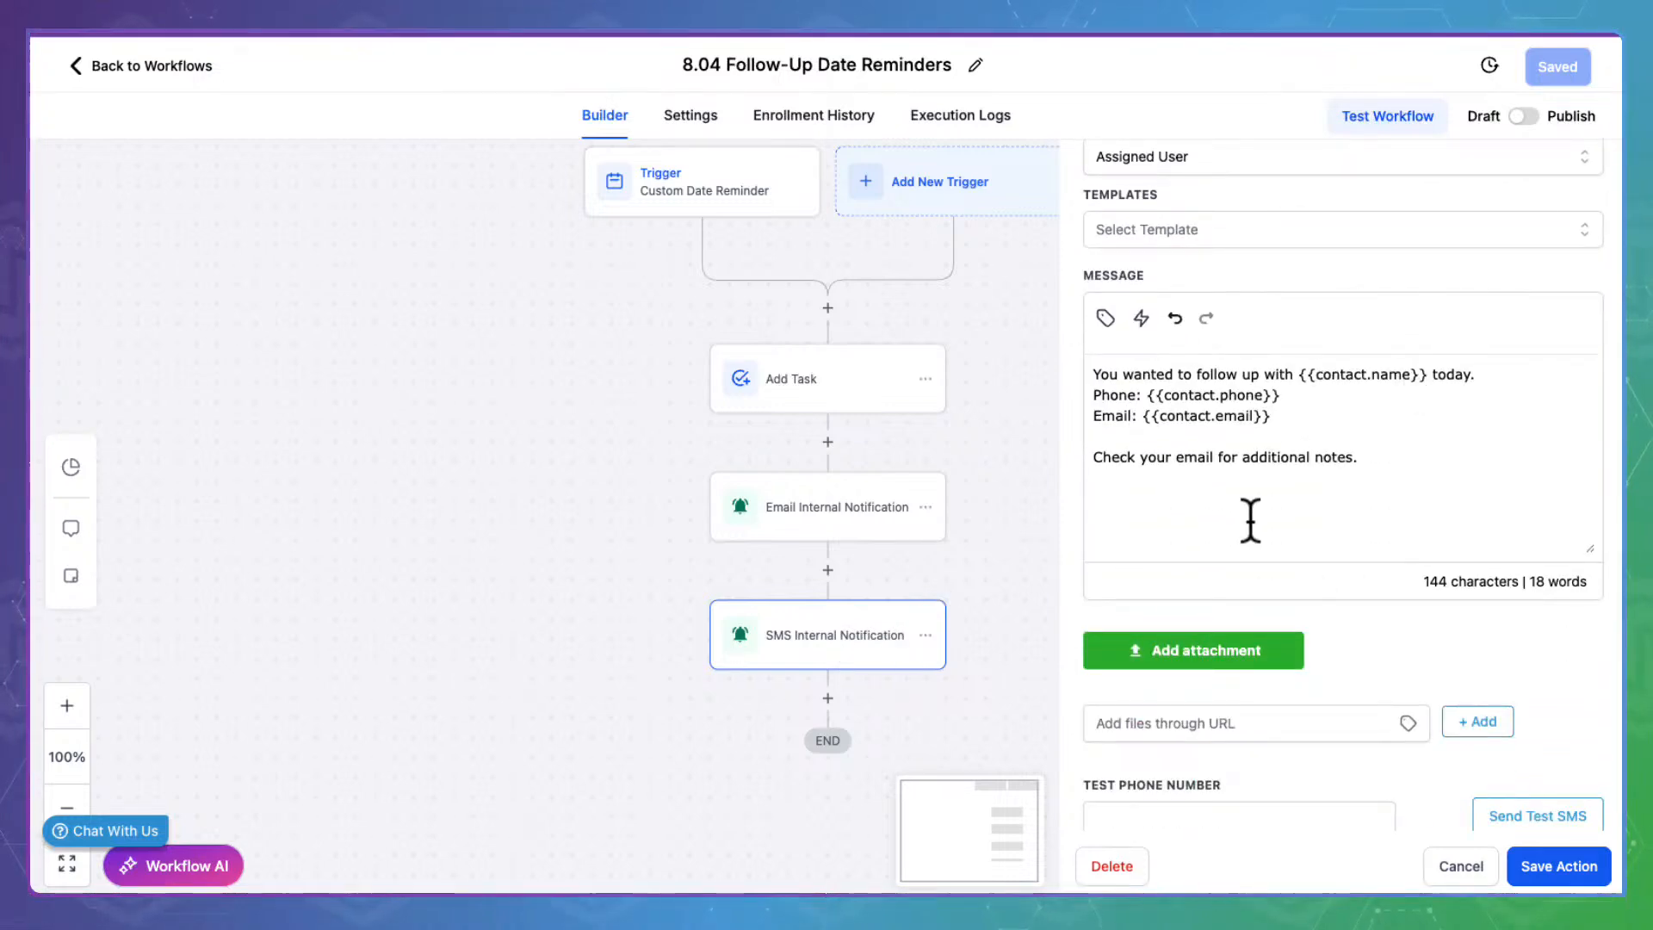
scroll(1245, 498, "down", 1)
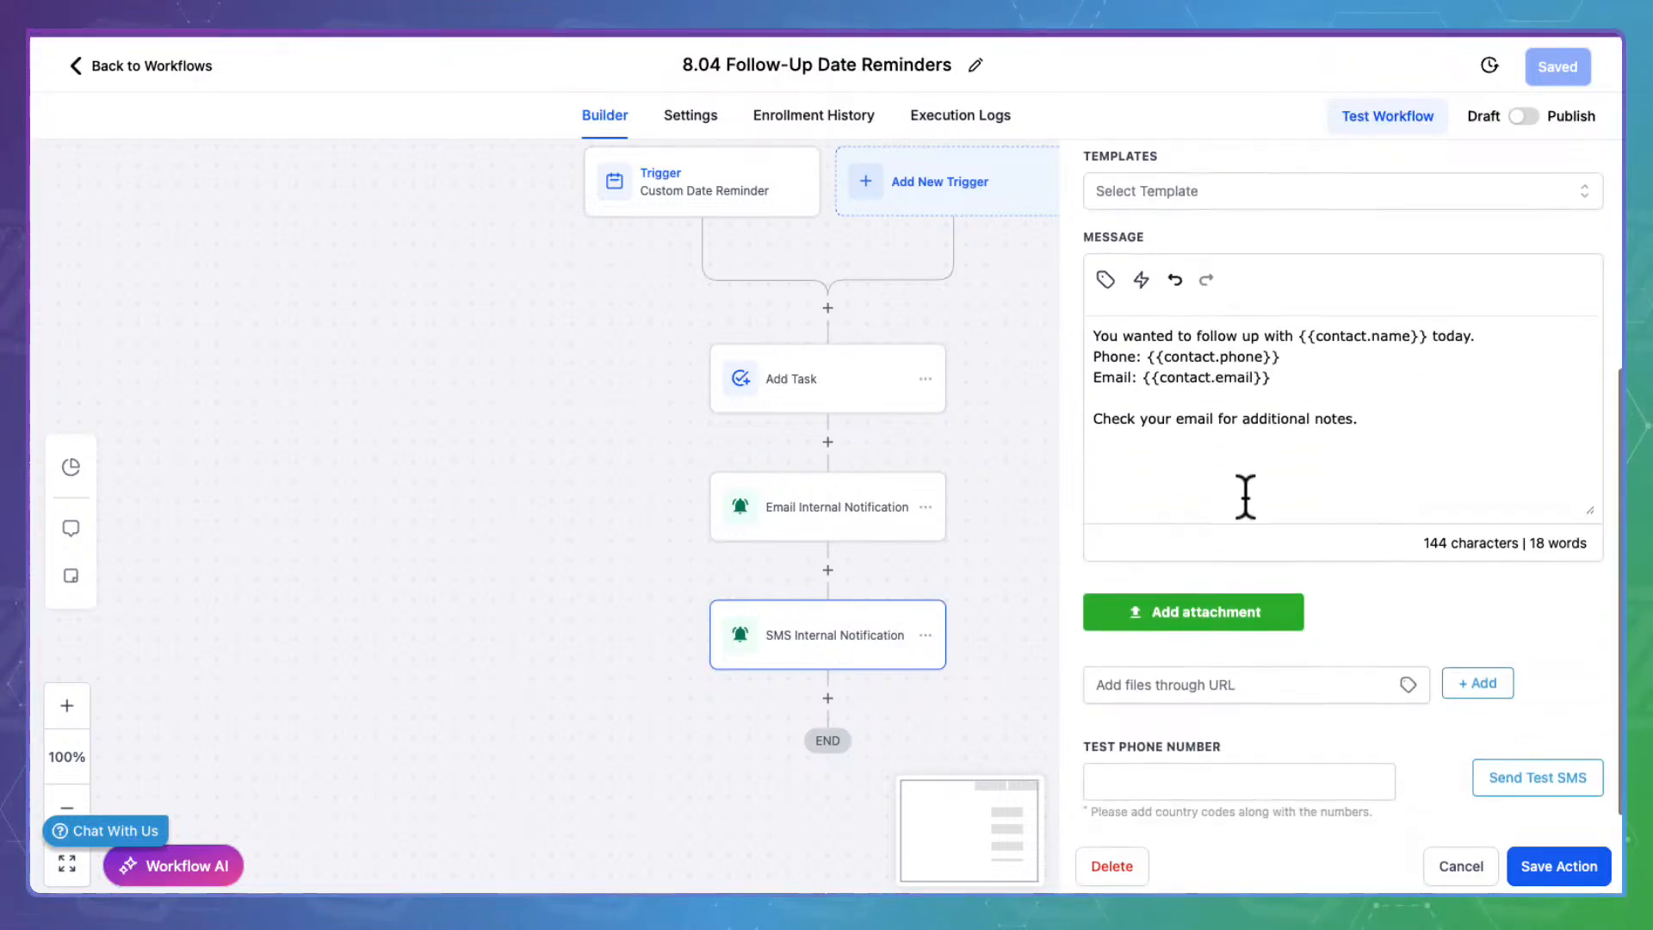
scroll(1246, 498, "up", 2)
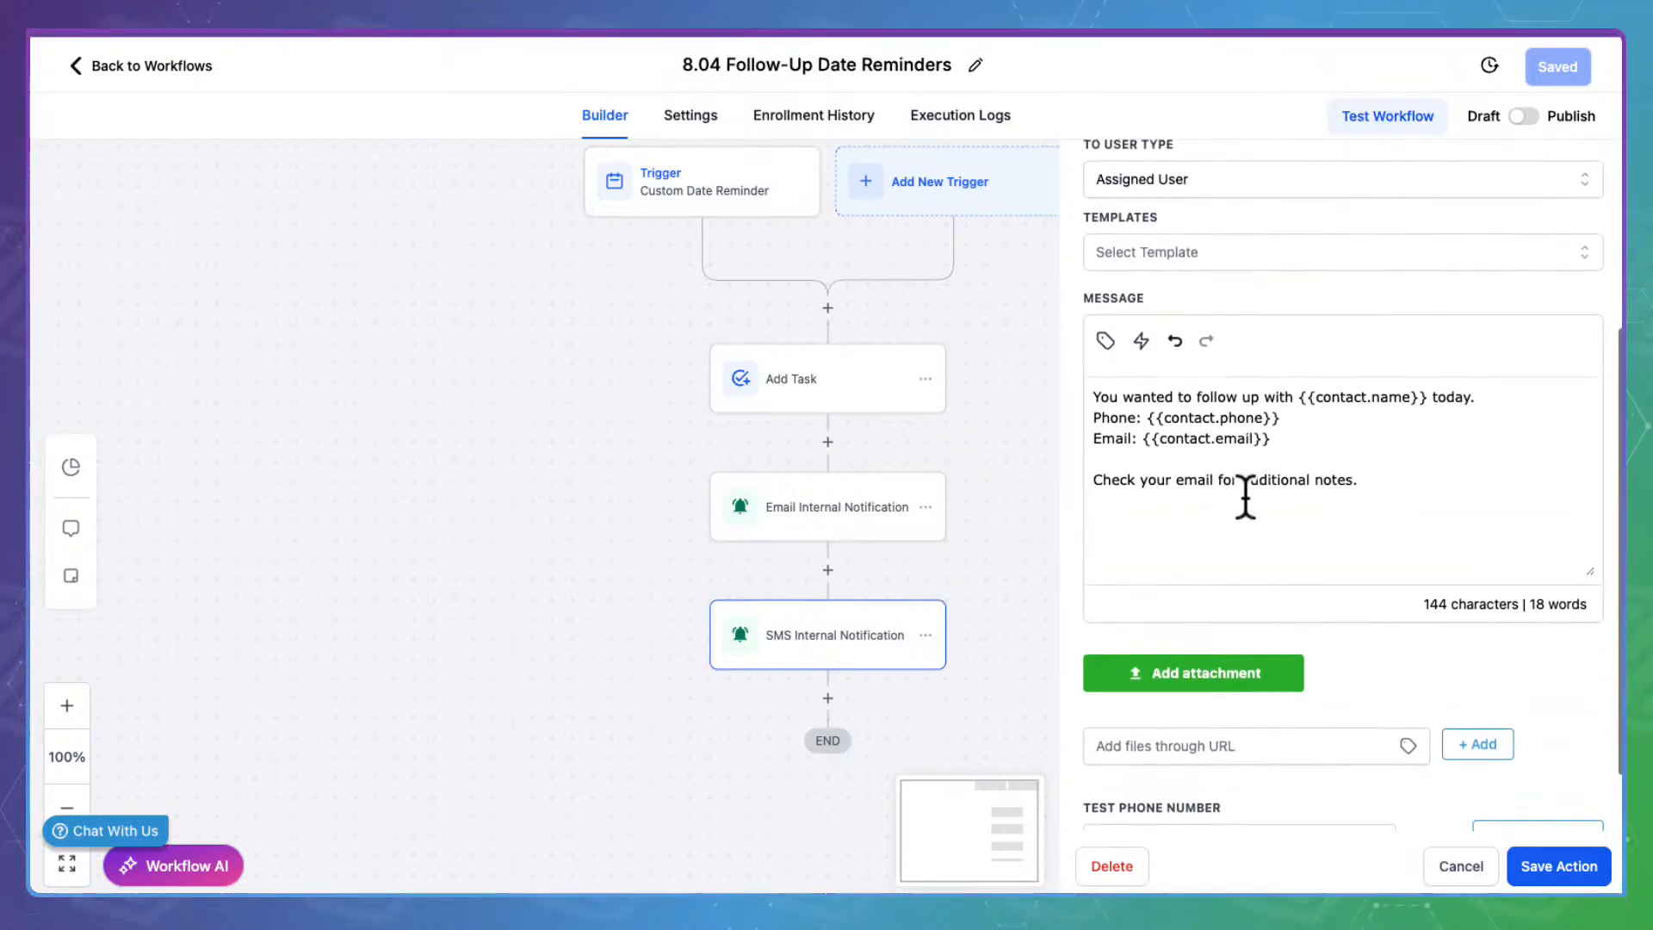
left_click(1458, 865)
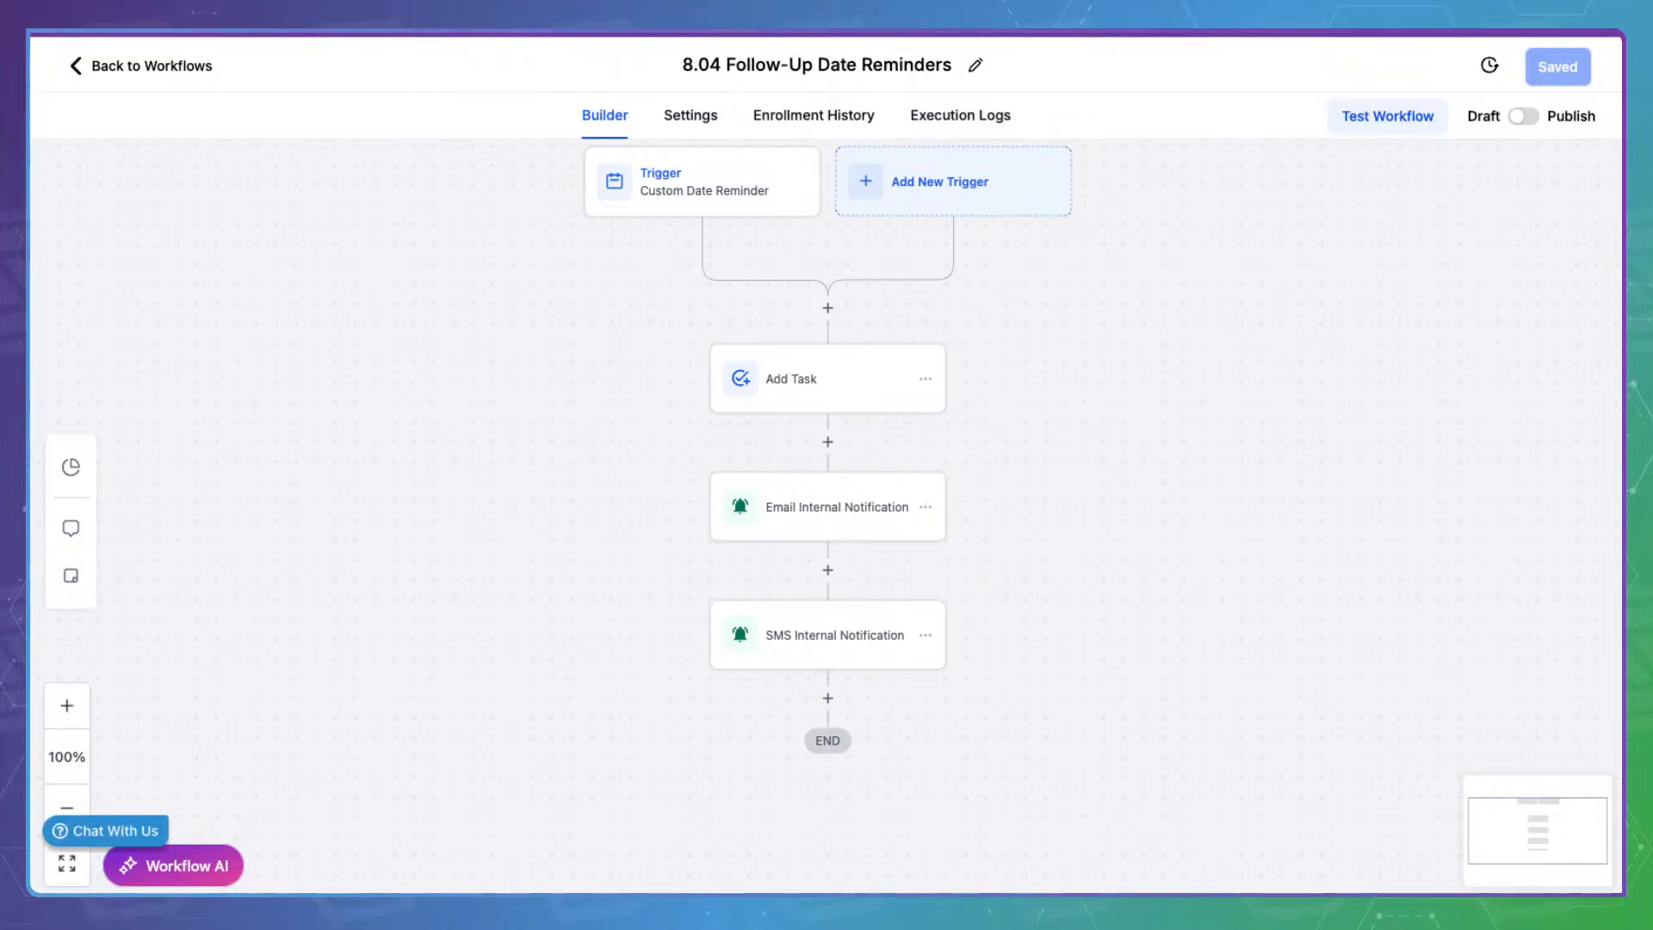
Publish and save 8.04, returning to the Stage 8 list showing 8.01–8.04 Published
left_click(1523, 116)
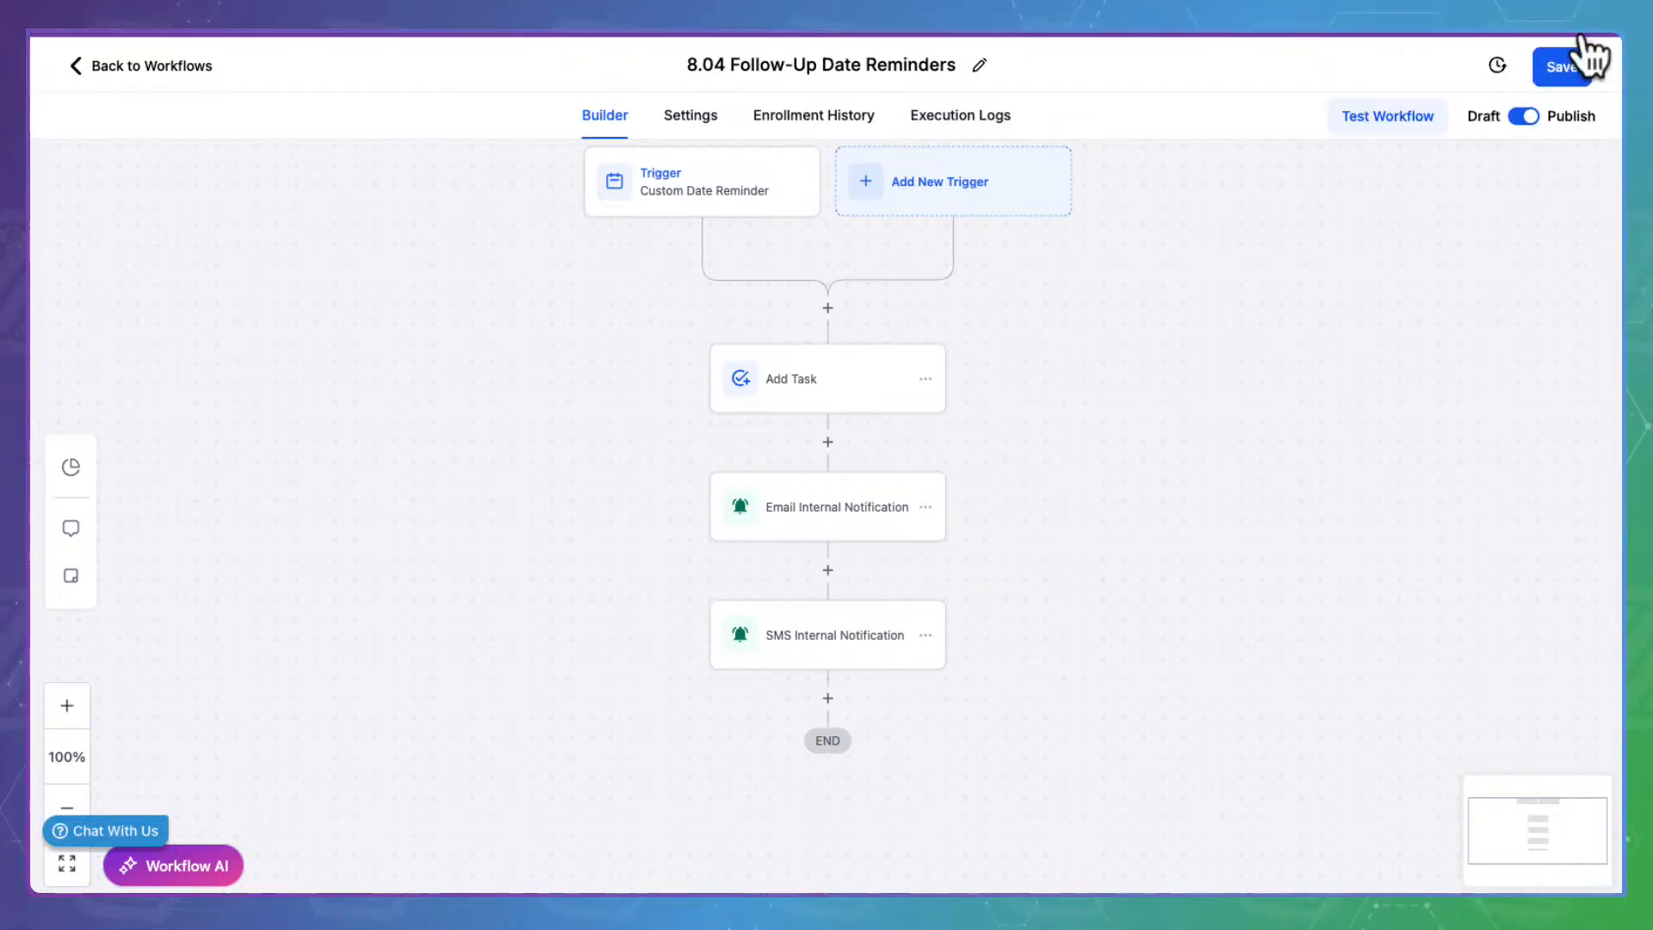
left_click(1562, 66)
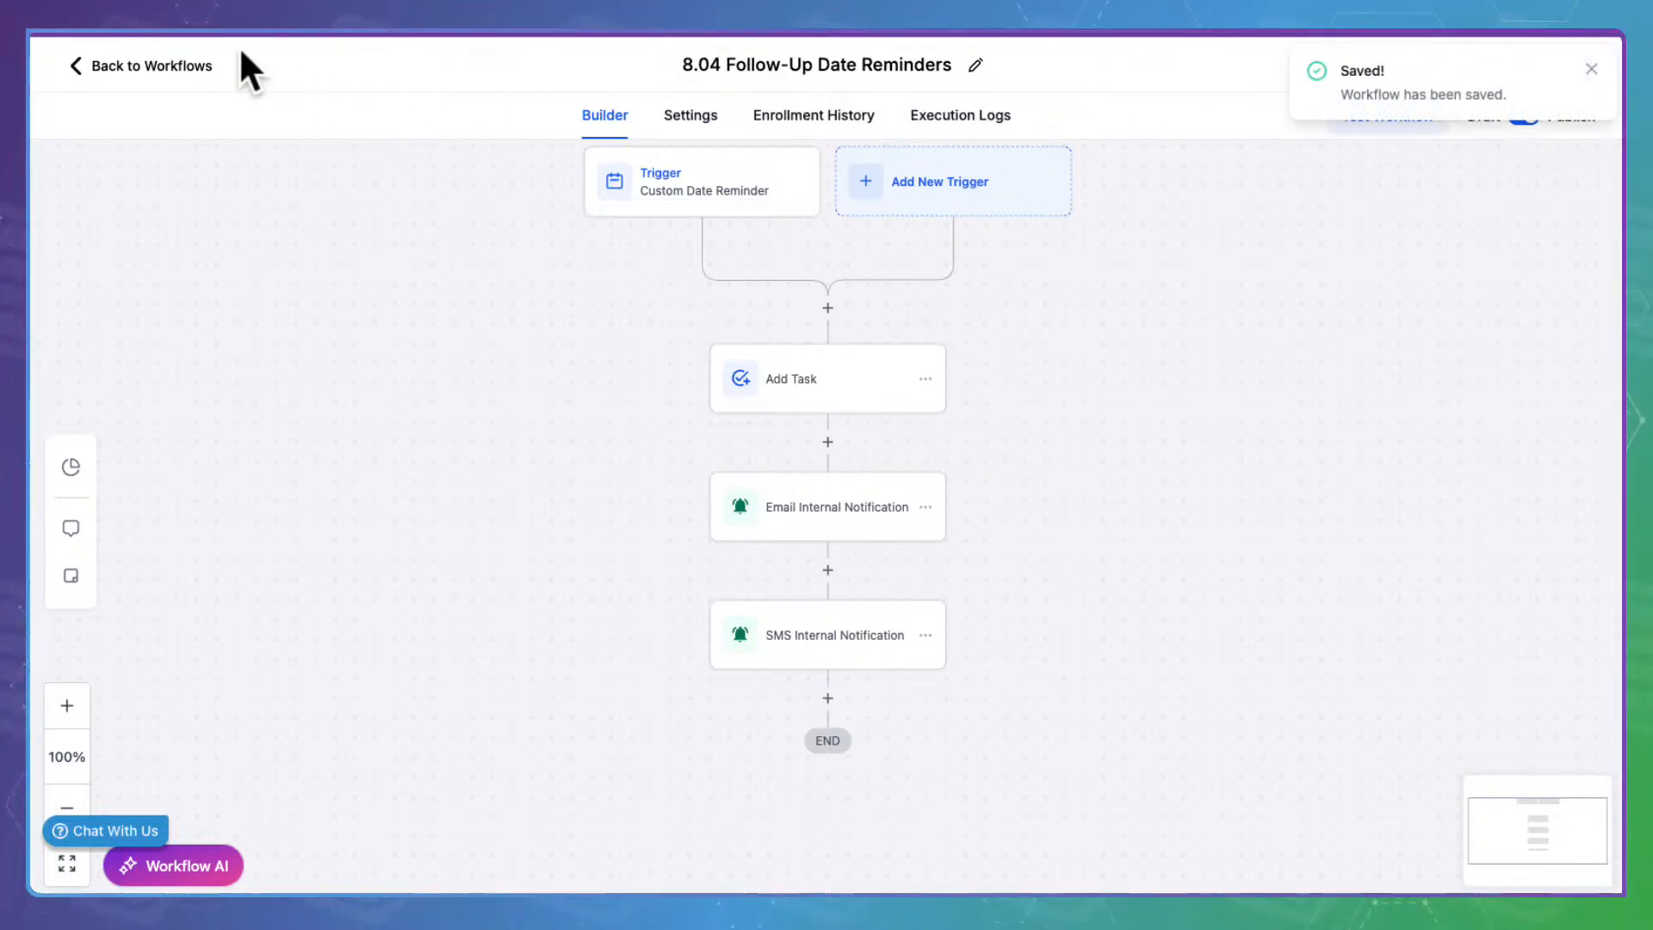
left_click(180, 60)
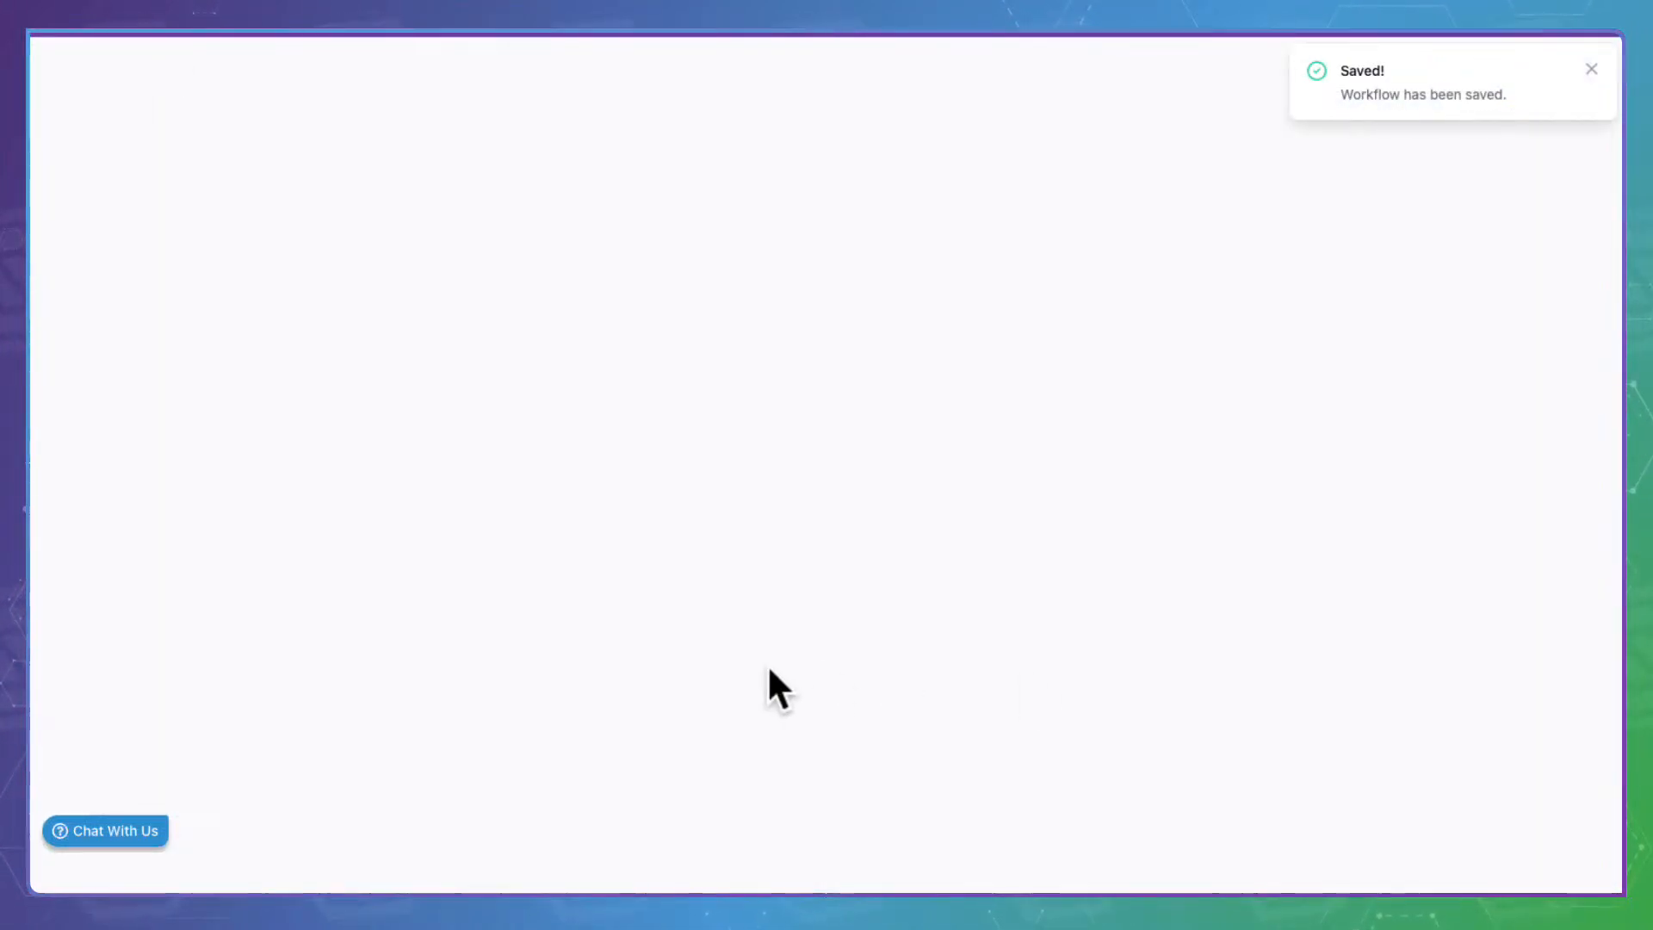
scroll(767, 664, "down", 2)
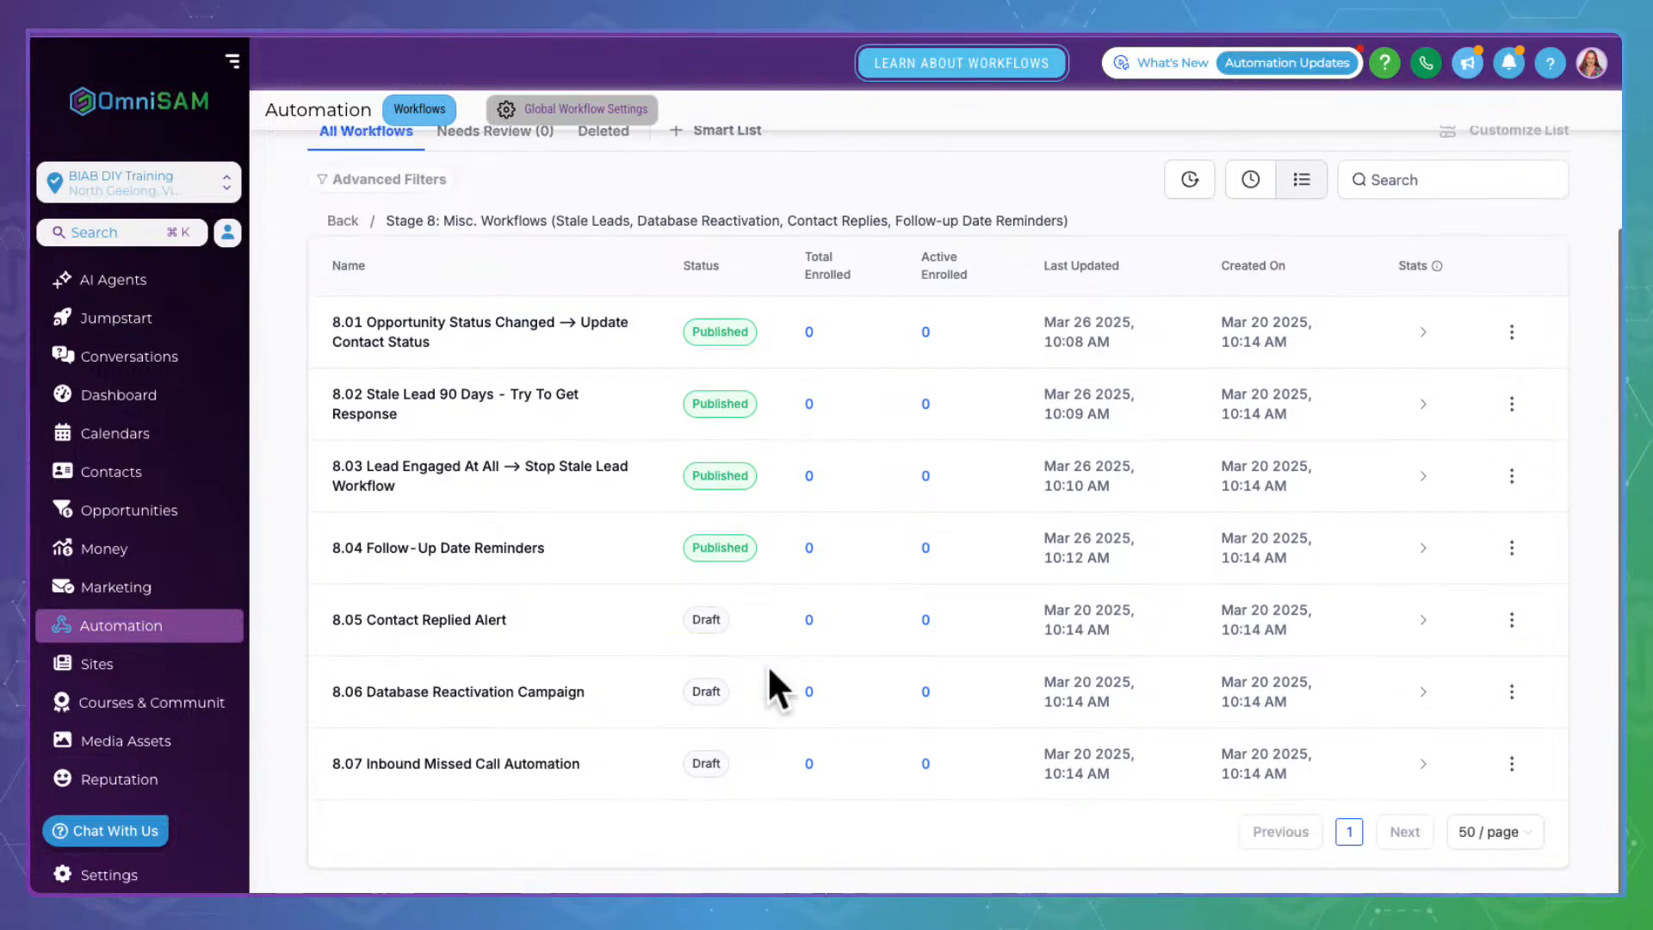
Open 8.05 Contact Replied Alert and review the Meaningful Reply? condition's branches without saving
left_click(441, 602)
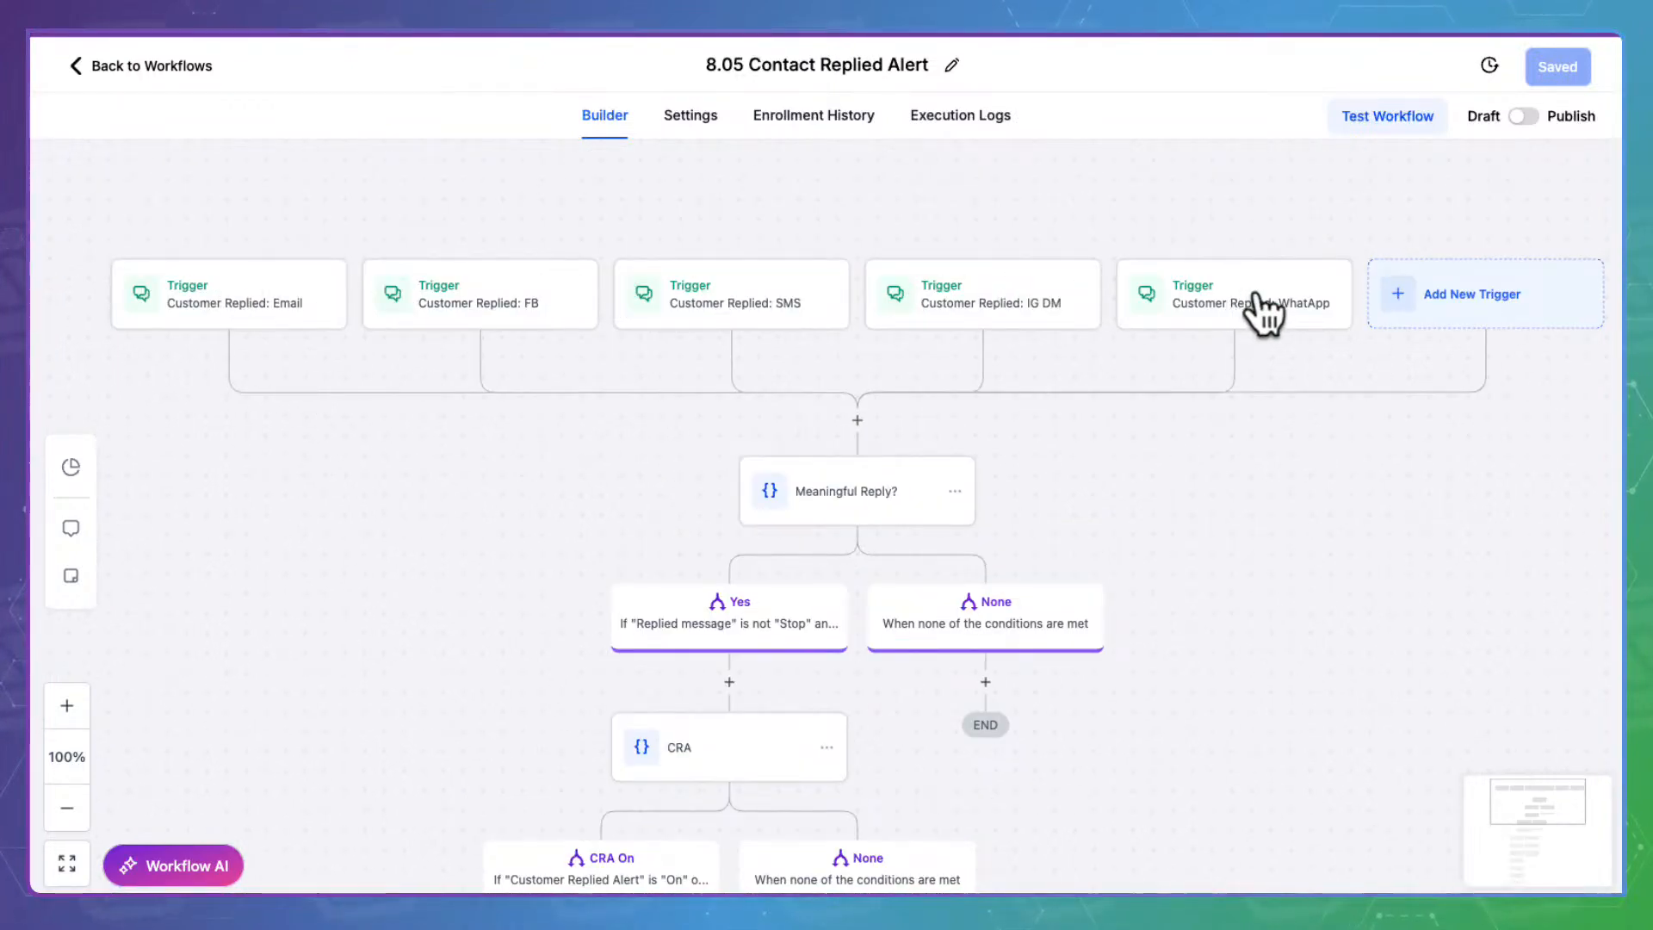
left_click_drag(1295, 723, 1302, 412)
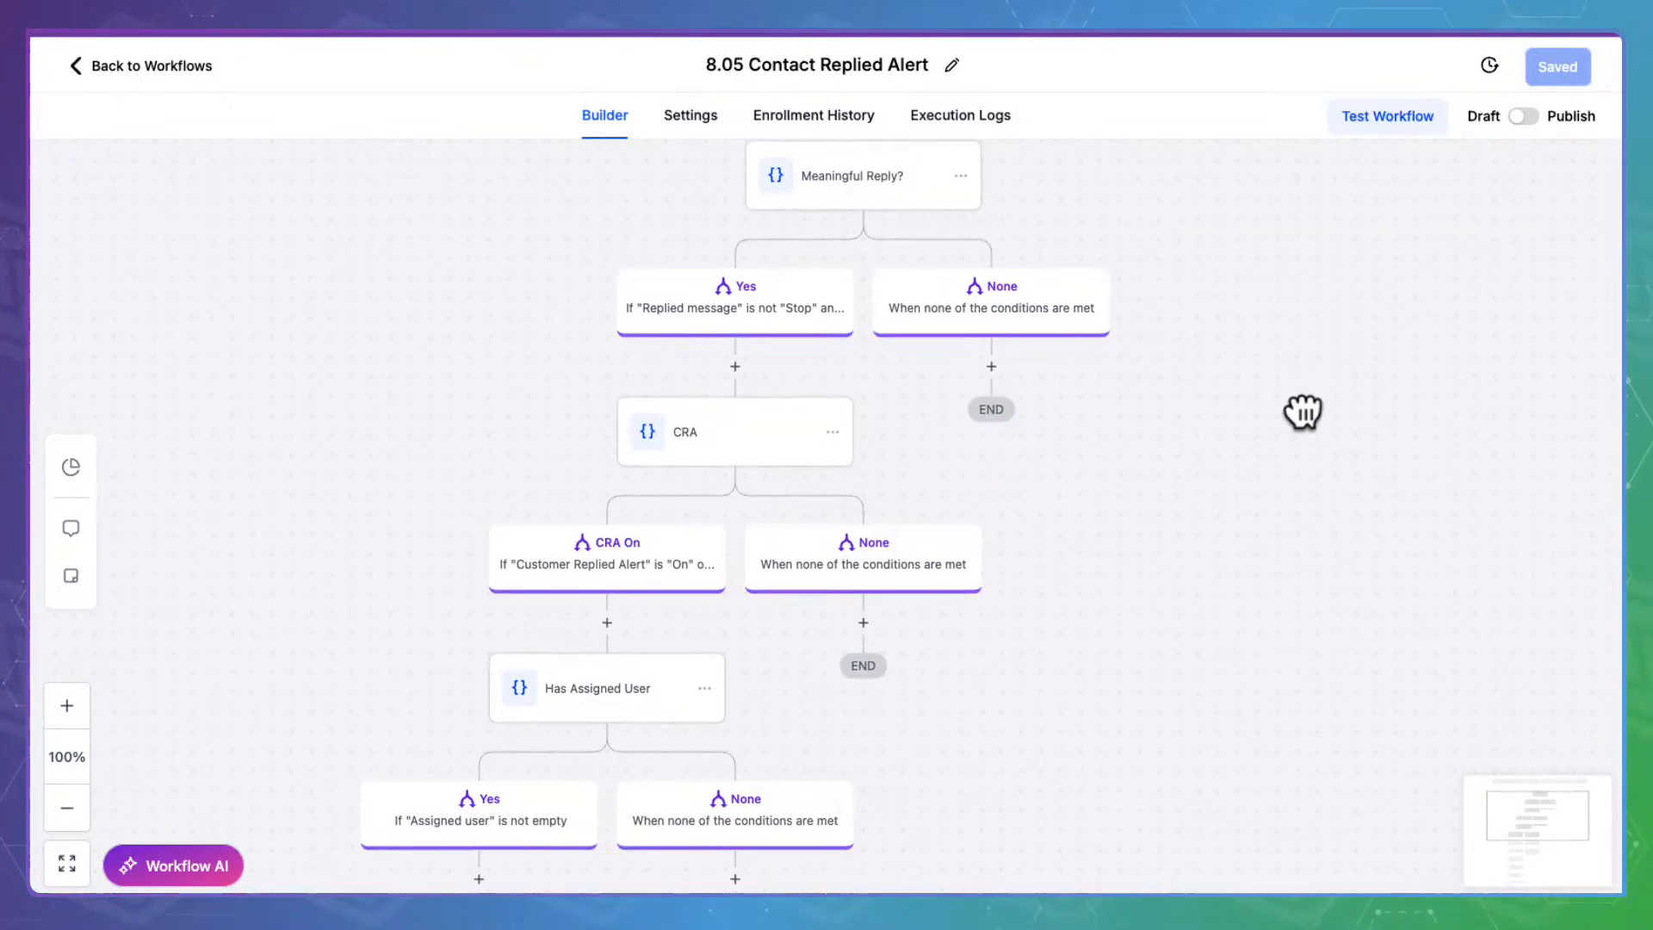
left_click(872, 156)
scroll(1149, 423, "down", 3)
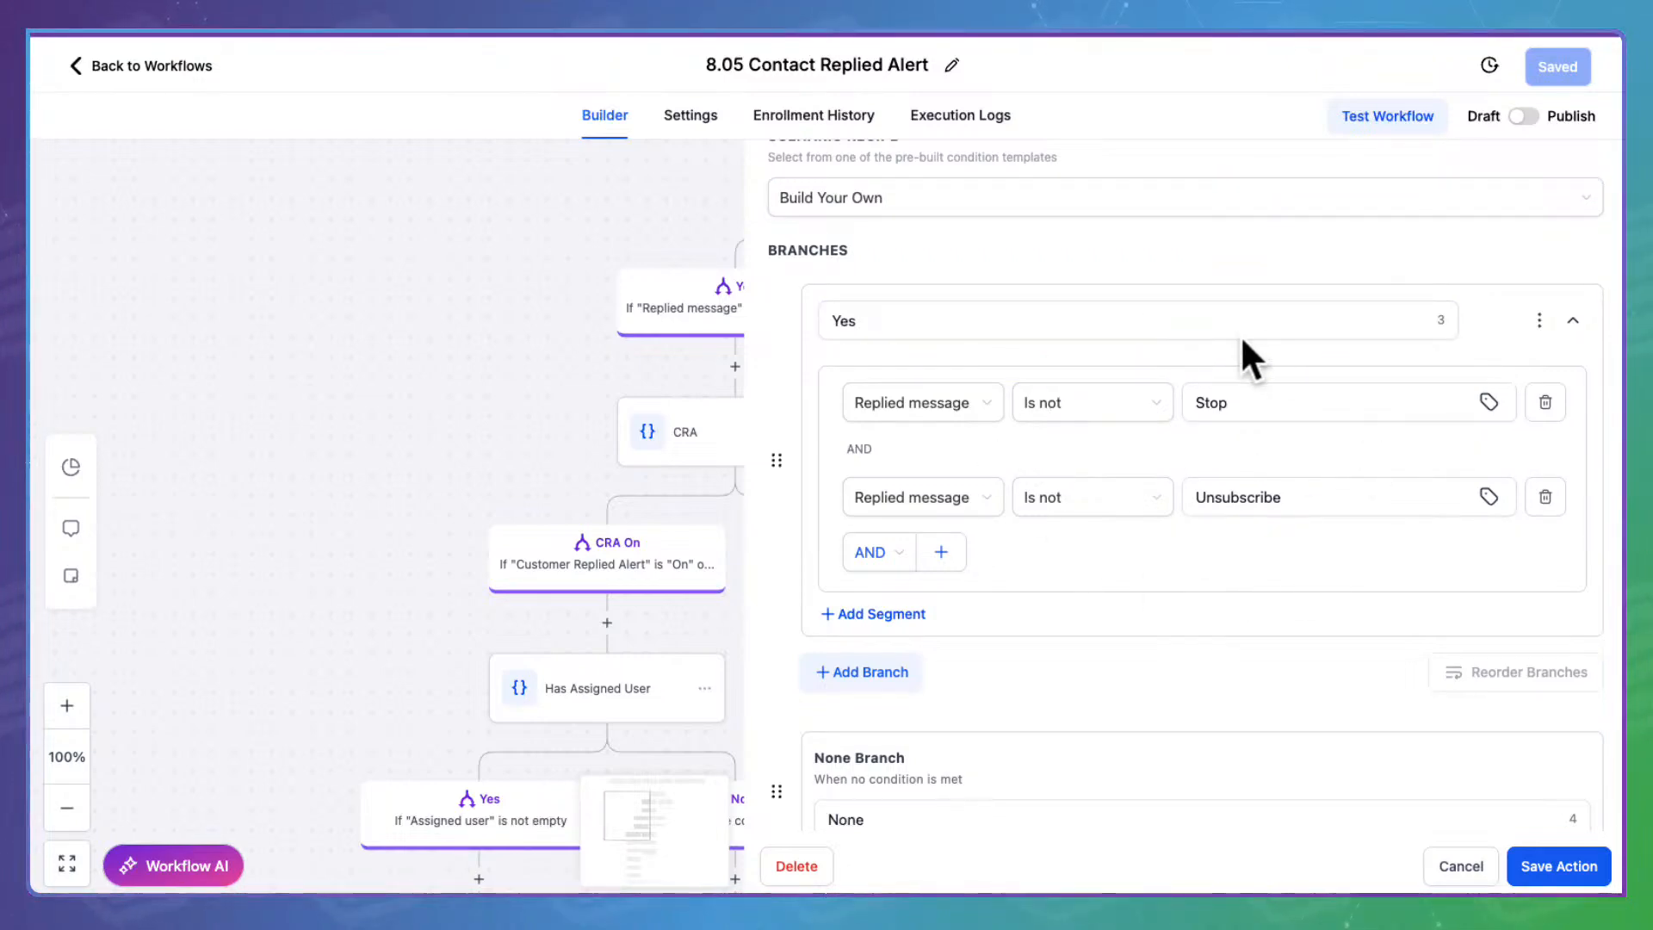
left_click(1495, 848)
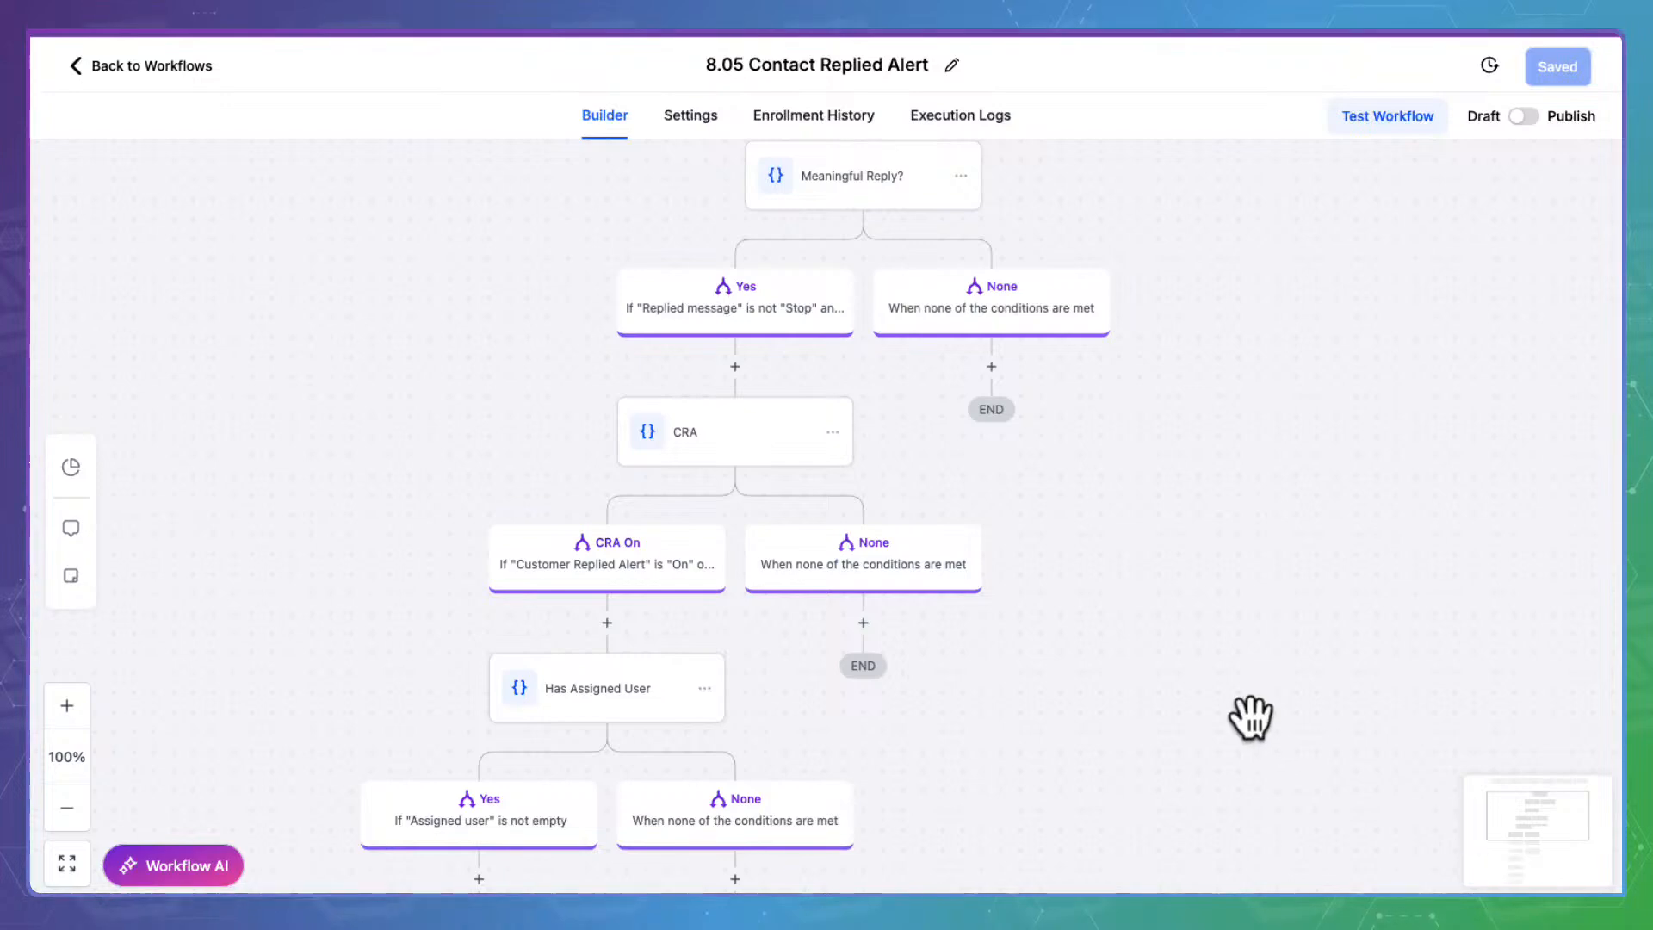
Review the CRA condition unchanged, then bring the Has Assigned User branches and notifications into view
left_click_drag(1140, 663, 1174, 591)
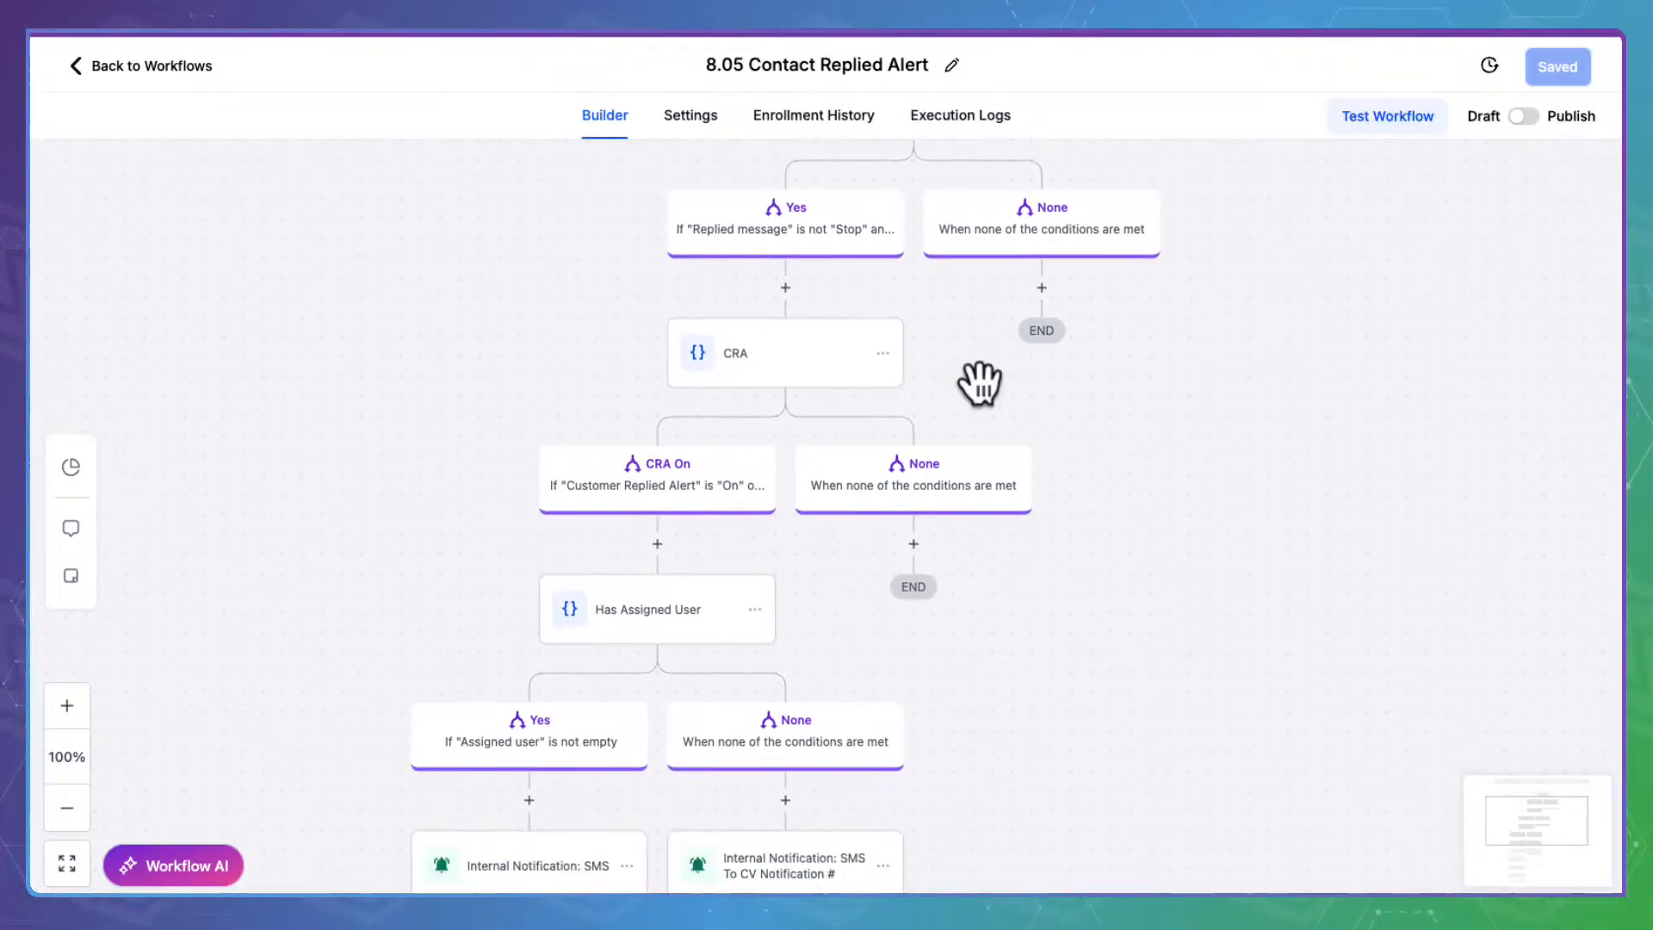
left_click(785, 329)
scroll(1236, 432, "down", 3)
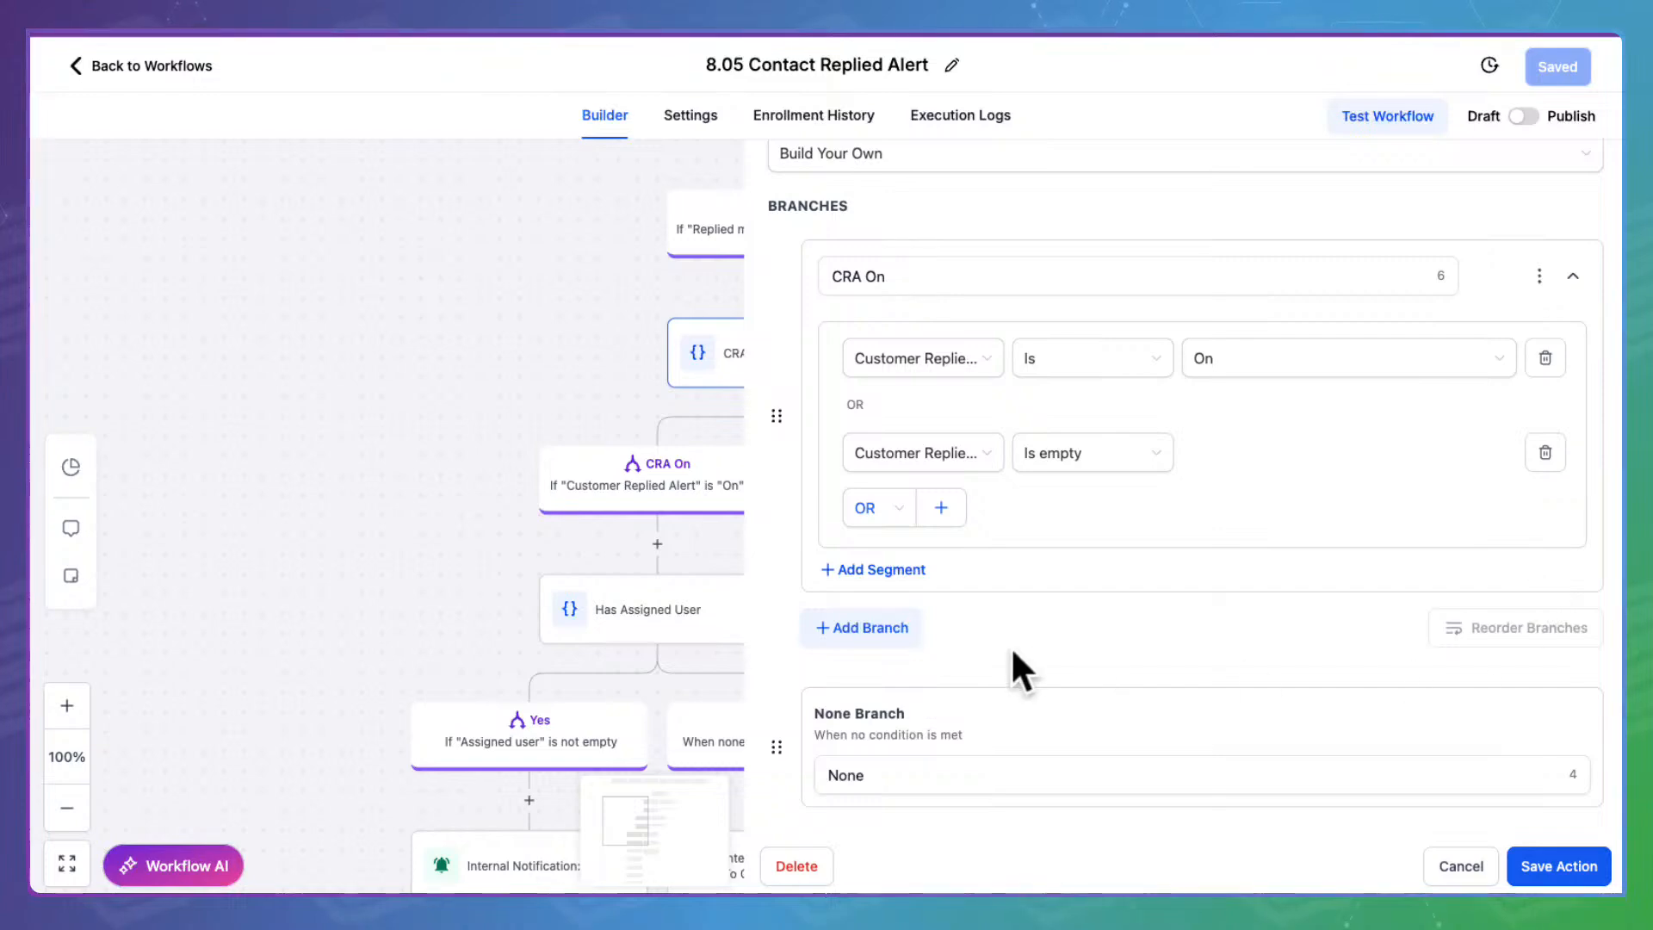
left_click(1461, 866)
left_click_drag(1154, 645, 1352, 300)
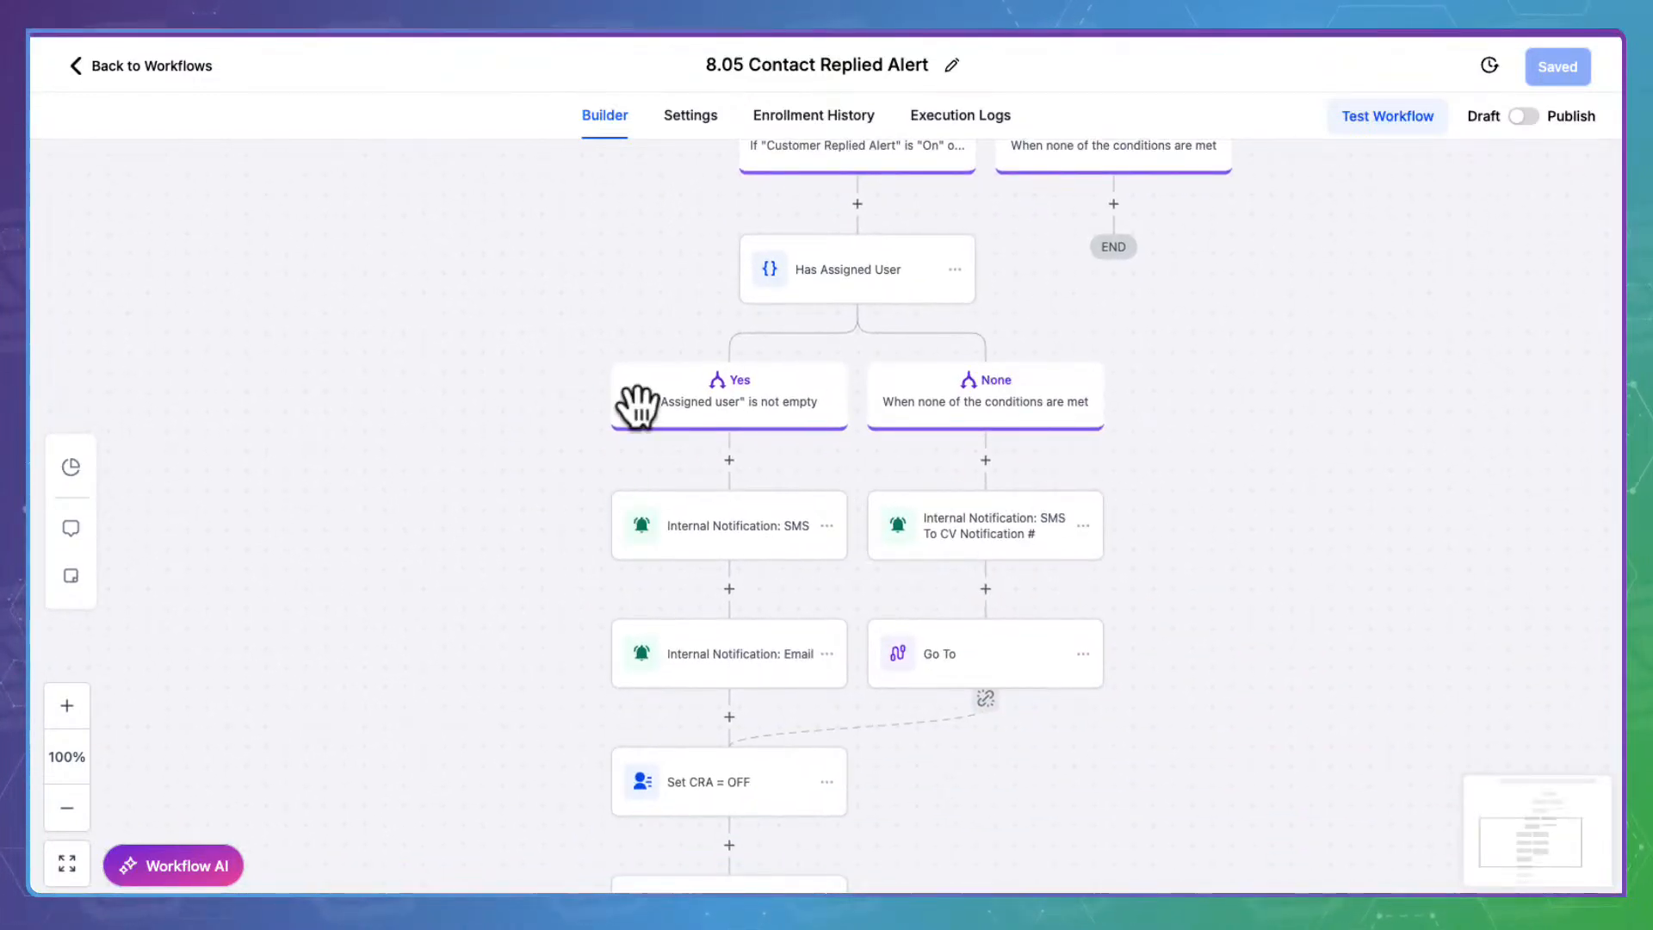
left_click_drag(1280, 734, 1225, 632)
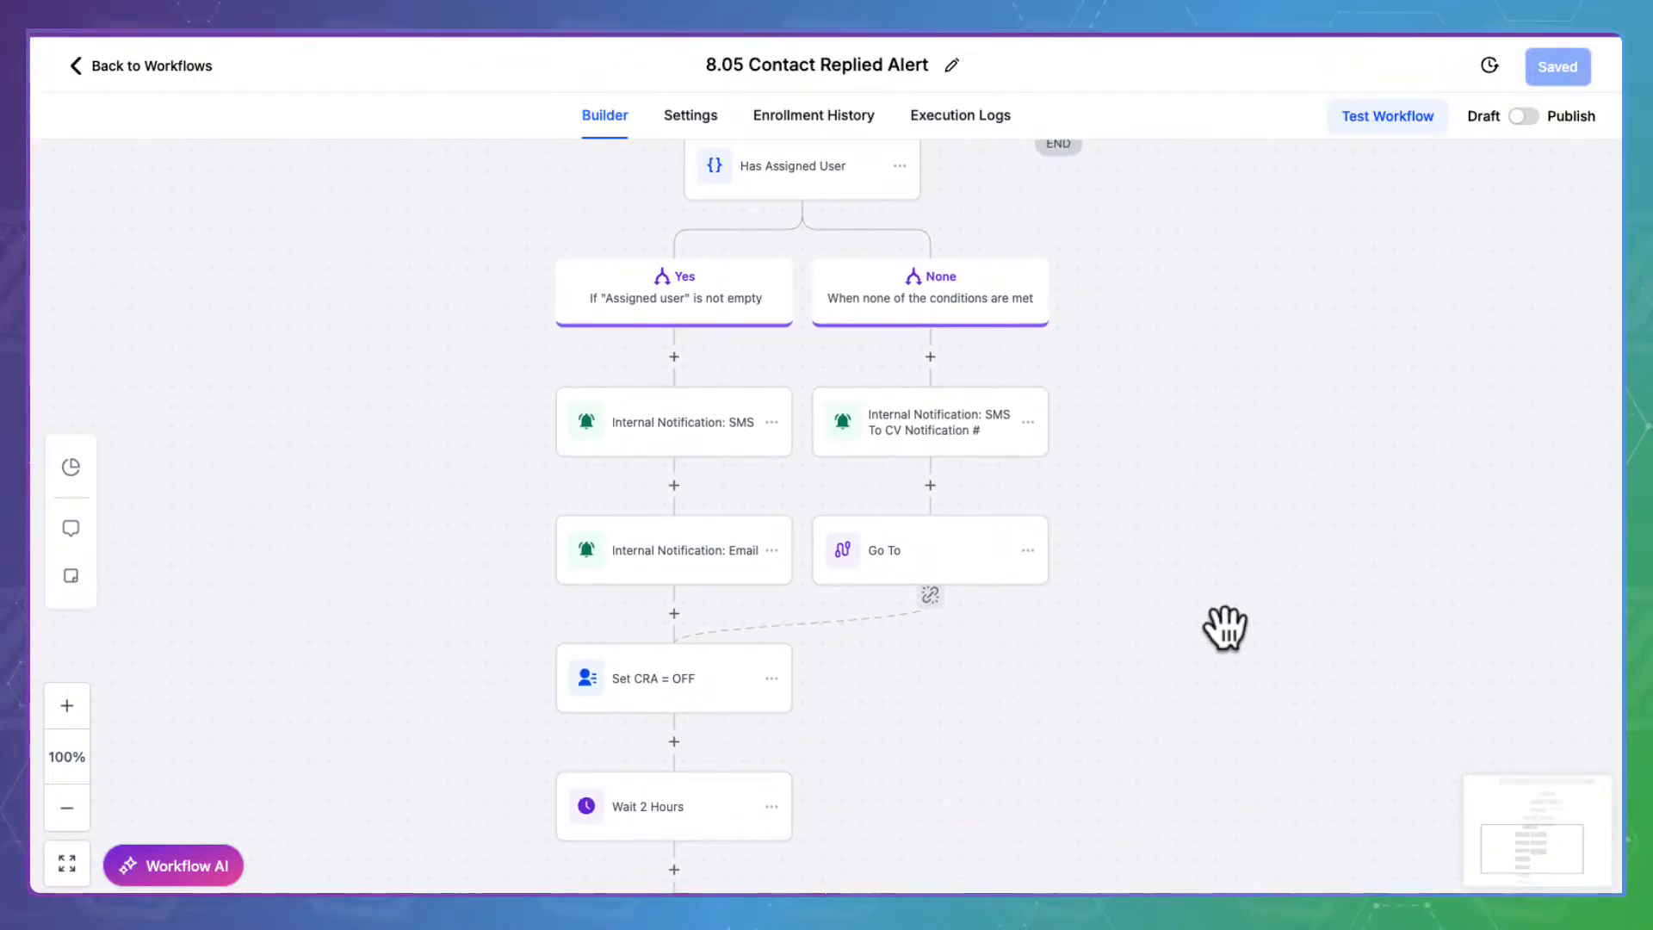
Review the SMS and Email internal notifications, then view the SMS To CV Notification # step's settings
left_click(676, 387)
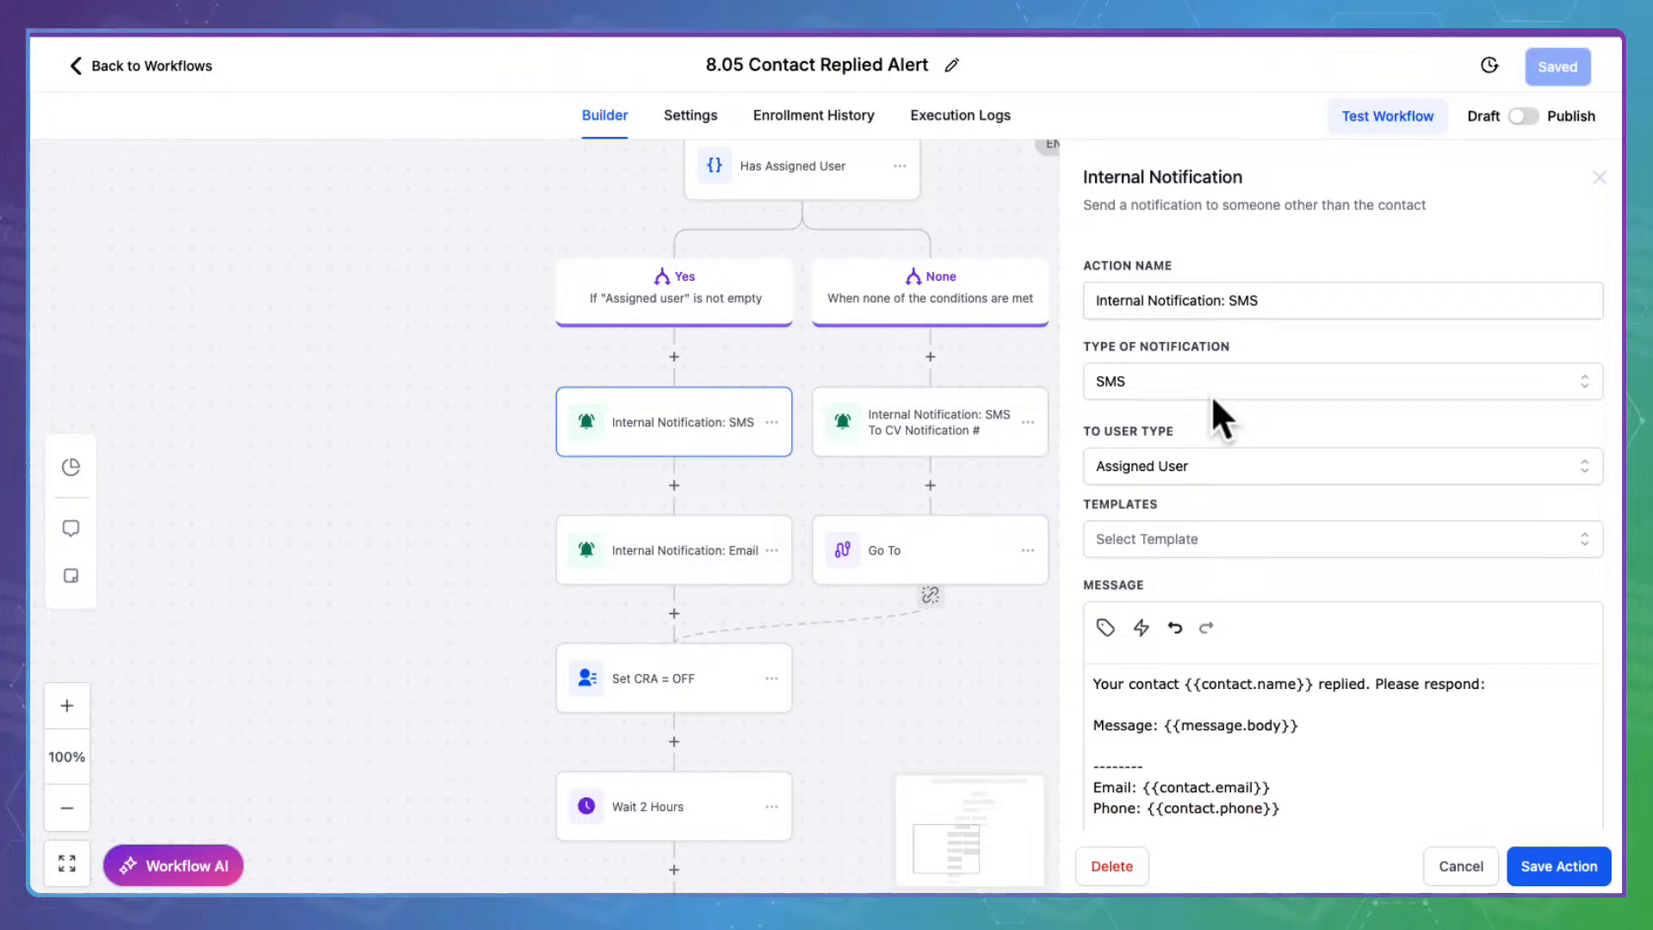
scroll(1211, 394, "down", 2)
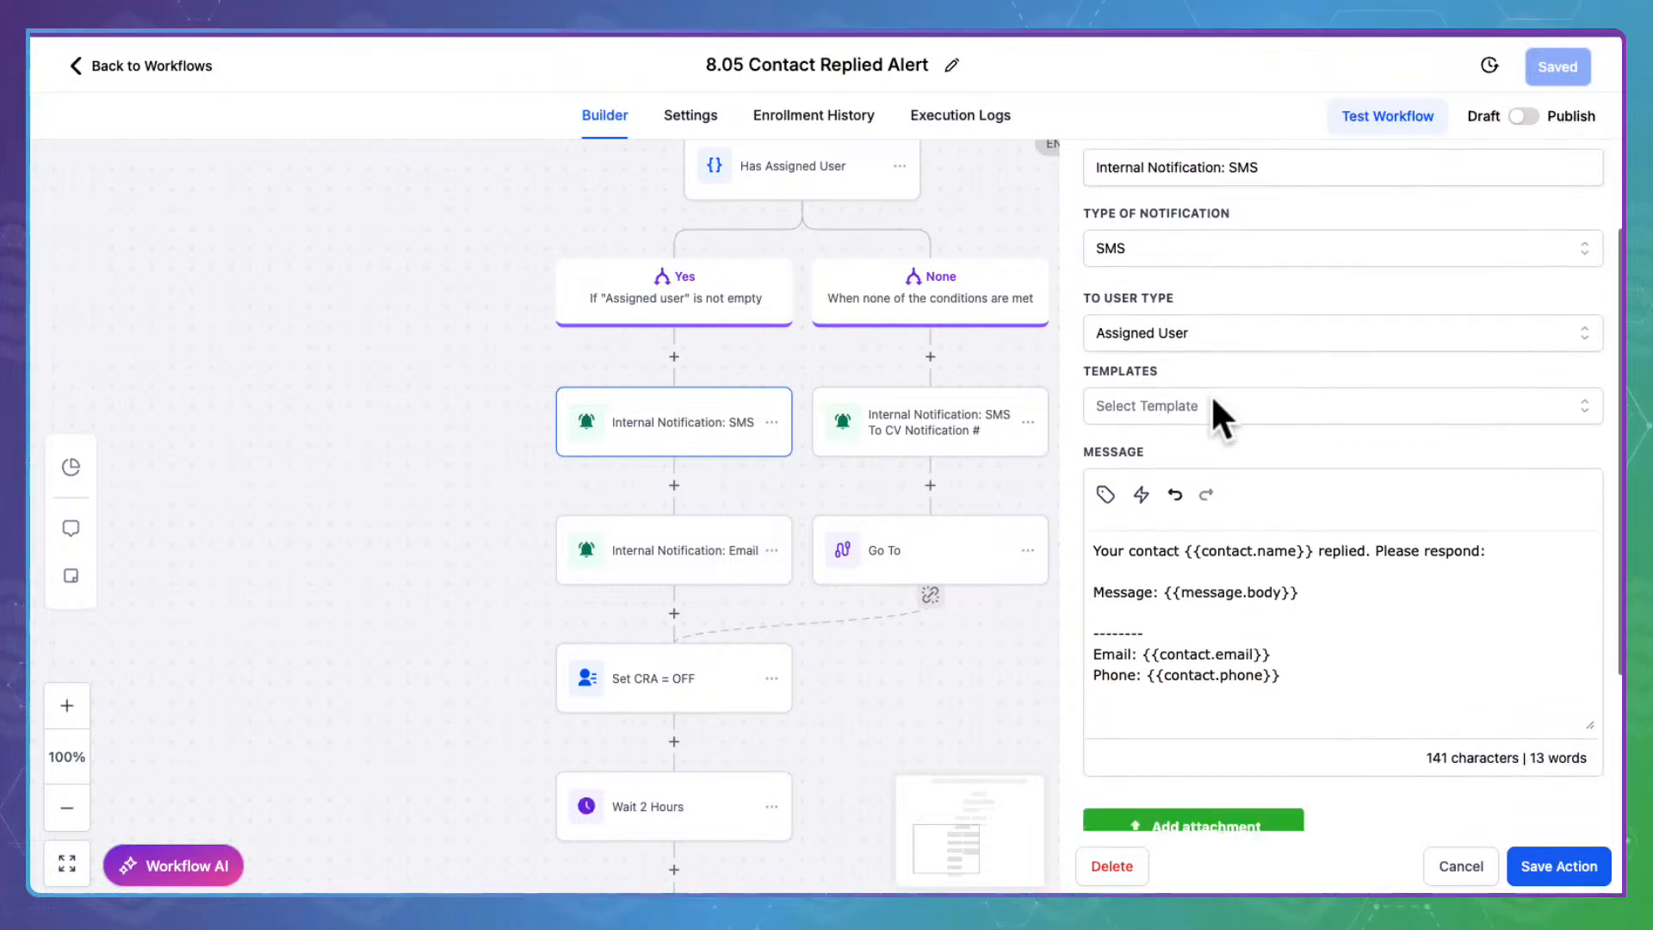
left_click(747, 538)
scroll(1346, 530, "down", 4)
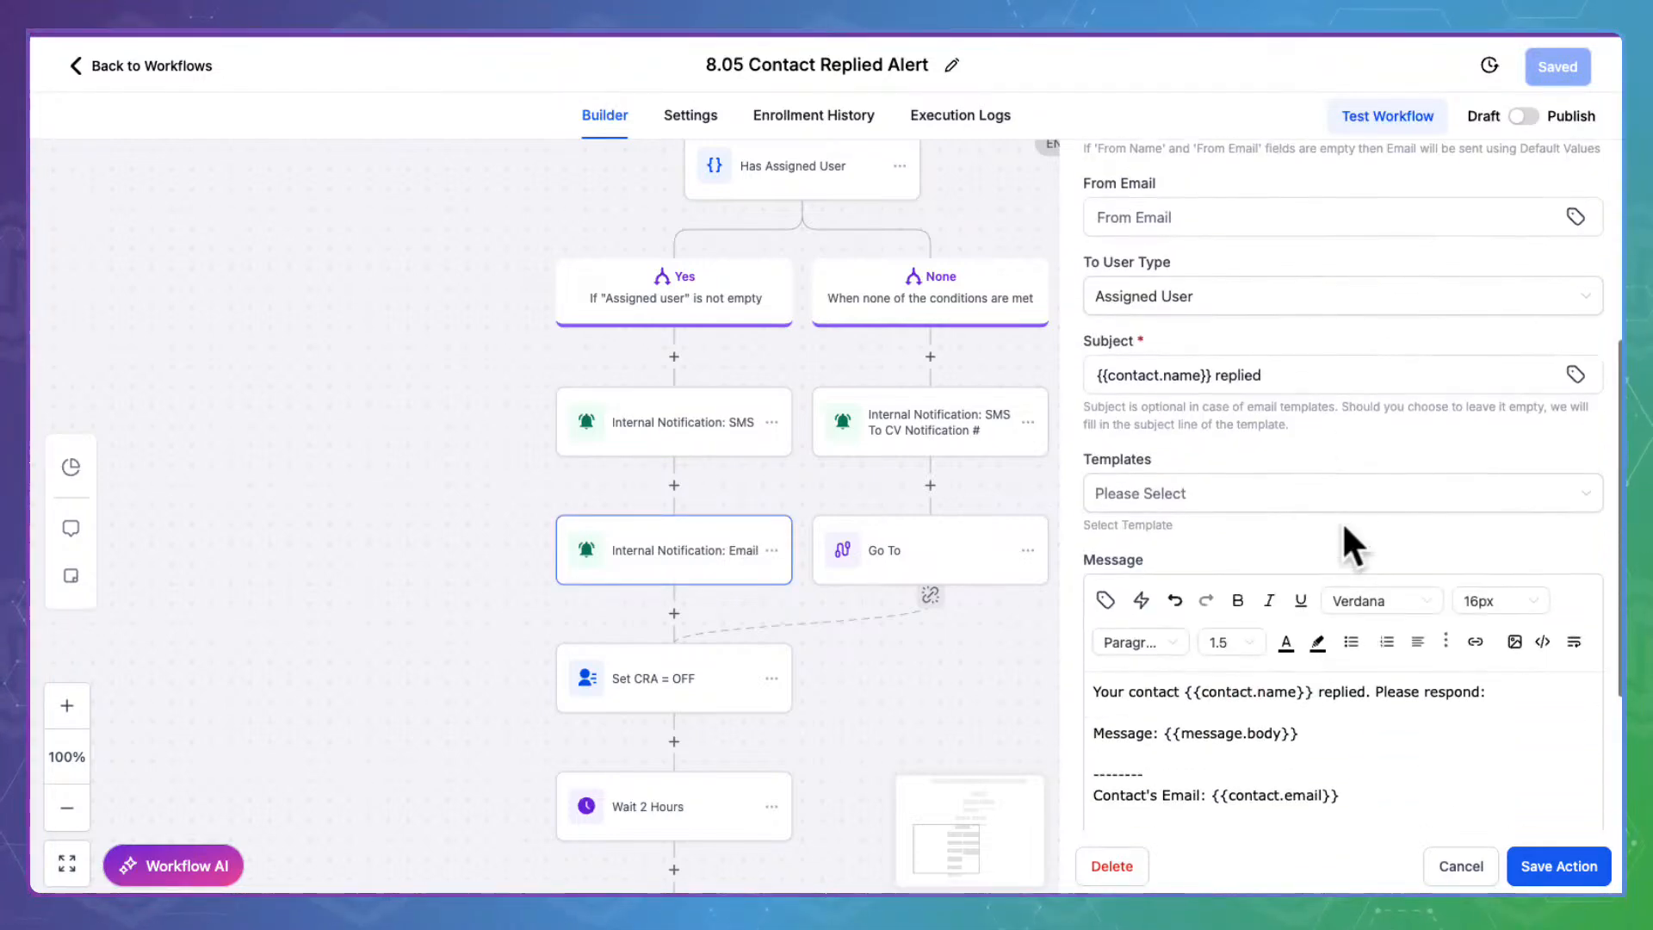
scroll(1346, 530, "down", 1)
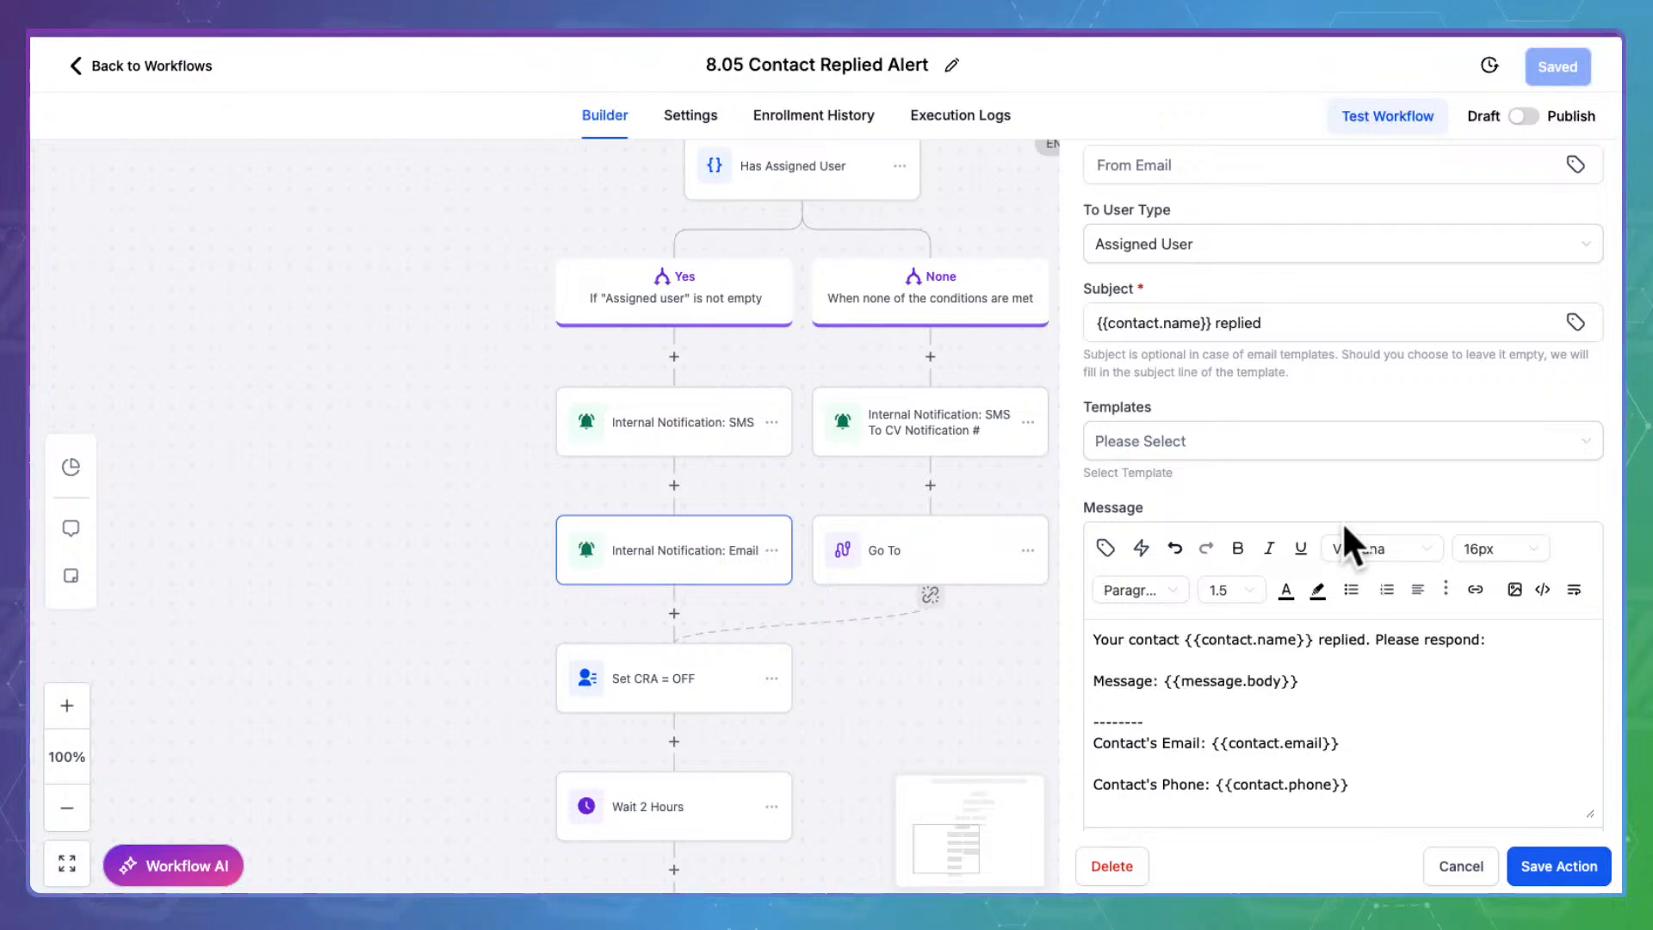
left_click(1461, 865)
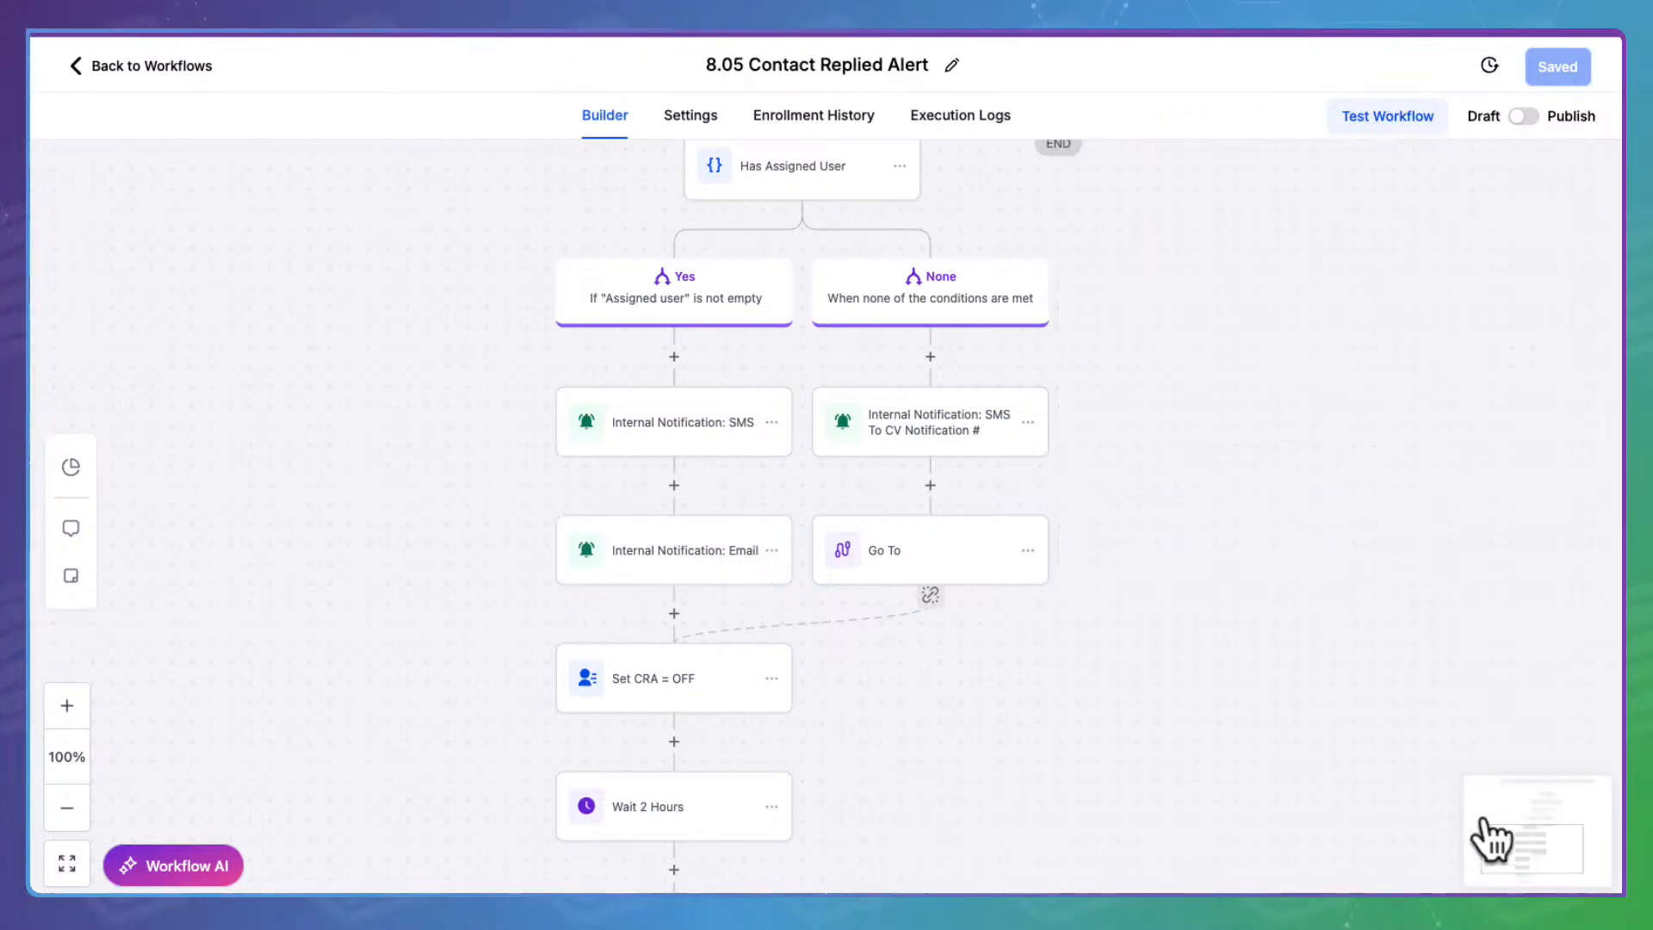
left_click(960, 397)
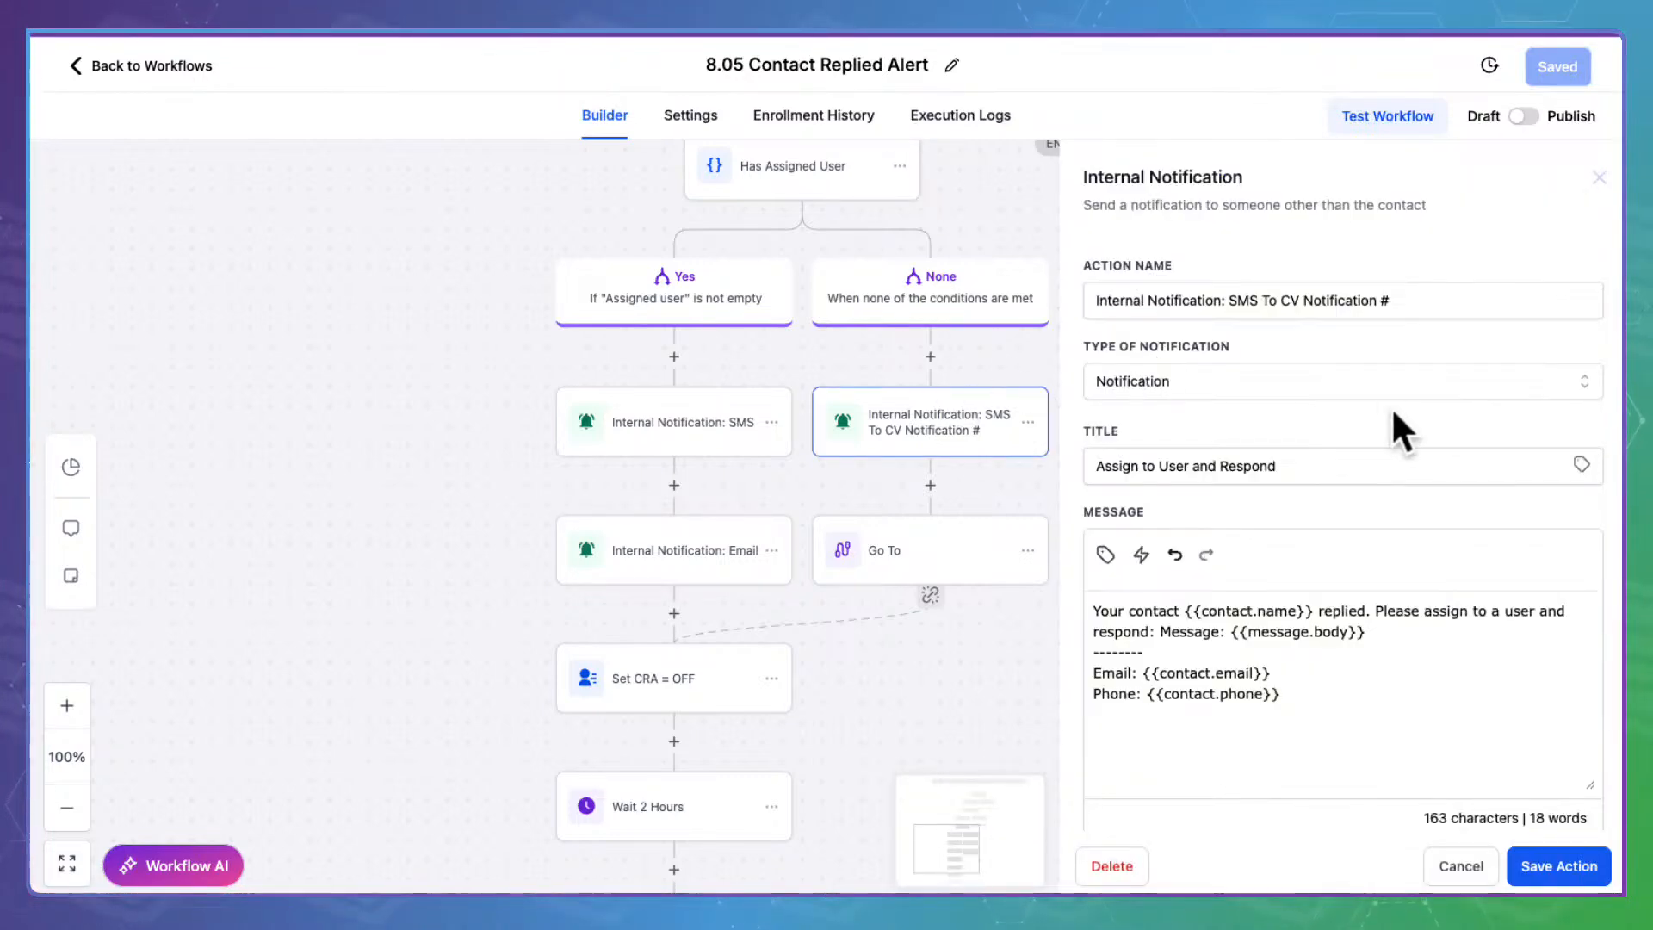
scroll(1246, 299, "down", 3)
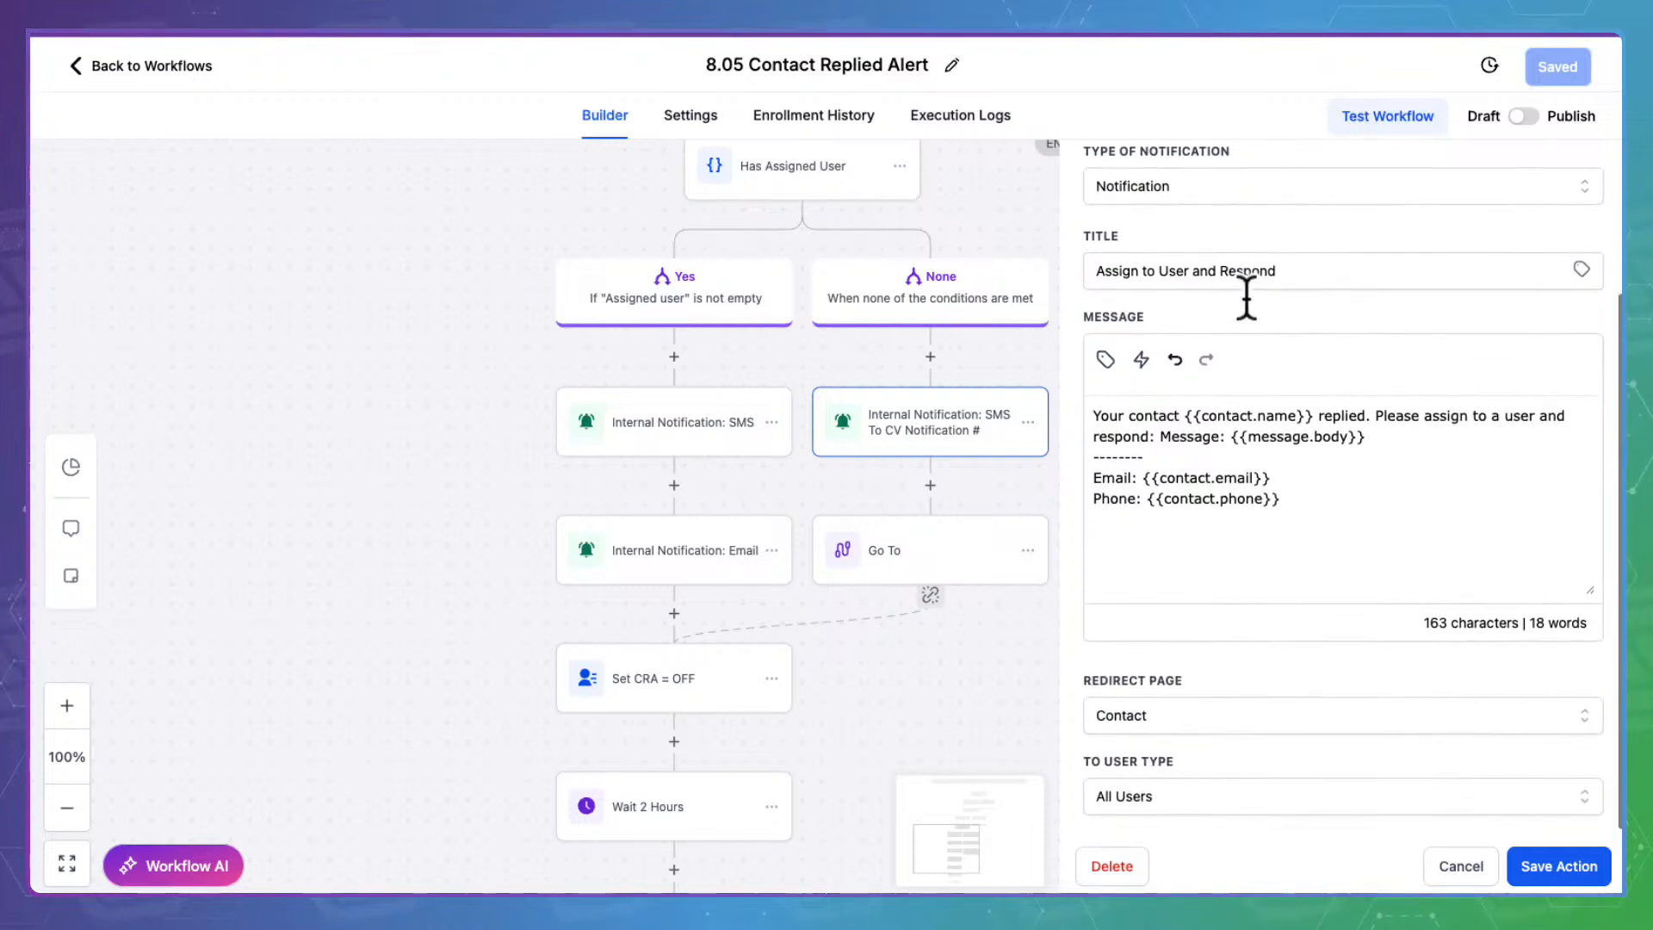
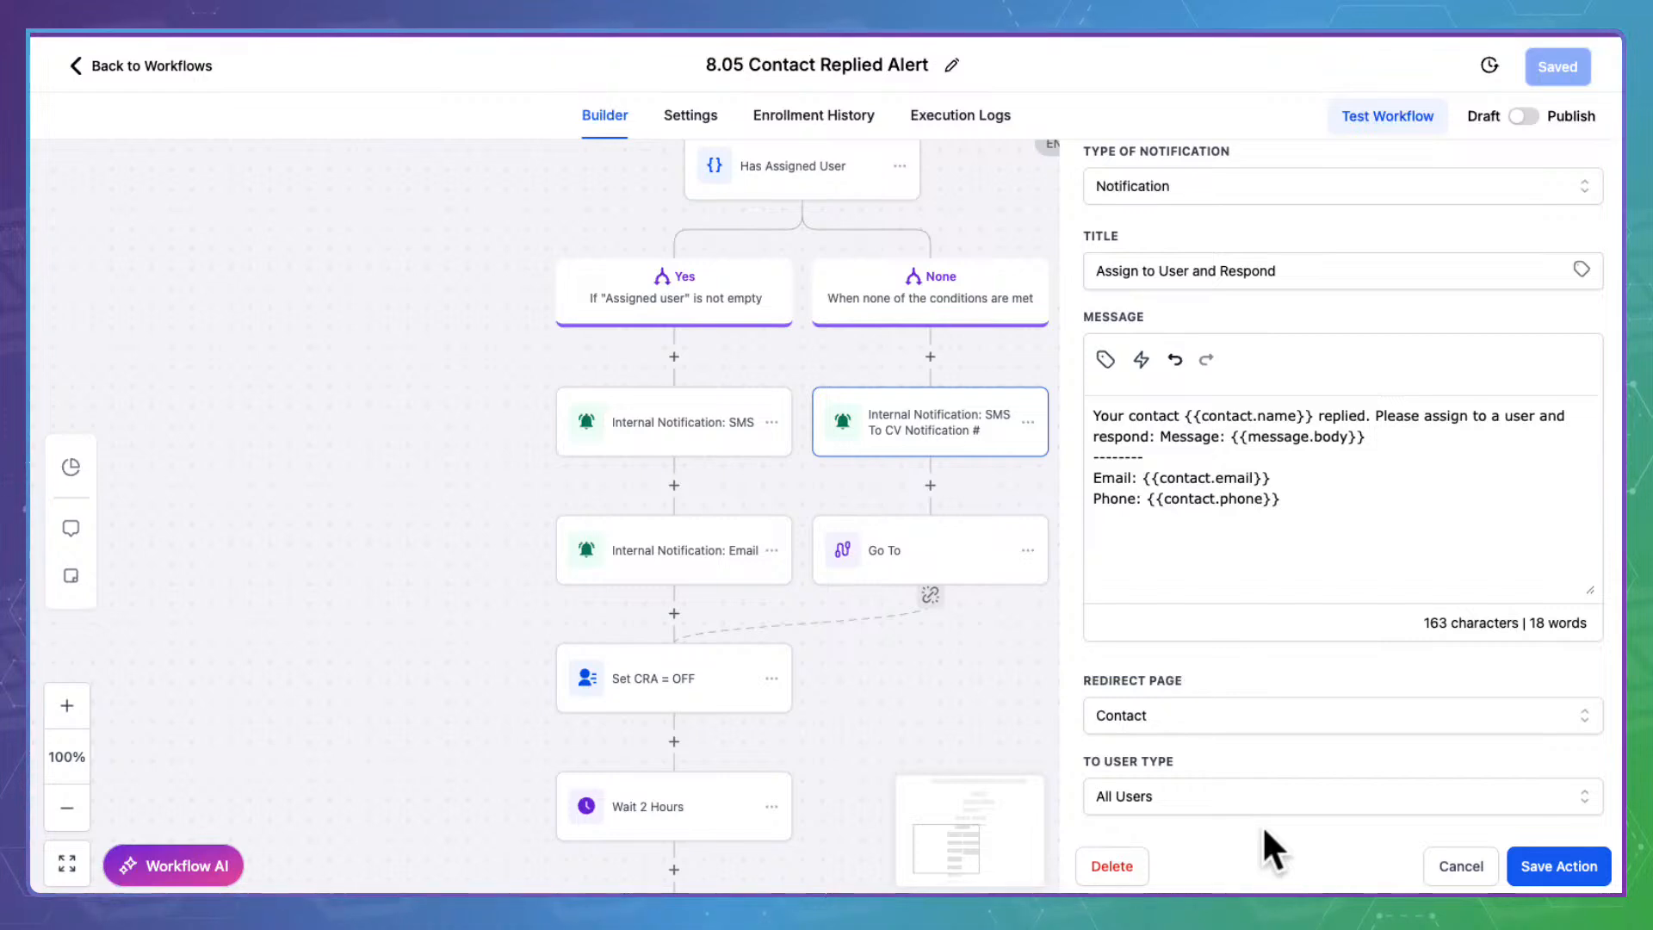
Inspect the Set CRA = OFF and Update contact field steps, closing each without changes
left_click(1486, 857)
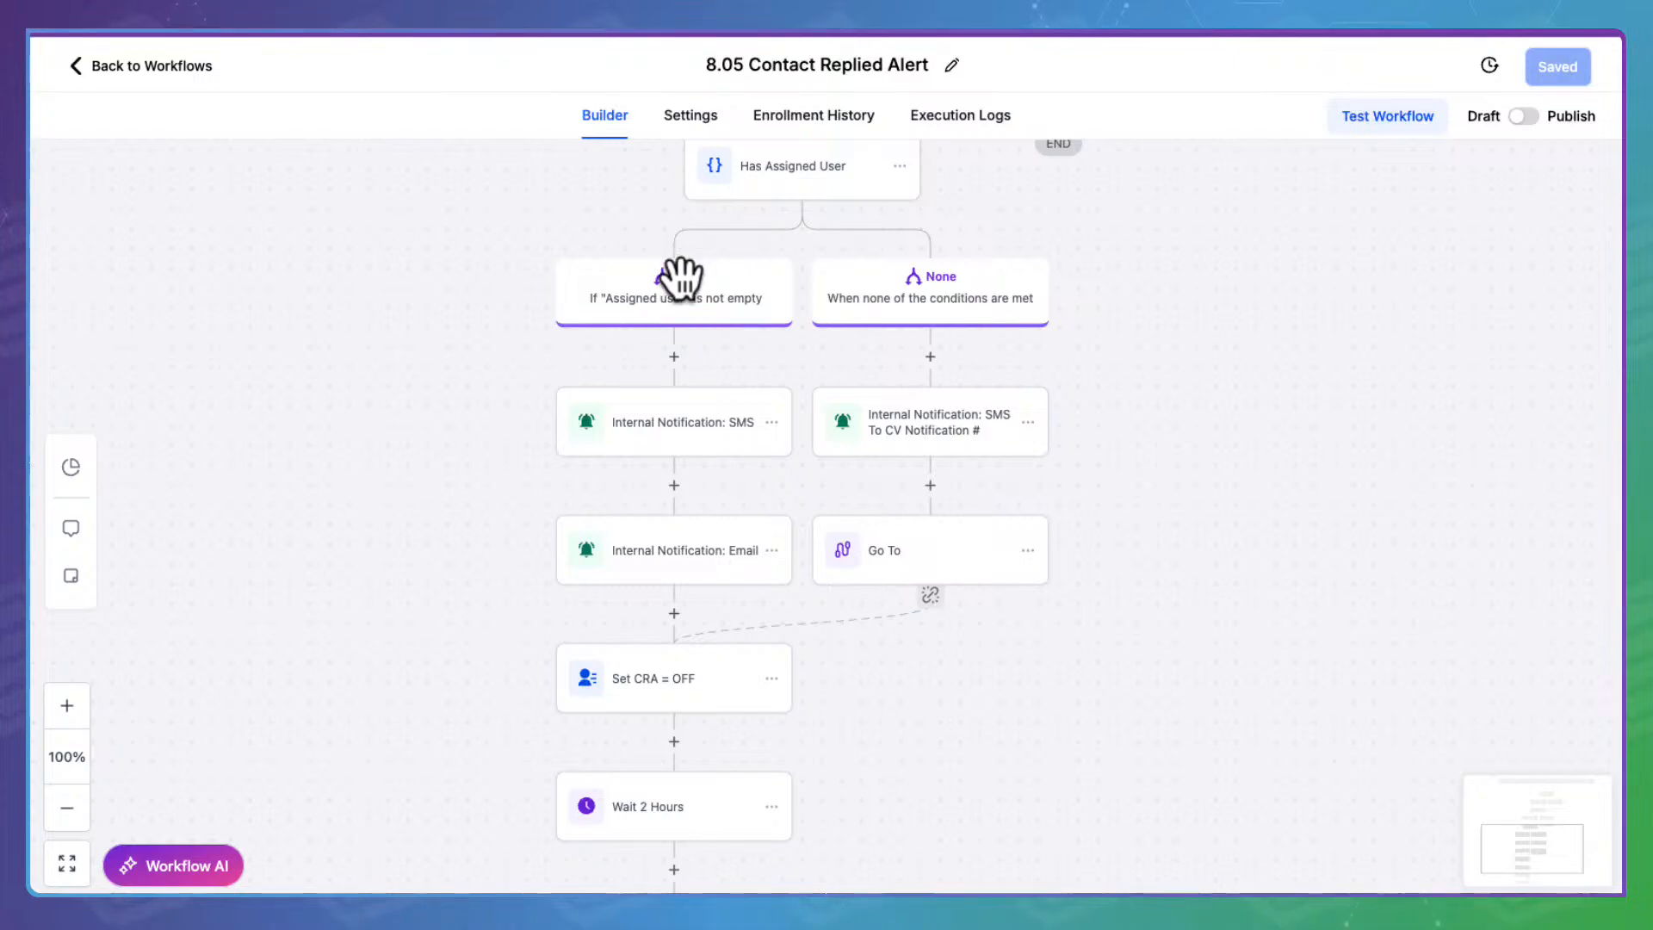
left_click(672, 693)
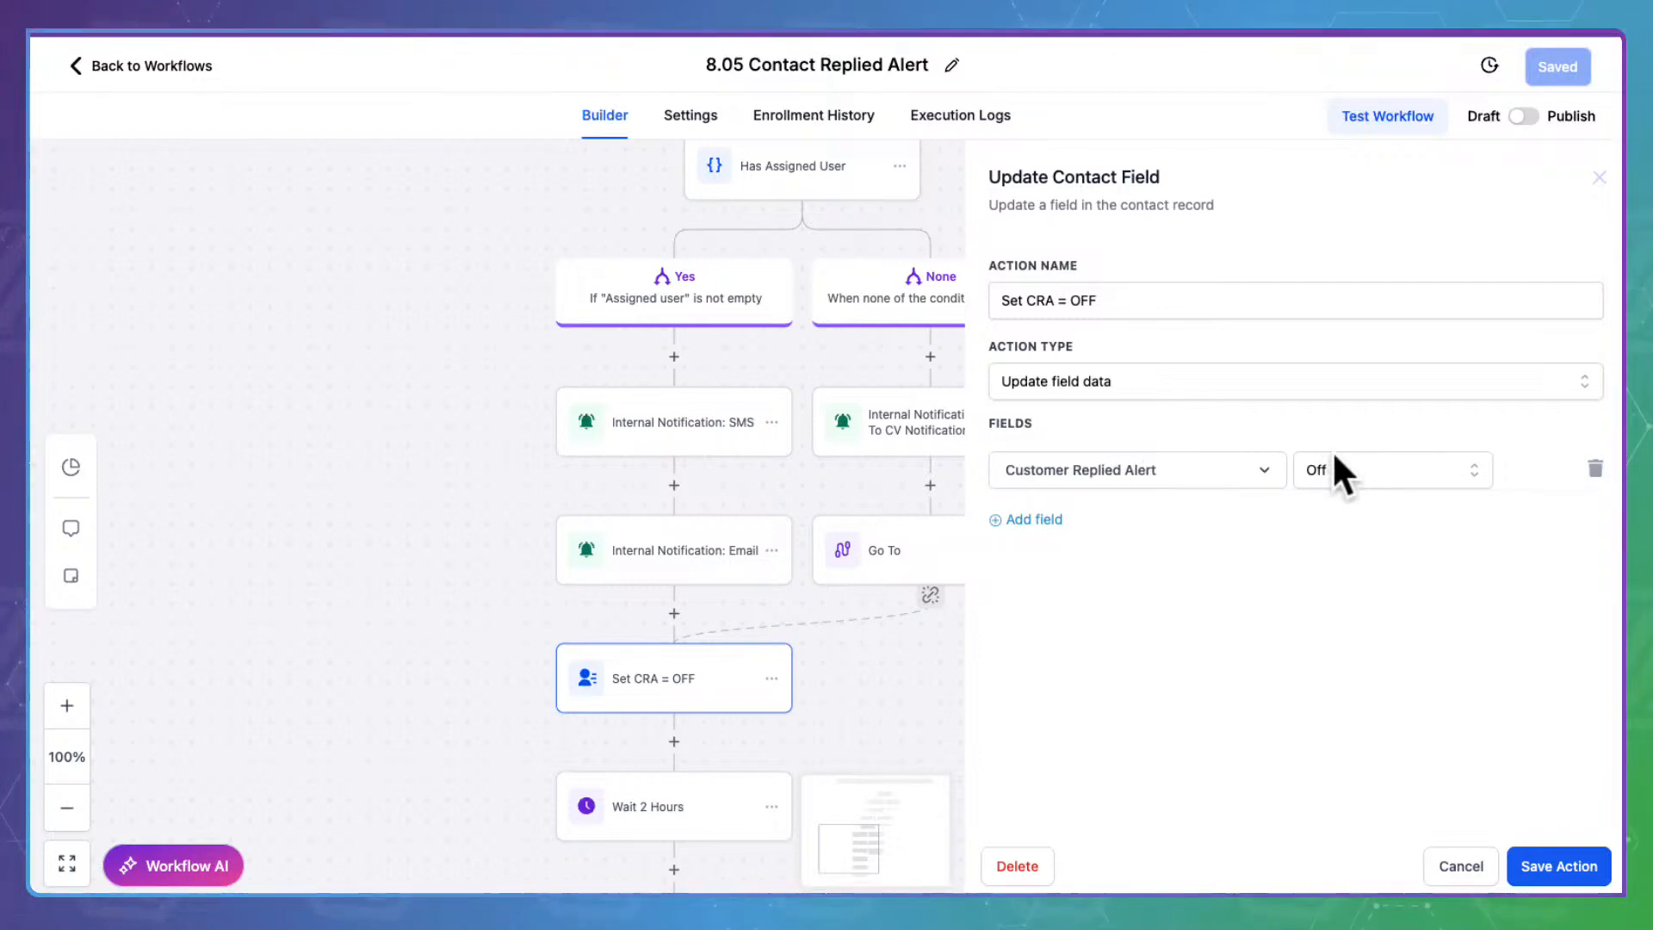
left_click(1474, 864)
scroll(947, 689, "down", 4)
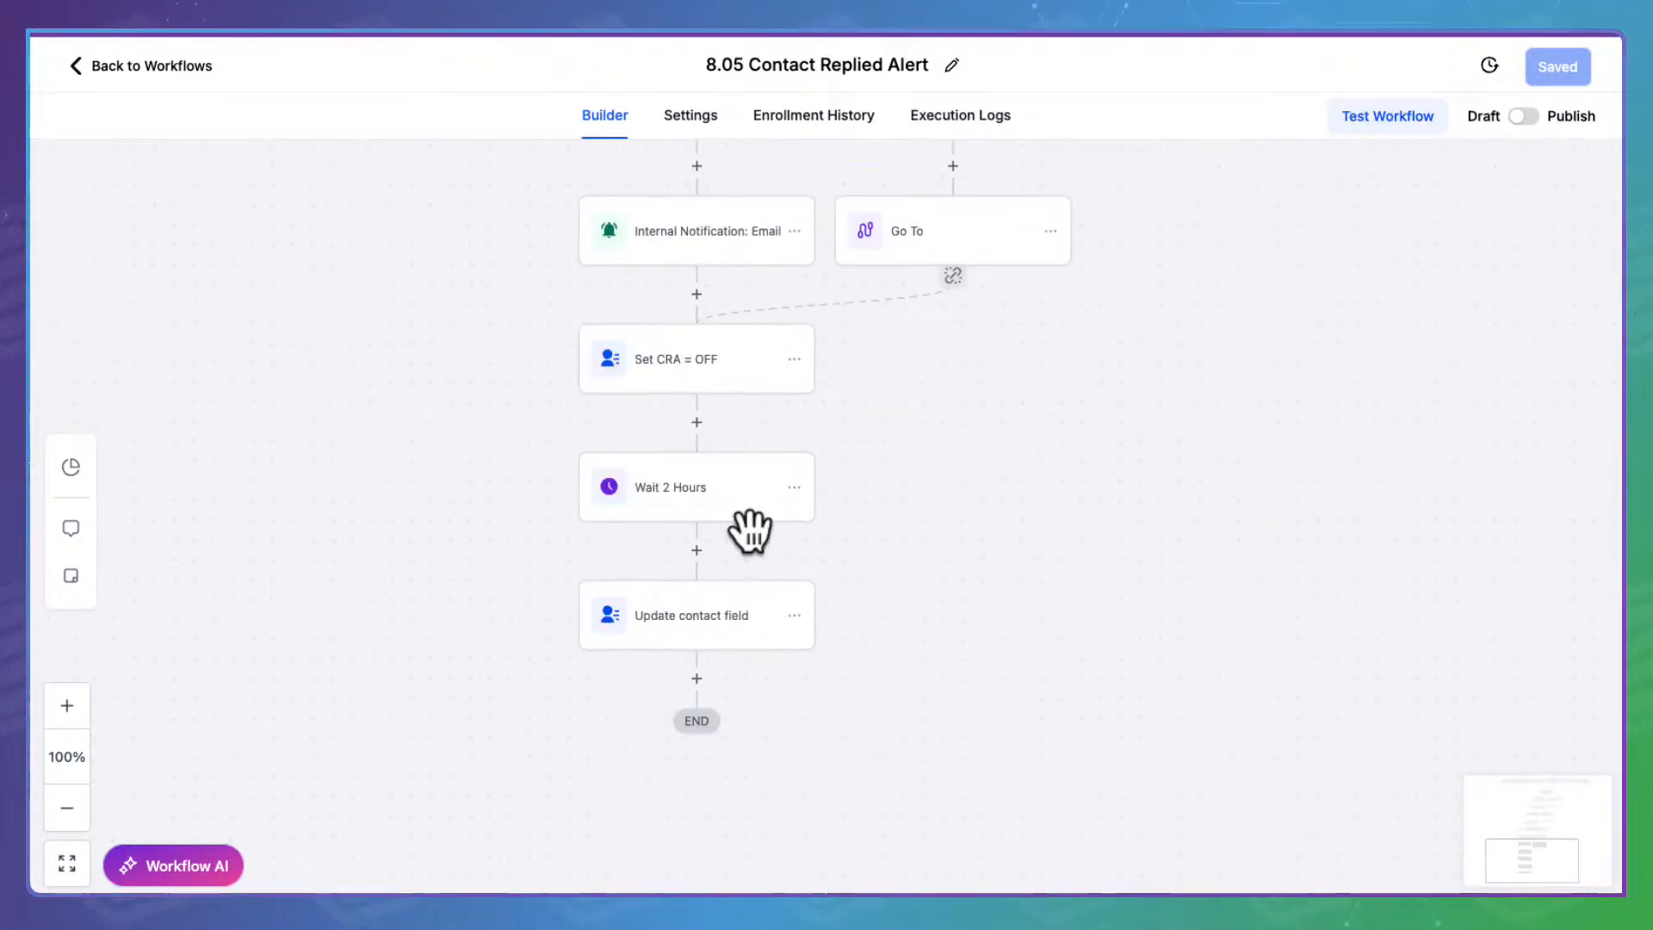
left_click(731, 611)
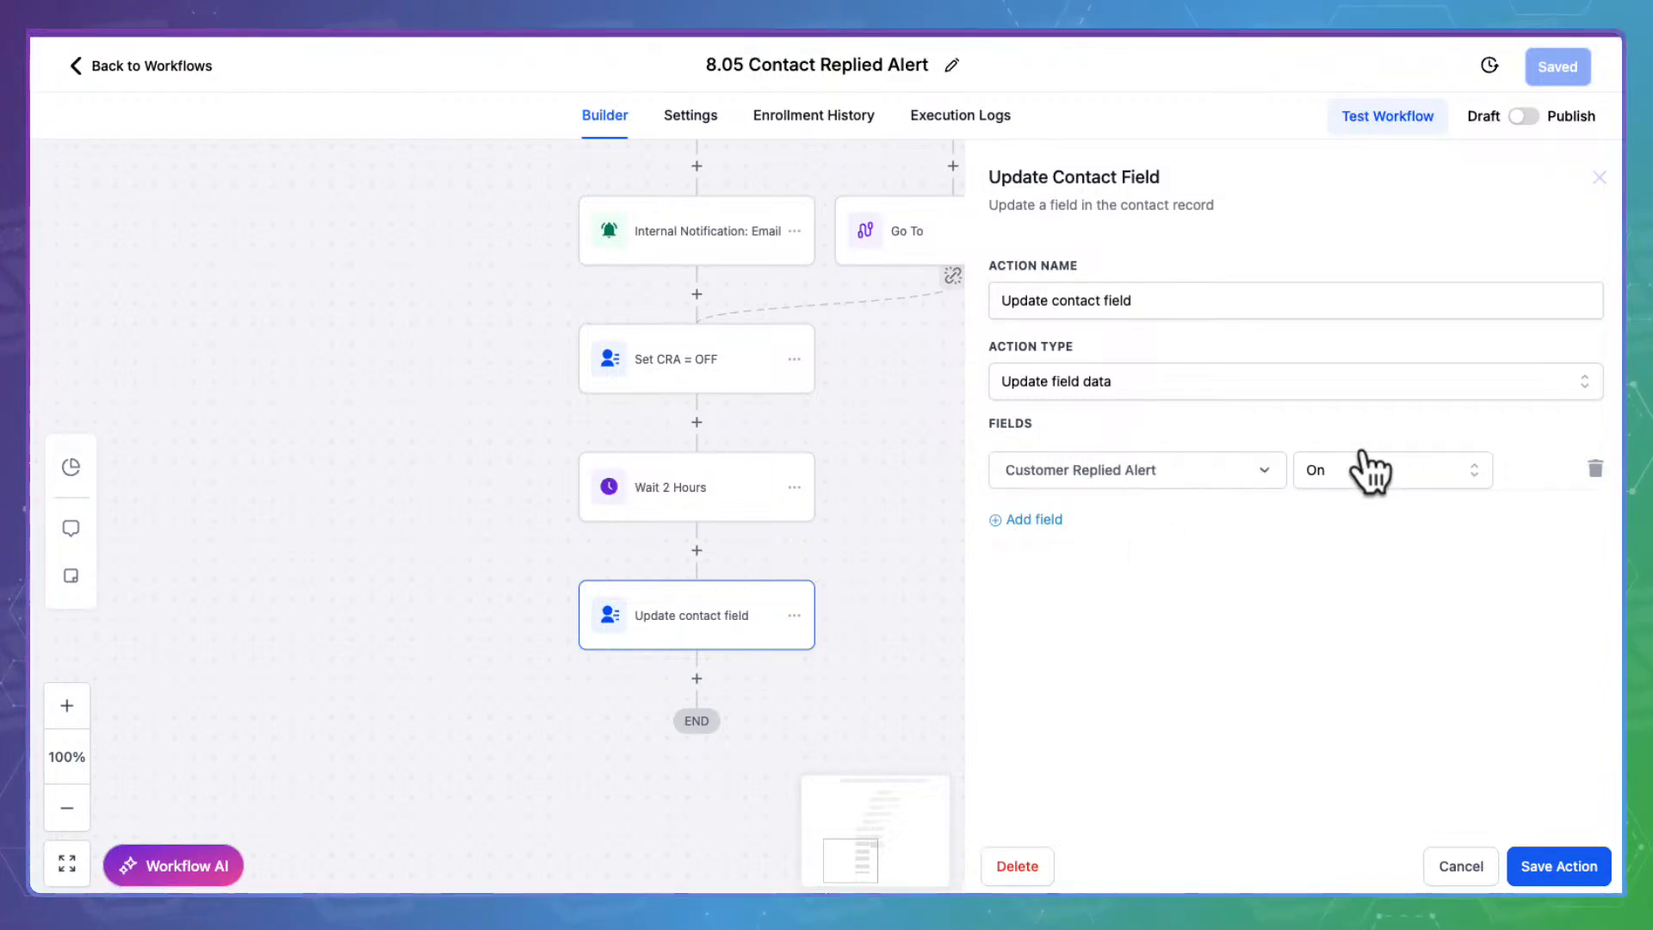
left_click(1474, 857)
Look over the whole 8.05 workflow, switch it from Draft to Publish, and save it
scroll(1328, 560, "up", 9)
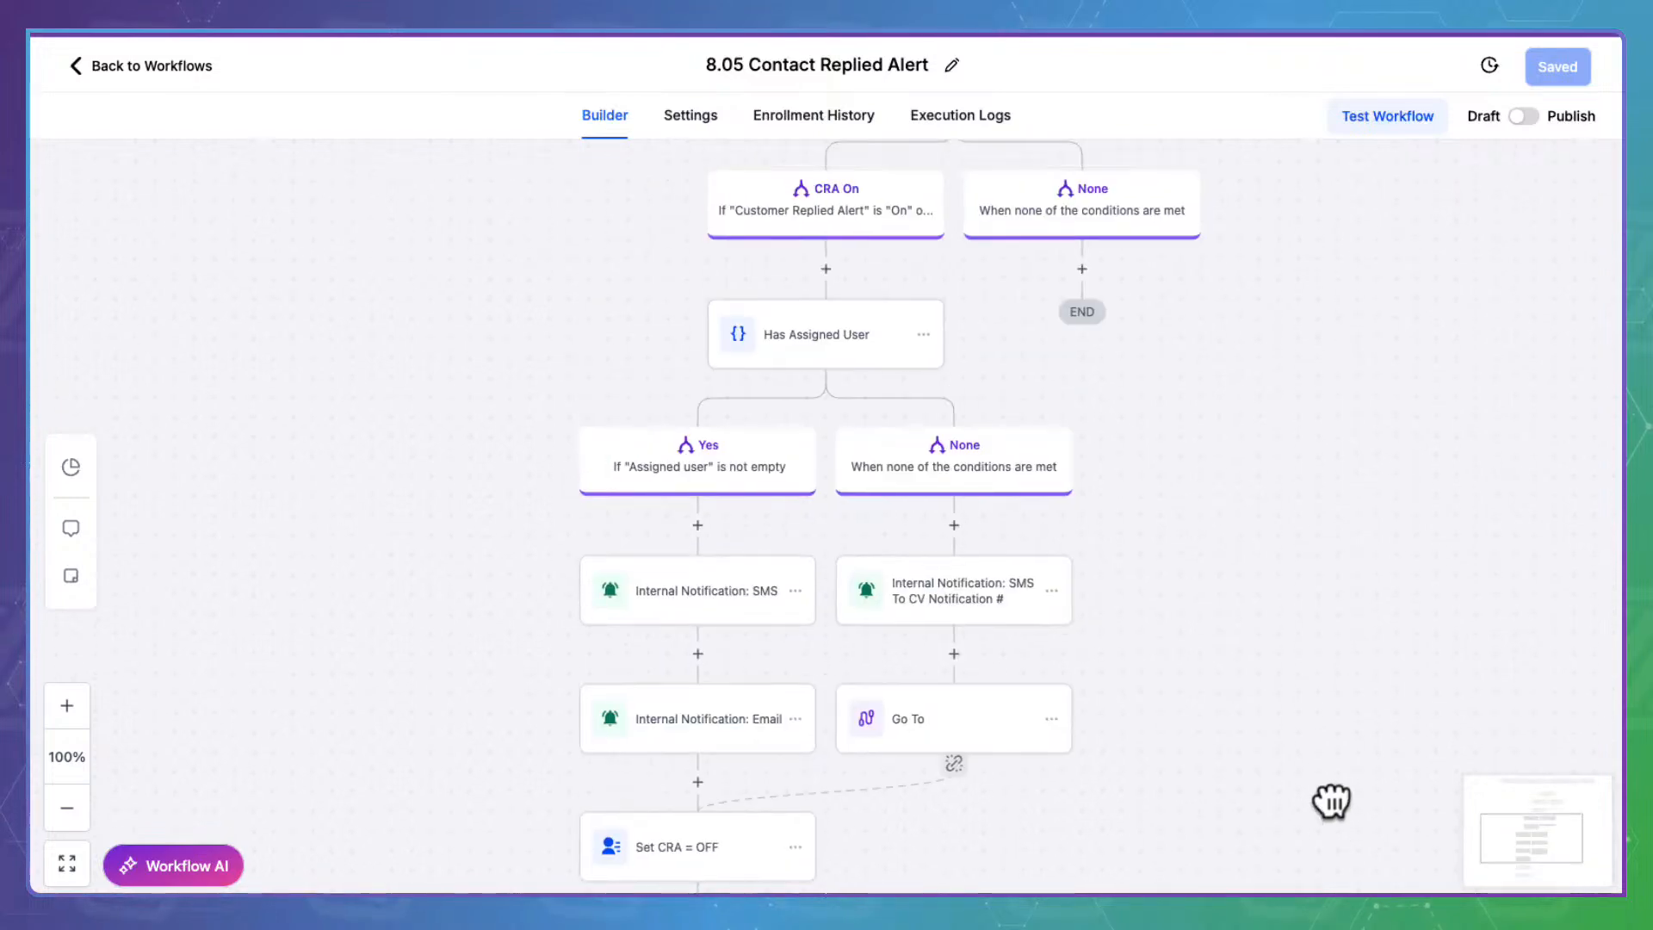
left_click_drag(1443, 295, 1352, 432)
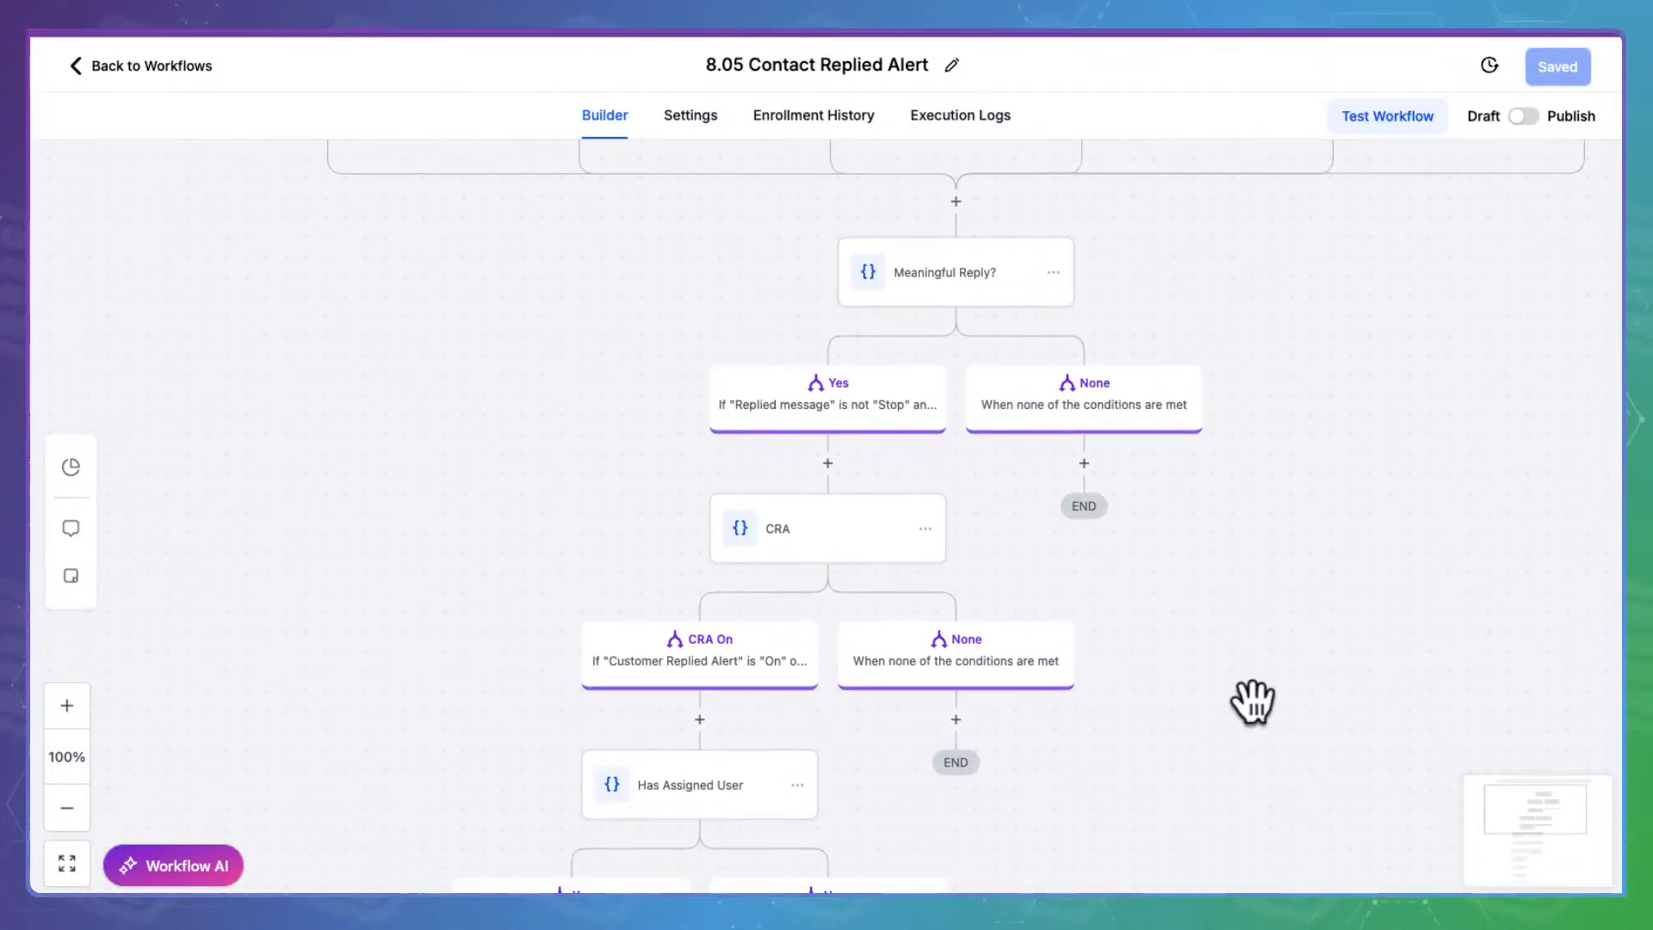
scroll(1251, 701, "down", 8)
left_click_drag(1206, 699, 1228, 520)
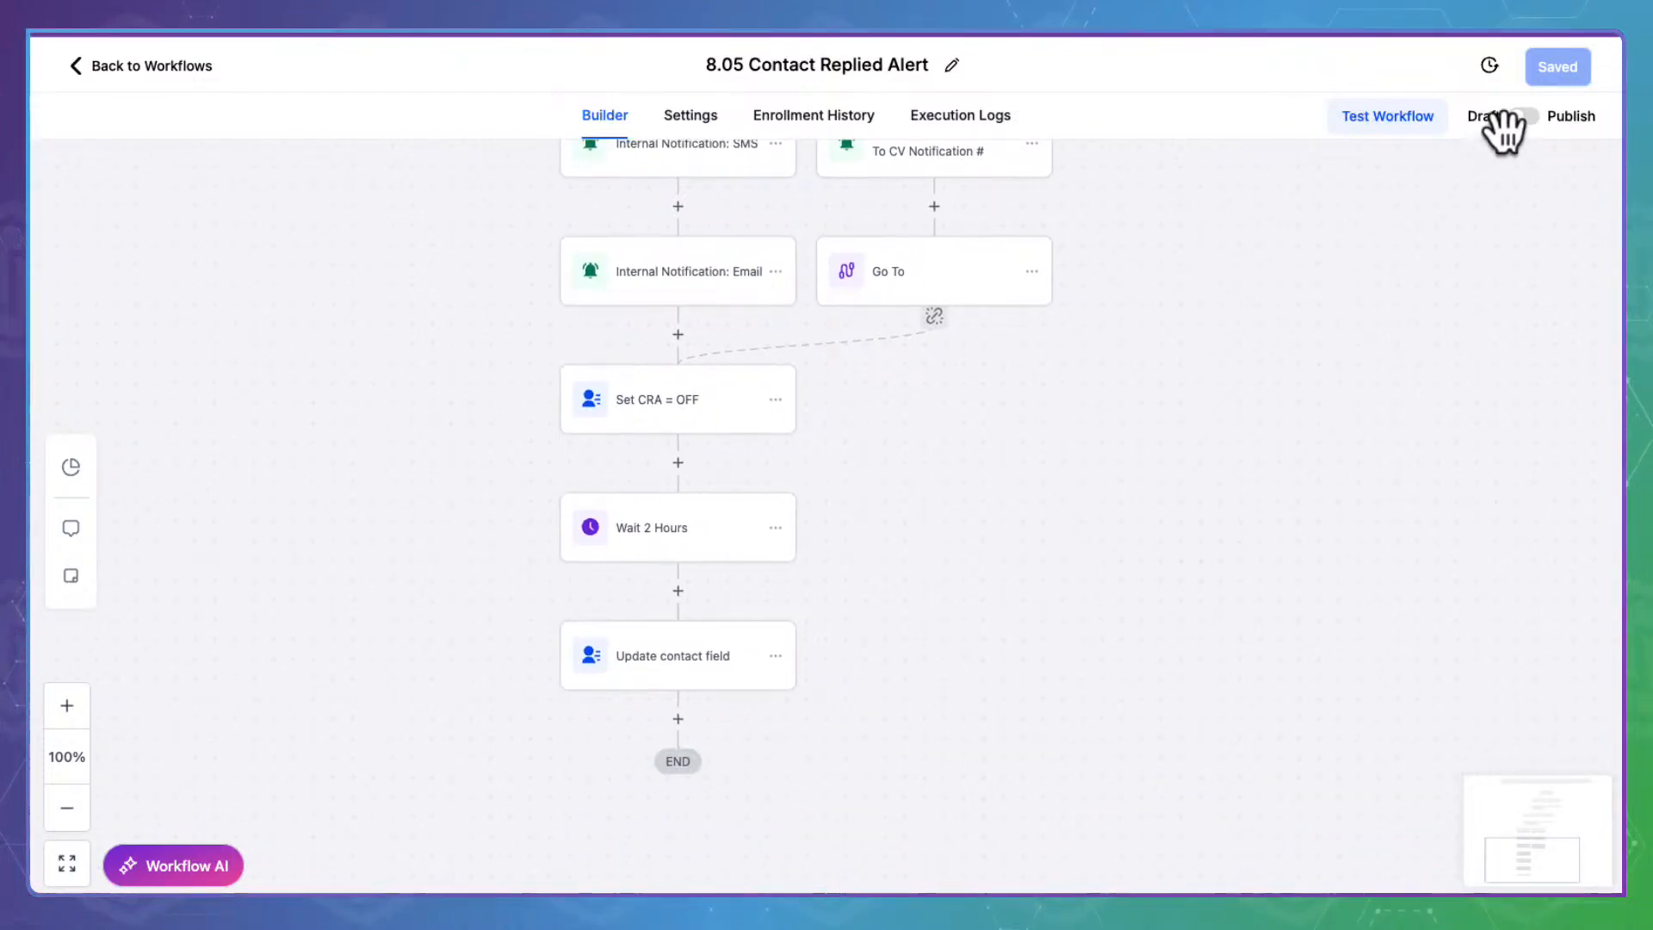
scroll(1200, 523, "up", 10)
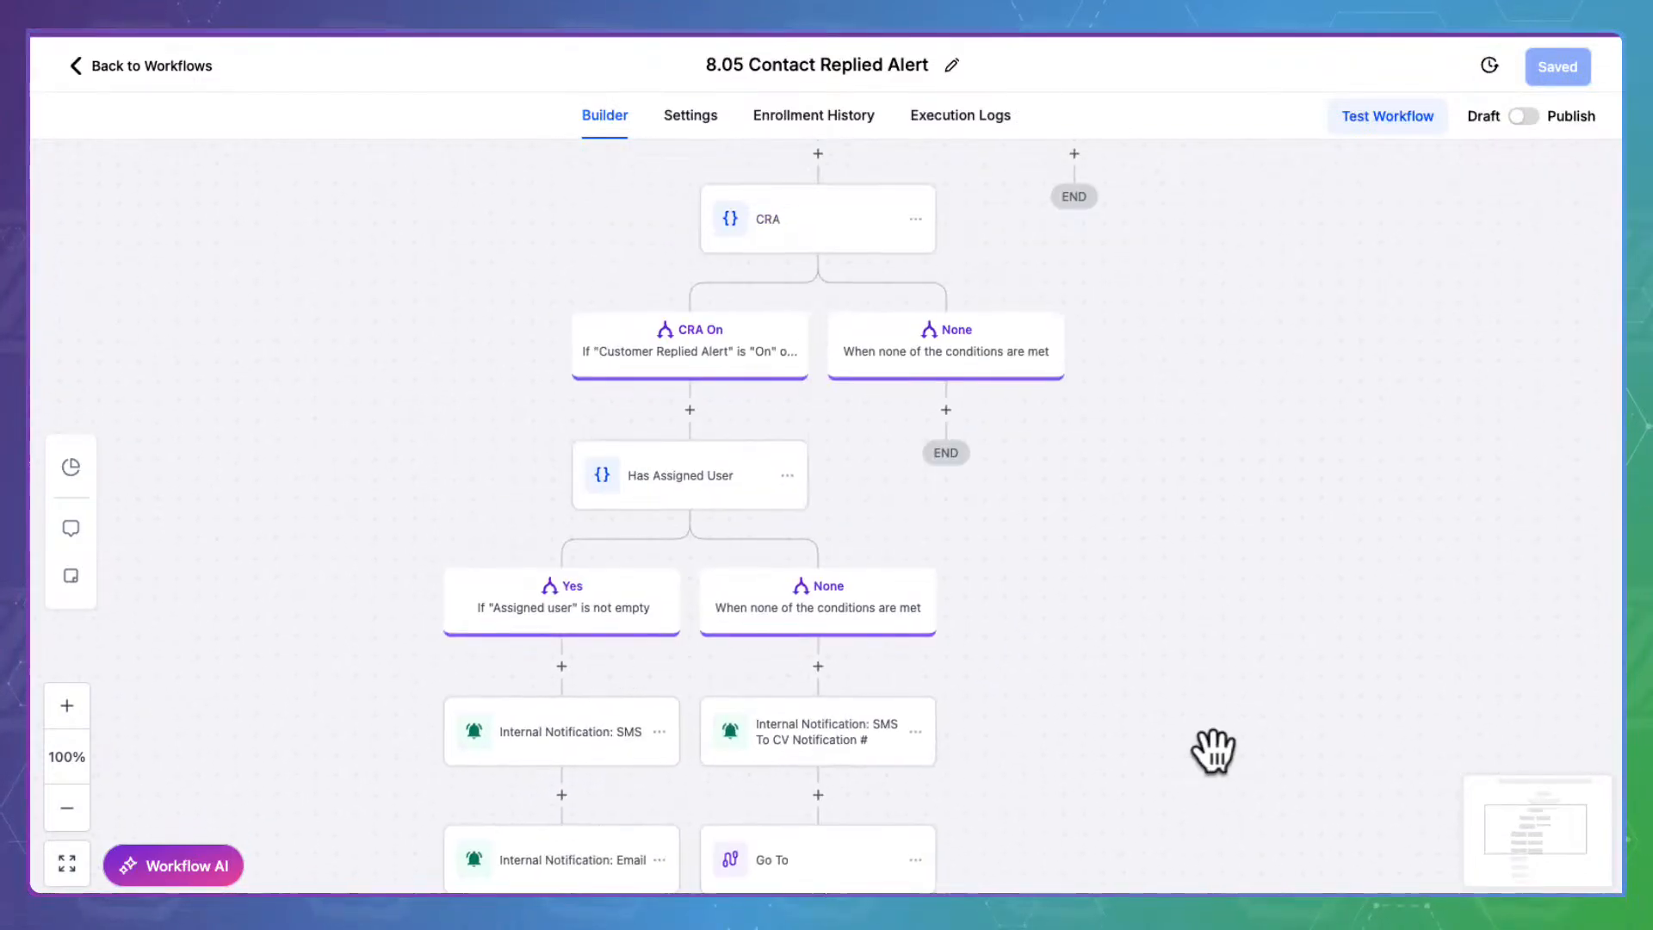
left_click_drag(1319, 326, 1287, 553)
left_click_drag(1318, 430, 1243, 424)
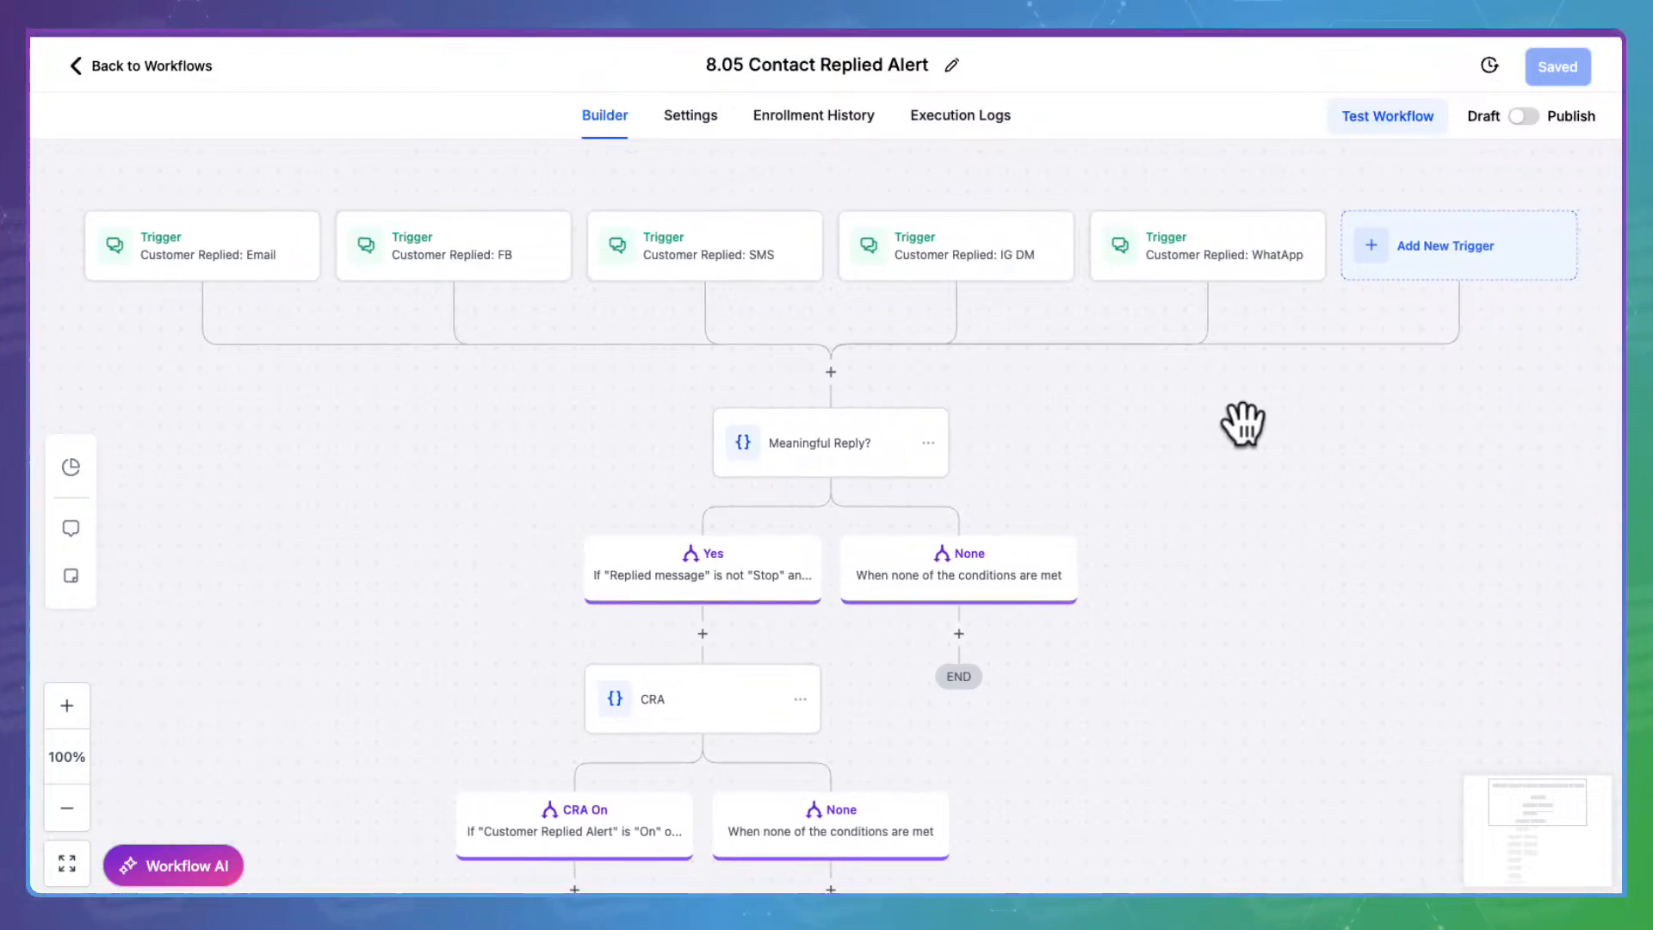
left_click(1528, 112)
left_click(1575, 65)
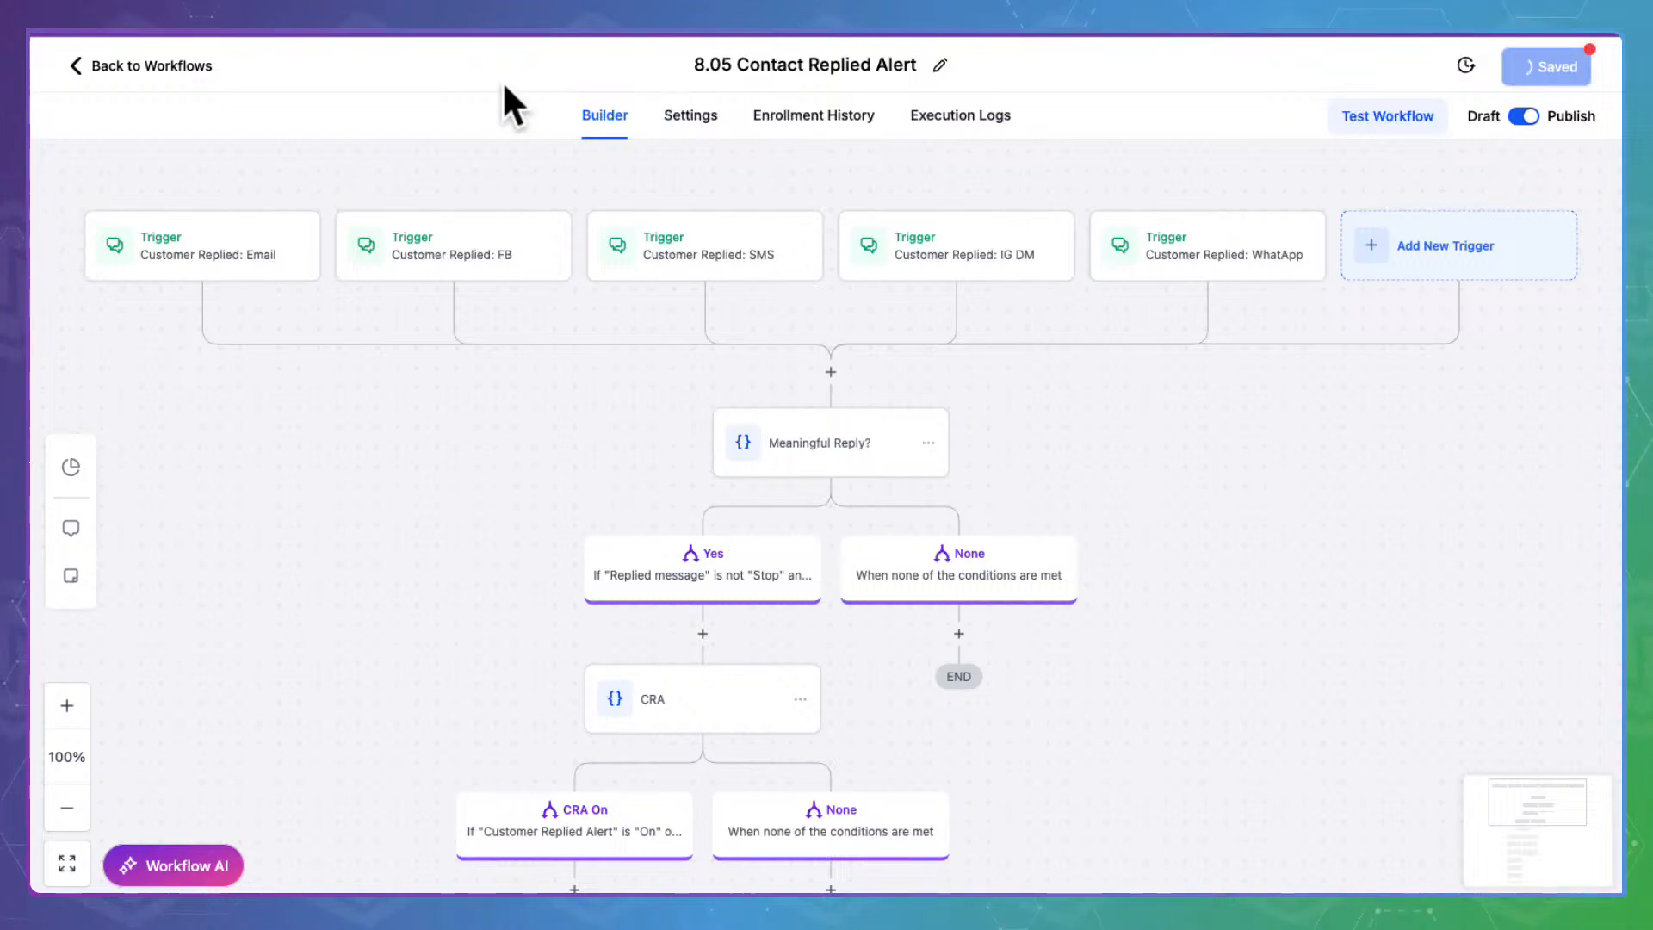
Return to the workflow list and open 8.06 Database Reactivation Campaign
left_click(192, 52)
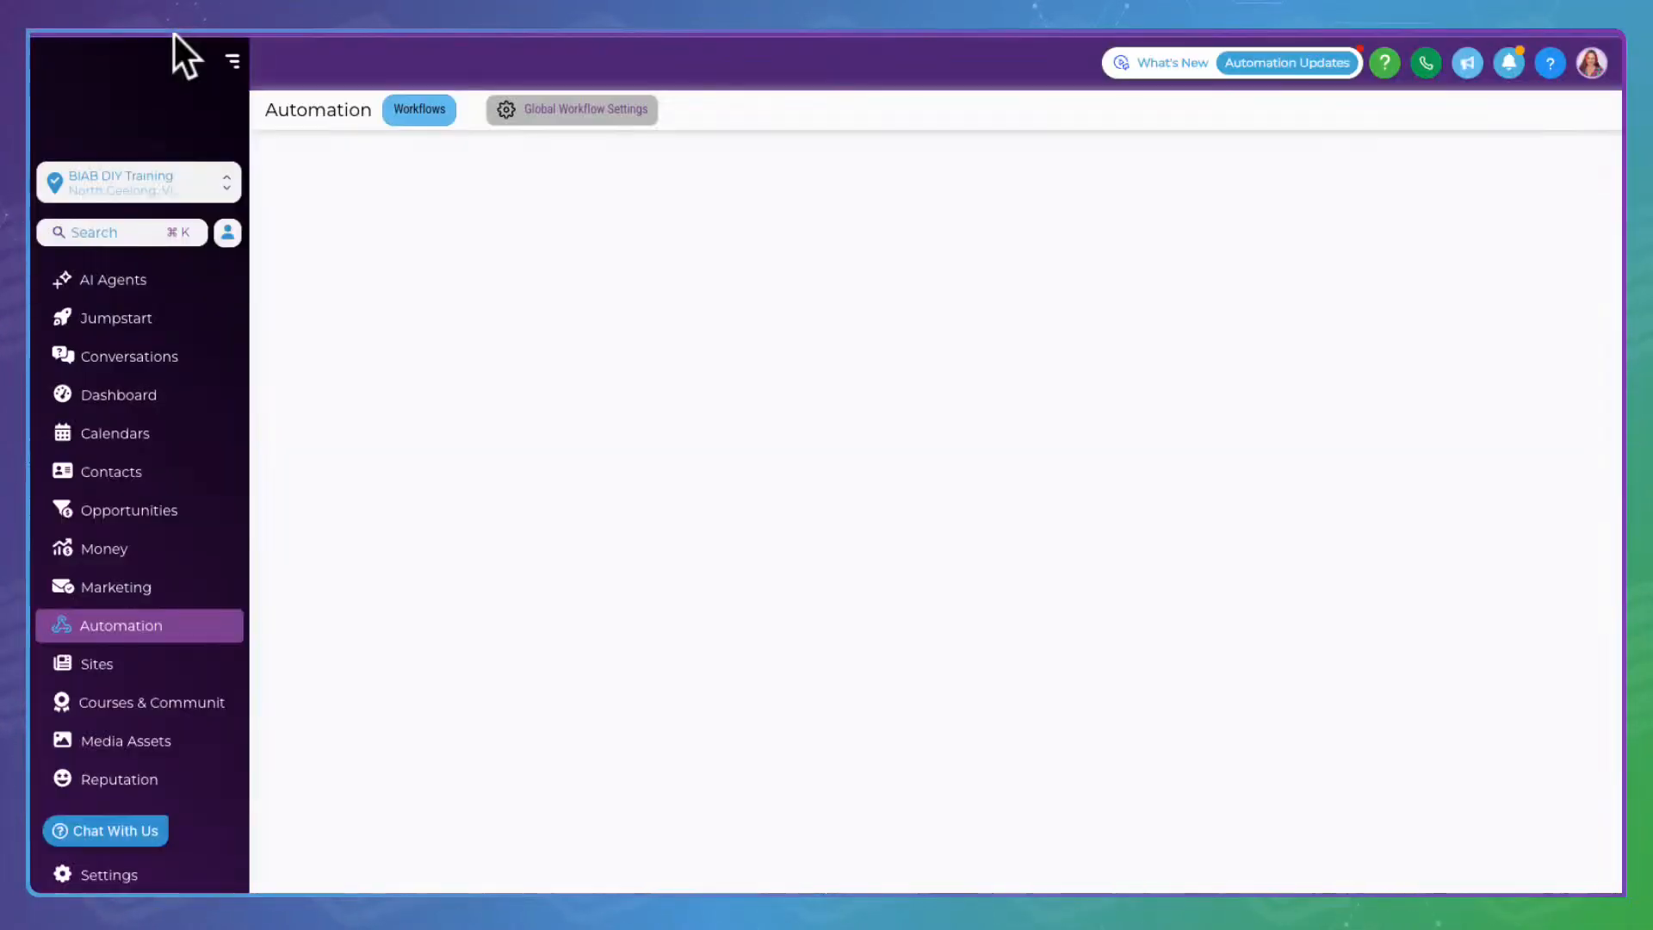
scroll(498, 607, "down", 2)
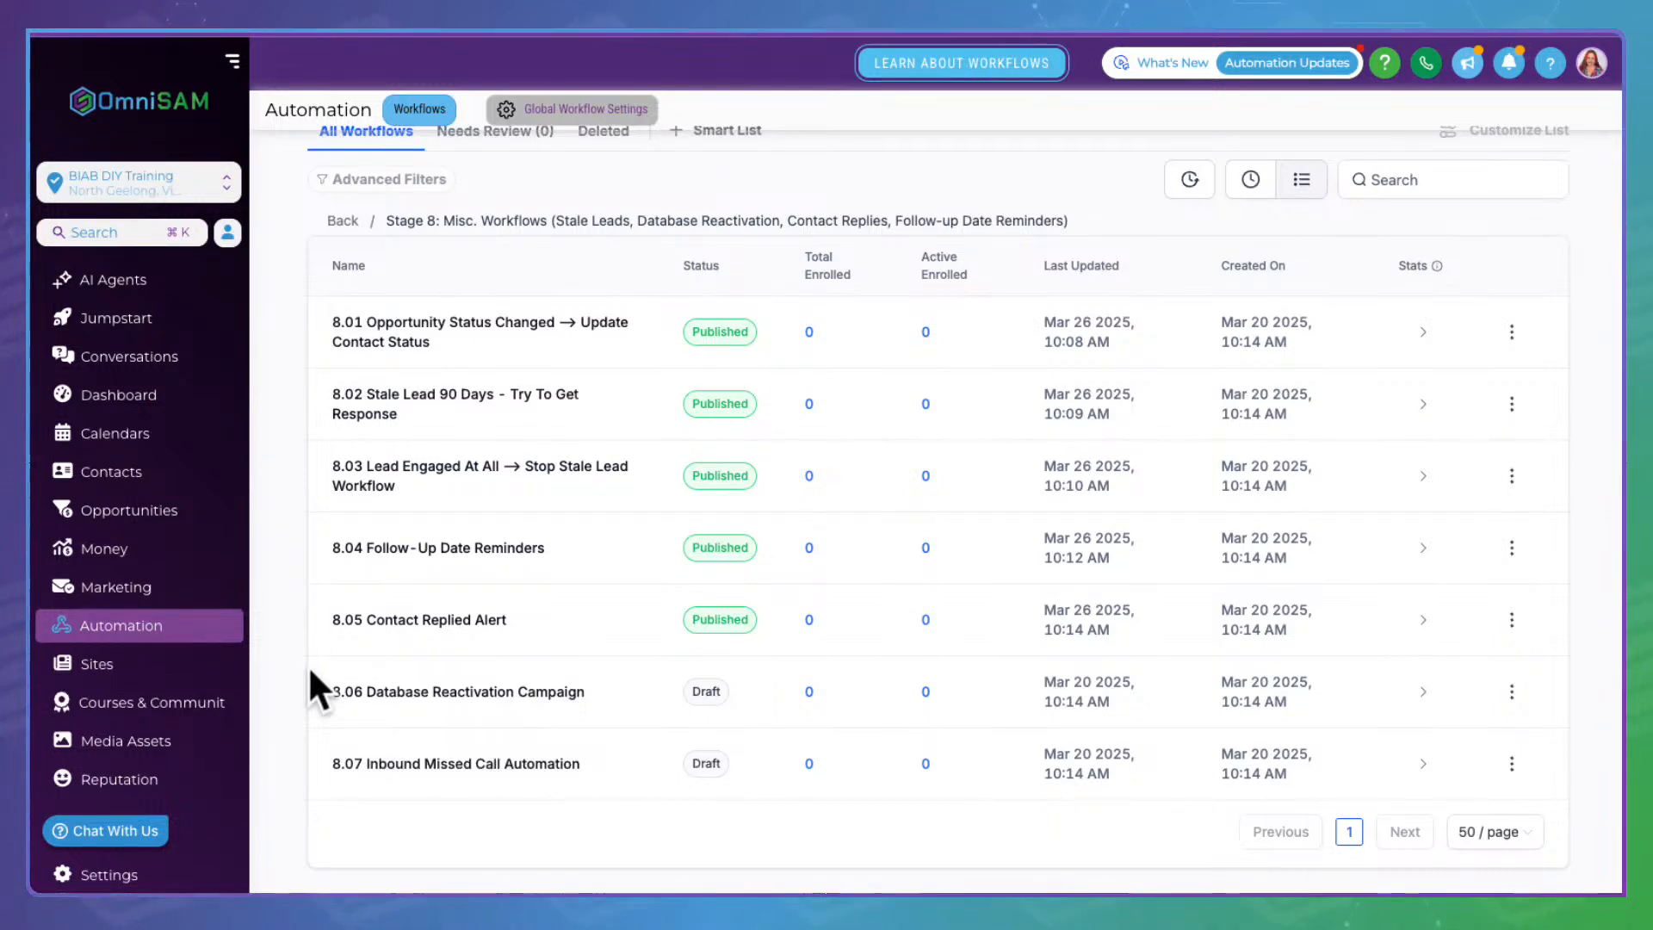
left_click(403, 682)
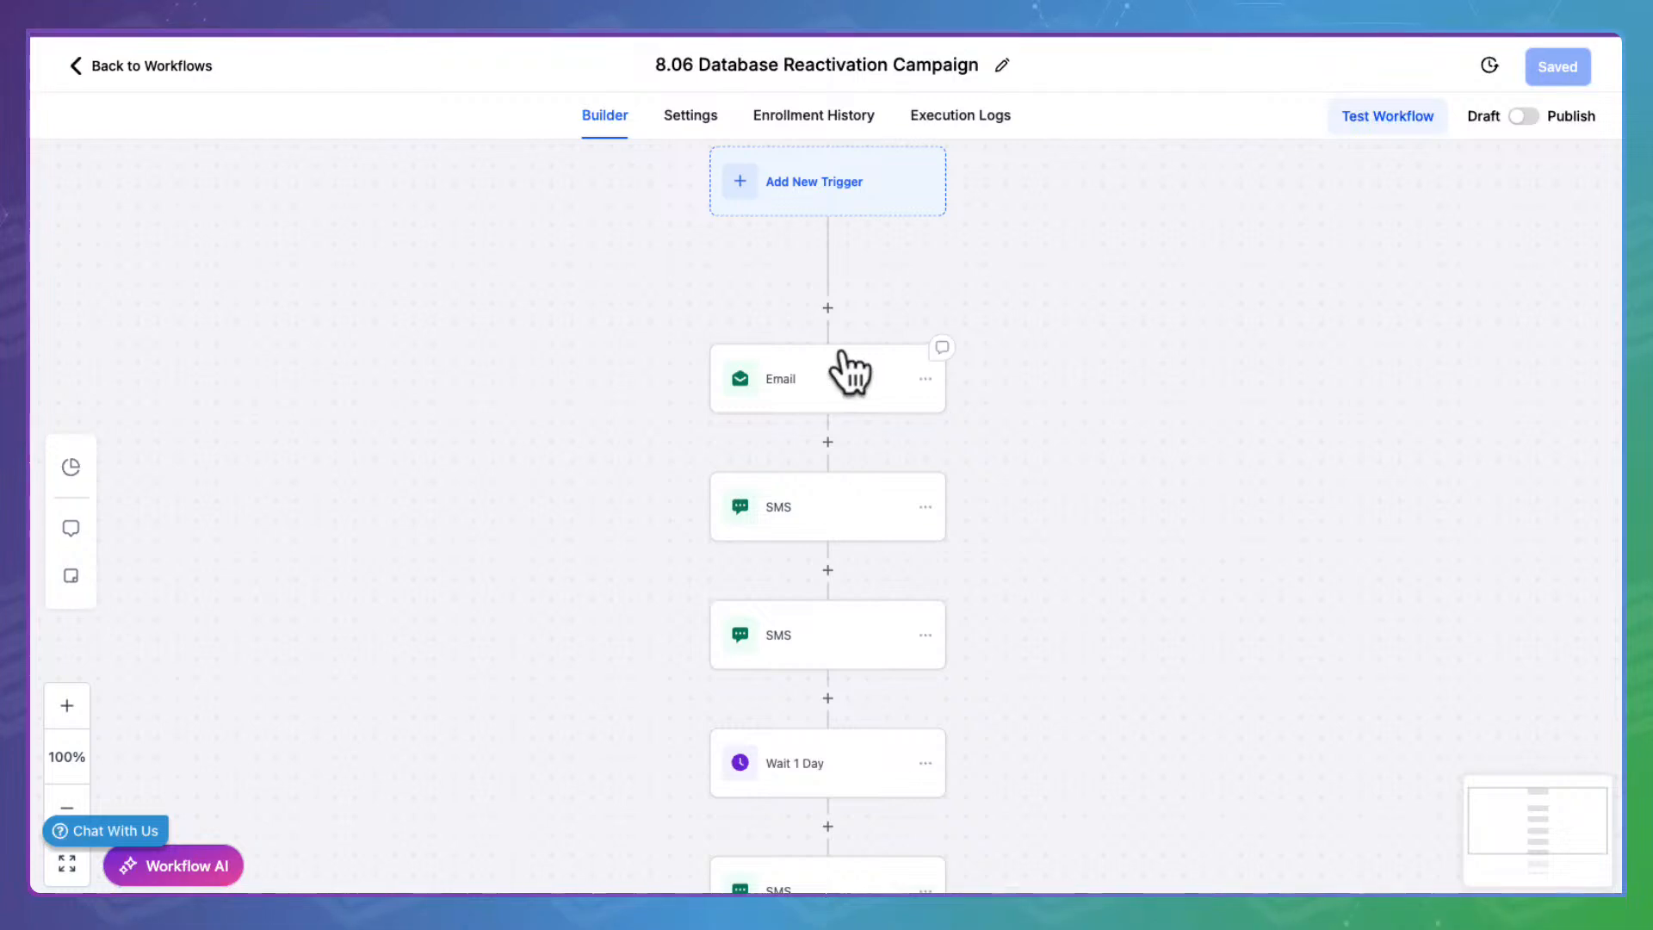
Open the 8.06 Email step and inspect its subject and the offer_name link in the message
left_click(842, 355)
scroll(1343, 577, "down", 3)
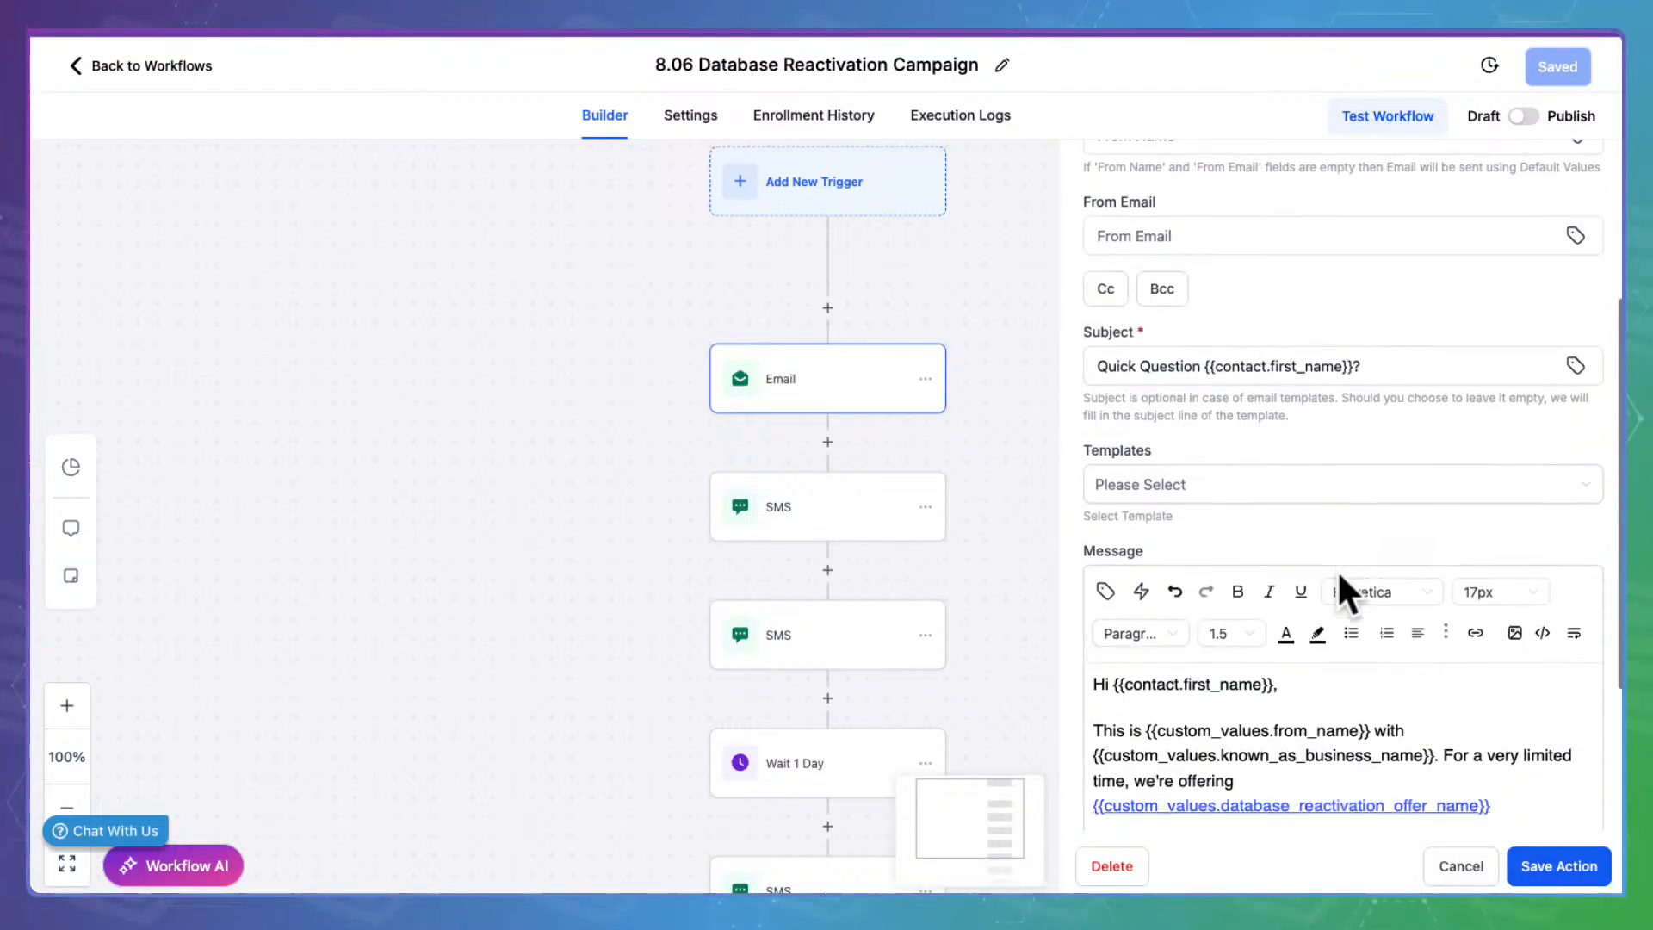
left_click(1136, 358)
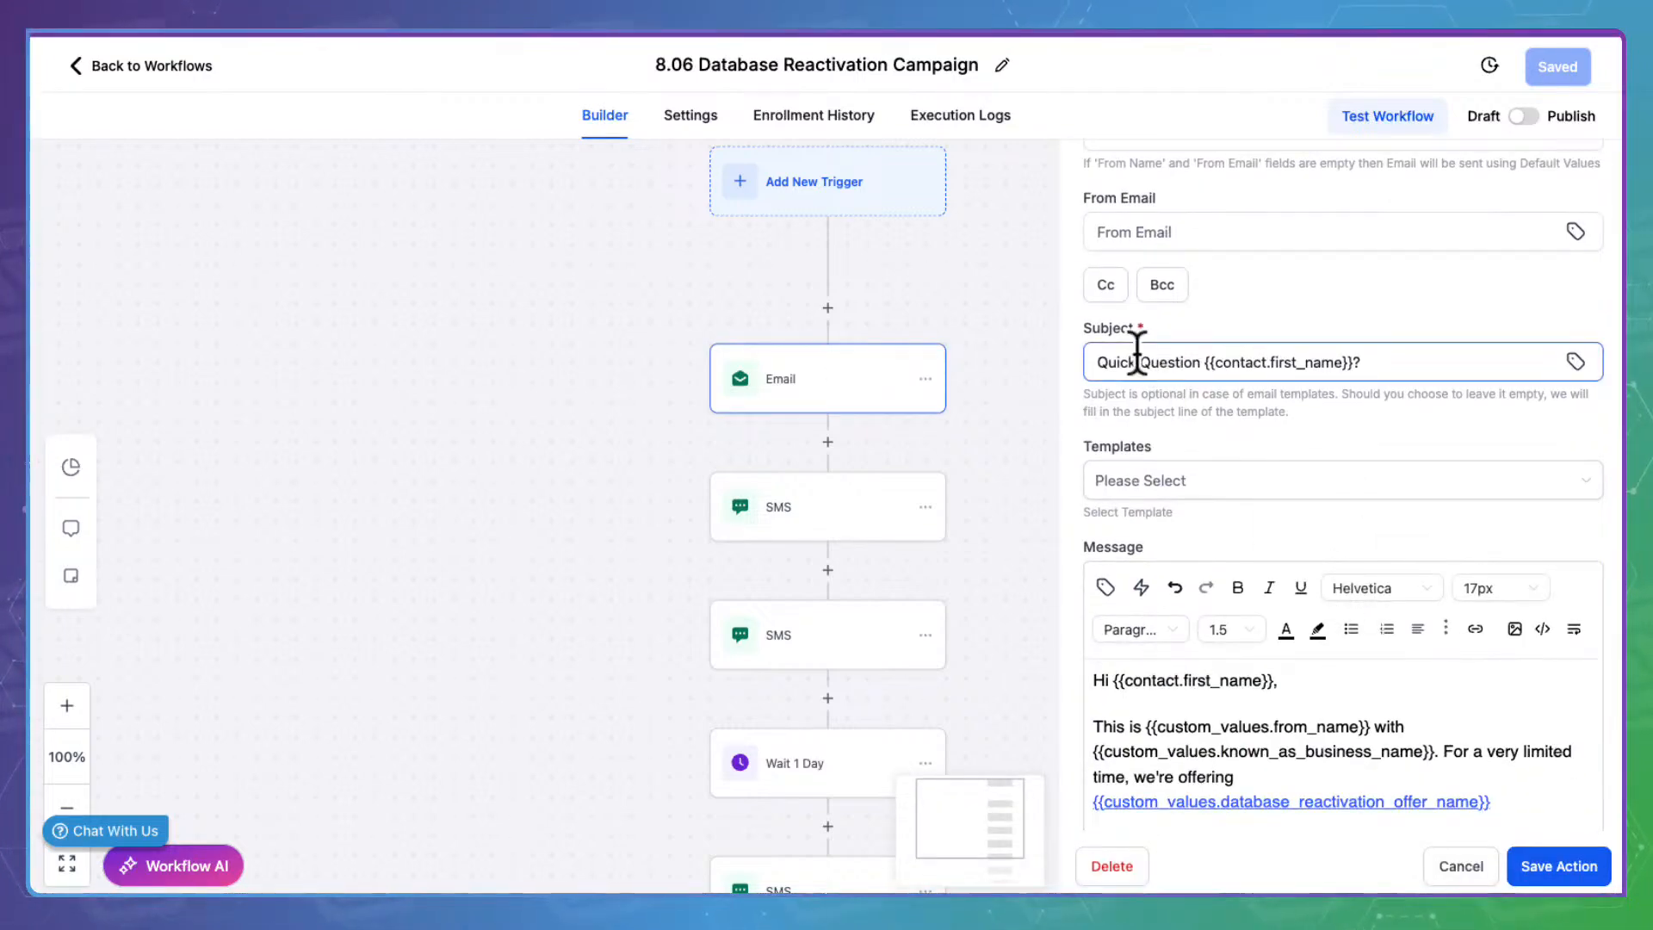
left_click_drag(1104, 354, 1422, 360)
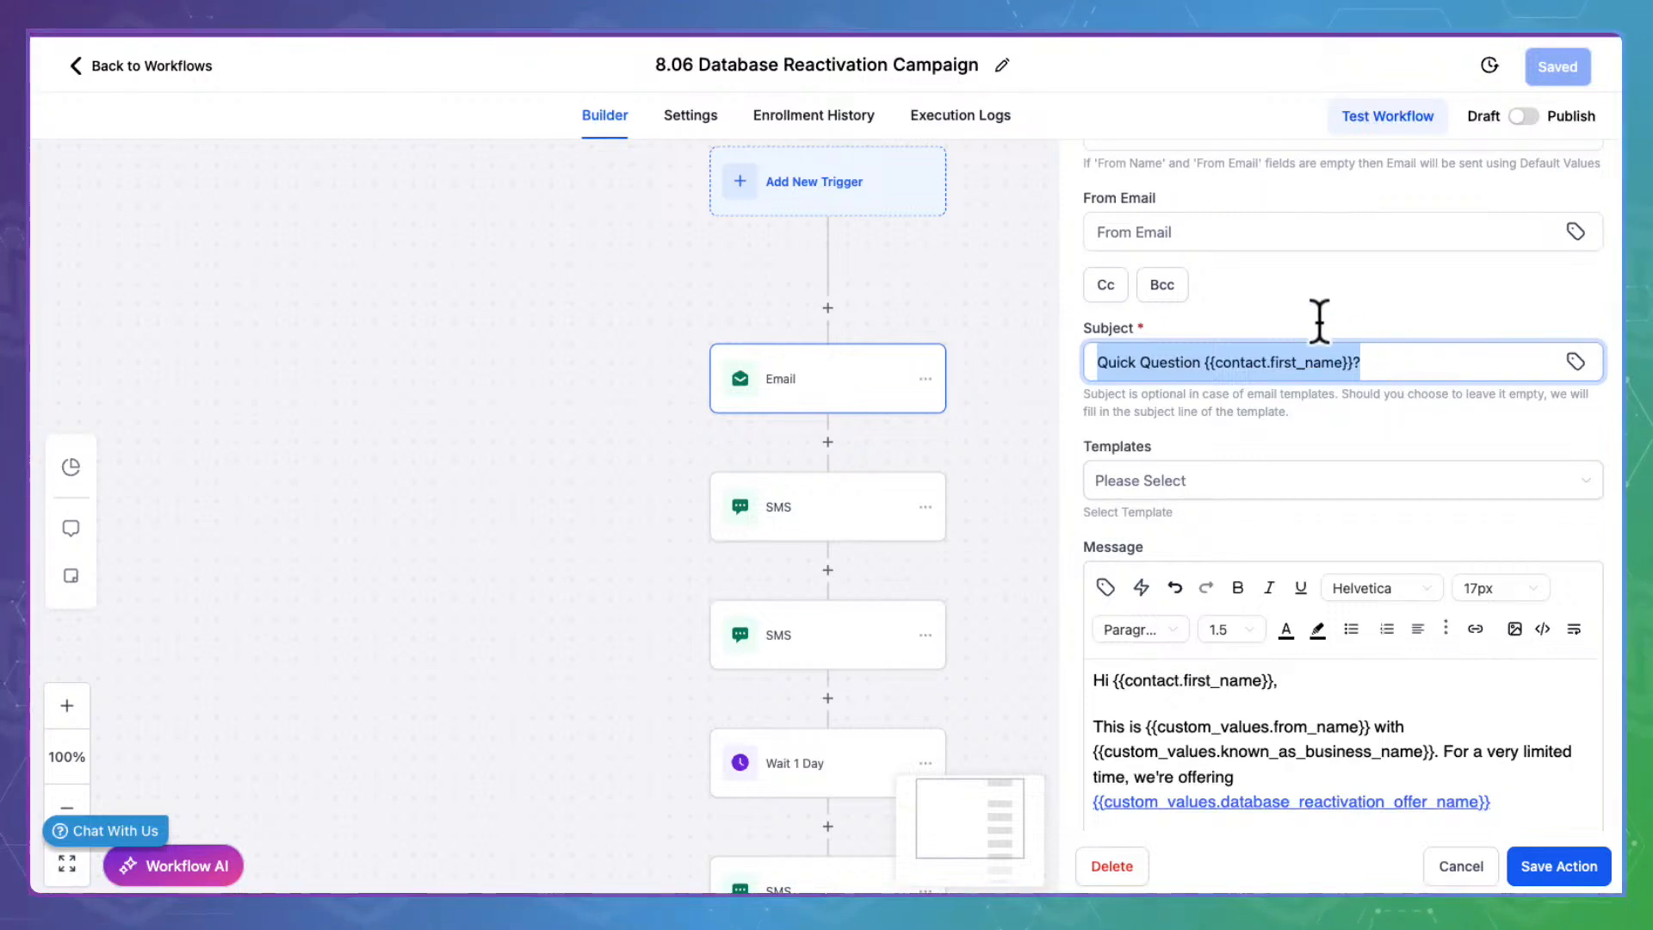
scroll(1203, 576, "down", 3)
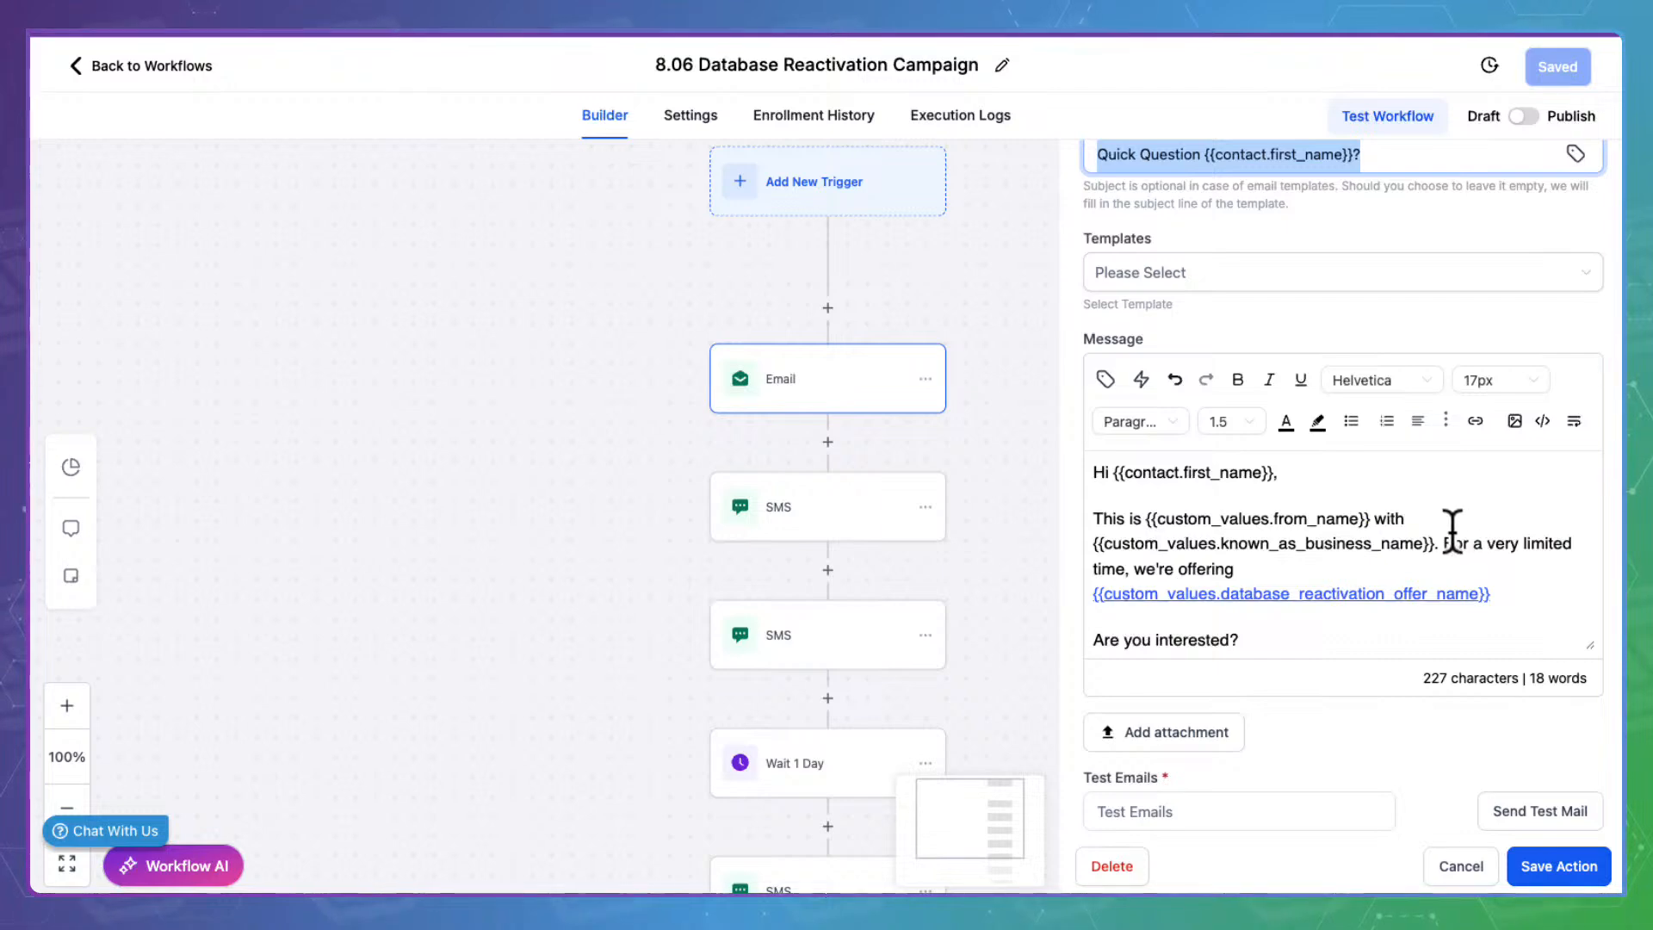
scroll(1249, 534, "down", 2)
left_click_drag(1536, 491, 1087, 487)
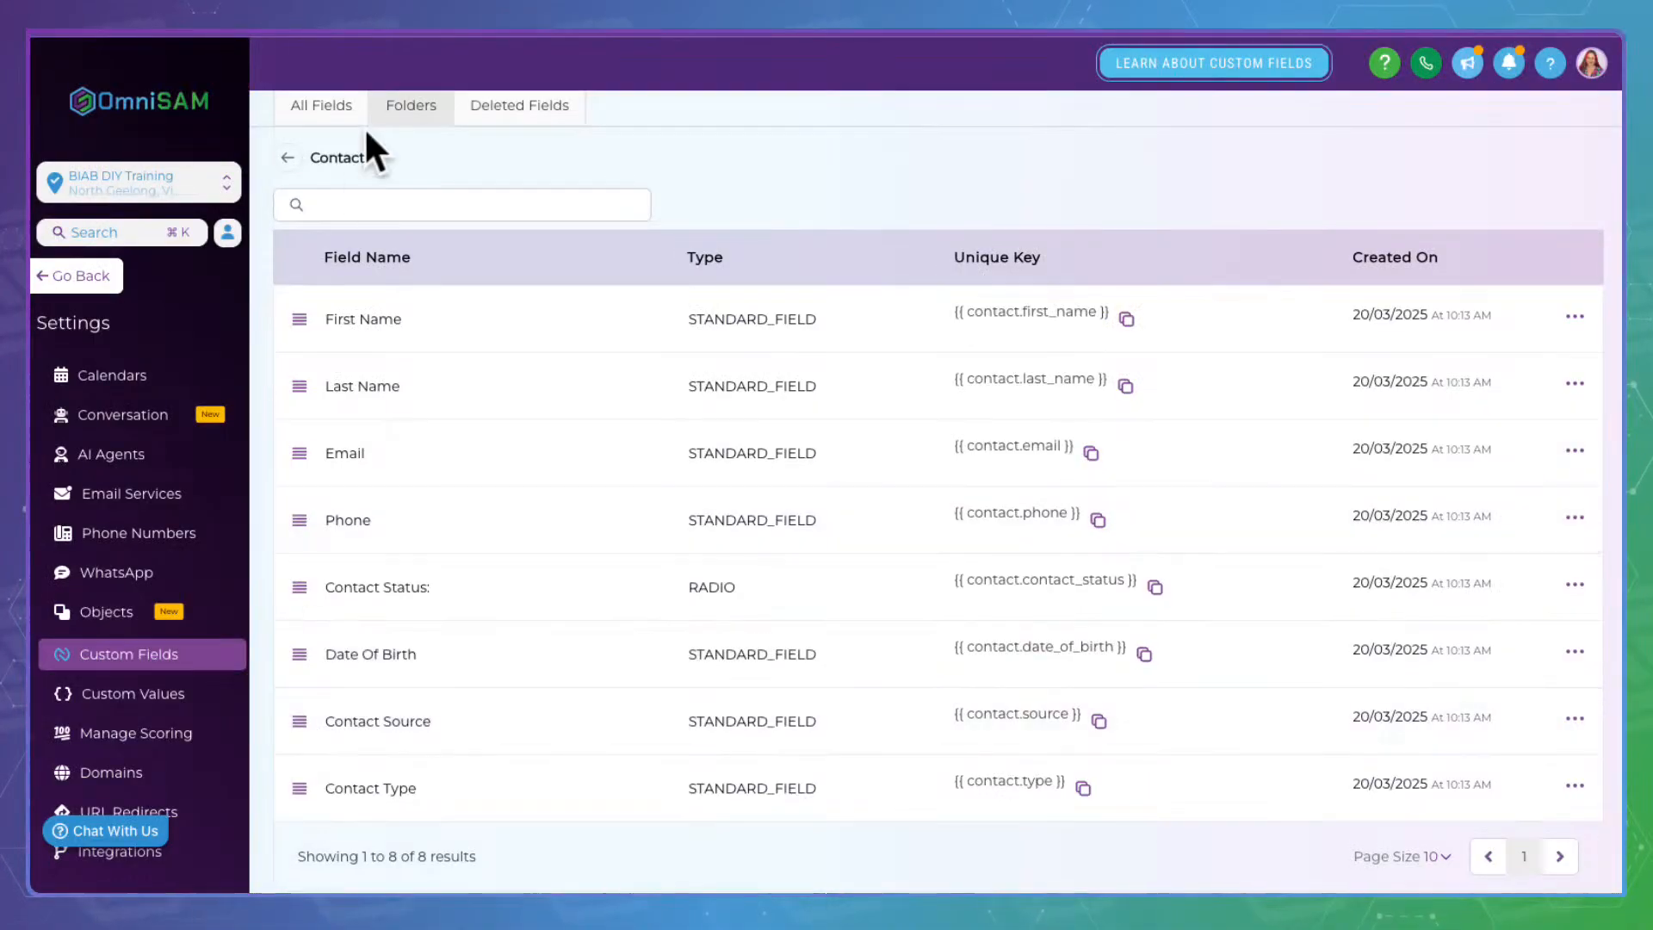
View the Stage 1: Lead Magnets folder's empty Database Reactivation Offer Link and Offer Name values
left_click(167, 689)
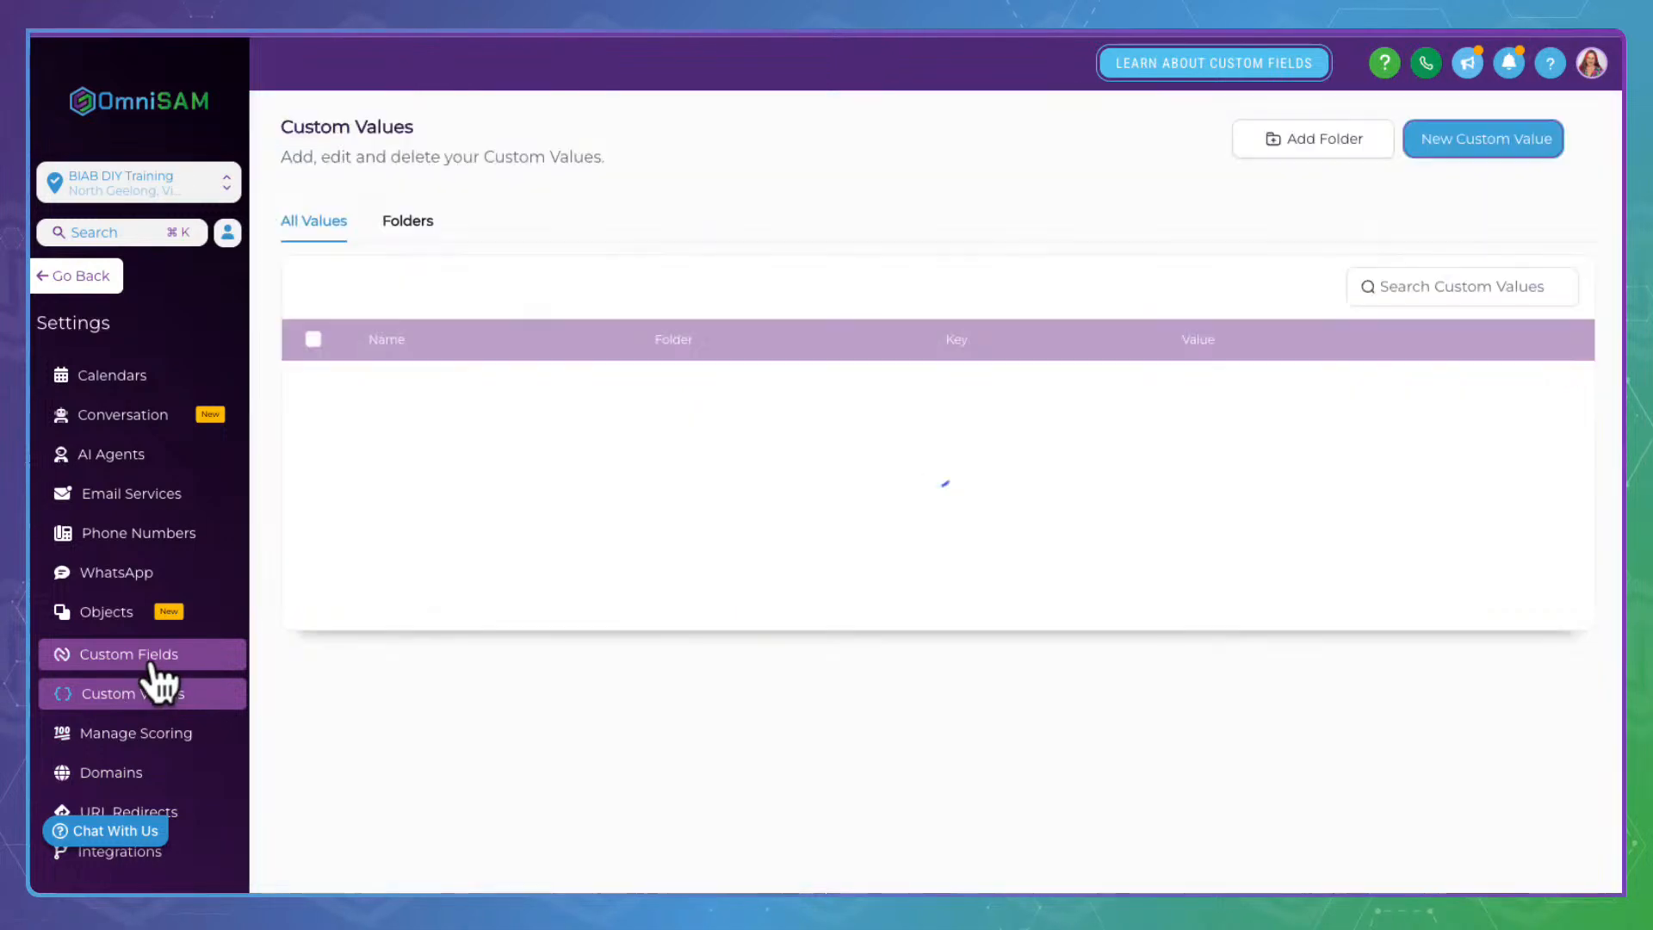
left_click(416, 217)
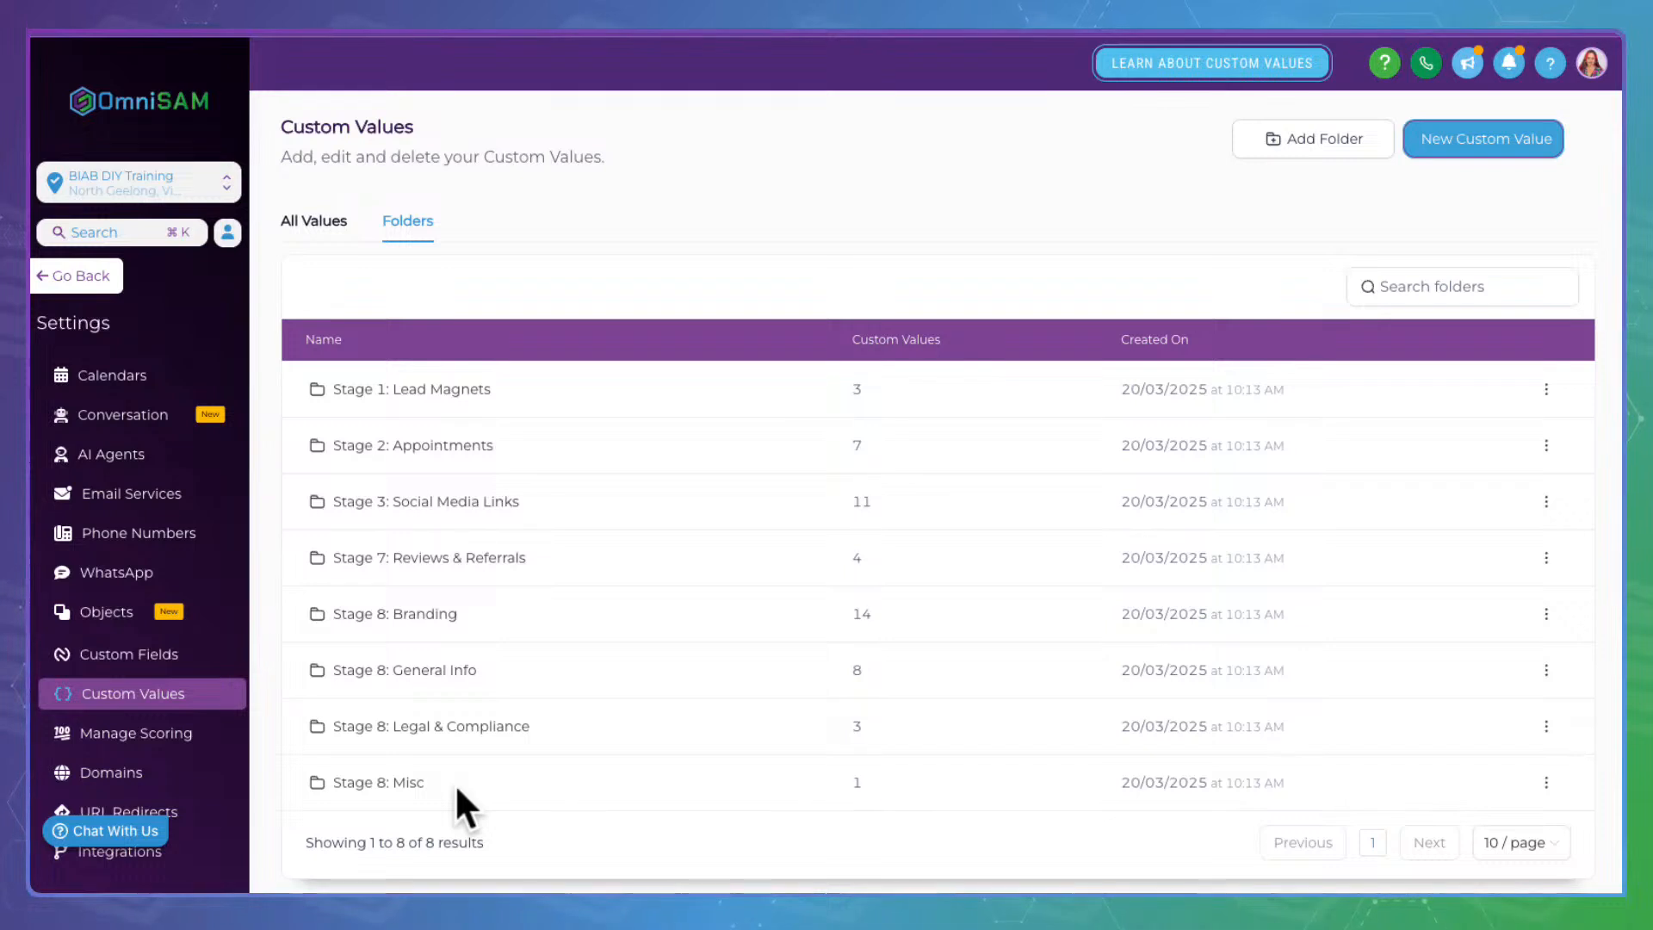
left_click(459, 380)
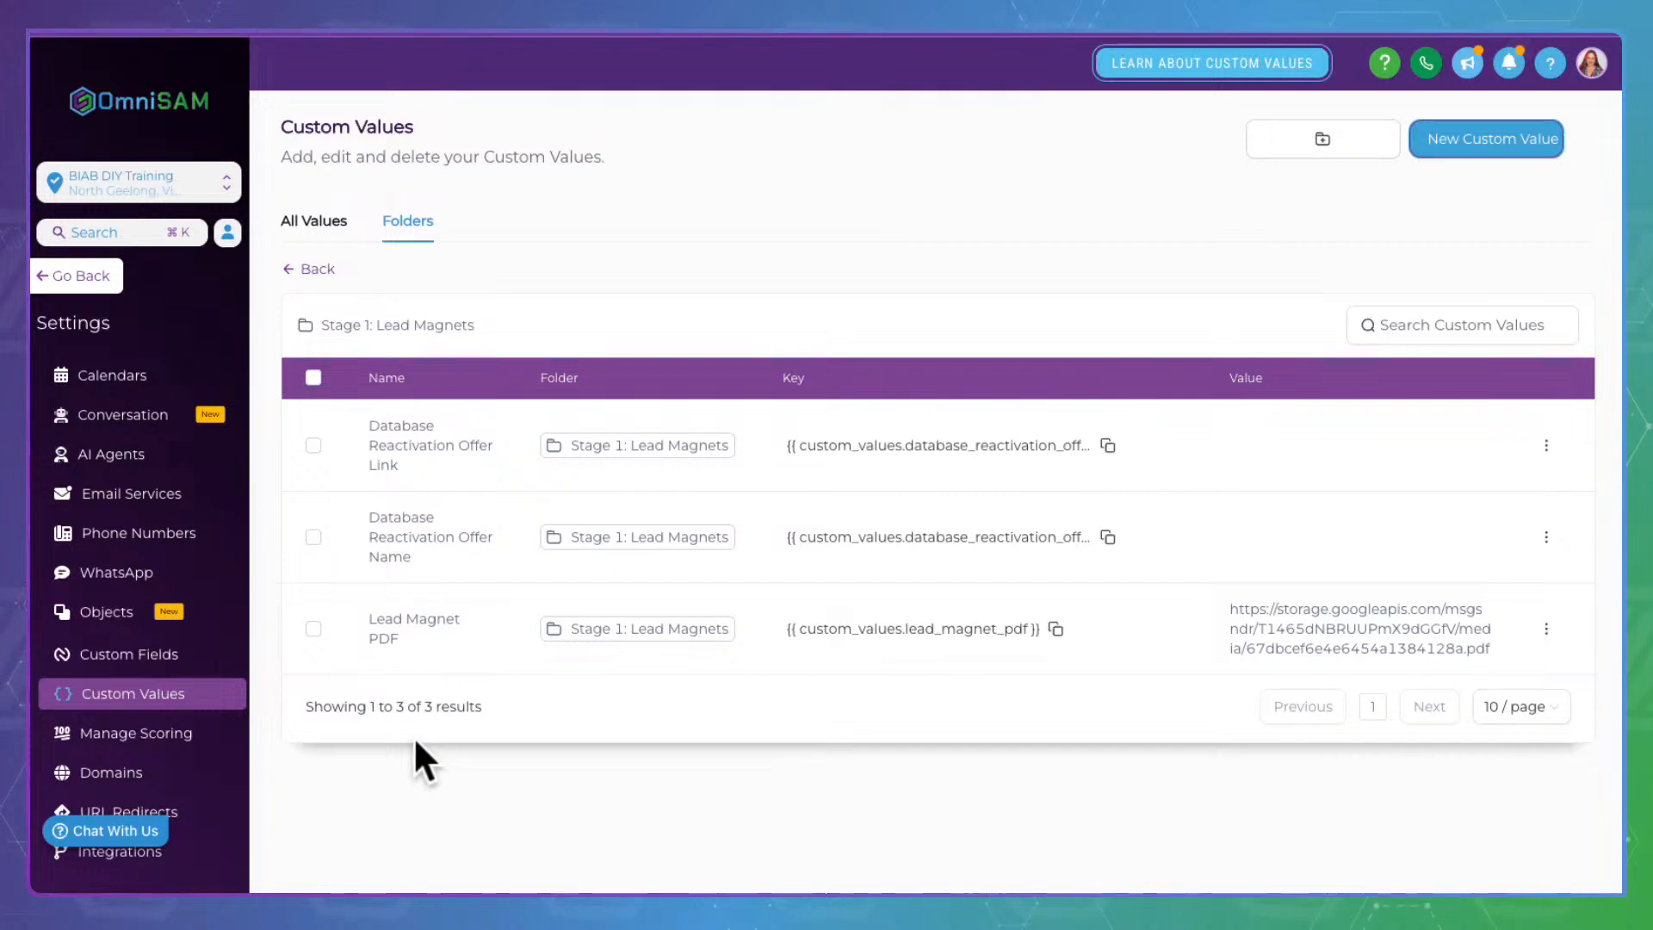
left_click_drag(372, 412, 444, 435)
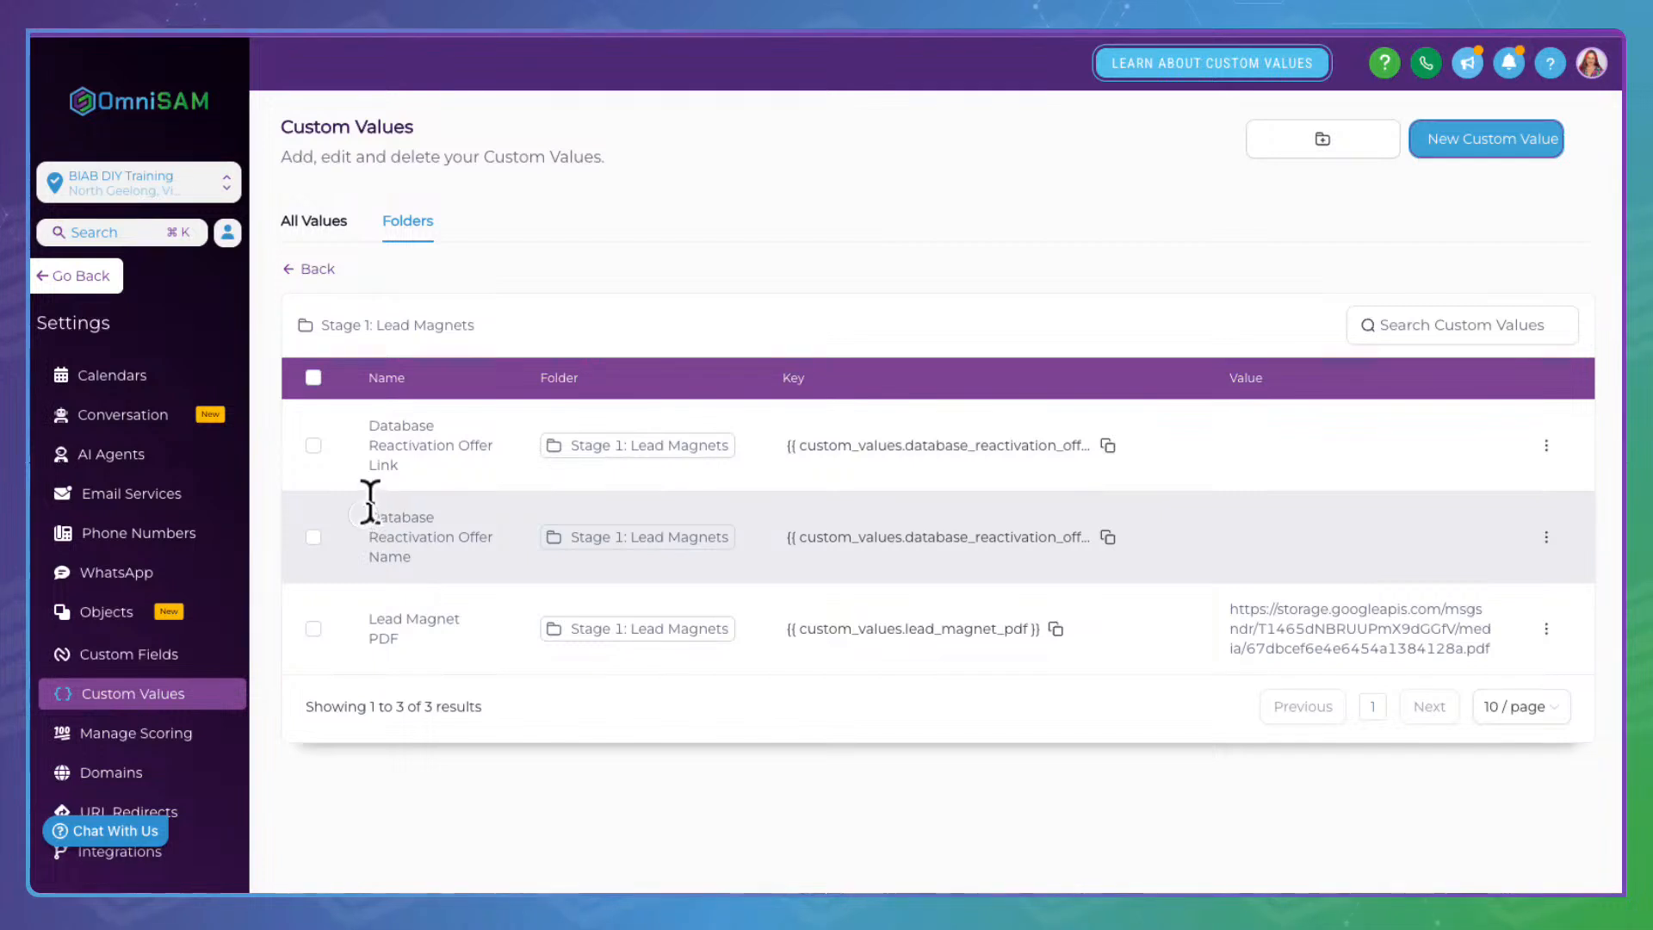
left_click_drag(371, 508, 432, 560)
double_click(389, 552)
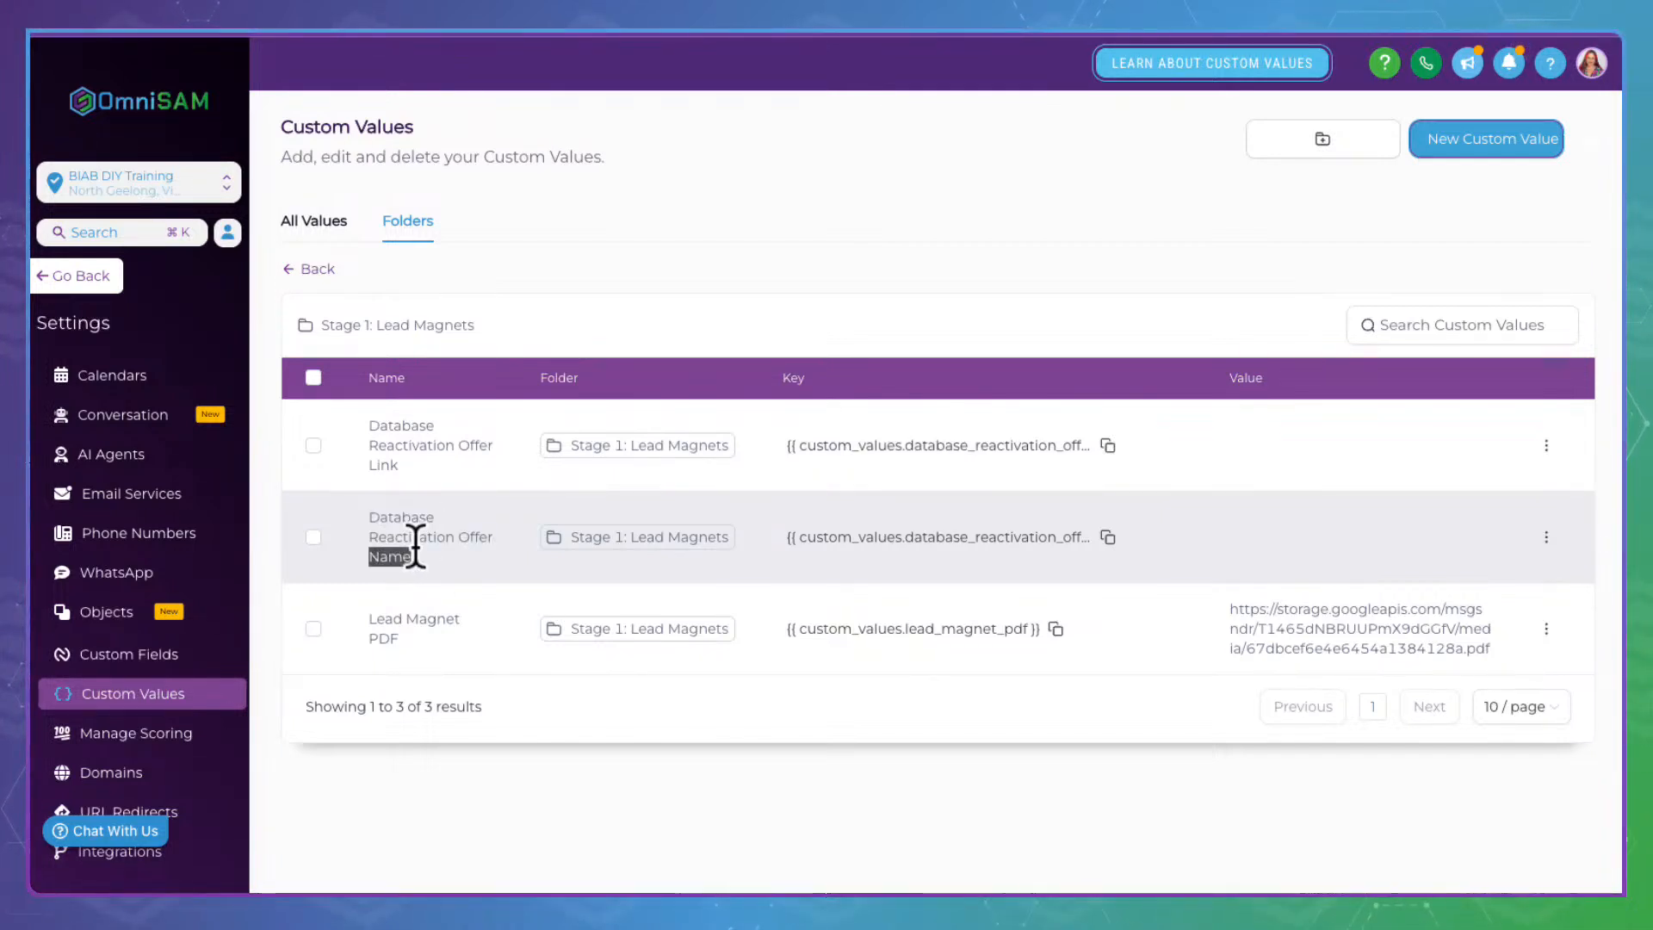
left_click(478, 531)
left_click_drag(430, 428, 432, 445)
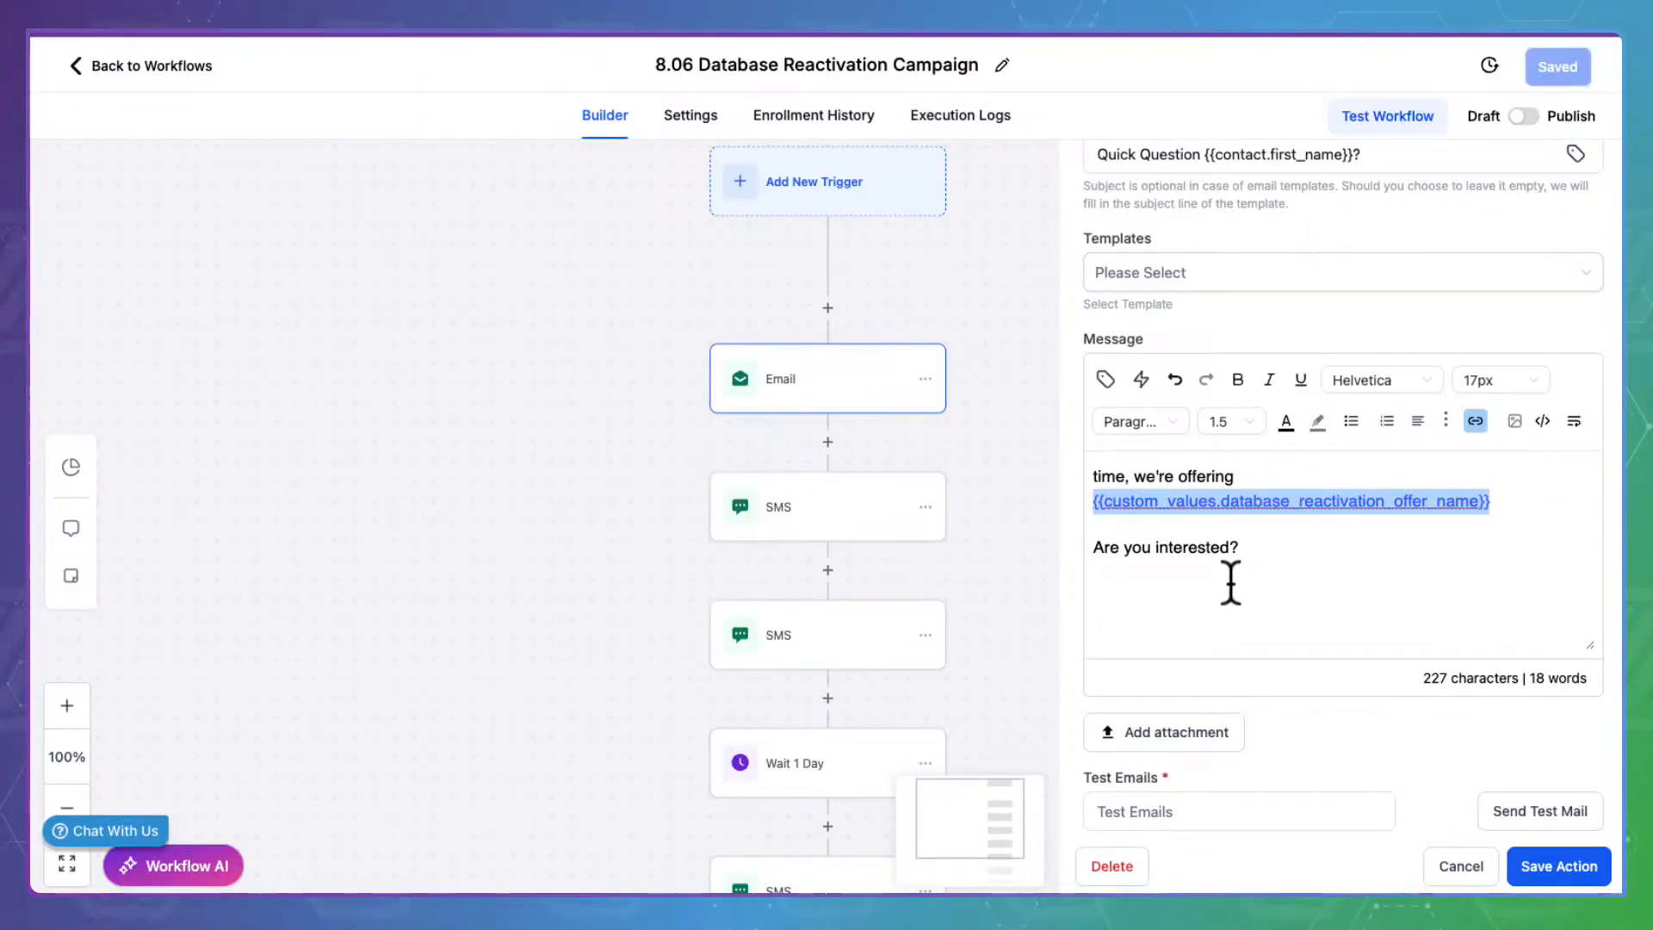
Select the offer-name custom value in the first email's message
scroll(1231, 583, "up", 1)
scroll(1231, 582, "up", 1)
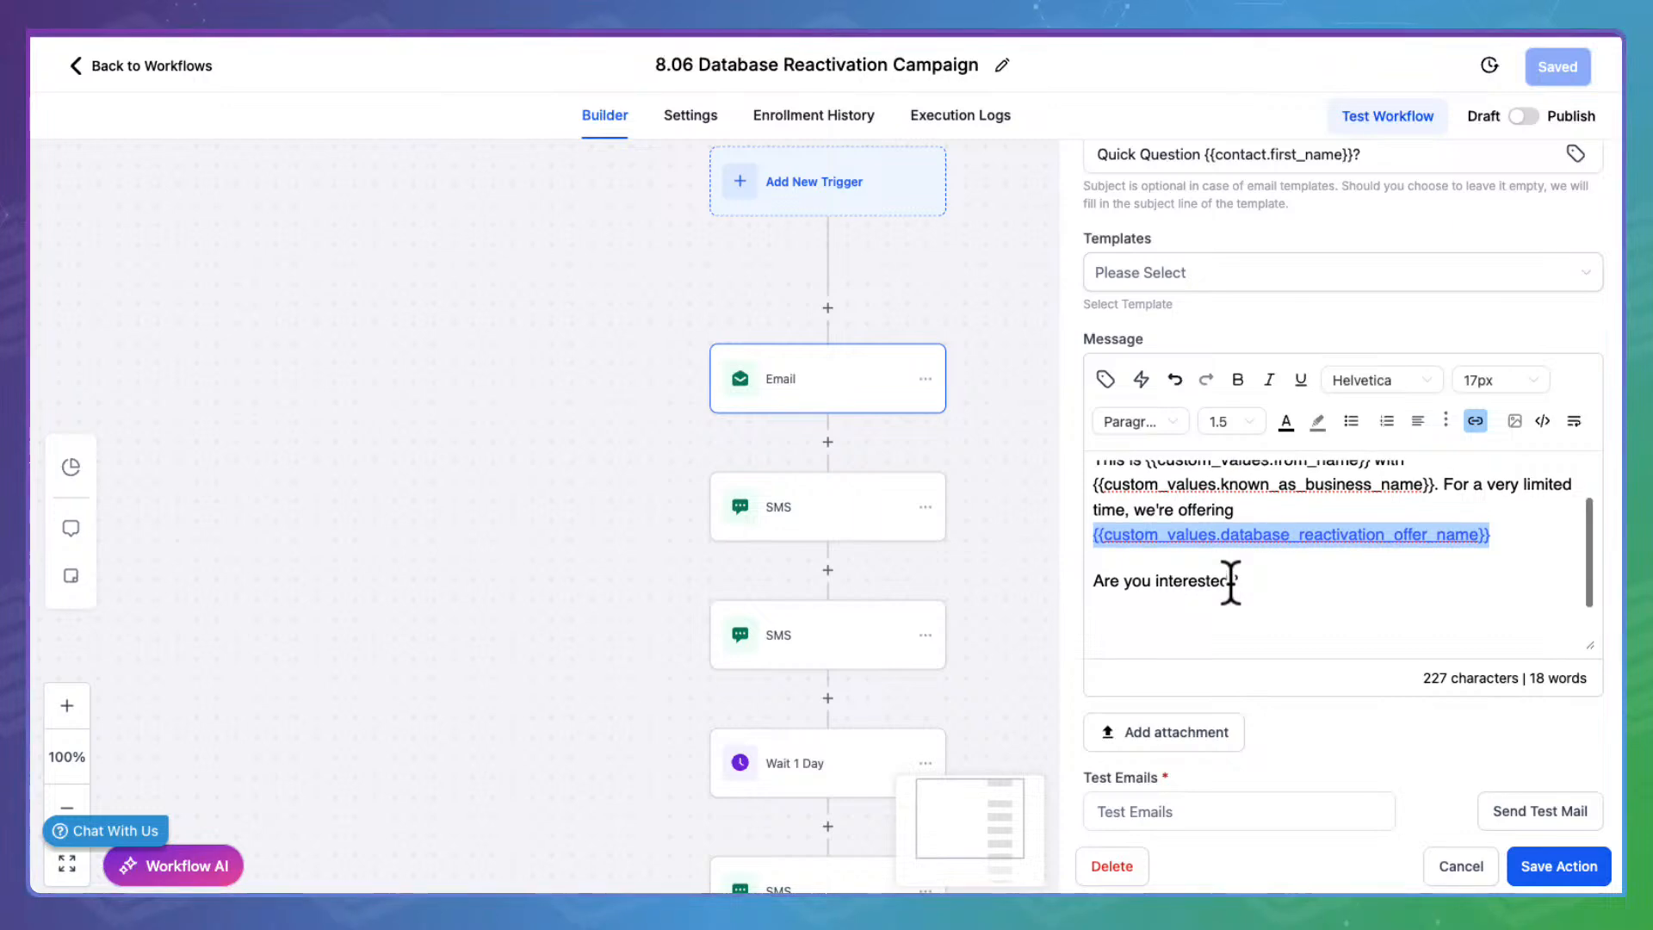
scroll(1231, 583, "up", 1)
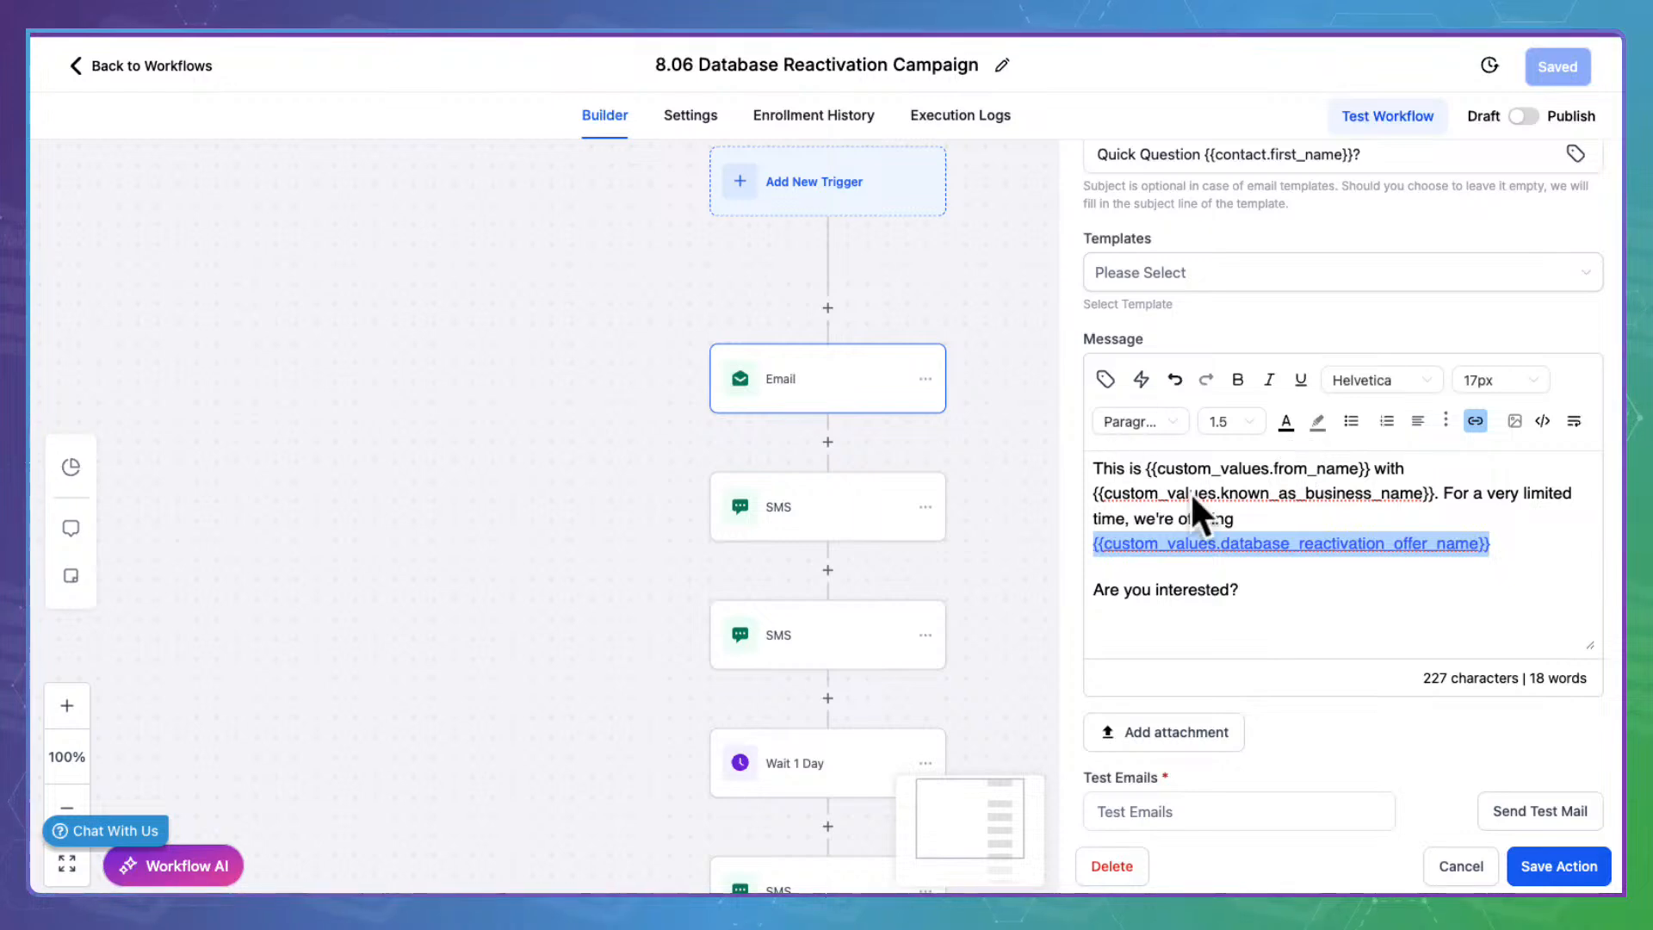
key("ctrl+a")
left_click(1549, 542)
double_click(1552, 542)
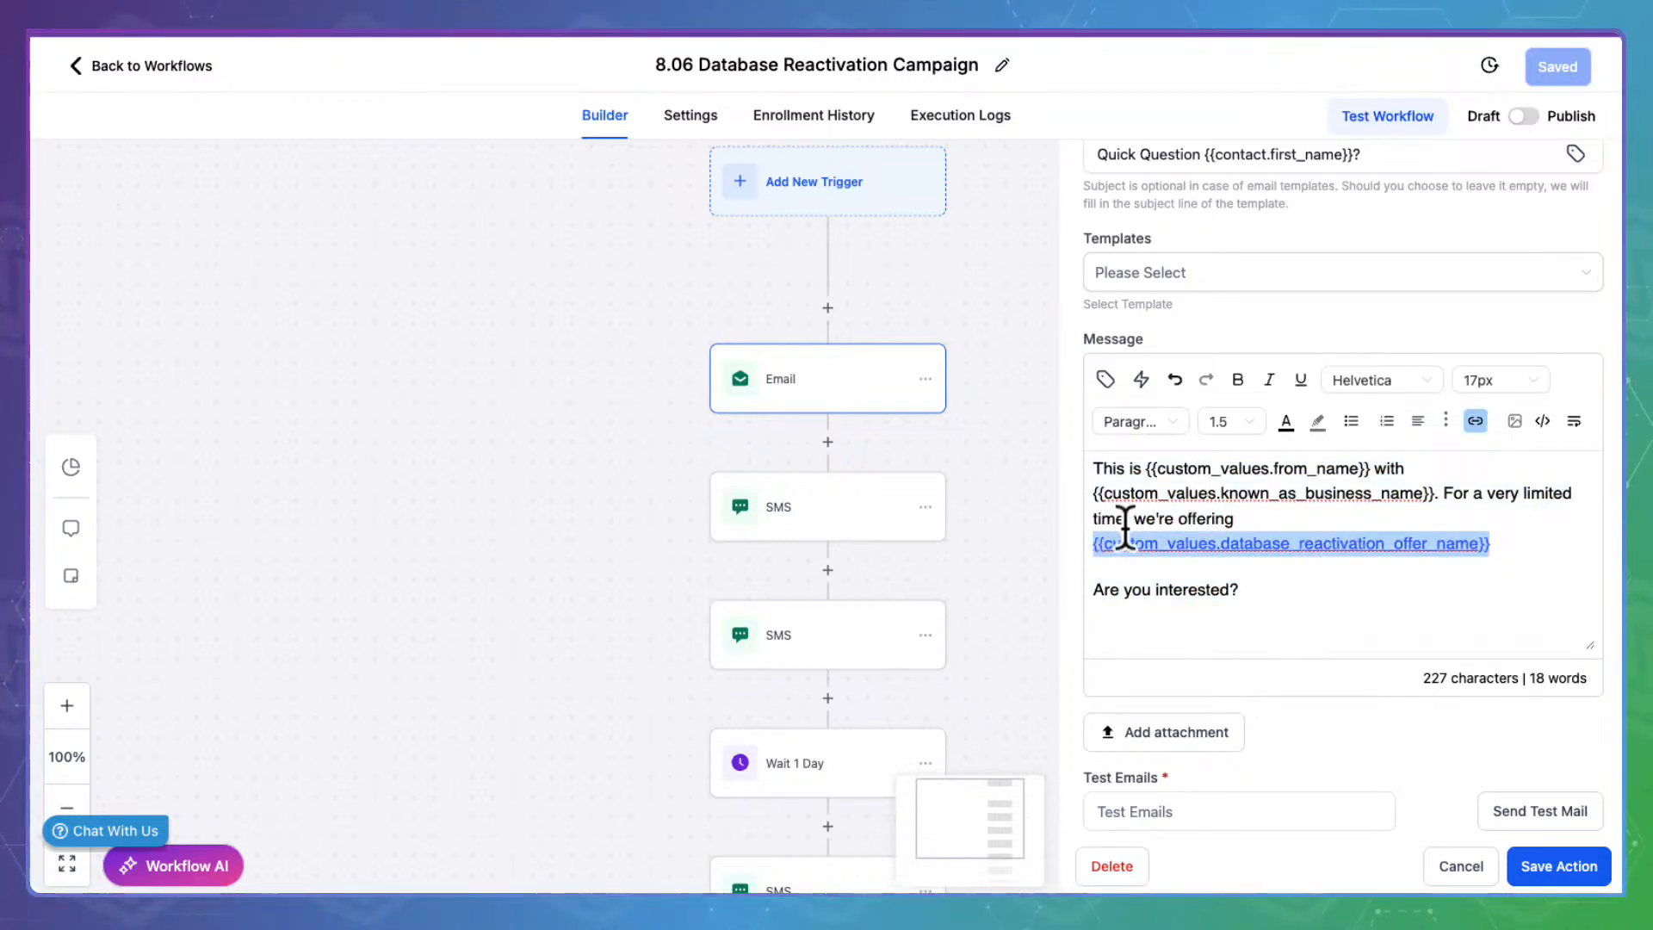
Link the offer name to the offer-link value, close the email, and open the first SMS
left_click(1477, 418)
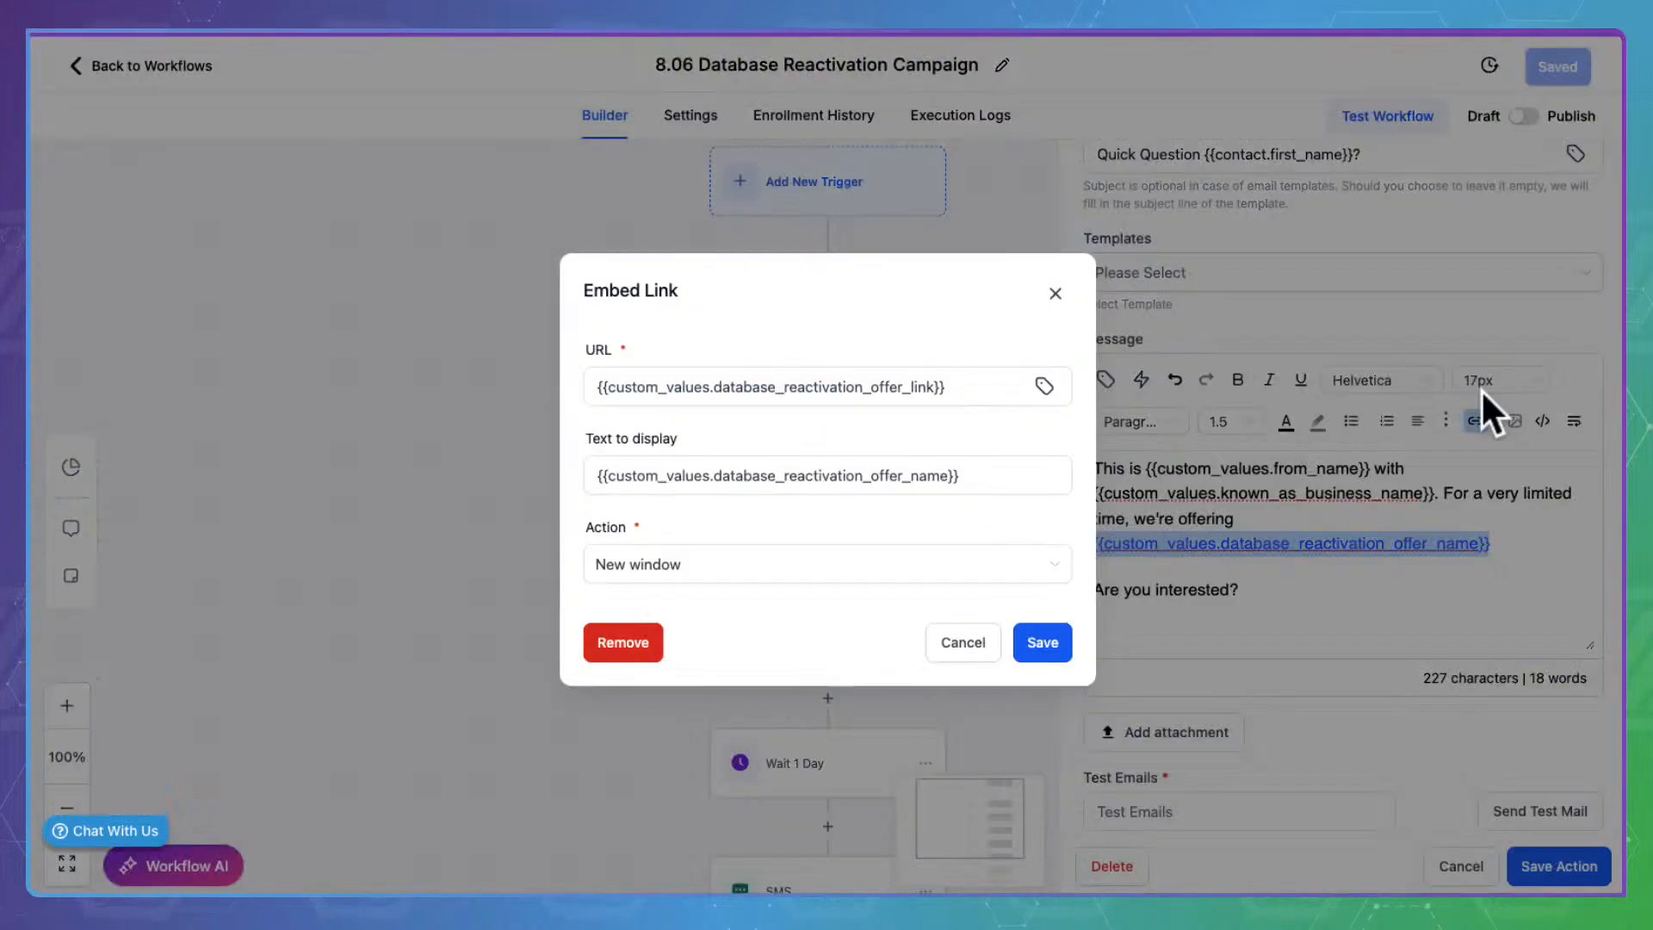
left_click(612, 373)
left_click_drag(606, 376, 1004, 380)
left_click(915, 379)
double_click(917, 379)
left_click(931, 378)
left_click(752, 474)
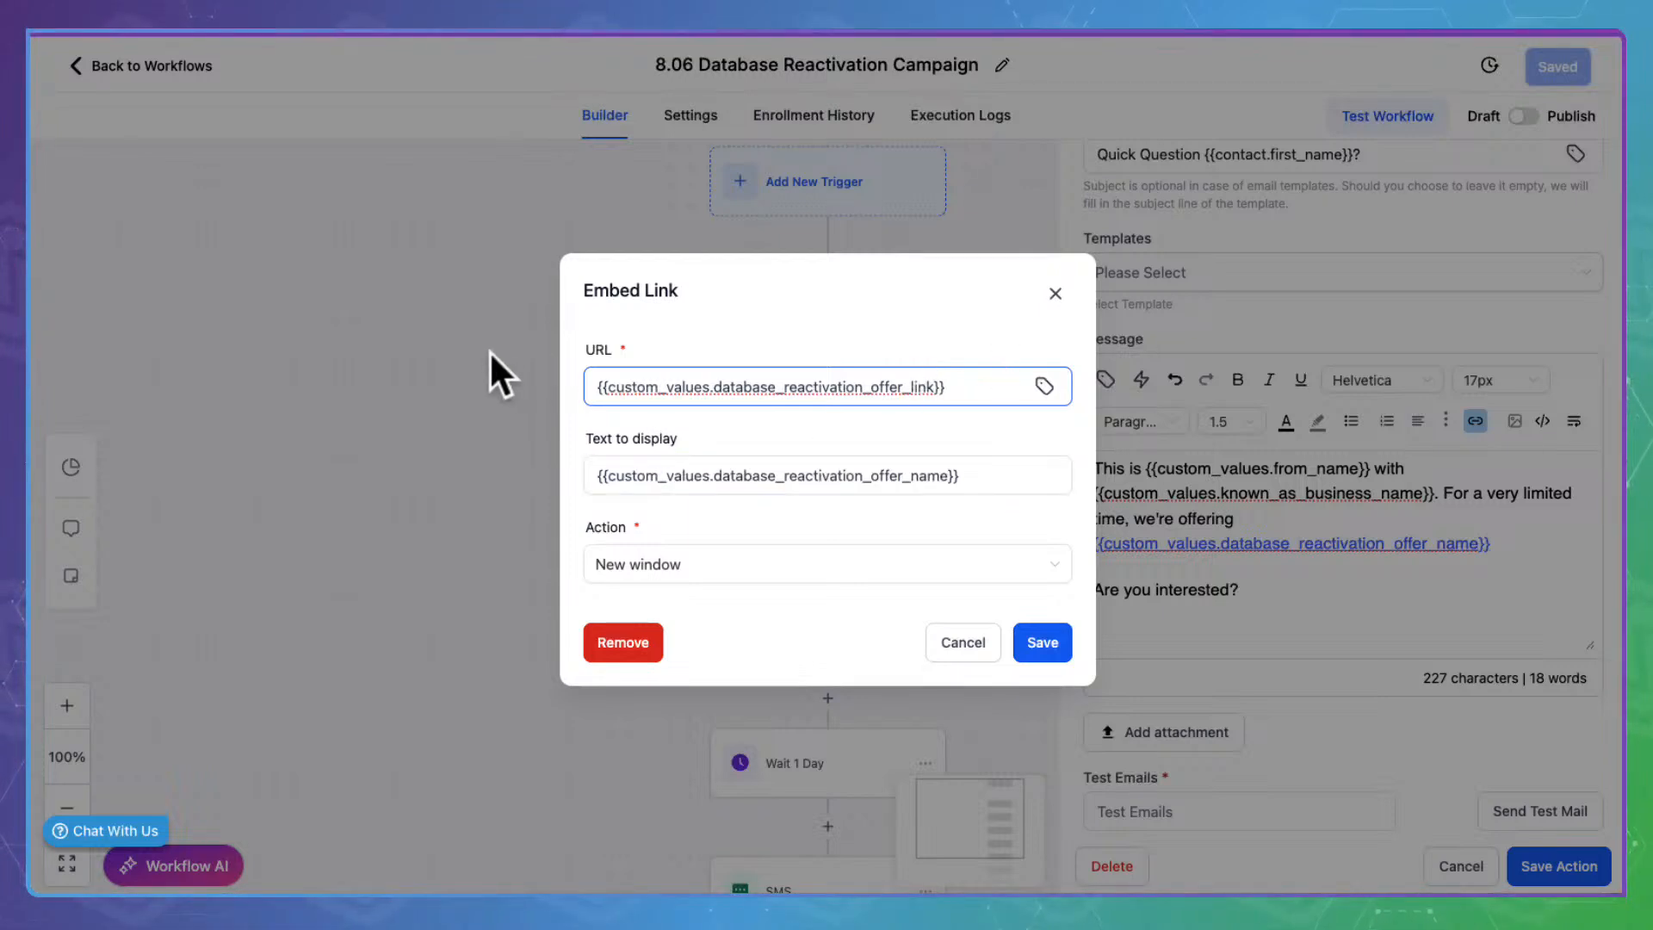
left_click(1029, 637)
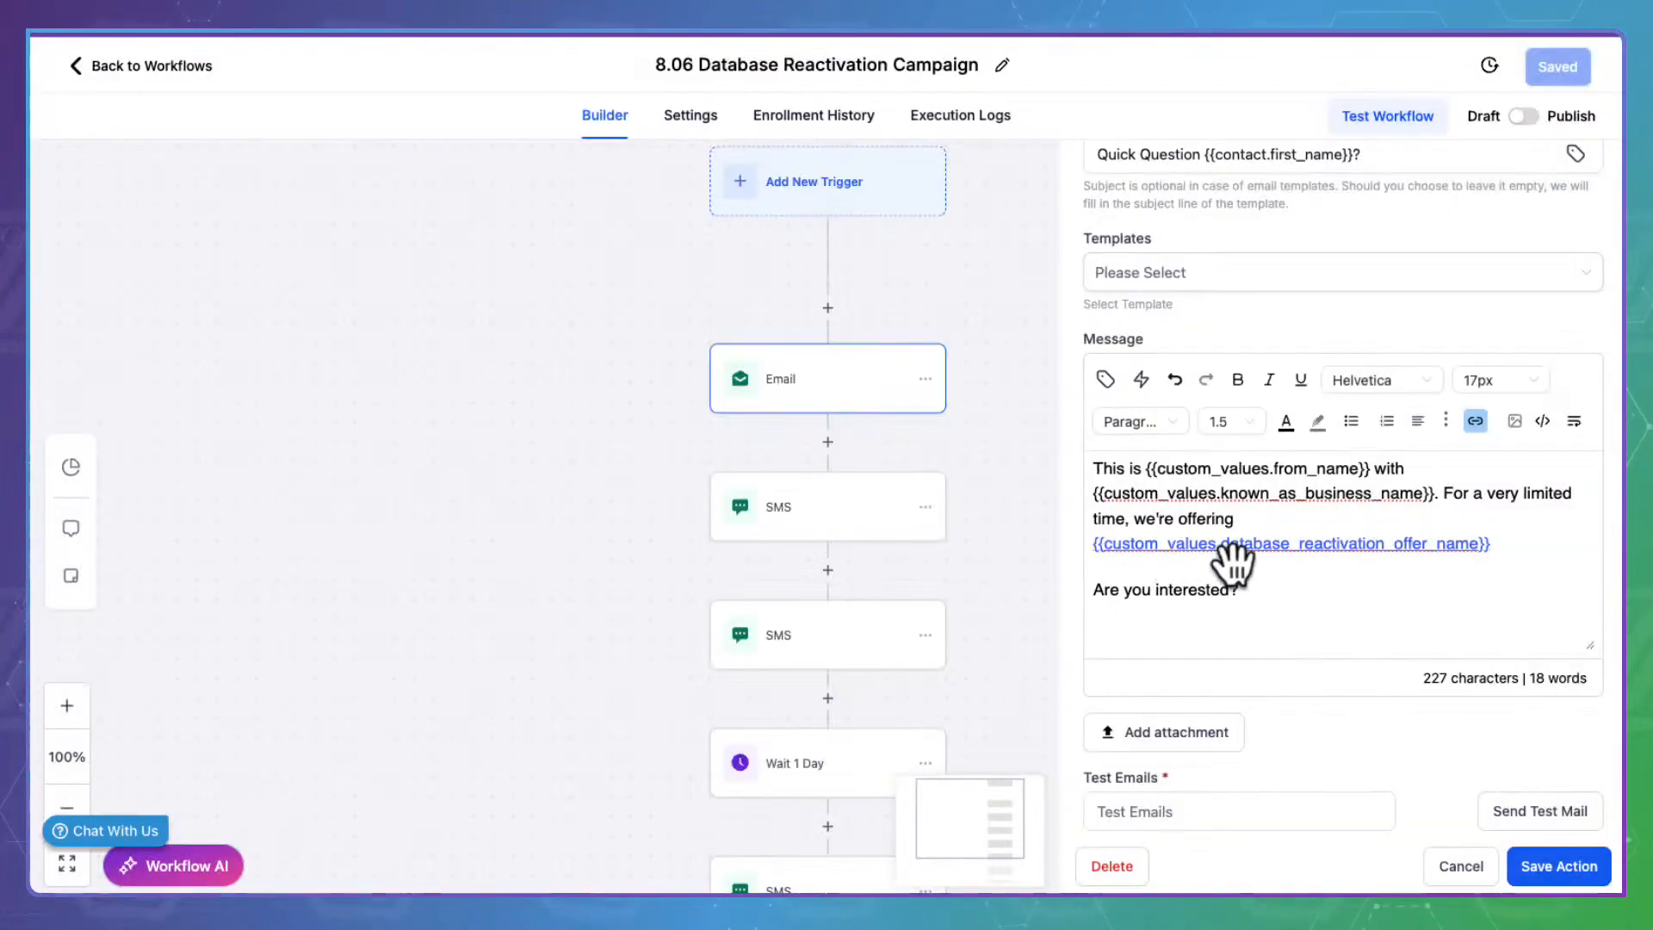
scroll(1217, 573, "down", 1)
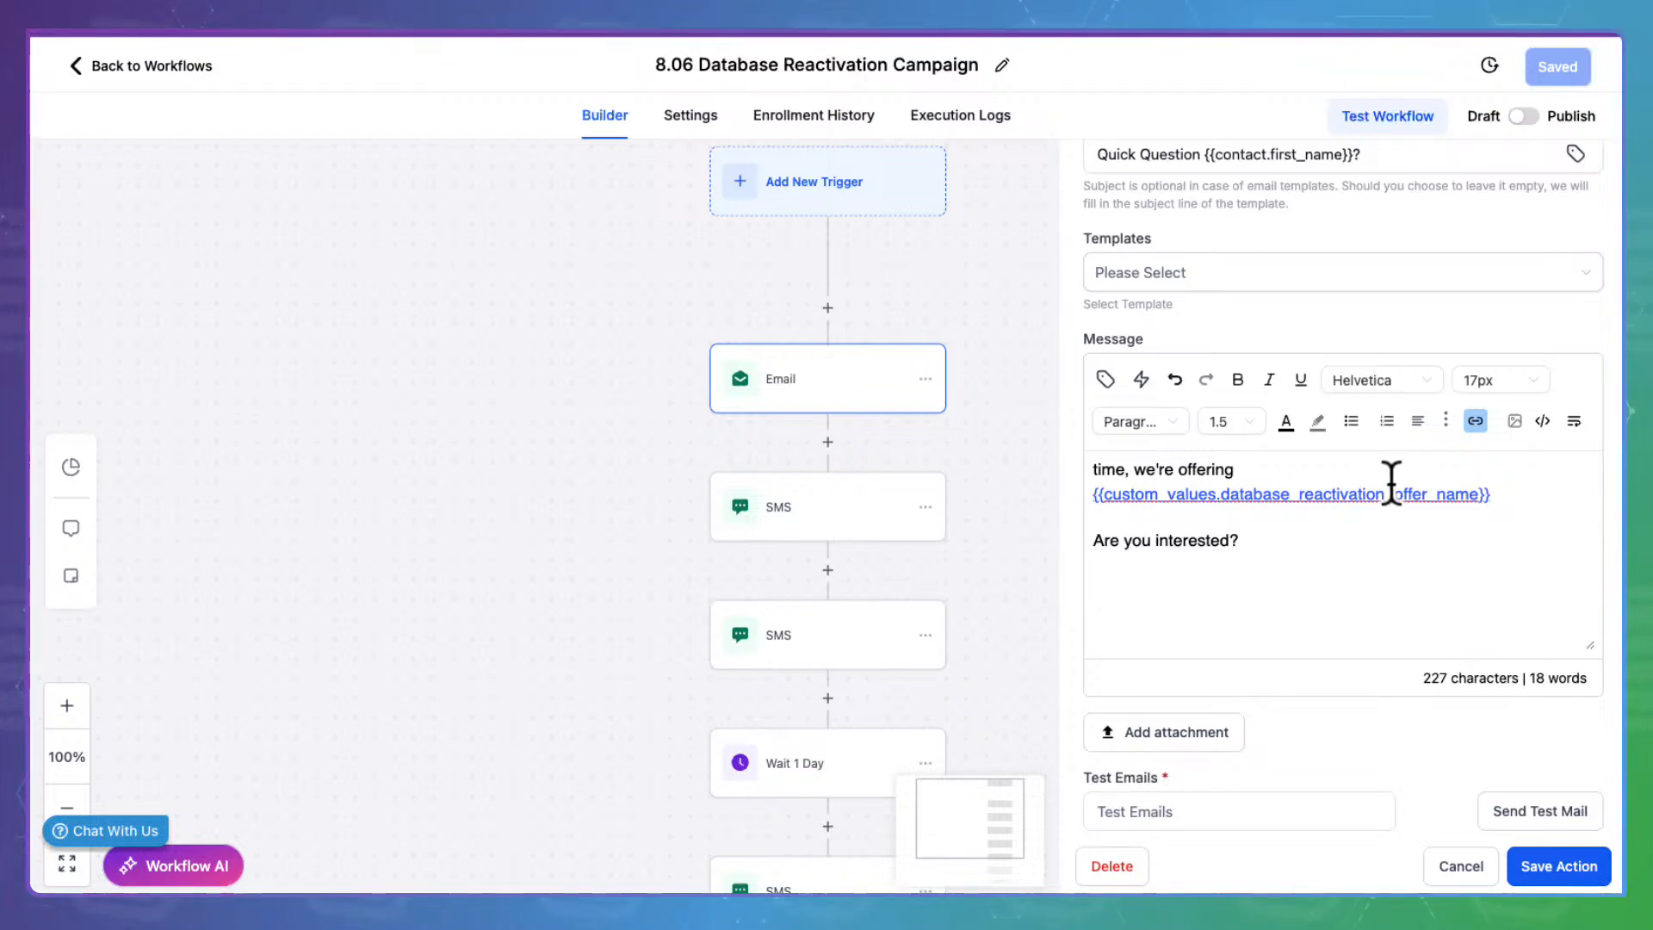
left_click(1474, 857)
left_click(846, 482)
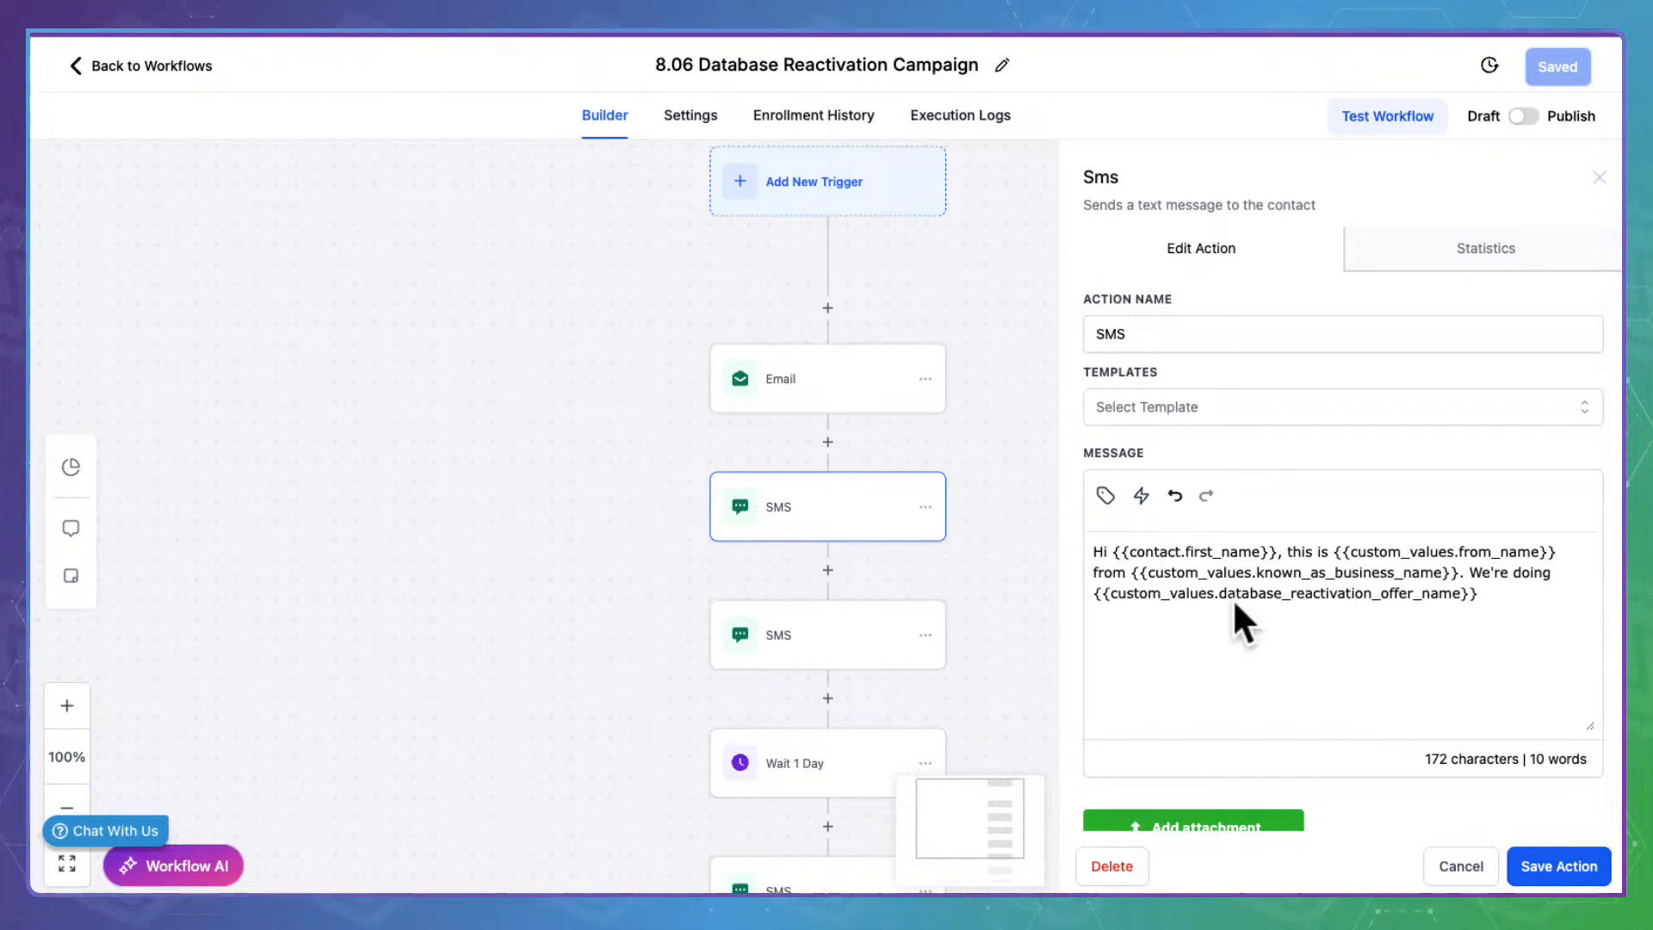
Review the two SMS steps and the Wait 1 Day step, closing each unchanged
left_click(1474, 857)
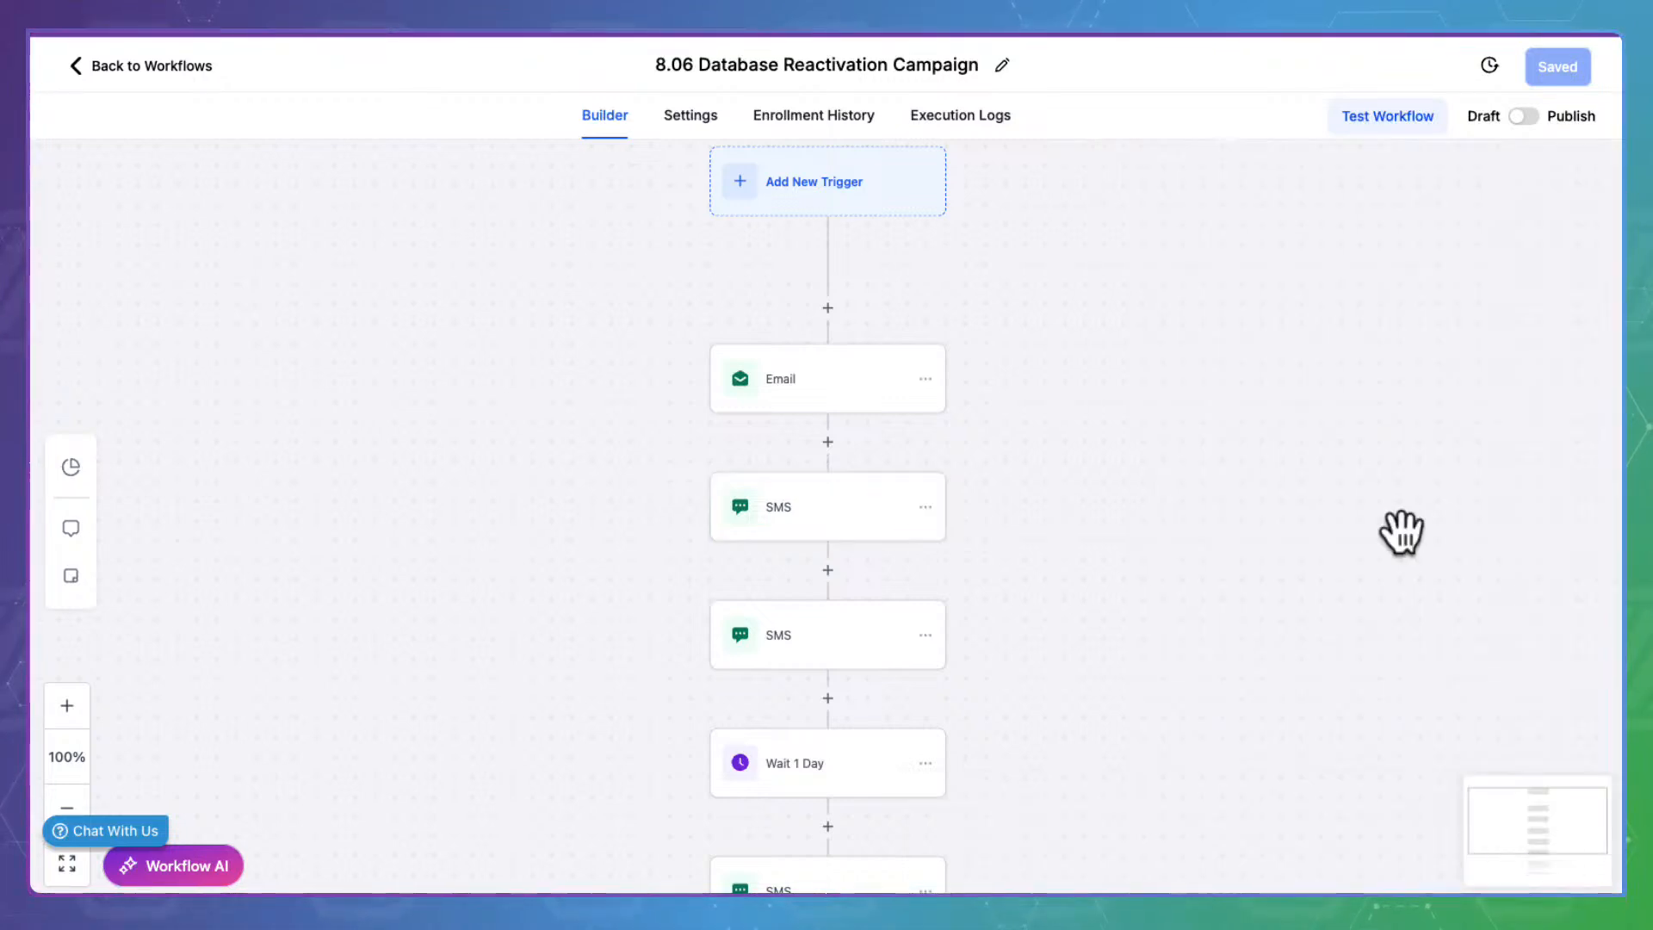
left_click(853, 613)
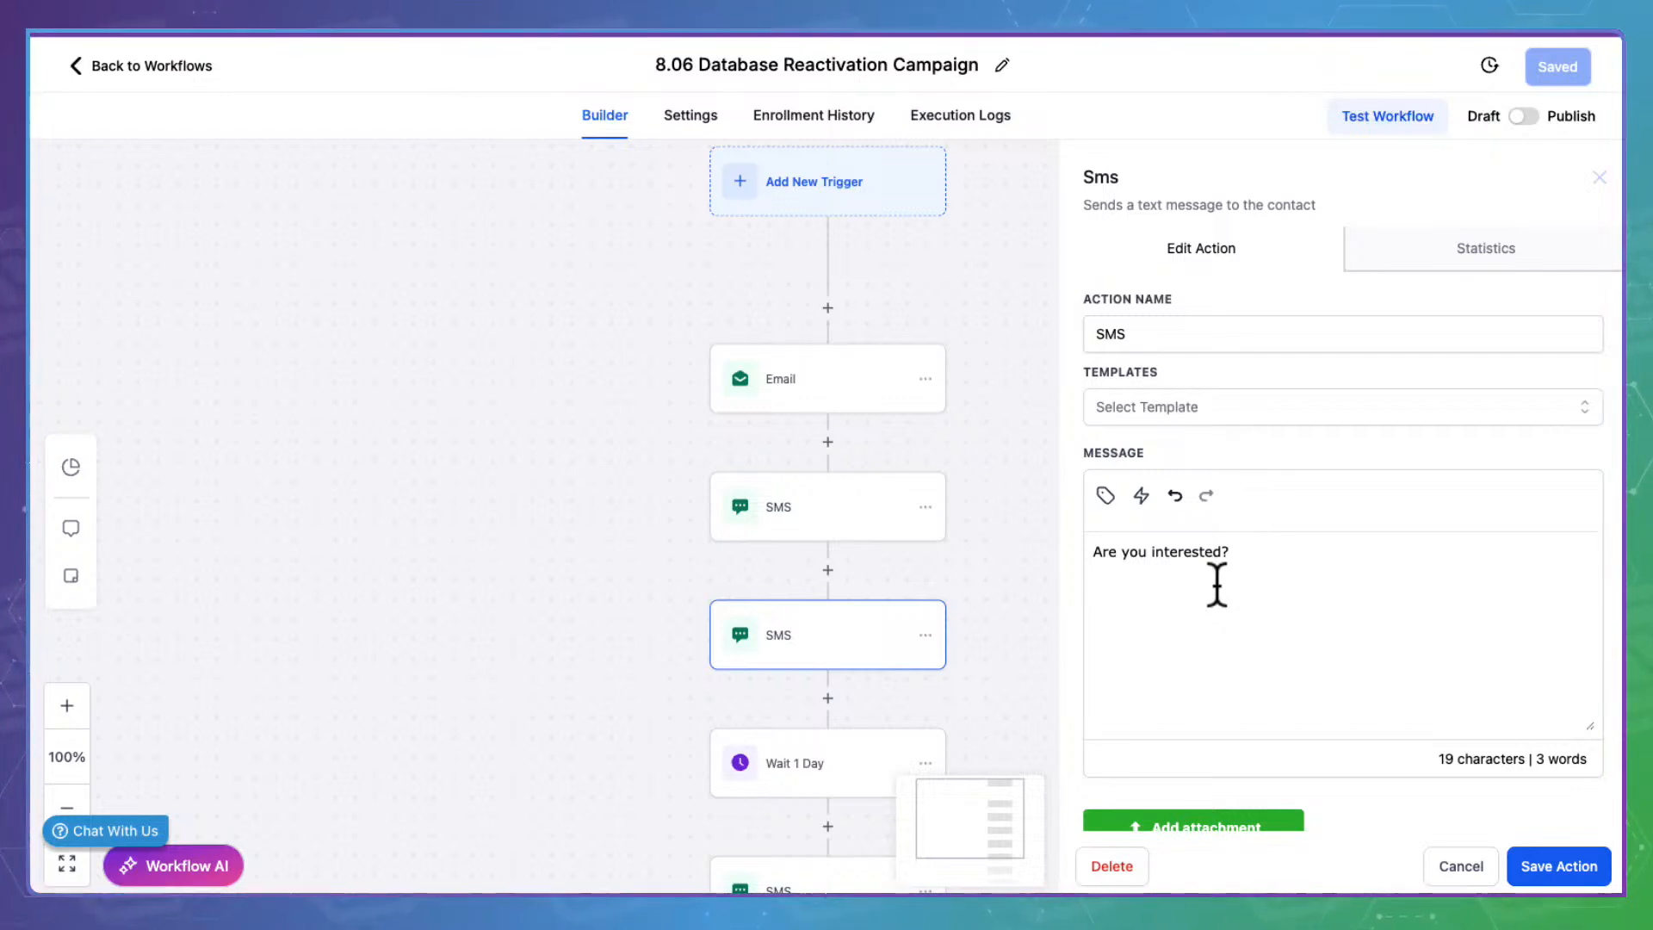
scroll(1217, 586, "down", 3)
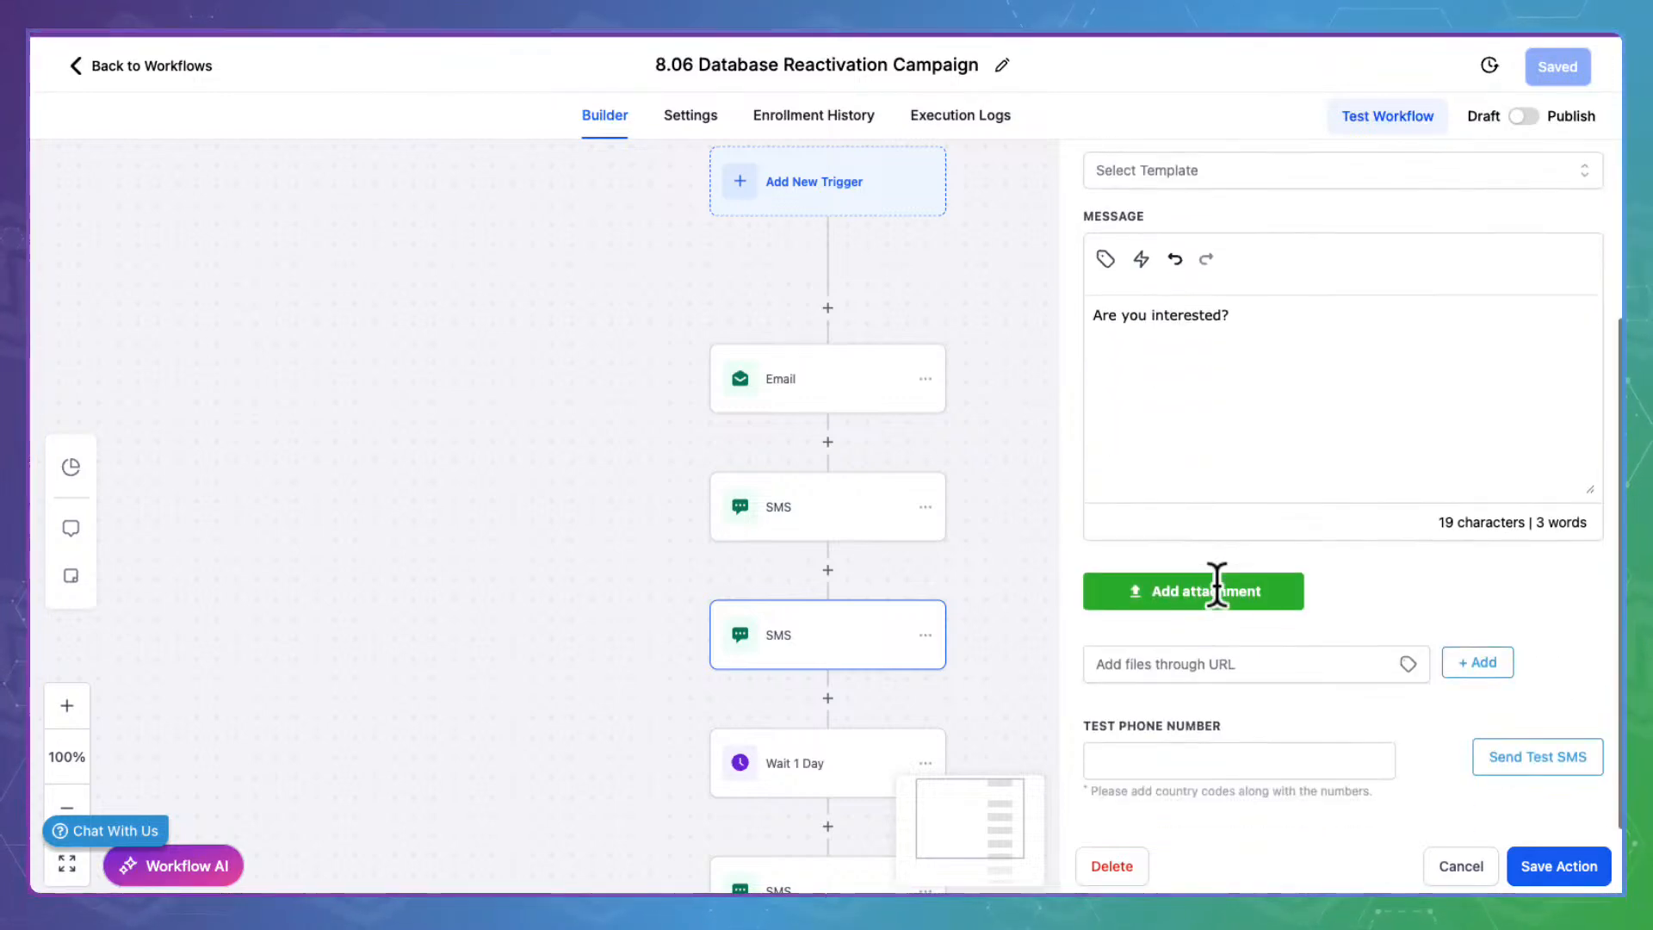
left_click(1477, 874)
left_click(889, 753)
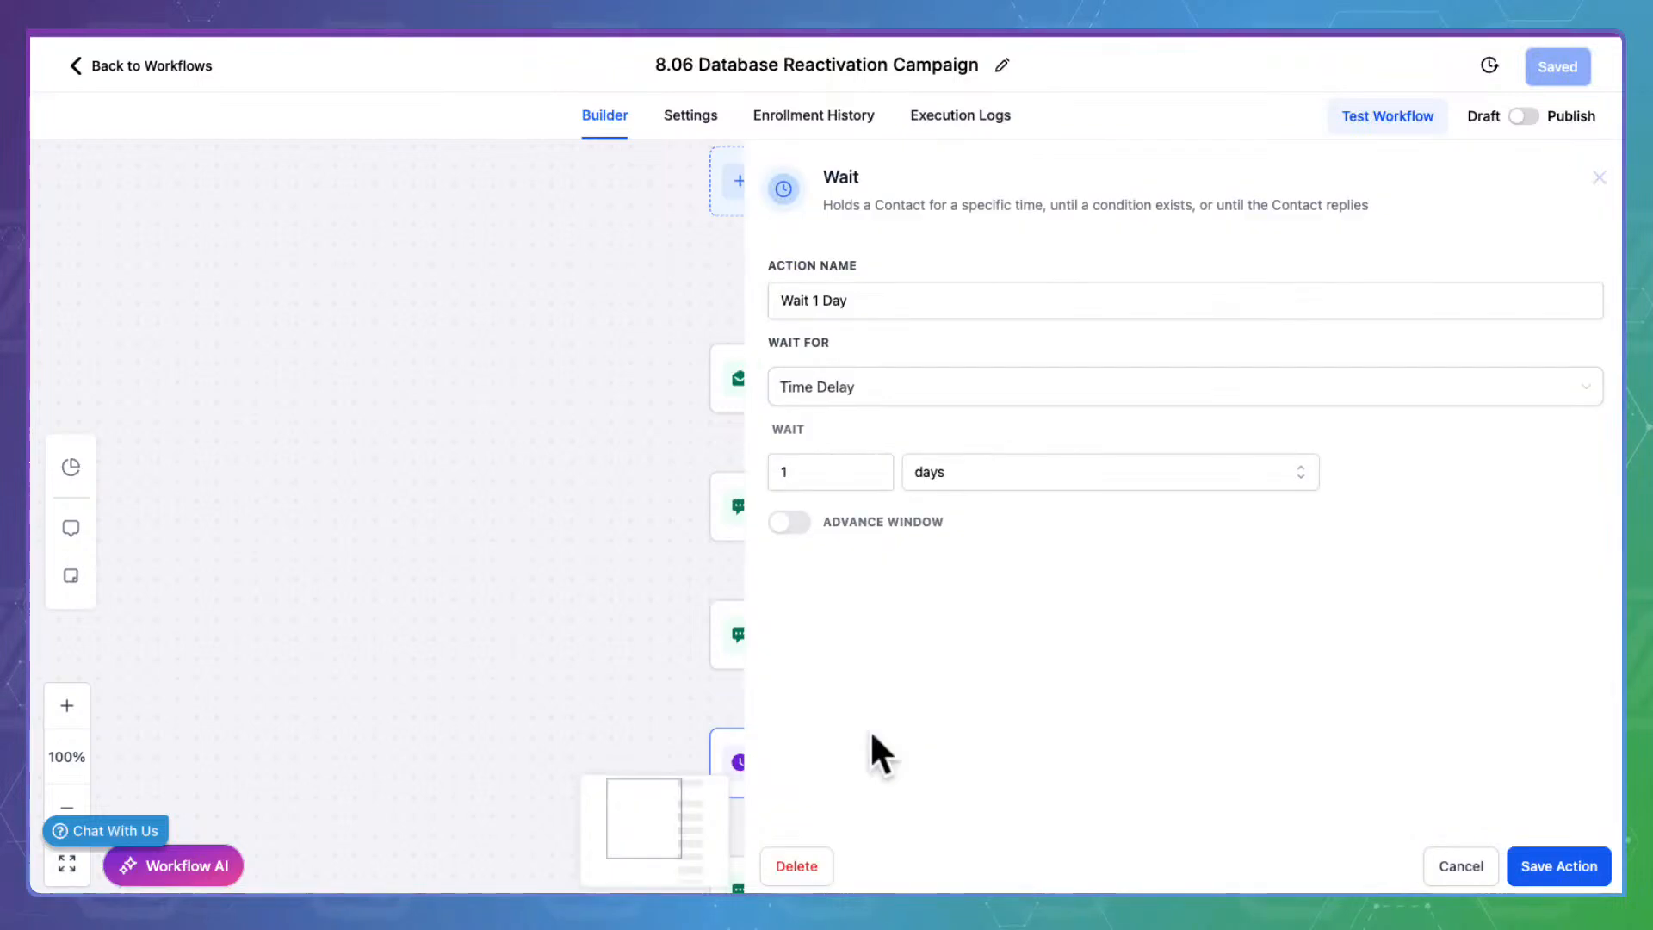
left_click(1463, 864)
Open the later SMS step and select its offer placeholder
left_click_drag(1247, 764, 1144, 356)
left_click(765, 476)
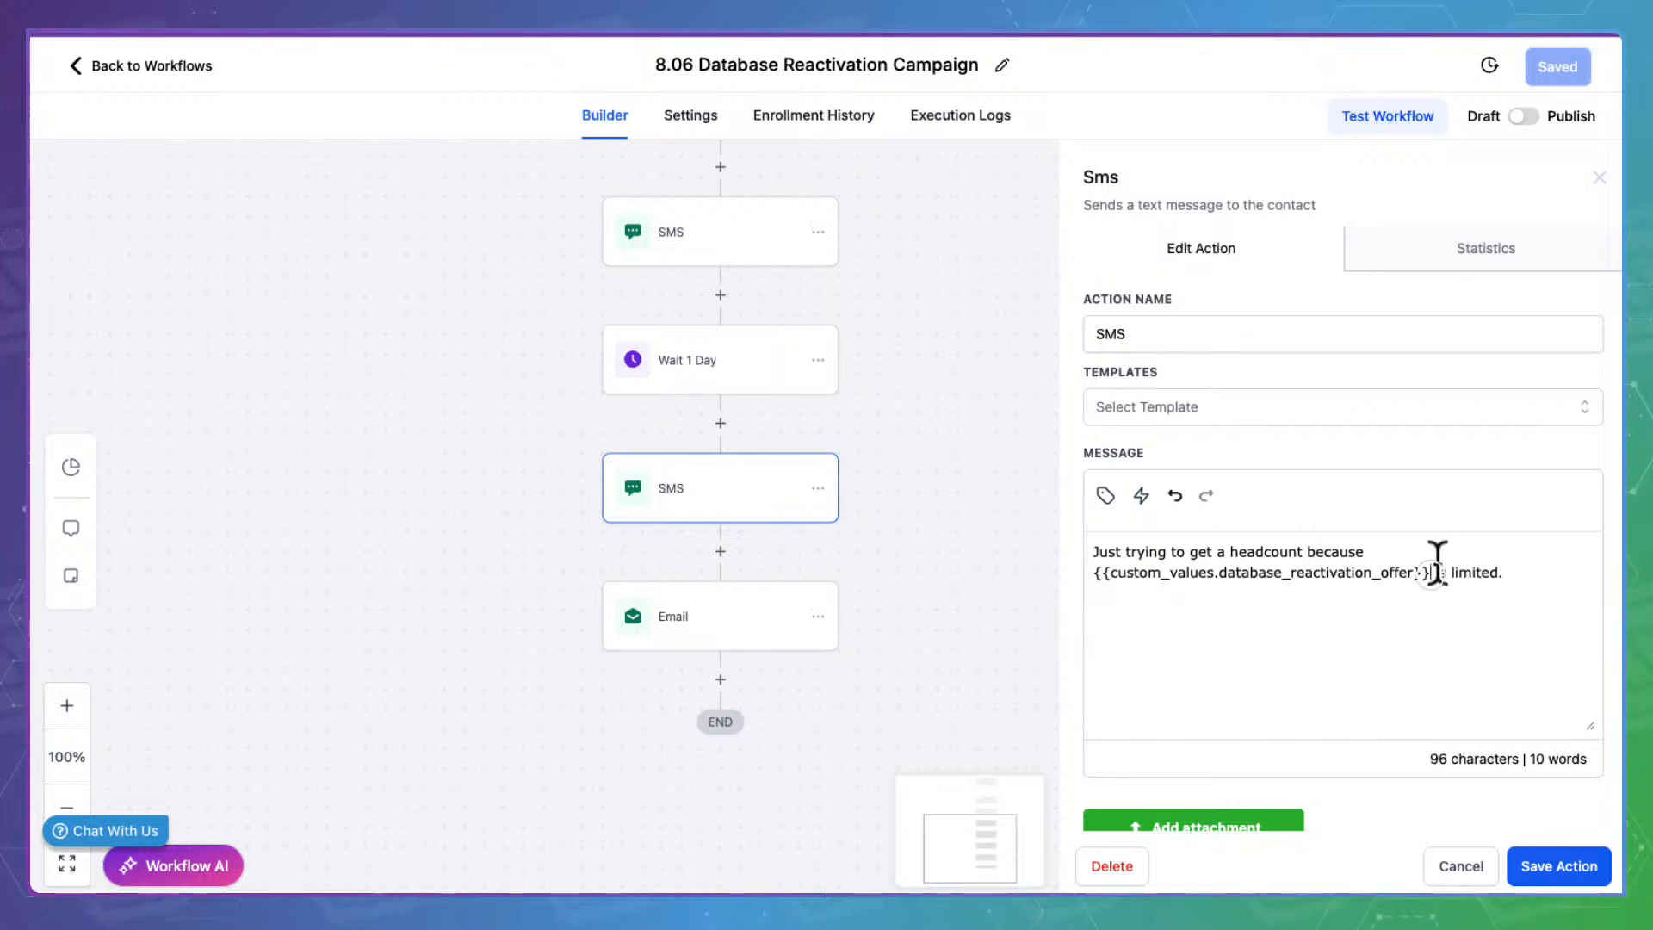
left_click_drag(1433, 568, 1062, 542)
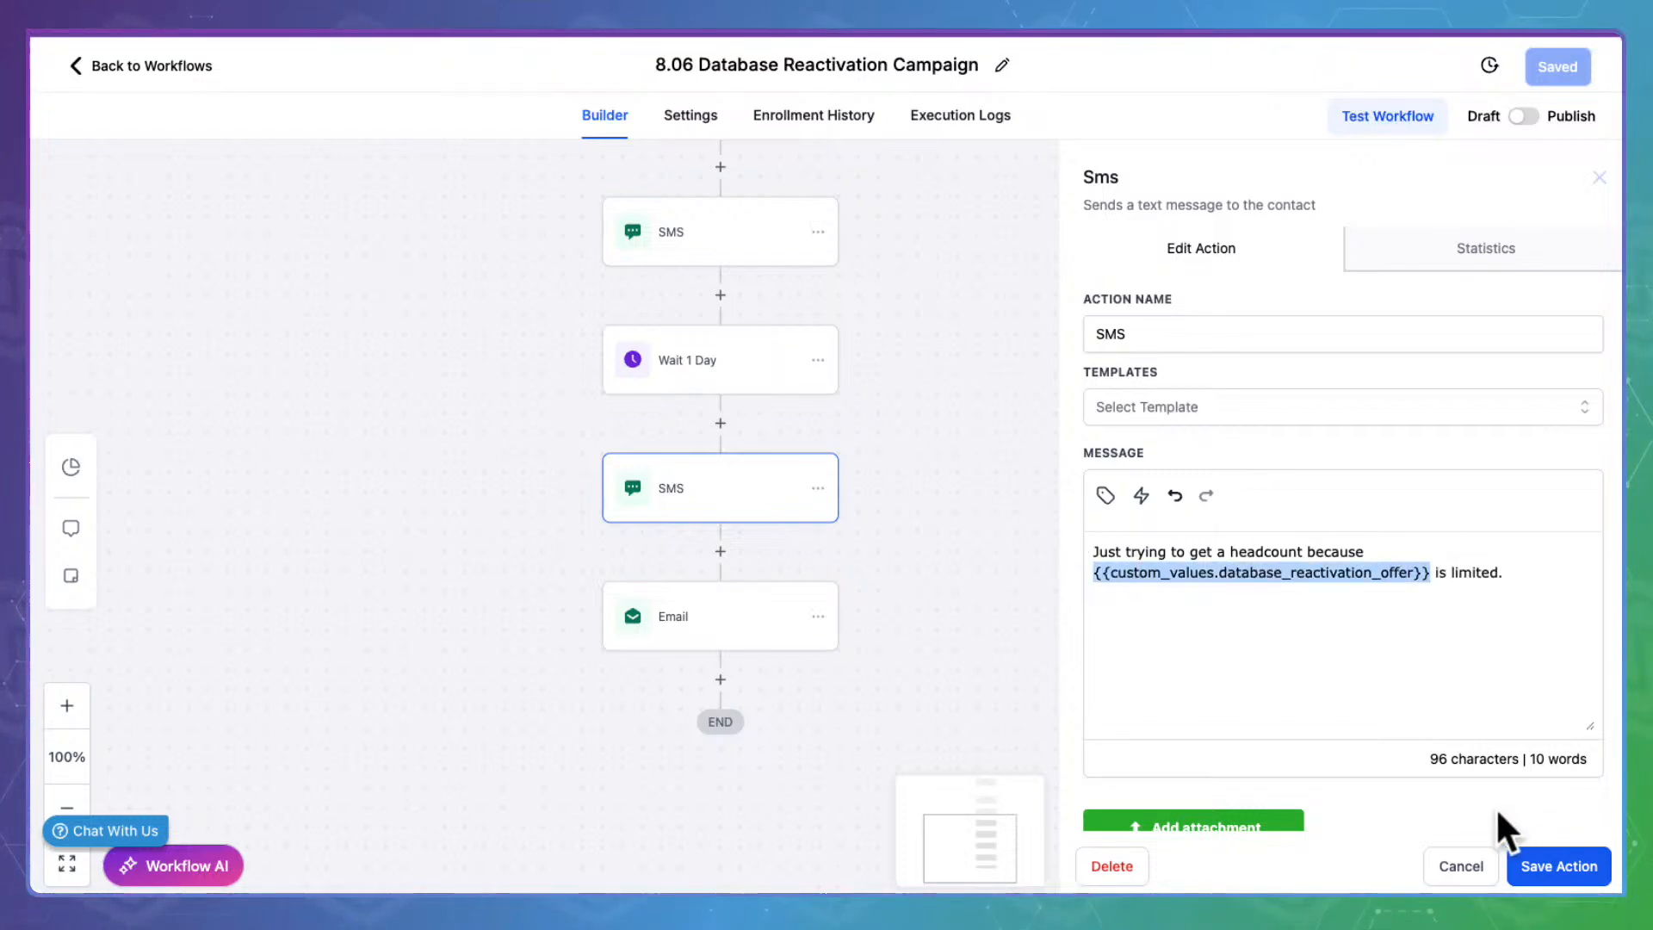
Save the later SMS, select the Last chance email's offer-name line, and copy the Offer Link key
left_click(1517, 864)
left_click(708, 605)
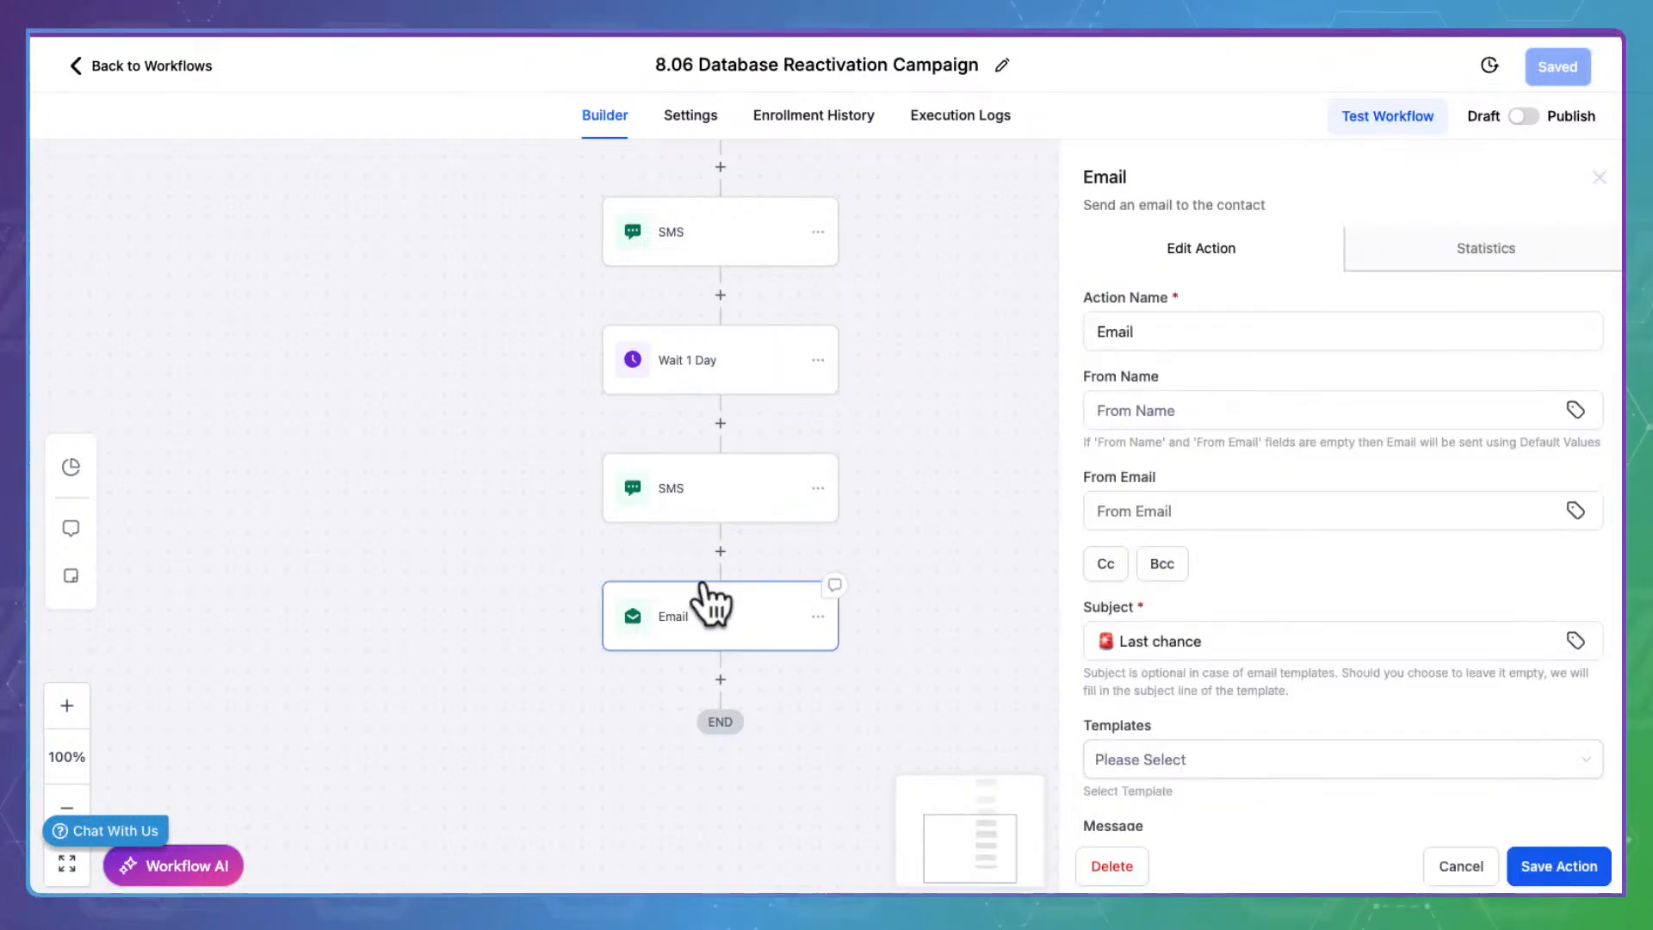
scroll(1307, 602, "down", 6)
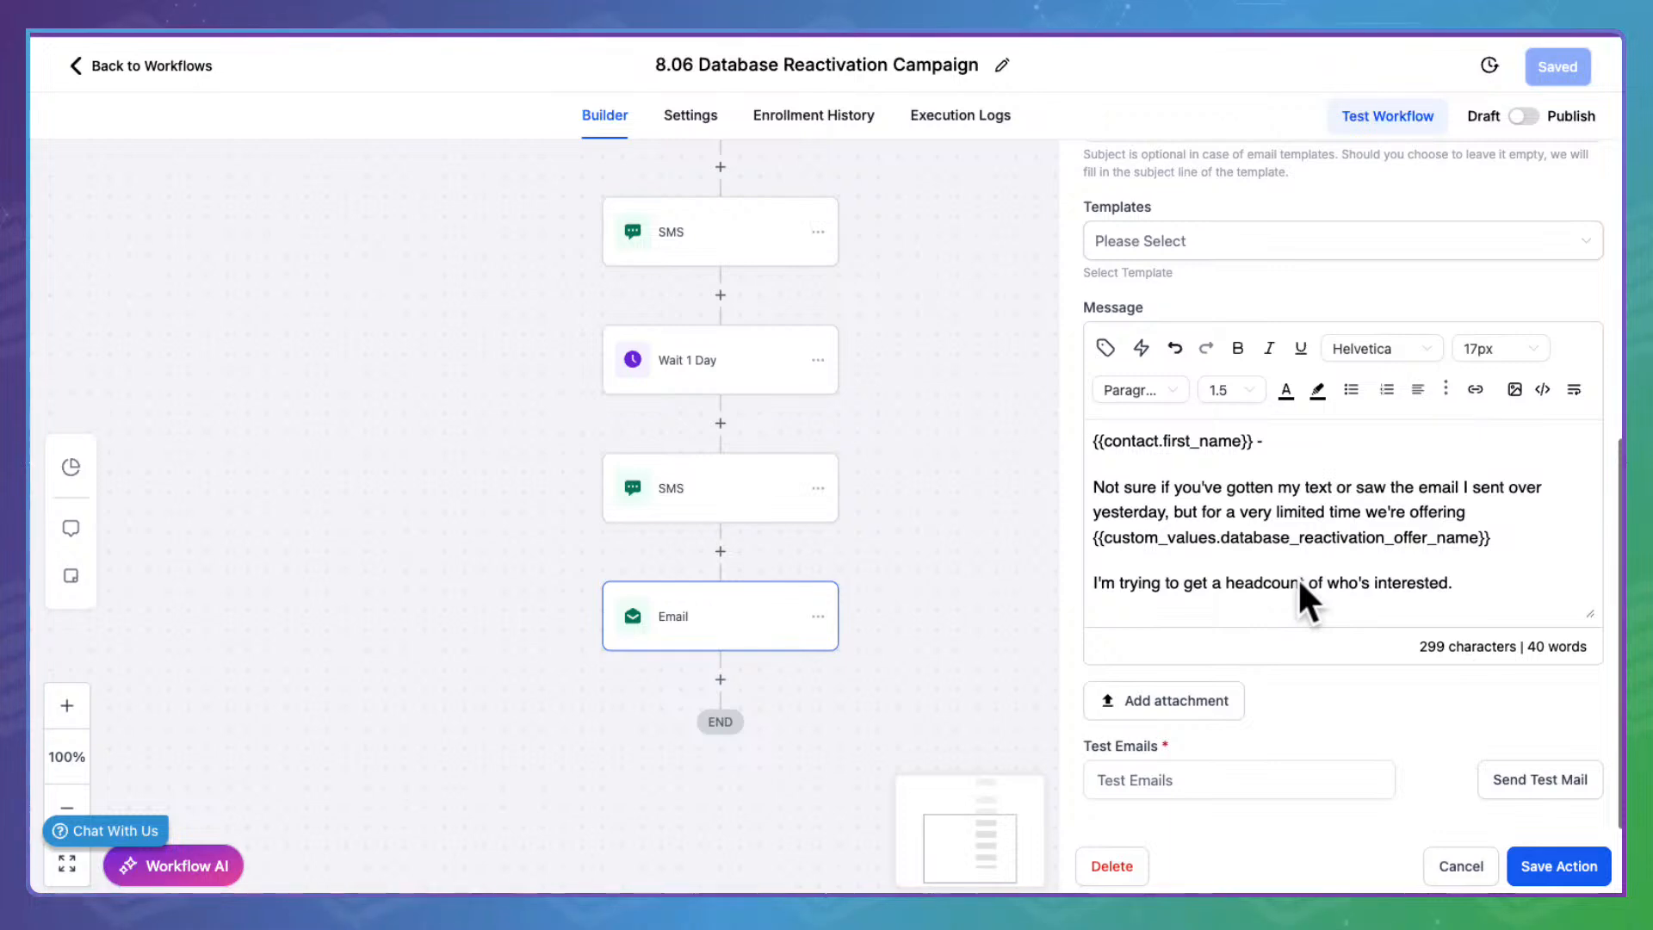
left_click(1323, 534)
left_click_drag(1507, 538, 1092, 538)
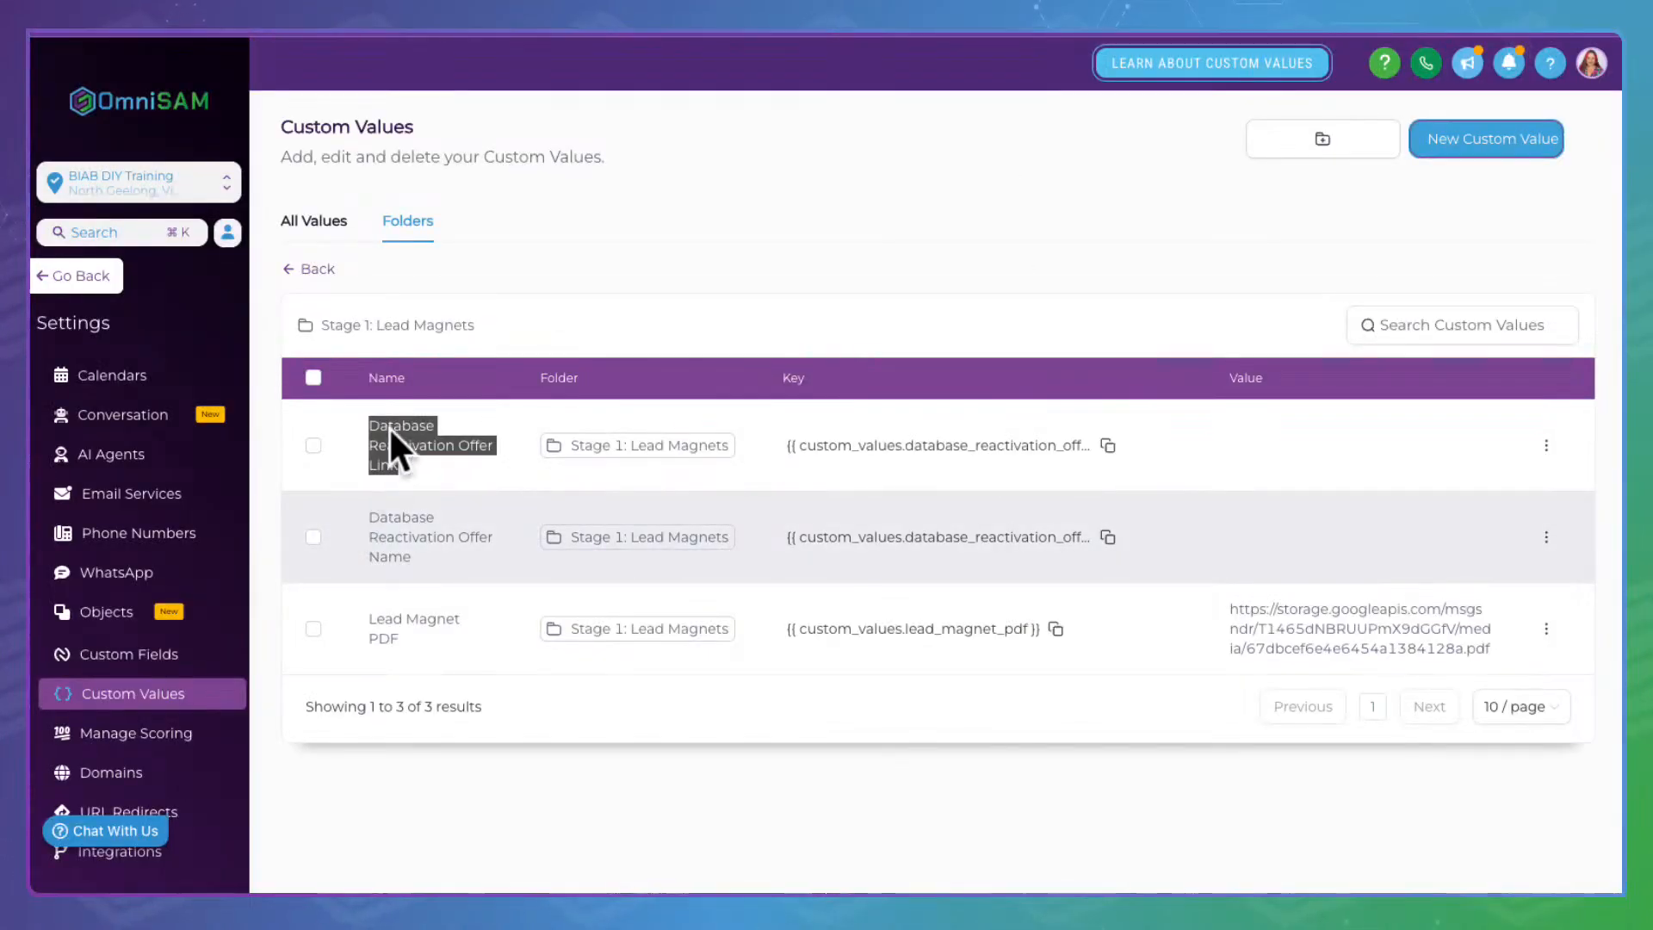
left_click(1110, 441)
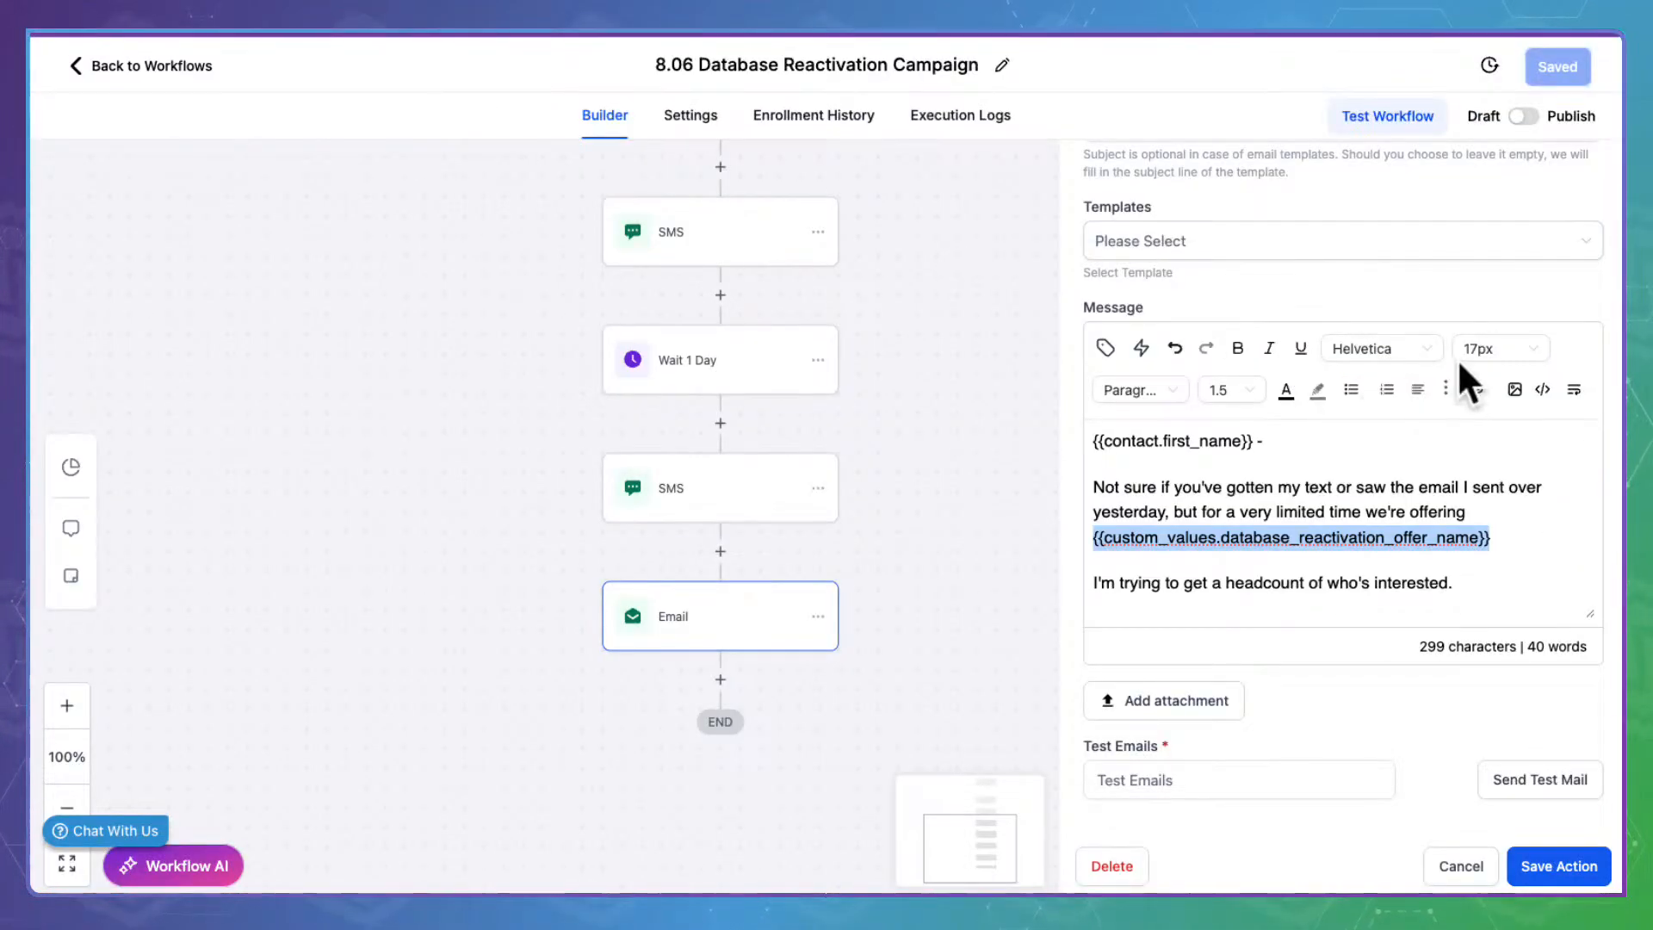
Link the offer name to the pasted Offer Link key in a new window, and save the step
left_click(1475, 389)
left_click(770, 384)
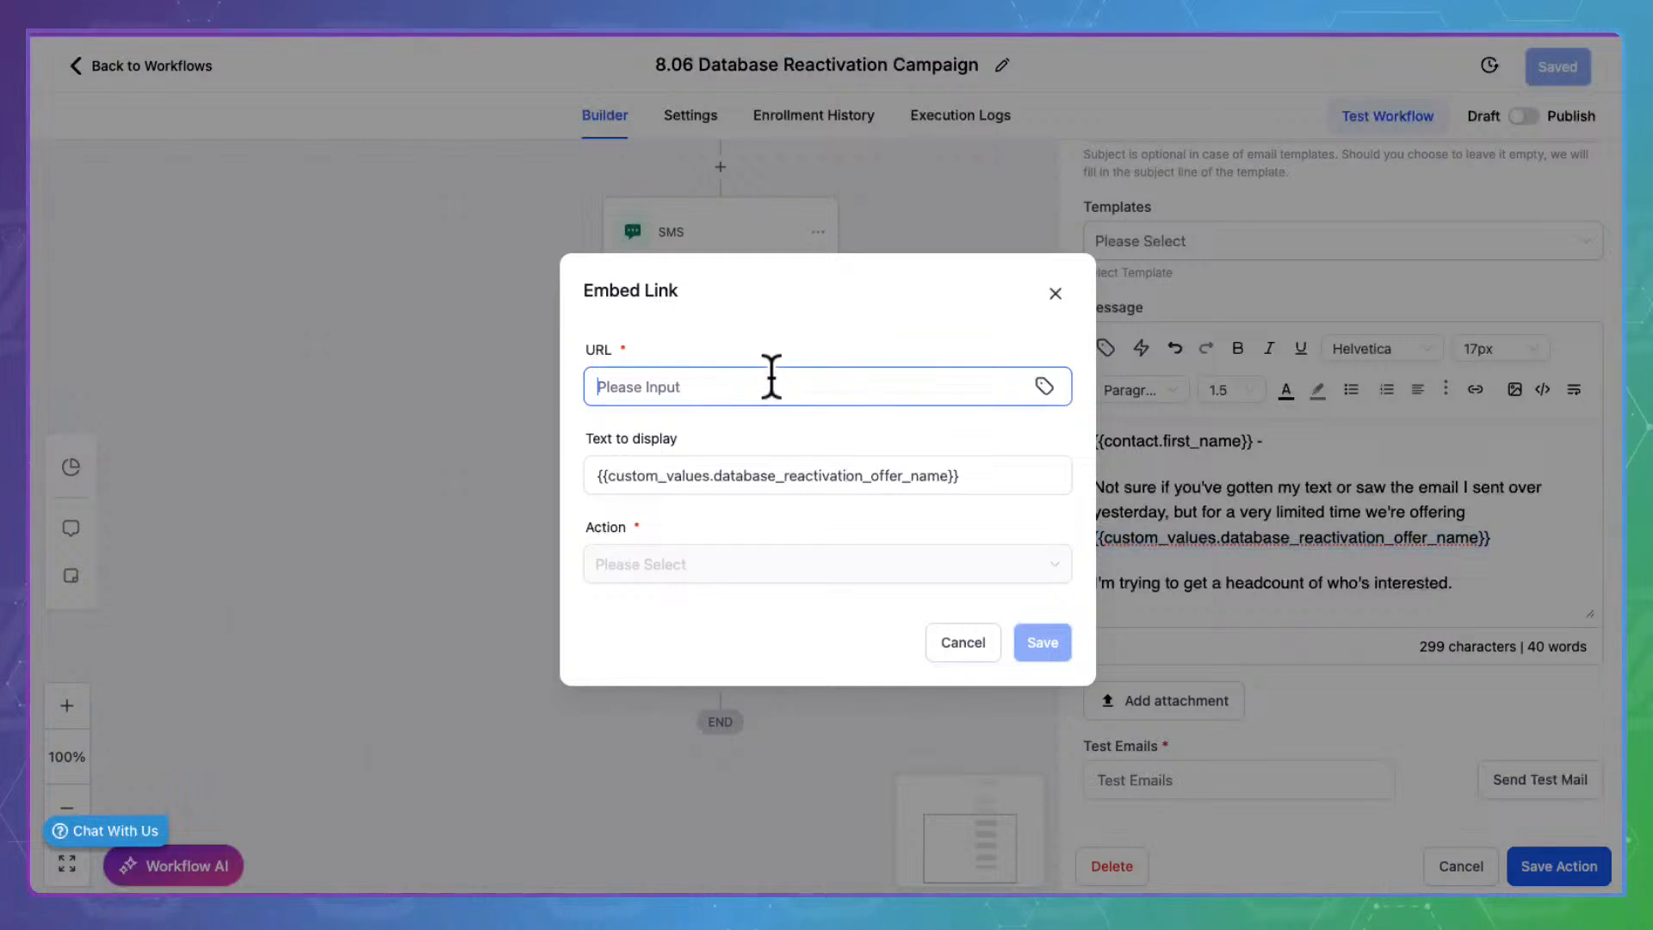
key("ctrl+v")
left_click(1044, 637)
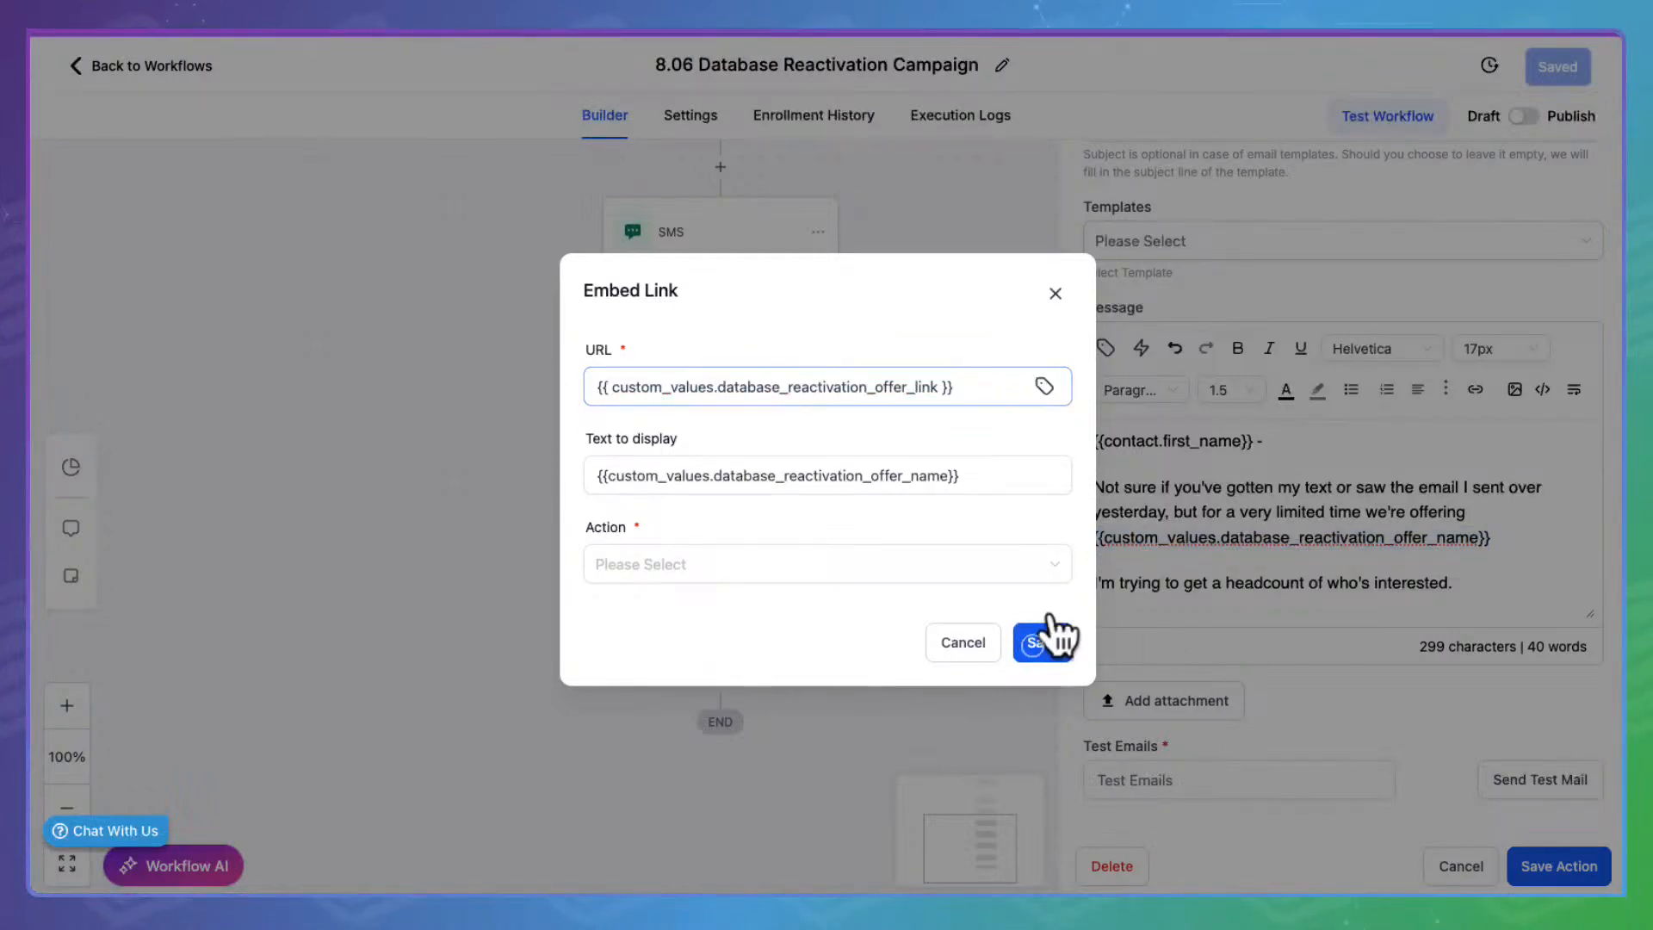
left_click(796, 560)
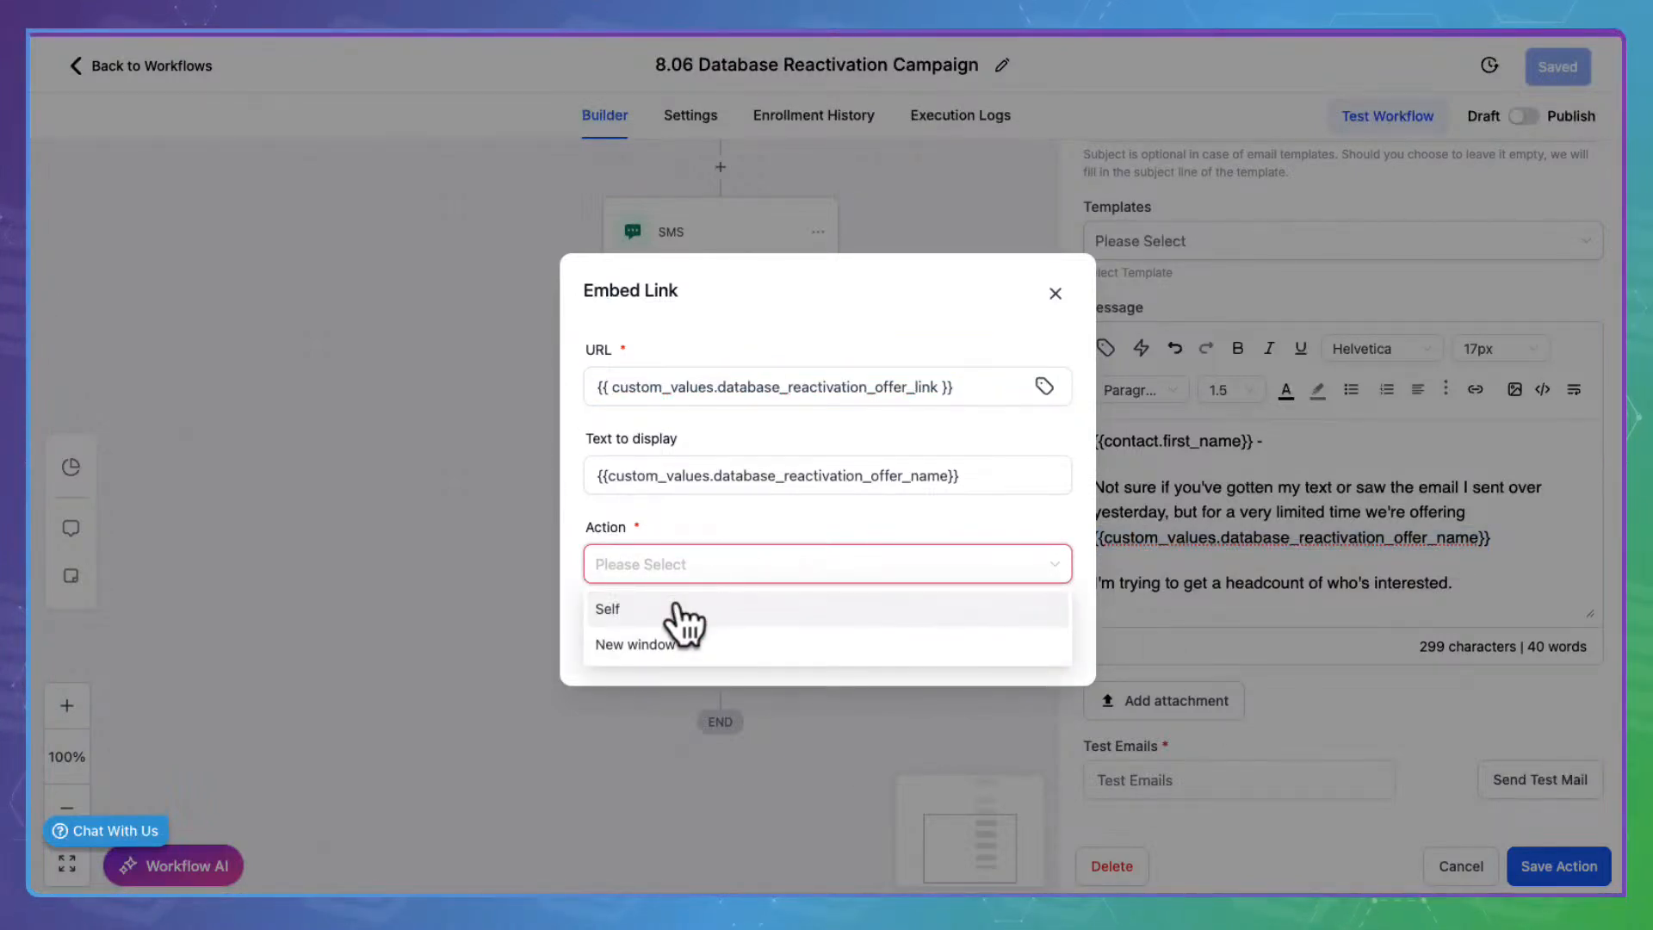
left_click(684, 640)
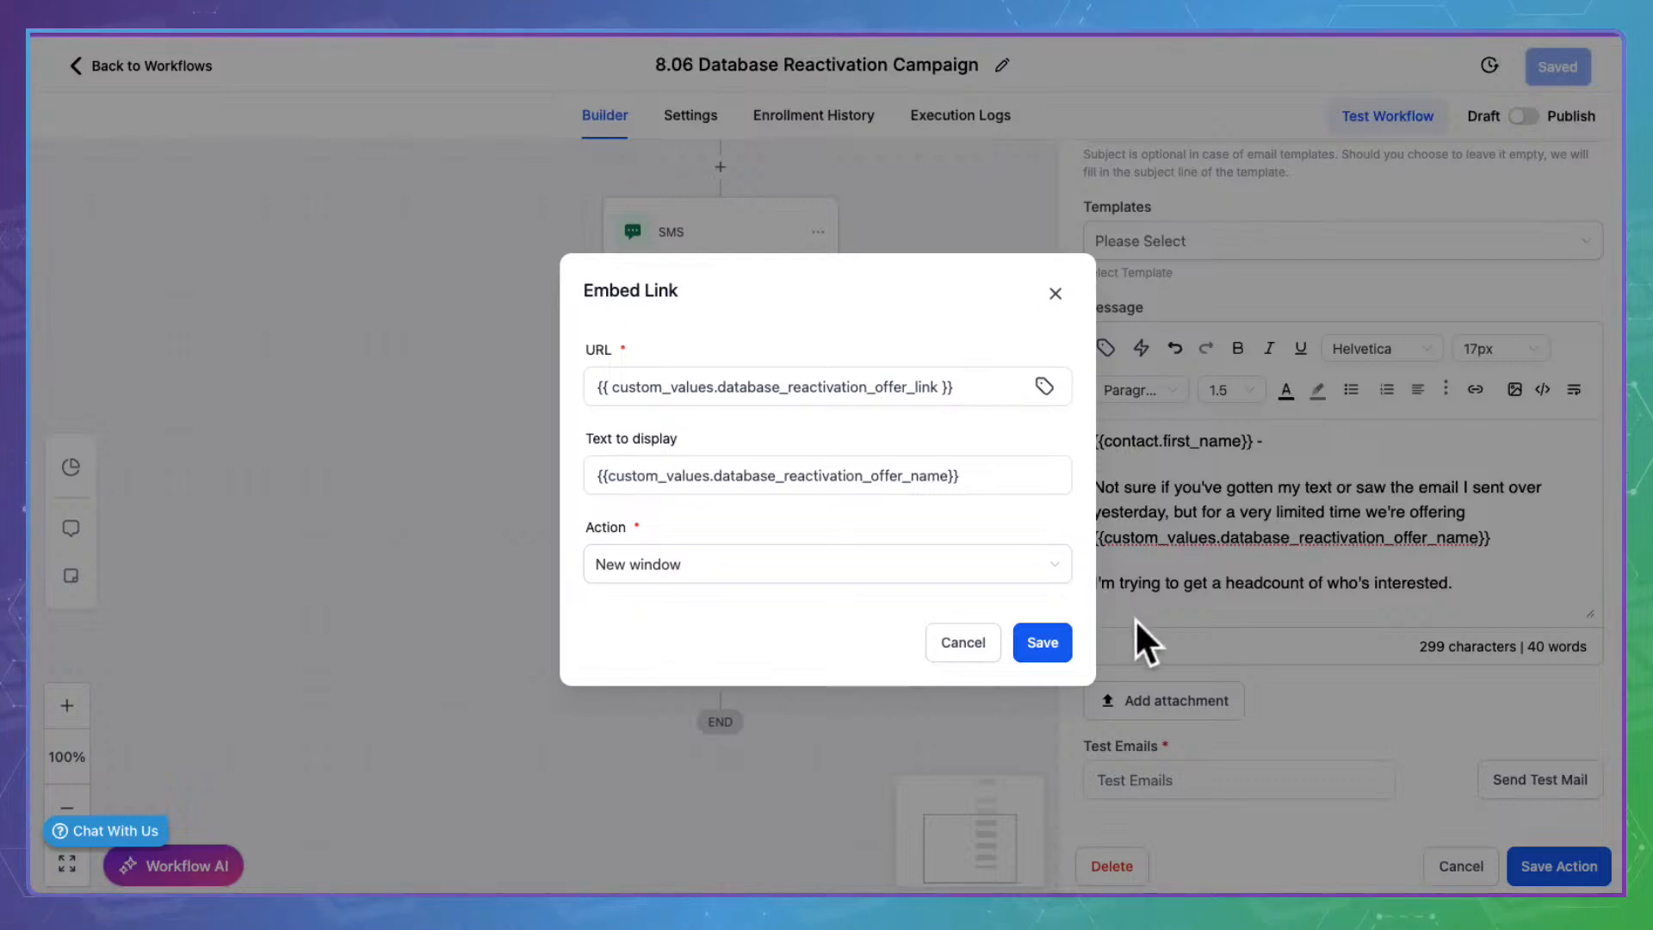
left_click(1042, 637)
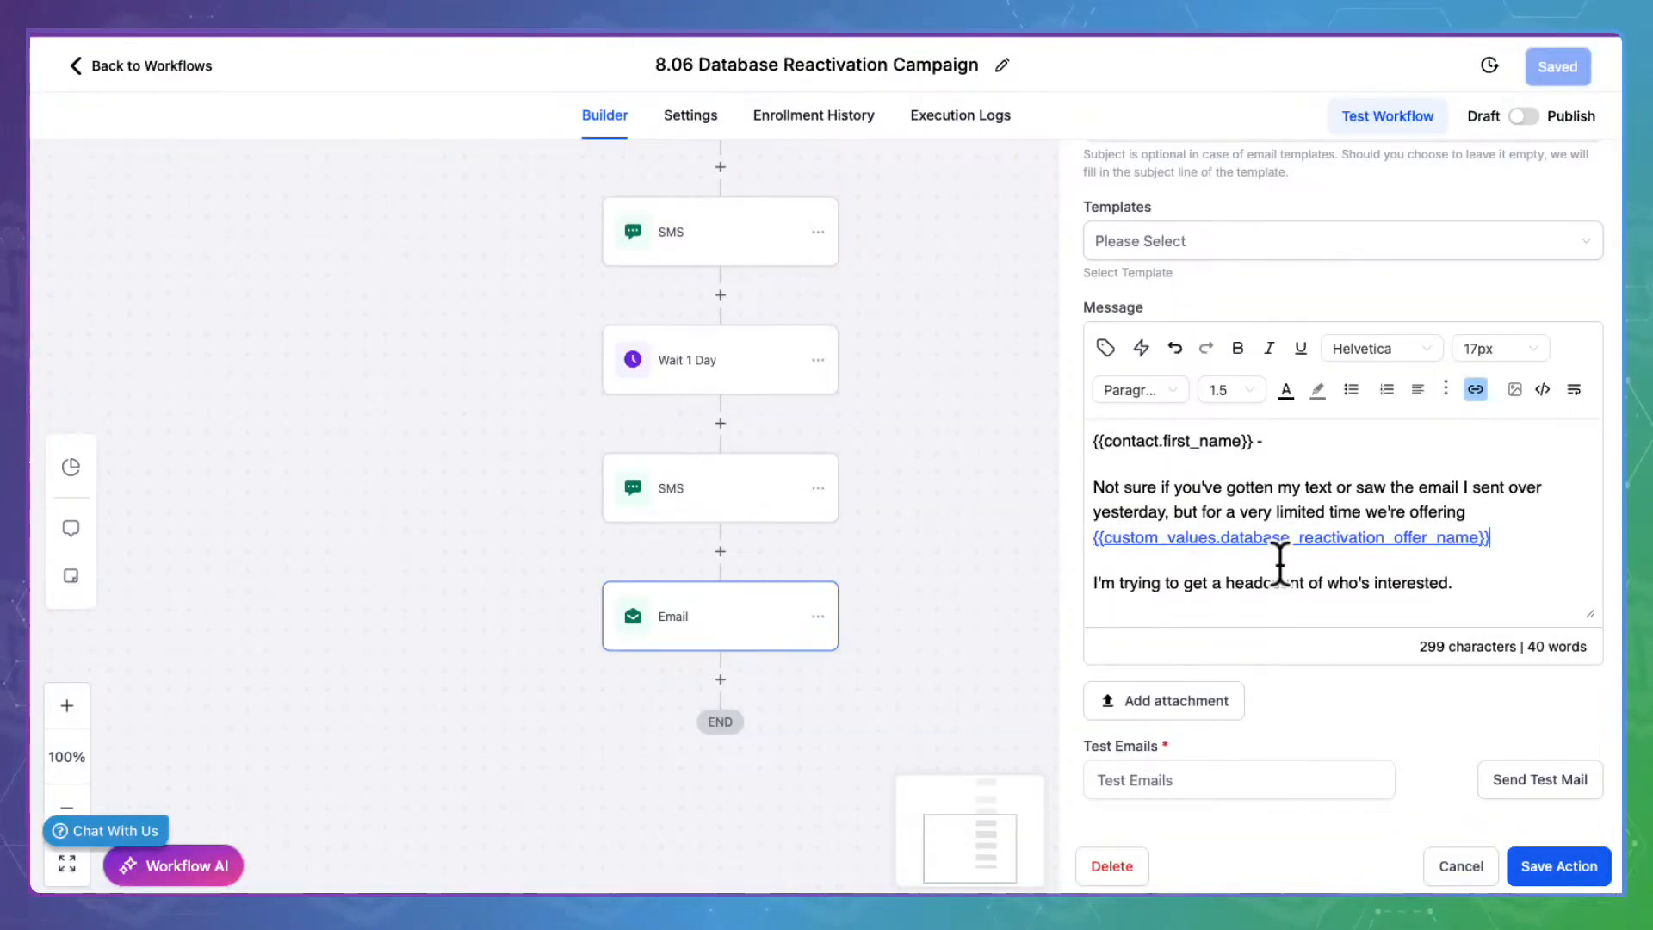
scroll(1280, 564, "down", 2)
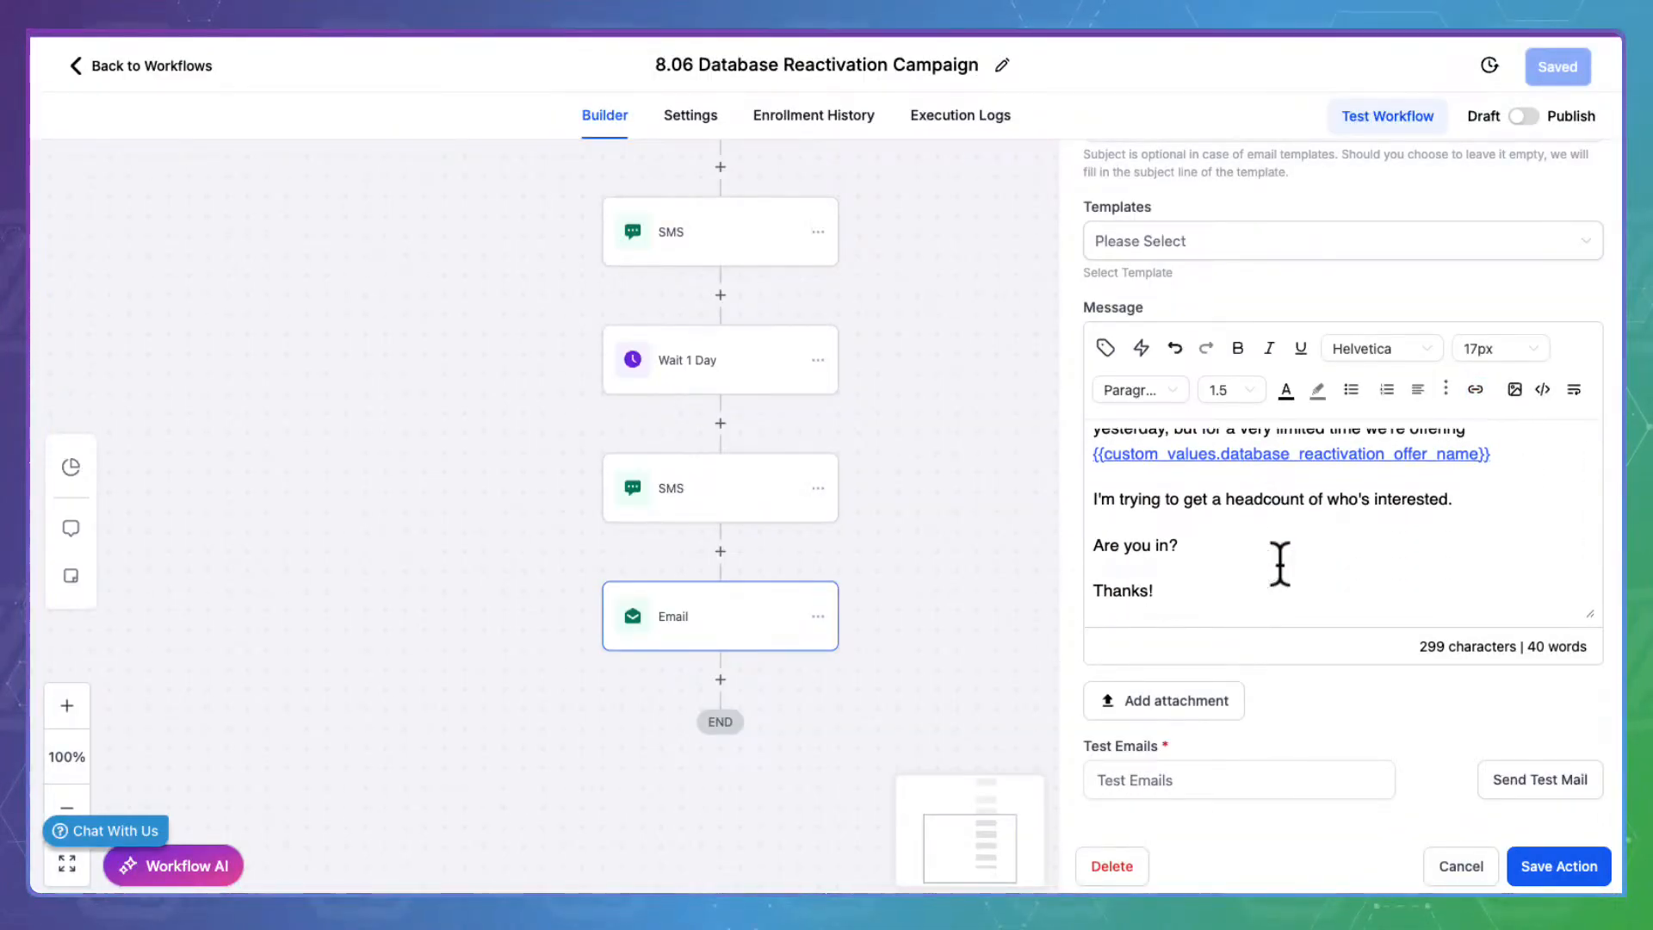
scroll(1280, 564, "down", 1)
scroll(1280, 564, "up", 3)
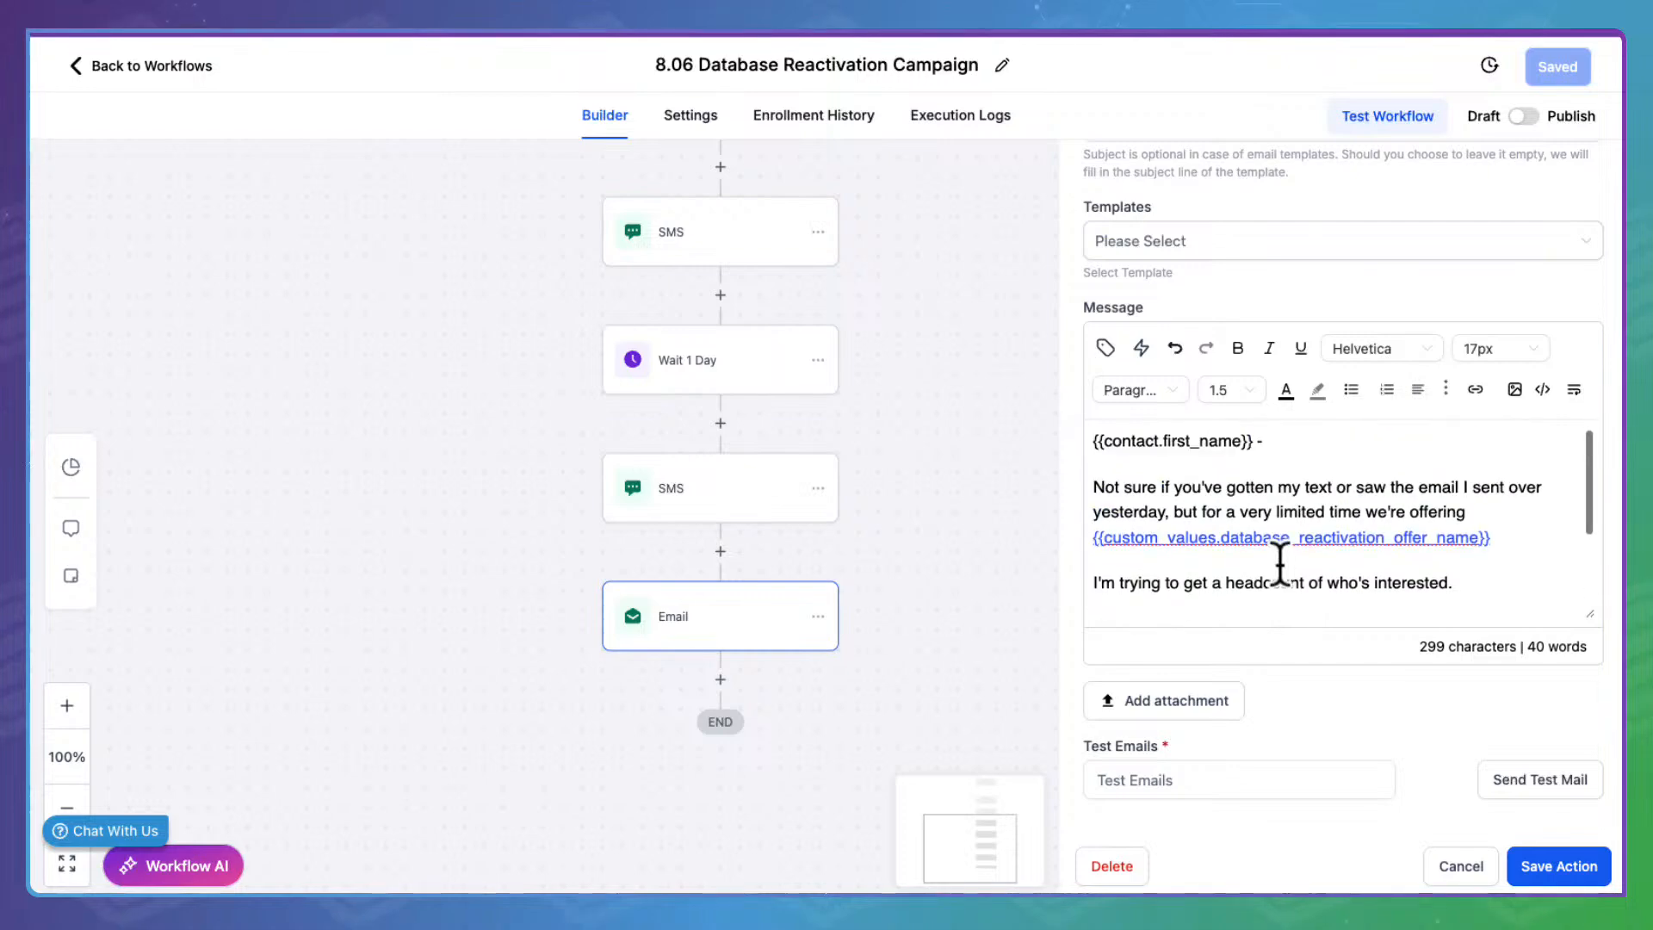
left_click(1568, 854)
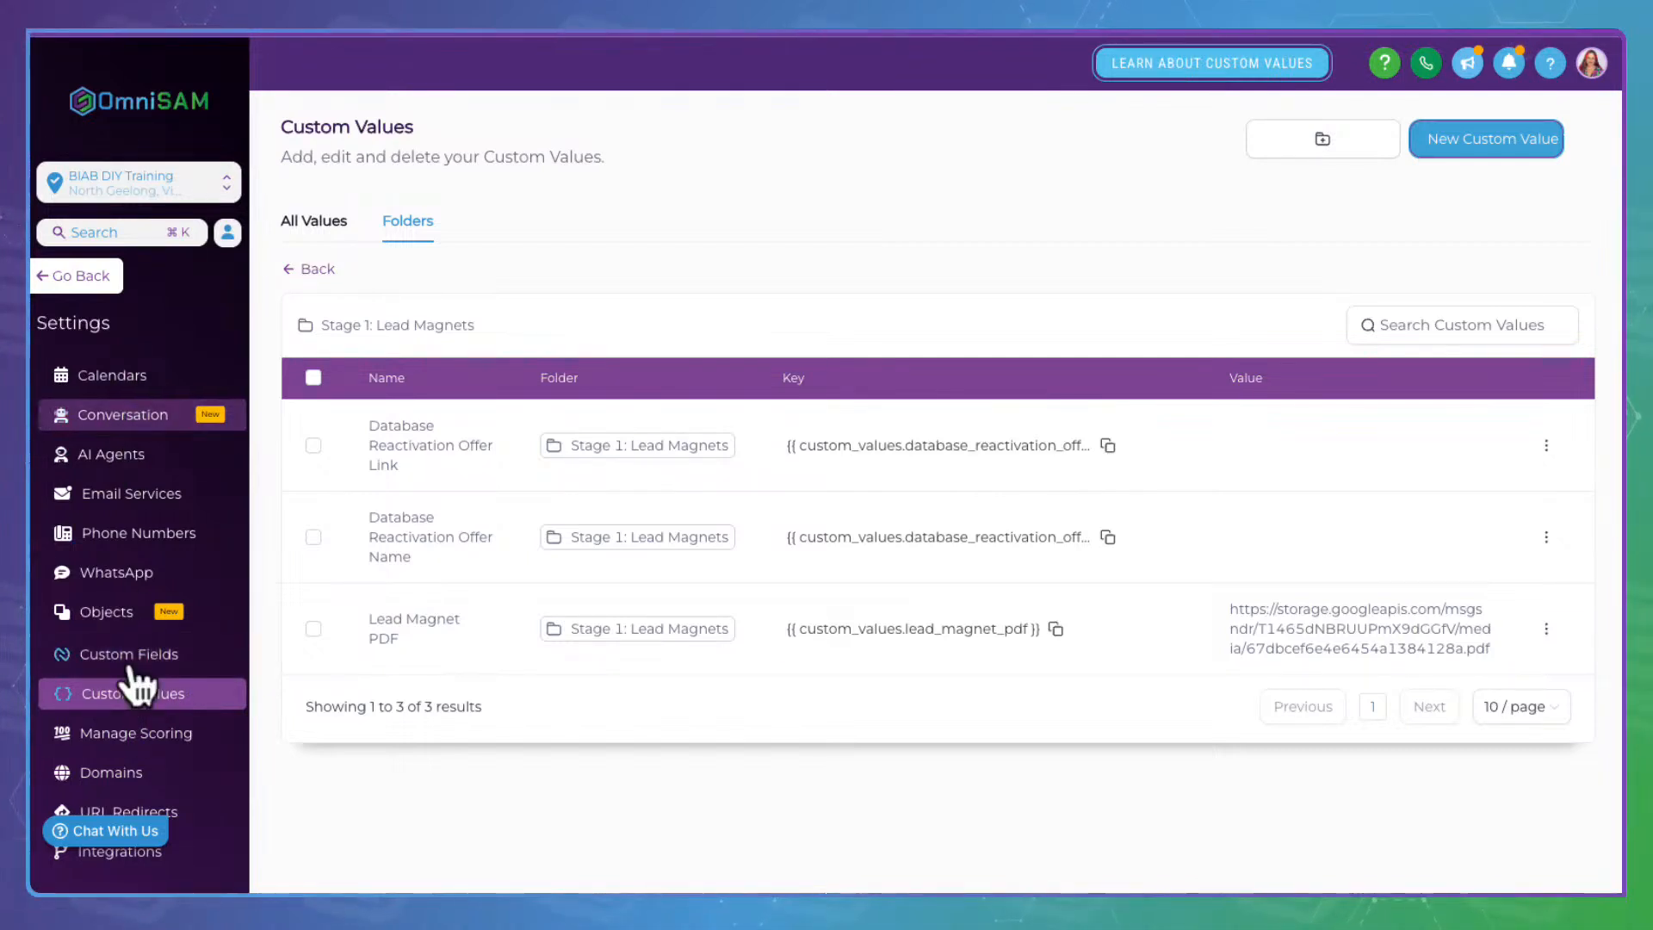
Leave settings for the funnels list, open the Stage 1: Lead Generation folder, and select Stage 1: Life Coach
scroll(137, 744, "down", 1)
scroll(138, 745, "down", 5)
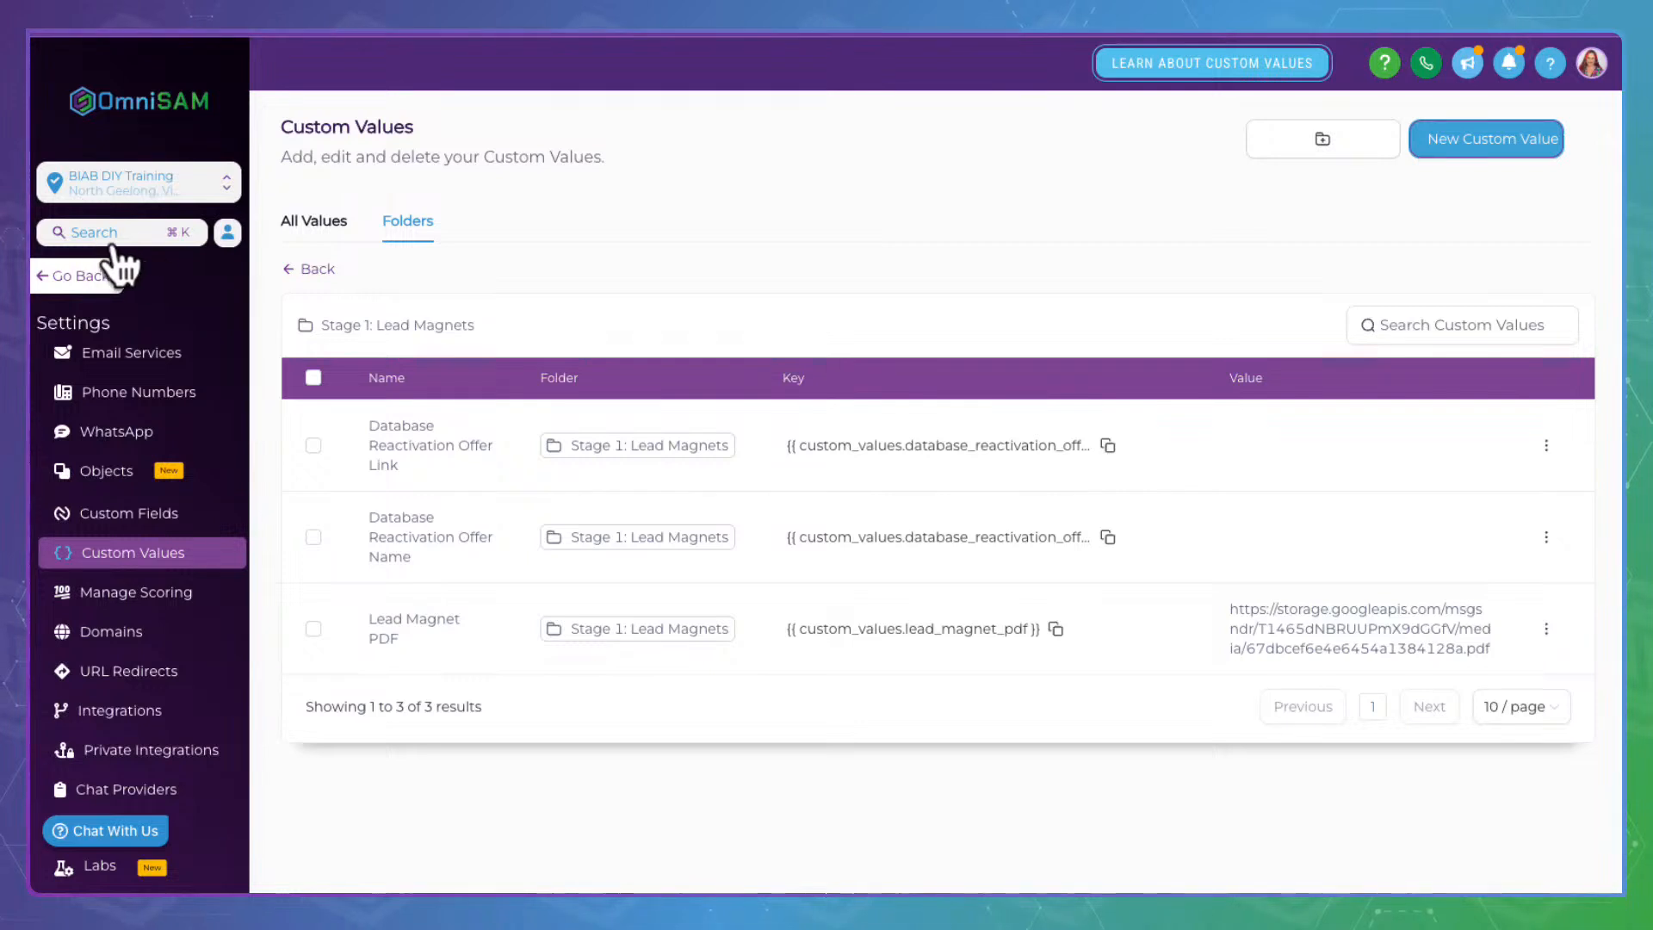
left_click(97, 266)
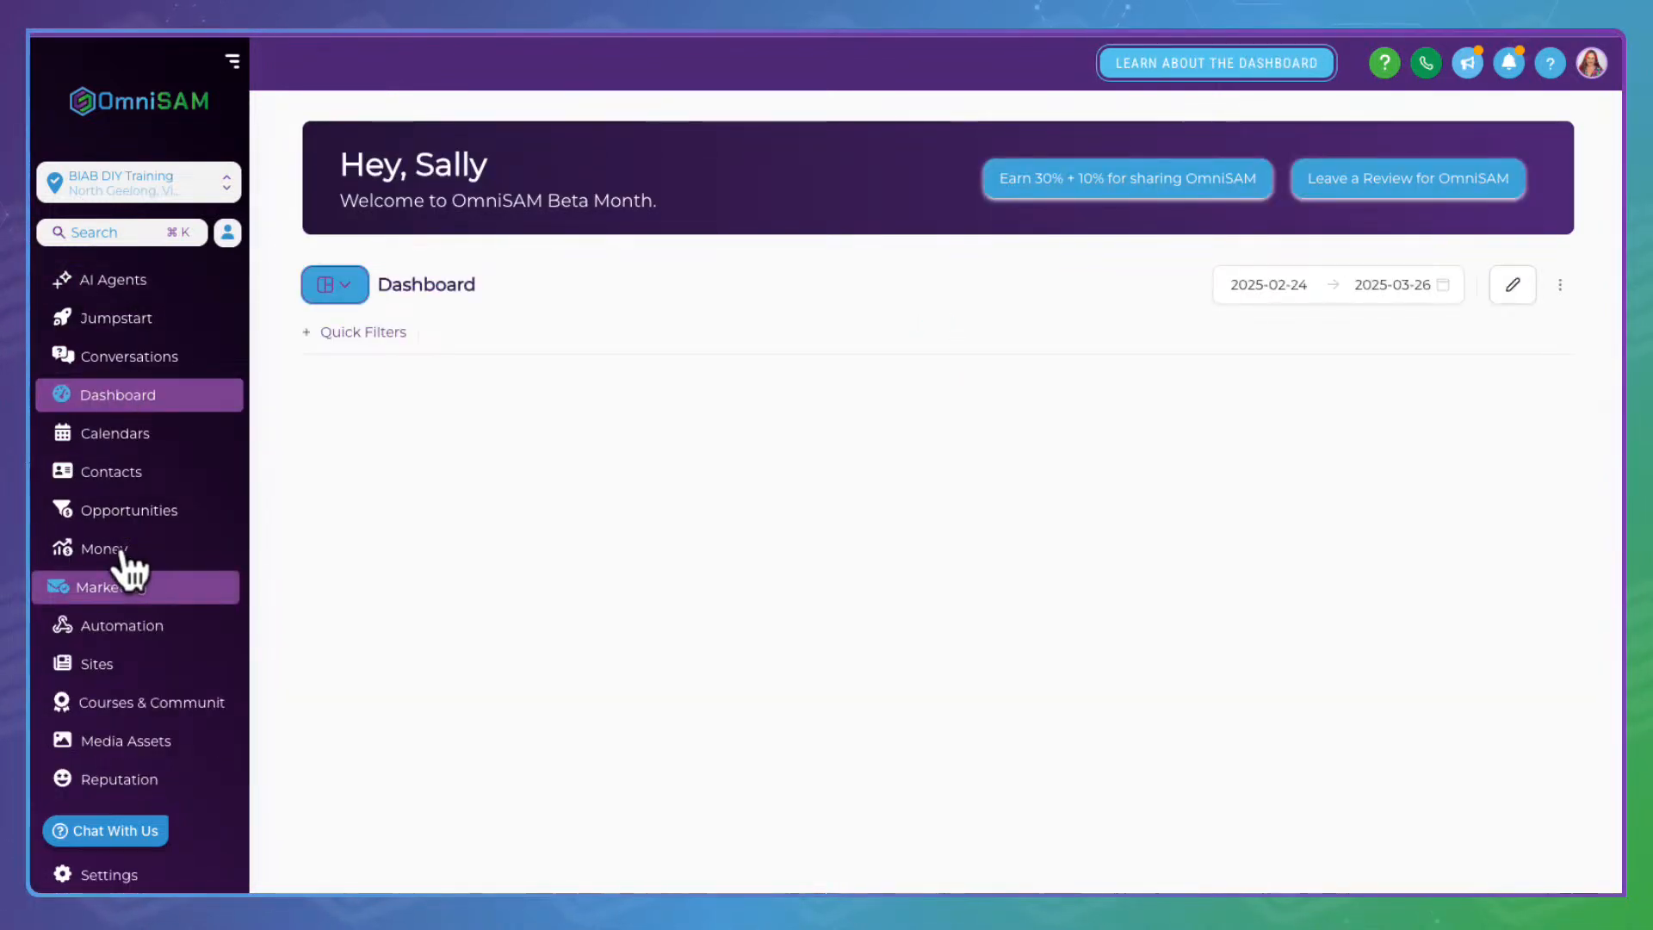
left_click(112, 654)
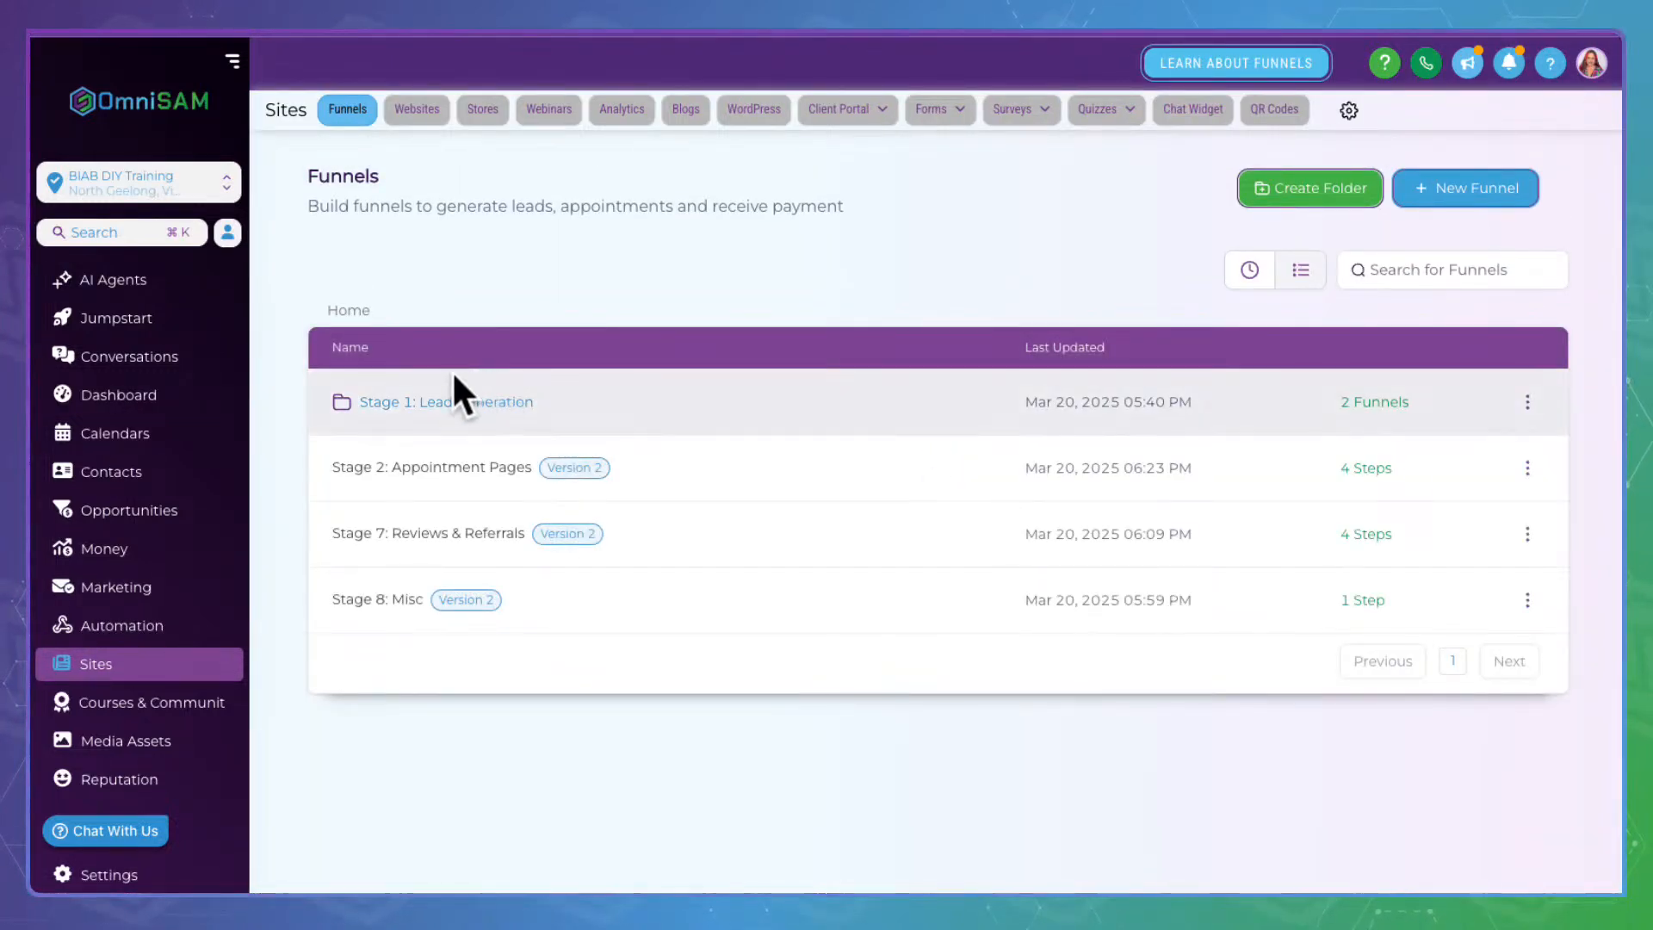
left_click(487, 402)
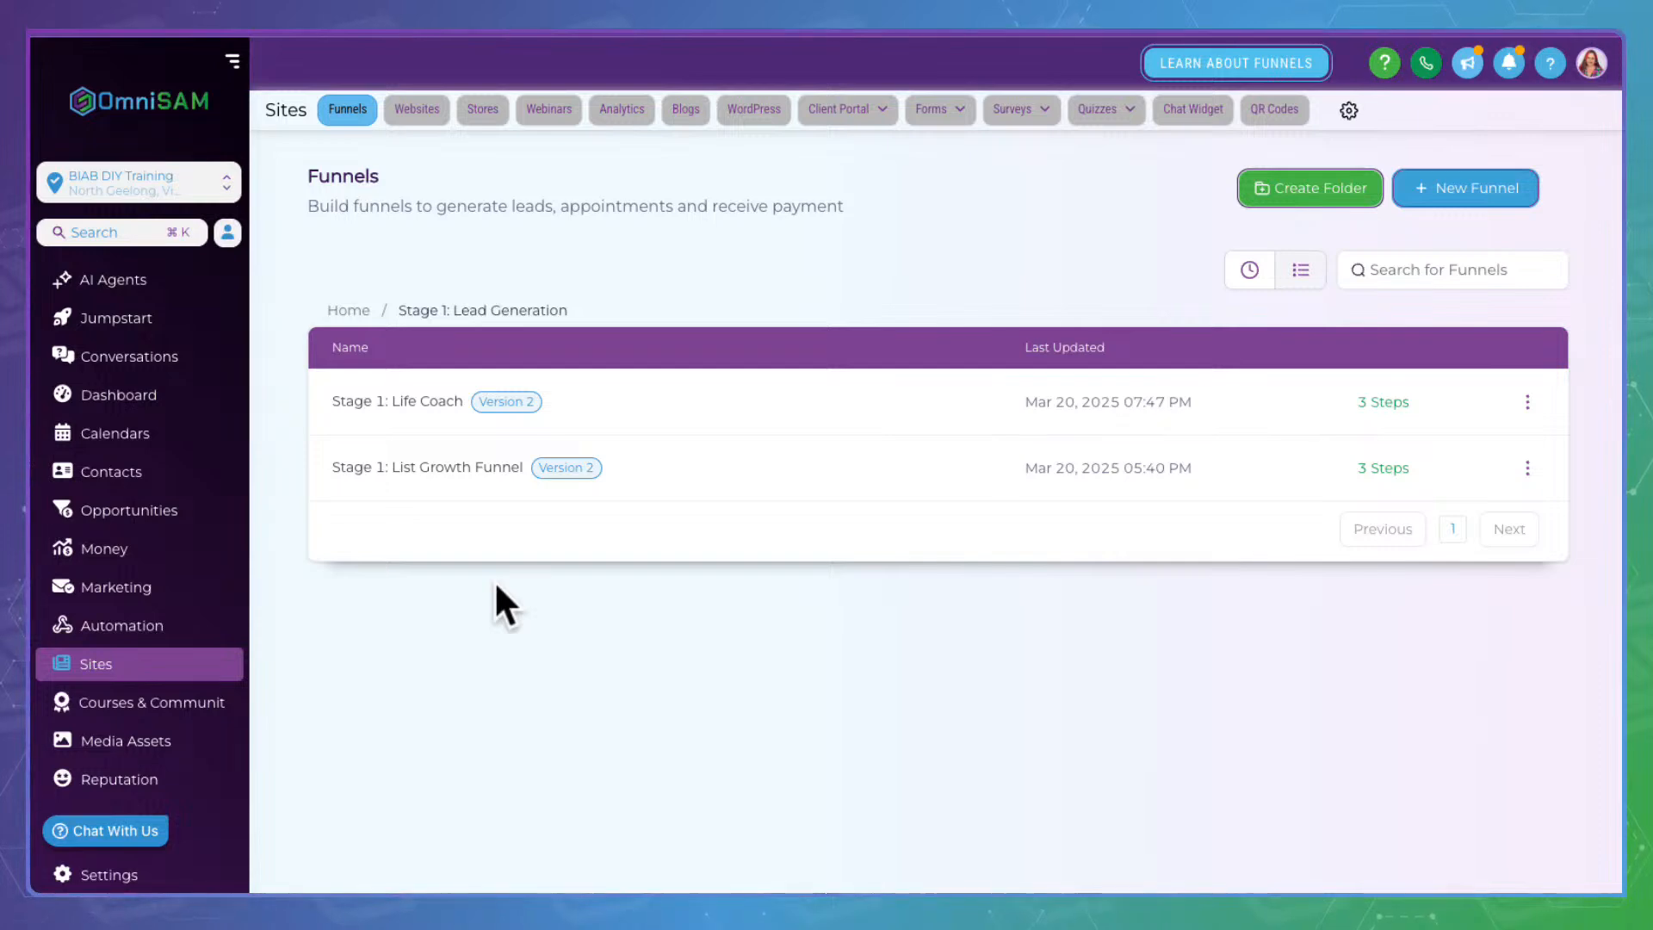
left_click(456, 463)
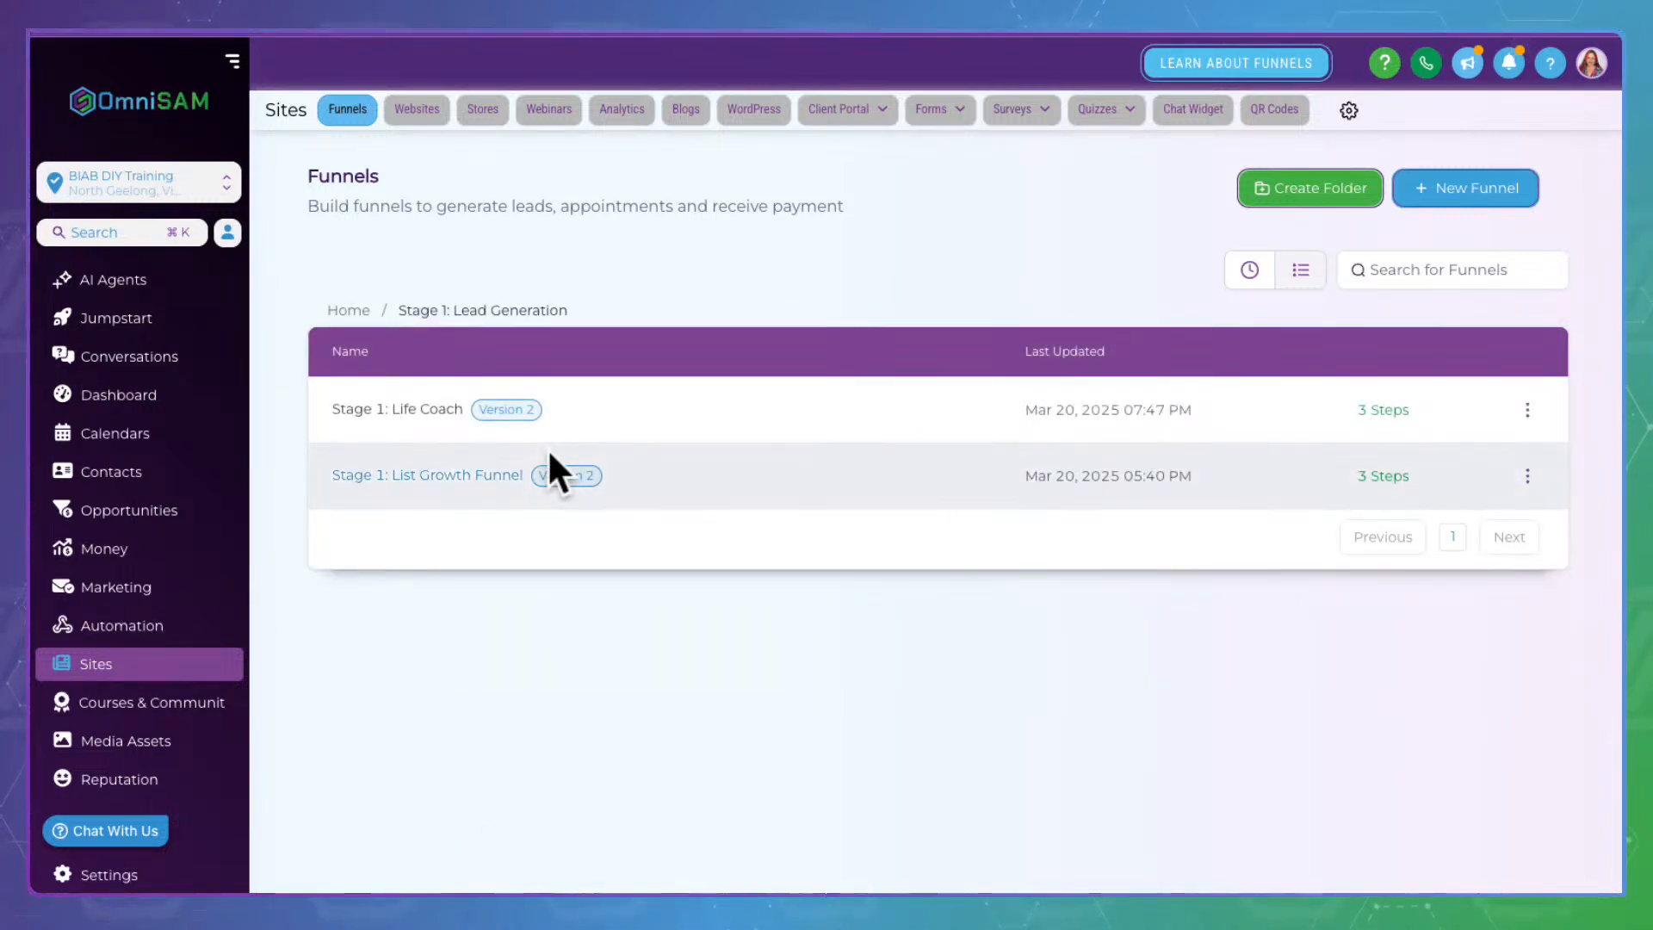
Open the Stage 1: Life Coach funnel, check its Domain options without choosing one, and list its steps
left_click(432, 399)
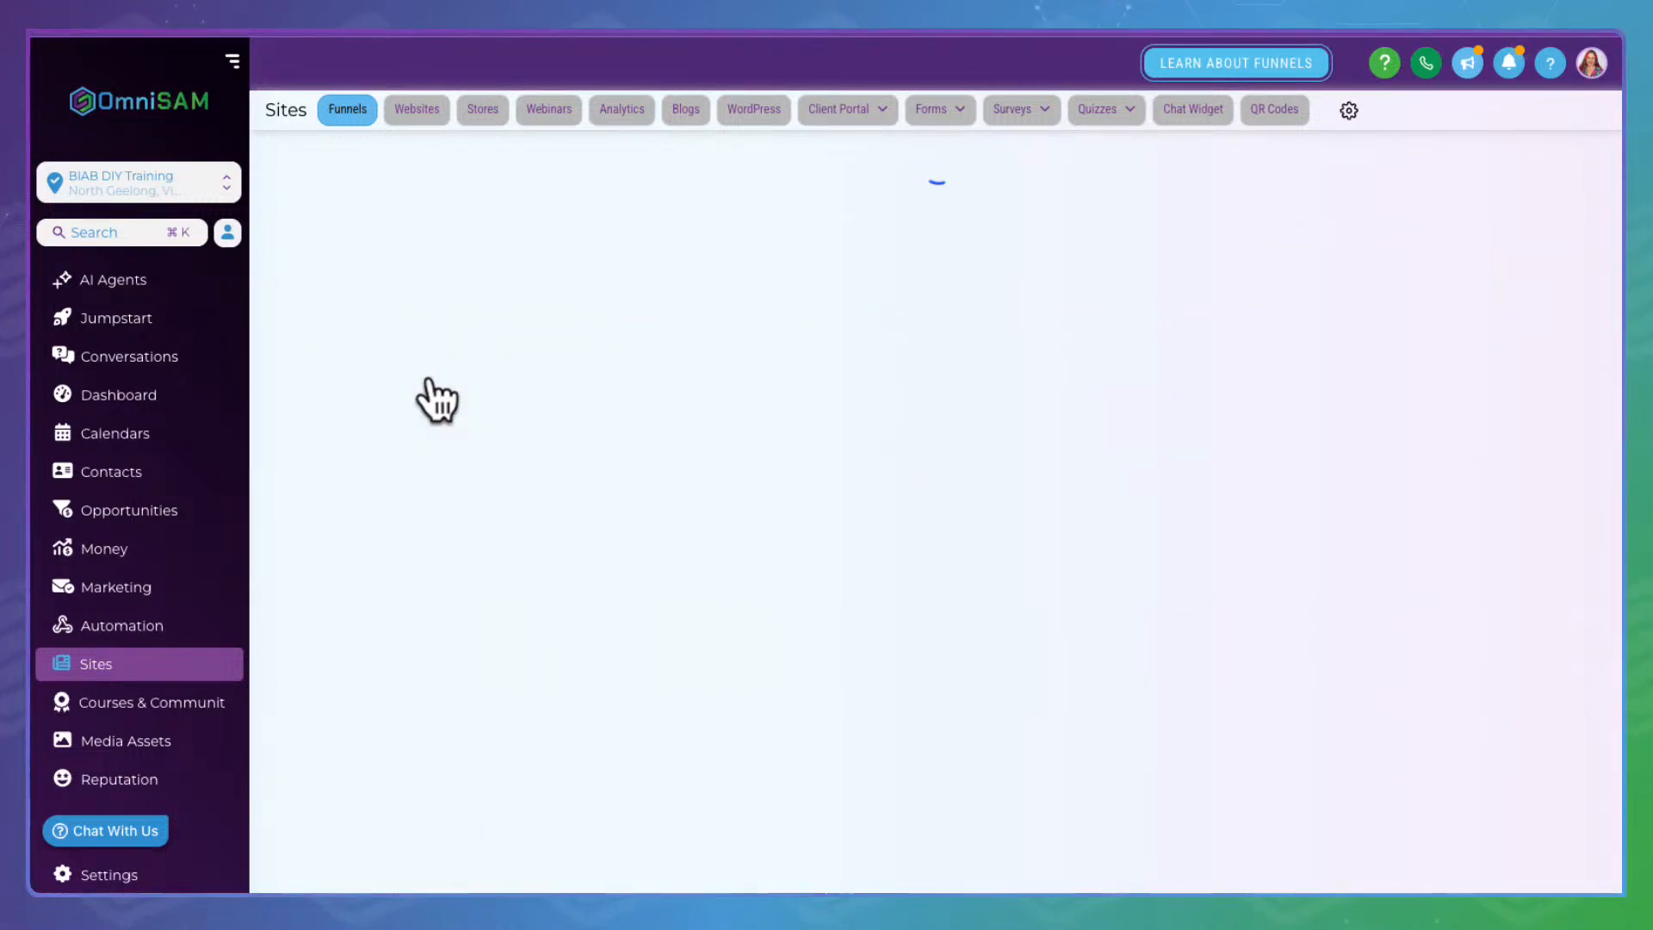
left_click(421, 349)
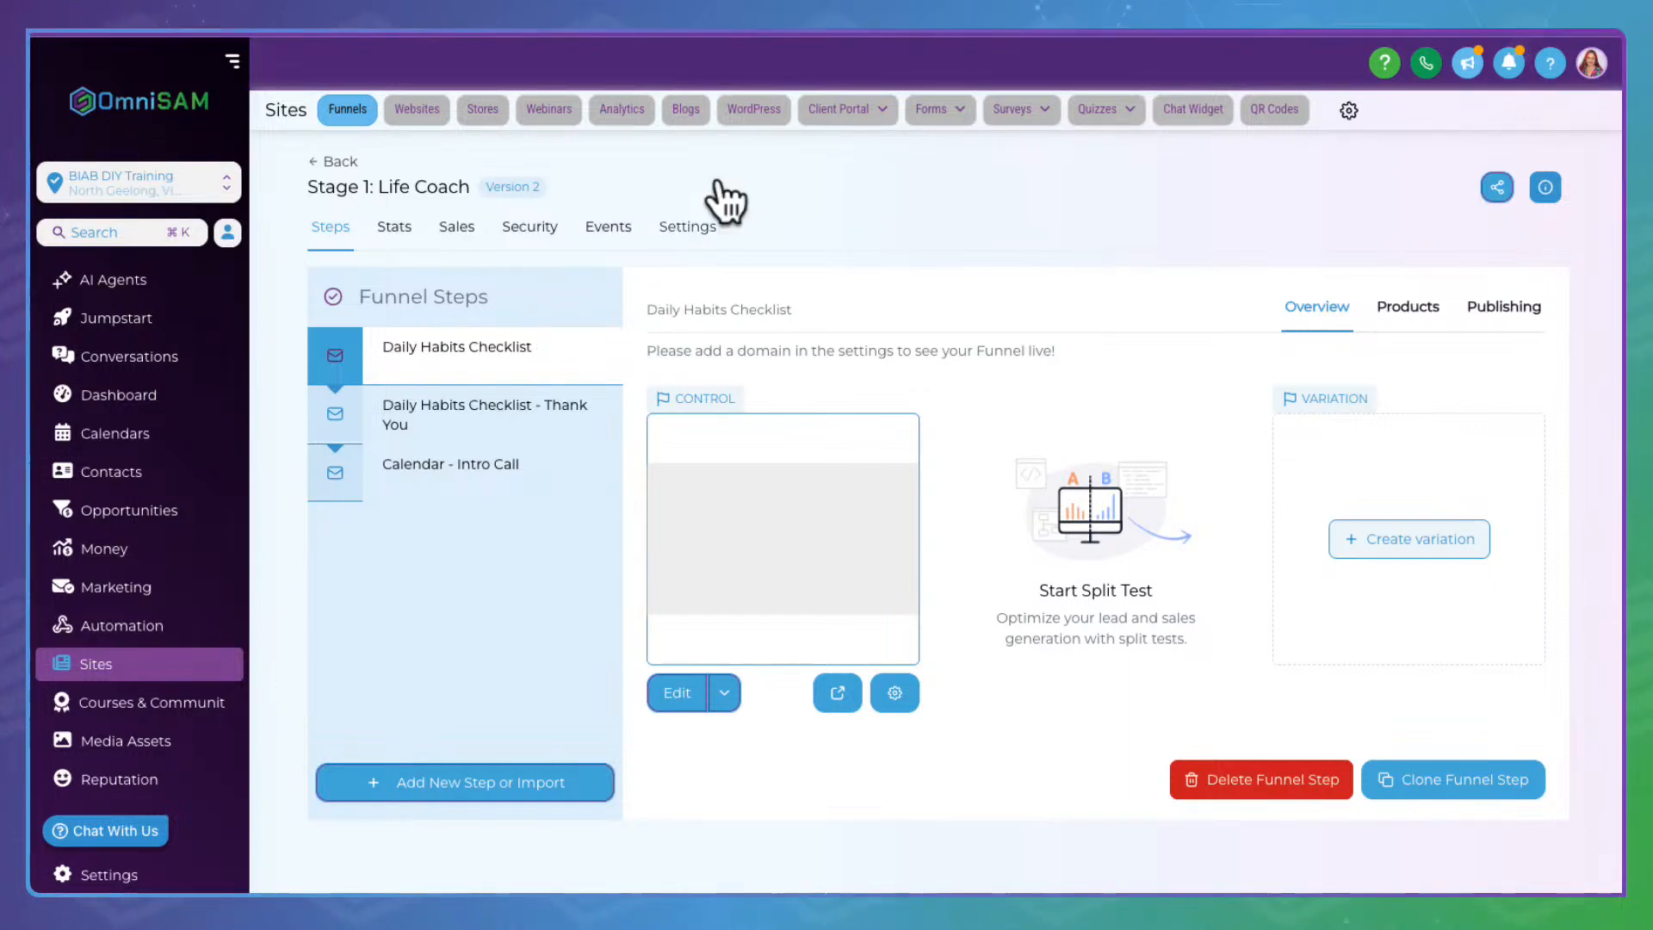
left_click(697, 225)
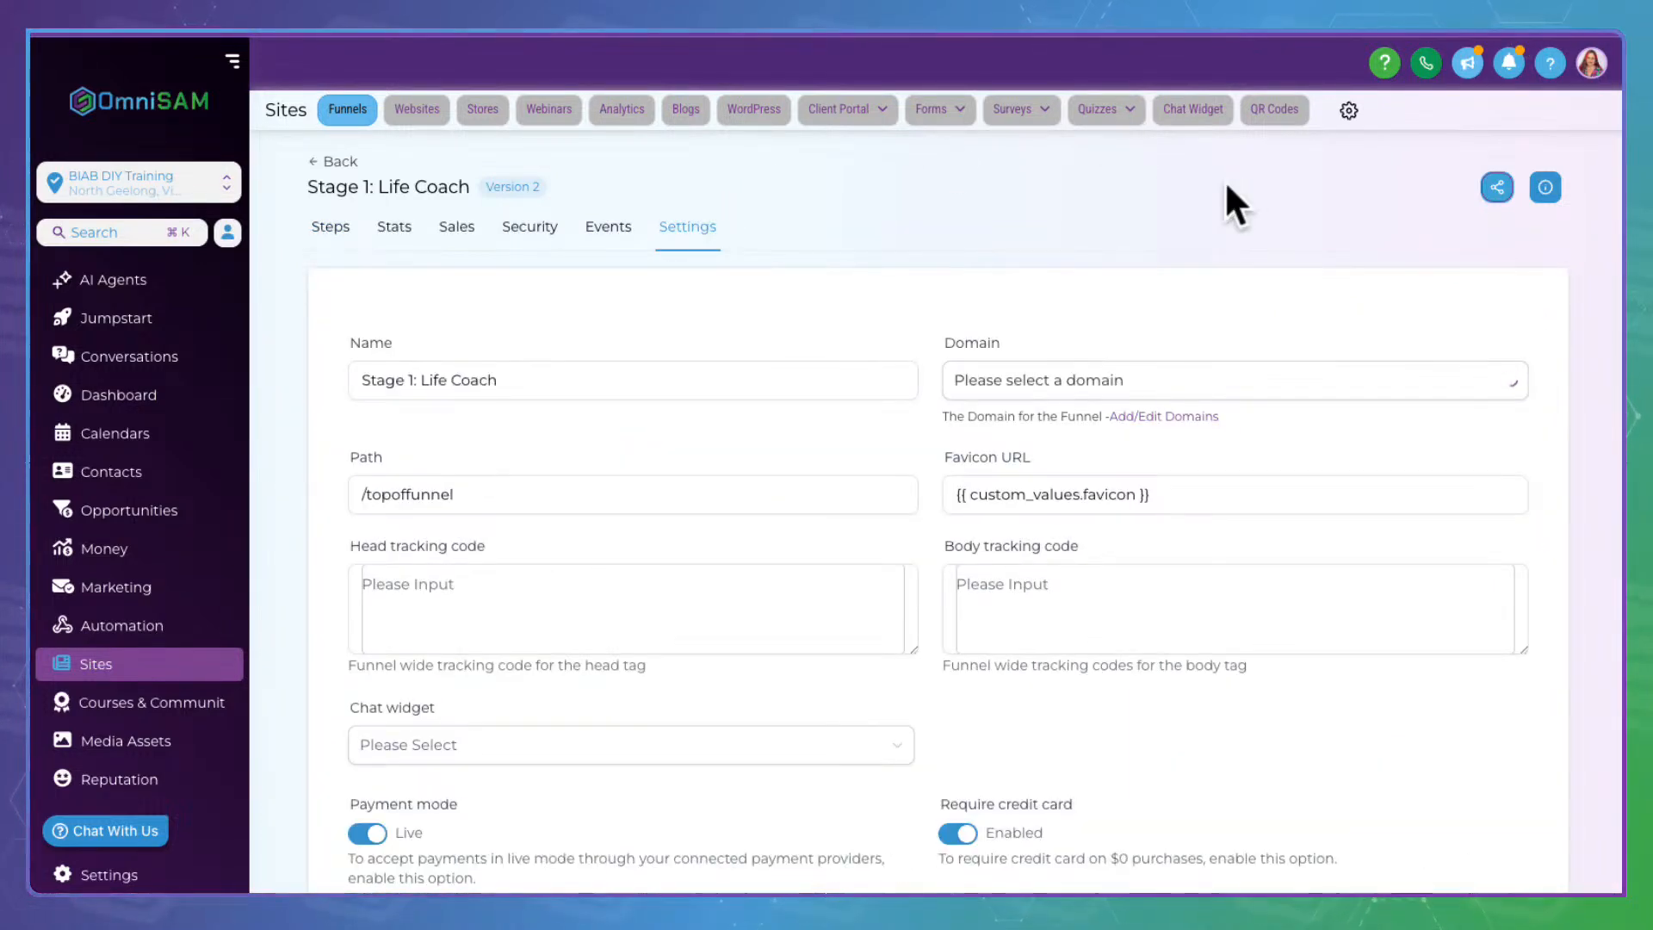
left_click(1068, 372)
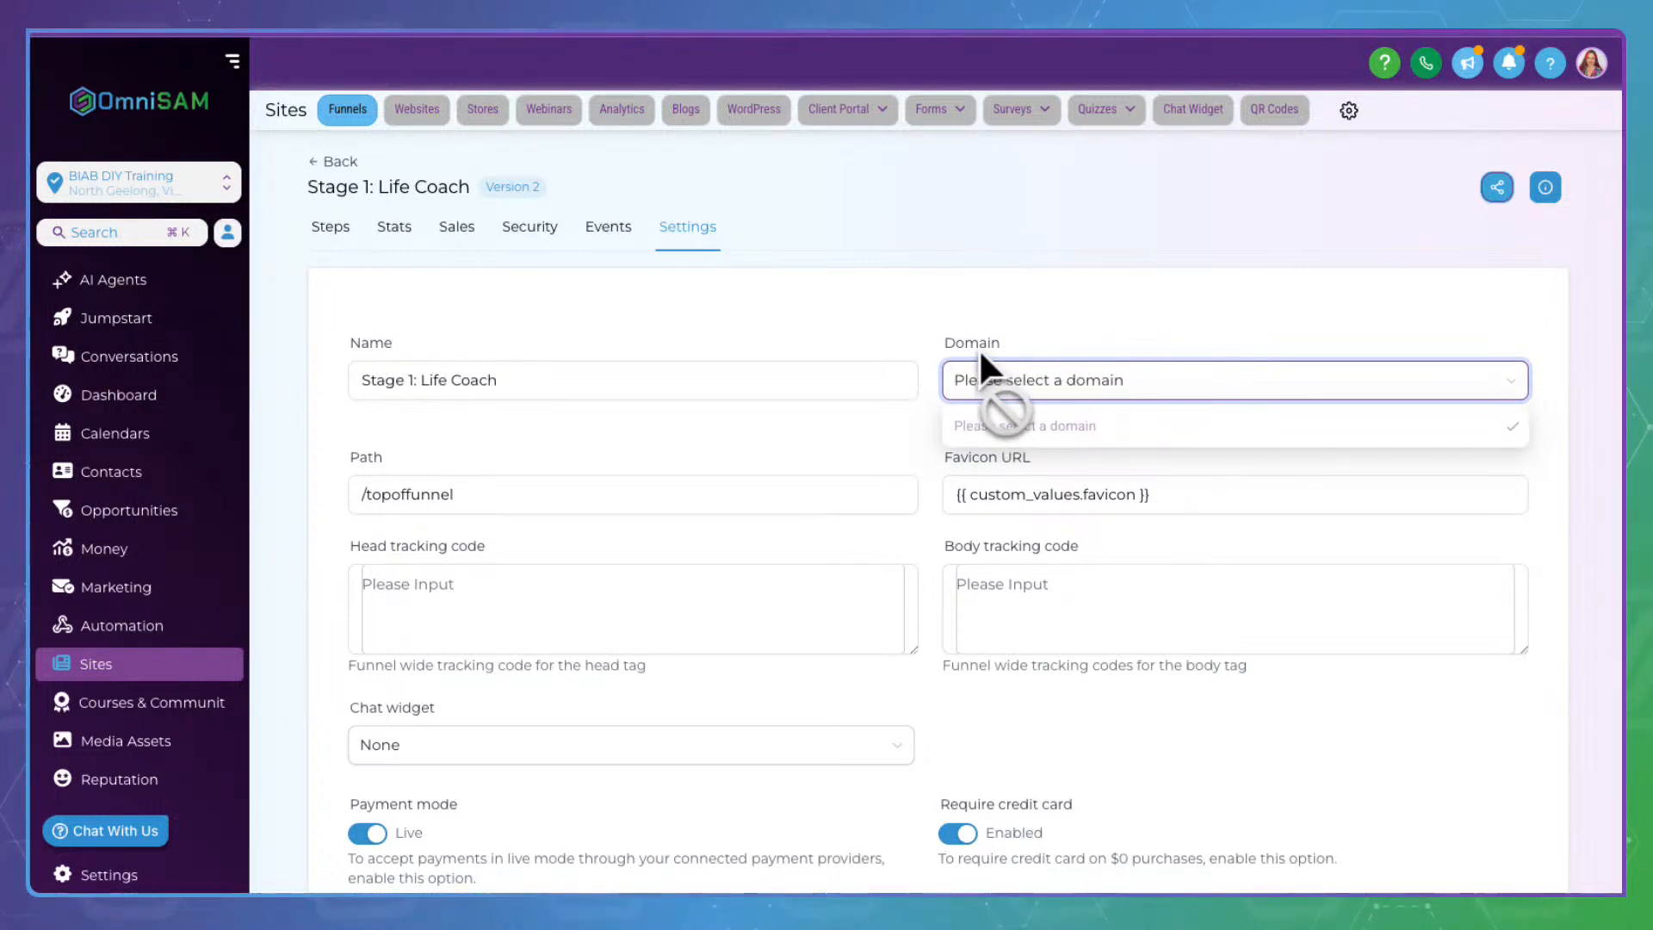
left_click(851, 235)
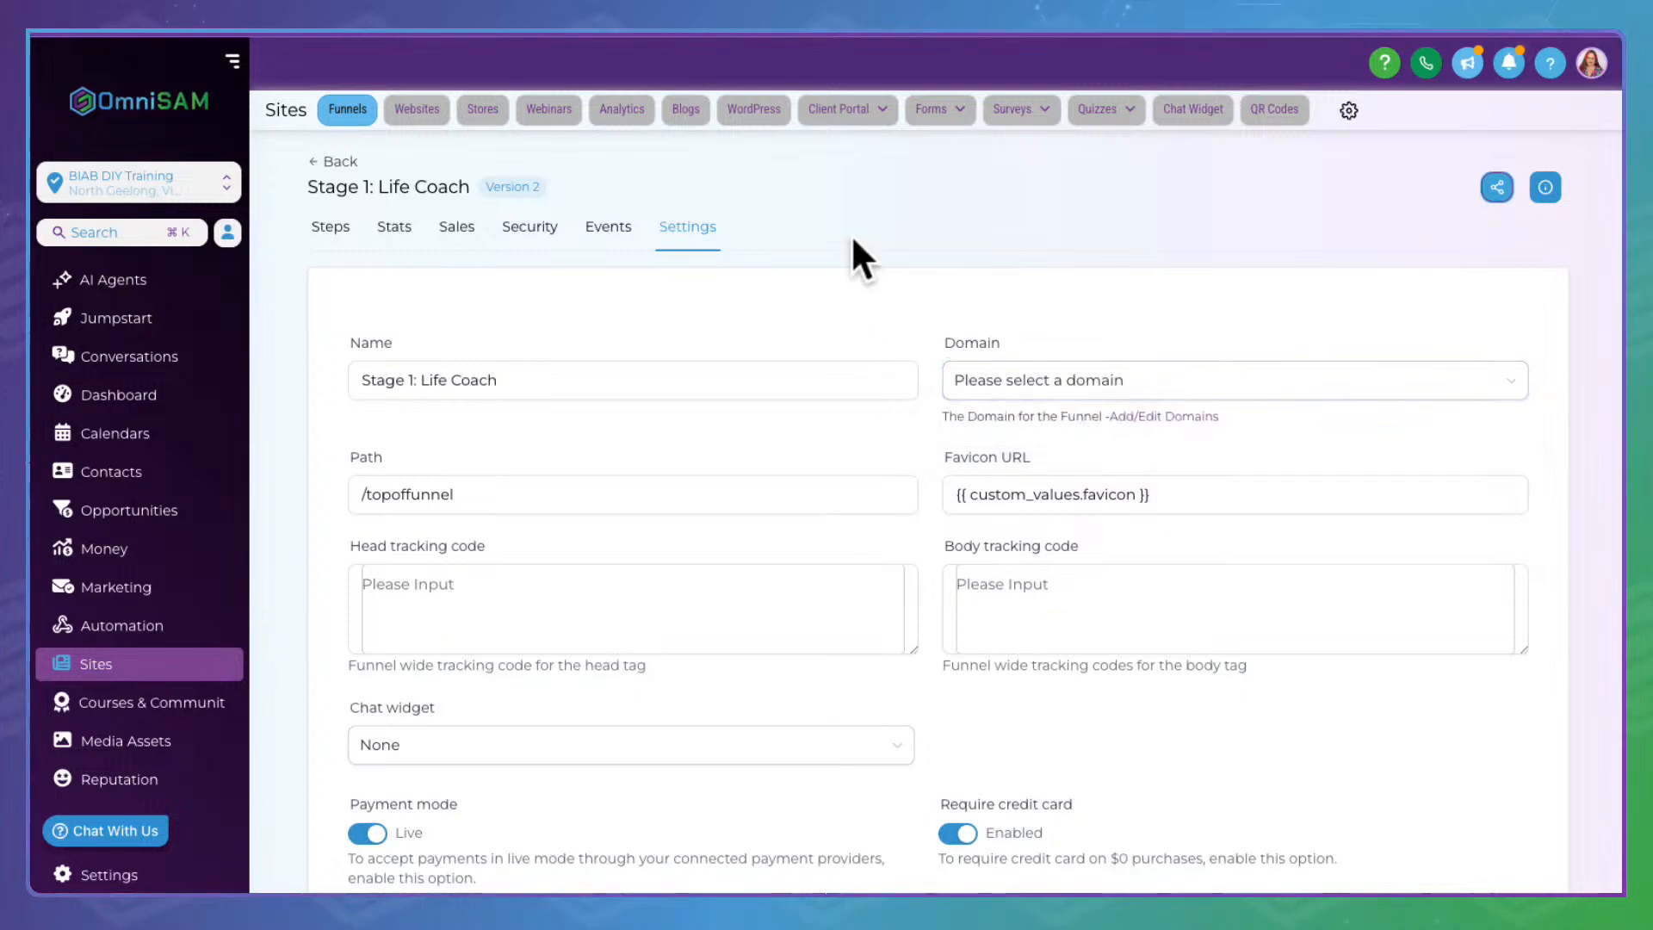
left_click(353, 215)
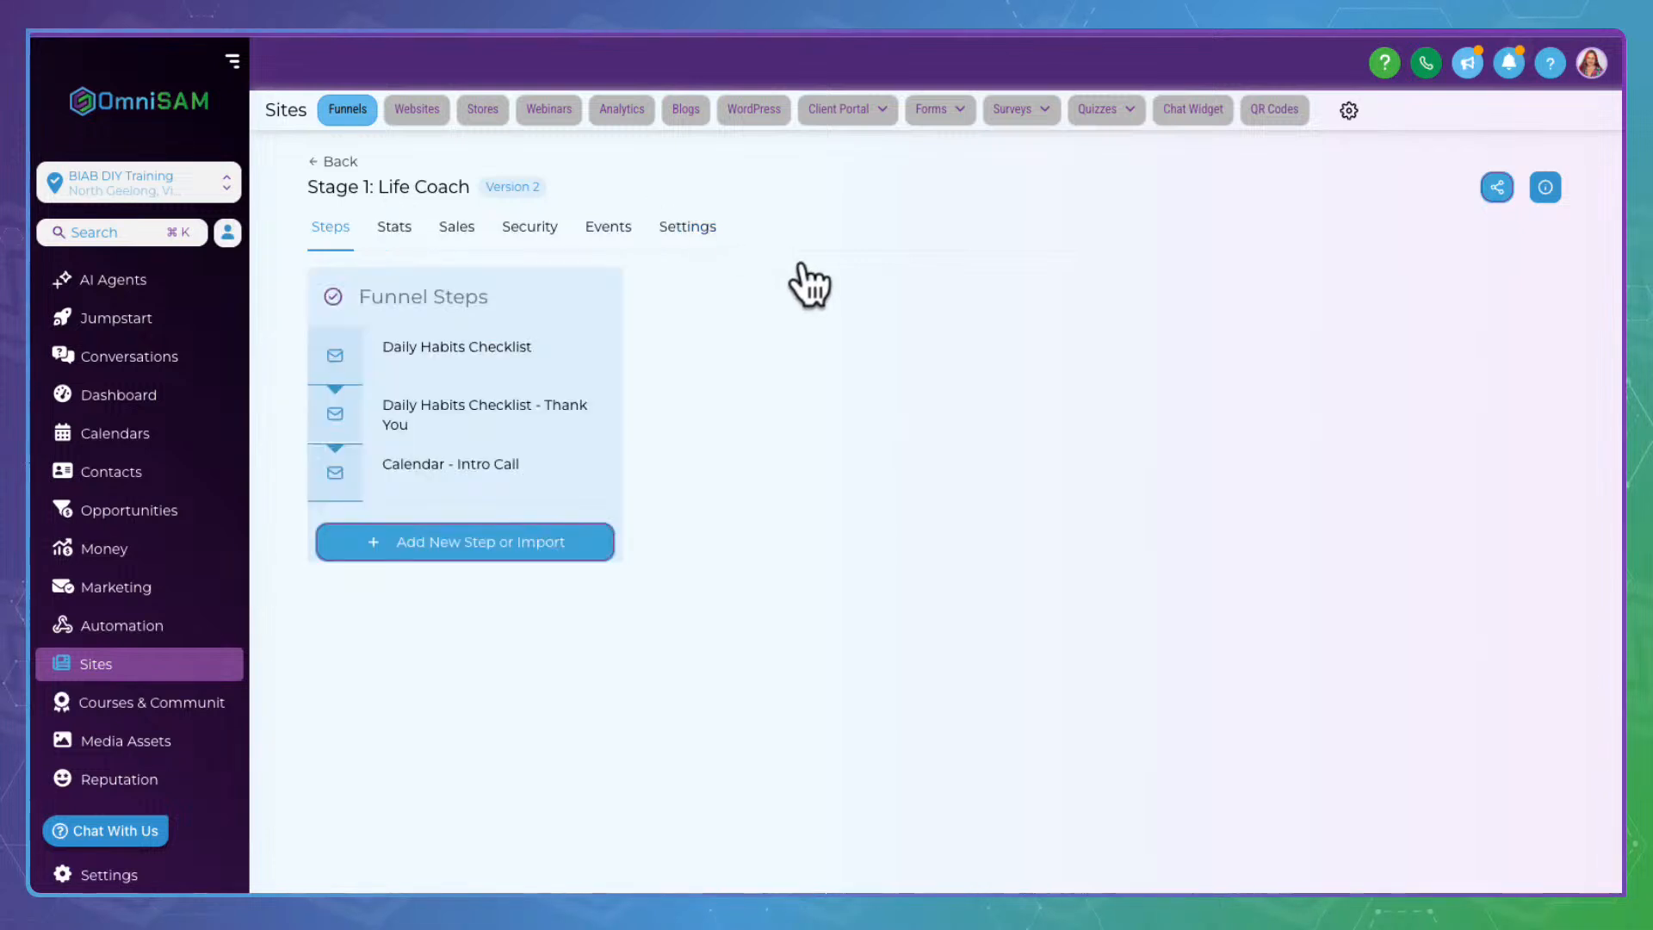
Confirm in the Daily Habits Checklist step's publishing details that its step URL is /checklist
left_click(497, 331)
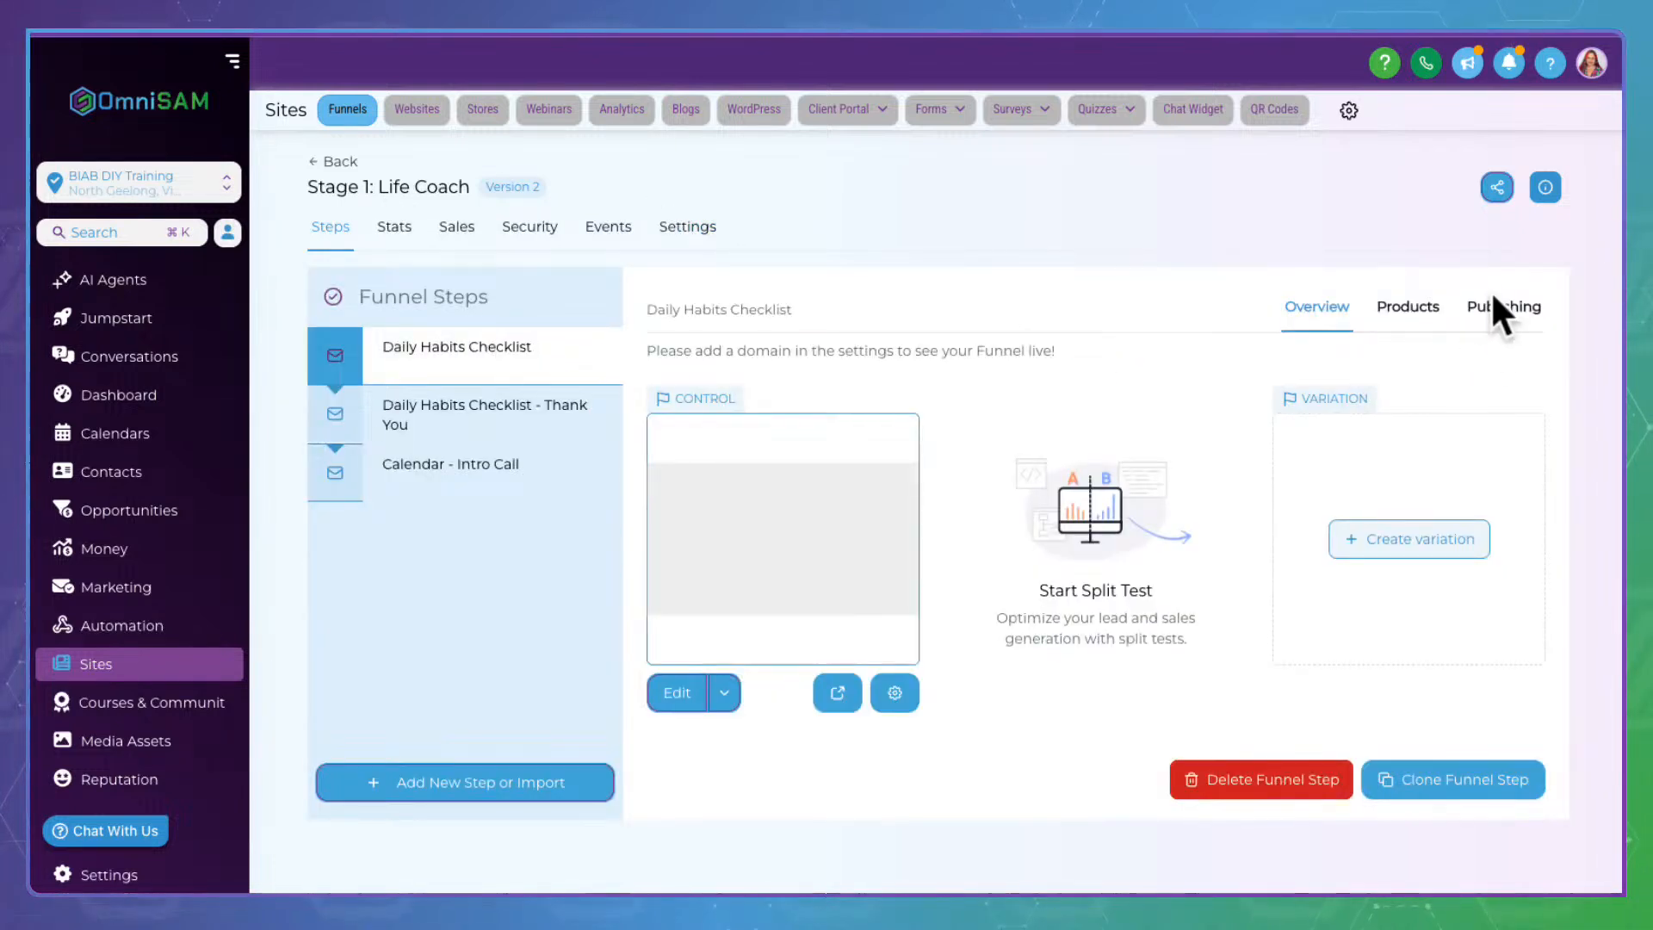
left_click(1535, 284)
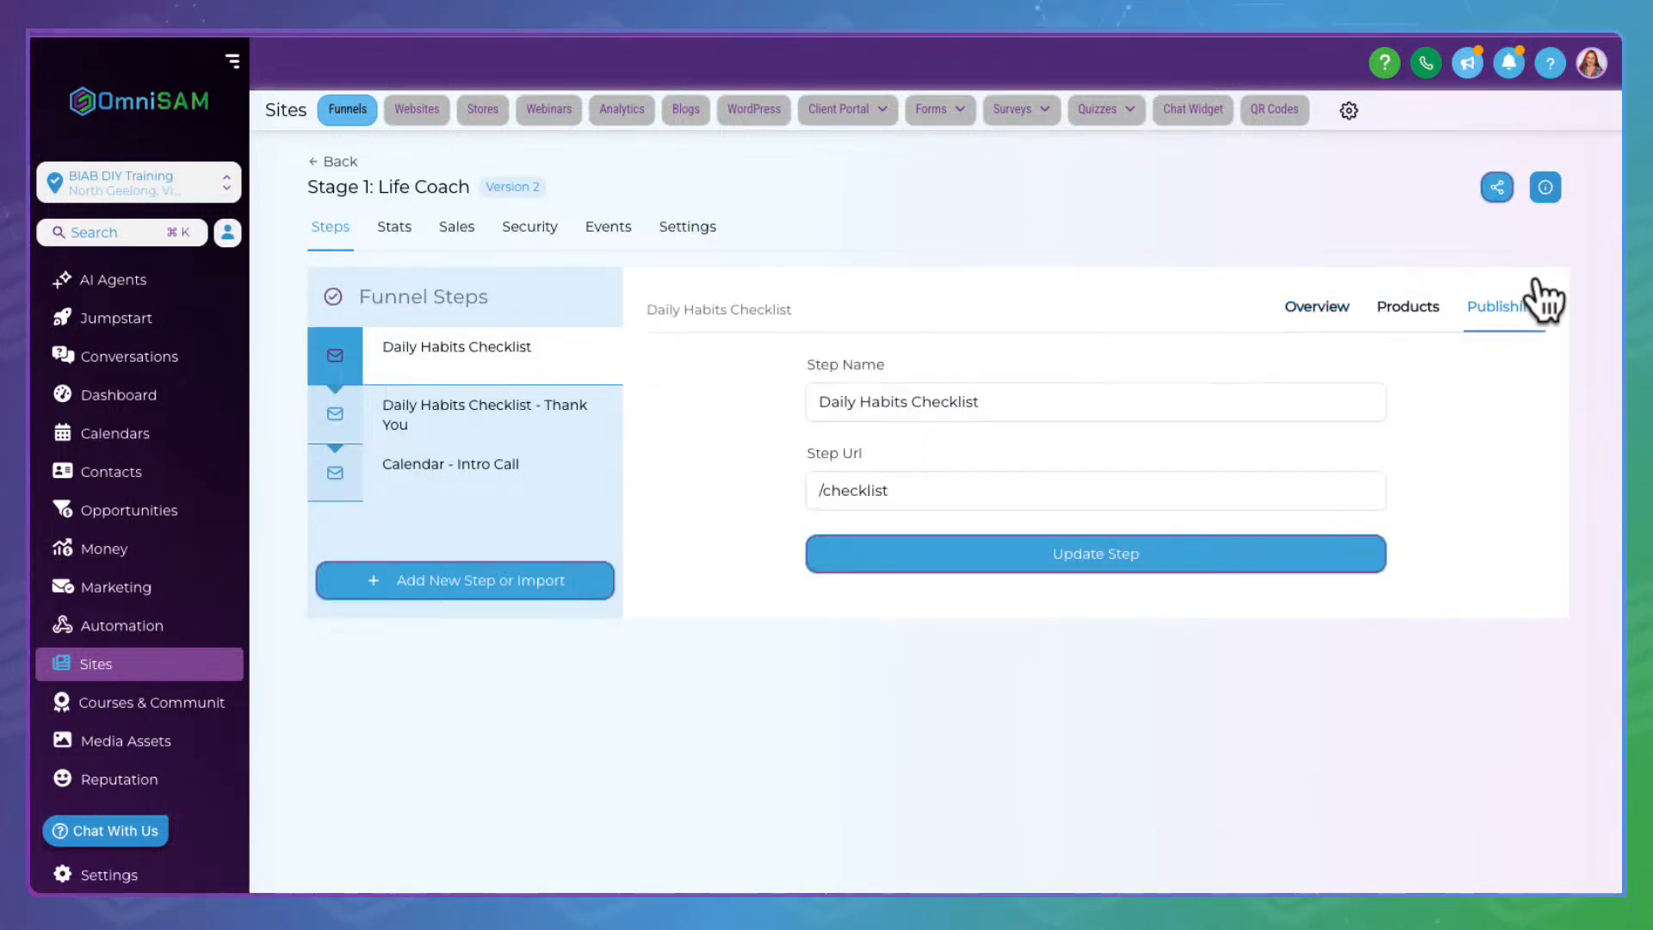
left_click_drag(926, 482, 779, 489)
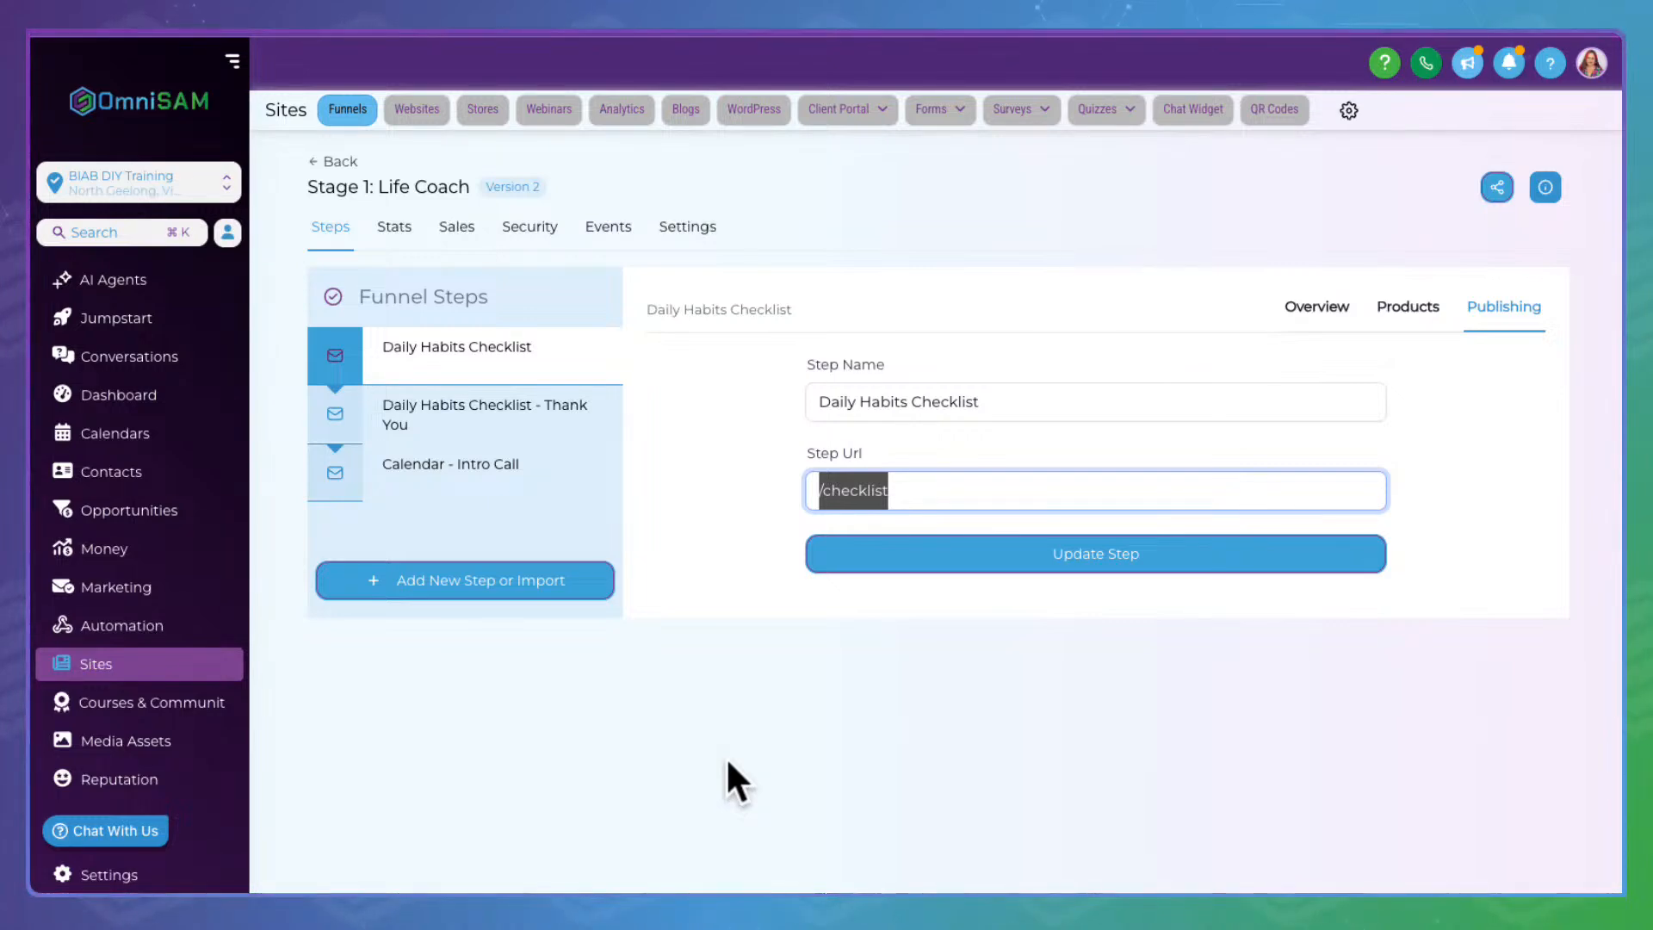
left_click(914, 482)
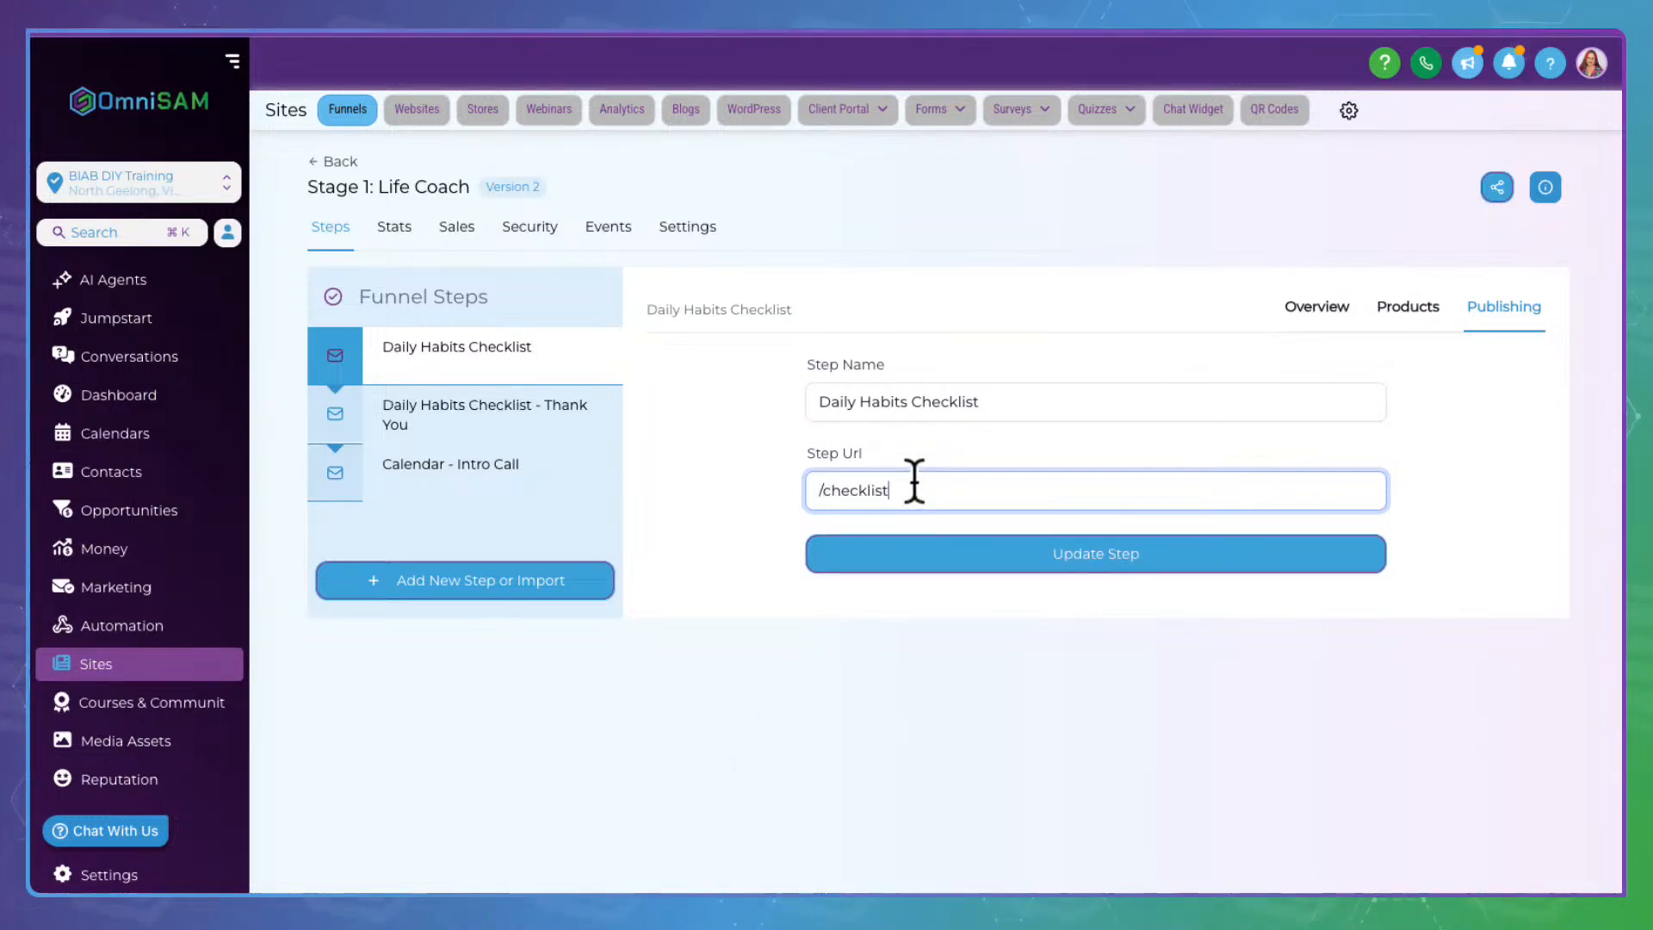
left_click_drag(941, 491, 799, 472)
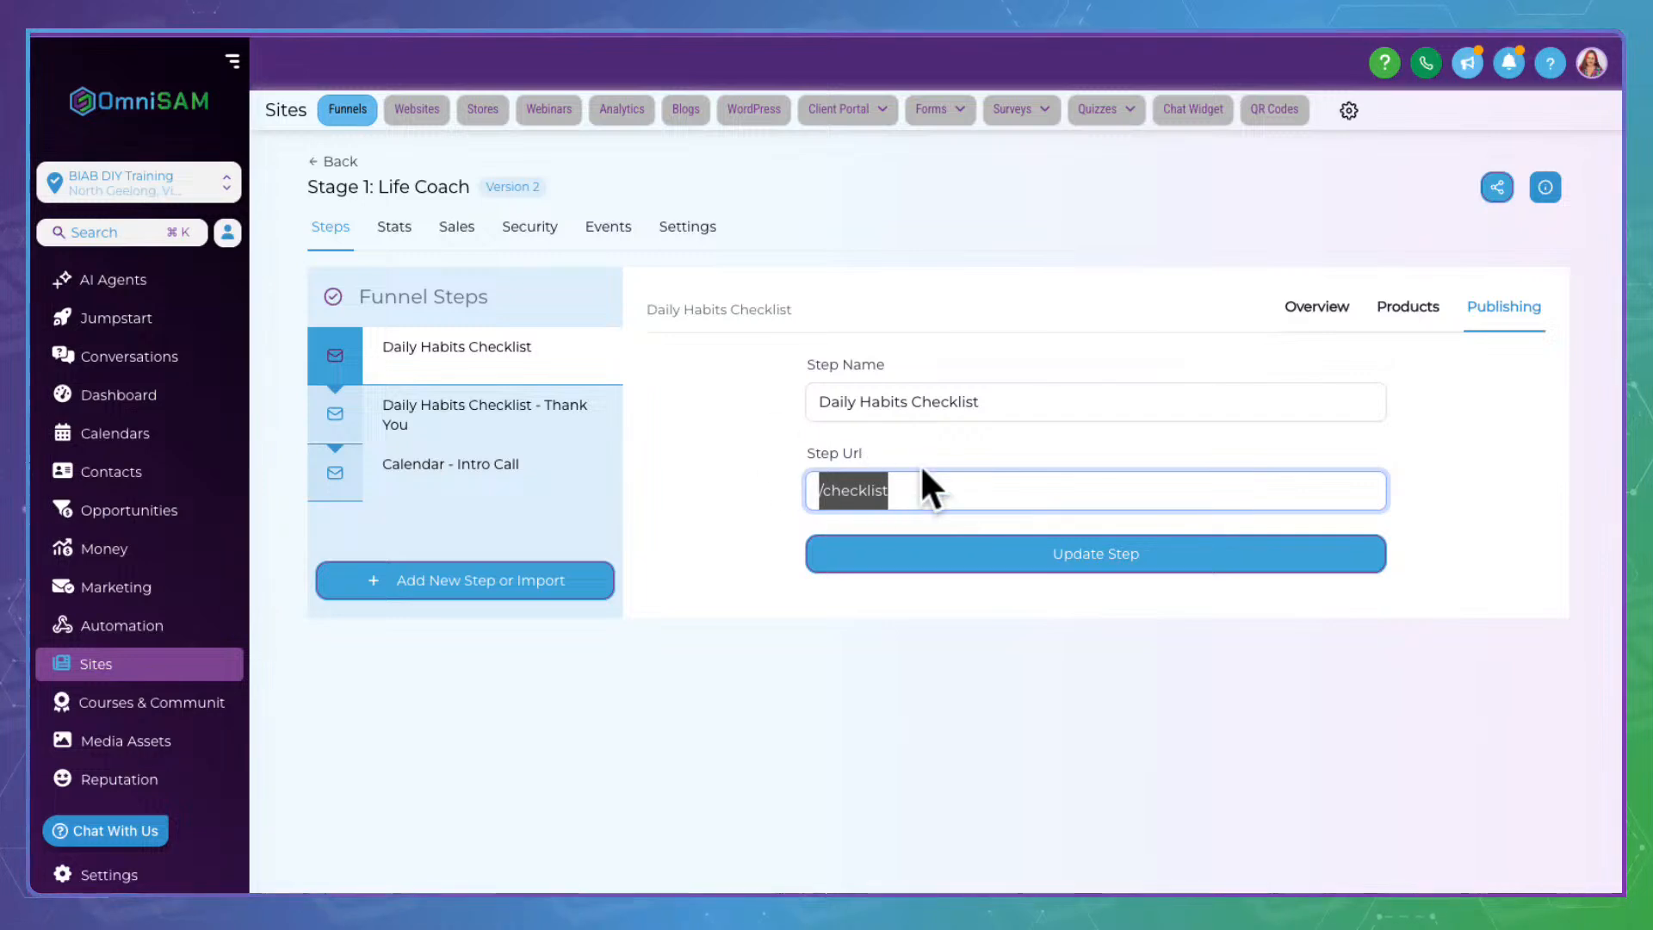
mouse_move(424, 324)
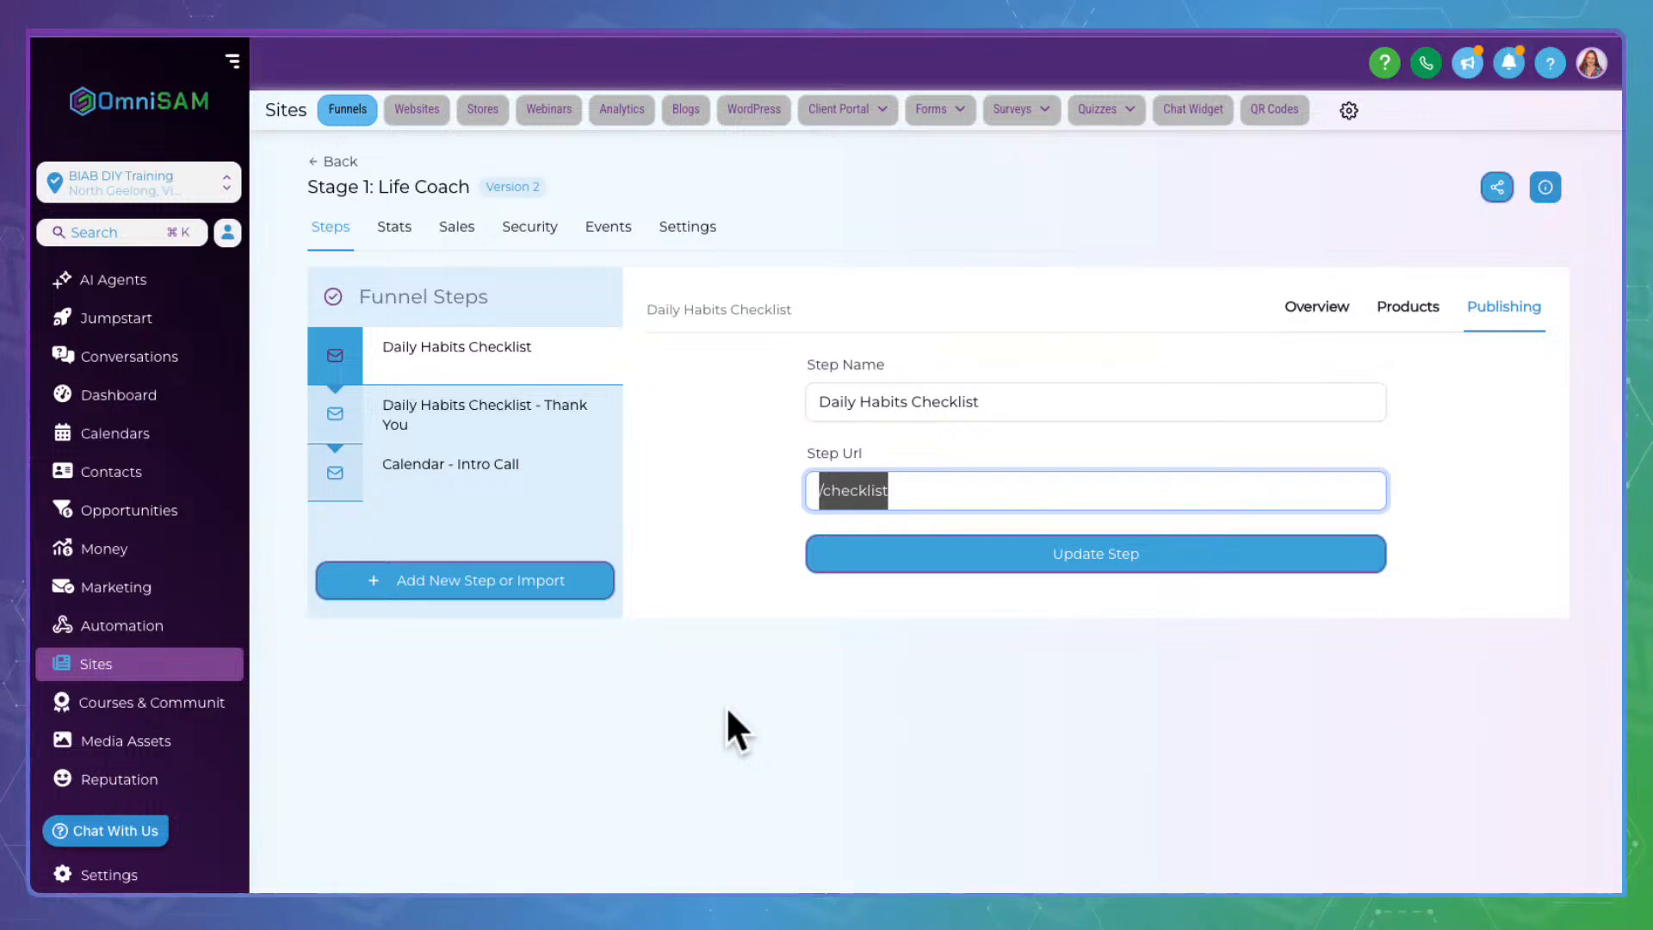
left_click(685, 676)
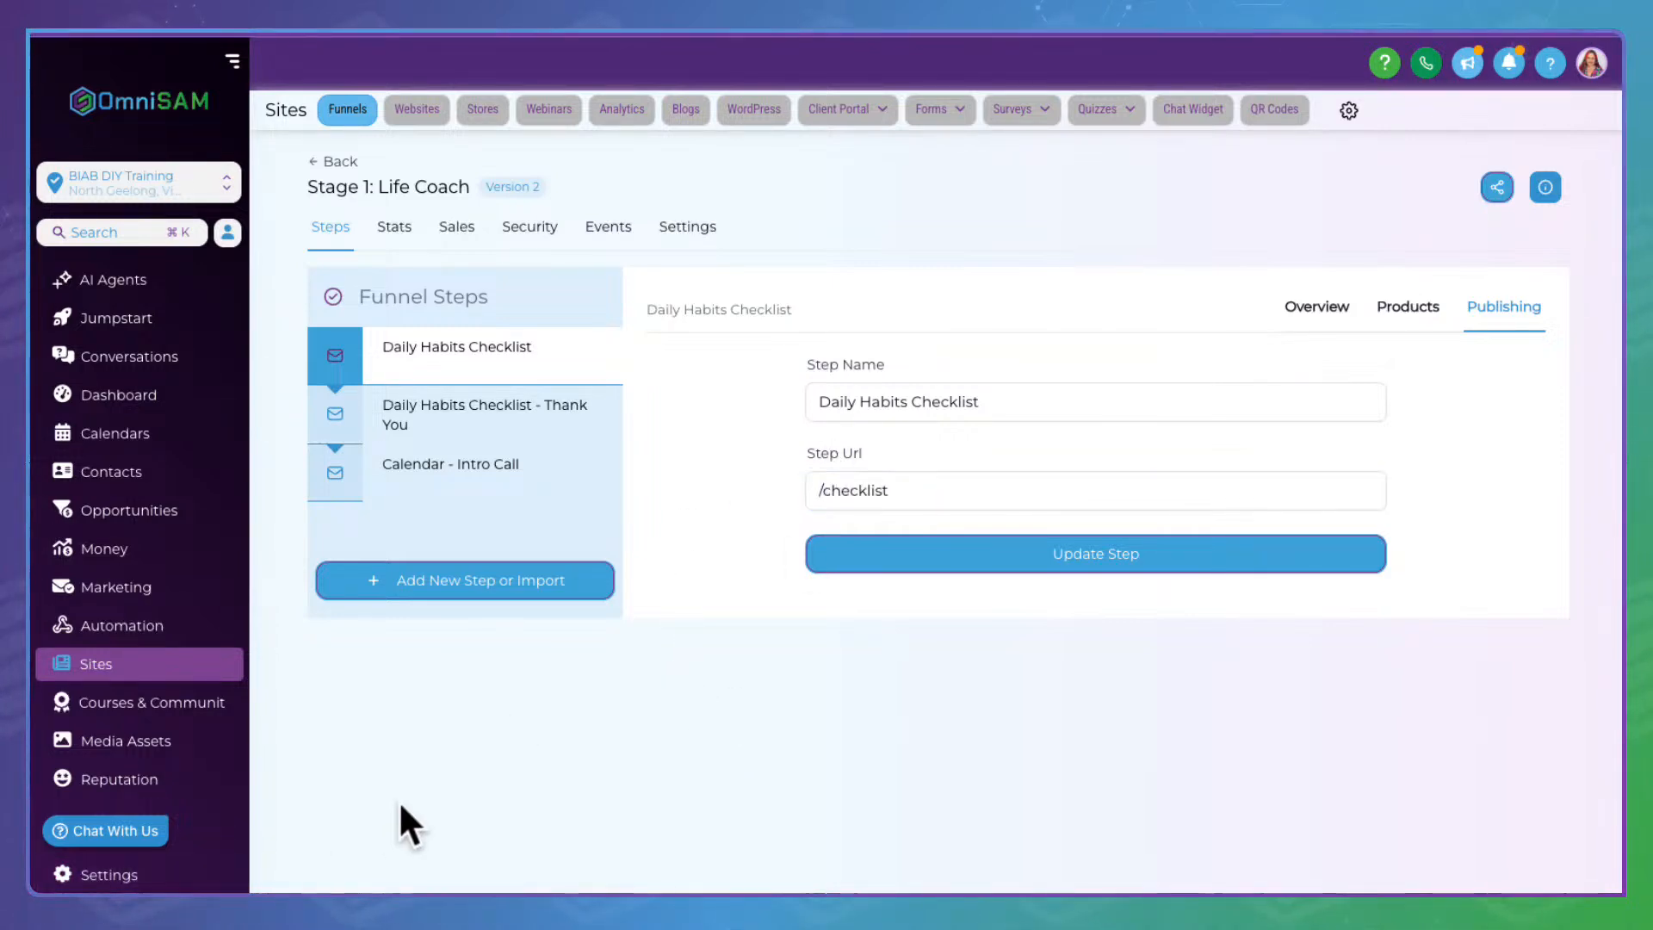
Go to Settings > Custom Values by folder and browse the Stage 1: Lead Magnets folder
left_click(111, 843)
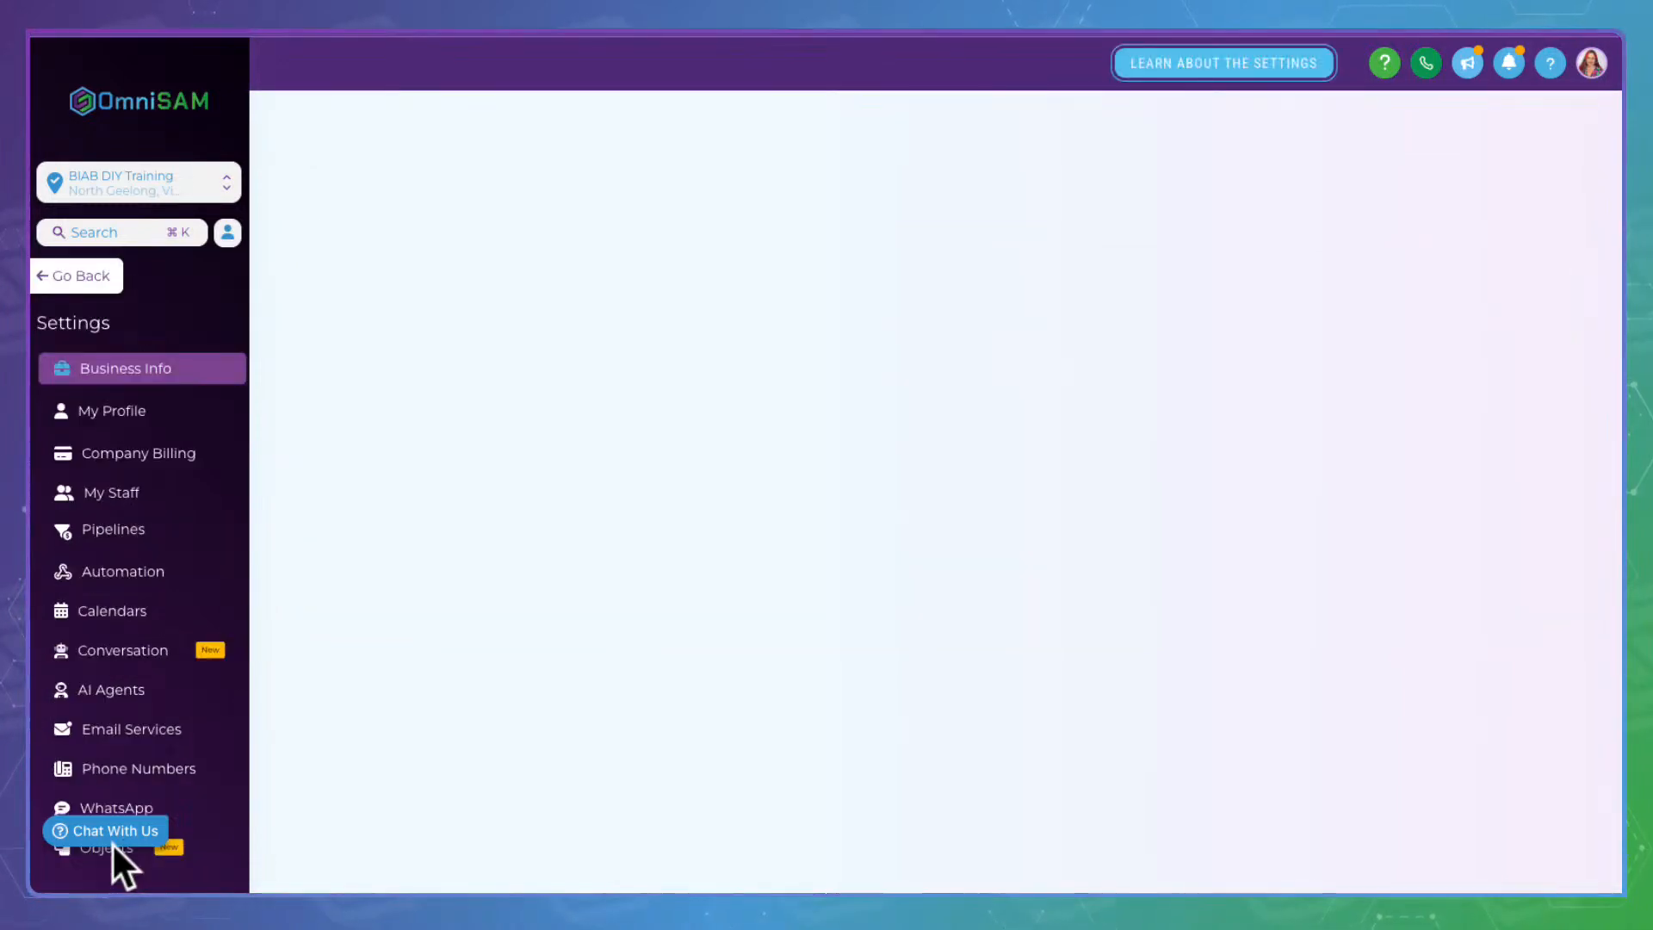
scroll(133, 643, "down", 5)
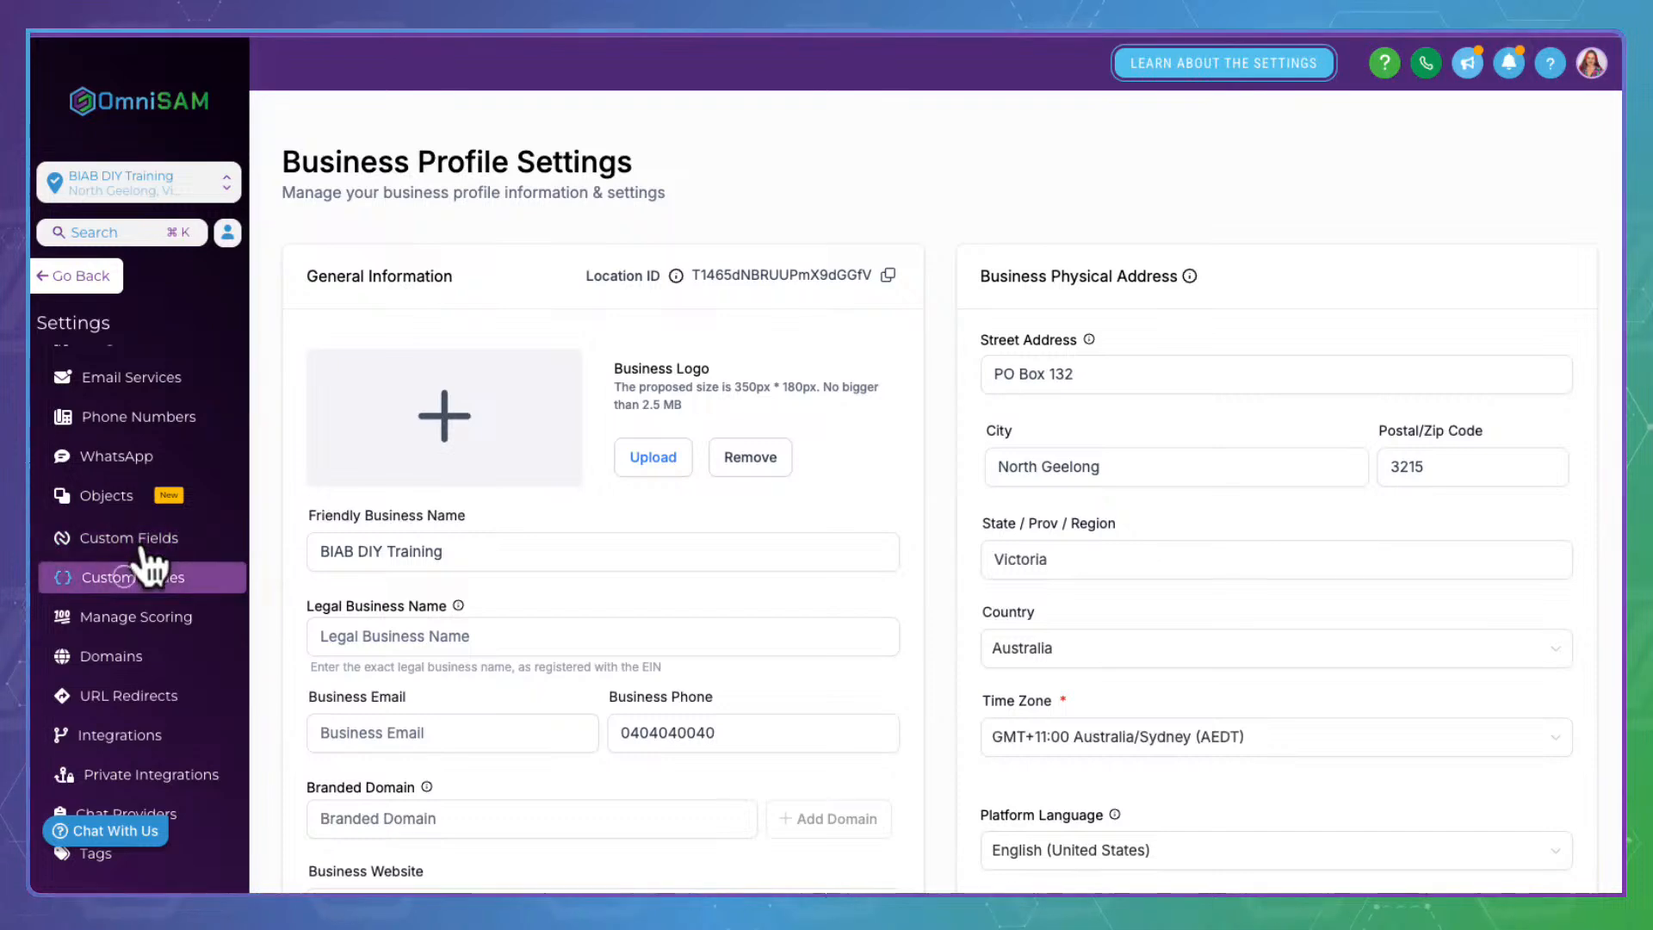
left_click(142, 563)
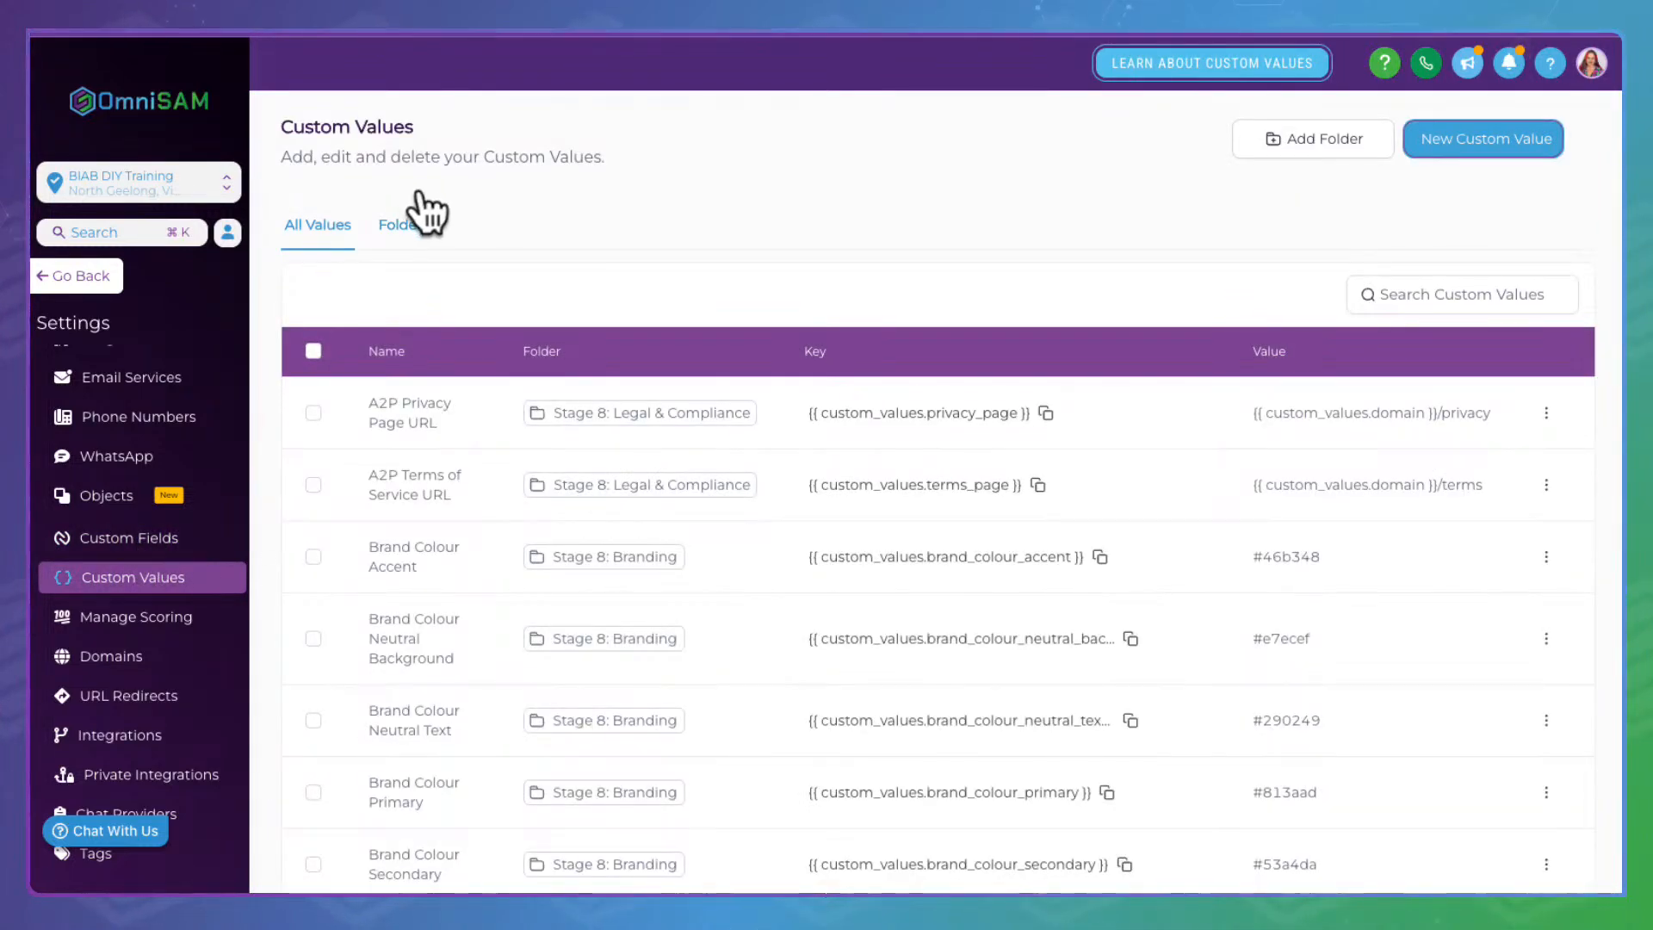
left_click(424, 212)
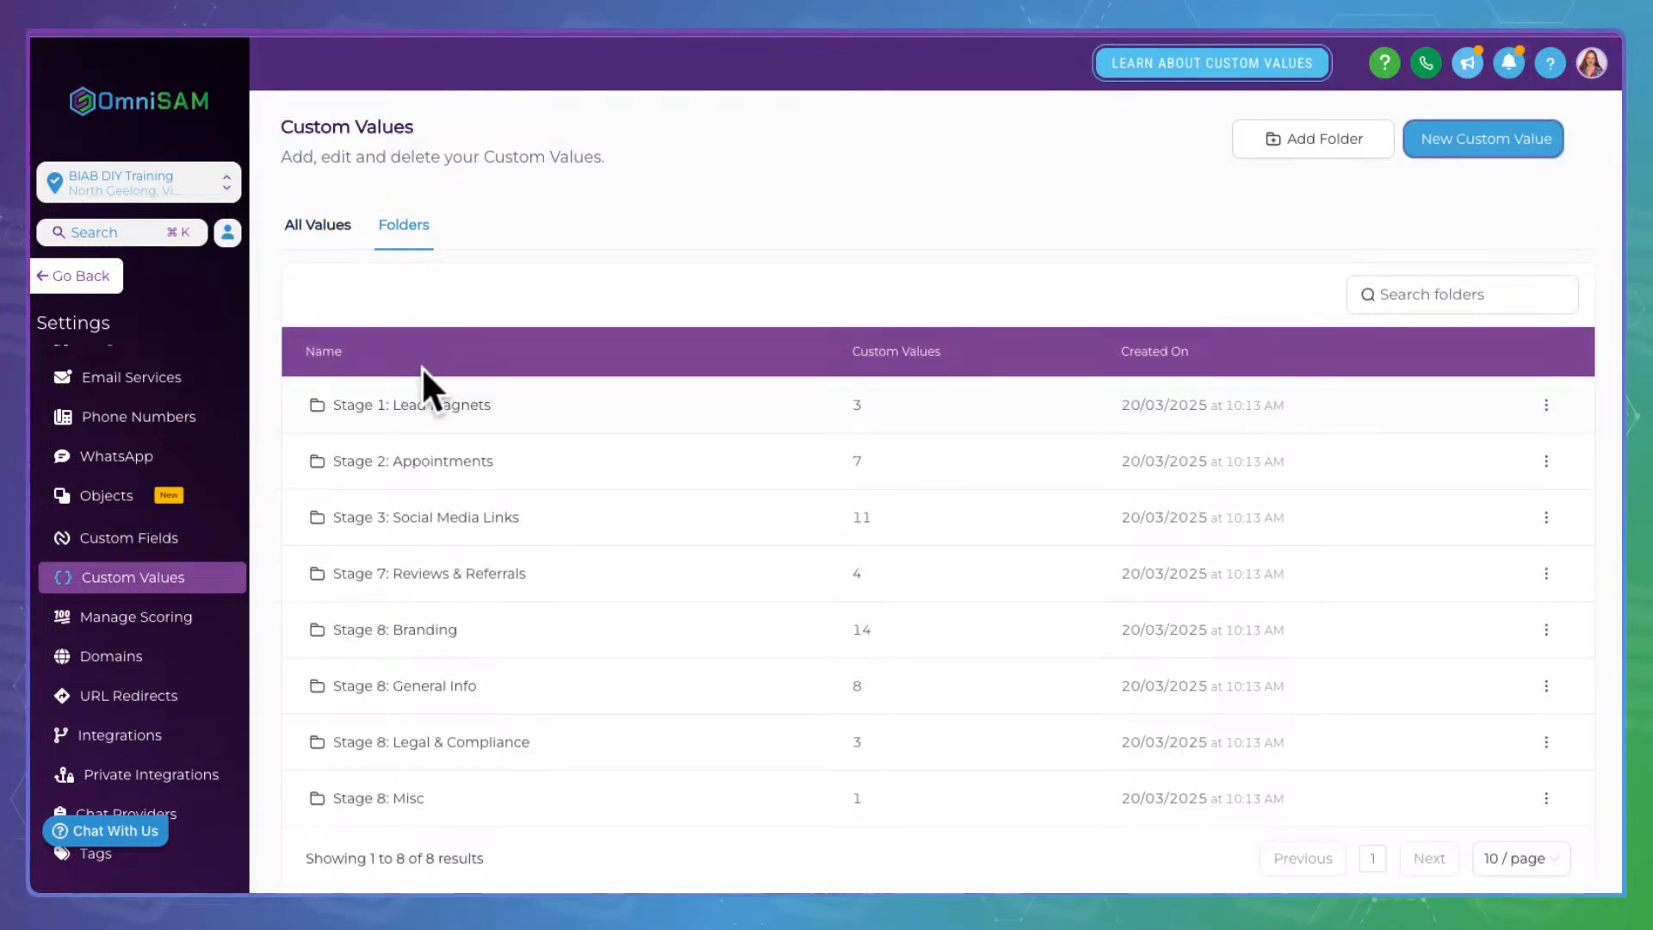
left_click(425, 382)
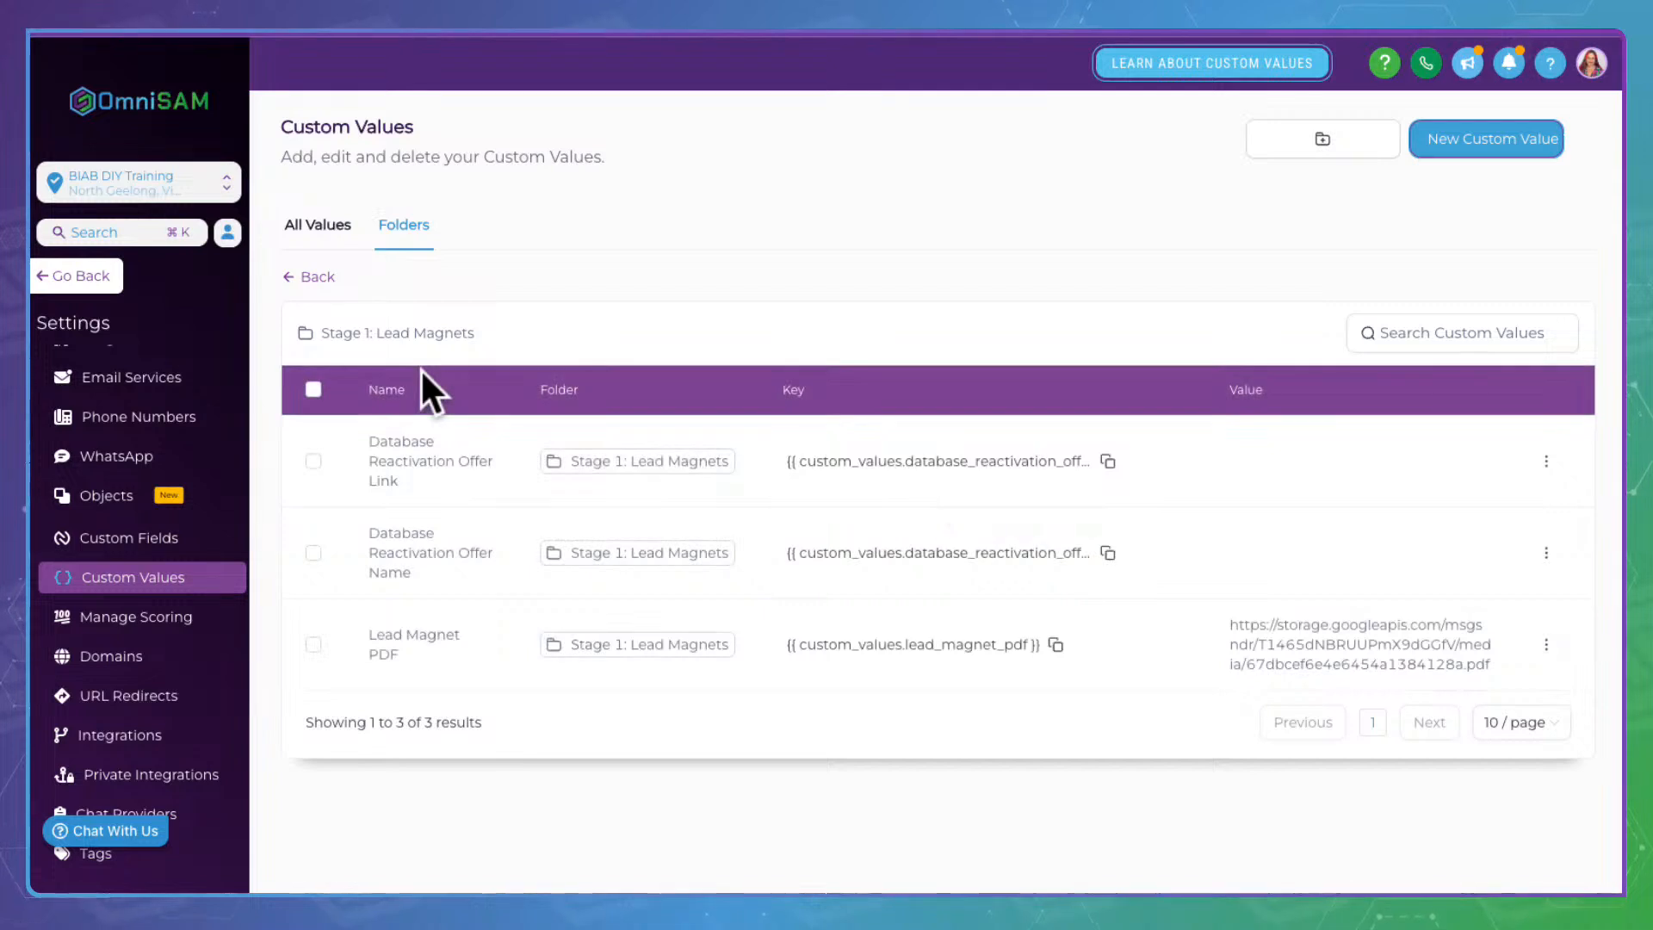
left_click(322, 268)
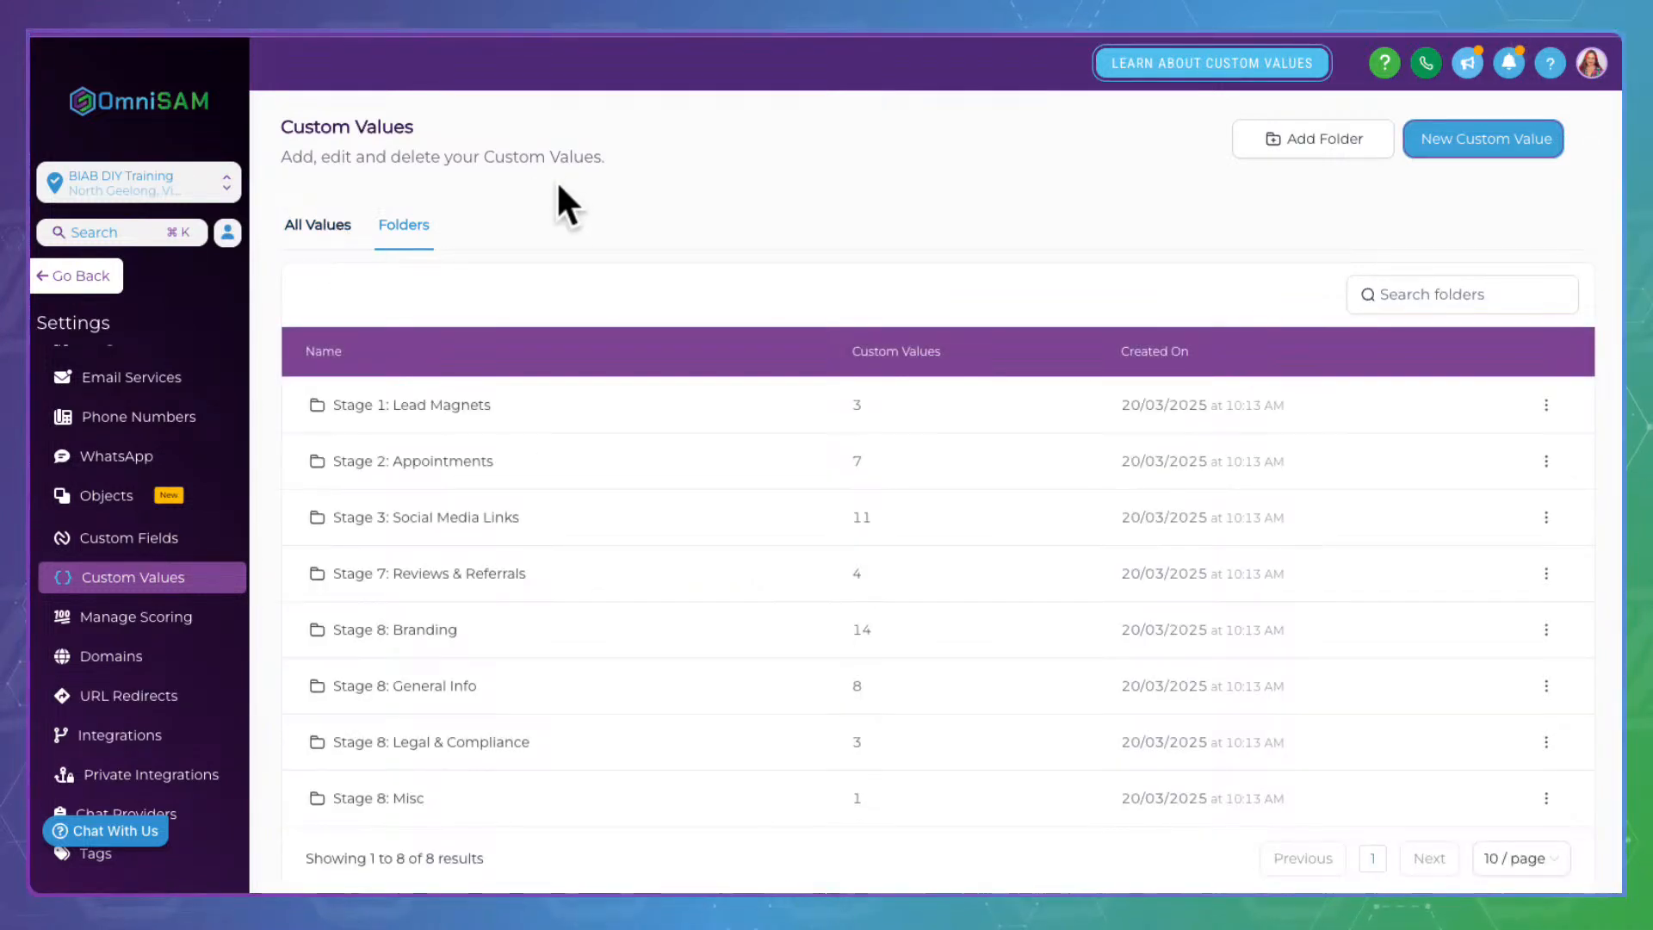
Copy the Domain custom value key from Stage 8: General Info, then reopen Stage 1: Lead Magnets
left_click(422, 683)
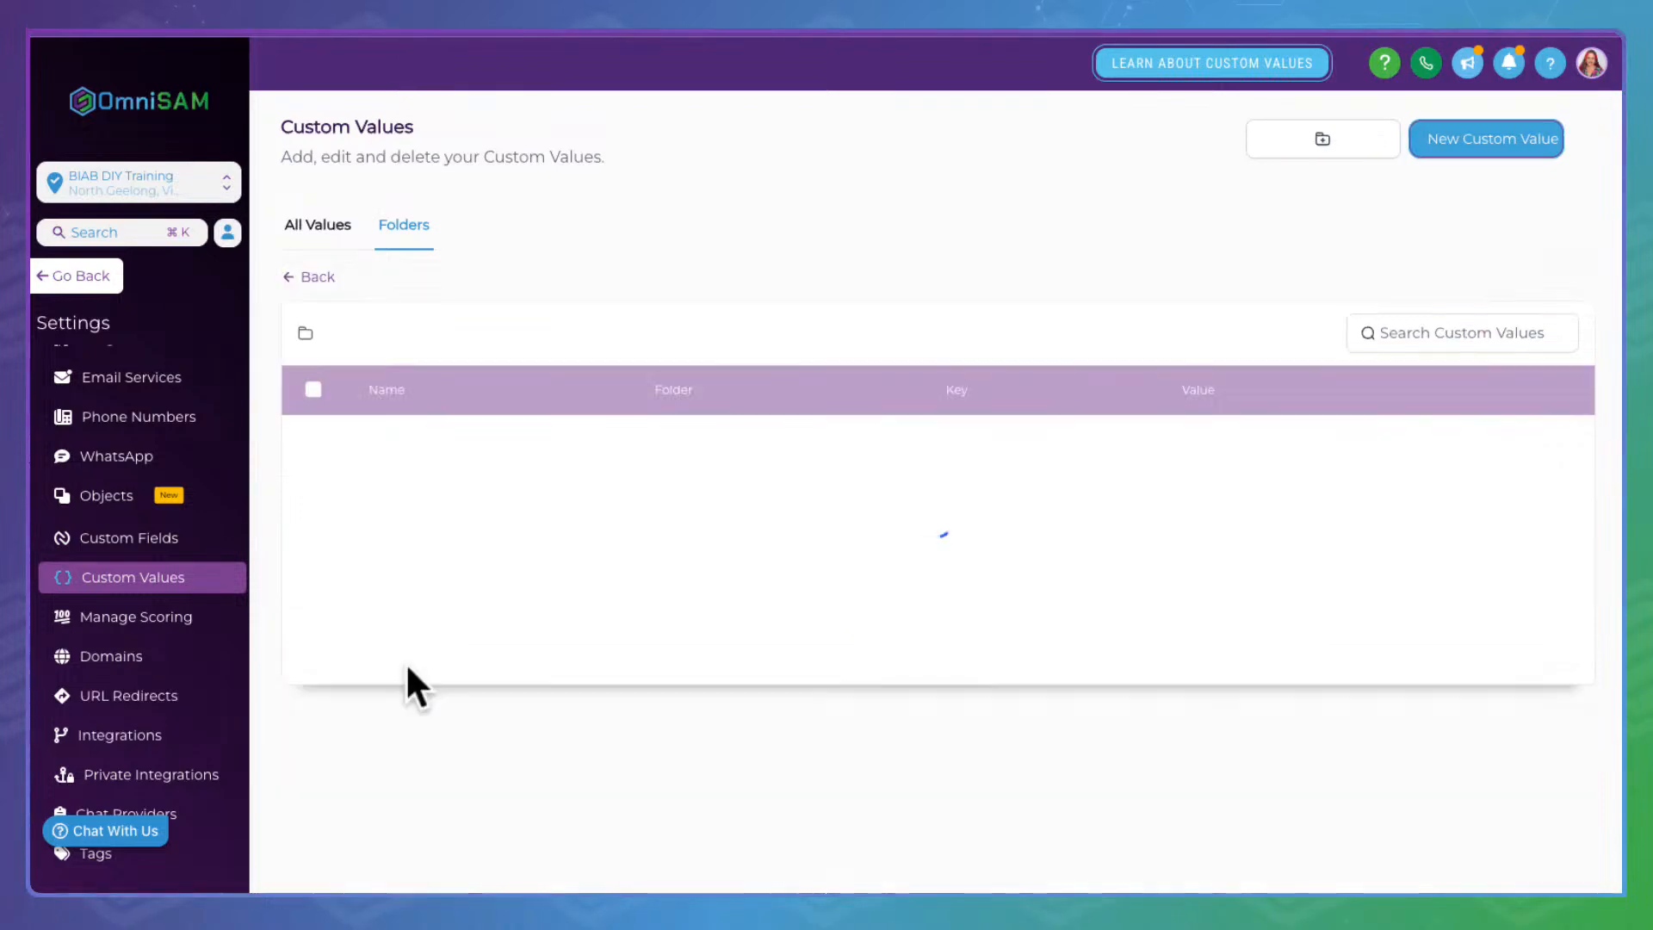
scroll(408, 668, "down", 1)
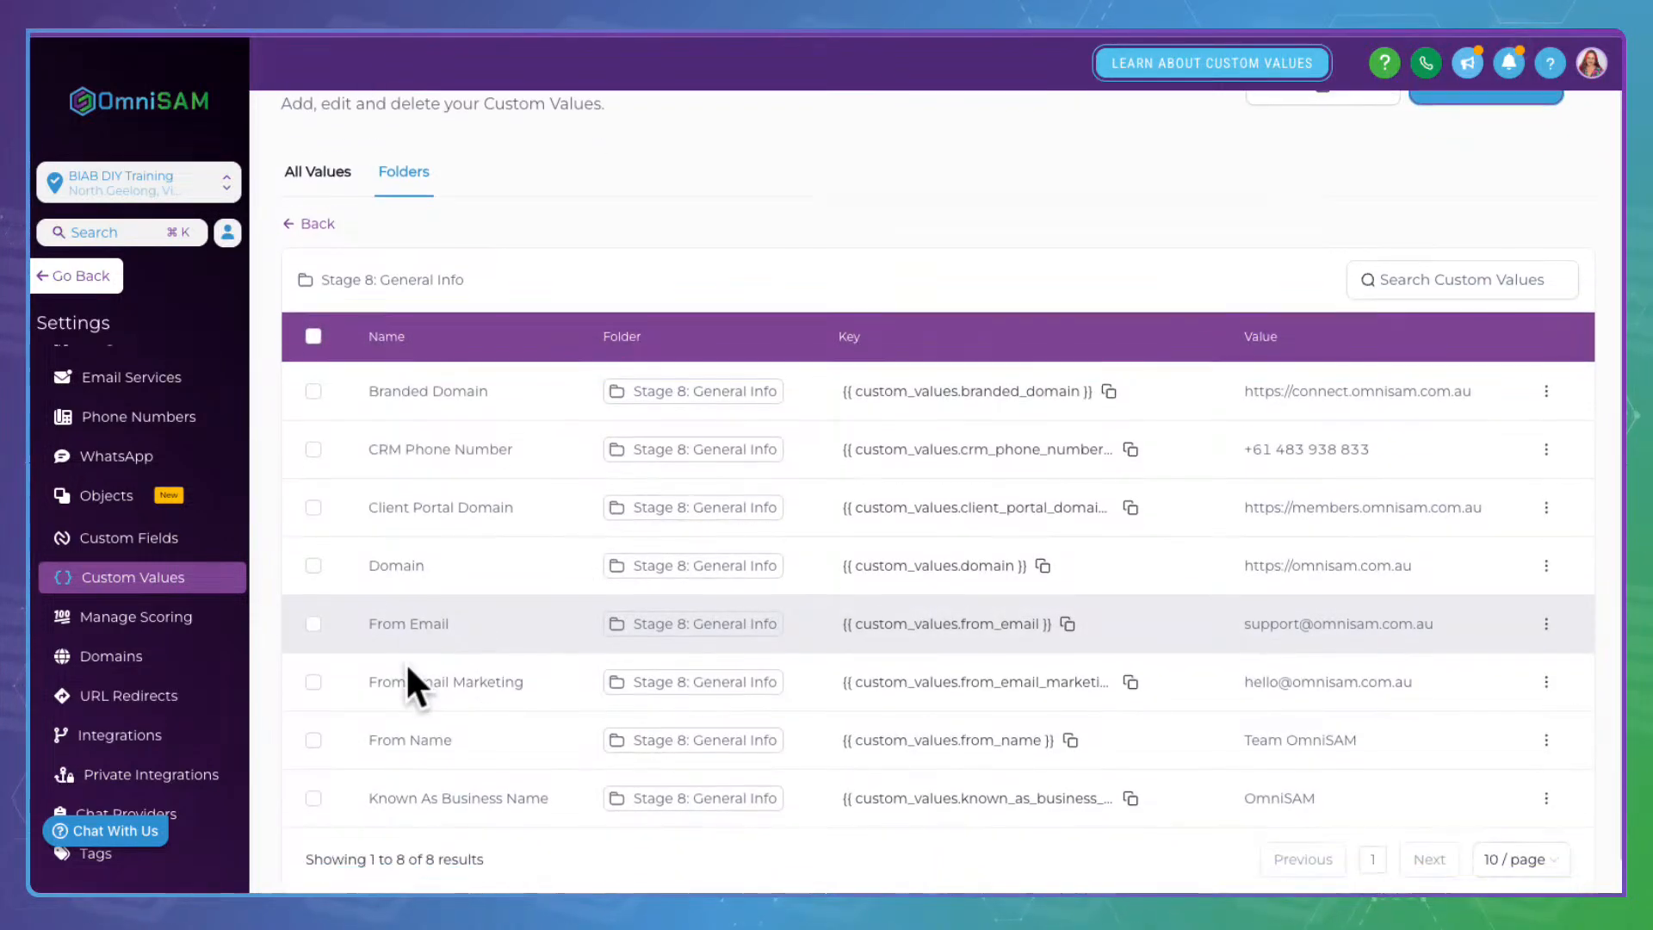
double_click(381, 549)
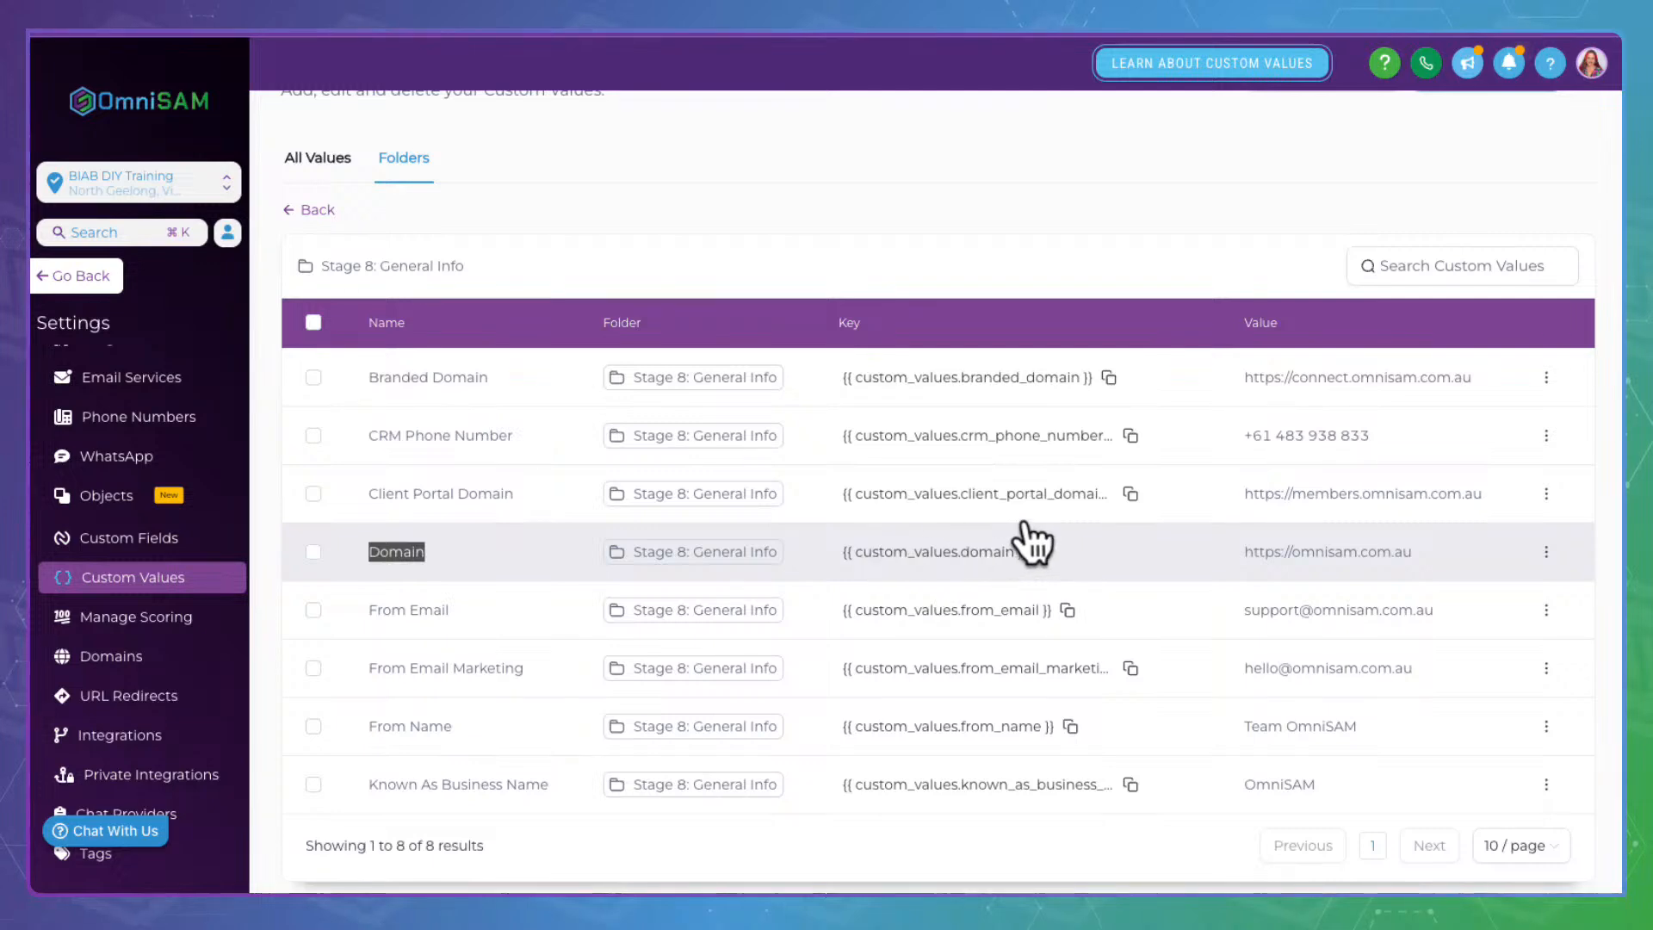
left_click(1041, 551)
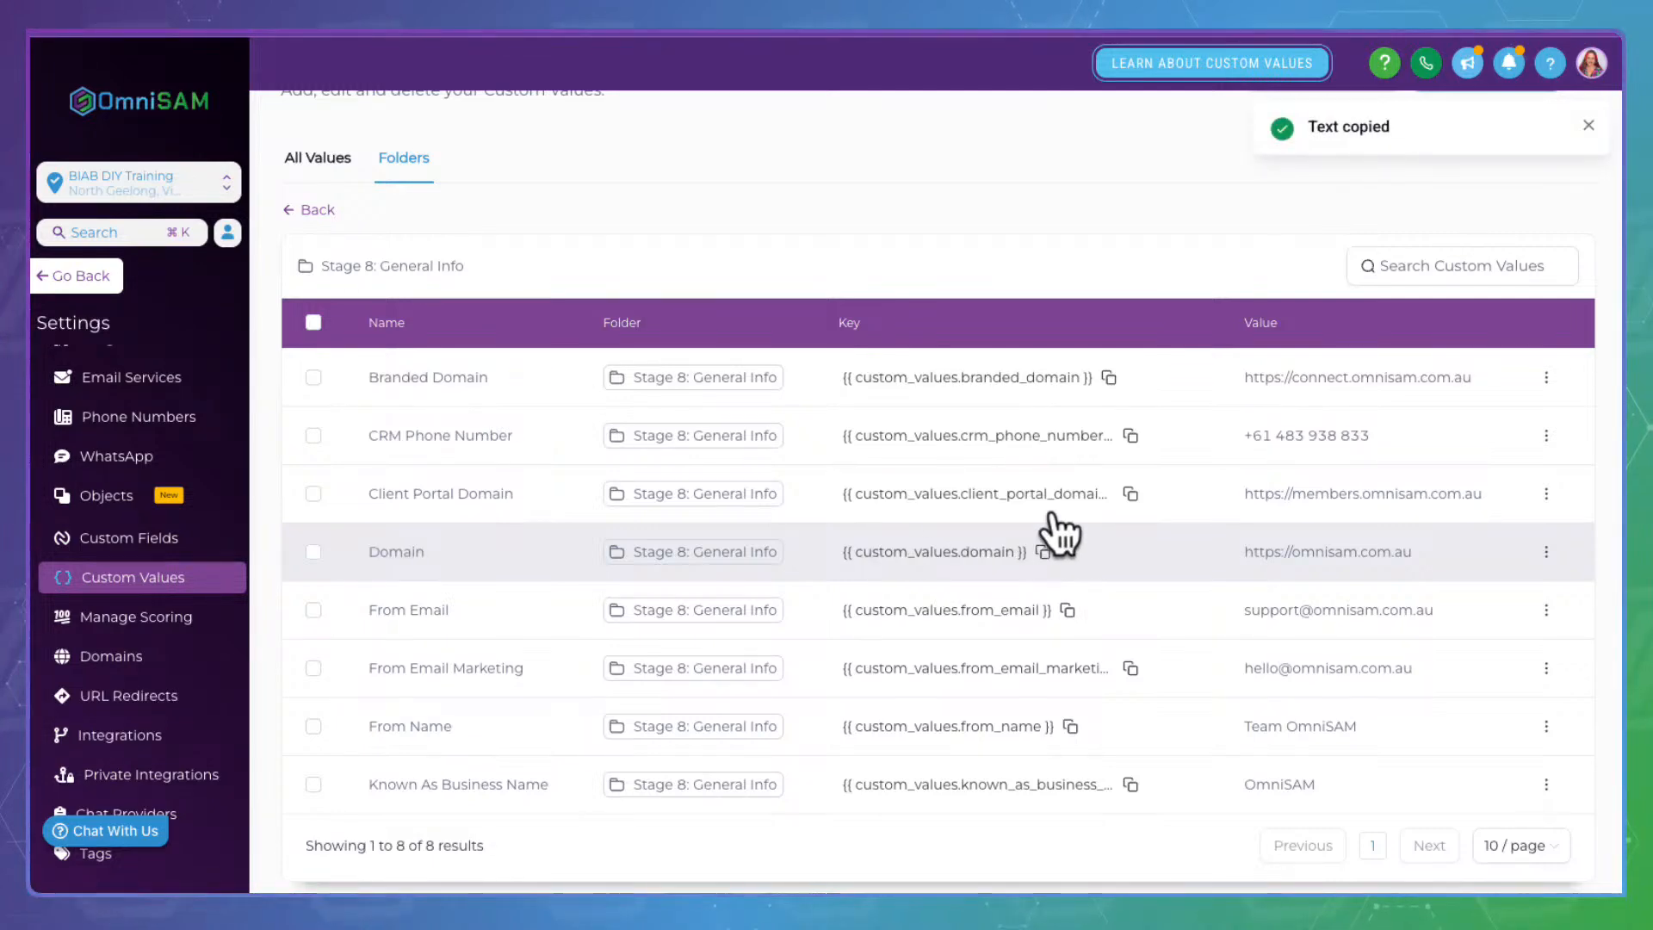
left_click(321, 209)
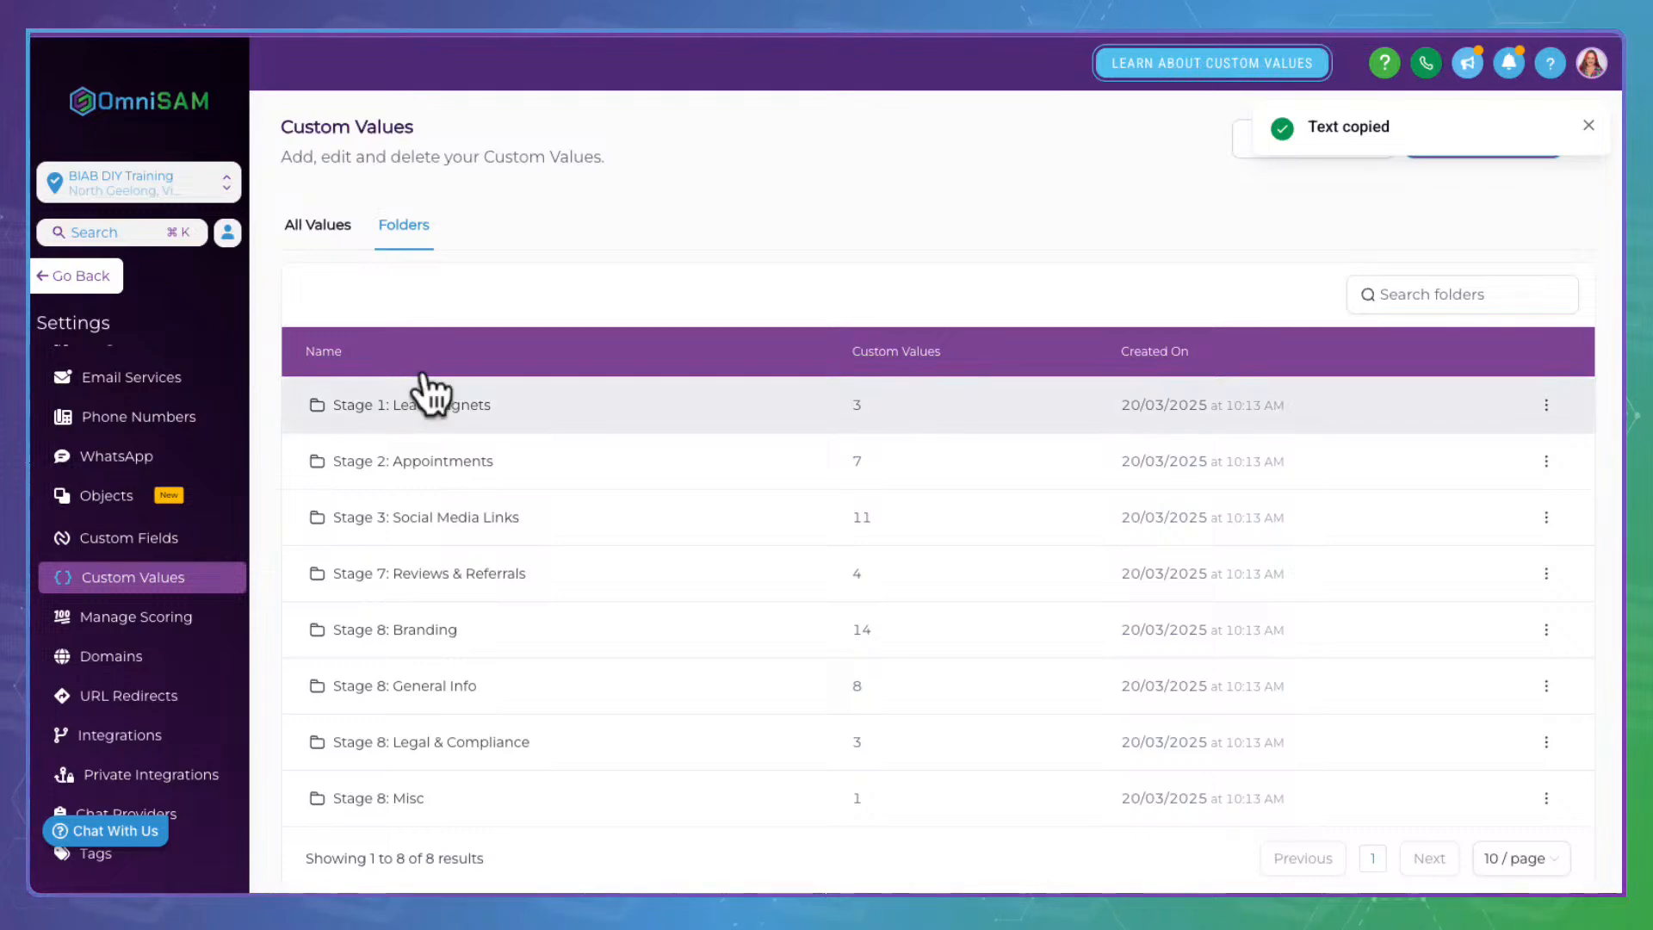
left_click(413, 383)
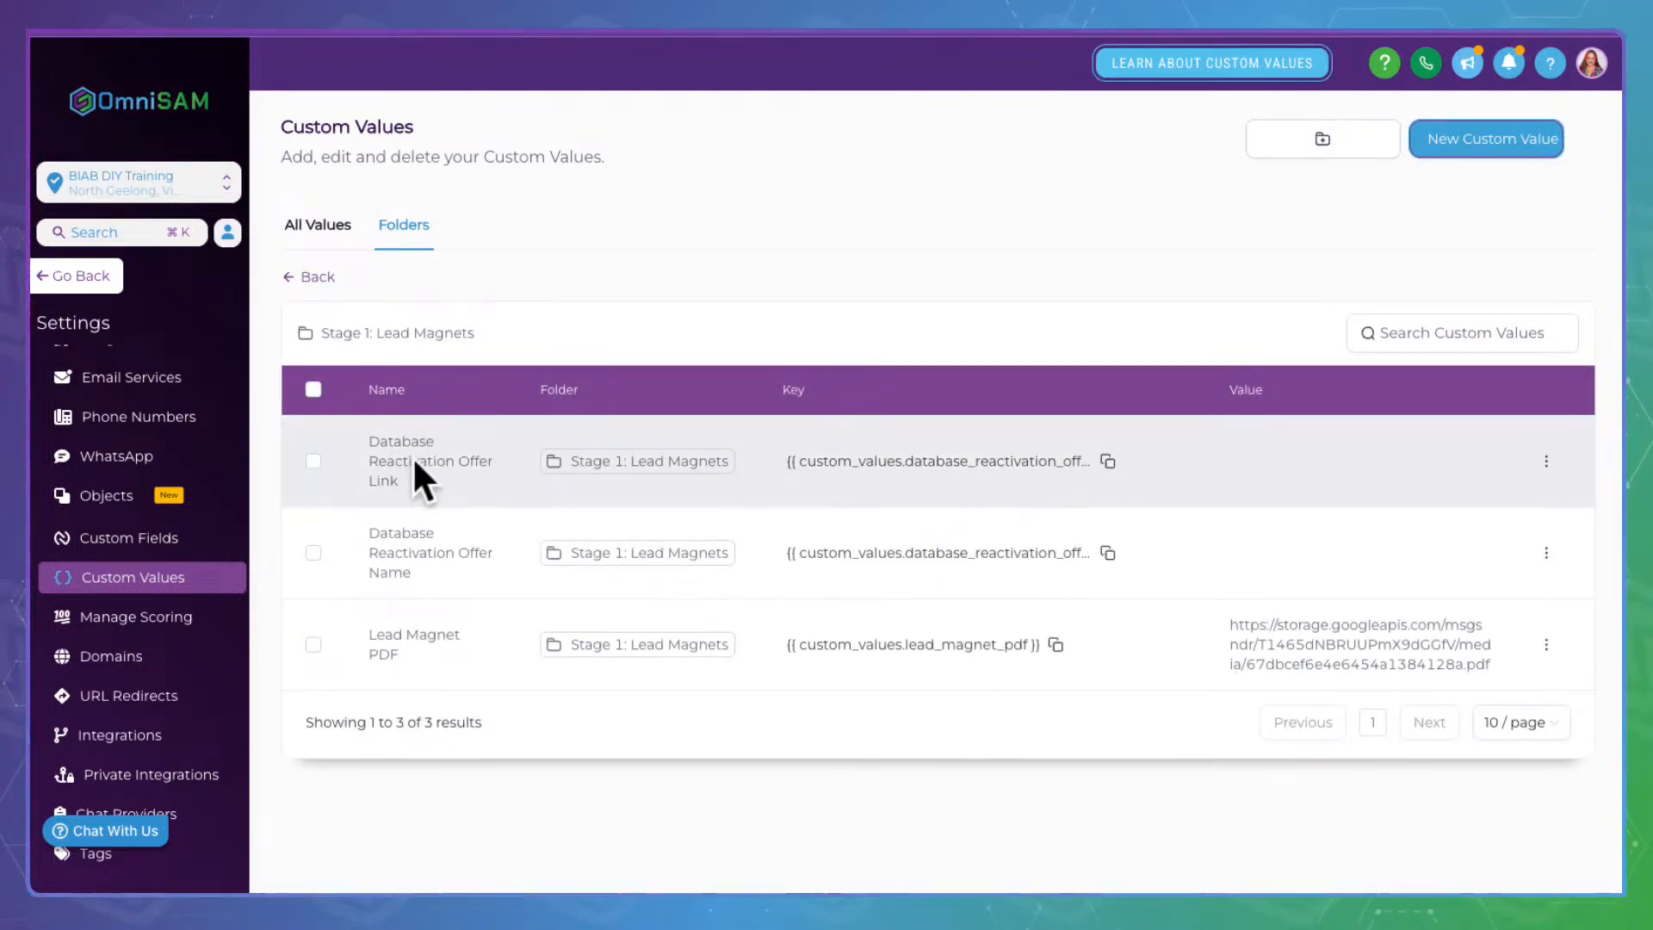
Save the Database Reactivation Offer Link value as the pasted domain key followed by /checklist
double_click(381, 479)
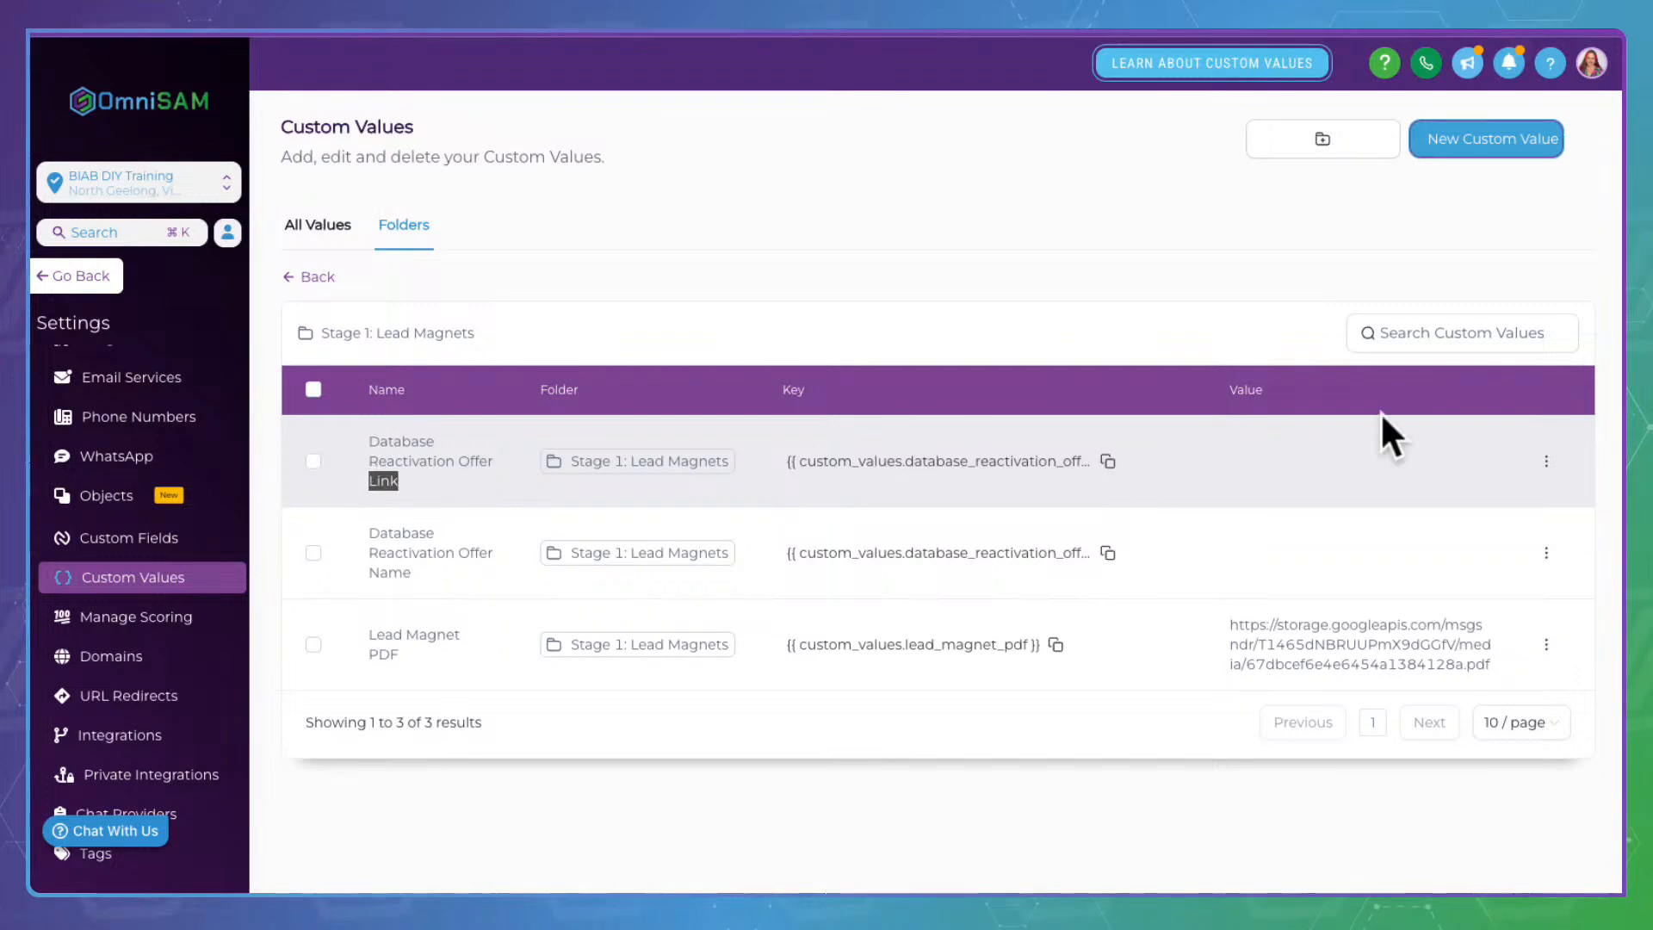
left_click(1546, 460)
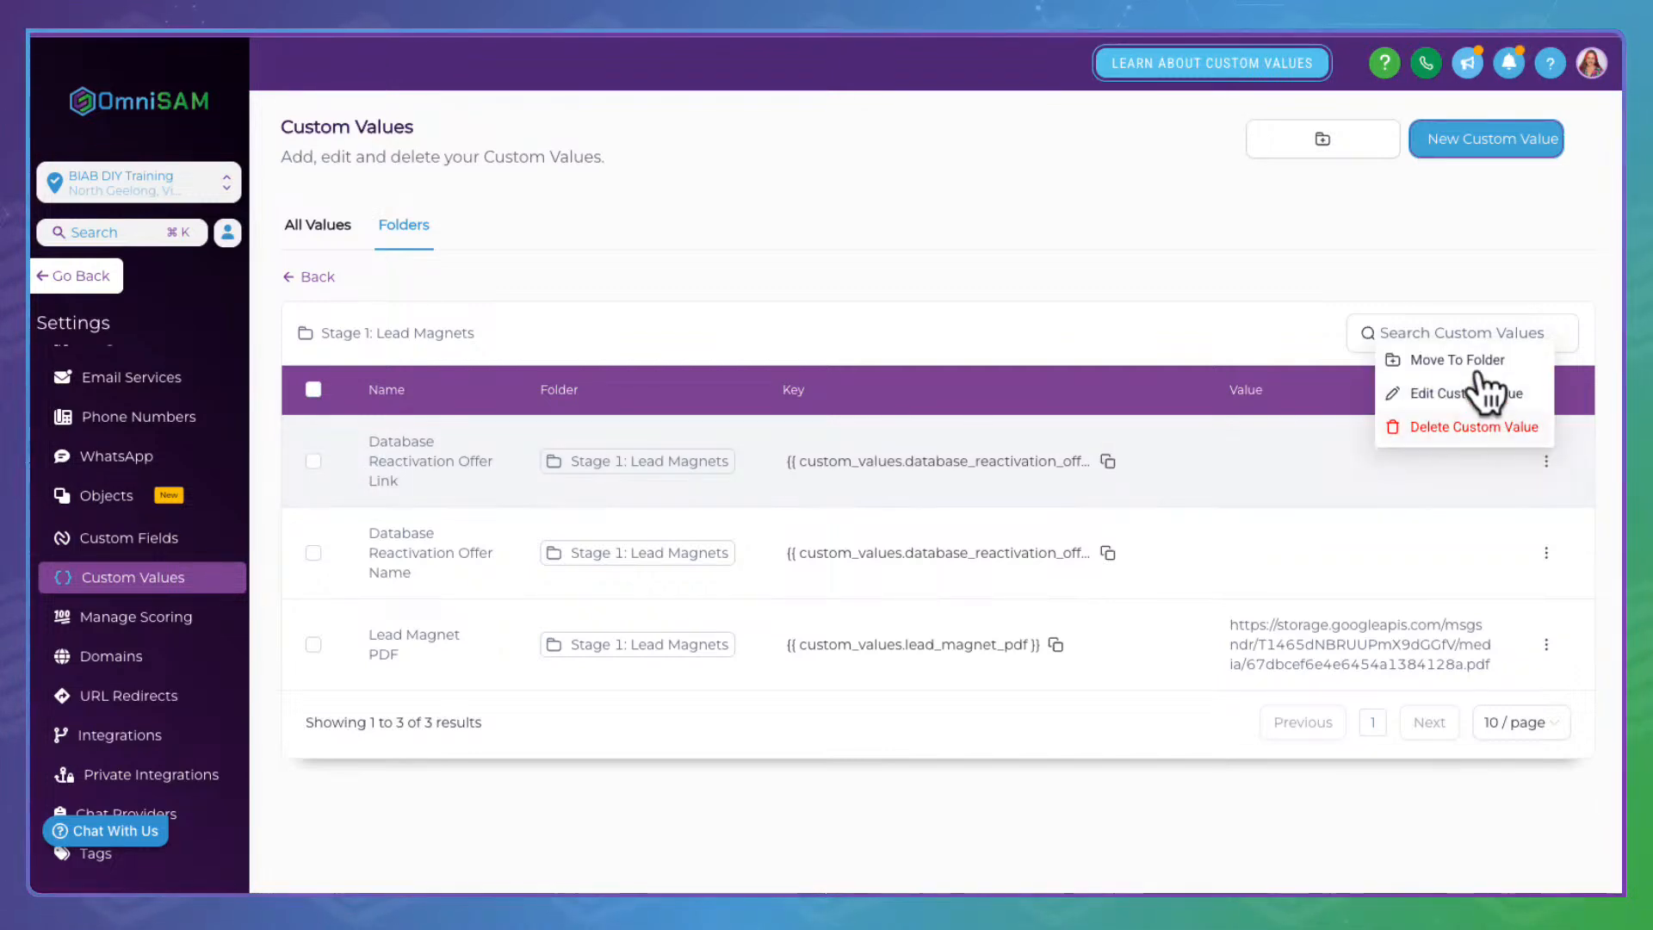
left_click(1487, 387)
left_click(680, 498)
key("ctrl+v")
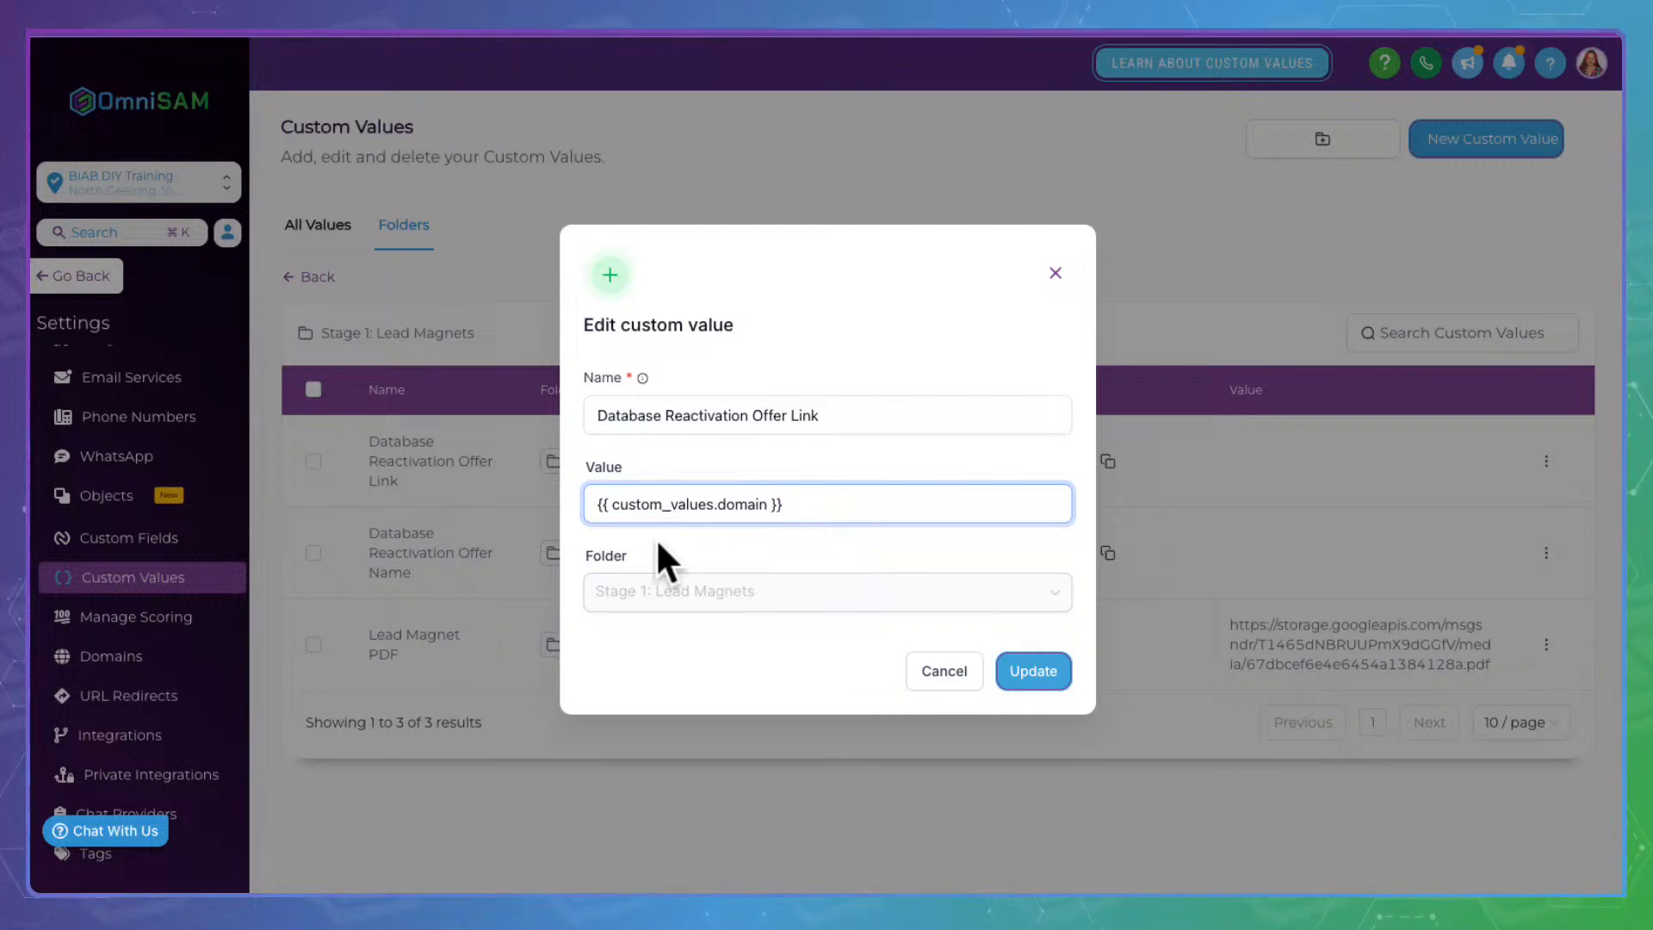
type("/")
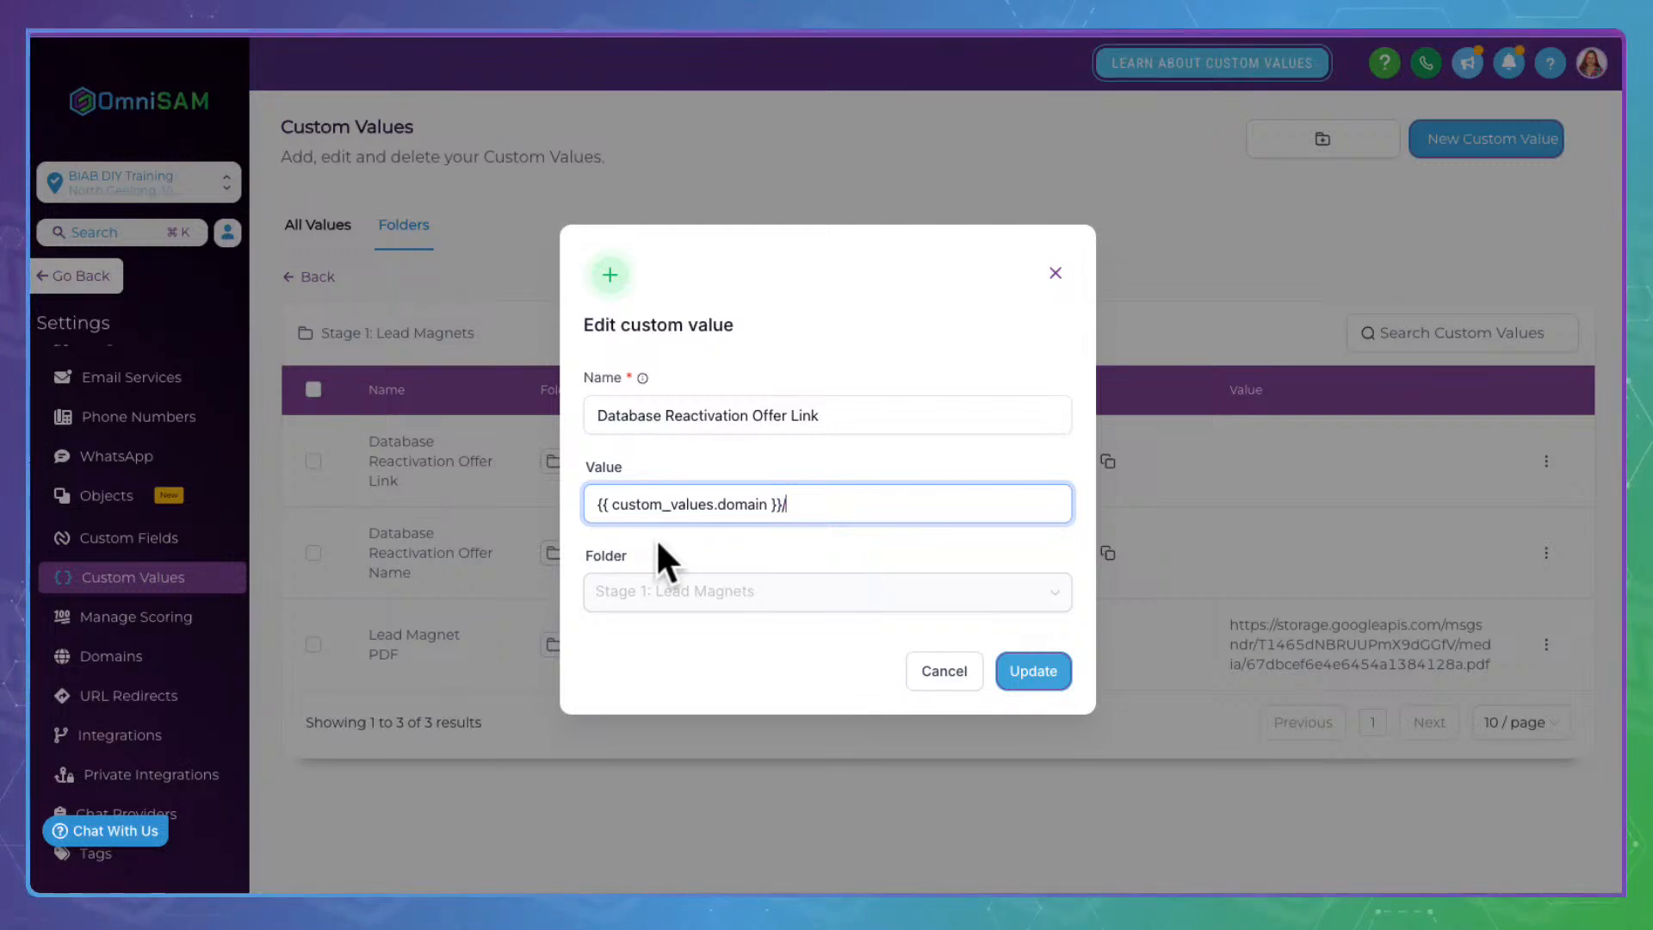
type("checklist")
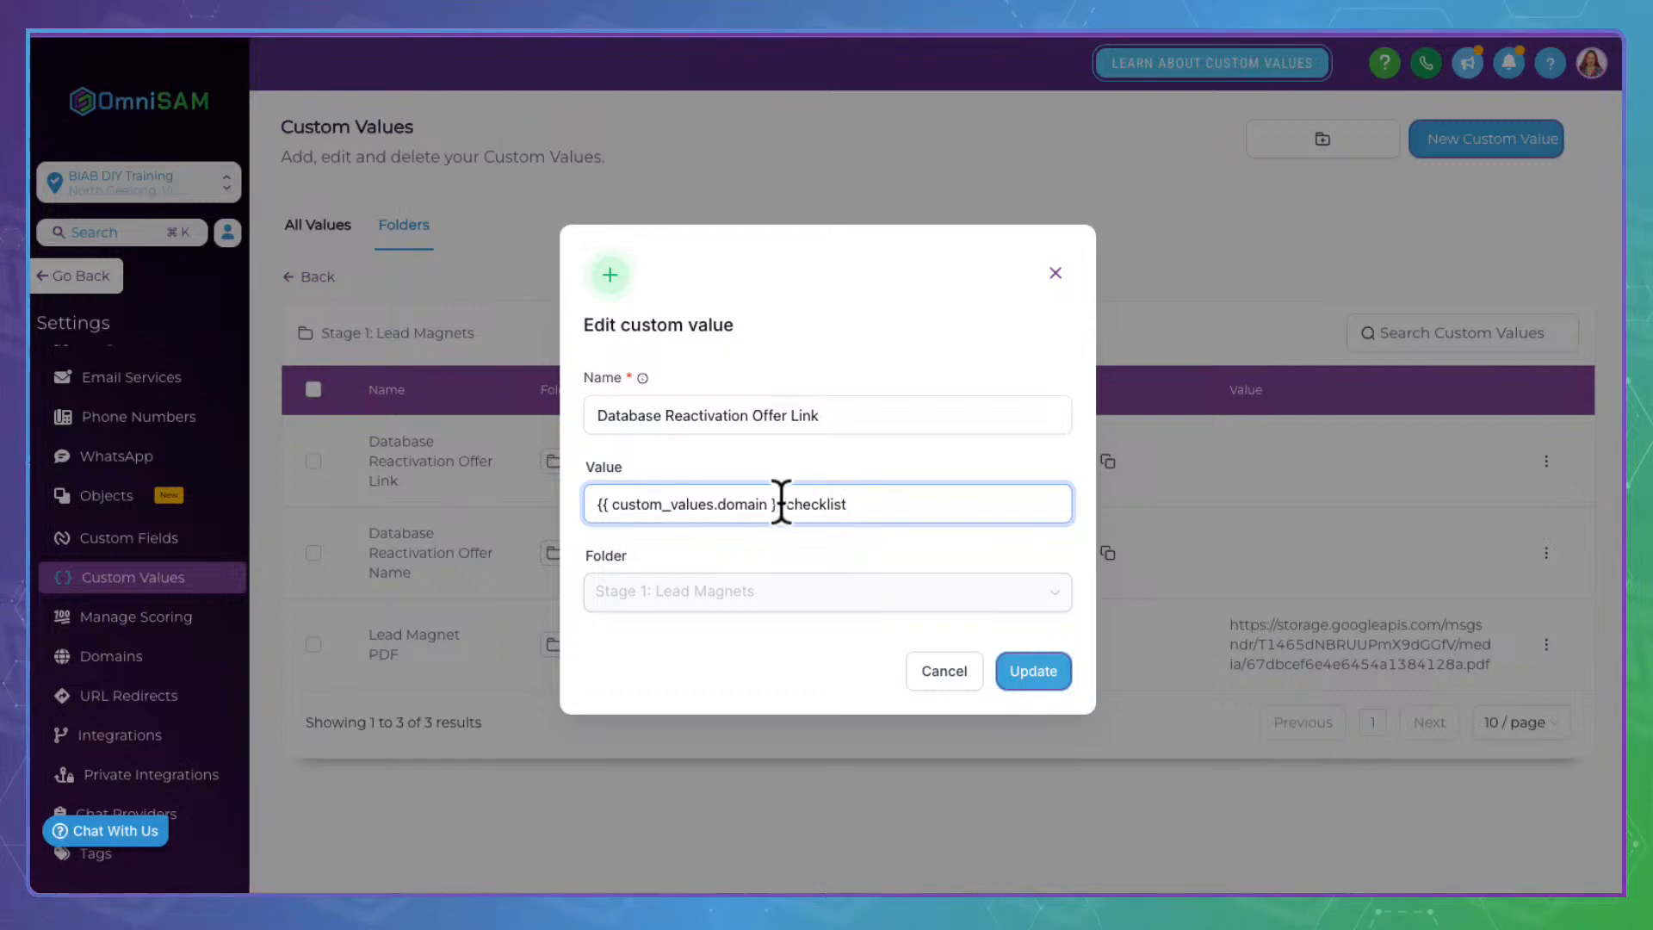
left_click(1041, 670)
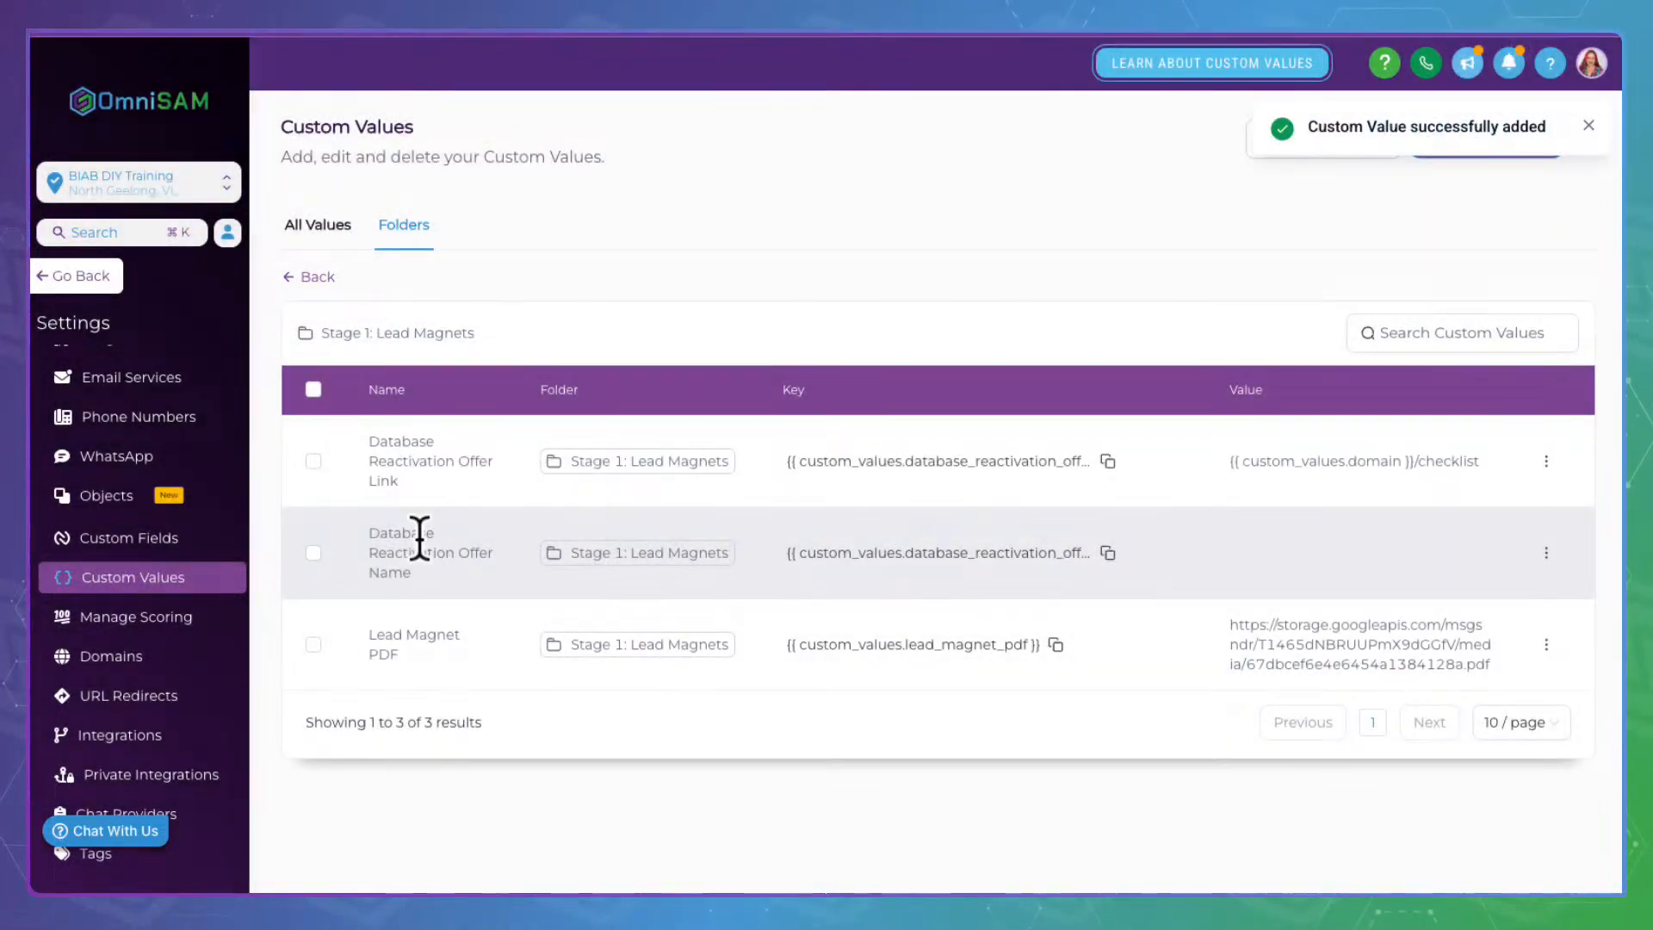
left_click(1546, 552)
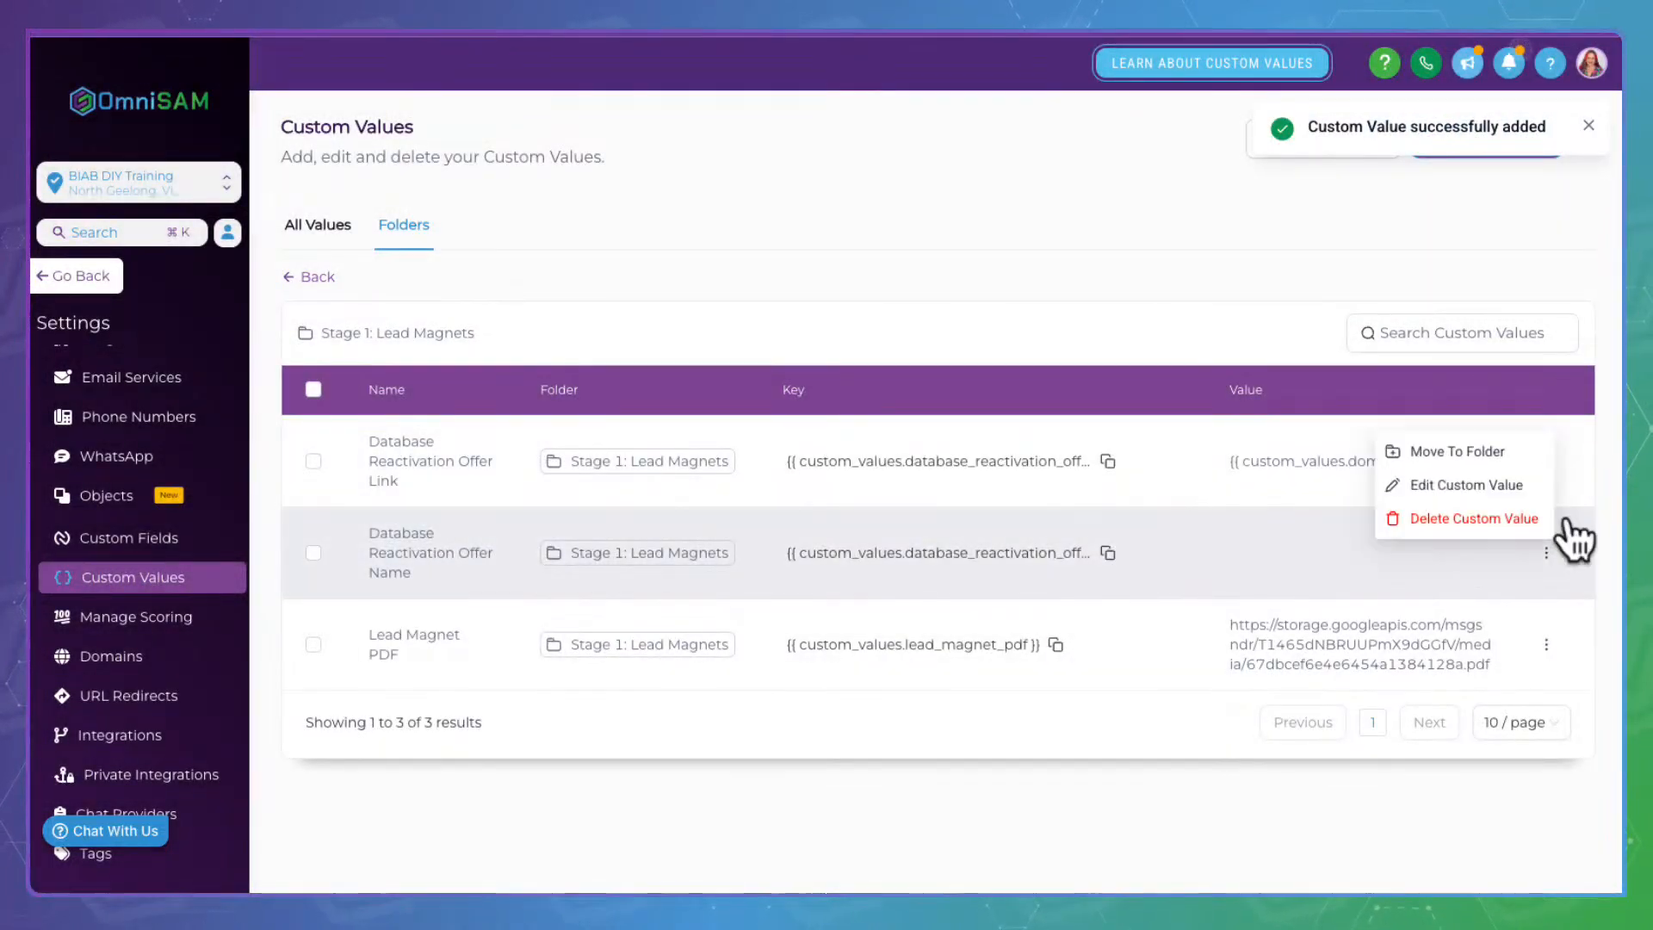
Enter 'Daily Habits Checklist:' as the Database Reactivation Offer Name value and update it
left_click(1476, 472)
left_click(683, 499)
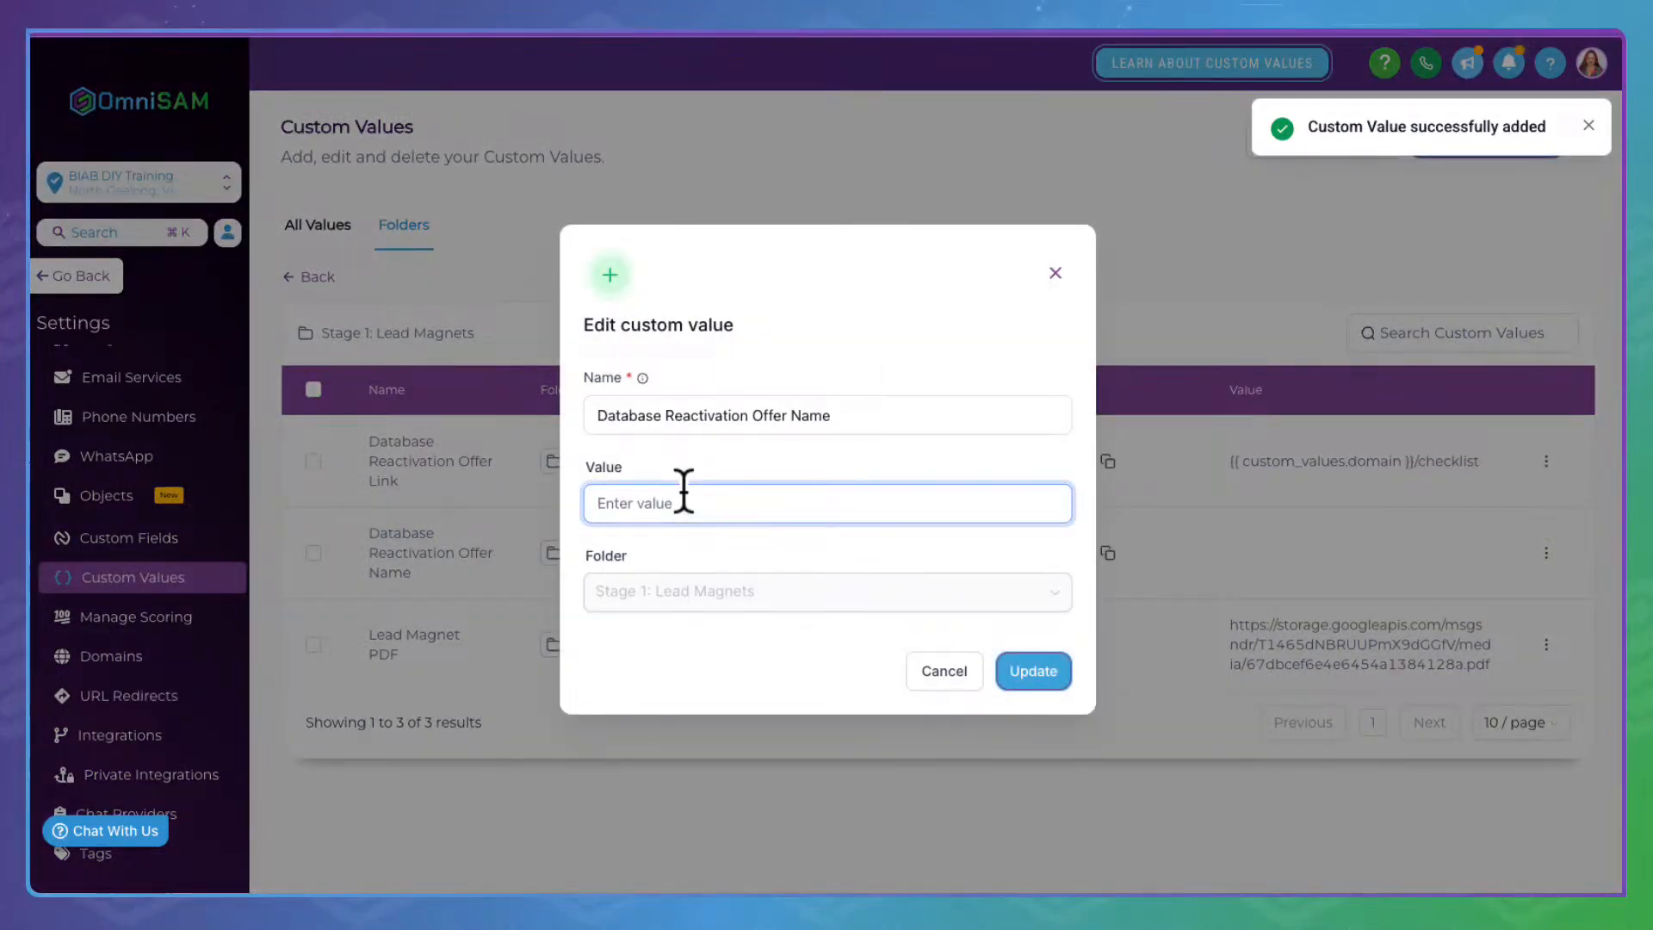
type("Daily Habbit Checkloist")
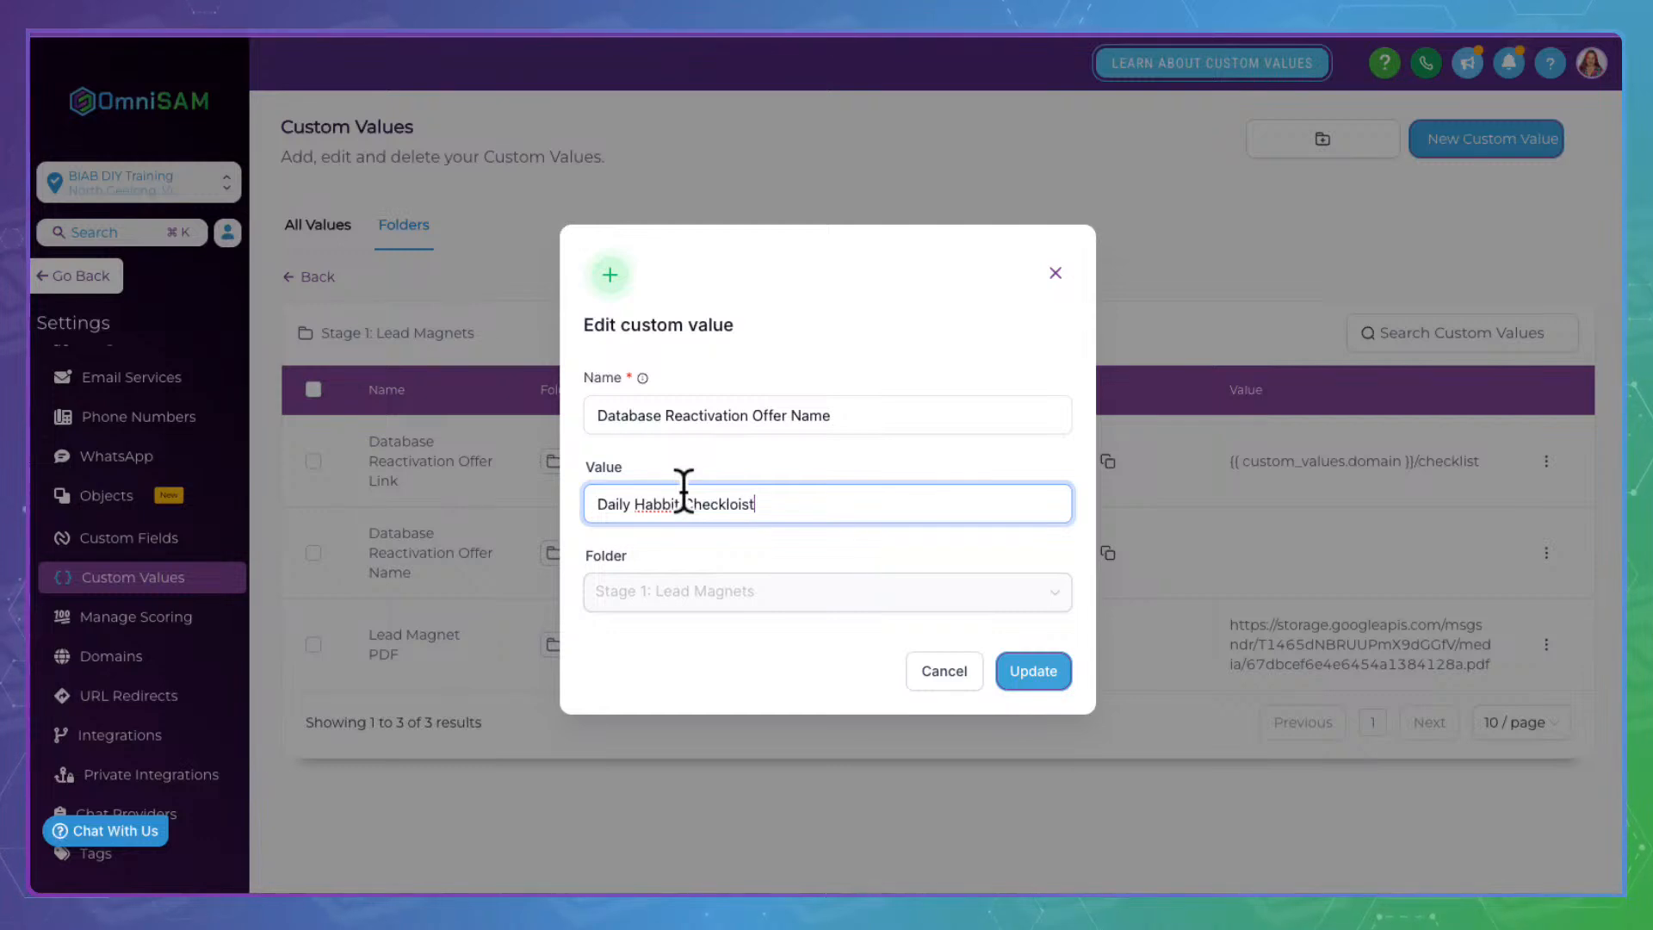
key("BackSpace")
key("BackSpace")
key("BackSpace")
key("BackSpace")
type("ist")
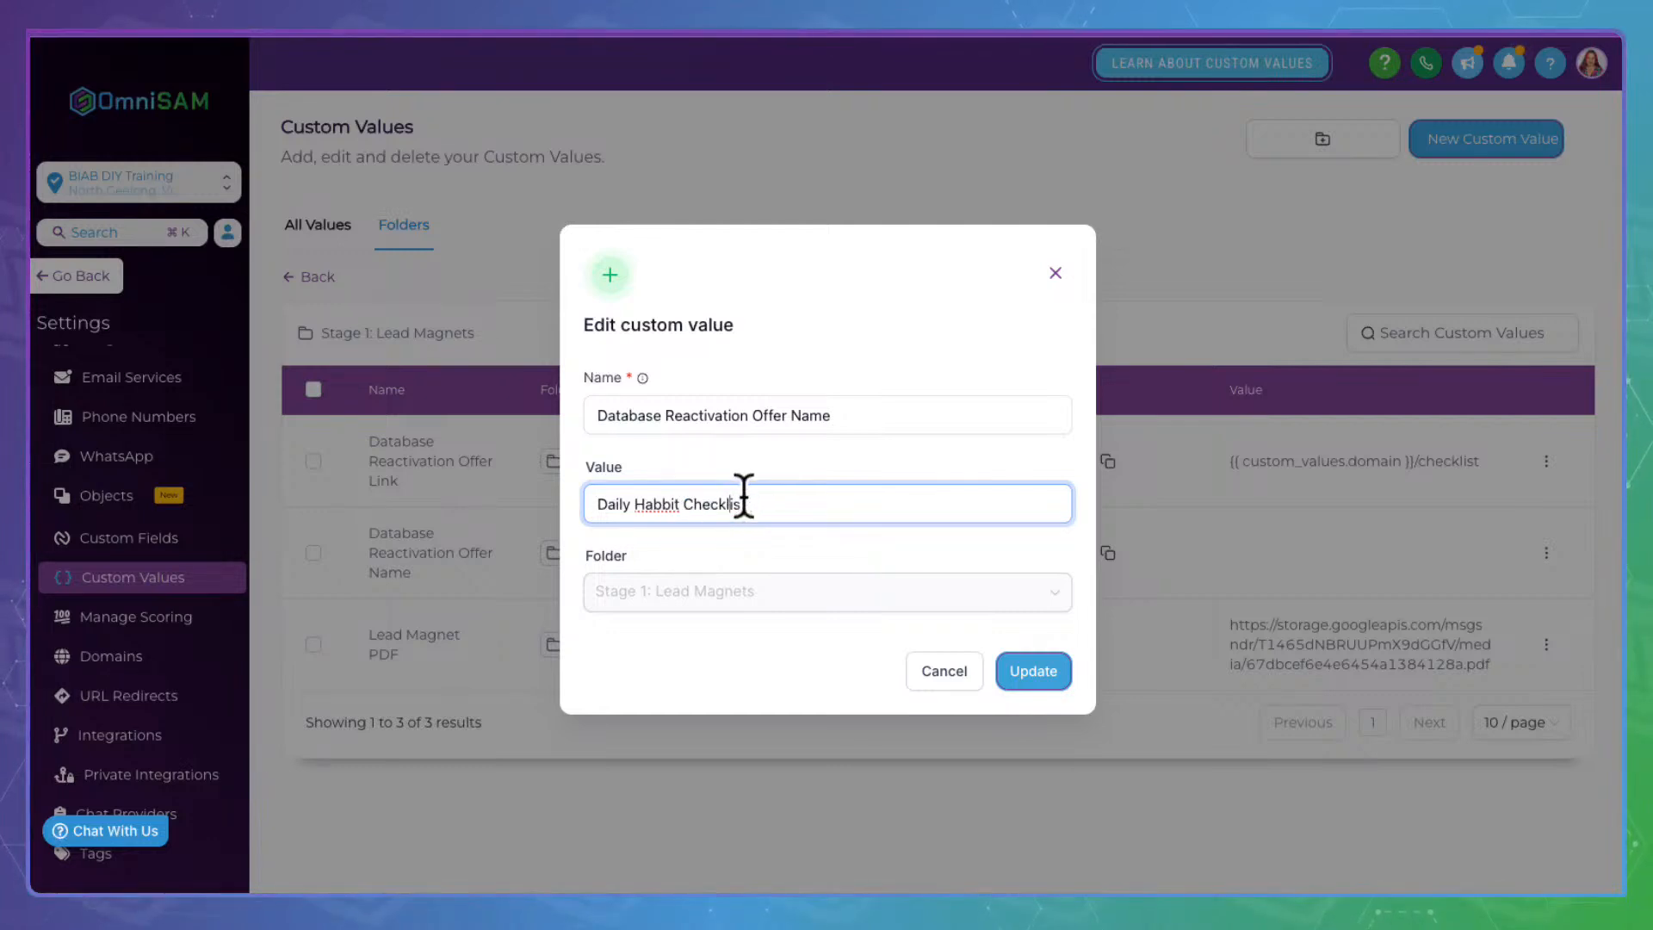
left_click(670, 504)
key("BackSpace")
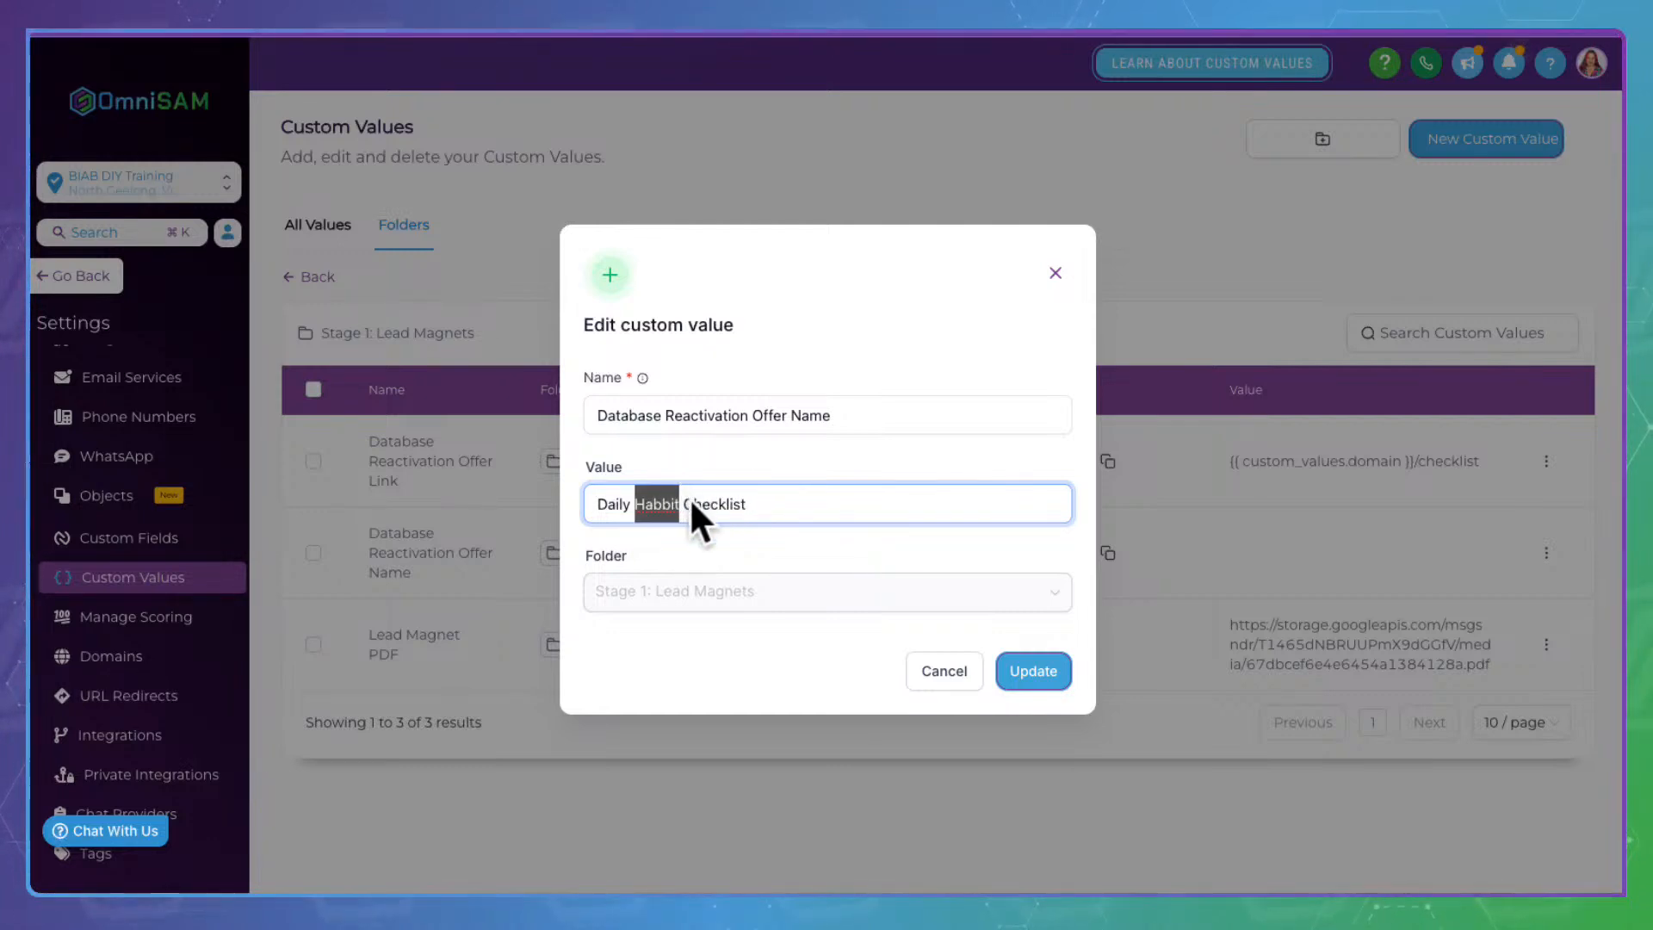
type("Habits")
left_click(779, 501)
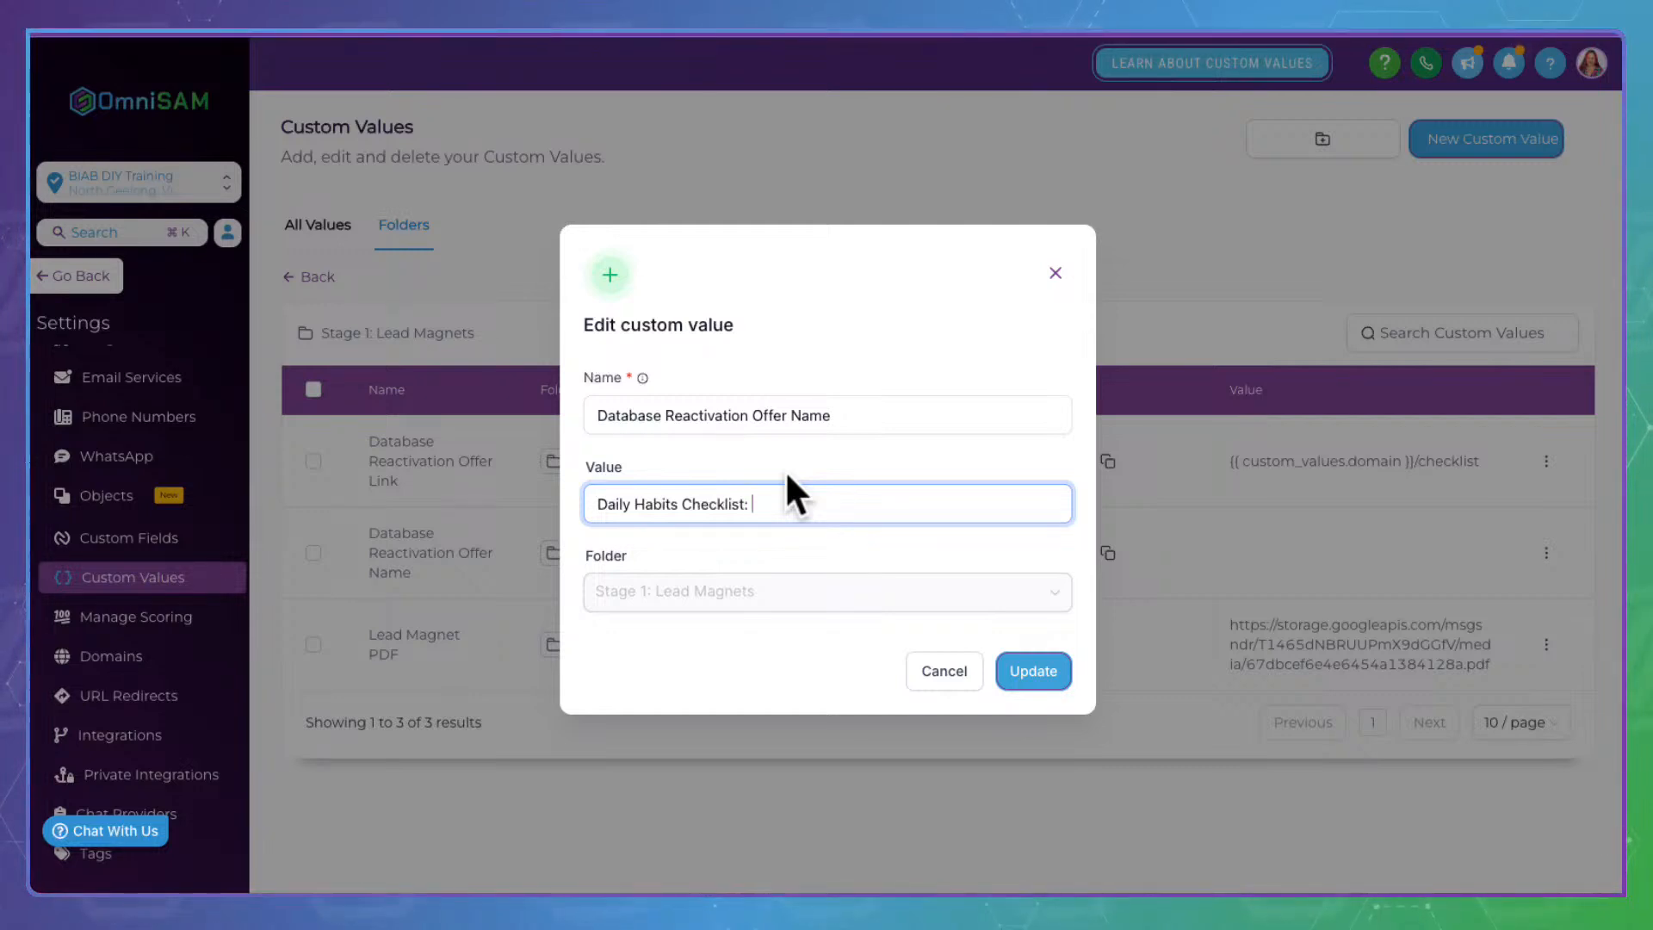
left_click(1057, 665)
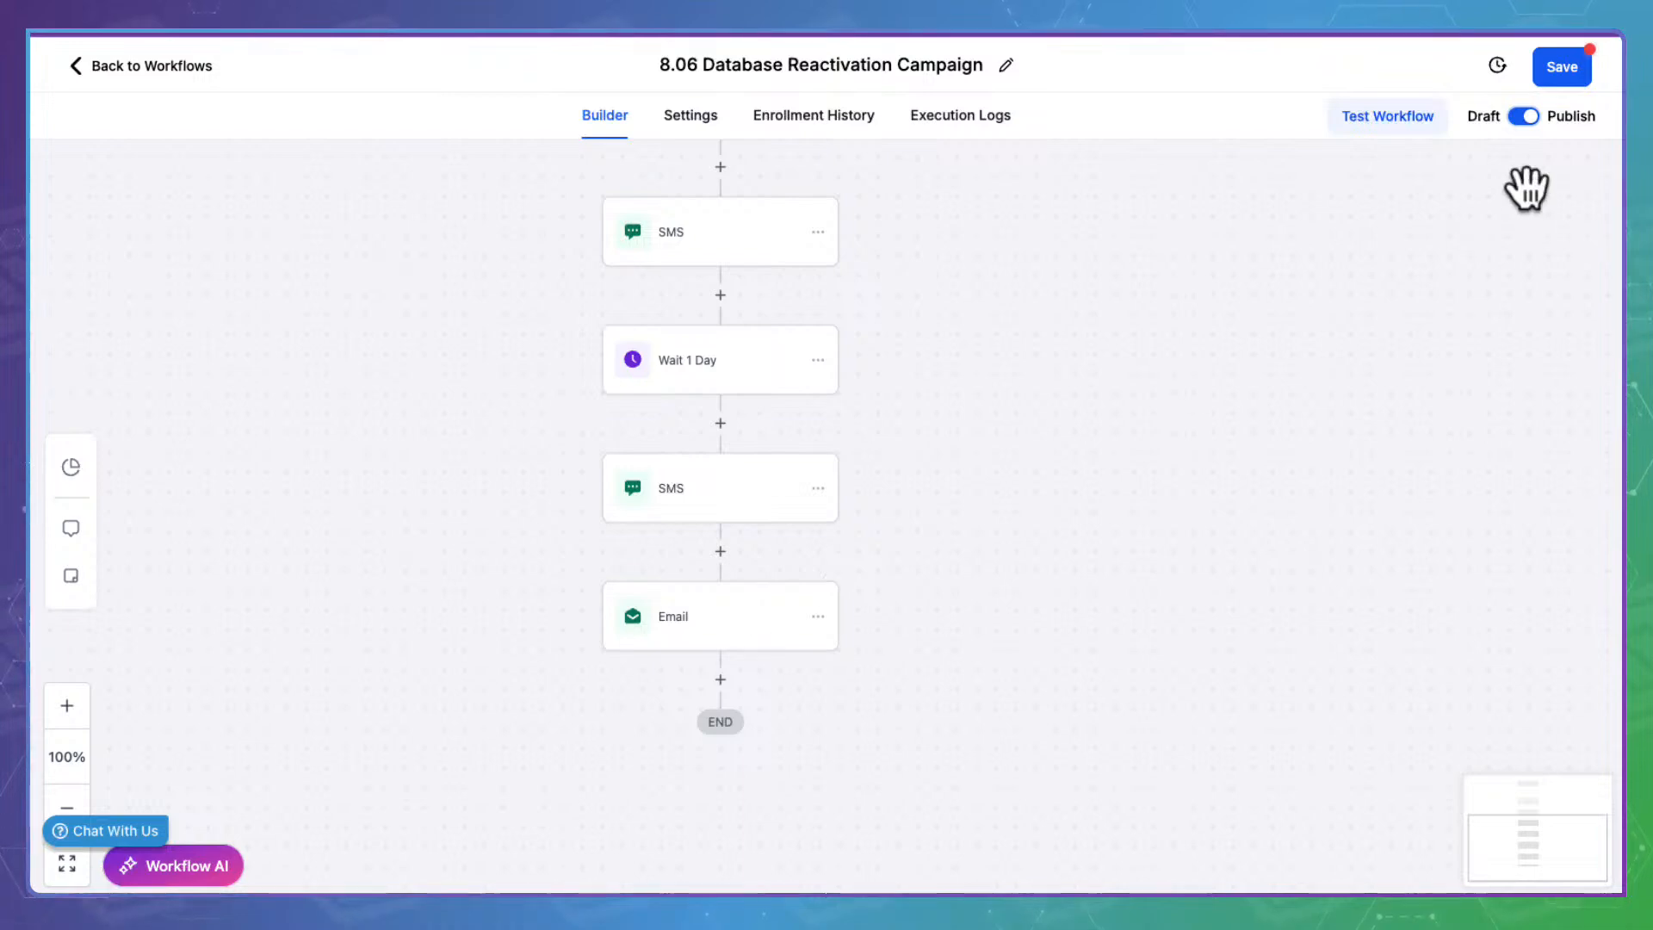
Save the published 8.06 Database Reactivation Campaign workflow and go back to the Stage 8 workflow list
left_click(1565, 65)
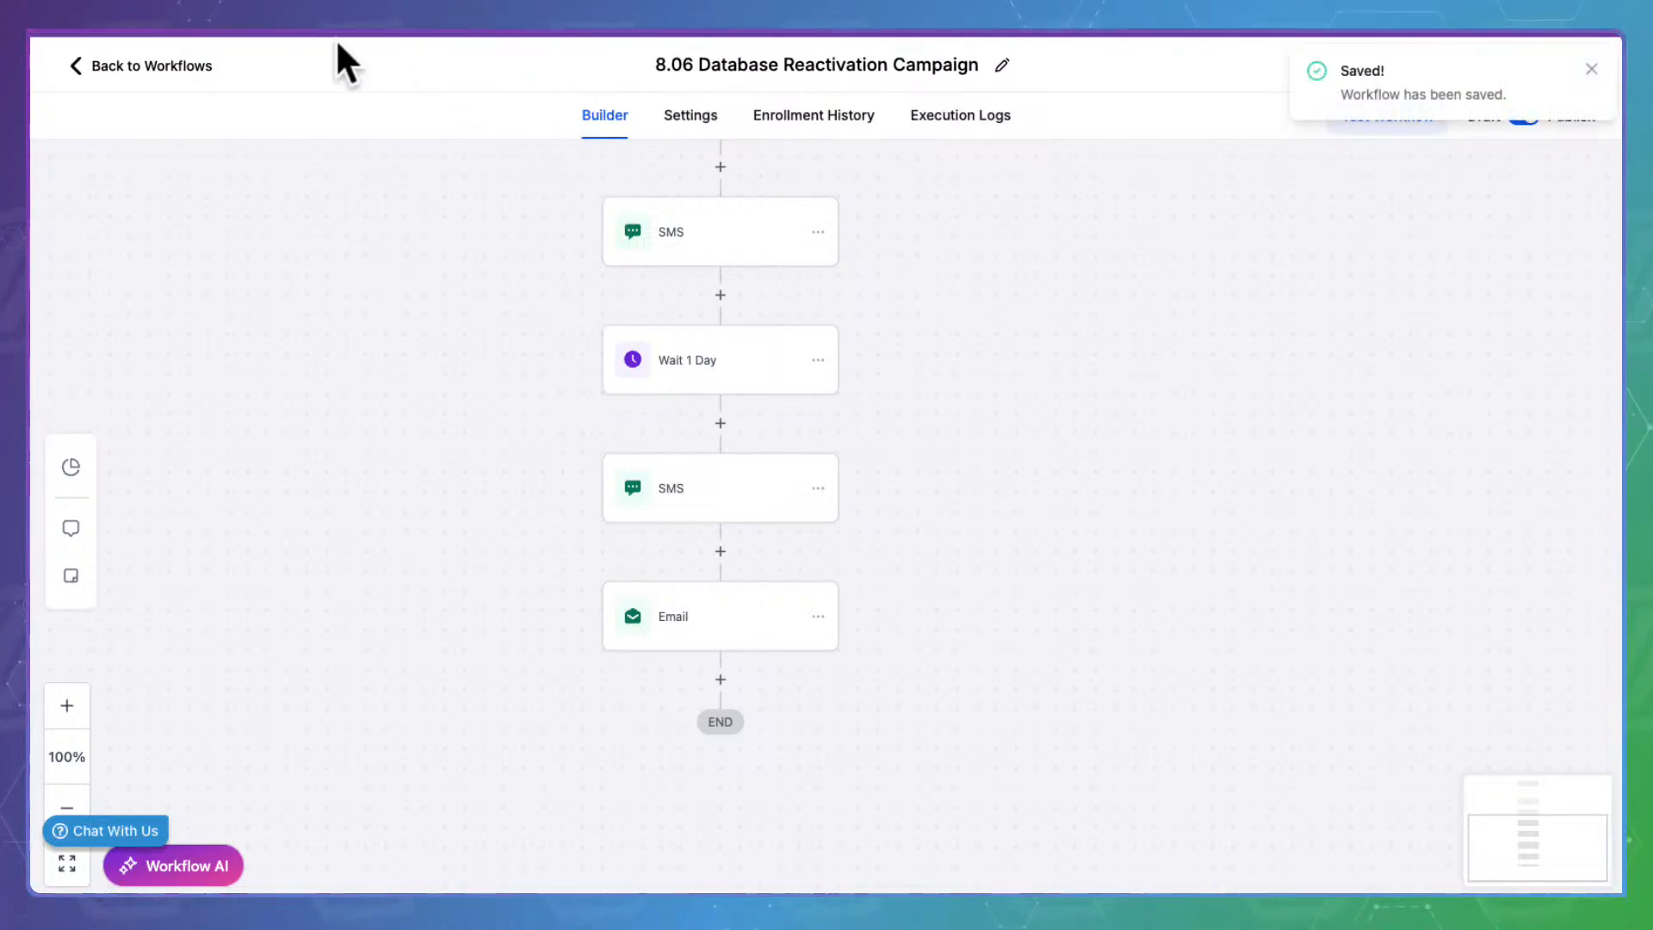
left_click(177, 64)
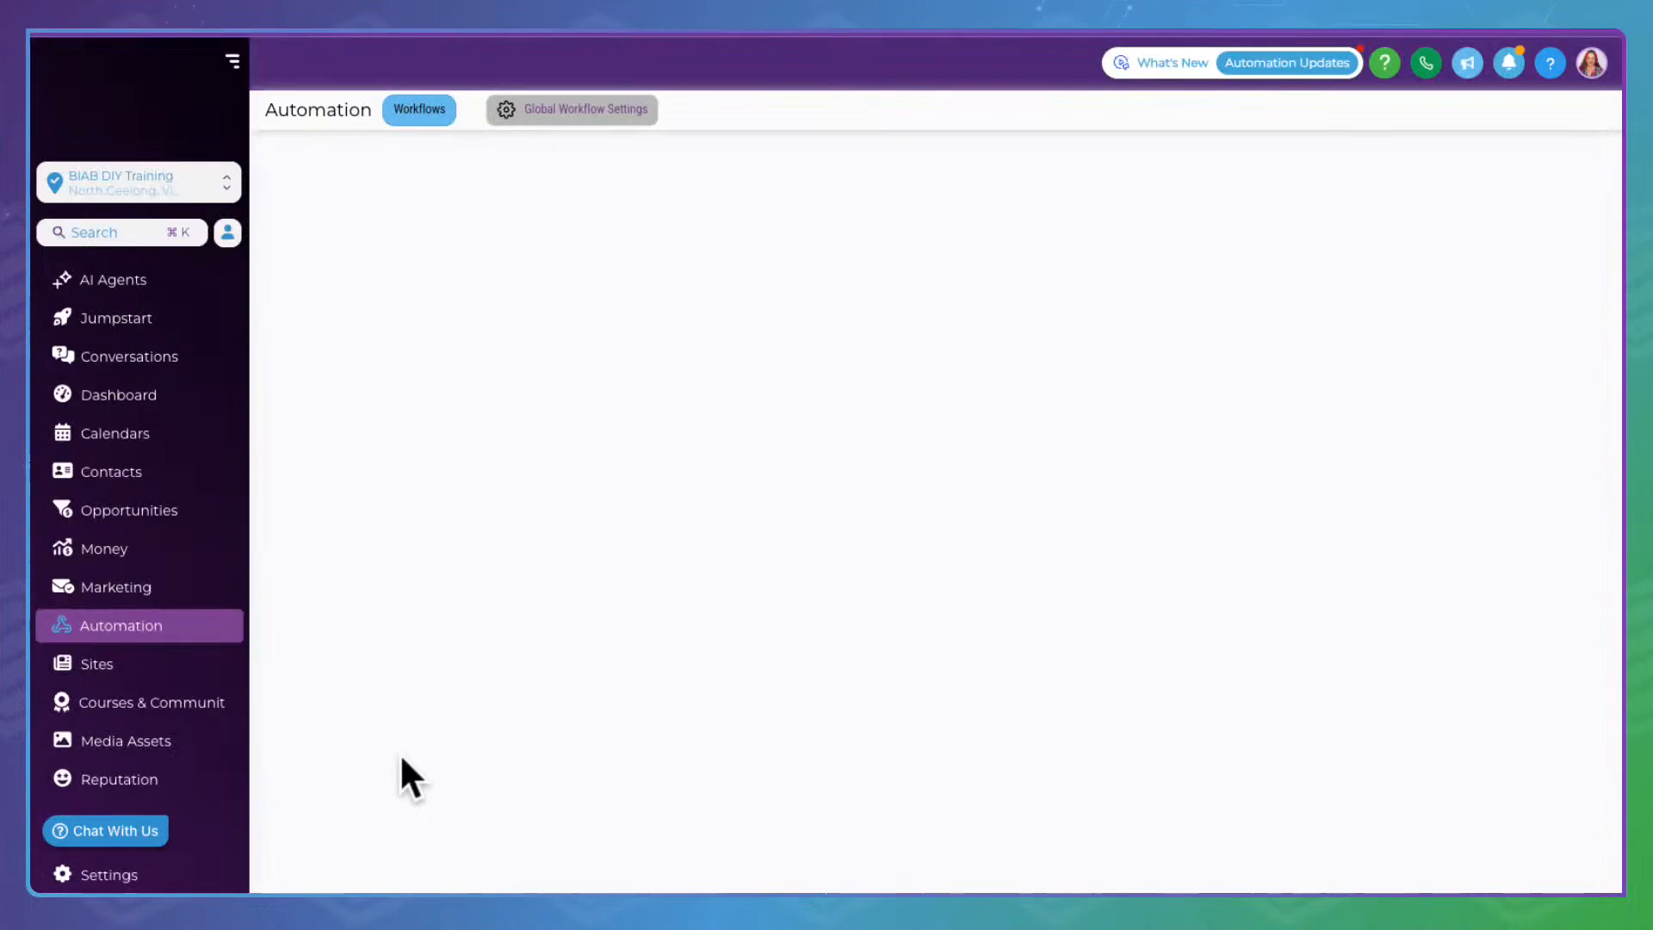
scroll(421, 734, "down", 2)
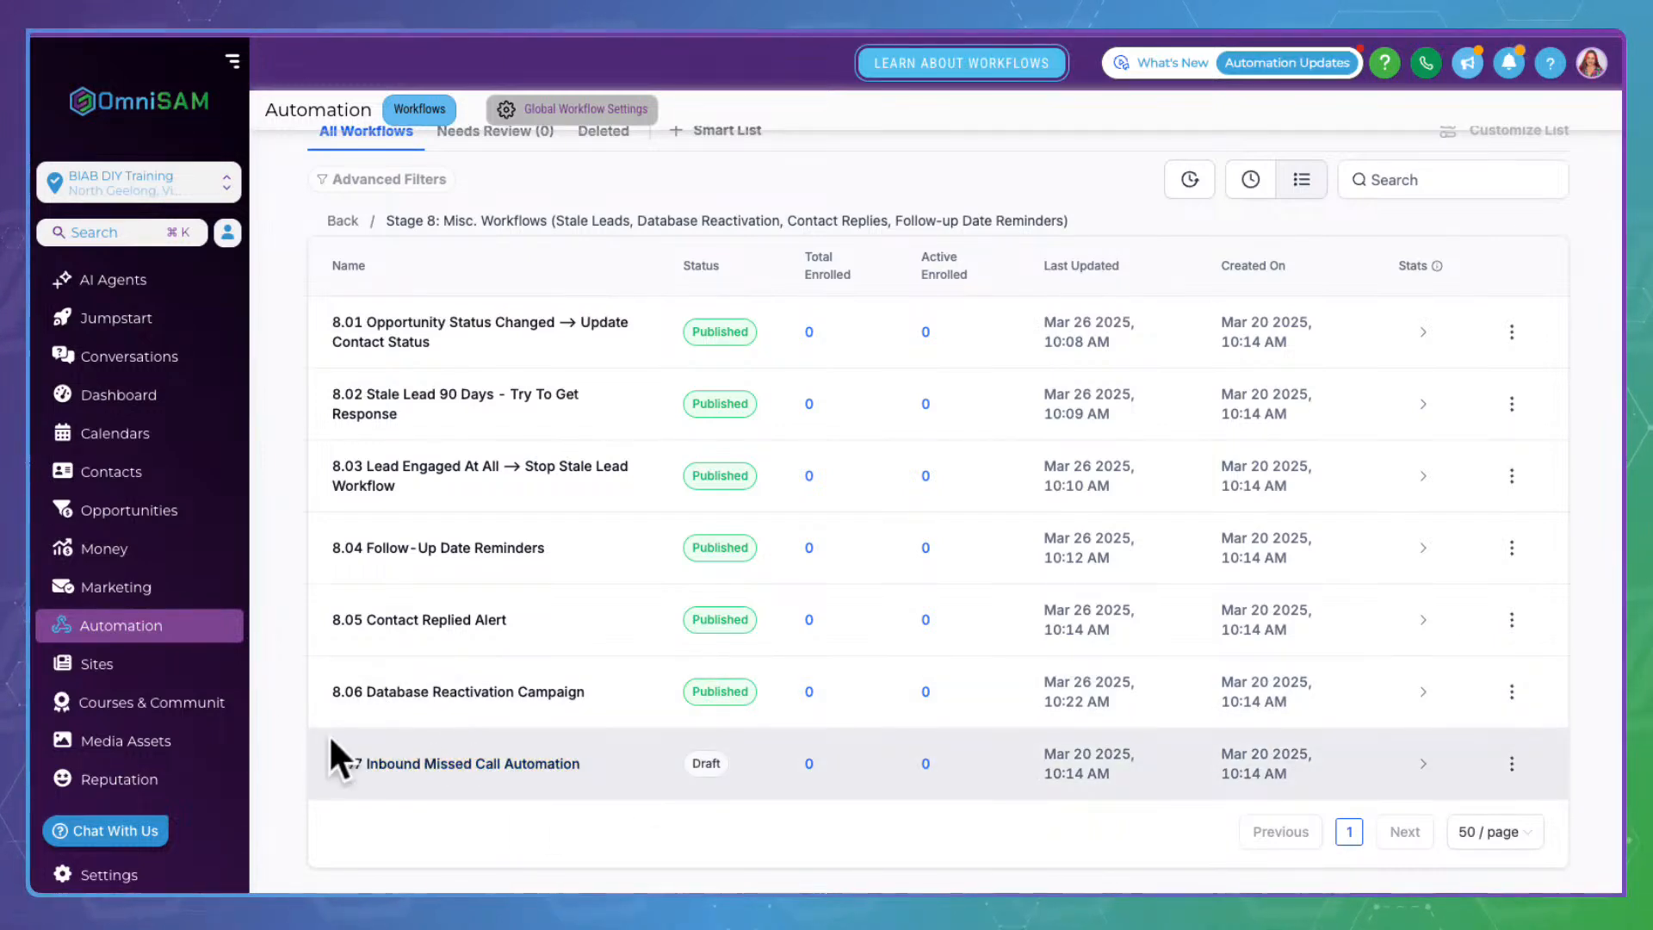
Bring up the Draft 8.07 Inbound Missed Call Automation workflow with its four call triggers
left_click(503, 742)
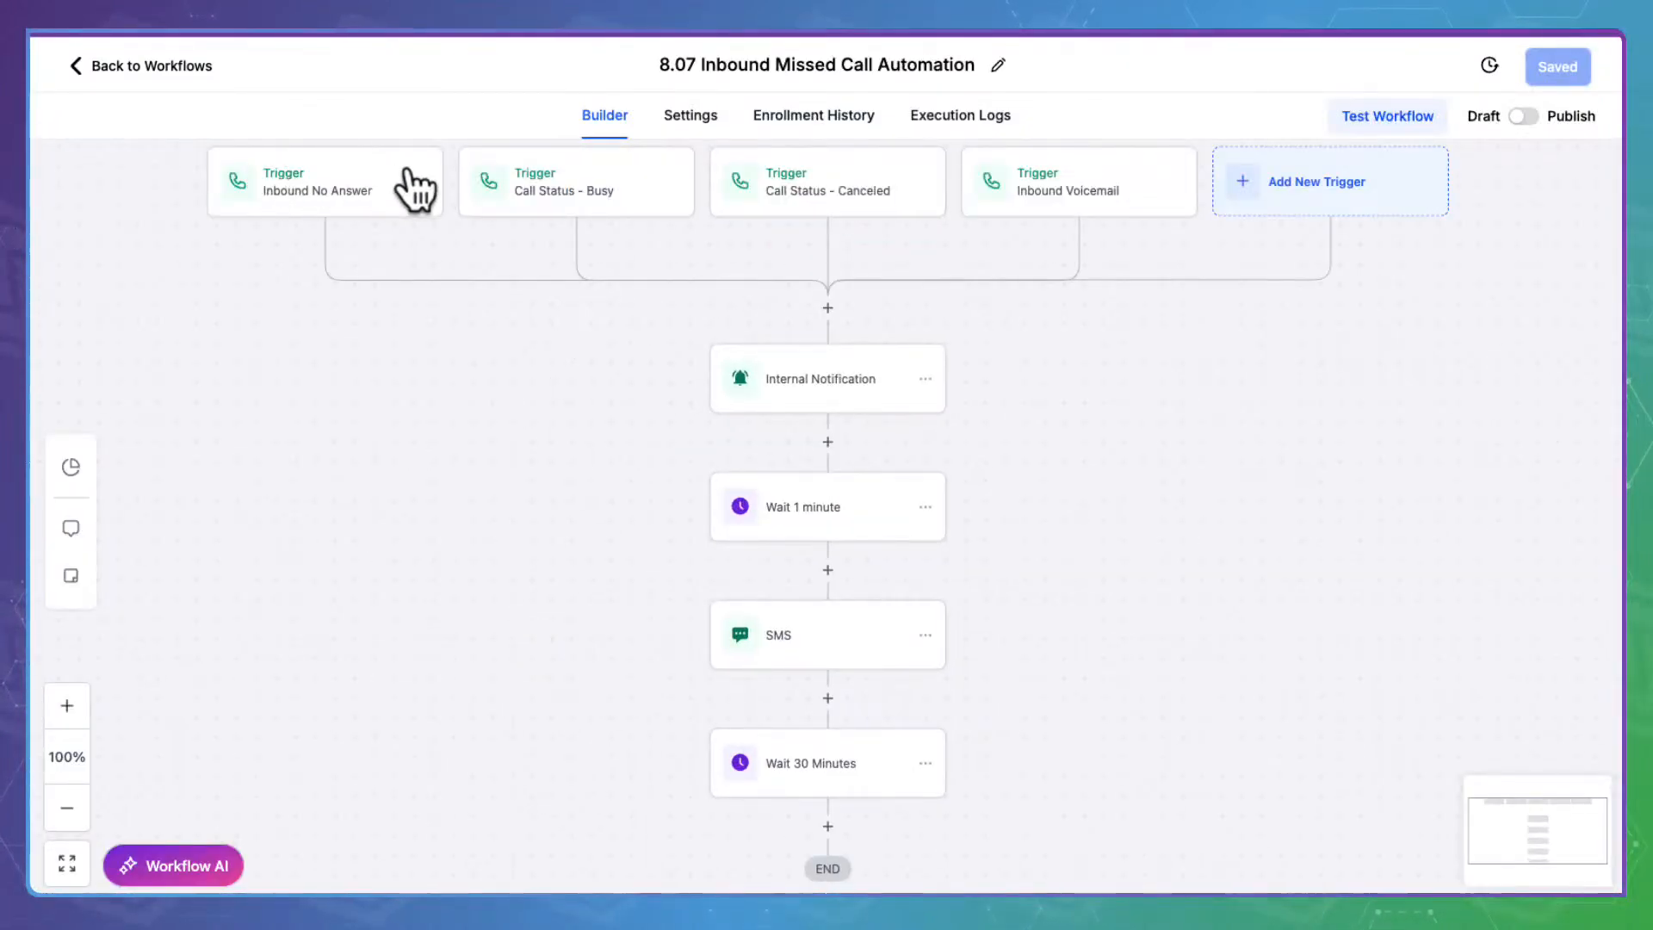
left_click(153, 59)
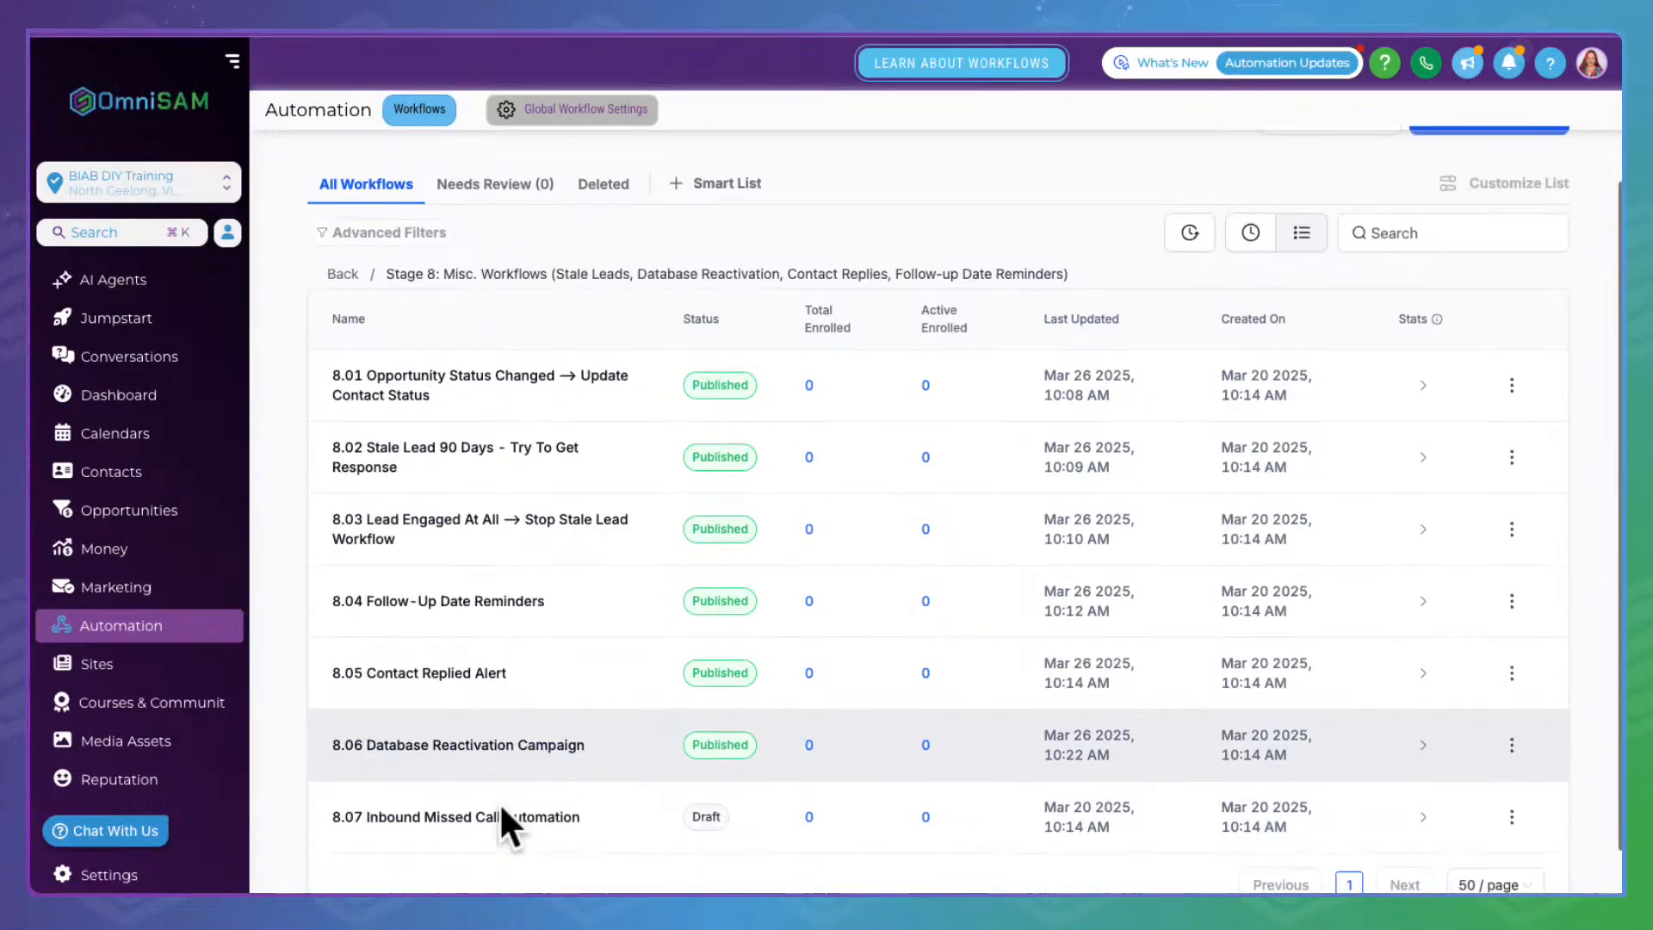
scroll(482, 826, "down", 1)
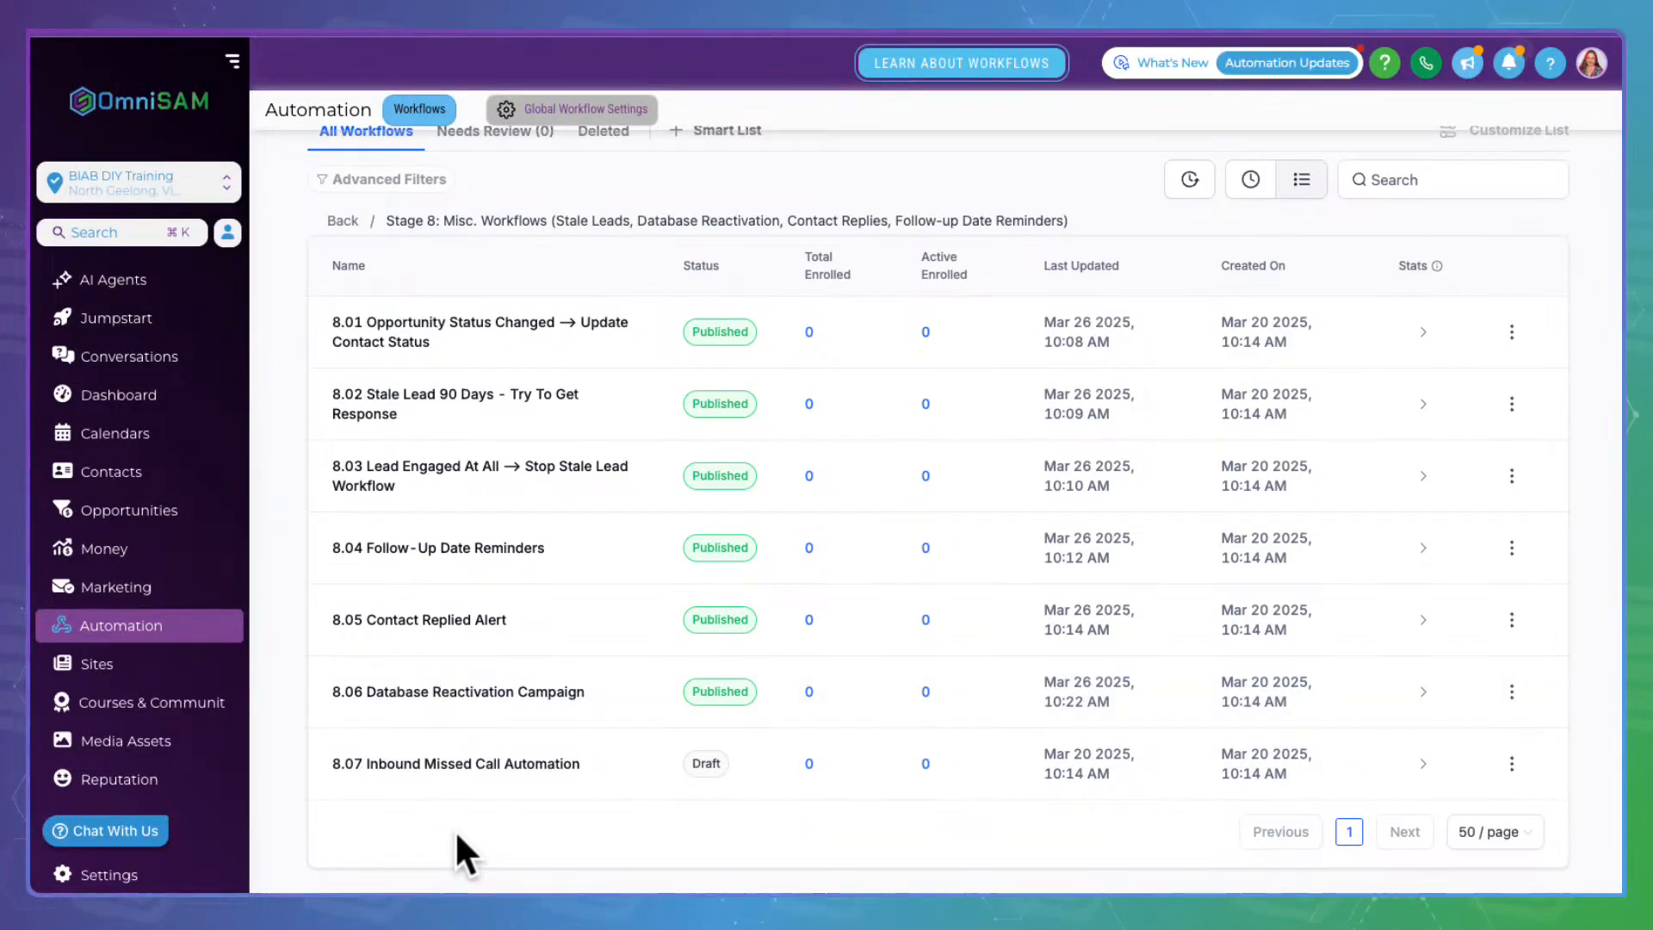
left_click(413, 758)
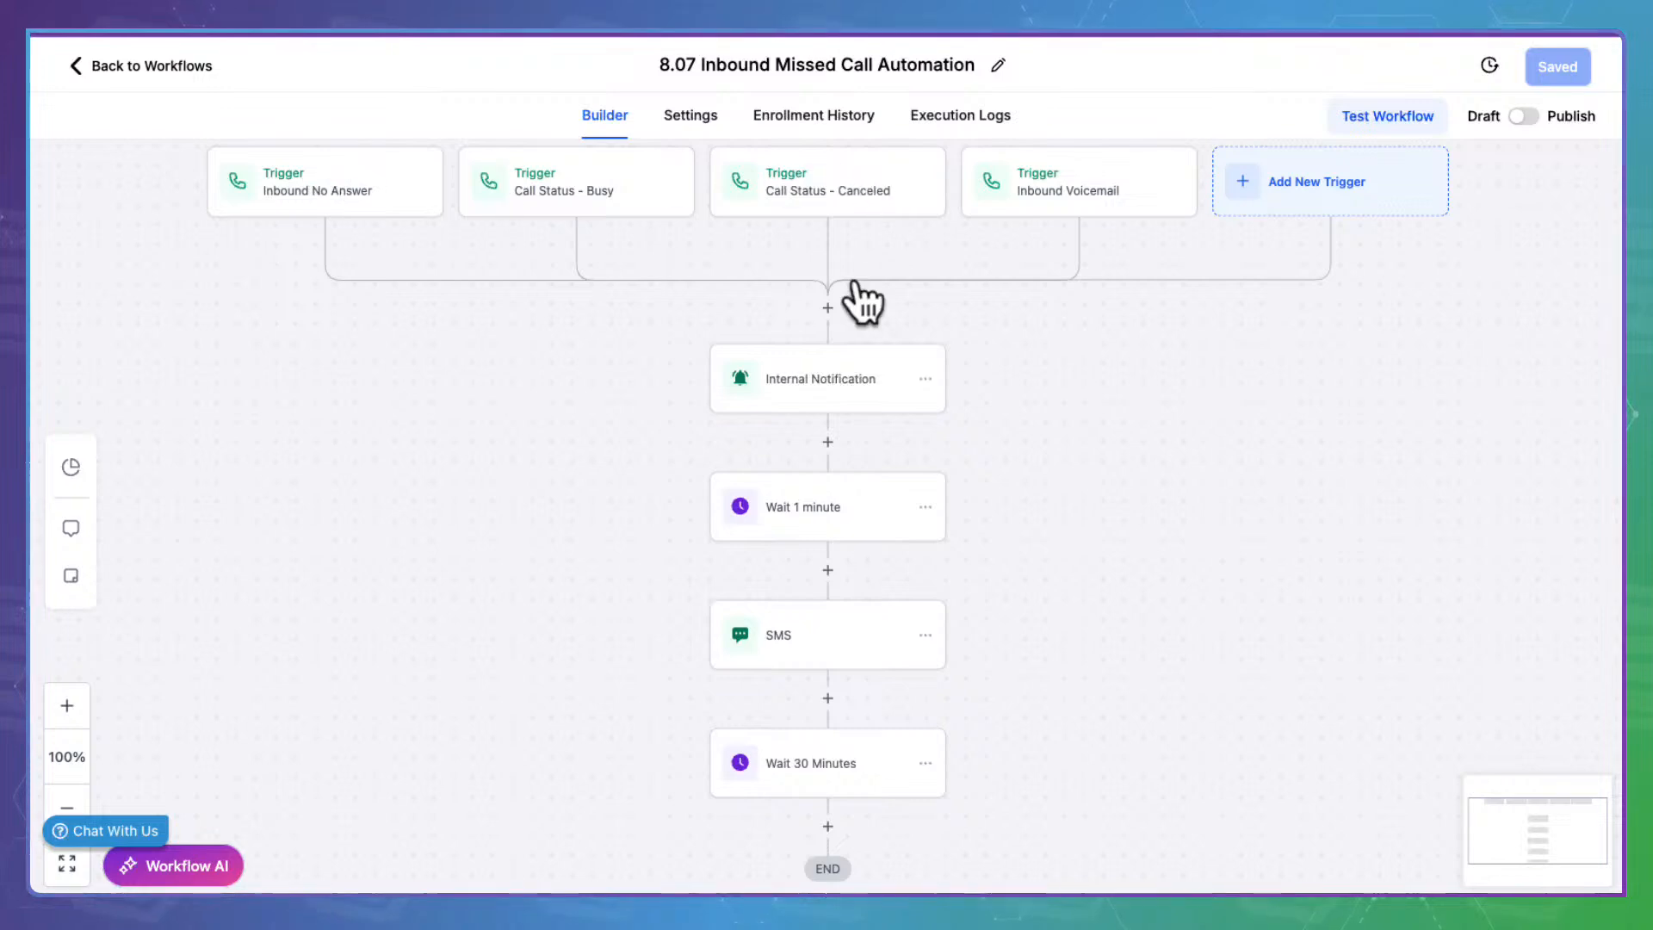
left_click(840, 374)
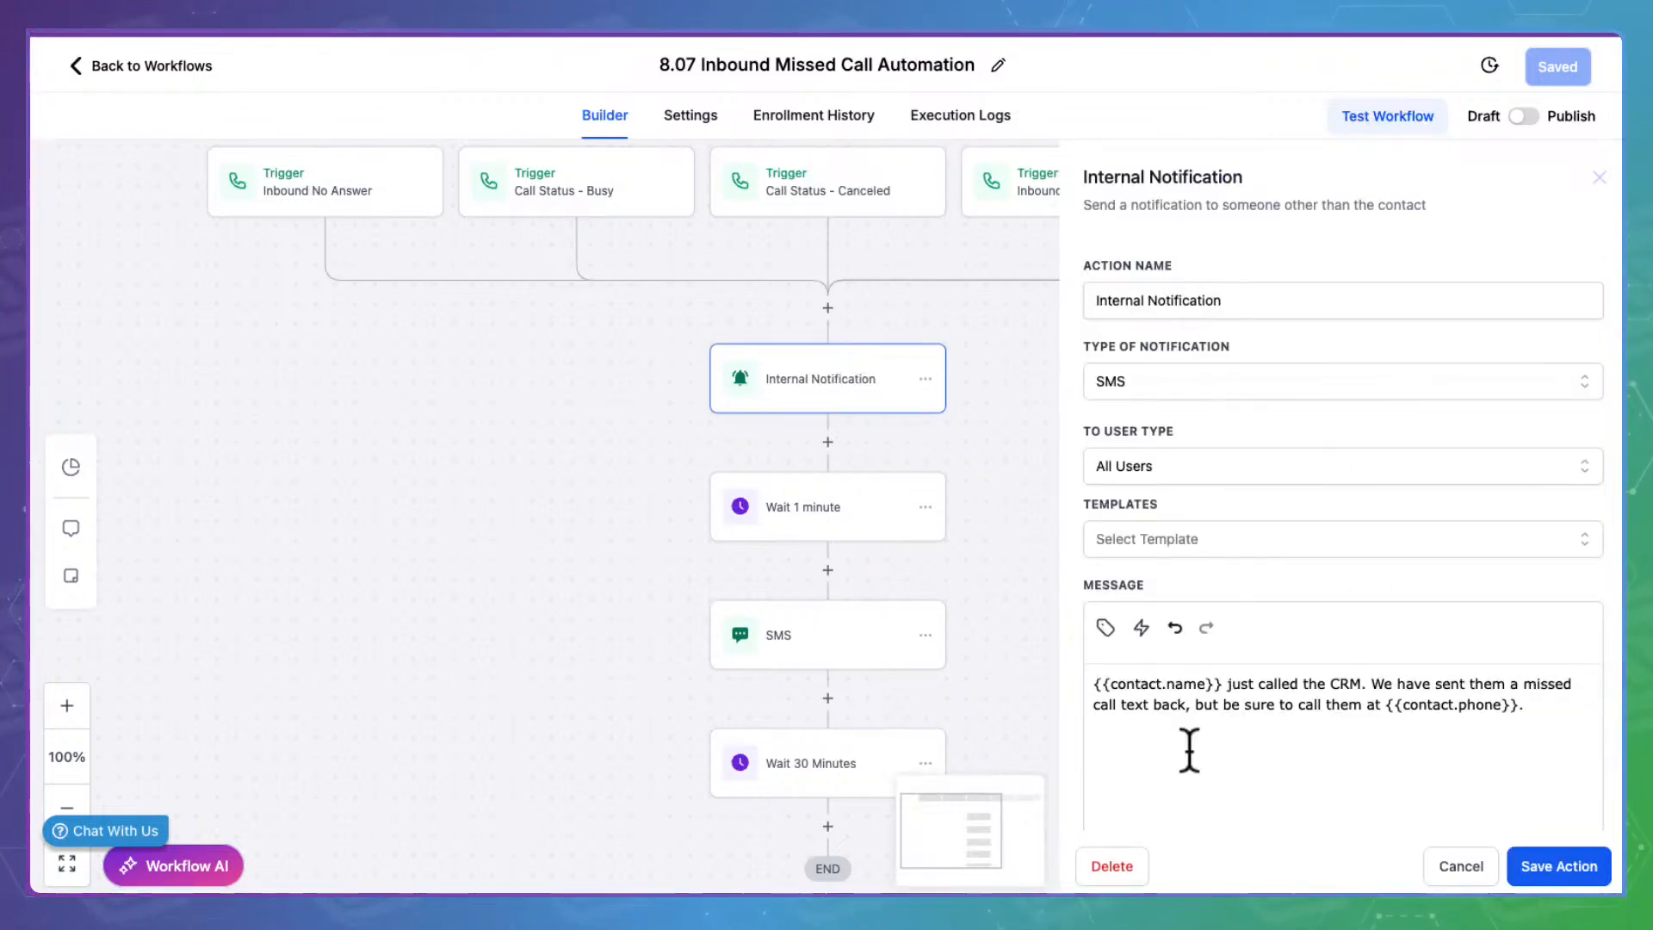
scroll(1189, 749, "down", 1)
scroll(1189, 749, "down", 3)
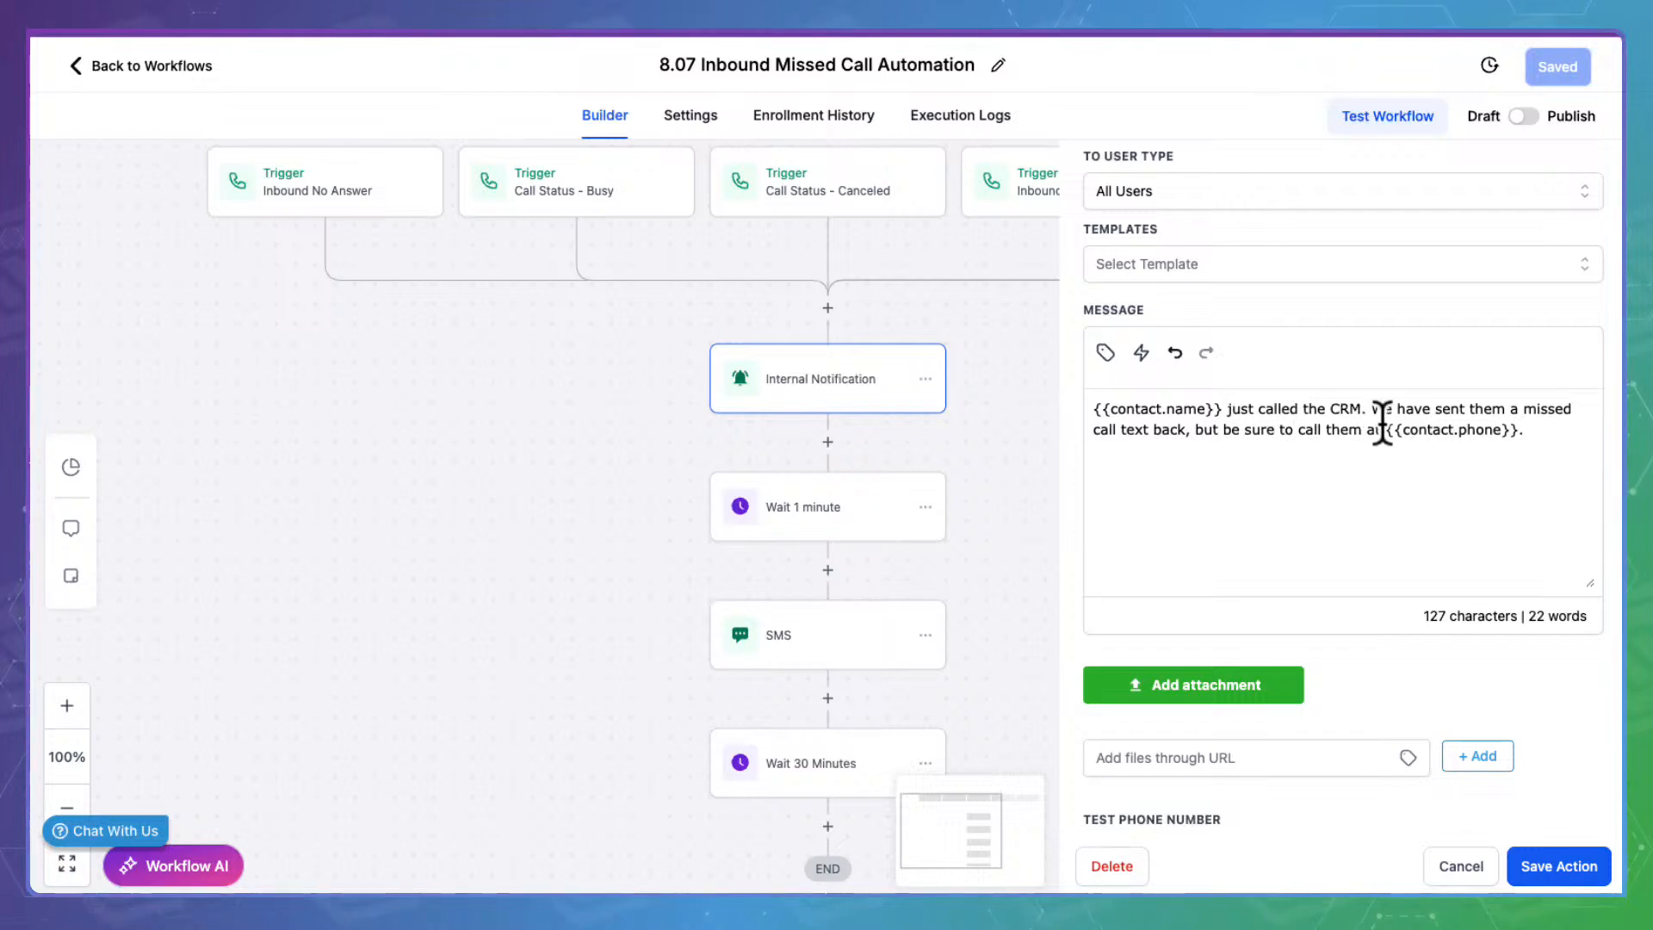
left_click_drag(1537, 428, 1395, 422)
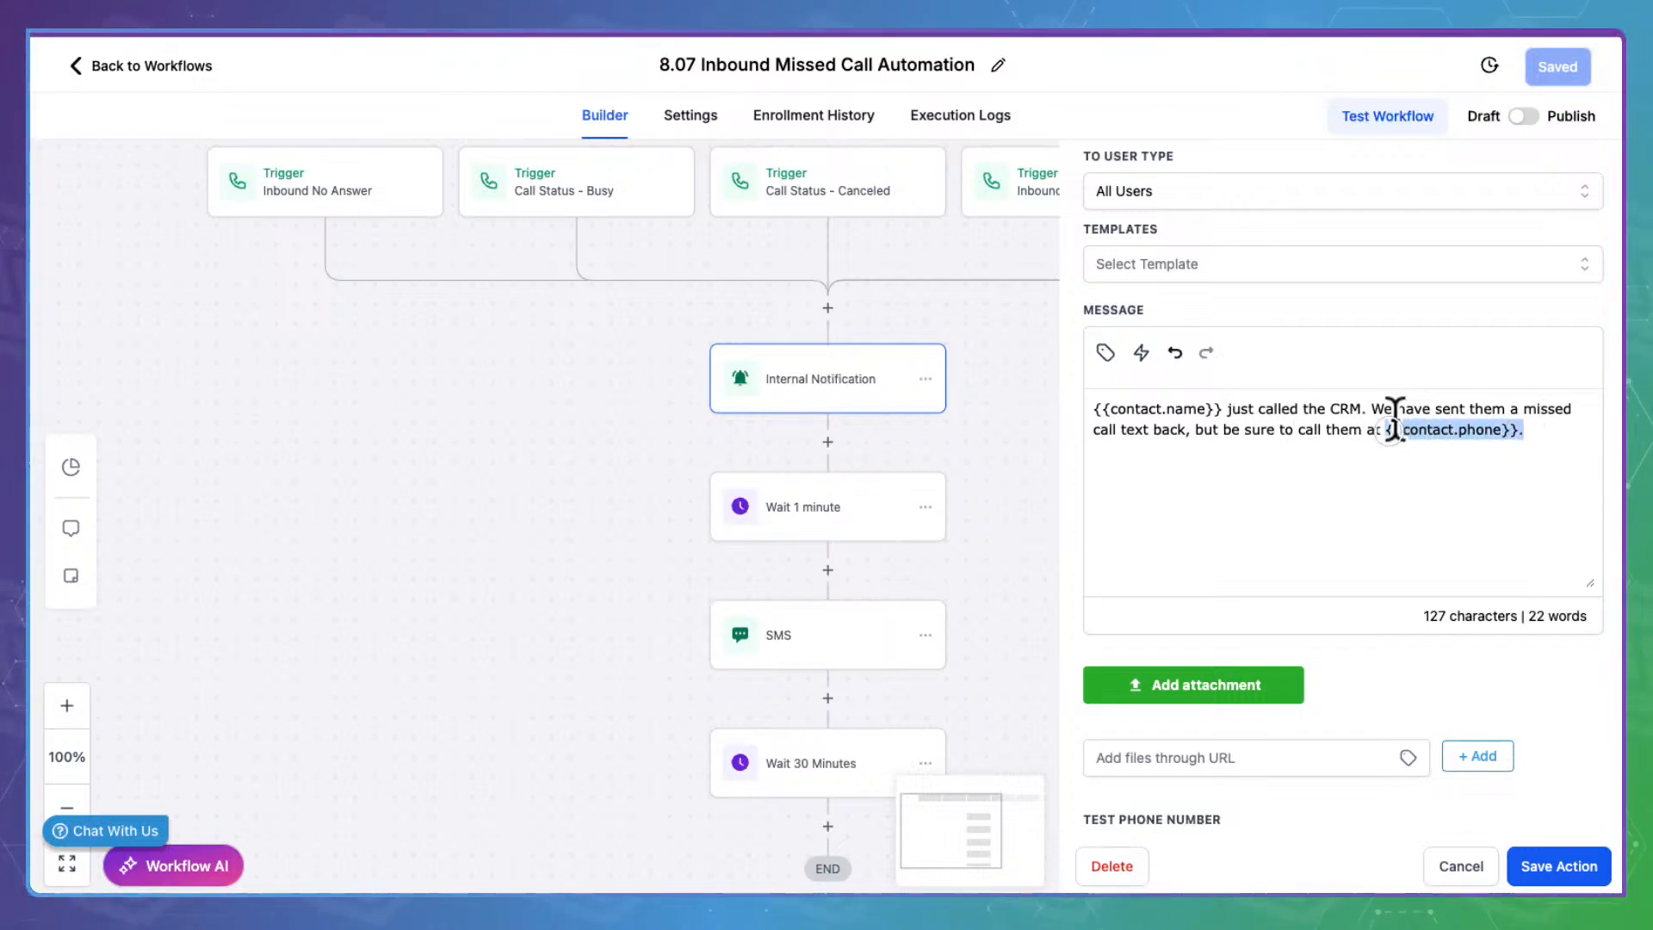
scroll(1222, 516, "up", 3)
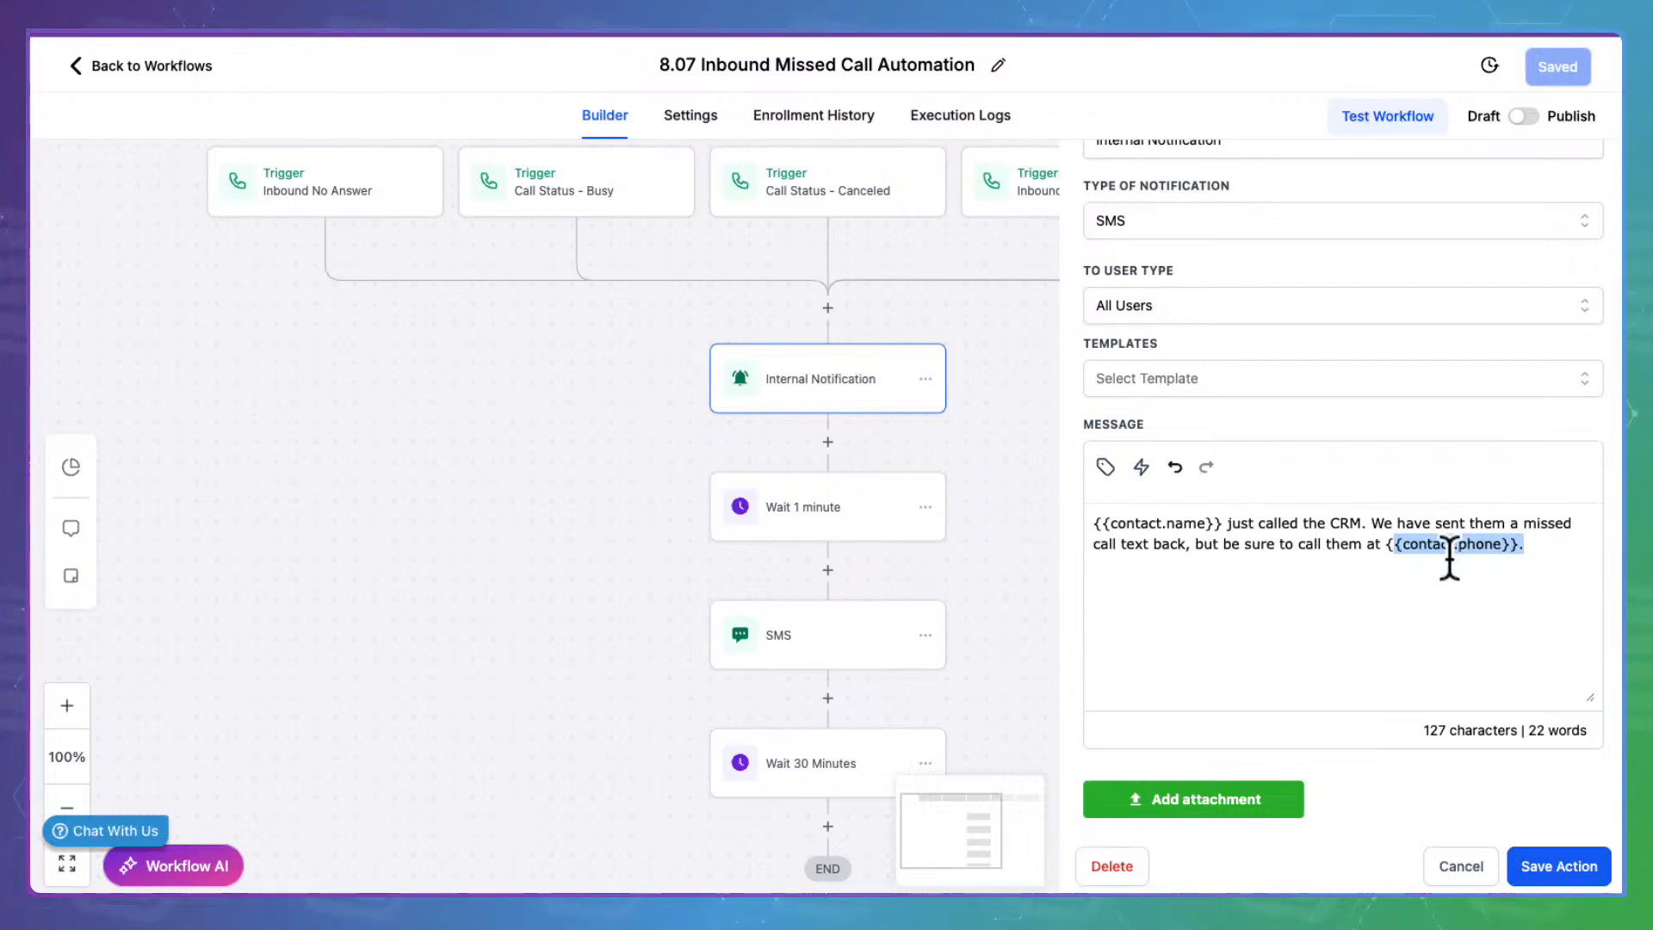
left_click(1490, 866)
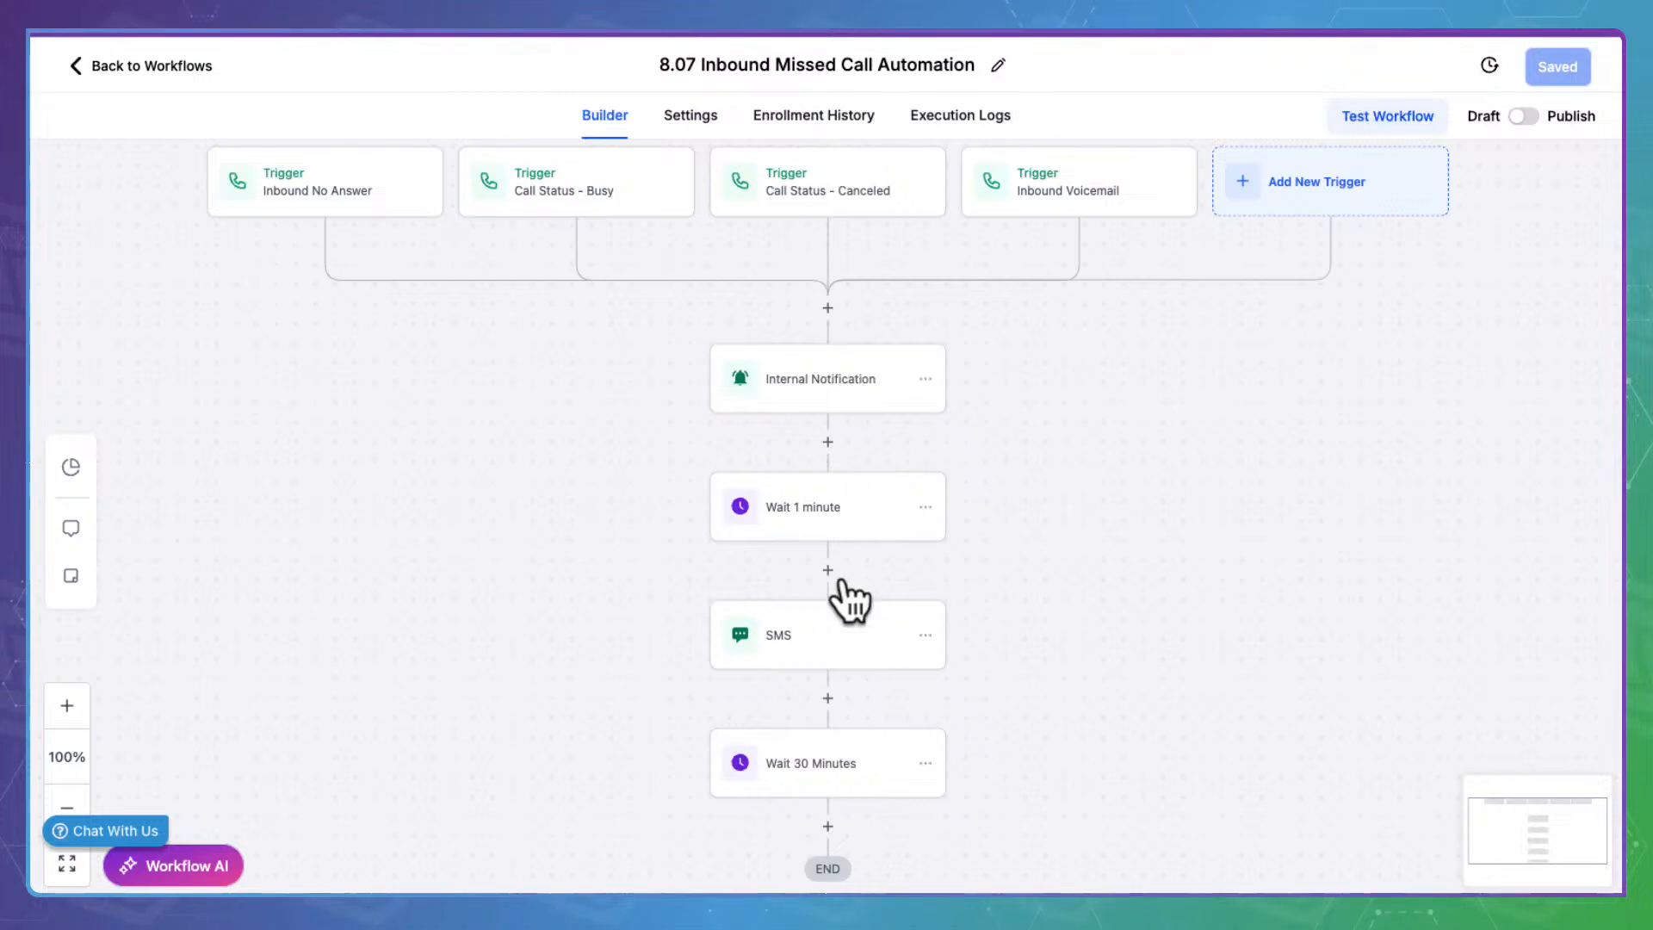
left_click(841, 629)
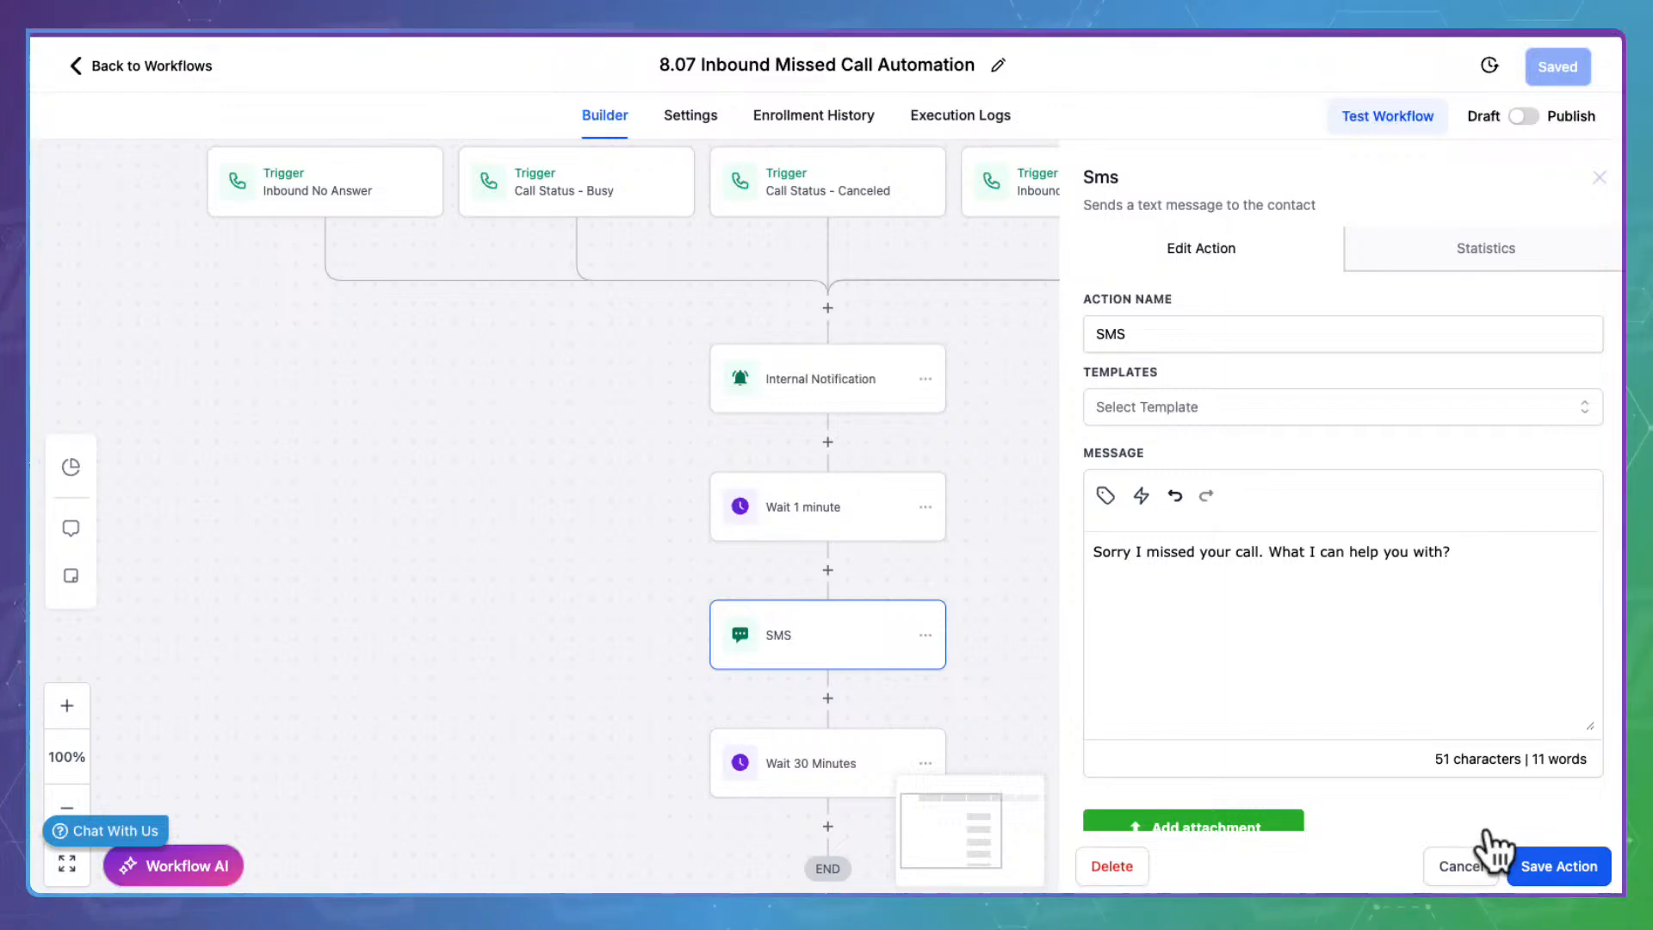
left_click(1505, 859)
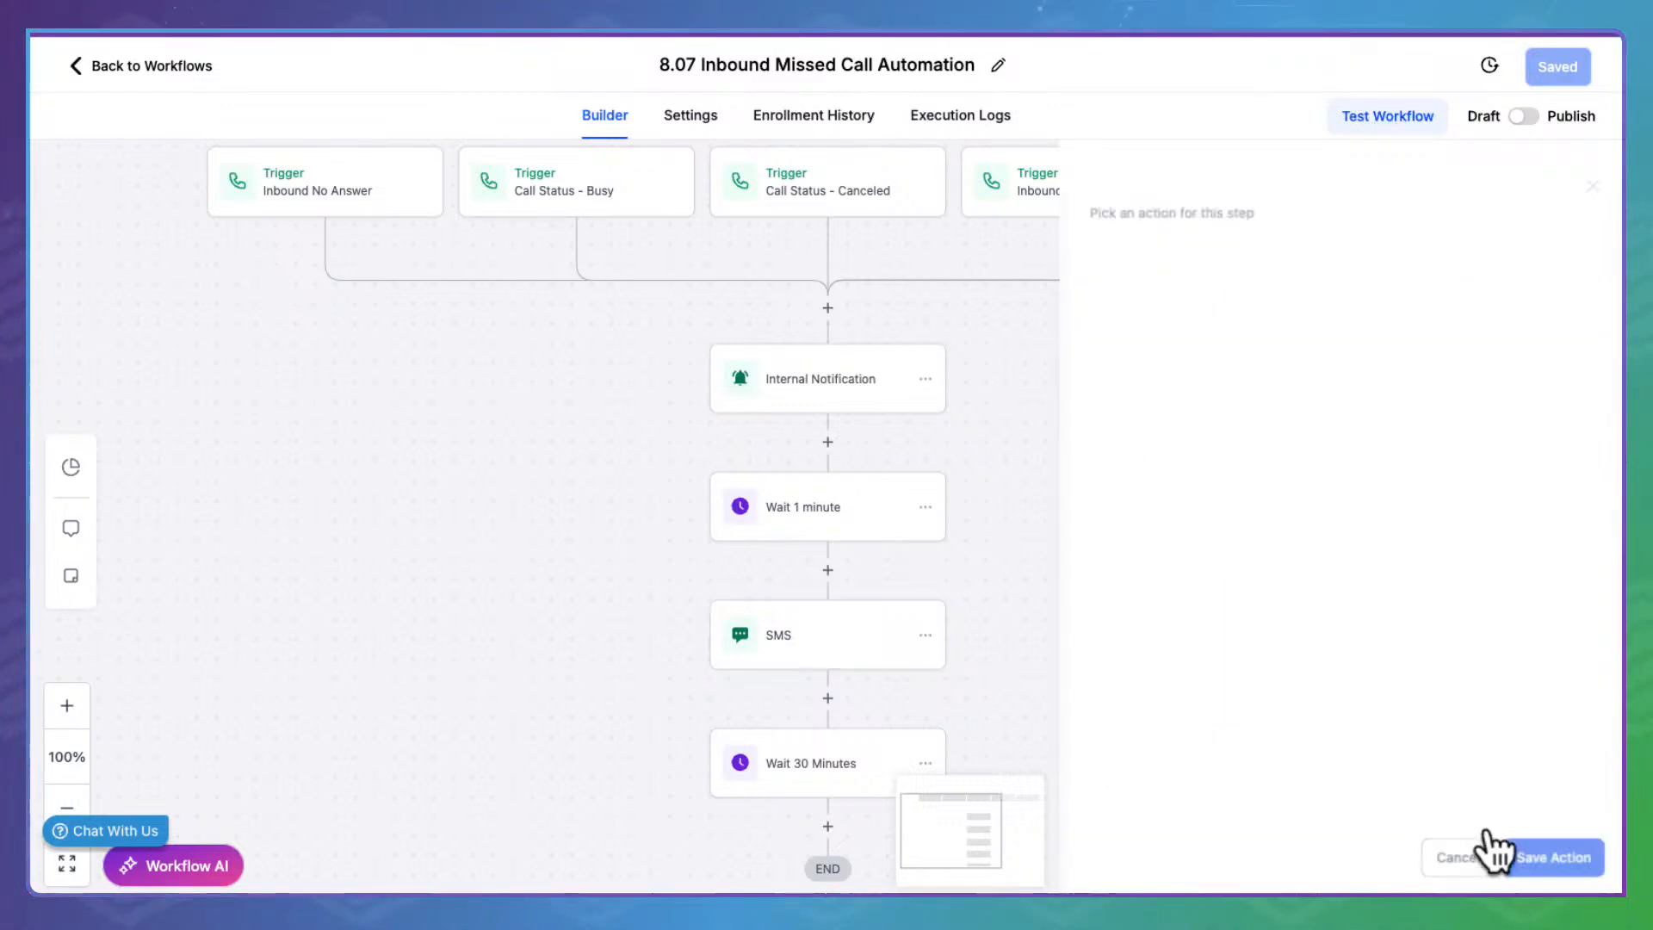
Switch 8.07 Inbound Missed Call Automation to Published, save it, and return to the top-level workflow folders
left_click(1525, 114)
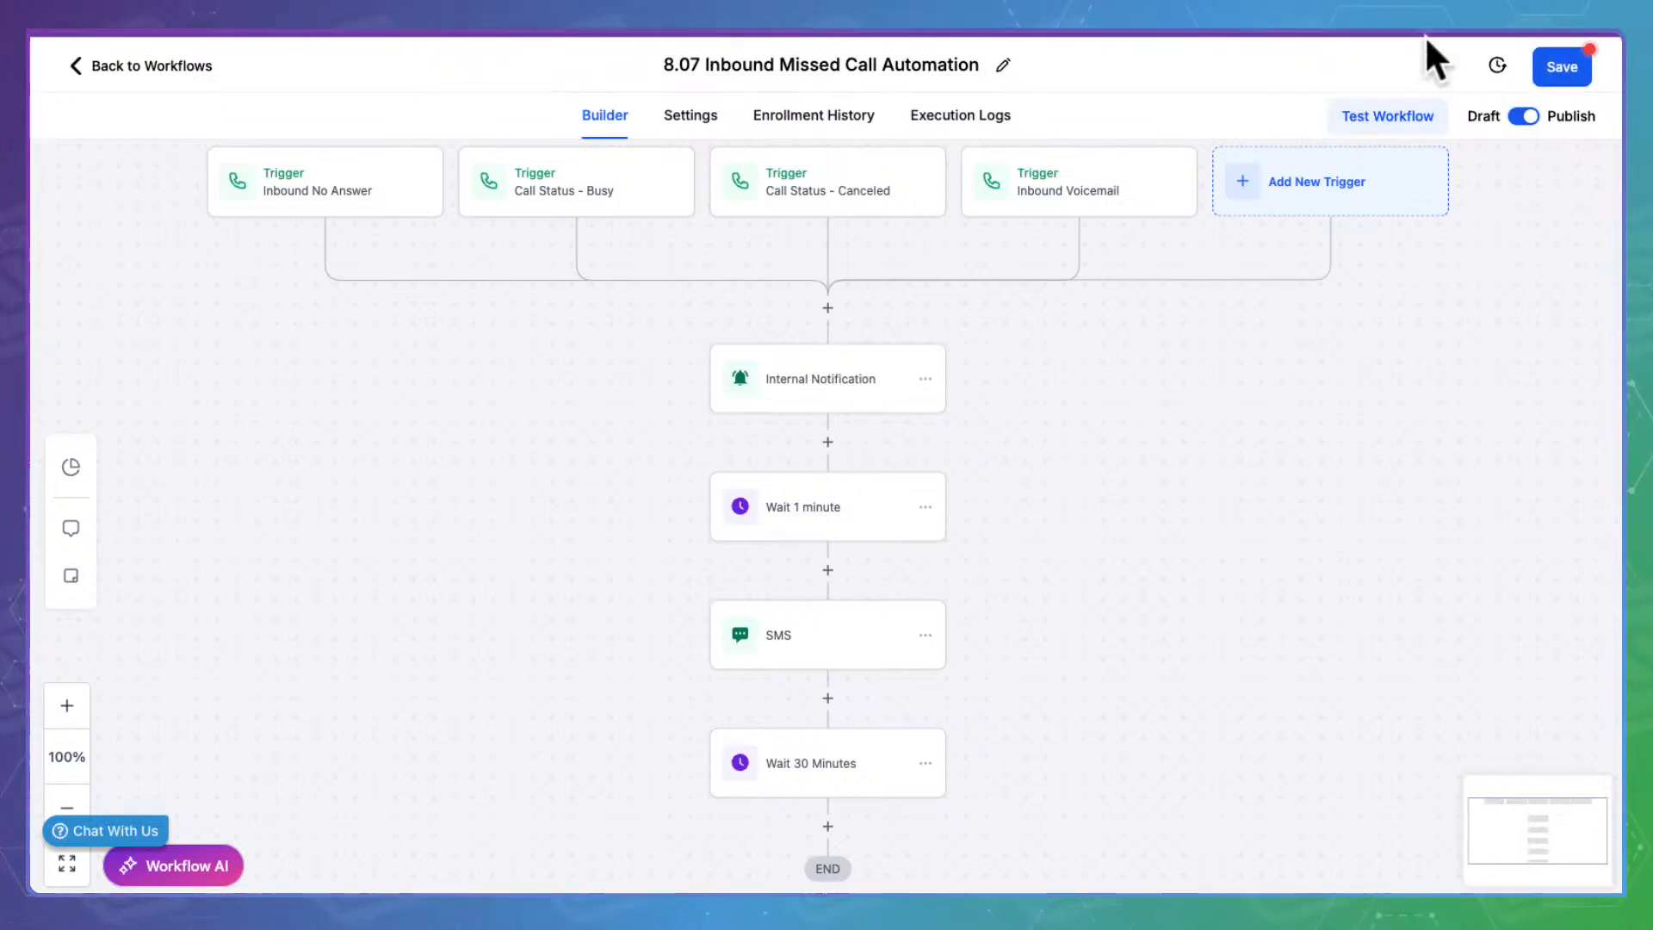
left_click(1588, 53)
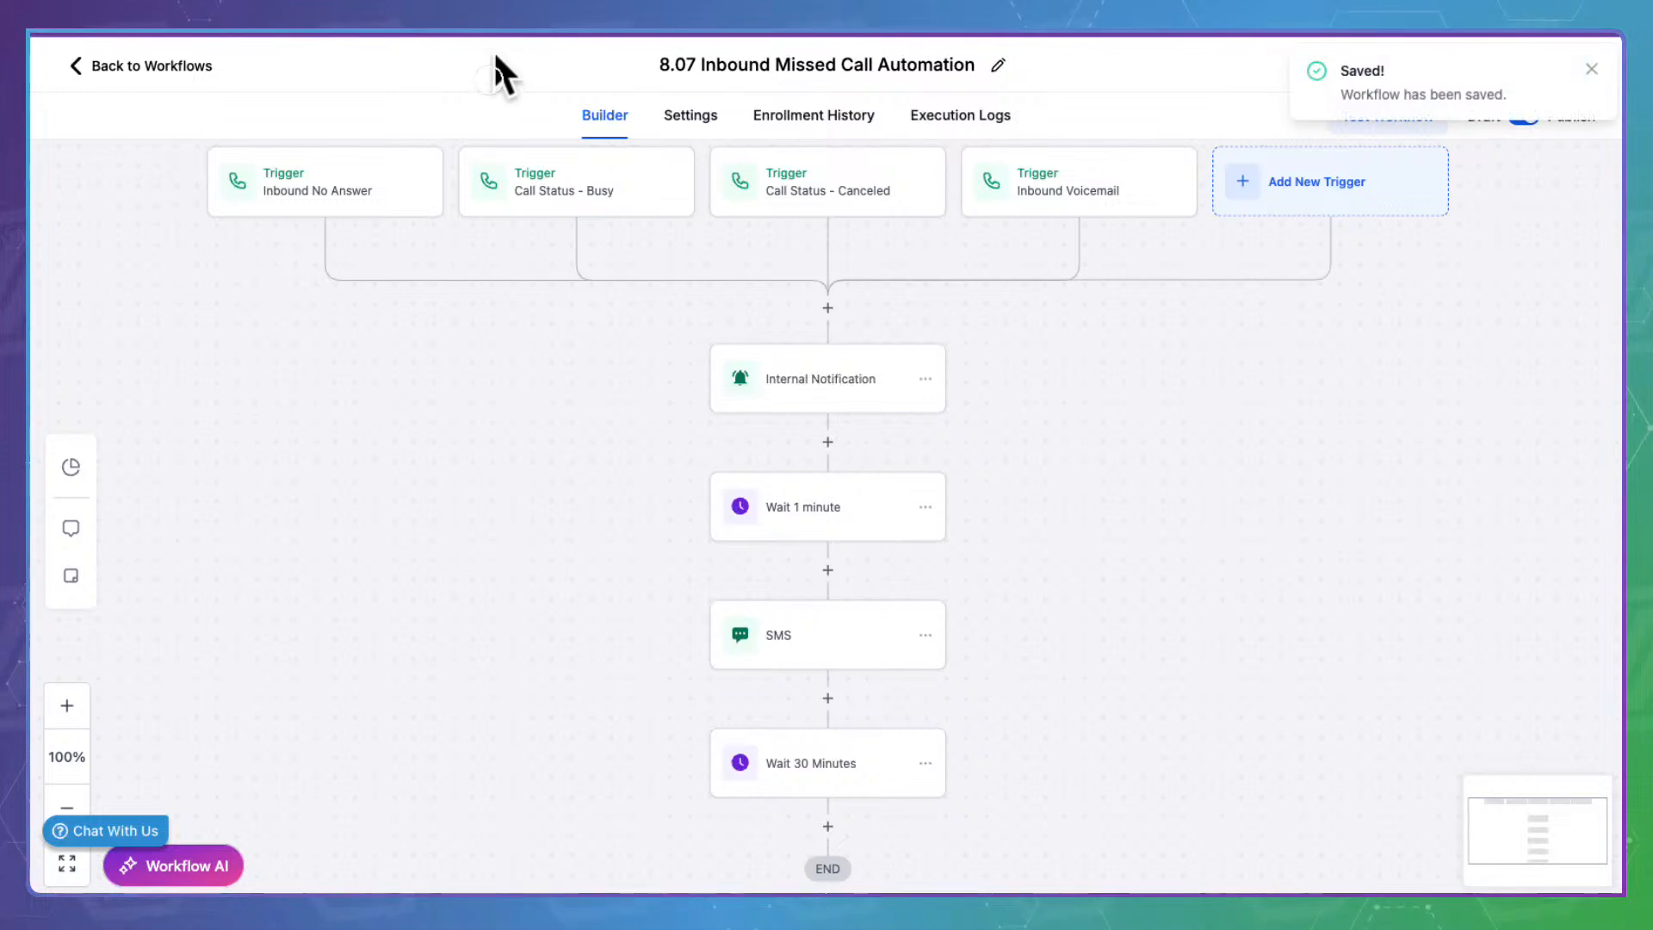
left_click(138, 66)
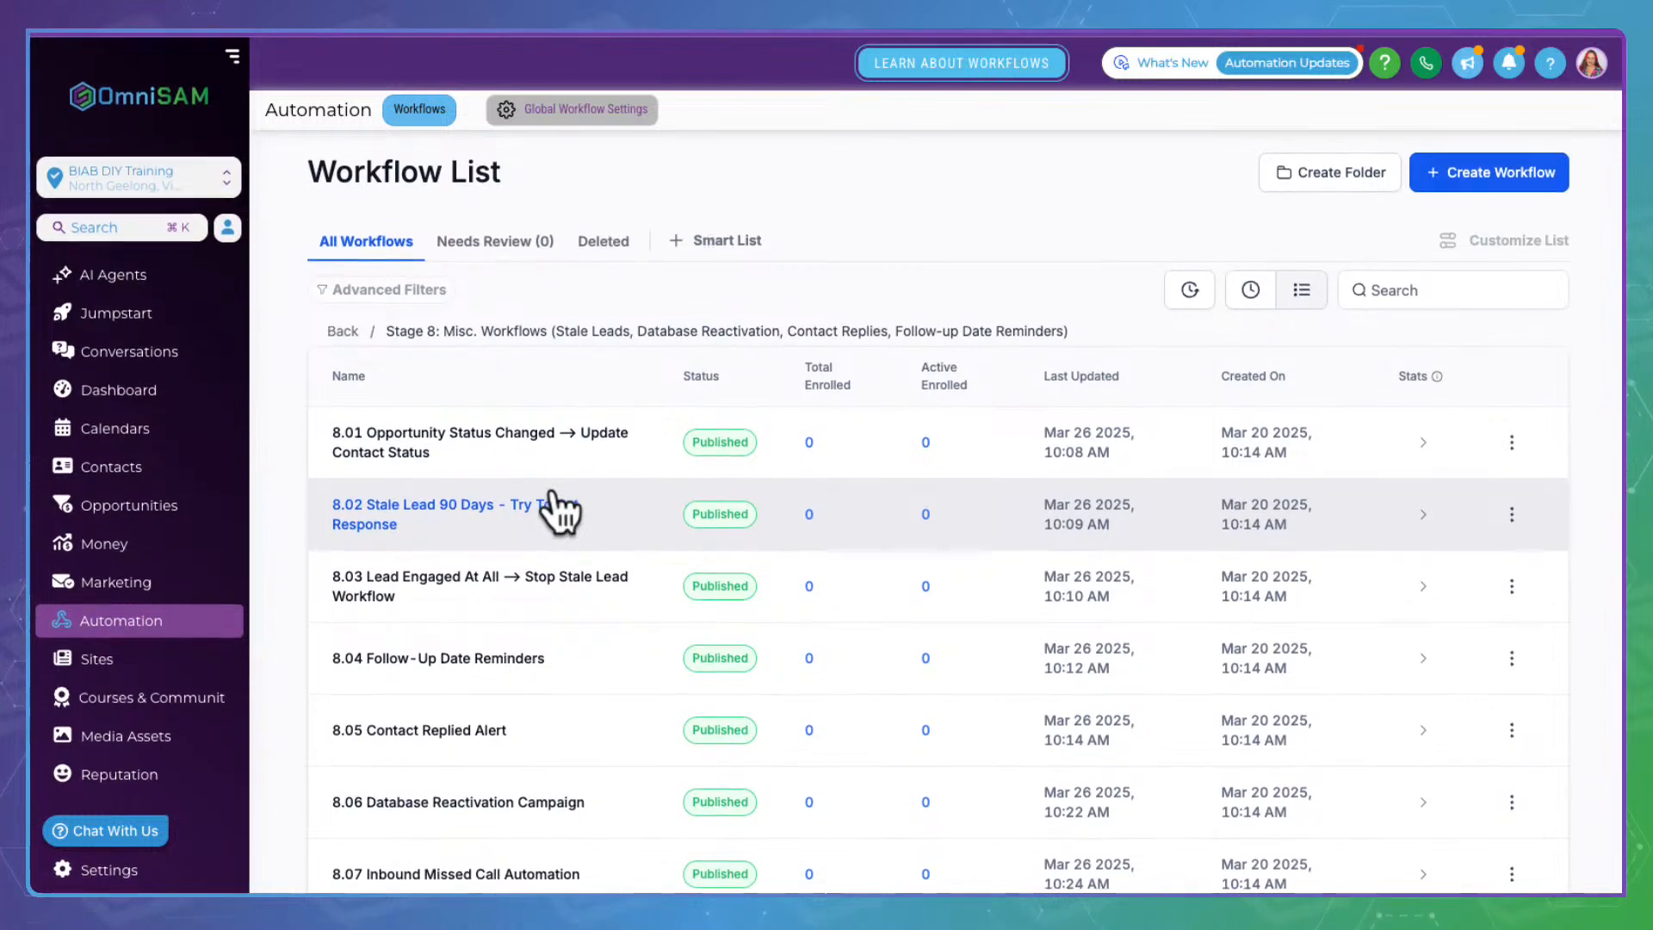
scroll(504, 583, "down", 2)
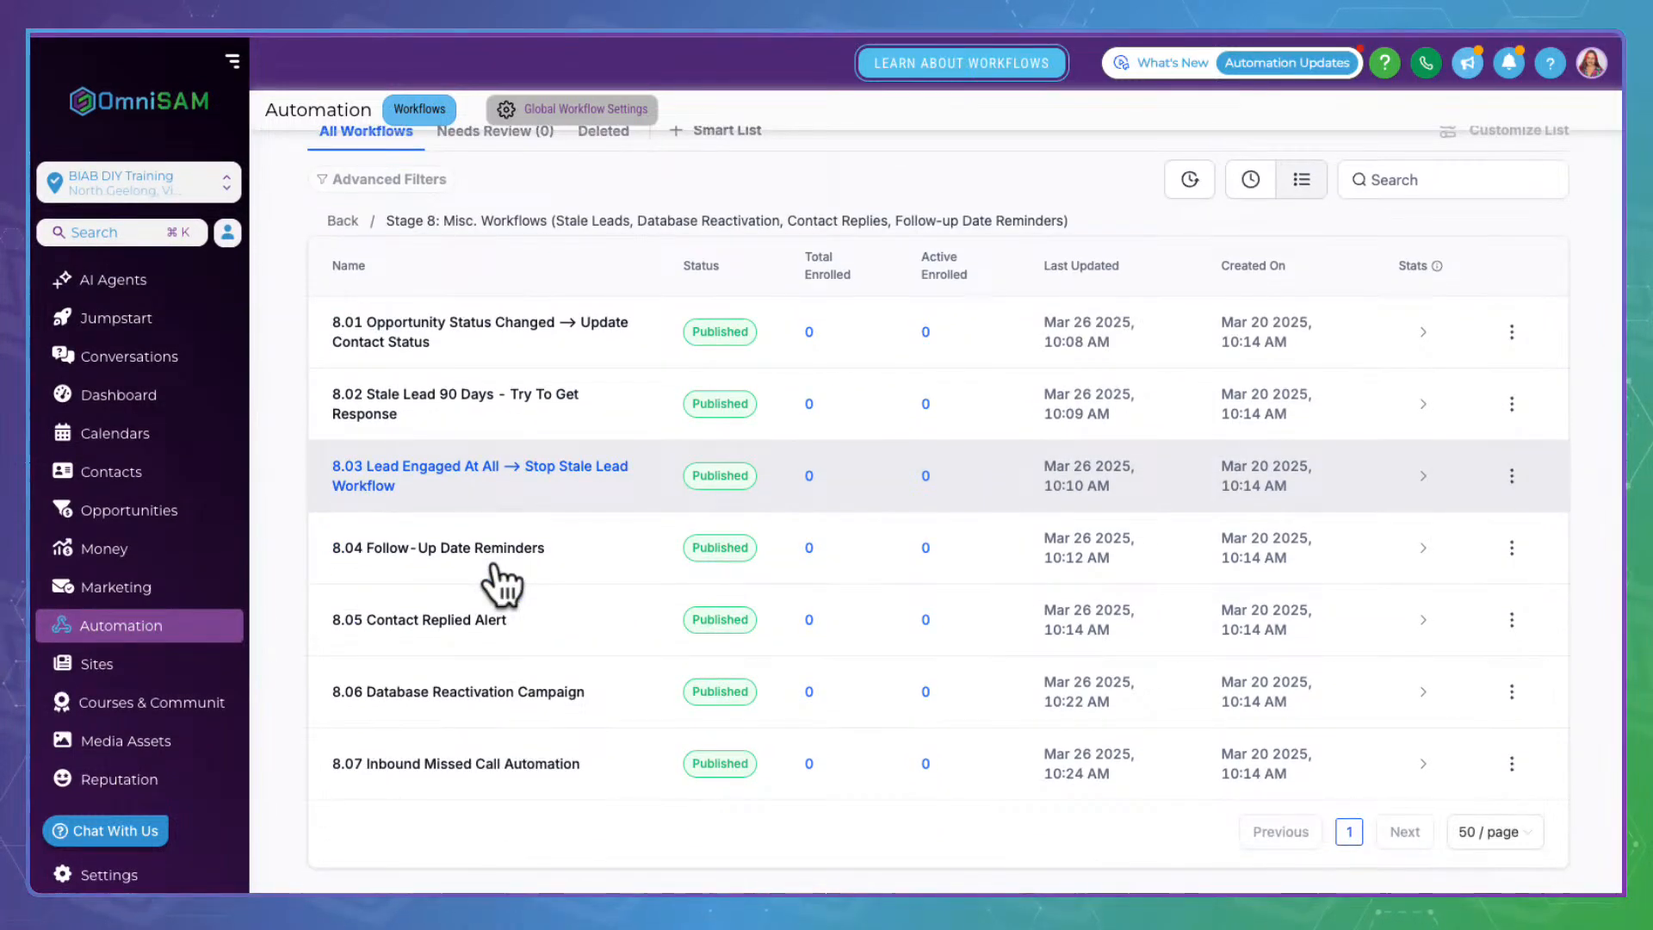
scroll(498, 575, "up", 1)
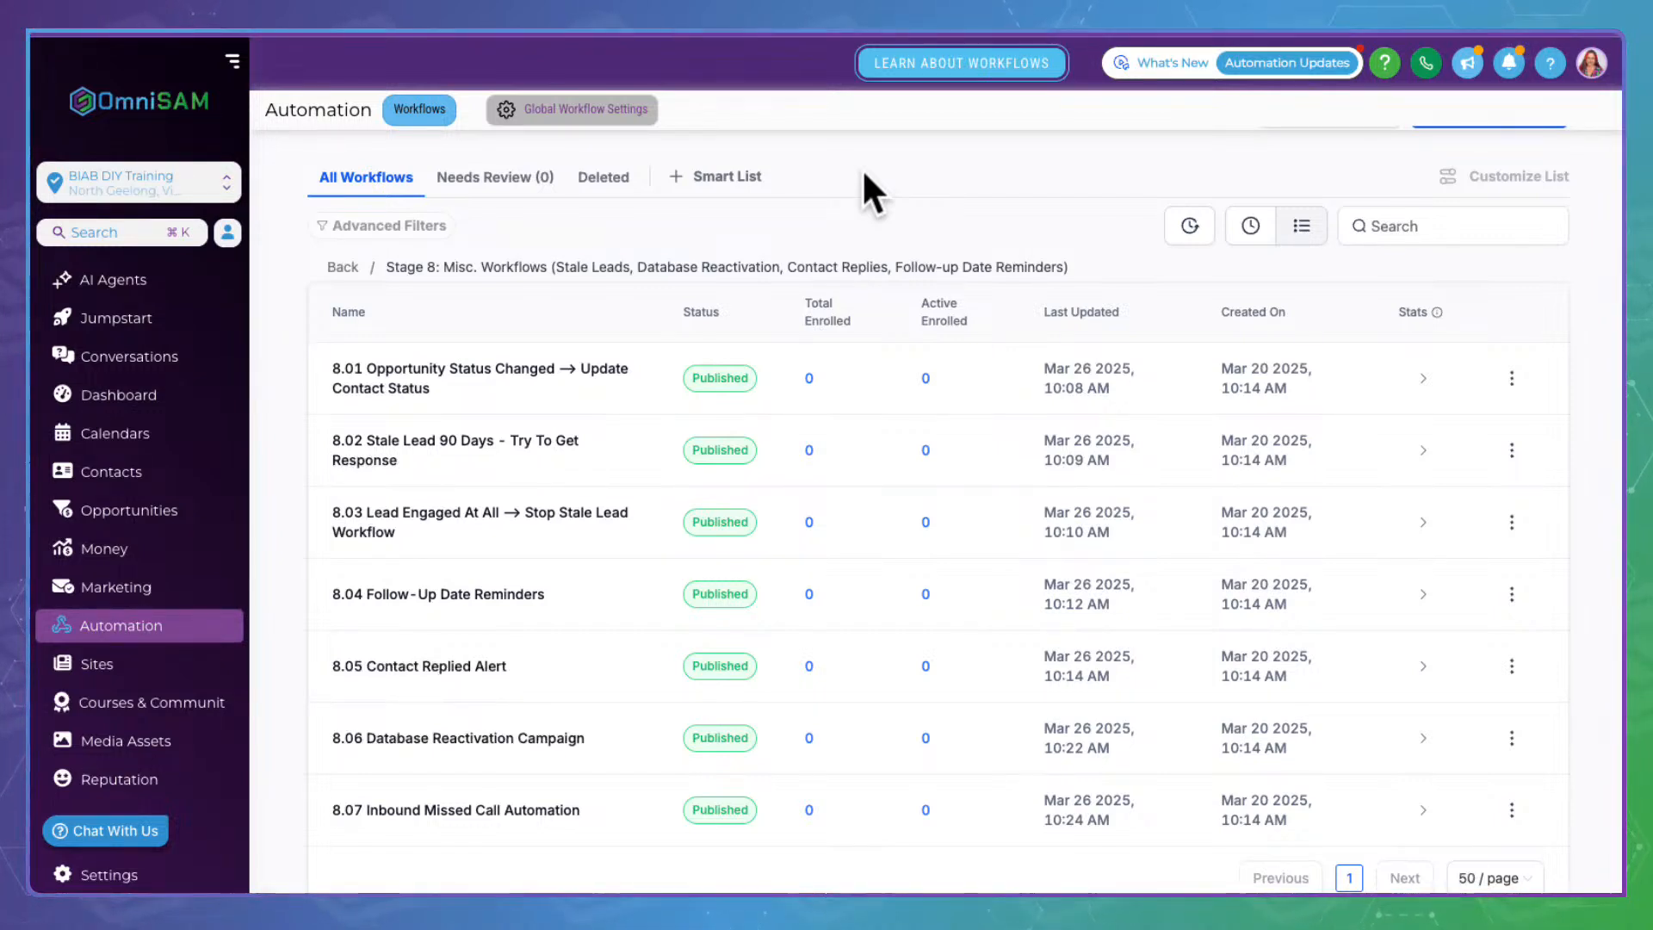
left_click(368, 259)
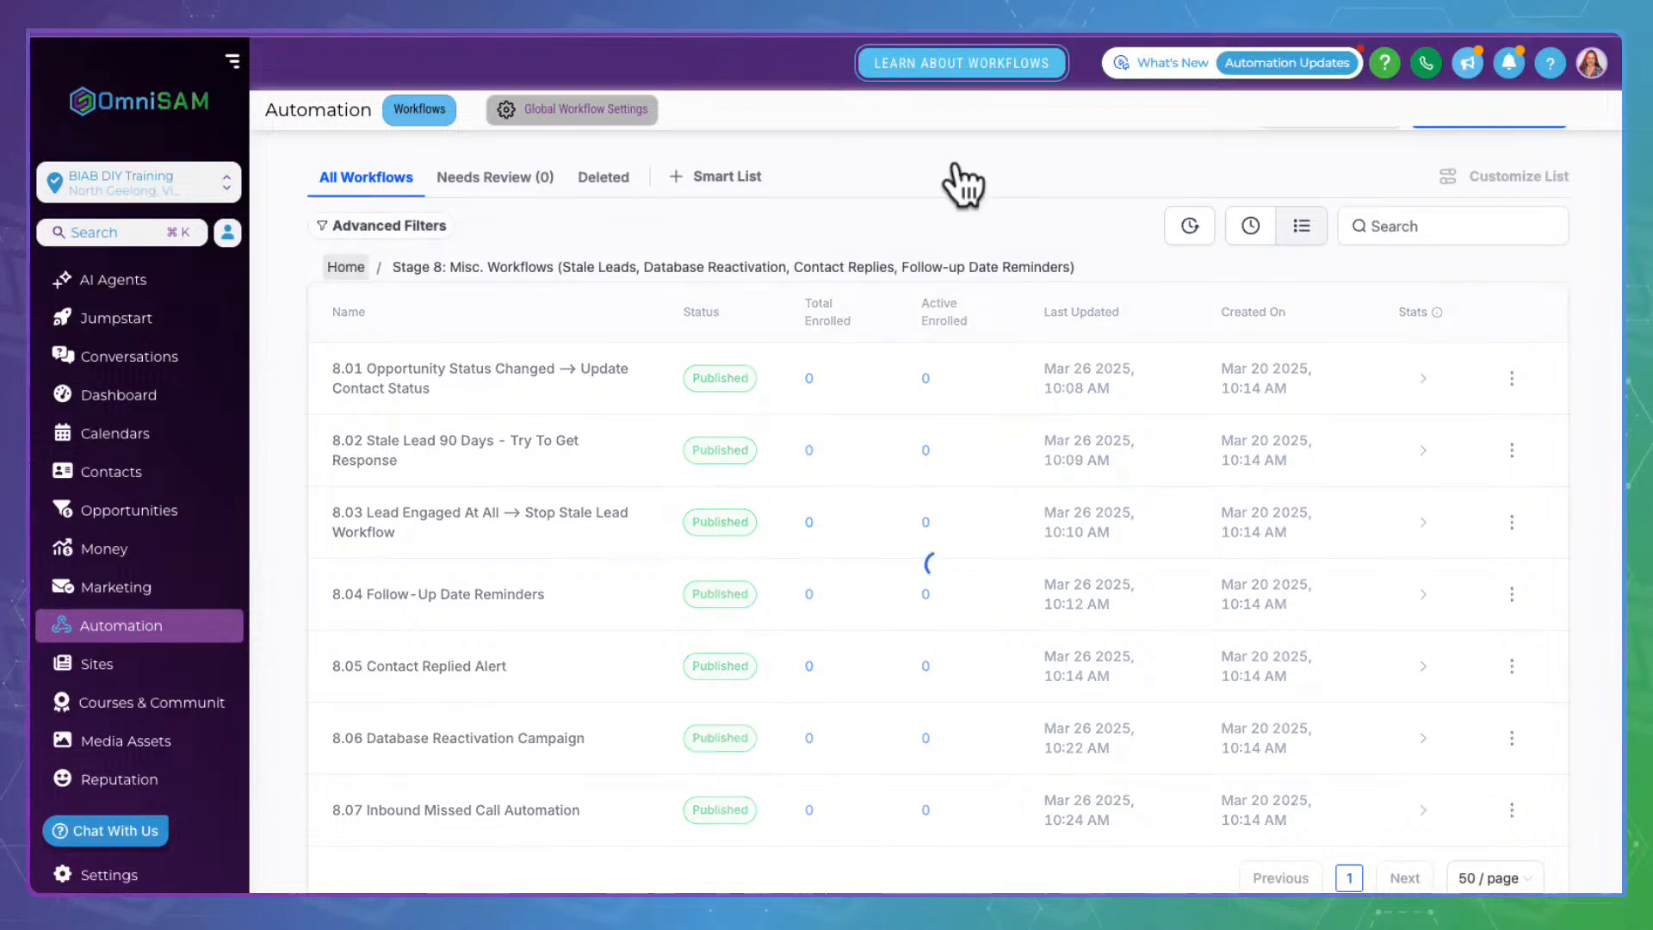
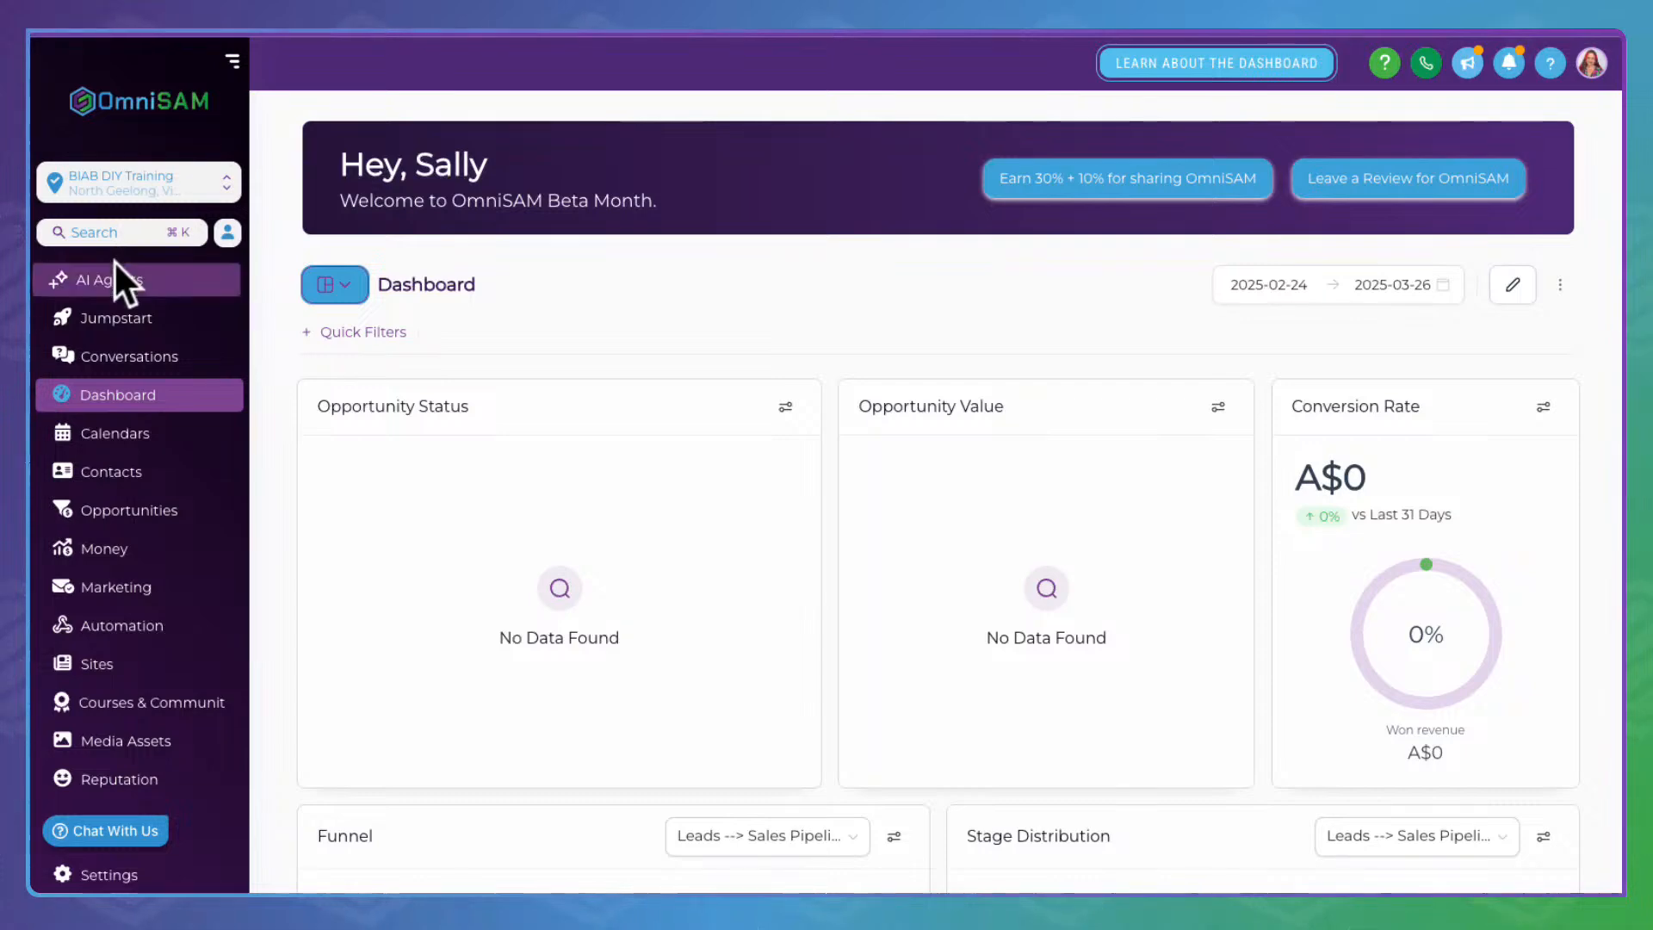
Show the Leads --> Sales Pipeline board and review every empty stage from New Lead to Bad Fit
left_click(138, 506)
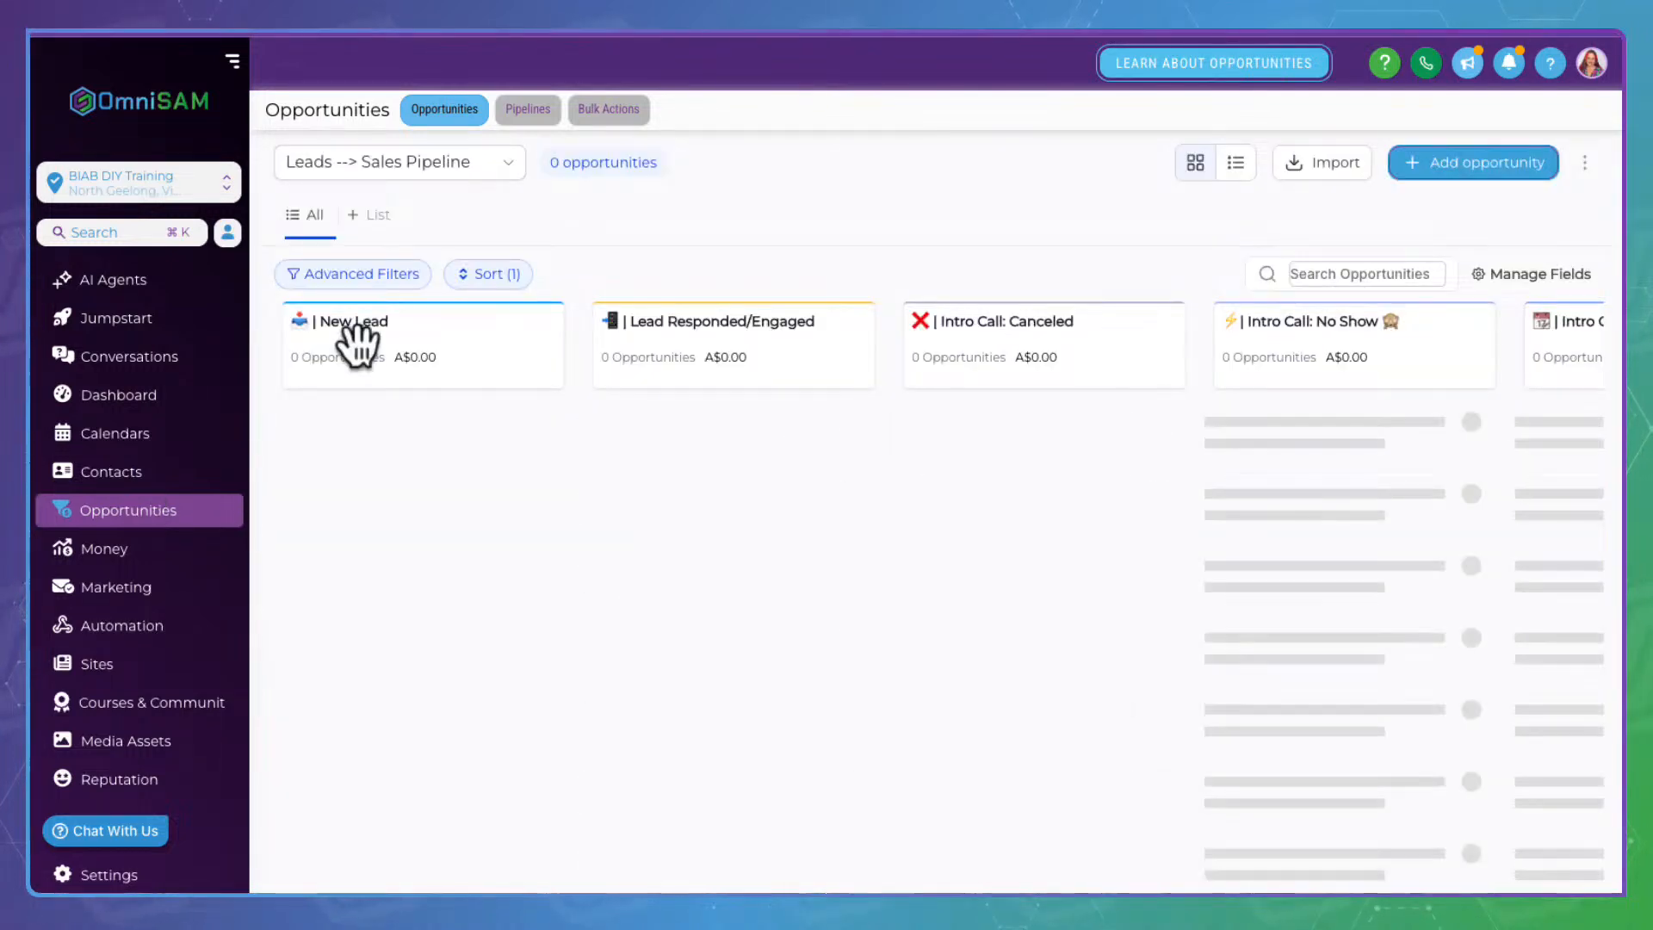
scroll(806, 372, "right", 15)
scroll(806, 372, "right", 15)
scroll(807, 372, "right", 15)
scroll(806, 372, "right", 5)
scroll(807, 372, "left", 20)
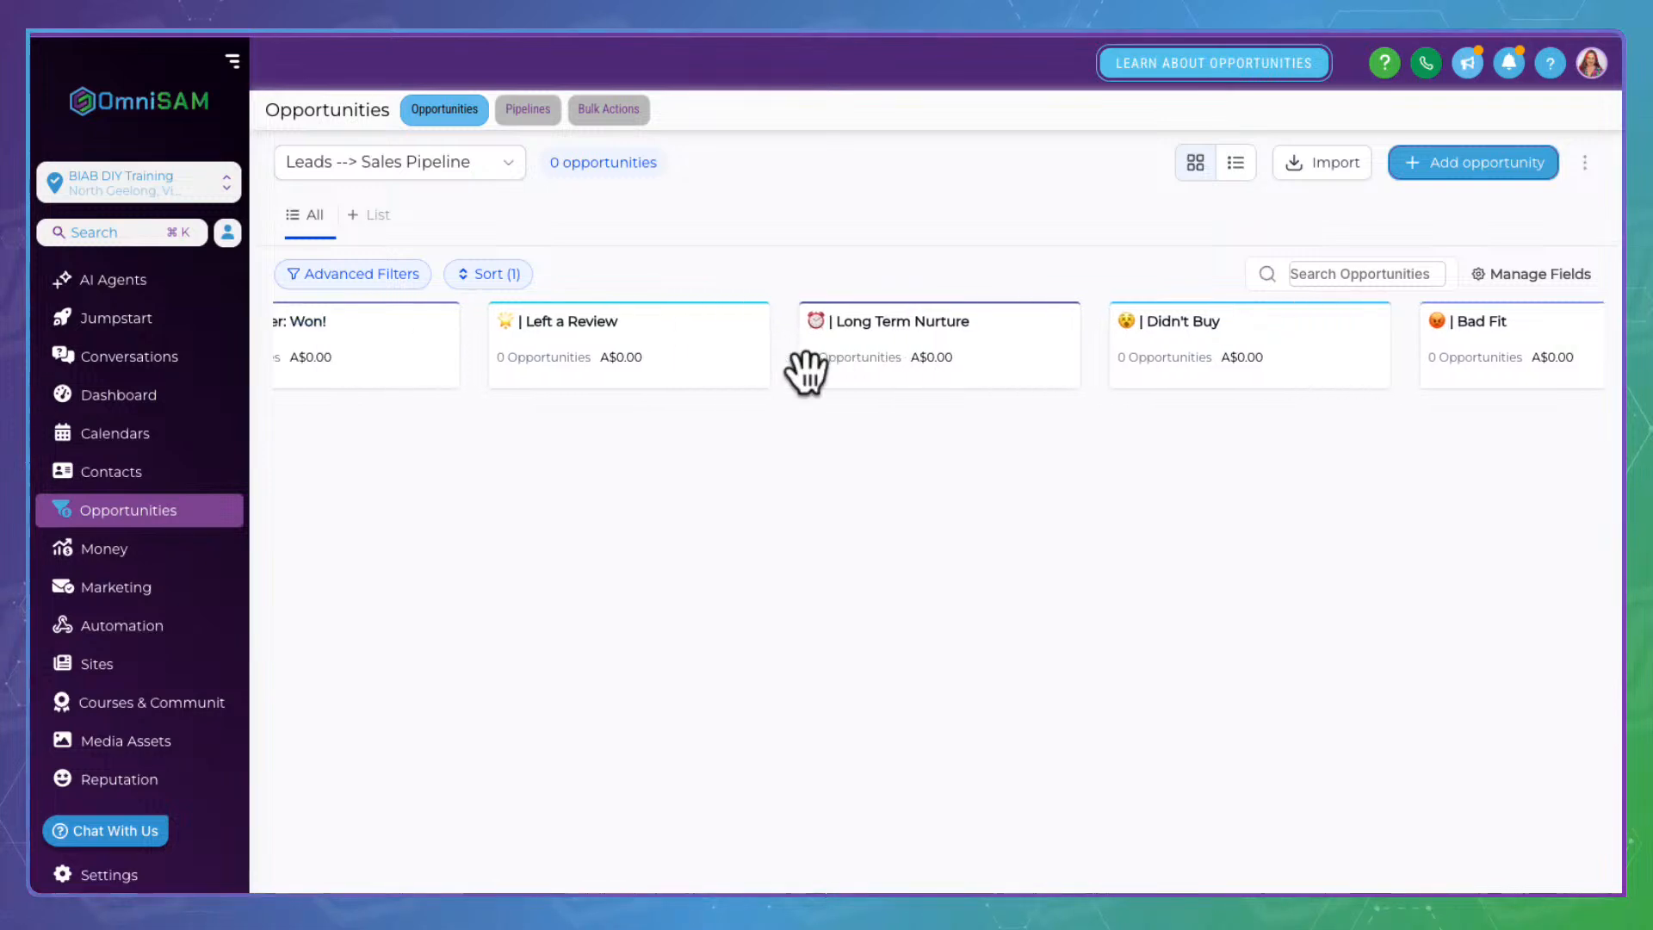
scroll(818, 372, "left", 20)
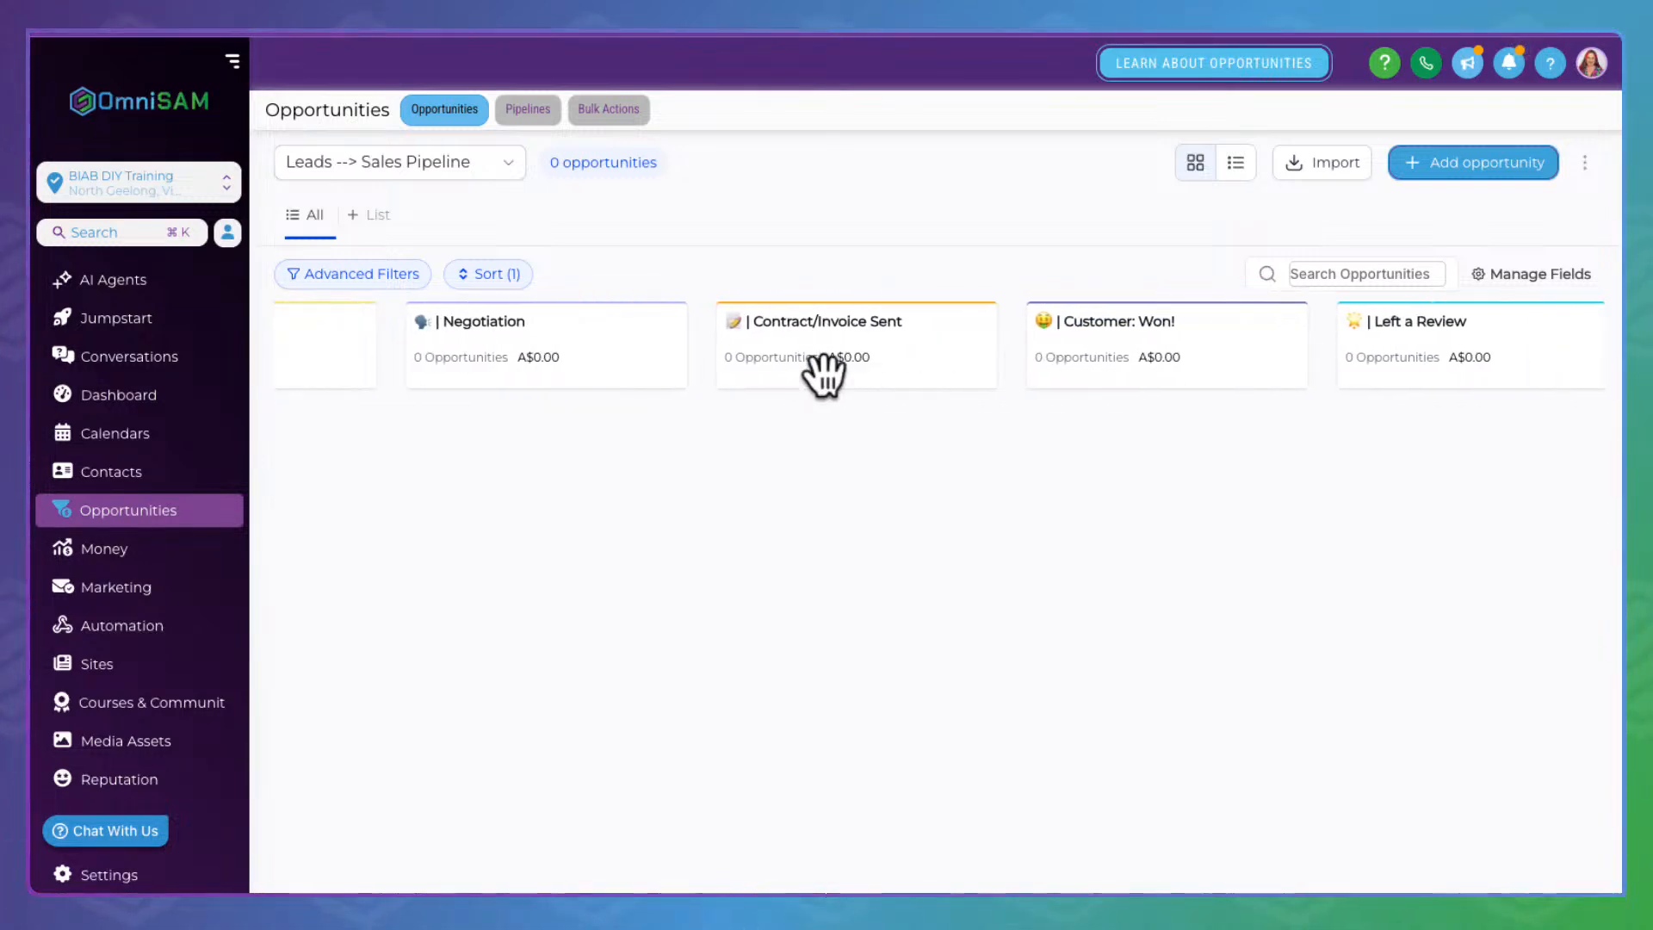
scroll(824, 372, "left", 20)
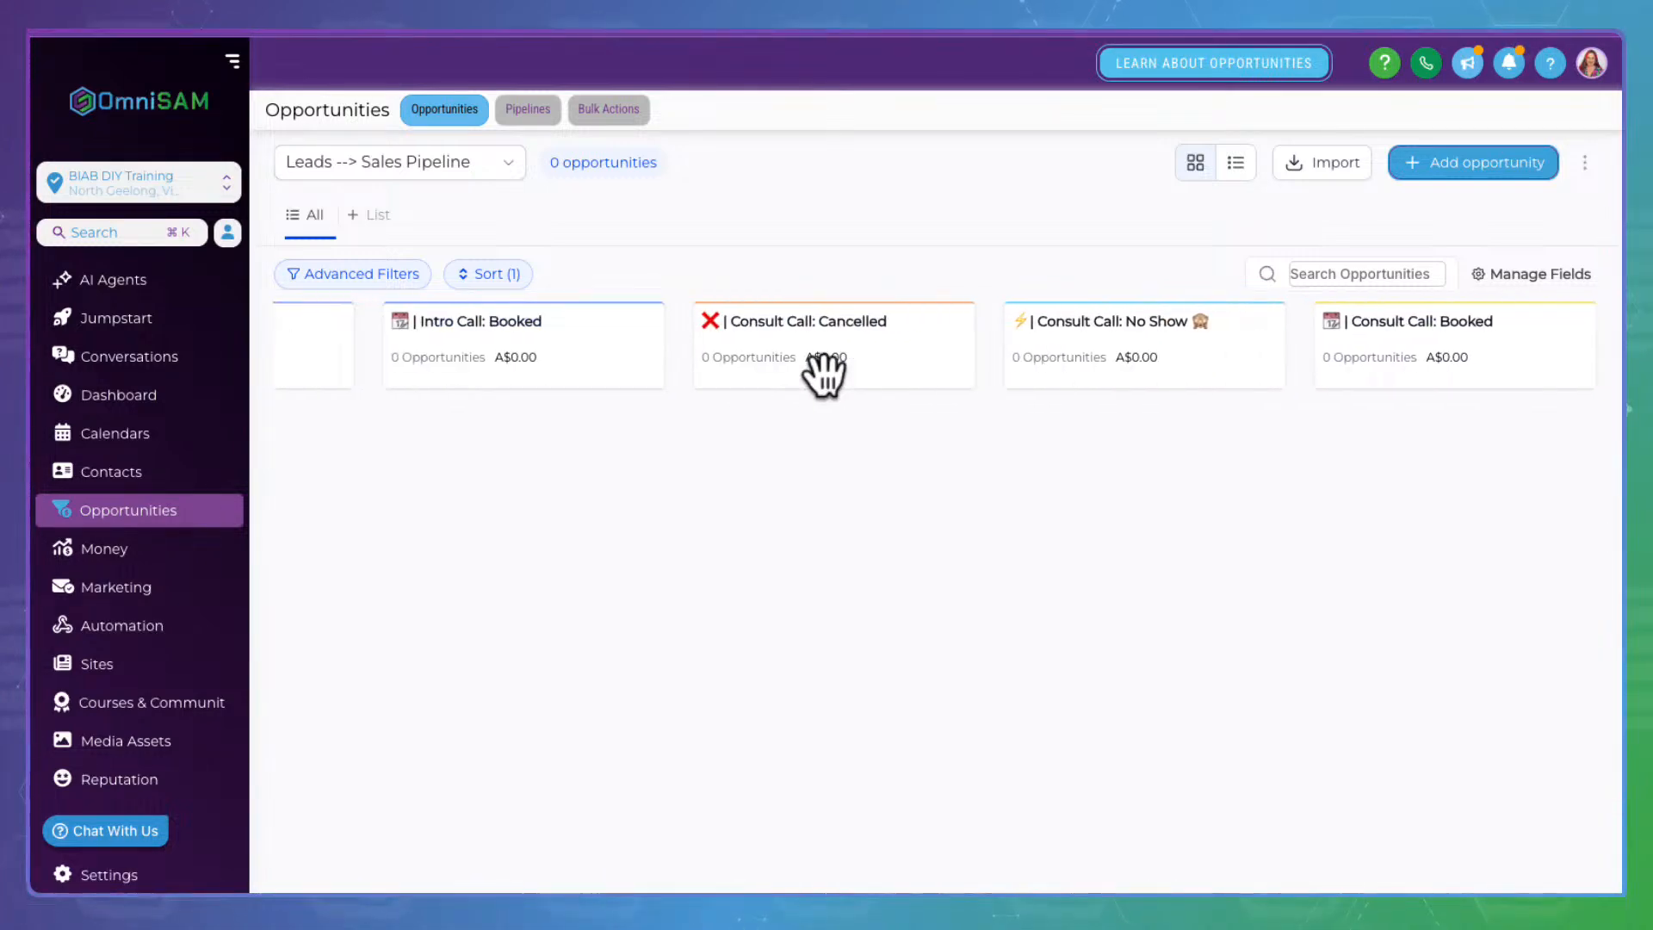
scroll(824, 375, "left", 9)
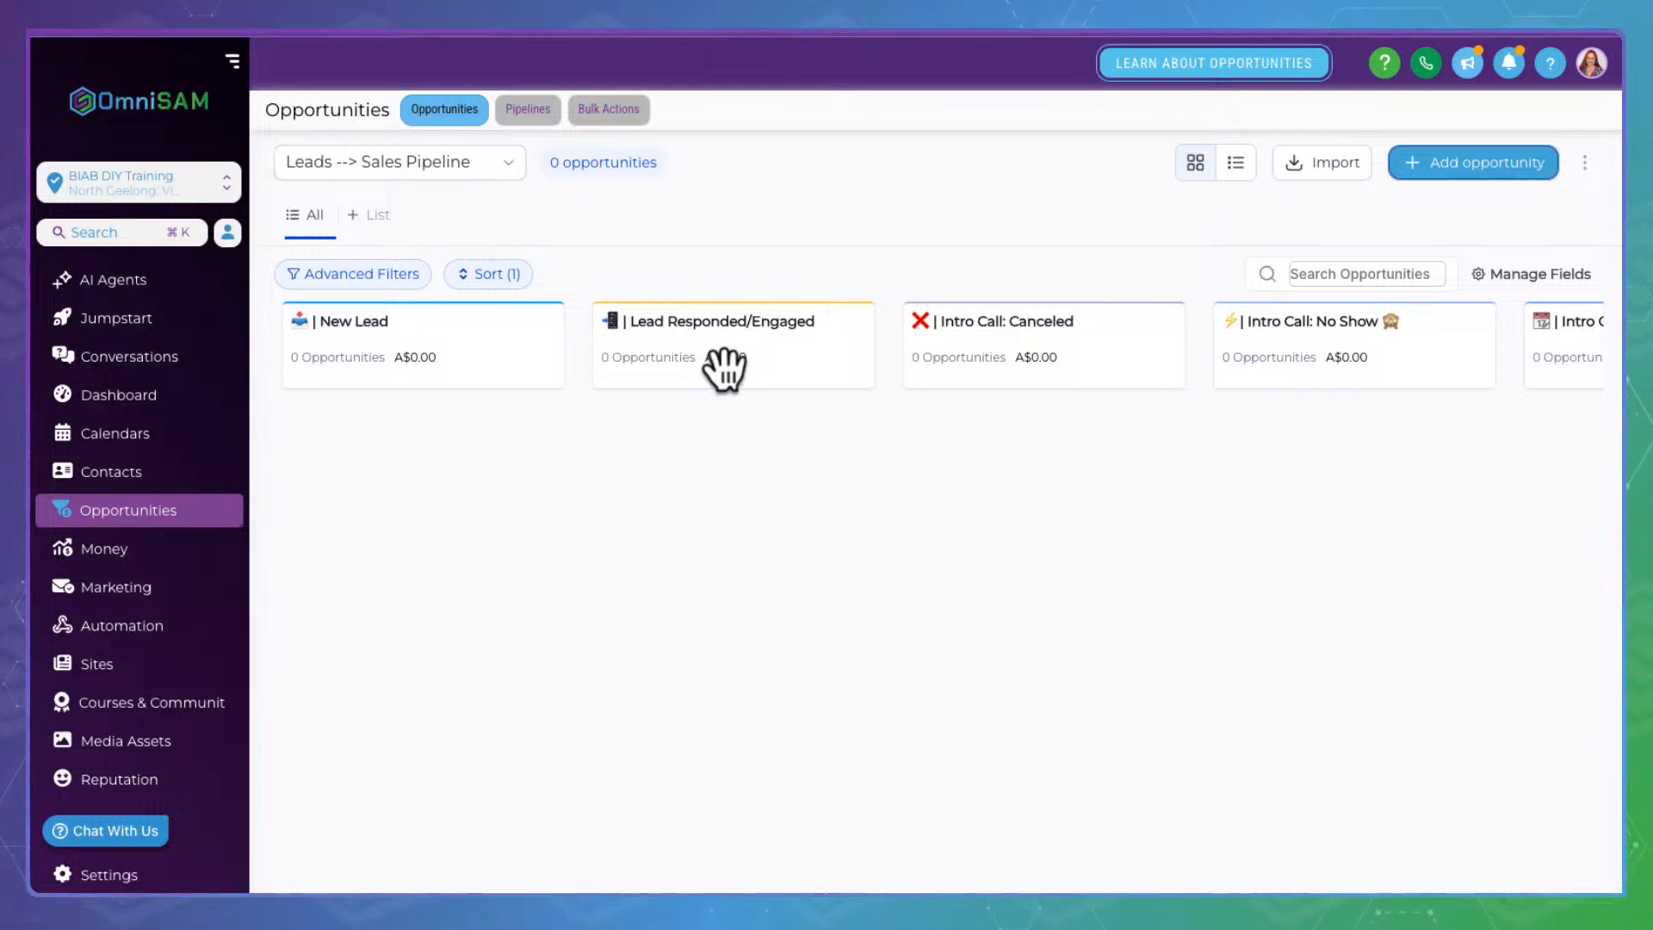
scroll(723, 371, "right", 5)
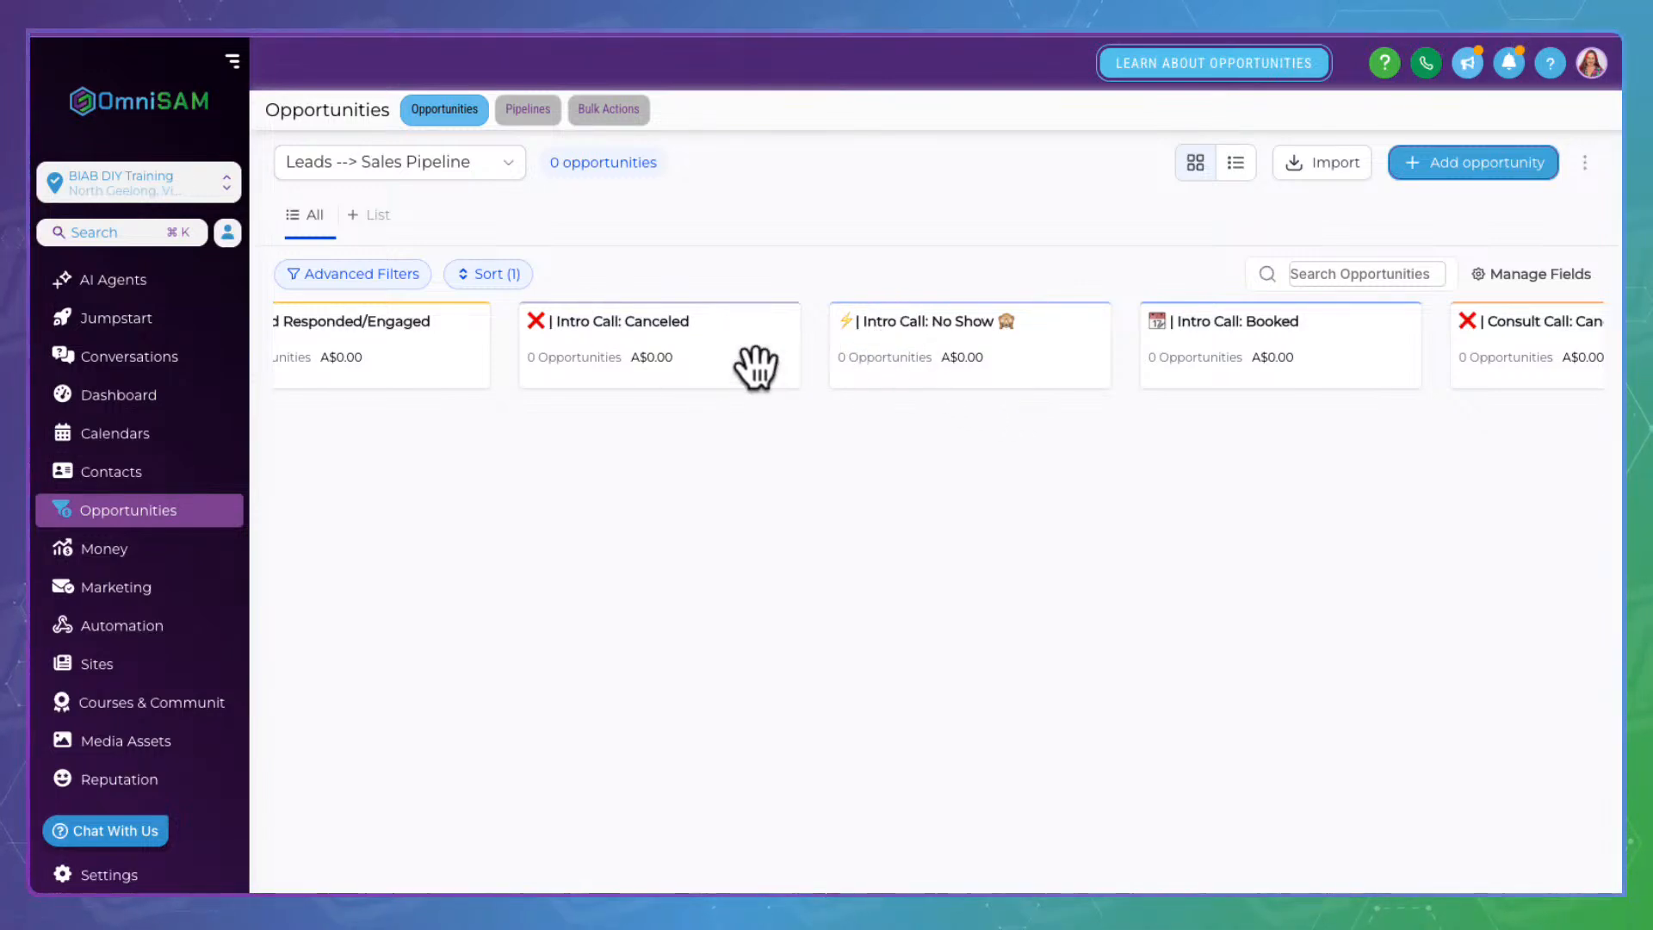
scroll(959, 343, "right", 10)
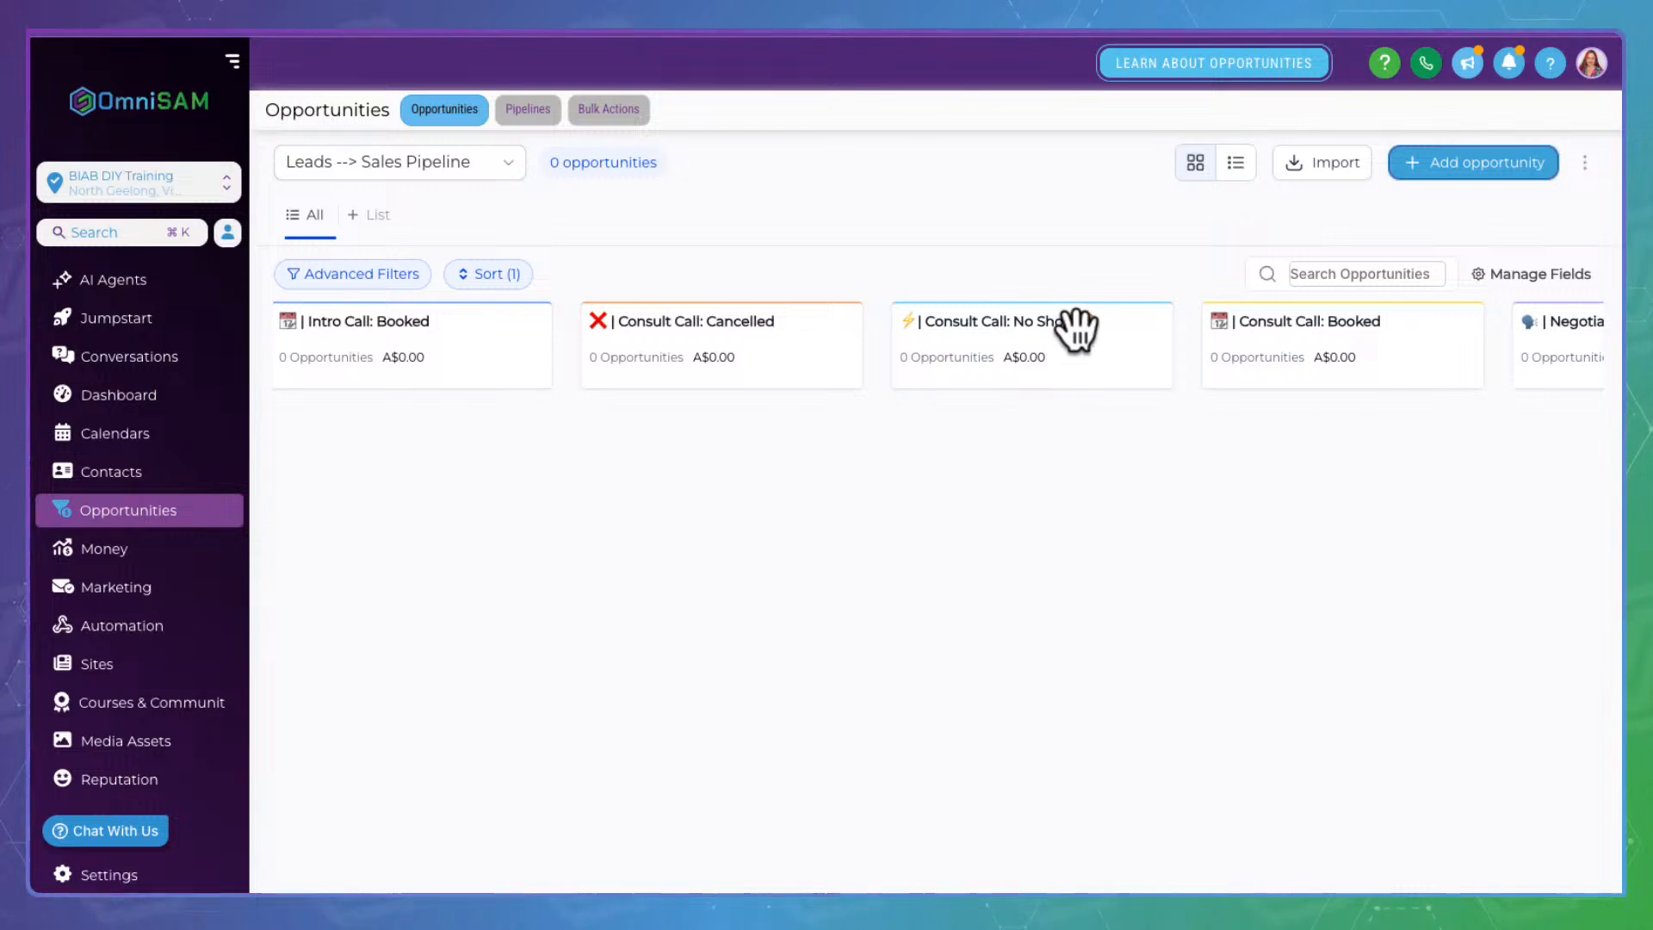
scroll(1076, 327, "right", 5)
scroll(1076, 327, "right", 3)
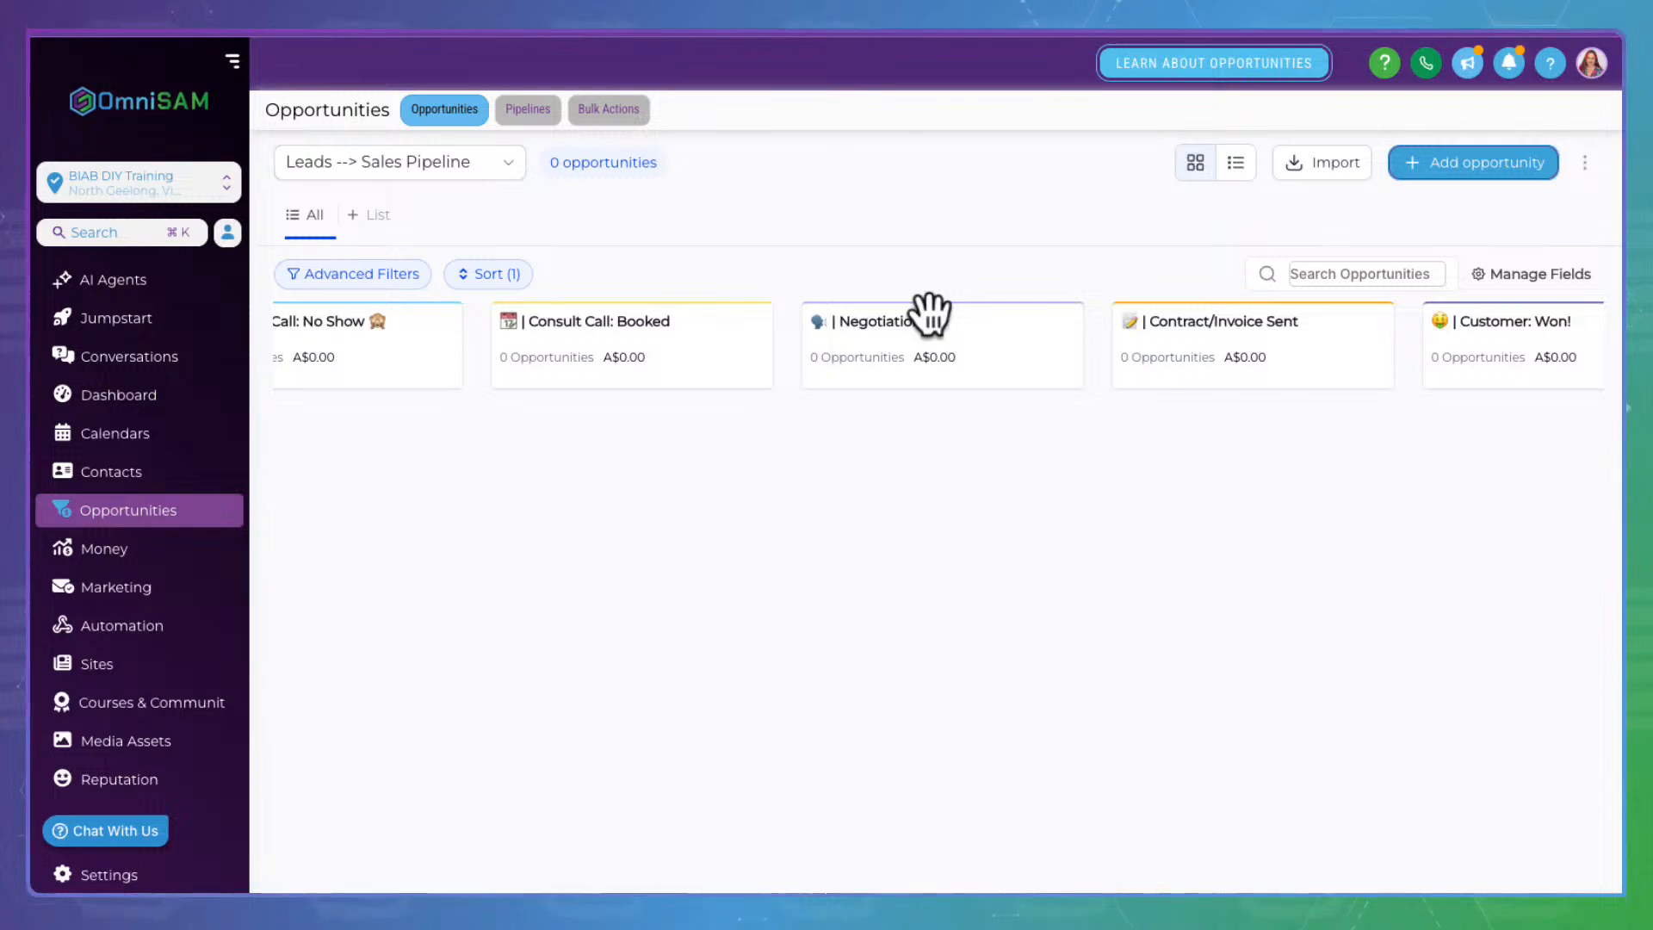
scroll(1273, 373, "right", 3)
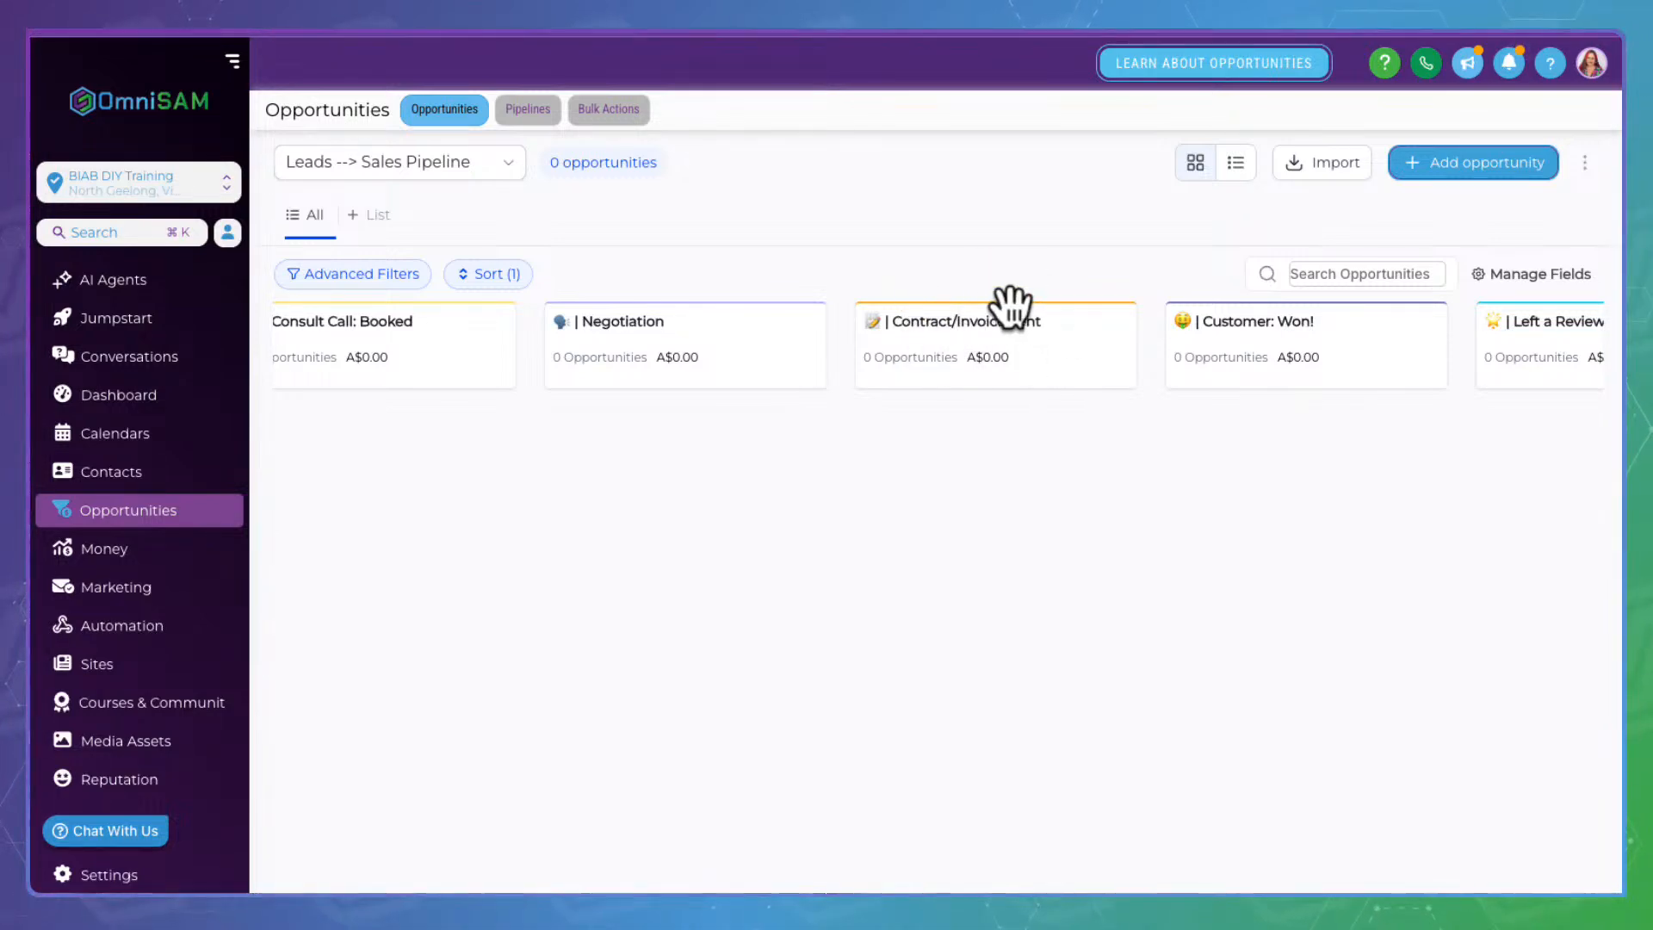
scroll(1012, 305, "right", 4)
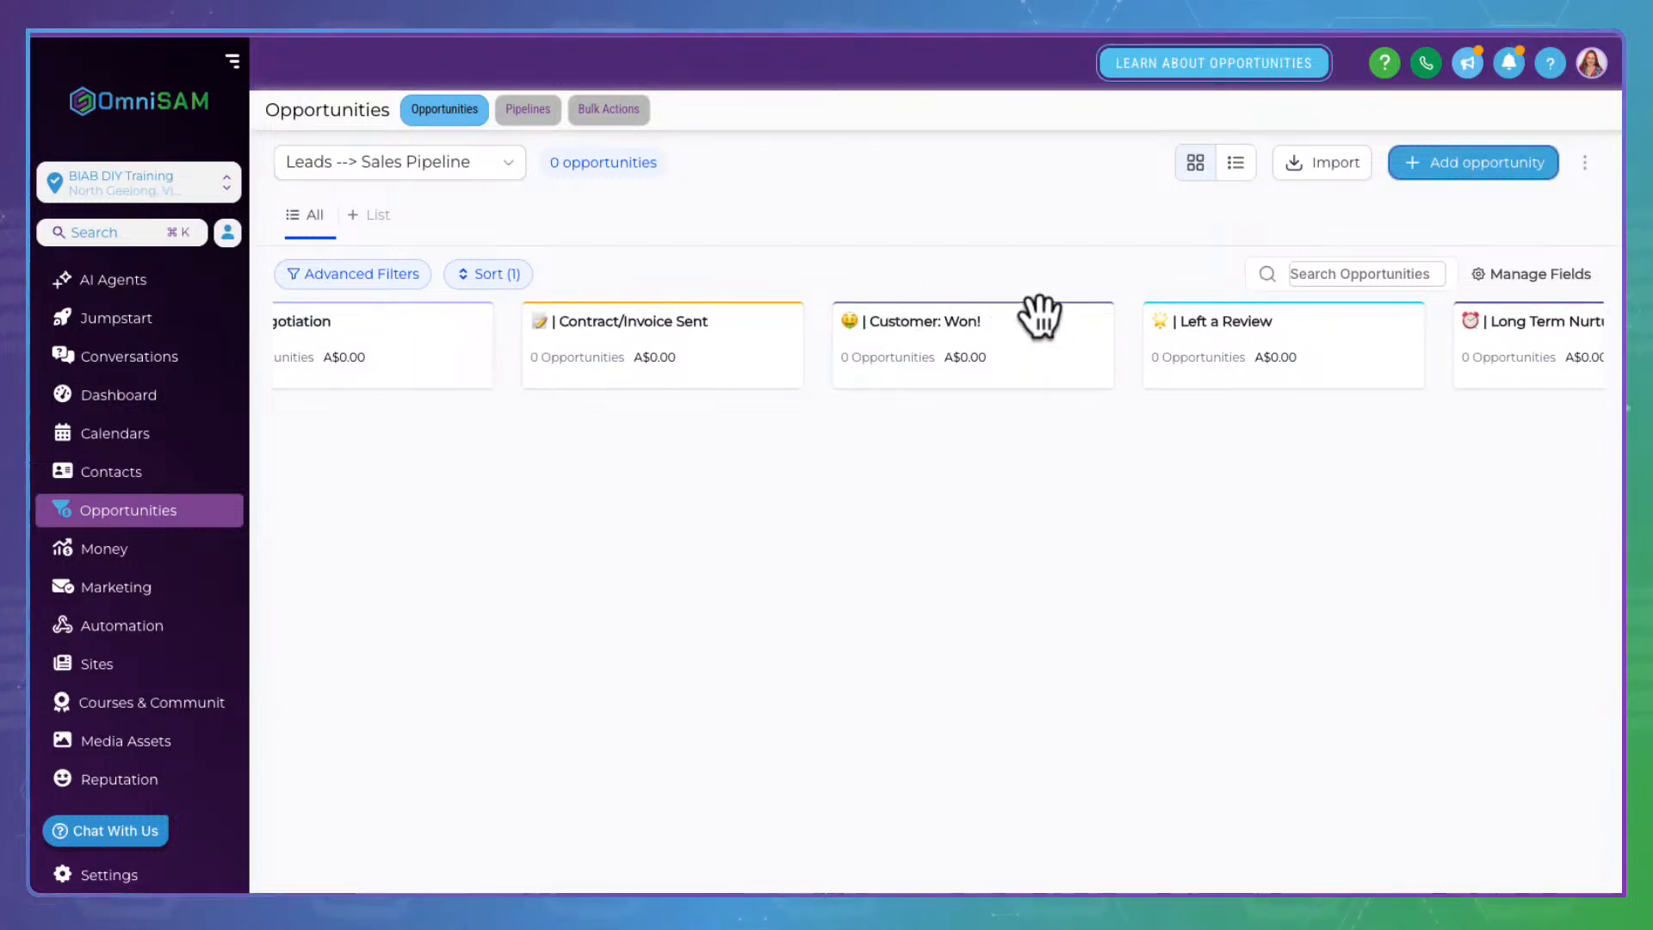
scroll(953, 319, "right", 4)
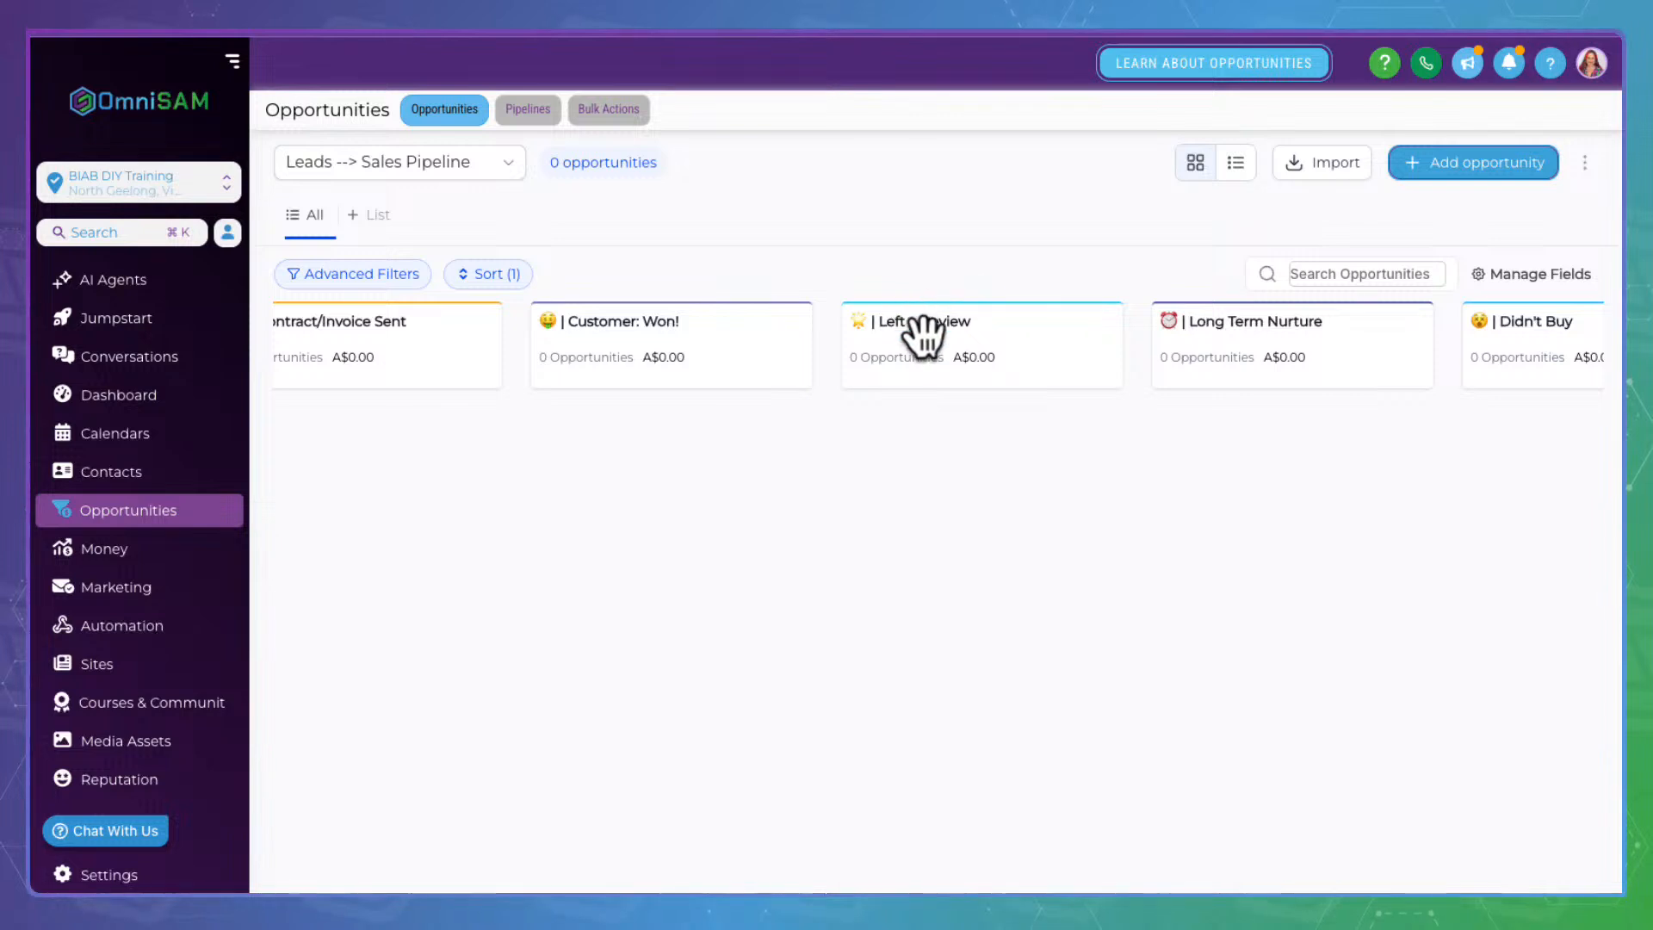
scroll(926, 336, "right", 3)
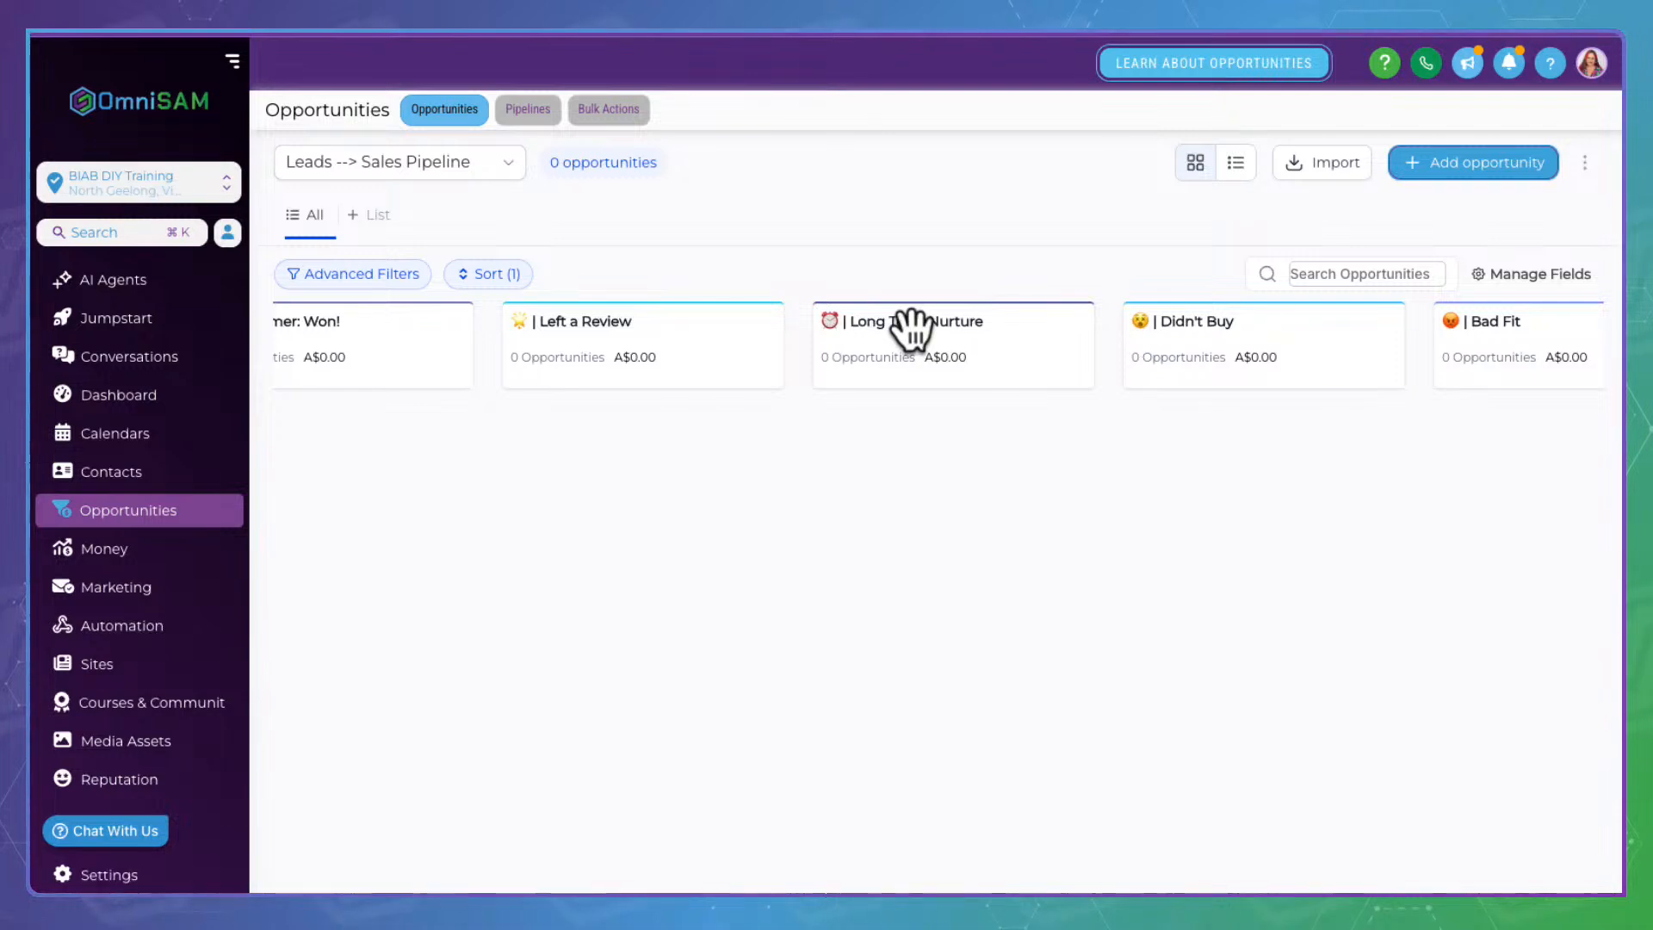
scroll(910, 327, "right", 3)
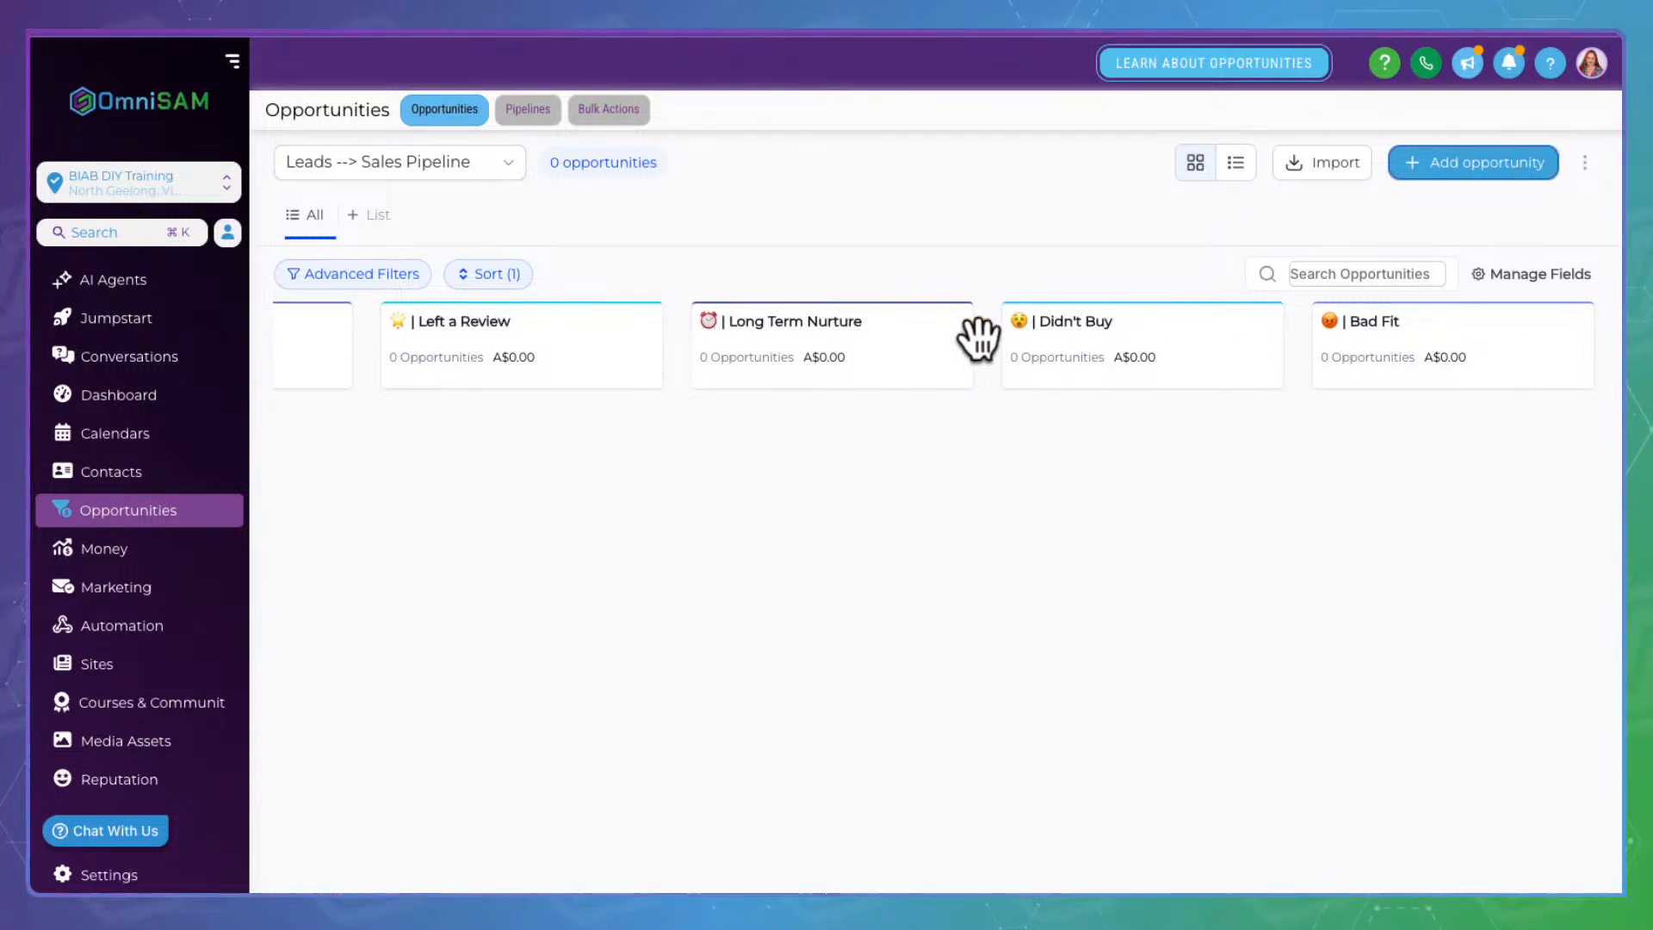
scroll(936, 339, "left", 3)
scroll(947, 340, "left", 7)
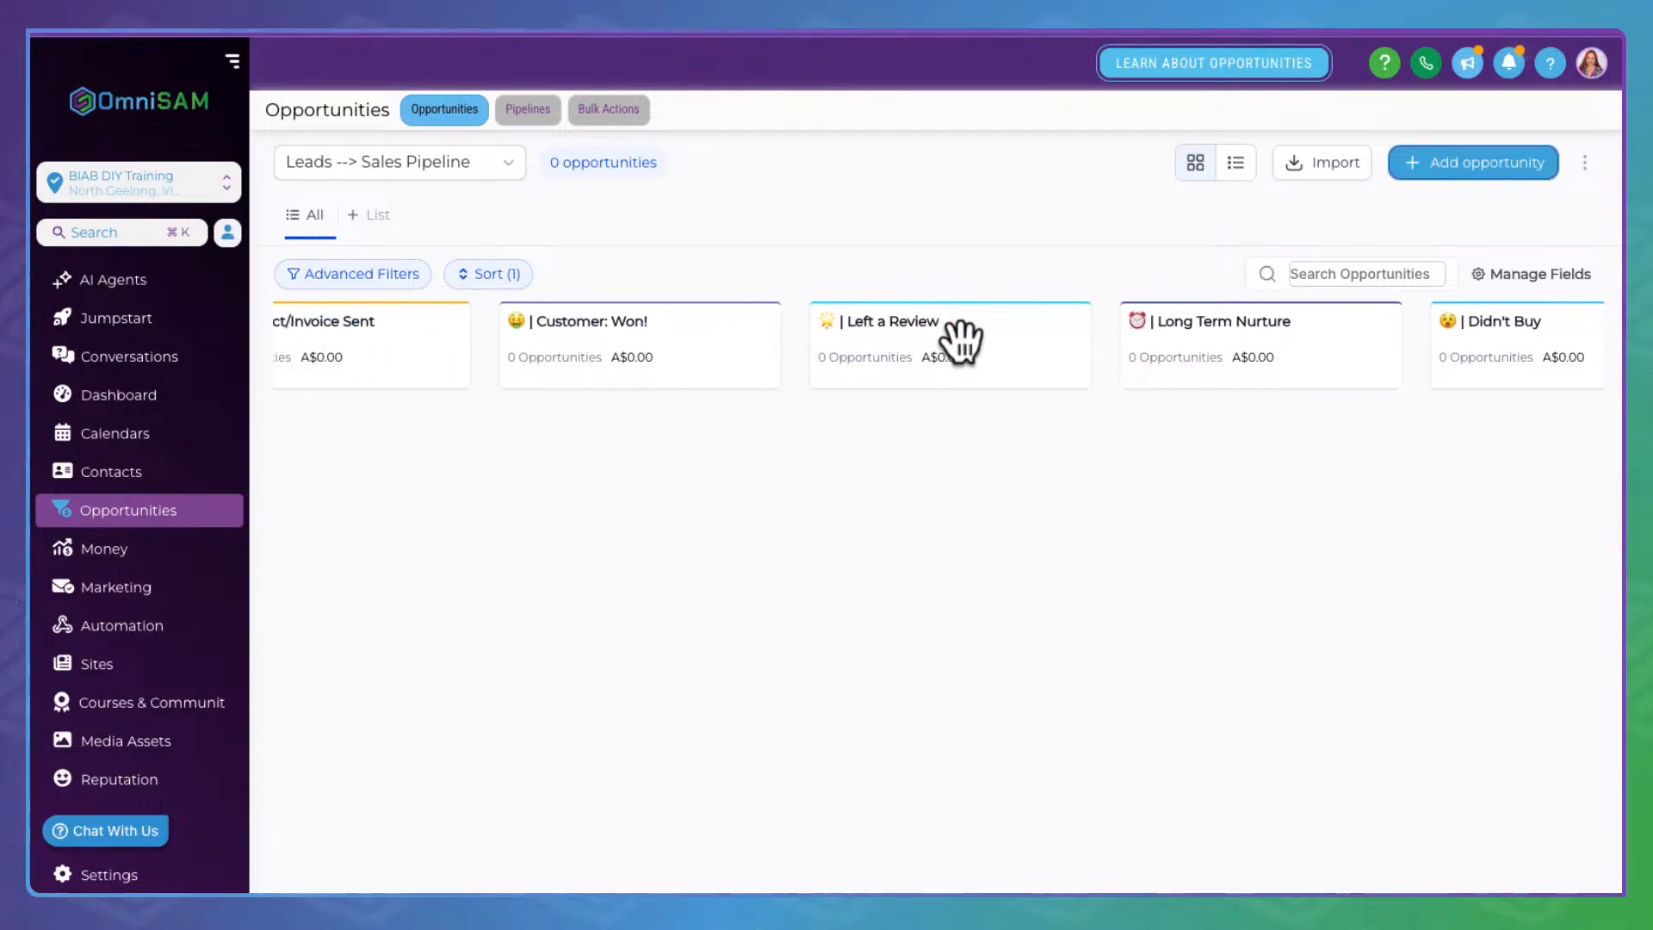
scroll(960, 340, "left", 7)
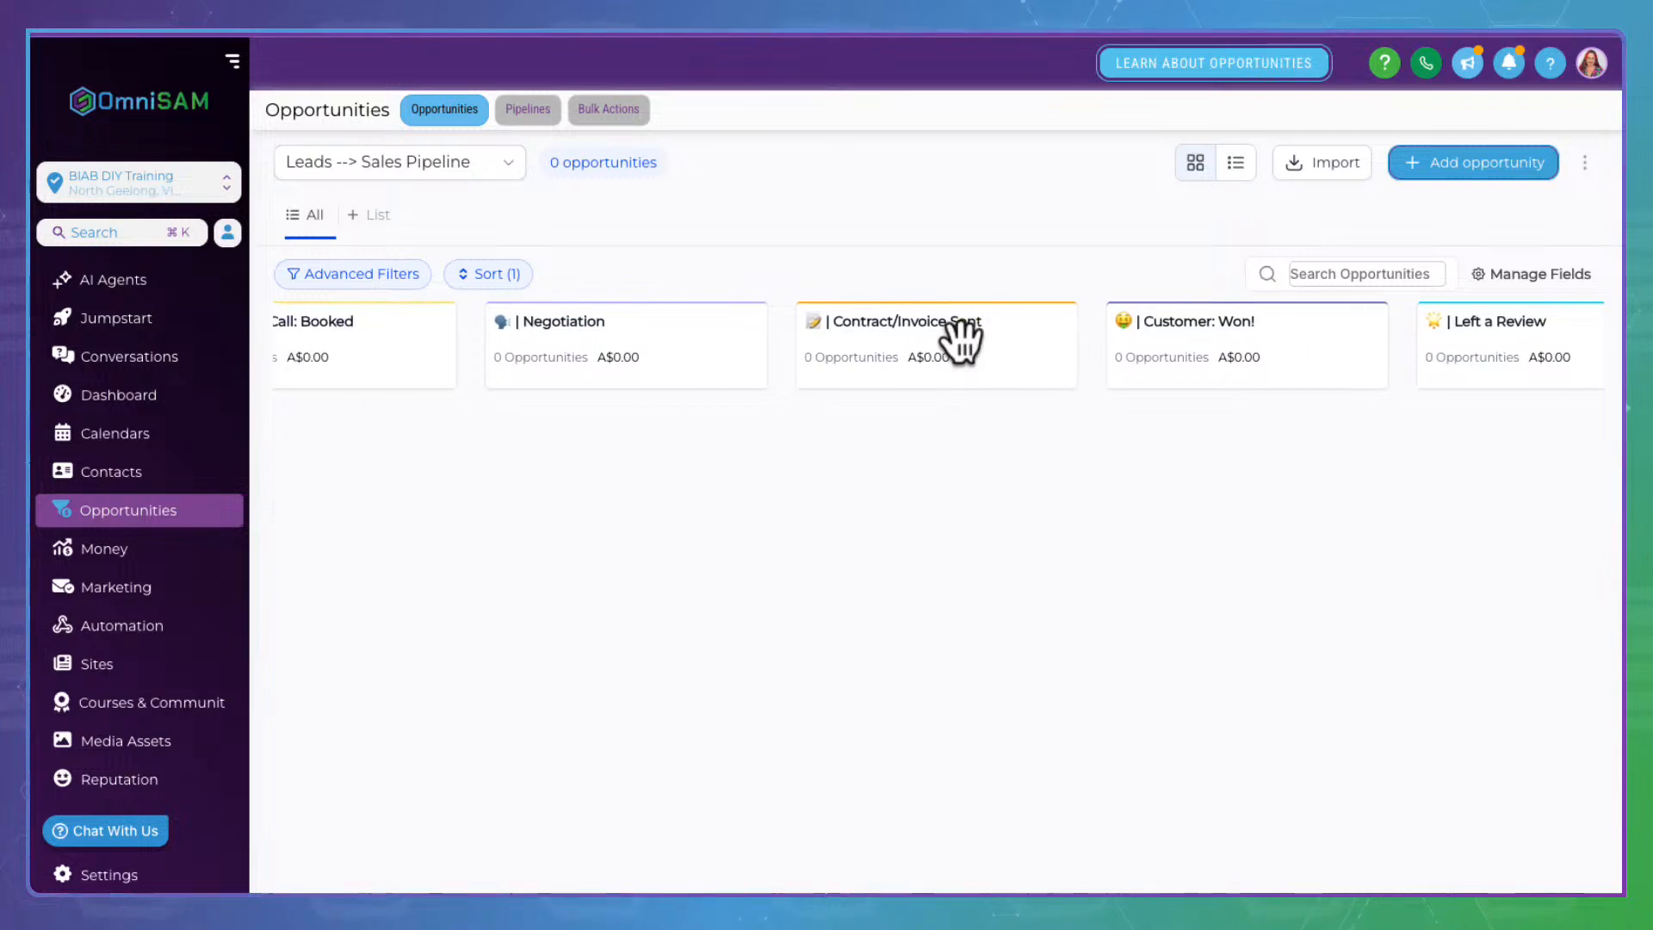
scroll(959, 340, "left", 6)
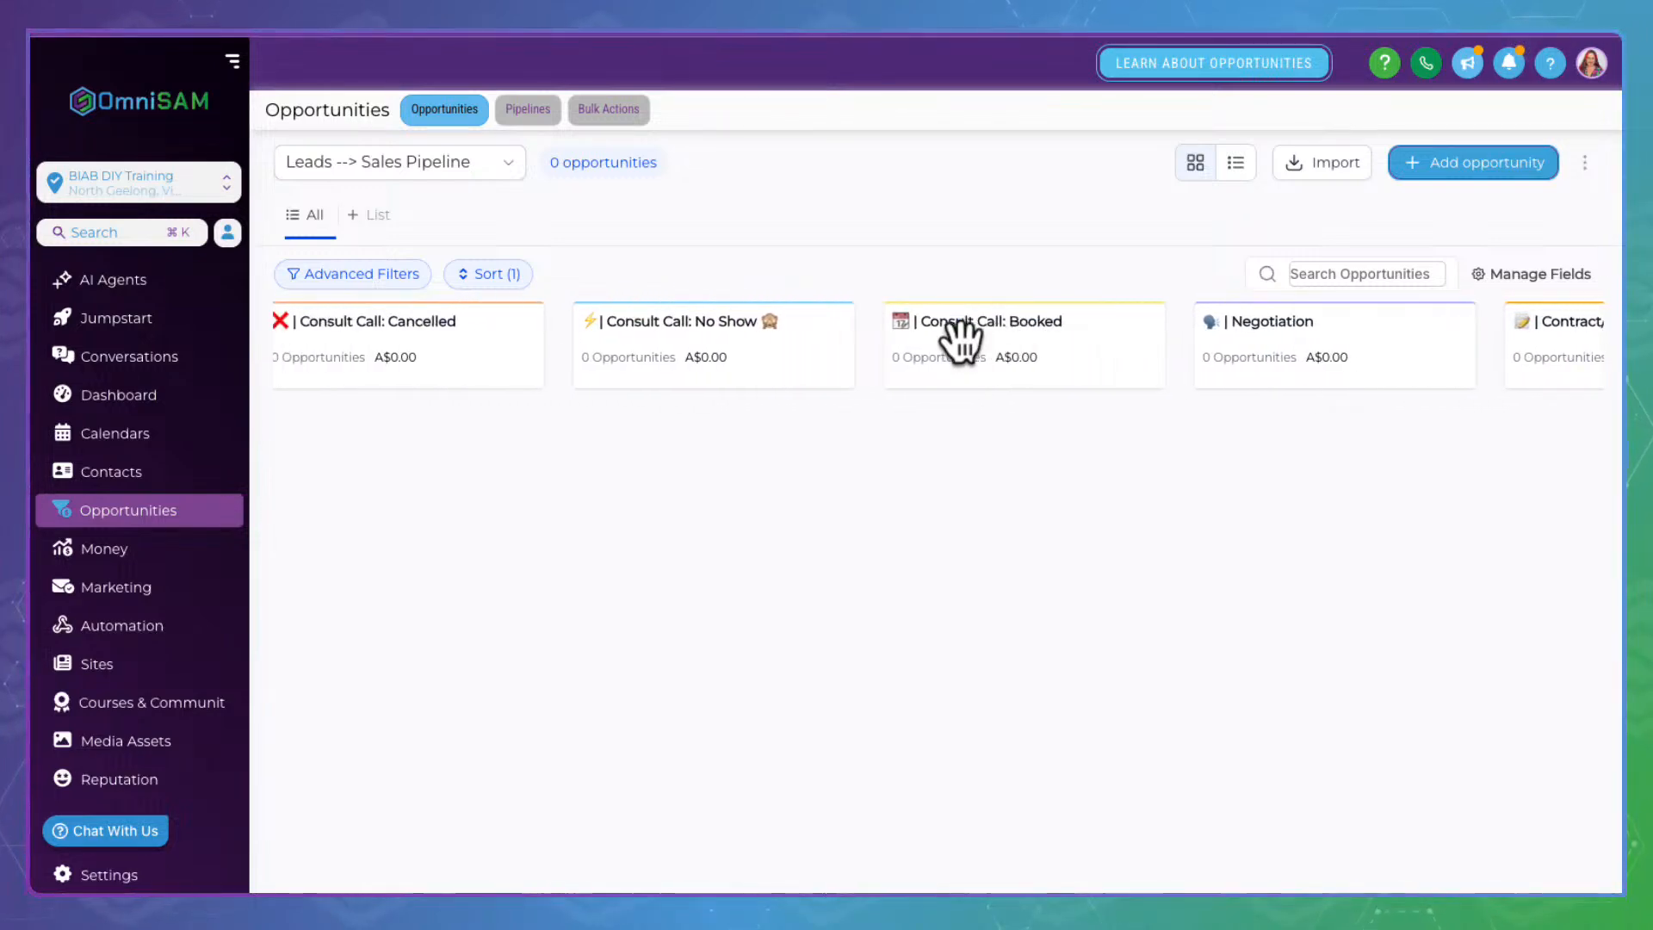
scroll(960, 340, "left", 4)
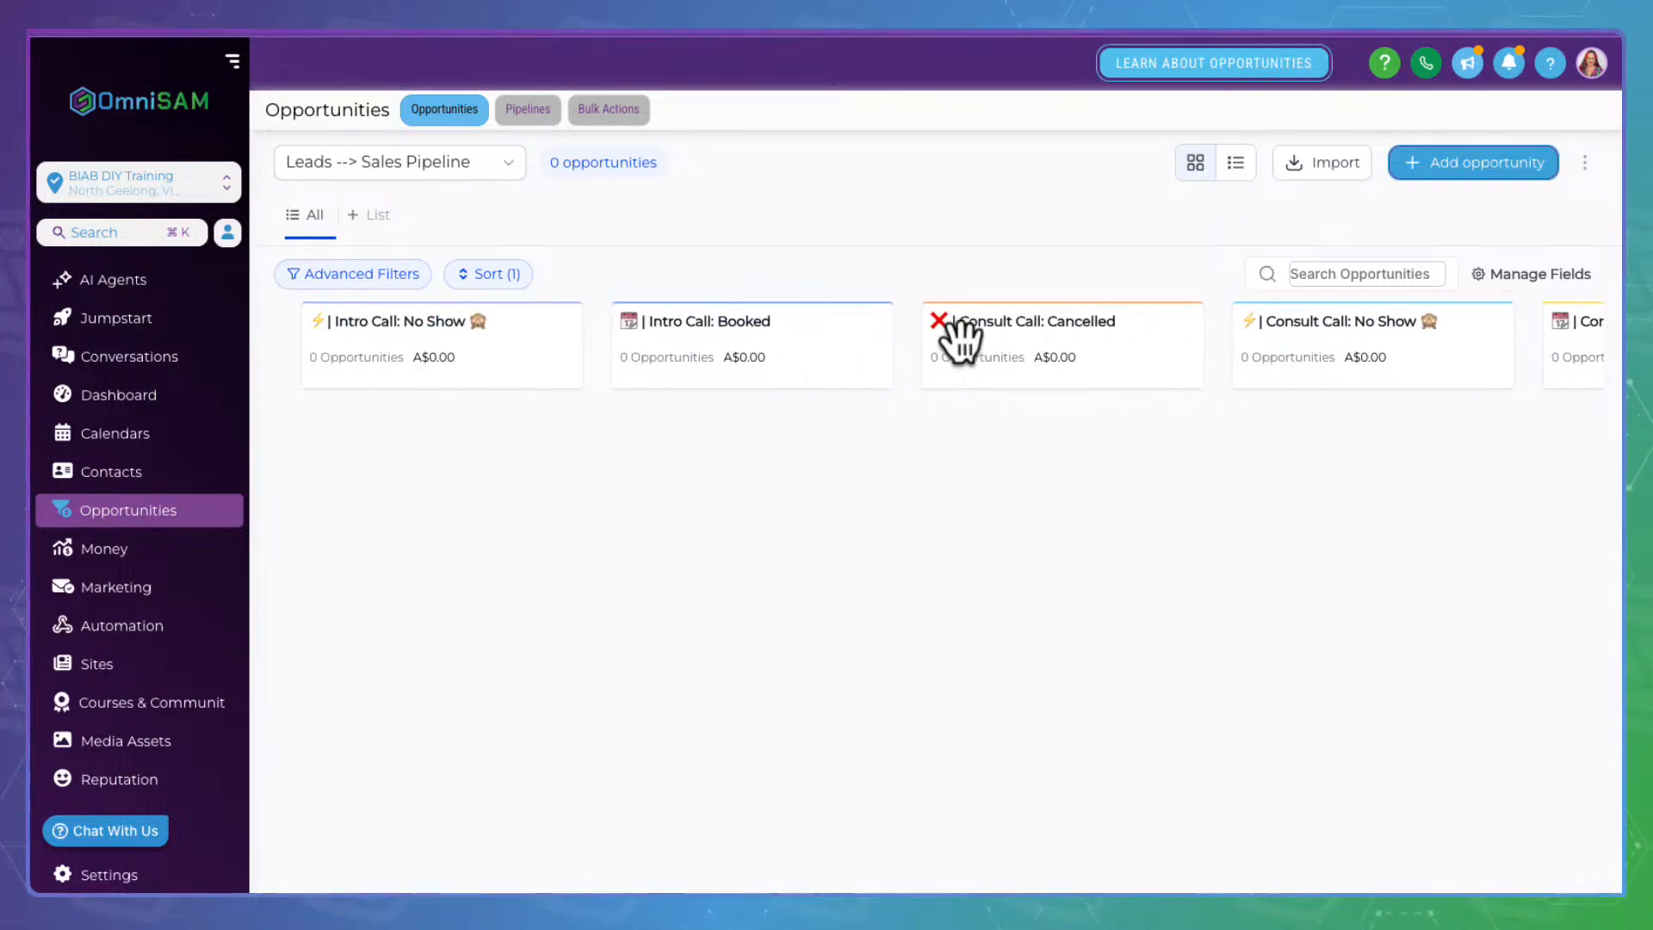
scroll(517, 327, "left", 2)
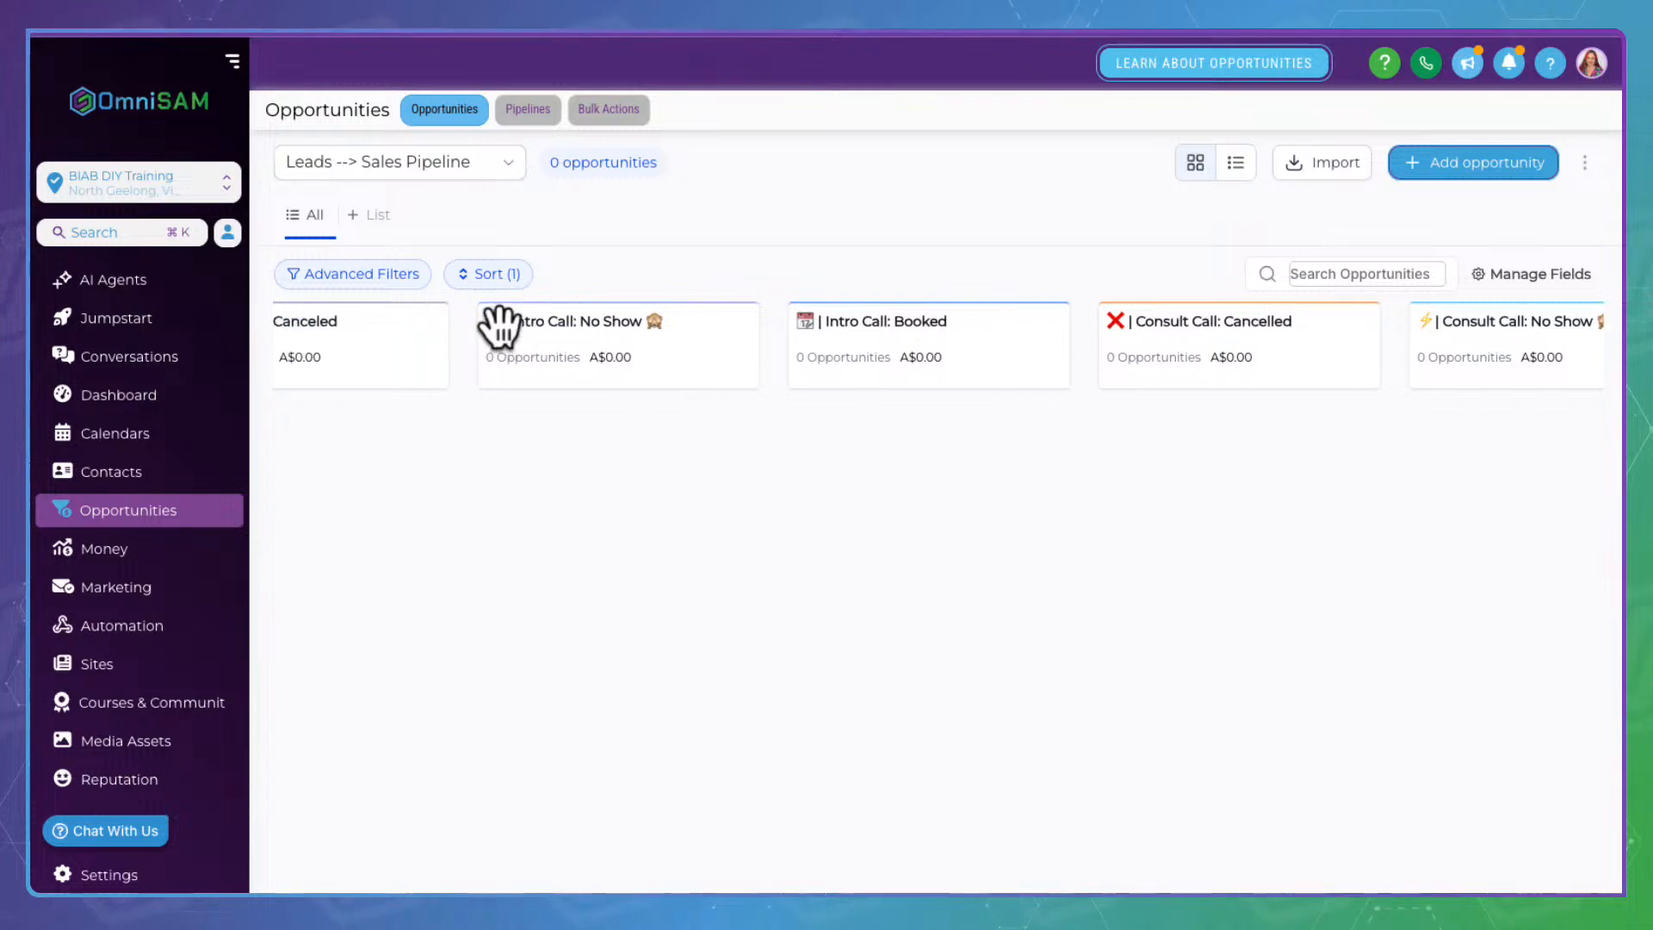
scroll(500, 326, "right", 2)
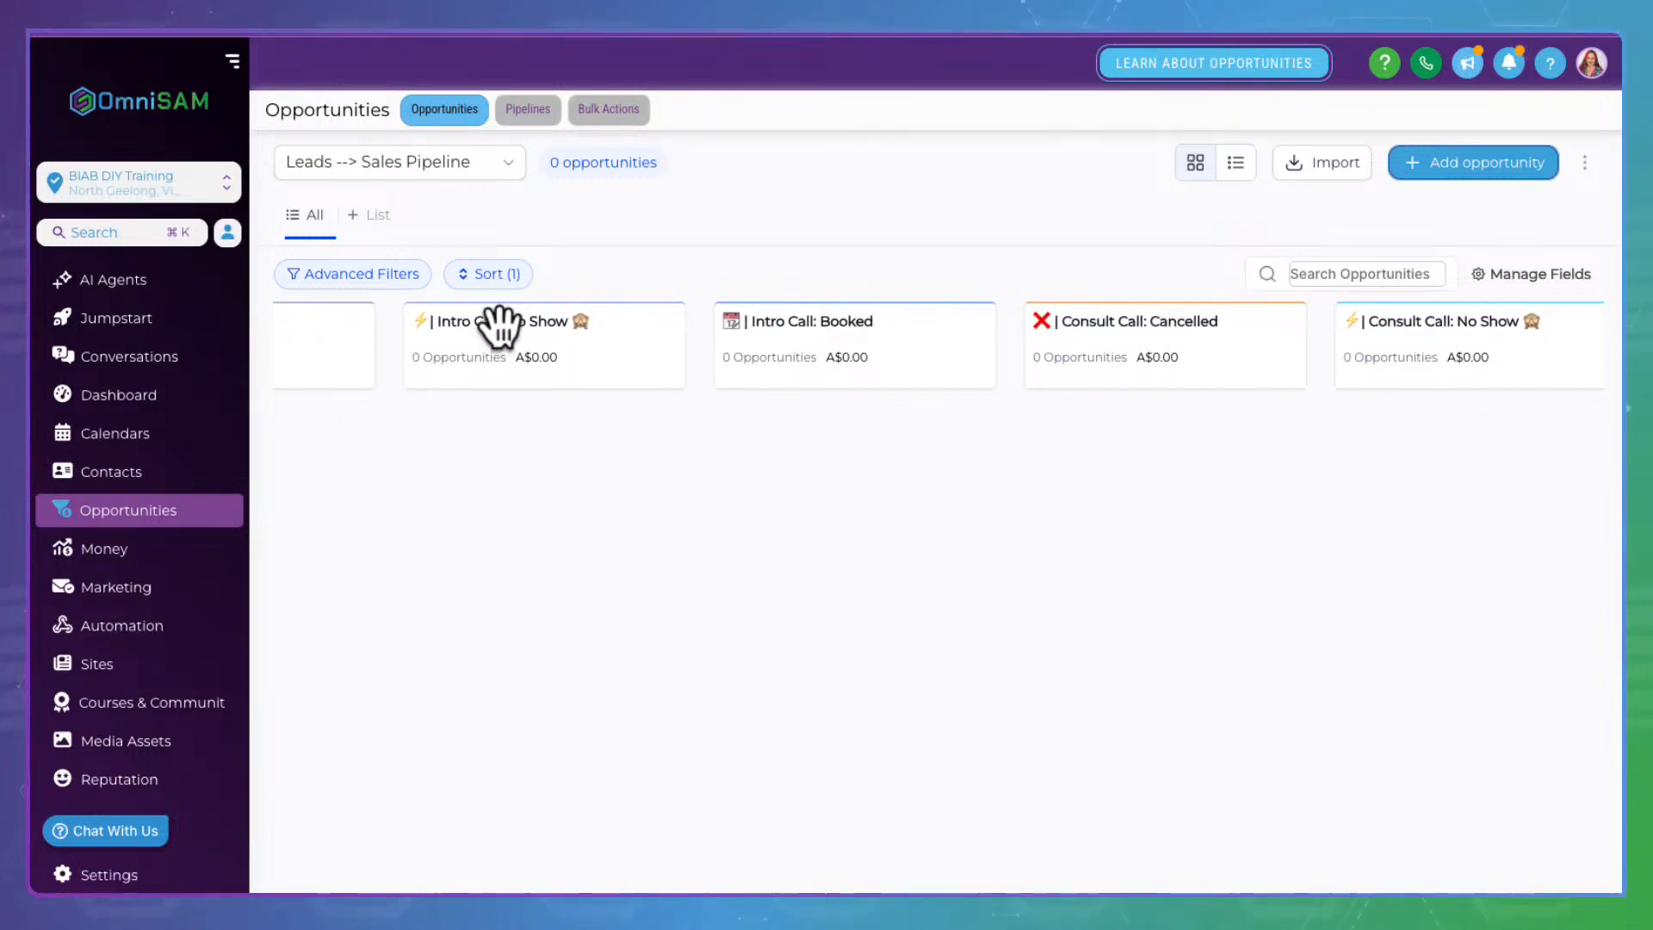
scroll(510, 330, "left", 2)
scroll(510, 331, "left", 2)
scroll(508, 331, "left", 3)
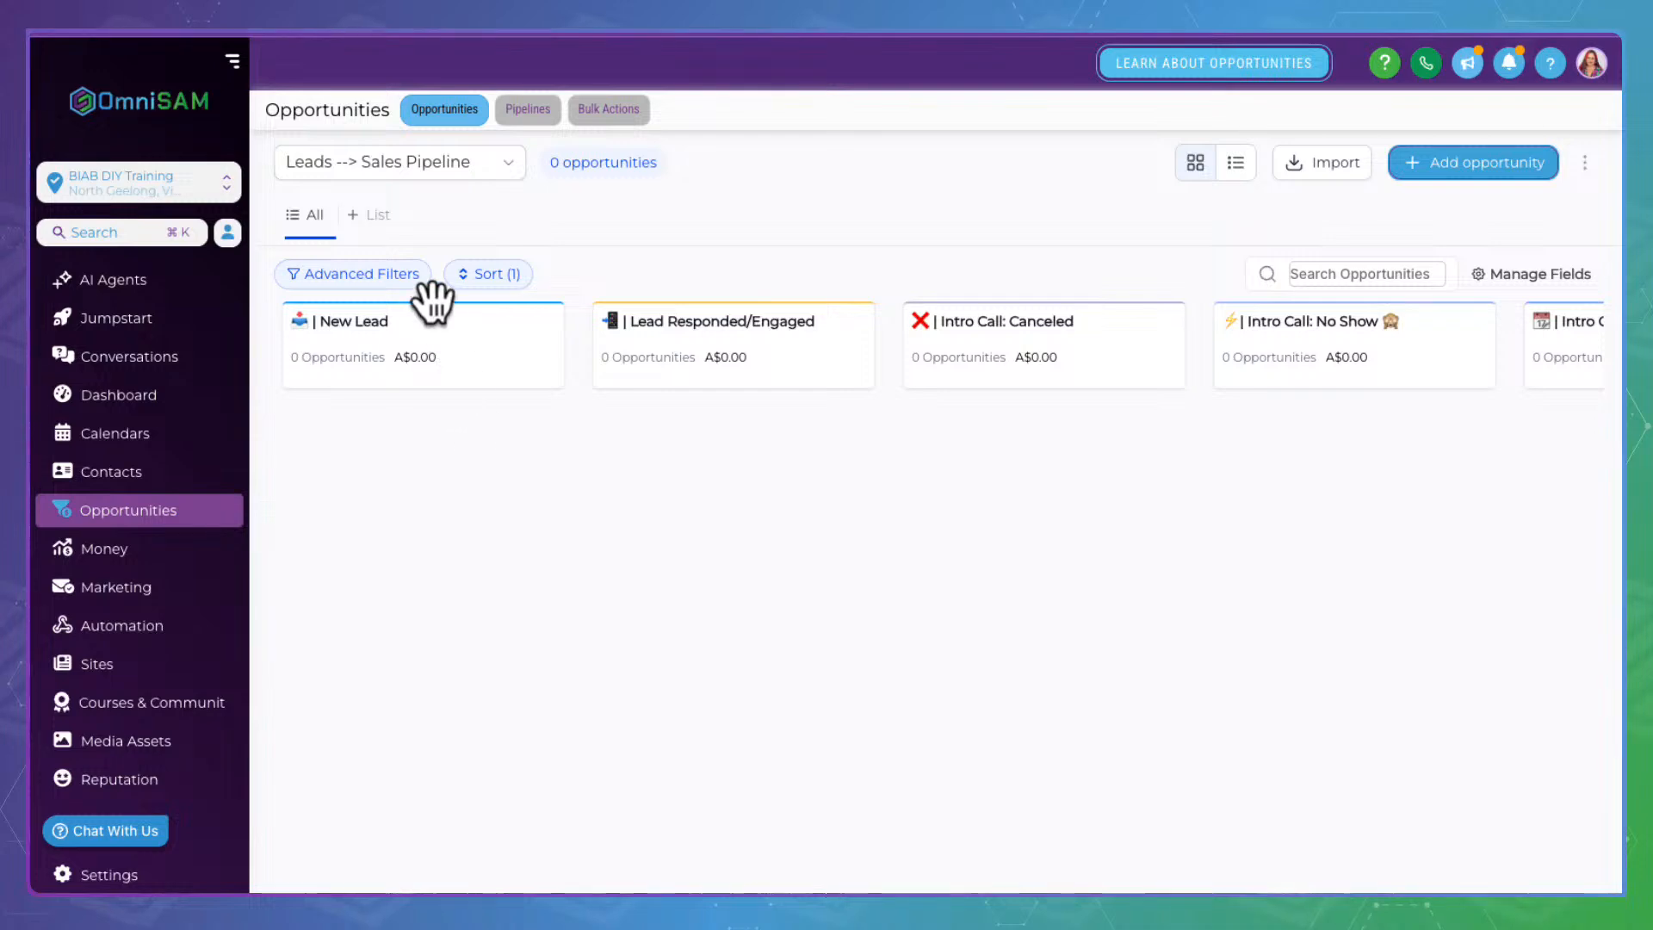
scroll(1141, 340, "right", 2)
scroll(1140, 340, "right", 8)
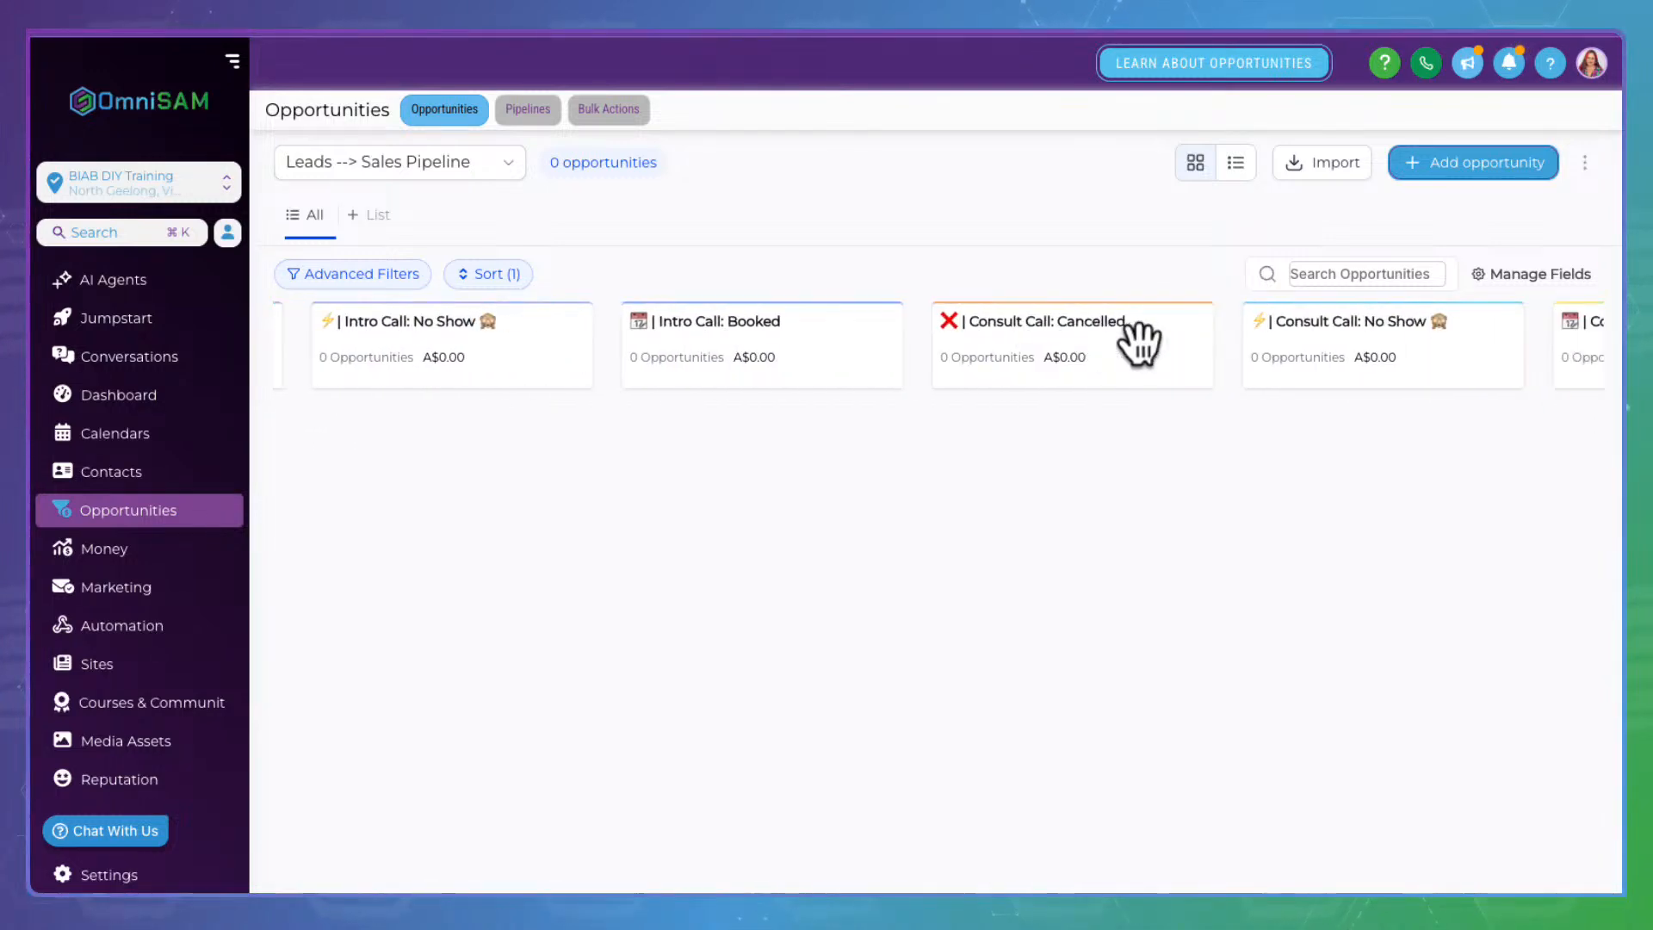
scroll(1141, 340, "left", 4)
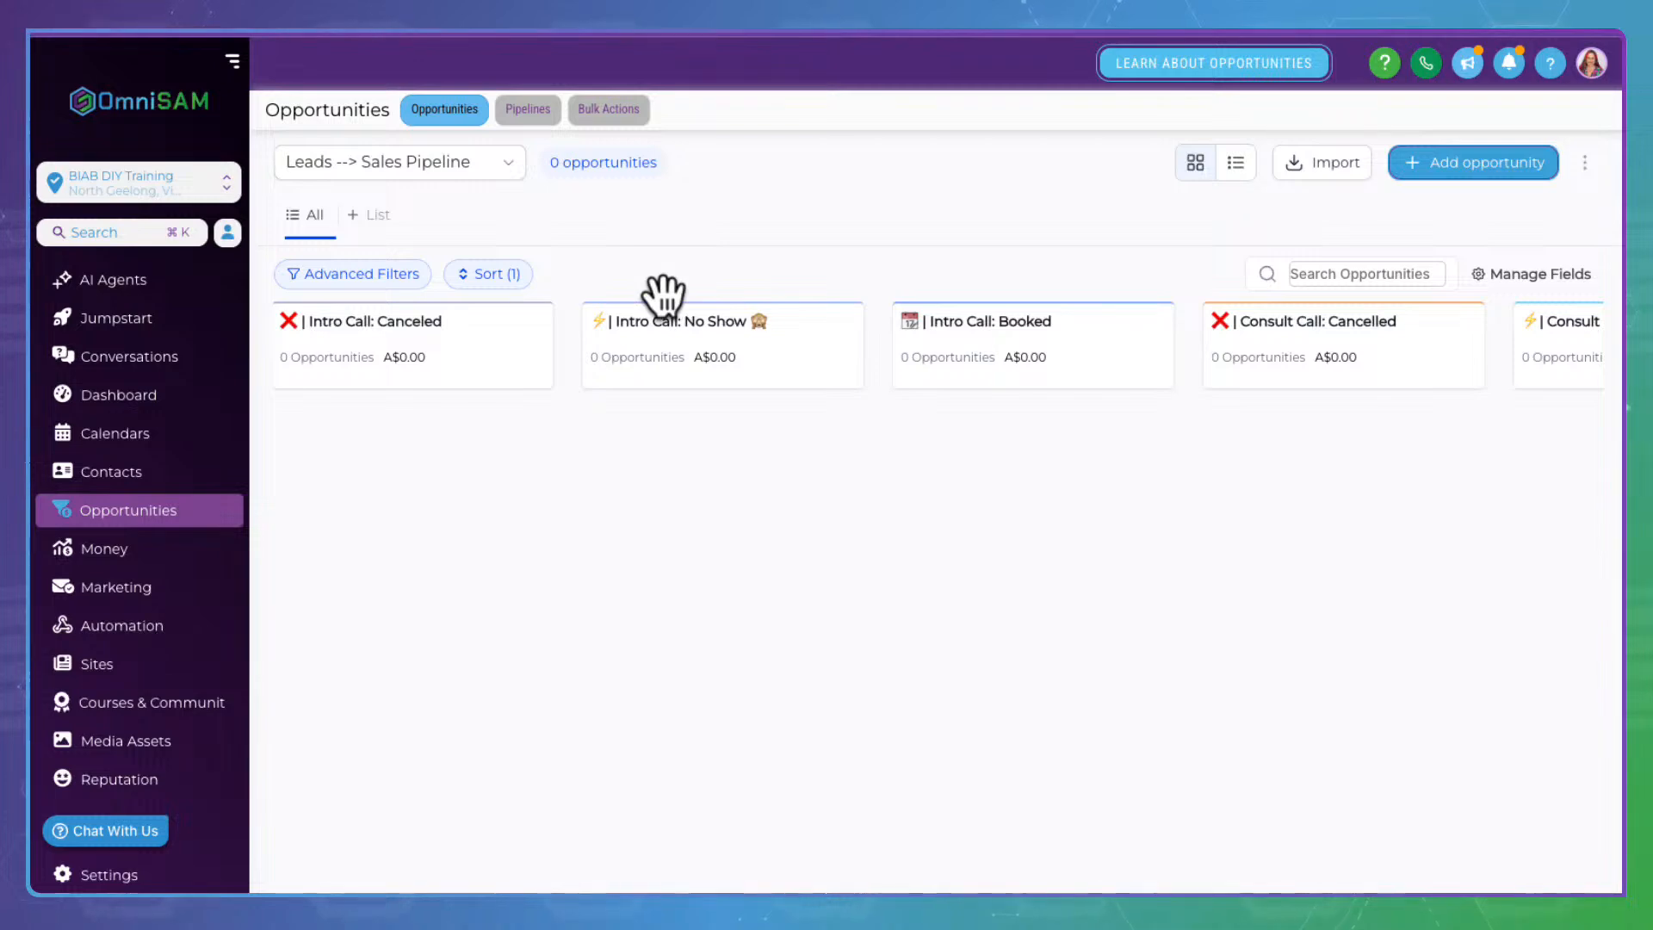
scroll(663, 295, "right", 7)
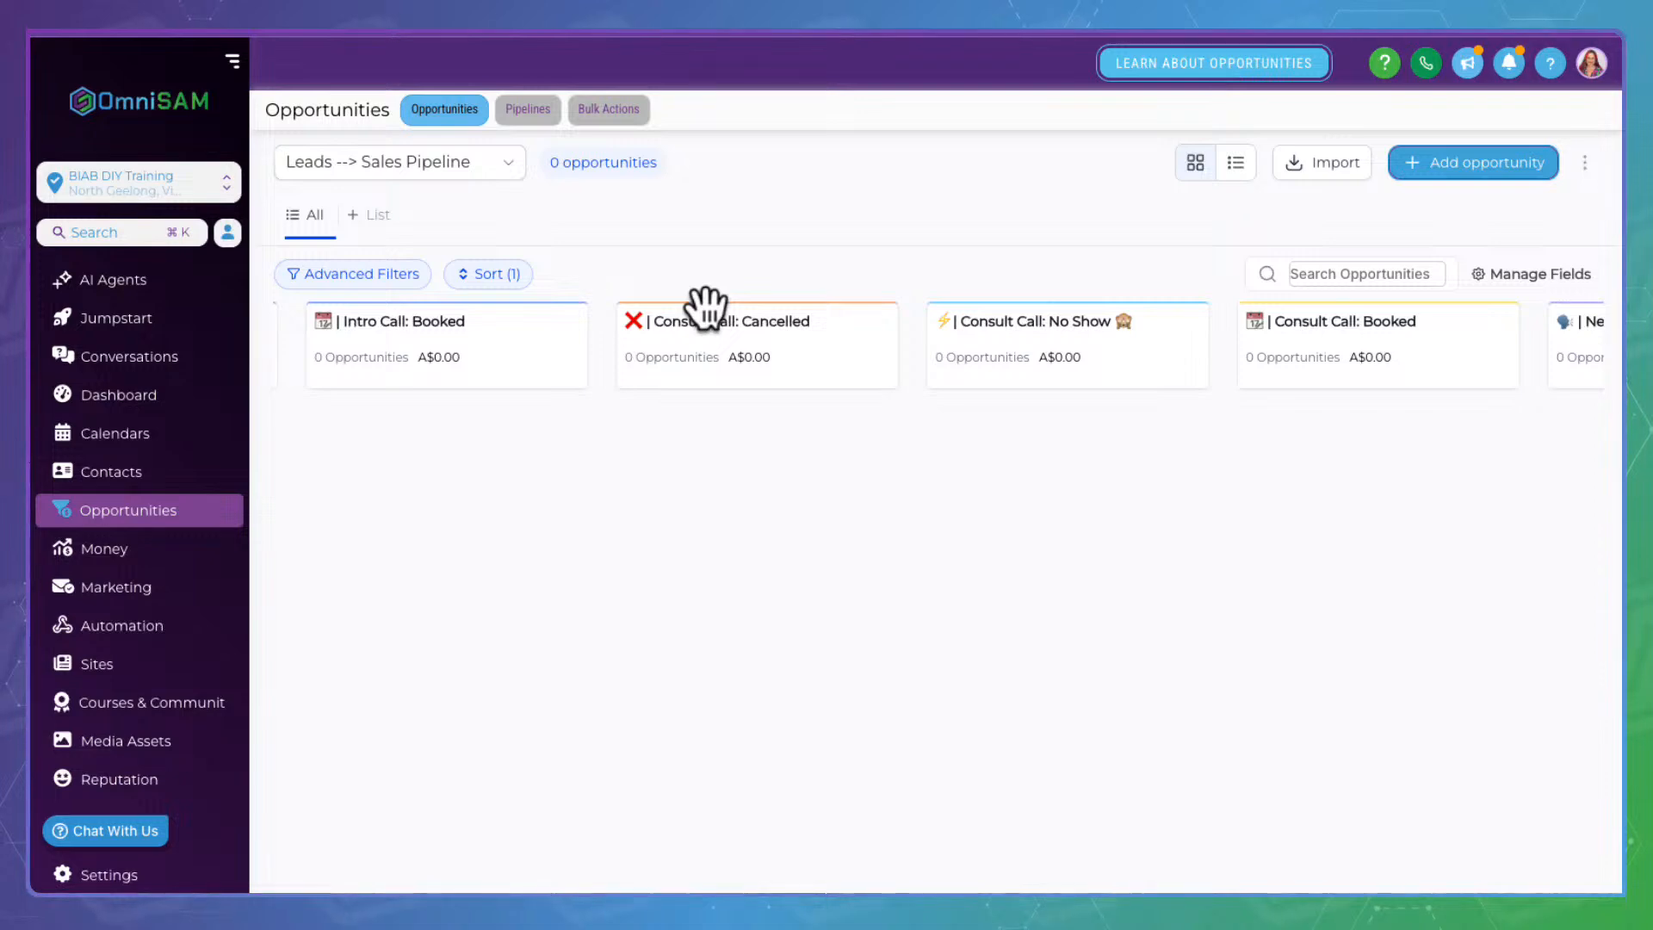
scroll(534, 348, "left", 3)
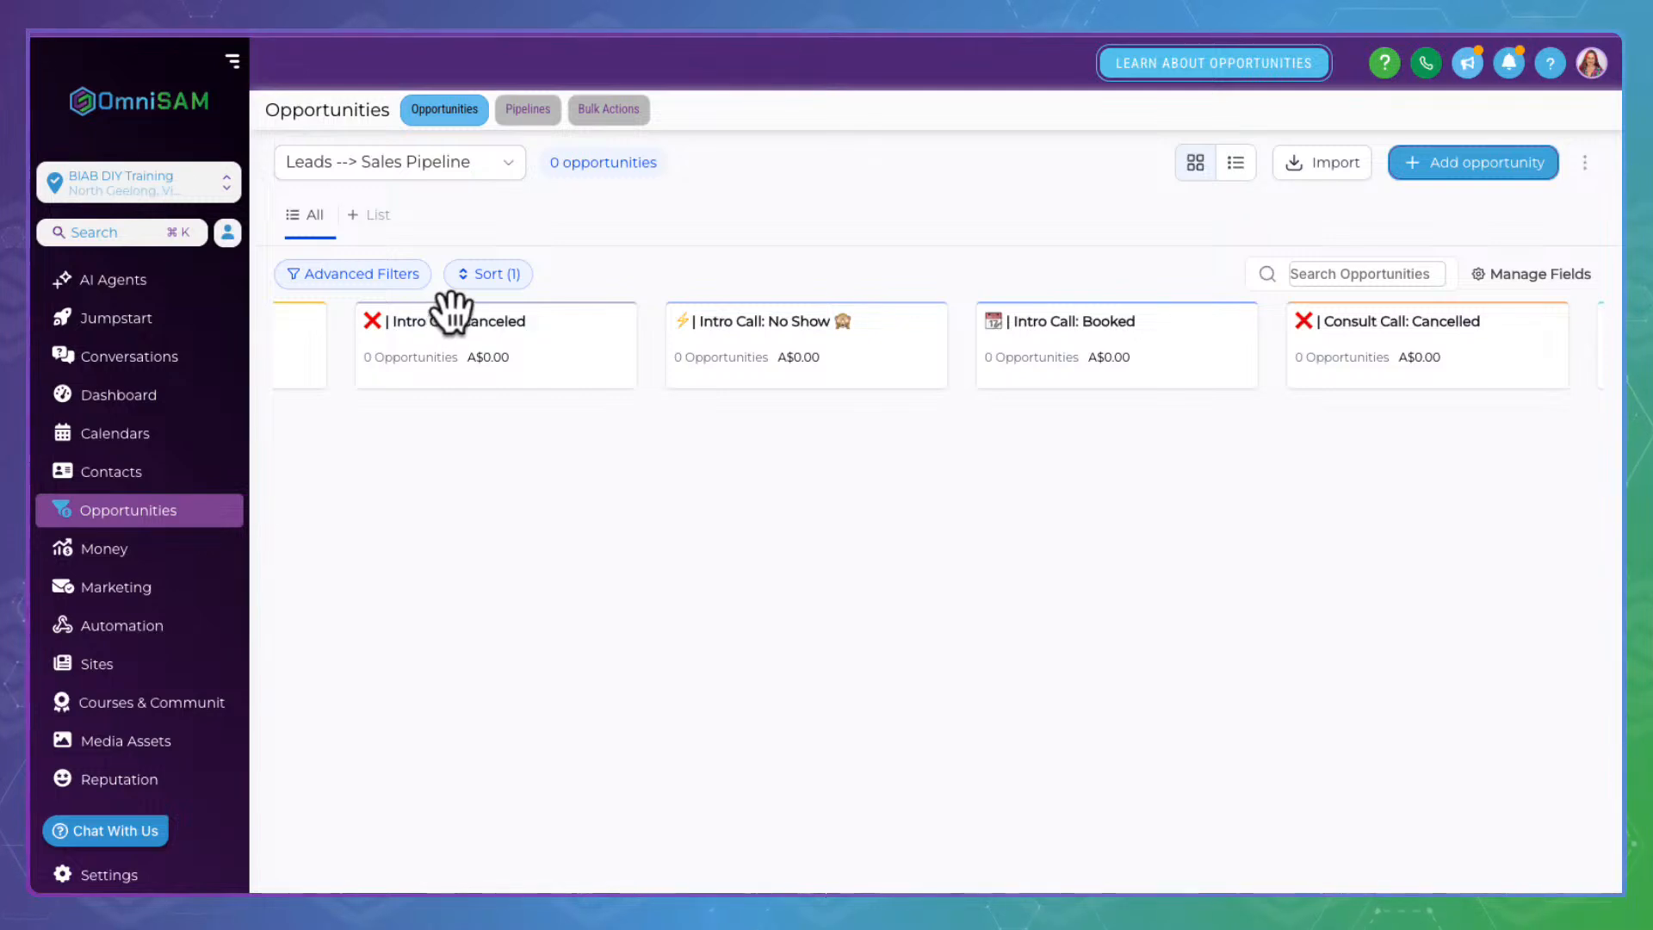
scroll(450, 297, "left", 1)
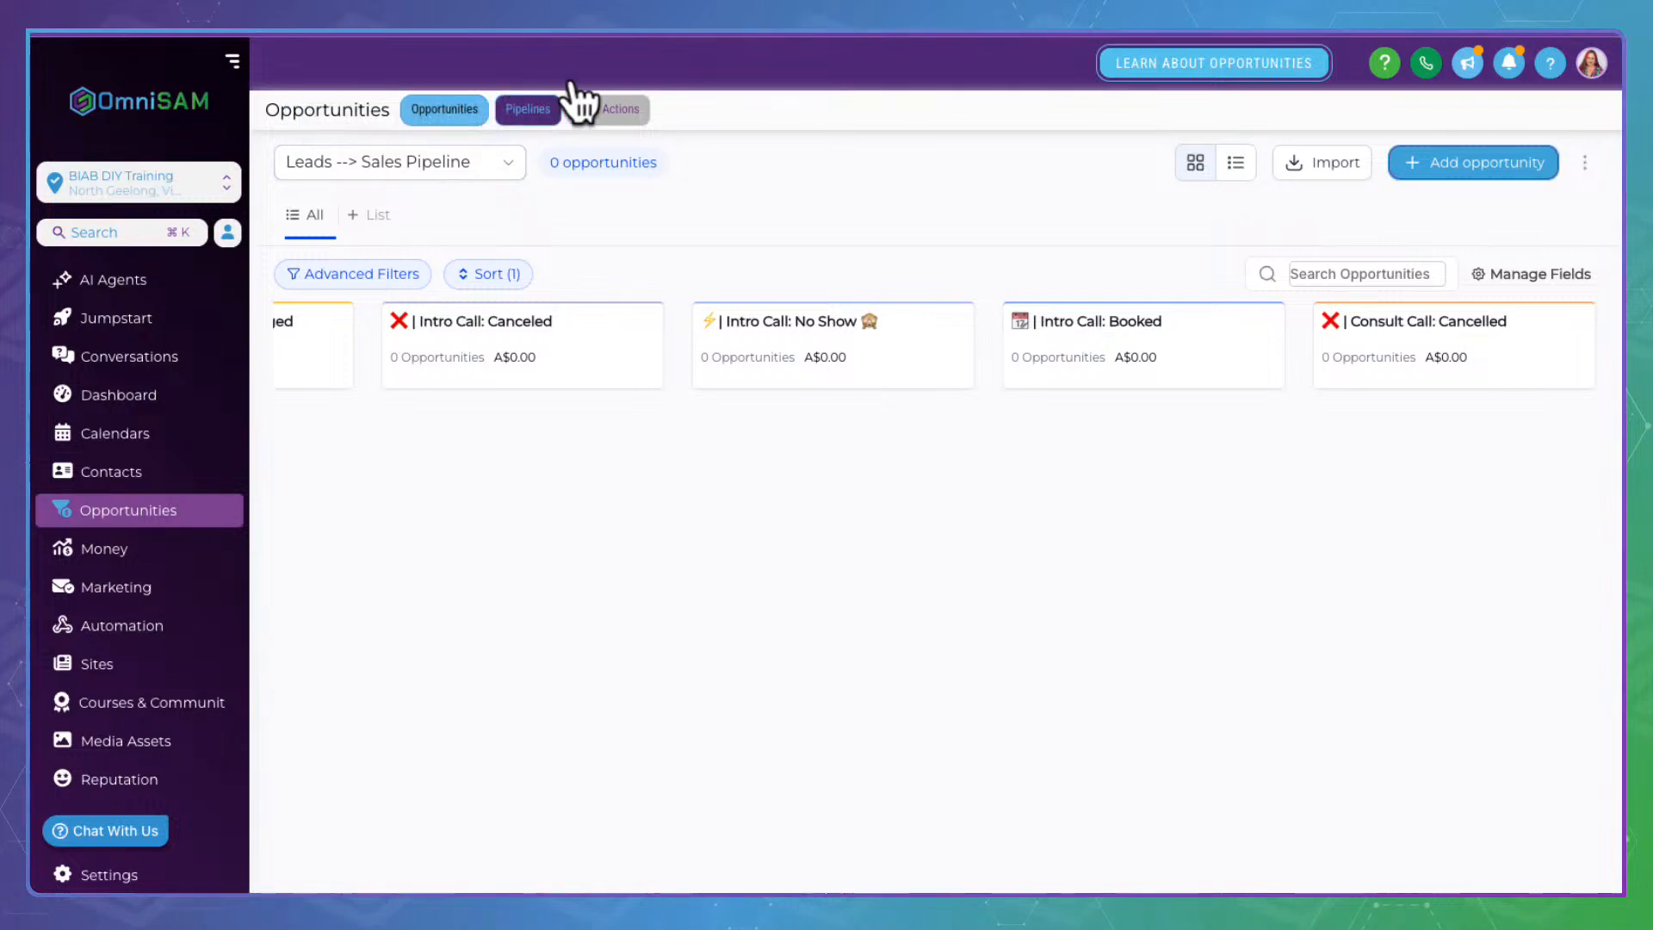
Show the Pipelines list and highlight its only entry, Leads --> Sales Pipeline
left_click(532, 107)
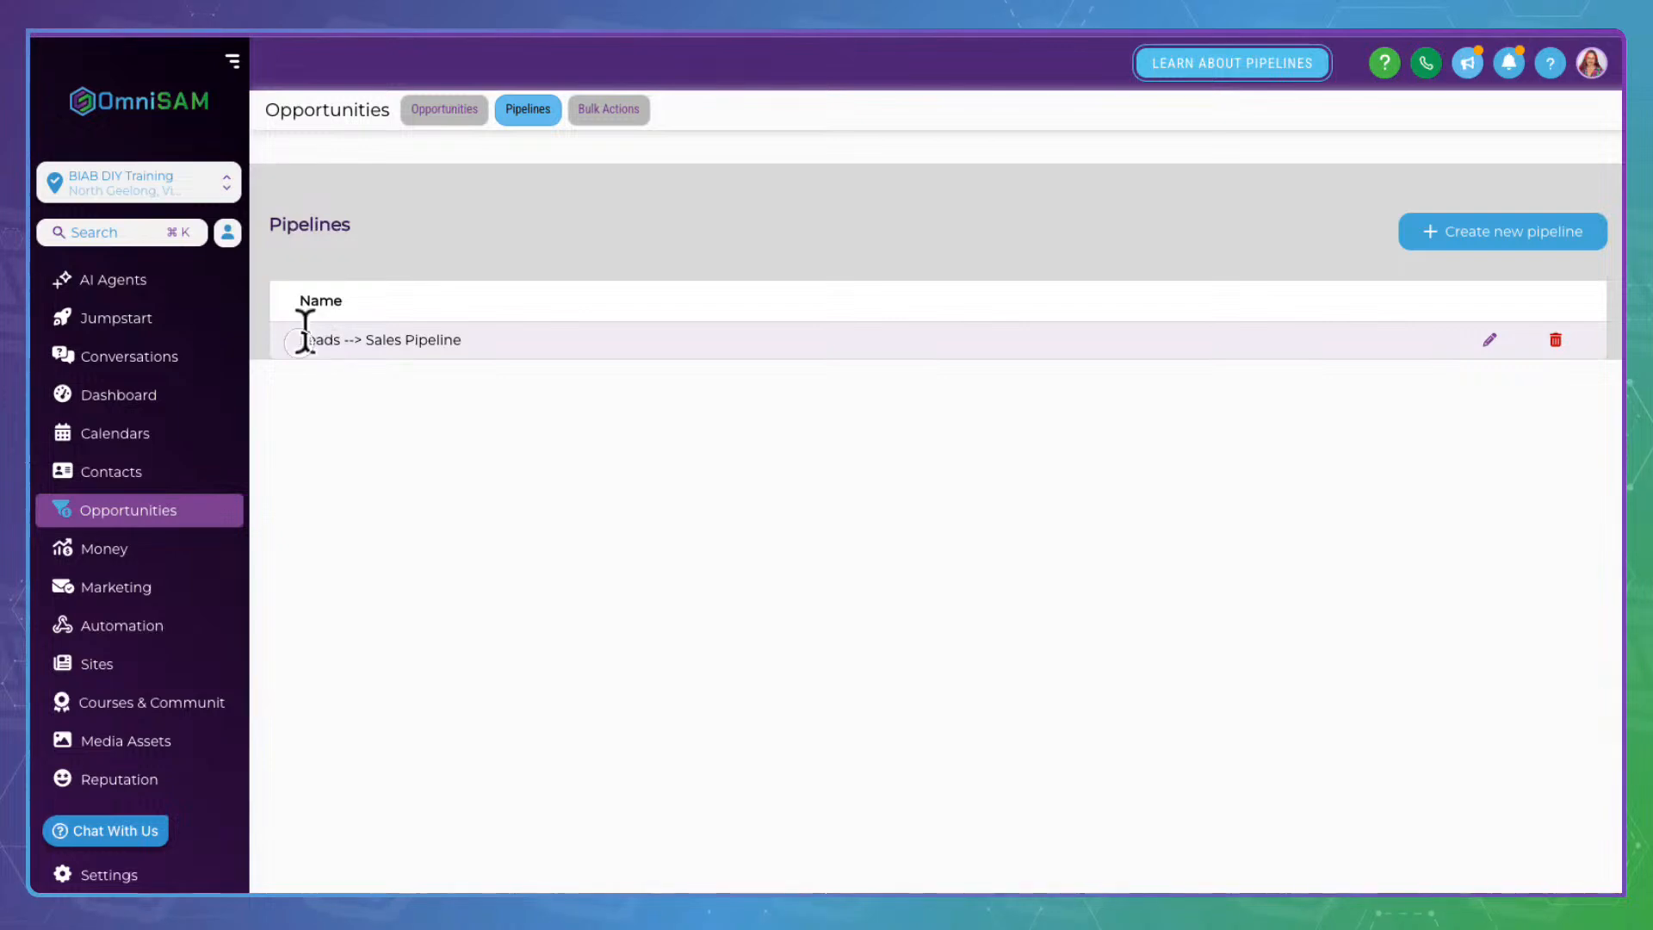
left_click_drag(301, 339, 479, 332)
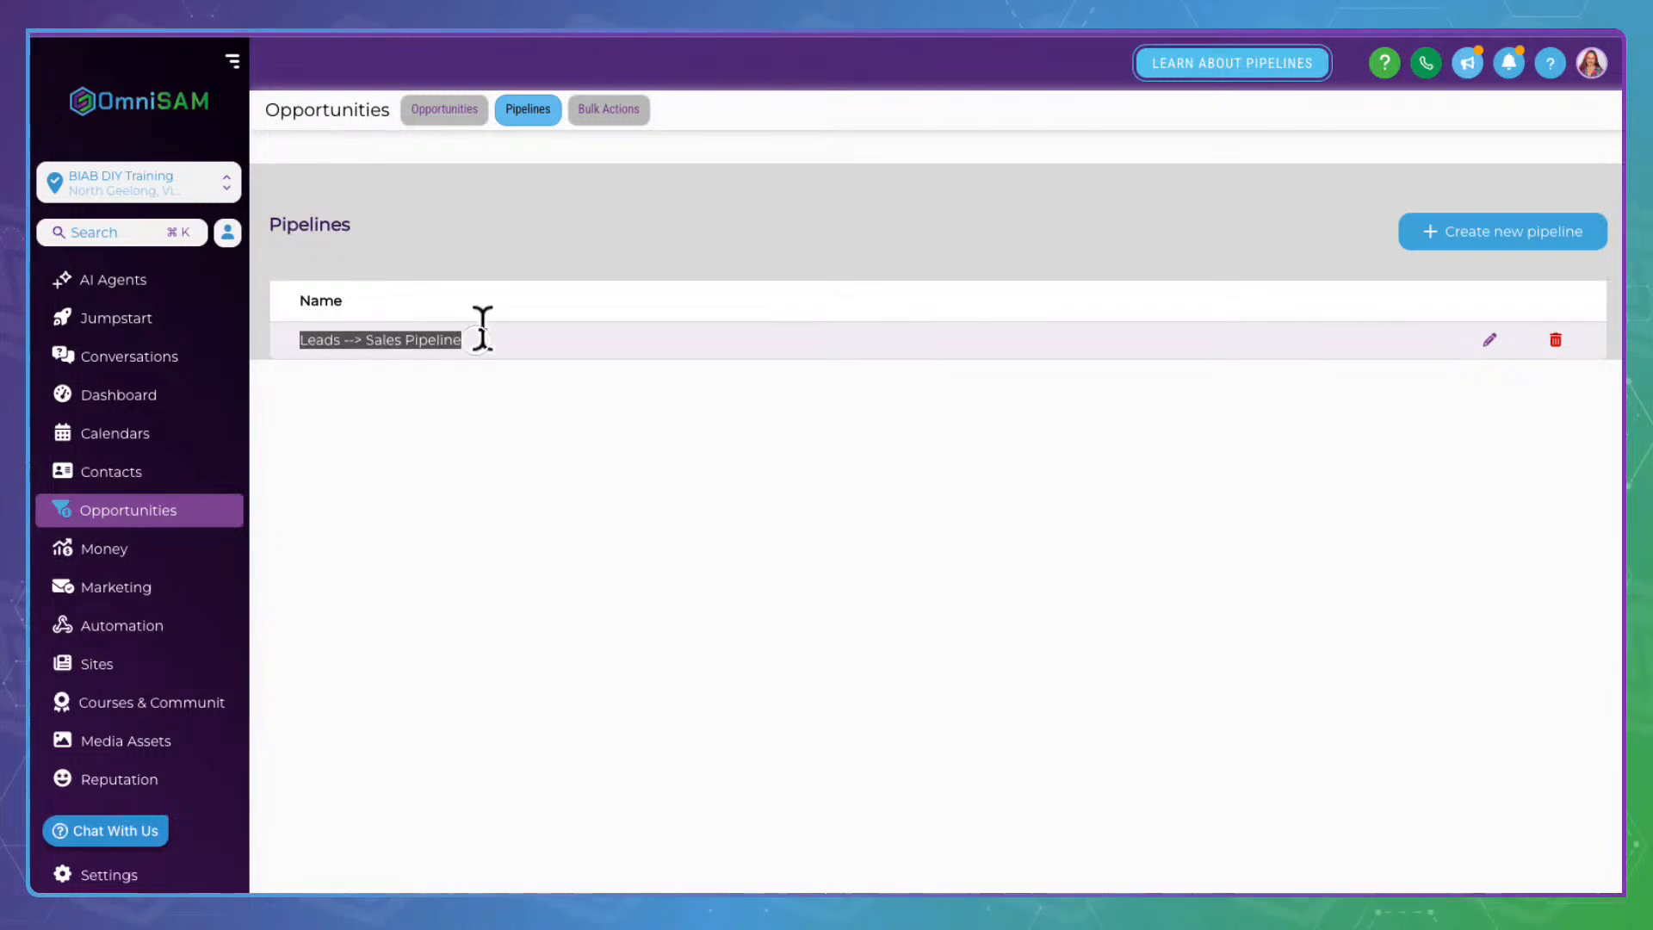
Edit Leads --> Sales Pipeline, renaming the Intro Call Canceled, No Show and Booked stages to Discovery Call
left_click(1502, 308)
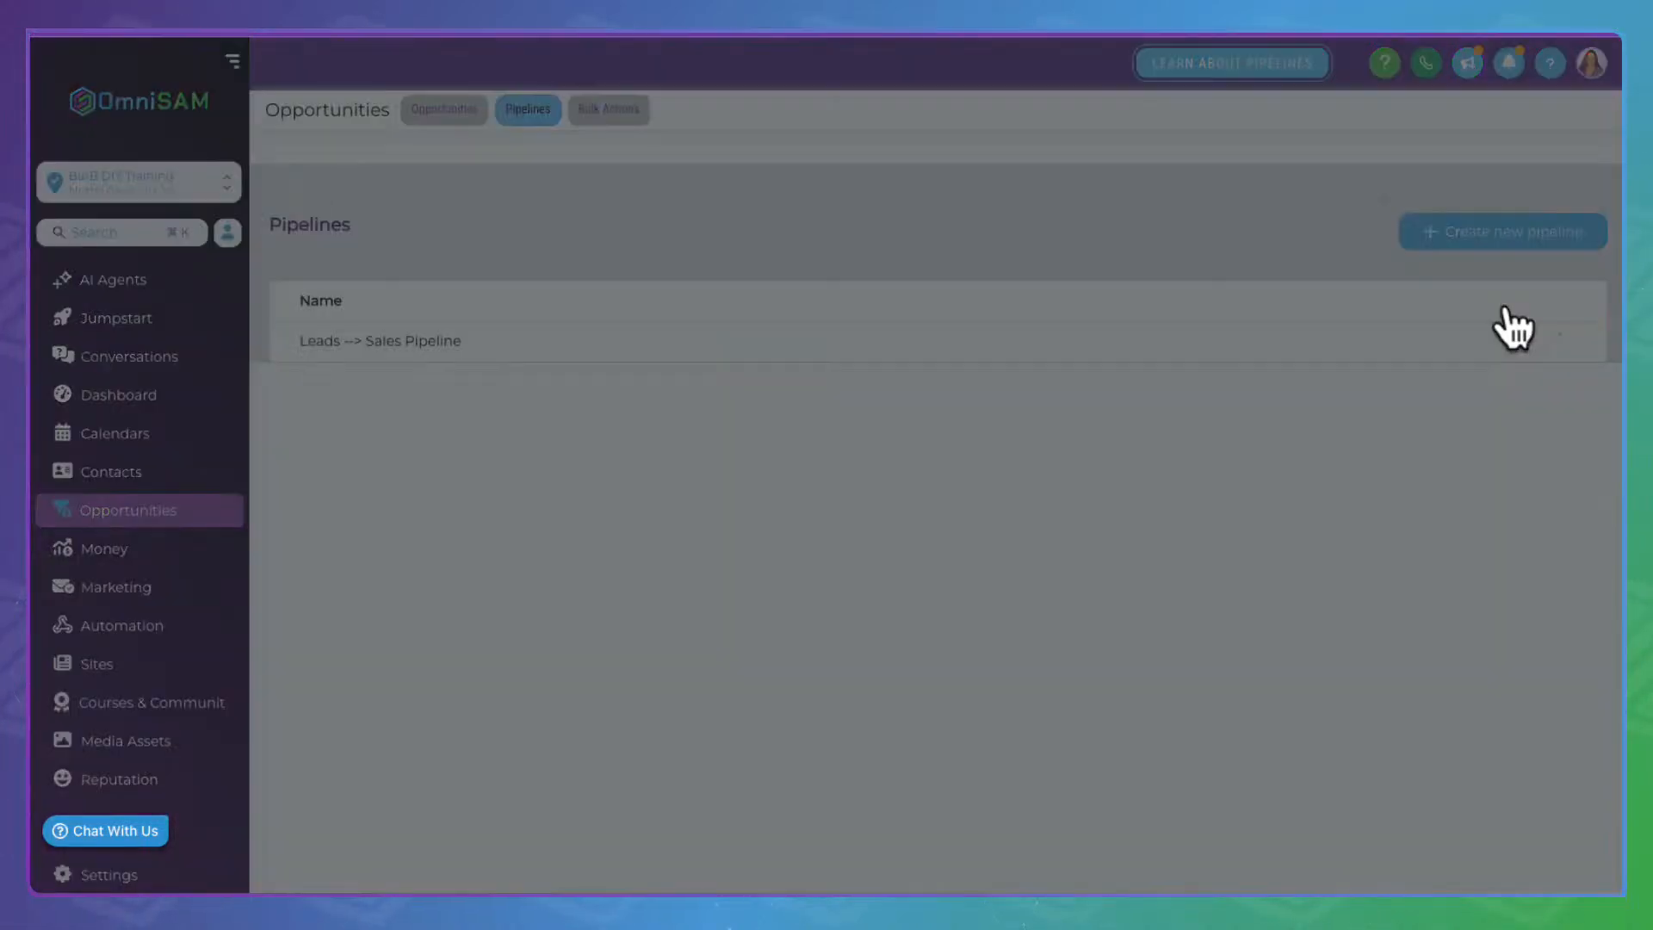
scroll(634, 405, "down", 1)
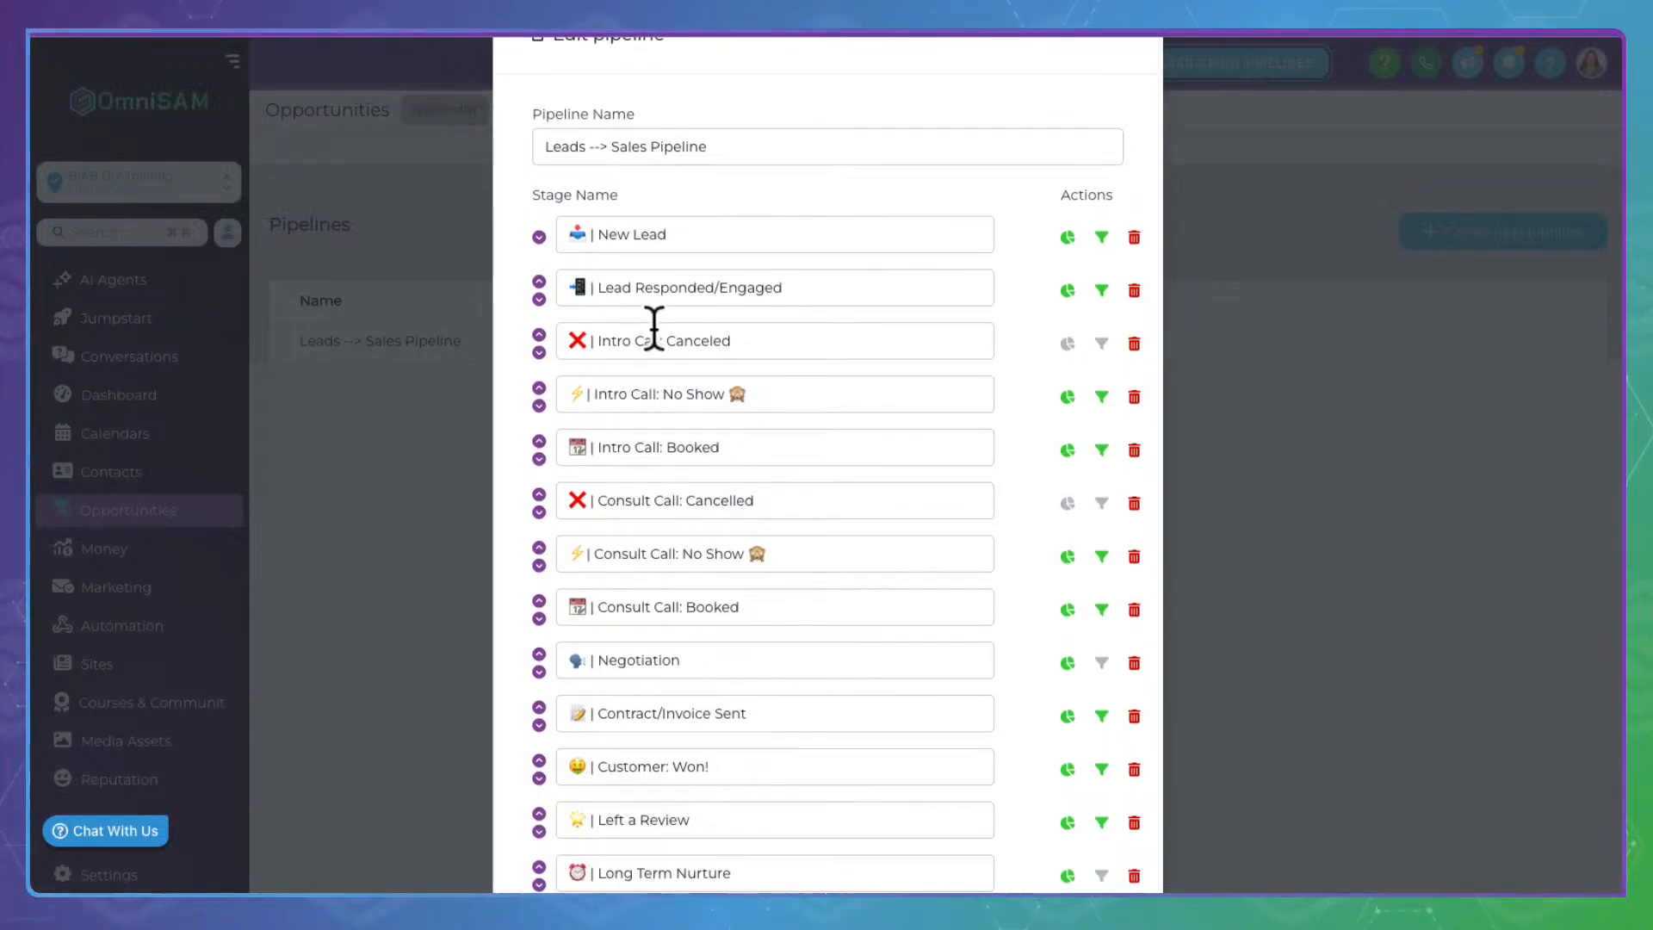
left_click_drag(666, 330, 598, 327)
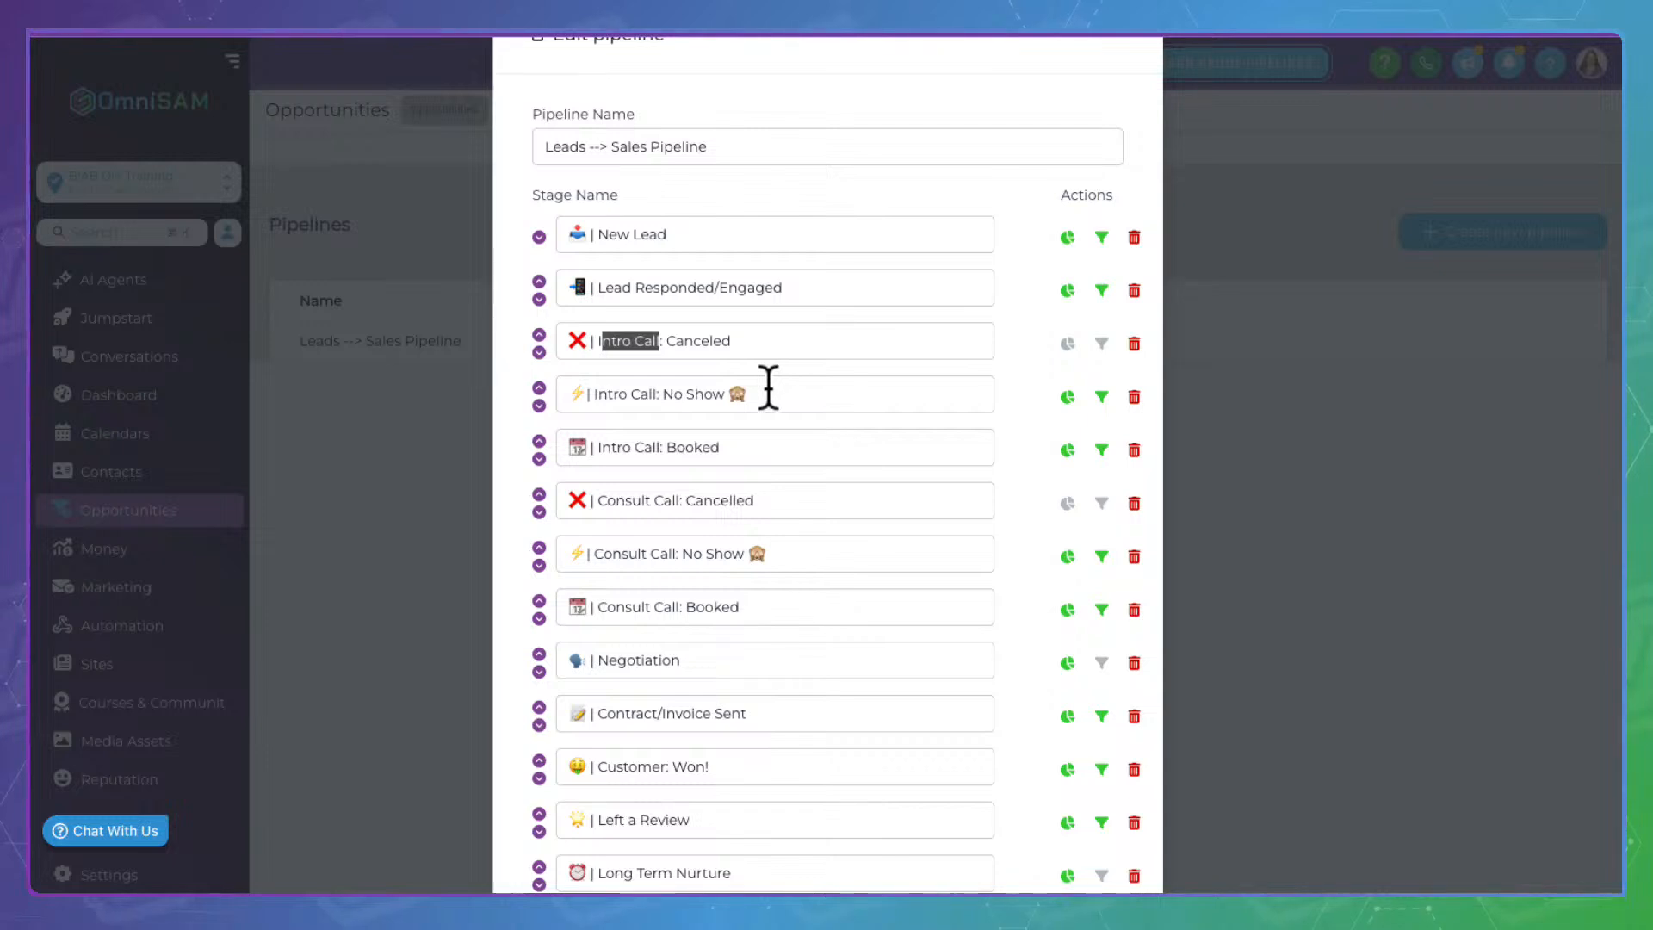
key("BackSpace")
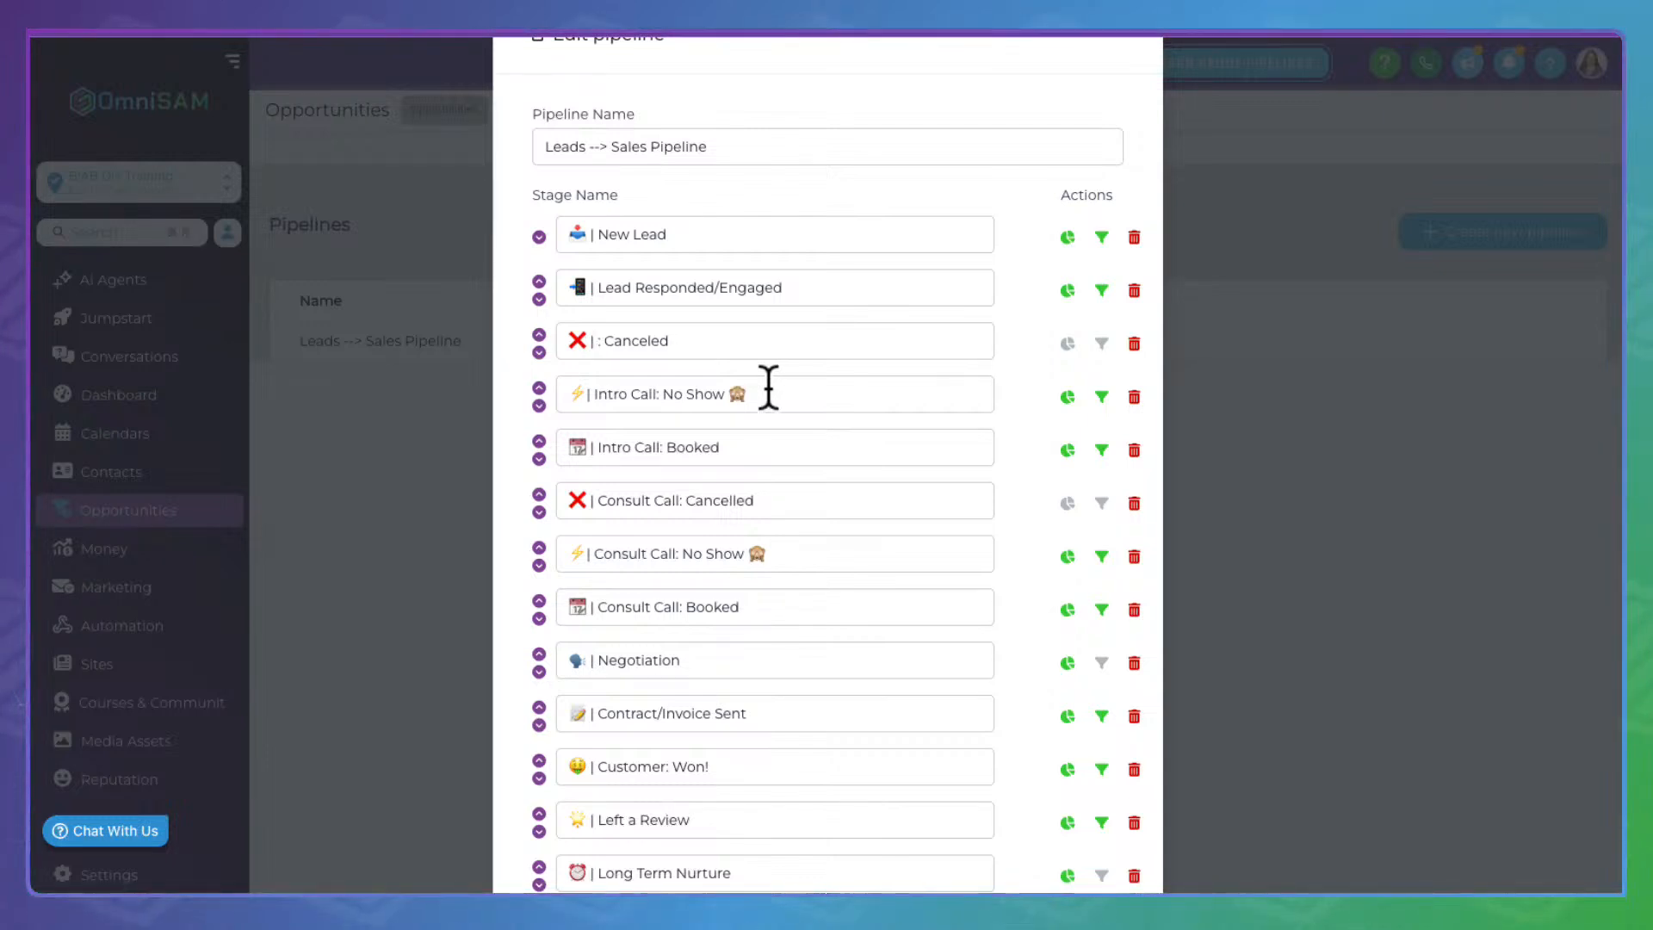
type("Discovery Call")
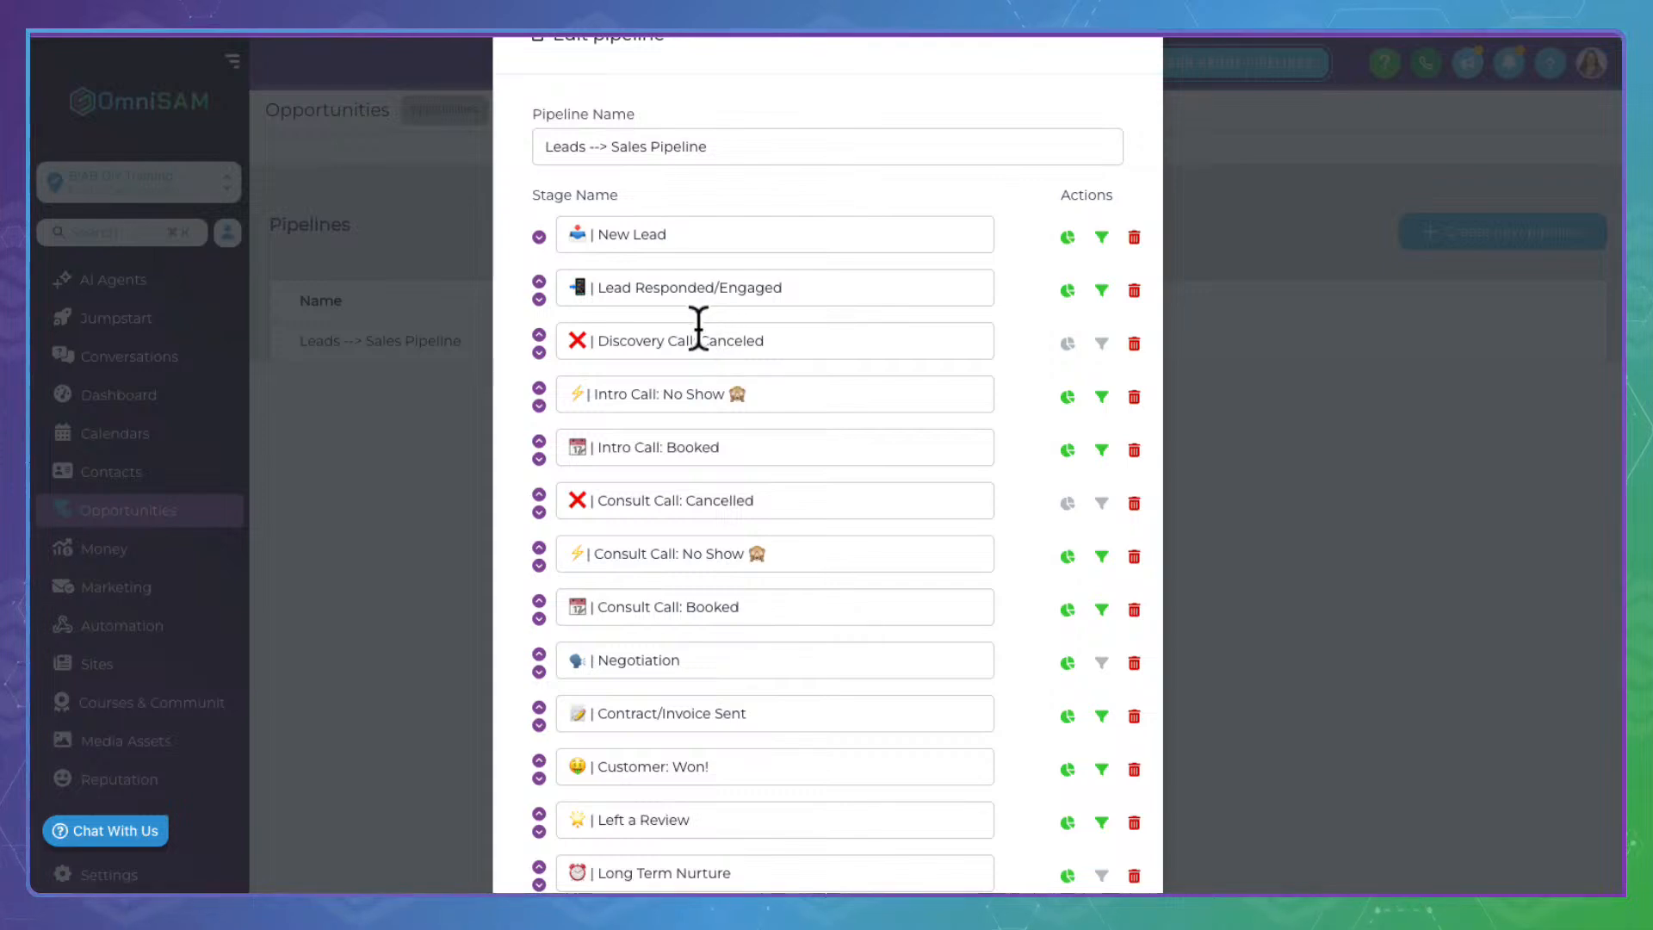
left_click_drag(698, 329, 606, 322)
double_click(627, 325)
double_click(613, 393)
type("Discovery")
double_click(617, 444)
type("Discovery")
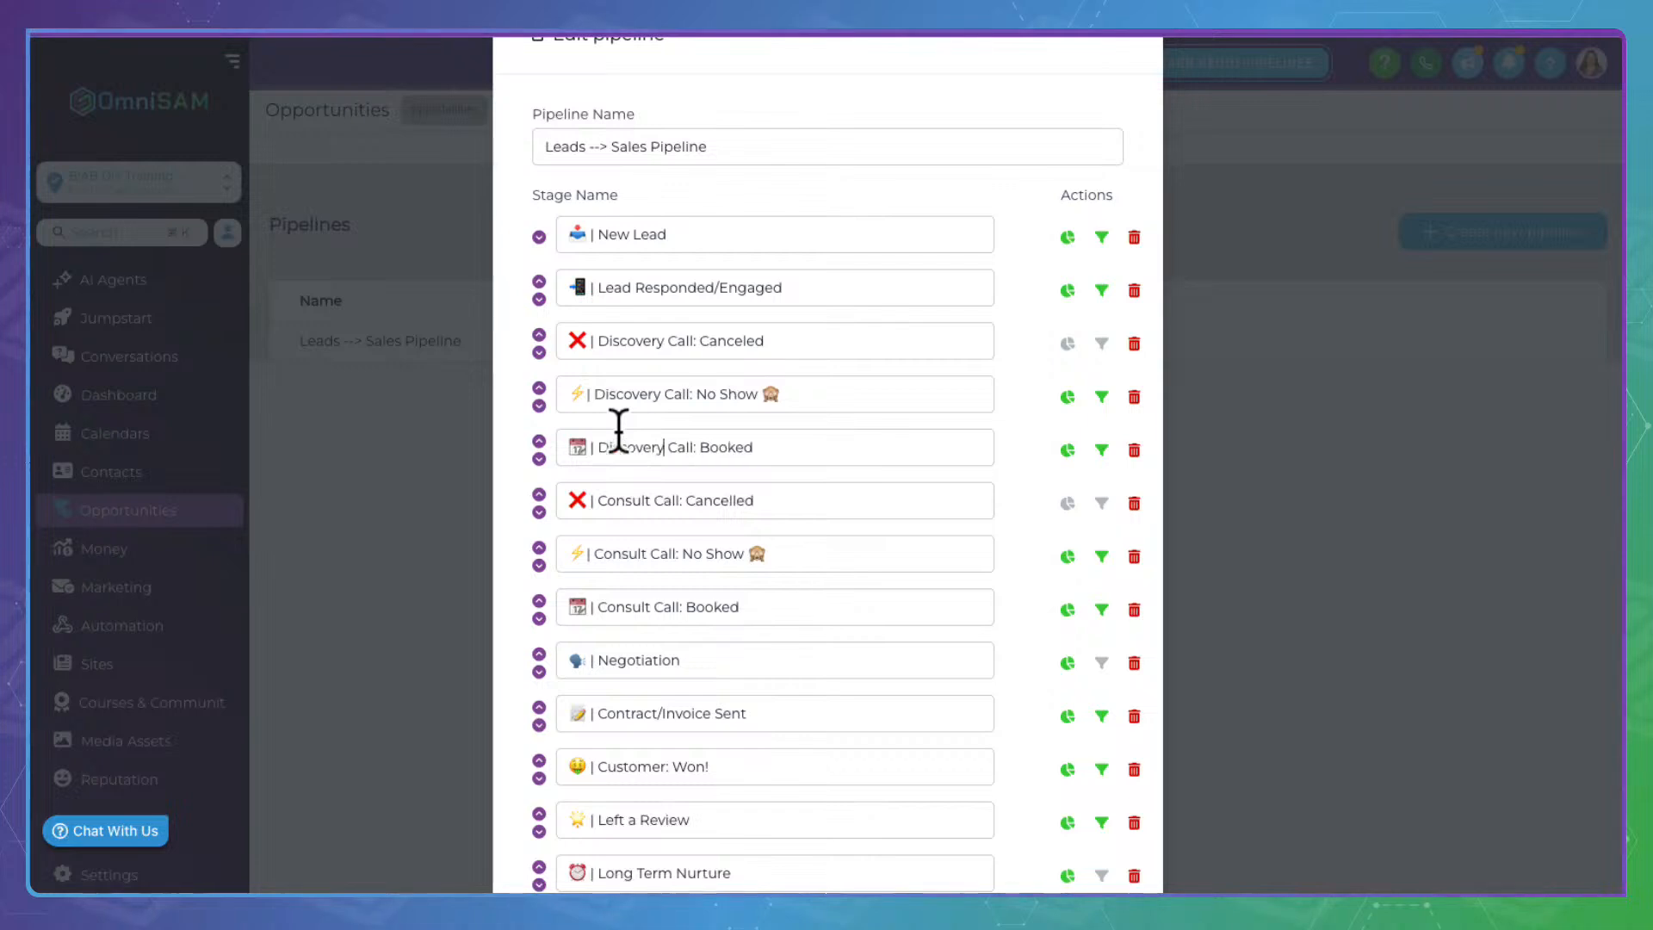
Rename the Consult Call Cancelled, No Show and Booked stages to Strategy Call
double_click(620, 490)
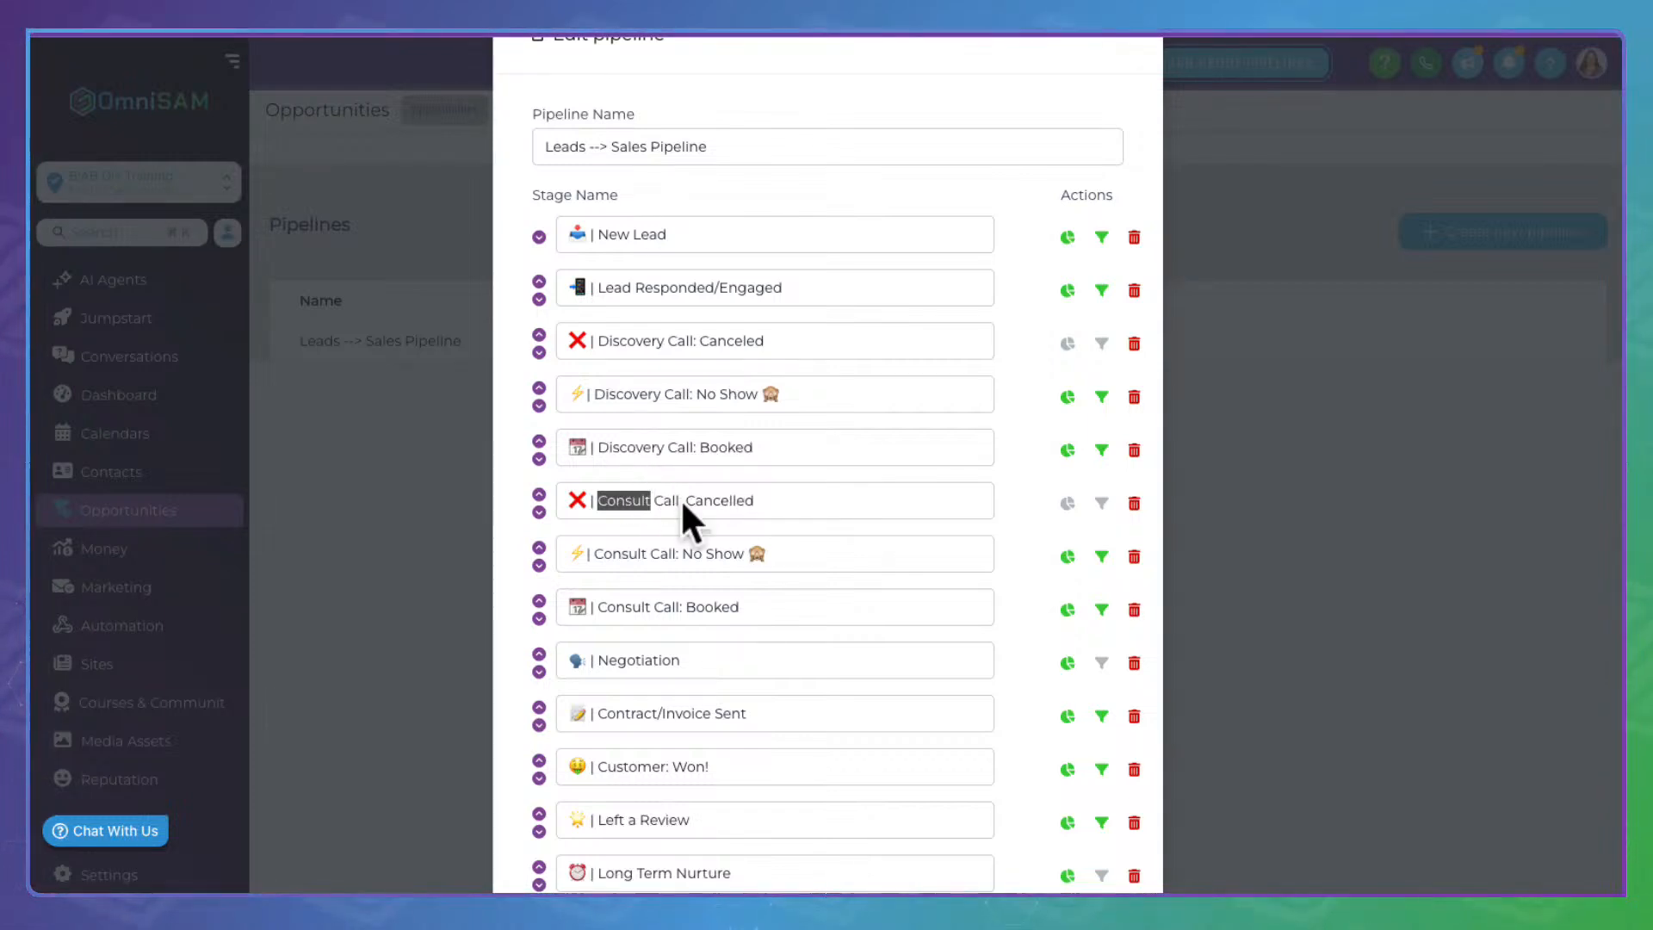
type("Strategy")
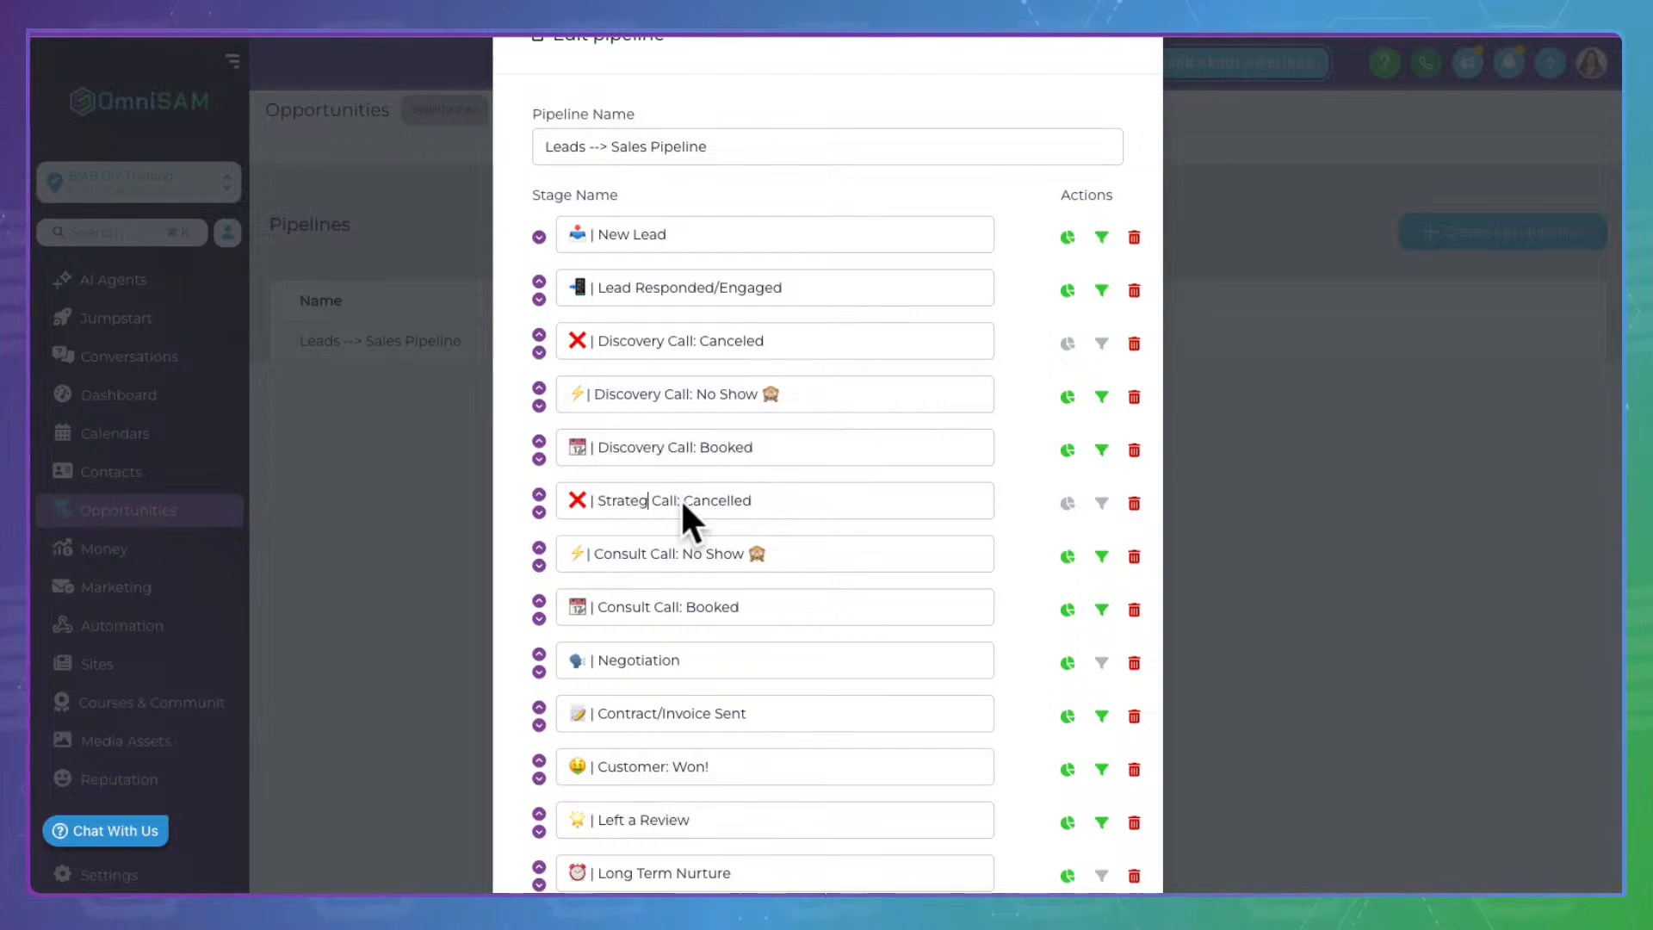
double_click(636, 498)
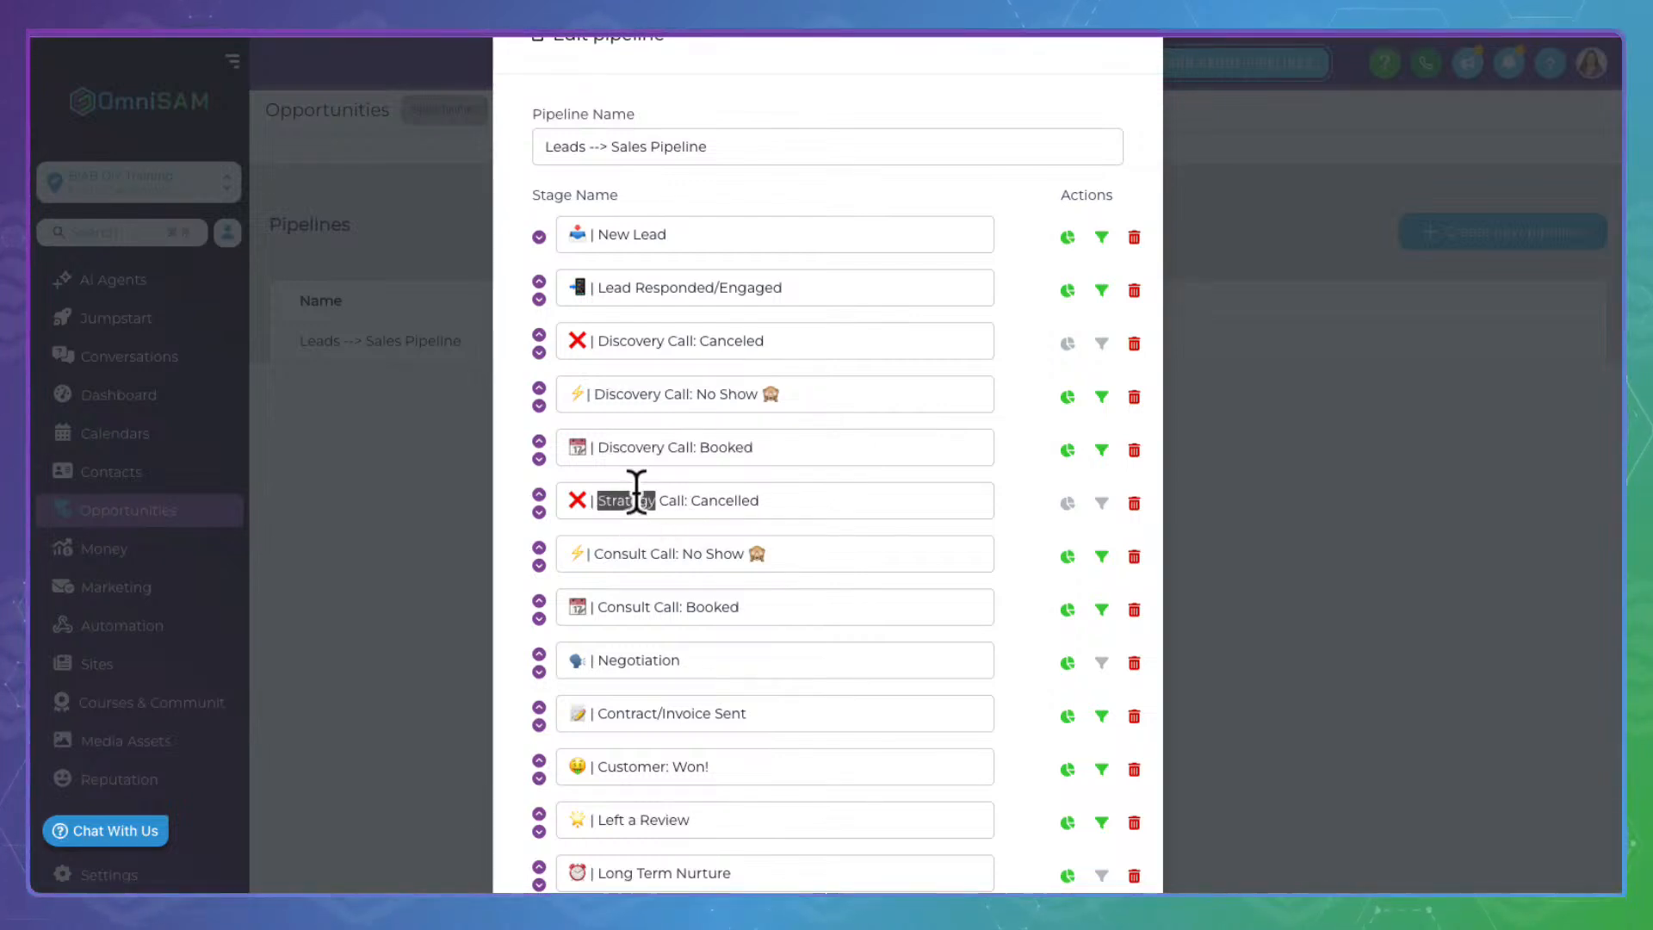
double_click(635, 551)
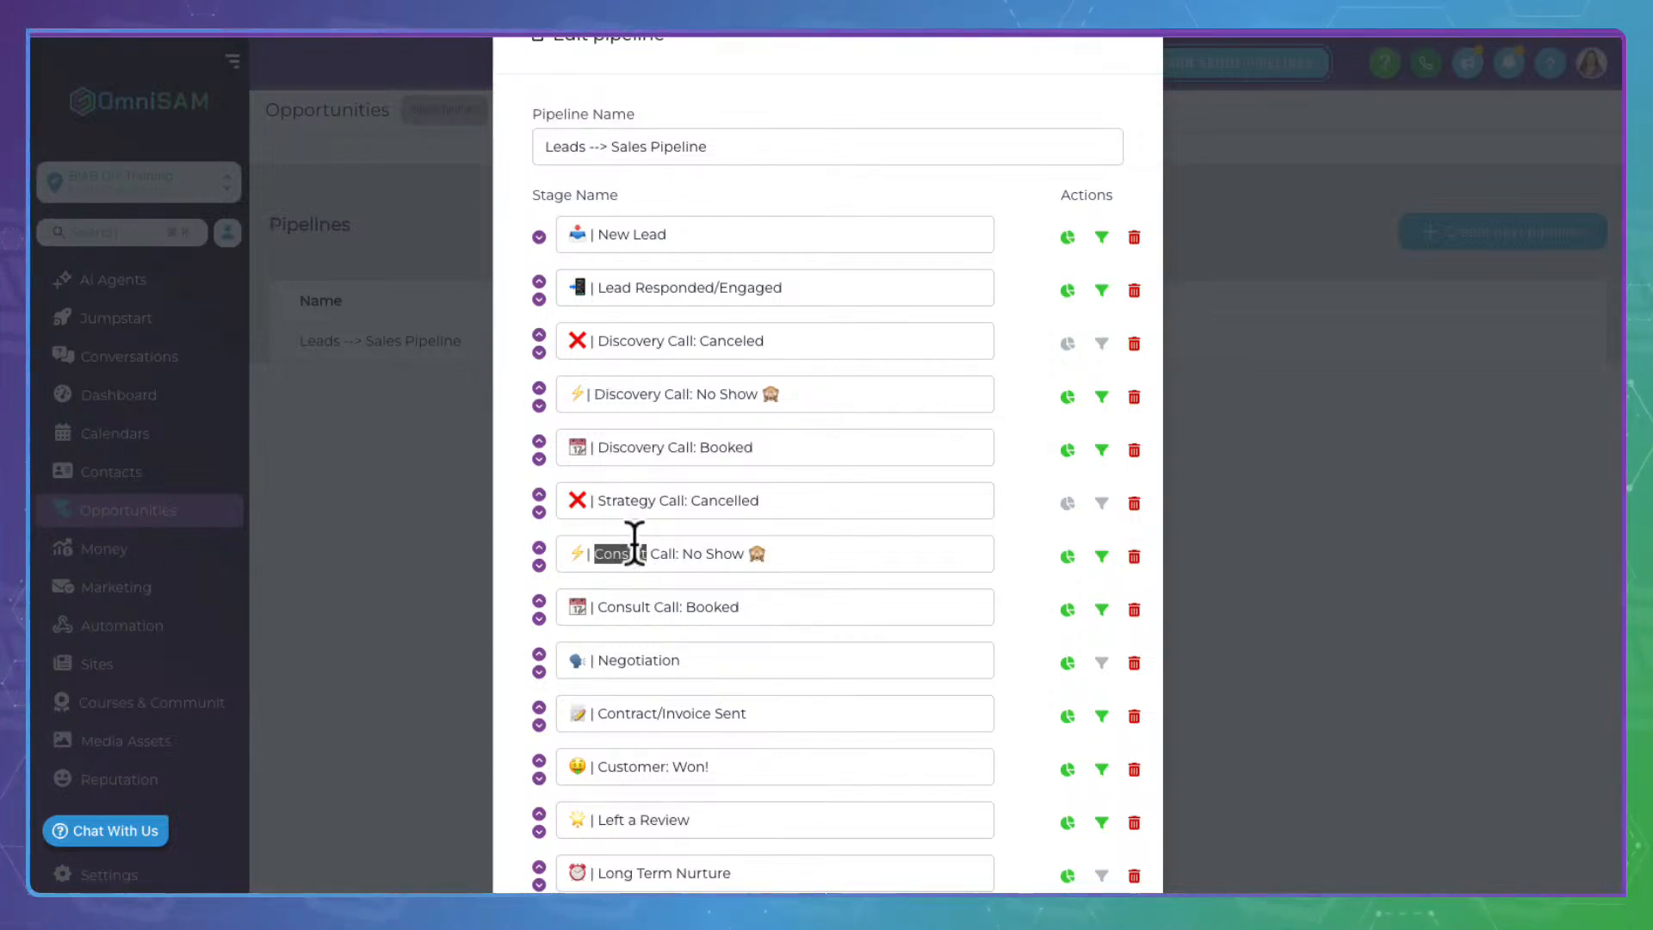
type("Strategy")
double_click(631, 601)
type("Strategy")
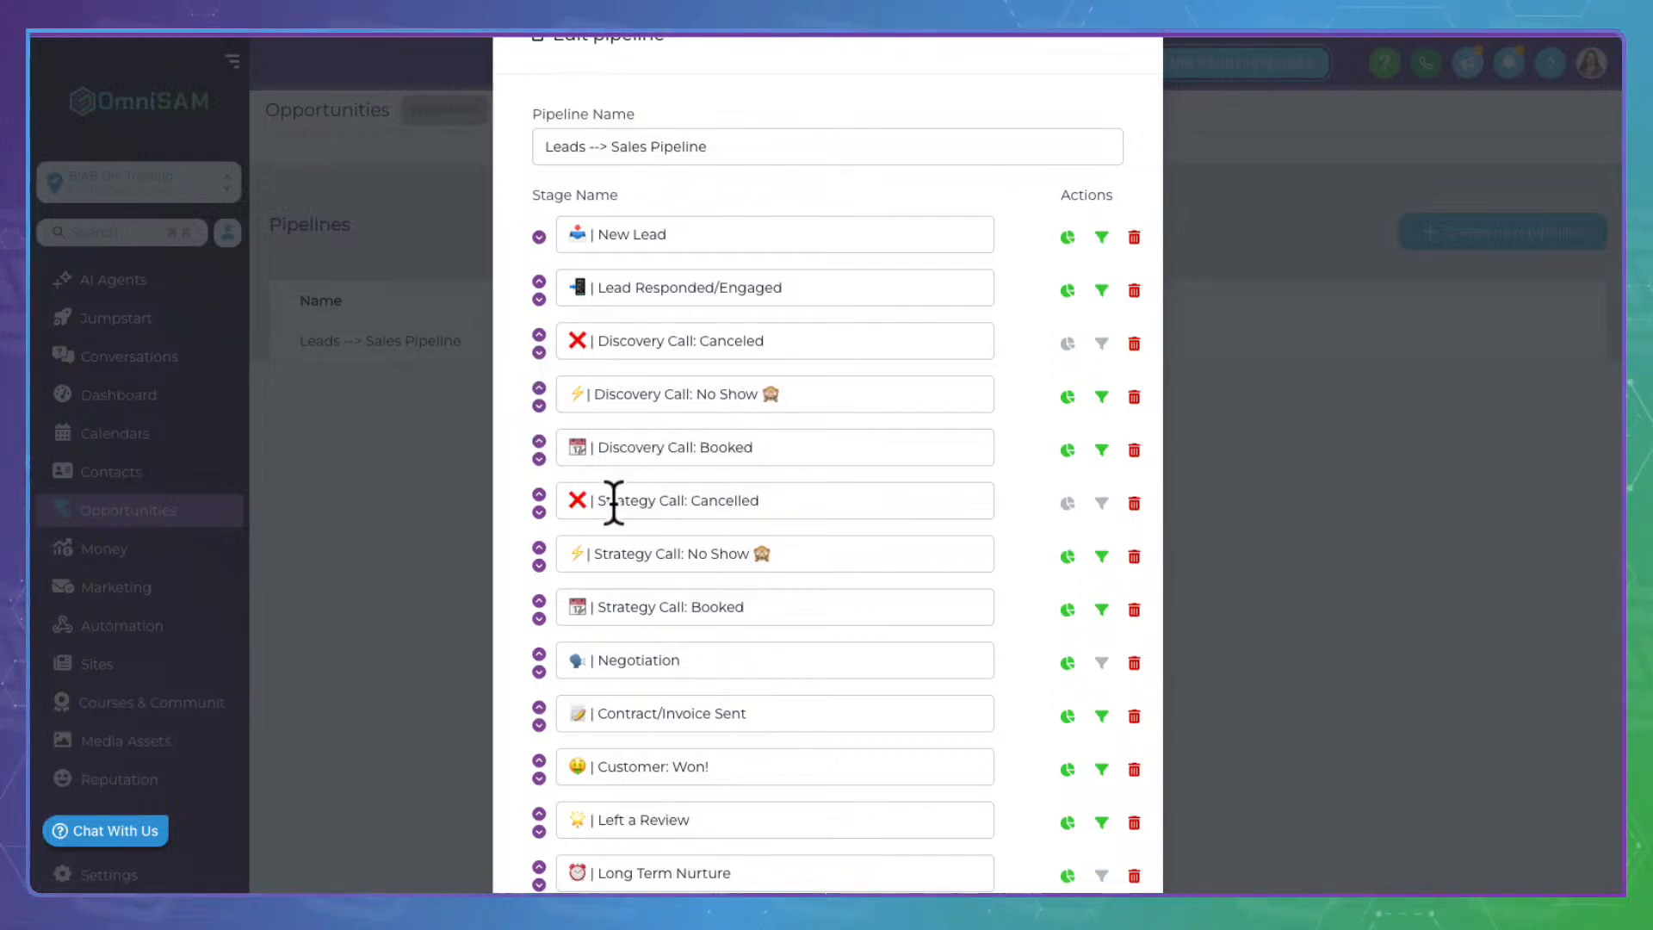
Change the Discovery Call Canceled, No Show and Booked stages to Triage Call and save the pipeline
double_click(627, 326)
type("Triage")
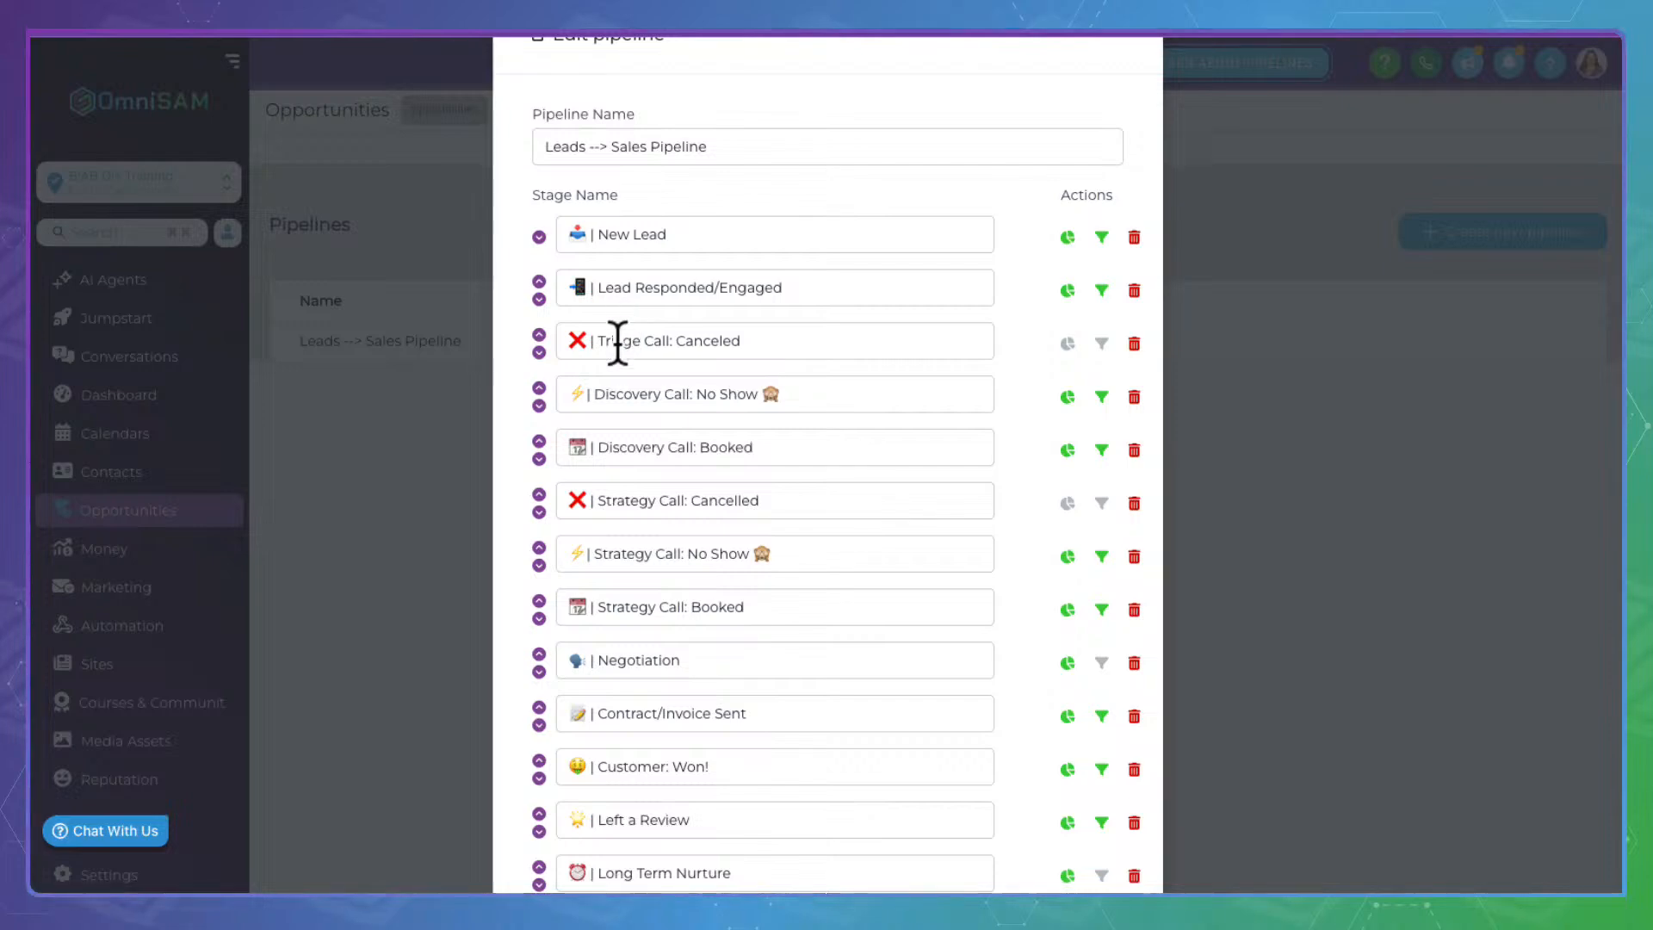
double_click(626, 326)
key("ctrl+c")
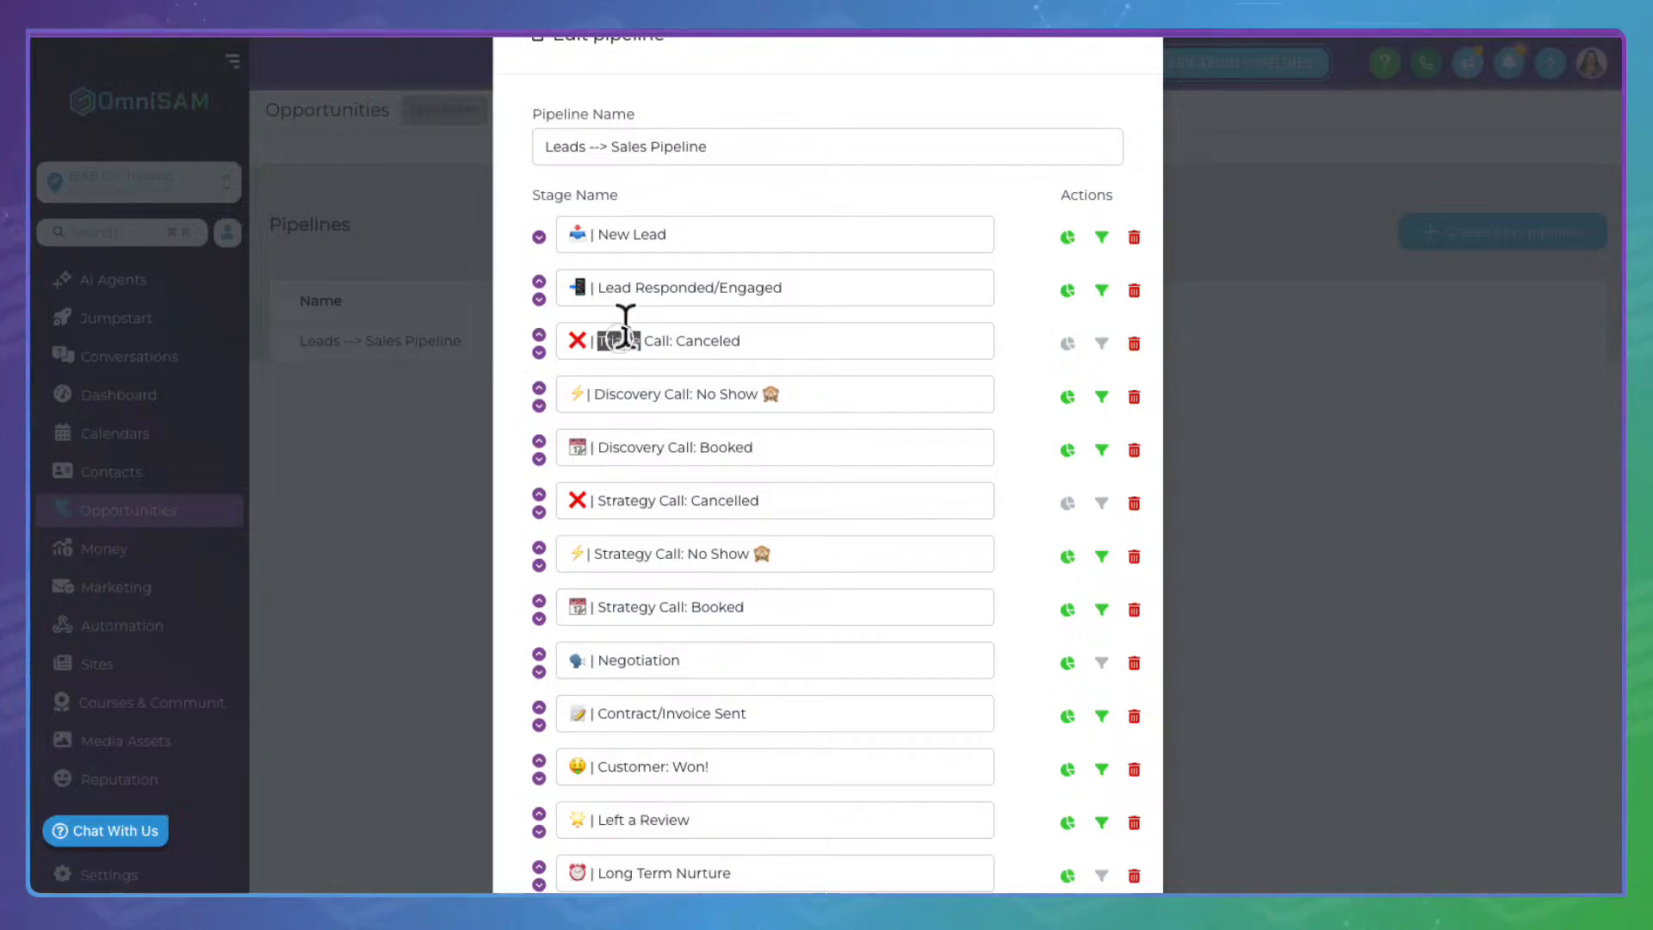
double_click(621, 393)
key("ctrl+v")
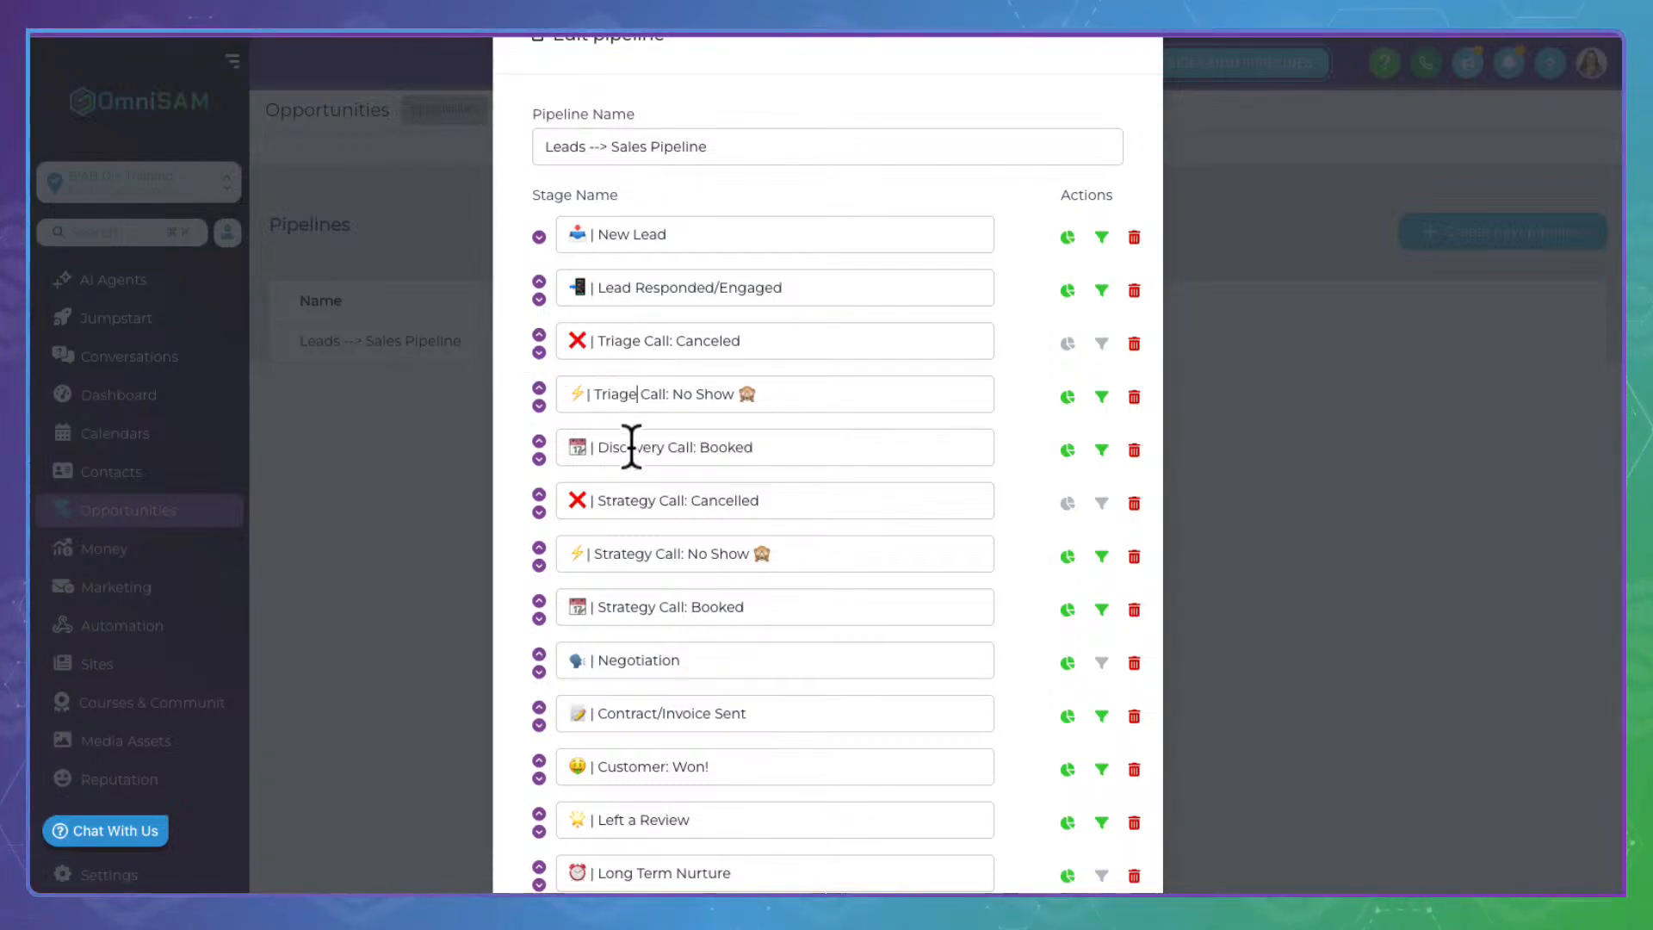
double_click(631, 444)
key("ctrl+v")
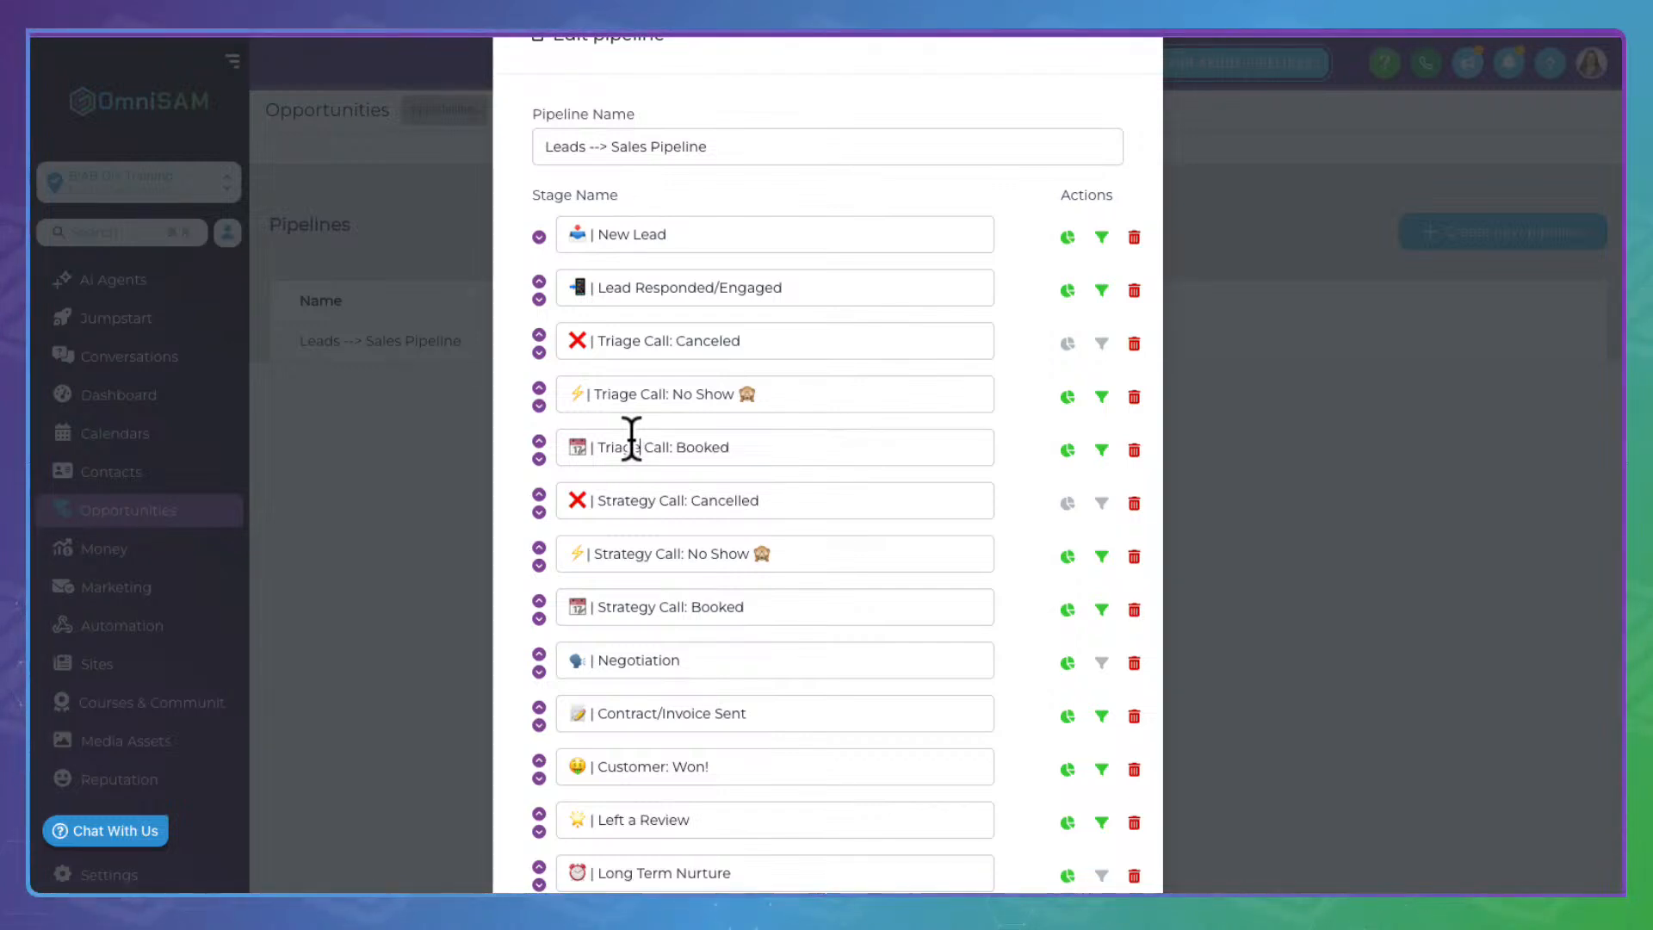
double_click(621, 492)
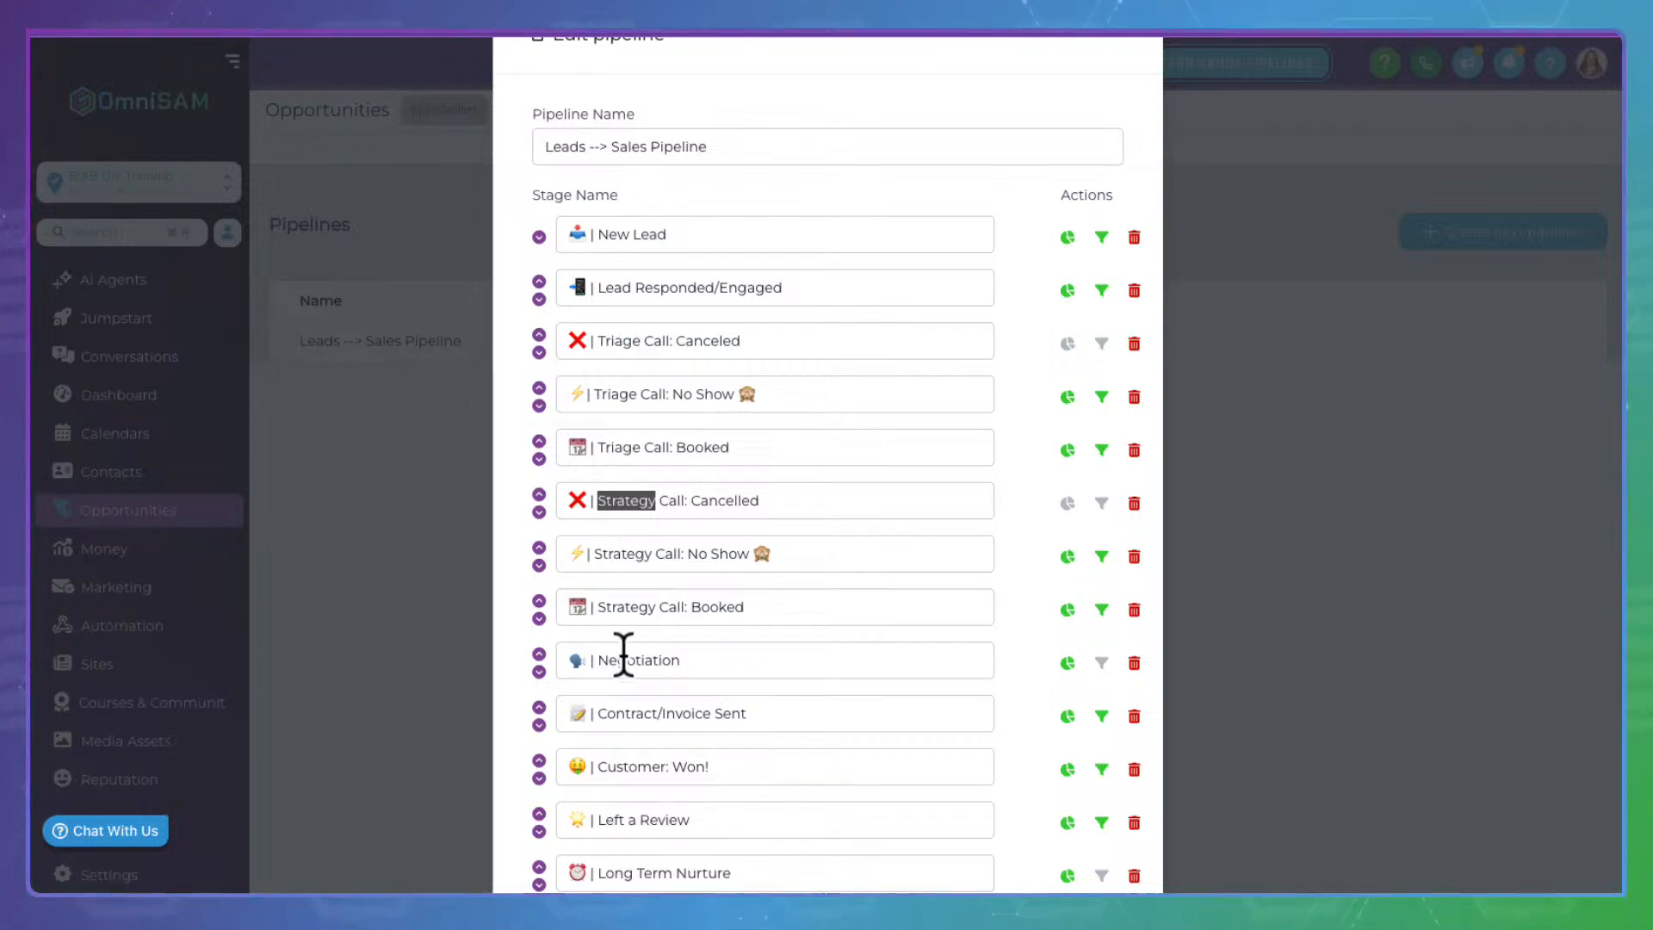
scroll(620, 652, "down", 4)
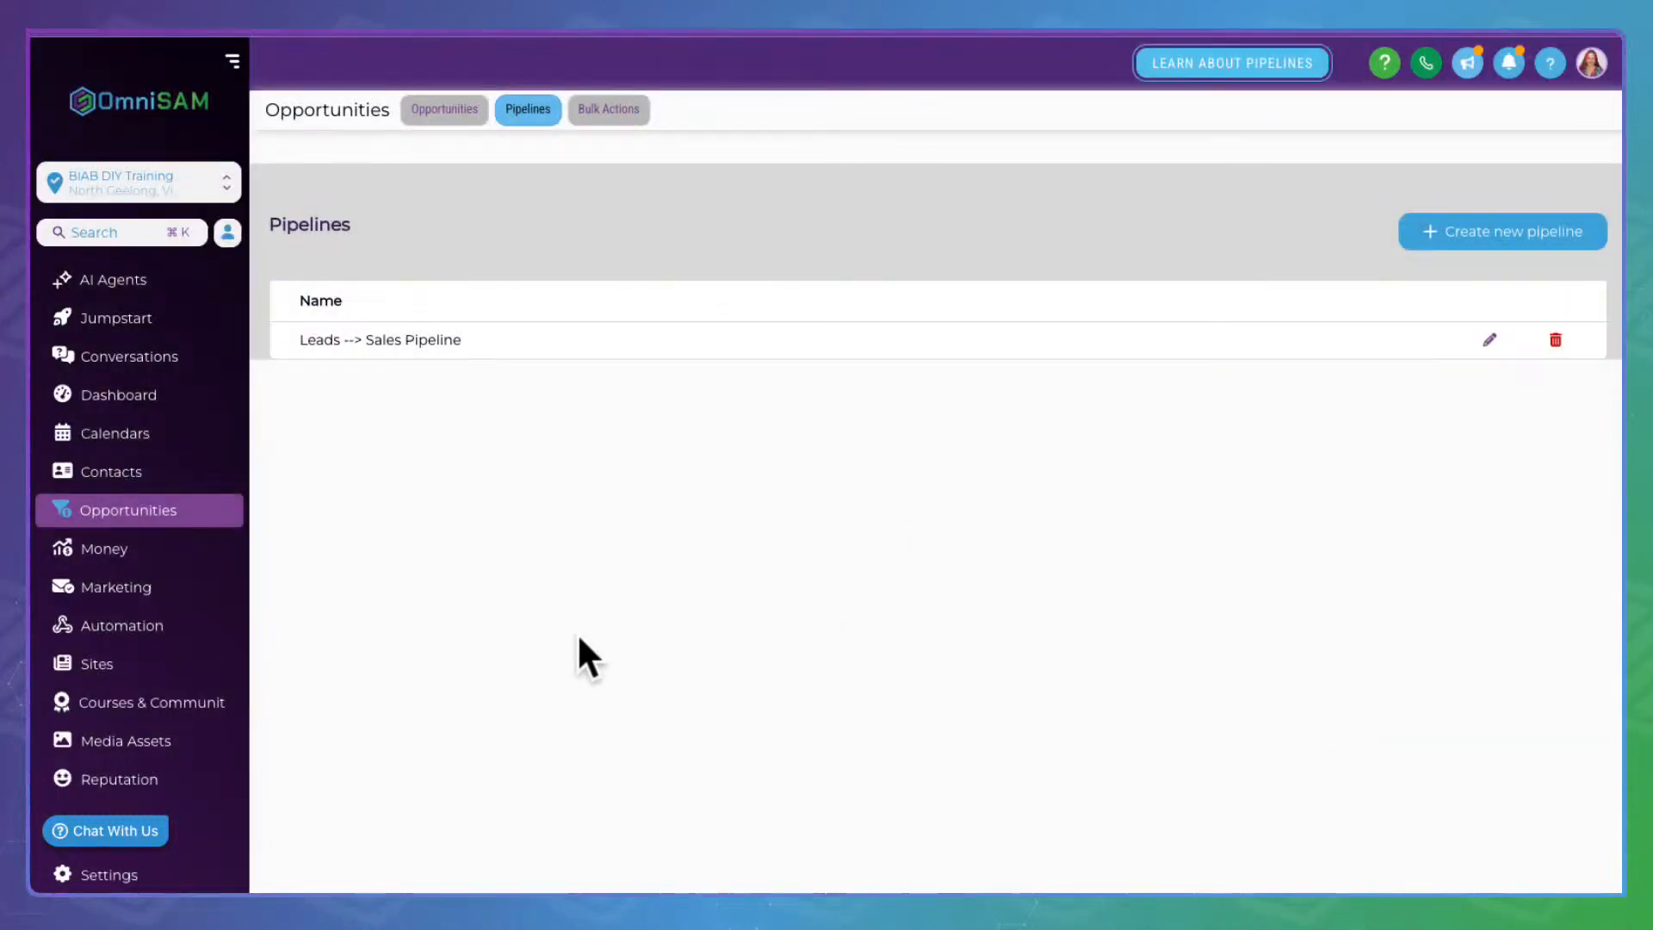
Return to the Opportunities board and review the renamed Triage Call and Strategy Call columns
left_click(469, 101)
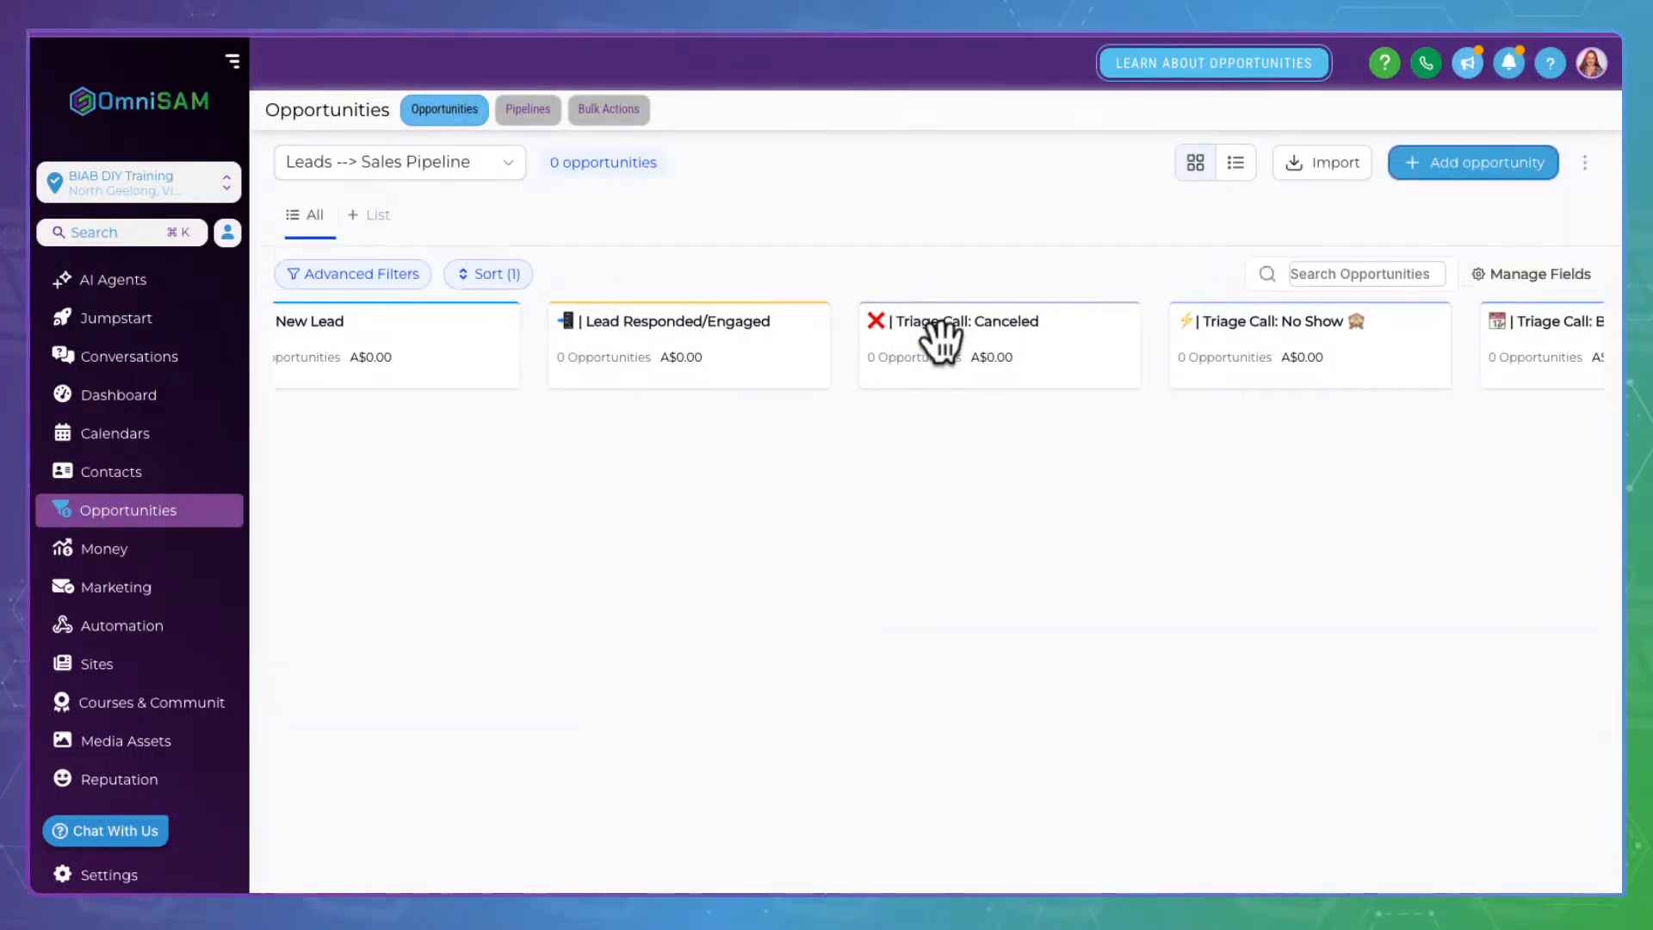
scroll(941, 340, "right", 4)
scroll(941, 340, "right", 13)
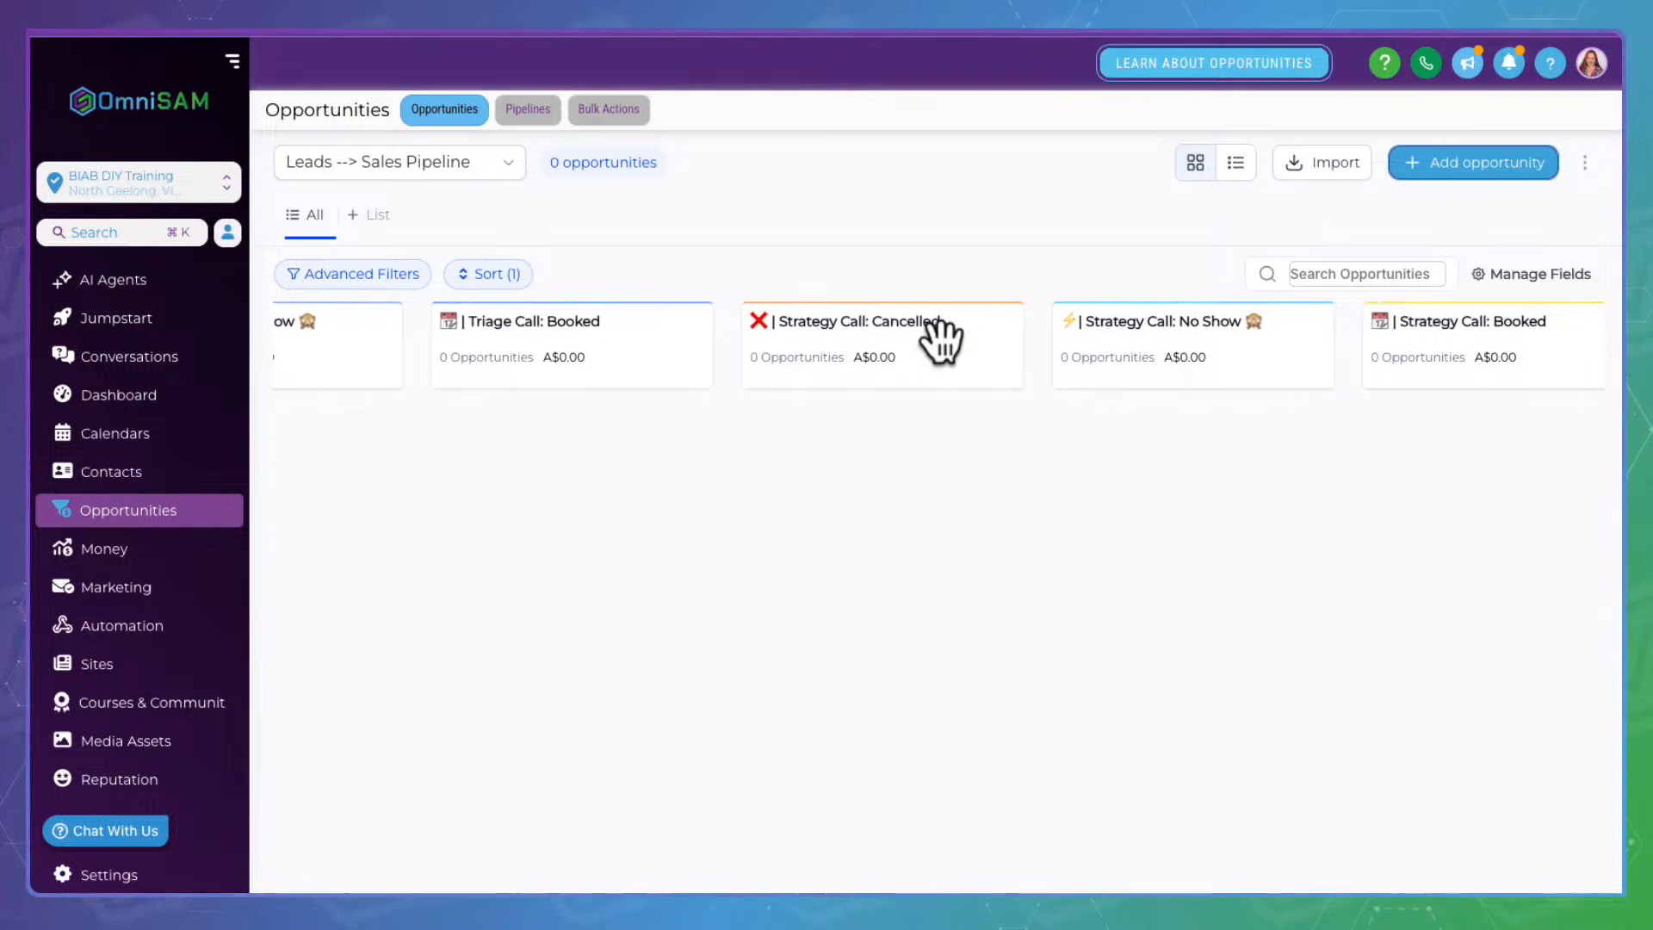
scroll(940, 340, "right", 7)
scroll(941, 340, "left", 7)
scroll(941, 340, "left", 16)
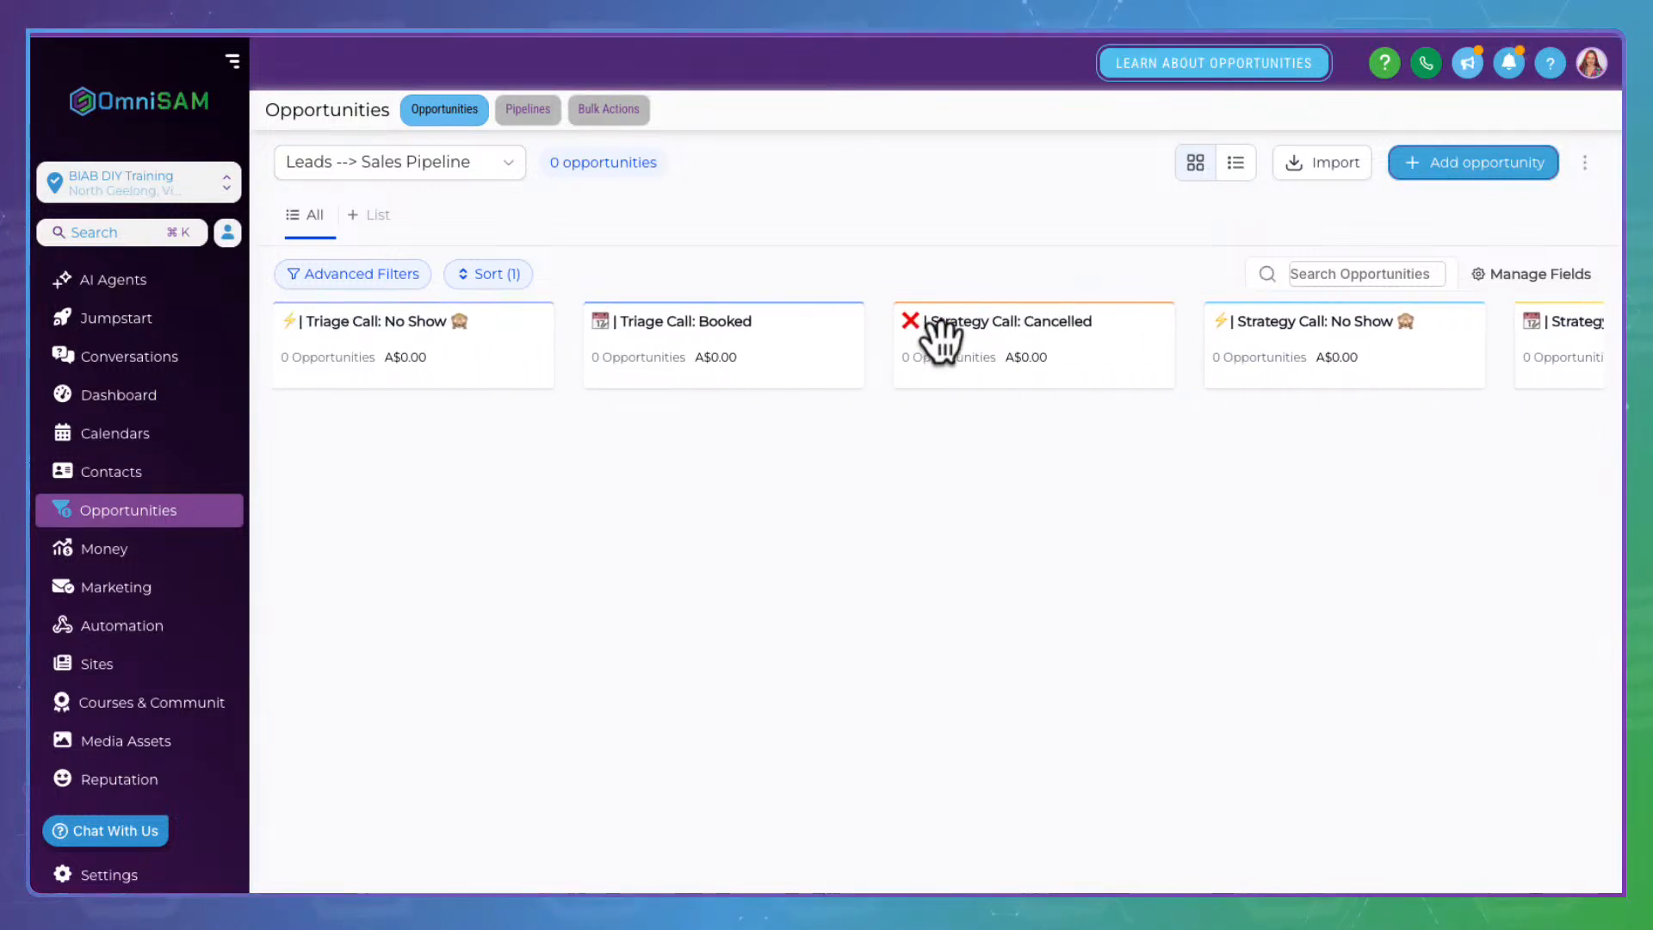
scroll(941, 341, "left", 1)
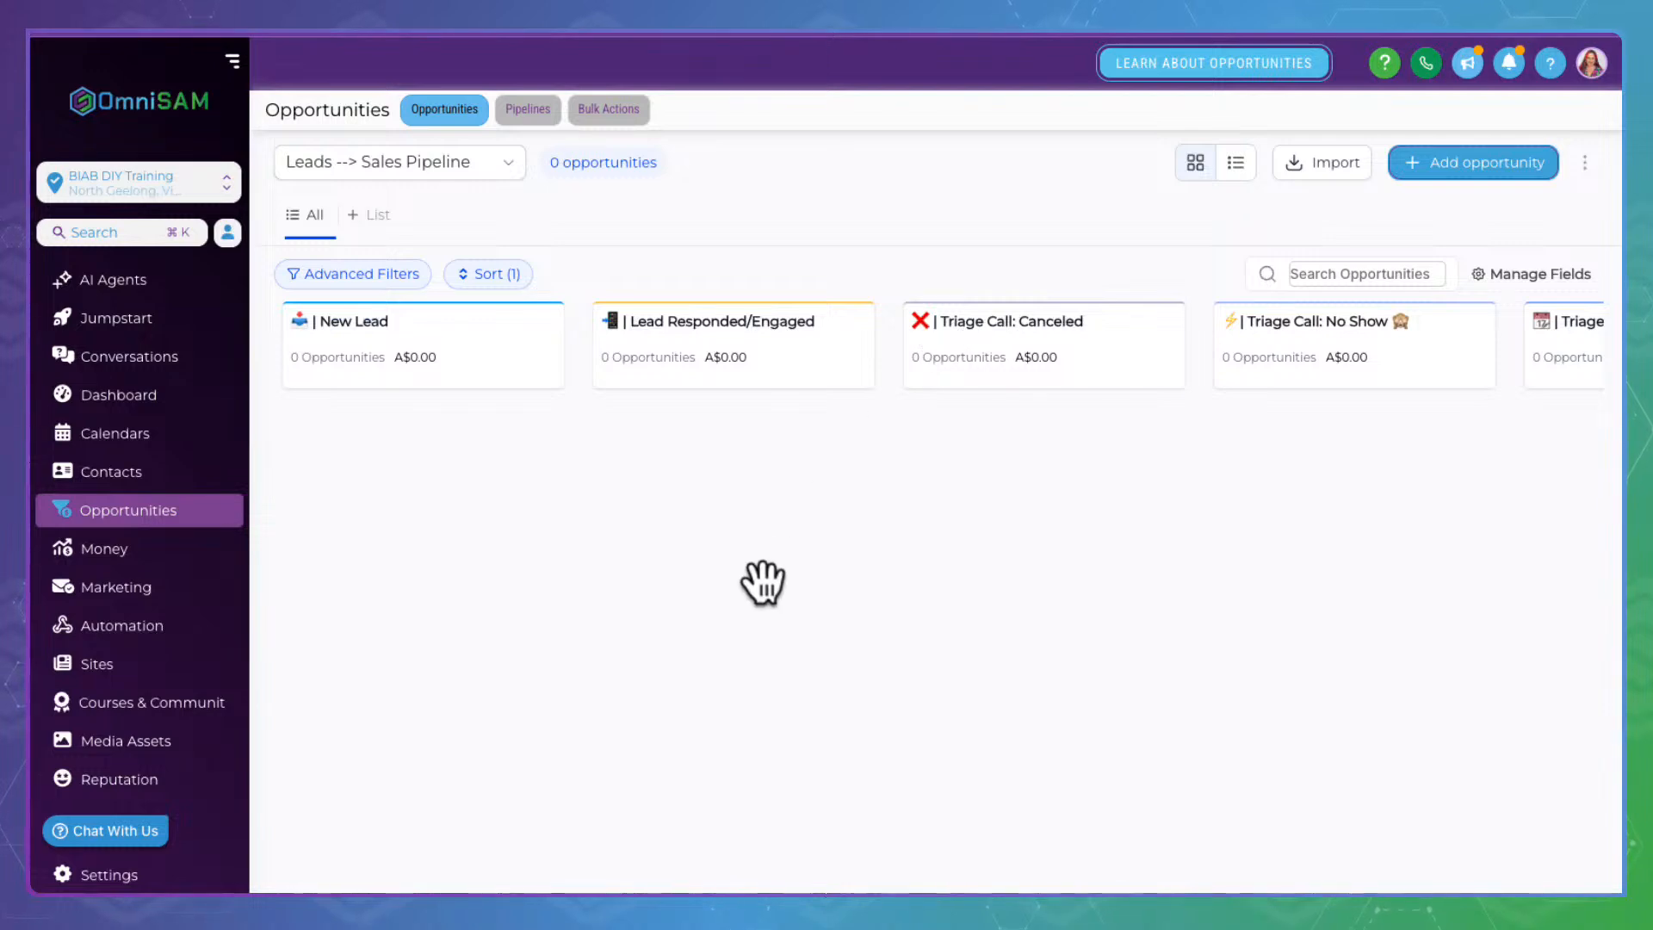
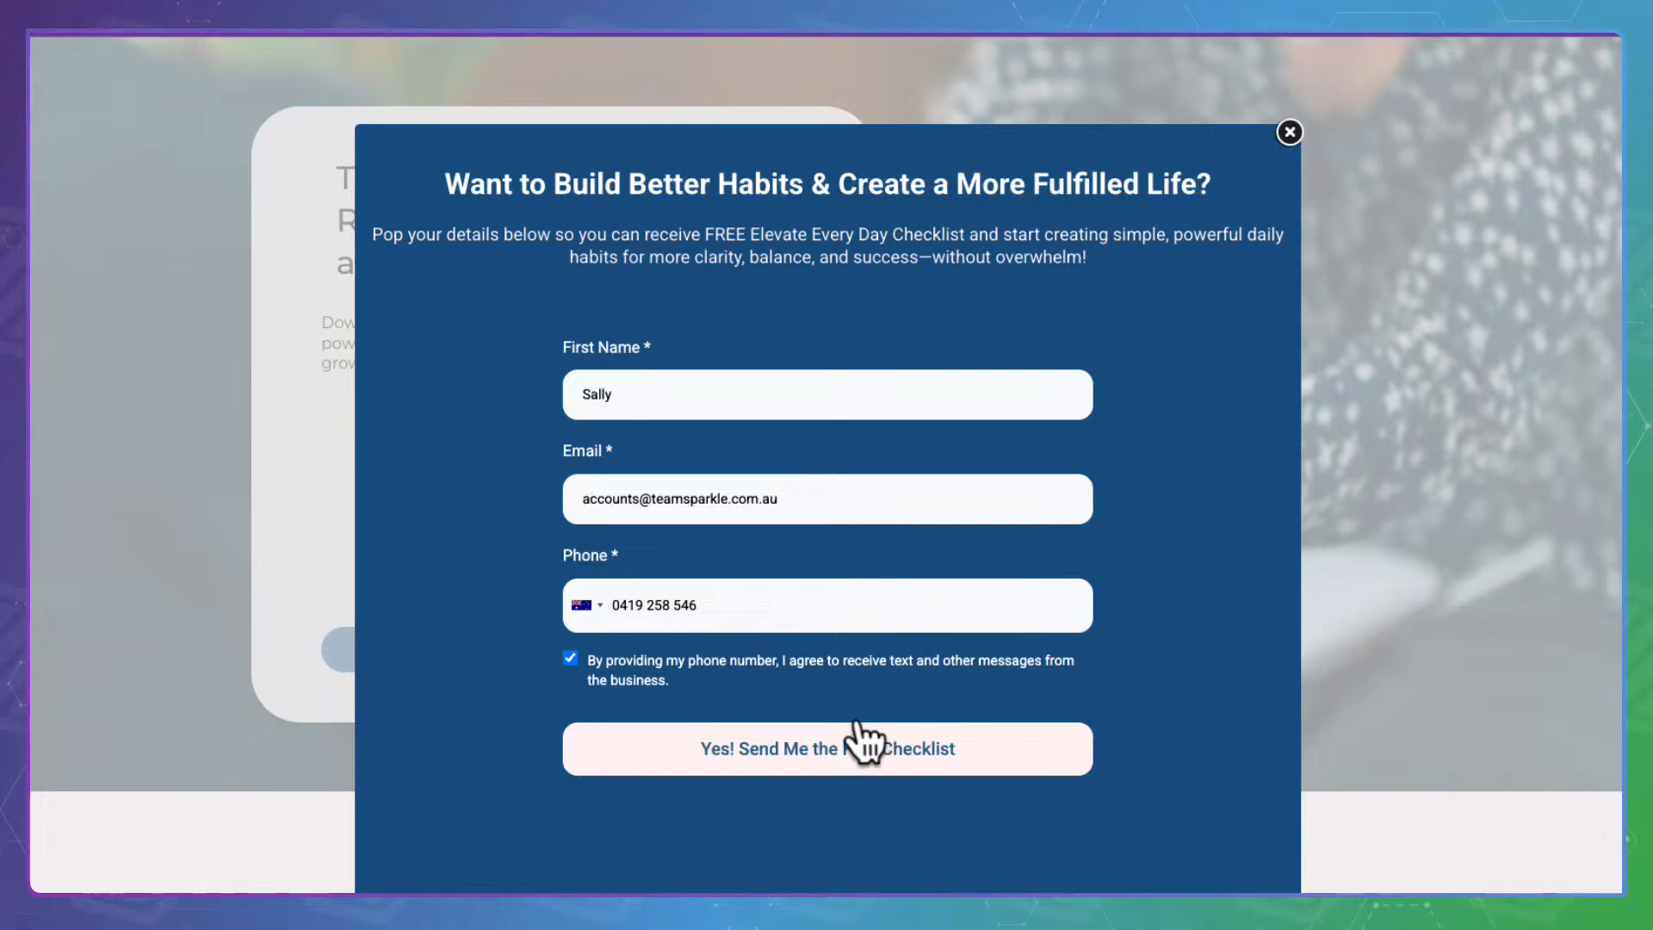
Submit the completed checklist opt-in form with 'Yes! Send Me the Checklist'
left_click(857, 723)
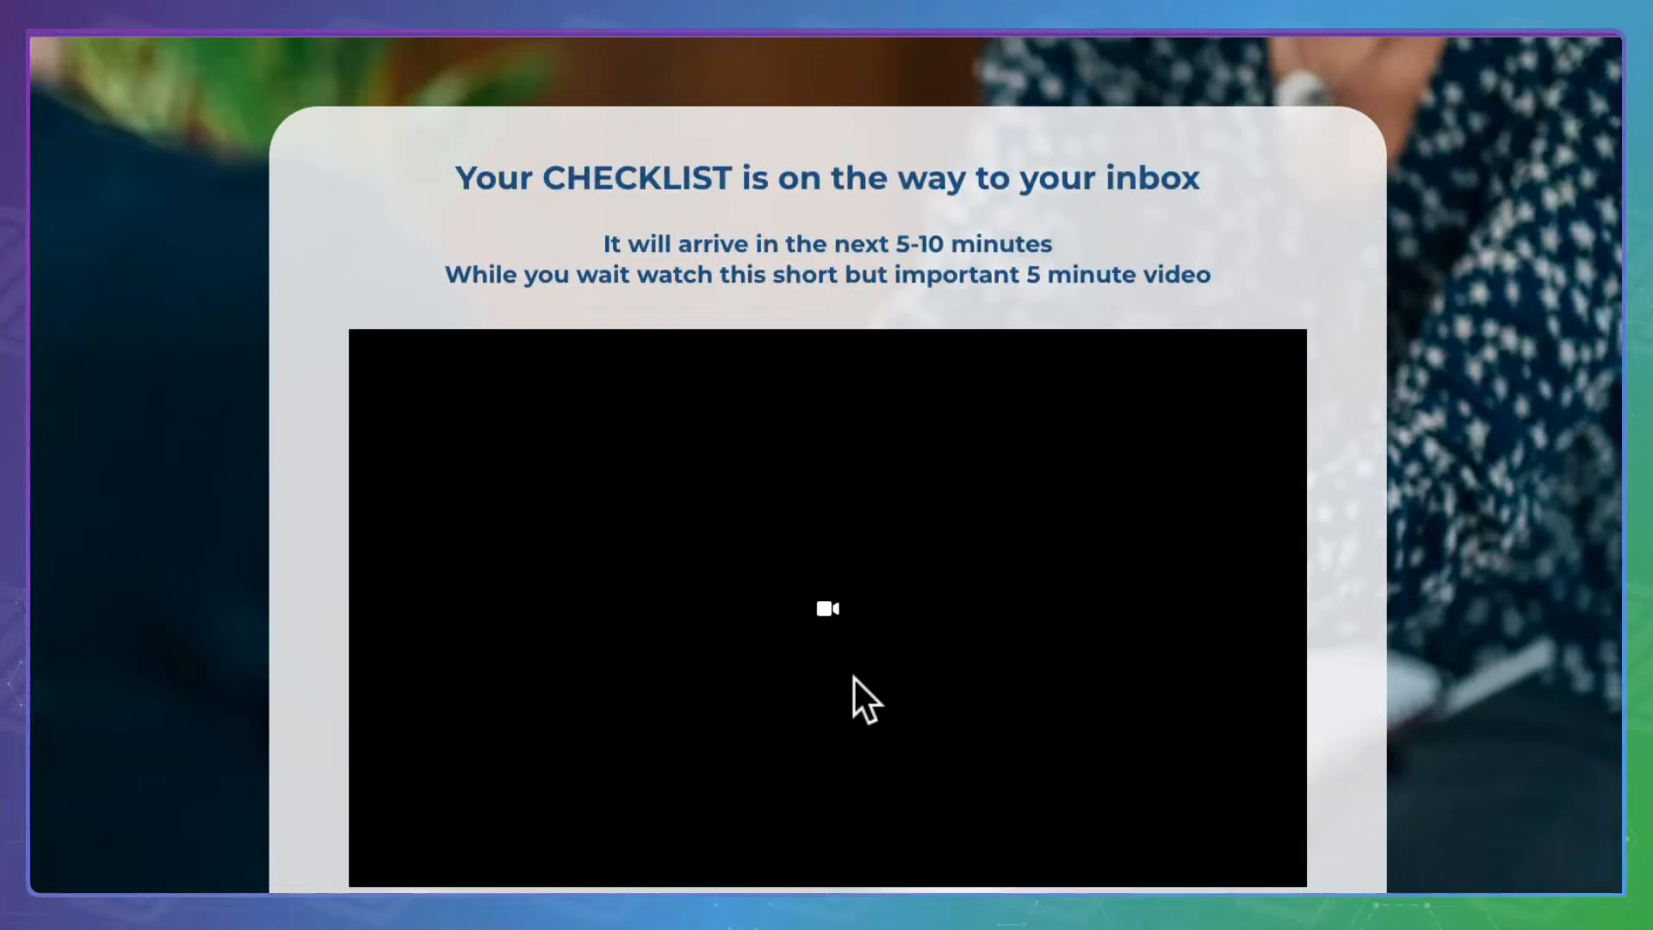
Check that the main button and the Clarity & Confidence and Personalized Plan cards open the booking popup
scroll(854, 678, "down", 4)
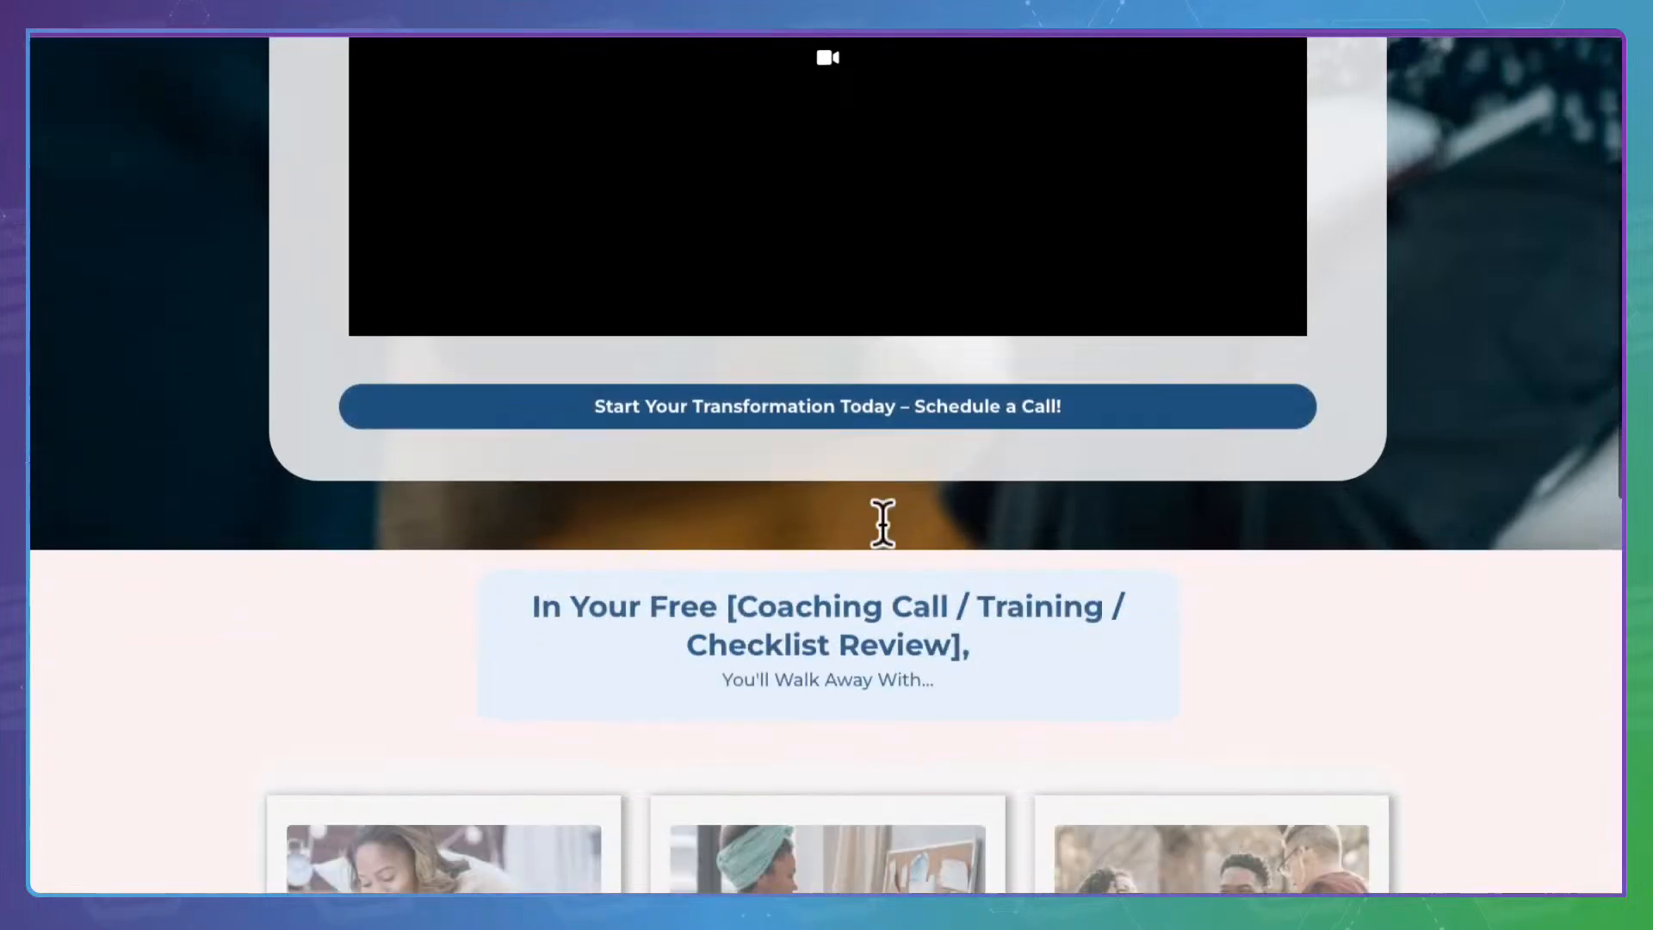
left_click(856, 383)
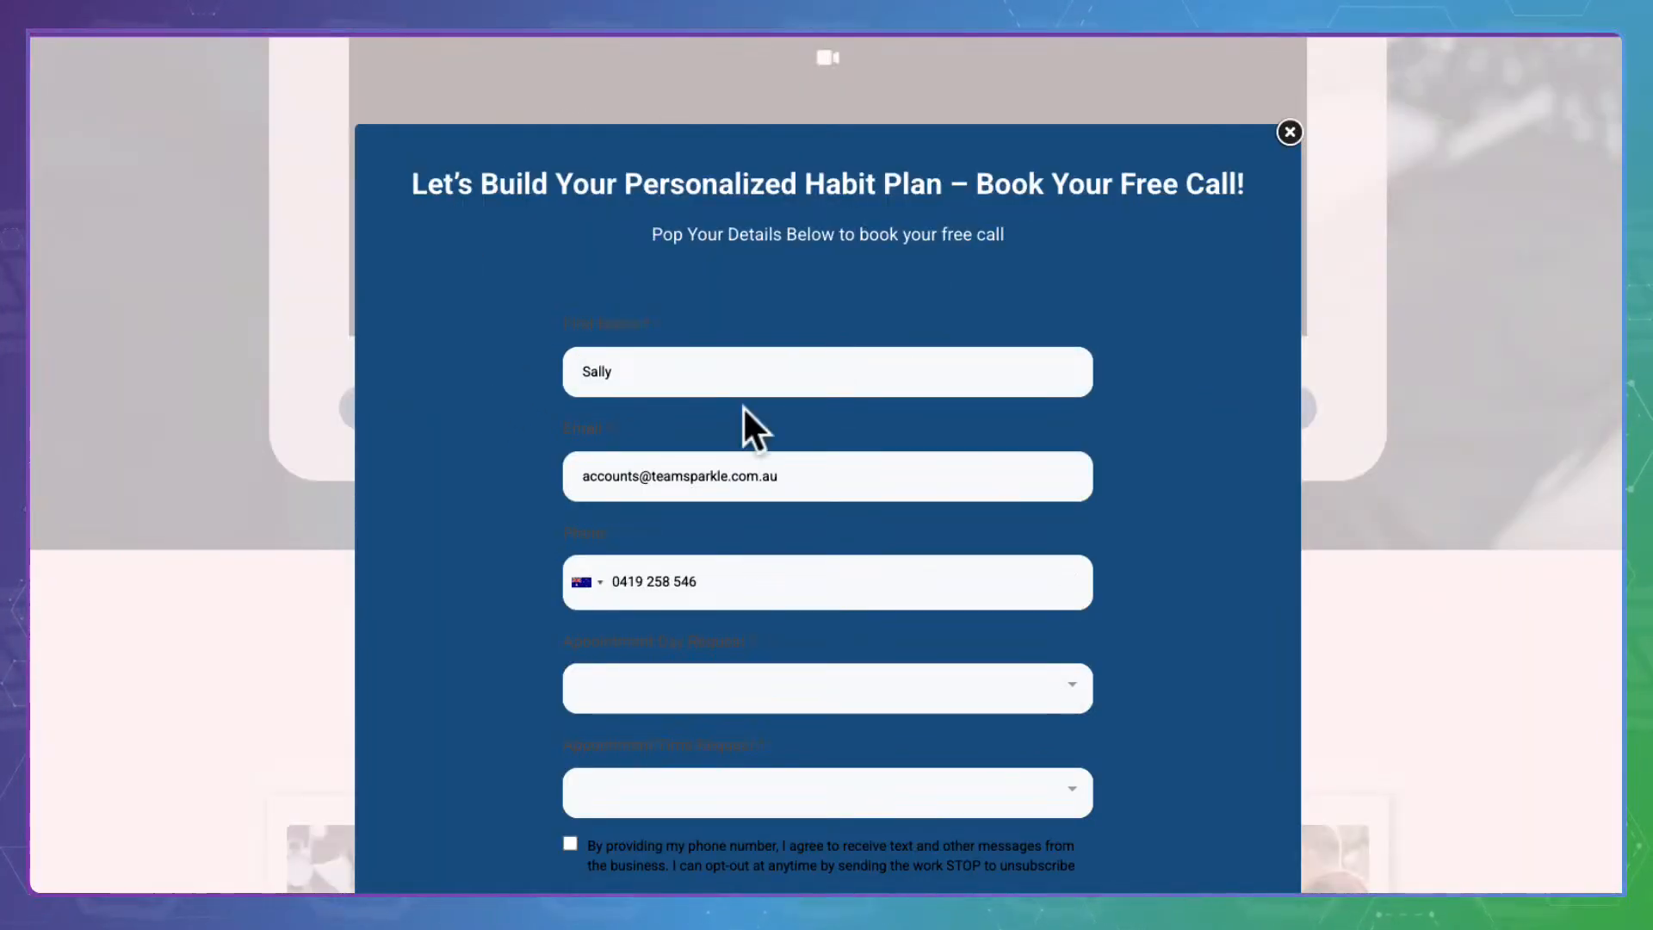
left_click(1296, 131)
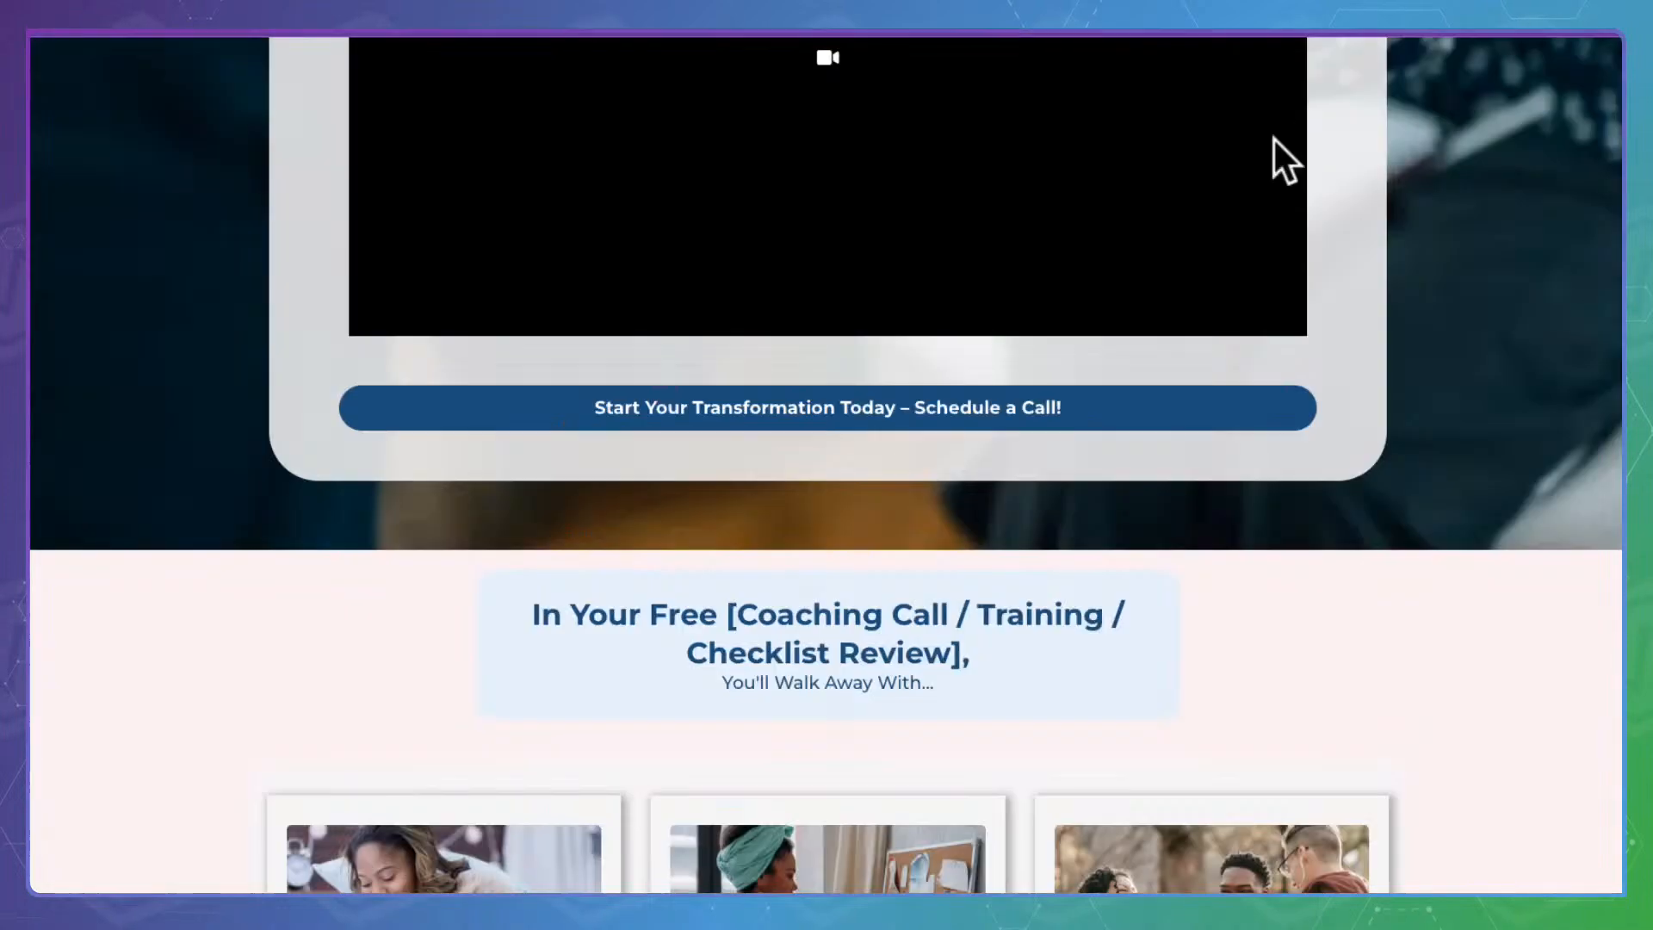
scroll(1007, 516, "down", 8)
left_click(488, 633)
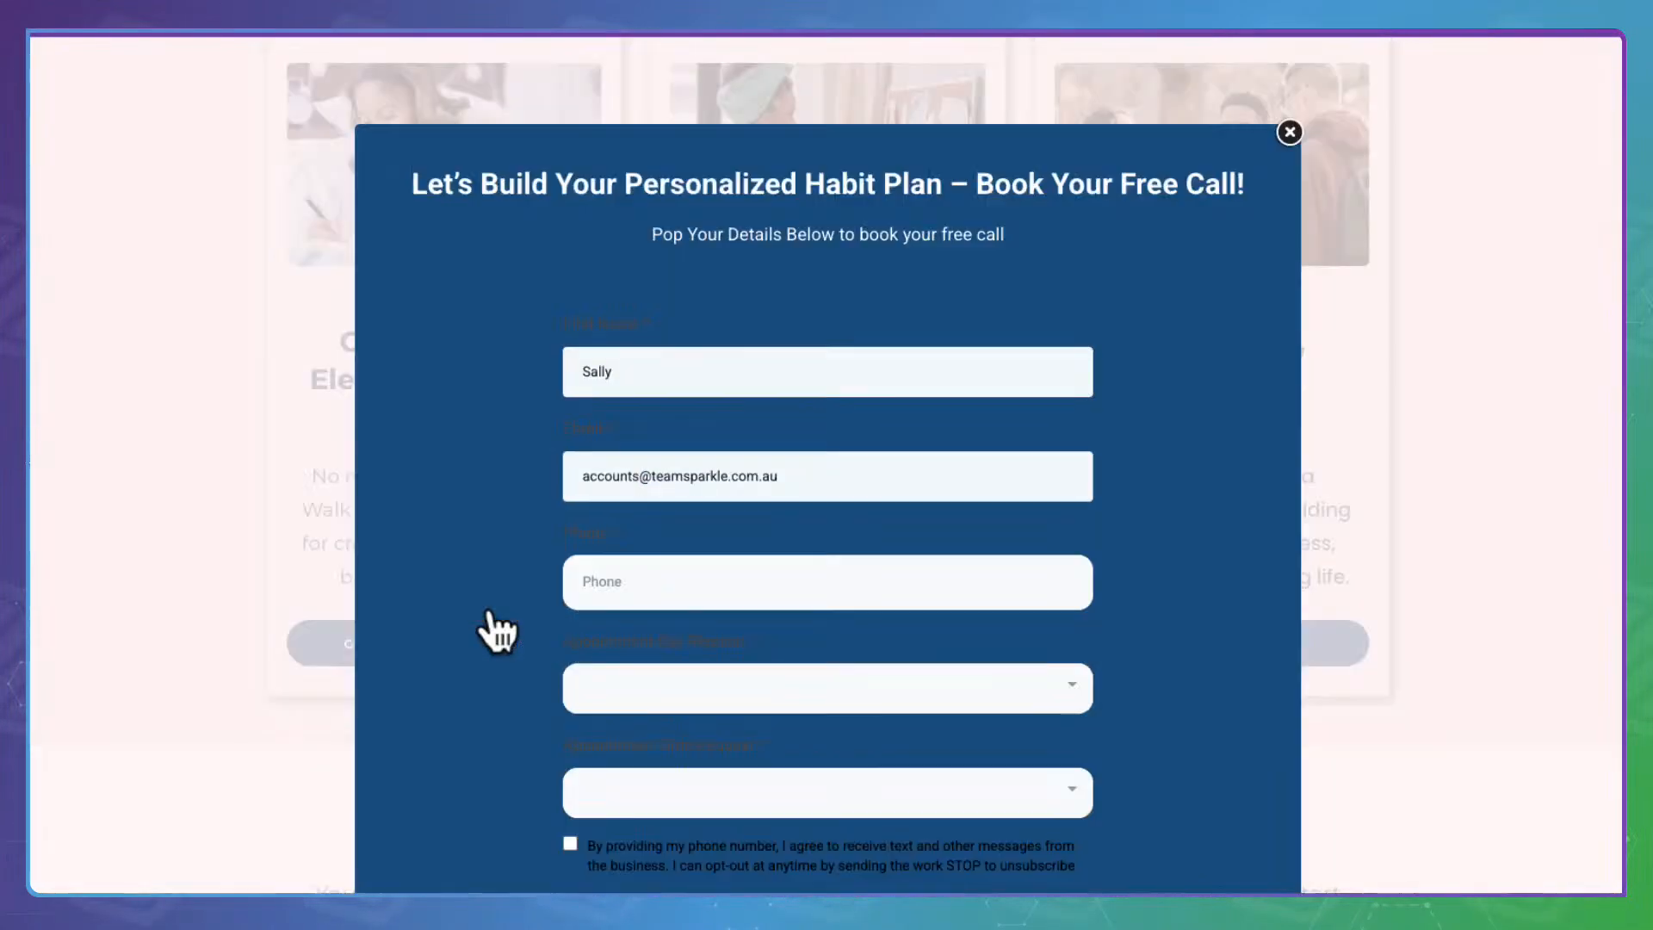
left_click(1296, 130)
left_click(852, 637)
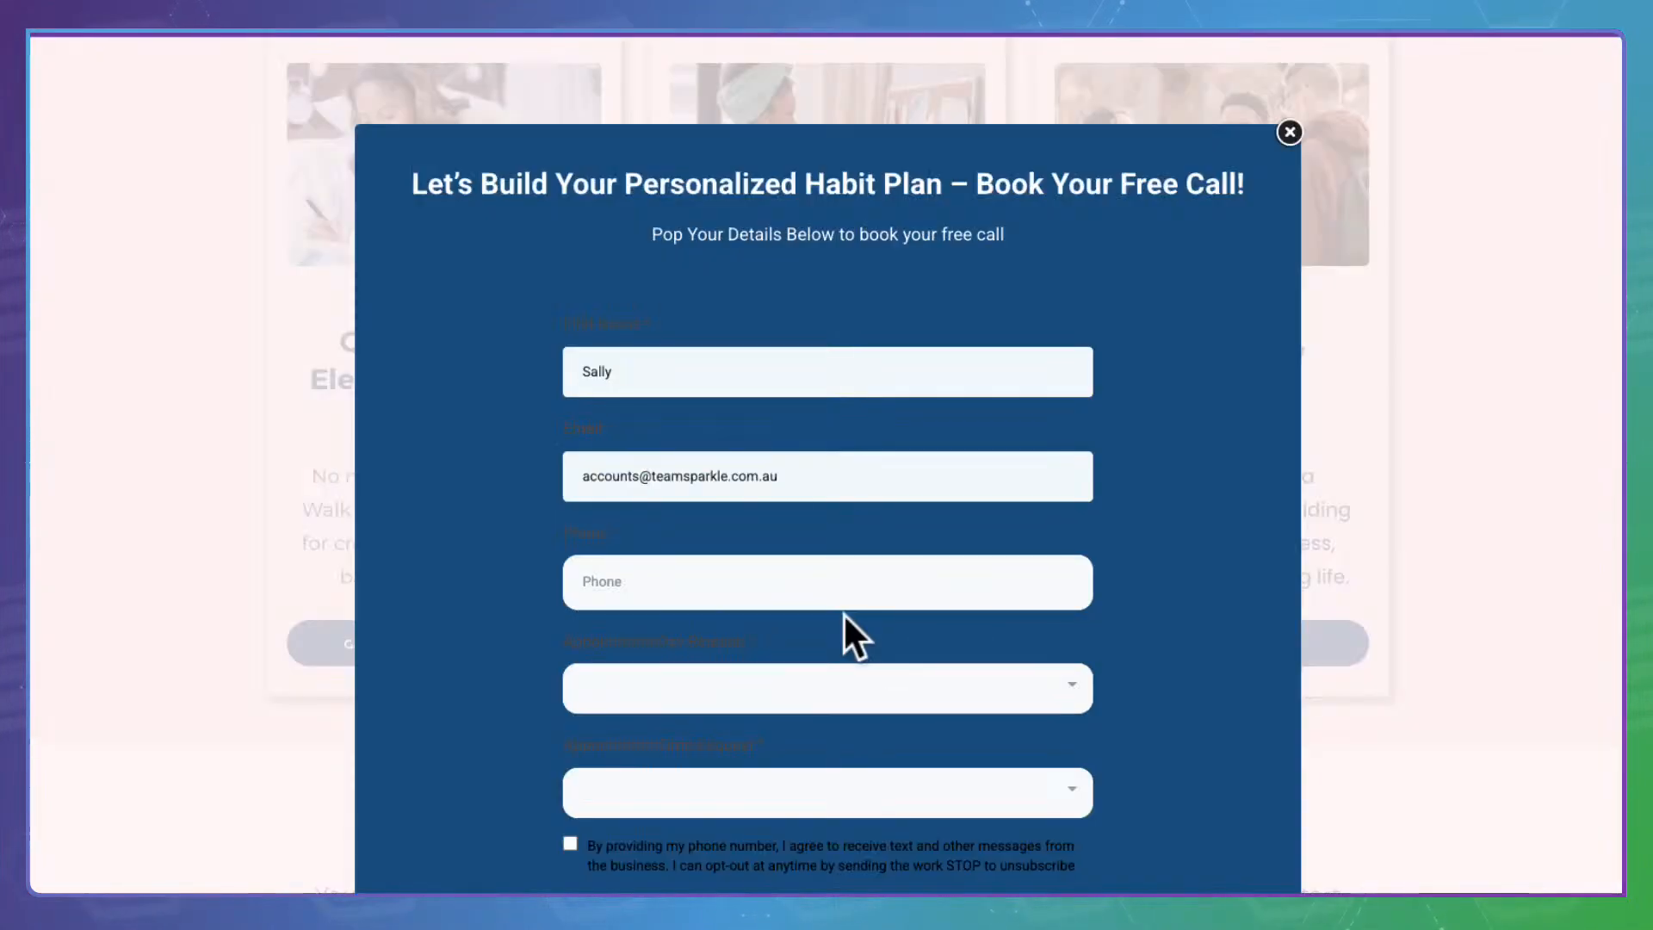
left_click(1289, 132)
Open the booking popup from the Fulfilling Life card and inspect its day and time lists
left_click(1149, 639)
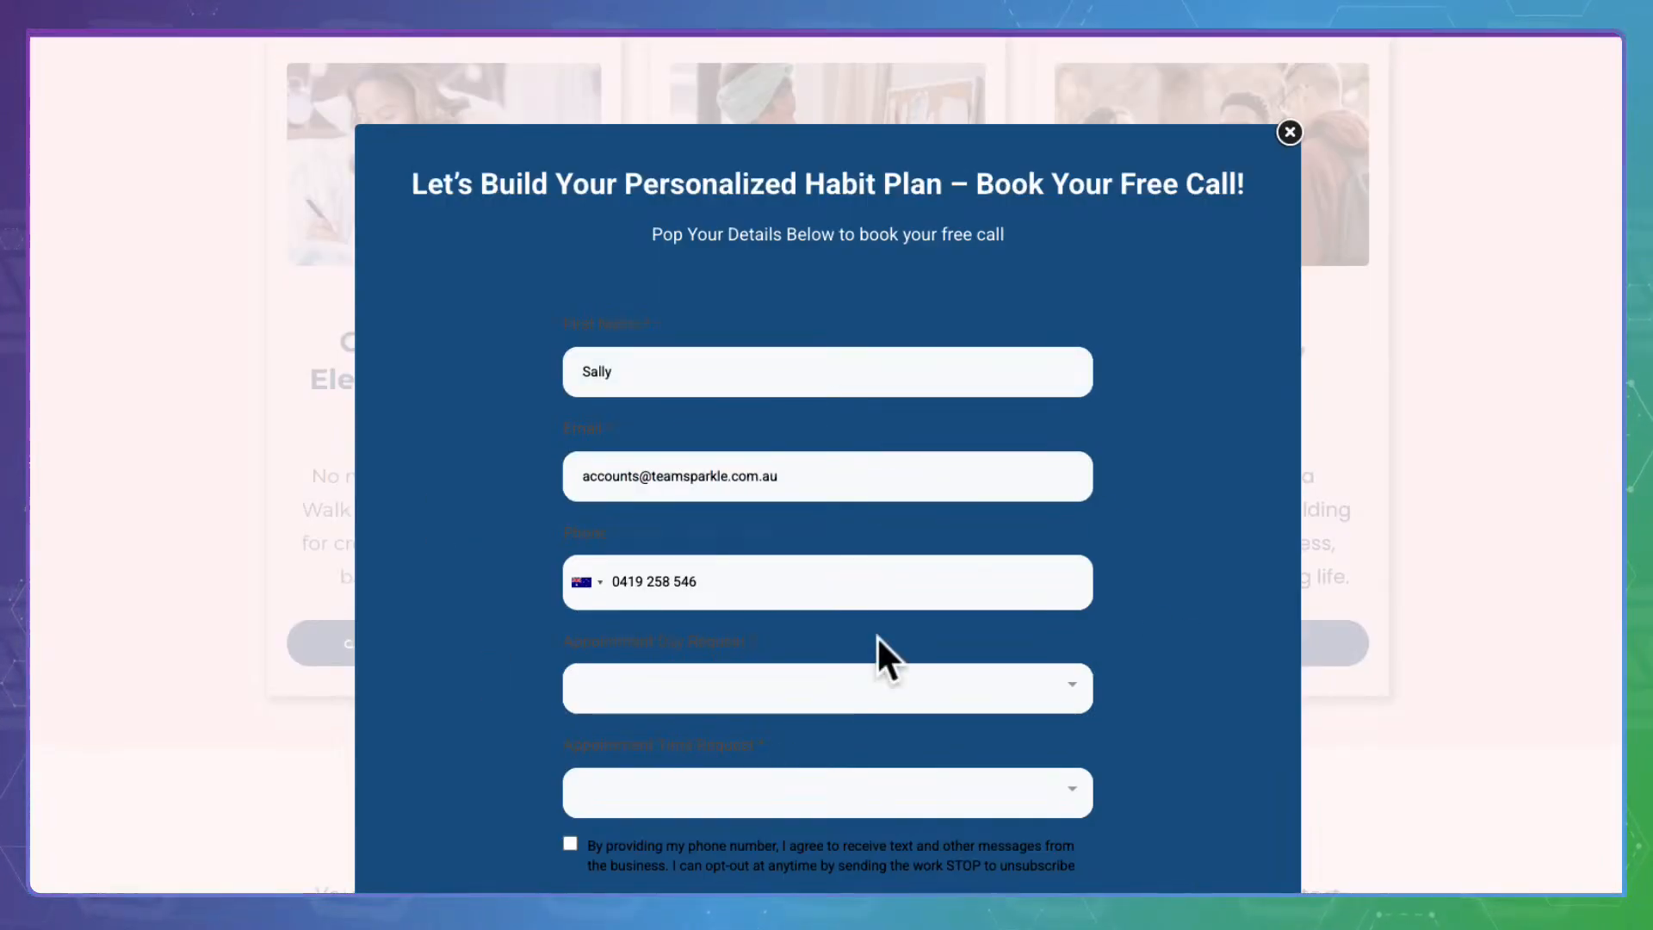
scroll(885, 656, "down", 3)
left_click(797, 456)
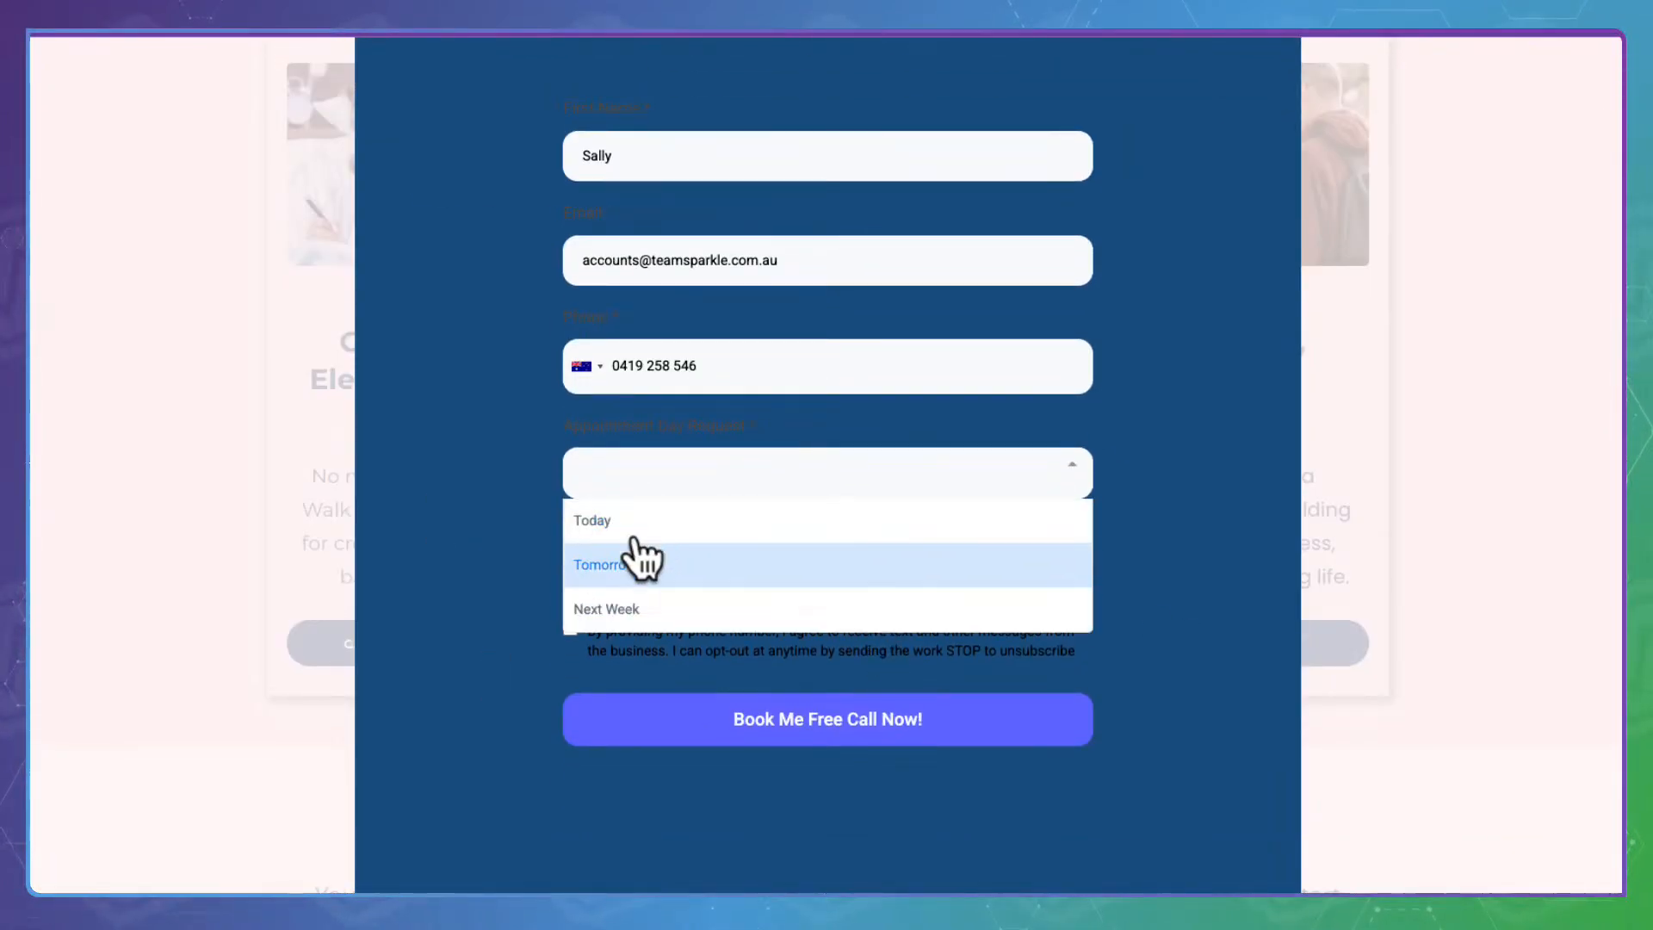
left_click(1185, 495)
left_click(944, 539)
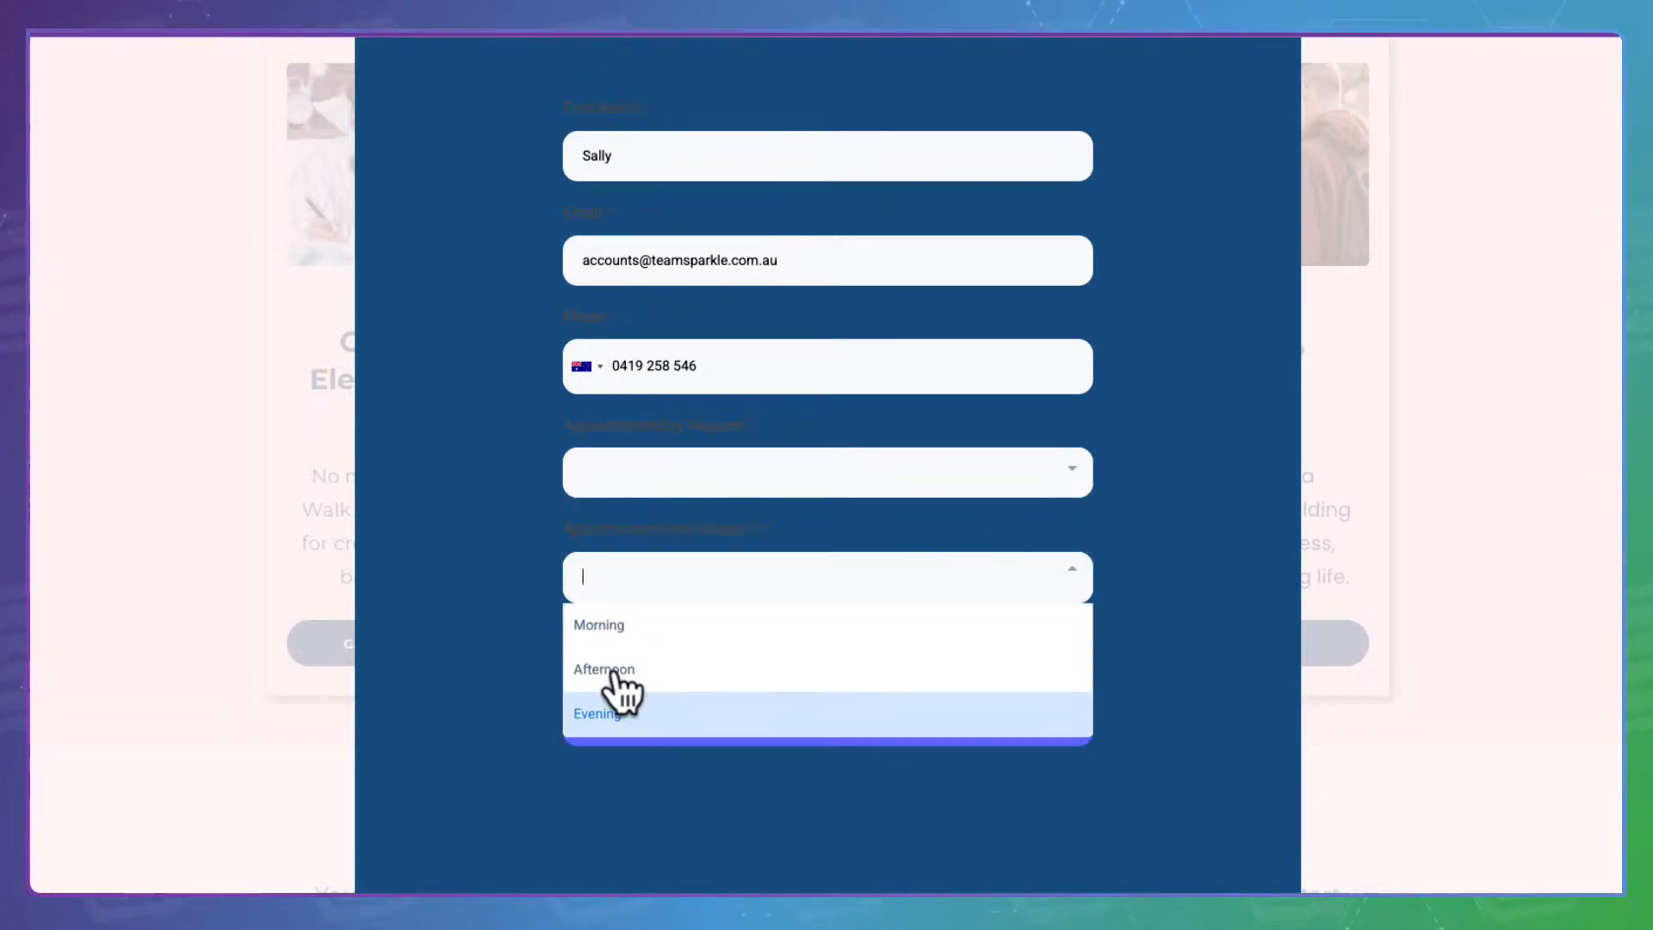
left_click(1243, 476)
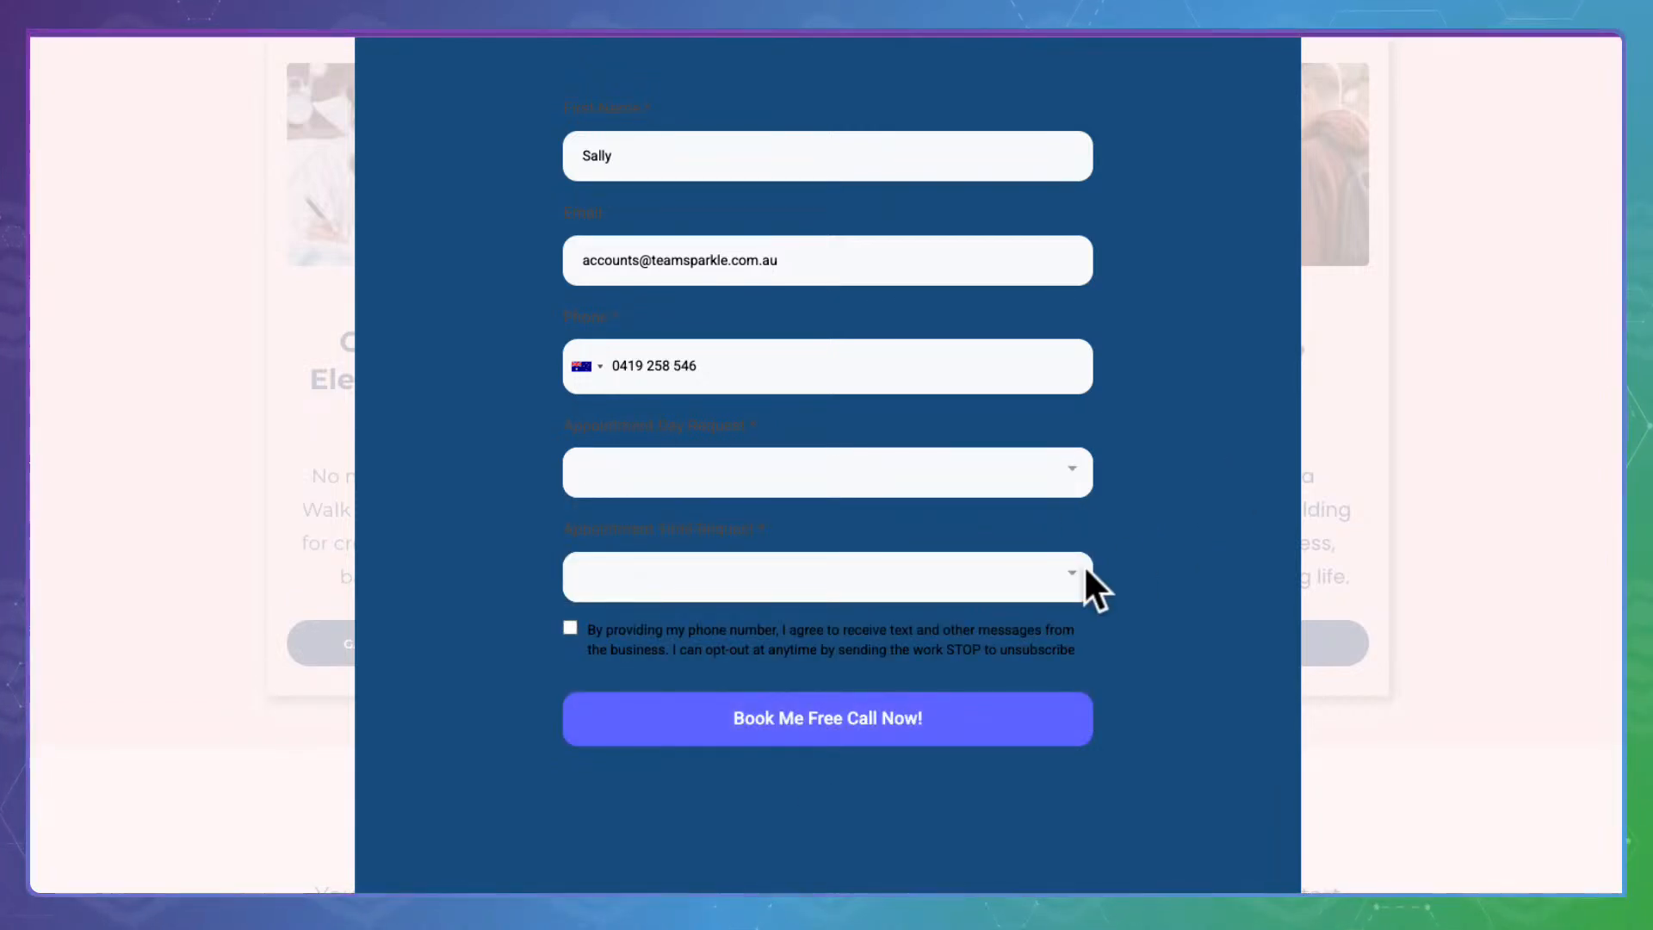
scroll(860, 466, "up", 3)
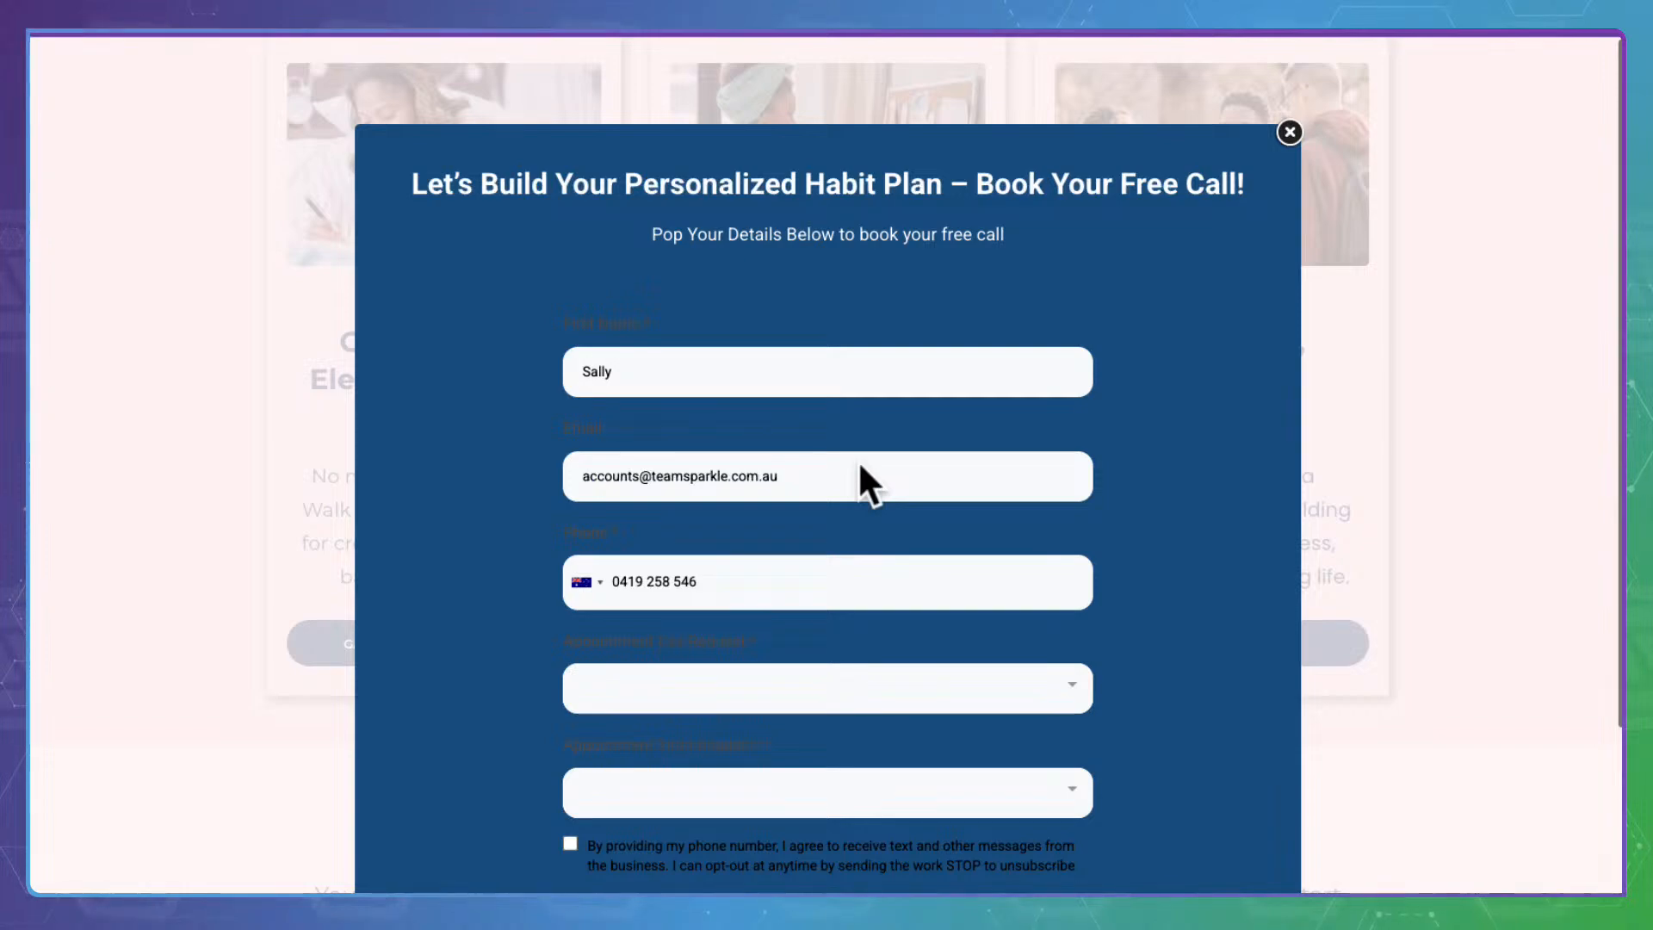
left_click(1296, 121)
Confirm the Next Step section button opens the booking popup, then return to the page top
scroll(855, 516, "down", 5)
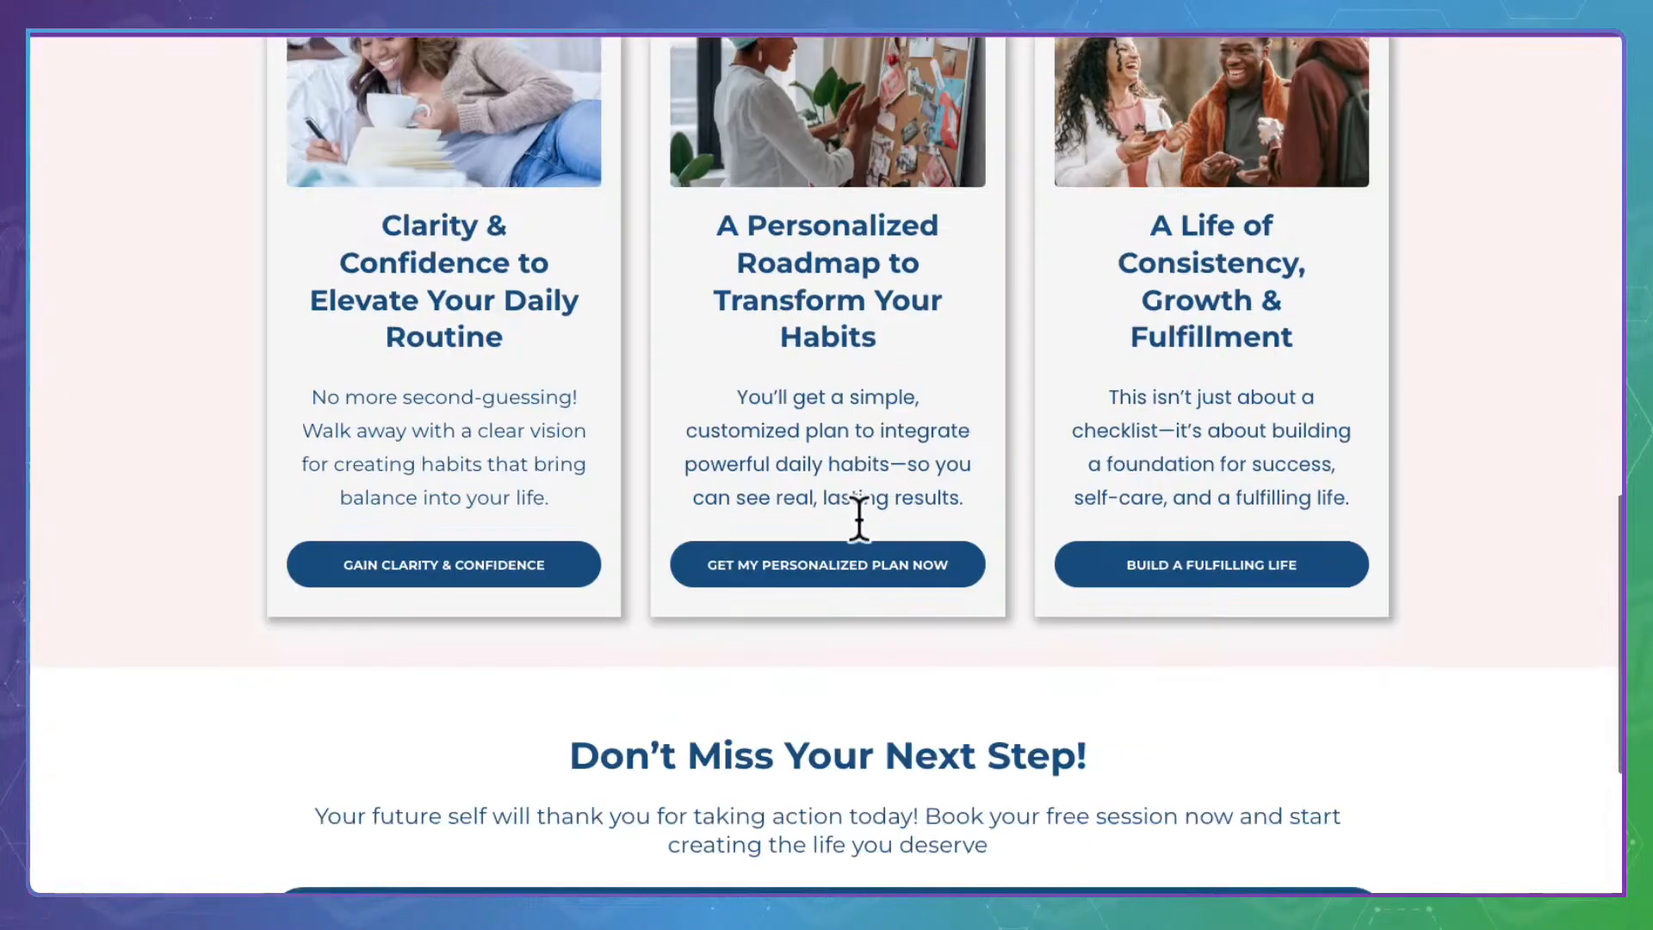
left_click(854, 507)
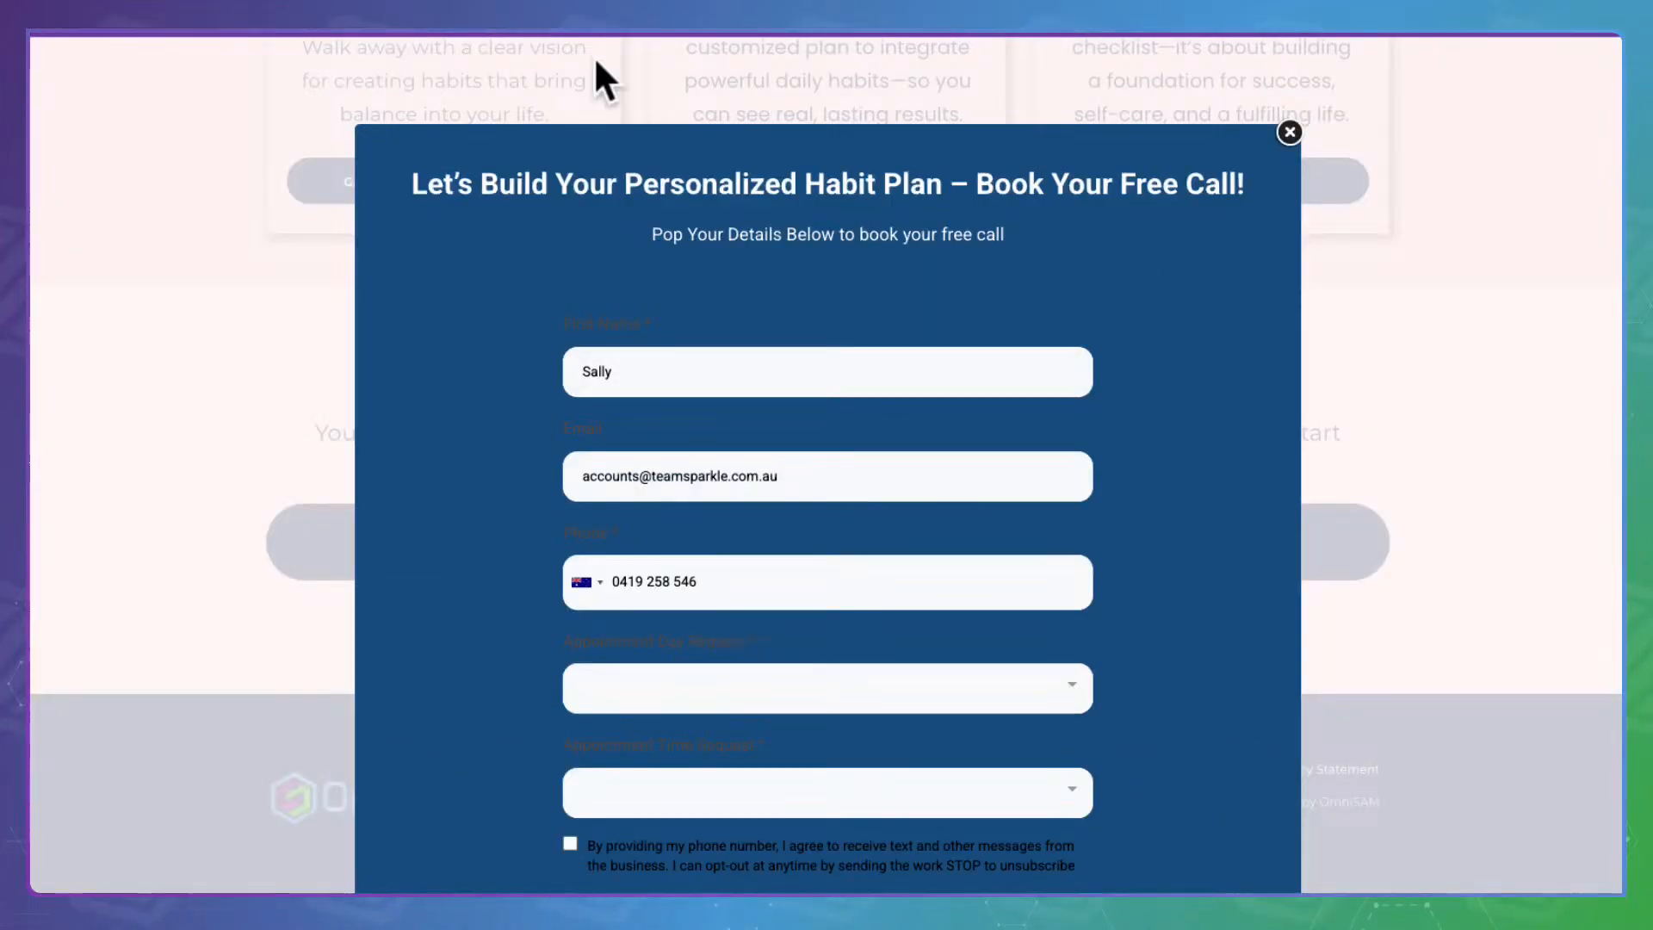
left_click(1288, 125)
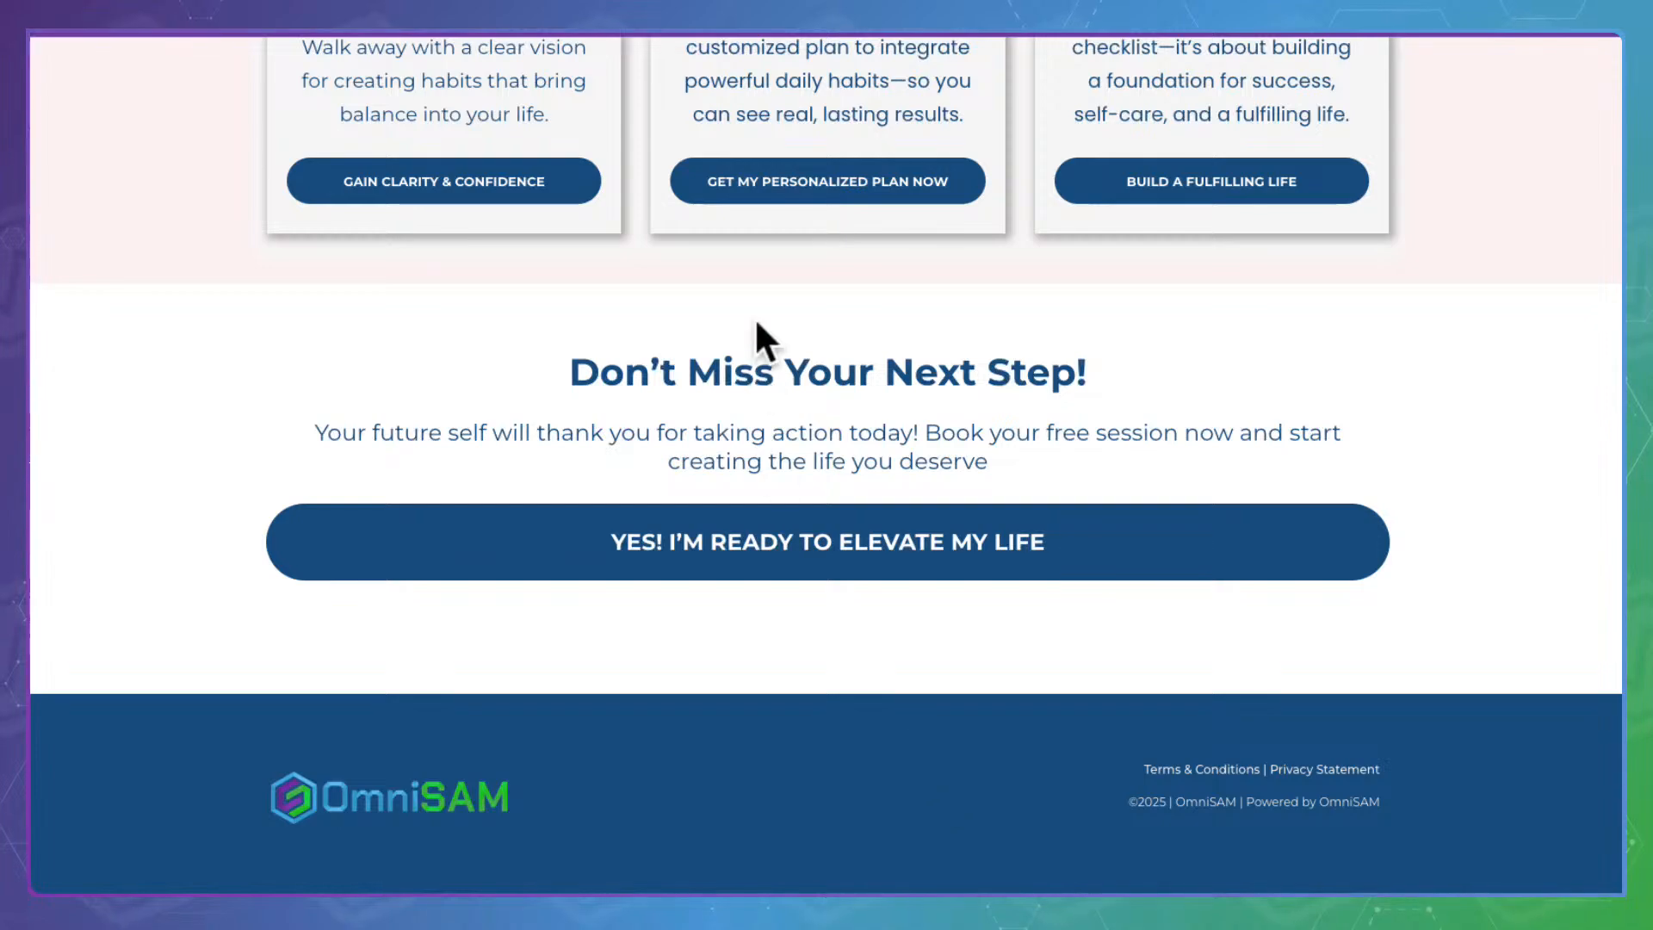
scroll(757, 324, "up", 10)
scroll(769, 320, "up", 8)
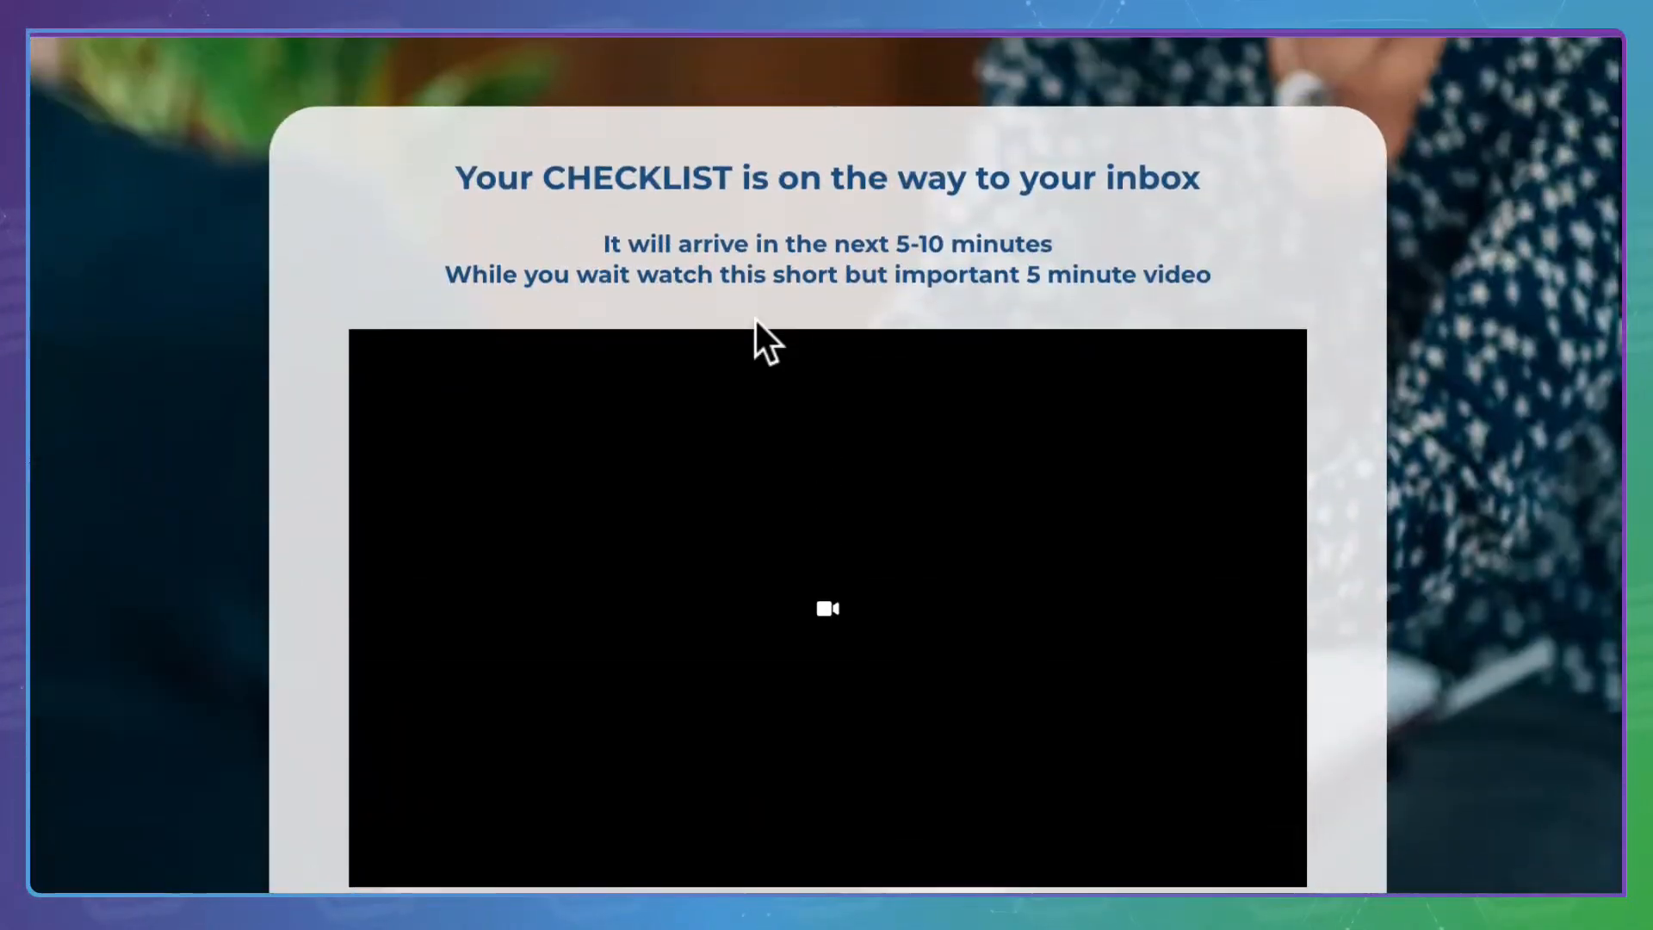
Request a free call from the thank-you page for Tomorrow in the Afternoon
scroll(756, 327, "down", 5)
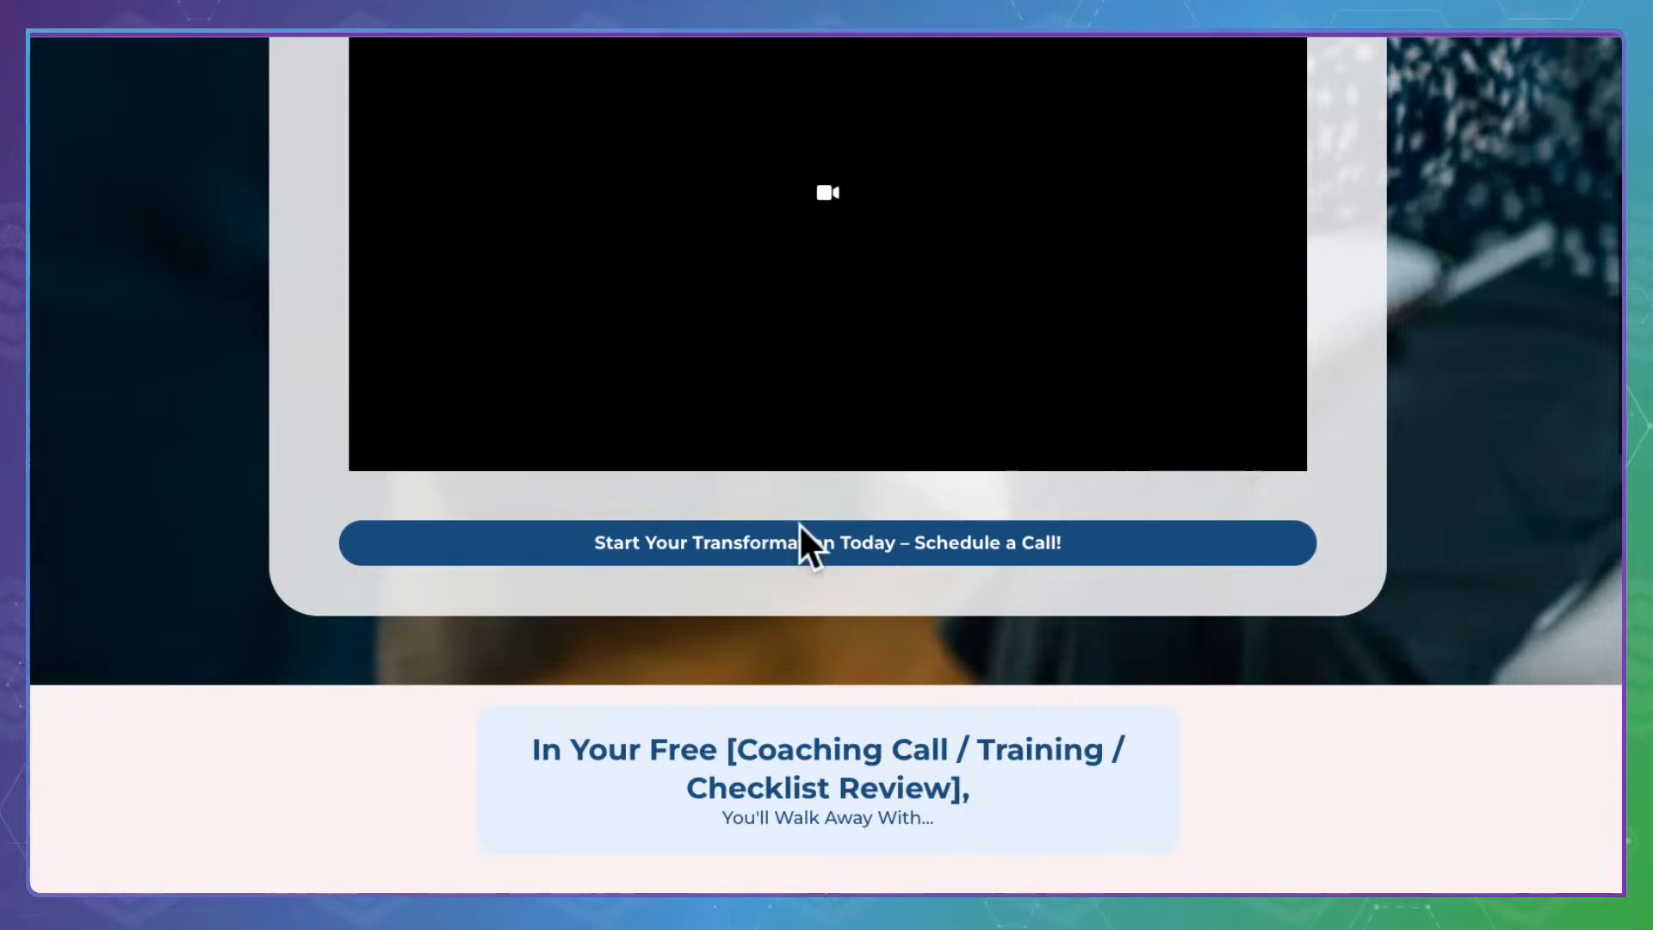
left_click(811, 540)
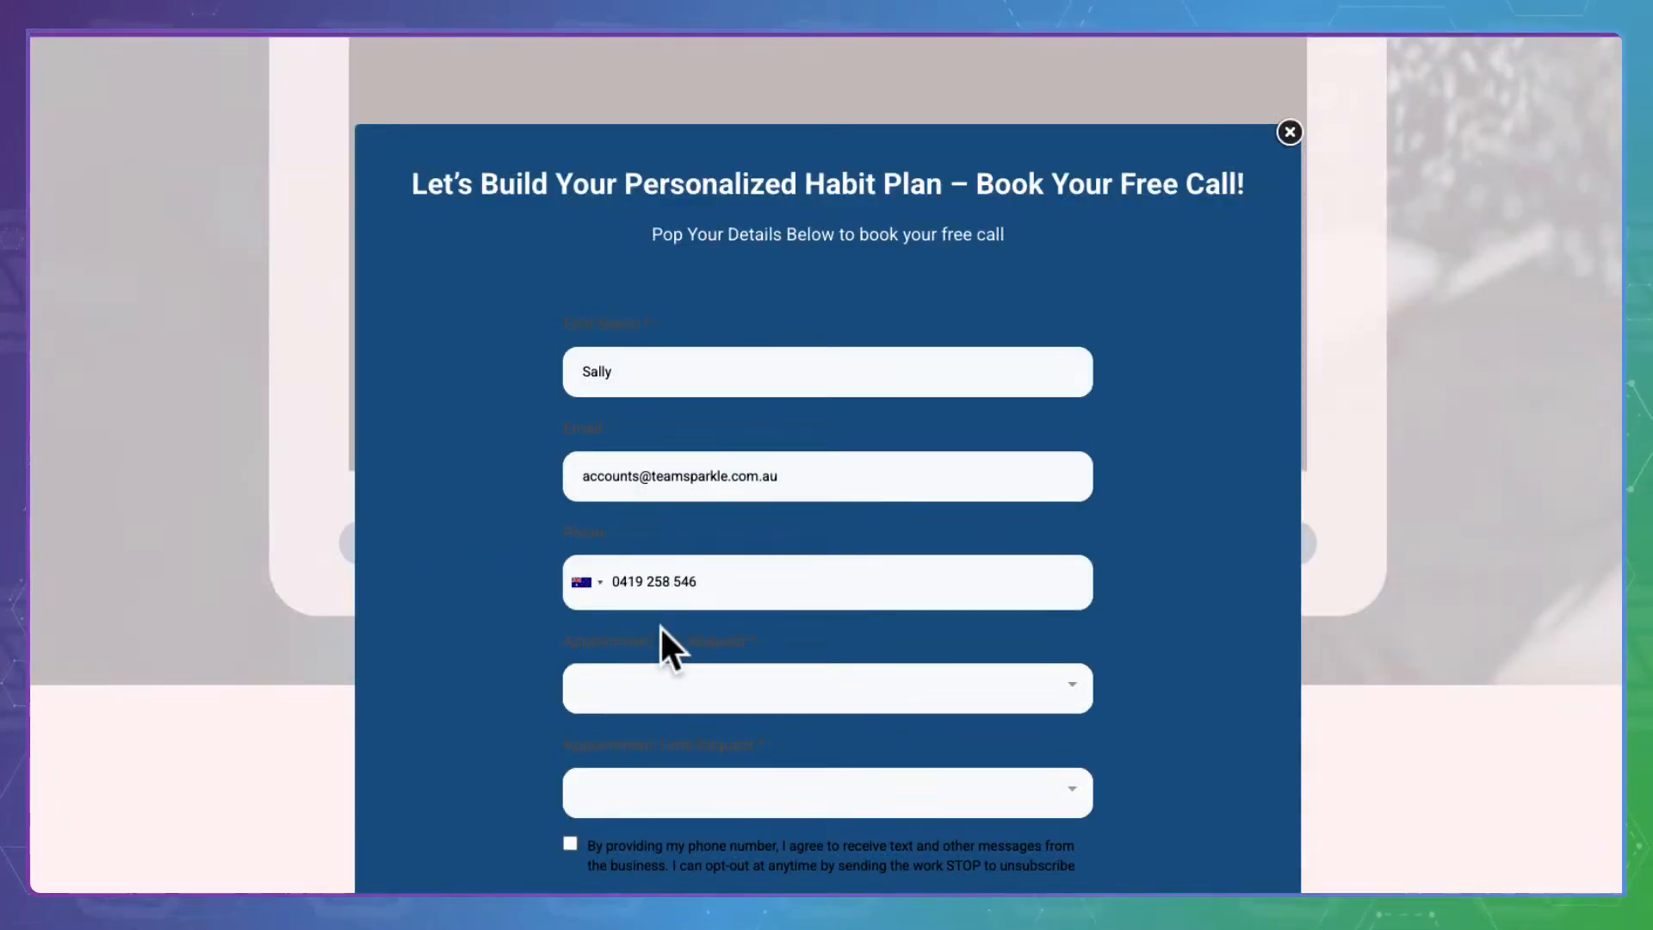
left_click(668, 676)
left_click(645, 592)
left_click(628, 763)
left_click(621, 700)
scroll(622, 675, "down", 3)
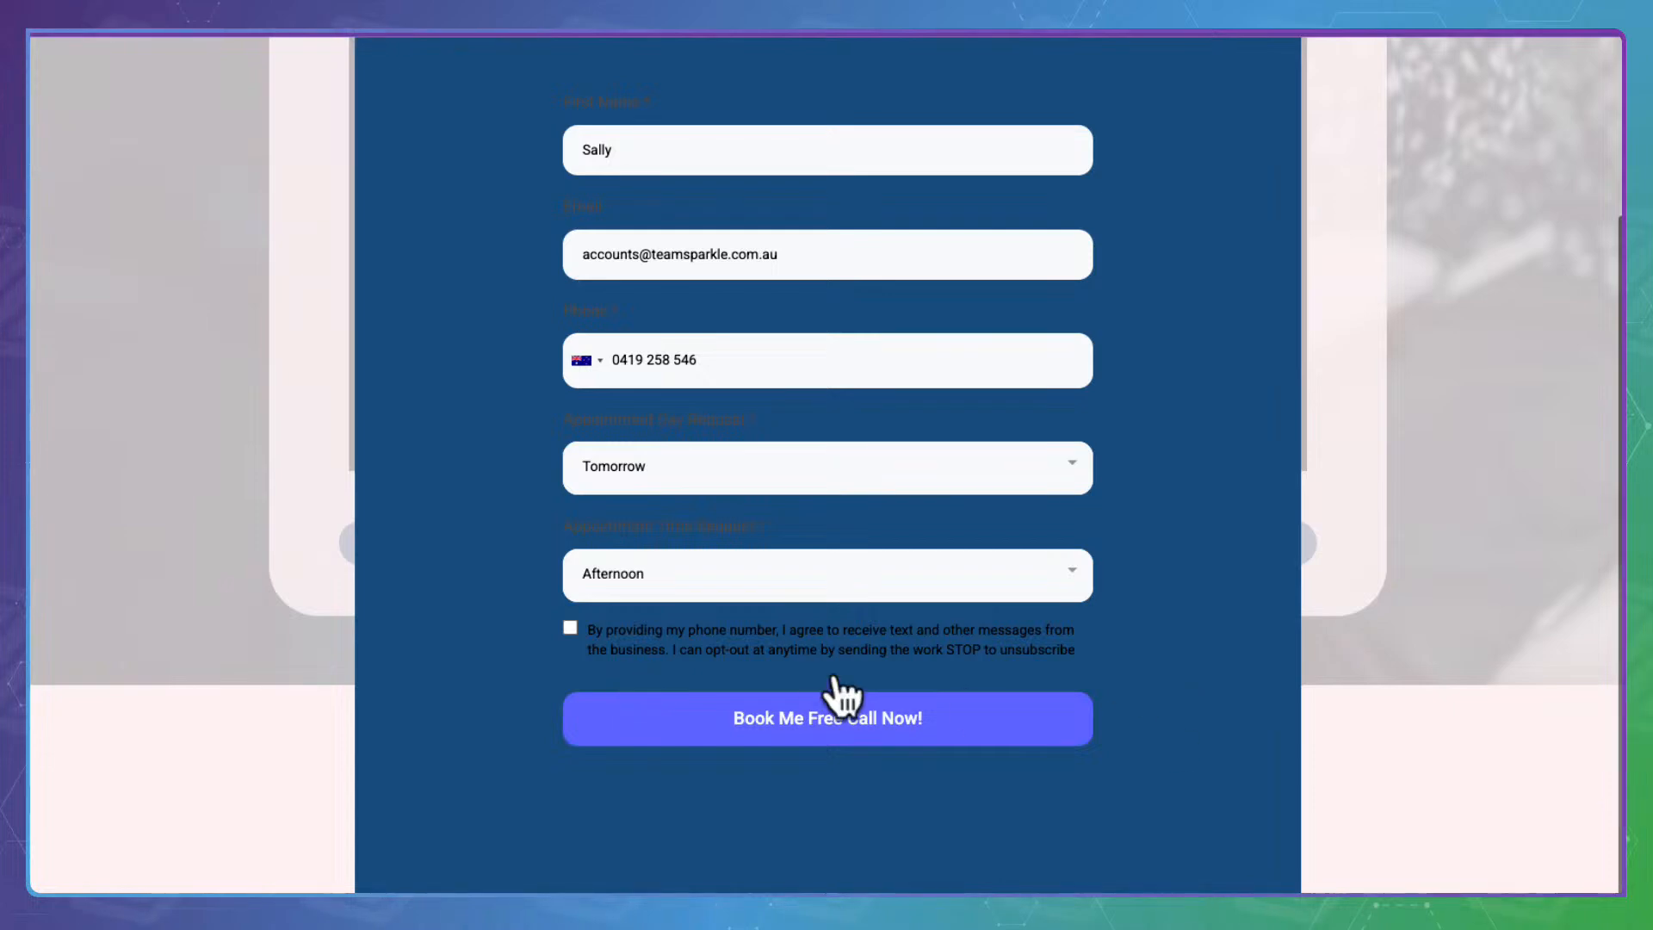
left_click(830, 715)
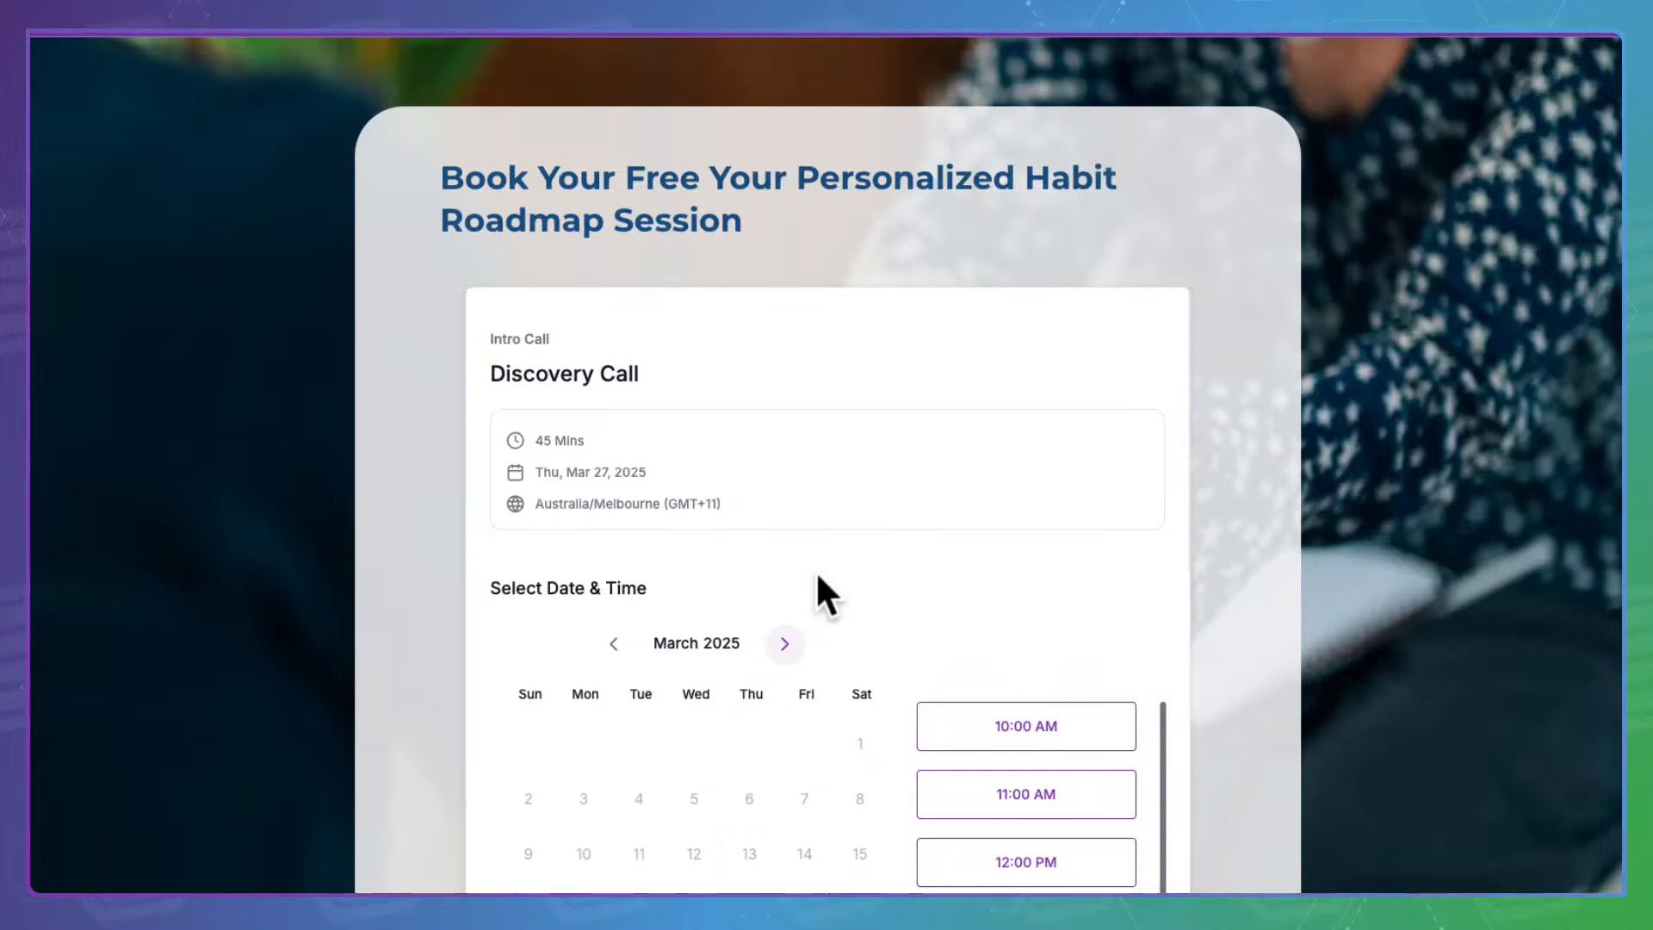
scroll(817, 579, "down", 7)
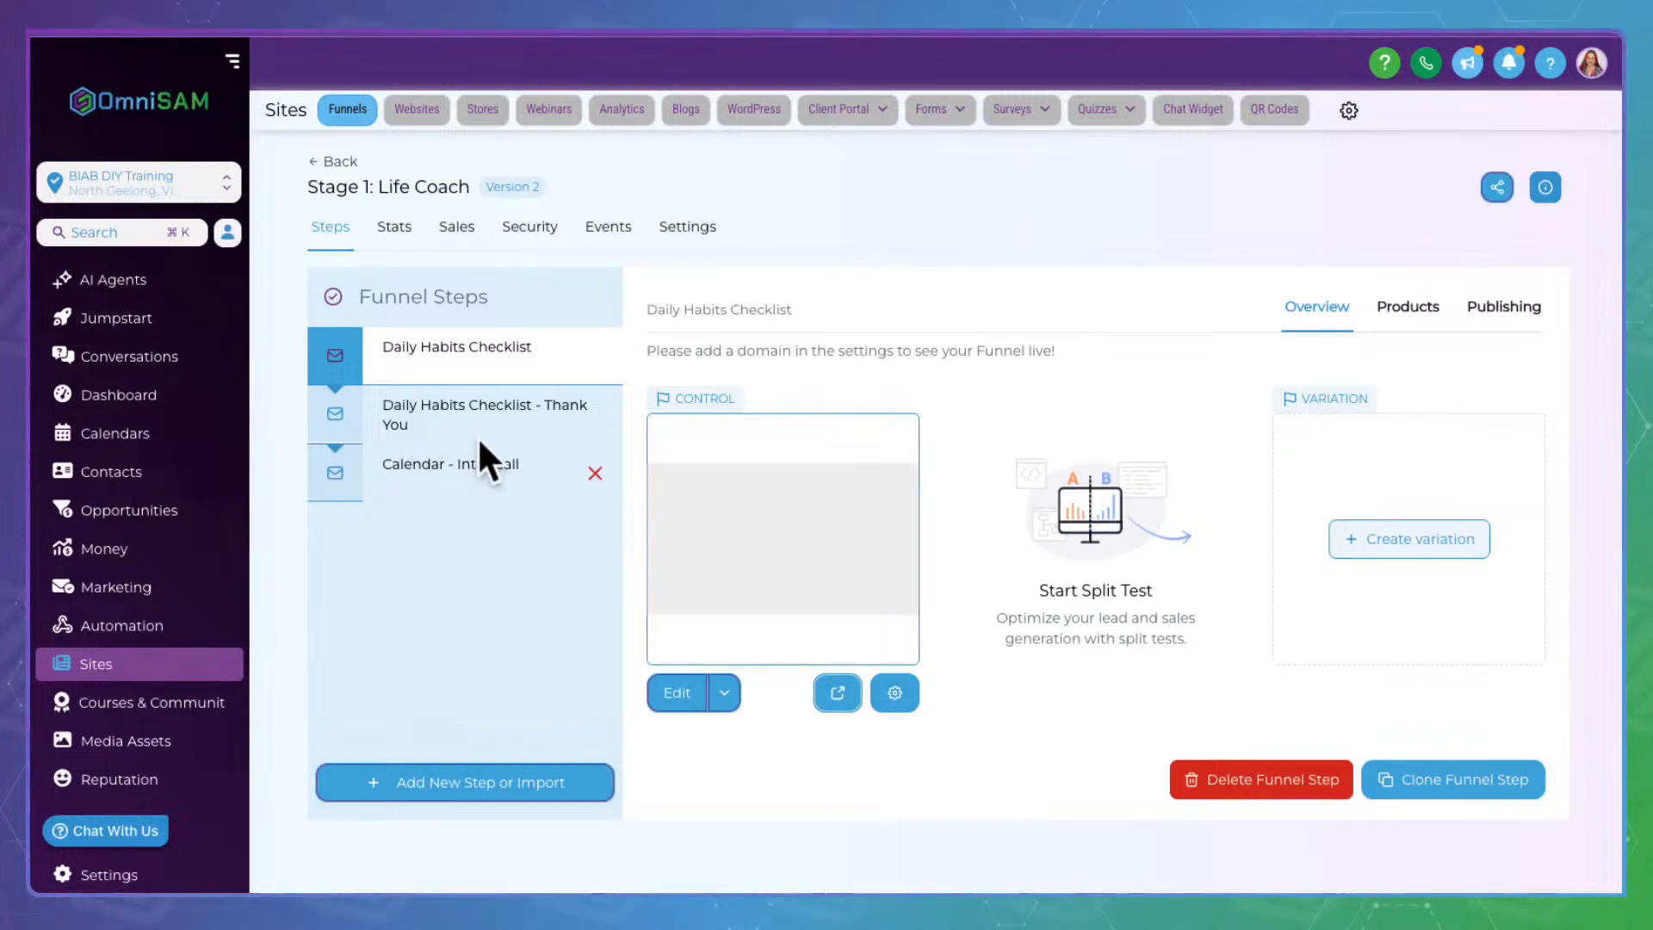
Disable the 'Unlock Business Efficiency' popup on the Calendar - Intro Call page and save it
left_click(458, 456)
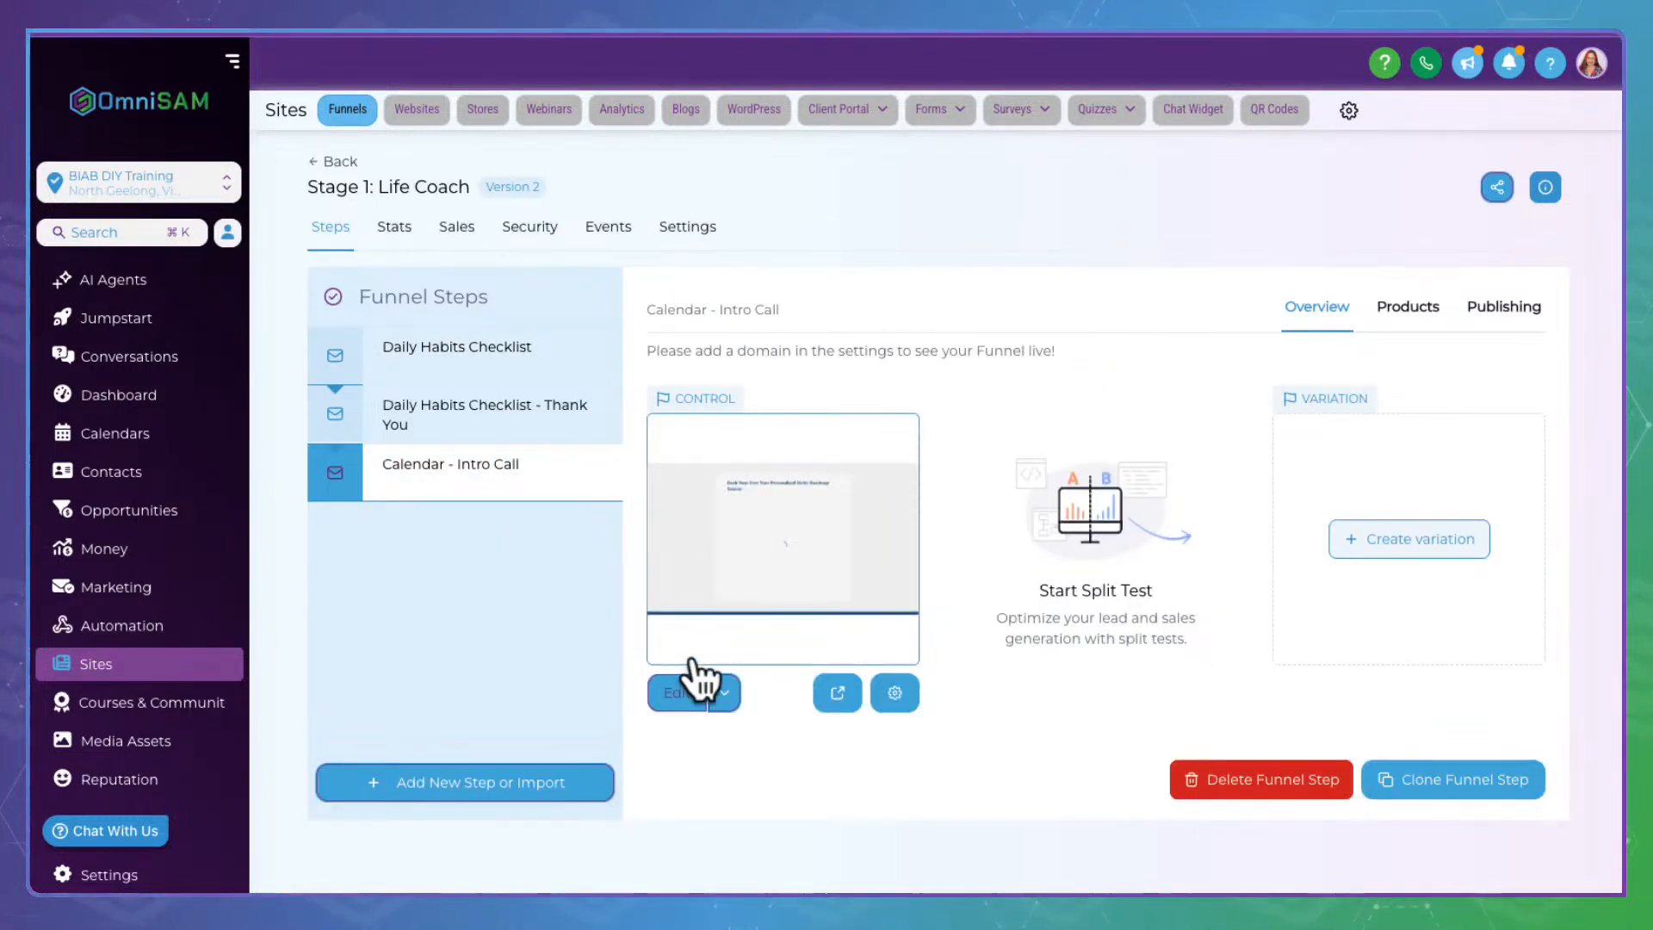
left_click(693, 684)
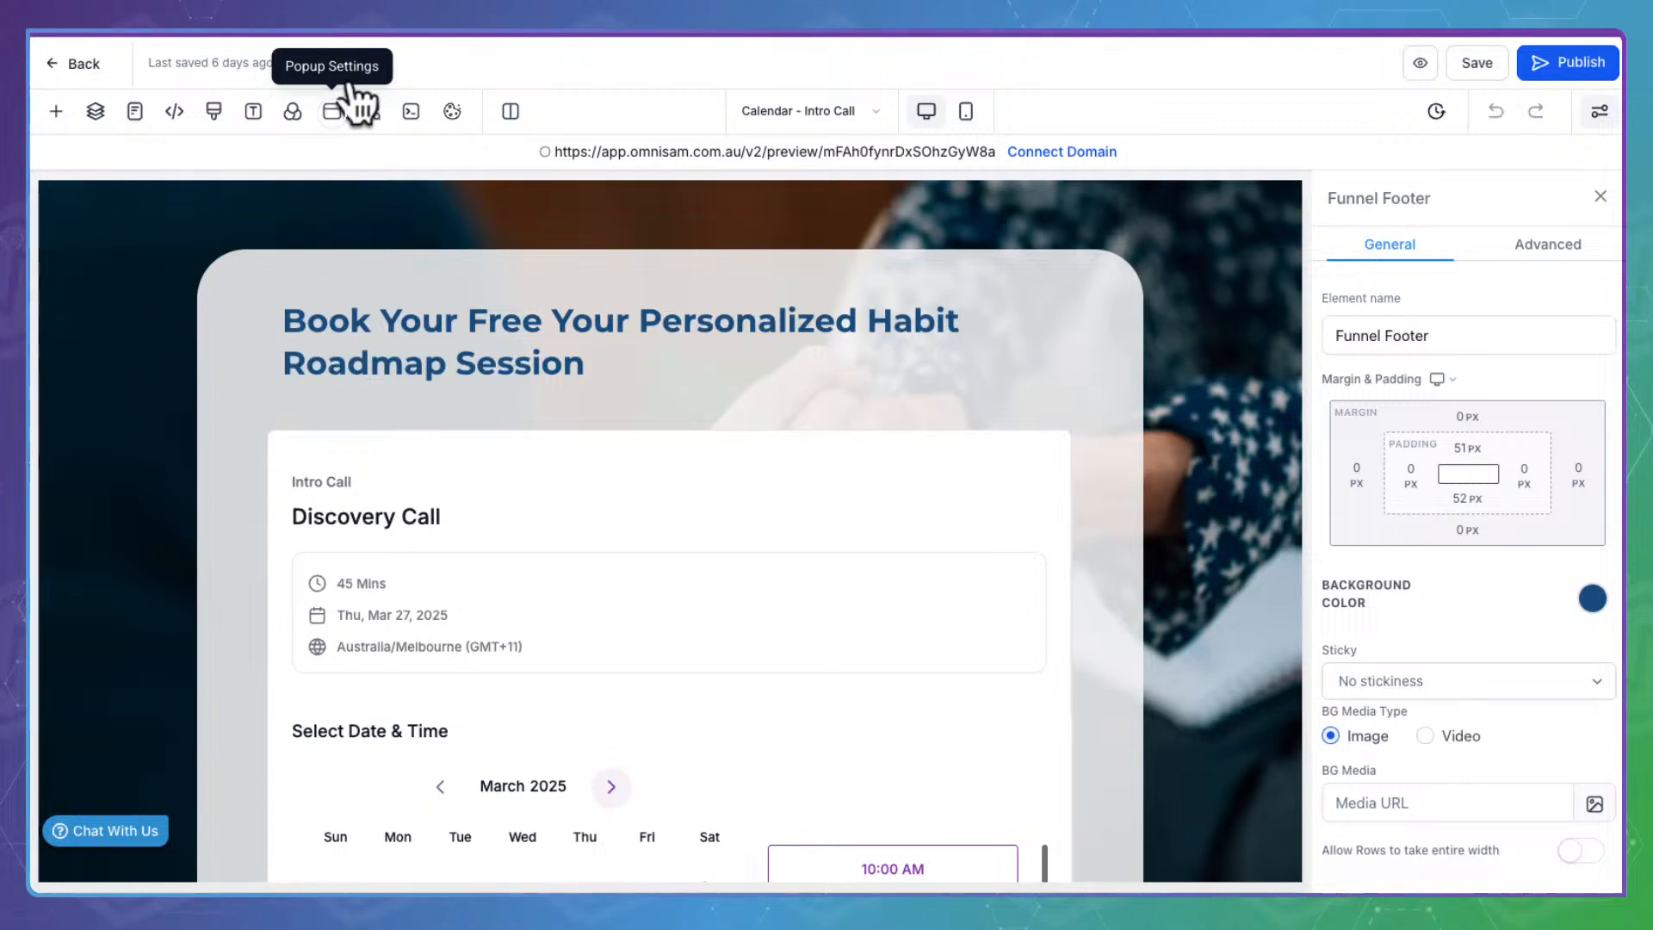
left_click(352, 97)
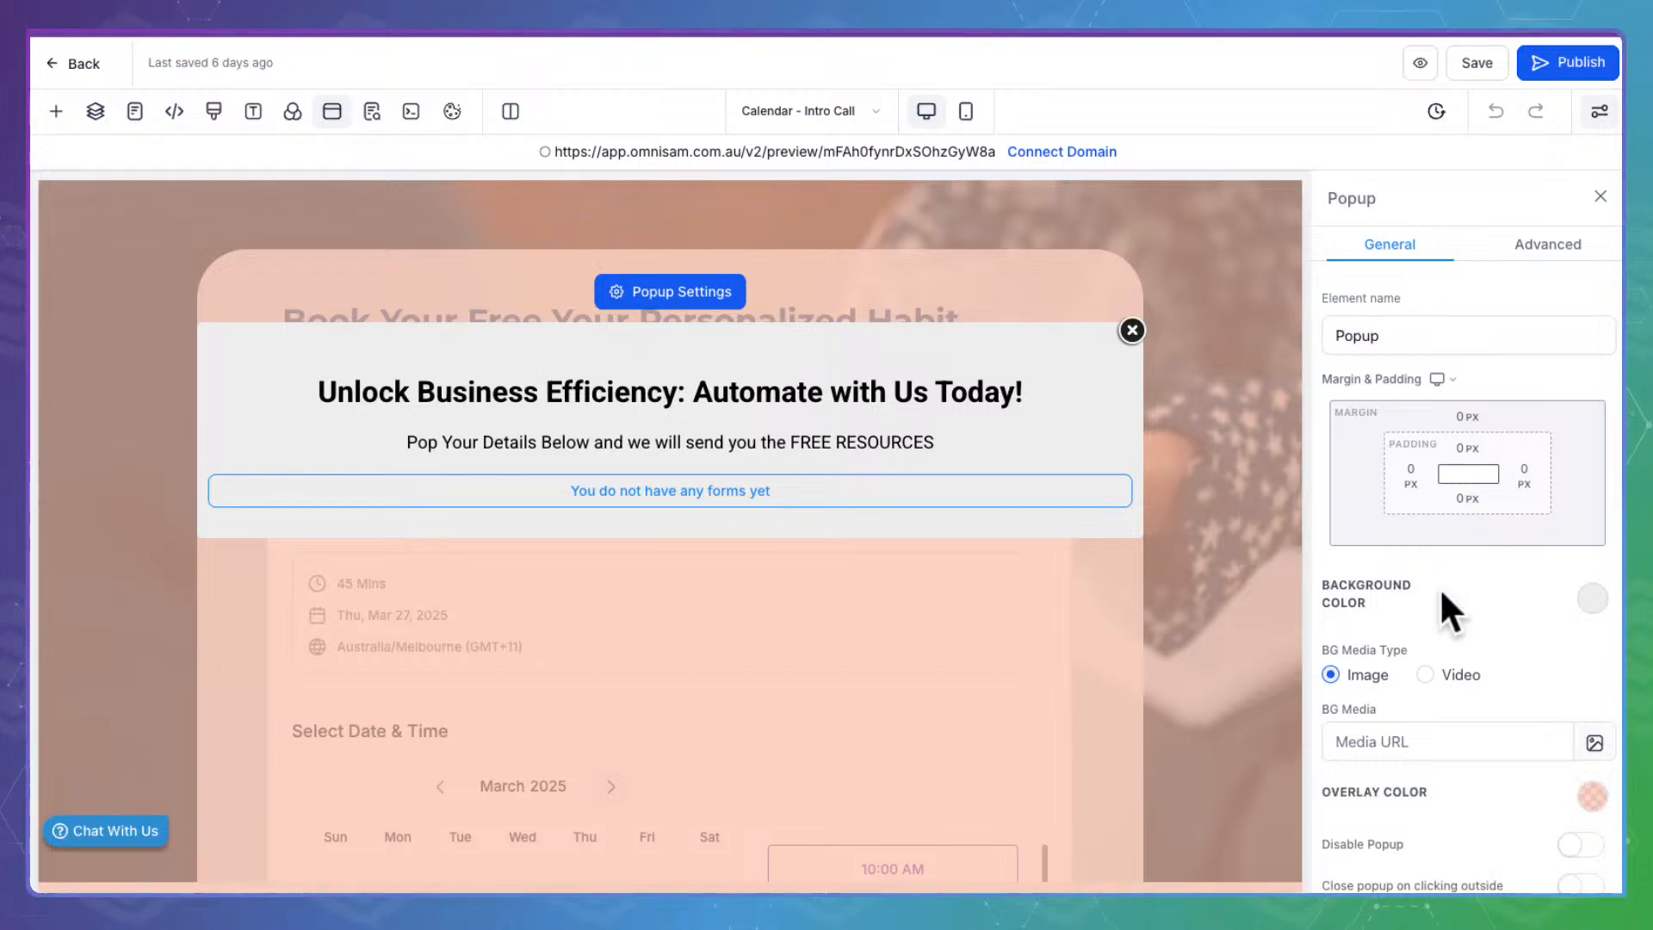
scroll(1443, 592, "down", 2)
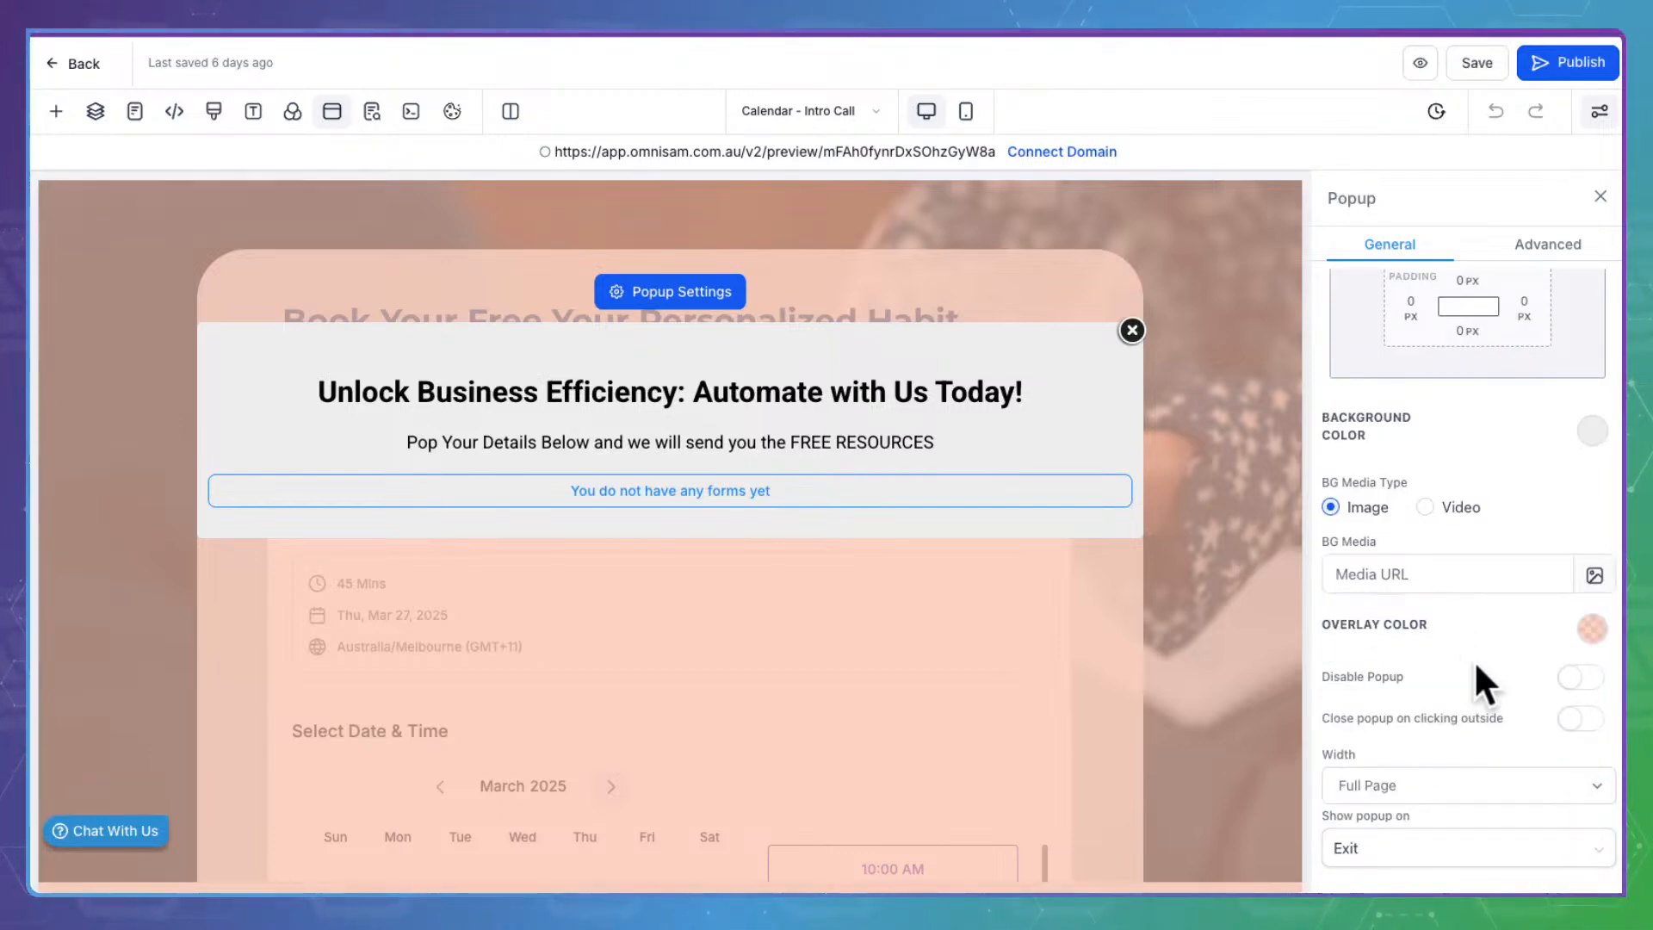
triple_click(1330, 673)
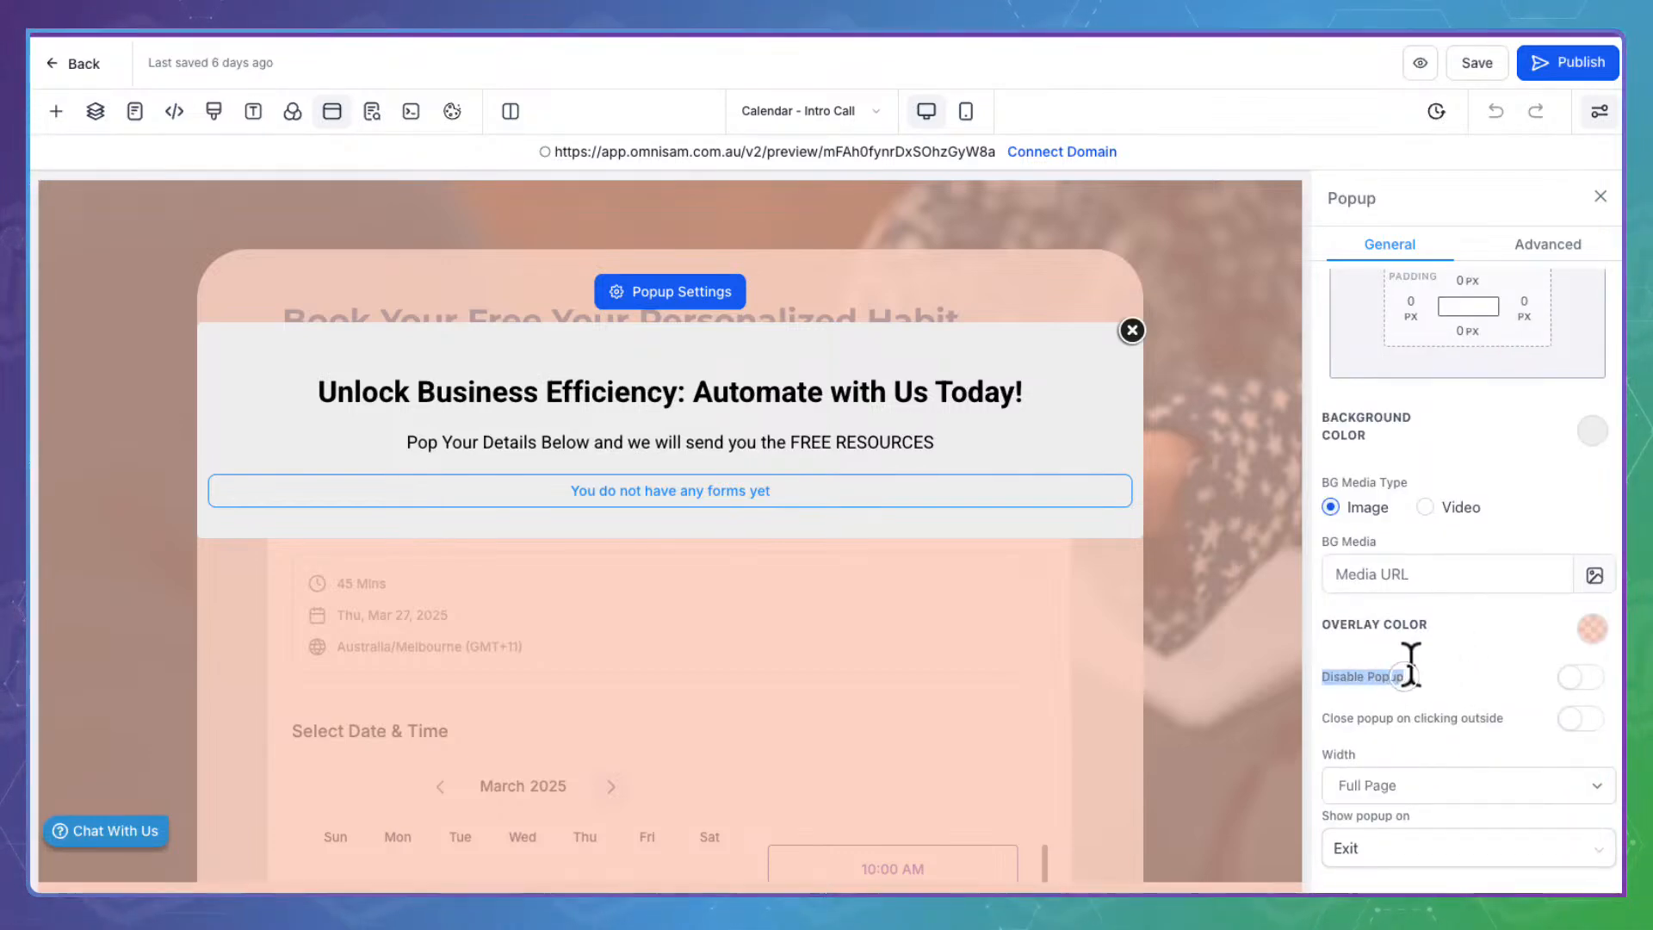
left_click(1592, 642)
left_click(1489, 53)
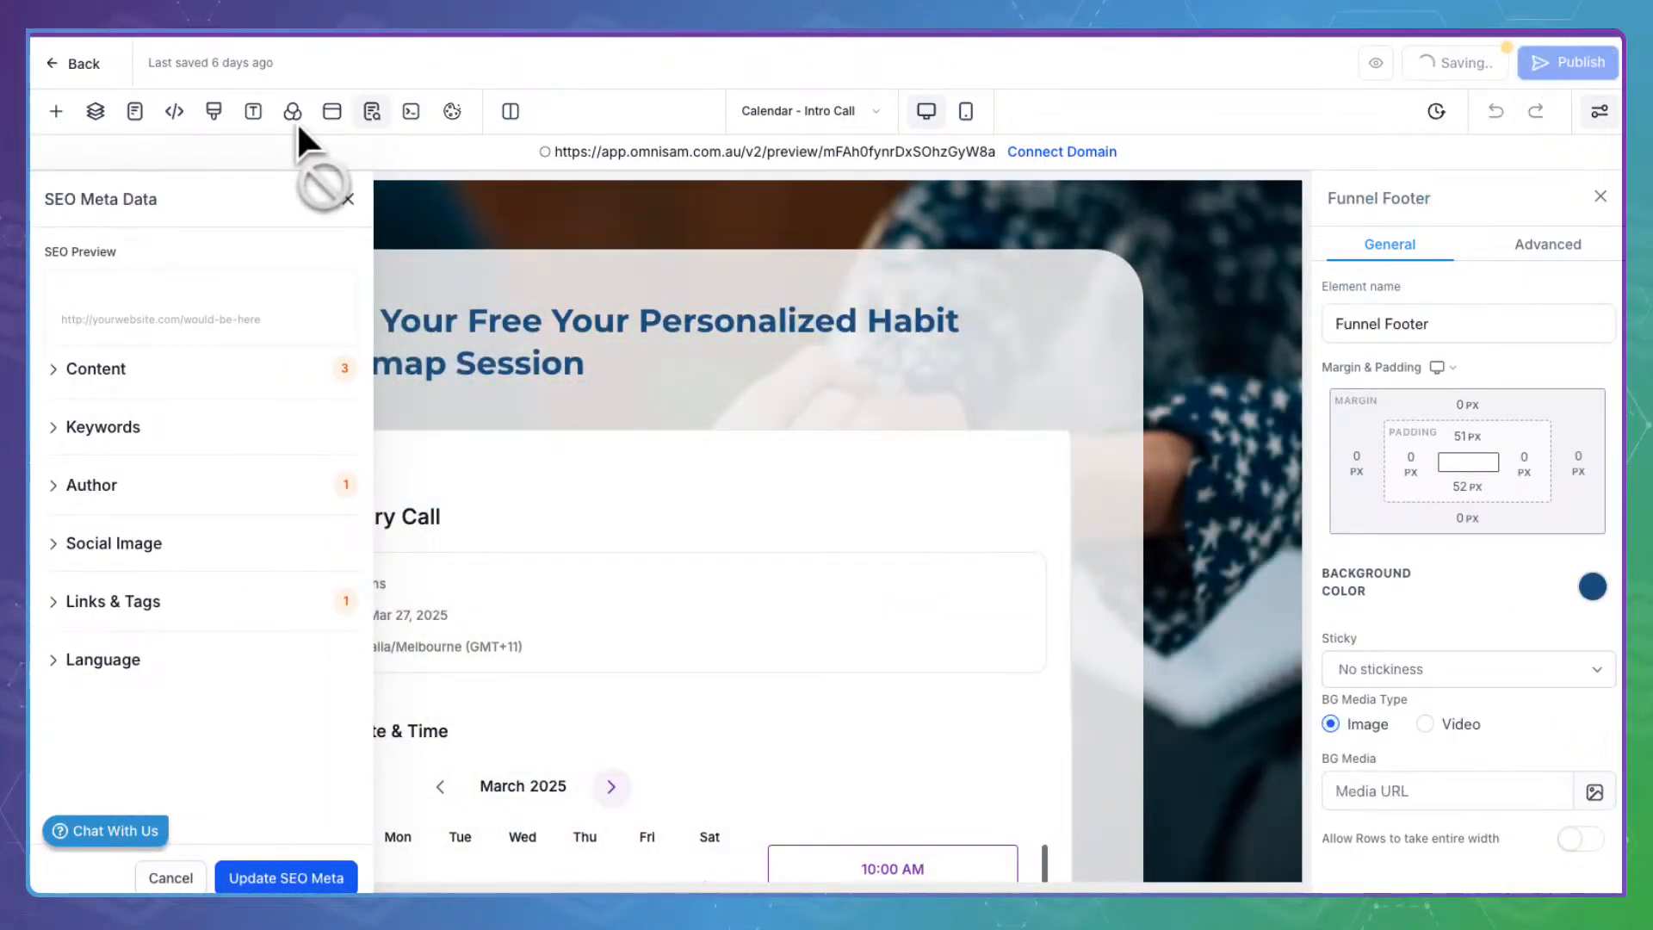
Reload the booking page preview and pick the 10:00 AM slot on Mar 27
left_click(348, 198)
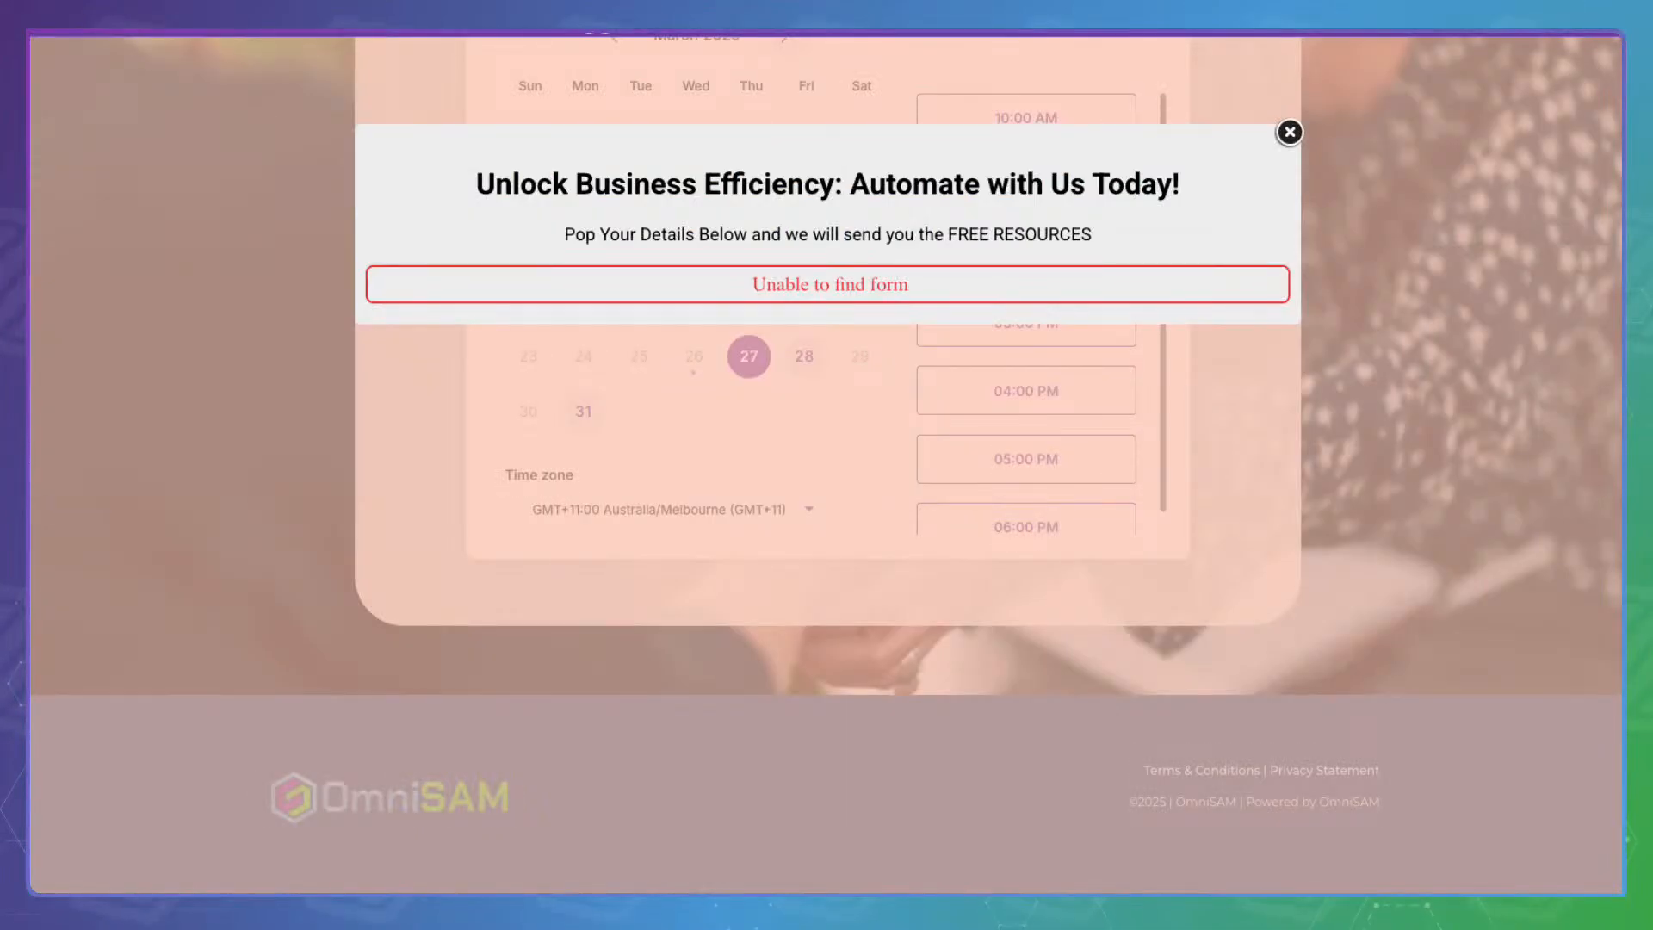
key("super+r")
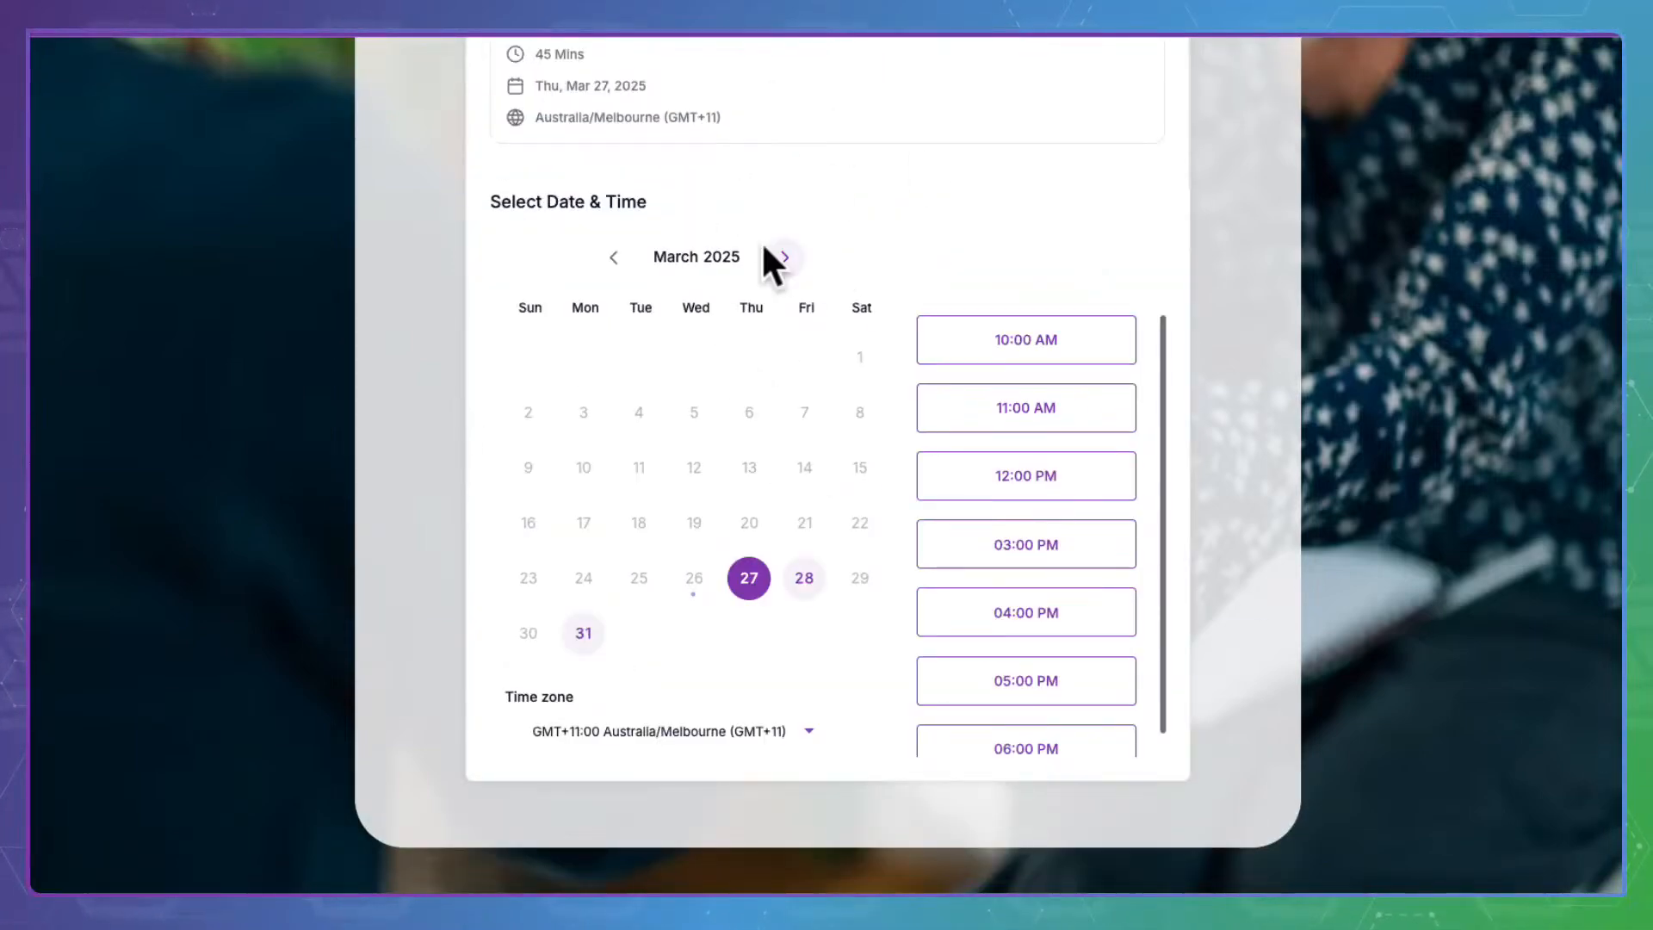
scroll(1388, 503, "down", 3)
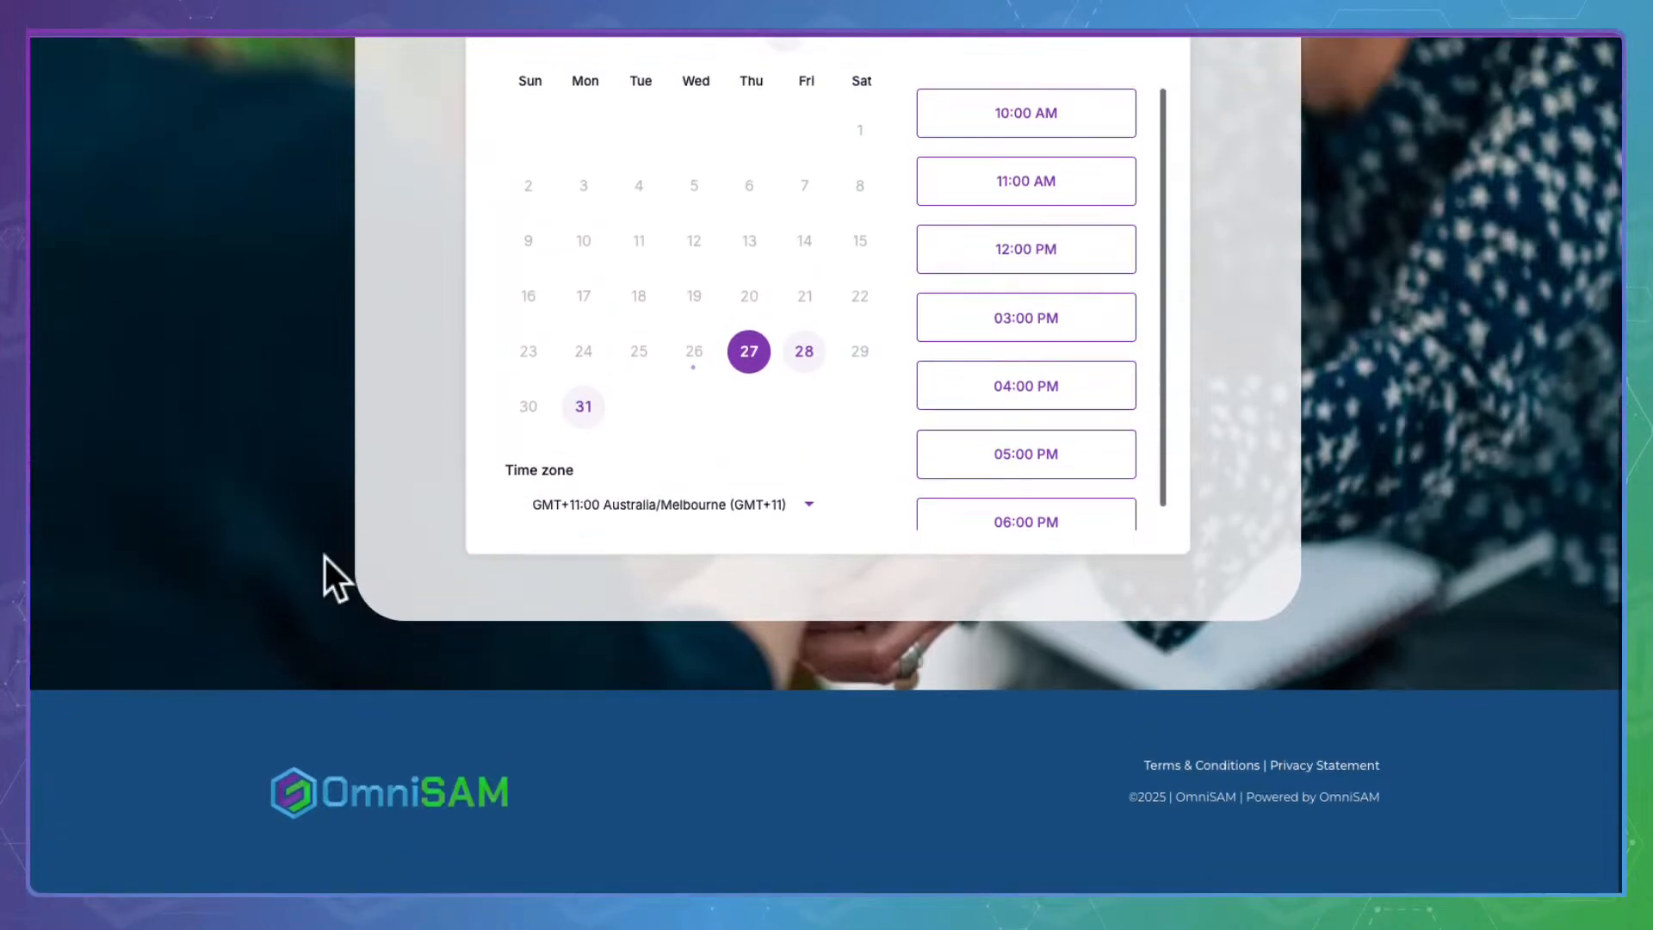
scroll(437, 317, "up", 5)
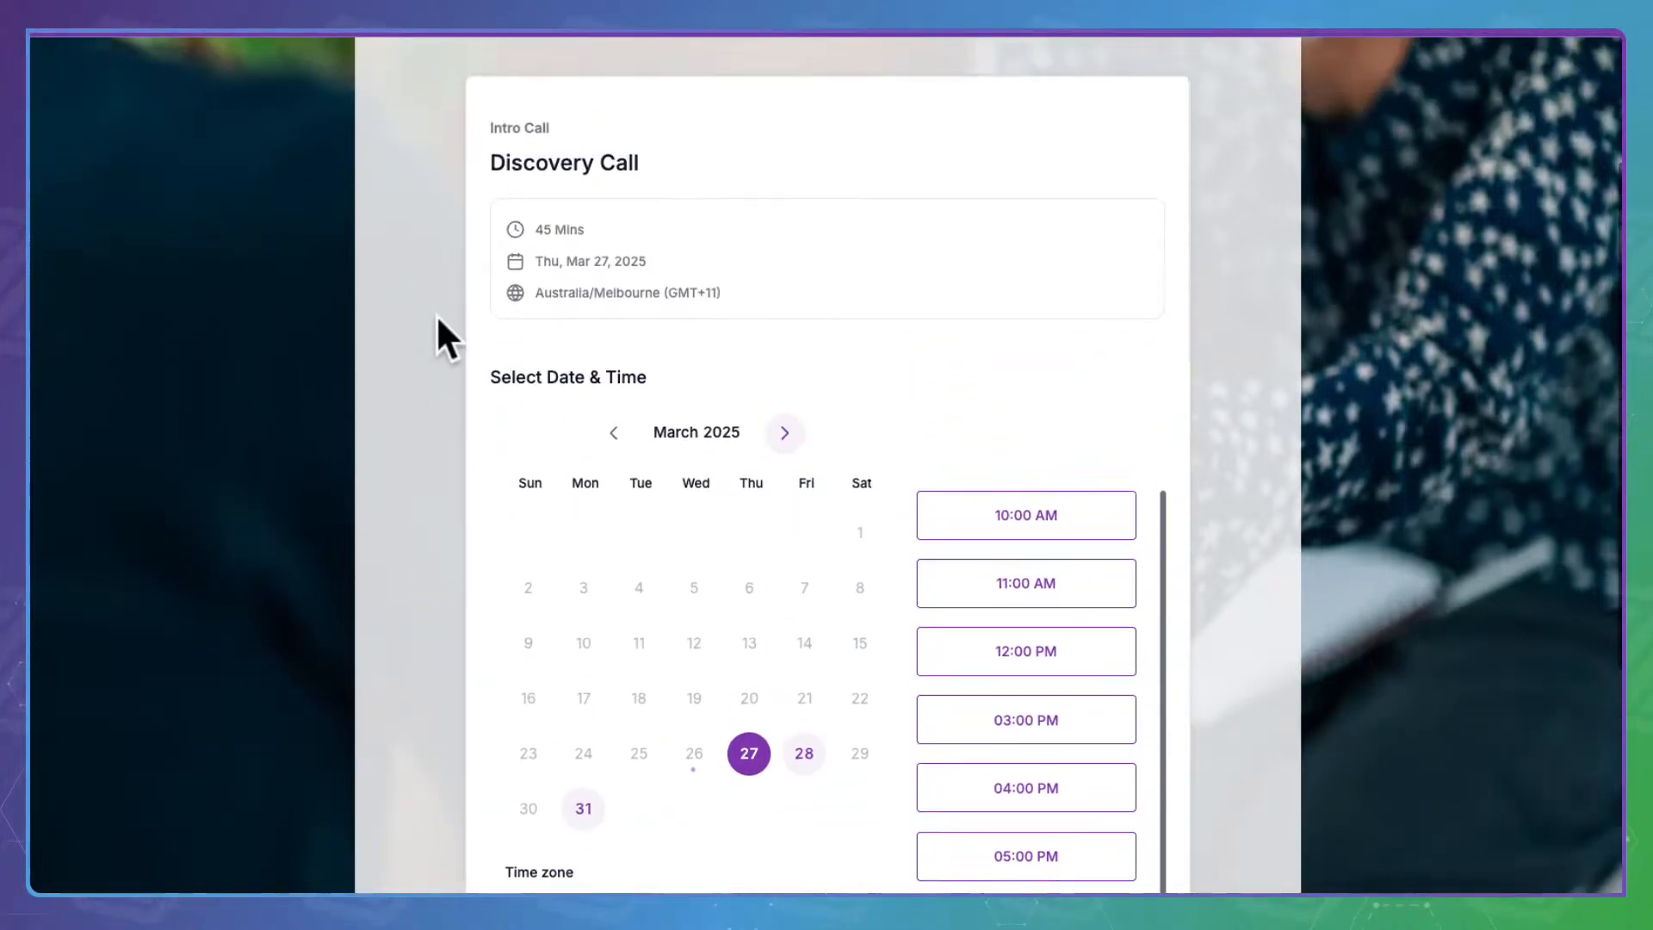
left_click(1047, 501)
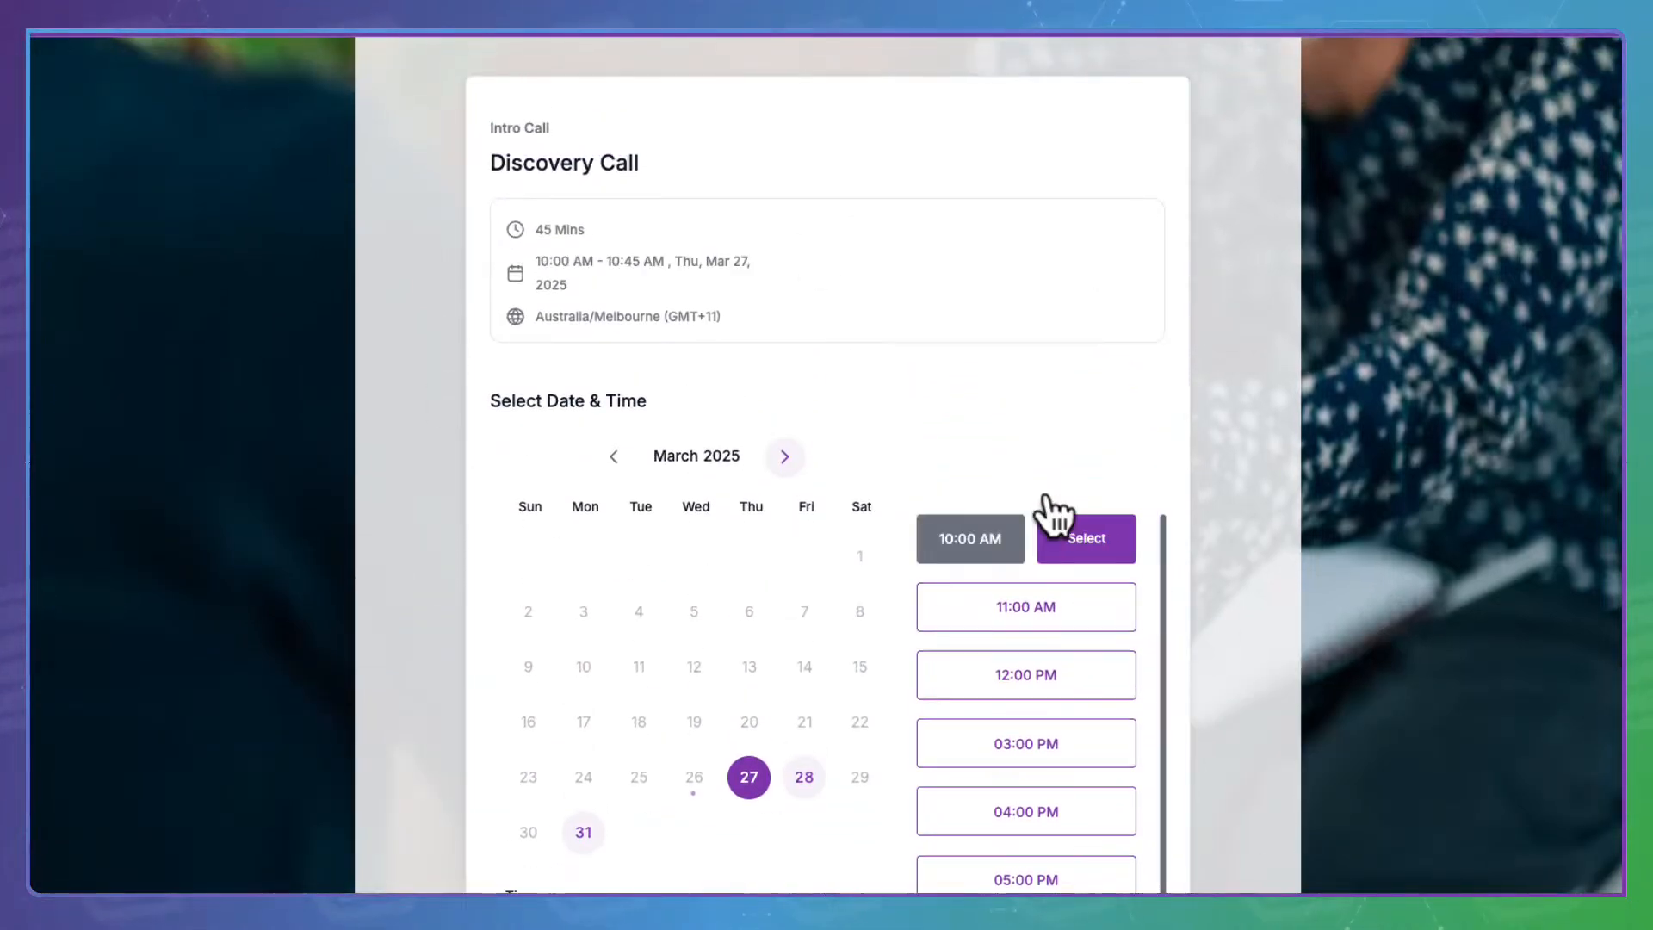
left_click(1090, 526)
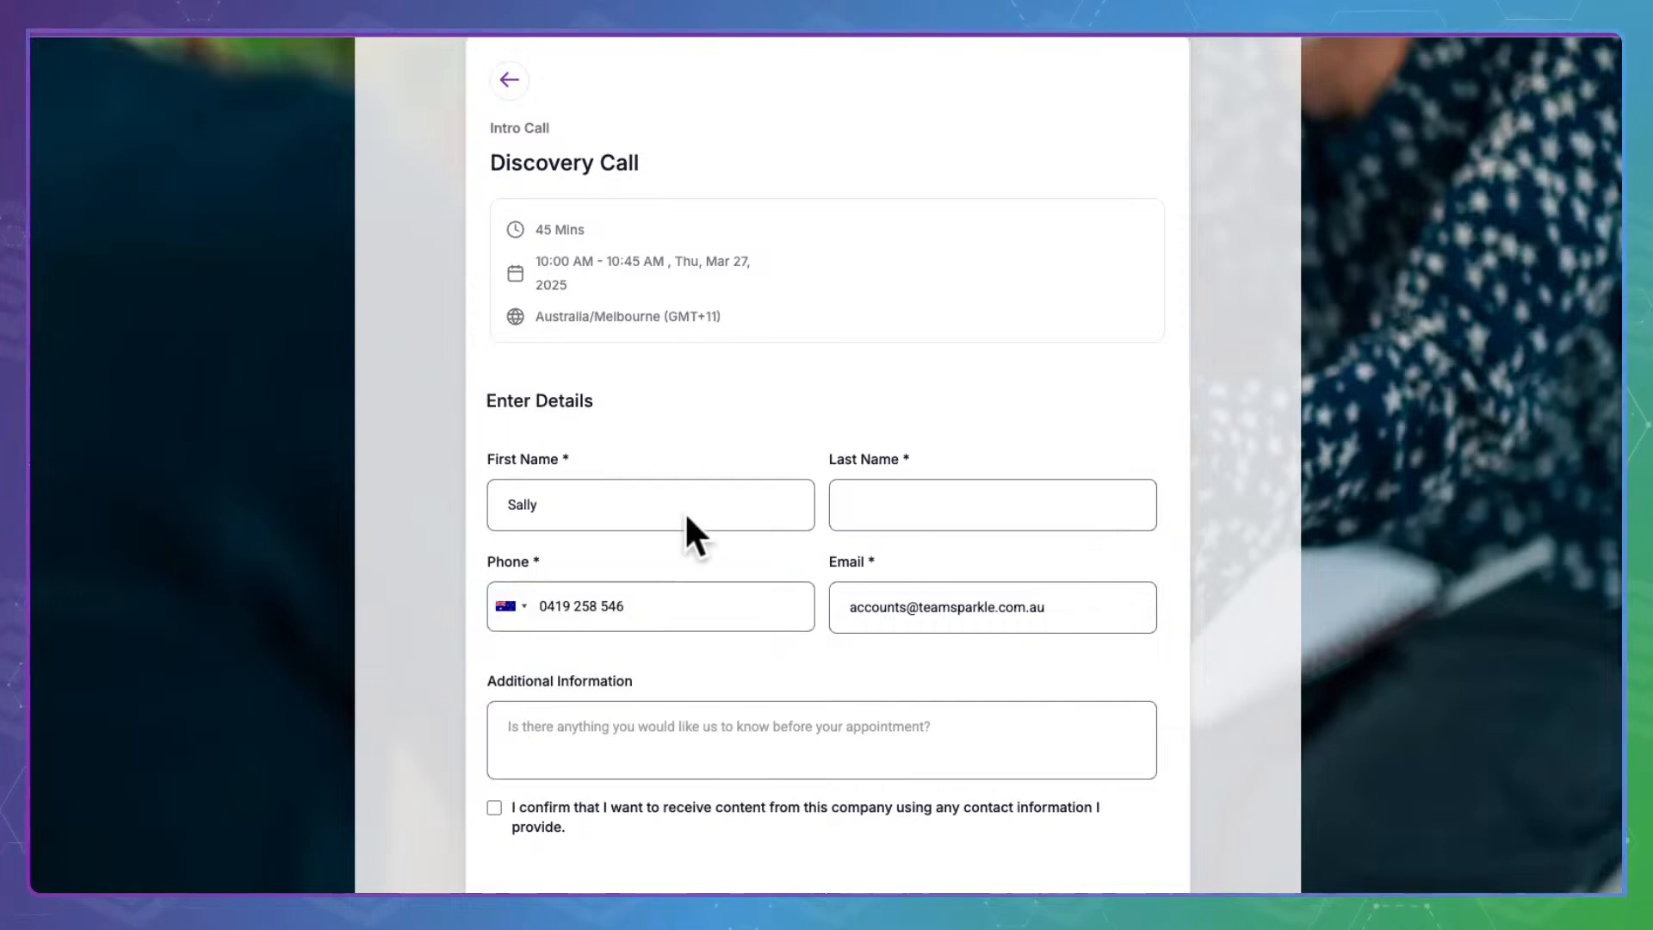
Autofill the contact details, add a note, accept the consent box and schedule the meeting
left_click(933, 505)
left_click(915, 561)
left_click(686, 627)
left_click(629, 725)
scroll(627, 723, "down", 1)
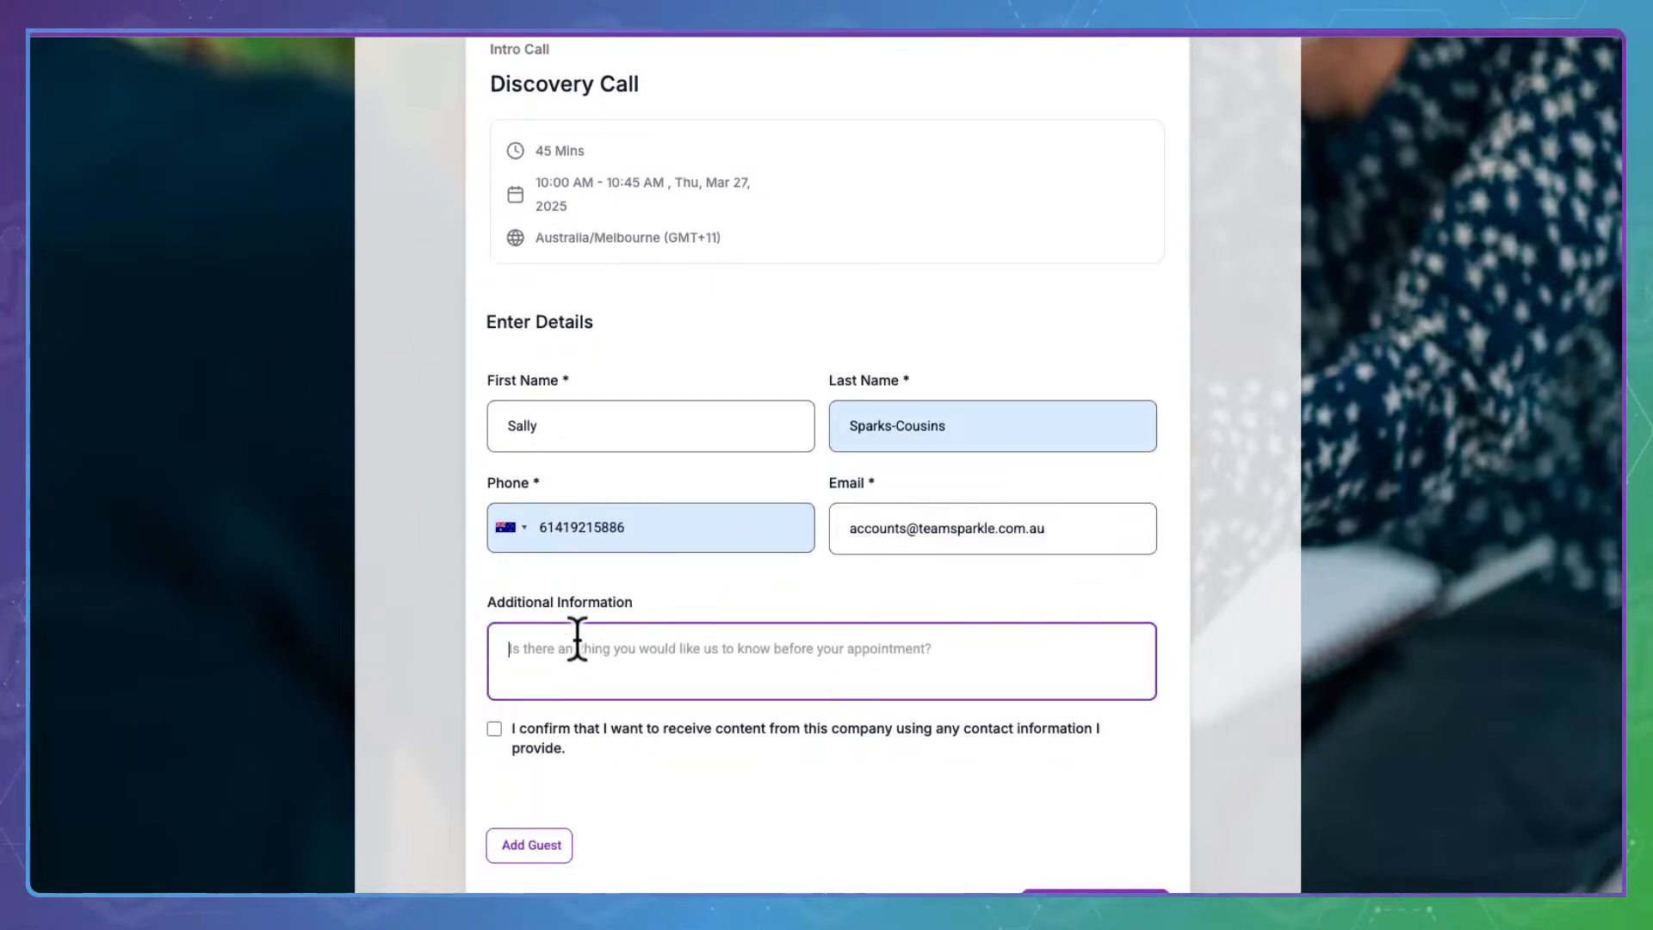
type("Word in here soo them")
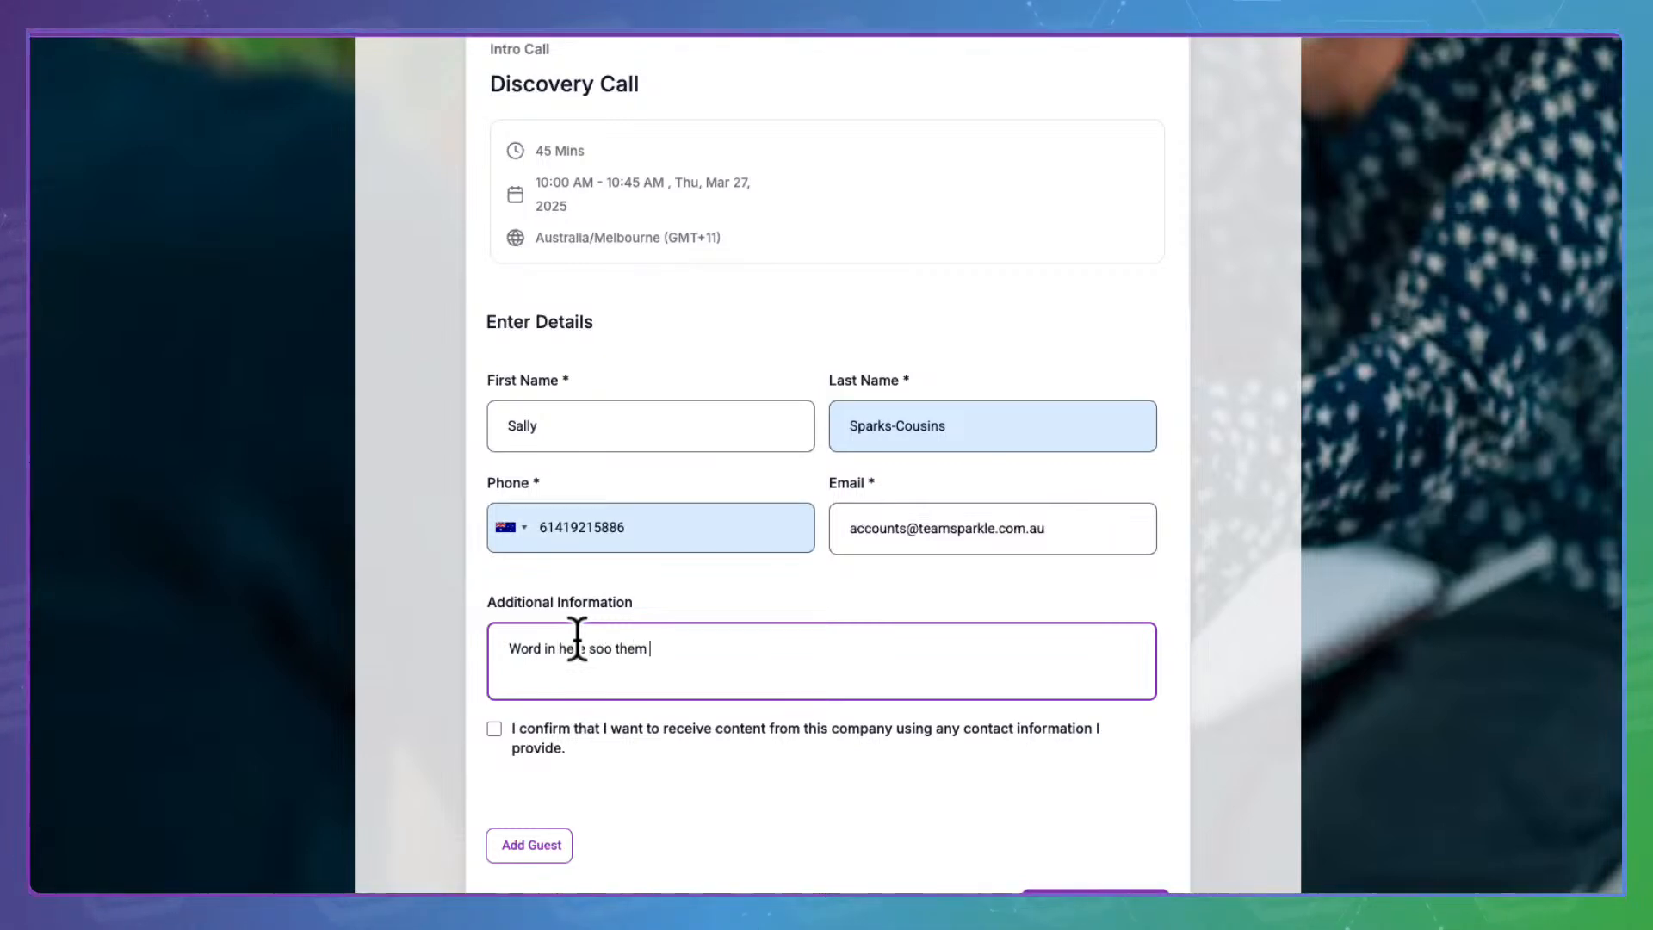
type(" in your email noticiations")
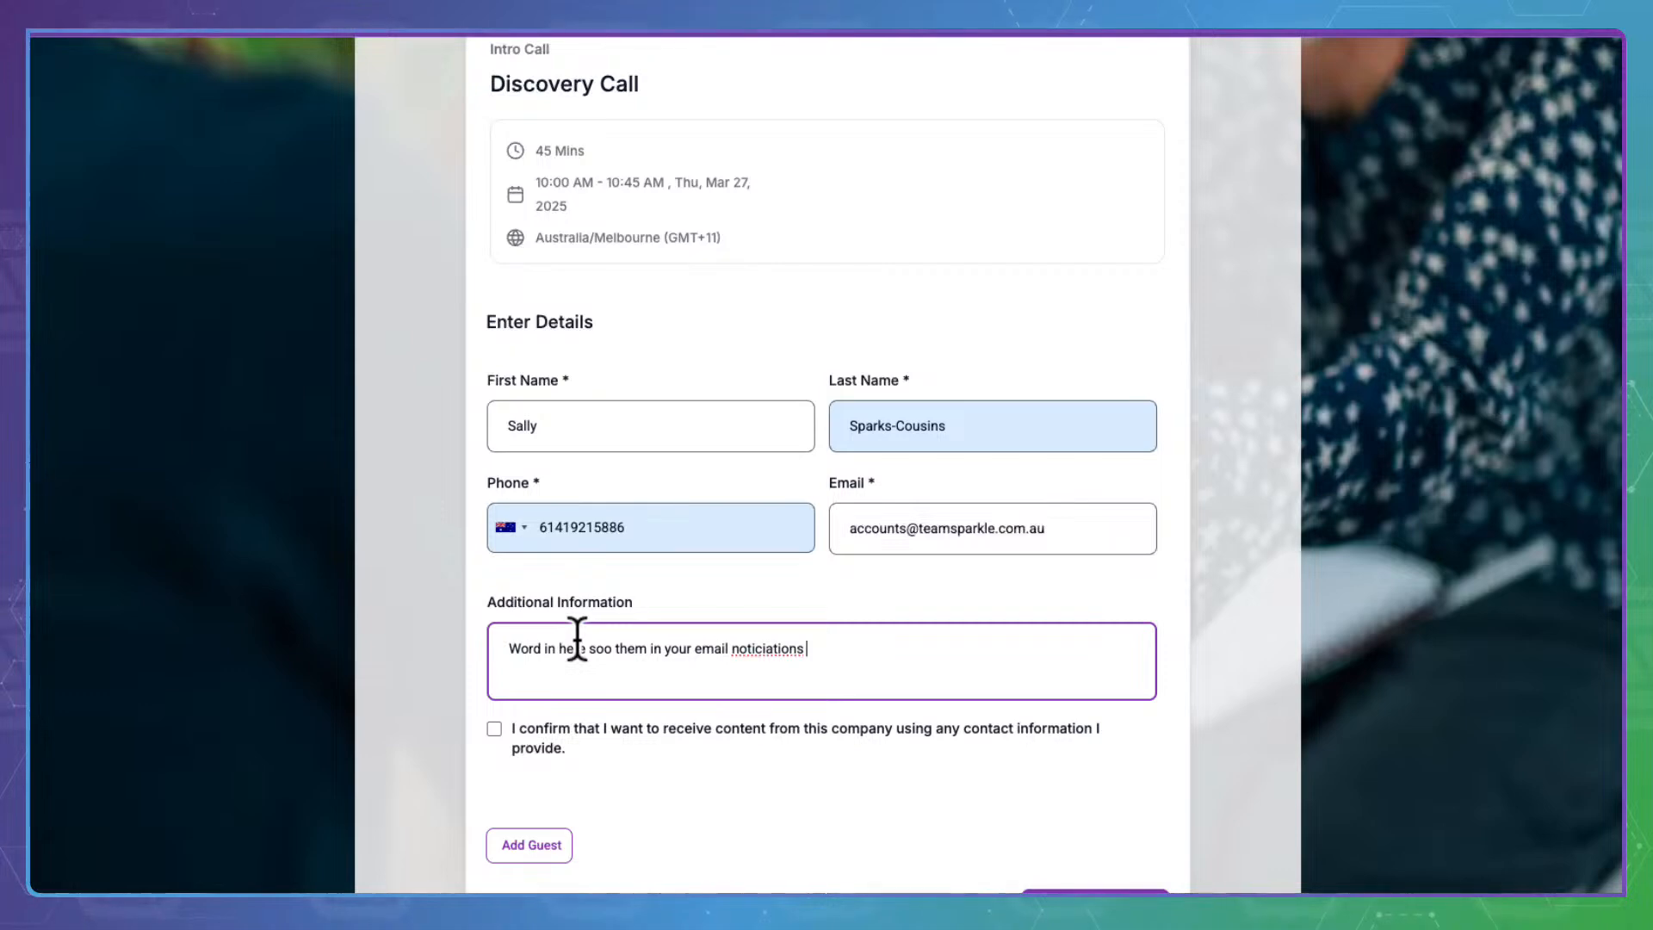
left_click(504, 699)
left_click(648, 728)
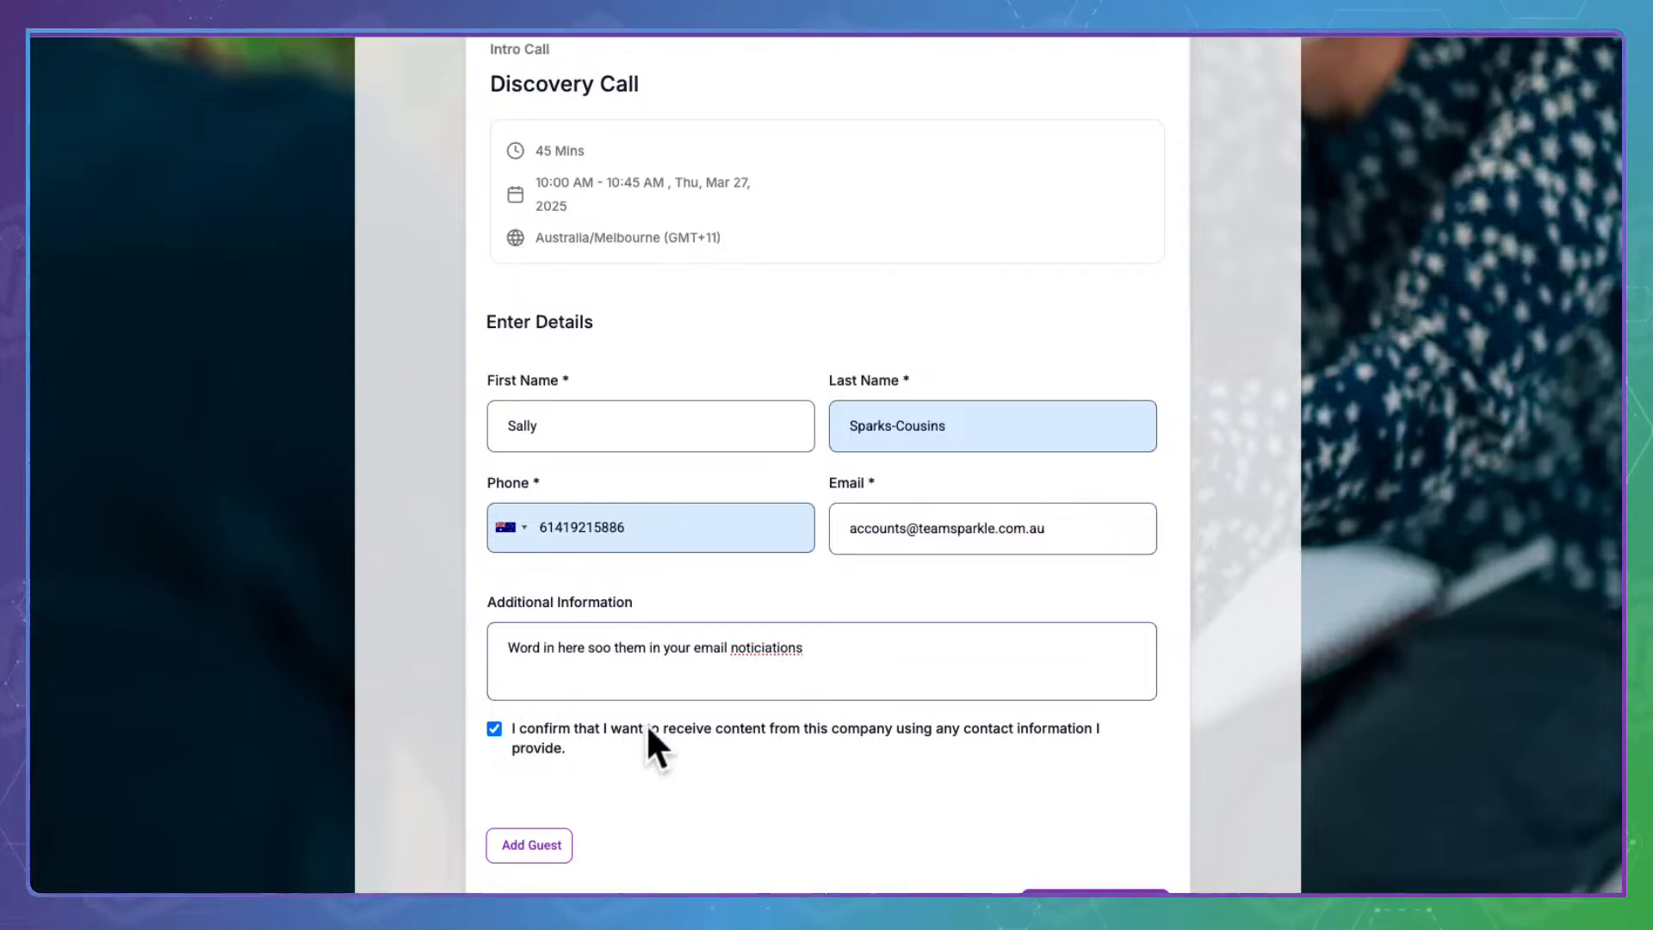
scroll(853, 736, "down", 2)
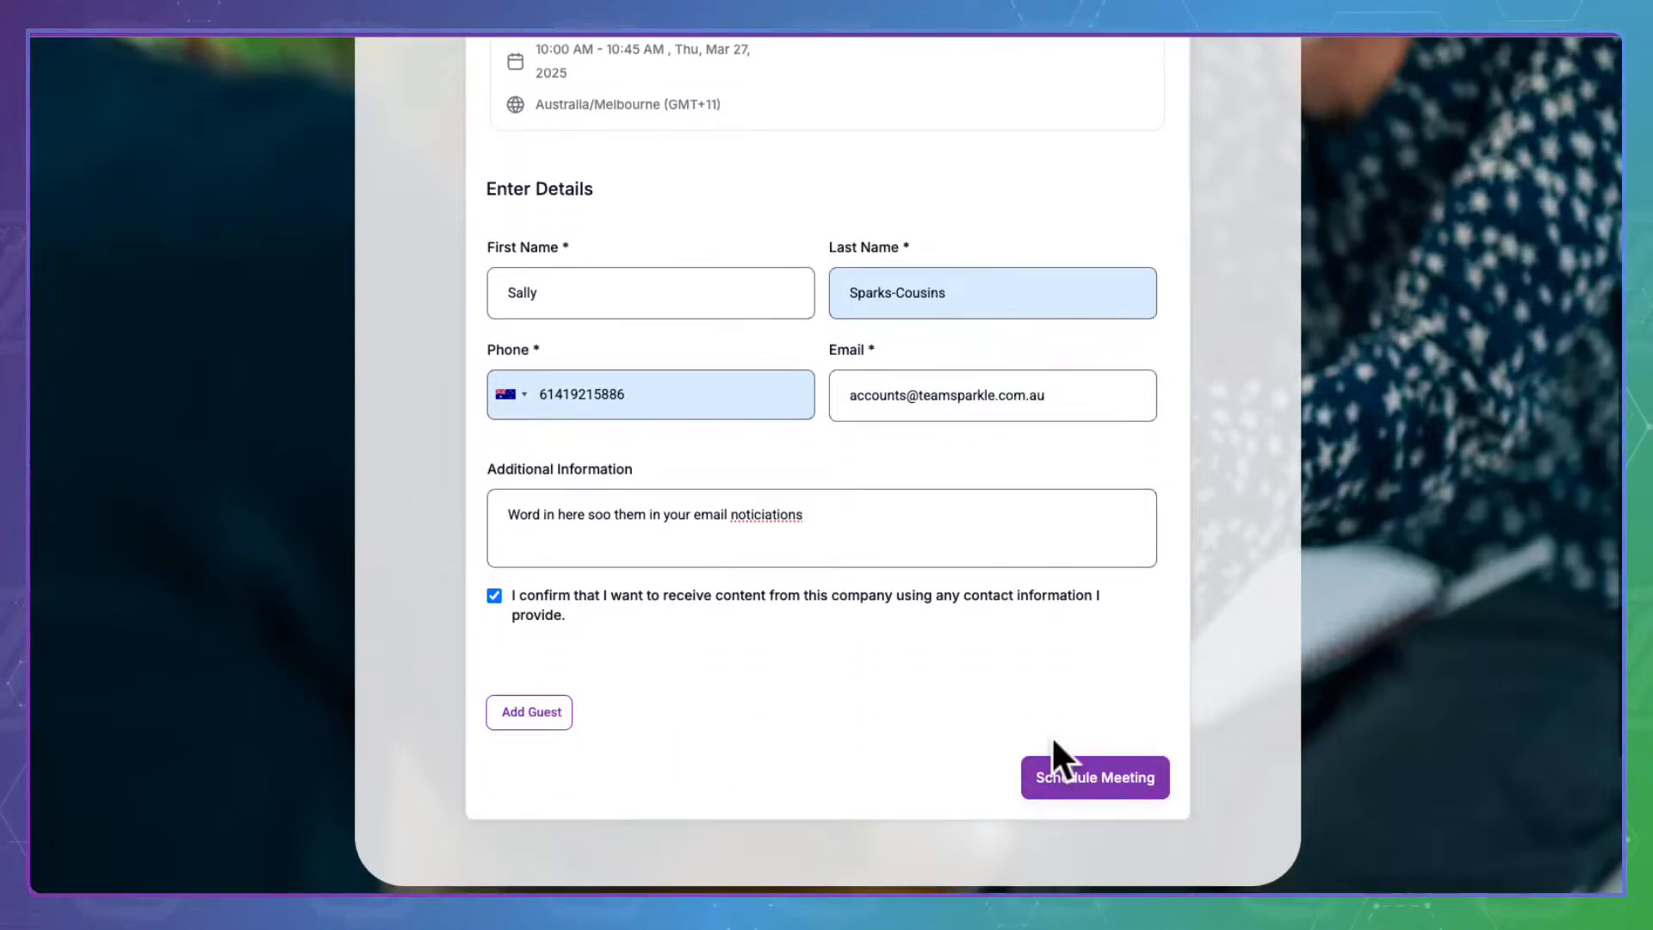
left_click(1095, 758)
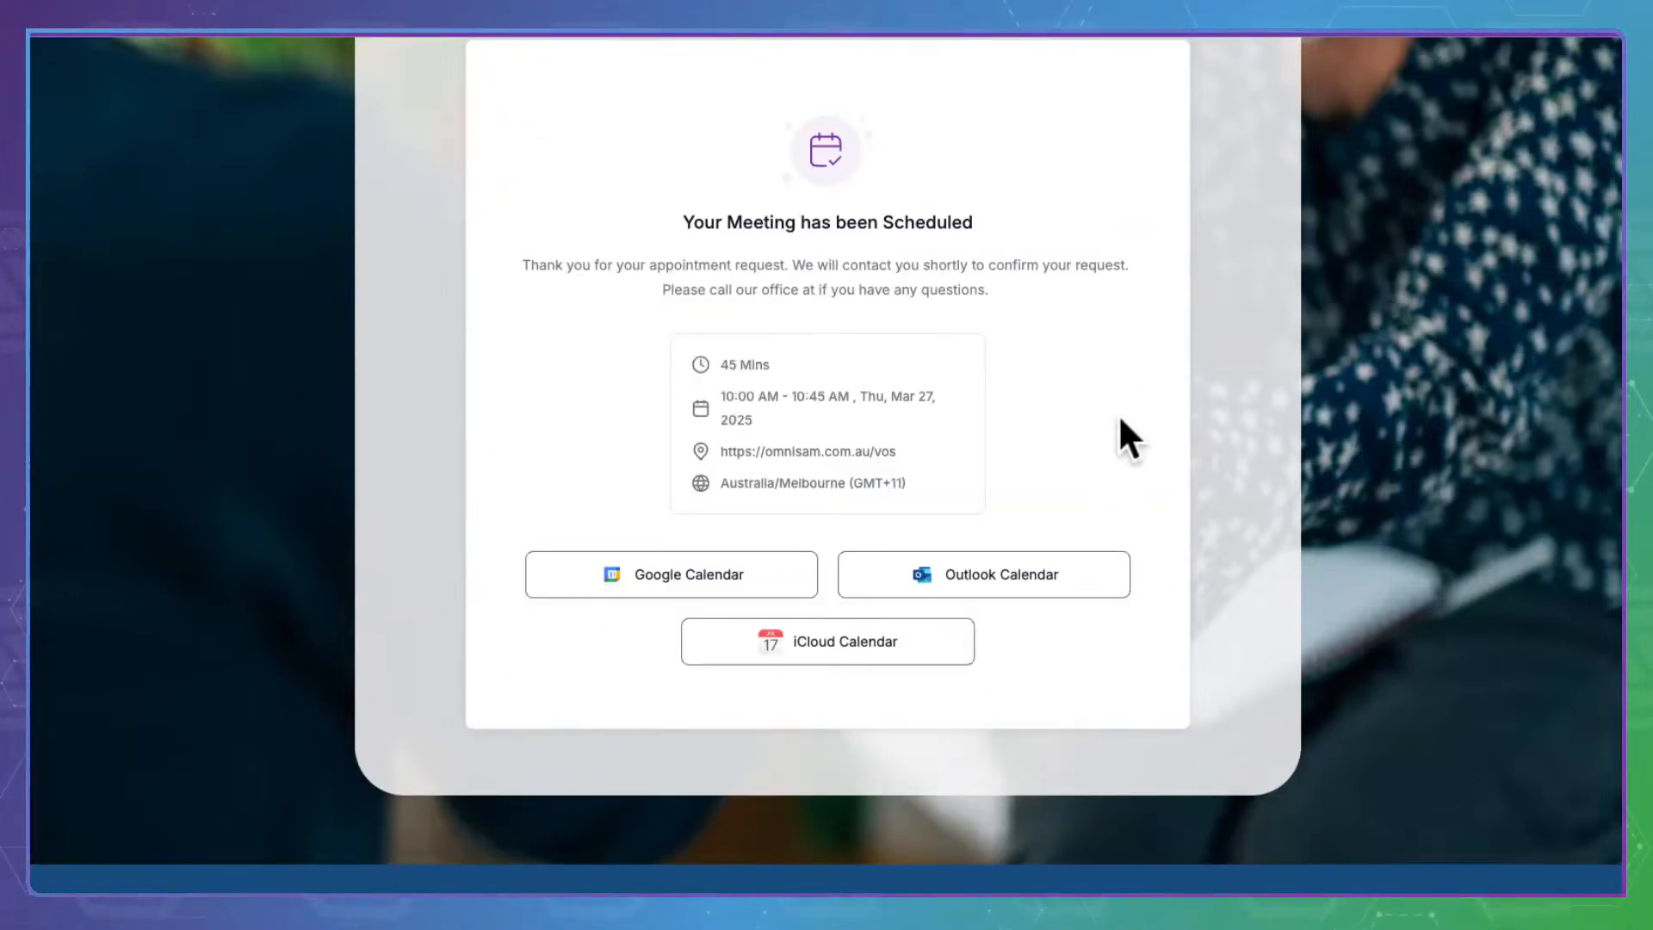
scroll(574, 274, "up", 2)
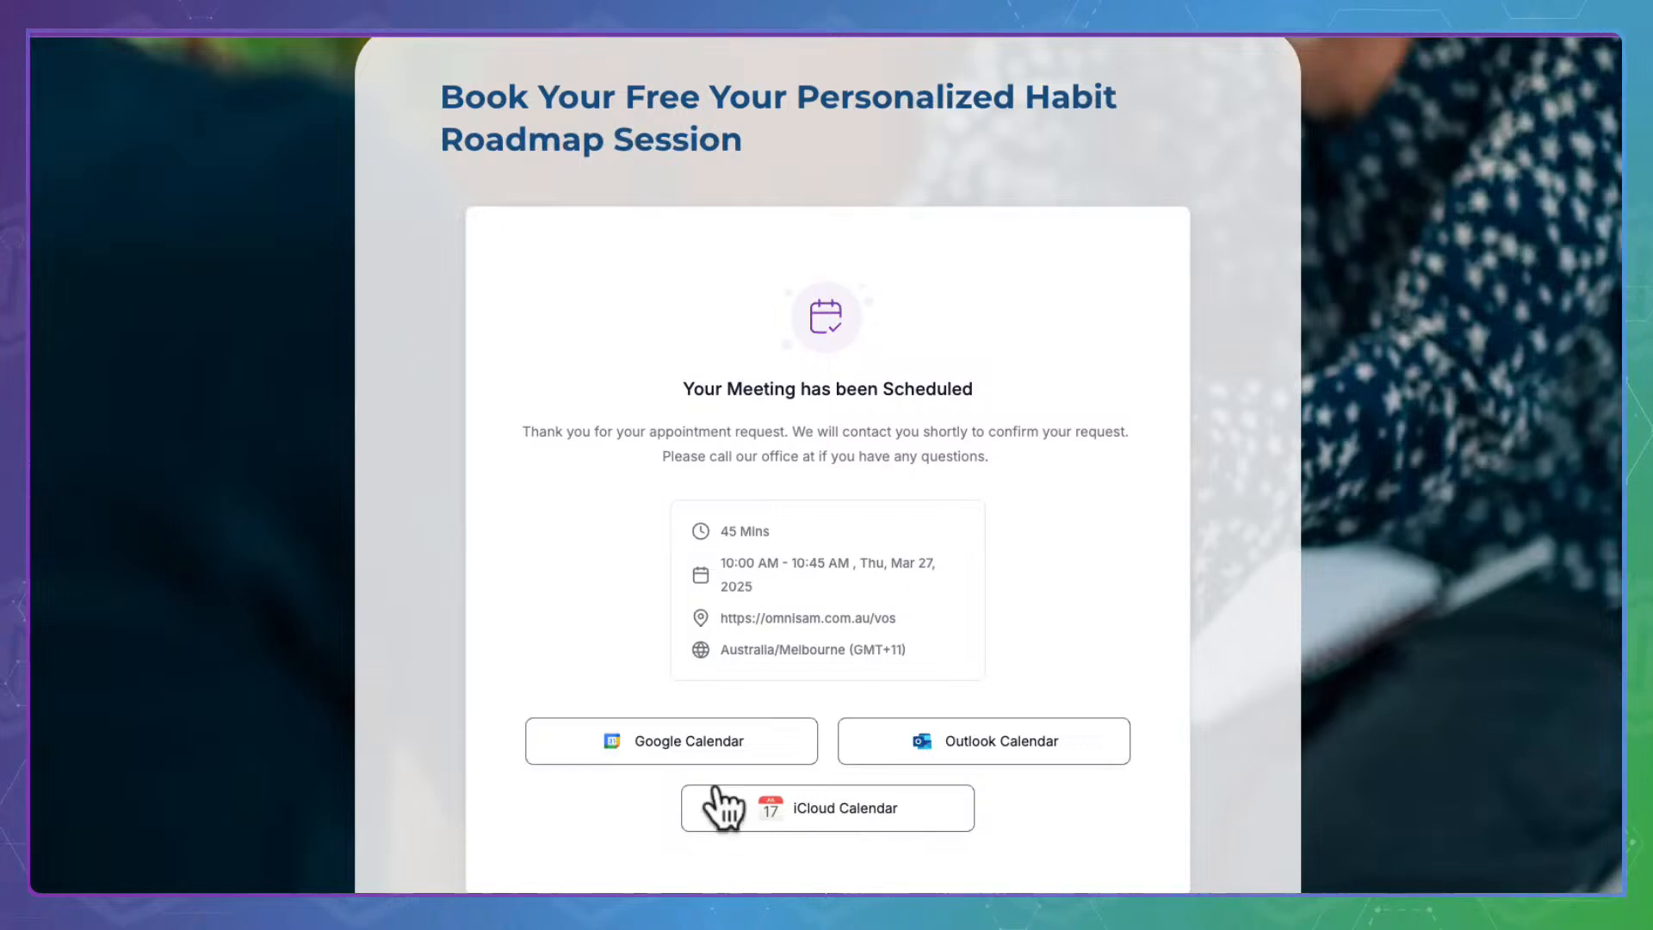
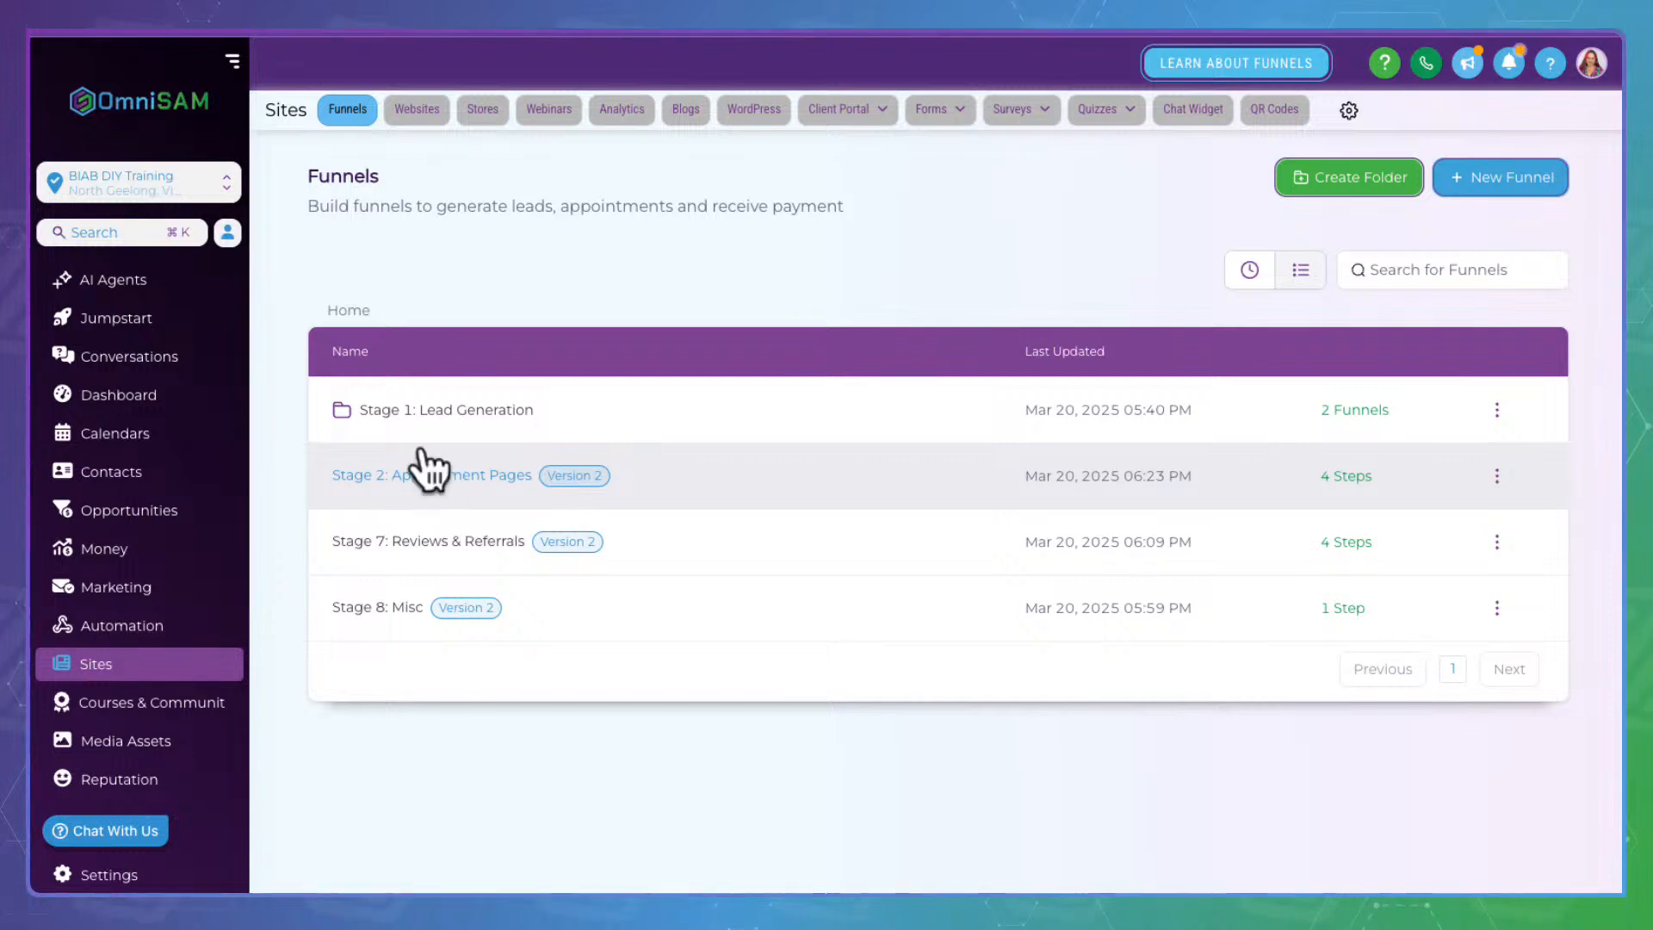
Open the Stage 2: Appointment Pages funnel and view the View Calendar step's live page
left_click(421, 456)
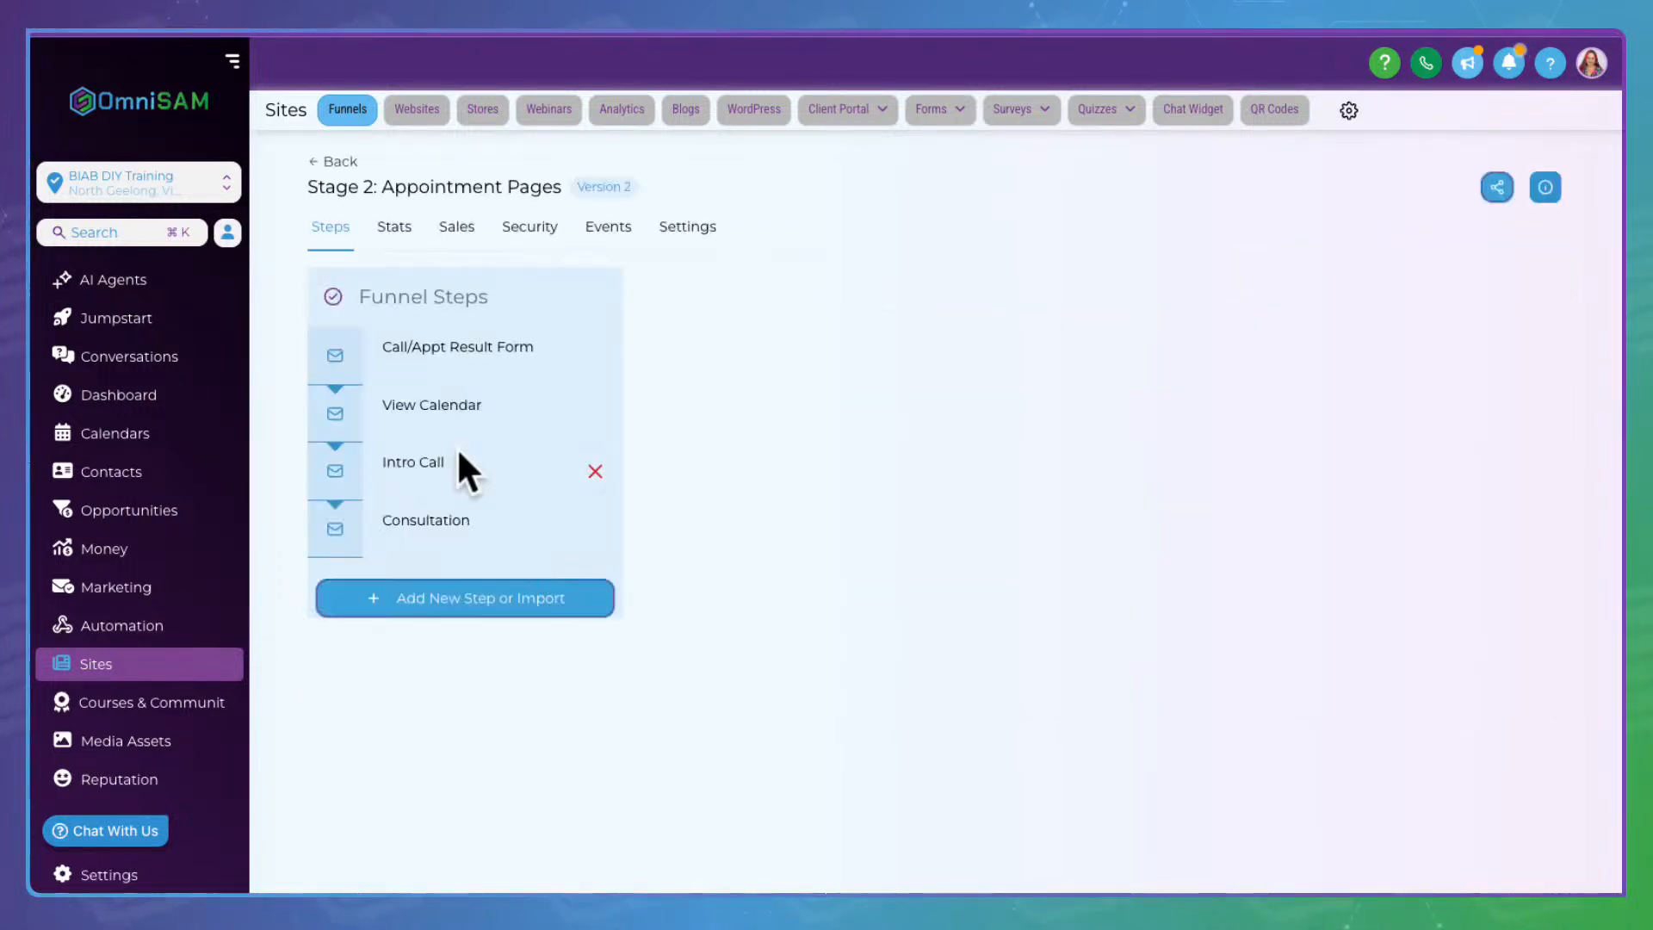
left_click(551, 346)
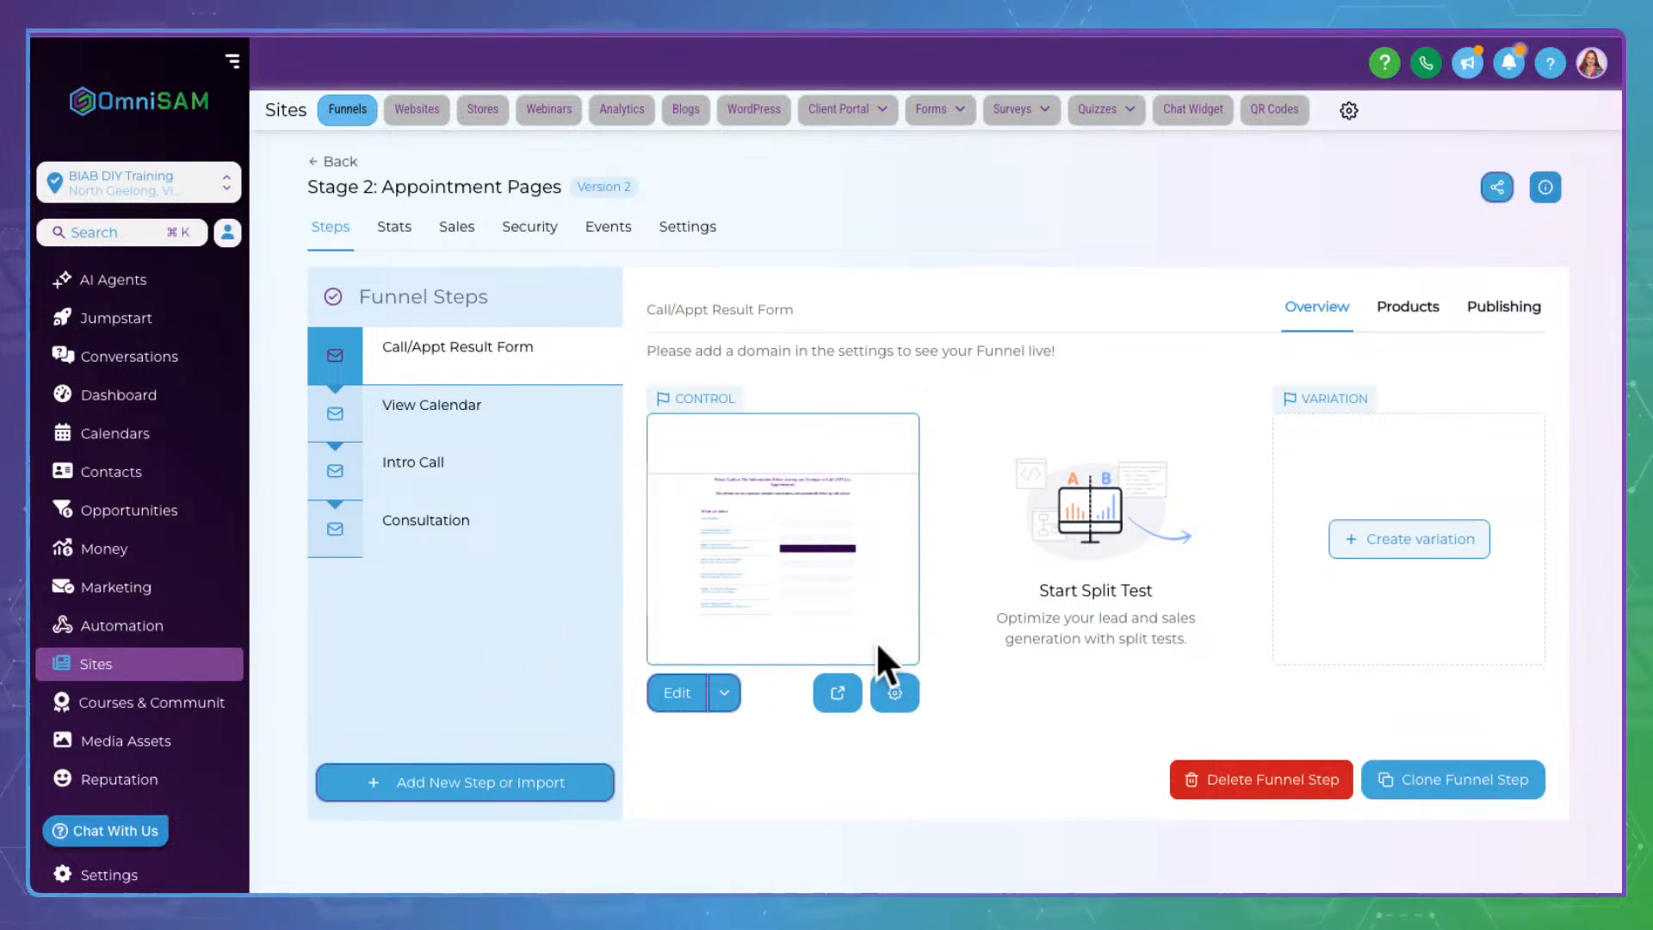
left_click(484, 392)
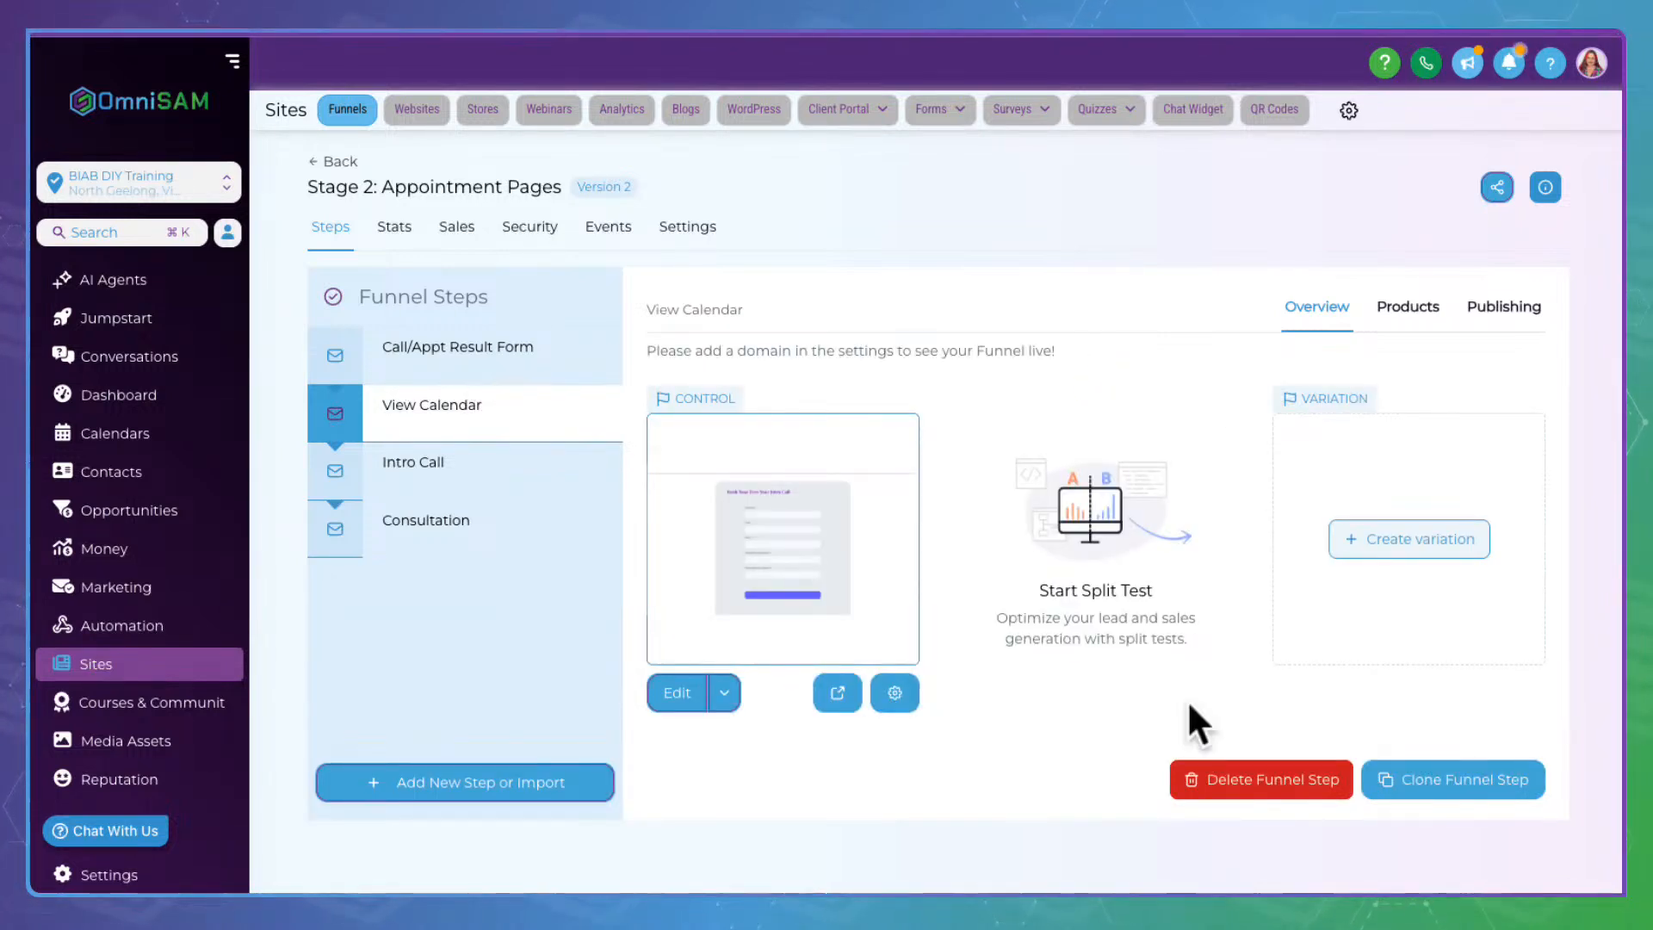
left_click(859, 676)
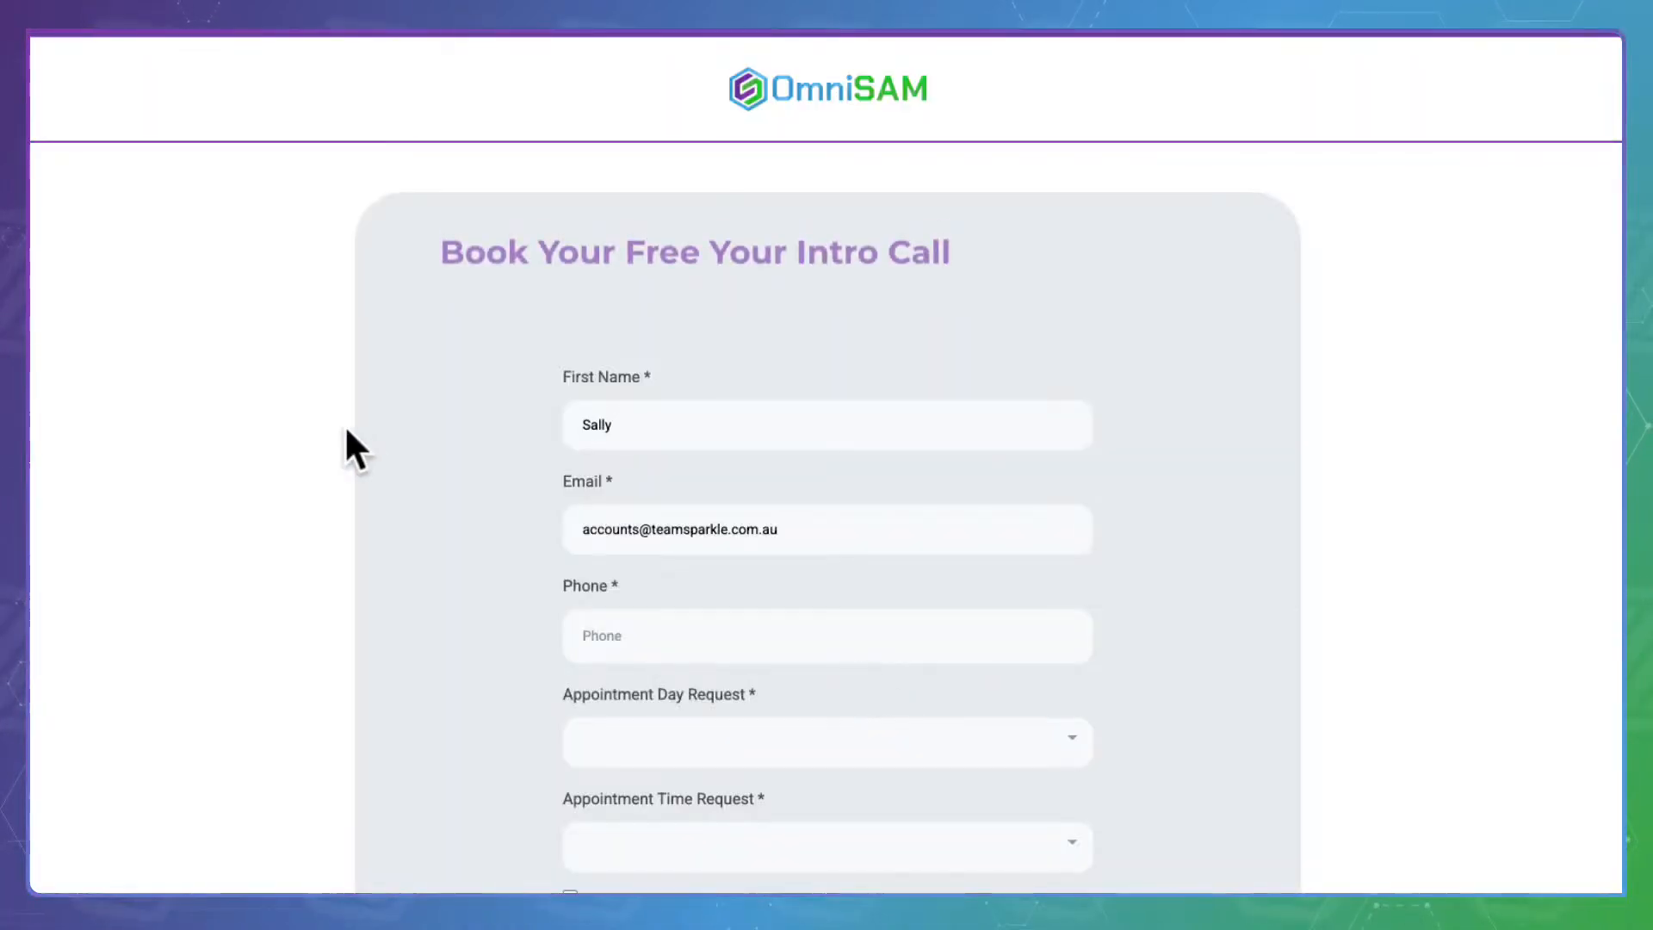
Request an intro call for Tomorrow in the Evening, accepting text-message consent
scroll(498, 536, "down", 6)
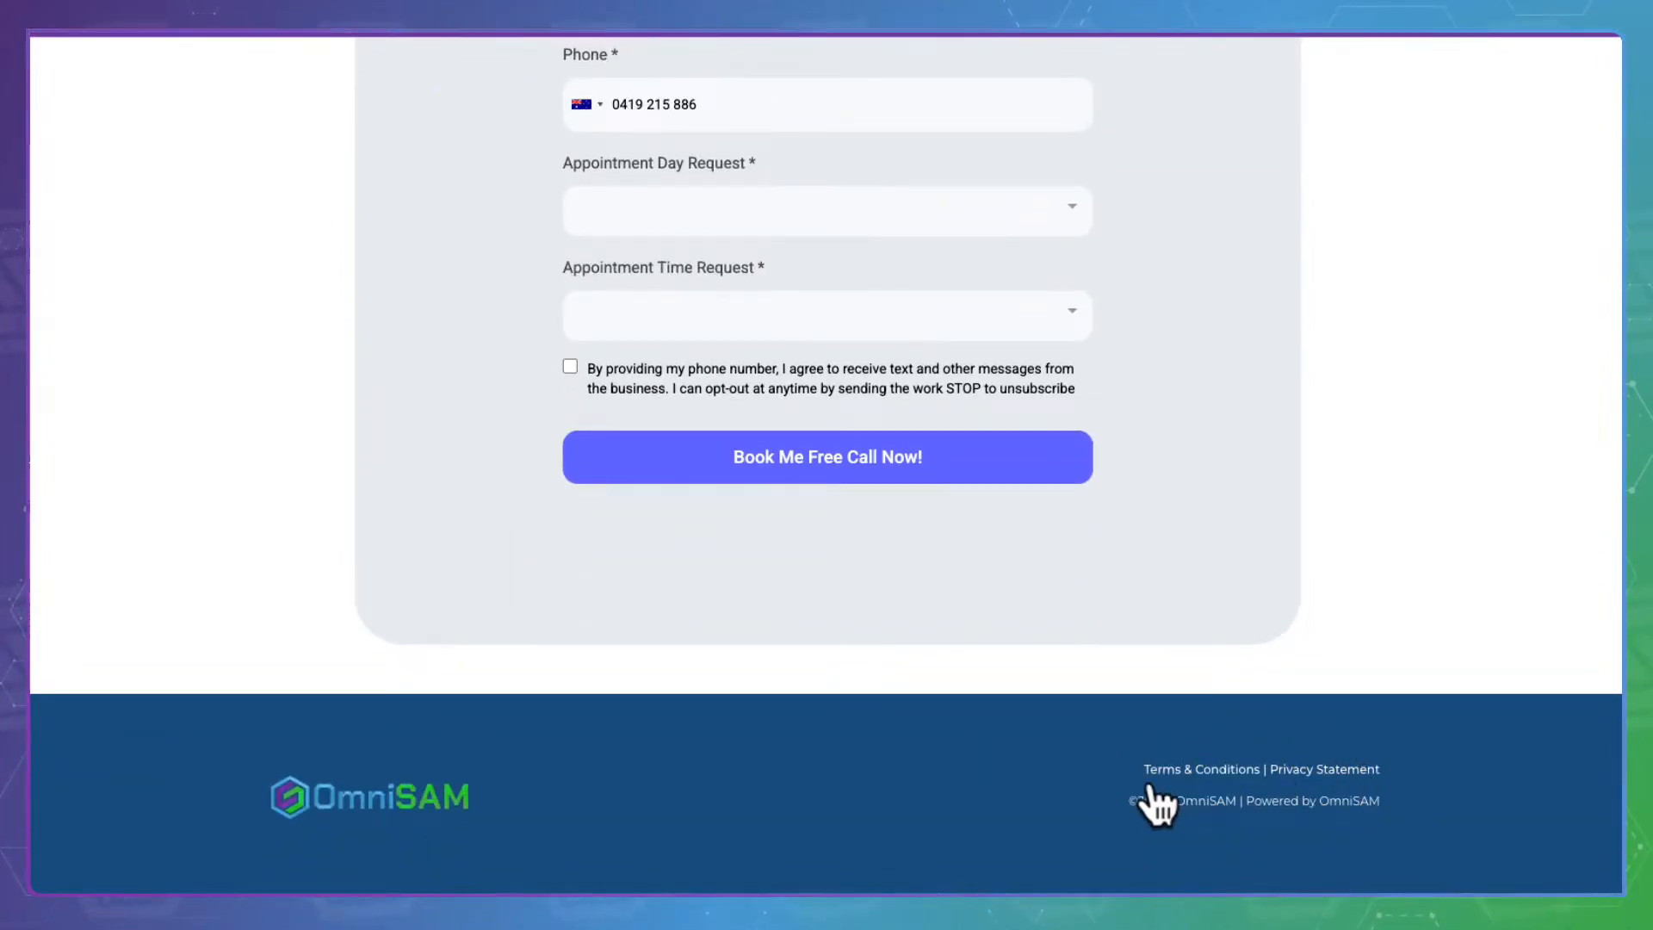
scroll(727, 482, "up", 4)
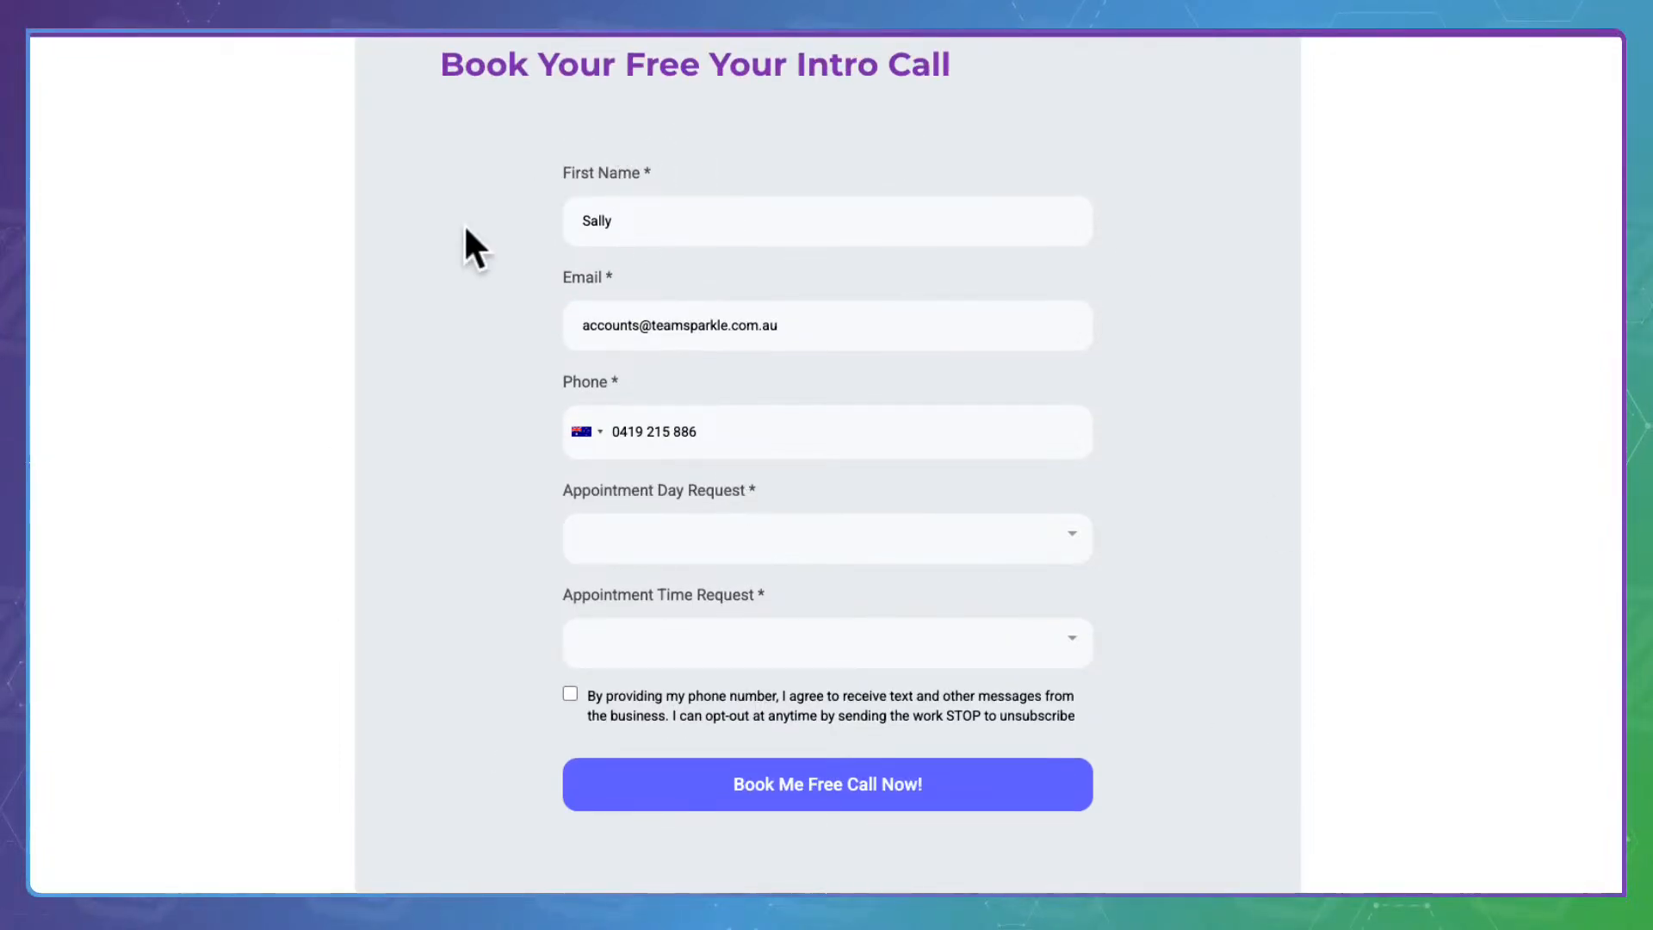
left_click(669, 527)
left_click(671, 622)
left_click(654, 639)
left_click(659, 595)
left_click(570, 694)
left_click(878, 772)
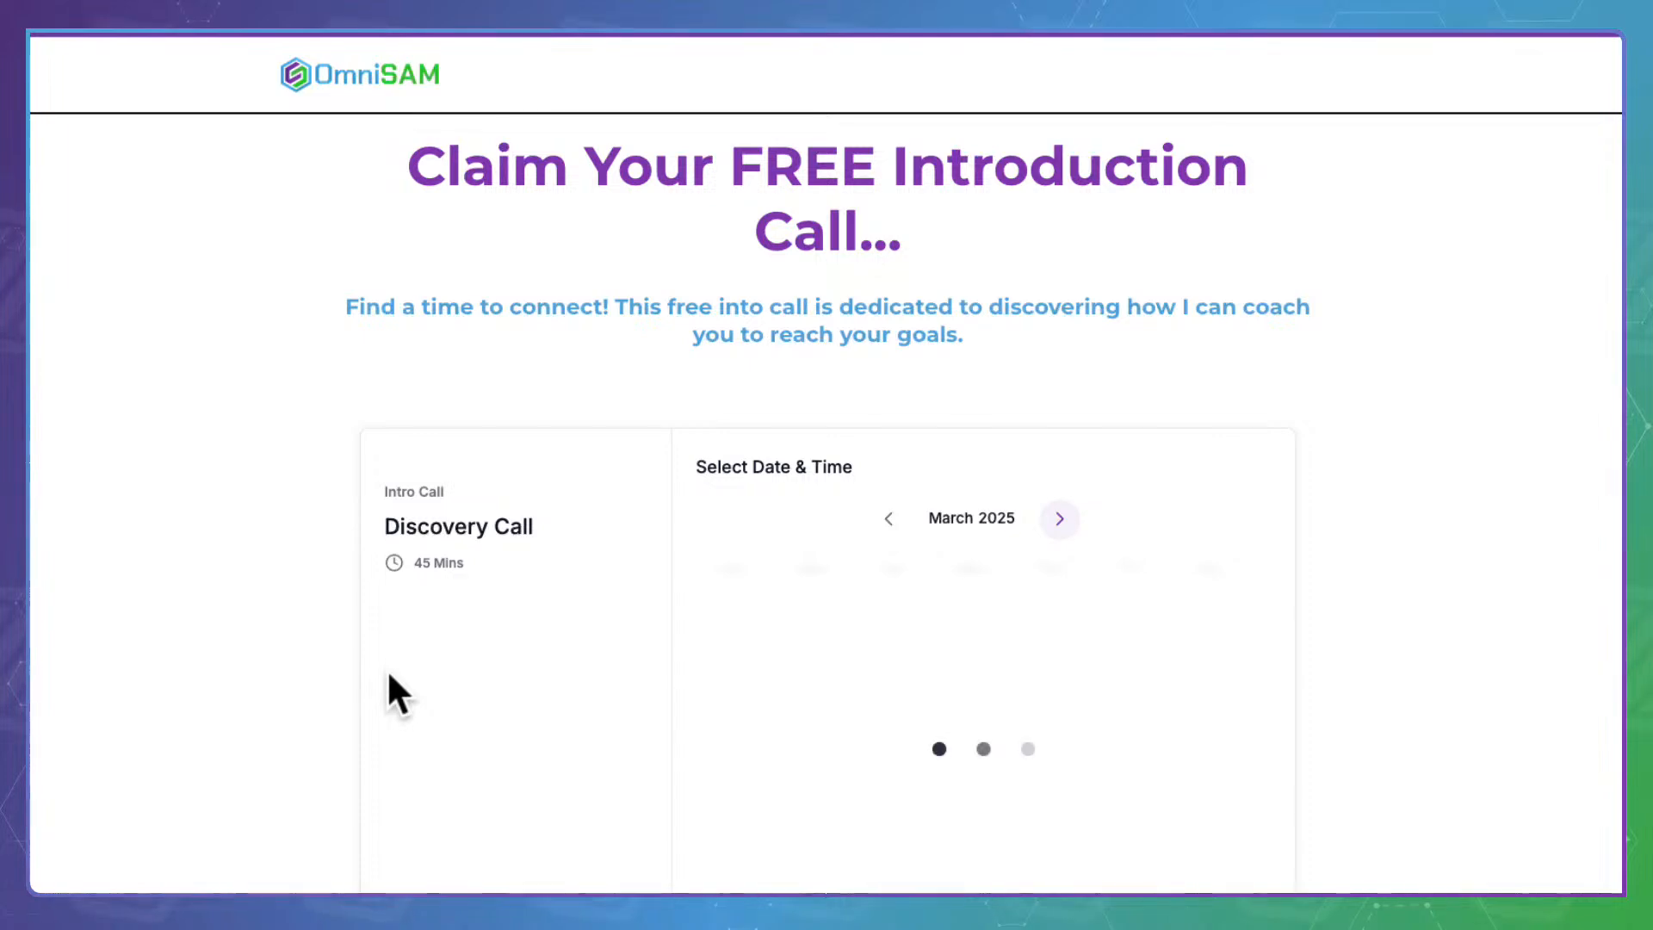
Review the Introduction Call confirmation page, then select the Intro Call funnel step
left_click_drag(899, 159, 936, 217)
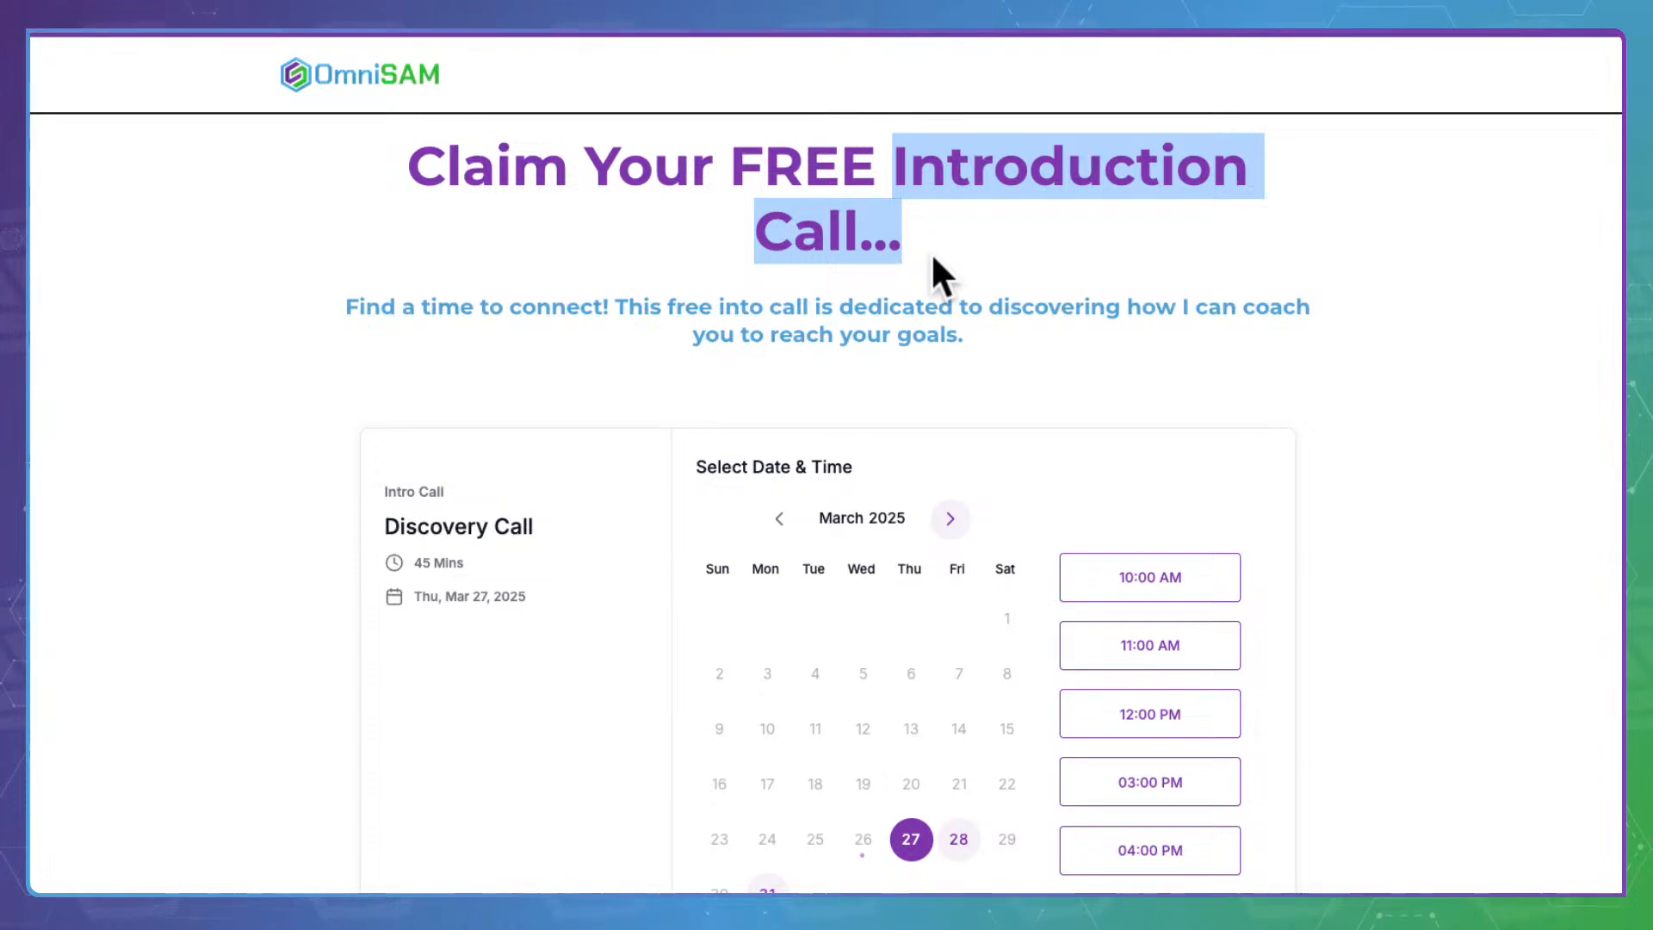
scroll(855, 294, "down", 5)
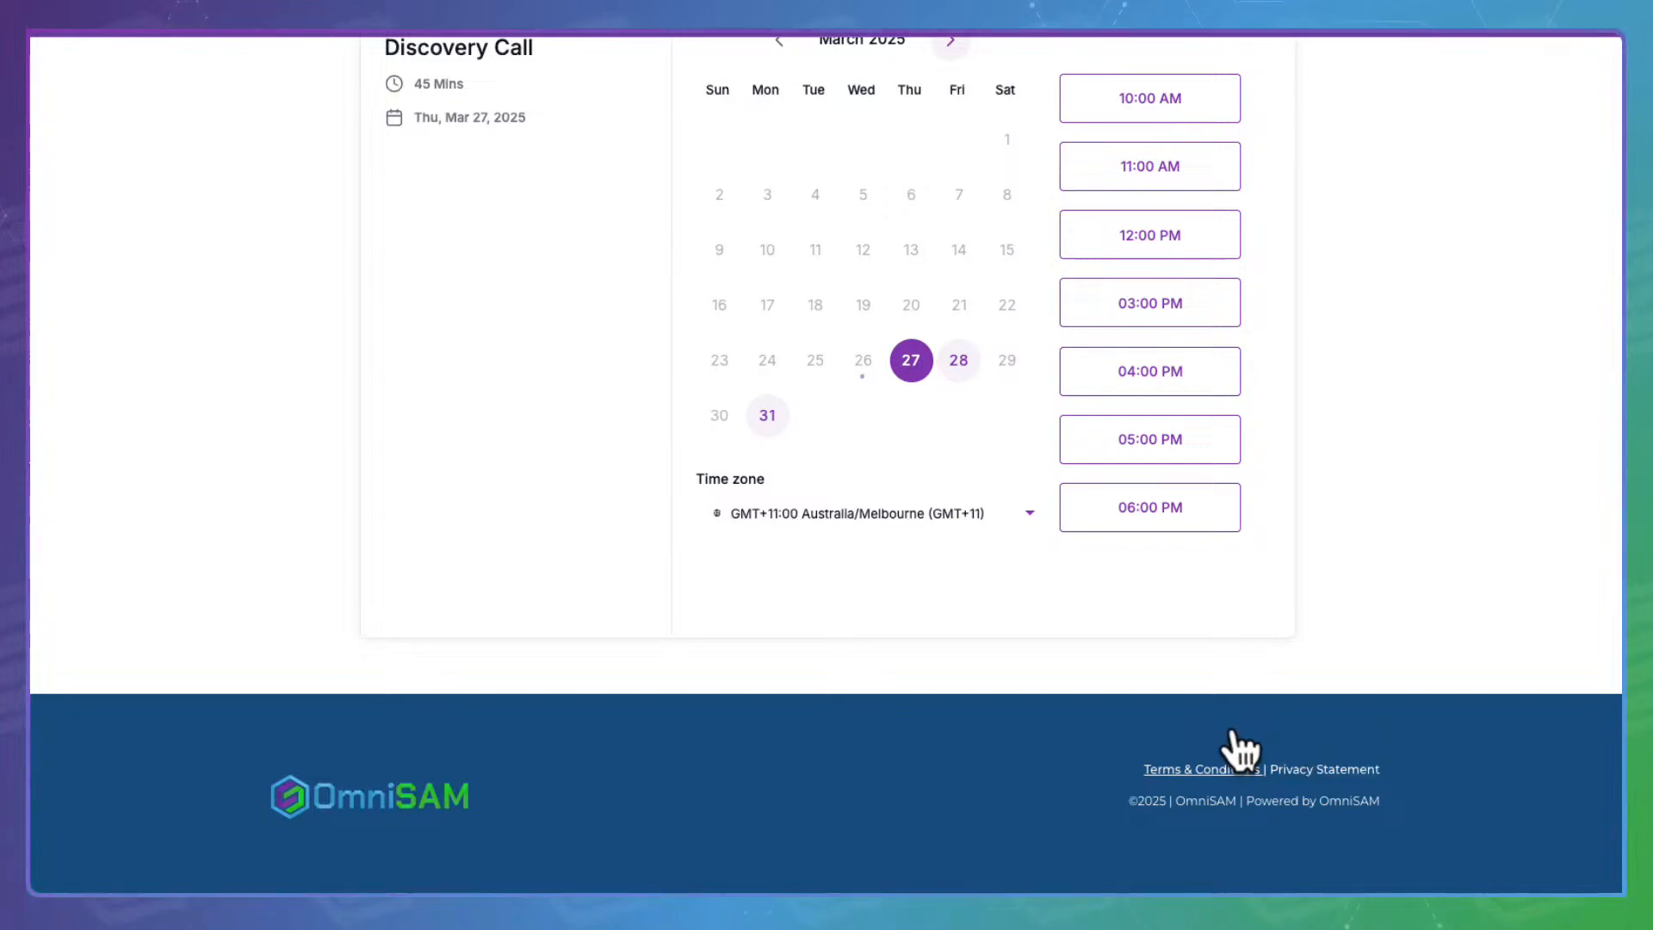
scroll(266, 400, "up", 5)
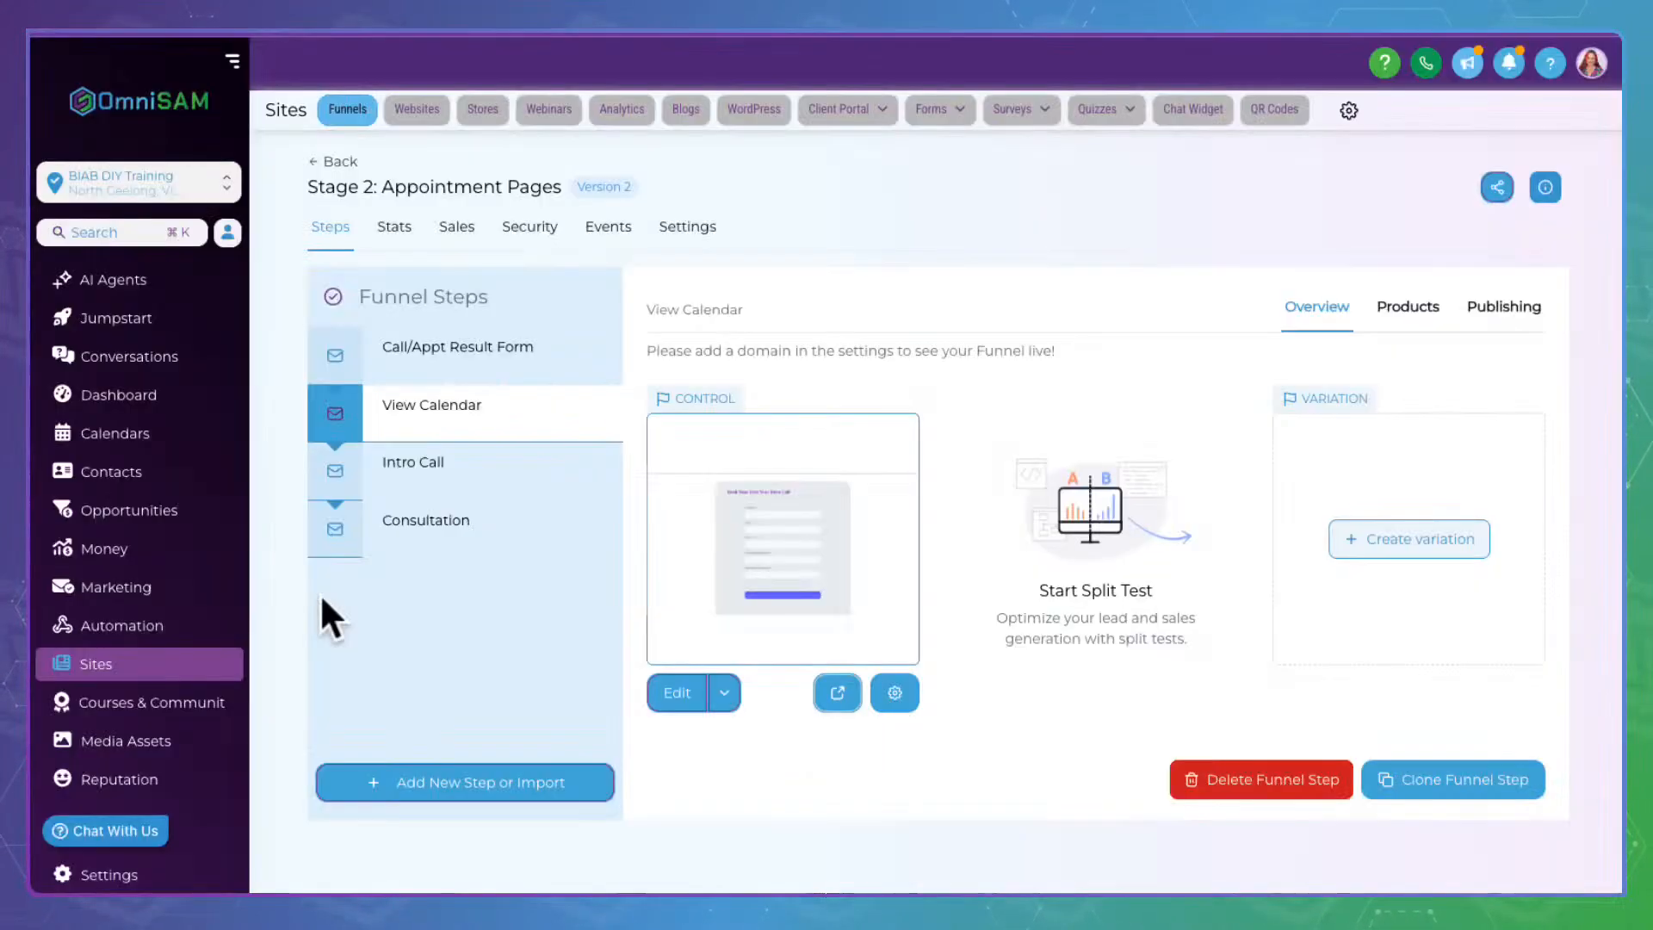
left_click(455, 462)
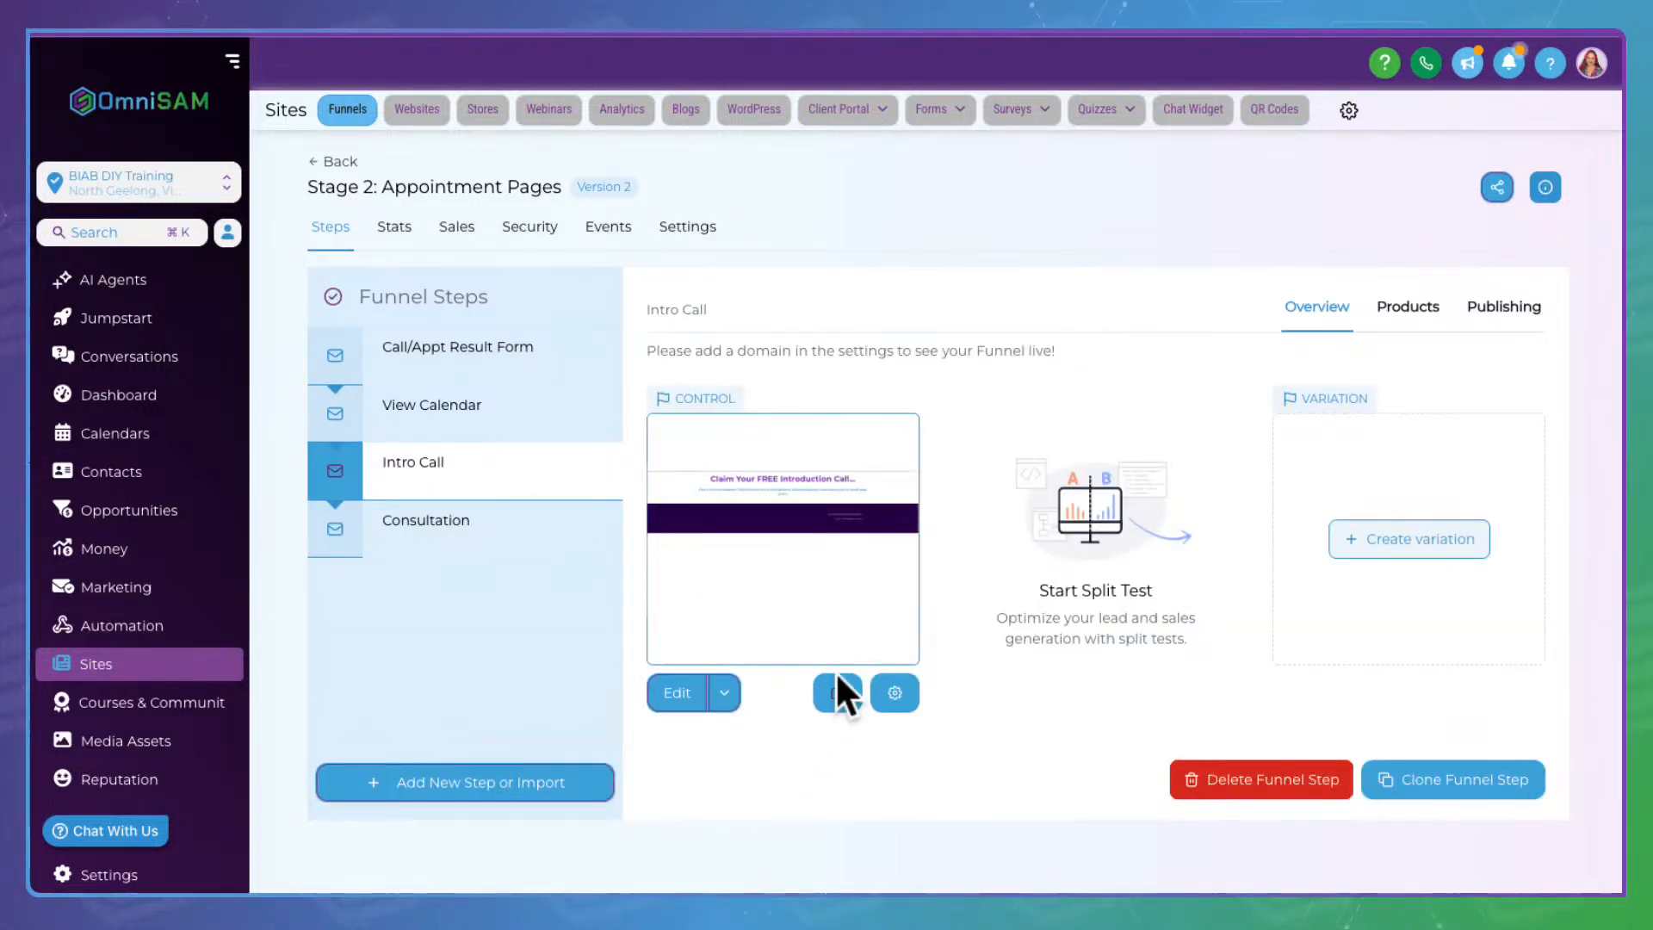
Open the Intro Call booking page and pick the 10:00 AM slot
left_click(838, 690)
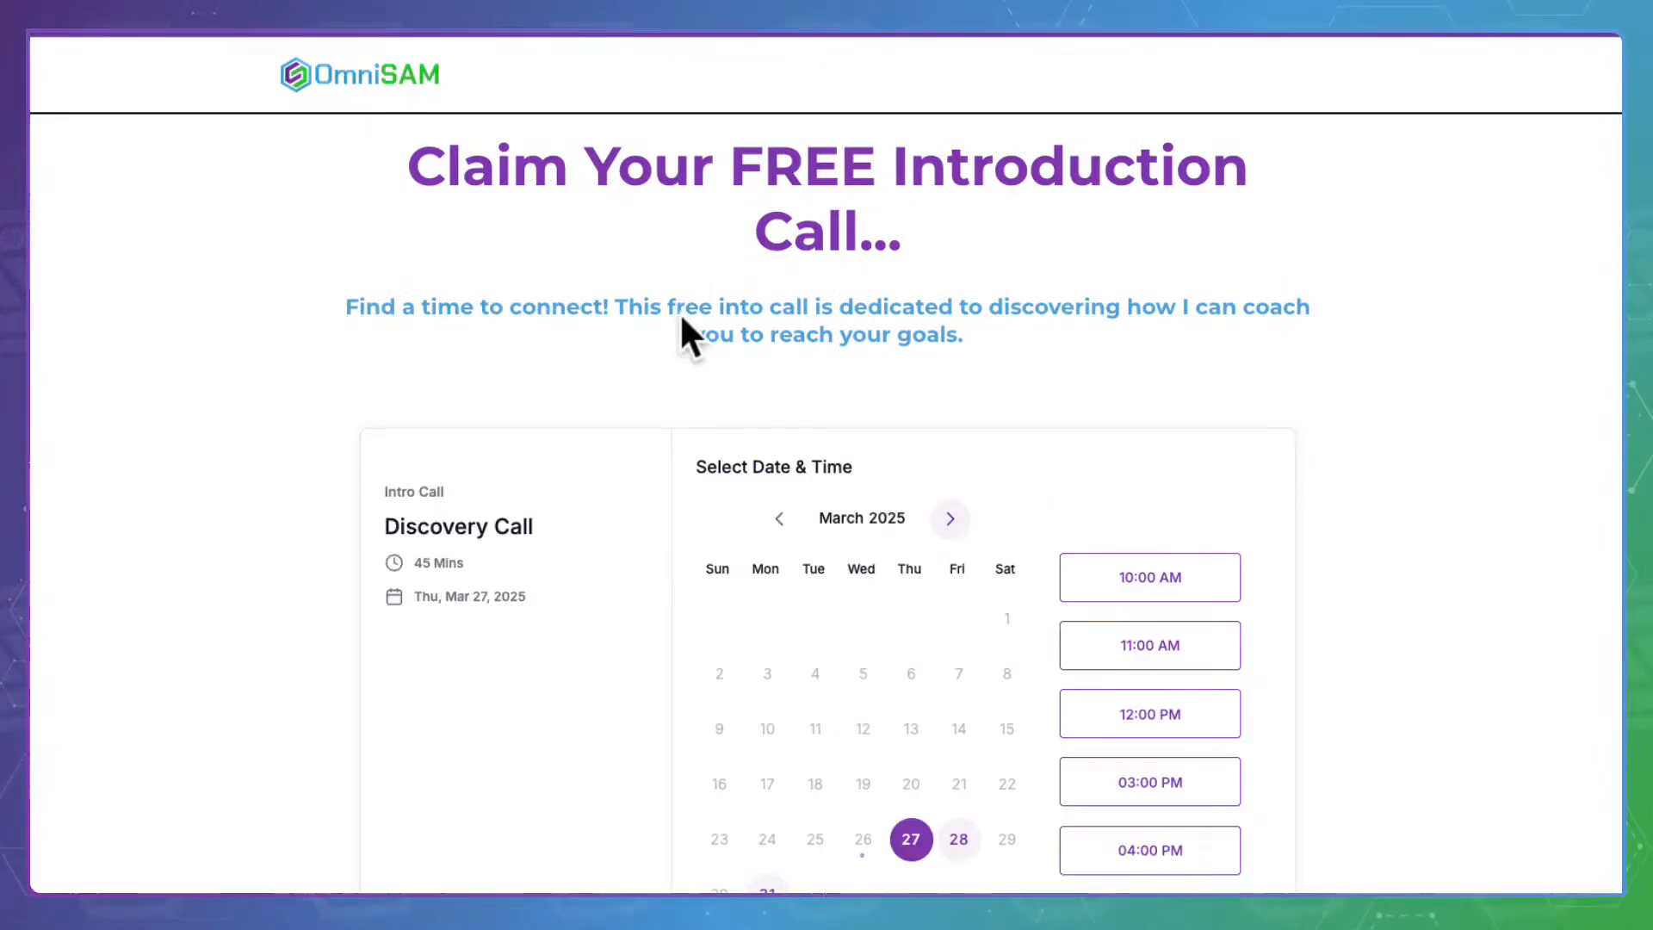
scroll(680, 319, "down", 3)
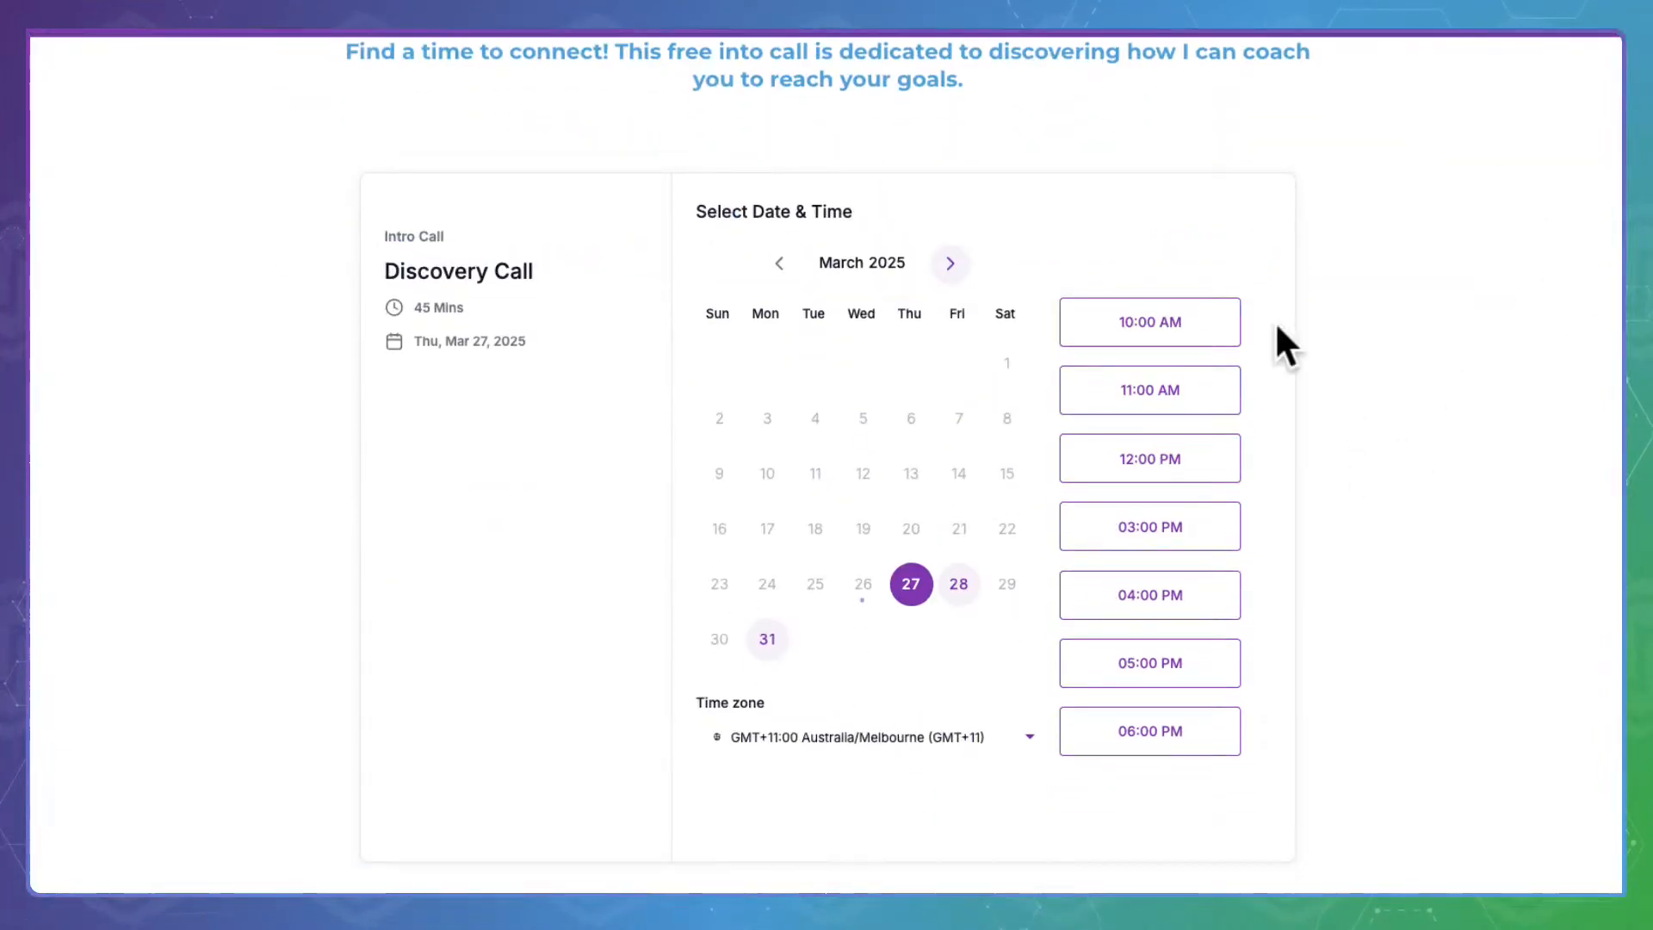
left_click(1146, 316)
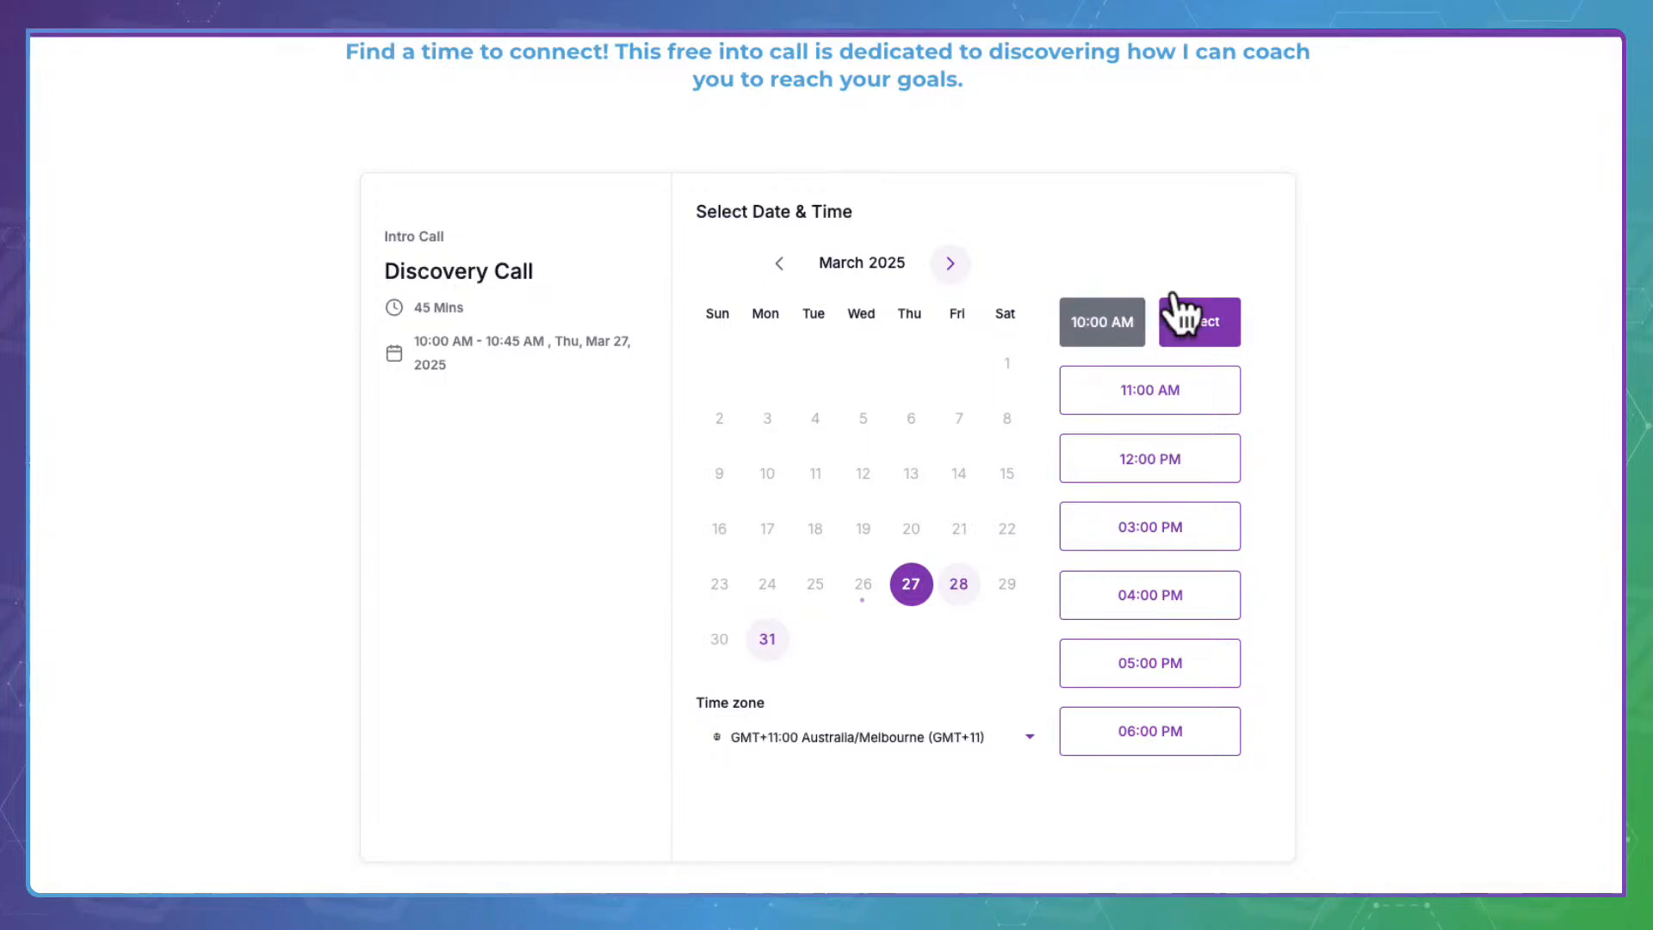
left_click(1210, 315)
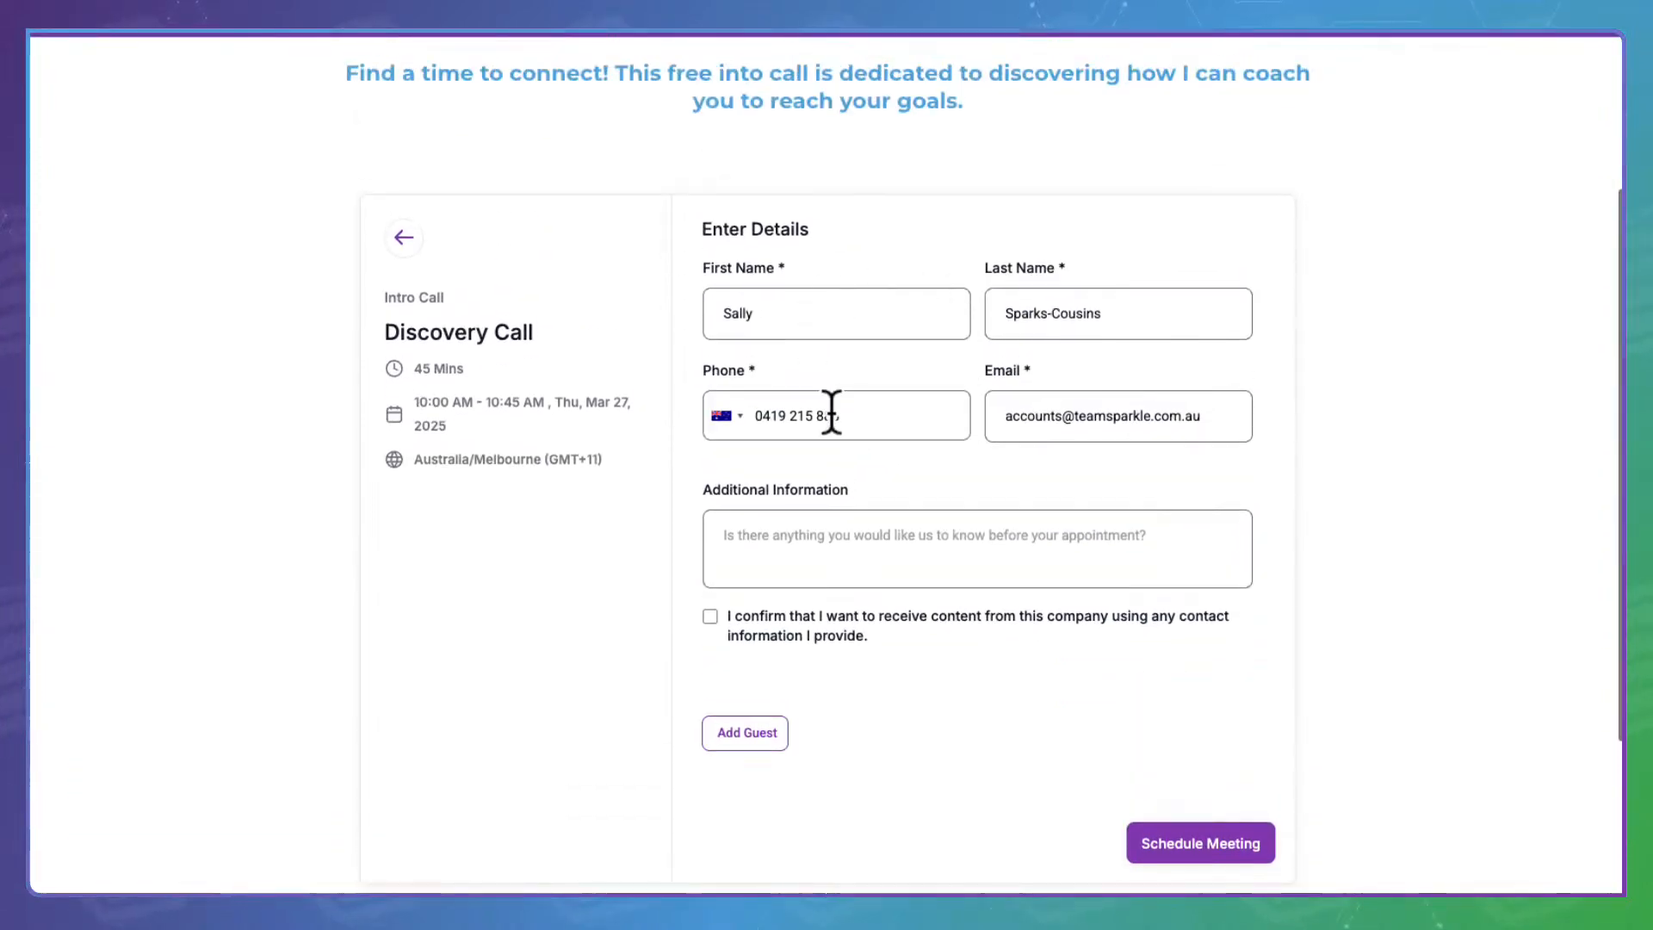
Add an intro-call test tag to the booking e-mail address
left_click(1065, 413)
type("+test")
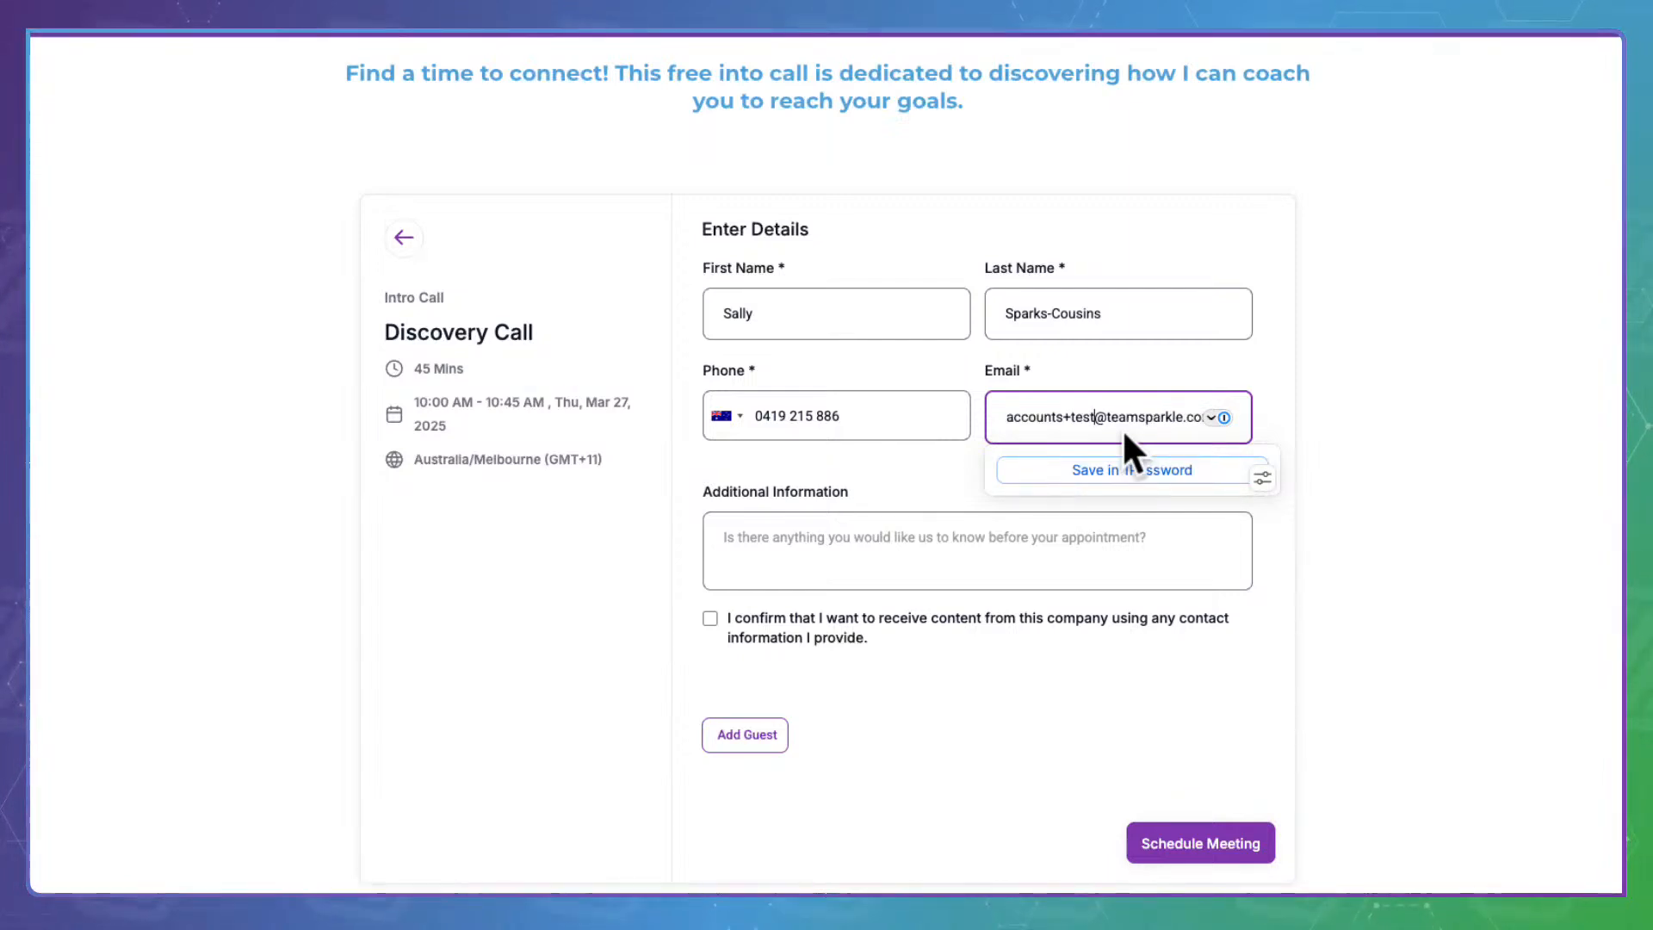
type("ckenda")
key("BackSpace")
key("BackSpace")
key("BackSpace")
key("BackSpace")
key("BackSpace")
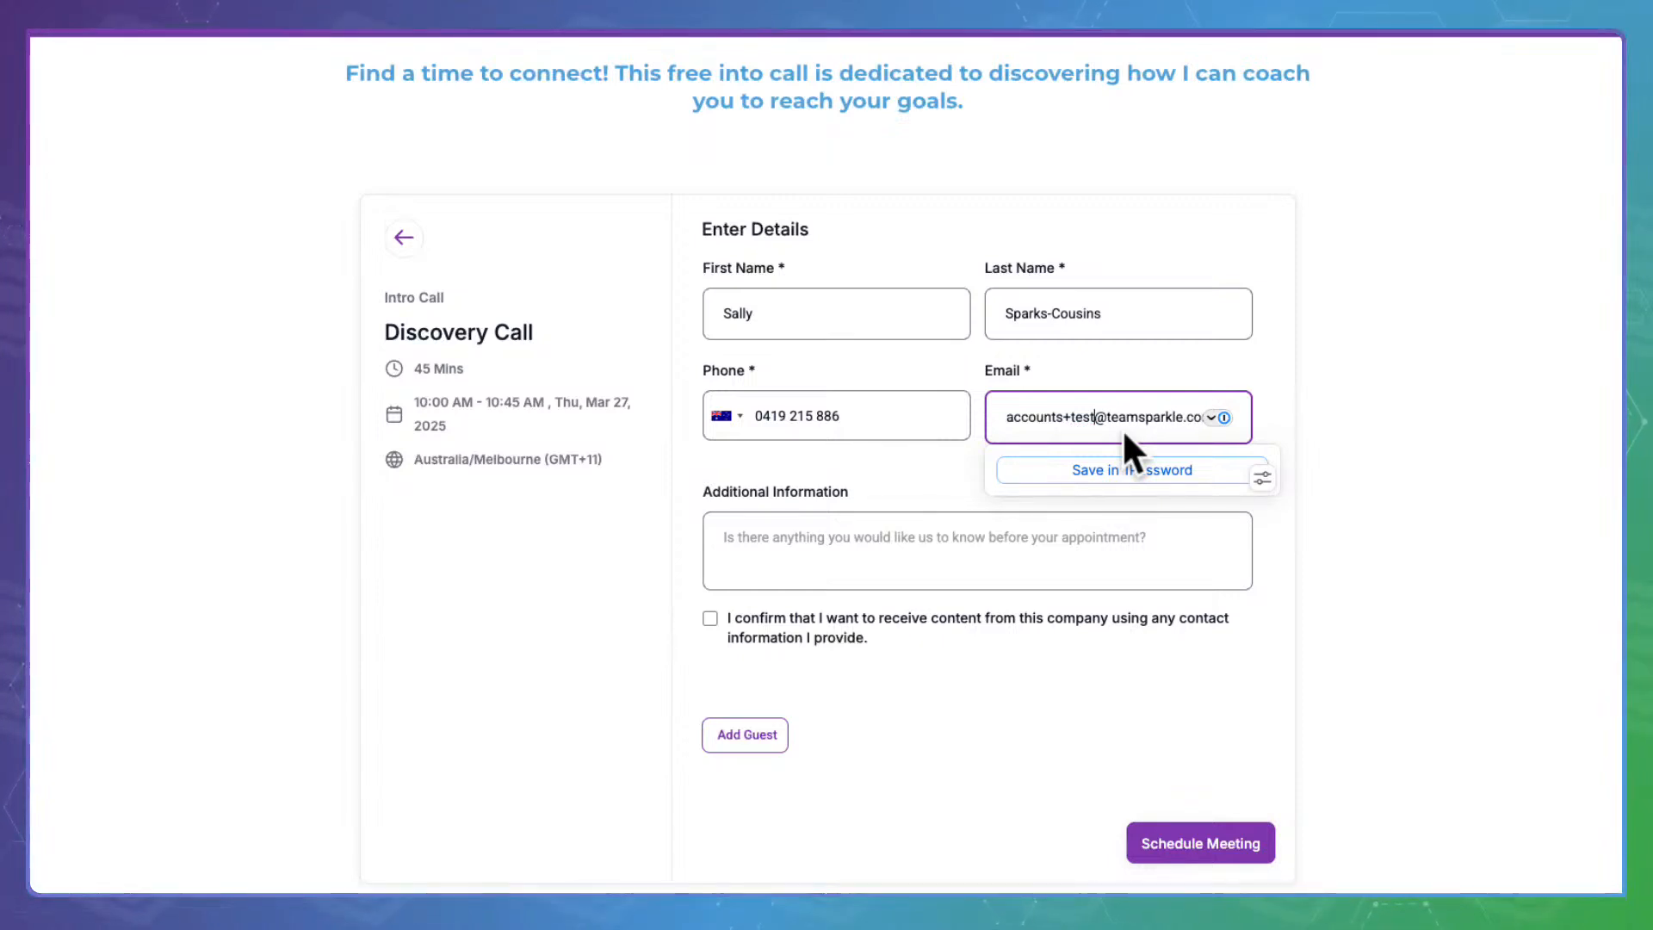
key("BackSpace")
type("intor")
key("BackSpace")
type("call")
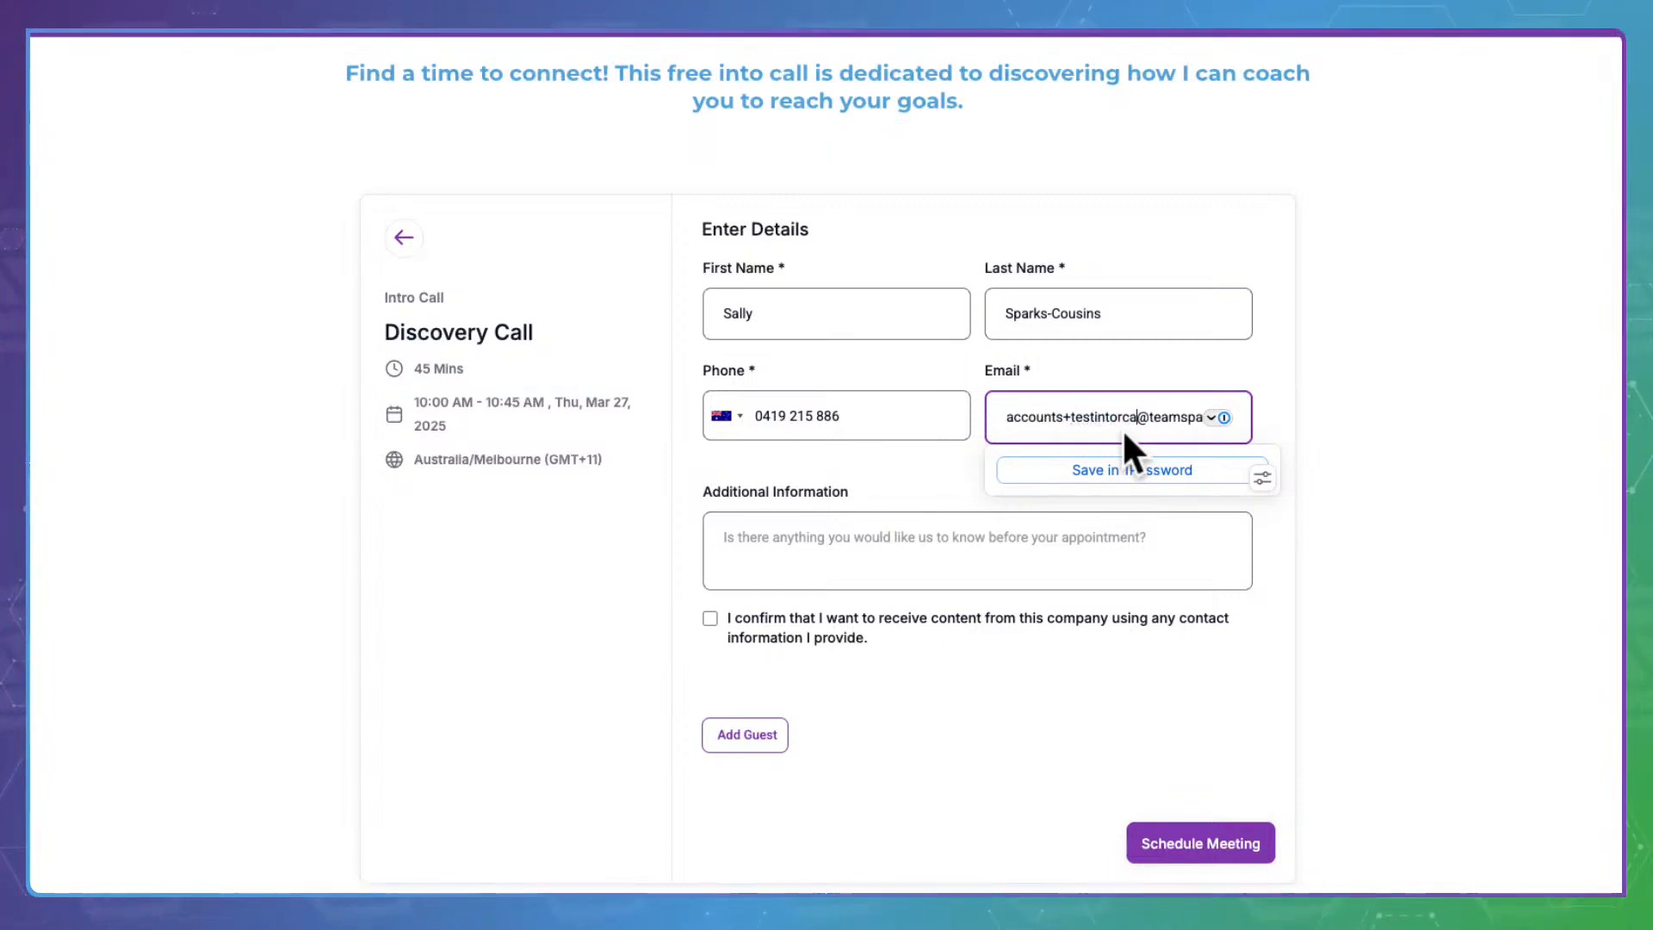
left_click(885, 551)
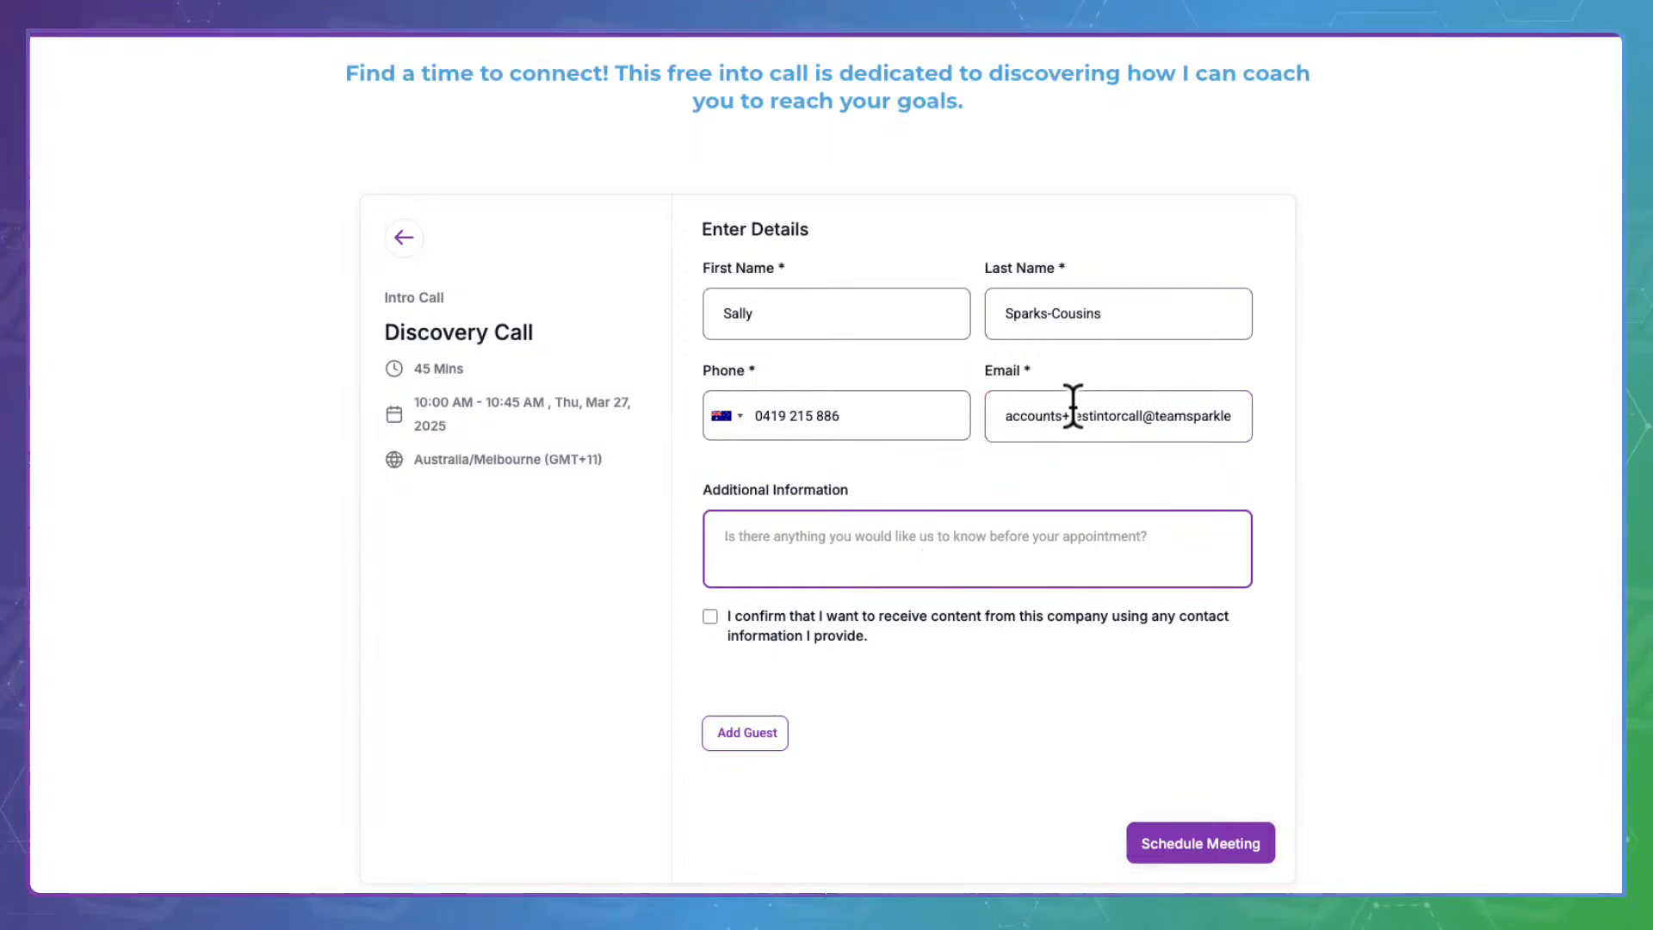
triple_click(1010, 412)
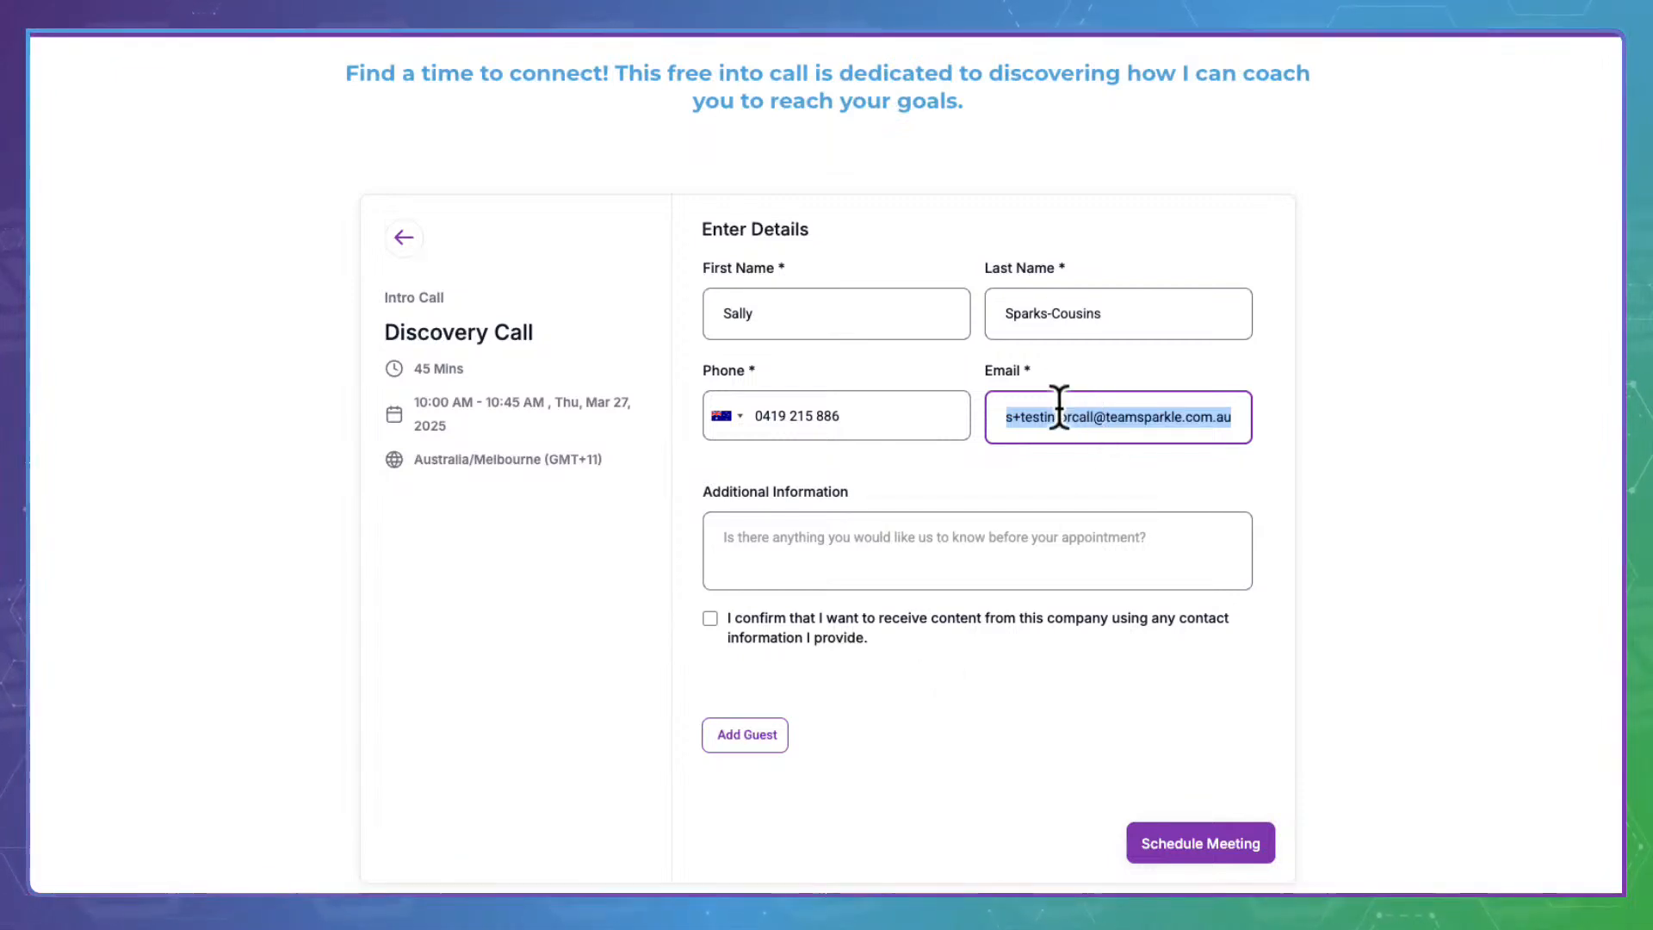
left_click(1030, 406)
left_click_drag(1030, 406, 1106, 400)
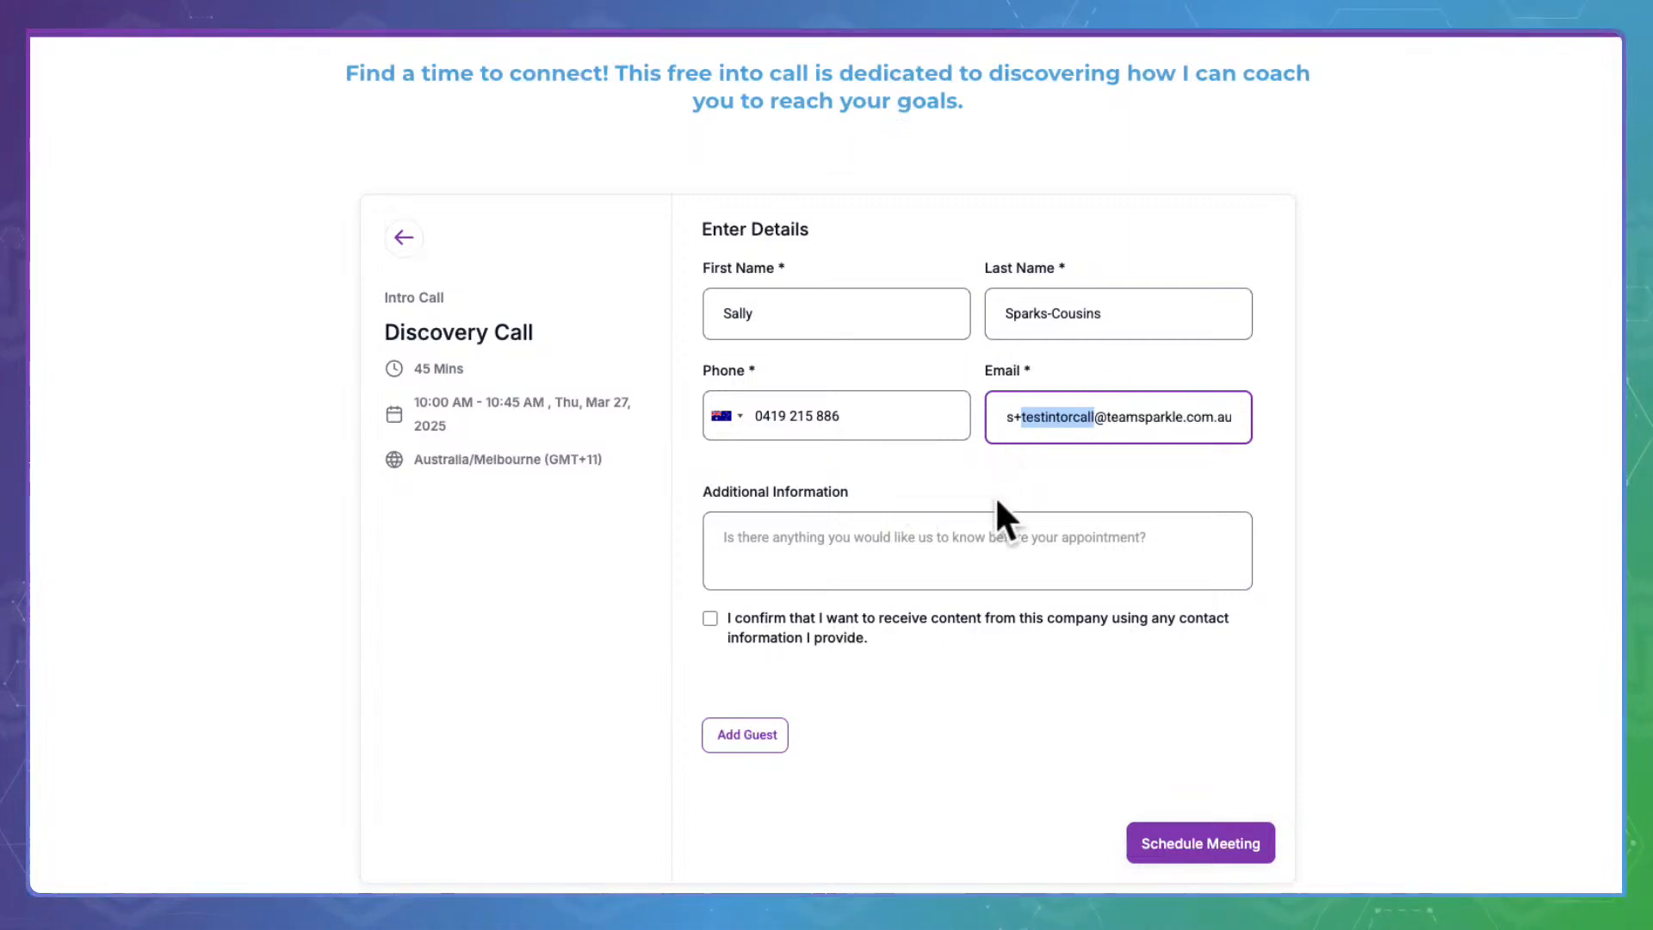
Accept the consent terms and schedule the 10:00 AM meeting
left_click(942, 530)
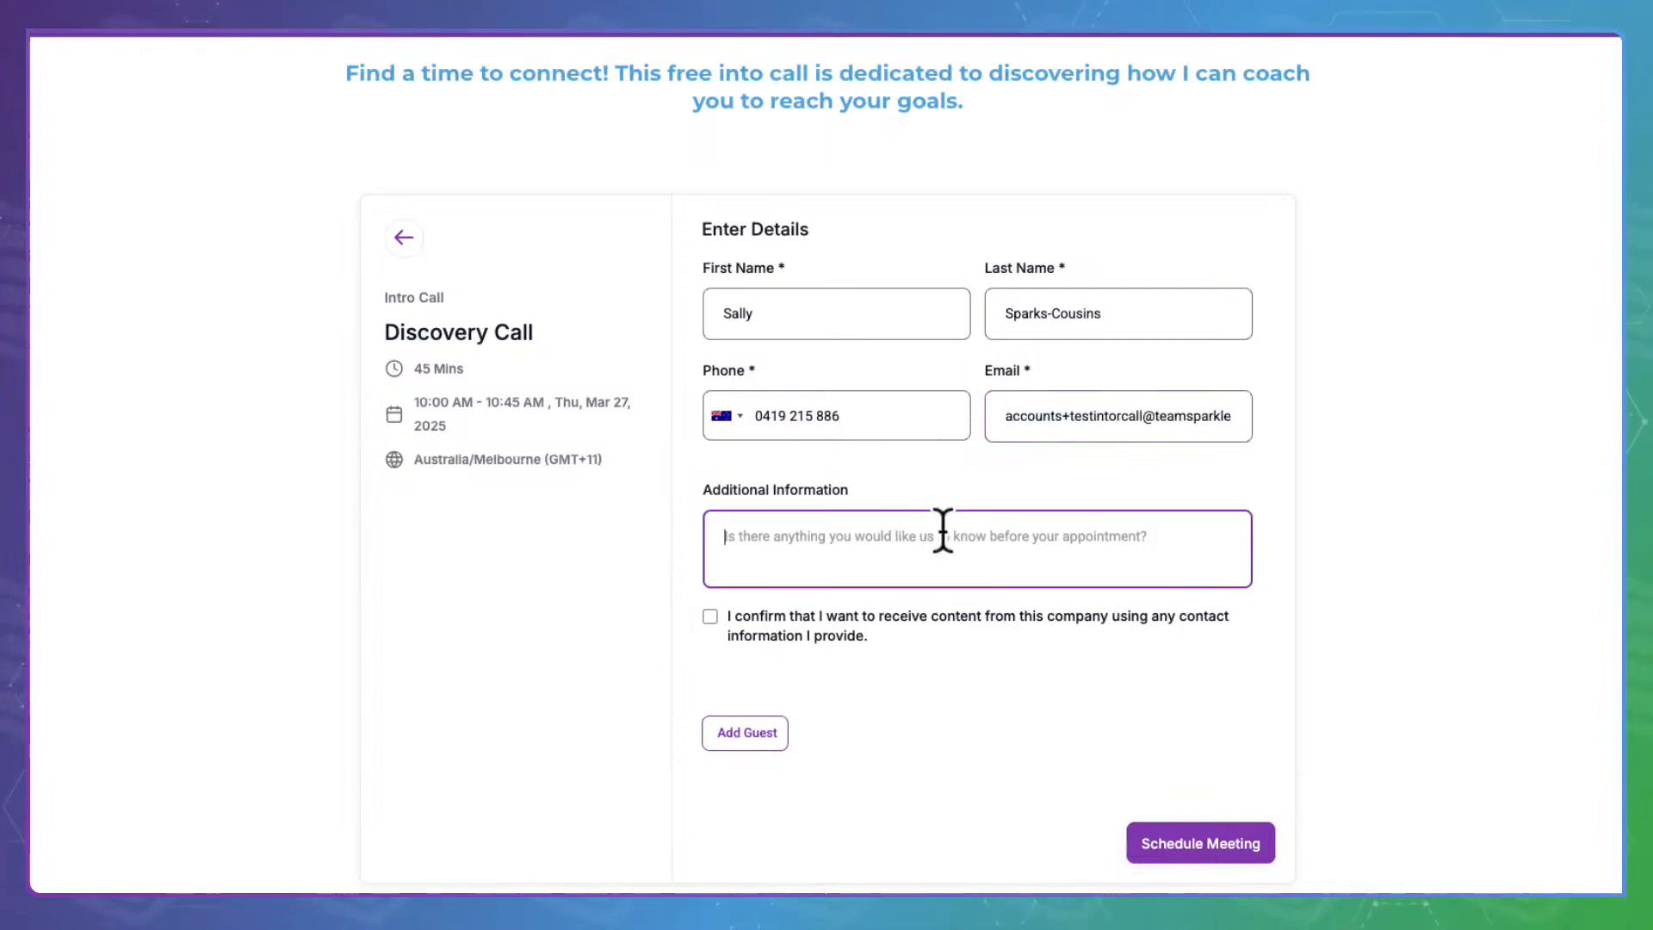
left_click(1238, 831)
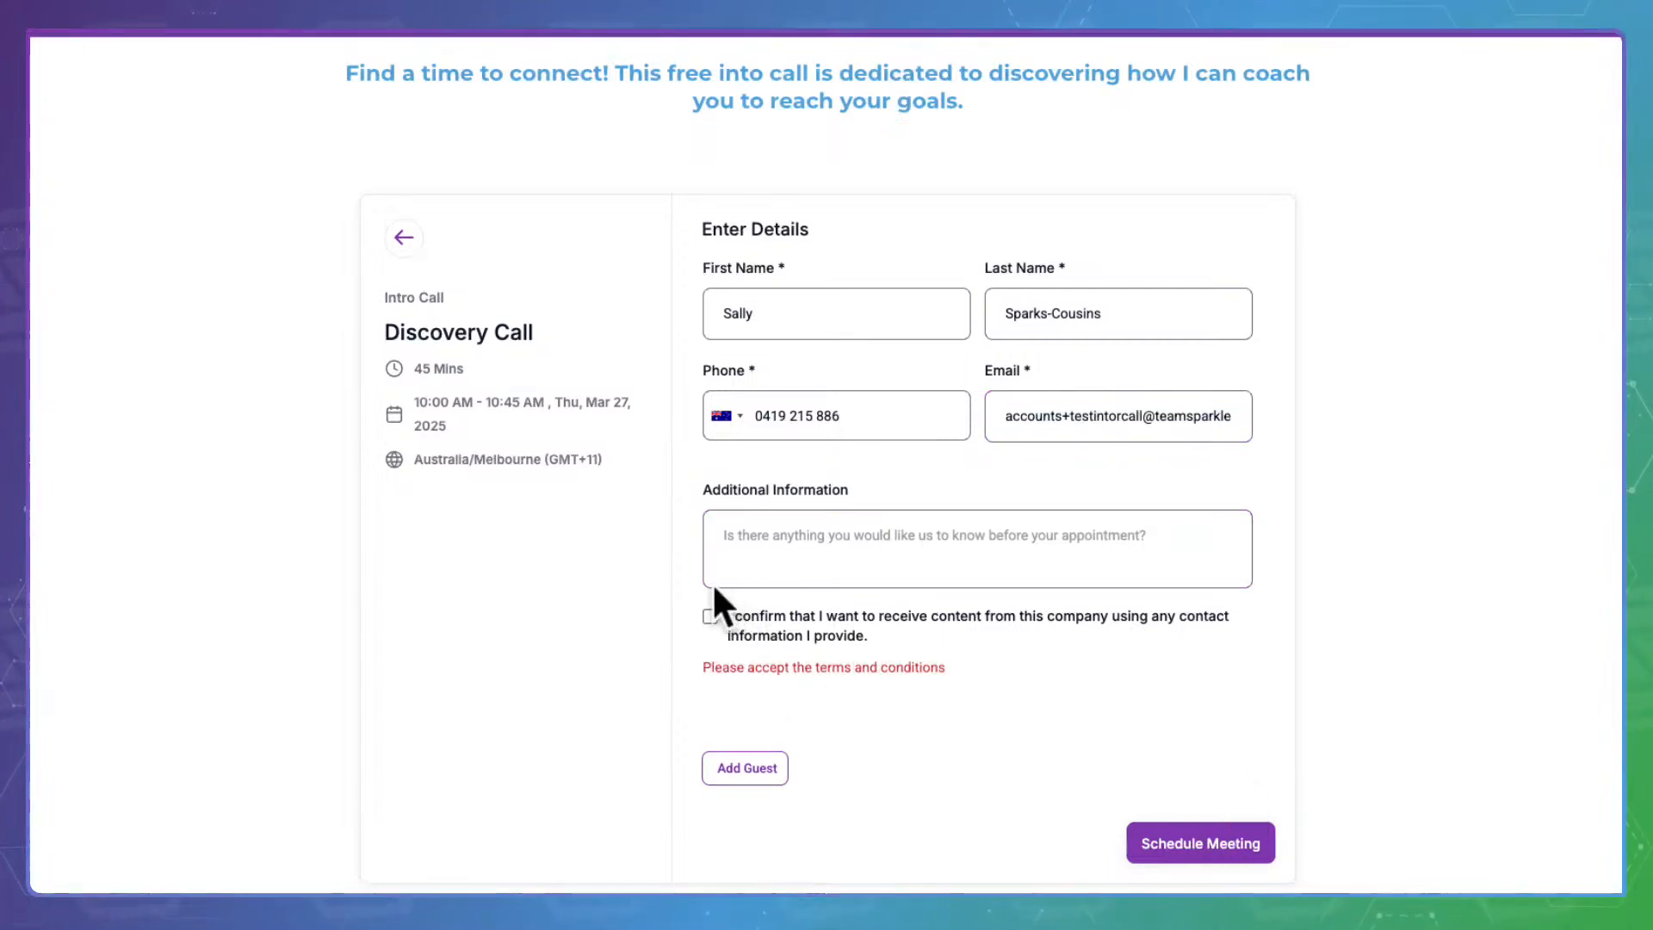
left_click(713, 615)
left_click(1229, 831)
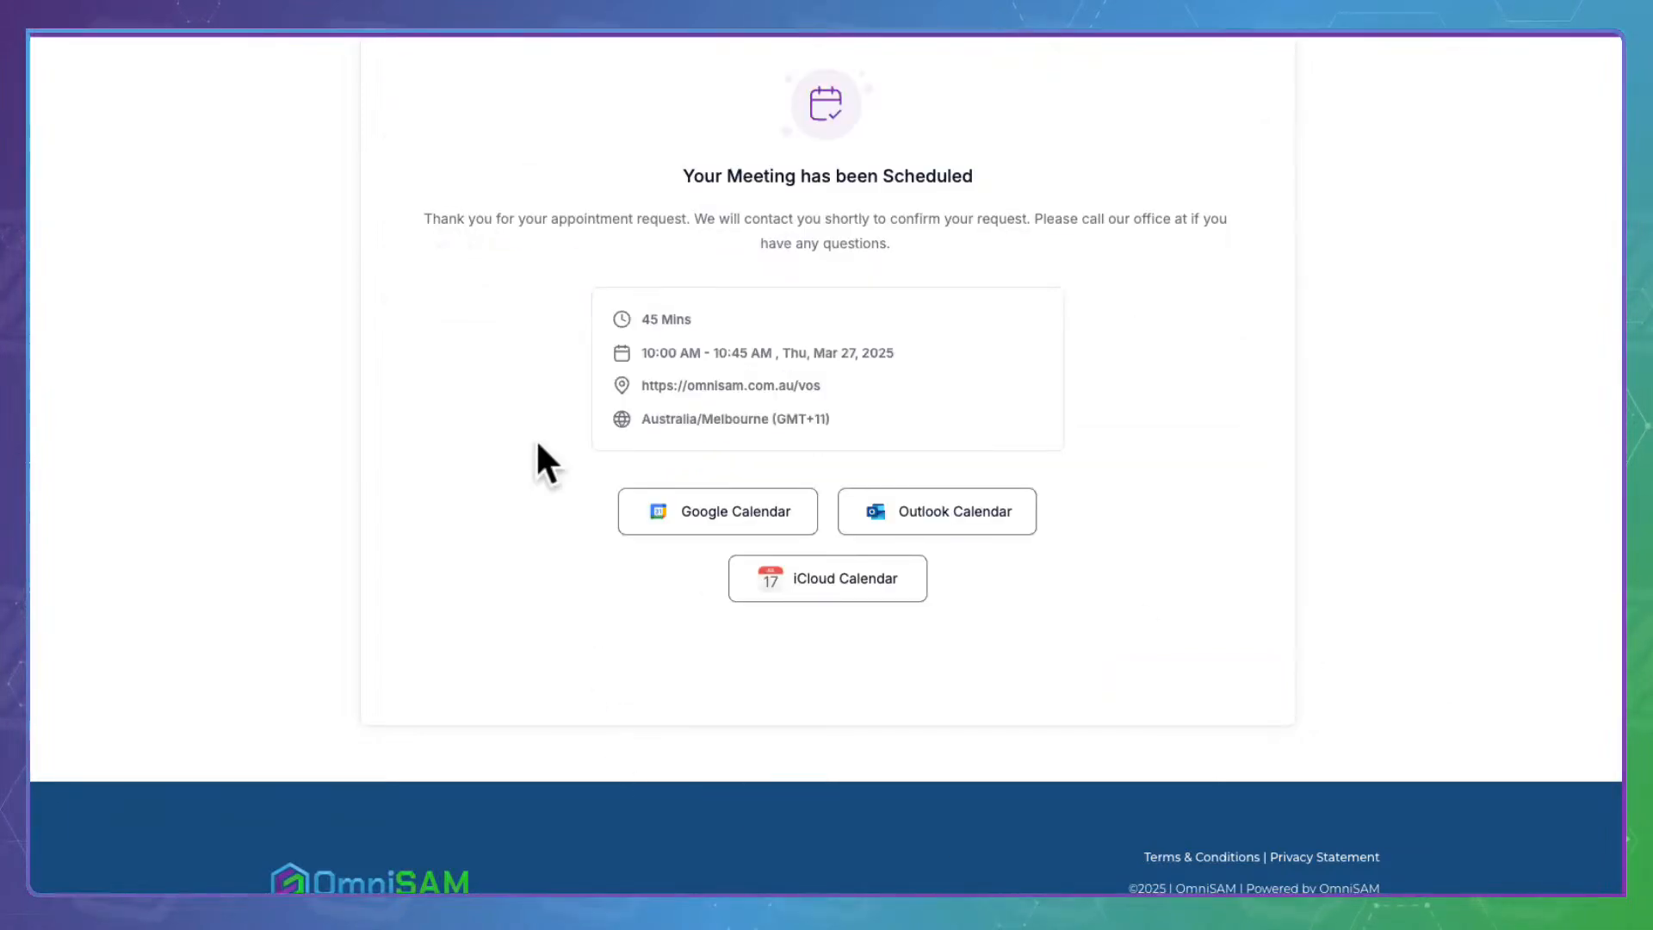
scroll(536, 441, "up", 2)
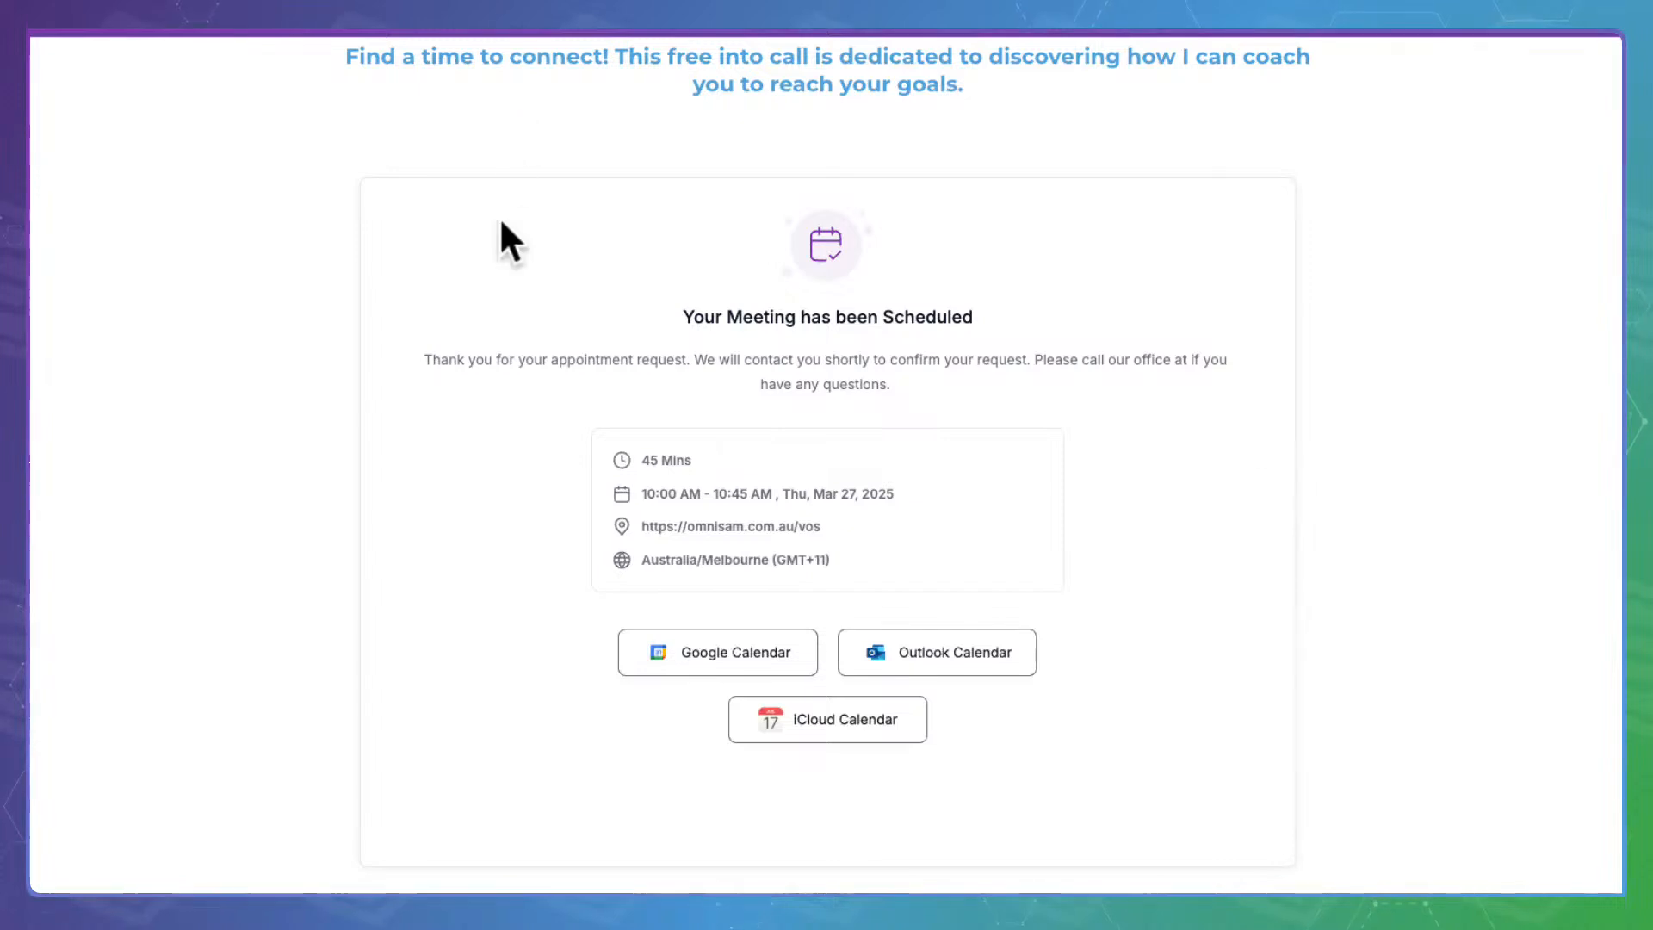
key("super+w")
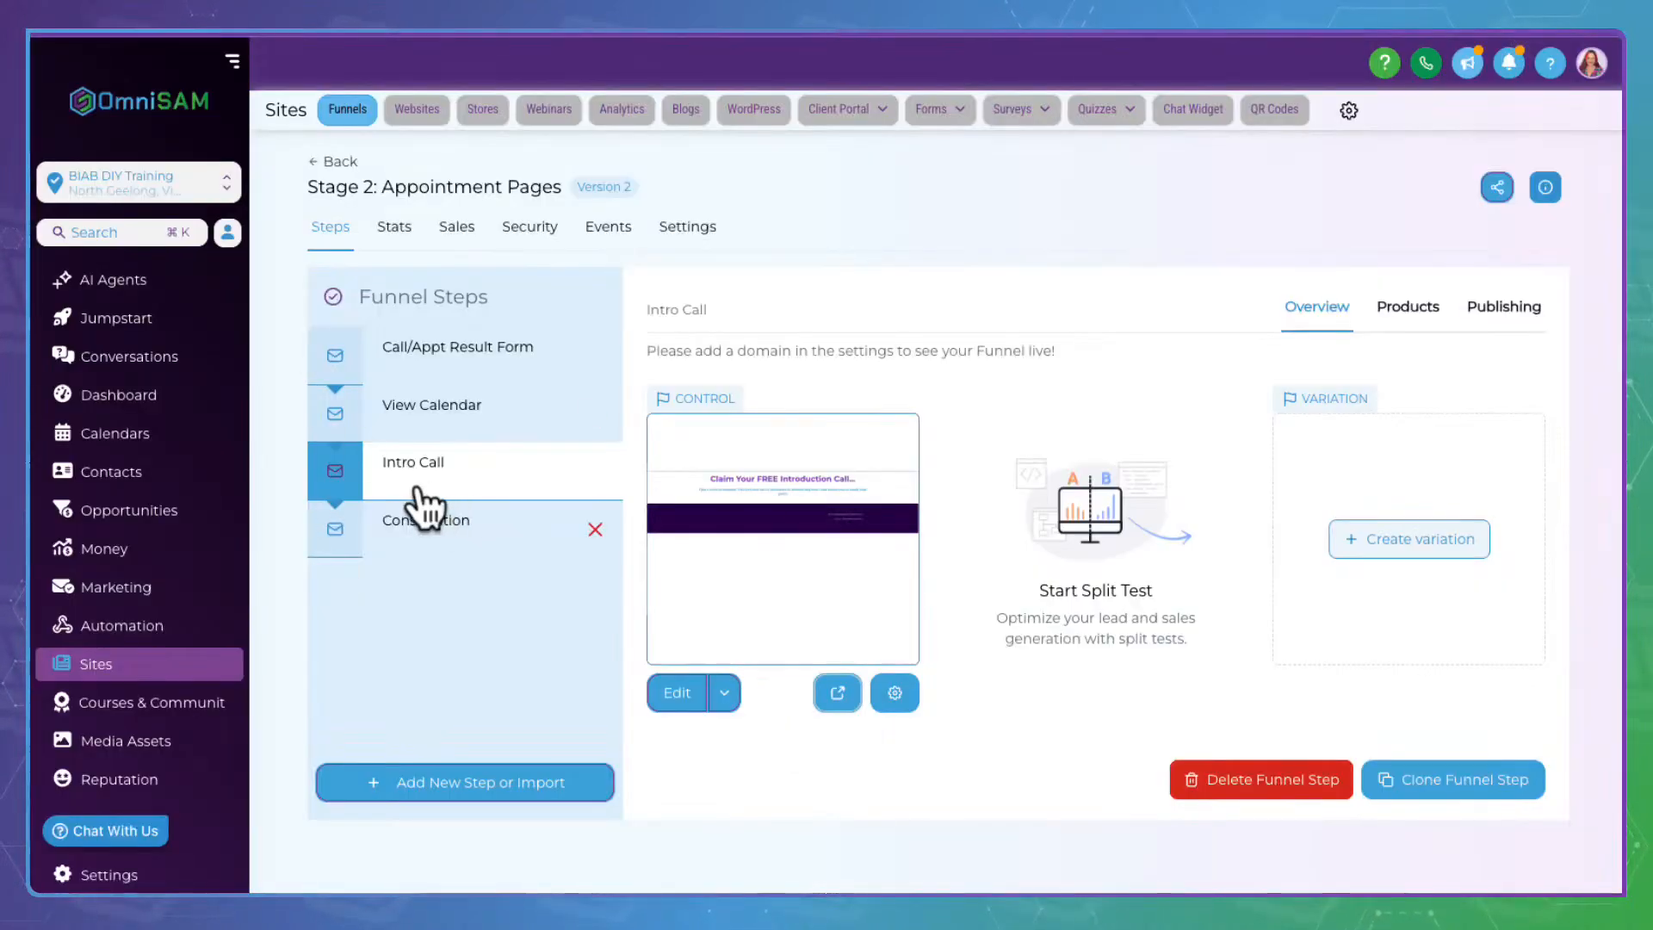
Open the Consultation step and preview its live page
left_click(443, 516)
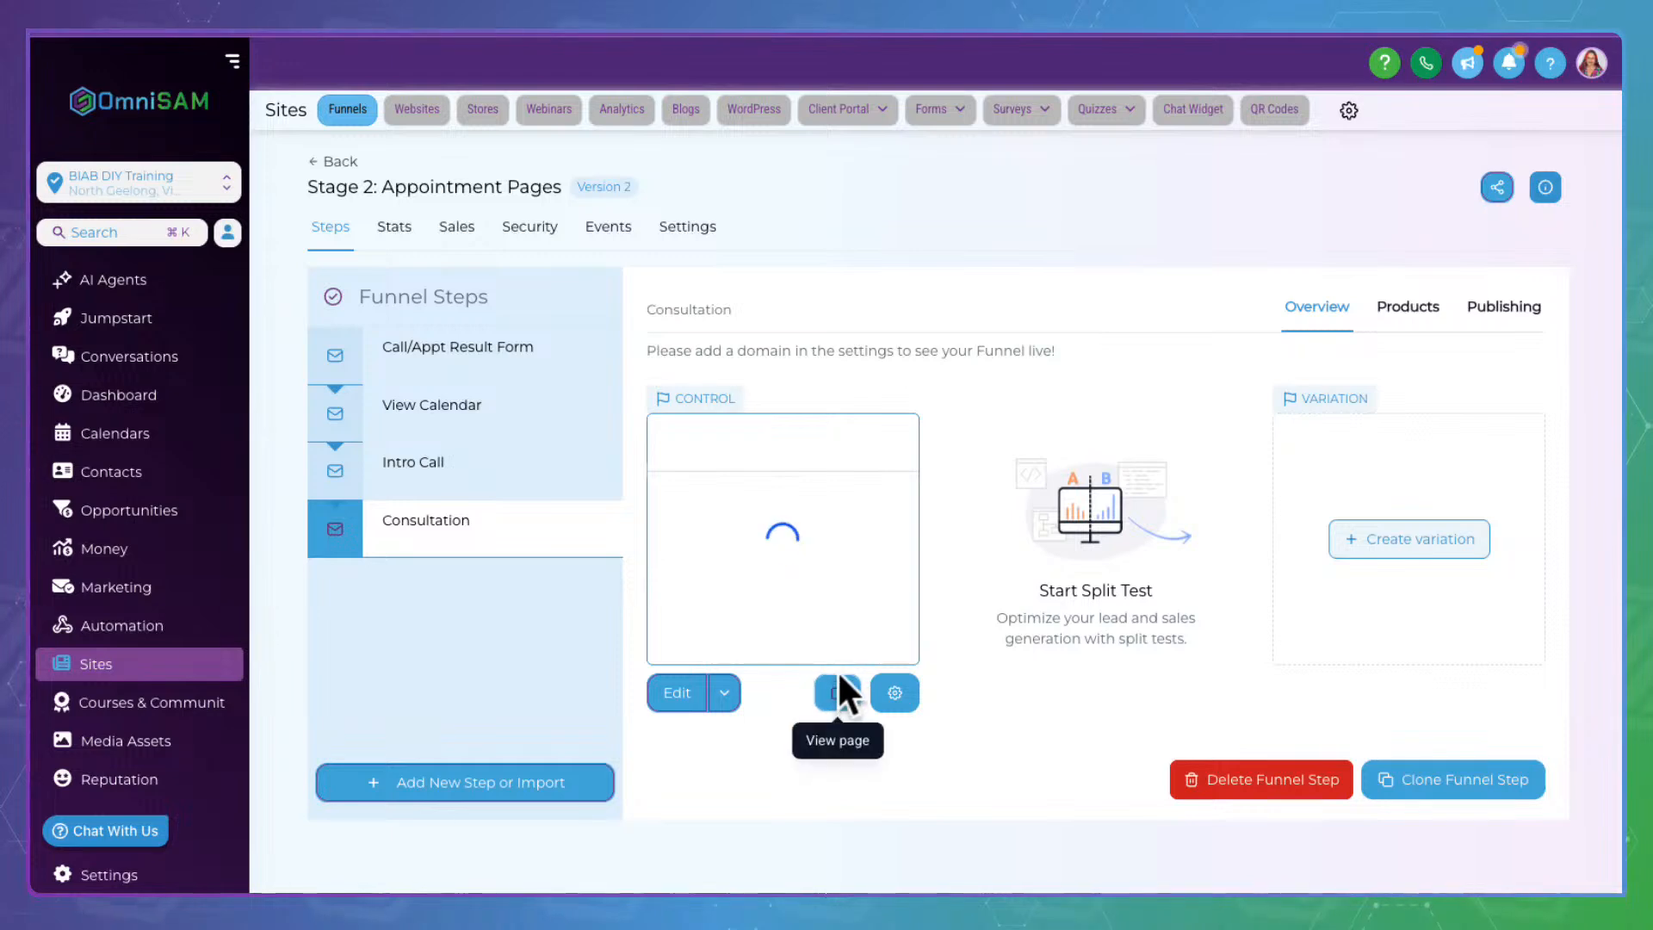
left_click(835, 684)
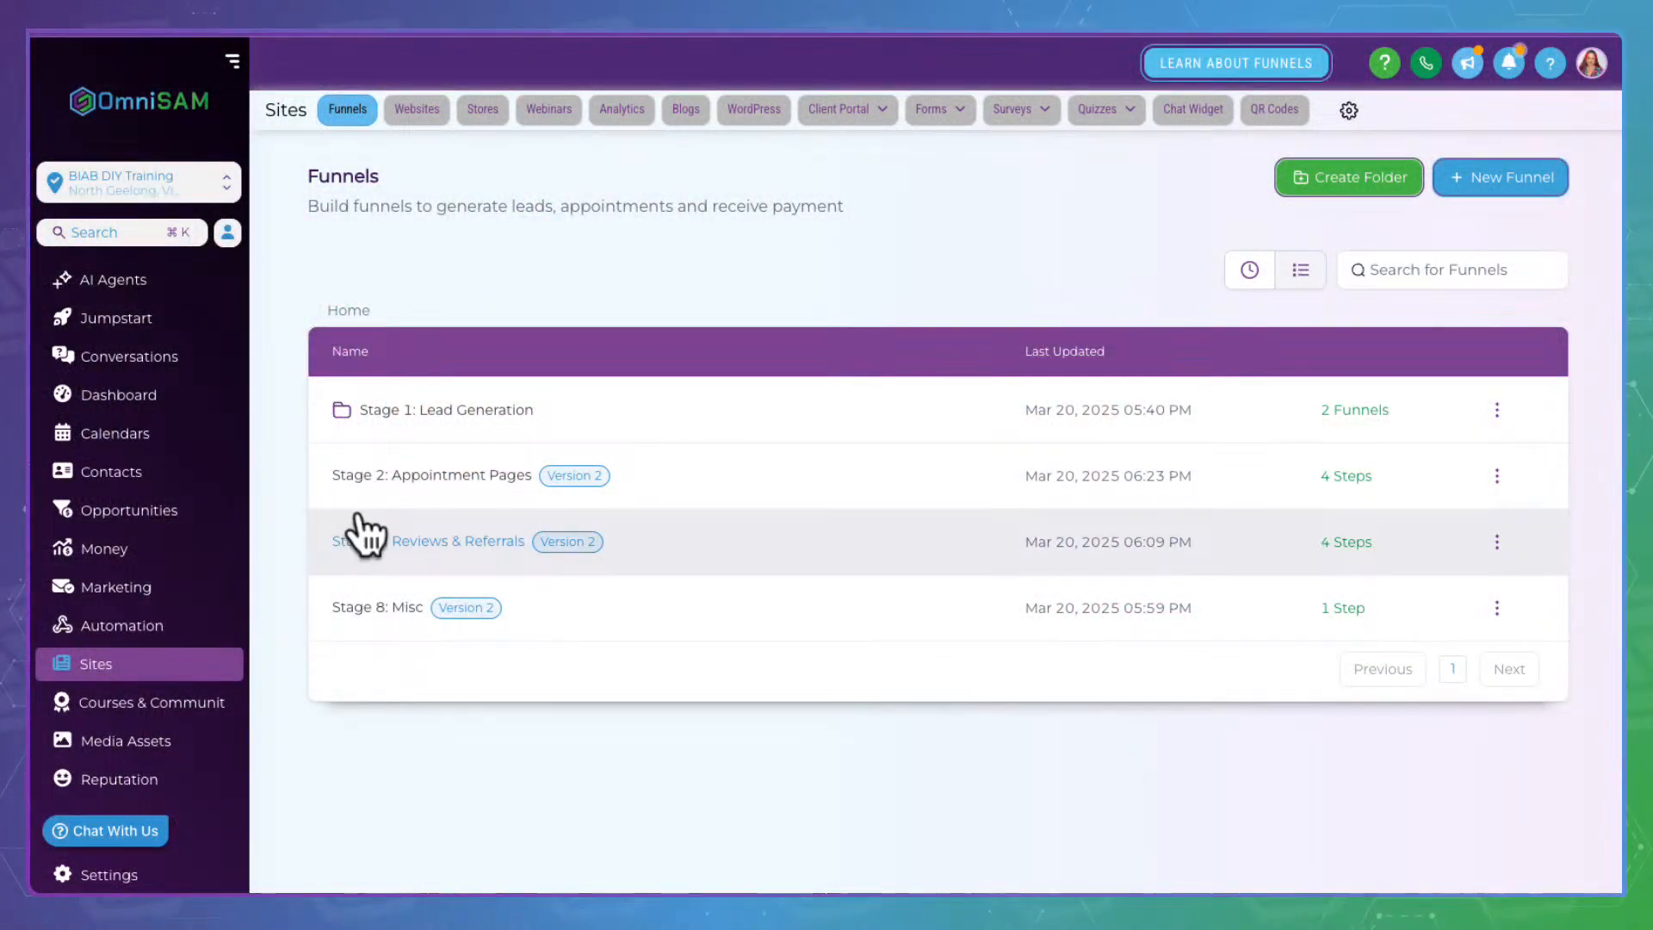
Open the Stage 7 Reviews & Referrals funnel and preview the Review page
left_click(434, 527)
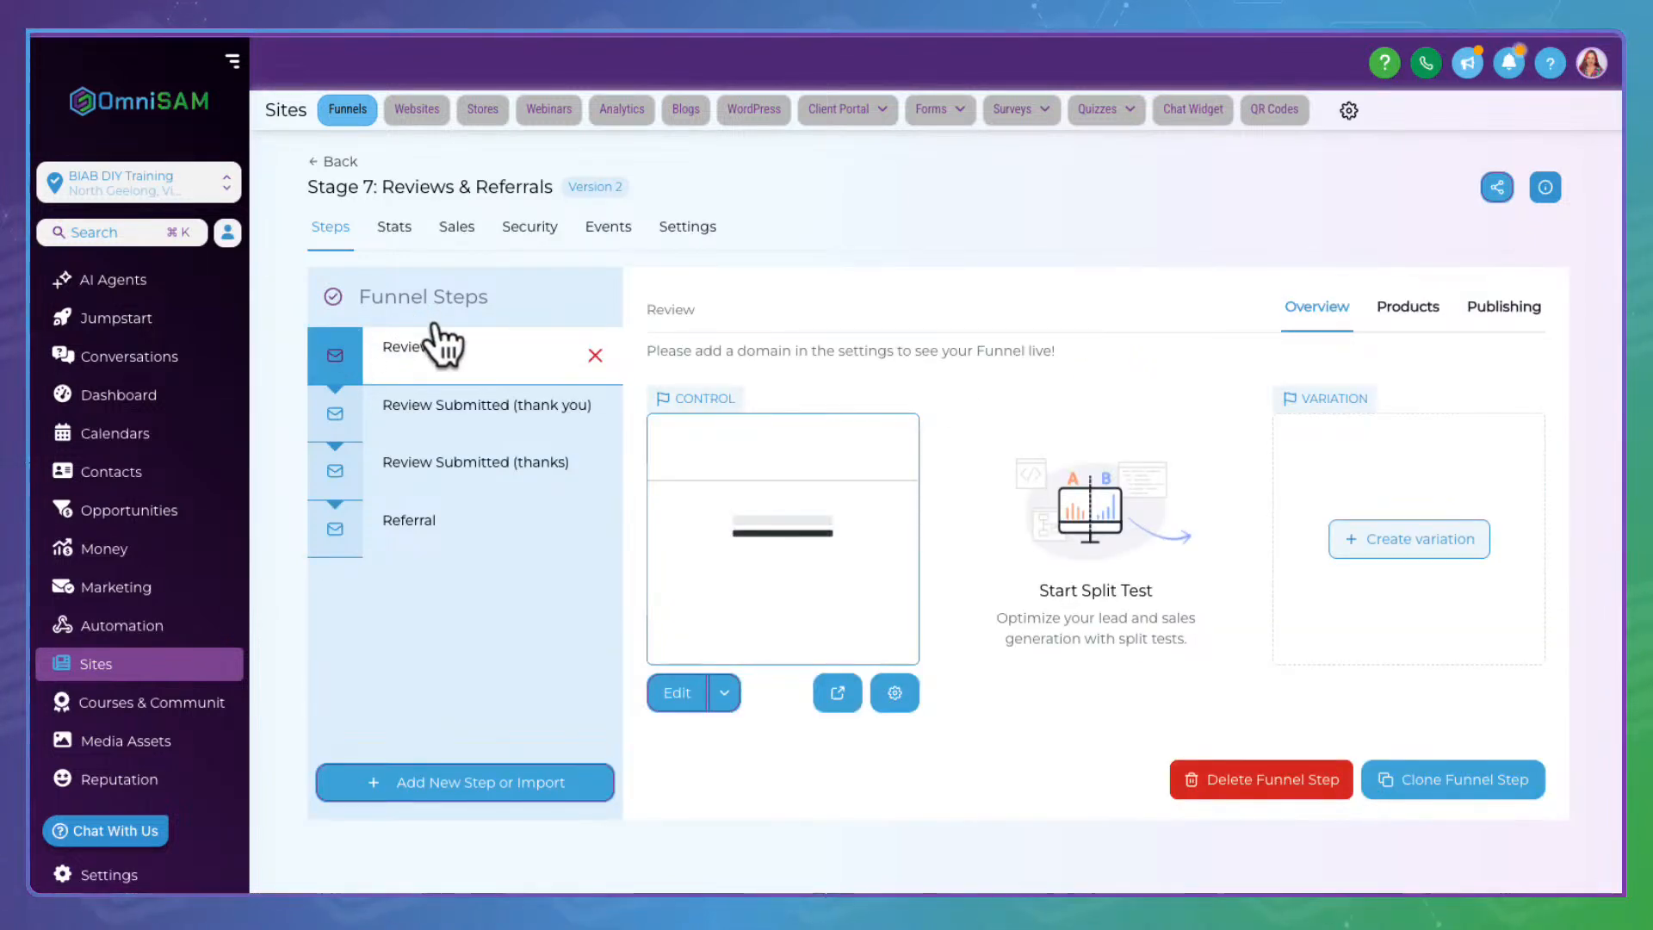
left_click(836, 692)
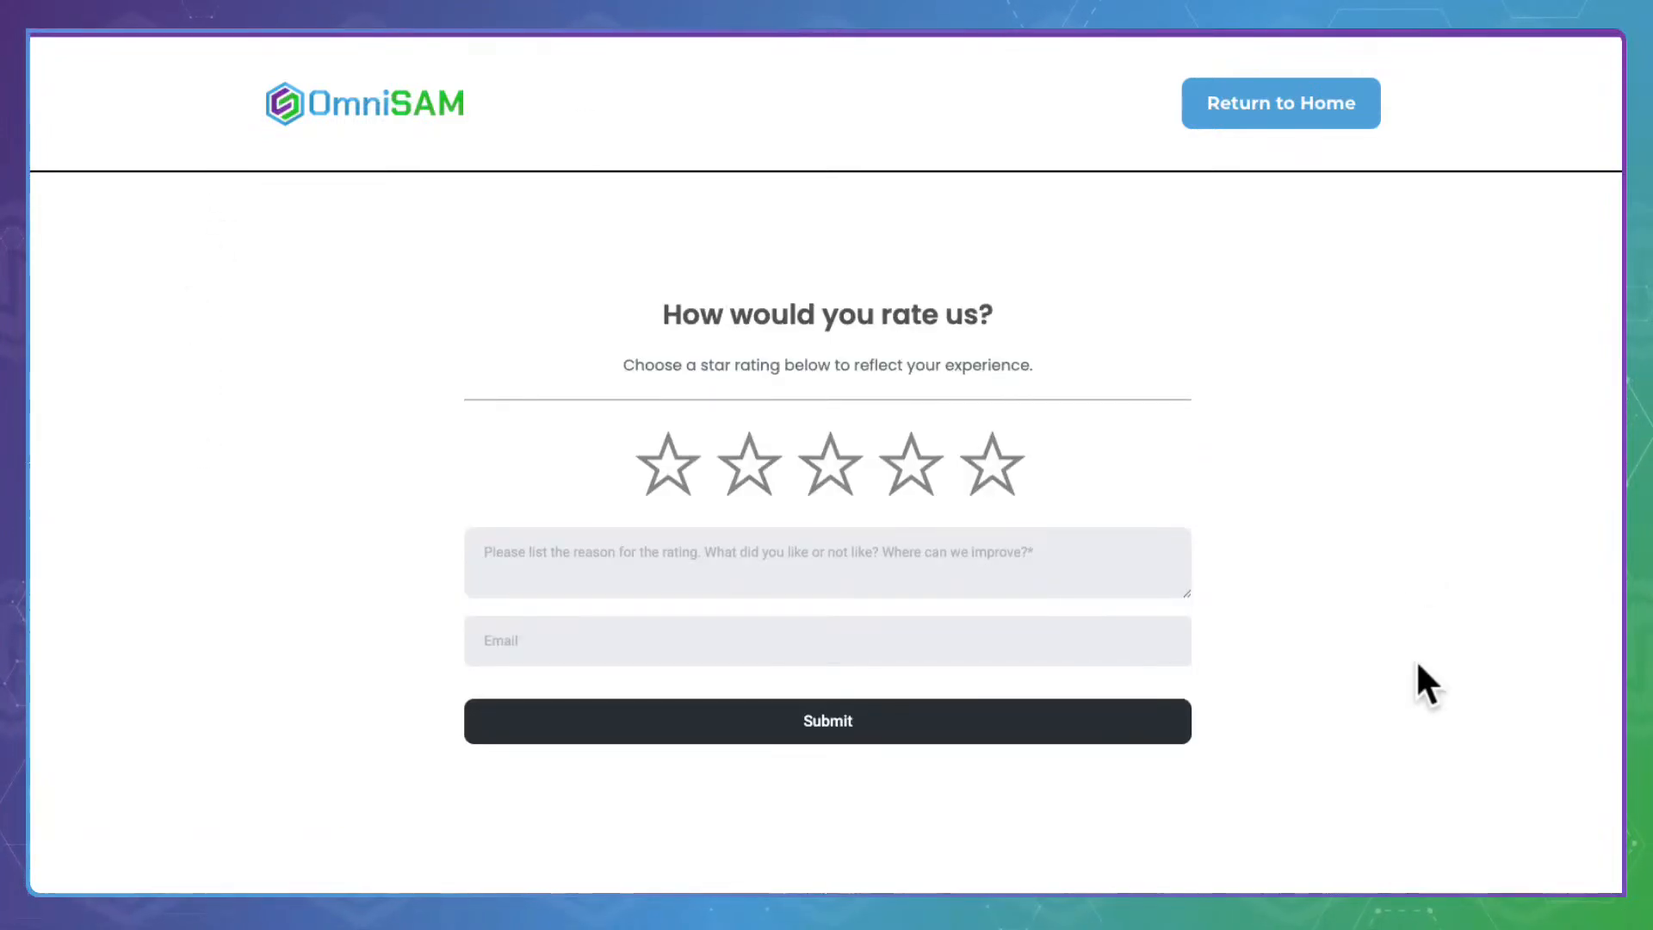
scroll(1415, 659, "down", 3)
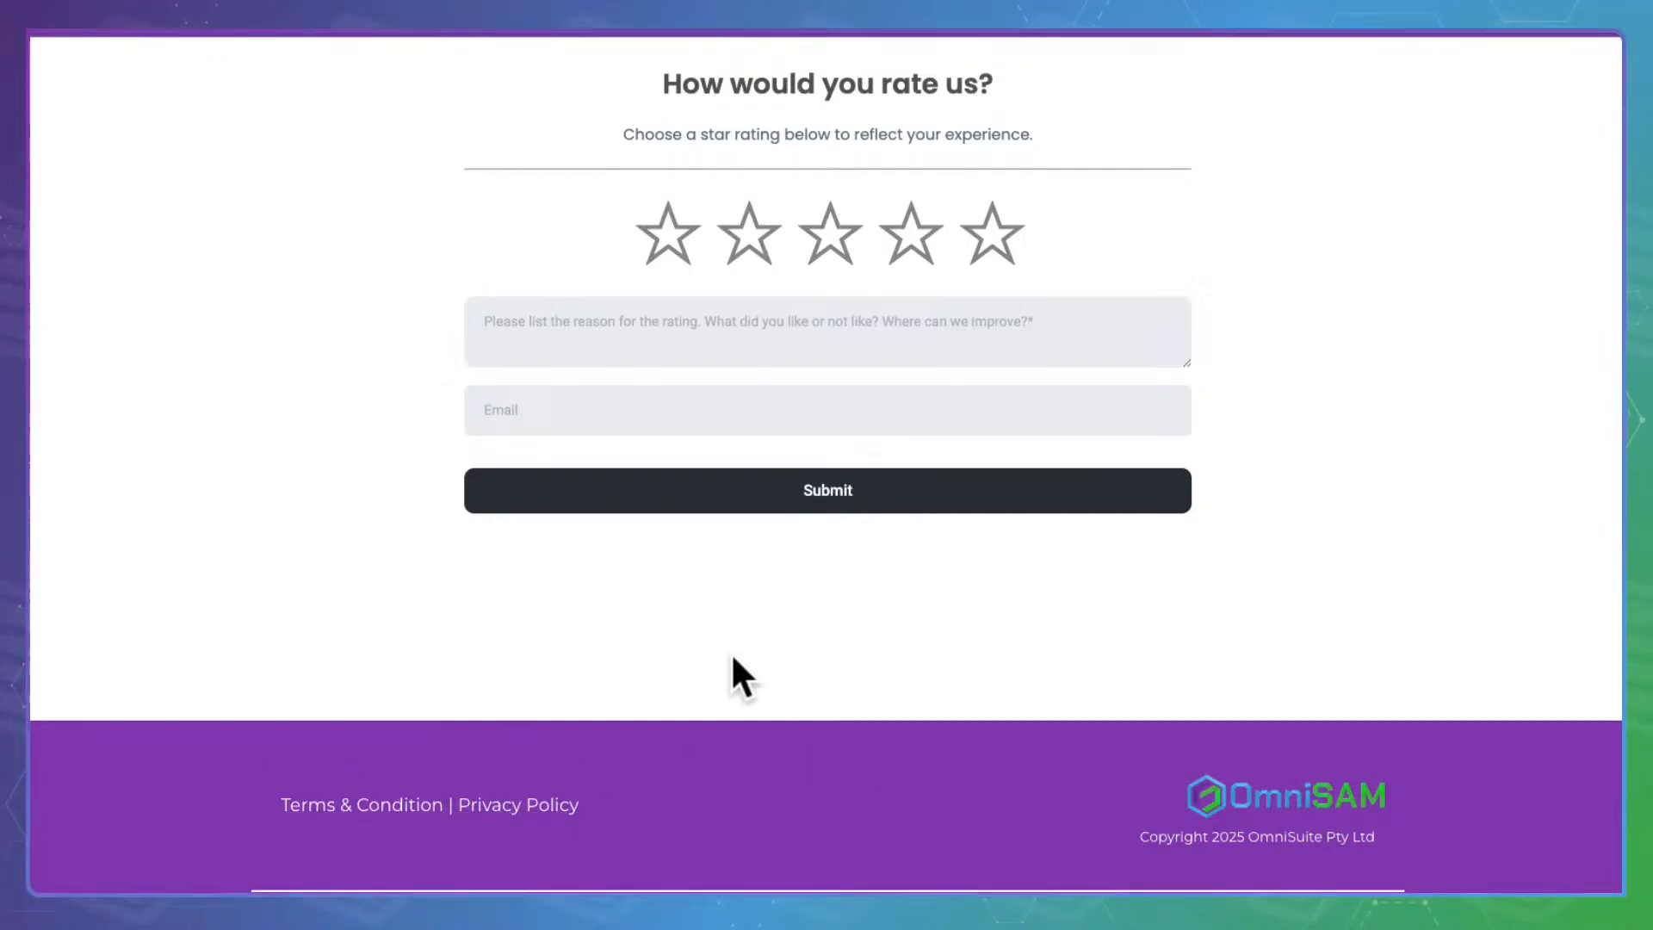
scroll(700, 620, "up", 2)
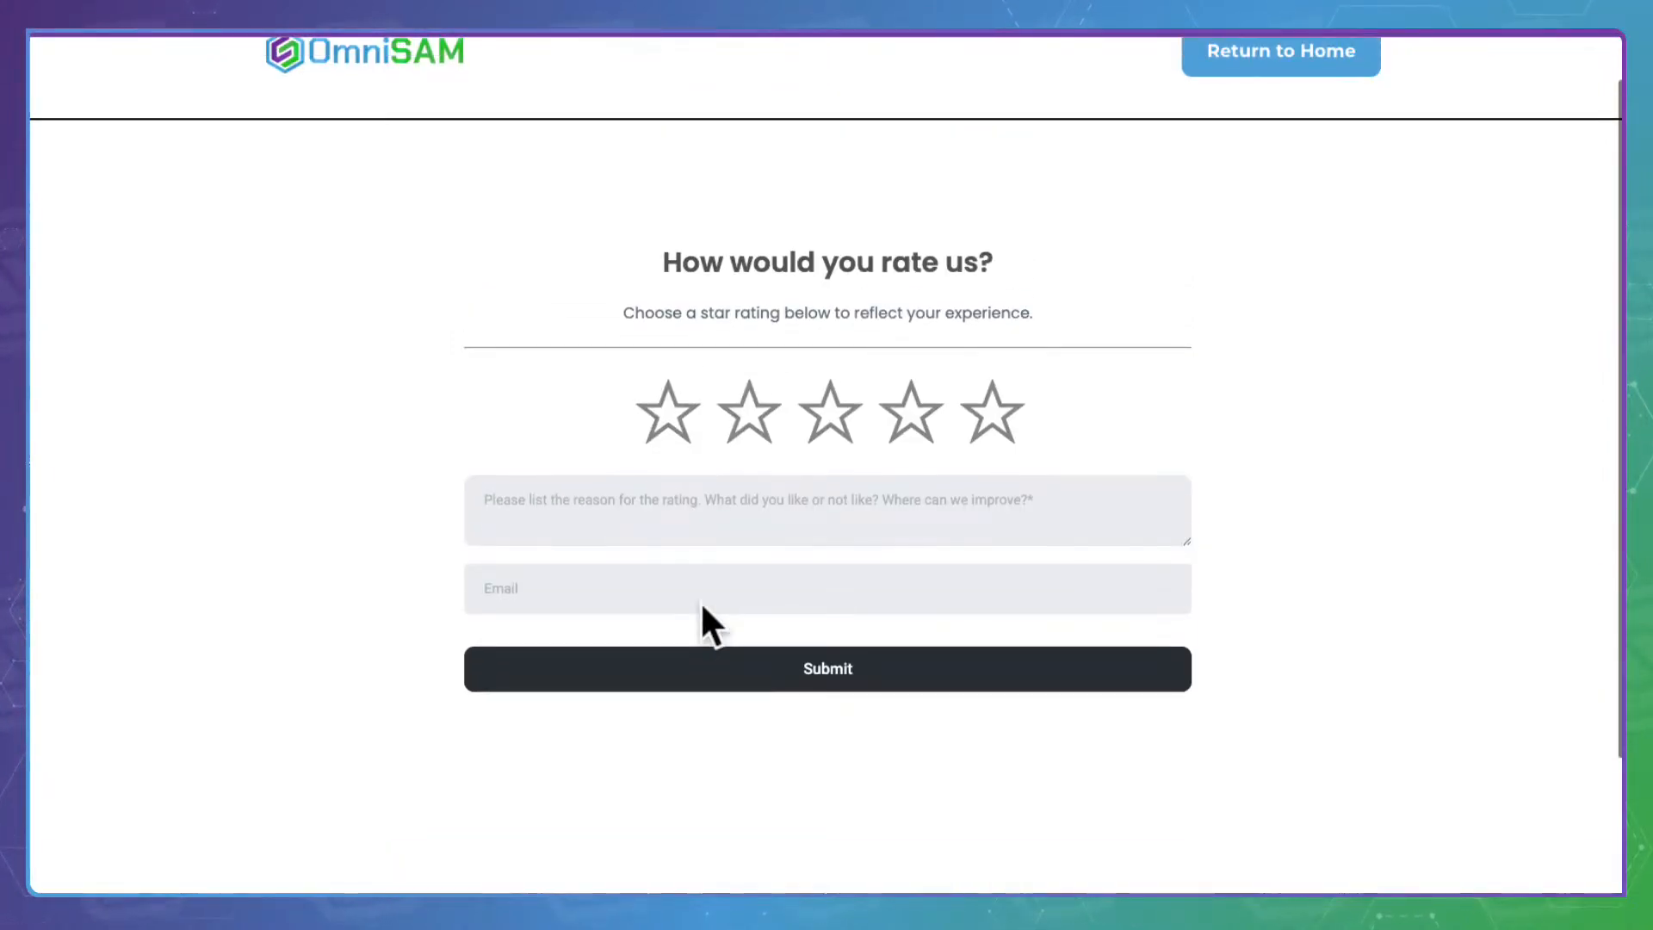
scroll(700, 601, "up", 1)
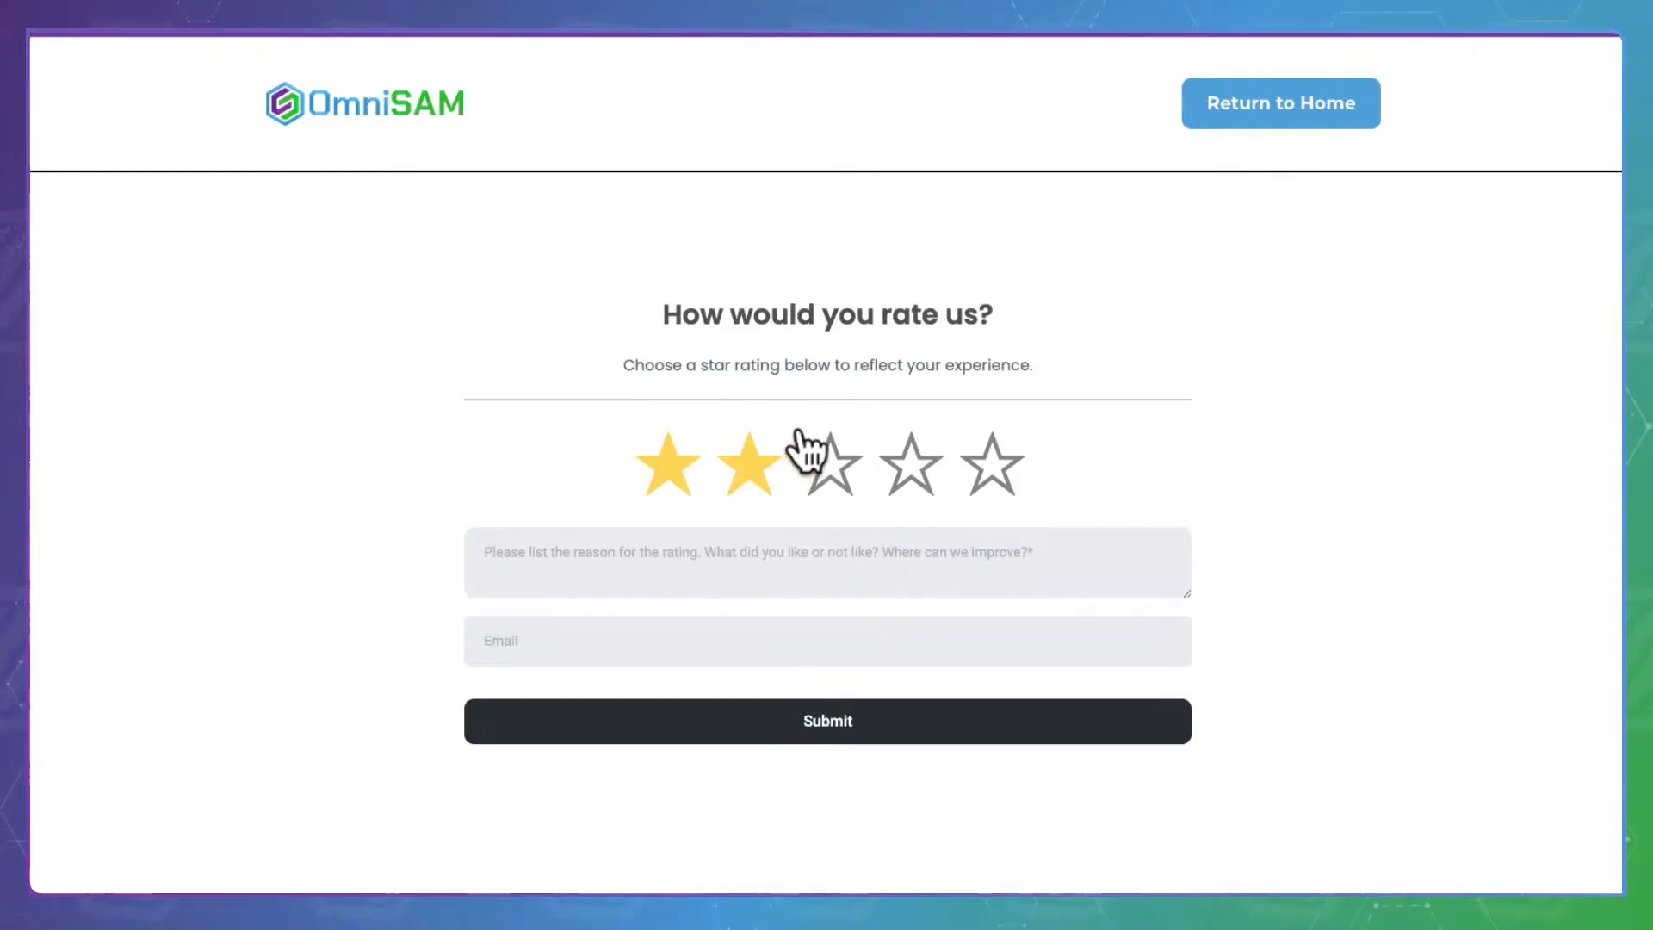
Submit a two-star review with the reviewer's e-mail and feedback 'word for 2 starsx'
left_click(679, 449)
left_click(523, 635)
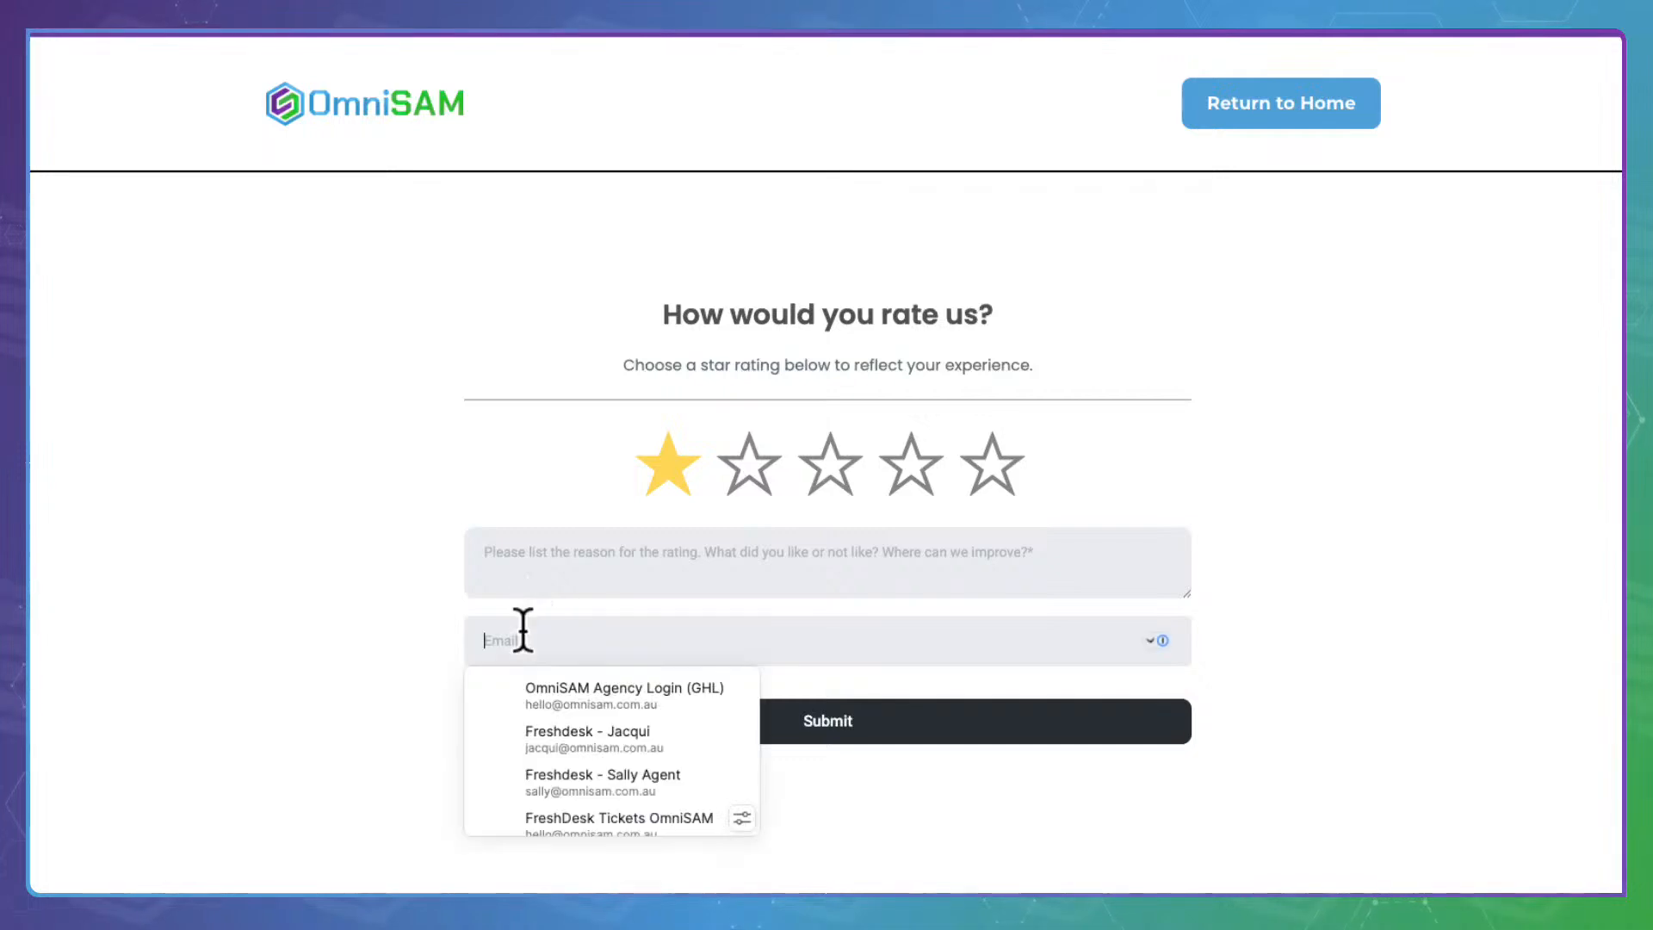
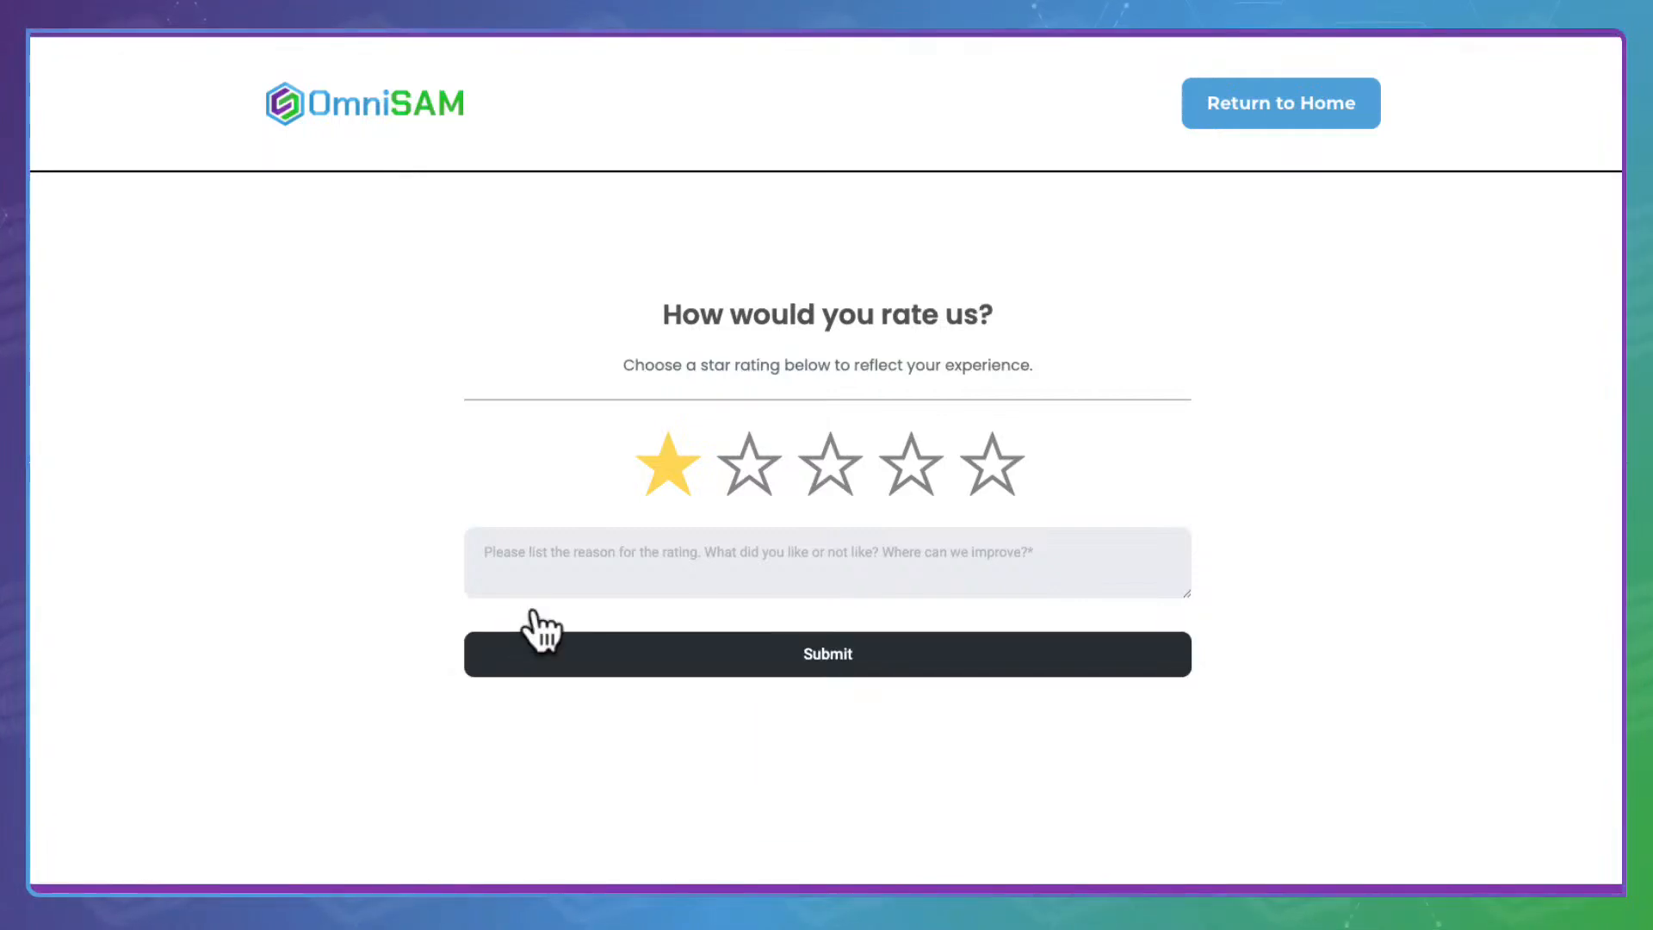
left_click(628, 560)
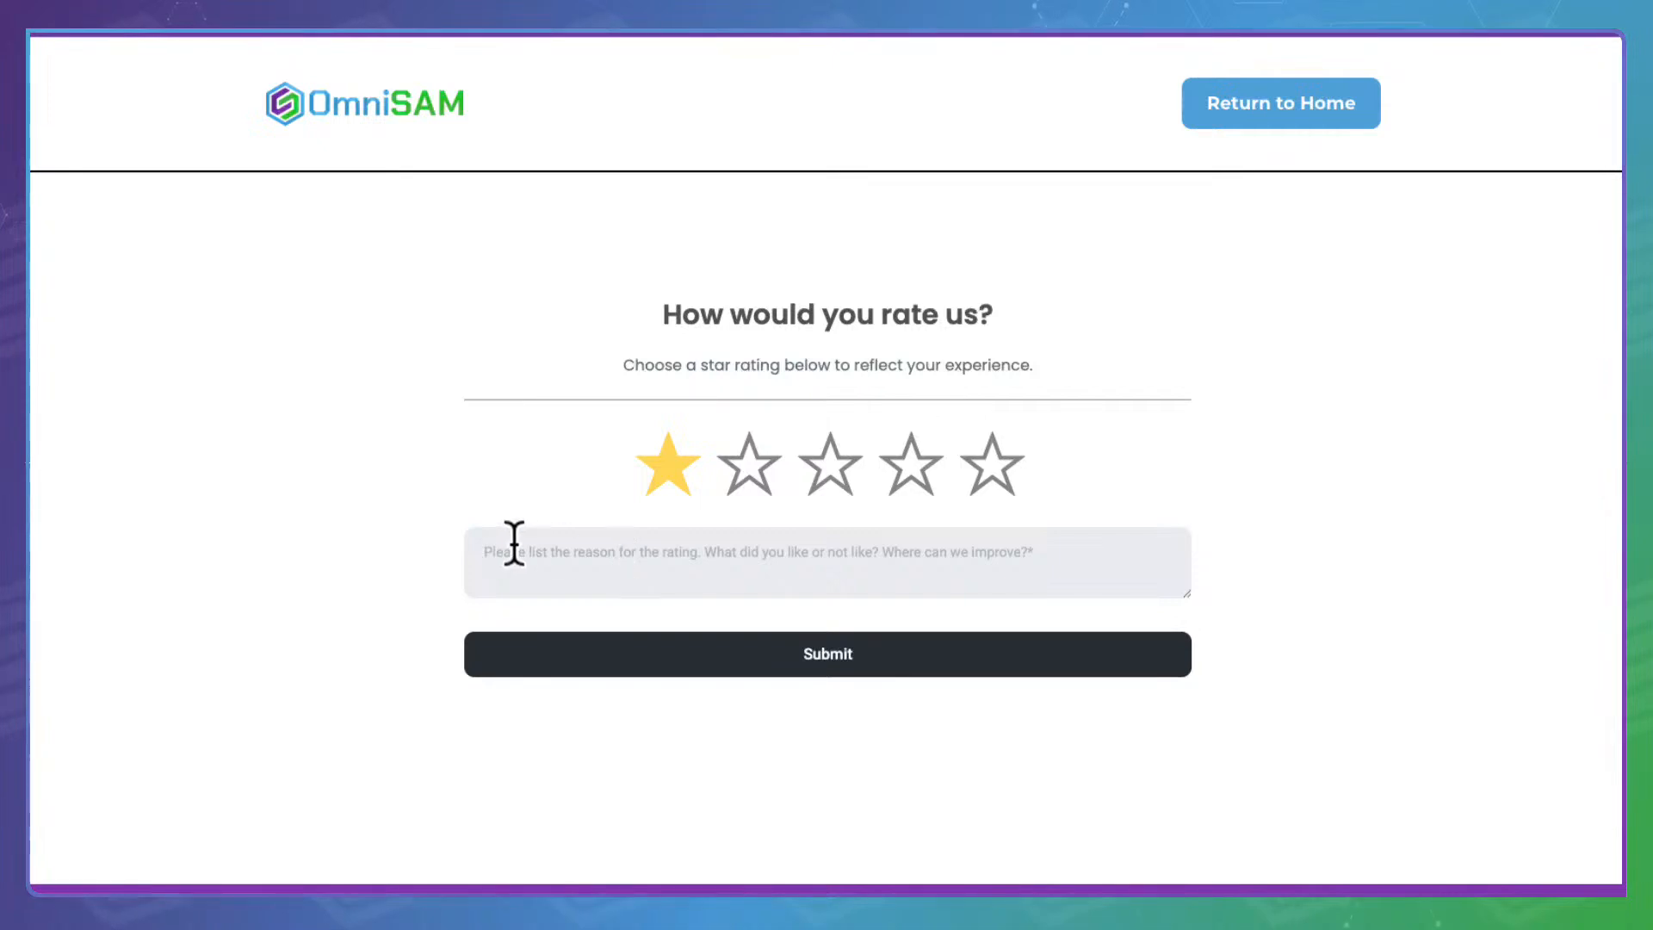
left_click(828, 461)
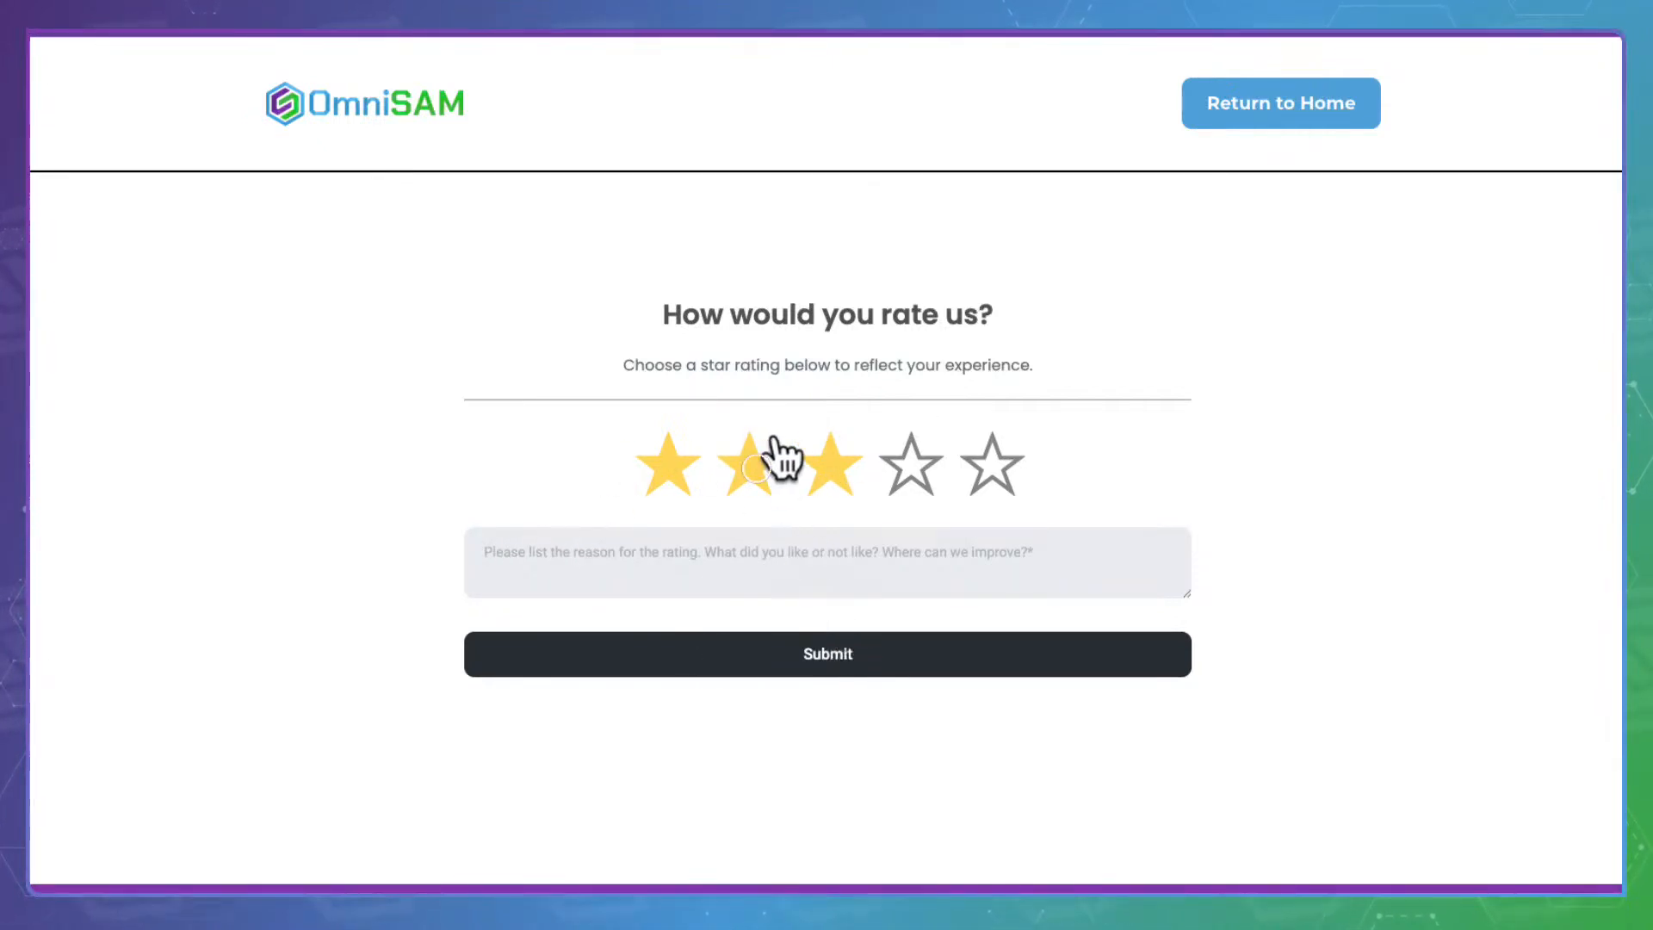
left_click(753, 465)
left_click(801, 646)
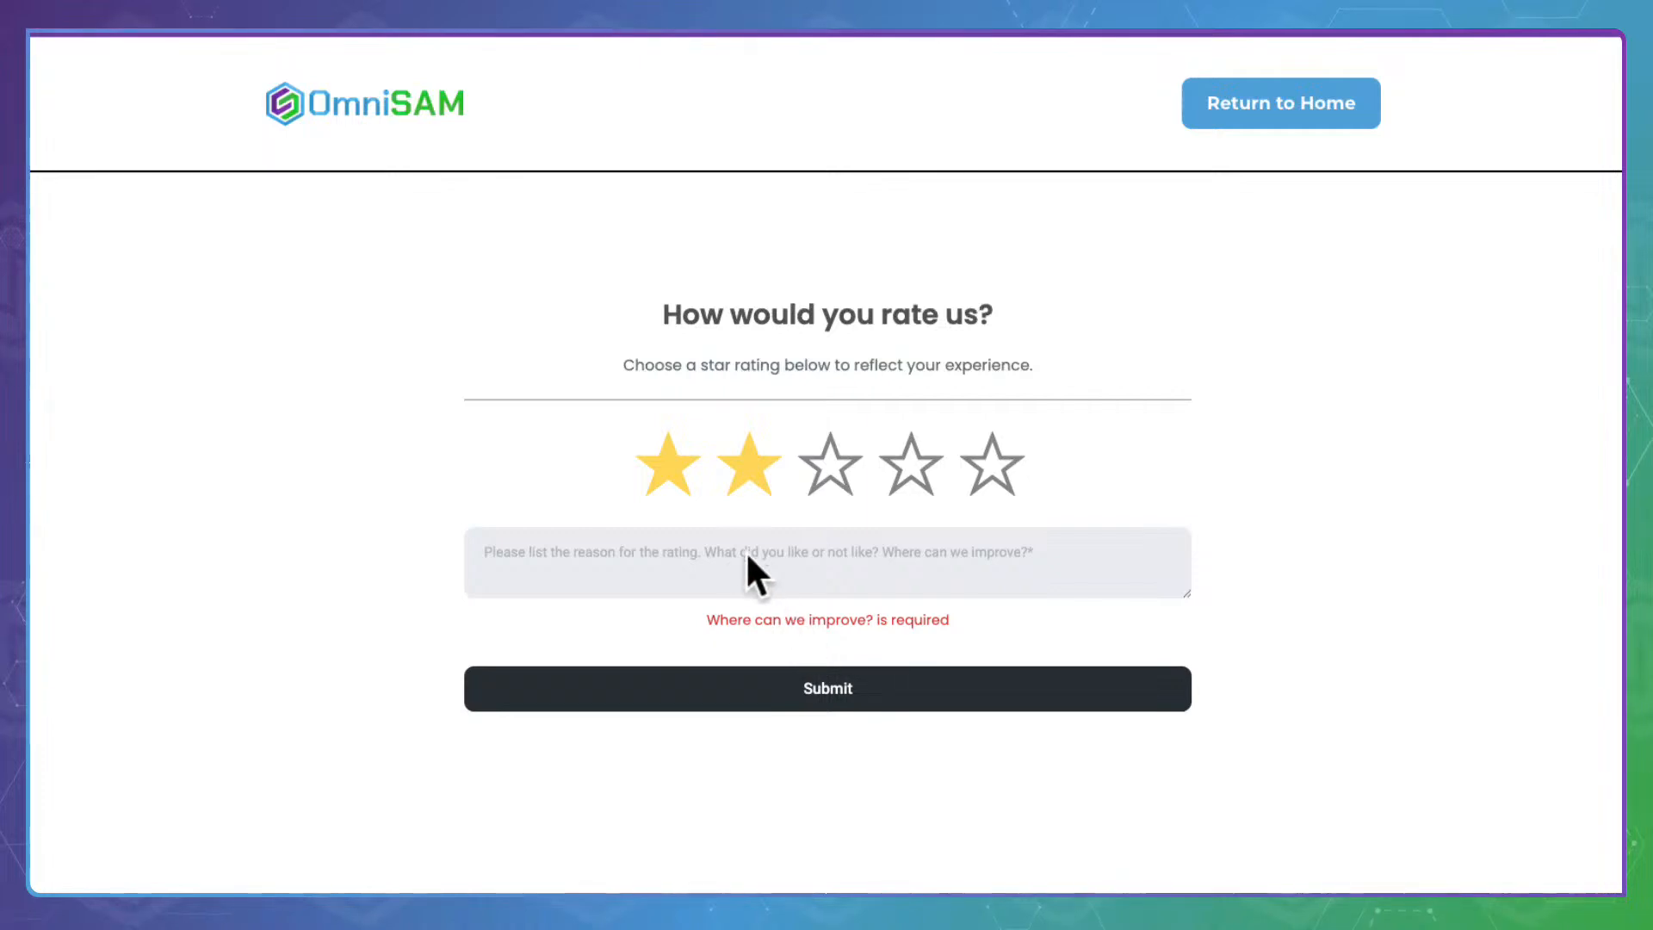
type("word for 2")
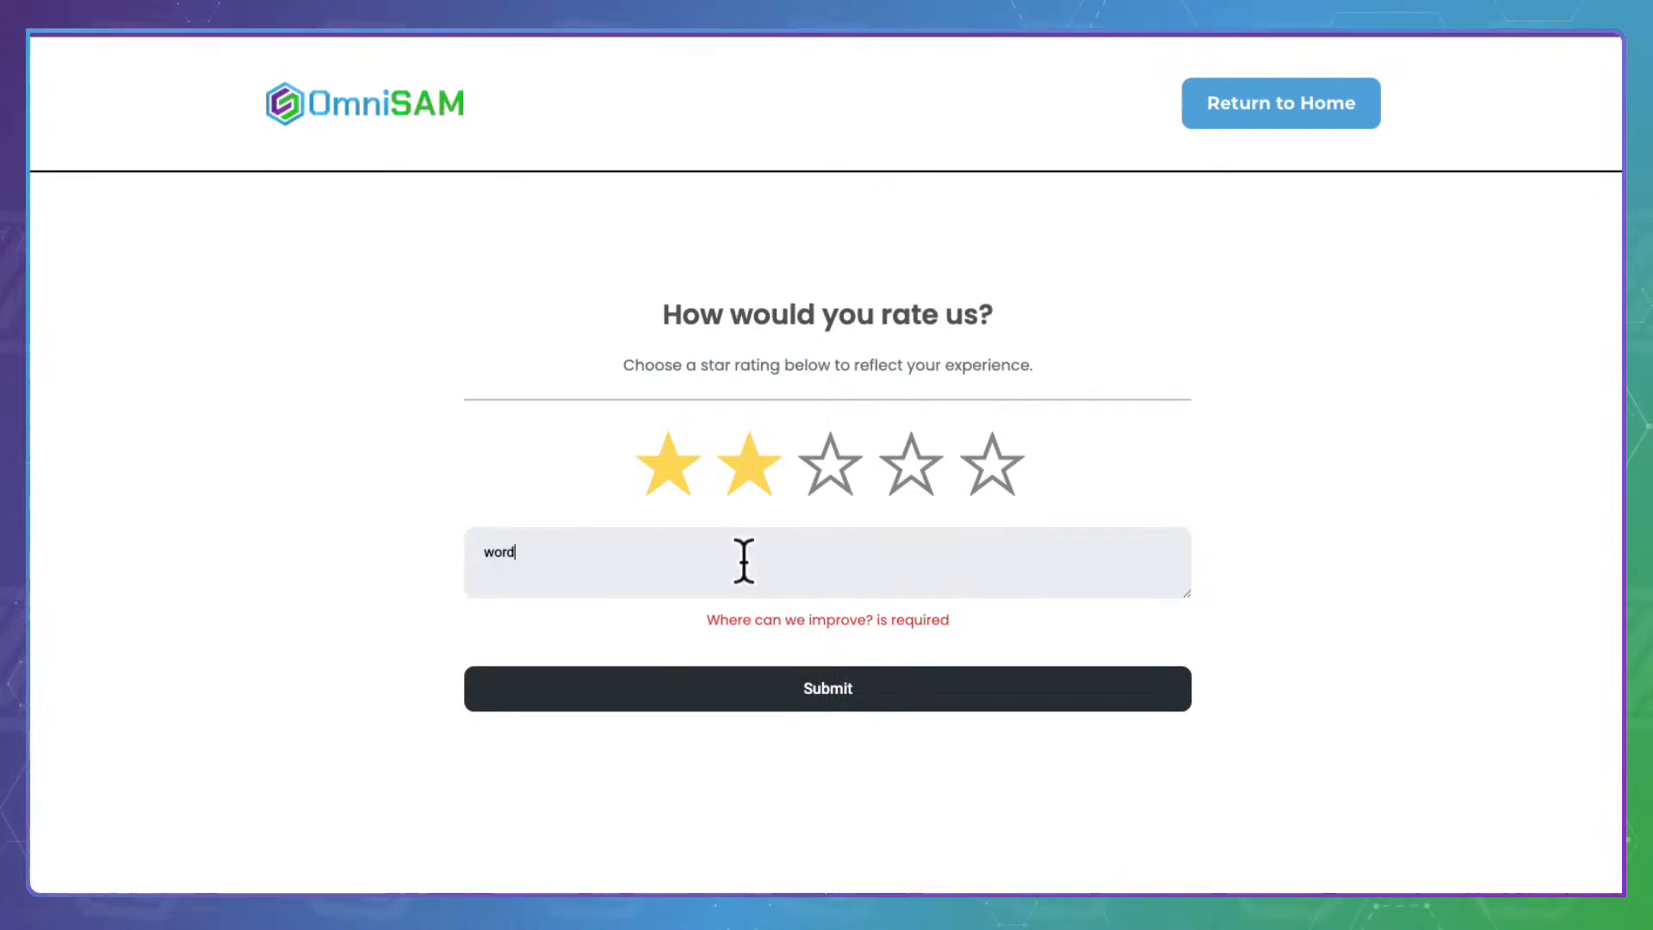
type(" starsx")
left_click(834, 666)
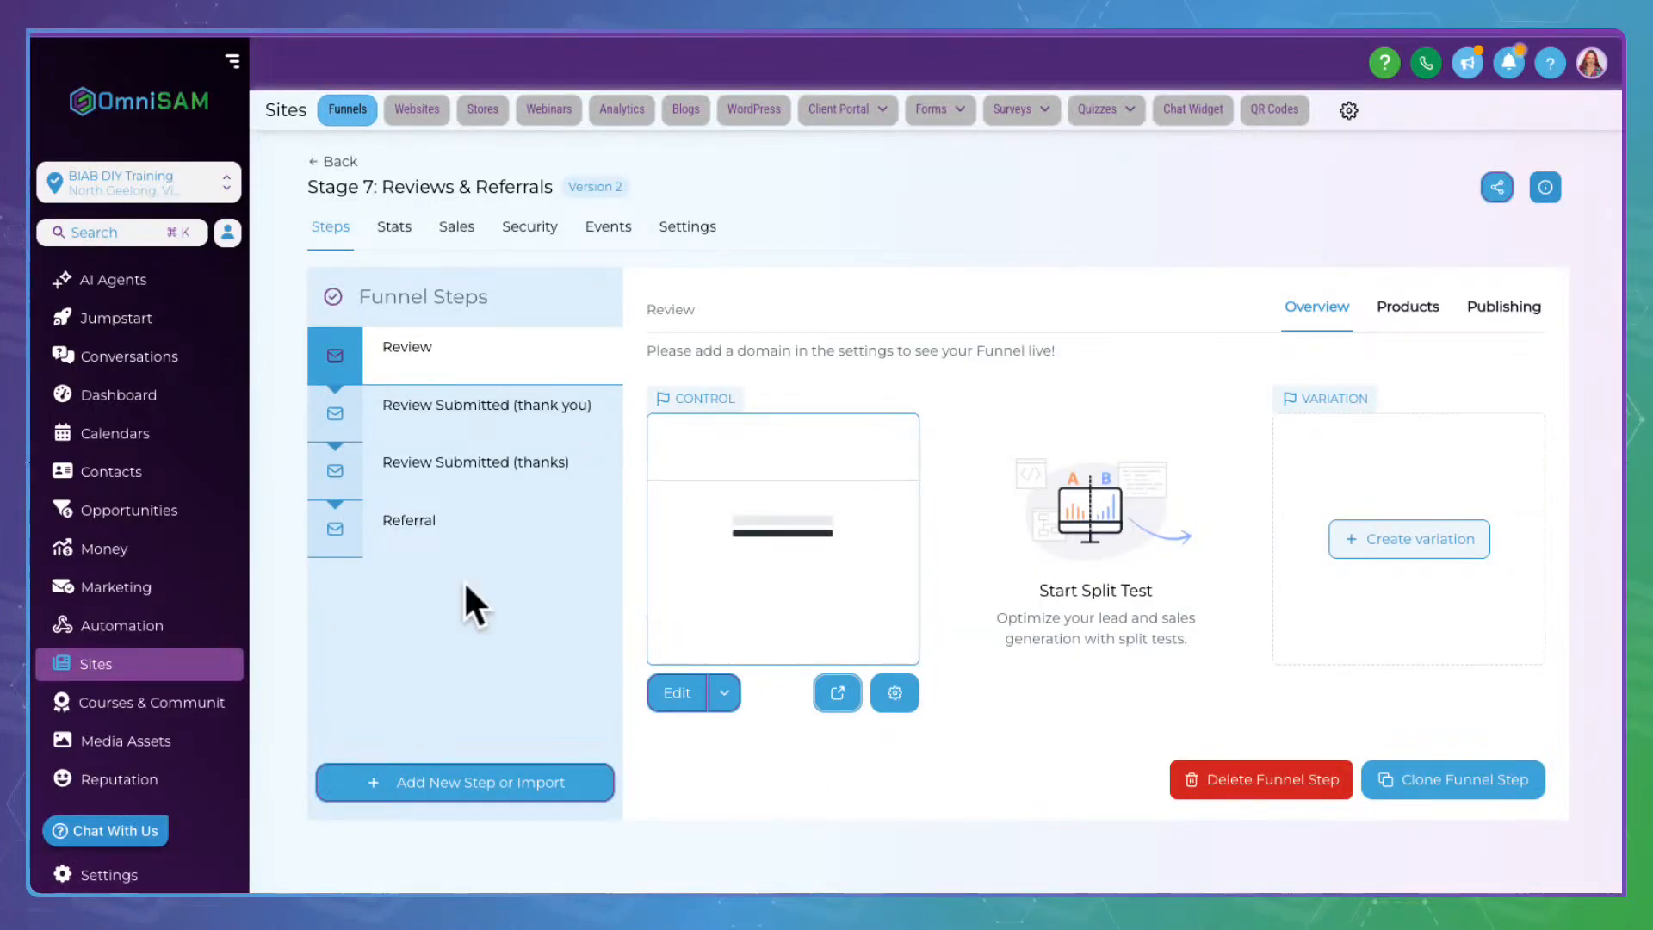
Check the Review and Review Submitted step previews, then edit the Review page
left_click(479, 331)
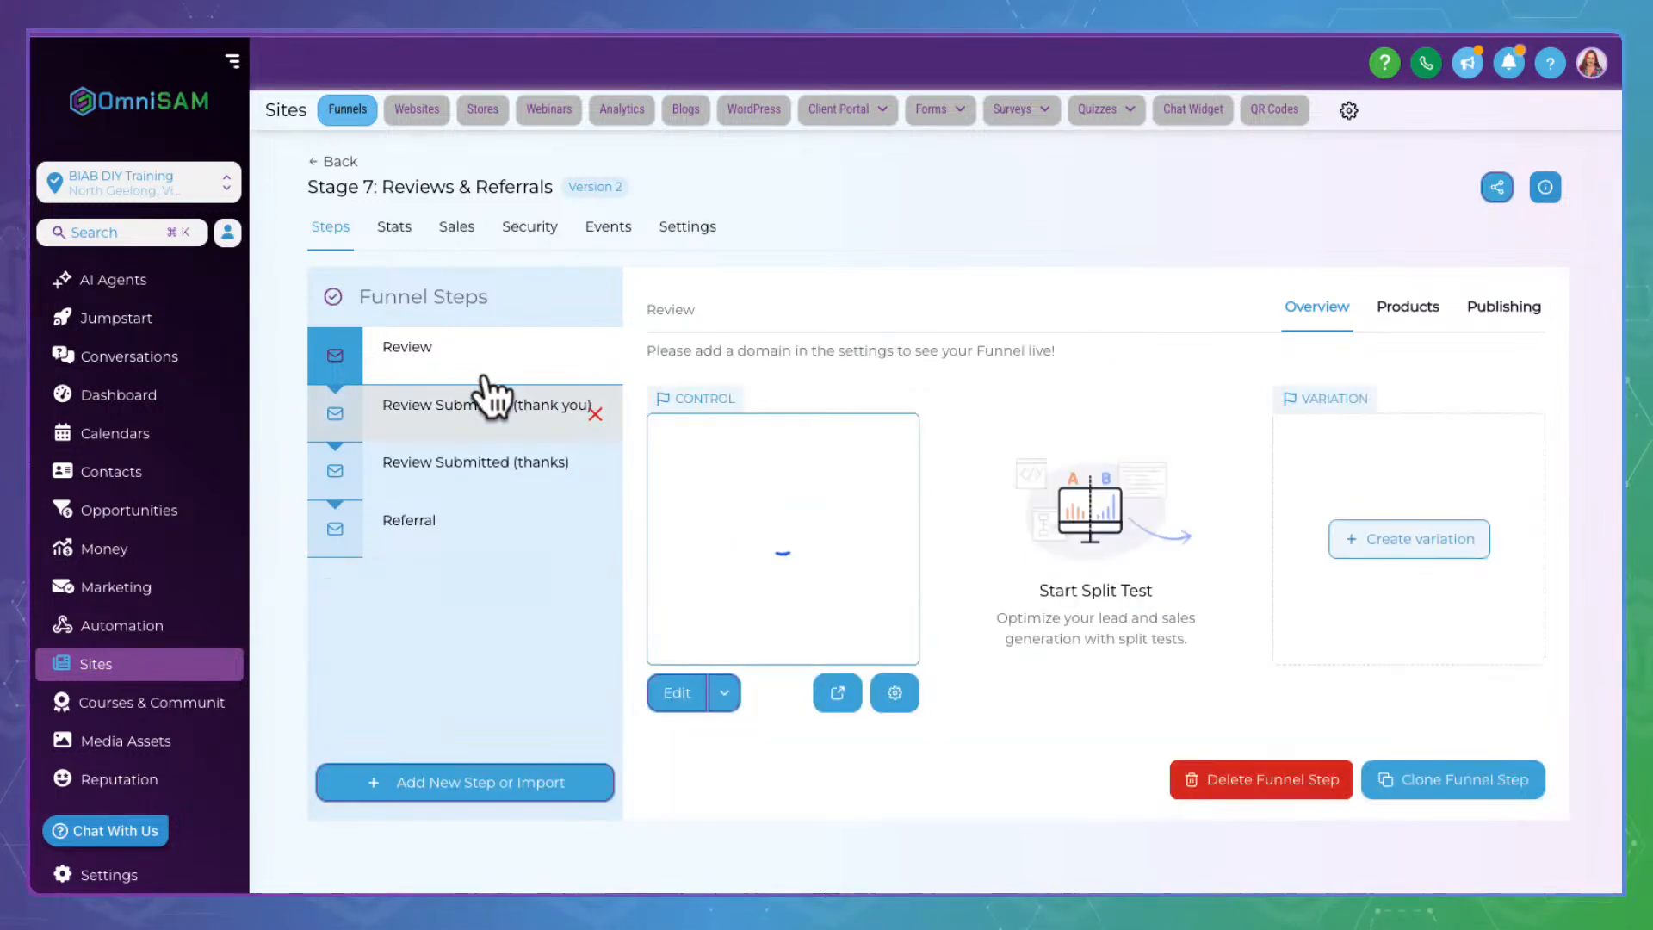
left_click(486, 398)
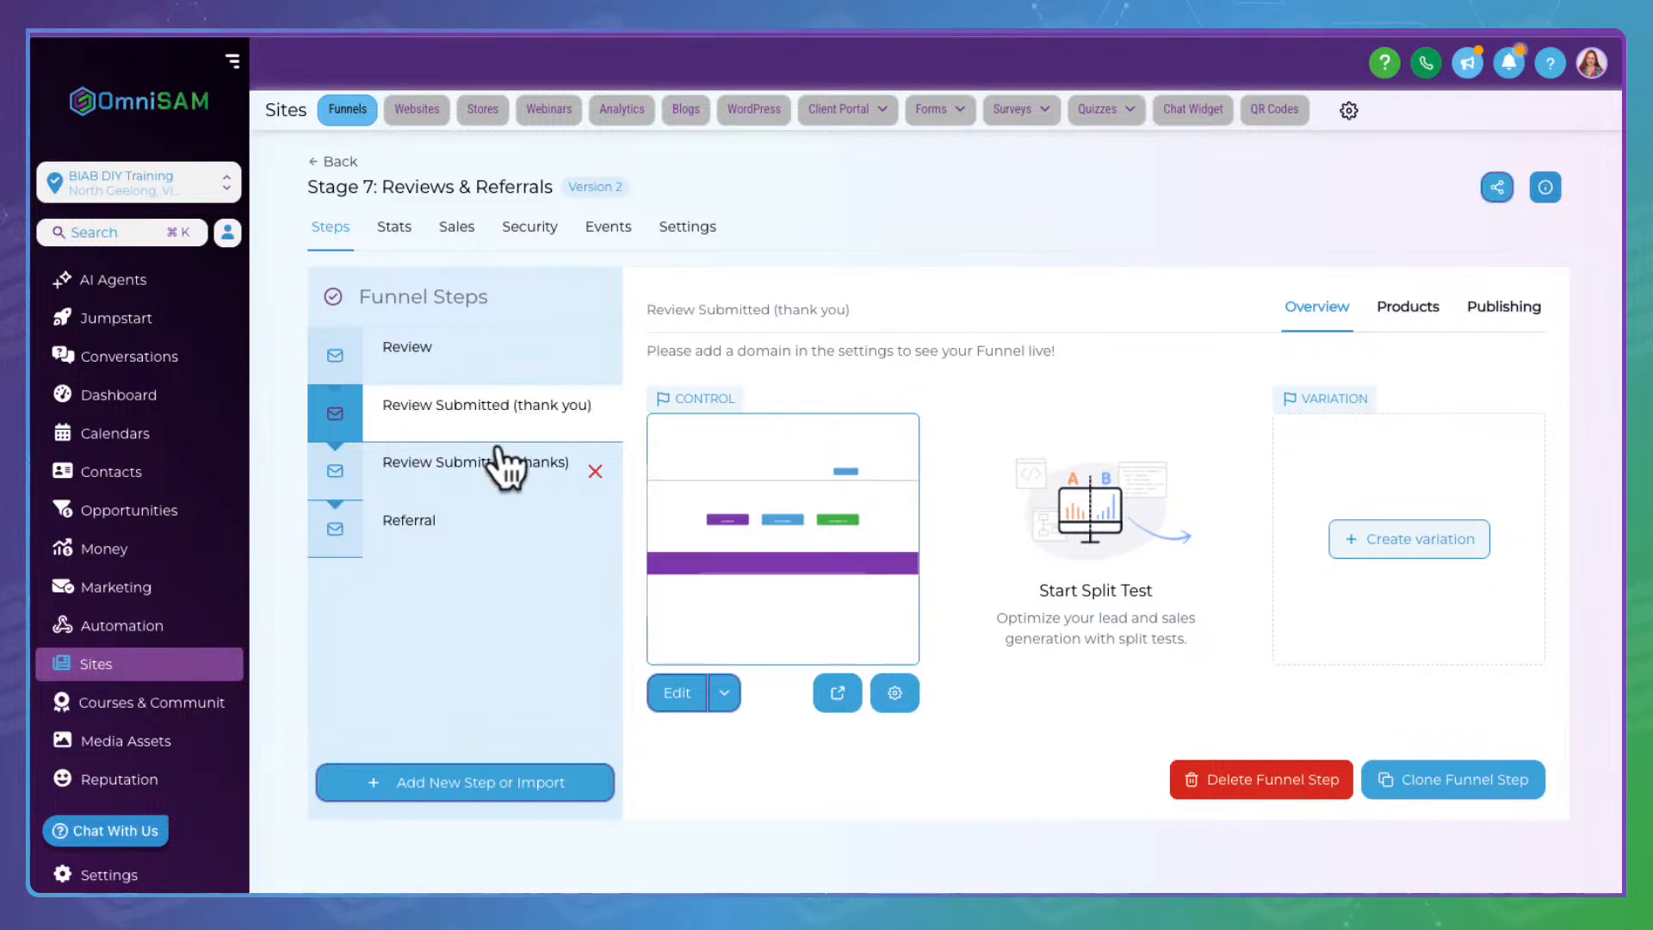
left_click(495, 456)
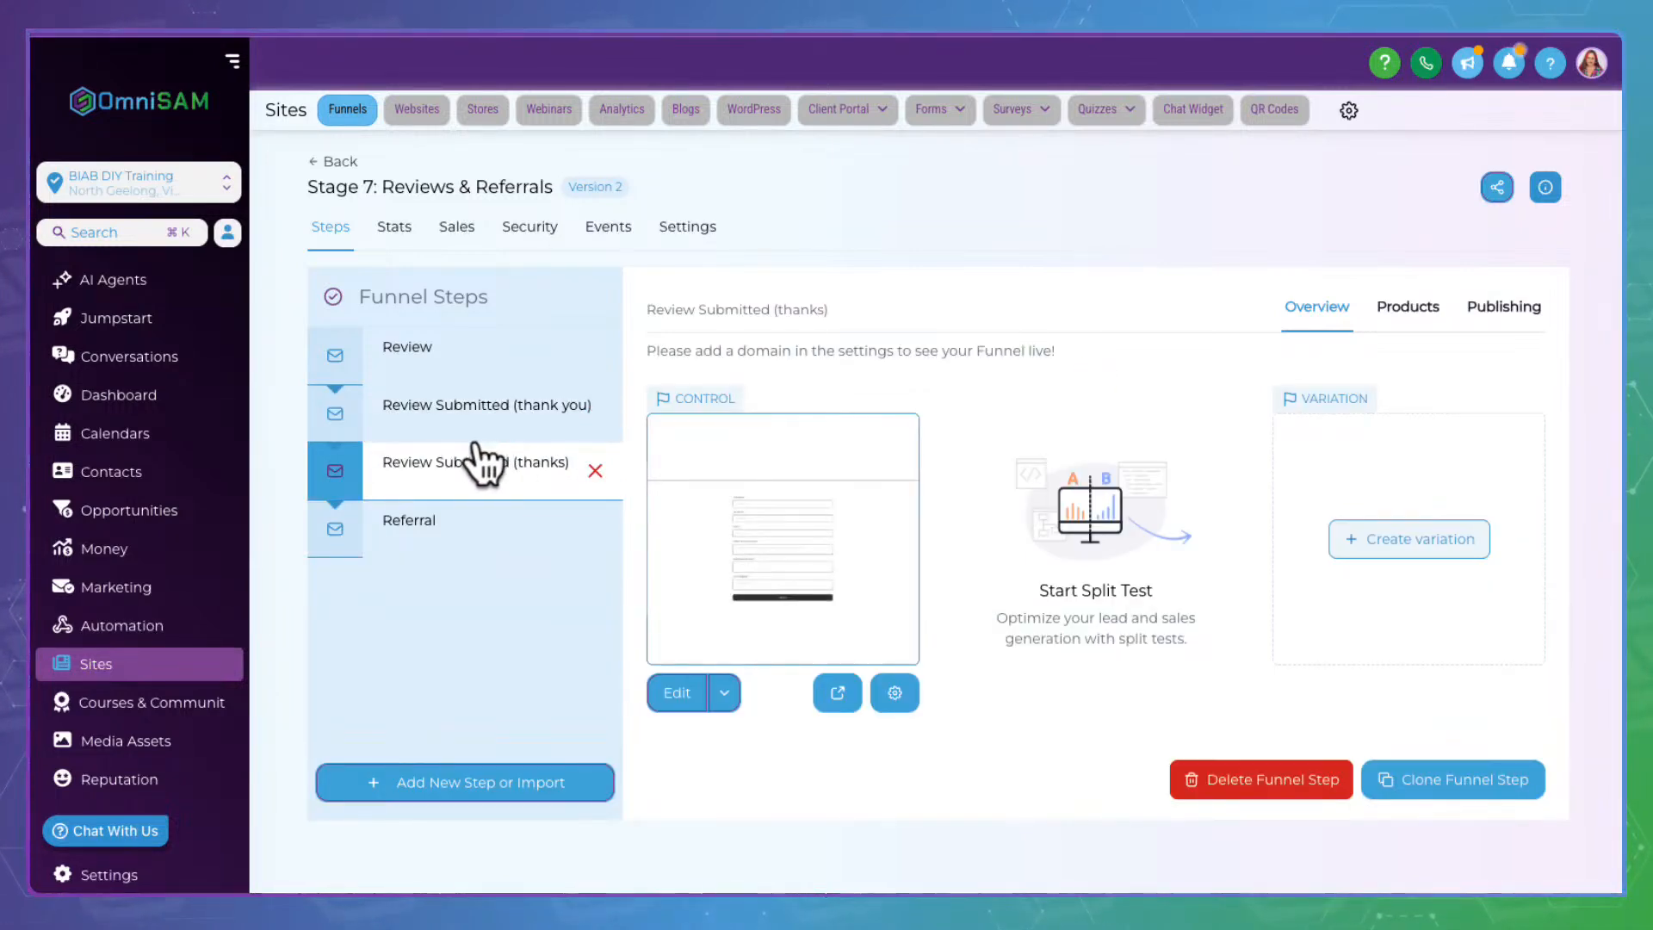
left_click(457, 344)
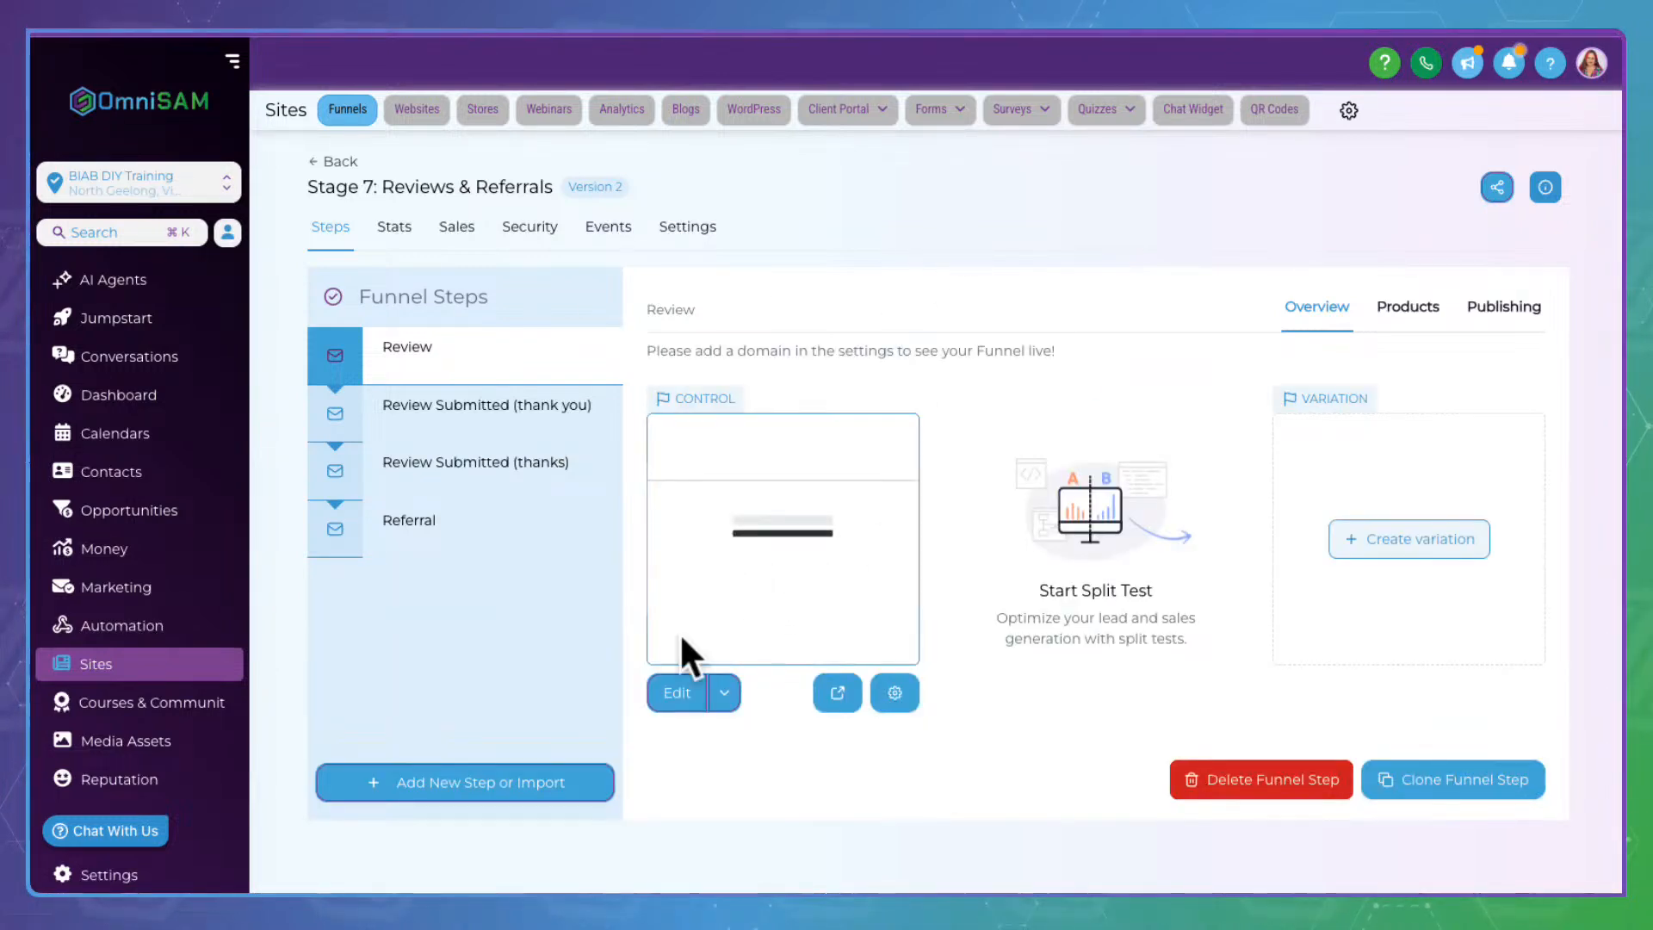
left_click(689, 684)
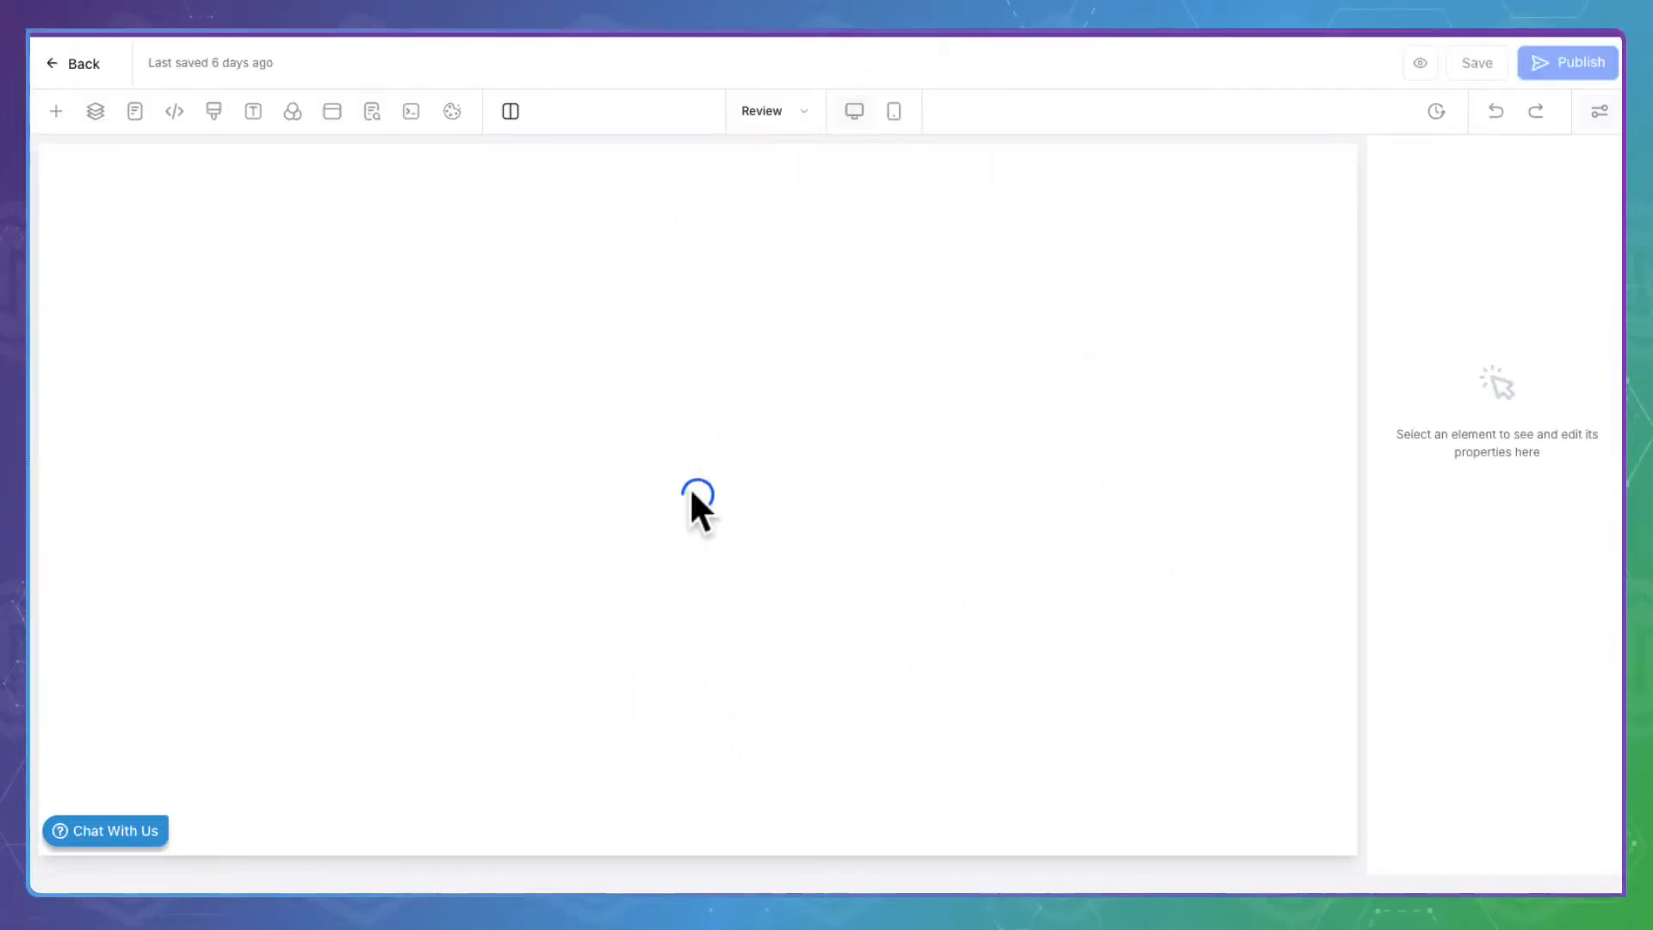
Inspect the review form's star rating question and conditional logic, then exit the editor
left_click(683, 627)
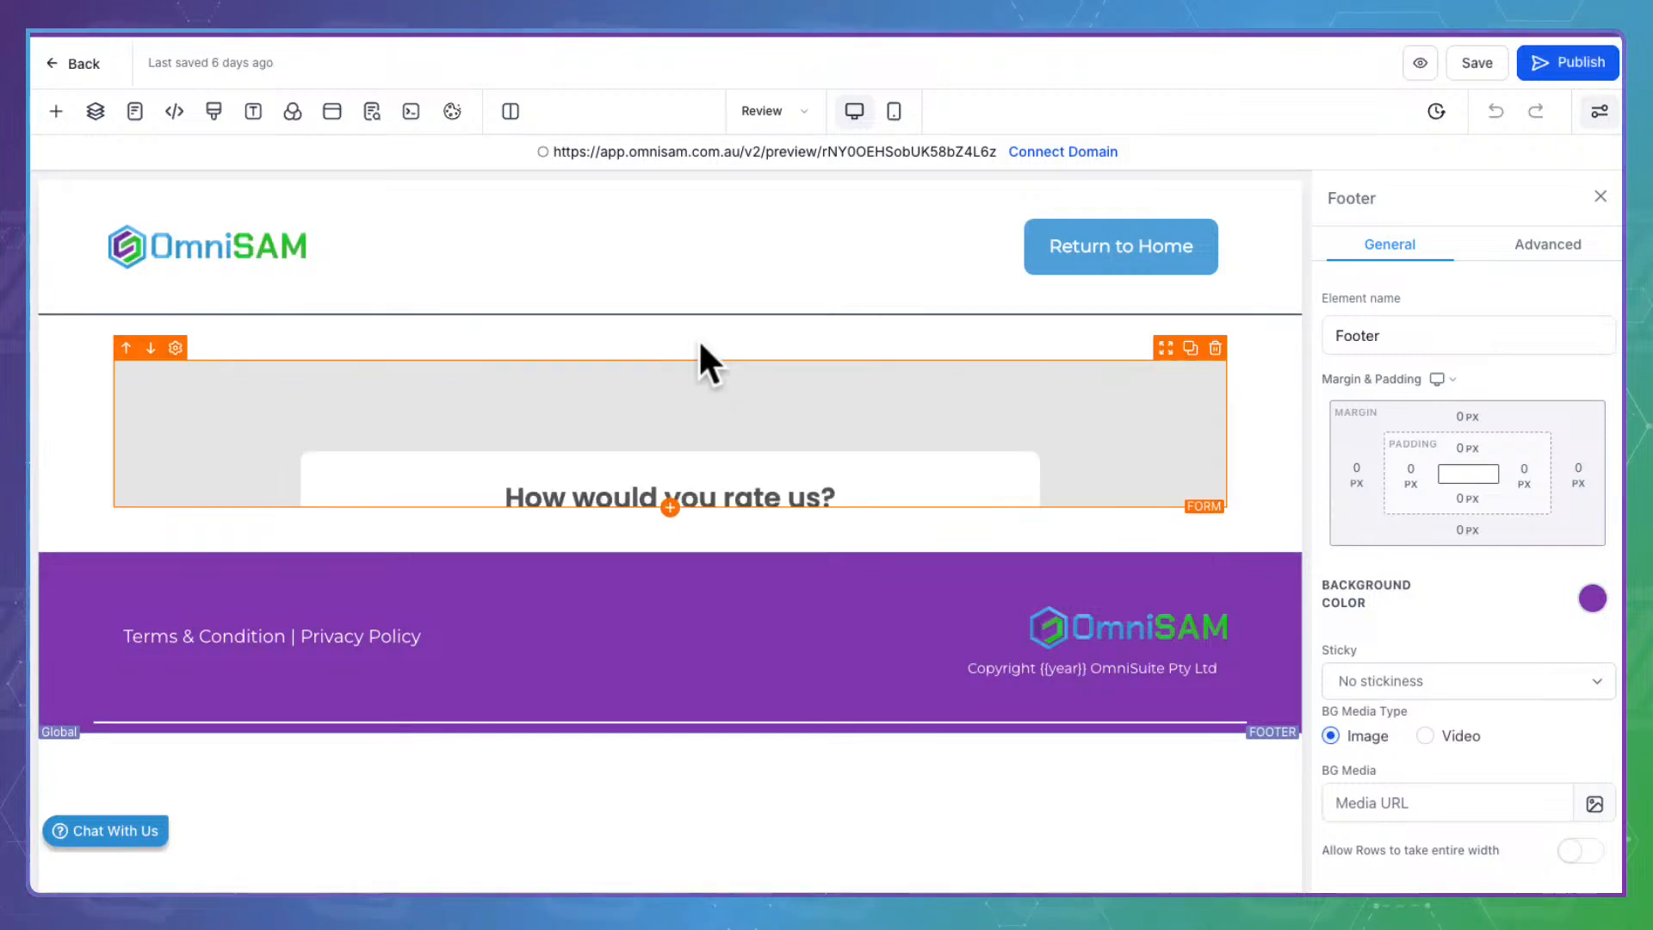
left_click(819, 380)
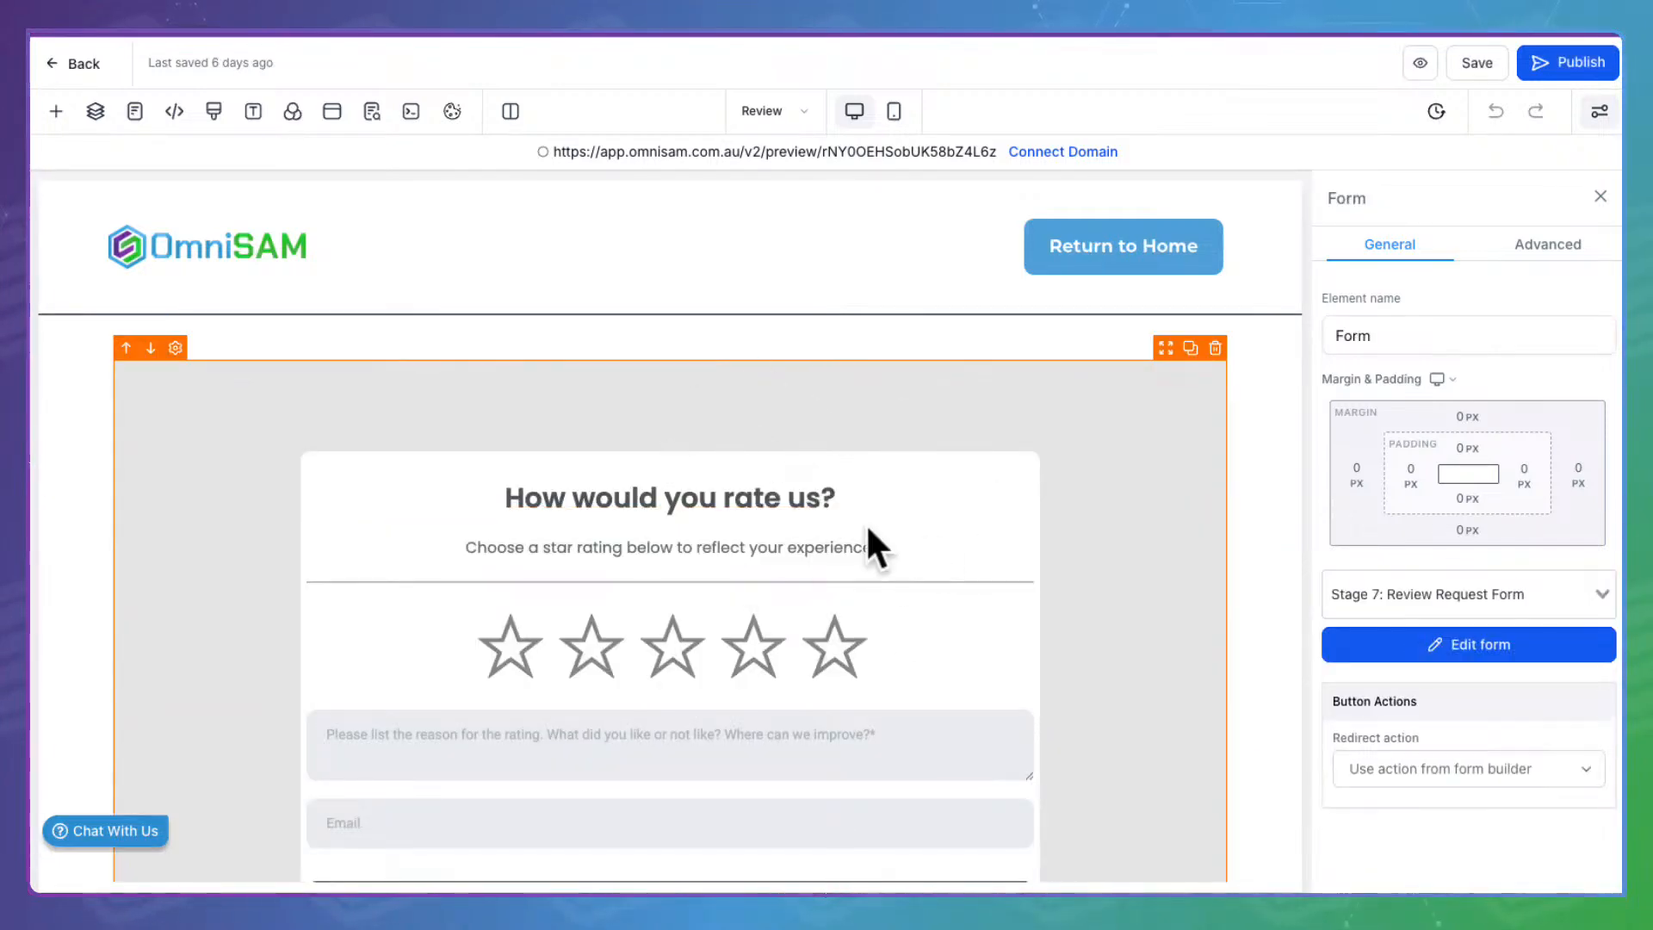
left_click(1487, 630)
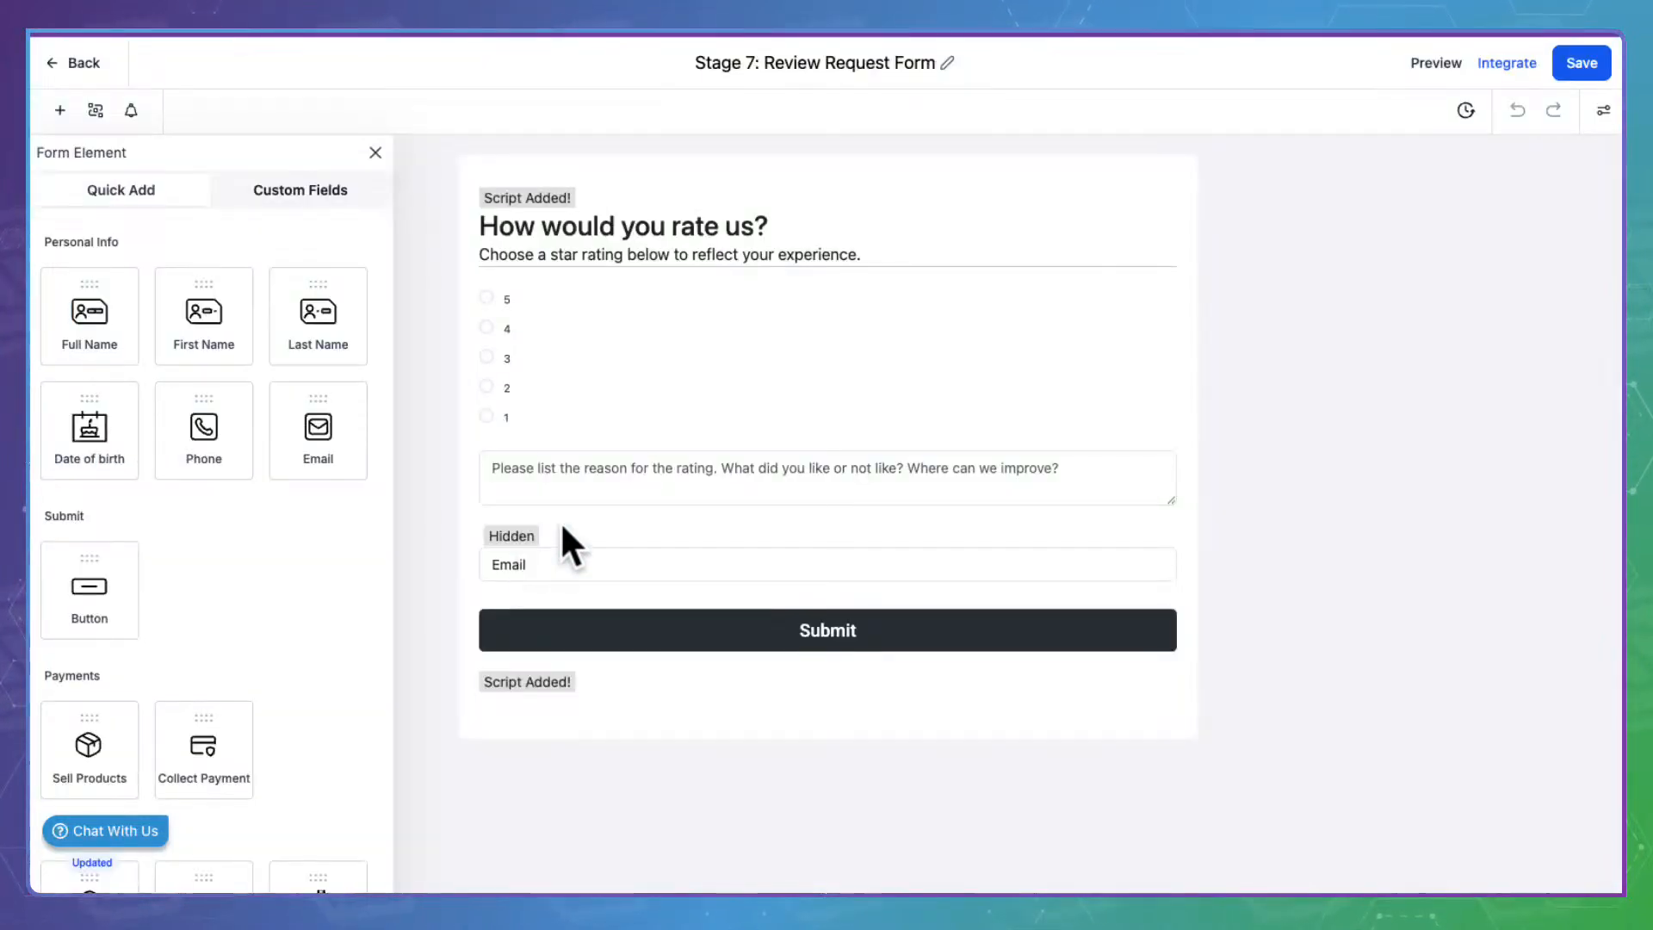
left_click(754, 371)
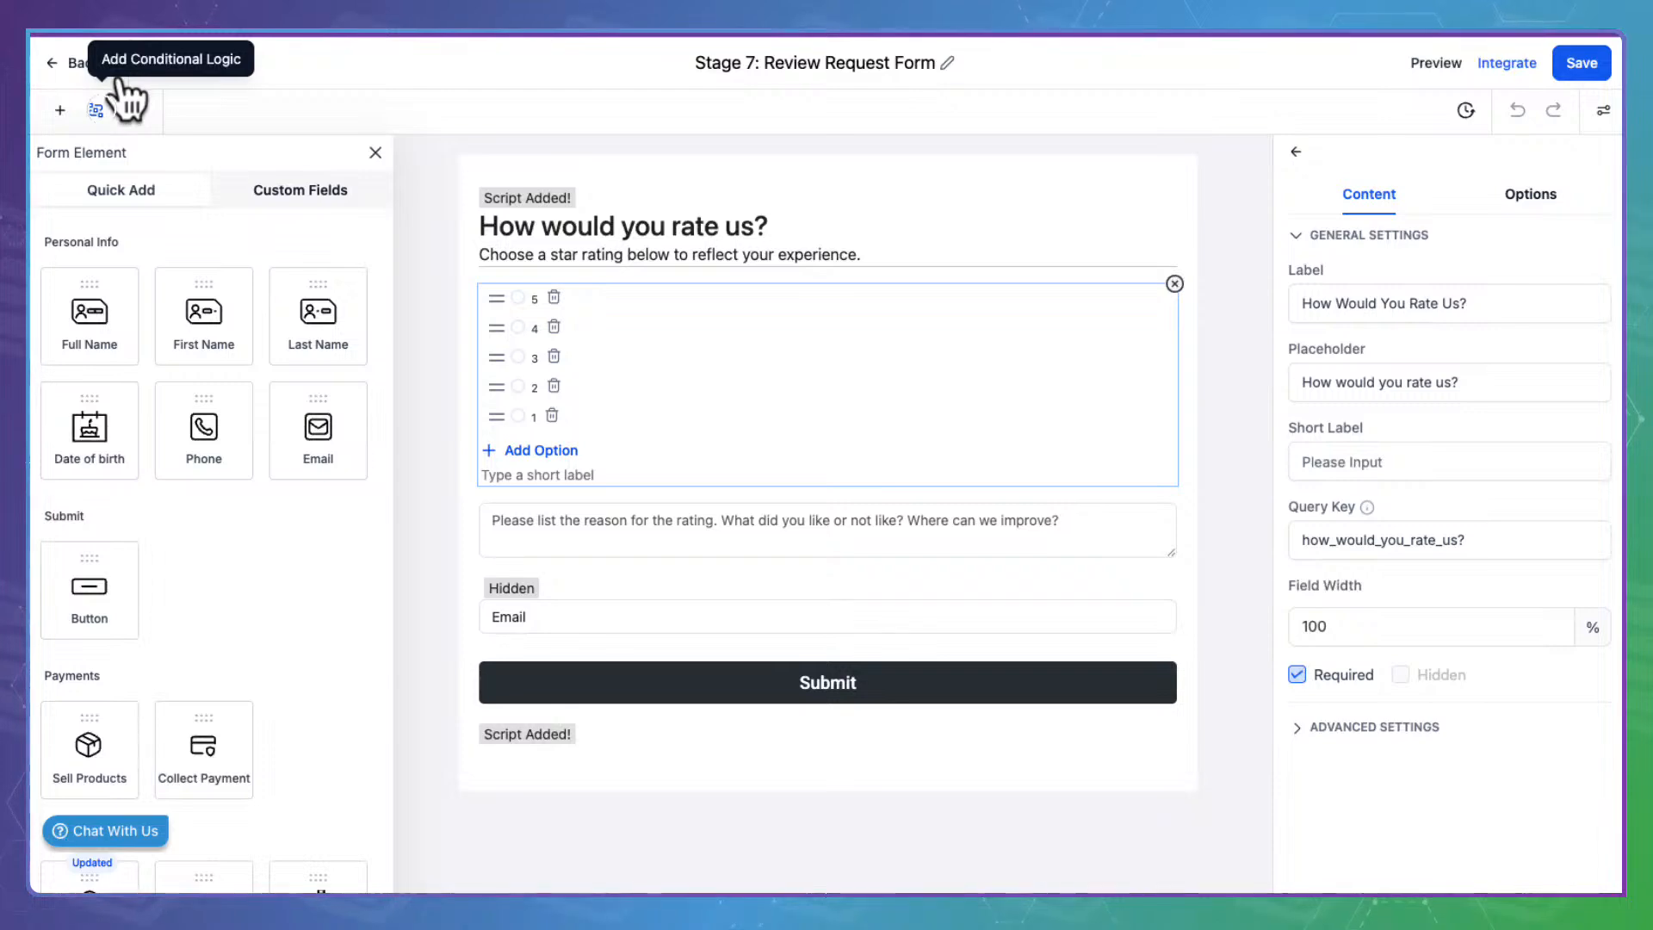
left_click(107, 82)
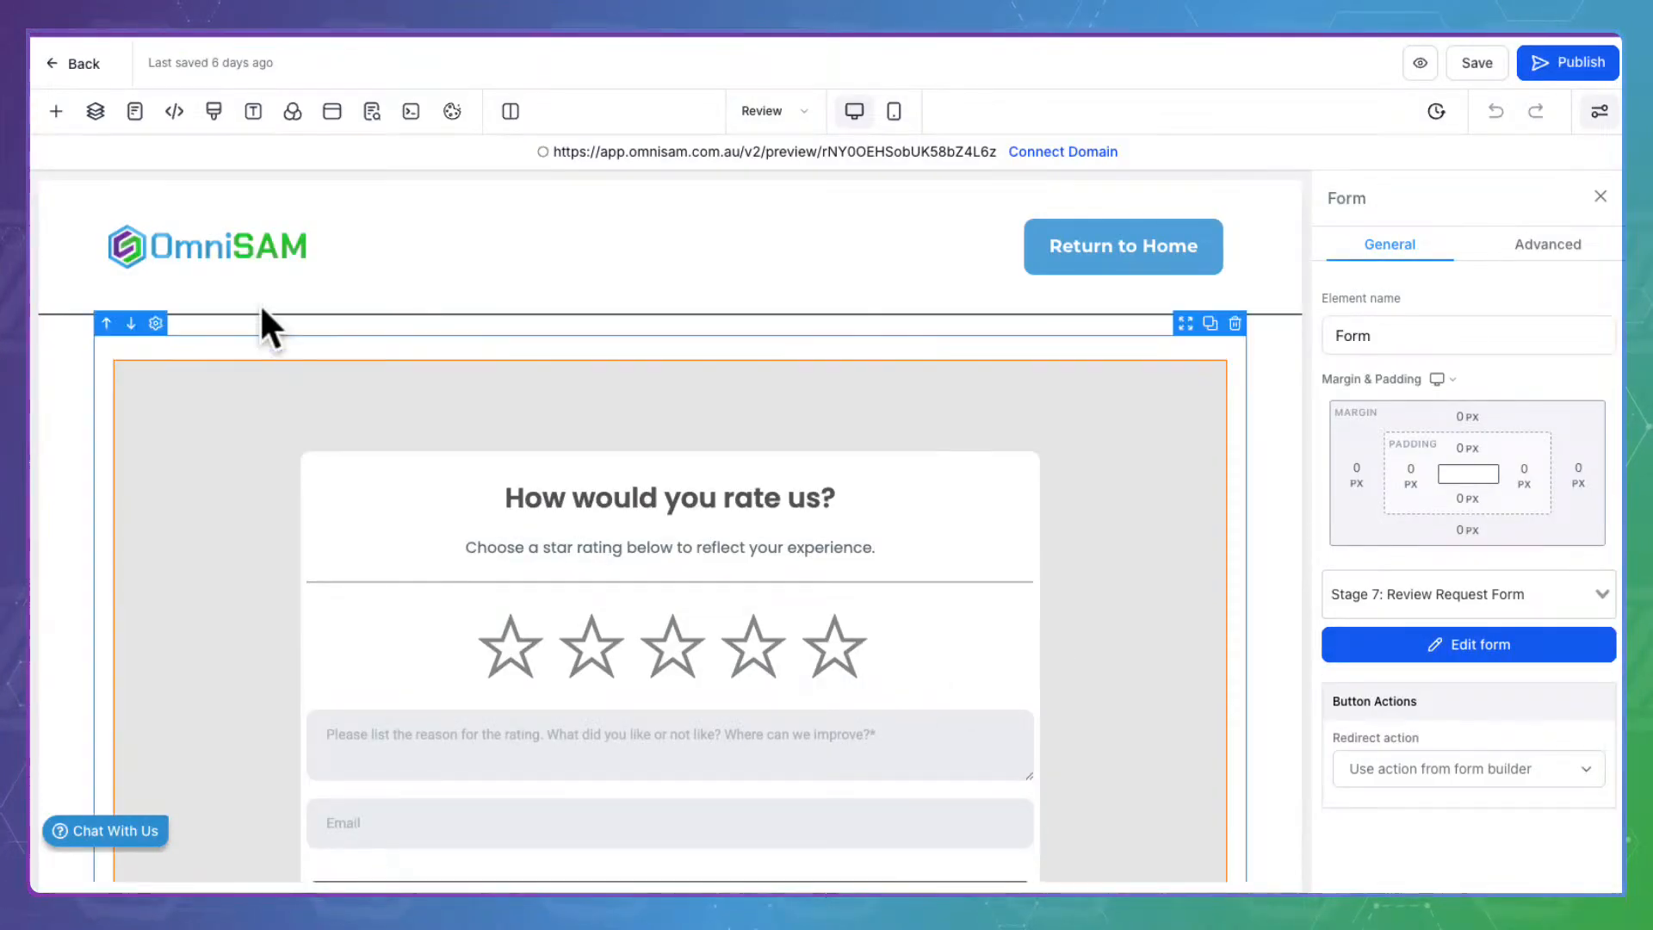
left_click(69, 56)
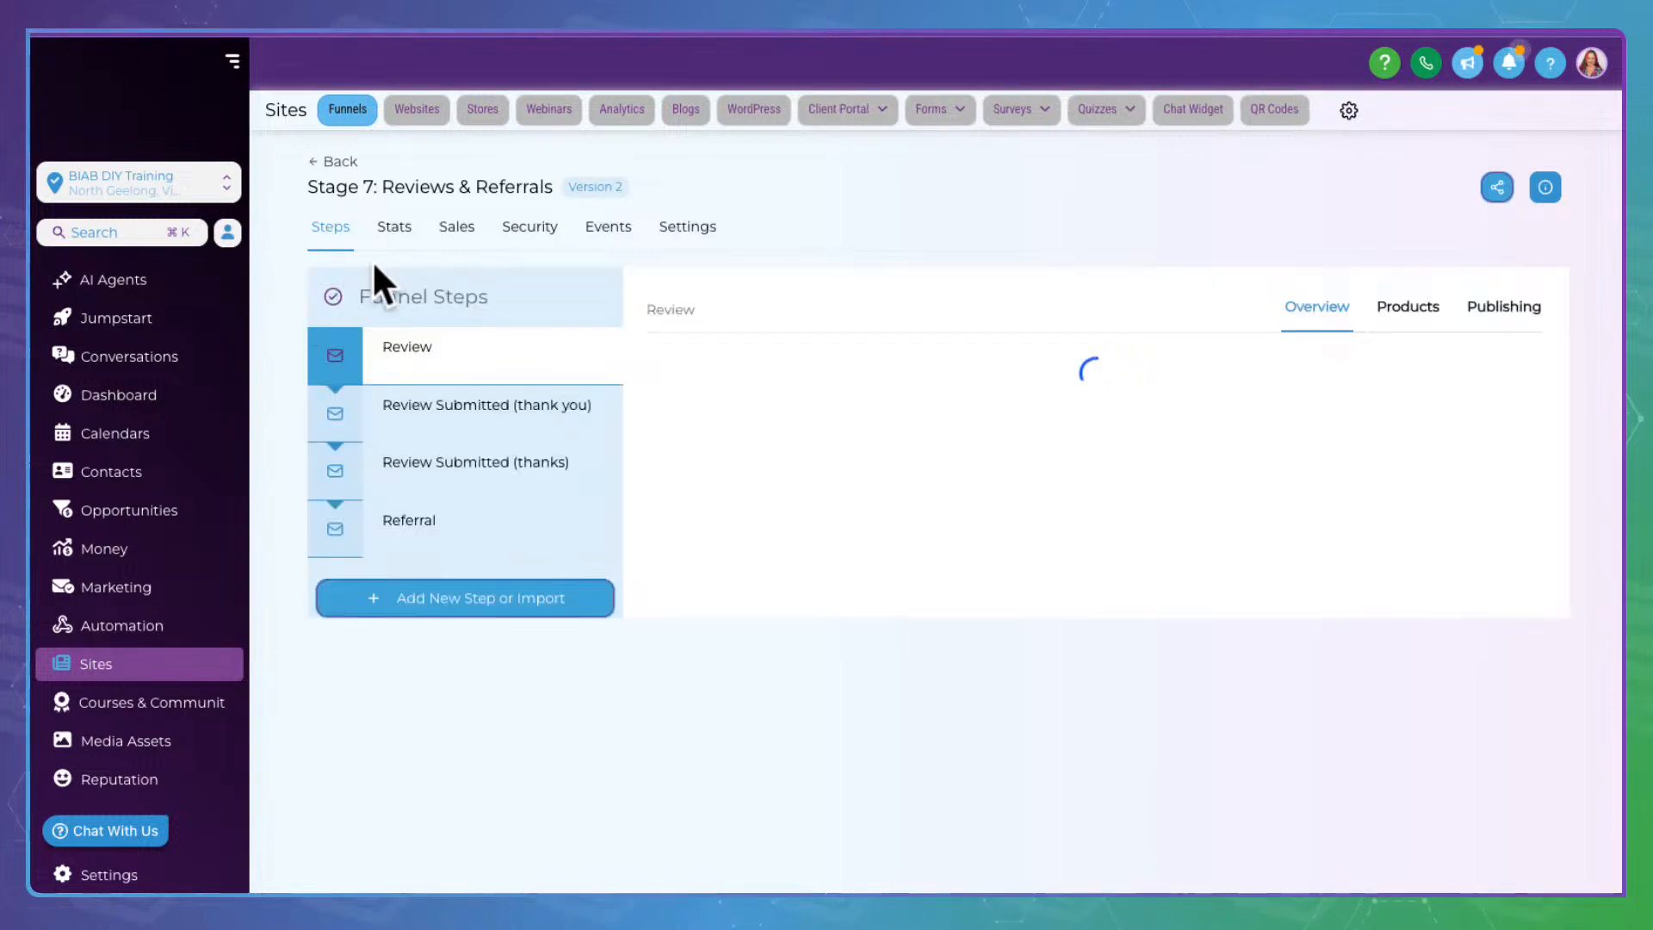
left_click(466, 396)
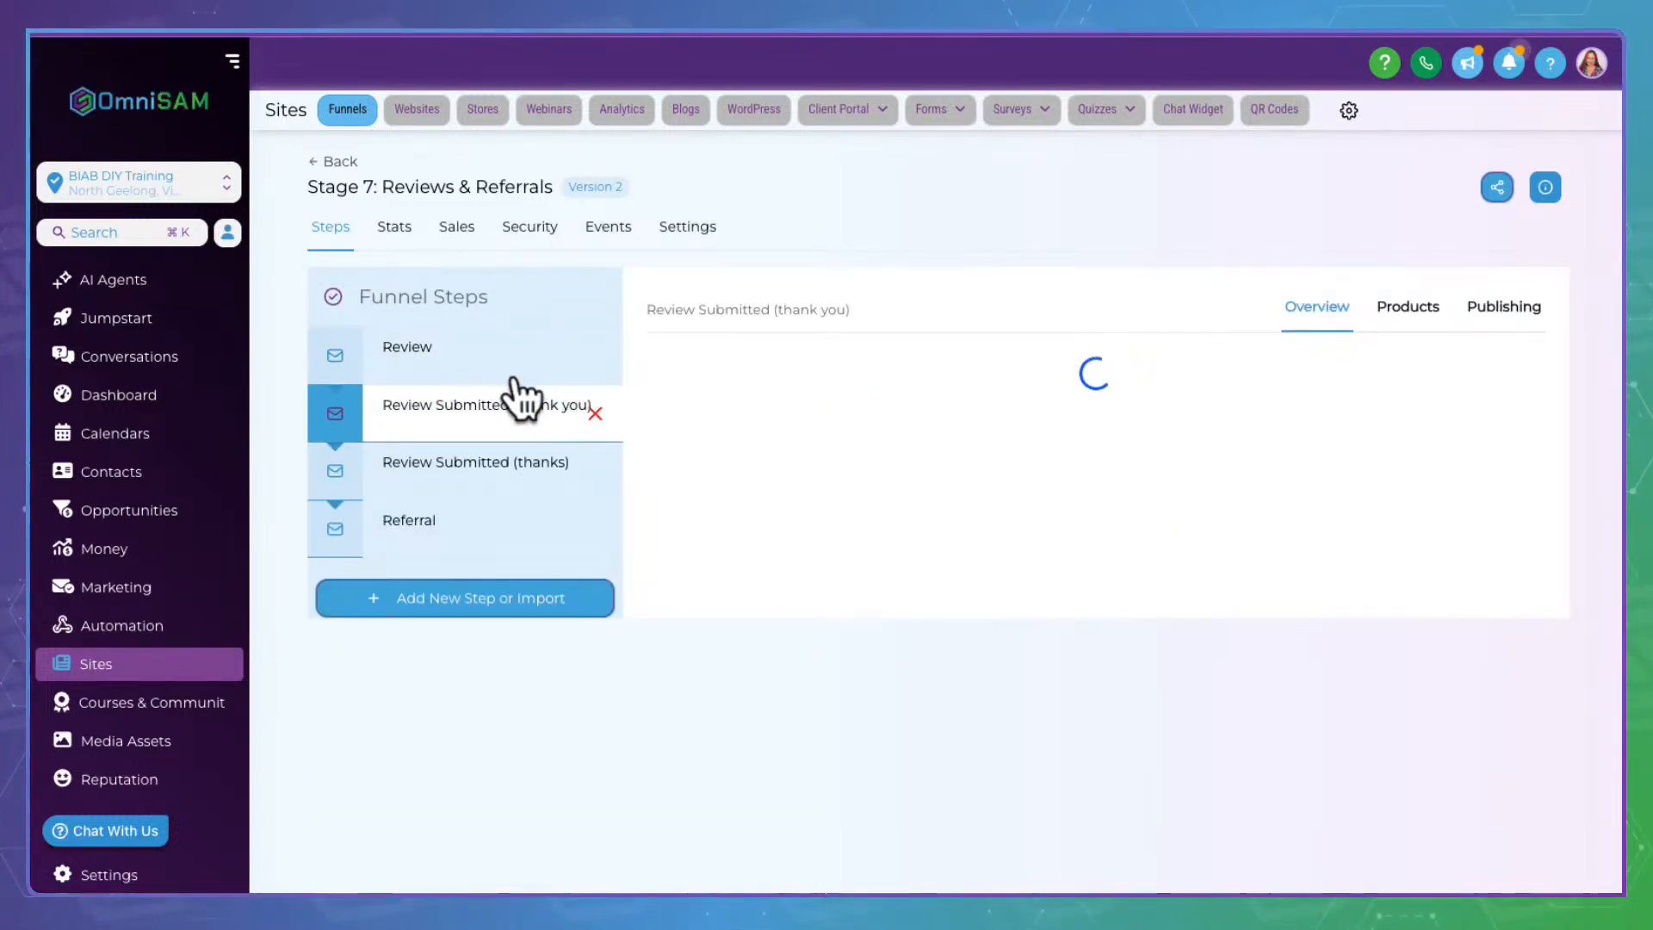
left_click(1531, 280)
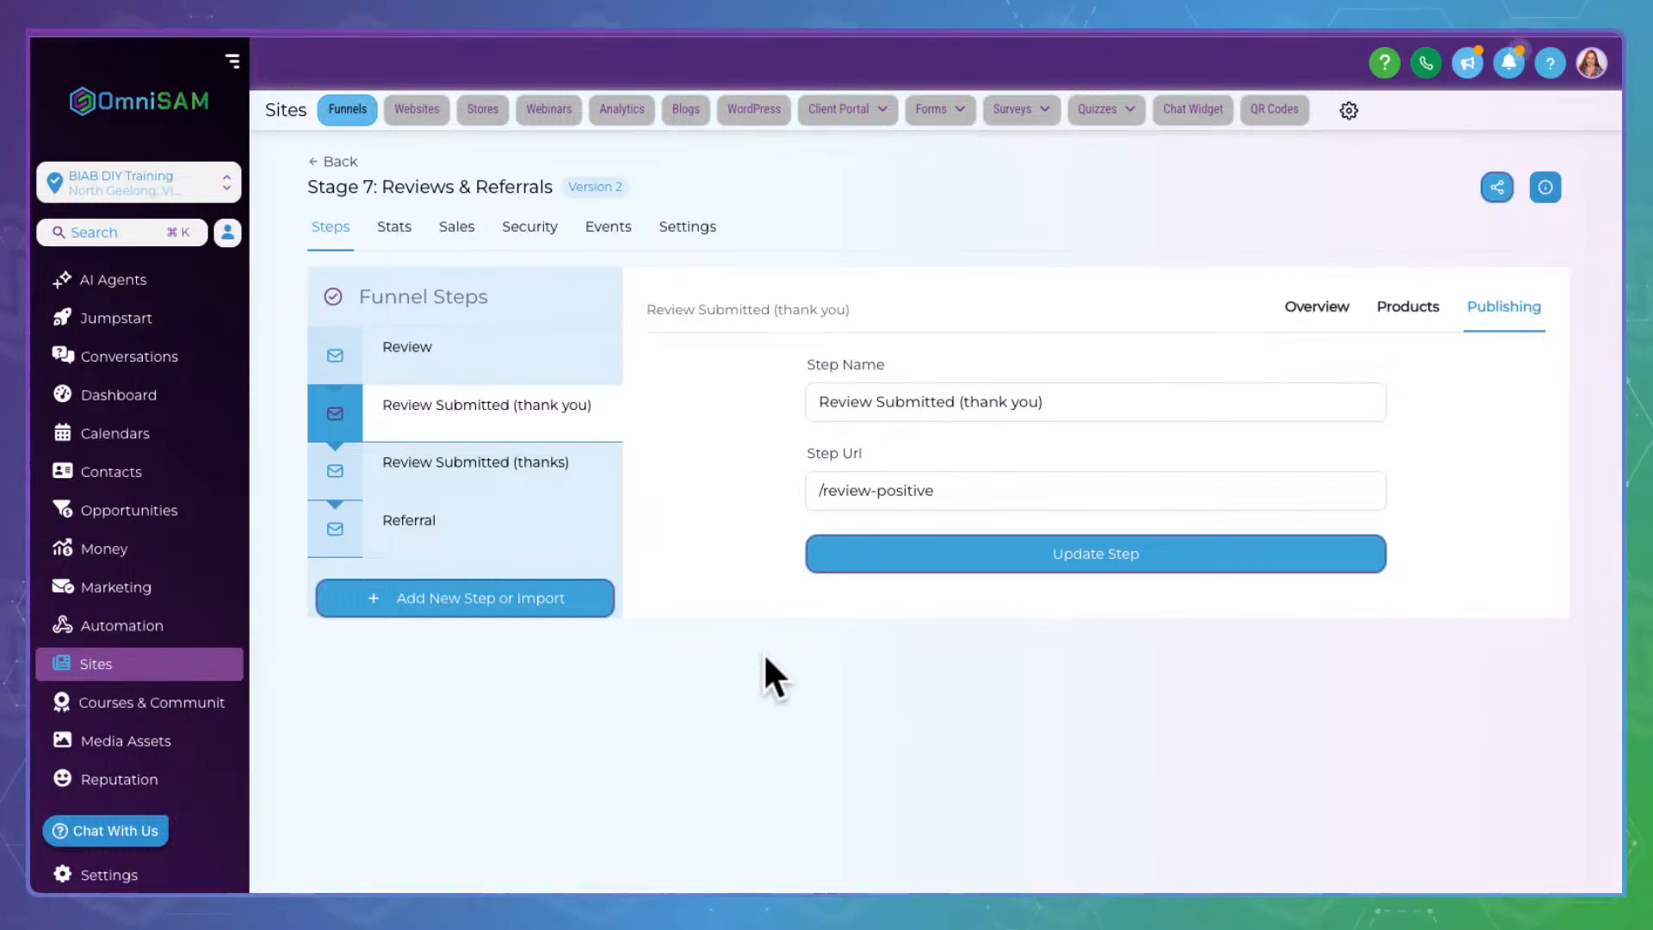
left_click(457, 460)
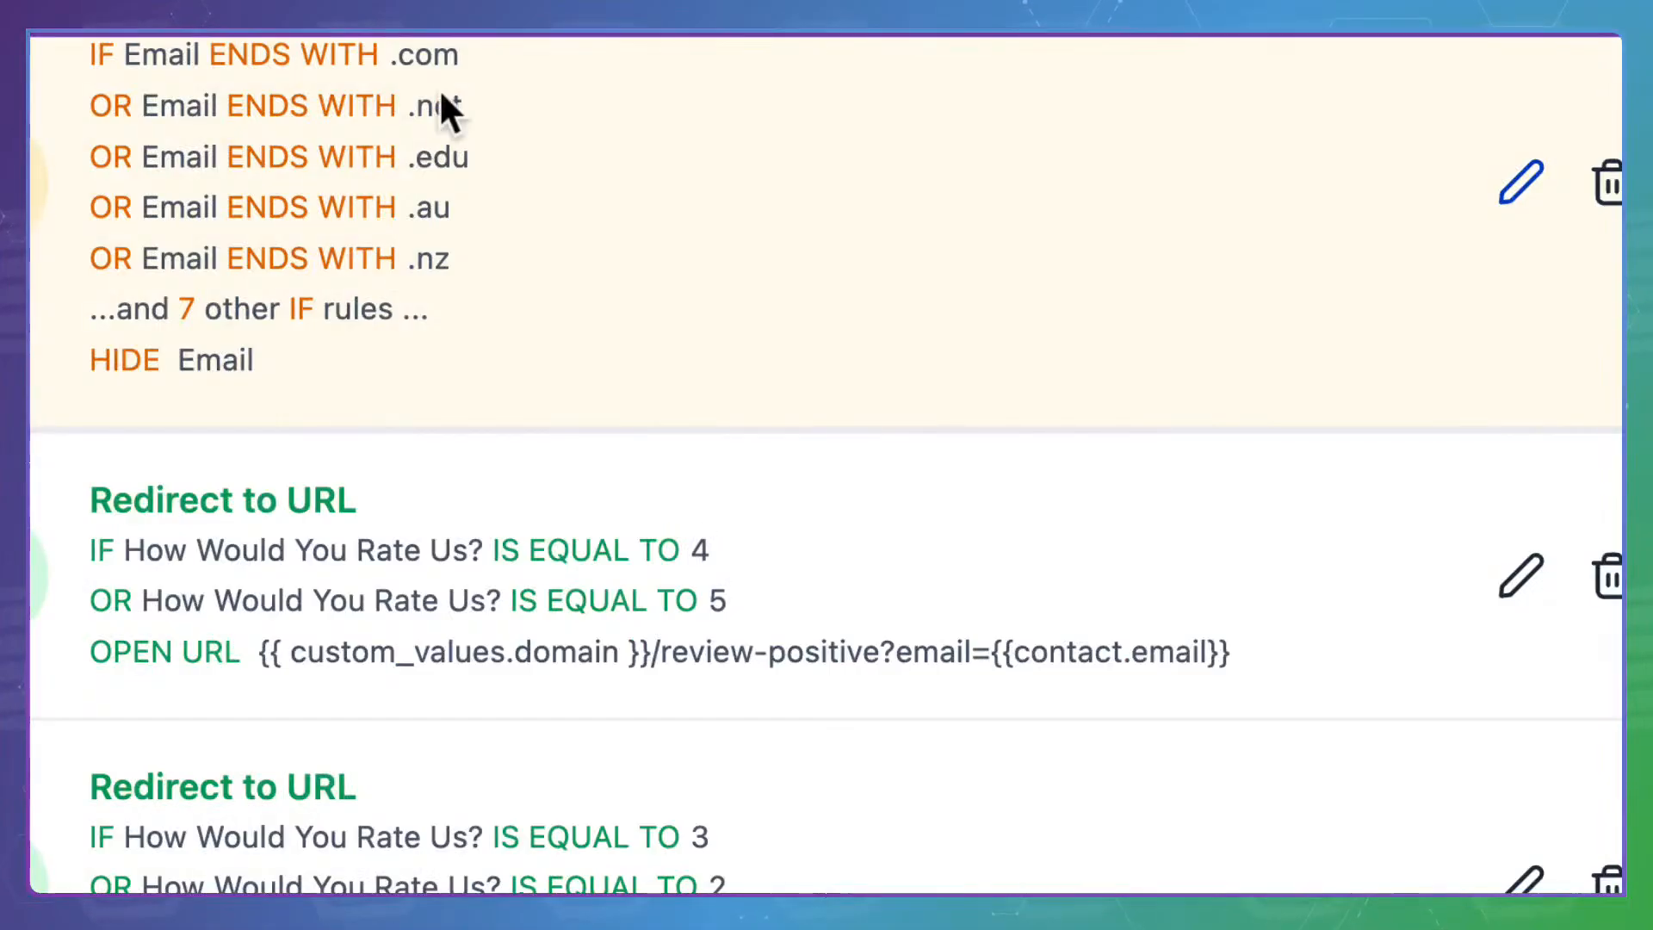
scroll(437, 612, "down", 3)
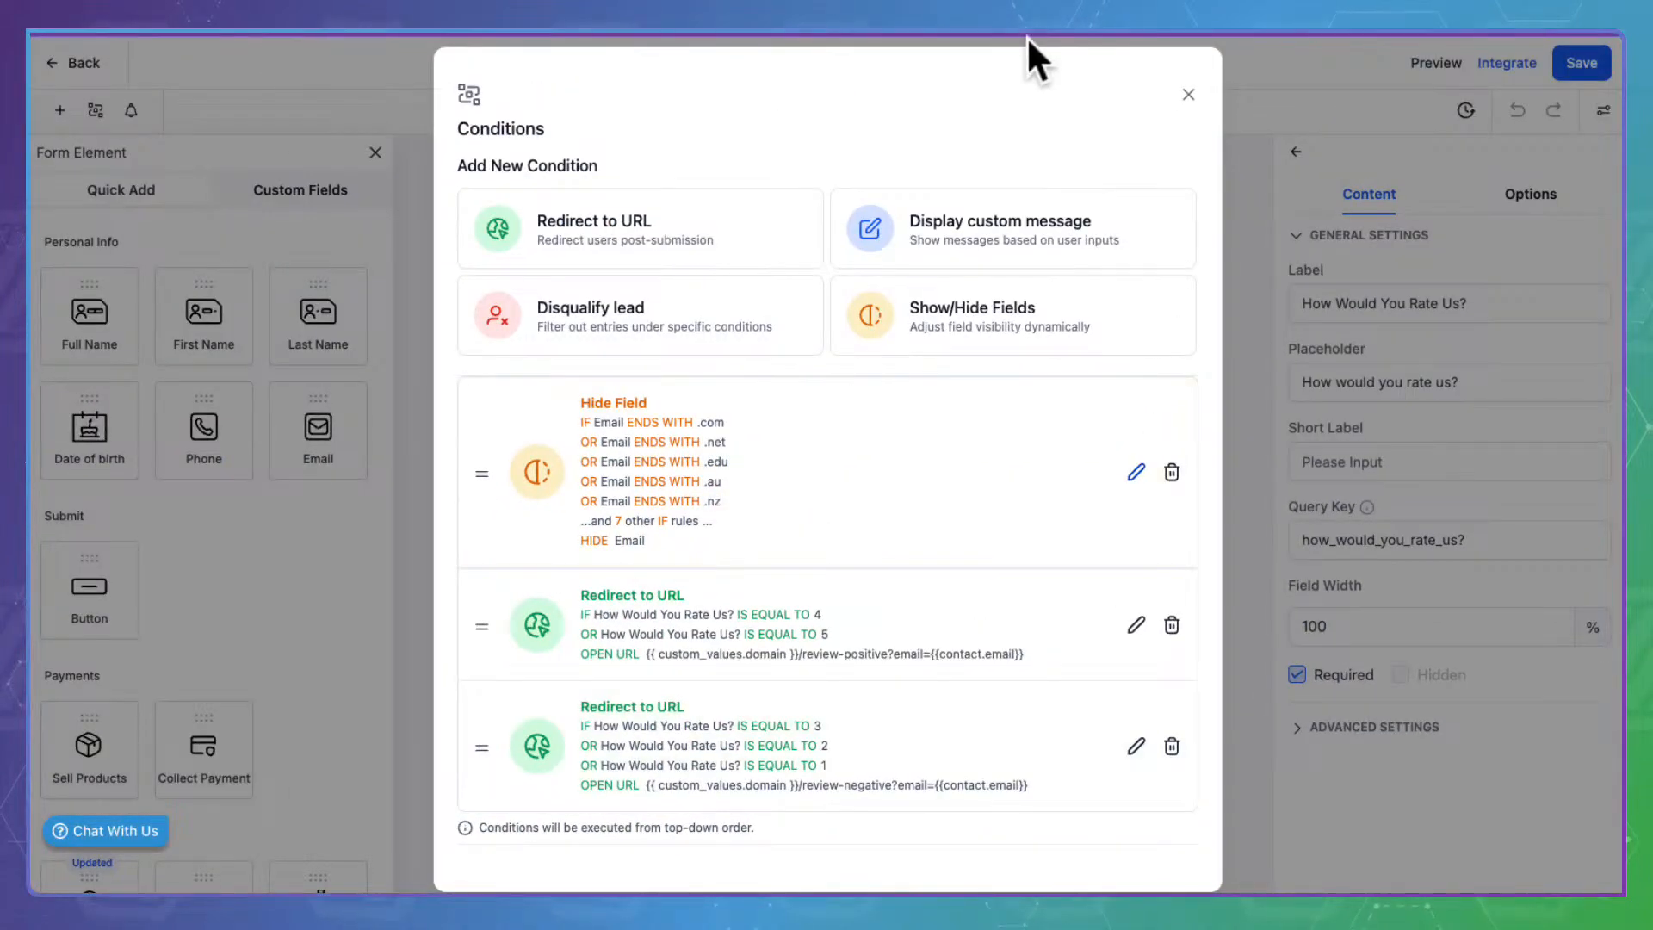
left_click(1188, 93)
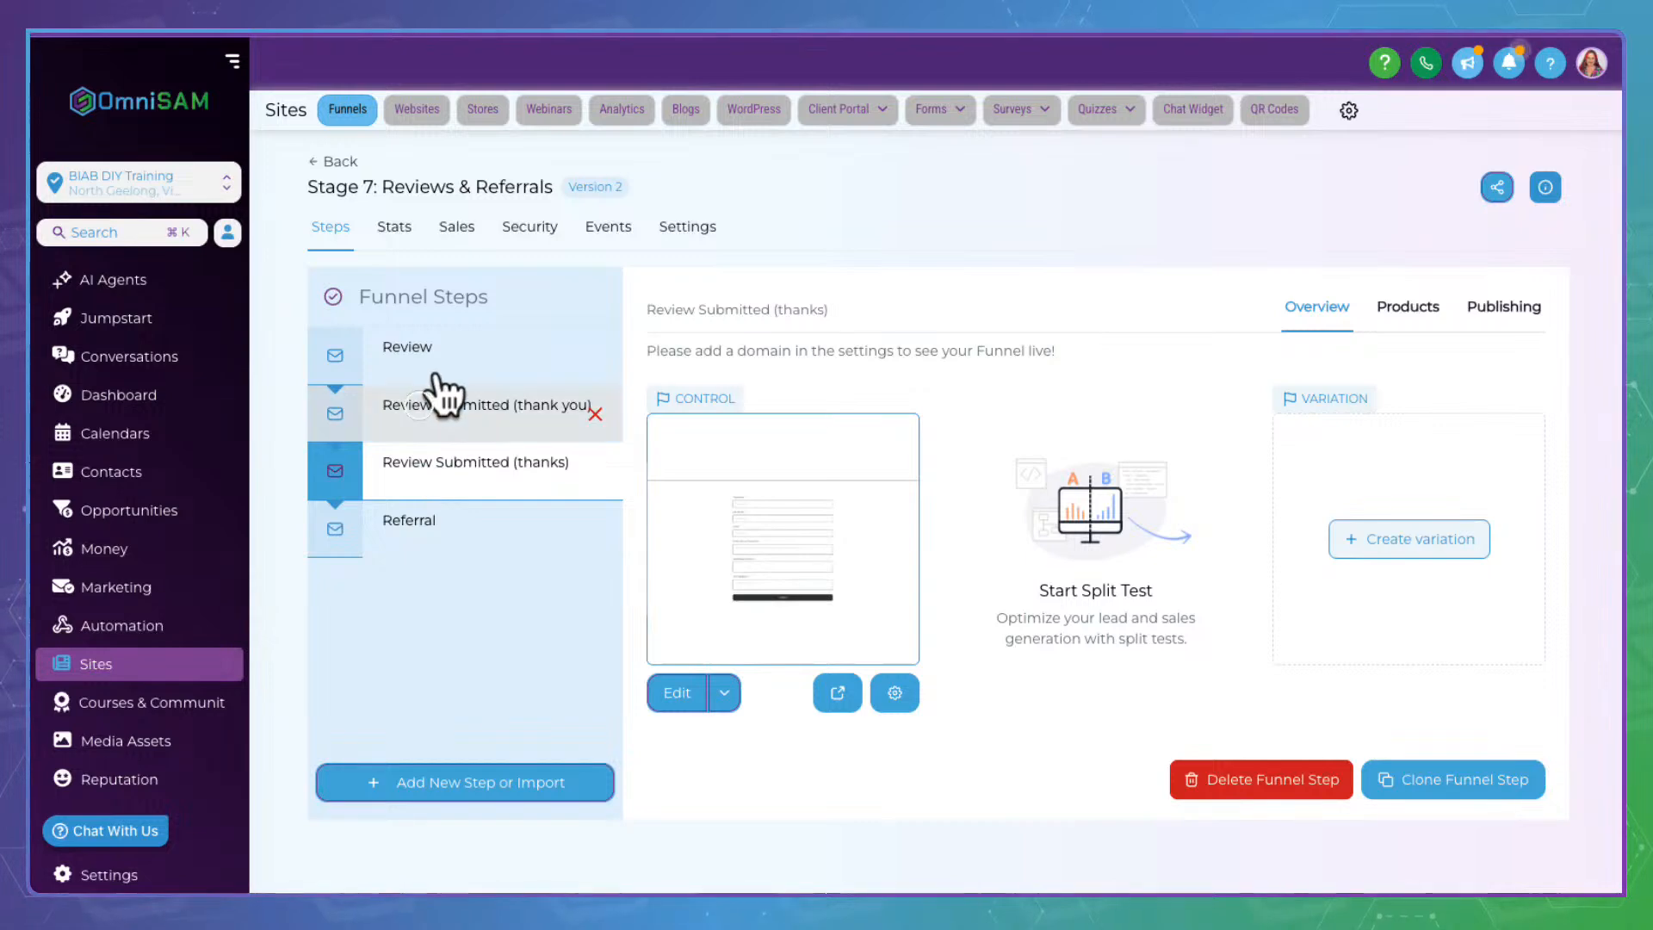
left_click(437, 401)
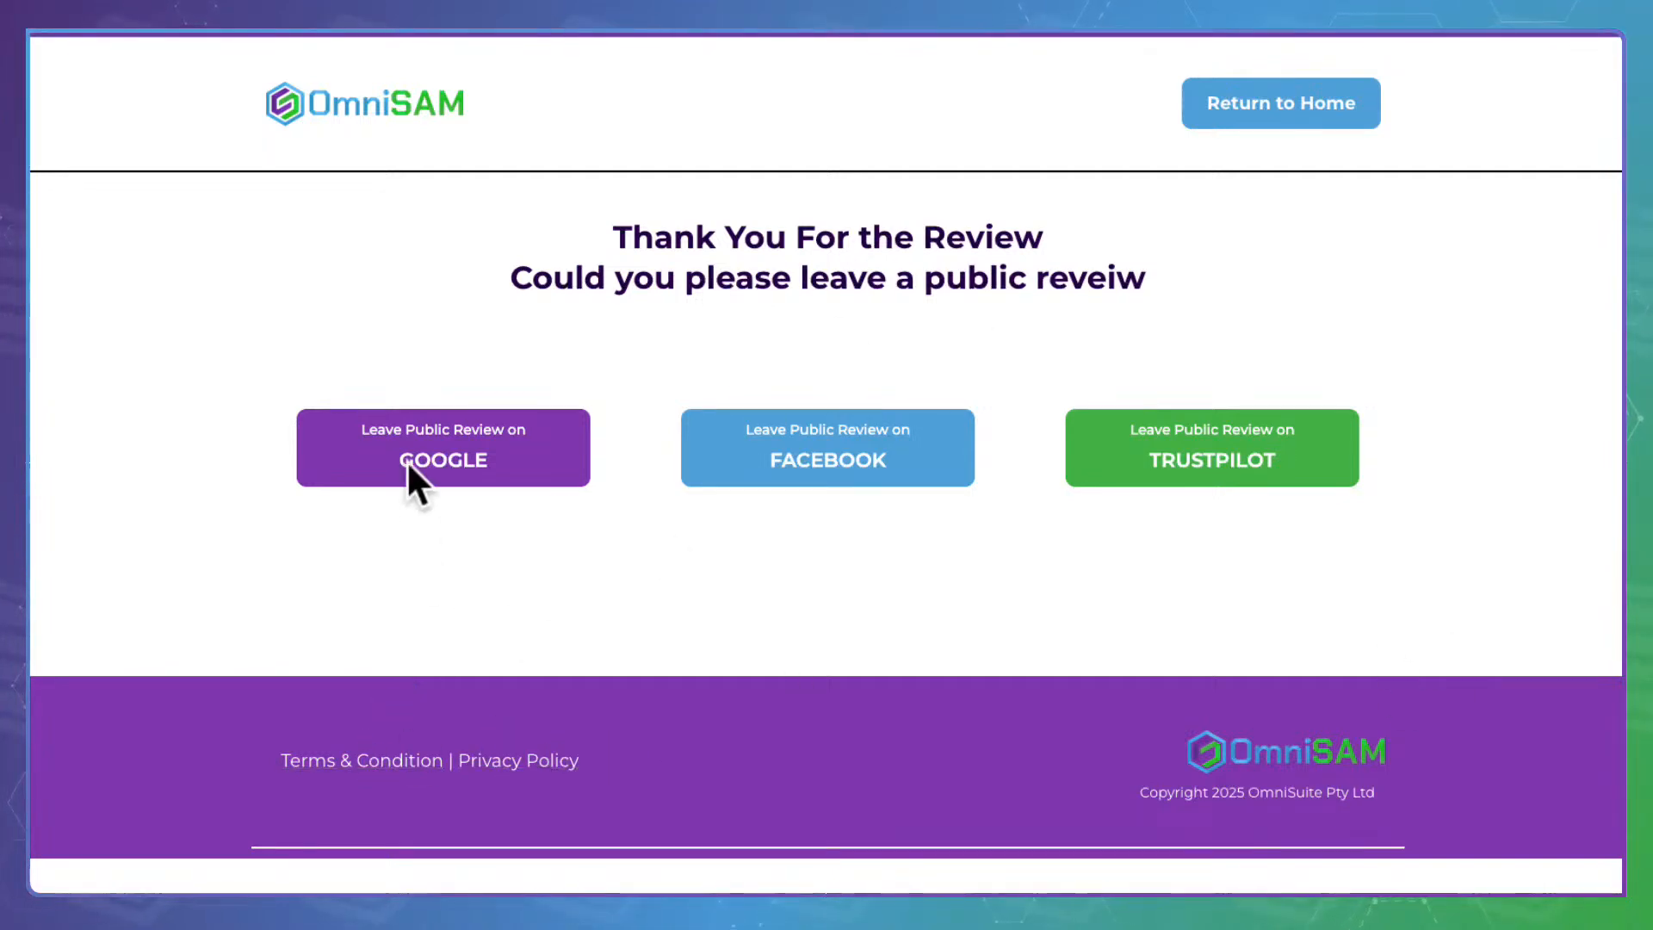
Test the GOOGLE, FACEBOOK and TRUSTPILOT buttons on the live thank-you page
left_click(414, 432)
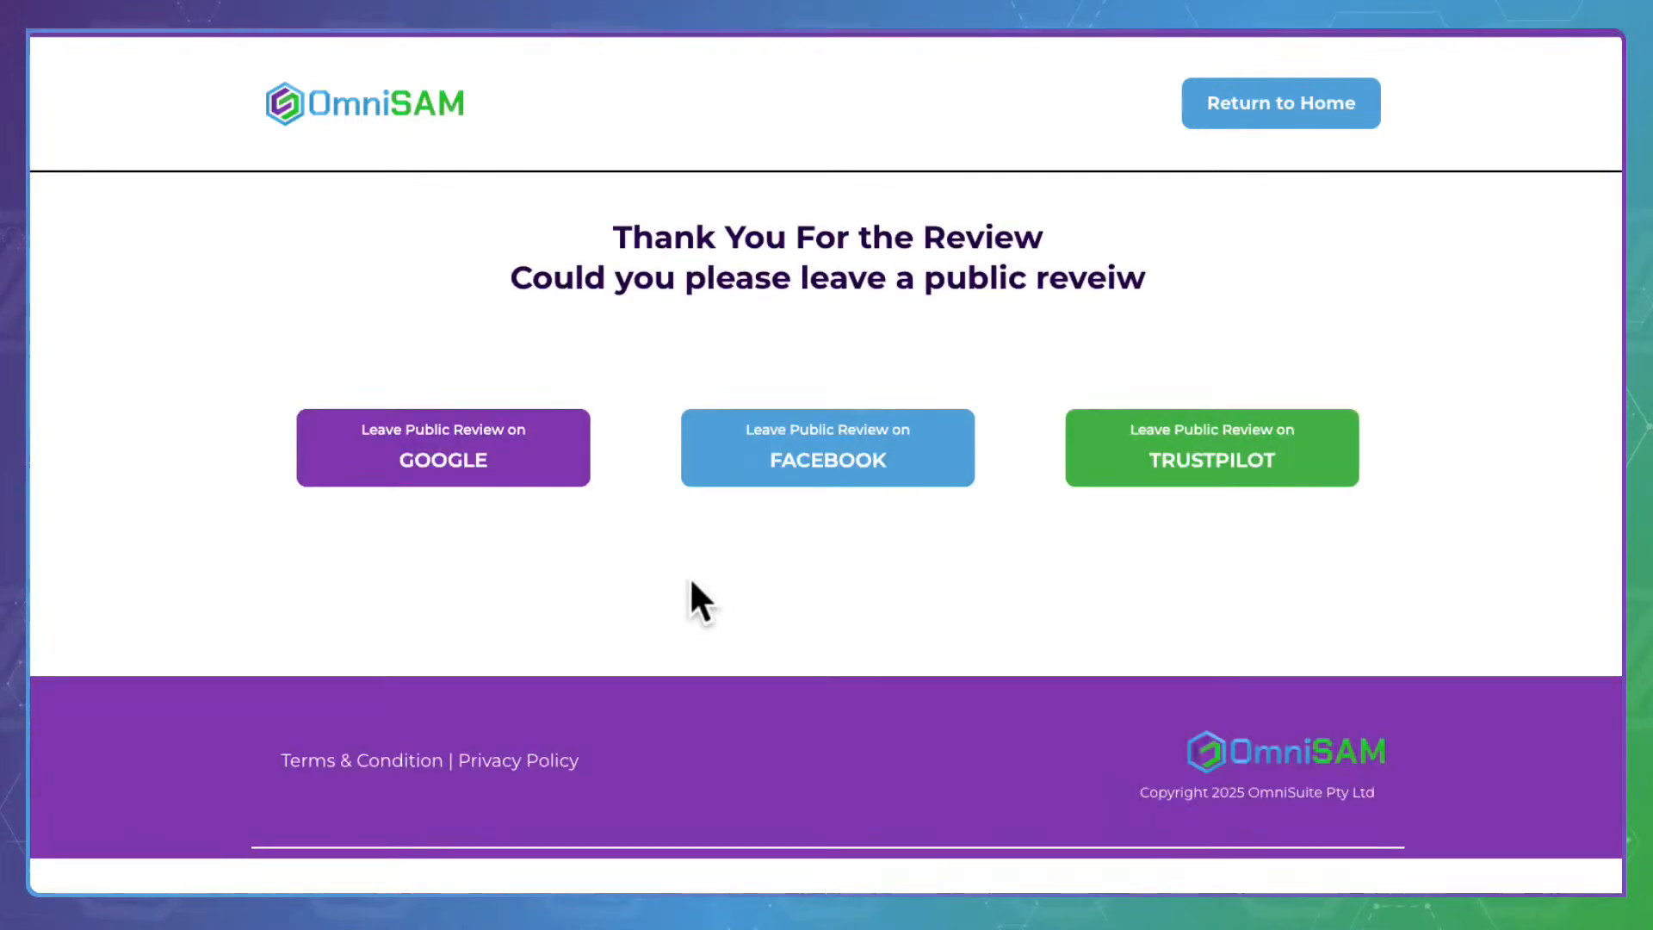
left_click(844, 450)
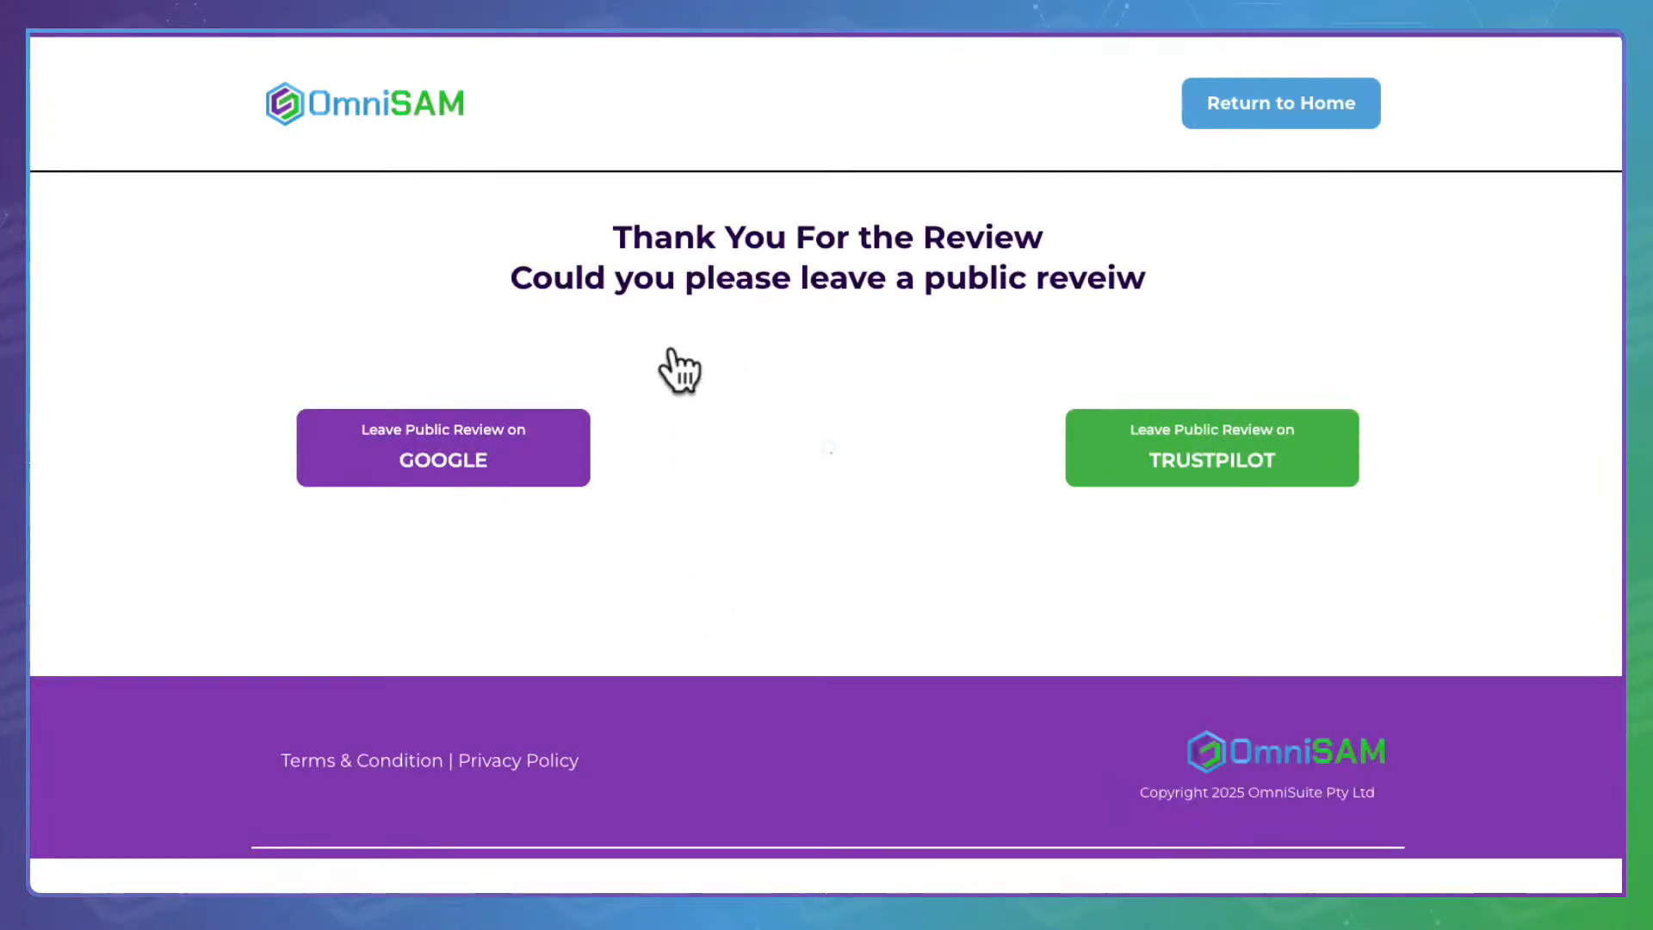
left_click(1277, 443)
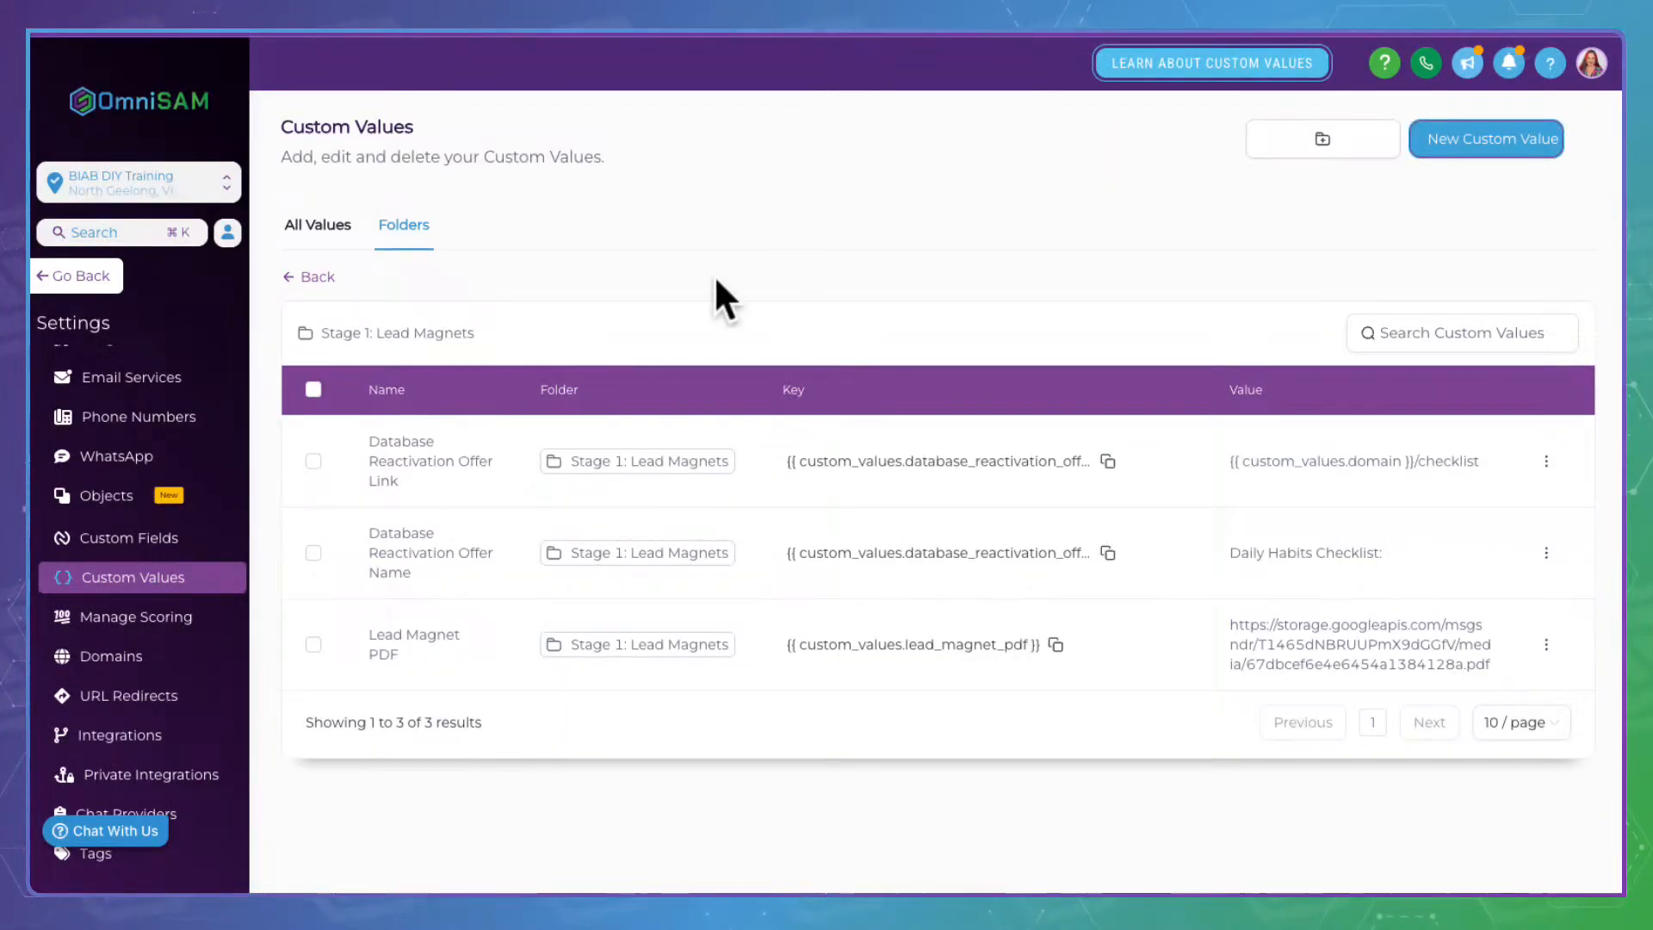
Copy the Review Link | Google key from the Stage 7: Reviews & Referrals custom values
left_click(318, 250)
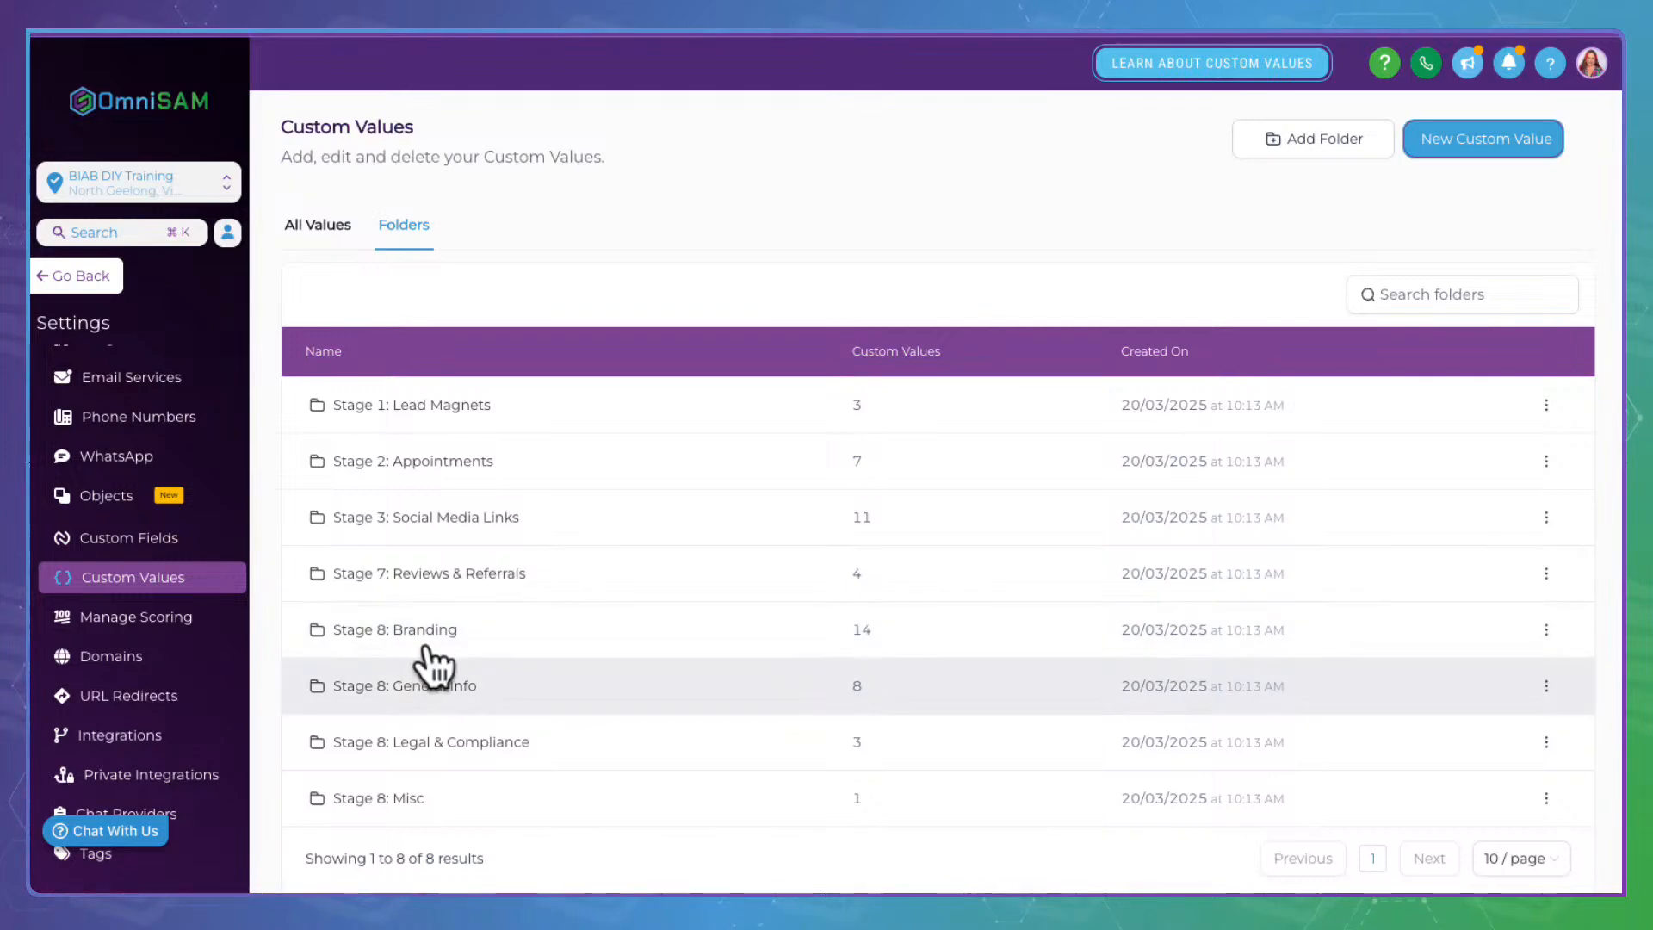
left_click(416, 565)
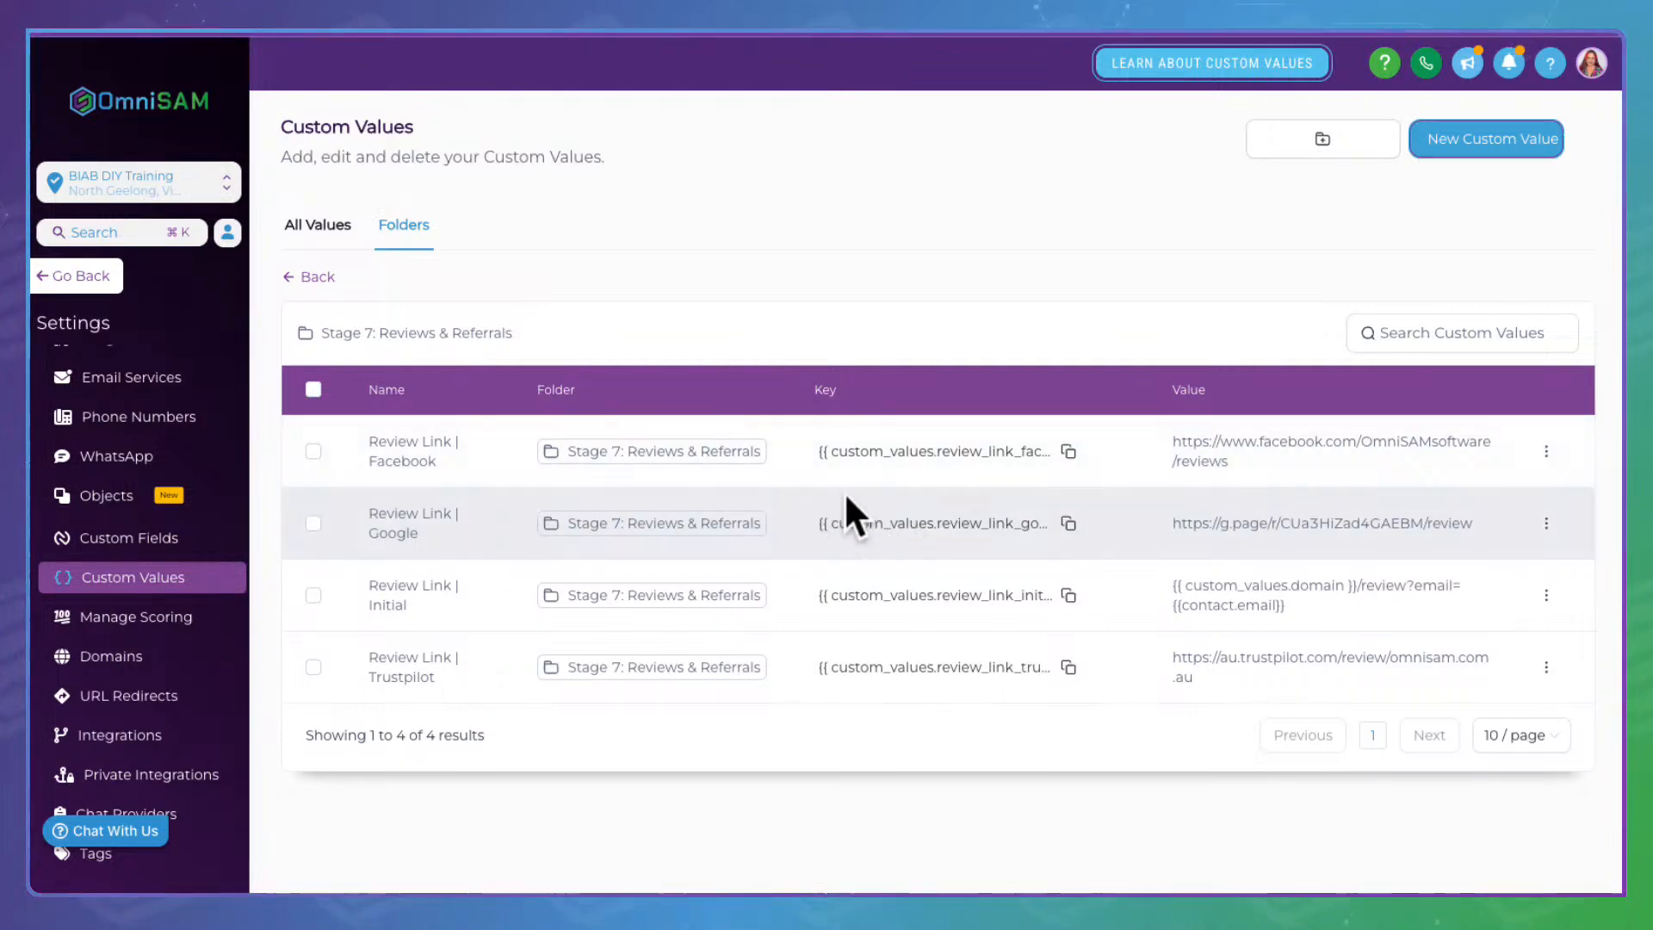
left_click(1087, 509)
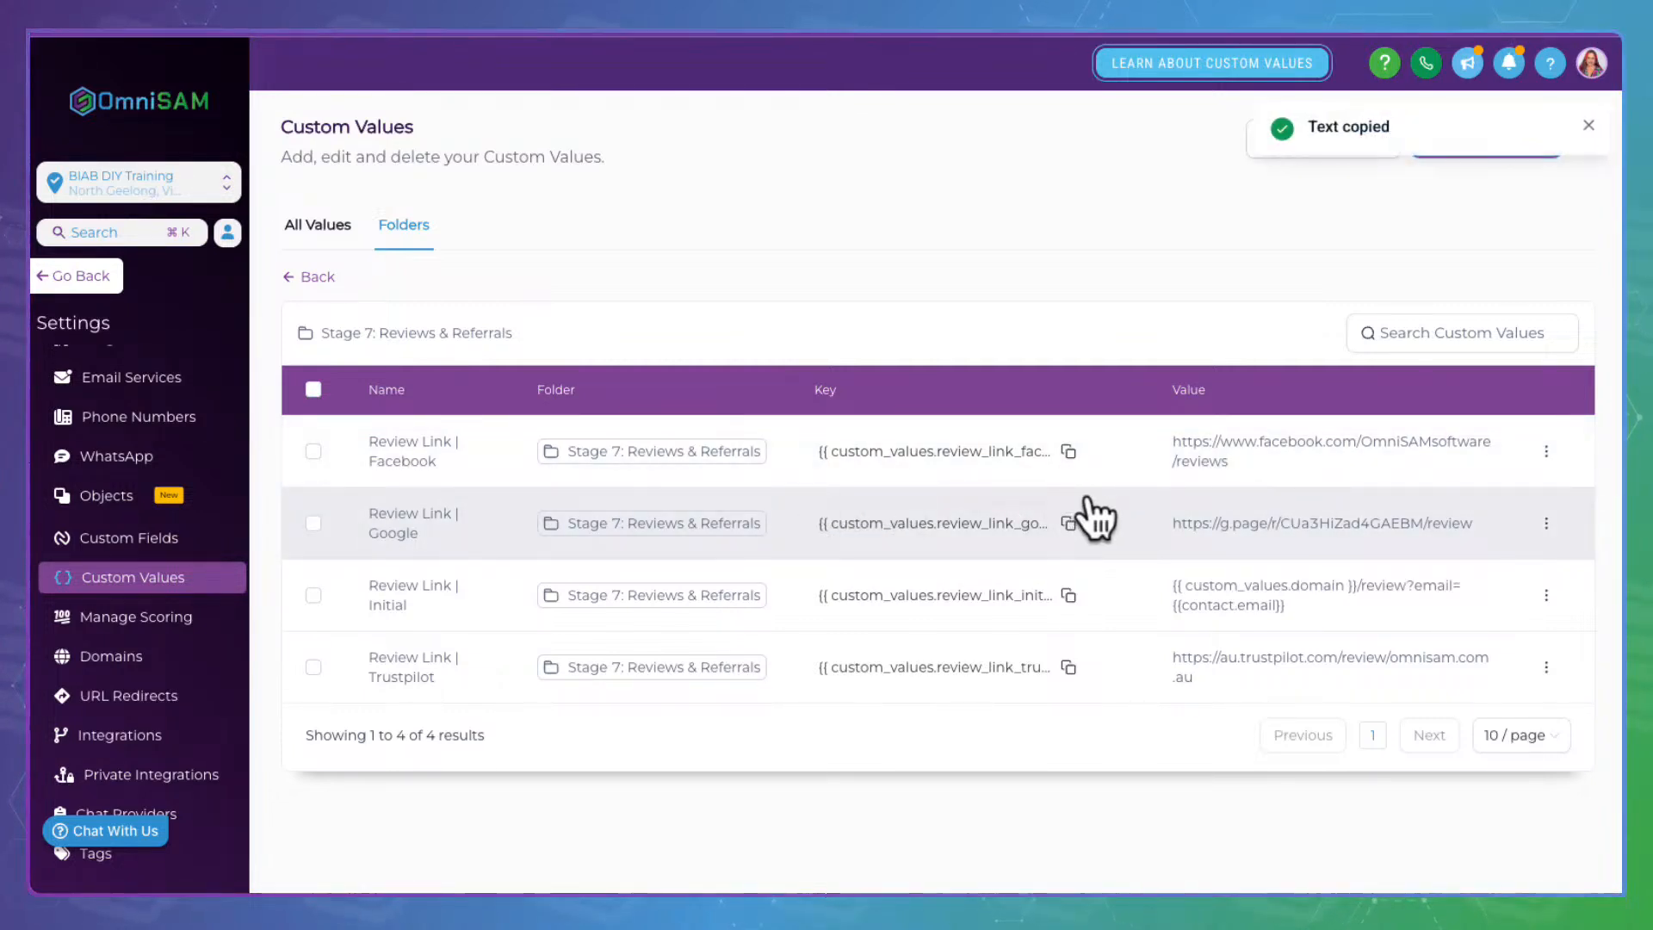
left_click_drag(1500, 516, 1170, 516)
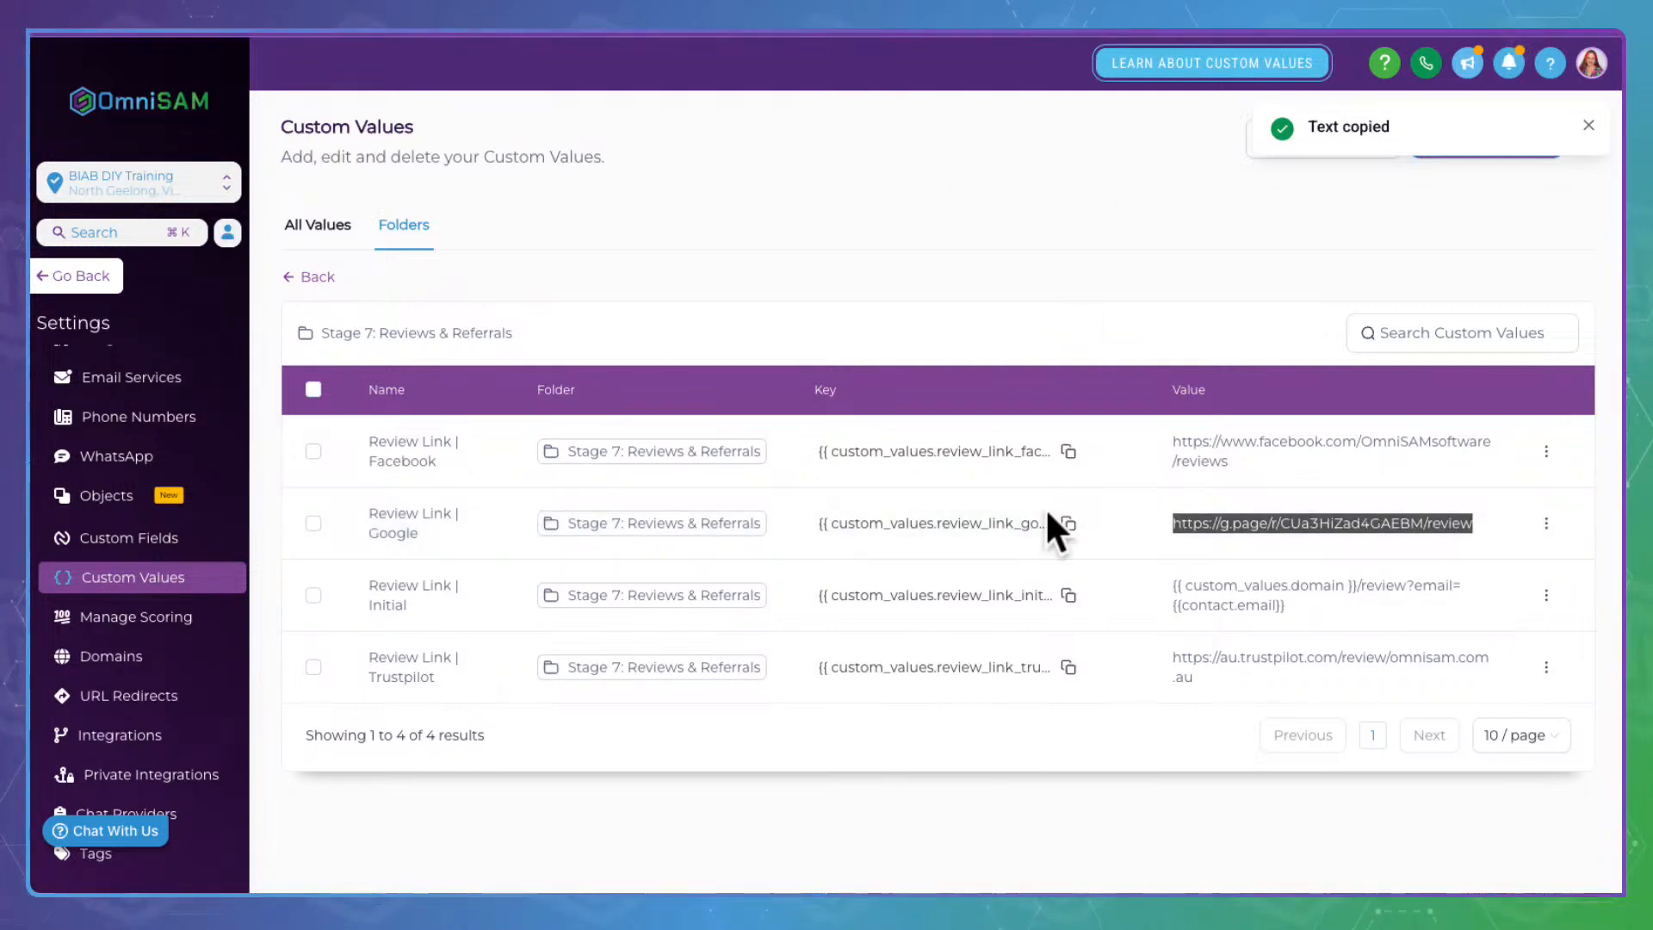
left_click(1072, 519)
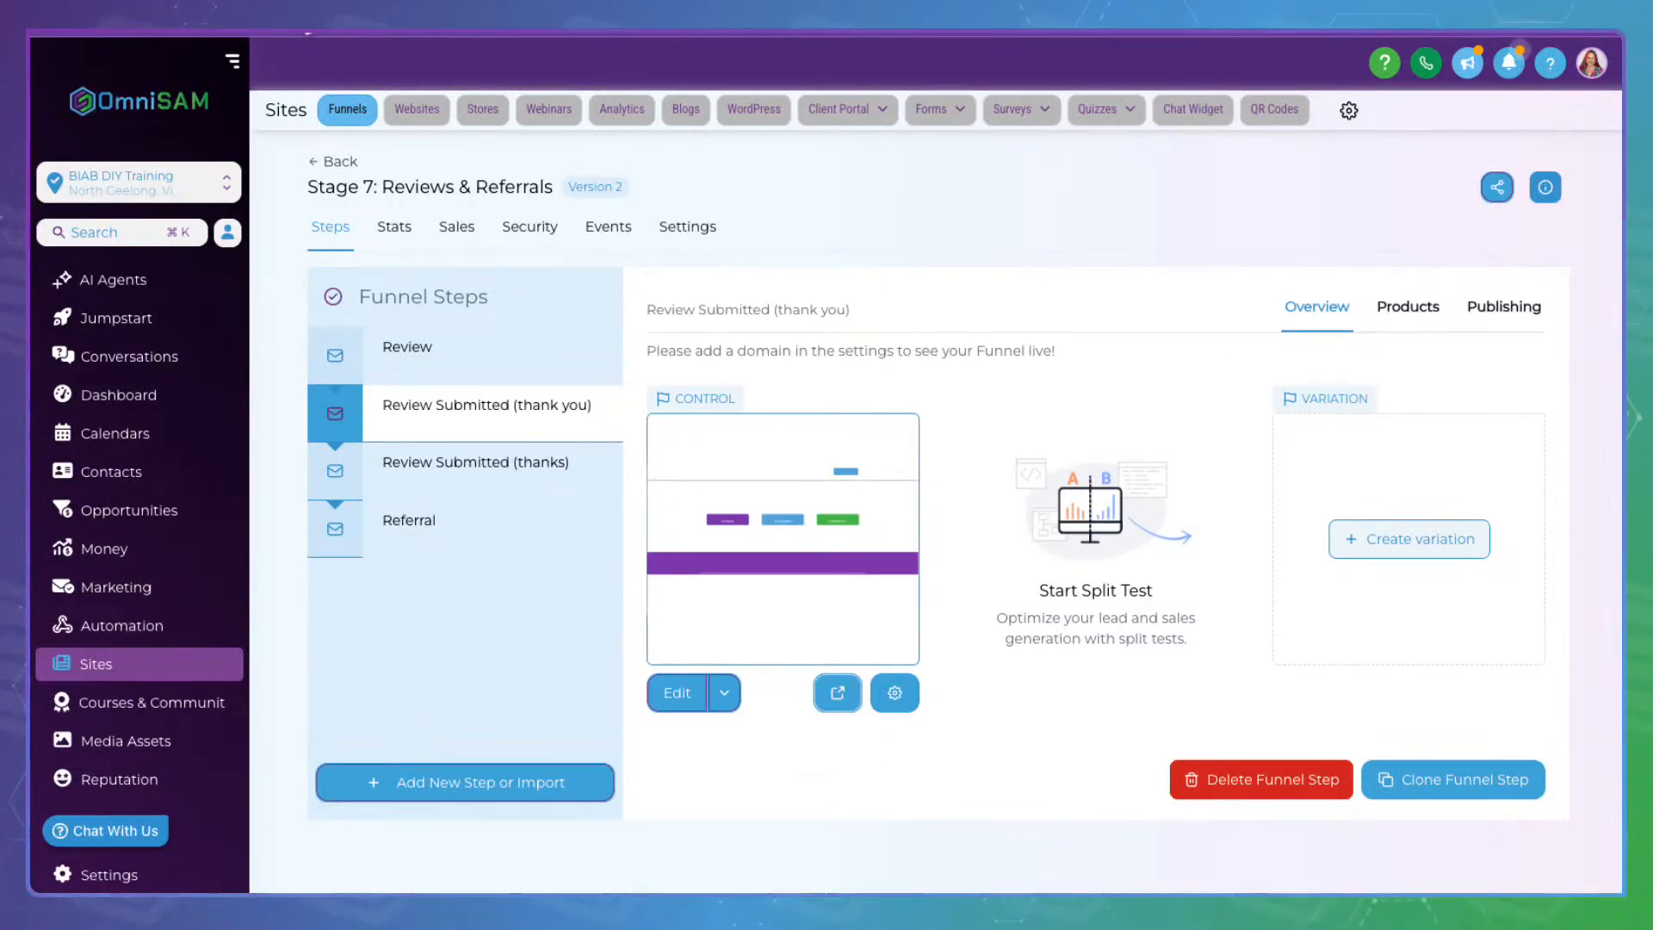
Make the GOOGLE button's form redirect to the pasted Google review-link key
left_click(693, 689)
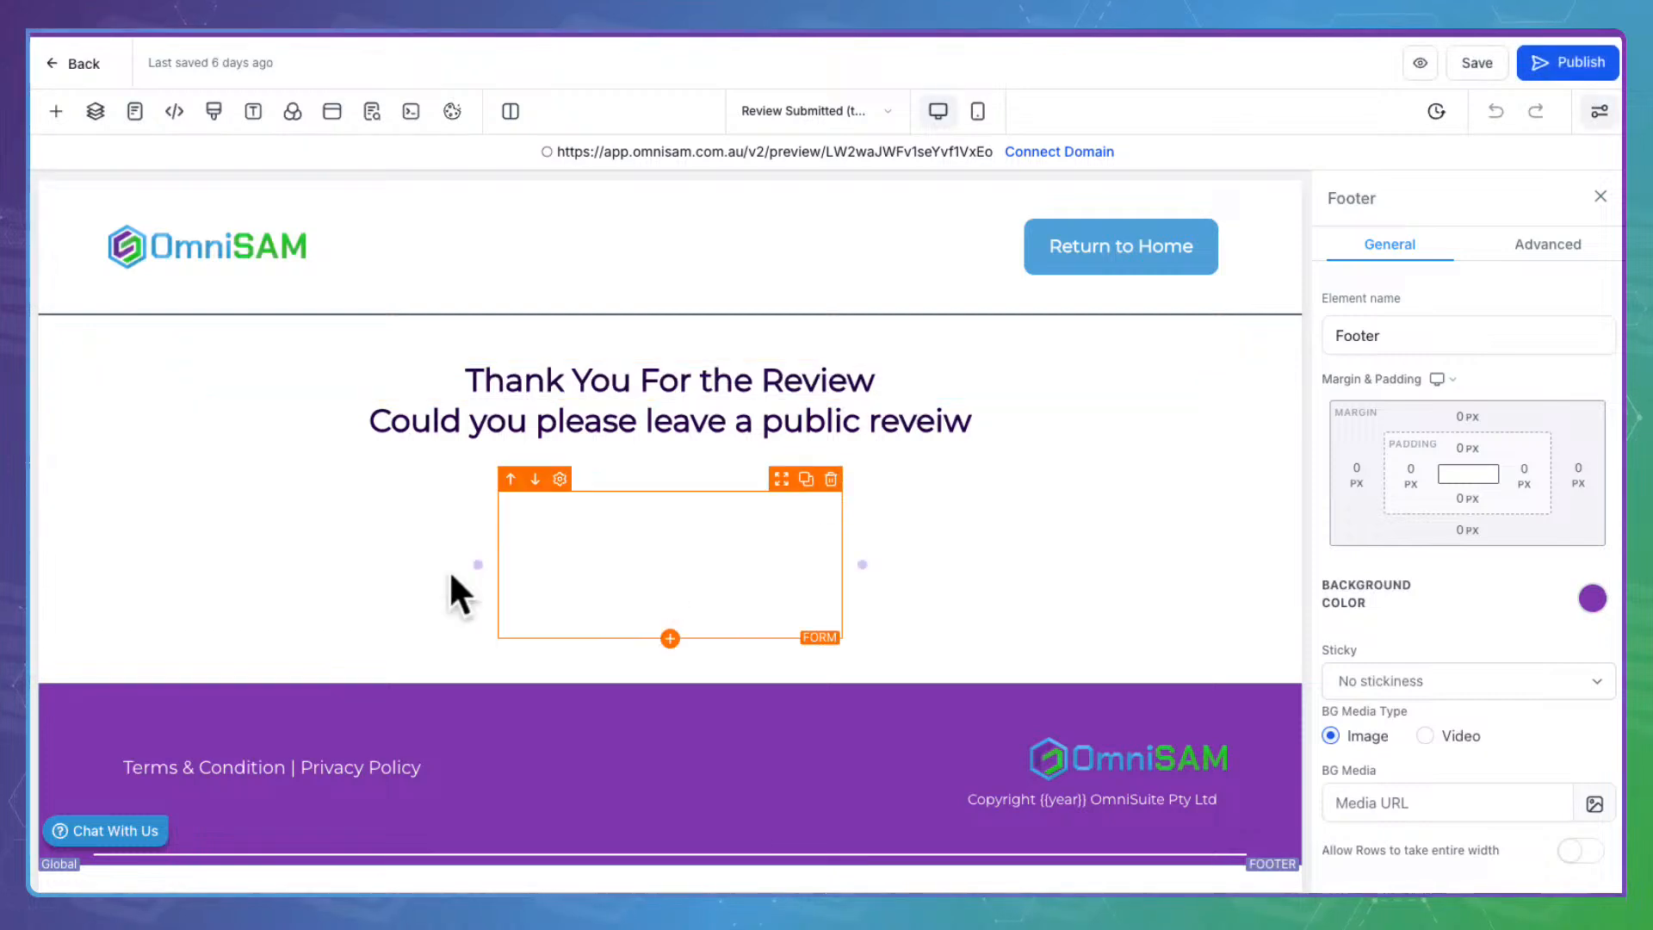
left_click(303, 621)
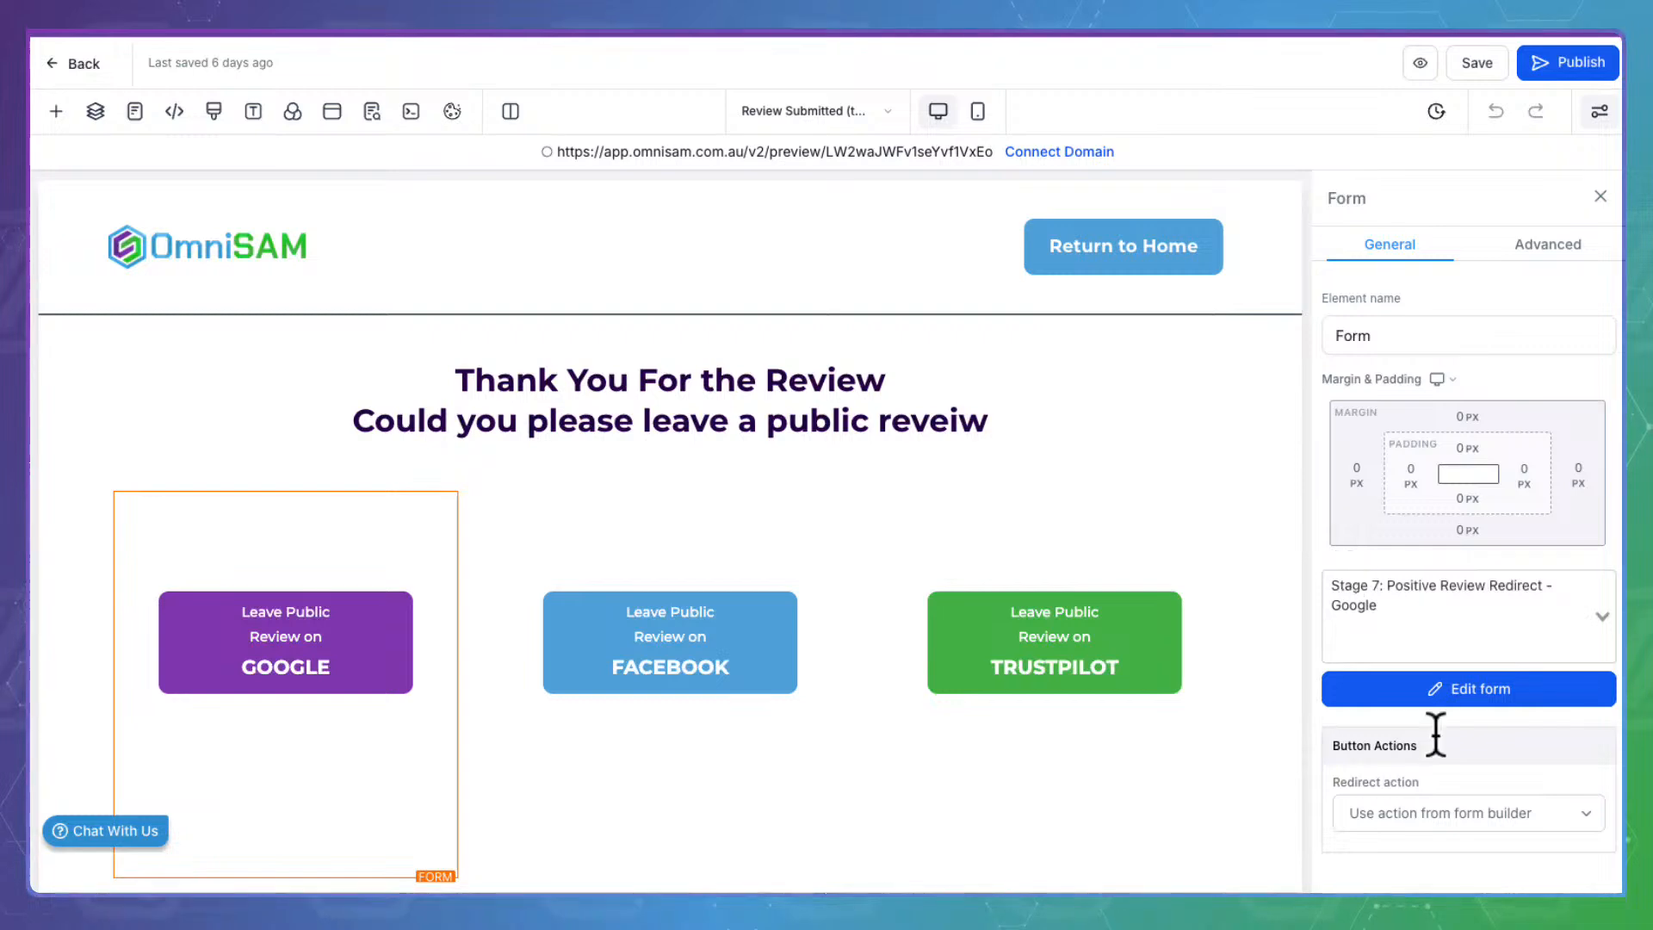
scroll(1434, 743, "down", 1)
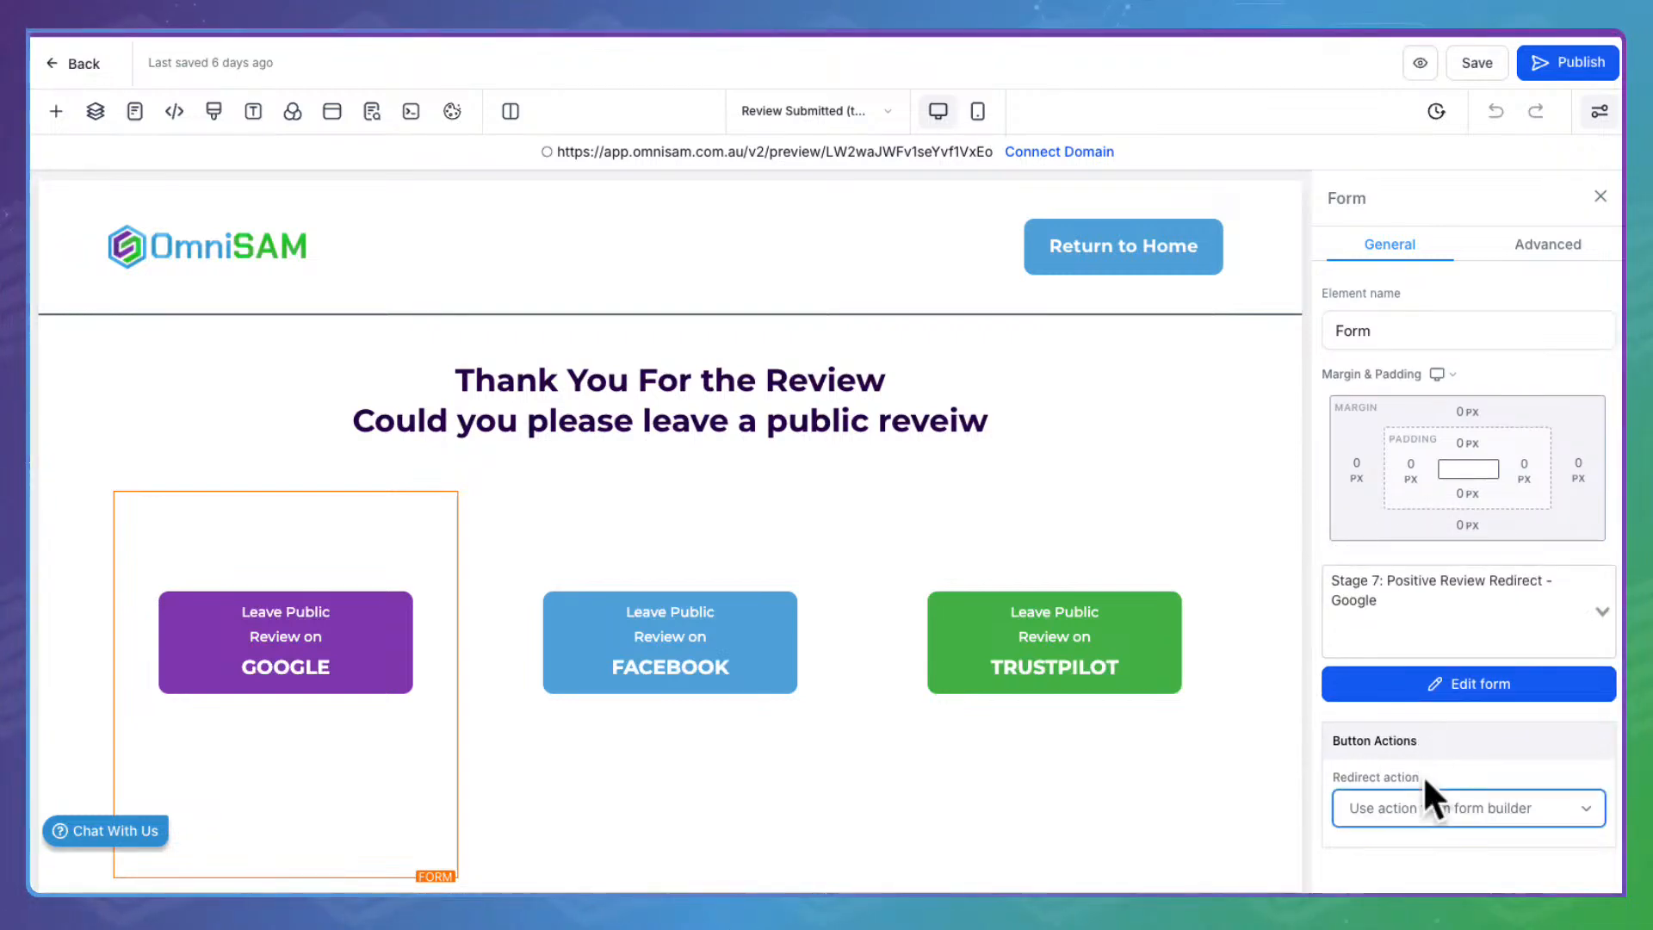
left_click(1401, 802)
left_click(1408, 690)
left_click(1387, 756)
key("ctrl+v")
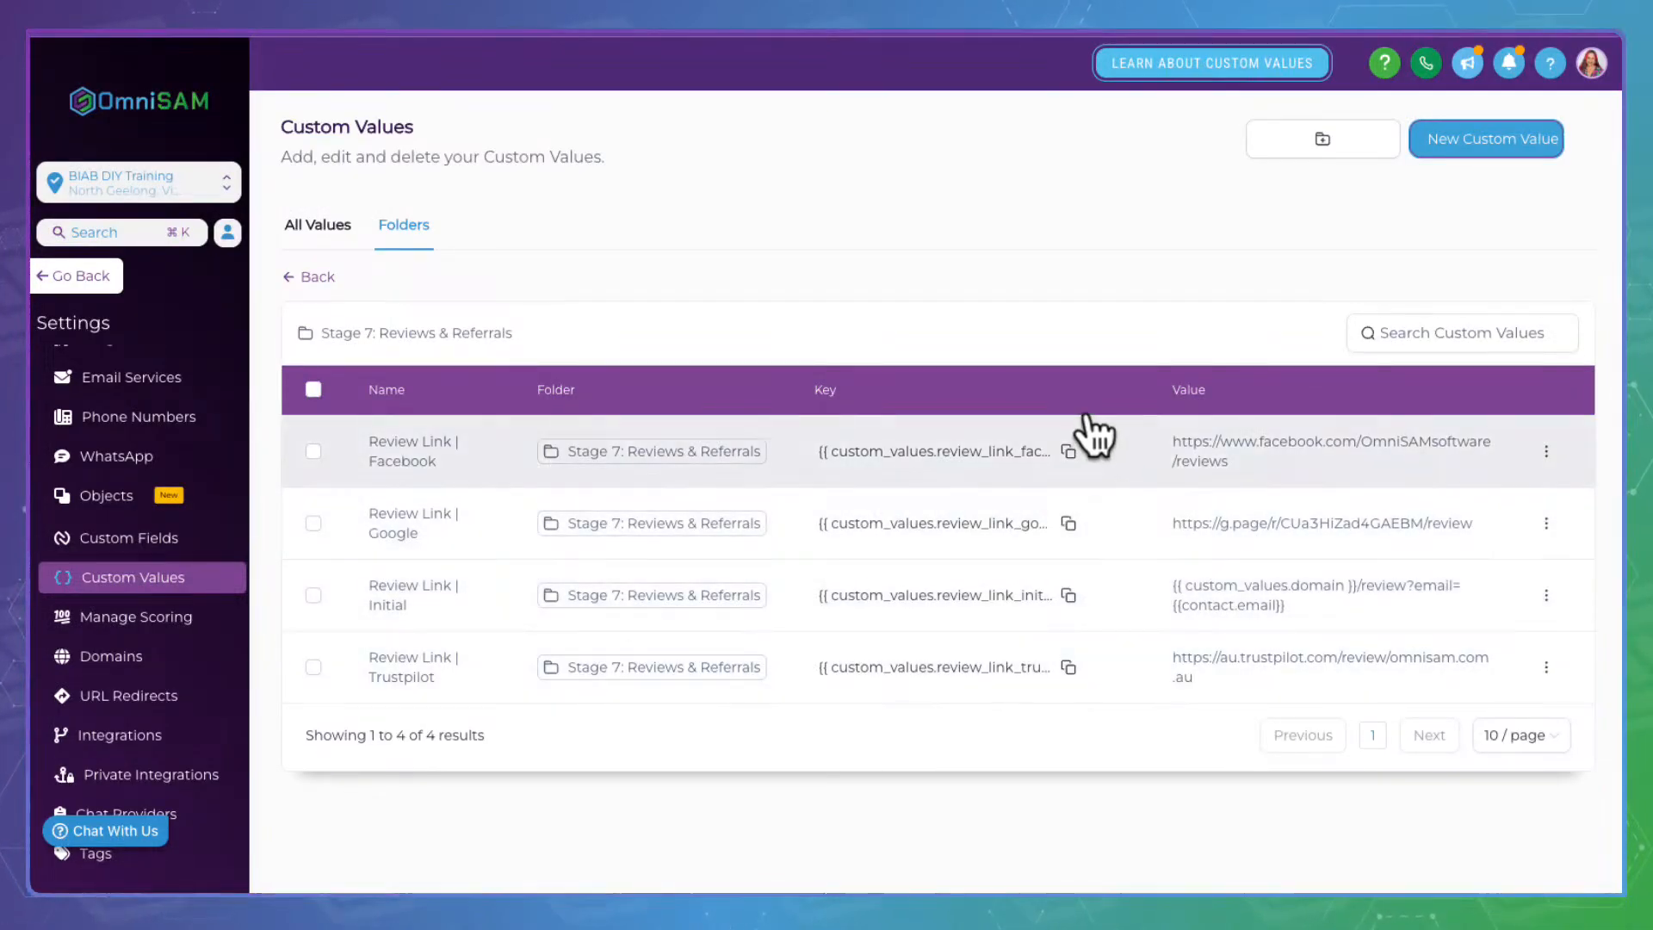
Redirect the FACEBOOK button to its review-link key, then test TRUSTPILOT live
left_click(1068, 451)
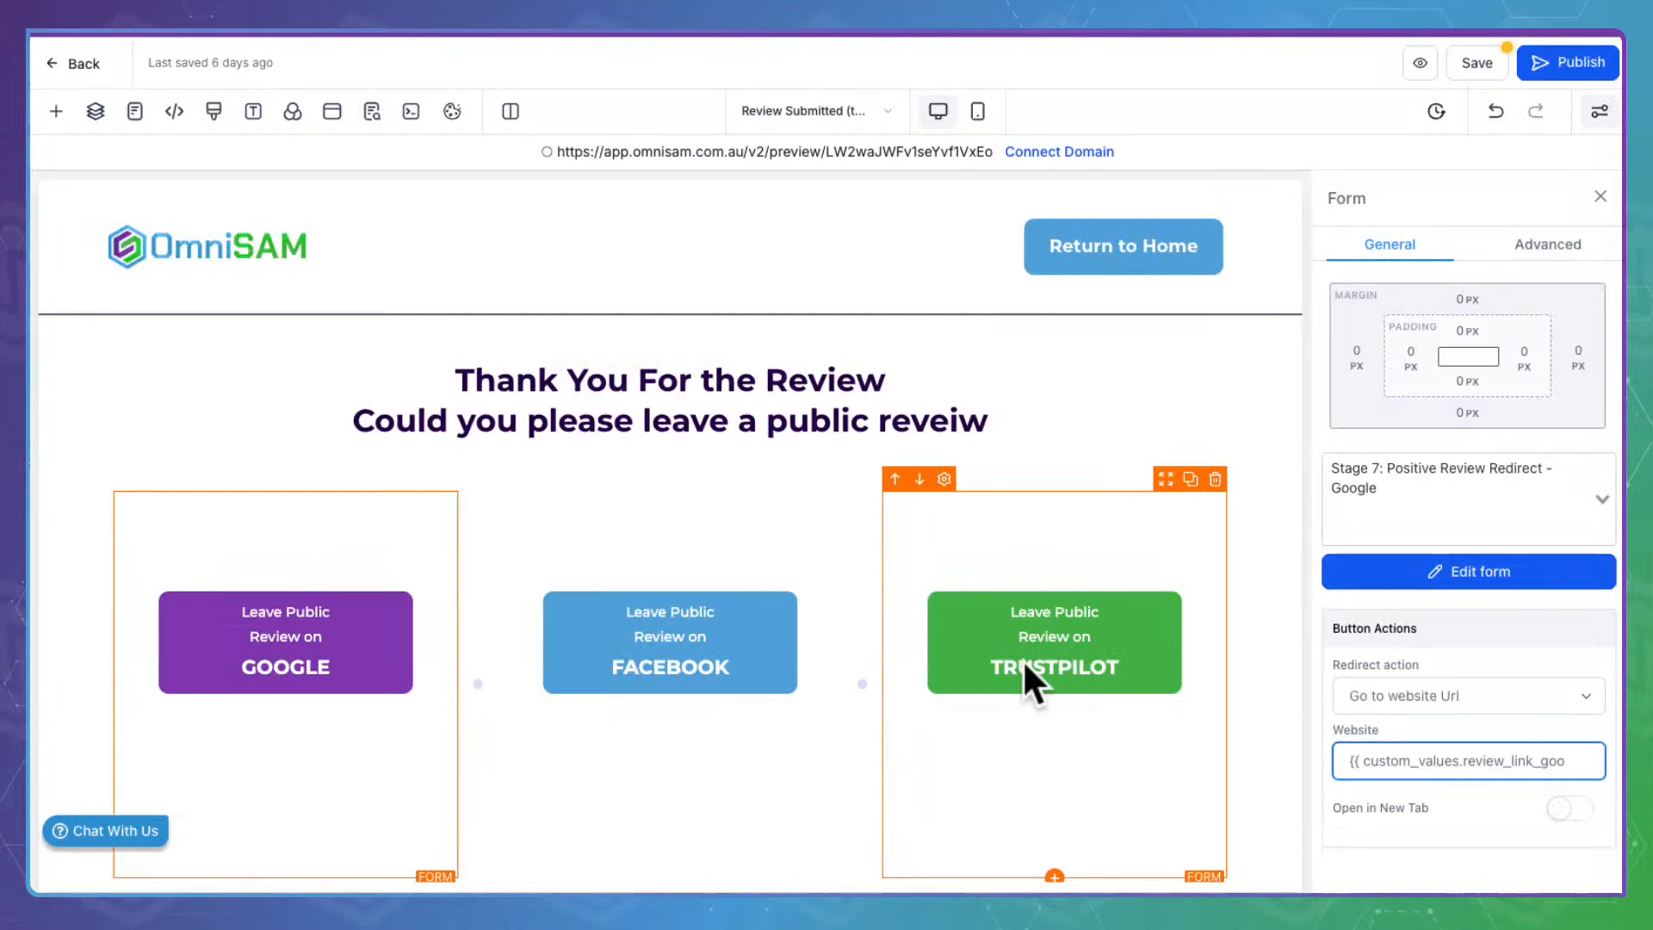
left_click(725, 658)
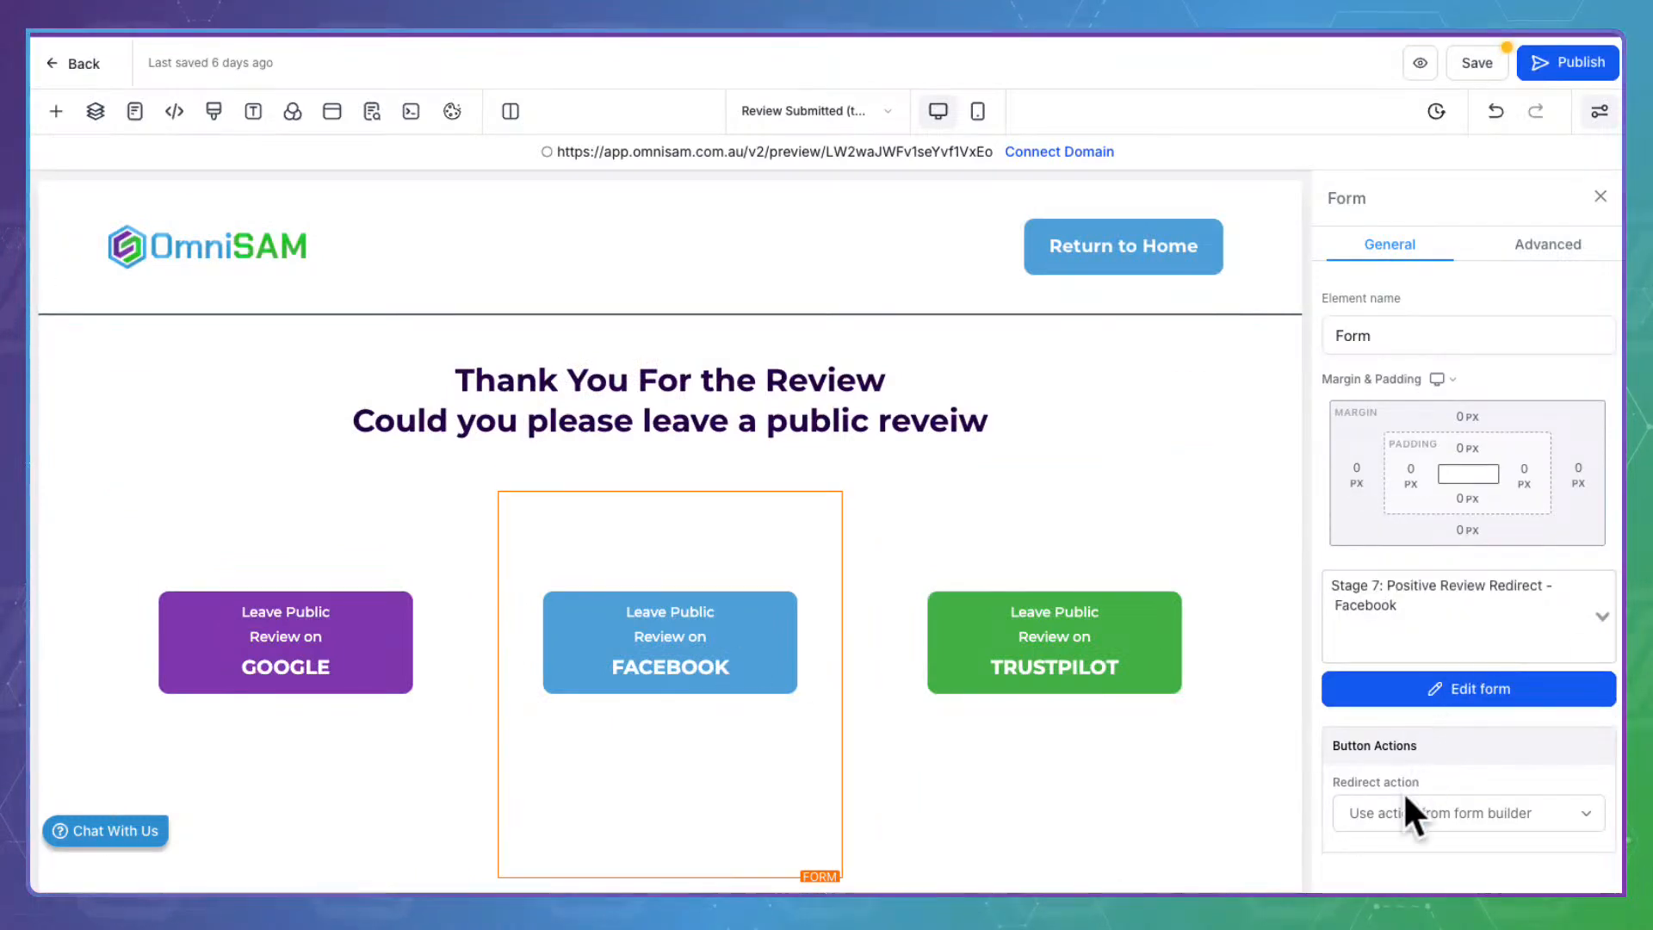
left_click(1403, 811)
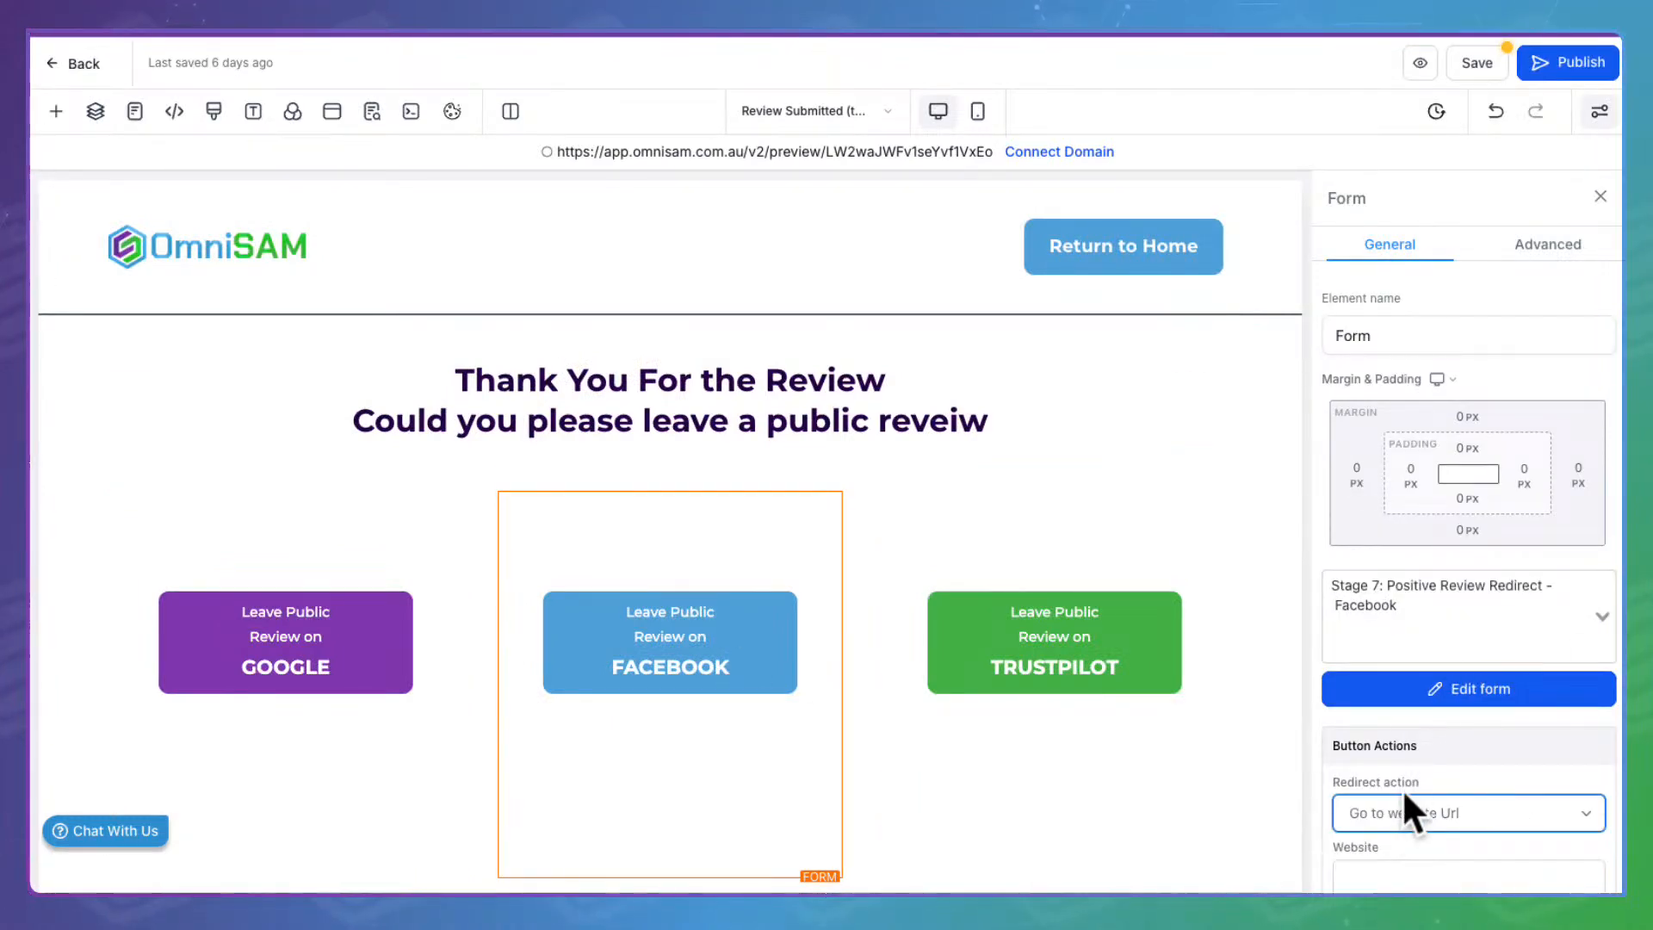
scroll(1401, 788, "down", 2)
left_click(1390, 754)
key("ctrl+v")
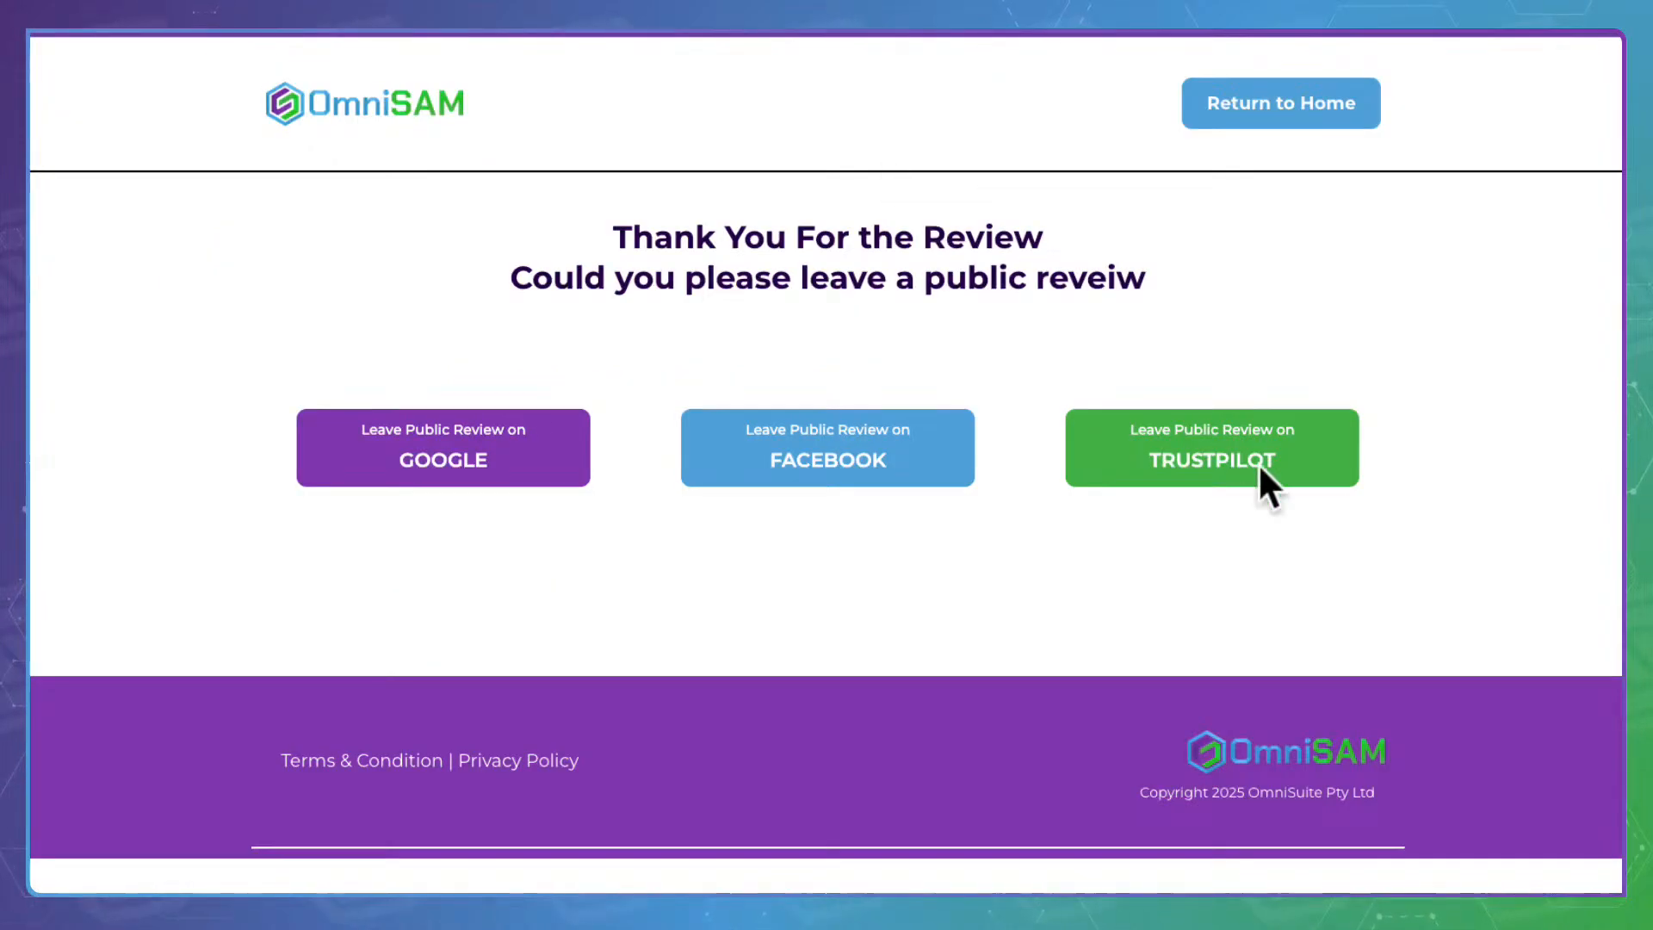
left_click(1210, 413)
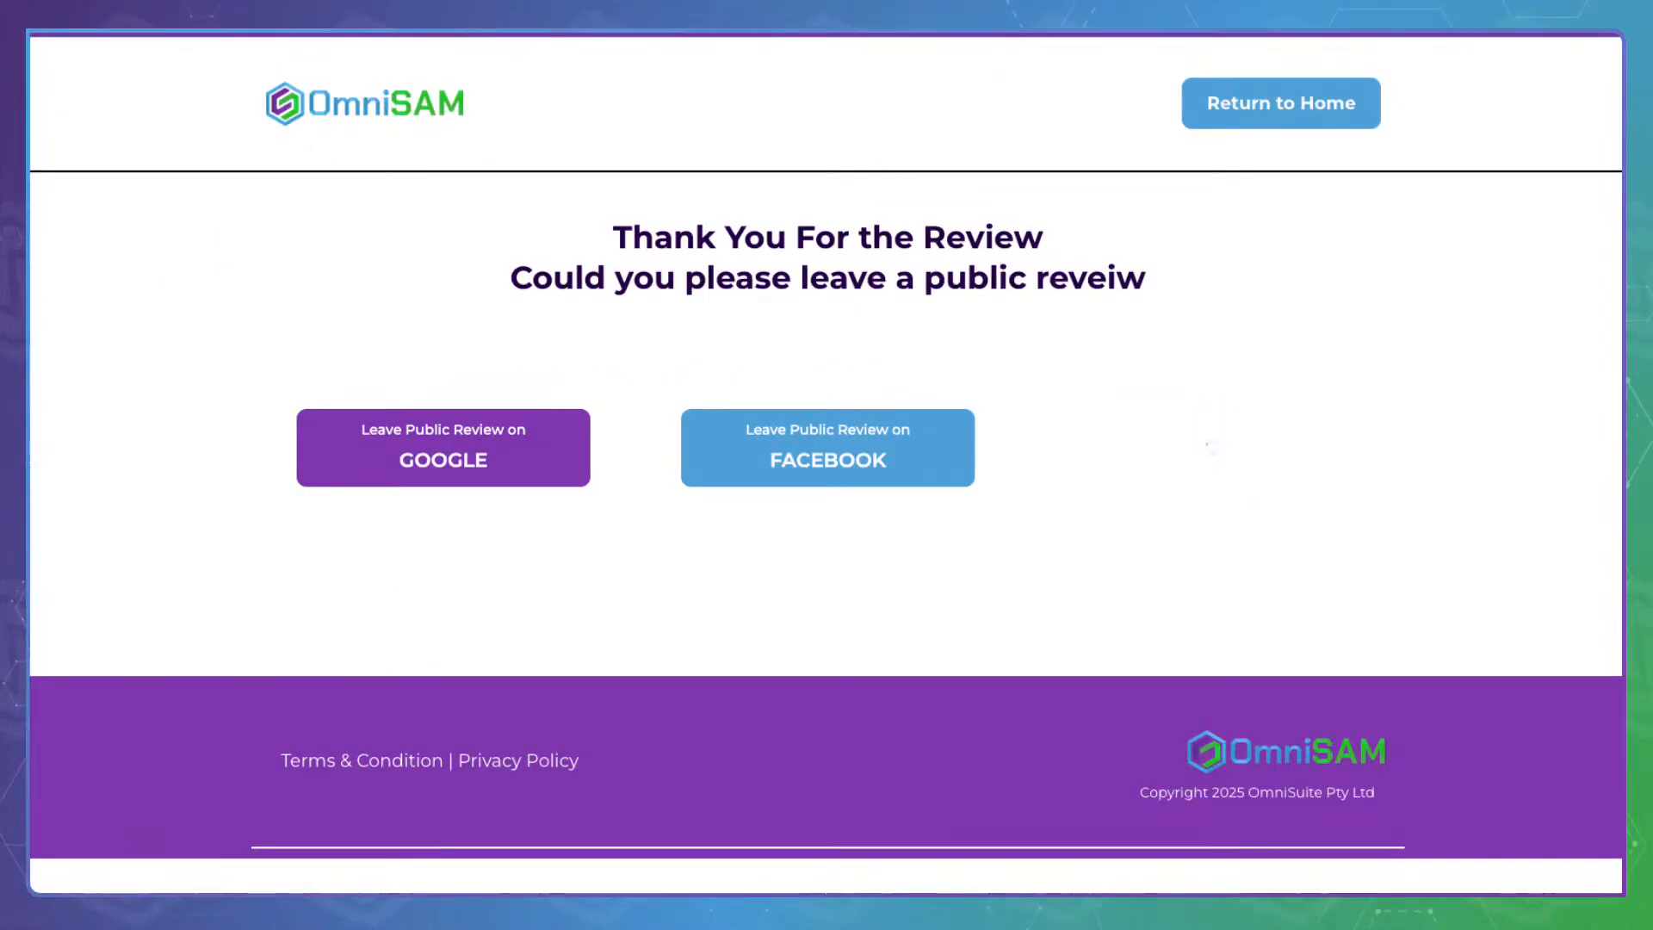
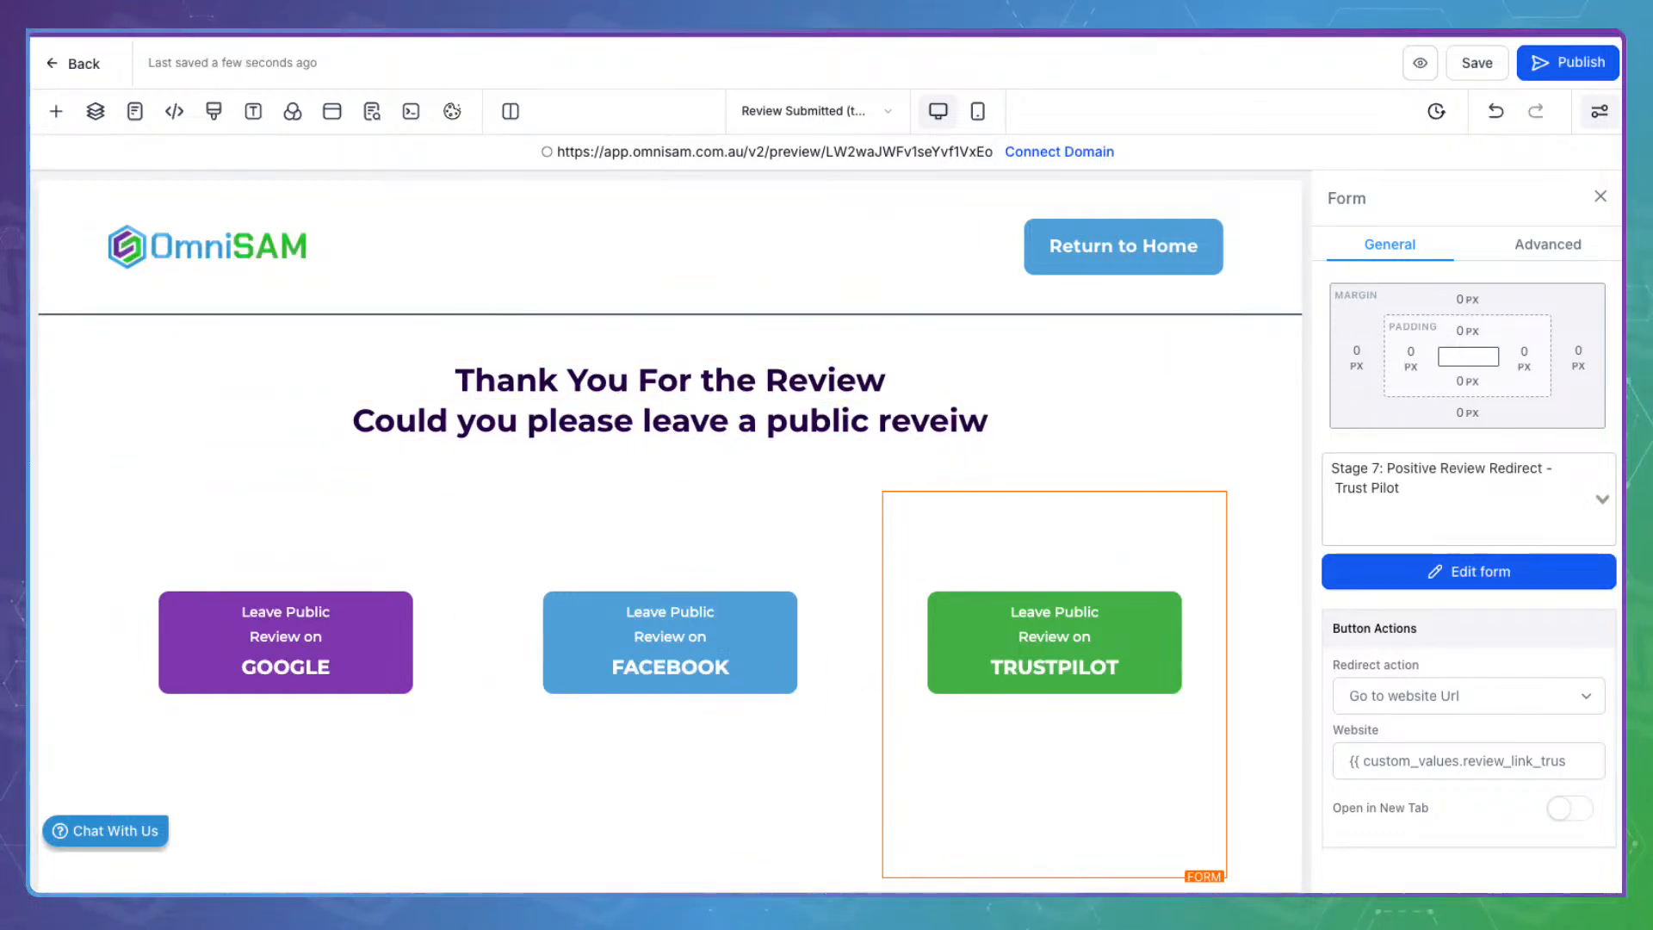
Show the list of the review funnel's pages
left_click(785, 90)
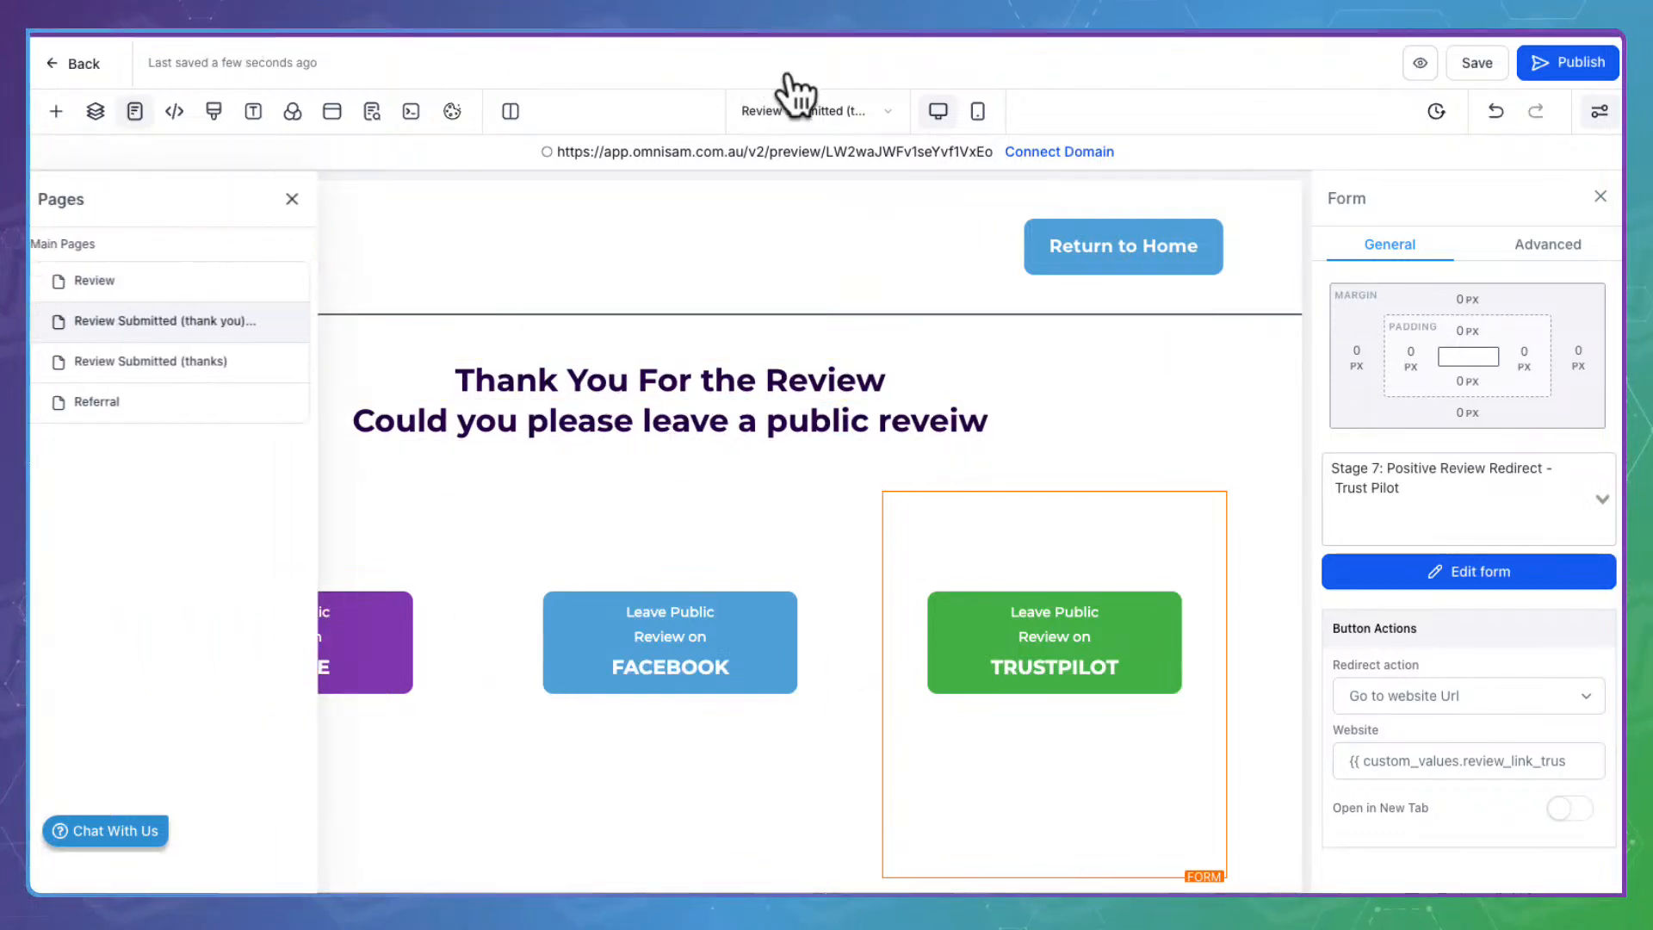
Switch to the Review Submitted thank-you page and autofill the name and email fields
left_click(152, 333)
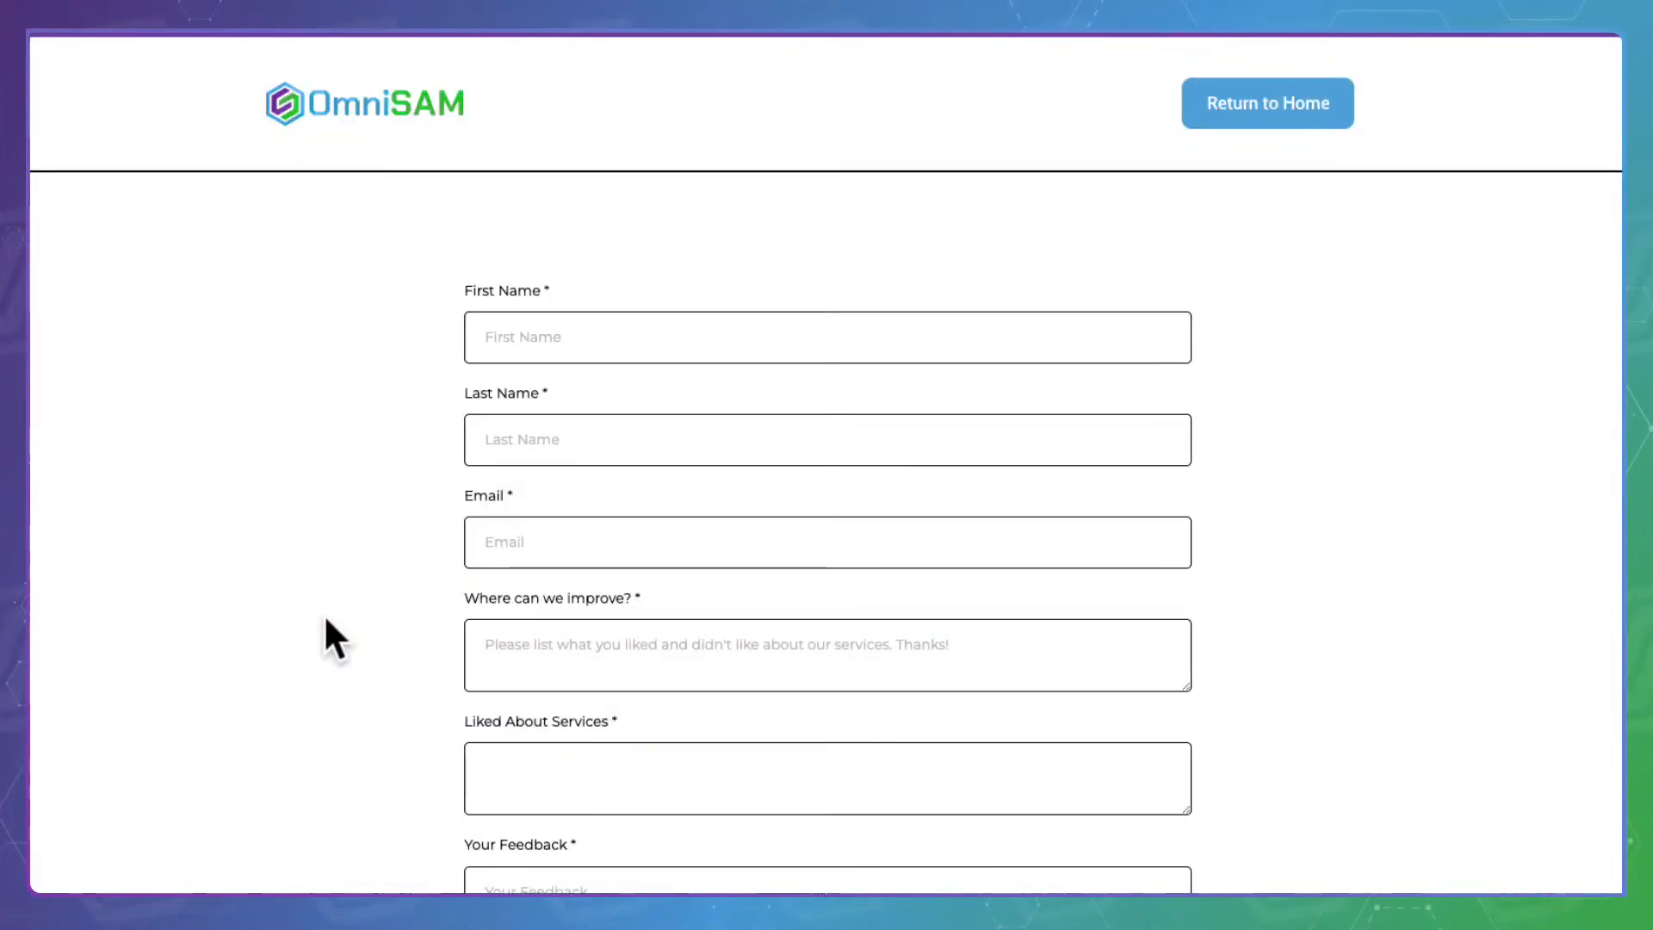
scroll(1340, 503, "up", 1)
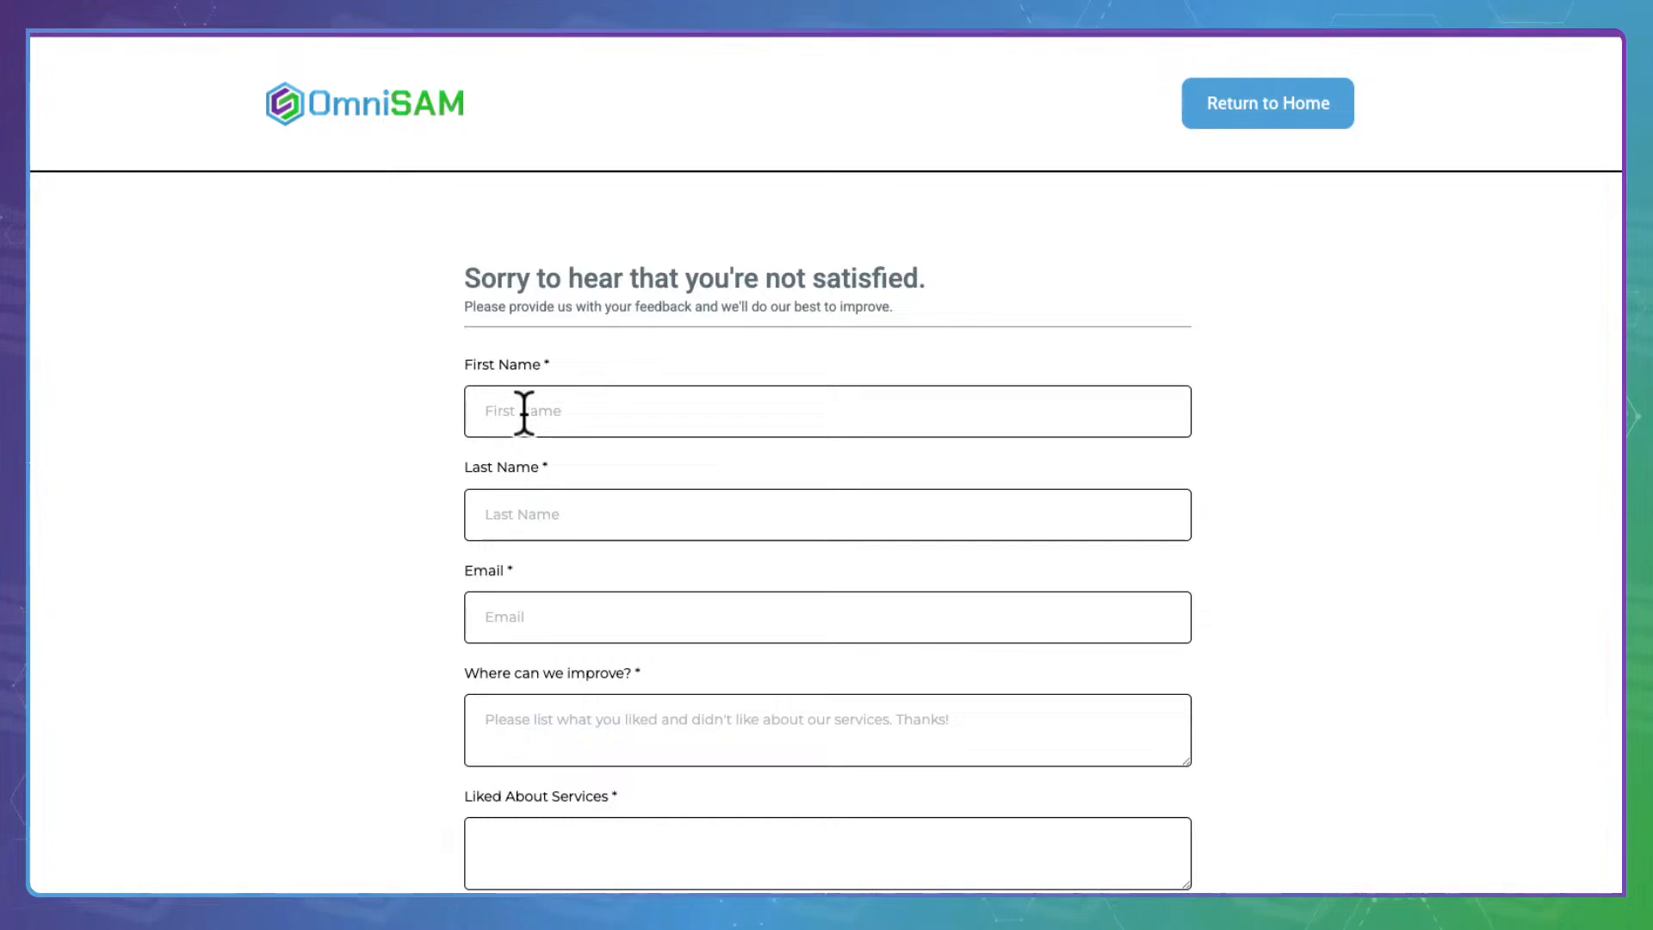
key("Down")
key("Return")
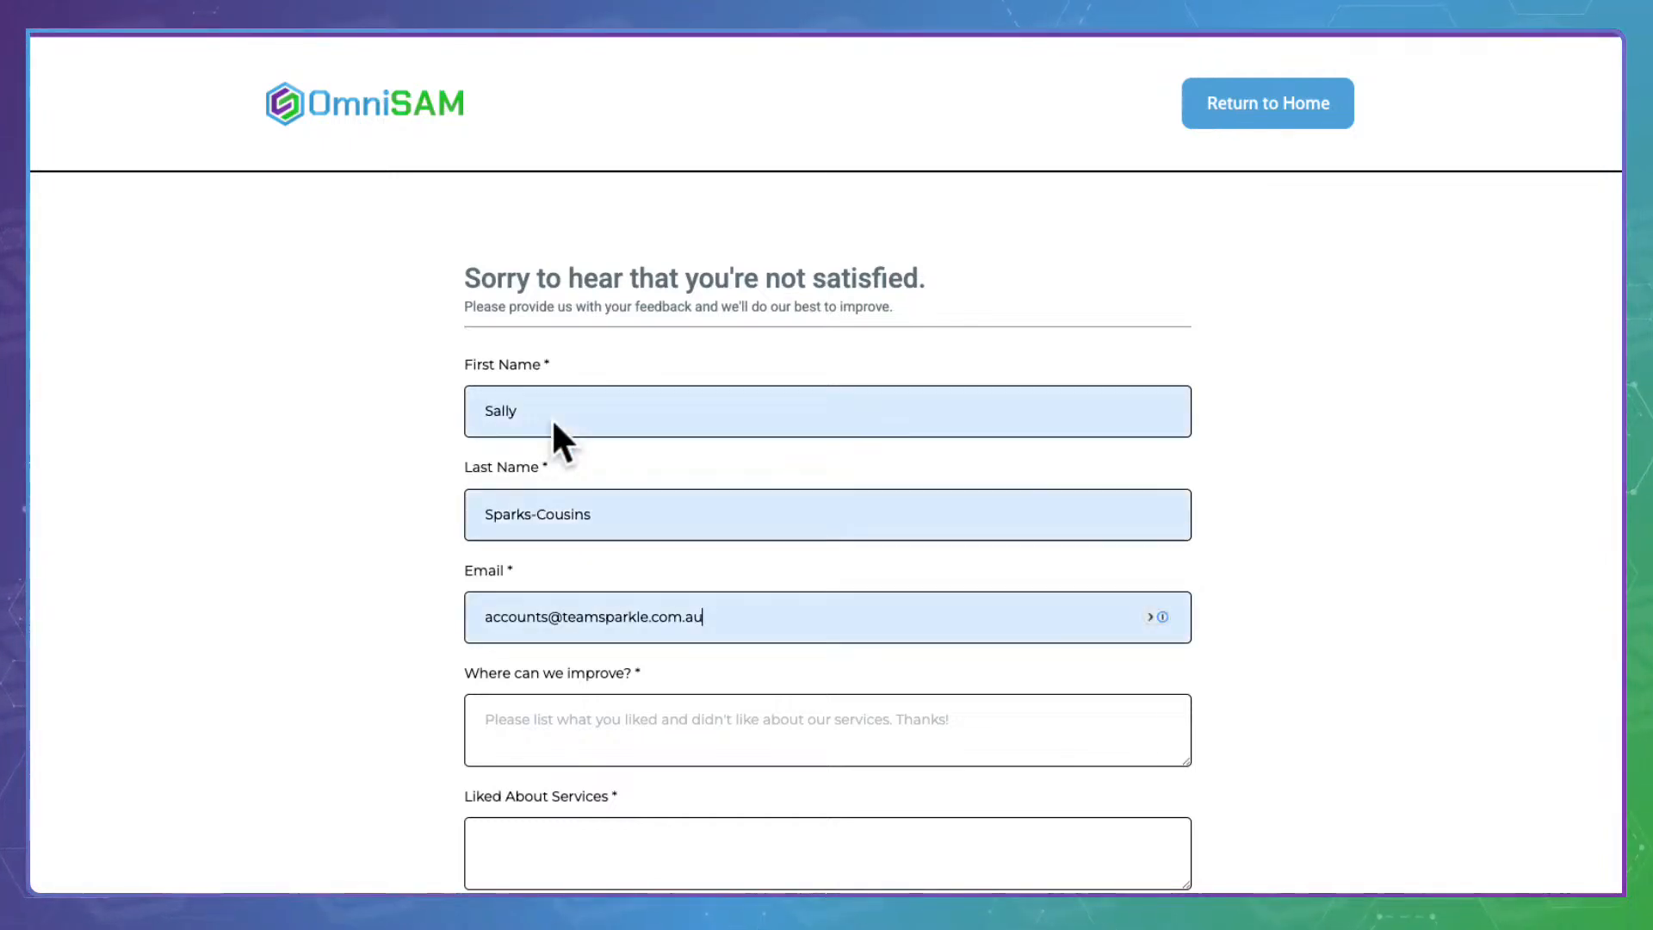
scroll(693, 671, "down", 3)
Enter test answers in the three feedback boxes and submit the form
left_click(594, 447)
type("test")
left_click(603, 572)
type("te")
left_click(565, 699)
type("test")
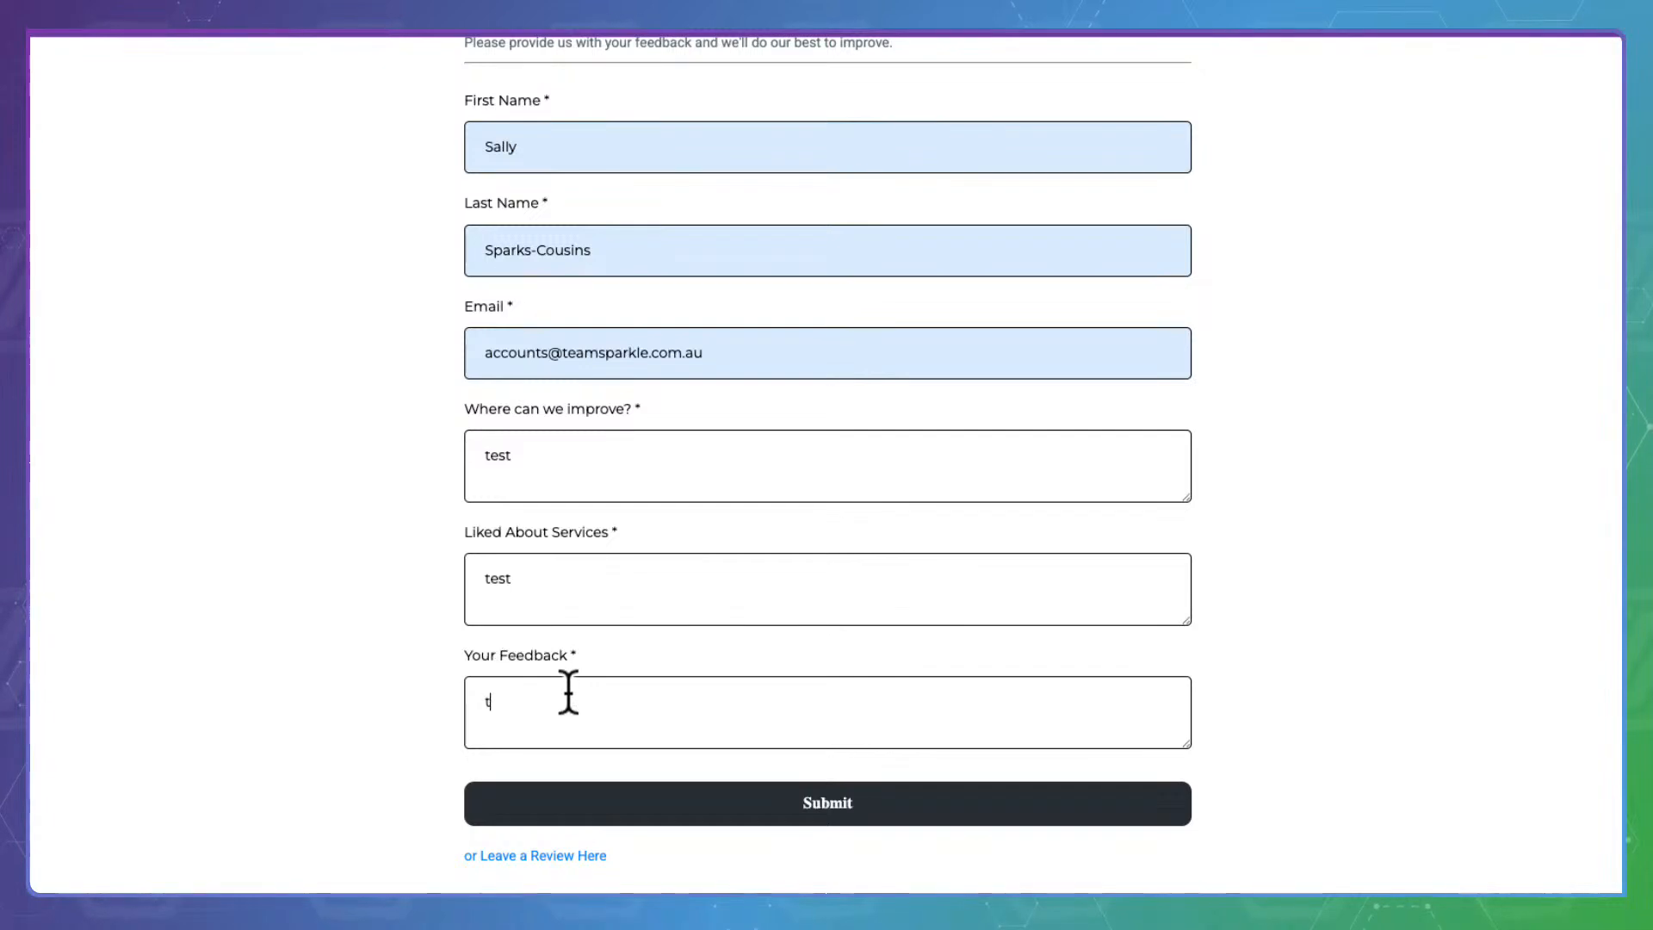
scroll(565, 690, "down", 3)
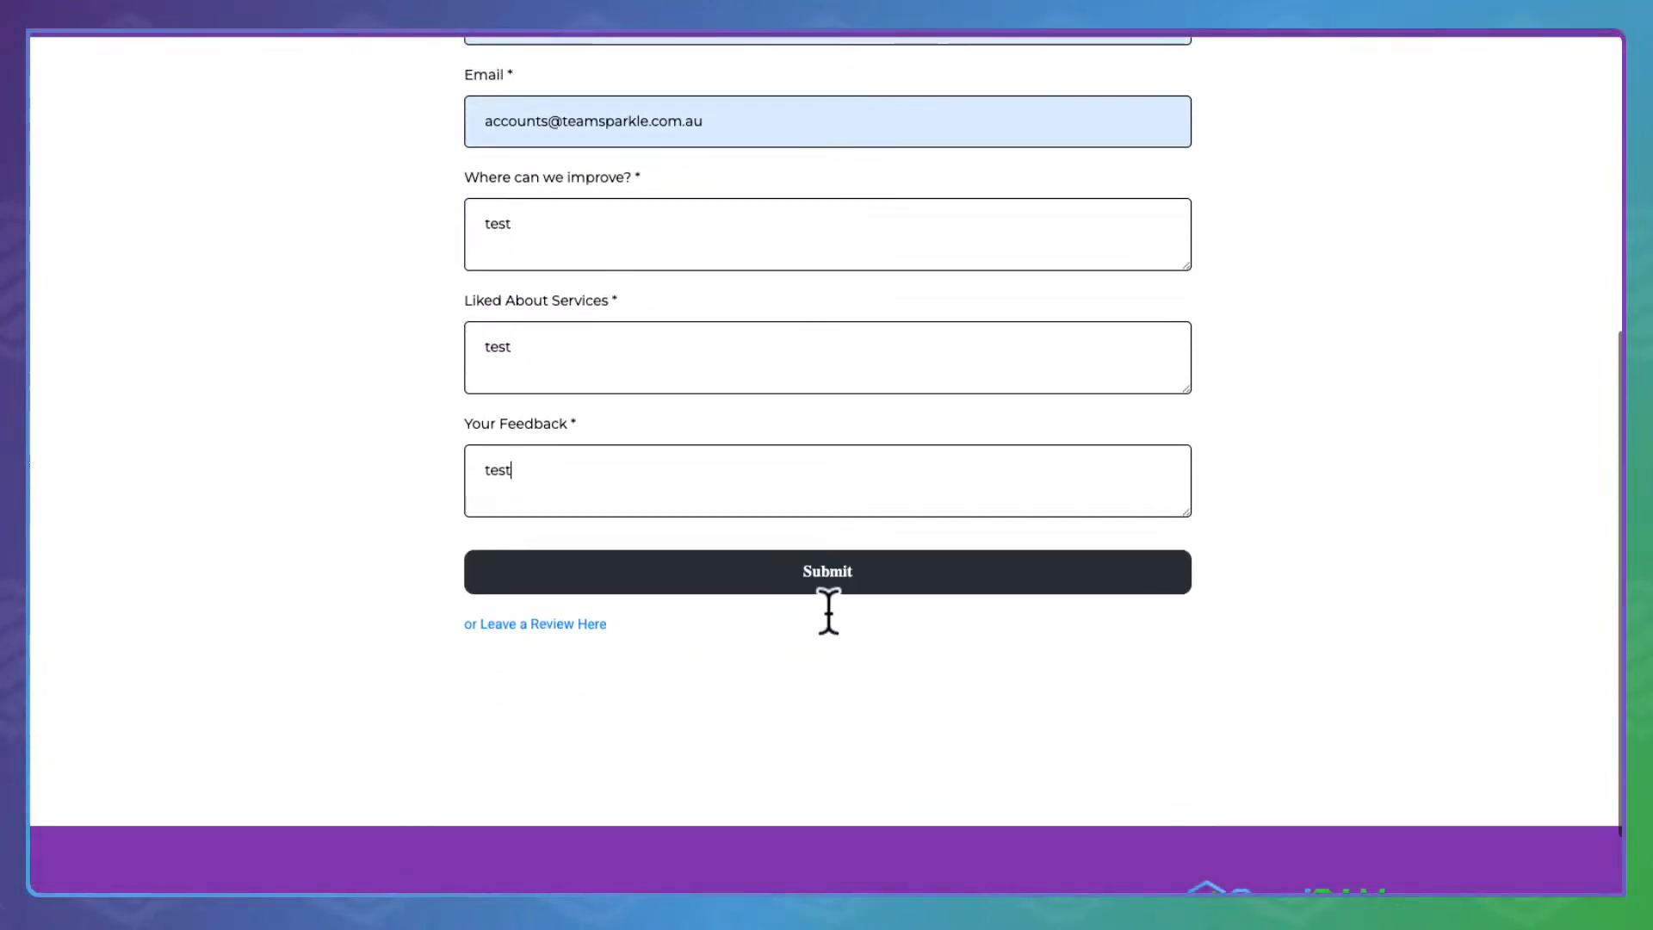
left_click(850, 560)
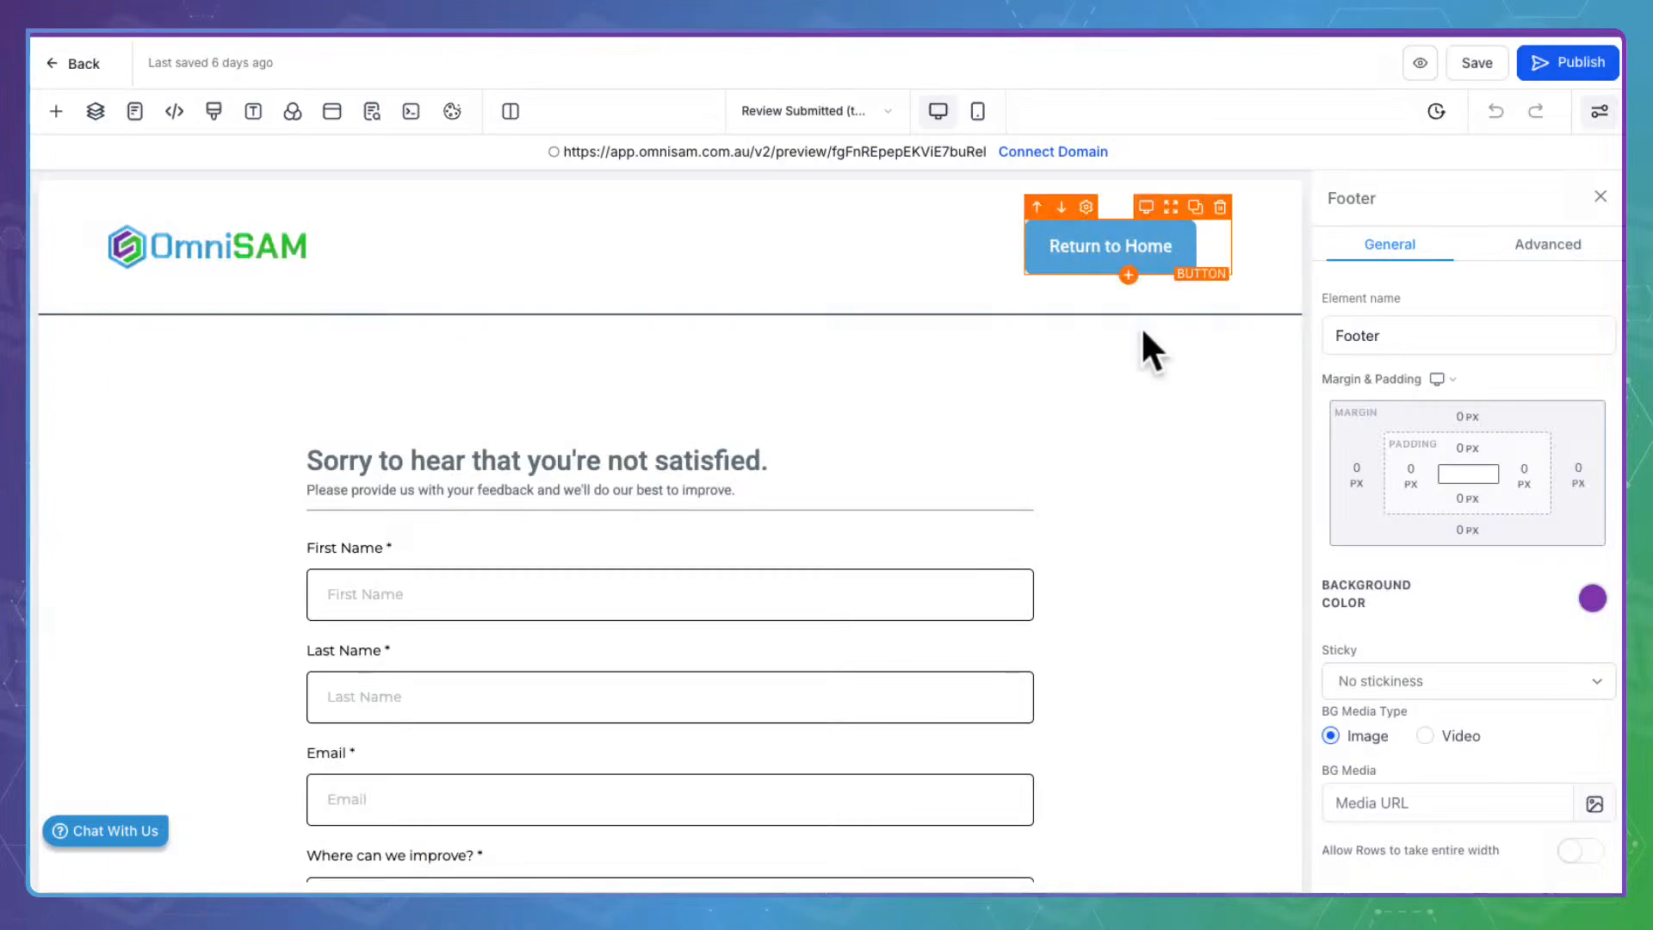
On the Referral page, color the 'My Business Is Largely Built On Referrals' headline purple and save
left_click(802, 110)
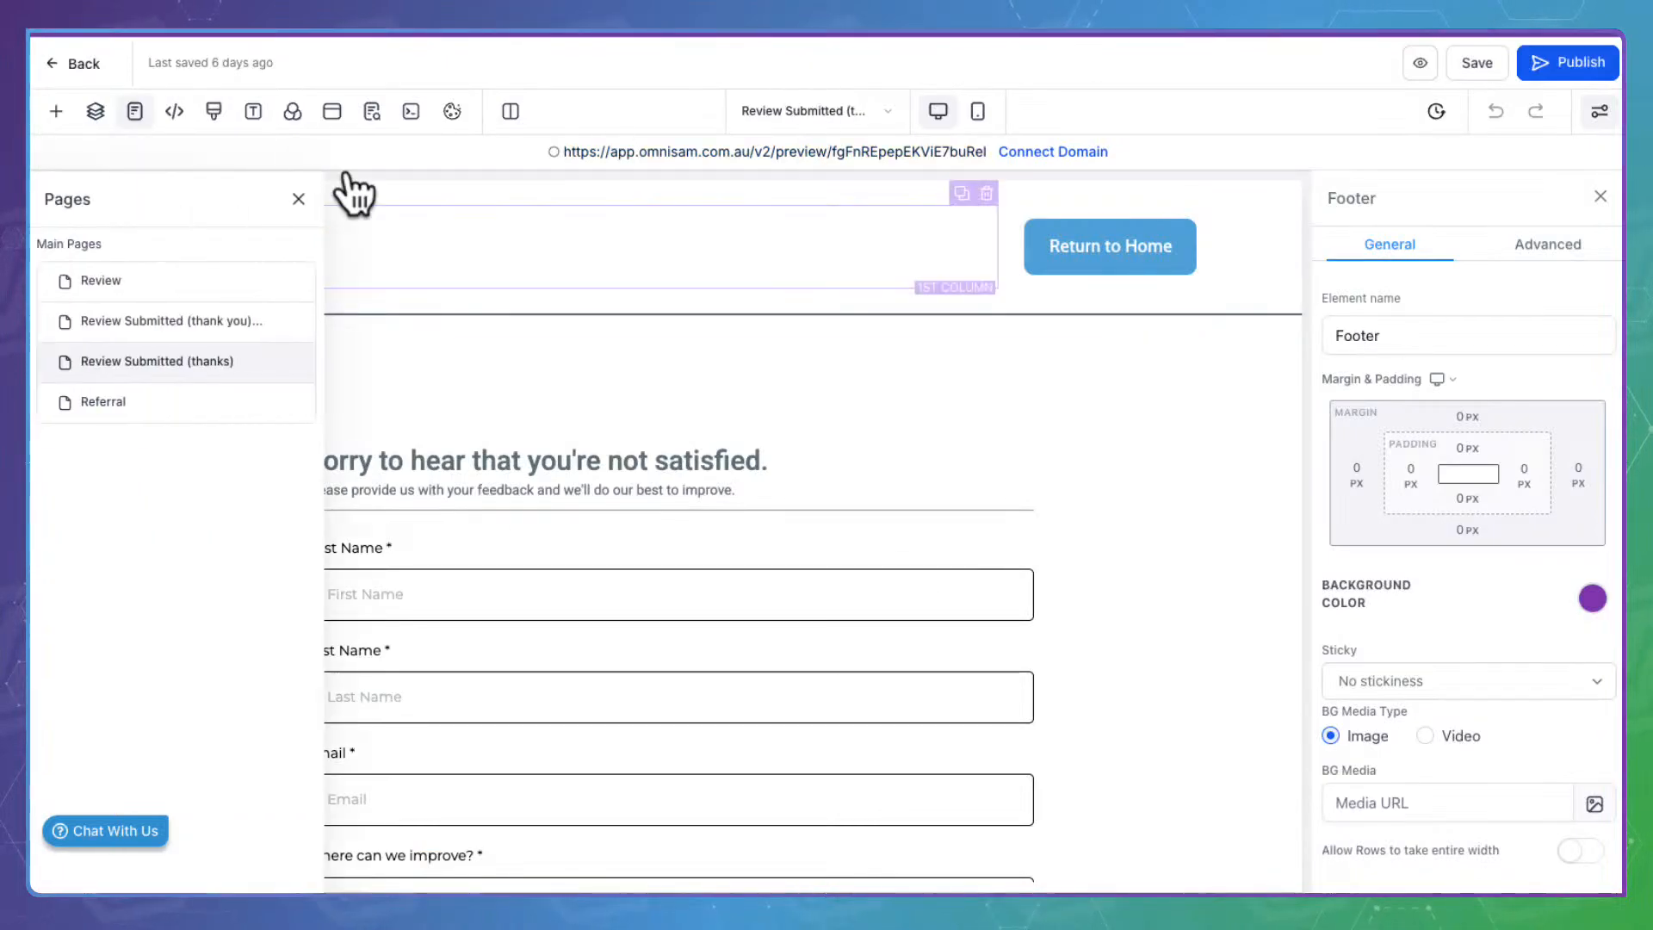
left_click(125, 370)
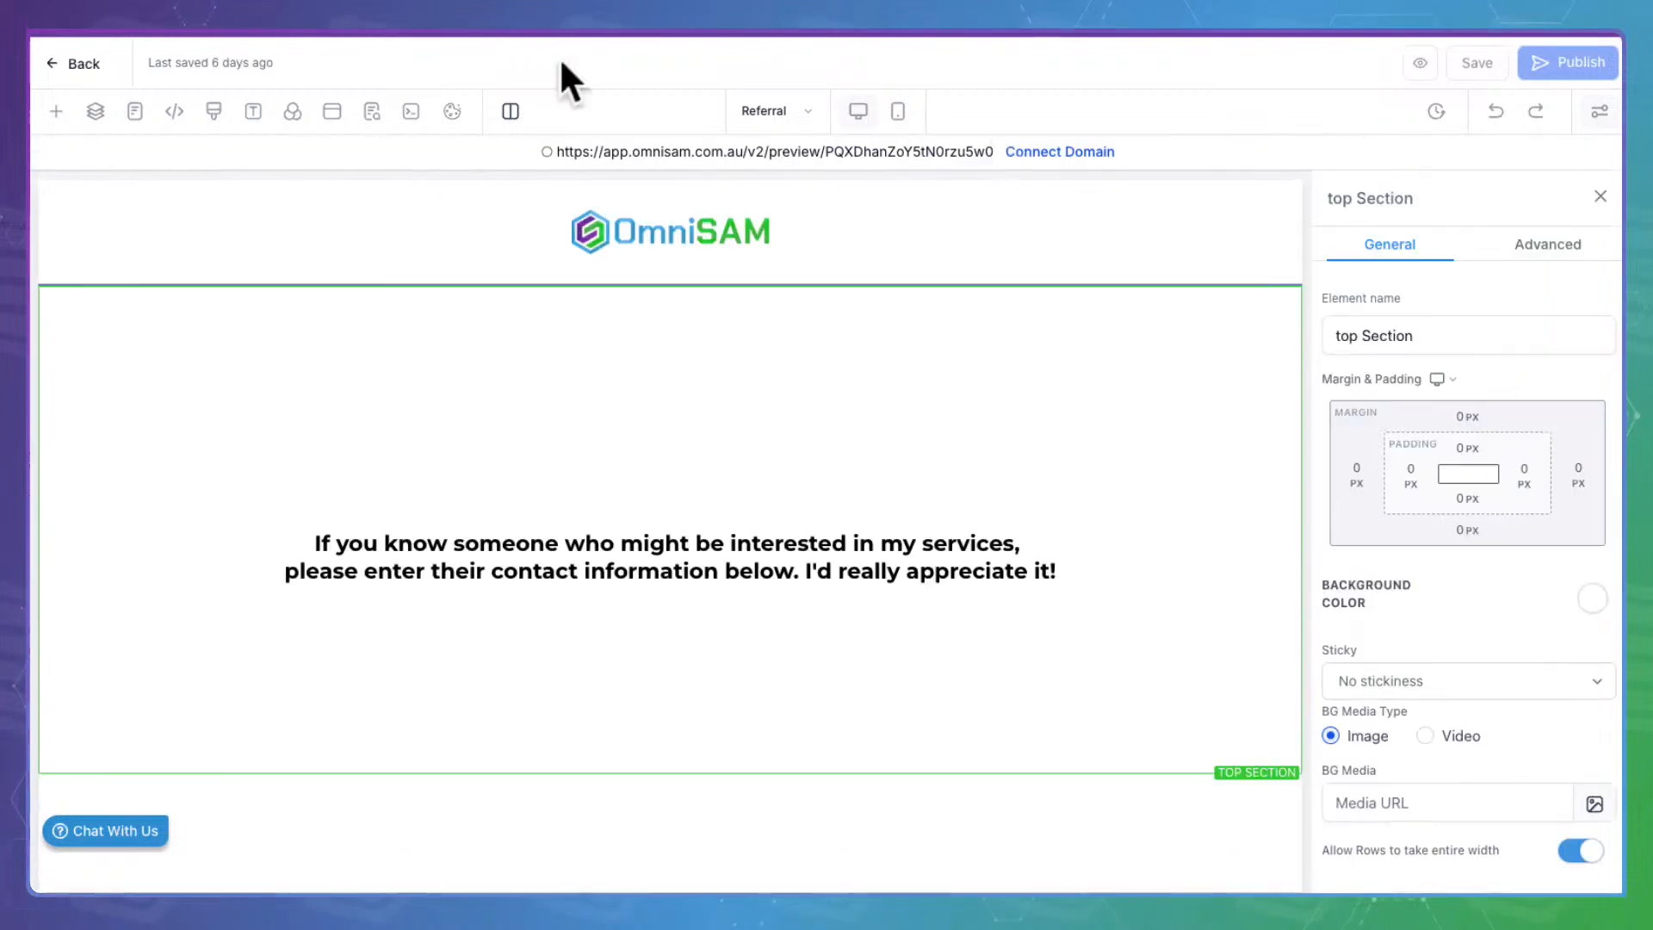
left_click(601, 370)
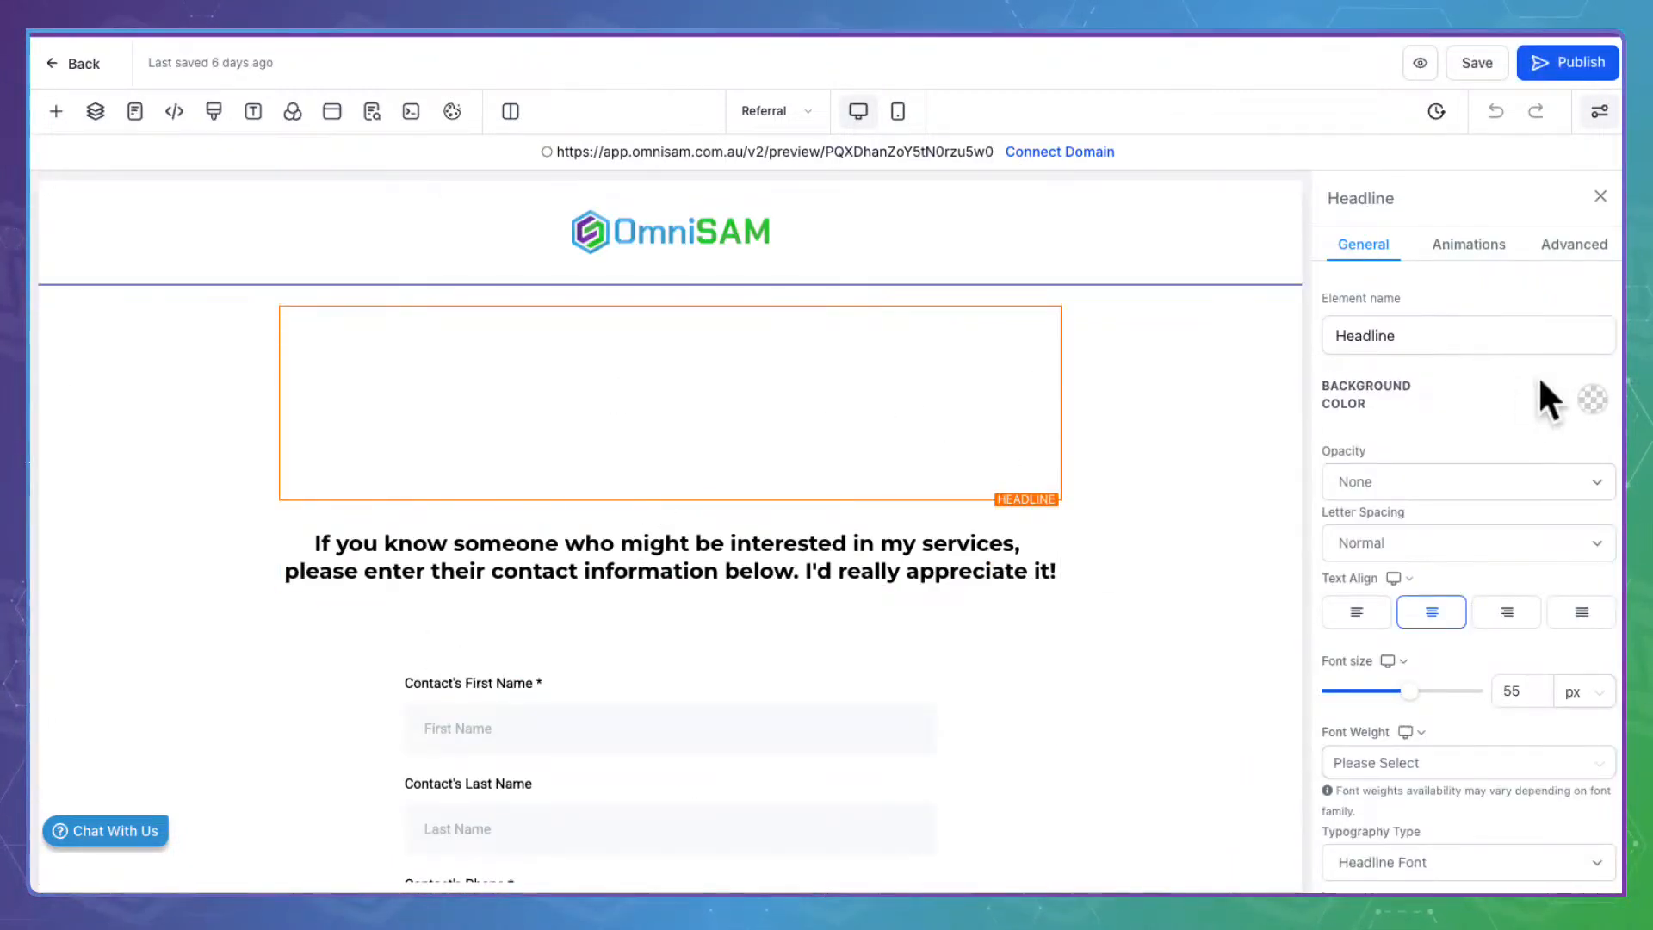
scroll(1470, 428, "down", 8)
left_click(1582, 400)
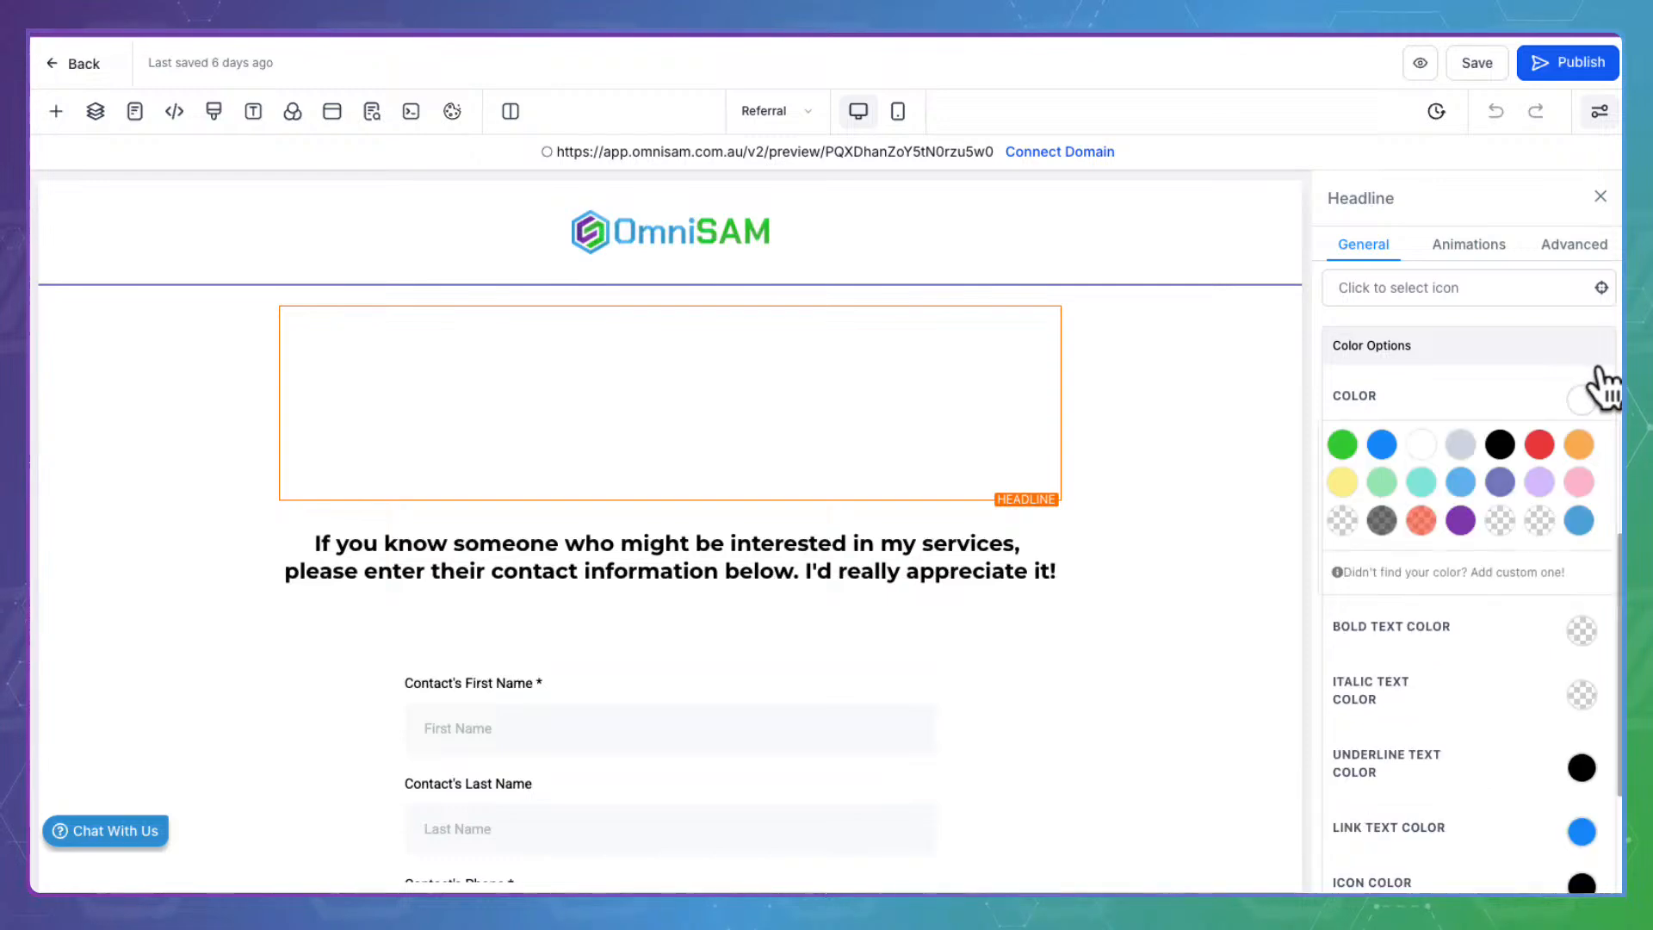
left_click(1461, 520)
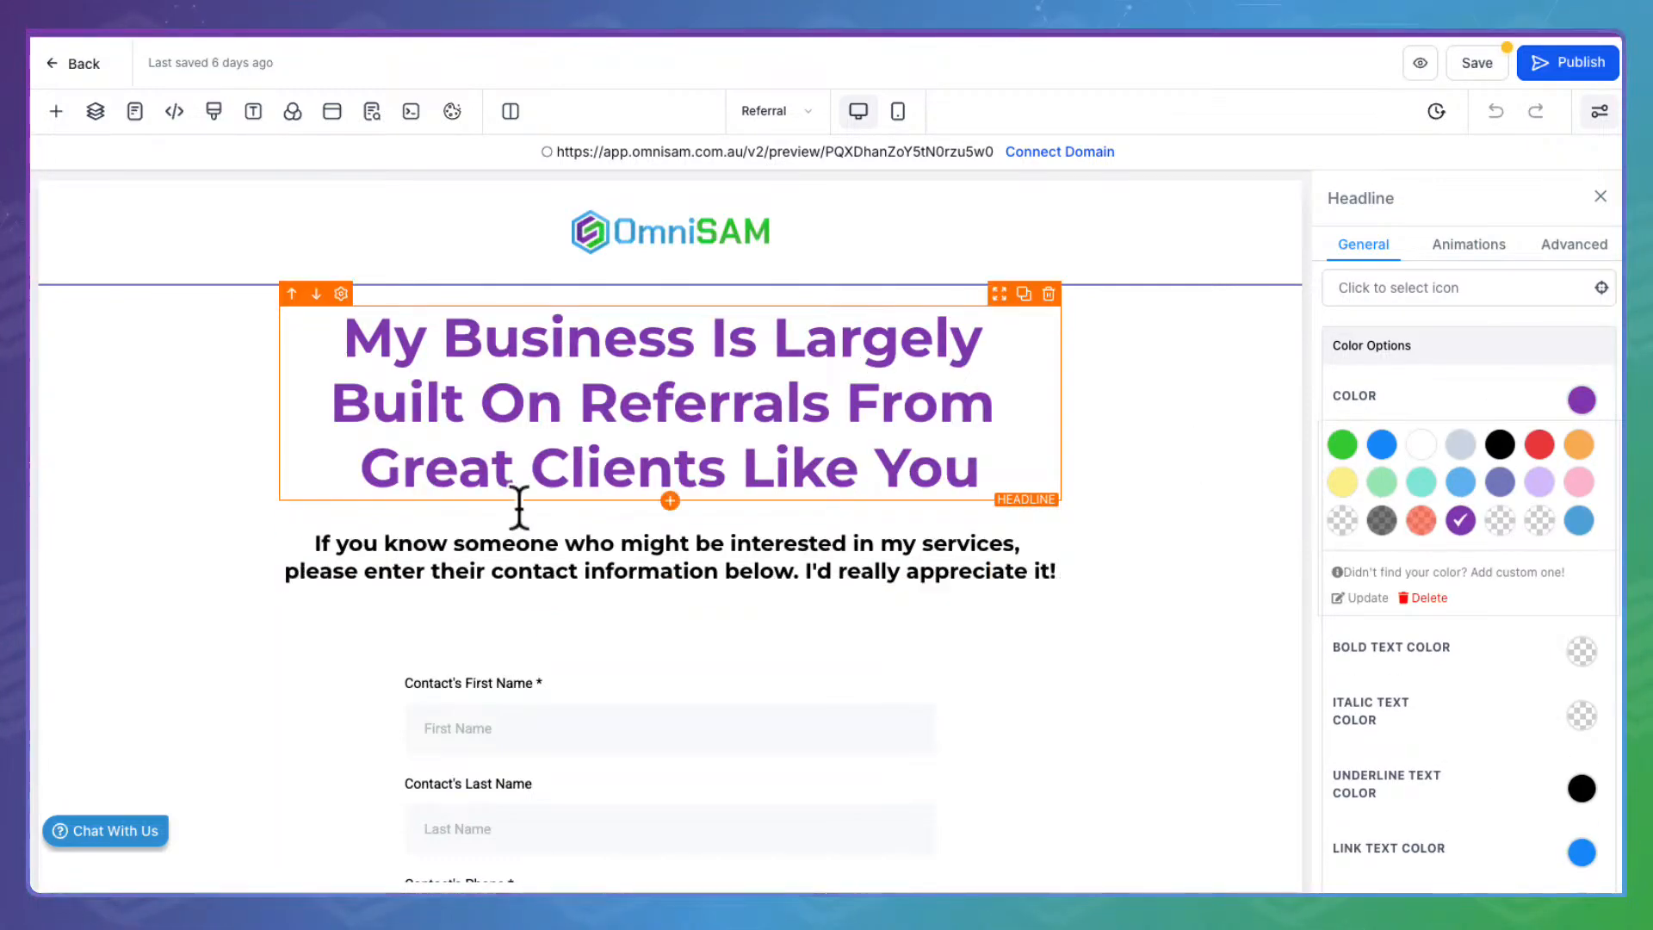
scroll(809, 585, "down", 4)
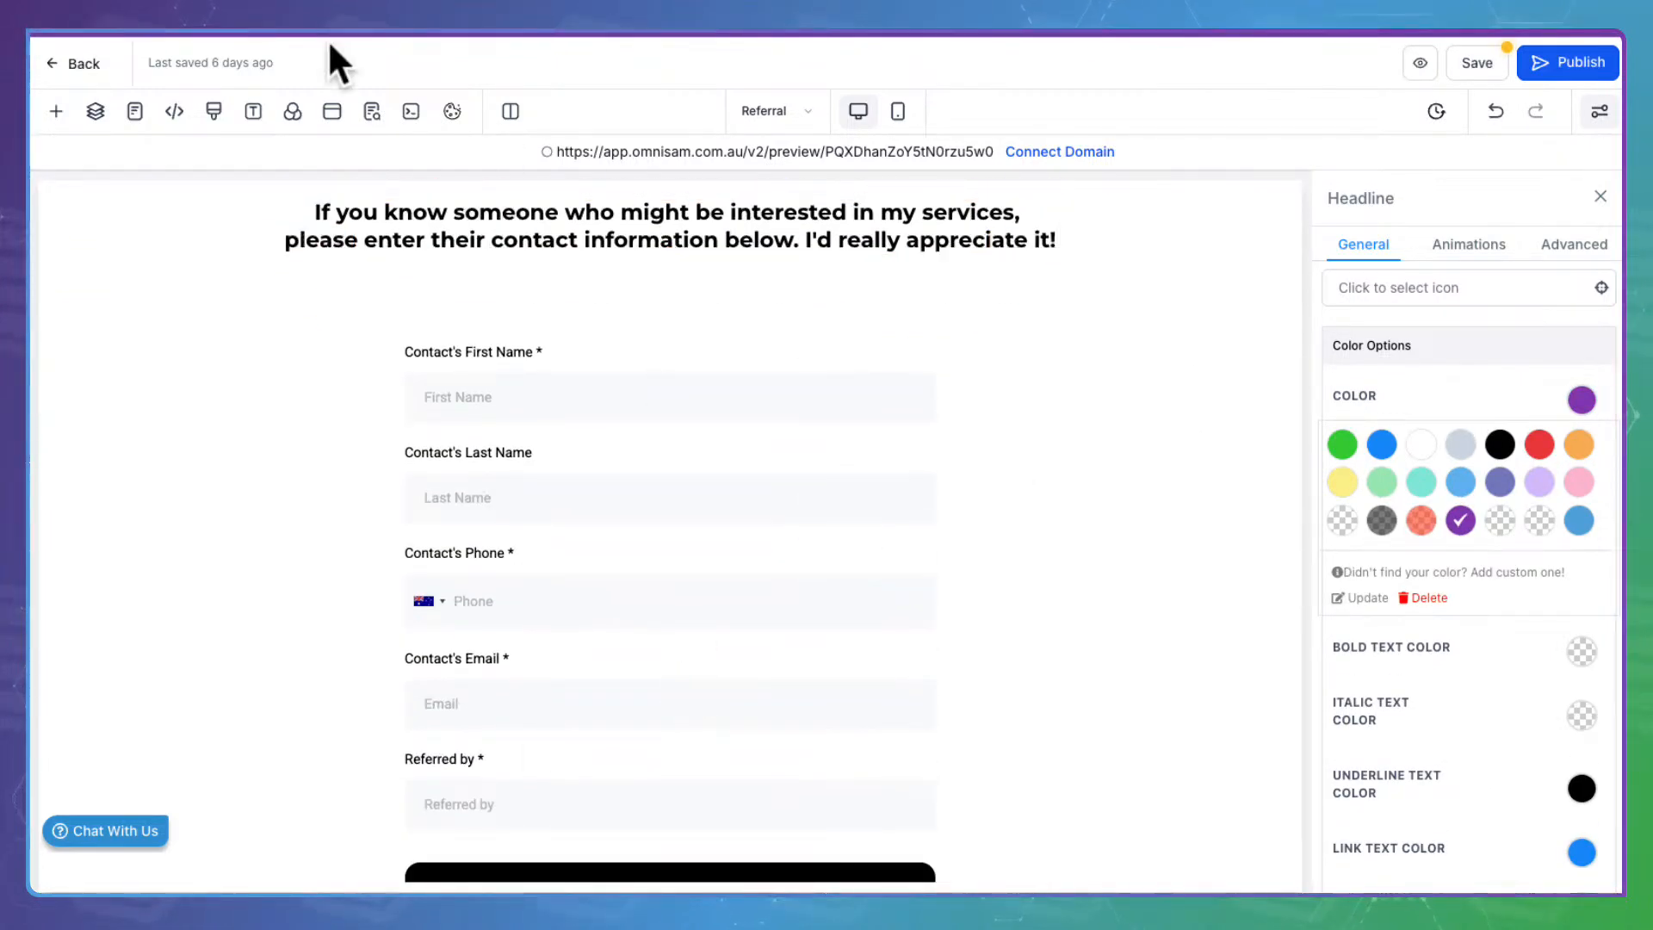
left_click(1473, 63)
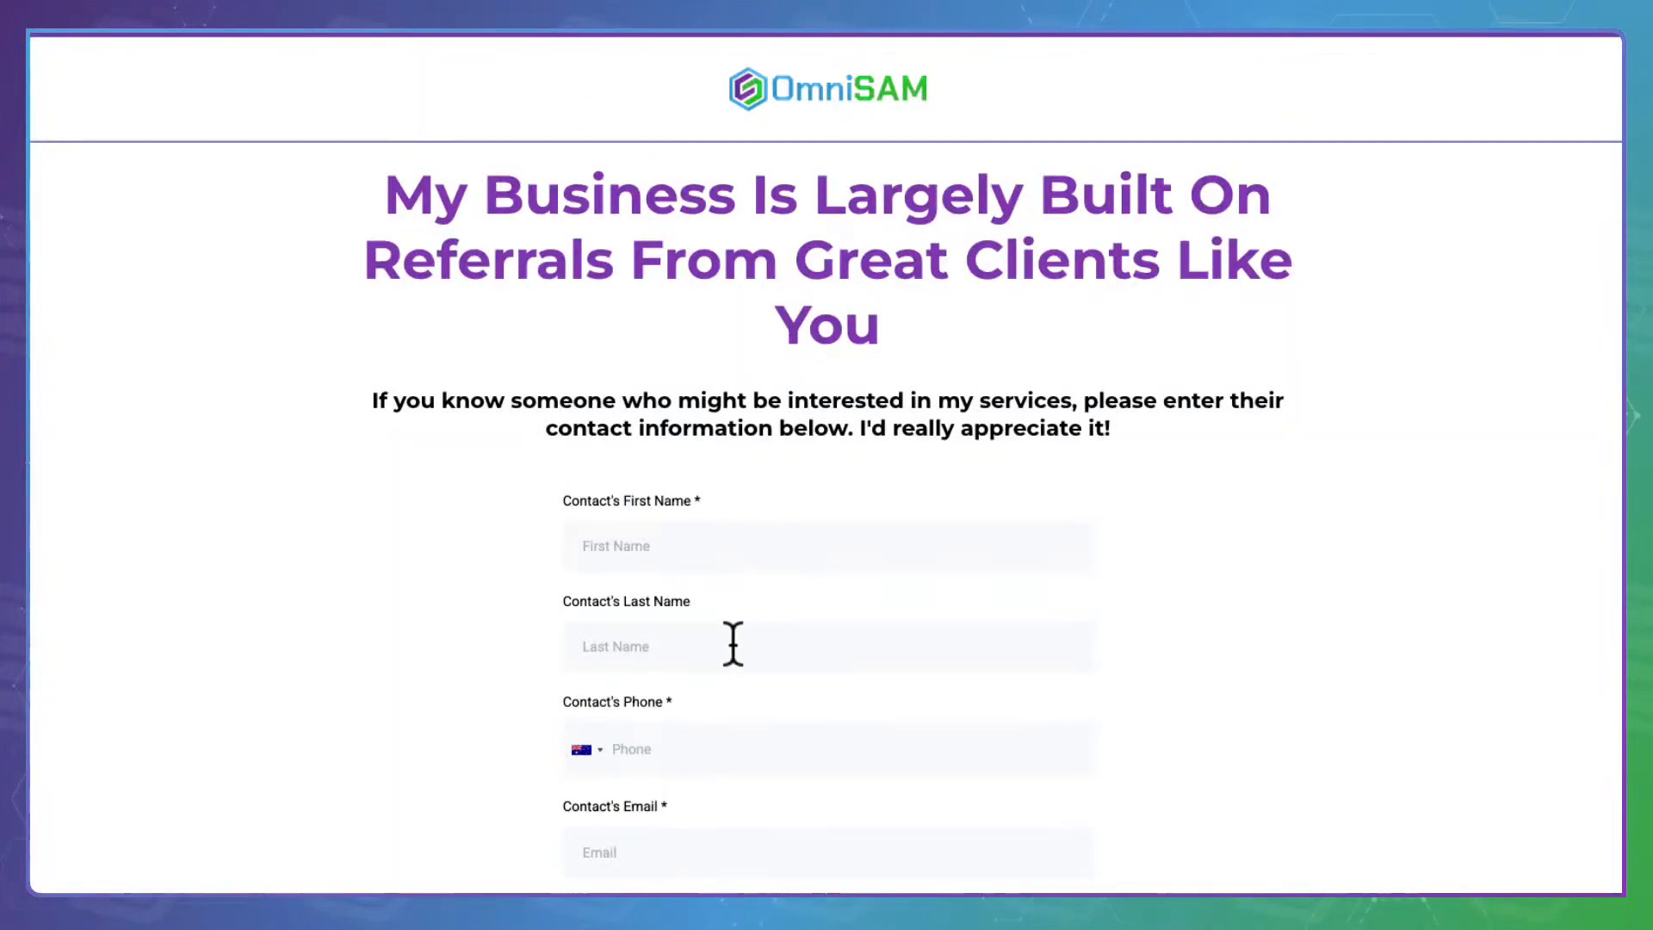
Autofill the referral contact, enter a referrer name, and add a test phone number
scroll(716, 680, "down", 4)
left_click(615, 225)
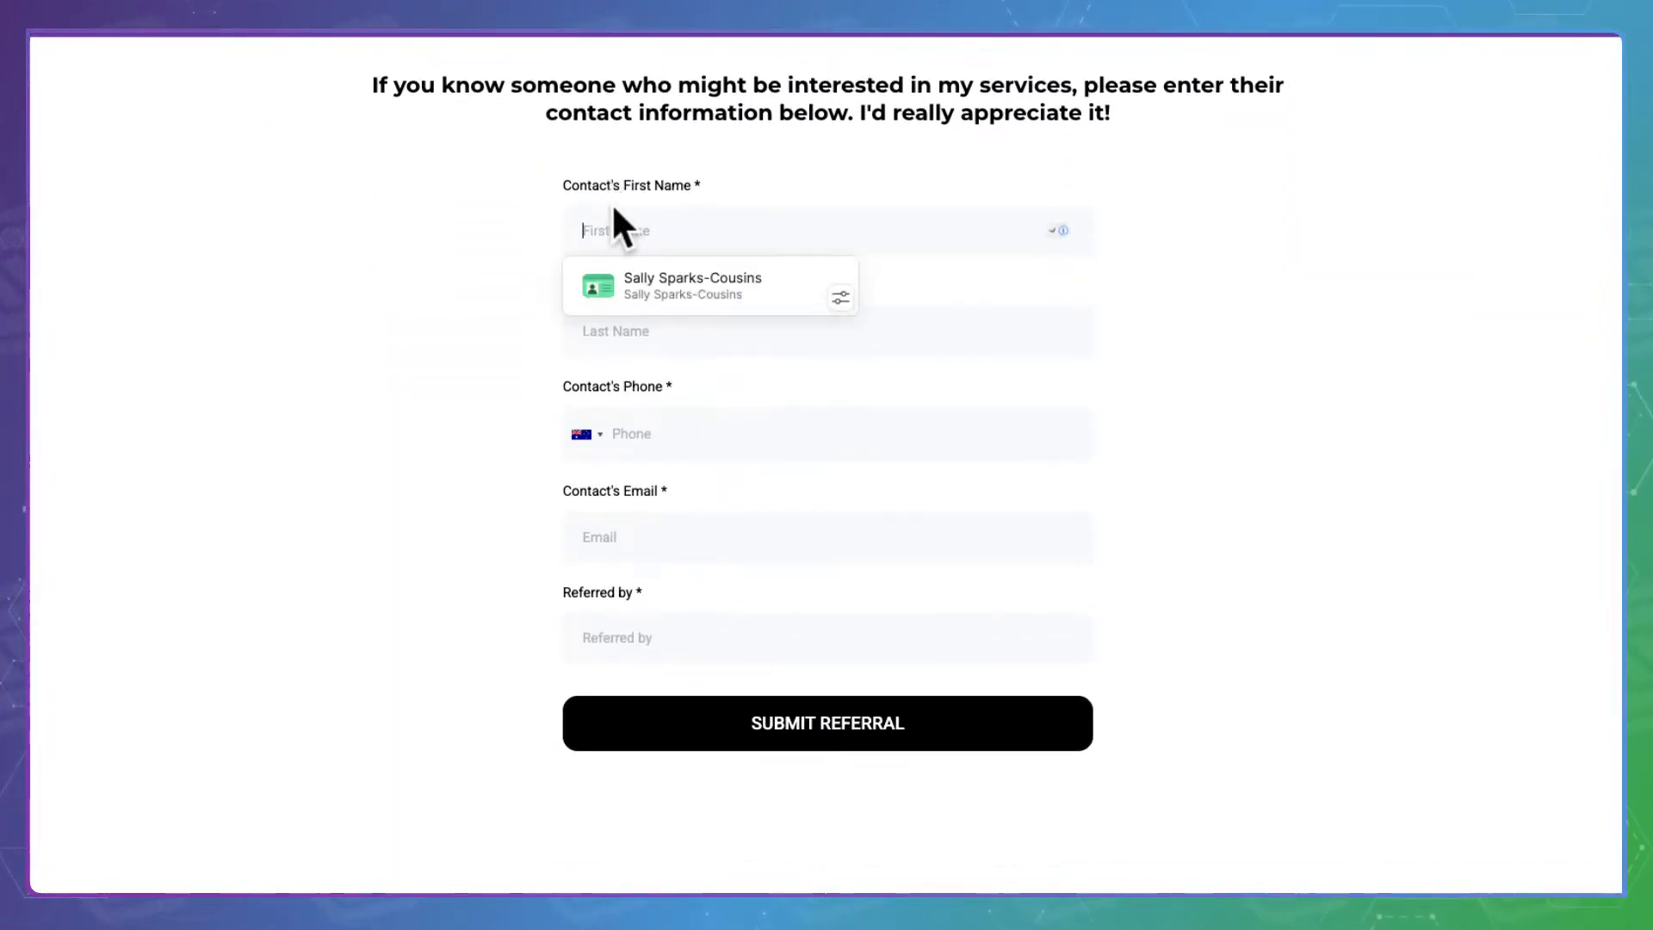
left_click(654, 274)
left_click(626, 618)
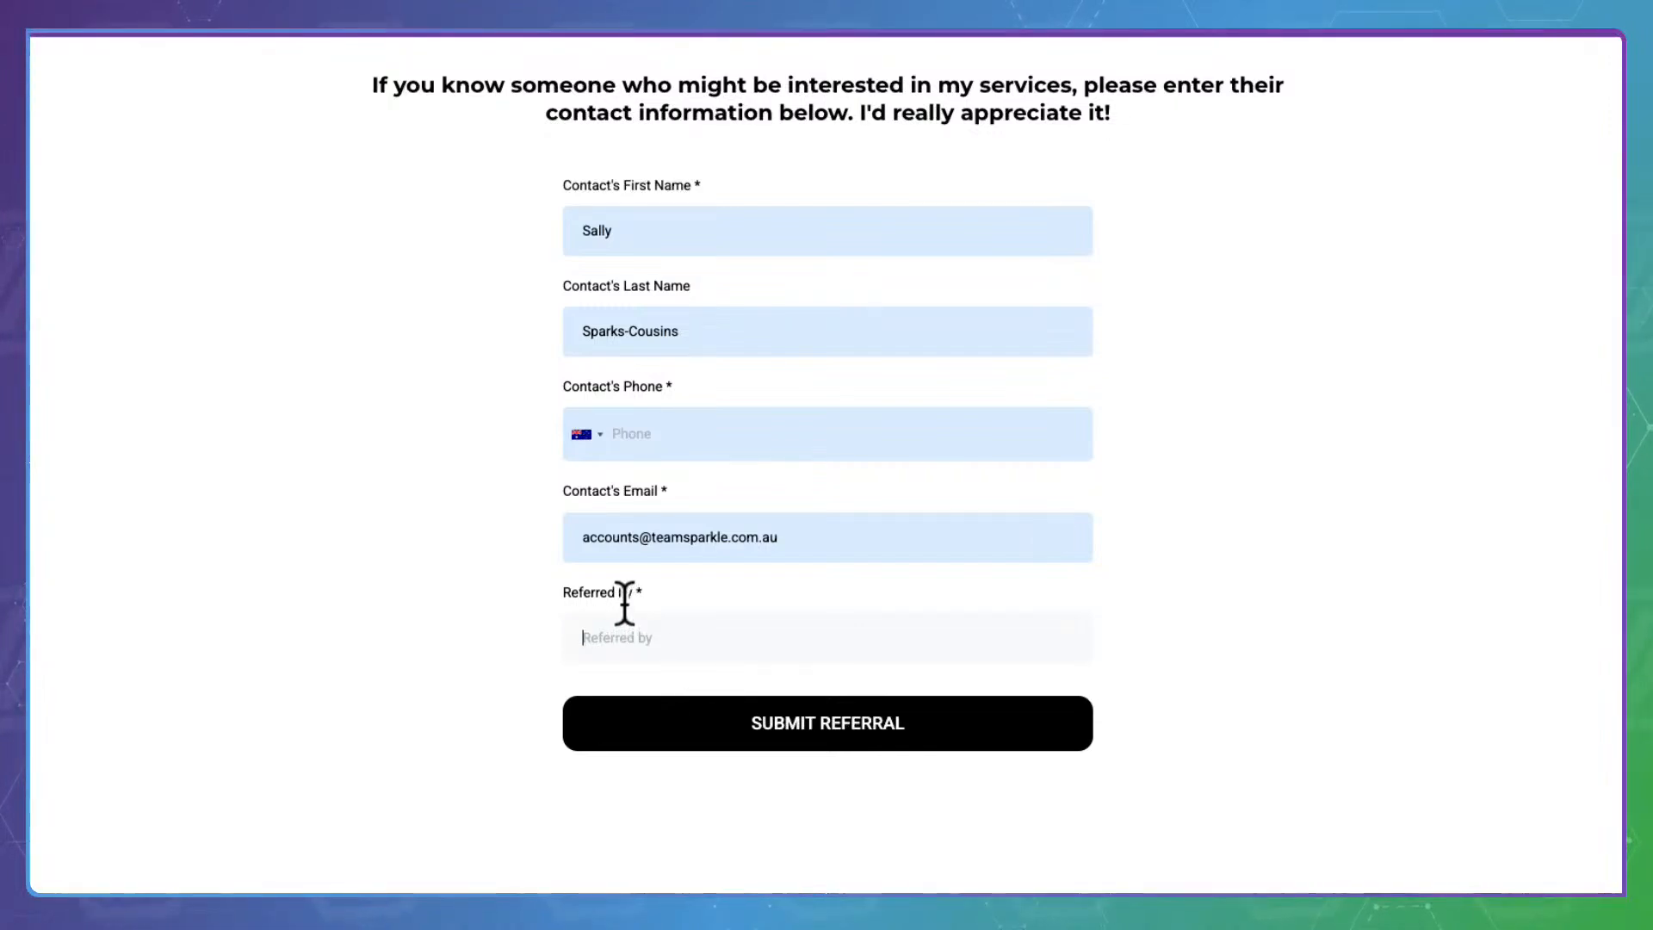
type("Sally Sally")
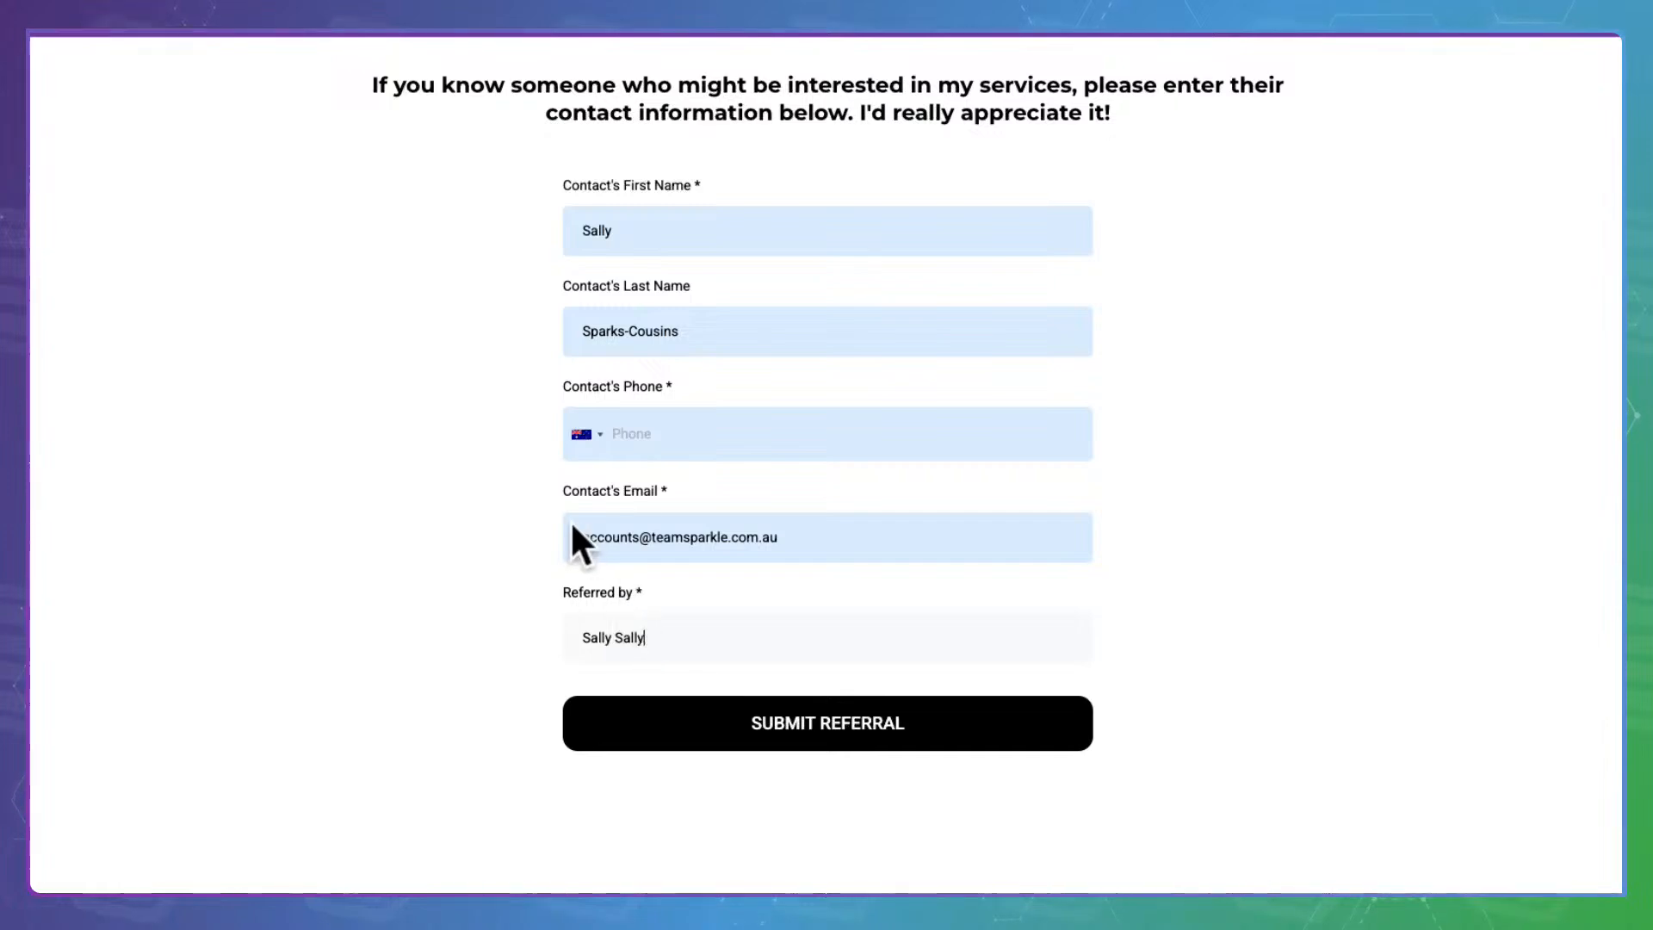
left_click_drag(591, 522, 863, 523)
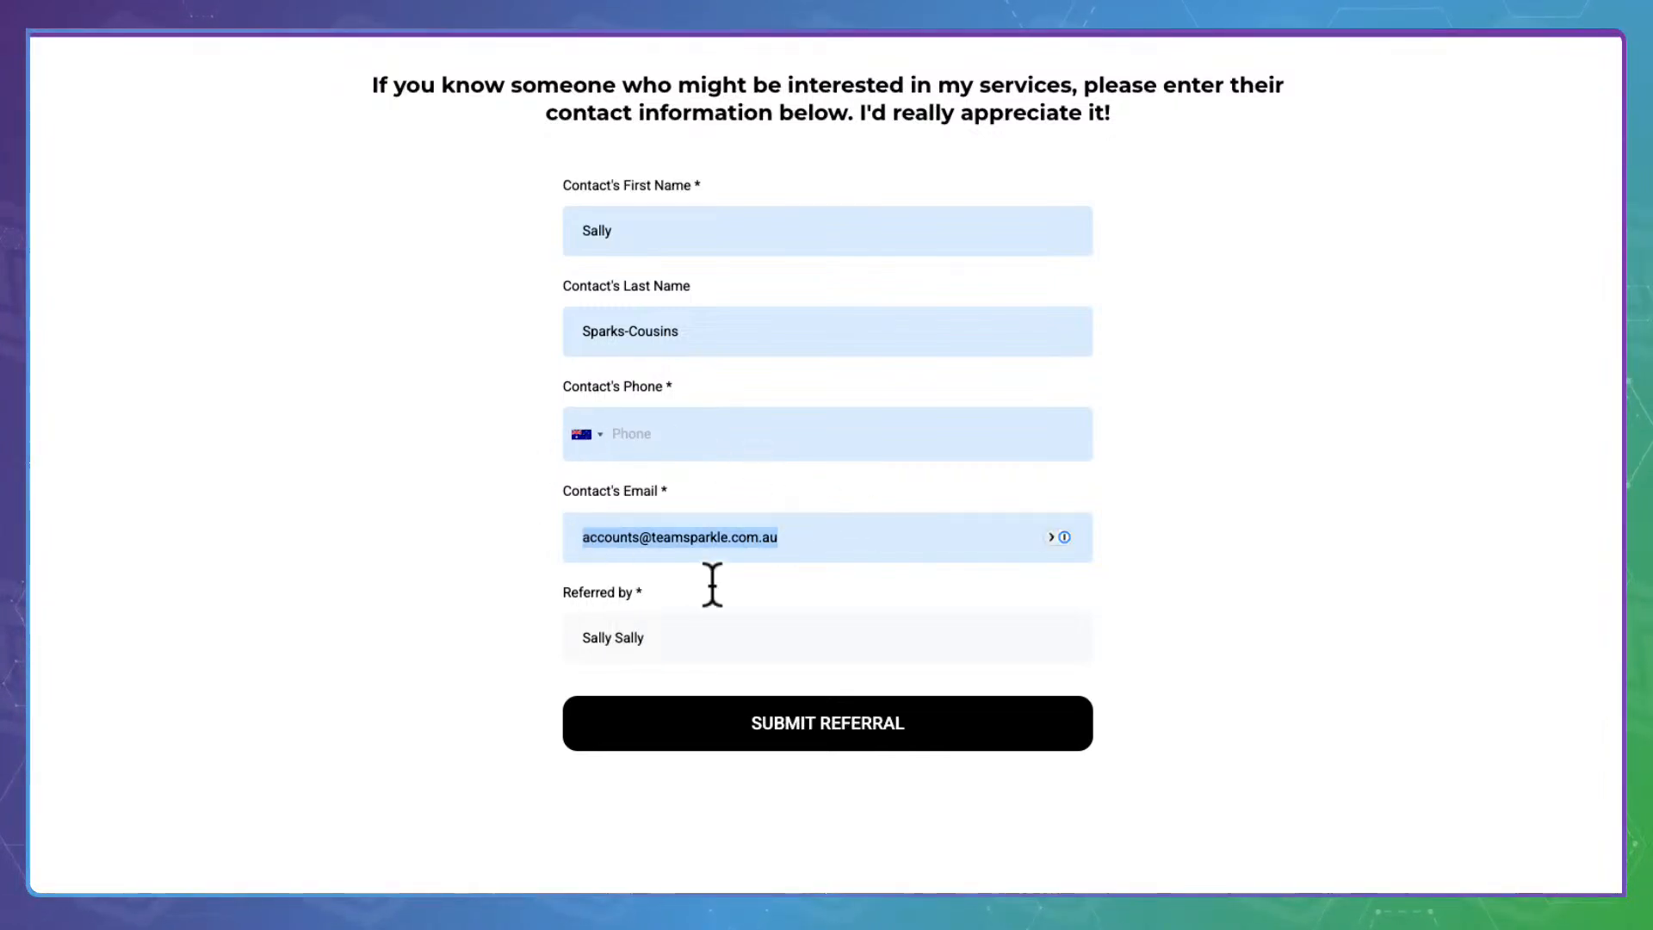
left_click(669, 419)
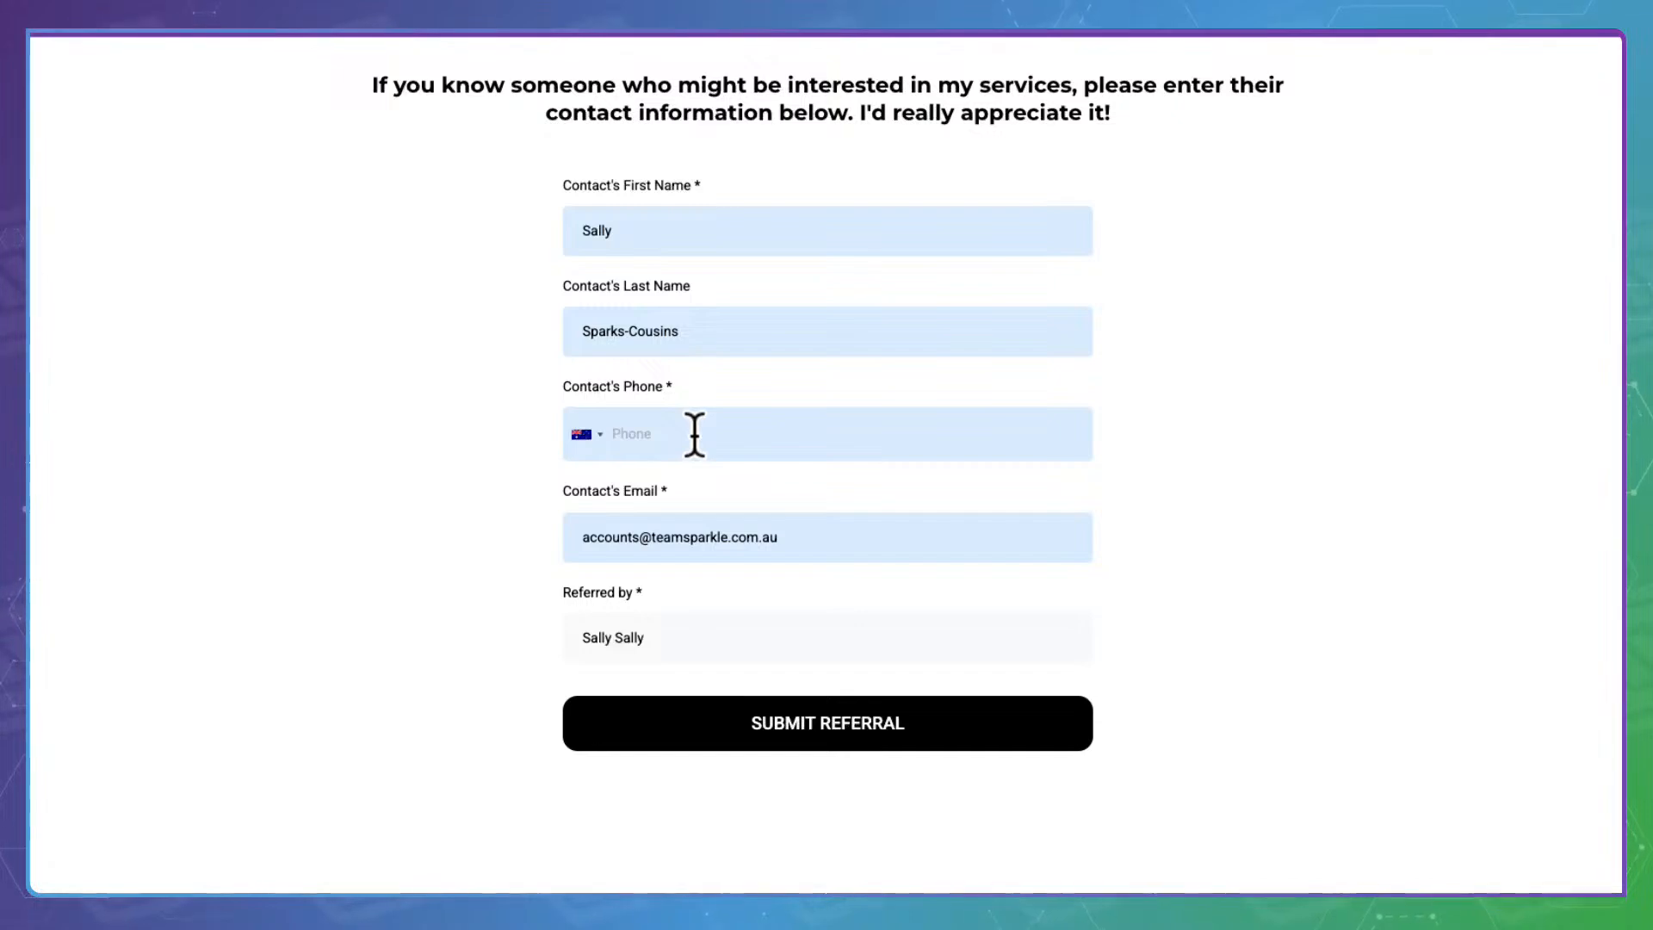
left_click(674, 430)
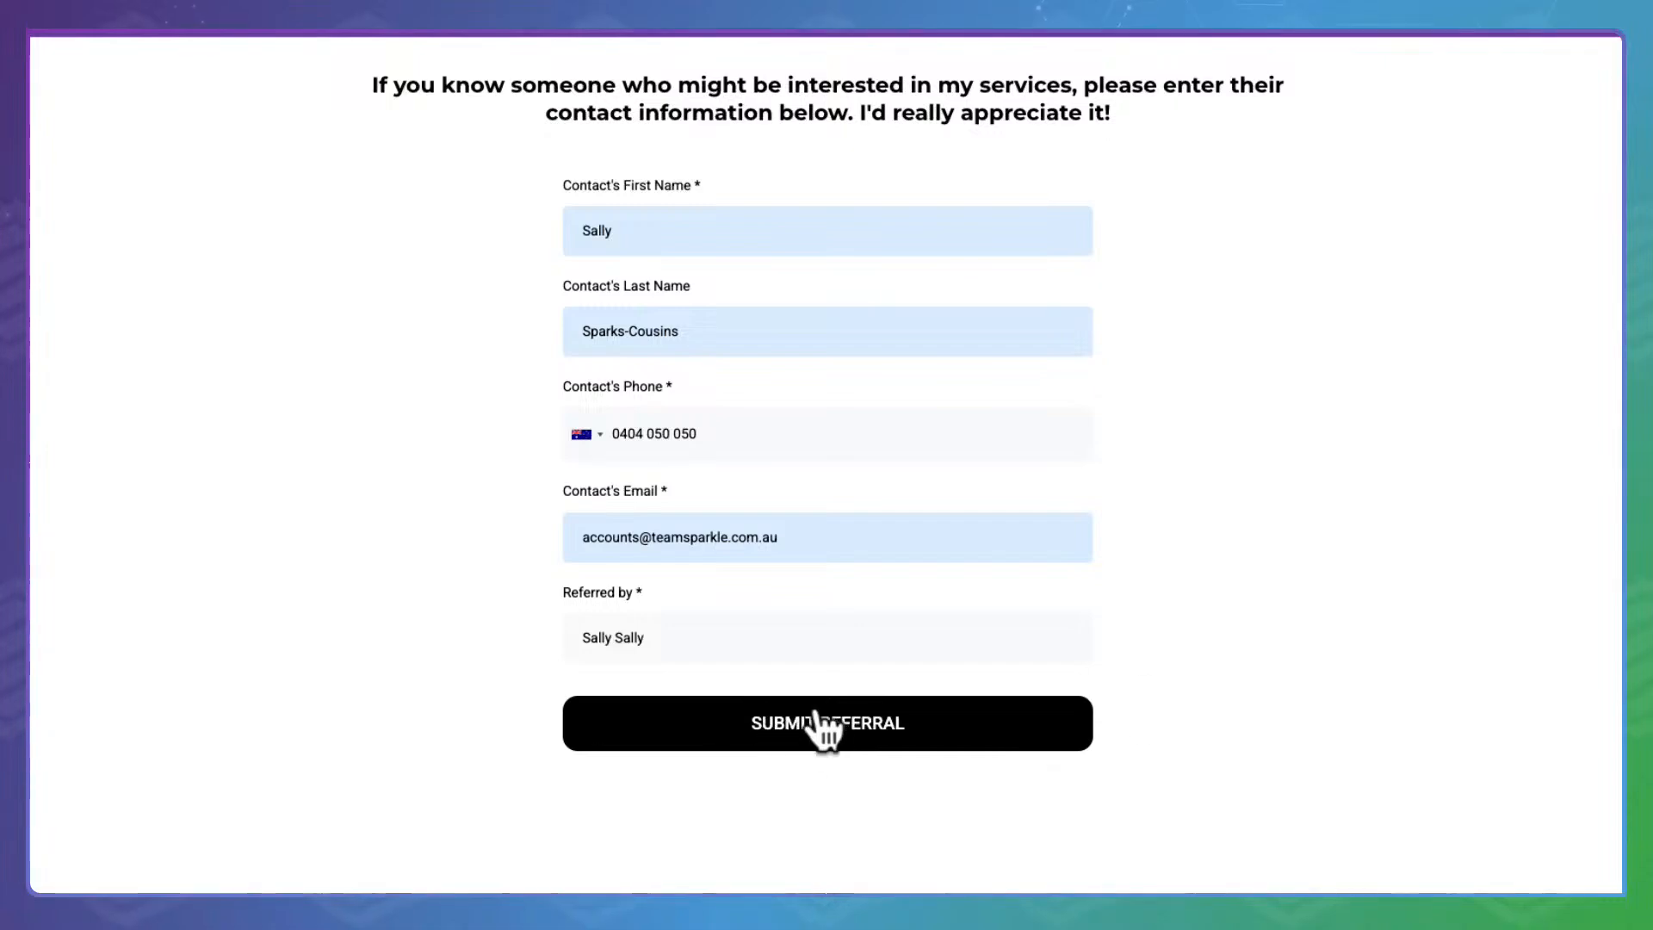
Replace the contact's first and last names with test values, tag the email, and submit the referral
double_click(627, 226)
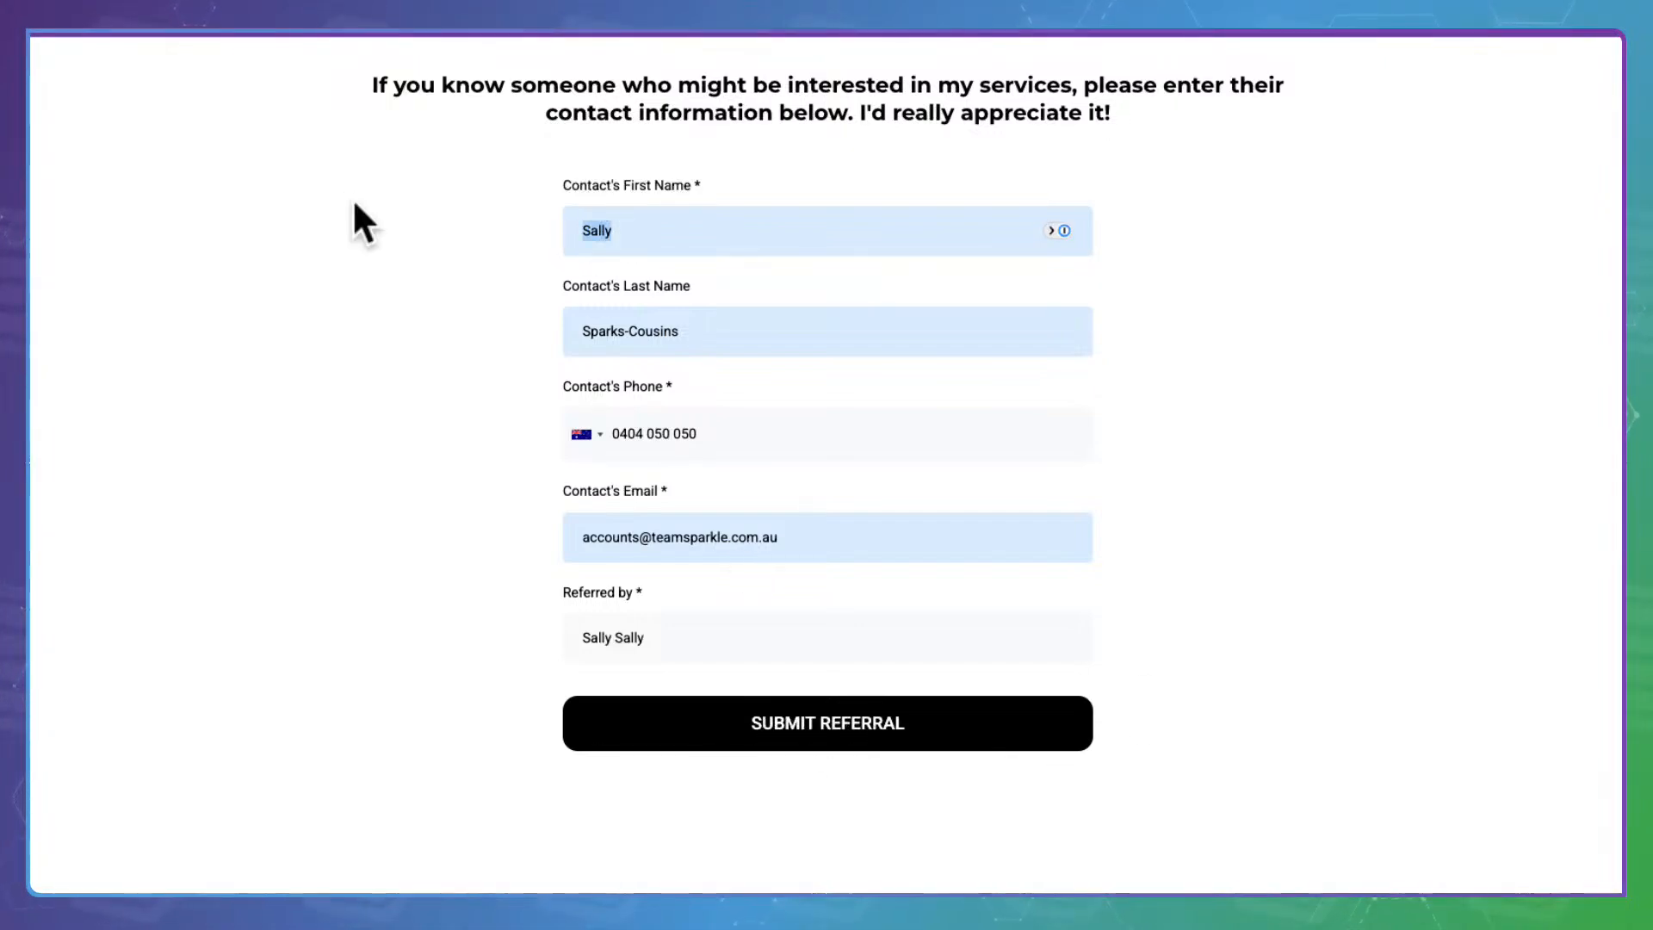
type("Samantaha")
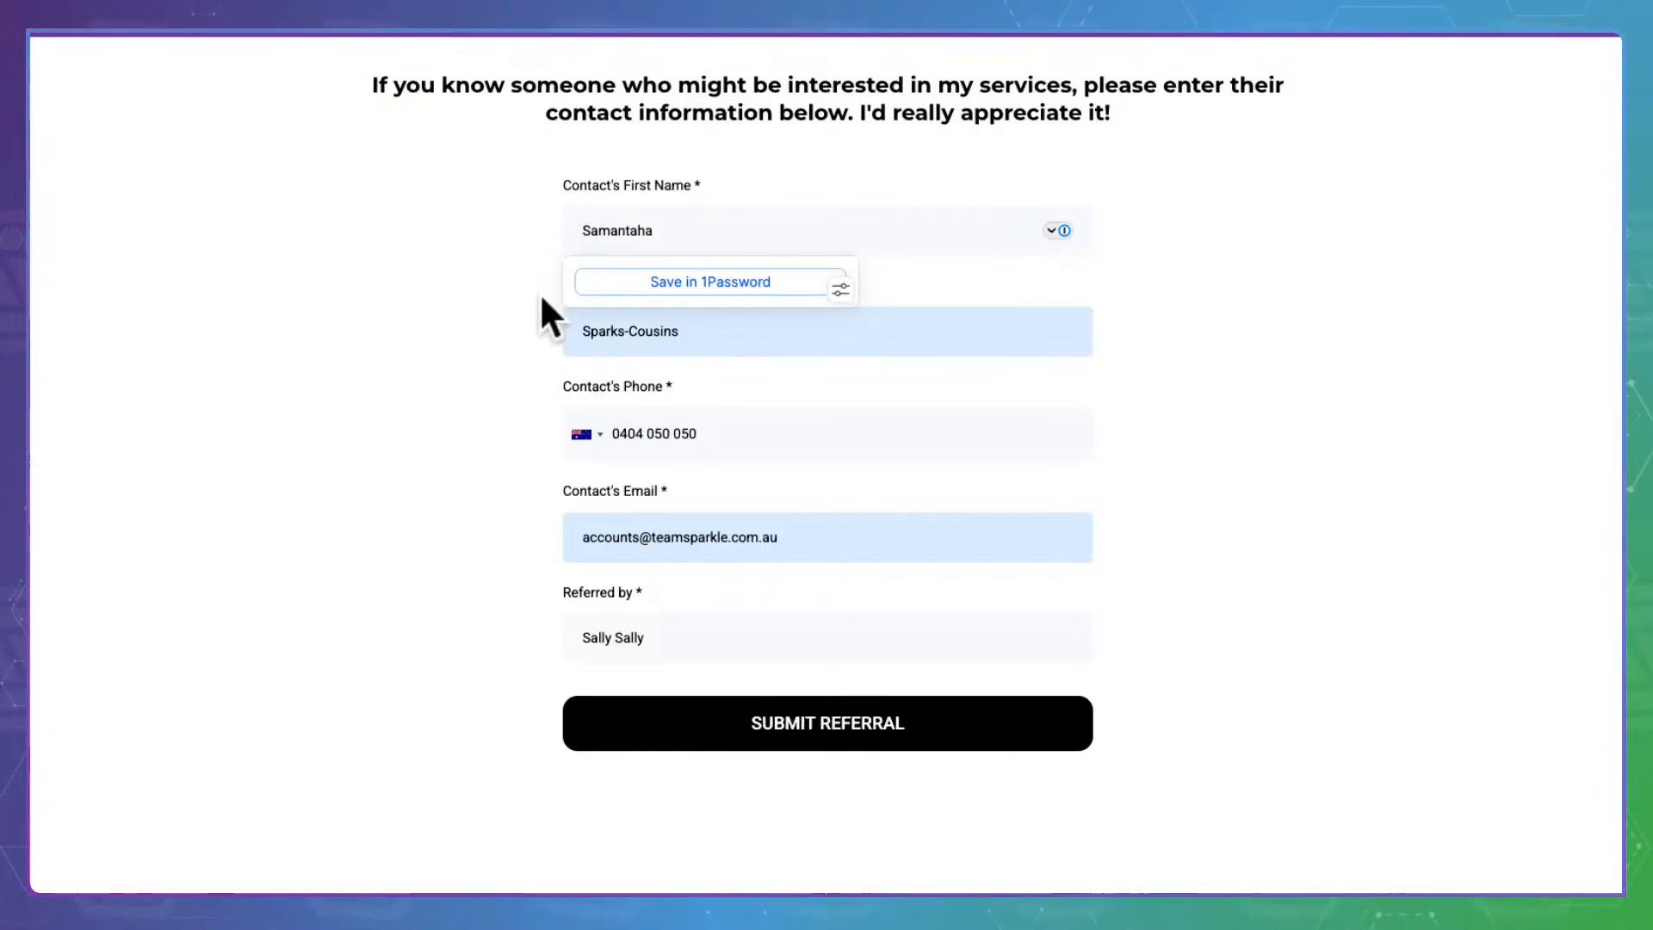
left_click(680, 327)
triple_click(680, 327)
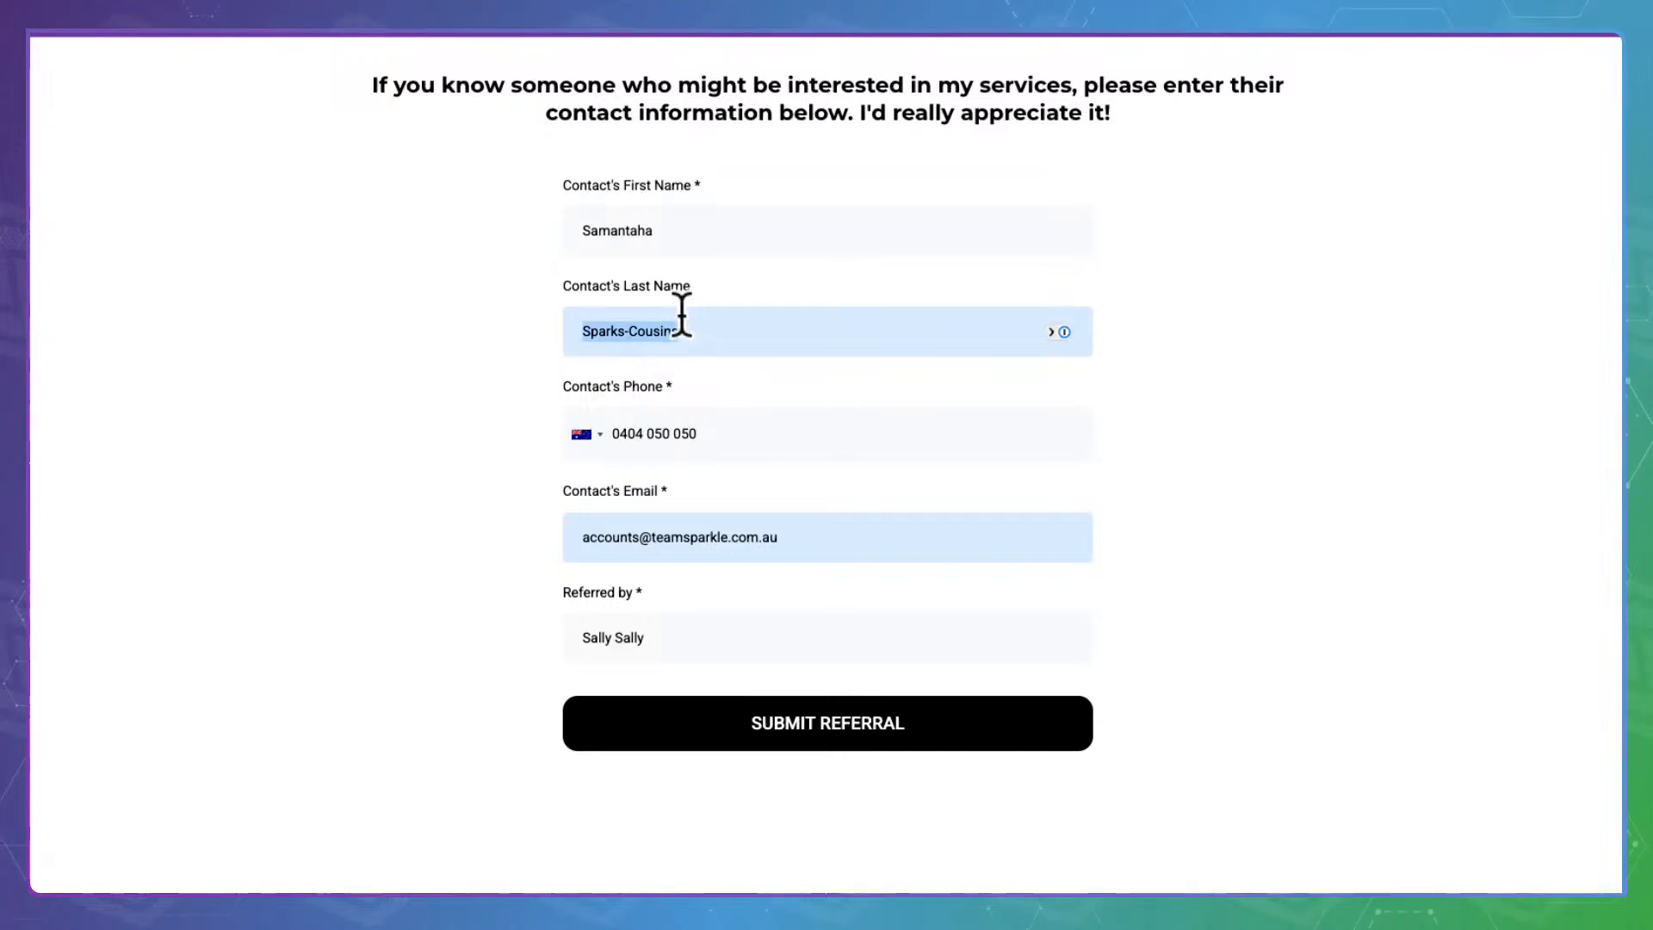
type("Test REferral")
left_click(459, 424)
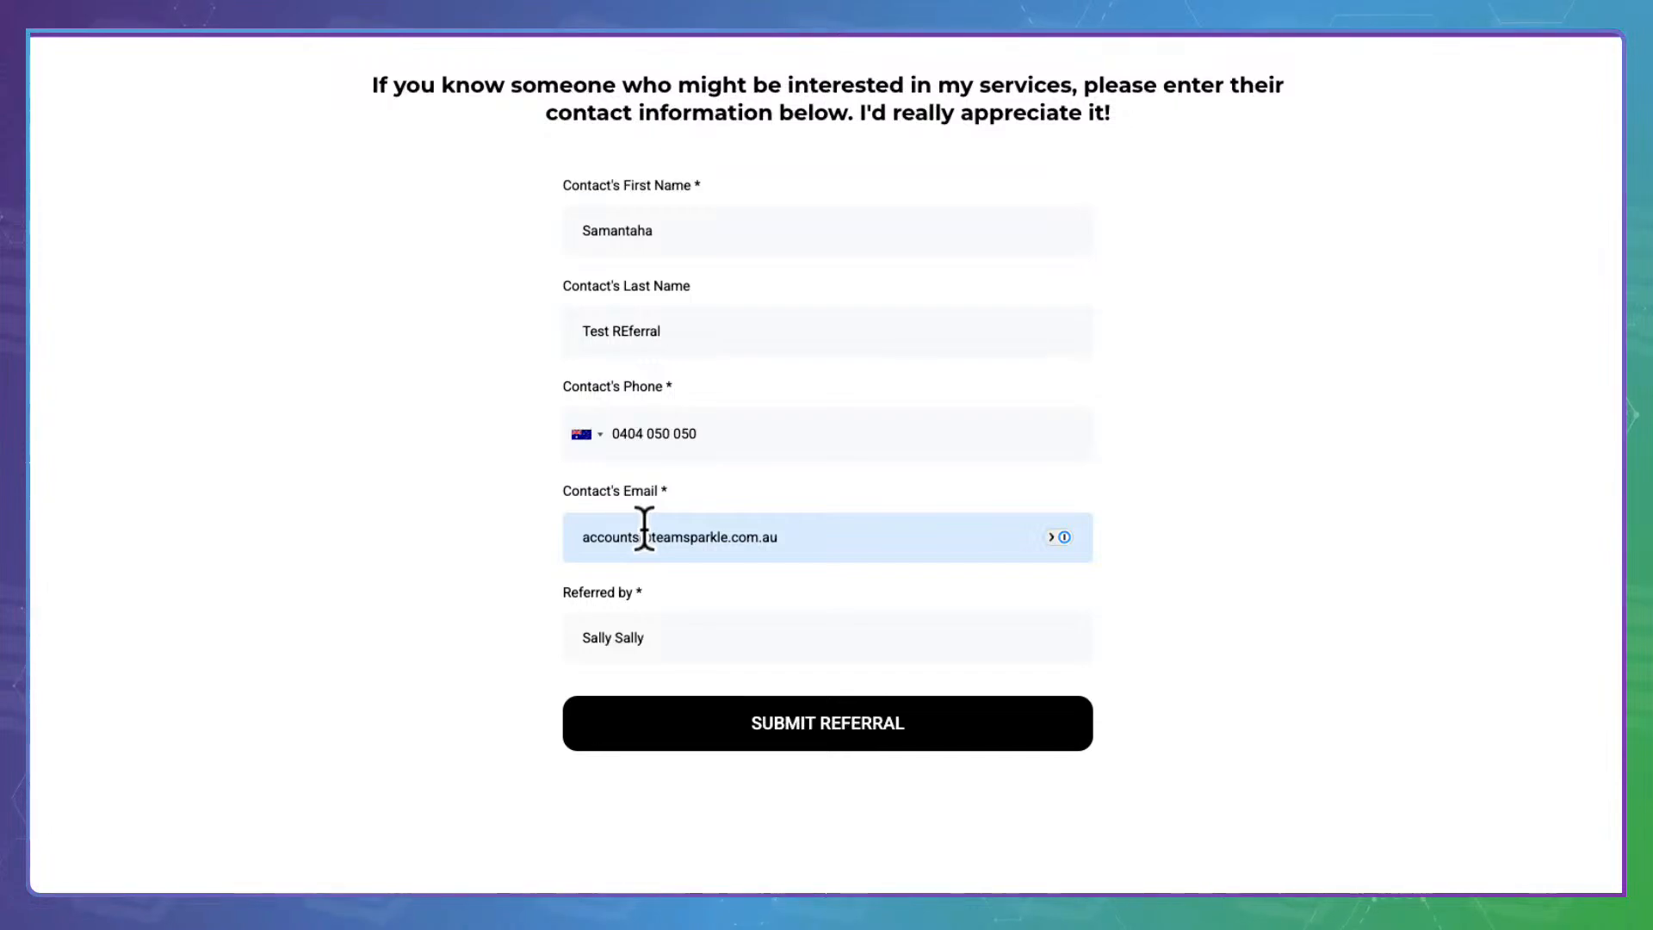
left_click(644, 536)
type("+testreferral")
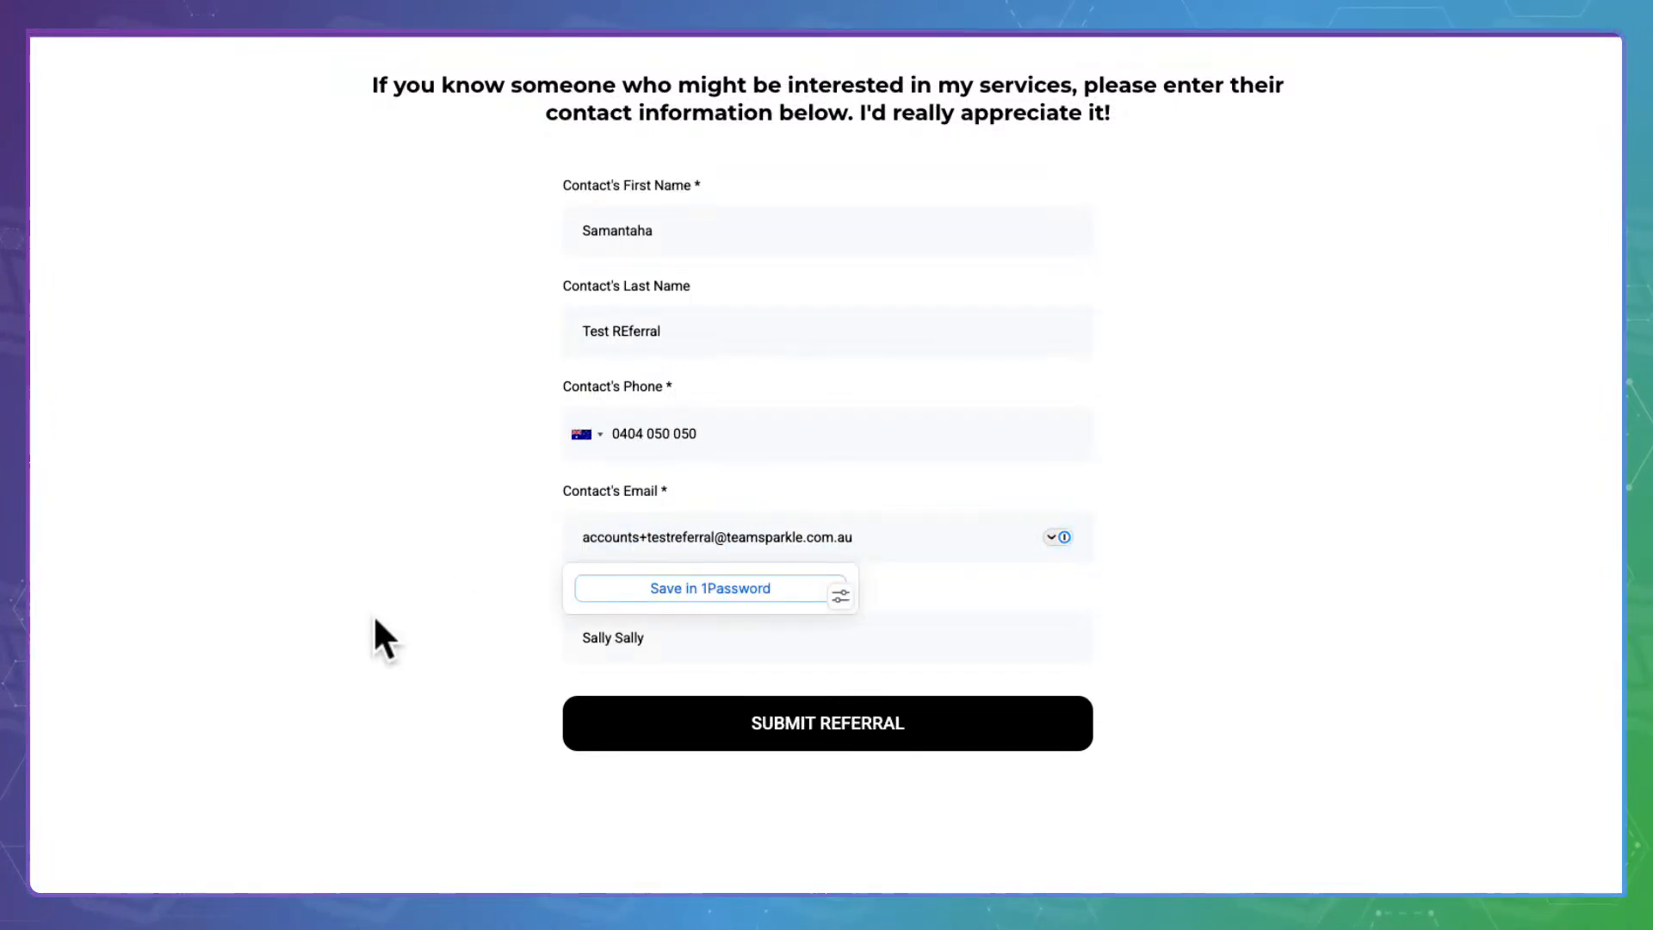
left_click(375, 617)
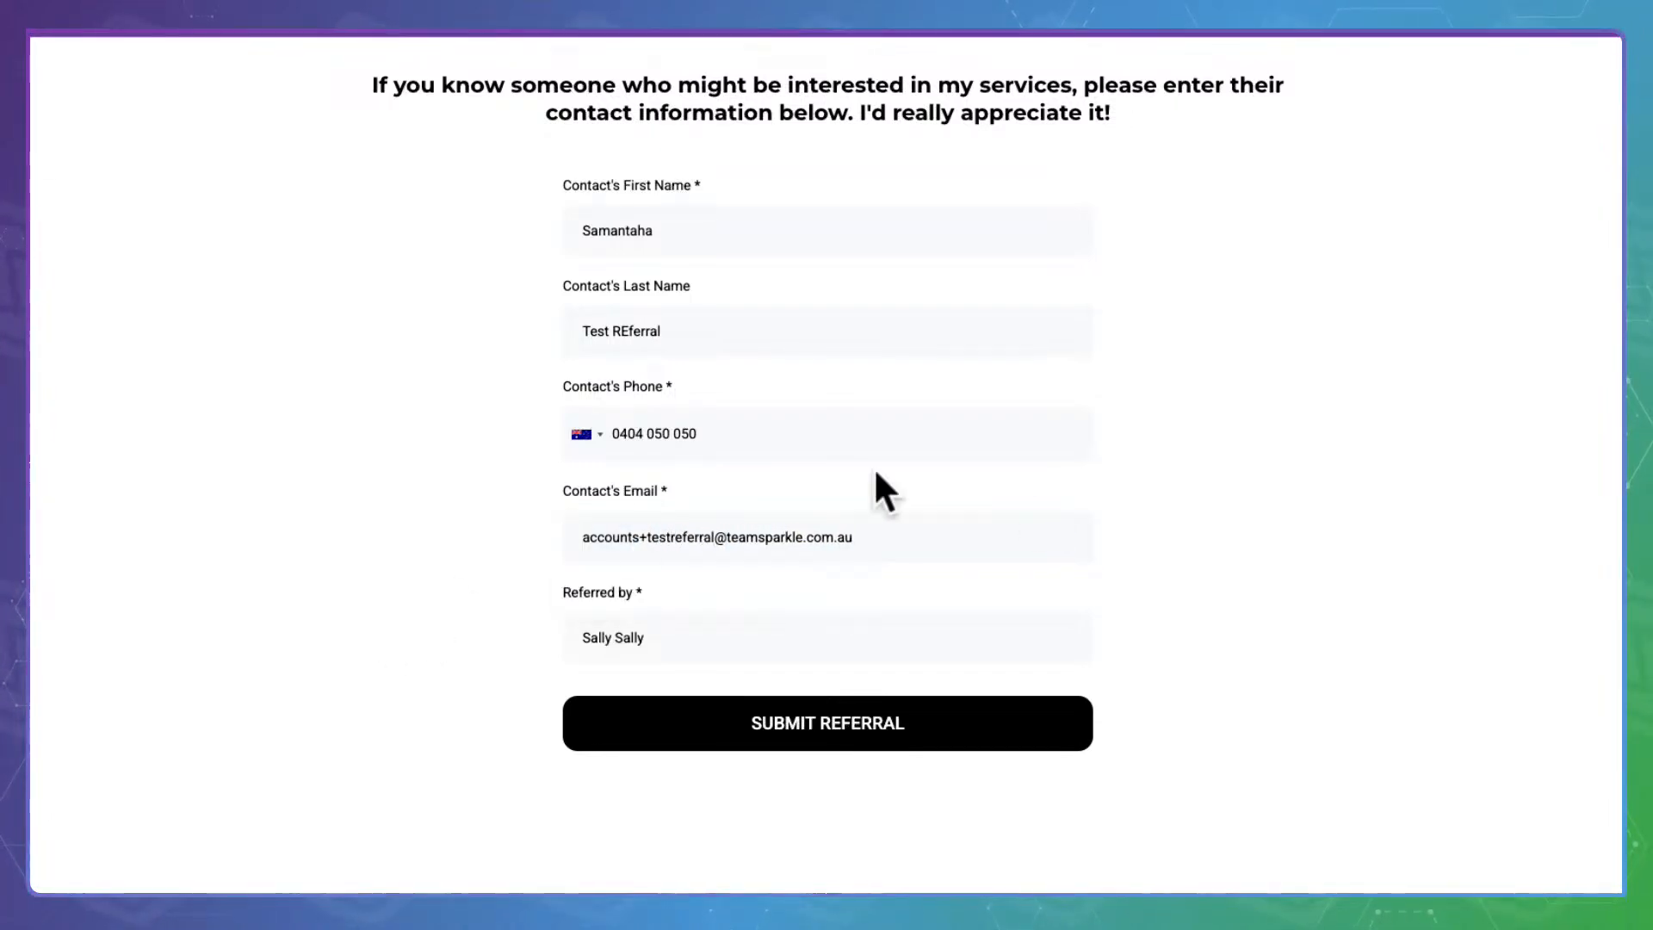
left_click(789, 715)
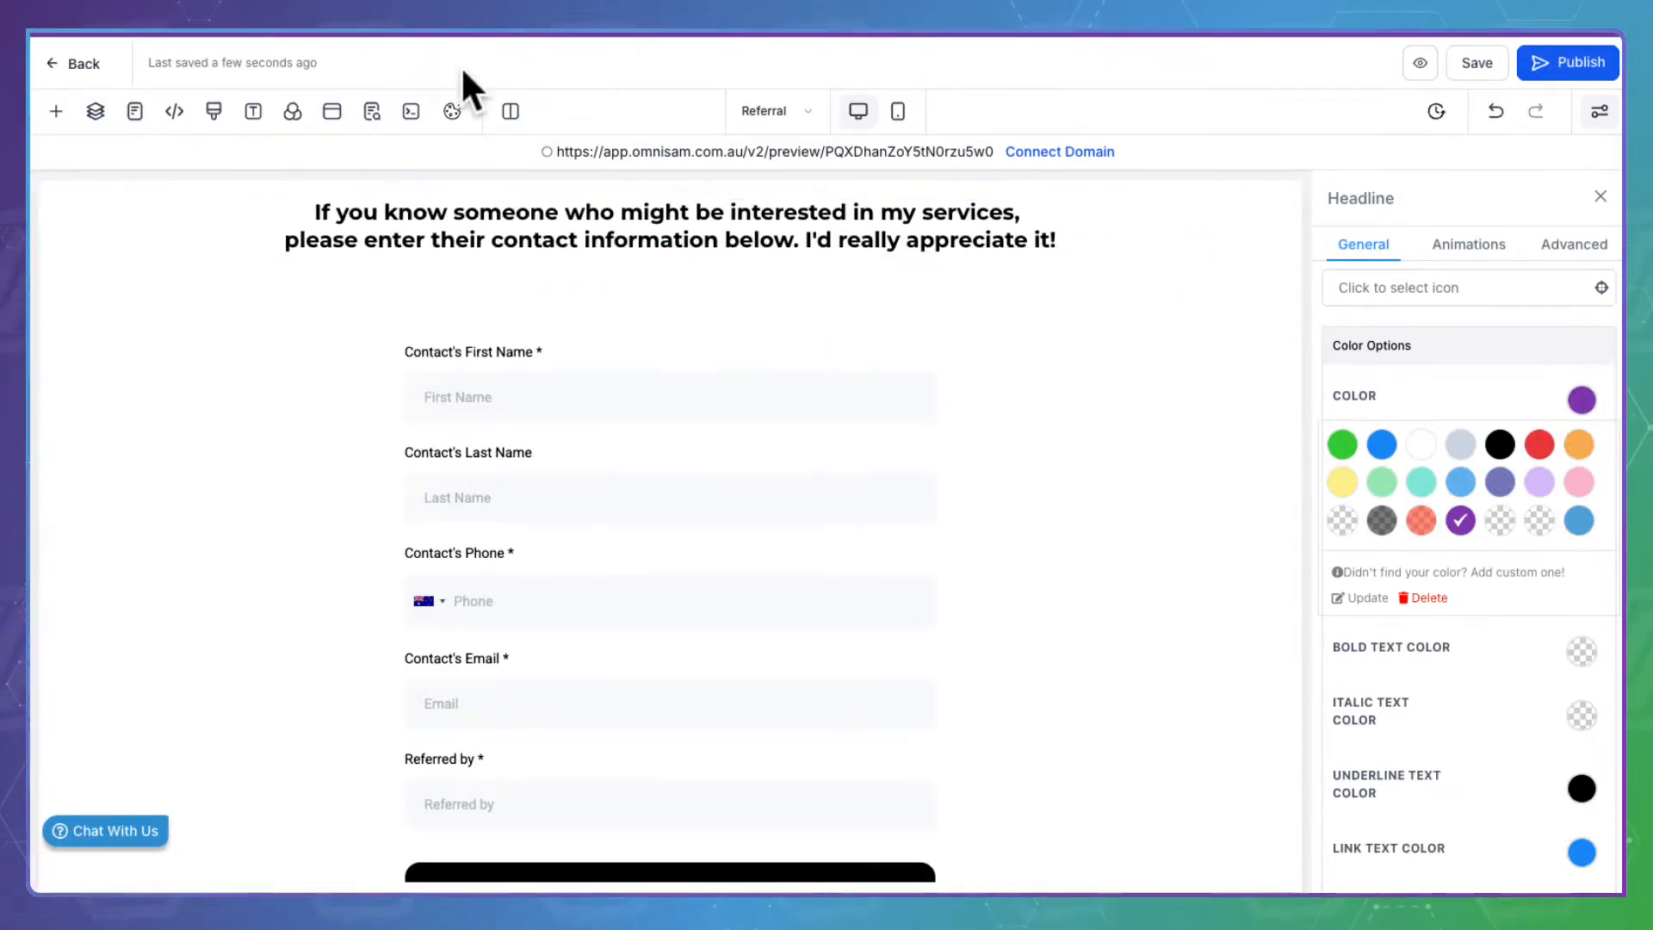
Exit the editor to the Funnels list and open the Stage 8: Misc funnel
left_click(72, 36)
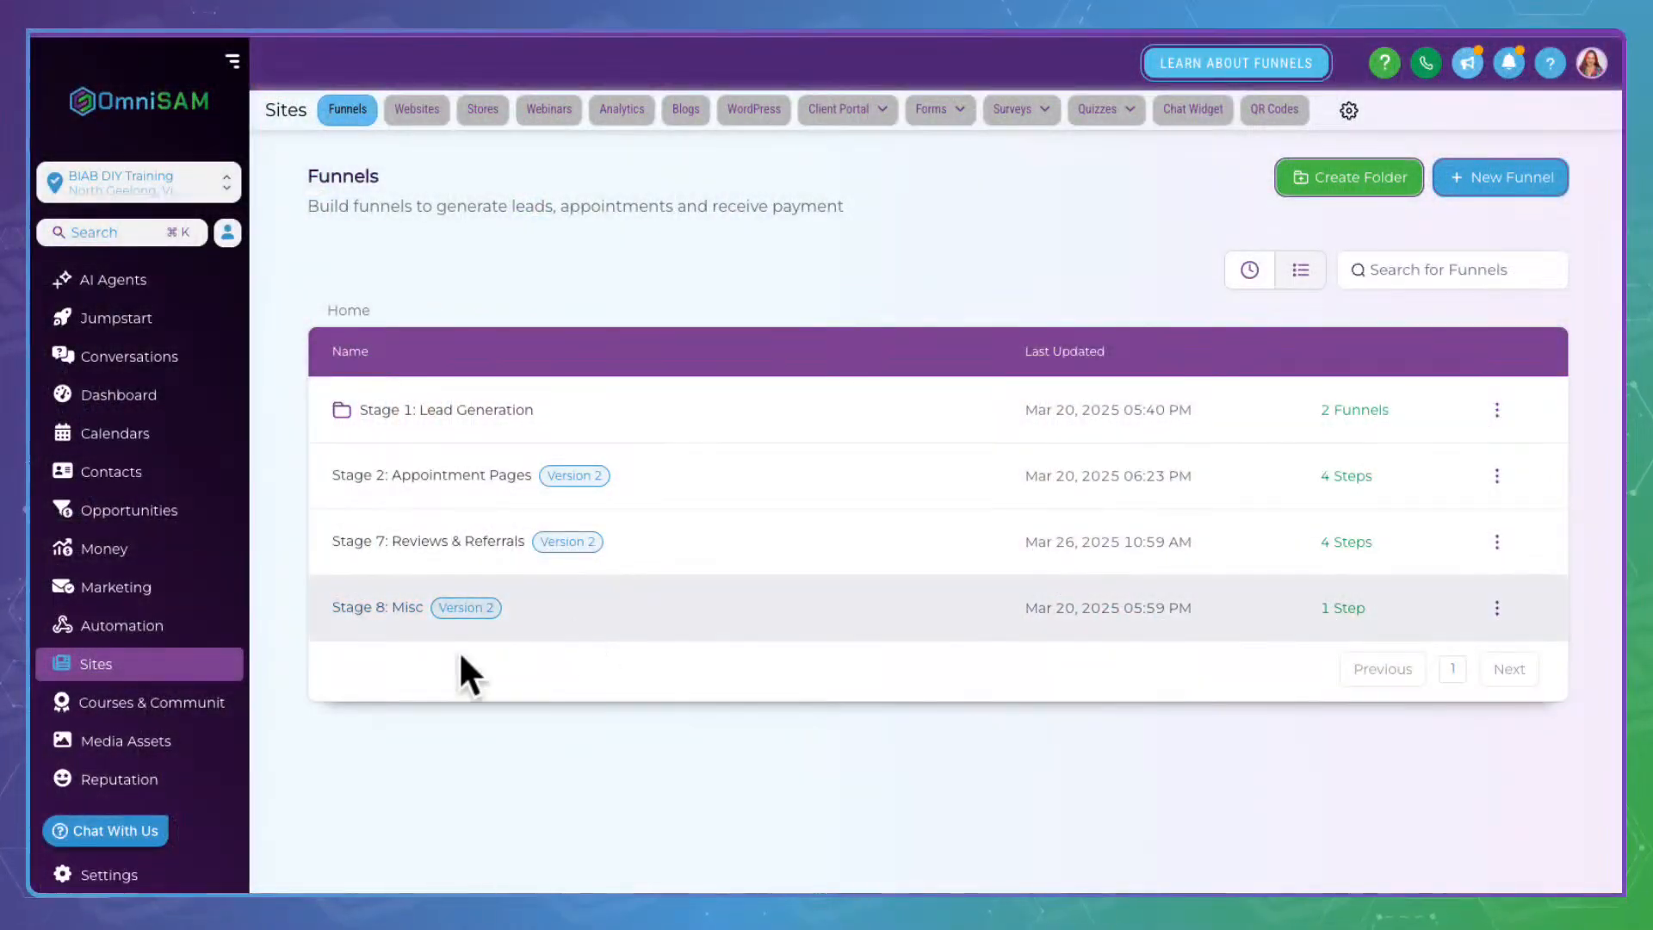
left_click(403, 592)
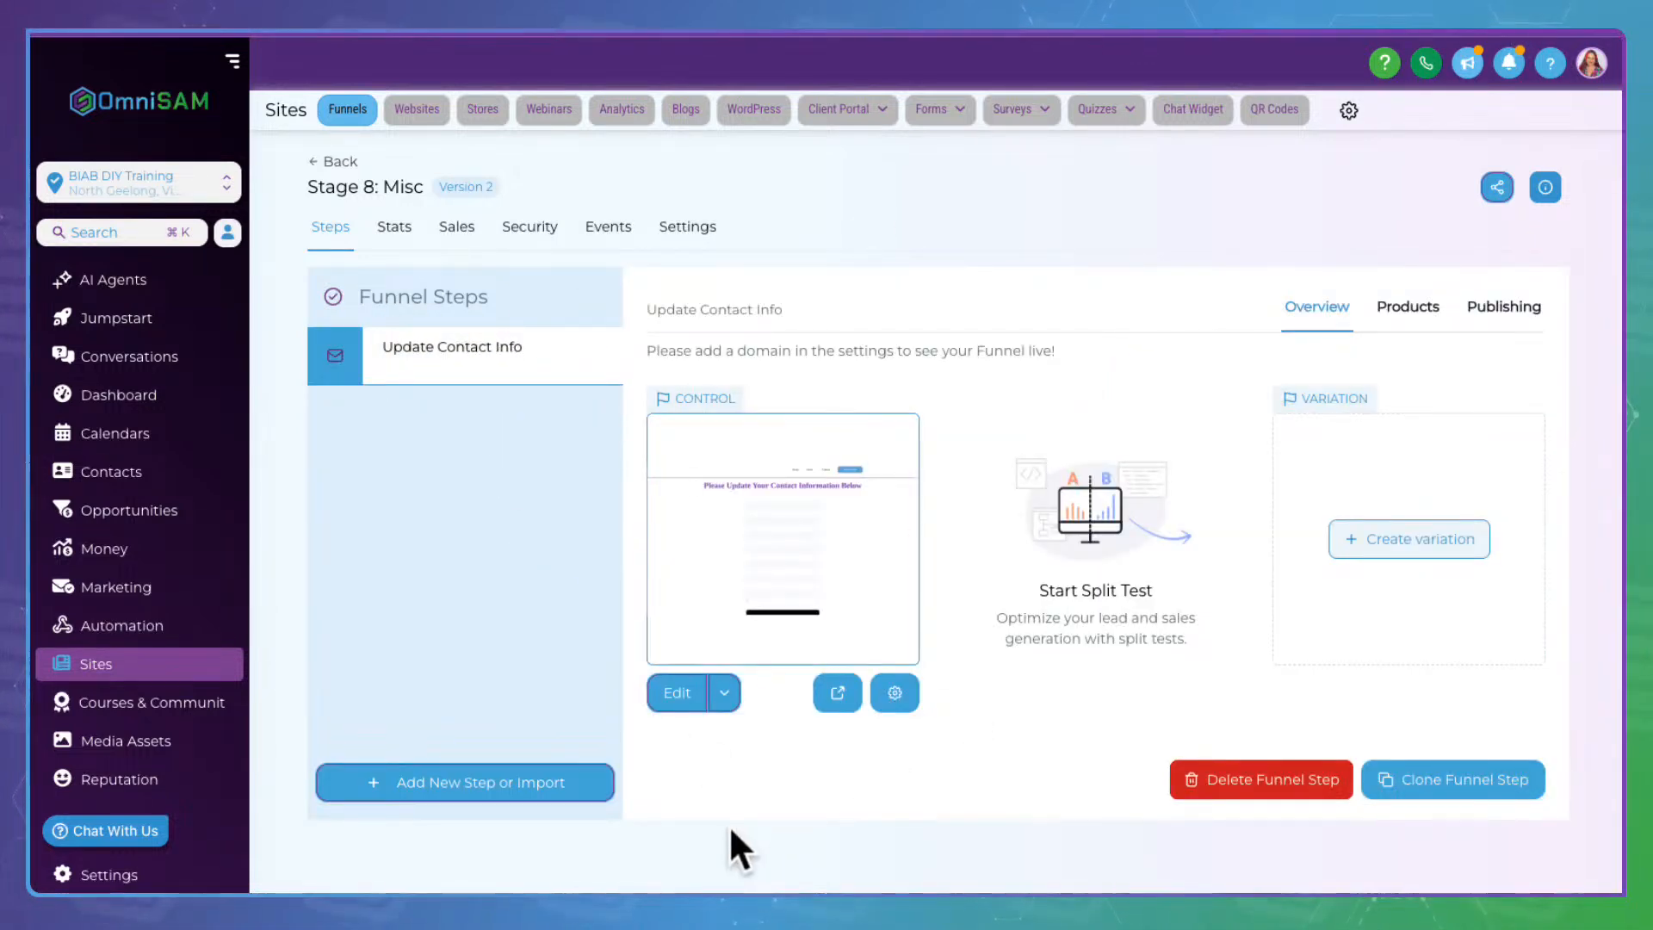
Preview the Update Contact Info page and scroll through its name, phone, email and address form
left_click(839, 688)
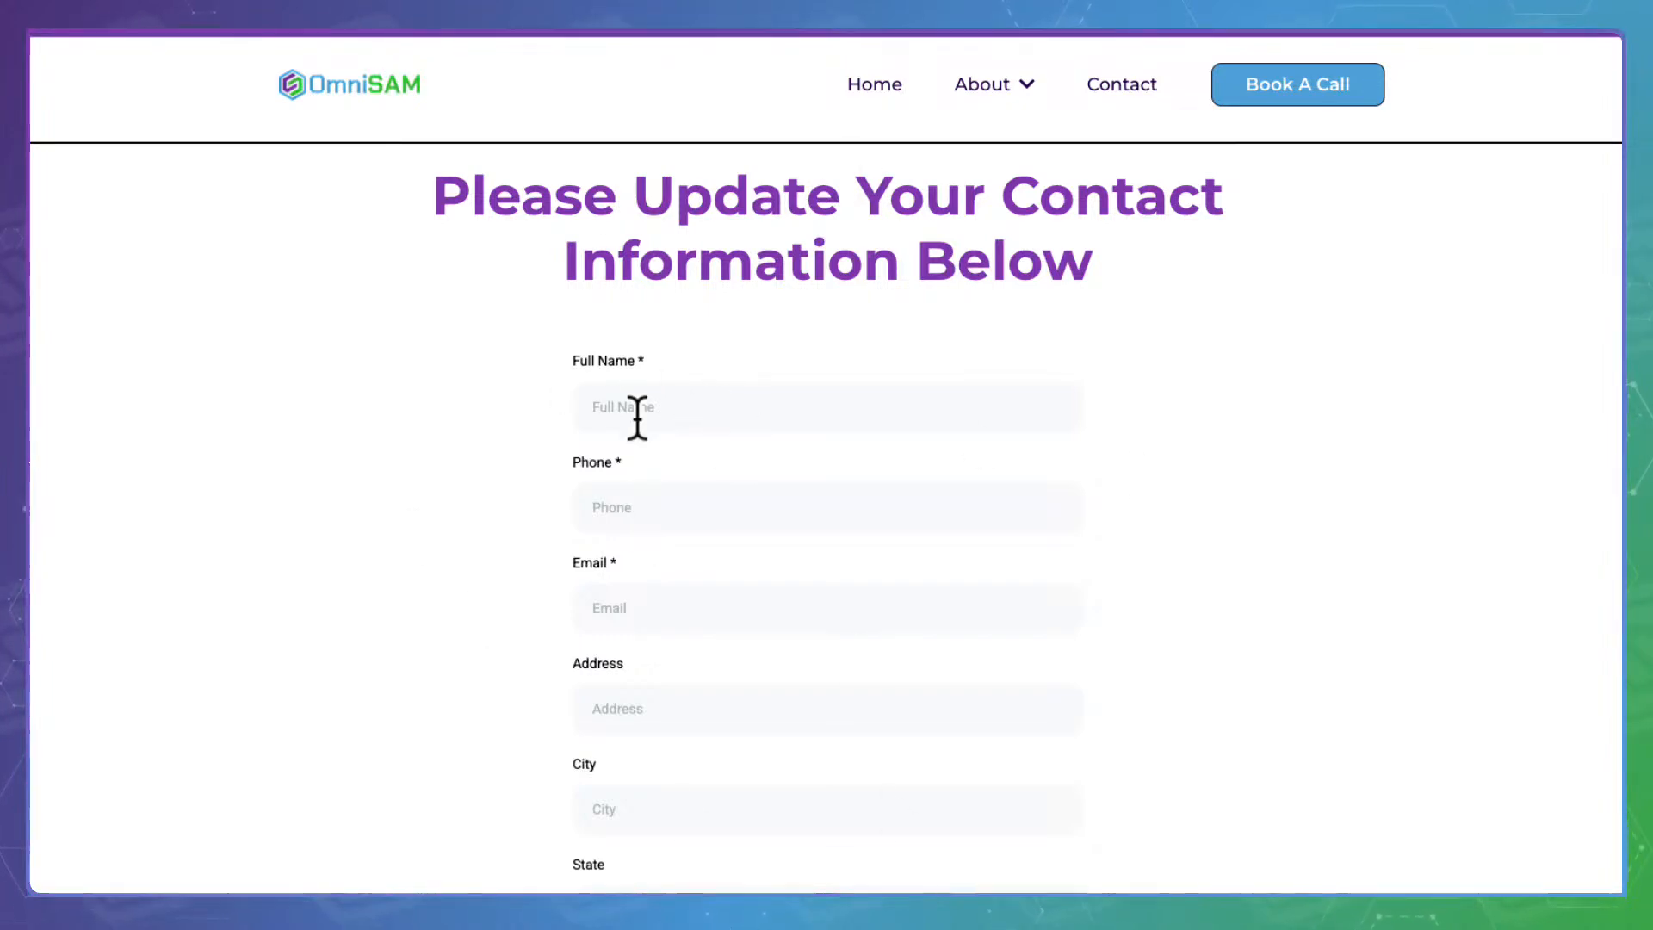
scroll(461, 738, "down", 2)
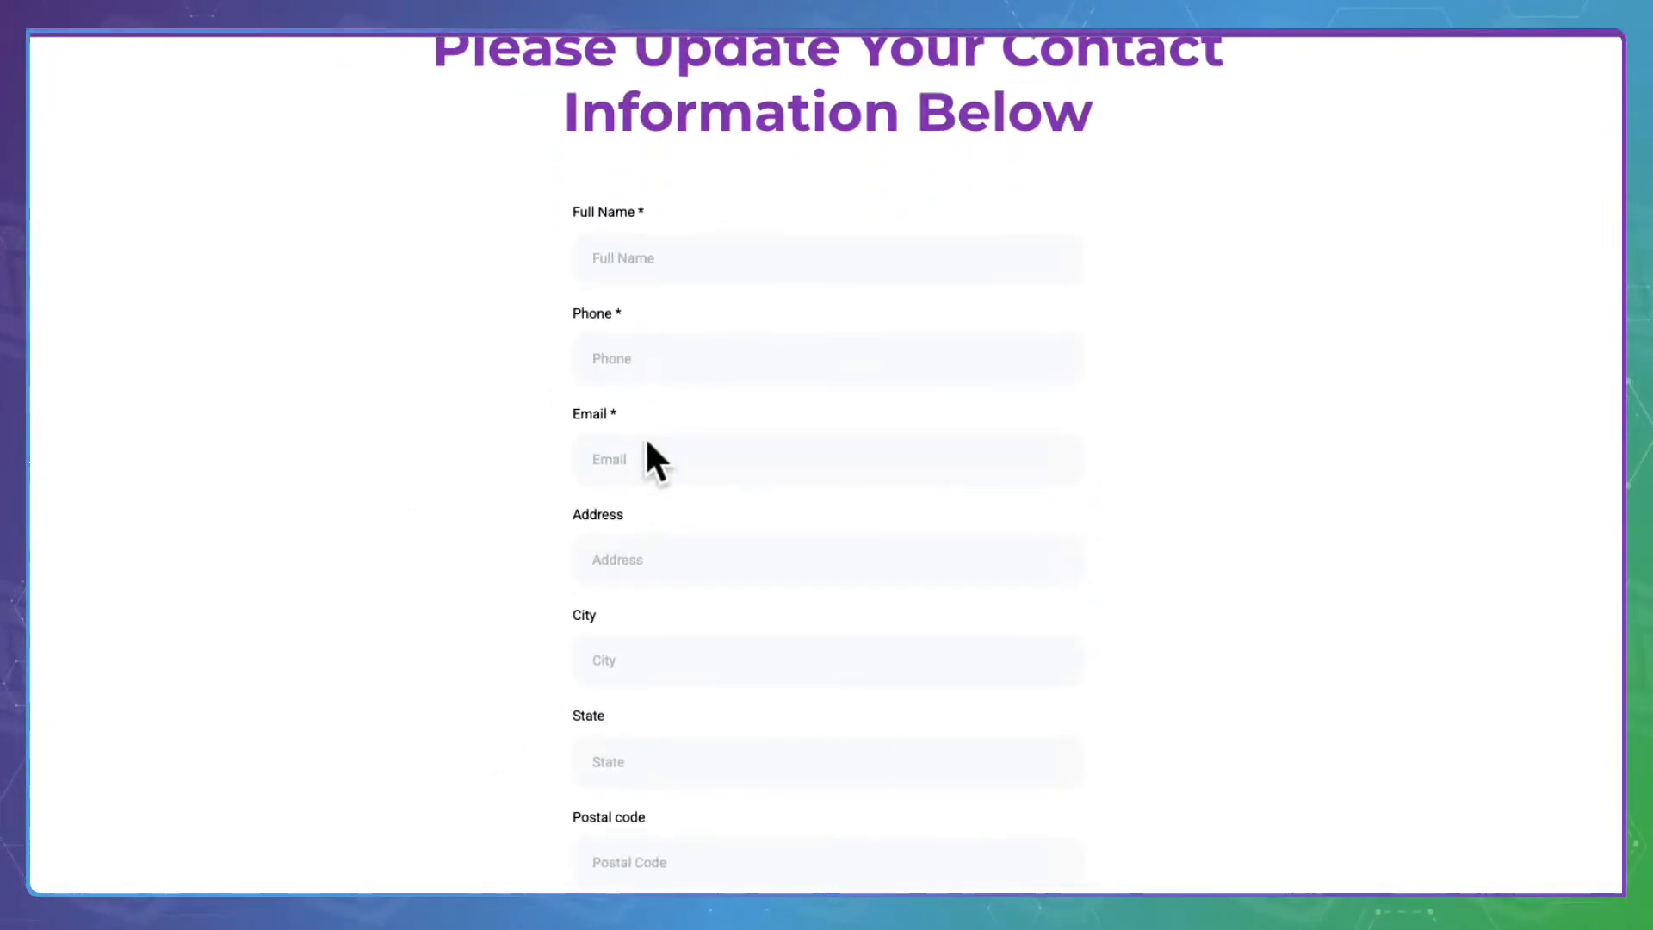
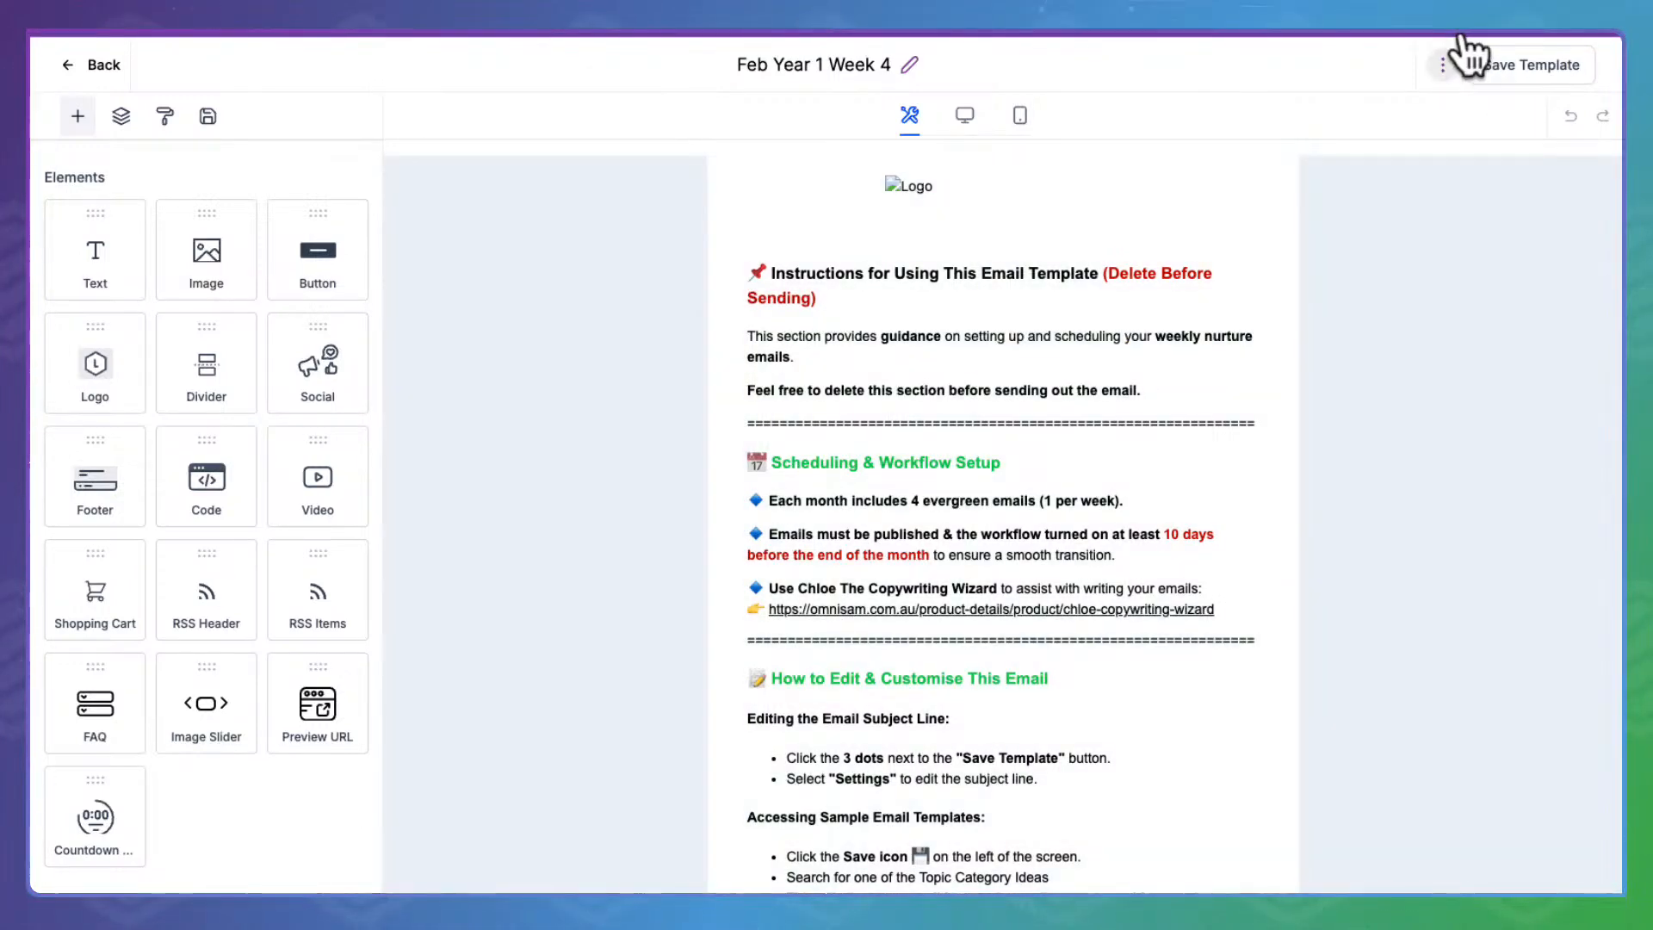
Show the extra template options menu beside Save Template for Feb Year 1 Week 4
left_click(1459, 43)
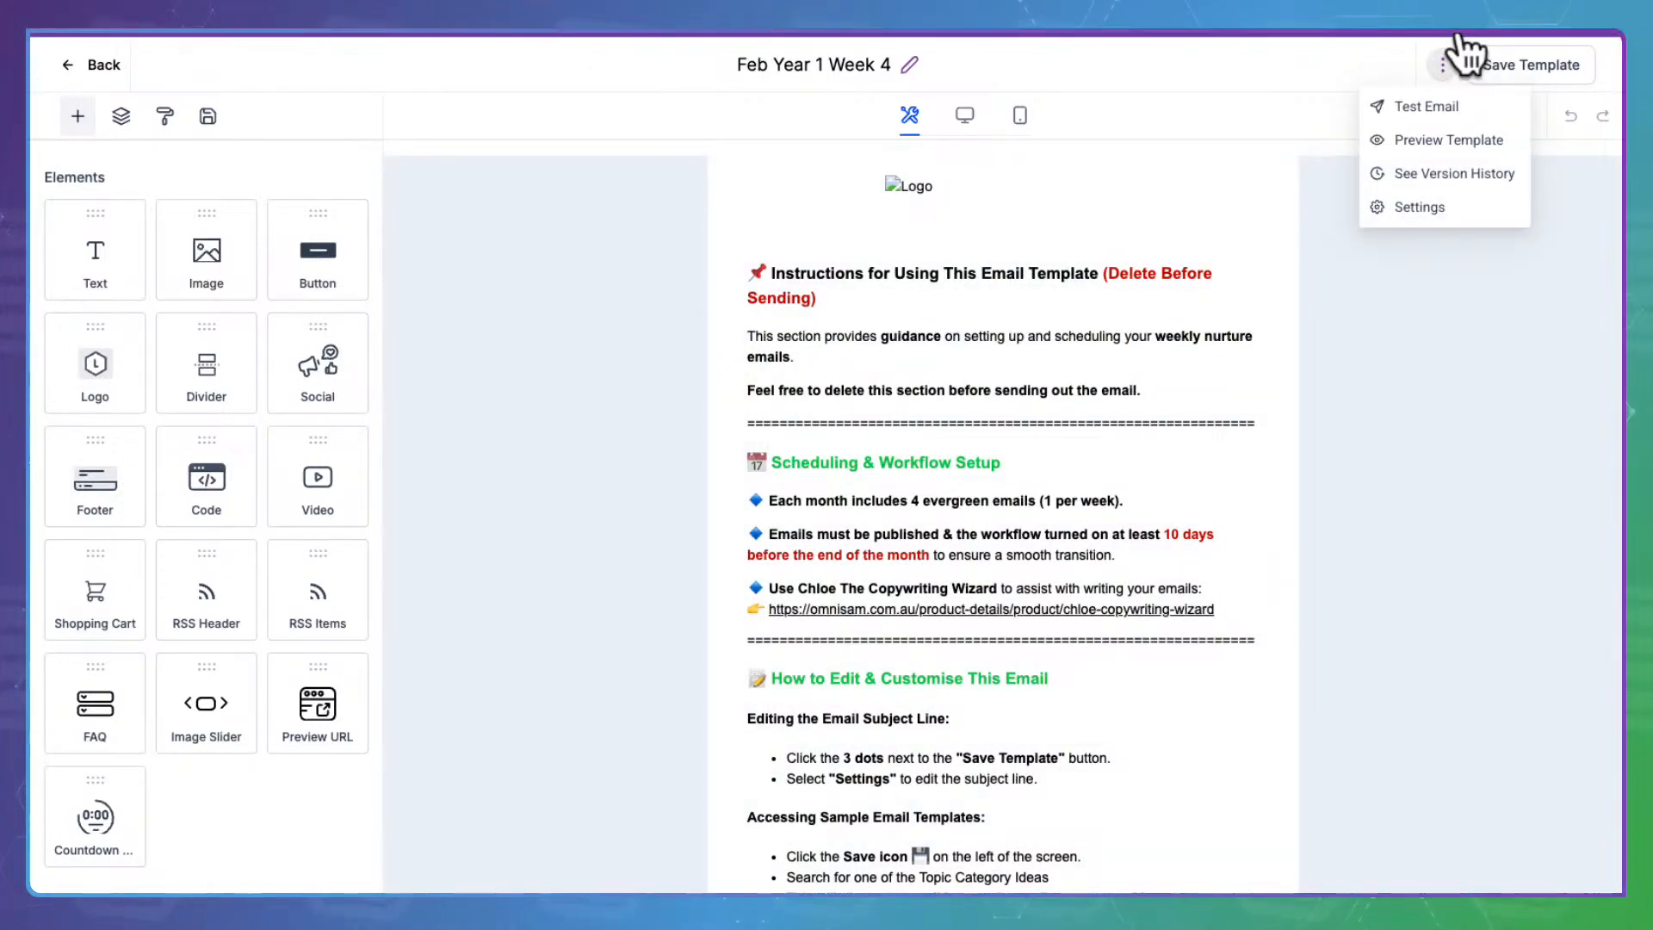
left_click(1473, 97)
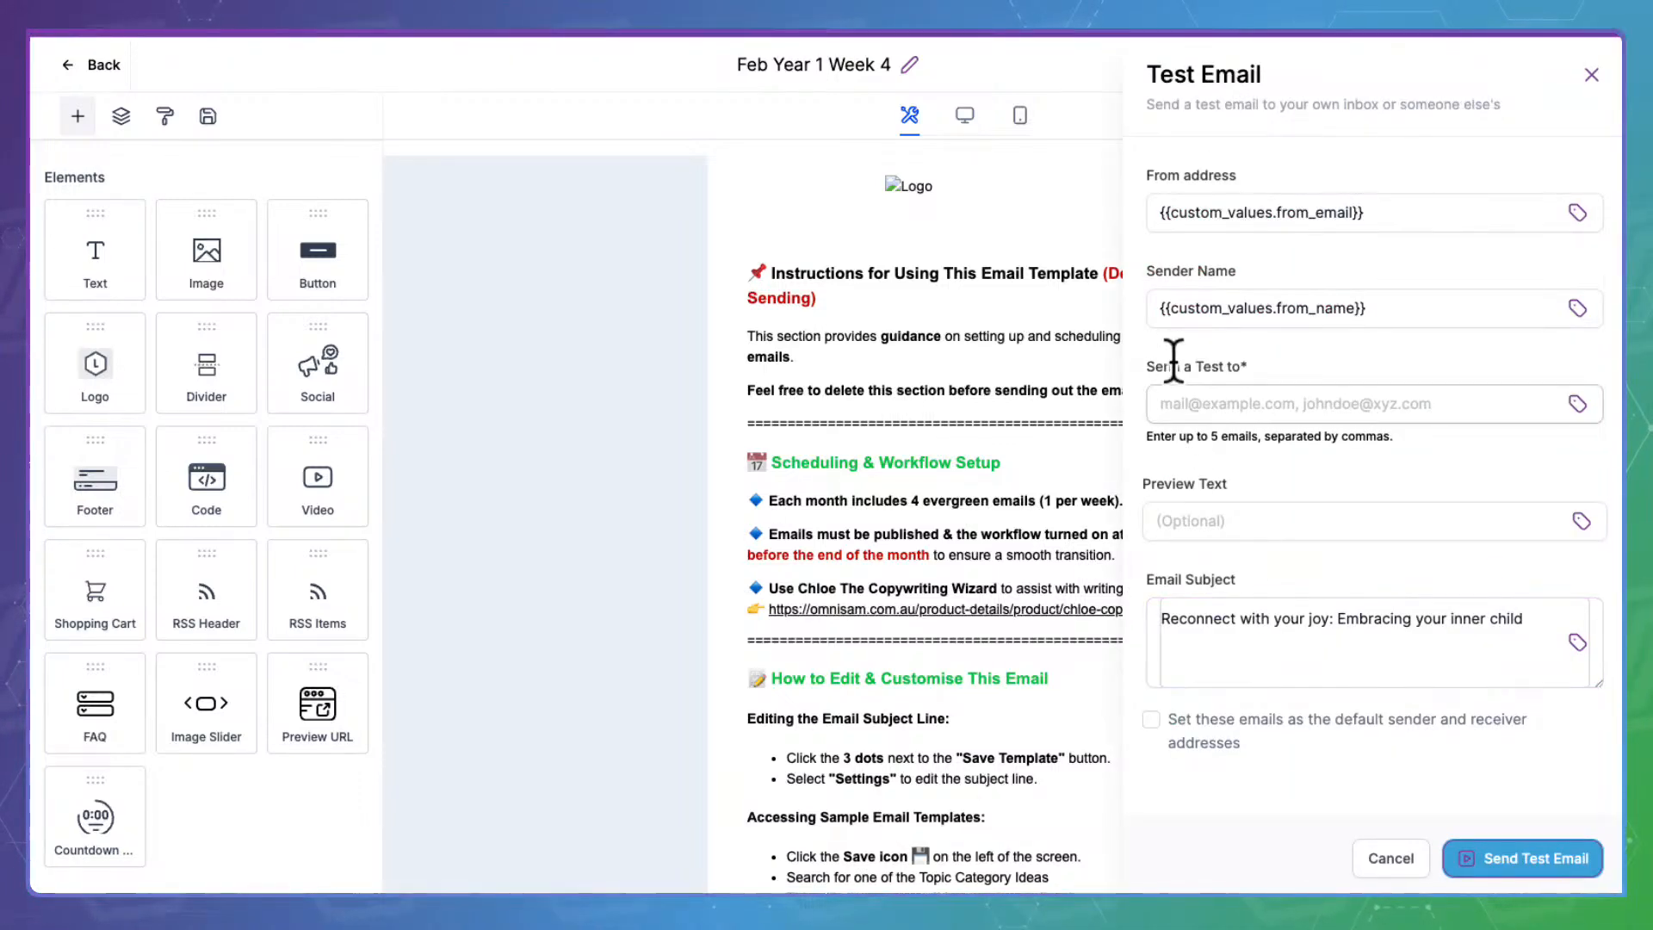
left_click_drag(1149, 363, 1261, 353)
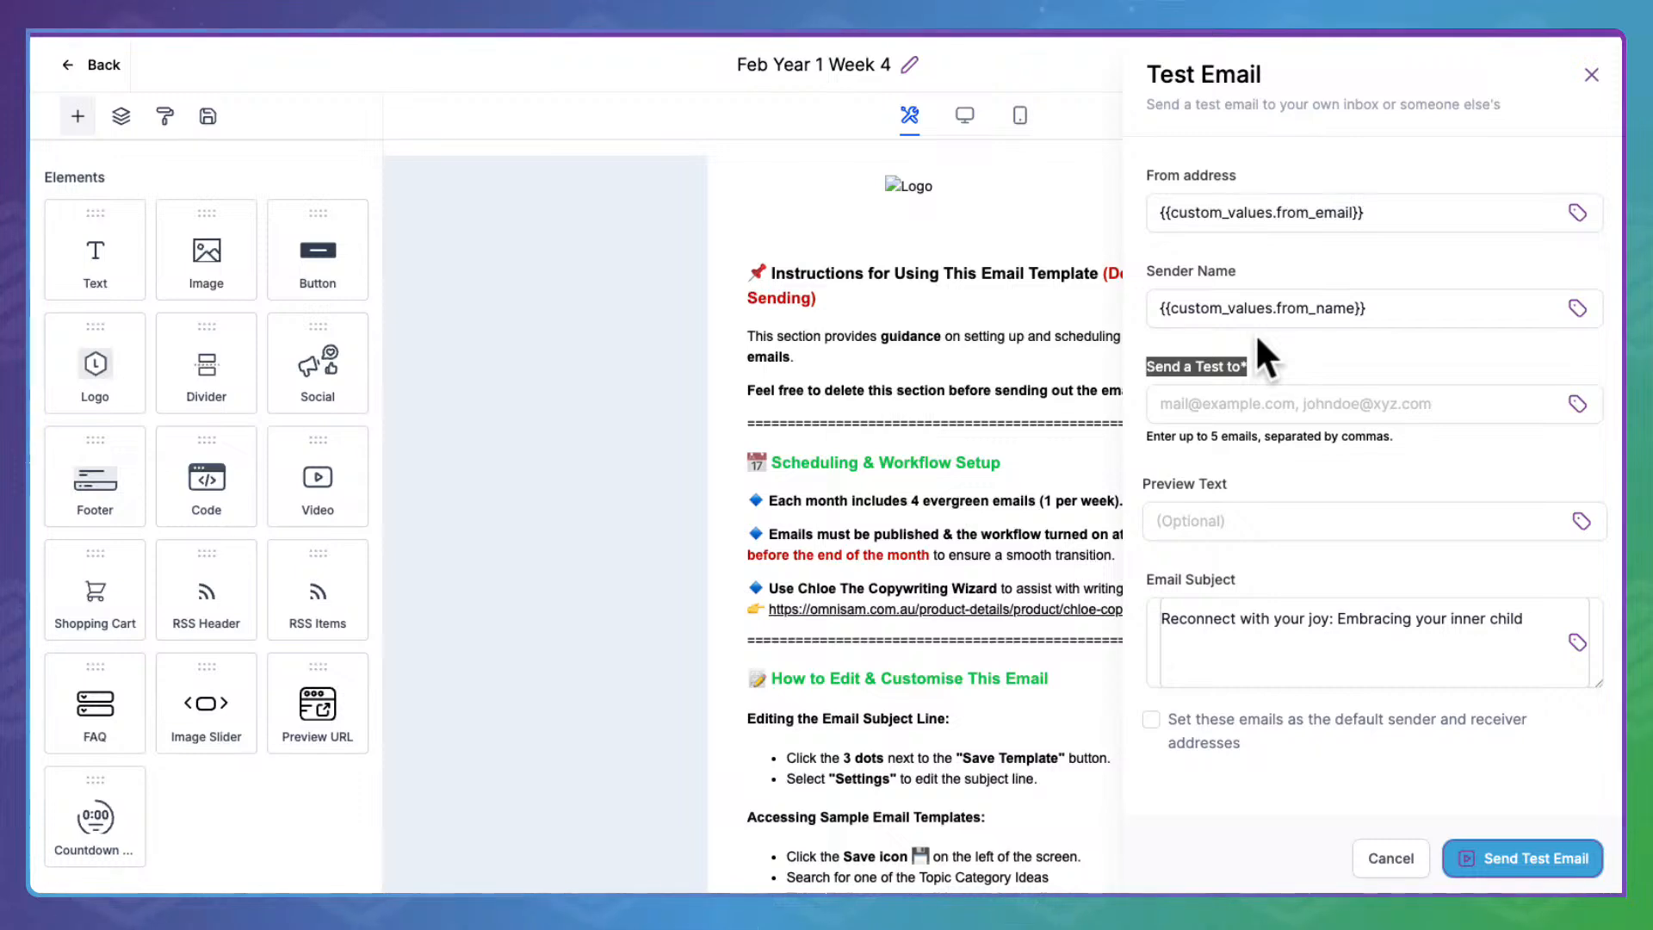
left_click(1193, 403)
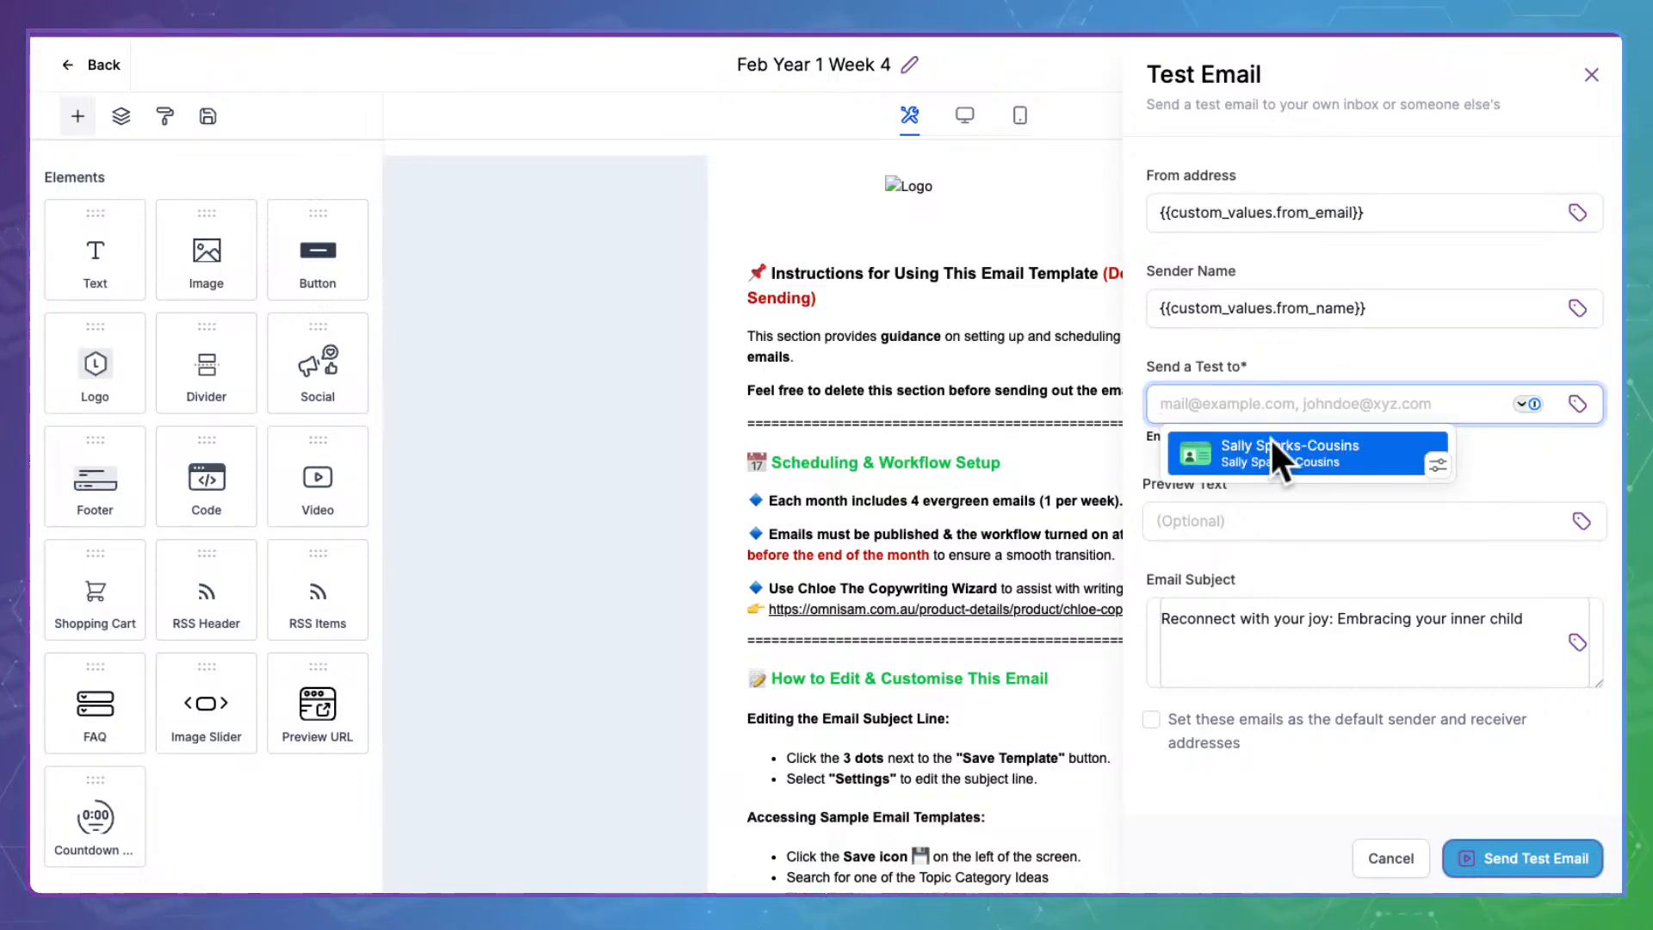
left_click(1544, 441)
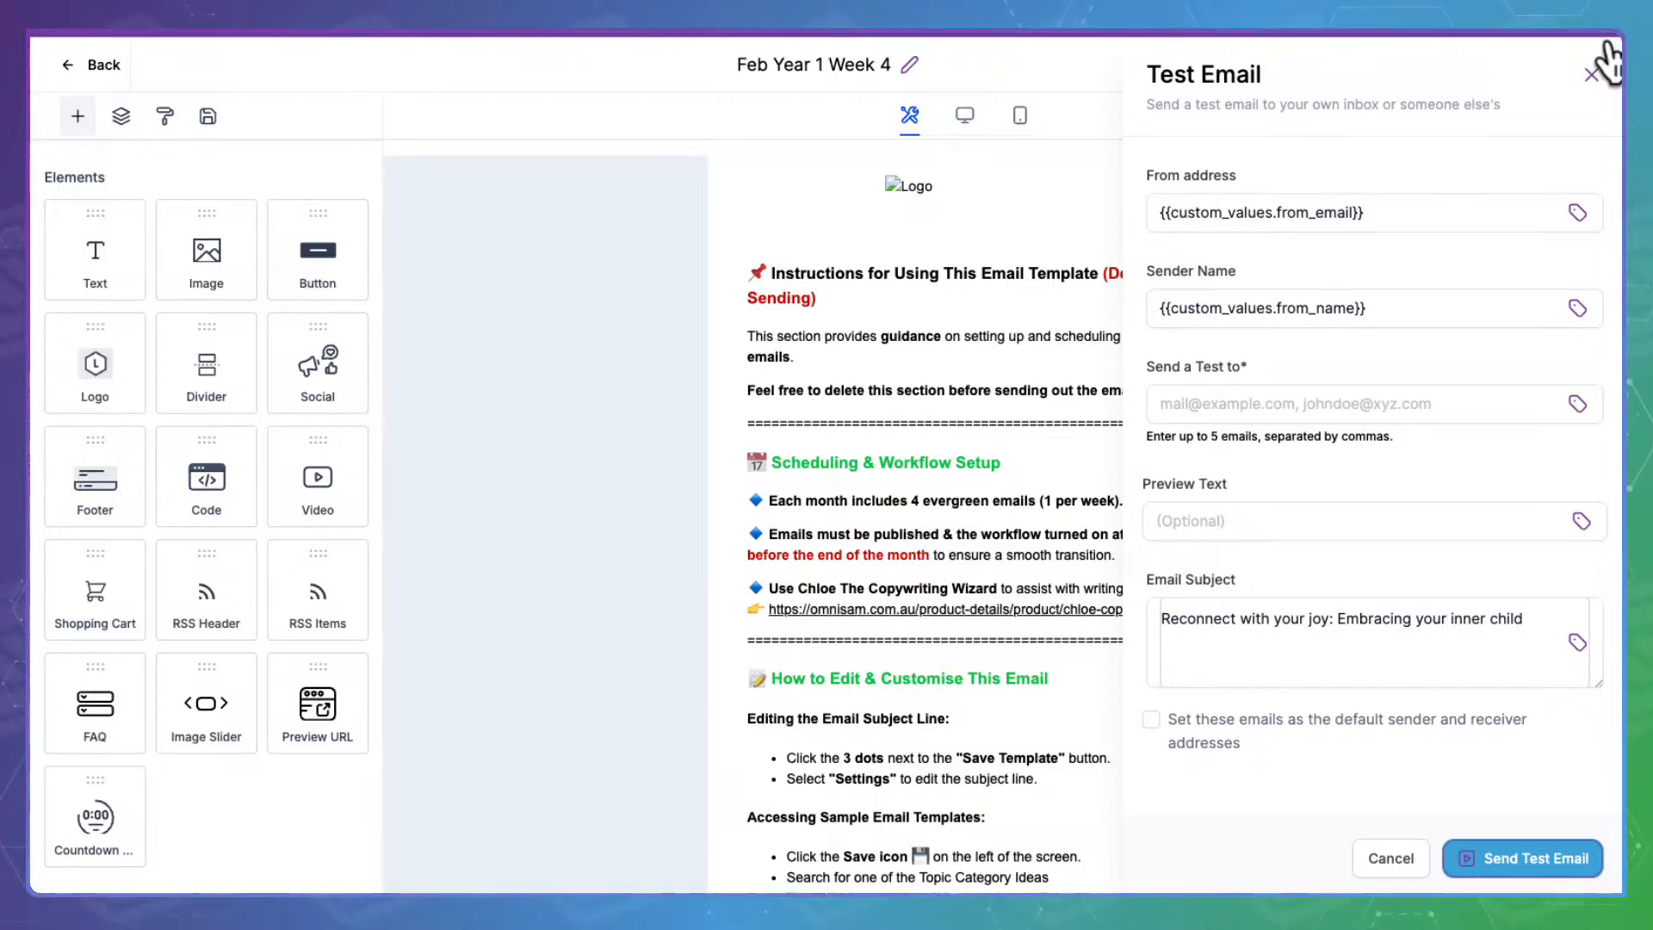
left_click(1599, 67)
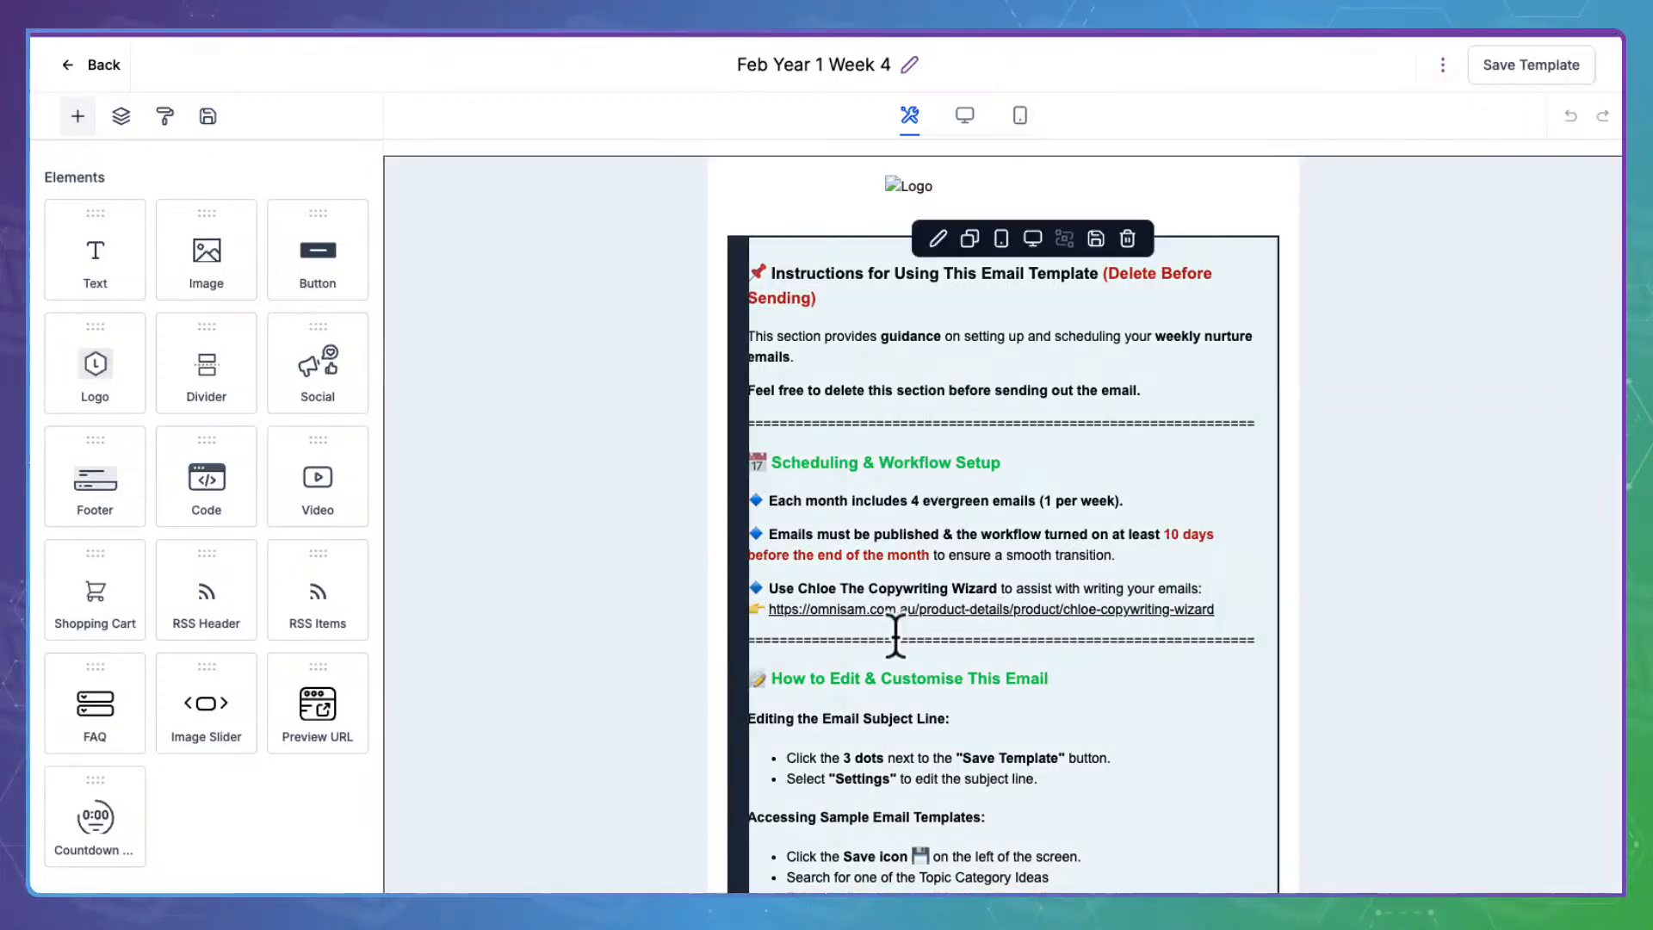
Scroll to the bottom of the Feb Year 1 Week 4 email and select its copyright footer
scroll(958, 702, "down", 8)
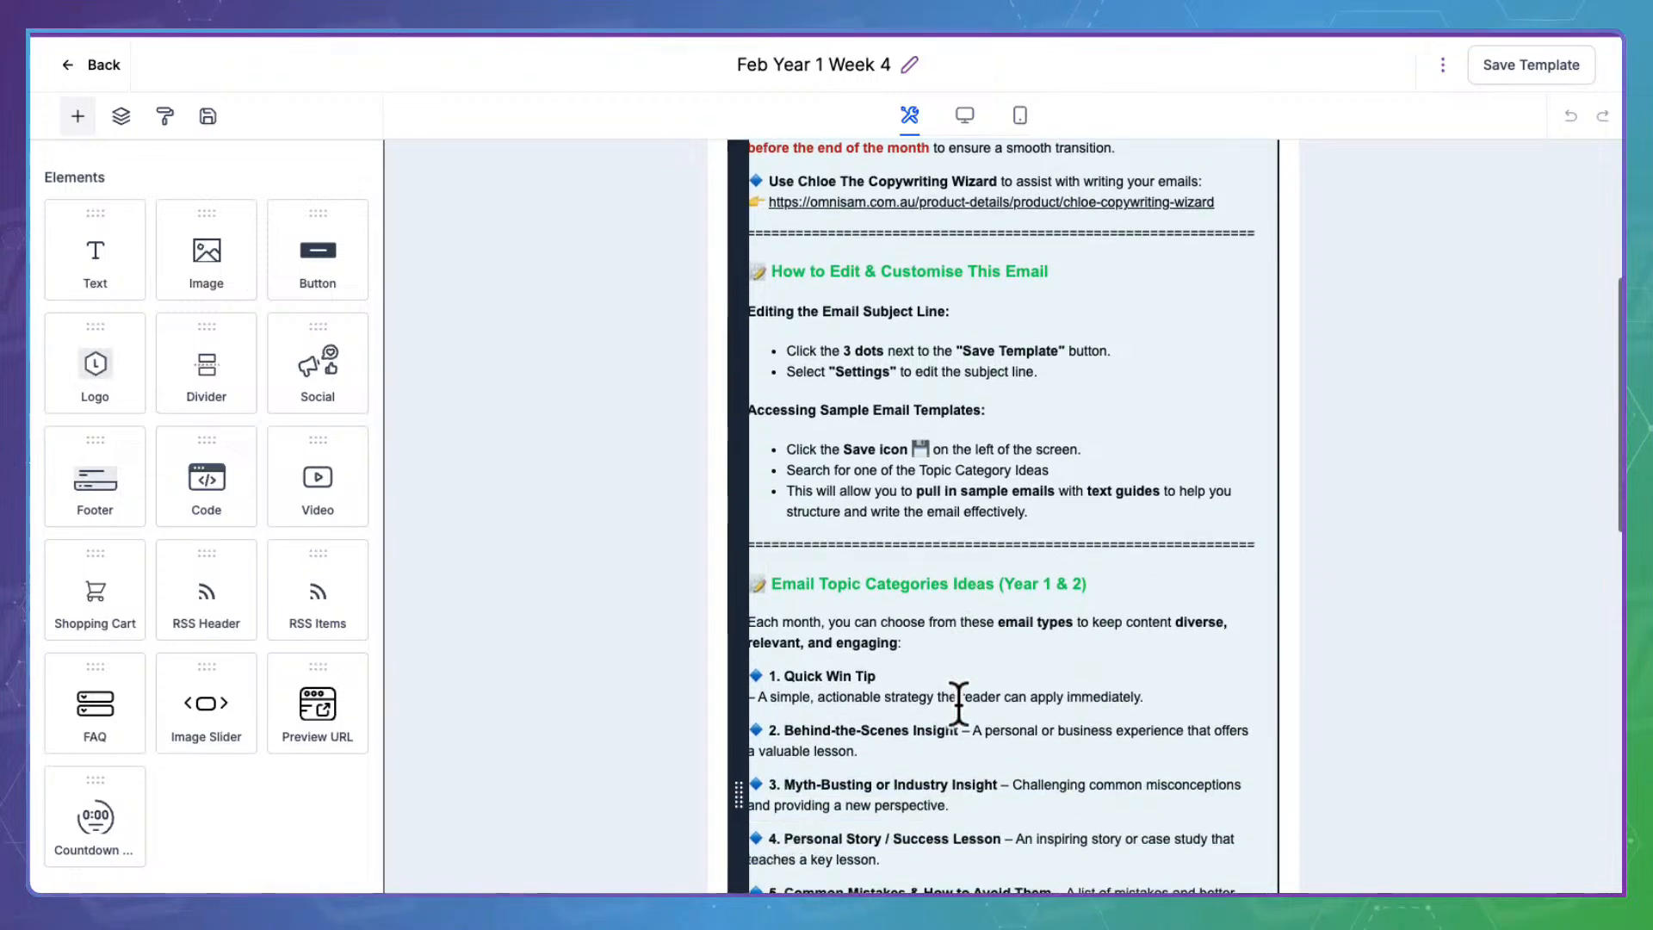
scroll(958, 702, "down", 8)
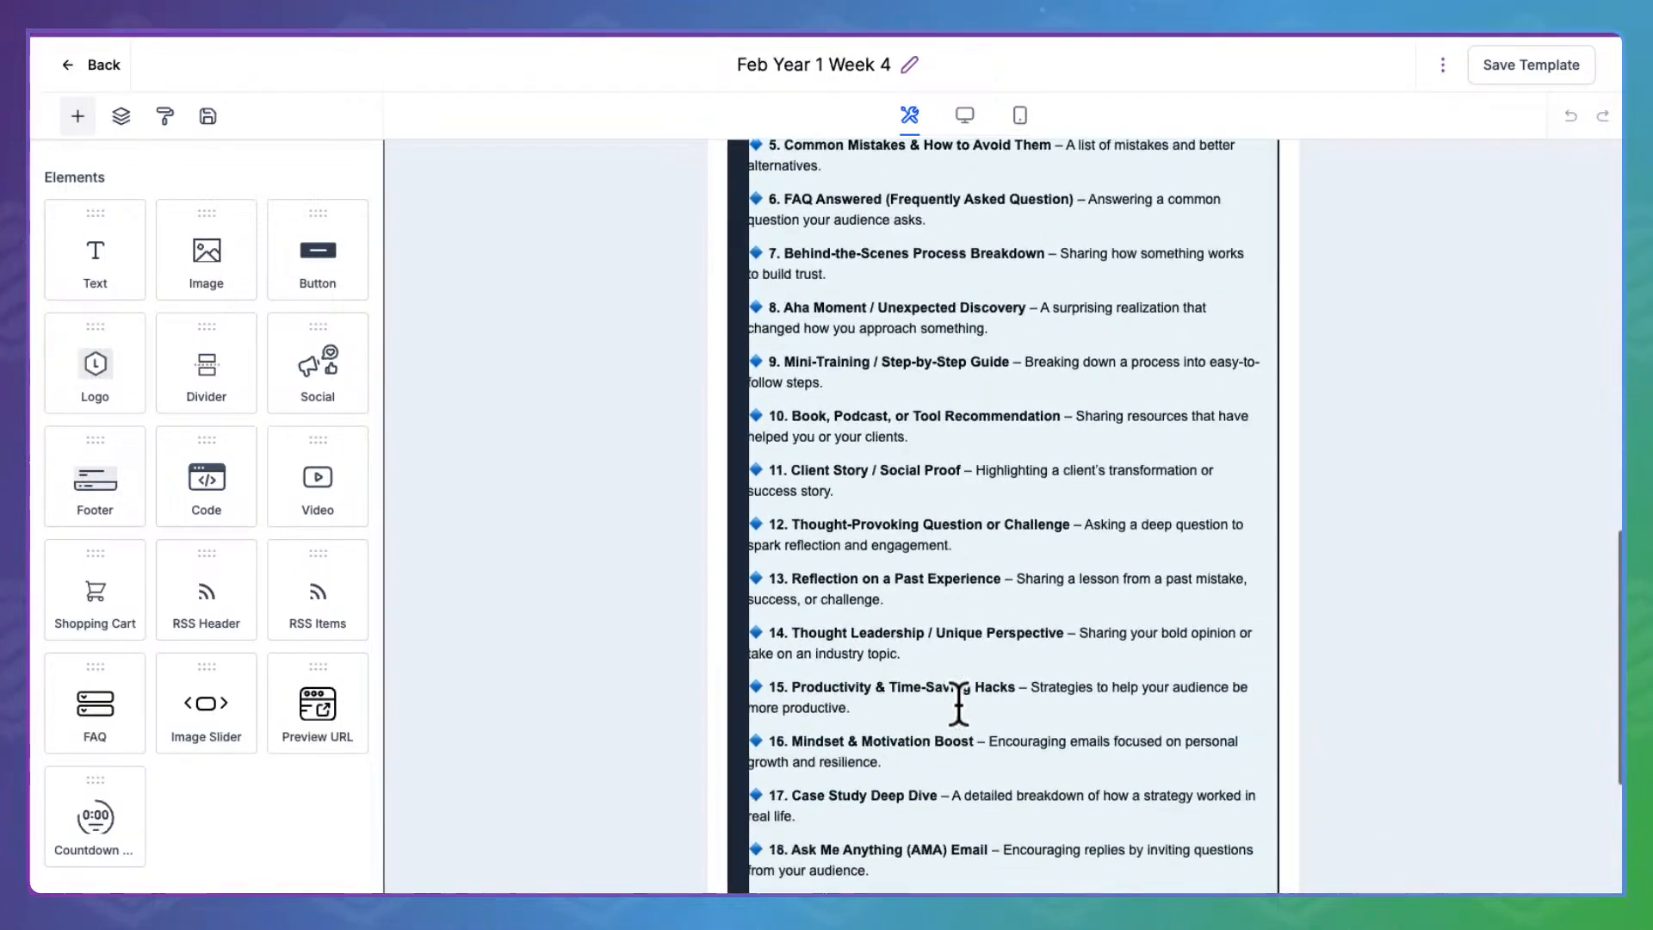
scroll(958, 701, "down", 1)
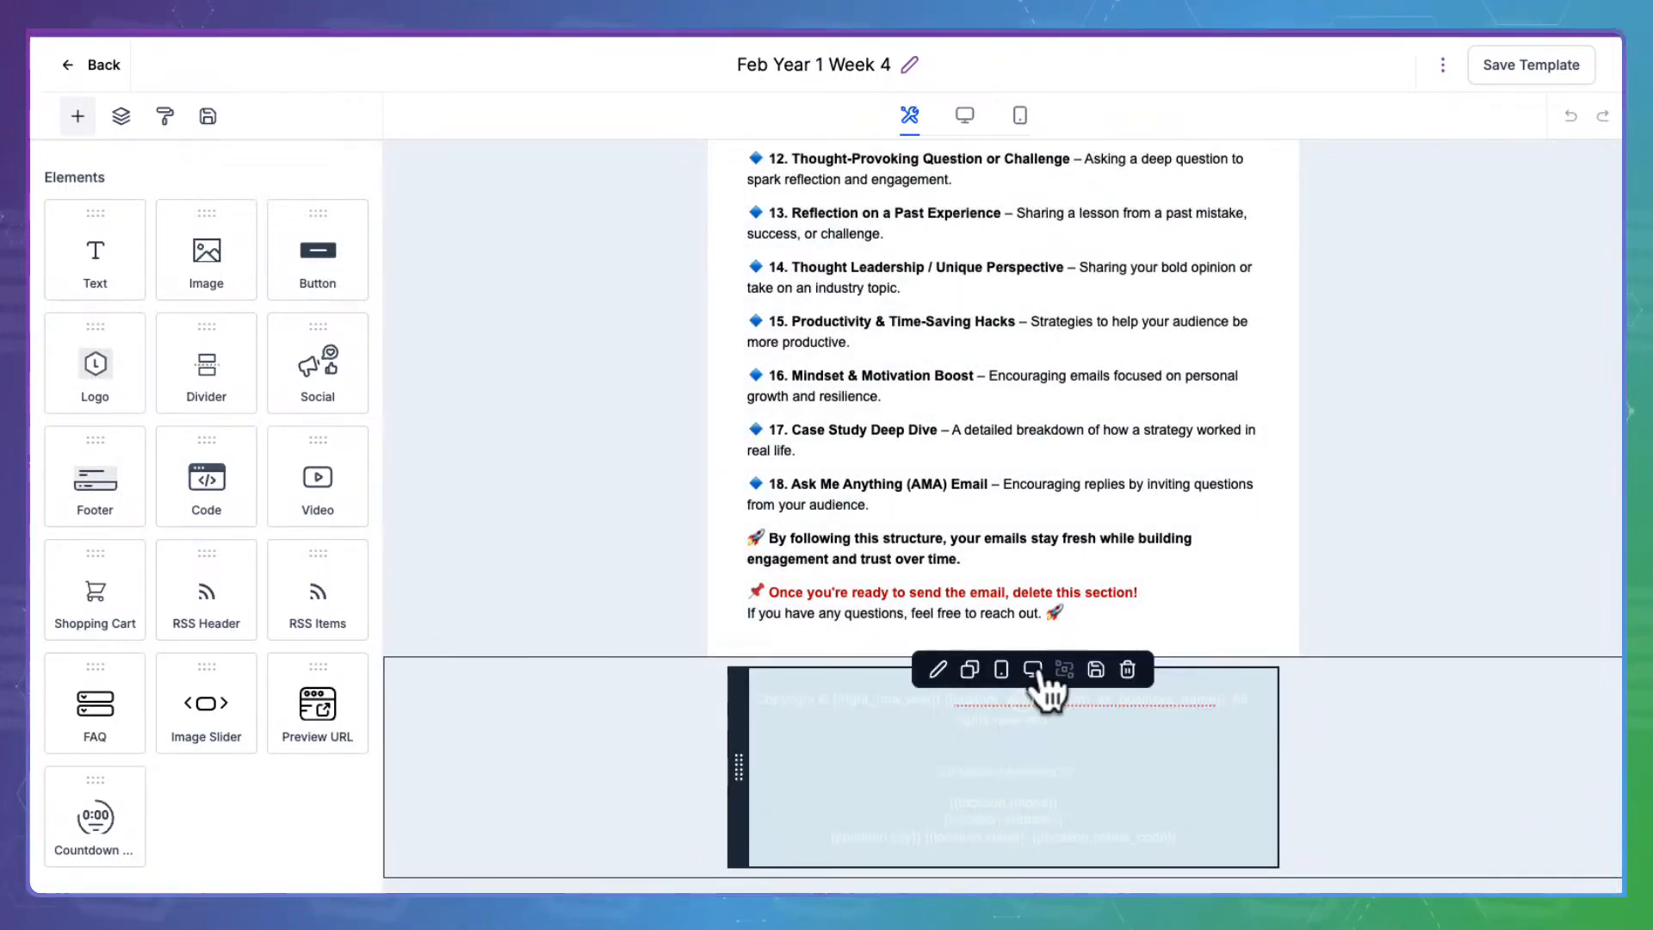
left_click(1044, 689)
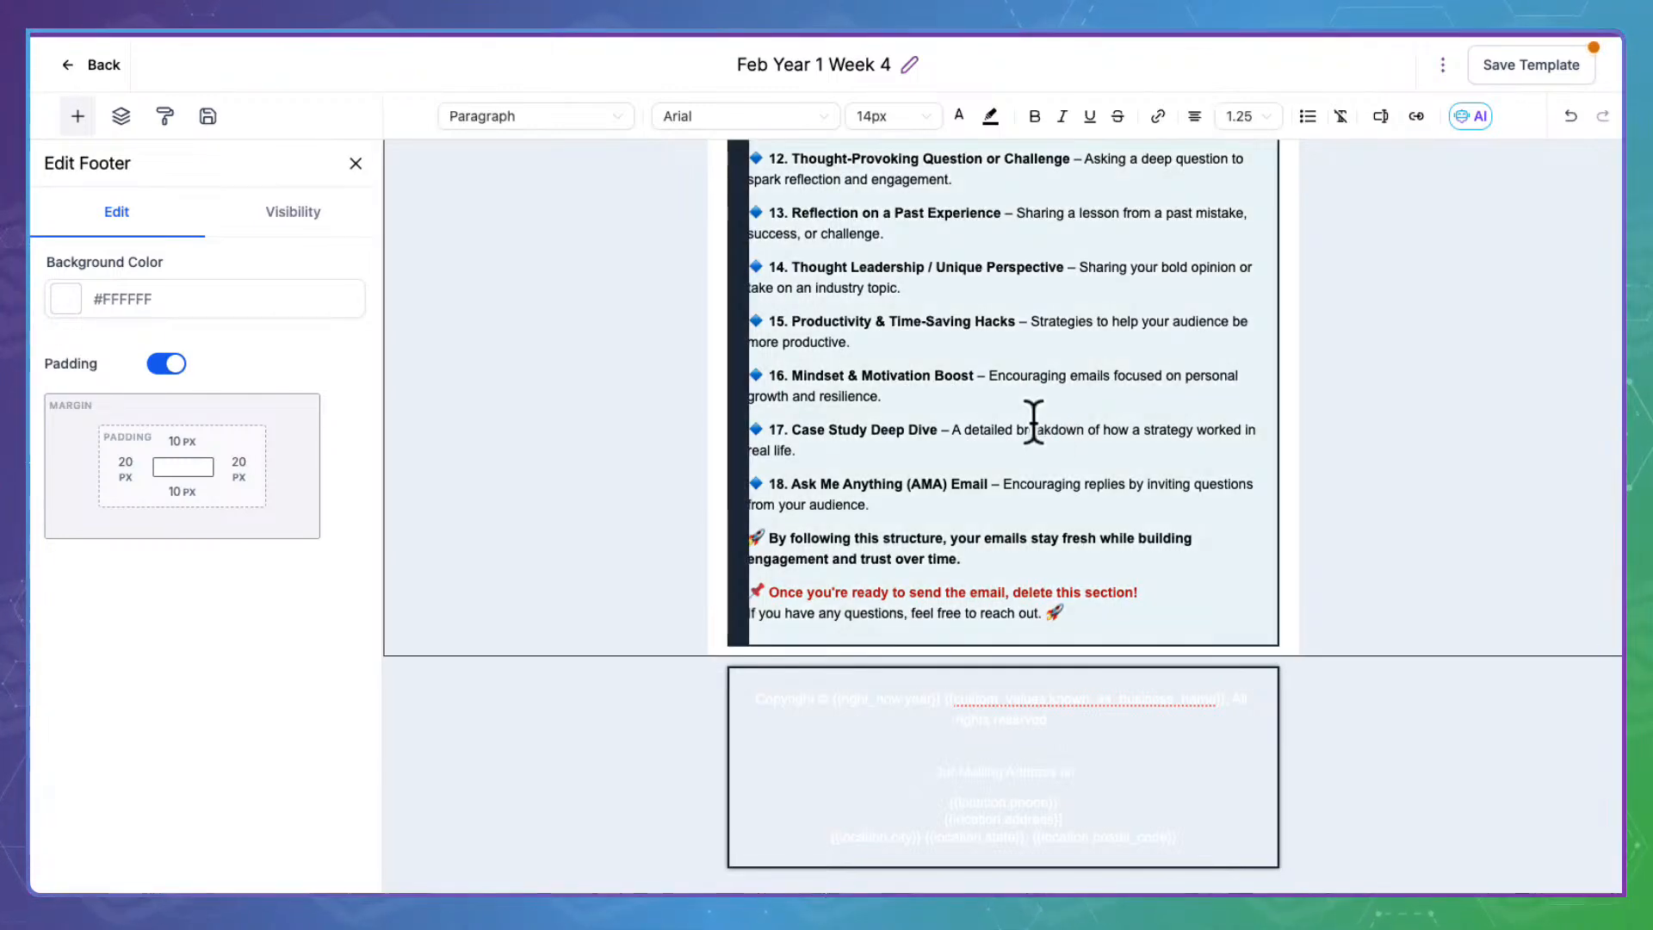
scroll(1033, 420, "up", 10)
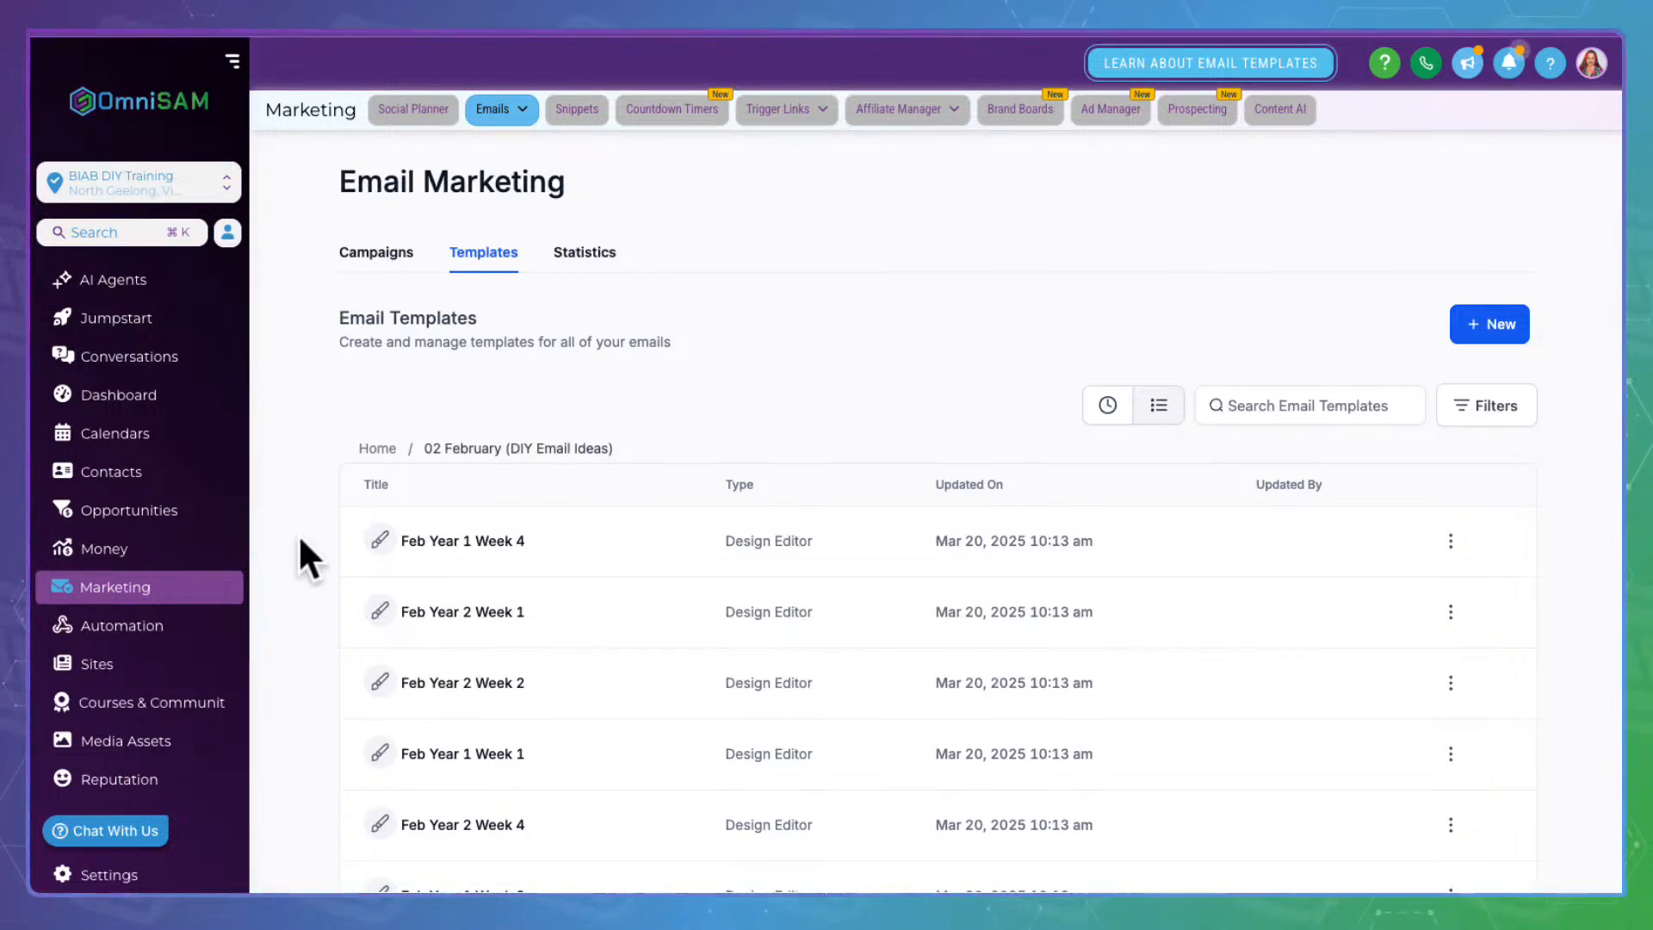
Open the 1.01 New Inbound Lead workflow from the Stage 1: Lead Generation folder
left_click(126, 621)
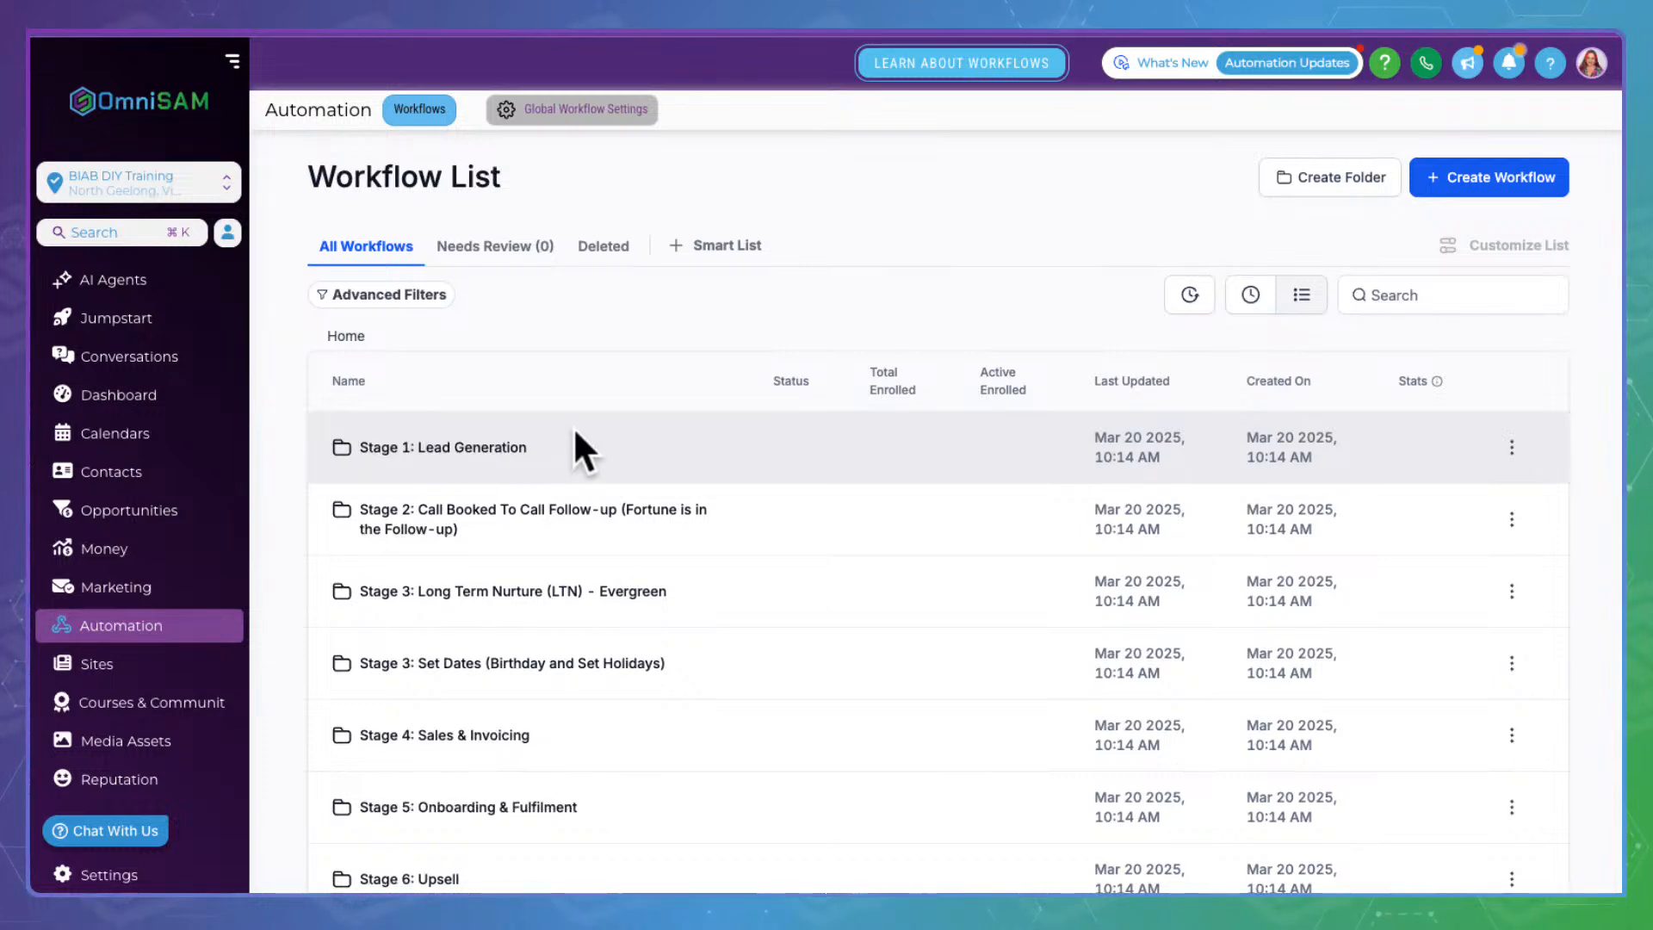
left_click(457, 421)
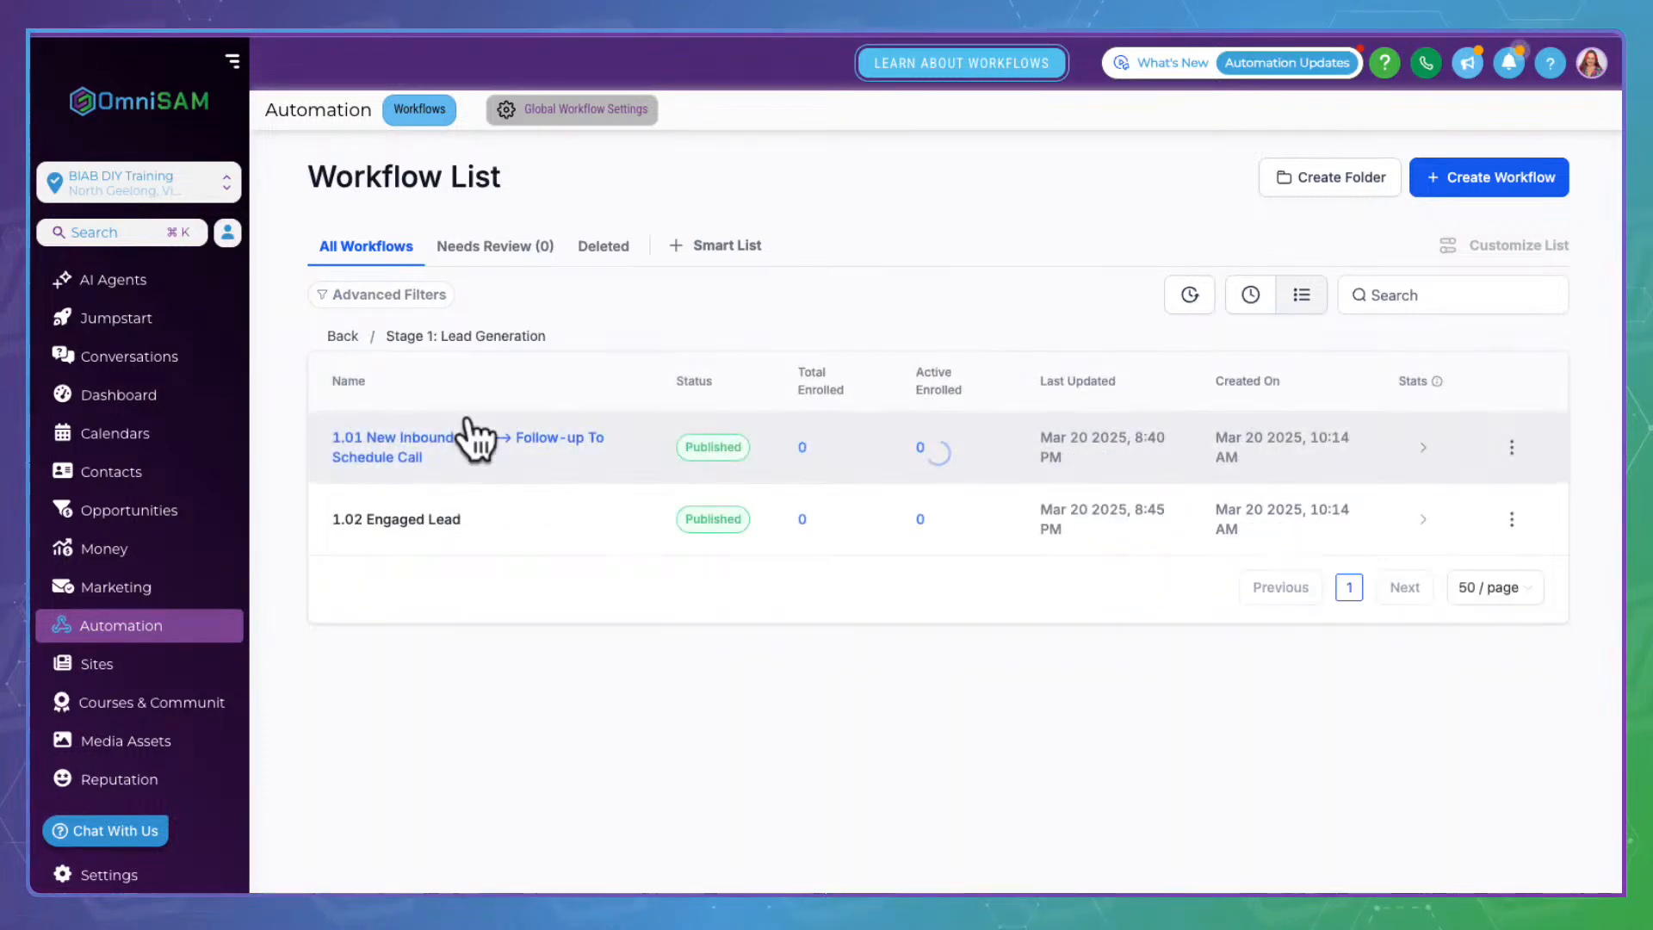
left_click(413, 404)
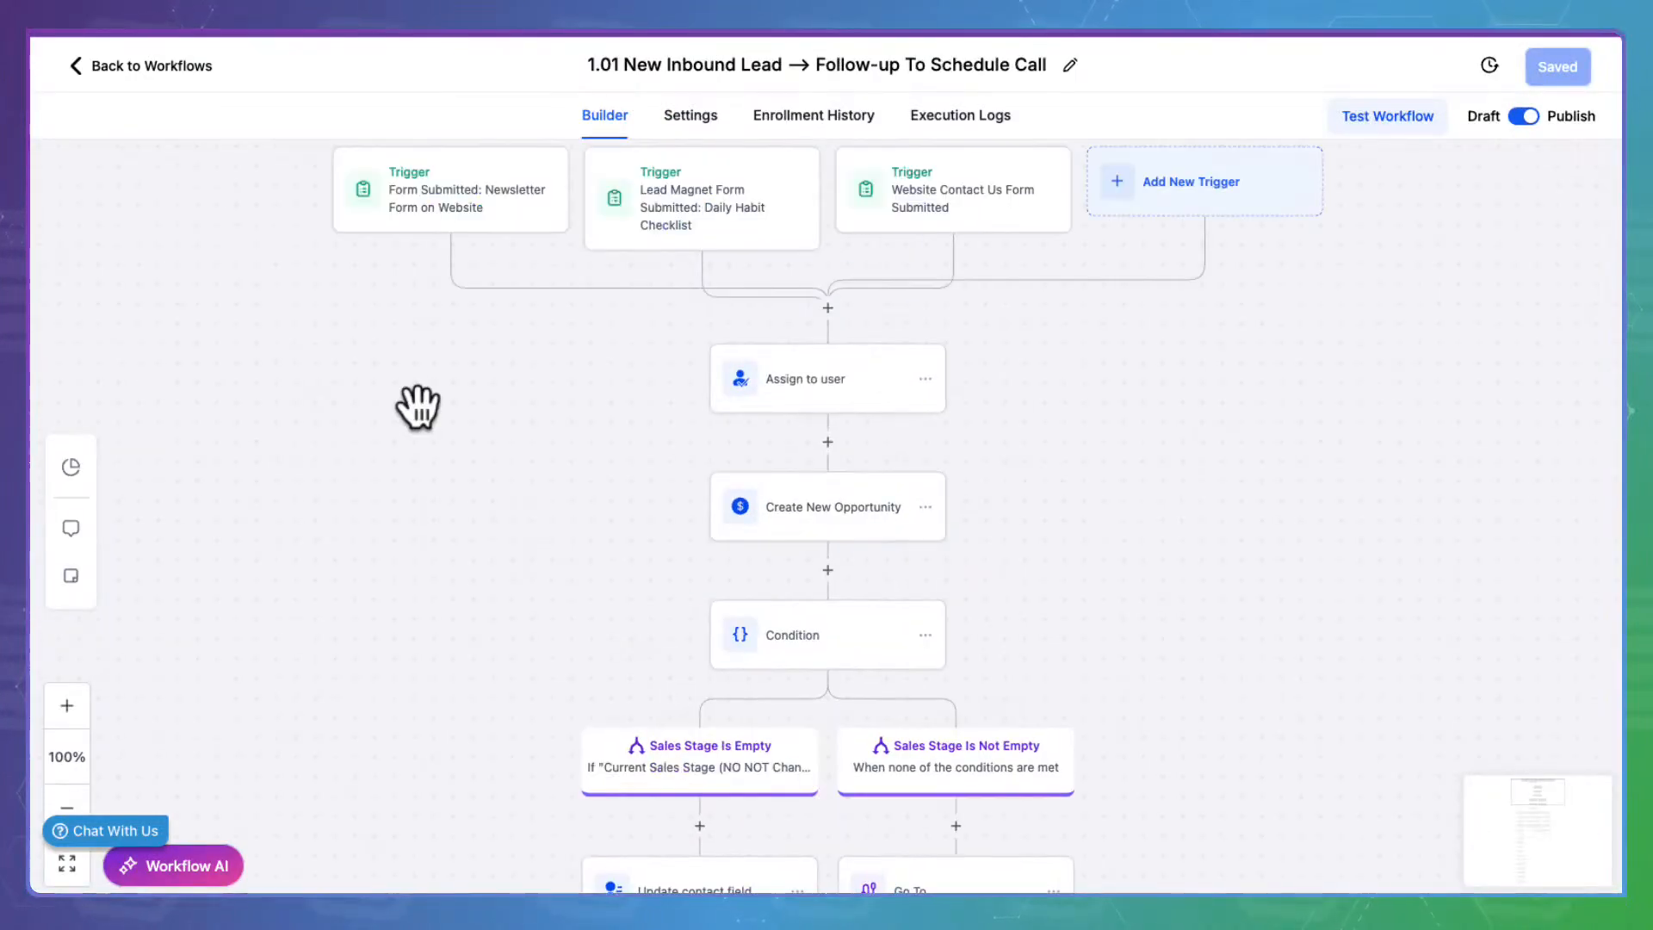
Scroll down the workflow and open the Lead Magnet Email 1: Freebie Delivery step
scroll(526, 586, "down", 10)
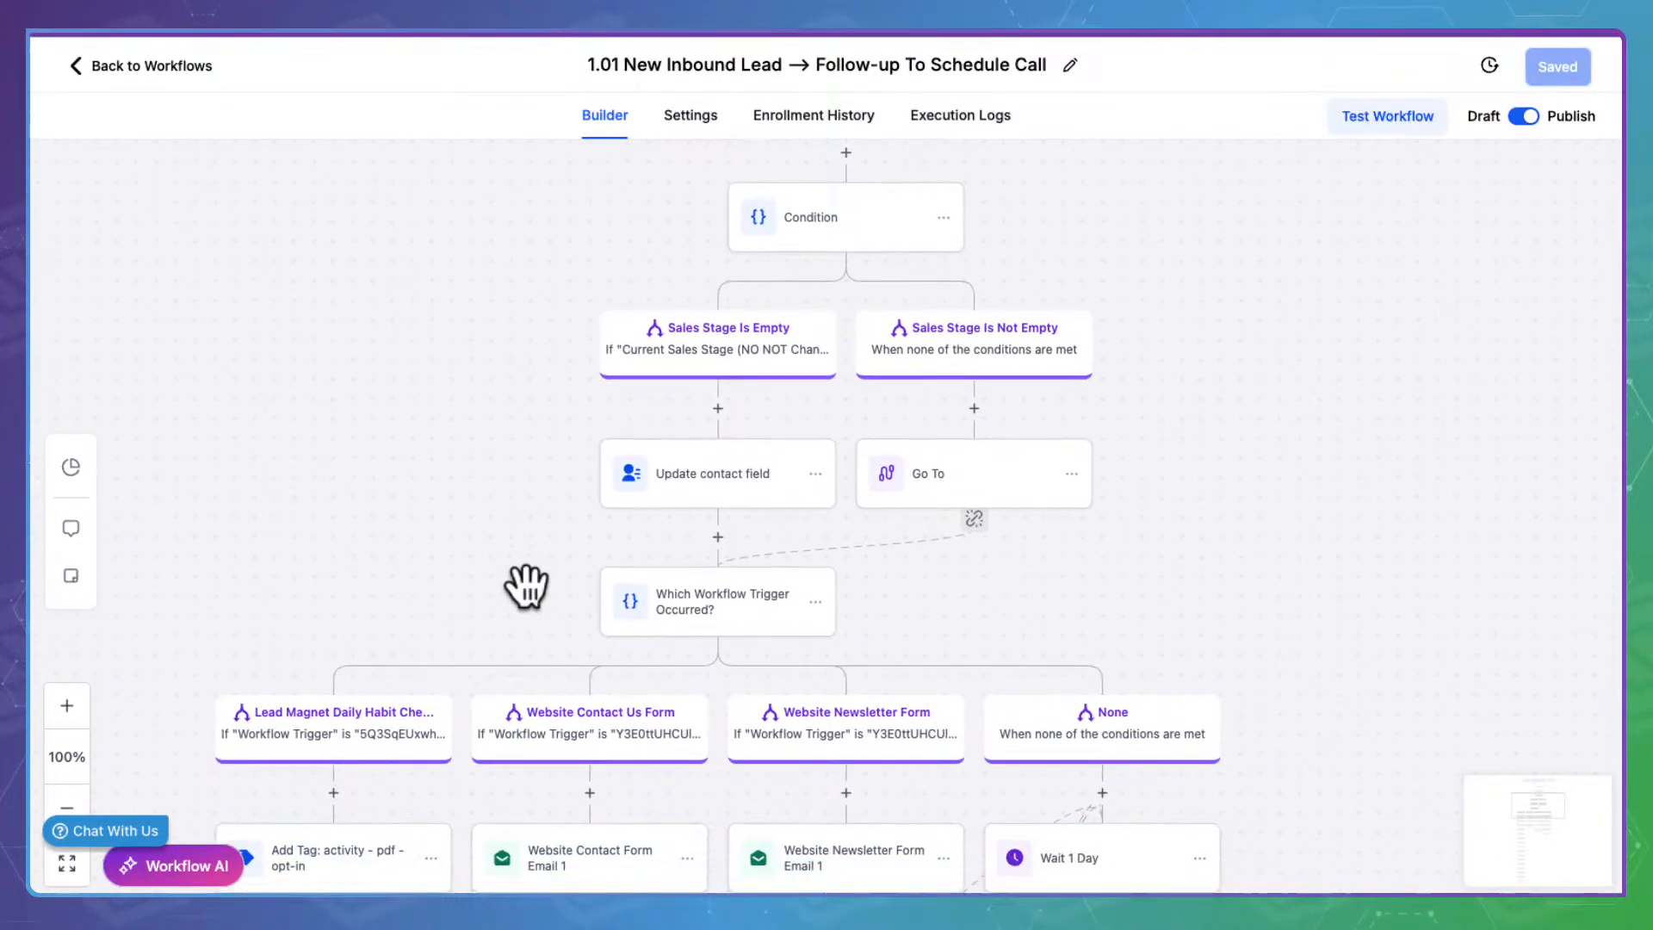
scroll(526, 586, "down", 5)
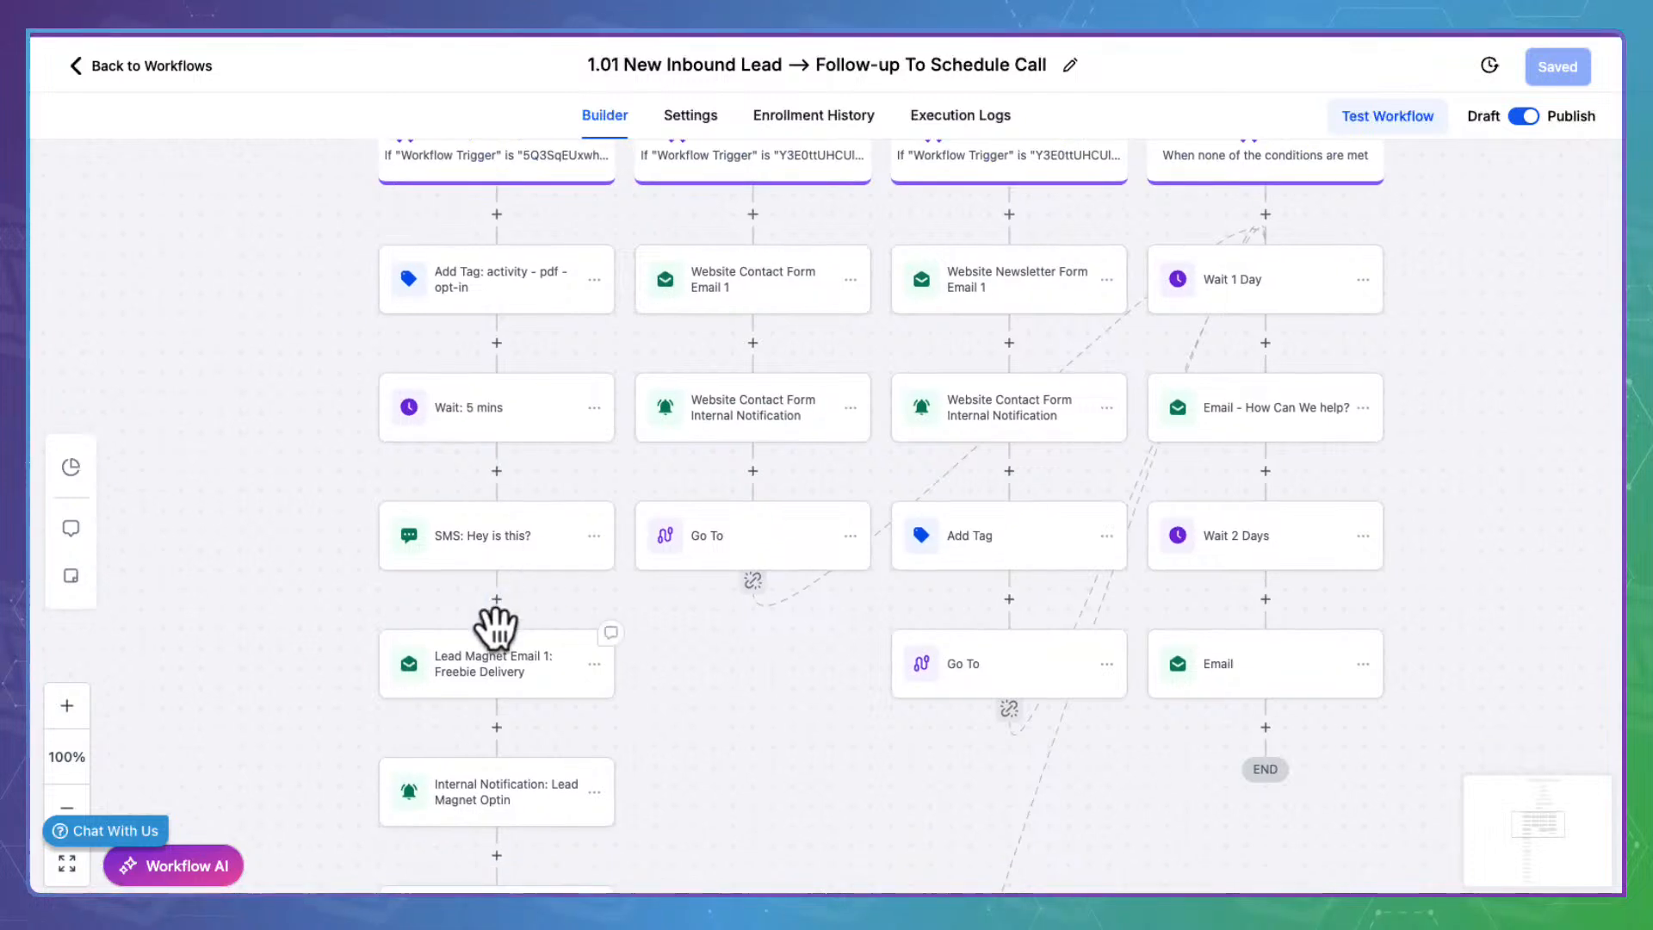
scroll(539, 654, "down", 2)
scroll(535, 646, "down", 1)
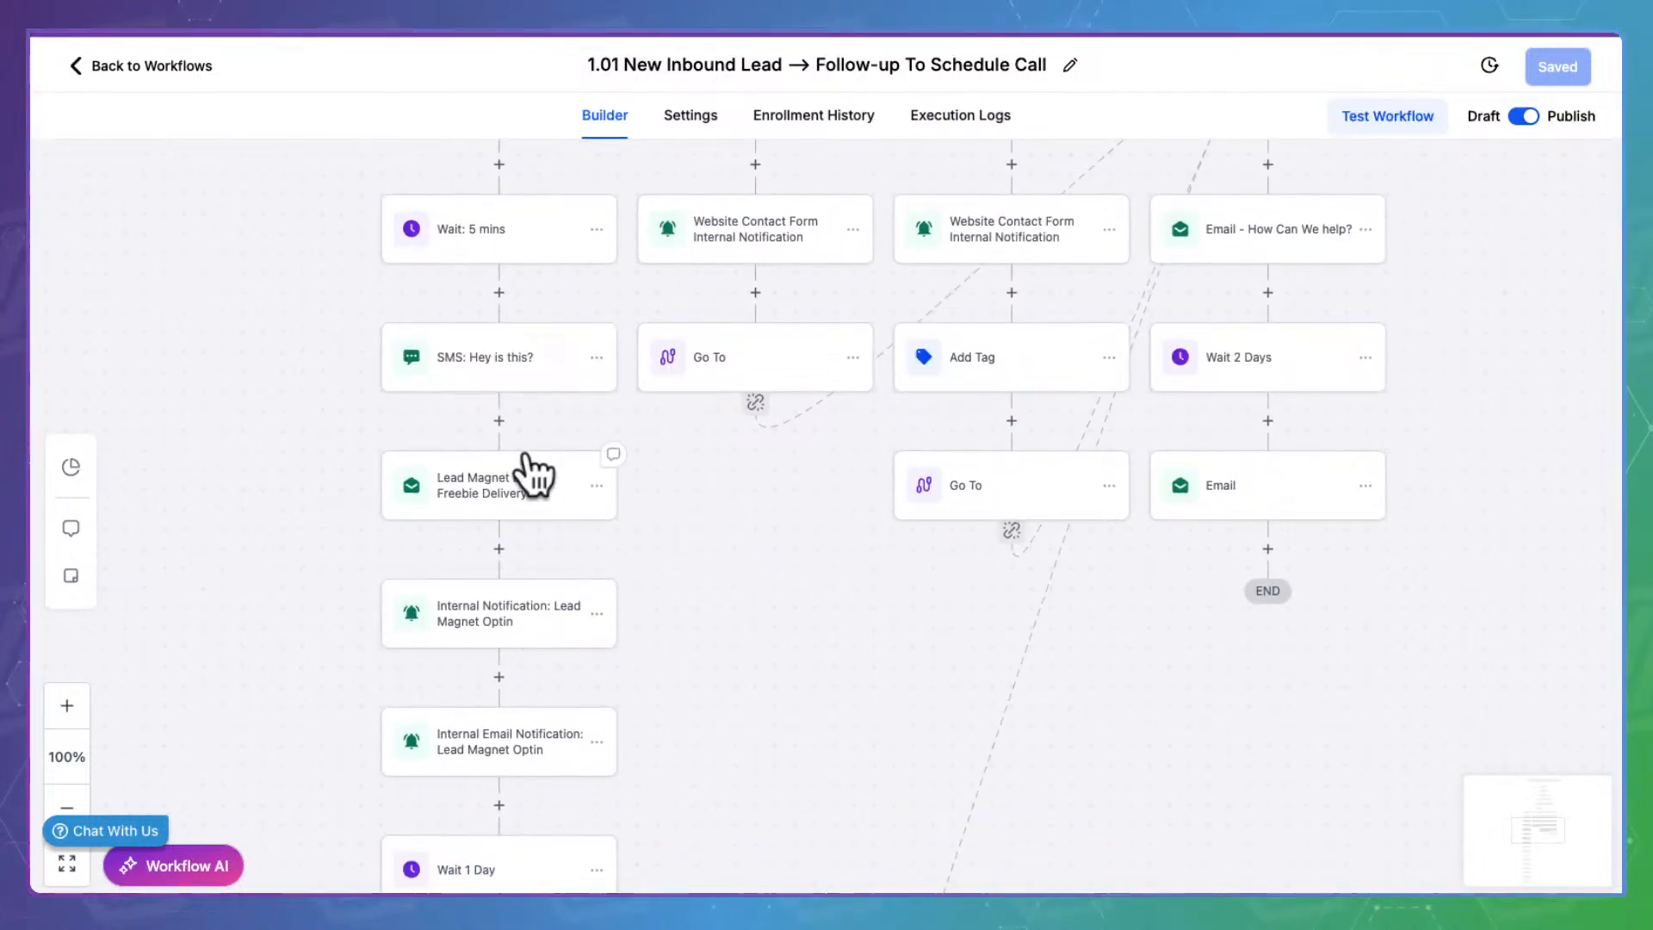
left_click(534, 474)
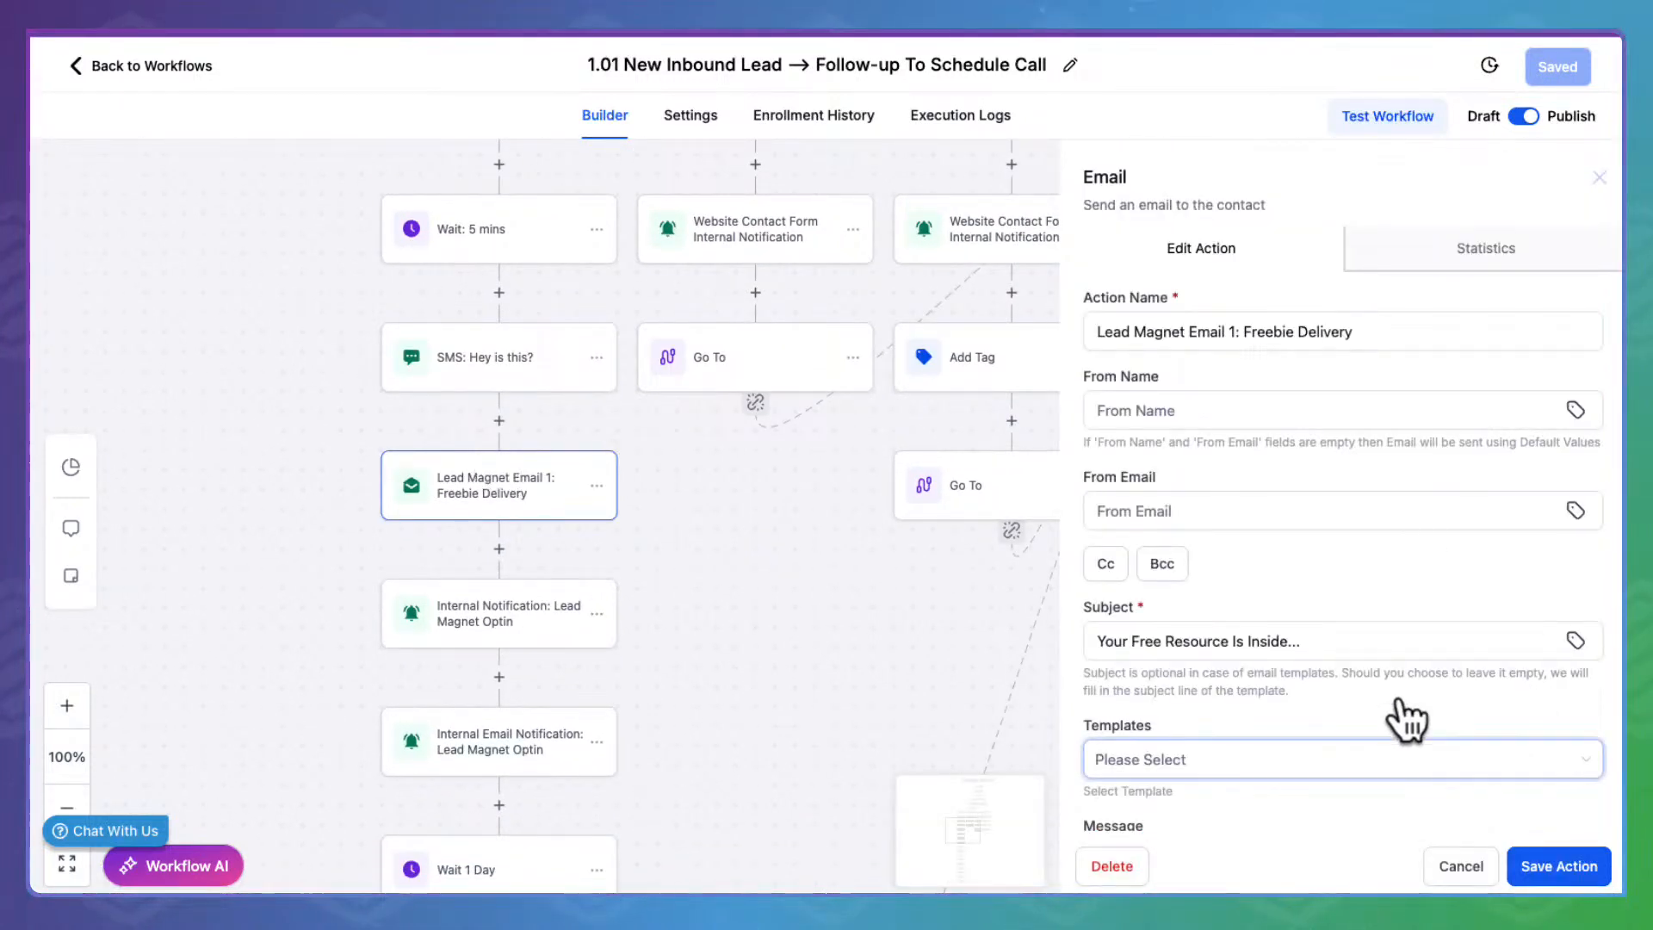
Enter a test recipient address in Test Emails and send a test of the Freebie Delivery email
scroll(1332, 675, "down", 6)
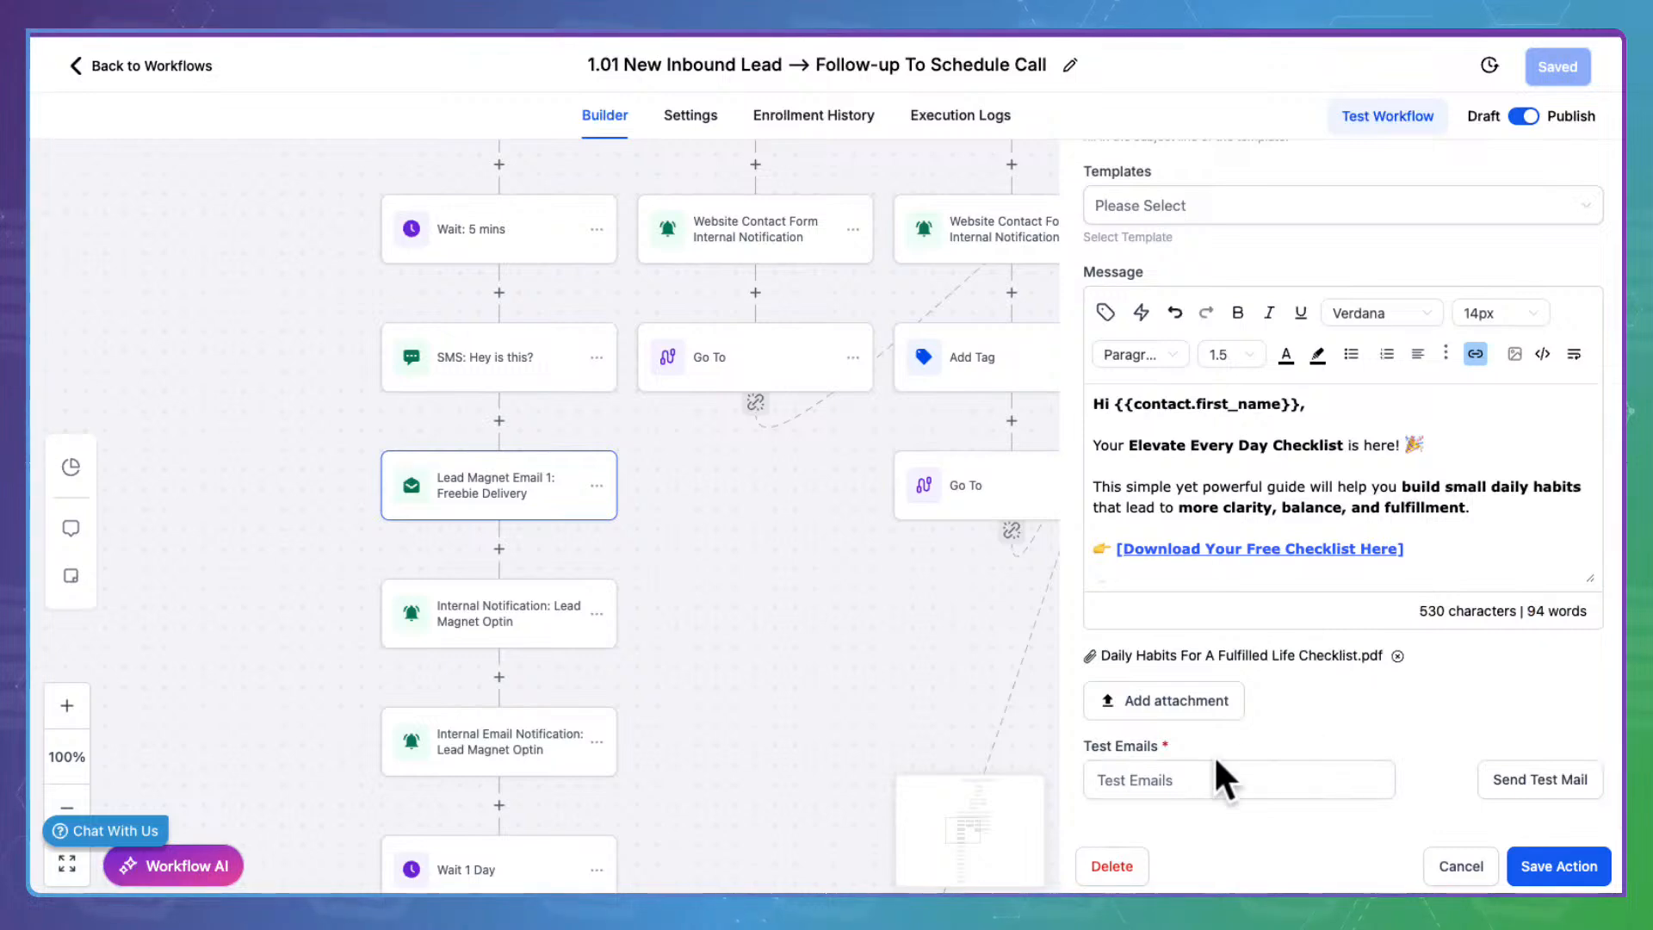
left_click_drag(1087, 720, 1179, 722)
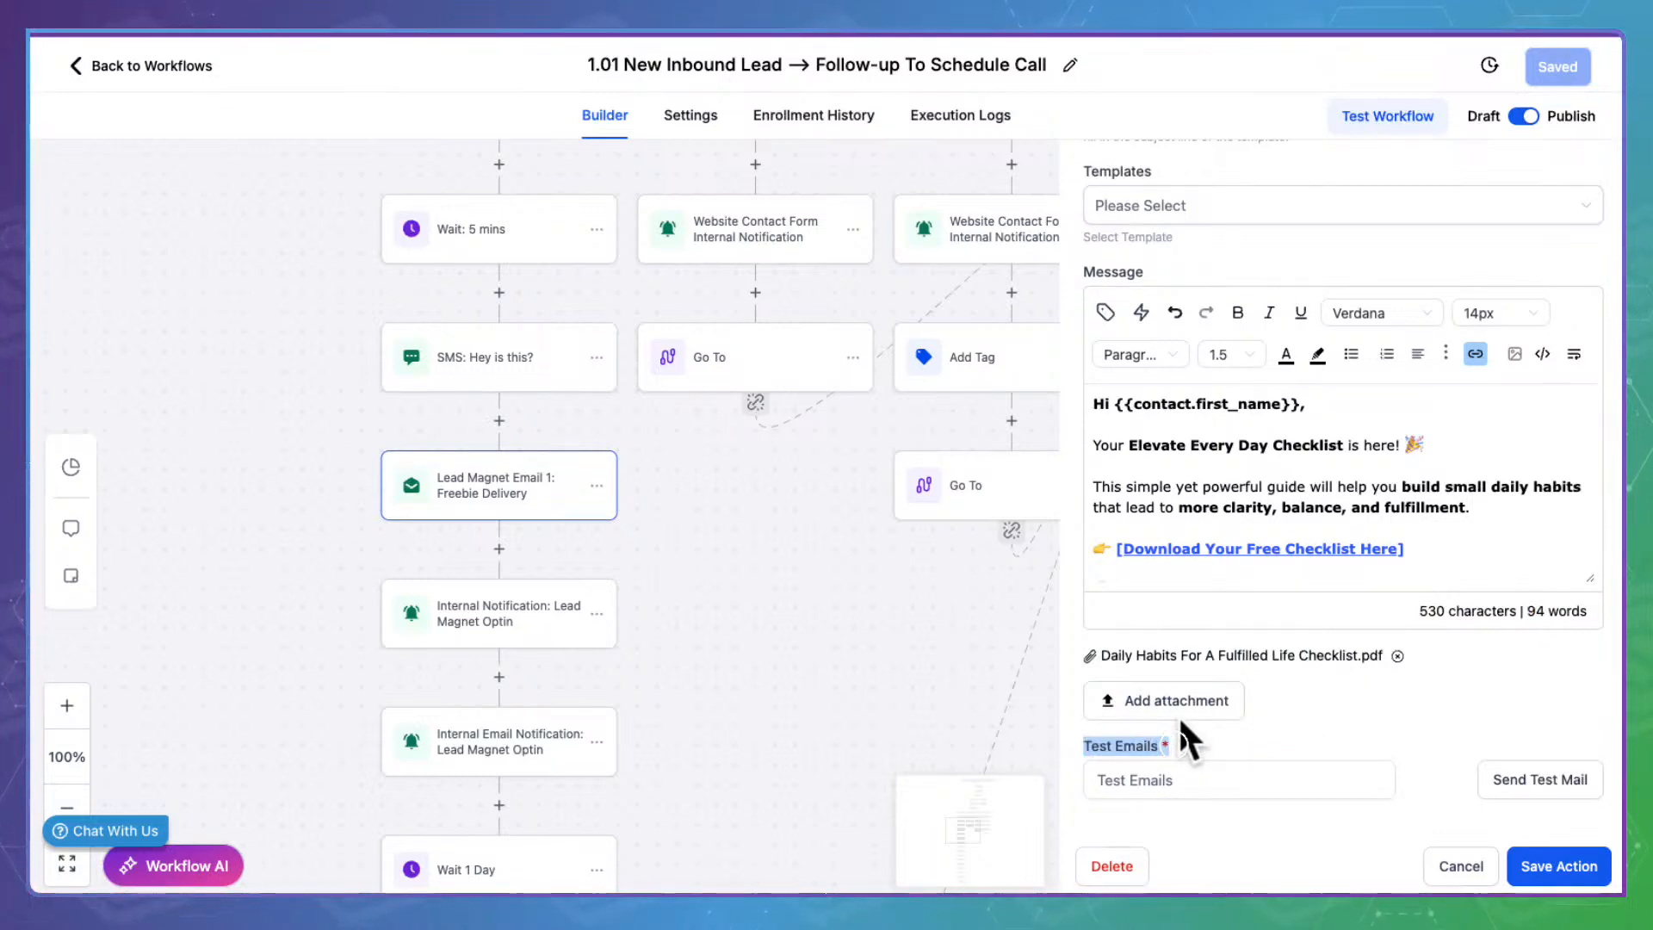
left_click(1175, 778)
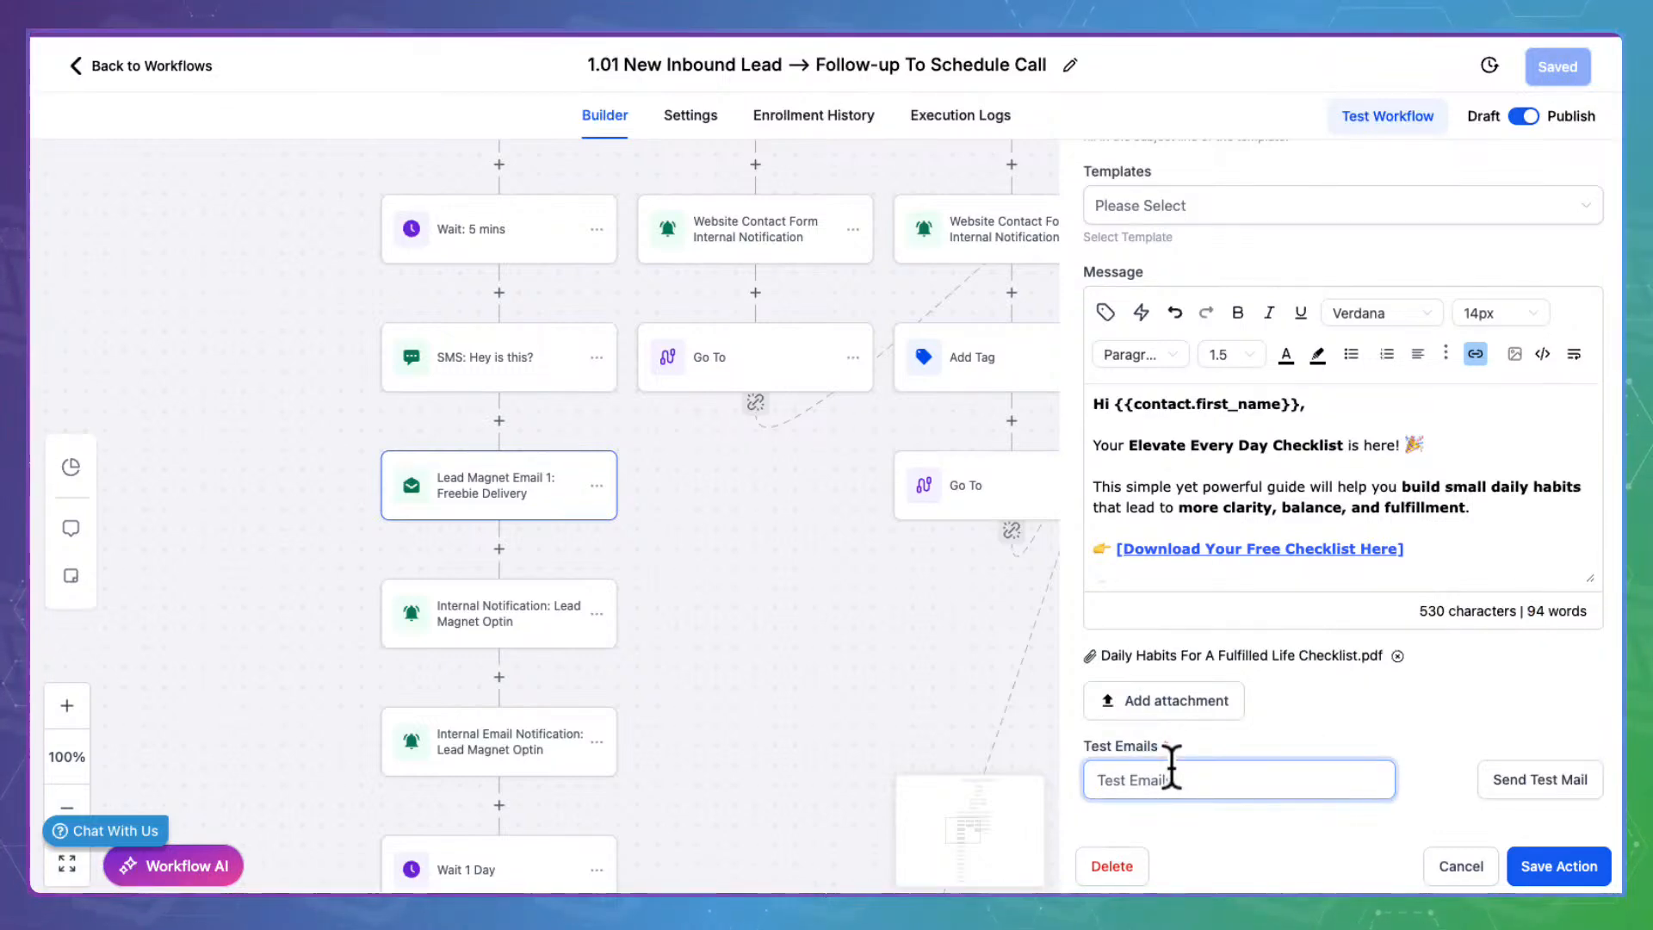
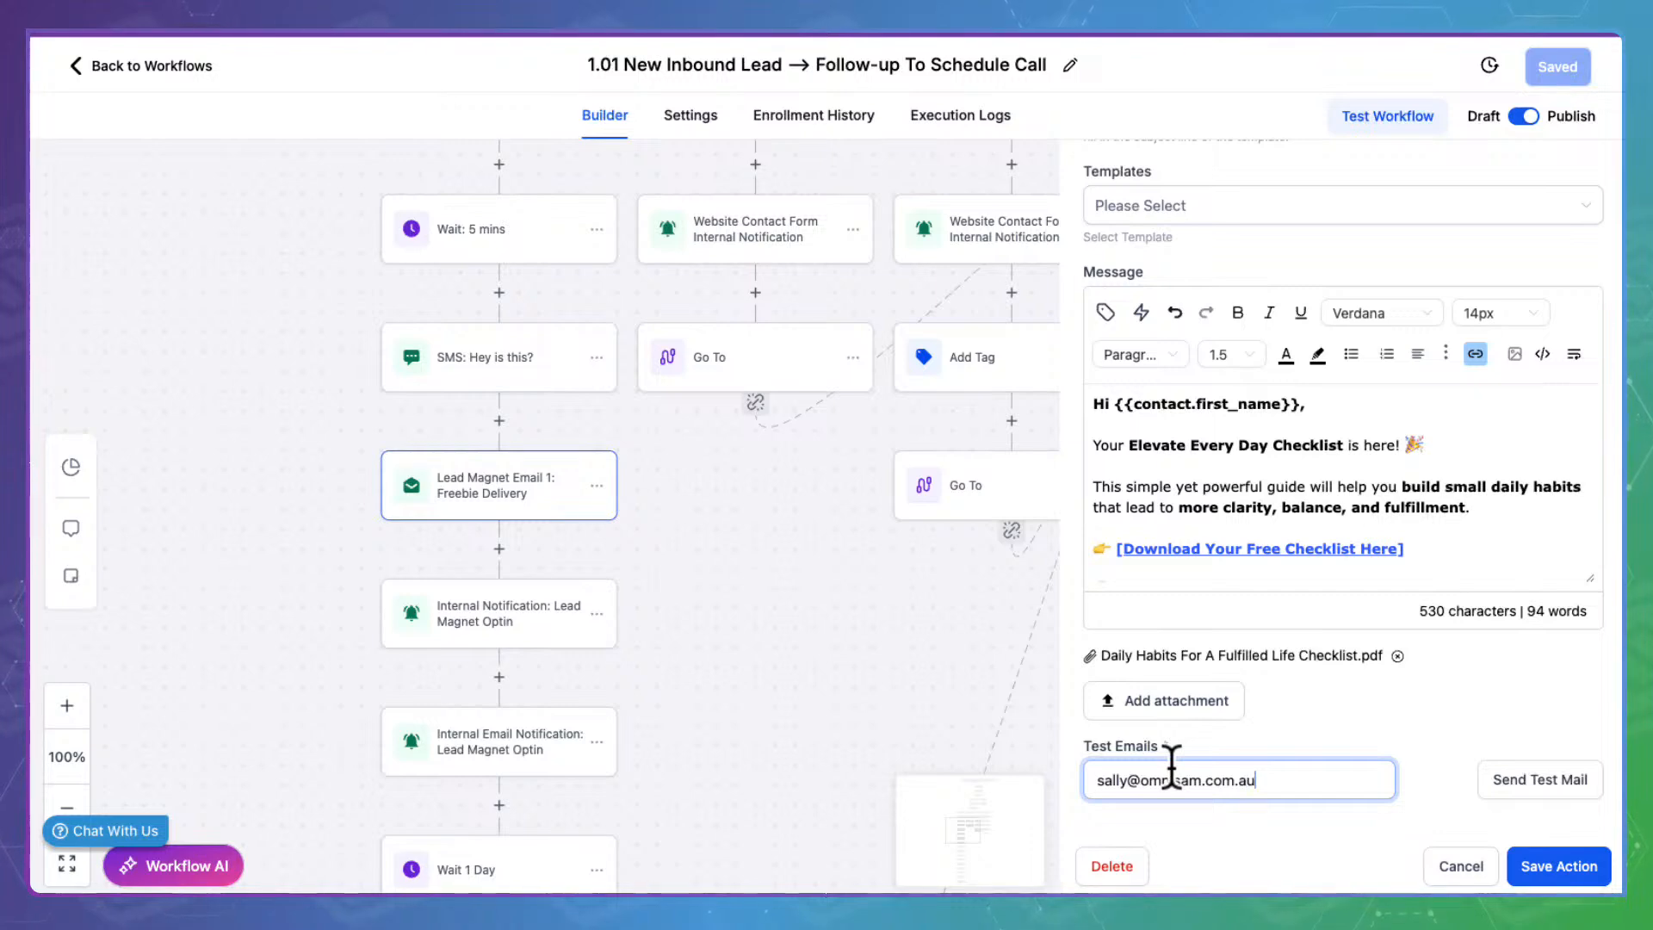
left_click(1227, 826)
left_click(1569, 758)
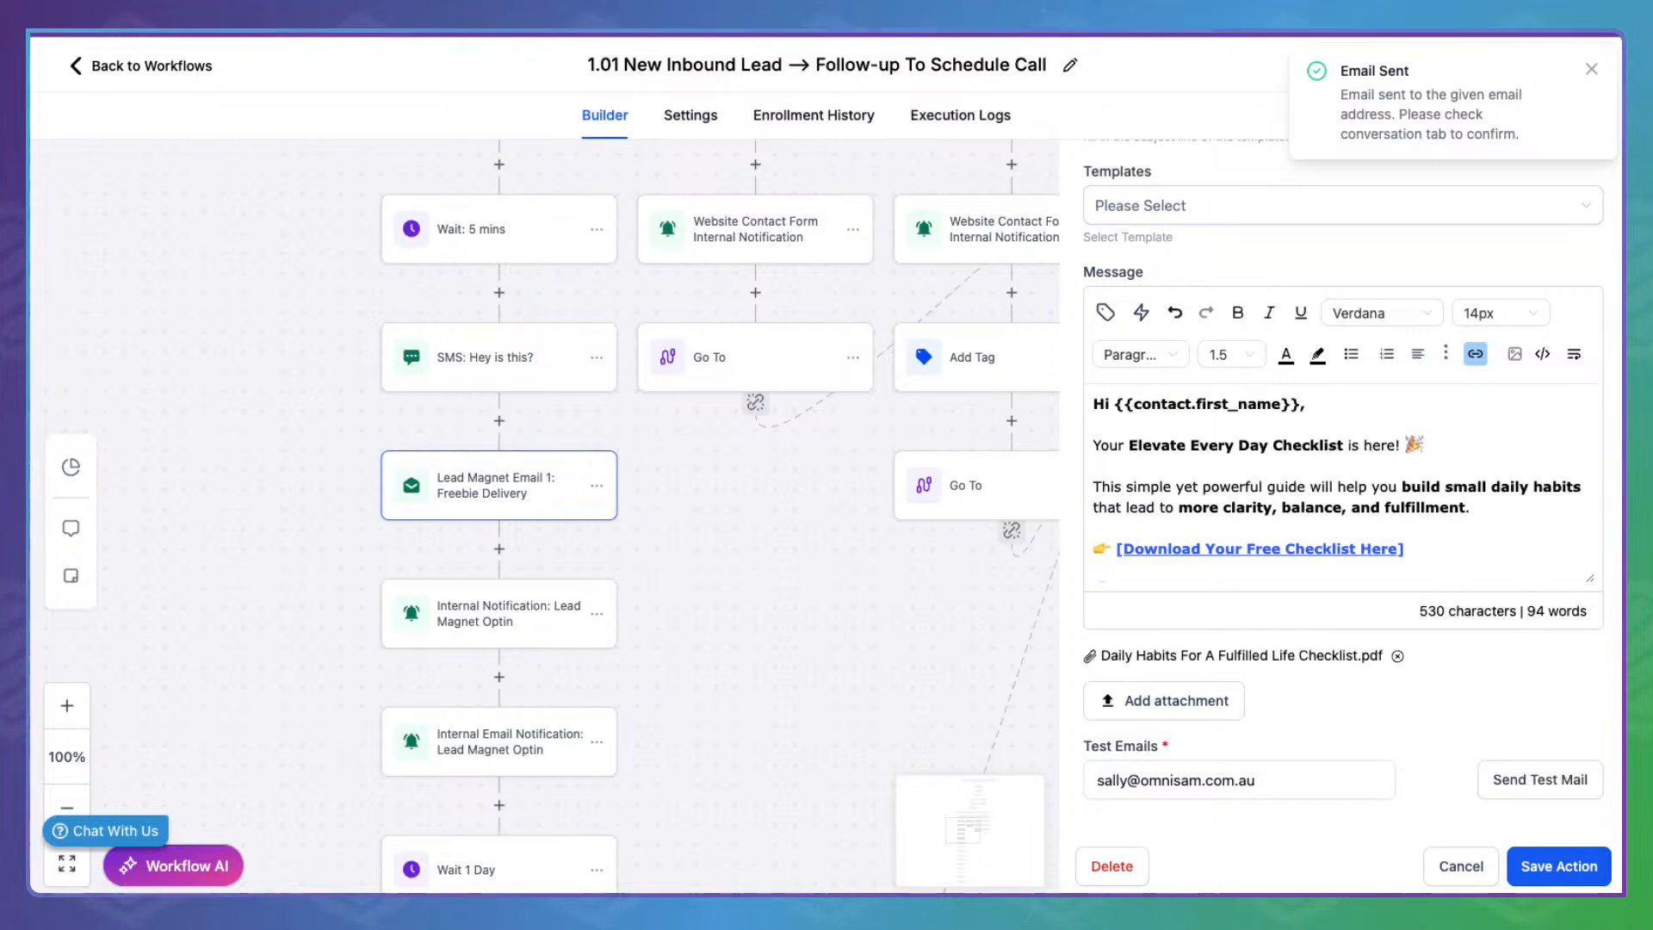
In a new tab, open Gmail and the 'Your Free Resource Is Inside...' test email
key("super+t")
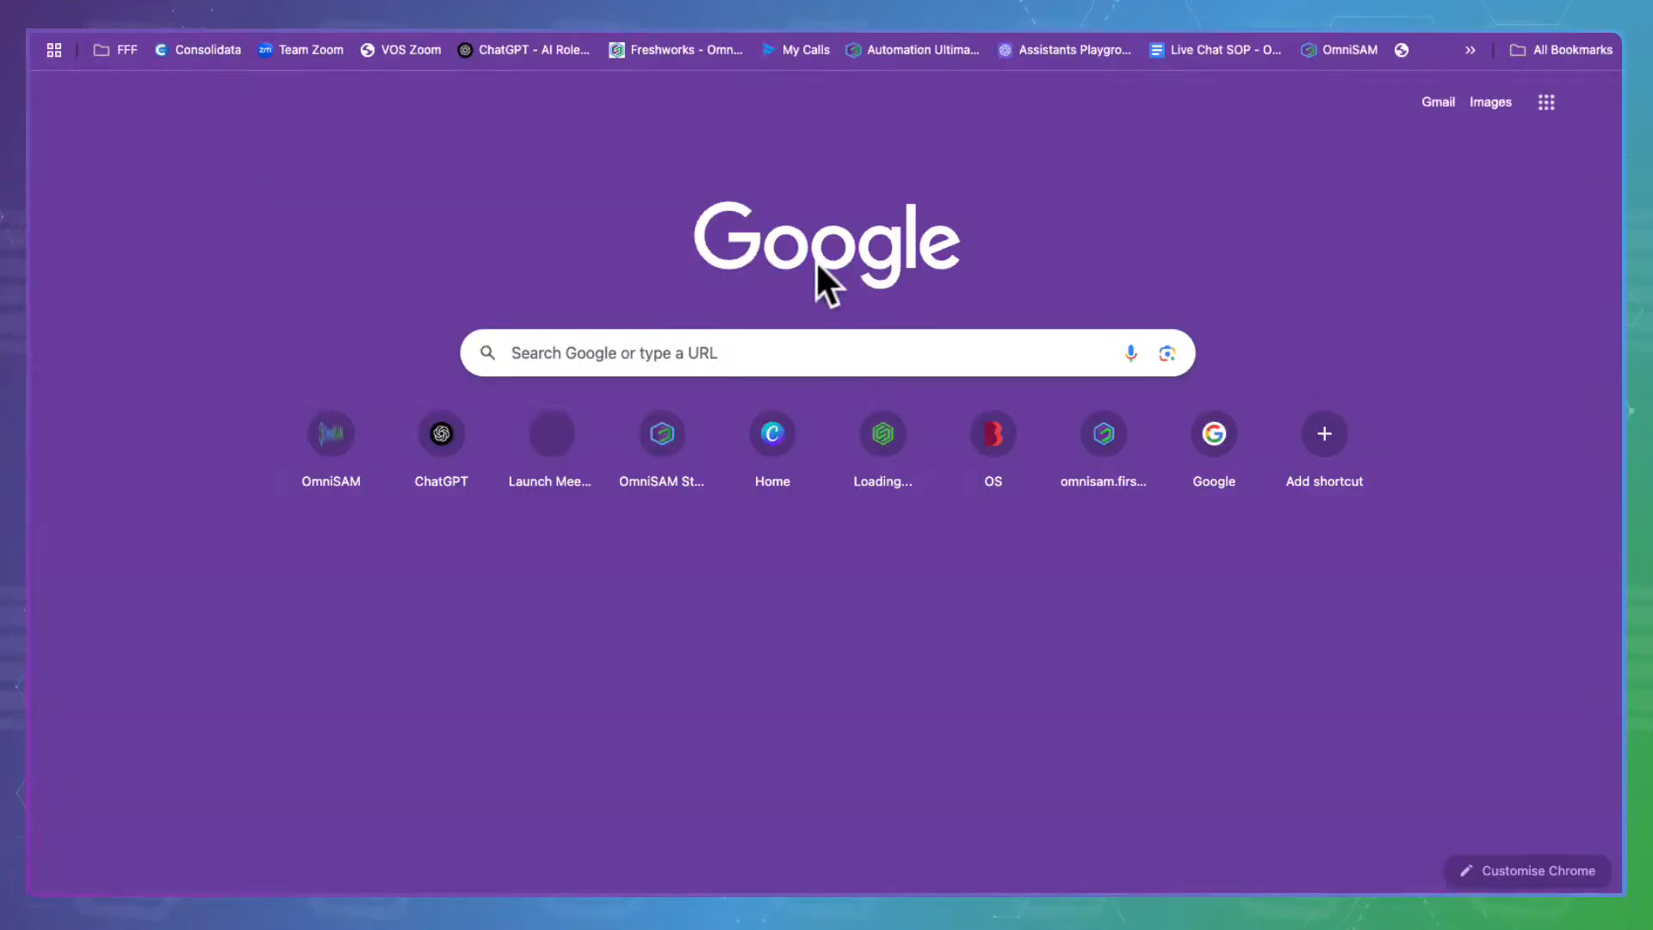
left_click(1593, 103)
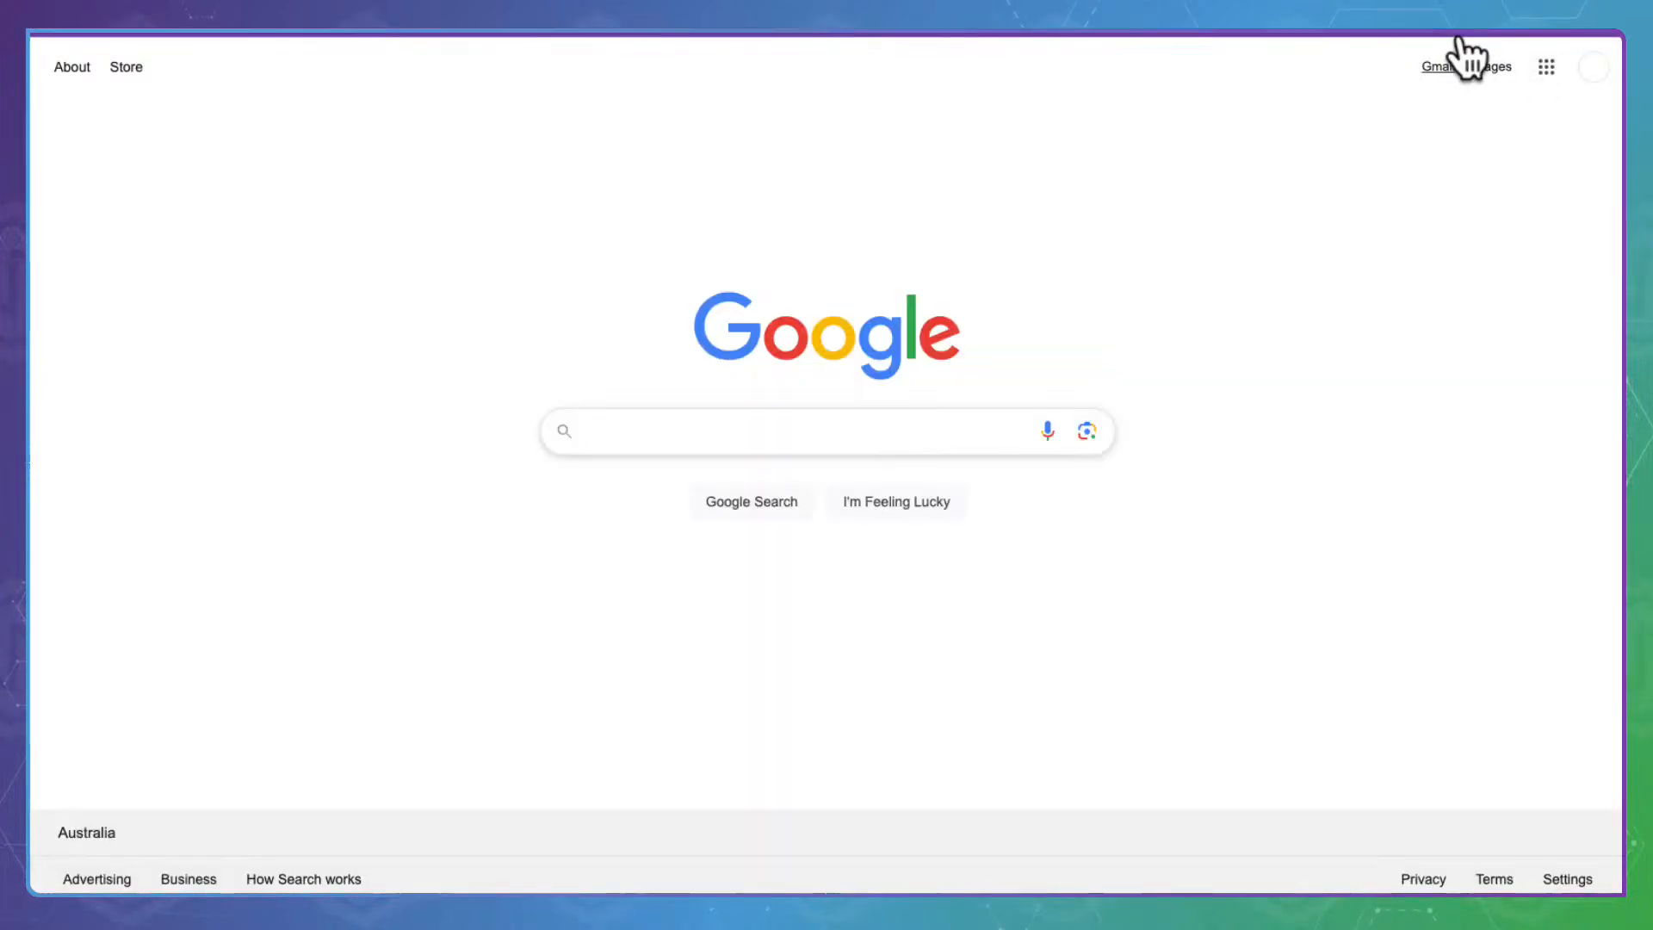
left_click(1456, 52)
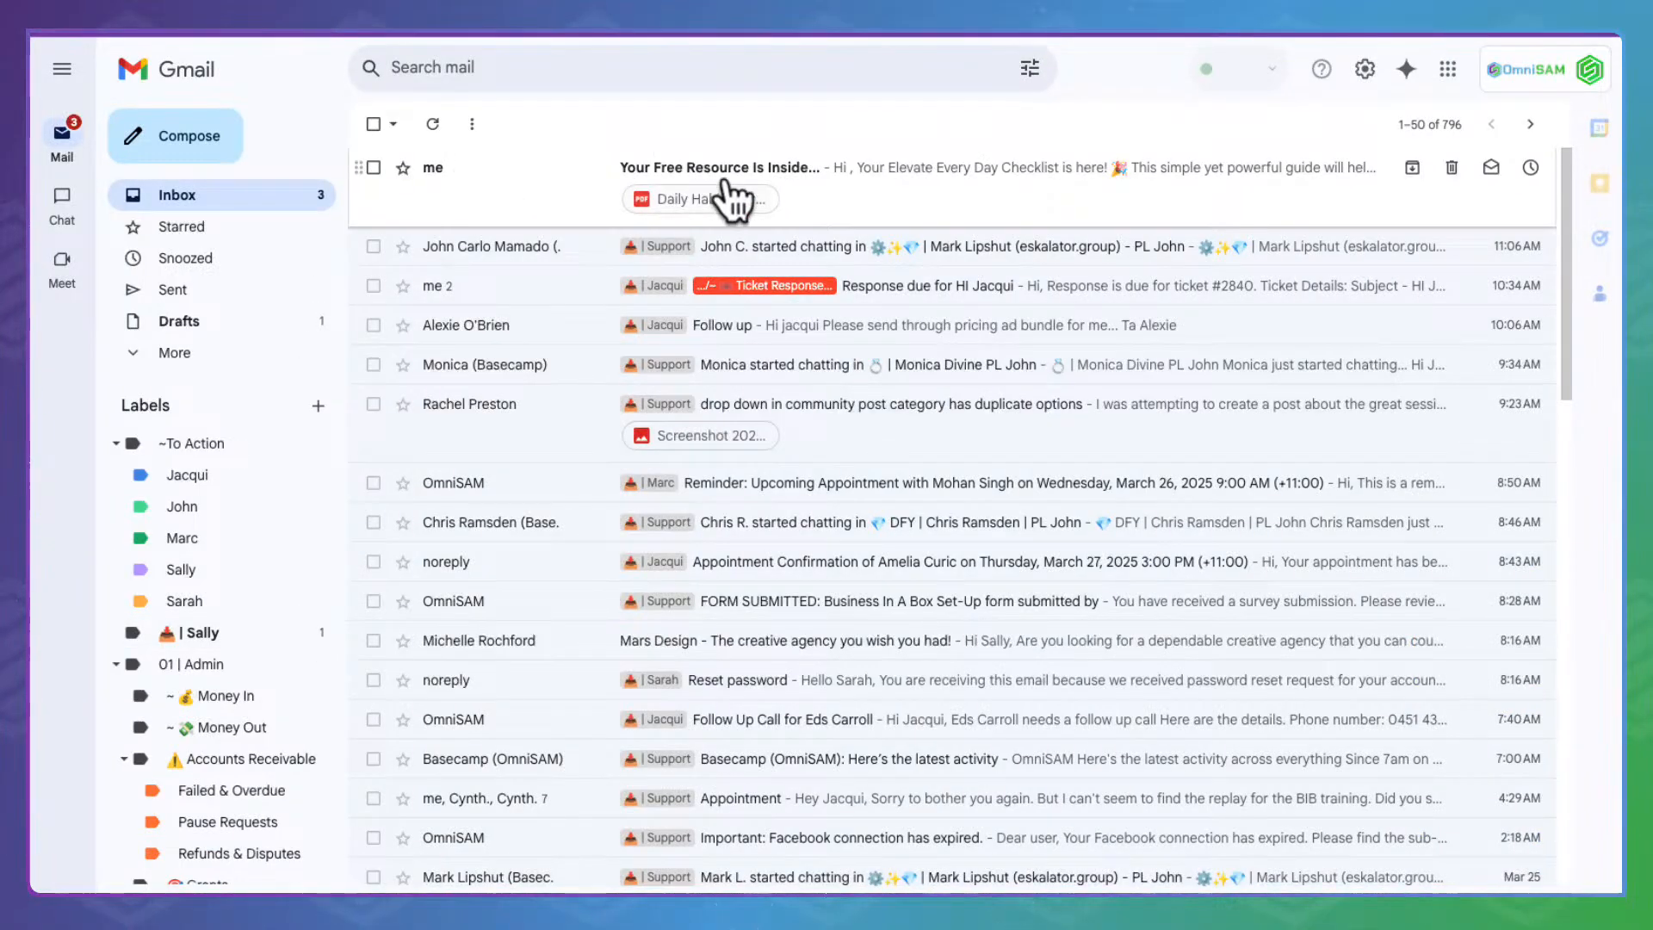
left_click(538, 188)
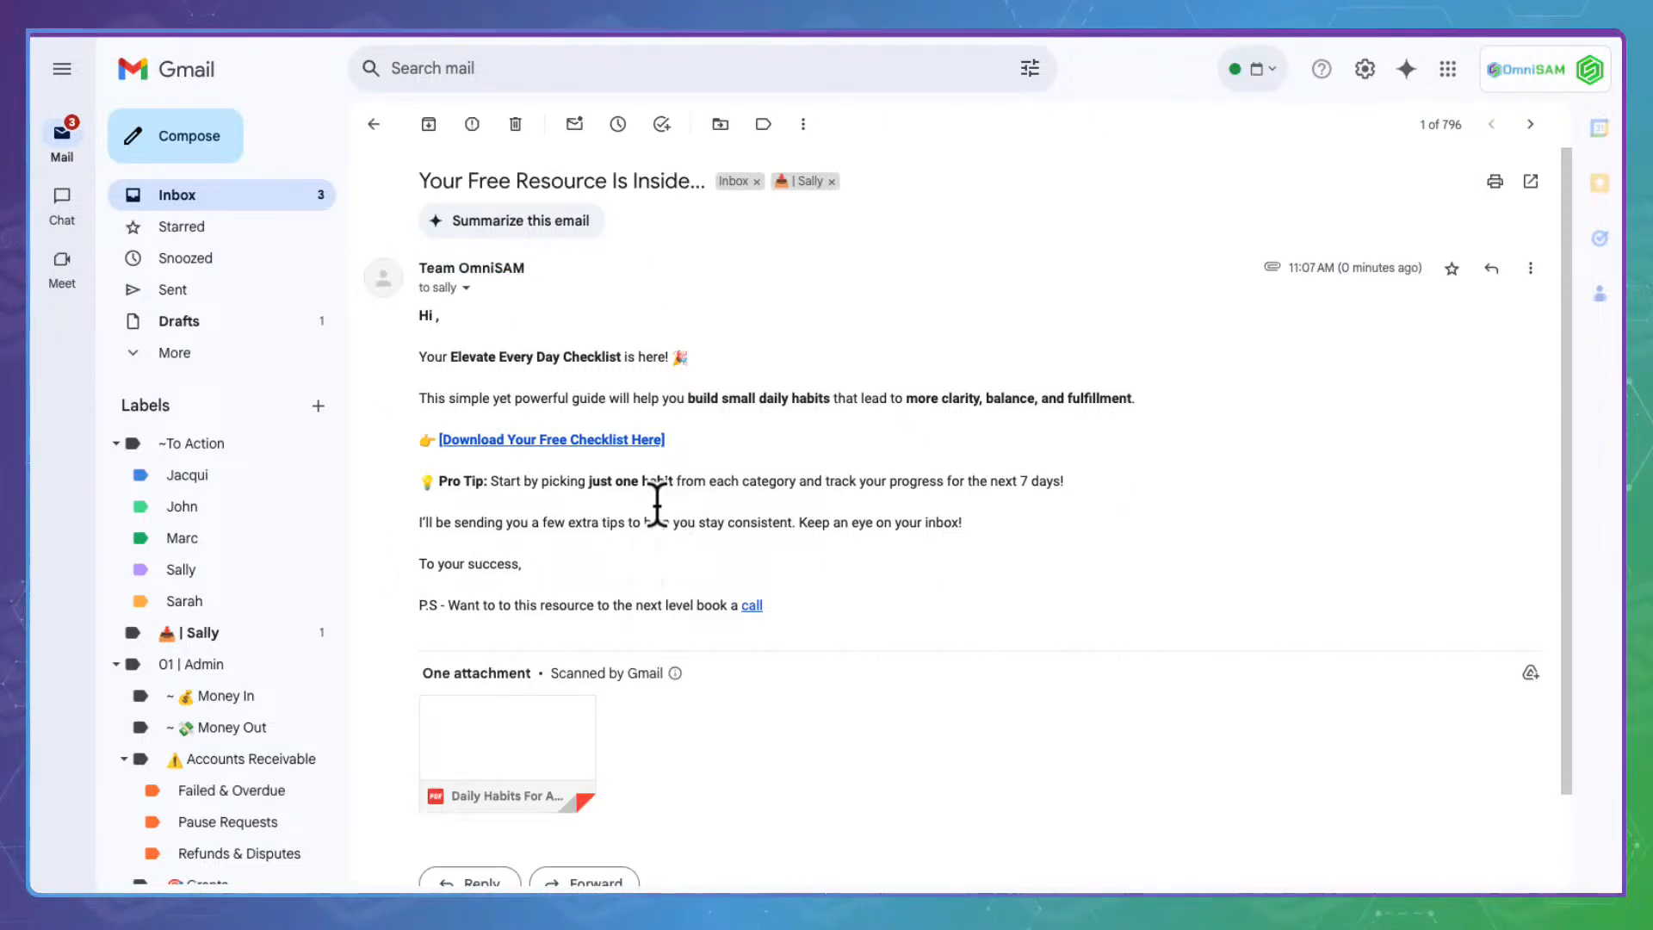
Preview the Elevate Every Day checklist PDF and test the book-a-call link, which fails
left_click(552, 417)
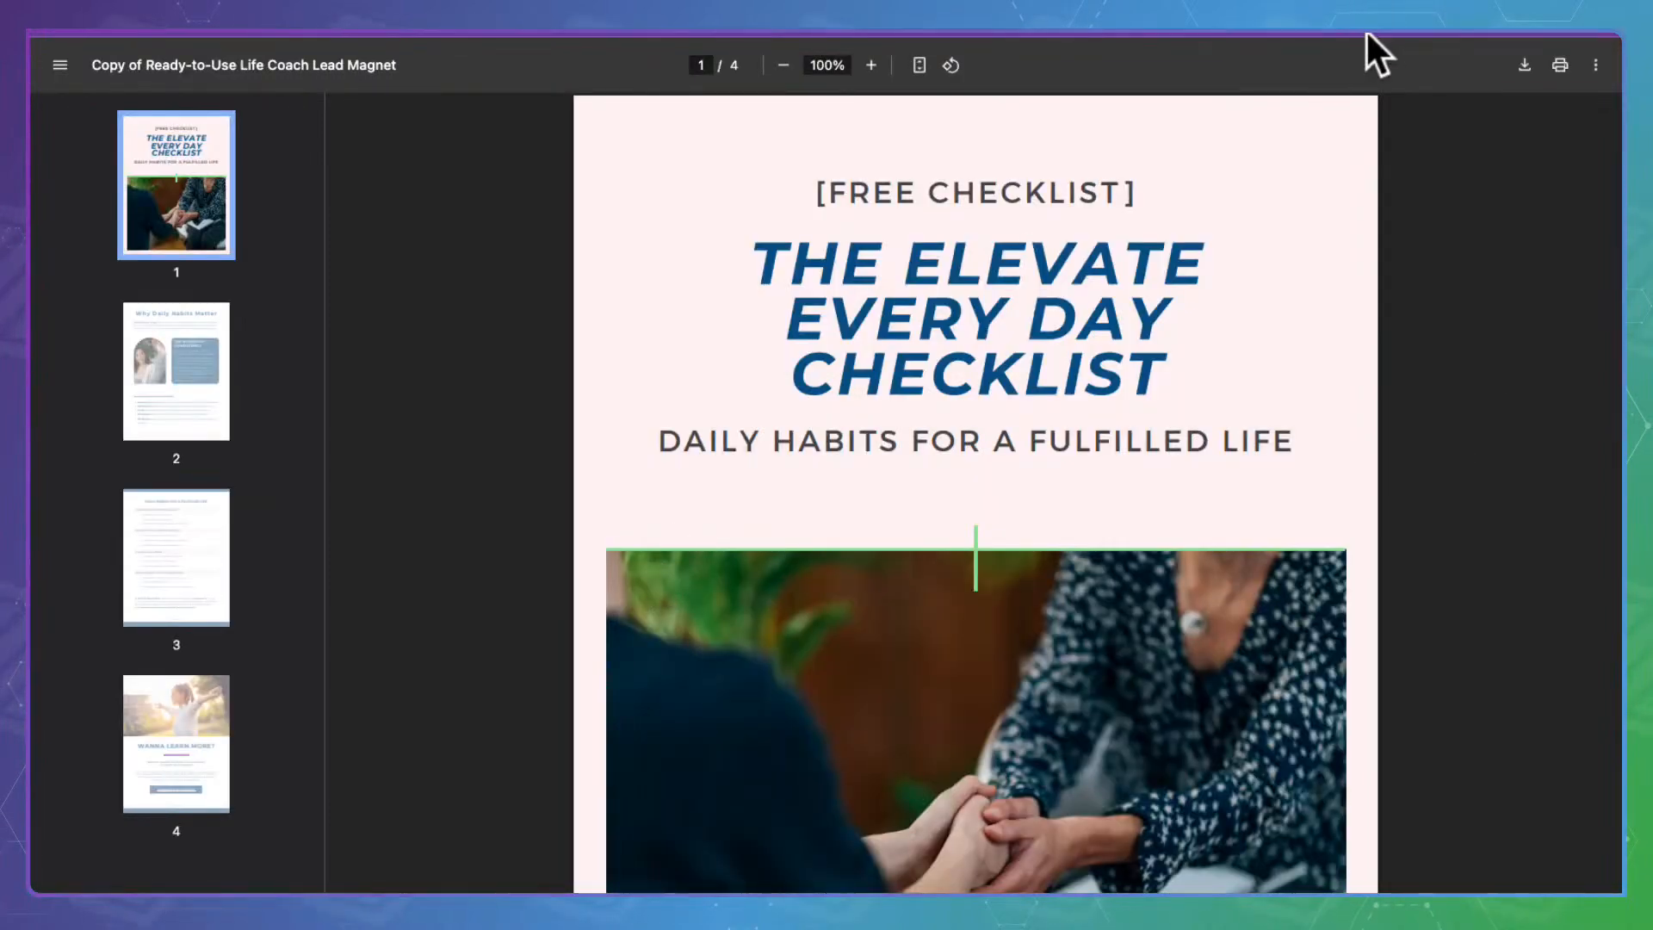
left_click(1367, 34)
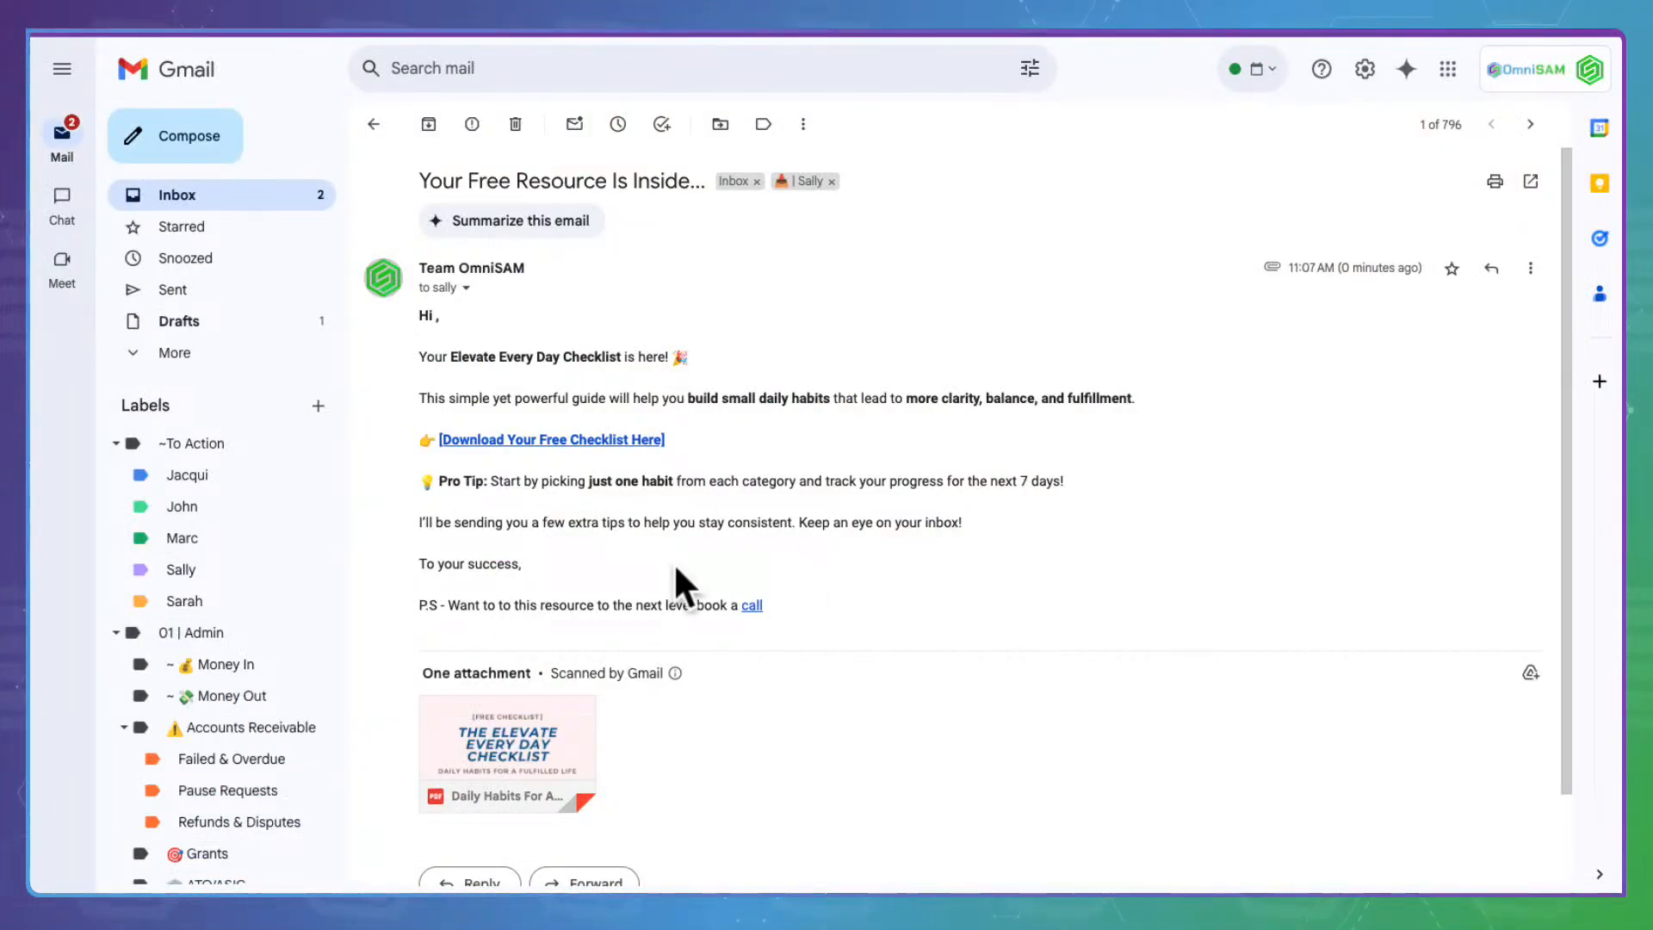
left_click(749, 603)
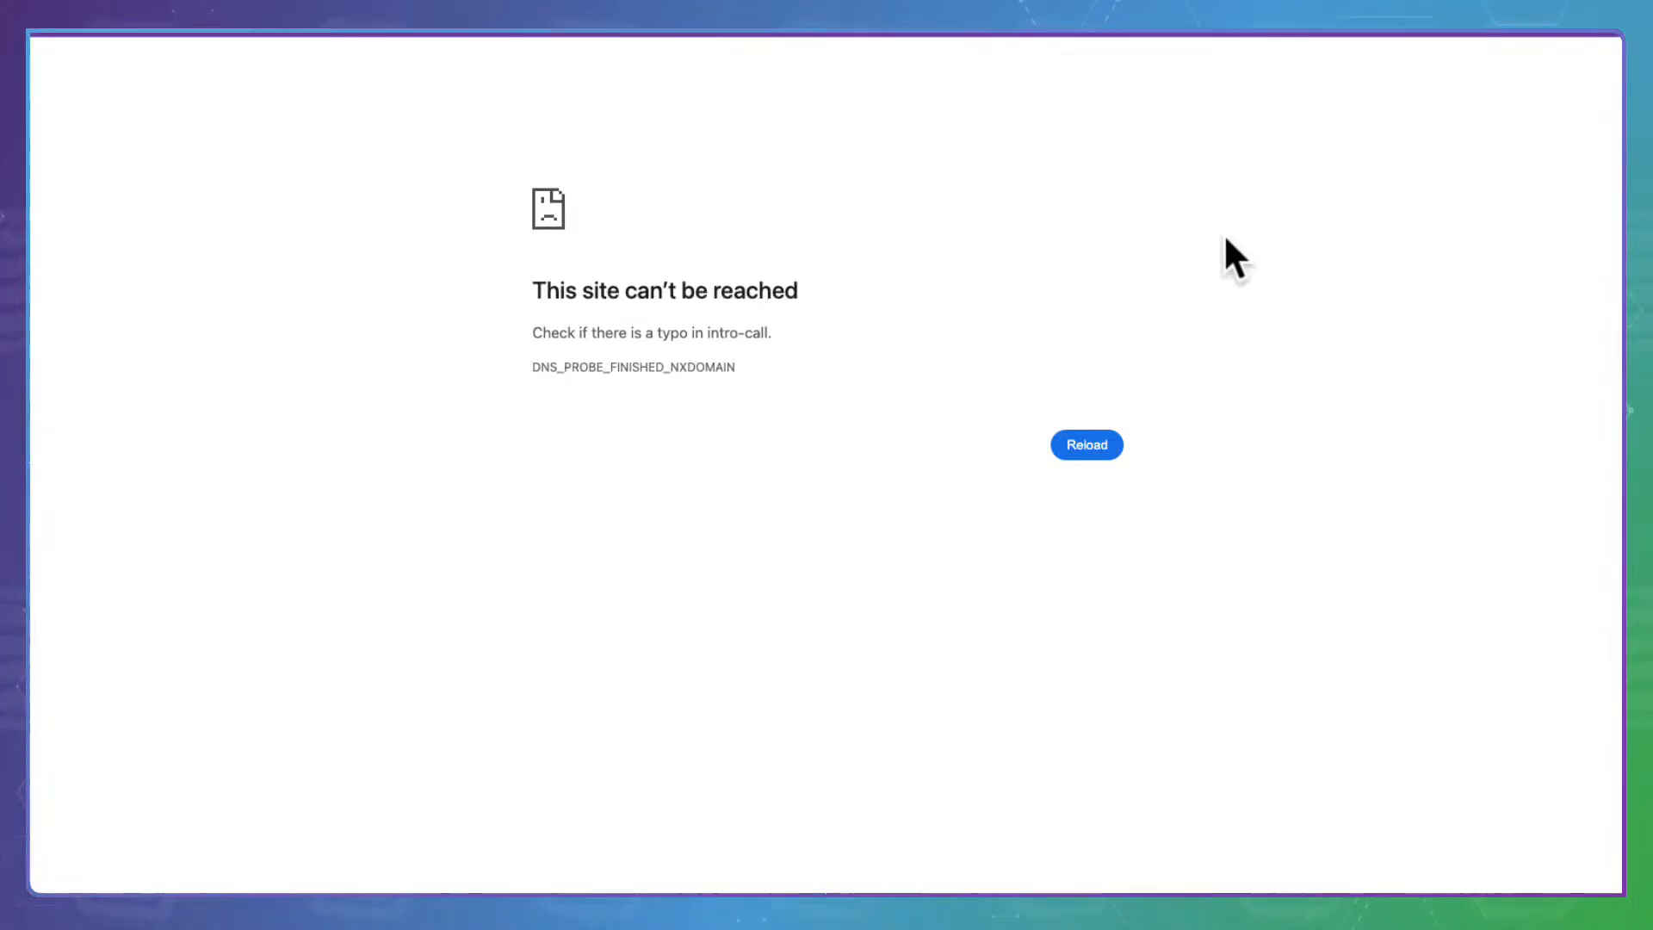
key("super+w")
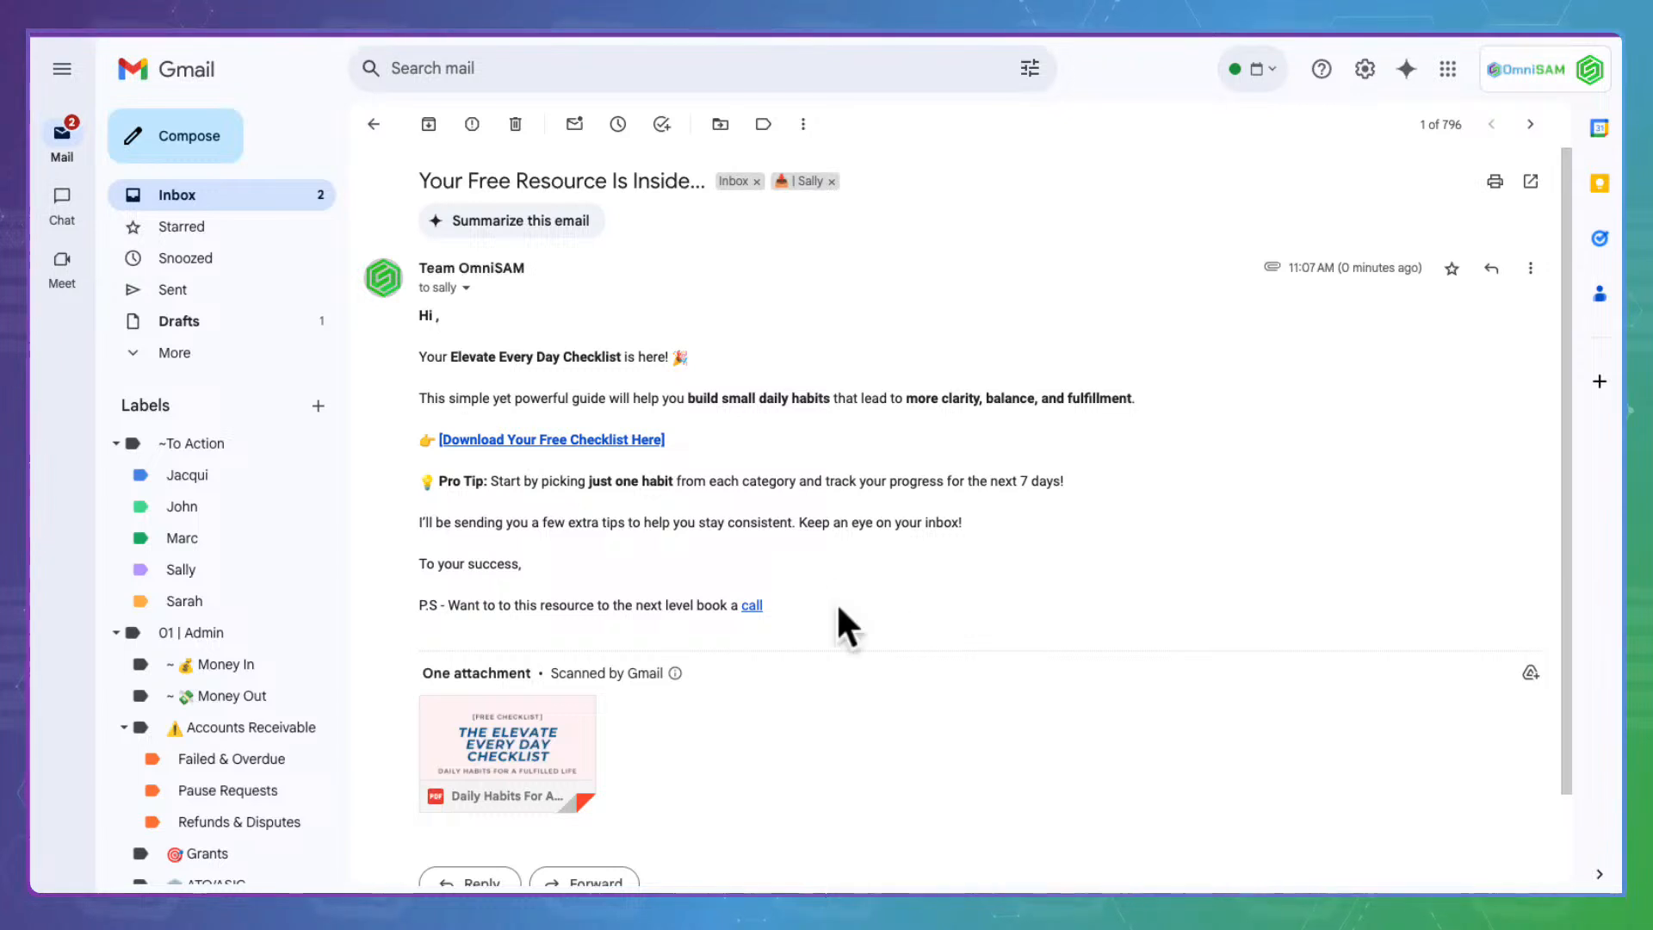
mouse_move(555, 721)
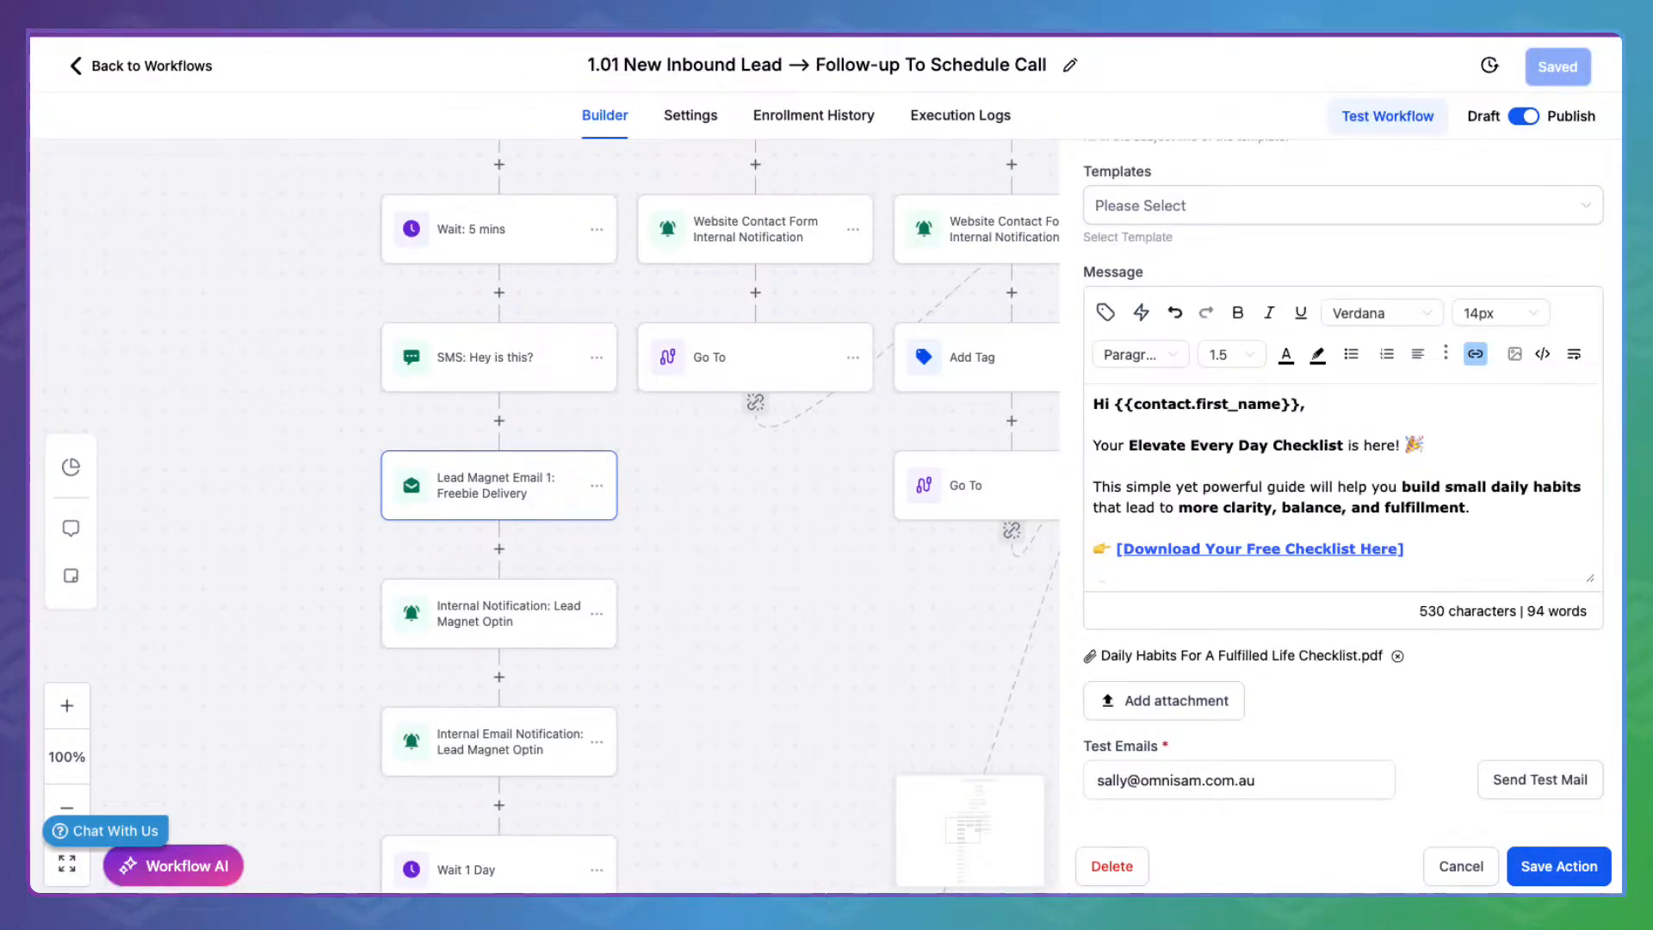
Close the Freebie Delivery action panel and back out to the Home folders, Stage 1 through Stage 8
left_click(1482, 864)
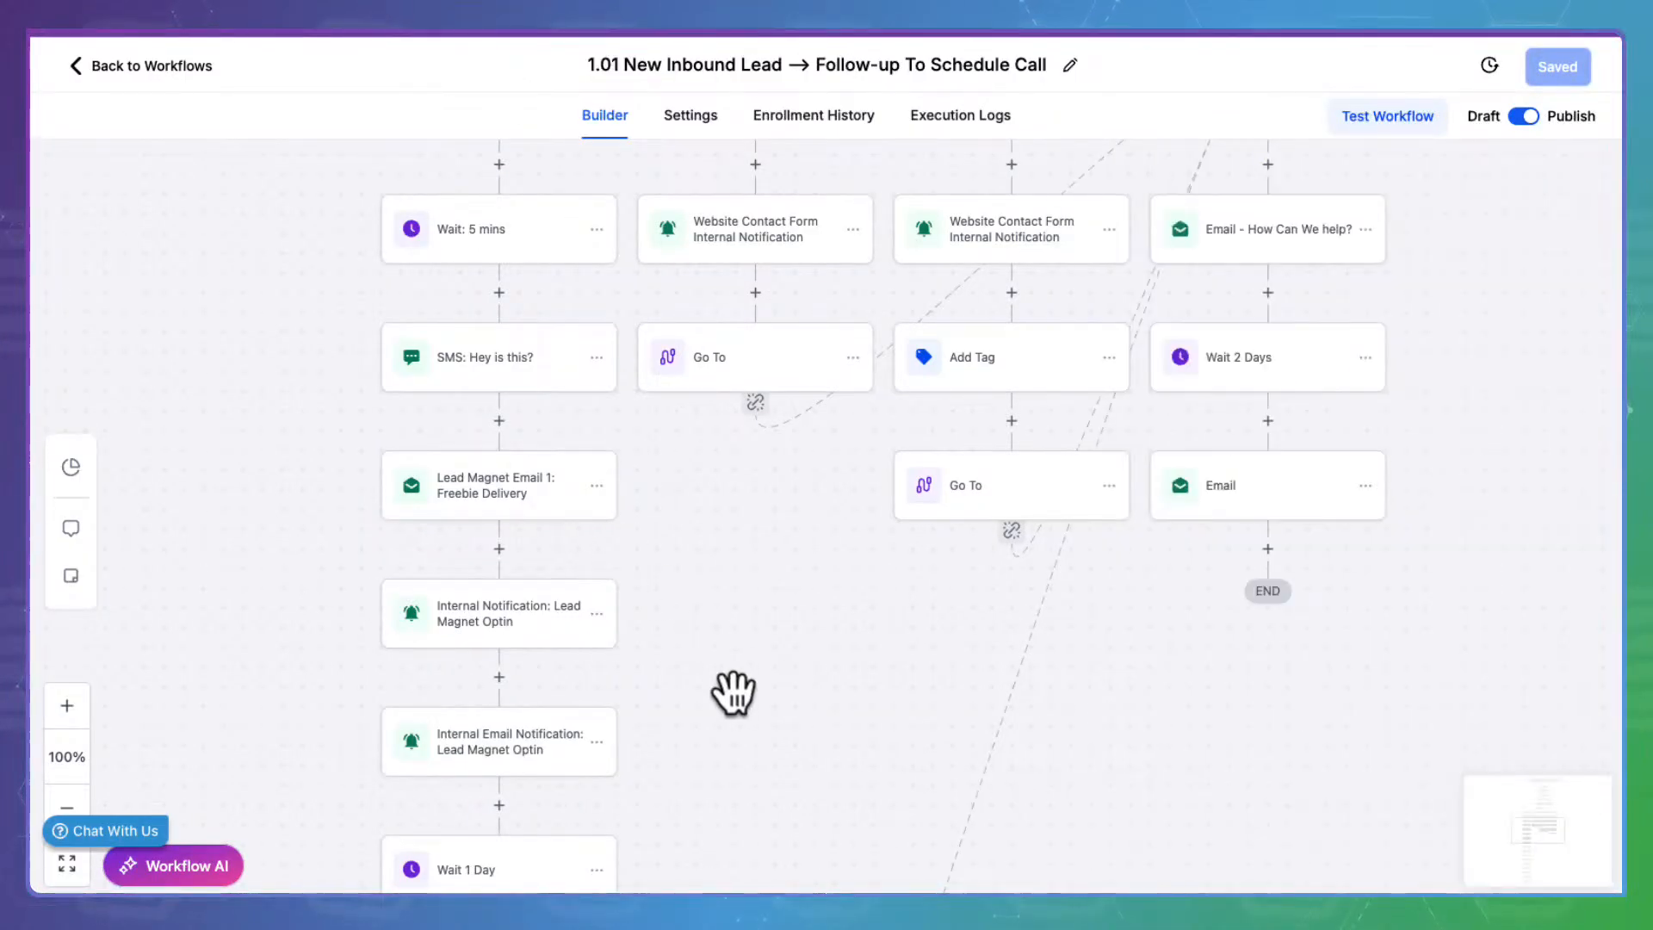
scroll(762, 592, "down", 7)
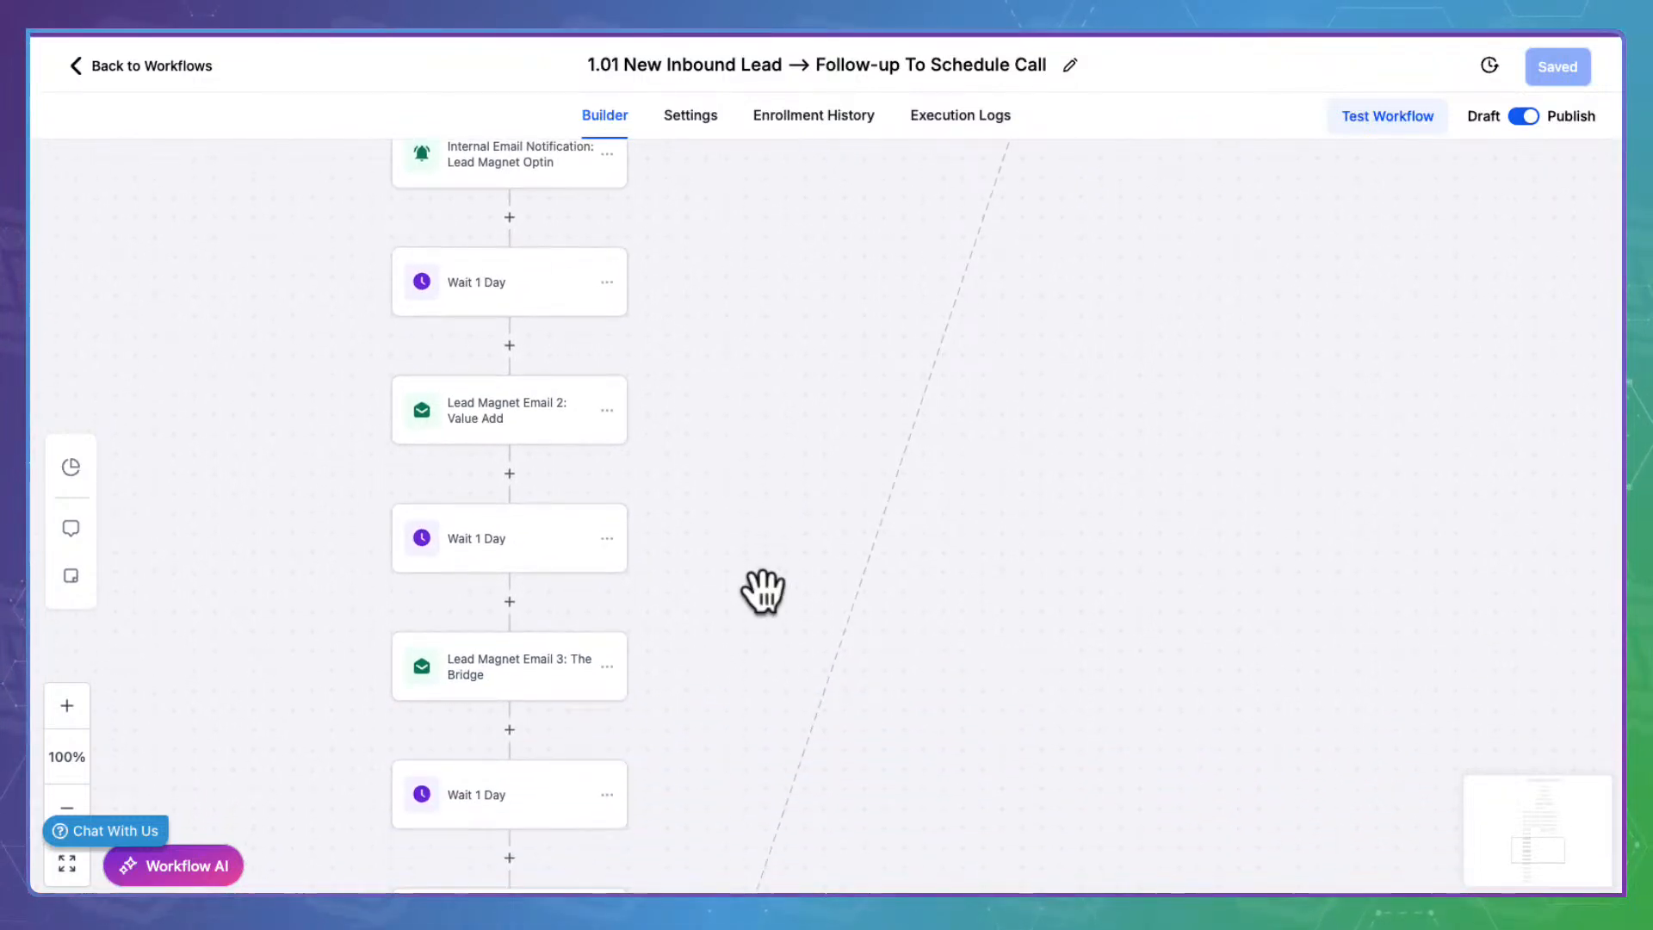
scroll(763, 592, "up", 8)
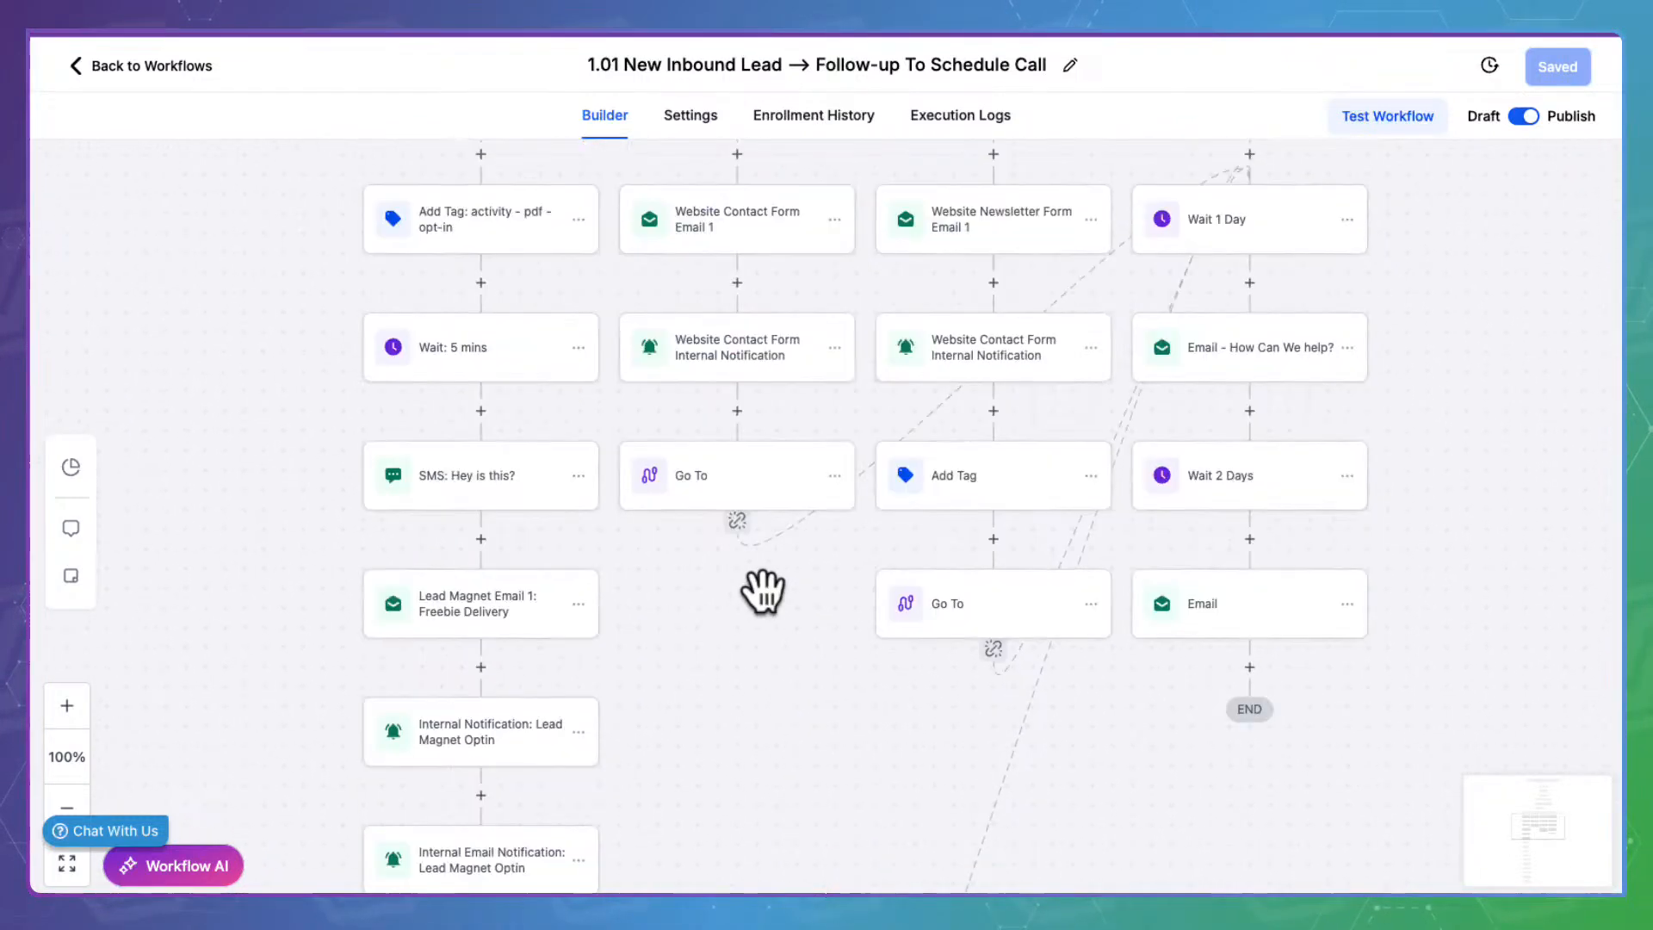
scroll(762, 592, "up", 4)
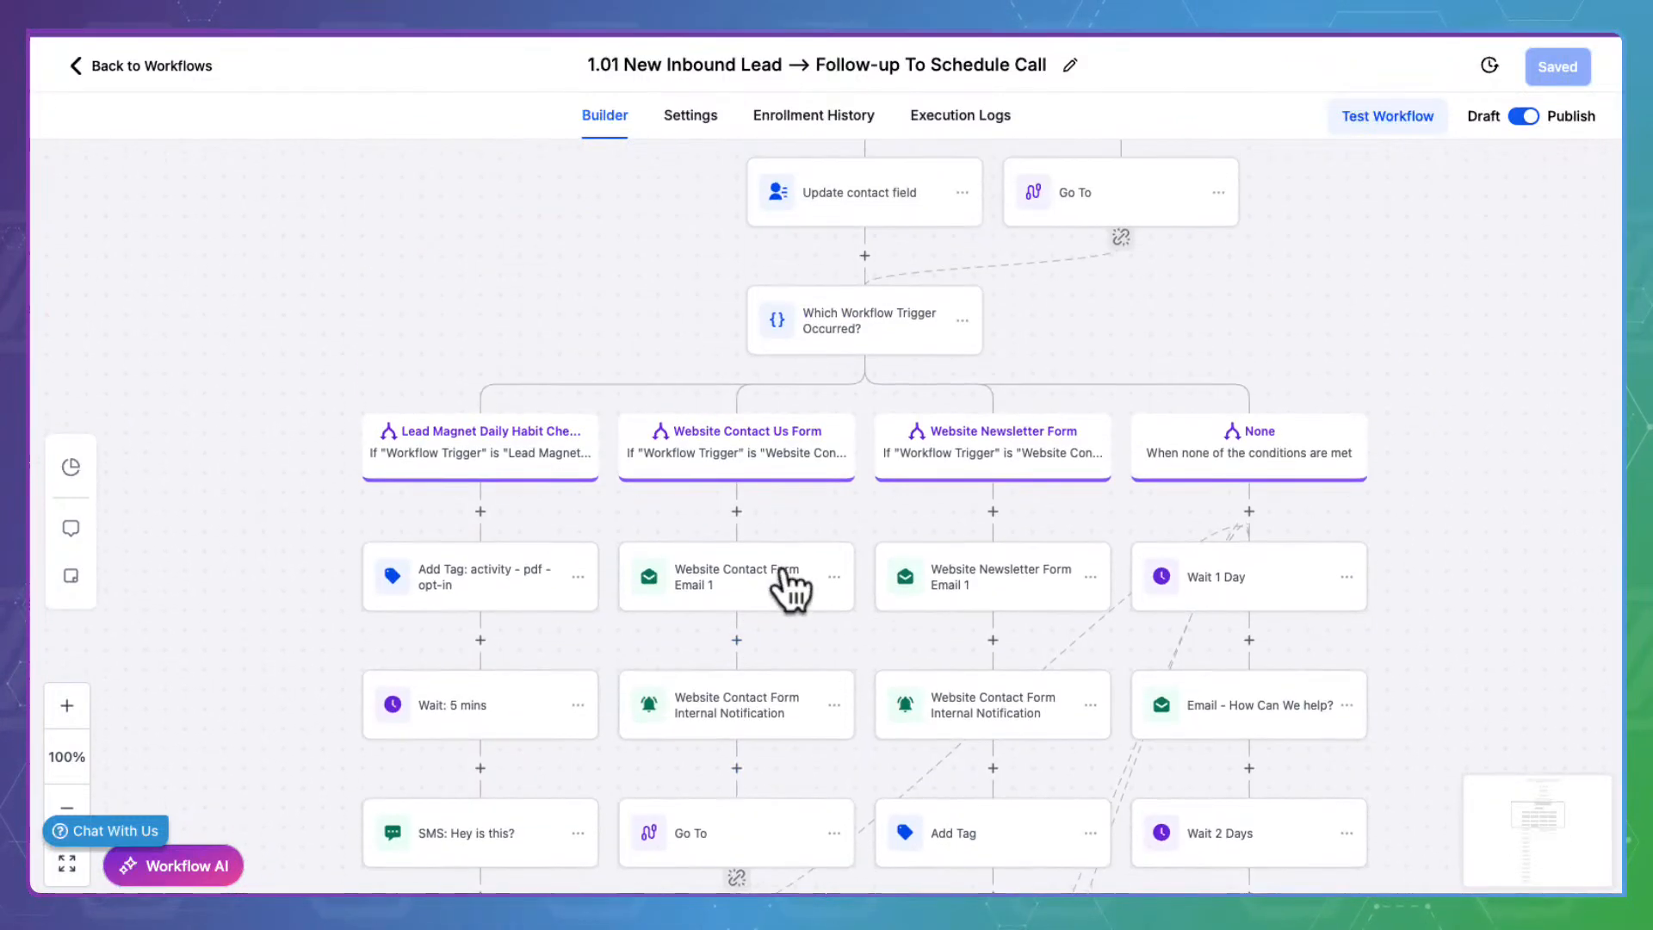
left_click(200, 38)
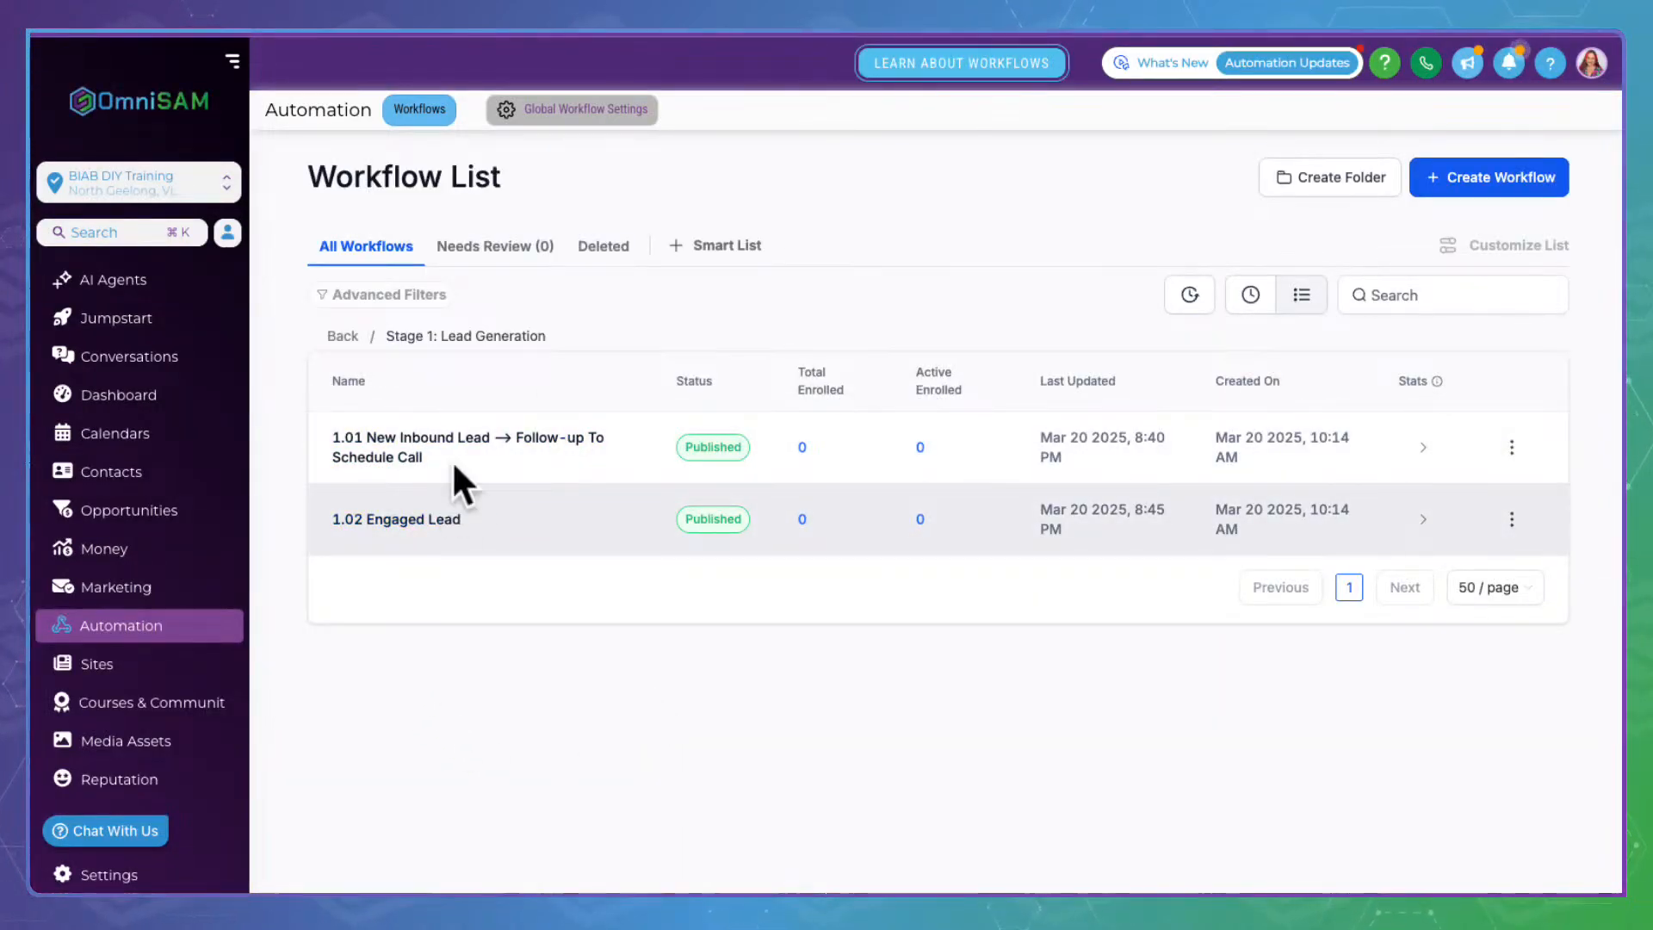
left_click(344, 335)
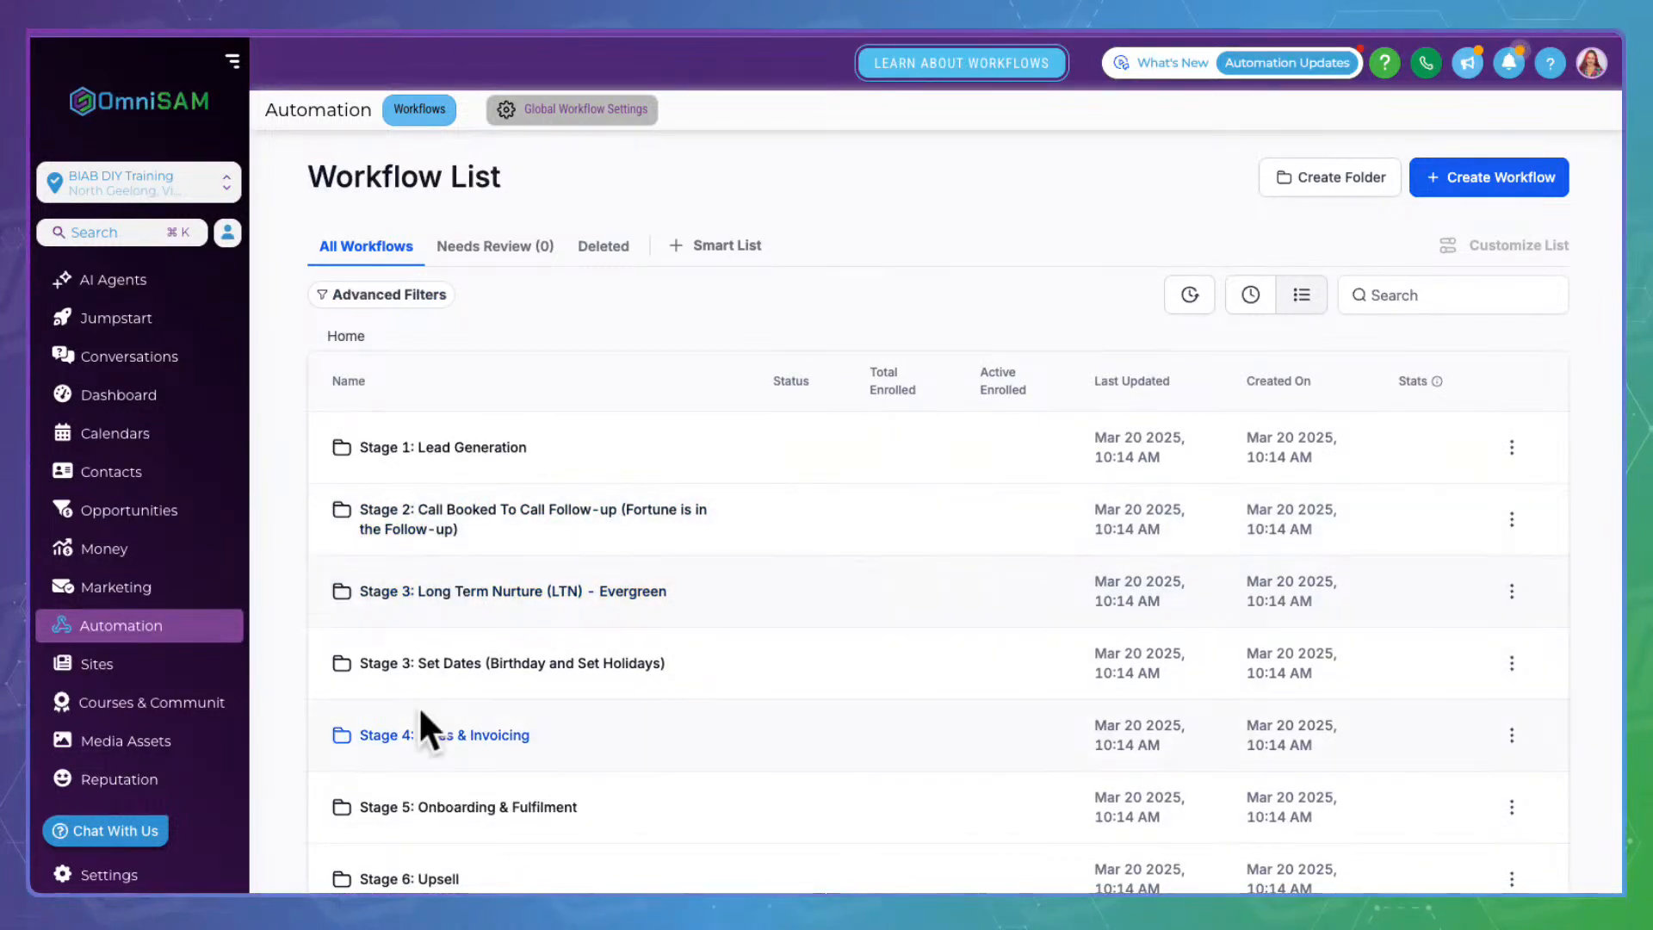
scroll(431, 723, "down", 5)
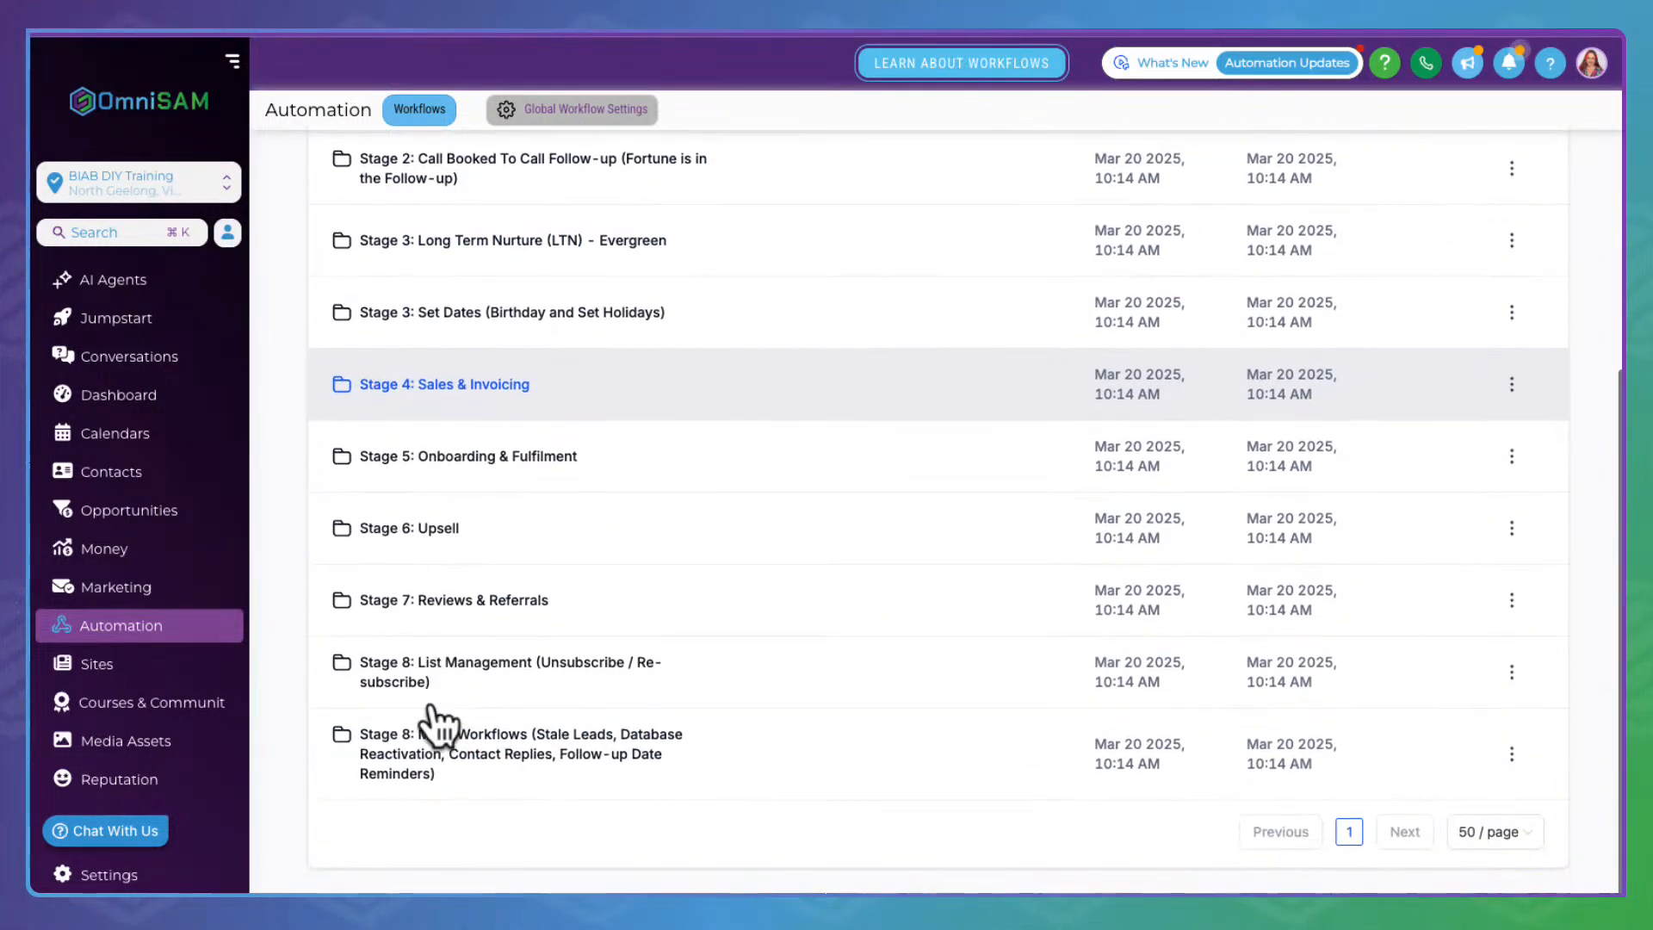